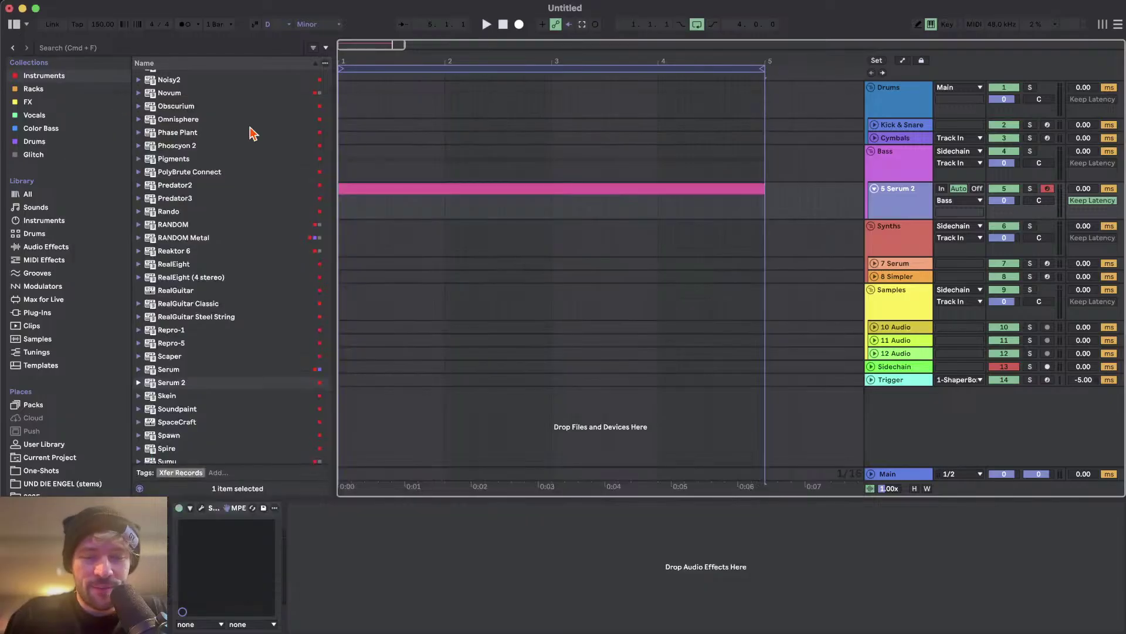
- Open the empty Serum 2 clip in the note editor and reduce the editor's height to reveal more arrangement tracks
double_click(403, 188)
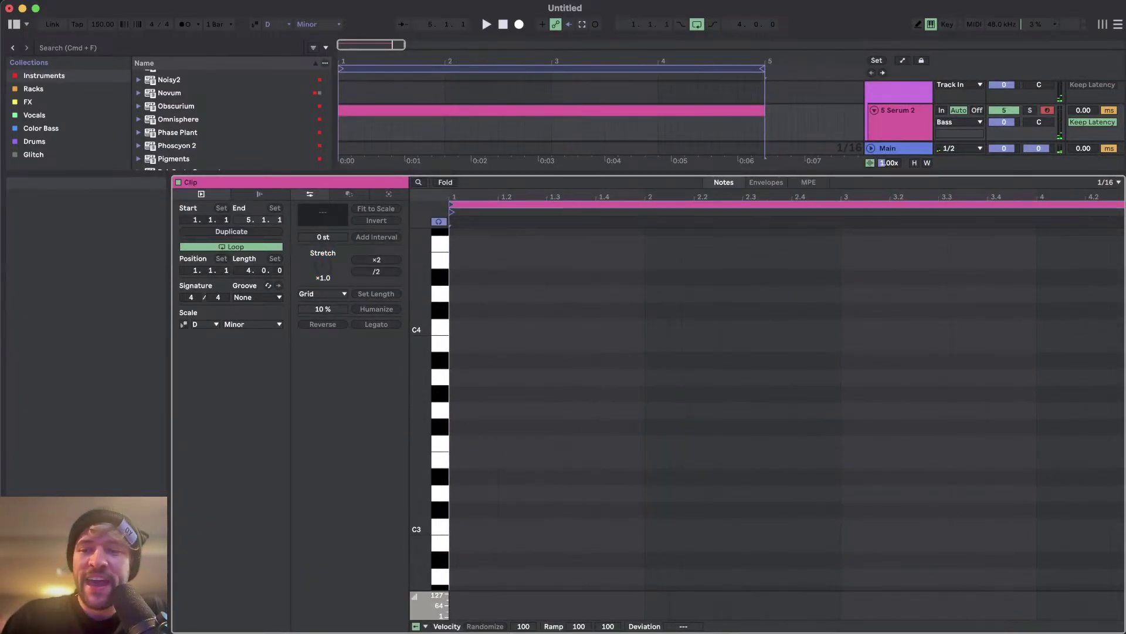
key("shift+Tab")
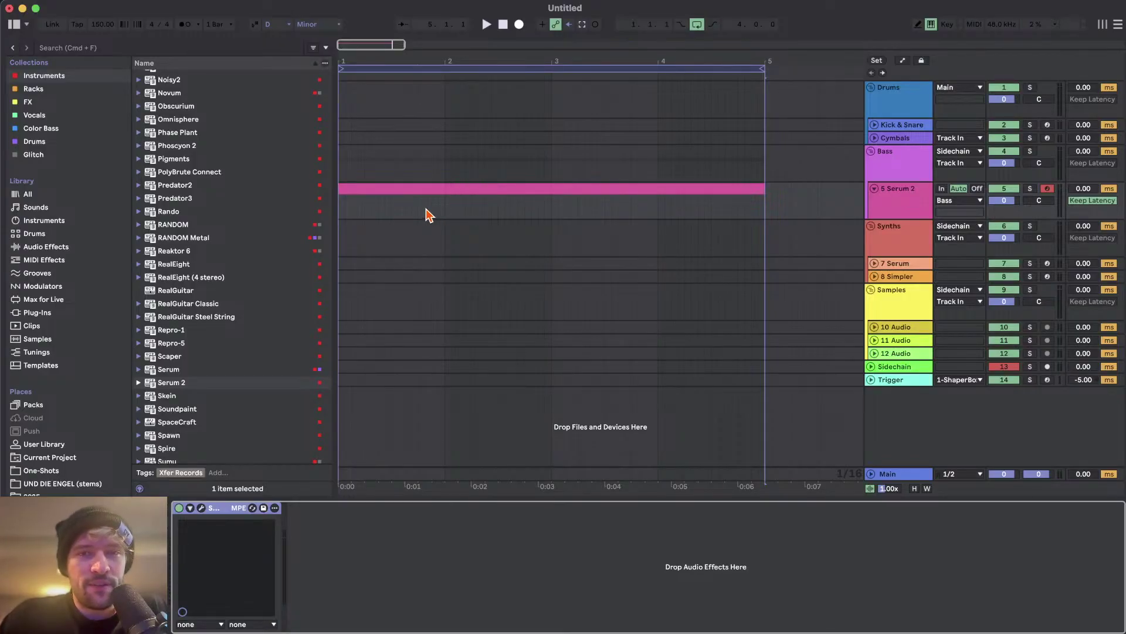
scroll(426, 208, "down", 5)
scroll(426, 209, "up", 3)
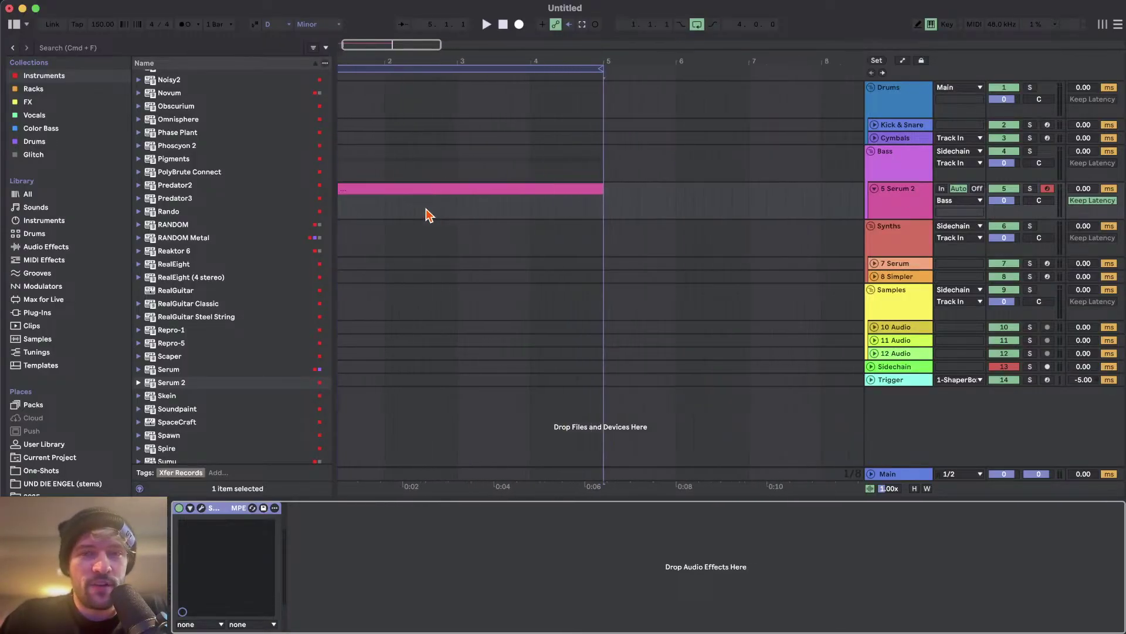
scroll(427, 211, "up", 3)
left_click(430, 187)
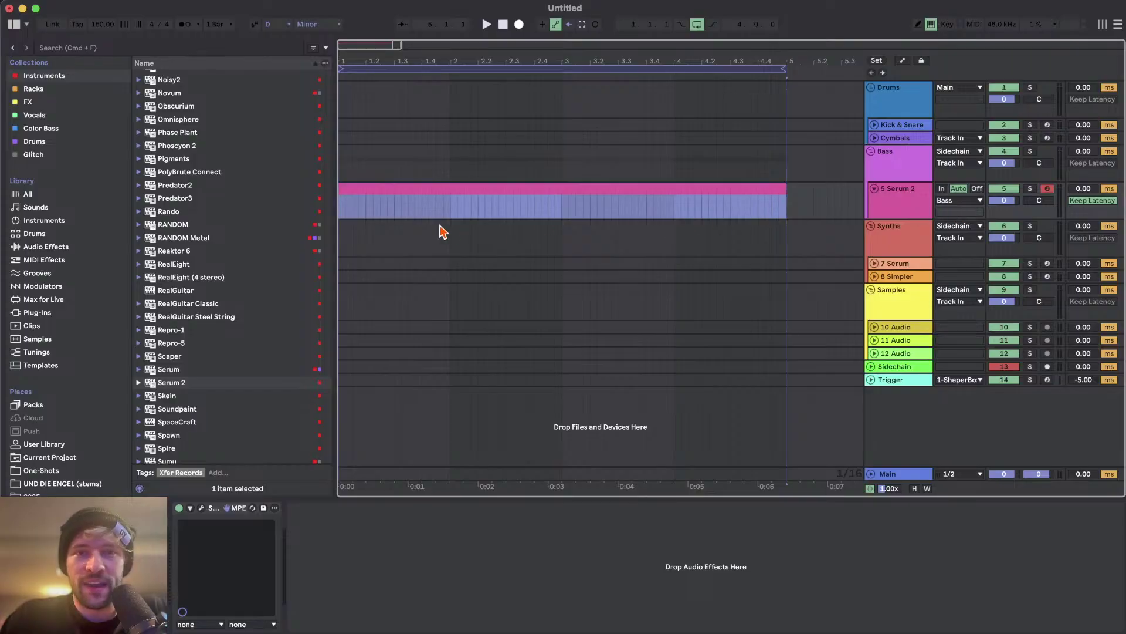
double_click(393, 188)
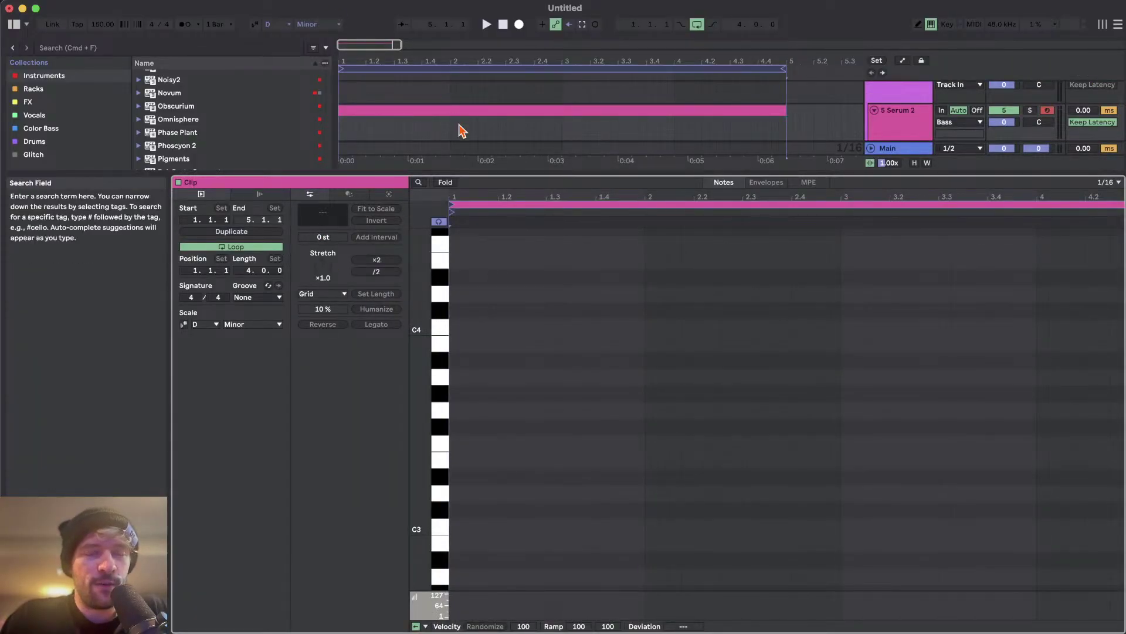
left_click_drag(543, 175, 505, 243)
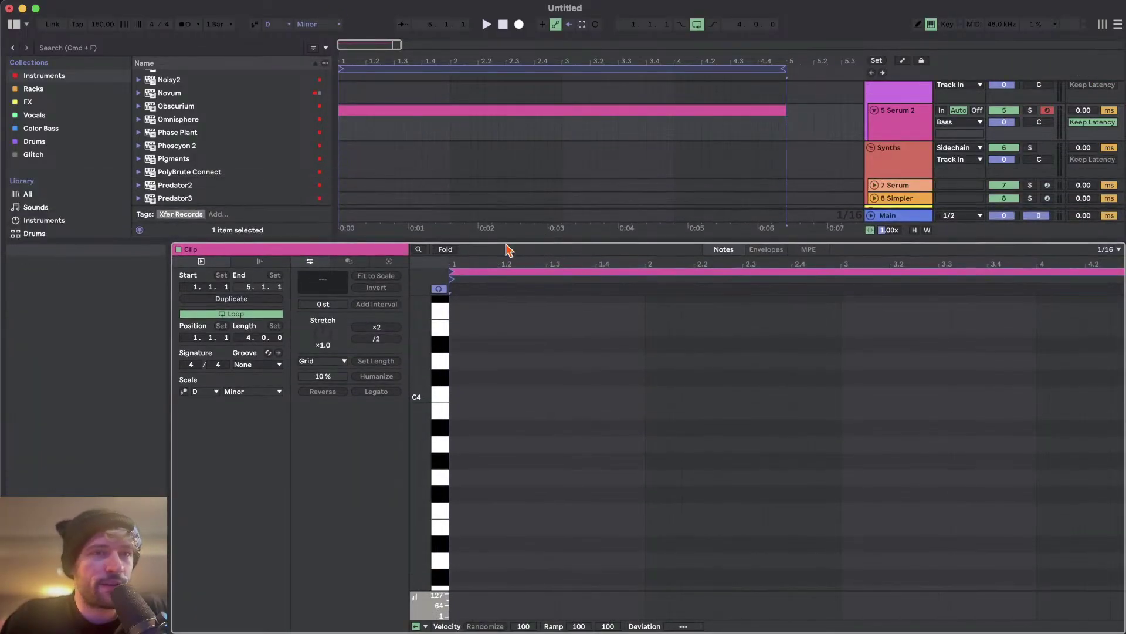
- Turn on scale mode in D Minor and fold the note editor to show only the scale's notes
left_click(255, 25)
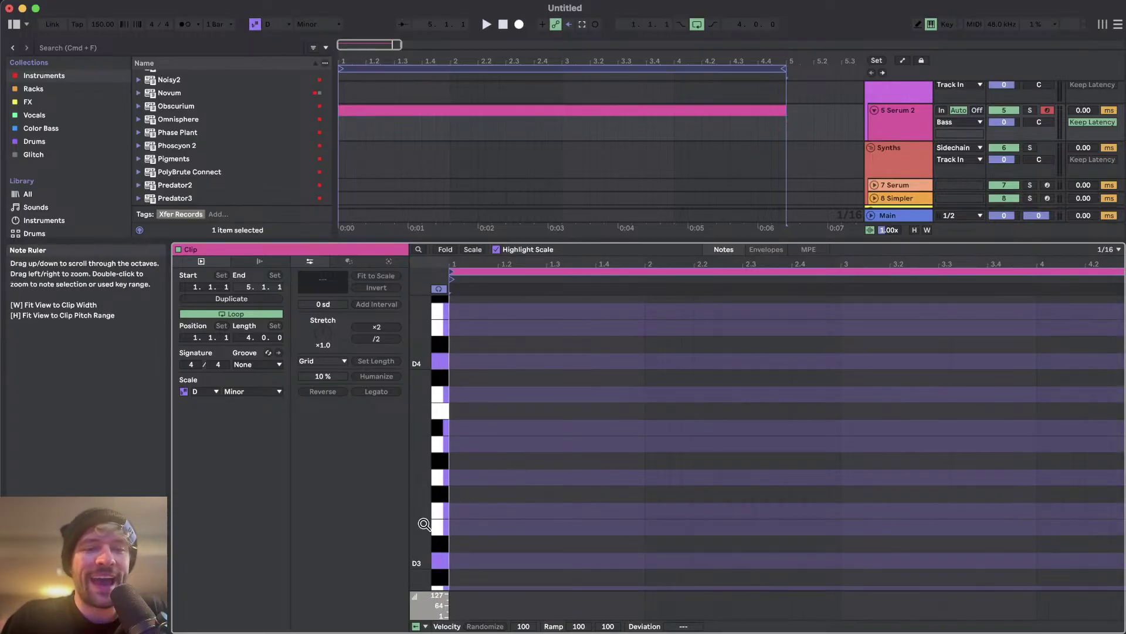
left_click(279, 24)
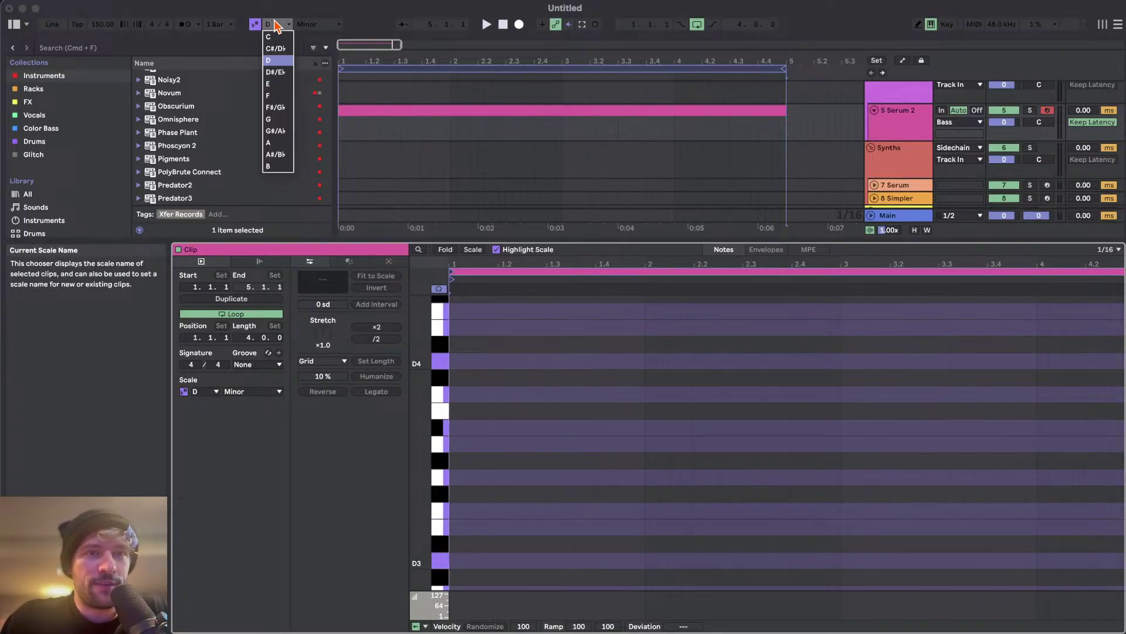
left_click(305, 32)
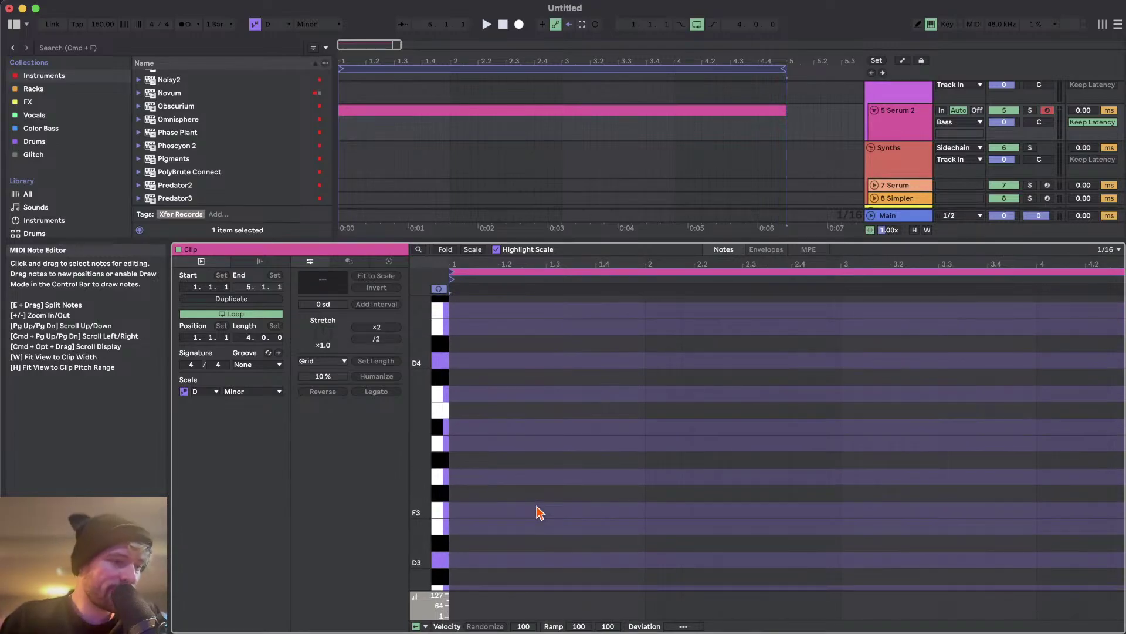
left_click(473, 249)
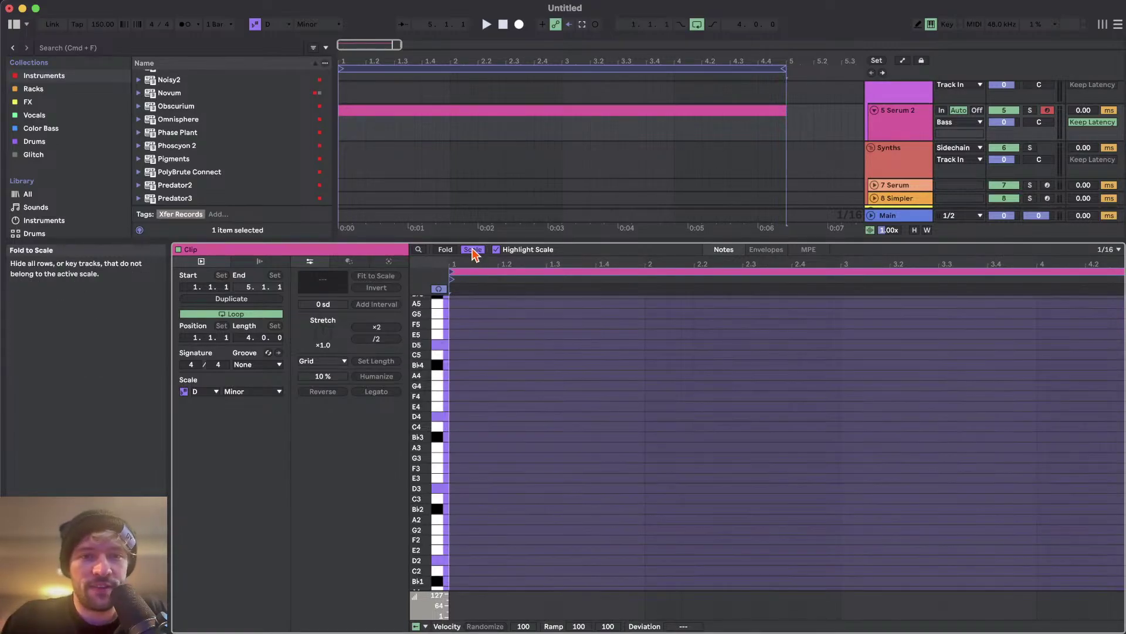
scroll(454, 424, "up", 3)
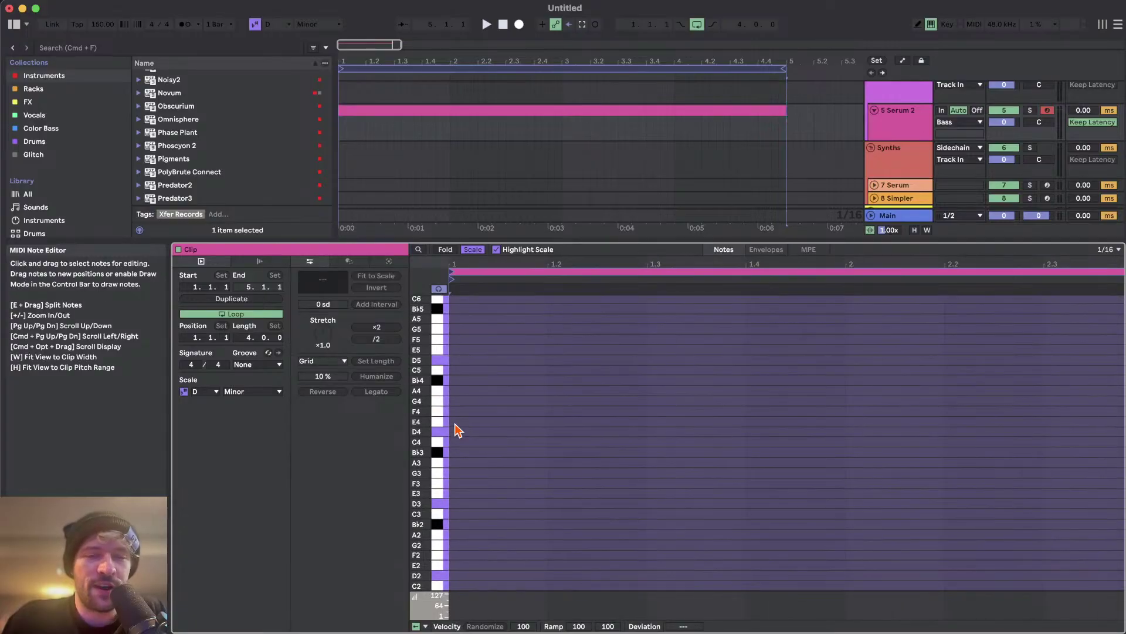
left_click_drag(413, 426, 446, 433)
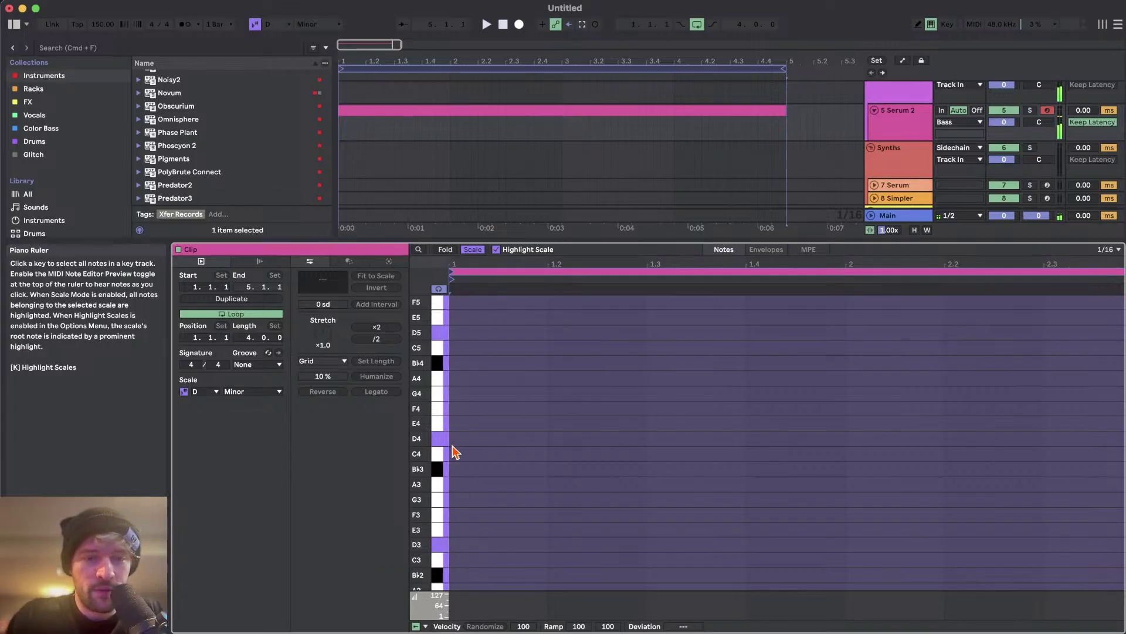
- Audition the D minor triad (D, F, A) on the Serum 2 track in two octaves
left_click_drag(439, 530, 441, 340)
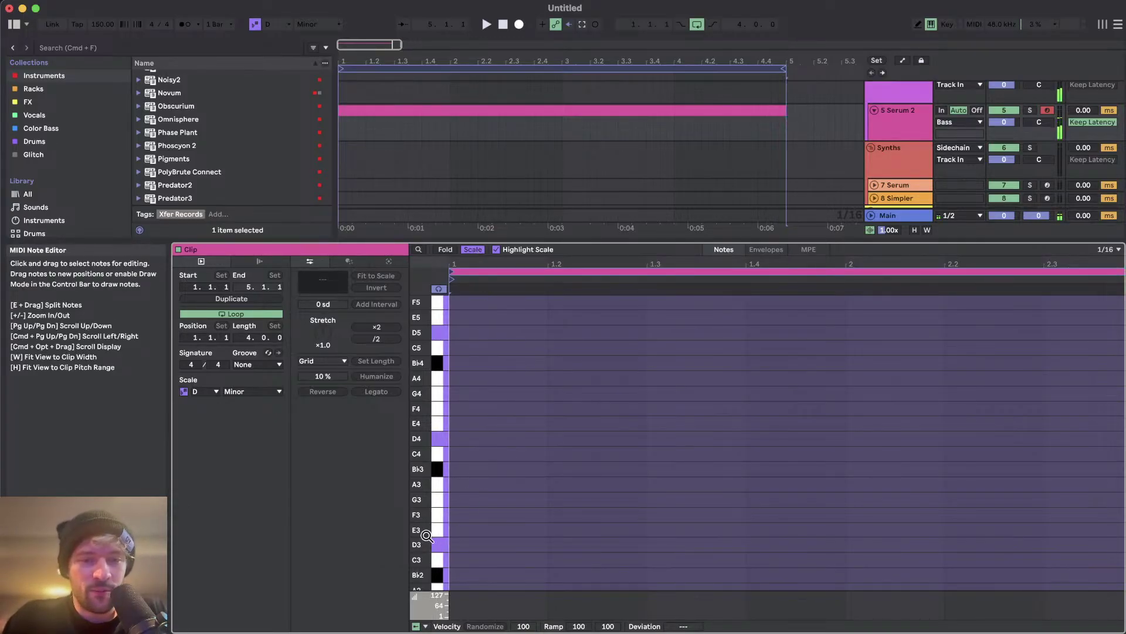
left_click(440, 437)
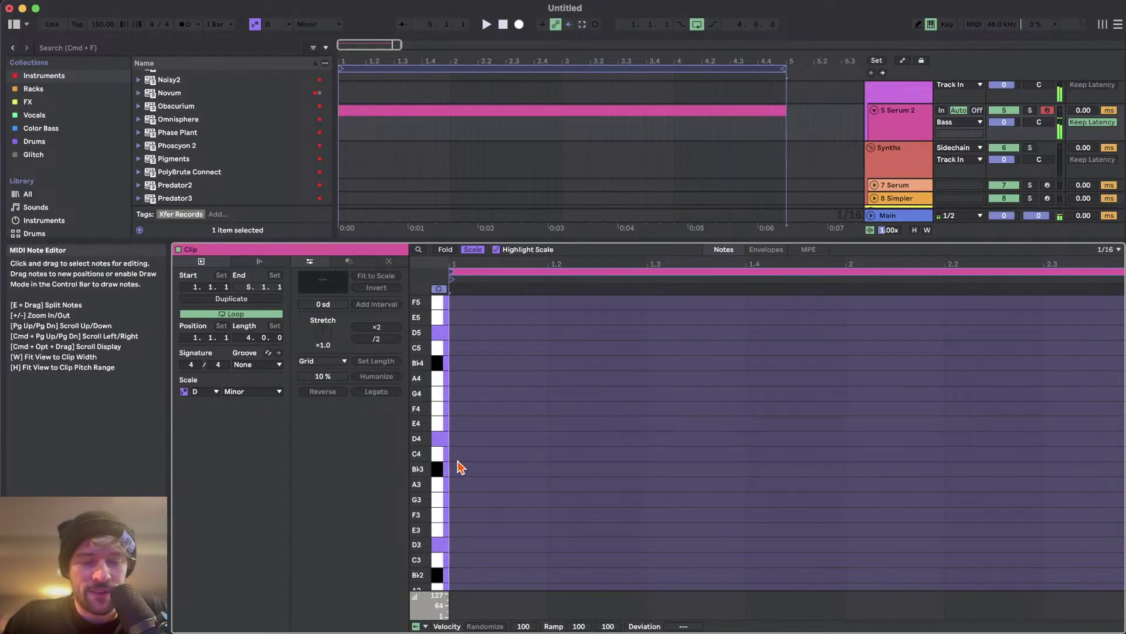
key("s")
key("f")
key("h")
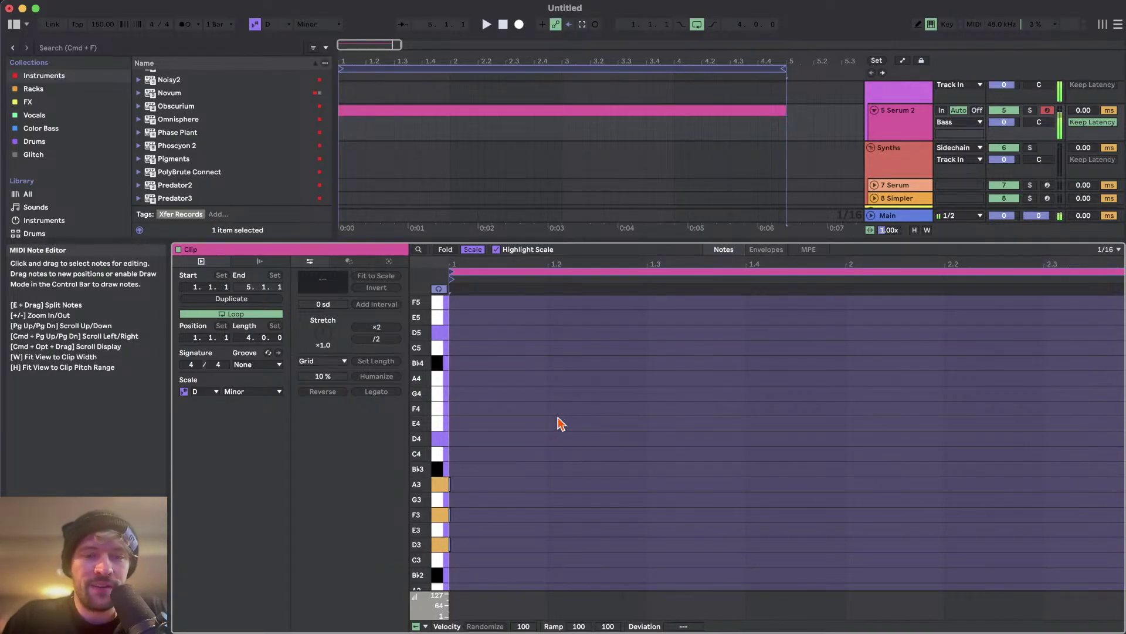
key("x")
key("s")
key("f")
key("h")
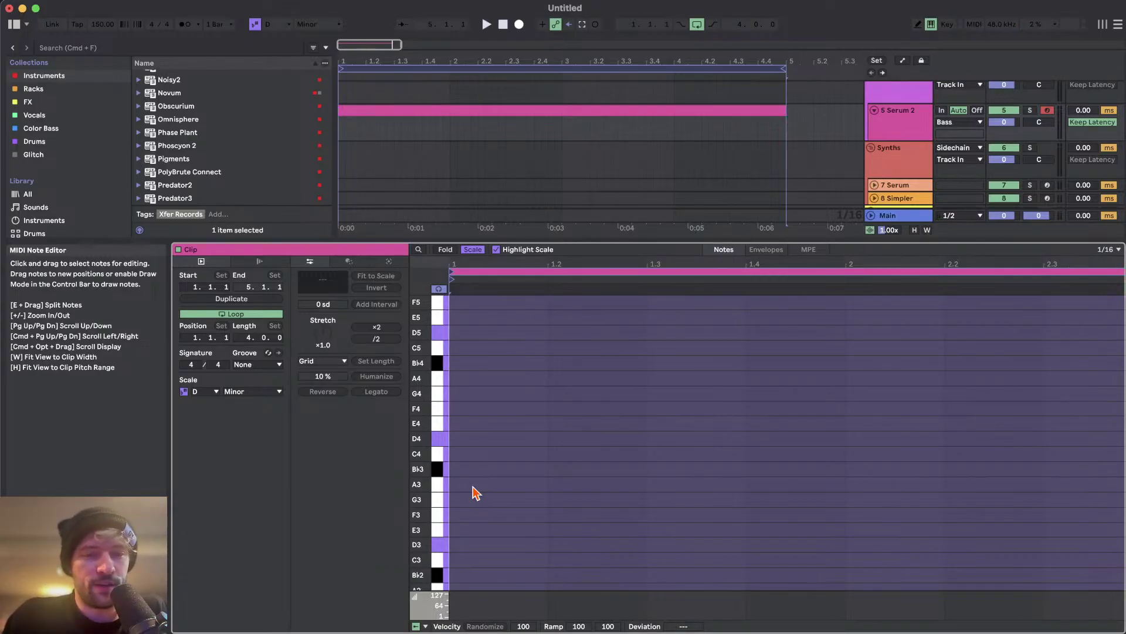
key("s")
key("d")
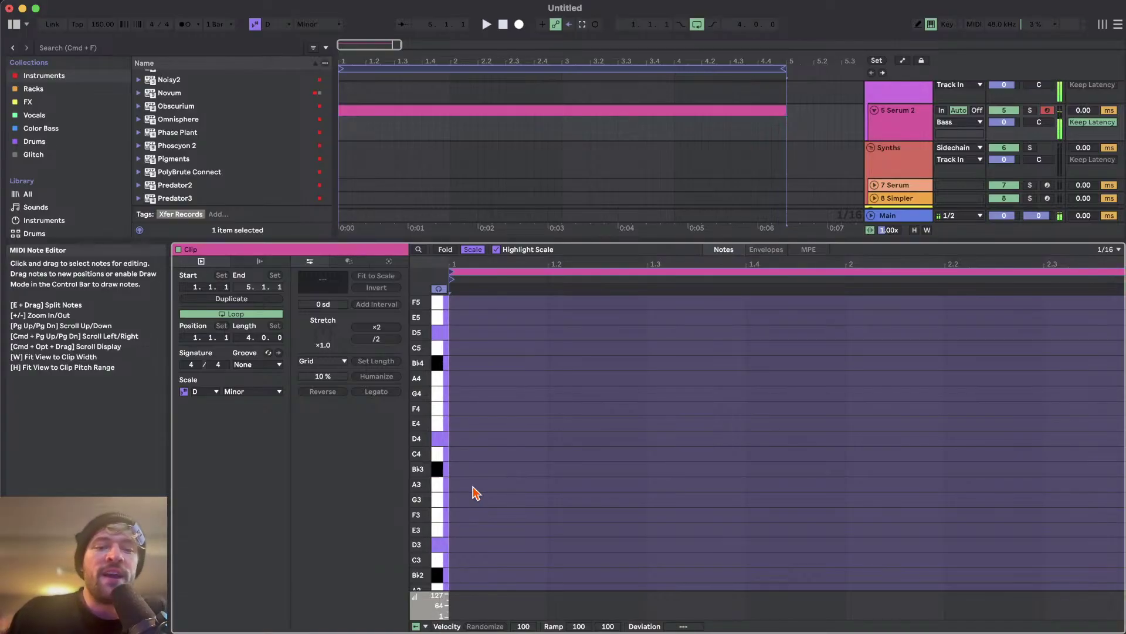
- Add sixteenth notes D3, F3 and A3 at the start of the clip as a D minor chord
scroll(480, 497, "down", 3)
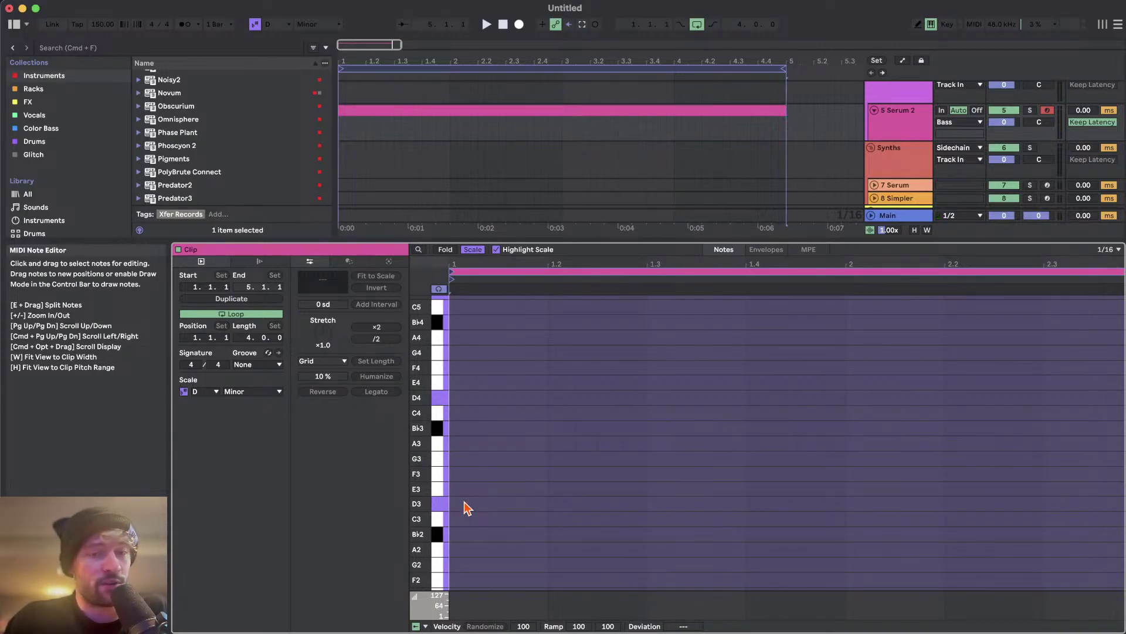
double_click(464, 504)
double_click(463, 473)
double_click(463, 444)
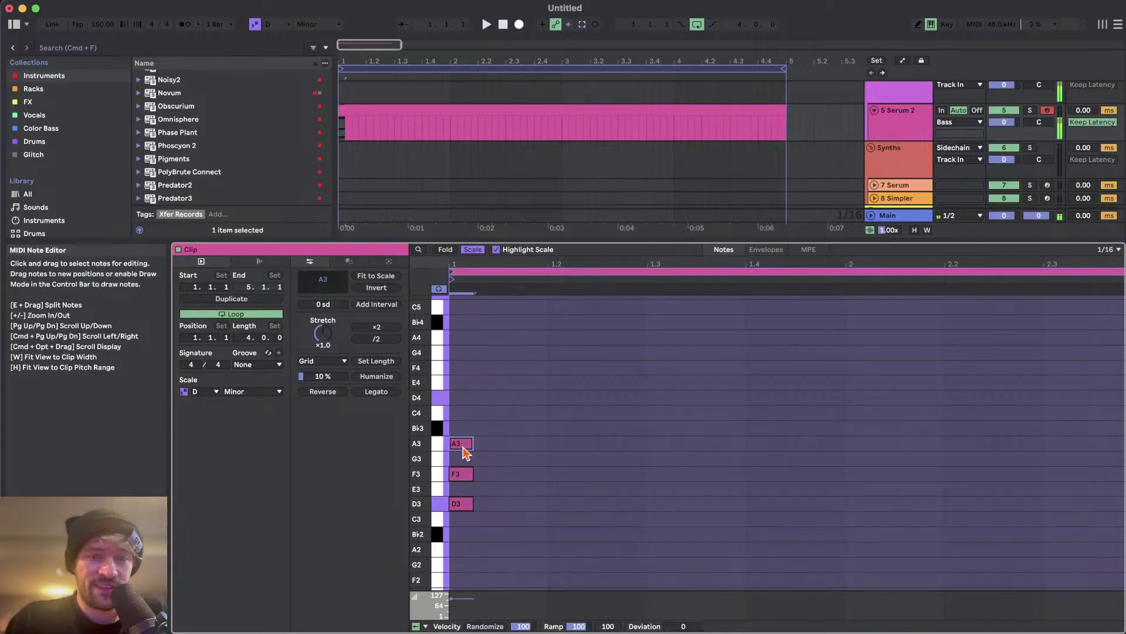
- Copy the D3–F3–A3 chord to 1.1.4 and 1.2.3, three sixteenths apart
key("super+a")
key("super+d")
key("Right")
key("Right")
key("super+d")
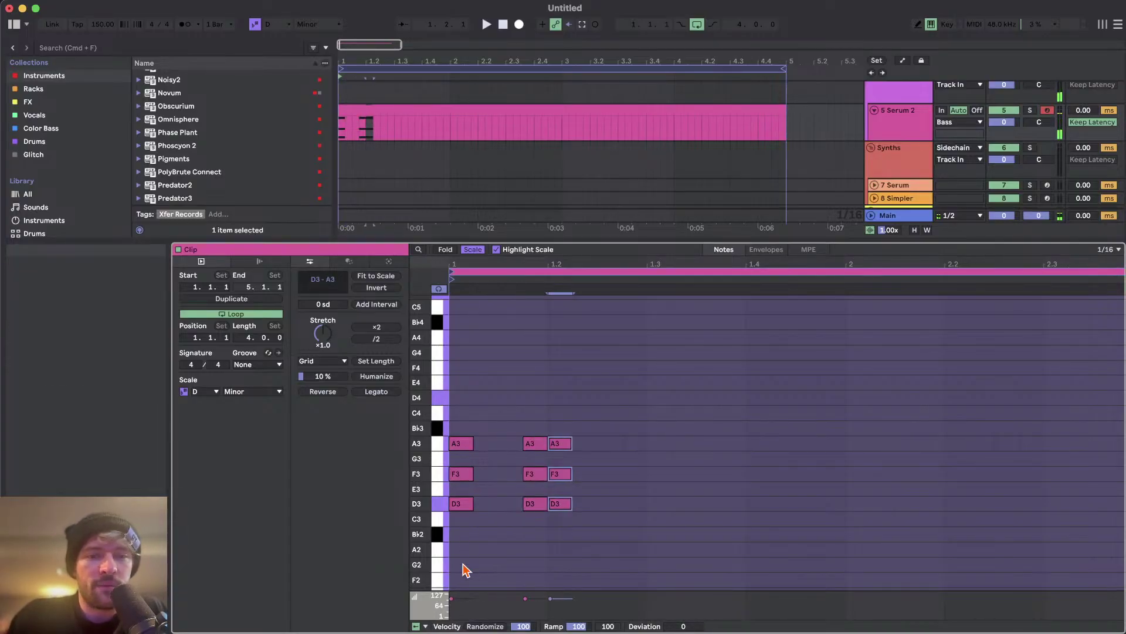
key("Right")
key("Right")
key("Down")
key("Up")
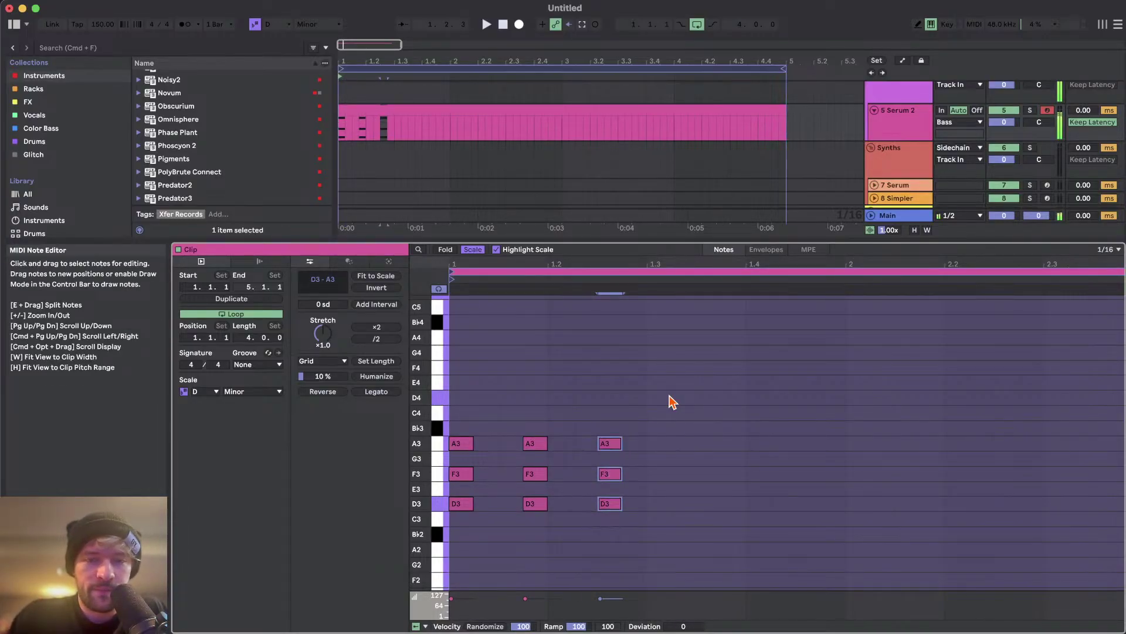
scroll(578, 345, "down", 2)
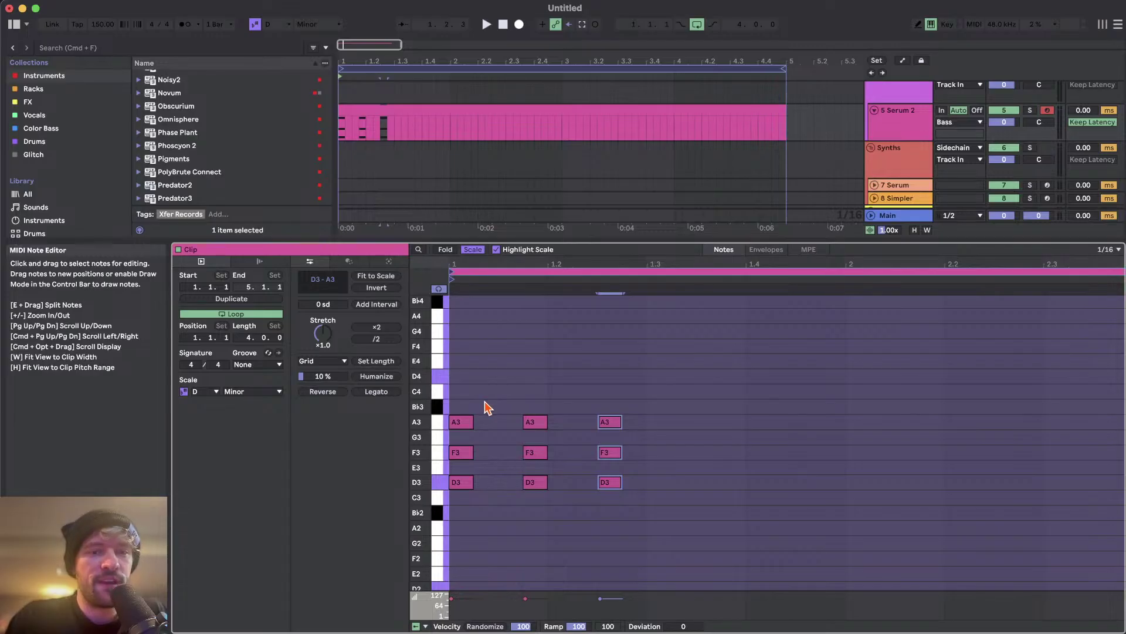
- Try transposing the clip's first chord by scale steps below and above its original pitch
left_click_drag(487, 405, 438, 548)
key("Down")
key("Down")
key("Down")
key("Down")
key("Down")
key("Down")
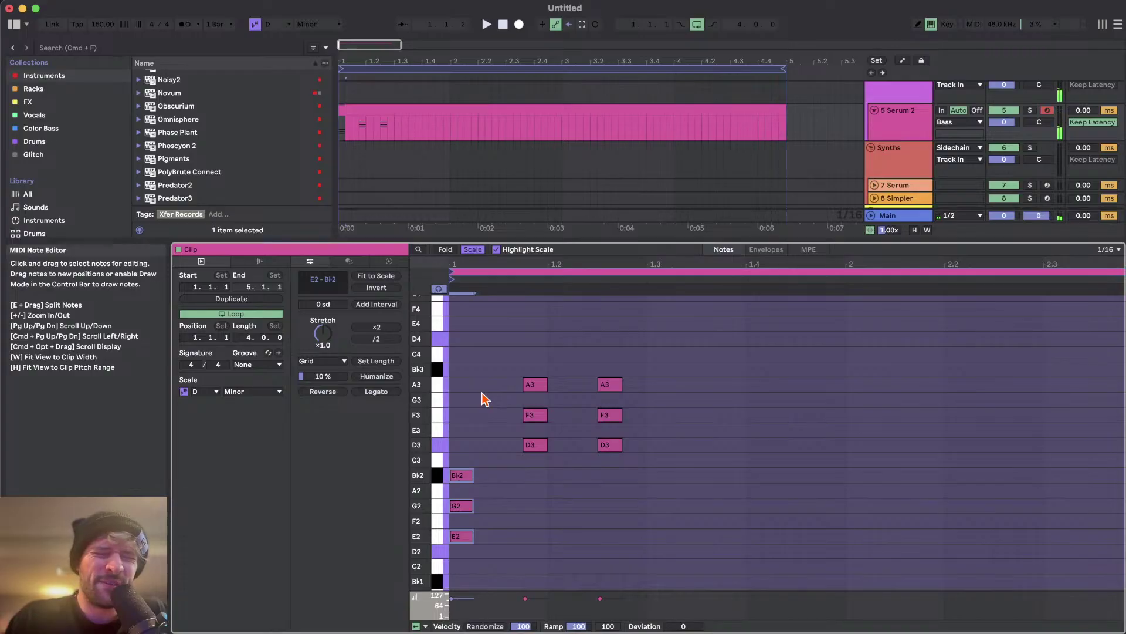
key("Up")
key("Up")
key("Up")
key("Up")
key("Up")
key("Up")
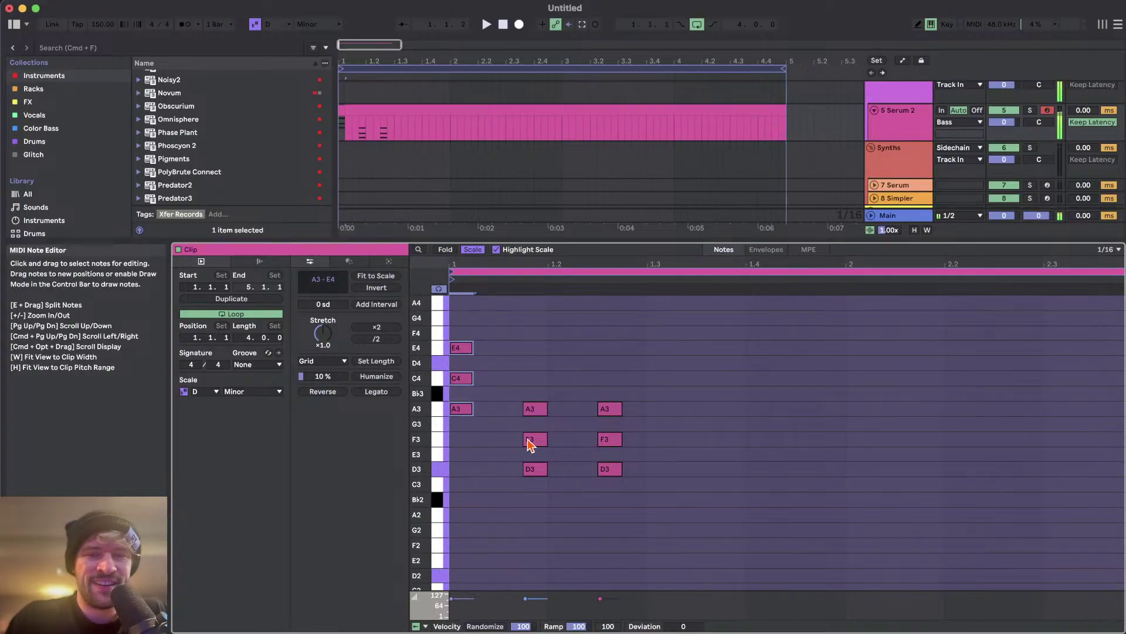
key("Down")
key("Down")
key("Down")
key("Down")
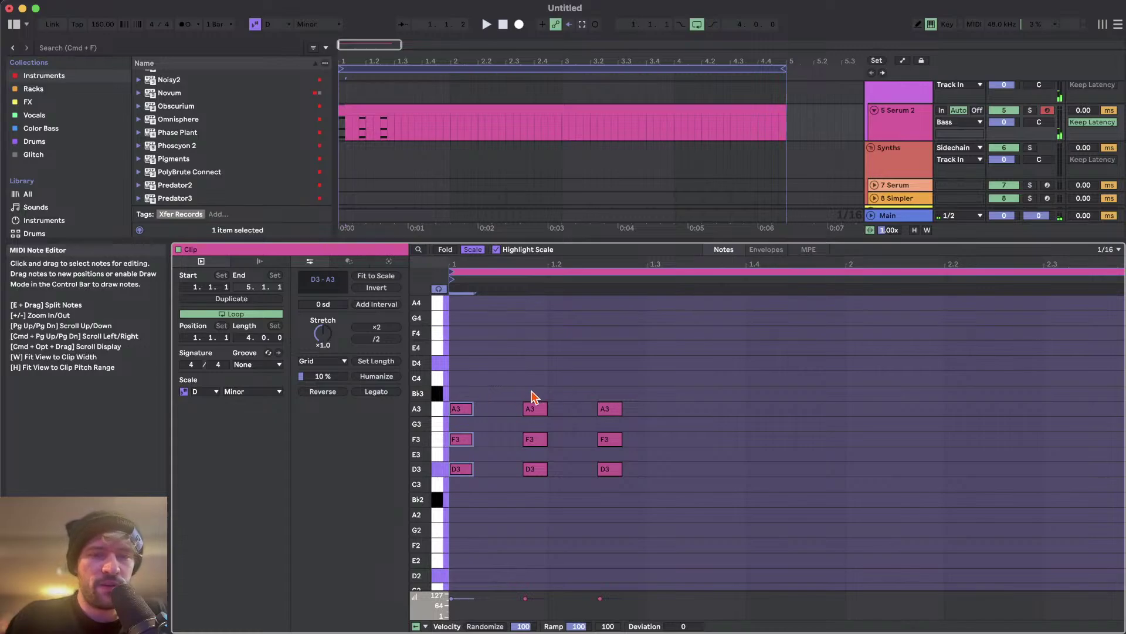
- Lower the third chord to C3–E3–G3 and copy it to 1.3.2, 1.4.1 and 1.4.3
left_click_drag(580, 375, 664, 599)
key("Down")
key("super+d")
key("Right")
key("Right")
key("super+d")
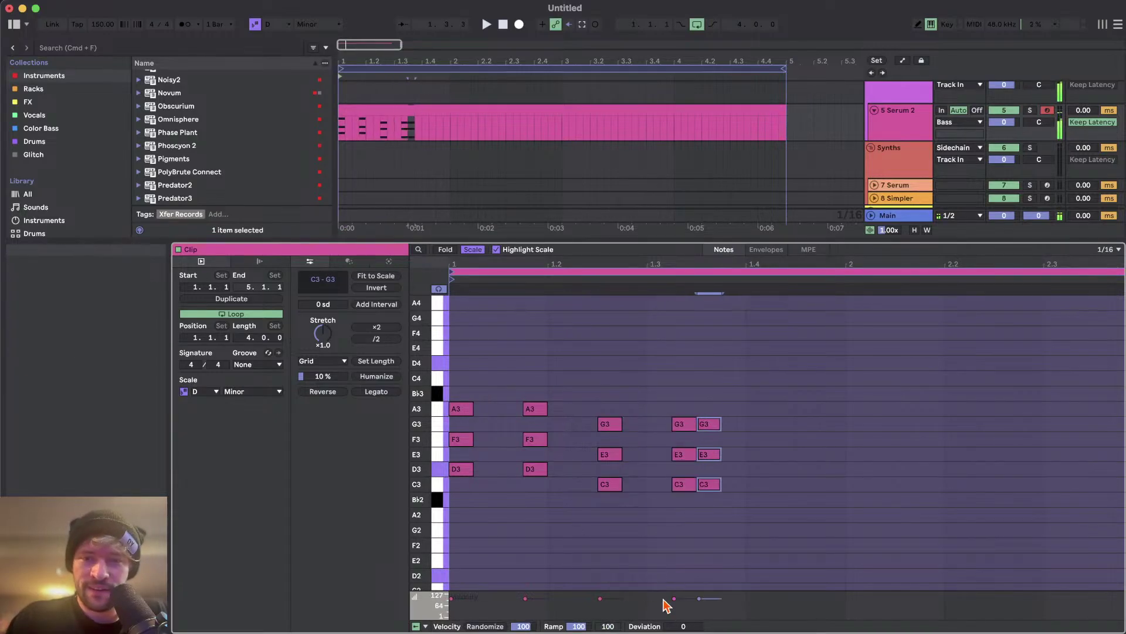
key("Right")
key("Right")
key("super+d")
key("Right")
key("Right")
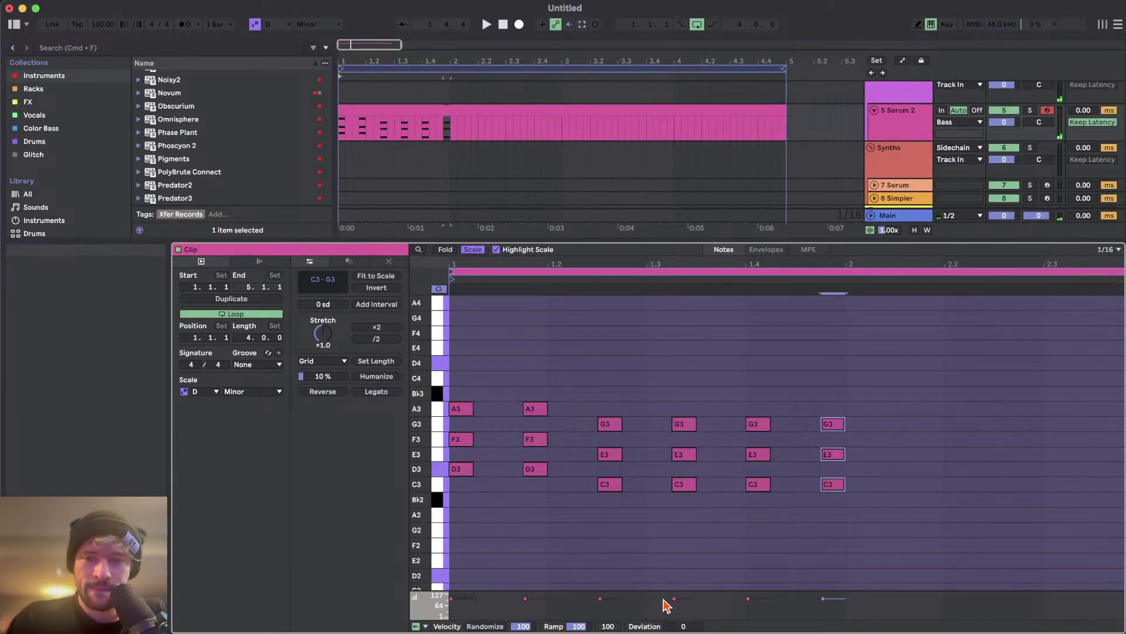
key("Left")
- Add copies of the chord as D3–F3–A3 at 2.1.1 and F3–A3–C4 at 2.1.4
key("super+d")
key("Right")
key("Up")
key("super+d")
key("Right")
key("Right")
key("Up")
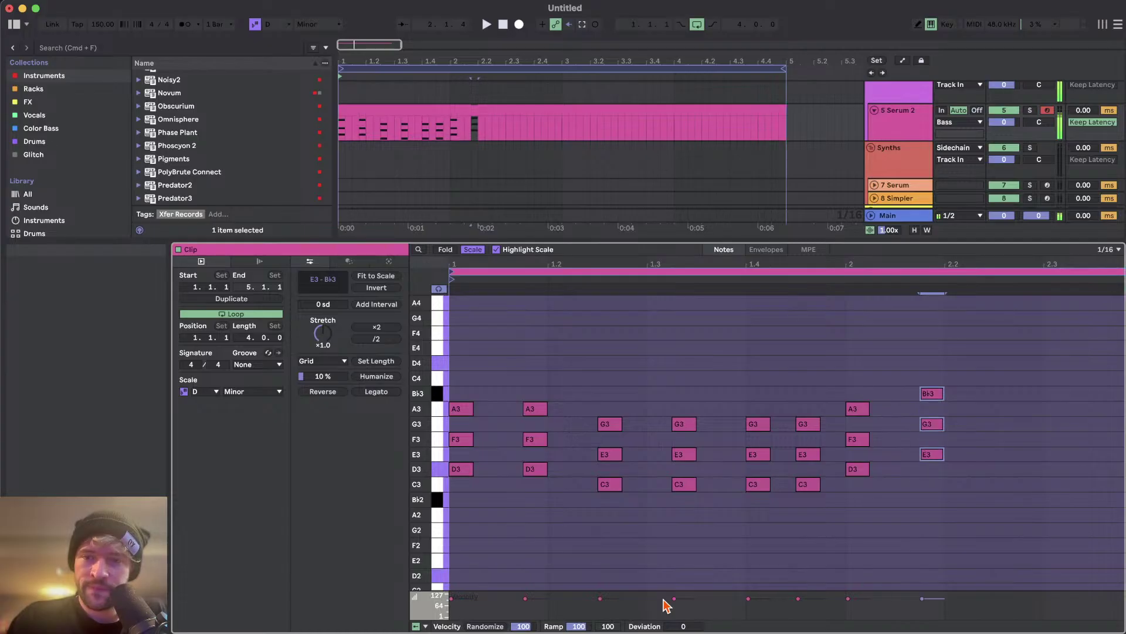
key("Up")
- Copy the F3–A3–C4 chord to 2.2.3 and lower it to B♭2–D3–F3
key("super+d")
key("Right")
key("Right")
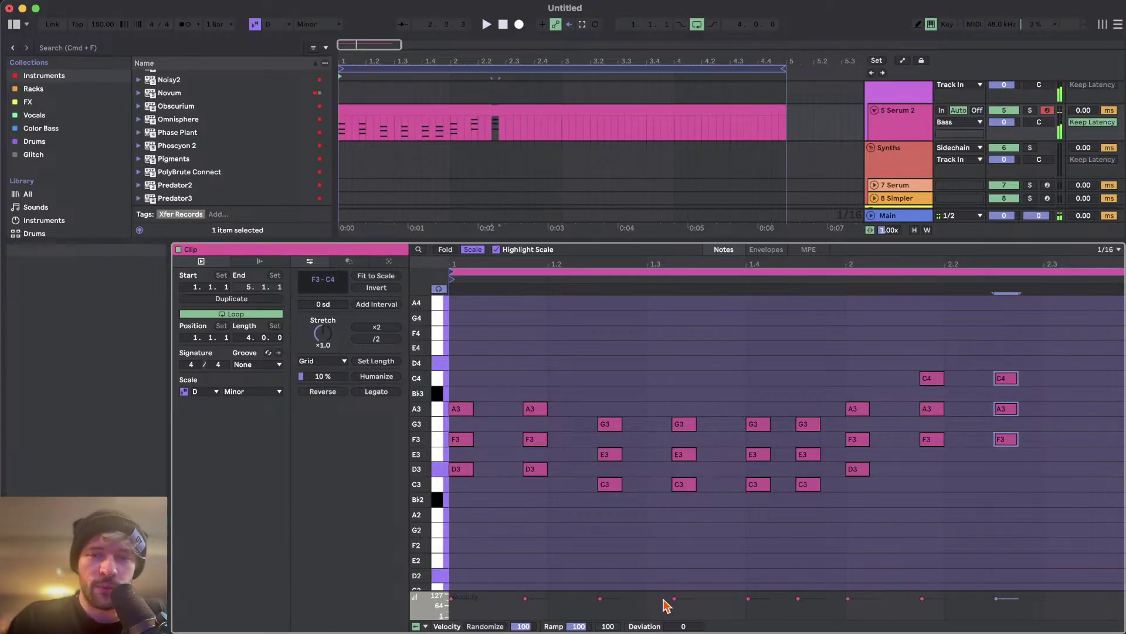
key("Down")
key("Down")
key("Down")
key("Down")
- Repeat the B♭2–D3–F3 chord at 2.3.2 and 2.4.1
key("super+d")
key("Right")
key("Right")
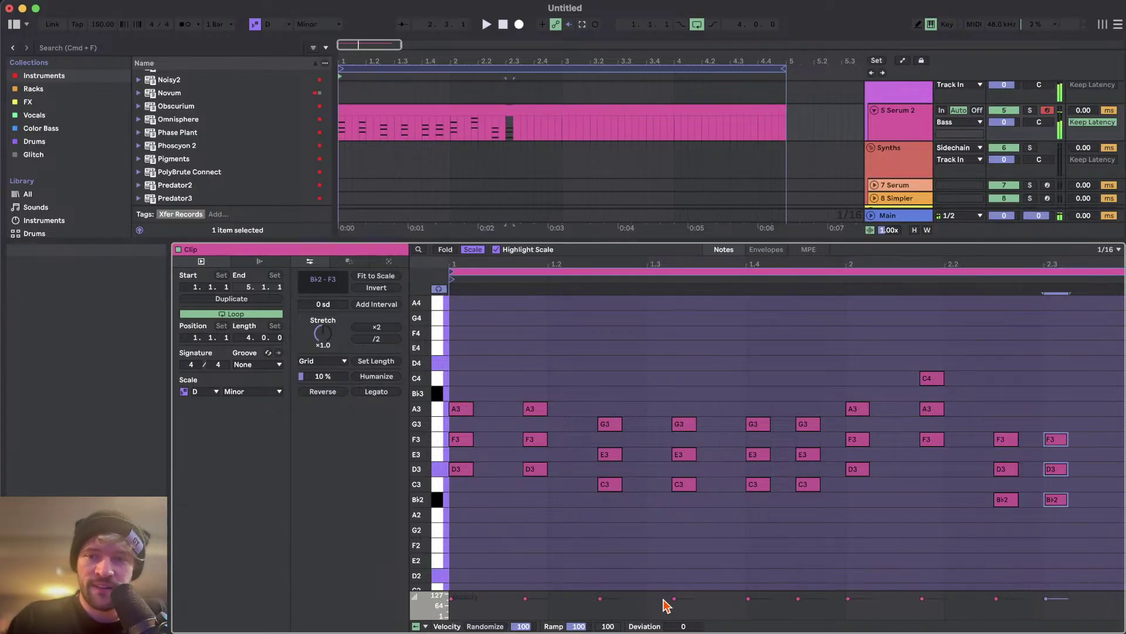
key("Right")
key("super+d")
key("Right")
key("Right")
- Add a final copy of the chord at 2.4.3, transposed to C3–E3–G3
key("super+d")
key("Right")
key("Up")
key("Up")
key("Down")
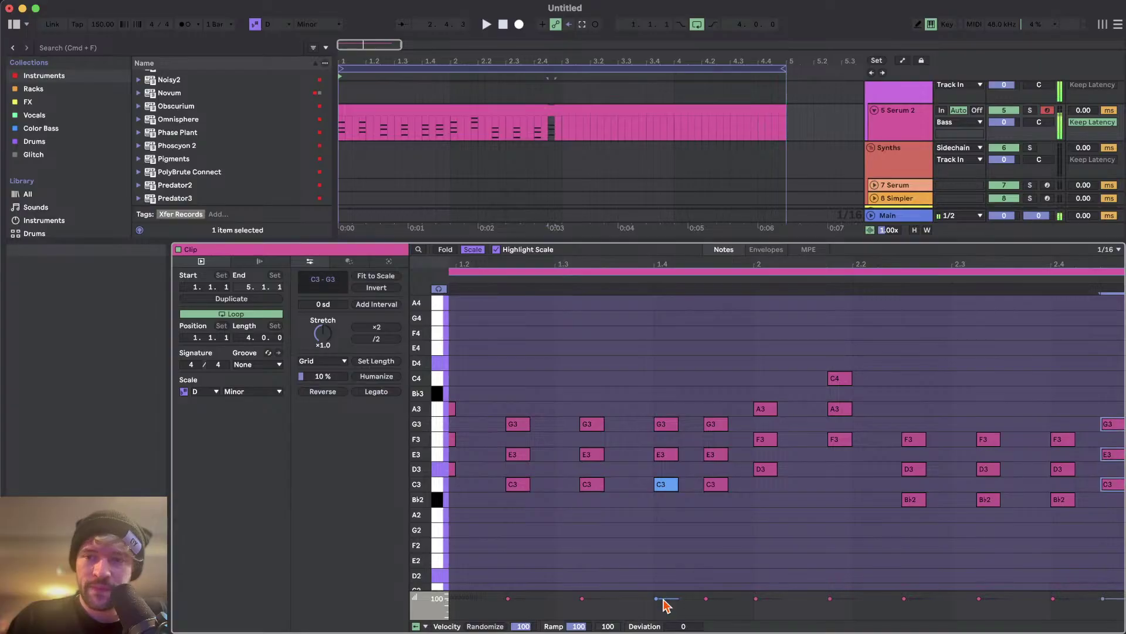
- Split the clip at bar 3, delete the empty second half and loop the remaining two bars
left_click(557, 110)
left_click(563, 122)
key("super+e")
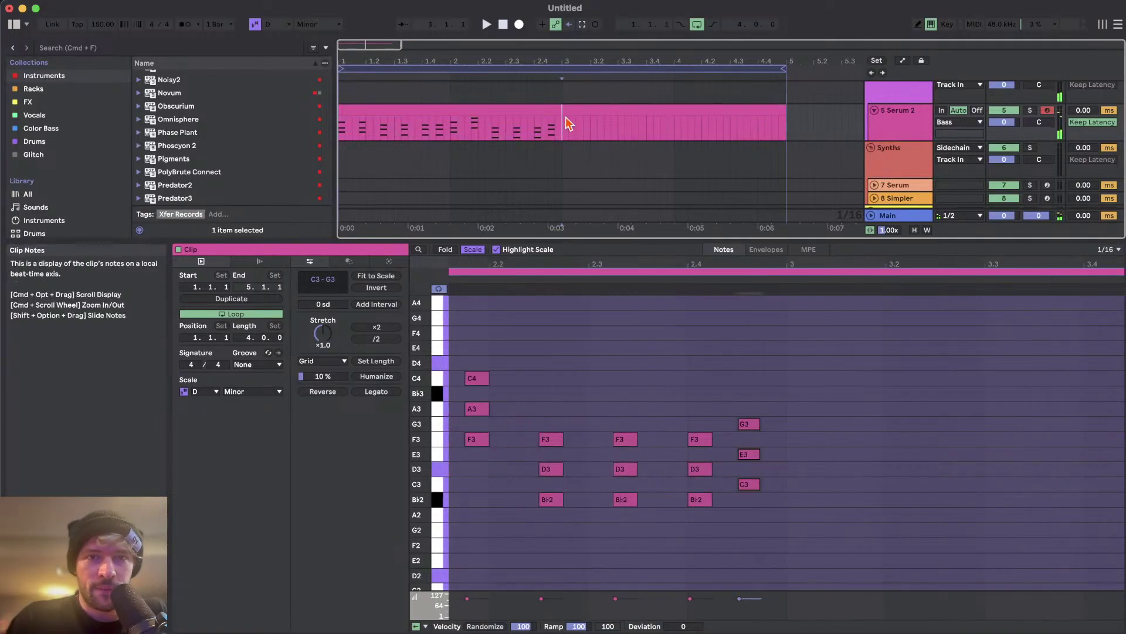
left_click(587, 109)
key("Delete")
left_click(541, 106)
key("super+l")
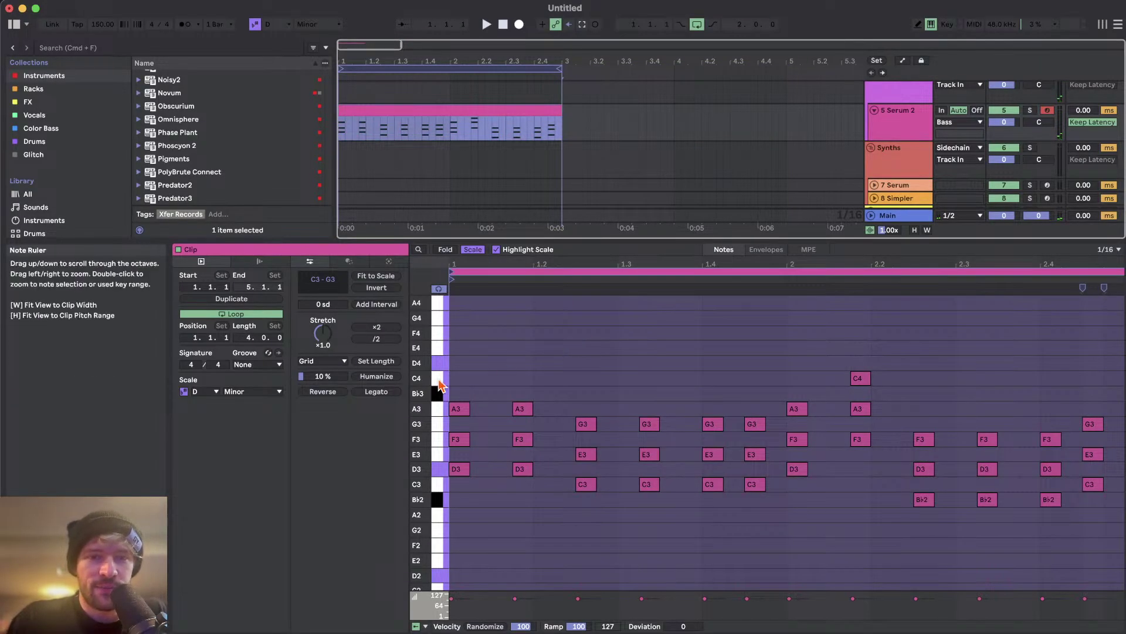
- Play the two-bar loop and set the project tempo to 140 BPM
key("space")
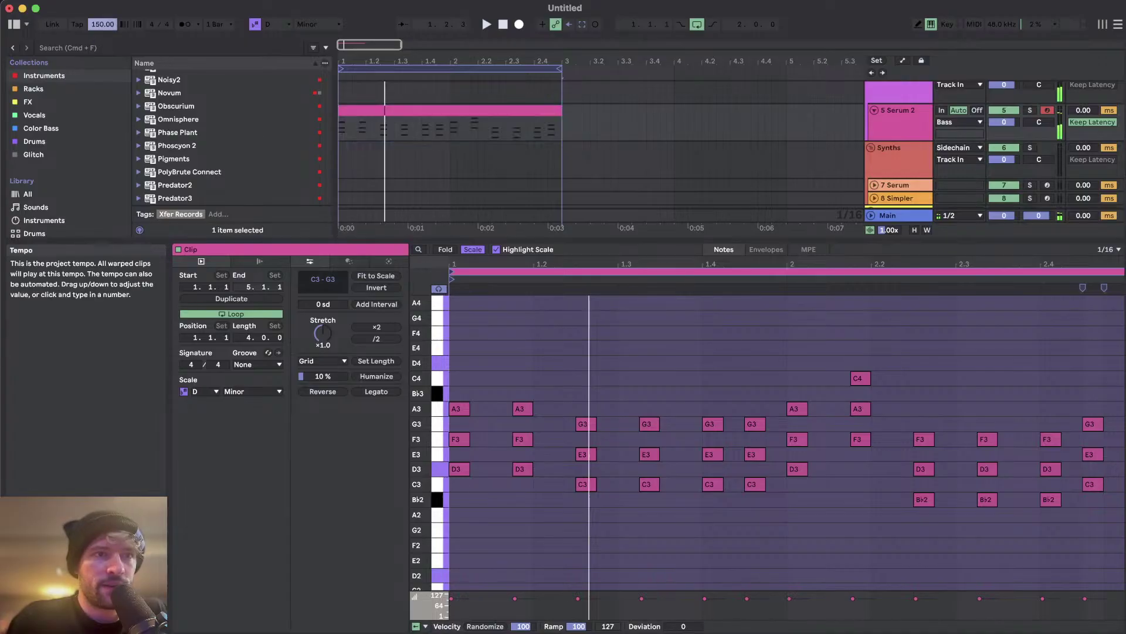
left_click(97, 26)
type("140")
key("Return")
left_click(515, 348)
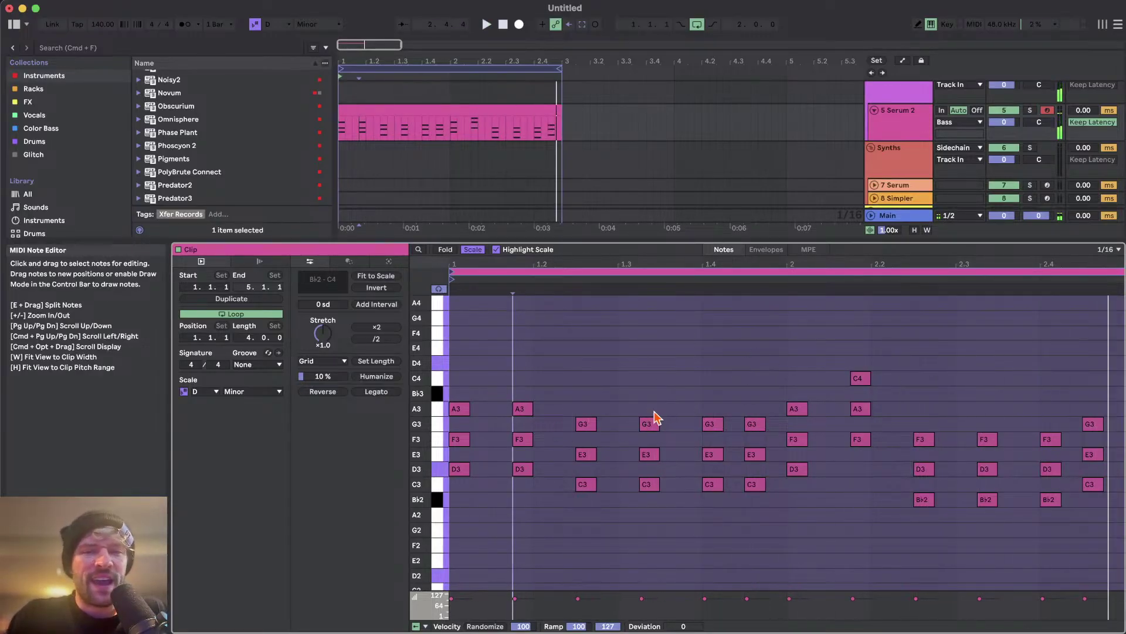
- Lengthen the opening D3–F3–A3 chord from one sixteenth to two sixteenths
scroll(628, 379, "up", 2)
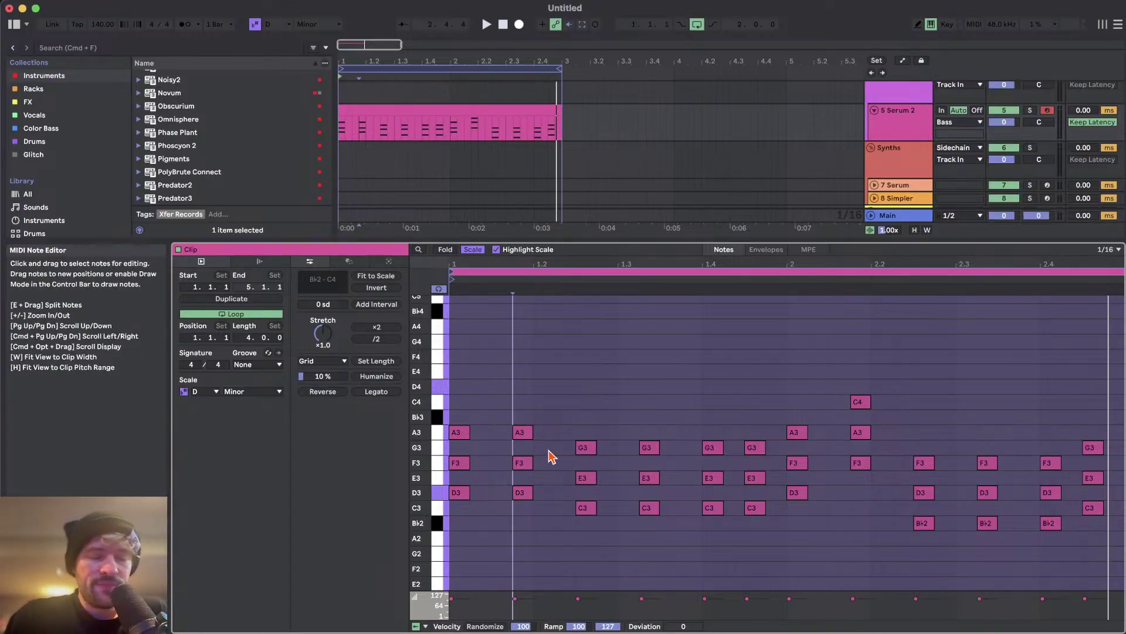
left_click(509, 409)
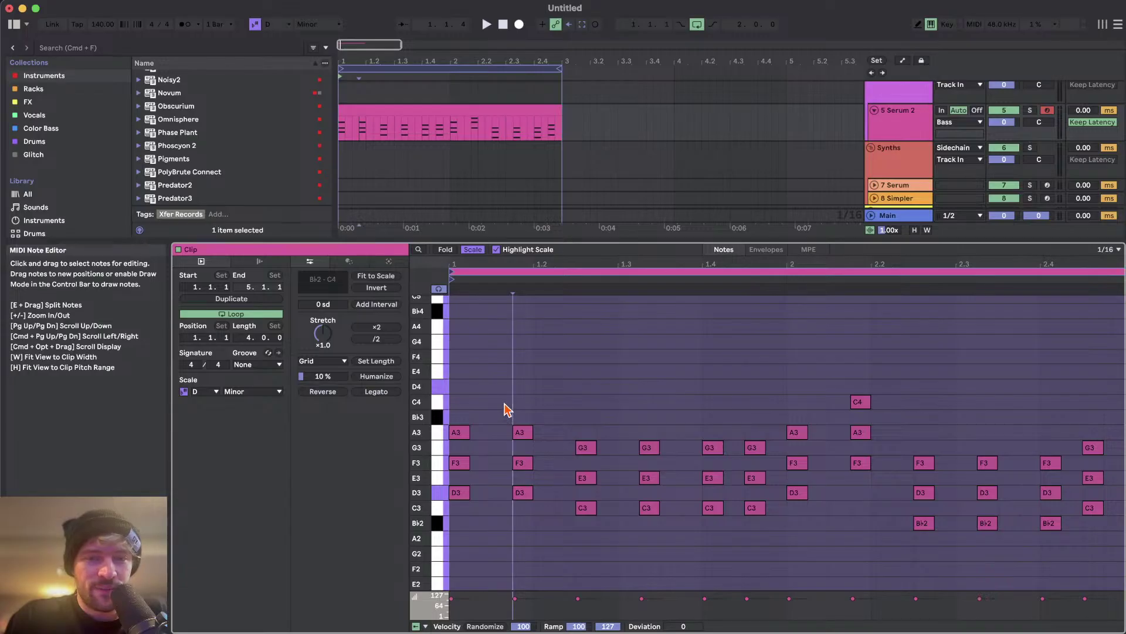
left_click_drag(493, 411, 448, 526)
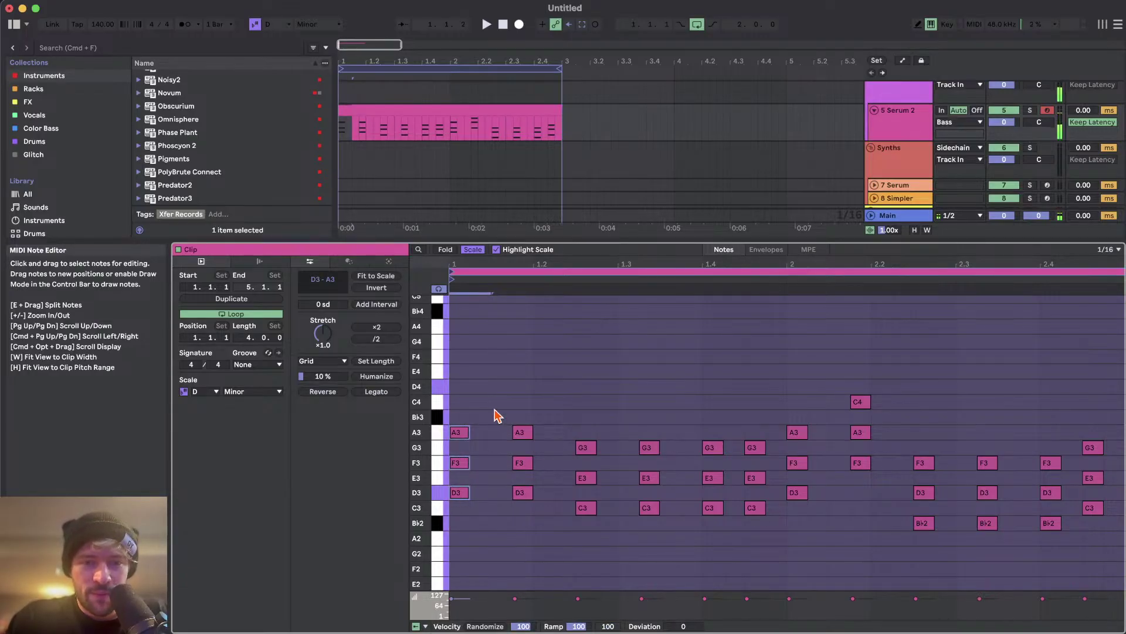
key("shift+Right")
left_click(514, 404)
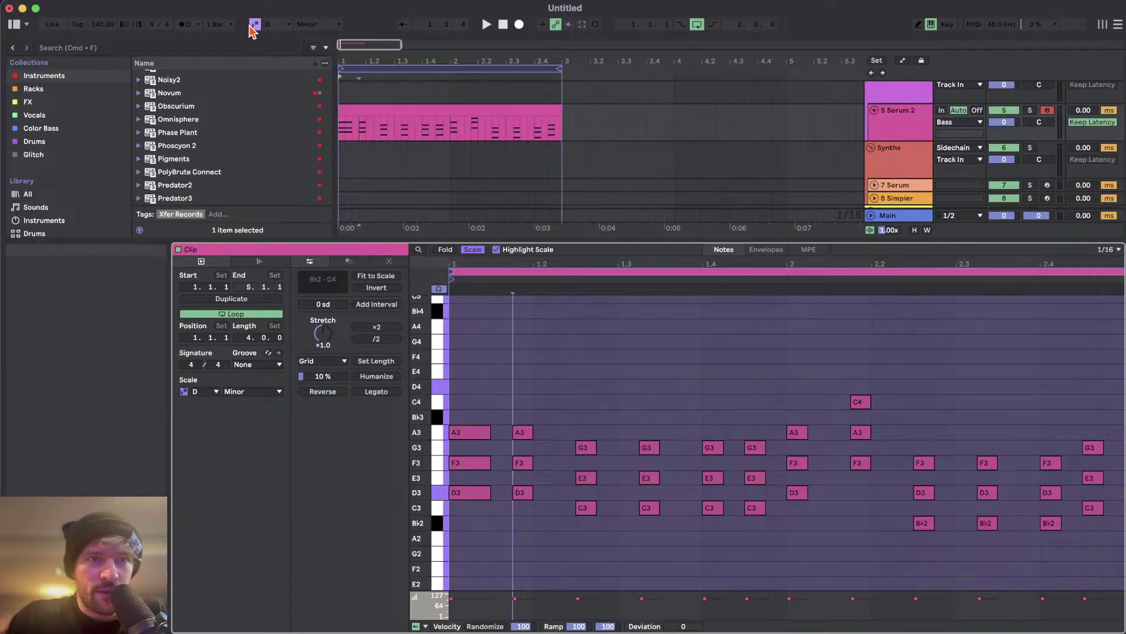
- Turn scale highlighting off and on again and check the Grid Line Intensity in the Theme & Colors settings
left_click(496, 249)
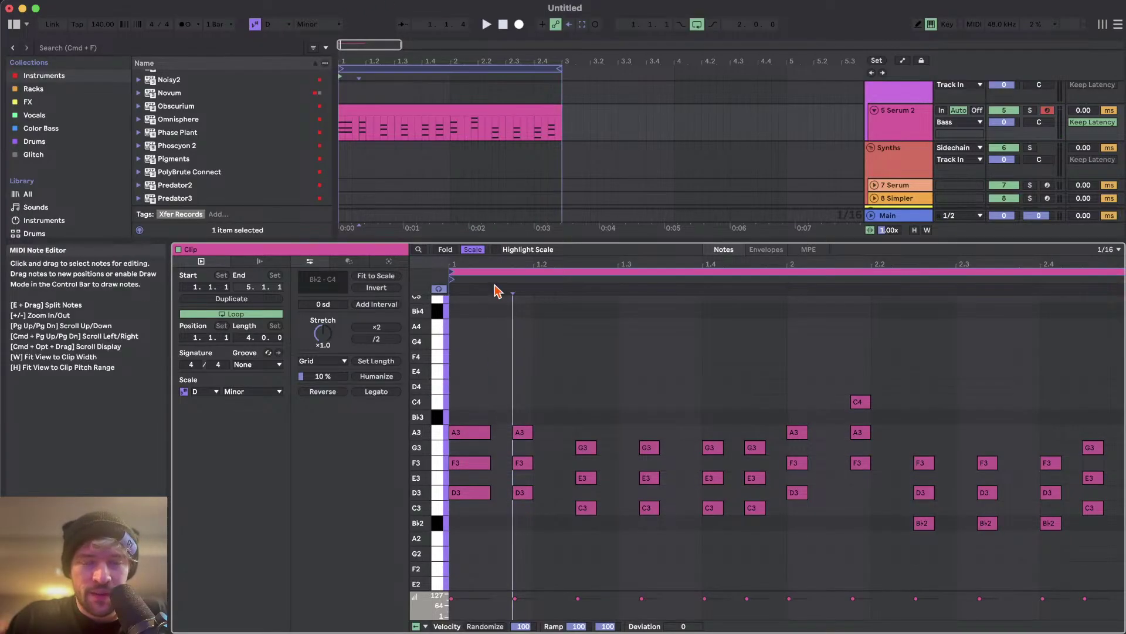
left_click(496, 249)
key("super+comma")
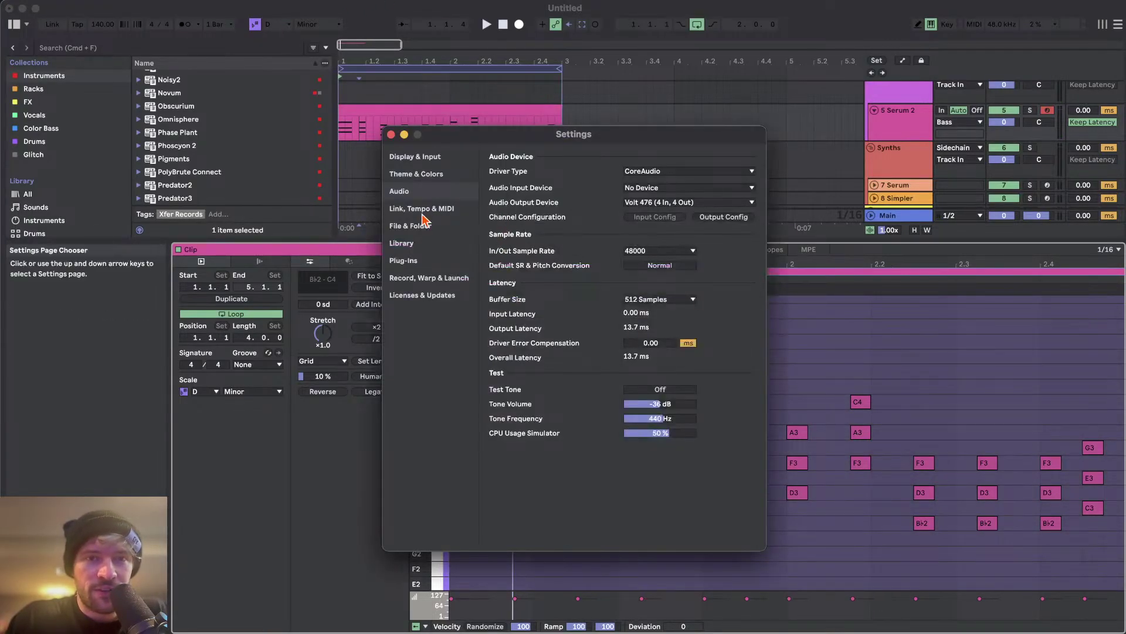
key("Up")
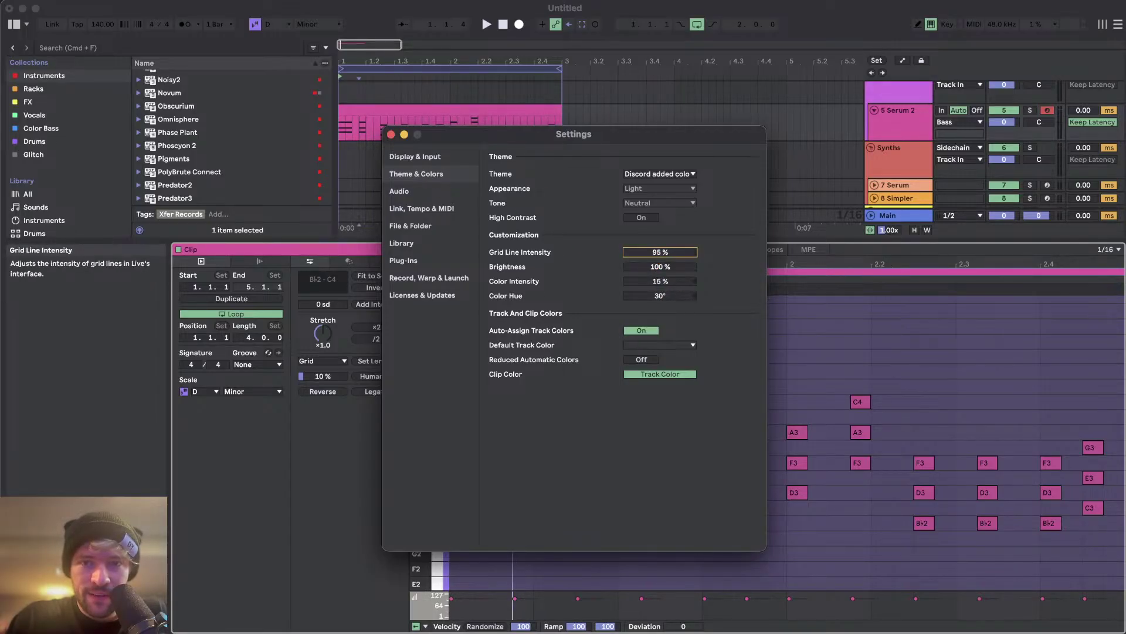
left_click(391, 135)
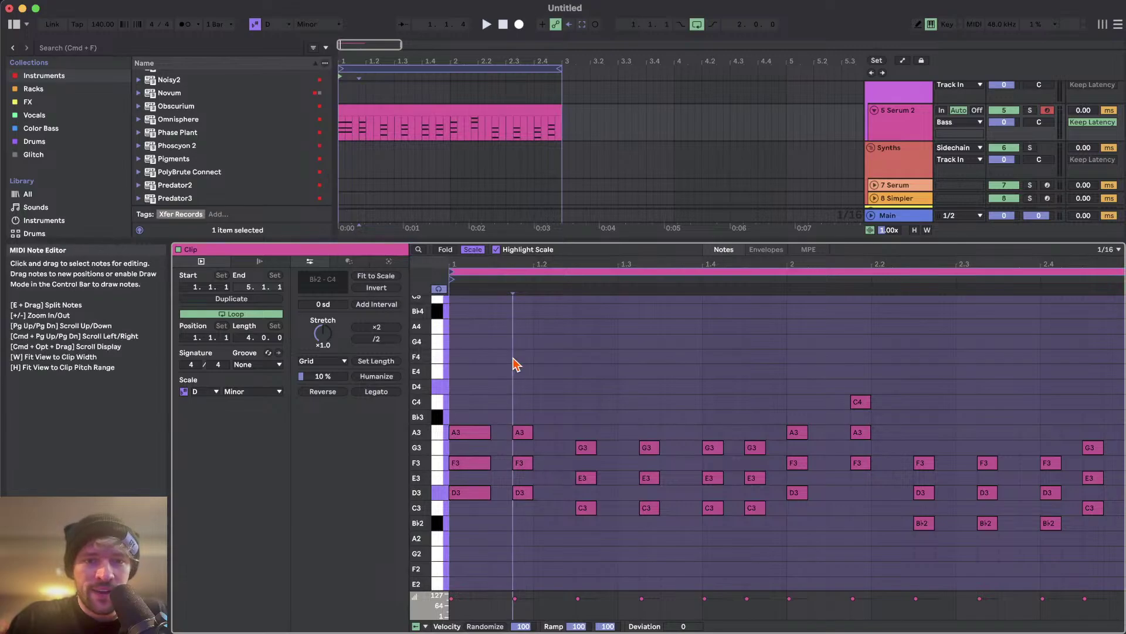
- Try the opening D3–F3–A3 chord at three sixteenths and two sixteenths long, and return it to one sixteenth
left_click_drag(473, 403, 477, 578)
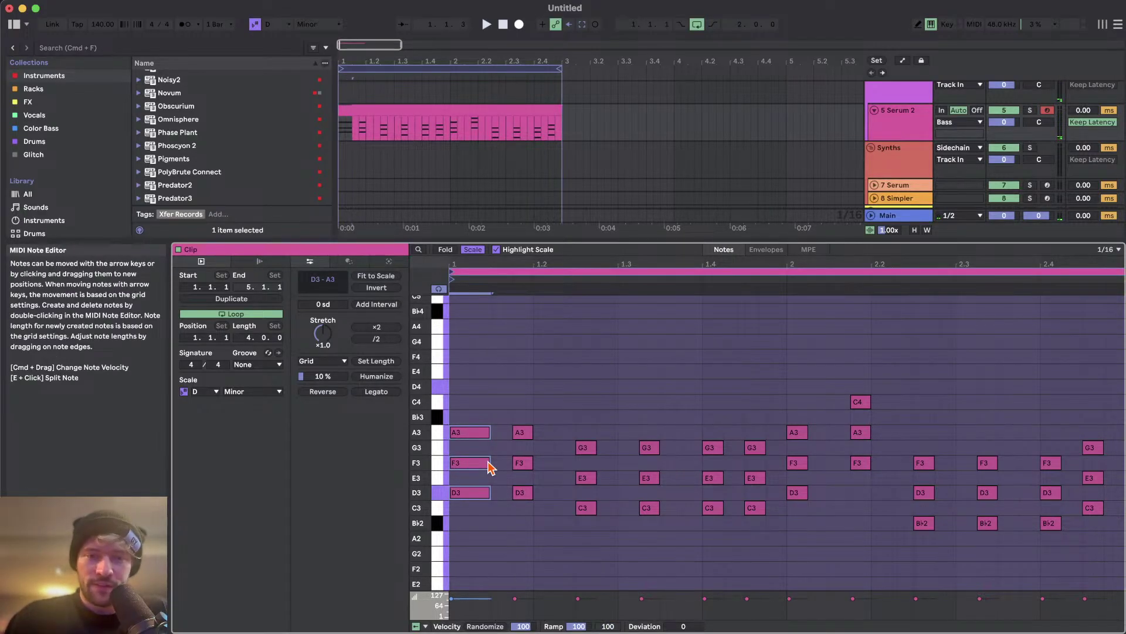
key("shift+Right")
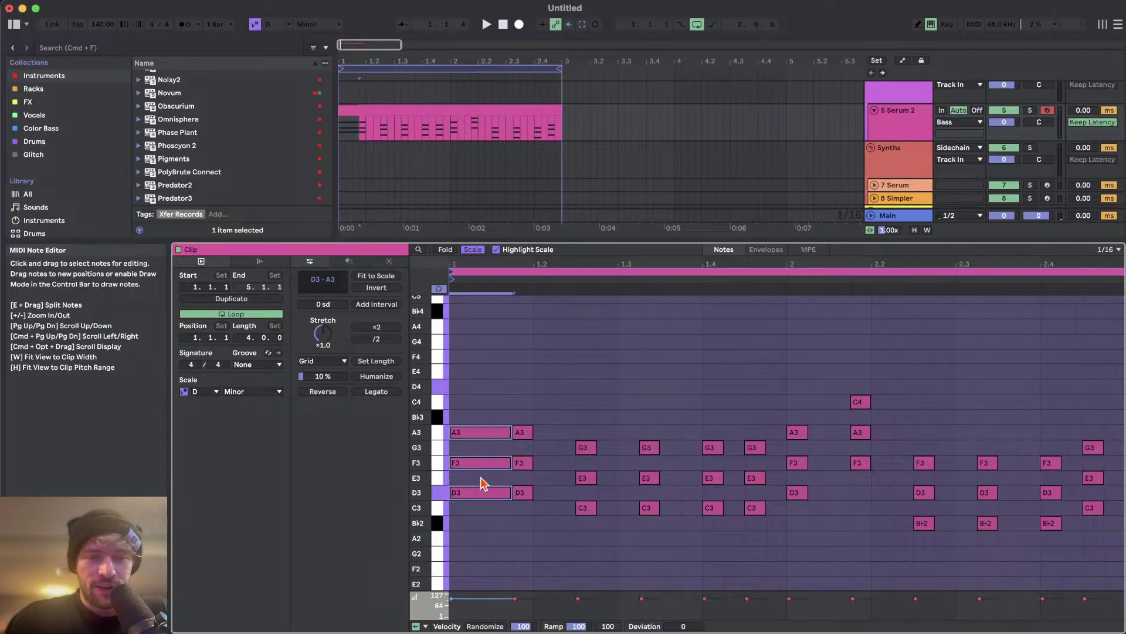
key("shift+Left")
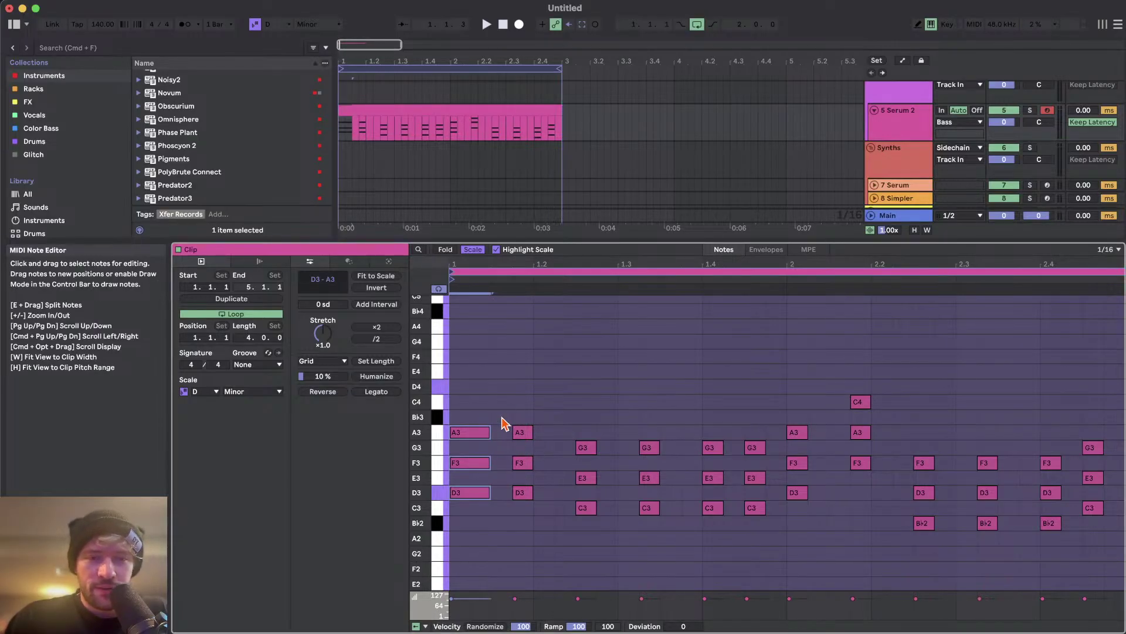
key("shift+Right")
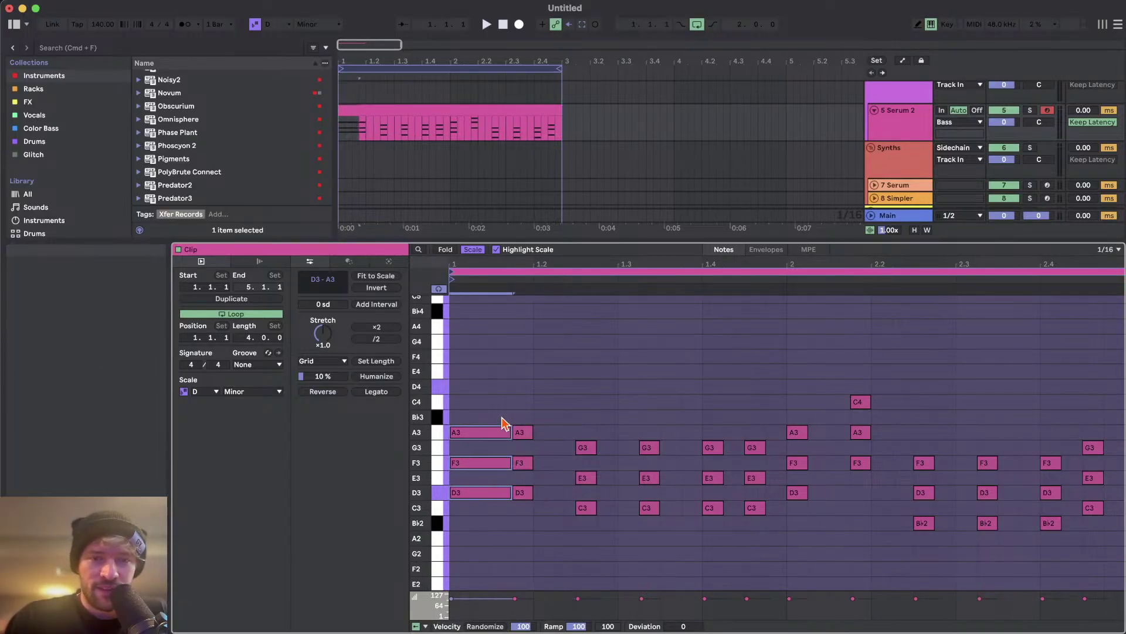
key("shift+Left")
key("shift+Left")
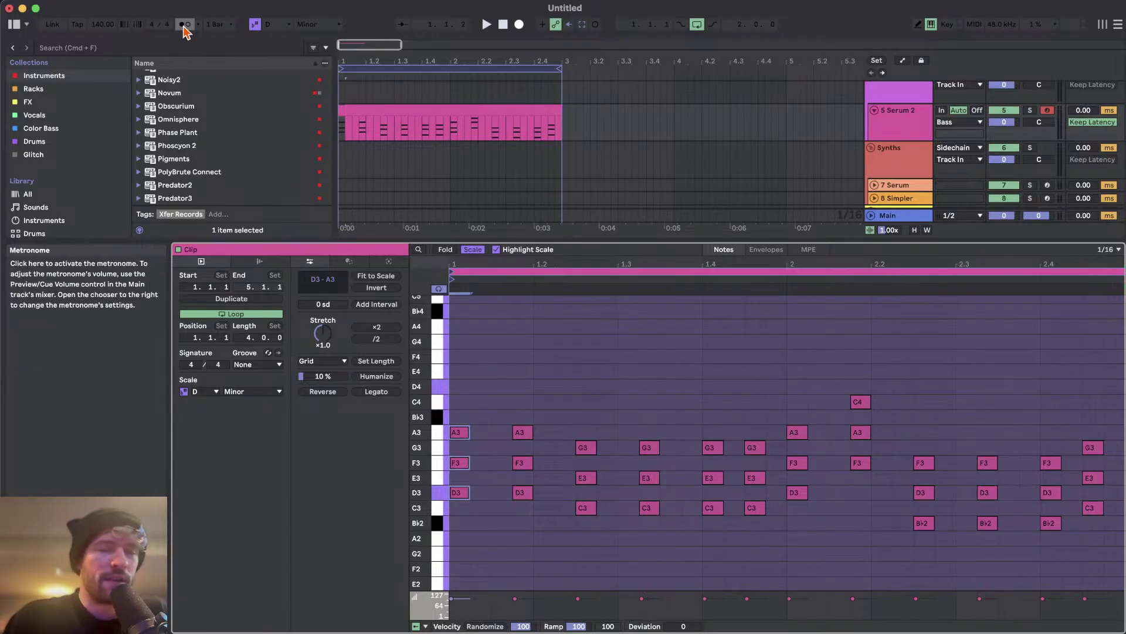
- Play the loop with the metronome on and select the two C3–E3–G3 chords on beat 1.4
key("space")
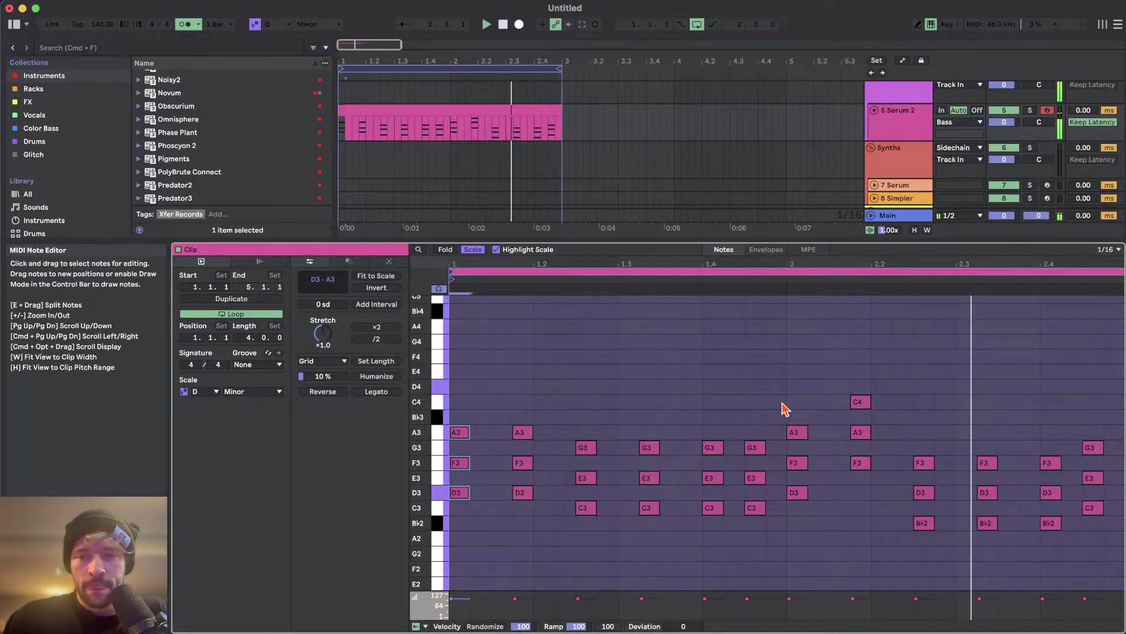
left_click_drag(716, 425, 772, 549)
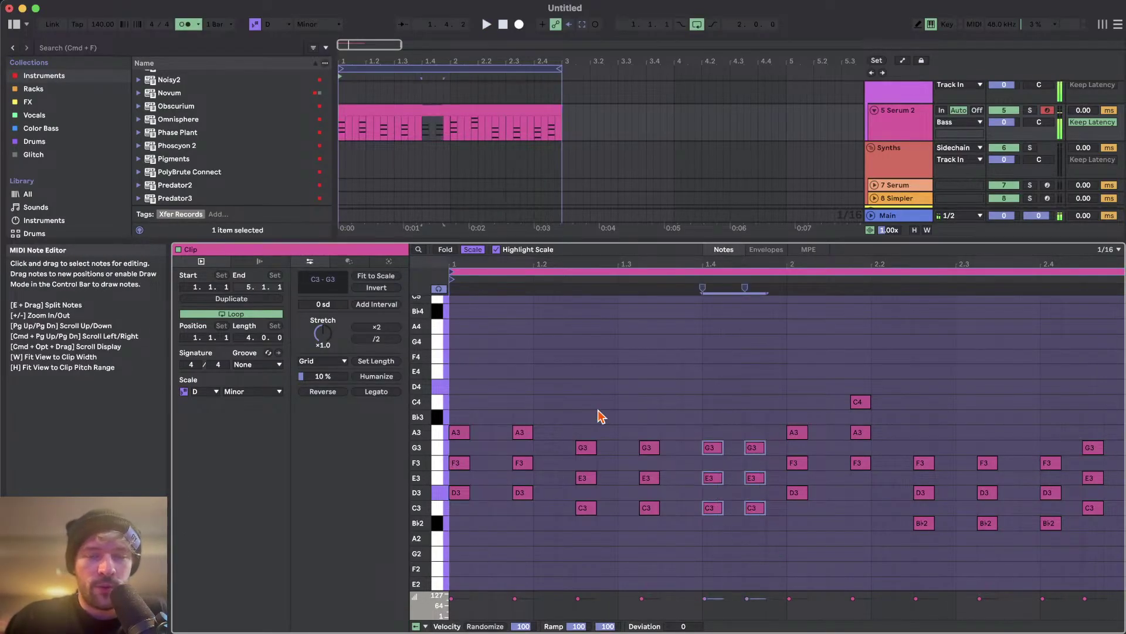
- Try moving the chords at 1.1.4, 1.3.2 and 2.1.4 one sixteenth earlier, and play the loop
left_click(498, 439)
left_click_drag(501, 410, 544, 548)
key("Left")
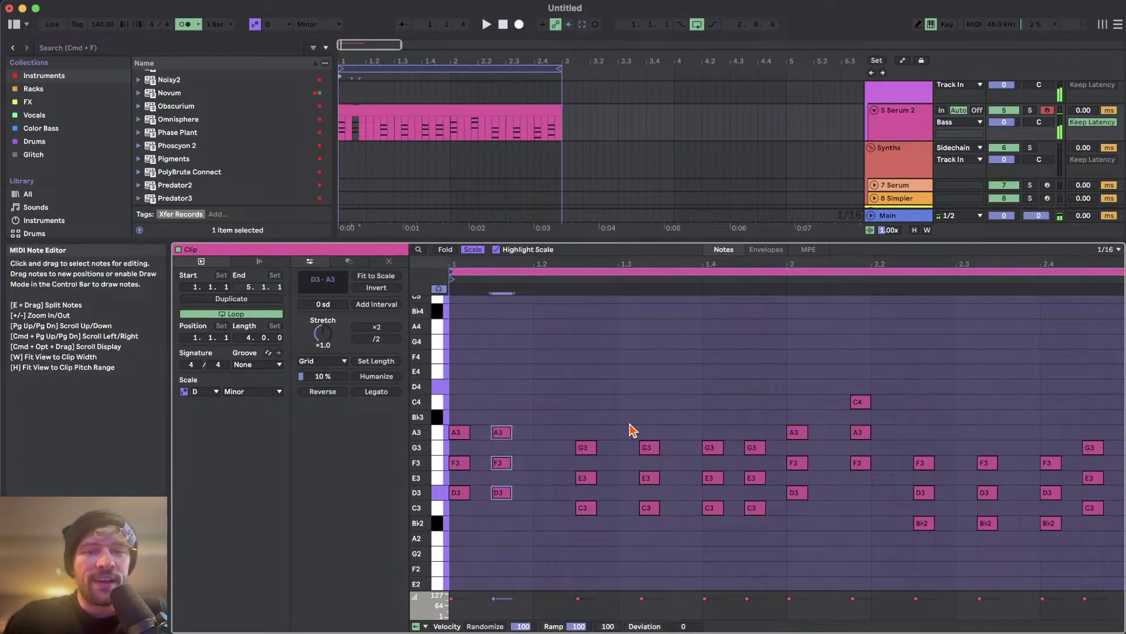
left_click_drag(631, 430, 661, 526)
key("Left")
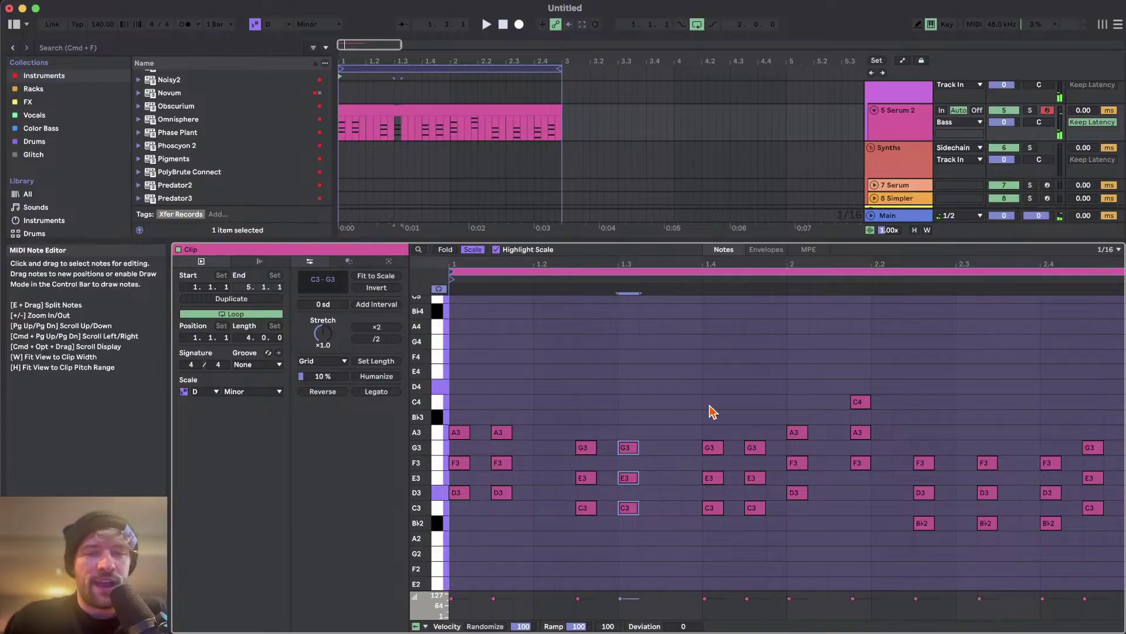
key("space")
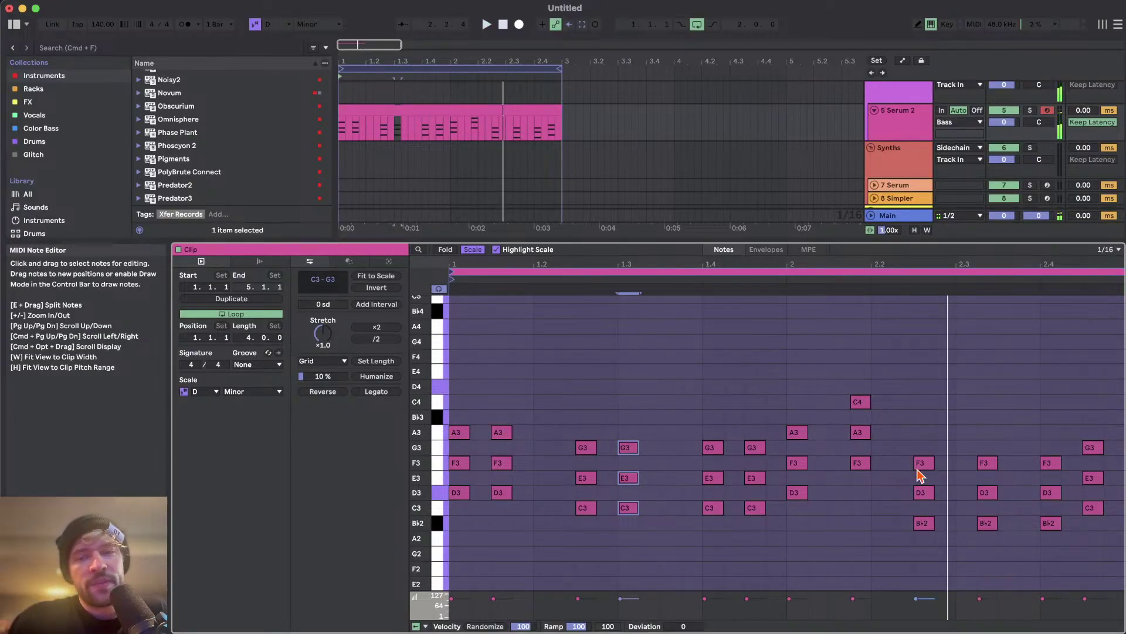
left_click_drag(819, 372, 878, 523)
key("Left")
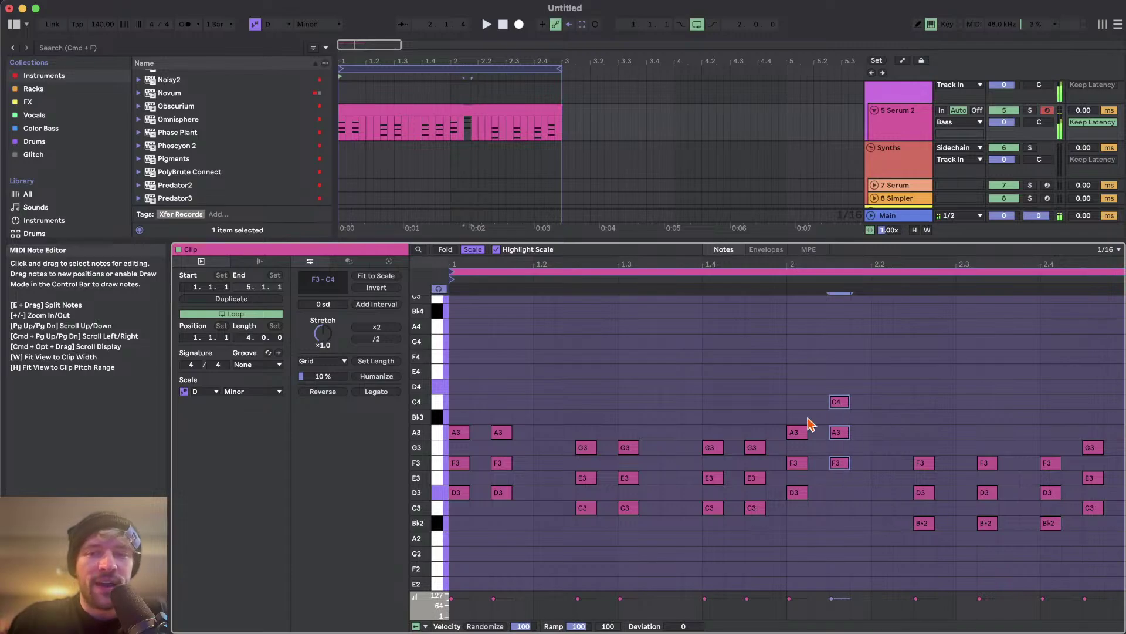
- Move the three shifted chords one sixteenth later, back to 2.1.4, 1.1.4 and 1.3.2
key("Right")
left_click_drag(494, 418, 546, 543)
key("Right")
left_click_drag(625, 432, 654, 558)
key("Right")
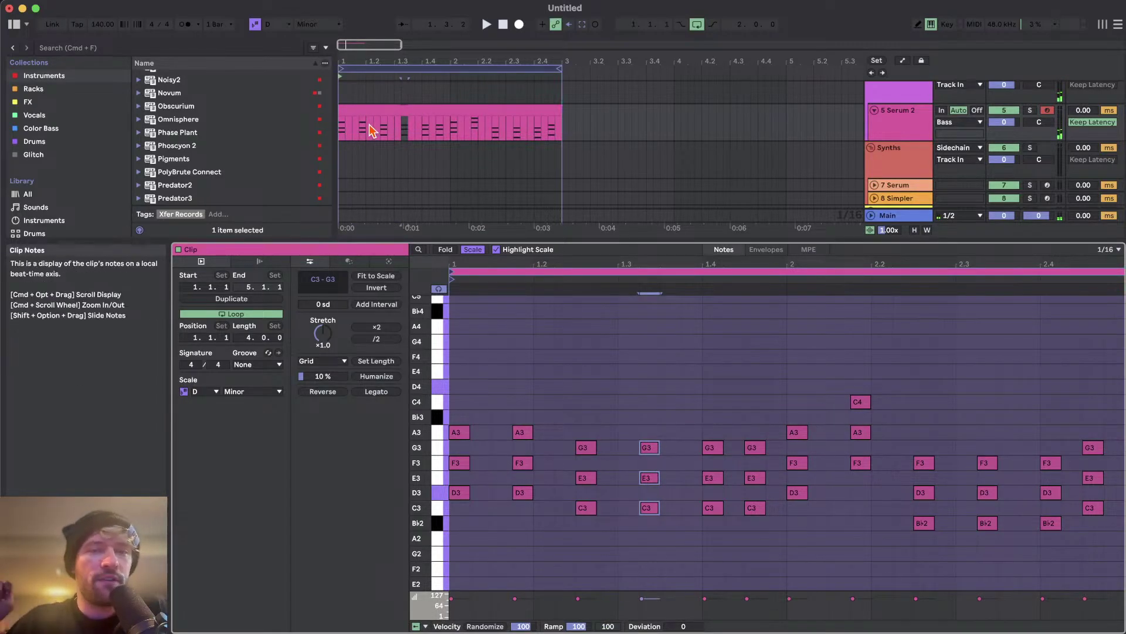
- Play the two-bar loop with the metronome on, and switch the metronome off
scroll(373, 130, "up", 2)
scroll(373, 130, "down", 2)
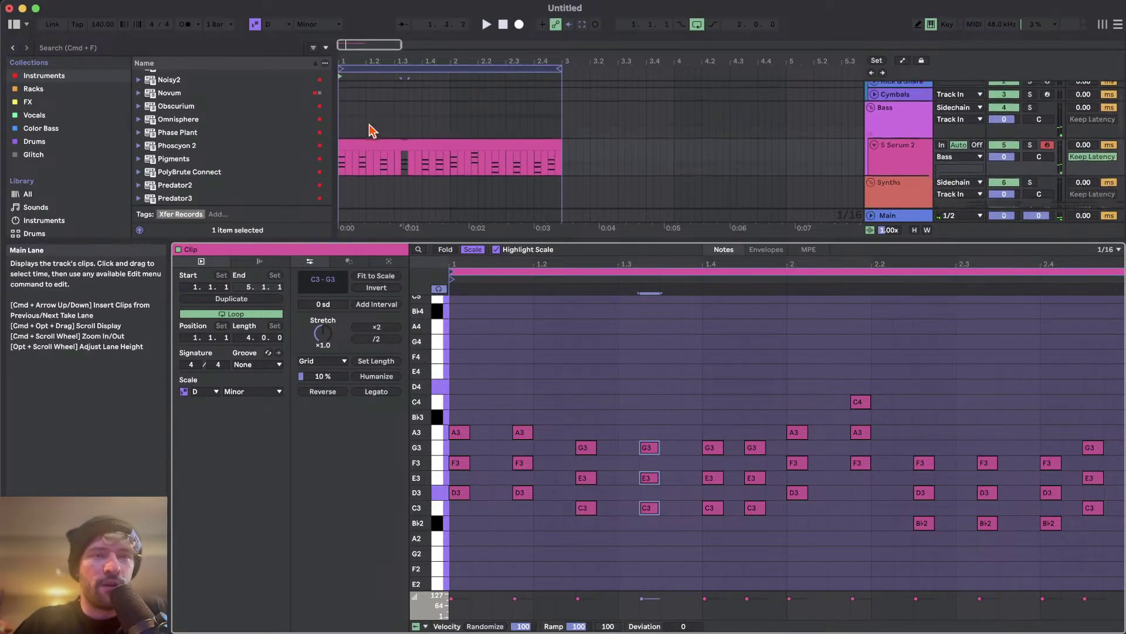
left_click(187, 24)
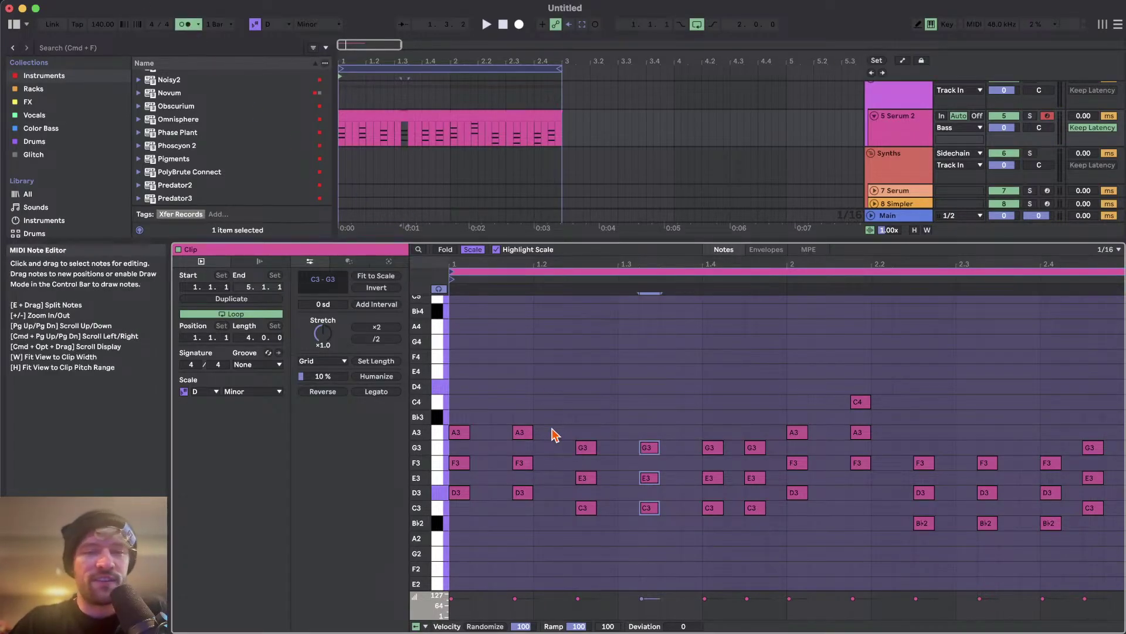
key("space")
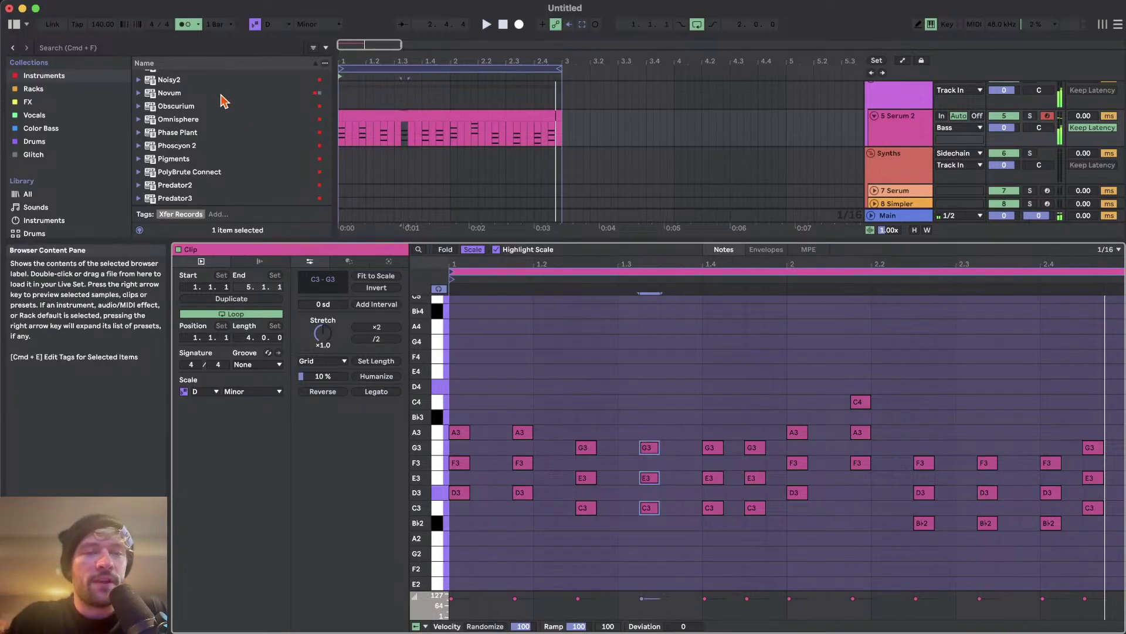
left_click(186, 25)
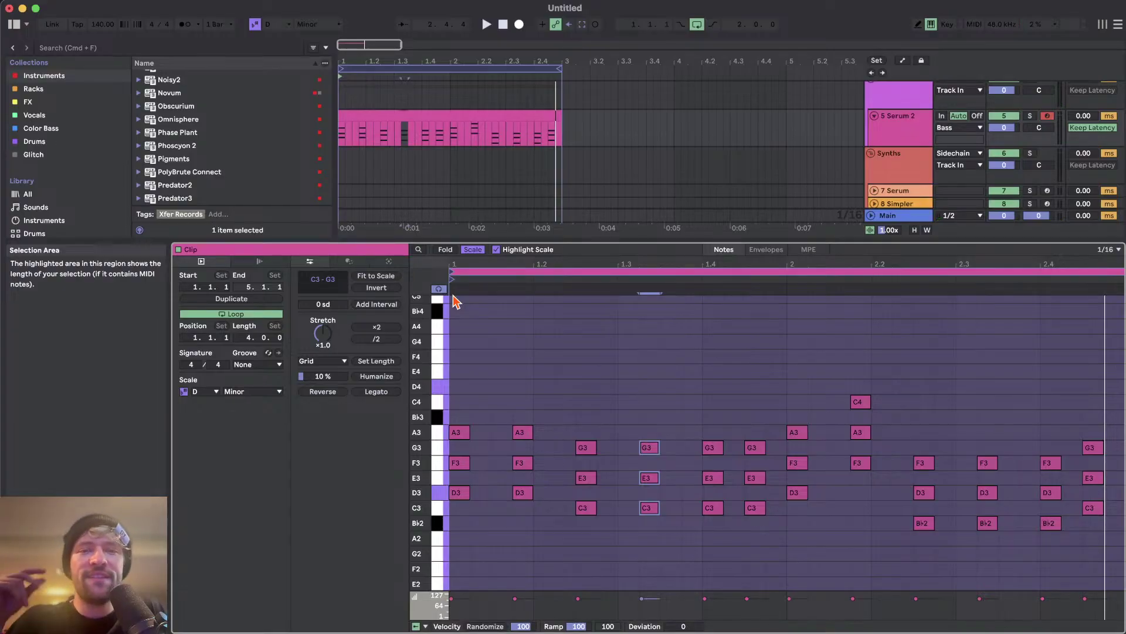
left_click(471, 416)
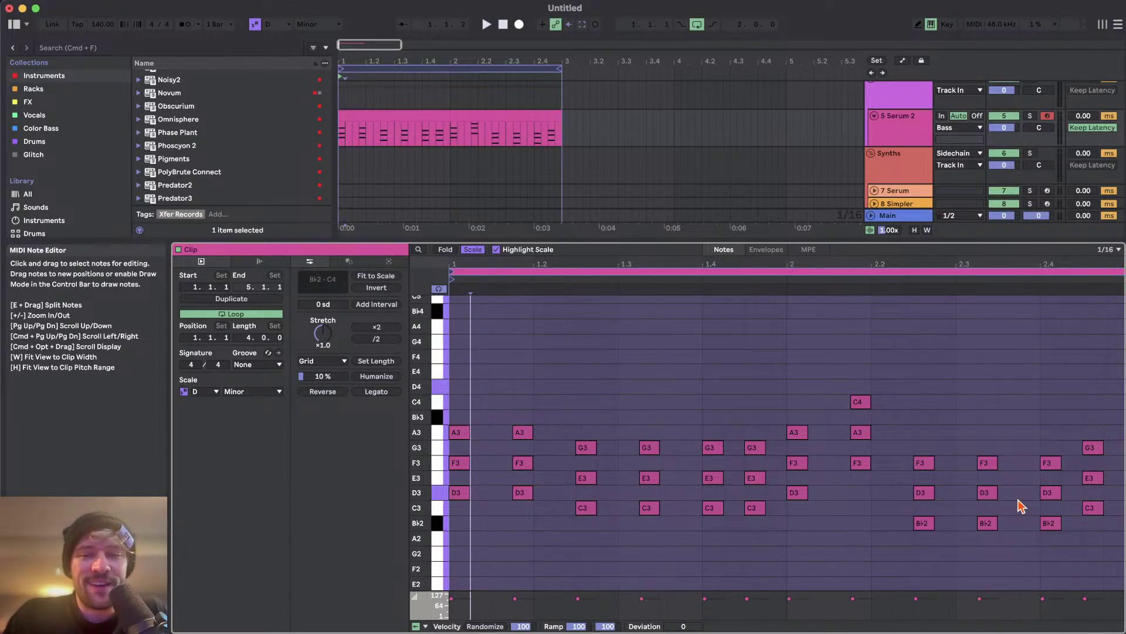
scroll(645, 464, "down", 1)
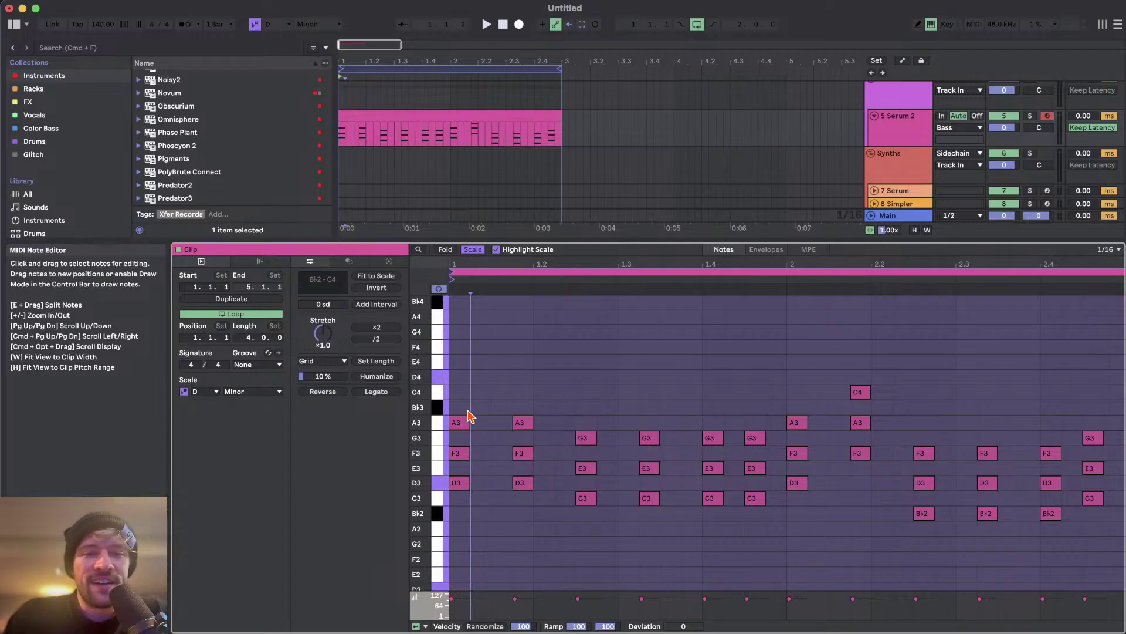
scroll(681, 373, "up", 5)
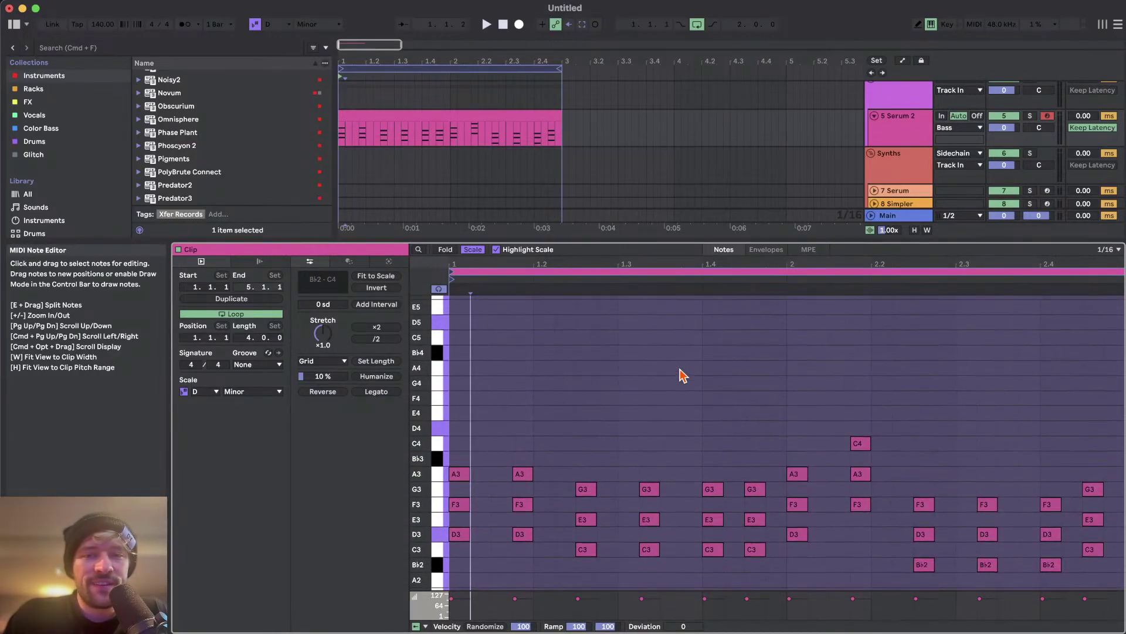
scroll(483, 487, "down", 2)
scroll(488, 498, "up", 4)
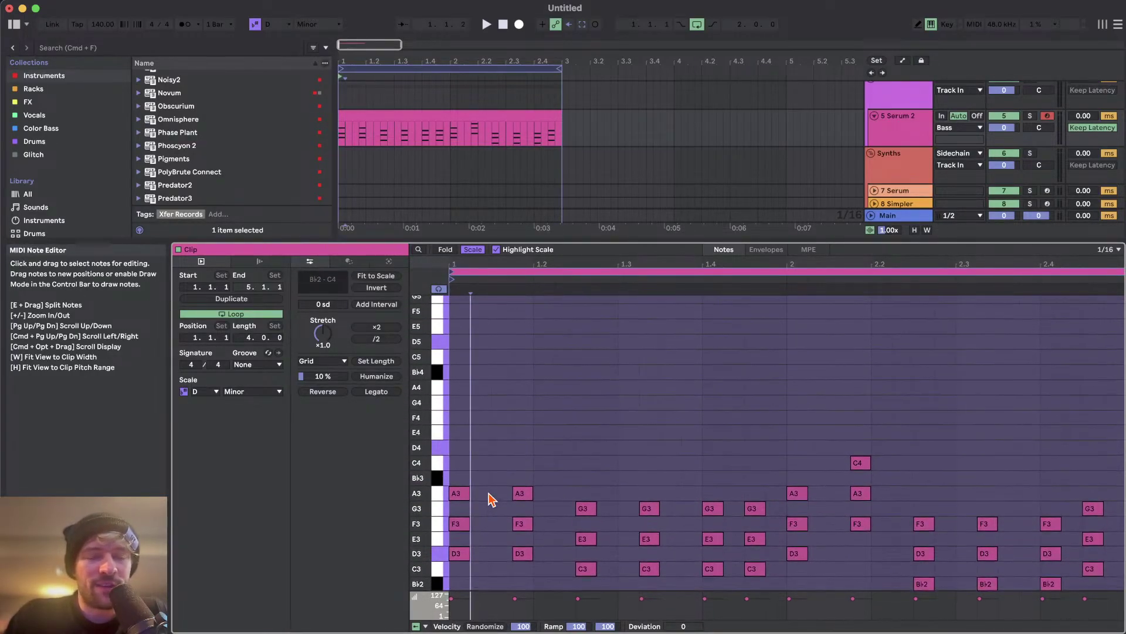
scroll(514, 467, "down", 1)
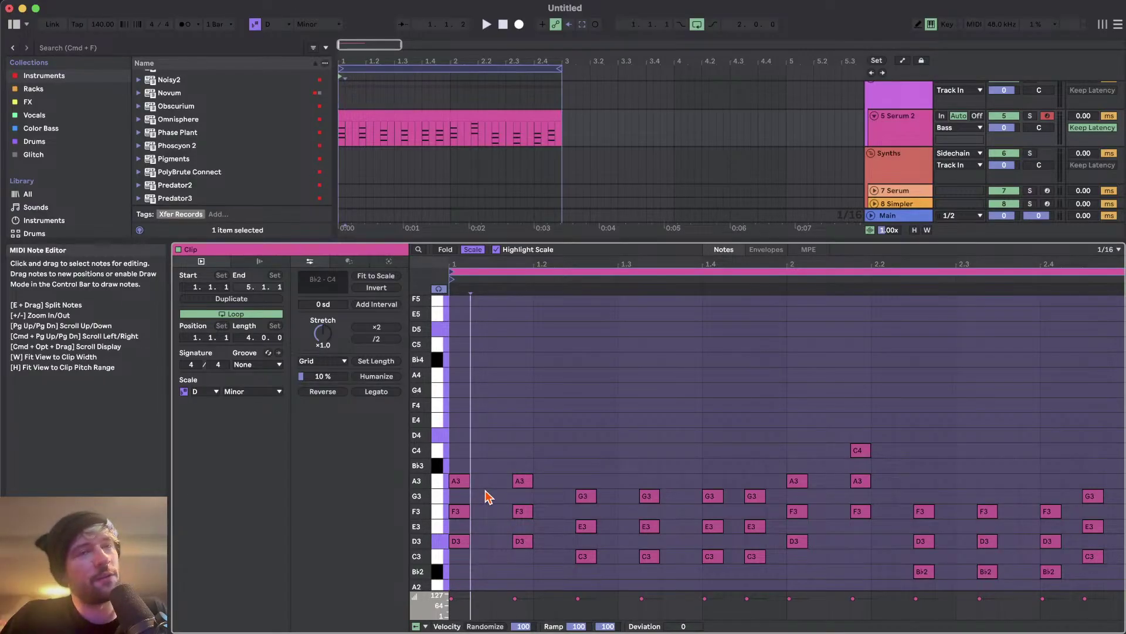
scroll(490, 497, "down", 3)
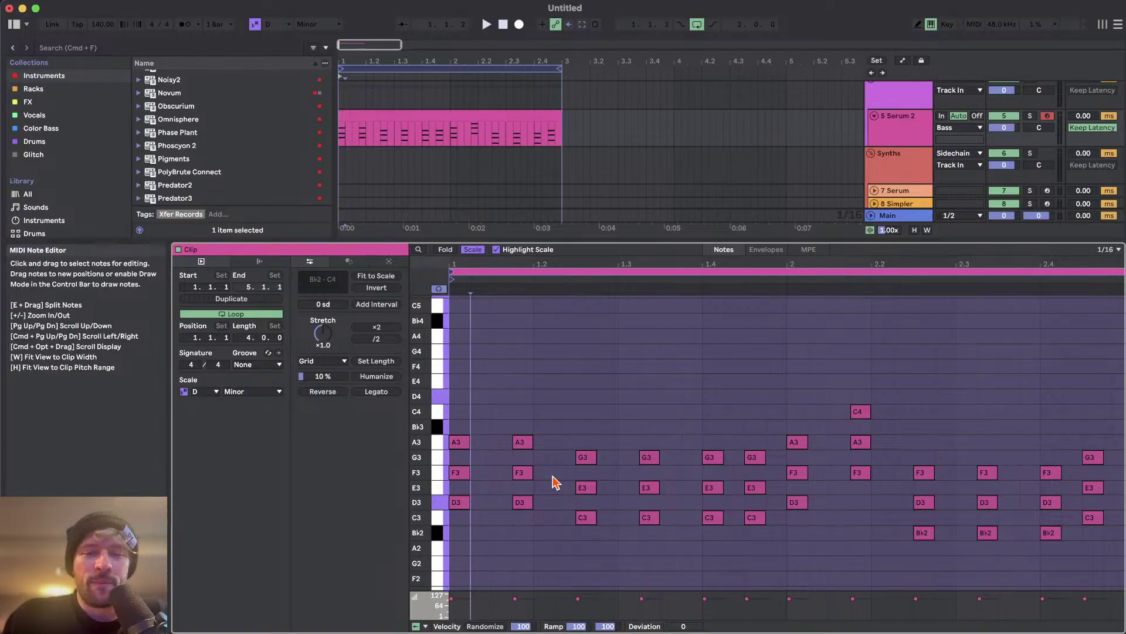
- Raise the middle note of each chord one octave, to D4, E4 or F4, and play the loop
left_click(442, 504)
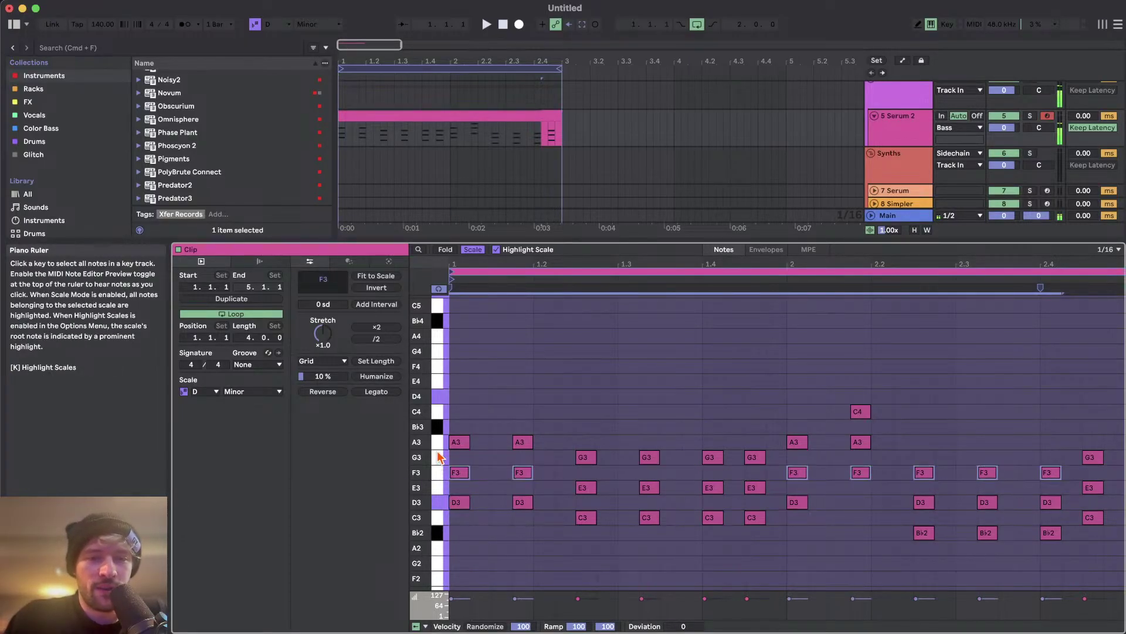
left_click(441, 473)
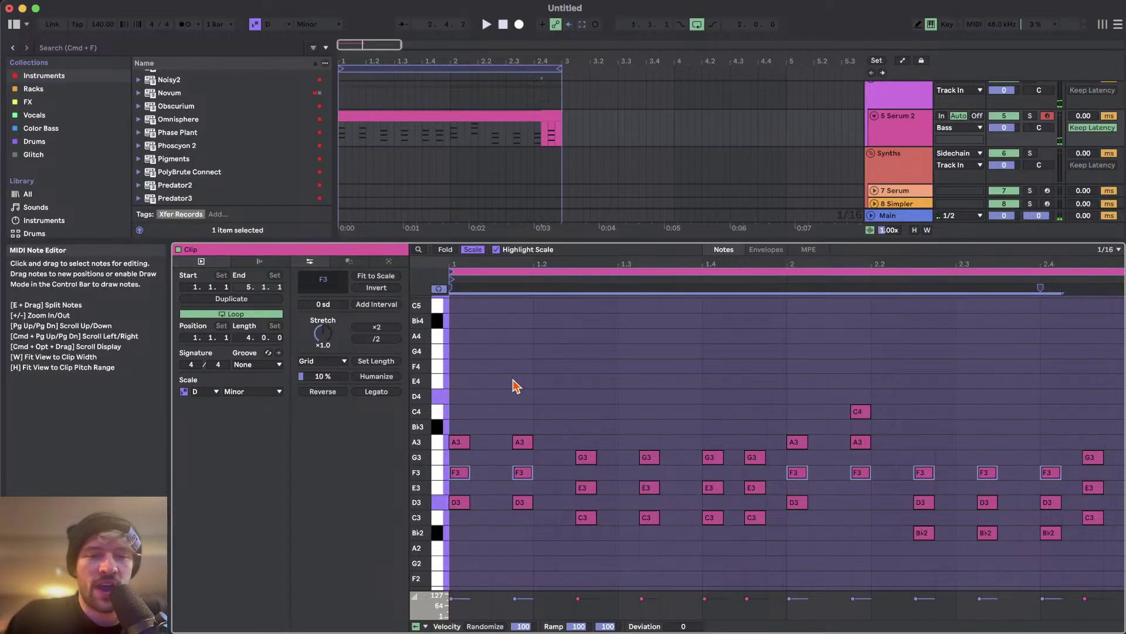
scroll(515, 411, "up", 1)
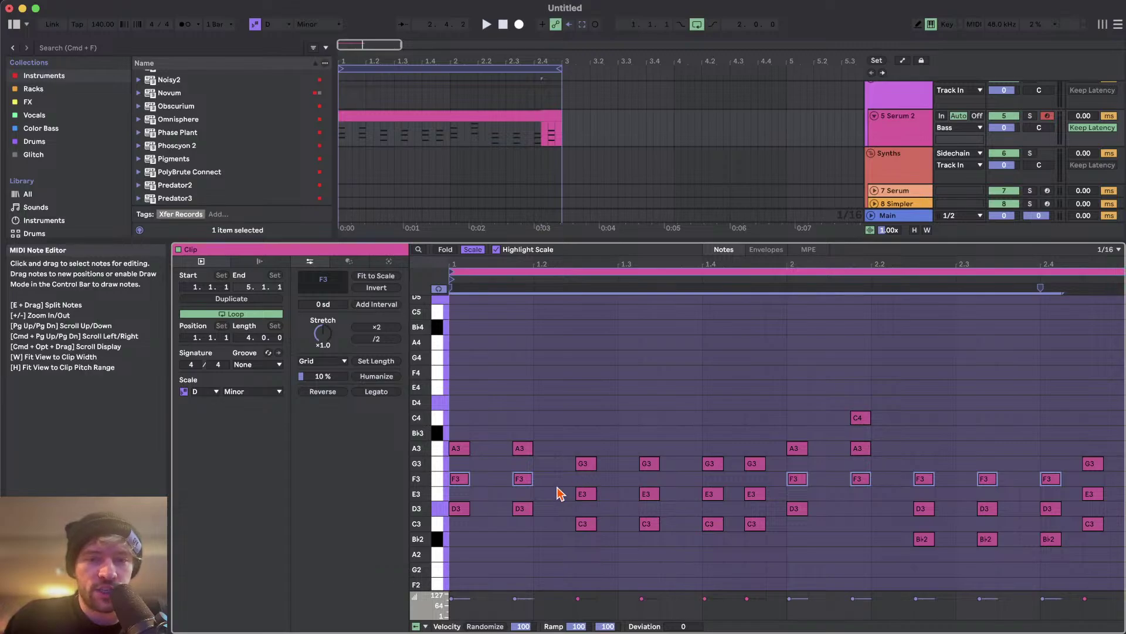
left_click_drag(551, 478, 756, 509)
left_click_drag(907, 451, 1056, 487)
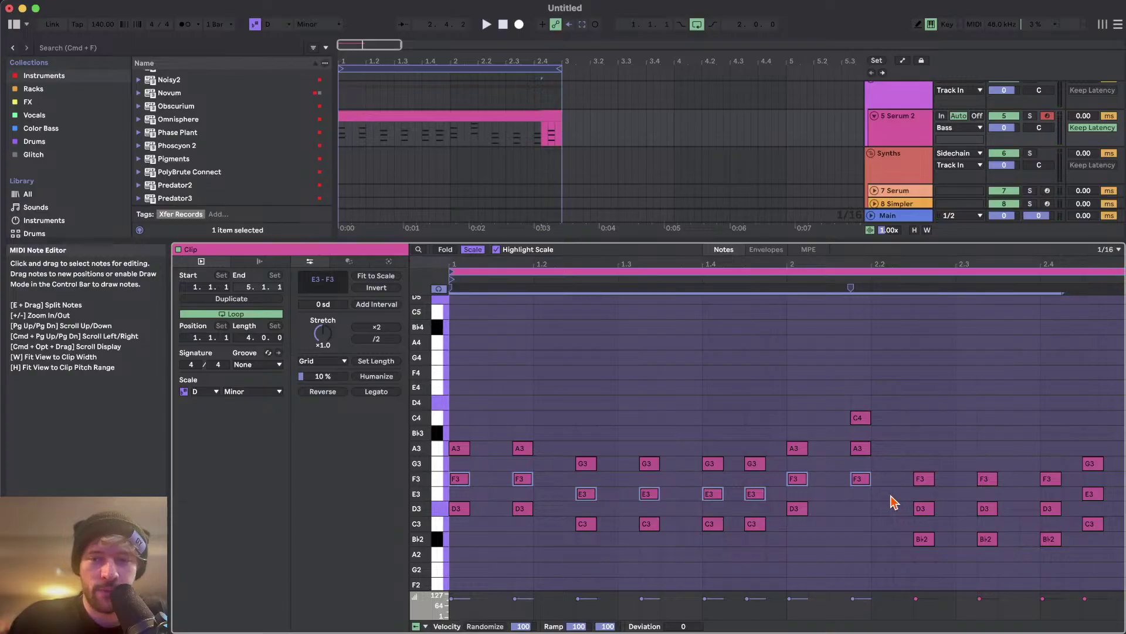
left_click_drag(891, 497, 1097, 508)
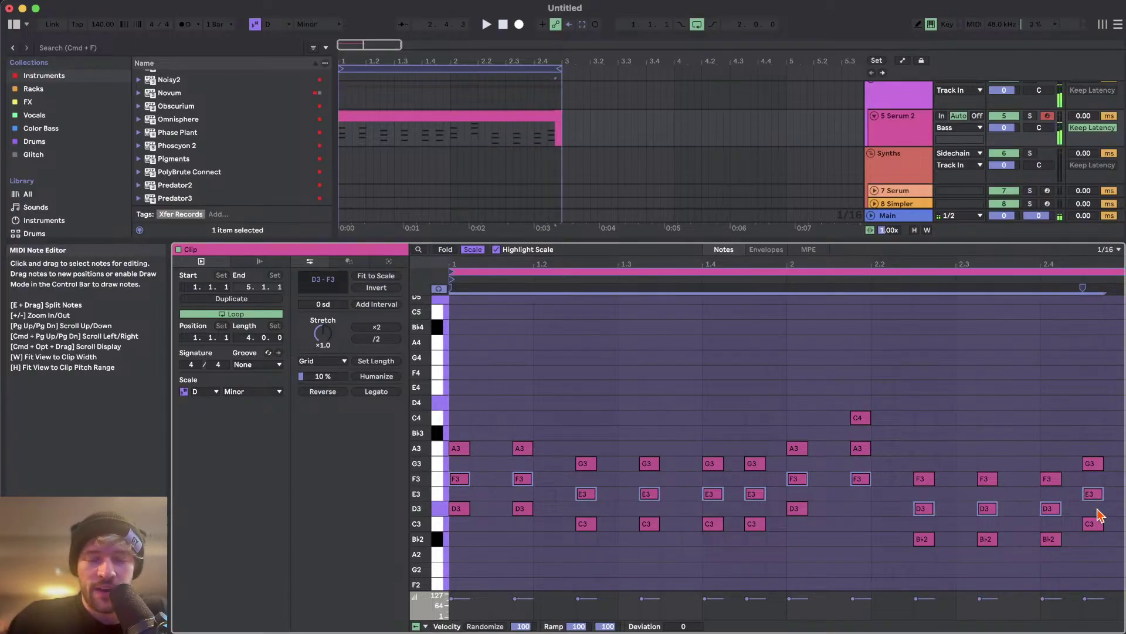
key("shift+Up")
key("space")
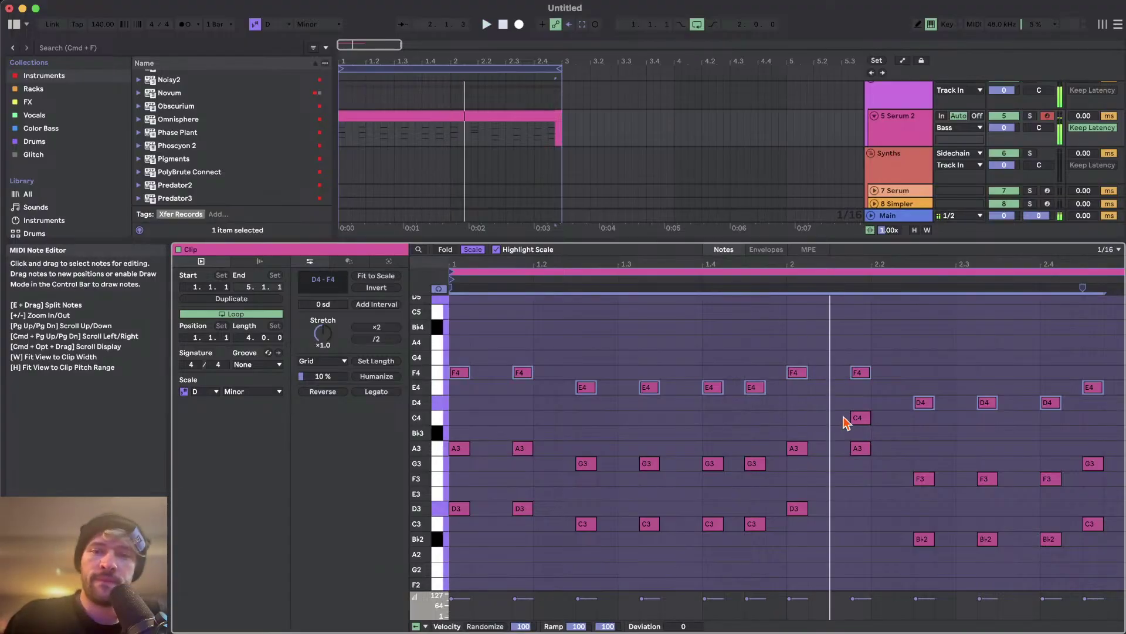
key("space")
- Lower the F4 at 2.1.4 back to F3, raise that chord's A3 to A4, and play the loop
left_click(863, 370)
key("shift+Down")
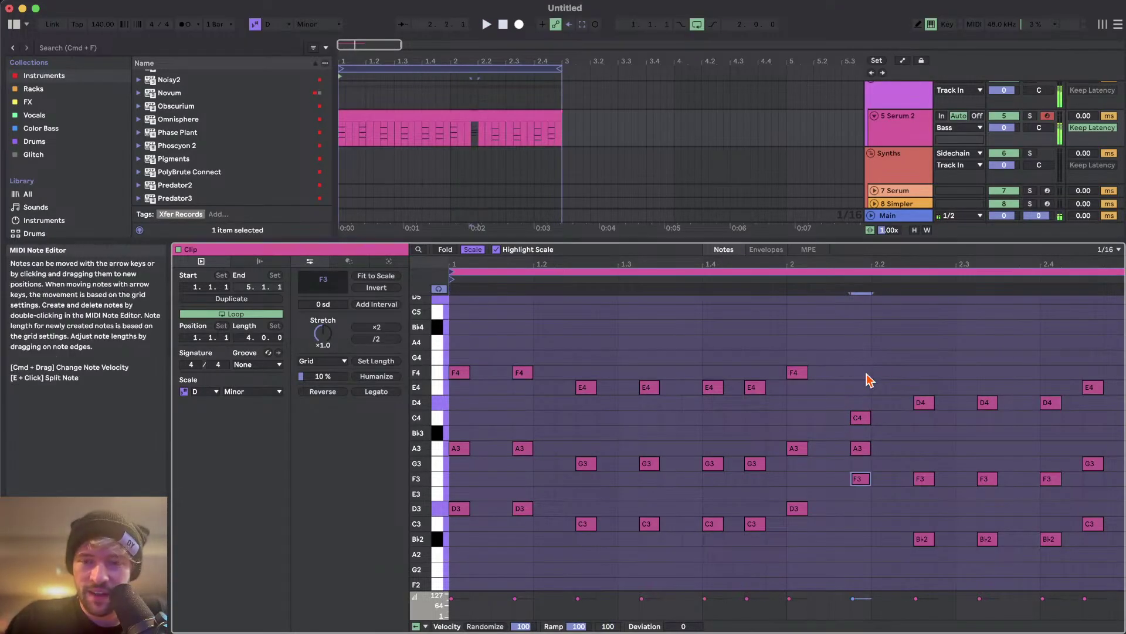
left_click_drag(830, 435, 894, 469)
key("shift+Up")
key("space")
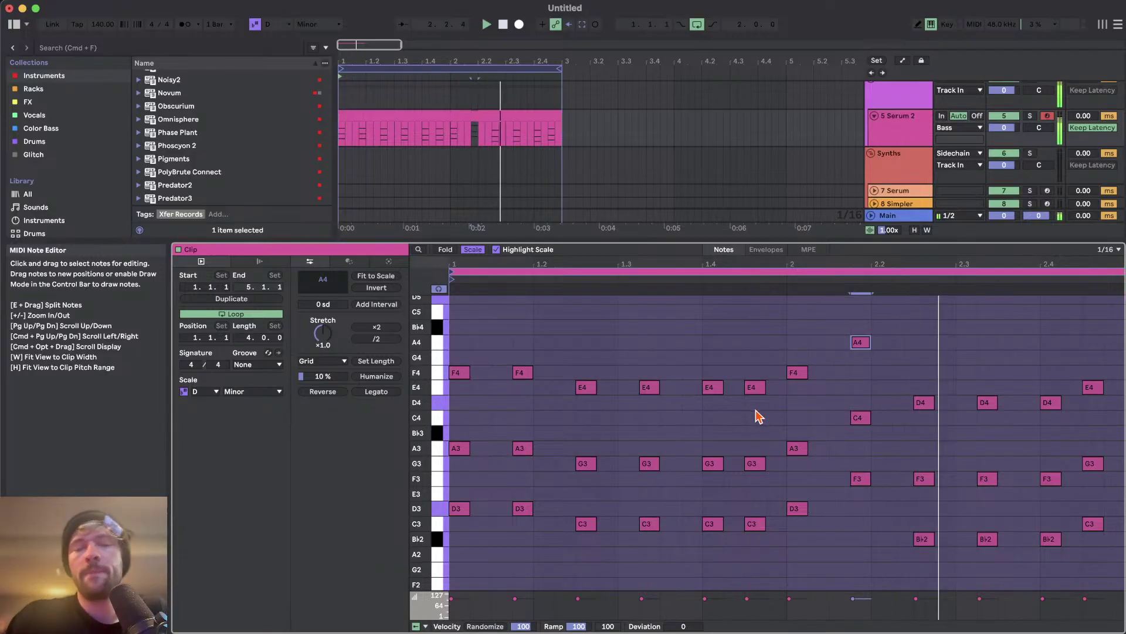
scroll(744, 412, "right", 1)
scroll(724, 414, "down", 1)
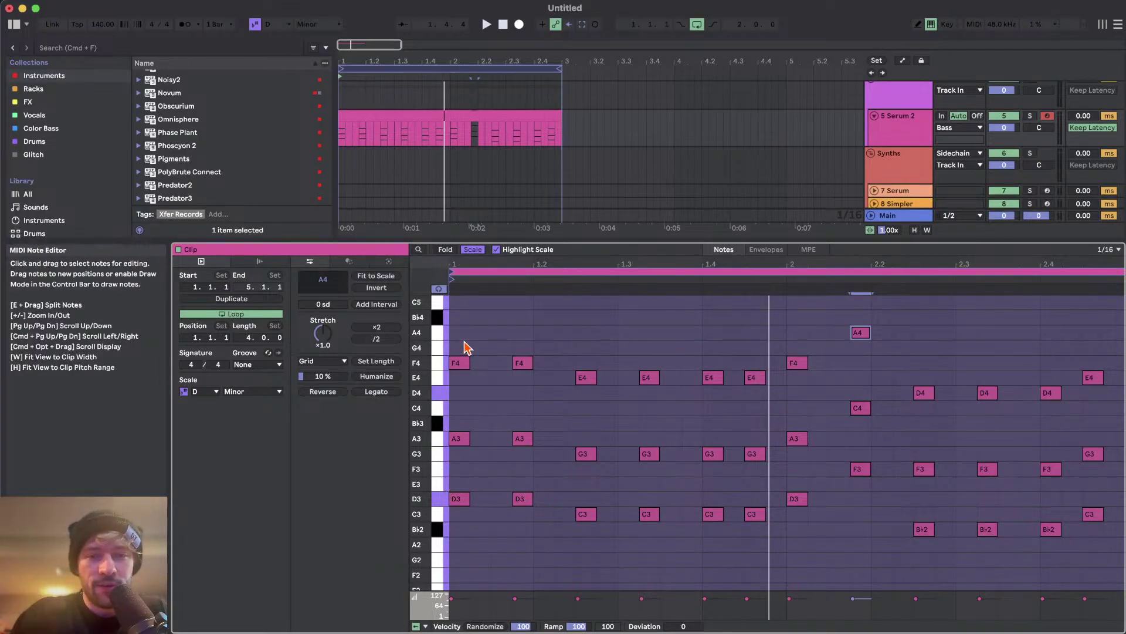
- Undo the octave changes, and raise every chord's middle note one octave together, taking A3 instead of F3 at 2.1.4
key("super+z")
key("super+z")
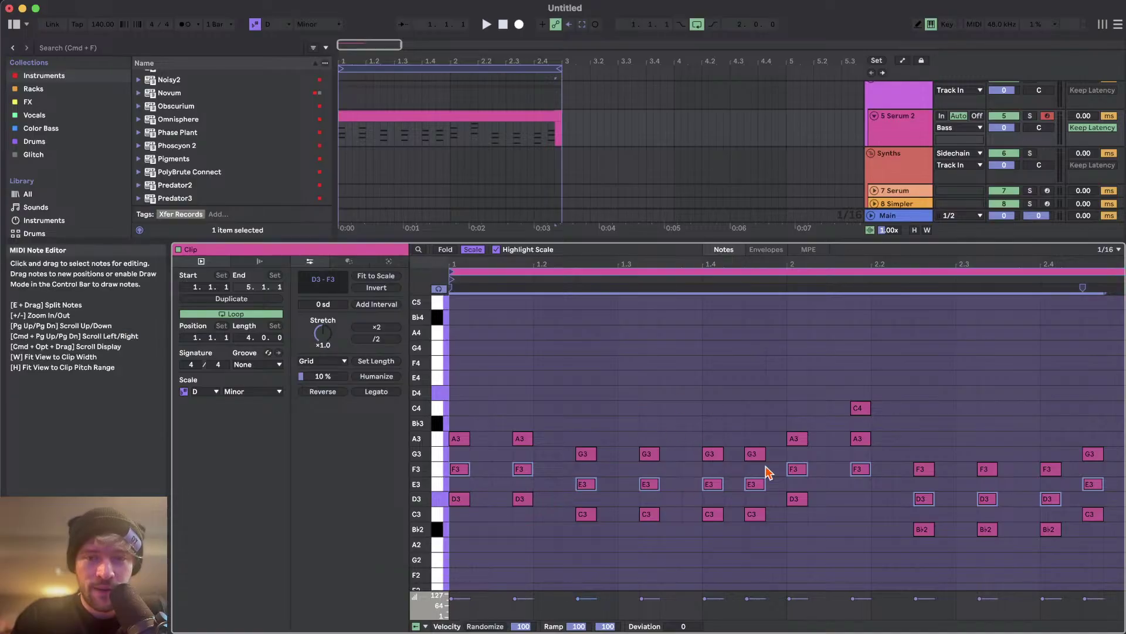
left_click_drag(844, 450, 868, 496)
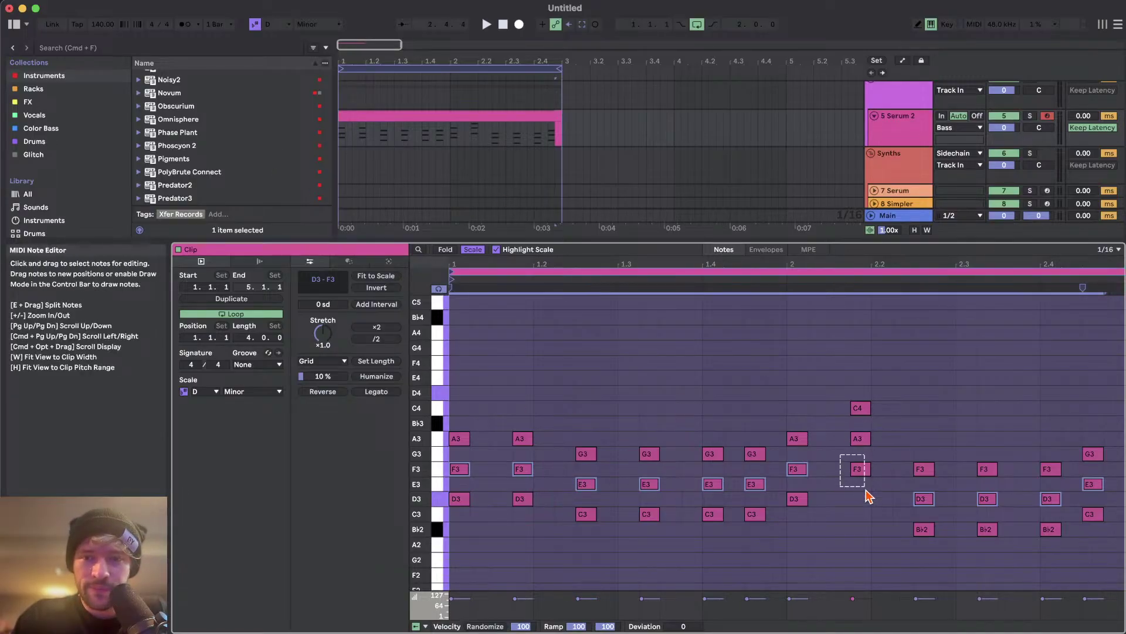
left_click(856, 438, "shift")
key("shift+Up")
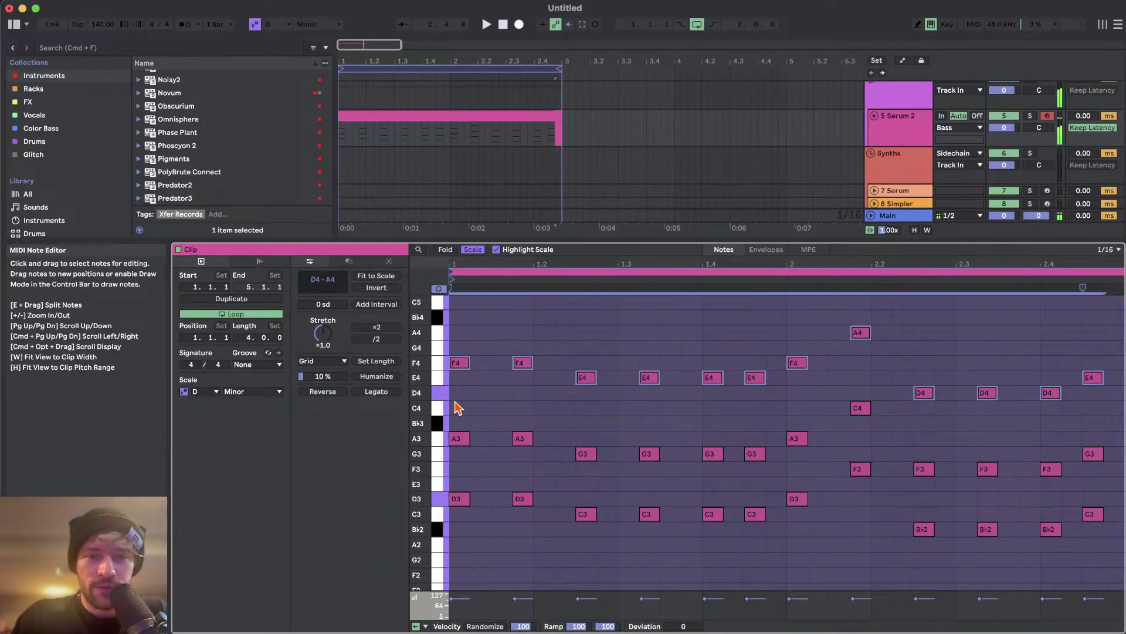
- Play the loop and raise the fifth of every chord (the F3–C4 notes) by two octaves
left_click_drag(457, 408, 1124, 494)
key("space")
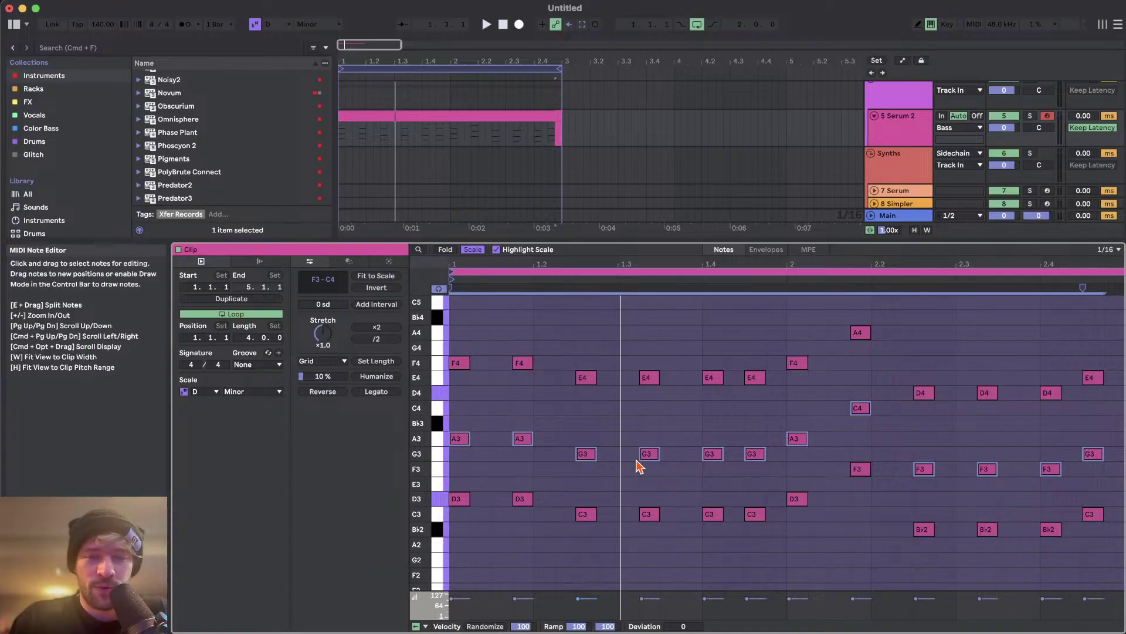
key("shift+Up")
key("shift+Up")
scroll(620, 461, "up", 2)
scroll(623, 393, "down", 4)
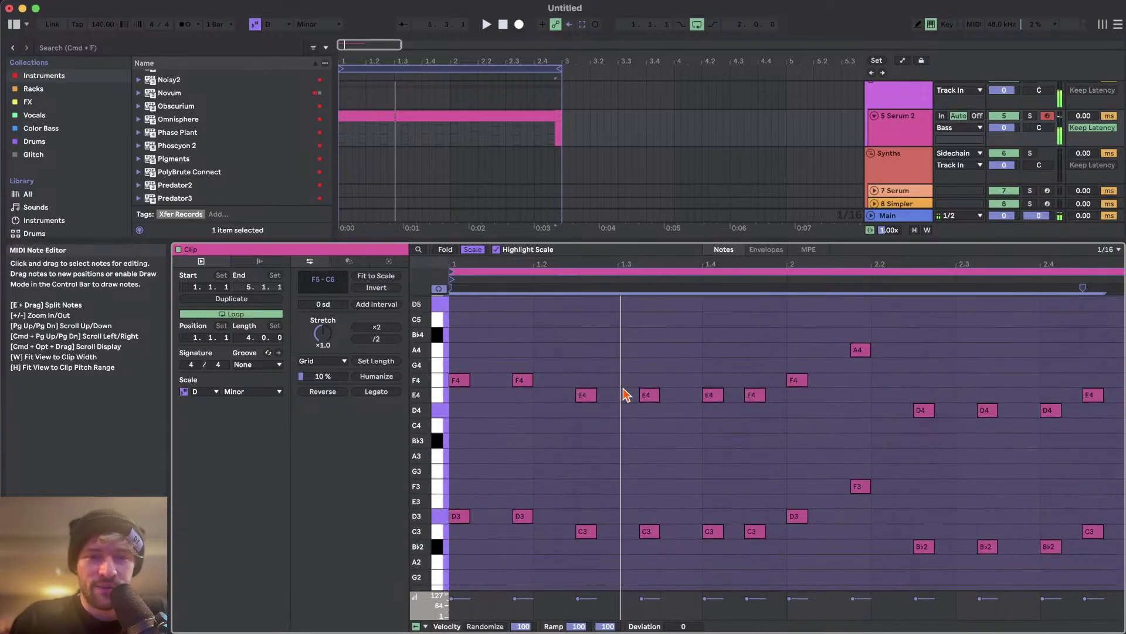
- Lower all notes in the clip by one octave and play the loop
key("super+a")
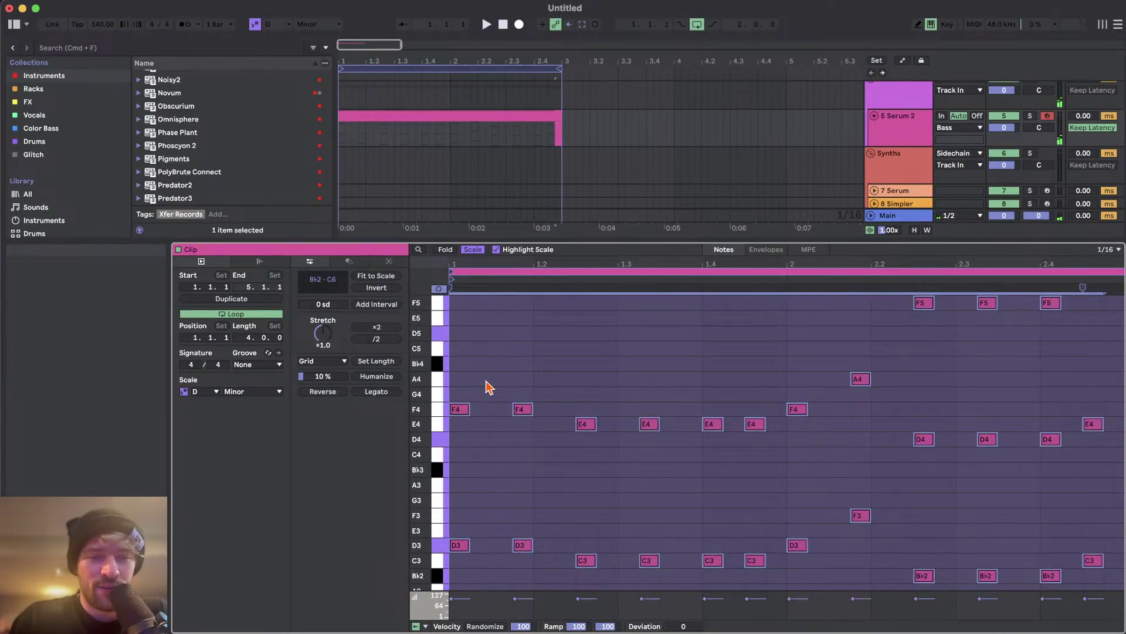
scroll(521, 340, "down", 5)
left_click(534, 330)
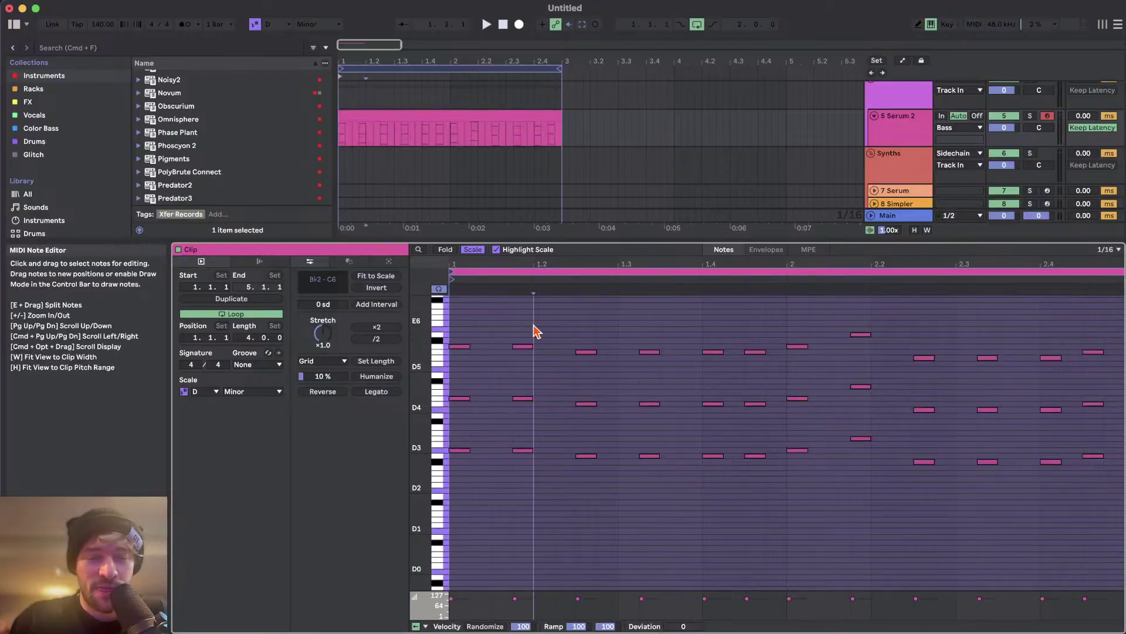
key("super+a")
key("shift+Down")
key("space")
left_click_drag(444, 411, 465, 414)
left_click(598, 427)
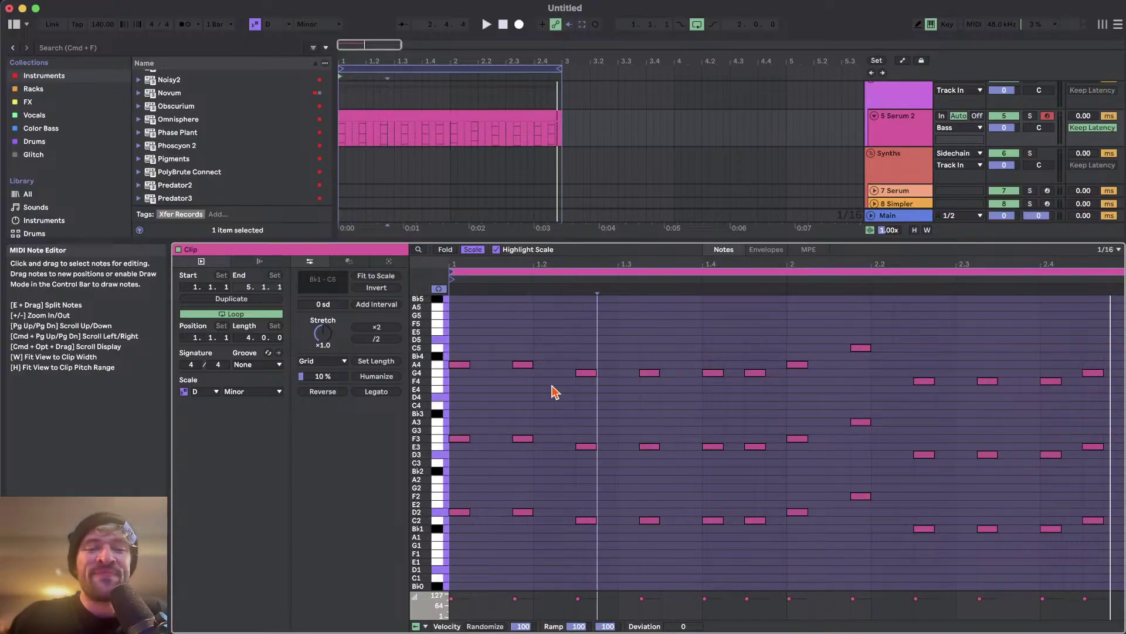
left_click_drag(441, 403, 453, 376)
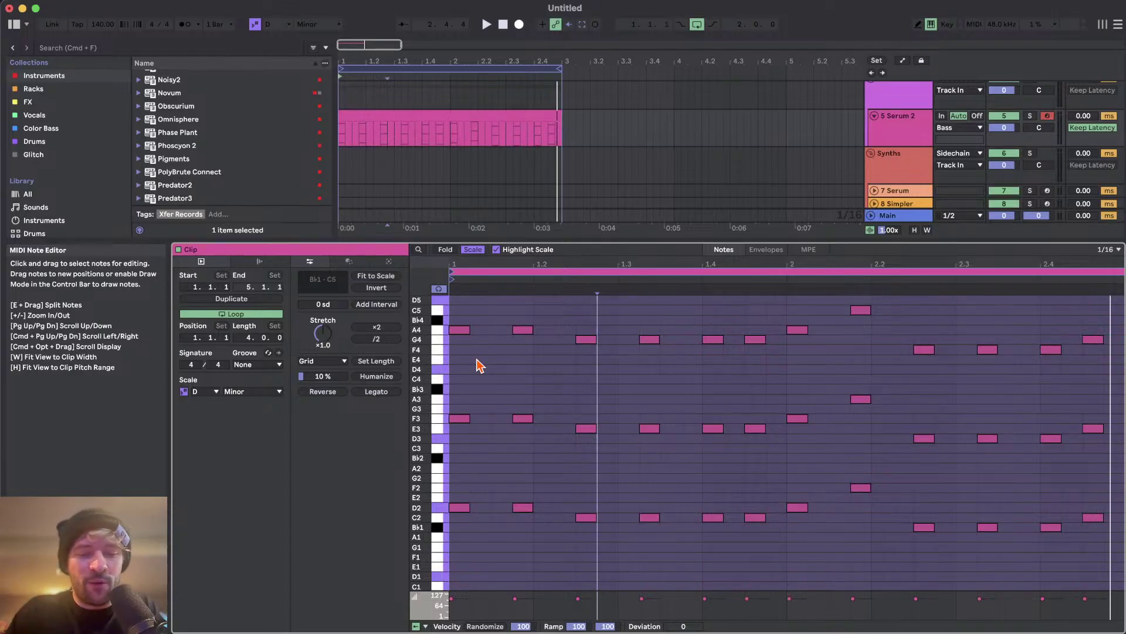
scroll(565, 329, "up", 2)
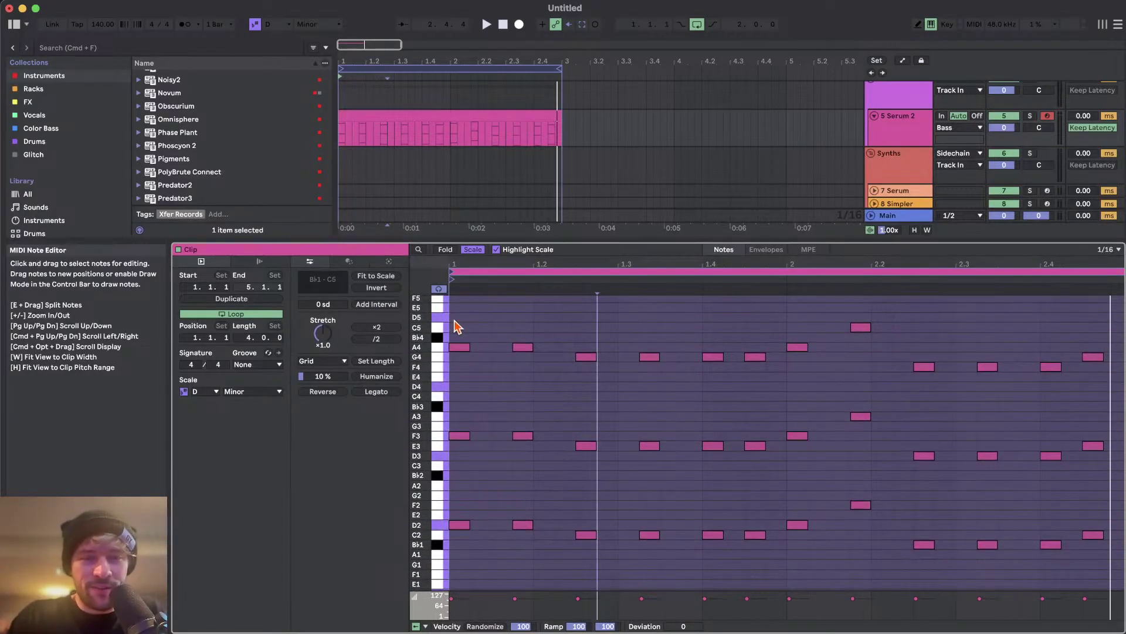
- Try raising the highest notes one octave, and undo the octave changes back to the original close-position chords
left_click_drag(464, 313, 1117, 395)
key("shift+Up")
key("super+z")
key("super+z")
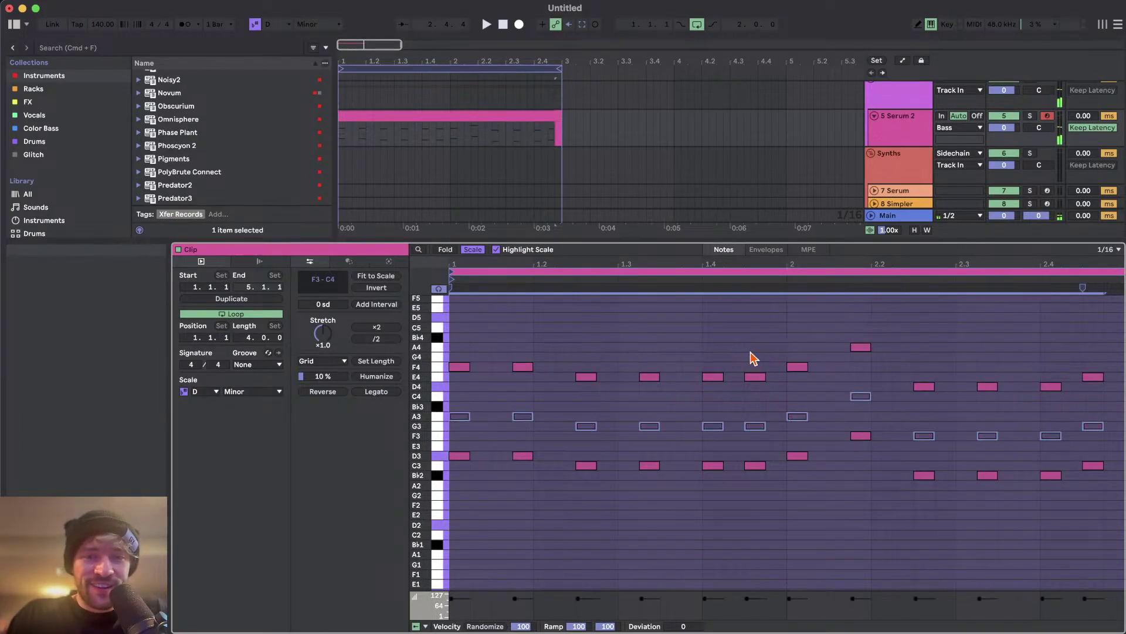
key("super+z")
left_click(696, 361)
left_click(498, 395)
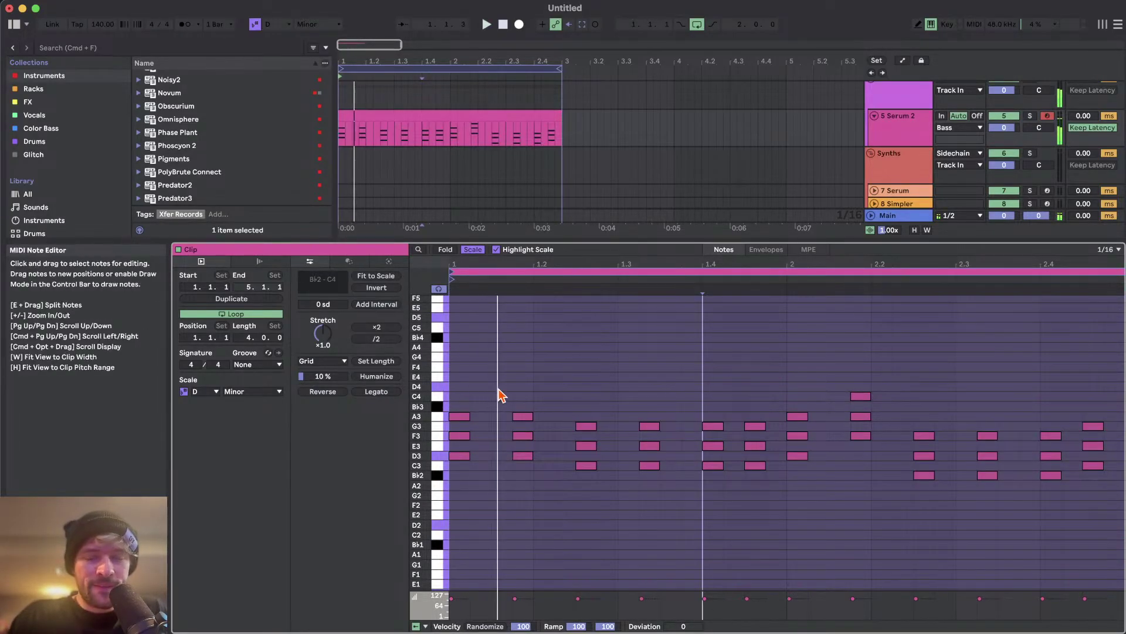
- Select all the F3 notes in the clip, and the four E3 notes in bar 1
mouse_move(439, 413)
left_mouse_down()
mouse_move(456, 414)
mouse_move(434, 415)
left_mouse_up()
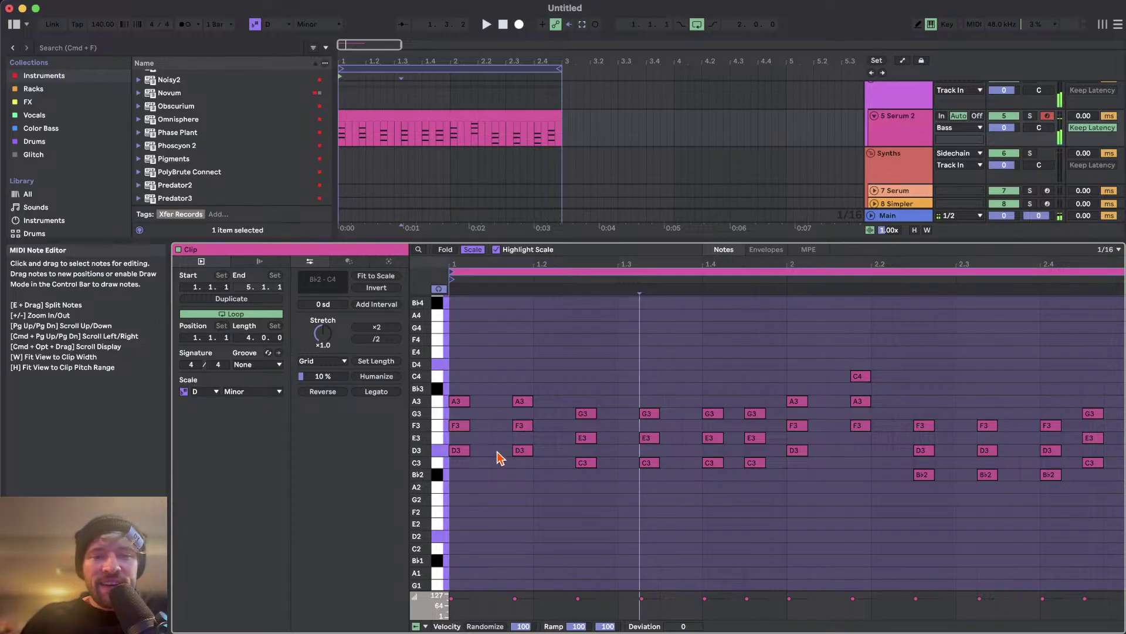
left_click(437, 425)
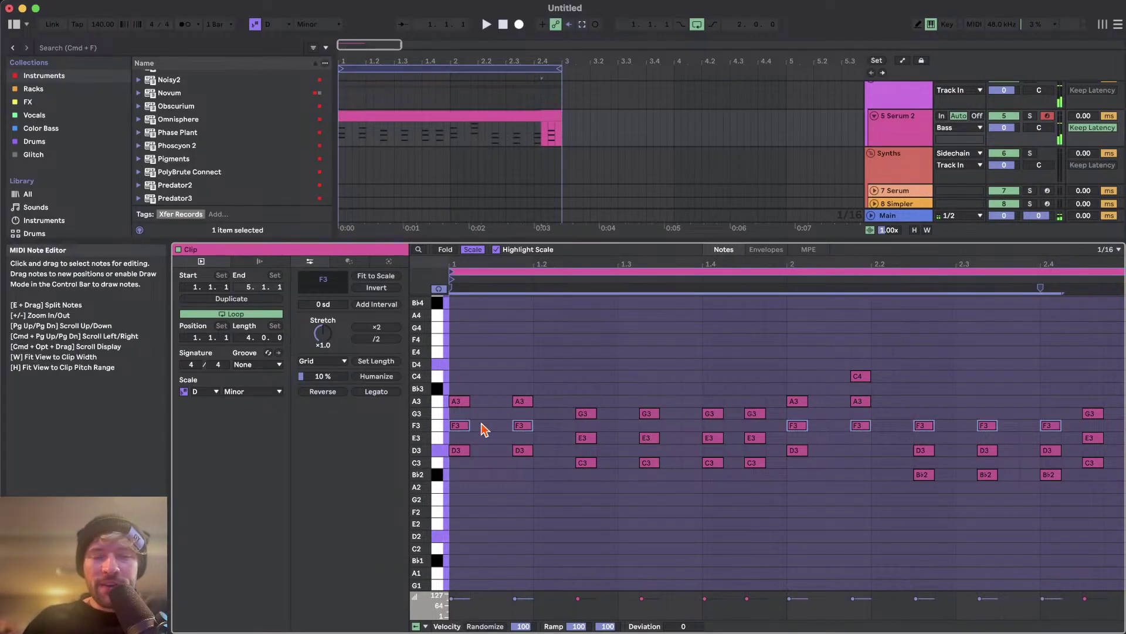
left_click(544, 422)
left_click_drag(547, 433, 763, 446)
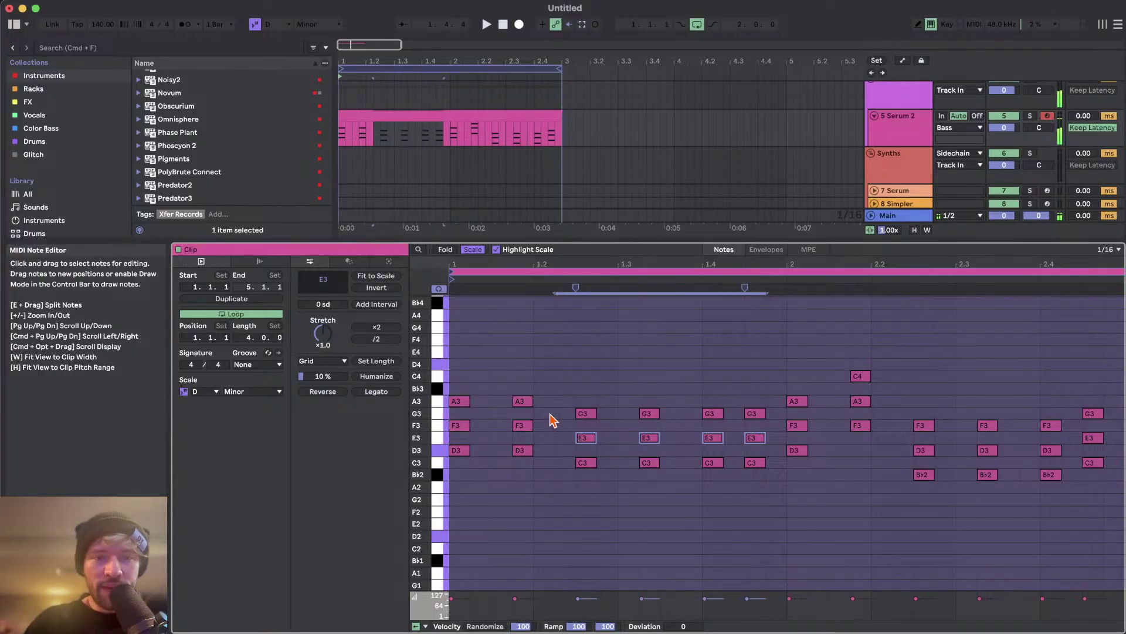
left_click(522, 426)
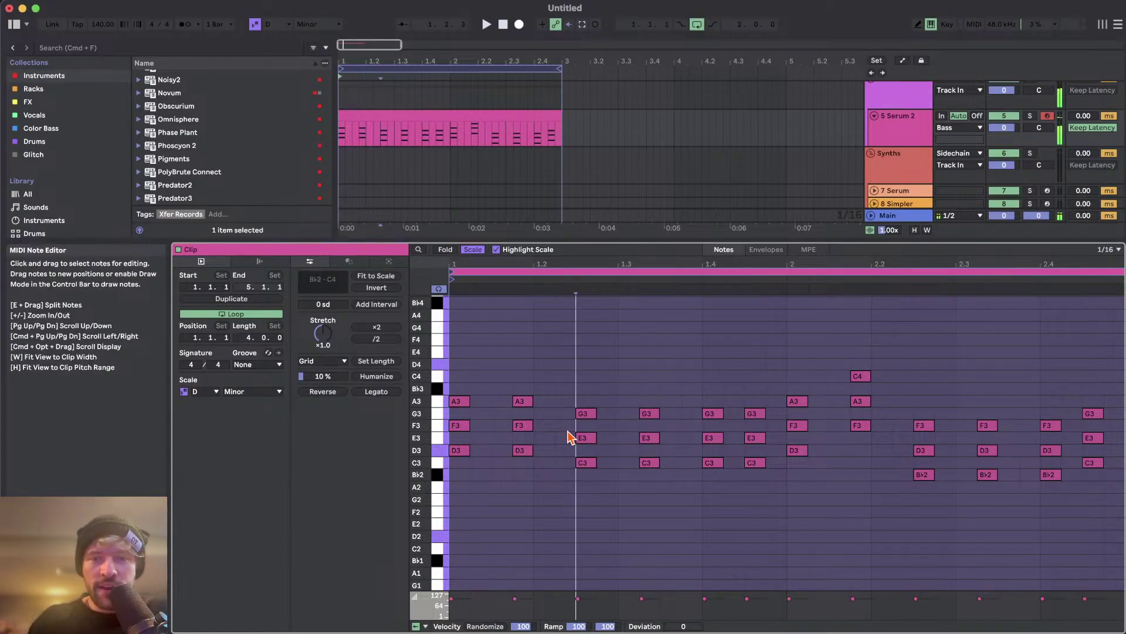
- Try raising the four E3 notes in bar 1 to F3 with the loop playing, and return them to E3
left_click_drag(572, 433, 756, 452)
key("Up")
key("space")
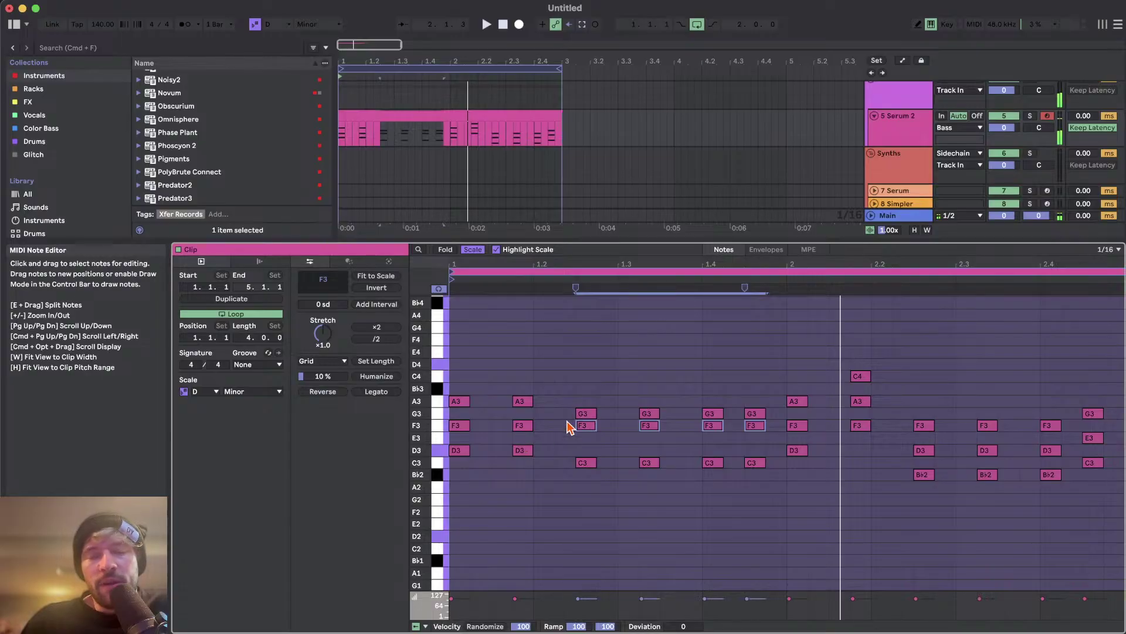
left_click_drag(570, 425, 580, 437)
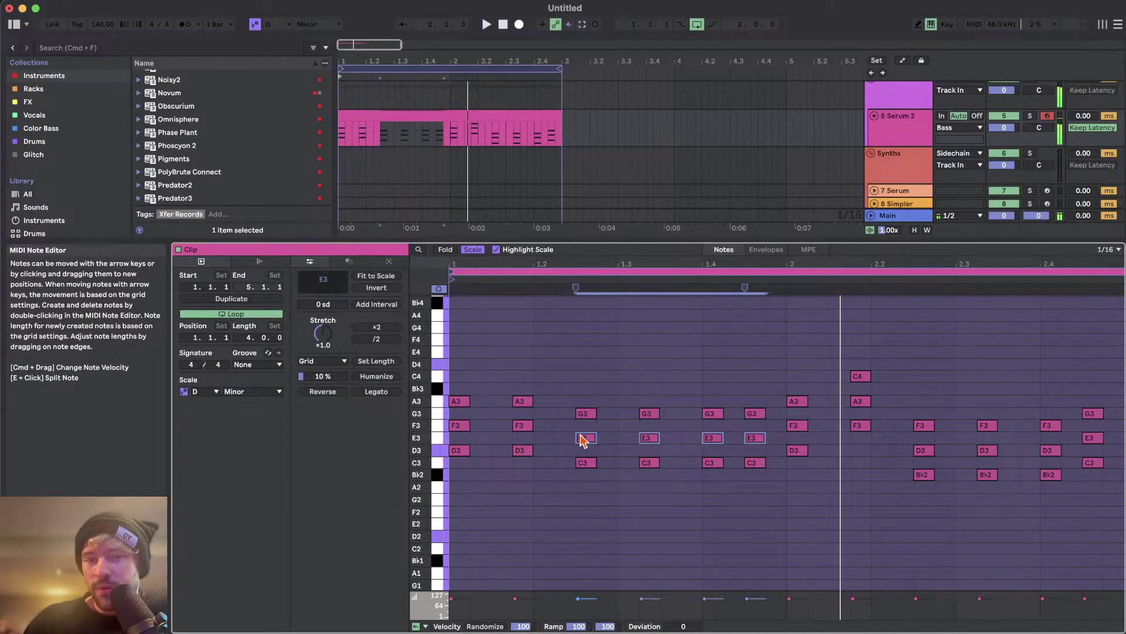
- Audition a C–E–G chord and an F live on the track, and the E3 note at 1.2.3
key("a")
key("d")
key("g")
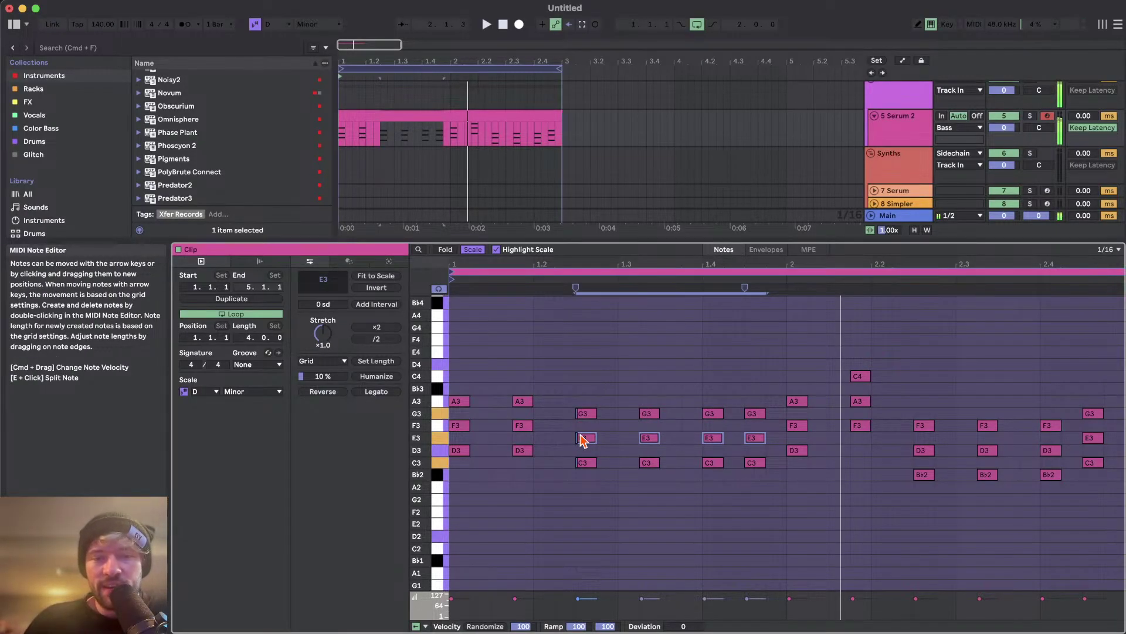
key("f")
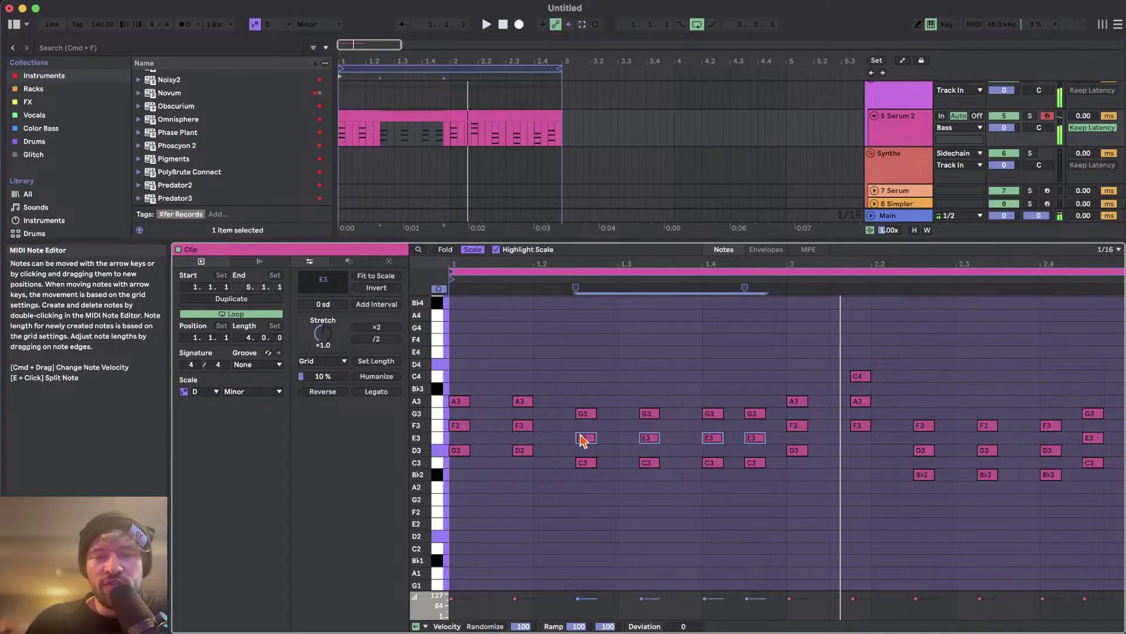
left_click(583, 439)
left_click(583, 439)
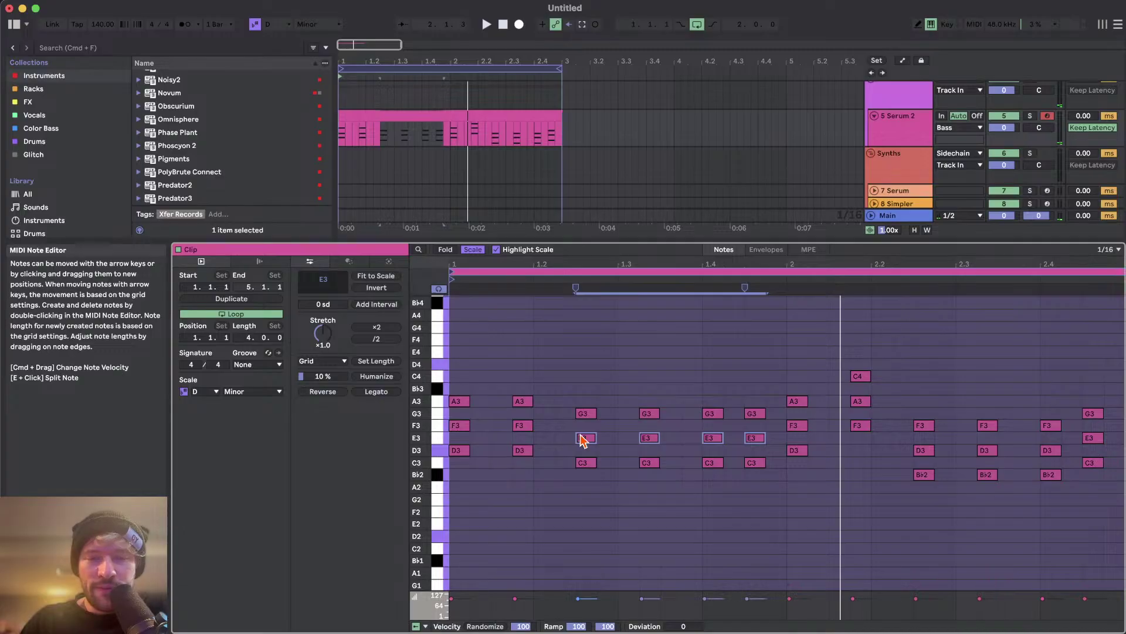
- Audition the notes of the first D minor chord at 1.1.1
left_click(461, 449)
left_click_drag(469, 410, 466, 429)
left_click(459, 402)
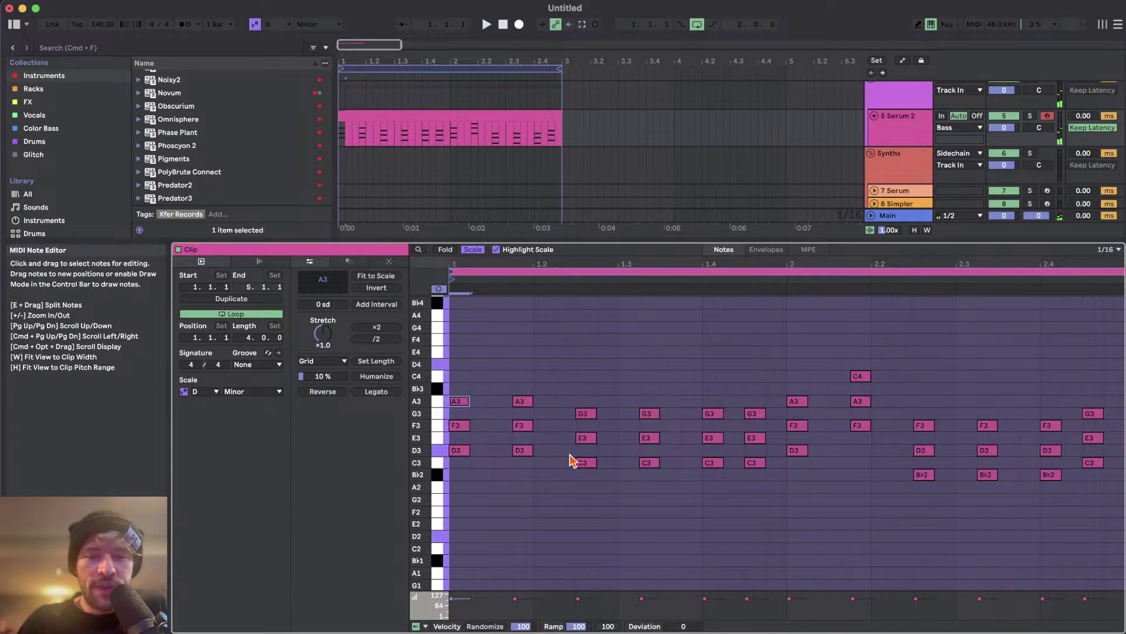
left_click(584, 397)
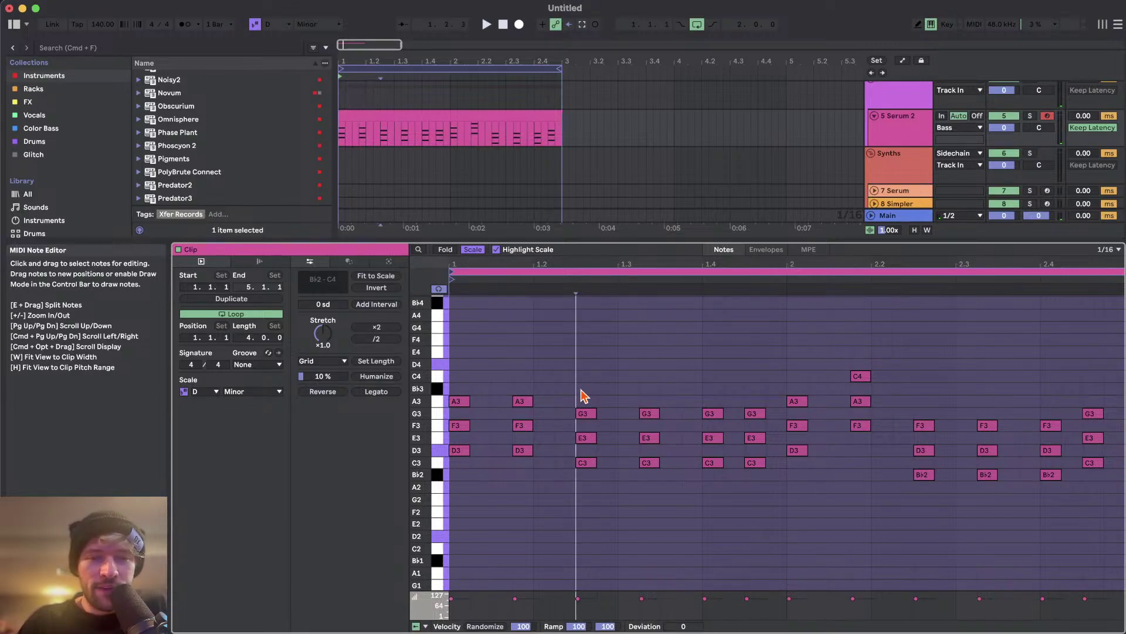
- Raise the E3 notes of the chords at 1.2.3 and 1.3.2 to F3
left_click_drag(577, 389, 688, 481)
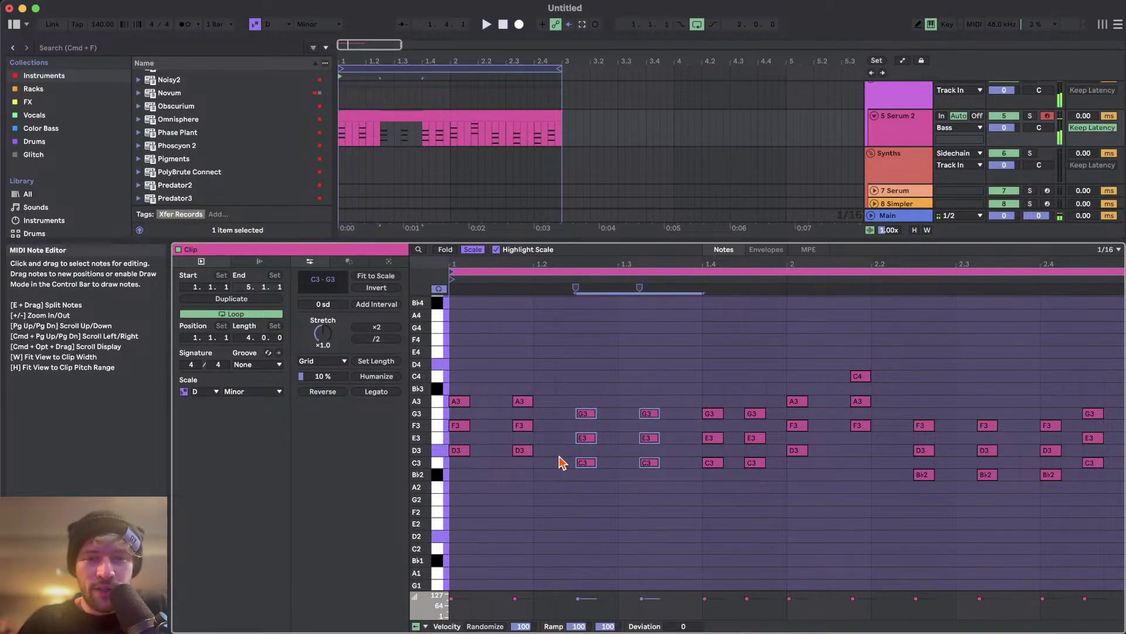
left_click_drag(563, 457, 653, 440)
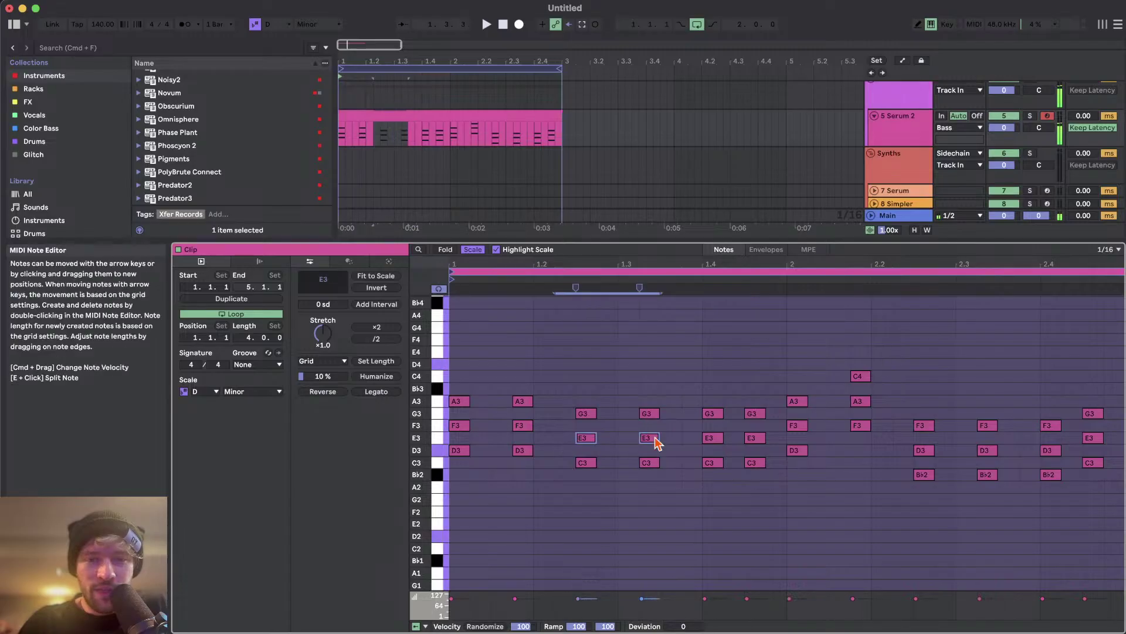
left_click_drag(576, 399, 621, 406)
left_click_drag(557, 427, 656, 446)
key("Up")
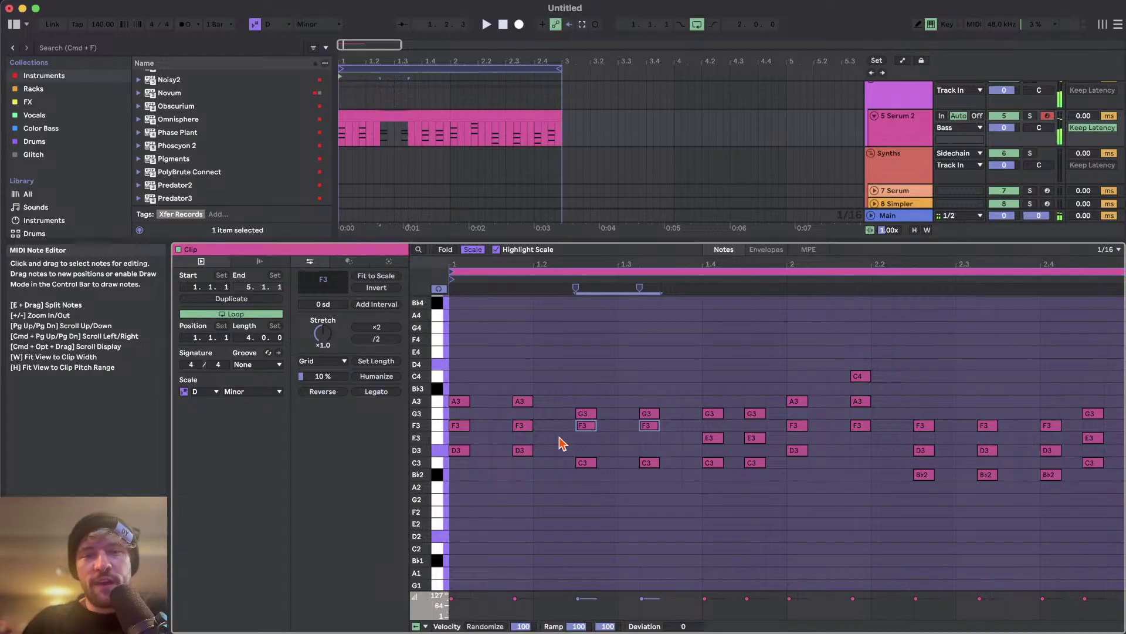
- Delete the F3 notes of the chords at 1.2.3 and 1.3.2, redraw them on F3, and play the passage
key("Delete")
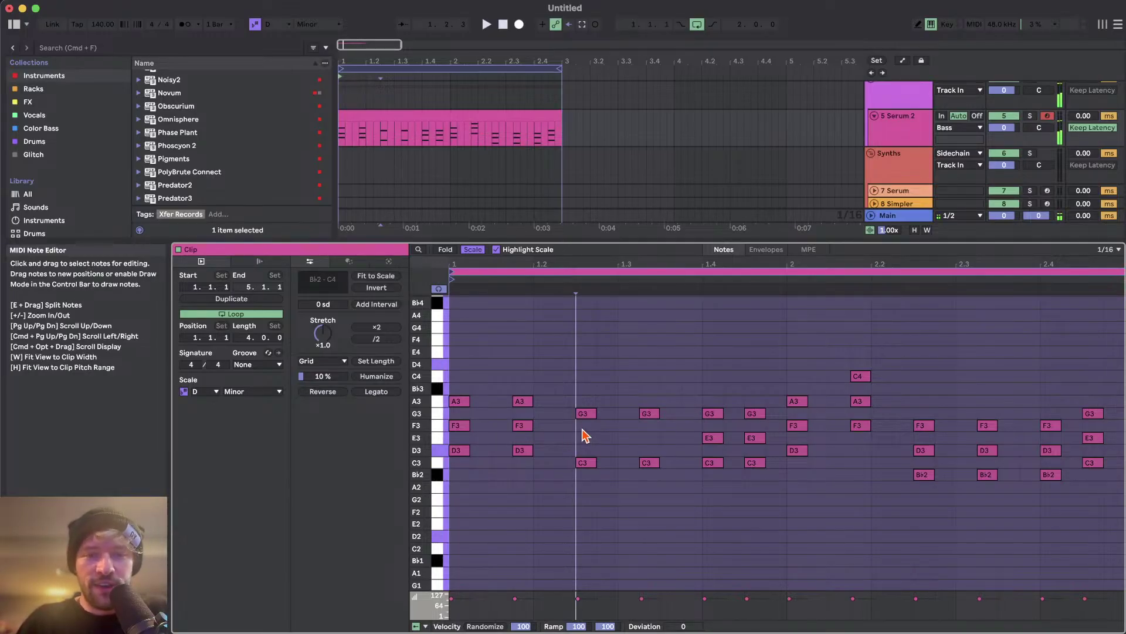
double_click(584, 427)
double_click(646, 427)
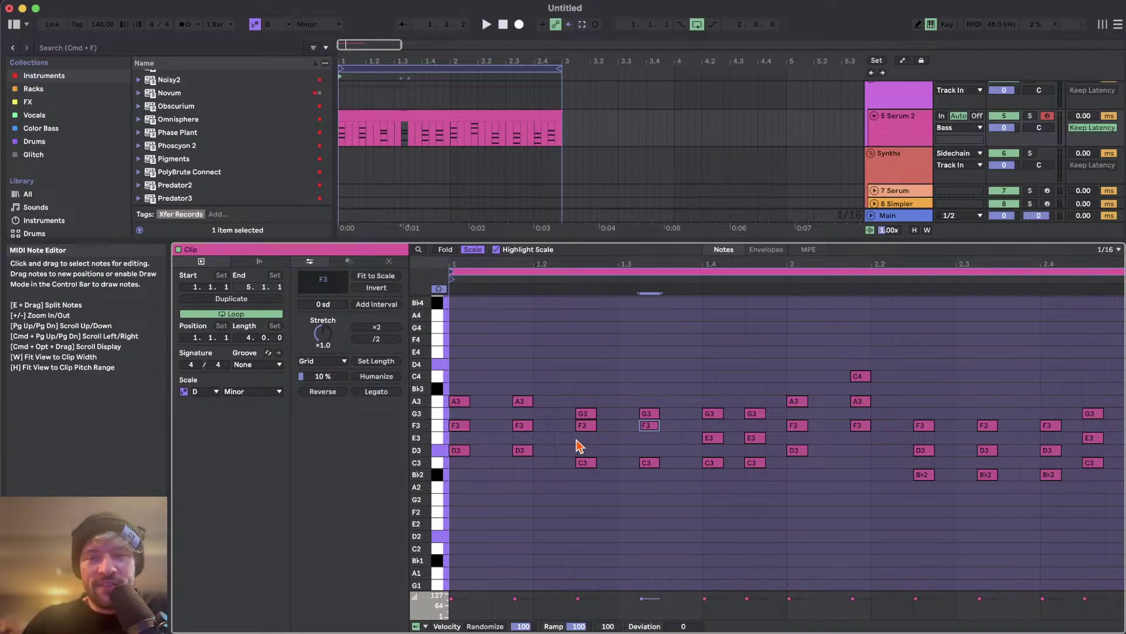
key("space")
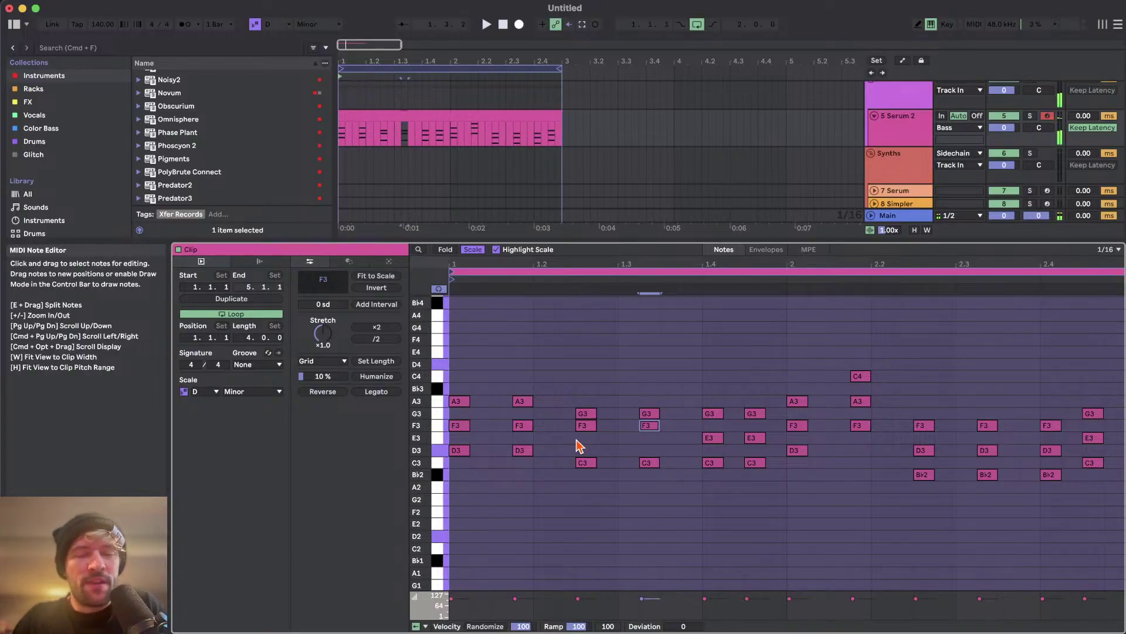
- Try lowering the F3 notes of the chords at 1.2.3 and 1.3.2 to D3, auditioning the note at 1.2.3
left_click_drag(572, 435, 658, 432)
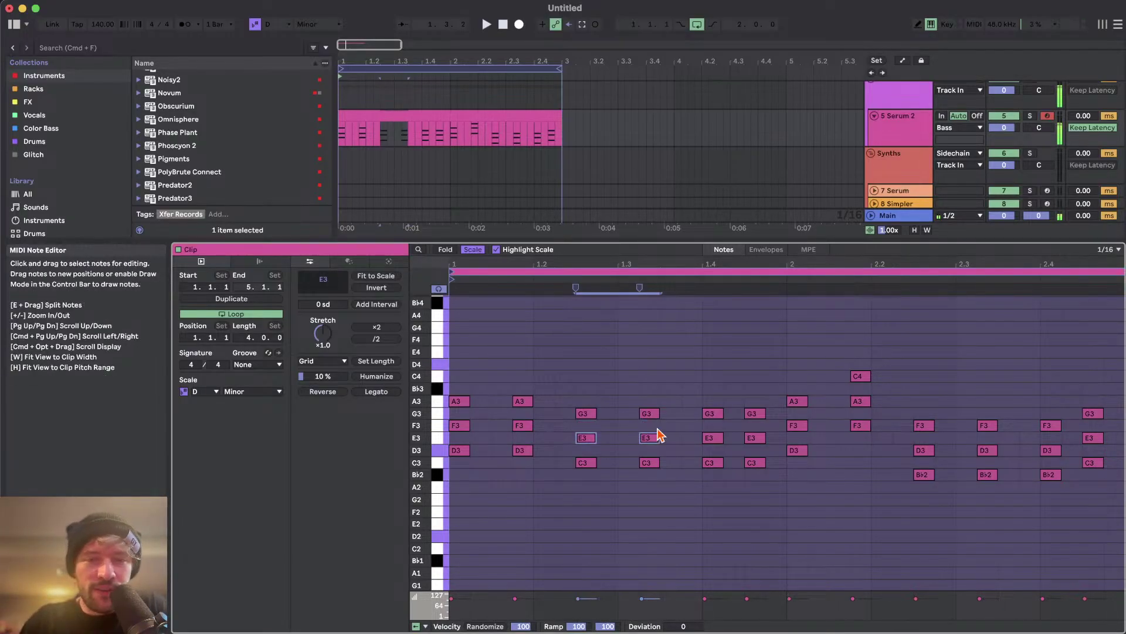
key("Down")
key("Down")
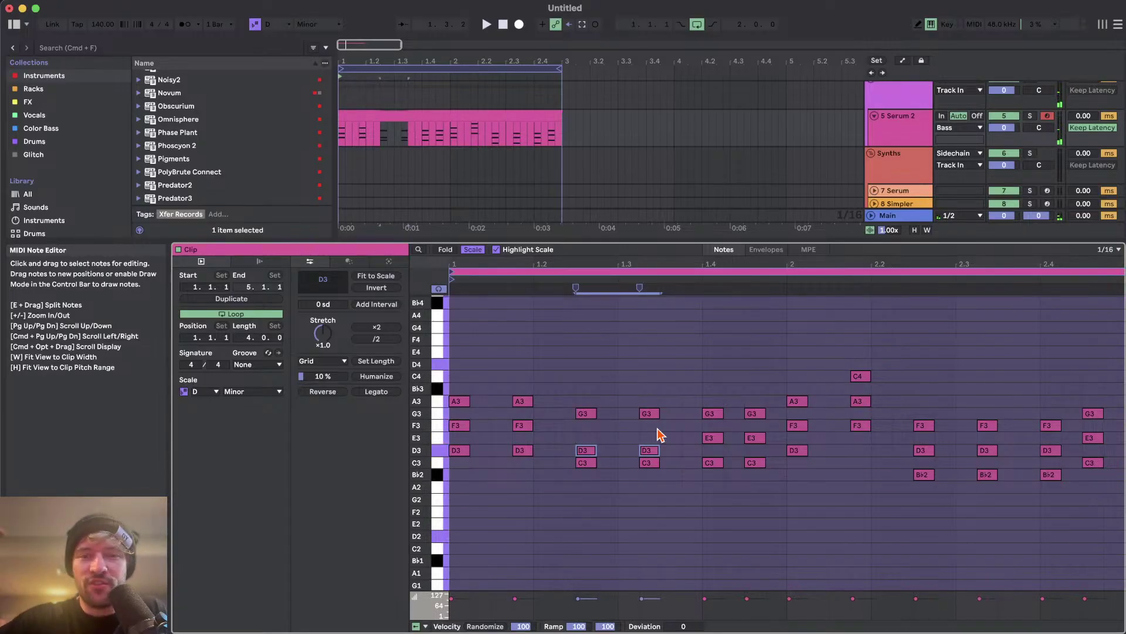
left_click(582, 450)
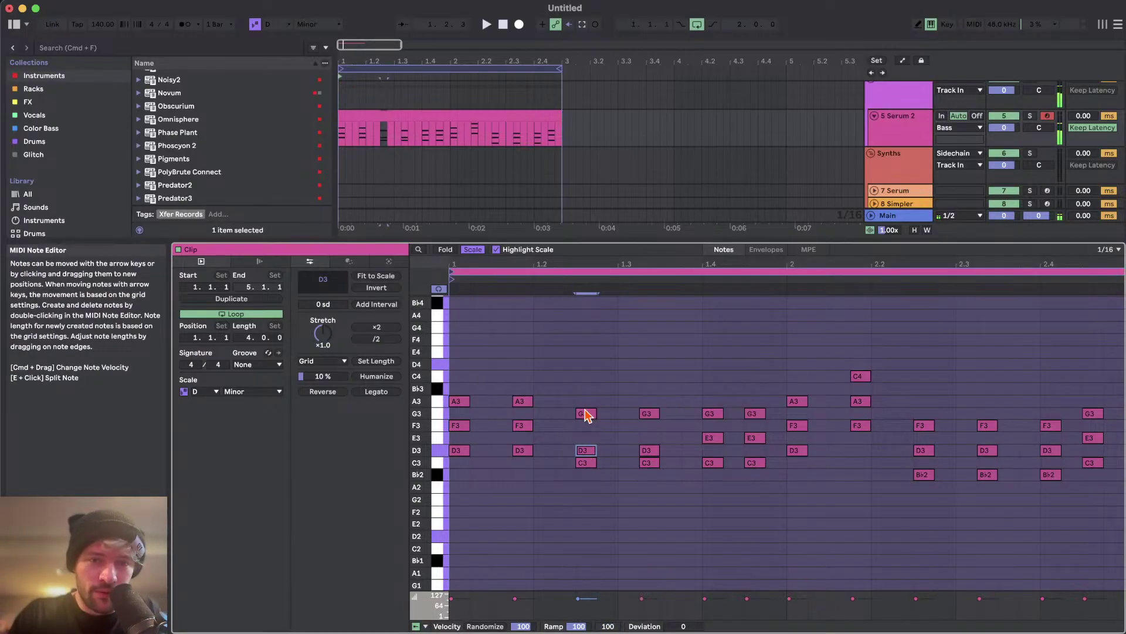
- Raise the D3 notes of the chords at 1.2.3 and 1.3.2 back to F3 and play from there
left_click_drag(565, 424, 661, 454)
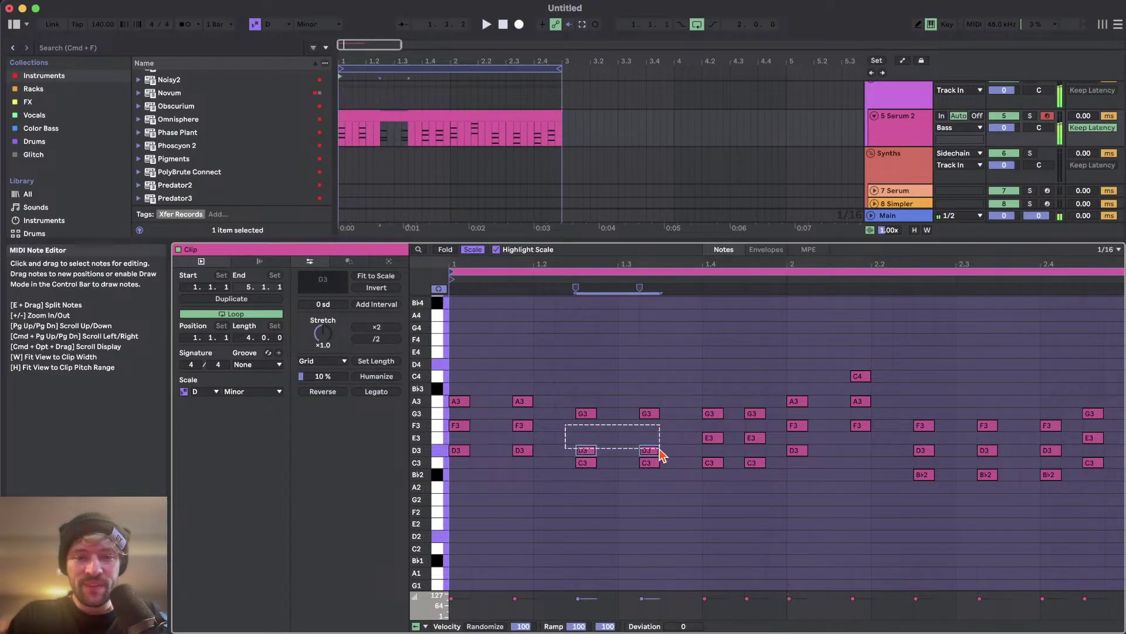
key("Up")
key("Up")
key("space")
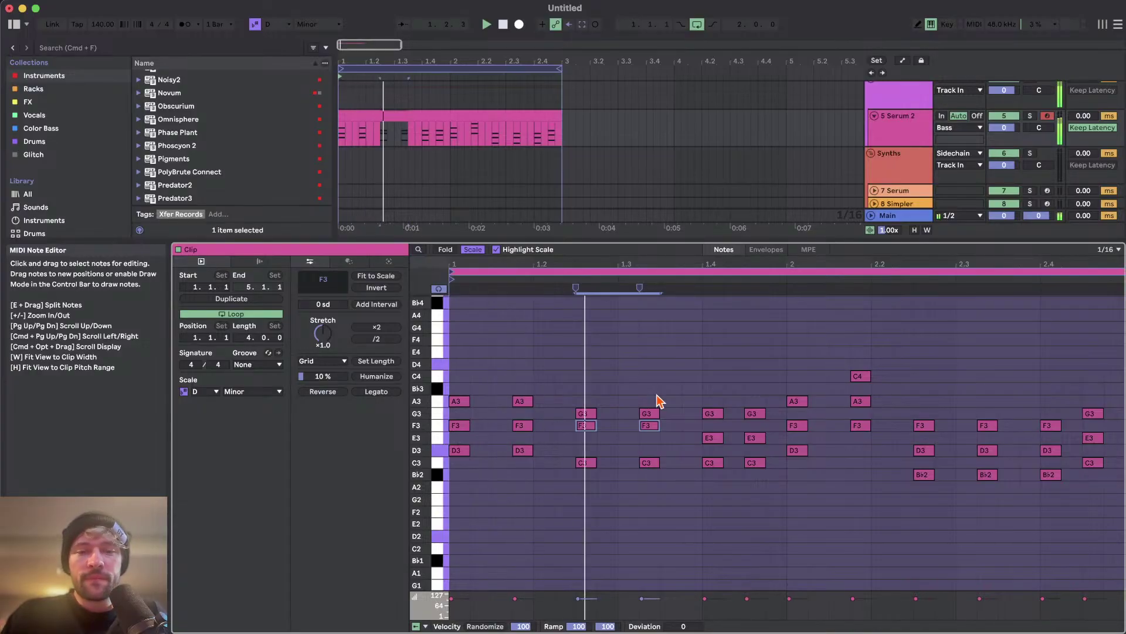
- Raise the E3 note of the chord at 1.4.1 to F3 and play on through bar 2
left_click(712, 437)
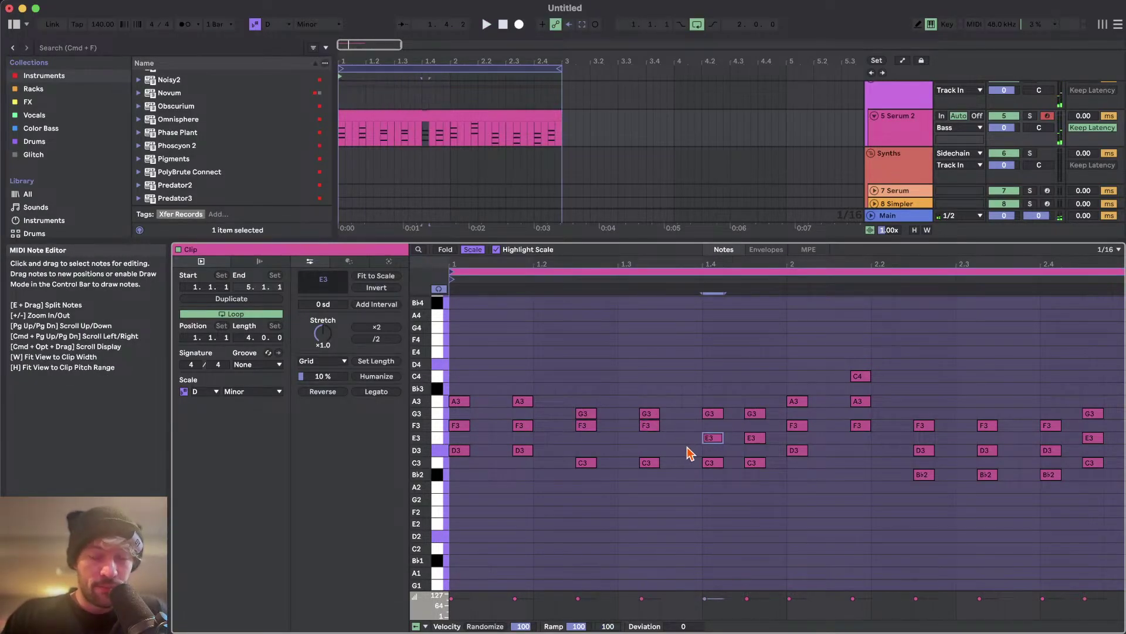
key("Up")
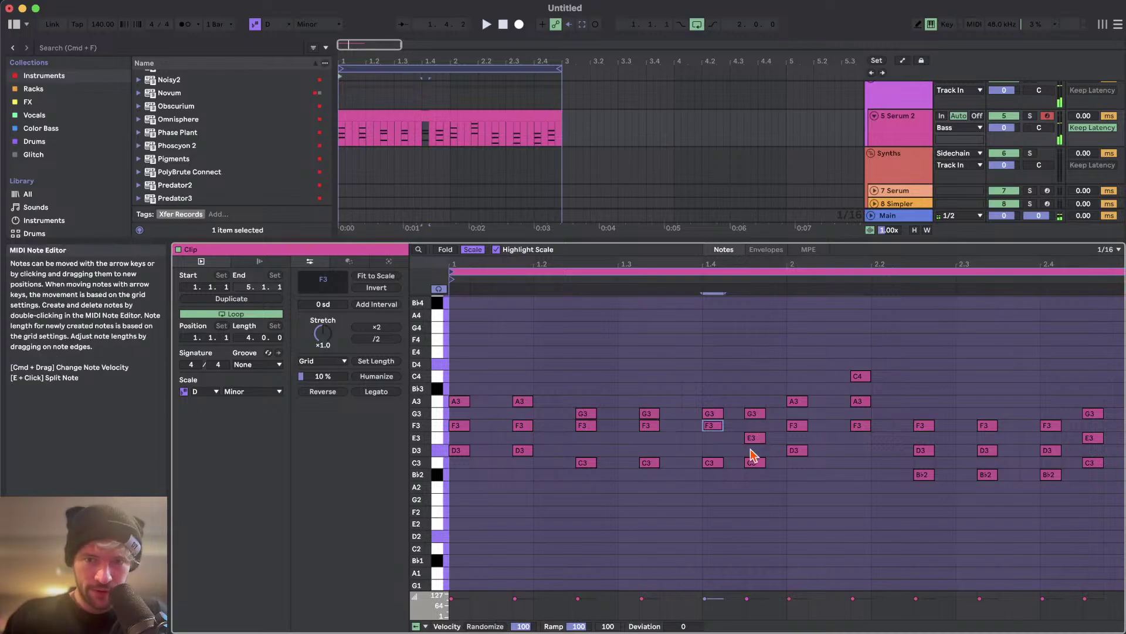
left_click_drag(754, 380, 753, 548)
key("space")
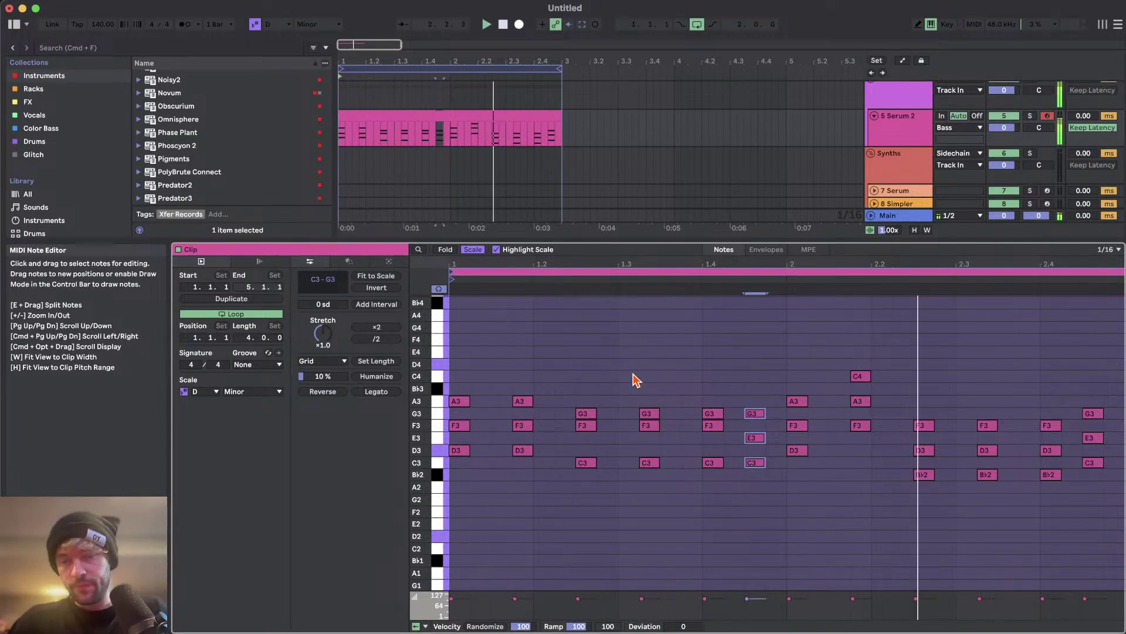
- Lower the A3 note of the chord at 2.1.4 to G3, keeping F3 in the chord at 2.1.1, and audition the neighbouring chords
scroll(903, 463, "up", 2)
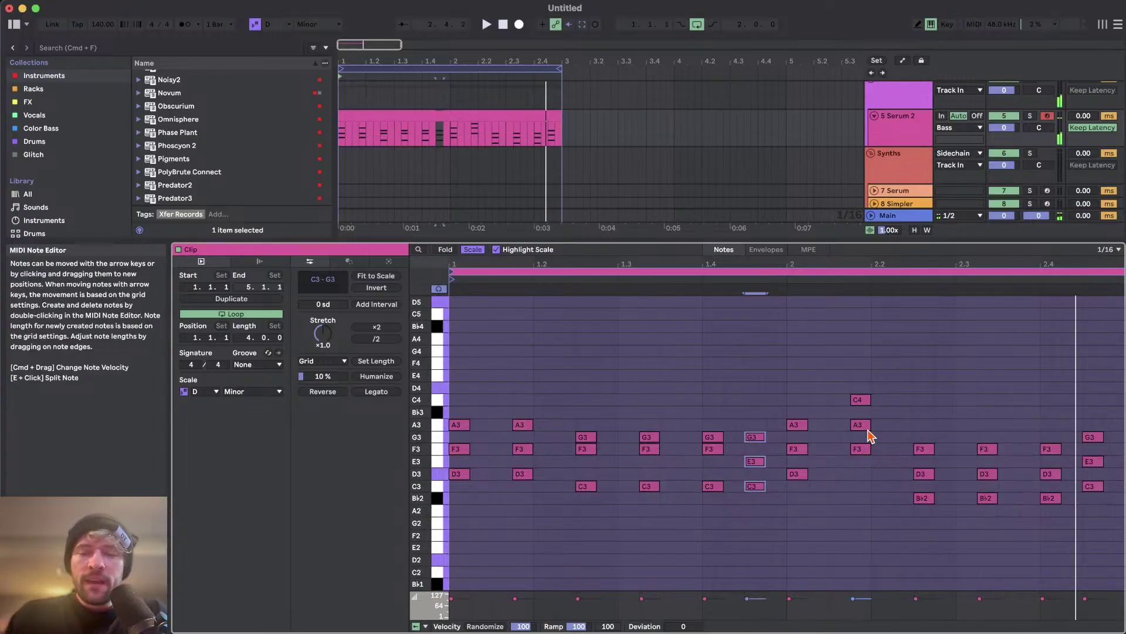
left_click(860, 449)
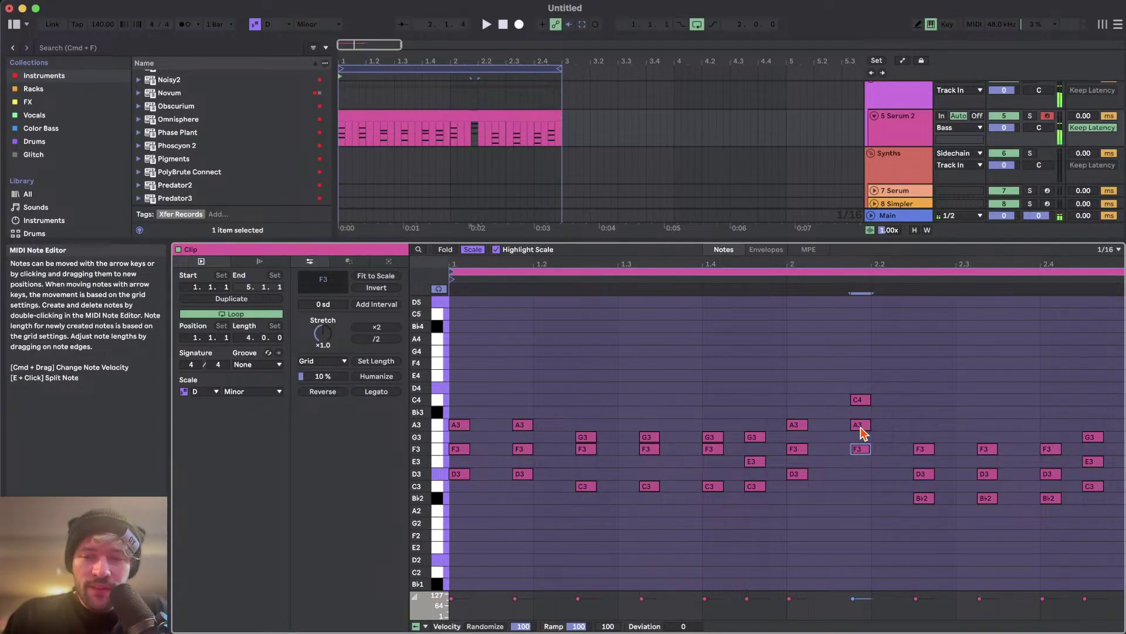
left_click(860, 426)
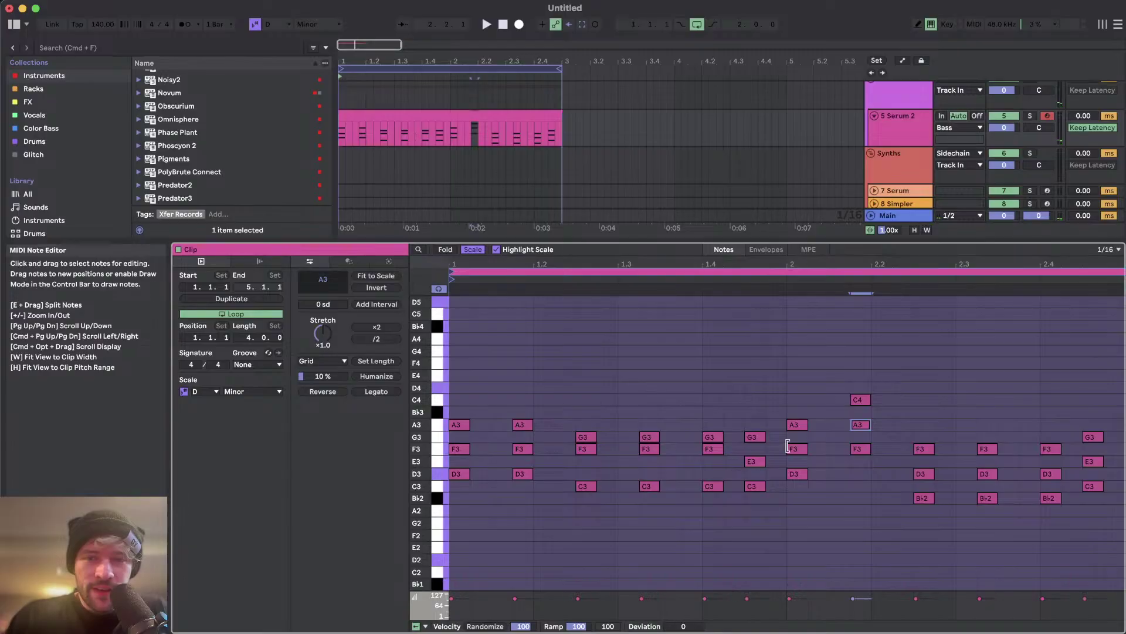
left_click_drag(798, 449, 804, 557)
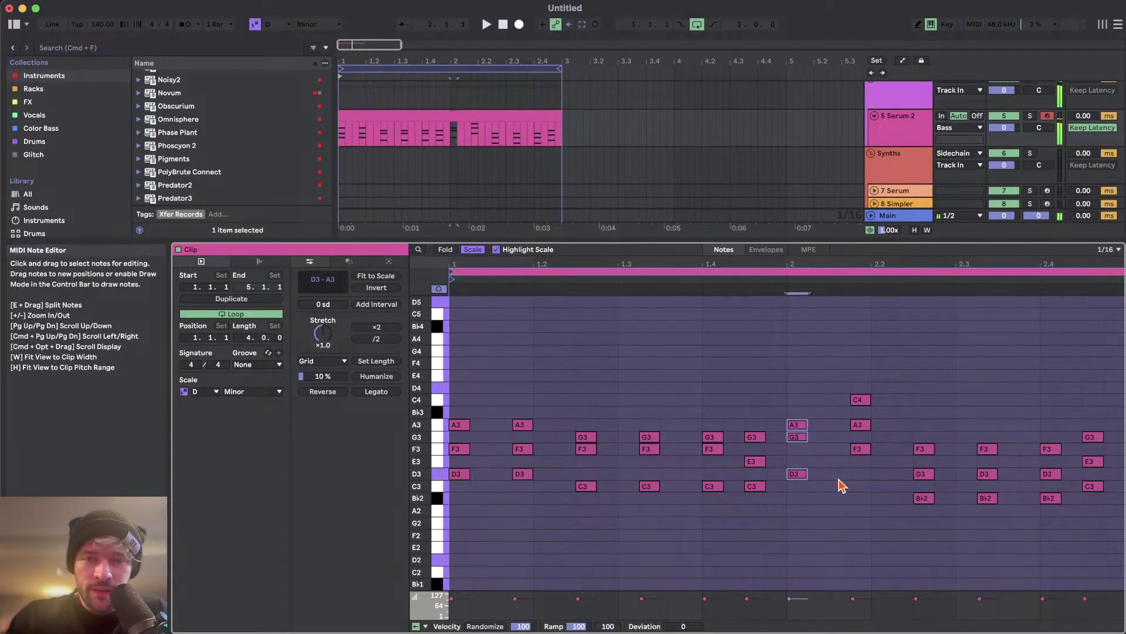
left_click_drag(861, 425, 865, 438)
left_click_drag(796, 438, 797, 450)
left_click_drag(796, 400, 812, 535)
left_click_drag(913, 411, 935, 595)
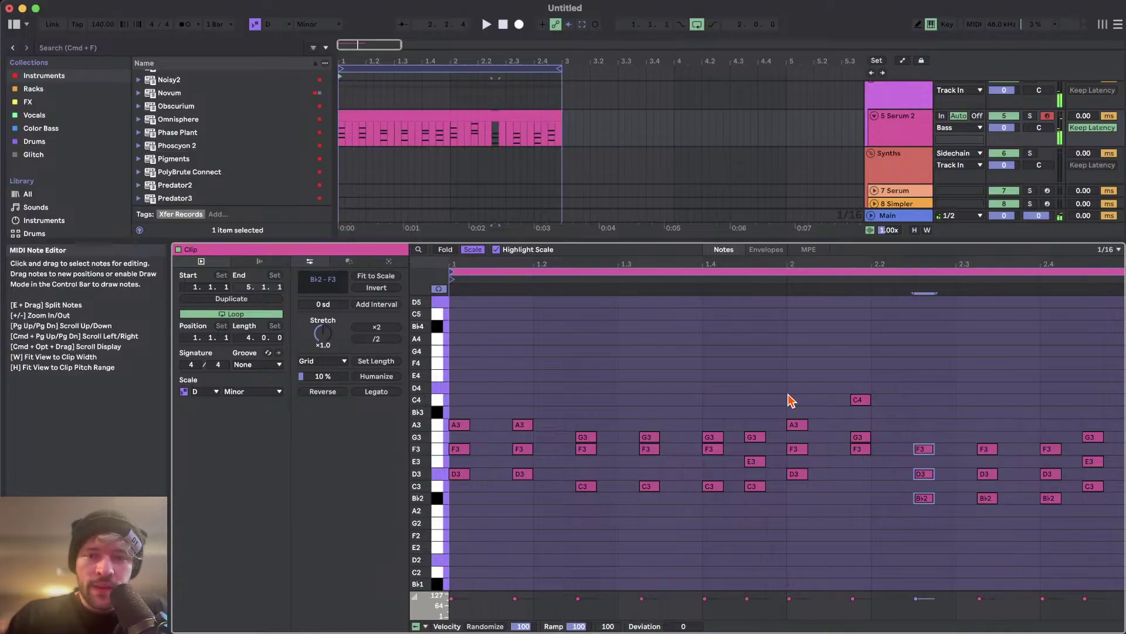
- Audition the G3 note at 2.1.4 and compare the chords at 2.1.1, 2.1.4 and 2.2.3
mouse_move(861, 437)
left_mouse_down()
mouse_move(861, 426)
mouse_move(862, 439)
left_mouse_up()
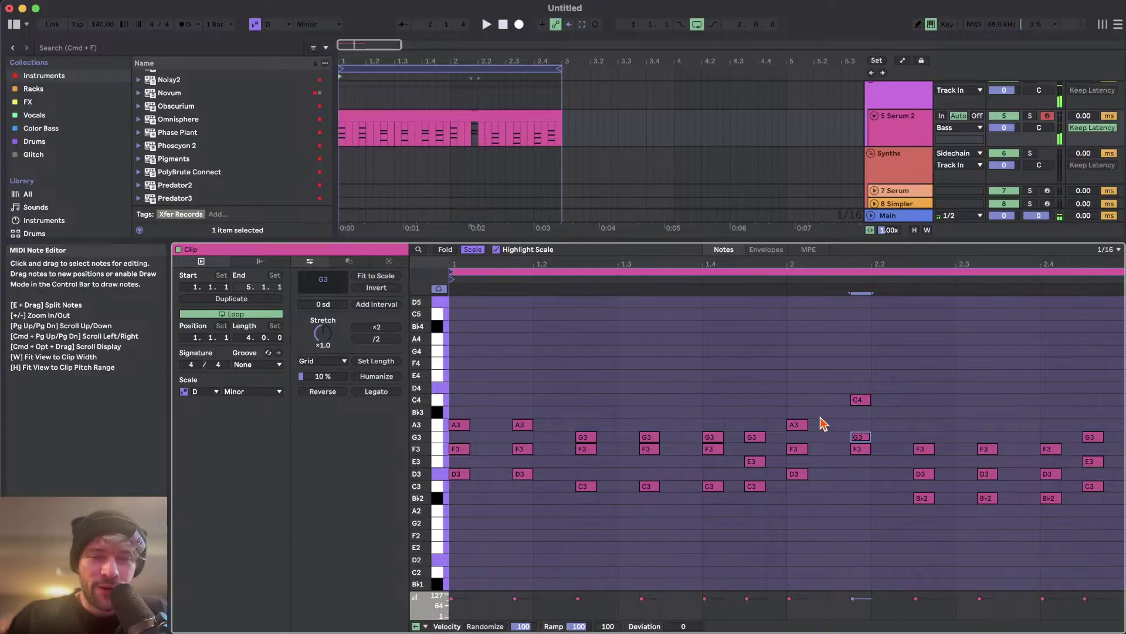
left_click_drag(803, 390, 796, 544)
left_click_drag(856, 375, 863, 564)
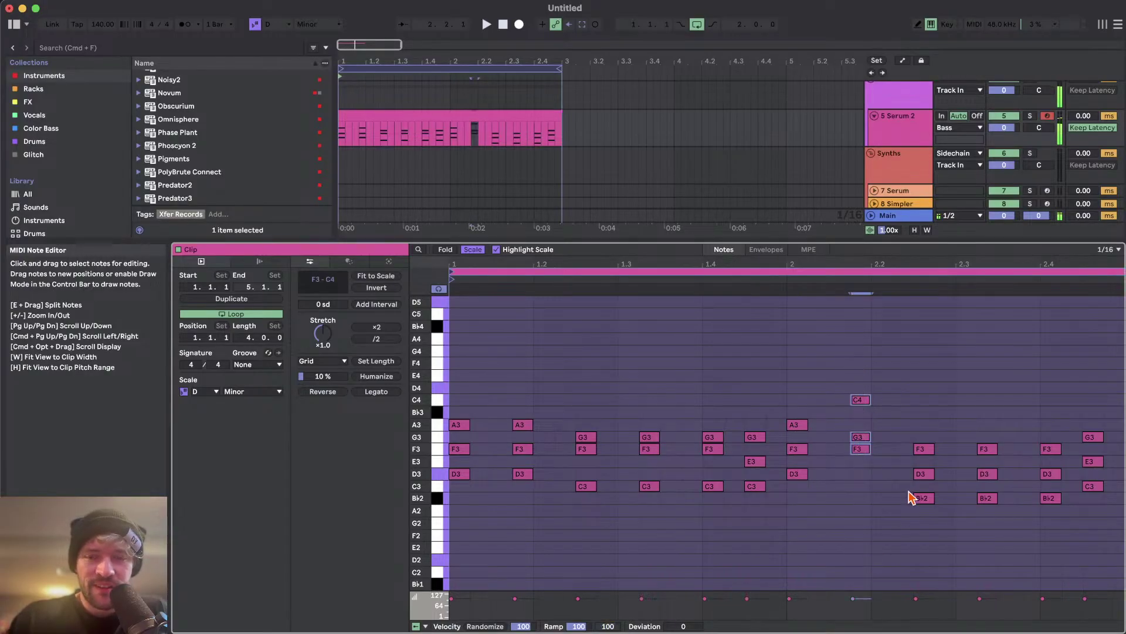
left_click_drag(911, 497, 927, 441)
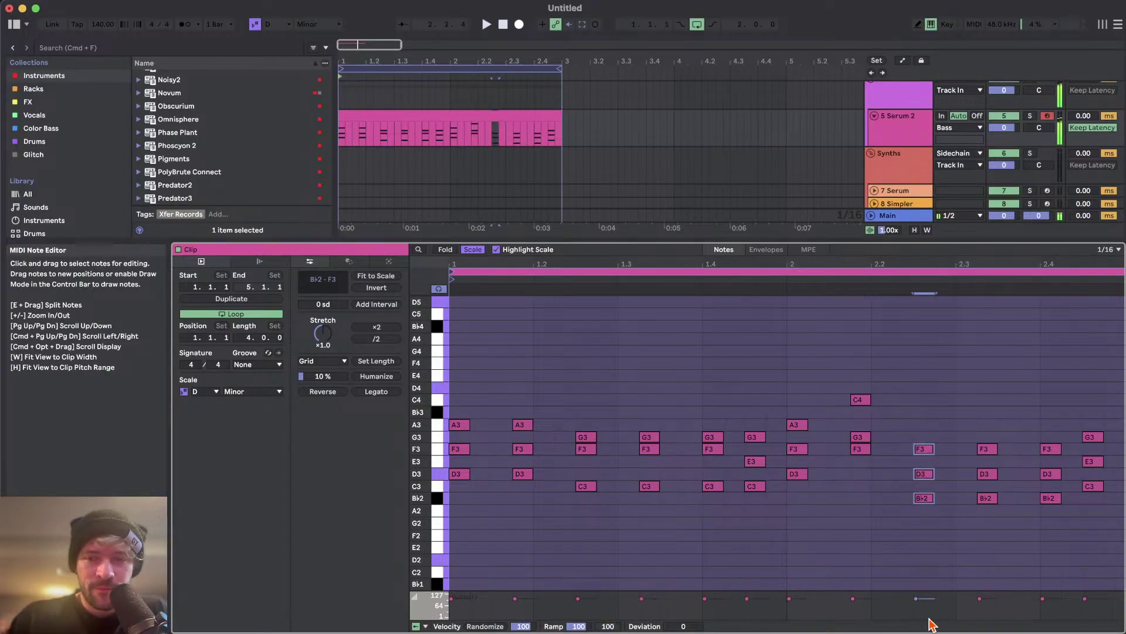
- Try the chord at 2.1.4 with its middle note on A3, audition its notes, and return that note to G3
left_click(861, 439)
key("Up")
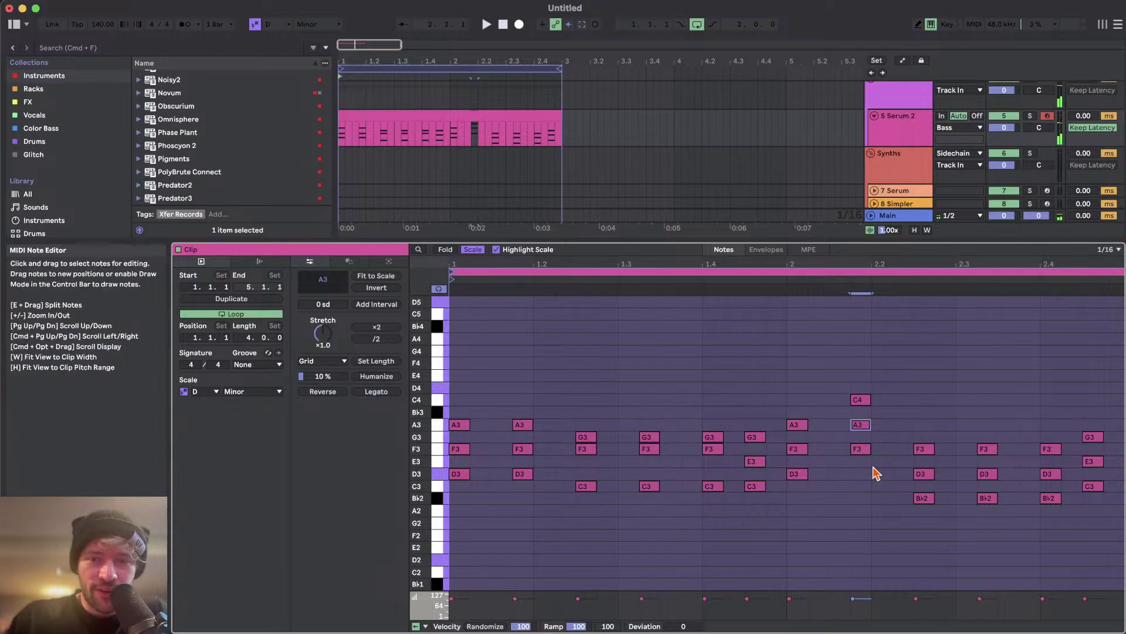
left_click(862, 449)
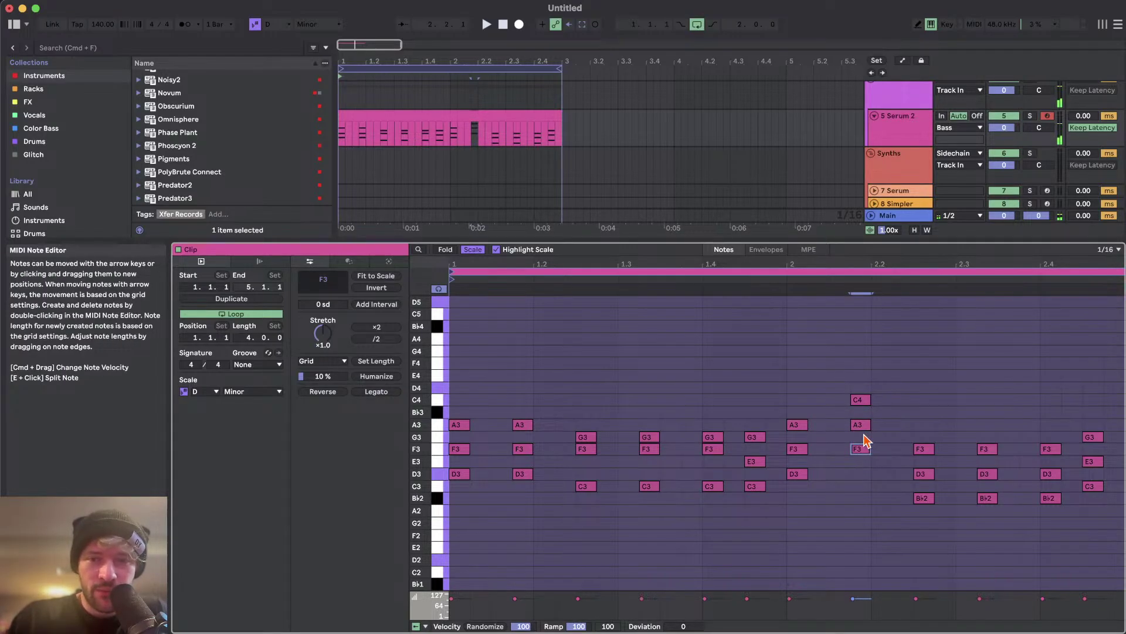
left_click(860, 401)
left_click(861, 427)
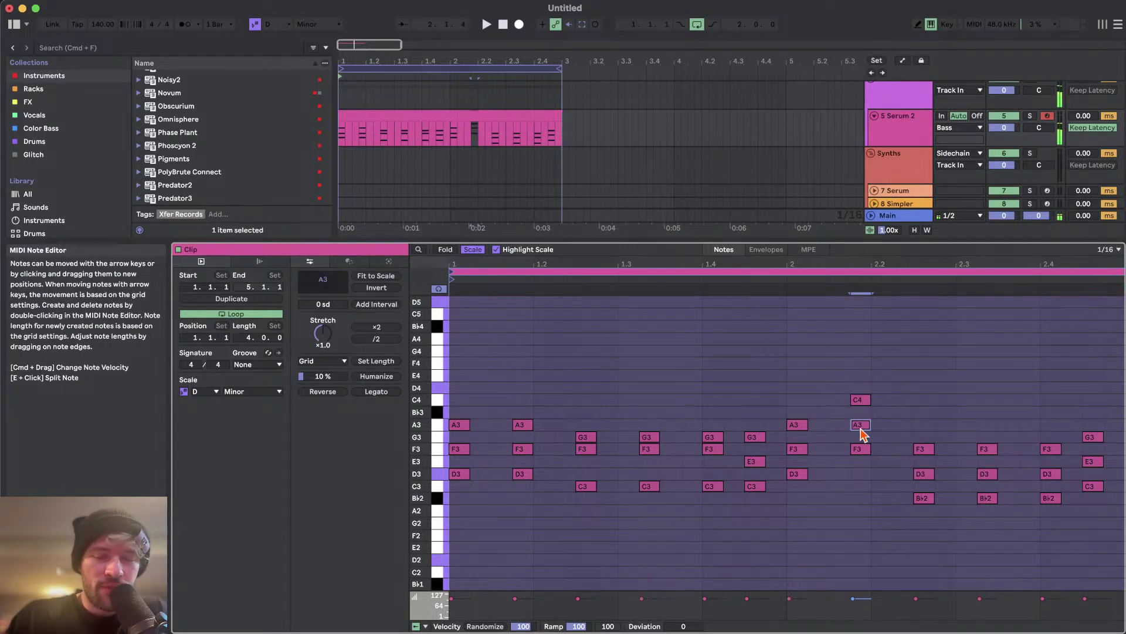
key("Down")
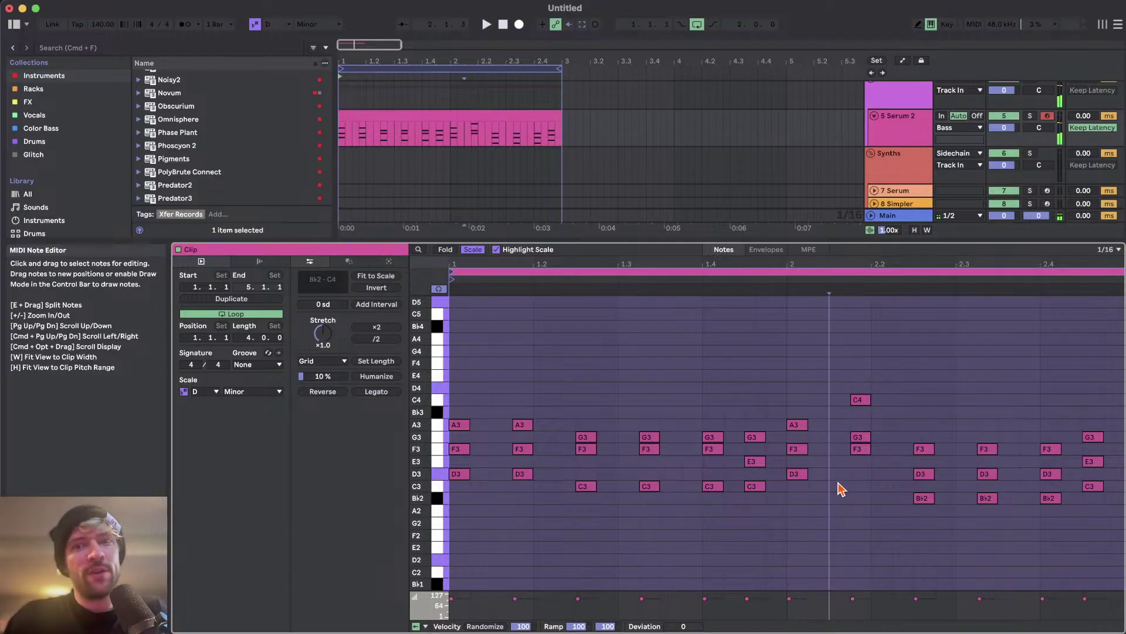
- Audition the suspended chord at 2.1.4 and play the whole two-bar clip from its start
left_click_drag(838, 490, 887, 347)
left_click(460, 129)
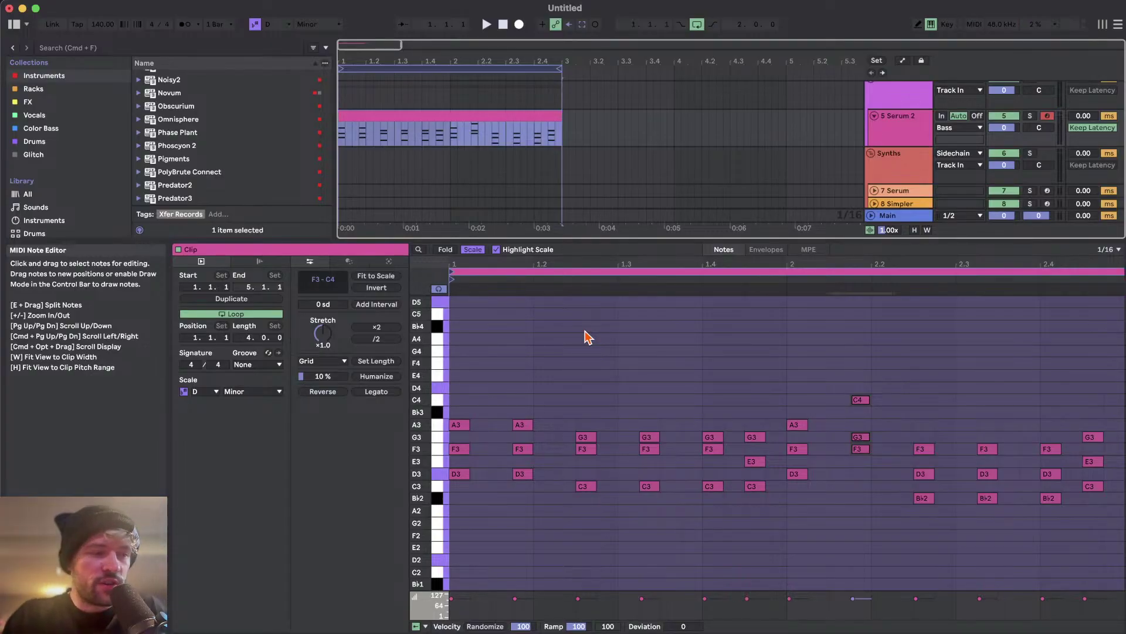
key("space")
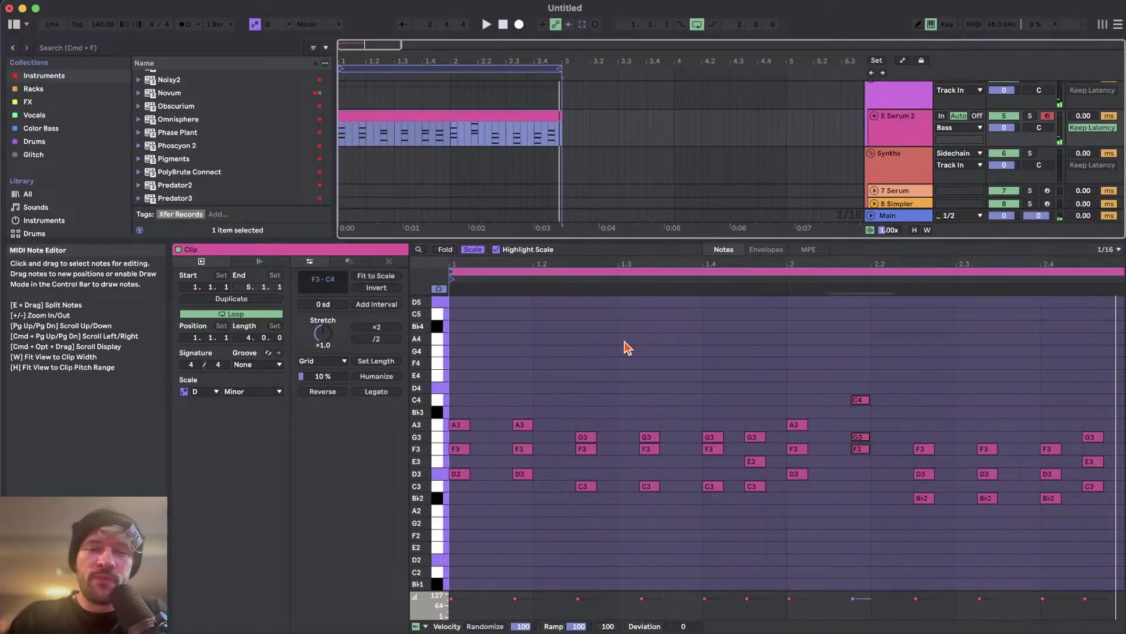
- Delete every chord in the clip except the first D minor chord at 1.1.1
left_click_drag(574, 344, 1111, 511)
key("Delete")
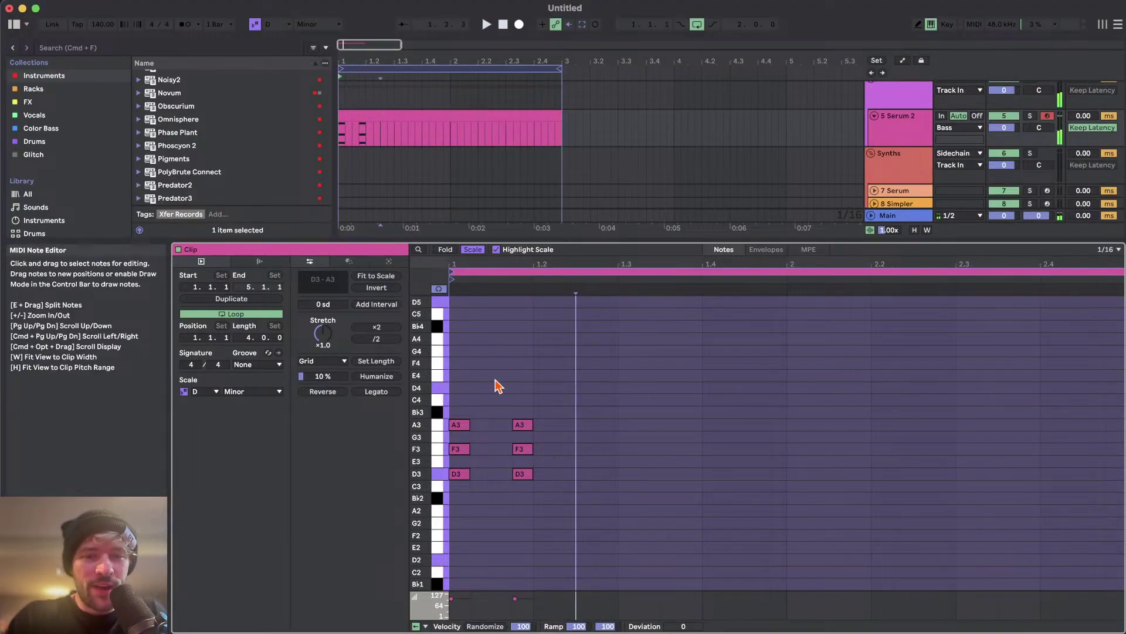
left_click_drag(493, 382, 597, 541)
key("Delete")
- Try the D minor chord's middle note on E3 and on G3, audition the suspended voicing, and return the note to F3
left_click(458, 450)
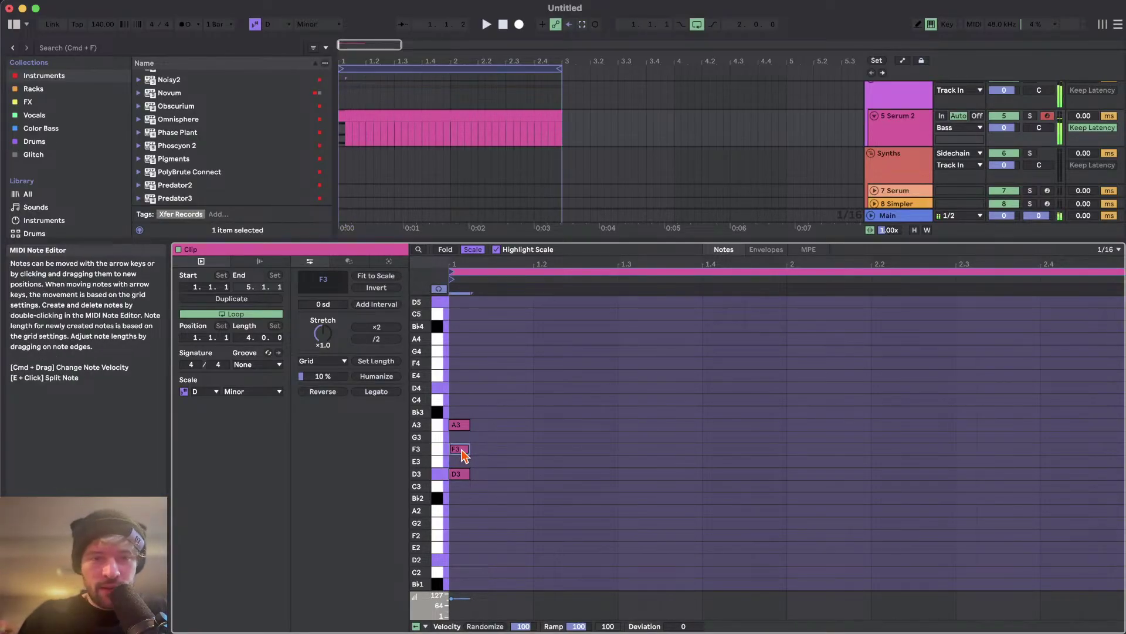
key("Down")
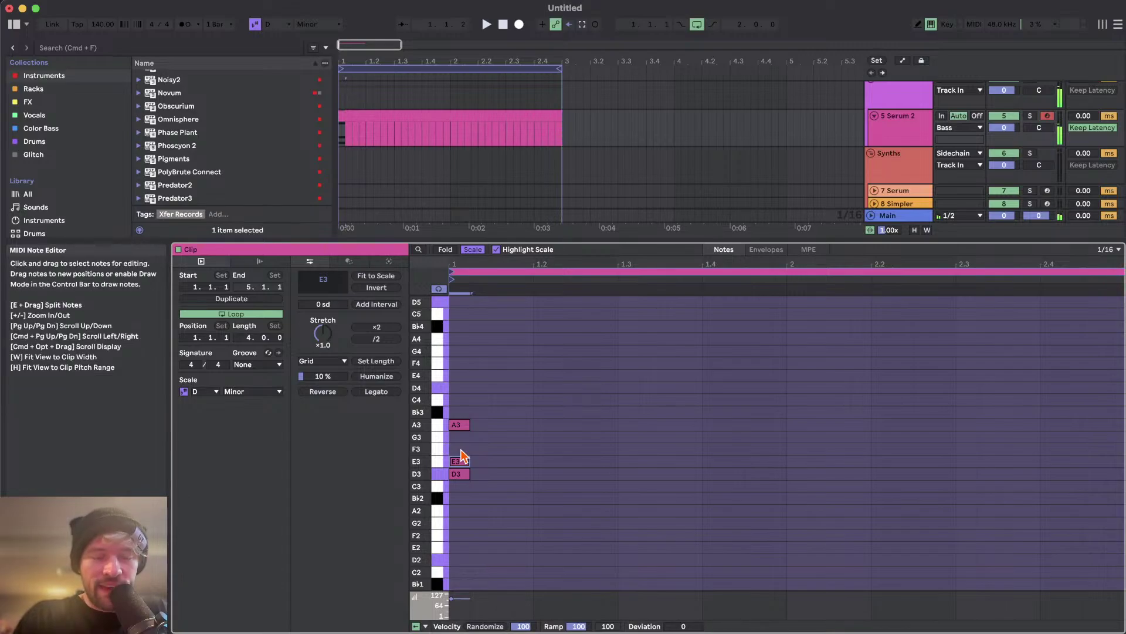
key("Up")
key("Up")
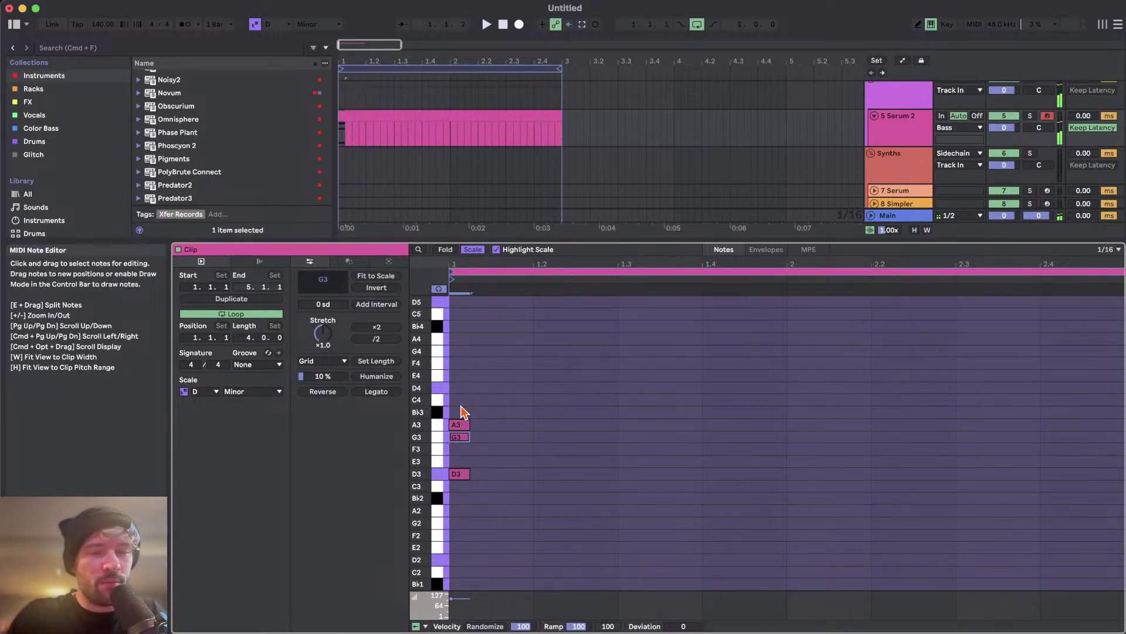
left_click_drag(461, 411, 487, 510)
left_click(457, 436)
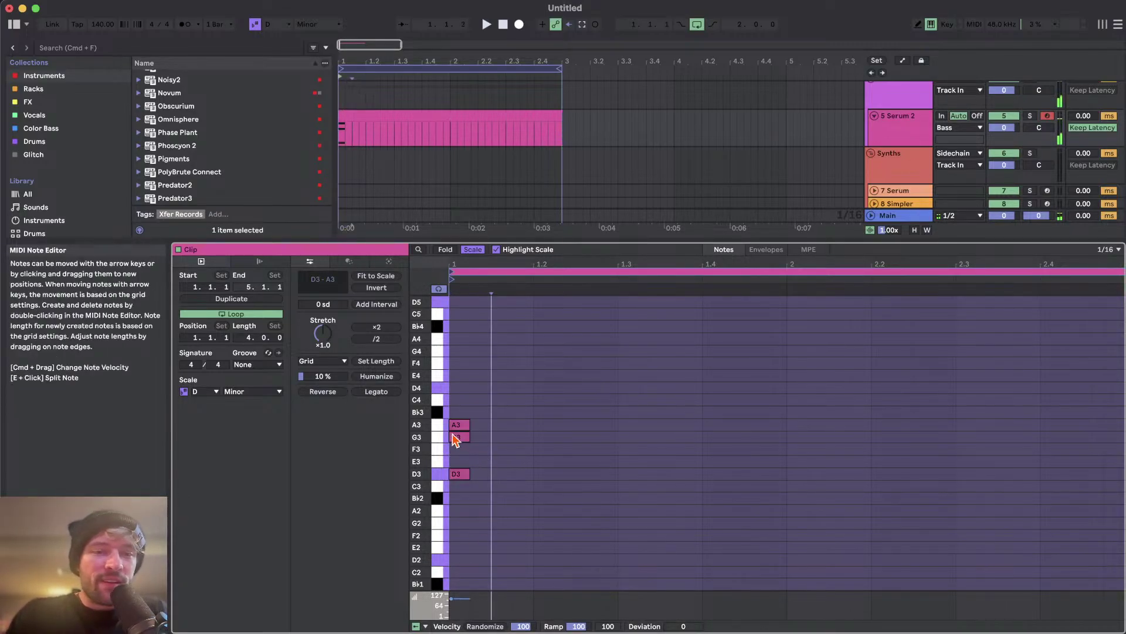
key("Down")
key("Down")
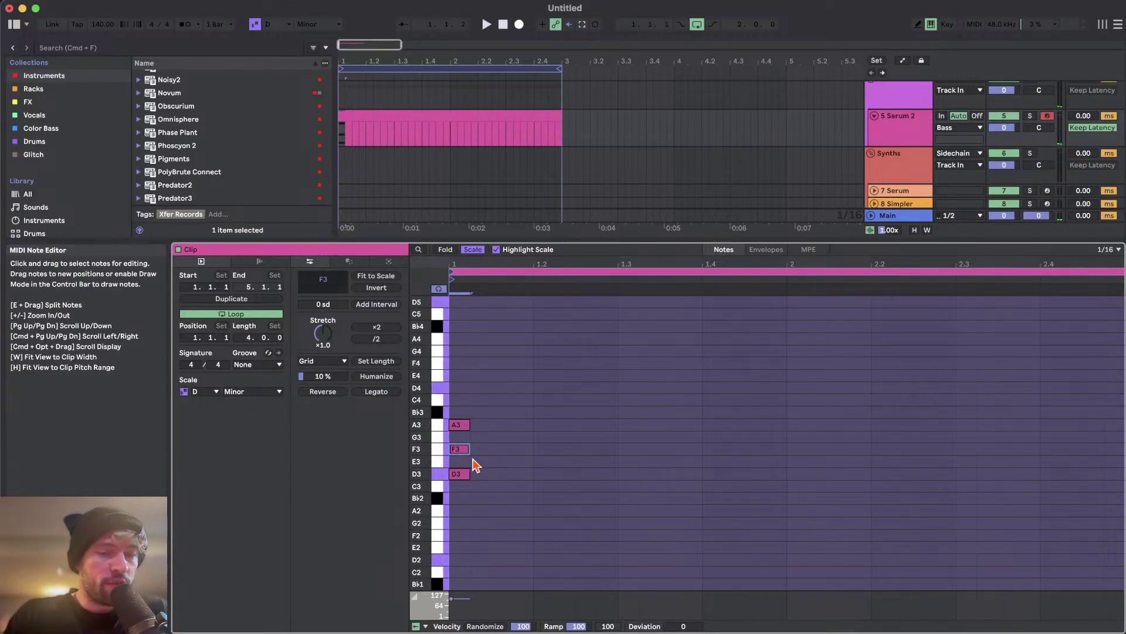
- Add G3 and E3 notes to the D minor chord at 1.1.1 and audition all its notes together
double_click(459, 461)
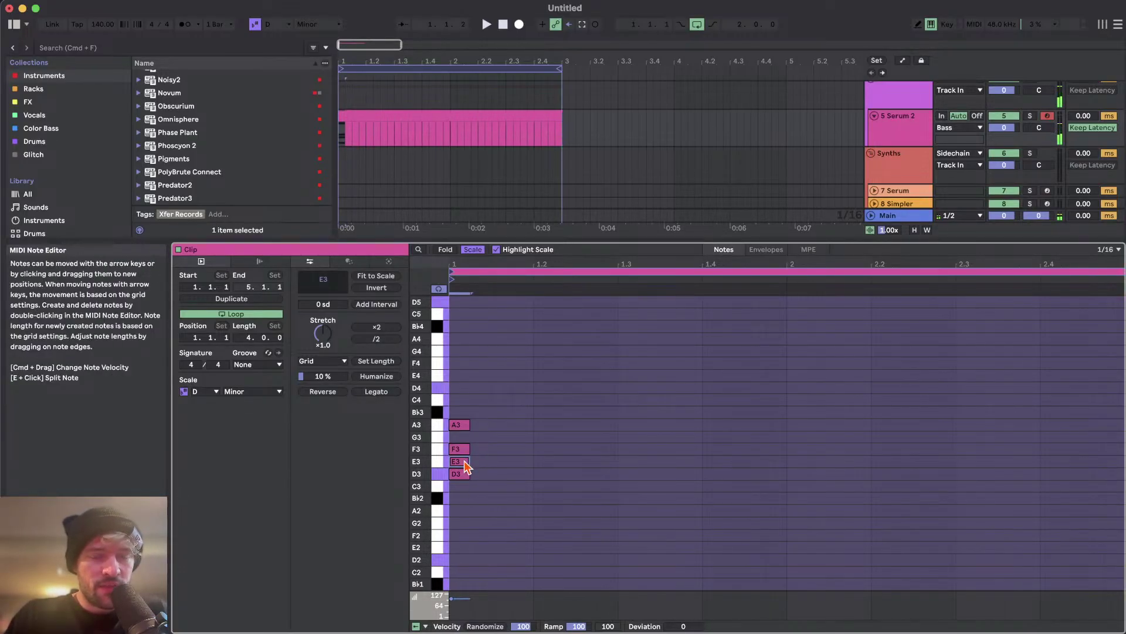
left_click_drag(465, 467, 465, 442)
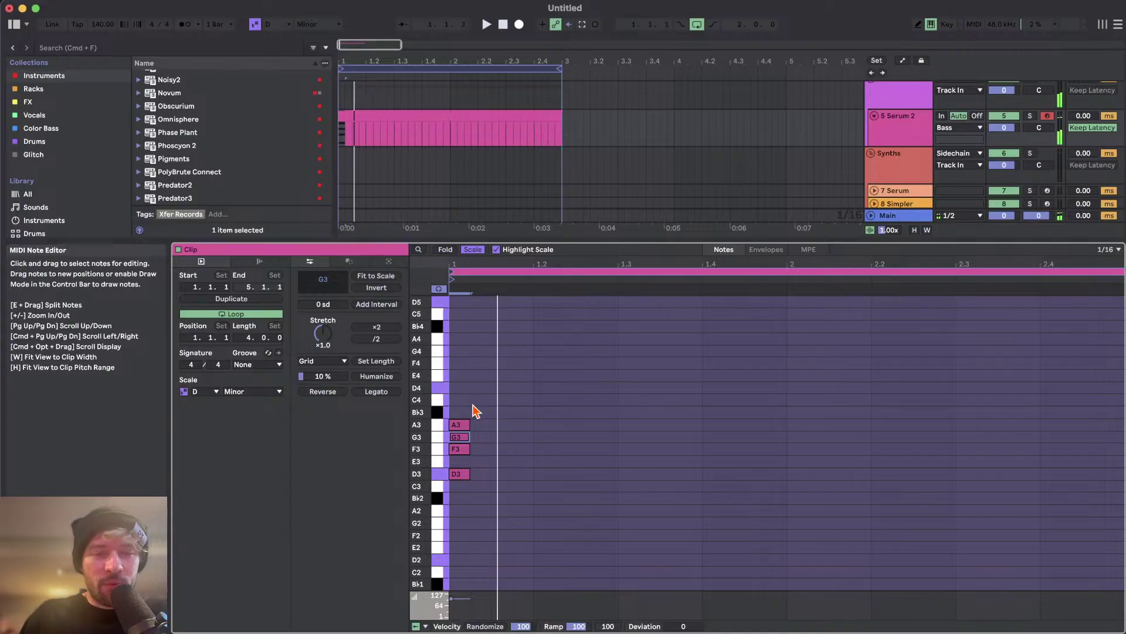
left_click(463, 462)
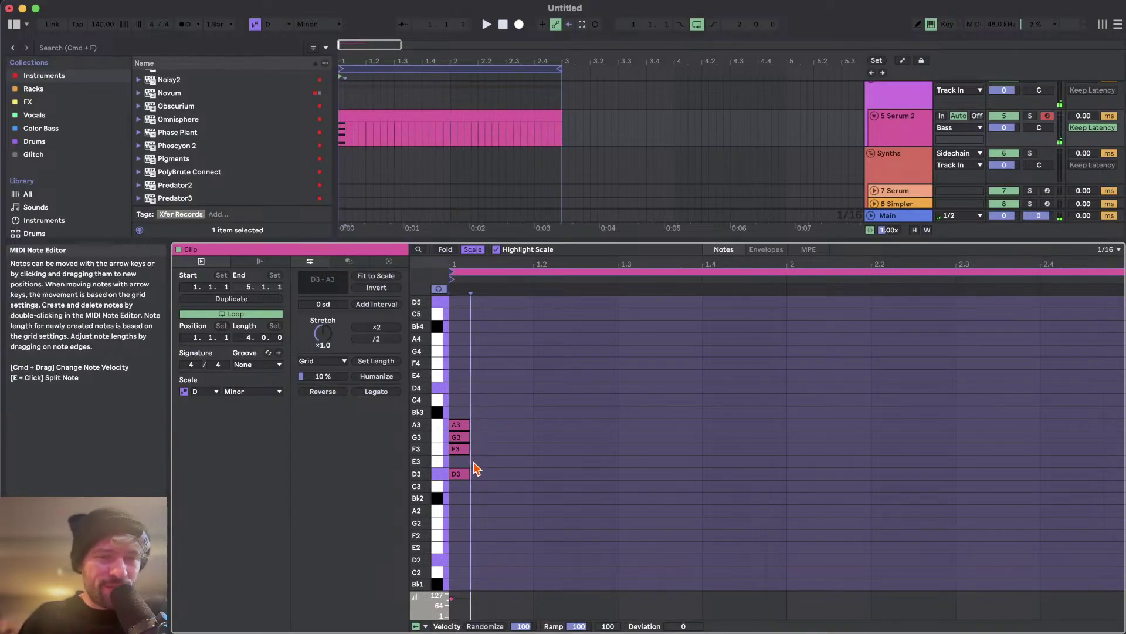
double_click(460, 460)
key("super+a")
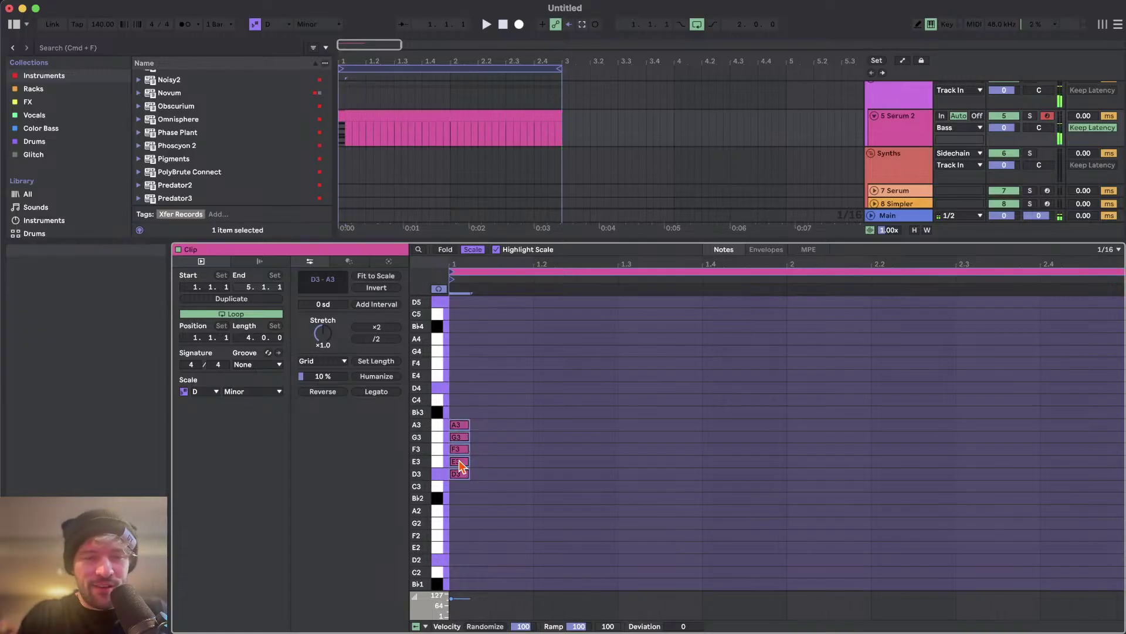
- Lengthen all notes of the D3–A3 cluster chord at 1.1.1 to end at 1.3 and audition it
key("shift+Right")
key("shift+Right")
key("space")
key("space")
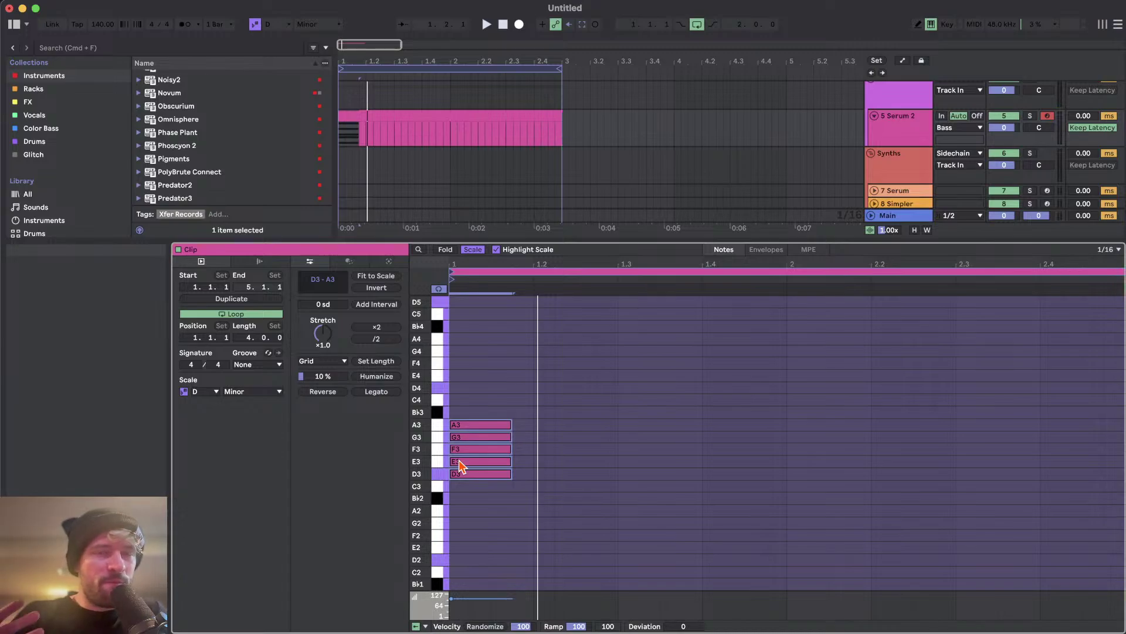
key("shift+Right")
key("shift+Right")
key("shift+Right")
key("shift+Right")
key("shift+Right")
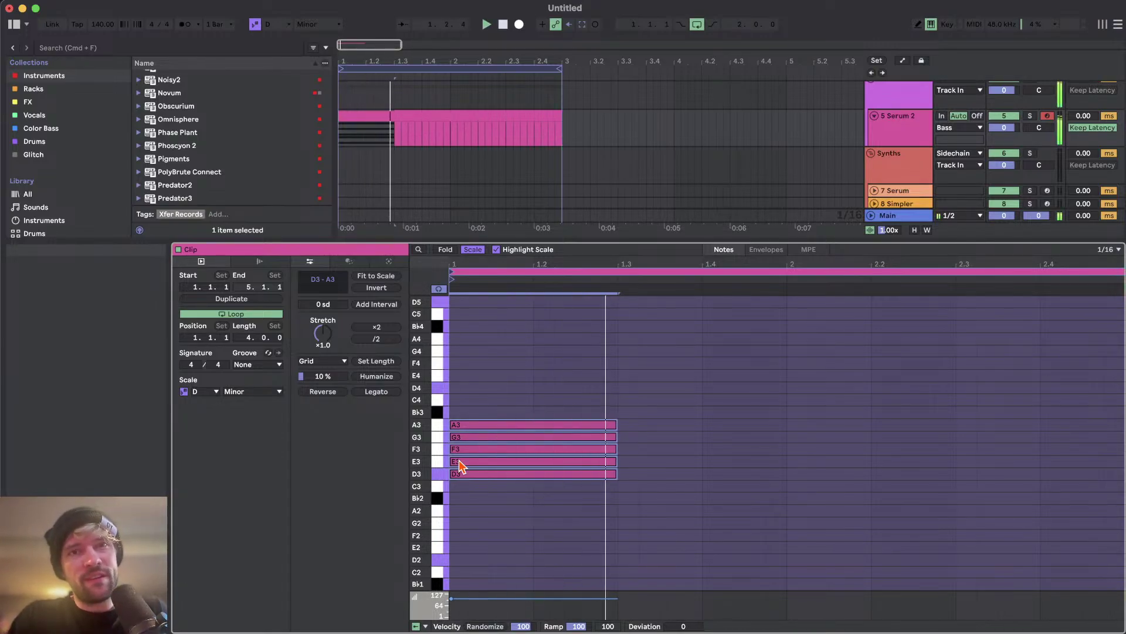
- Stretch the five cluster chord notes from 1.1.1 to just past 2.4 and play the clip
key("shift+slash")
left_click(514, 491)
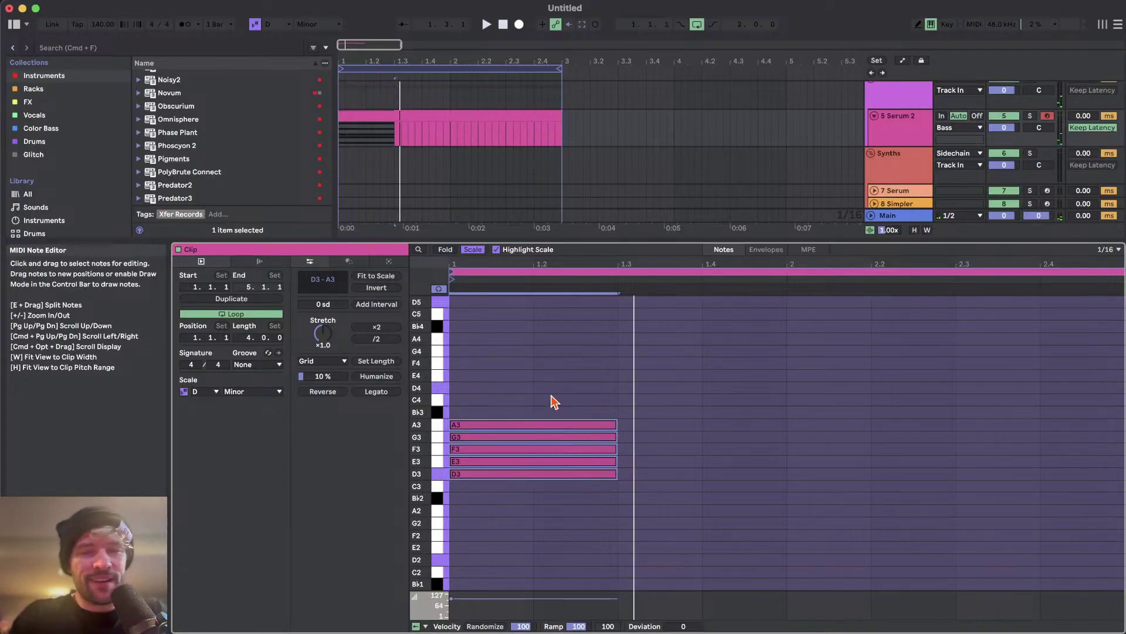
left_click_drag(616, 425, 1061, 403)
key("space")
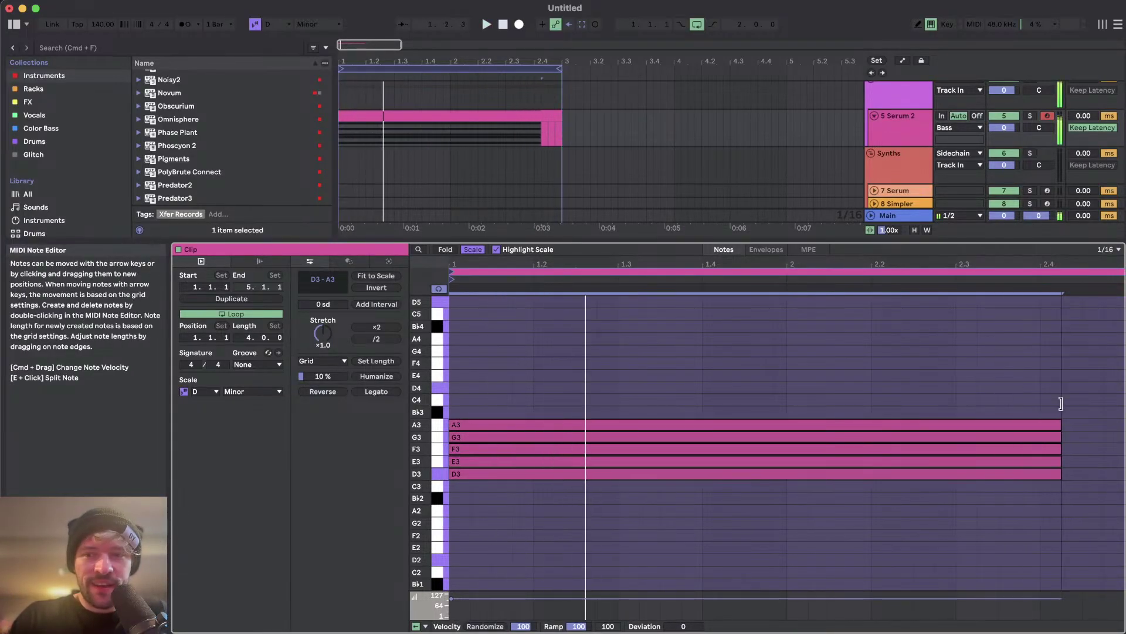
key("space")
- Add a D1 bass note at 1.1.1 under the cluster chord and lengthen it to six sixteenths
scroll(692, 419, "down", 4)
scroll(695, 425, "down", 2)
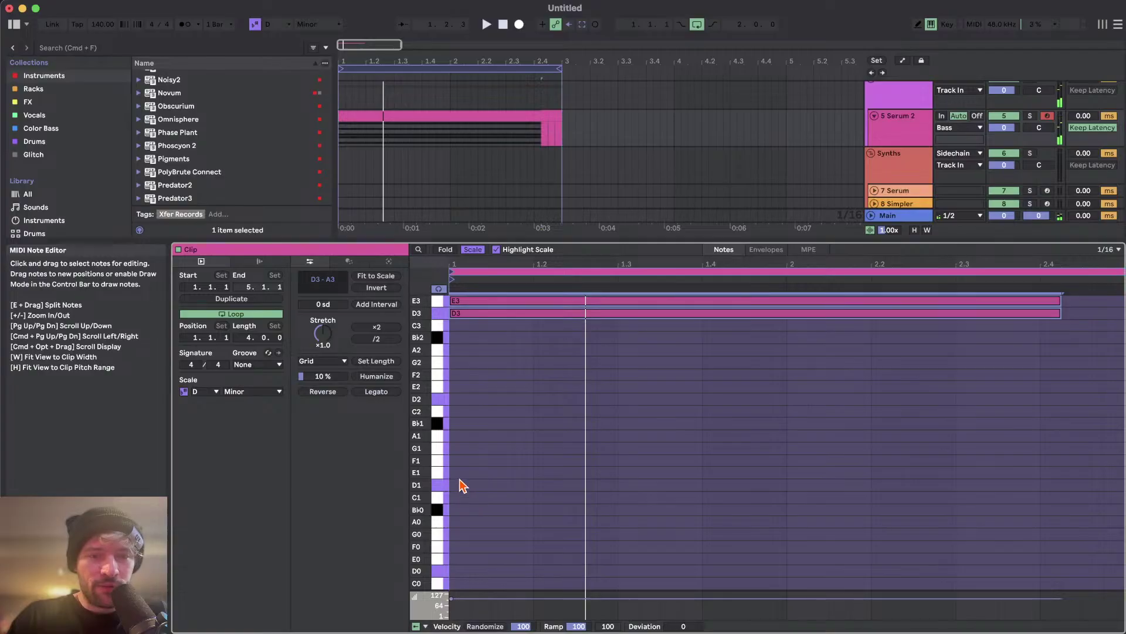
double_click(457, 488)
left_click_drag(460, 490, 572, 480)
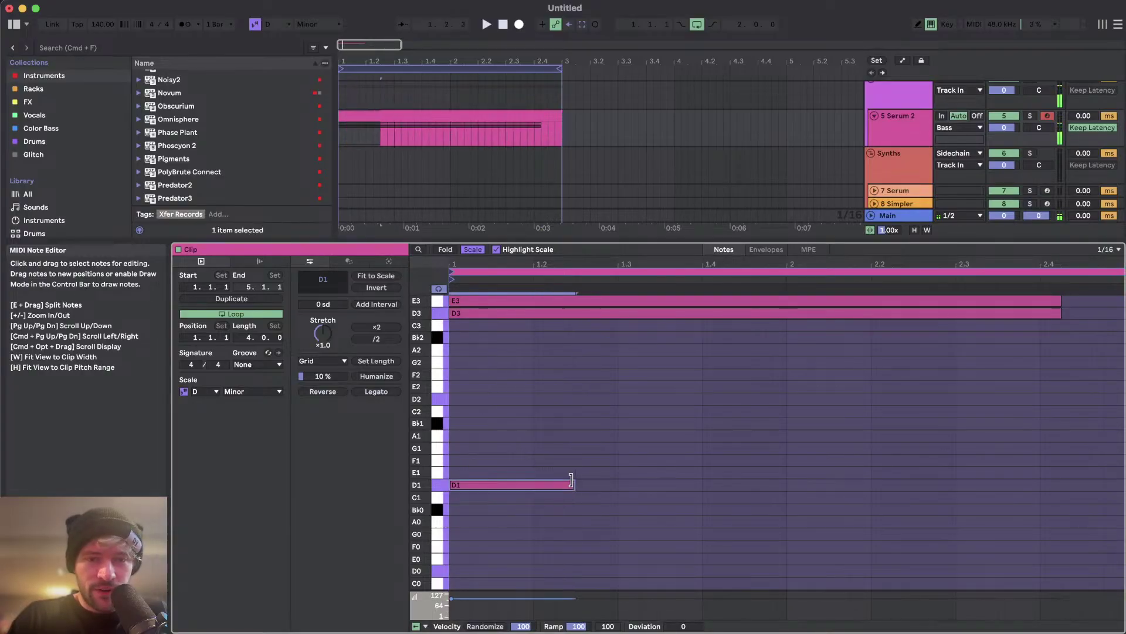
- Duplicate the bass note twice in sequence, placing the copies on F1 and B♭0, and play them under the chord
key("super+d")
key("Up")
key("Up")
key("super+d")
key("Down")
key("Down")
key("Down")
key("Down")
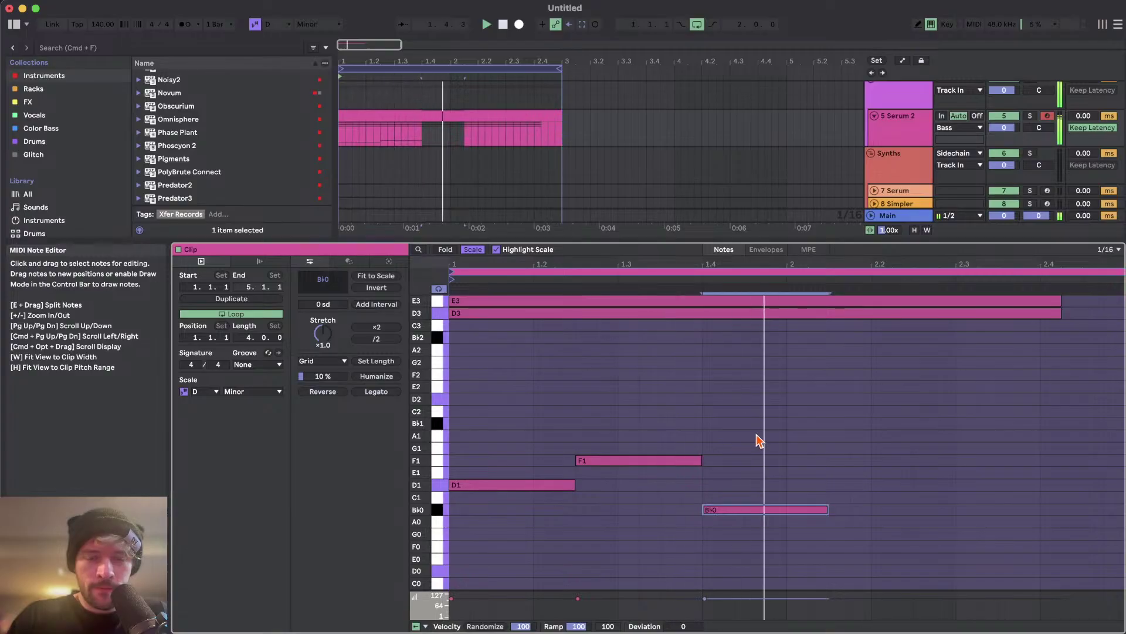
scroll(755, 434, "up", 4)
scroll(727, 395, "down", 3)
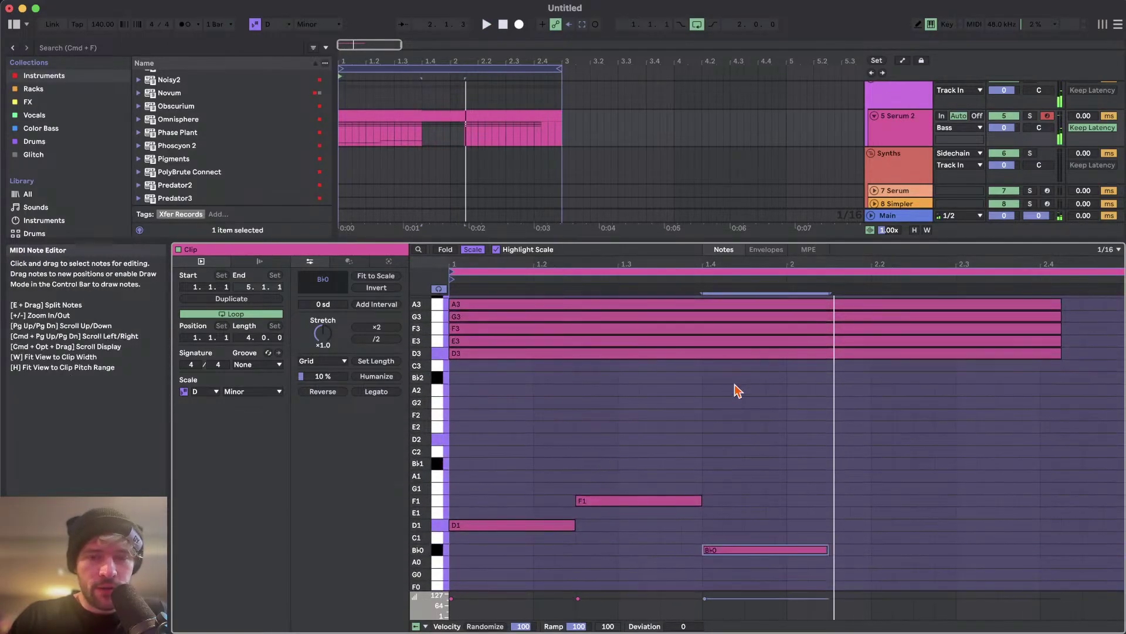
- Delete the D1, F1 and B♭0 bass notes
key("super+a")
left_click_drag(791, 451, 513, 578)
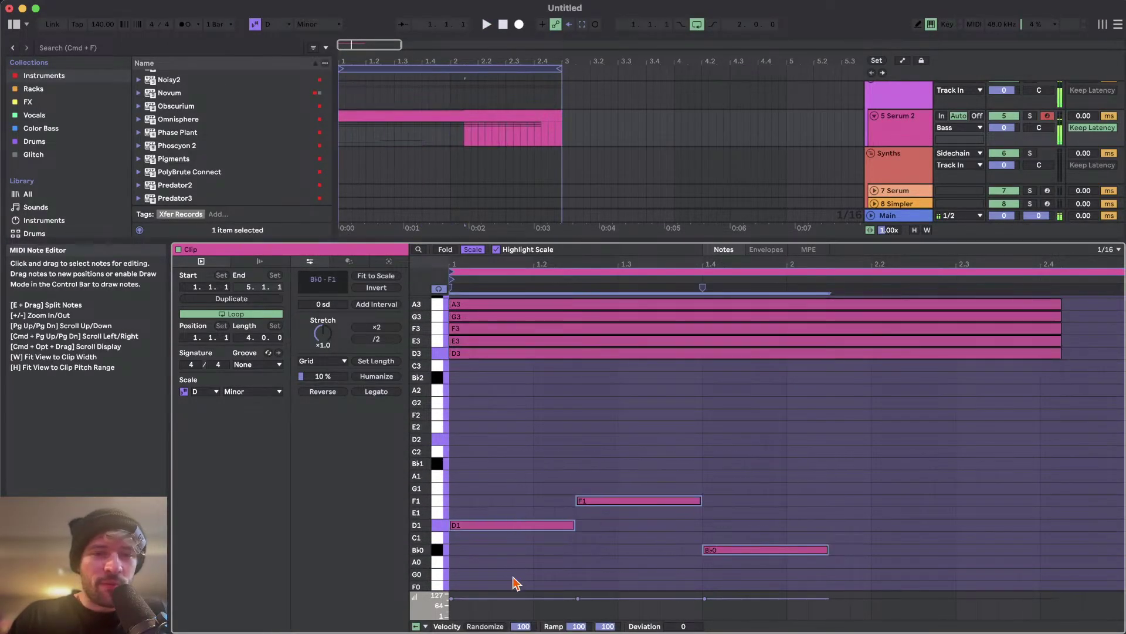
key("Delete")
- Shorten all five notes of the cluster chord at 1.1.1 to two sixteenths
scroll(676, 343, "up", 4)
left_click_drag(1080, 358, 496, 493)
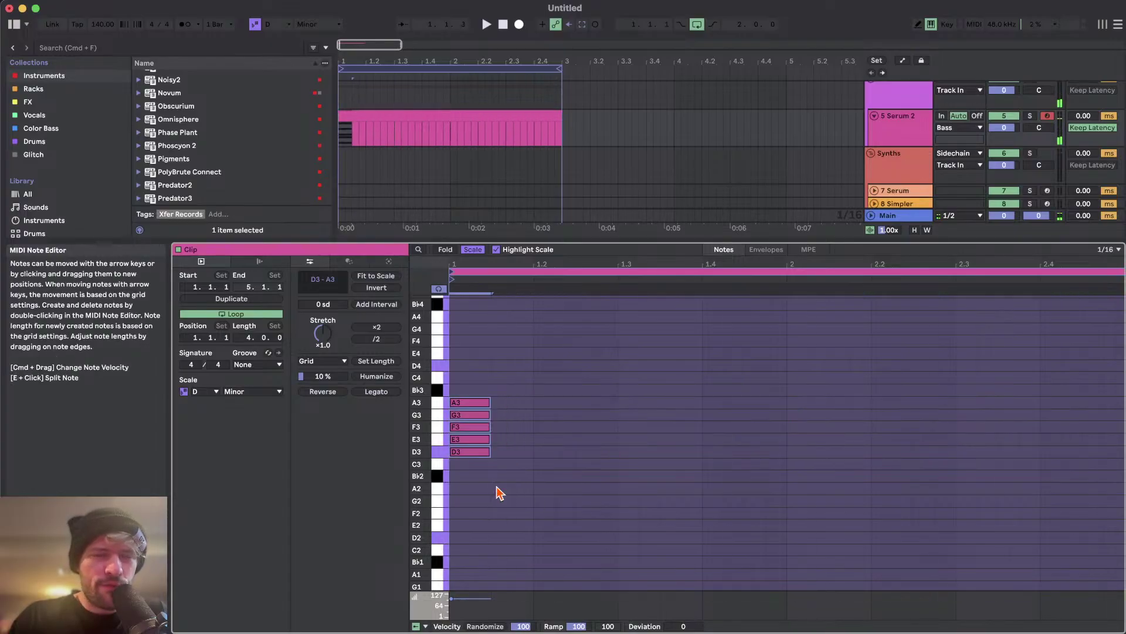
left_click(513, 435)
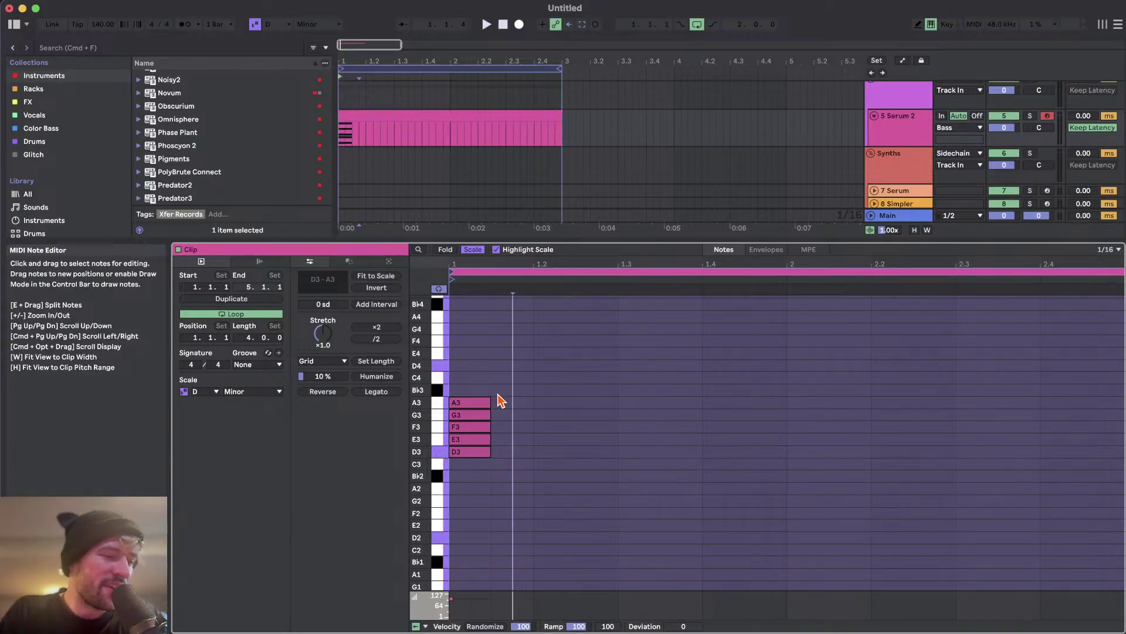
- Play the clip briefly, raise the Loopback Audio level to 0.7 in Streamlabs Desktop, and return to Ableton Live
left_click(590, 401)
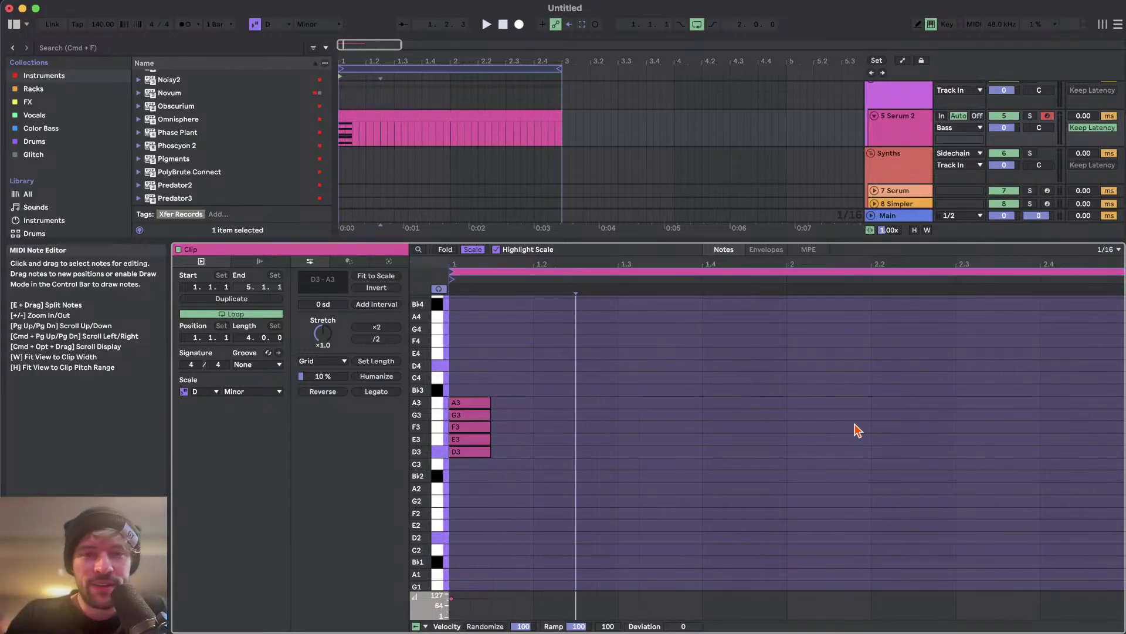
key("space")
key("space")
key("super+Tab")
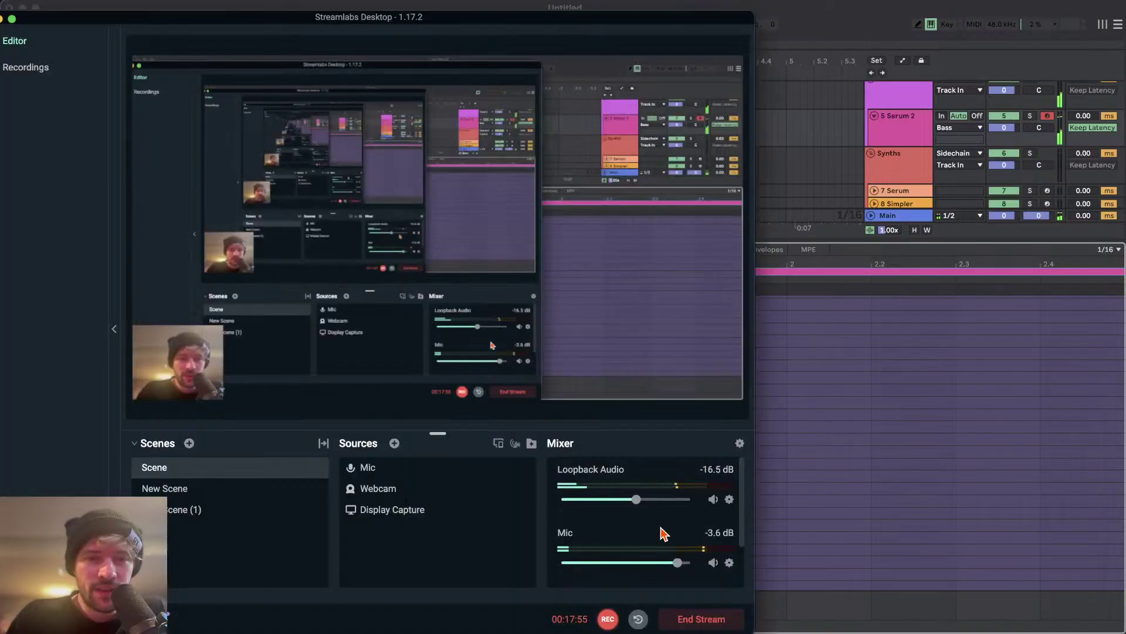
left_click_drag(636, 499, 652, 501)
key("super+Tab")
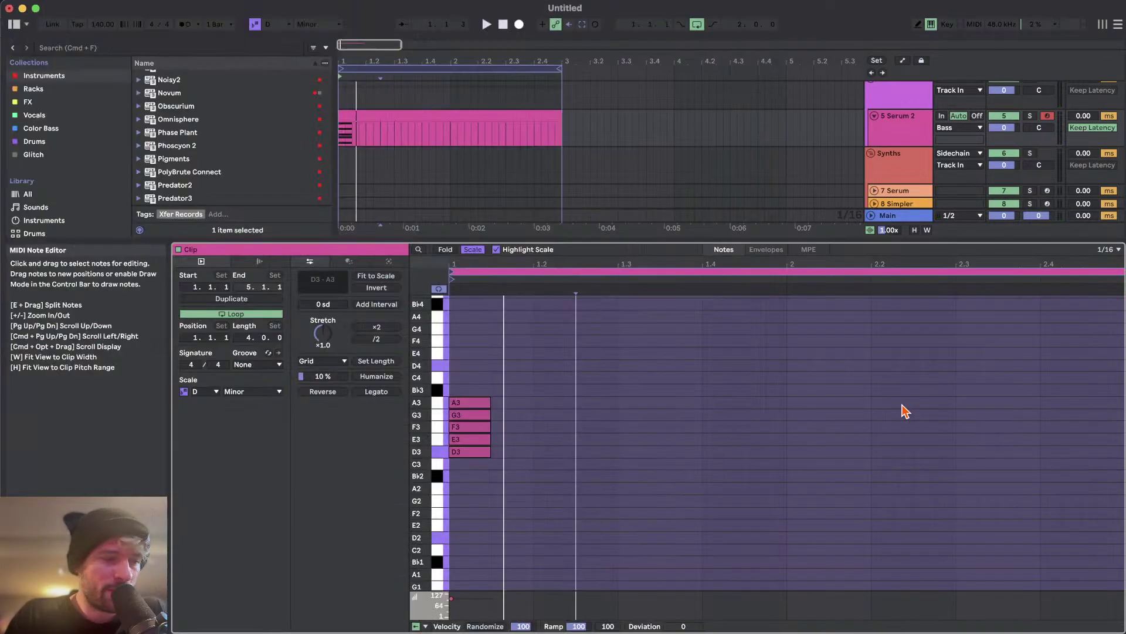
key("super+Tab")
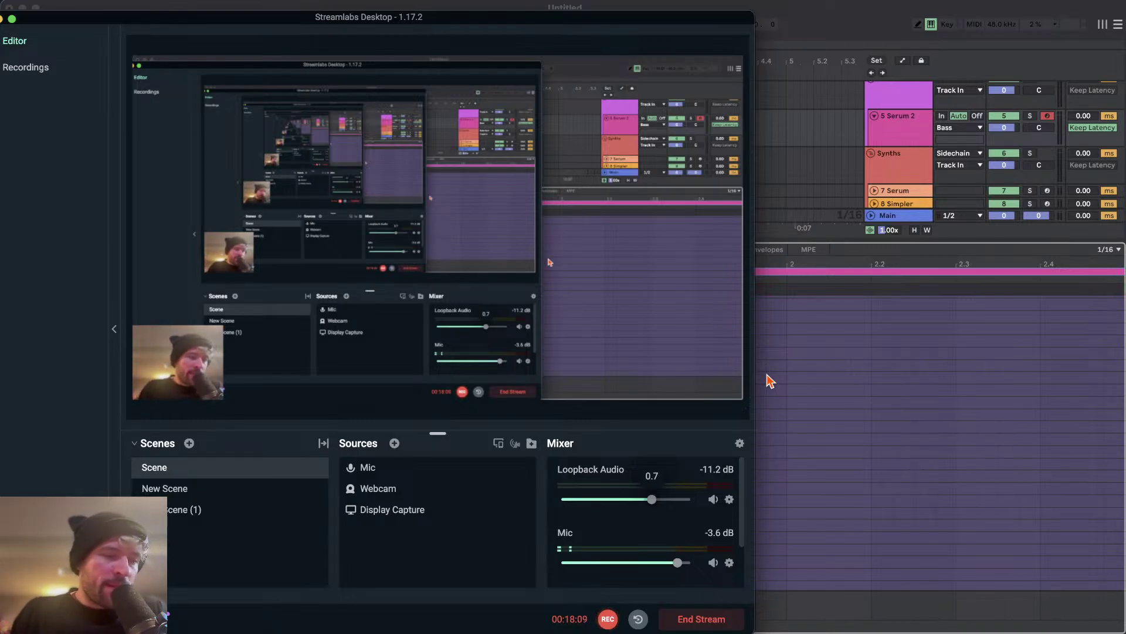
left_click(768, 379)
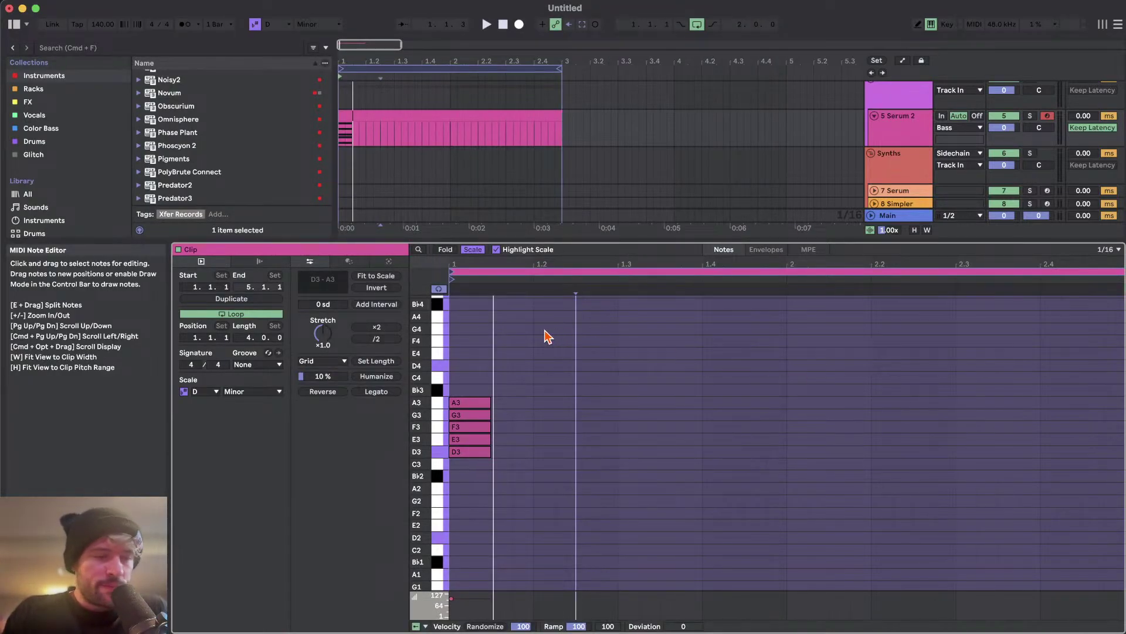
- Delete the E3 and G3 notes from the chord at 1.1.1, leaving a D3, F3 and A3 triad
scroll(550, 358, "up", 2)
left_click(520, 396)
scroll(535, 434, "down", 2)
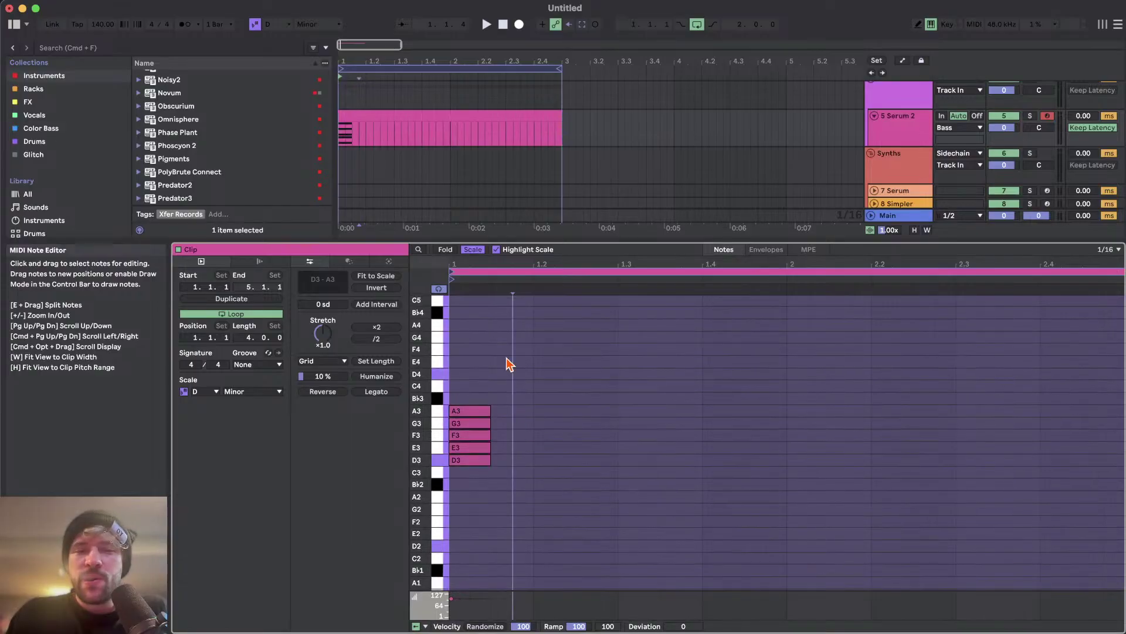
double_click(475, 447)
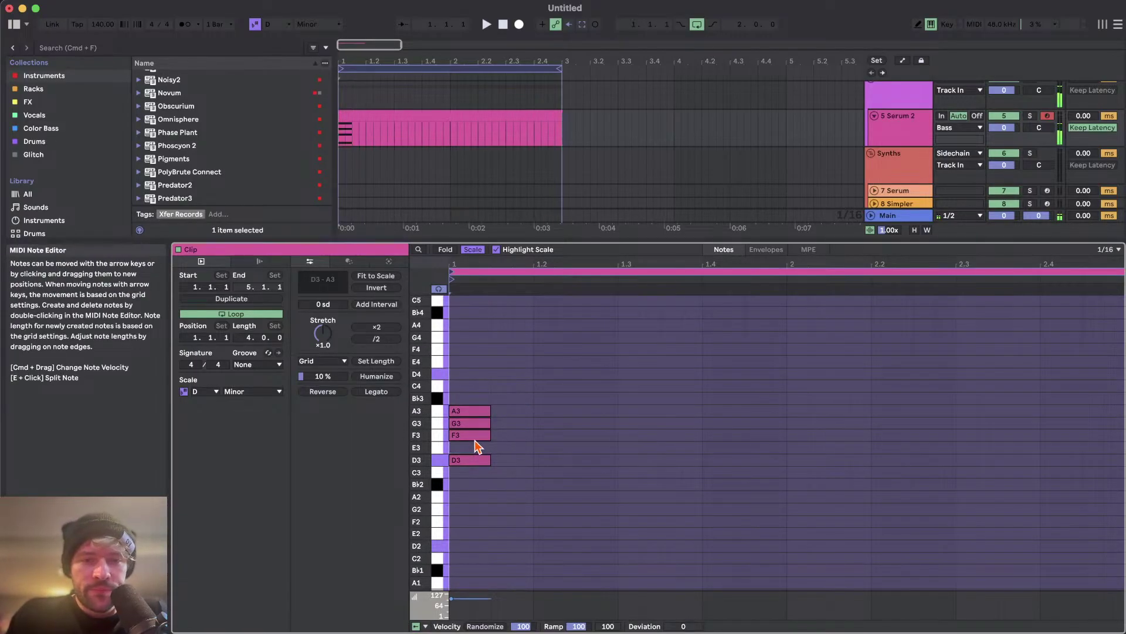
left_click(474, 435)
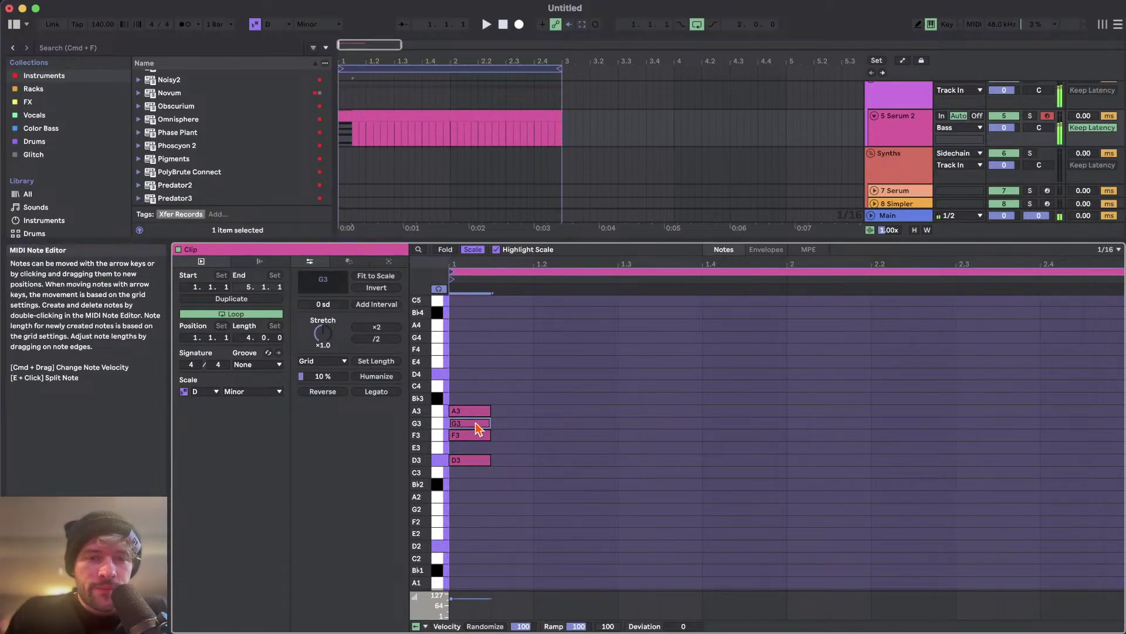
double_click(476, 423)
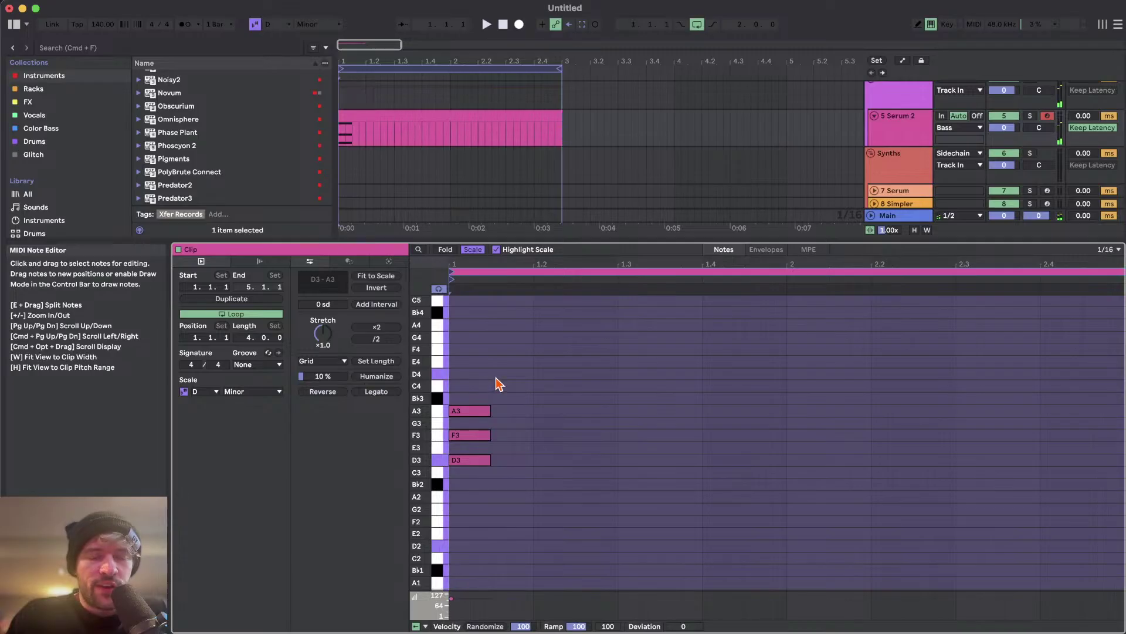
- Lengthen the D minor triad at 1.1.1 to three sixteenths
left_click_drag(535, 379, 417, 519)
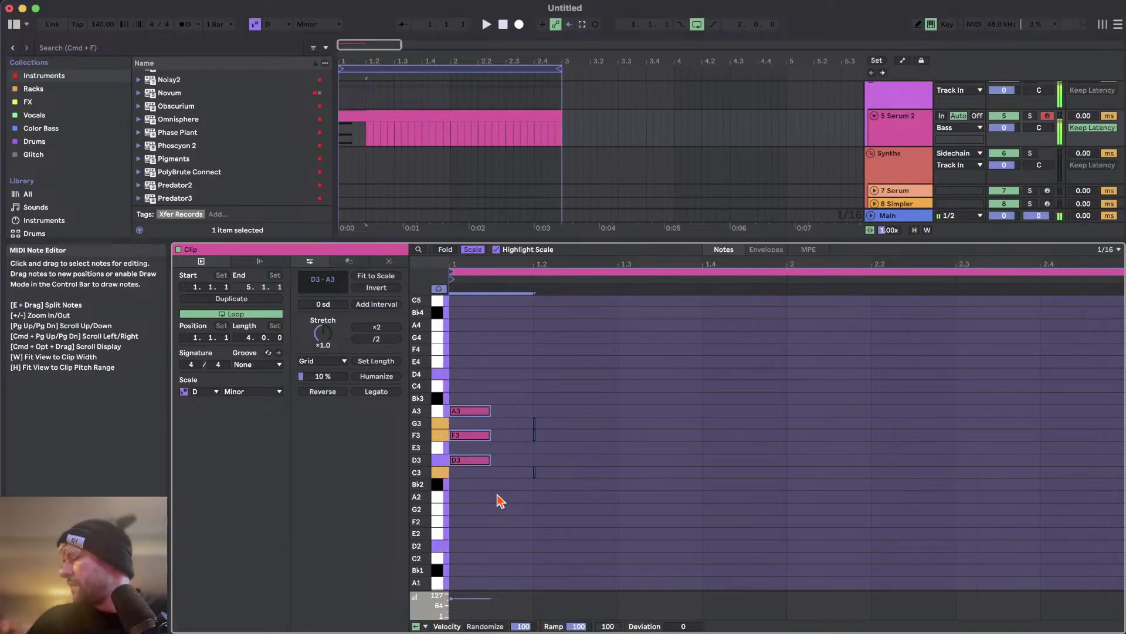
left_click_drag(480, 391, 480, 498)
key("shift+Right")
- Duplicate the triad onto 1.2 and 1.3, moving each copy one scale step lower to start on C3 and B♭2
key("super+d")
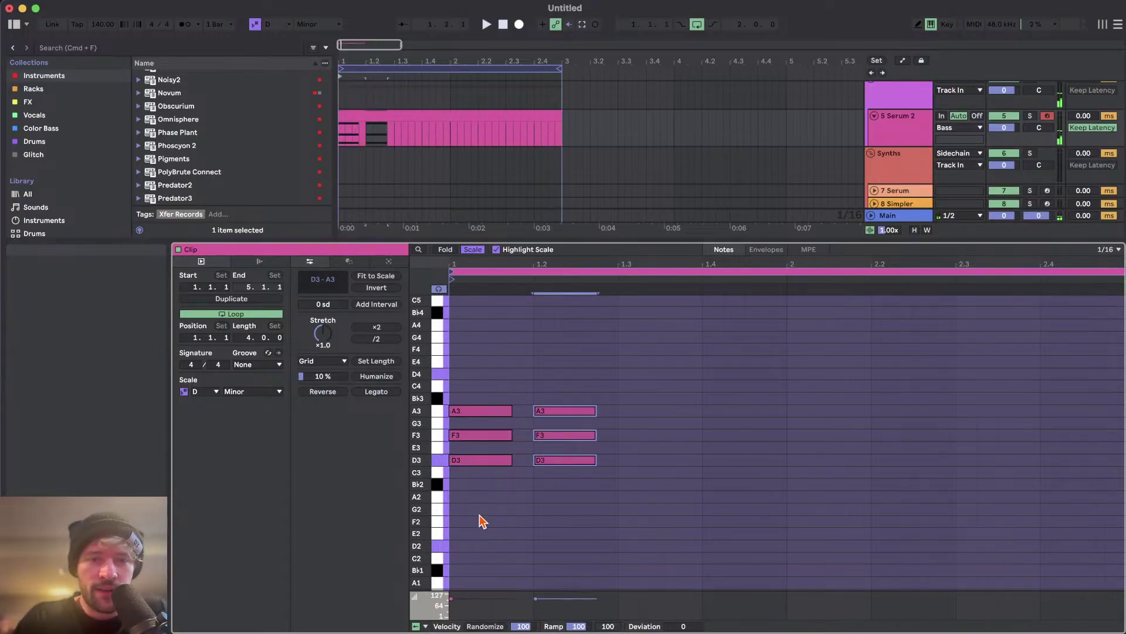
key("Down")
key("super+d")
key("Down")
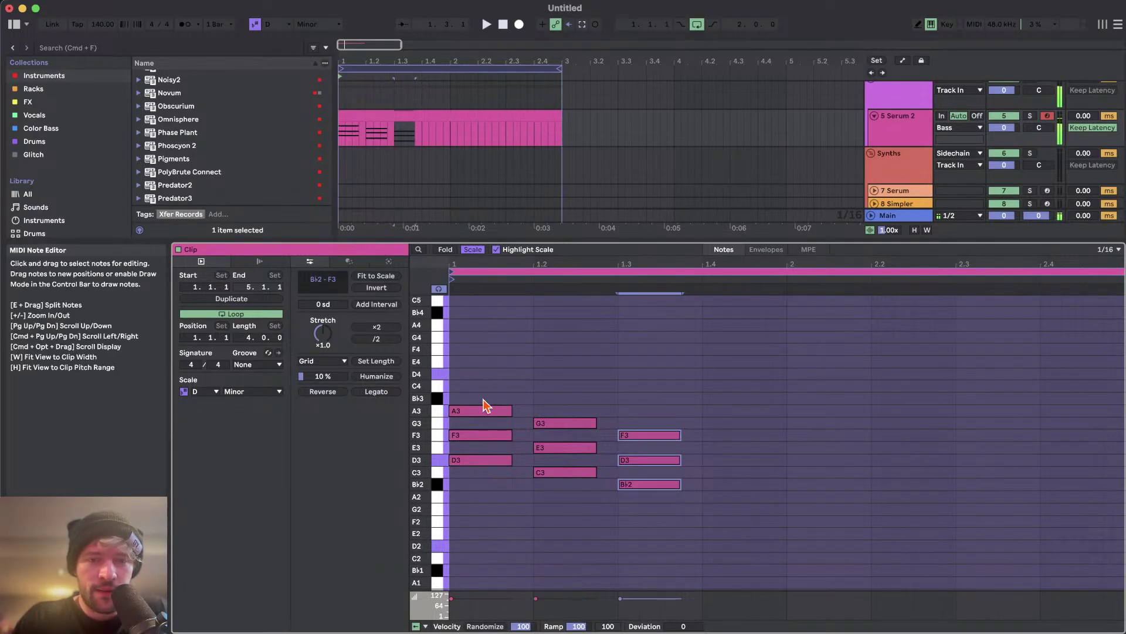
- Extend the first two chords by one sixteenth each so they run up to the following chord
left_click_drag(495, 392, 569, 526)
key("shift+Right")
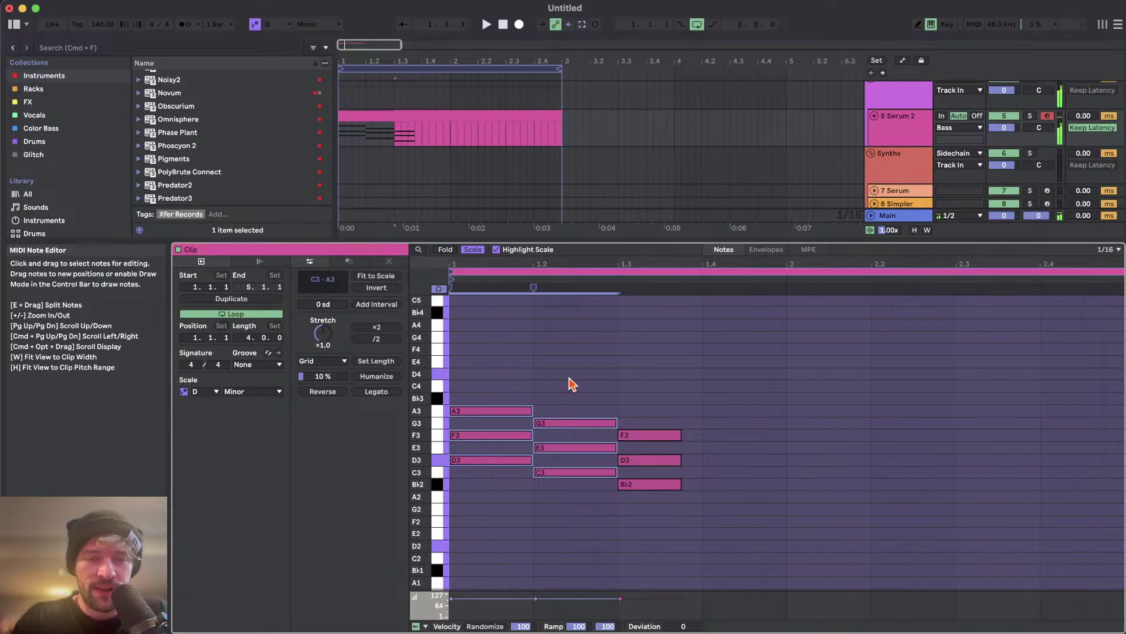
left_click(569, 378)
- Raise the middle note of the chord at 1.2 to F3 and audition the suspended voicing
left_click(552, 450)
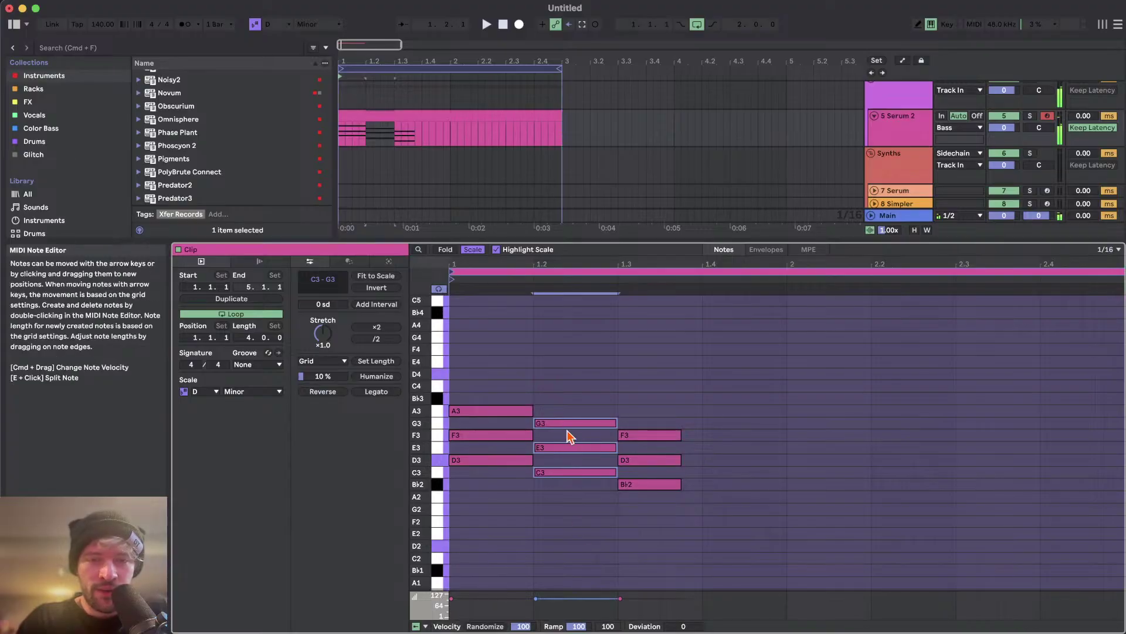
key("Up")
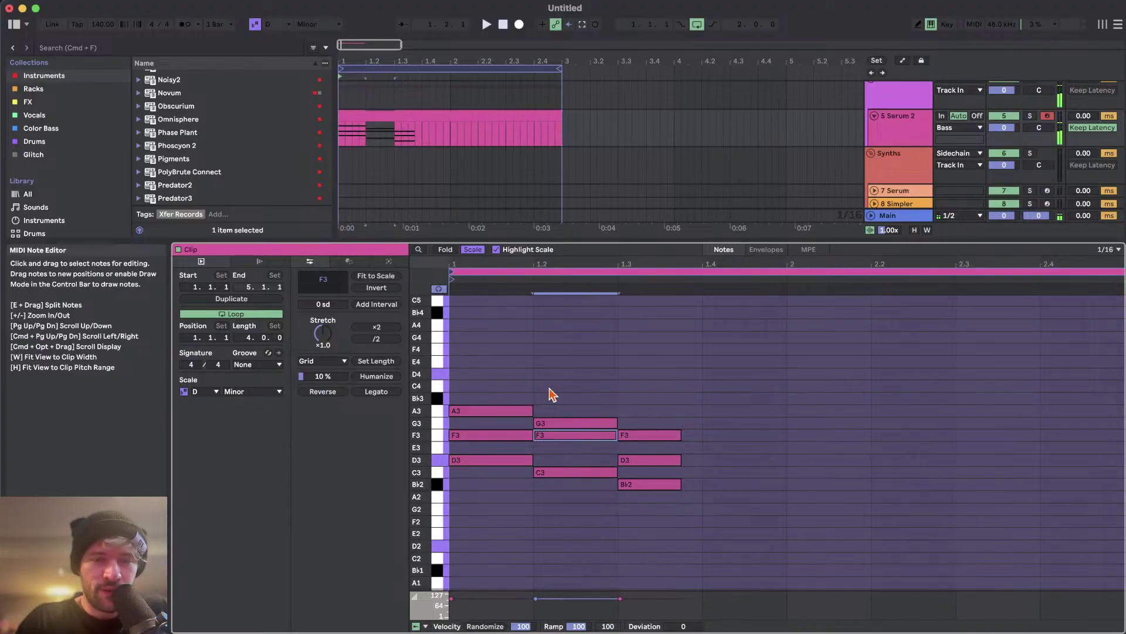
left_click_drag(554, 386, 596, 504)
left_click(718, 441)
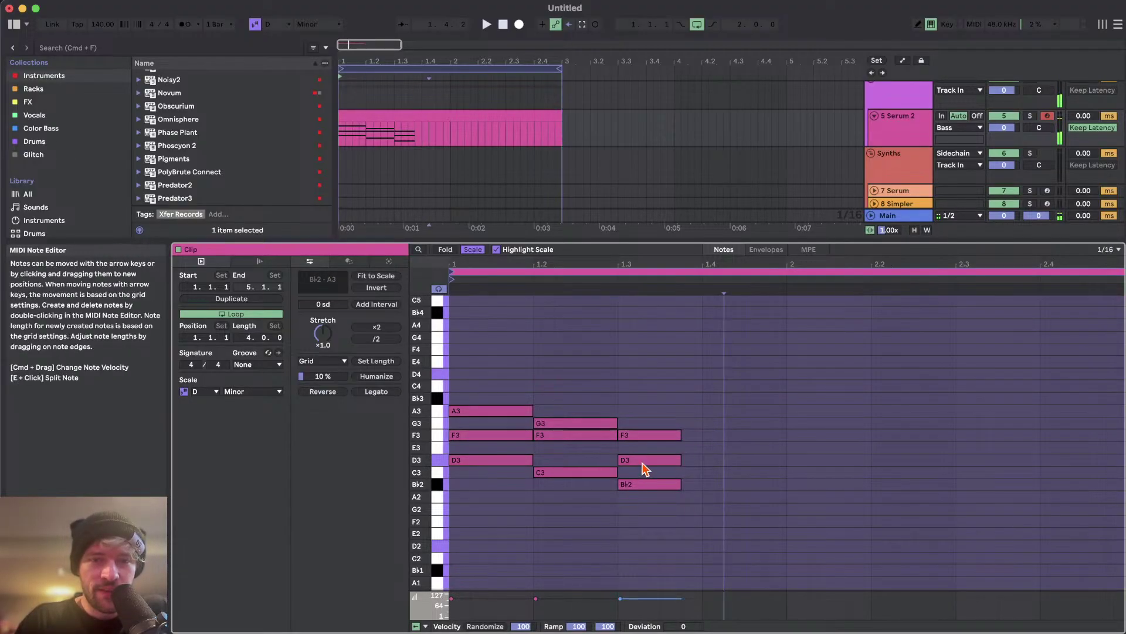
- Lower the middle note of the chord at 1.3 to C3 and lengthen that chord to five sixteenths
left_click(645, 460)
key("Down")
left_click_drag(645, 409, 650, 522)
left_click_drag(681, 472, 724, 472)
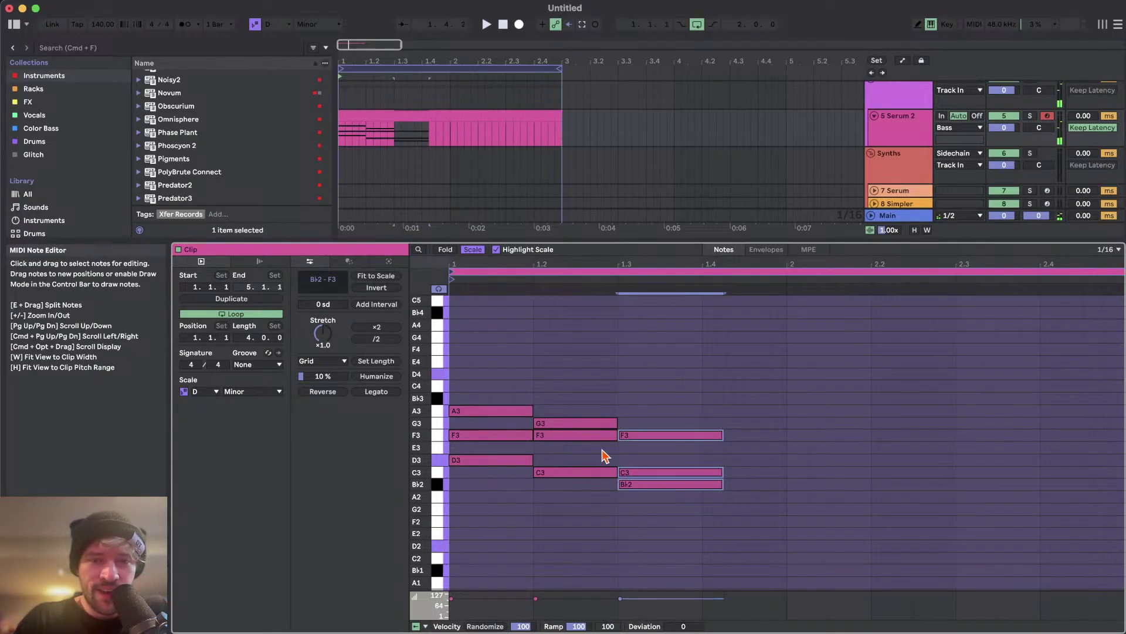
- Examine the F3 and C3 notes shared between neighbouring chords and play the three-chord progression
left_click_drag(648, 451, 520, 440)
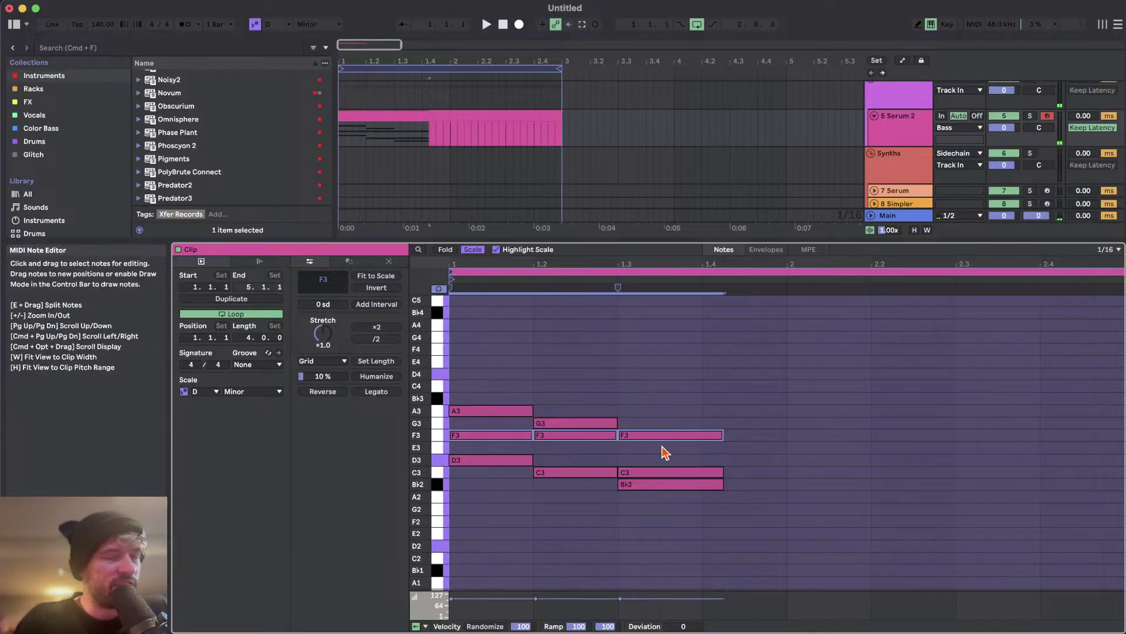
left_click(672, 407)
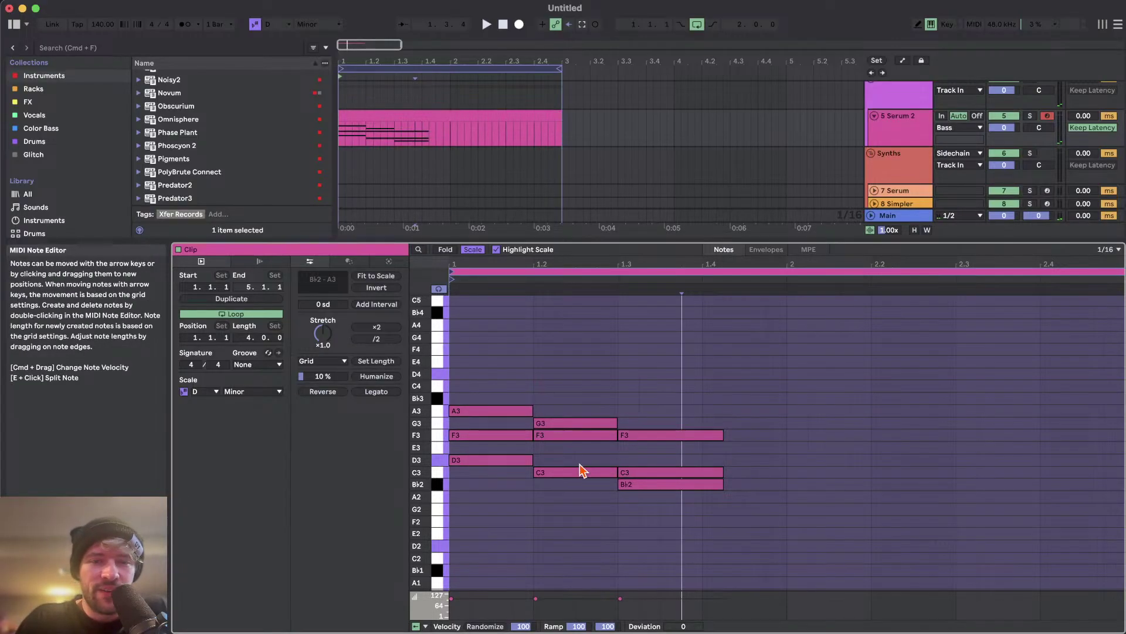
left_click_drag(580, 457, 635, 473)
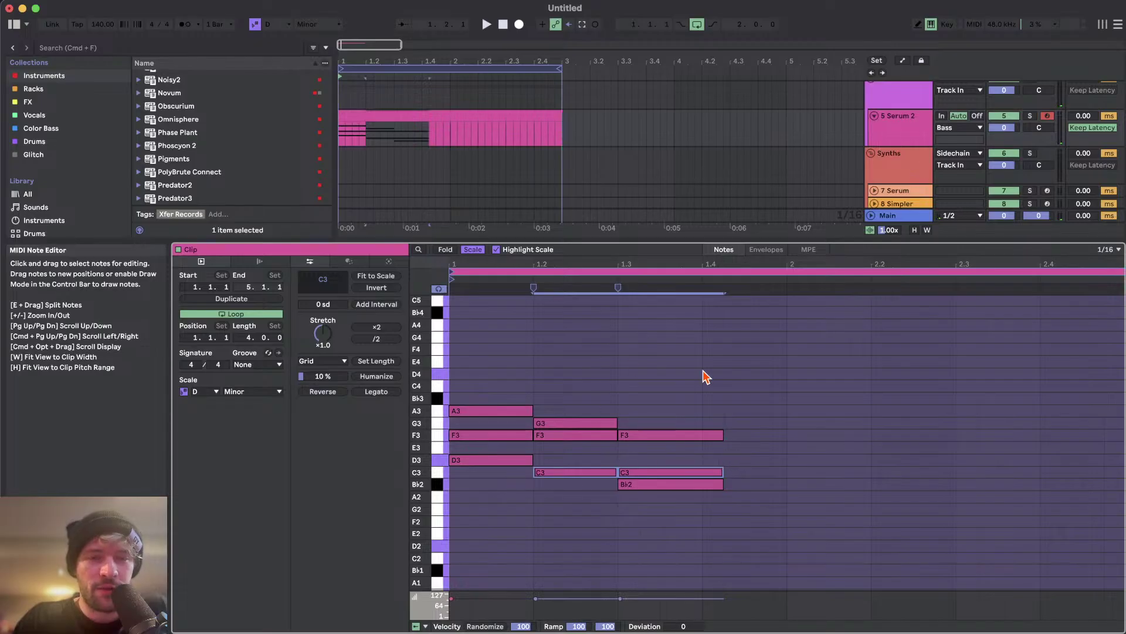
key("space")
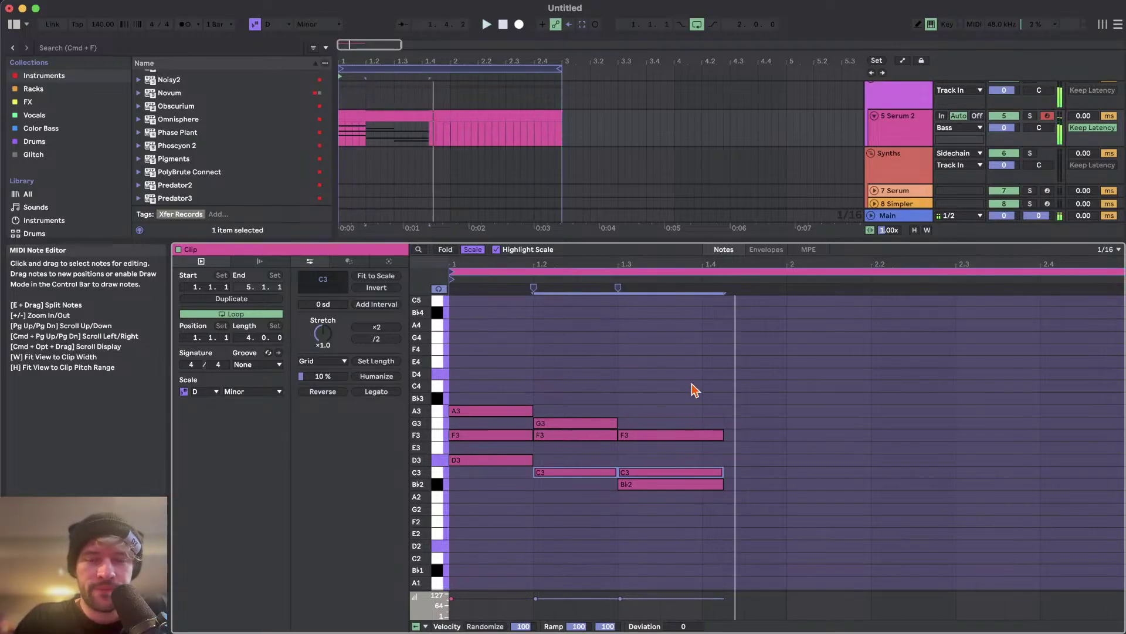
left_click(694, 390)
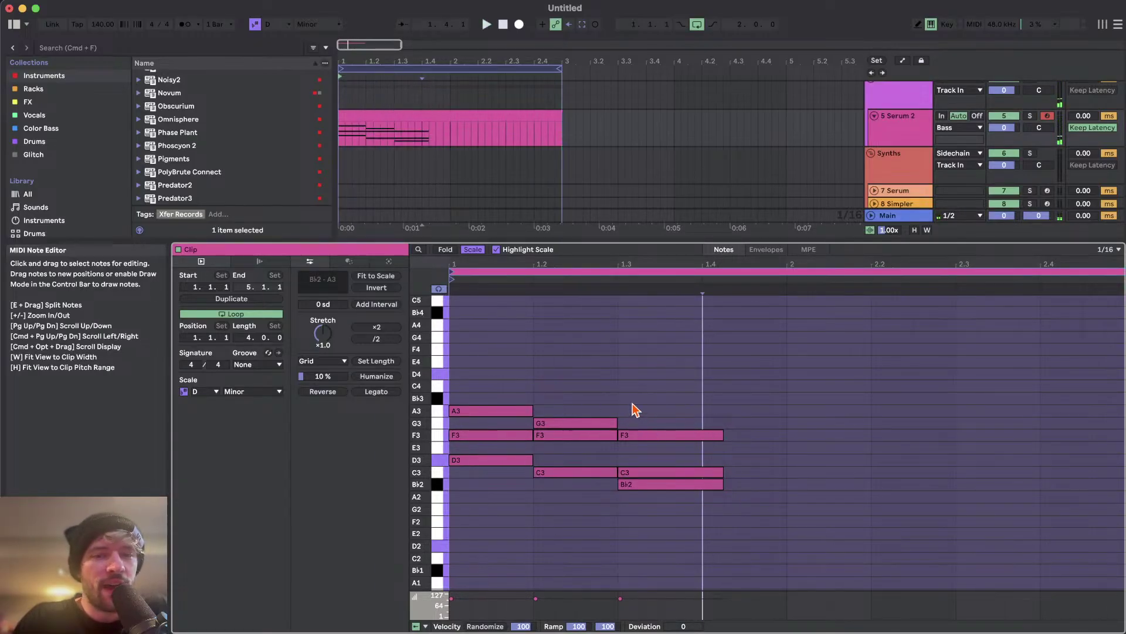
- Add a top note on B♭3 to the chord at 1.3, lengthen it to match the chord, and move it to C4
double_click(628, 399)
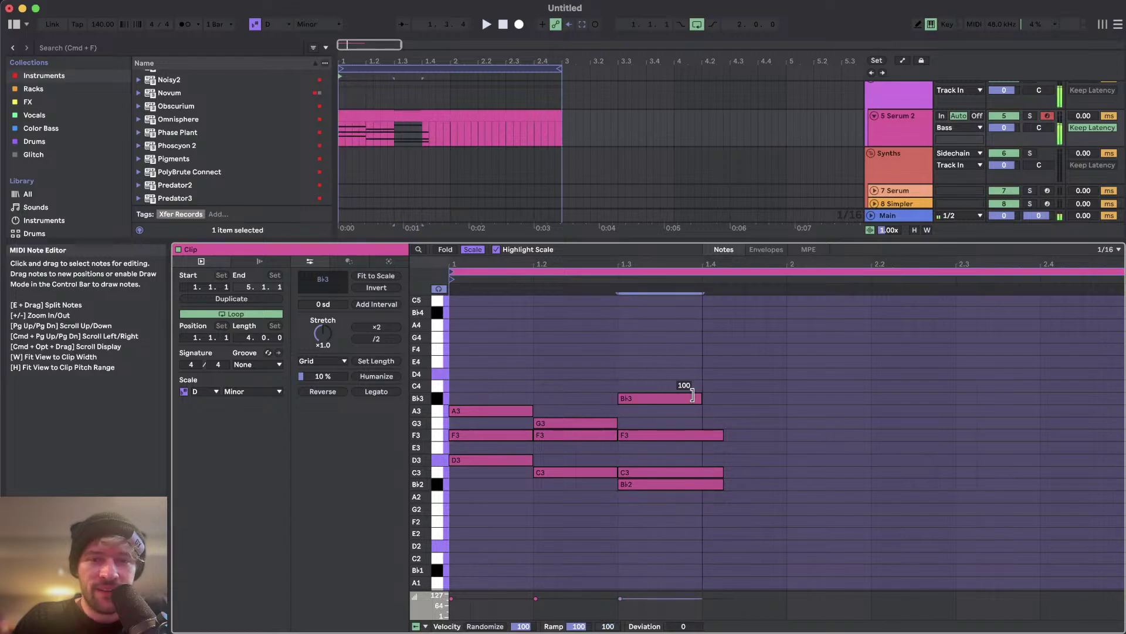
left_click_drag(692, 394, 719, 399)
key("Up")
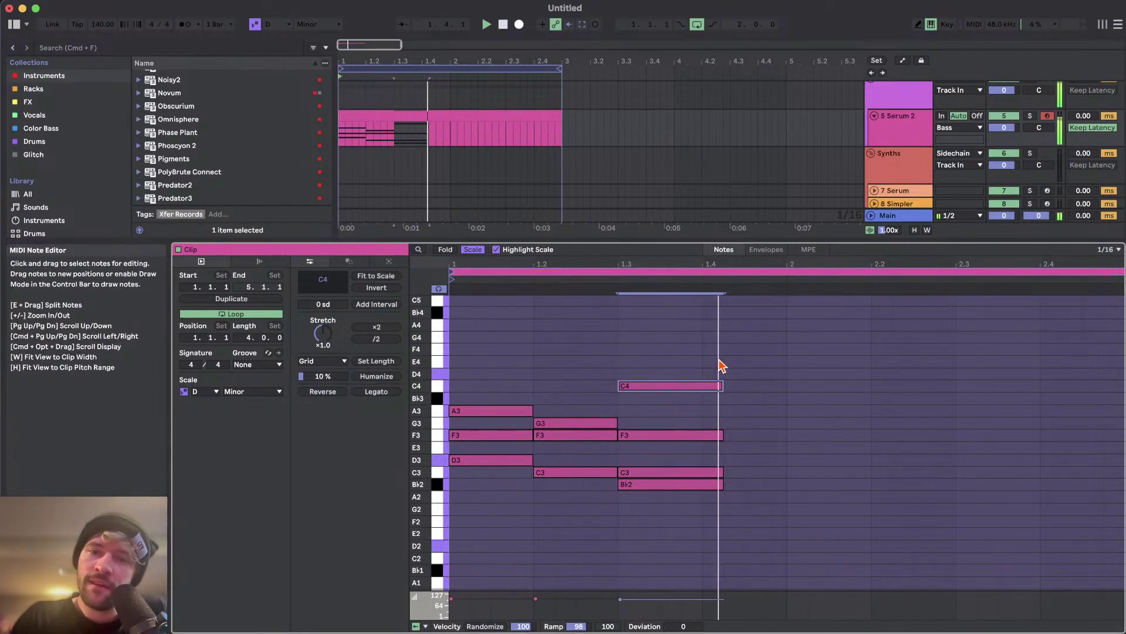
- Audition the C3 and C4 notes of the chord at 1.3, and raise its C3 by an octave to C4
left_click(648, 474)
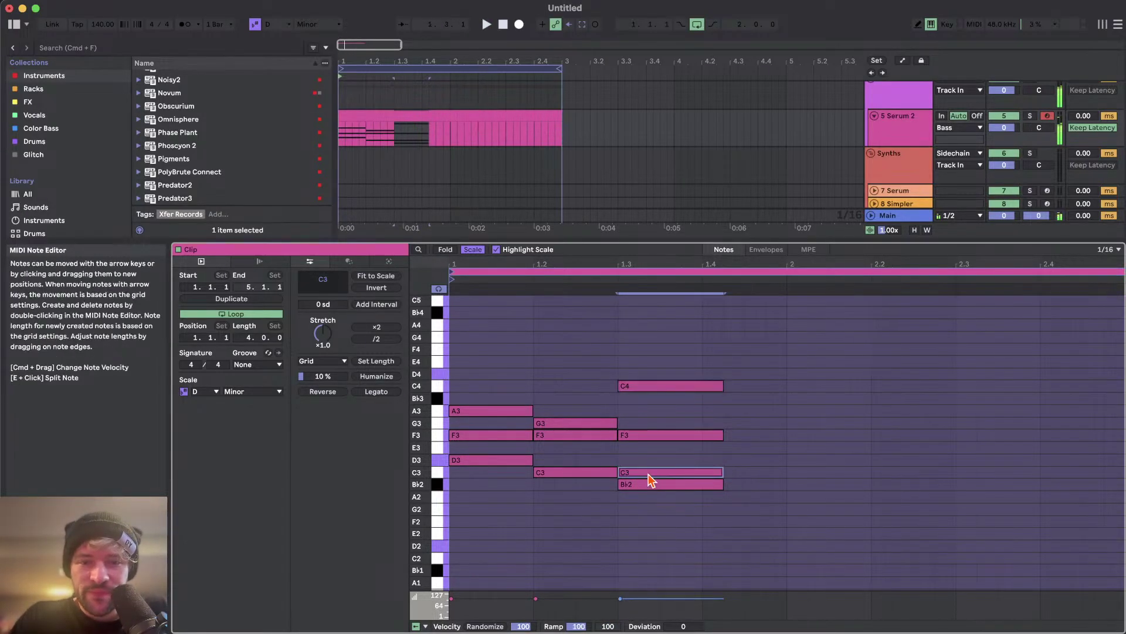
left_click(650, 377)
left_click(649, 384)
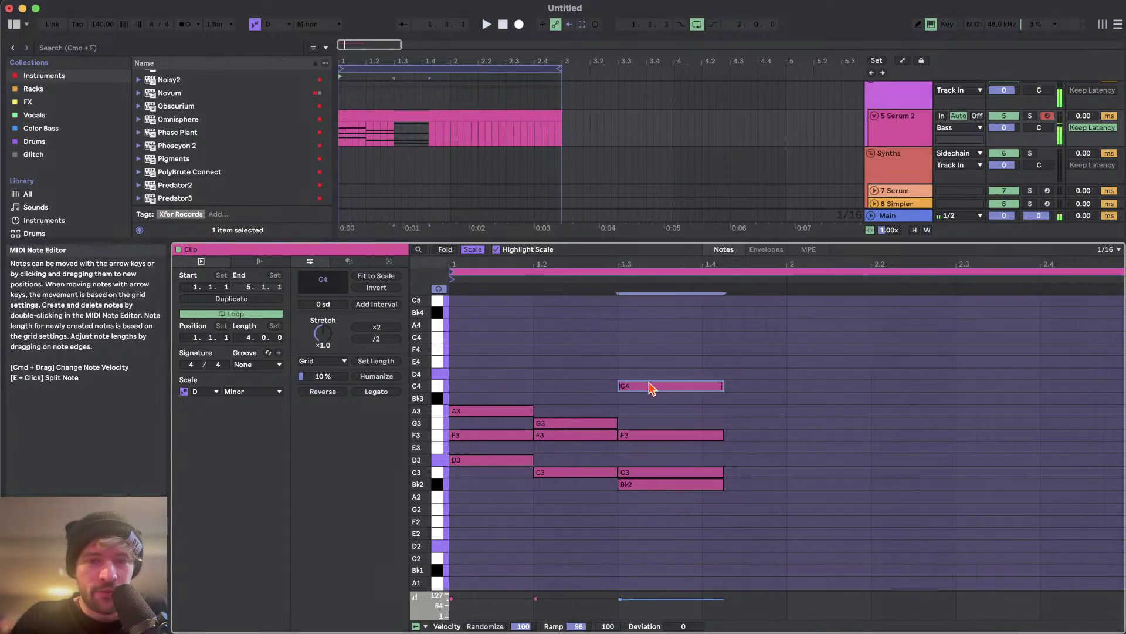
left_click(639, 472)
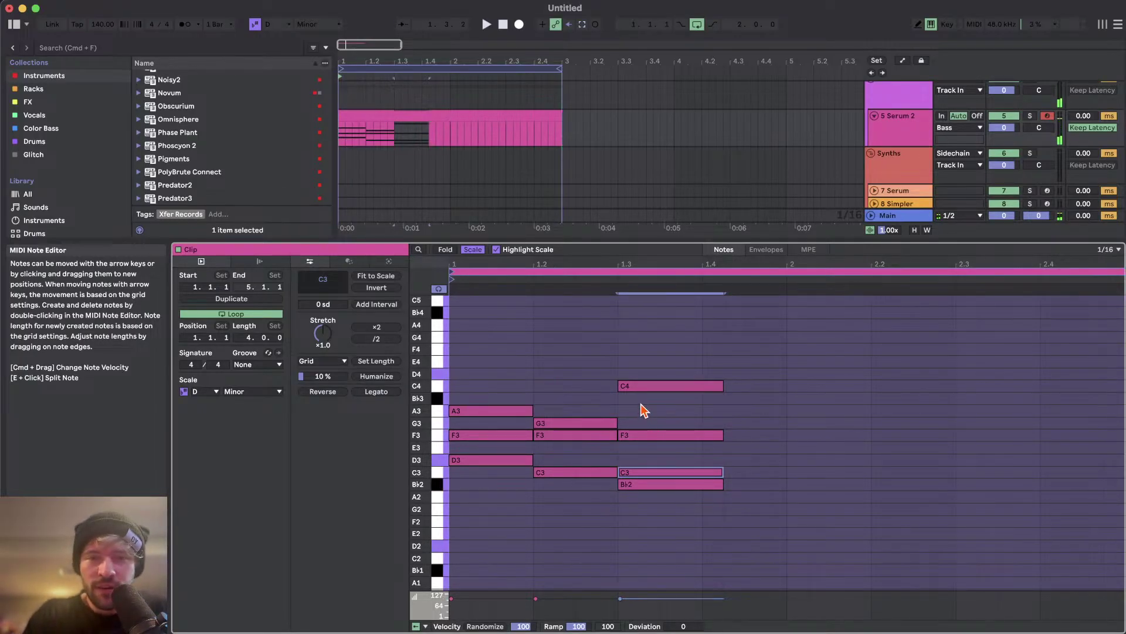
key("shift+Up")
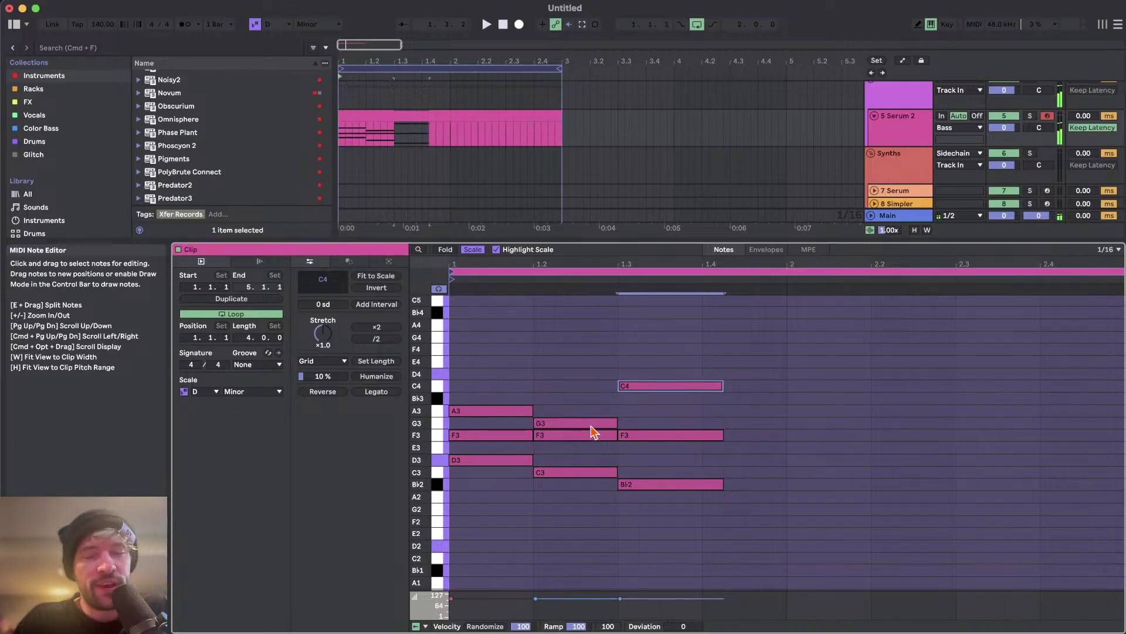
- Audition the notes of the first two chords and lower the C4 of the chord at 1.3 by an octave to C3
left_click(481, 435)
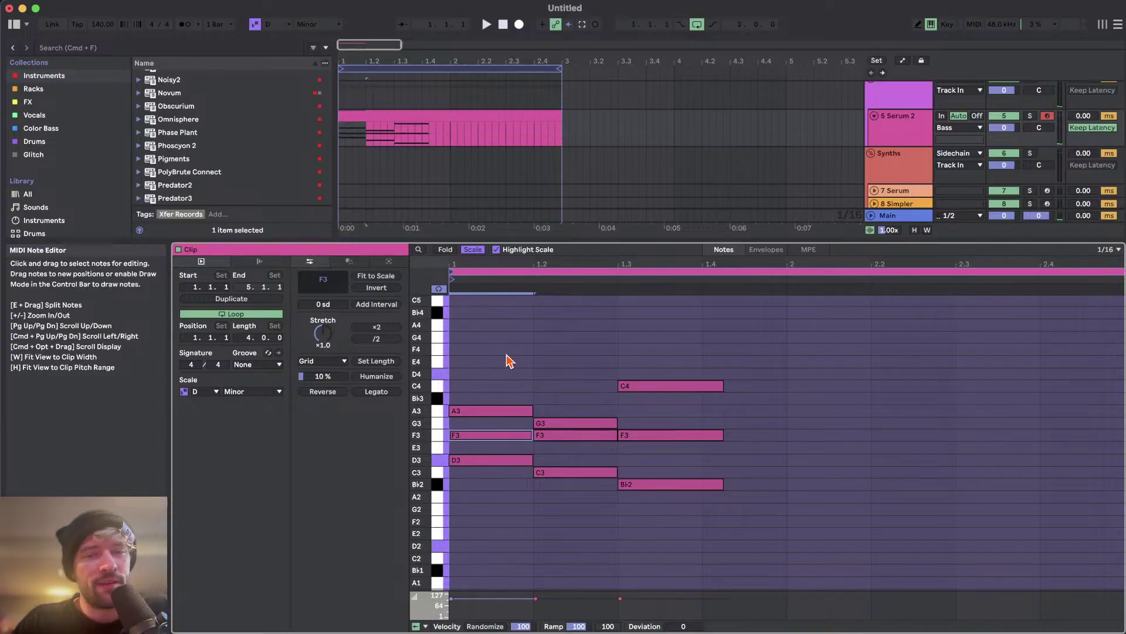
left_click_drag(507, 361, 481, 539)
left_click_drag(569, 380, 566, 570)
left_click_drag(677, 337, 677, 392)
key("shift+Down")
left_click_drag(640, 323, 684, 565)
left_click(602, 452)
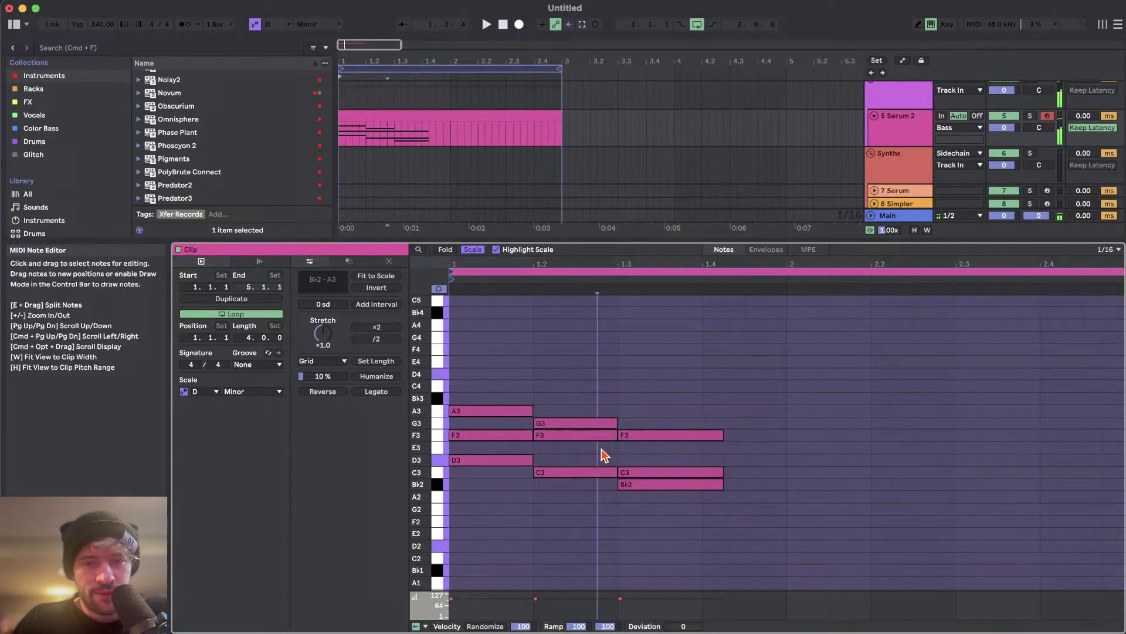
- Raise the middle note of each chord by an octave: F4 in the first two chords and C4 in the chord at 1.3
left_click(514, 437)
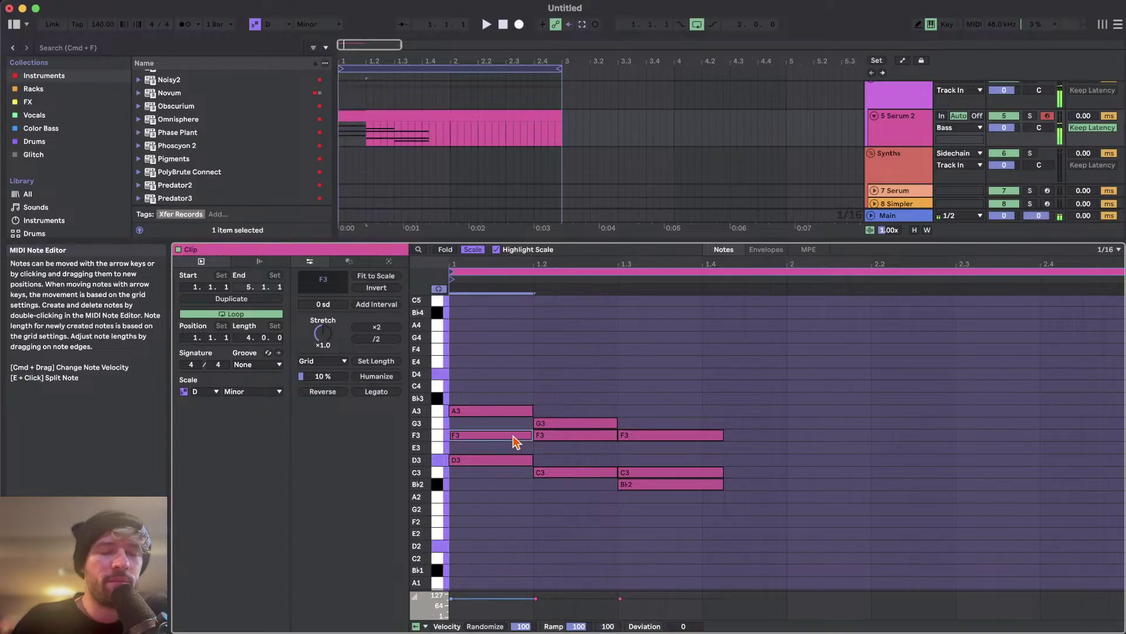
key("shift+Up")
left_click(569, 436)
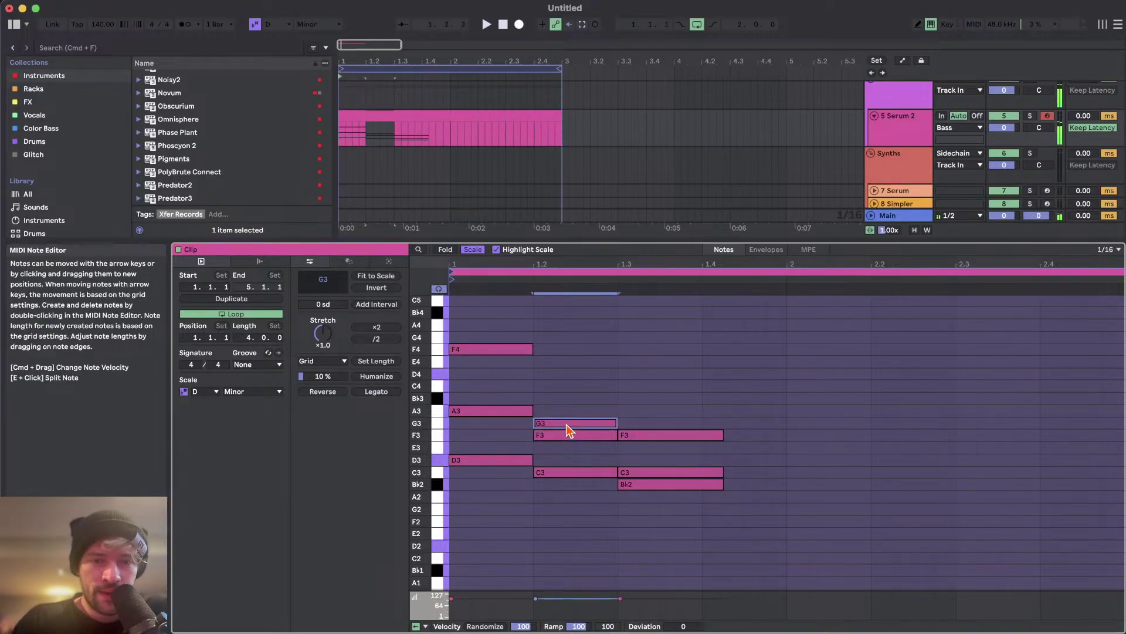
key("shift+Up")
left_click(630, 437)
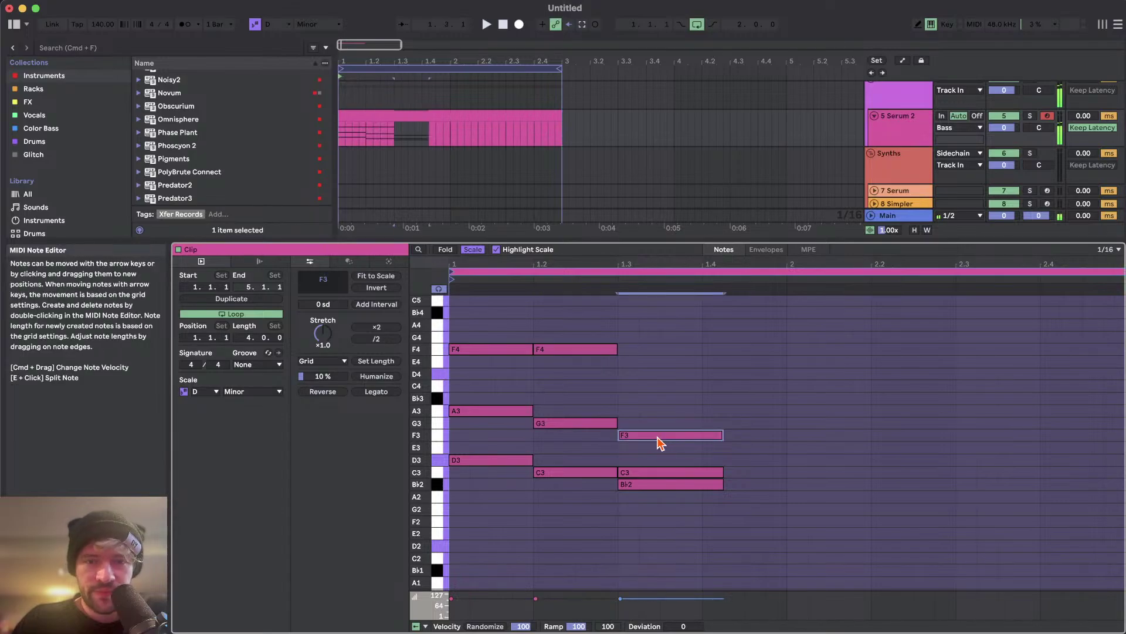
left_click(649, 472)
key("shift+Up")
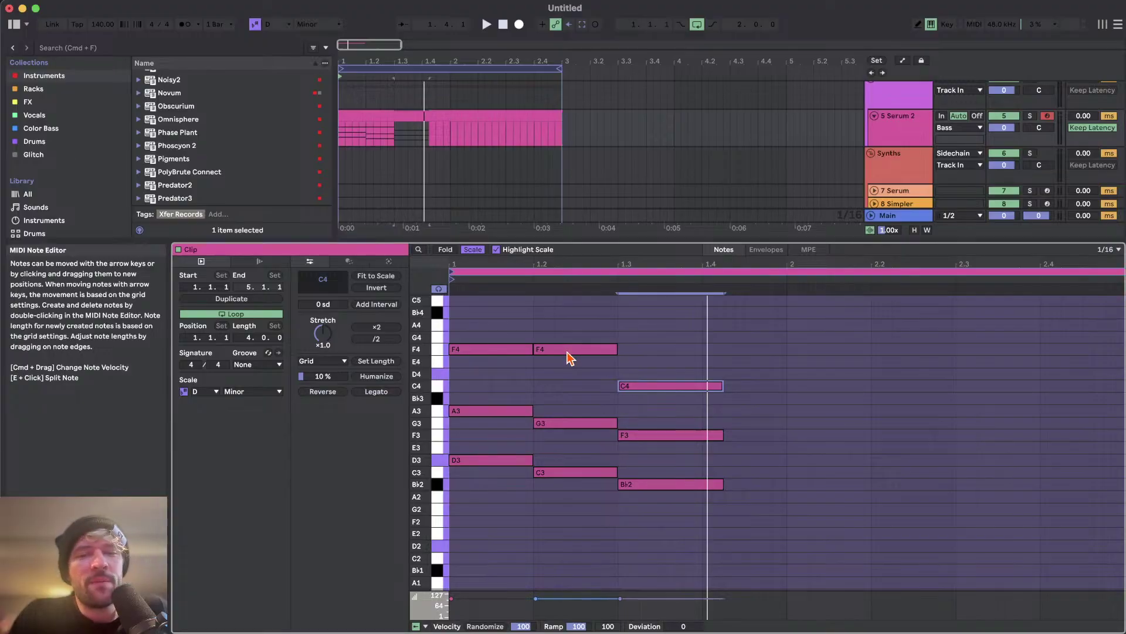
- Review the lower two notes of each chord with playback, and lower the first chord's top note to E4
scroll(570, 358, "up", 2)
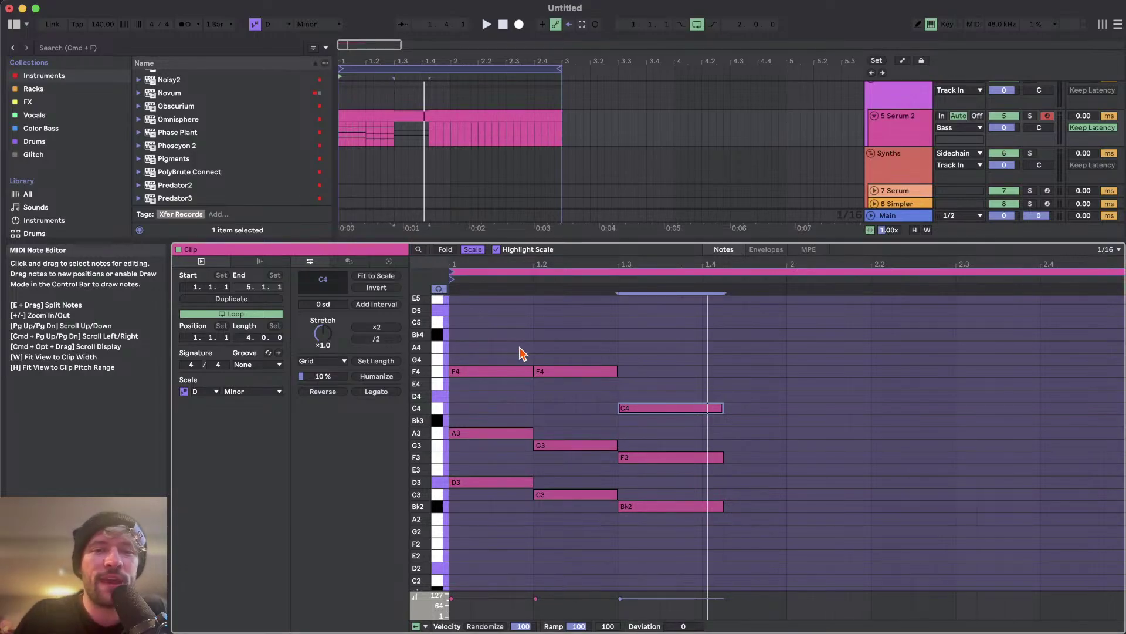
left_click_drag(493, 420, 500, 531)
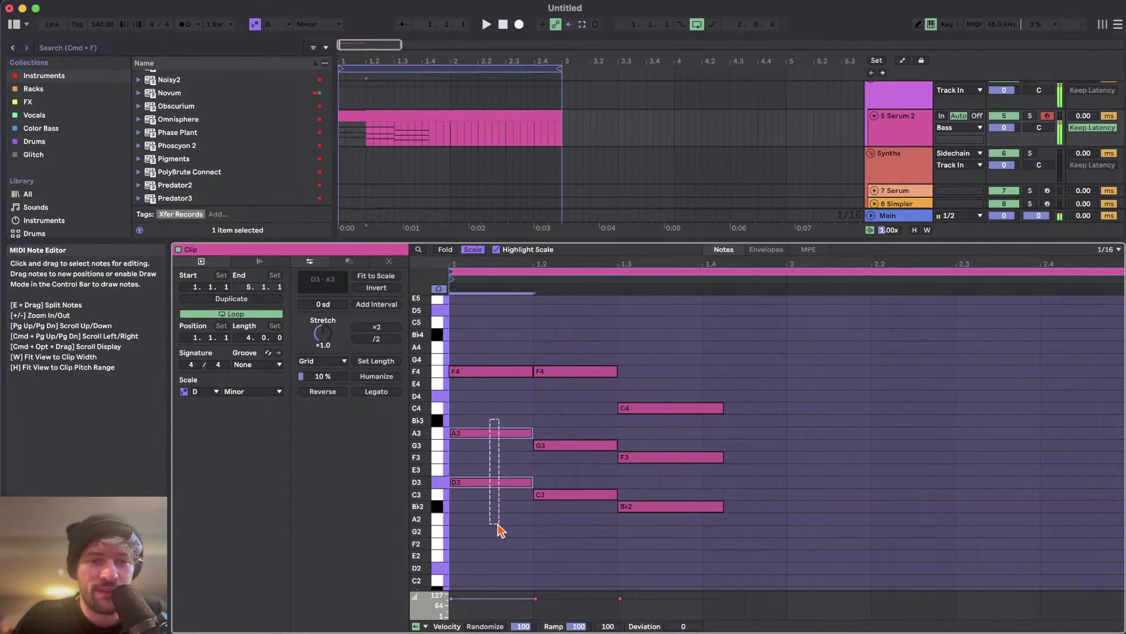
left_click_drag(598, 402, 584, 522)
left_click_drag(642, 440, 644, 581)
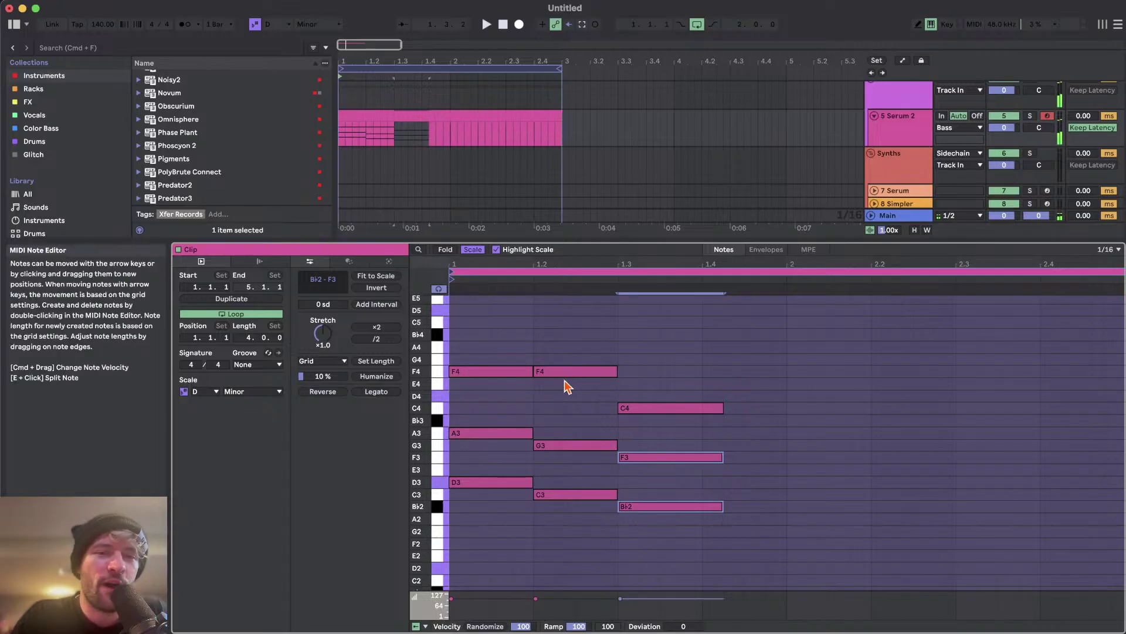
key("space")
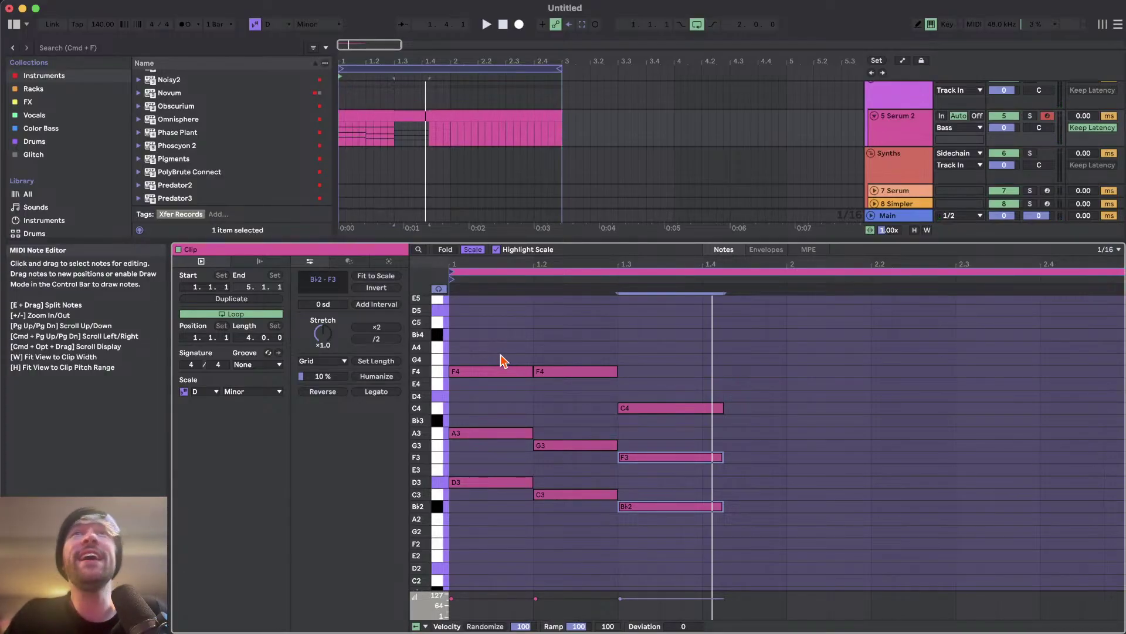
left_click_drag(503, 370, 502, 383)
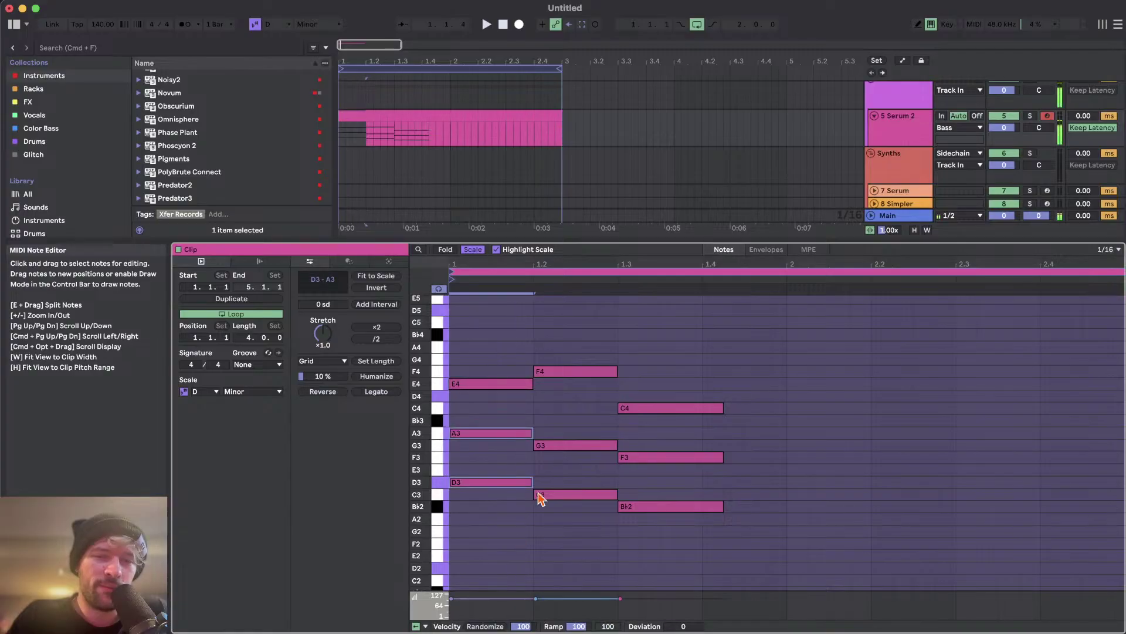
- Try adding chord-length A3 notes to the chords at 1.2 and 1.3, audition them, and delete both
double_click(540, 433)
left_click_drag(554, 433, 610, 433)
key("super+d")
key("shift+Right")
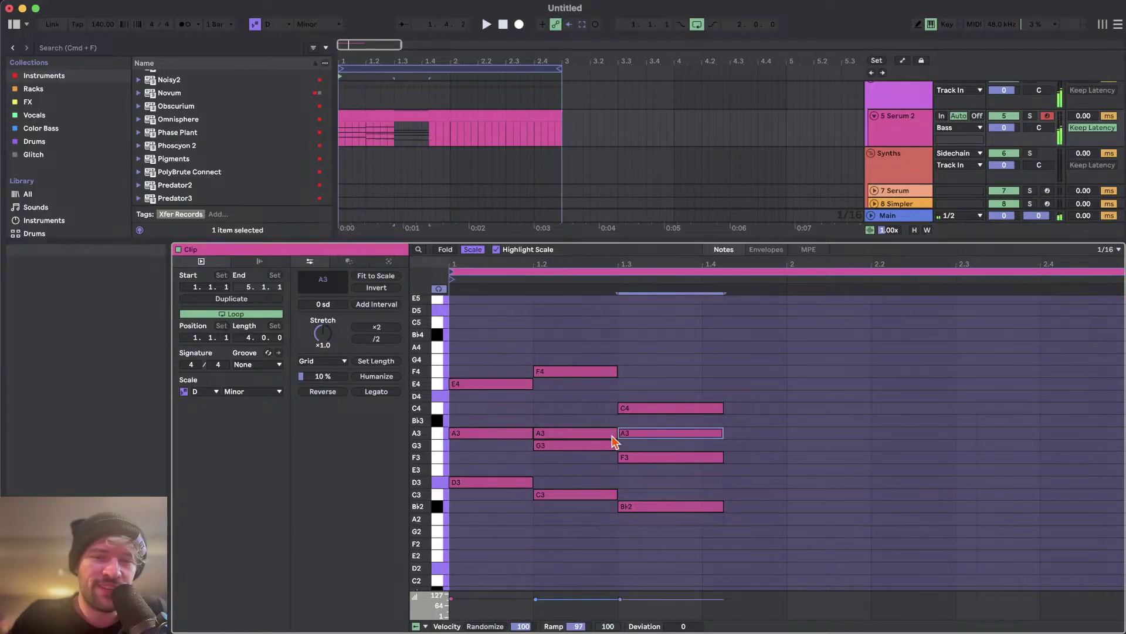
key("space")
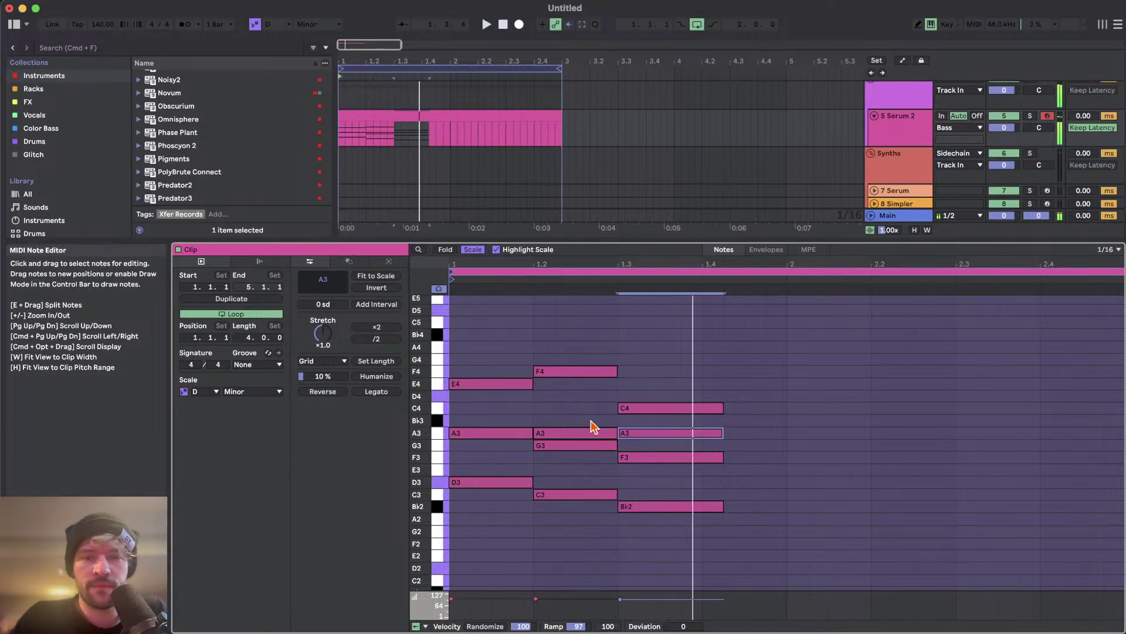
left_click_drag(582, 423, 645, 438)
key("Delete")
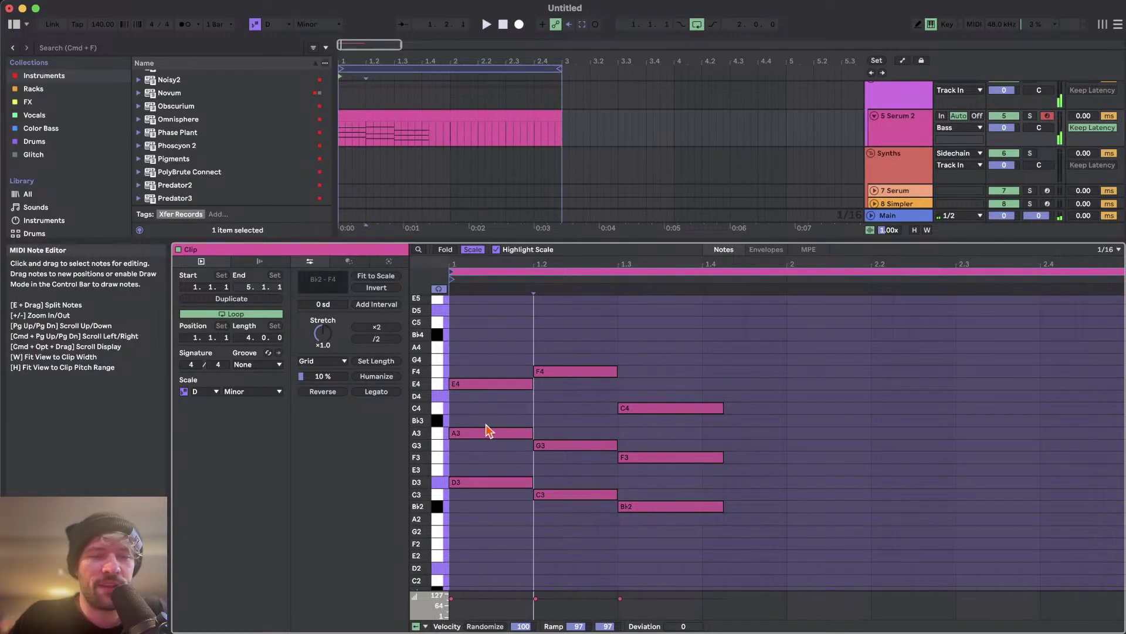
- Audition the open lower two notes of each of the three chords
left_click_drag(487, 440, 493, 552)
left_click_drag(575, 419, 578, 516)
left_click_drag(663, 425, 650, 604)
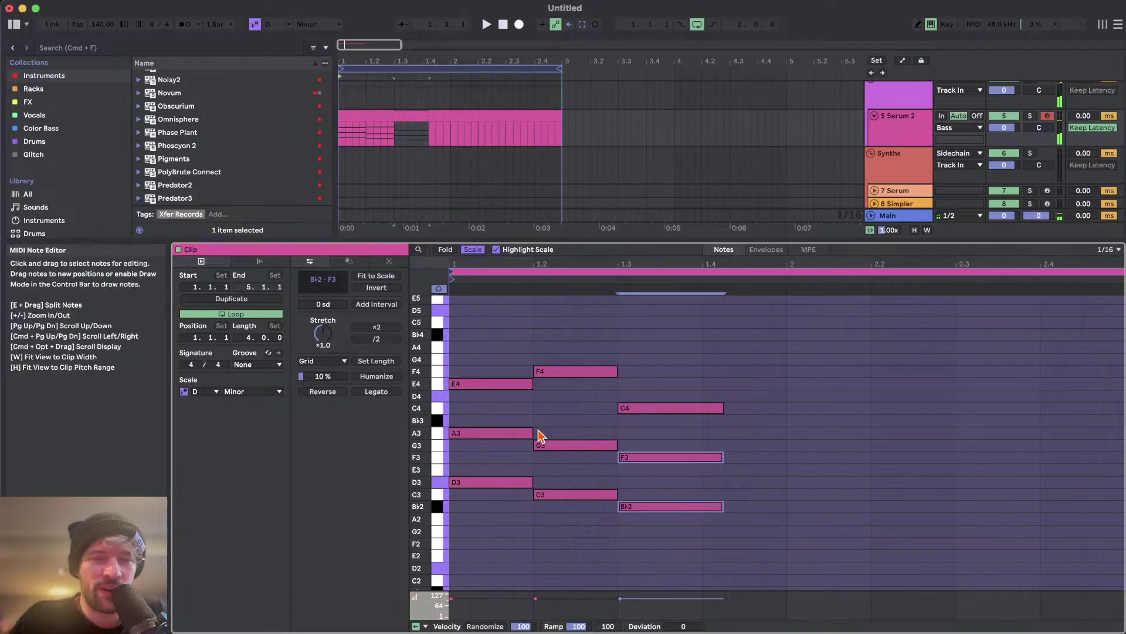
left_click(538, 435)
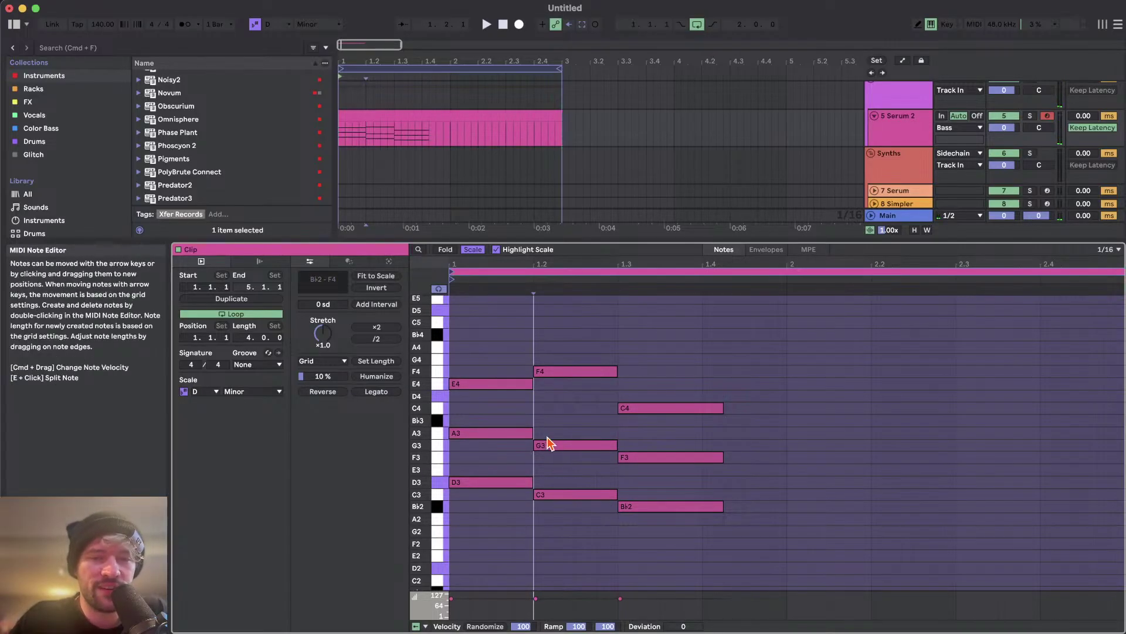
- Add chord-length F3 notes to the first two chords and C3 to the chord at 1.3, and play the fuller progression
double_click(546, 434)
left_click_drag(548, 433, 619, 422)
double_click(566, 435)
double_click(453, 457)
left_click_drag(453, 458, 722, 490)
key("space")
key("space")
double_click(539, 457)
double_click(624, 494)
key("space")
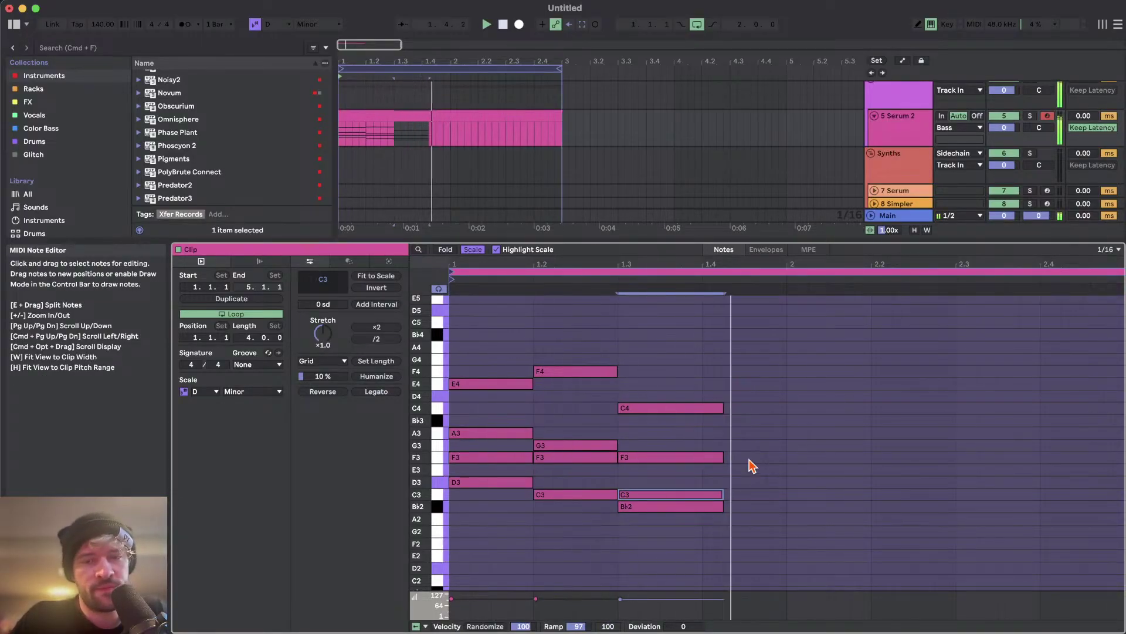
key("space")
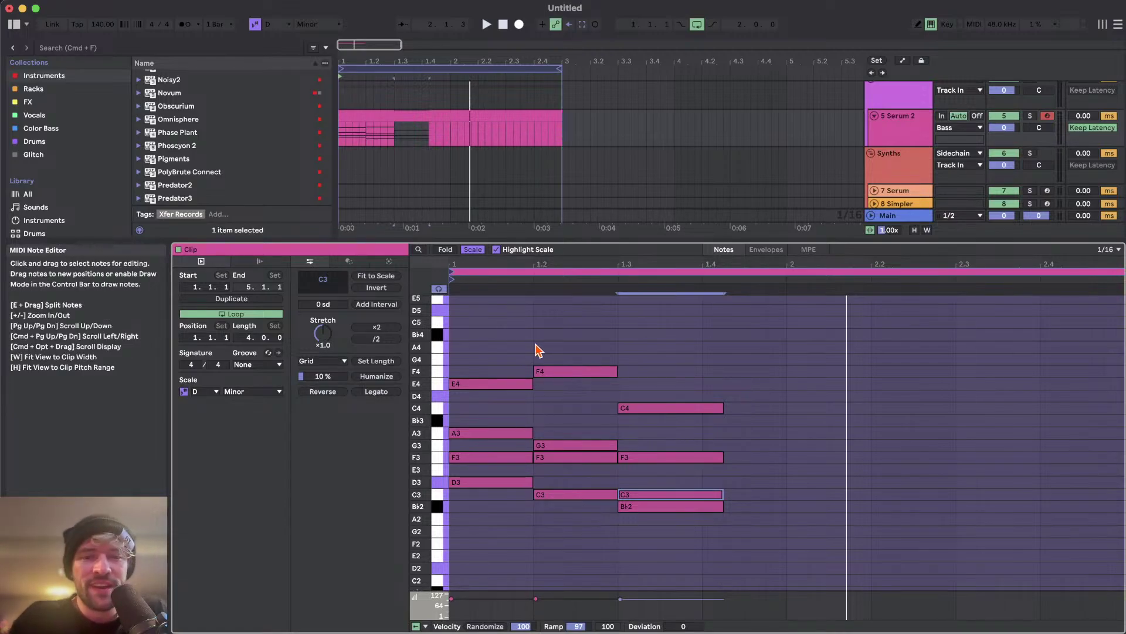
key("super+a")
key("BackSpace")
key("super+z")
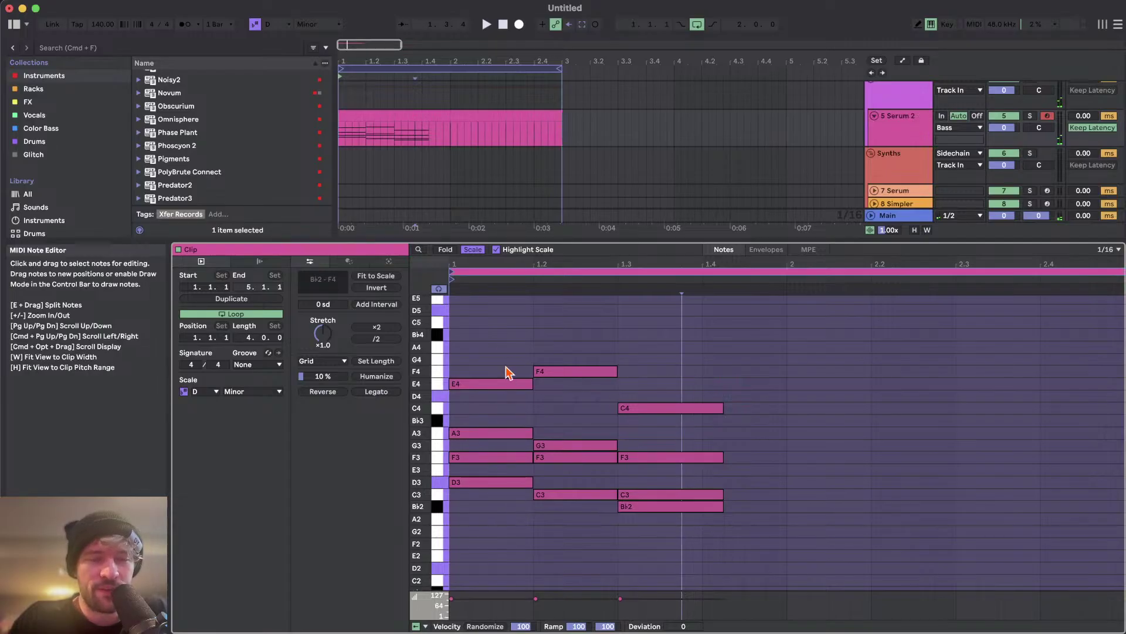
- Delete all the chord notes from the clip
left_click(493, 329)
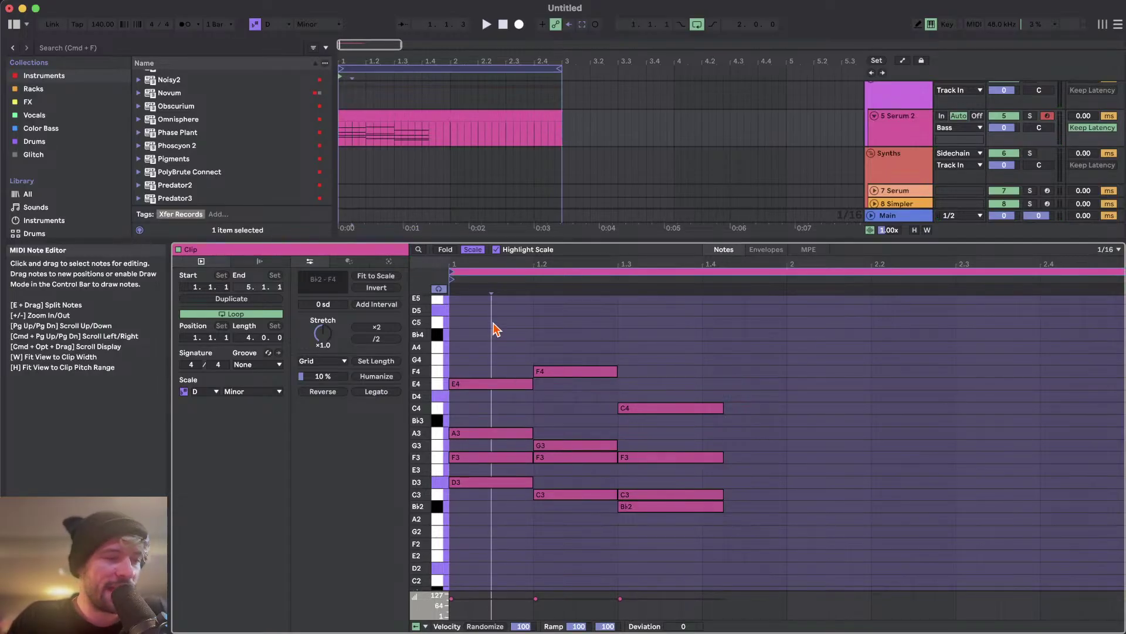
key("super+a")
key("Delete")
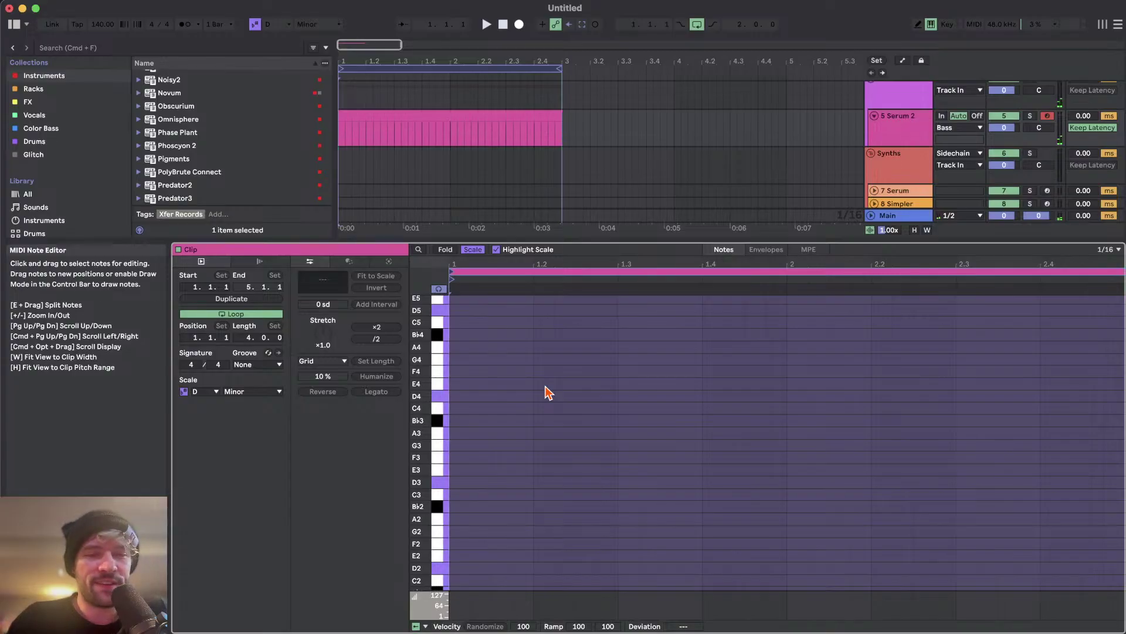
- Build a D minor triad of D3, F3 and A3 from the start of the clip to 1.3
double_click(461, 486)
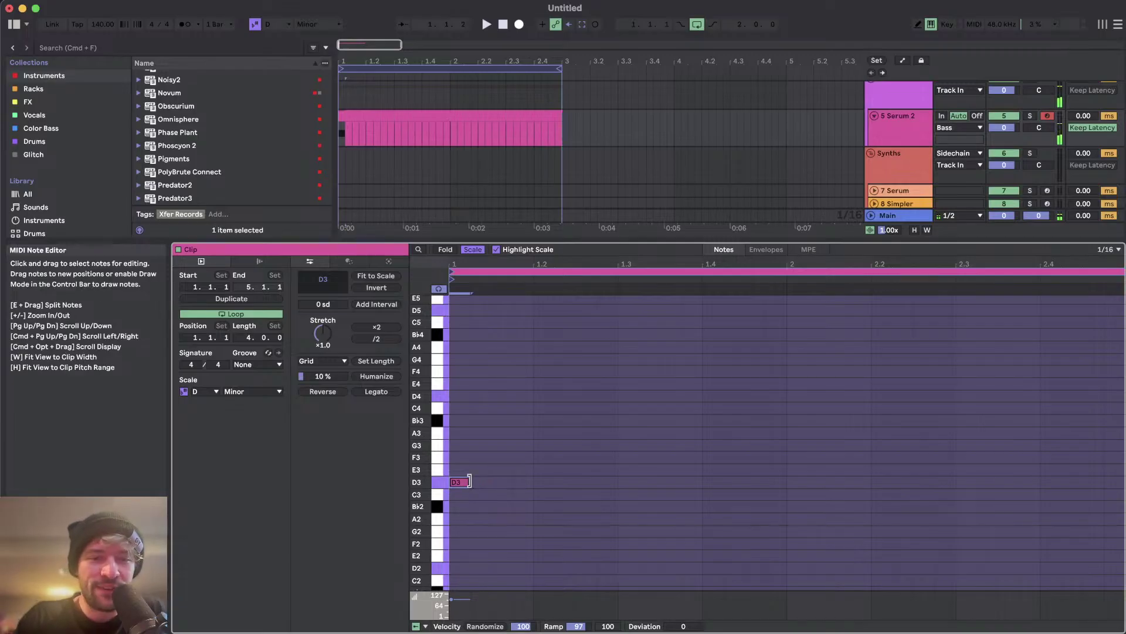
left_click_drag(470, 482, 615, 483)
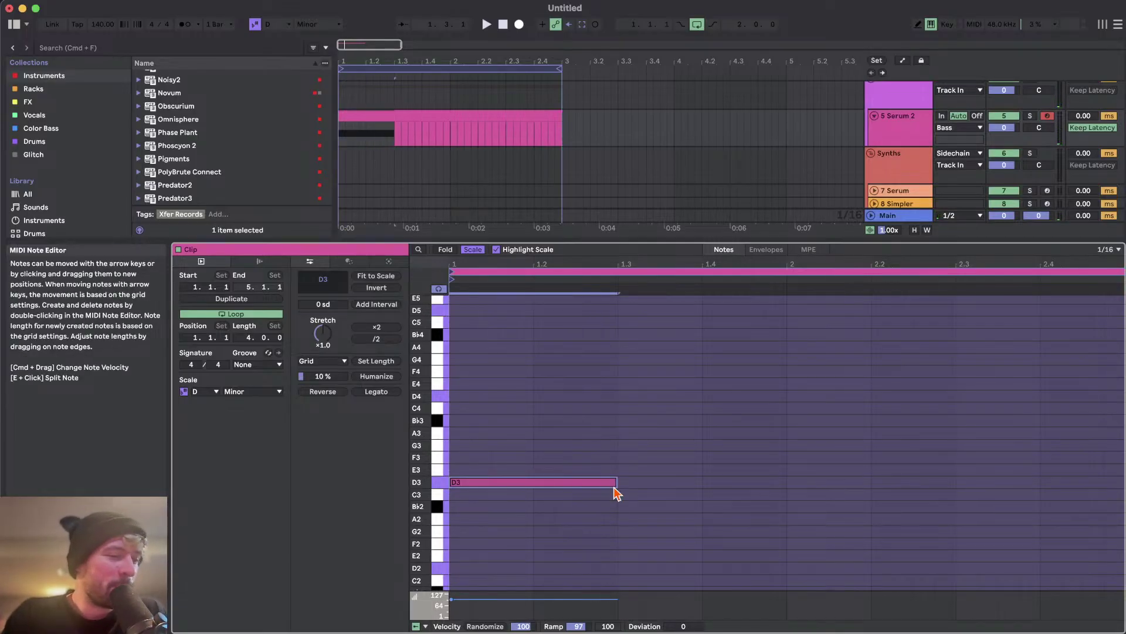
left_click(509, 482)
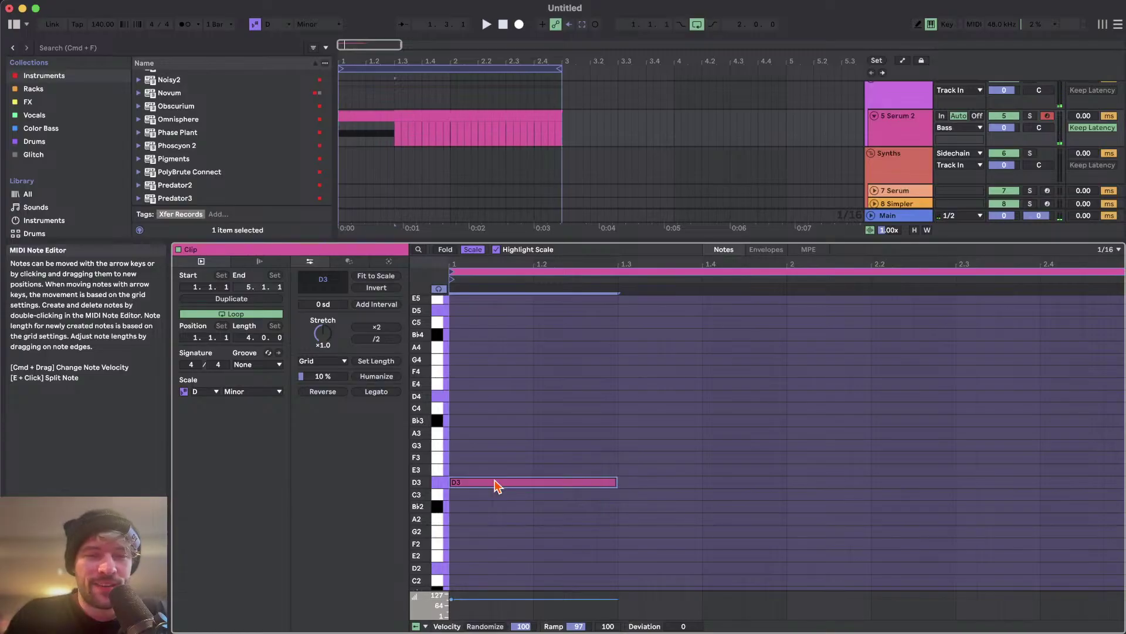
left_click_drag(495, 481, 493, 436)
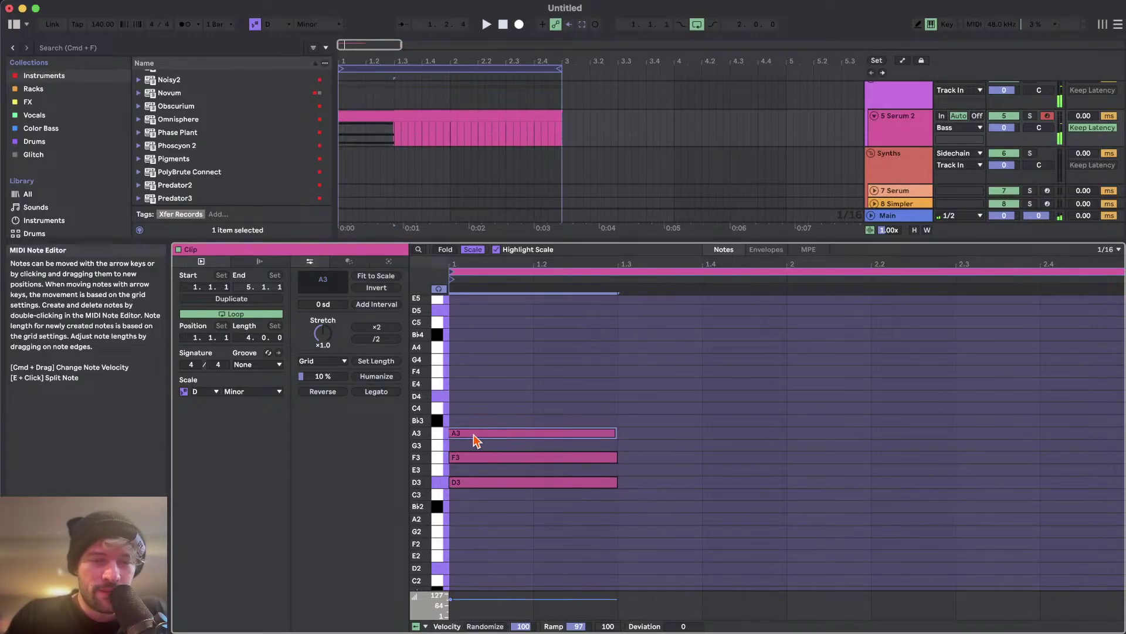
- Add a C4 note of the same length on top of the triad and audition the four-note chord
left_click(481, 464)
left_click_drag(480, 435, 480, 412)
key("space")
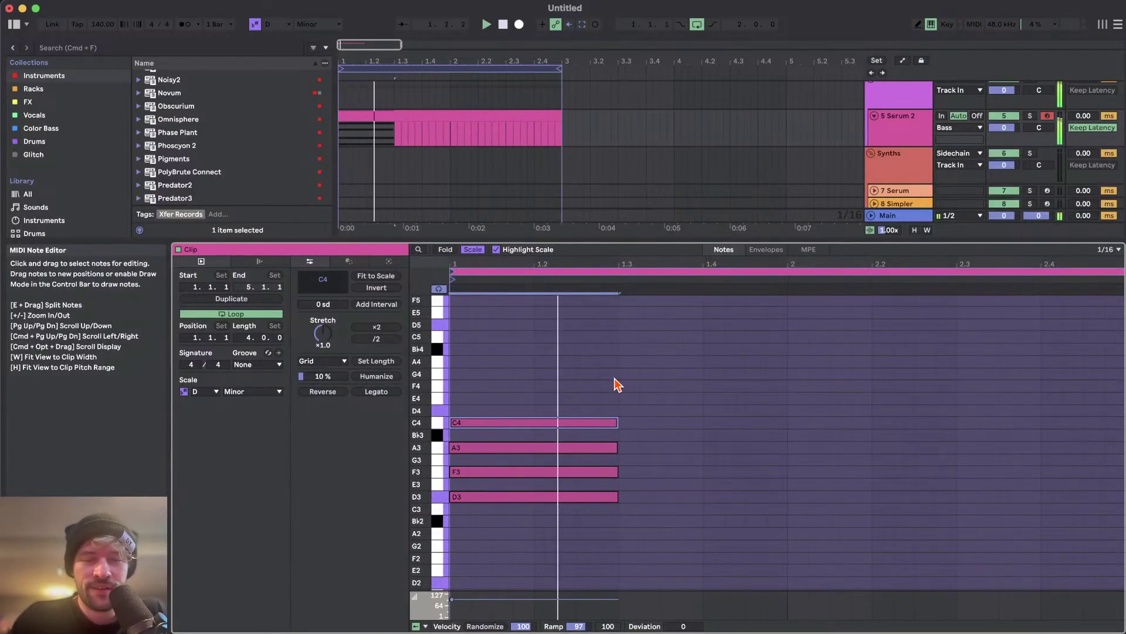
left_click(472, 449)
left_click(529, 355)
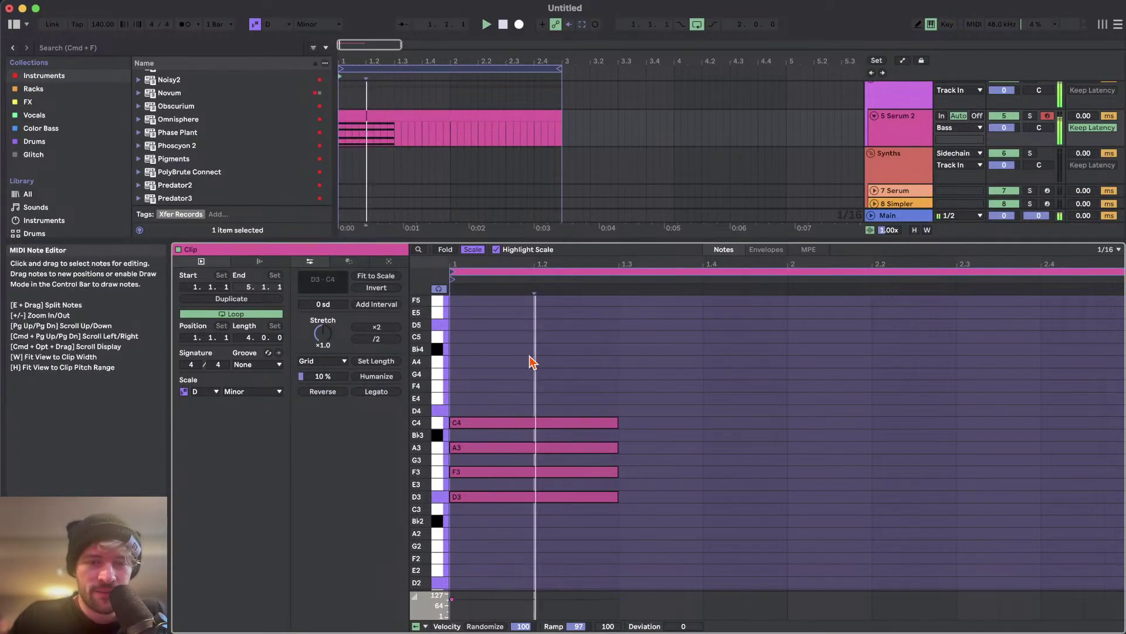
key("space")
key("space")
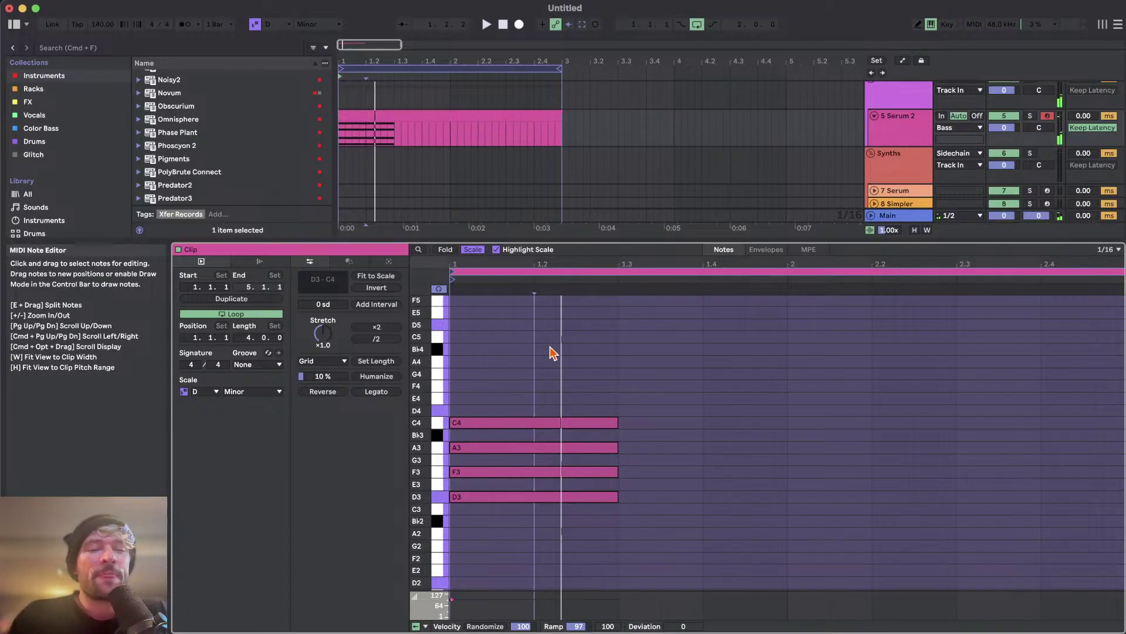
- Try the chord's F3 note on E3 as a suspended voicing, and move it up to G3
scroll(534, 381, "up", 2)
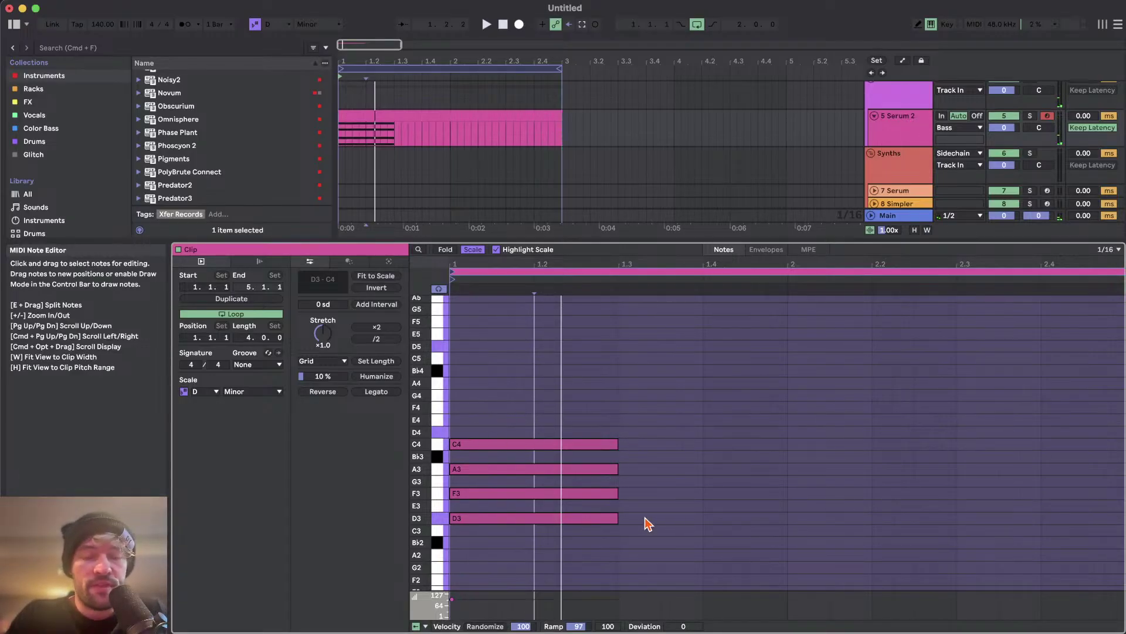
left_click(479, 494)
key("Down")
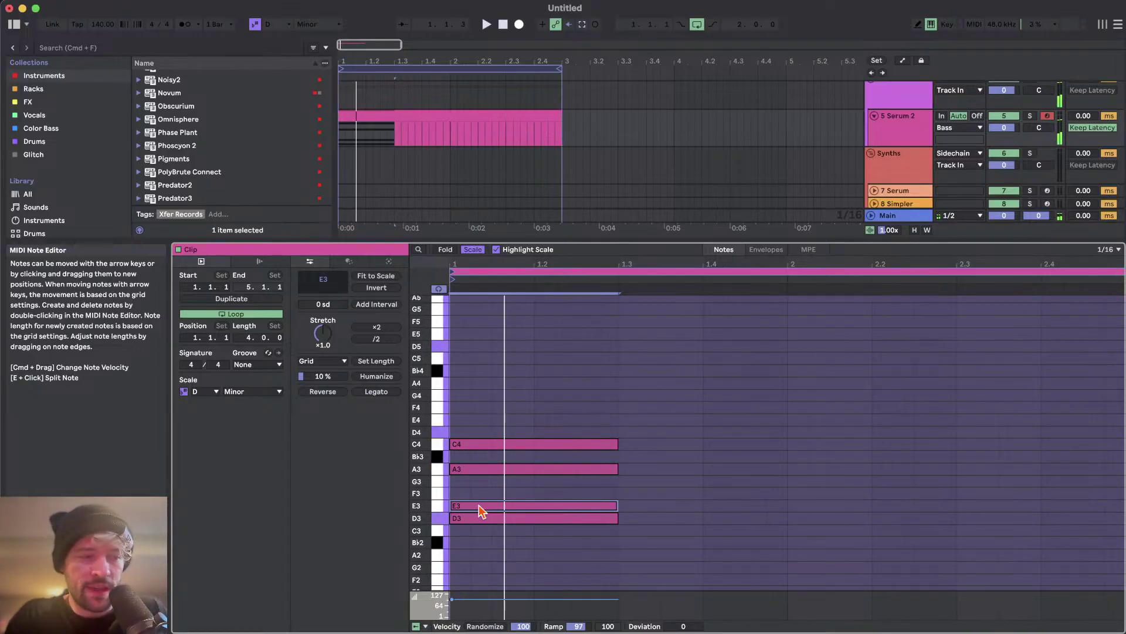
key("Up")
key("Up")
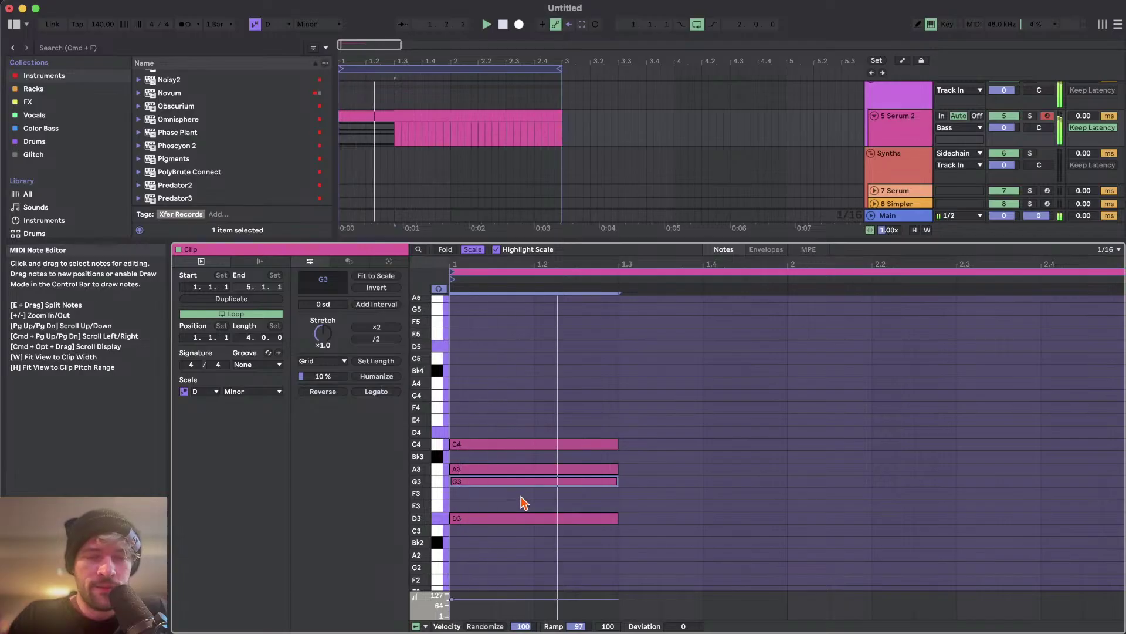
- Return the chord's G3 note to F3 and stack copies of the top note on E4 and G4, auditioning the extended chord
key("Down")
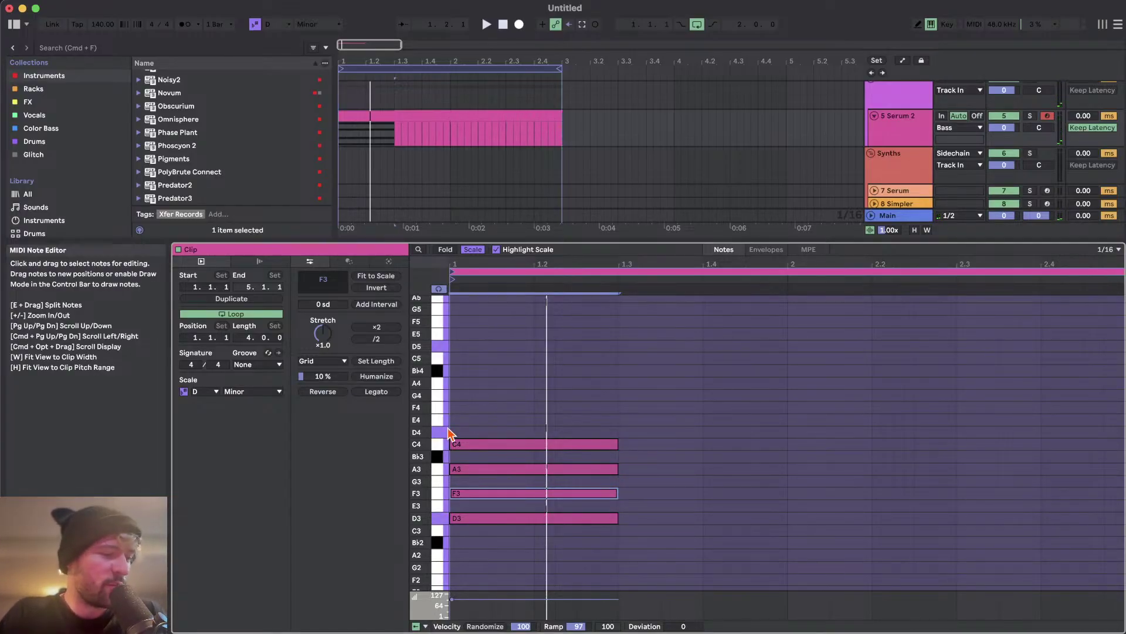
left_click(490, 431)
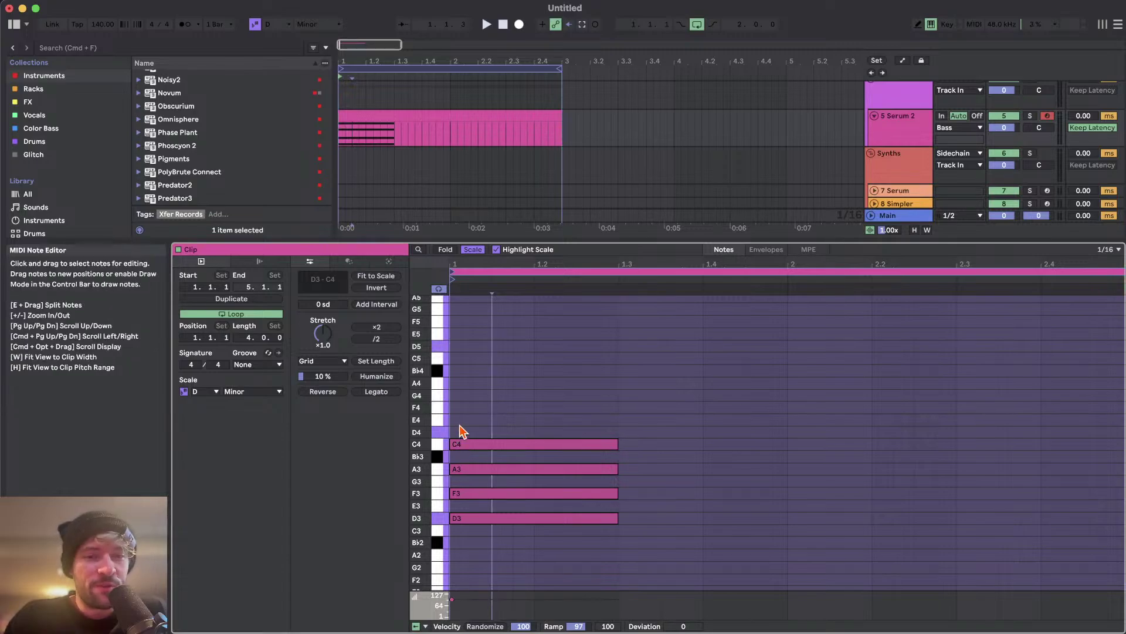
left_click(479, 447)
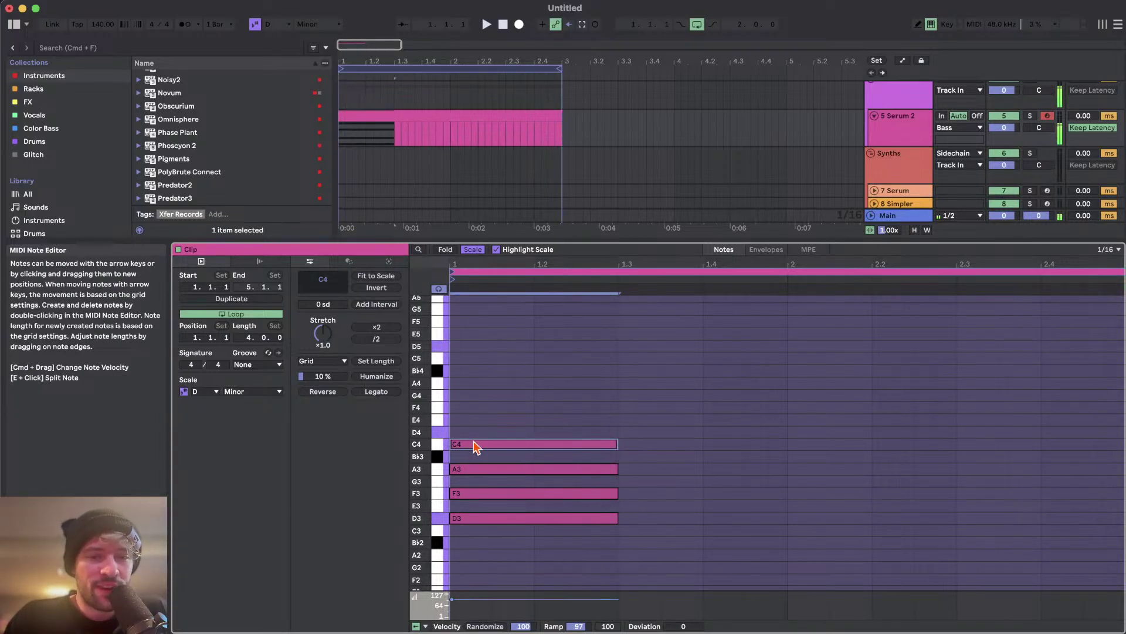
left_click_drag(473, 441, 474, 417)
key("space")
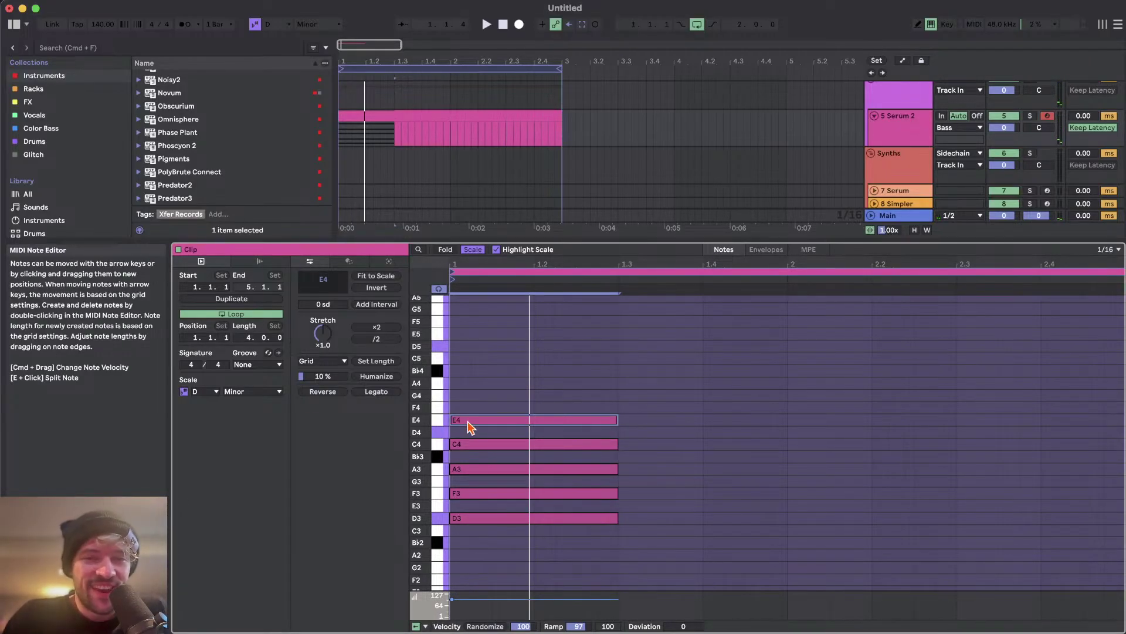
left_click_drag(470, 427, 468, 395)
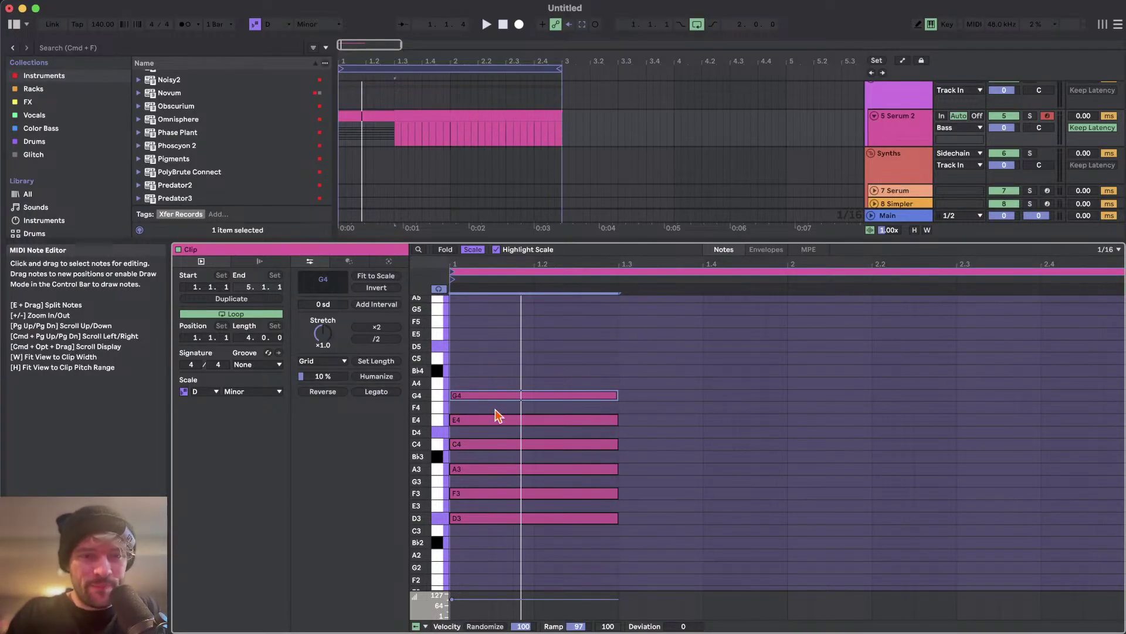
- Try the C4, E4 and G4 notes an octave lower as a six-note cluster, audition it, and undo the transposition
left_click_drag(474, 365, 505, 457)
key("shift+Down")
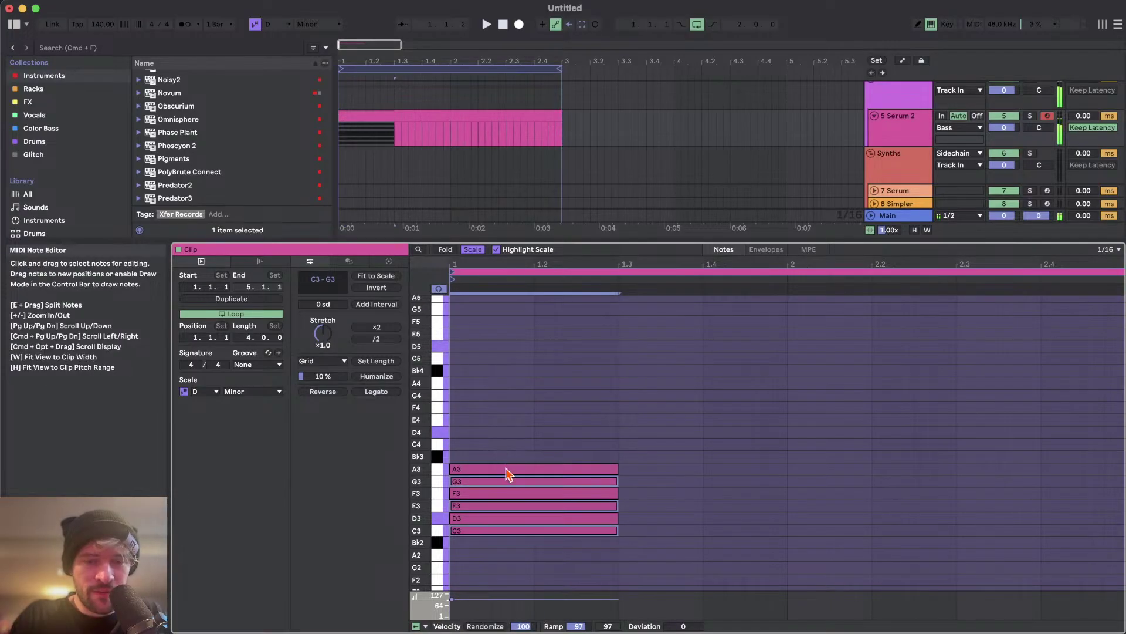
left_click(493, 566)
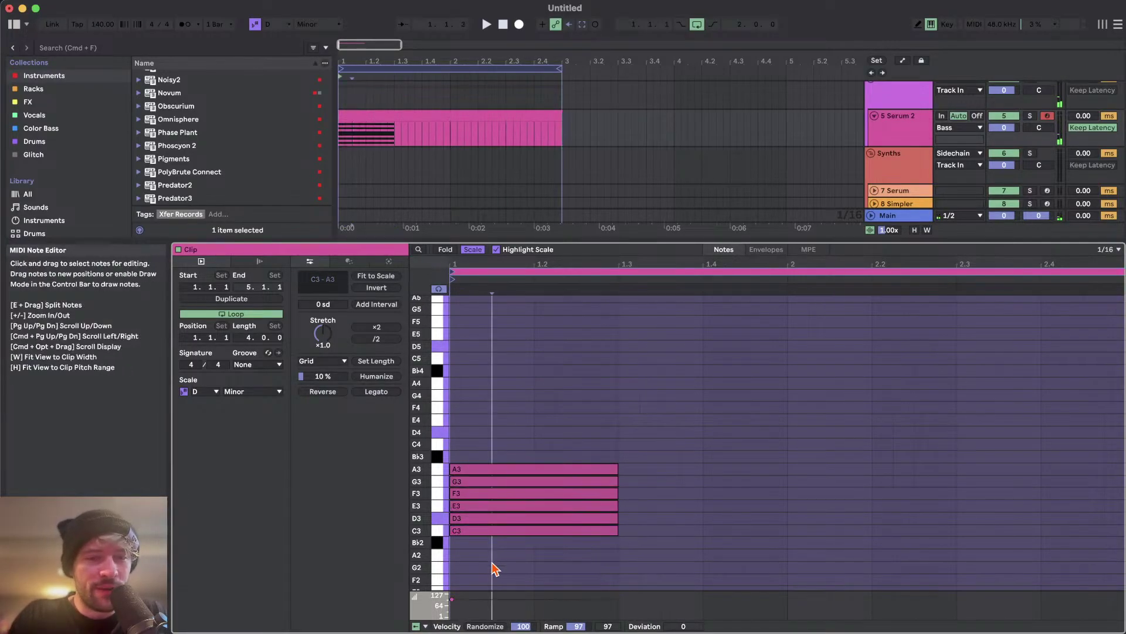
left_click_drag(474, 556, 488, 453)
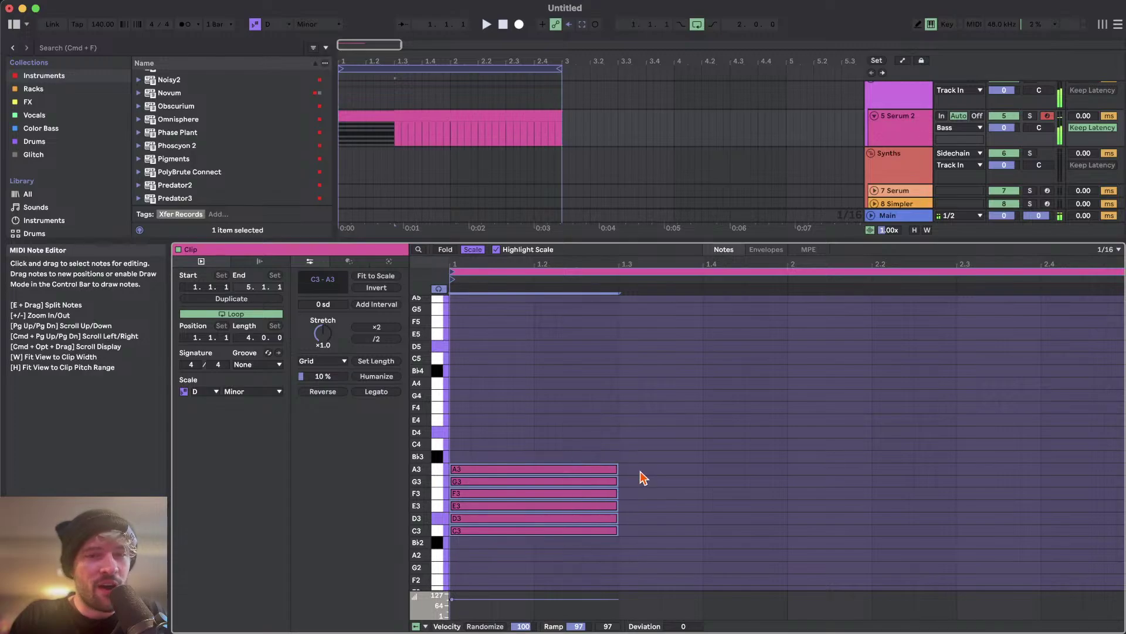
key("space")
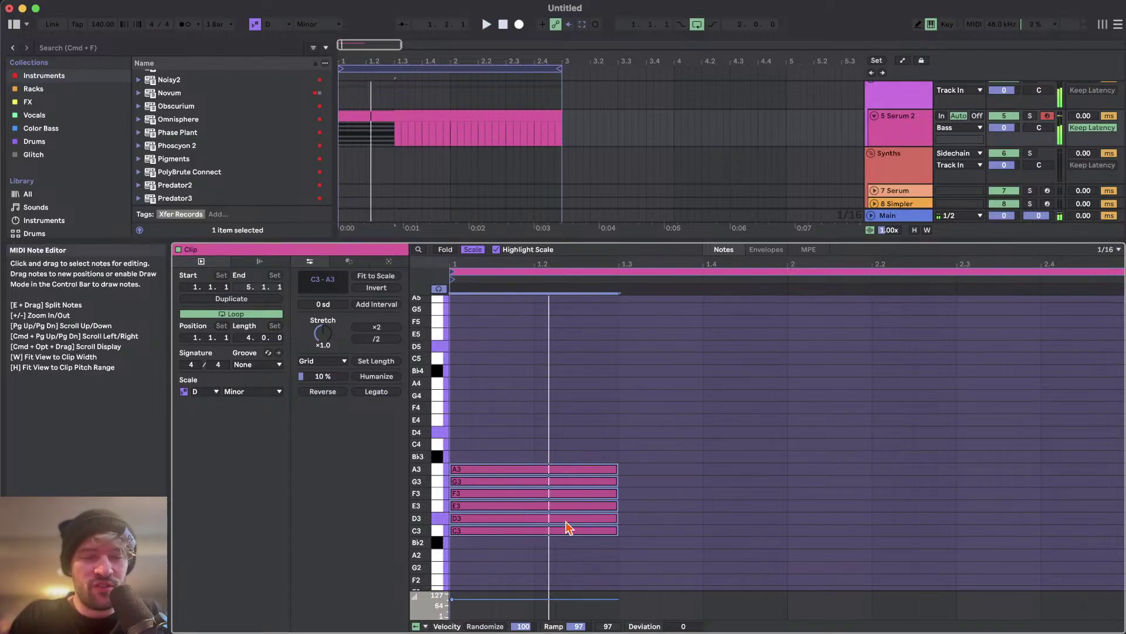
key("super+z")
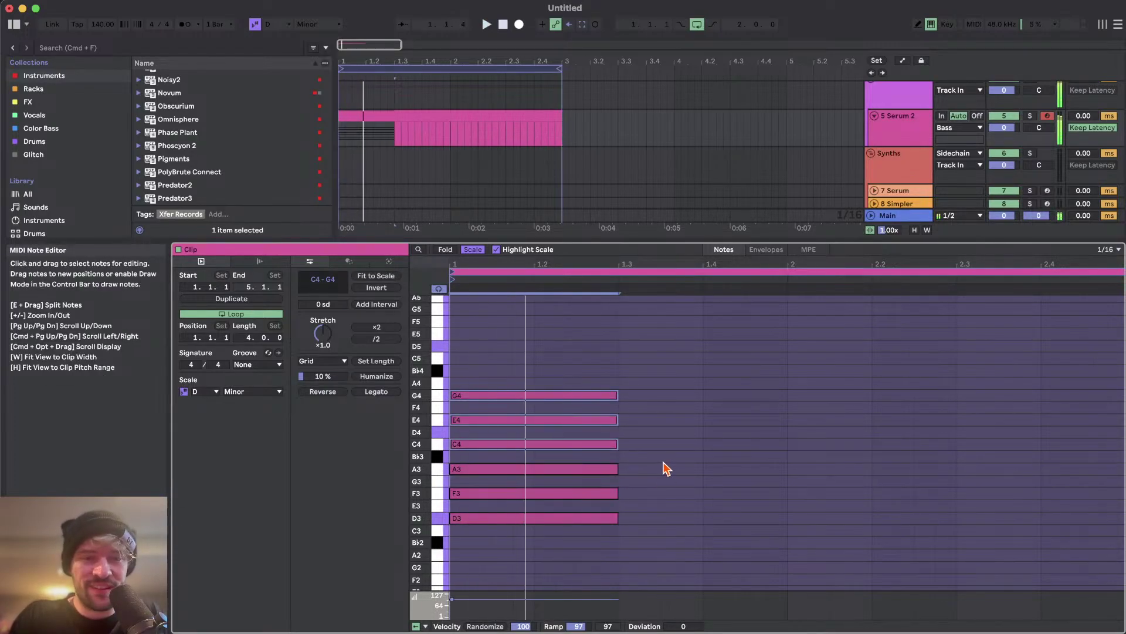
key("space")
- Delete the G4 note and audition the remaining five-note chord
left_click(535, 356)
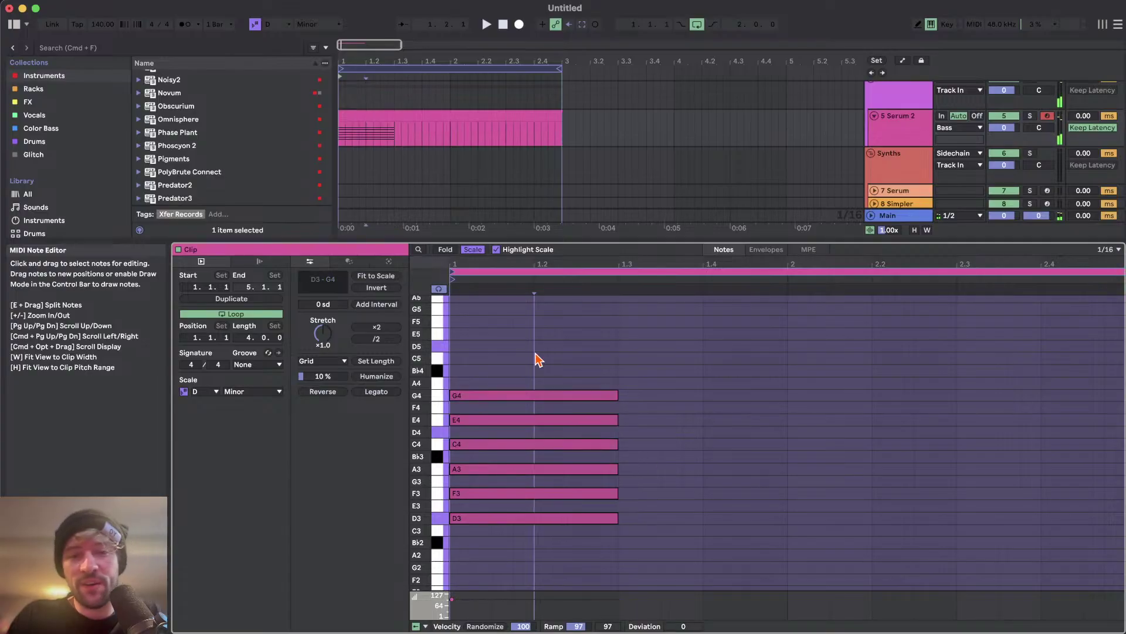
left_click_drag(468, 371, 506, 410)
key("Delete")
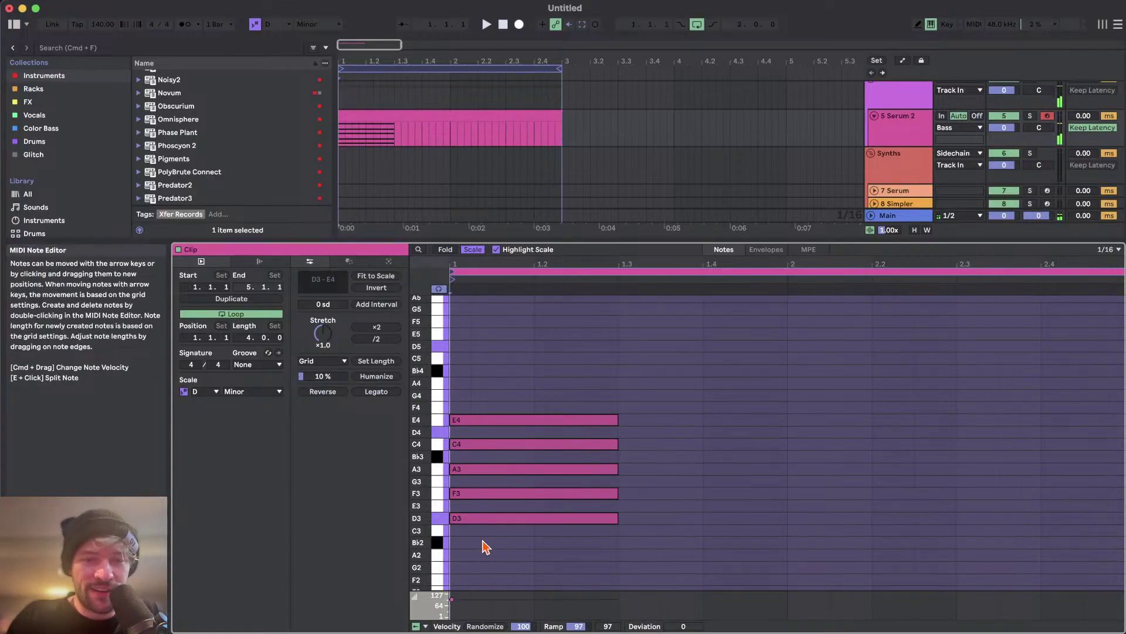
key("space")
key("space")
left_click_drag(655, 399, 584, 435)
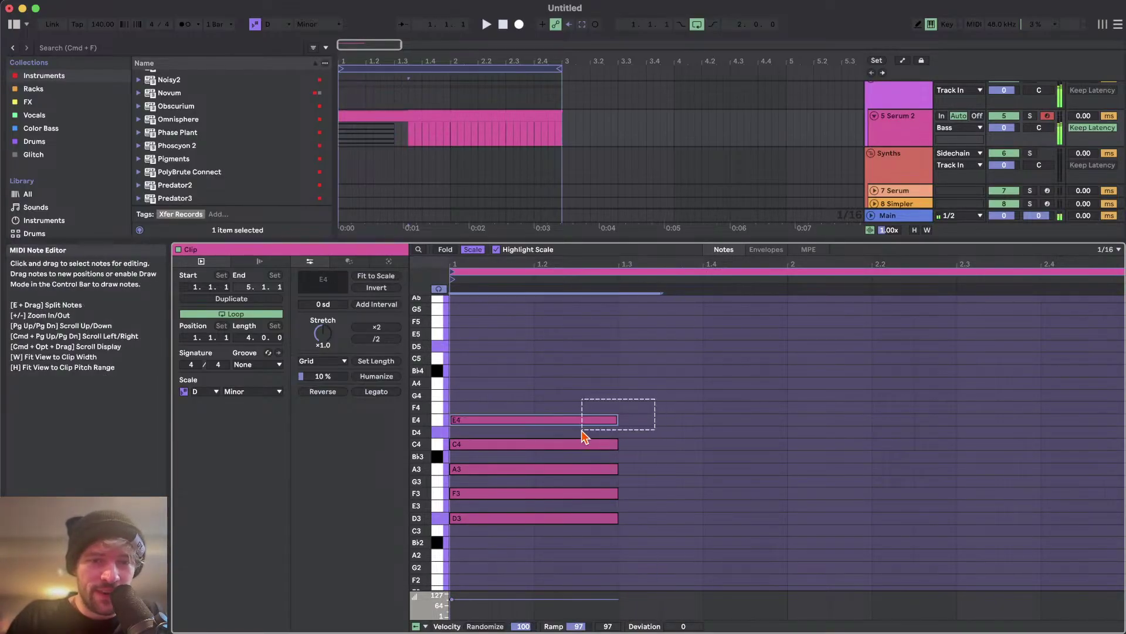
left_click(711, 443)
- Raise the F3 note an octave to F4, comparing it by ear with its original octave
left_click(501, 499)
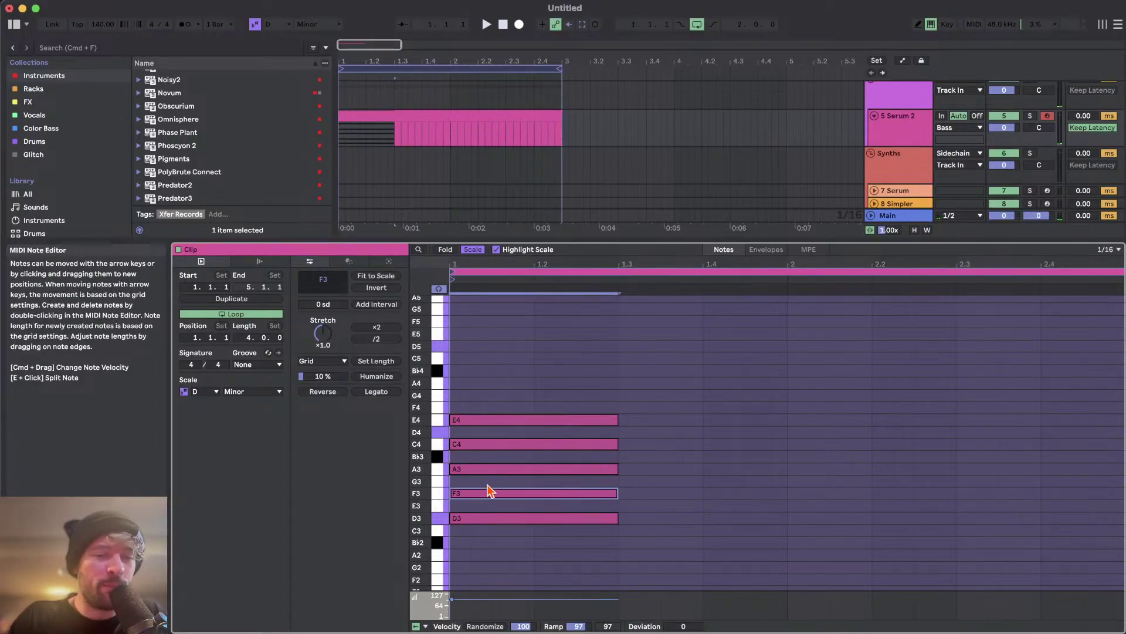
key("shift+Up")
key("space")
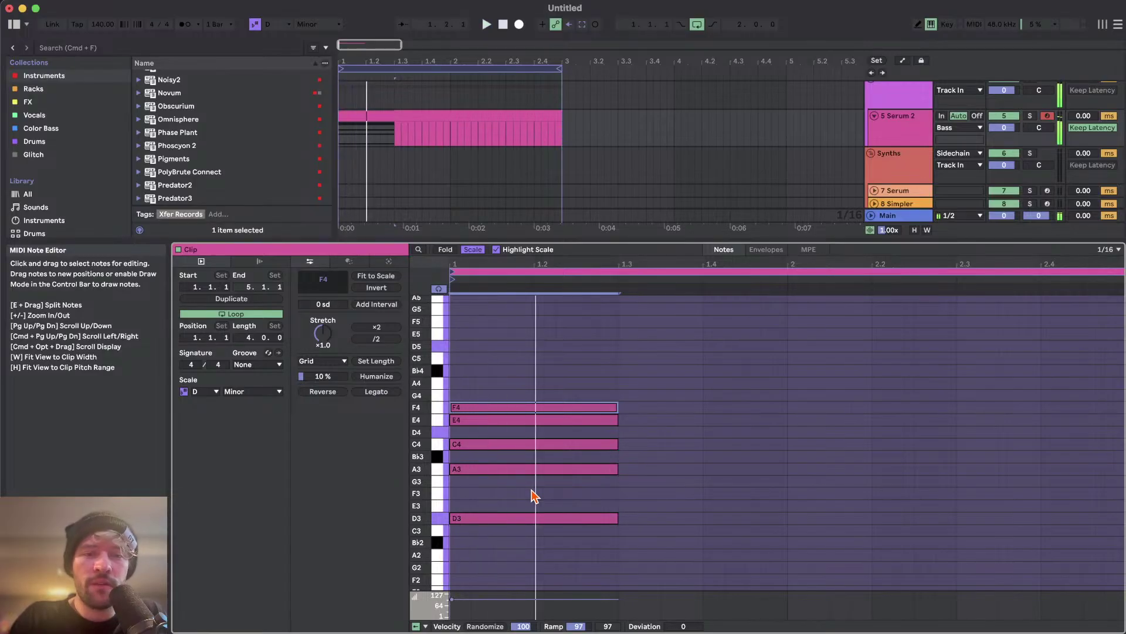
key("shift+Down")
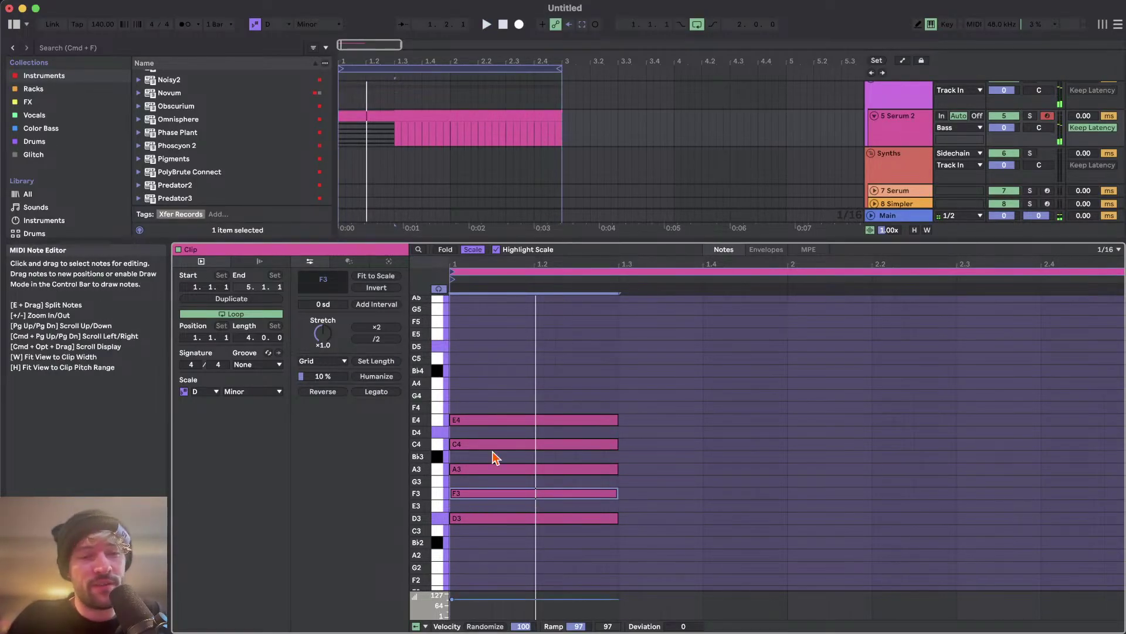
key("shift+Up")
- Raise the A3, C4 and E4 notes an octave each and audition the wide voicing above D3
mouse_move(469, 488)
left_mouse_down()
mouse_move(483, 495)
mouse_move(483, 471)
left_mouse_up()
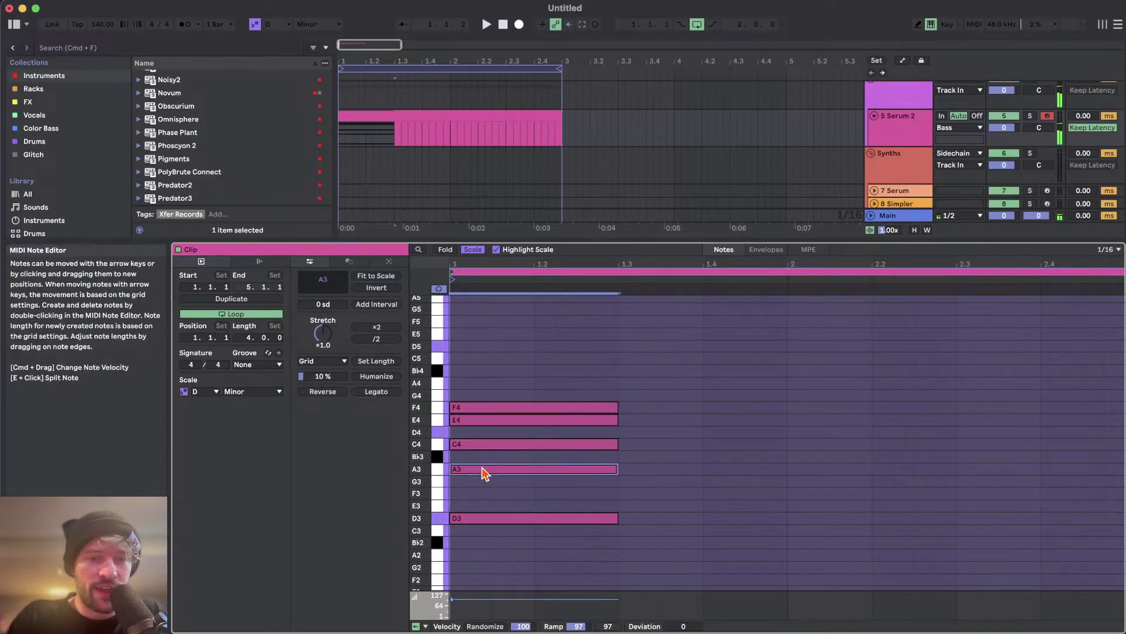
key("shift+Up")
left_click(480, 444)
key("shift+Up")
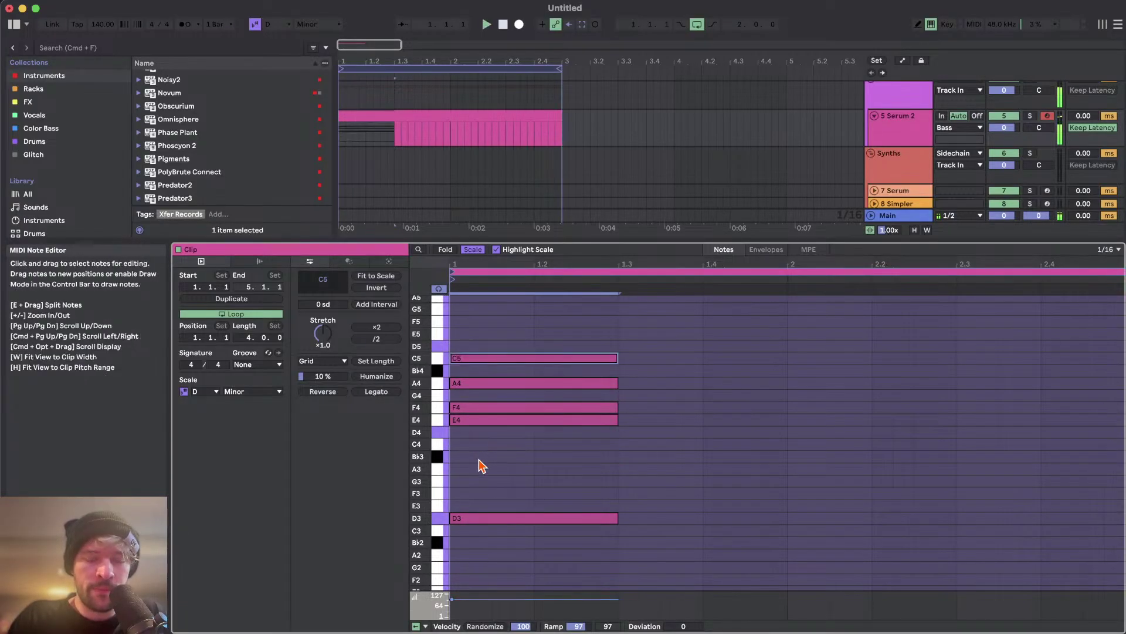
left_click(476, 451)
left_click(475, 420)
key("shift+Up")
key("space")
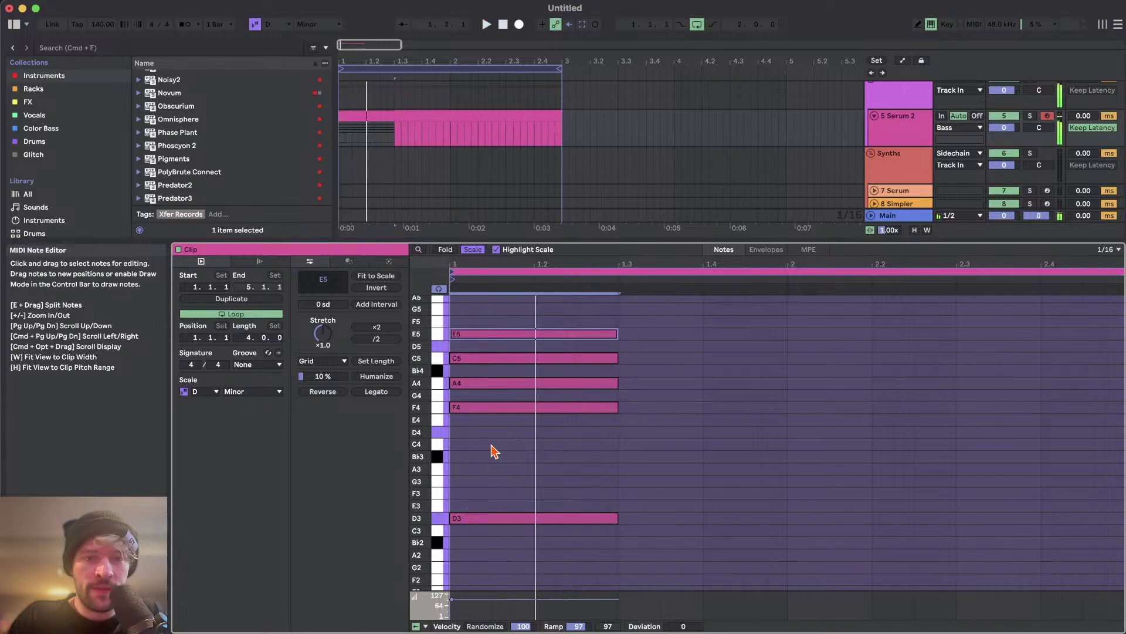
- Lower the E5 note an octave and delete every chord note above D3
key("shift+Down")
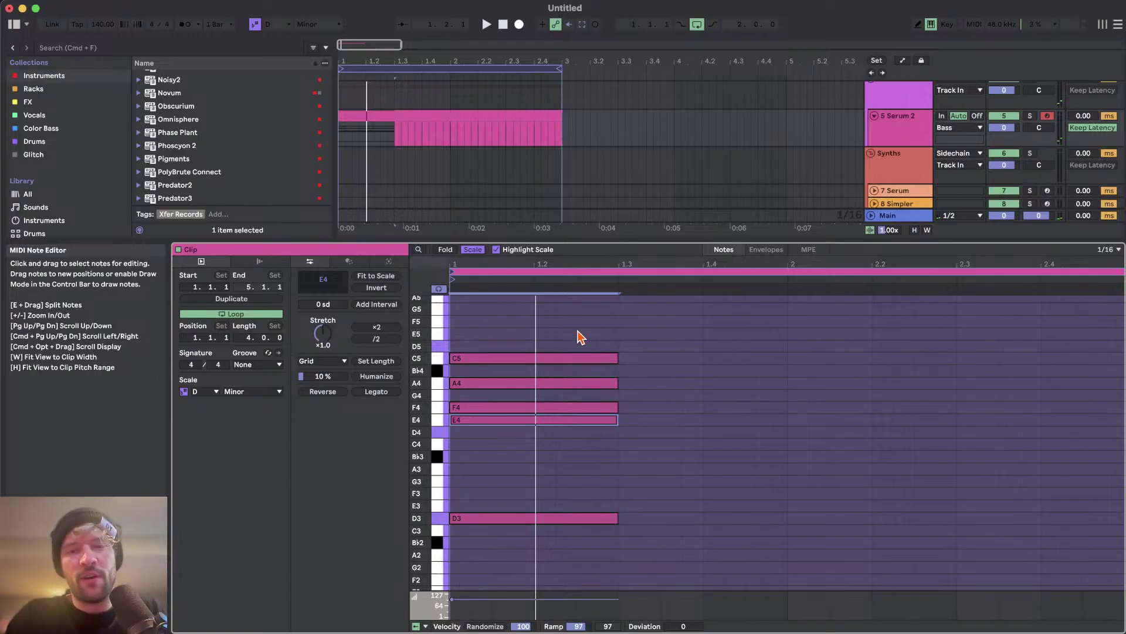
left_click_drag(581, 337, 532, 453)
key("Delete")
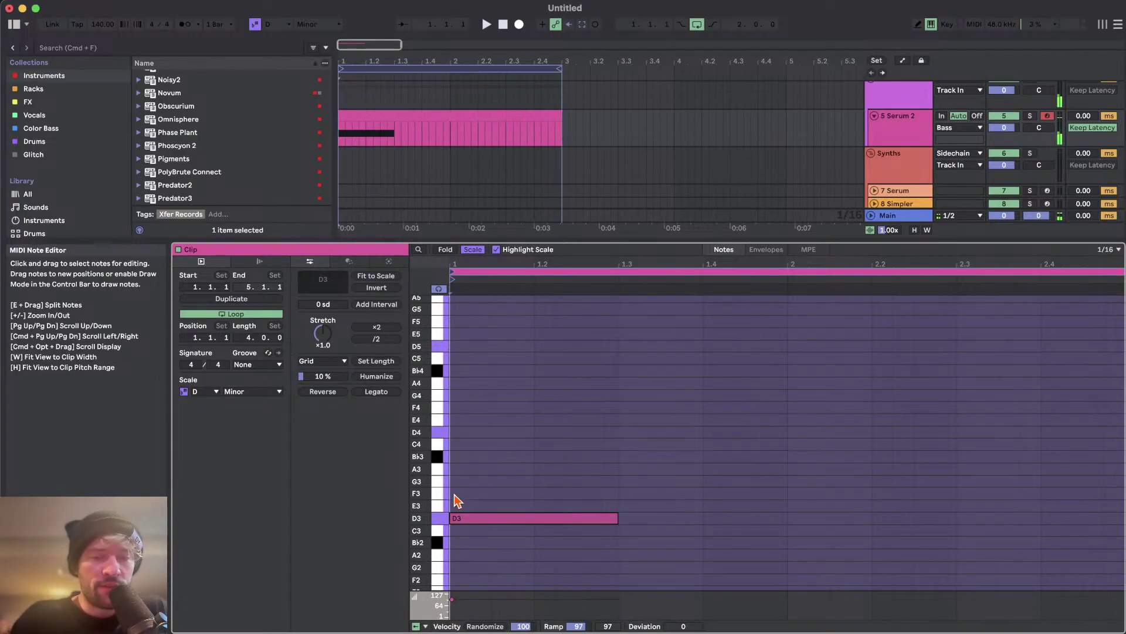
- Add F3 and A3 notes from the clip start to 1.3 above the D3 note and audition the triad
left_click(454, 494)
left_click_drag(454, 494, 598, 494)
key("shift+Right")
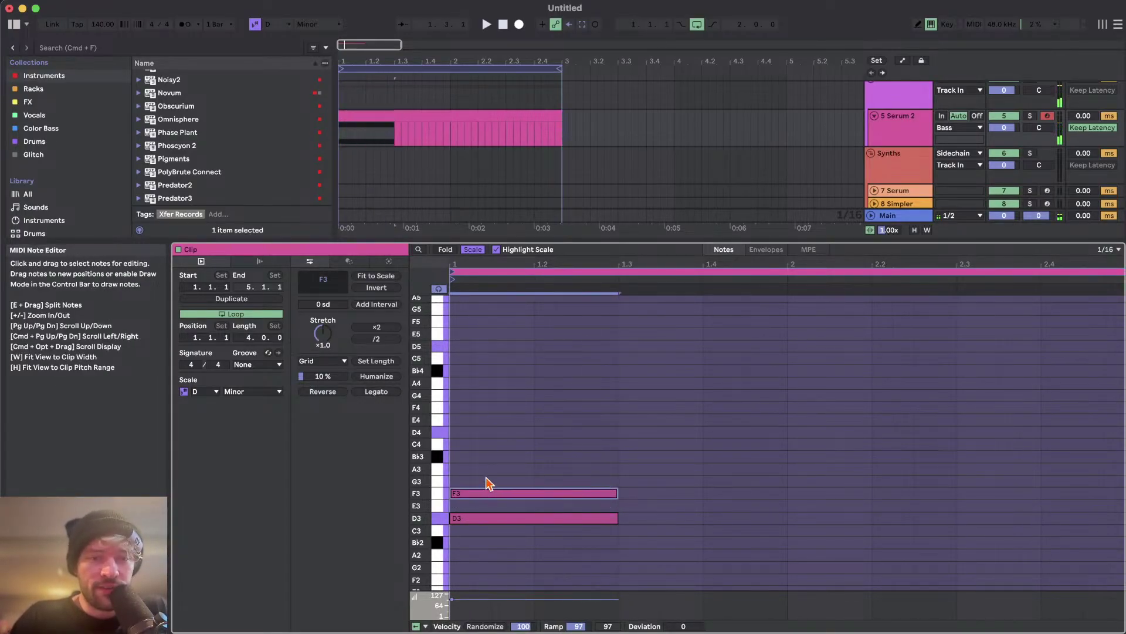
left_click_drag(455, 469, 610, 469)
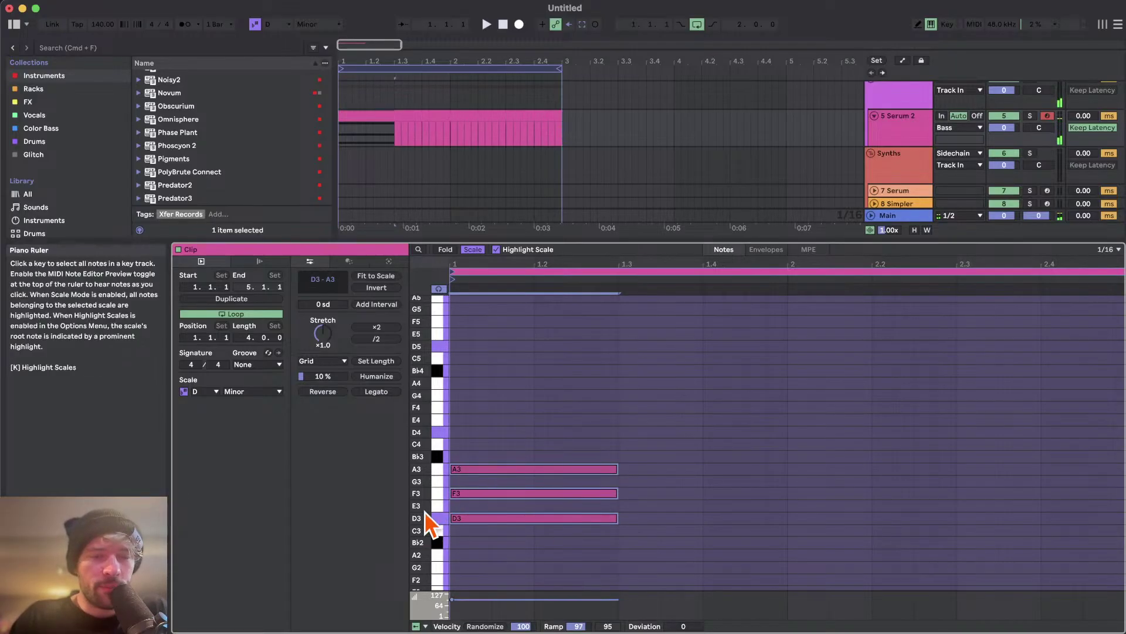
key("space")
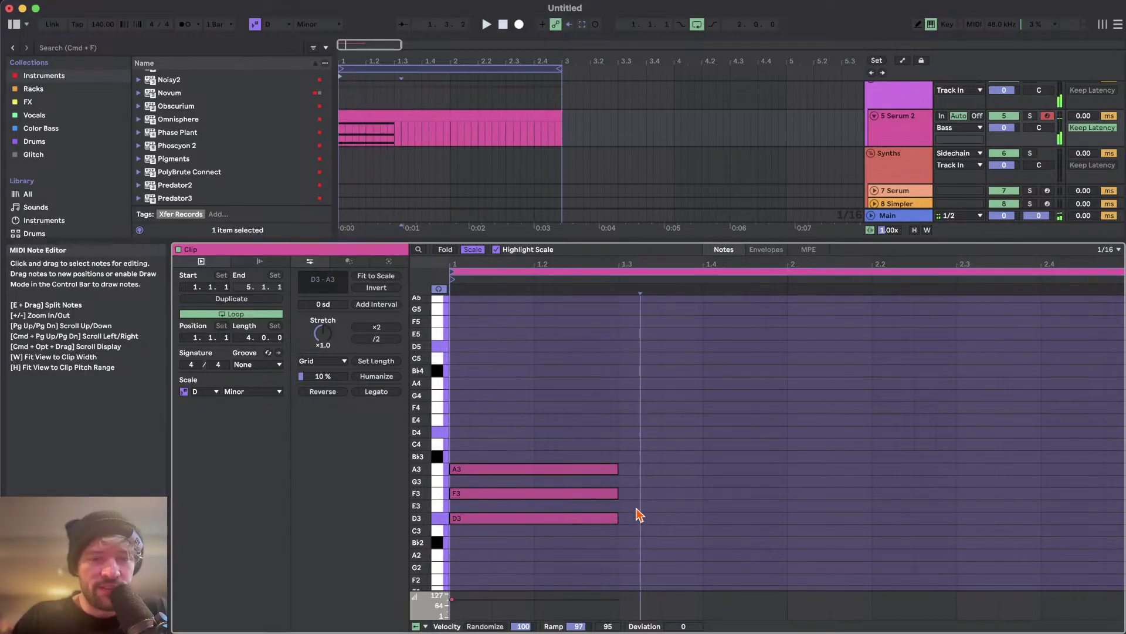
- Step the triad through its inversions by raising D3, F3 and A3 an octave one after another
left_click_drag(640, 515, 530, 548)
key("shift+Up")
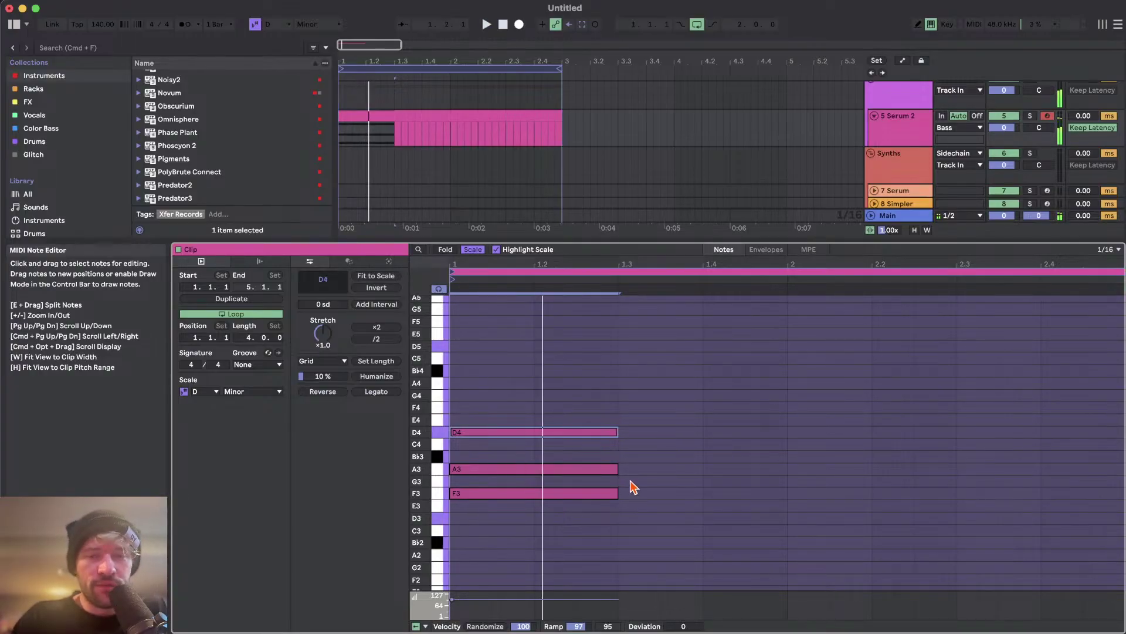
left_click_drag(634, 487, 596, 505)
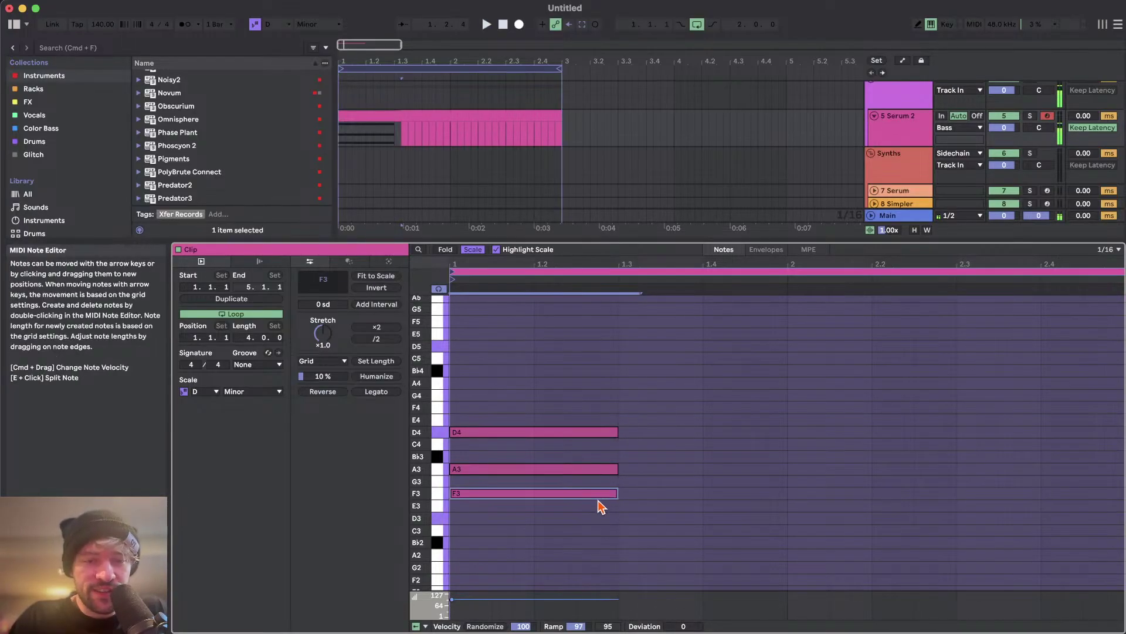
key("shift+Up")
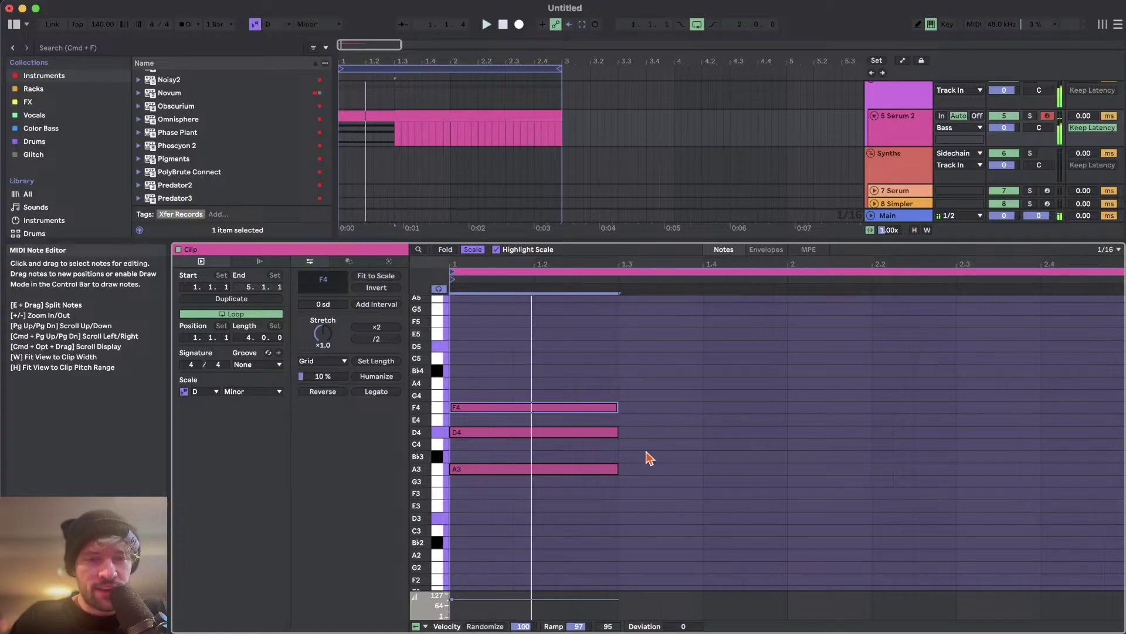
key("super+a")
left_click_drag(651, 453, 574, 492)
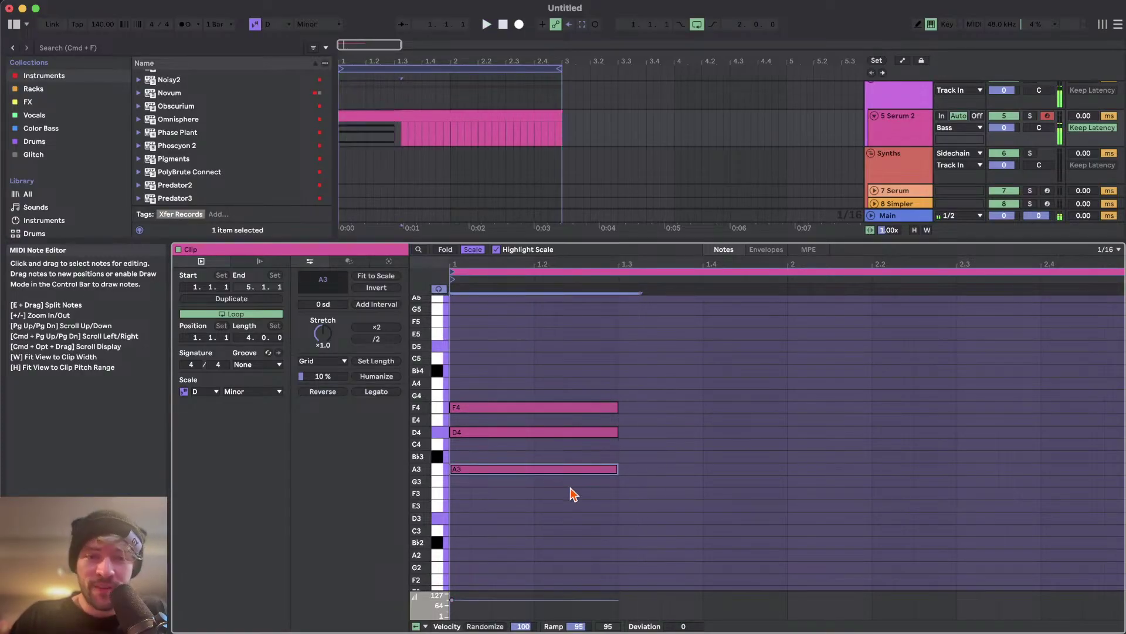
key("shift+Up")
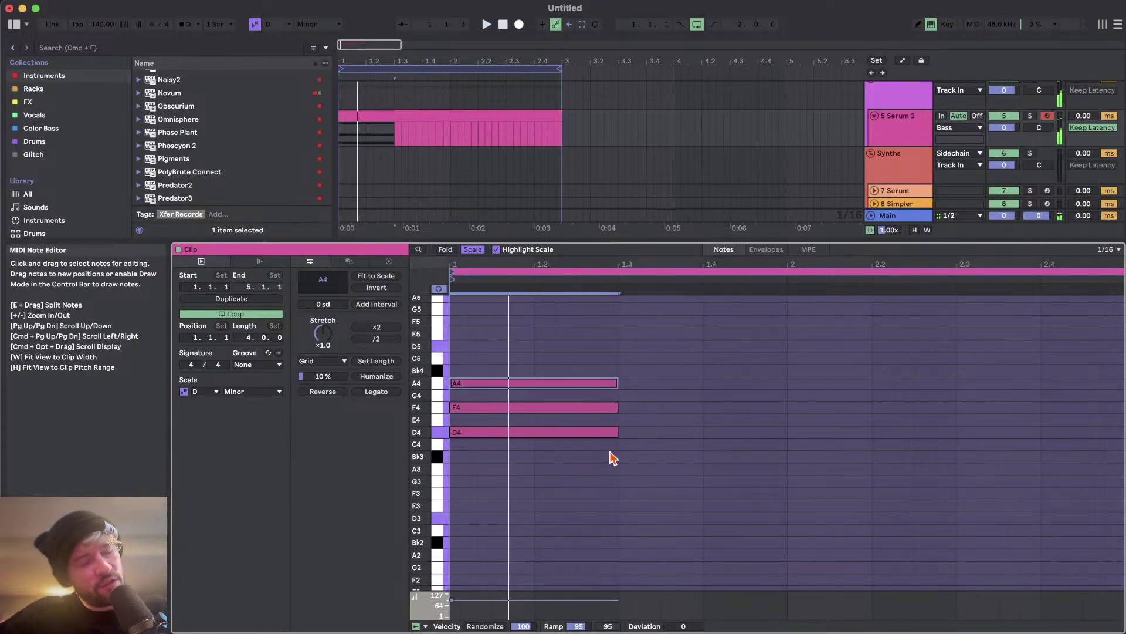
- Transpose the whole triad down an octave to D3, F3 and A3
left_click_drag(582, 382, 578, 423)
key("super+z")
left_click_drag(579, 376, 569, 476)
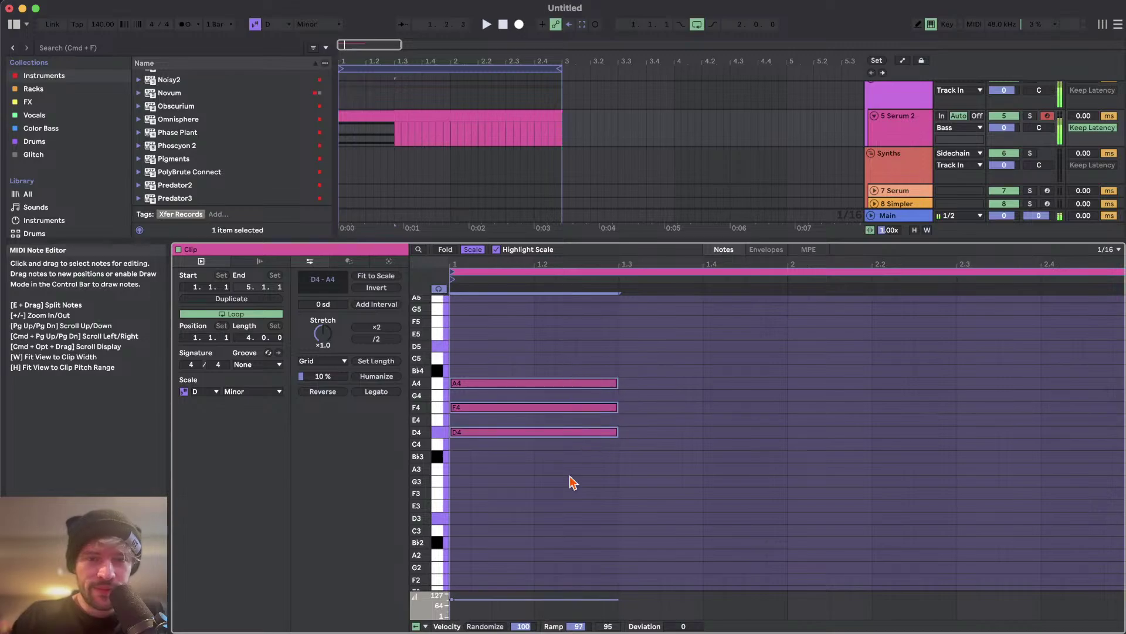
key("shift+Down")
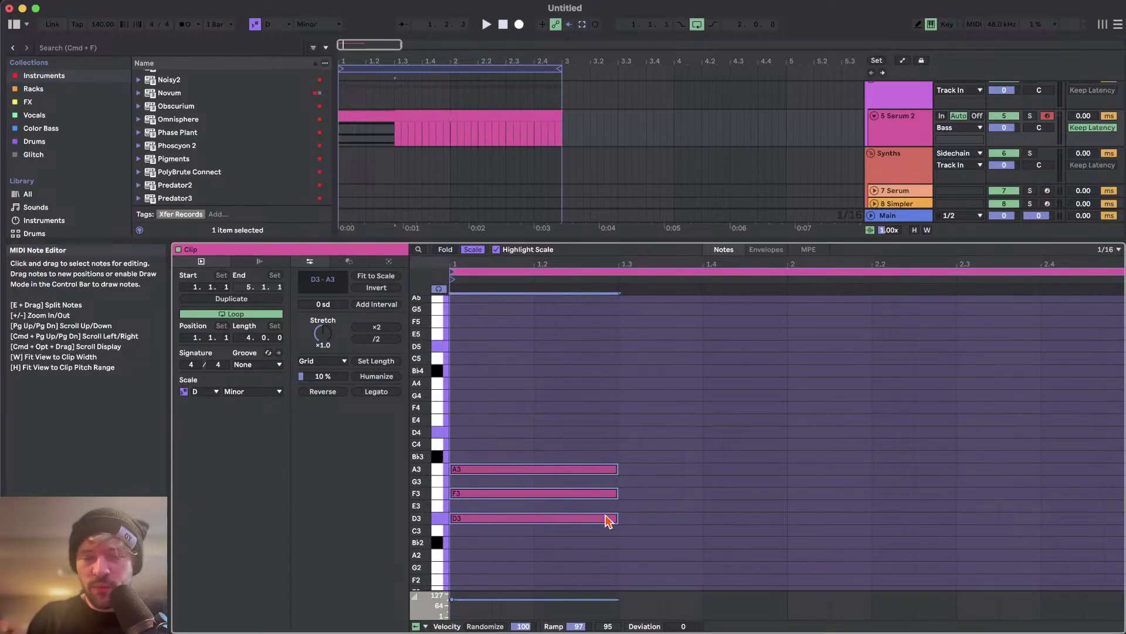
- Duplicate the triad to 1.3 and shift the copy up within the scale to A3, C4 and E4
key("super+d")
key("Up")
key("Up")
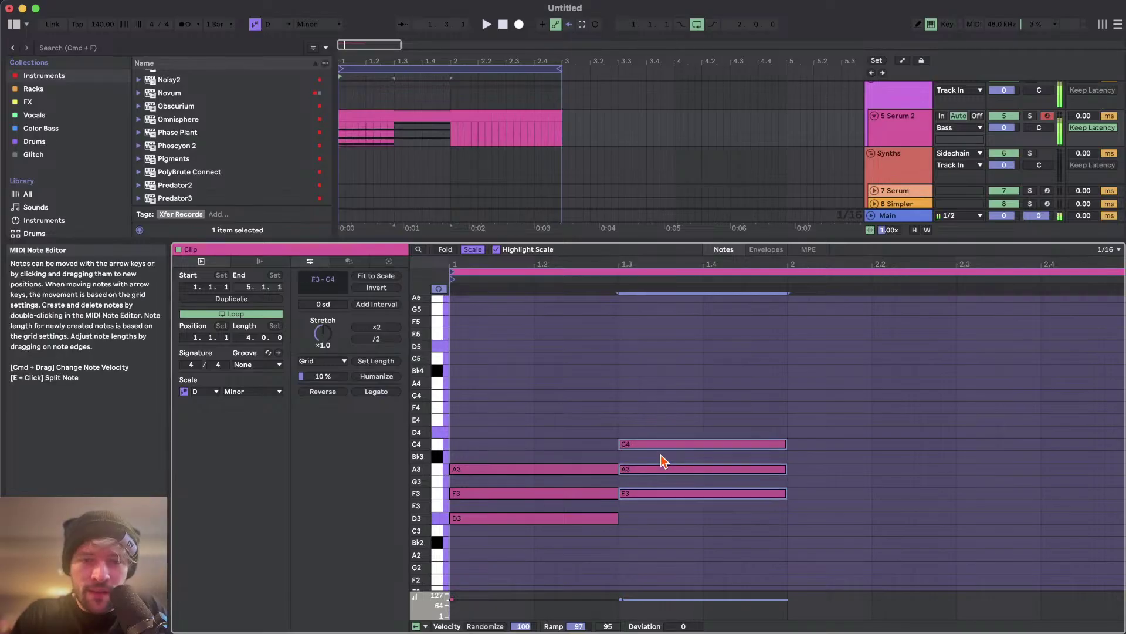
key("Up")
key("Up")
- Shorten the first D minor triad to two sixteenths and place a duplicate of it one sixteenth after it ends
left_click_drag(541, 398, 564, 574)
key("shift+Left")
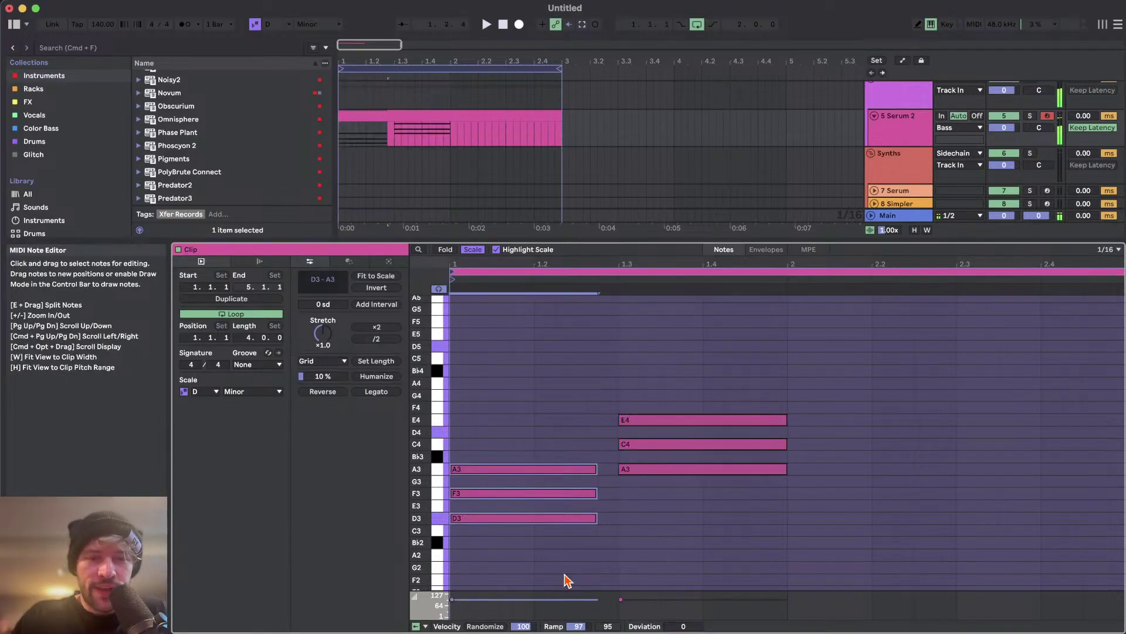
key("shift+Left")
key("shift+Left")
key("shift+Left")
key("shift+Left")
key("shift+Left")
key("super+d")
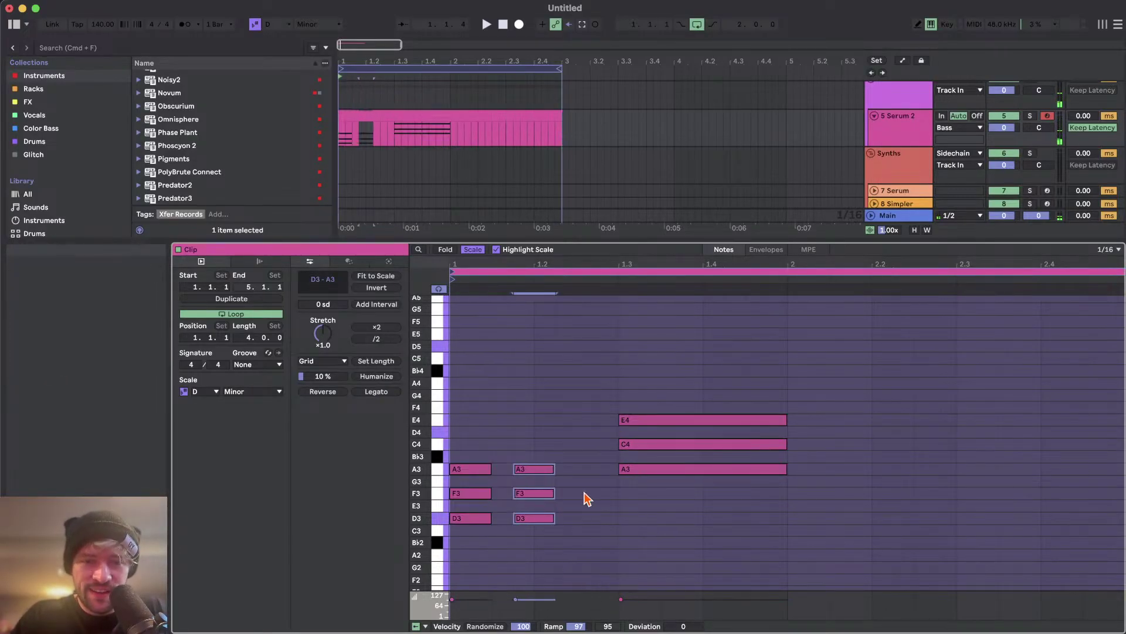
- Move the A3, C4 and E4 chord two sixteenths earlier and shorten it to two sixteenths
left_click_drag(684, 332, 697, 559)
key("Left")
key("Left")
key("shift+Left")
key("shift+Left")
key("shift+Left")
key("shift+Left")
key("shift+Left")
key("shift+Left")
key("shift+Left")
key("shift+Left")
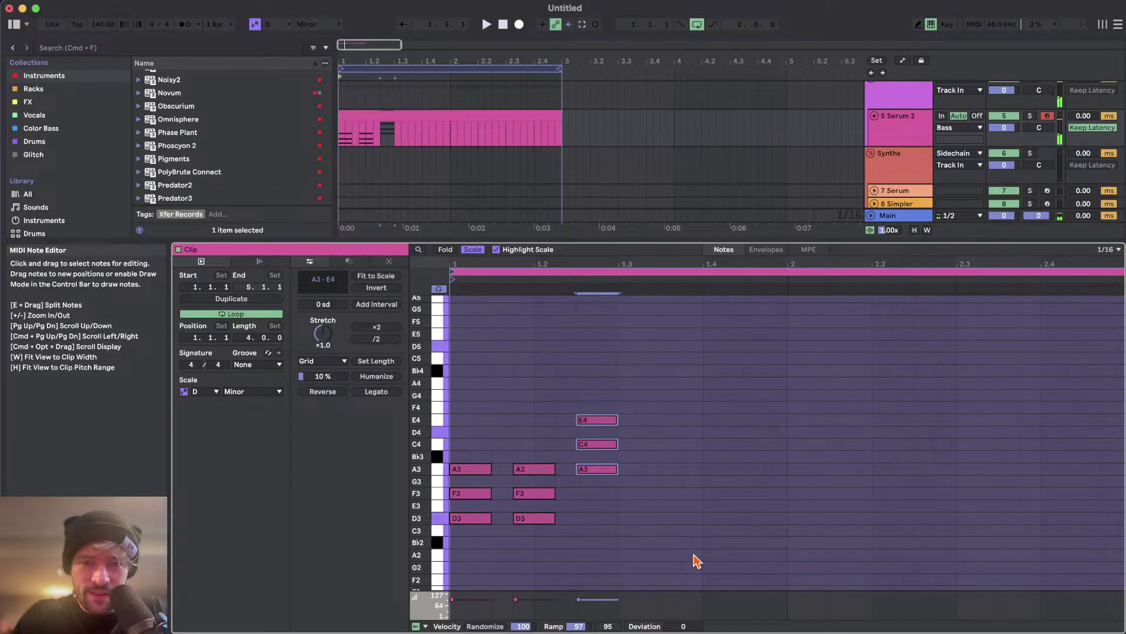
- Duplicate the A3, C4 and E4 chord twice at the same spacing and play the pattern back
key("super+d")
key("super+d")
key("space")
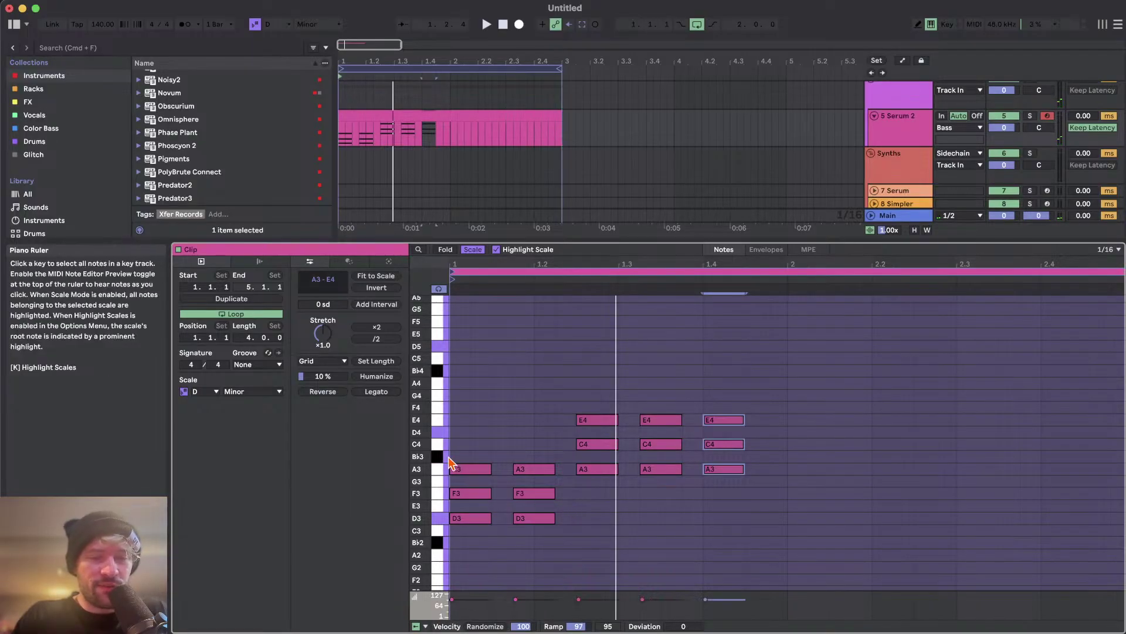
- Invert the first two D minor chords by raising their D3 and F3 an octave to D4 and F4, and play them
left_click_drag(587, 521, 444, 524)
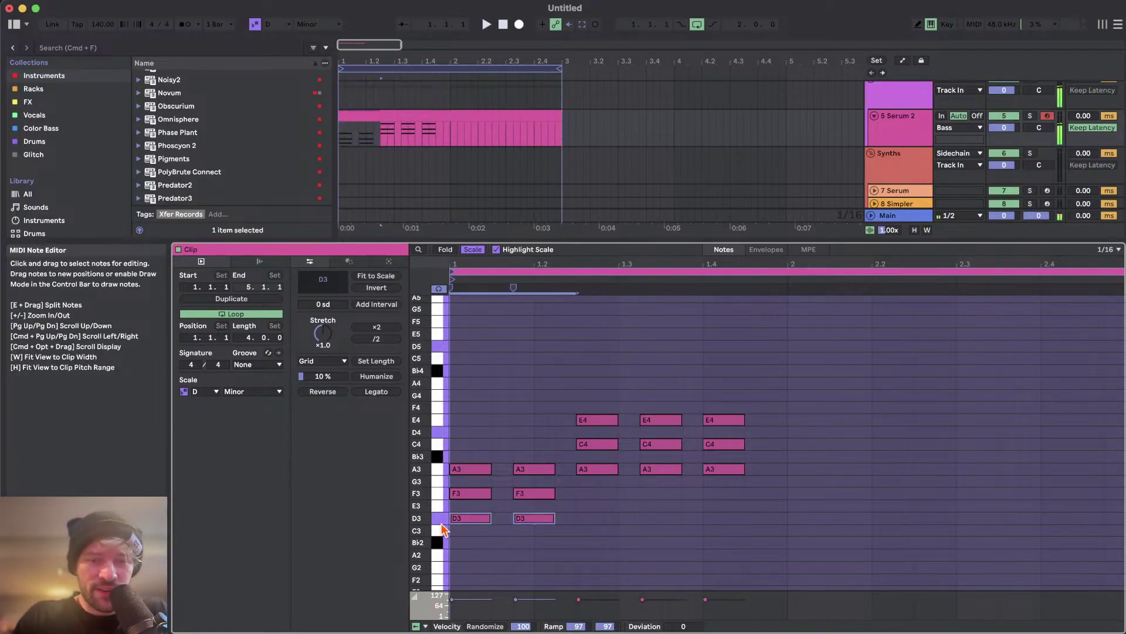
key("shift+Up")
left_click_drag(579, 486, 434, 510)
key("shift+Up")
key("space")
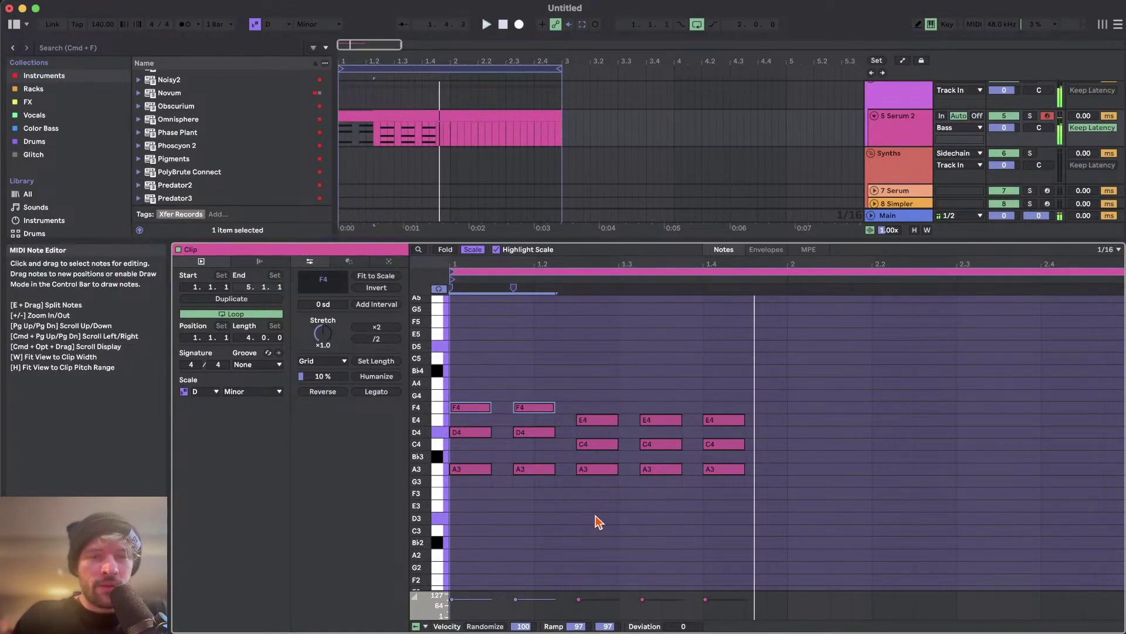
- Compare voicings by lowering D4 and F4 of the first two chords an octave and raising them back
left_click_drag(593, 373, 454, 454)
key("shift+Down")
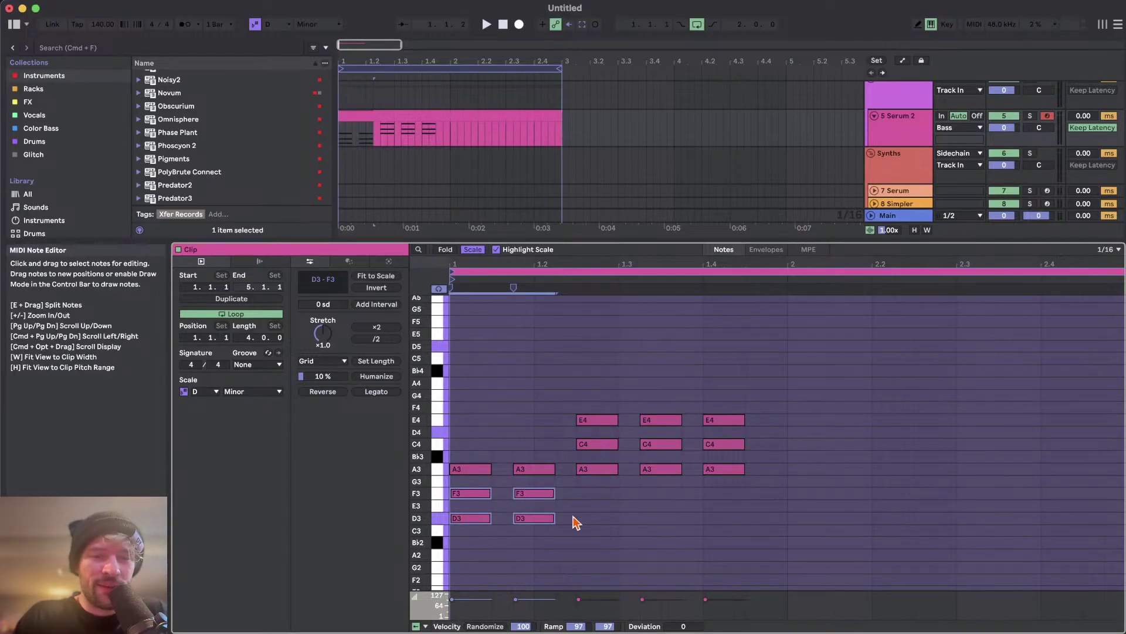
key("shift+Up")
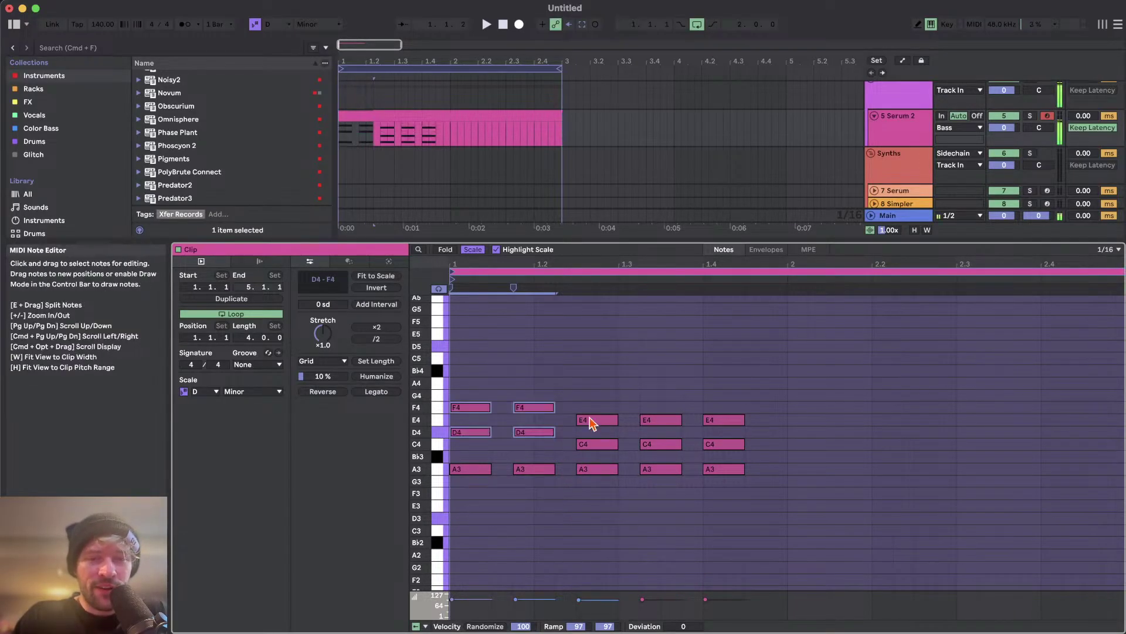
- Examine the voice leading from F4 to E4 and from D4 to C4 across the chord change
left_click_drag(558, 390, 457, 414)
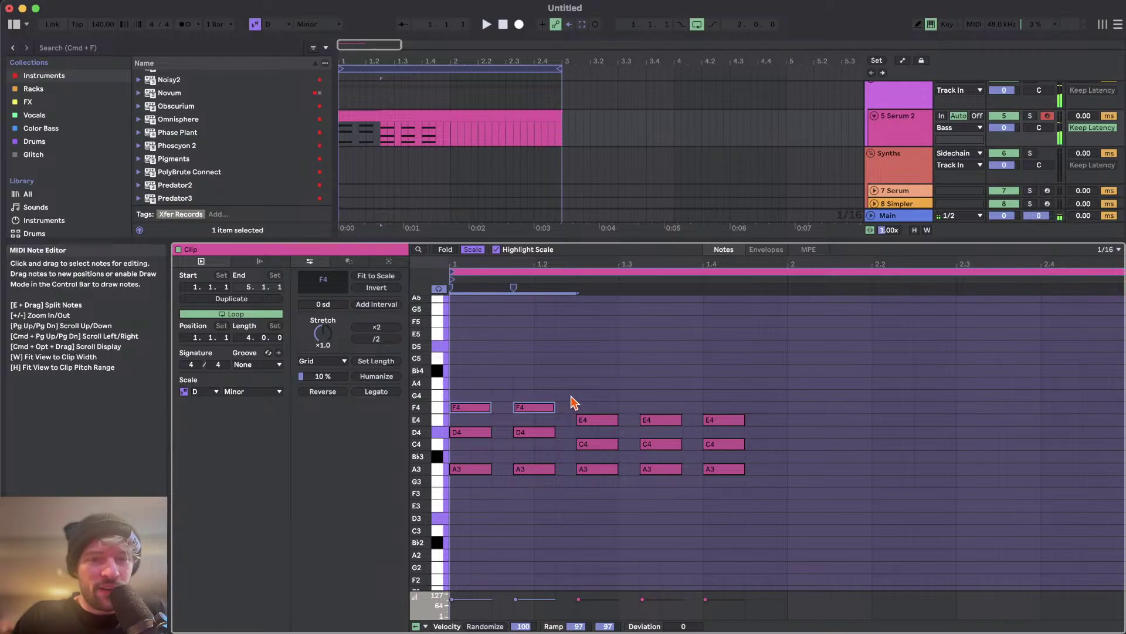
left_click_drag(572, 396, 748, 421)
left_click_drag(534, 419, 412, 436)
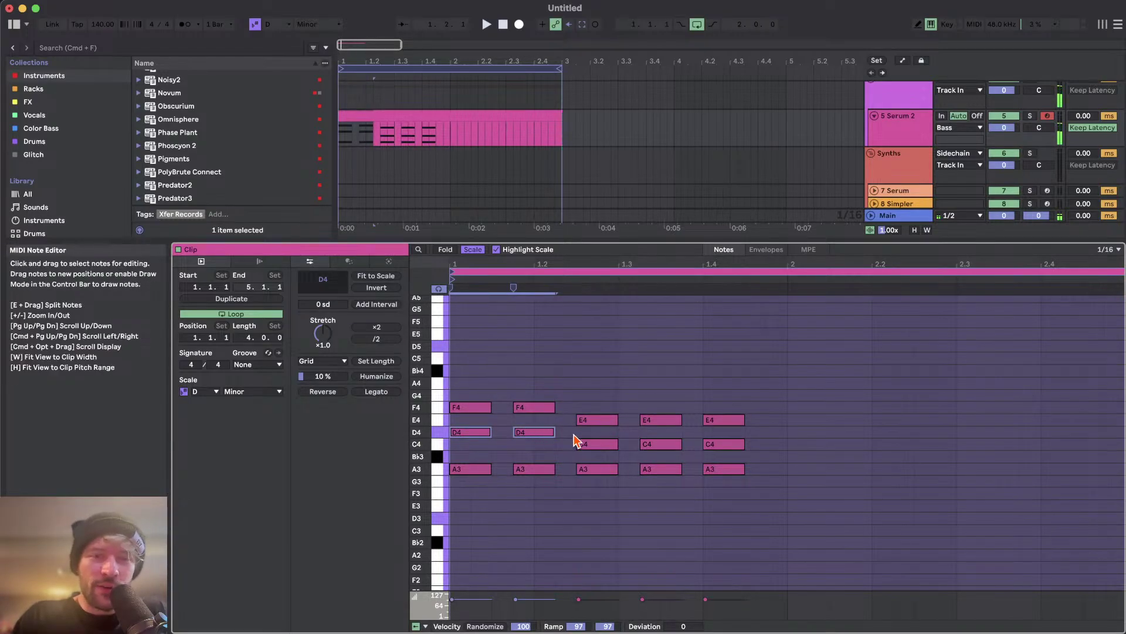
left_click_drag(575, 440, 762, 455)
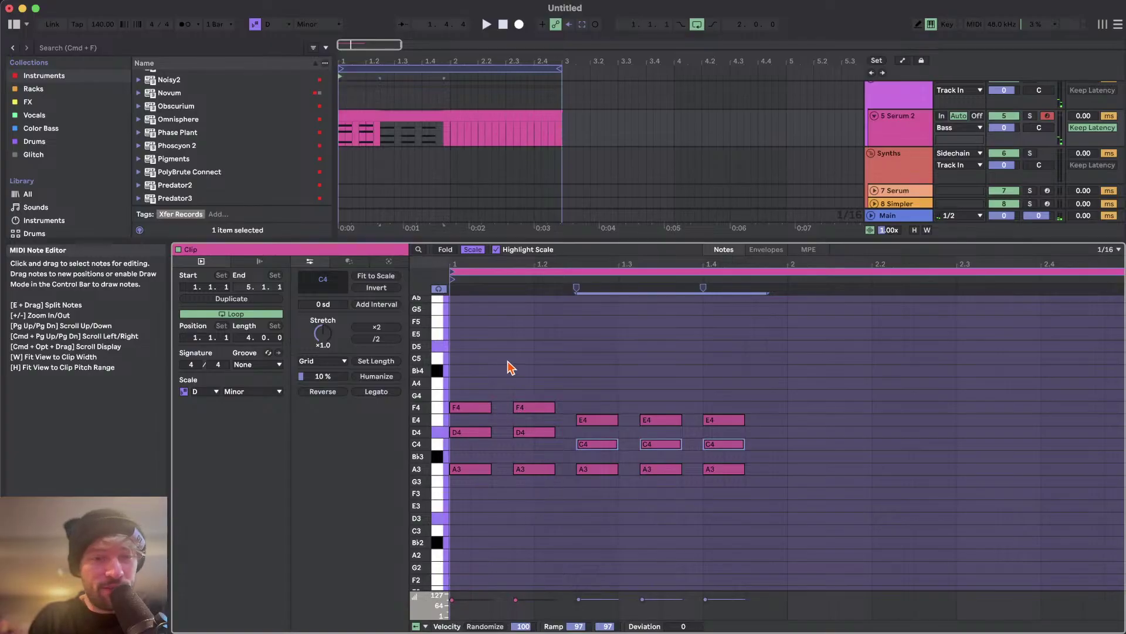
- Flip the upper two notes of the D minor chords down an octave and back again, and play the inverted pattern
left_click_drag(536, 381, 462, 492)
left_click_drag(465, 384, 536, 447)
key("shift+Down")
key("shift+Up")
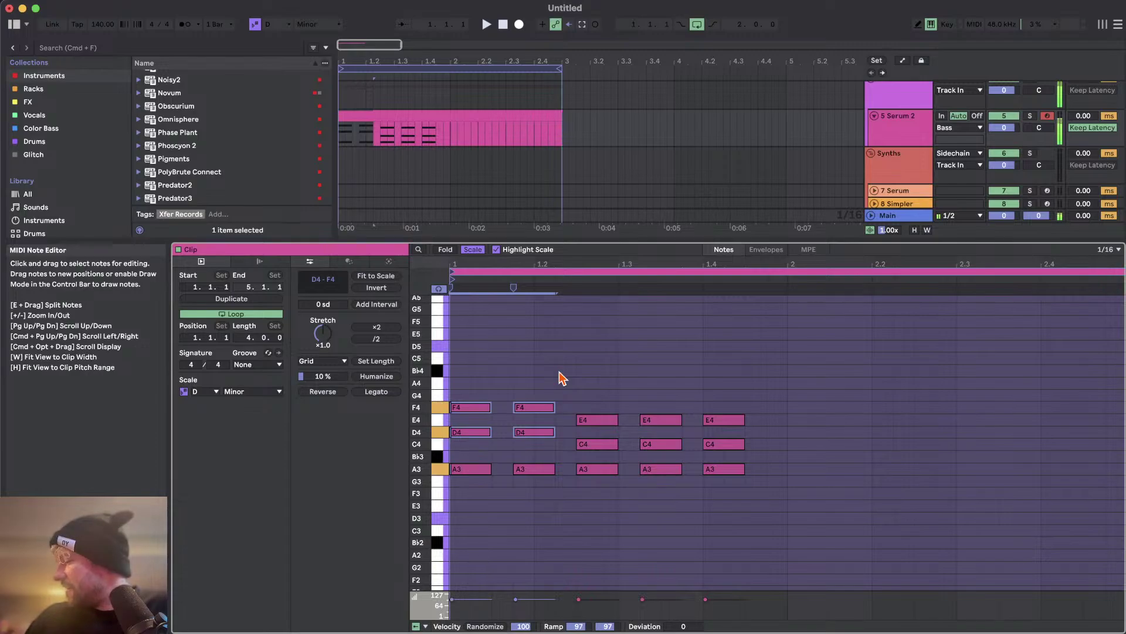
key("space")
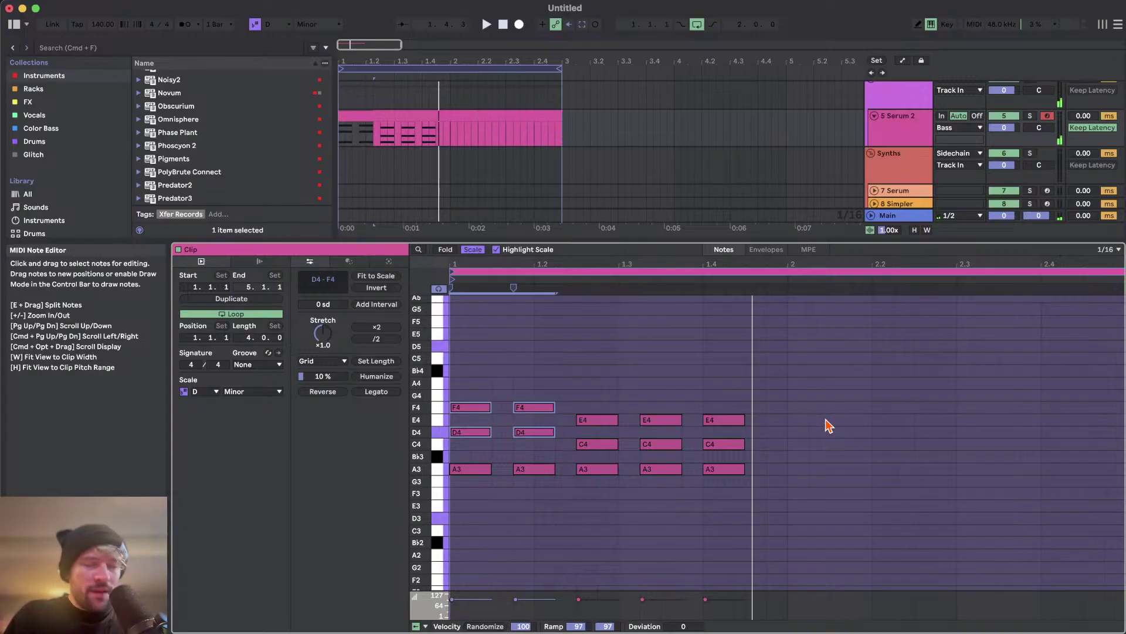
- Switch to Streamlabs Desktop to check on the recording
scroll(767, 367, "up", 1)
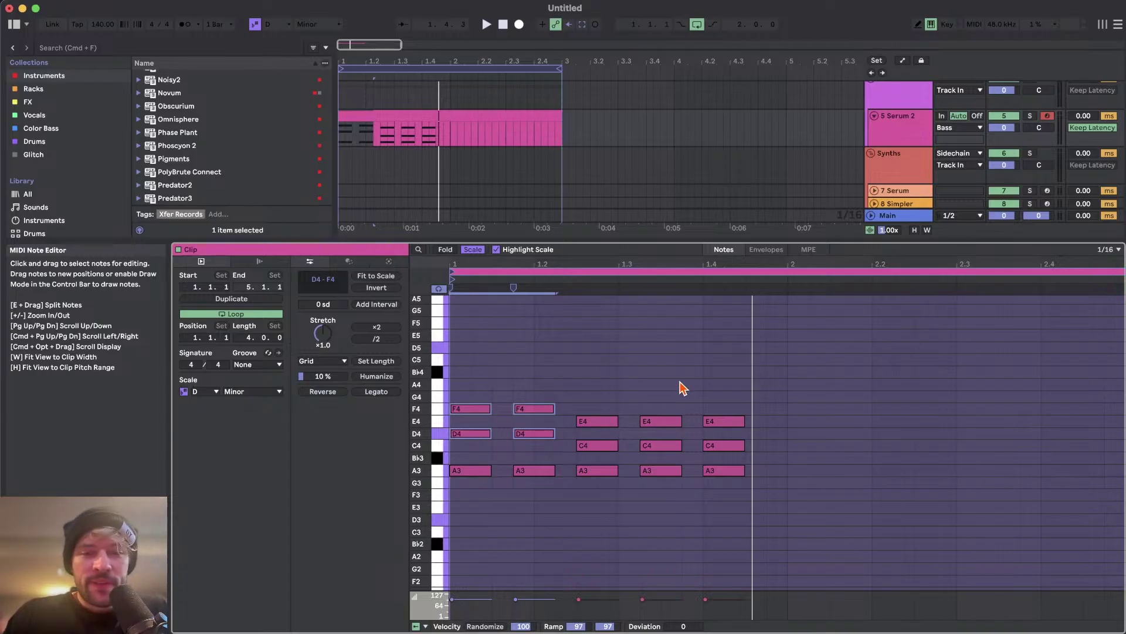
key("super+Tab")
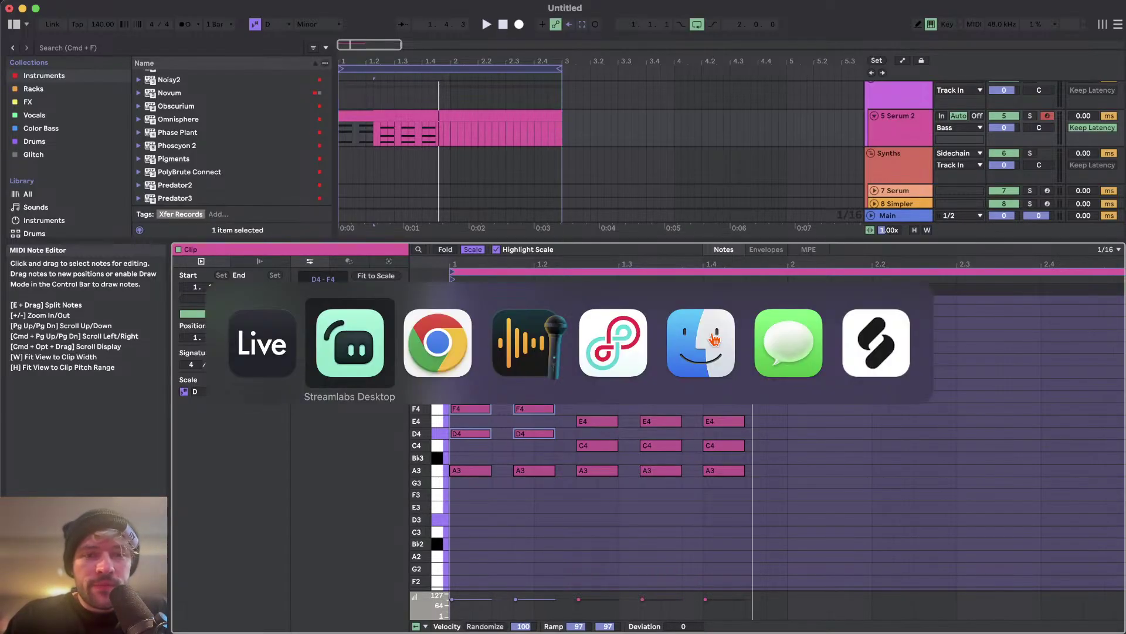
left_click(350, 343)
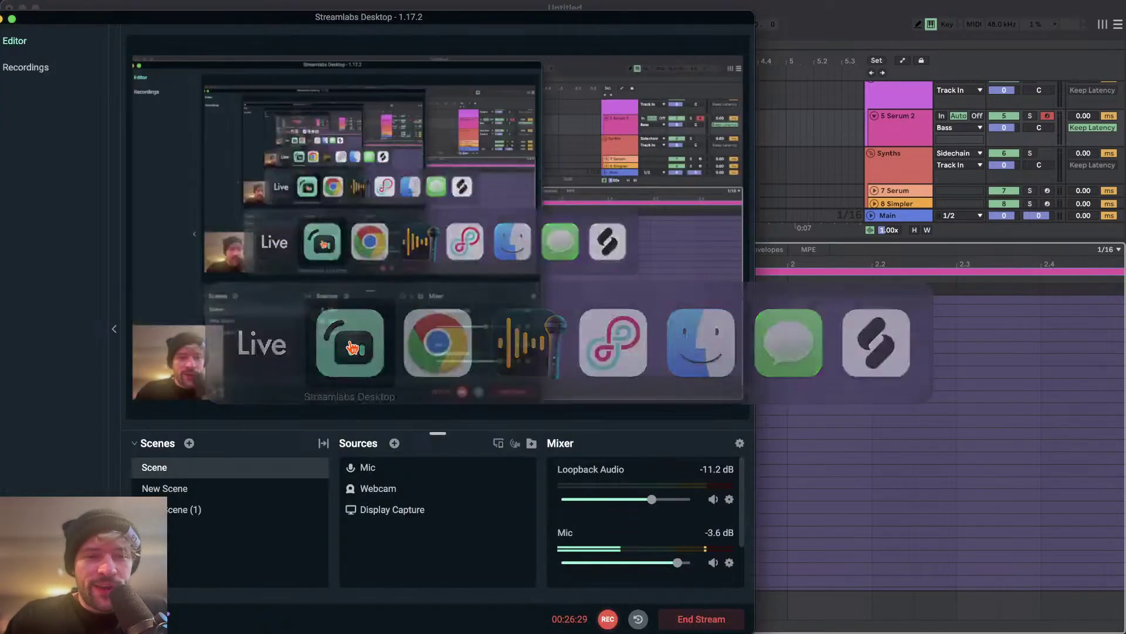
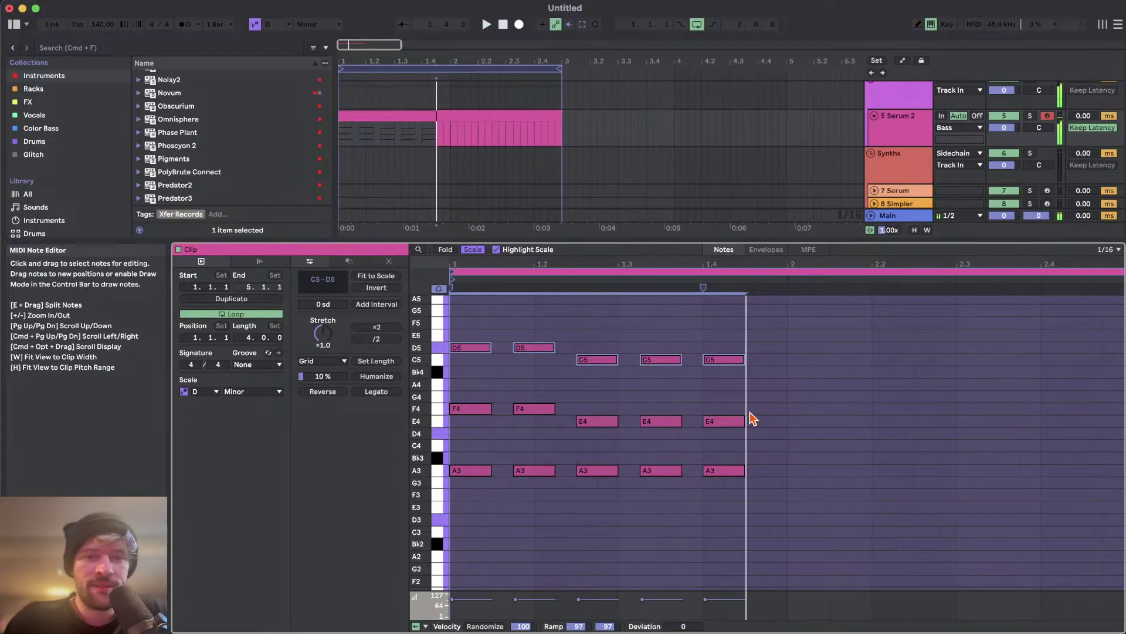
- Transpose all chords in the clip down an octave so they span A2 to D4
key("super+a")
key("shift+Down")
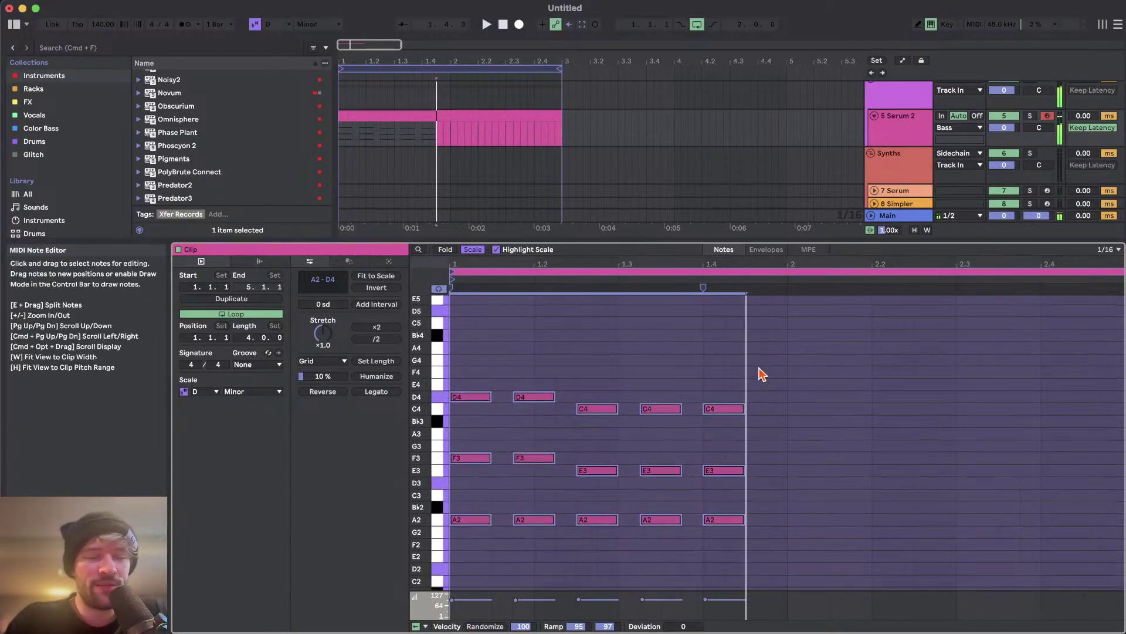
scroll(761, 373, "up", 3)
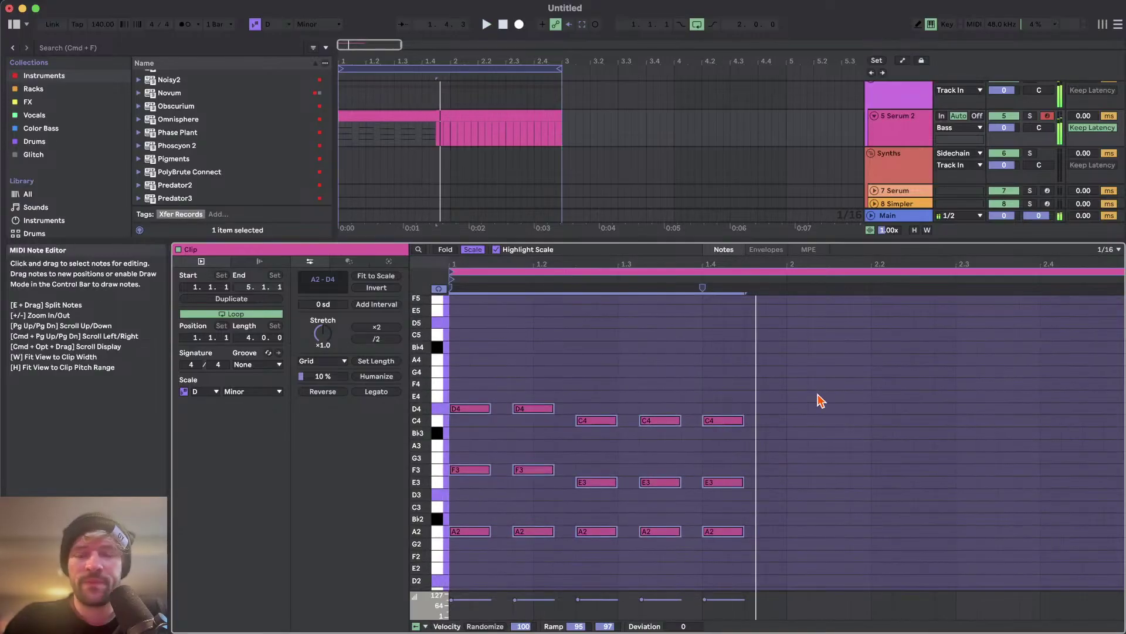
left_click(689, 453)
scroll(807, 434, "down", 2)
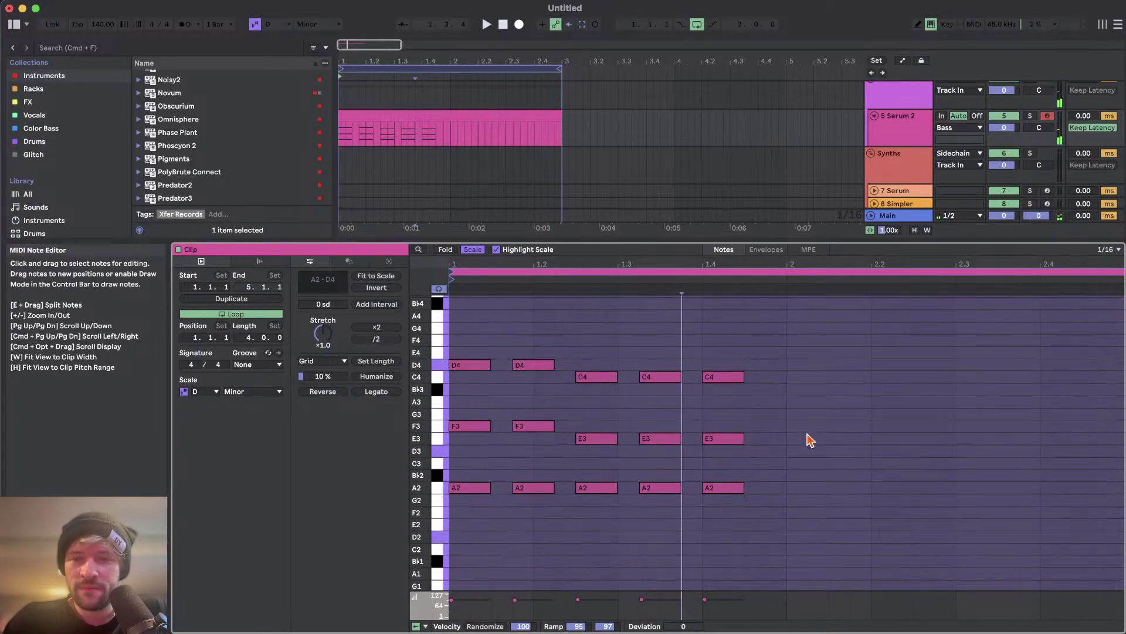
- Copy the first two D minor chords and paste them at the start of bar 2
mouse_move(423, 422)
left_mouse_down()
mouse_move(413, 419)
mouse_move(424, 415)
left_mouse_up()
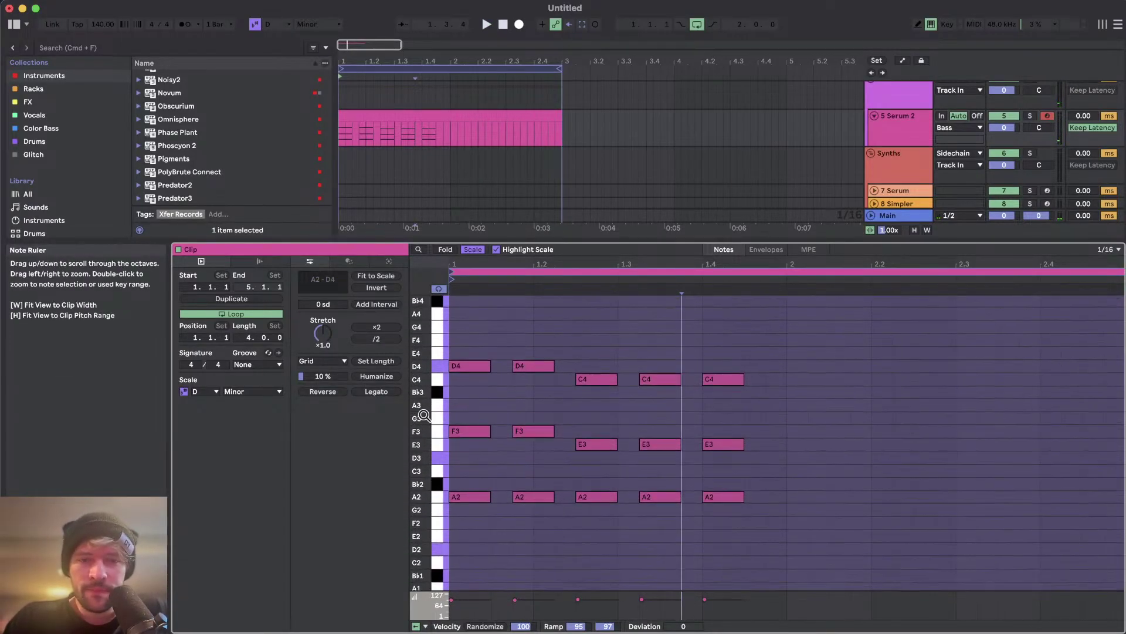
double_click(797, 523)
key("super+z")
left_click_drag(541, 346, 461, 503)
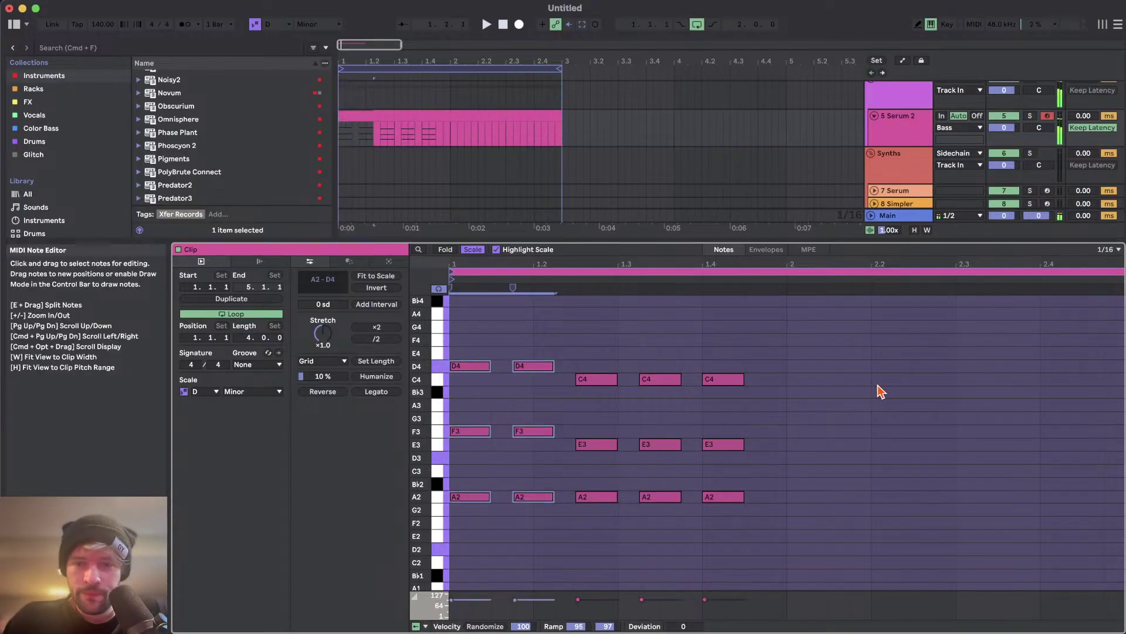
key("super+c")
left_click(791, 387)
key("super+v")
- Revoice the two pasted chords in bar 2 to F2, D3 and A3 within the scale
left_click_drag(804, 470, 888, 526)
key("Down")
key("Down")
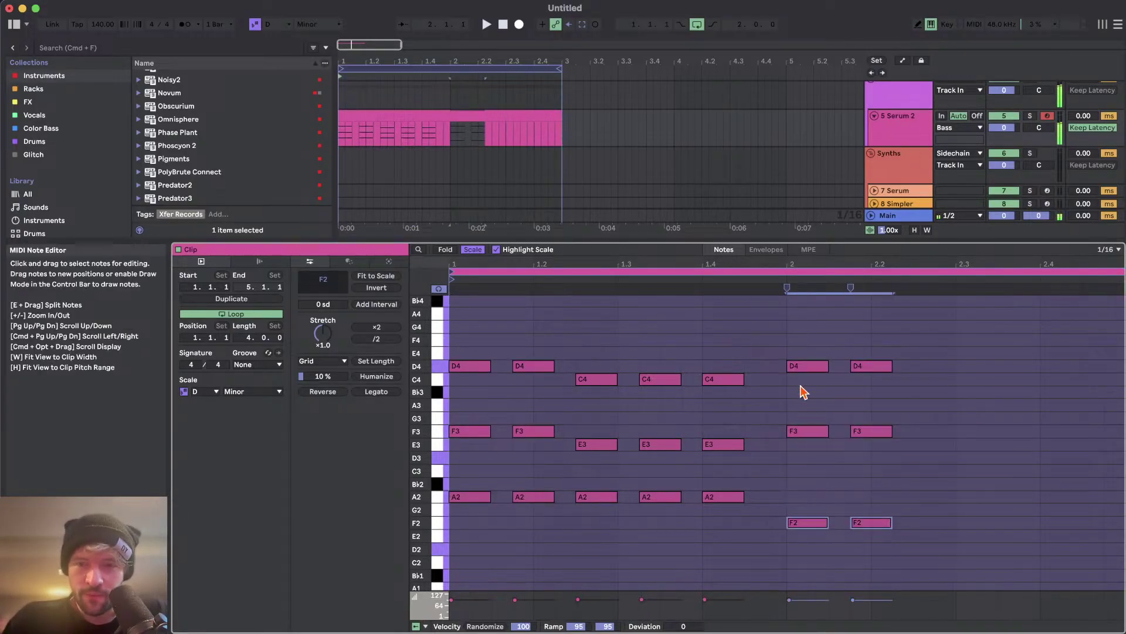
left_click_drag(799, 333, 880, 374)
key("Down")
key("Down")
key("Down")
left_click_drag(793, 421, 909, 452)
key("Down")
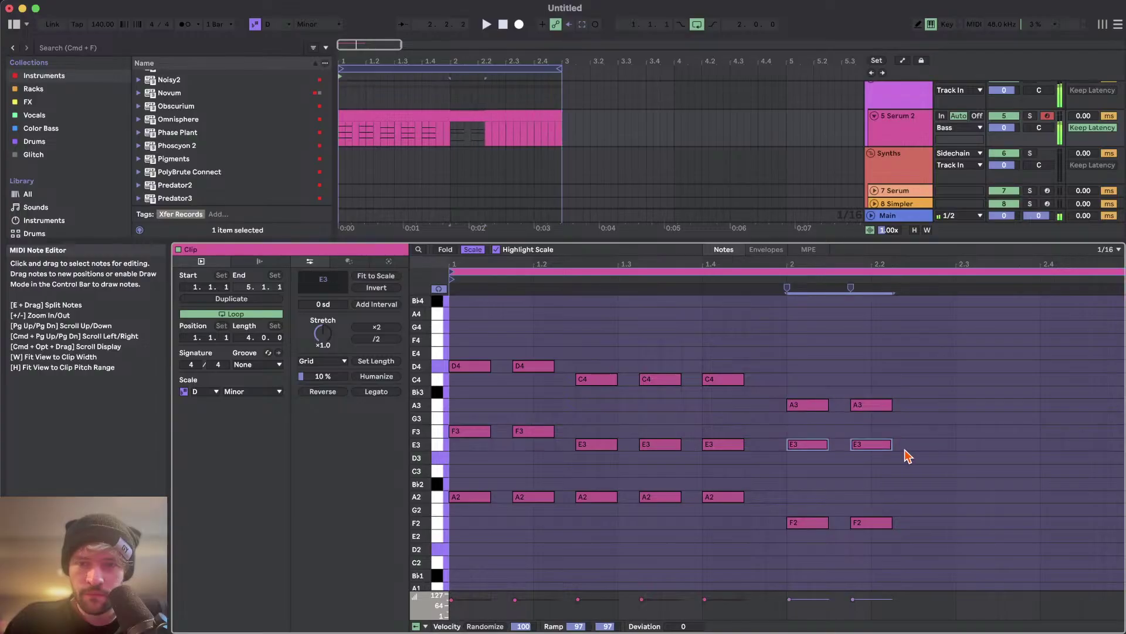
key("Down")
left_click_drag(803, 384, 930, 559)
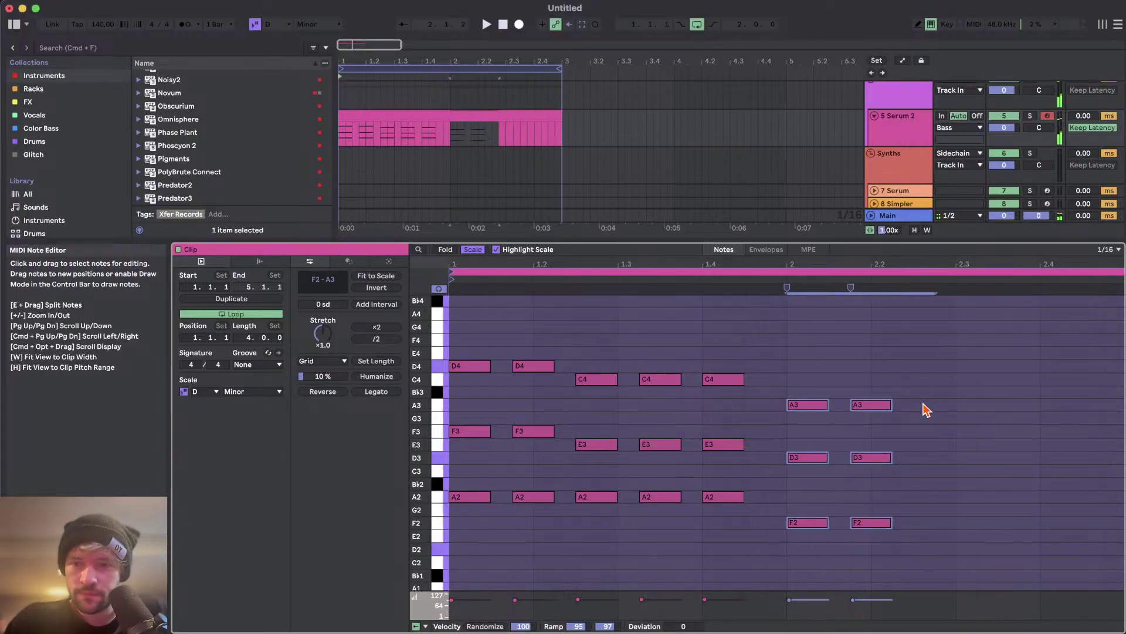
left_click(926, 418)
- Add a third bar 2 chord one sixteenth after the second by duplicating it, and voice it E2, D3 and G3
left_click_drag(879, 385, 870, 558)
key("super+d")
key("Right")
left_click(936, 523)
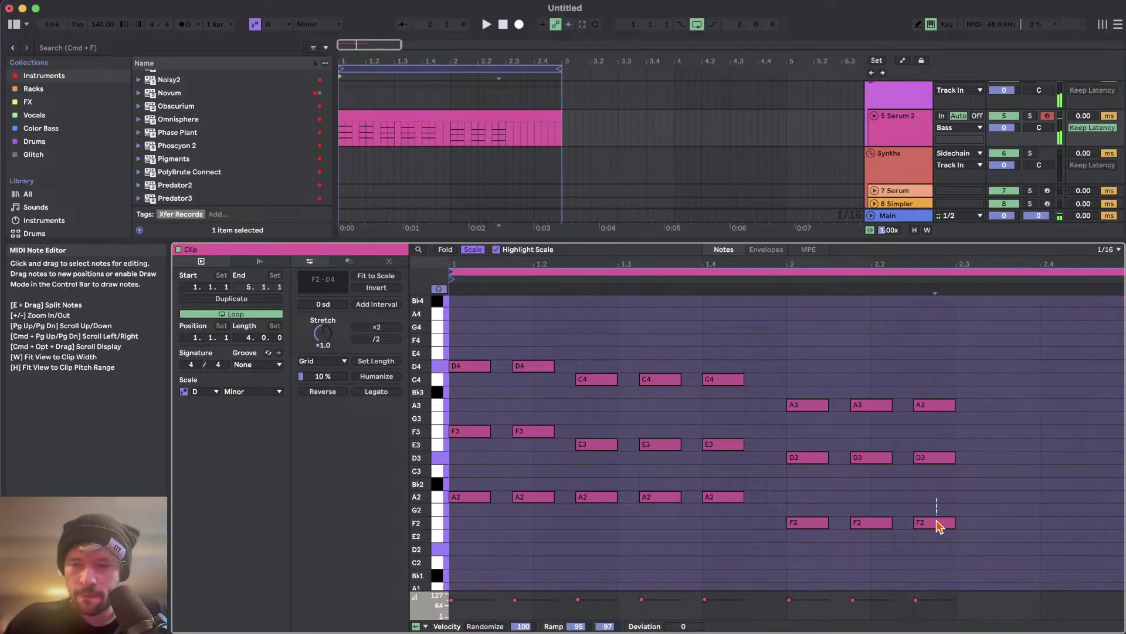
key("Down")
left_click_drag(929, 399, 965, 561)
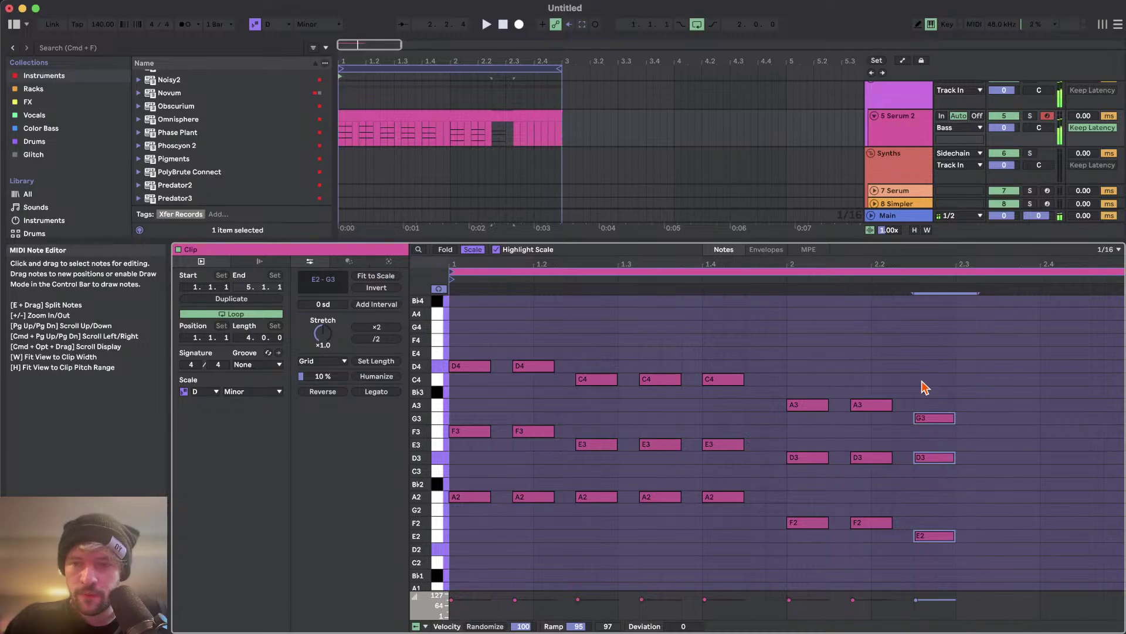
- Duplicate the E2, D3 and G3 chord twice and play the two-bar pattern
key("super+d")
key("super+d")
key("space")
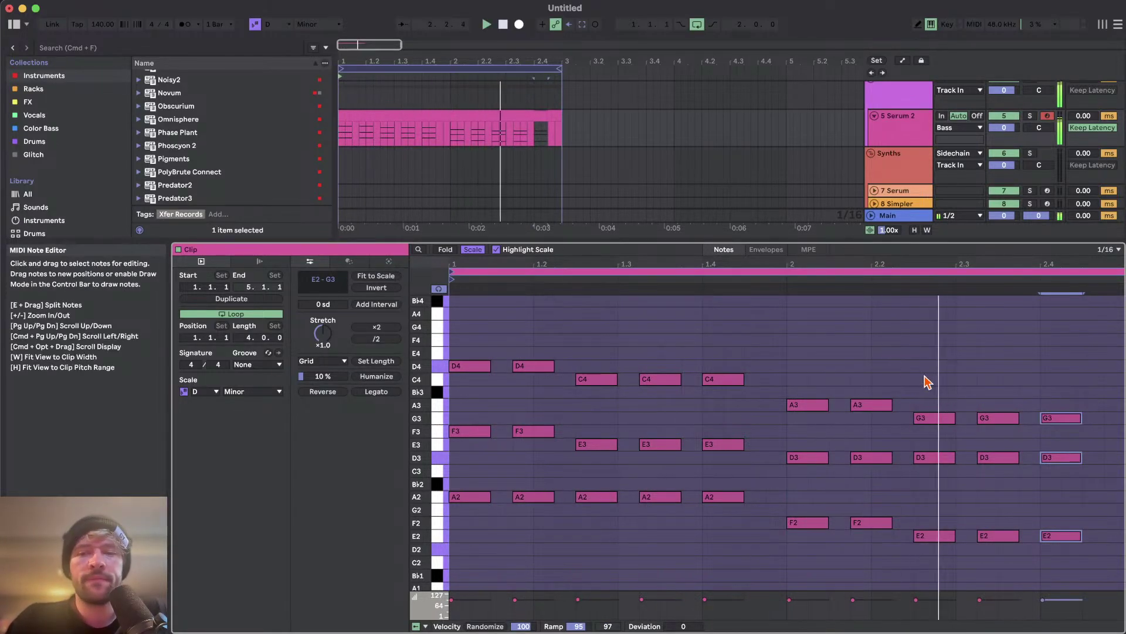
- Fill the last two sixteenths of bar 2 with an F3, D3 and D2 chord and play the clip
double_click(1095, 434)
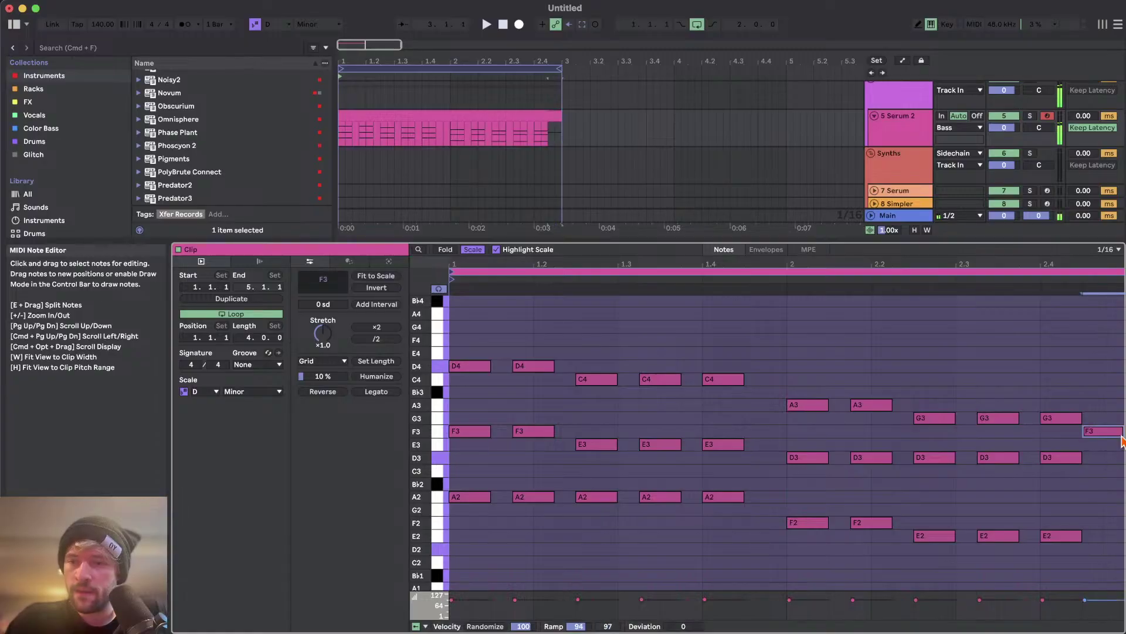
double_click(1095, 458)
left_click_drag(1101, 457, 1123, 457)
double_click(1089, 549)
left_click_drag(1102, 549, 1122, 548)
key("space")
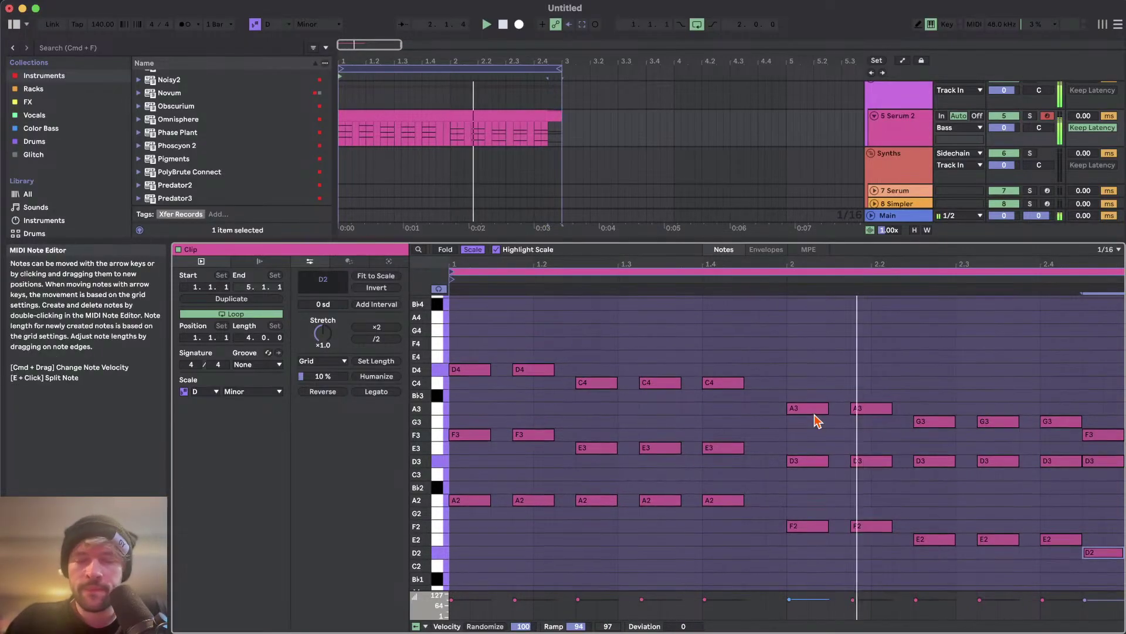
- Review the chord progression, examining the opening chords against the closing chord and auditioning playback from bar 2
left_click(853, 348)
scroll(854, 347, "down", 3)
scroll(853, 349, "up", 1)
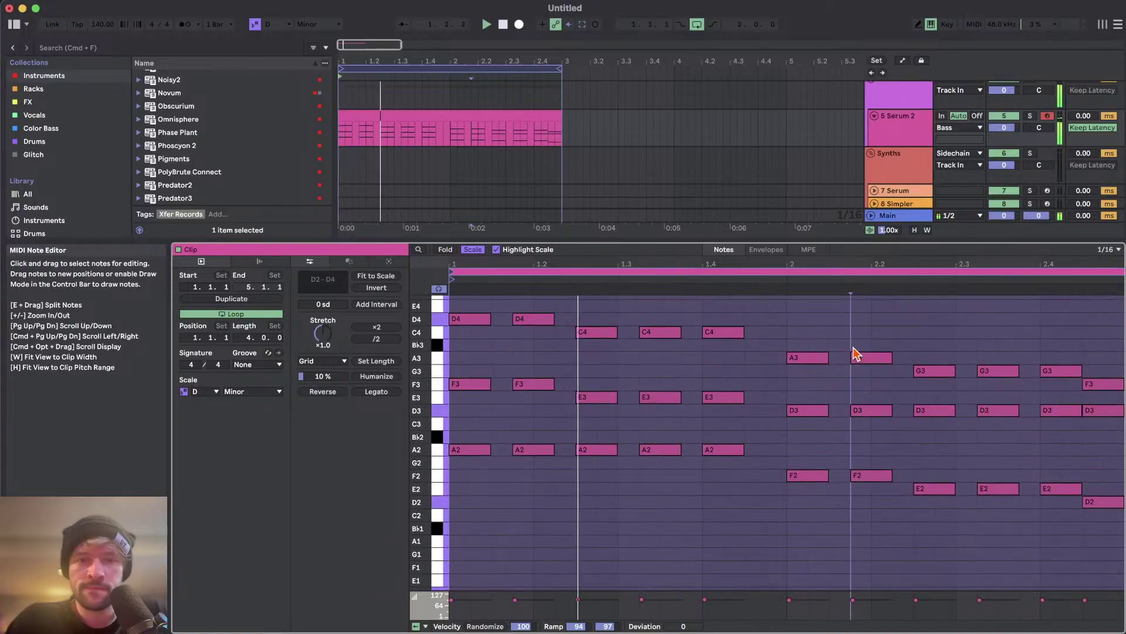
scroll(709, 415, "up", 1)
left_click_drag(555, 452, 443, 516)
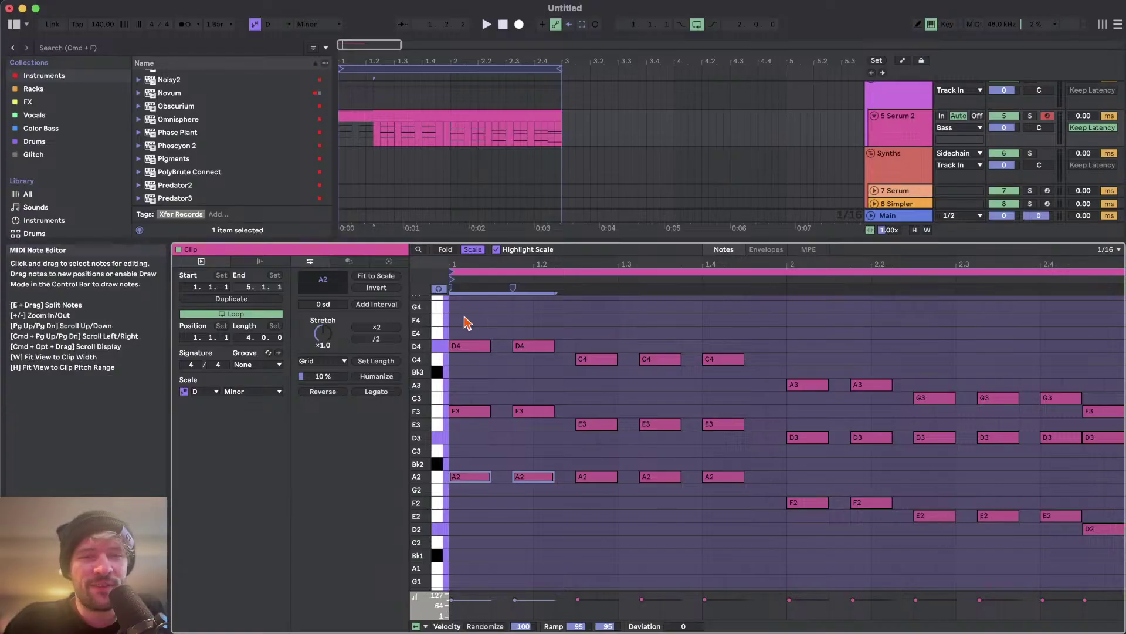
left_click_drag(466, 312, 754, 522)
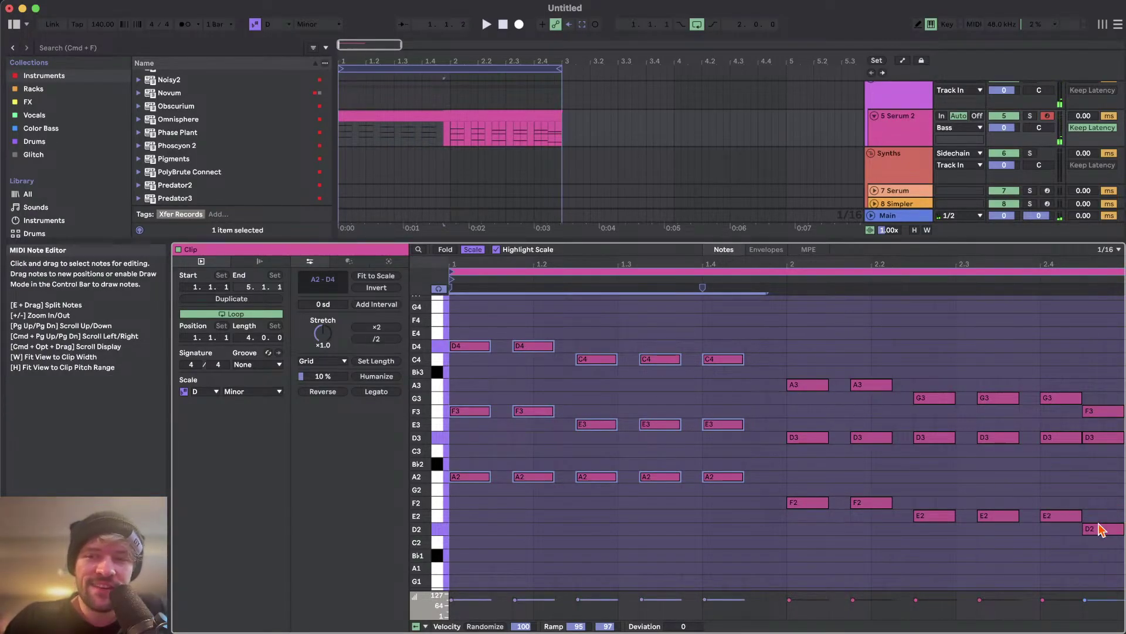
left_click_drag(1089, 362, 1105, 564)
left_click_drag(472, 327, 465, 556)
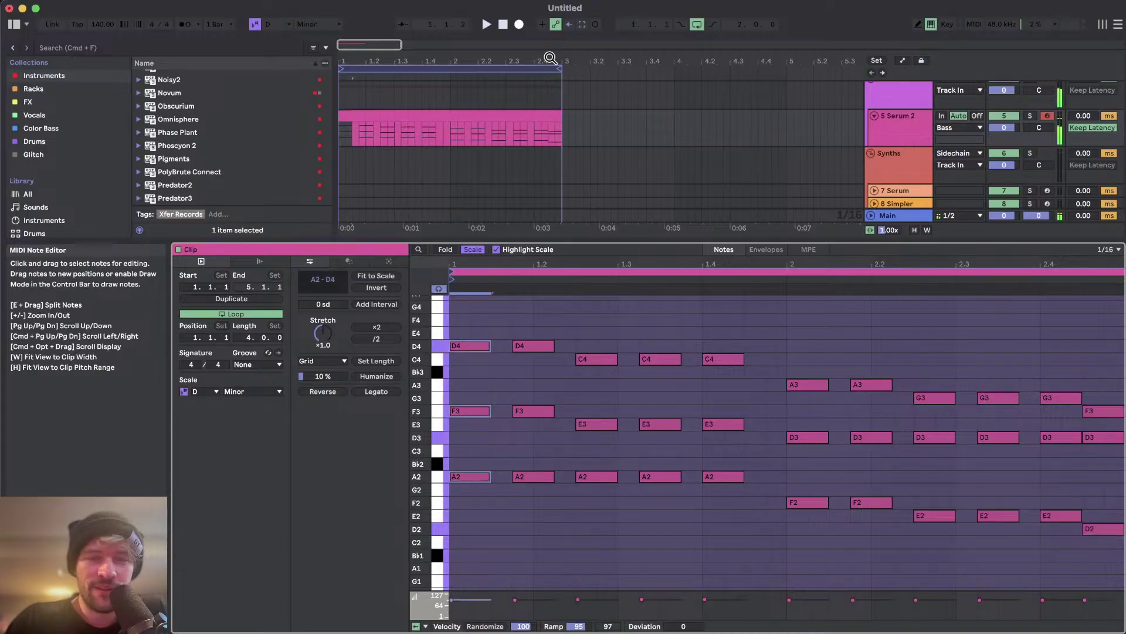
left_click(448, 136)
key("space")
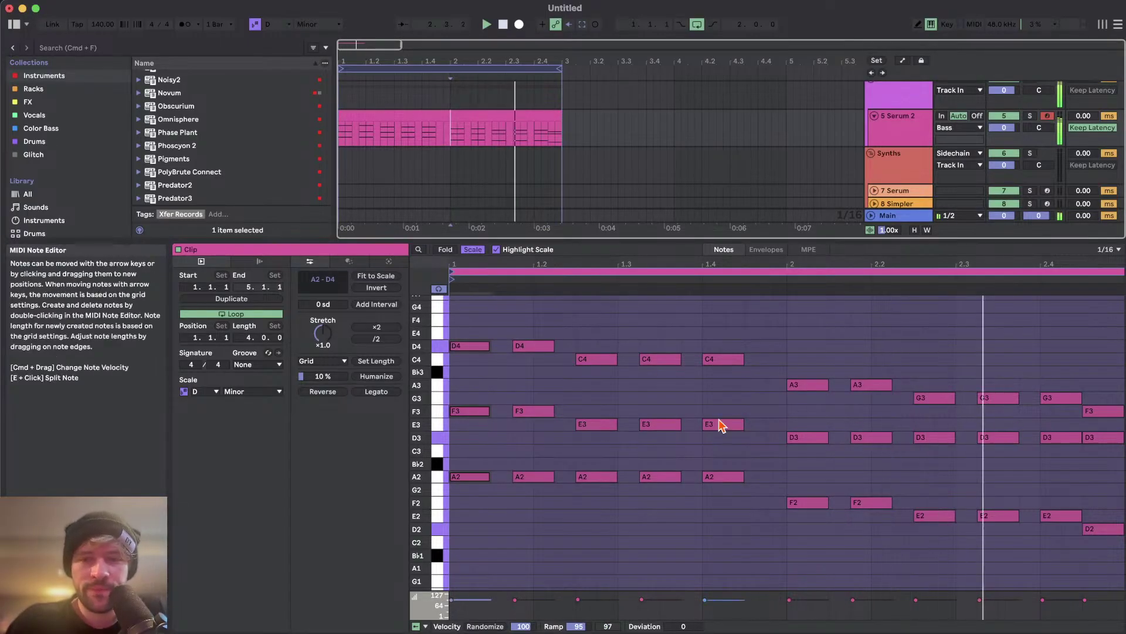
key("space")
- Lower the bass note of the first two chords from A2 to D2 and play the whole clip
left_click_drag(536, 467, 414, 542)
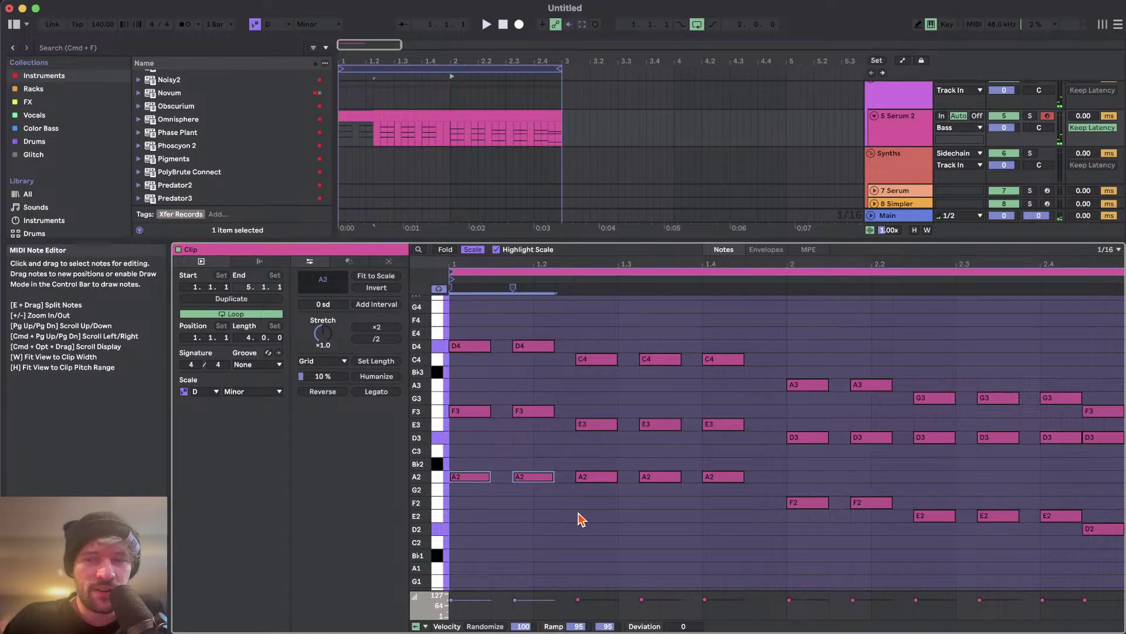
key("Down")
key("Down")
key("Down")
key("Down")
key("space")
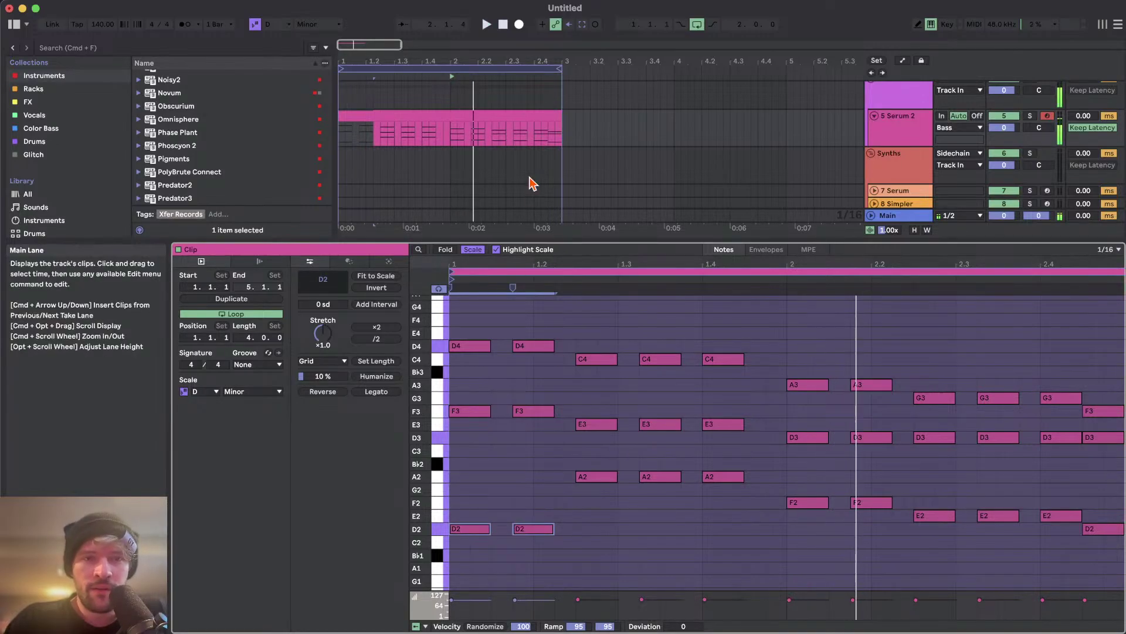
left_click(372, 114)
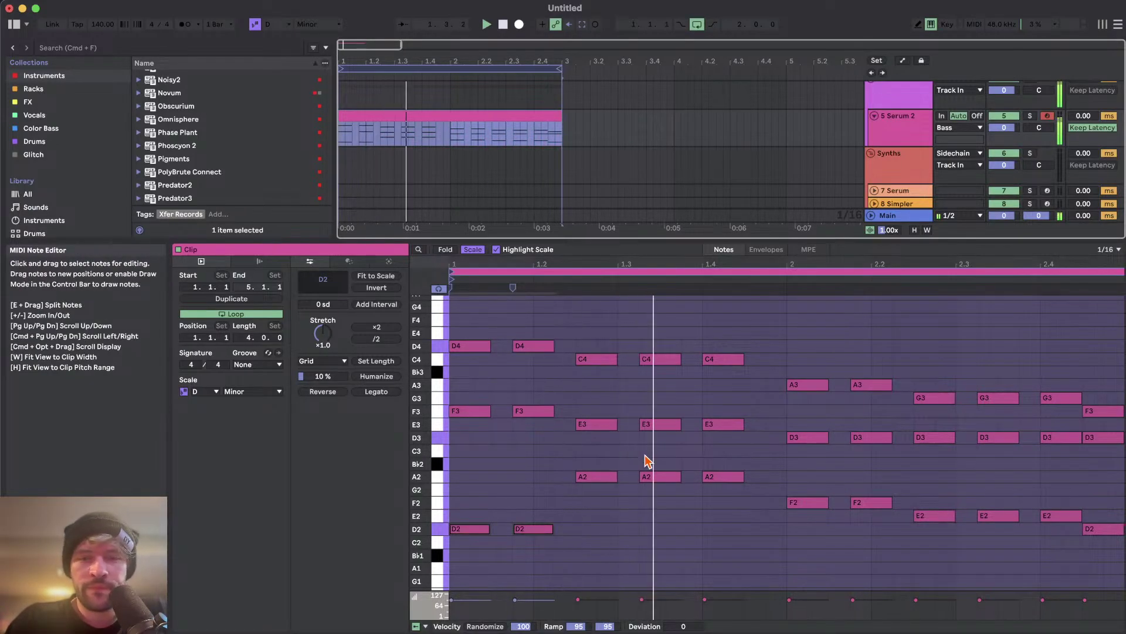
- Change the three E2 bass notes in bar 2 to C2, C2 and C3, lower the final D2 to C2, and play the clip
left_click_drag(927, 485, 1062, 578)
key("Down")
key("Down")
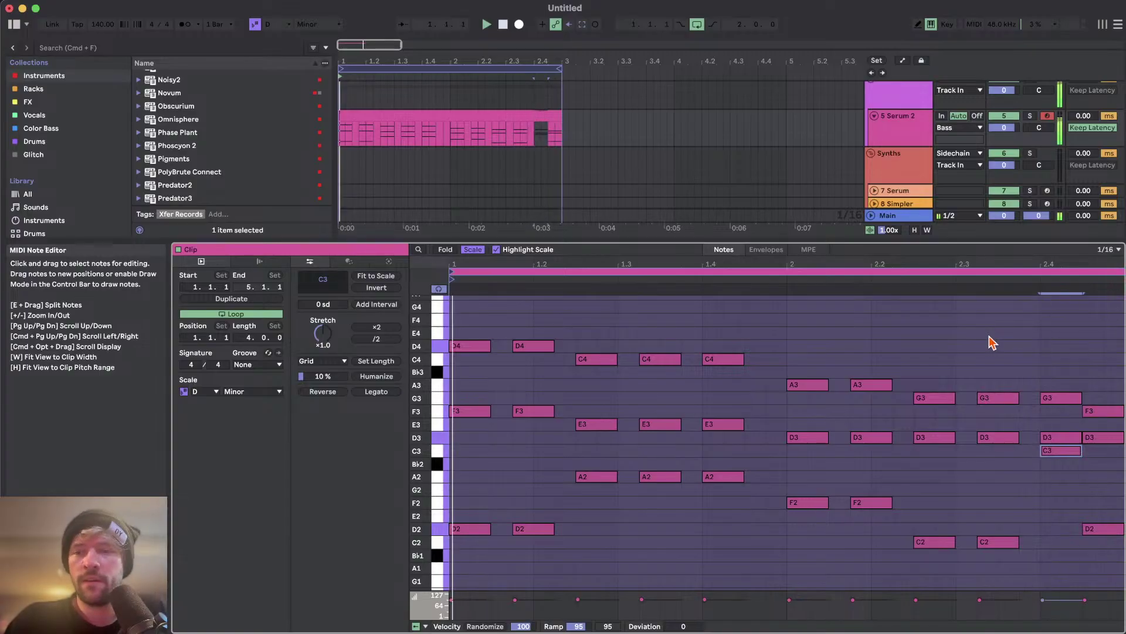
left_click(1101, 529)
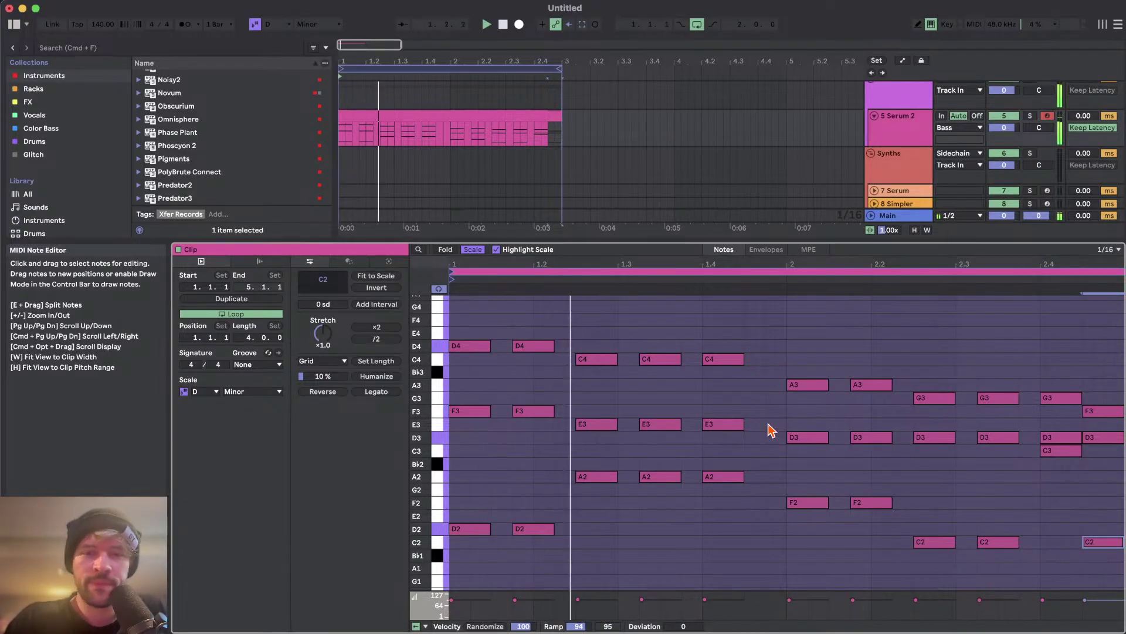
scroll(815, 387, "down", 2)
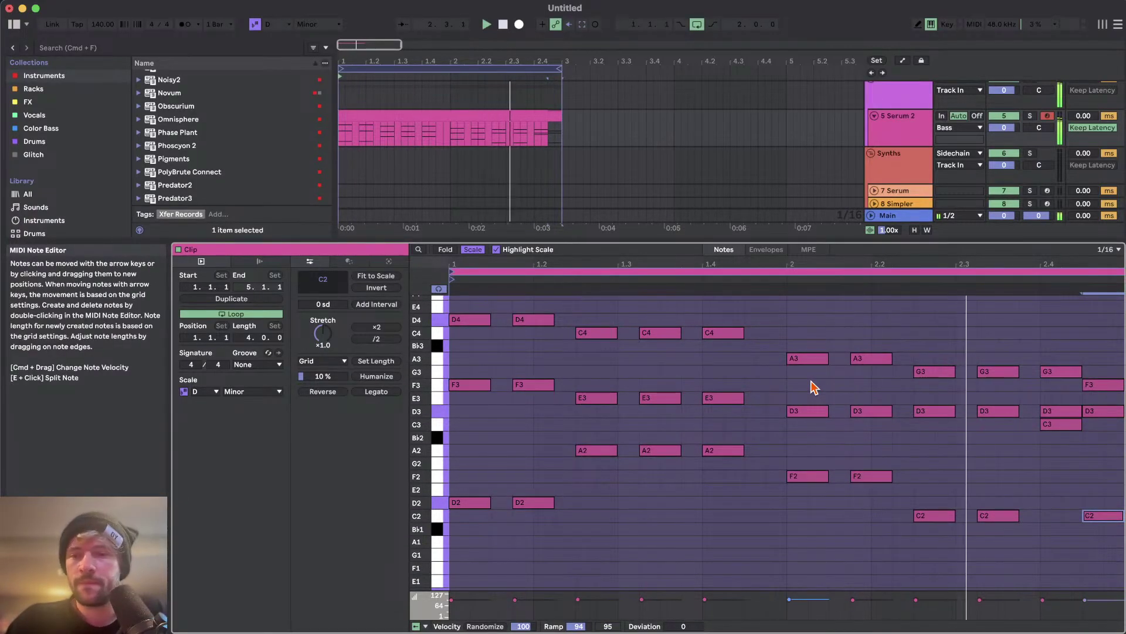
scroll(734, 390, "up", 1)
scroll(745, 393, "up", 4)
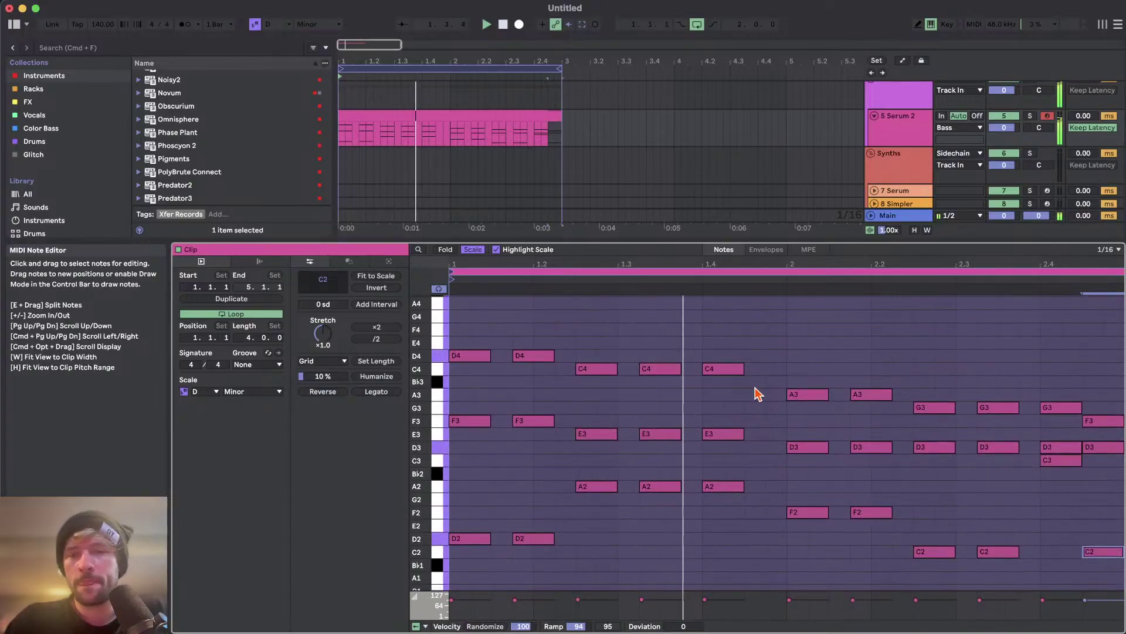
- Raise the top note of the second chord in bar 2 from A3 to F4
left_click(869, 422)
key("Up")
key("Up")
key("Up")
key("Up")
key("Up")
key("Up")
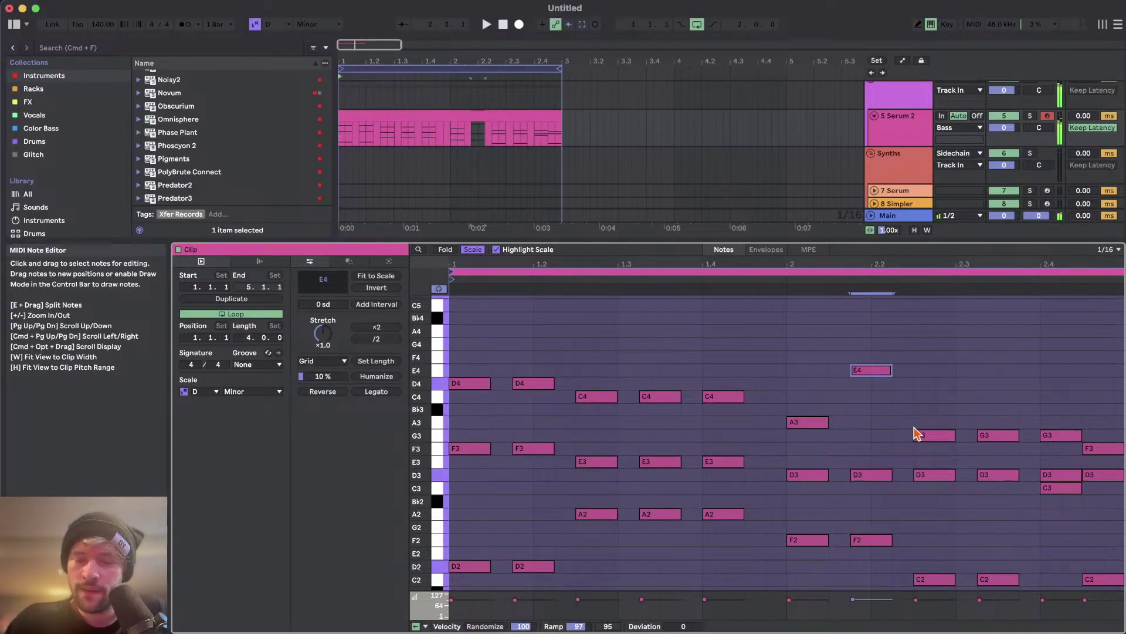
key("Down")
- Raise the top G3 of the third chord in bar 2 to E4 and that of the fourth chord to C4
left_click(928, 435)
key("Up")
key("Up")
key("Up")
key("Up")
key("Up")
left_click(986, 435)
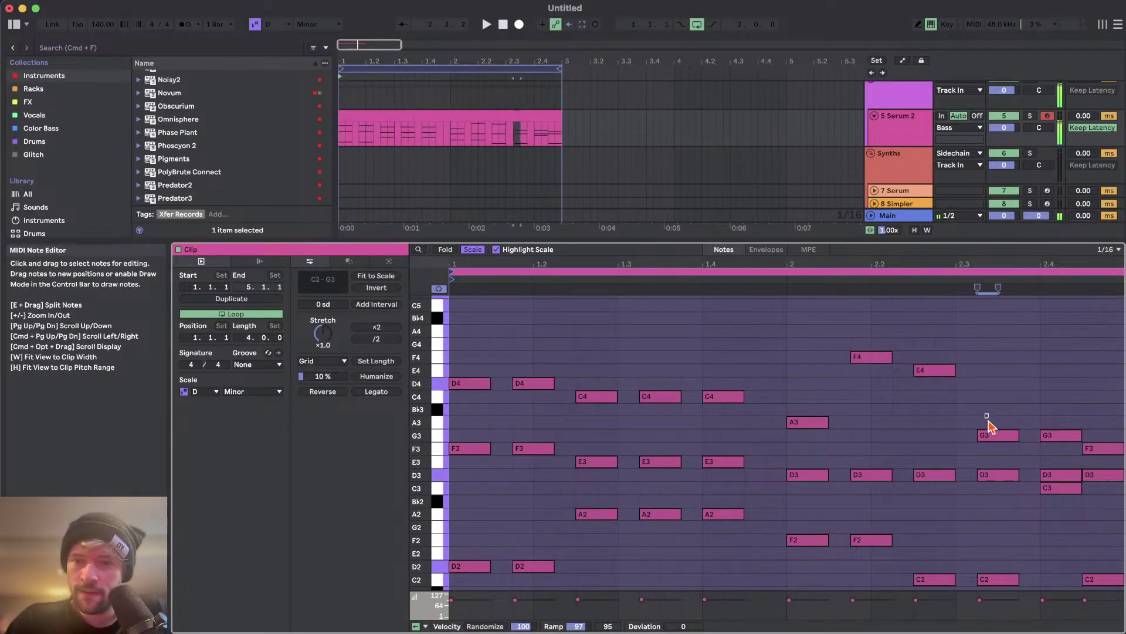
key("Up")
key("Up")
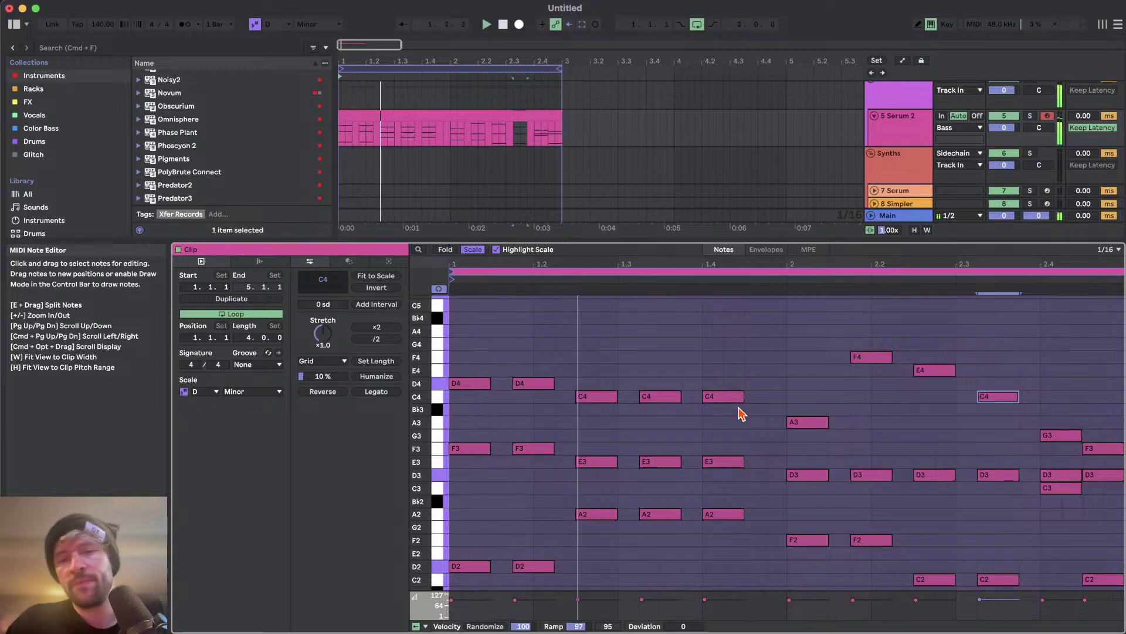
- Play back the revoiced progression and review the spacing between its bass, middle and top notes
scroll(742, 414, "down", 5)
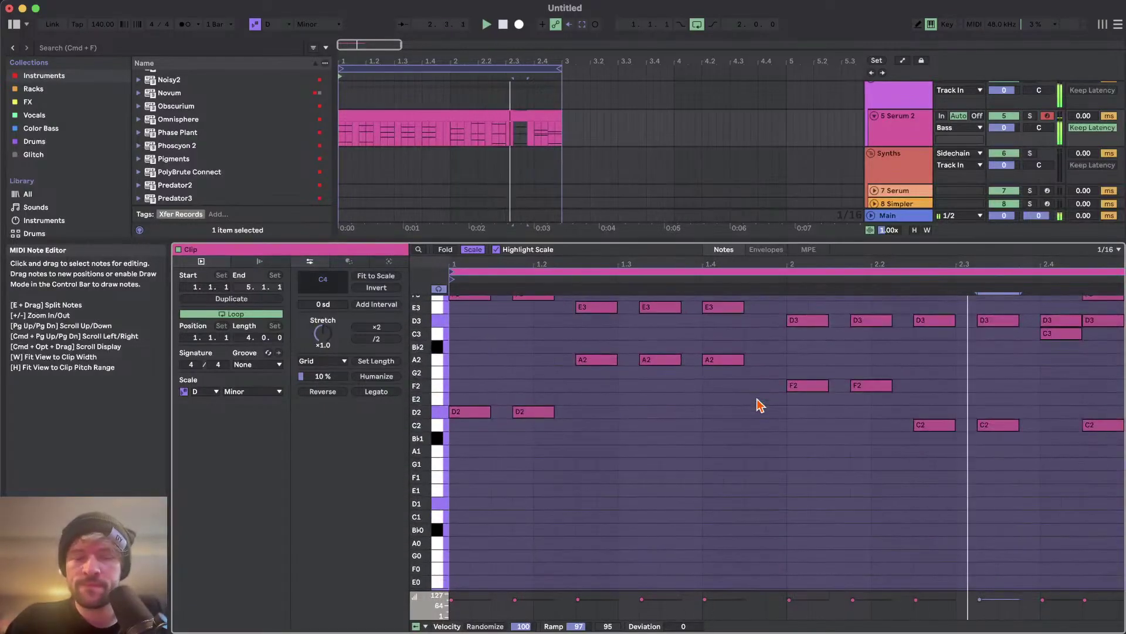
scroll(758, 403, "up", 2)
scroll(578, 418, "up", 3)
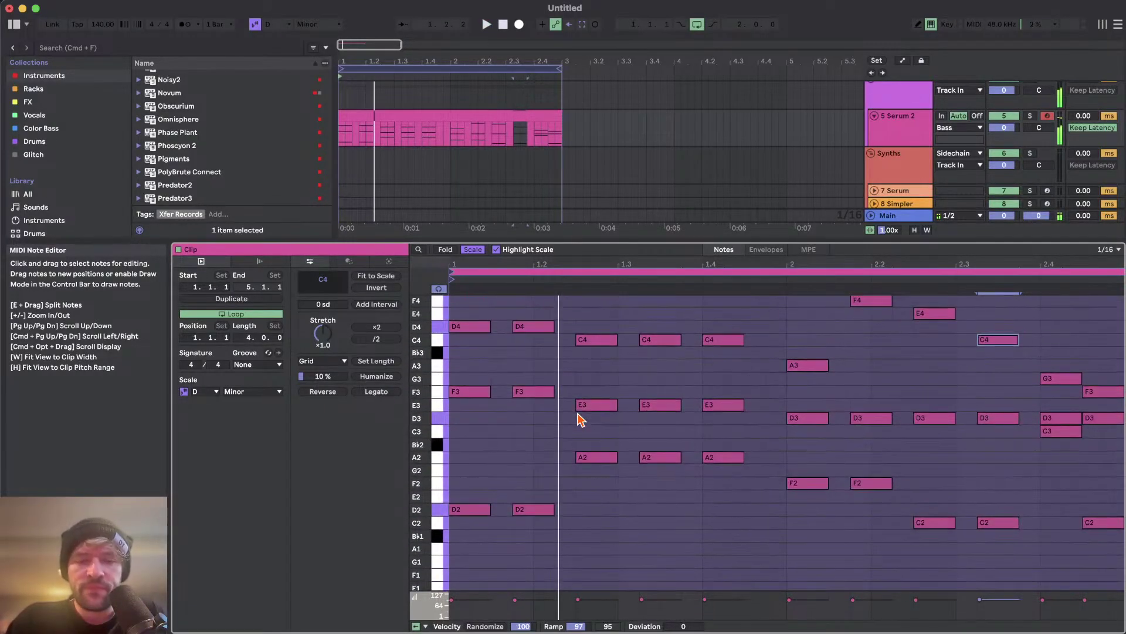
scroll(548, 454, "up", 1)
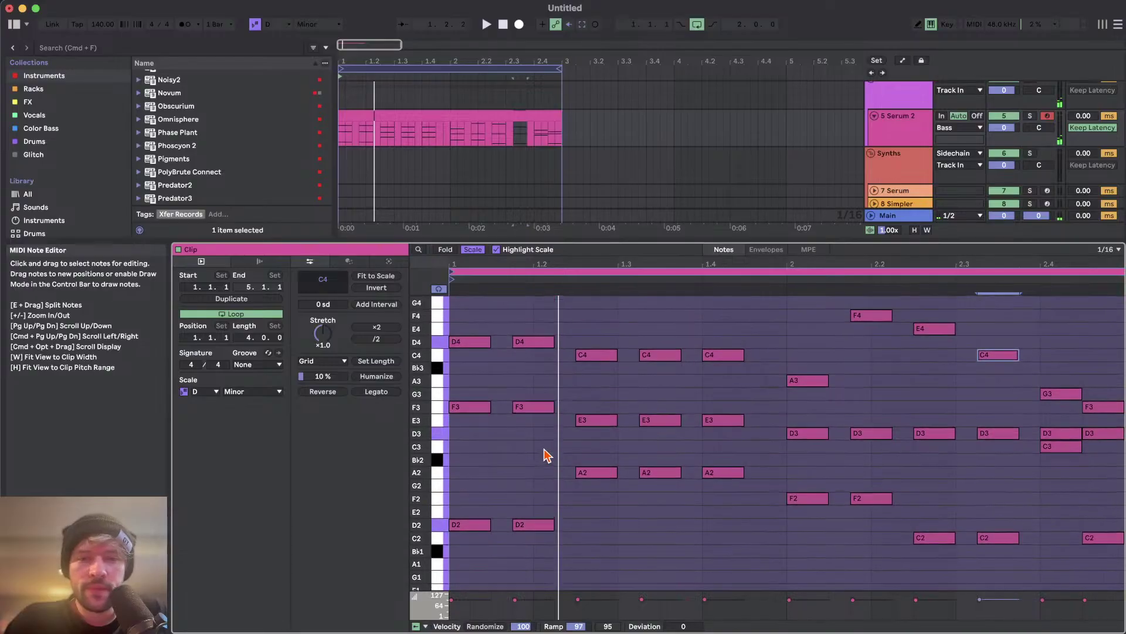
scroll(815, 463, "up", 3)
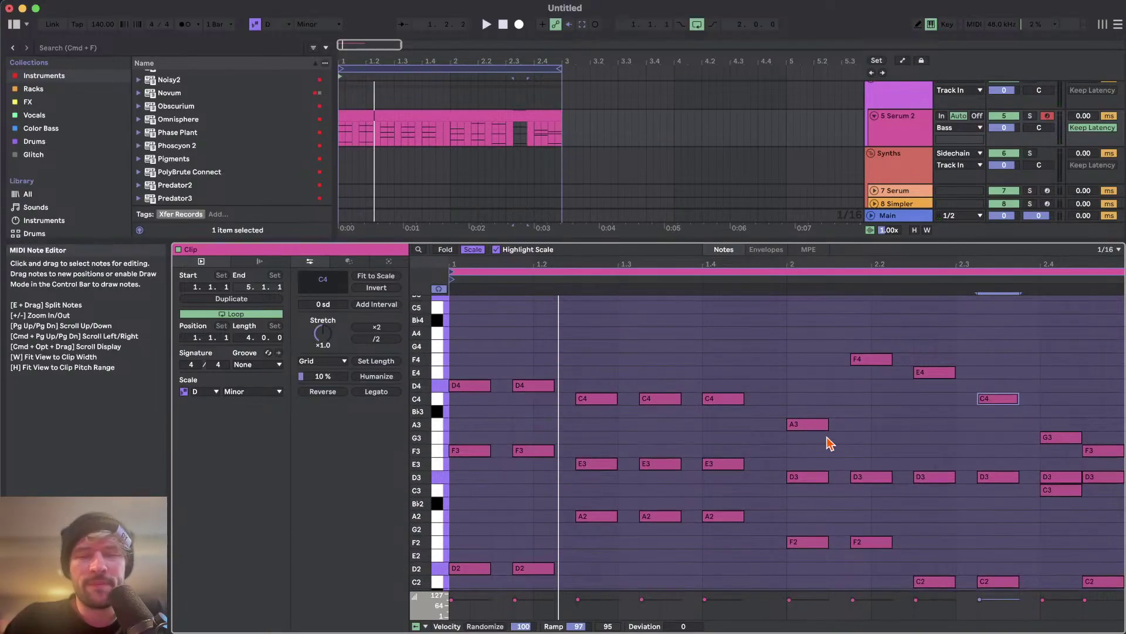
scroll(868, 405, "down", 1)
scroll(742, 505, "down", 3)
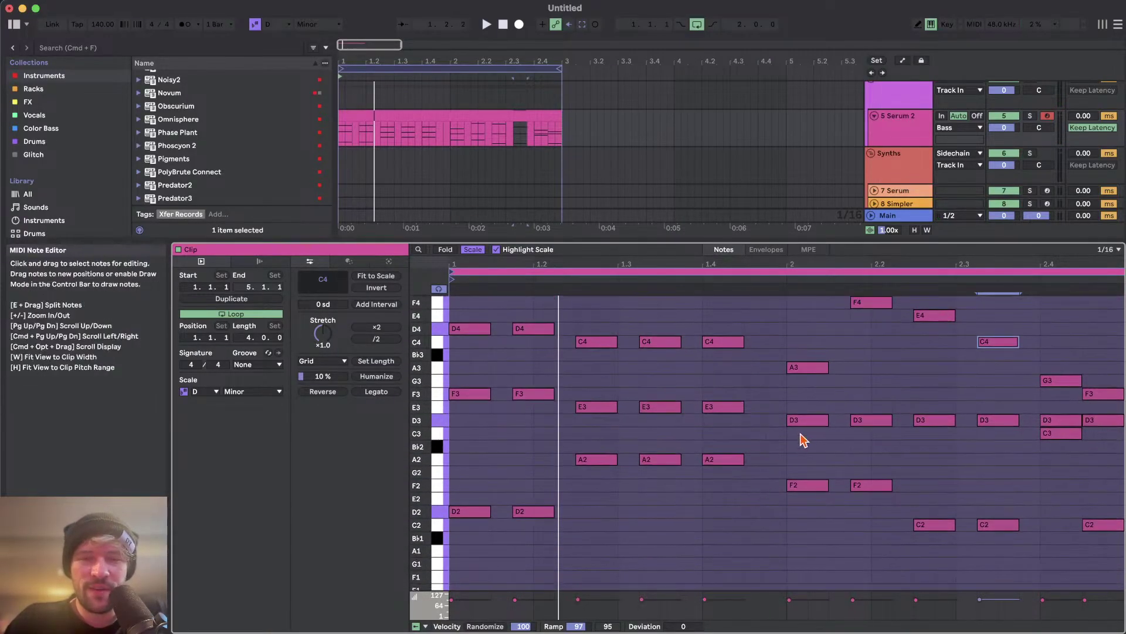
scroll(804, 430, "up", 2)
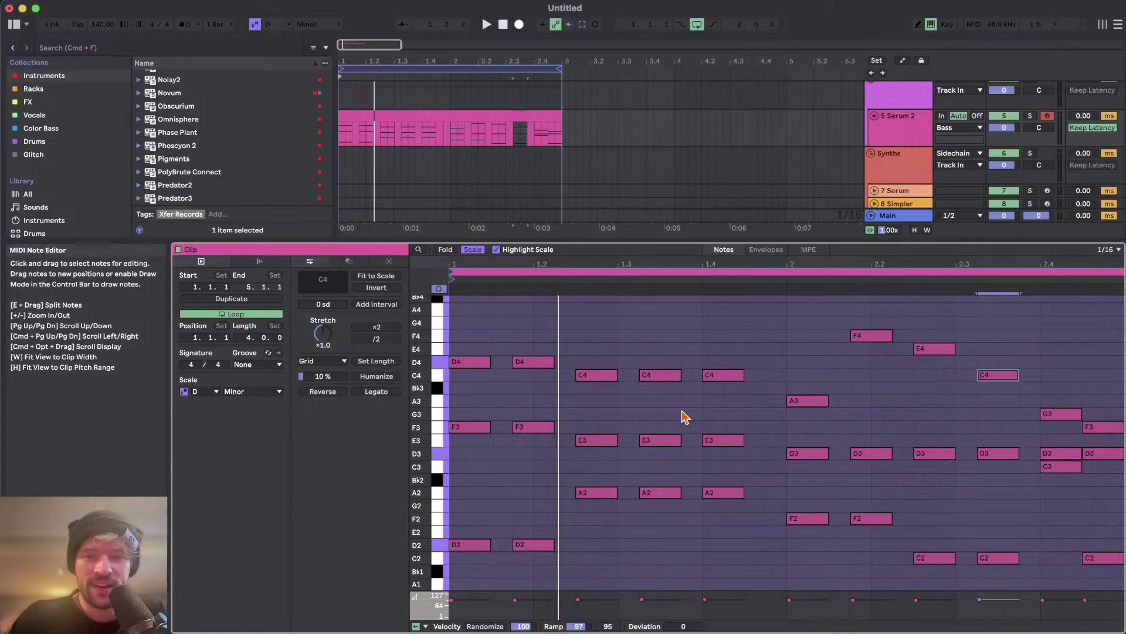
scroll(663, 493, "down", 4)
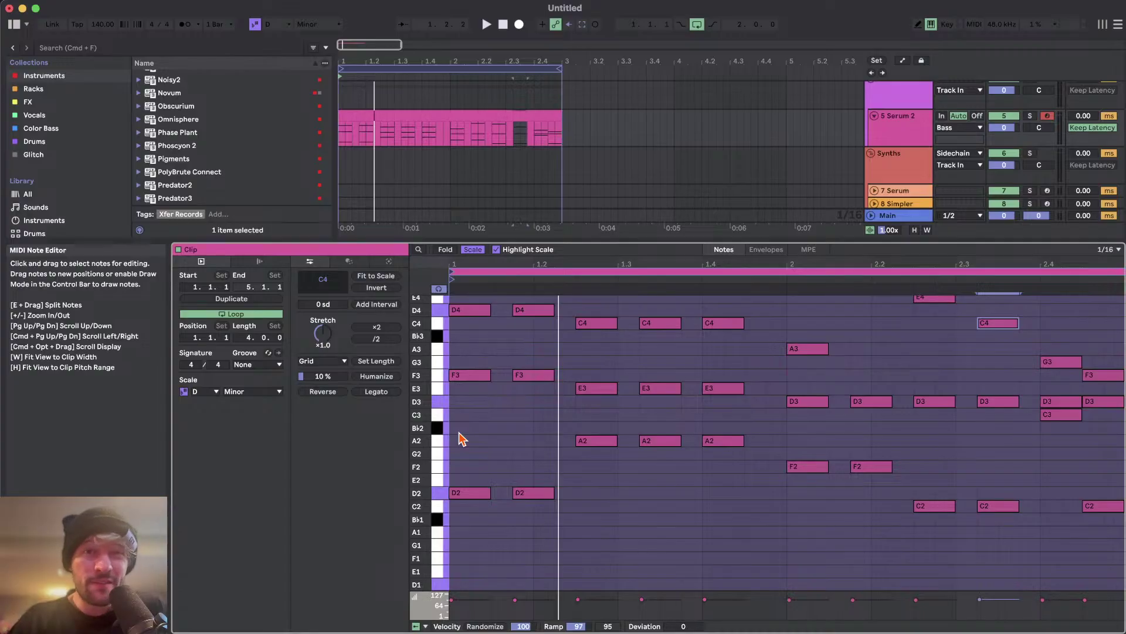
scroll(464, 440, "up", 2)
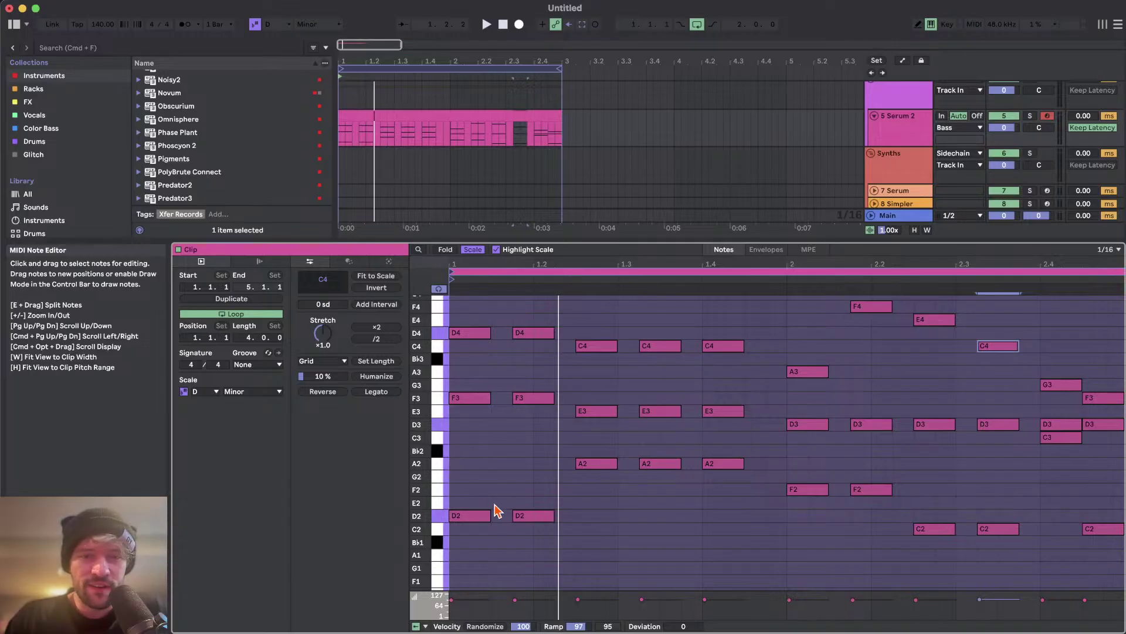
- Audition the progression's bass pitches on the piano ruler, including D2, A2, C2 and F2
left_click(439, 516)
left_click(440, 463)
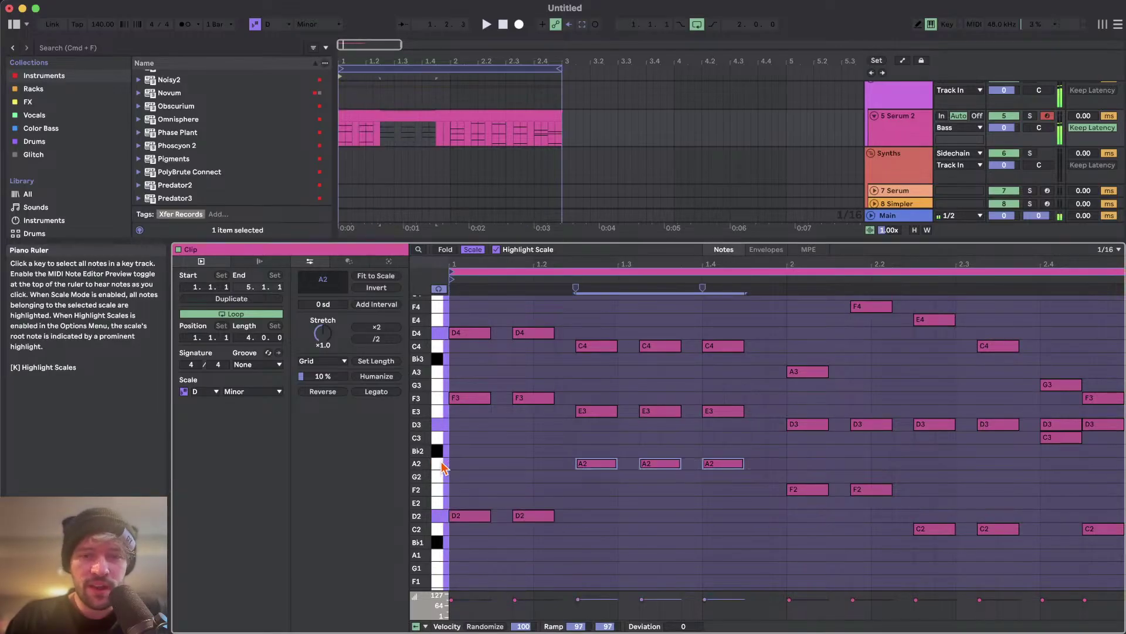
left_click(437, 483)
left_click(439, 530)
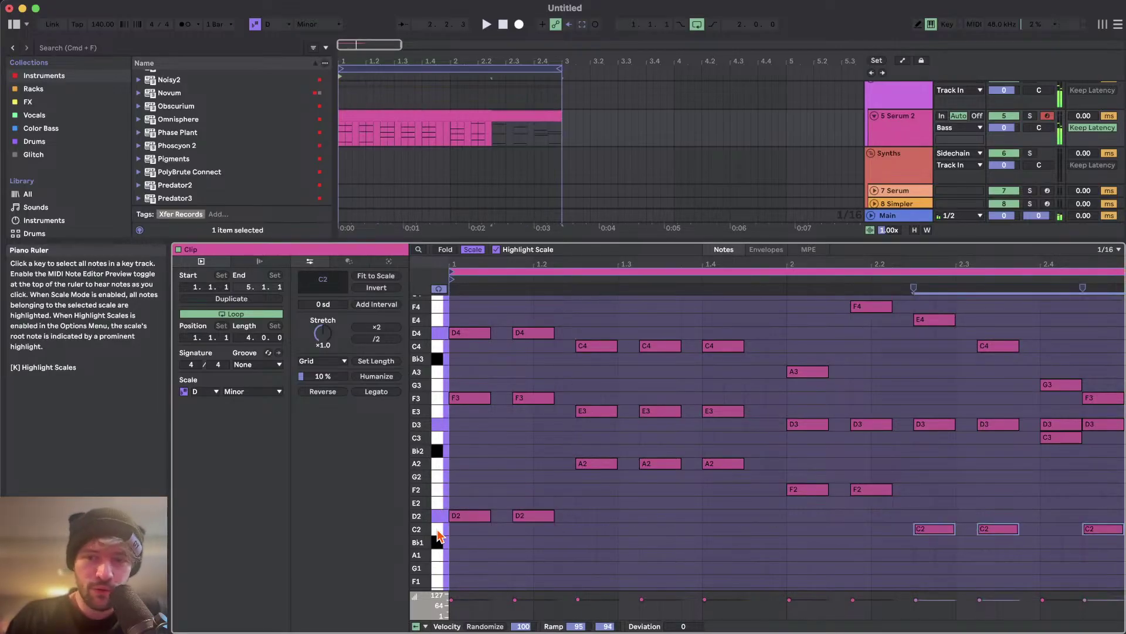
left_click(444, 516)
left_click(439, 490)
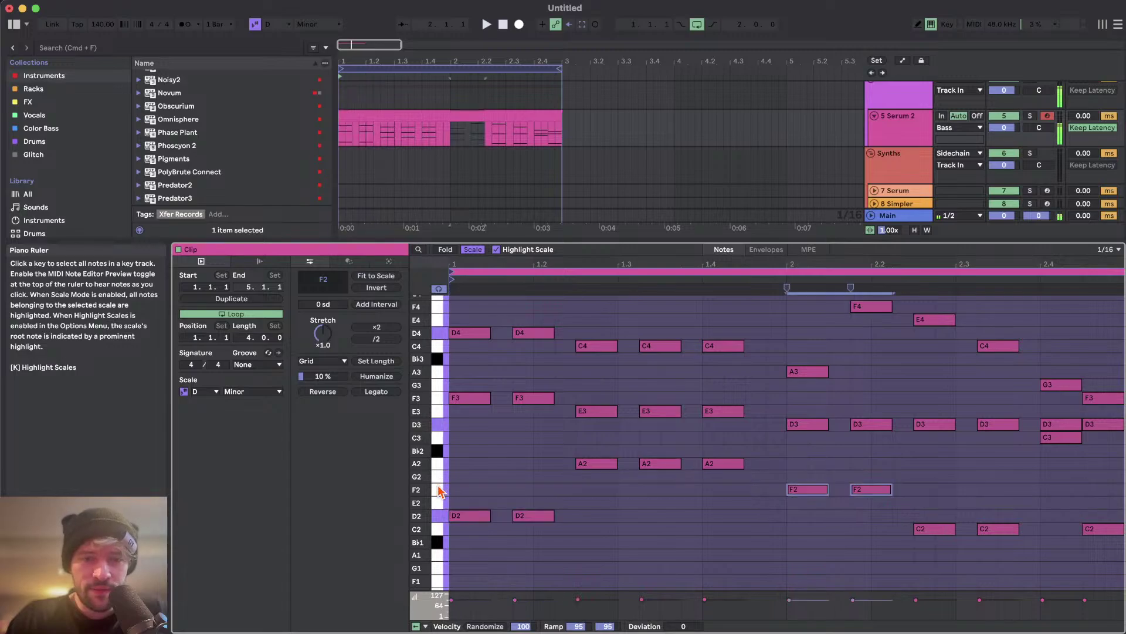
left_click(439, 531)
- Replace the clip's bass notes from C2 to A2 with B♭1 under the five bar 1 chords and D2 under bar 2's first chord
left_click_drag(461, 456, 1097, 616)
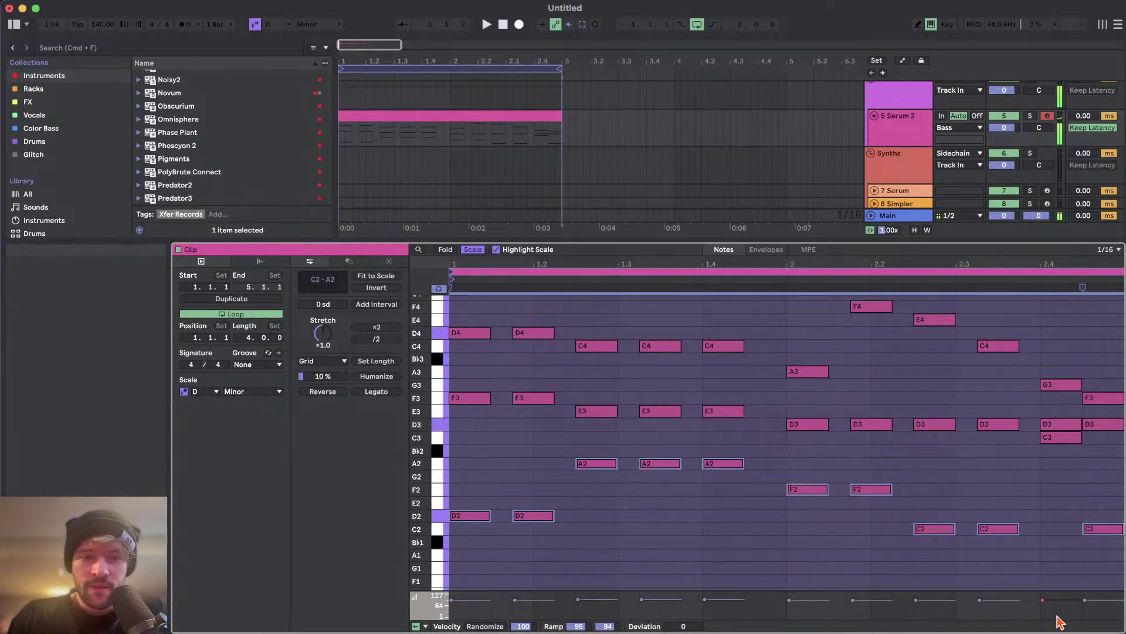
key("BackSpace")
double_click(461, 530)
key("Down")
key("super+d")
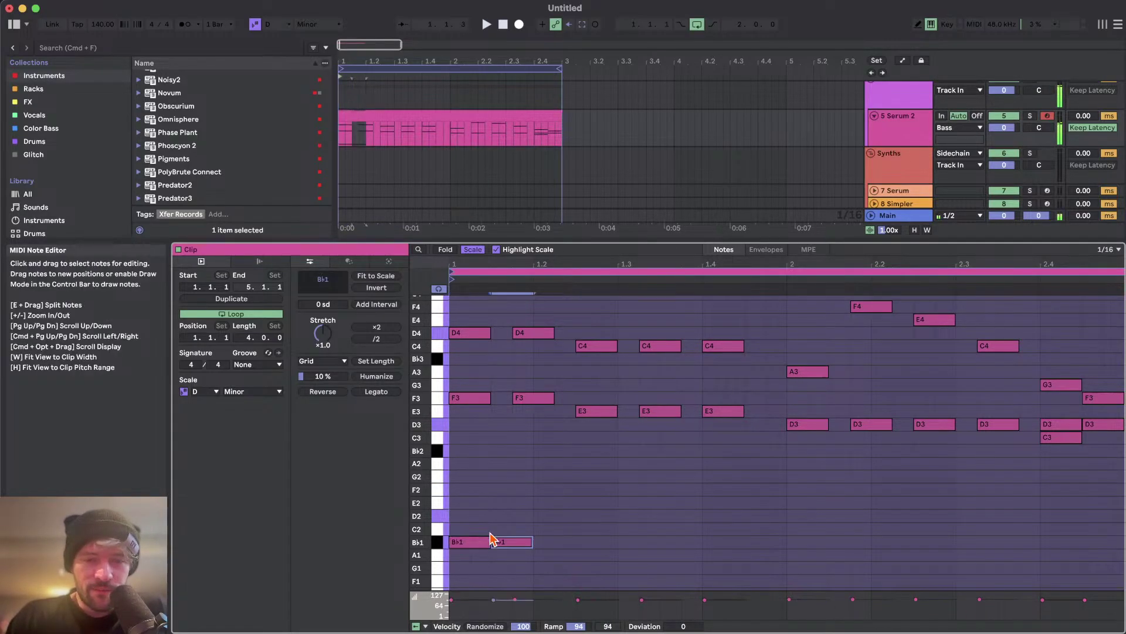
key("Right")
key("super+d")
key("super+d")
key("super+d")
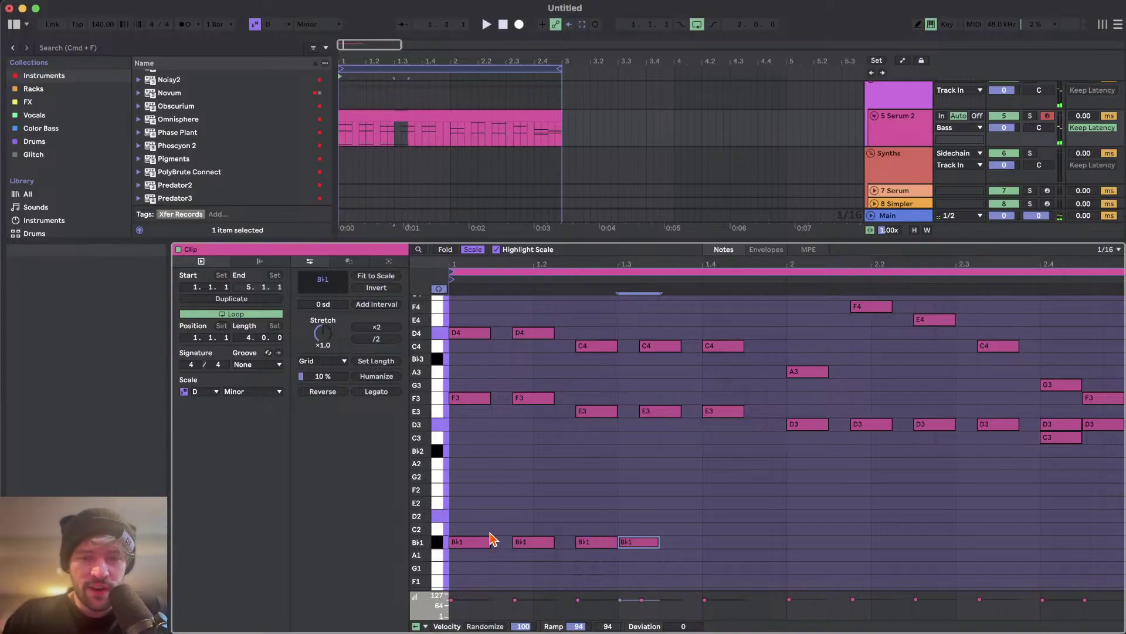
key("super+d")
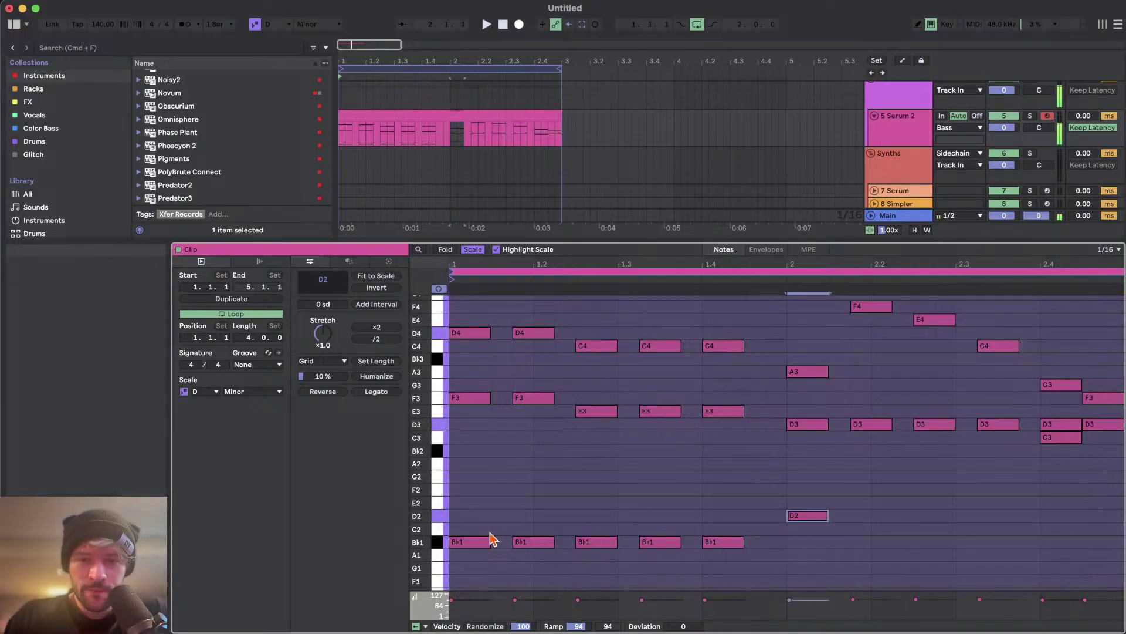
- Continue the bass line in bar 2 with D2 under the second chord, C2 under the next three and F2 under the last, and play it
key("super+d")
key("super+d")
key("Down")
key("super+d")
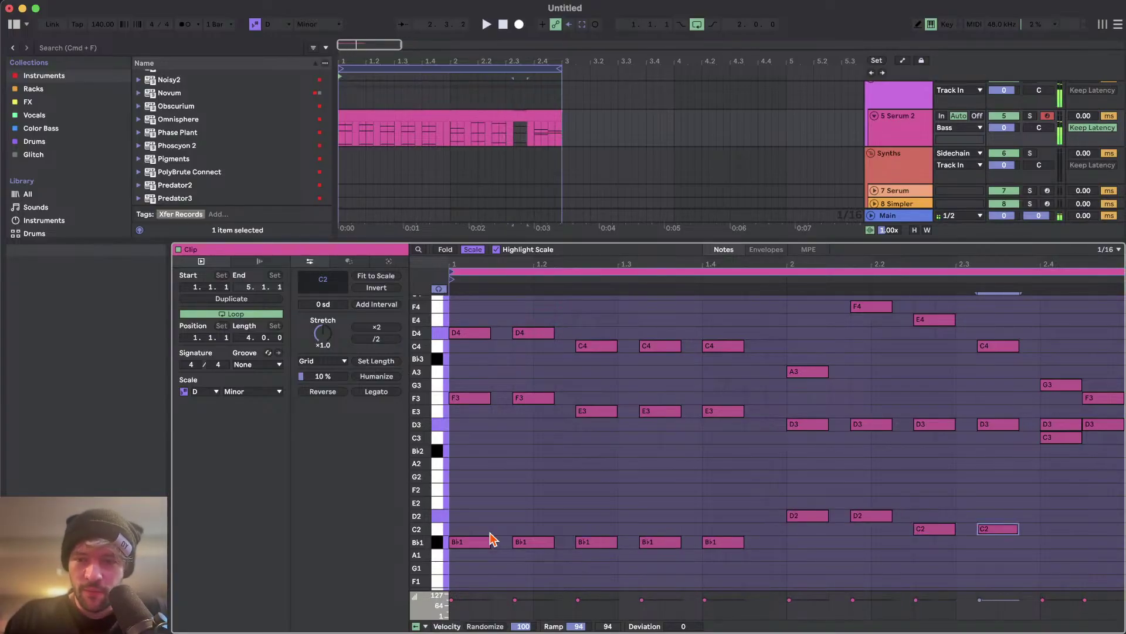
key("super+d")
key("super+d")
key("Up")
key("Up")
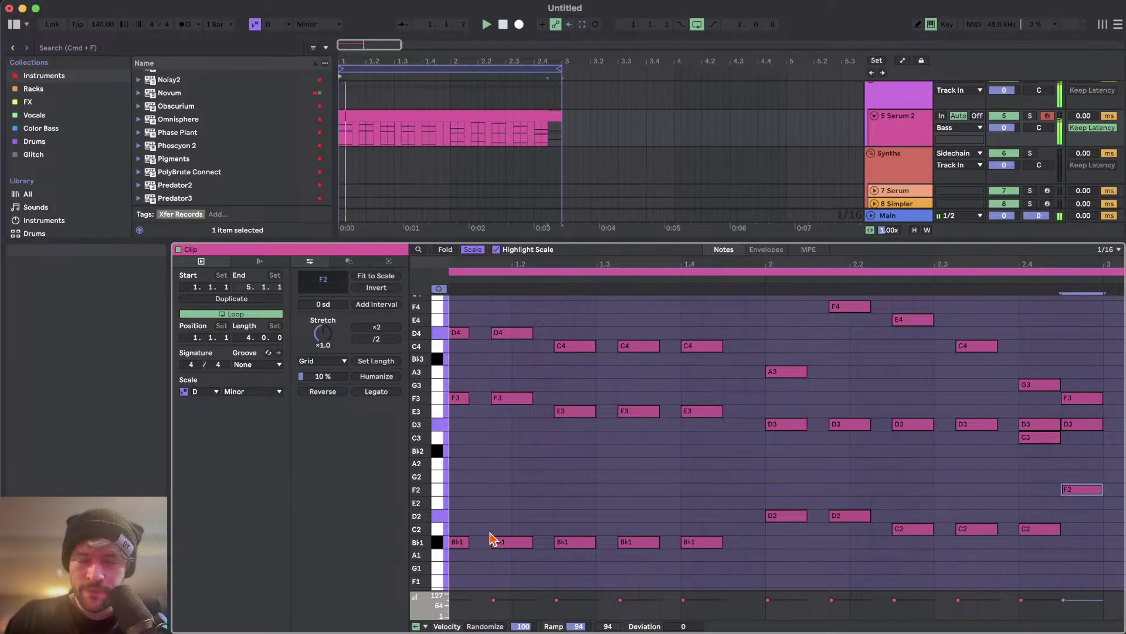
key("space")
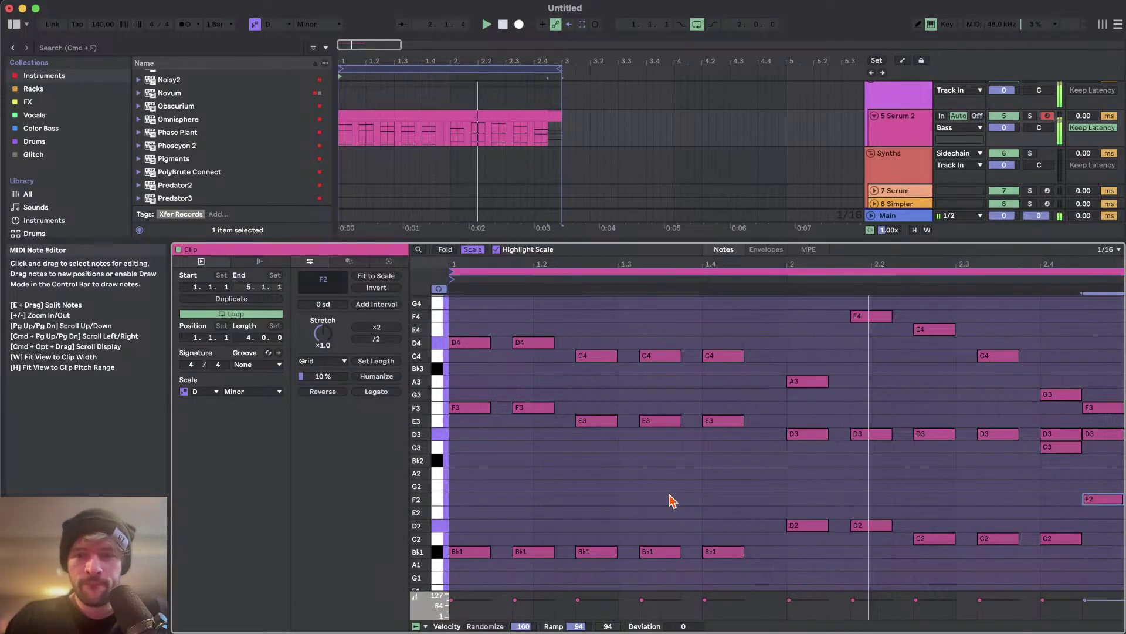
- Examine the notes of bar 2's first chord, try adding an F3 to it, and remove that note
scroll(671, 500, "up", 2)
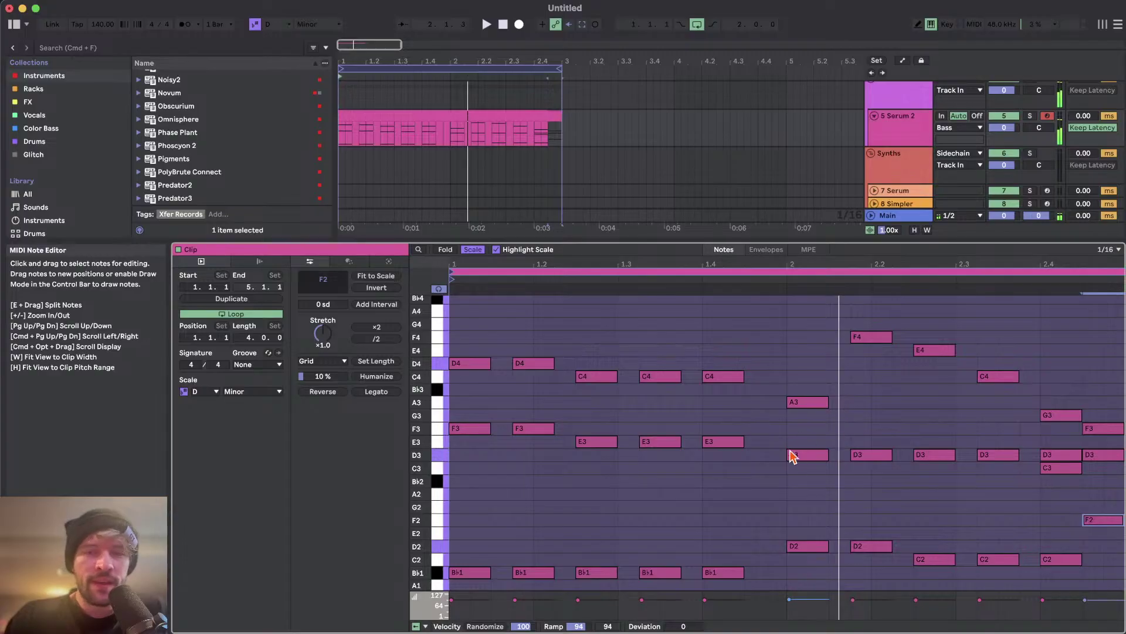
left_click_drag(788, 365, 812, 476)
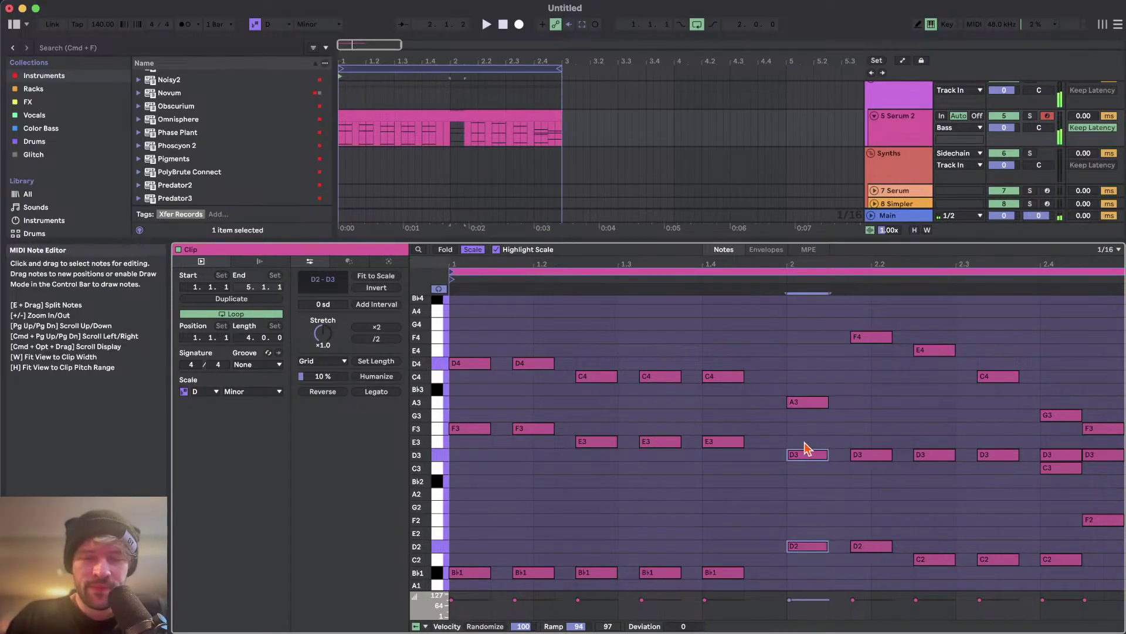
left_click_drag(799, 427, 821, 360)
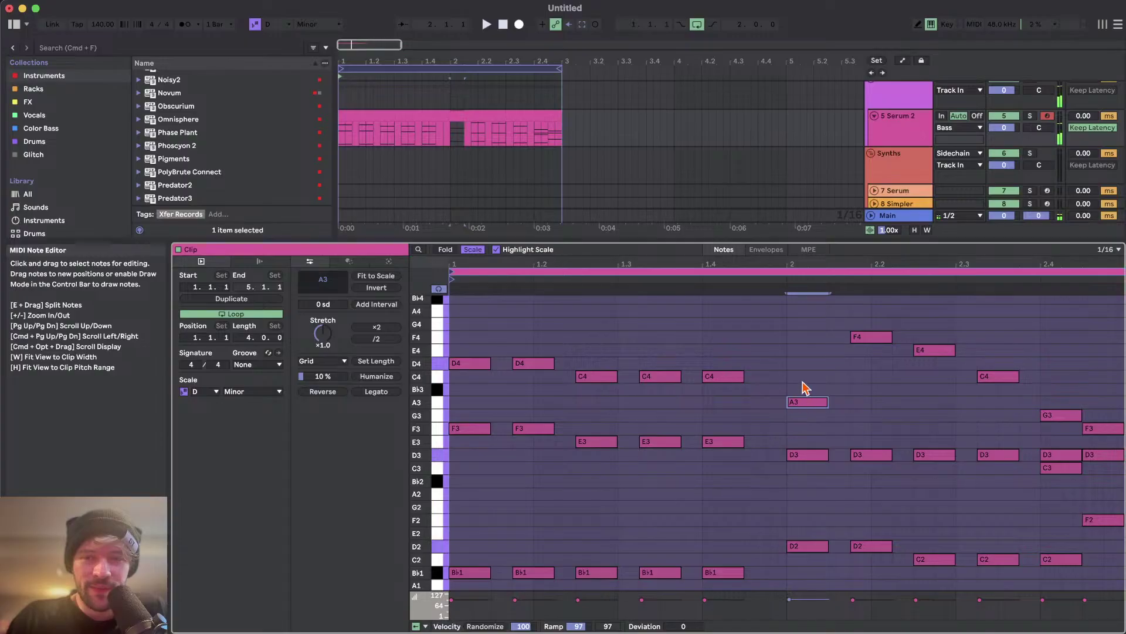
left_click_drag(786, 372, 817, 470)
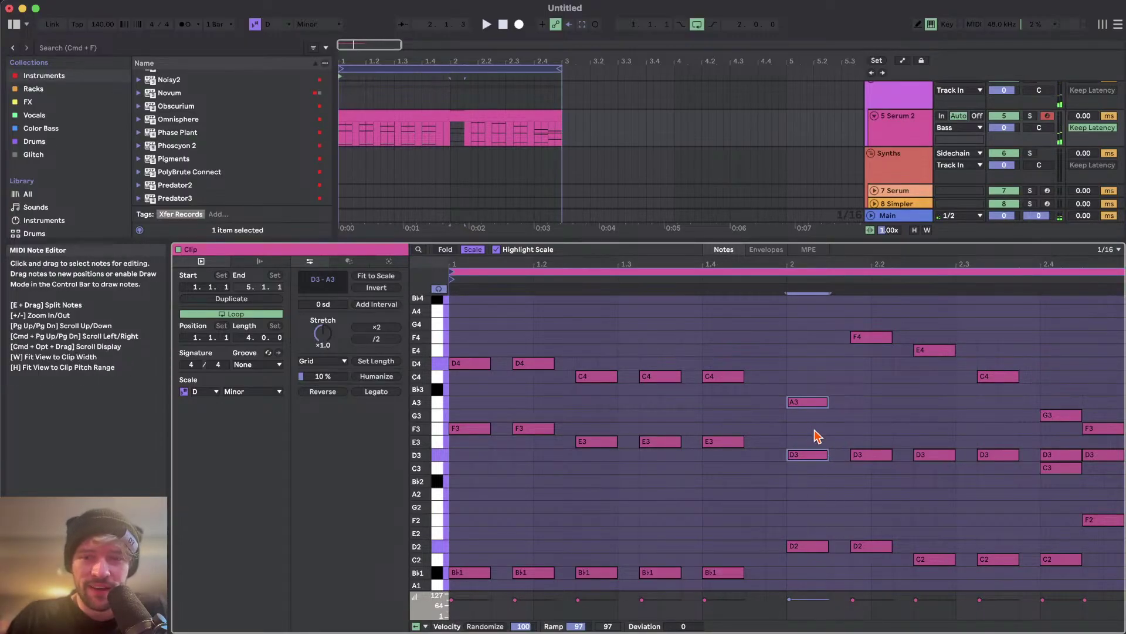
double_click(790, 429)
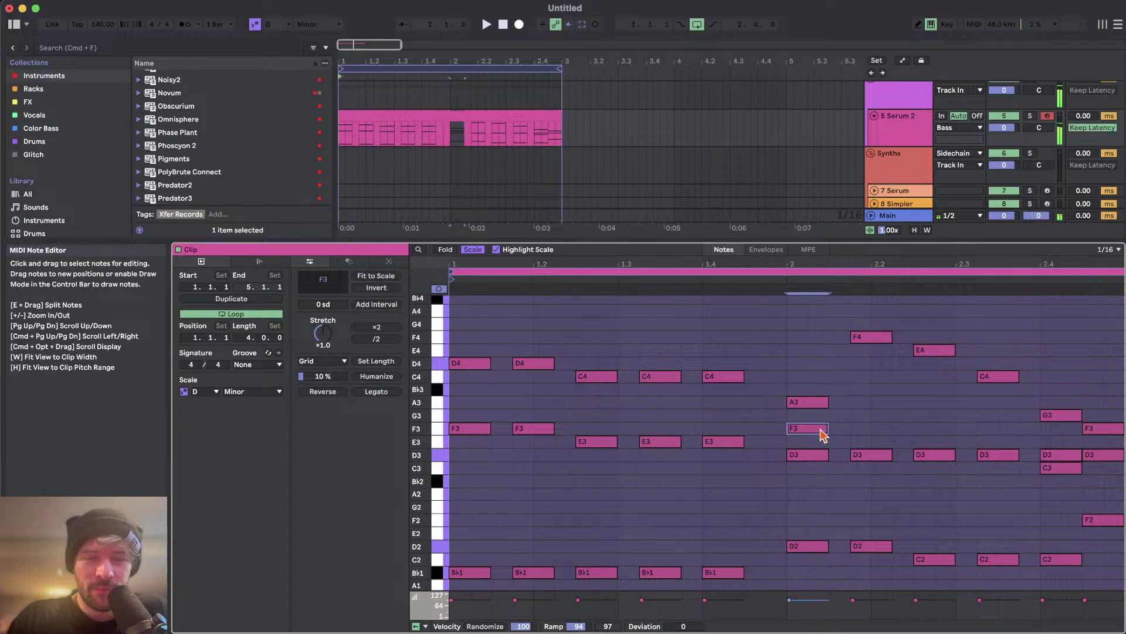
double_click(821, 430)
scroll(762, 469, "down", 1)
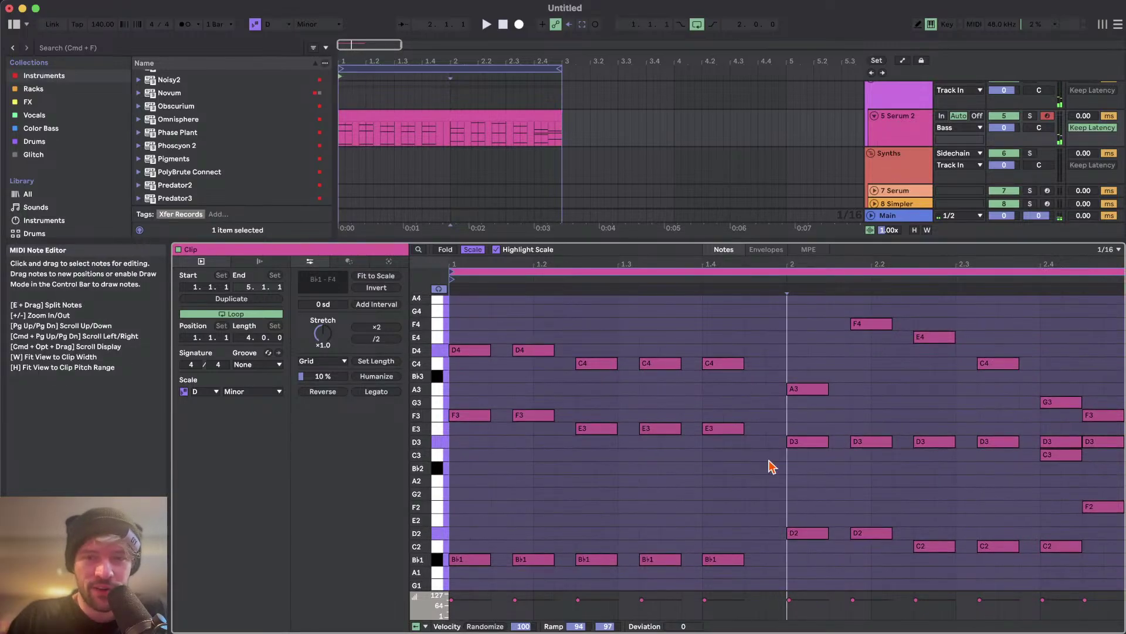
- Lower the D3 note of the first four chords in bar 2 to C3
left_click_drag(805, 430, 875, 465)
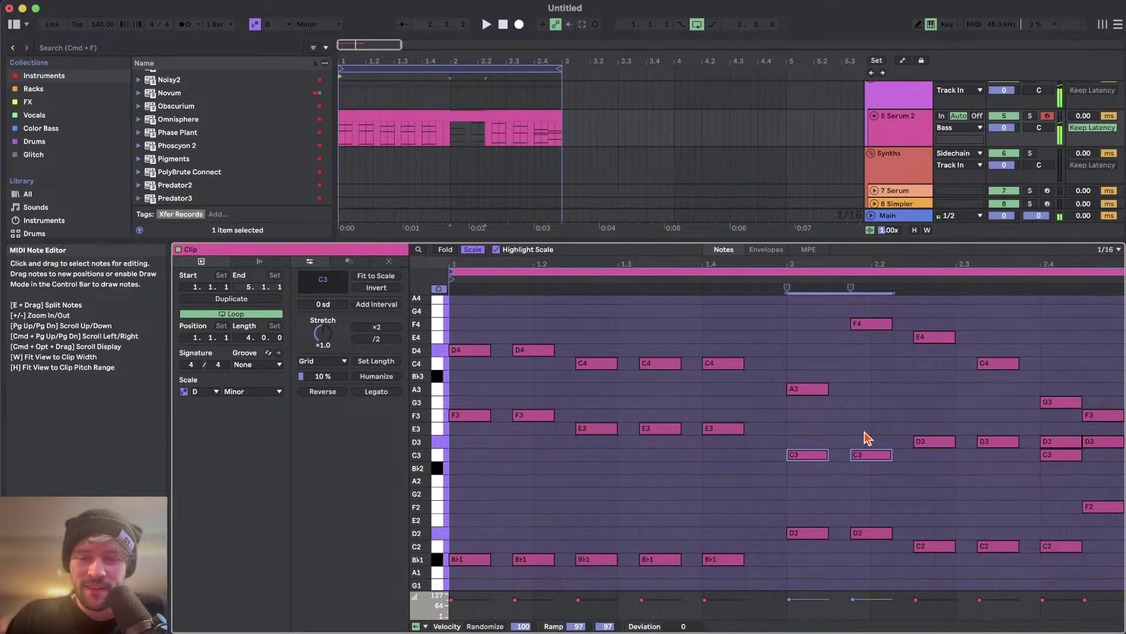
left_click_drag(792, 425, 997, 469)
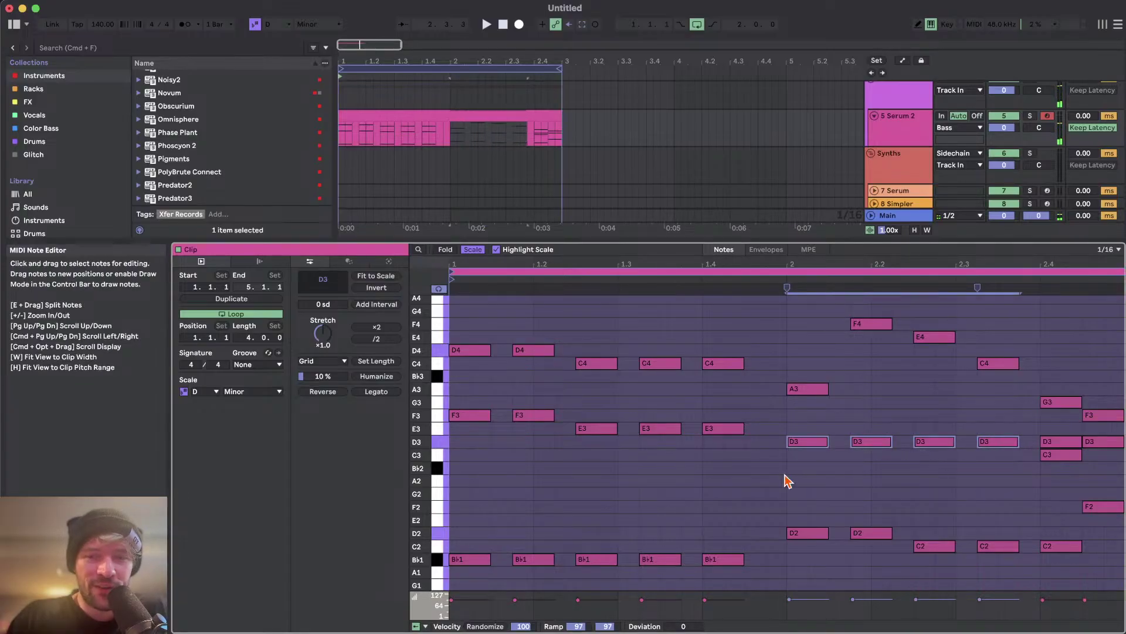
key("Down")
- Add a D5 note above the first chord of bar 1
scroll(747, 460, "up", 8)
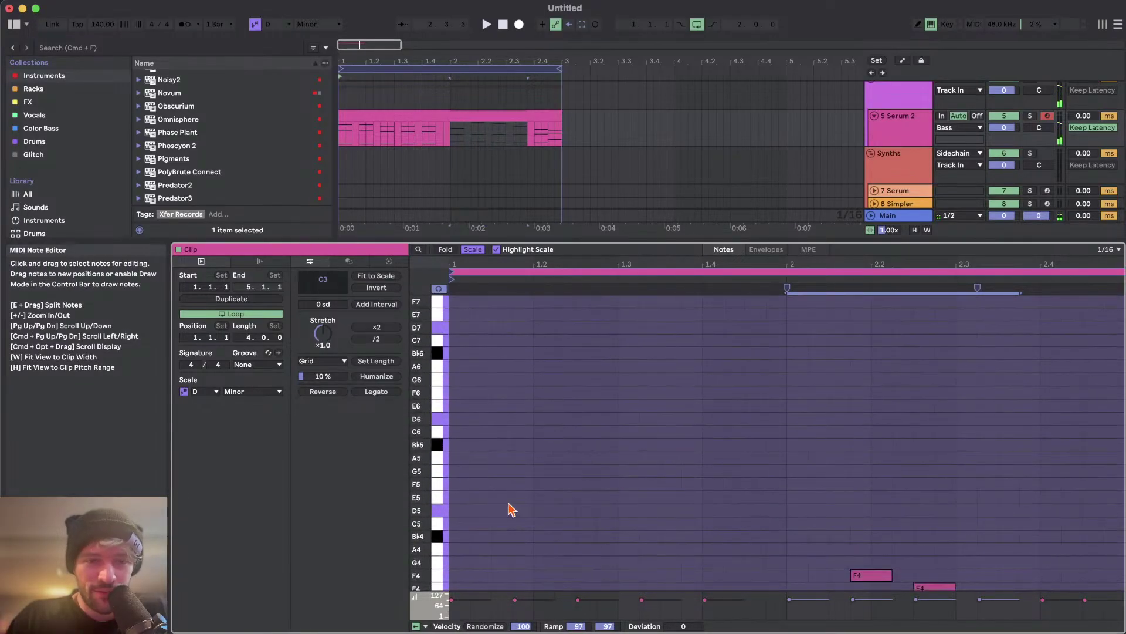
double_click(454, 523)
scroll(492, 533, "down", 1)
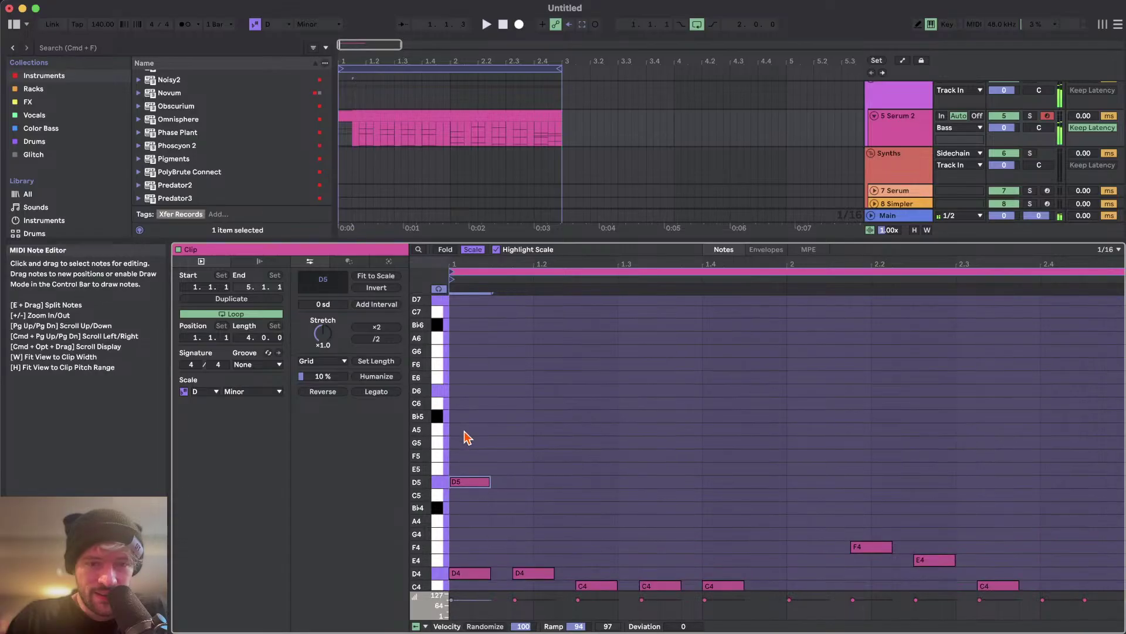
- Try A5 and C6 notes above the D5 of bar 1's first chord, and remove all three high notes
double_click(459, 431)
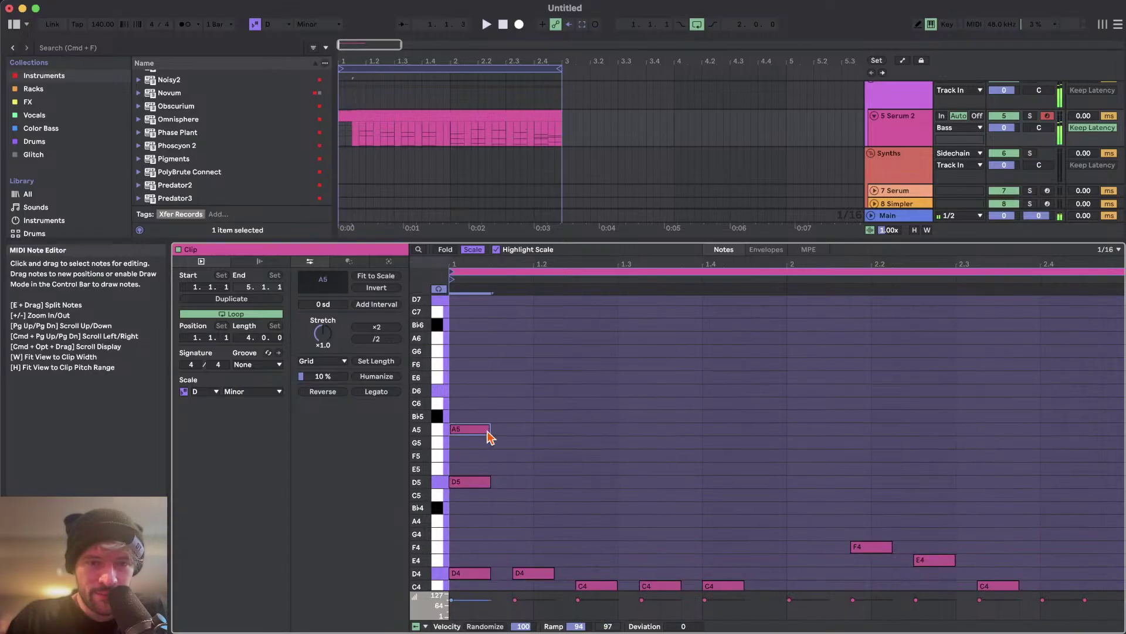
double_click(459, 405)
scroll(485, 404, "down", 1)
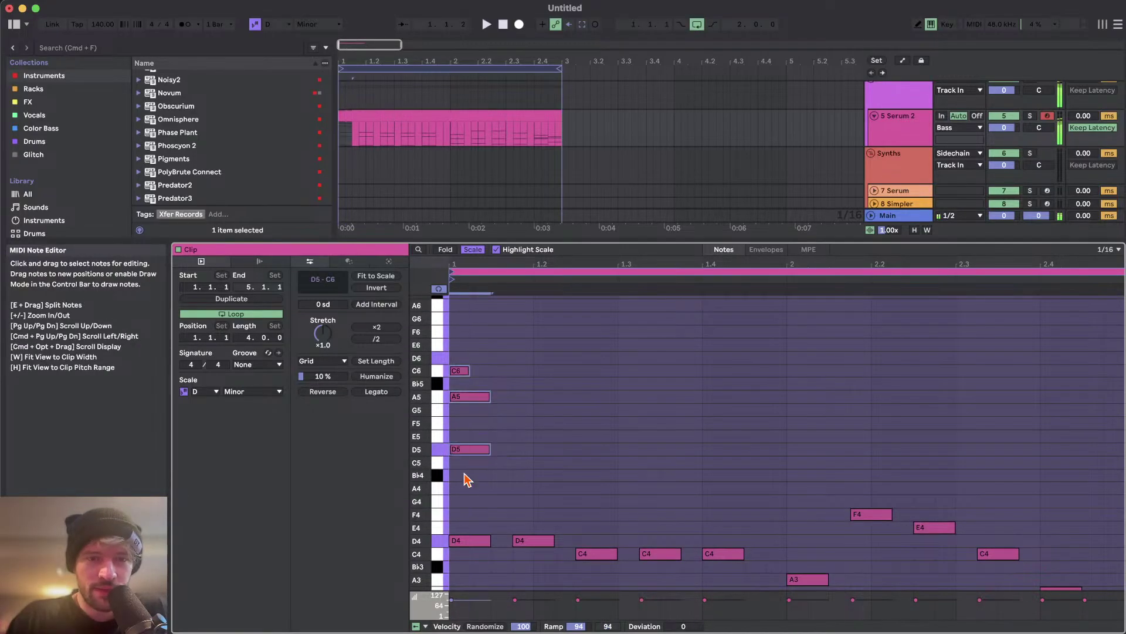
key("BackSpace")
scroll(465, 478, "down", 7)
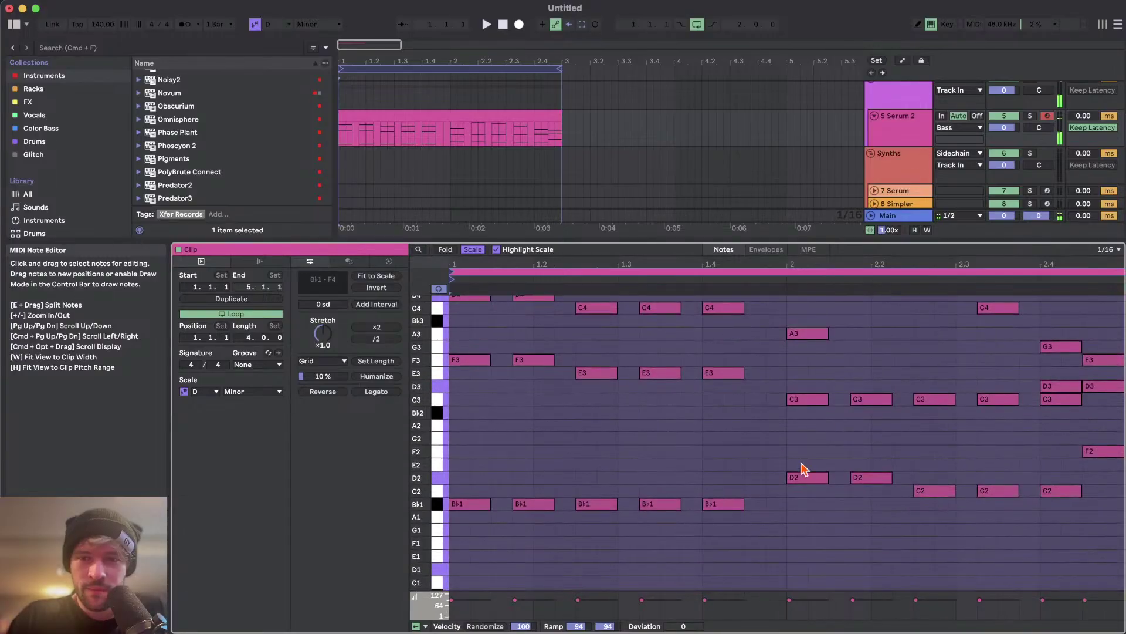
- Play the clip and examine the notes of bar 2's first three chords and the C3 row they share
scroll(805, 481, "up", 1)
left_click_drag(805, 535, 808, 303)
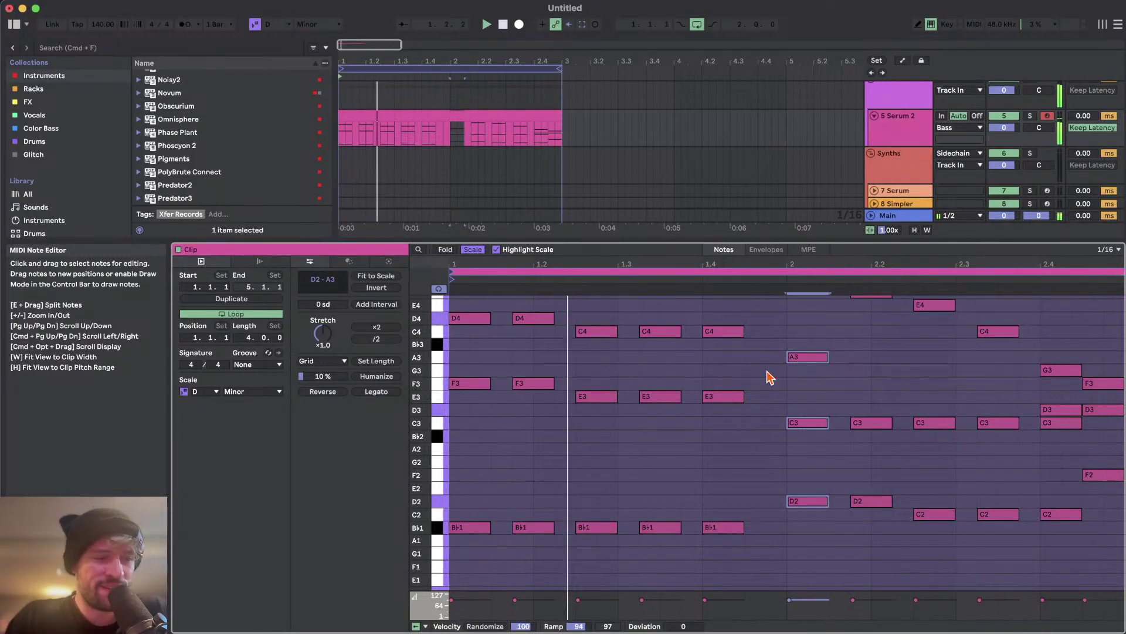
scroll(821, 356, "up", 1)
scroll(833, 364, "up", 2)
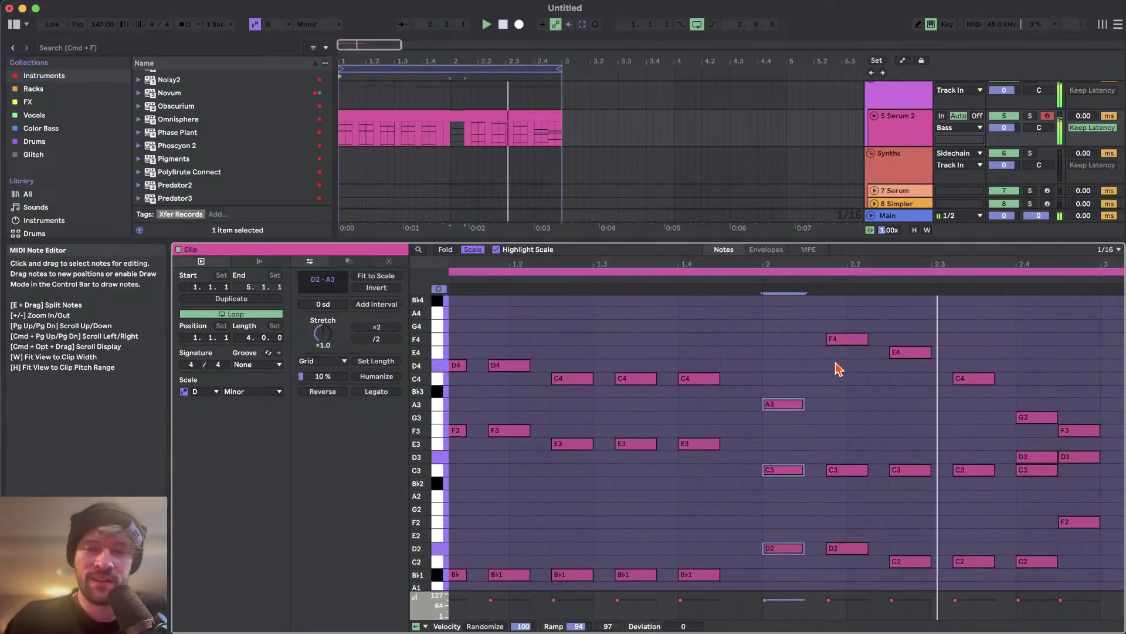
scroll(835, 364, "down", 3)
scroll(835, 365, "left", 1)
left_click(809, 415)
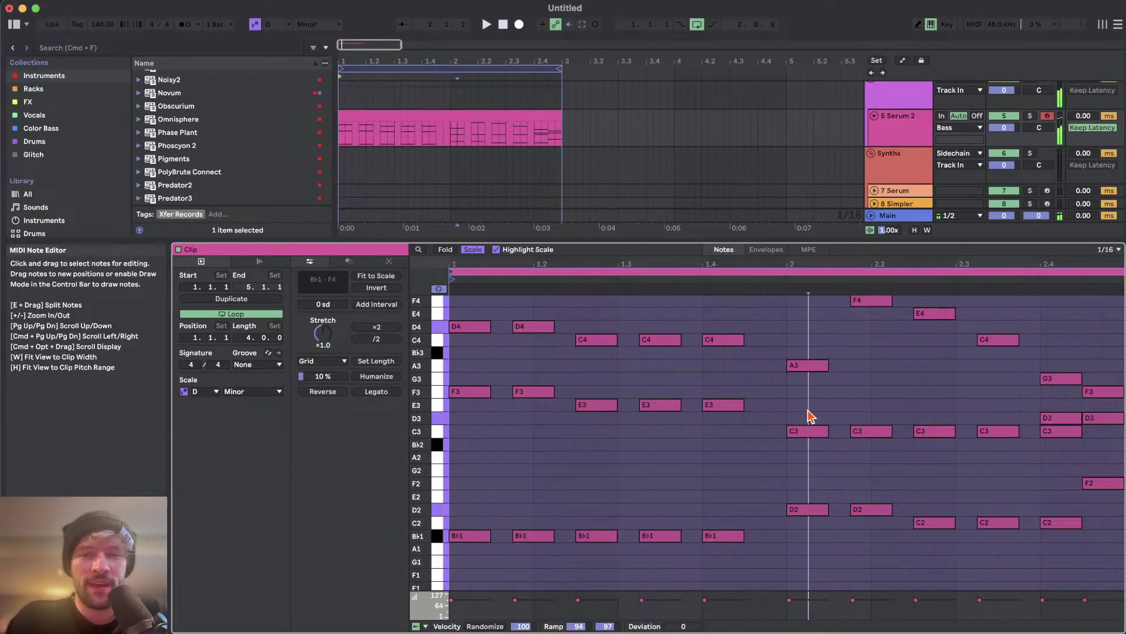
scroll(792, 435, "up", 1)
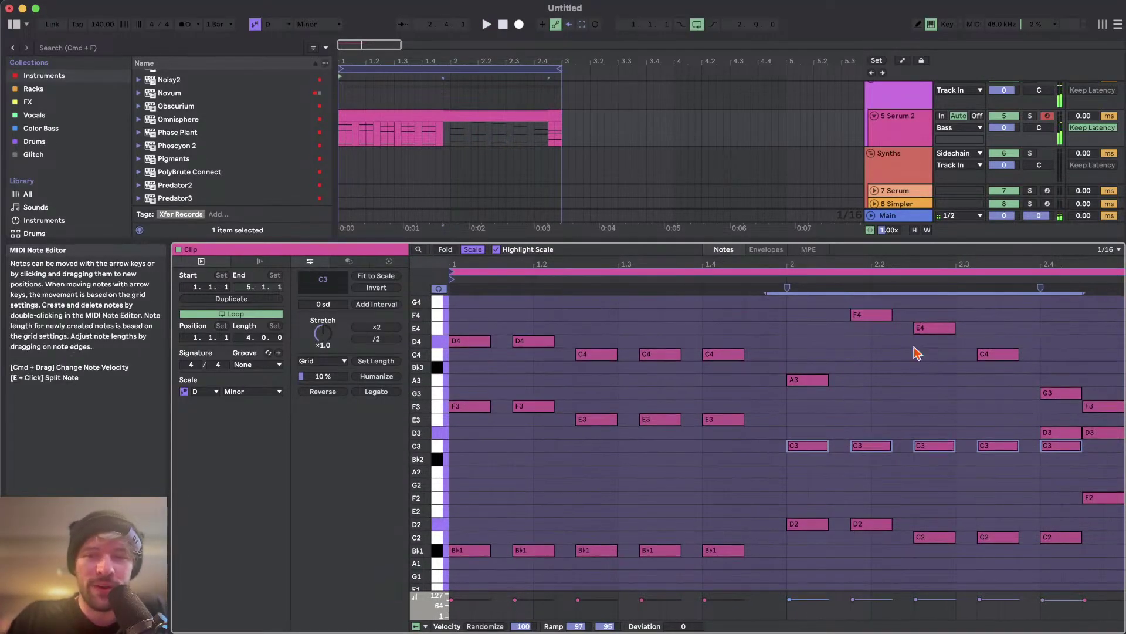
left_click_drag(862, 570, 872, 244)
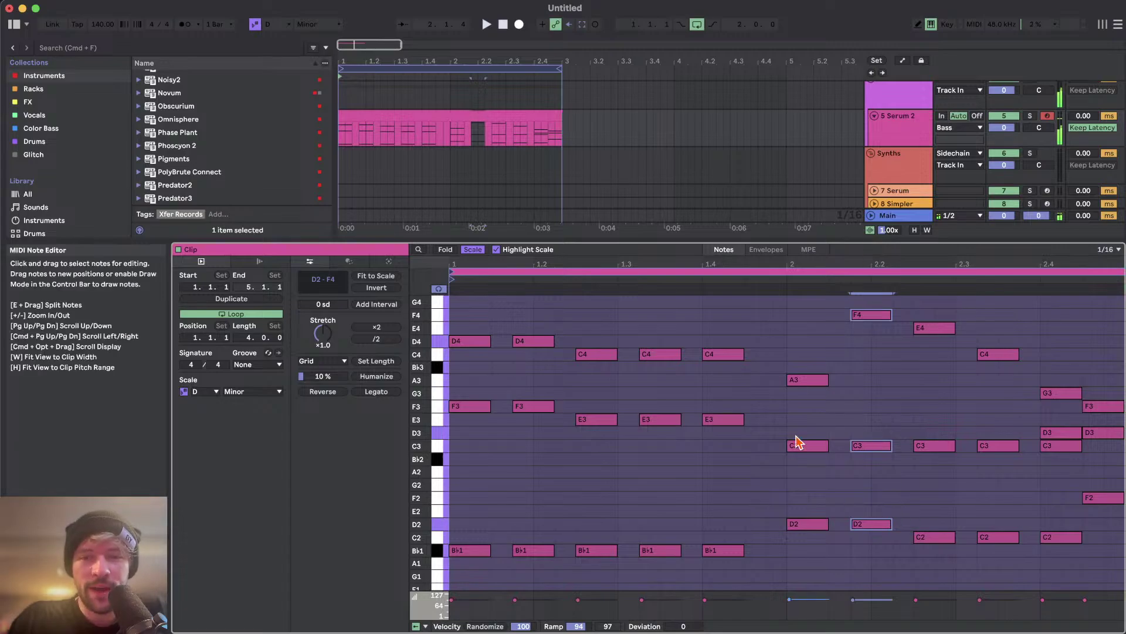
left_click(943, 564)
left_click_drag(922, 533, 932, 189)
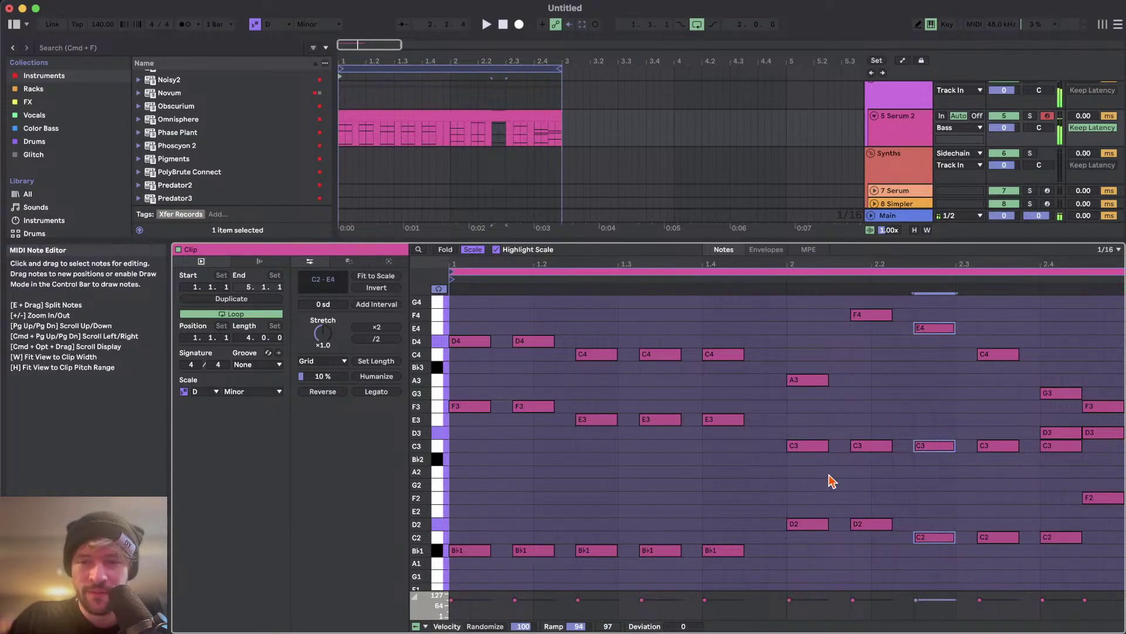
left_click_drag(768, 440, 1019, 472)
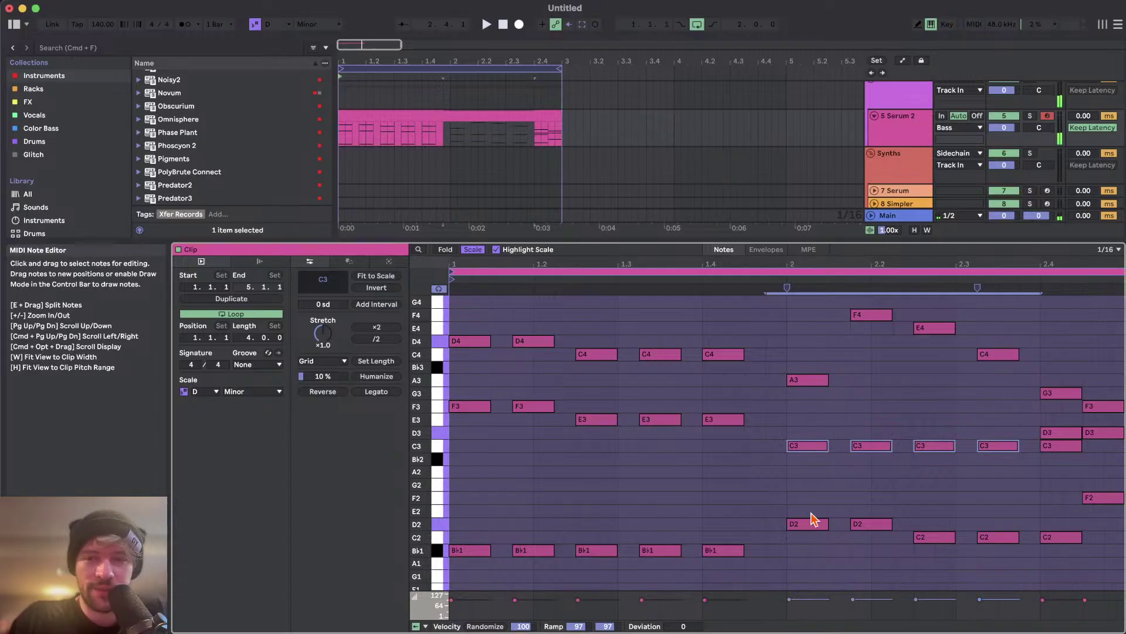
- Play bar 1 from its third chord and examine the notes of its first two chords
left_click(565, 400)
key("space")
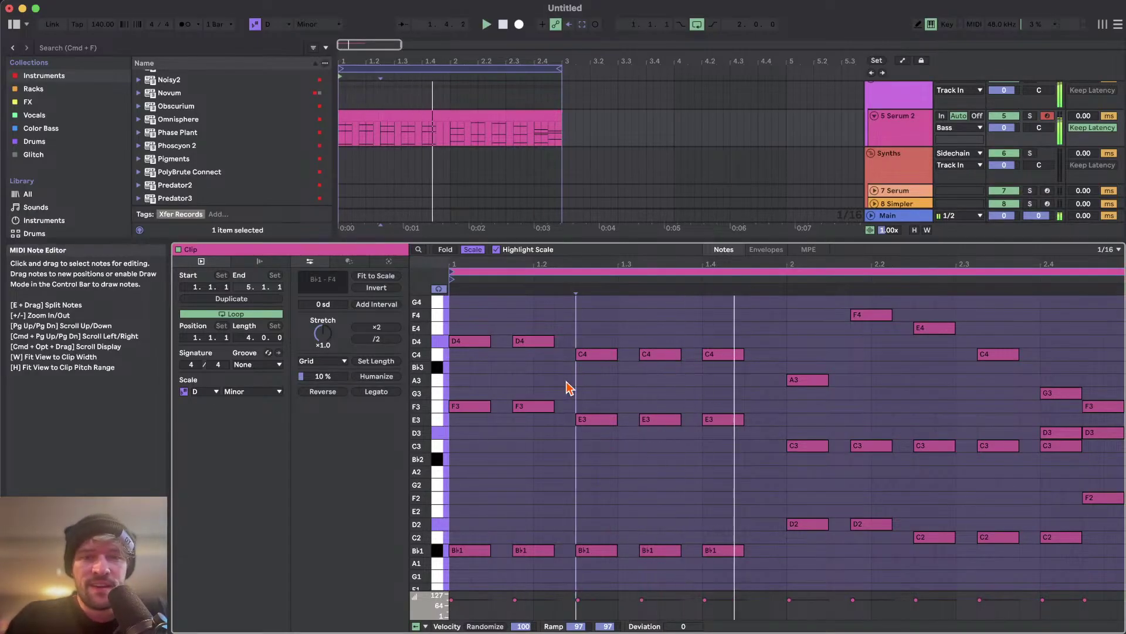
key("space")
left_click_drag(557, 396, 428, 432)
scroll(564, 383, "up", 1)
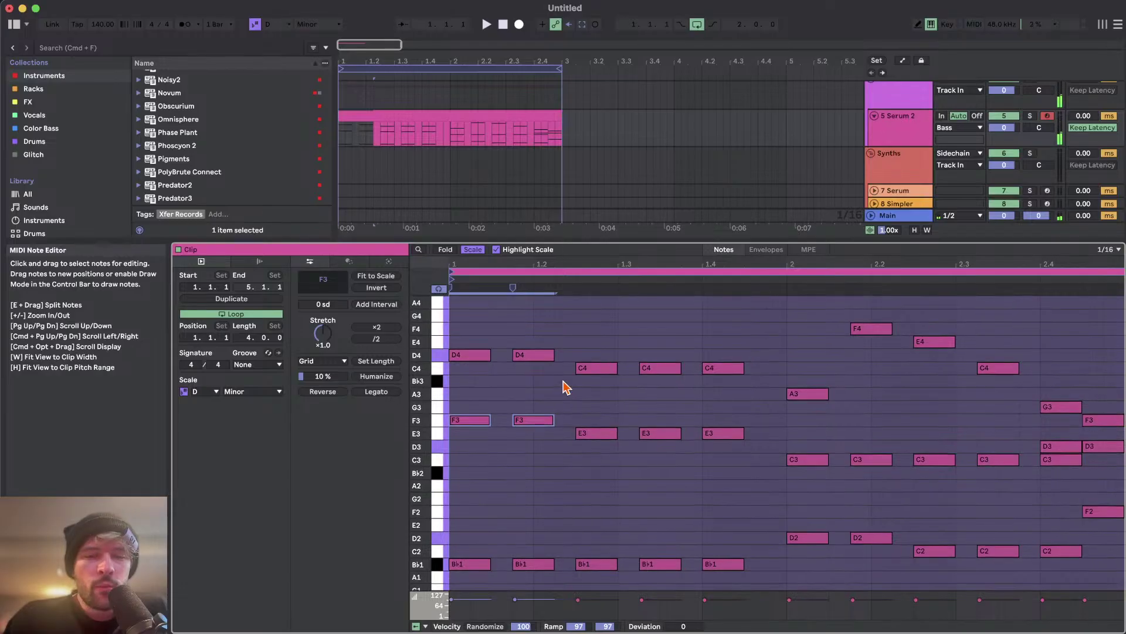
left_click_drag(552, 335, 447, 574)
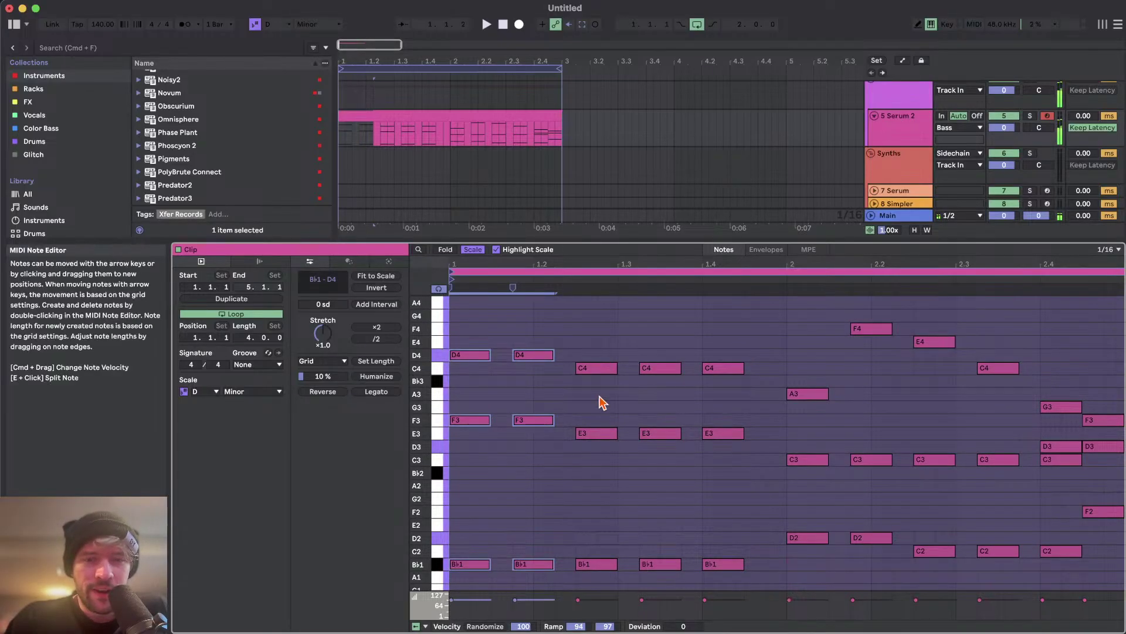
- Try raising the E3 notes of the last three chords in bar 1 to F3, play them, and return them to E3
left_click_drag(607, 419, 729, 480)
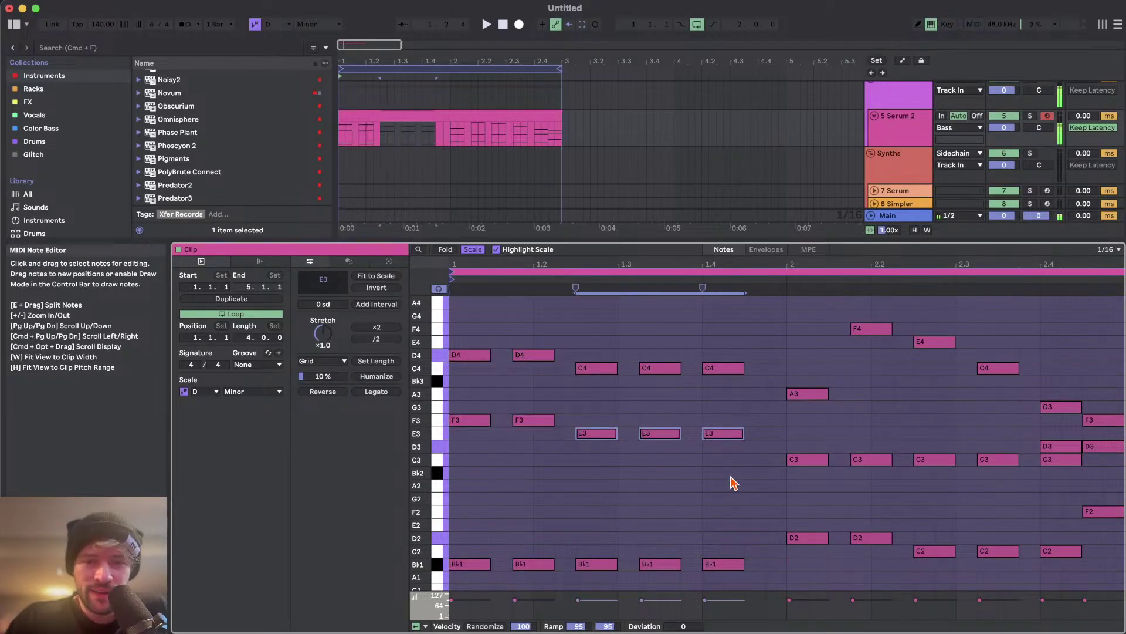
key("Up")
key("space")
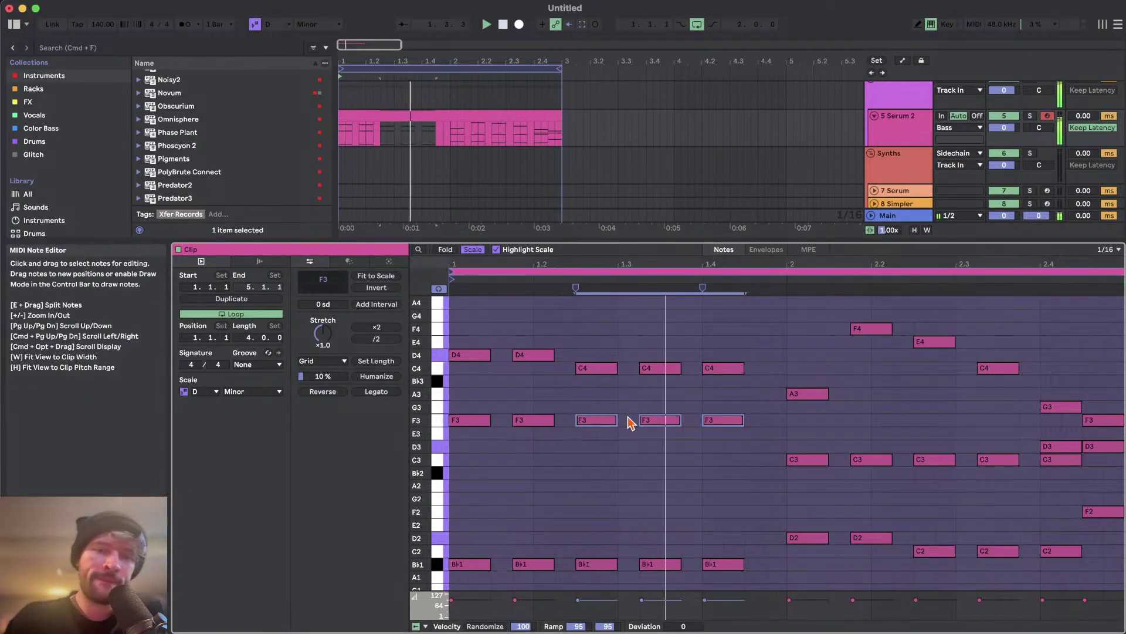
key("Down")
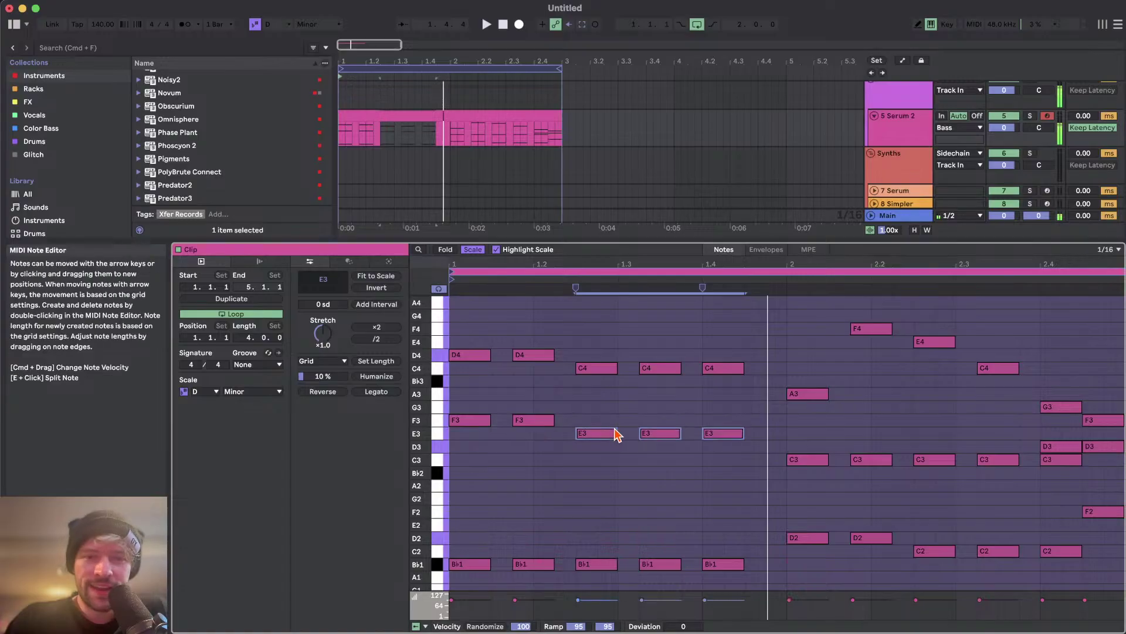
- Duplicate the E3 notes of the last three chords in bar 1 up to F3, and play the result
left_click(534, 345)
left_click_drag(575, 351, 603, 502)
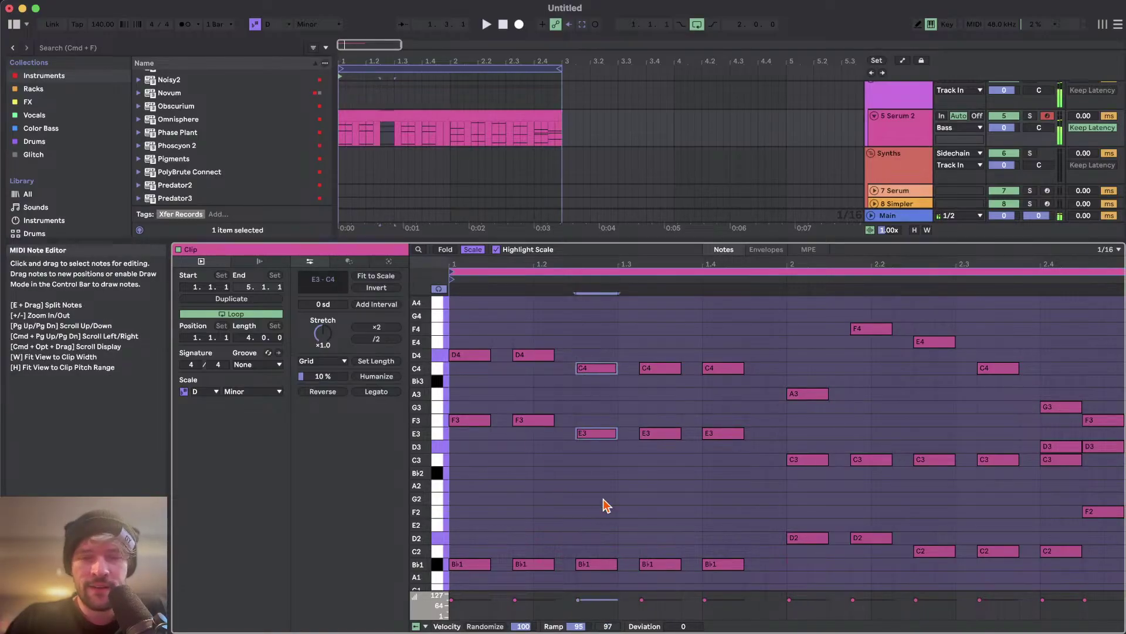
left_click_drag(585, 412, 761, 474)
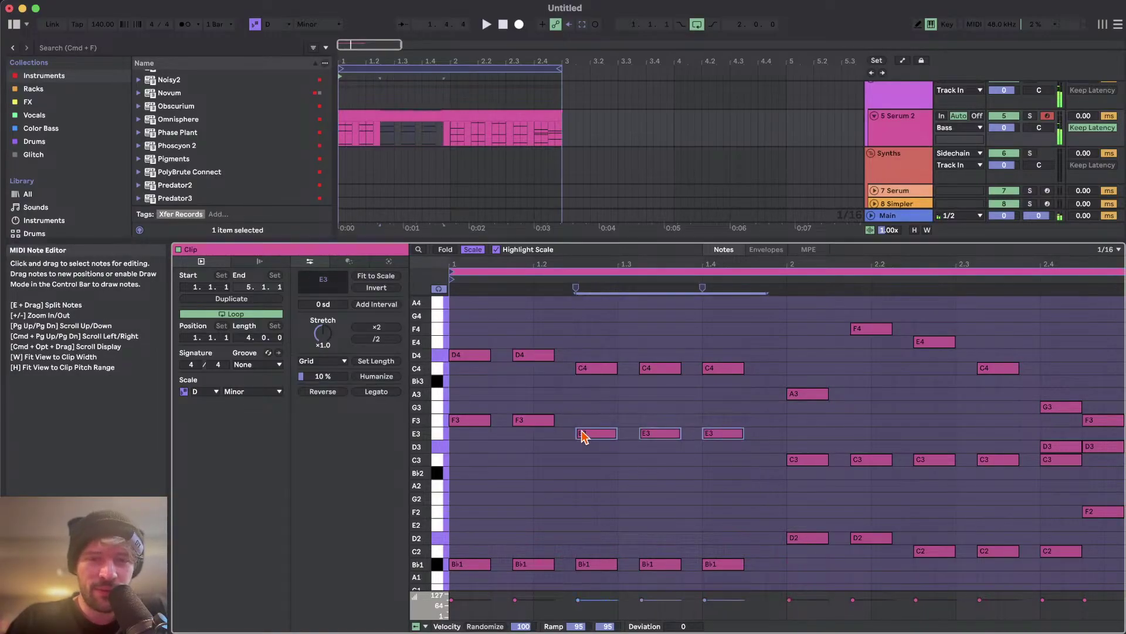
left_click_drag(585, 433, 586, 421)
key("space")
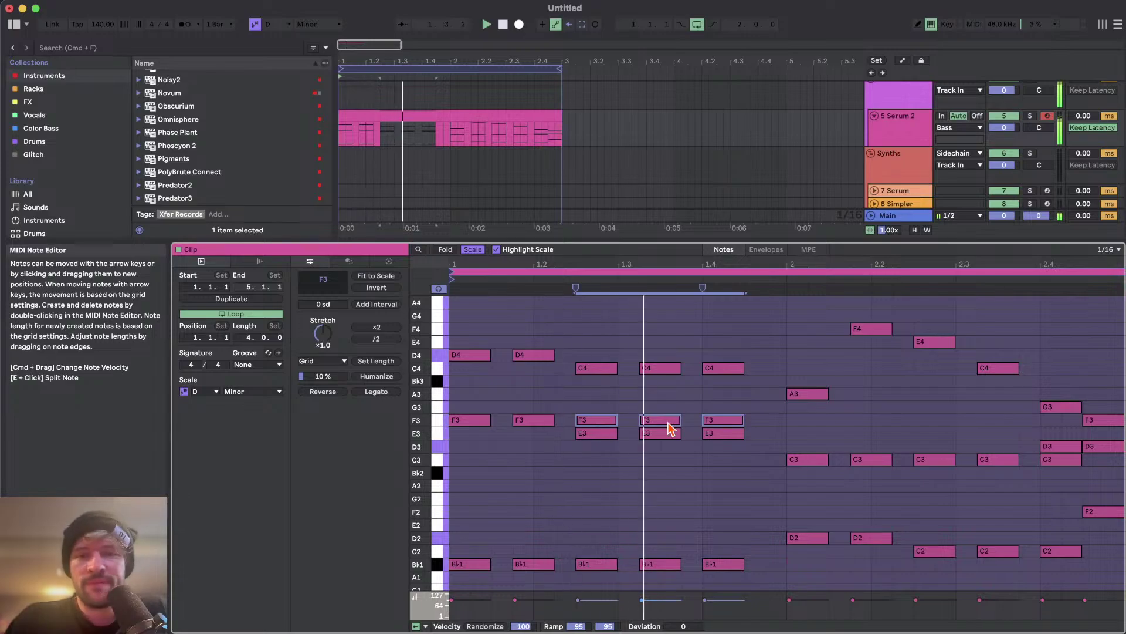
scroll(653, 459, "down", 1)
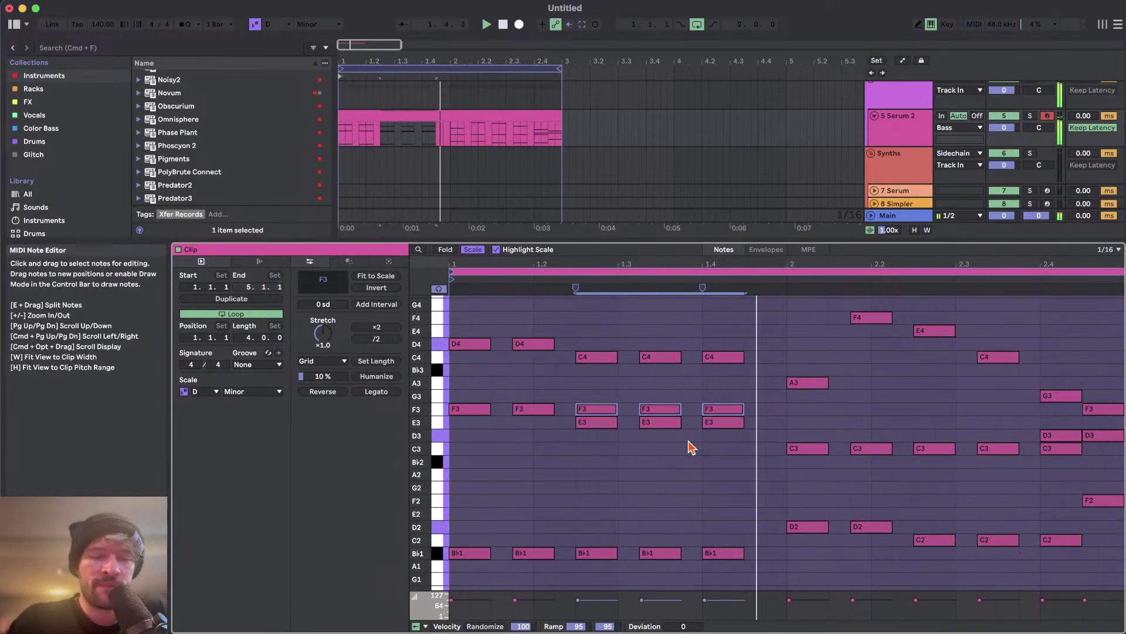
key("space")
- Examine the adjacent E3 and F3 notes of bar 1's third chord and the chord's velocities
left_click(565, 411)
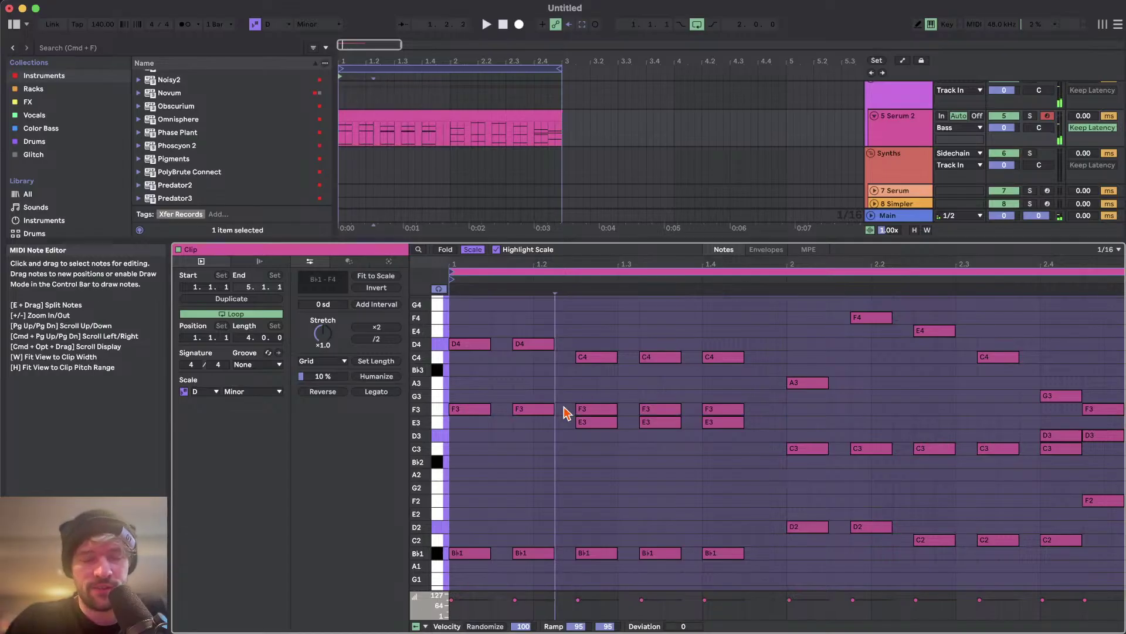
left_click_drag(565, 405, 610, 434)
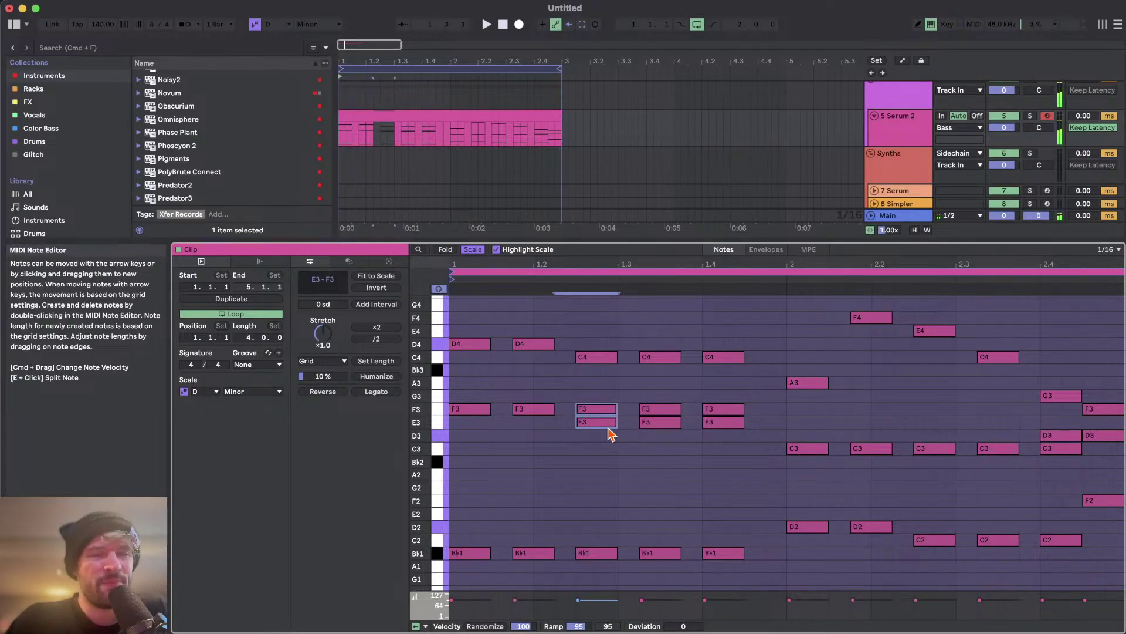
key("e")
left_click_drag(593, 381, 592, 496)
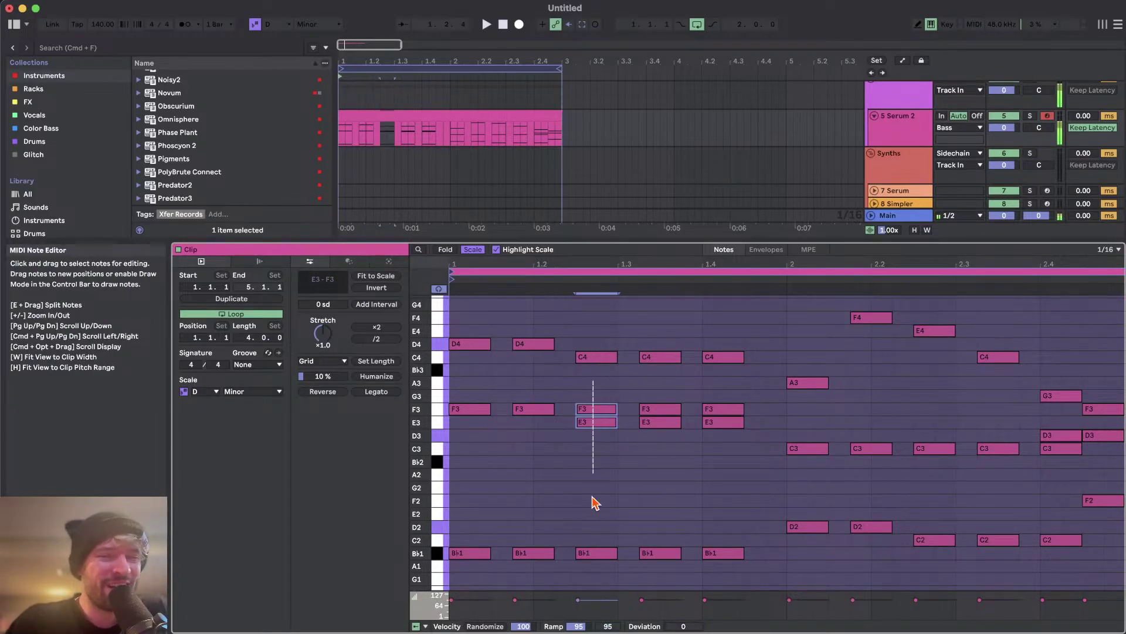
left_click_drag(575, 611, 595, 592)
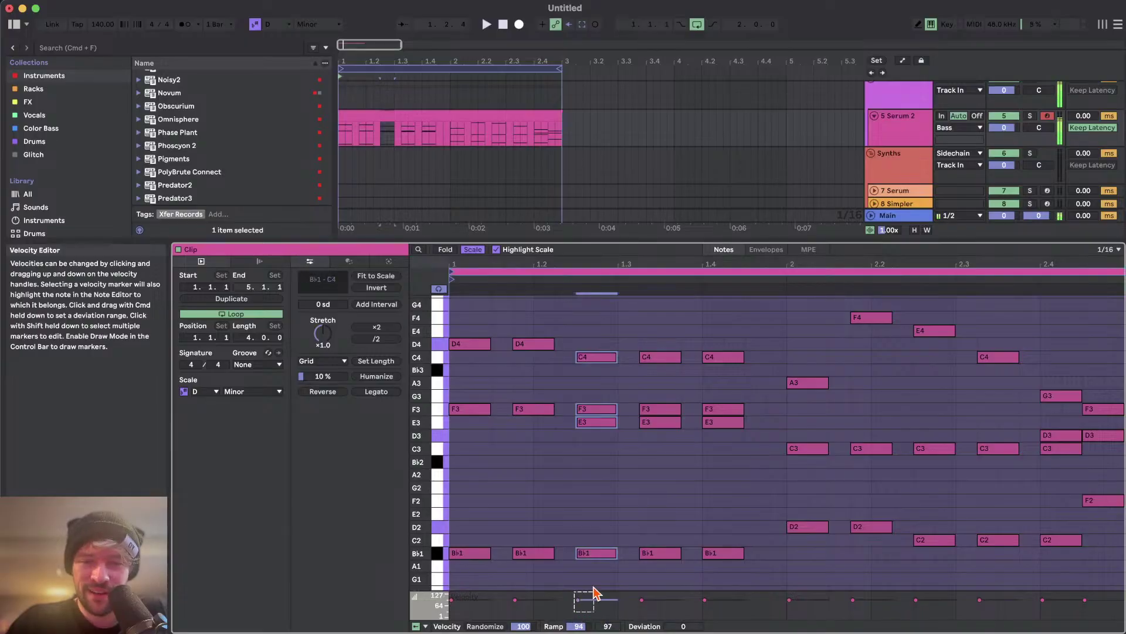
- Try duplicating the F3 notes of bar 1's first two chords up to A3, and play them
left_click_drag(555, 389, 430, 440)
left_click_drag(480, 409, 475, 385, "alt")
key("space")
key("space")
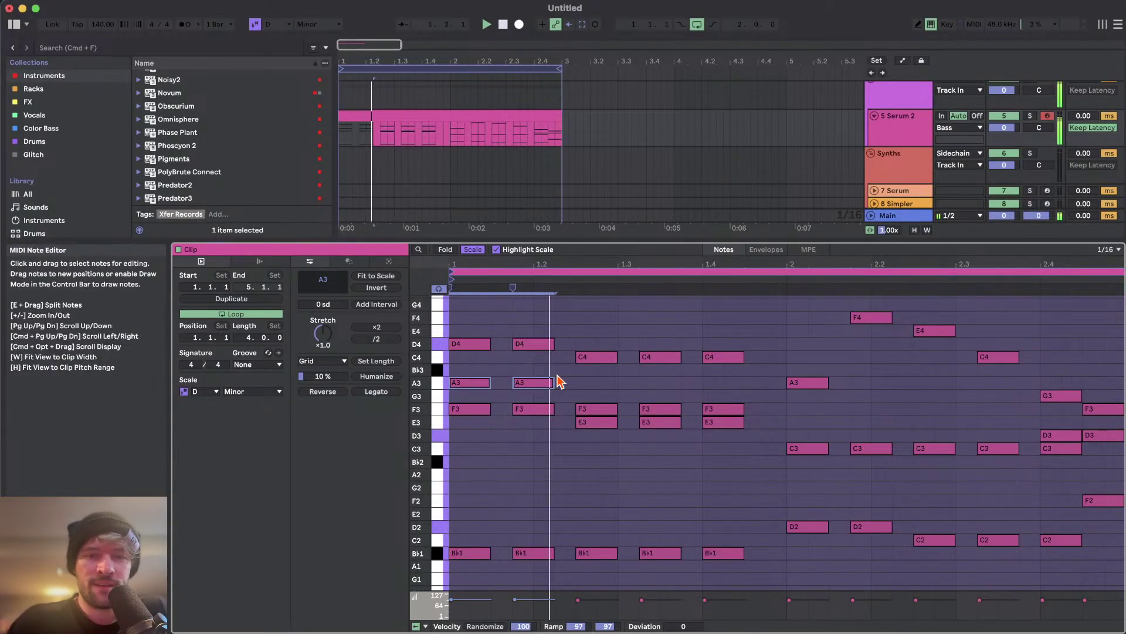
key("space")
- Try lowering the added A3 notes to D3, play them, remove both notes, and play bar 1 again
key("Down")
key("Down")
key("Down")
key("Down")
key("space")
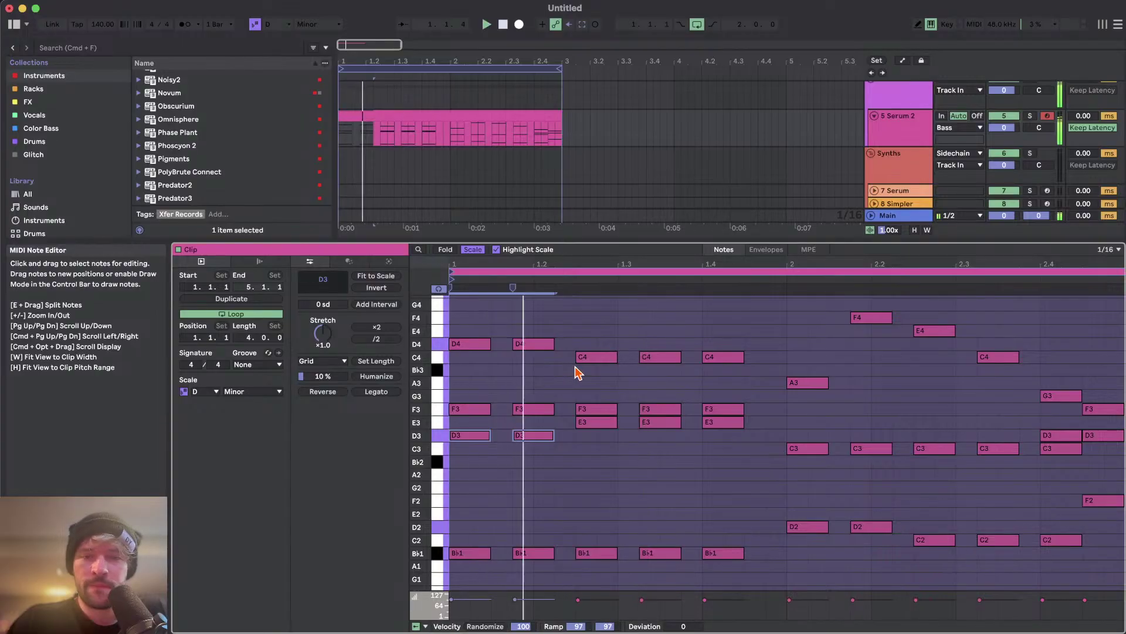
key("space")
key("space")
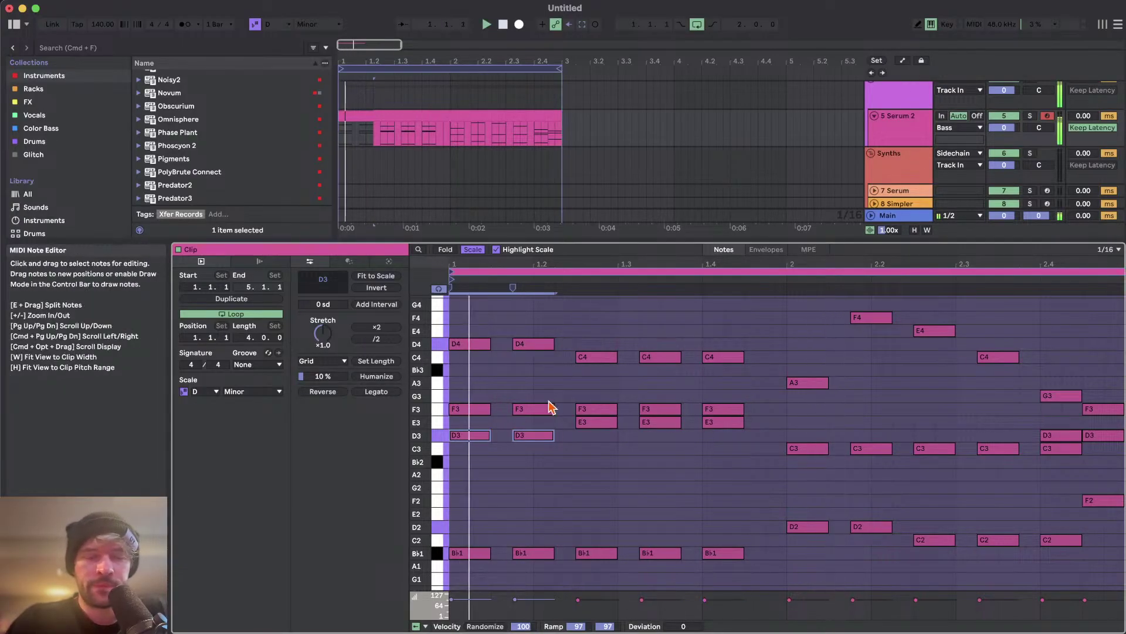
key("space")
key("Delete")
key("space")
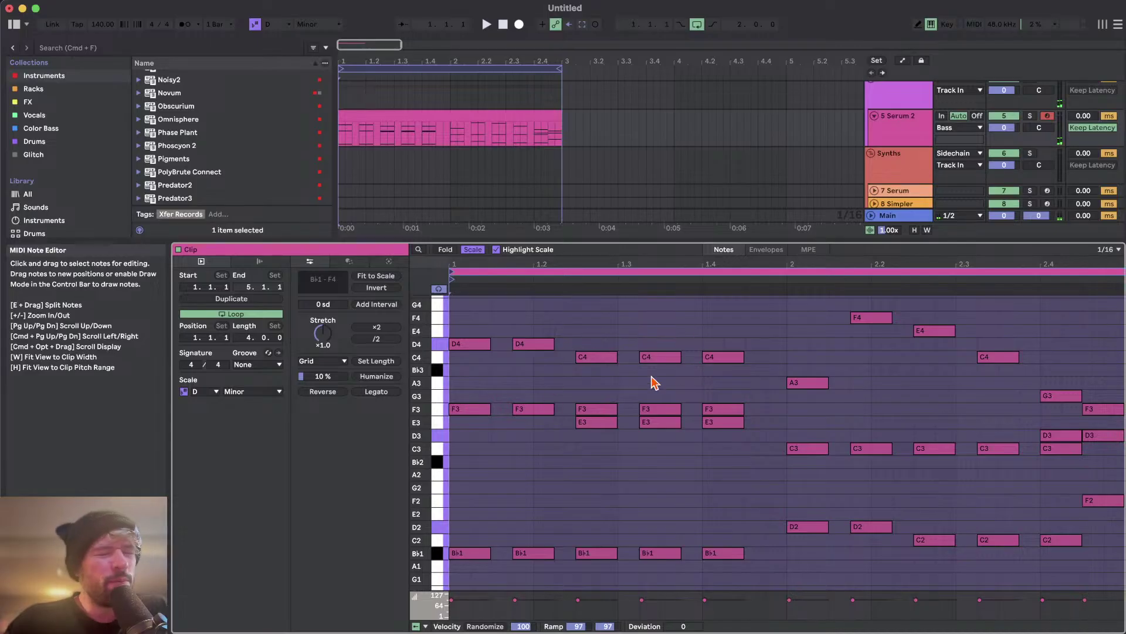
key("space")
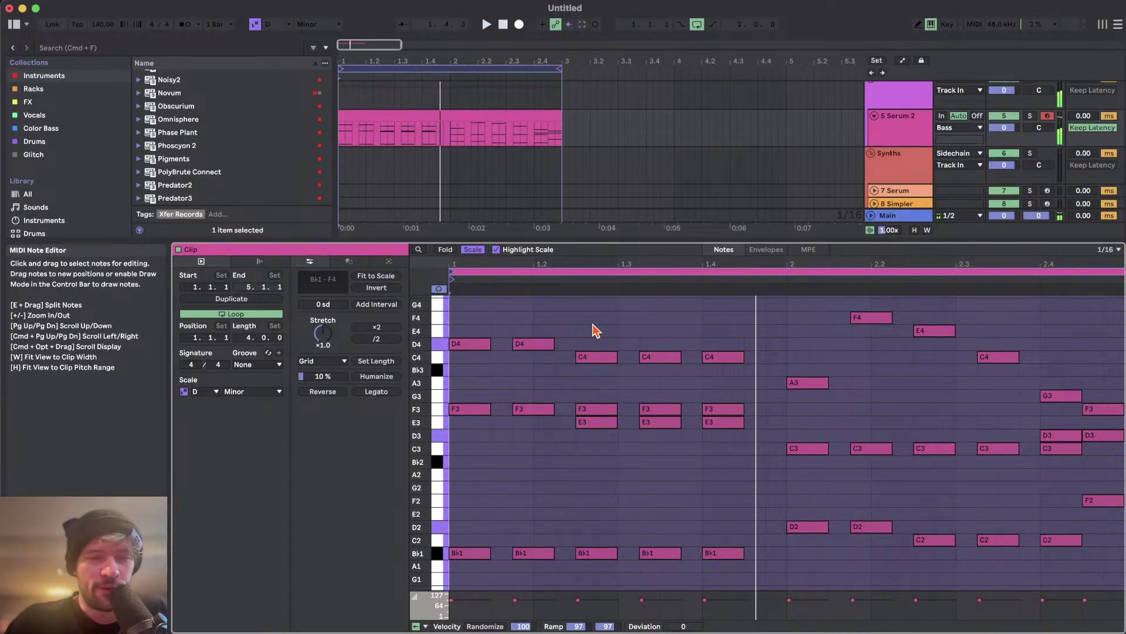
- Compare the notes of the second and third chords by selecting each chord in turn
left_click_drag(564, 618, 607, 577)
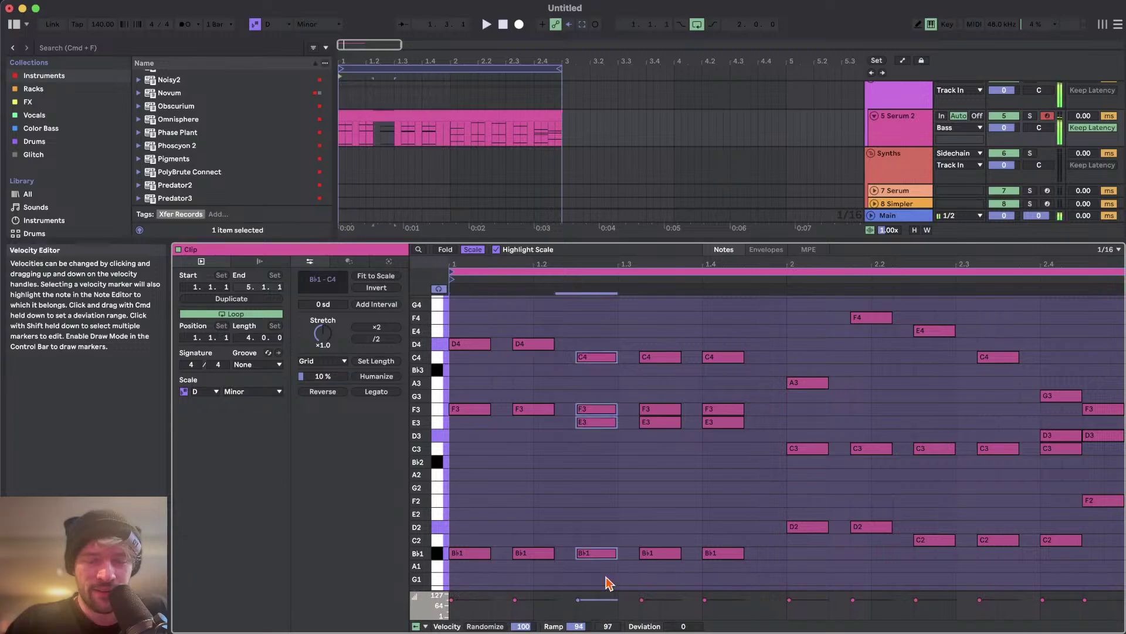
left_click(514, 600)
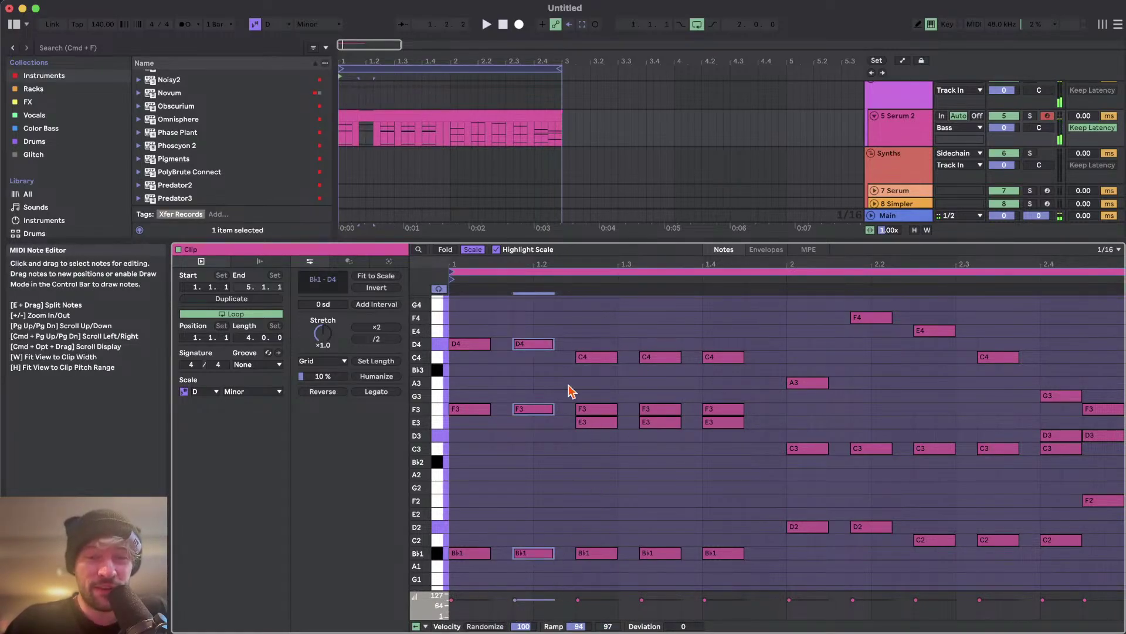
left_click(601, 322)
left_click_drag(602, 327, 603, 565)
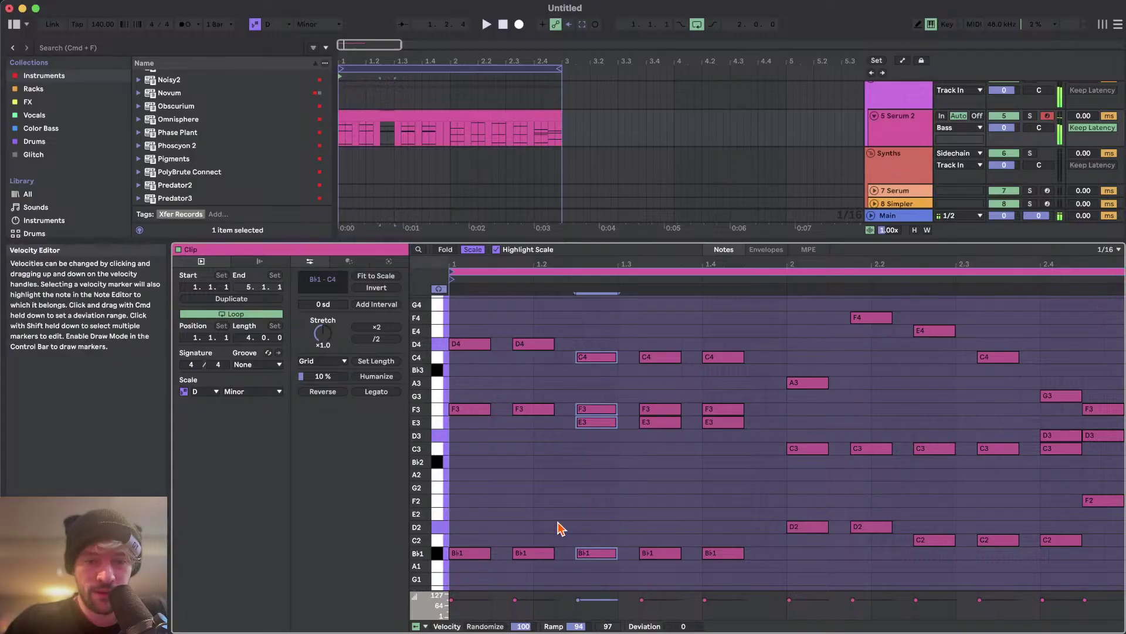
left_click(535, 326)
left_click_drag(535, 319, 526, 584)
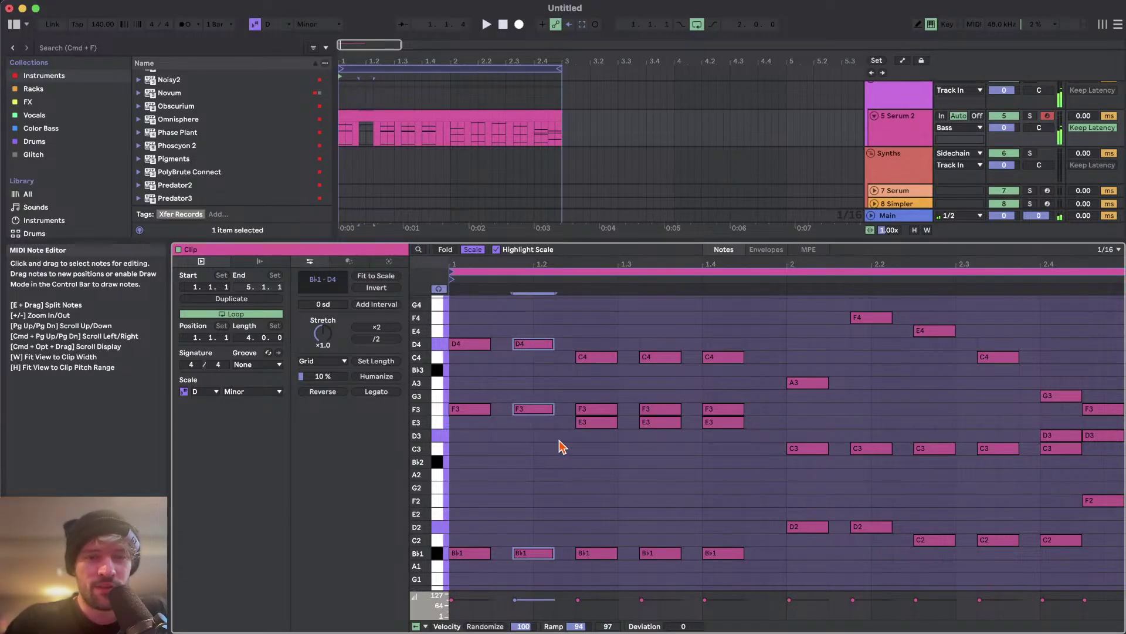
- Add a D3 note to each of the first two chords, matching the length of their other notes
left_click_drag(516, 461, 714, 423)
double_click(537, 434)
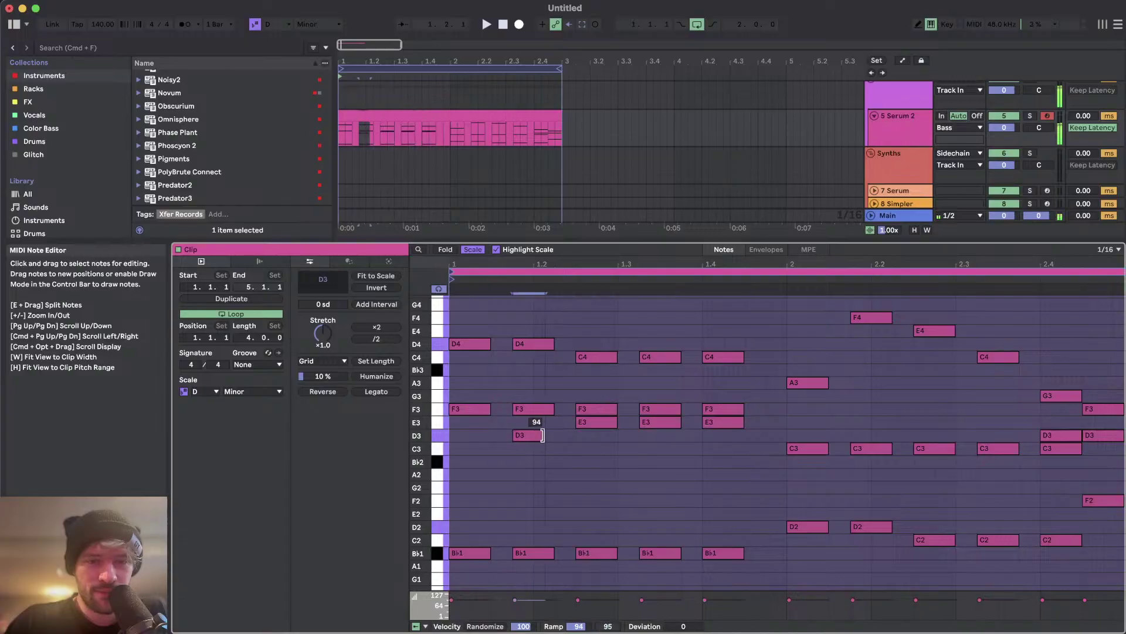
key("super+z")
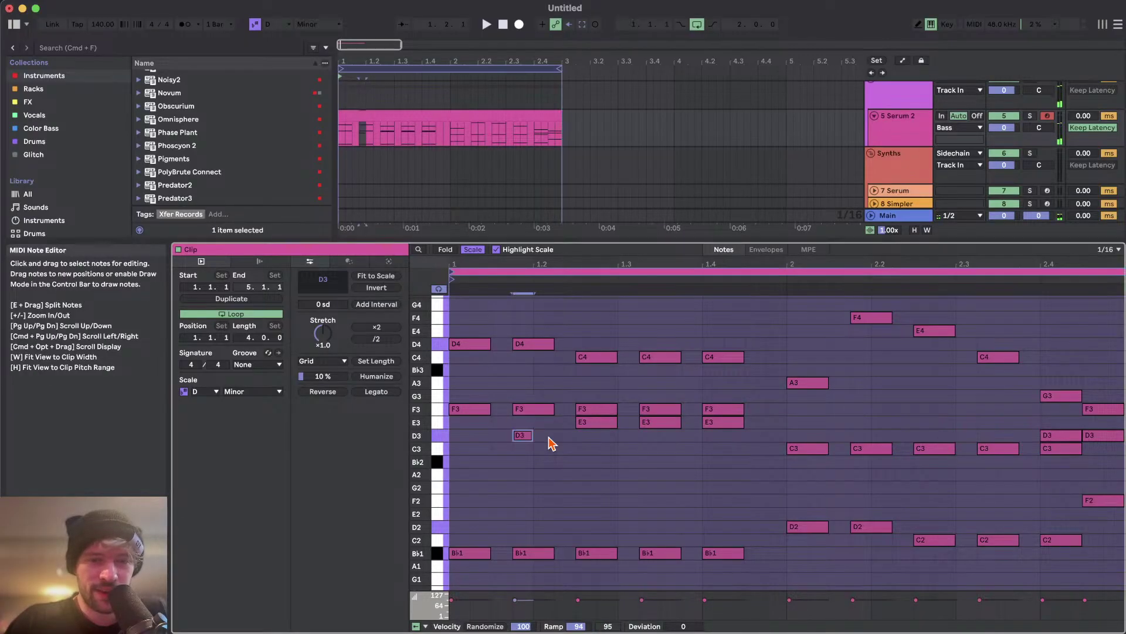
key("super+shift+z")
double_click(460, 434)
left_click_drag(460, 434, 491, 434)
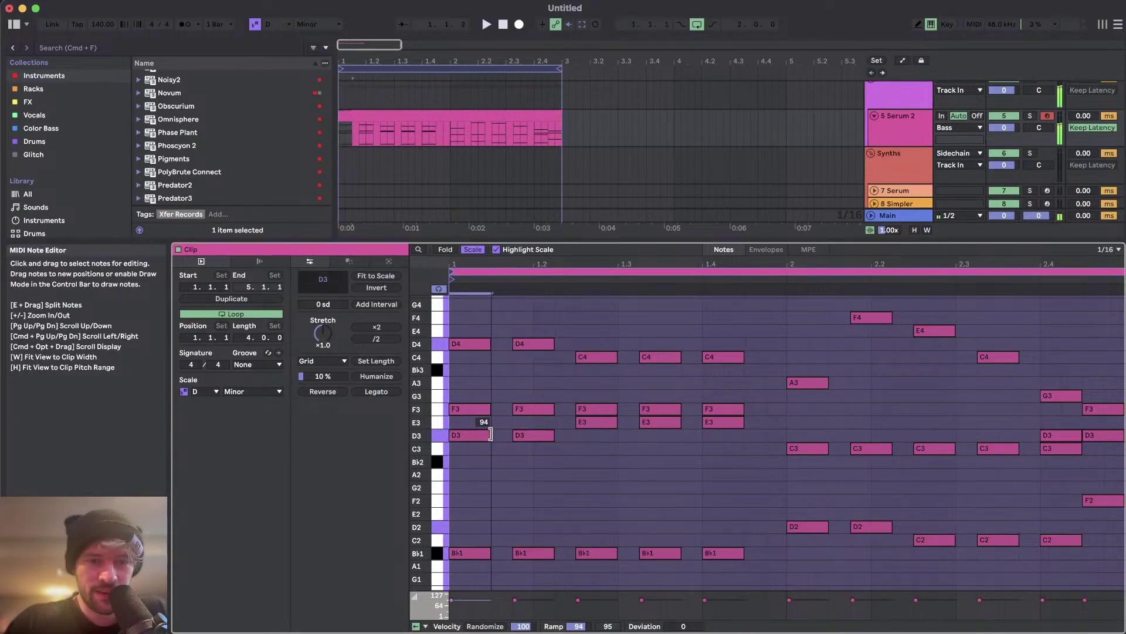
- Select the D4 notes on top of the first two chords to point out the octave doubling
left_click_drag(479, 316, 541, 358)
key("space")
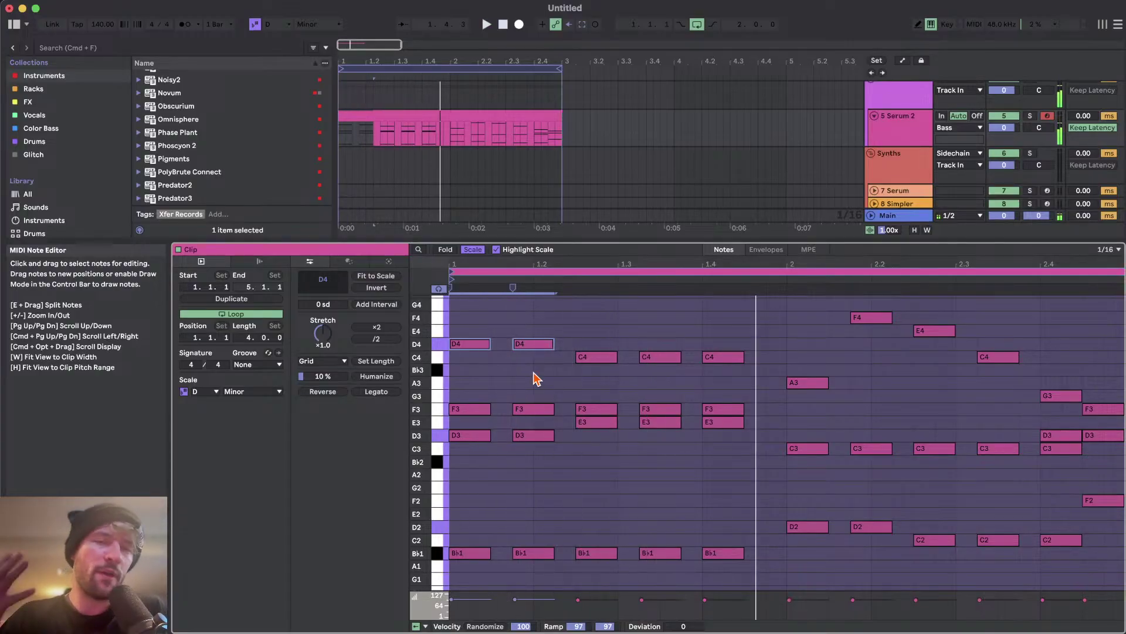
scroll(624, 367, "down", 1)
scroll(627, 367, "up", 1)
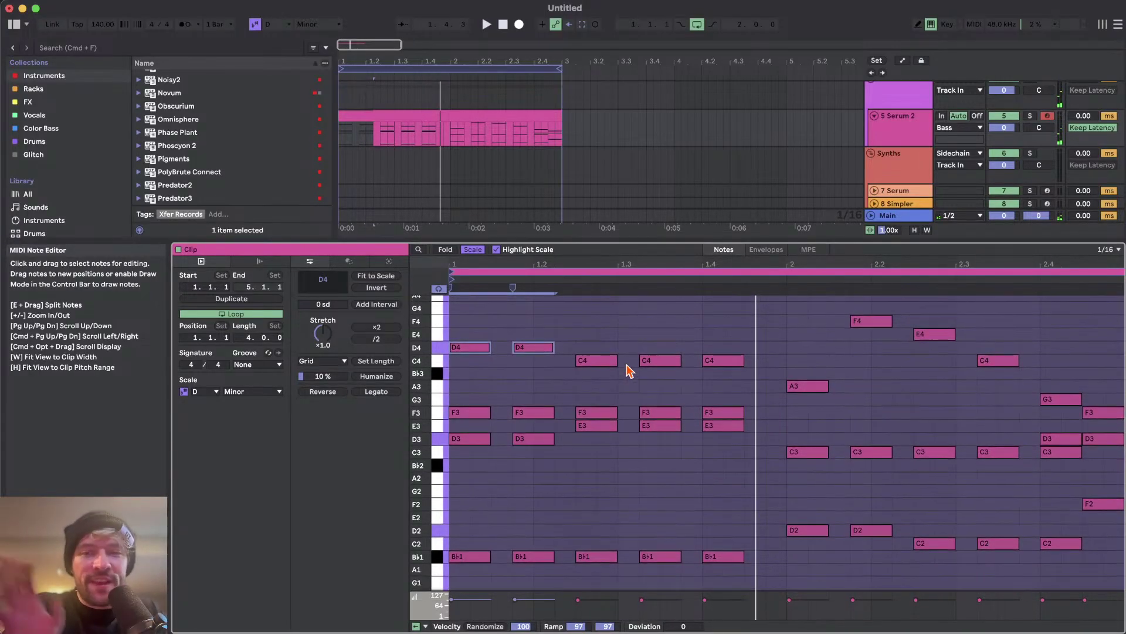
left_click(685, 374)
scroll(685, 374, "down", 1)
scroll(685, 374, "up", 1)
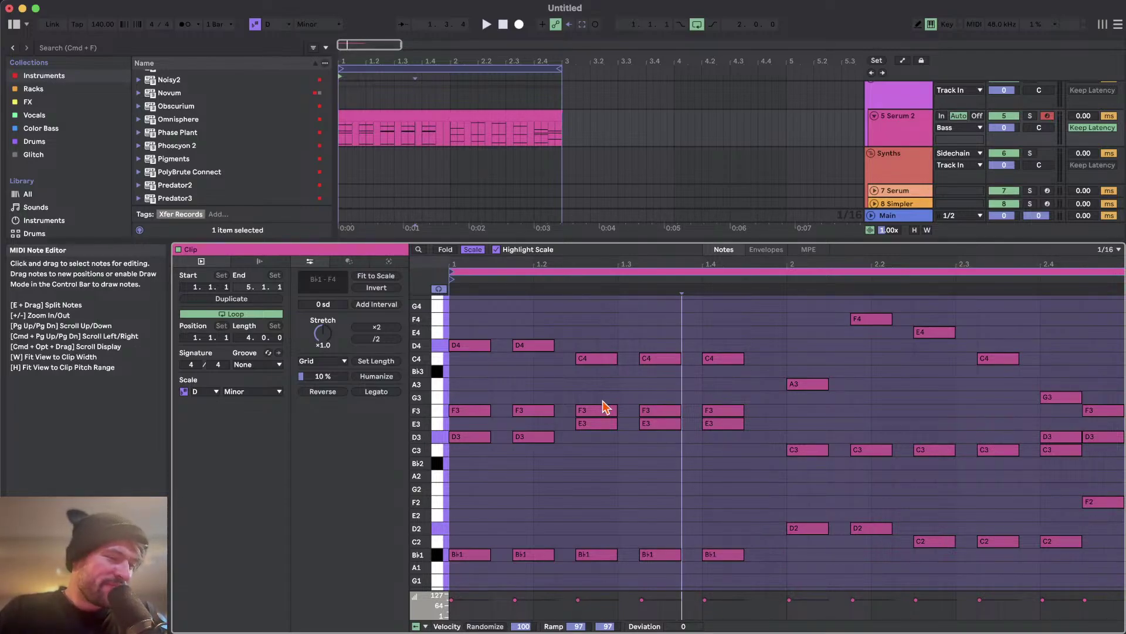
- Delete all notes from the Serum 2 MIDI clip
left_click(610, 425)
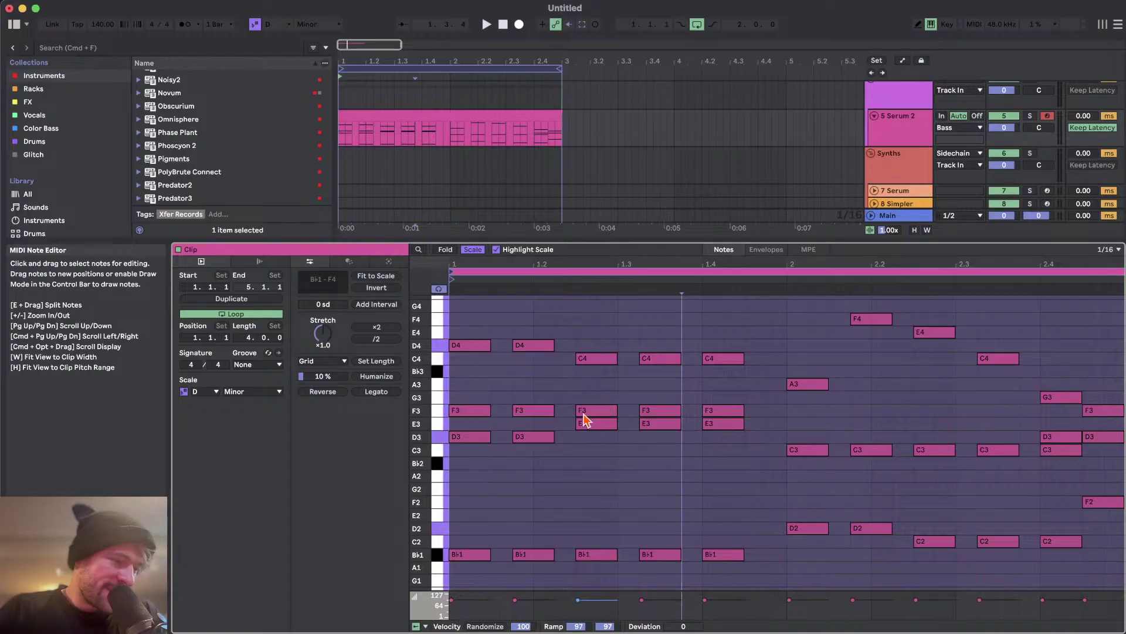
left_click(632, 433)
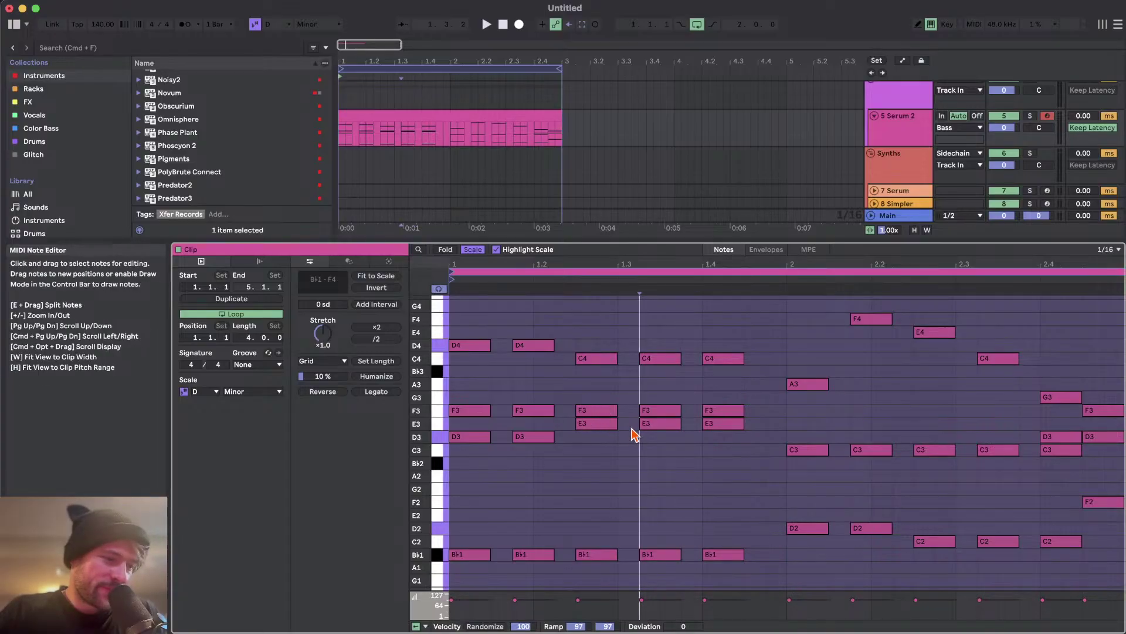
key("super+a")
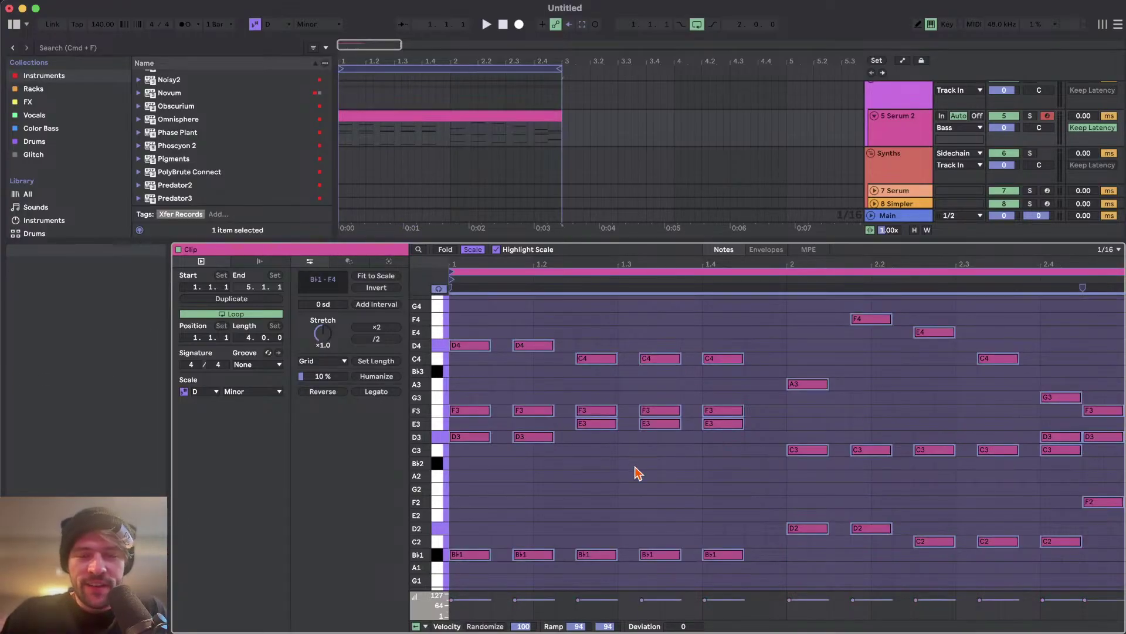
key("Delete")
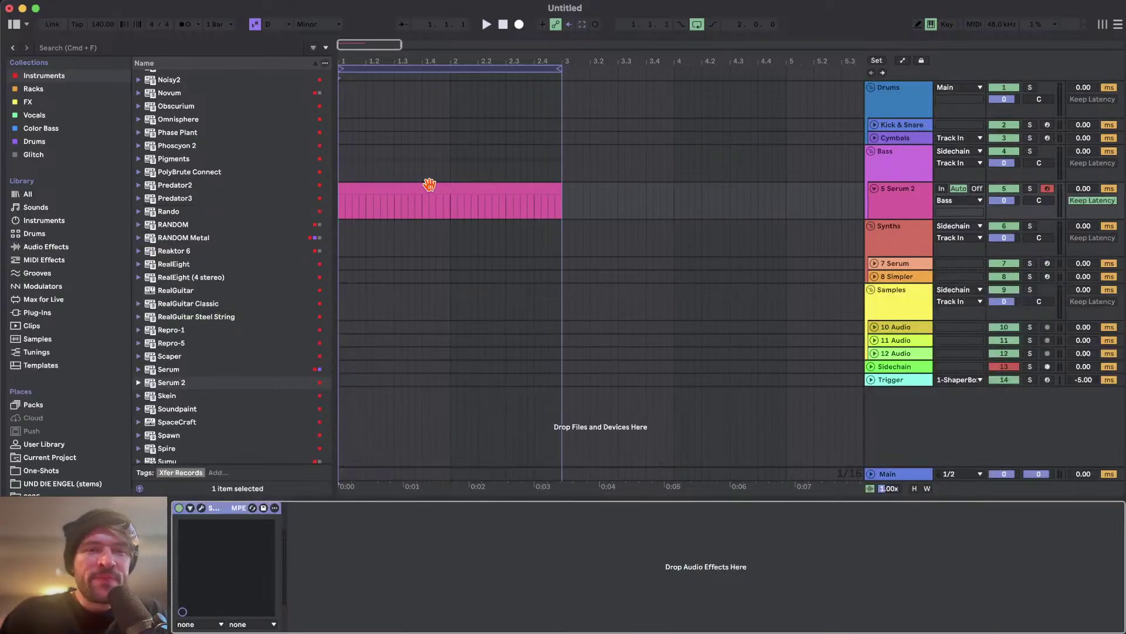
- Open the empty Serum 2 clip for note editing, with the start of the clip in view
double_click(432, 186)
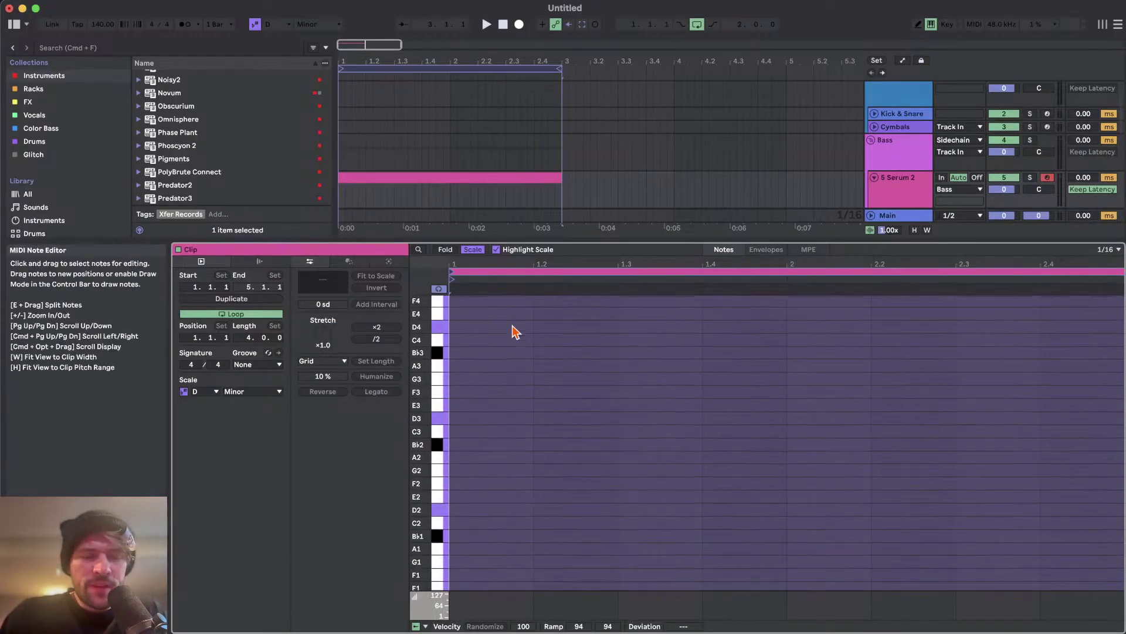
scroll(512, 326, "down", 1)
scroll(495, 392, "up", 3)
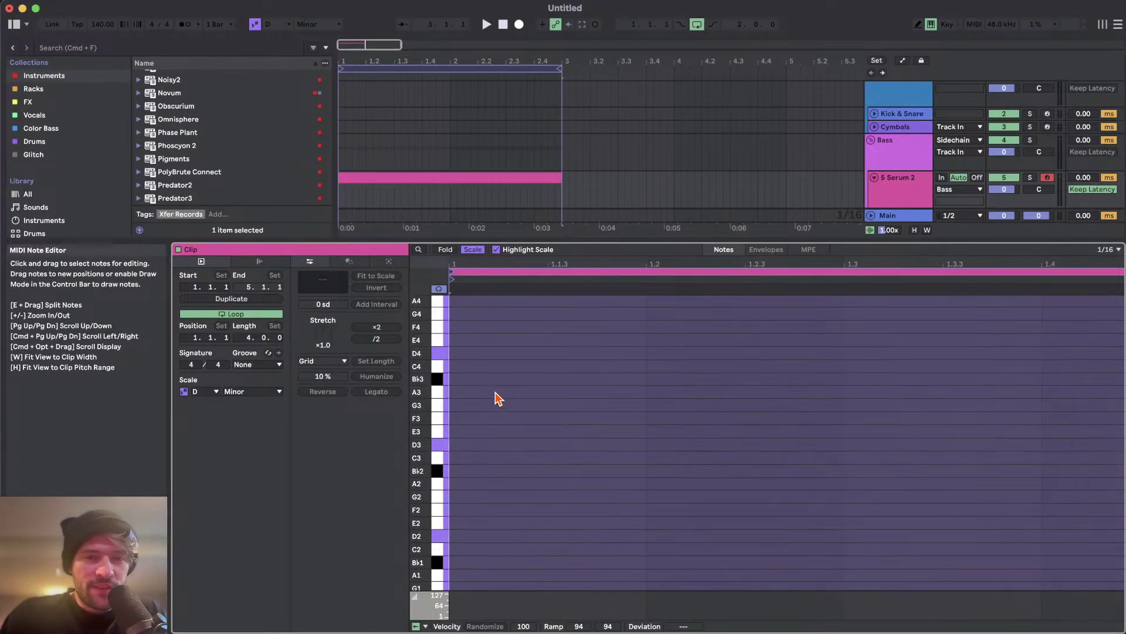
scroll(493, 448, "down", 3)
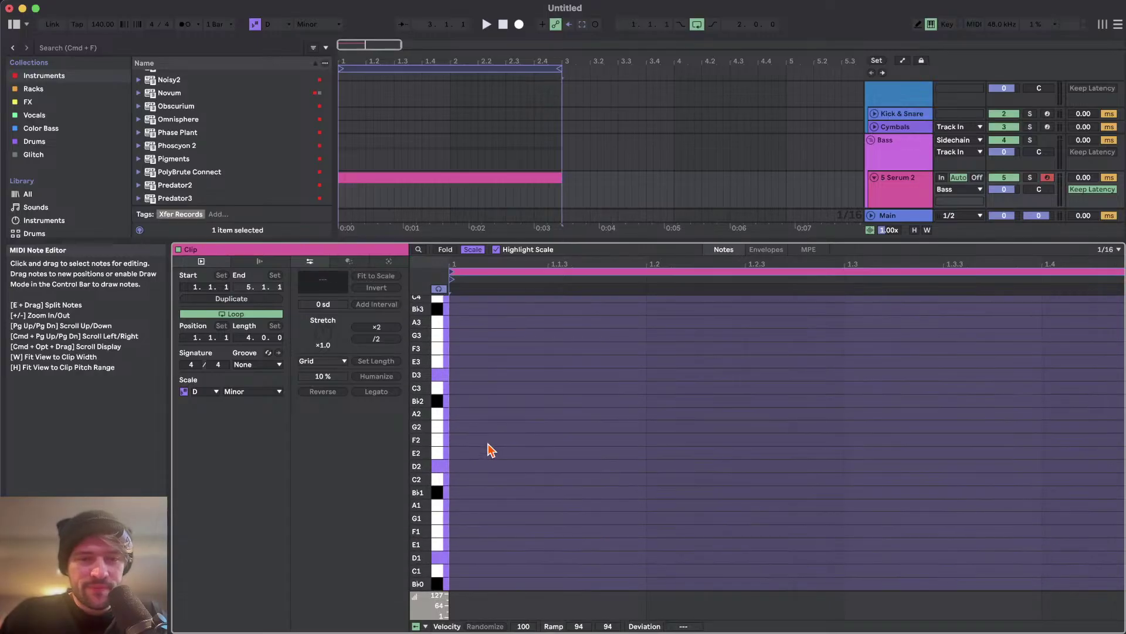
left_click_drag(419, 413, 492, 413)
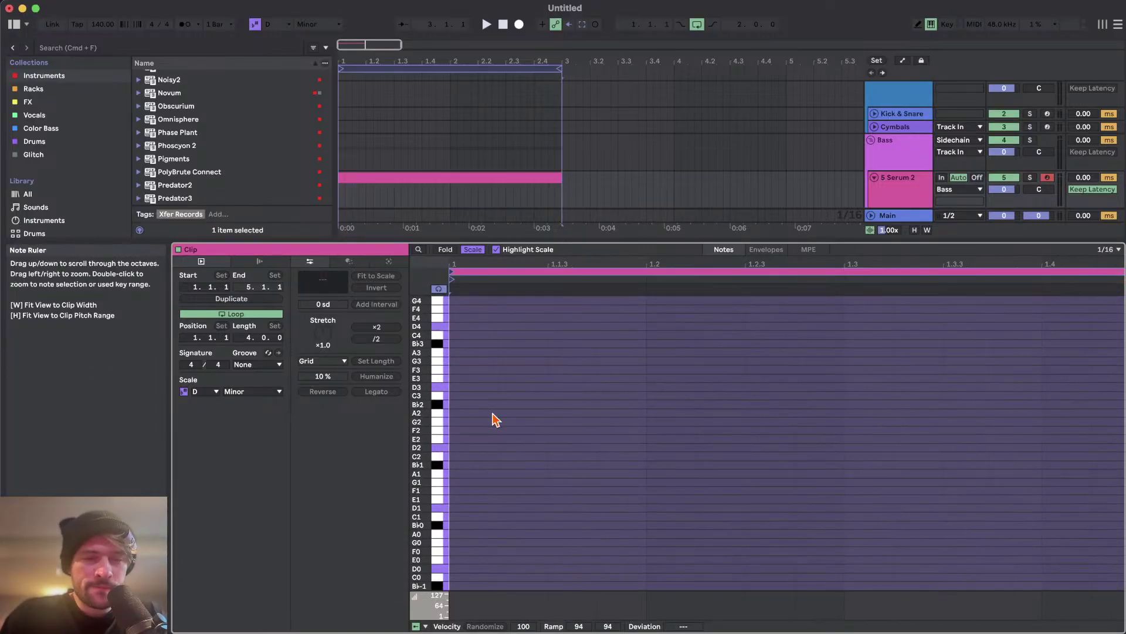
scroll(458, 430, "up", 3)
left_click_drag(417, 421, 452, 421)
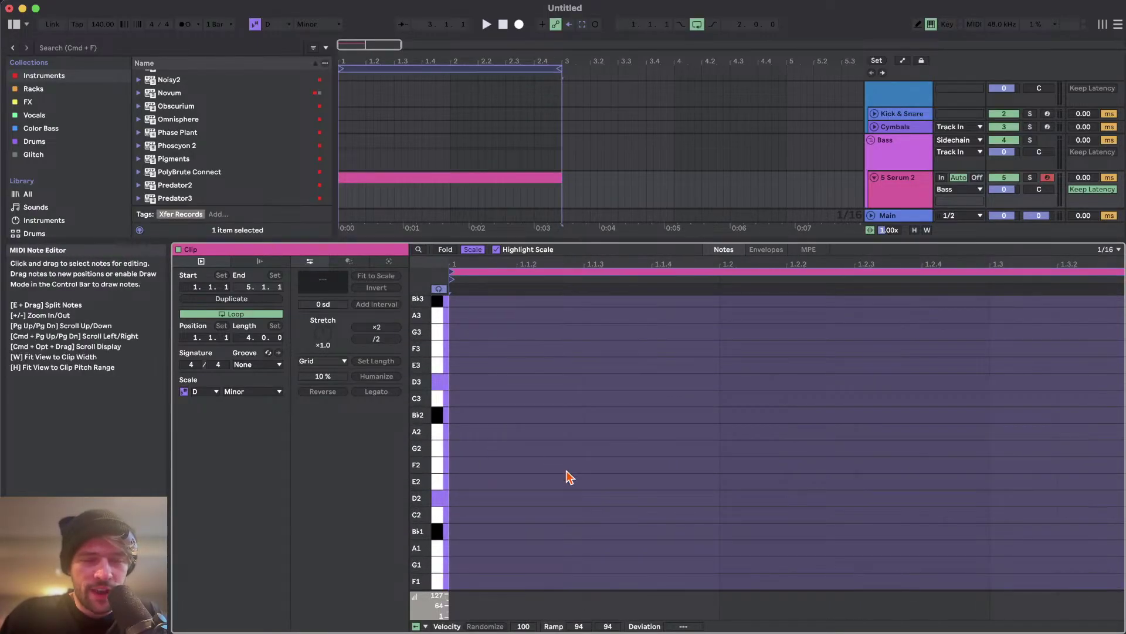
double_click(463, 501)
left_click_drag(463, 502, 669, 504)
key("super+z")
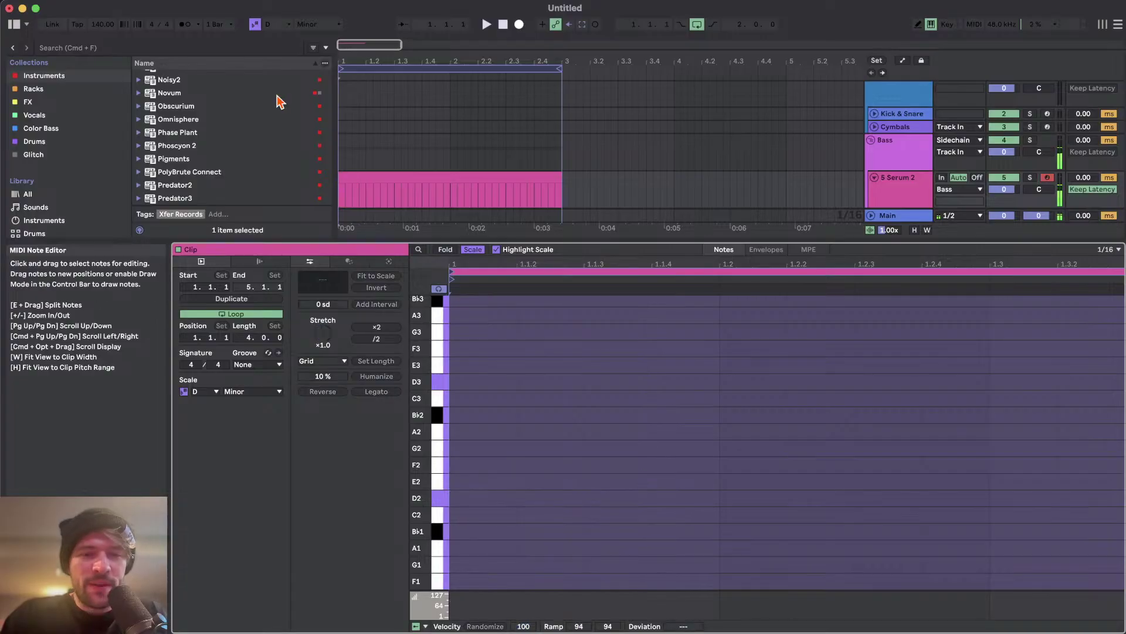
- Set the scale's root note to F and audition F2
left_click(271, 24)
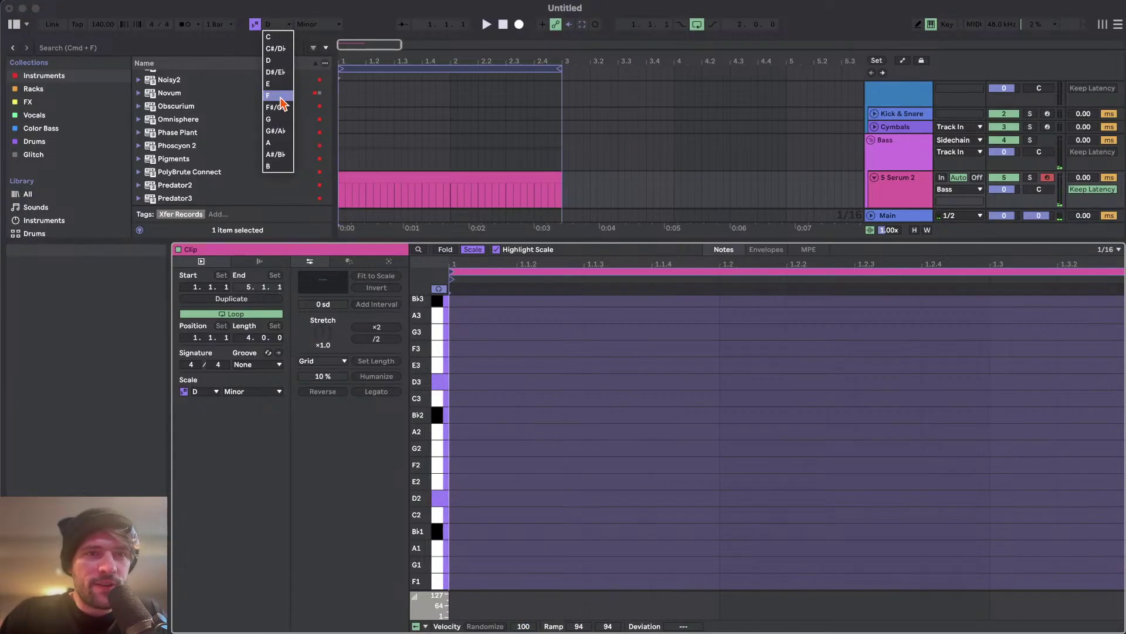
left_click(281, 97)
left_click(437, 465)
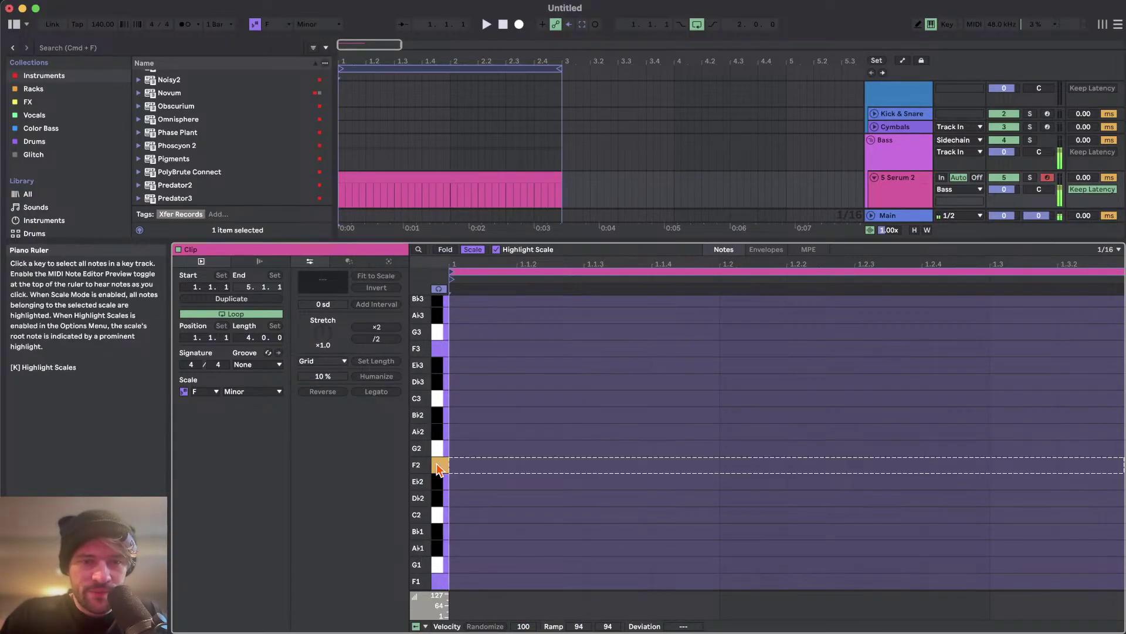
key("g")
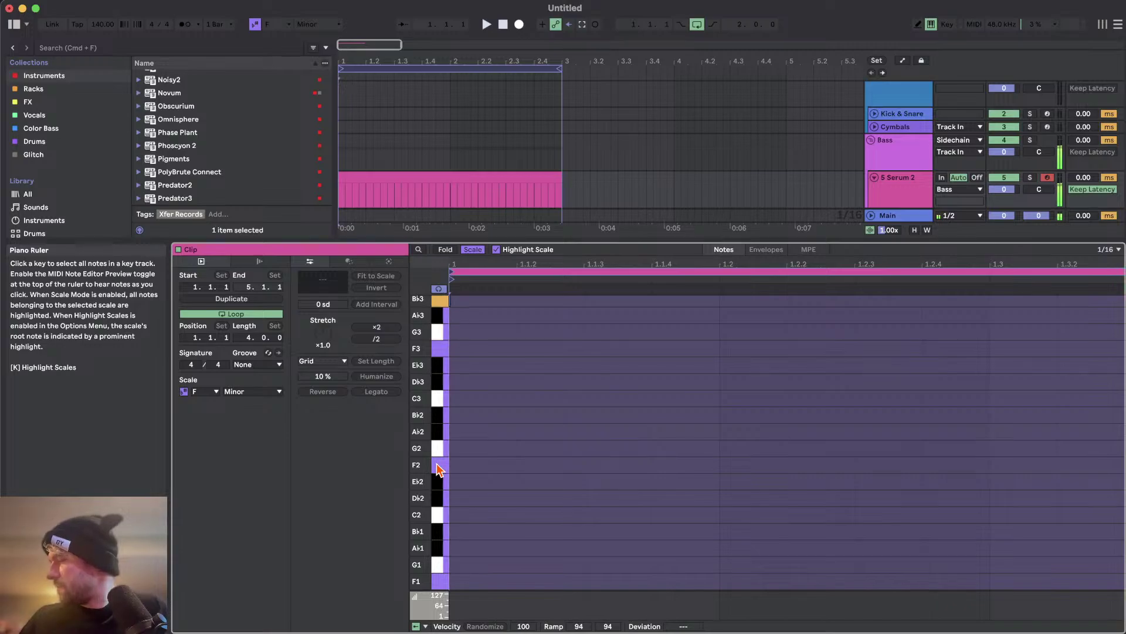
- Audition the root note F and an F minor chord several times without recording any notes
scroll(456, 376, "up", 3)
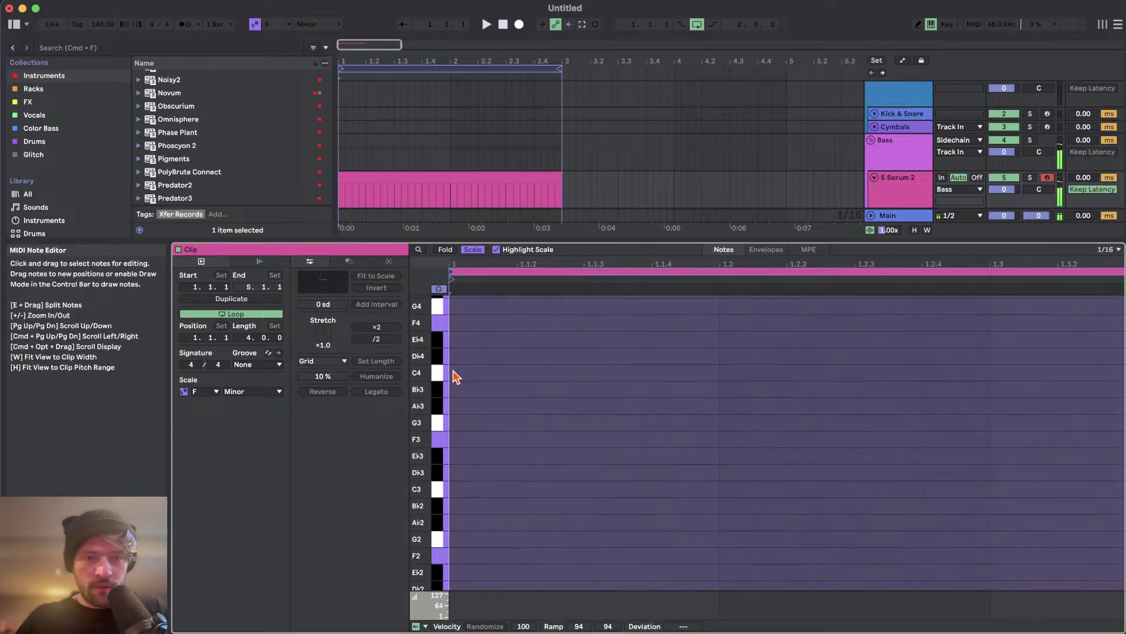
scroll(453, 370, "up", 1)
key("f")
scroll(453, 370, "down", 1)
key("f")
key("y")
key("k")
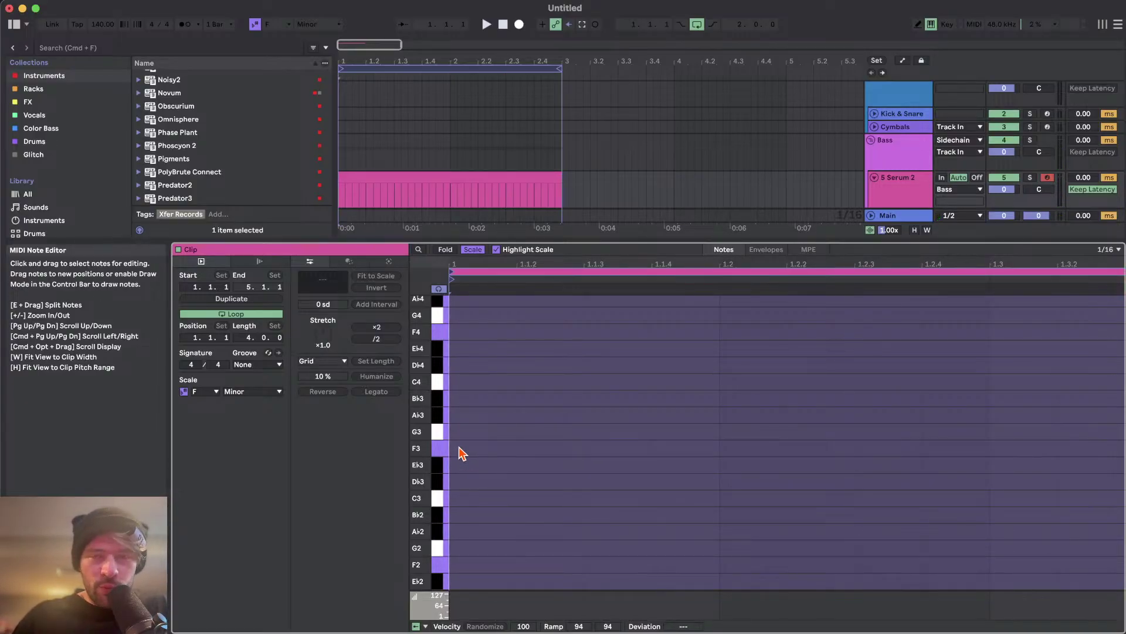
key("f")
key("y")
key("k")
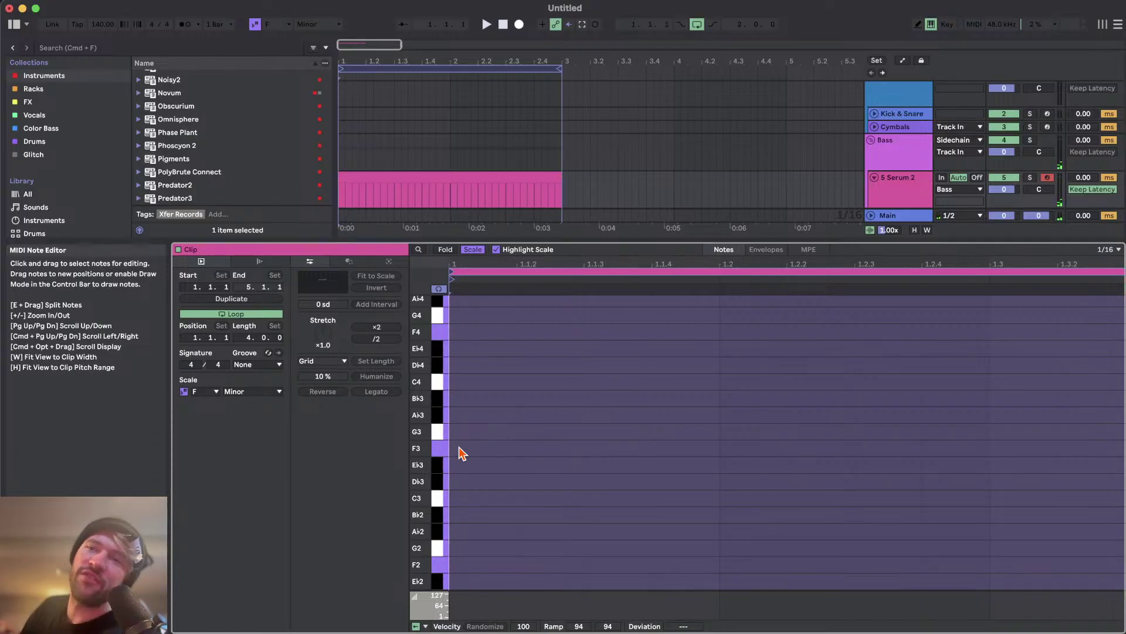
key("f")
key("y")
key("k")
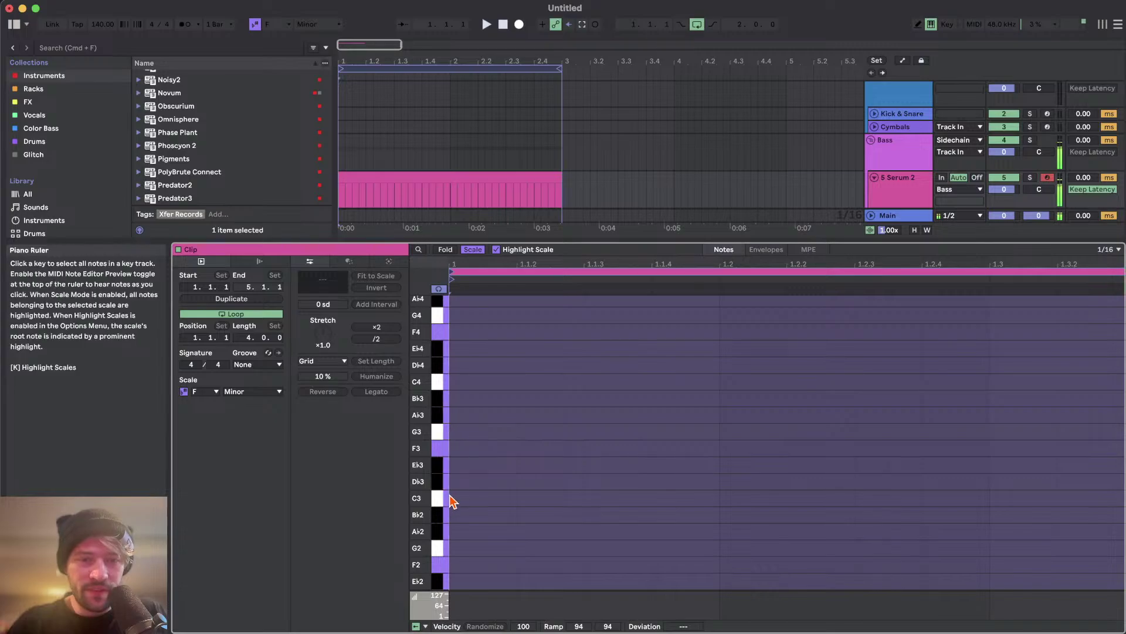
- Draw a chord of D♭3, F3 and A♭3 at the start of the clip, two beats long
left_click_drag(458, 481, 695, 469)
key("minus")
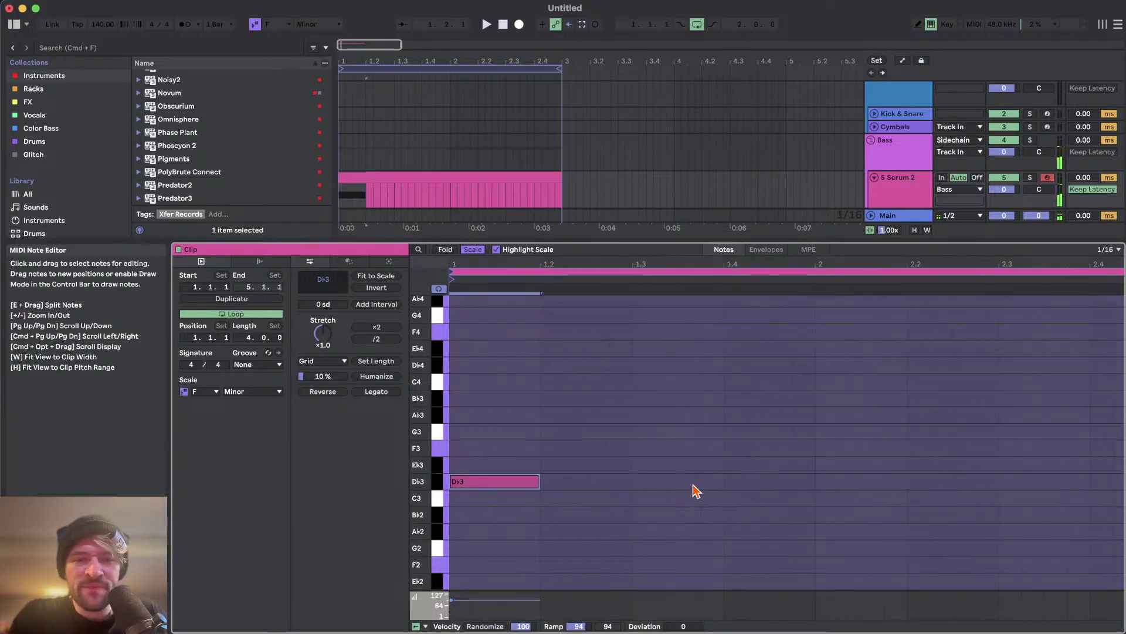
left_click_drag(538, 480, 586, 412)
key("minus")
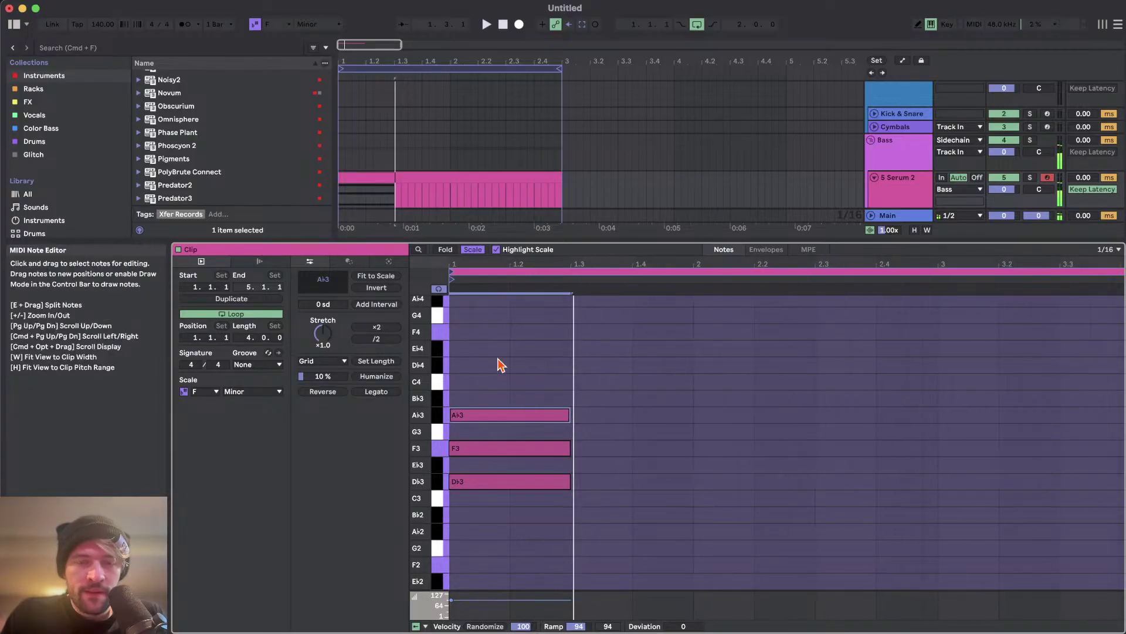
- Lengthen all three chord notes to fill the whole first bar
left_click_drag(498, 358, 574, 523)
key("shift+Right")
key("shift+Right")
key("shift+Right")
key("shift+Right")
key("shift+Right")
key("shift+Right")
key("shift+Right")
key("shift+Right")
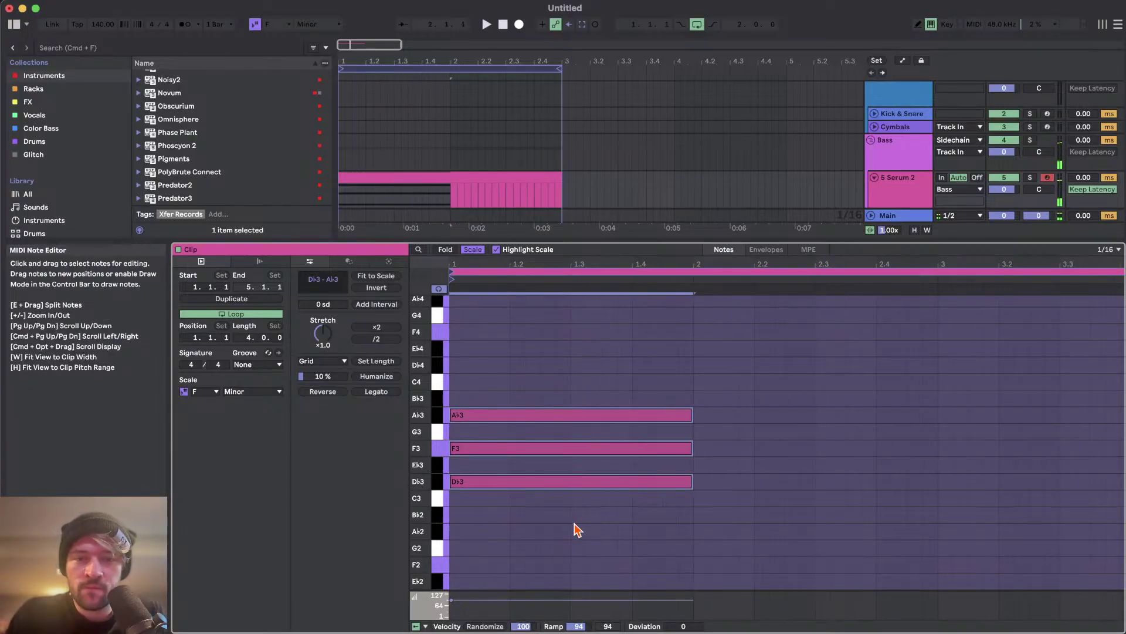
- Duplicate the chord into bars 2 and 3, transposing the copies to F3–A♭3–C4 and E♭3–G3–B♭3
key("super+d")
key("Up")
key("Up")
key("super+d")
key("Down")
- Duplicate the bar 3 chord into bar 4 and lower it three scale steps to B♭2, D♭3 and F3
key("super+d")
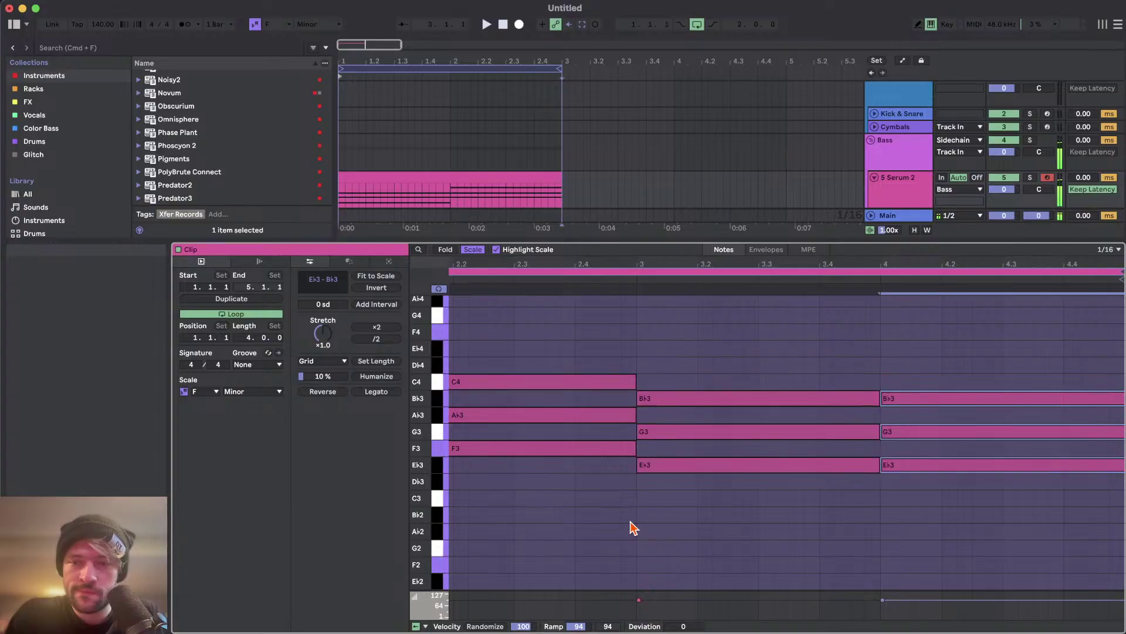
key("Down")
key("Down")
key("Down")
scroll(639, 519, "left", 3)
scroll(639, 519, "down", 2)
scroll(639, 519, "down", 1)
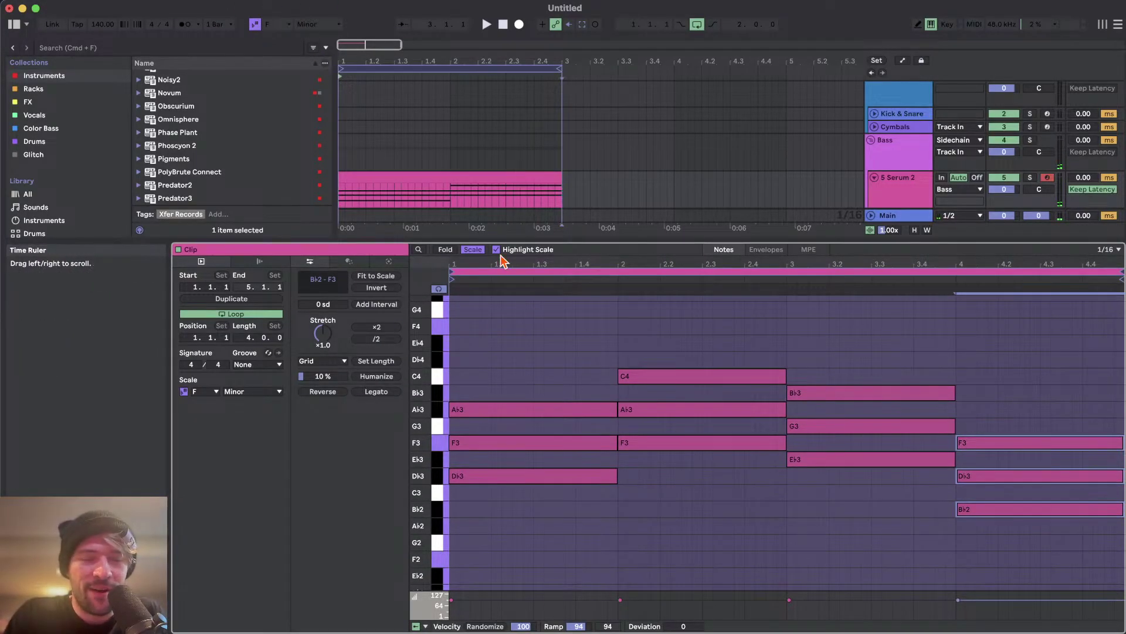
- Delete the chords in bars 2 to 4, keeping only the first chord
left_click(472, 250)
left_click(472, 249)
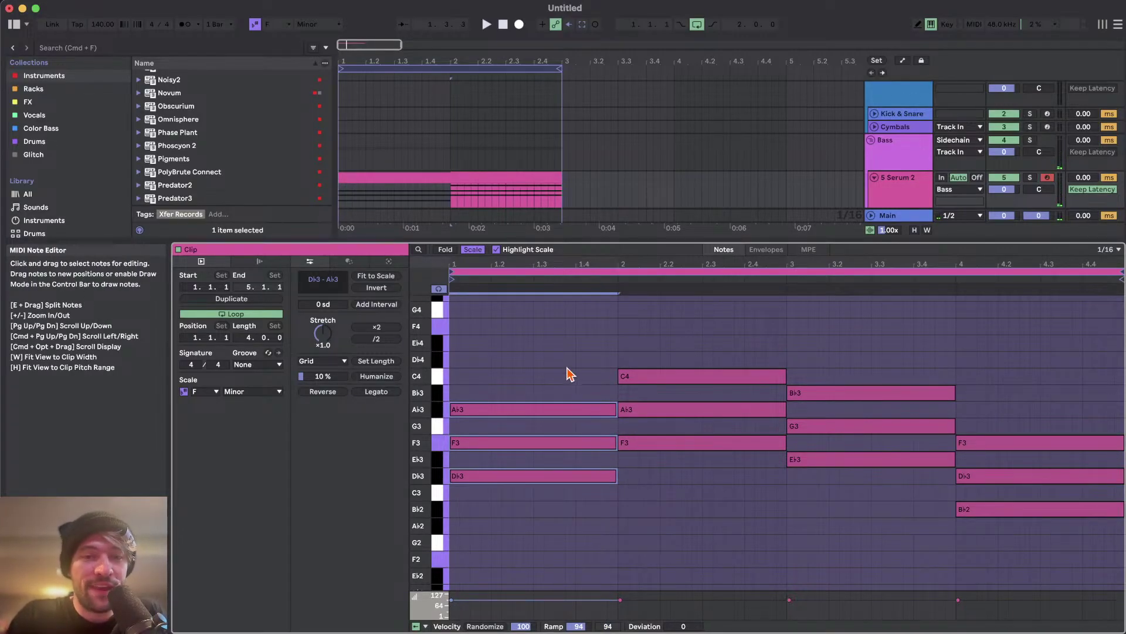
left_click_drag(777, 355, 985, 545)
key("Delete")
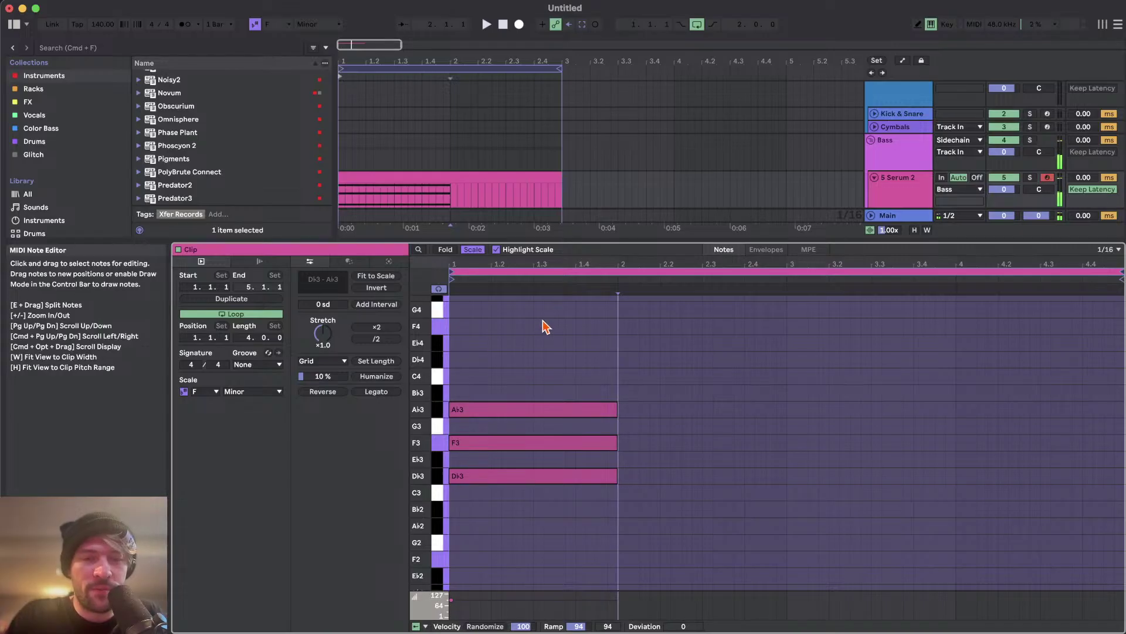
- Duplicate the D♭3–F3–A♭3 chord from bar 1 into bar 2
left_click_drag(545, 327, 513, 562)
key("super+d")
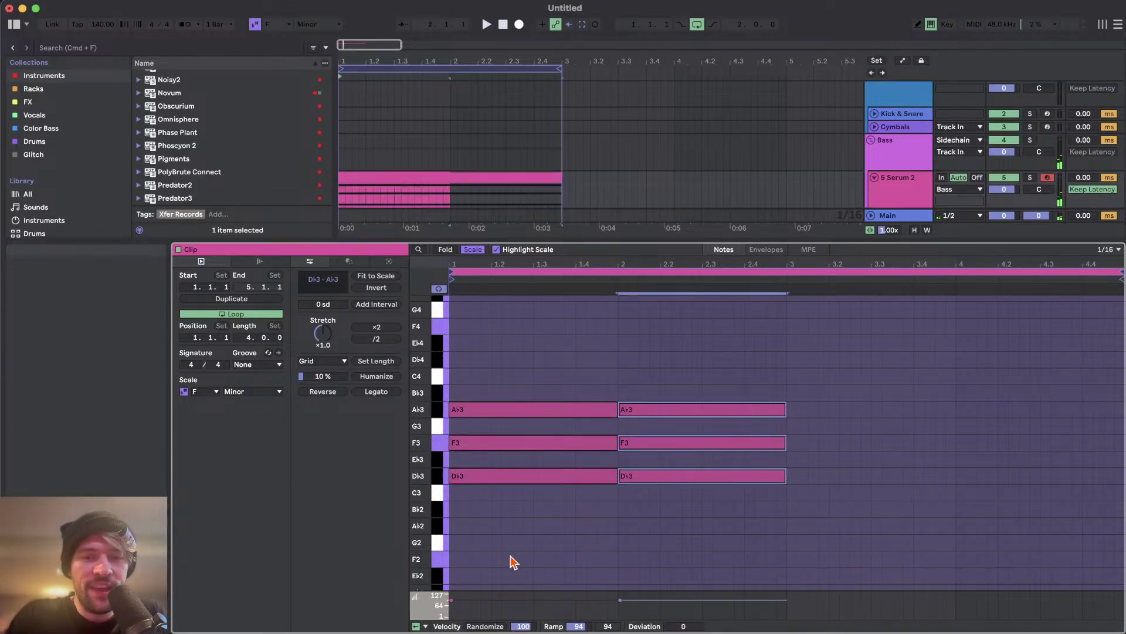
- Raise the bar 2 chord to F3–A♭3–C4 and duplicate it into bar 3 as E♭3–G3–B♭3
key("alt+Up")
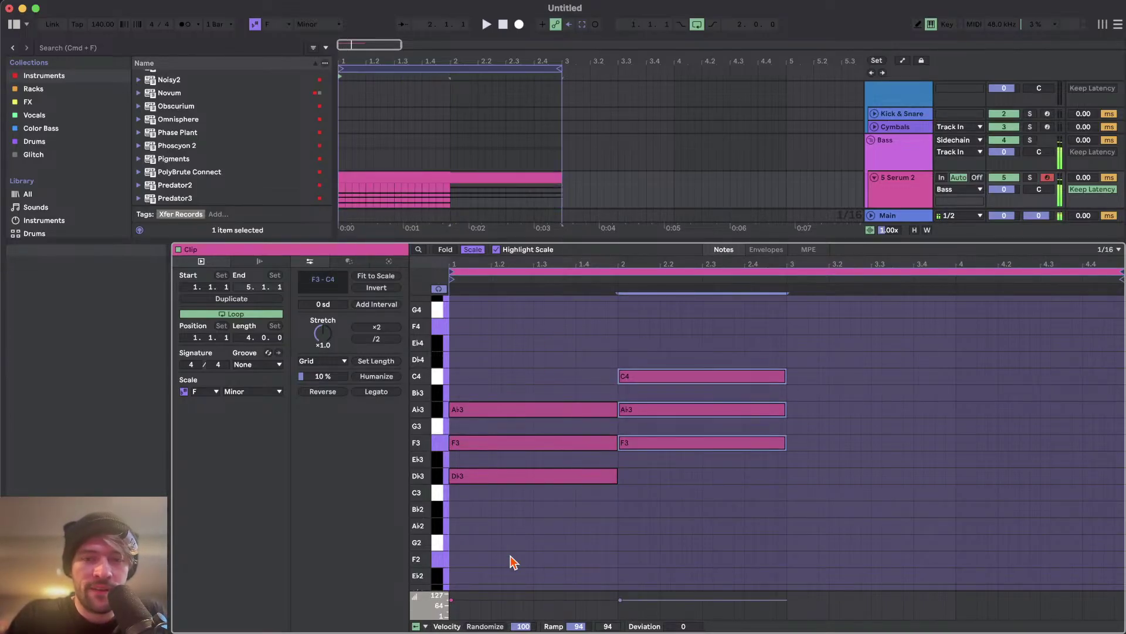
key("super+d")
key("Down")
- Duplicate the bar 3 chord into bar 4, lower it three scale steps to B♭2–D♭3–F3, and play the progression
key("super+d")
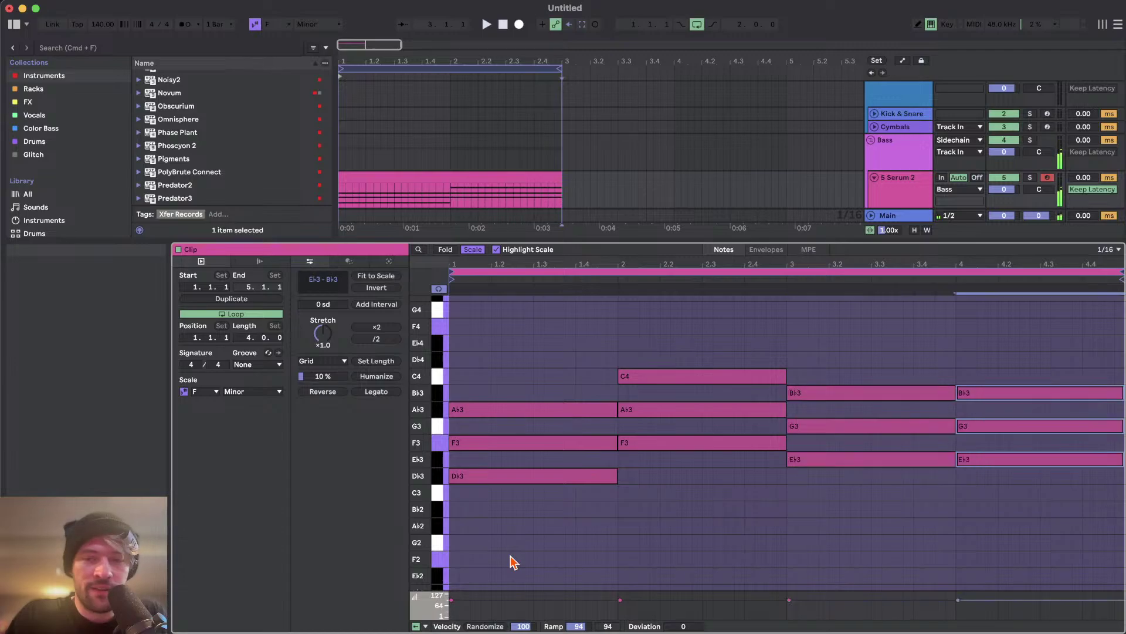
key("Down")
key("Down")
key("Down")
key("space")
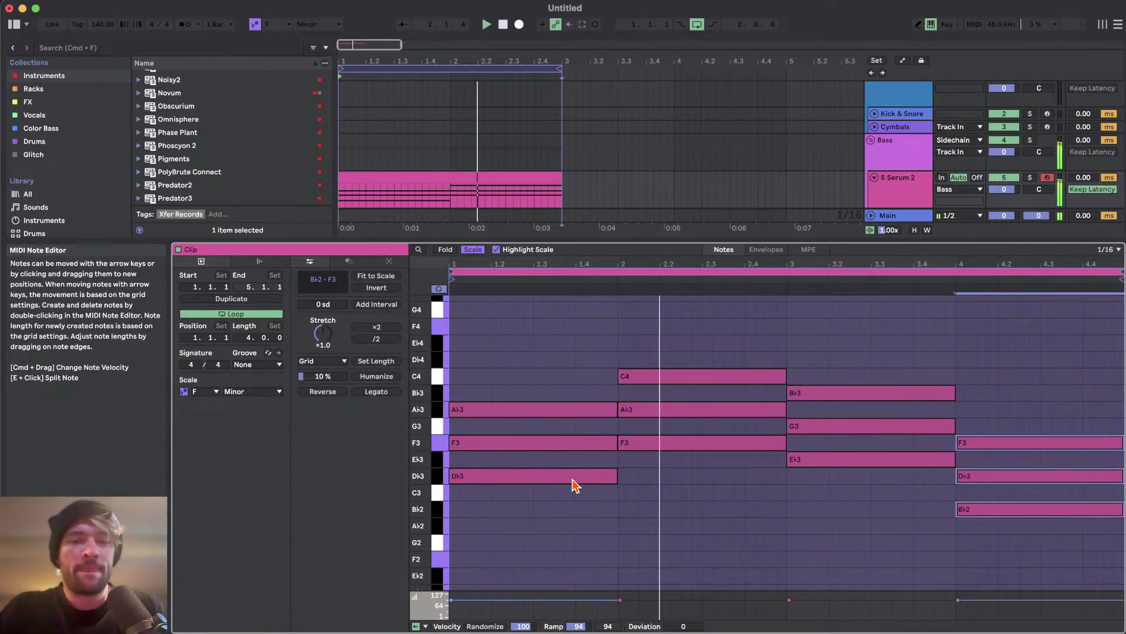
- Set the project tempo to 150 BPM and check the playback with the metronome on, switching it off at the end
left_click_drag(97, 30, 100, 25)
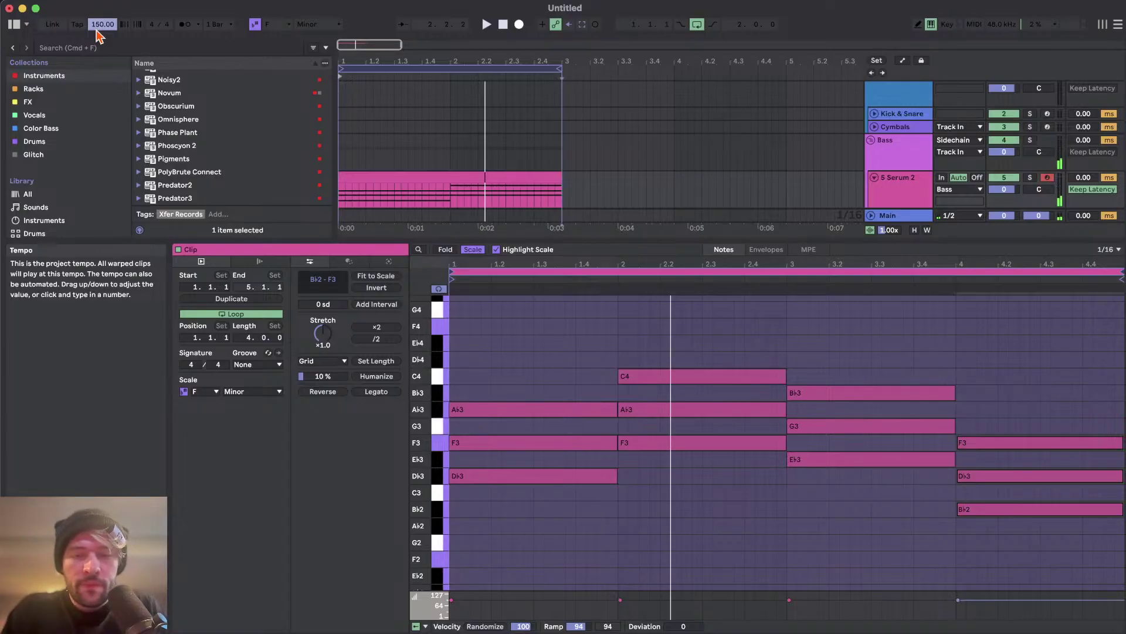
left_click(186, 24)
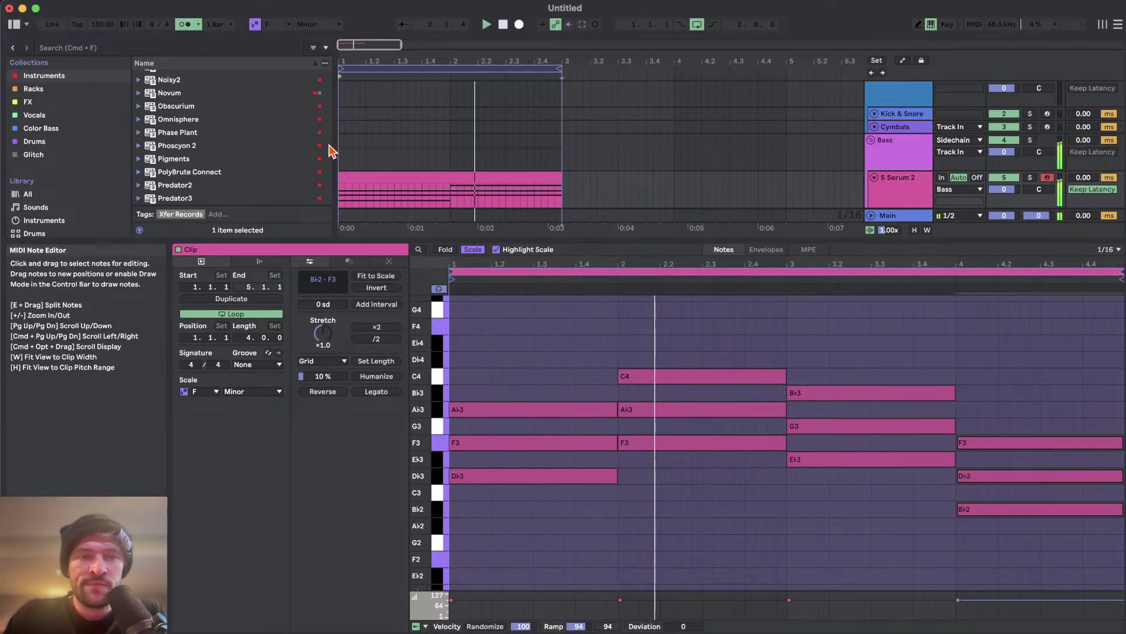
left_click(185, 26)
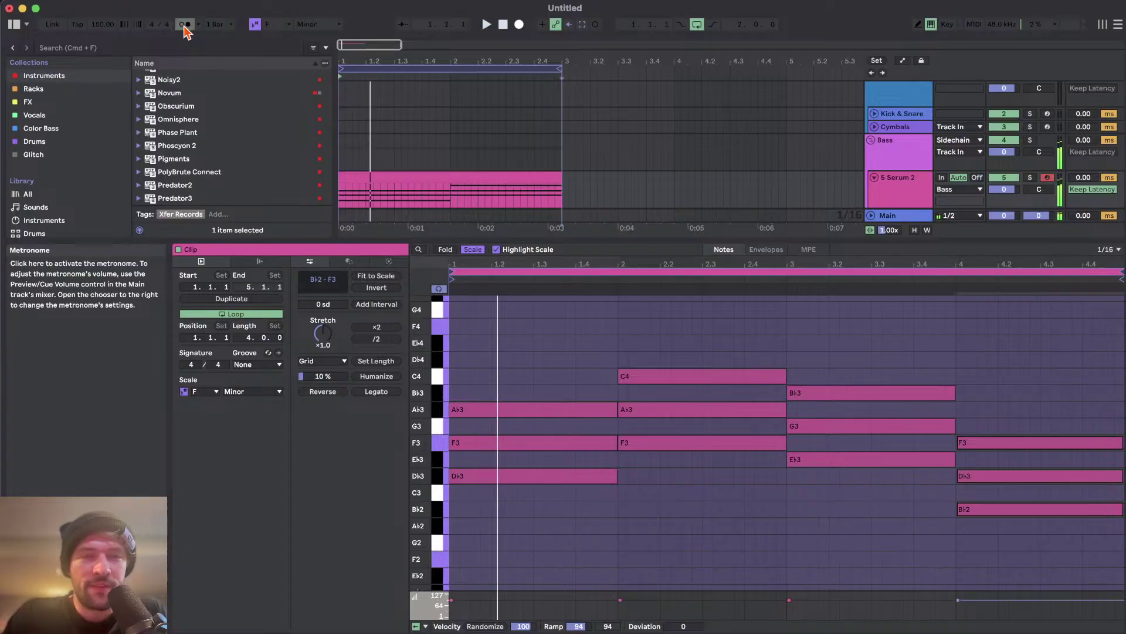
- Extend the clip in the arrangement to four bars and play the full progression with the metronome temporarily on
left_click(557, 175)
left_click_drag(558, 175, 786, 174)
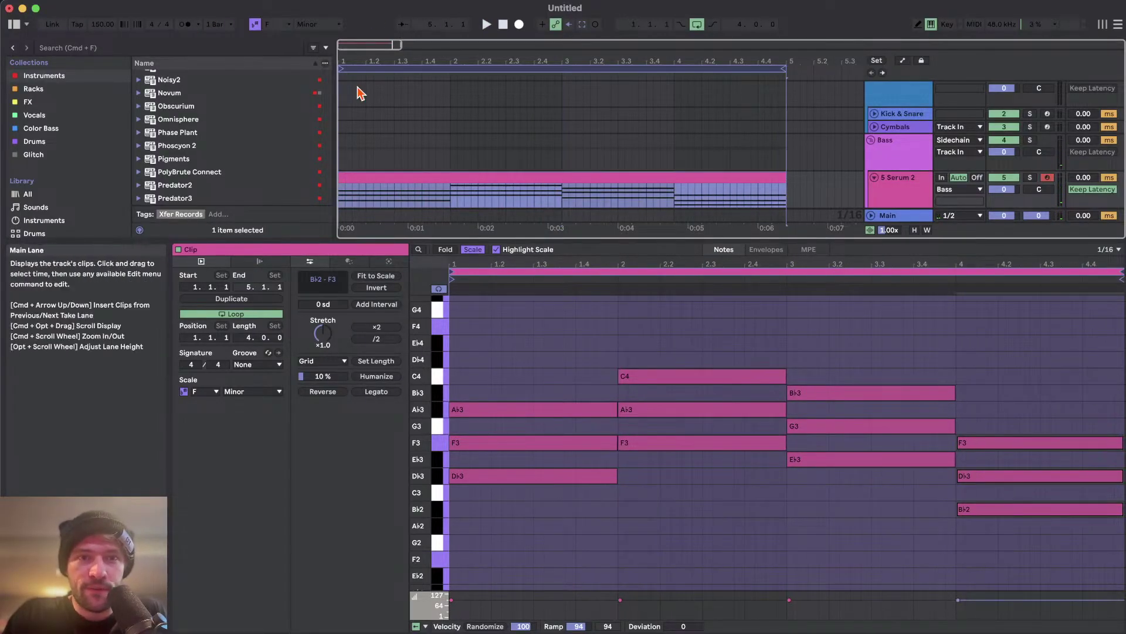
scroll(360, 93, "down", 1)
left_click(185, 24)
key("space")
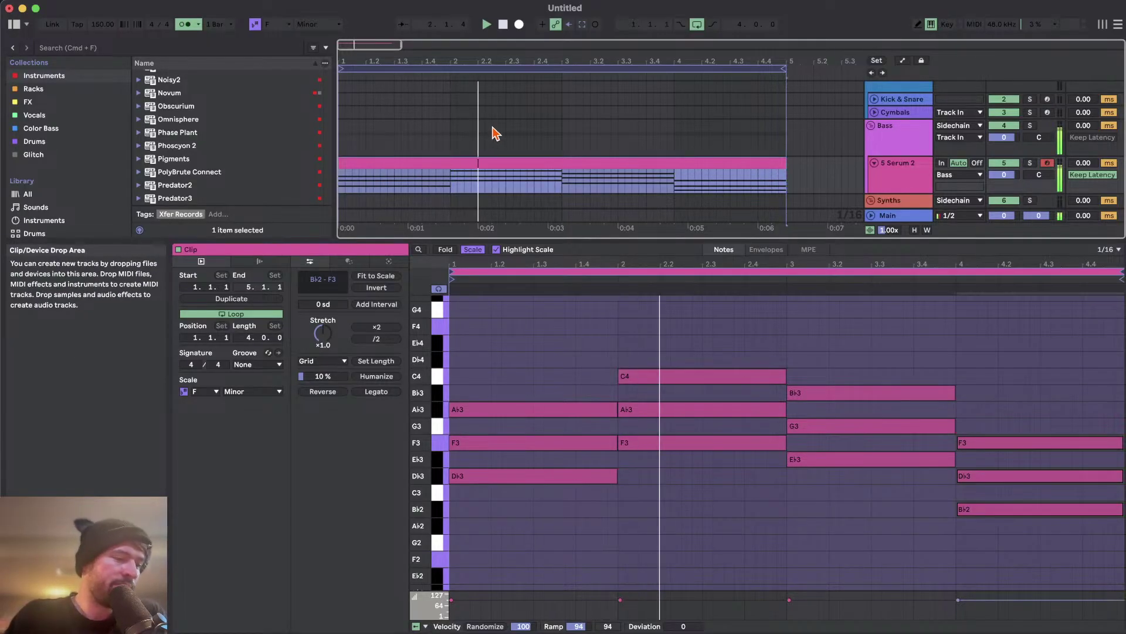
left_click(185, 25)
scroll(585, 451, "down", 1)
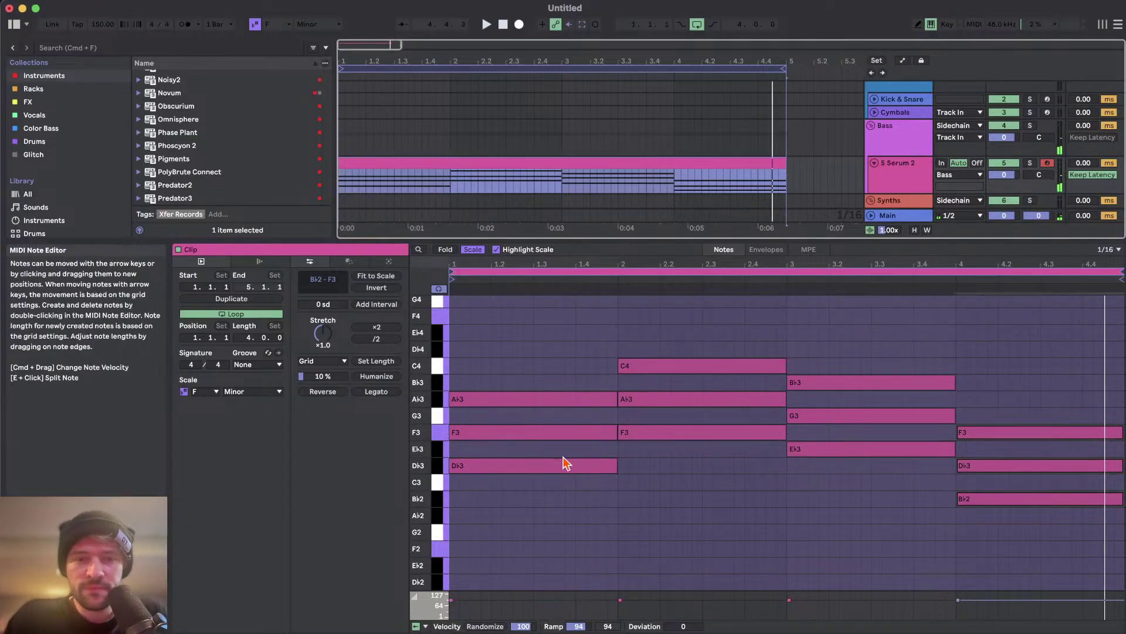
- Try the middle note of the bar 1 chord an octave higher at F4, and return it to F3
scroll(557, 440, "up", 1)
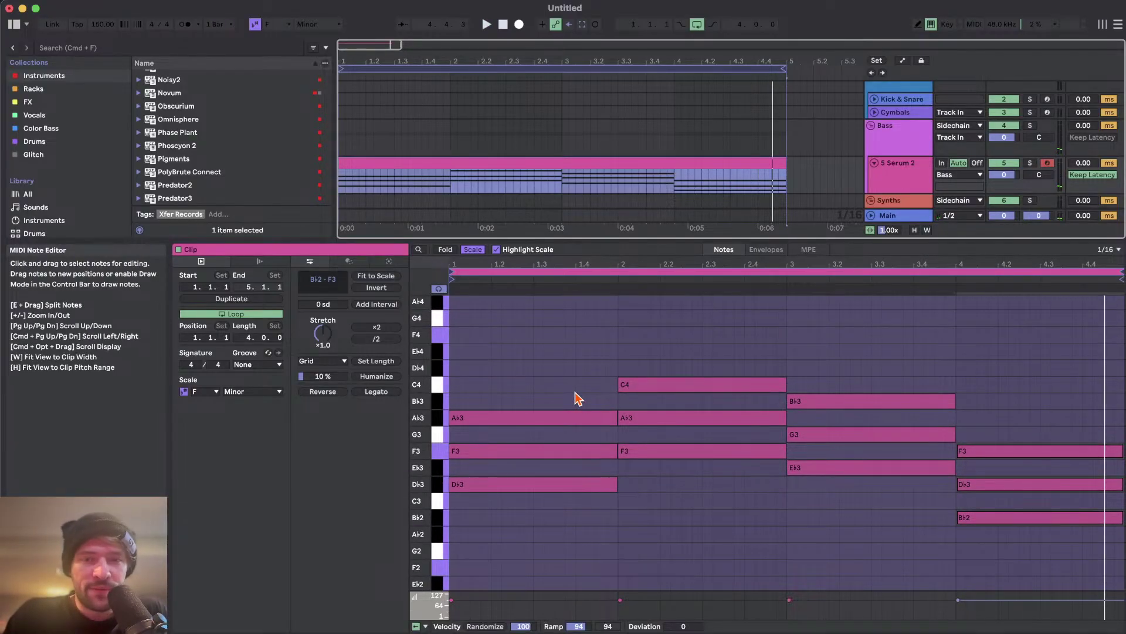
left_click(562, 452)
key("shift+Up")
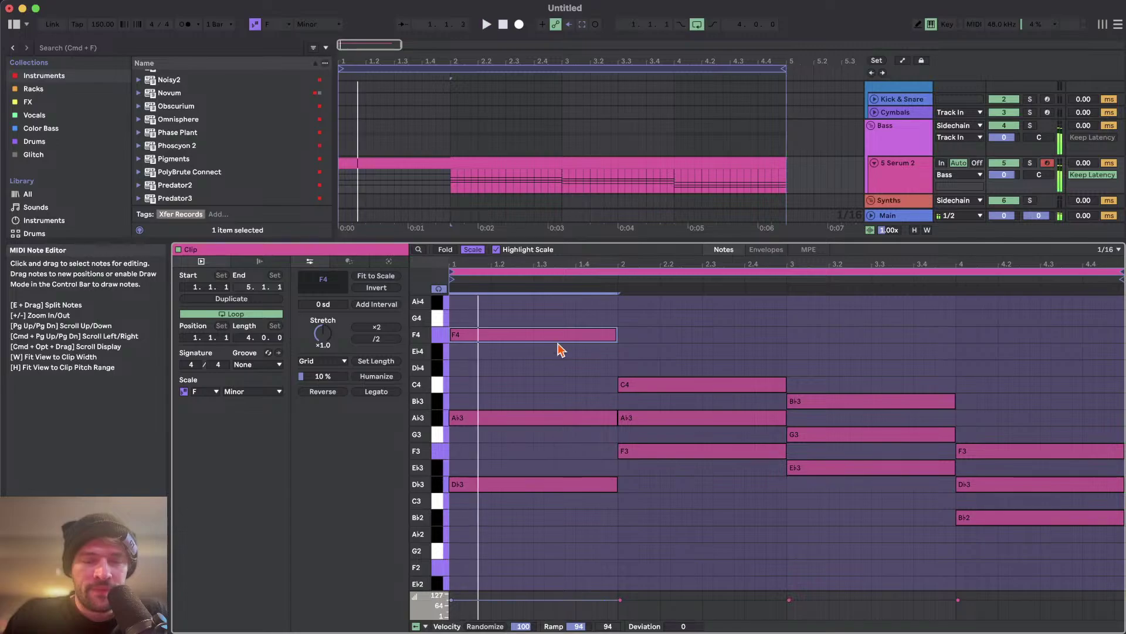
scroll(560, 350, "up", 1)
key("shift+Down")
scroll(562, 349, "down", 2)
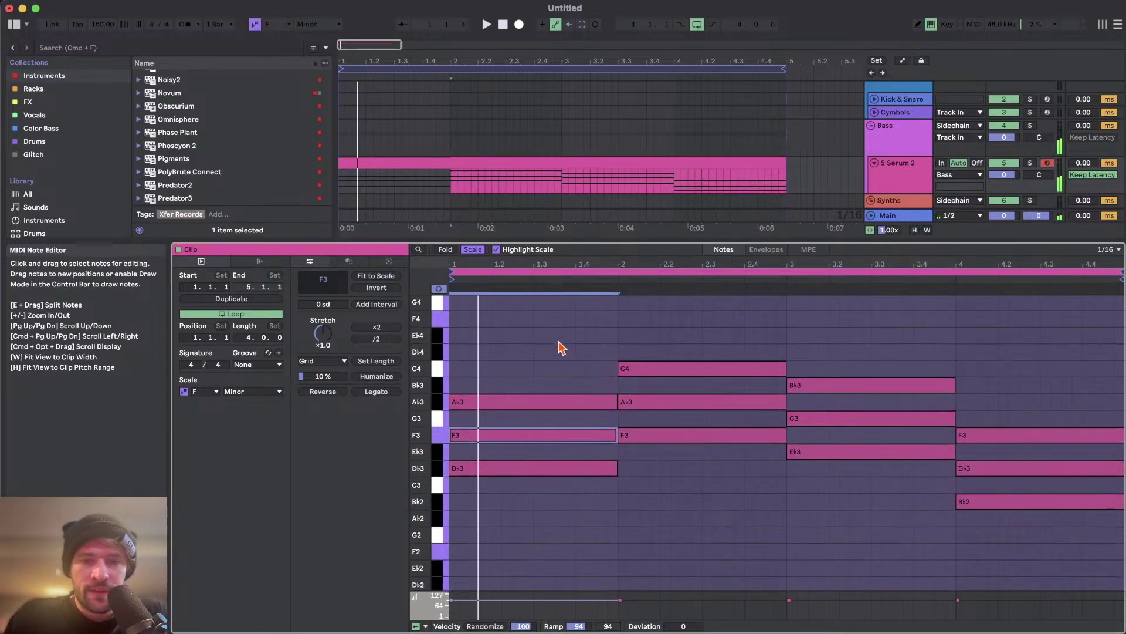
scroll(556, 430, "up", 2)
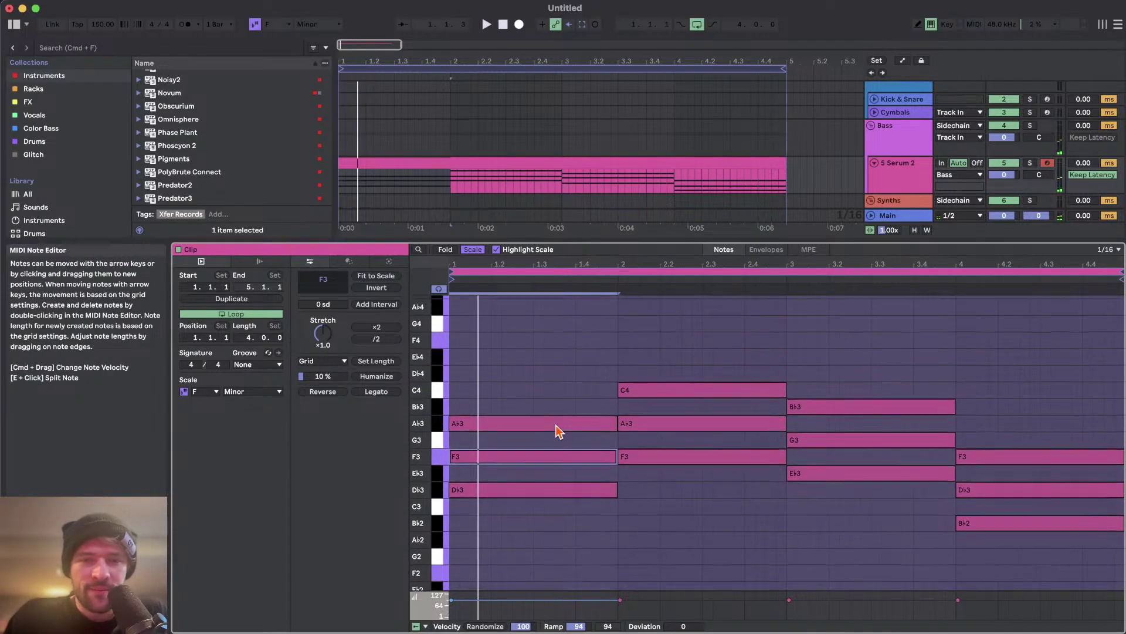
left_click(546, 492)
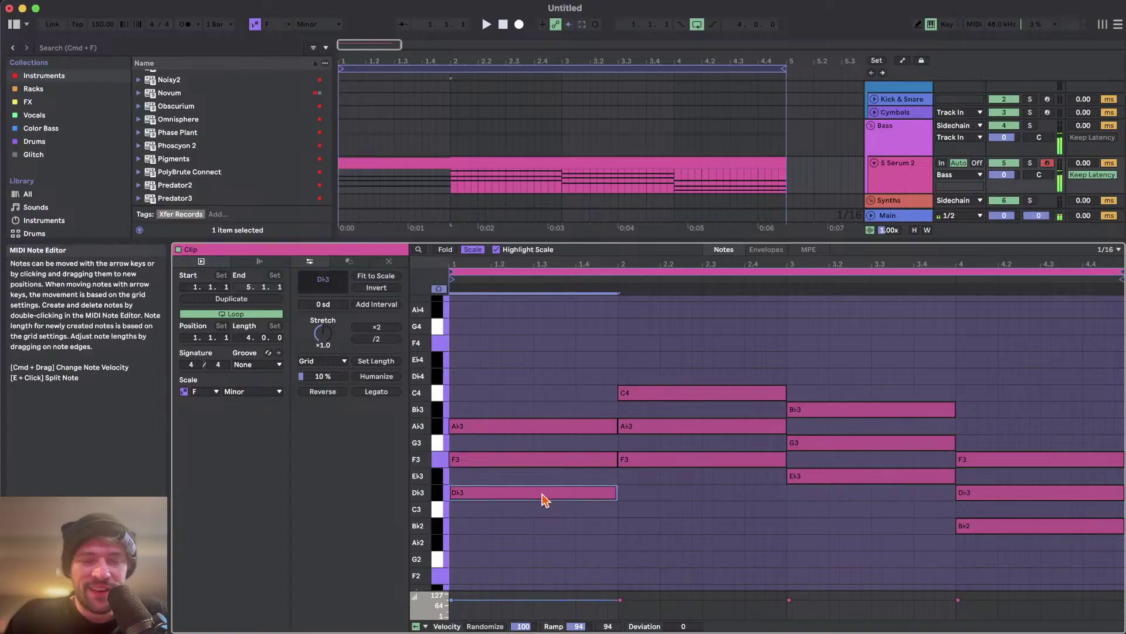
scroll(542, 498, "down", 4)
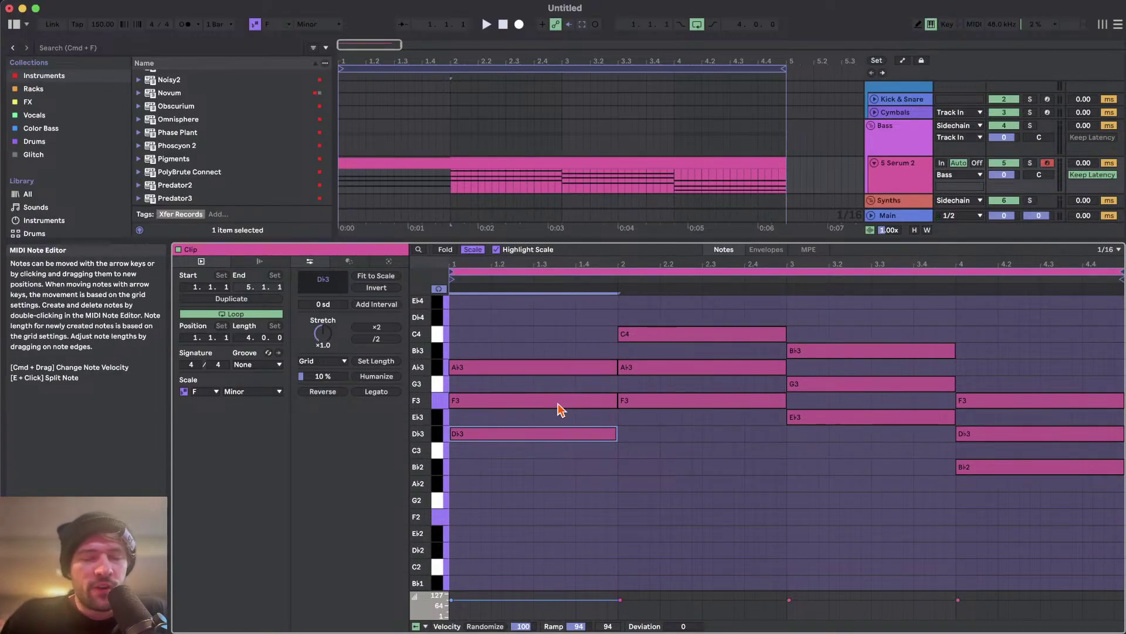
left_click(587, 401)
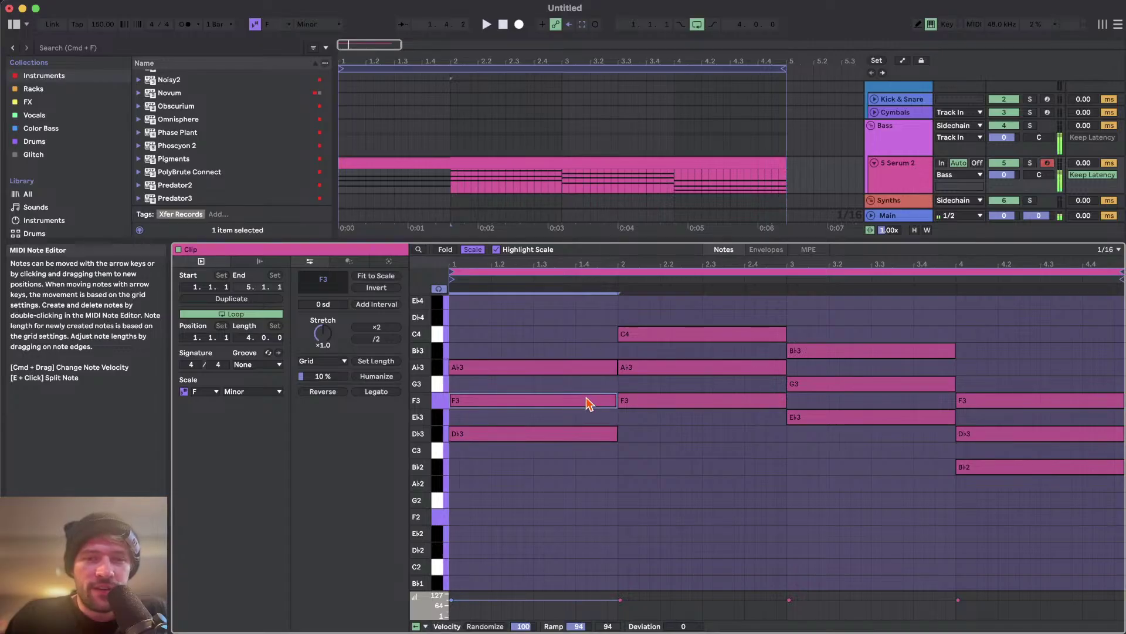
left_click(713, 367)
scroll(667, 464, "up", 1)
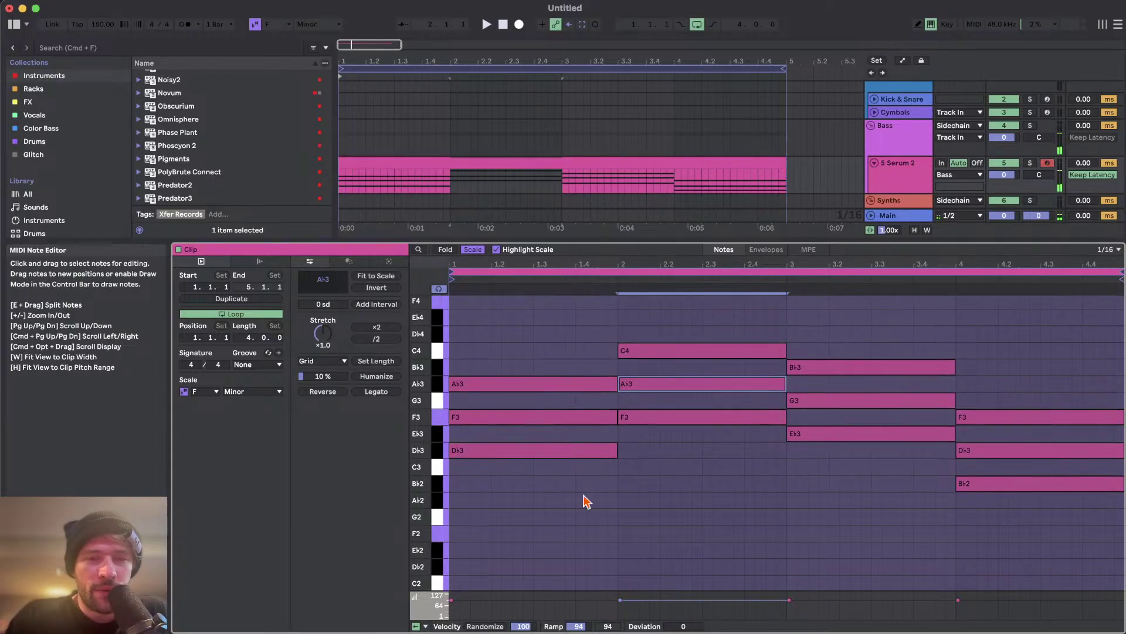
- Lower the lowest note of all four chords by an octave to D♭2, F2, E♭2 and B♭1, and play the result
left_click(555, 450)
left_click(692, 417, "shift")
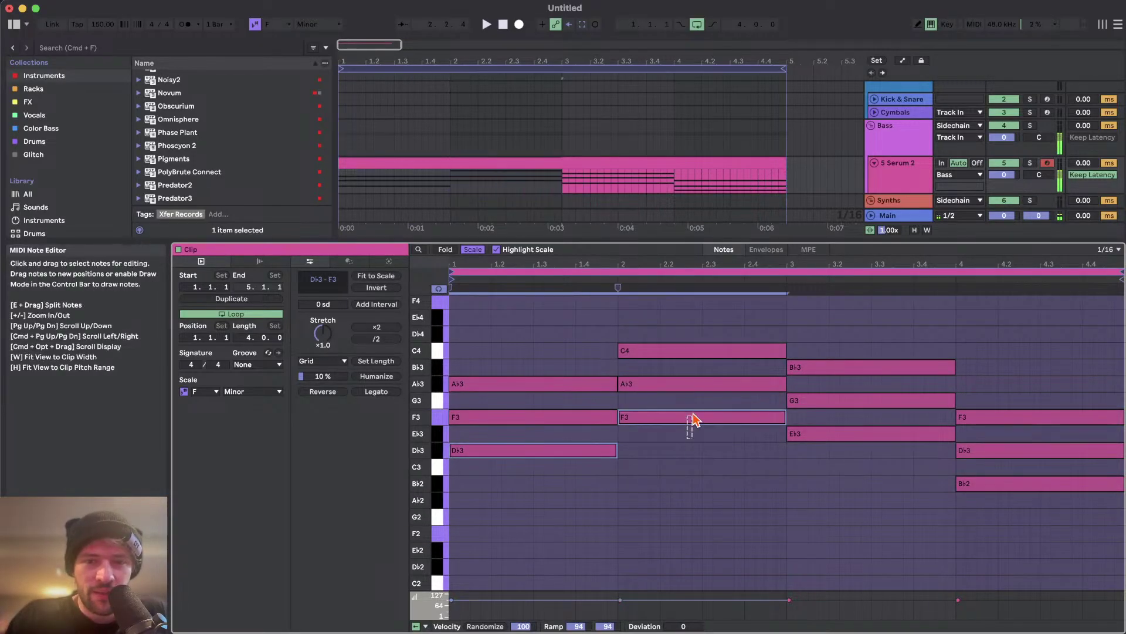
left_click(879, 436, "shift")
left_click(998, 483, "shift")
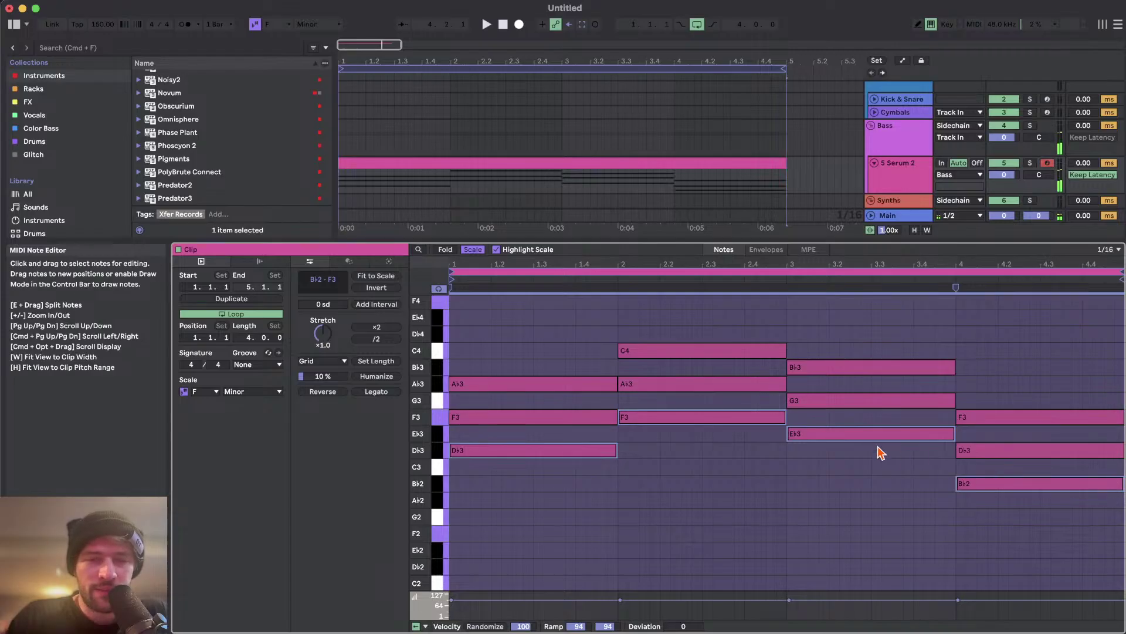
key("shift+Down")
scroll(687, 435, "up", 1)
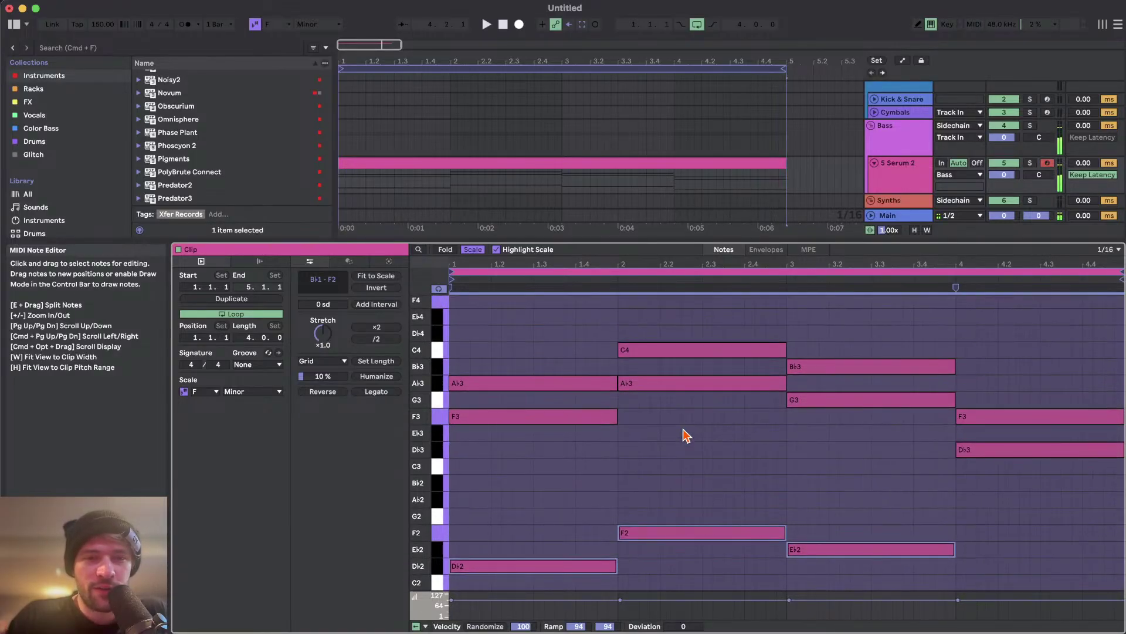
key("space")
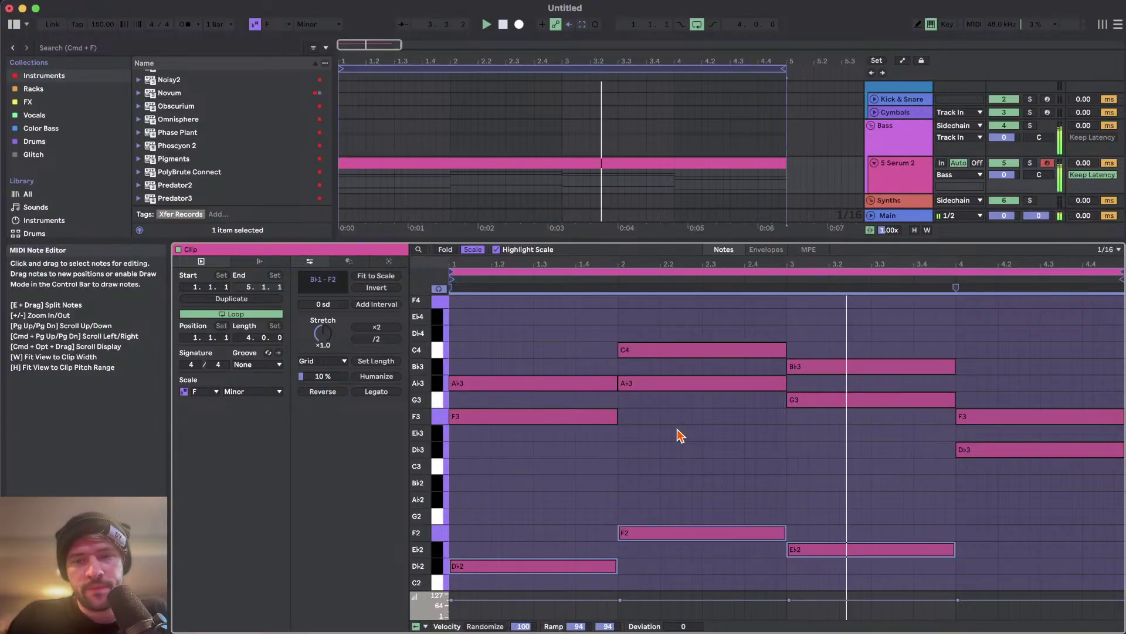
scroll(680, 435, "down", 1)
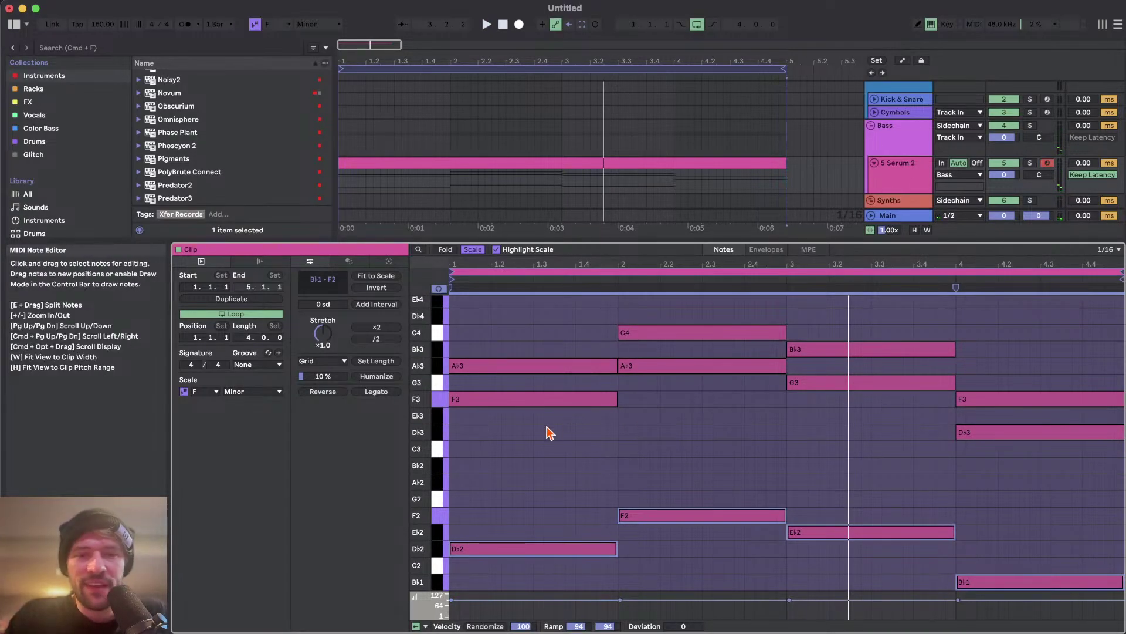
- Lower the middle note of the bar 1 chord one scale step to E♭3 and start playback
left_click(546, 433)
left_click_drag(514, 319, 524, 553)
left_click(522, 468)
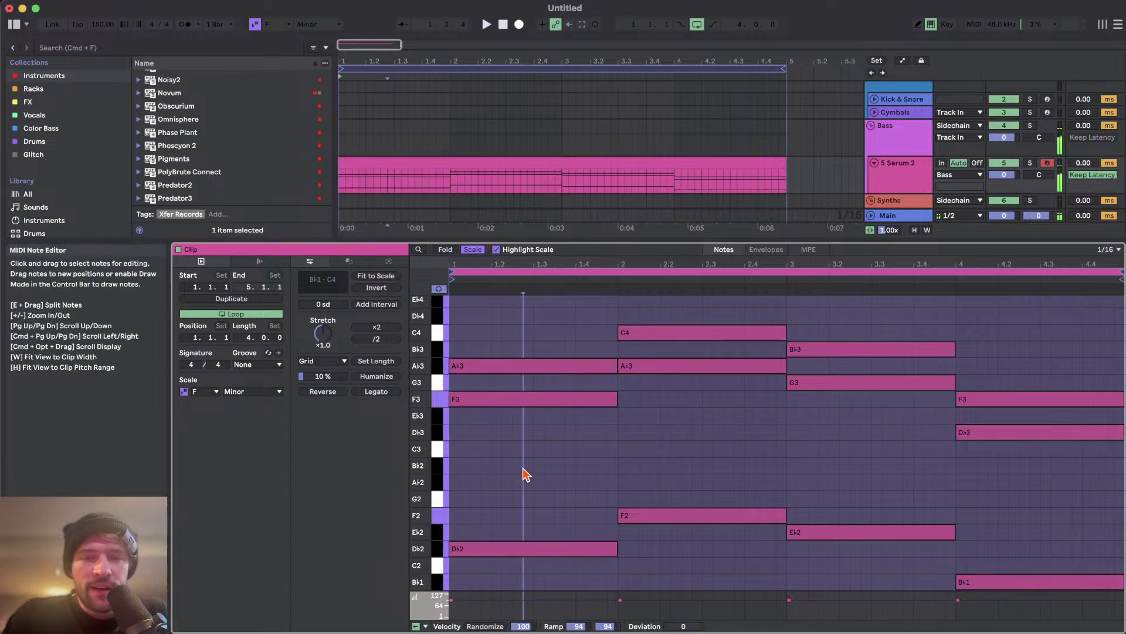
left_click(486, 400)
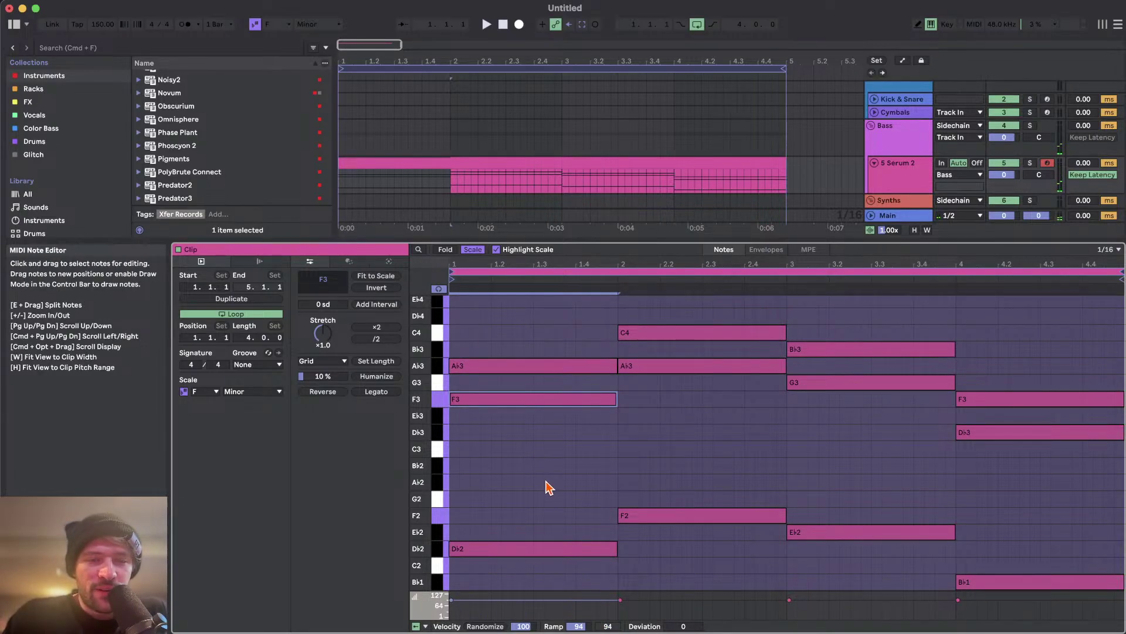
key("Down")
key("space")
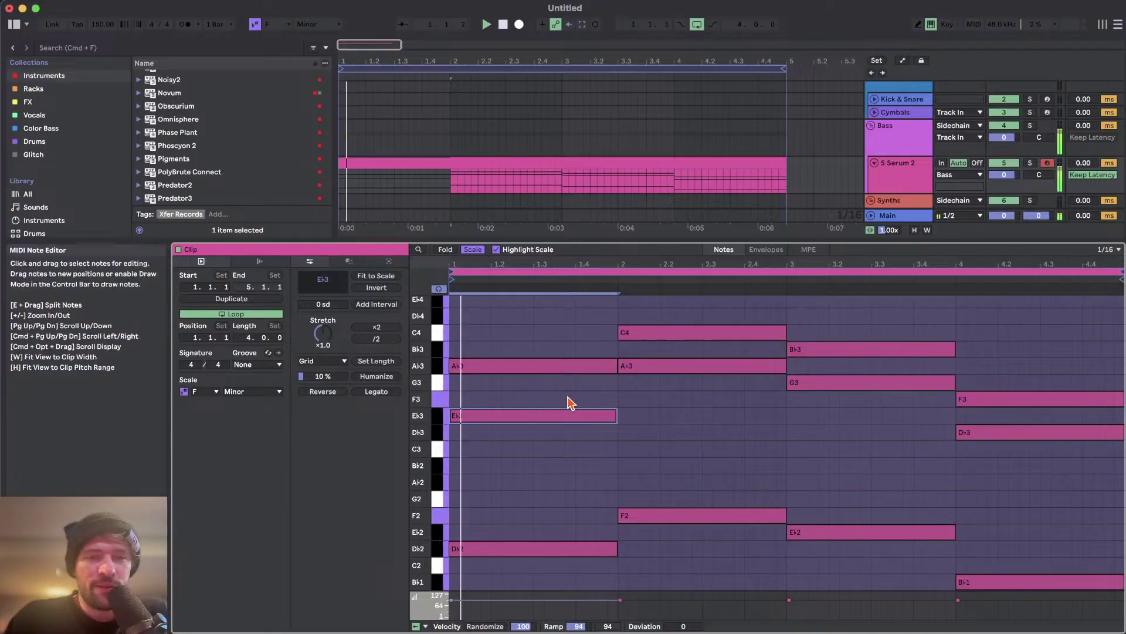
- Lower the middle note of the bar 2 chord three scale steps to E♭3 and listen to the change
left_click(657, 368)
key("space")
key("Down")
key("Down")
key("Down")
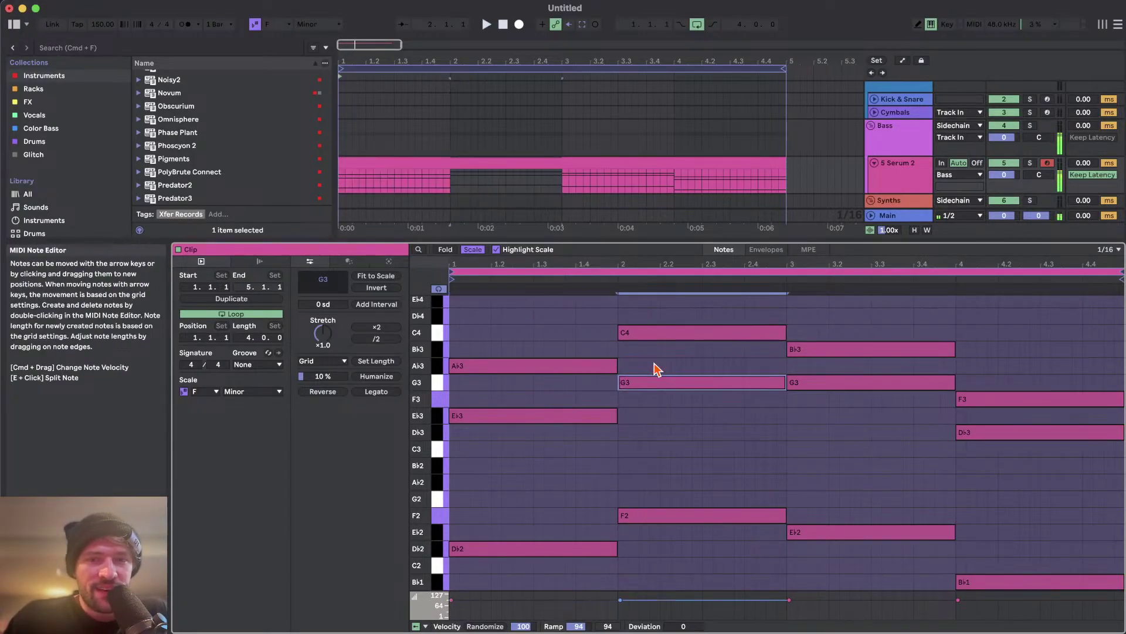
key("space")
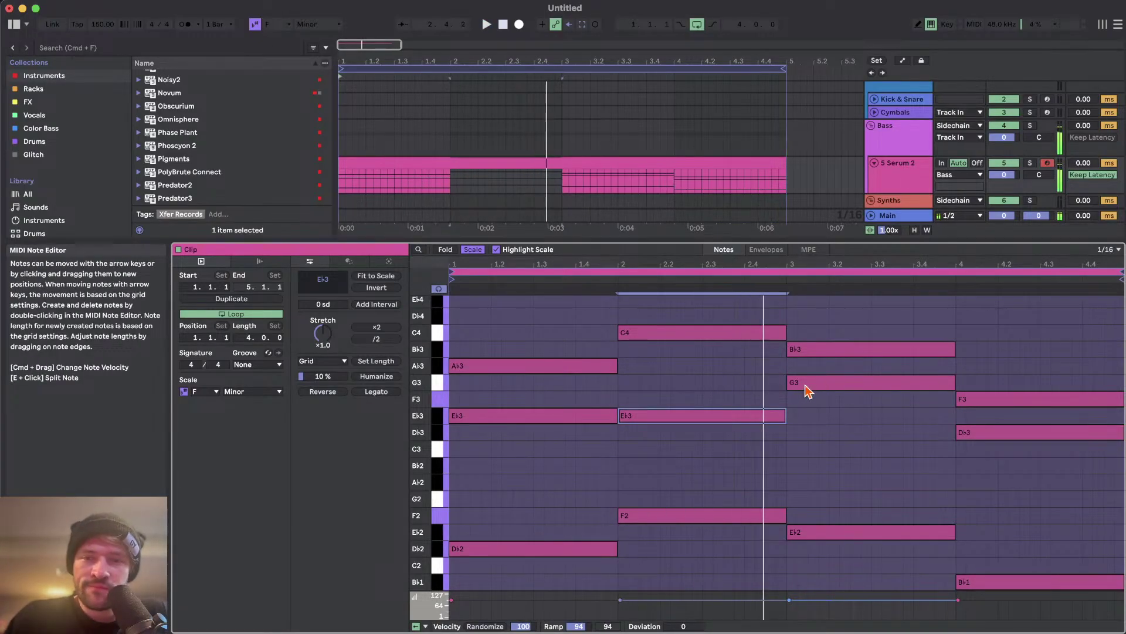
key("space")
- In bar 3, move the middle note down to E♭3 and add a copy of the top note at A♭3
left_click_drag(805, 390, 810, 424)
left_click(812, 352)
mouse_move(810, 349)
left_mouse_down()
mouse_move(808, 377)
mouse_move(808, 367)
left_mouse_up()
left_click_drag(806, 310, 826, 589)
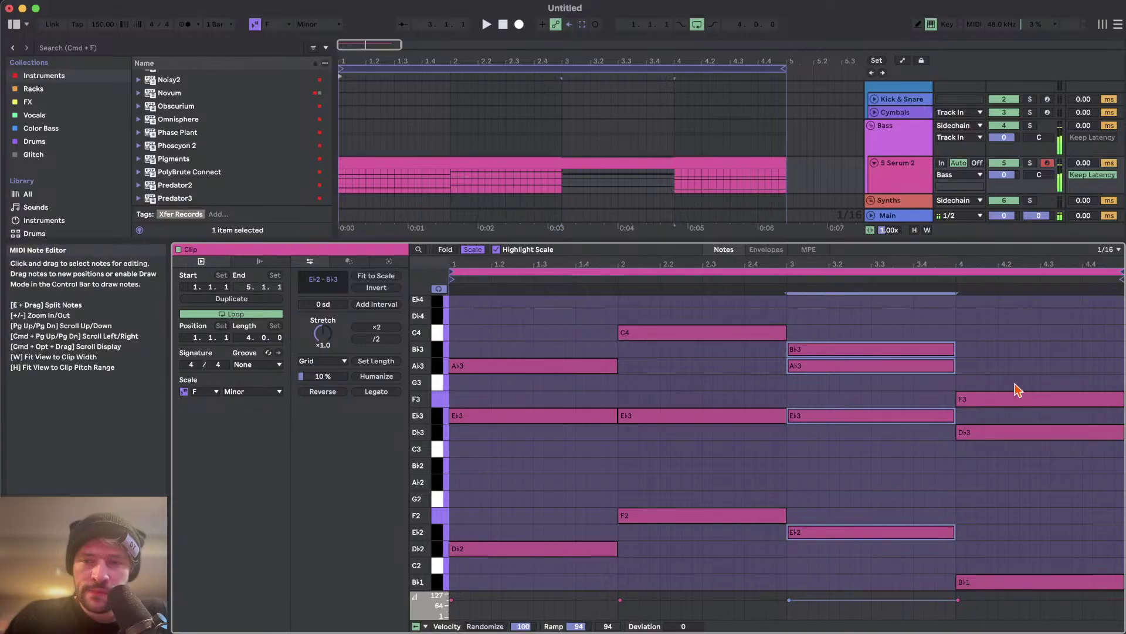
- In bar 4, raise the top note to A♭3 and the middle note to E♭3, adding a copy of the middle note at D♭3
scroll(1008, 530, "down", 1)
left_click(1030, 567)
left_click(985, 379)
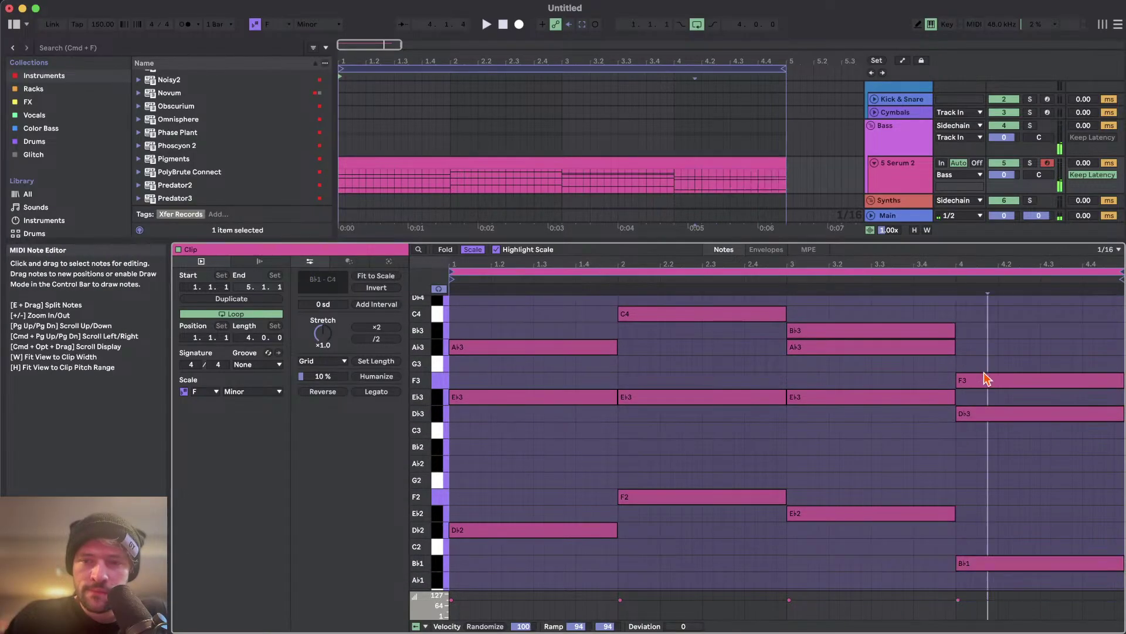
key("Up")
key("Up")
left_click(984, 405)
left_click(984, 410)
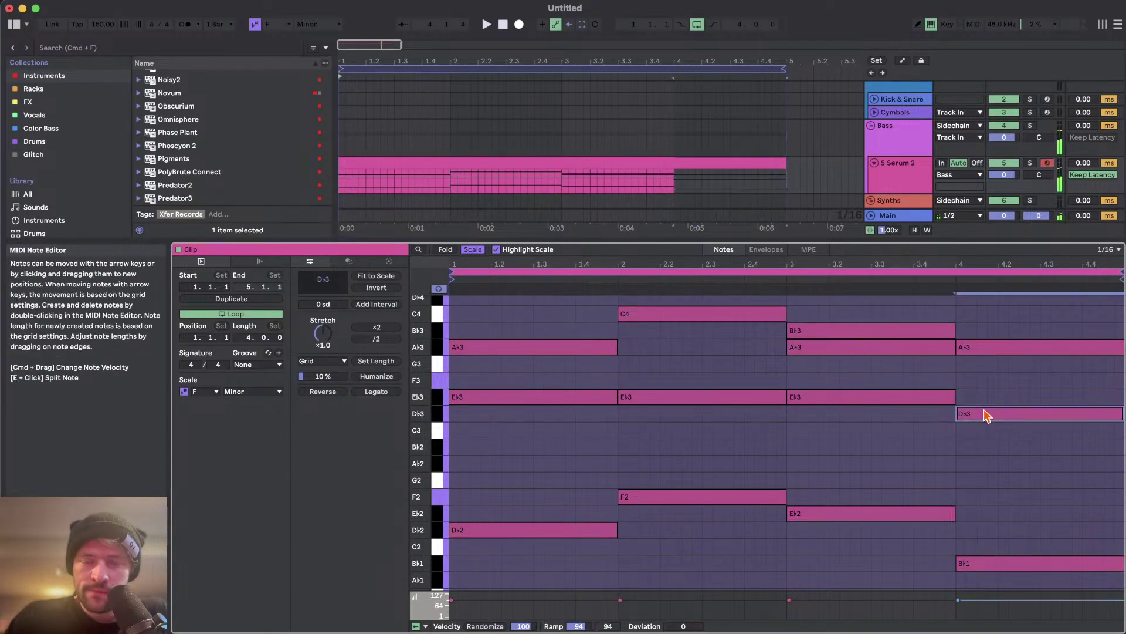
key("Up")
mouse_move(983, 405)
left_mouse_down()
mouse_move(978, 424)
mouse_move(977, 414)
left_mouse_up()
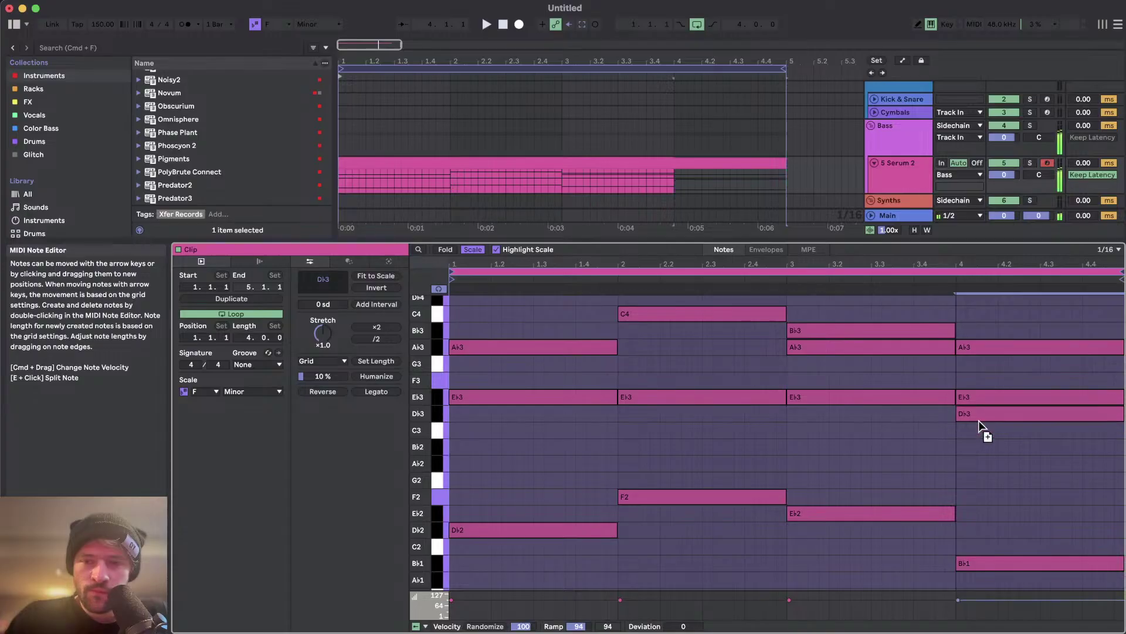
- Play the revised four-bar progression to check how the chords sound together
key("space")
scroll(861, 424, "up", 1)
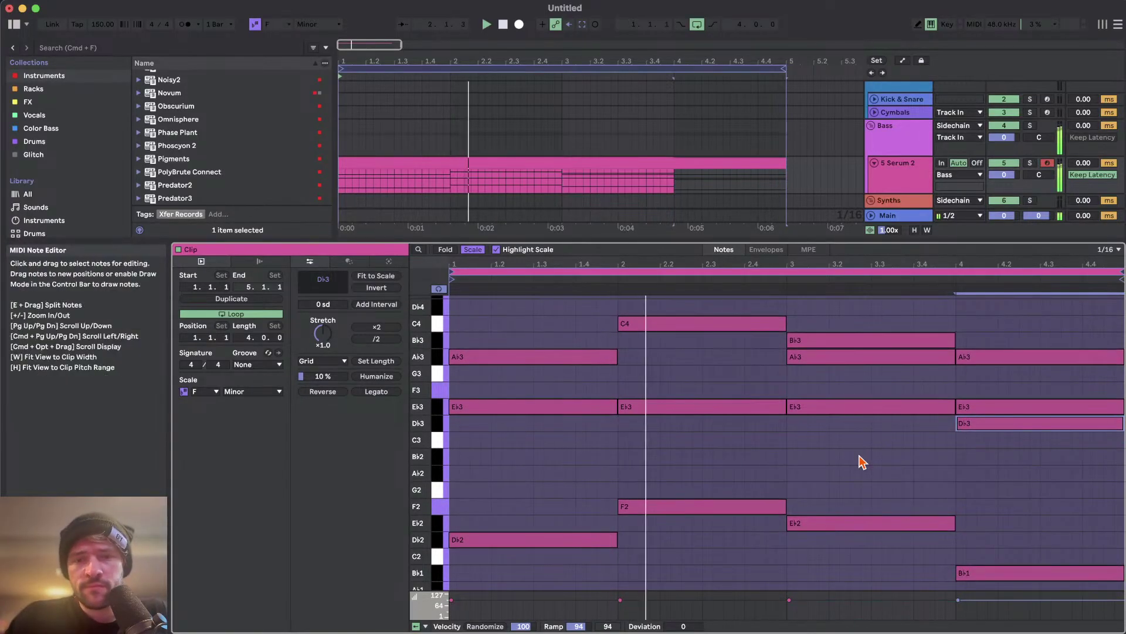
scroll(861, 461, "down", 1)
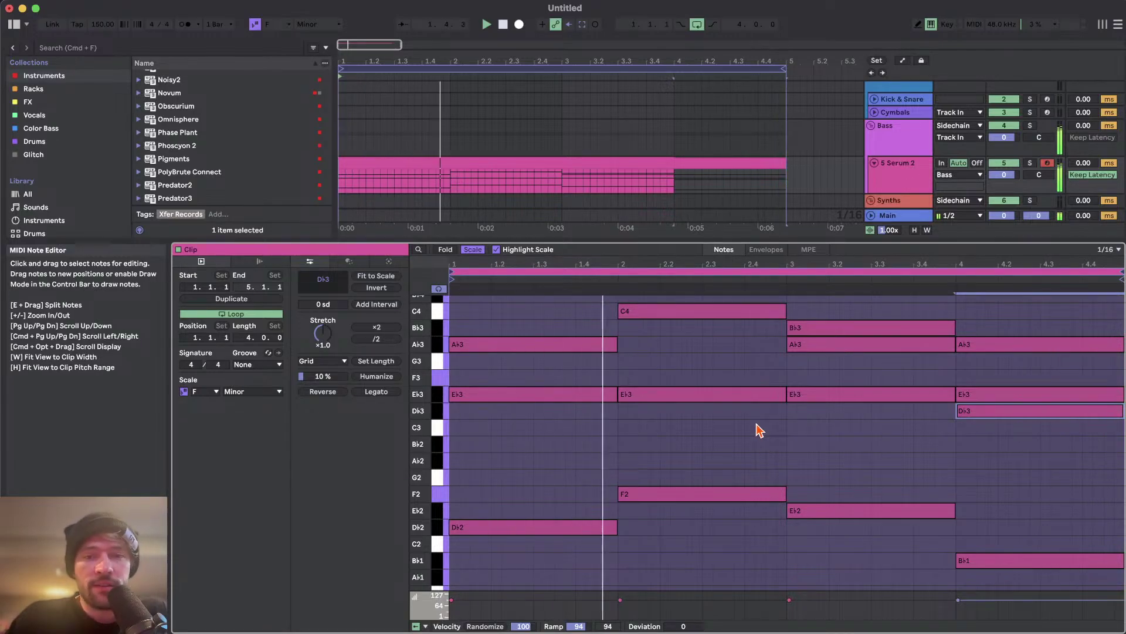
- Select all the E♭3 notes shared by the chords across the four bars
scroll(759, 434, "up", 2)
left_click(685, 513)
key("alt+Up")
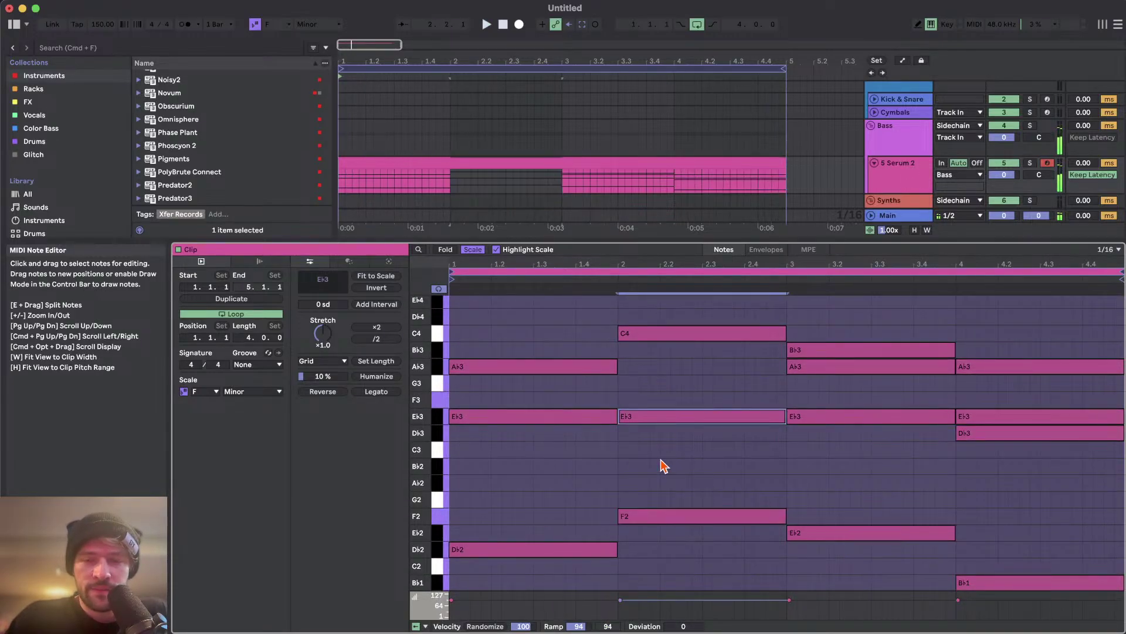
left_click(442, 418)
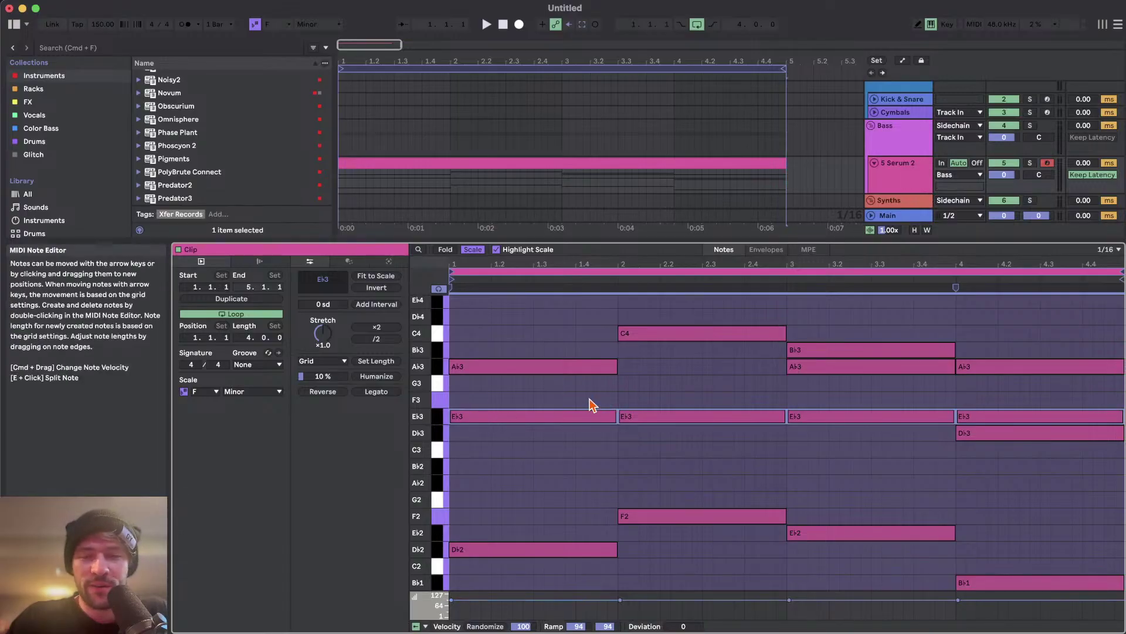
- Deselect the shared notes and audition single notes and chord tones live on the Serum 2 track
left_click(566, 465)
key("super+a")
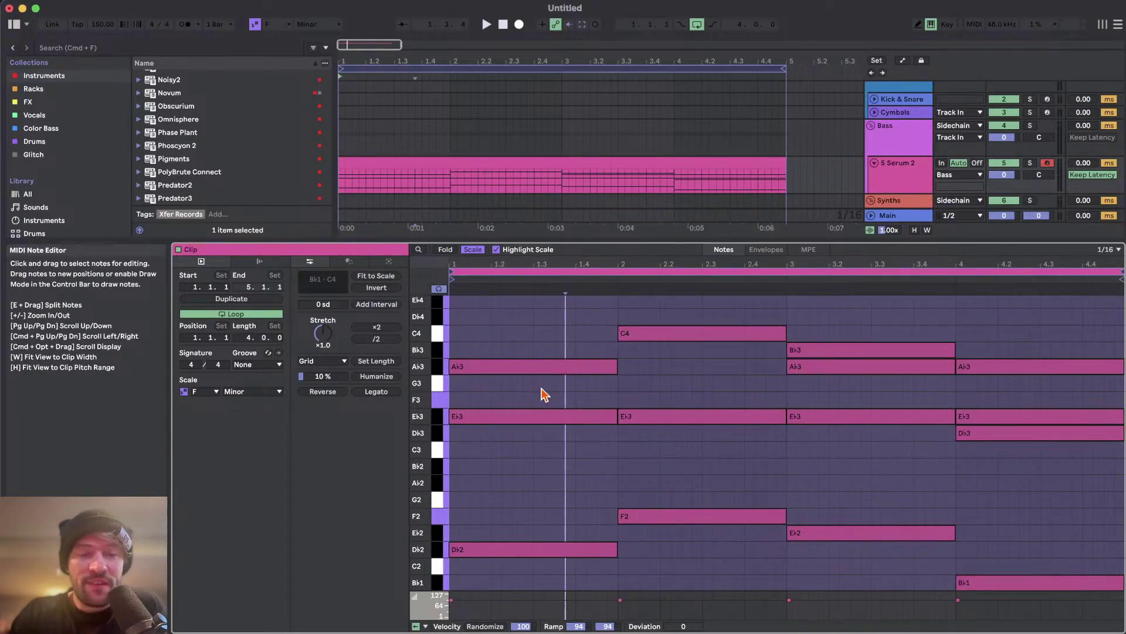
scroll(544, 394, "up", 2)
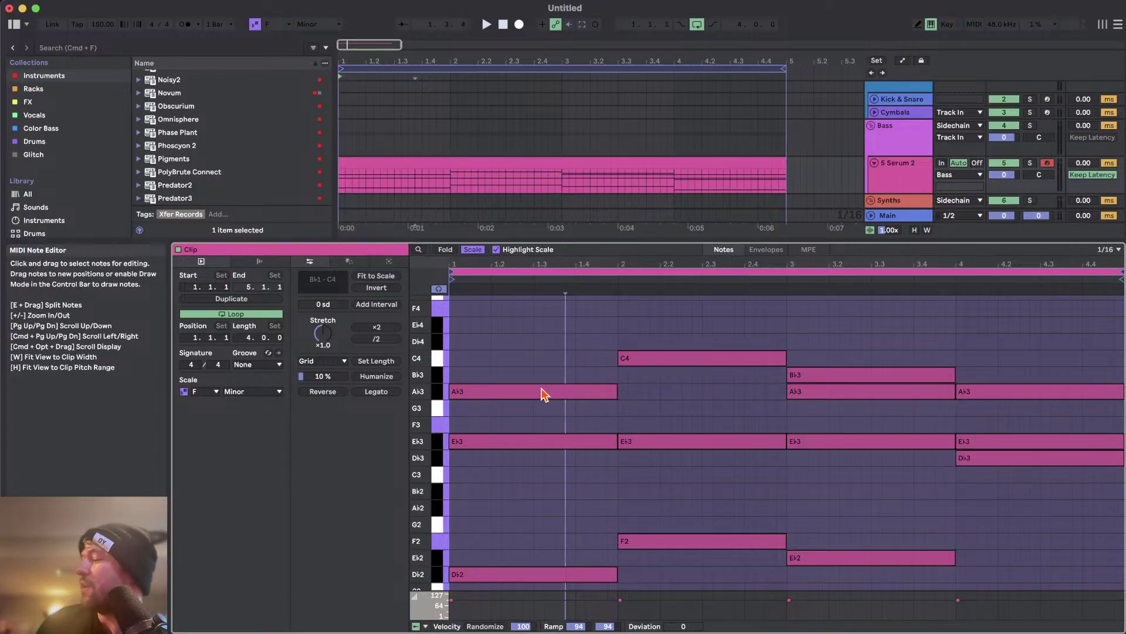
key("f")
key("k")
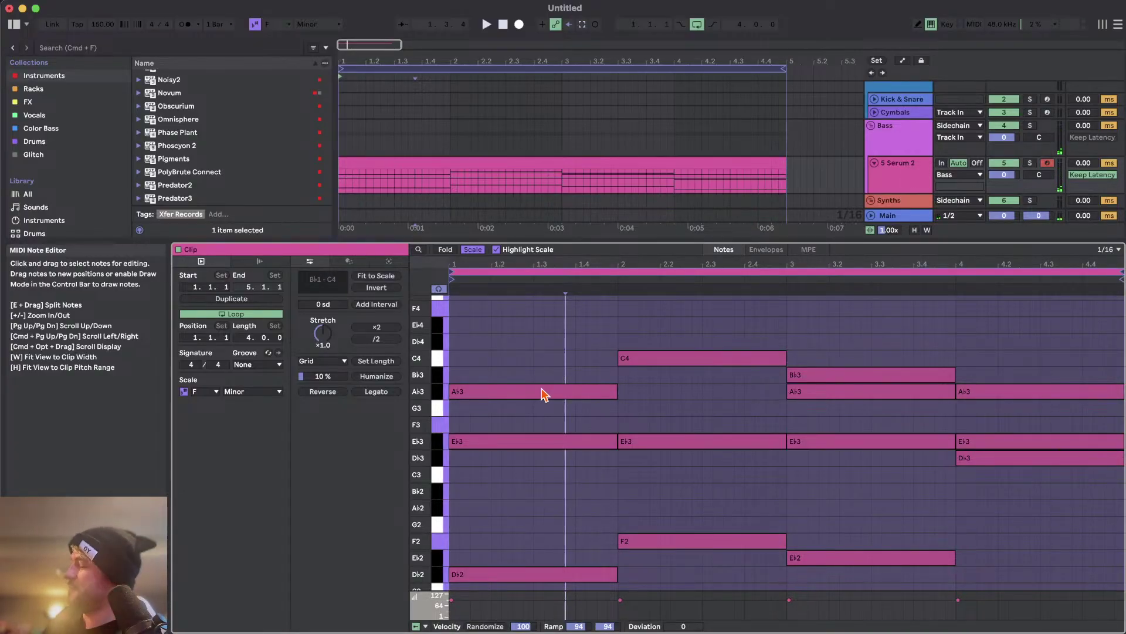
key("k")
key("y")
key("f")
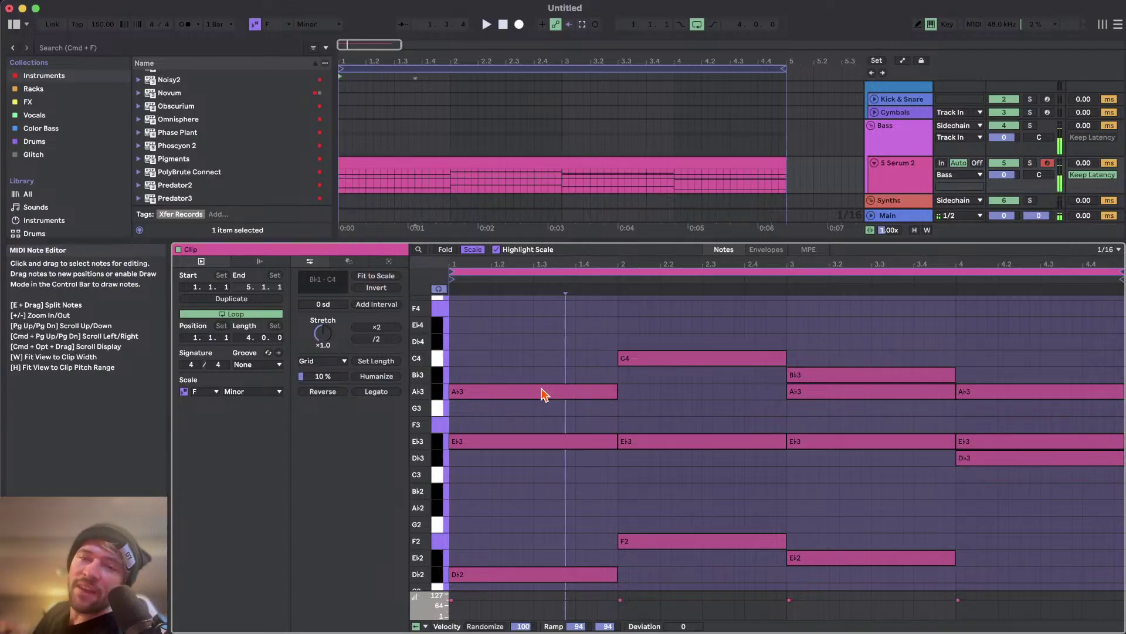
key("f")
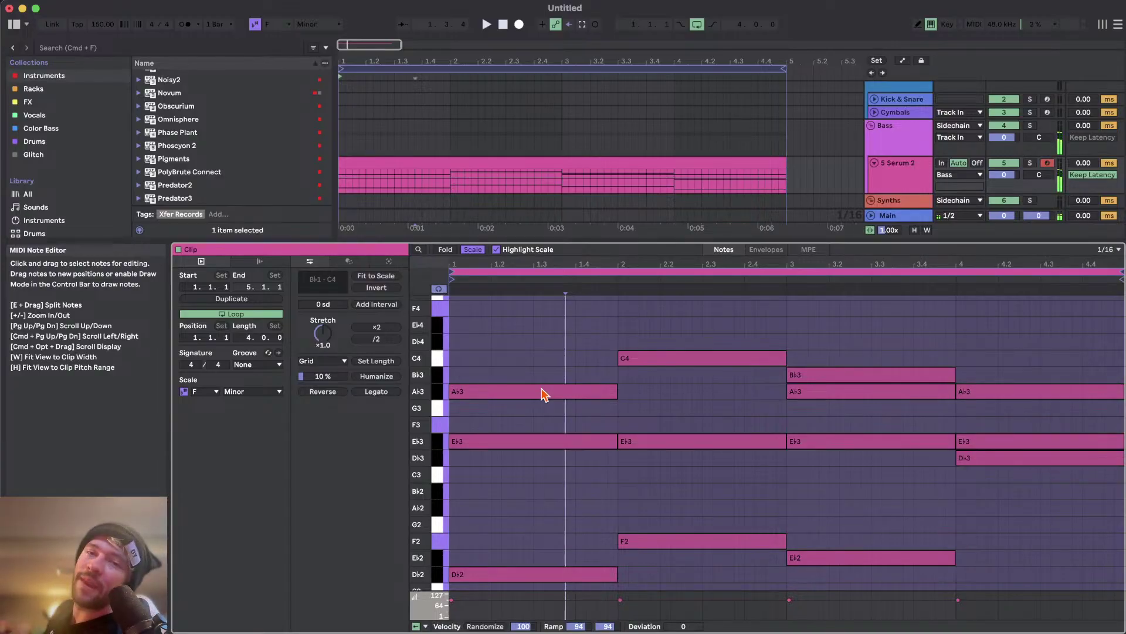
key("f")
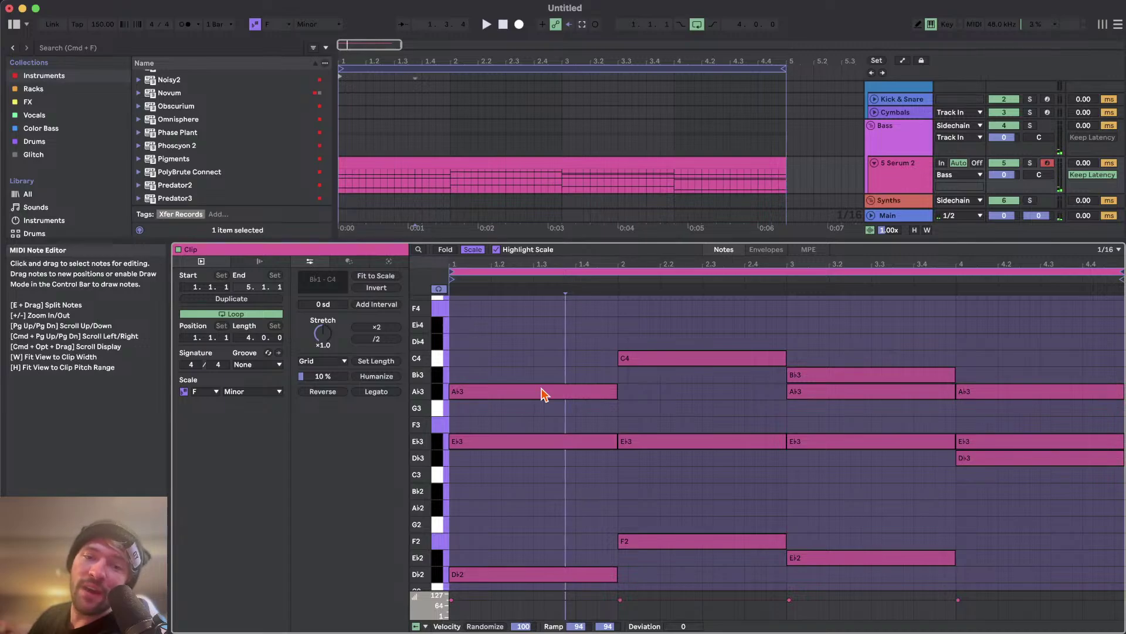
key("f")
key("g")
key("f")
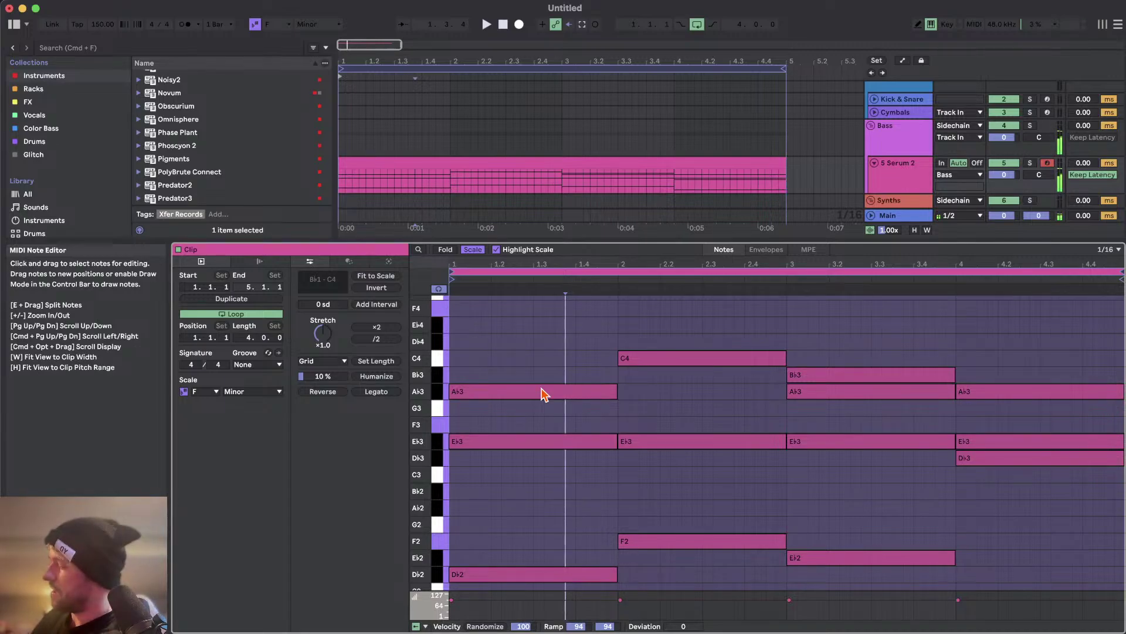
key("f")
key("g")
key("y")
key("u")
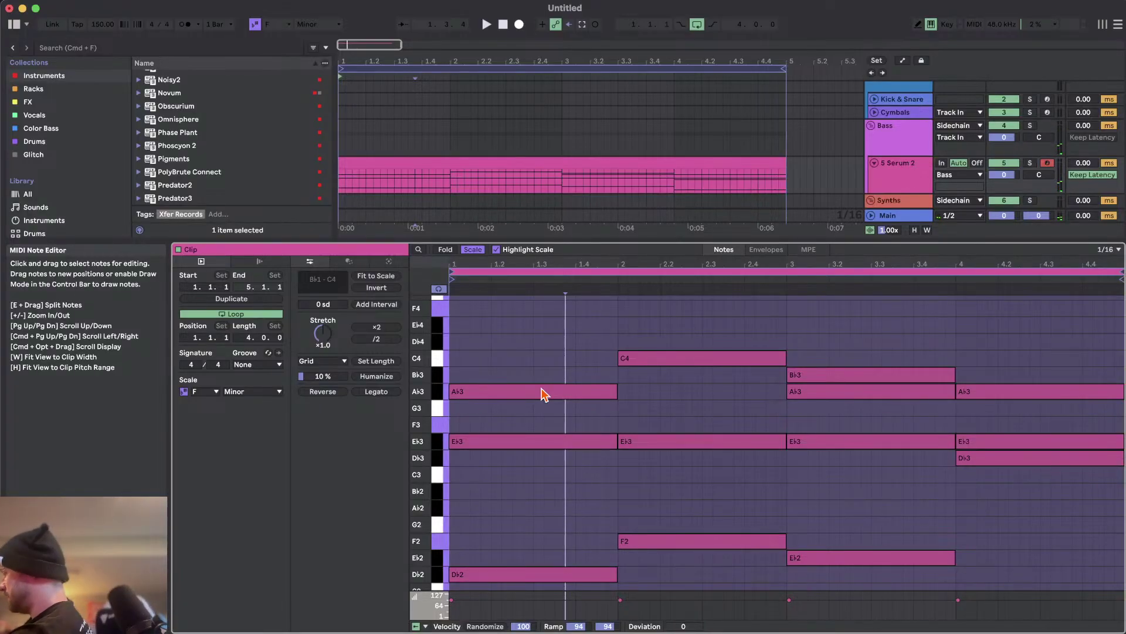
- Audition a live spread voicing of D♭2, F2, B♭2, E♭3 and A♭3
key("super+e")
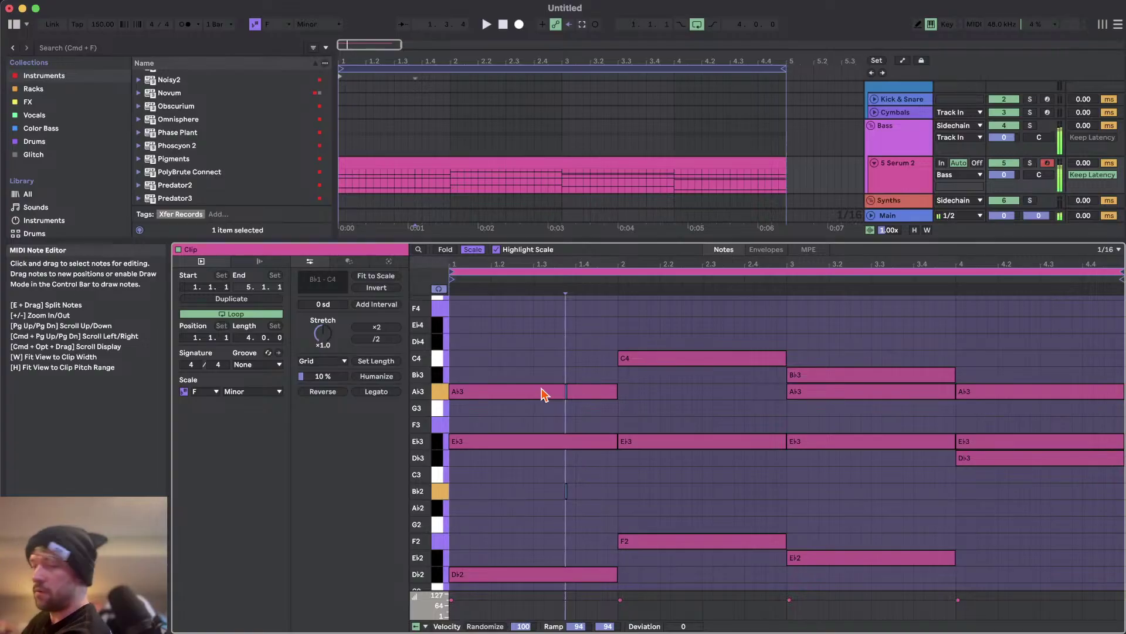
key("super+z")
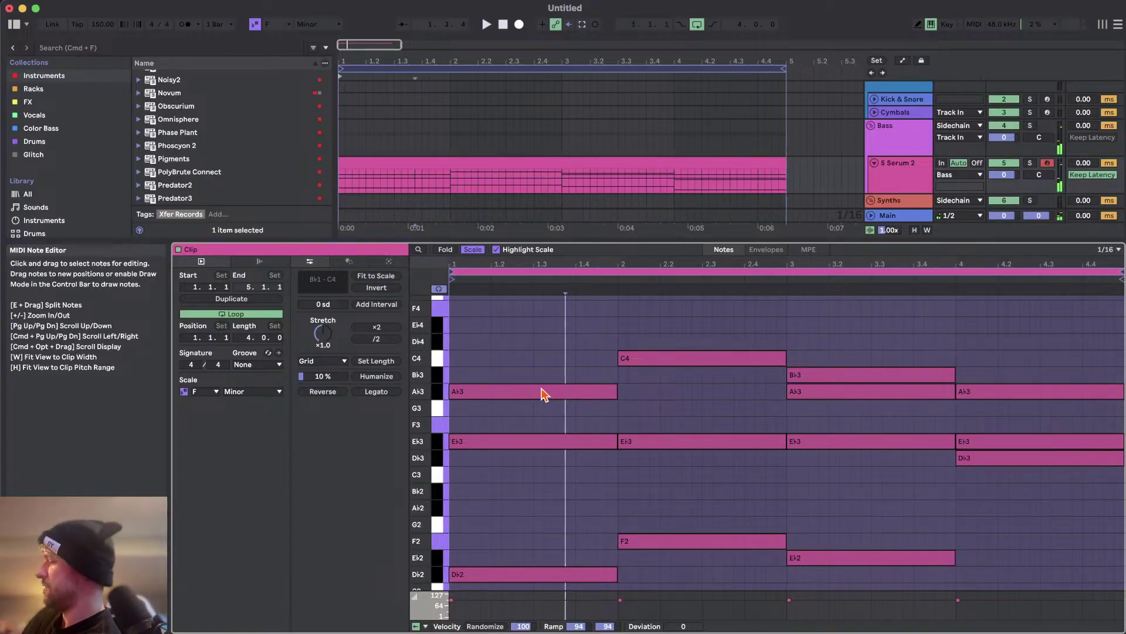
key("super+e")
key("super+z")
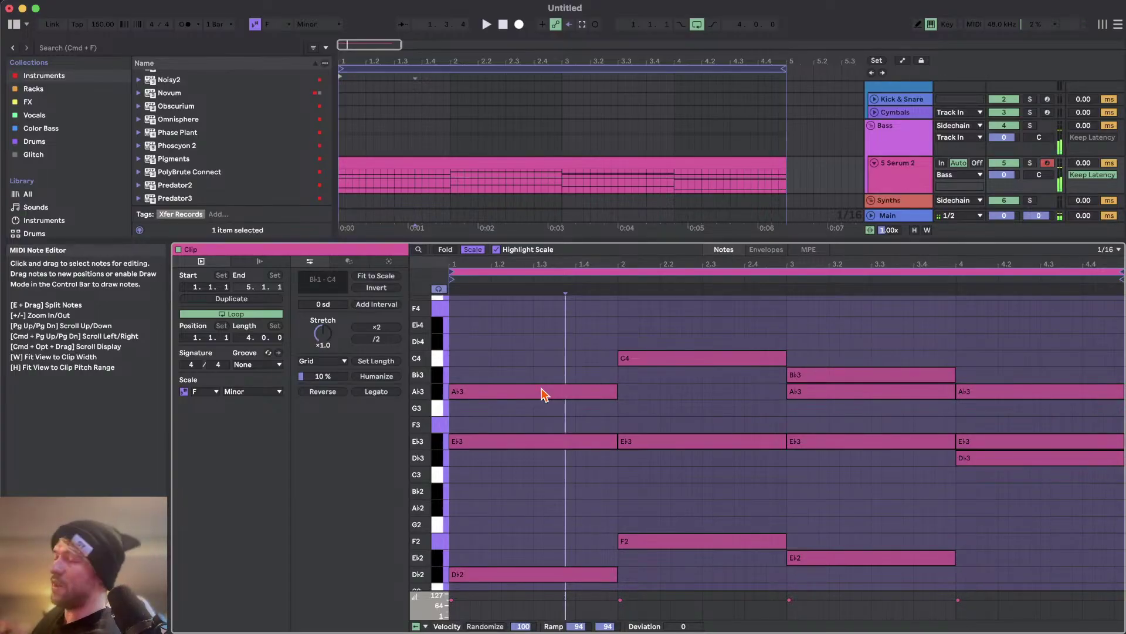
key("super+e")
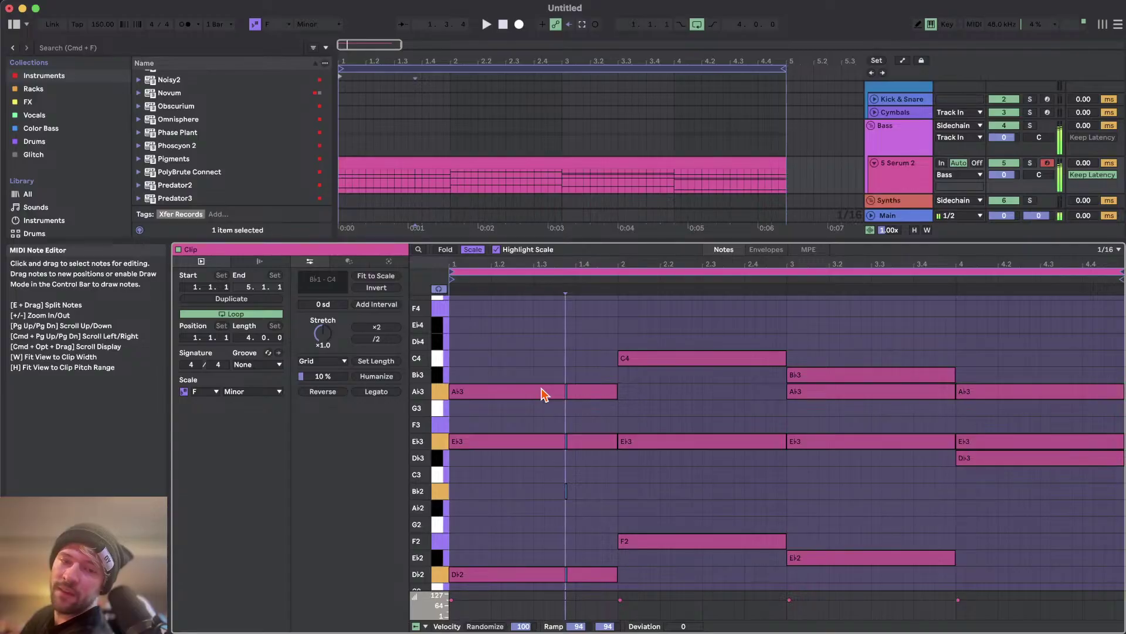
key("super+z")
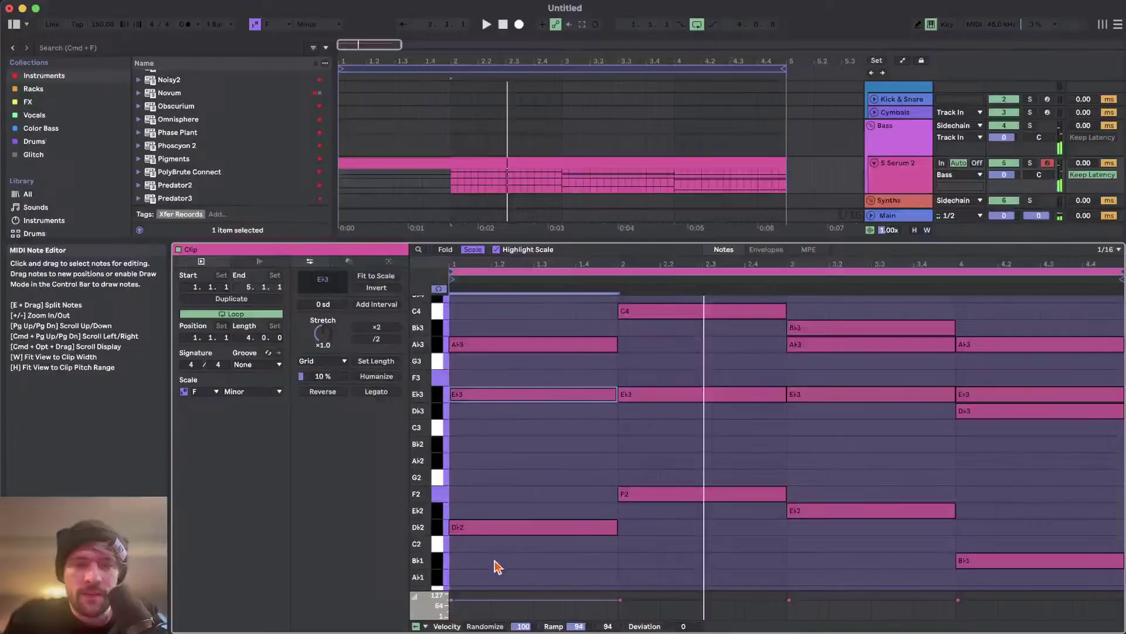
- Try the bar 1 chord's middle note at F3 and return it to E♭3
left_click_drag(494, 568, 525, 299)
left_click_drag(517, 369, 517, 448)
key("Up")
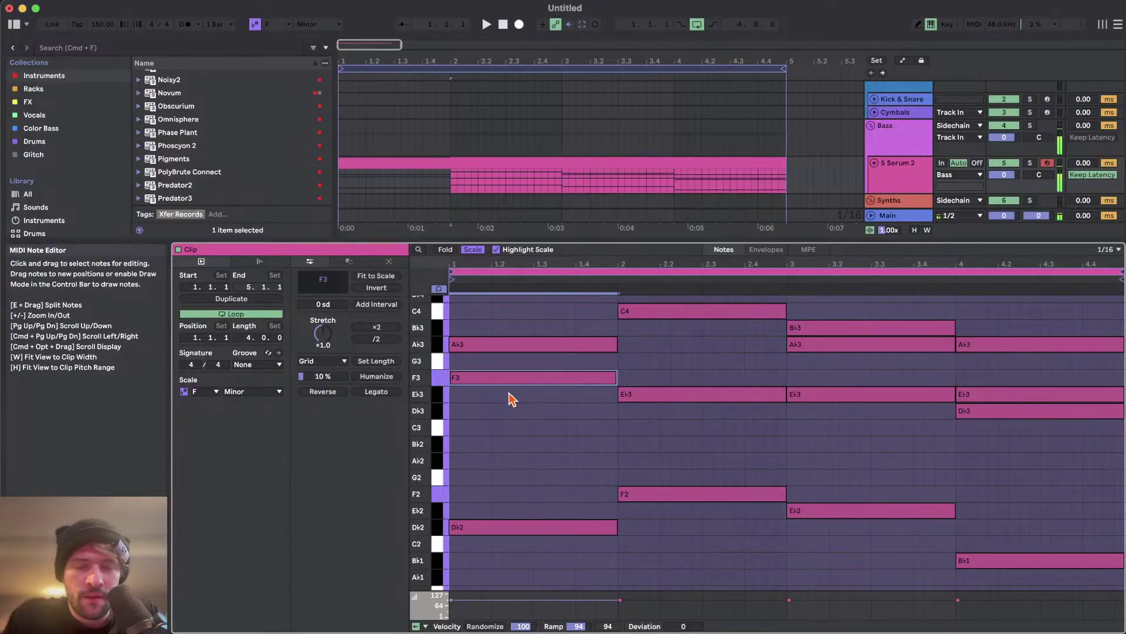
key("Down")
- Add short A♭2 and C3 notes at the start of bar 2's chord, and delete them both
scroll(577, 405, "up", 1)
left_click(675, 549)
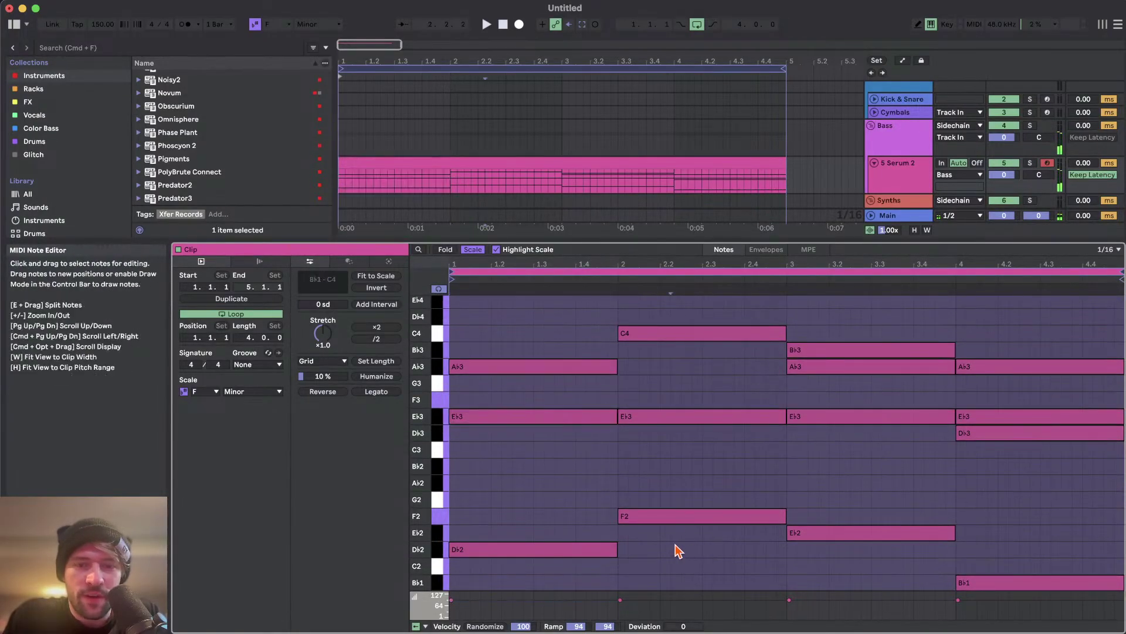
left_click_drag(675, 548, 707, 325)
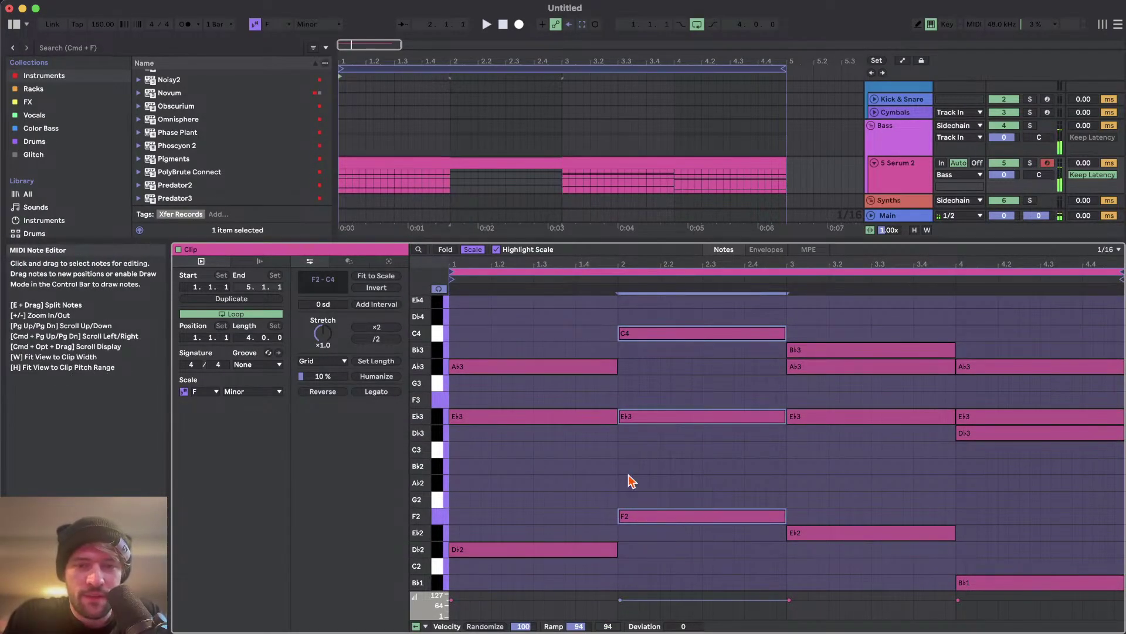
left_click_drag(685, 543, 687, 398)
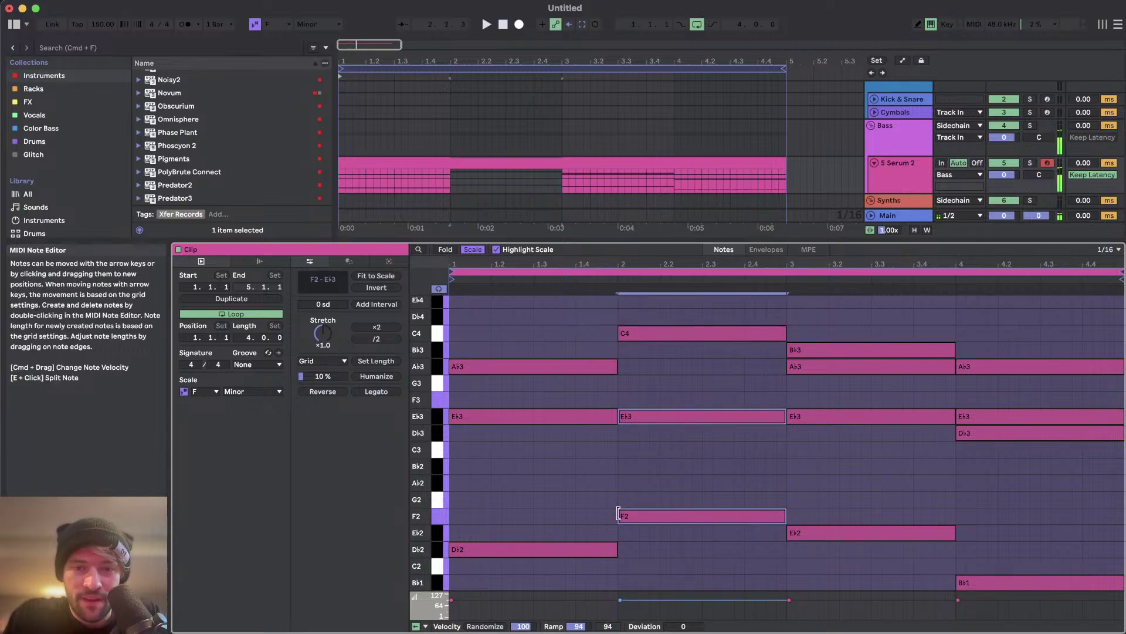
double_click(620, 485)
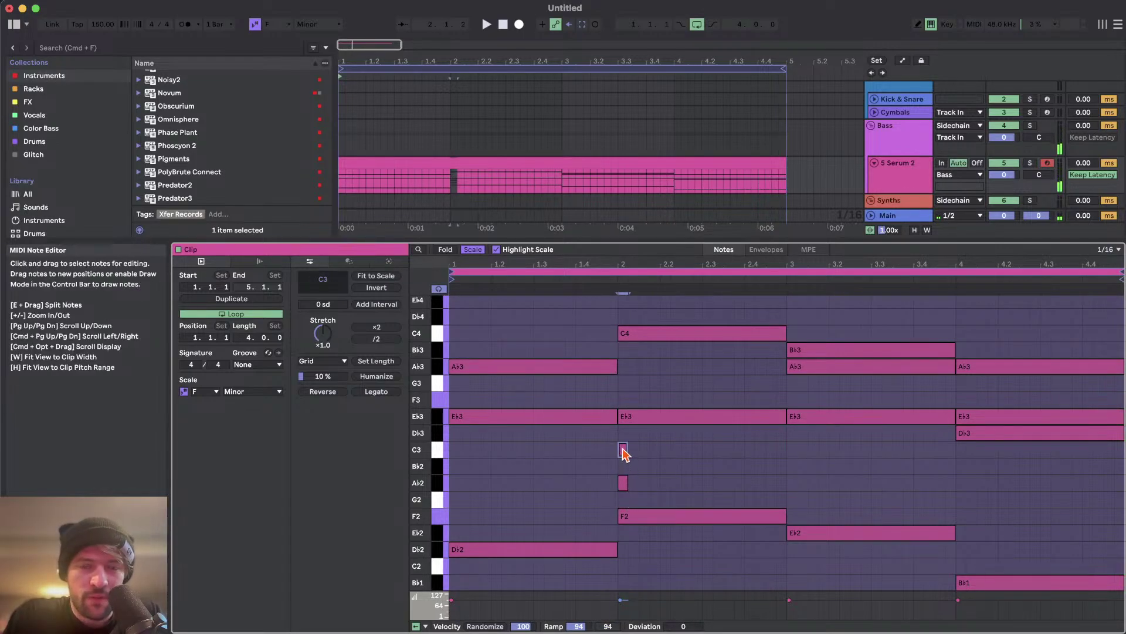
left_click(633, 420)
left_click_drag(616, 428, 646, 498)
key("Delete")
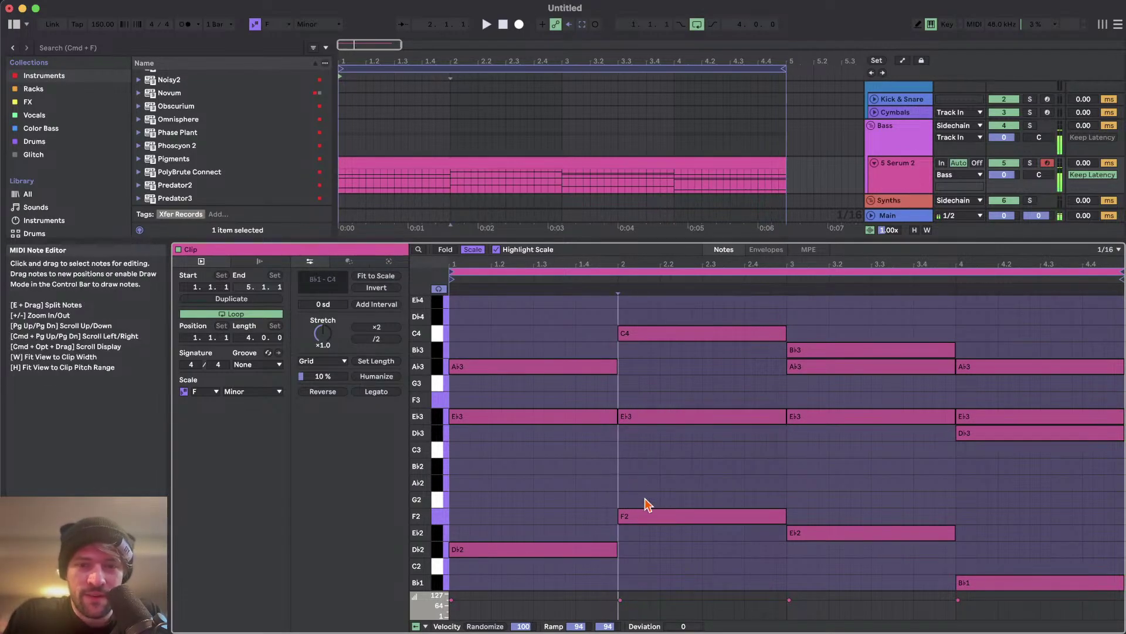
- Examine the bar 3 and bar 4 chords by selecting their notes
left_click_drag(824, 563, 852, 301)
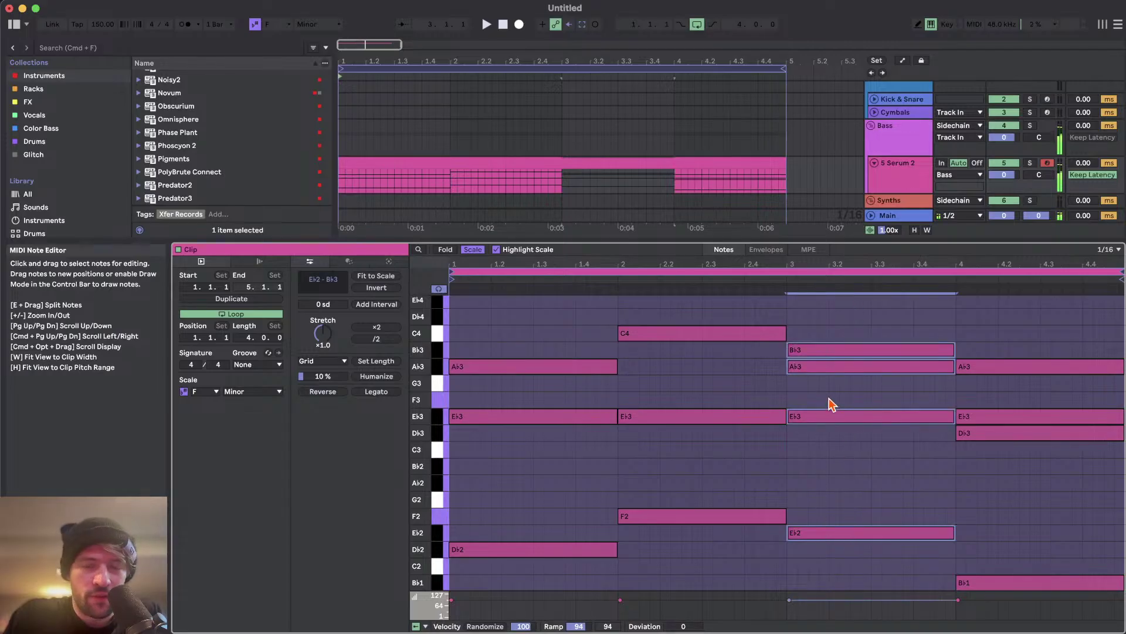
left_click_drag(832, 410, 858, 578)
scroll(1021, 460, "down", 1)
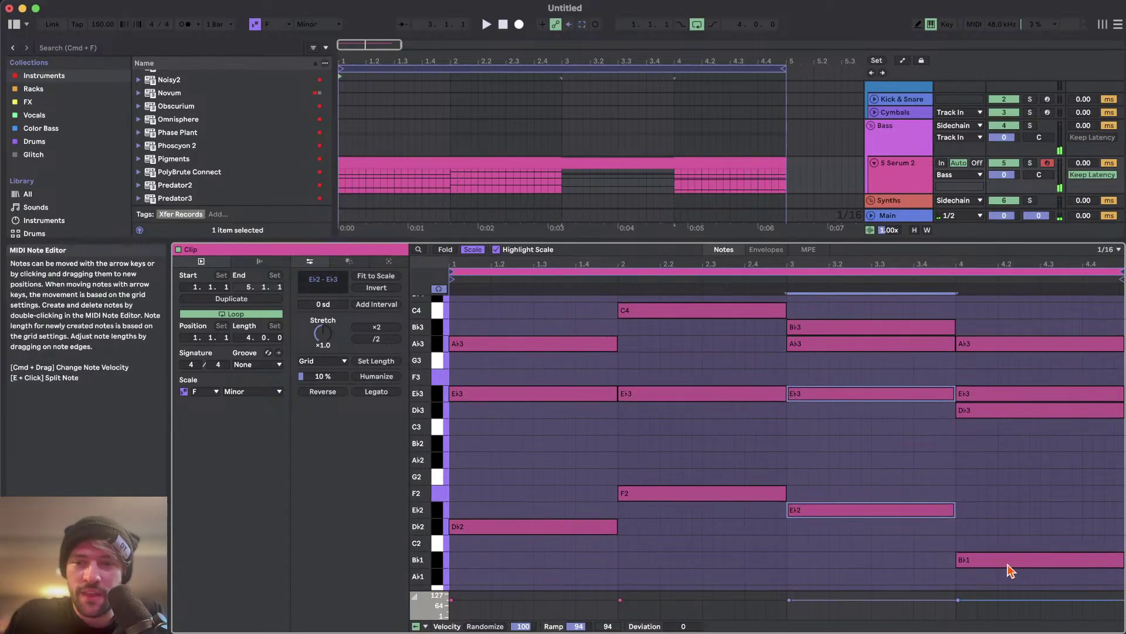
left_click_drag(1003, 571, 1024, 296)
left_click(1007, 394)
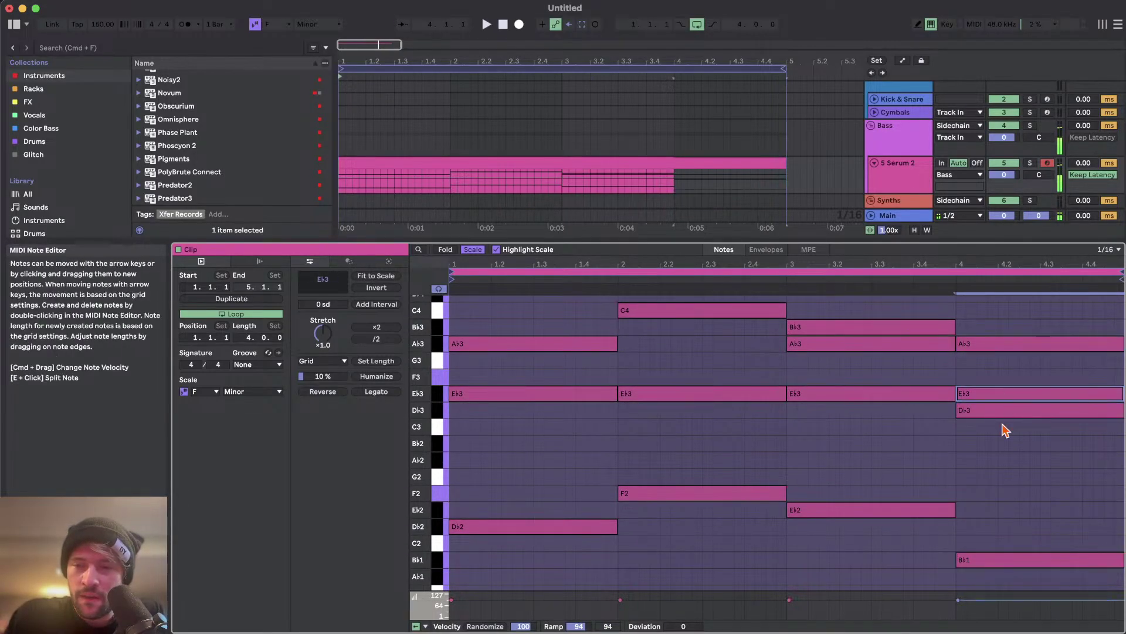
- In bar 4, try replacing the D♭3 note with a copy at B♭2 and play the progression
double_click(976, 409)
key("super+z")
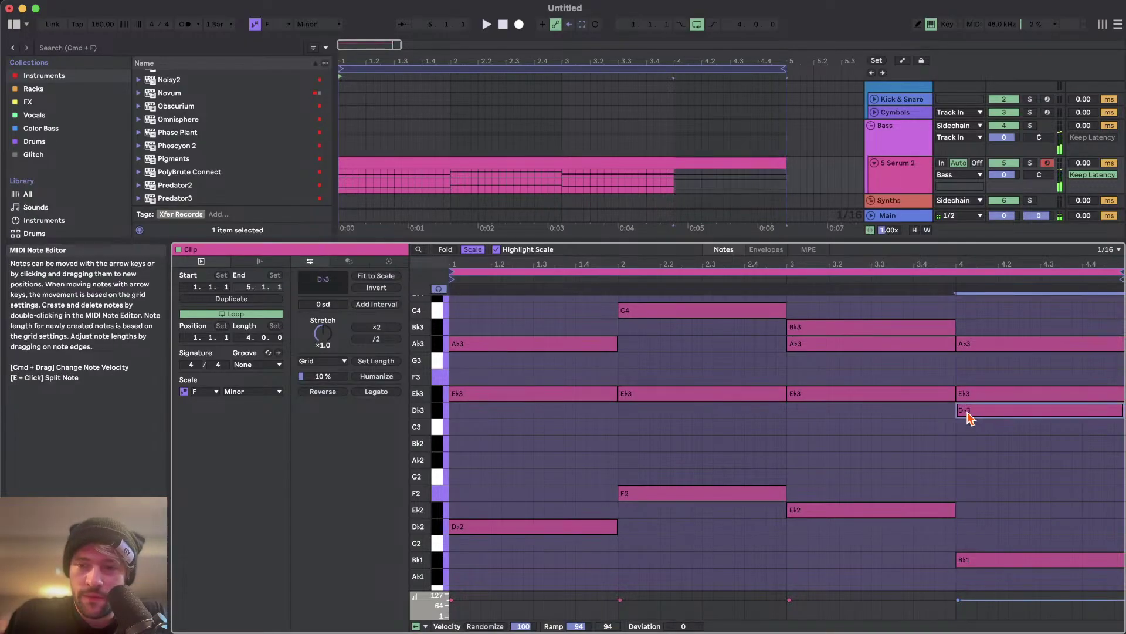
left_click_drag(968, 413, 967, 446)
left_click(977, 418)
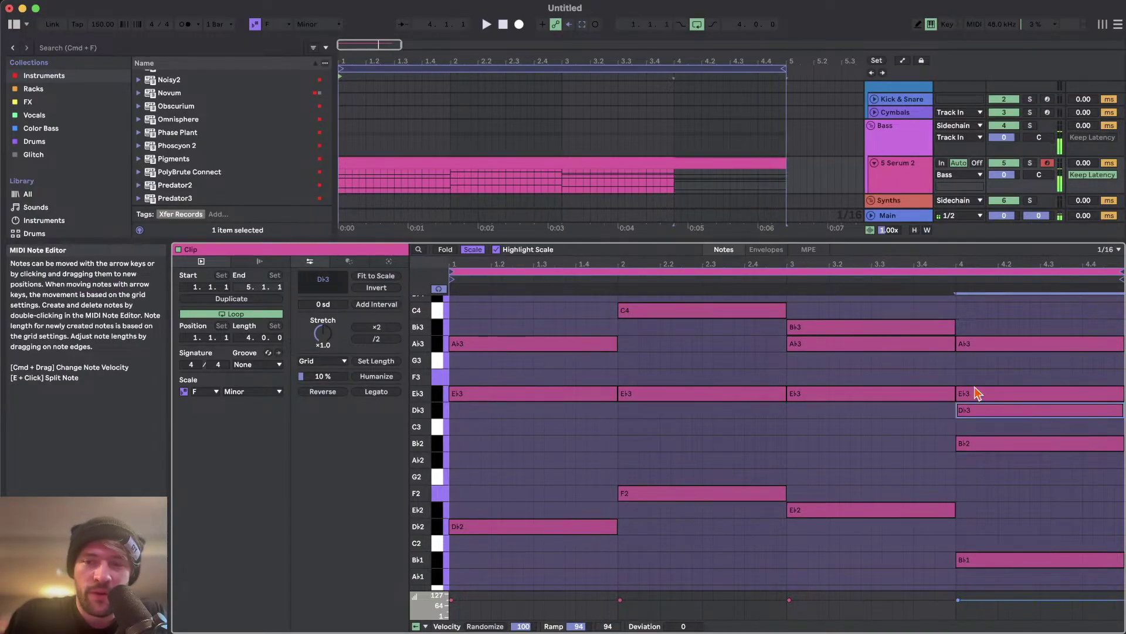
left_click(974, 388)
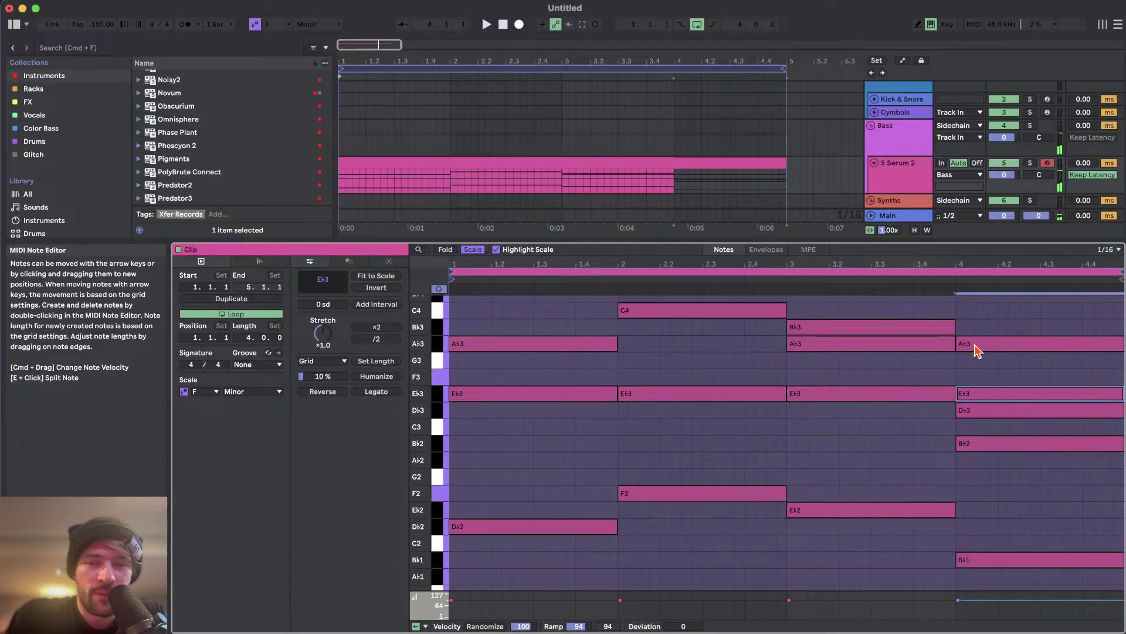
left_click(973, 414)
key("Delete")
key("space")
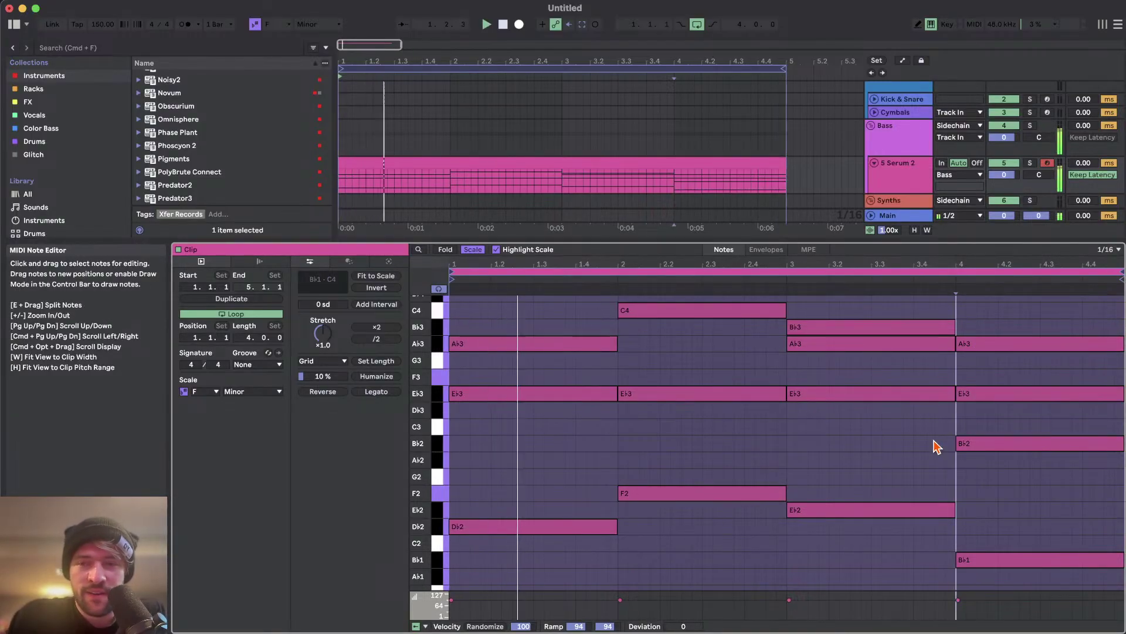
- Raise bar 4's B♭2 note back to D♭3 and select the whole bar 4 chord
left_click_drag(993, 582, 1004, 179)
left_click(990, 445)
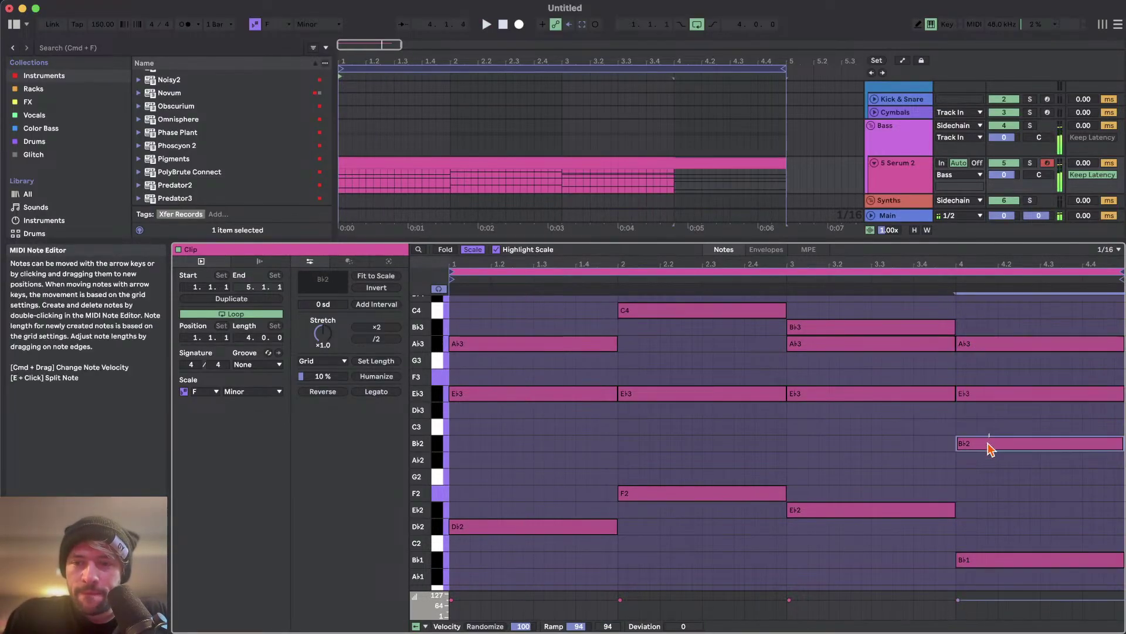
key("Up")
key("Up")
left_click_drag(987, 575, 990, 272)
right_click(517, 427)
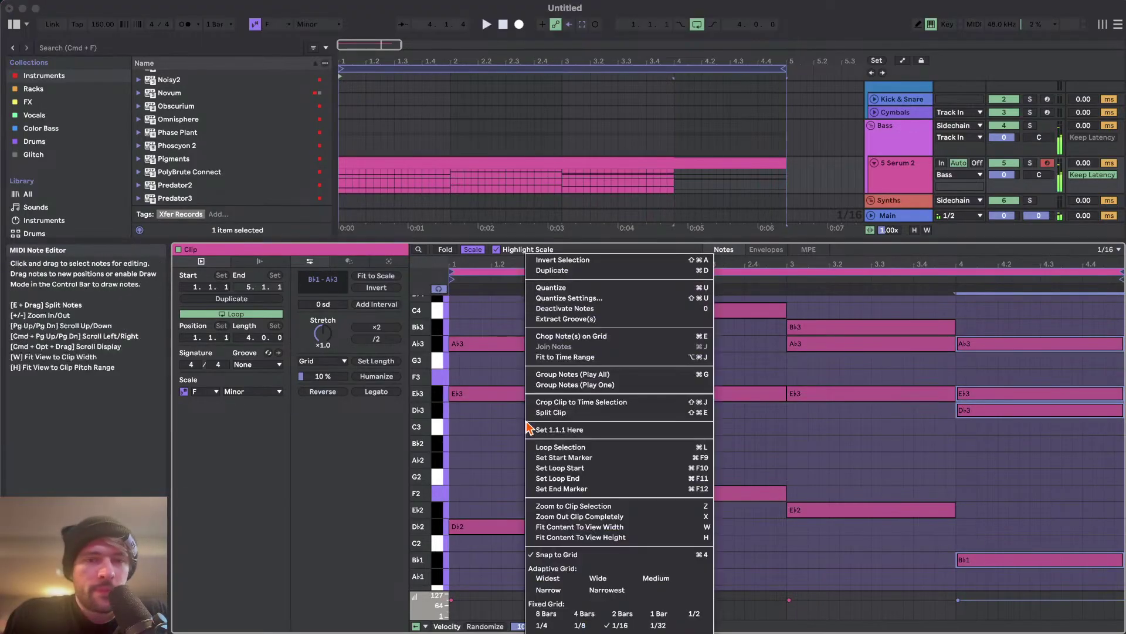
left_click(462, 392)
scroll(464, 397, "up", 2)
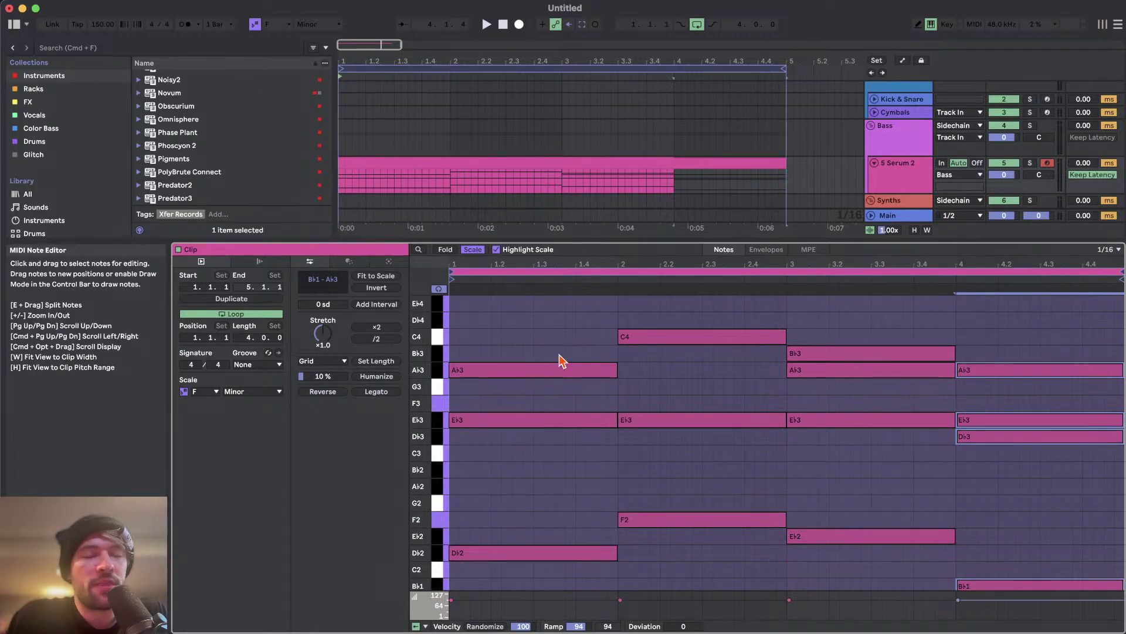
- Play the progression, and shorten the bar 1 chord on a 1/8 grid to end at 1.4
left_click(574, 327)
key("space")
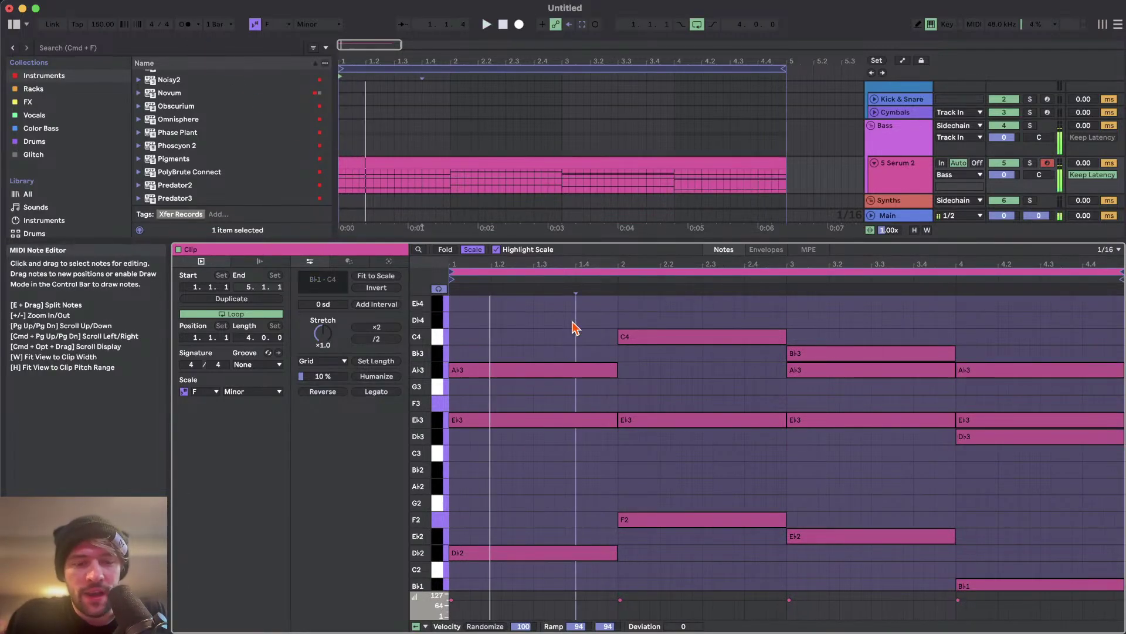
left_click(556, 600)
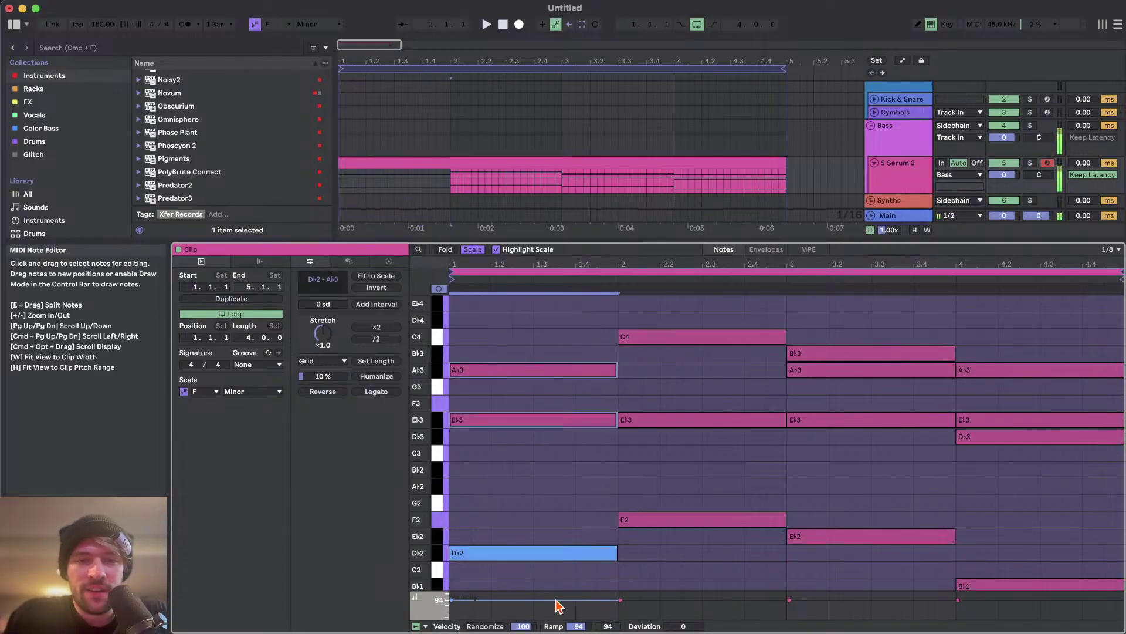
key("shift+Left")
key("shift+Left")
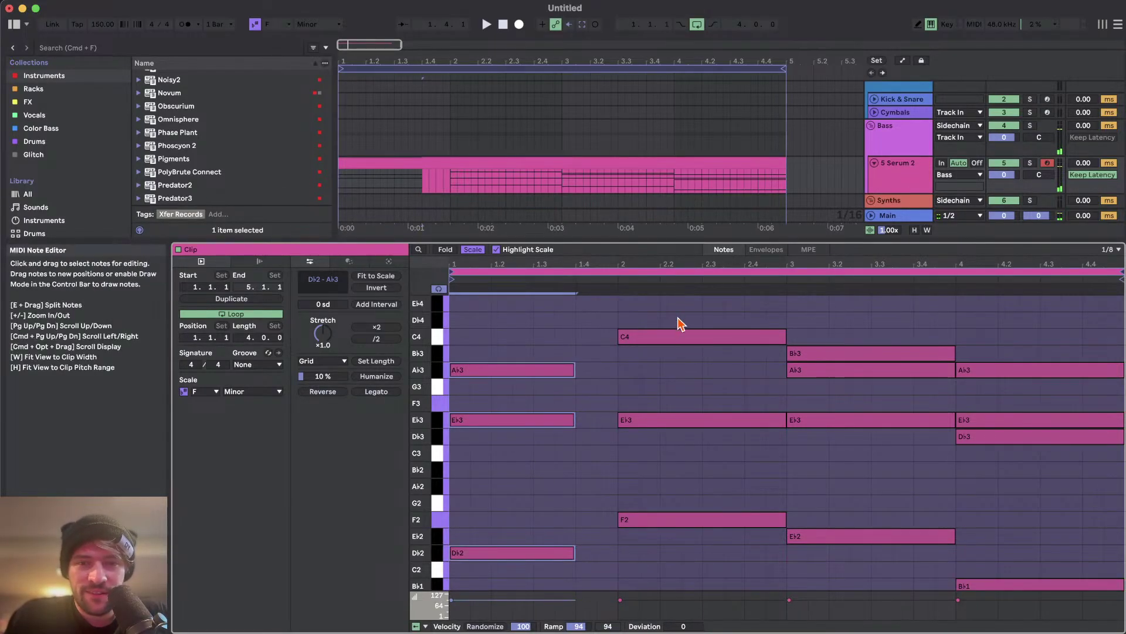
- Move the bar 2 chord earlier to start at 1.4 and lengthen it to end at bar 3
left_click_drag(679, 316, 657, 590)
key("Left")
key("Left")
key("shift+Right")
key("shift+Right")
- Enlarge the note editor and shorten the bar 3 chord to end at 3.4
left_click_drag(654, 630, 732, 435)
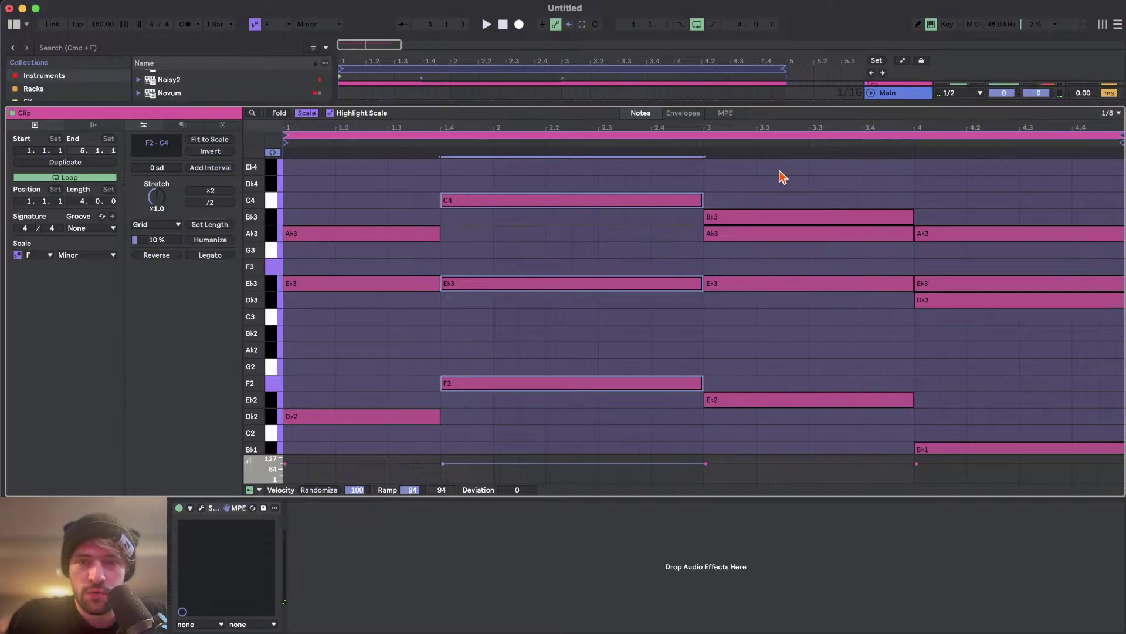
left_click_drag(821, 186, 811, 436)
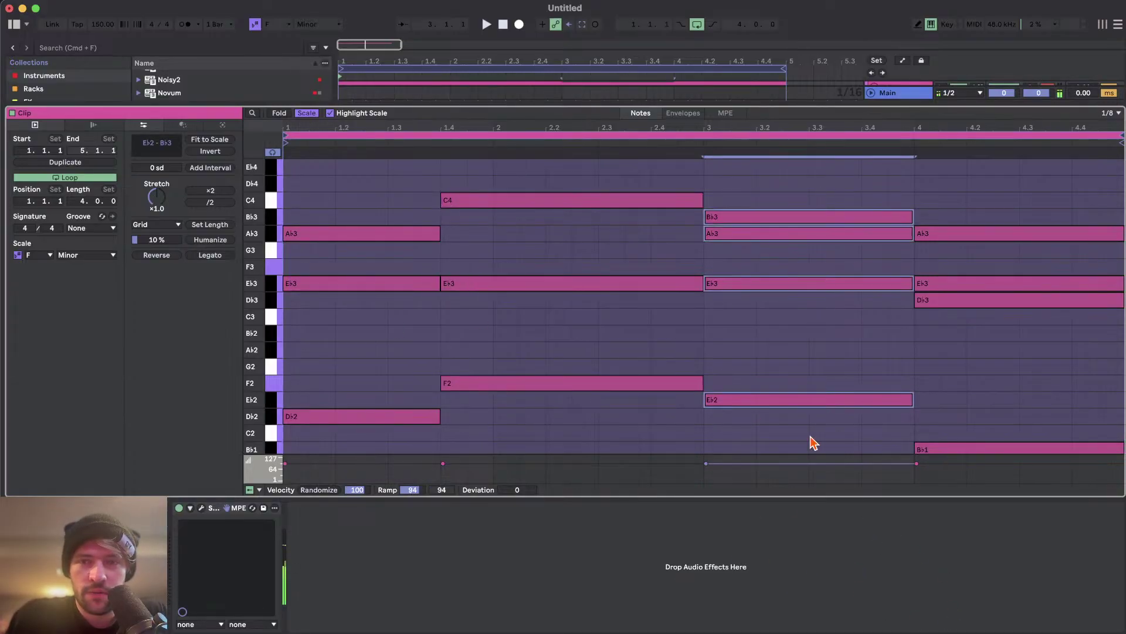
key("shift+Left")
key("shift+Left")
- Move the bar 4 chord earlier to start at 3.4 and lengthen it to end at bar 5
left_click_drag(938, 201, 981, 467)
key("Left")
key("Left")
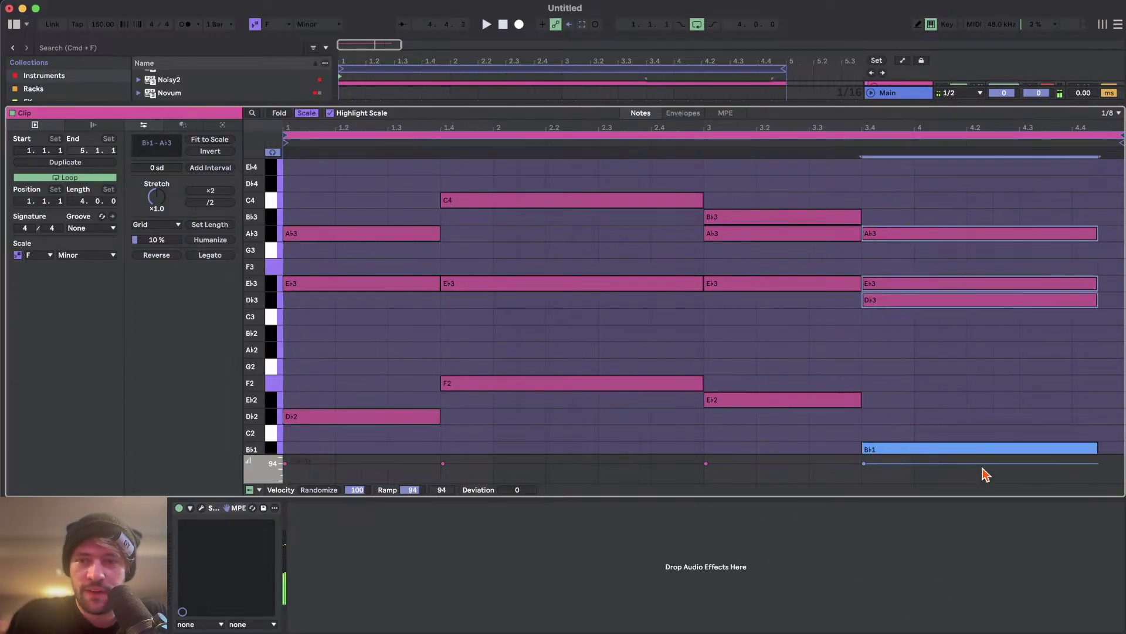
key("shift+Right")
scroll(956, 427, "down", 2)
- Reopen the Serum 2 clip in the note editor, turn on the metronome and play the progression
key("shift+Tab")
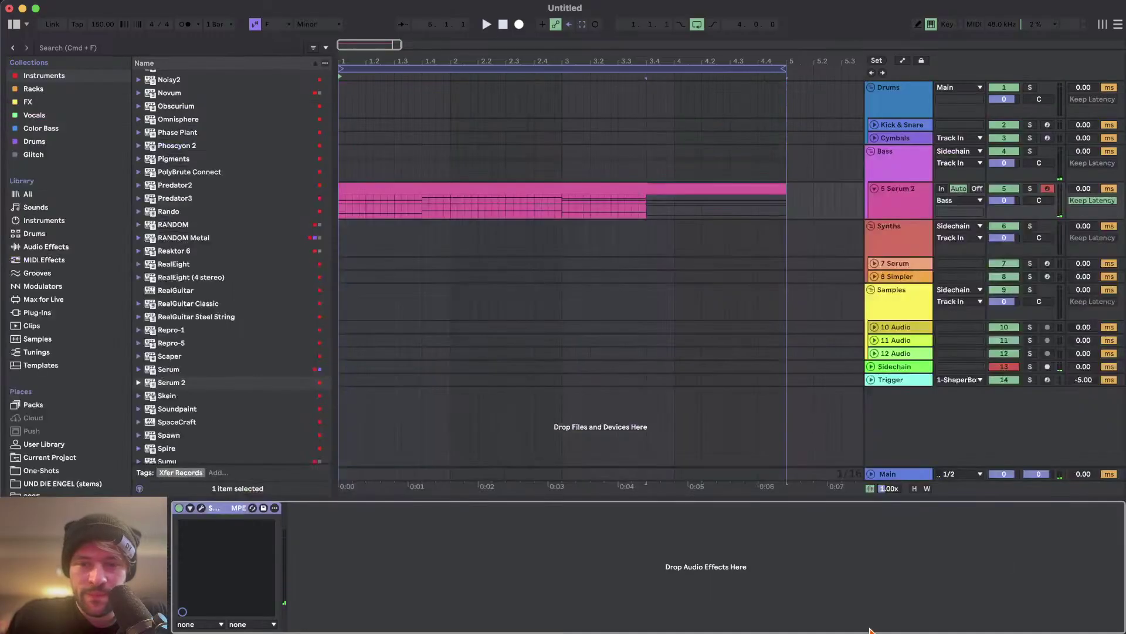
double_click(568, 220)
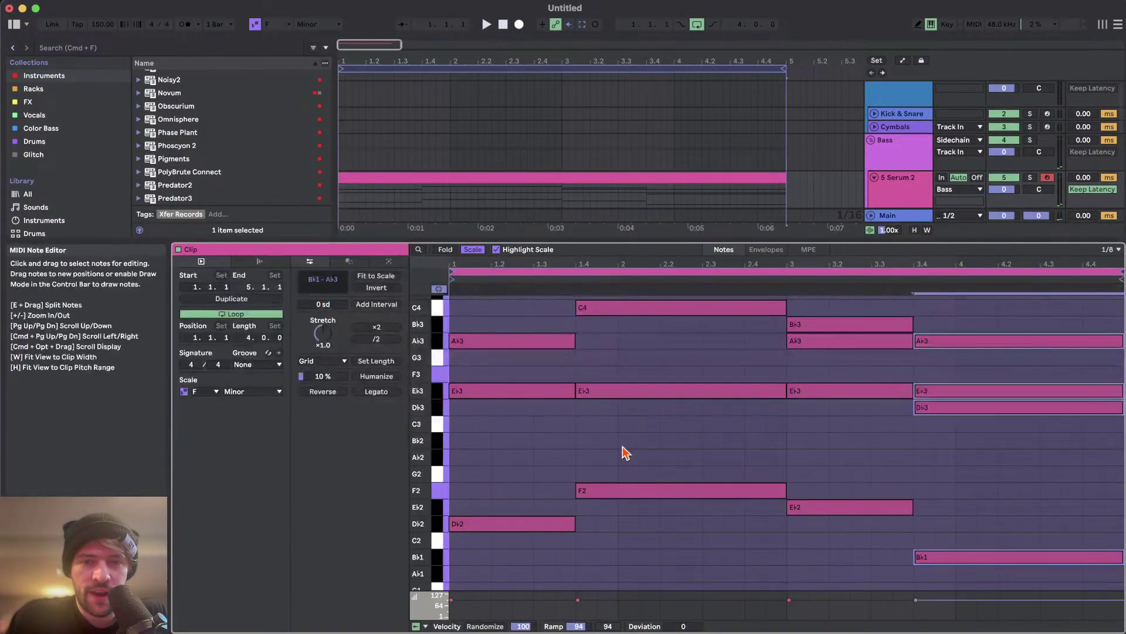
scroll(623, 453, "down", 2)
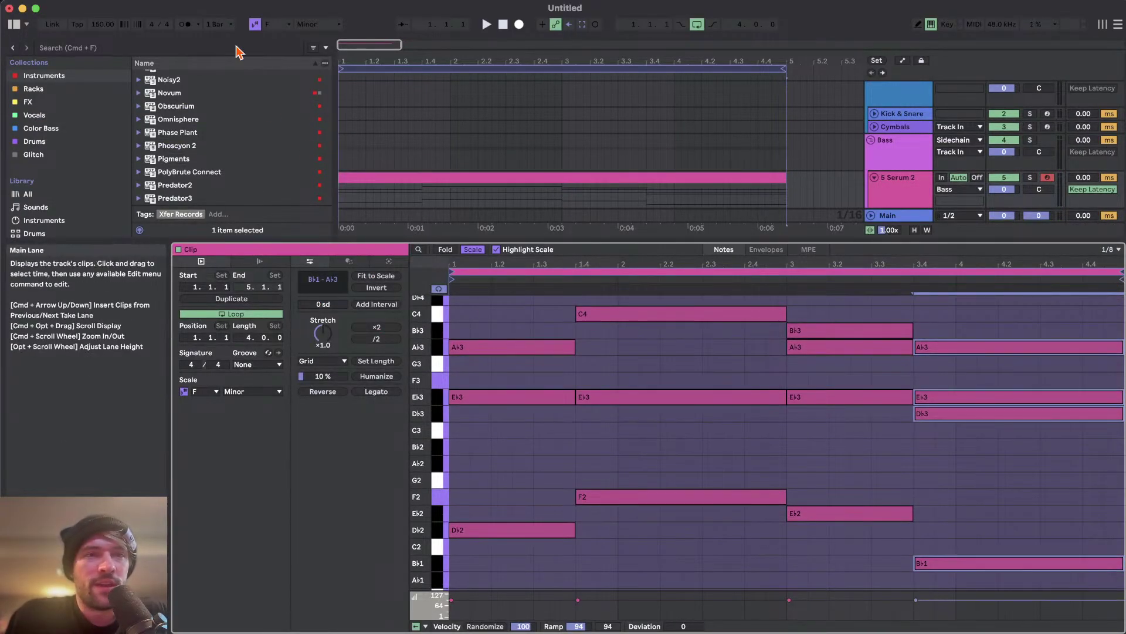
left_click(185, 24)
key("space")
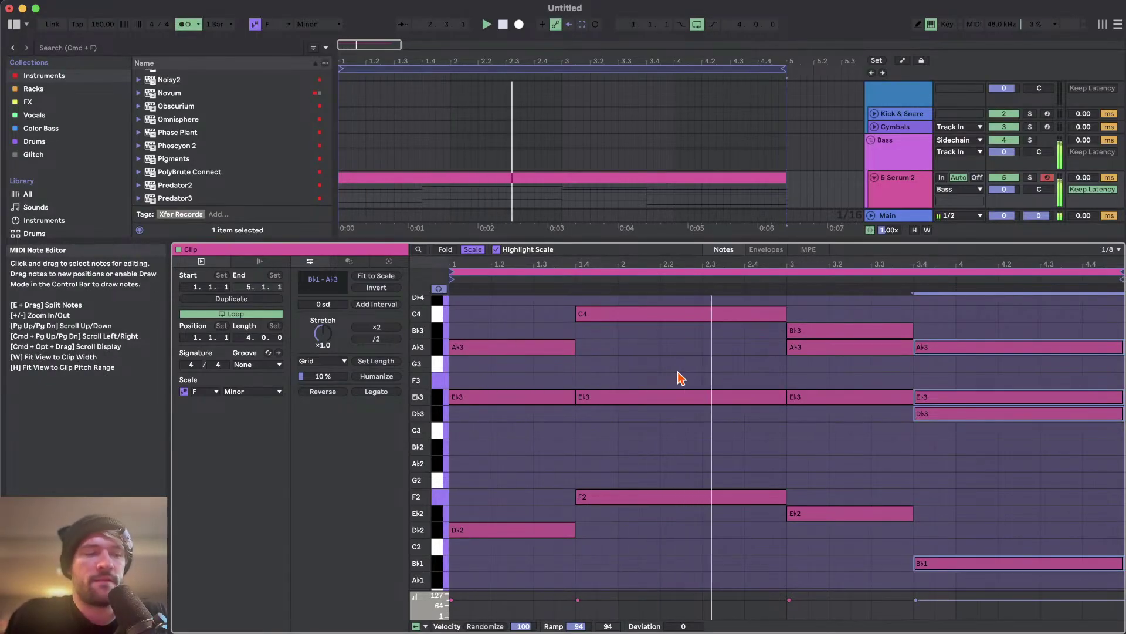
left_click(704, 385)
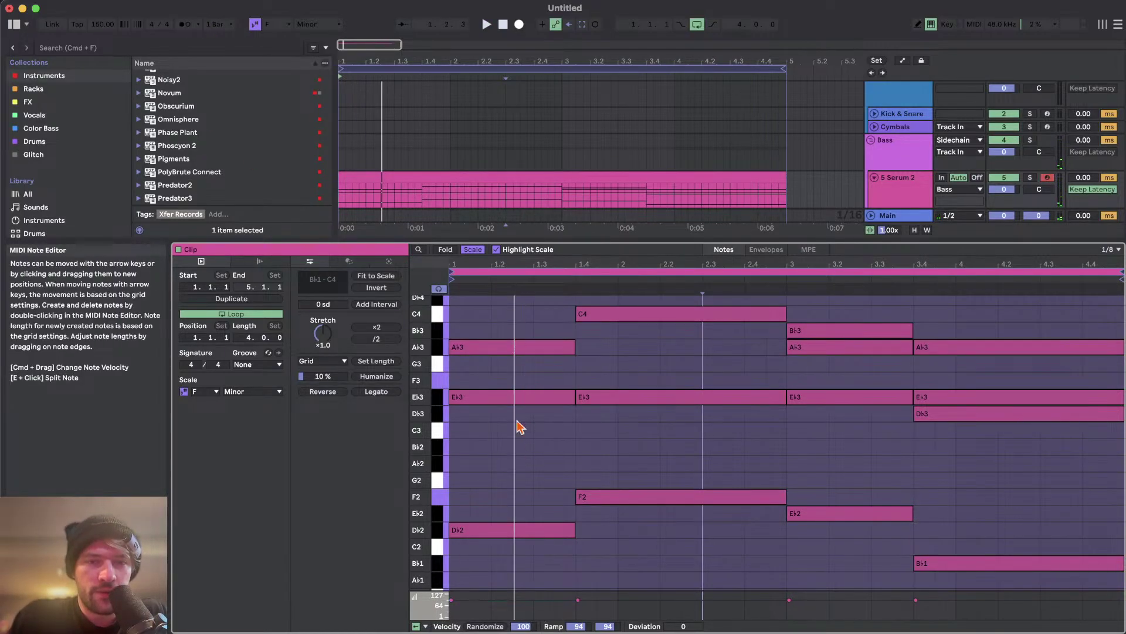
- Select the bar 3 chord and the chord at 3.4 in turn to compare their notes
left_click_drag(858, 307, 857, 516)
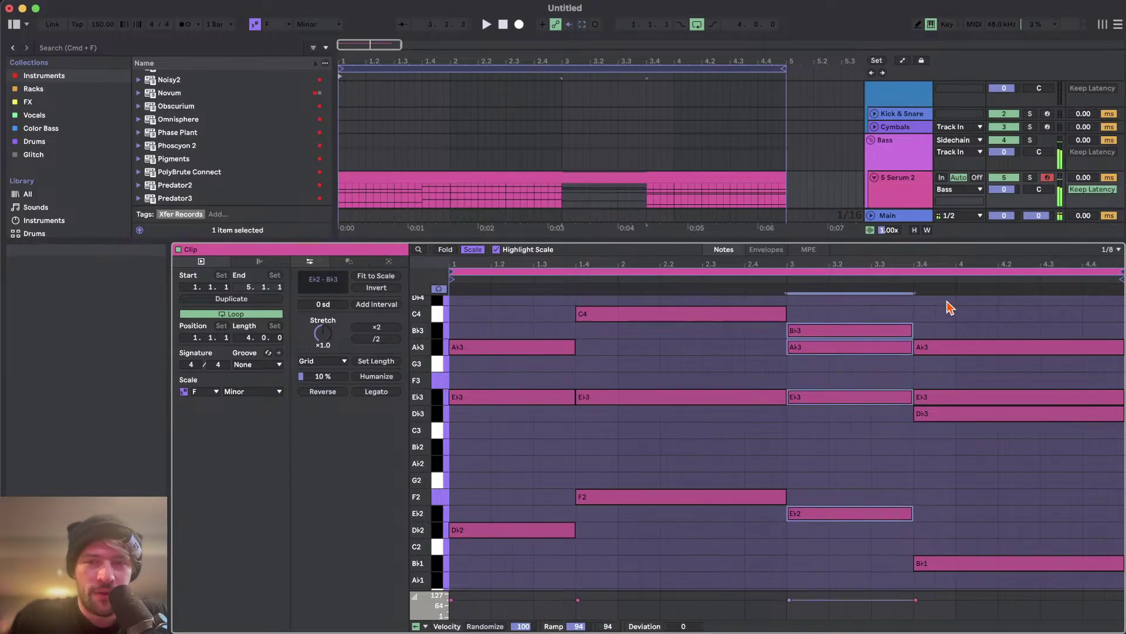
left_click_drag(948, 304, 938, 569)
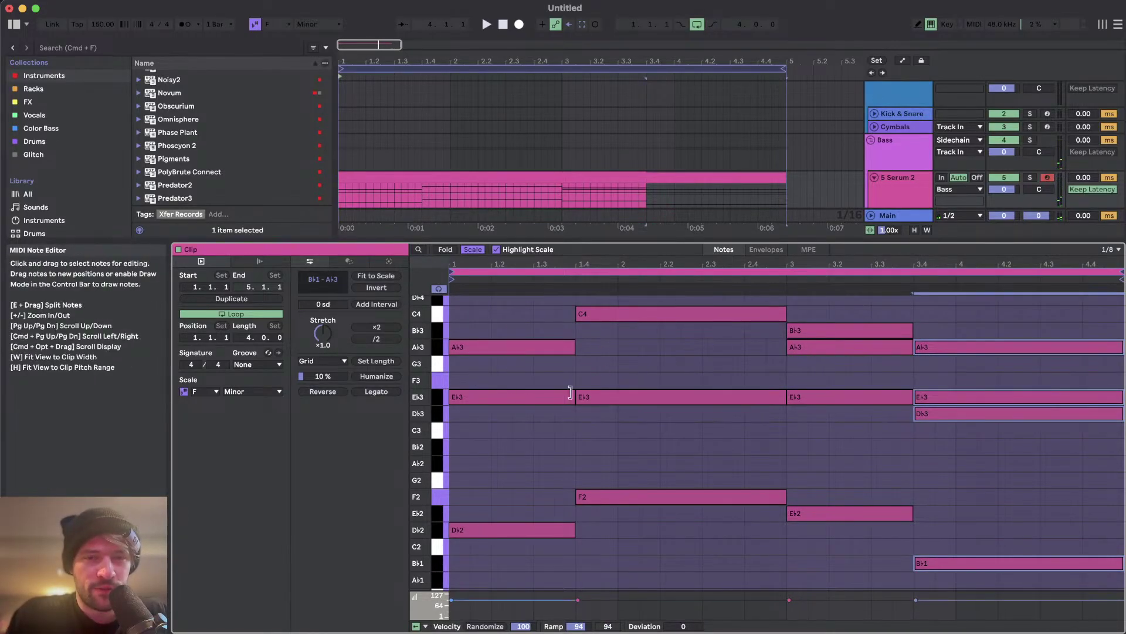
left_click_drag(812, 311, 878, 587)
left_click_drag(950, 308, 933, 569)
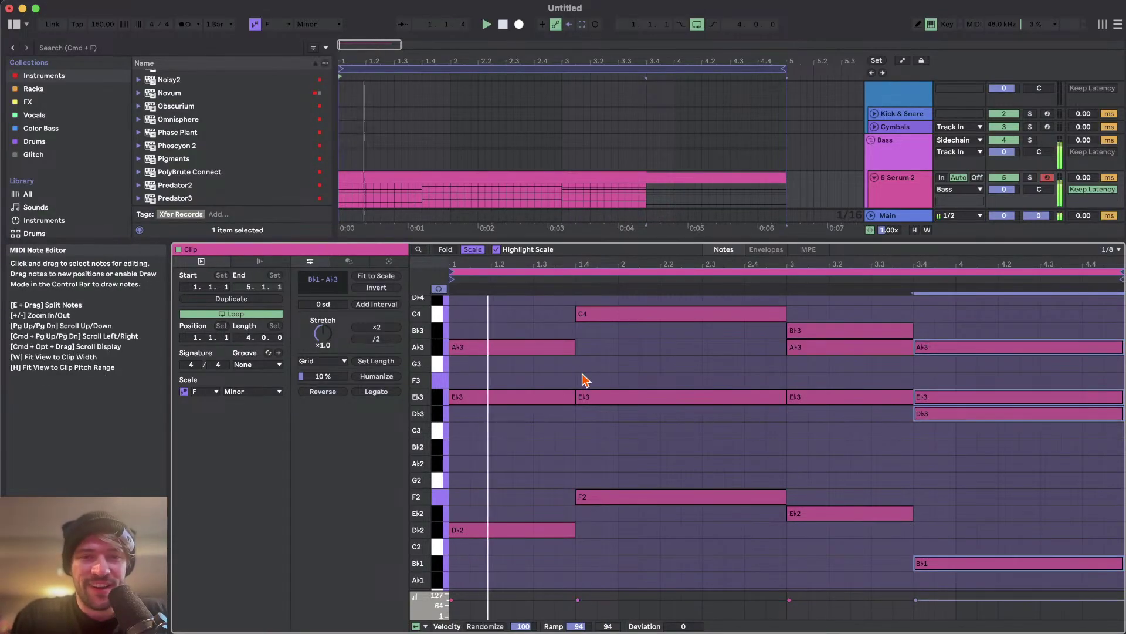
- Add an F3 note from bar 1 to 1.4, and copy it into the second chord, lengthened to bar 3
double_click(463, 380)
left_click_drag(471, 380, 576, 379)
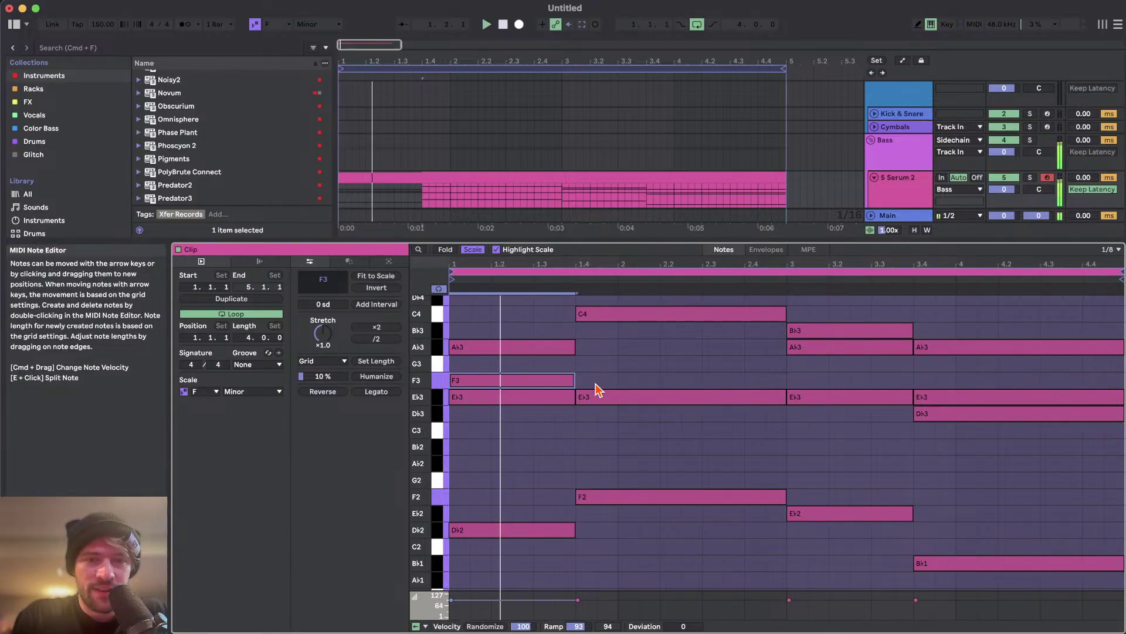
left_click_drag(537, 380, 670, 376, "alt")
key("shift+Right")
key("shift+Right")
key("shift+Right")
key("shift+Right")
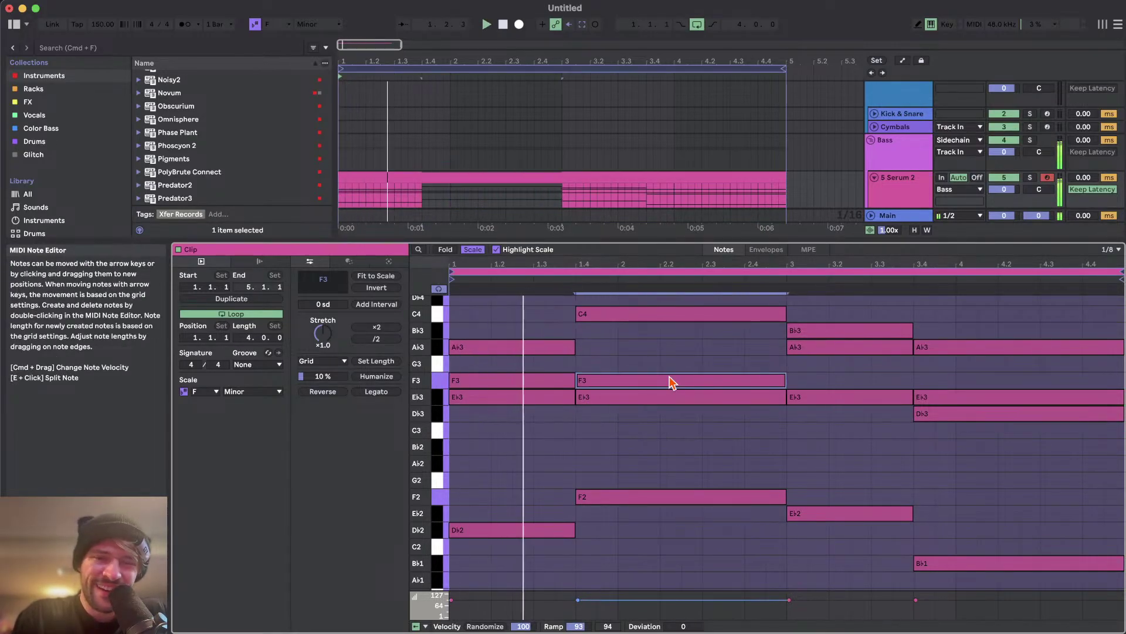
- Try the second chord's added note at E♭3, F3 and A♭3, and lower it to C3
key("Down")
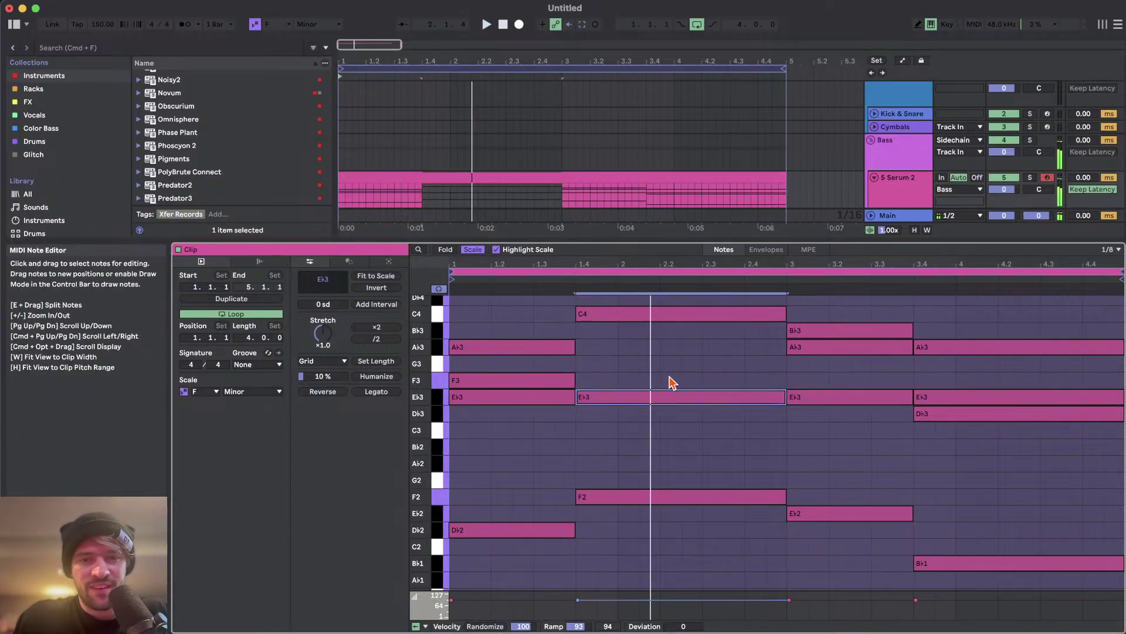
key("Up")
left_click(630, 496)
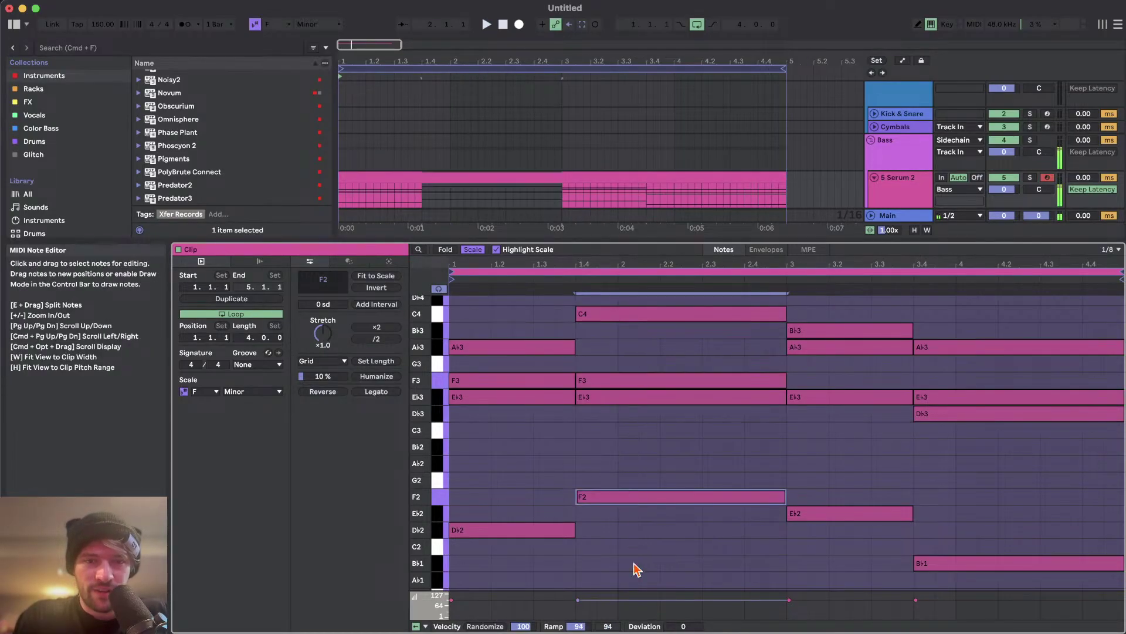
left_click(614, 382)
key("Up")
key("Up")
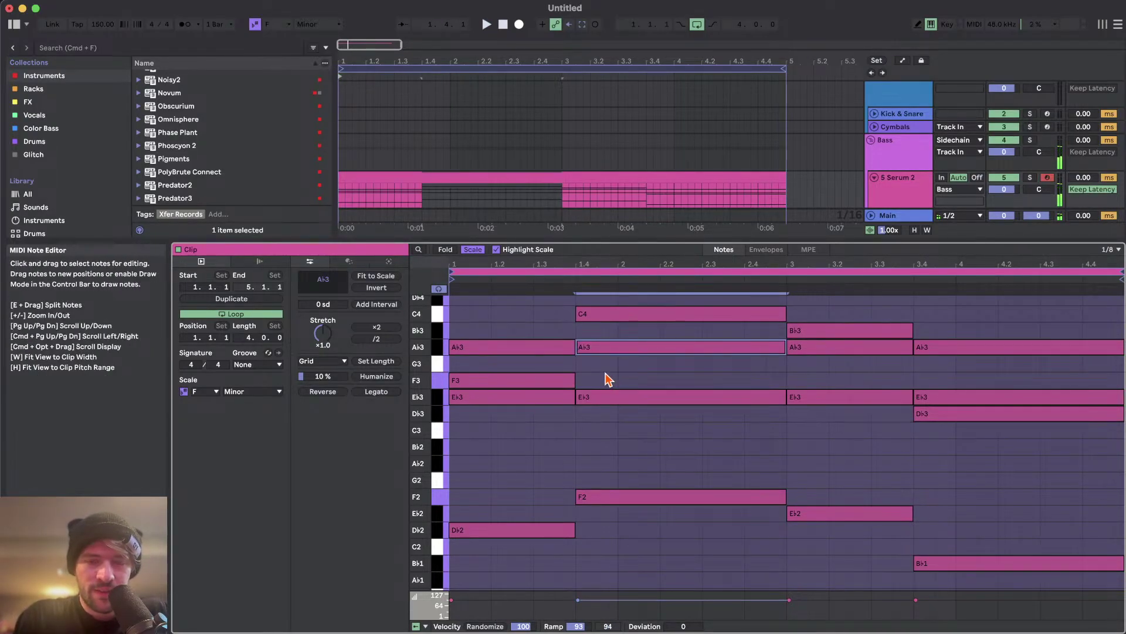
key("Down")
key("Down")
key("Down")
key("Down")
key("Down")
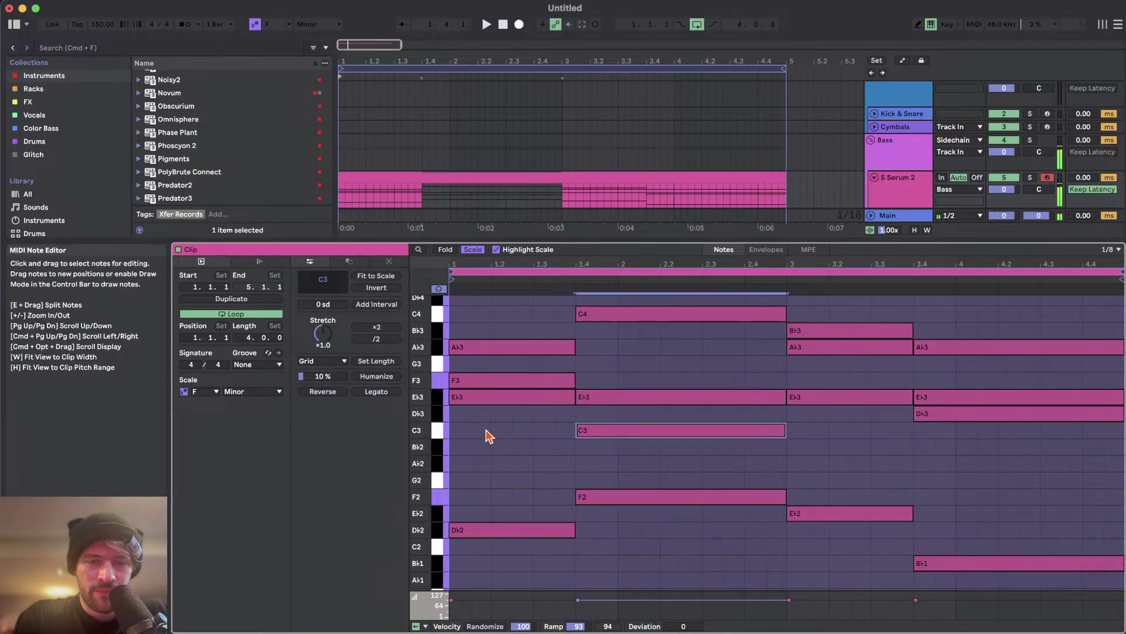
- Lower the first chord's F3 note to A♭2 and play the progression
left_click(504, 382)
key("Down")
key("Down")
key("Down")
key("Down")
key("Down")
key("space")
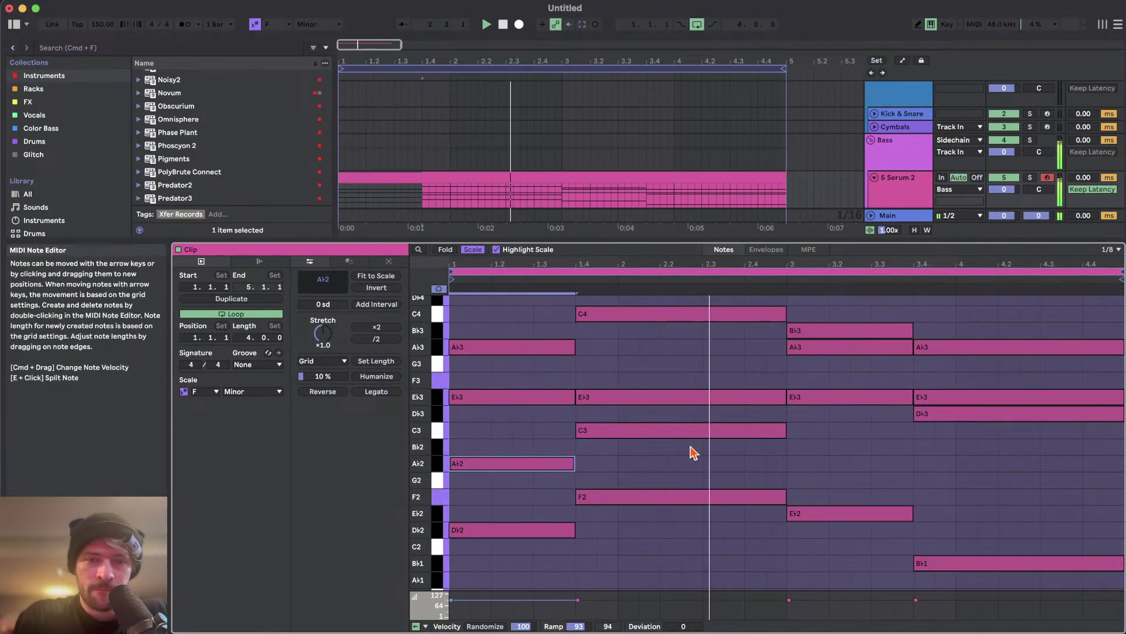
- Shorten the bar 3 chord's A♭3 to half the chord's length and follow it with a G3 note up to 3.4
left_click(820, 397)
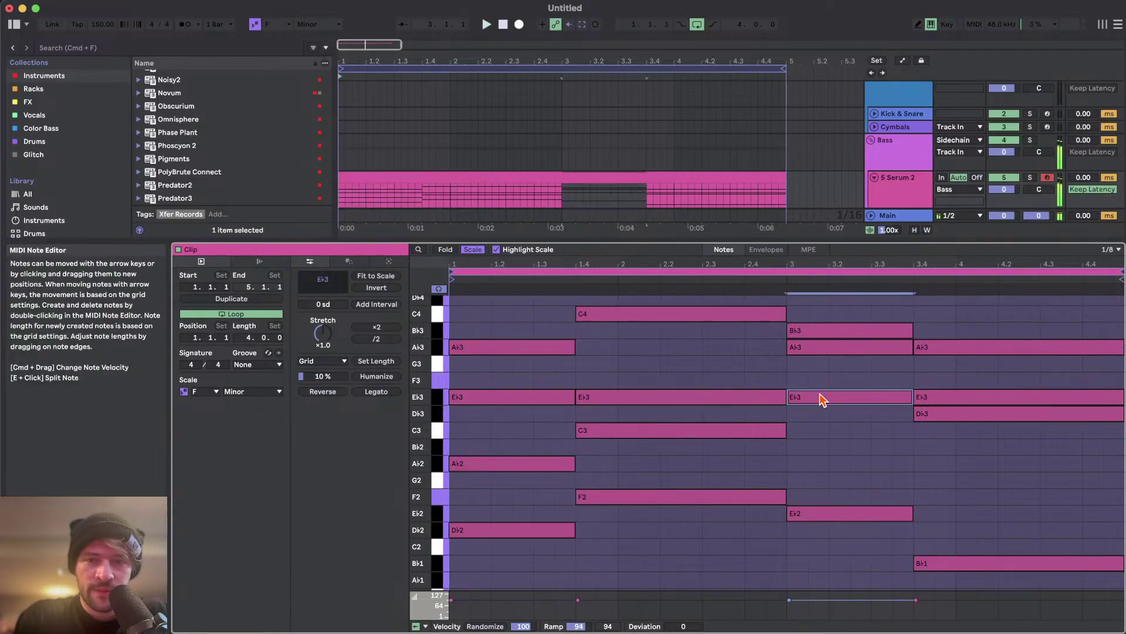
left_click(822, 345)
key("shift+Left")
key("shift+Left")
key("shift+Left")
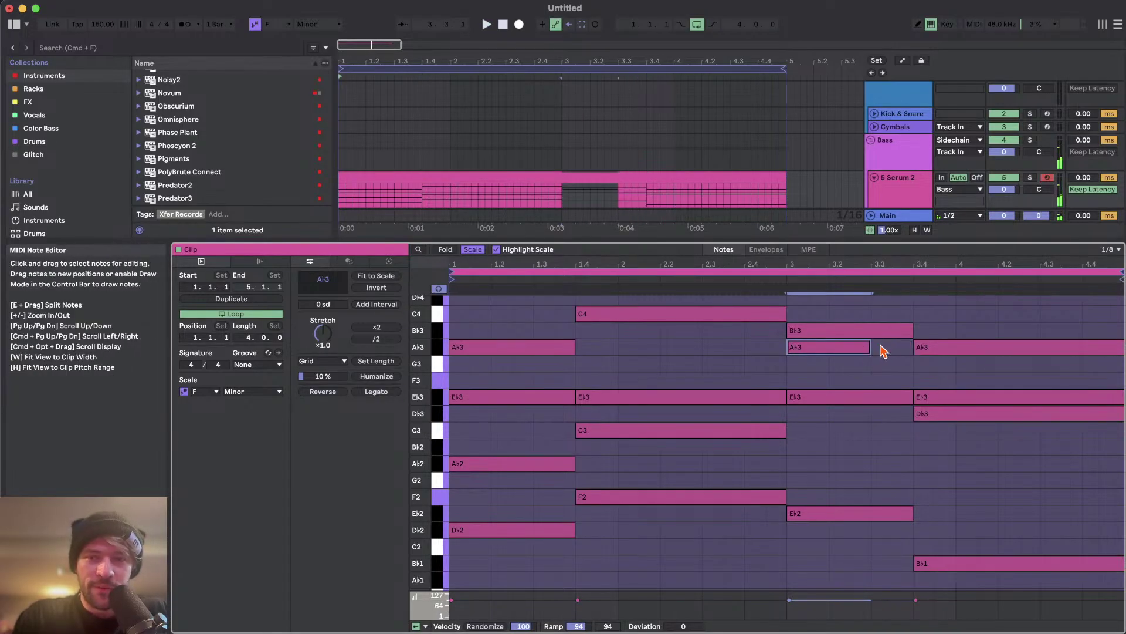
key("super+d")
key("Down")
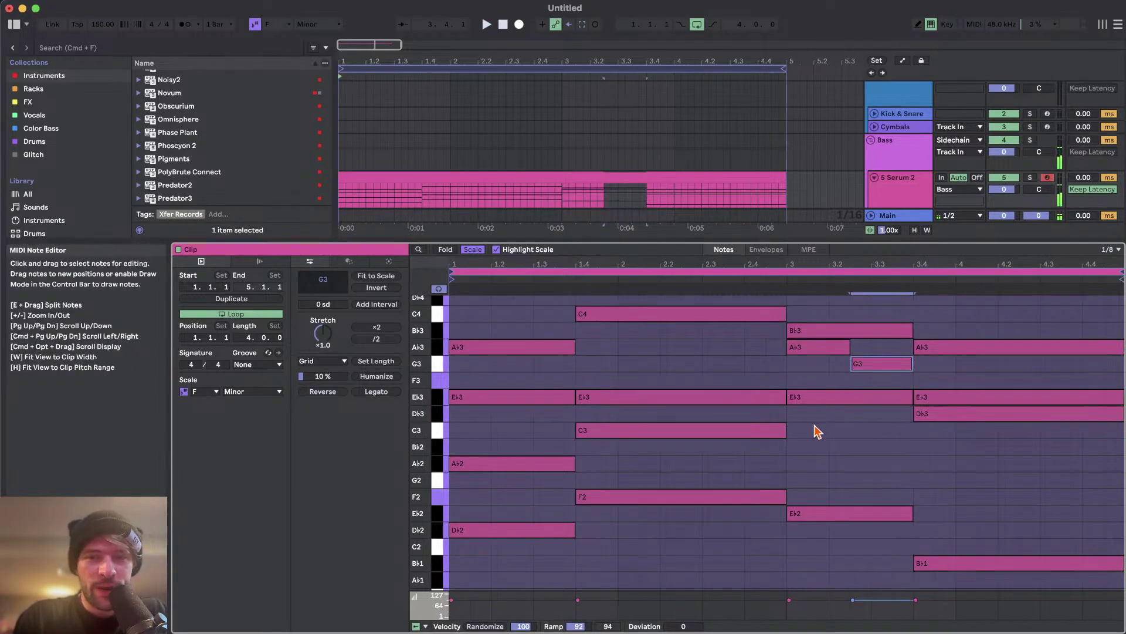
- Play the progression and audition the notes of the bar 3 chord and the last chord
left_click_drag(816, 430, 811, 311)
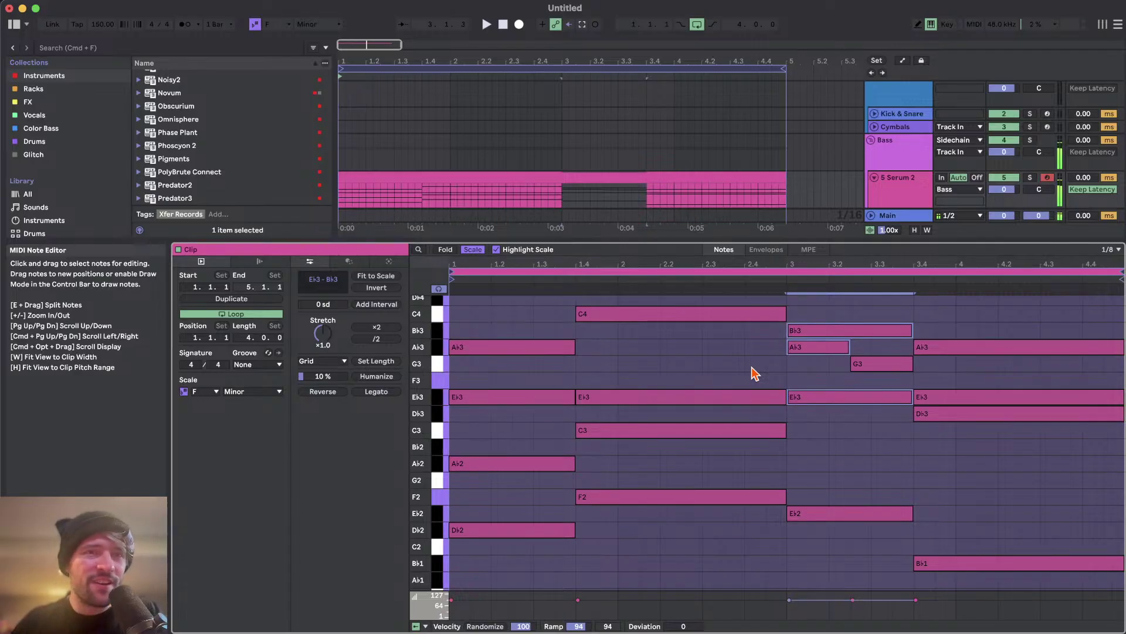
key("space")
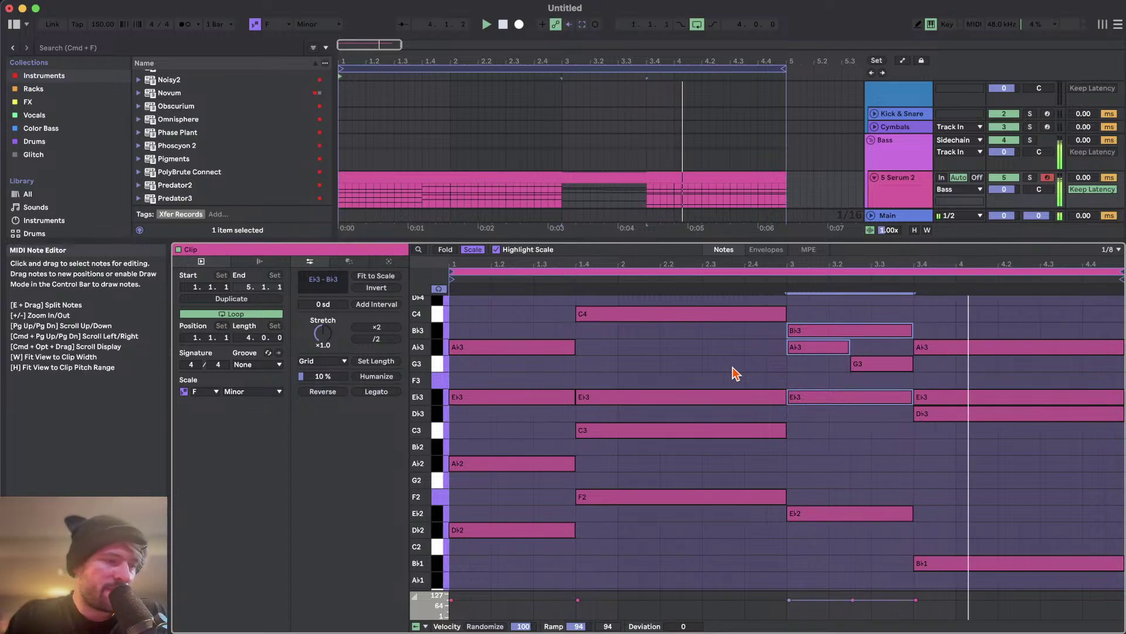
left_click_drag(1004, 355, 999, 397)
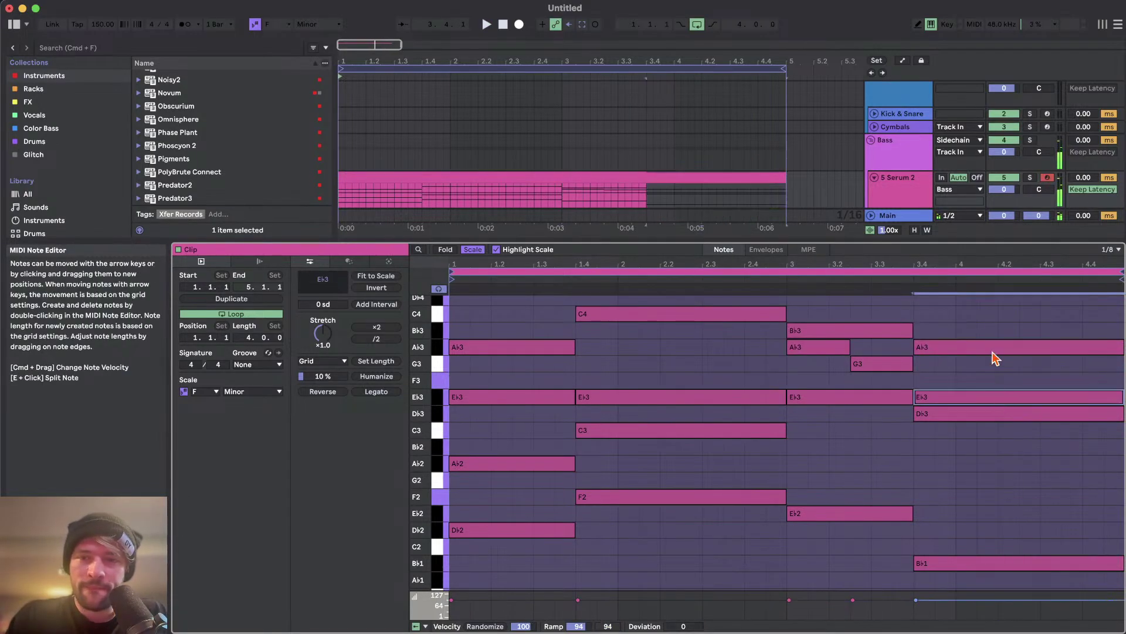
left_click_drag(994, 320, 989, 511)
left_click(1041, 379)
key("space")
- Shorten the last chord's E♭3 to end at 4.3 and add an F3 note from 4.3 to bar 5
left_click(1082, 398)
key("shift+Left")
key("shift+Left")
key("shift+Left")
key("shift+Left")
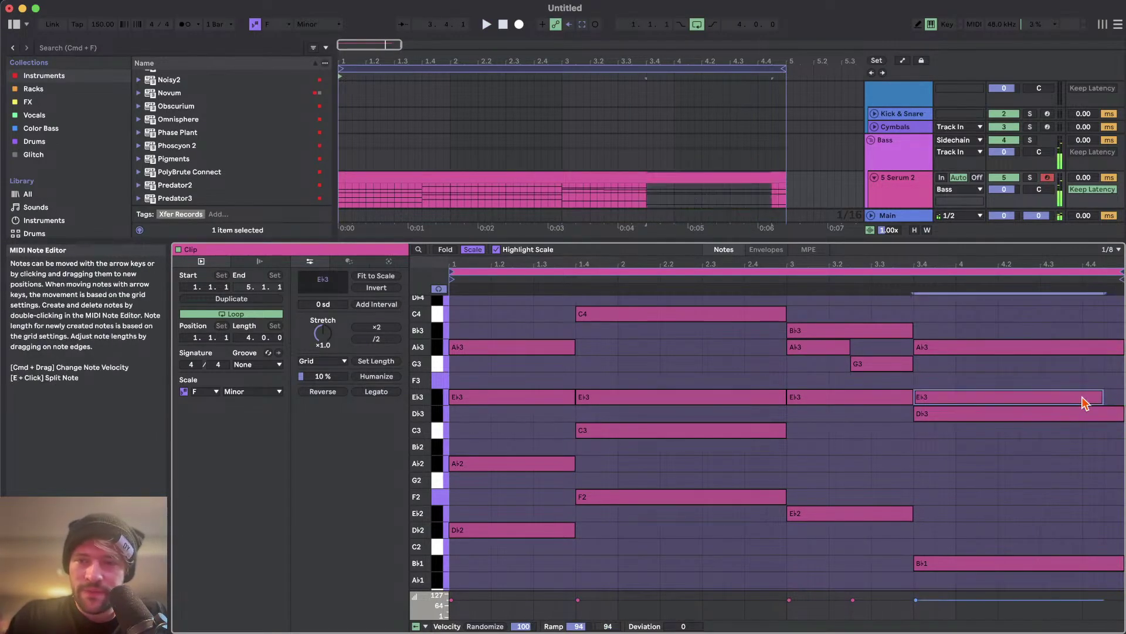
left_click(1059, 370)
left_click_drag(1059, 370, 1121, 376)
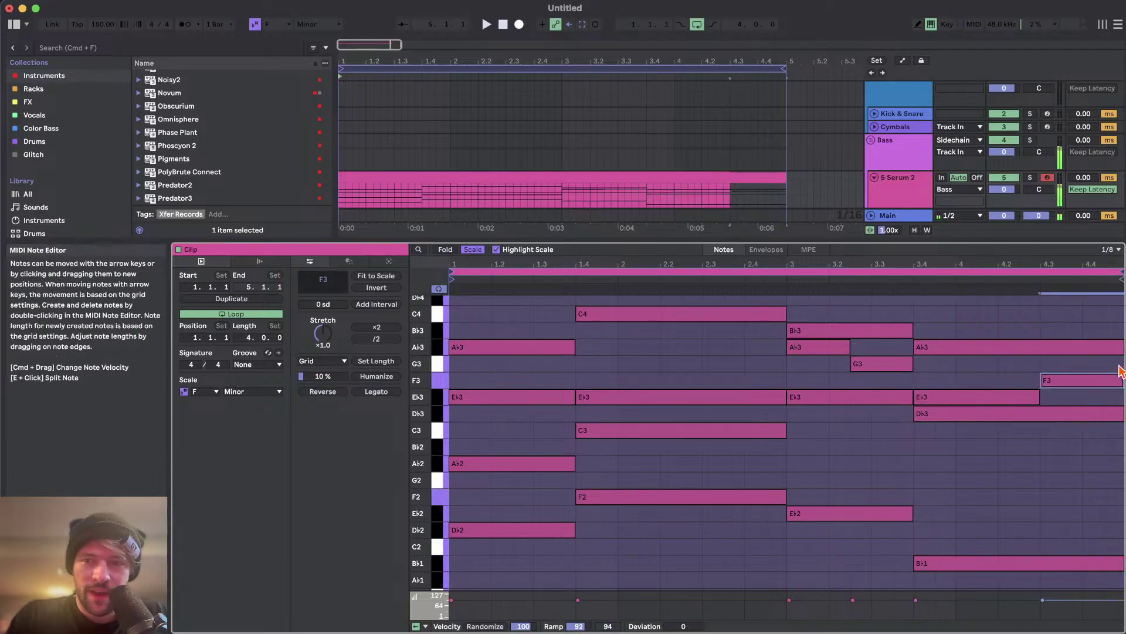
- Switch to YouTube Studio in Chrome to check the stream's live chat, and return to Ableton Live
key("super+Tab")
key("super+Tab")
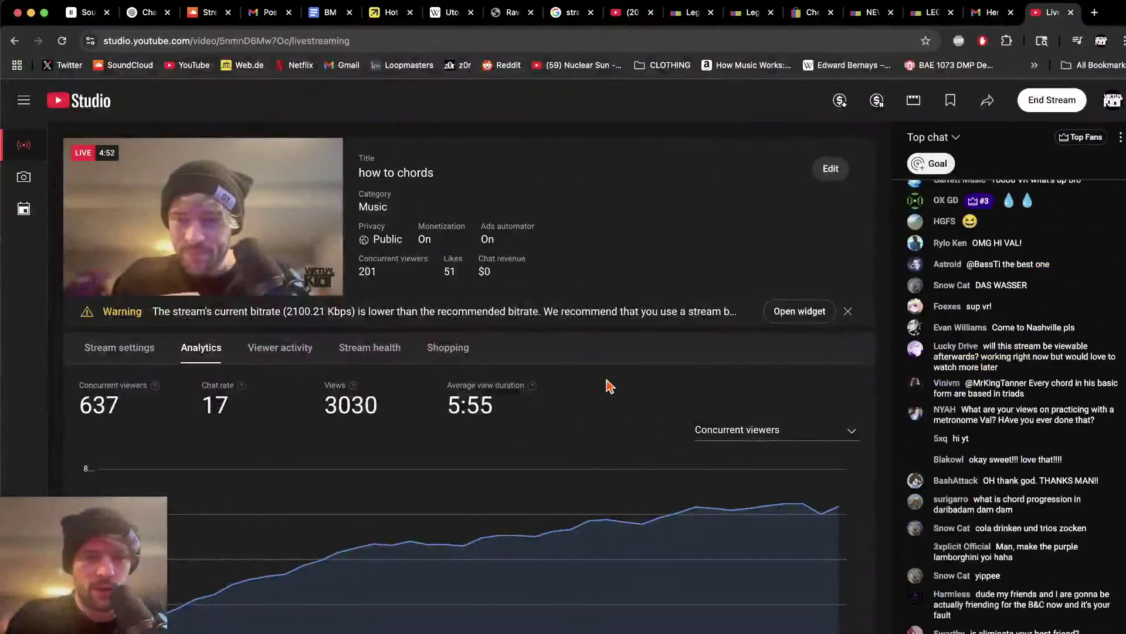
key("super+Tab")
key("super+Tab")
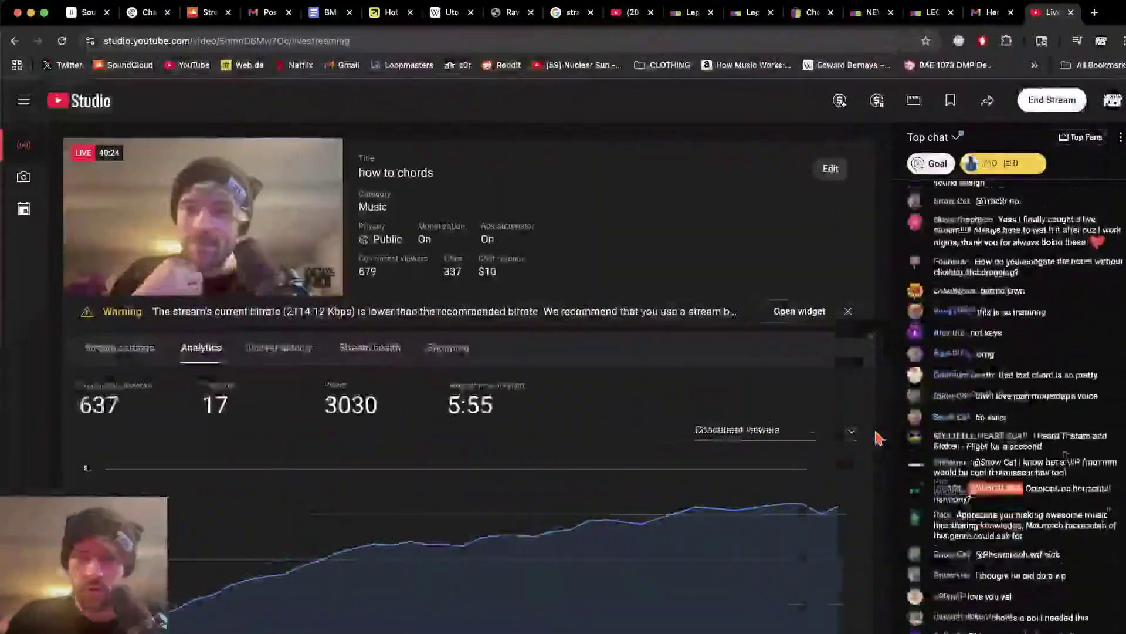
key("super+Tab")
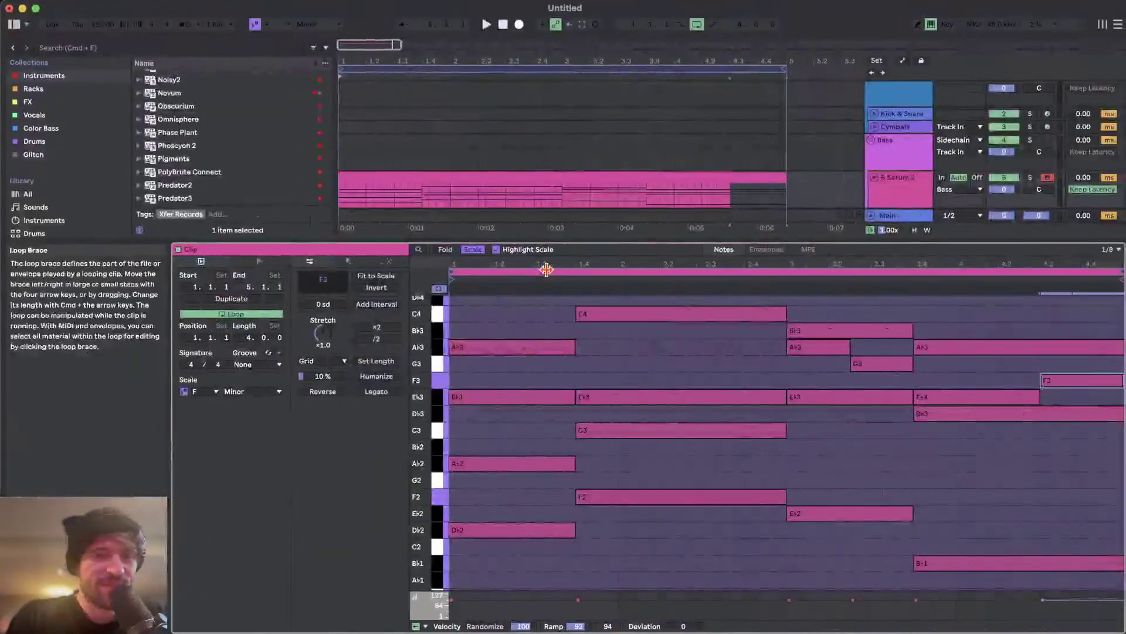
key("super+Tab")
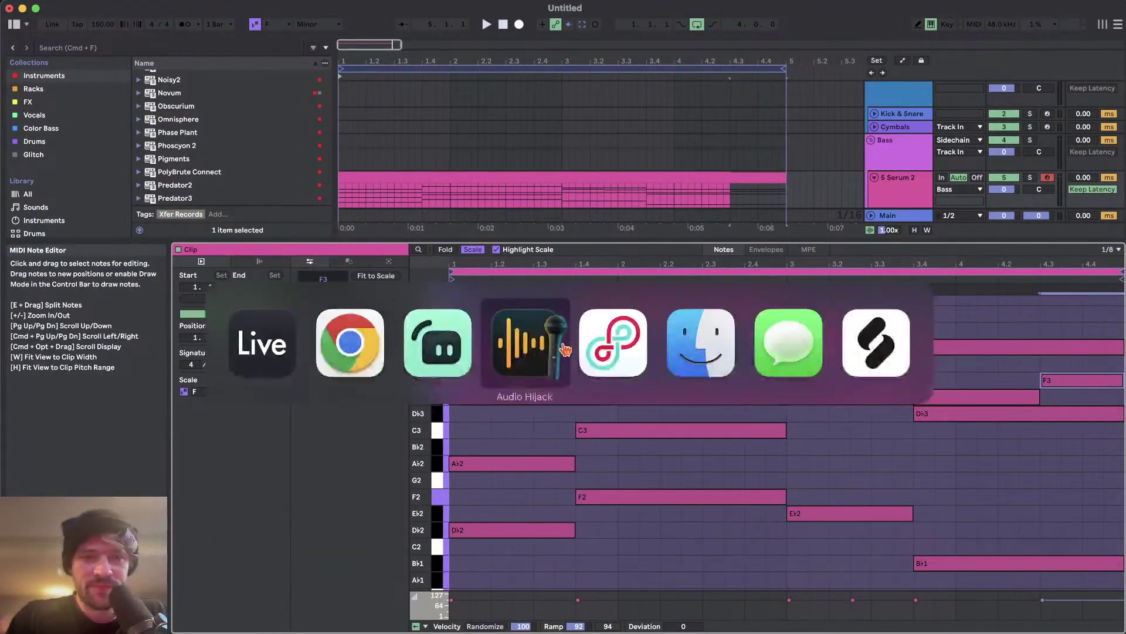
key("super+Tab")
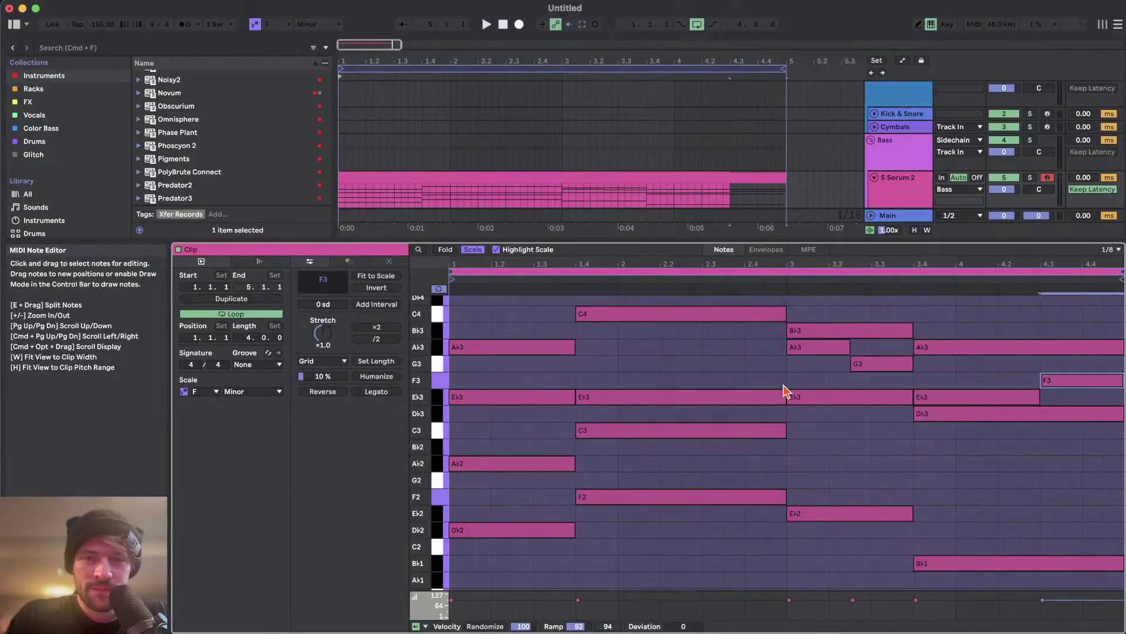
- Play the whole progression to review the added inner notes
scroll(807, 384, "up", 2)
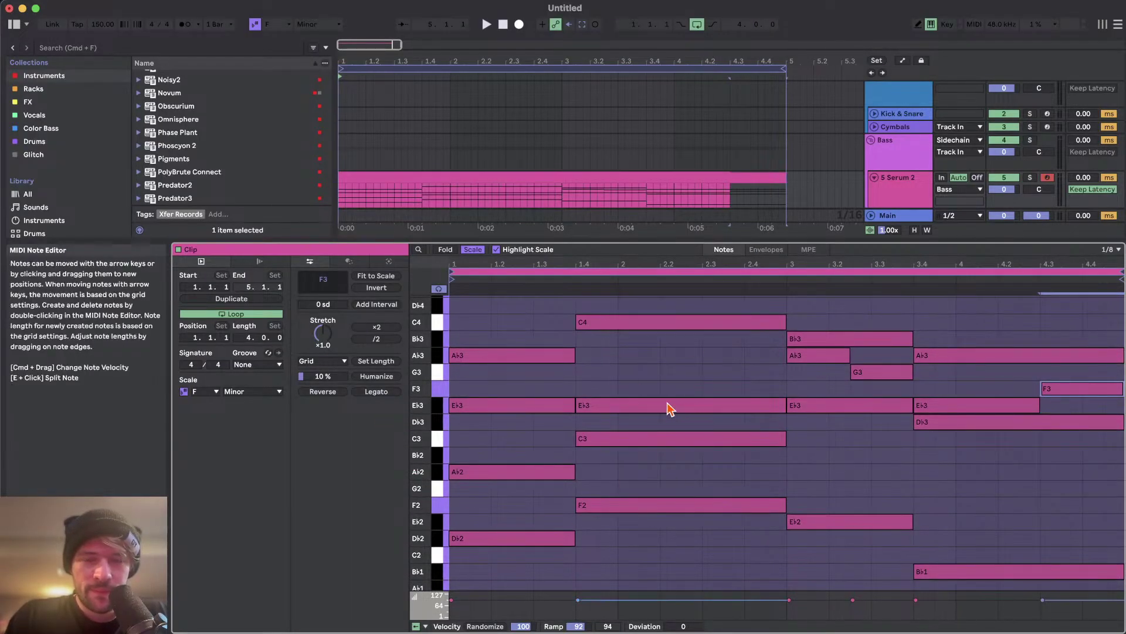
scroll(503, 175, "down", 1)
scroll(616, 355, "down", 1)
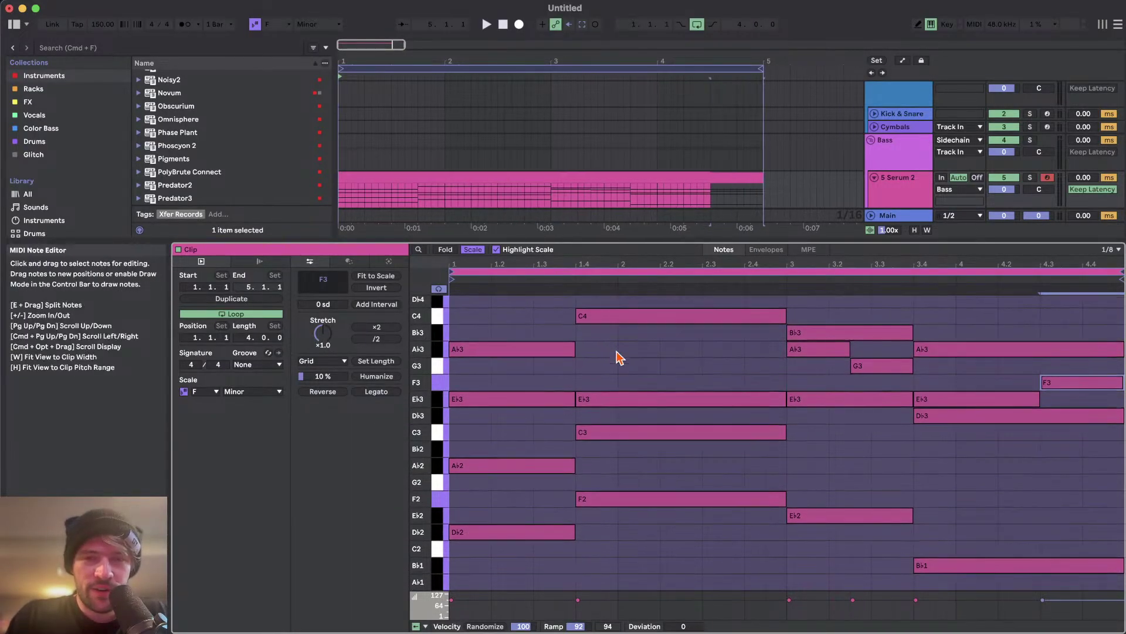
scroll(575, 347, "down", 2)
scroll(574, 352, "up", 4)
key("space")
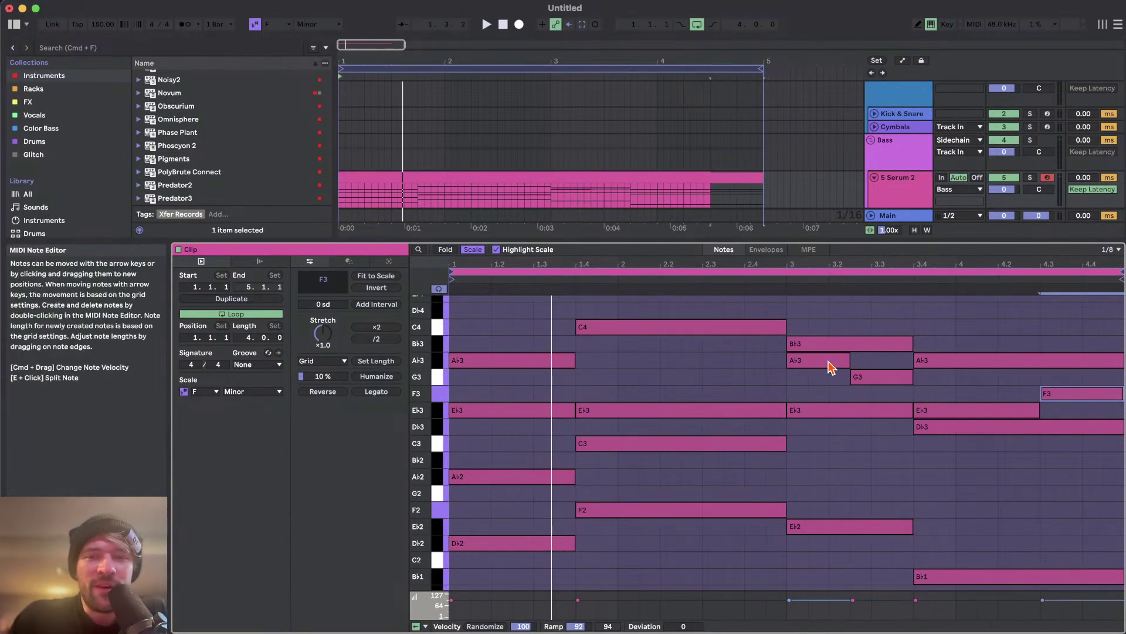
- Select all notes of the bar 3 chord including G3, and those of the last chord including F3, to review each resolution
left_click(790, 378)
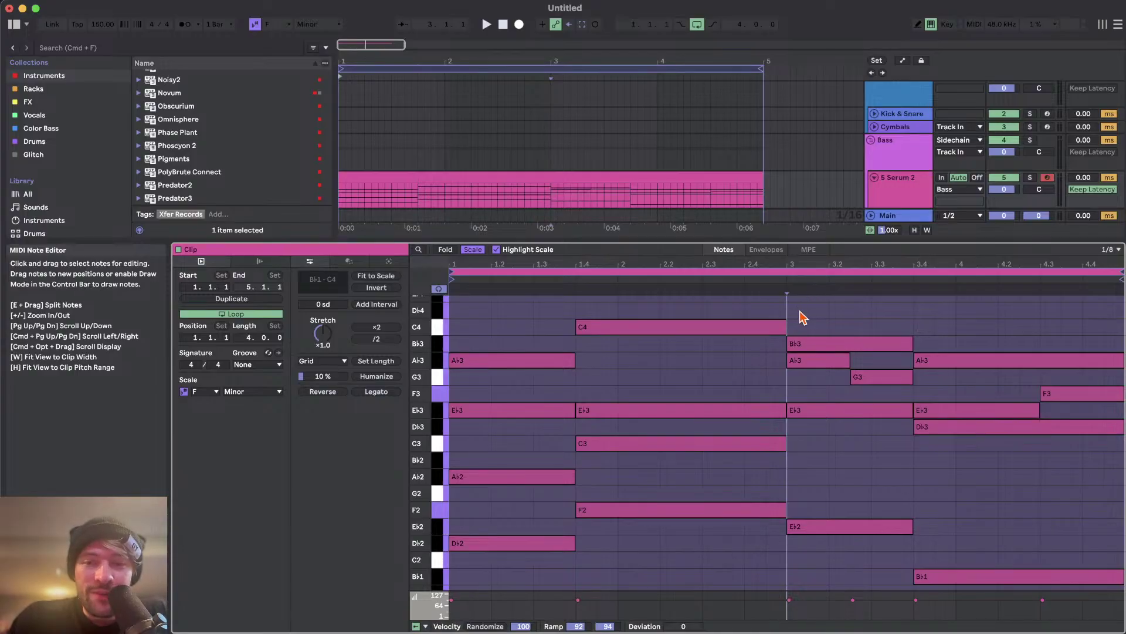
left_click_drag(801, 317, 887, 572)
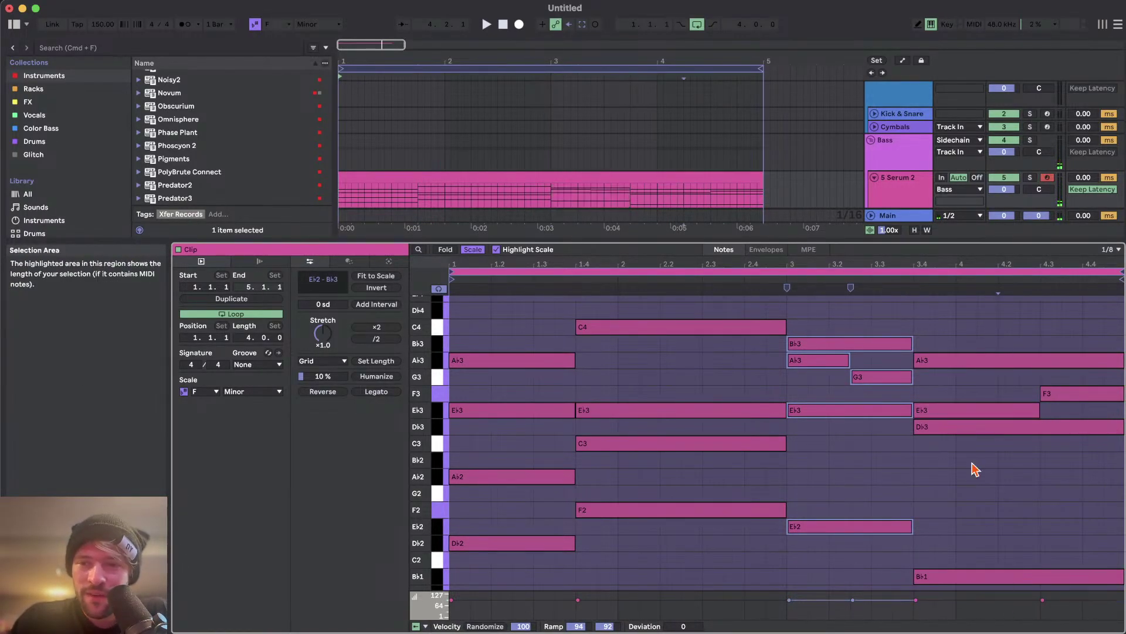
left_click_drag(981, 587, 1092, 308)
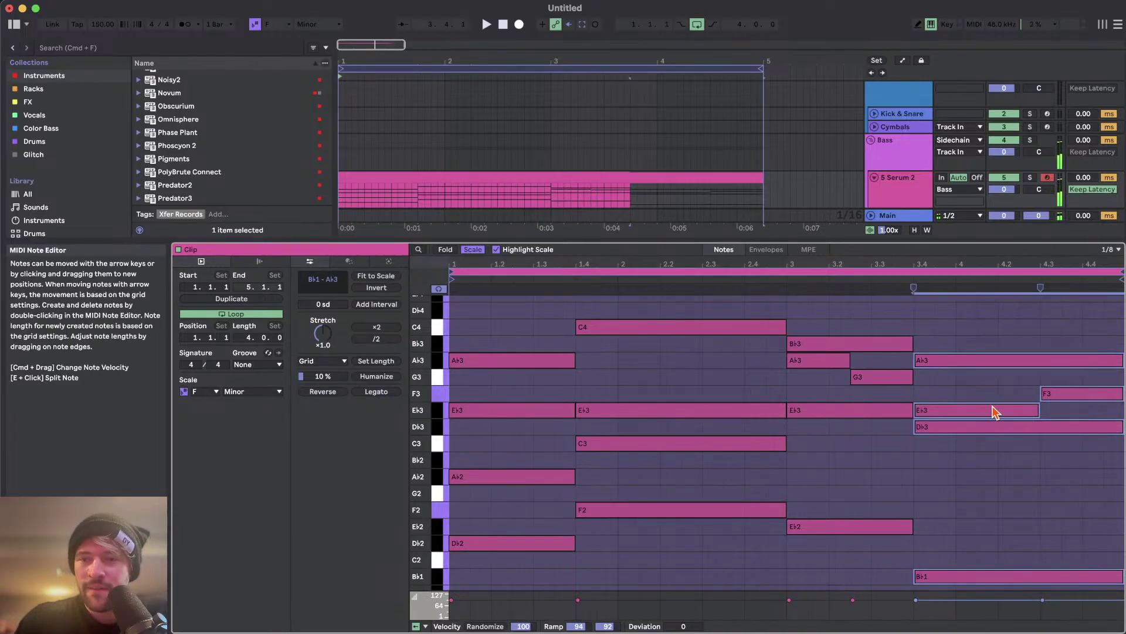
- Select the last chord's upper notes, with E♭3 and with F3, plus its bass and the E♭3–D♭3 pair, to examine the voicing
left_click_drag(947, 446, 948, 336)
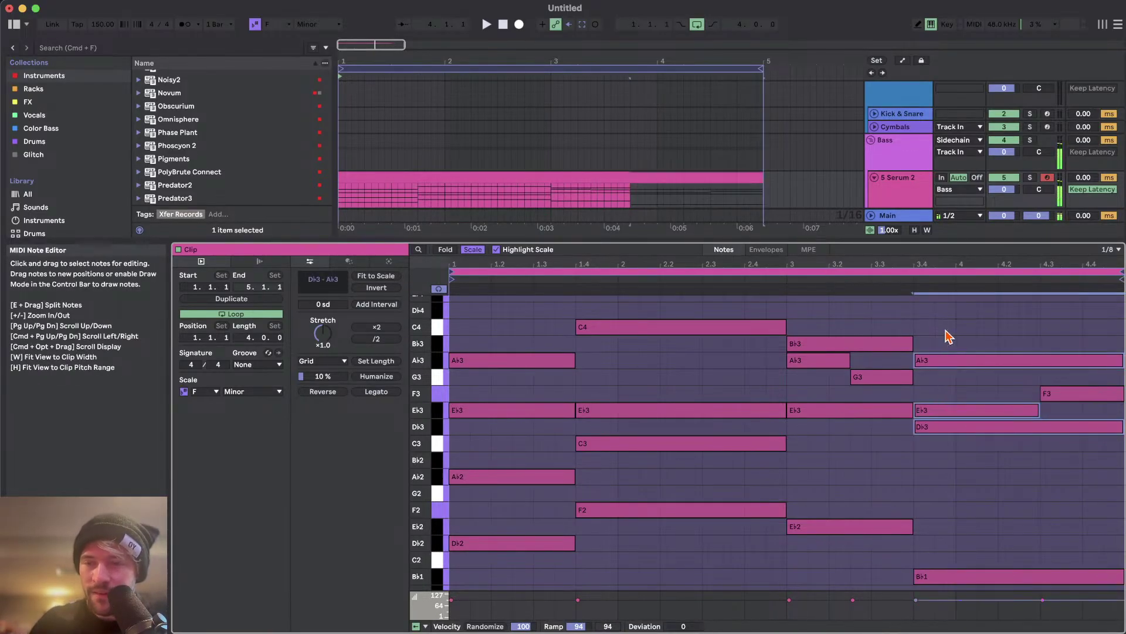
left_click_drag(1075, 455, 1074, 320)
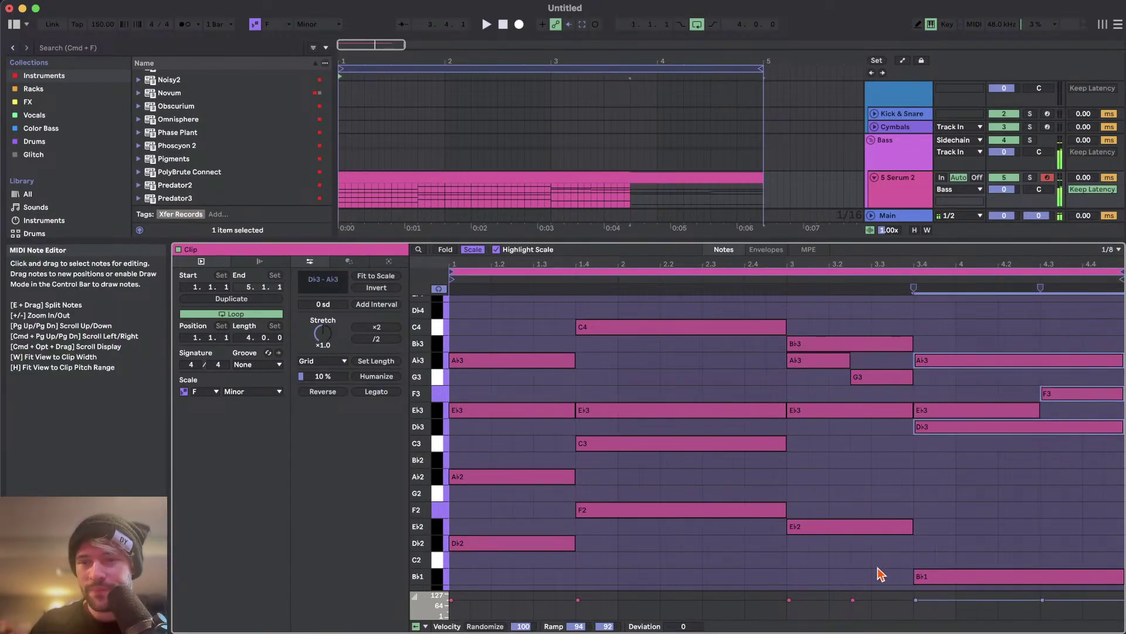
left_click(945, 575)
left_click_drag(944, 477, 946, 397)
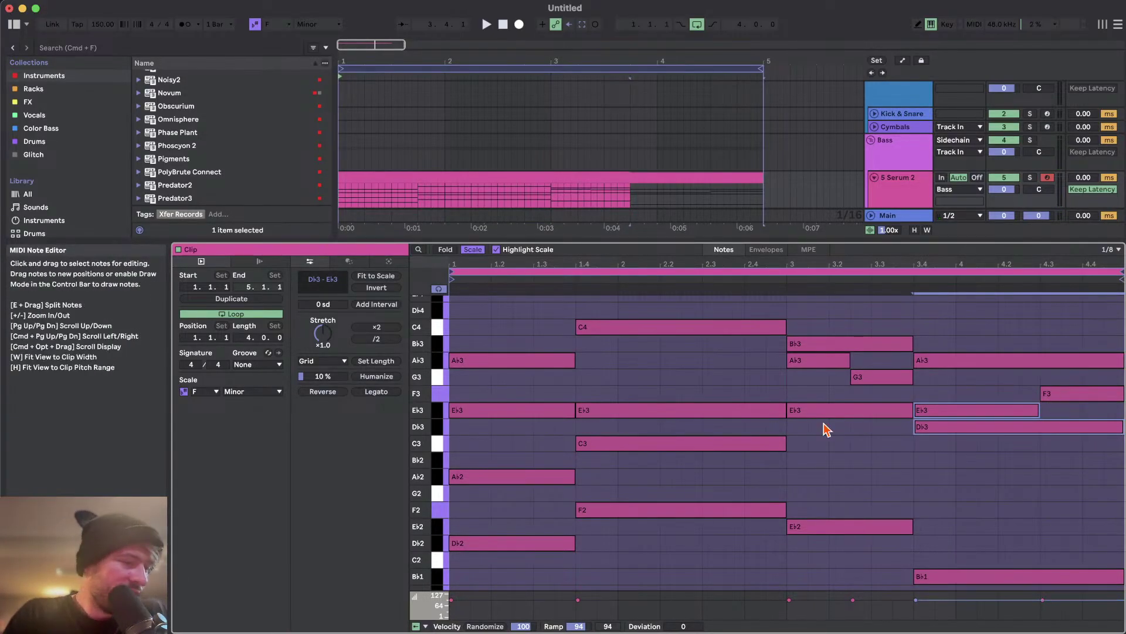
left_click(674, 489)
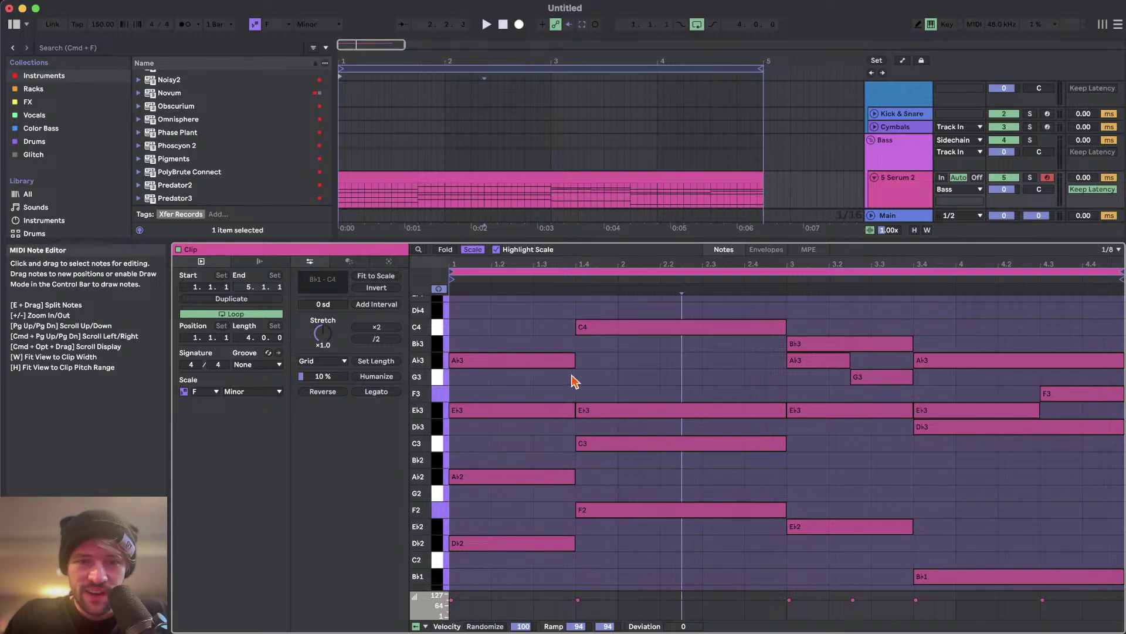
- Try a G3 note held from 1.4 to bar 3 in the second chord, audition it and remove it
left_click_drag(572, 377, 786, 377)
key("space")
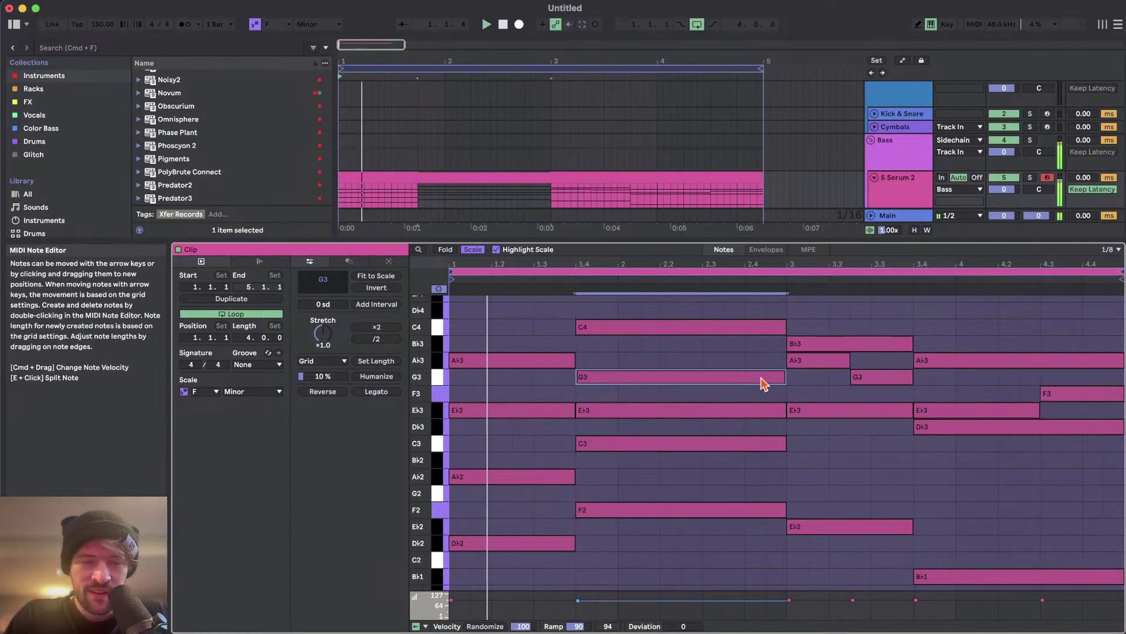
double_click(681, 380)
key("space")
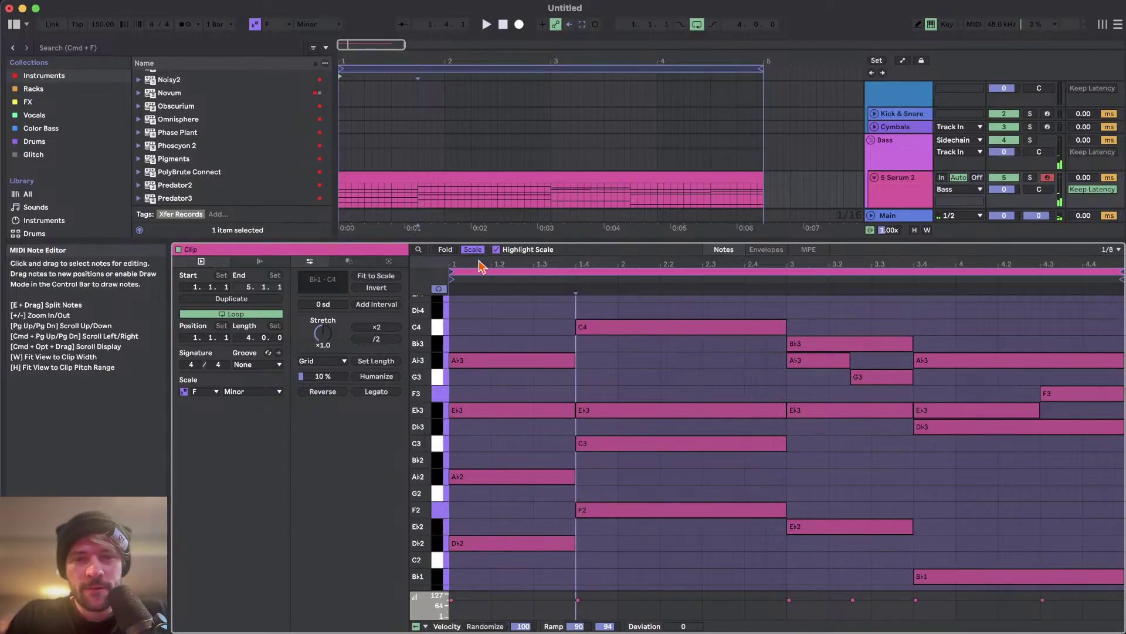
- Play the progression from bar 3 and select that bar's G3 to review the inner-note movement
left_click(552, 203)
key("space")
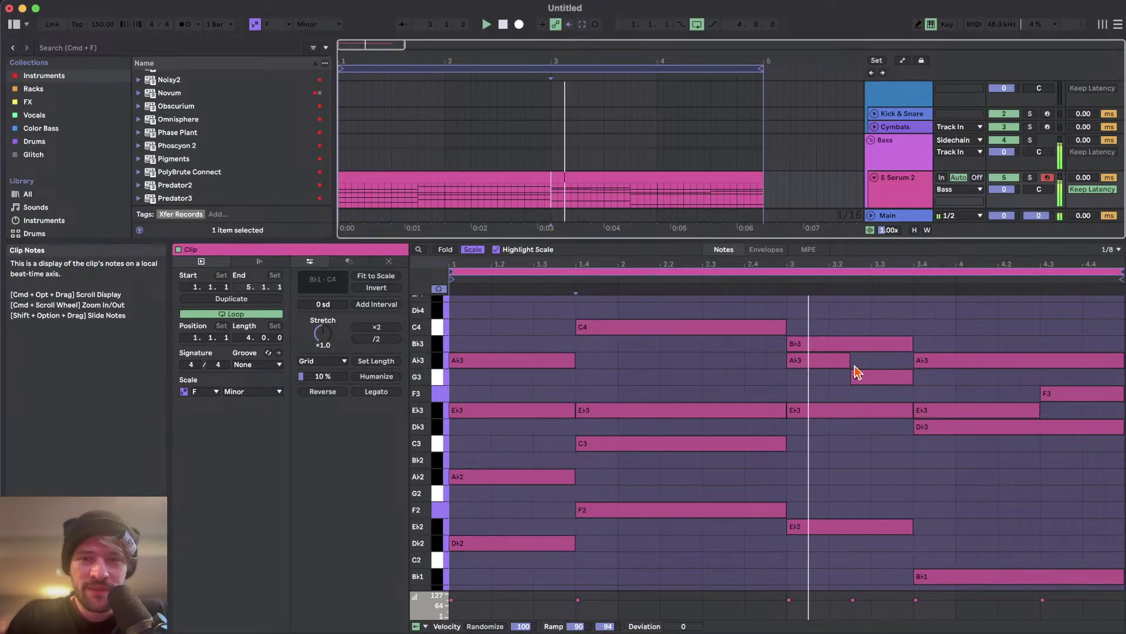
left_click(903, 378)
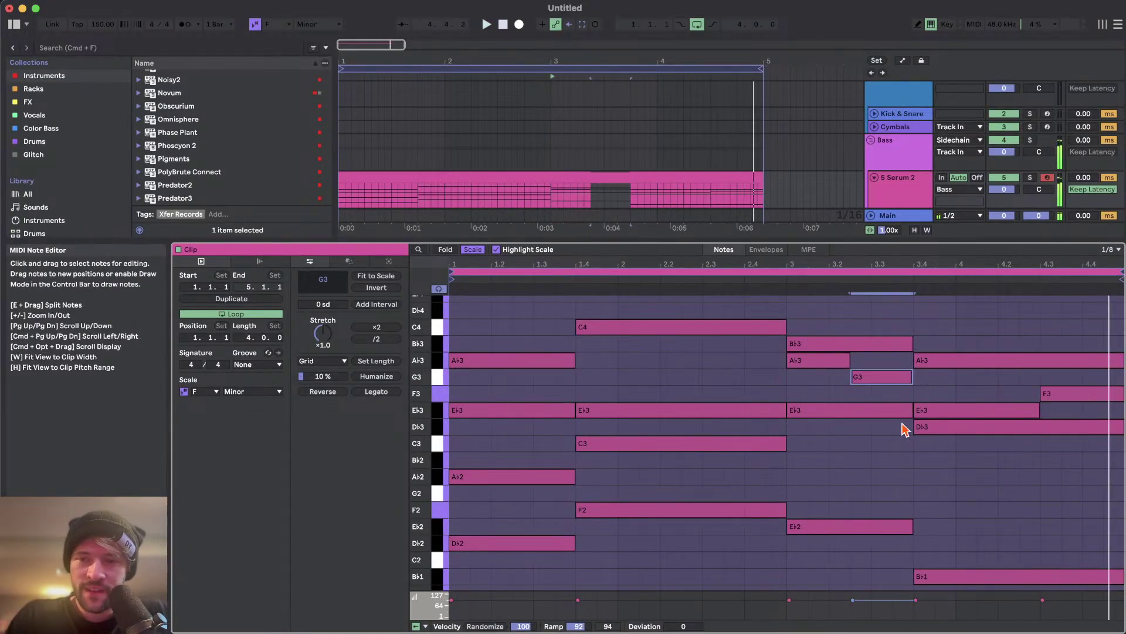
scroll(771, 467, "up", 1)
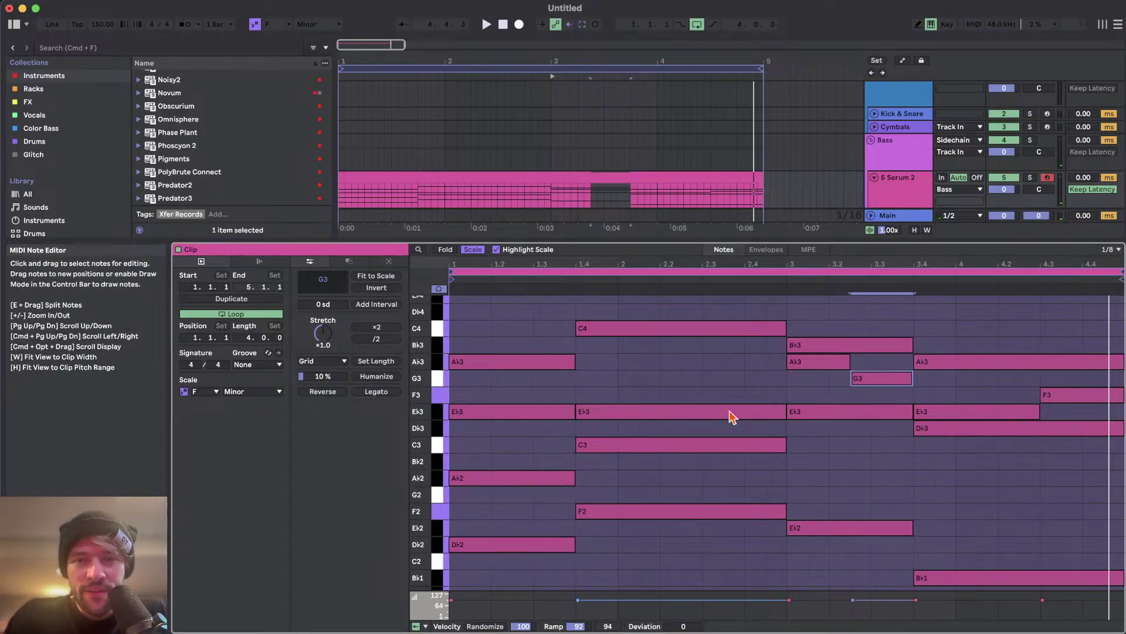
key("space")
- Set the note grid to 1/16 and shorten all four notes of the first chord to a sixteenth note
left_click(661, 364)
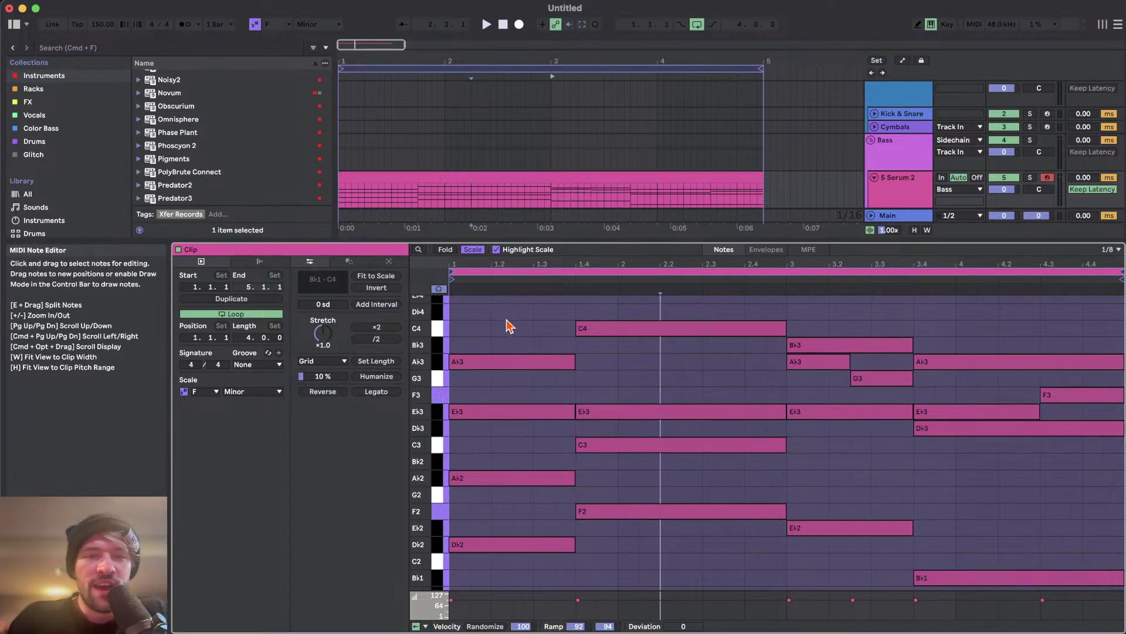
left_click_drag(506, 325, 505, 587)
key("shift+Left")
key("shift+Left")
key("shift+Left")
key("shift+Left")
key("shift+Left")
key("super+1")
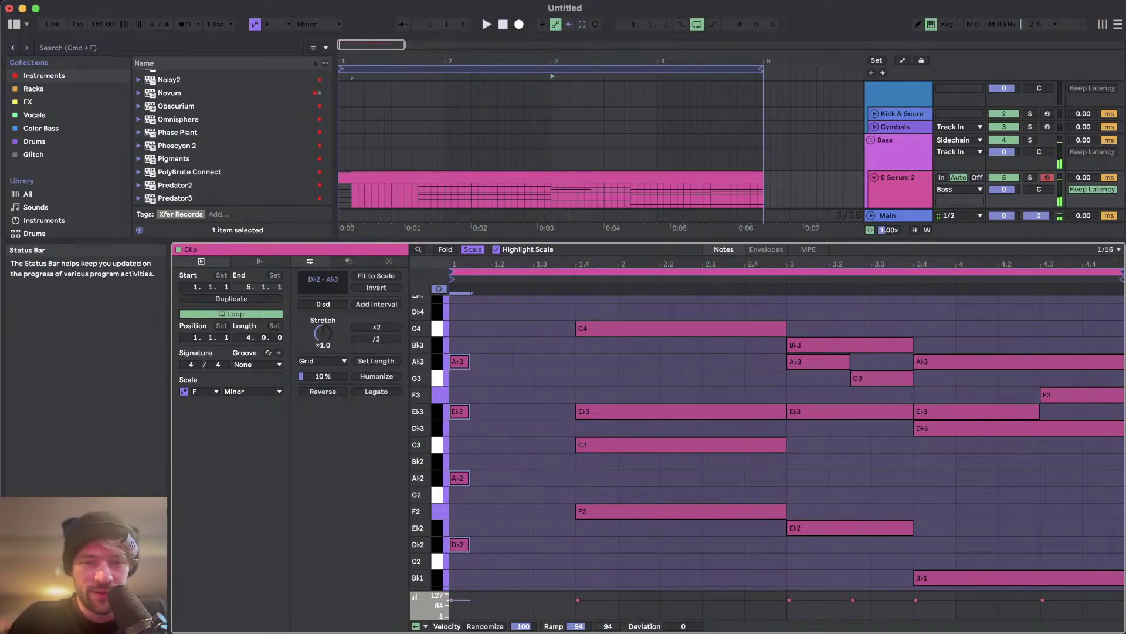
key("shift+Left")
- Duplicate the shortened first chord to 1.1.4 and 1.2.3, and play the clip from the start to hear the rhythm
key("super+d")
key("Right")
key("Right")
key("super+d")
key("Right")
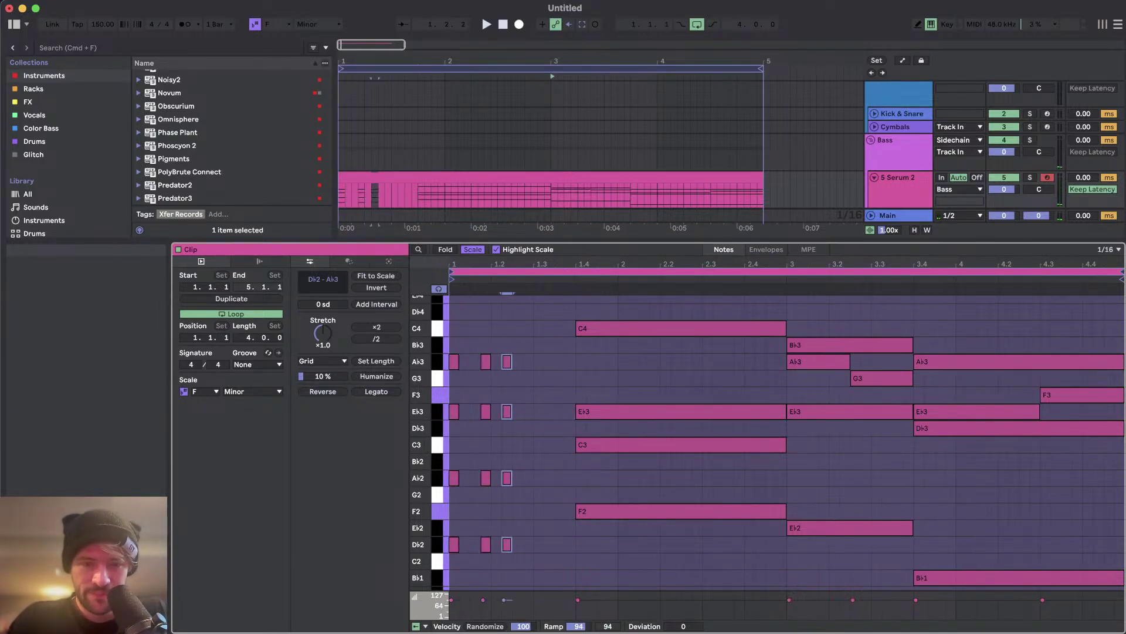
key("Right")
key("space")
key("space")
left_click(410, 174)
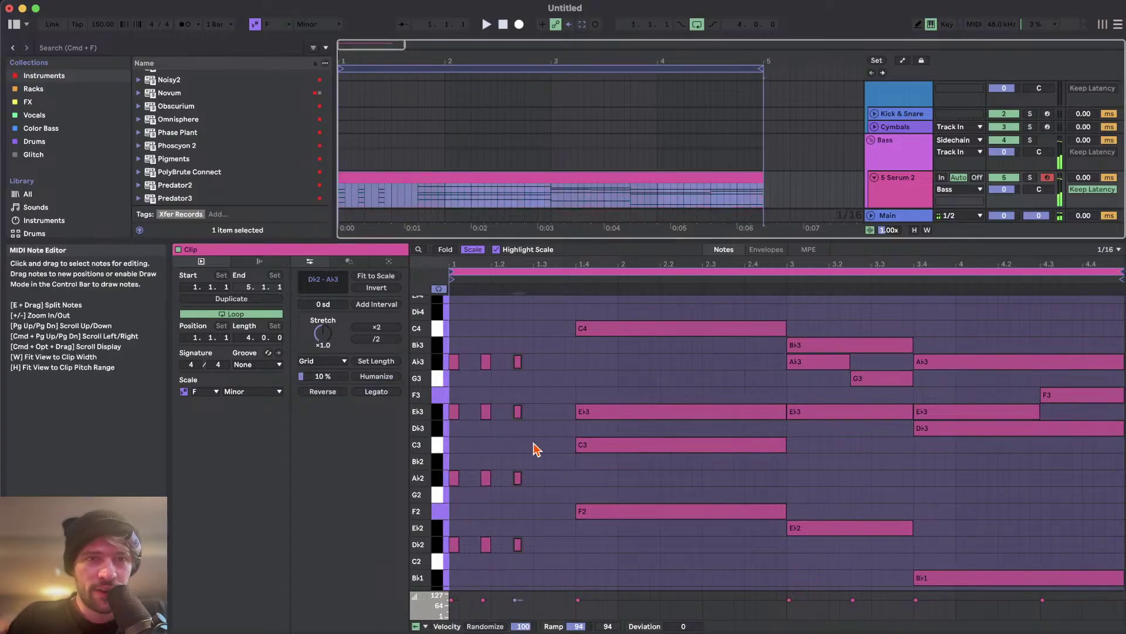
key("space")
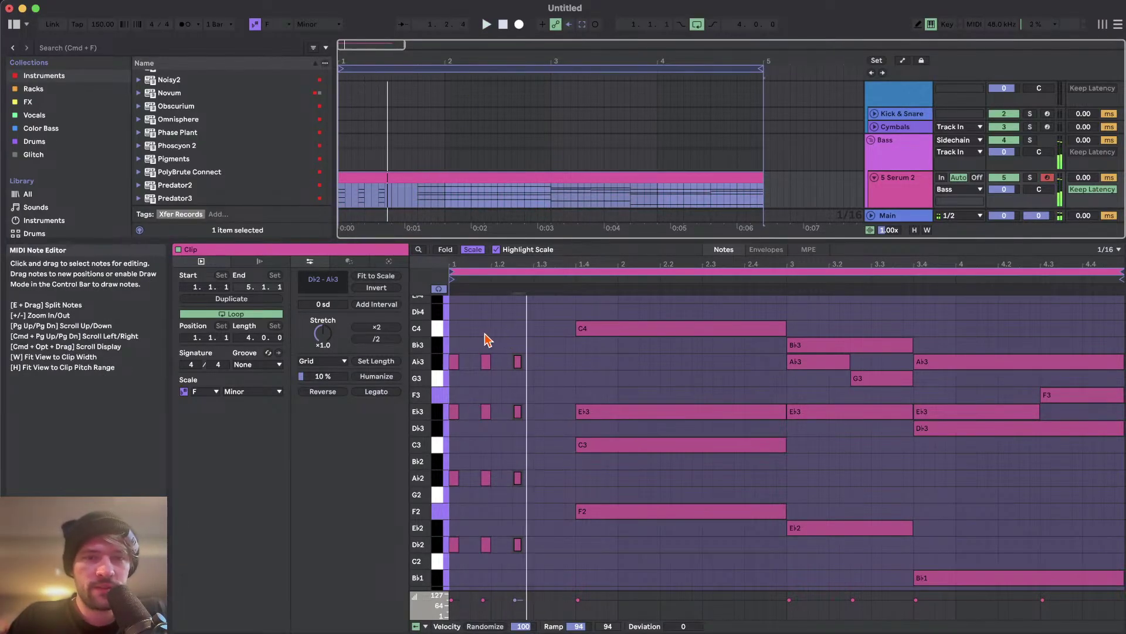
- Delete the chord copy at 1.1.4 and lengthen the first chord at 1.1 to a quarter note
left_click_drag(485, 334, 494, 609)
key("BackSpace")
left_click_drag(453, 337, 463, 608)
key("shift+Right")
key("shift+Right")
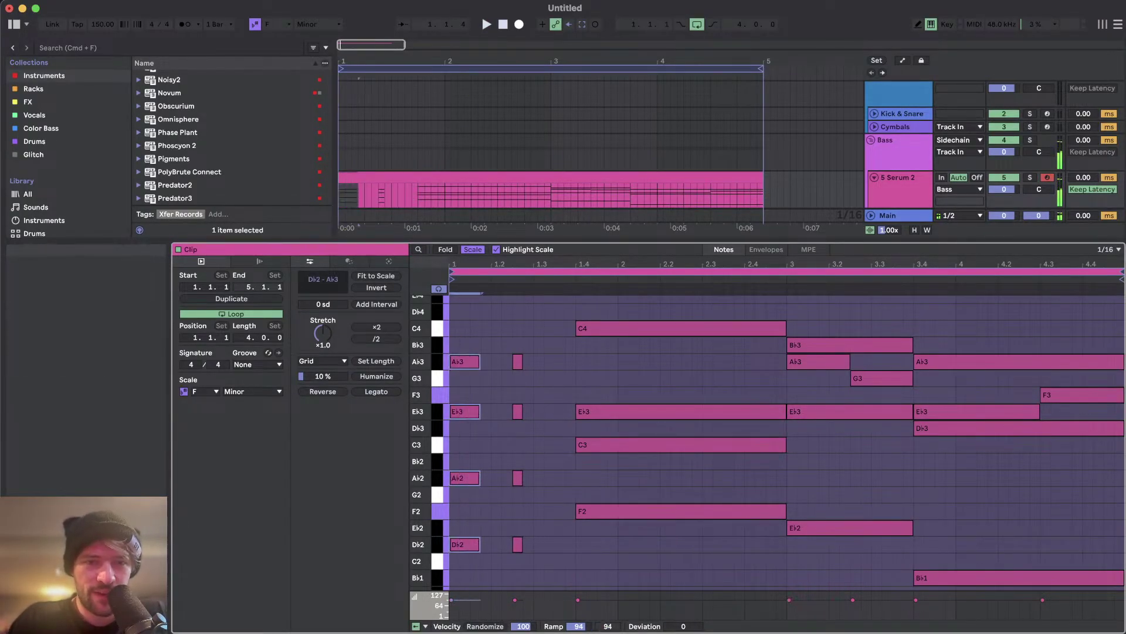
- Lengthen the chord copy at 1.2.3 to a quarter note and play the clip
left_click_drag(508, 328, 528, 586)
key("shift+Right")
key("shift+Right")
key("shift+Right")
key("space")
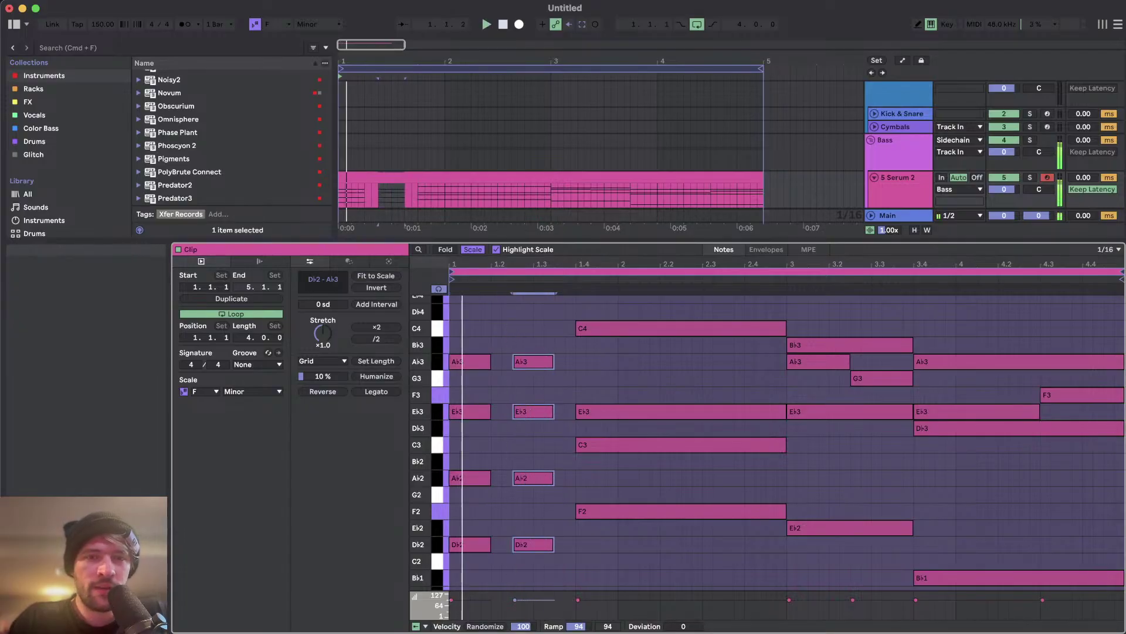
- Shorten the second chord's F2, C3, E♭3 and C4 notes at 1.4 to a quarter note
left_click_drag(653, 315, 648, 522)
key("shift+Left")
key("shift+Left")
key("shift+Left")
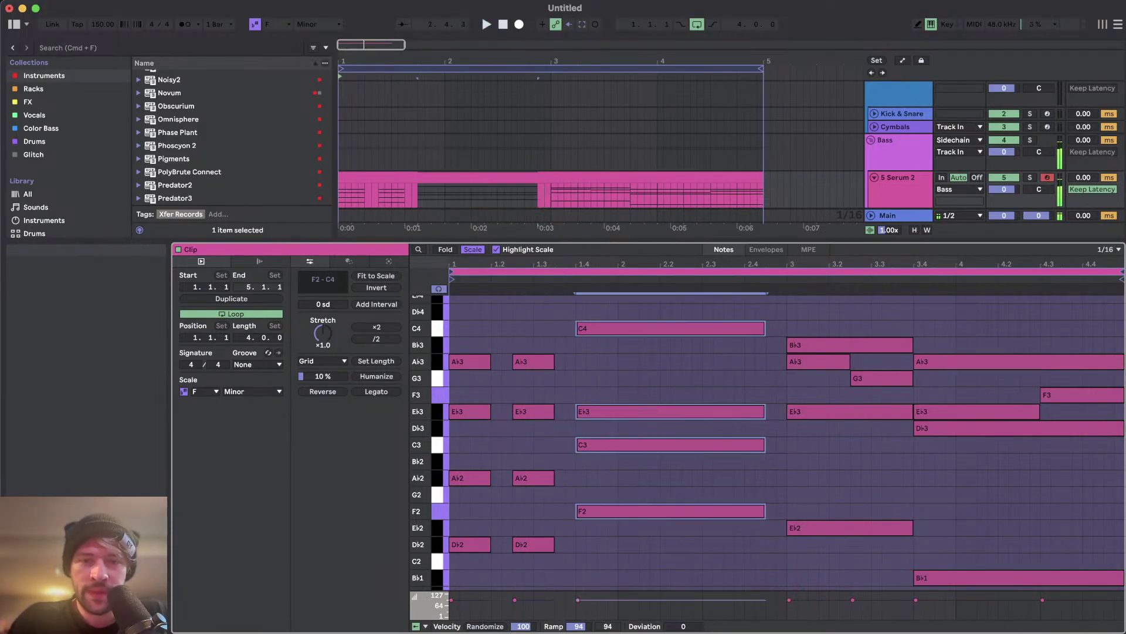
key("shift+Left")
key("shift+Left")
key("shift+Left")
key("shift+Left")
key("shift+Left")
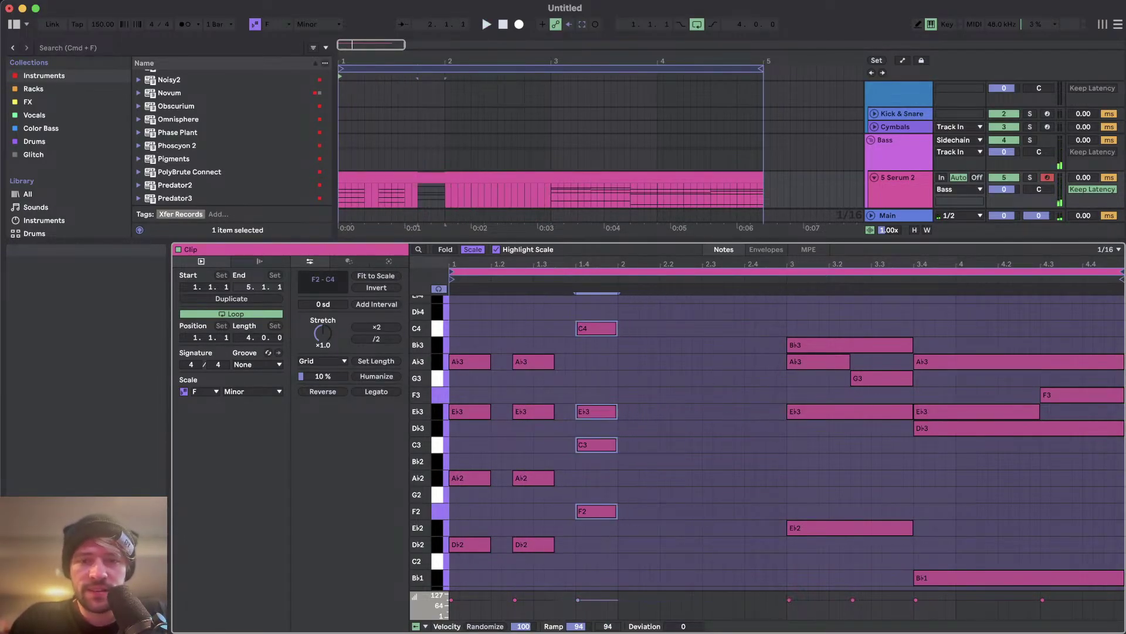
- Duplicate the second chord to 2.1.3, 2.3 and 2.4.3, and shorten the last copy to an eighth note ending at bar 3
key("super+d")
key("super+d")
key("super+d")
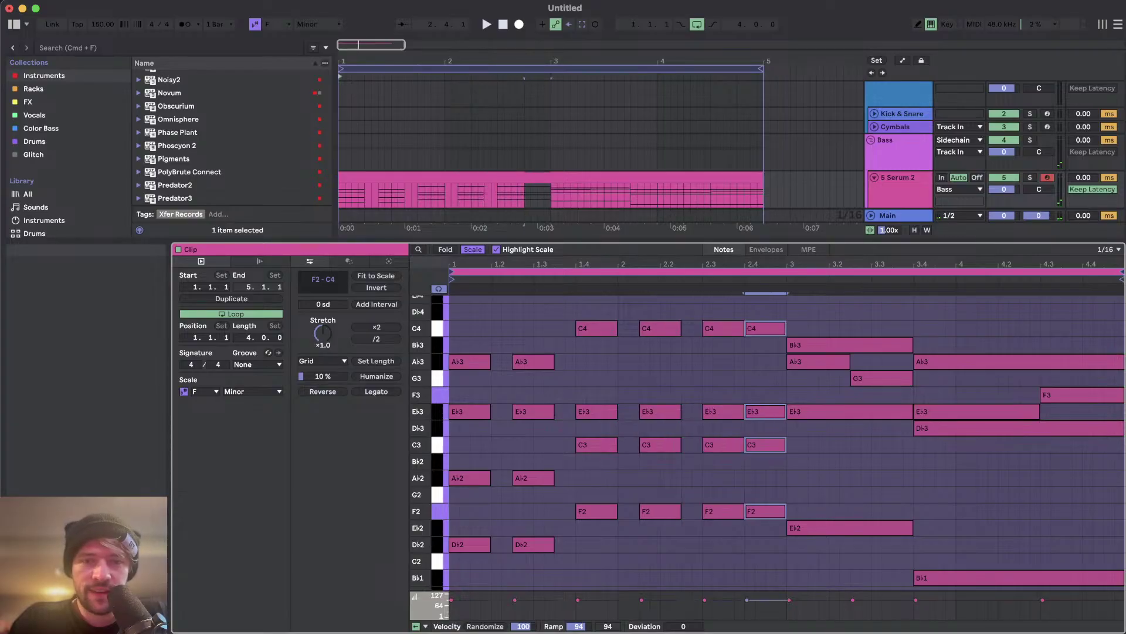
key("shift+Left")
key("shift+Left")
- Shorten the bar 3 chord's E♭2, E♭3, A♭3 and B♭3 notes to a quarter note
left_click_drag(816, 299, 816, 600)
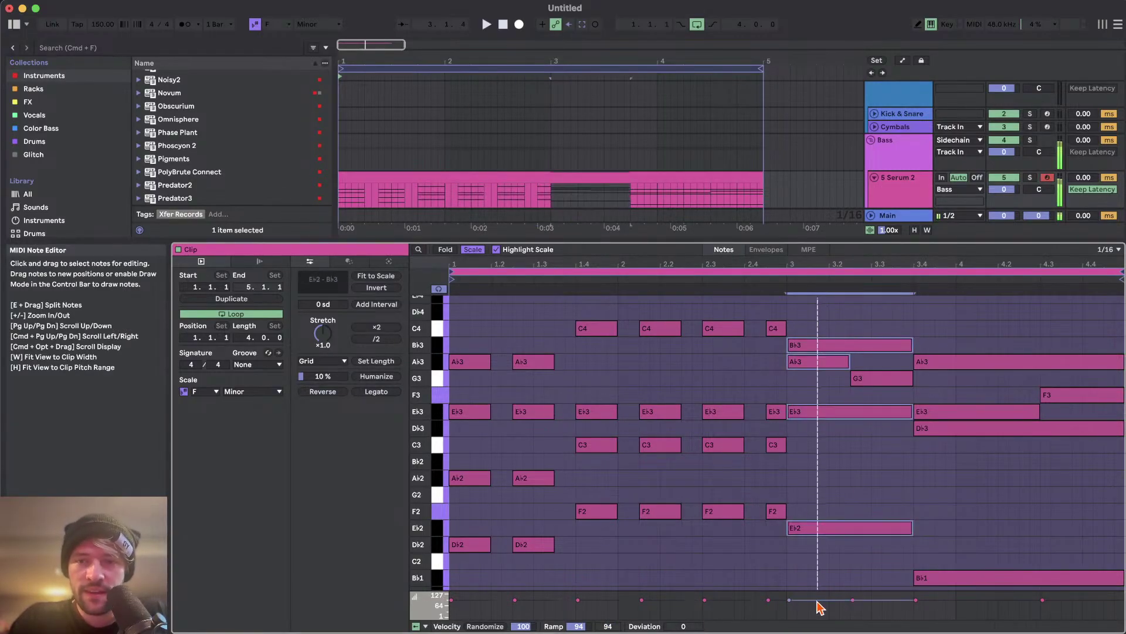
key("shift+Left")
key("shift+Left")
key("shift+Left")
key("shift+Left")
key("shift+Left")
key("shift+Left")
key("shift+Left")
key("shift+Left")
key("shift+Left")
key("shift+Left")
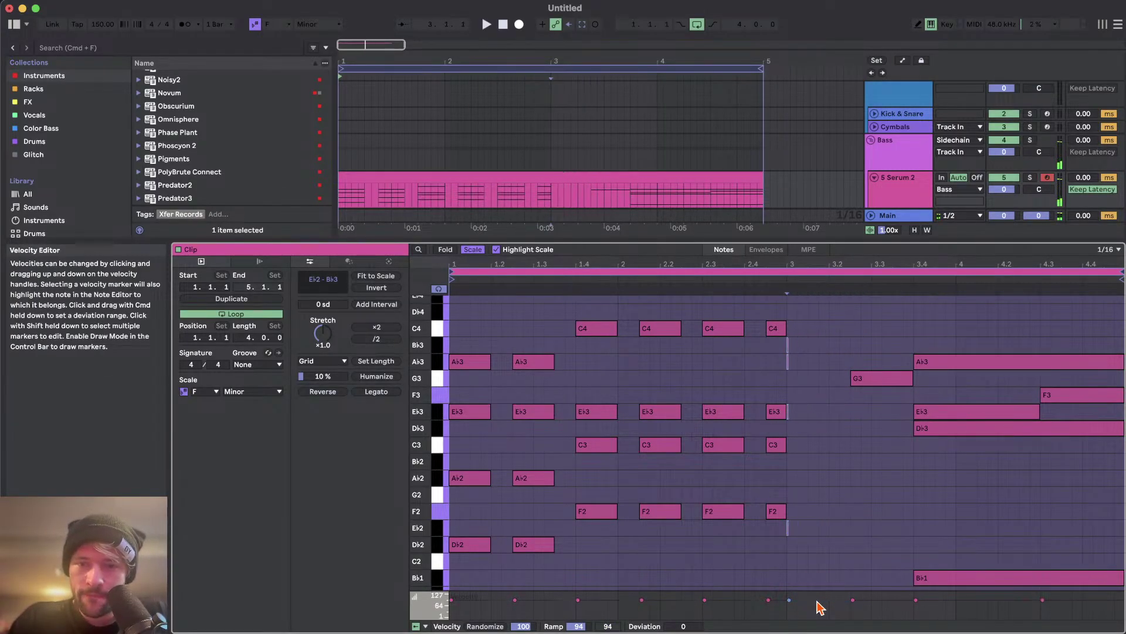
key("Right")
key("Right")
key("Right")
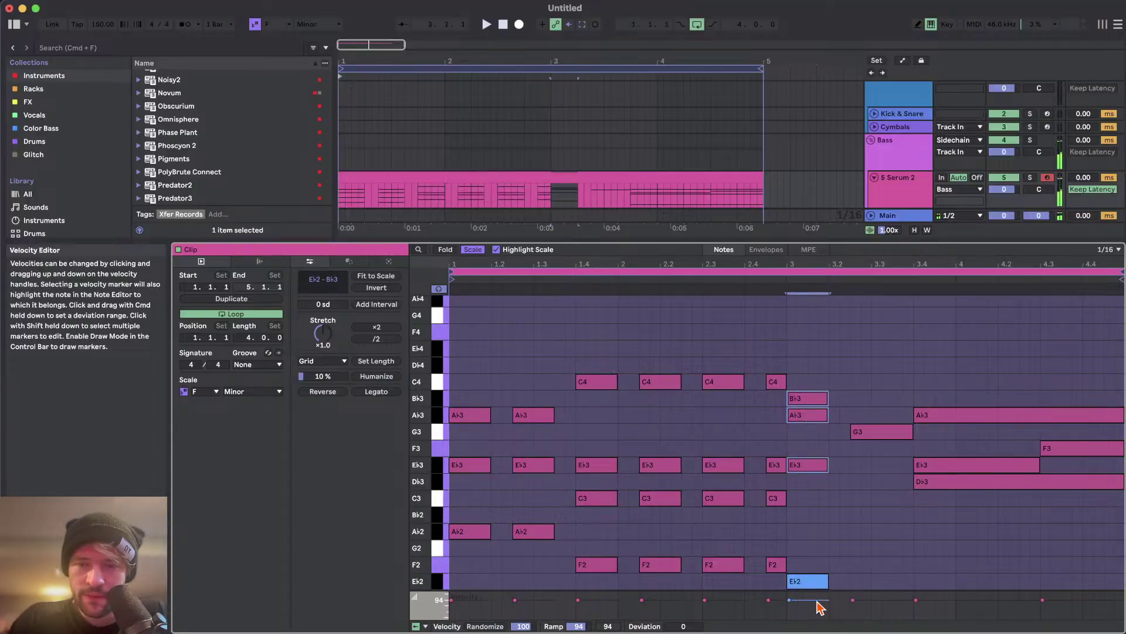
- Build a quarter-note chord at 3.2.3 by shortening G3 and duplicating E♭2, E♭3 and B♭3 from bar 3, without A♭3
scroll(915, 410, "down", 5)
left_click(880, 350)
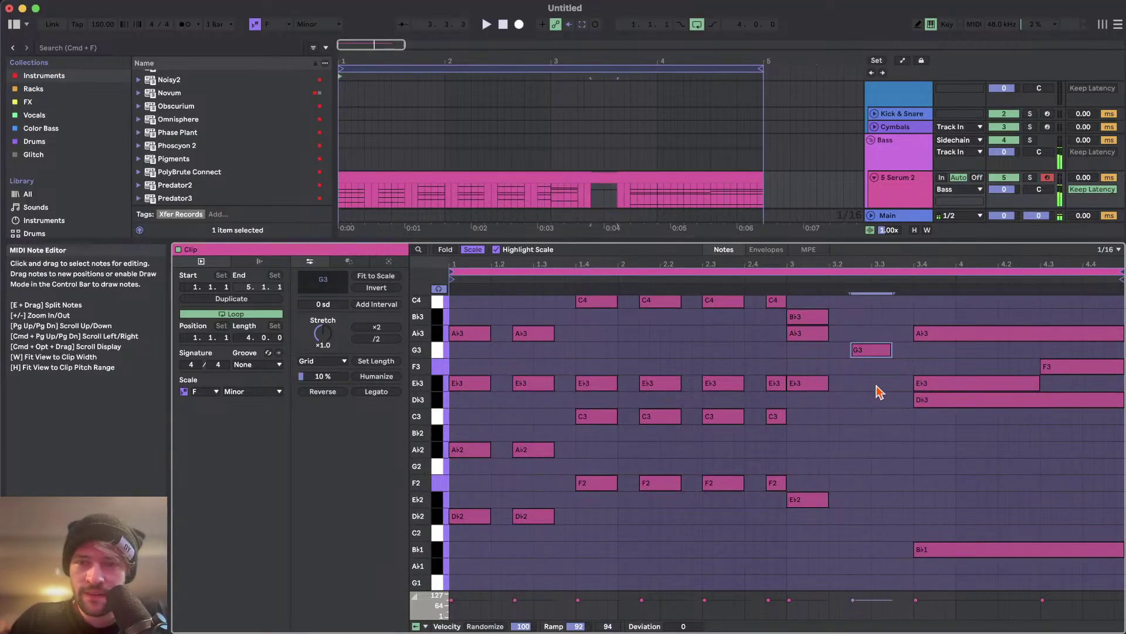
key("shift+Right")
left_click_drag(854, 317, 796, 331)
key("super+d")
left_click_drag(851, 388, 818, 545)
key("super+d")
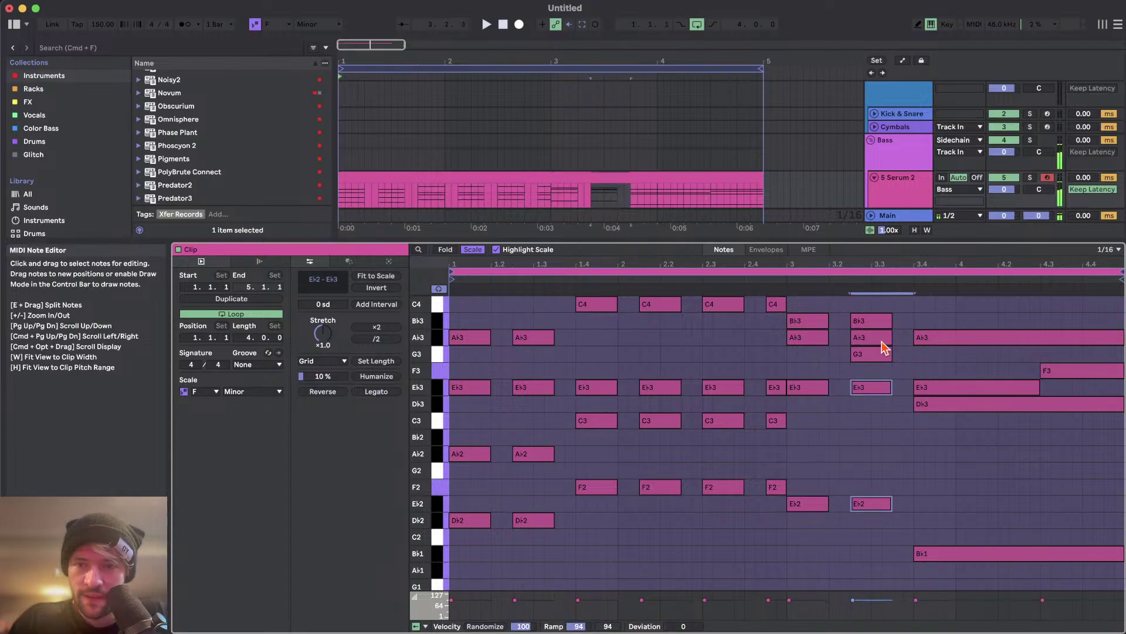
double_click(881, 341)
- Shorten the last chord's B♭1, D♭3, E♭3 and A♭3 notes at 3.4 to a quarter note
left_click_drag(953, 307, 966, 582)
key("shift+Left")
key("shift+Left")
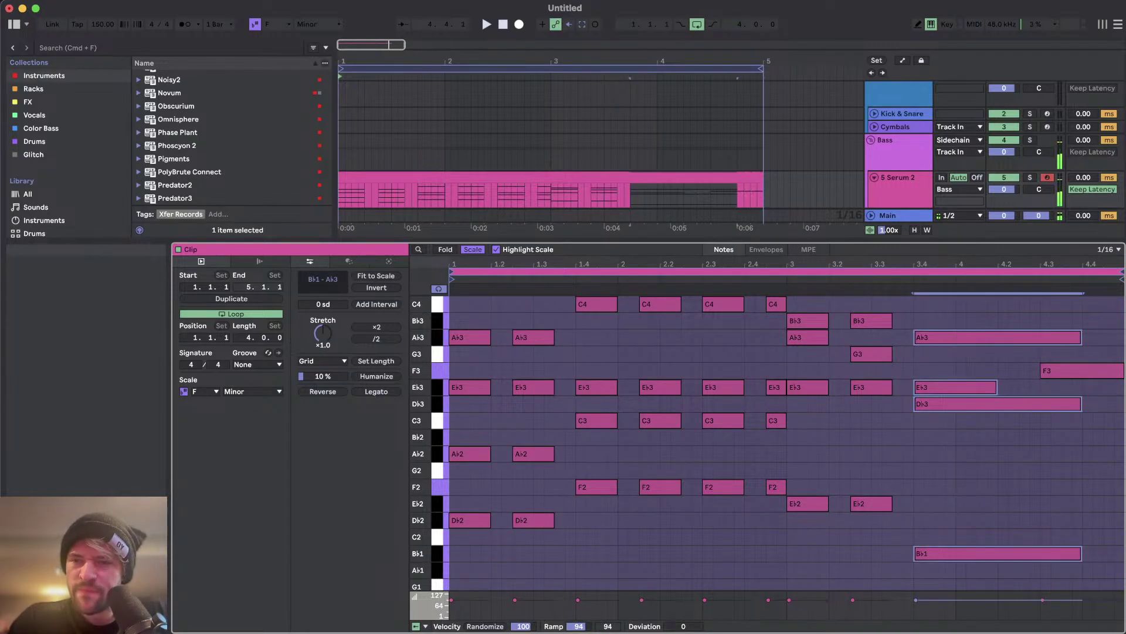
key("shift+Left")
key("shift+Left")
key("shift+Left")
key("shift+Left")
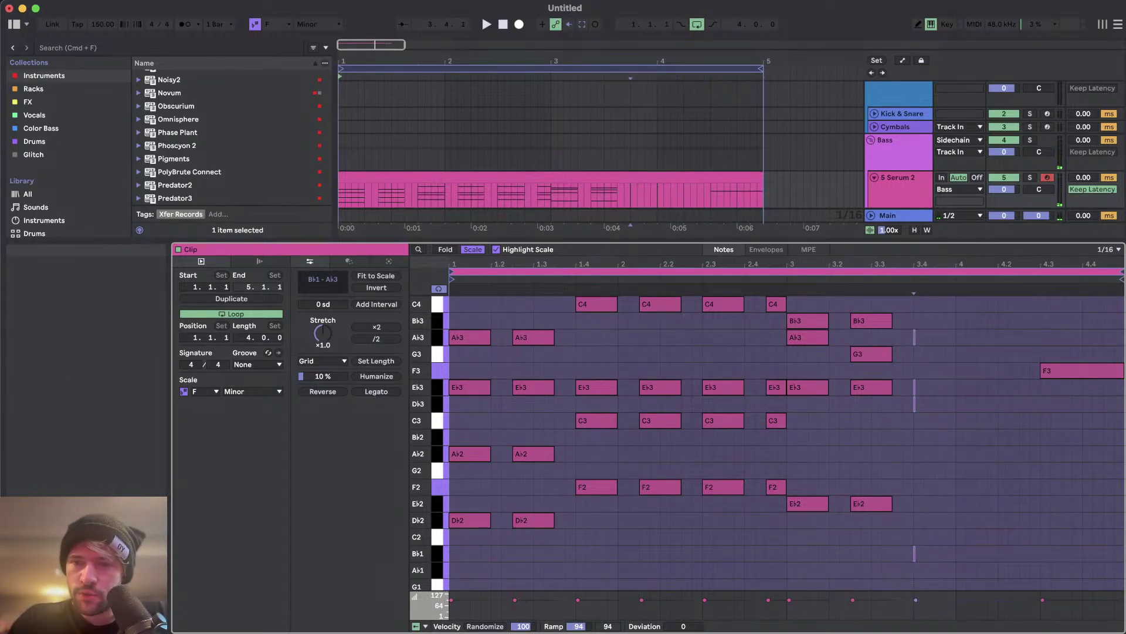
key("shift+Right")
- Duplicate the last chord to 4.1.3 and 4.3, and delete the E♭3 from the copy at 4.3
key("super+d")
key("Right")
key("Right")
key("super+d")
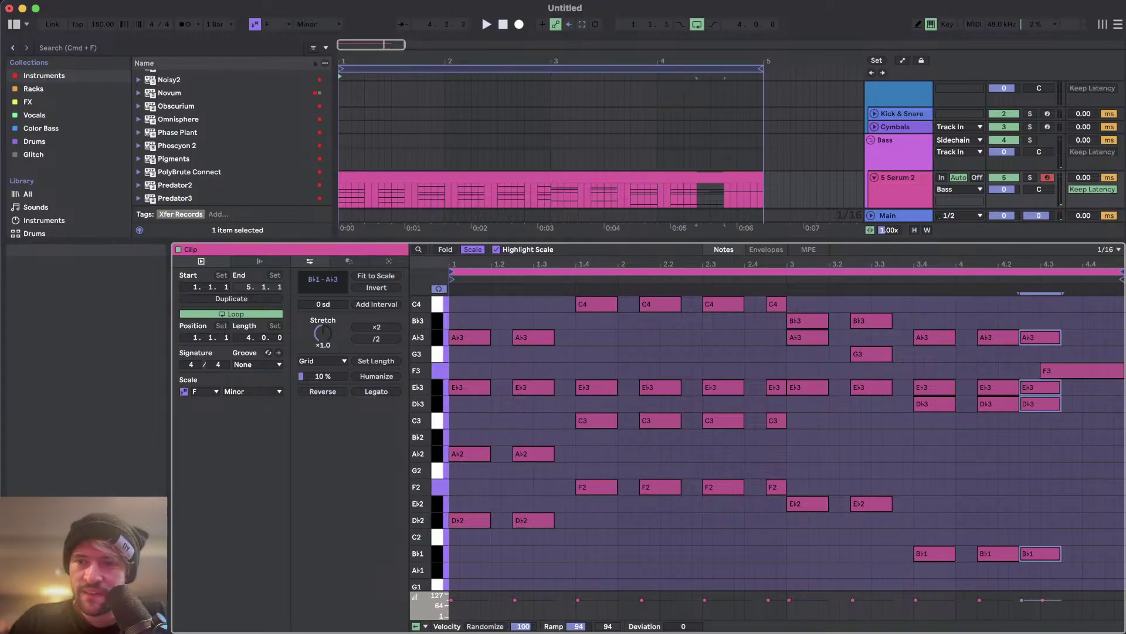
key("Right")
key("Right")
double_click(1050, 388)
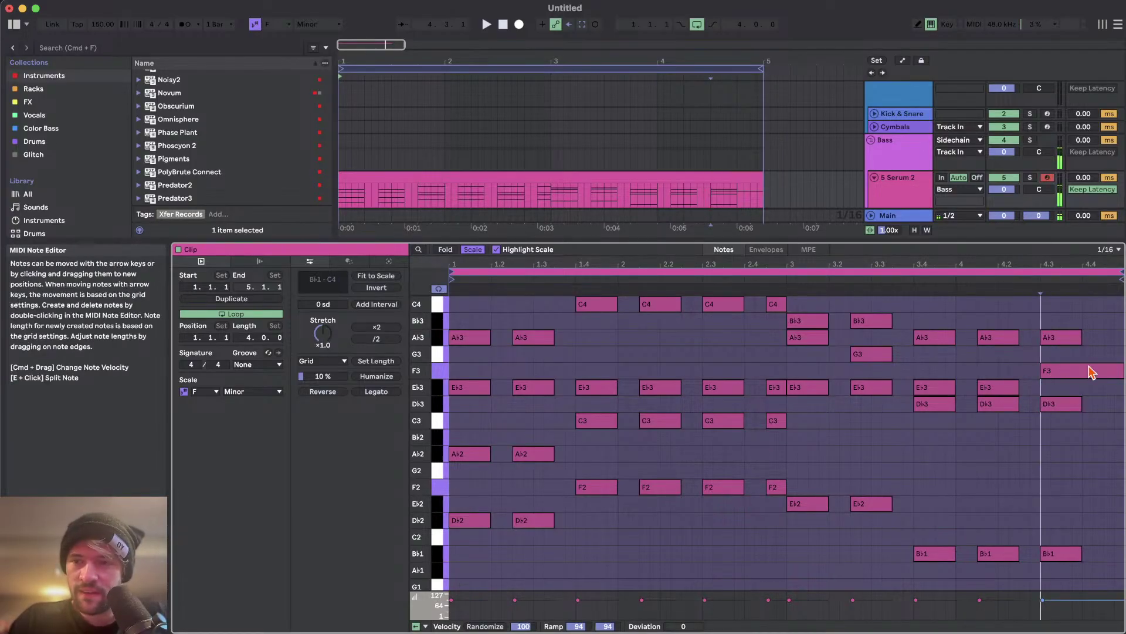
- Shorten F3 at 4.3 to a quarter note and duplicate the whole 4.3 chord to 4.4.3
left_click(1090, 369)
left_click_drag(1056, 315, 1057, 586)
key("super+d")
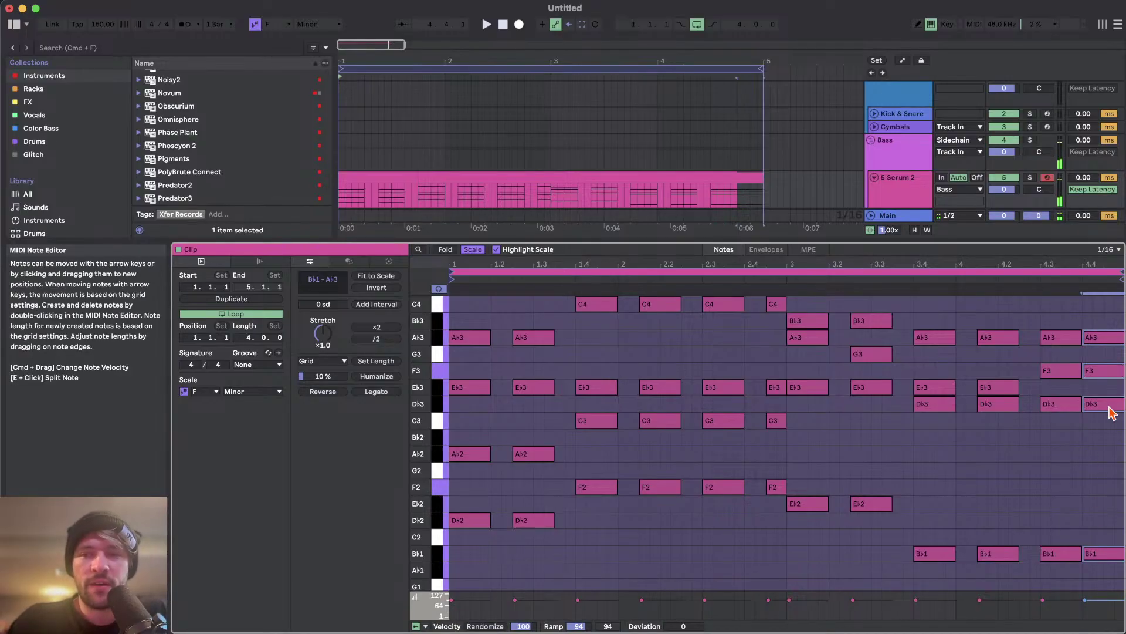
key("Right")
key("Right")
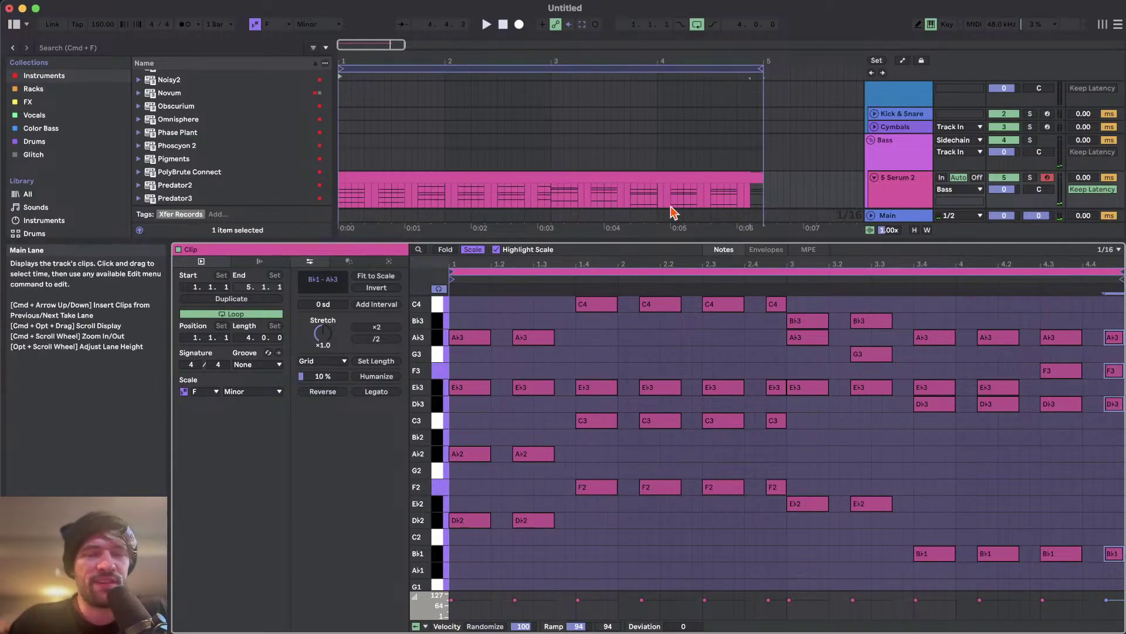
- Play the rhythmic progression from the start, and again from bar 4, to review the loop
scroll(670, 206, "down", 1)
left_click(755, 184)
left_click(392, 168)
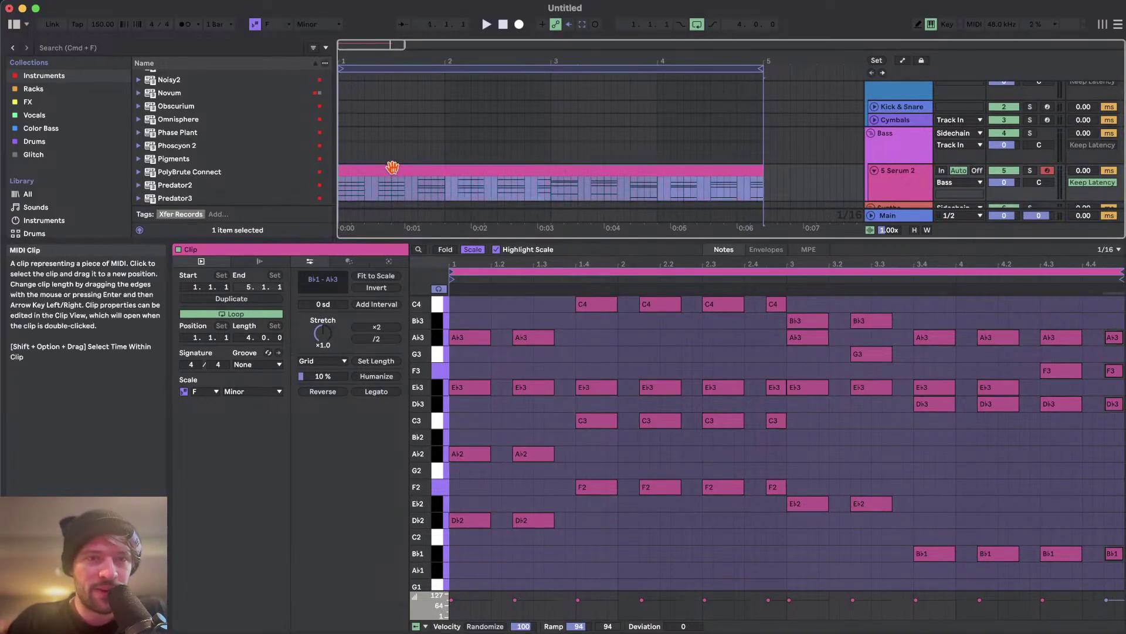
scroll(557, 359, "up", 1)
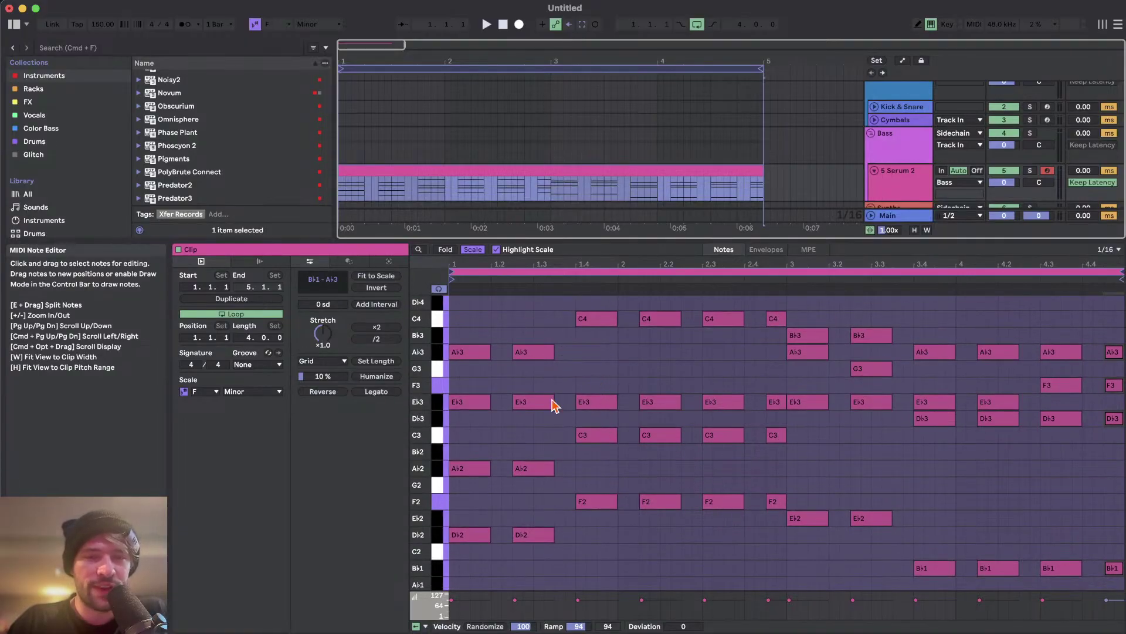
key("space")
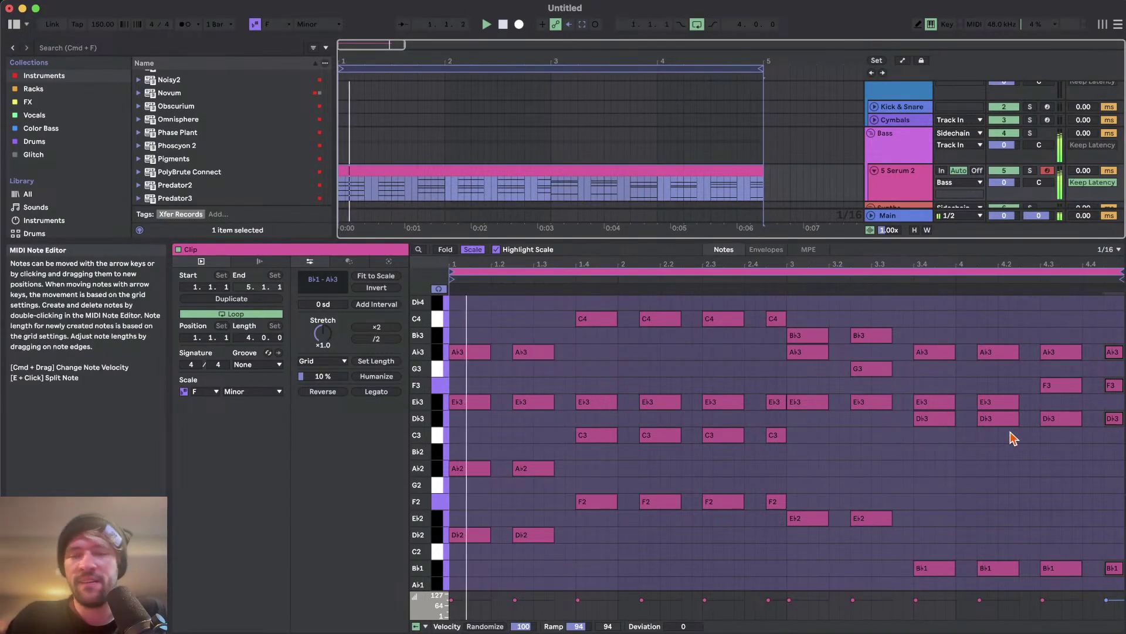
left_click(705, 195)
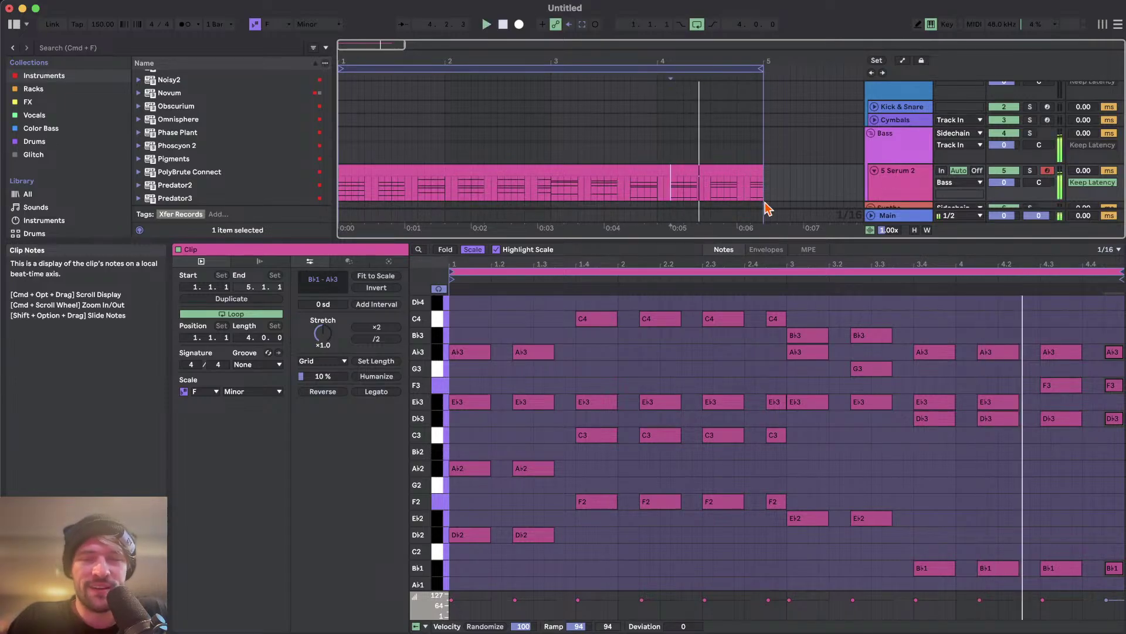
key("space")
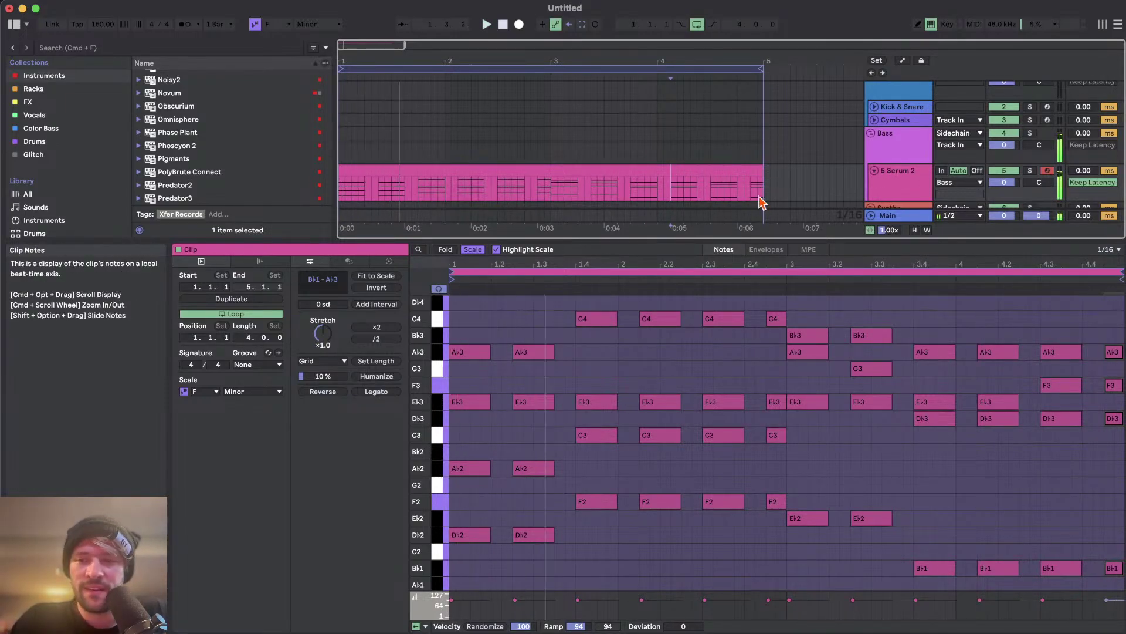
- Compare the last chord's bass with the first chord's, and move the B♭1 at 4.4.3 up to C2
left_click_drag(1094, 323, 1123, 581)
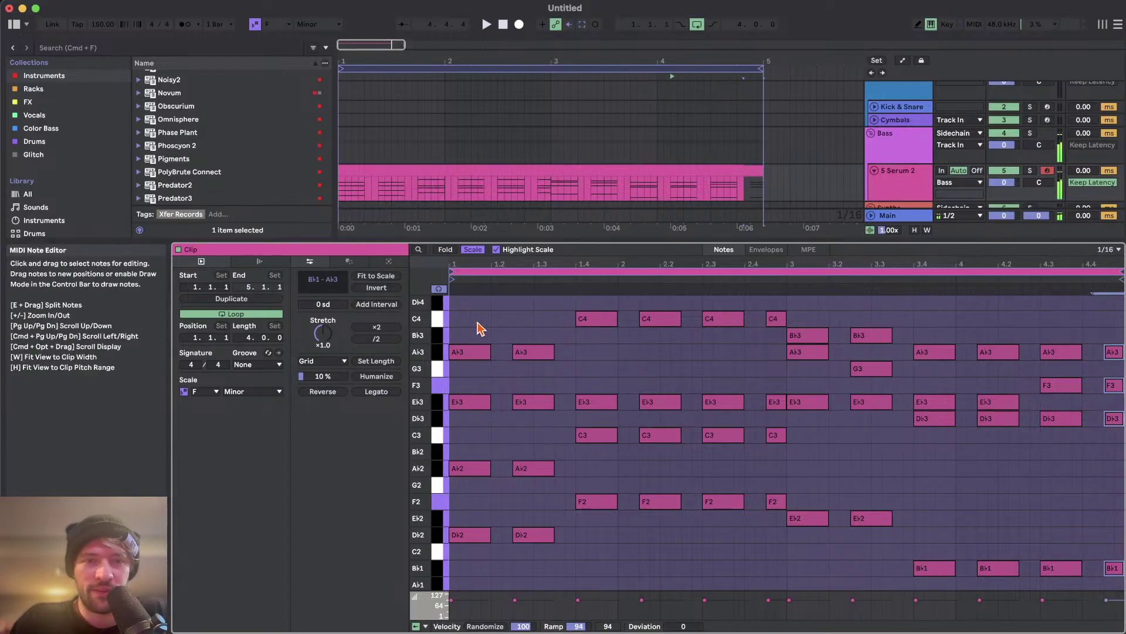
left_click_drag(479, 323, 451, 589)
left_click(891, 551)
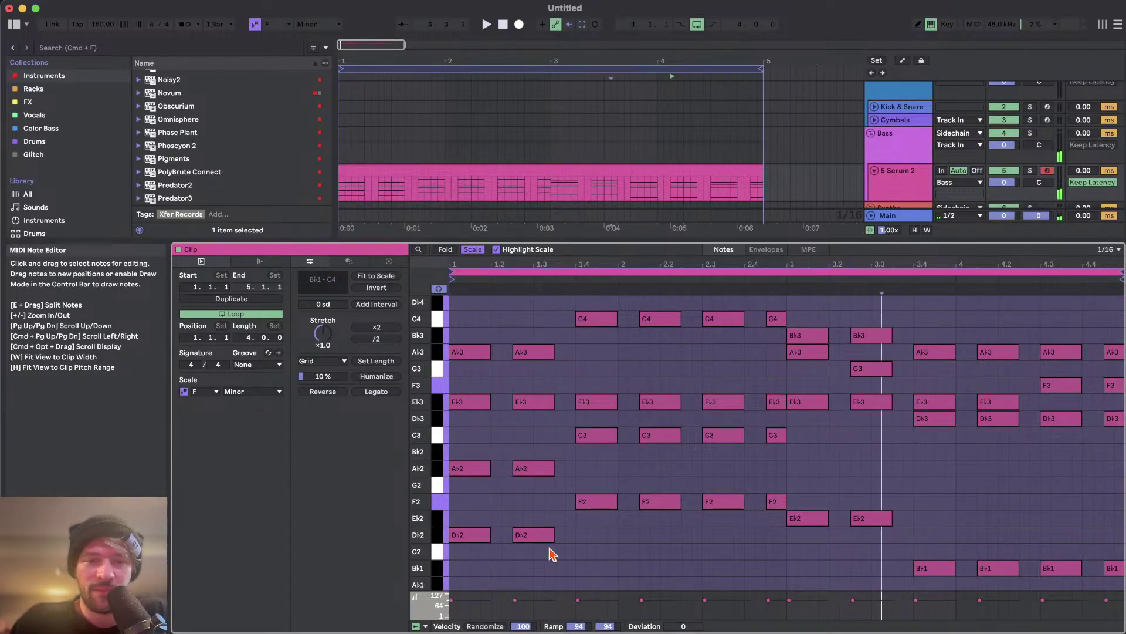
left_click(1114, 568)
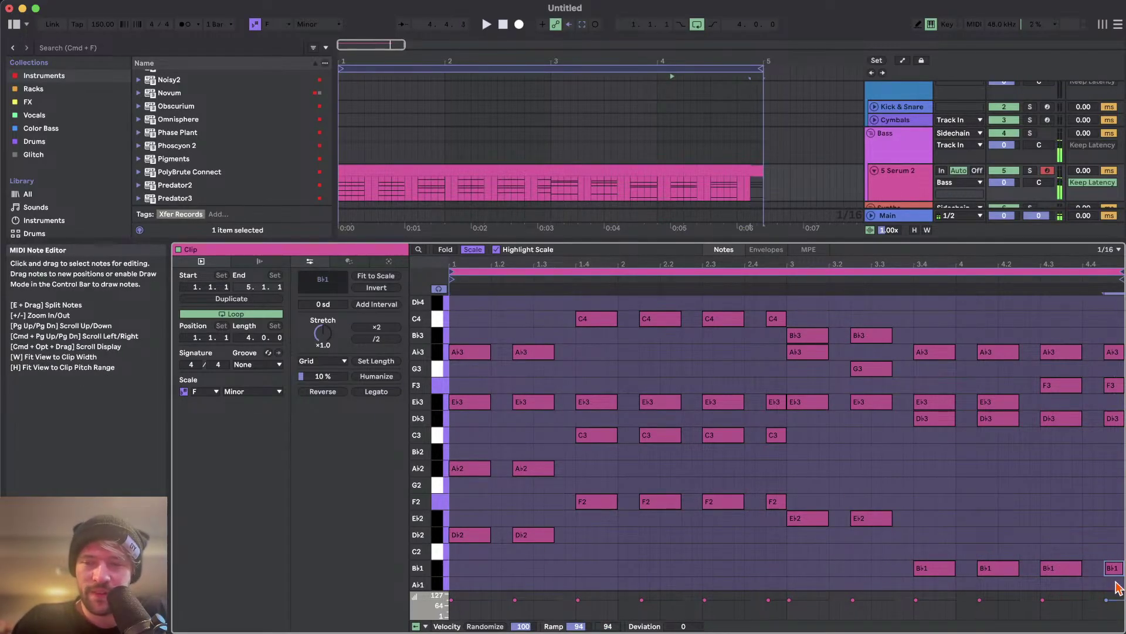
left_click(440, 565)
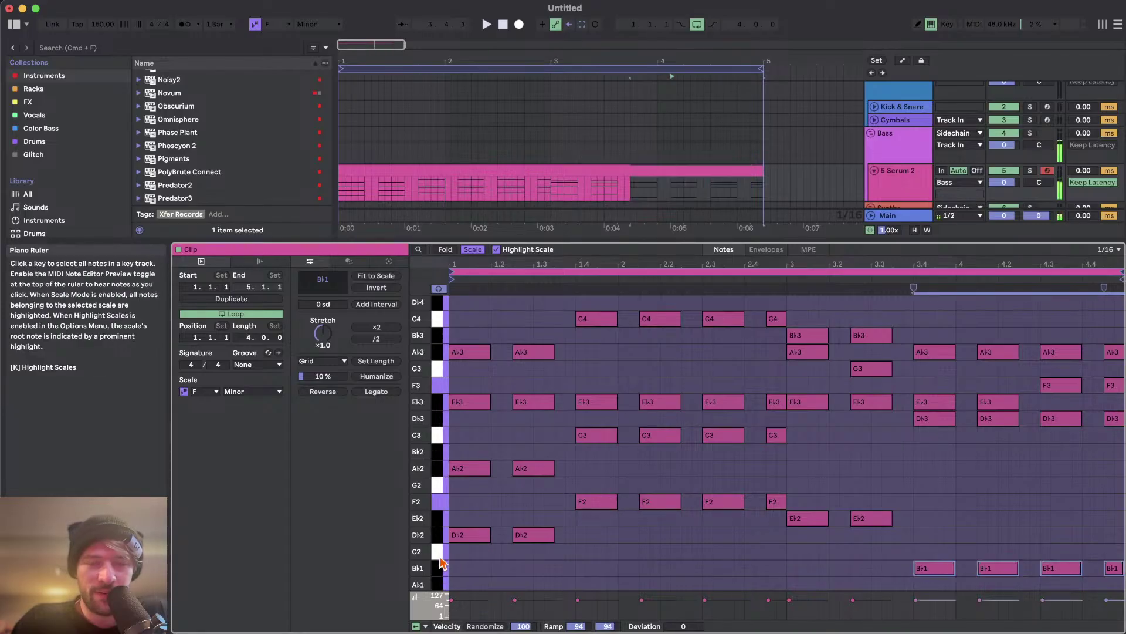
left_click(439, 541)
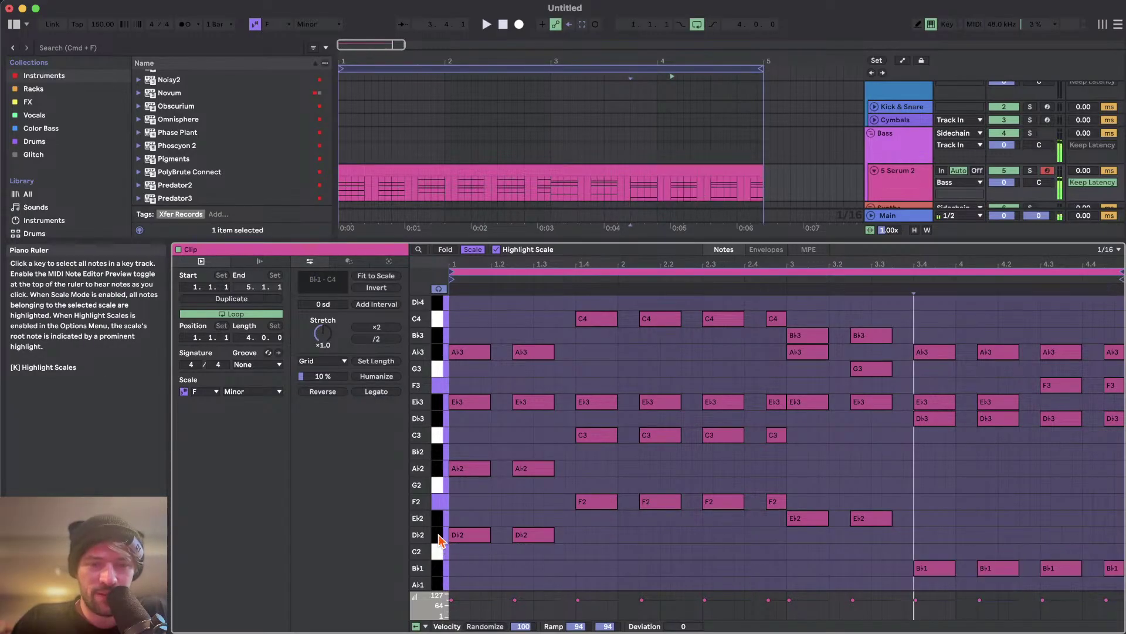
left_click(440, 553)
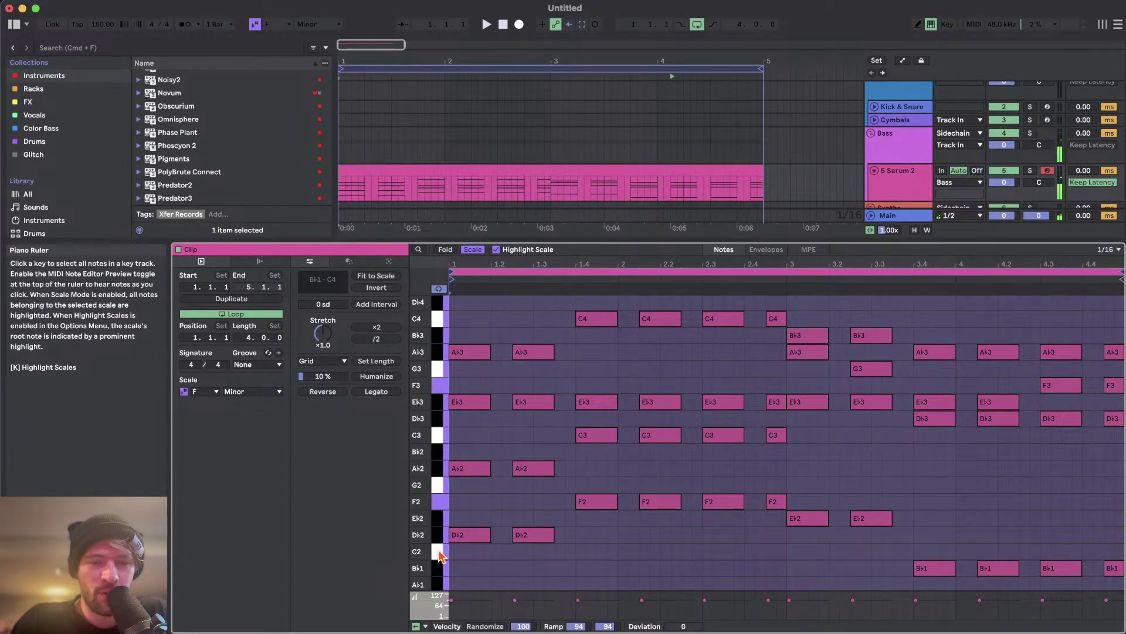
left_click_drag(1112, 568, 1112, 552)
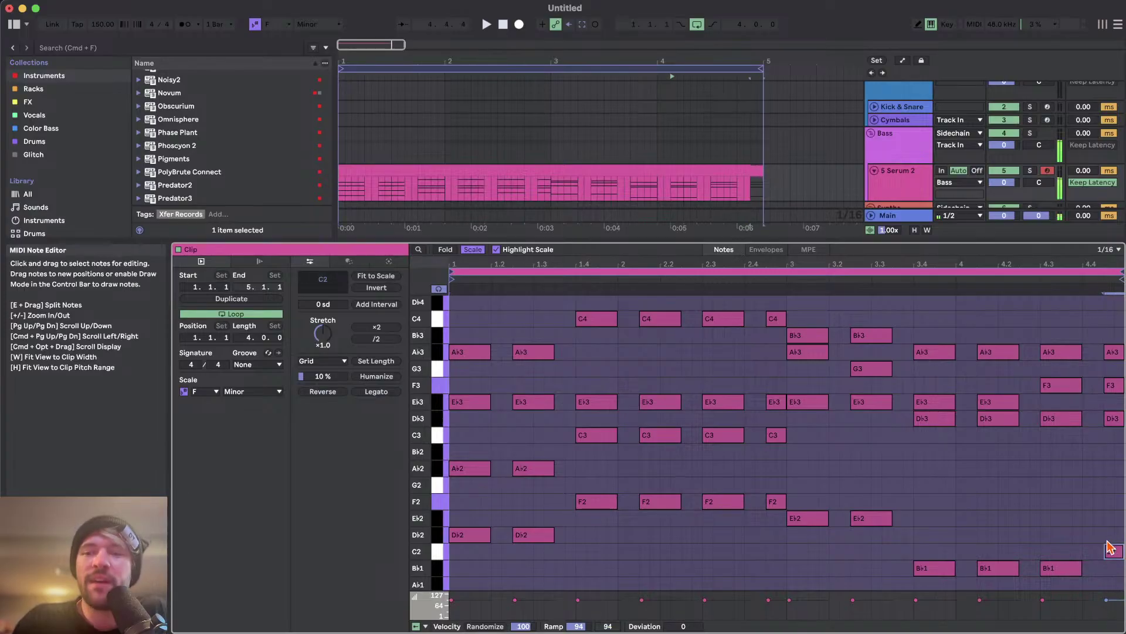
- Revoice the 4.4.3 chord above its C2 bass as C3, E♭3 and G3, replacing D♭3, F3 and A♭3
left_click_drag(1050, 526, 1054, 589)
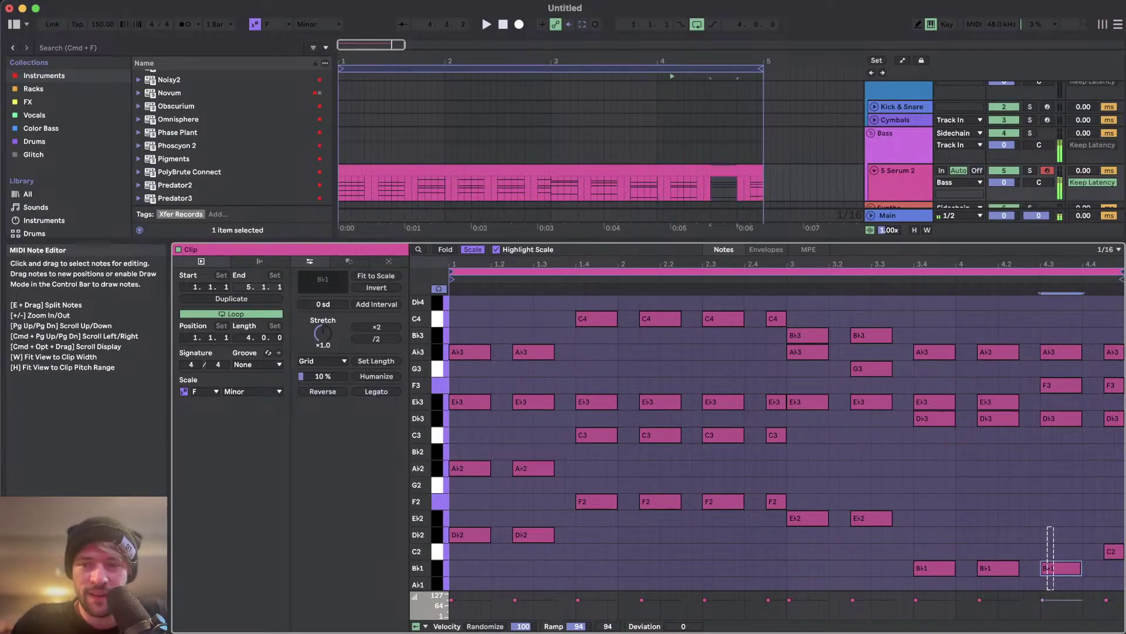
left_click(469, 532)
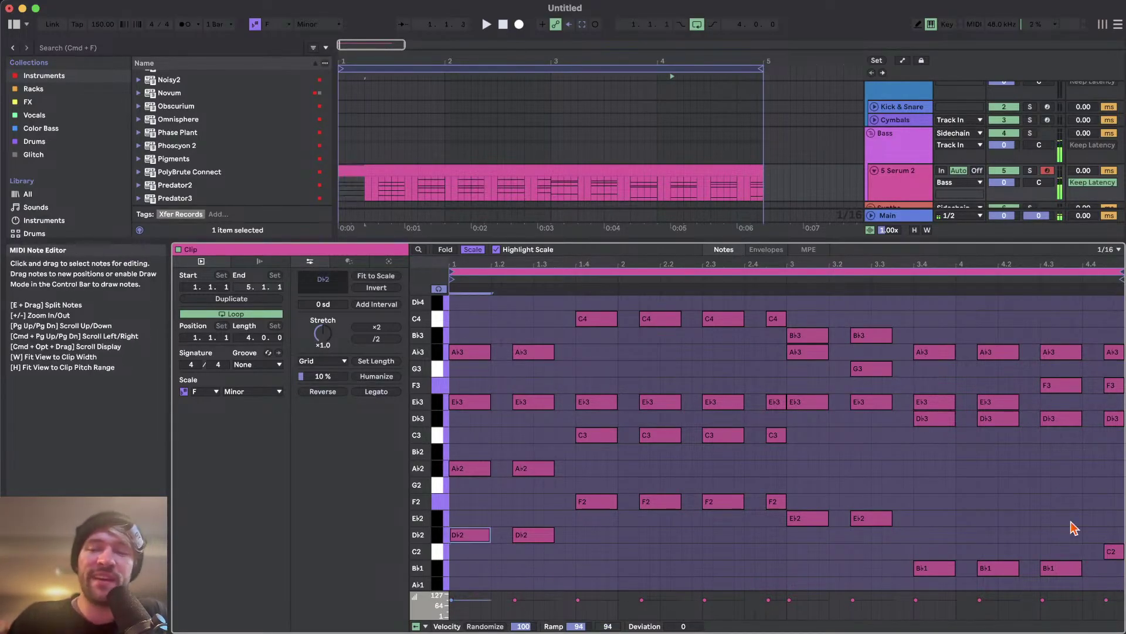
left_click_drag(1060, 336, 1072, 593)
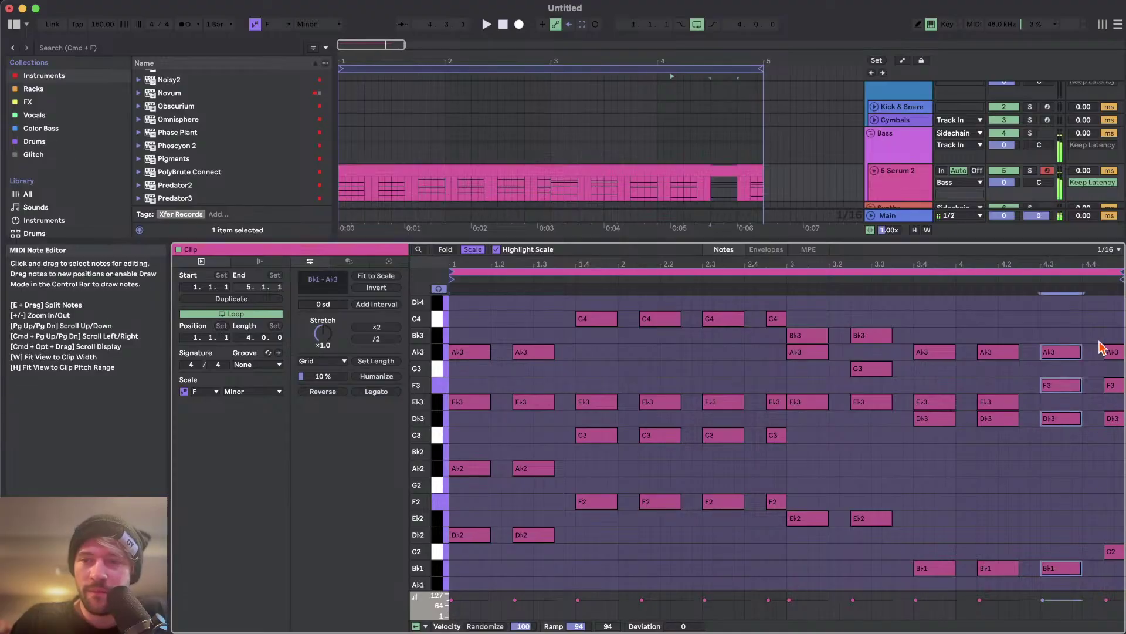
left_click_drag(1100, 332, 1121, 572)
left_click(1111, 468)
left_click(1113, 417)
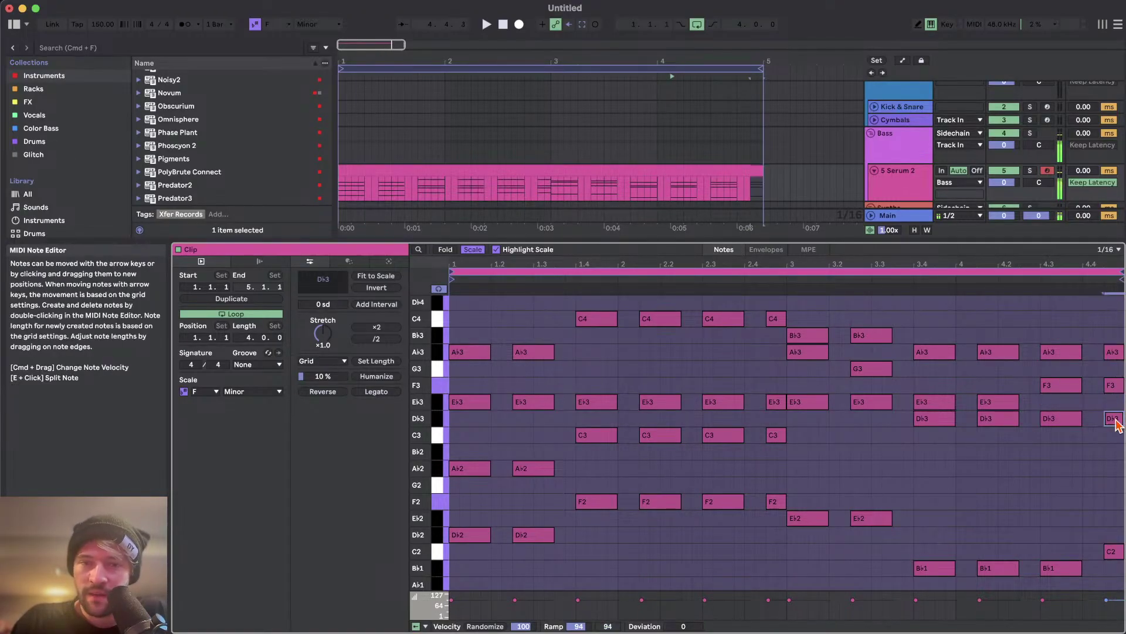
key("Up")
left_click_drag(1107, 310, 1120, 588)
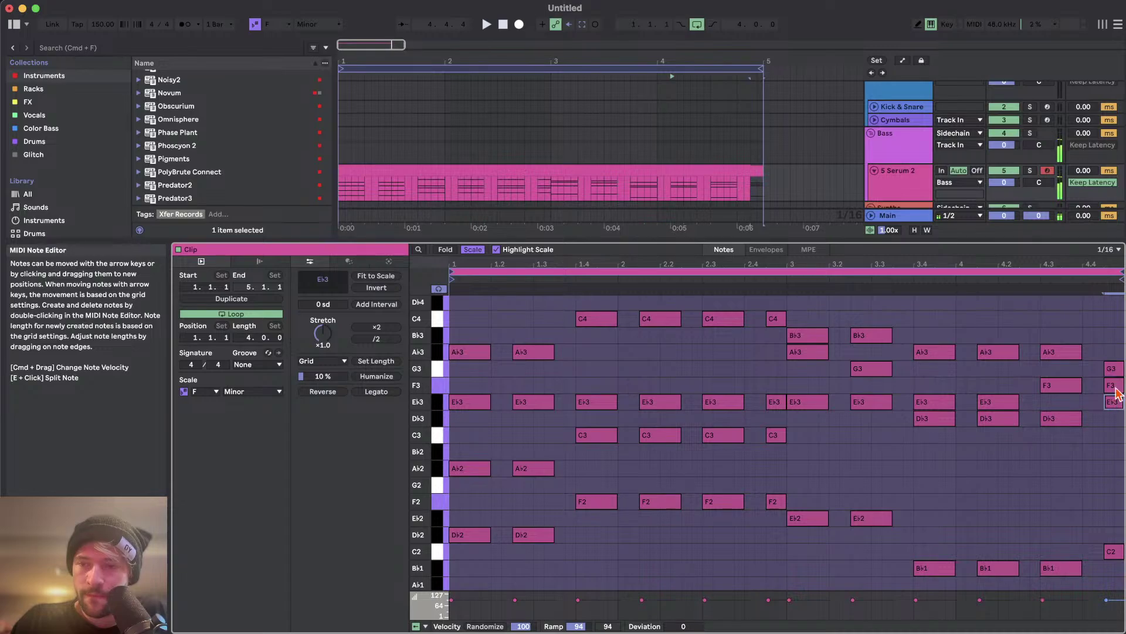
double_click(1114, 386)
left_click_drag(1111, 339, 1123, 613)
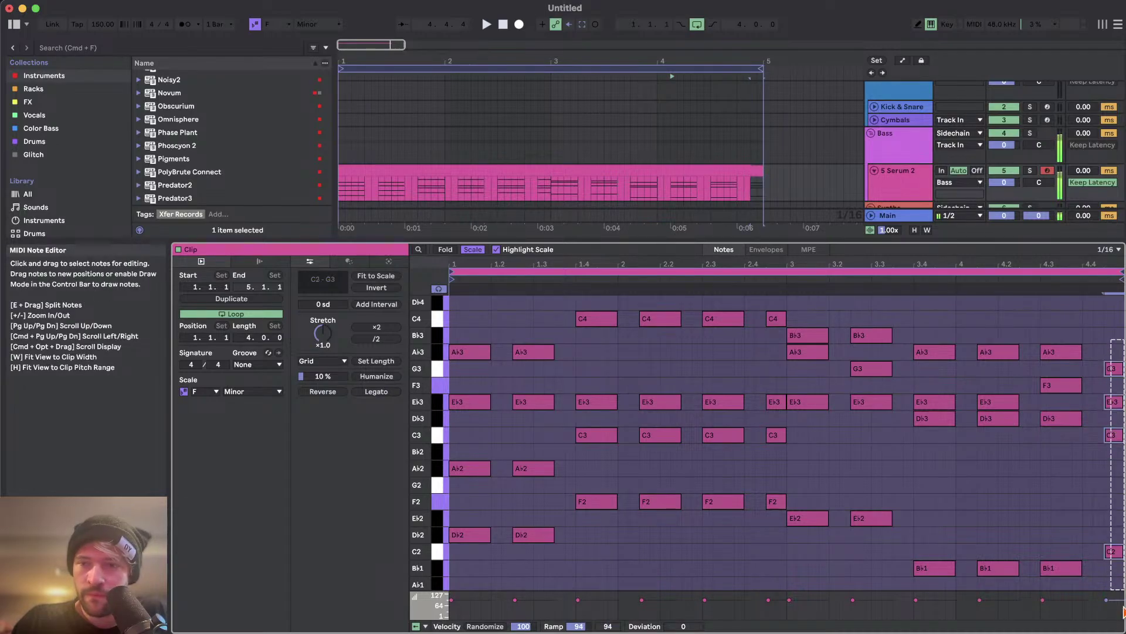
- Lower the E♭3 in the 4.4.3 chord to B♭2 and play the loop from 4.3
left_click(461, 312)
left_click(1113, 401)
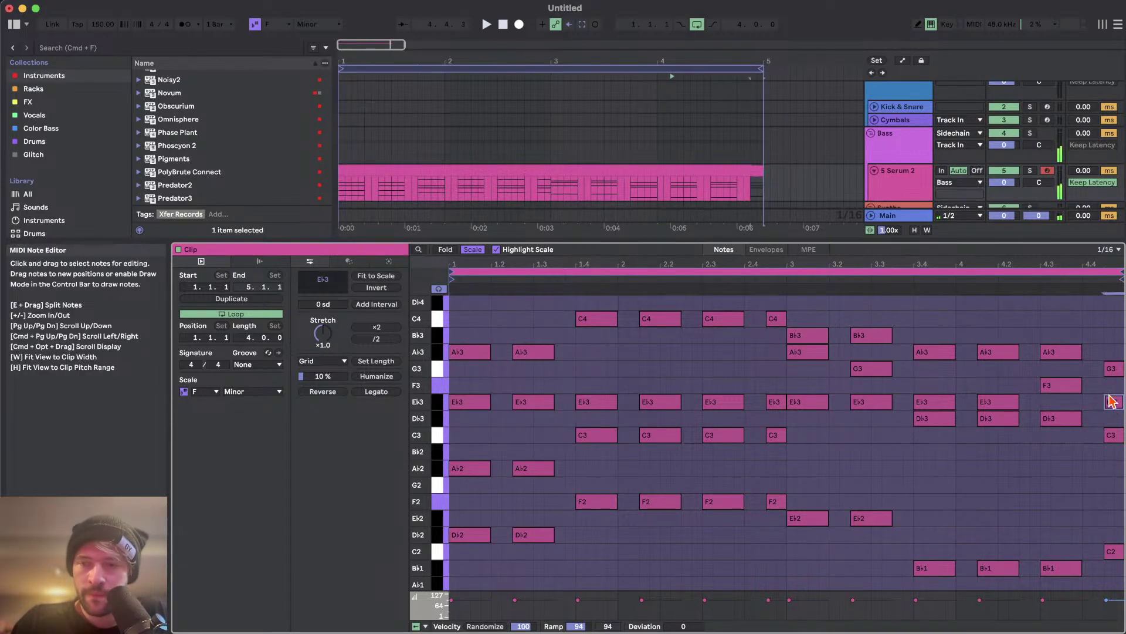
key("Down")
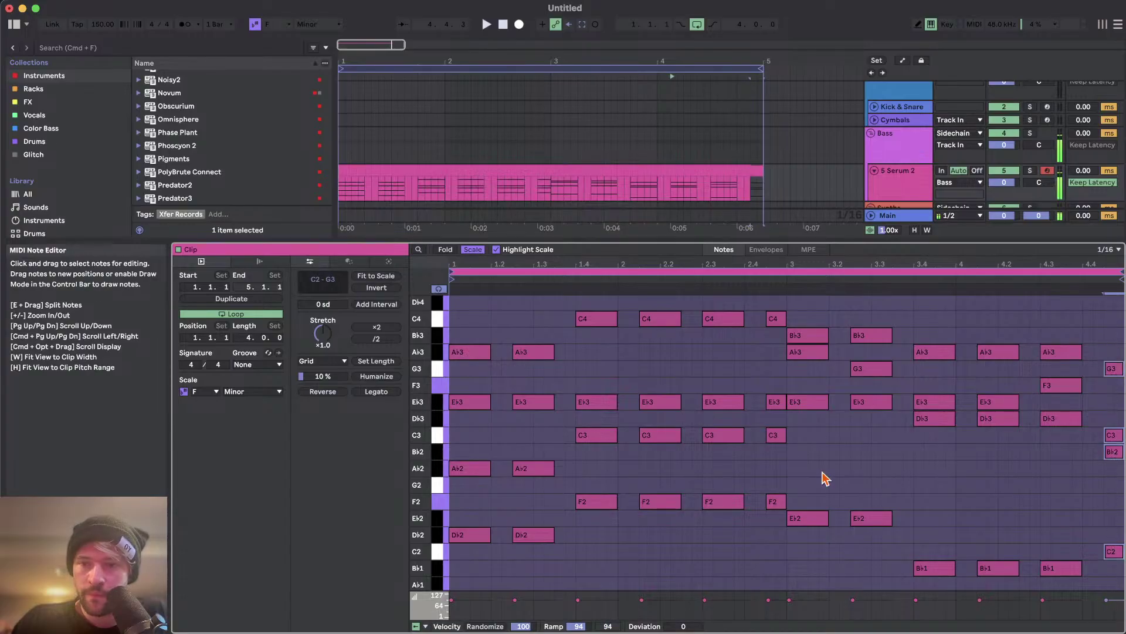
left_click(470, 341)
left_click(711, 188)
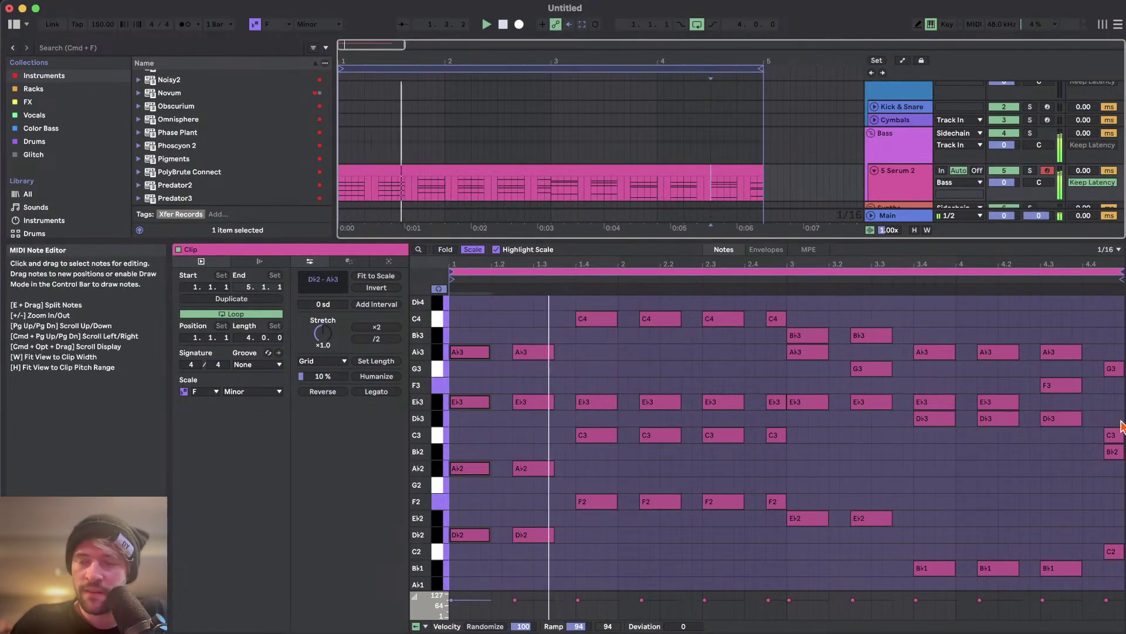
key("space")
- Raise the C3 in the 4.4.3 chord to E♭3 and lower the B♭2 to A♭2, auditioning the transition
left_click(1112, 370)
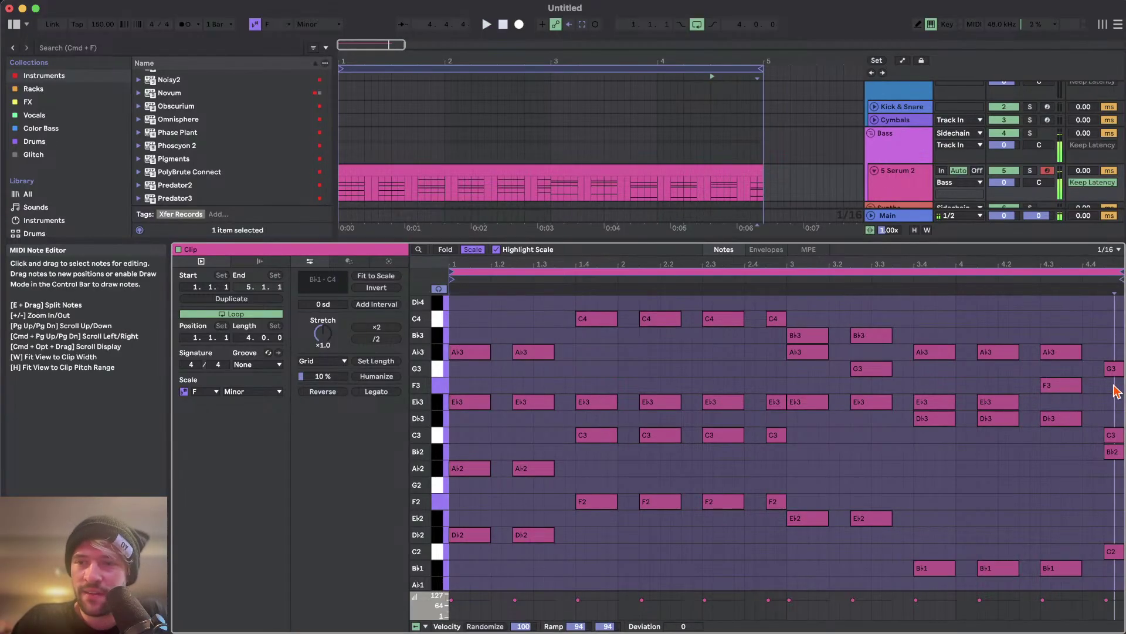
key("Up")
key("Up")
key("space")
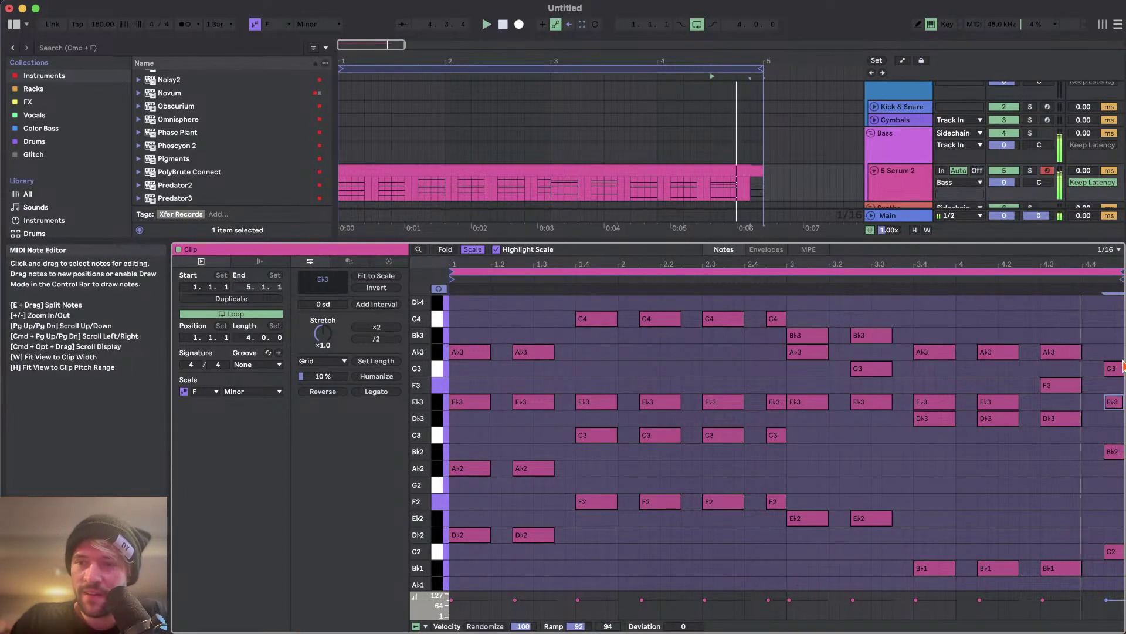
left_click(1114, 451)
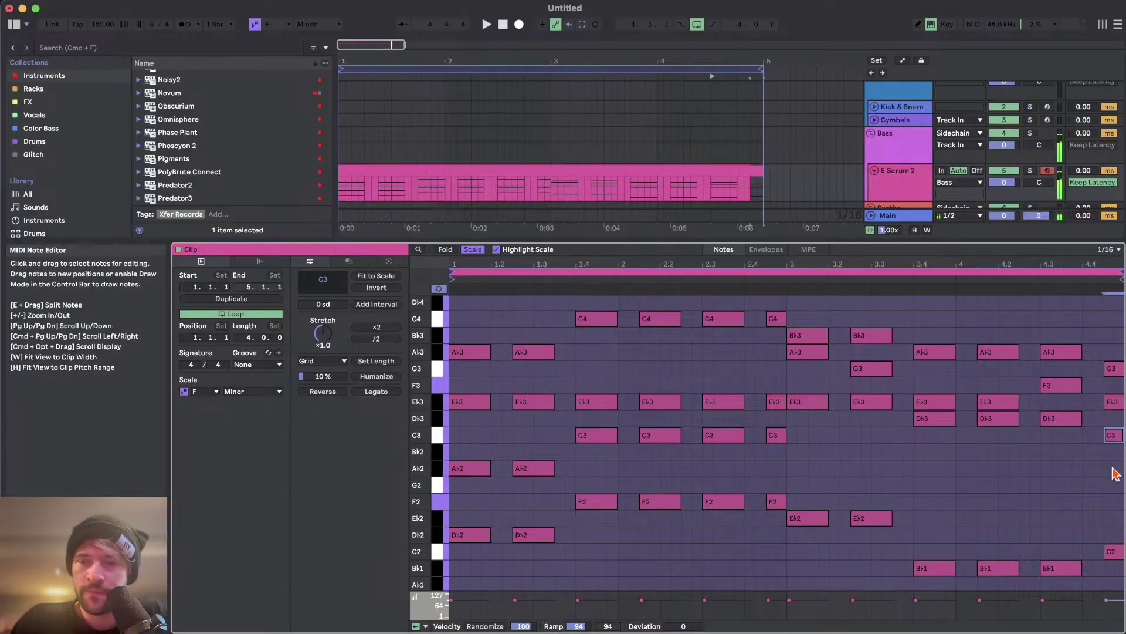
key("Down")
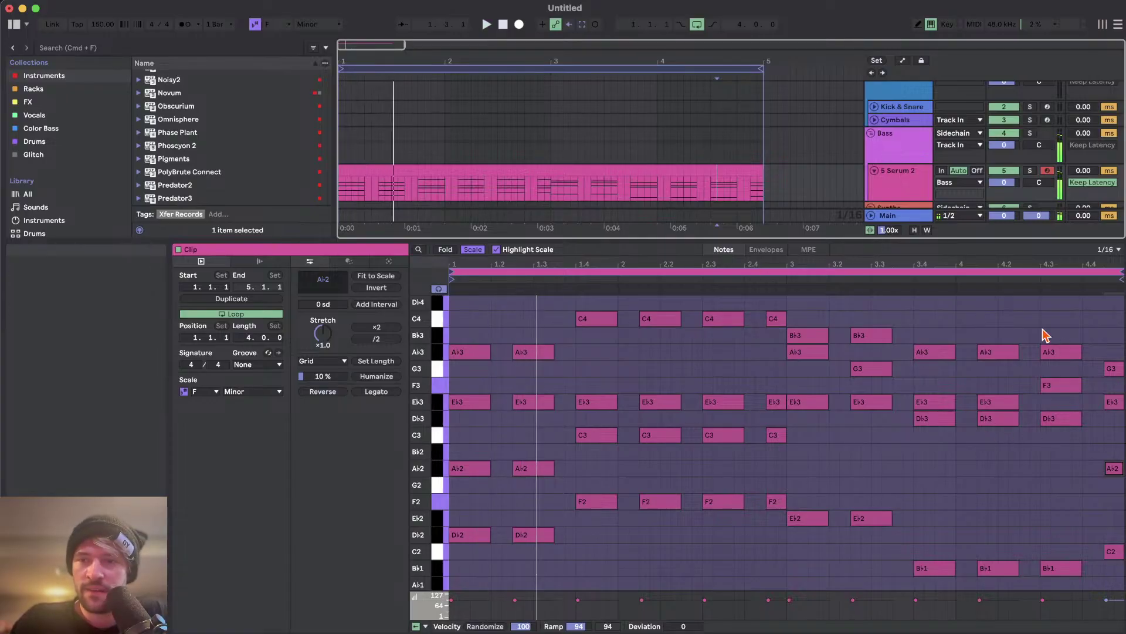
- Compare the upper, inner and bass notes of the chords at 4.3, 4.4.3 and 1.1.1 to examine the voice leading into the loop restart
left_click_drag(1050, 317, 1063, 400)
left_click_drag(1114, 346, 1116, 444)
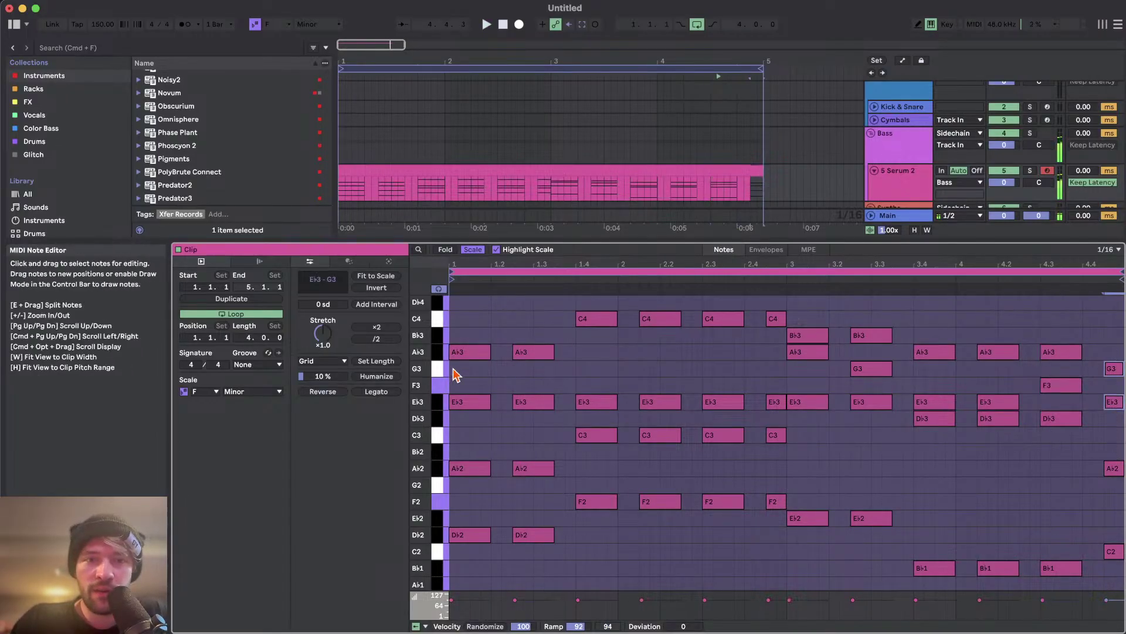
left_click_drag(454, 328, 478, 440)
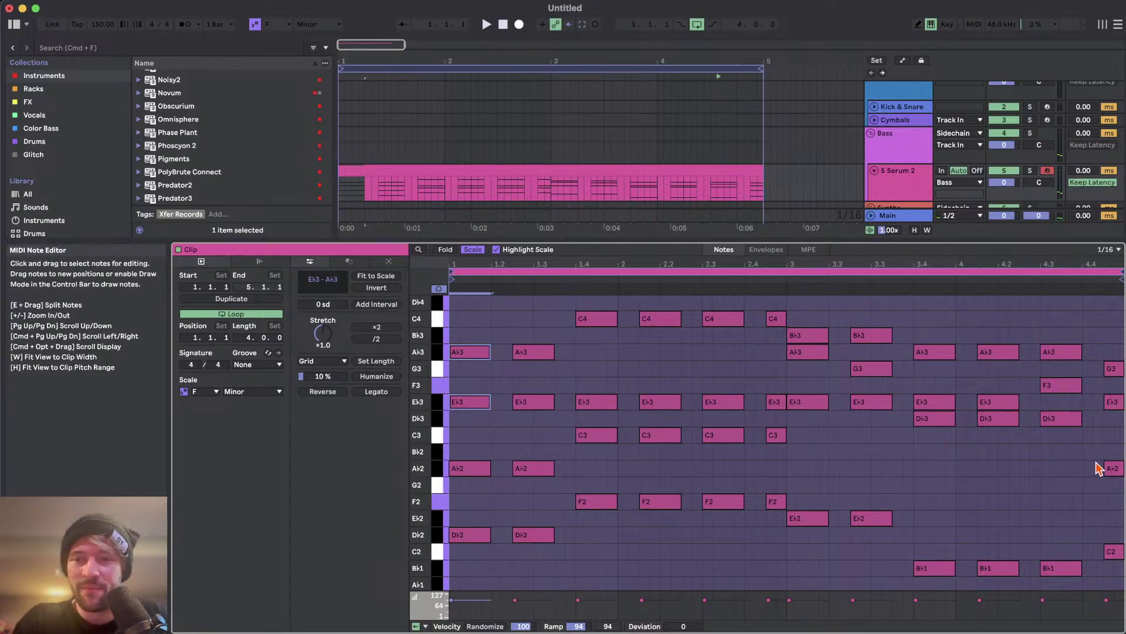
left_click_drag(1107, 439, 1113, 490)
left_click_drag(475, 441, 448, 513)
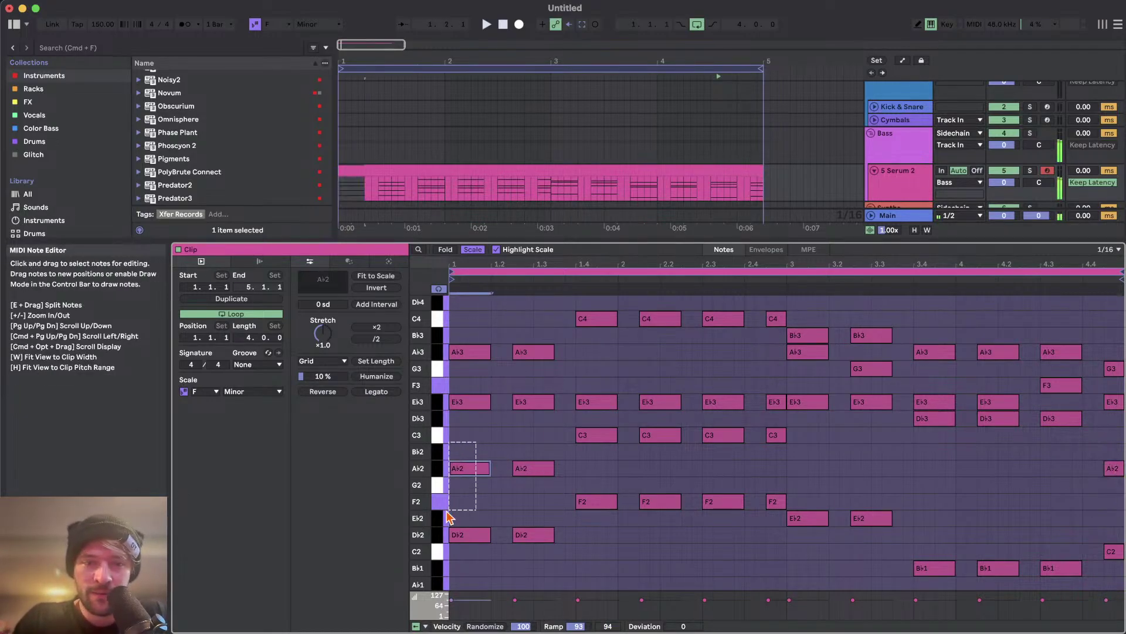
left_click_drag(1060, 531, 1060, 631)
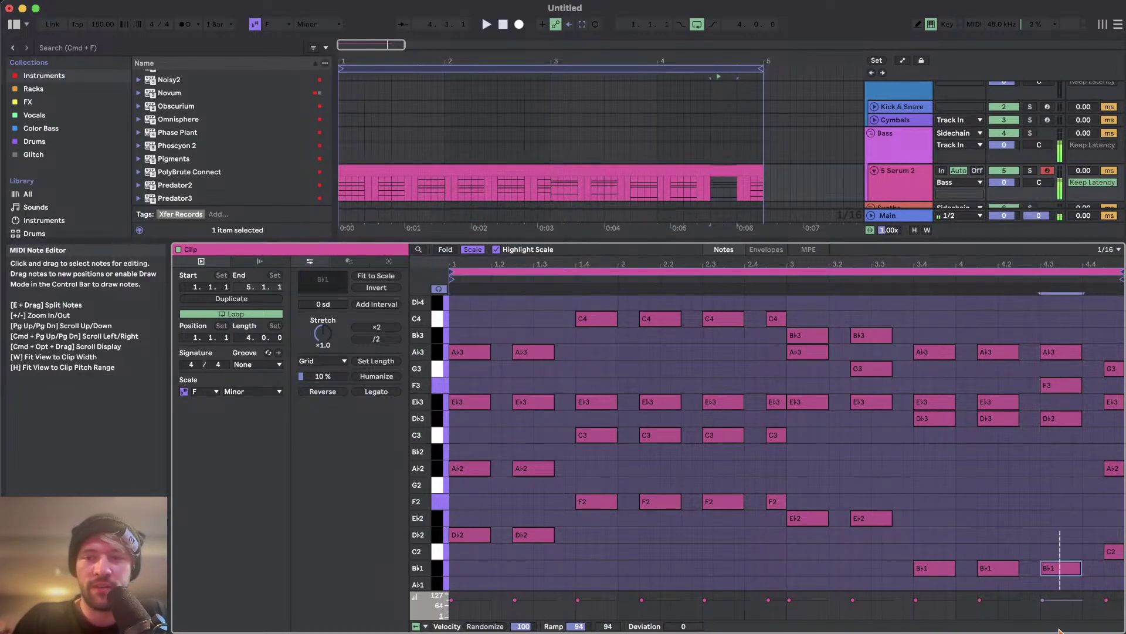
left_click_drag(1102, 532, 1110, 551)
left_click_drag(470, 518, 449, 581)
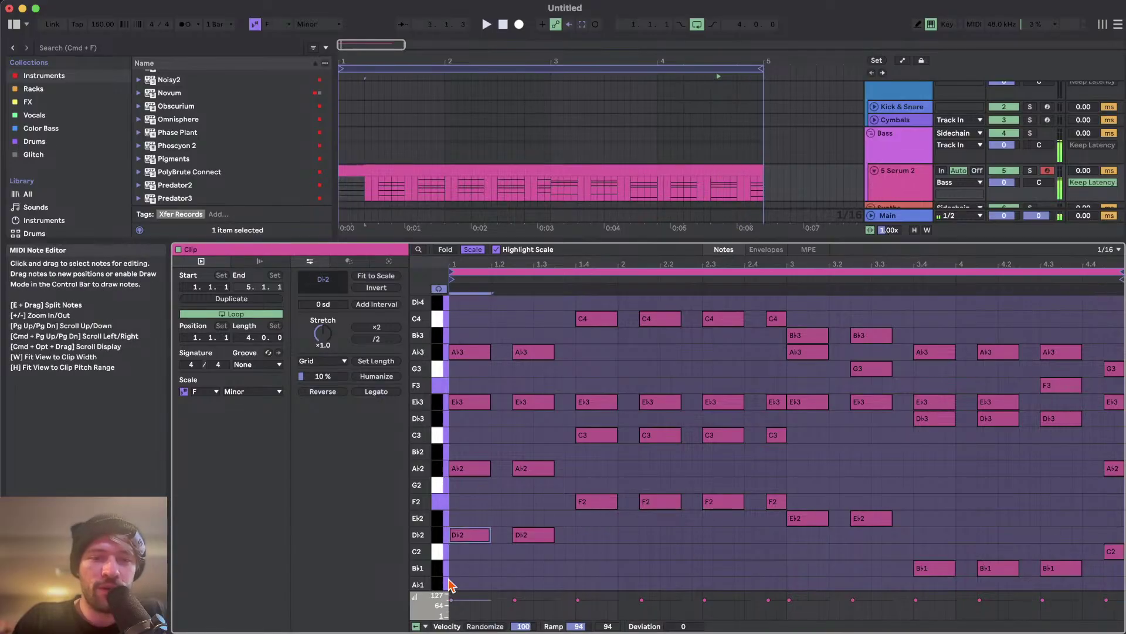
left_click_drag(1046, 550, 1068, 578)
left_click_drag(1102, 531, 1113, 557)
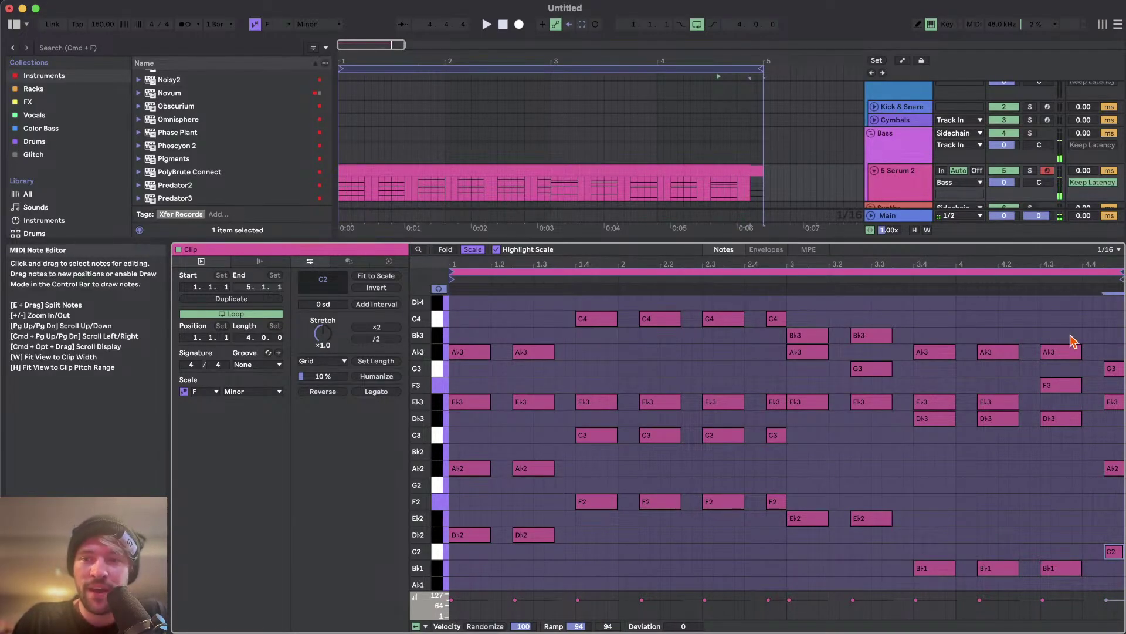
left_click(1068, 352)
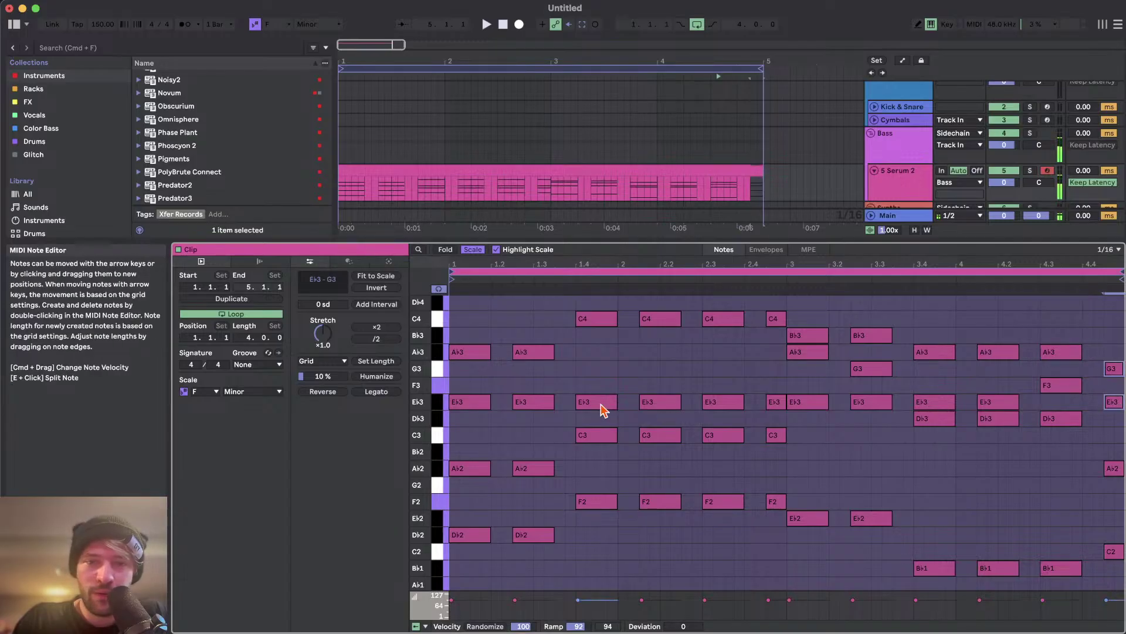
left_click_drag(458, 382, 489, 439)
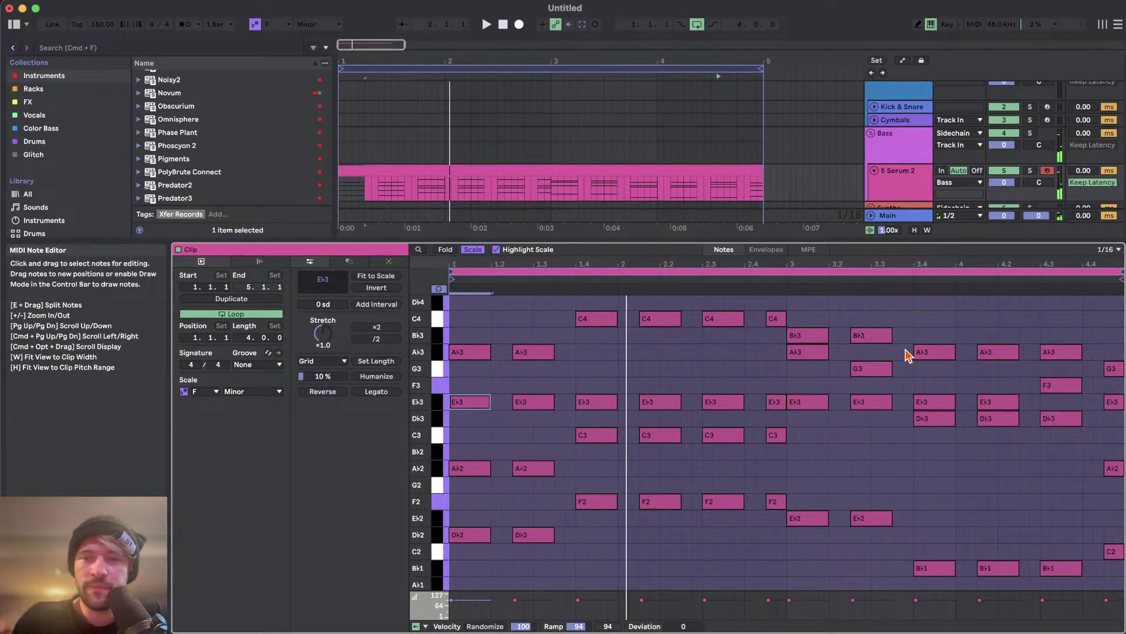
- Play the whole progression from the start to review the new passing chord
left_click_drag(959, 322, 1004, 604)
scroll(1037, 319, "up", 1)
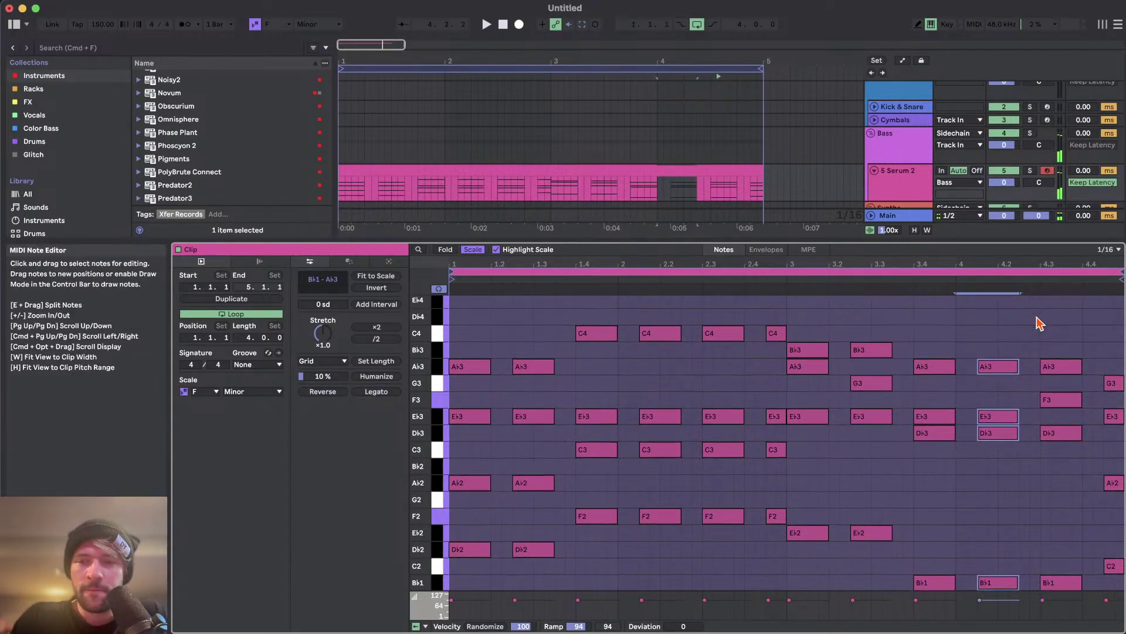
scroll(1038, 323, "up", 1)
left_click(354, 170)
key("space")
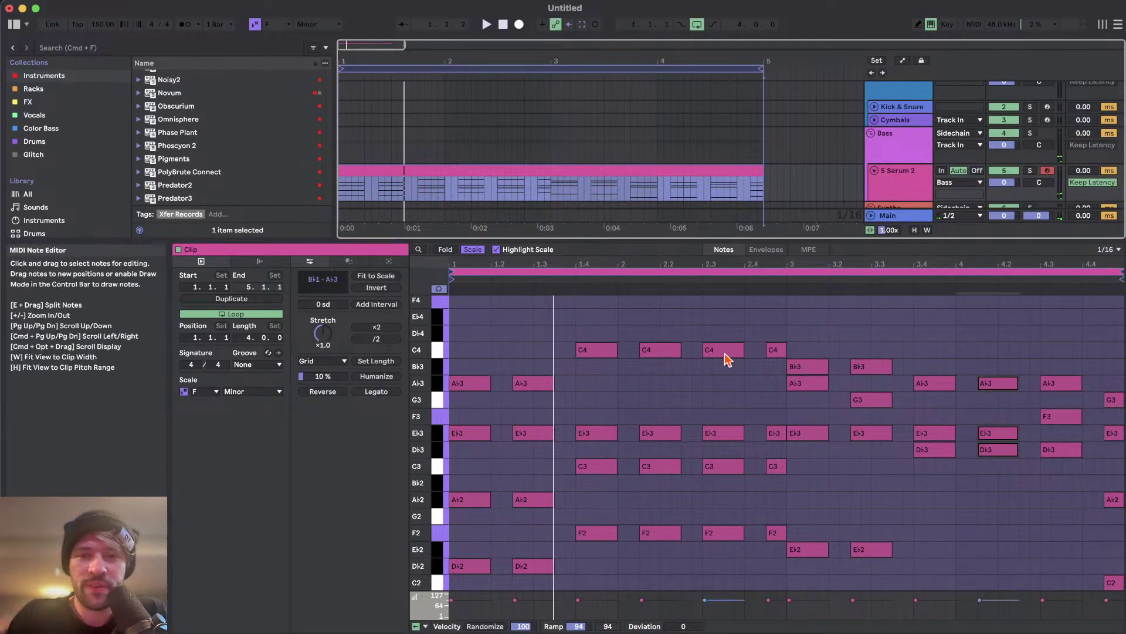
scroll(727, 359, "down", 2)
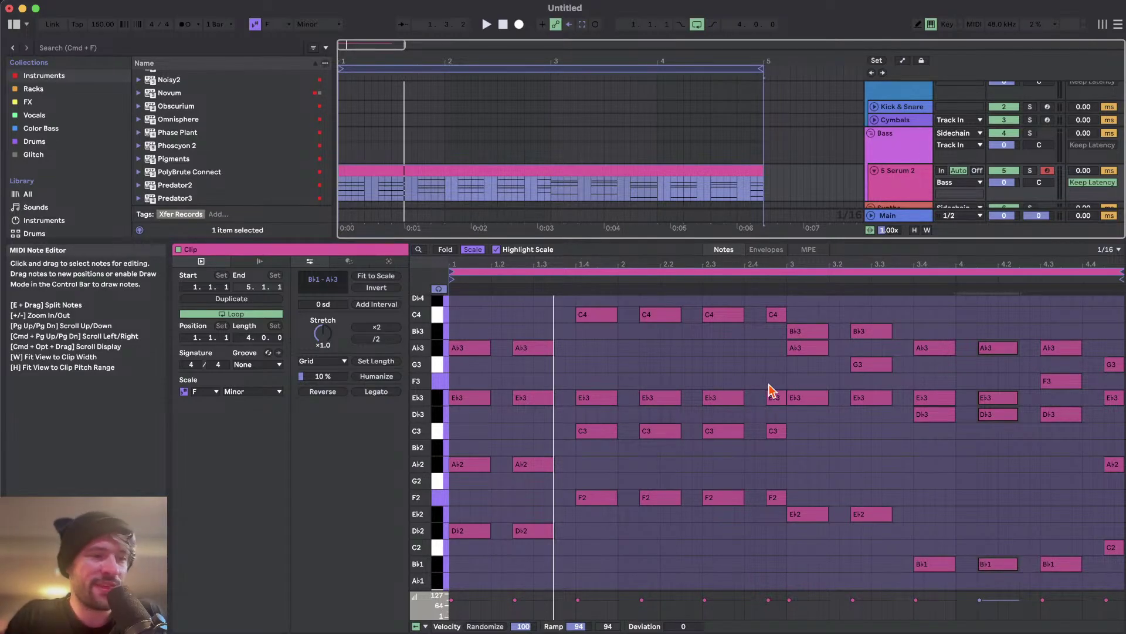
- Show the full-screen webcam scene in Streamlabs Desktop, and return to the Ableton Live set
key("super+Tab")
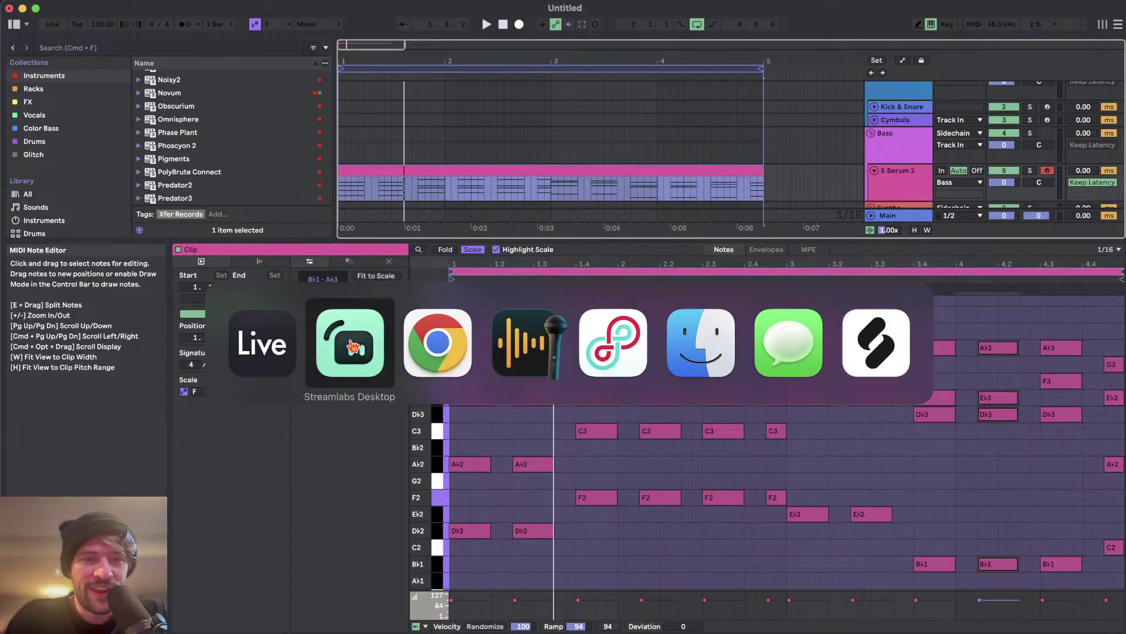
left_click(346, 339)
left_click(182, 508)
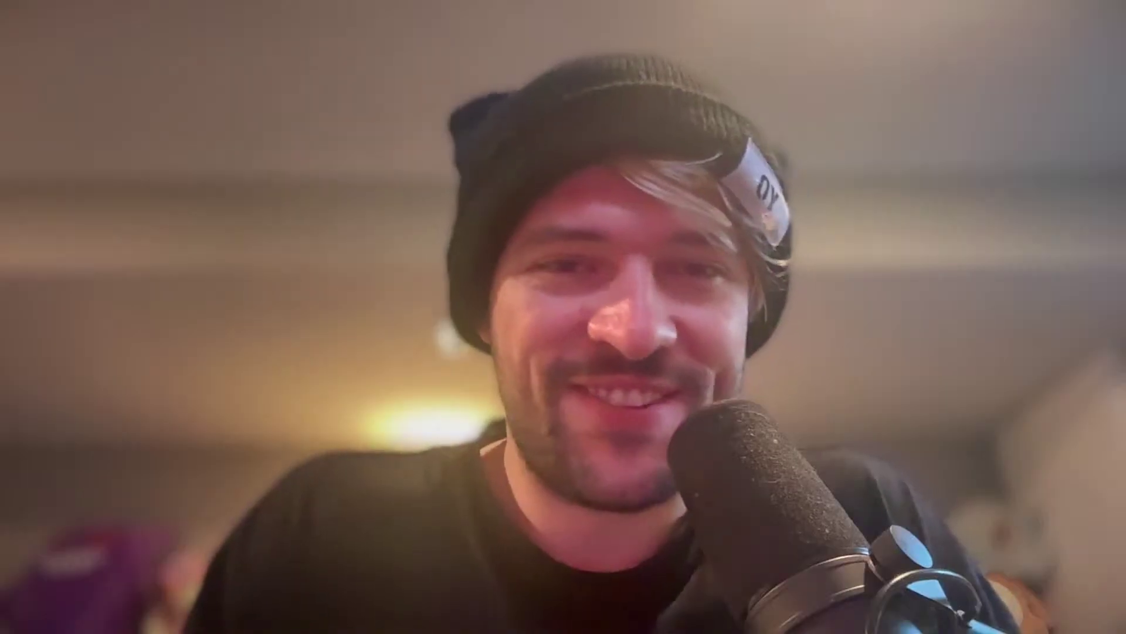
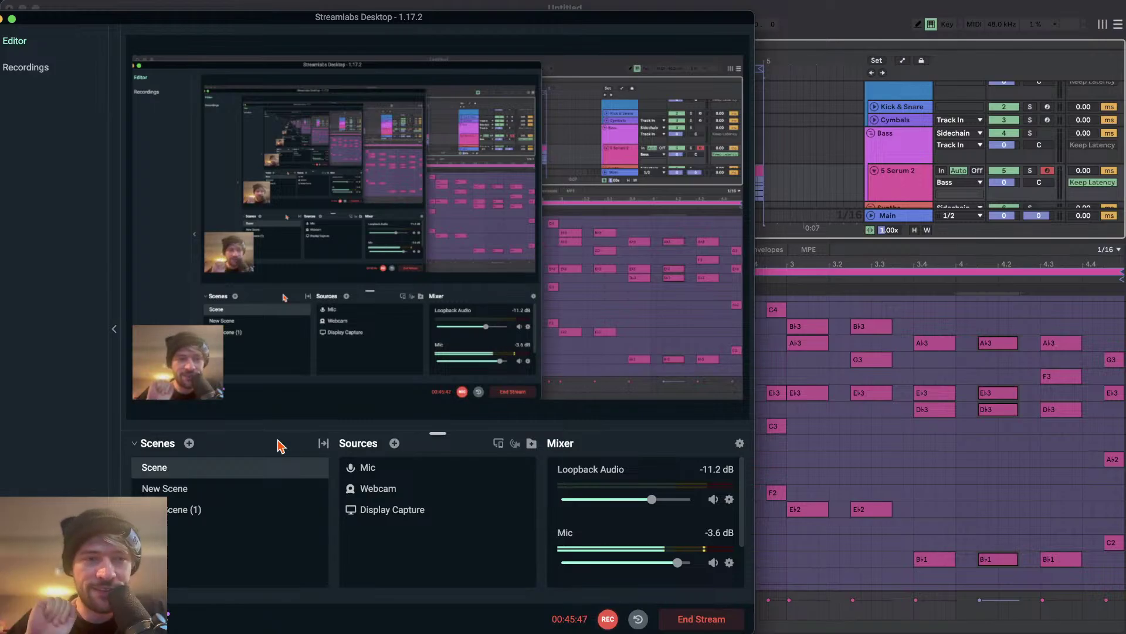
left_click(532, 384)
scroll(533, 381, "up", 1)
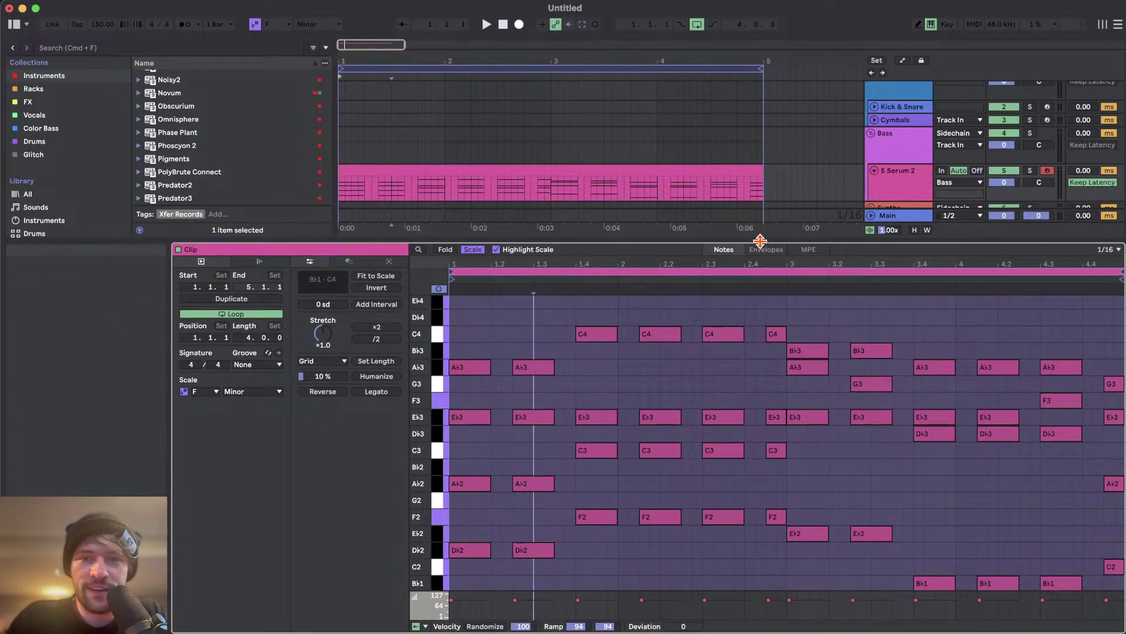
- Check the chord clip's per-note expression view, return to the notes, and play the progression from bar 1
left_click(810, 250)
left_click(585, 390)
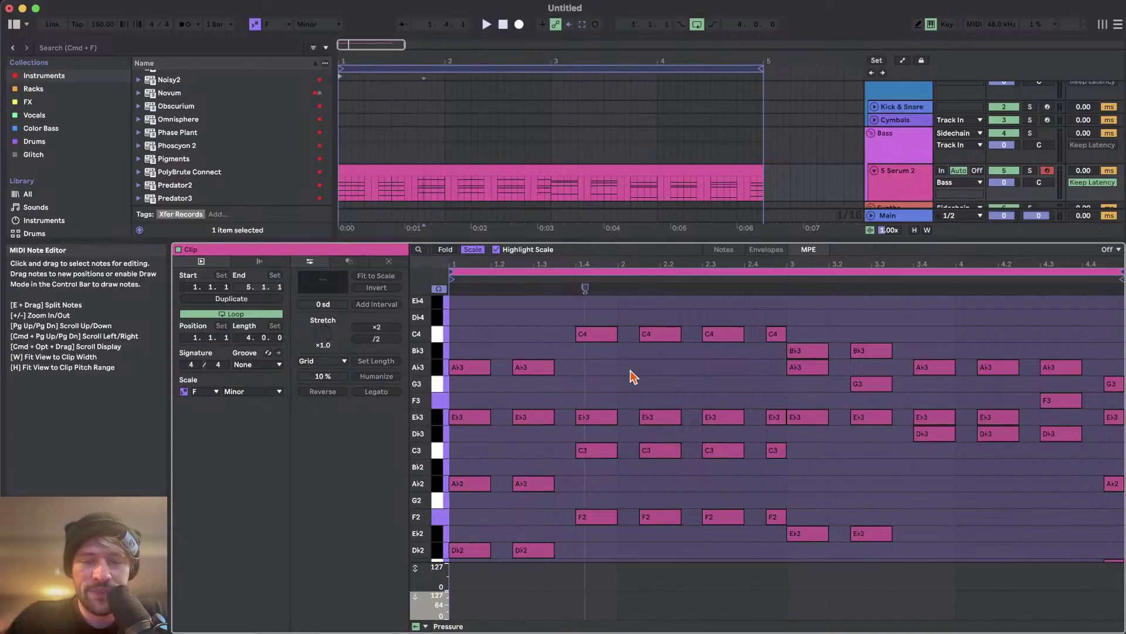
scroll(632, 378, "down", 1)
left_click(721, 251)
double_click(504, 331)
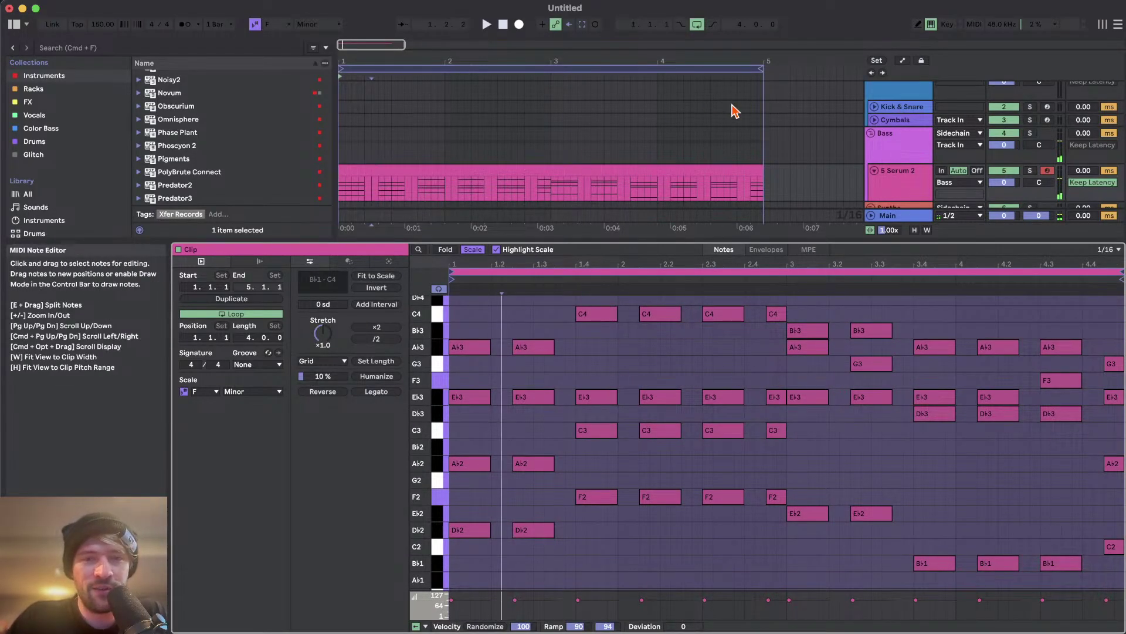
key("space")
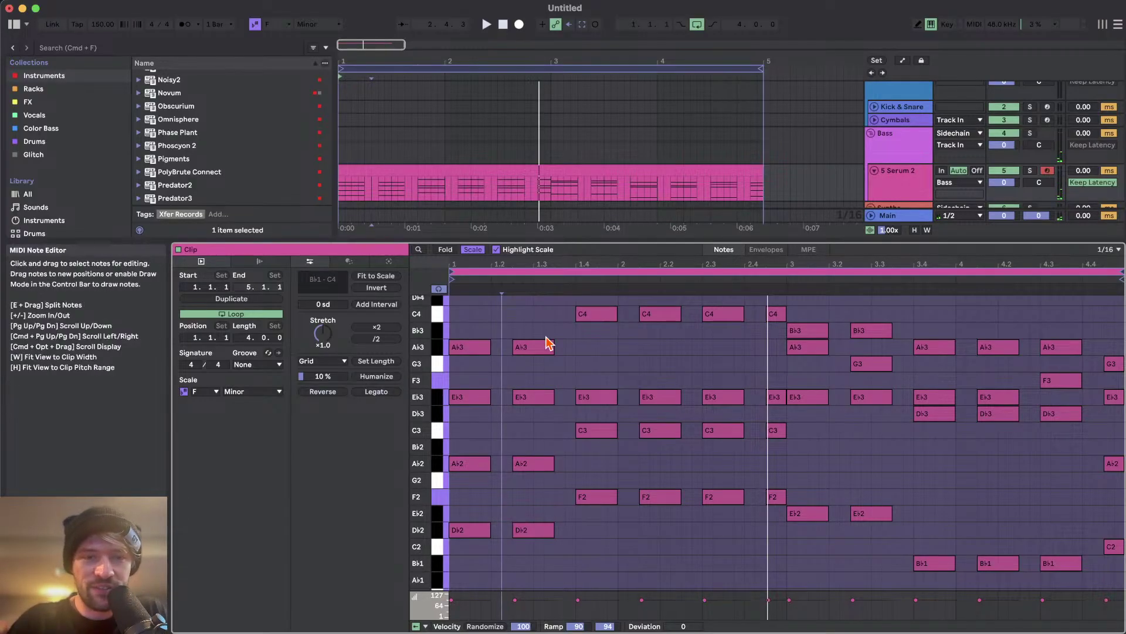
key("super+Tab")
key("super+Tab")
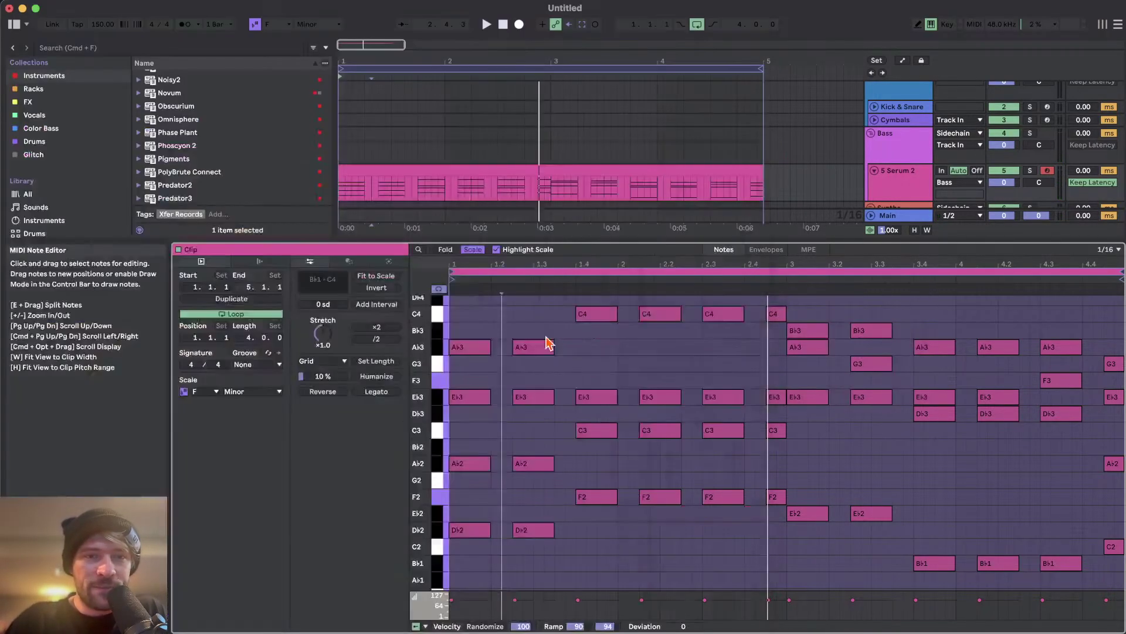
- Show MPE editing for the C4 at 1.4 and turn off the scale-only note view so all semitones are available
left_click(769, 256)
left_click(808, 250)
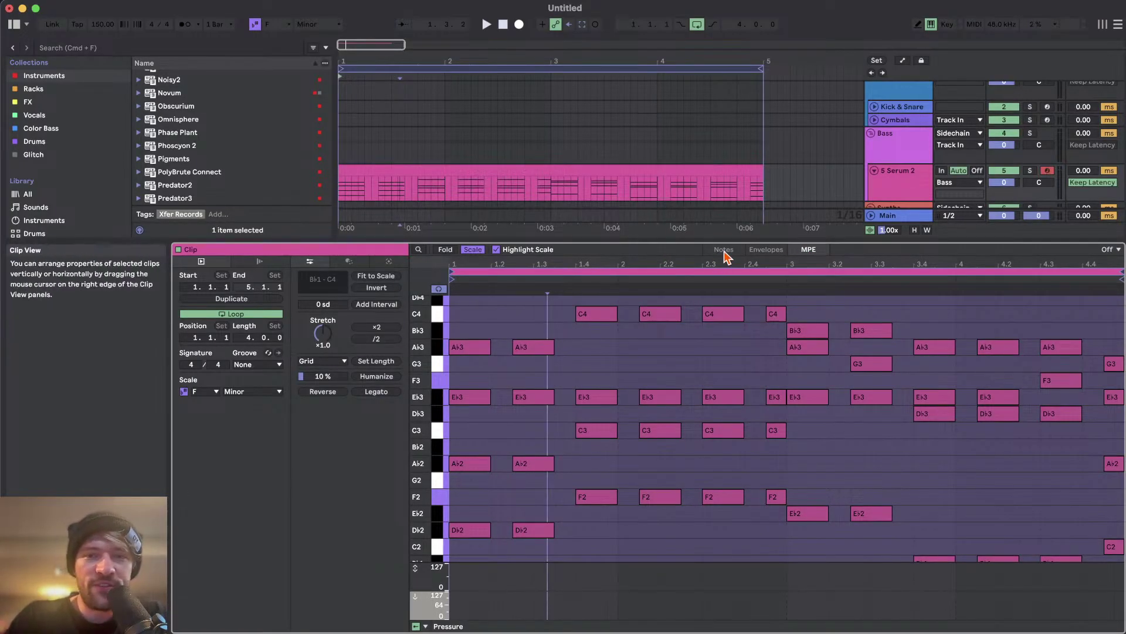
left_click(596, 317)
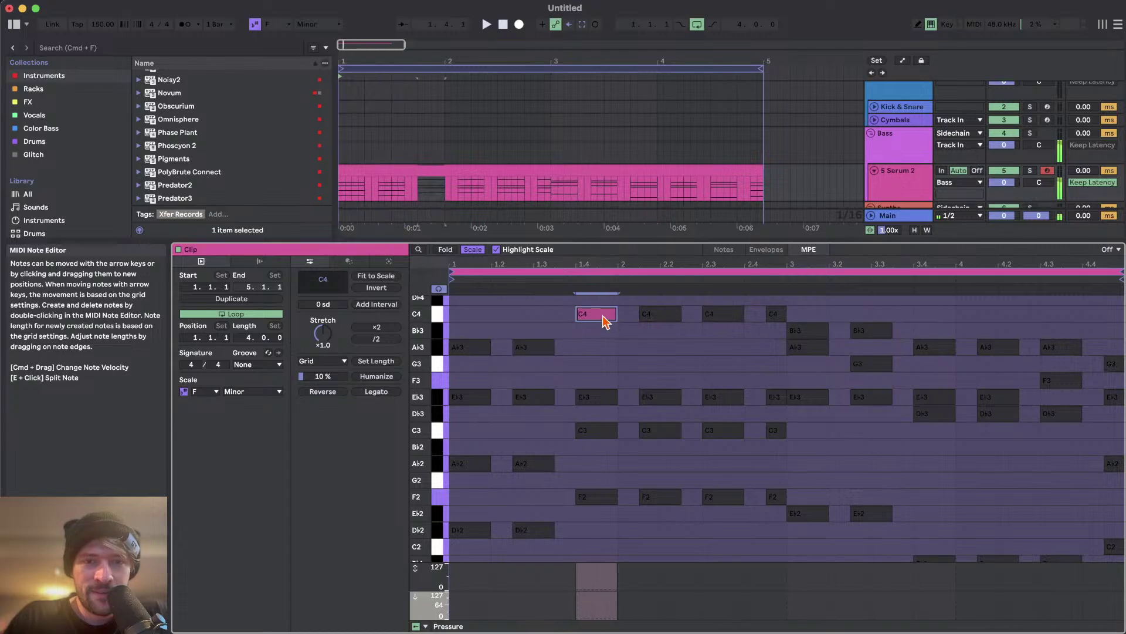
left_click(496, 250)
left_click(496, 249)
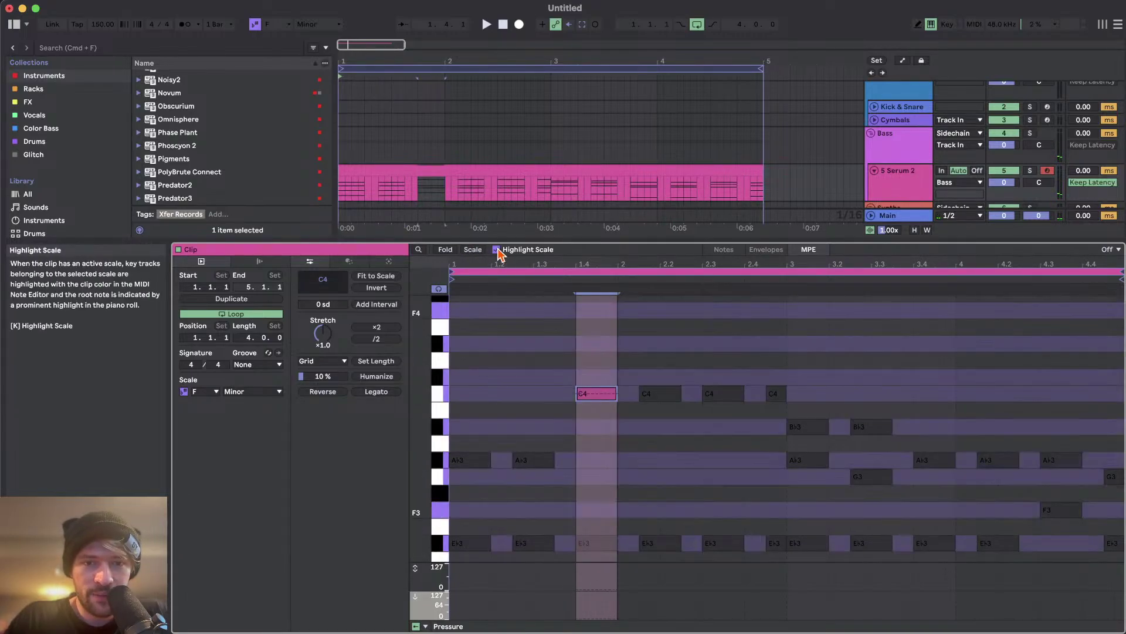
left_click(472, 250)
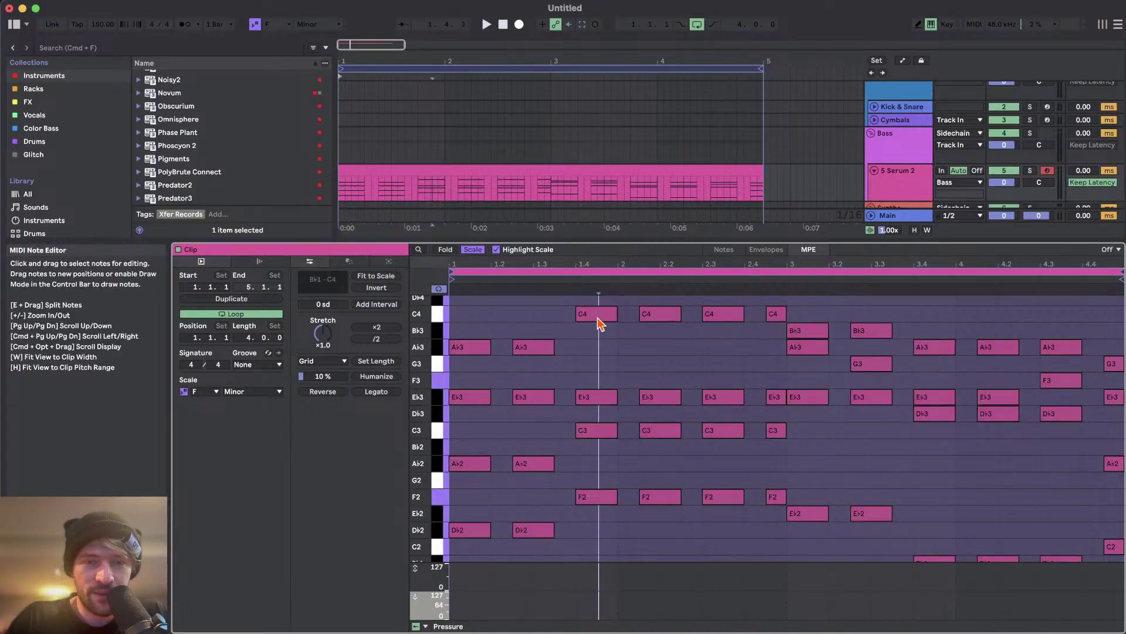
left_click(476, 251)
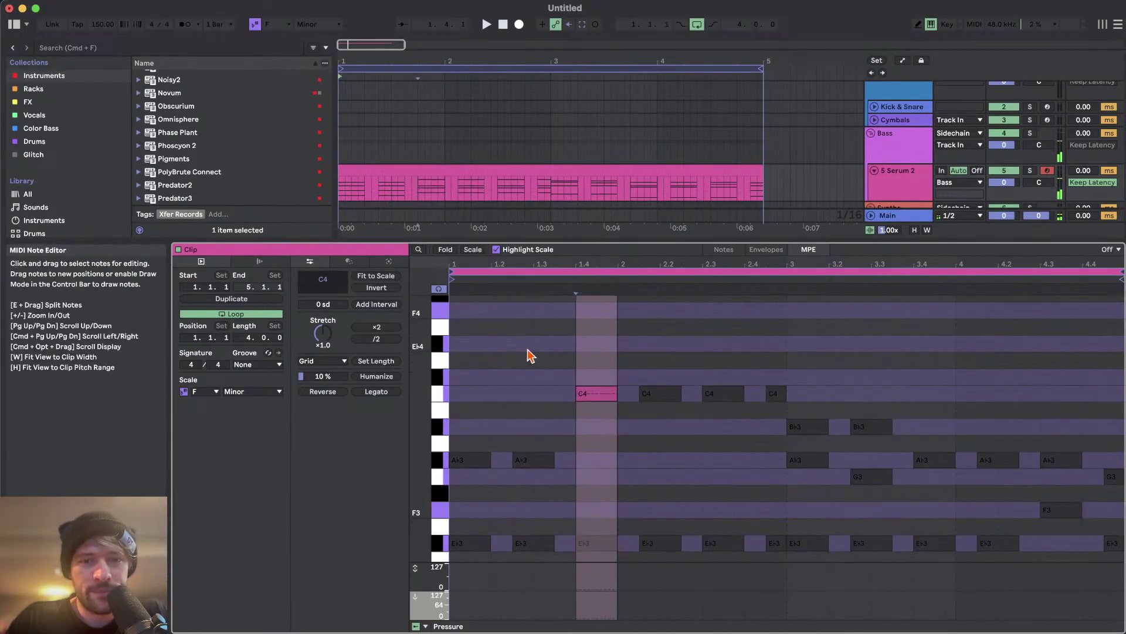
- Draw a pitch bend on the C4 at 1.4 that rises from A♭3 to C4 by mid-note, and play it
left_click(593, 392)
scroll(593, 392, "down", 1)
left_click(578, 427)
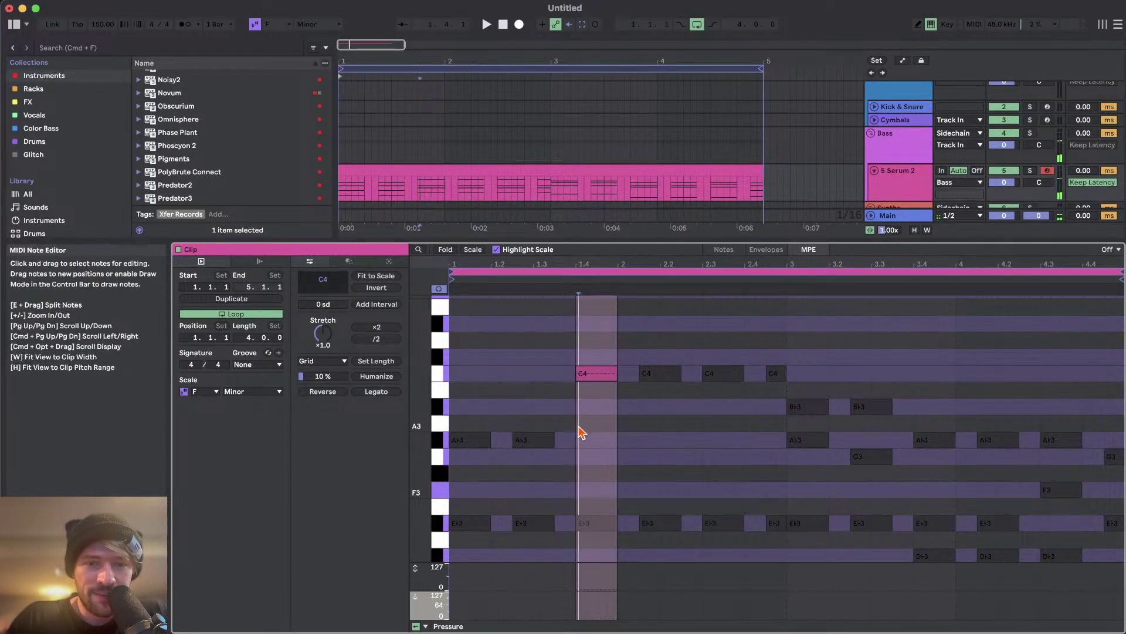
scroll(563, 413, "down", 2)
left_click(536, 408)
left_click(577, 340)
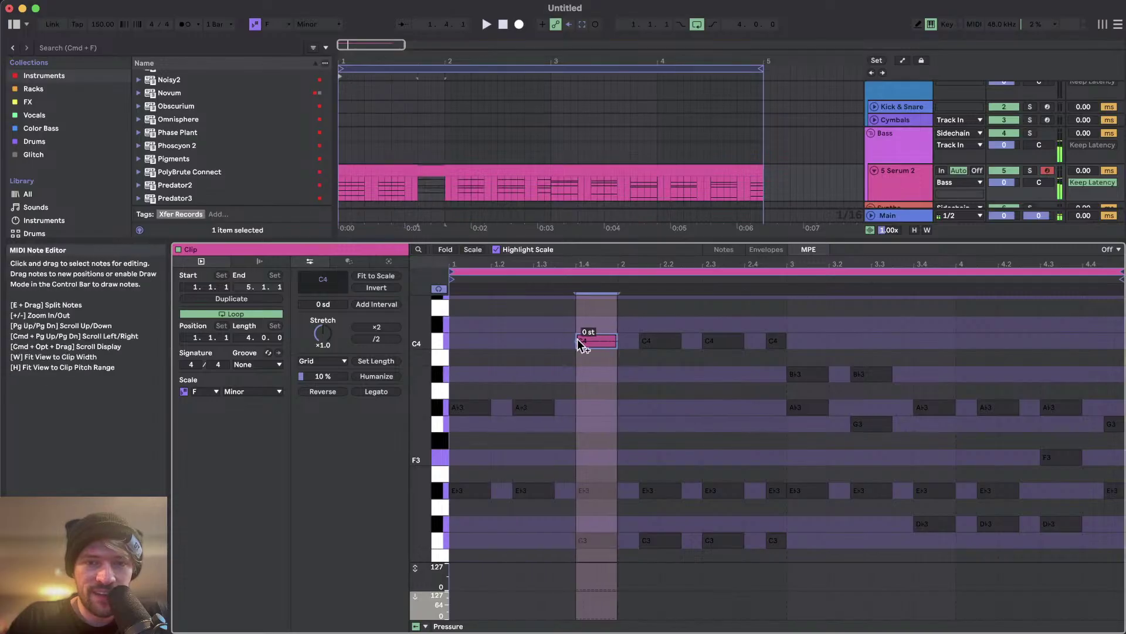
left_click(597, 341)
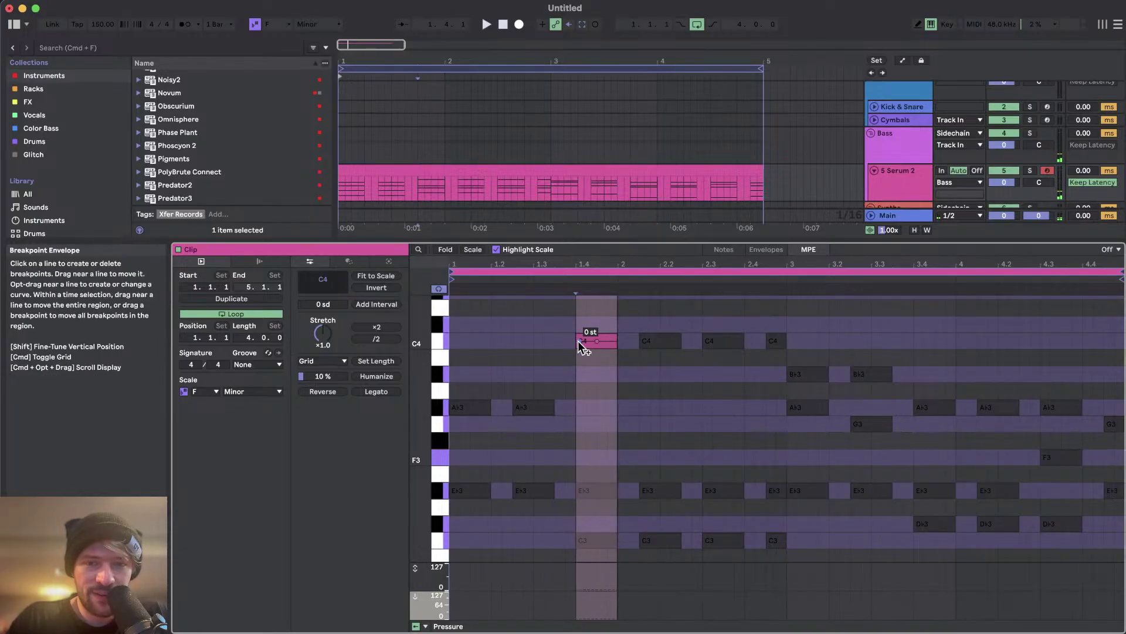
key("space")
mouse_move(597, 341)
left_mouse_down()
mouse_move(586, 341)
mouse_move(597, 341)
left_mouse_up()
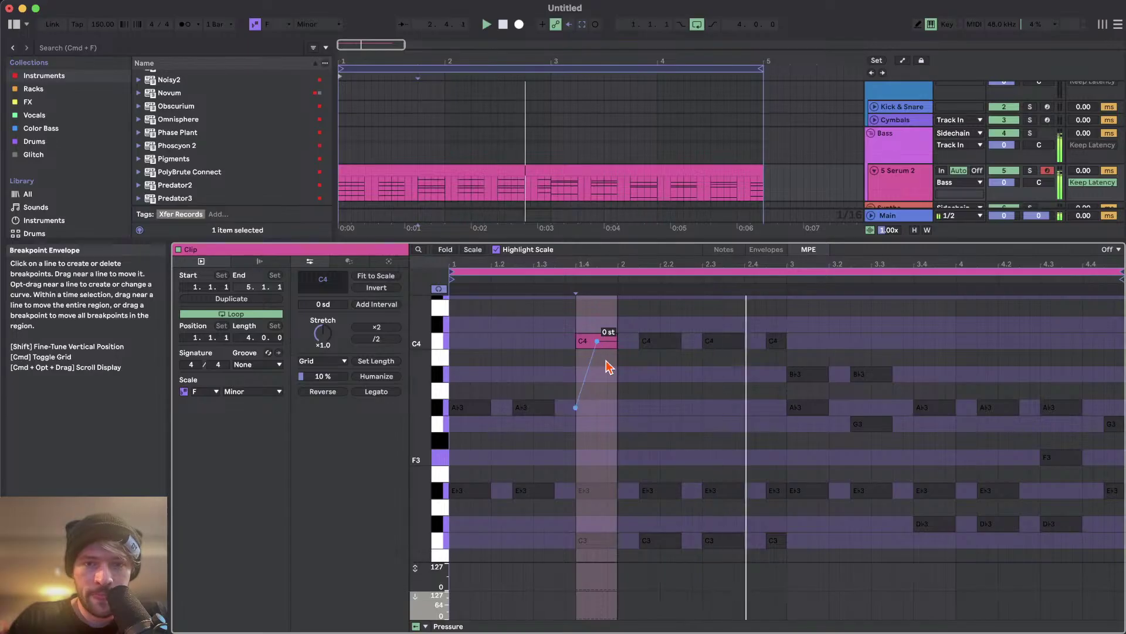
- Raise the four E♭3 notes in the second chord, from 1.4 to 2.4.3, to A♭3 and play the new voicing
scroll(609, 366, "down", 3)
scroll(609, 367, "up", 2)
right_click(633, 410)
left_click(575, 415)
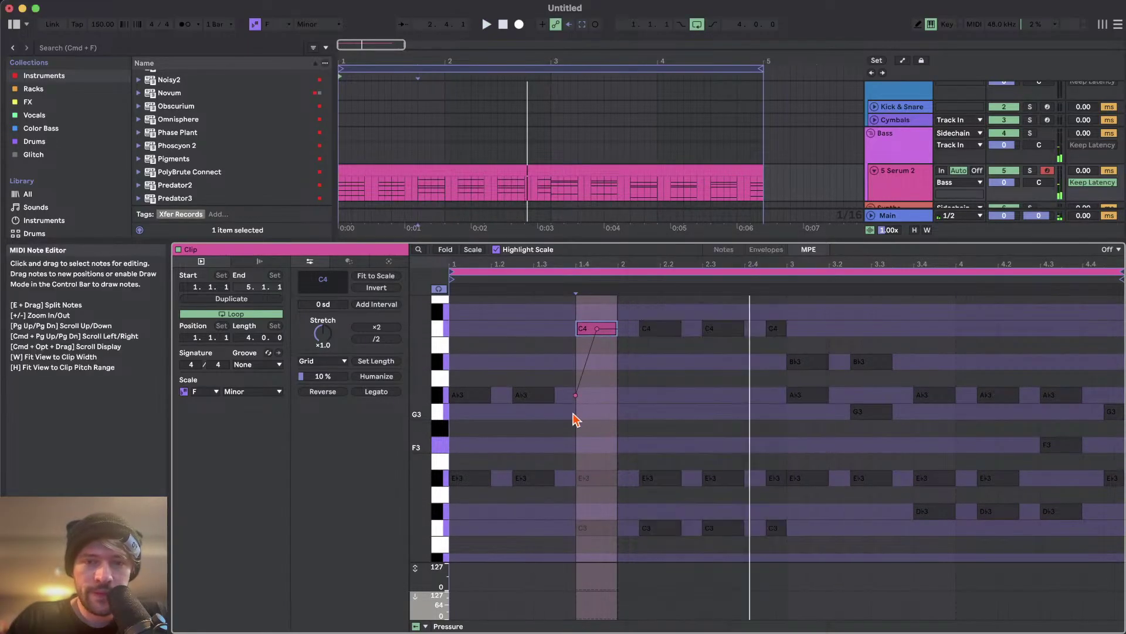
left_click(725, 254)
left_click_drag(576, 458, 750, 500)
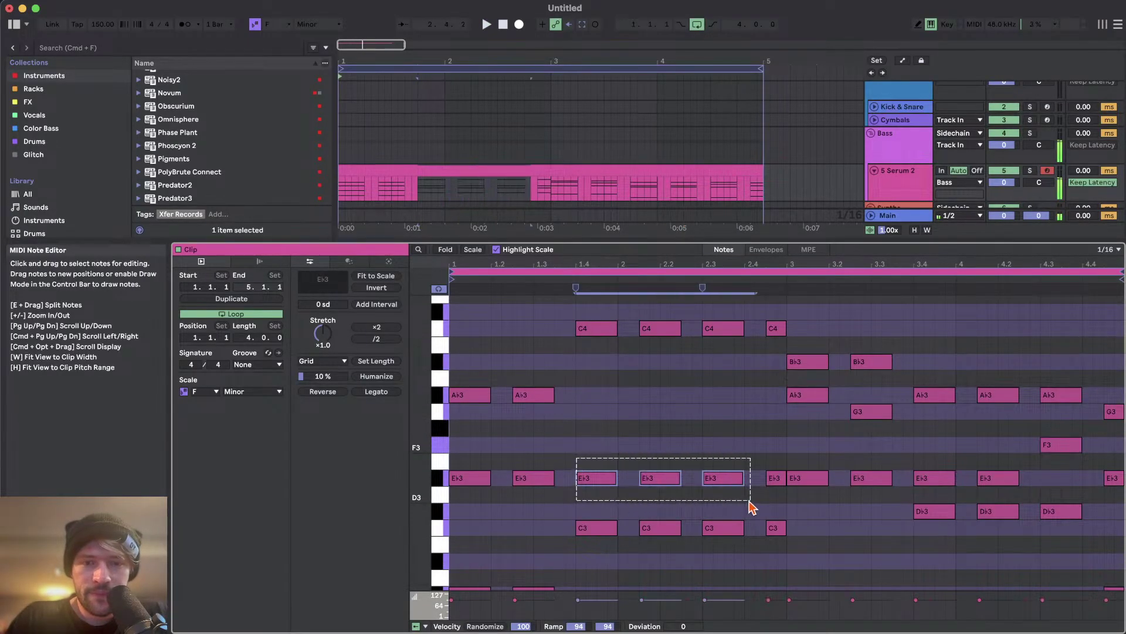
scroll(743, 505, "up", 2)
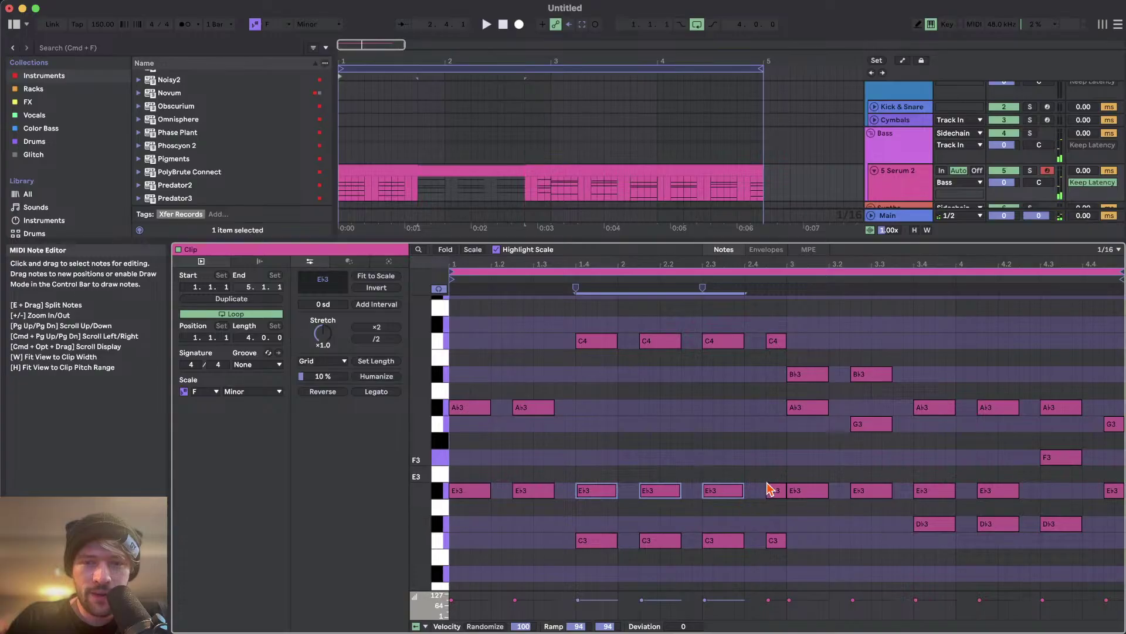
left_click_drag(778, 475, 585, 503)
key("Up")
key("Up")
key("Up")
key("Up")
key("Up")
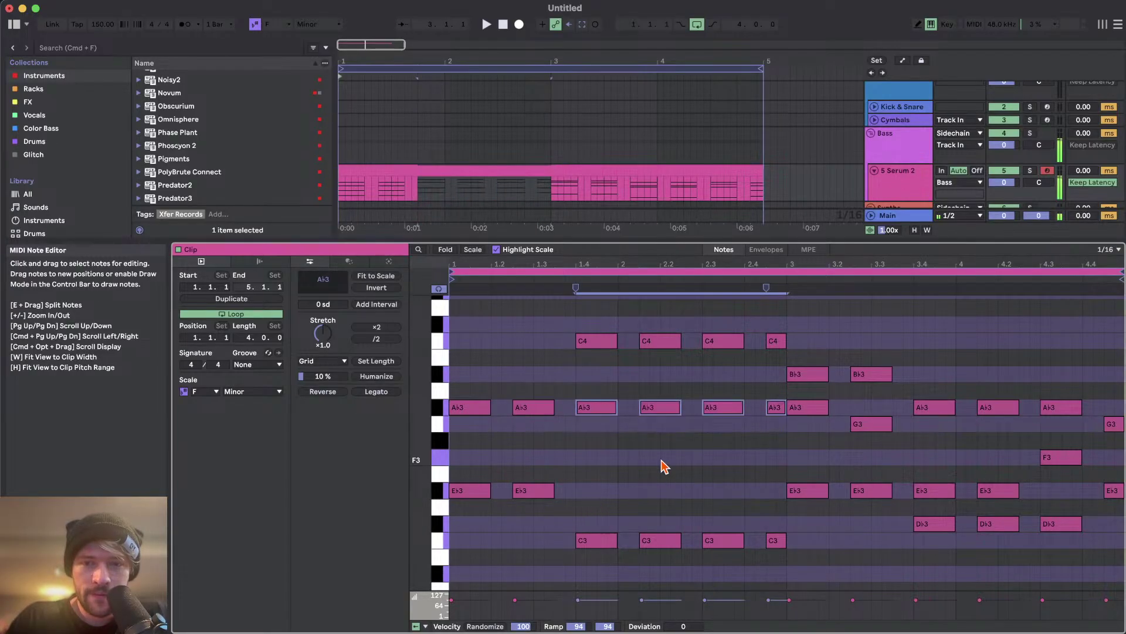
key("space")
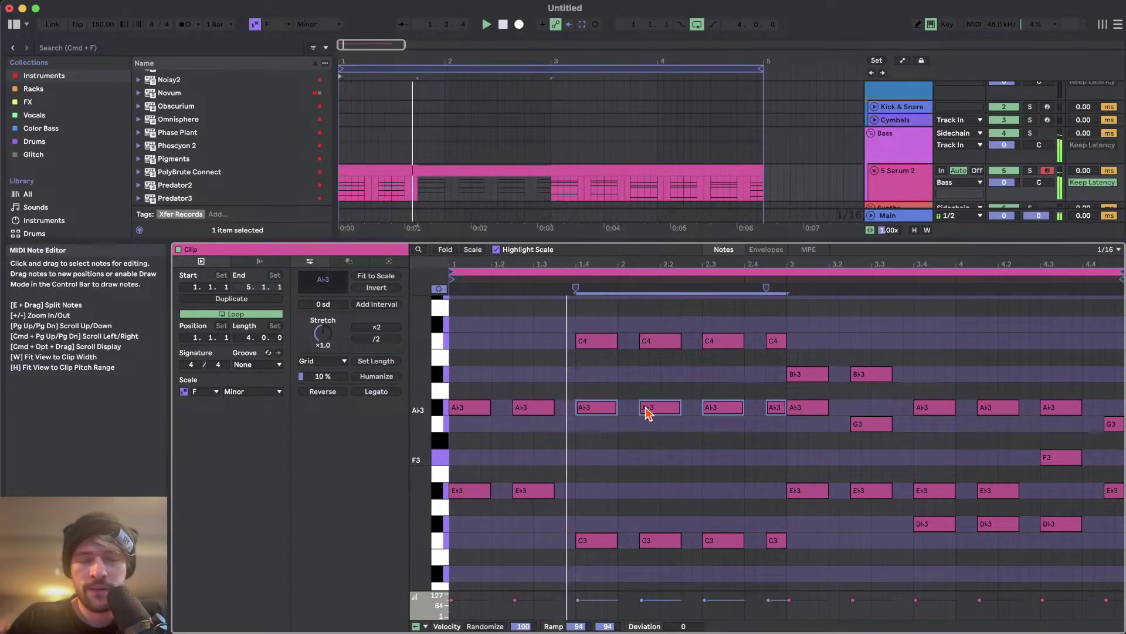
- Add a pitch bend to the A♭3 at 1.4 that glides up from about E♭3 at the note's start
scroll(648, 414, "down", 3)
scroll(674, 365, "down", 1)
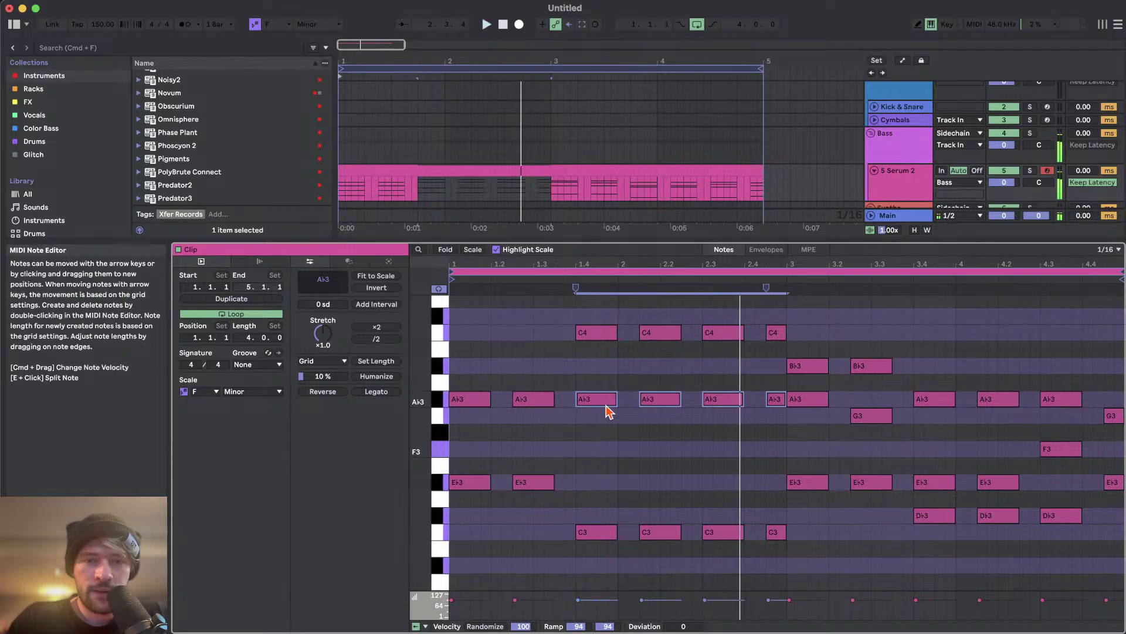
scroll(609, 406, "down", 1)
scroll(607, 405, "up", 1)
scroll(586, 468, "up", 2)
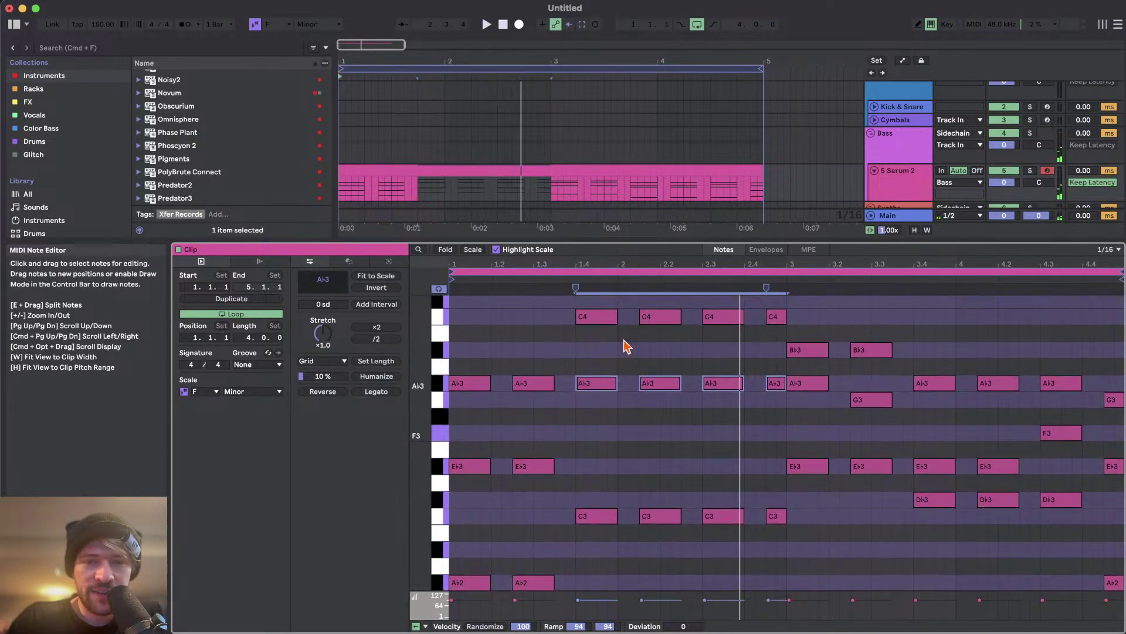
left_click(806, 249)
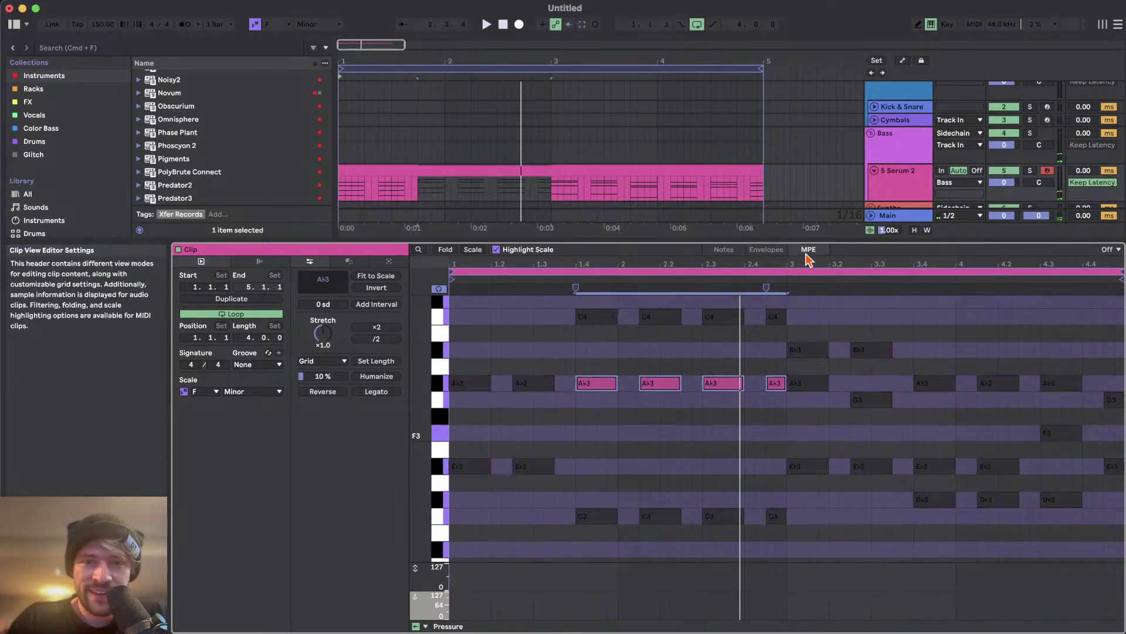
left_click(591, 382)
left_click_drag(587, 382, 586, 472)
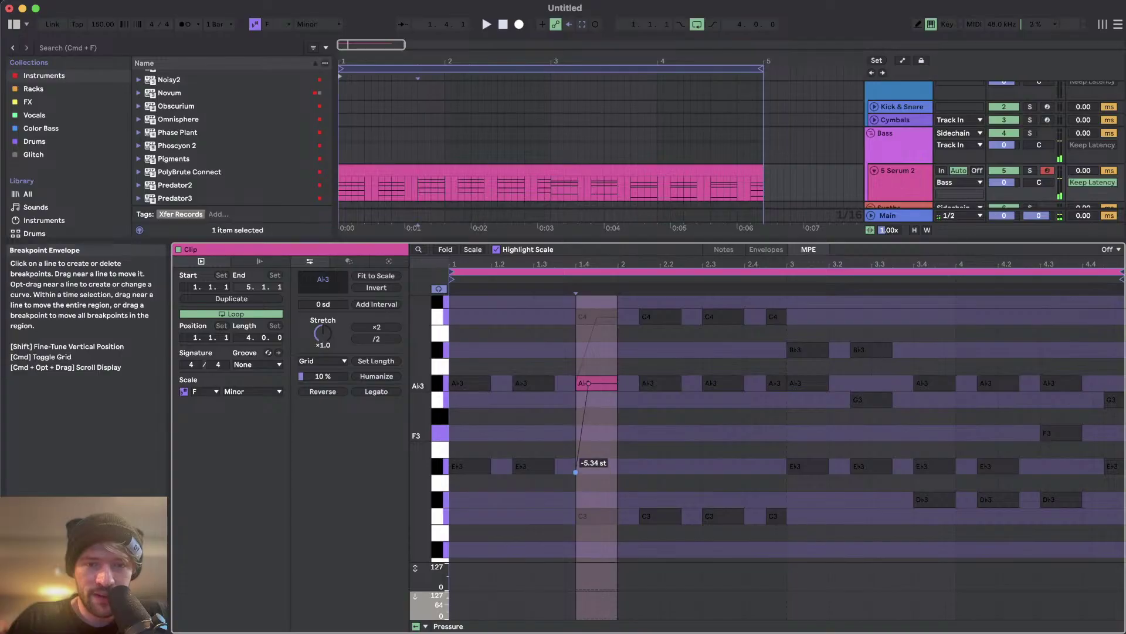
- Compare the bar 1 A♭3 notes with the bent C4 at 1.4, and play the passage to review both glides
left_click(526, 385)
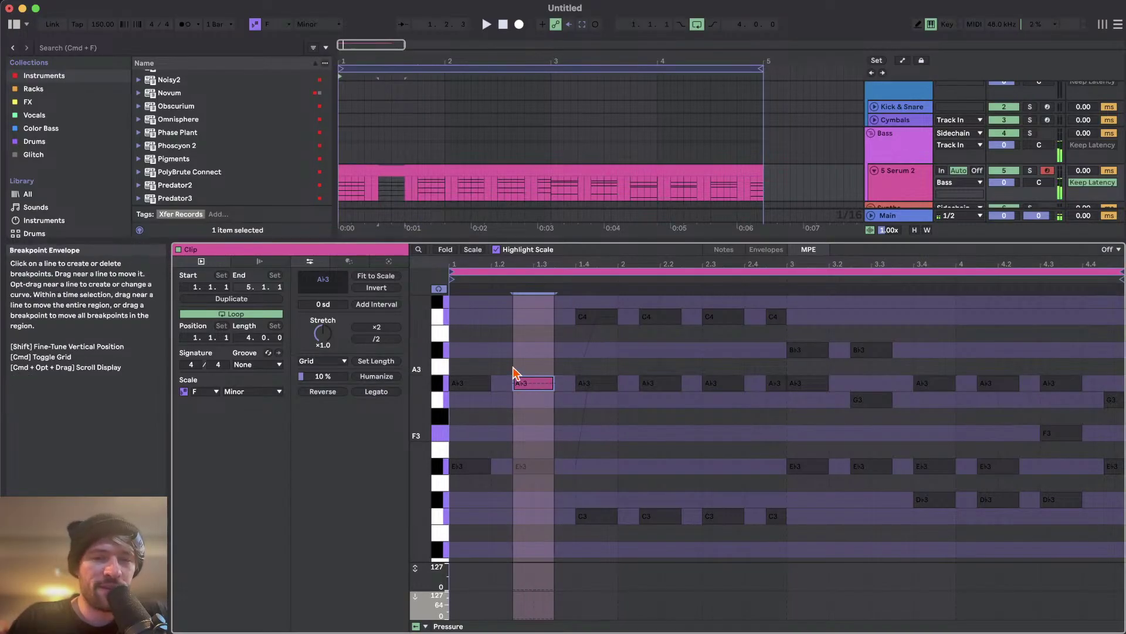
left_click(546, 397)
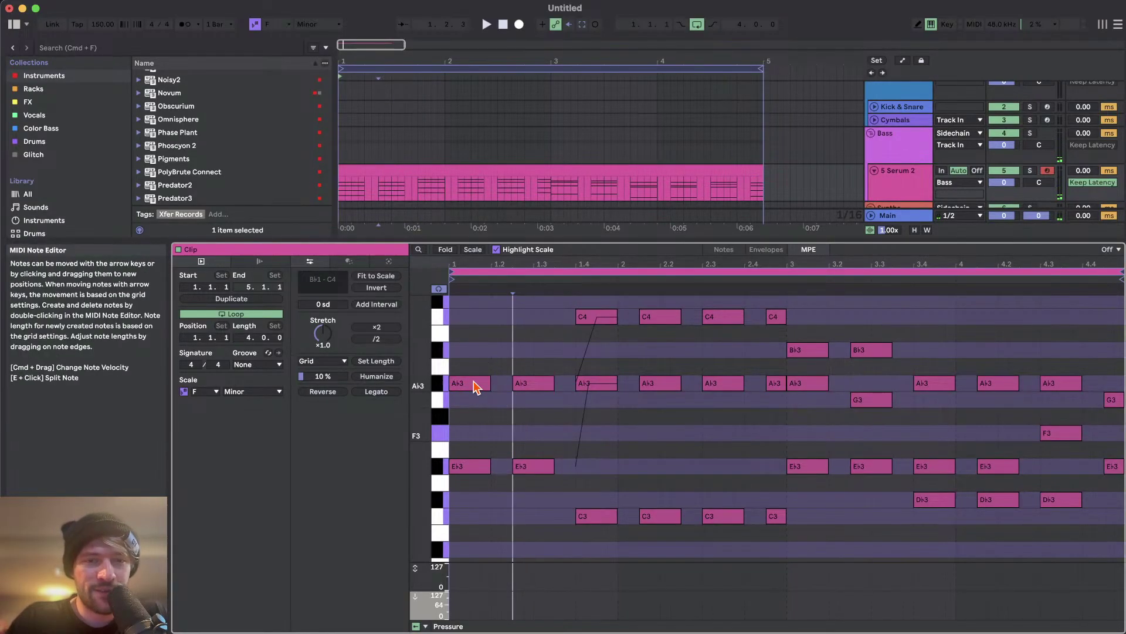
left_click(473, 383)
left_click(516, 384)
left_click(591, 317)
left_click_drag(587, 320, 581, 387)
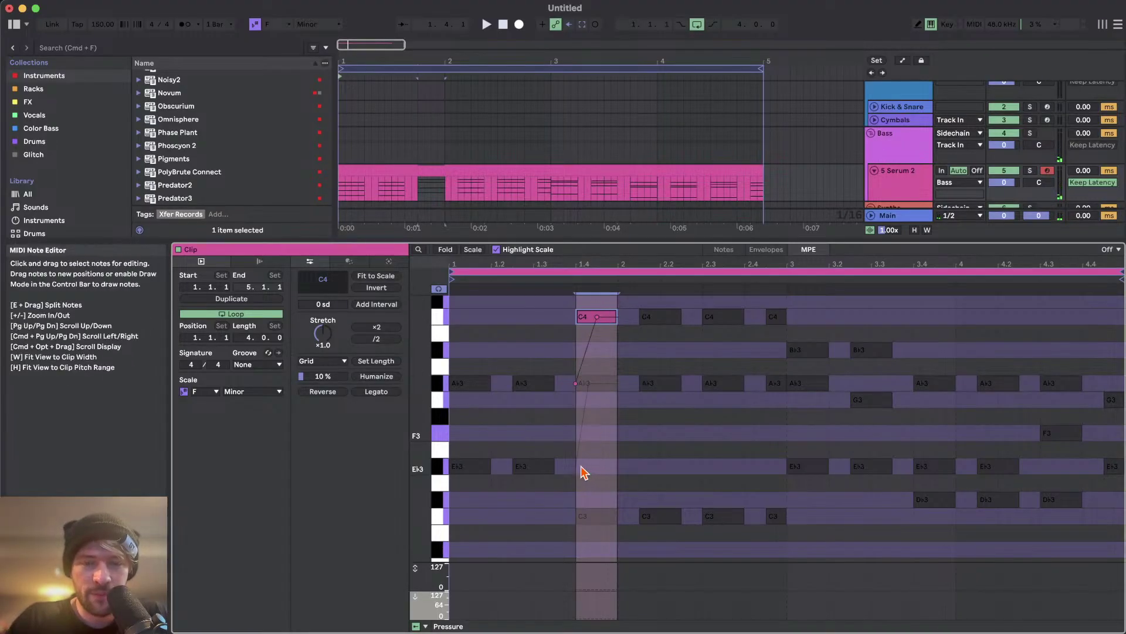
key("space")
scroll(540, 457, "down", 1)
left_click(534, 412)
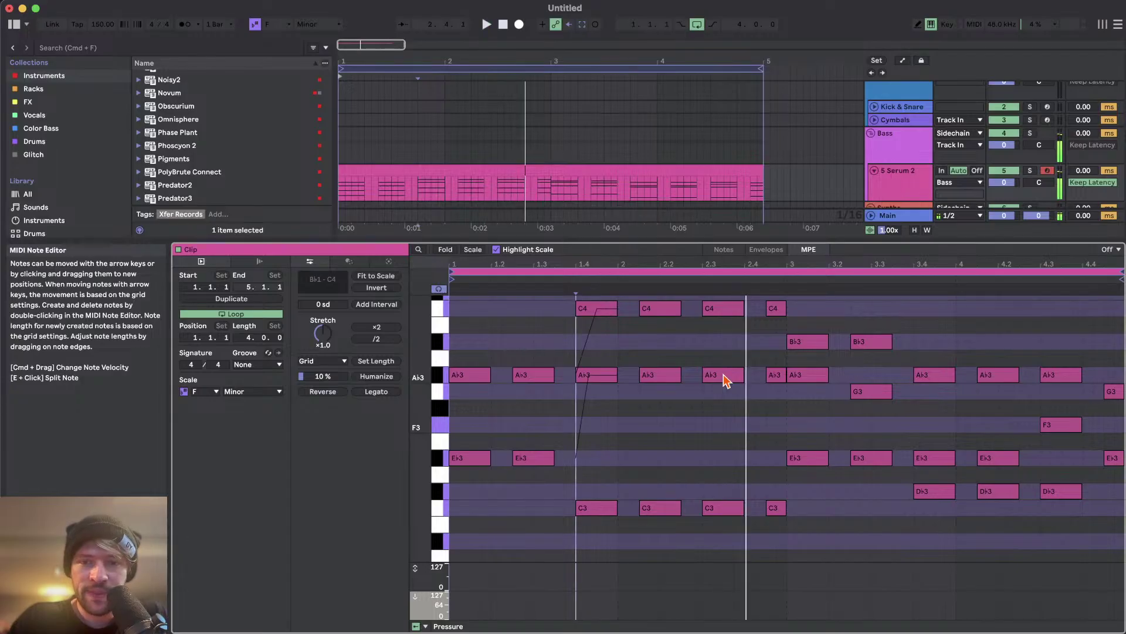
- Bend the end of the C4 at 2.3 down to C3 and play the clip from around 1.4
left_click(724, 308)
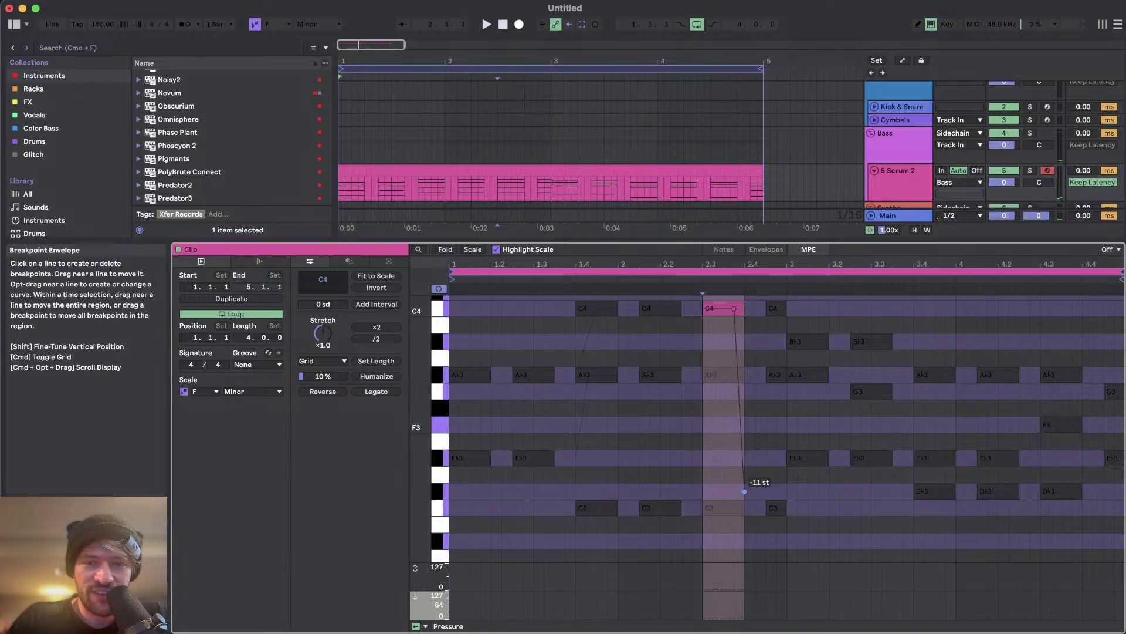
left_click(405, 192)
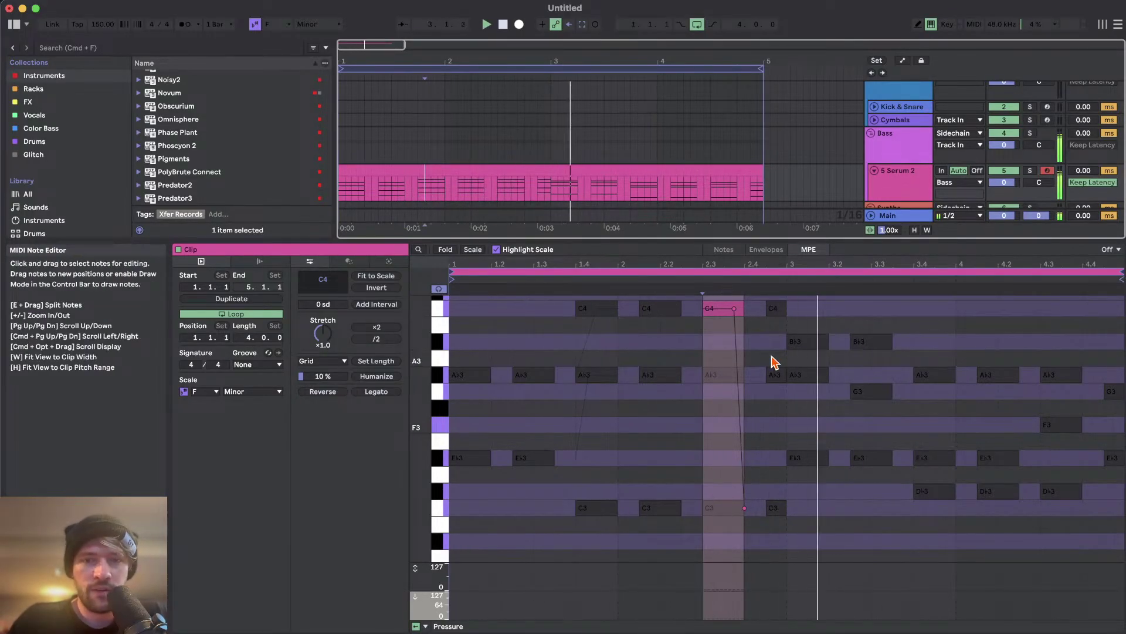
left_click(774, 307)
key("space")
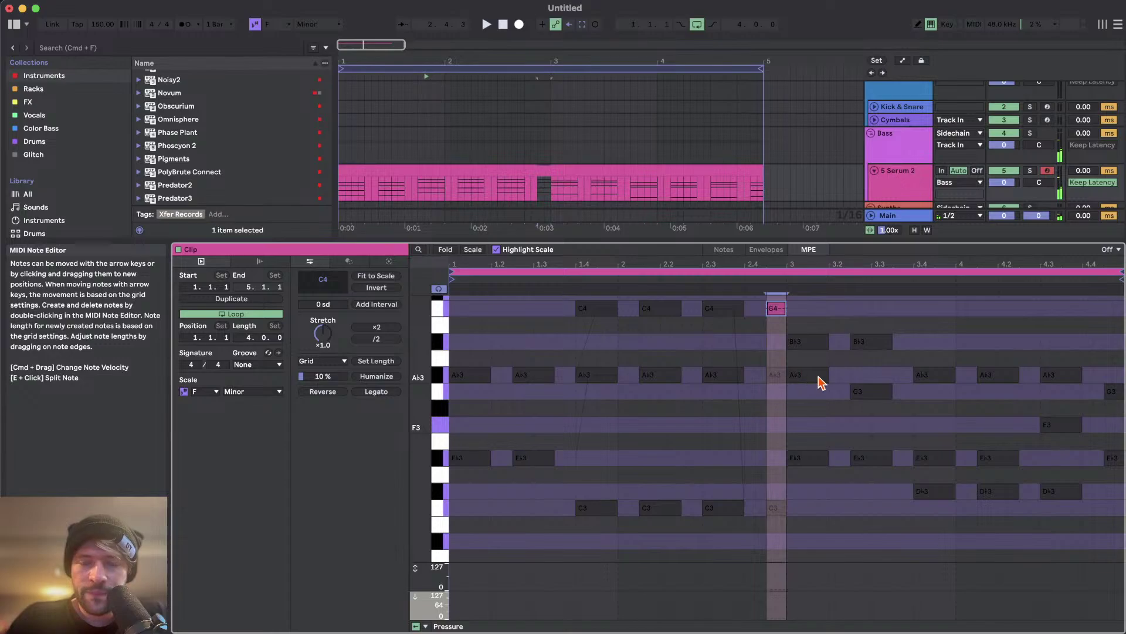
- Add a pitch bend to the short C4 at 2.4.3 that rises from D♭3, and audition it from bar 2
left_click(774, 308)
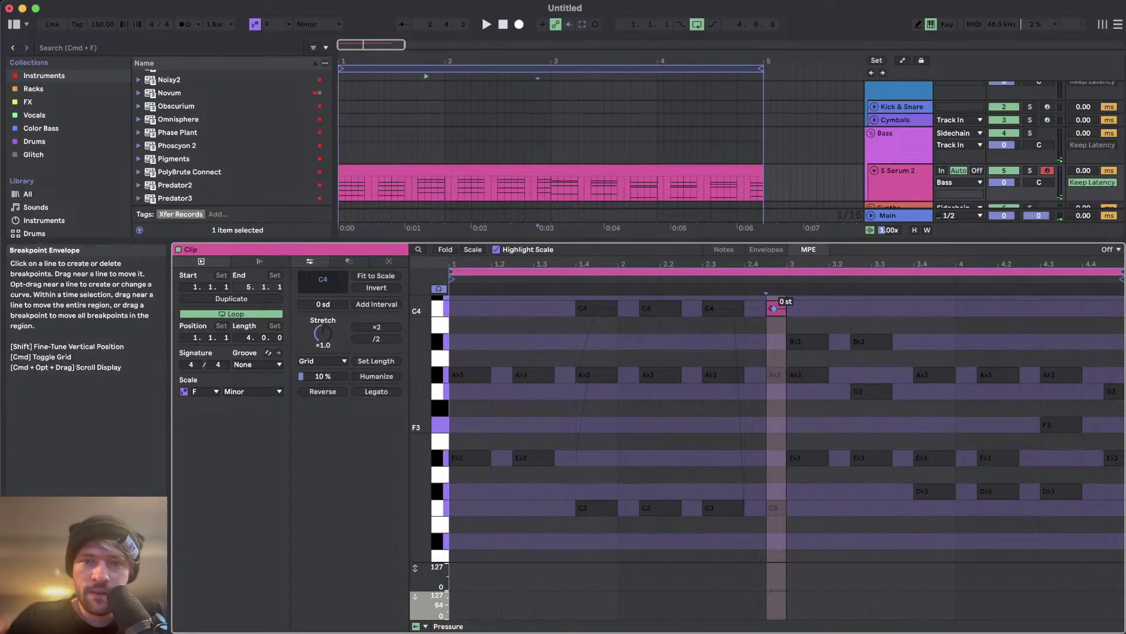
left_click_drag(768, 308, 768, 490)
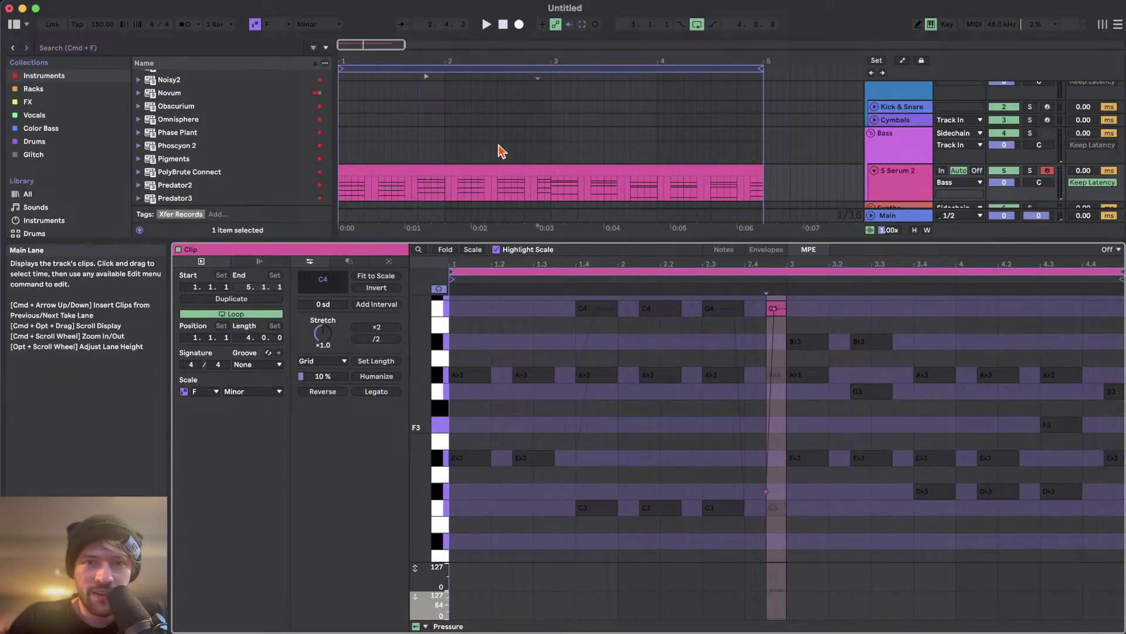
left_click(496, 183)
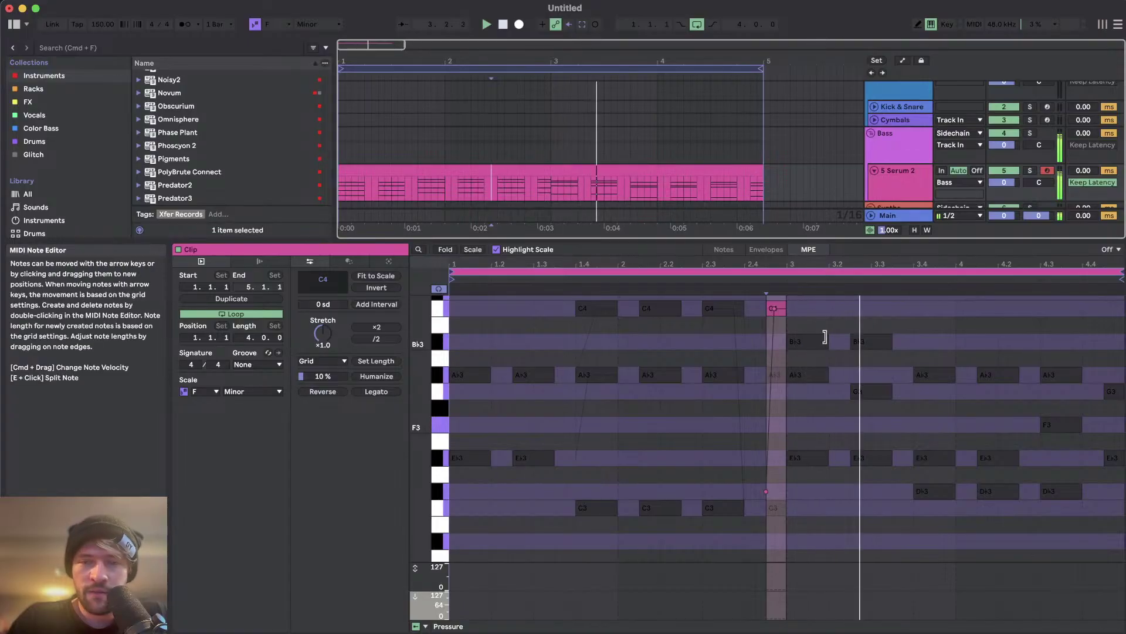
- Bend the G3 at 3.2.3 so it glides down from A♭3 to G3 by mid-note, and play from late bar 2
left_click(800, 379)
left_click(867, 390)
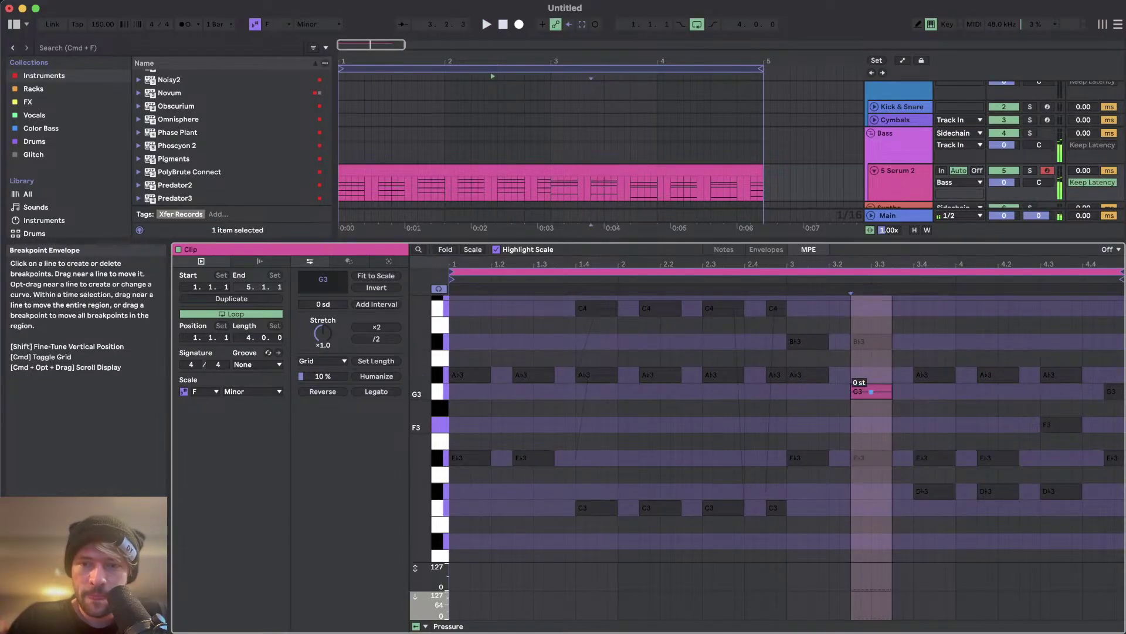
left_click(535, 196)
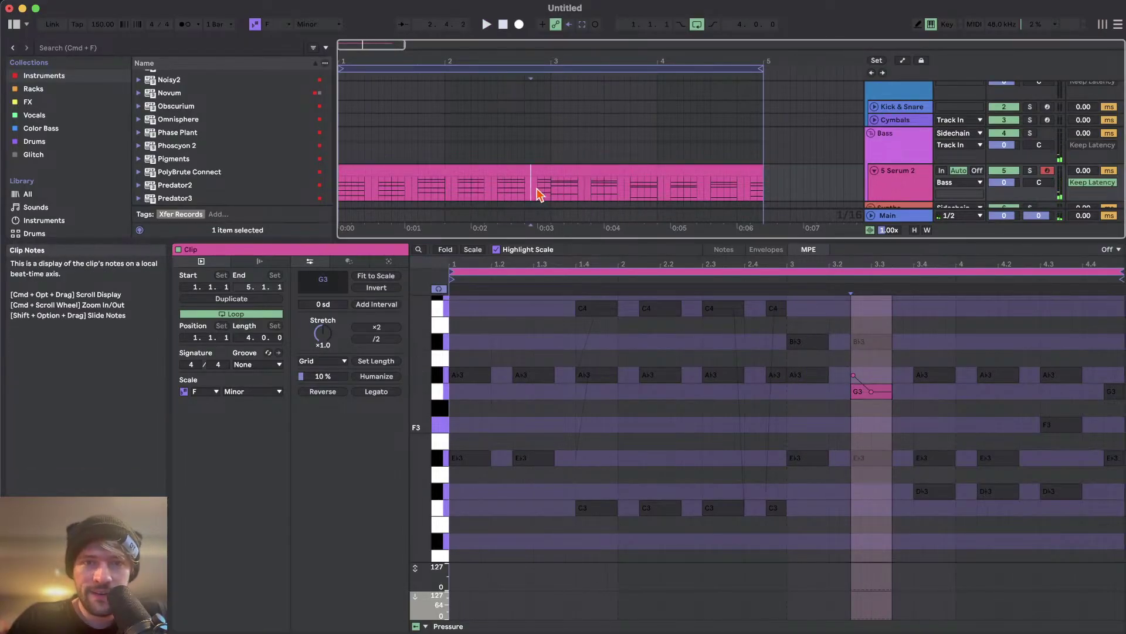
key("space")
left_click(831, 359)
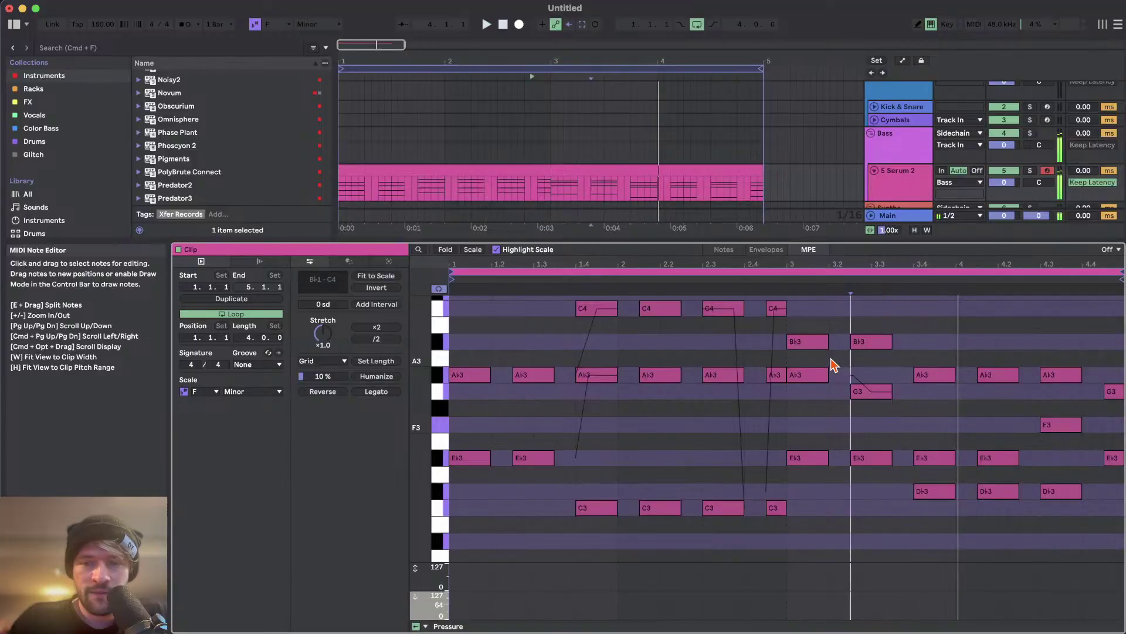
- Add a pitch bend to the A♭3 at 3.4 that rises from A♭2 to A♭3 by mid-note, and audition it
scroll(849, 387, "down", 2)
left_click(927, 434)
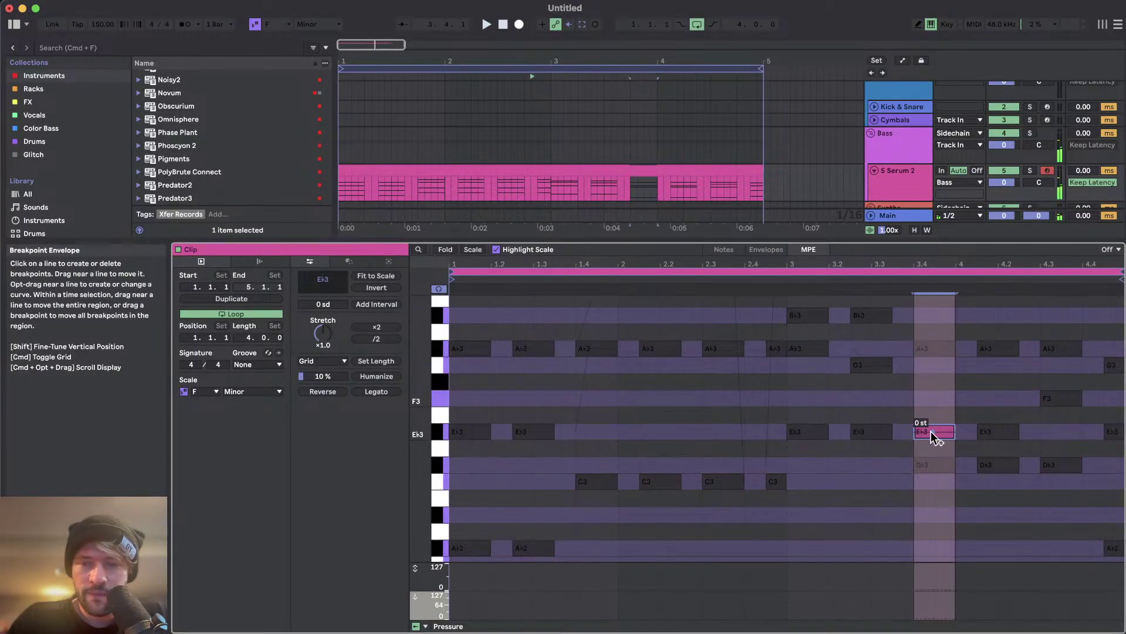
left_click(931, 432)
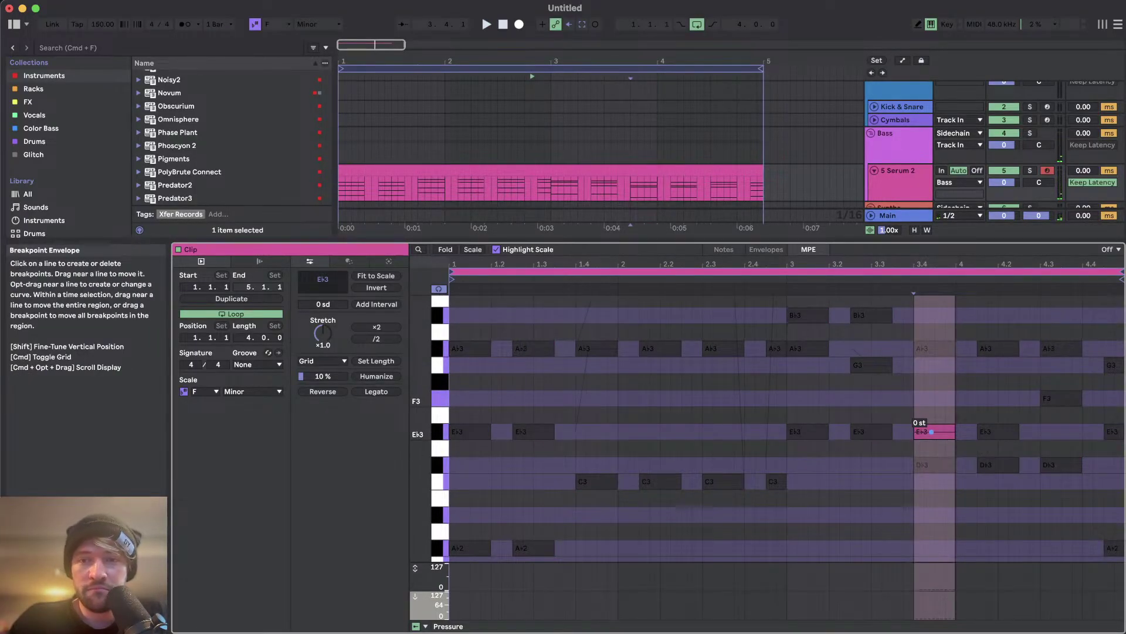
left_click_drag(932, 431, 918, 498)
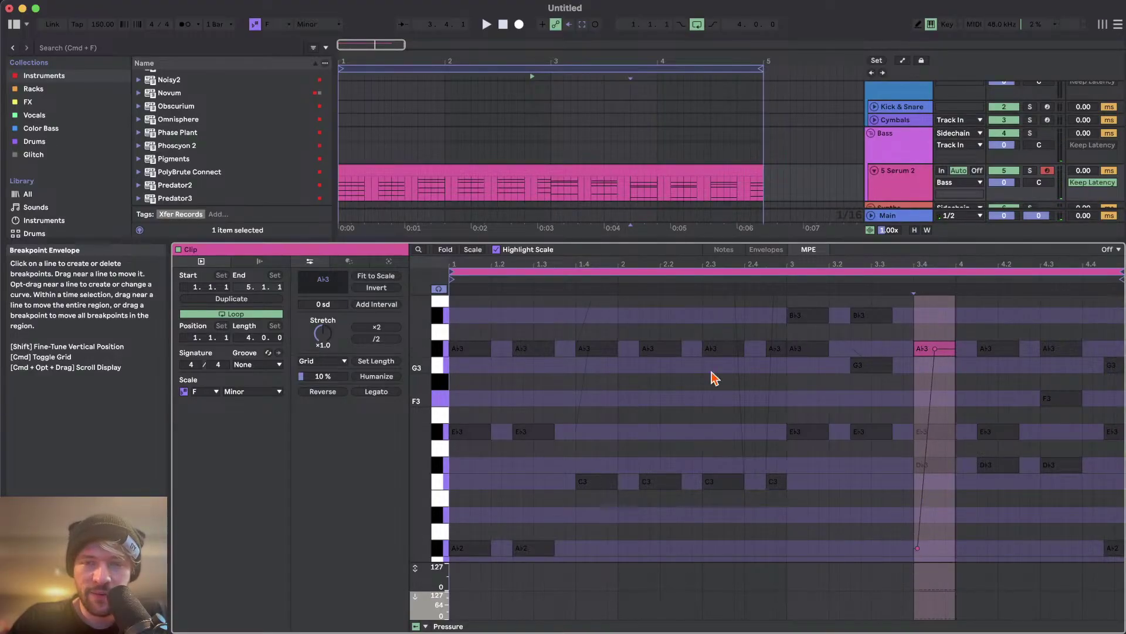
left_click(630, 191)
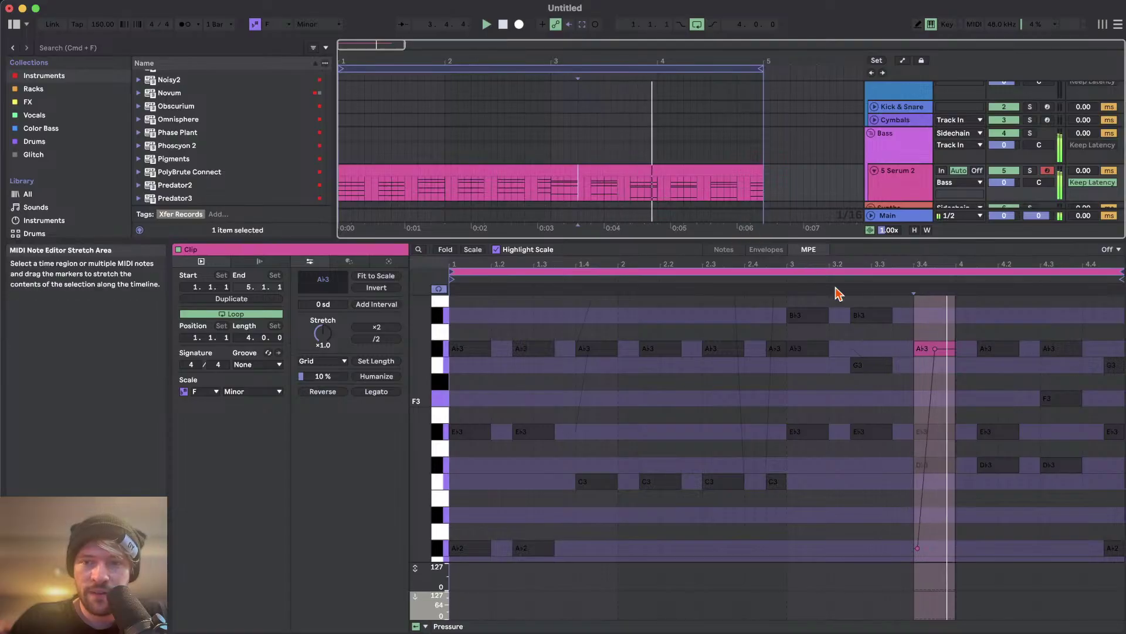
- Shorten the octave glide on the A♭3 at 3.4 so it reaches A♭3 almost immediately after the note starts
left_click(923, 349)
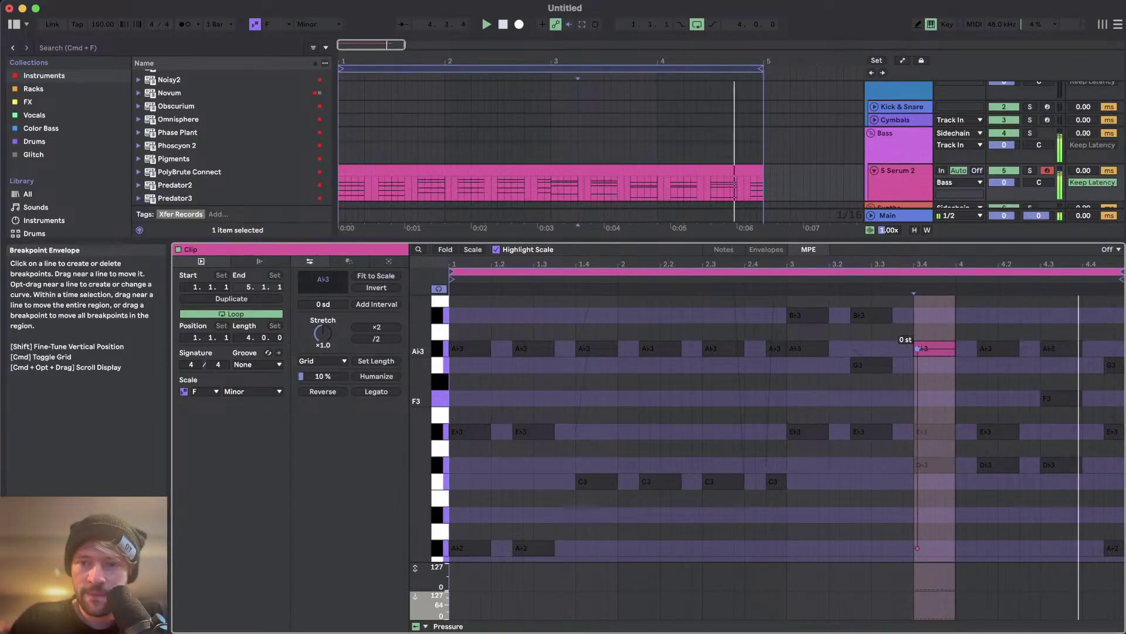
left_click(900, 530)
left_click(917, 547)
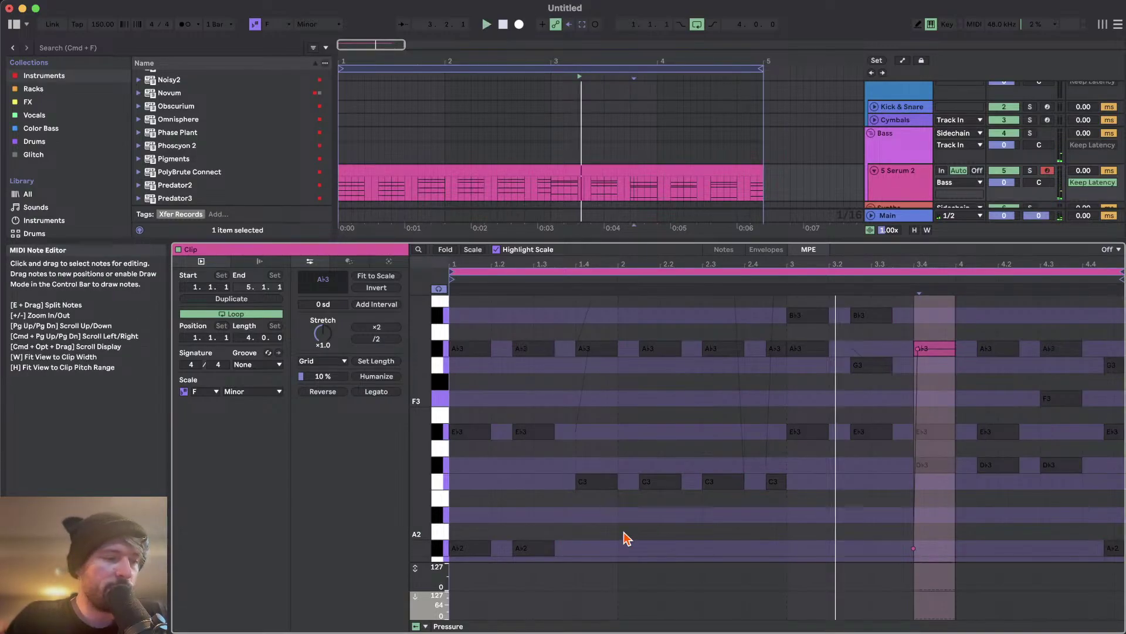
- Inspect the clip's plain notes, return to the MPE view to examine the C3 at 1.4, and play the passage
left_click(726, 251)
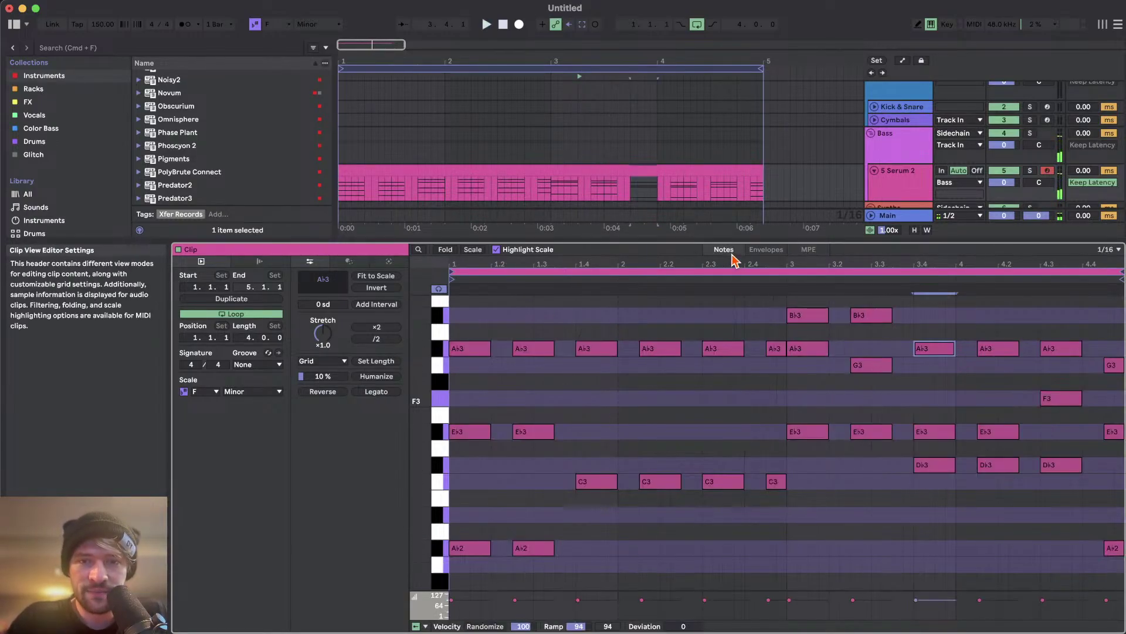
left_click(714, 399)
scroll(714, 399, "up", 2)
scroll(713, 399, "down", 1)
left_click_drag(424, 410, 394, 411)
left_click(628, 399)
left_click(769, 249)
left_click(809, 249)
left_click(601, 445)
scroll(601, 443, "down", 2)
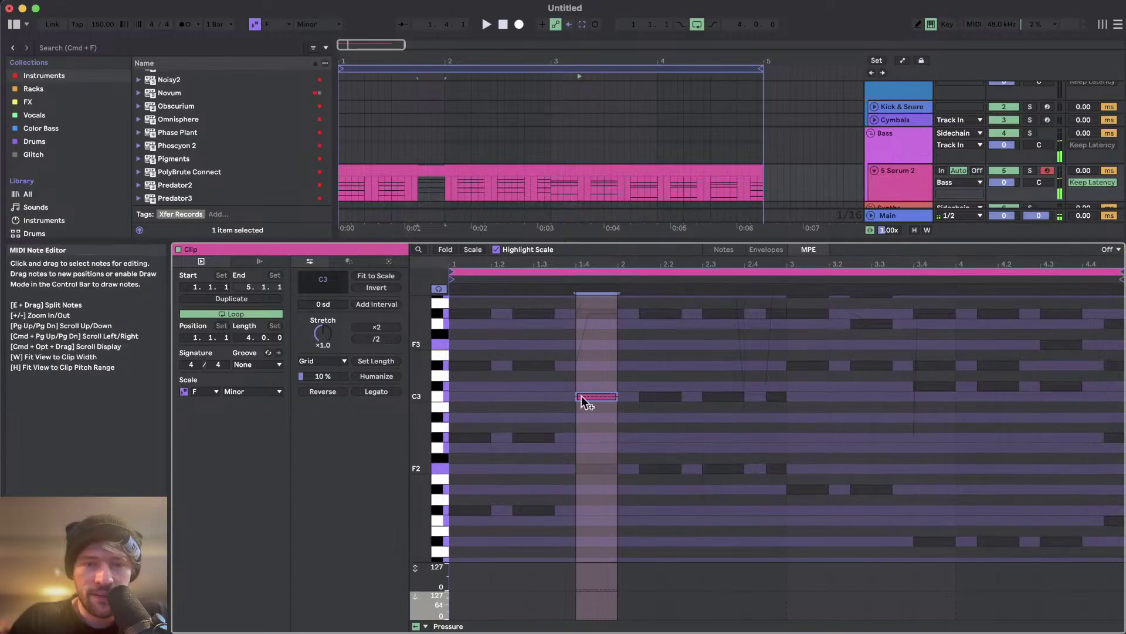
scroll(553, 414, "up", 2)
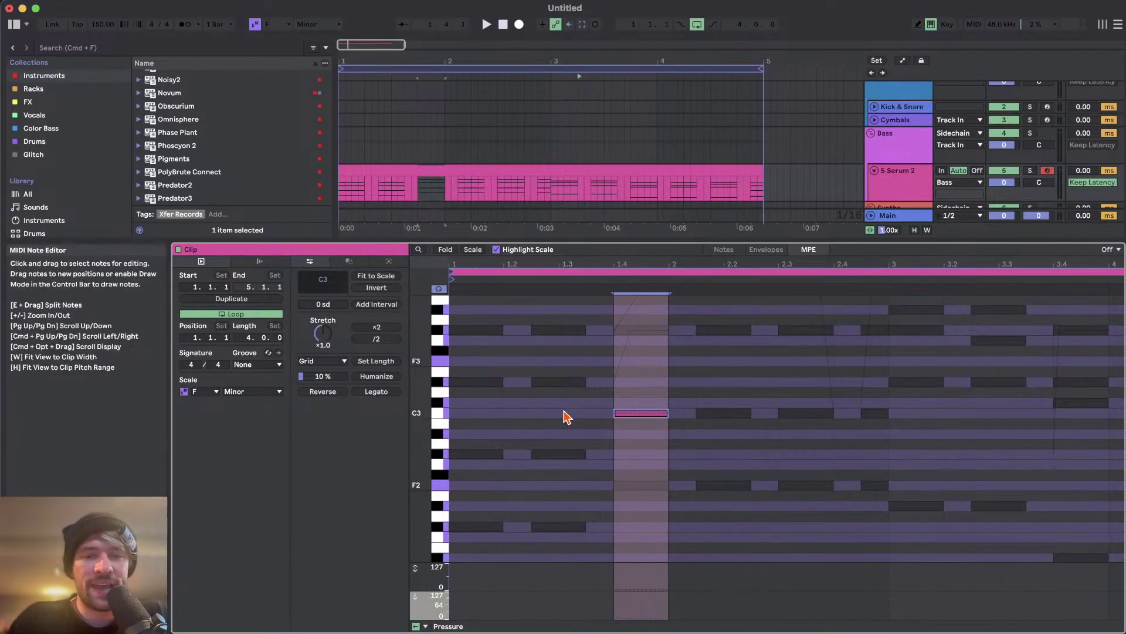
key("space")
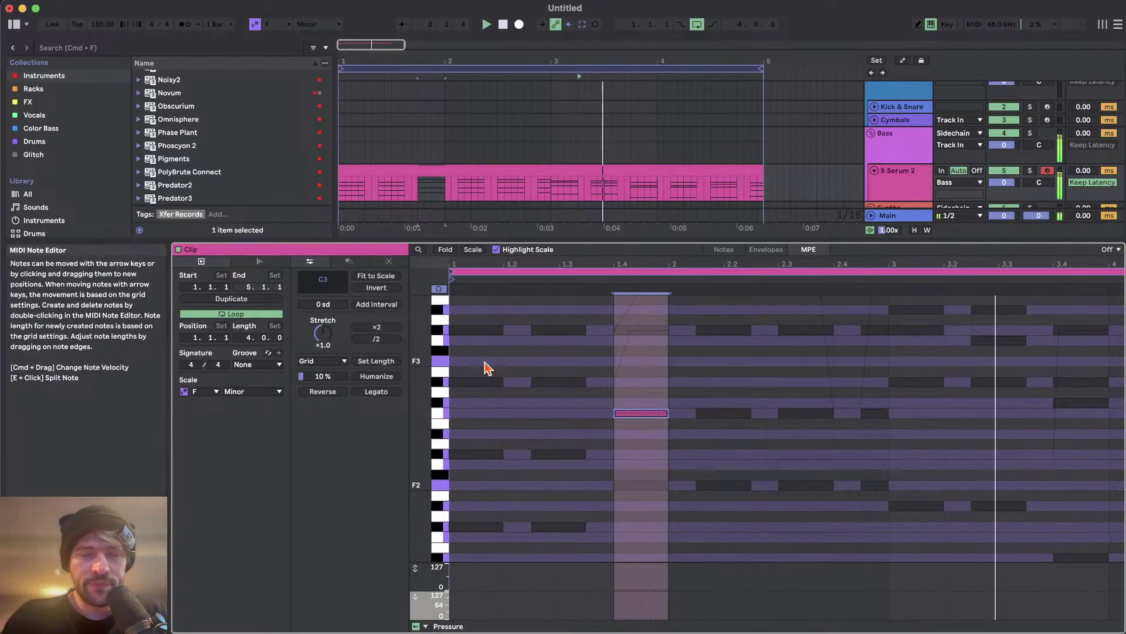
- Bend the opening A♭3 of bar 1 so it glides up from 12 semitones below early in the note
left_click(410, 166)
key("space")
key("space")
scroll(495, 363, "up", 1)
left_click(495, 364)
scroll(493, 359, "up", 3)
key("space")
left_click(498, 345)
scroll(499, 346, "down", 2)
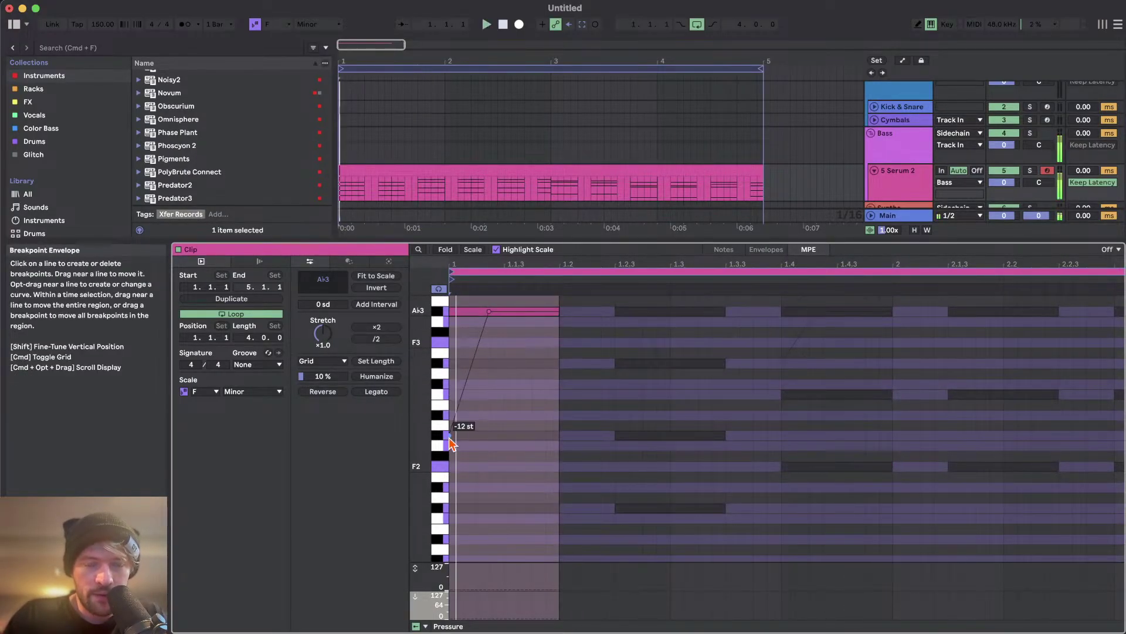
- Bend the opening E♭3 of bar 1 so it glides up from an octave below, and play from the clip's start
left_click(503, 364)
key("space")
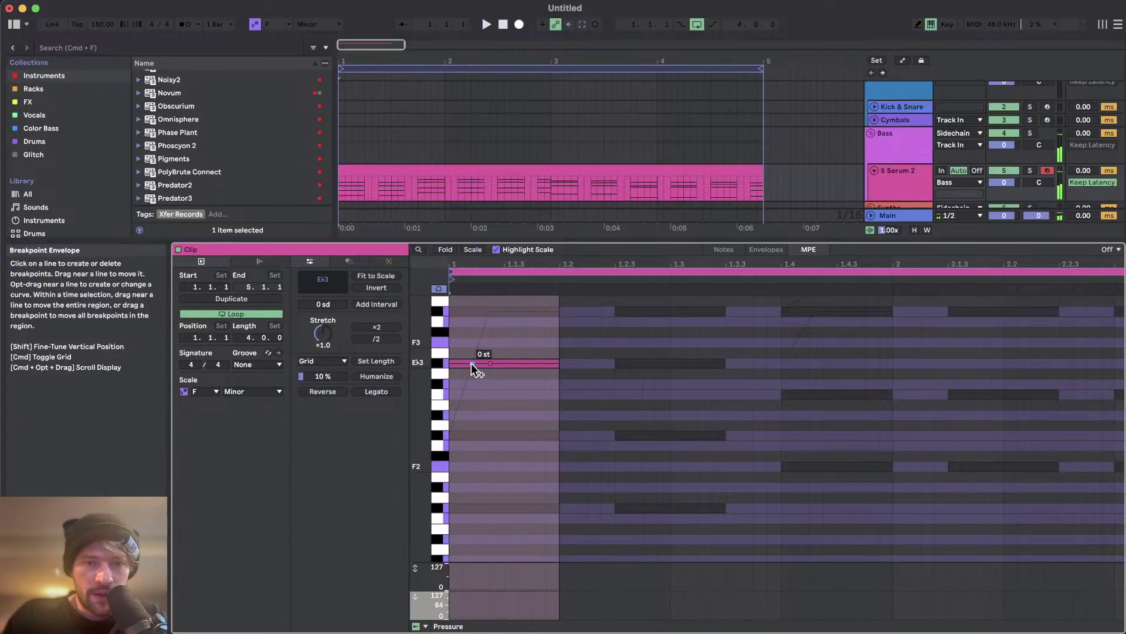
key("space")
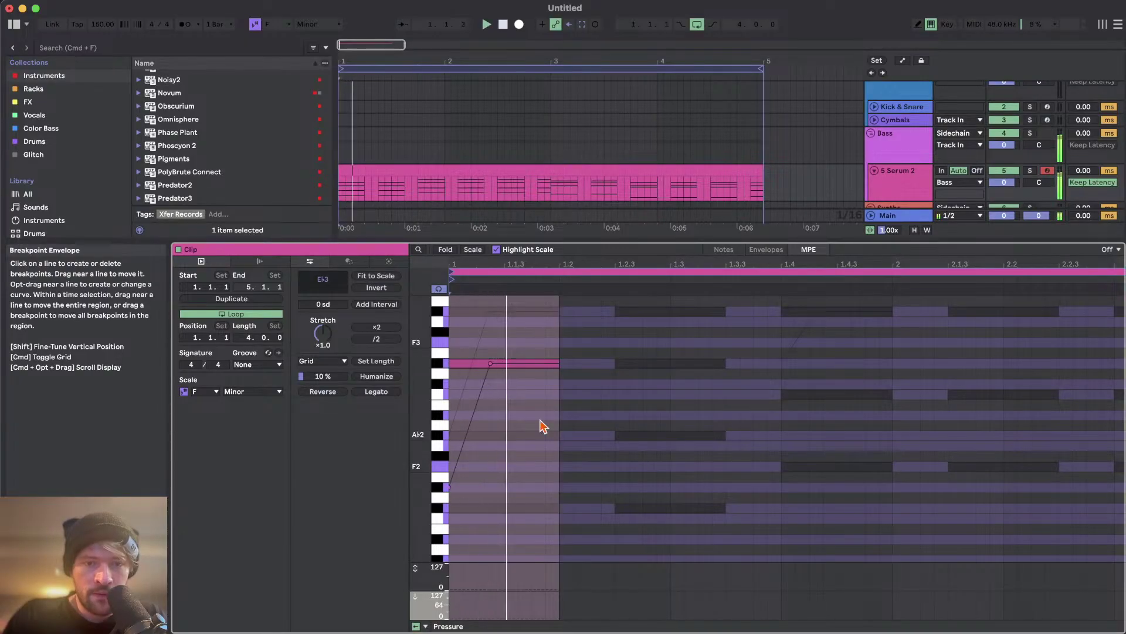
- Shorten the glide on the C4 at 1.4 to about the first quarter of the note, and audition it
scroll(678, 403, "down", 3)
scroll(676, 398, "up", 3)
left_click(677, 393)
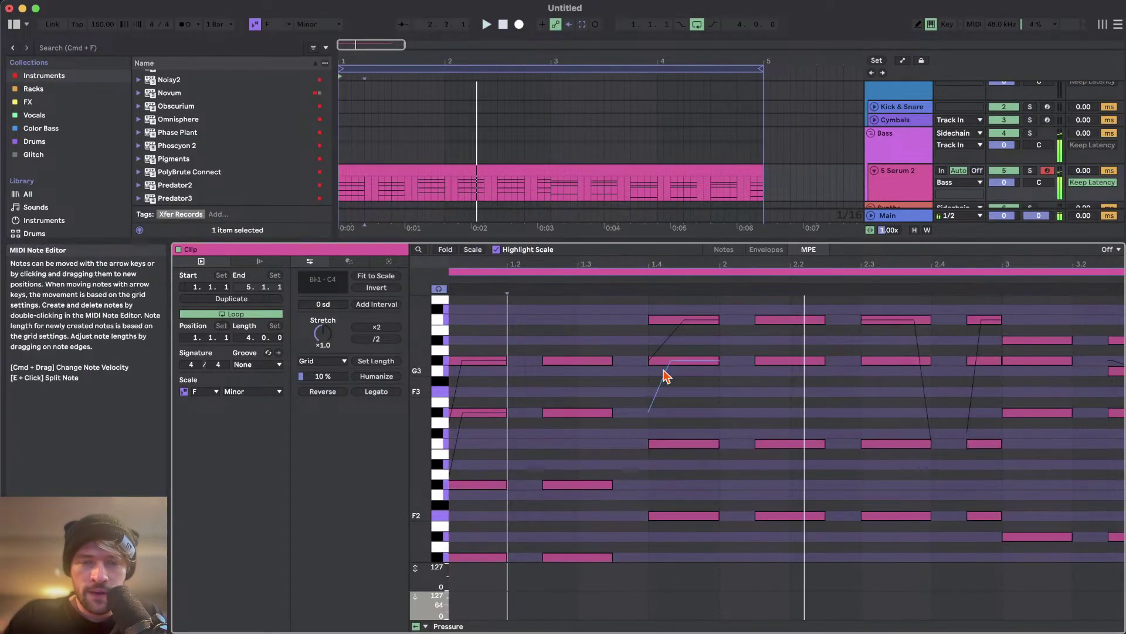
scroll(663, 367, "up", 3)
left_click(662, 362)
key("space")
left_click_drag(676, 361, 684, 320)
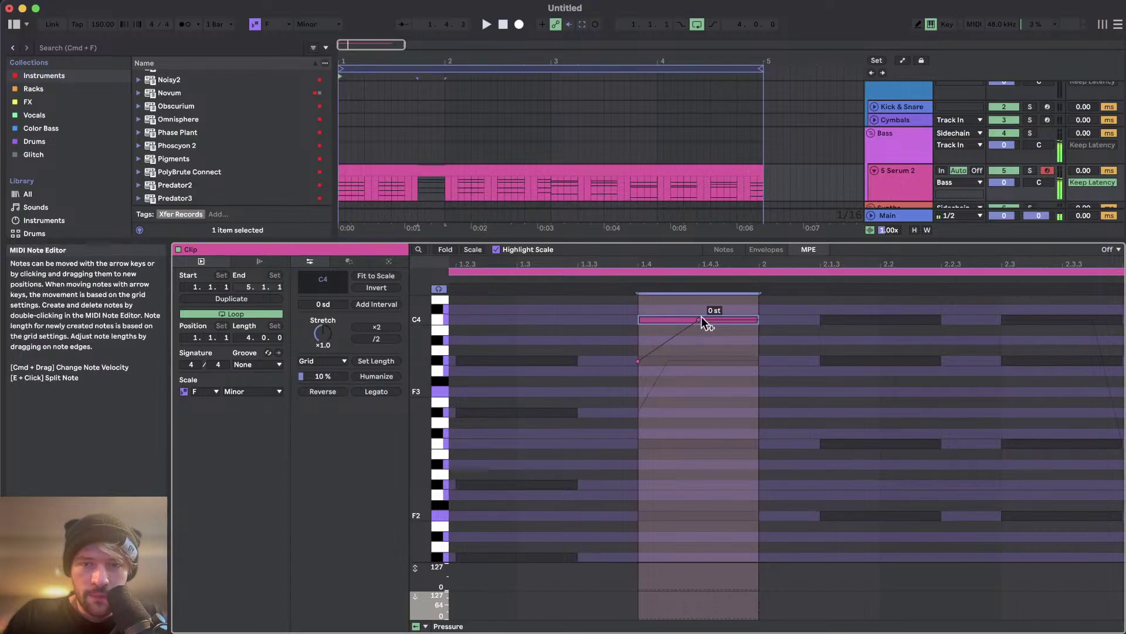
key("space")
key("space")
key("space")
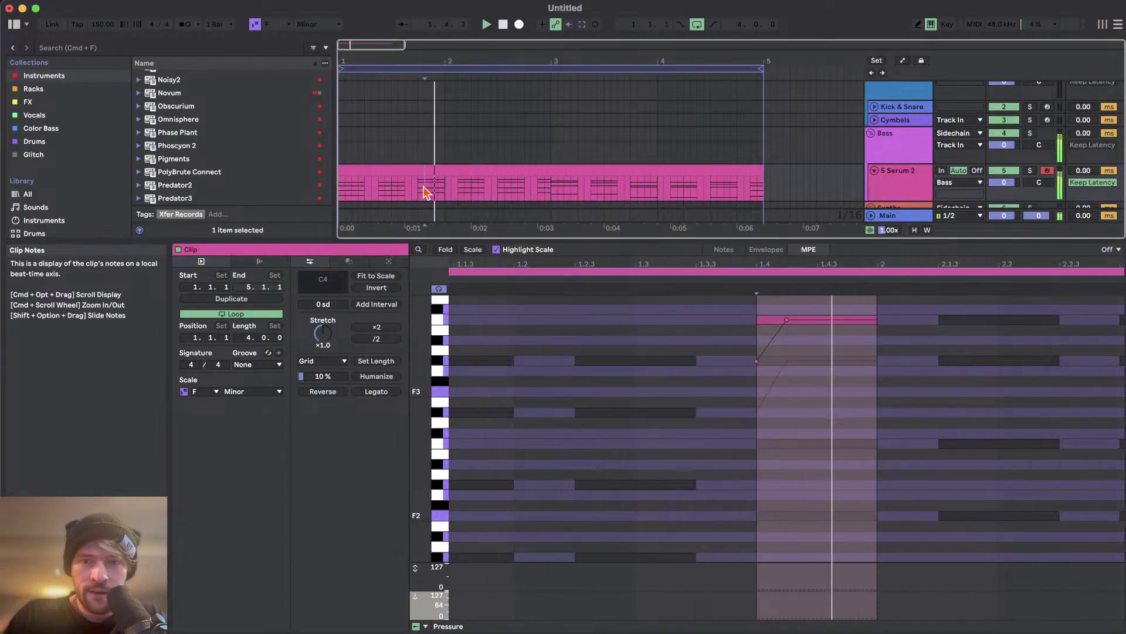
key("space")
key("space")
- Draw a widening zigzag pitch wobble along the A♭3 at 4.3
scroll(541, 270, "down", 3)
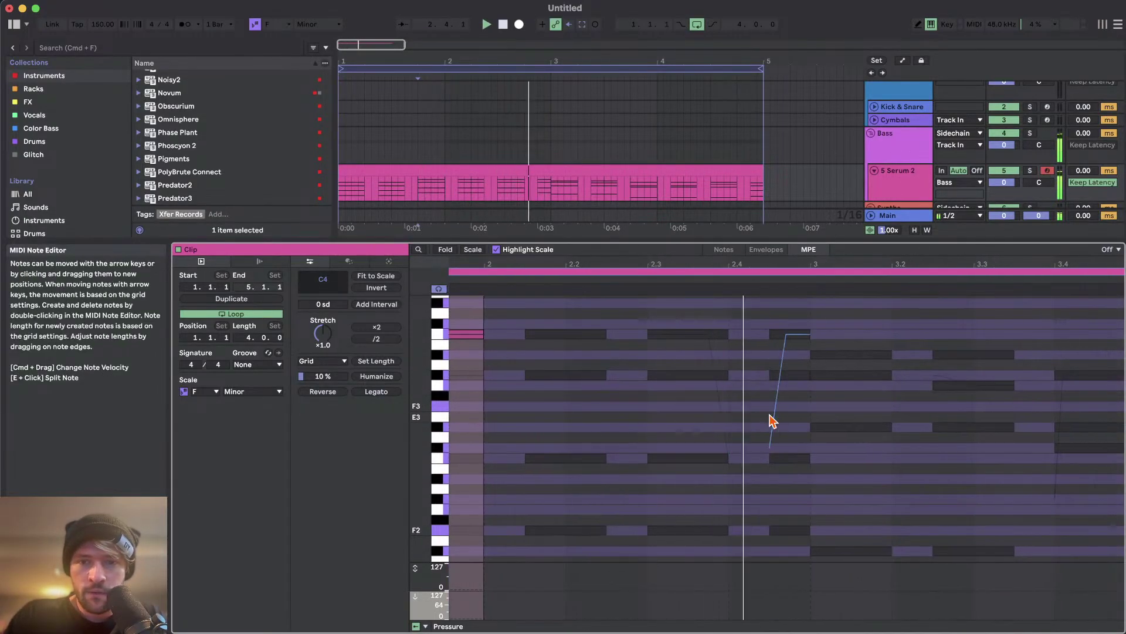
scroll(715, 382, "right", 3)
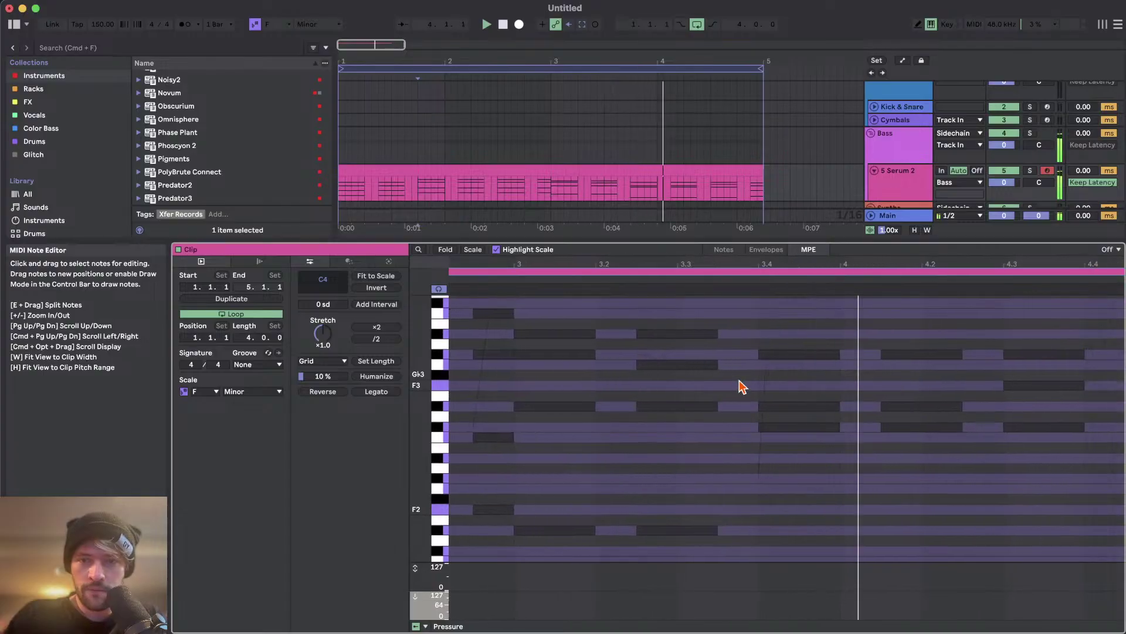
scroll(740, 384, "right", 2)
key("space")
double_click(977, 337)
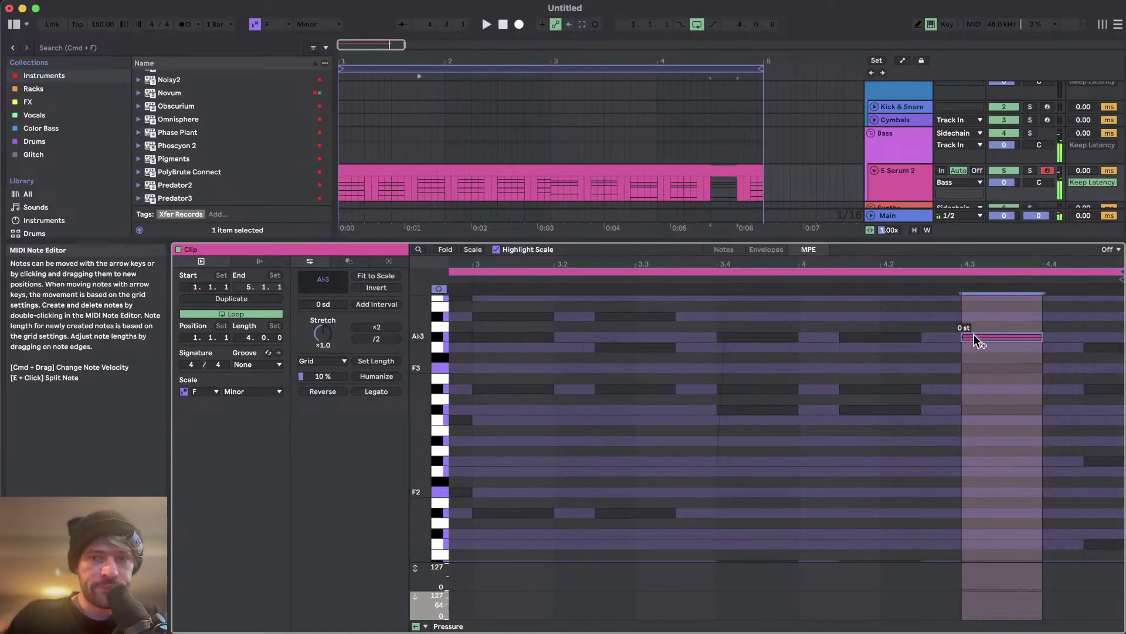
left_click_drag(414, 362, 452, 363)
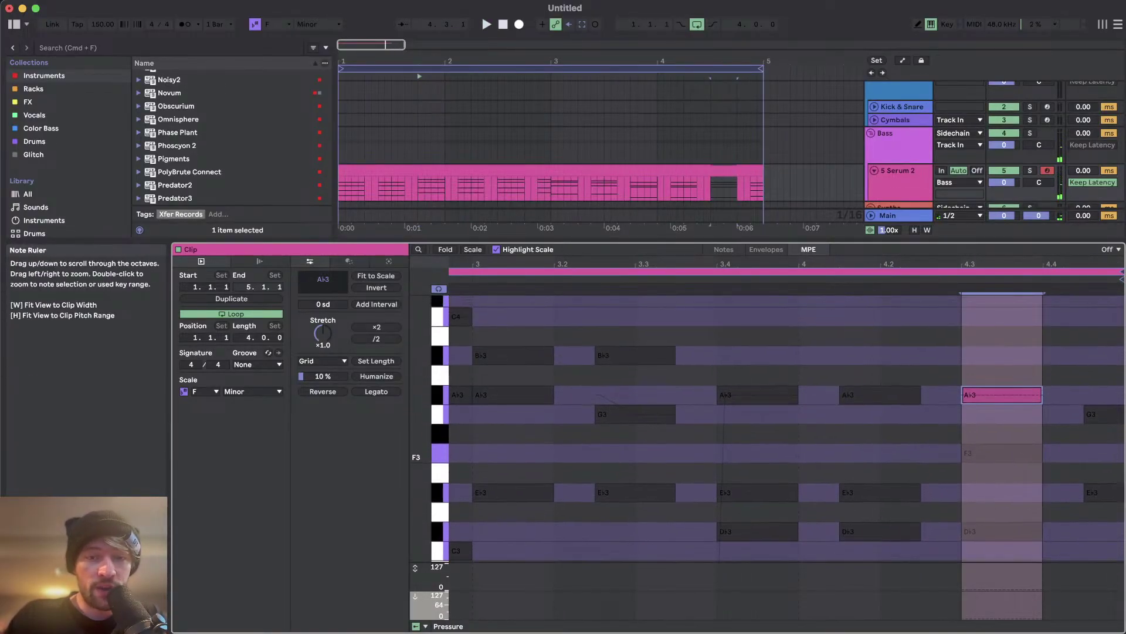
scroll(1085, 392, "up", 3)
scroll(1085, 392, "right", 1)
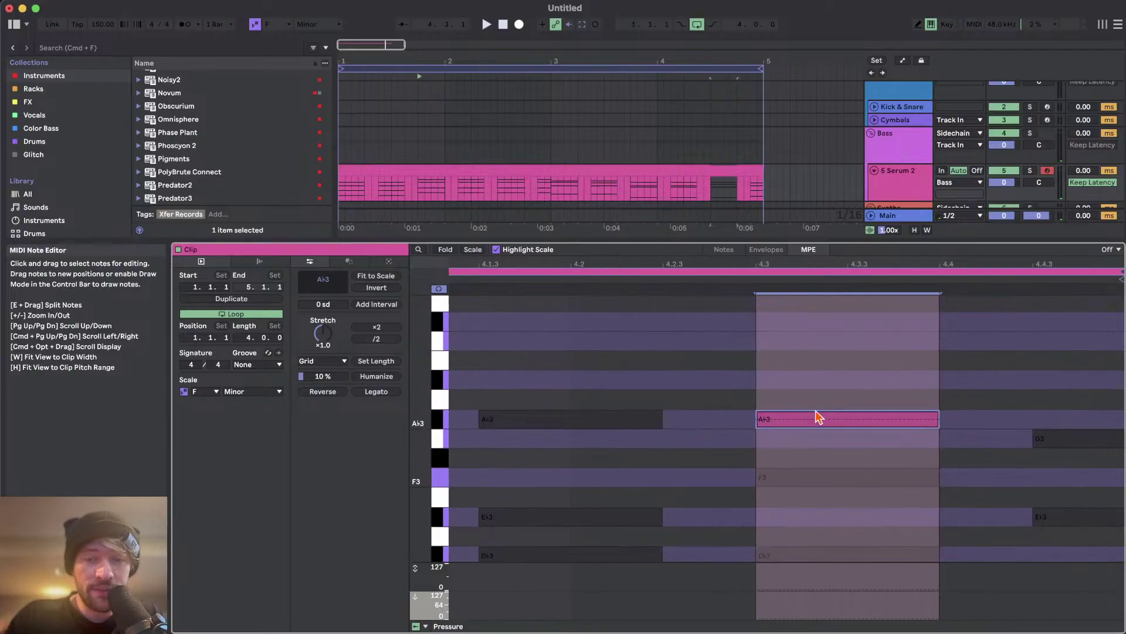
left_click(759, 419)
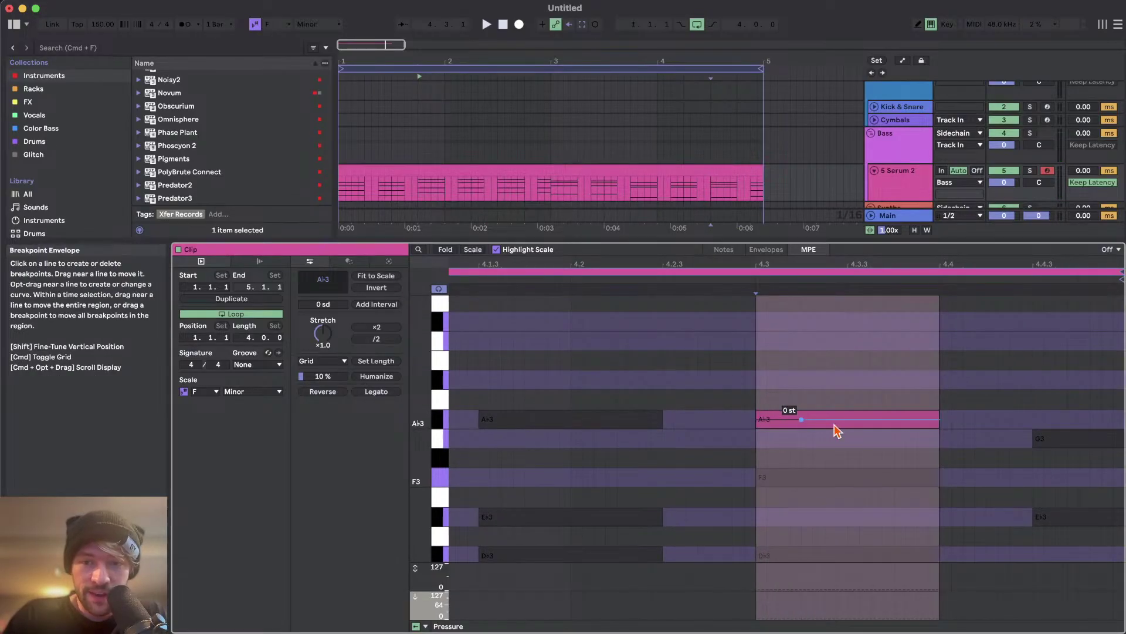
left_click_drag(817, 420, 818, 424)
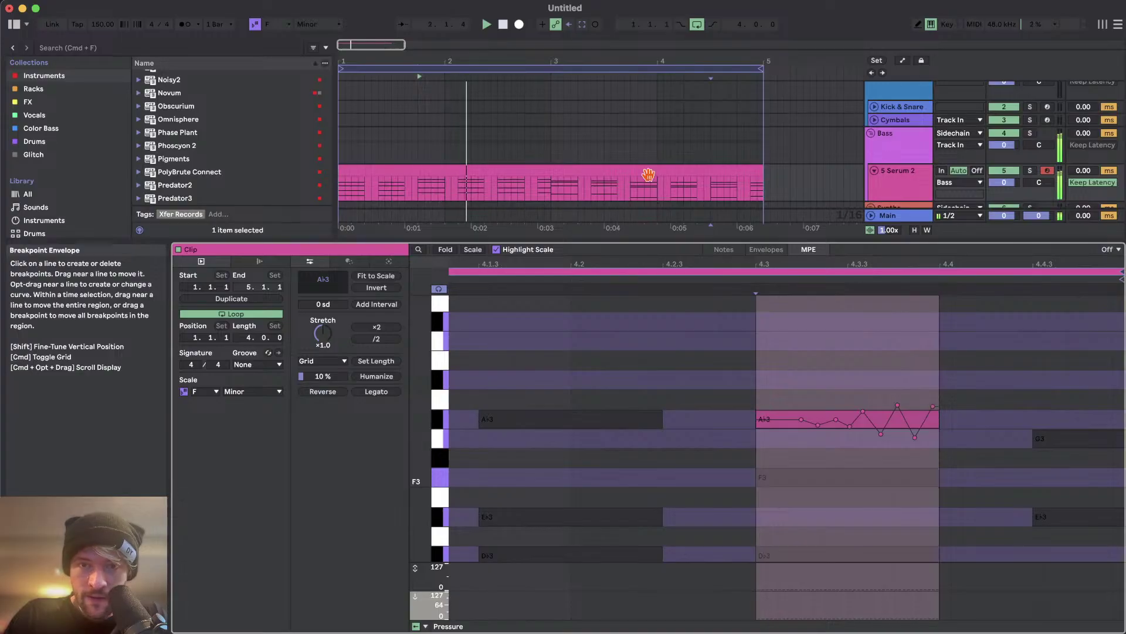
- Play from around 3.3 to review the pitch wobble on the A♭3 at 4.3
left_click(611, 184)
key("space")
key("space")
scroll(802, 341, "right", 5)
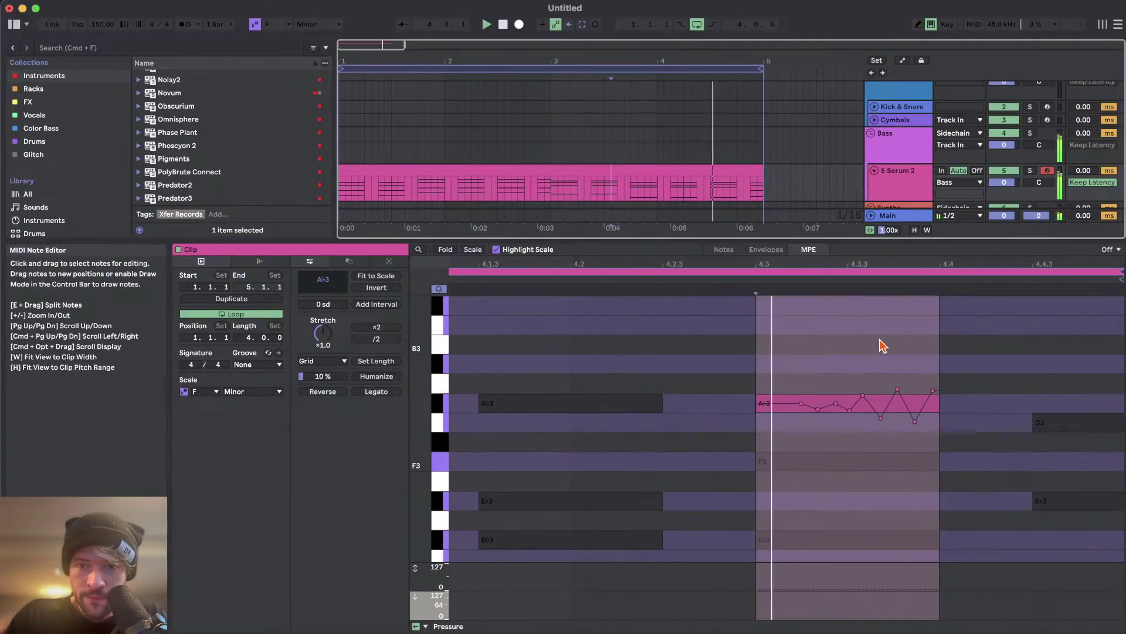
left_click(716, 347)
key("super+a")
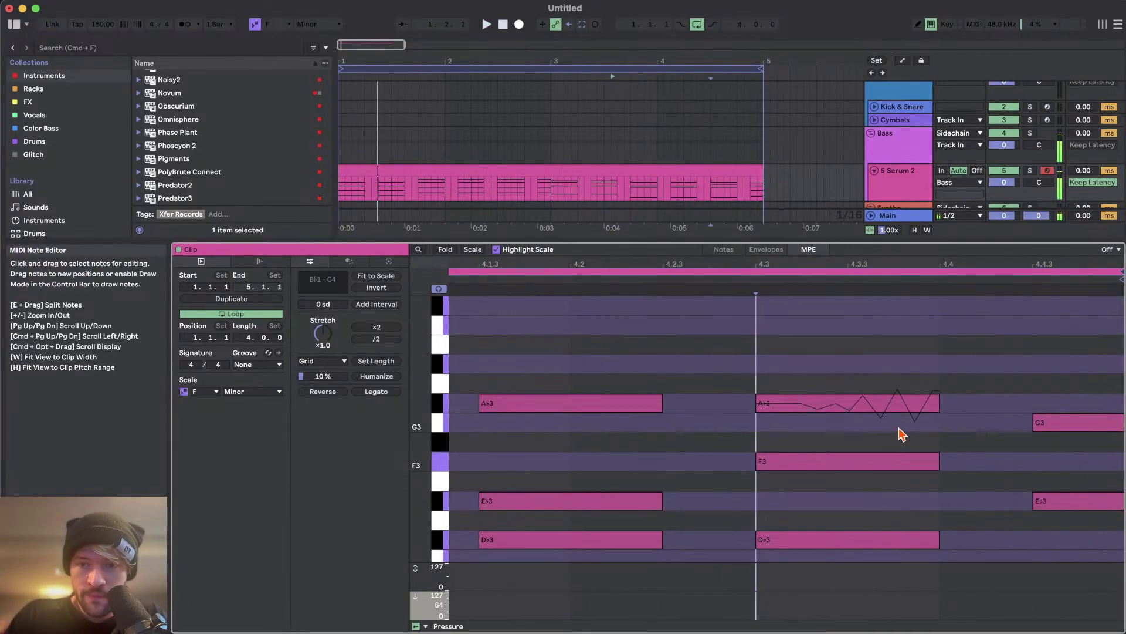
- Replace the wobble on the A♭3 at 4.3 with a slower zigzag of fewer, more widely spaced breakpoints
left_click(815, 401)
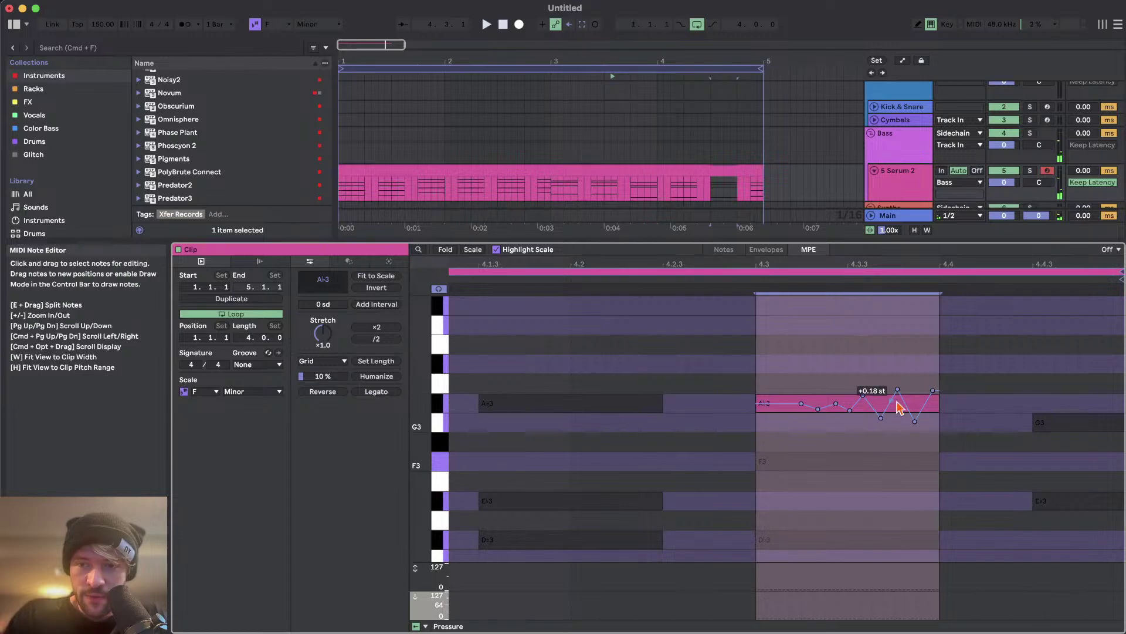
mouse_move(937, 390)
left_mouse_down()
mouse_move(850, 415)
mouse_move(817, 410)
mouse_move(830, 404)
left_mouse_up()
key("Delete")
left_click(815, 378)
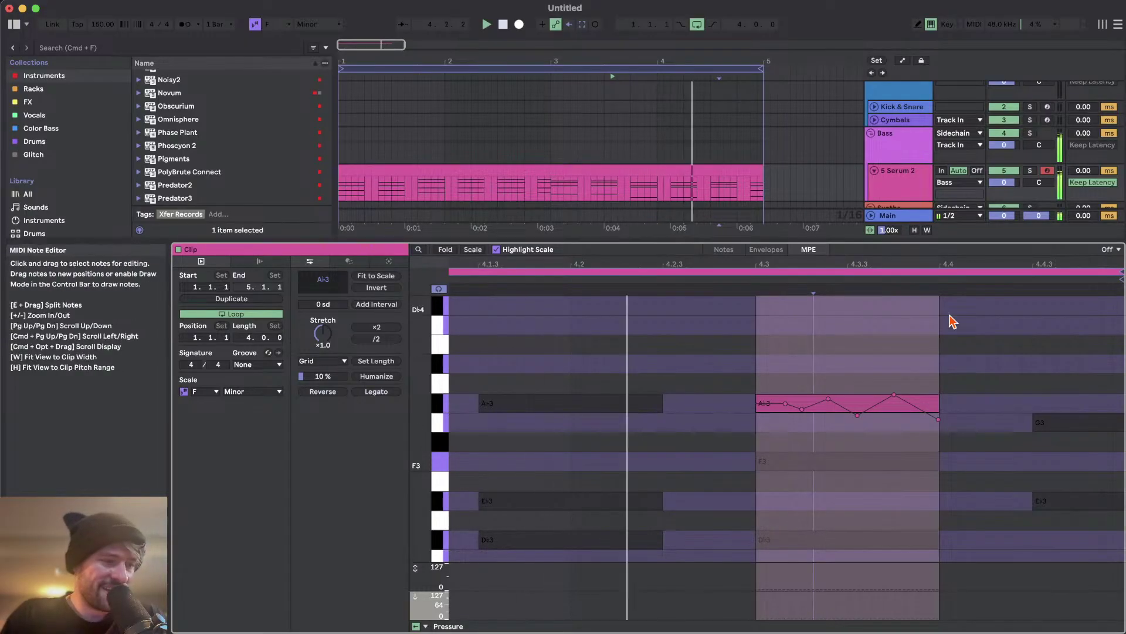
- Examine the pitch bends across all four bars of the clip while playing it through
scroll(819, 368, "down", 2)
scroll(819, 366, "down", 3)
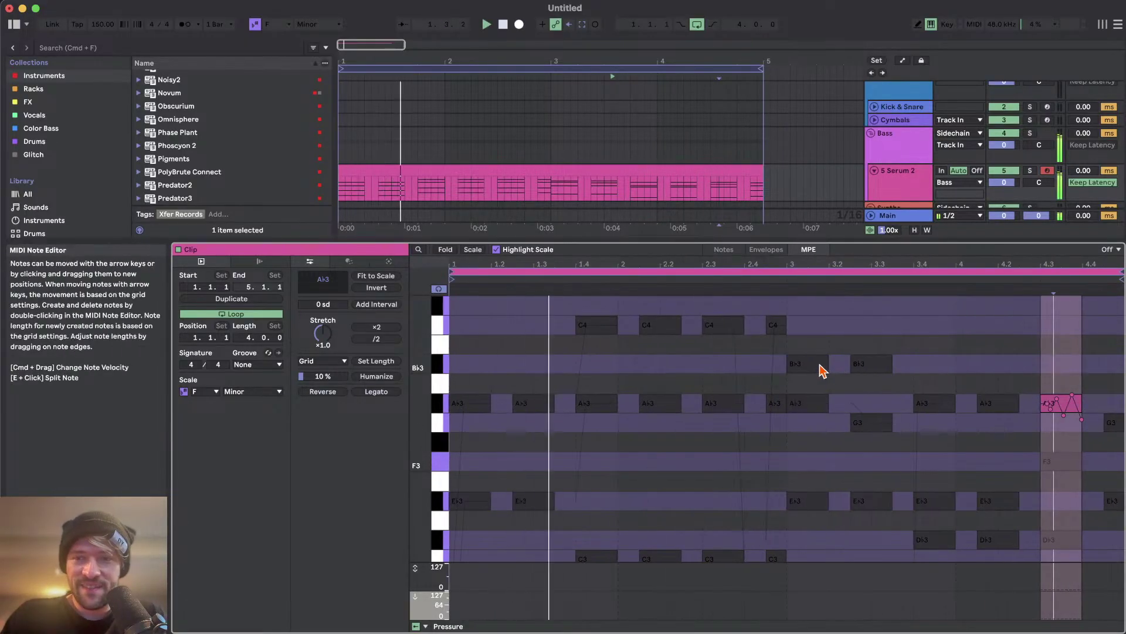
key("Escape")
scroll(976, 392, "down", 1)
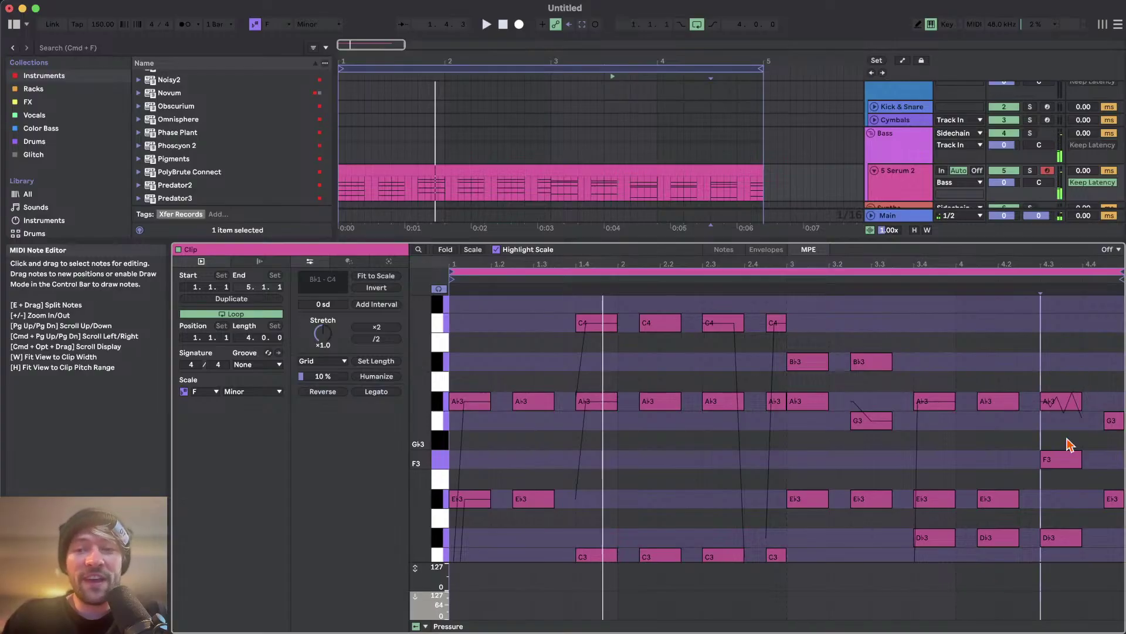
scroll(1066, 444, "down", 2)
scroll(1067, 508, "down", 6)
scroll(1067, 508, "up", 8)
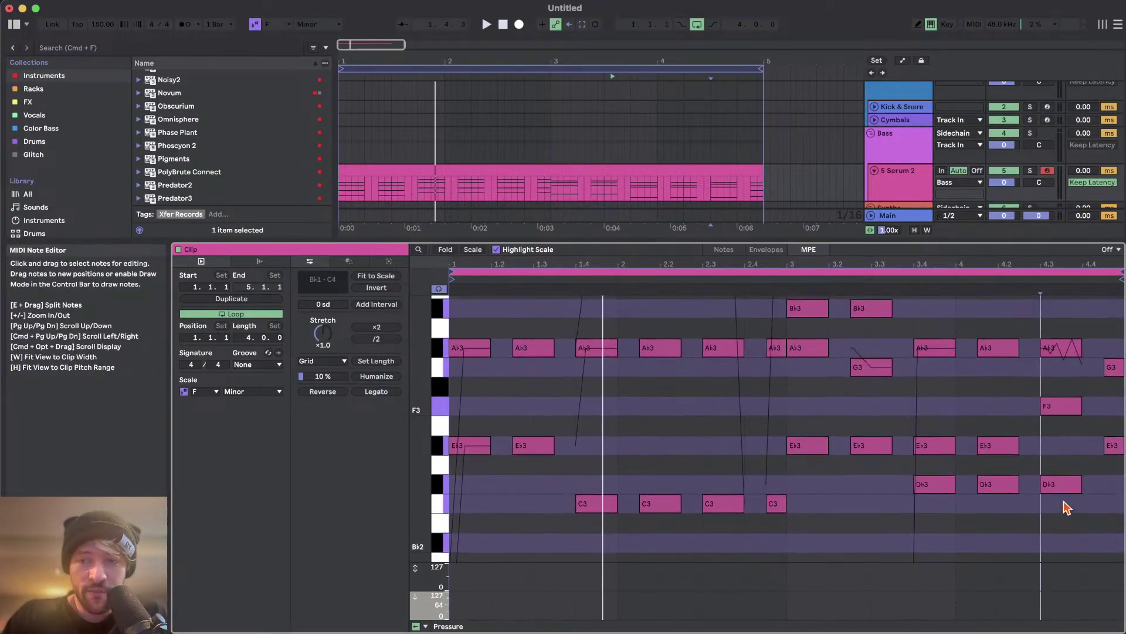
scroll(1066, 508, "down", 2)
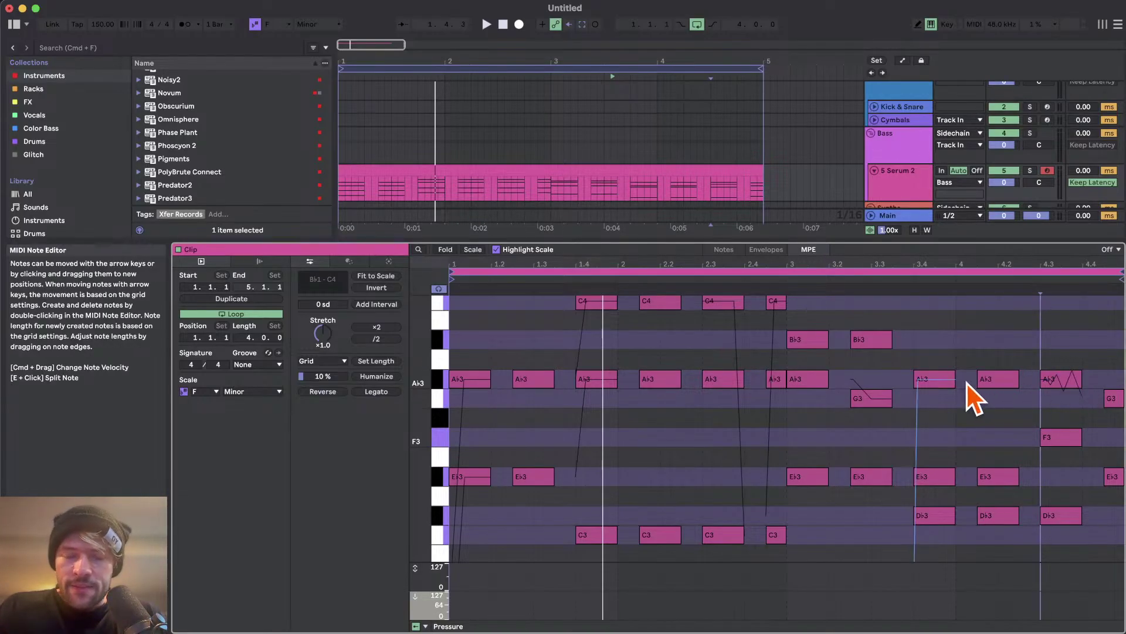
scroll(643, 451, "down", 2)
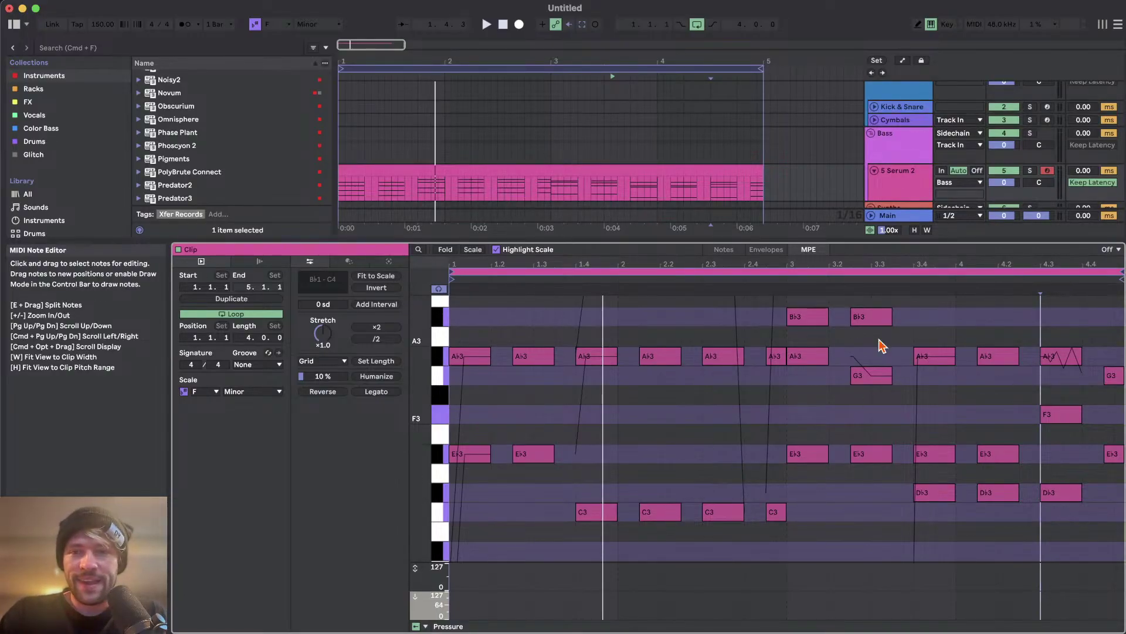
scroll(691, 382, "down", 2)
- Check the track's Serum 2 device, and reopen the clip with the A♭3 at 1.2.3 selected
key("shift+Tab")
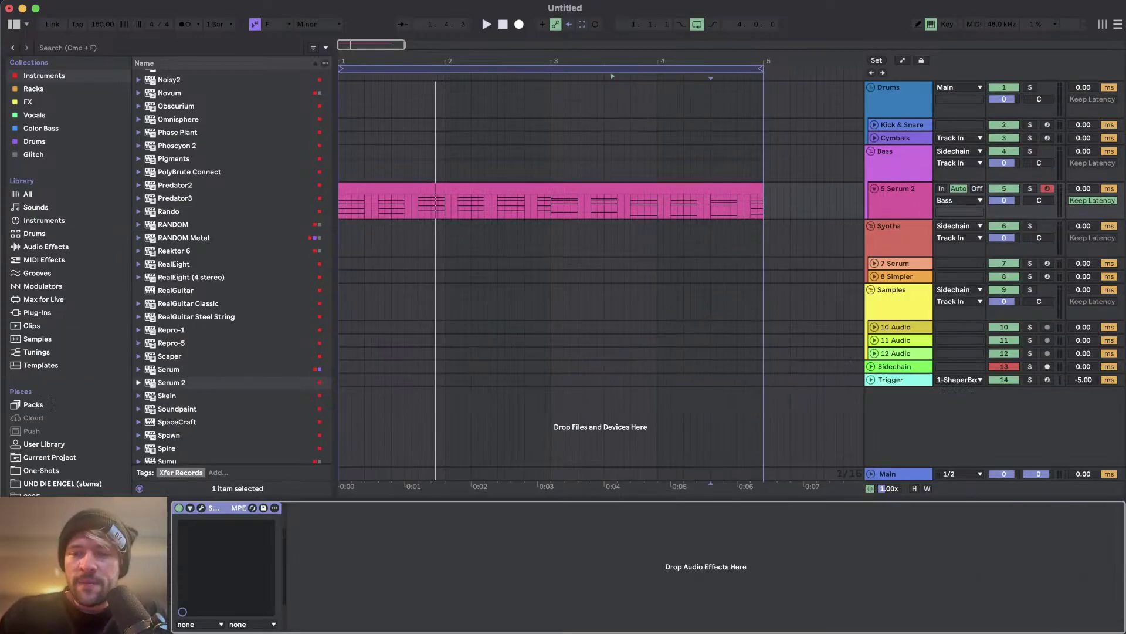
double_click(457, 201)
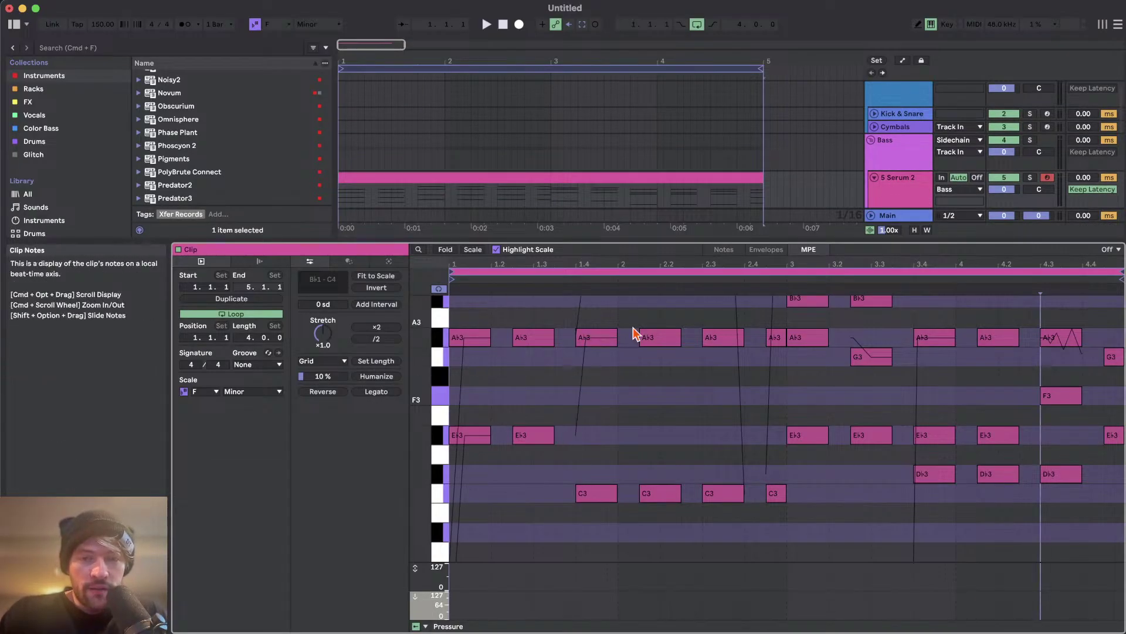
left_click(532, 339)
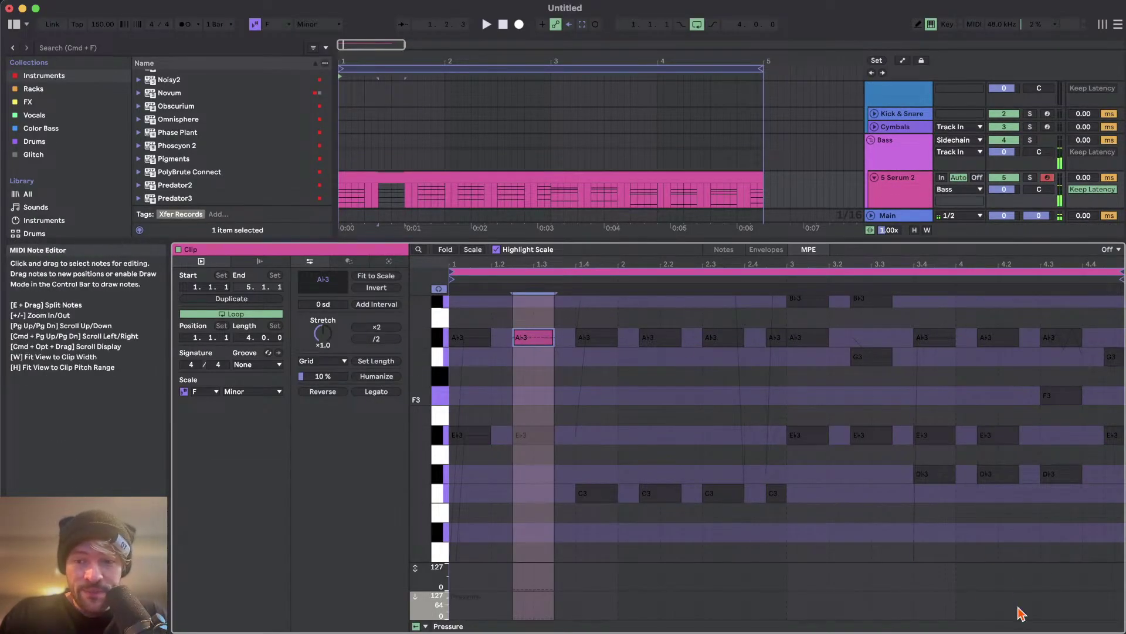
- Examine the MPE options on Serum 2's Global page, and close the plug-in window
key("shift+Tab")
left_click(897, 200)
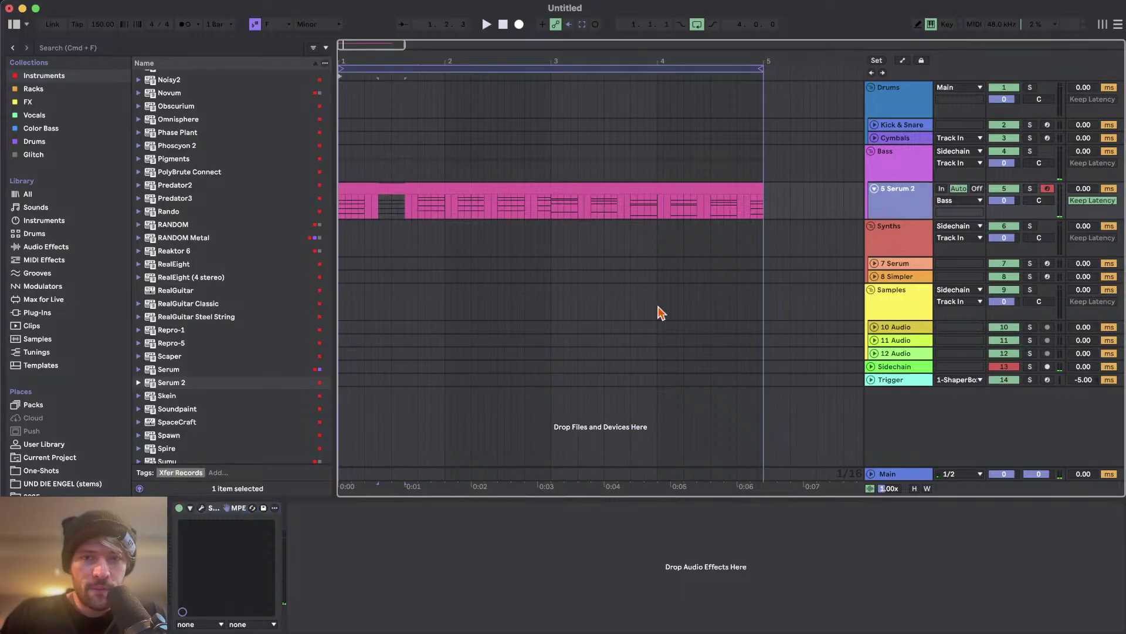
left_click(202, 508)
left_click(388, 135)
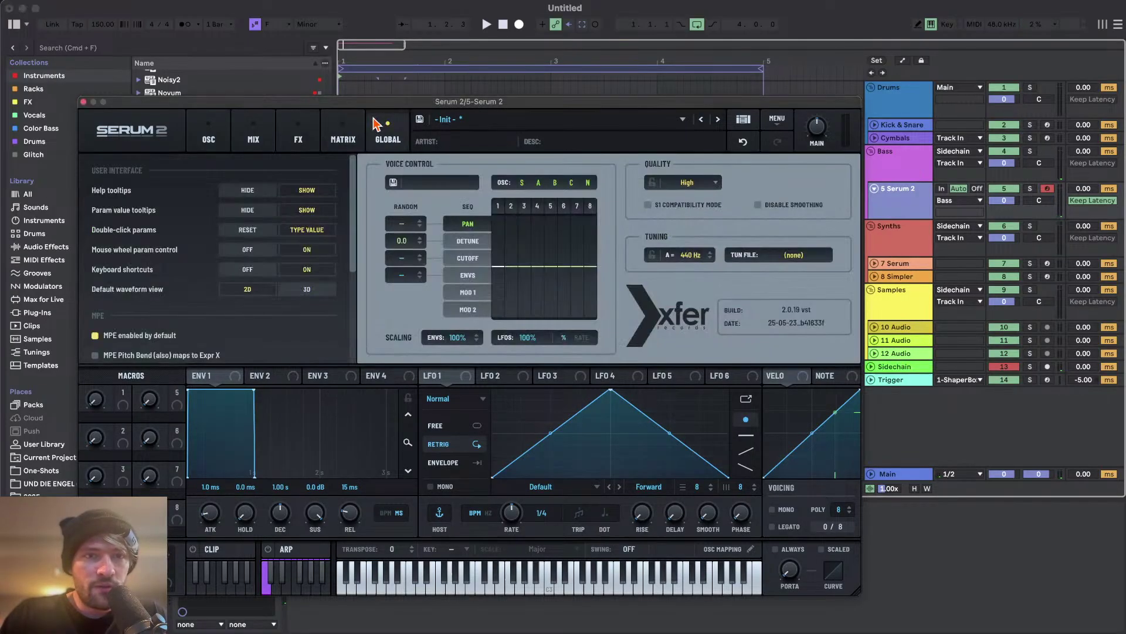
scroll(160, 250, "down", 2)
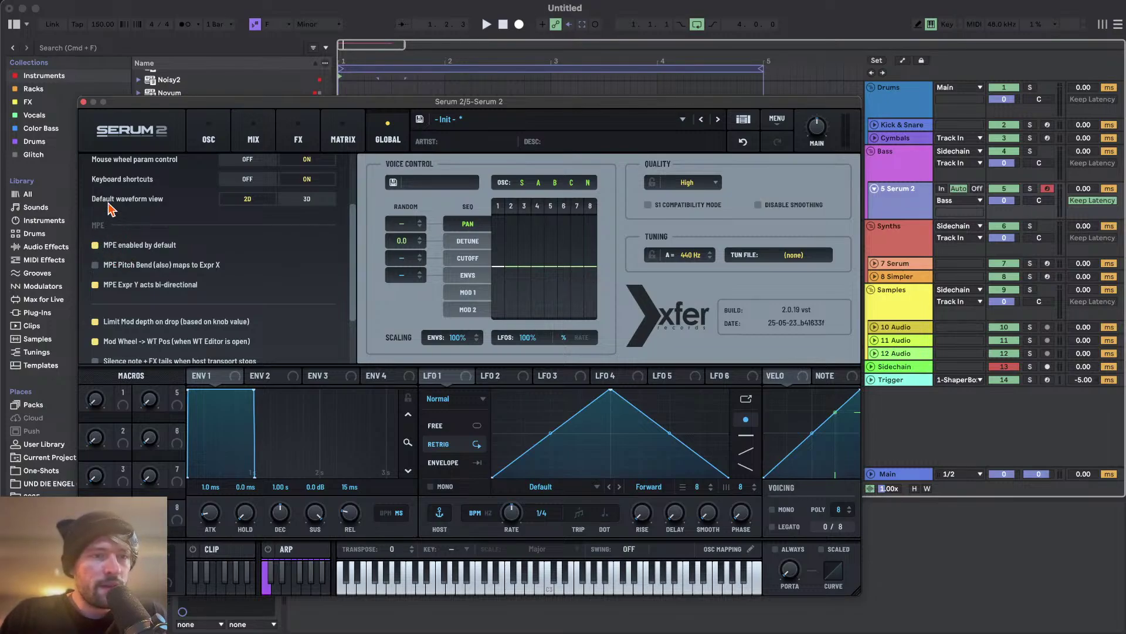
left_click(84, 102)
- Check the Enable MPE Mode option in the Serum 2 device's options, shrinking the window so the whole list fits
left_click(241, 512)
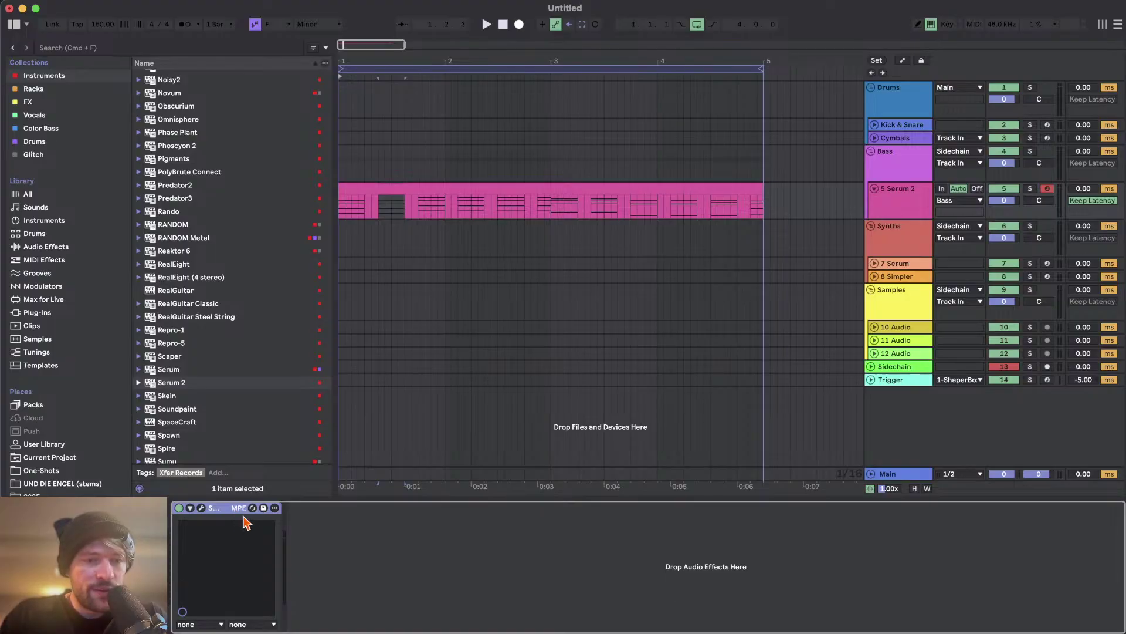
right_click(232, 514)
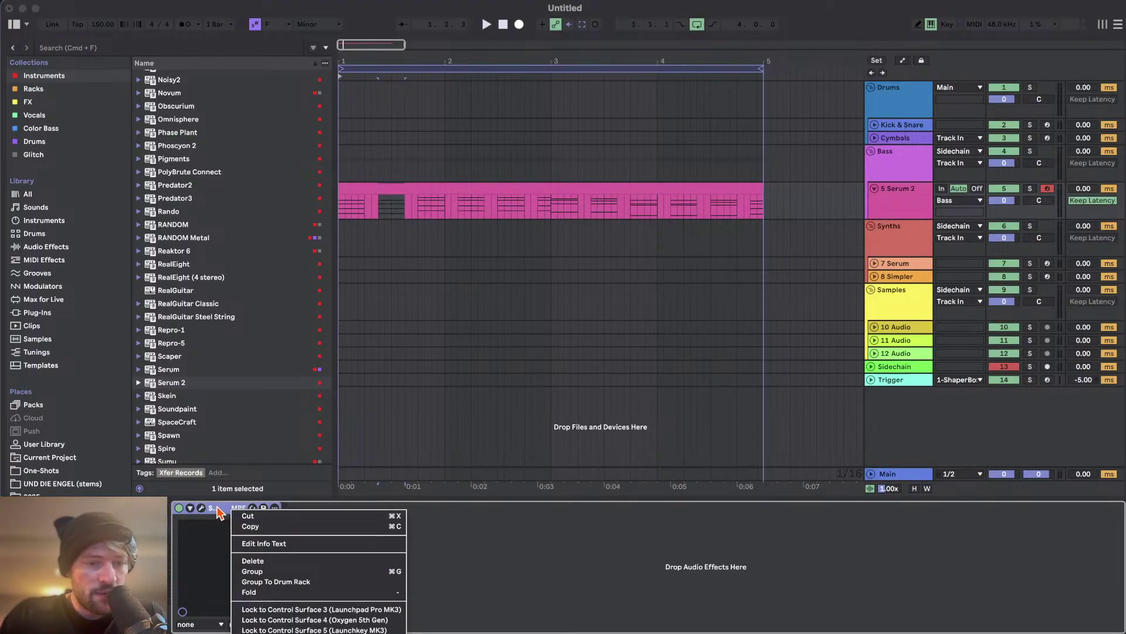
left_click(217, 507)
right_click(225, 514)
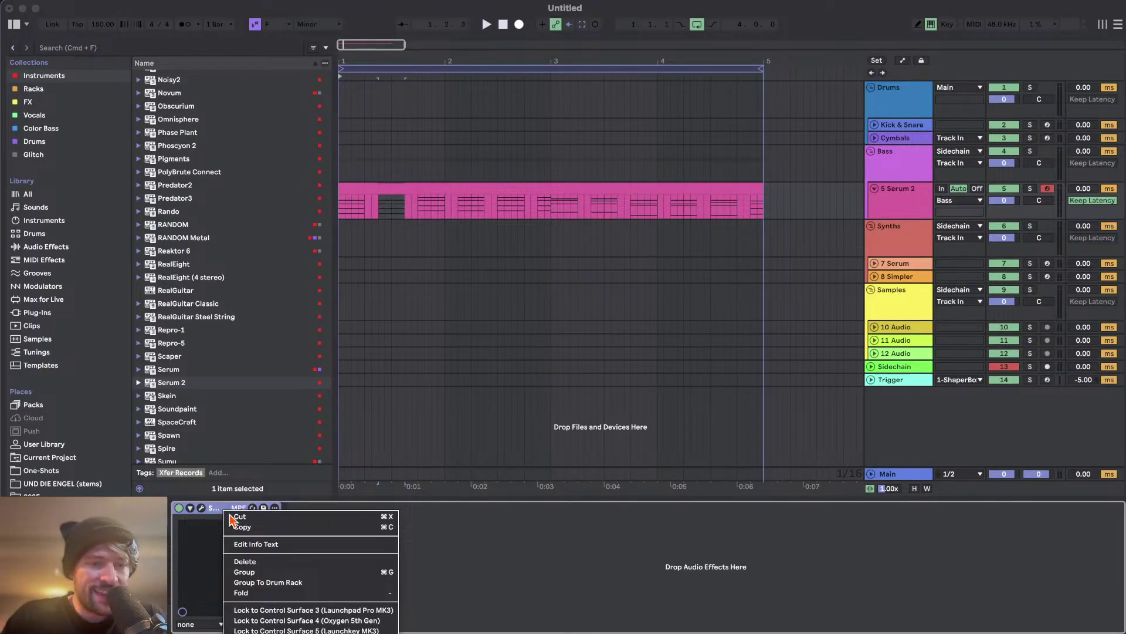
left_click(208, 492)
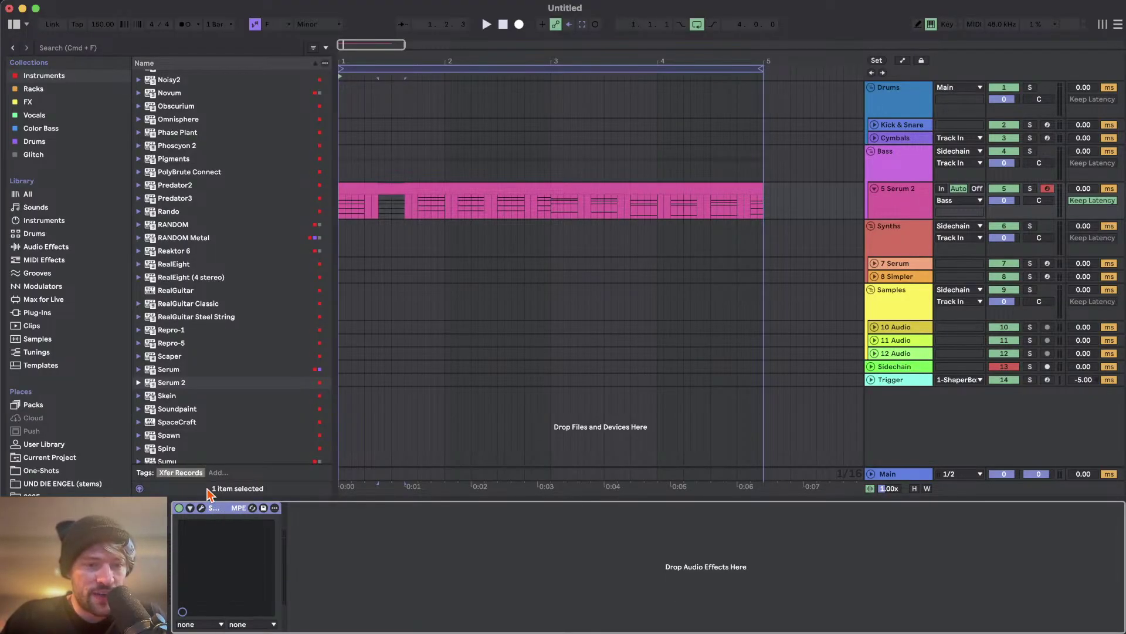
right_click(236, 508)
left_click(420, 332)
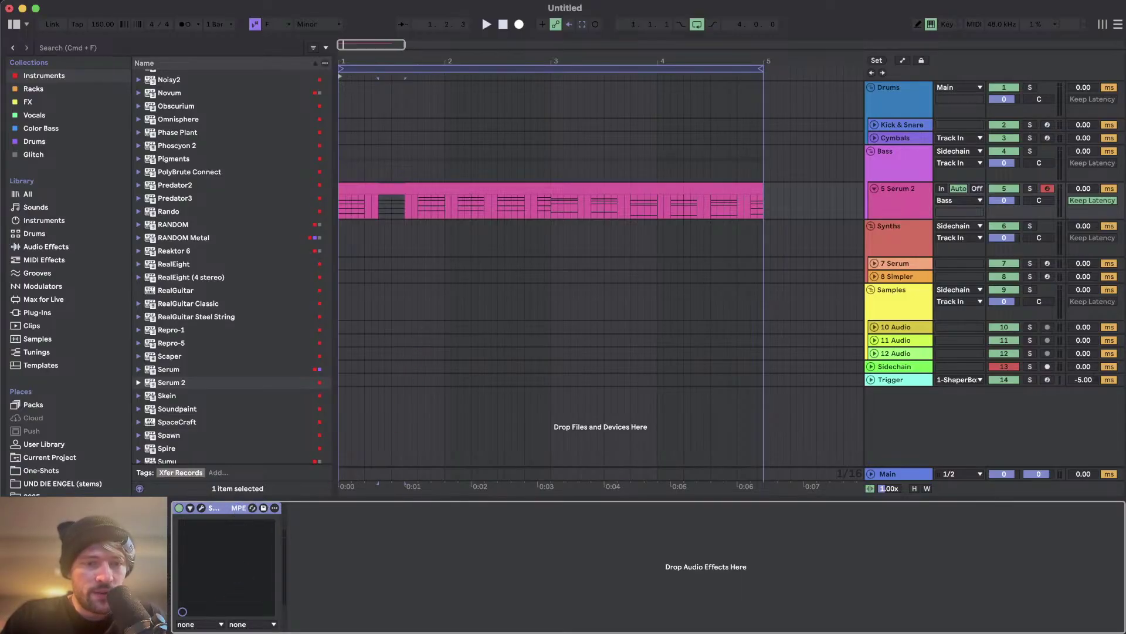
left_click_drag(319, 633, 316, 573)
right_click(218, 425)
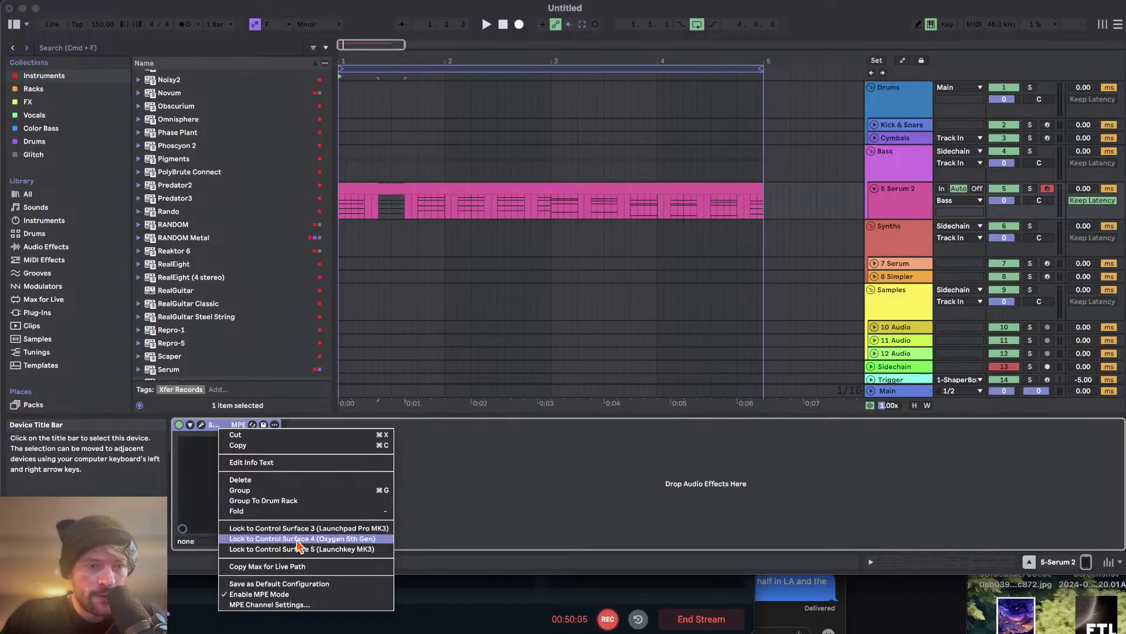
left_click(281, 595)
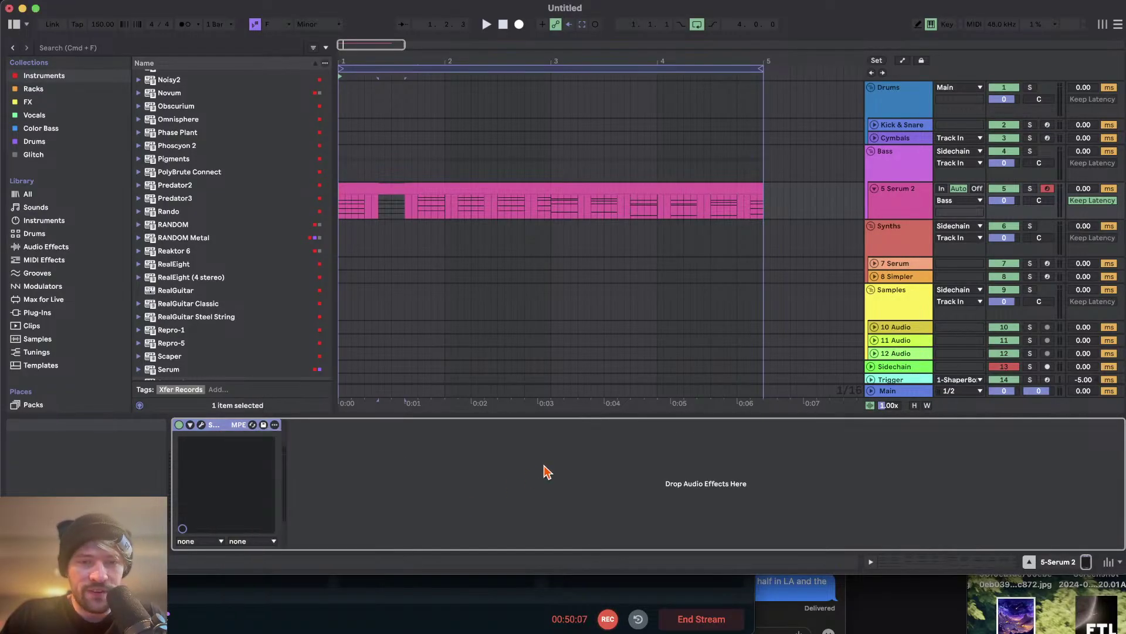
- Restore the Ableton Live window to its full height
left_click_drag(543, 576, 544, 628)
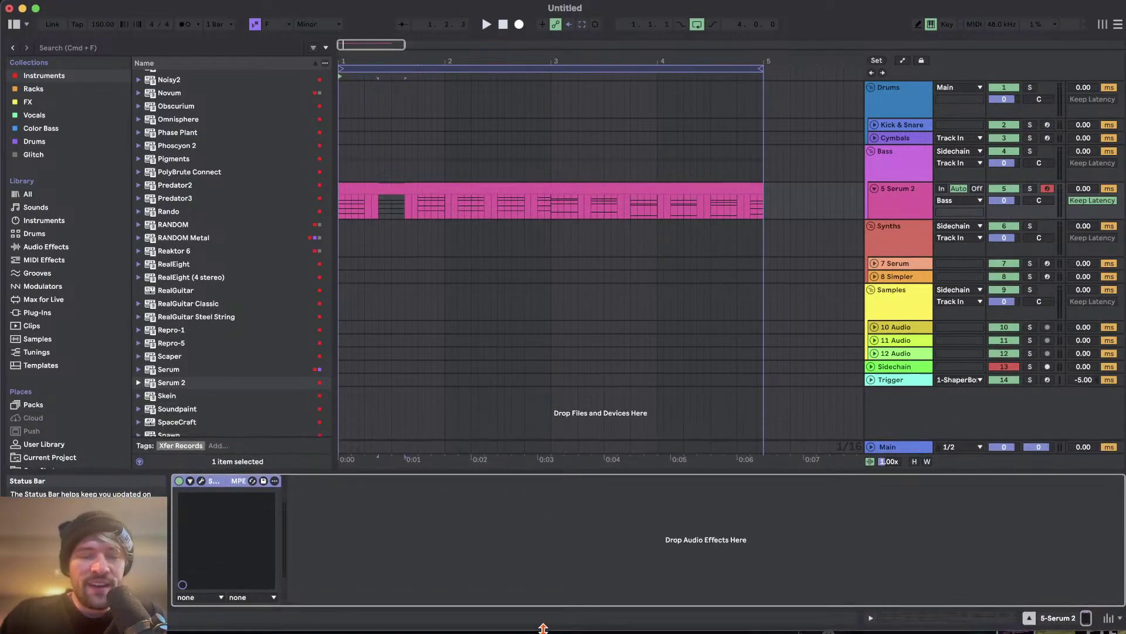
key("super+Tab")
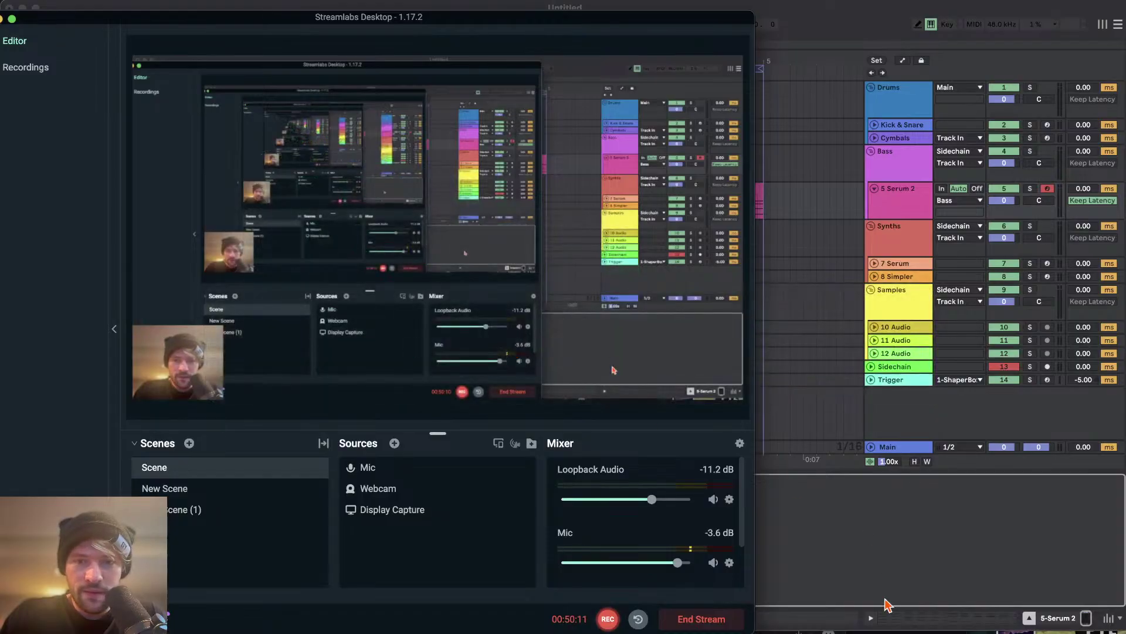
left_click(881, 626)
left_click_drag(873, 627, 873, 632)
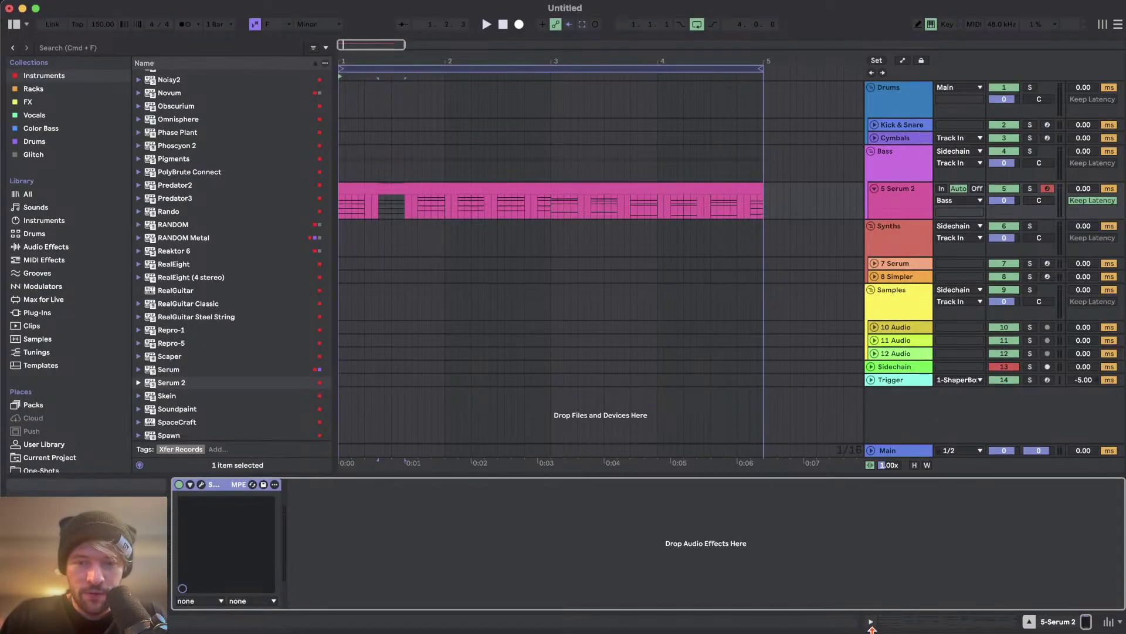
key("super+Tab")
left_click(870, 623)
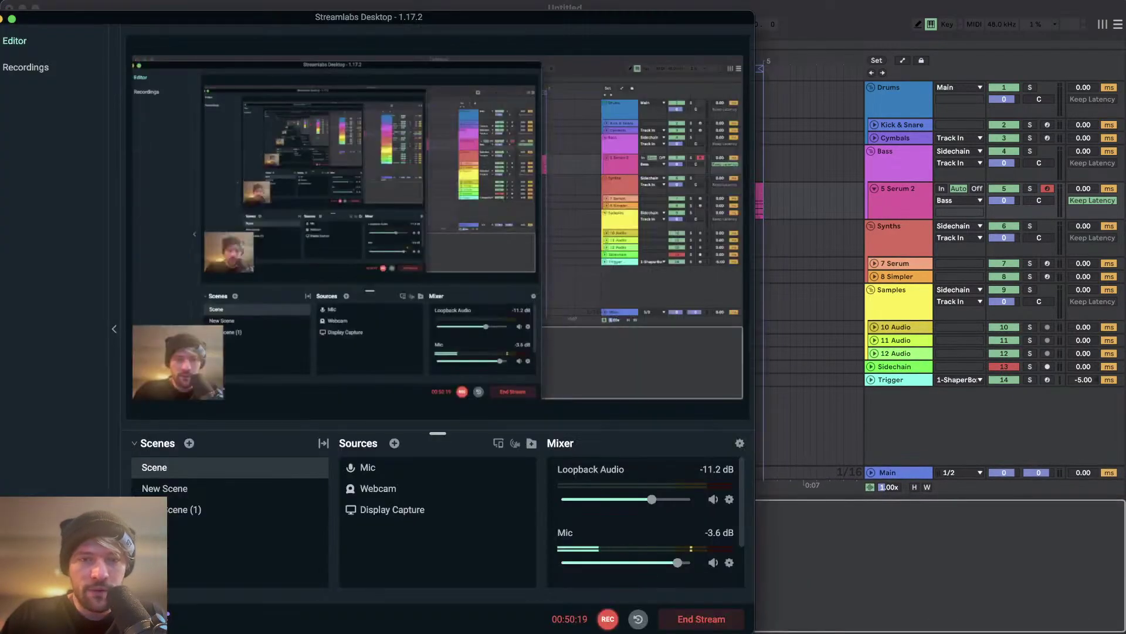
key("super+Tab")
- View the Simpler track's device, and review the chord clip's MPE pitch curves with a short playback
left_click(924, 277)
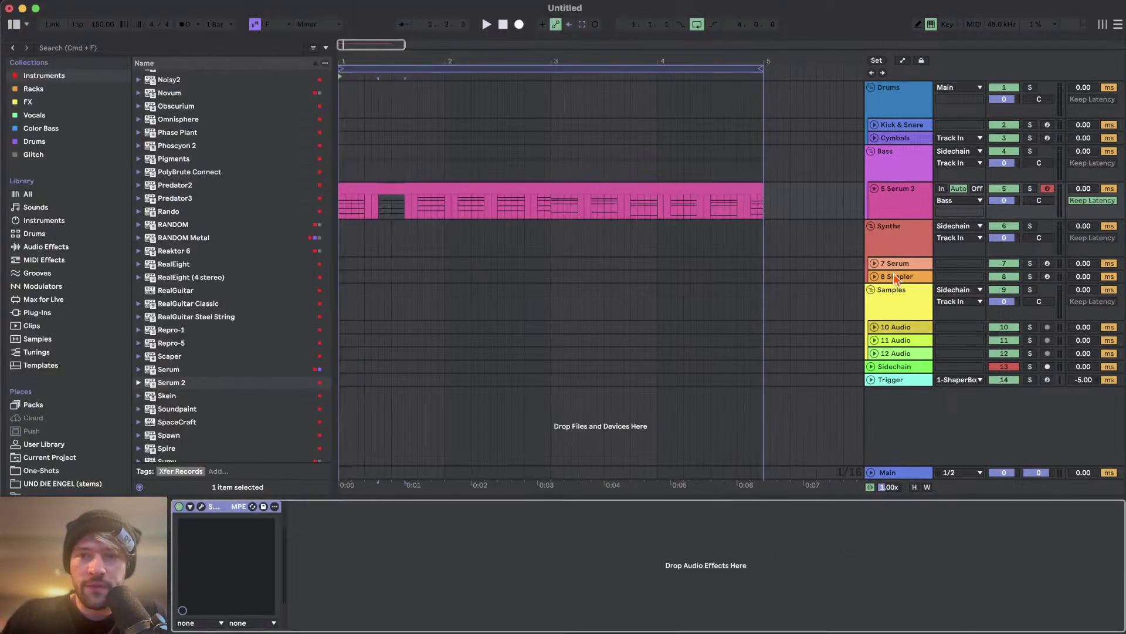
scroll(72, 417, "down", 5)
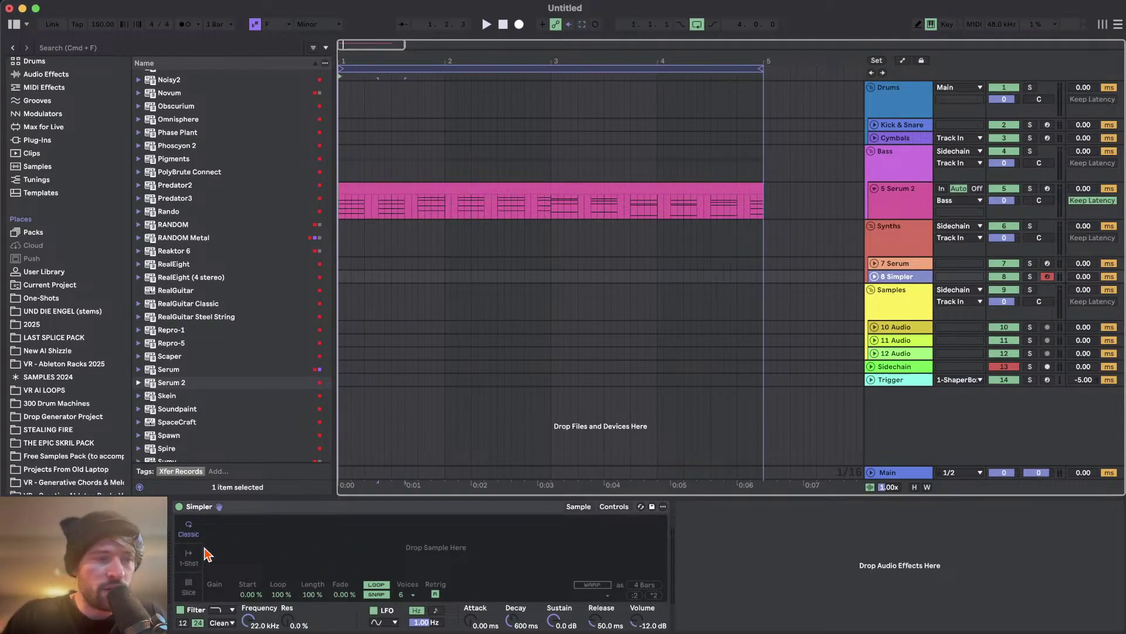
double_click(530, 188)
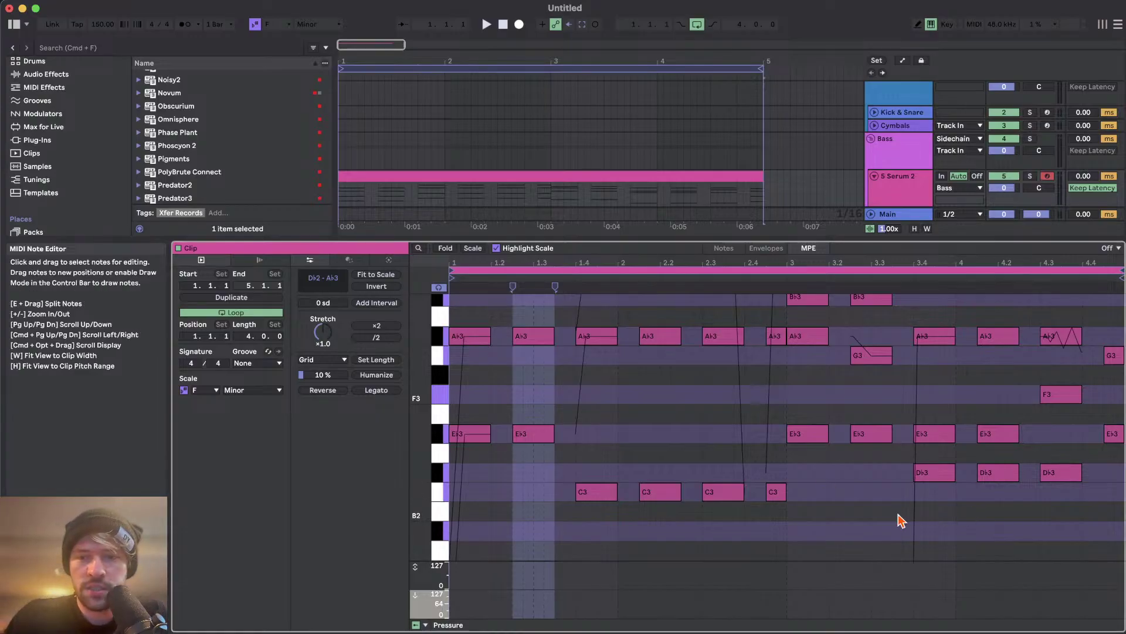
left_click(837, 511)
scroll(839, 511, "up", 1)
scroll(836, 505, "up", 1)
key("shift+Tab")
key("space")
key("space")
- View Serum 2's oscillator page and close the plug-in window
left_click(201, 507)
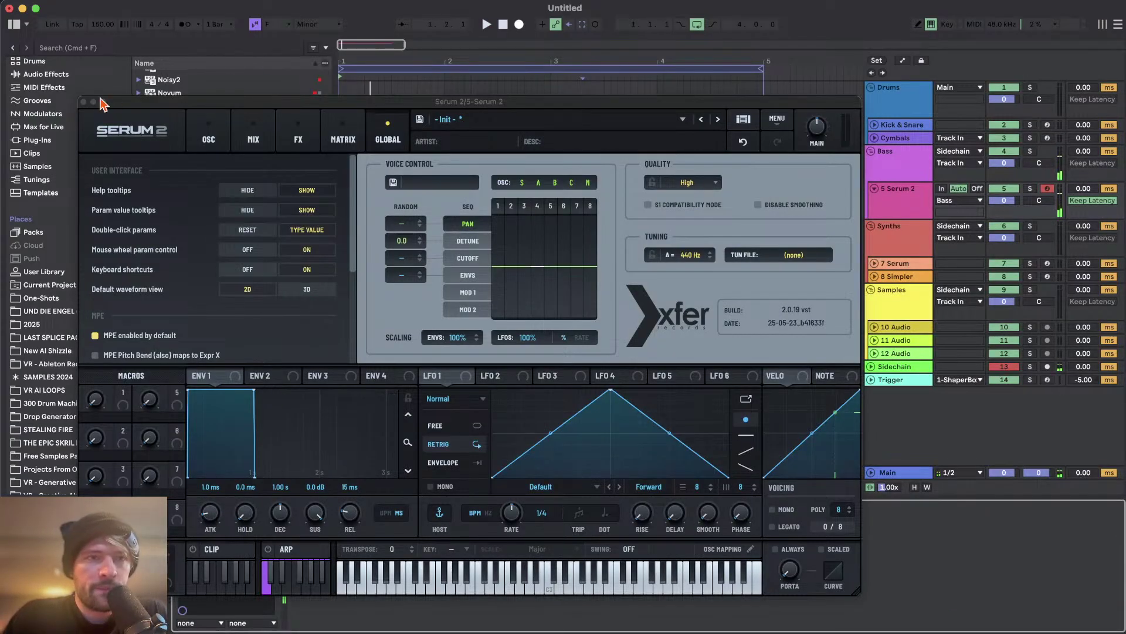
left_click(205, 127)
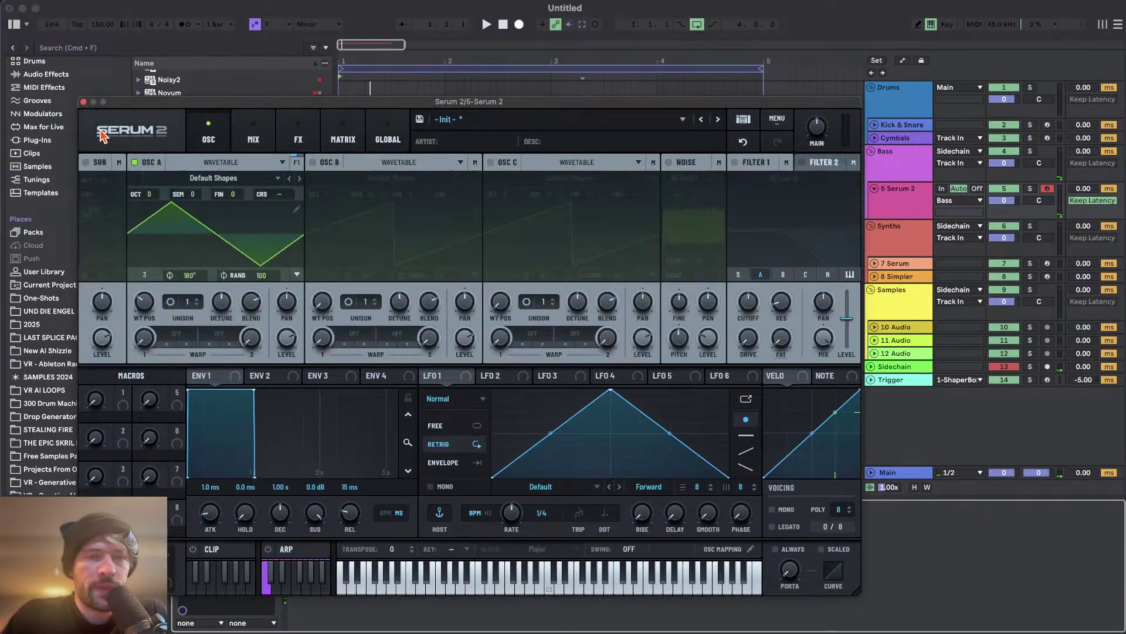
left_click(83, 101)
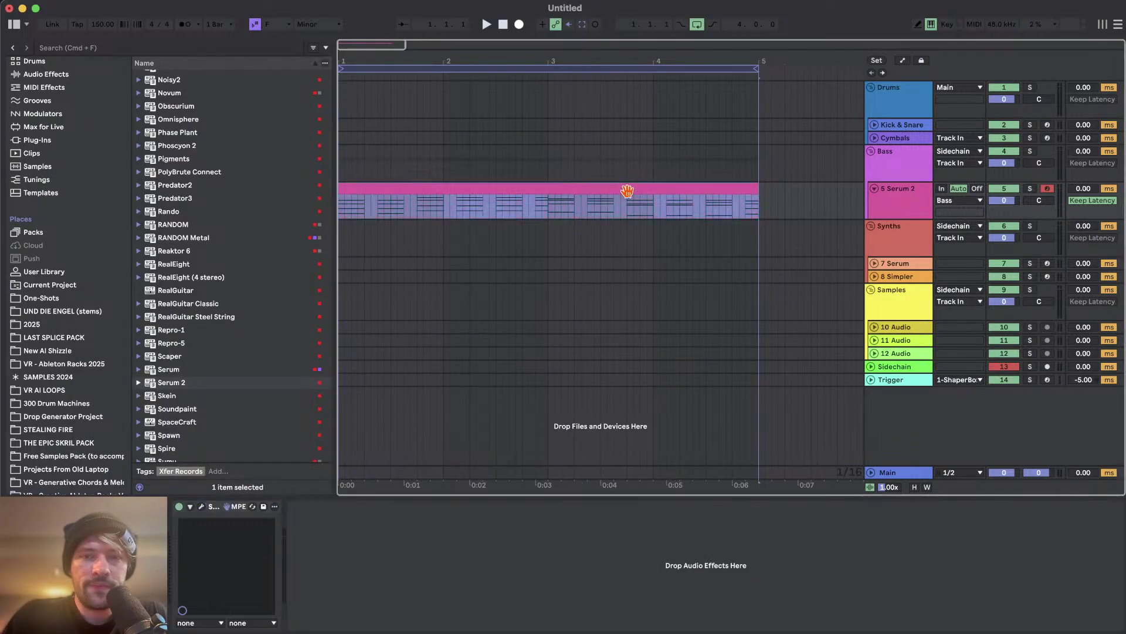
- Duplicate the four-bar chord clip on the Serum 2 track so that the copy starts at bar 5
double_click(587, 192)
mouse_move(420, 411)
left_mouse_down()
mouse_move(399, 411)
mouse_move(410, 399)
left_mouse_up()
left_click(550, 333)
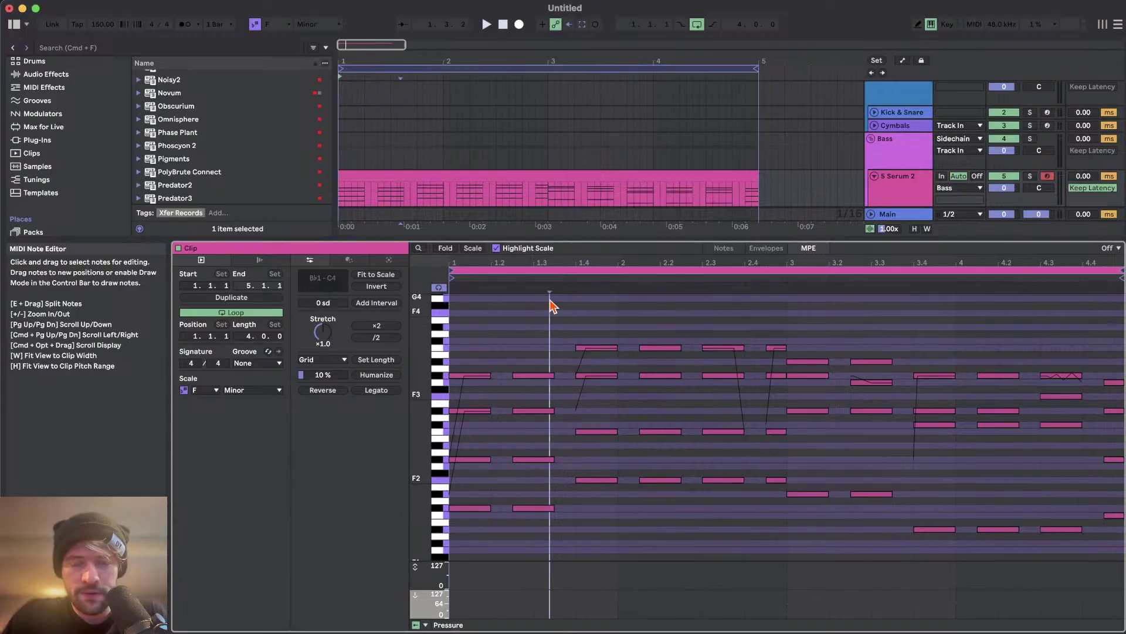
left_click(666, 182)
key("super+d")
scroll(652, 184, "left", 3)
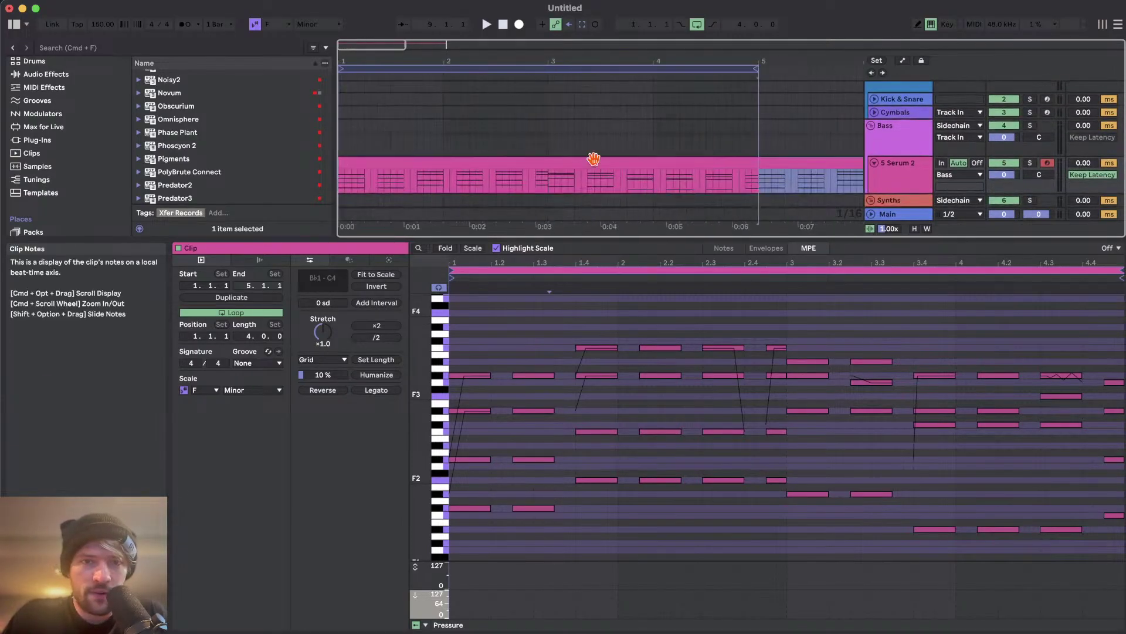
- Delete all notes from the first clip at bars 1 to 4, keeping the clip itself
left_click(591, 159)
left_click(593, 315)
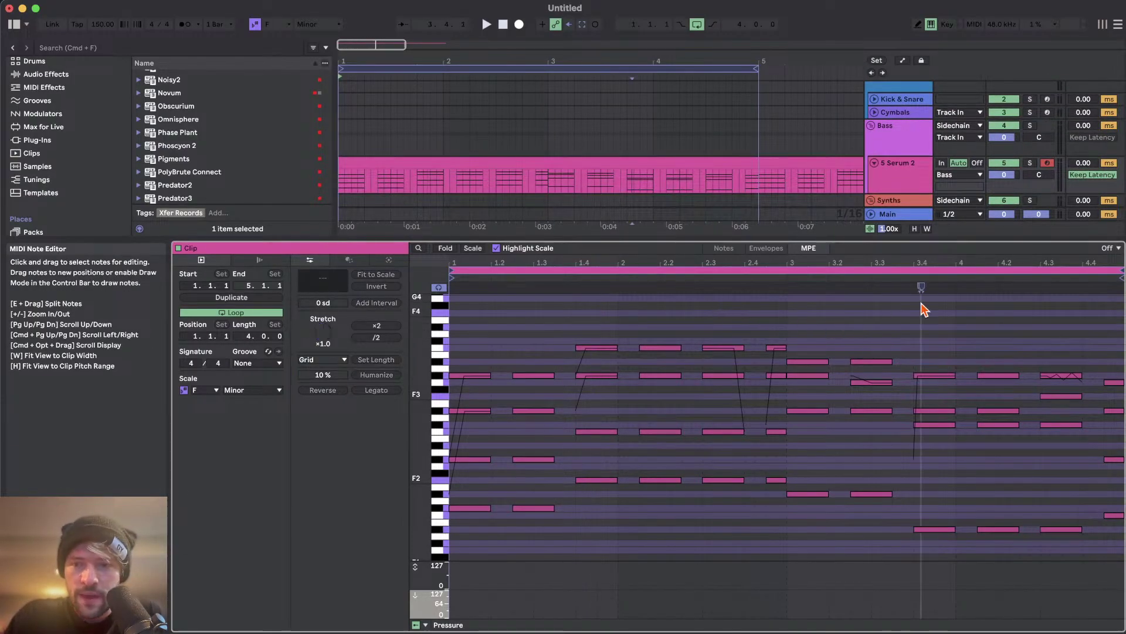
left_click_drag(1113, 345, 968, 428)
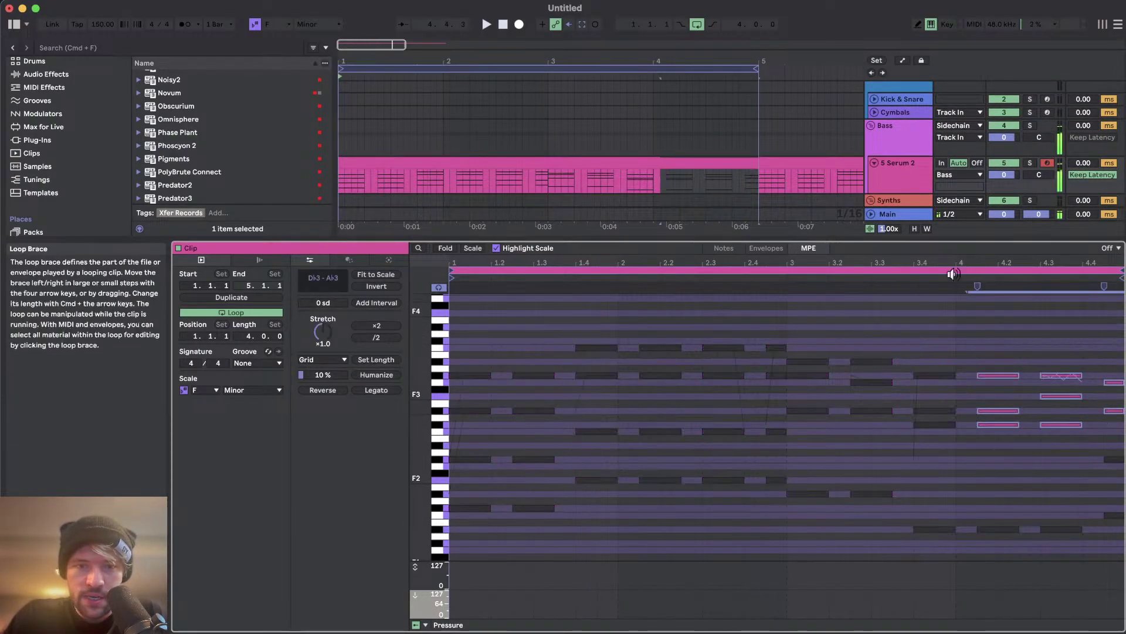
left_click(677, 297)
key("super+a")
key("BackSpace")
- Switch the empty clip from MPE to note editing and show only the F minor scale keys
left_click(728, 248)
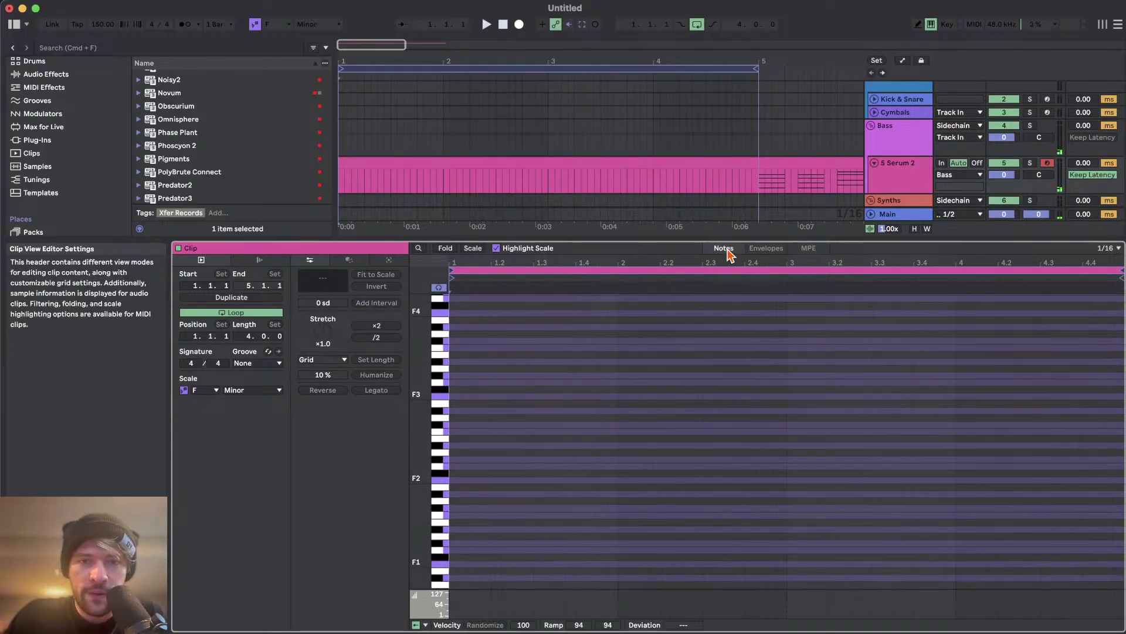
left_click_drag(420, 399, 440, 399)
left_click(473, 248)
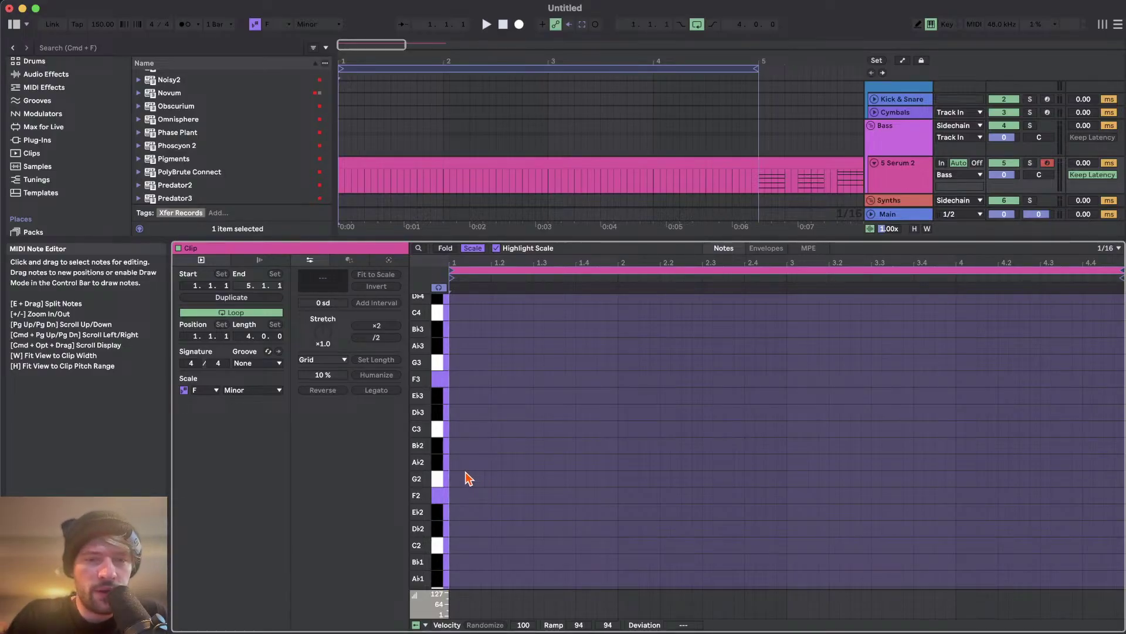
scroll(457, 500, "up", 1)
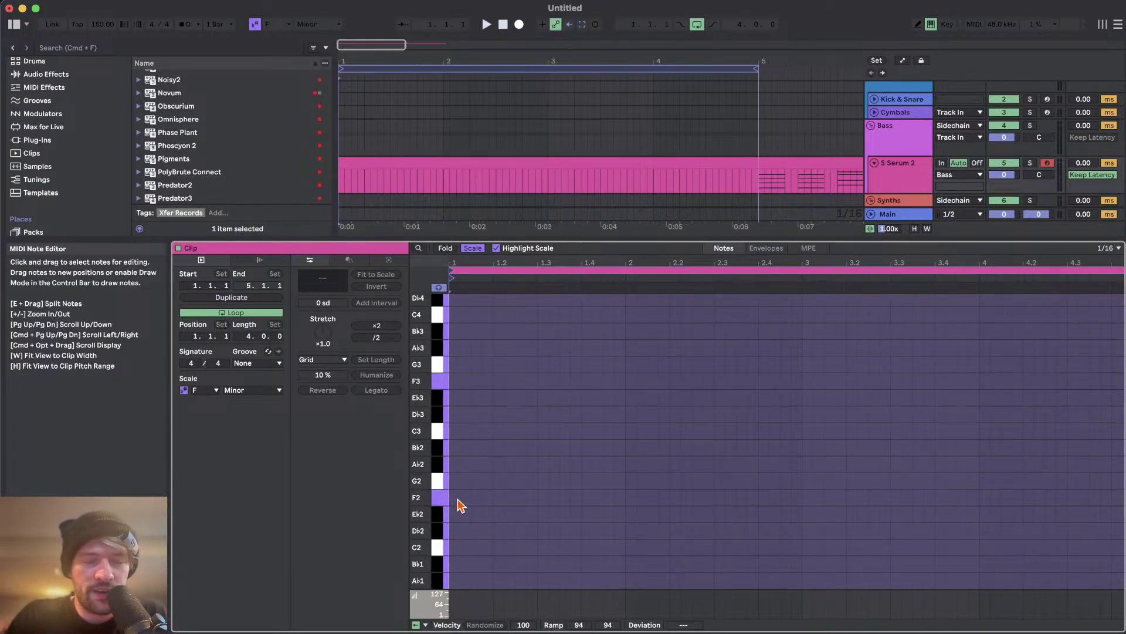
- Add a D♭2 bass note at the start of the clip, lasting three beats up to 1.4
double_click(477, 498)
key("Down")
key("Down")
key("shift+Right")
key("shift+Right")
key("shift+Left")
key("shift+Left")
key("shift+Left")
key("shift+Right")
key("shift+Right")
key("shift+Right")
key("shift+Right")
key("shift+Right")
key("shift+Right")
key("shift+Right")
key("shift+Right")
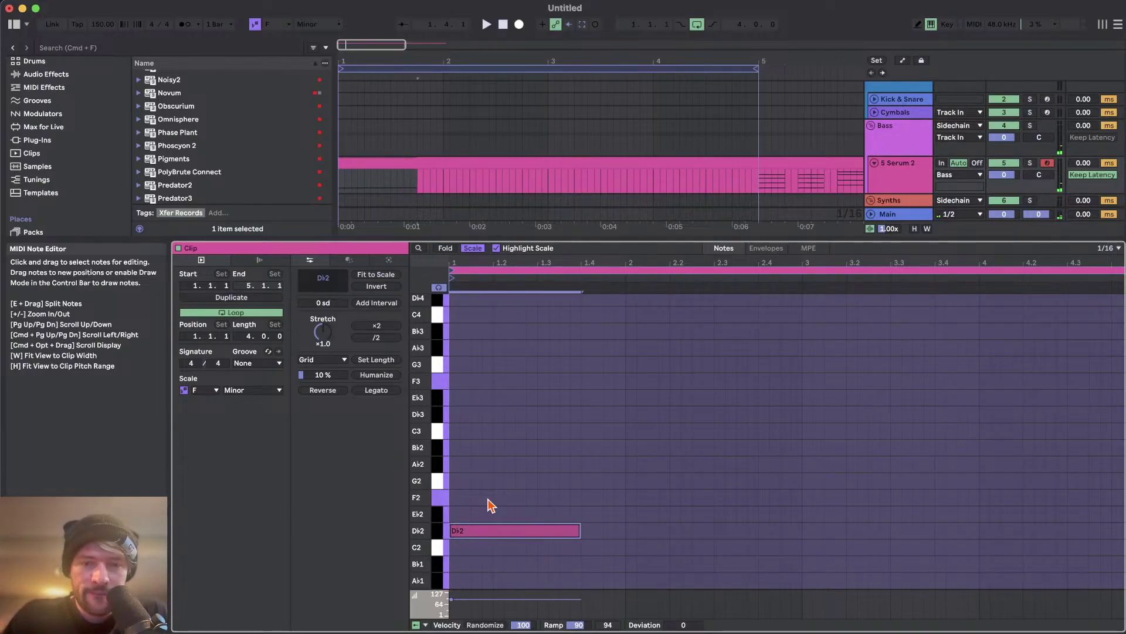
- Duplicate the D♭2 note to 1.4 and raise the copy to F2
key("super+d")
key("Up")
key("Up")
- Duplicate the F2 note, move the copy to E♭2 at the start of bar 3, and shorten it to two beats
key("super+d")
key("Right")
key("Right")
key("Right")
key("Right")
key("Right")
key("Right")
key("Right")
key("Right")
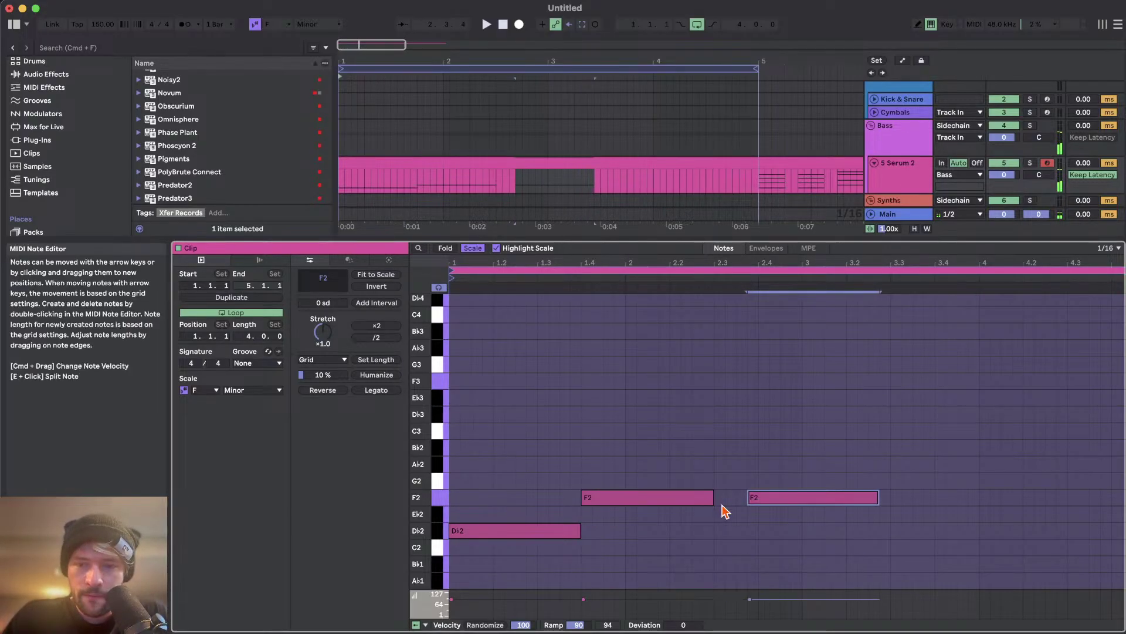
key("Down")
key("shift+Left")
key("shift+Left")
key("shift+Left")
key("shift+Left")
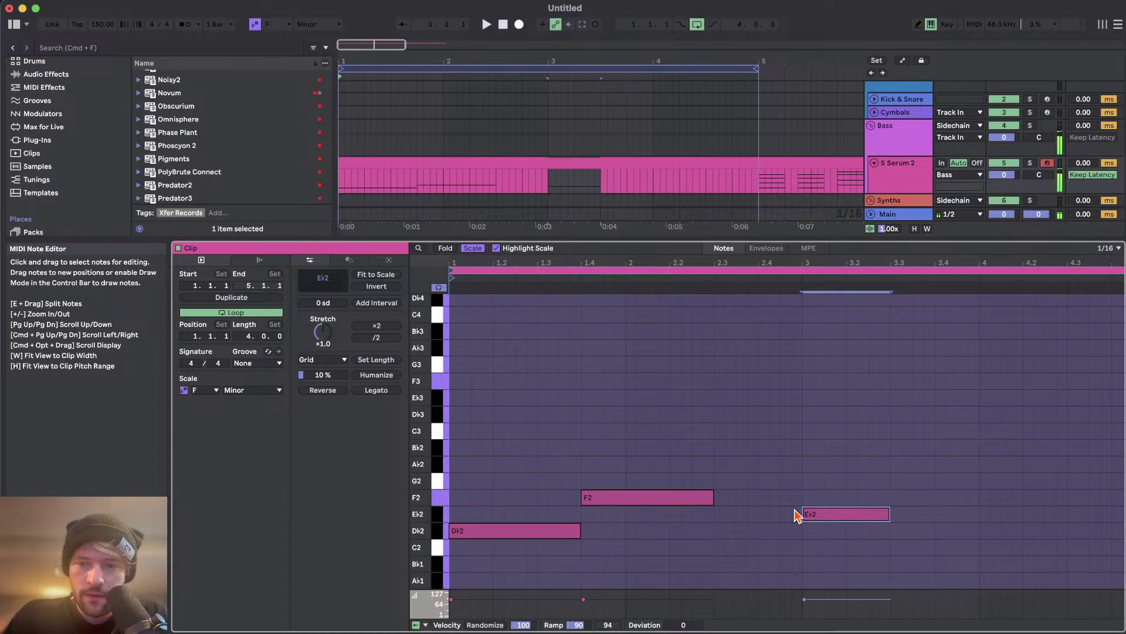
- Extend the F2 note from 1.4 up to the start of bar 3
key("alt+Left")
key("shift+Right")
key("shift+Right")
key("shift+Right")
key("shift+Right")
key("shift+Right")
key("shift+Right")
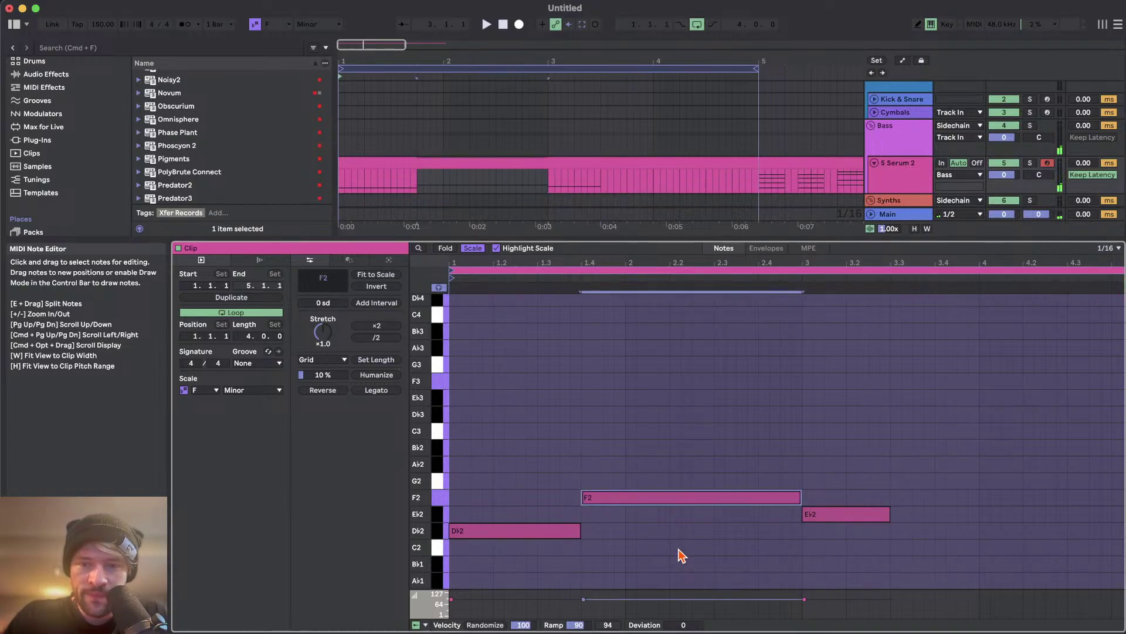
- Lengthen the E♭2 note in bar 3 to three beats, ending at 3.4
left_click(874, 514)
key("shift+Right")
key("shift+Right")
key("shift+Right")
key("shift+Right")
- Copy the D♭2 note to 3.4 and lower the copy to B♭1
left_click(526, 530)
left_click(930, 474)
key("super+v")
key("Down")
key("Down")
- Add E♭3 notes above the D♭2 and F2 bass notes, matching their start positions and lengths
left_click(455, 414)
mouse_move(455, 414)
left_mouse_down()
mouse_move(782, 392)
mouse_move(788, 407)
left_mouse_up()
key("Up")
key("Up")
key("space")
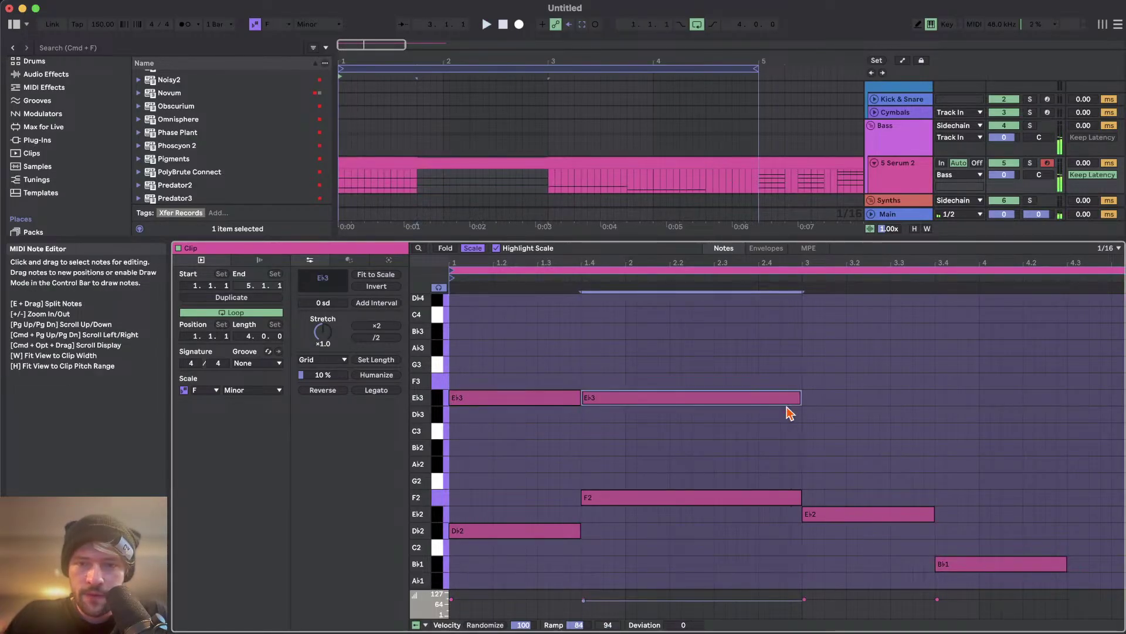
- Duplicate the second E♭3 to the start of bar 3 and shorten the copy to three beats
key("super+d")
key("shift+Left")
key("shift+Left")
key("shift+Left")
key("shift+Left")
key("shift+Left")
key("shift+Left")
key("shift+Left")
key("shift+Left")
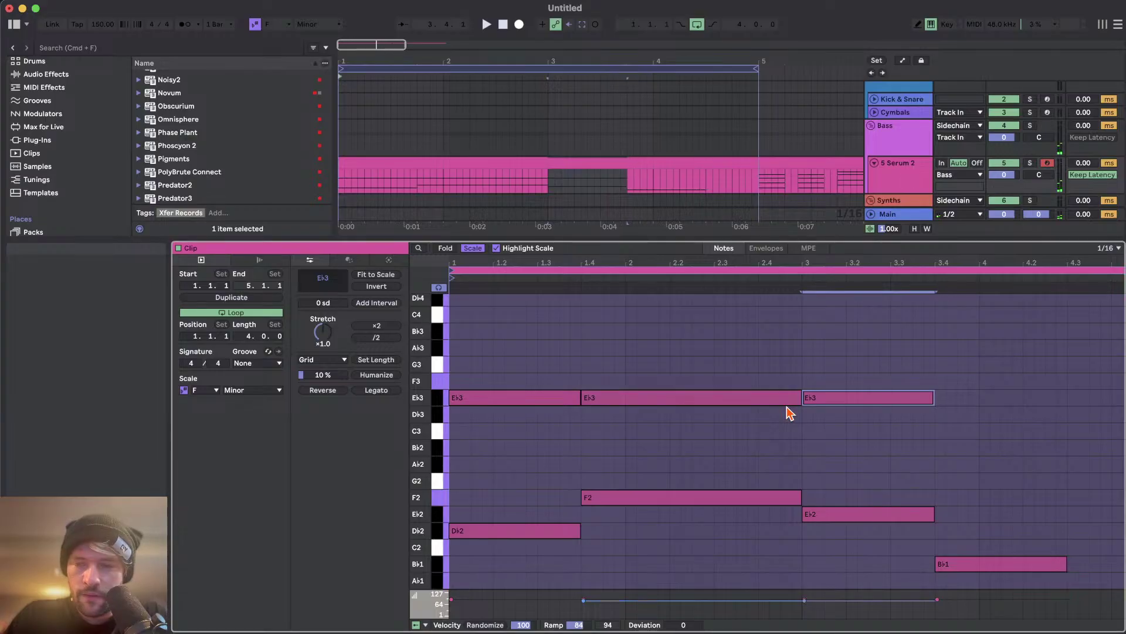
- Duplicate the E♭3 to 3.4 and extend it together with the B♭1 below to the end of bar 4
key("super+d")
key("shift+Right")
key("shift+Right")
key("shift+Right")
key("shift+Right")
key("shift+Right")
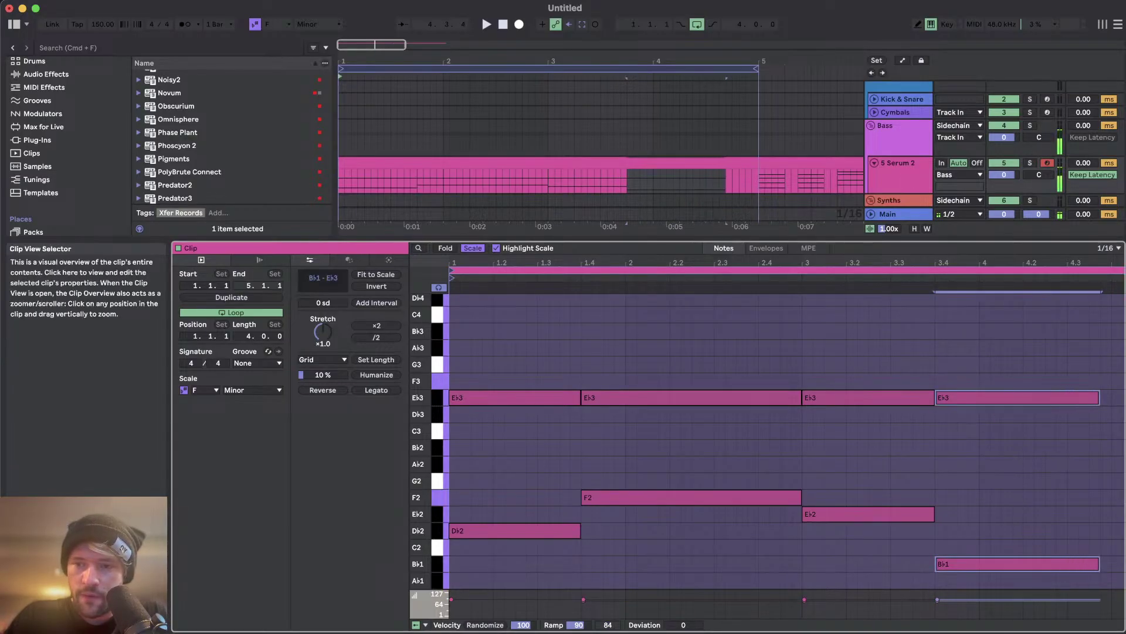
scroll(940, 468, "down", 2)
scroll(940, 467, "right", 2)
key("shift+Right")
key("shift+Right")
key("shift+Right")
scroll(643, 387, "up", 4)
scroll(644, 387, "left", 2)
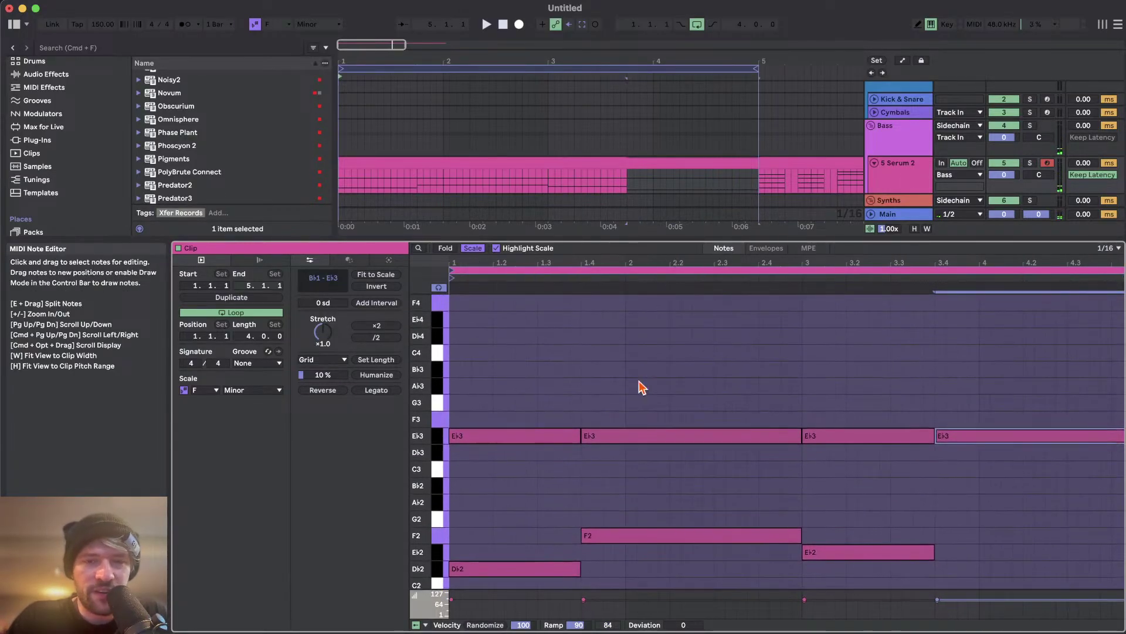
- Add A♭3 to the first two chords and C4 to the second, matching each chord's start and length
left_click(637, 379)
scroll(639, 385, "up", 1)
left_click_drag(497, 455, 625, 374)
left_click_drag(644, 329, 653, 589)
left_click_drag(686, 358, 686, 424)
key("shift+Right")
key("shift+Right")
key("shift+Right")
key("shift+Right")
key("shift+Right")
key("shift+Right")
key("shift+Right")
key("shift+Right")
left_click(784, 347)
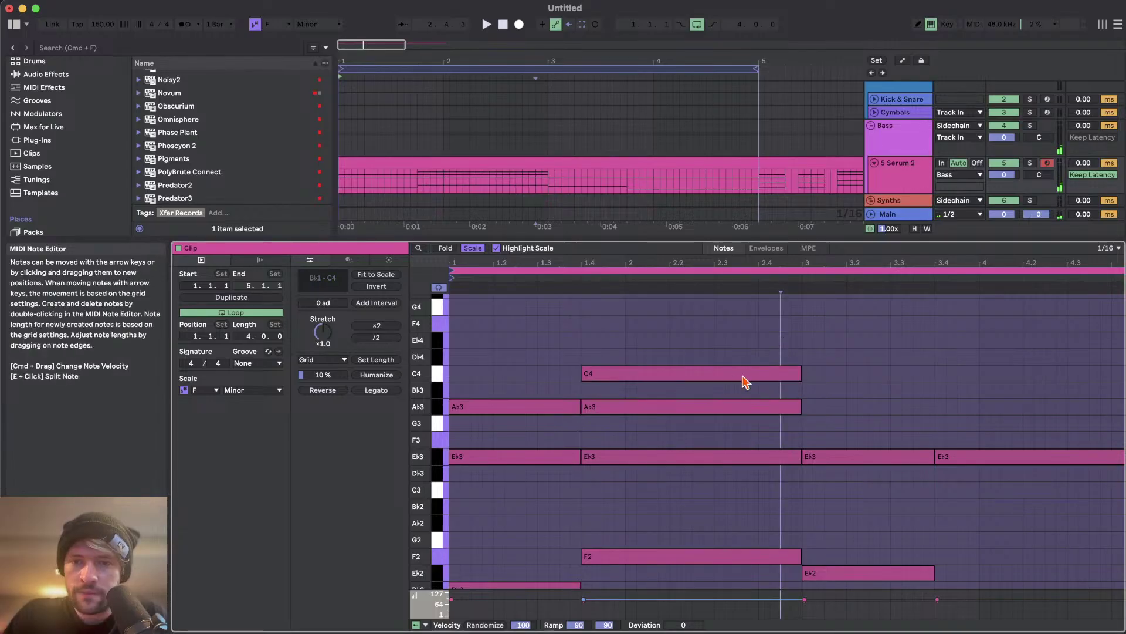
- Add B♭3 to the third chord, plus an A♭3 for its first half and a duplicate lowered to G3 for its second half
left_click(808, 389)
left_click_drag(808, 389, 912, 407)
scroll(899, 392, "down", 1)
key("shift+Left")
key("shift+Left")
key("shift+Left")
key("shift+Left")
key("shift+Left")
key("shift+Left")
key("super+d")
key("Down")
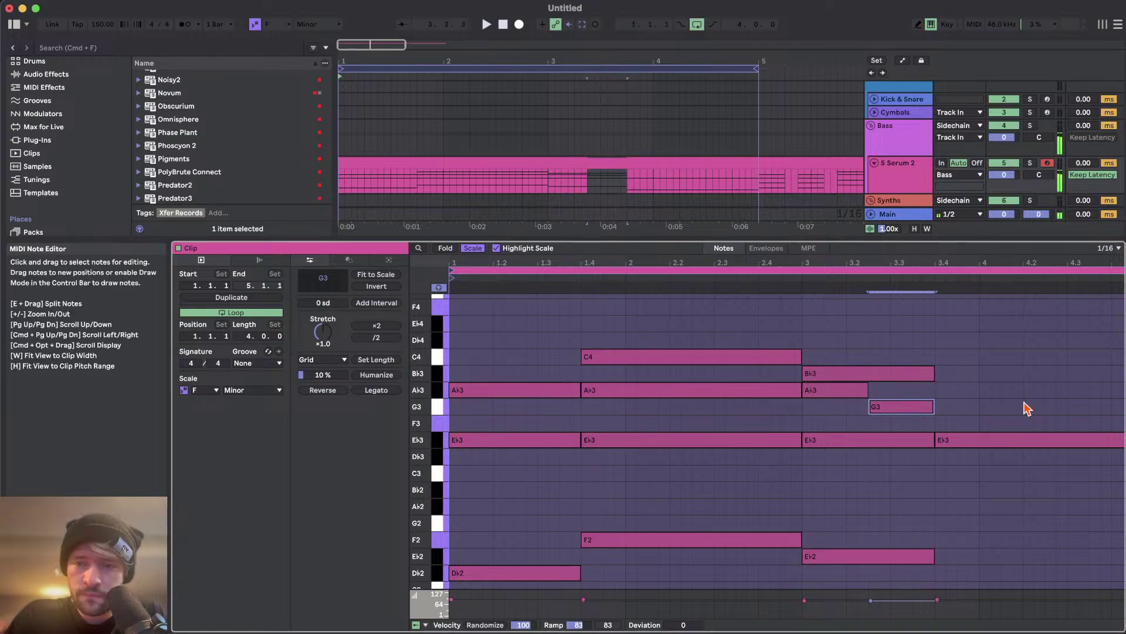
- Add A♭3 and D♭3 notes to the last chord at 3.4 and play the progression
scroll(1021, 381, "down", 4)
left_click(993, 375)
left_click(965, 341)
left_click_drag(965, 378, 962, 412)
key("Up")
scroll(962, 412, "up", 4)
left_click_drag(959, 453, 962, 405)
key("space")
scroll(935, 533, "down", 2)
scroll(641, 445, "up", 2)
scroll(510, 430, "down", 2)
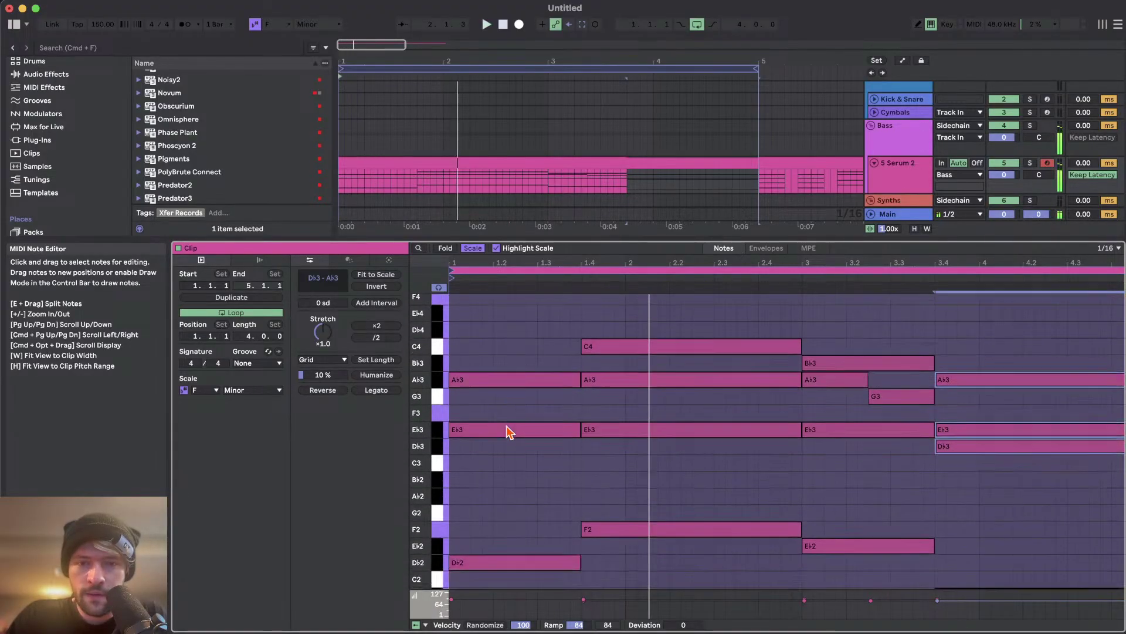
- Add a three-beat F3 between E♭3 and A♭3 in the first chord and play the progression
left_click(573, 471)
left_click_drag(498, 330, 503, 589)
left_click(502, 486)
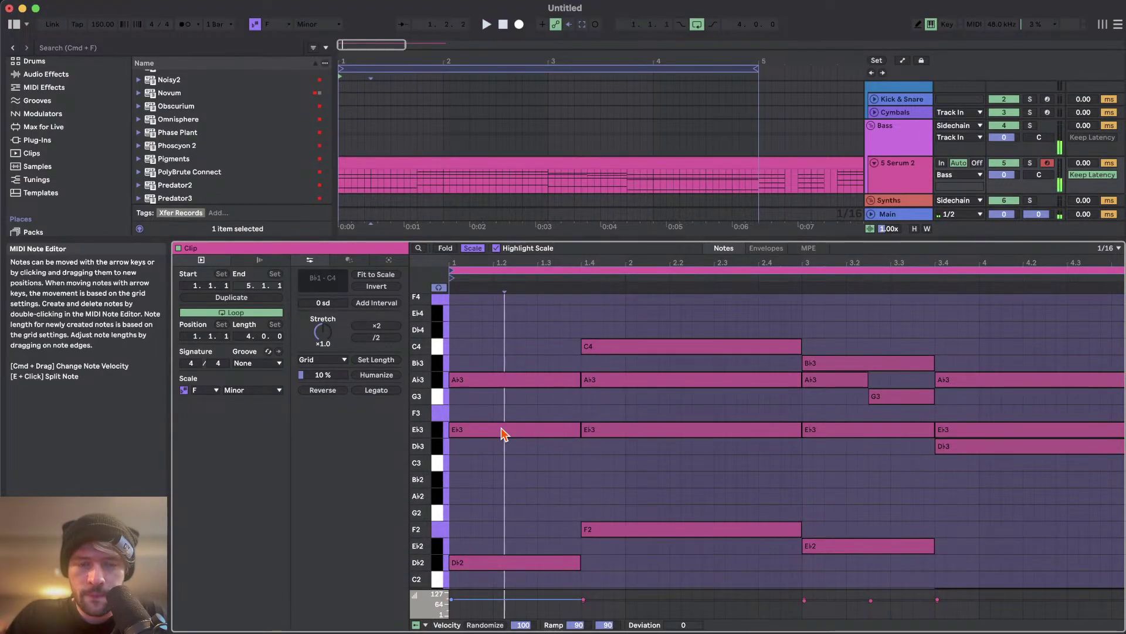
double_click(507, 414)
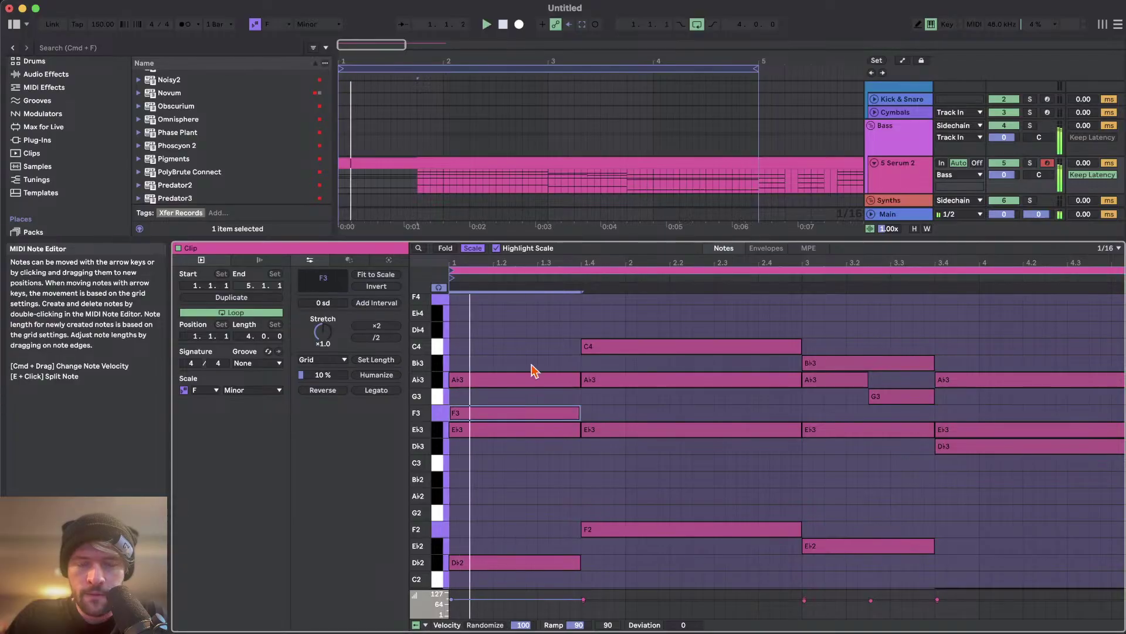
key("space")
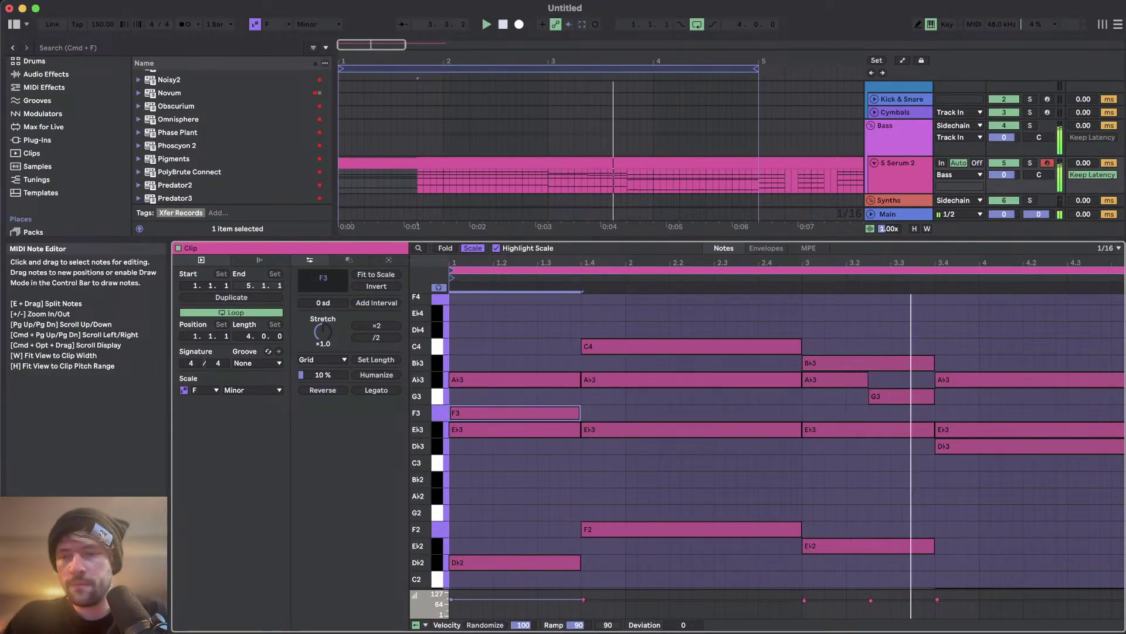
- In Serum 2, lower ENV 1's sustain to -∞ dB, set its decay to 744 ms and audition the plucked chords
key("shift+Tab")
key("space")
left_click(452, 188)
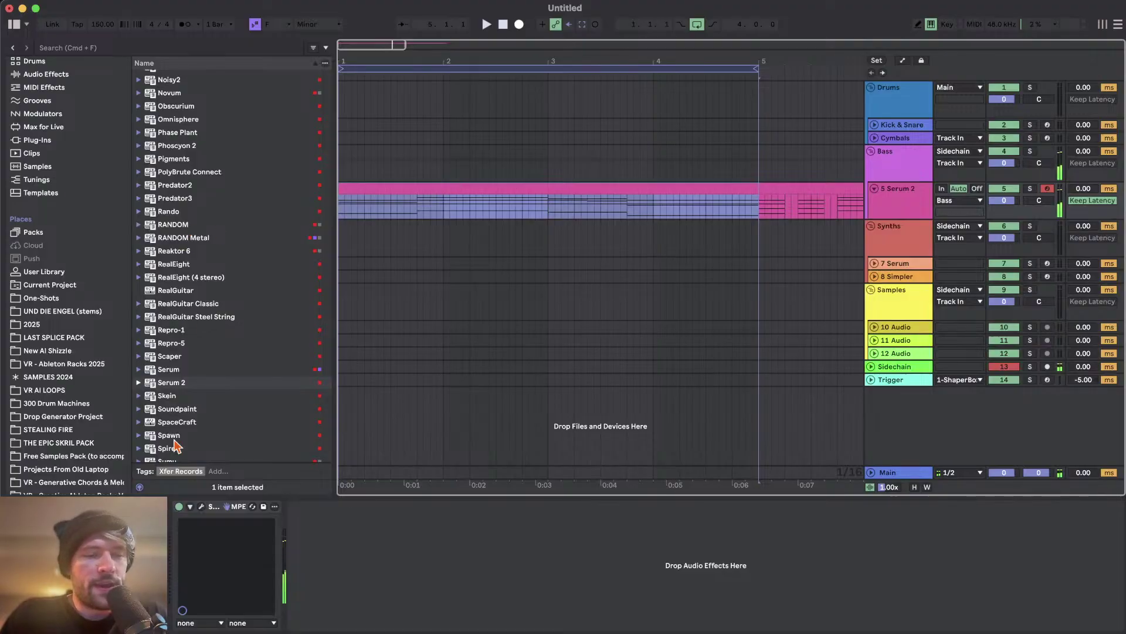
left_click(202, 508)
left_click_drag(312, 519, 312, 587)
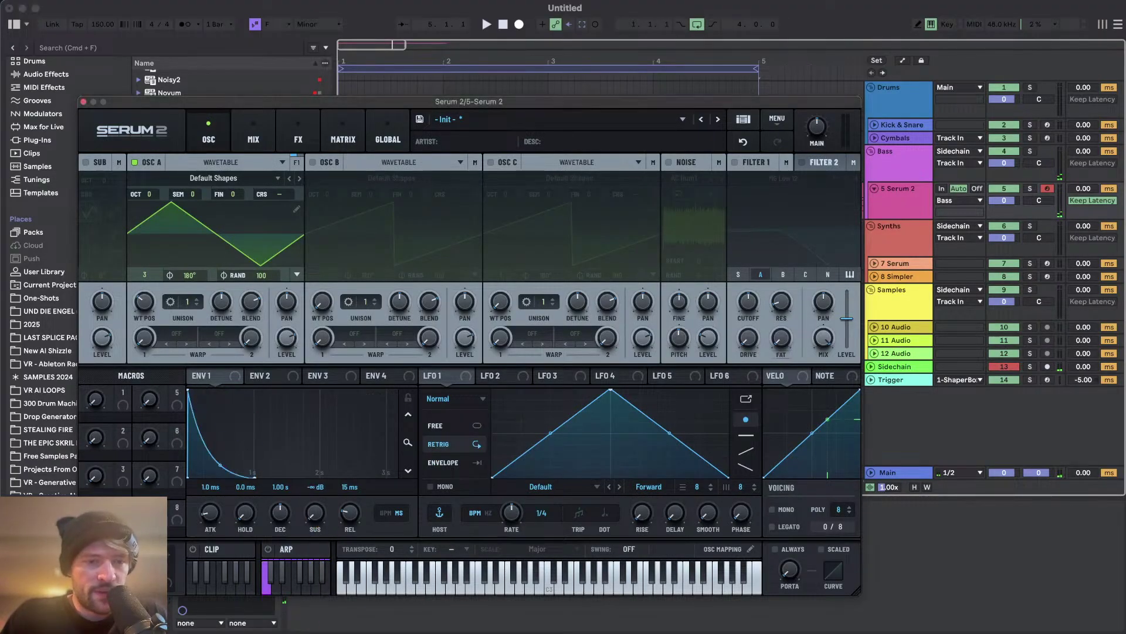
mouse_move(284, 518)
left_mouse_down()
mouse_move(283, 535)
mouse_move(291, 524)
left_mouse_up()
key("space")
left_click(83, 102)
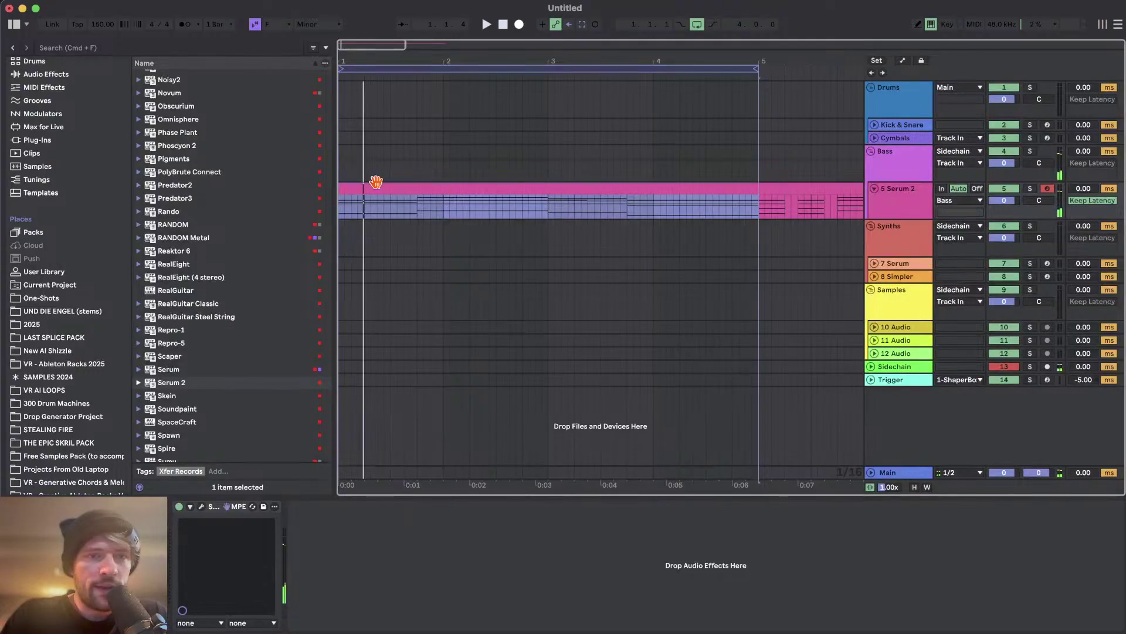
- Show the MIDI effects in the browser
scroll(94, 152, "up", 6)
left_click(53, 251)
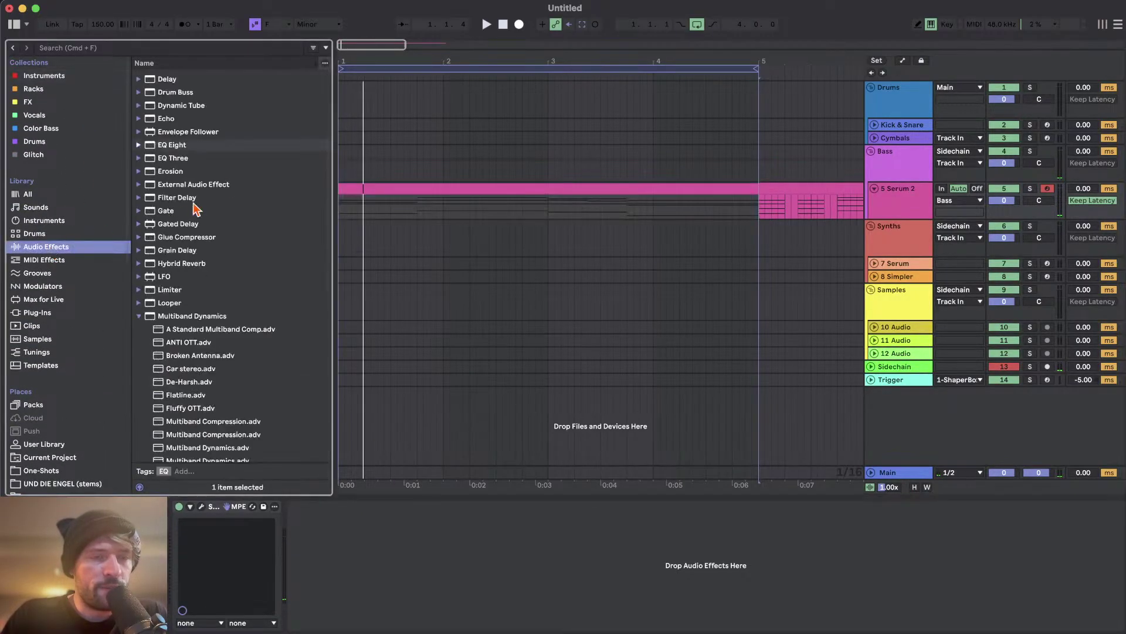
scroll(193, 212, "up", 5)
left_click(76, 258)
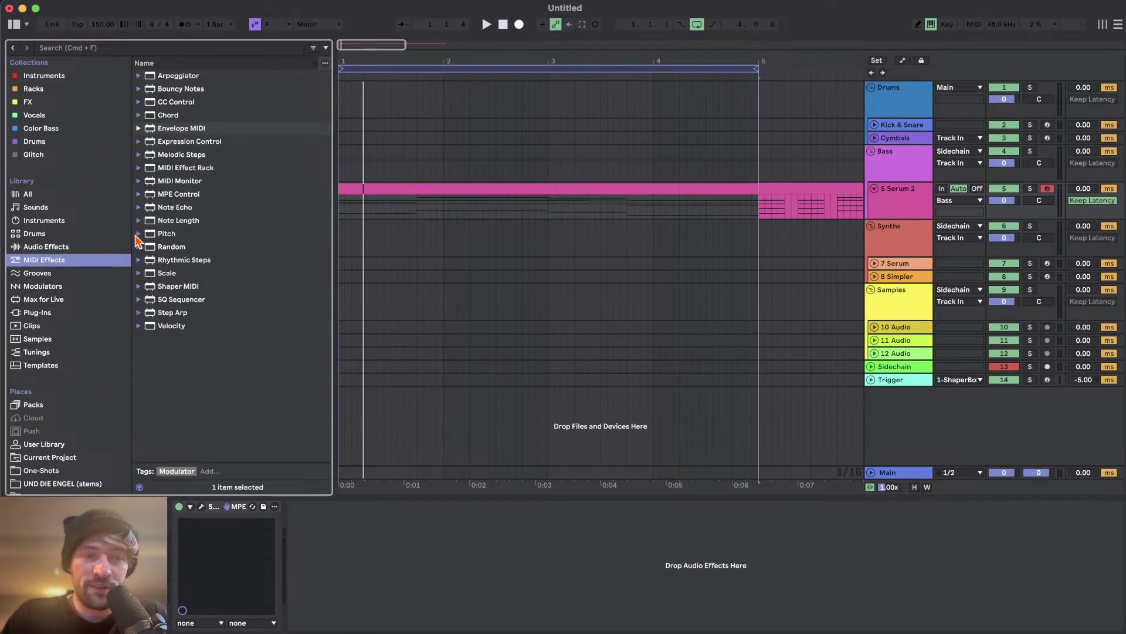
- Raise Serum 2's polyphony to 16 voices and close the plug-in window
left_click(919, 194)
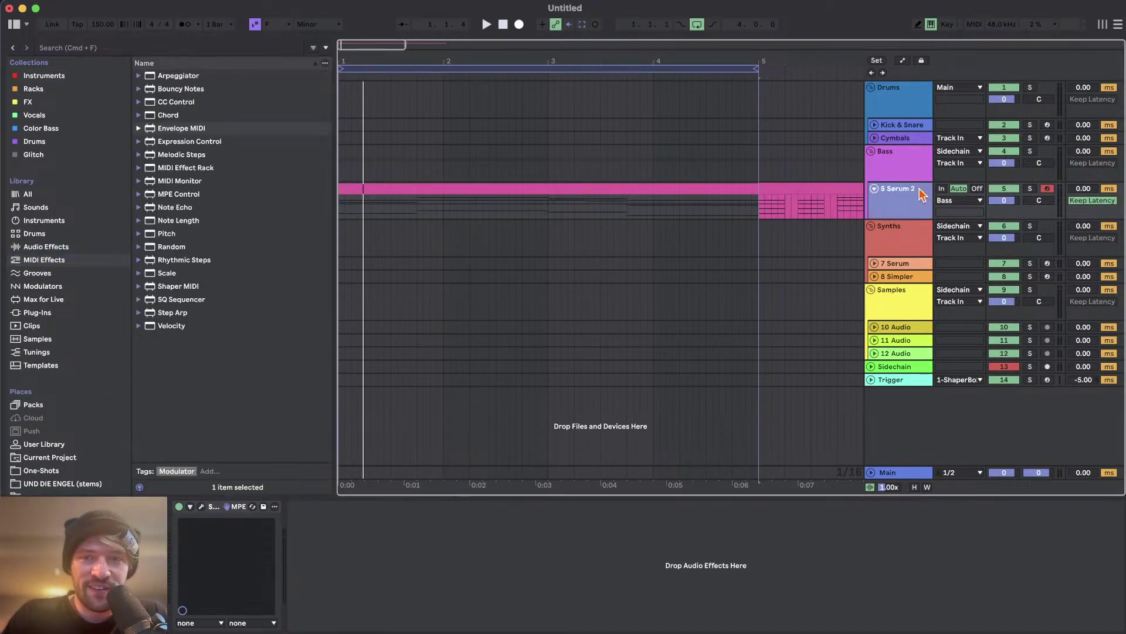
left_click(203, 507)
left_click(840, 509)
left_click_drag(836, 502, 850, 484)
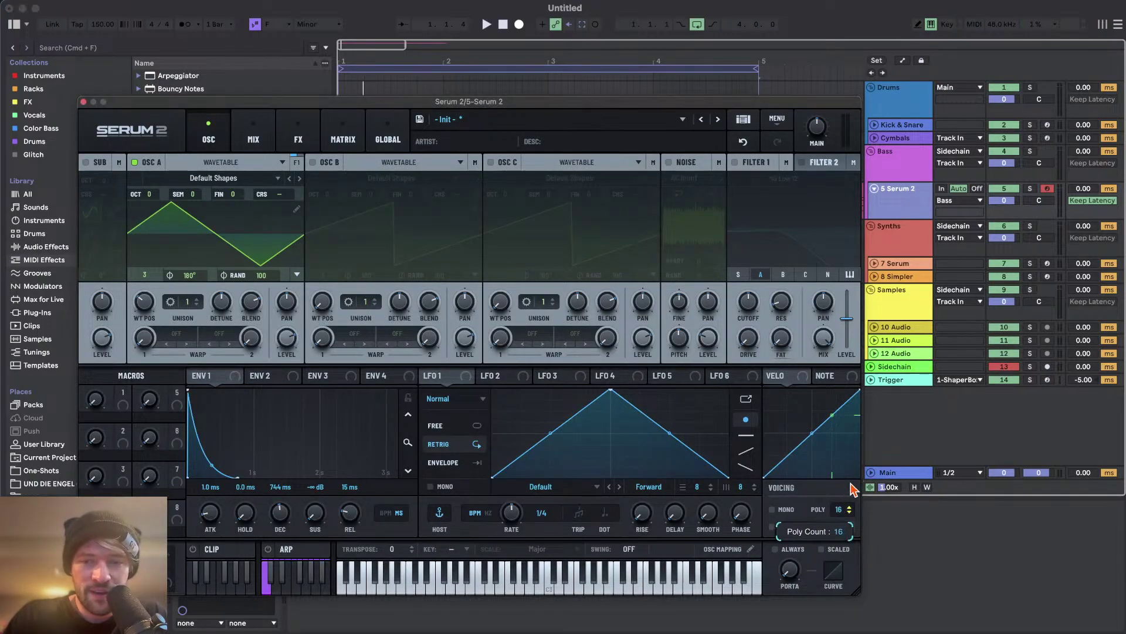
left_click(83, 102)
- Insert an Arpeggiator before Serum 2, set its steps to 0 and play the progression
scroll(392, 219, "up", 2)
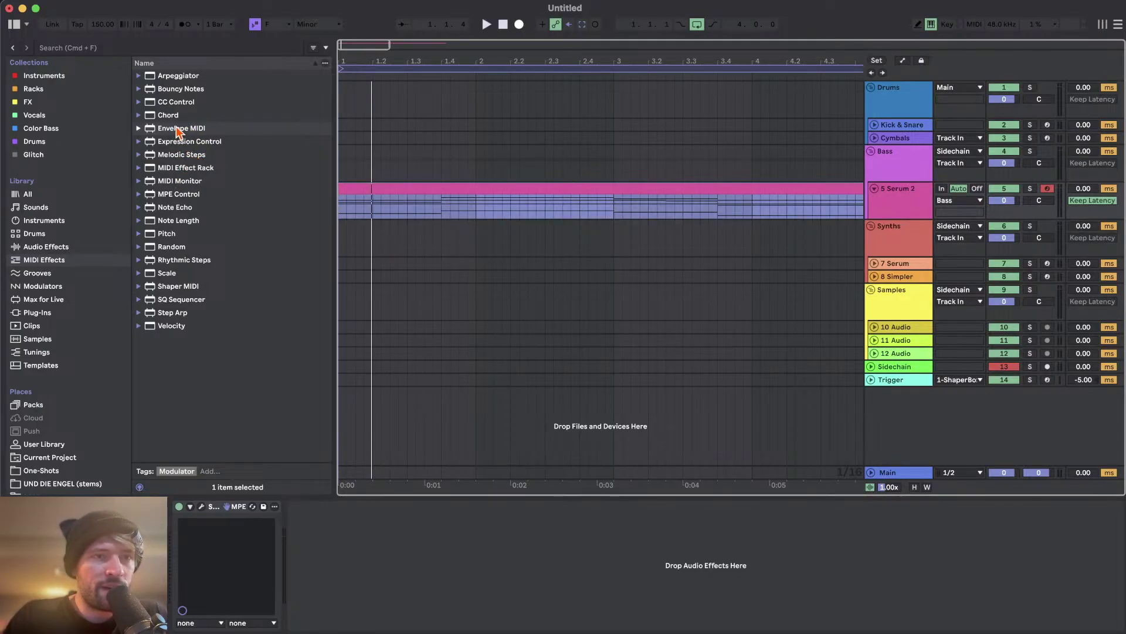
left_click_drag(164, 78, 249, 585)
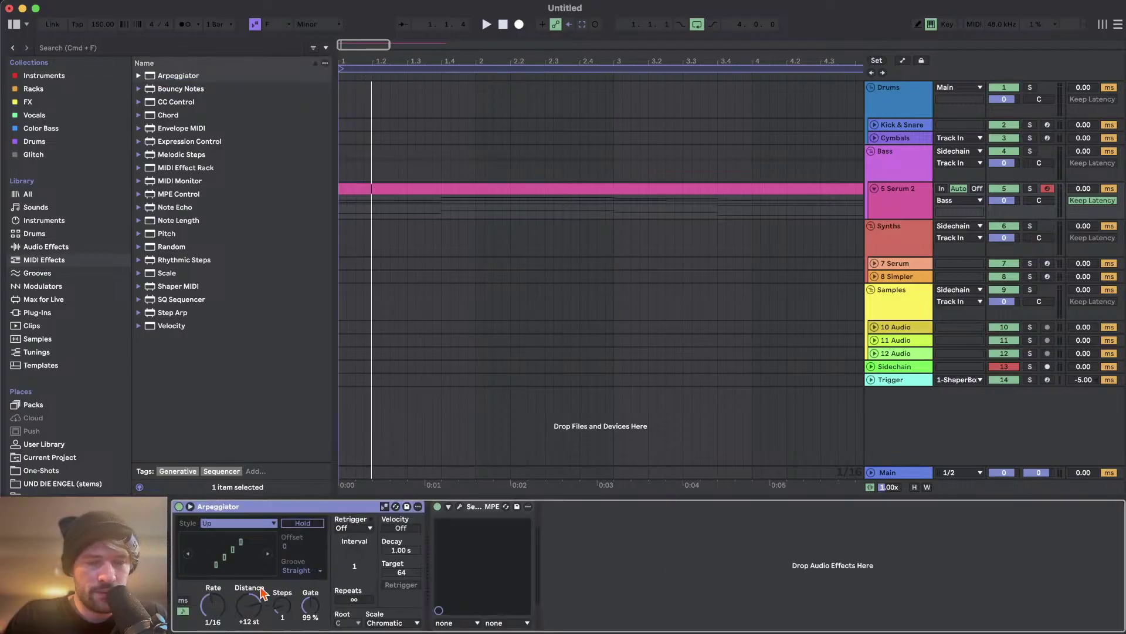
left_click(282, 610)
key("space")
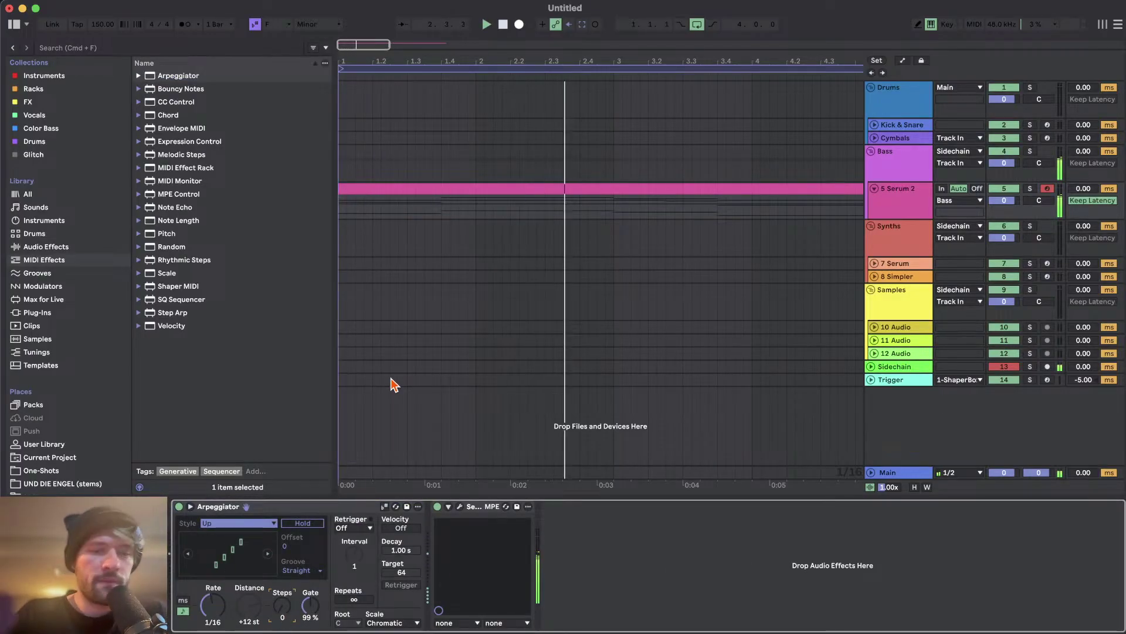
- Set the Arpeggiator's retrigger interval to 3/4
left_click(364, 528)
left_click(362, 533)
left_click(360, 551)
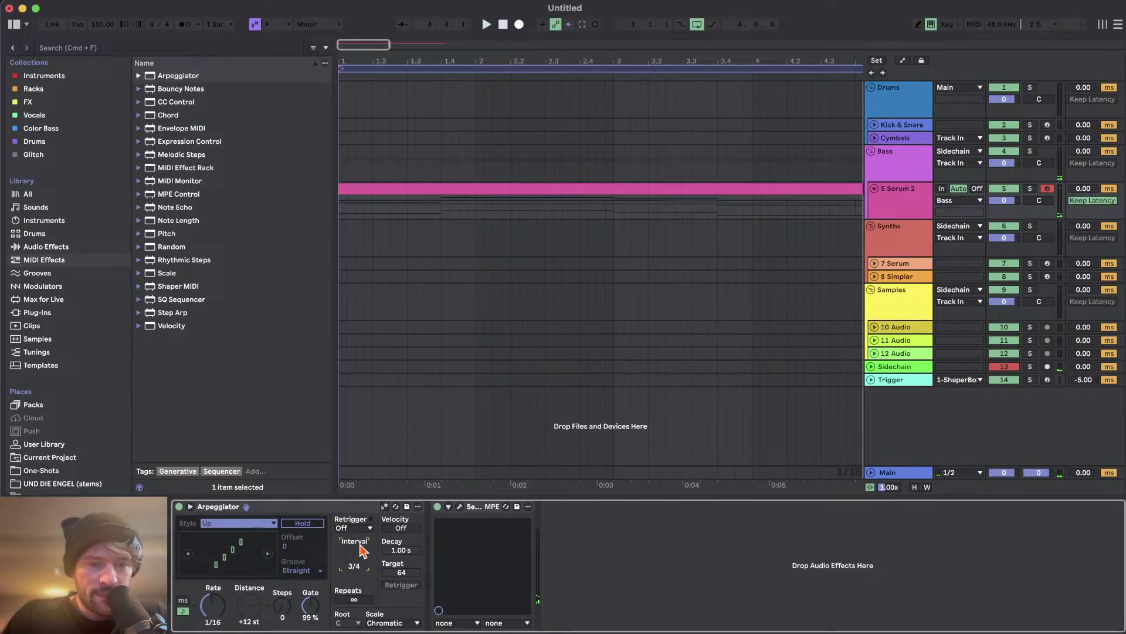
scroll(360, 543, "down", 1)
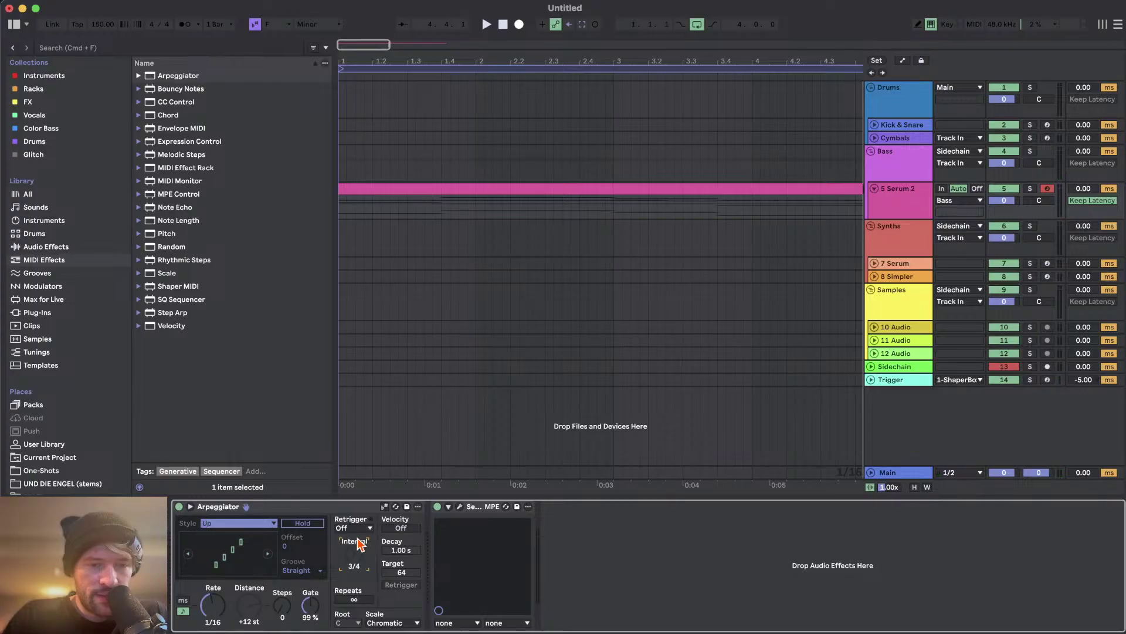
- Try the Arpeggiator's Note retrigger mode and switch retriggering back to Off
left_click(359, 527)
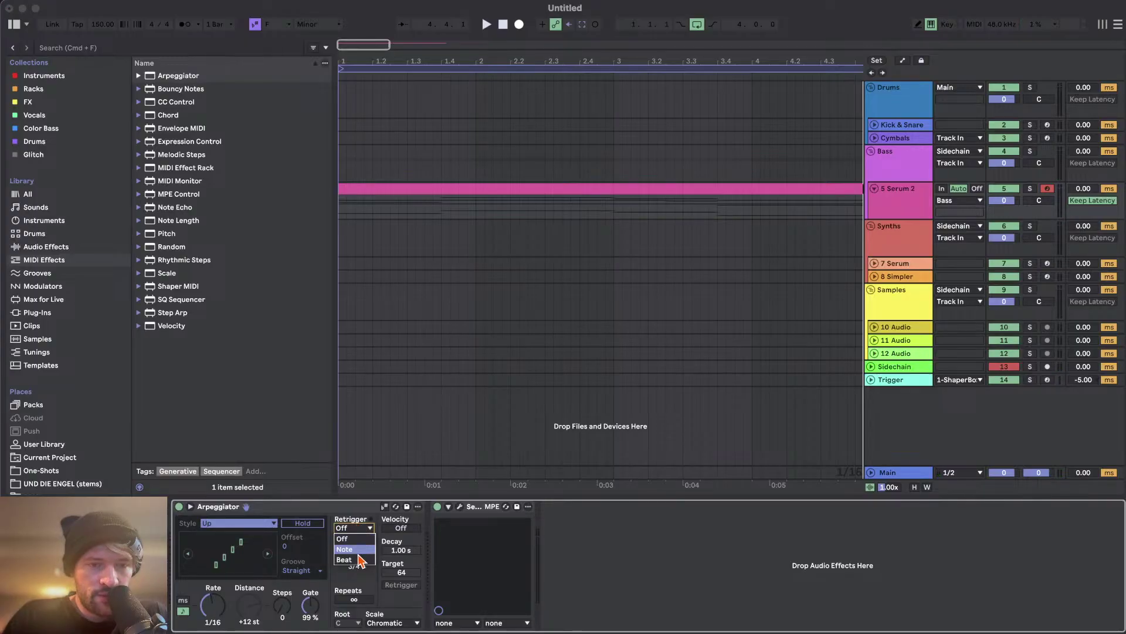
left_click(358, 550)
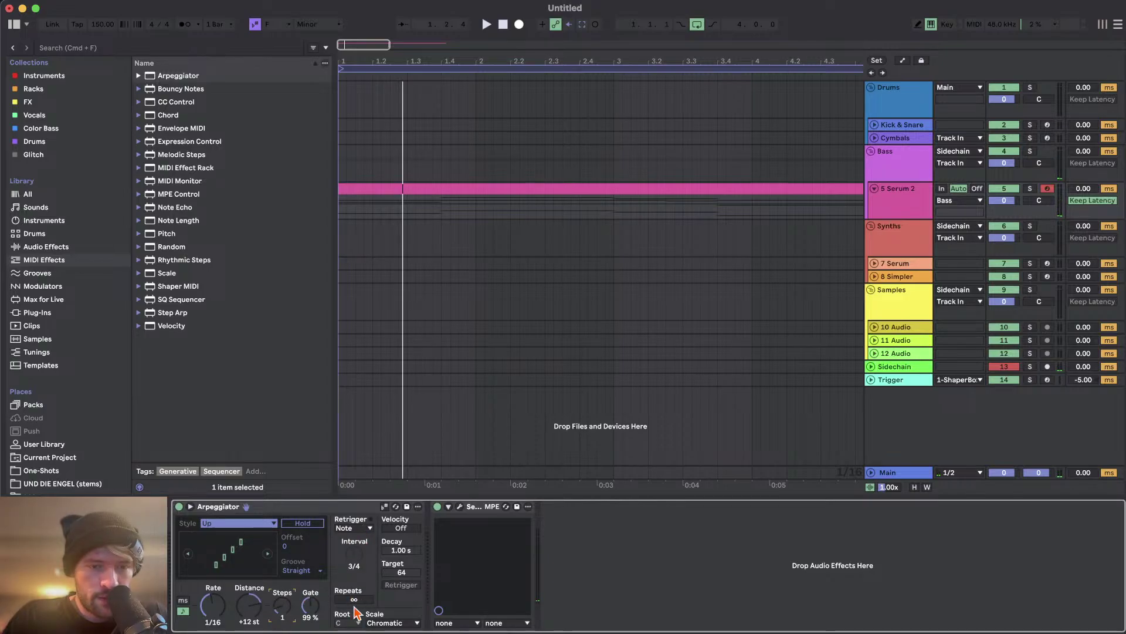
left_click(359, 528)
left_click(353, 548)
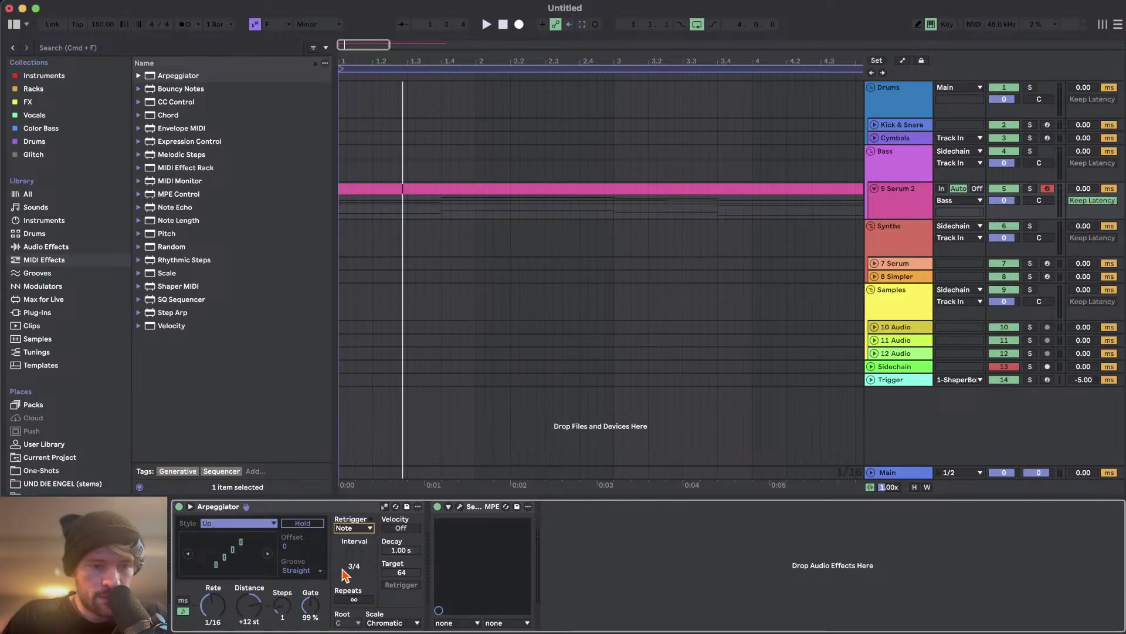
left_click(354, 527)
left_click(352, 529)
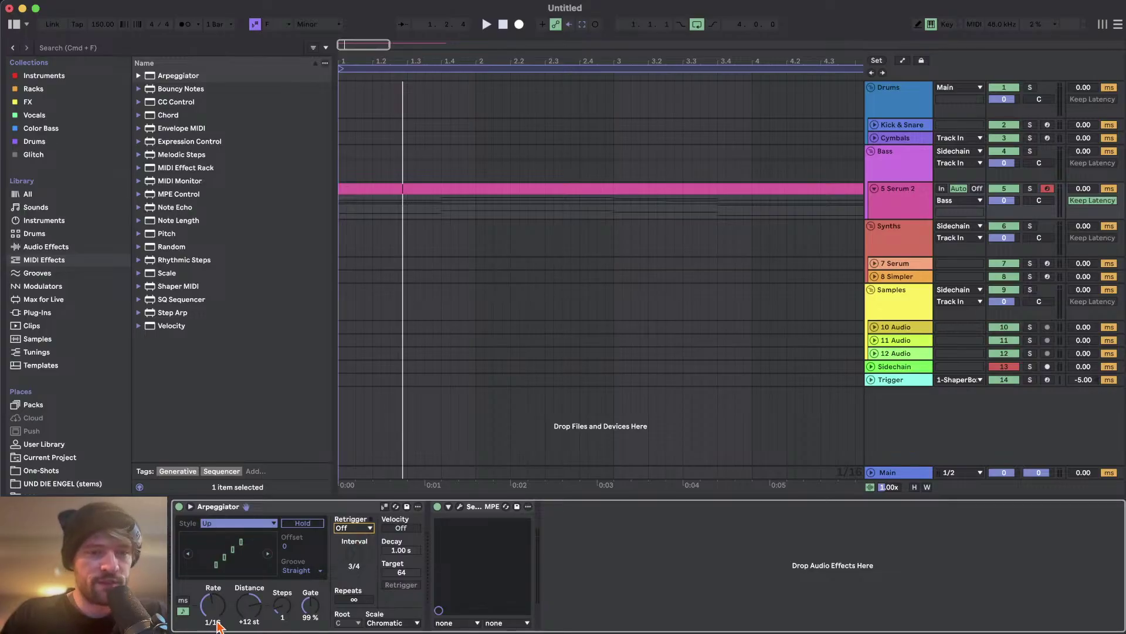
- Select the Arpeggiator device in the Serum 2 track's device chain
left_click(248, 604)
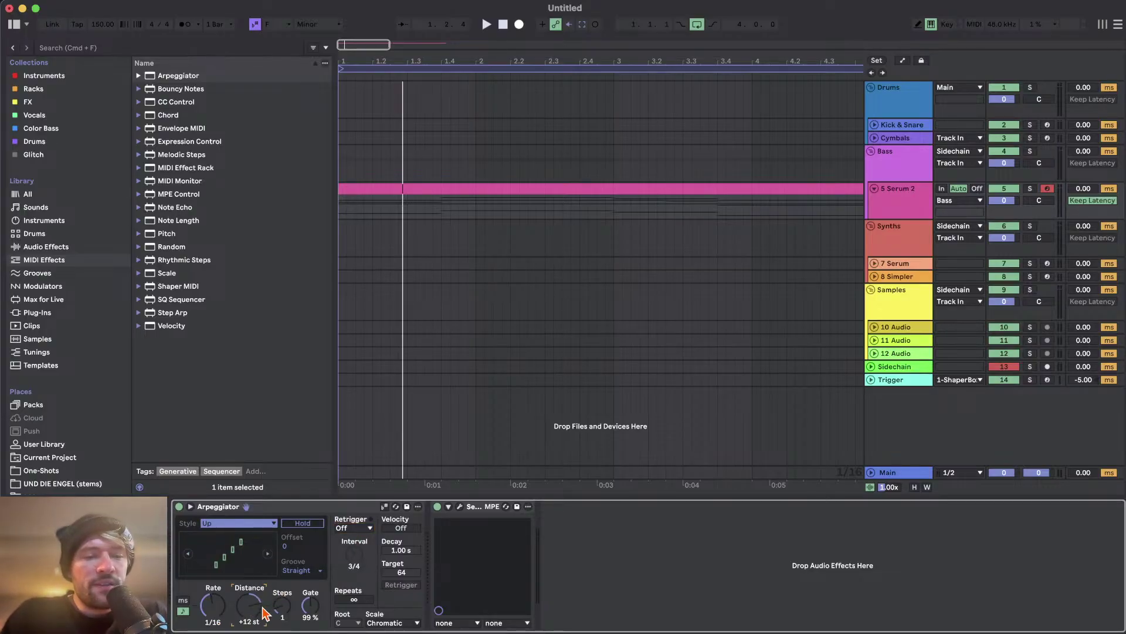
left_click(297, 507)
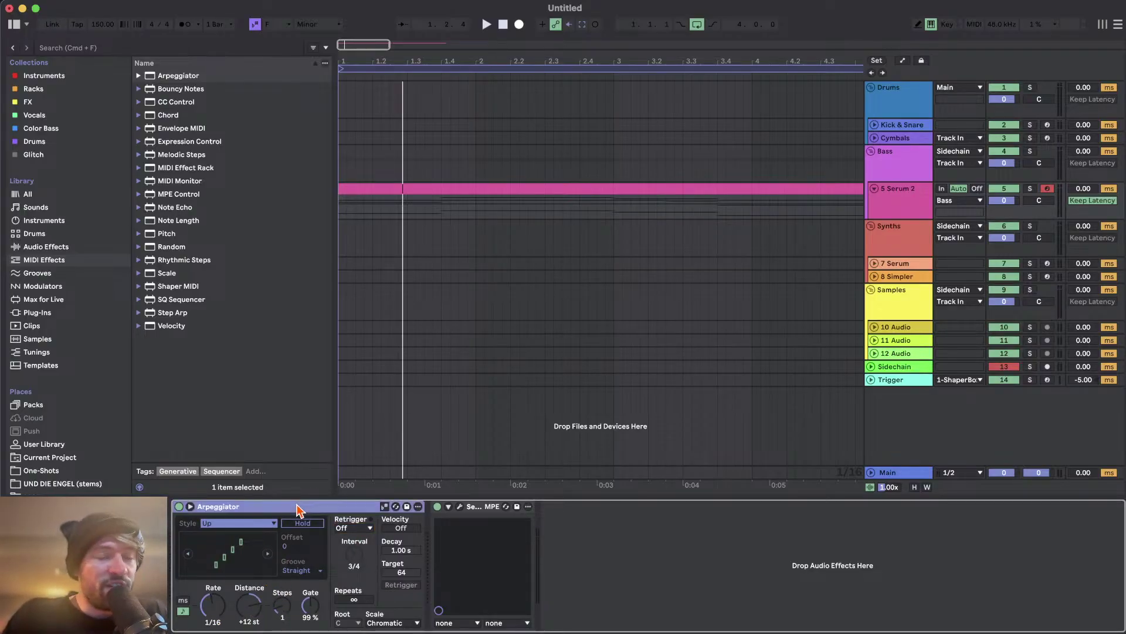
- Set the Arpeggiator's Steps to 0 while auditioning the loop, and group the device into a MIDI Effect Rack
key("space")
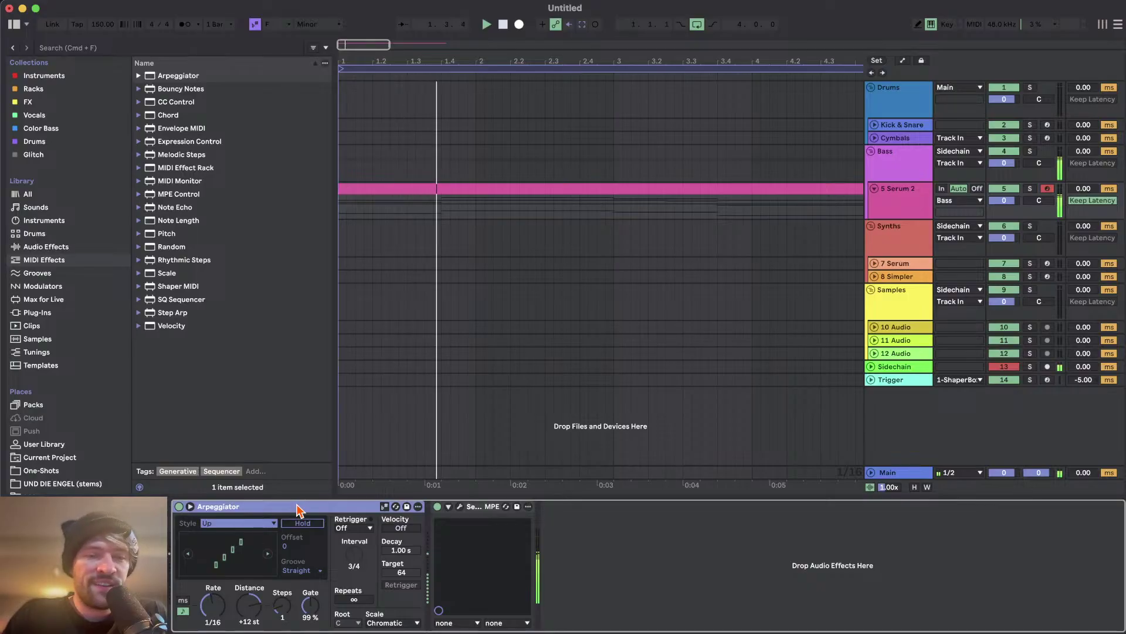
left_click_drag(278, 607, 289, 612)
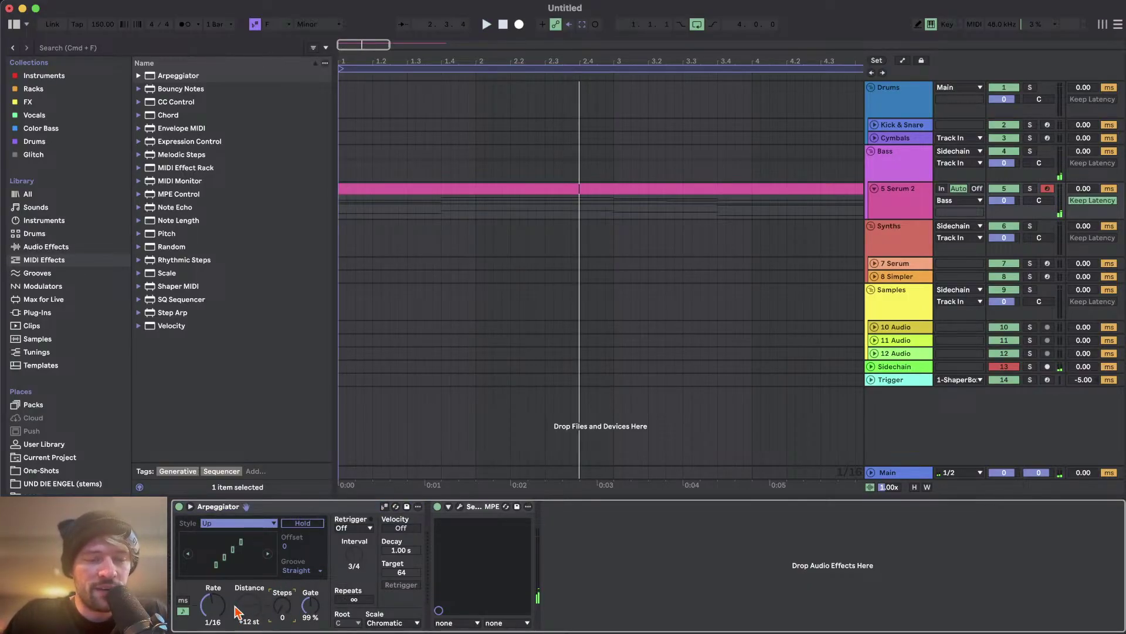
left_click(305, 508)
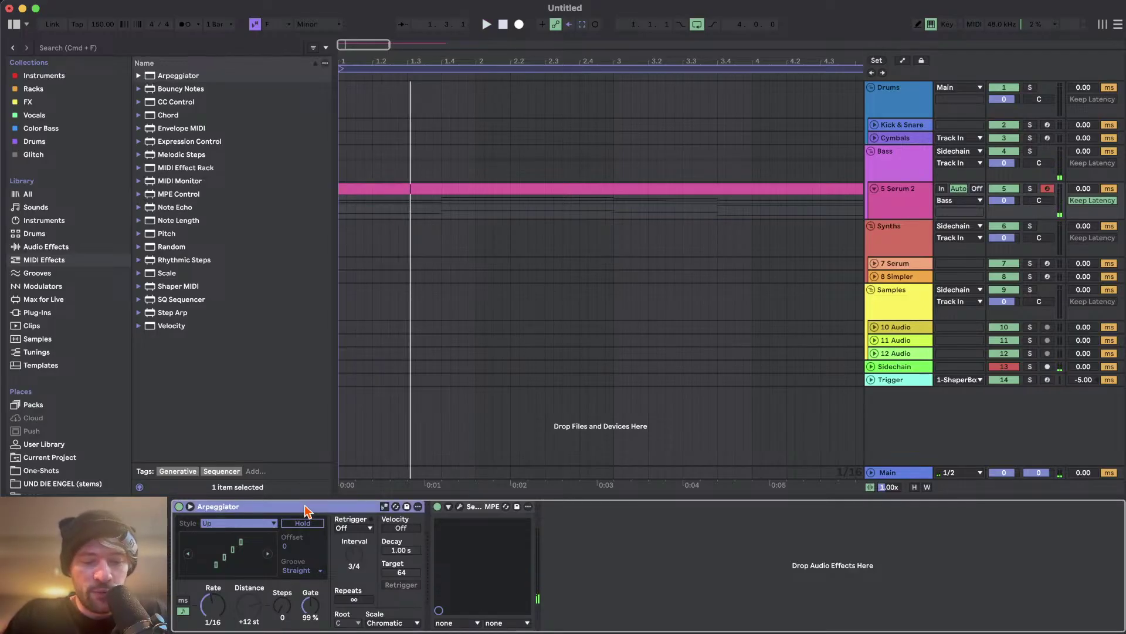
key("super+g")
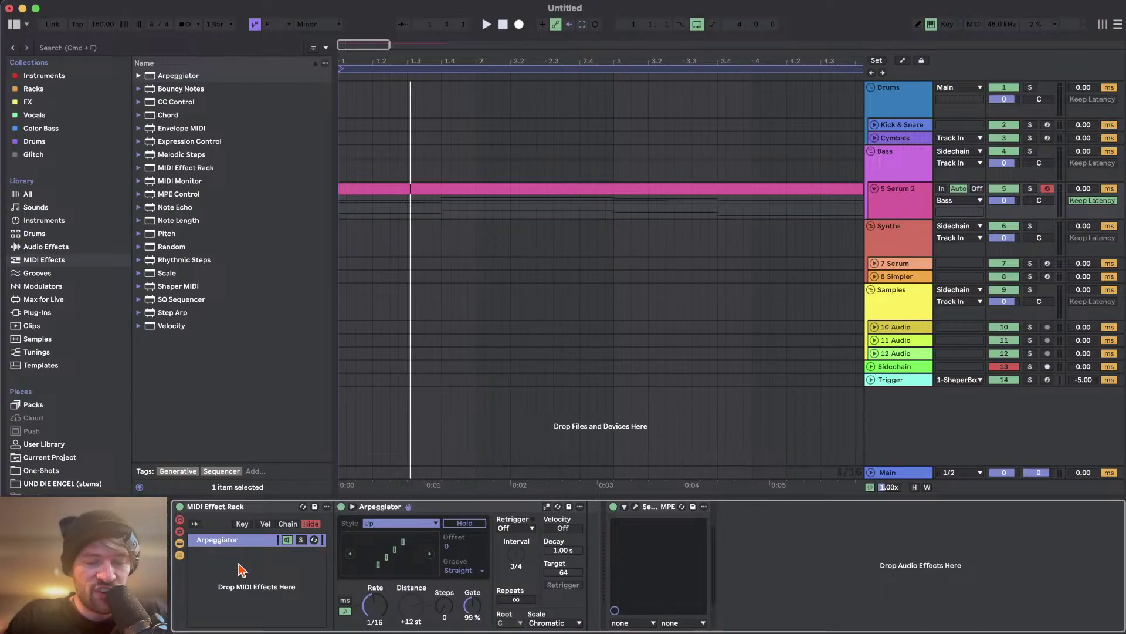
- Duplicate the Arpeggiator chain in the rack, set the copy's Rate to 1/8 and Steps to 1, and play the loop
key("super+d")
left_click(387, 607)
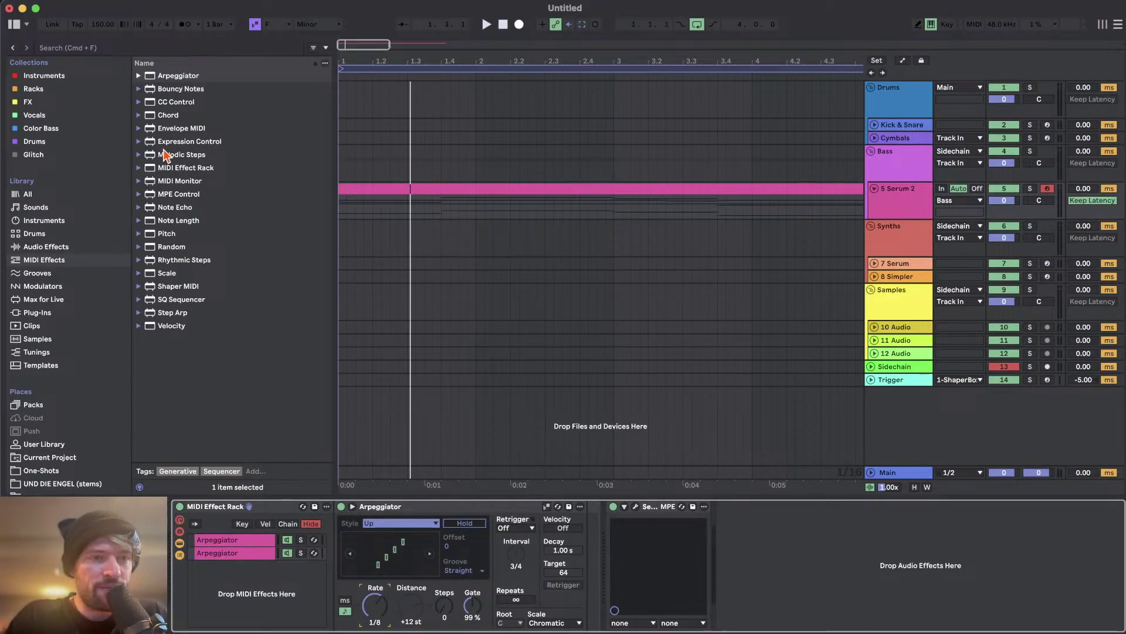
left_click(168, 234)
left_click_drag(451, 618, 452, 609)
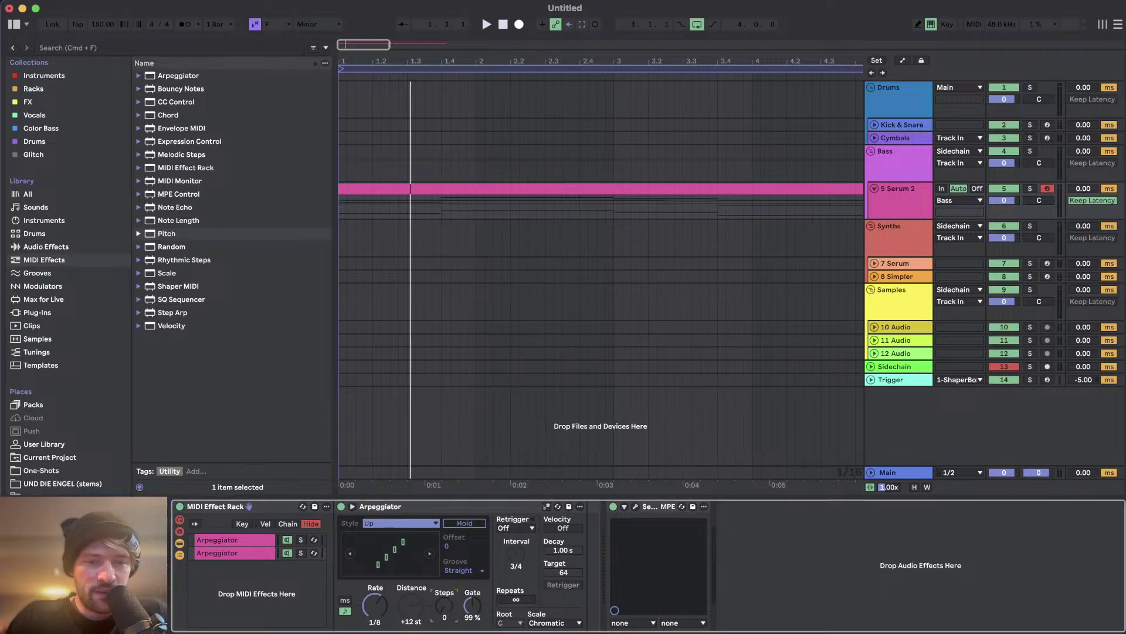
key("space")
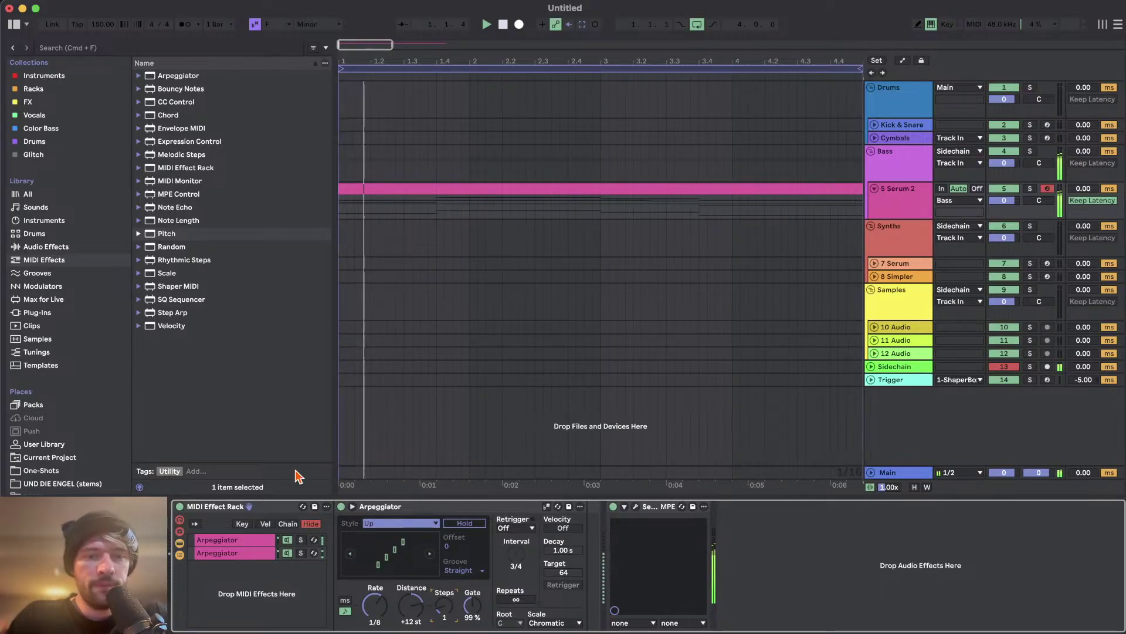
- Insert a Pitch effect set to +12 st before the second chain's Arpeggiator, and set that Arpeggiator's Steps to 0
left_click(247, 539)
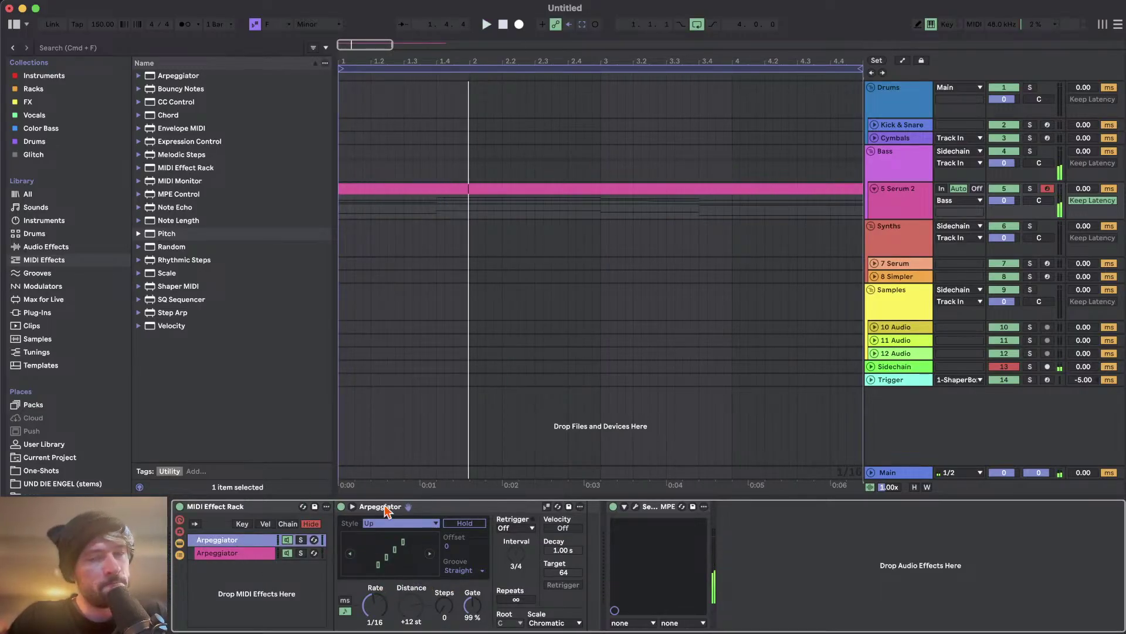
left_click(379, 606)
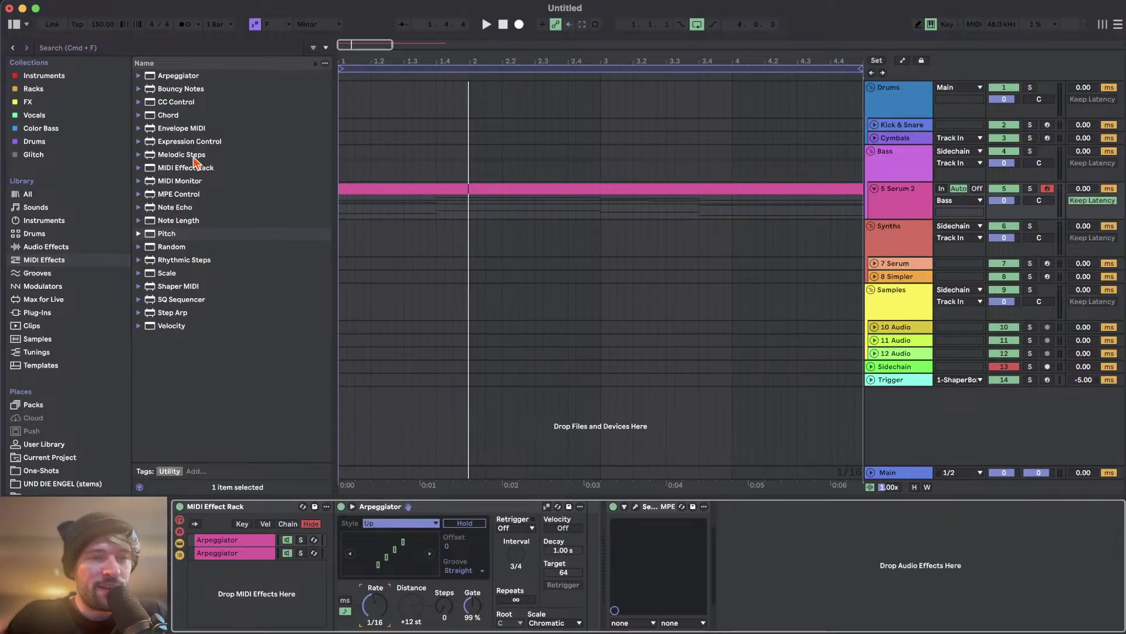
left_click(249, 553)
left_click_drag(162, 237, 346, 595)
left_click(365, 530)
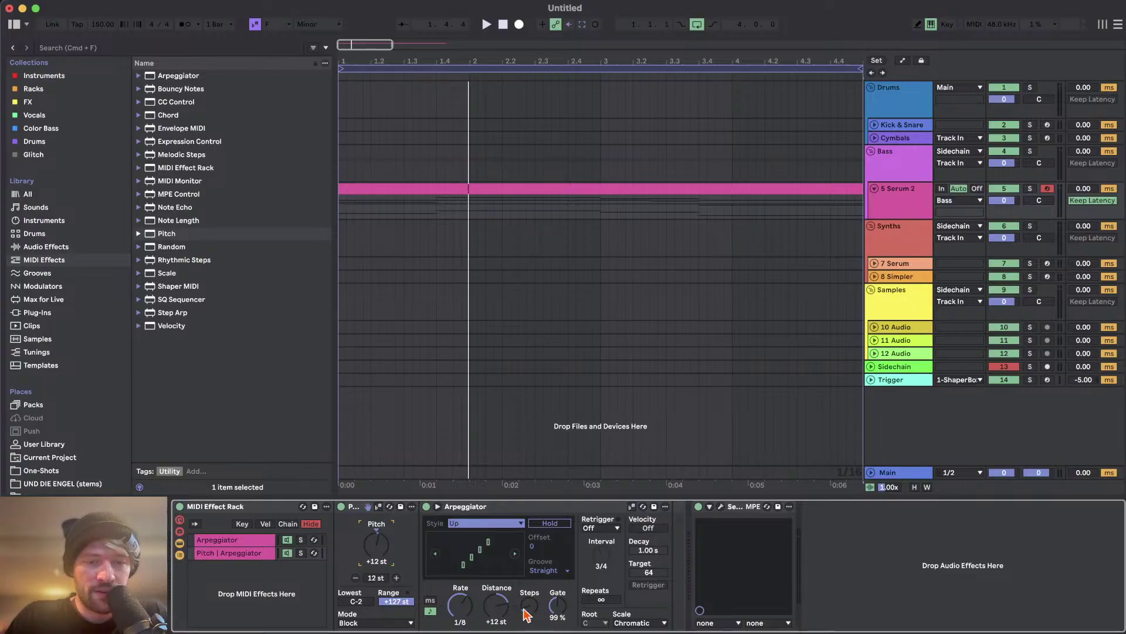
key("space")
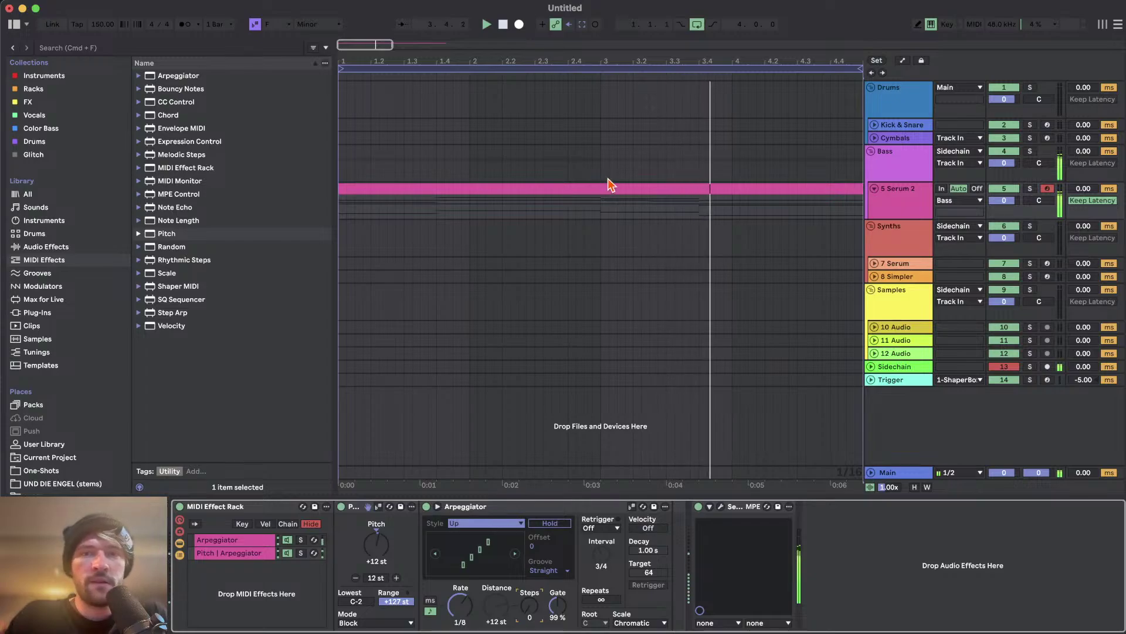
- Open the first clip on the 5 Serum 2 track and shorten all its notes by one 1/64 grid step
left_click(217, 541)
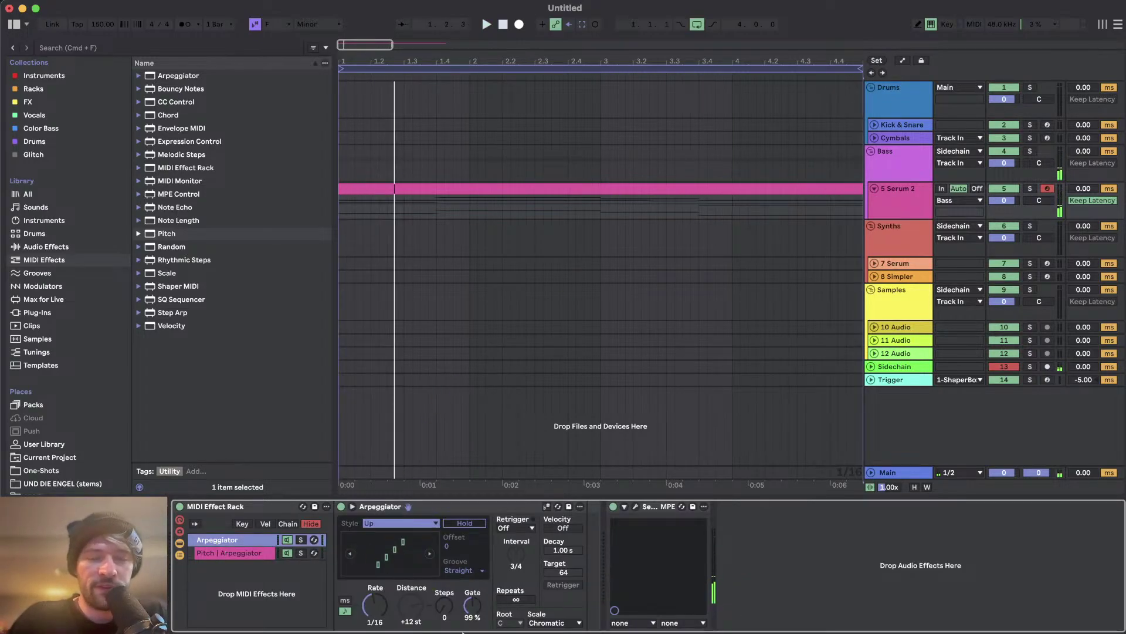
double_click(561, 188)
scroll(659, 375, "down", 2)
left_click_drag(541, 310, 1047, 610)
scroll(998, 505, "down", 3)
scroll(557, 435, "up", 5)
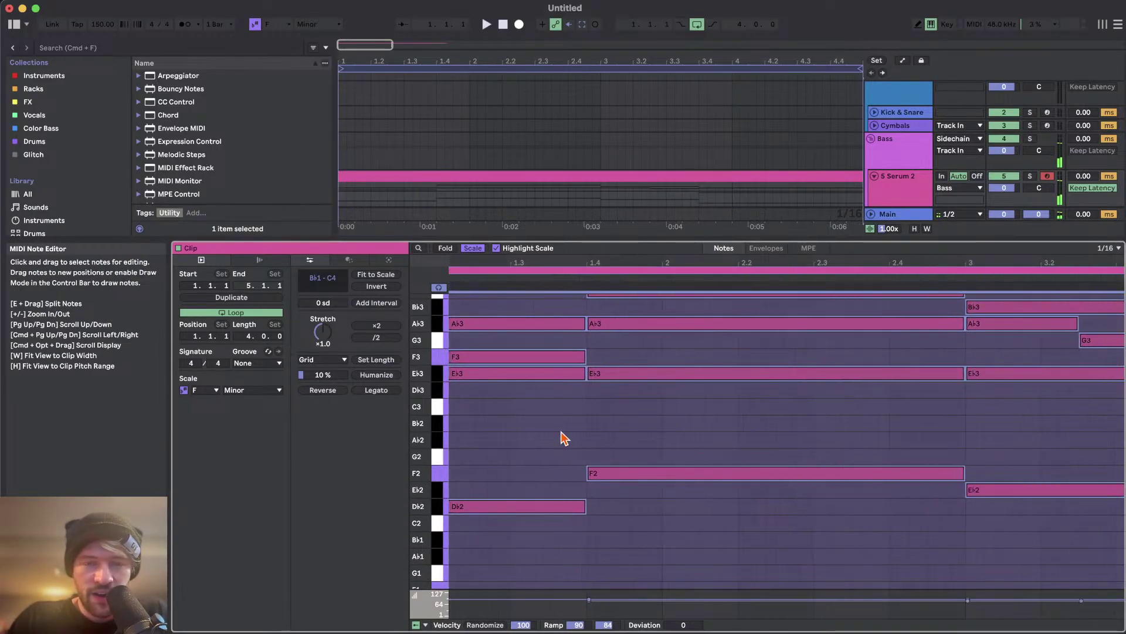
key("super+1")
key("super+1")
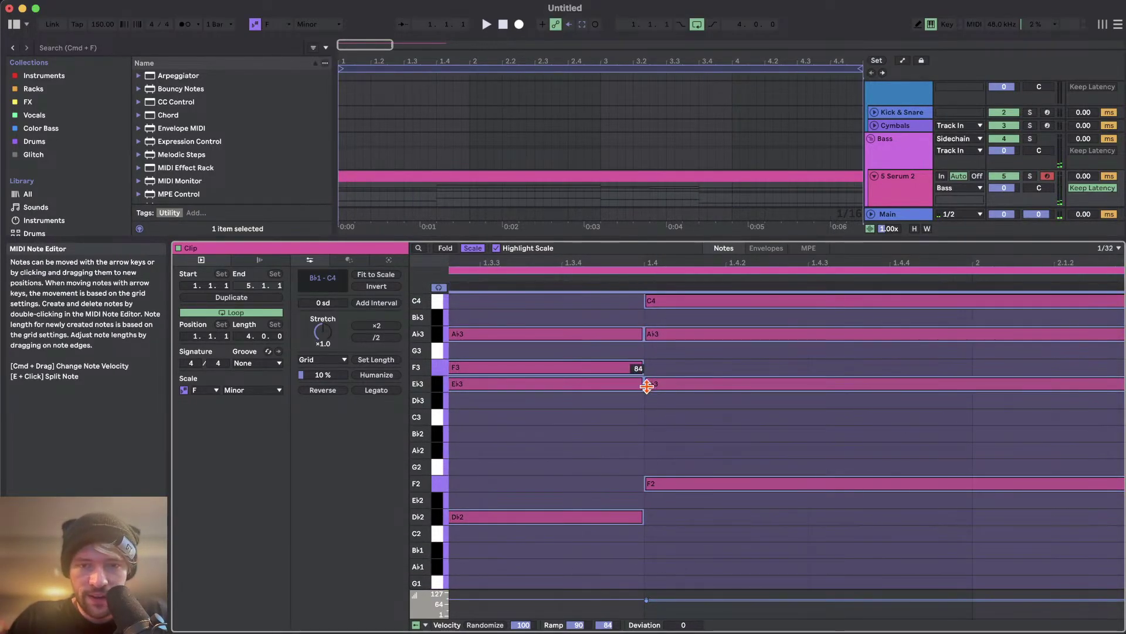
scroll(648, 390, "down", 5)
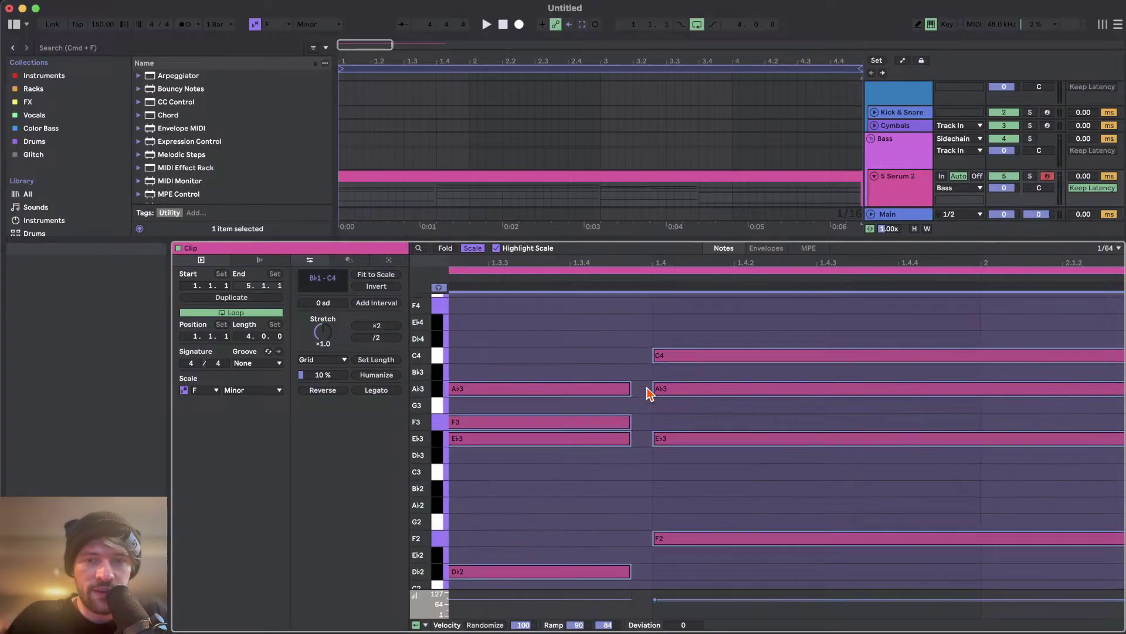
scroll(648, 391, "up", 3)
- Play the Serum 2 clip and review the gaps between its chords, then return to the device chain
key("space")
scroll(825, 478, "down", 4)
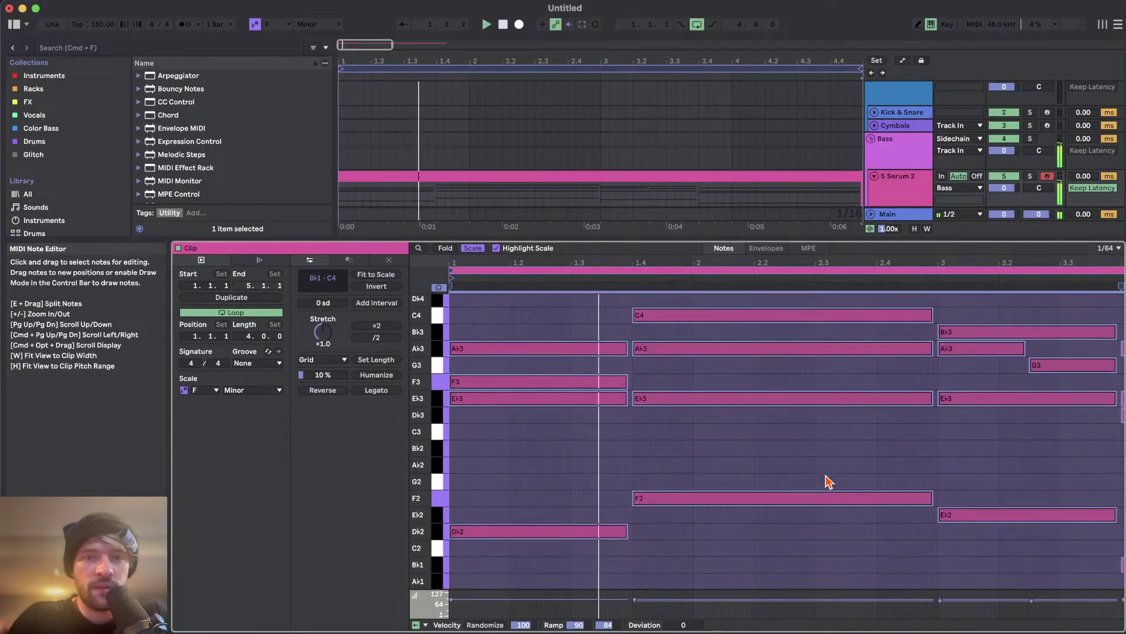
scroll(844, 464, "up", 1)
scroll(844, 464, "right", 3)
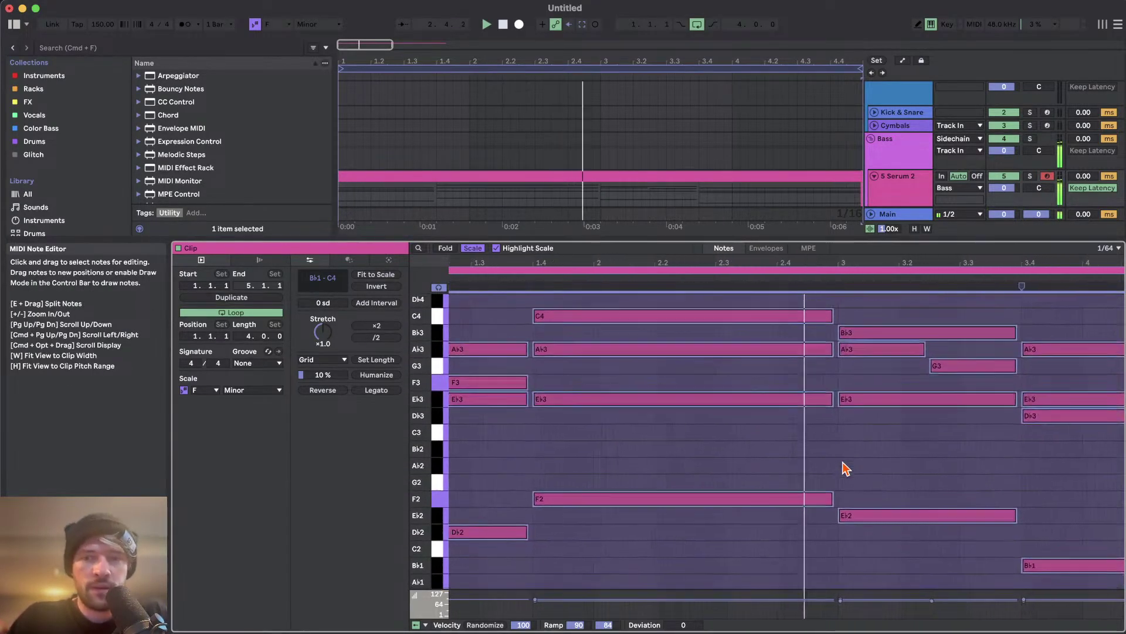
scroll(885, 480, "down", 1)
scroll(897, 469, "left", 3)
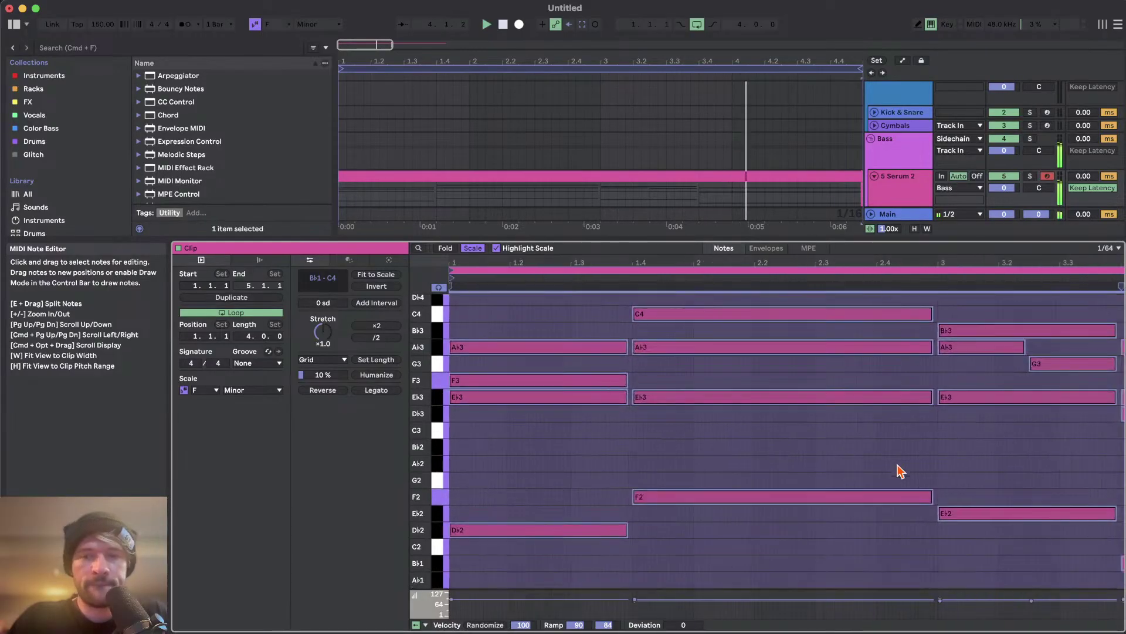
scroll(899, 469, "down", 3)
key("space")
key("shift+Tab")
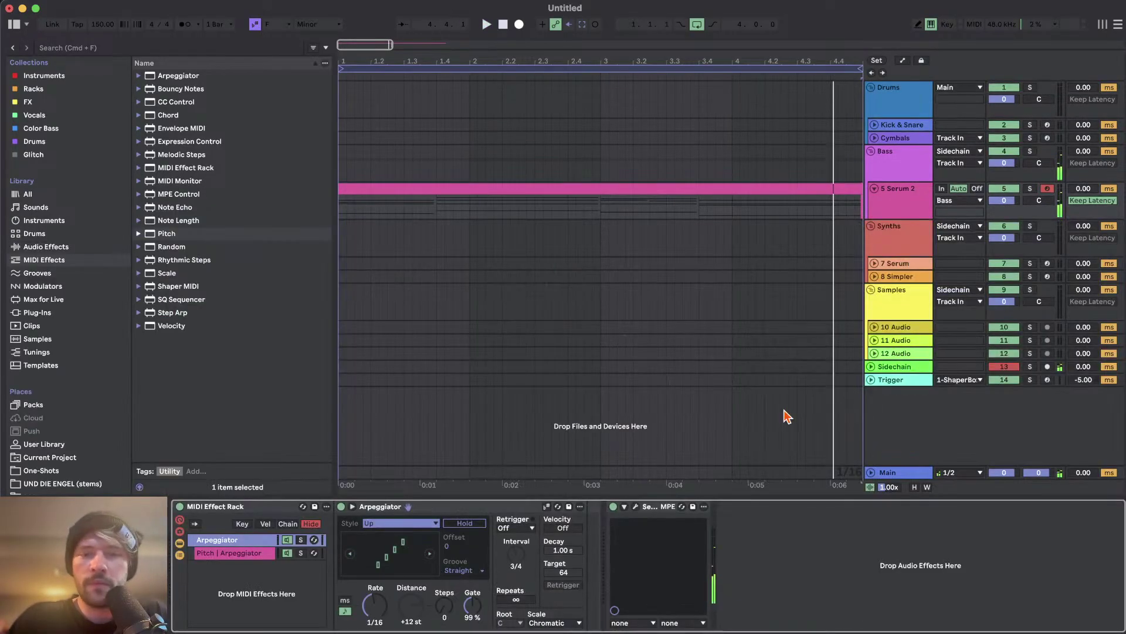
- Duplicate the rack's first Arpeggiator chain and set the copy's Rate to 1/32 and Style to Down
left_click(261, 506)
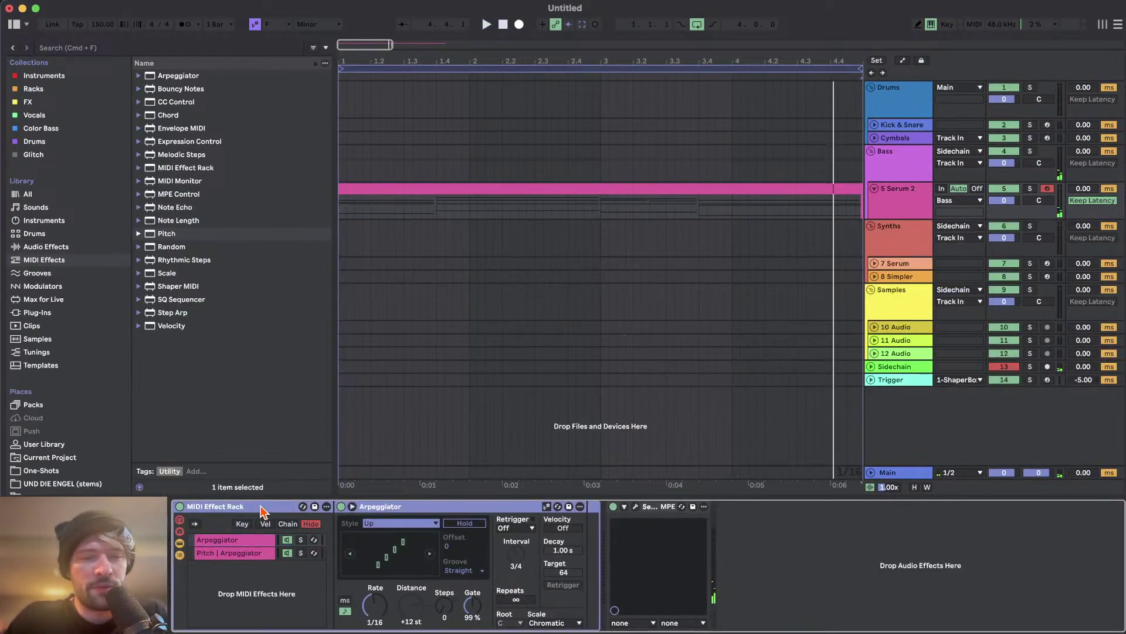
left_click(255, 540)
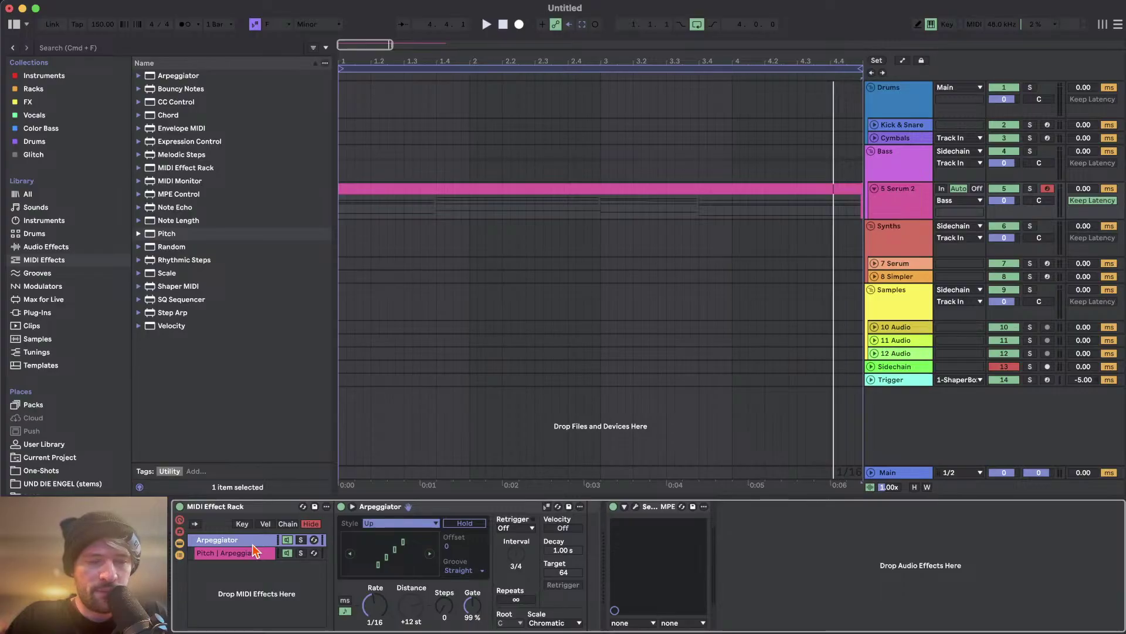
key("super+d")
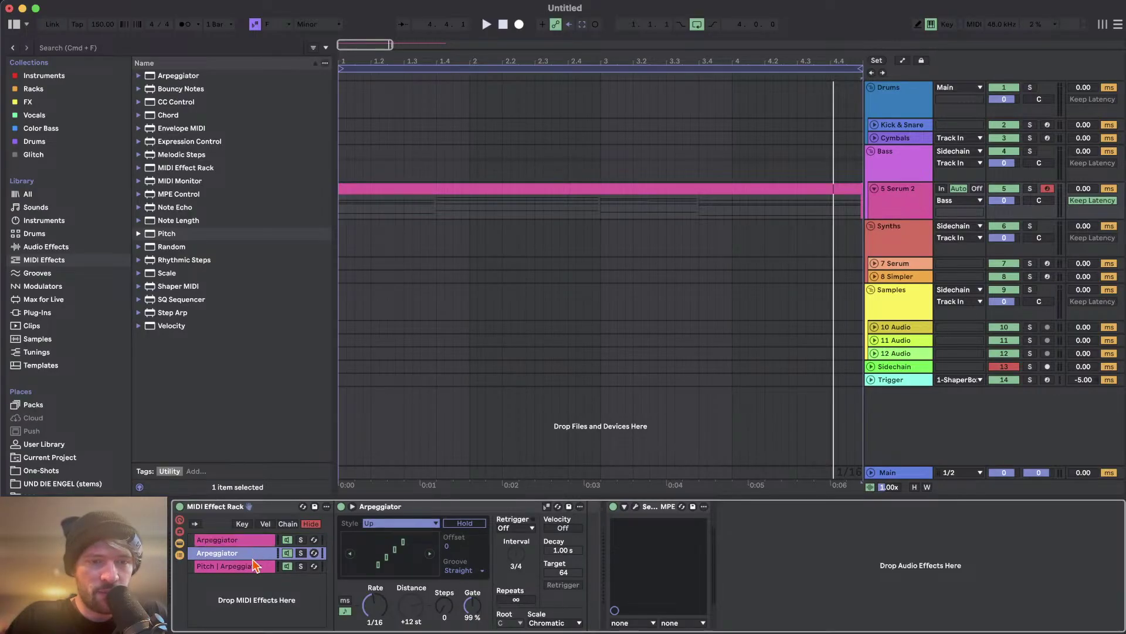
left_click(379, 614)
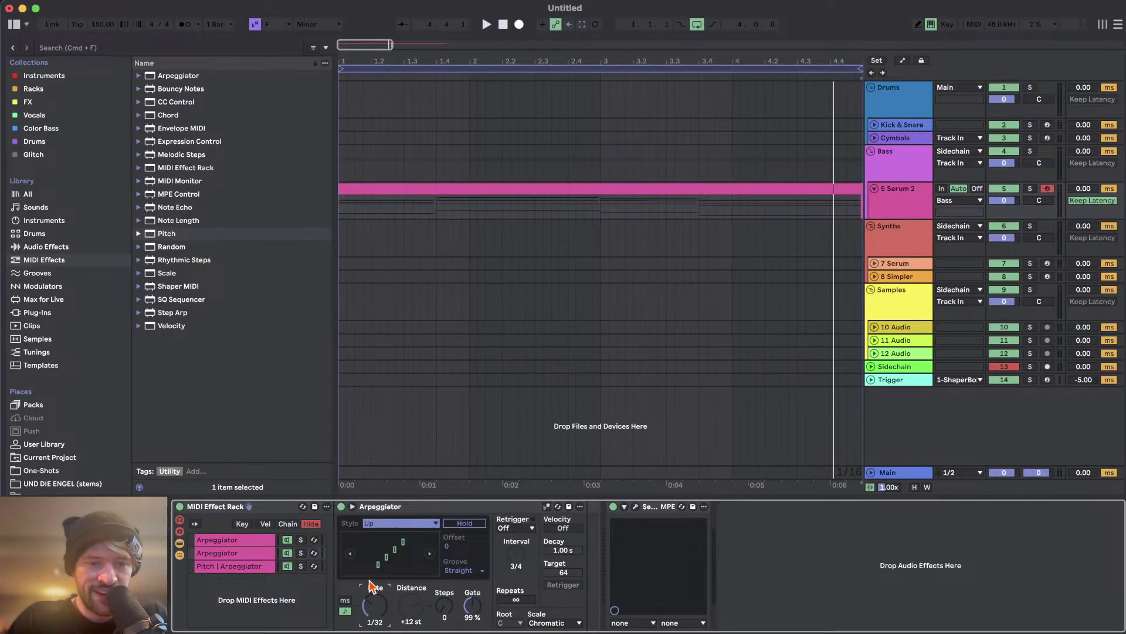
left_click(391, 524)
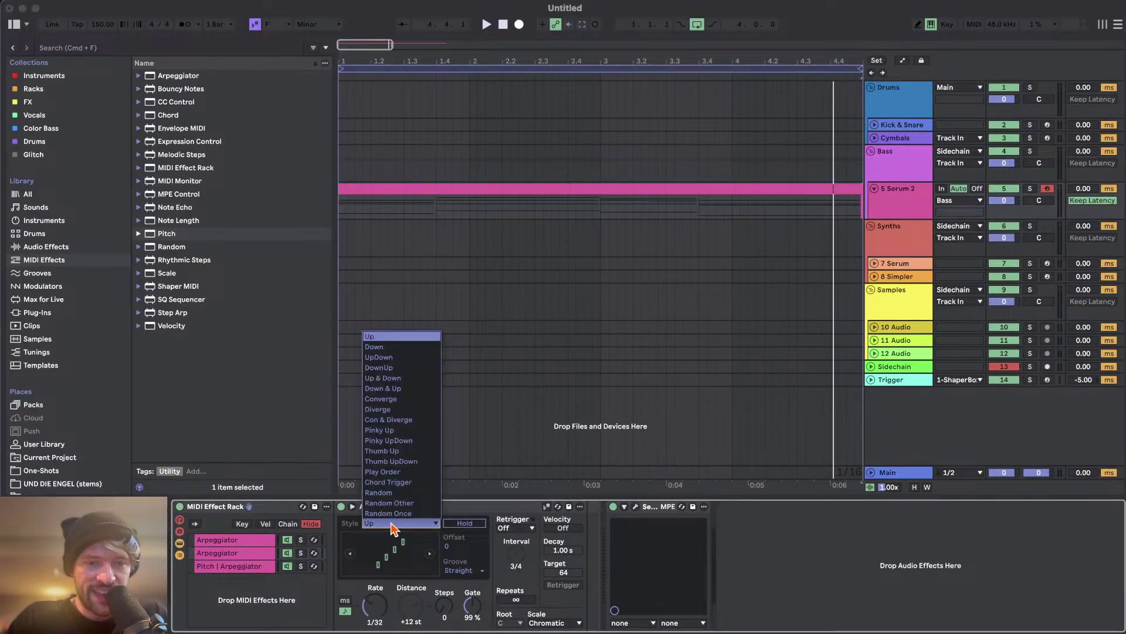
left_click(403, 348)
- Set the new chain's Arpeggiator Steps to 1 and insert a Pitch effect at +12 st before it, auditioning the result
left_click_drag(447, 611, 447, 607)
left_click_drag(157, 235, 352, 564)
key("space")
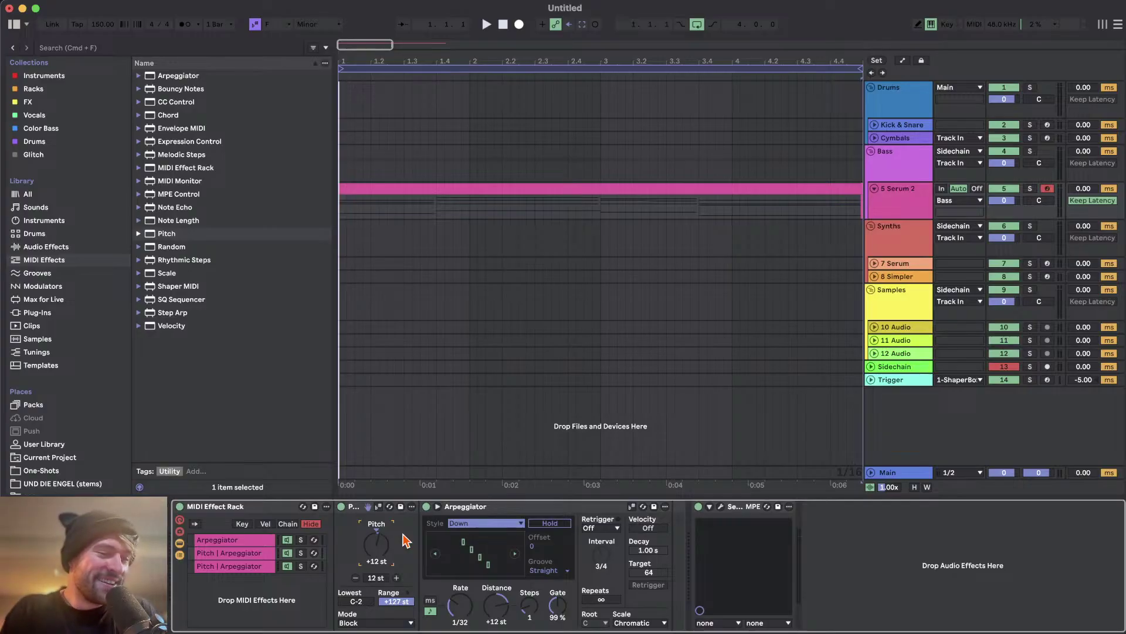
- Delete the MIDI Effect Rack and both clips from the 5 Serum 2 track
left_click(258, 507)
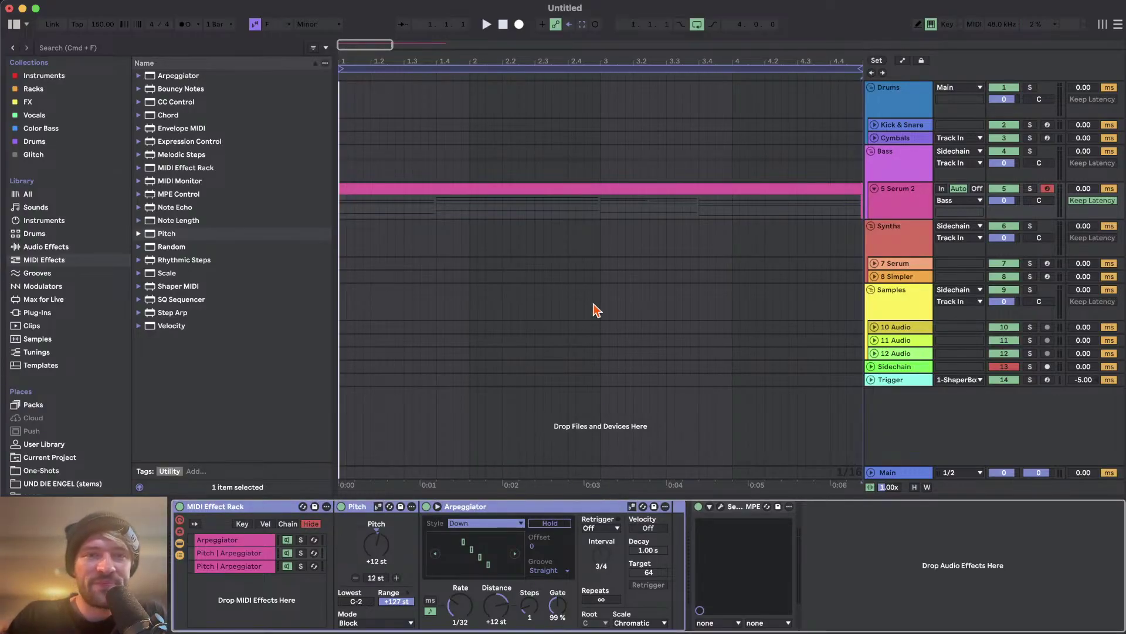
key("Delete")
scroll(475, 275, "down", 3)
left_click(515, 198)
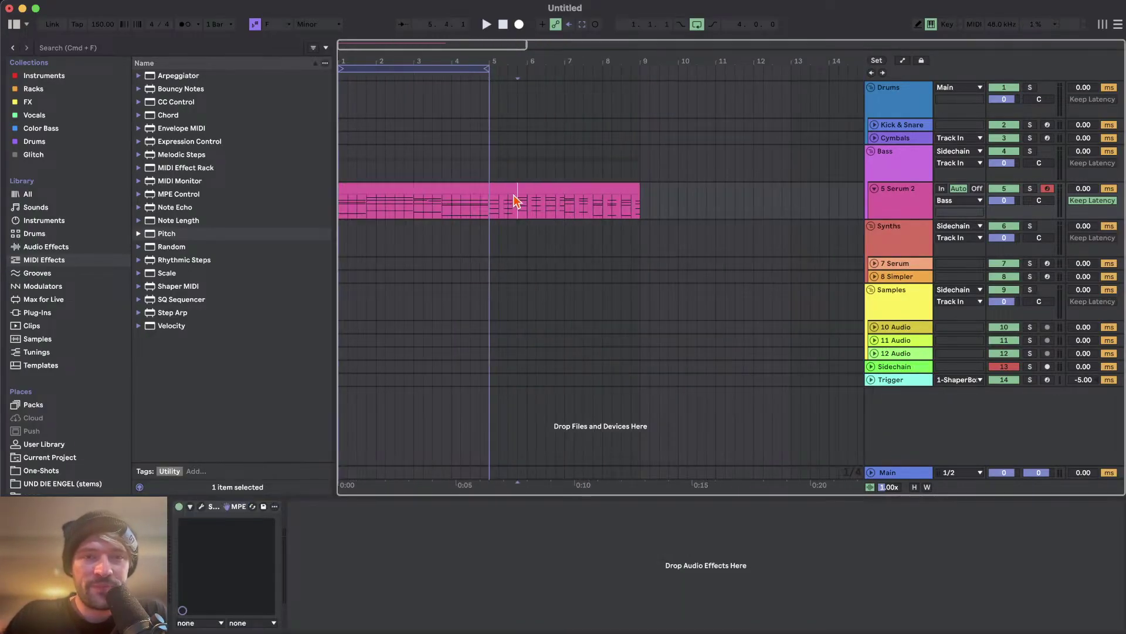
left_click(516, 201)
key("Delete")
left_click(443, 195)
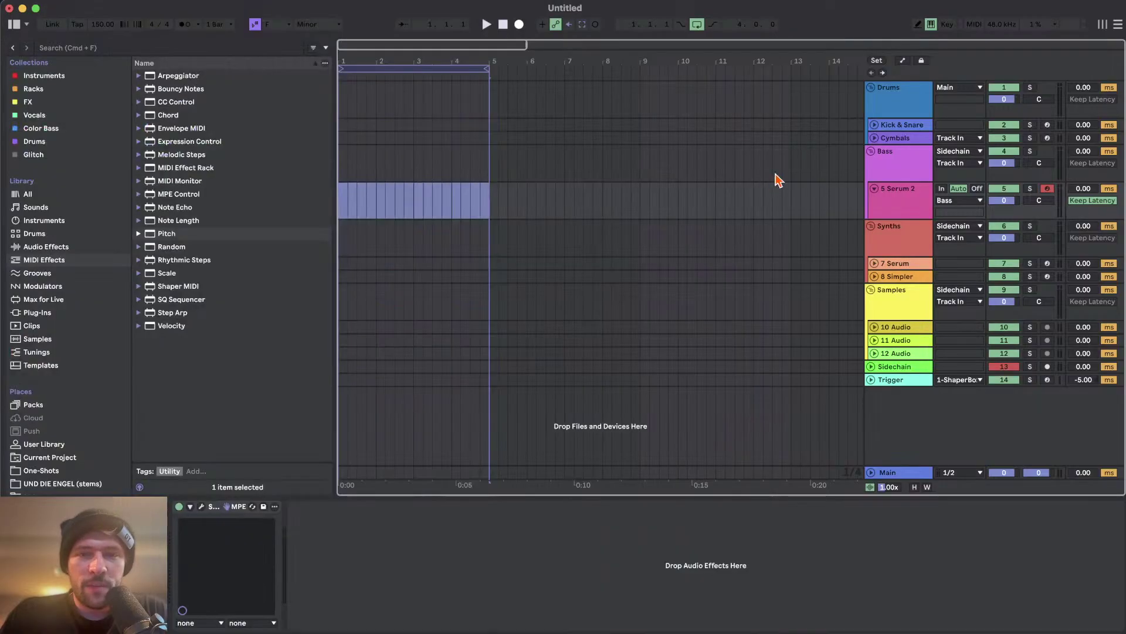
key("minus")
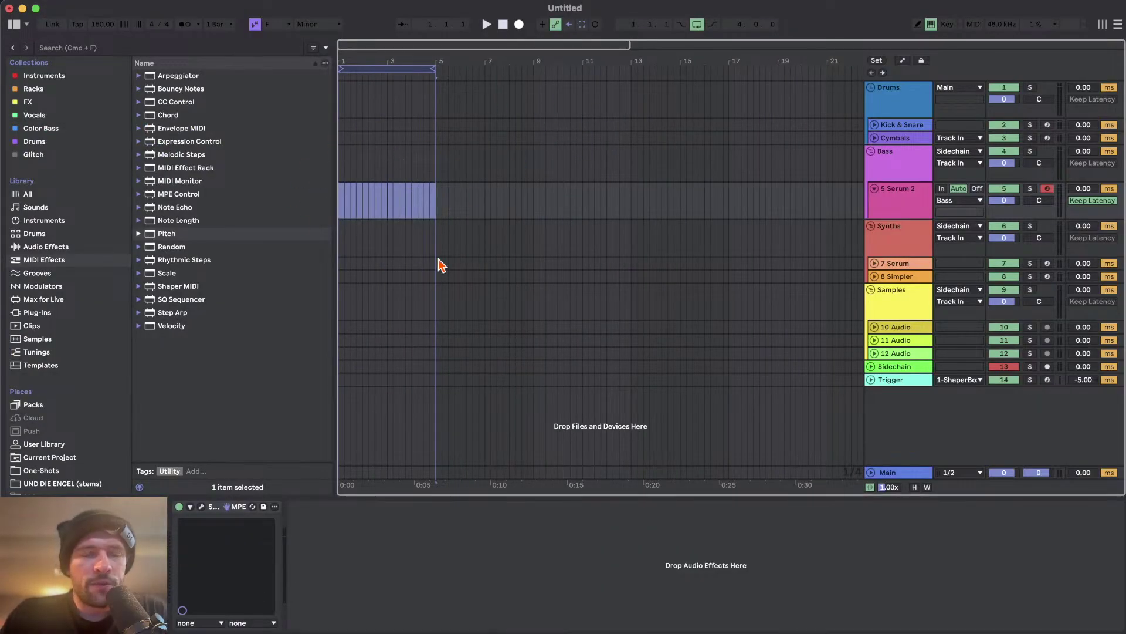
key("plus")
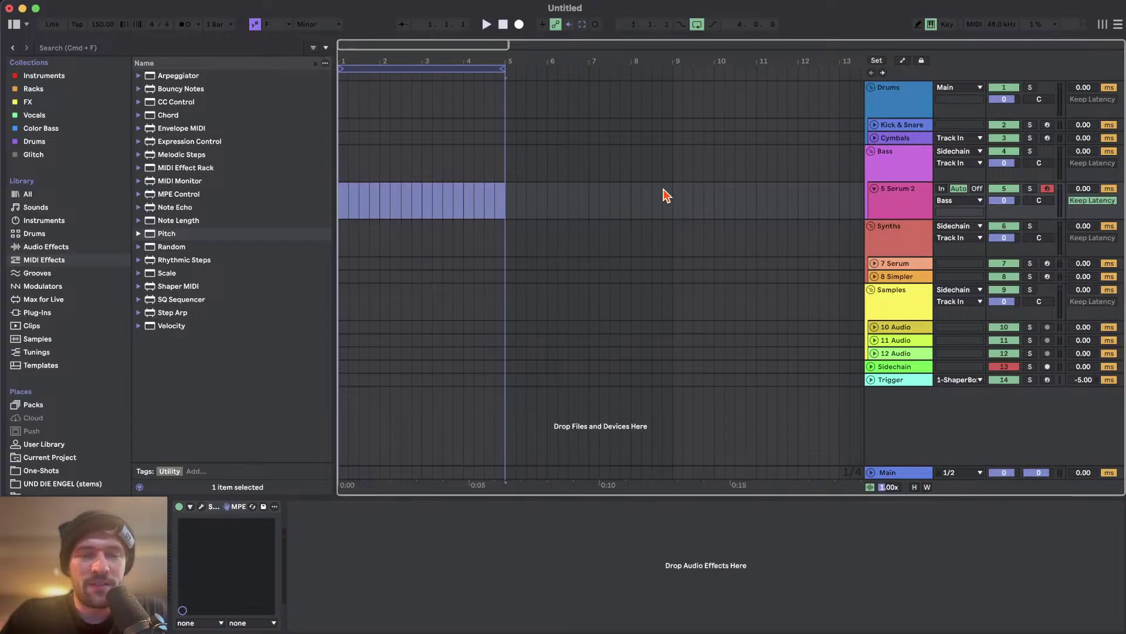
left_click(369, 177)
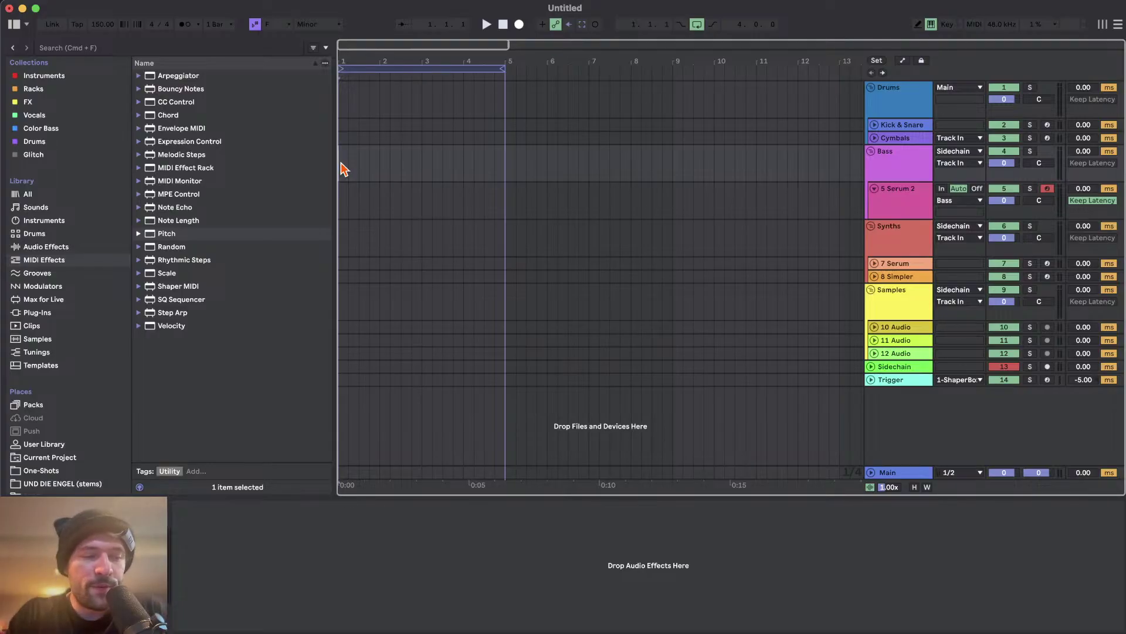
- Switch to Streamlabs Desktop and activate the scene named New Scene
key("super+Tab")
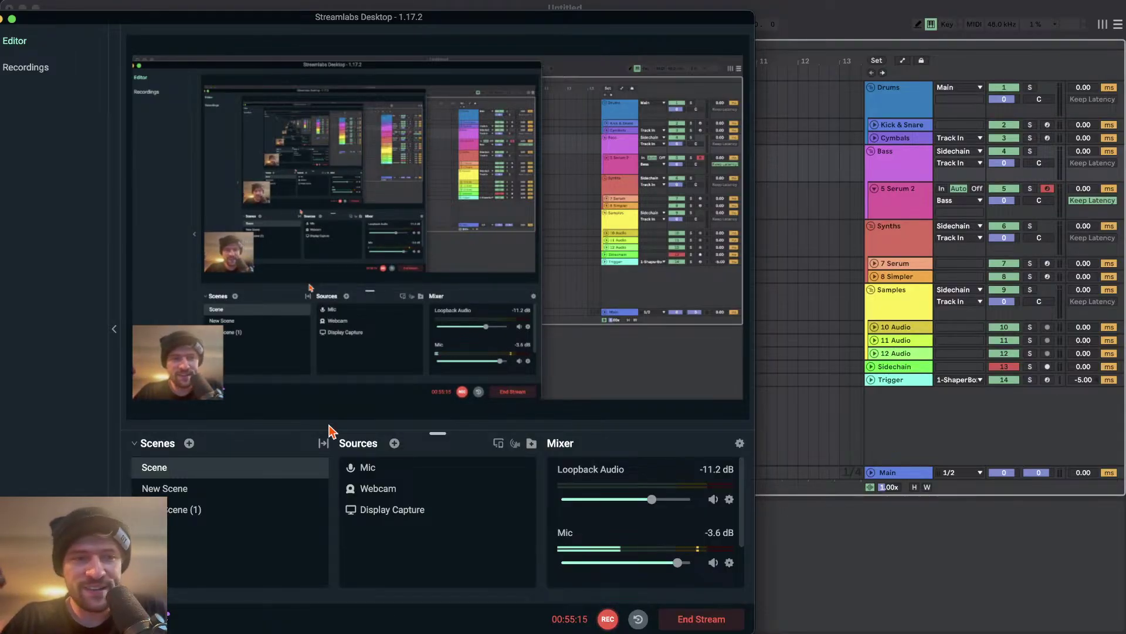
left_click(158, 491)
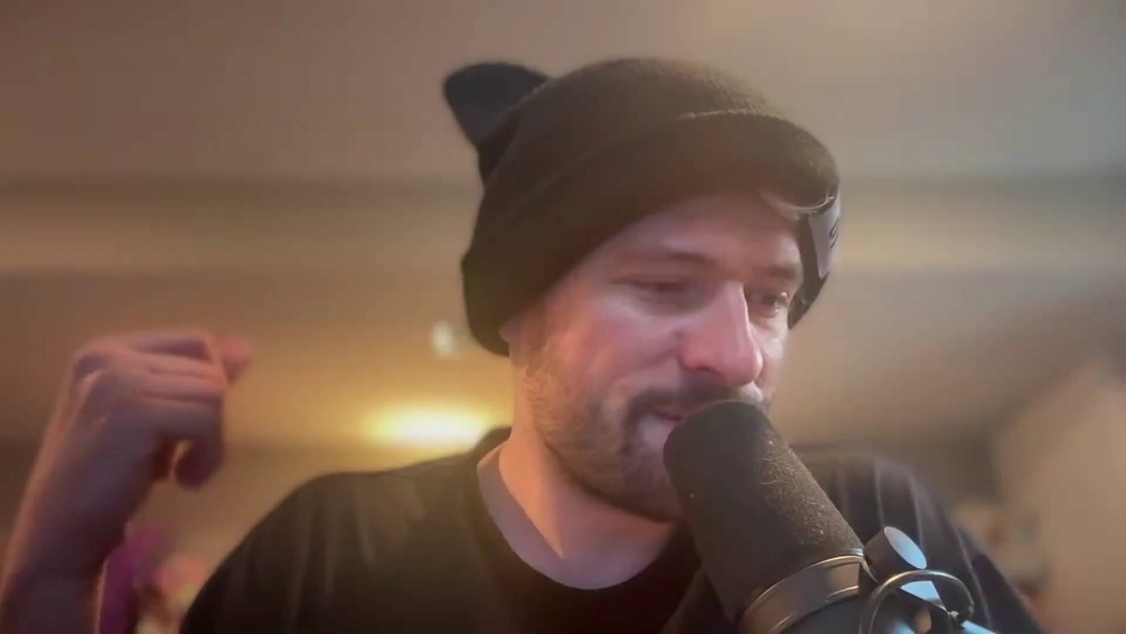
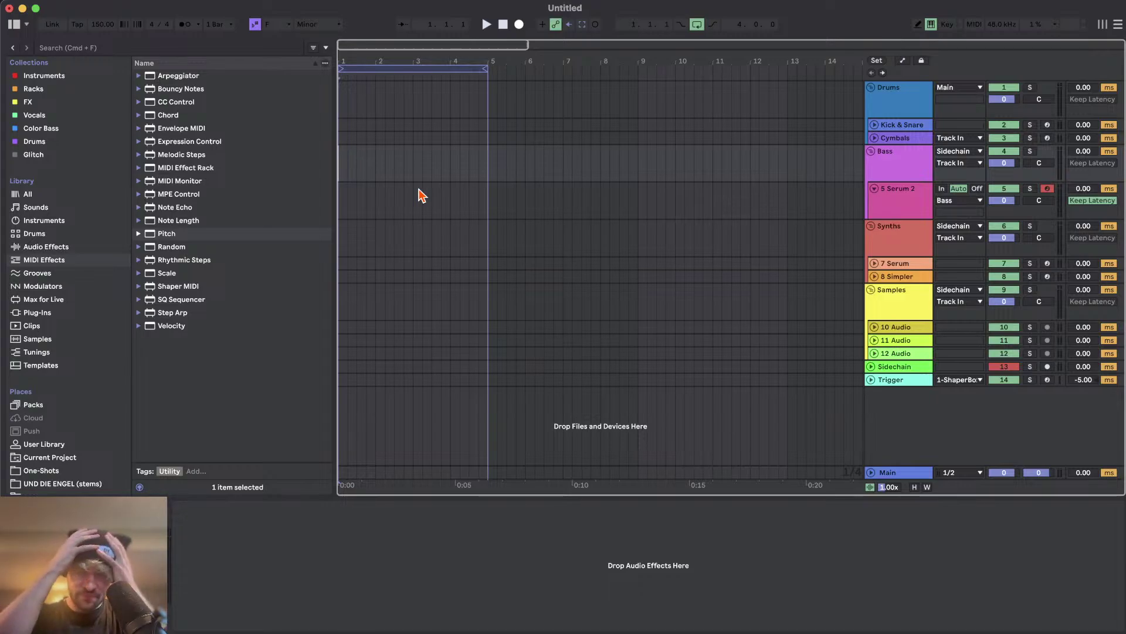
- Select the Kick & Snare track and open the SAMPLES 2024 folder in the browser
left_click(895, 139)
left_click(898, 125)
scroll(52, 374, "down", 8)
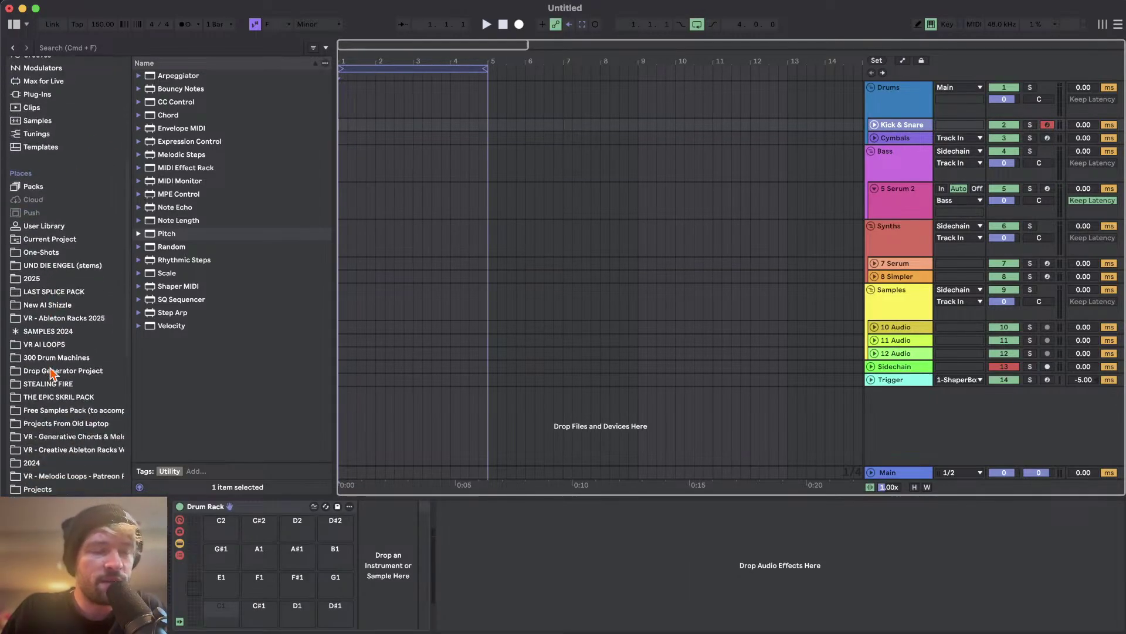
left_click(51, 371)
left_click(47, 344)
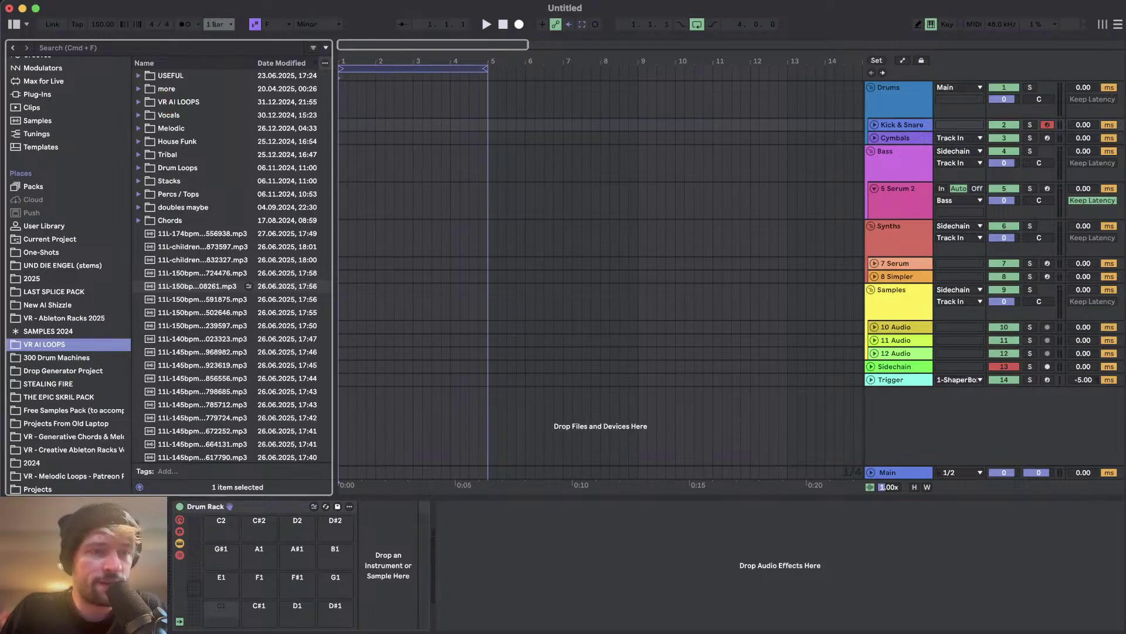
left_click(47, 331)
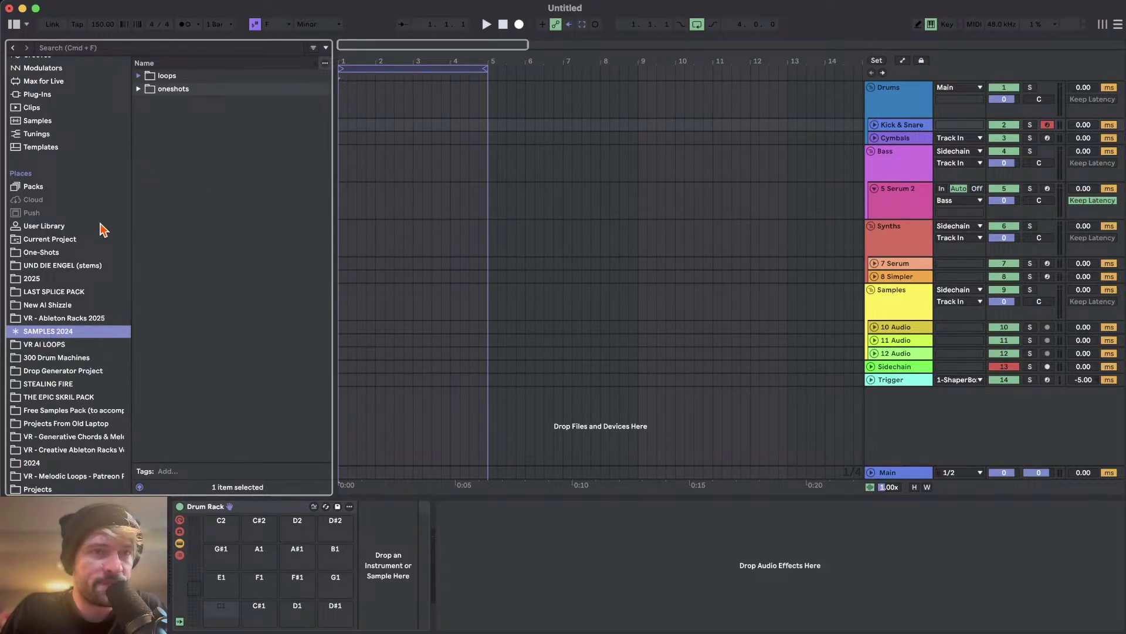
- Expand the oneshots folder and its drums - kick subfolder to browse the kick categories
left_click(184, 80)
double_click(183, 88)
left_click(206, 222)
double_click(188, 172)
key("Down")
key("Up")
key("Left")
key("Down")
key("Right")
left_click(192, 222)
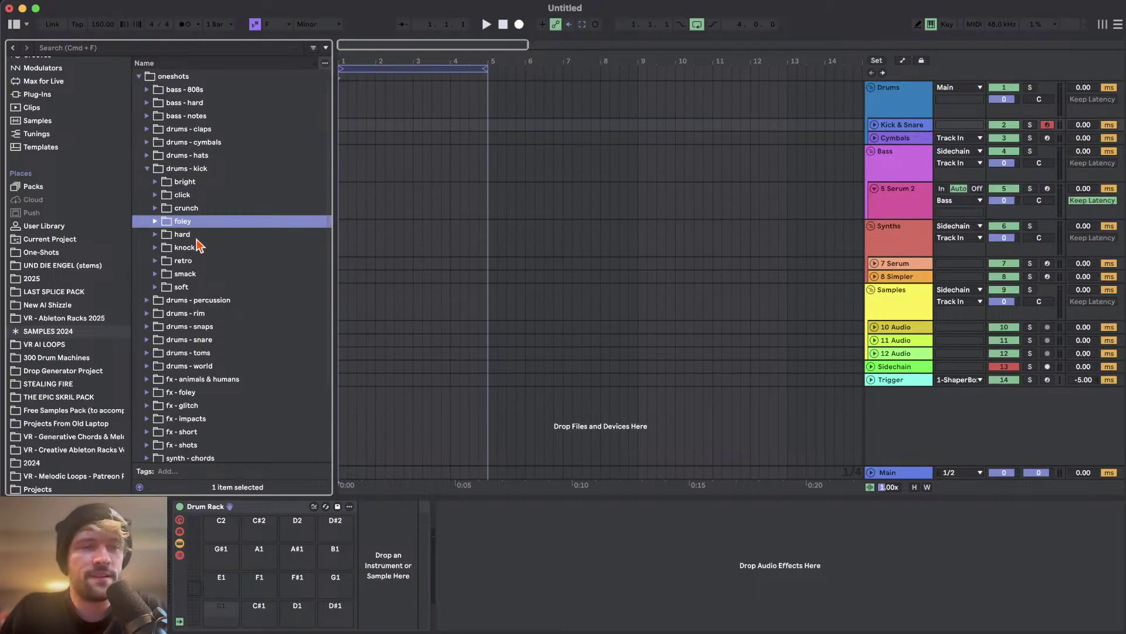
left_click(197, 237)
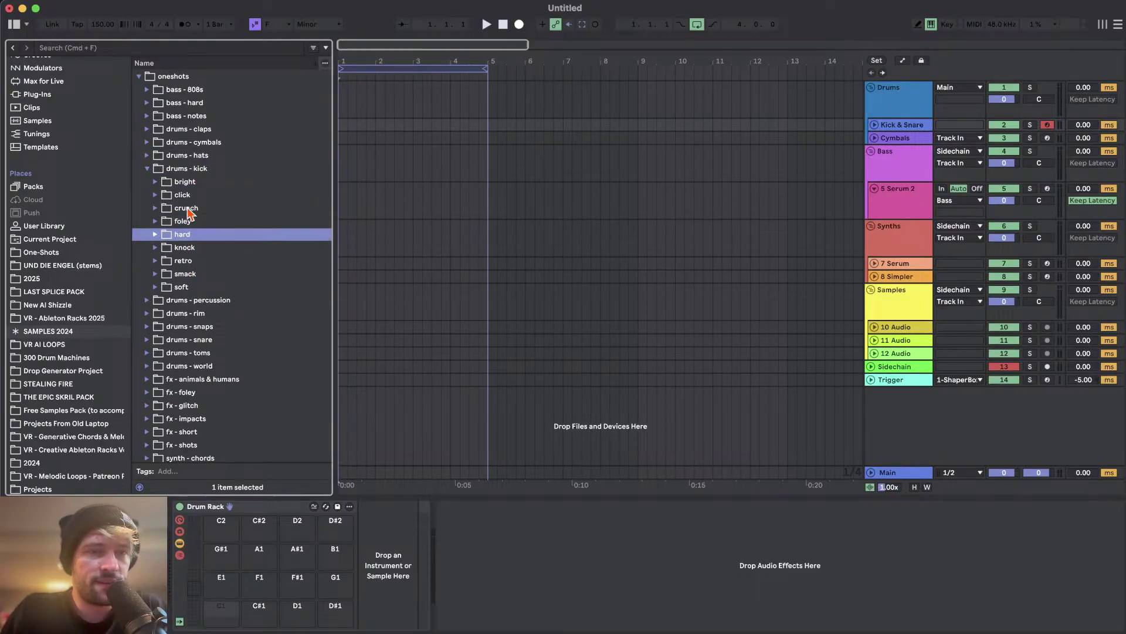
- Audition kicks in the smack folder and load VR_drum_kick_smack.wav onto the Drum Rack's C1 pad
double_click(177, 276)
scroll(222, 395, "down", 10)
left_click(225, 345)
key("Down")
left_click(221, 328)
key("Up")
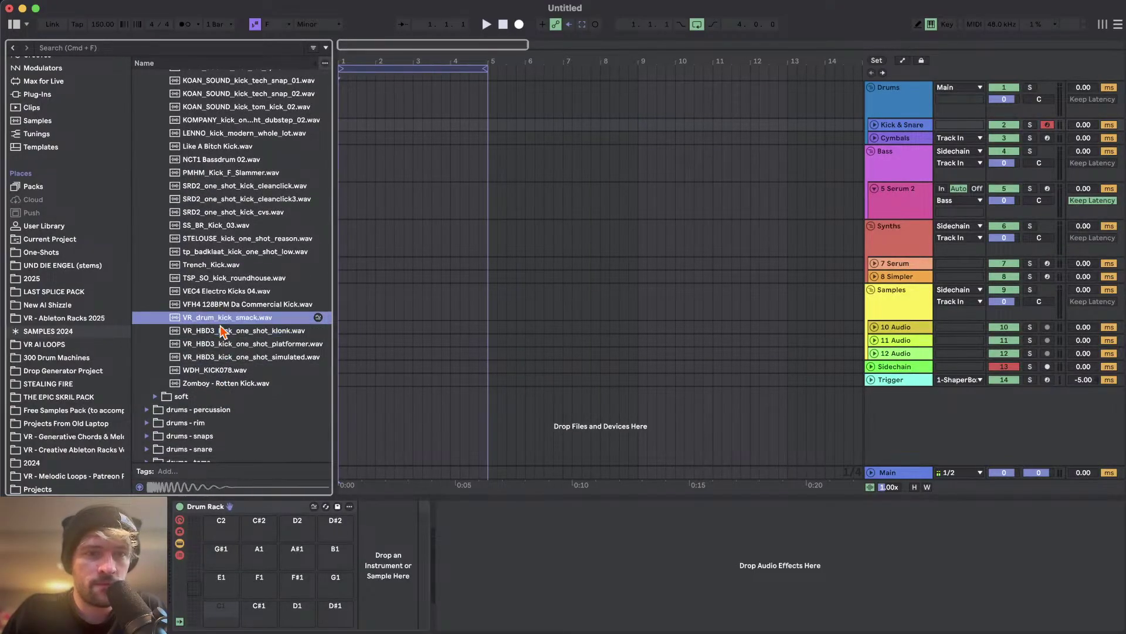
left_click_drag(213, 322, 217, 610)
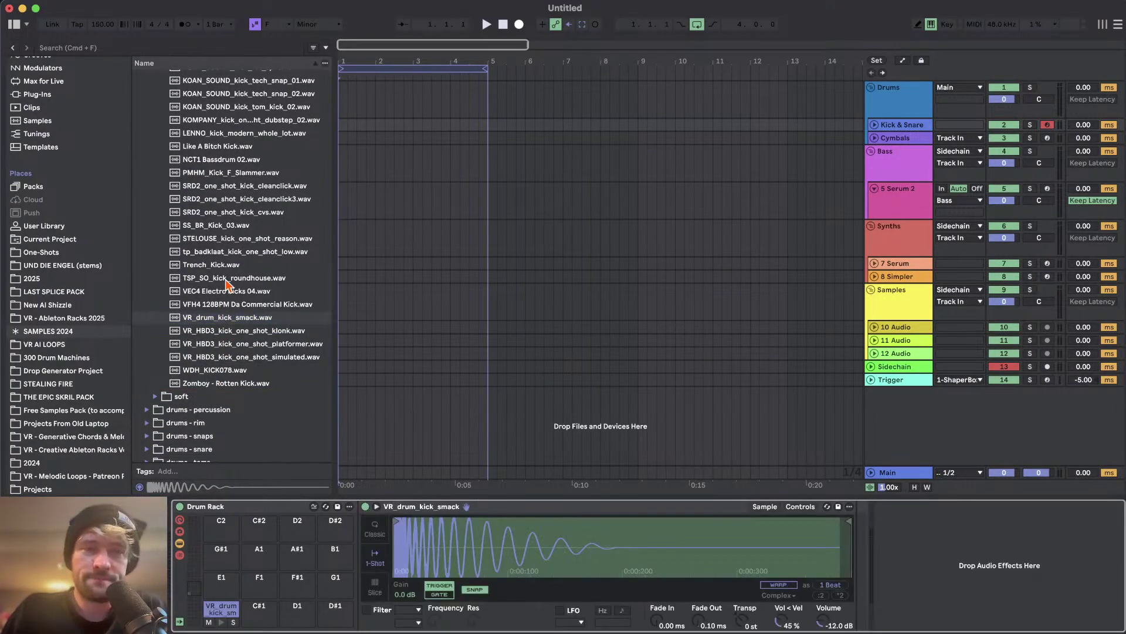
- Collapse the kick folders and open the punch - low folder inside drums - snare
key("Left")
key("Left")
key("Left")
key("Down")
key("Down")
key("Down")
key("Down")
key("Right")
scroll(198, 300, "down", 1)
key("Down")
key("Down")
key("Down")
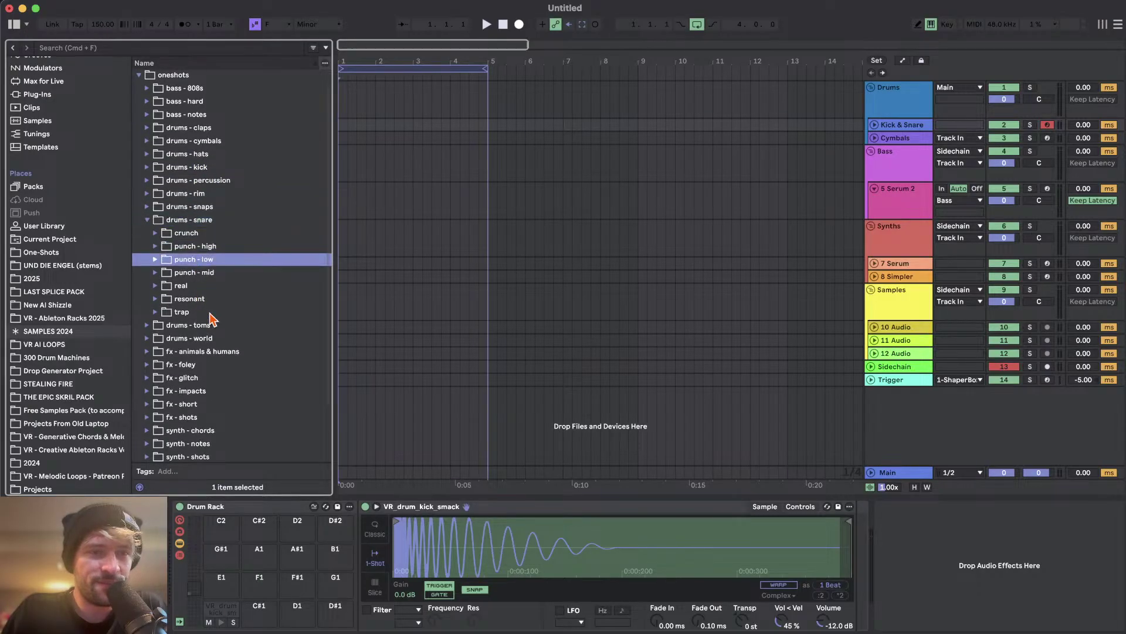
key("Right")
- Audition the snare samples in the punch - low folder, including NGHTMRE Snare.wav and the VR_drum_snare samples
scroll(209, 317, "down", 3)
left_click(214, 313)
scroll(216, 320, "down", 2)
left_click(219, 351)
scroll(223, 358, "down", 2)
key("Down")
scroll(224, 384, "down", 6)
left_click(223, 381)
scroll(223, 382, "down", 1)
left_click(201, 103)
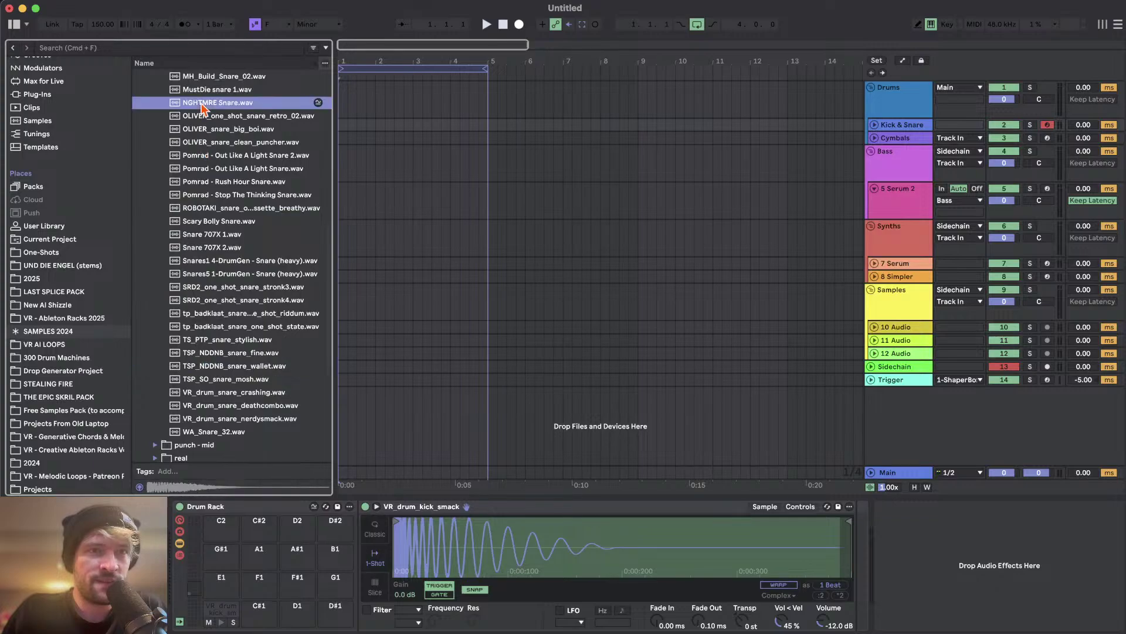
left_click(213, 381)
key("Down")
key("Down")
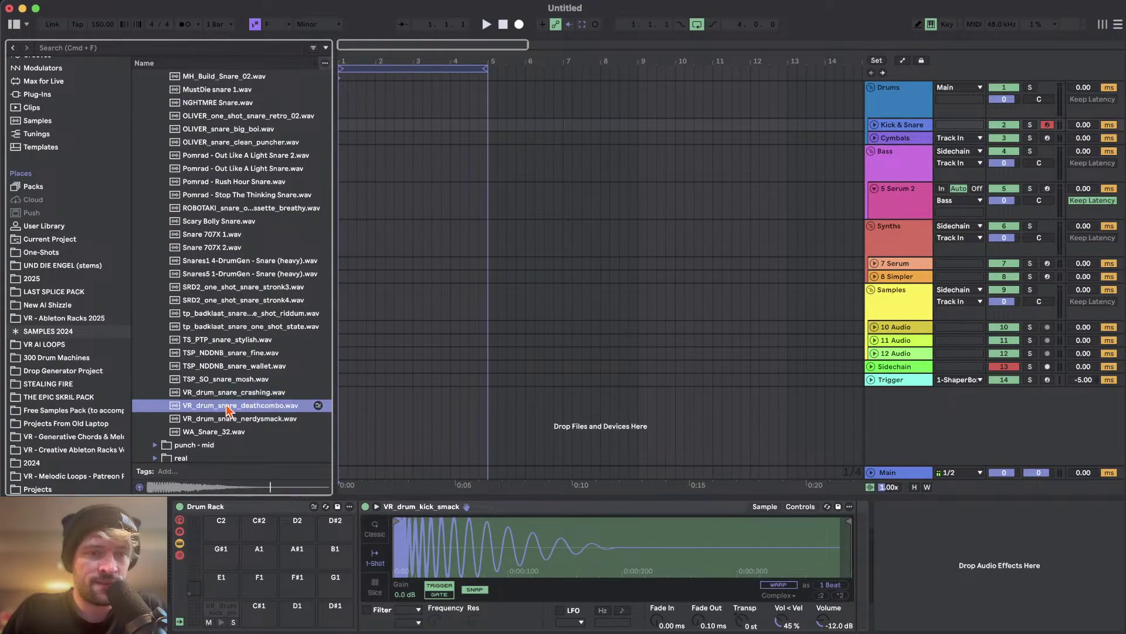
left_click(228, 420)
key("Up")
key("Up")
key("Up")
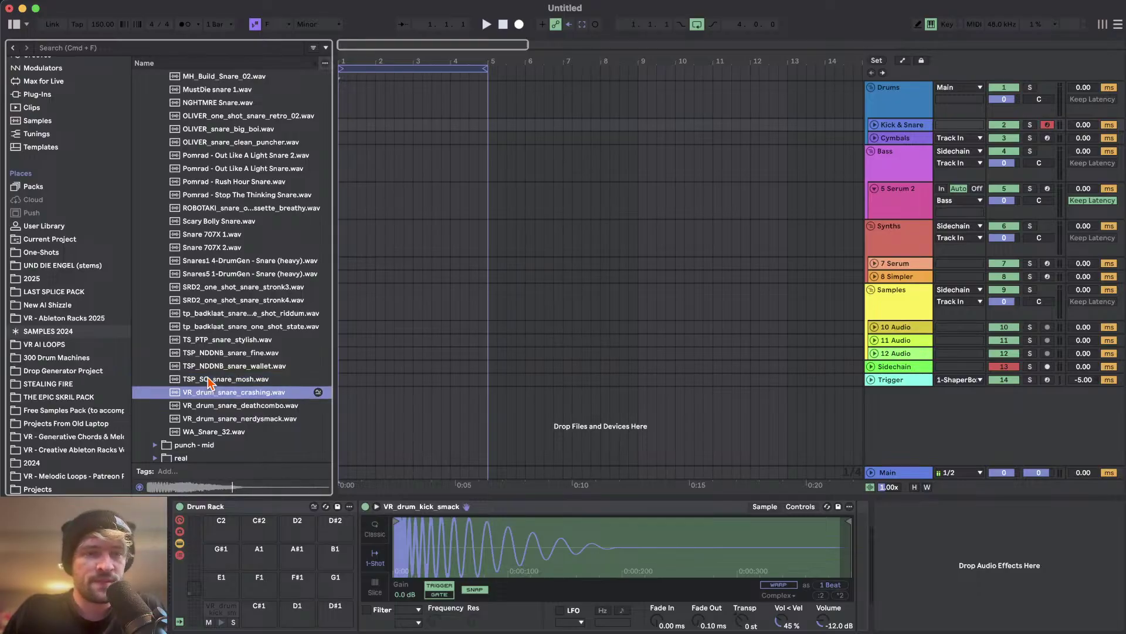
- Switch to the punch - mid snare folder and audition samples through its list
key("Left")
key("Left")
key("Down")
key("Right")
scroll(208, 382, "down", 15)
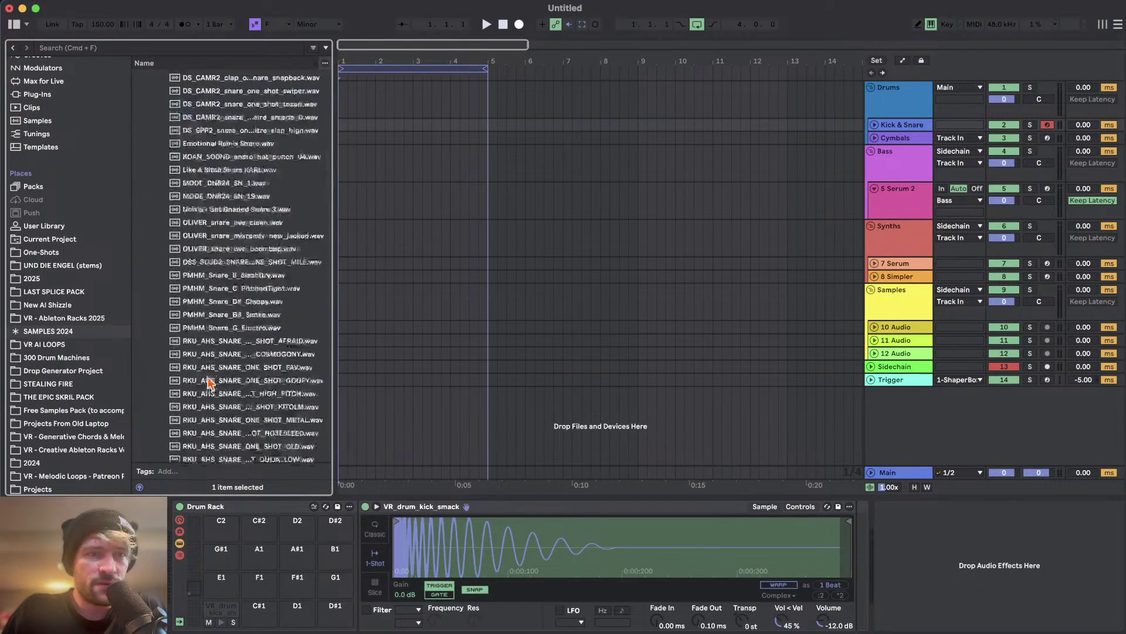
scroll(208, 376, "up", 3)
left_click(209, 333)
key("Up")
key("Up")
key("Up")
scroll(209, 319, "up", 5)
key("Up")
key("Up")
scroll(208, 268, "up", 10)
left_click(207, 267)
scroll(206, 268, "up", 3)
- Load And It Begins Snare.wav from the punch - mid folder onto the Drum Rack's C#1 pad
right_click(208, 190)
left_click(187, 147)
left_click(198, 86)
scroll(211, 164, "up", 5)
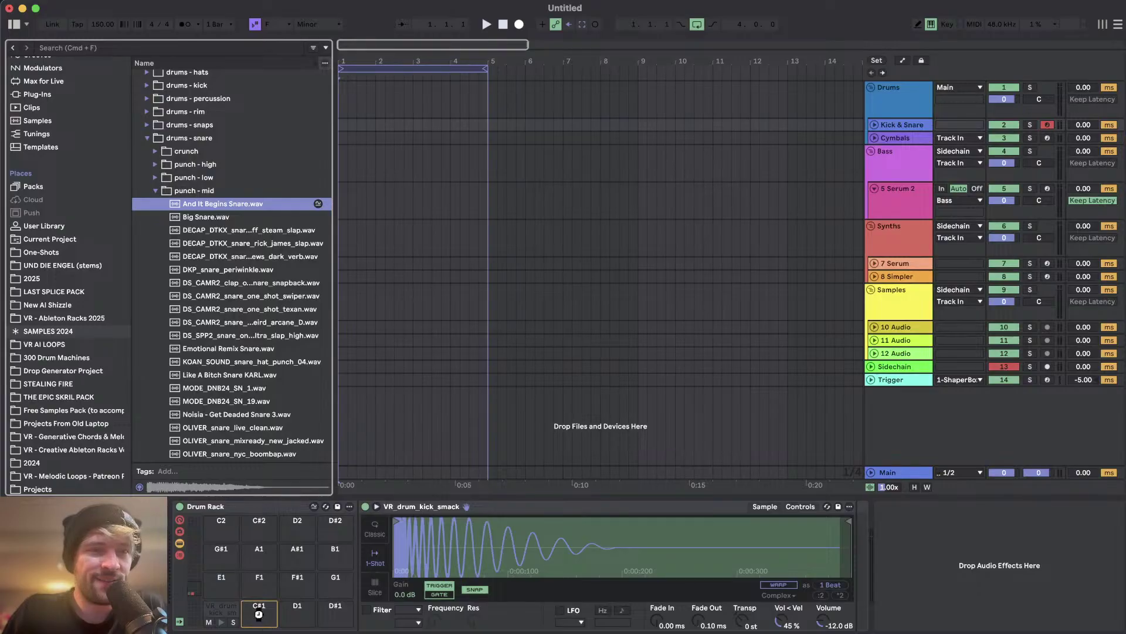
left_click_drag(259, 614, 259, 615)
- Audition the punch - mid snares that follow And It Begins Snare.wav, starting with Big Snare.wav
left_click(207, 216)
key("Down")
key("Down")
key("Down")
key("Down")
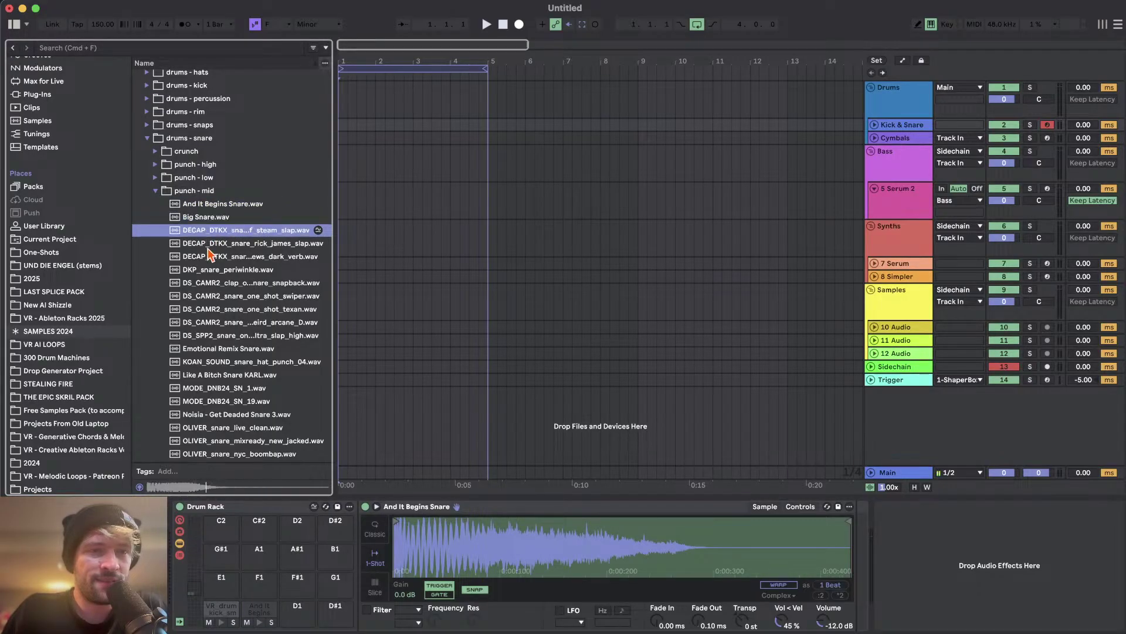
- Return to the punch - low folder, compare its last snares, and load VR_drum_snare_deathcombo.wav onto the D1 pad
left_click(194, 191)
left_click(191, 191)
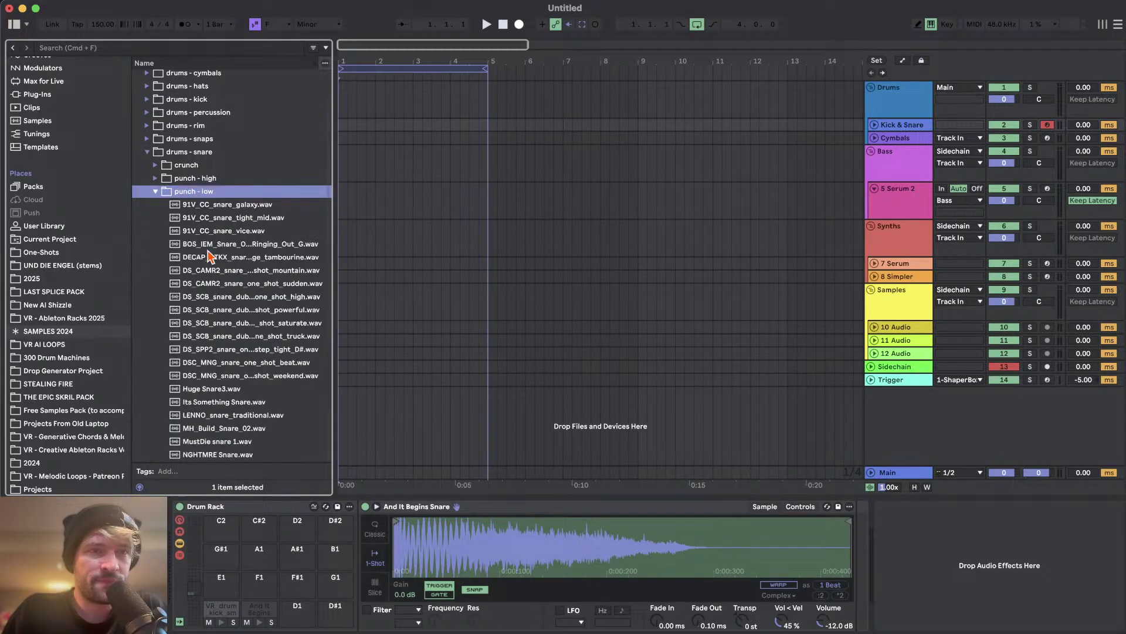
scroll(209, 293, "down", 10)
left_click(209, 326)
scroll(210, 329, "down", 2)
key("Down")
left_click(207, 321)
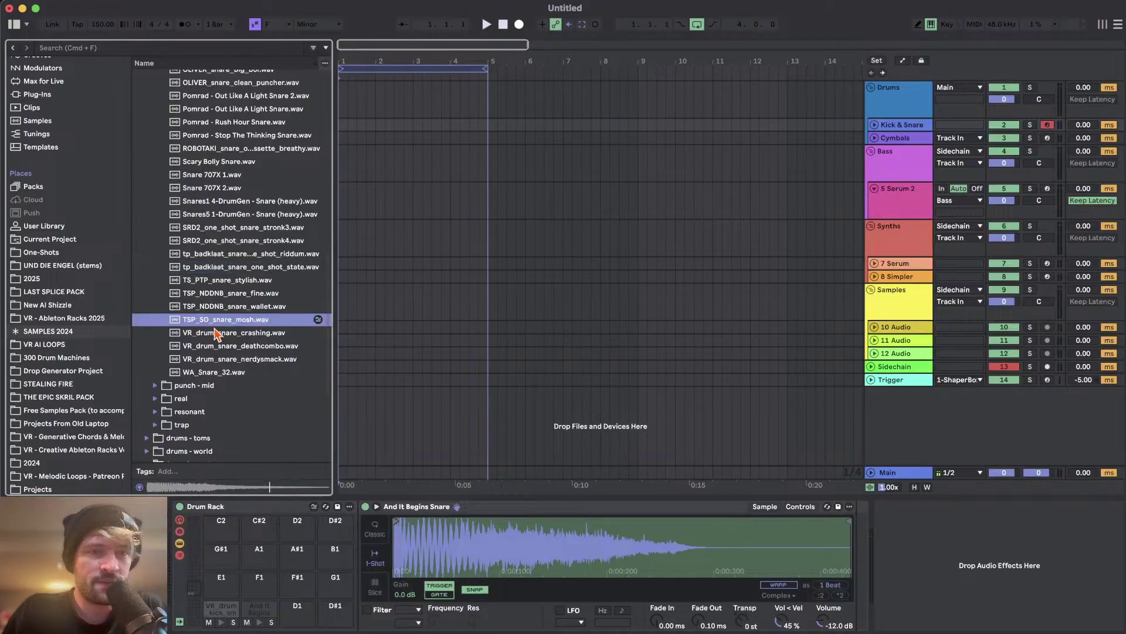
key("Down")
key("Down")
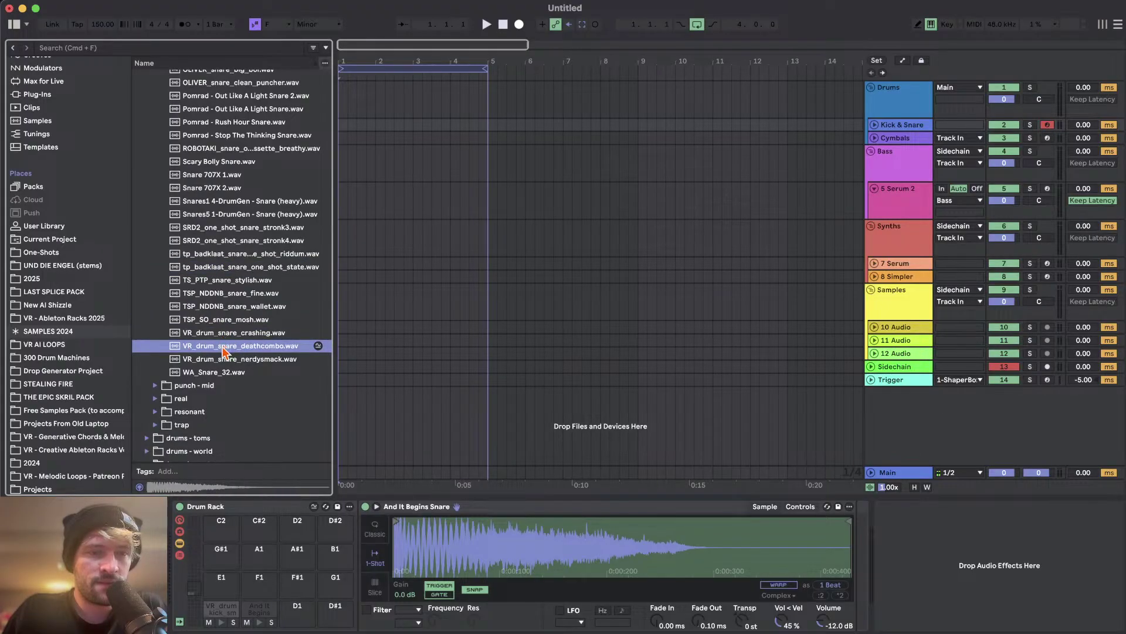
left_click(261, 369)
left_click(245, 363)
- Audition the first punch - low snares, load DS_CAMR2_snare_one_shot_sudden.wav onto the D#1 pad, and collapse the snare folders
scroll(239, 296, "up", 2)
scroll(246, 275, "up", 3)
left_click(244, 274)
scroll(244, 274, "up", 4)
left_click(244, 275)
key("Down")
key("Down")
key("Down")
key("Down")
key("Down")
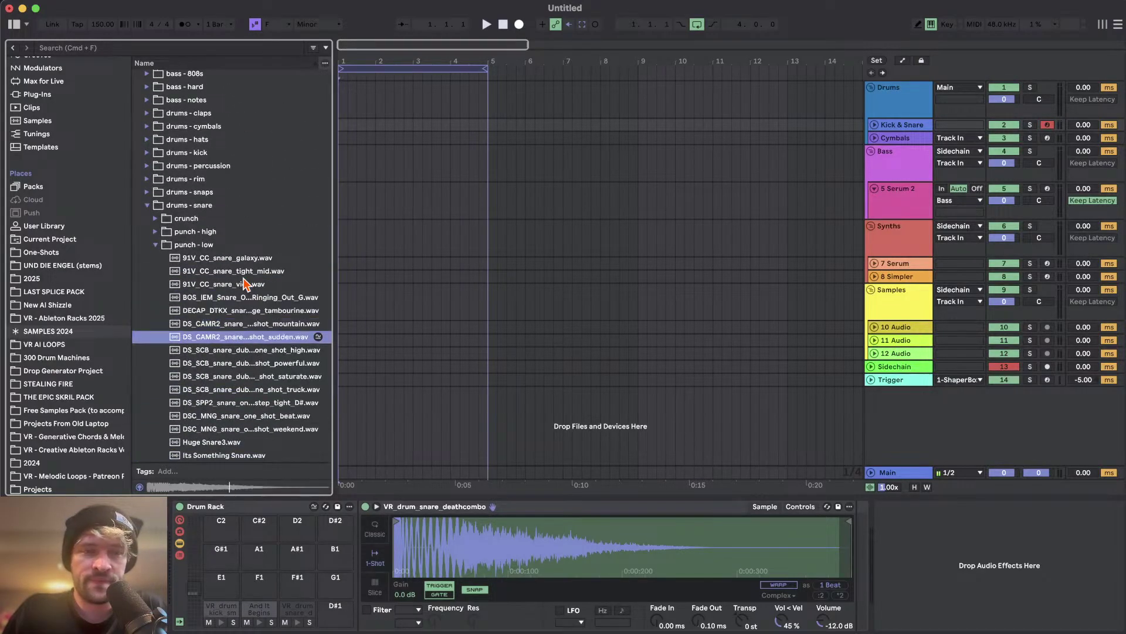
left_click_drag(223, 337, 335, 607)
left_click(185, 245)
key("Left")
key("Left")
key("Left")
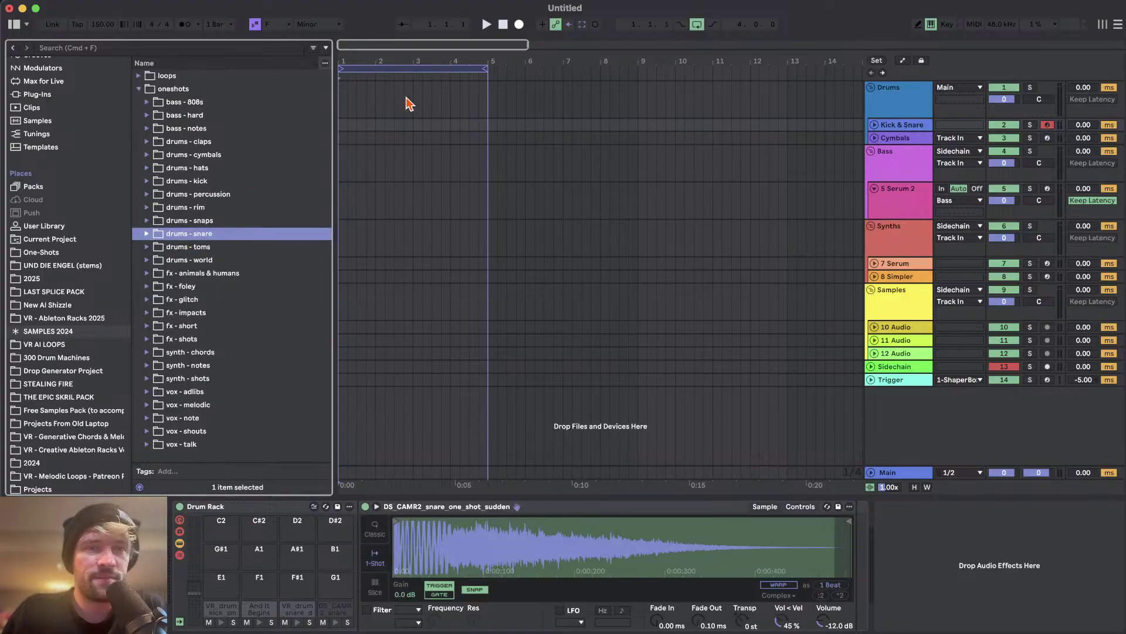
- Create an empty four-bar MIDI clip at bar 1 on the Kick & Snare track
left_click_drag(490, 124, 280, 126)
key("shift+super+m")
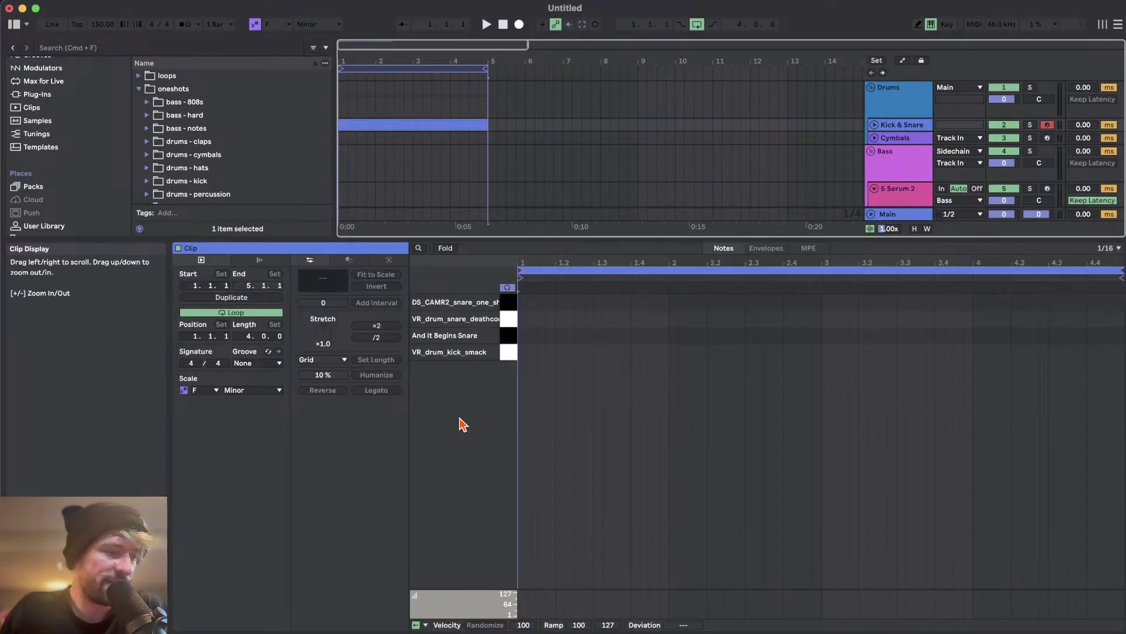
left_click(523, 389)
key("plus")
key("plus")
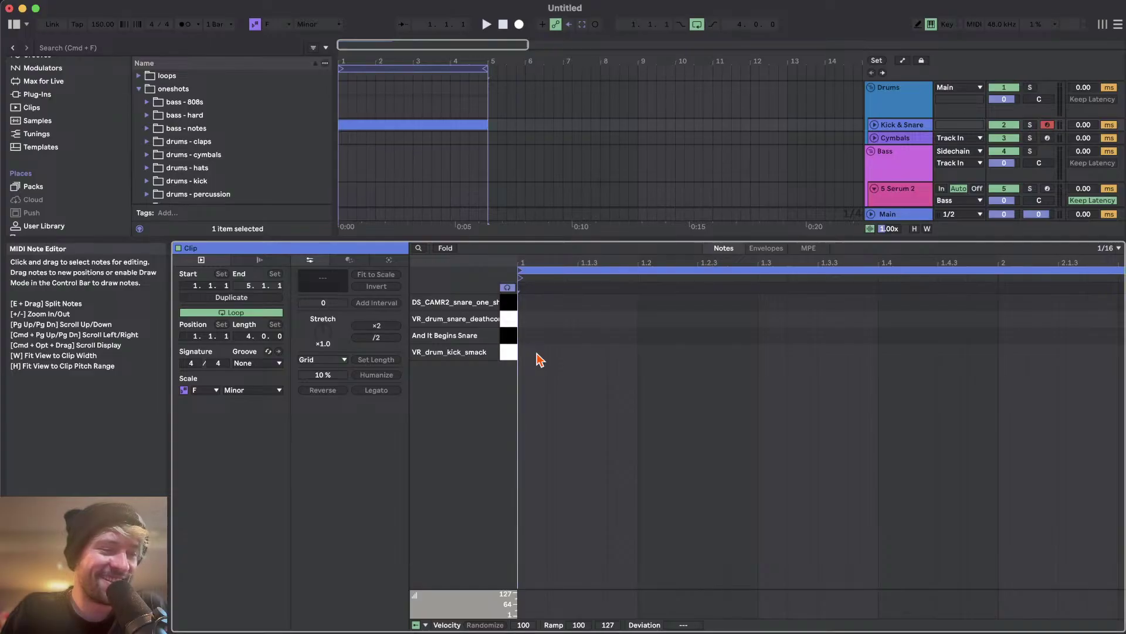
- Program a two-bar pattern with kicks at 1.1, 1.4 and 2.2 and DS_CAMR2 snares at 1.3 and 2.3
double_click(537, 352)
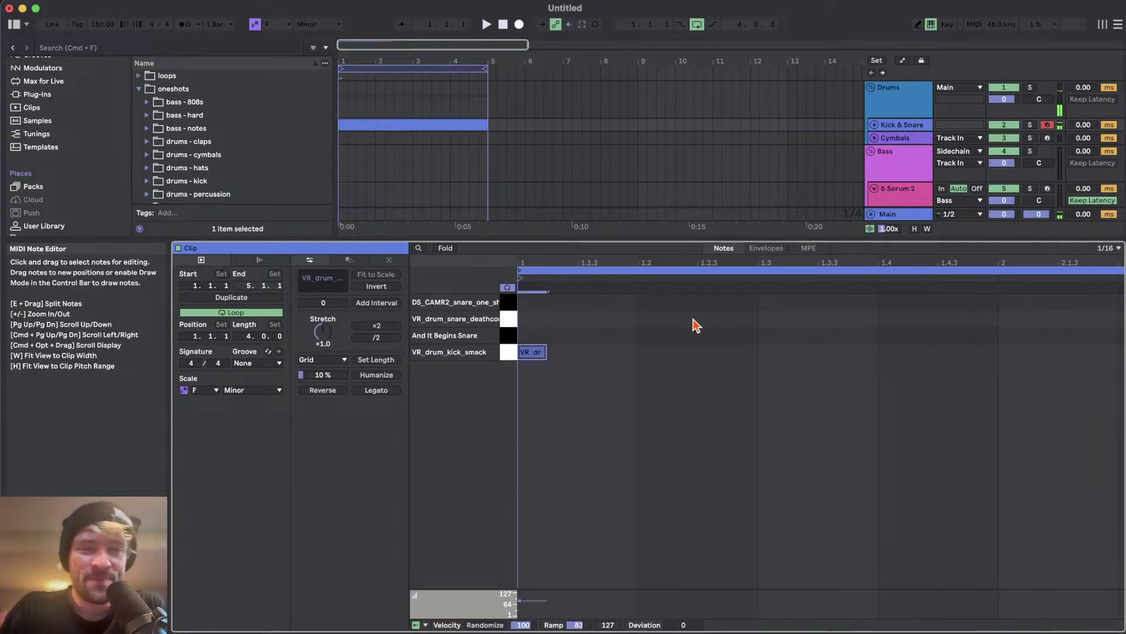
double_click(772, 336)
key("minus")
key("Up")
double_click(690, 352)
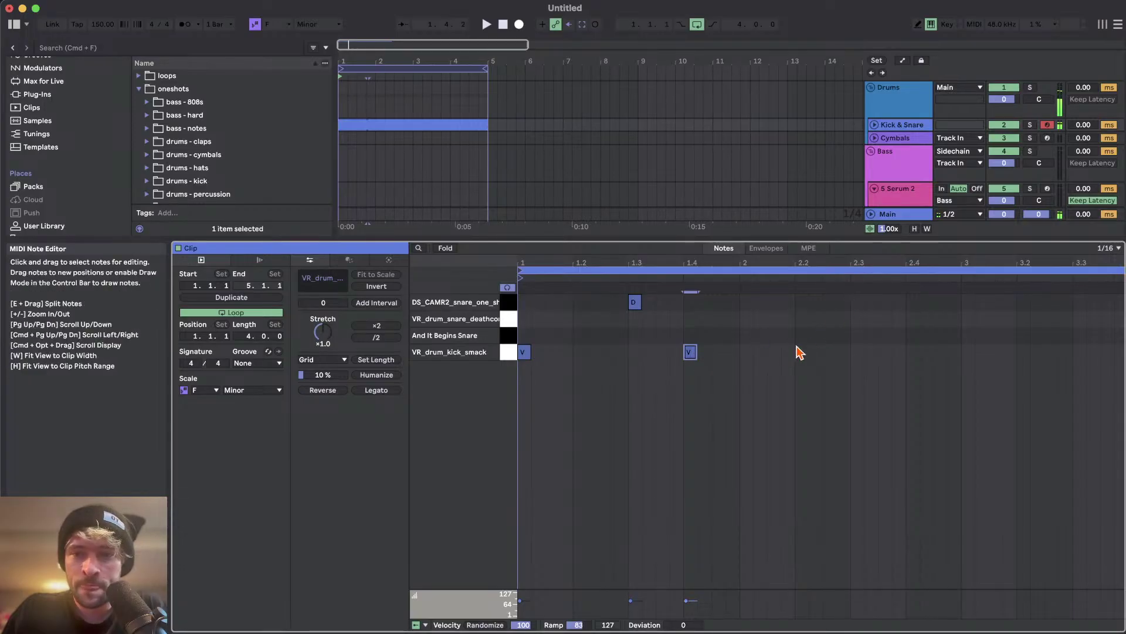
double_click(858, 302)
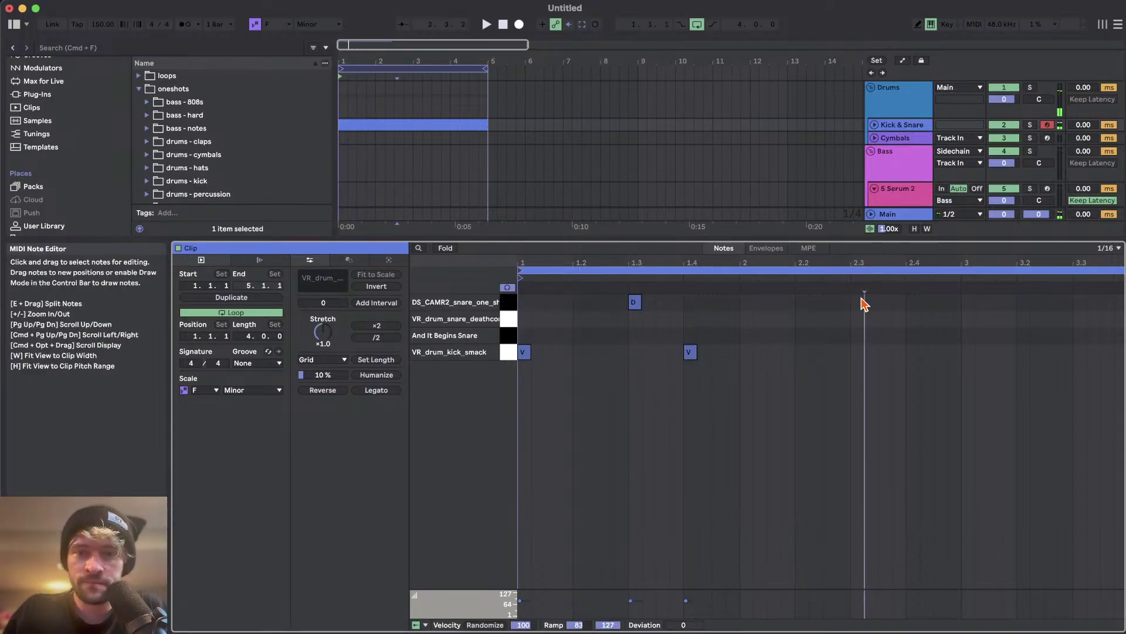
double_click(800, 352)
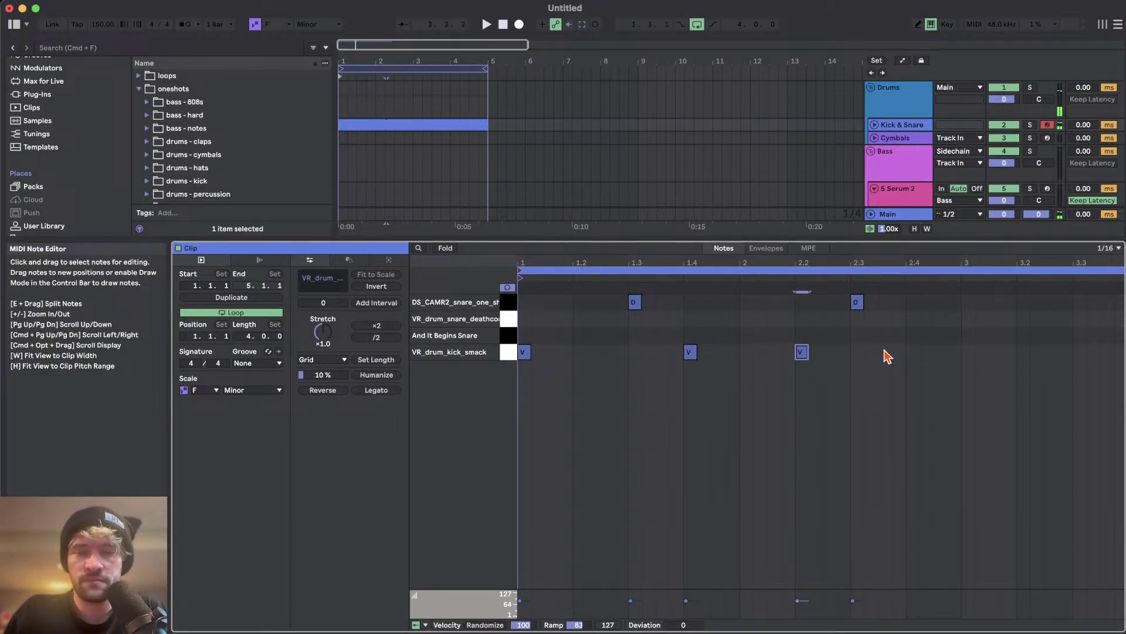
- Duplicate the two-bar kick and snare pattern into bars 3 and 4
left_click_drag(964, 303, 341, 395)
key("super+d")
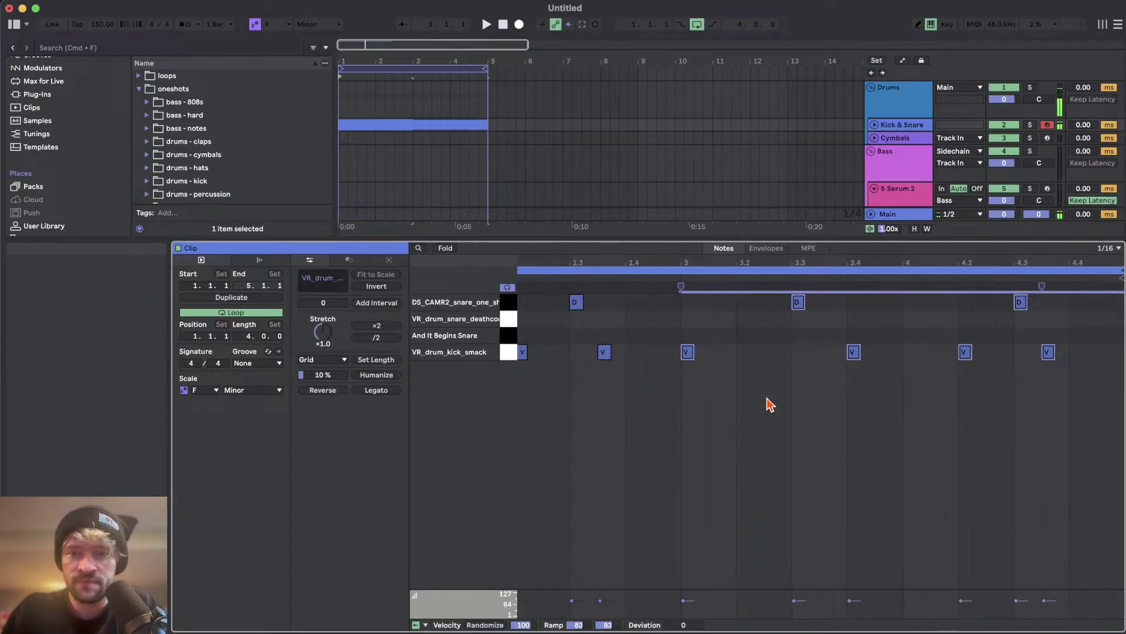
- Vary bar 4 by moving the 4.2 kick to 4.1.3, adding a new kick at 4.2 and a snare at 4.4.3
left_click(980, 367)
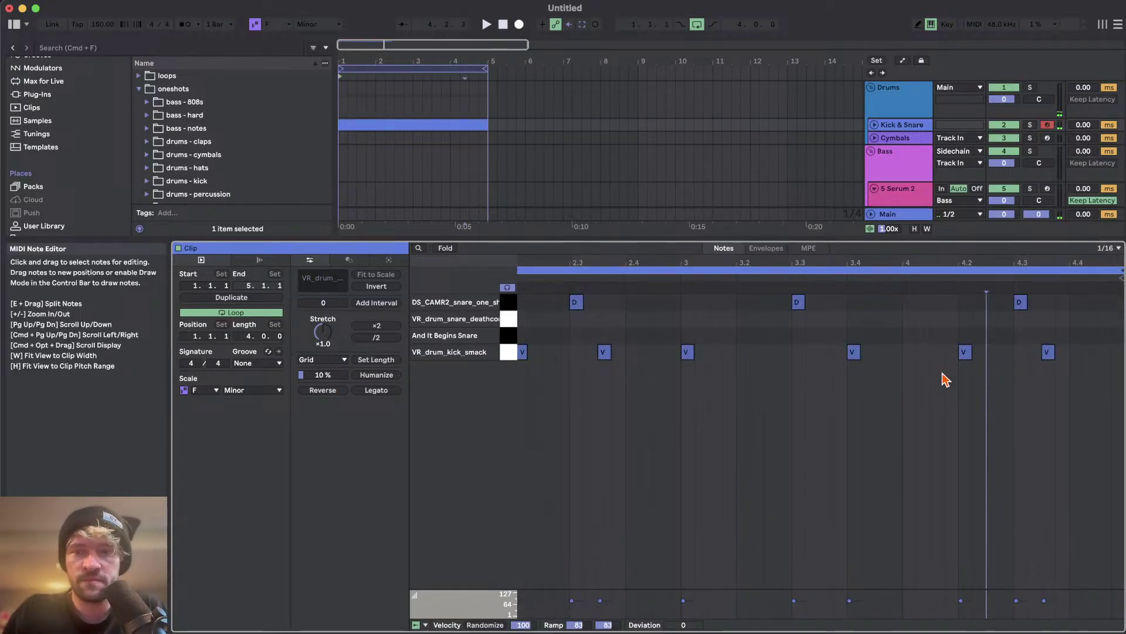
left_click_drag(936, 323, 993, 385)
key("Left")
key("Left")
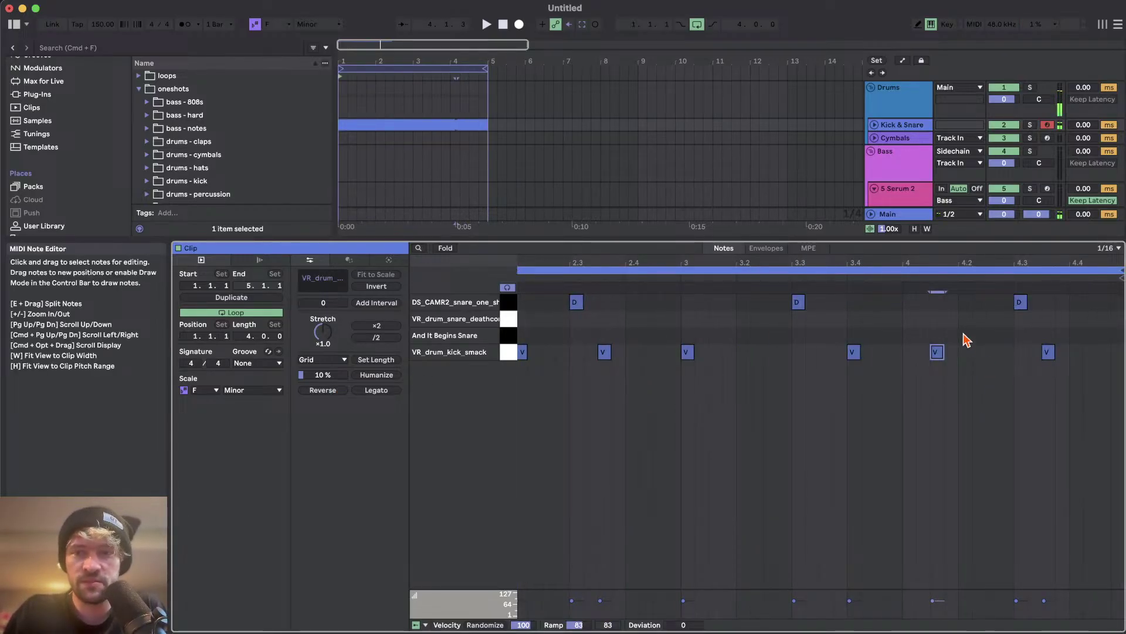
double_click(960, 355)
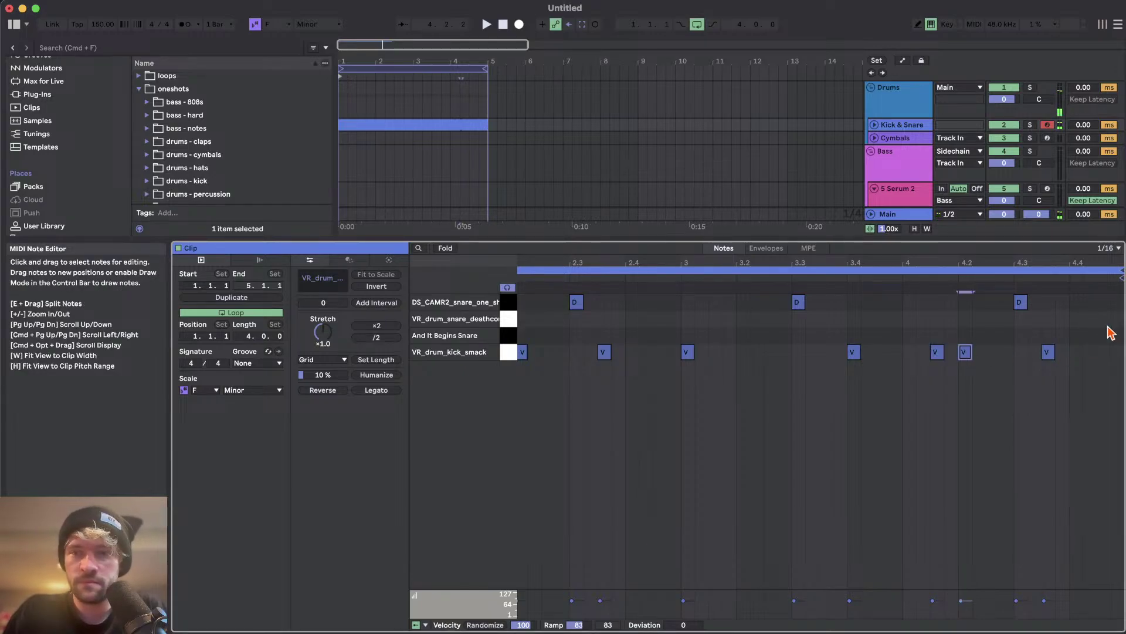
- Unfold the Kick & Snare track and set the DS_CAMR2 snare's Simpler to Gate mode
key("shift+Tab")
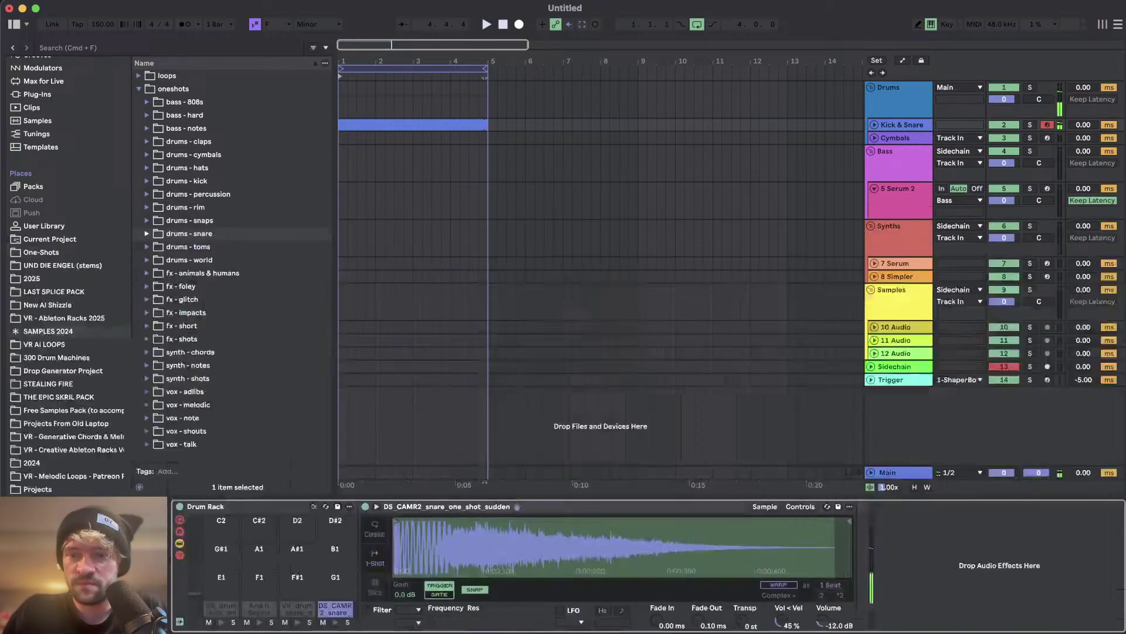
left_click(874, 126)
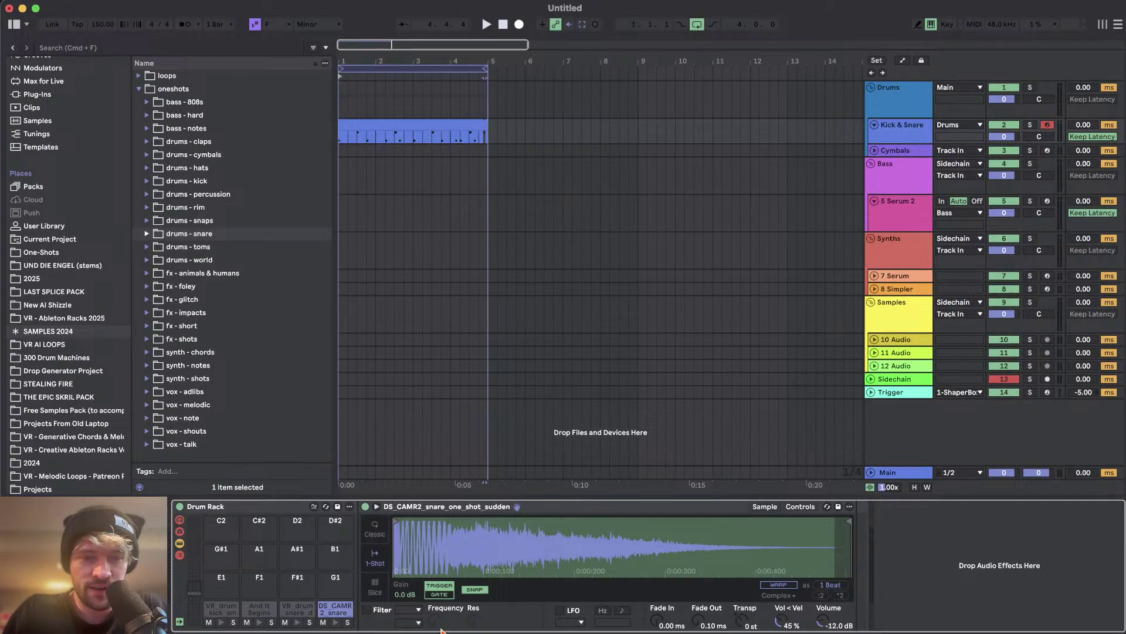
left_click(440, 594)
- Lengthen the snare notes at 1.3 and 3.3 to a quarter note and the other snare notes to an eighth note
double_click(413, 123)
left_click(575, 301)
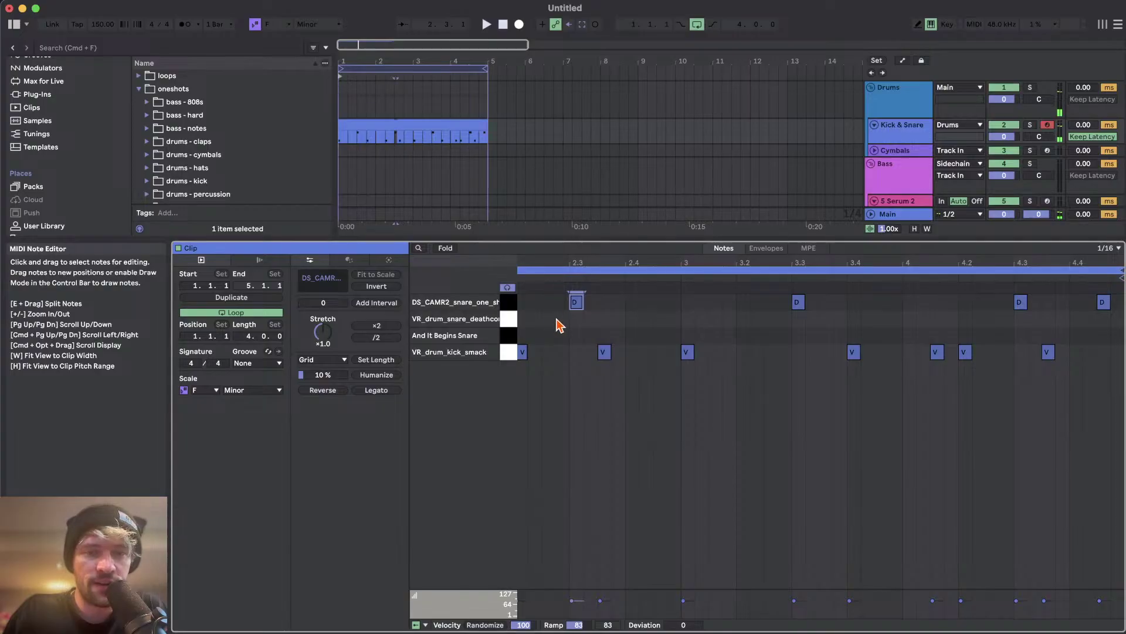
scroll(556, 324, "left", 5)
key("w")
left_click_drag(566, 320, 783, 291)
key("shift+Right")
left_click_drag(858, 312, 922, 295)
key("shift+Right")
key("shift+Right")
key("shift+Right")
left_click_drag(1024, 319, 1116, 293)
key("shift+Right")
key("shift+Right")
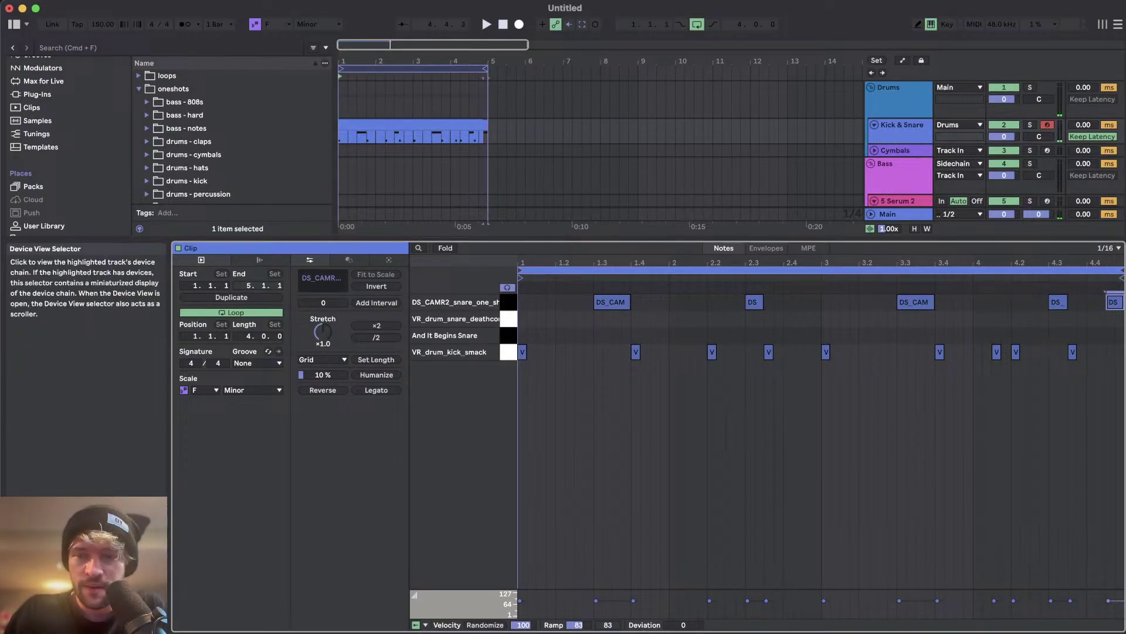
- Load the closed hat 91V_2H_hihat_lonely from the drums - hats folder into the Cymbals track's Drum Rack on pad C1
key("shift+Tab")
left_click(891, 152)
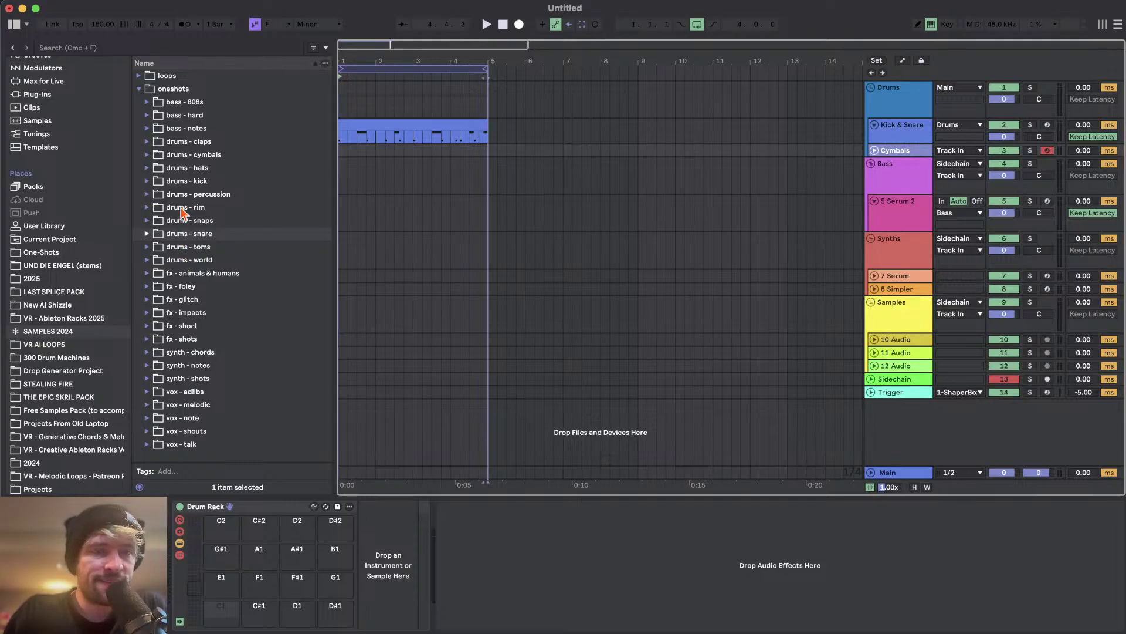
left_click(176, 171)
key("Right")
key("Down")
key("Right")
key("Down")
key("Down")
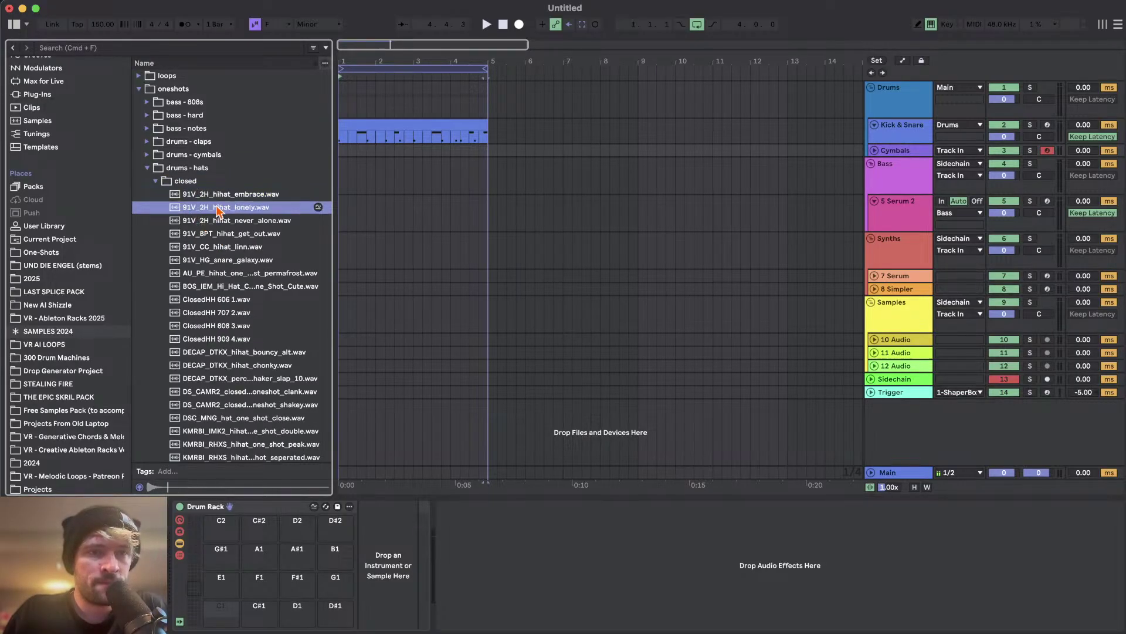
key("Return")
- Audition the closed hats and add Lev_Chh_003 and Lev_Chh_029 to Drum Rack pads C#1 and D1
left_click(237, 224)
key("Down")
key("Down")
key("Down")
key("Down")
key("Down")
key("Down")
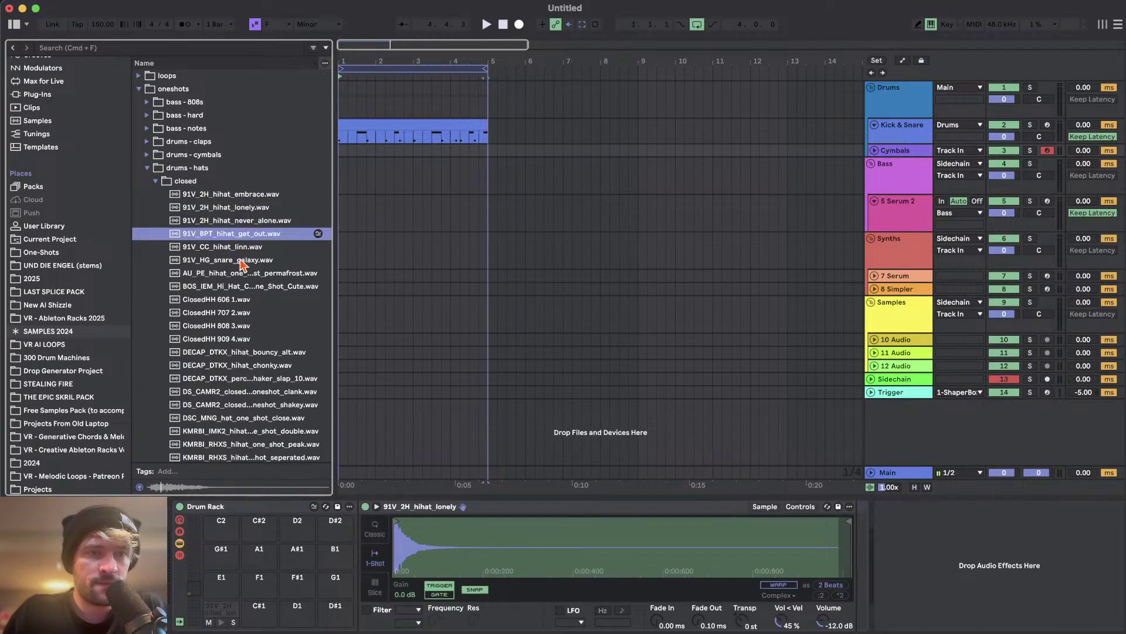
key("Down")
key("Down")
key("Down")
key("Down")
key("Down")
key("Down")
key("Down")
key("Down")
key("Down")
key("Down")
key("Down")
key("Down")
key("Down")
key("Down")
key("Down")
key("Down")
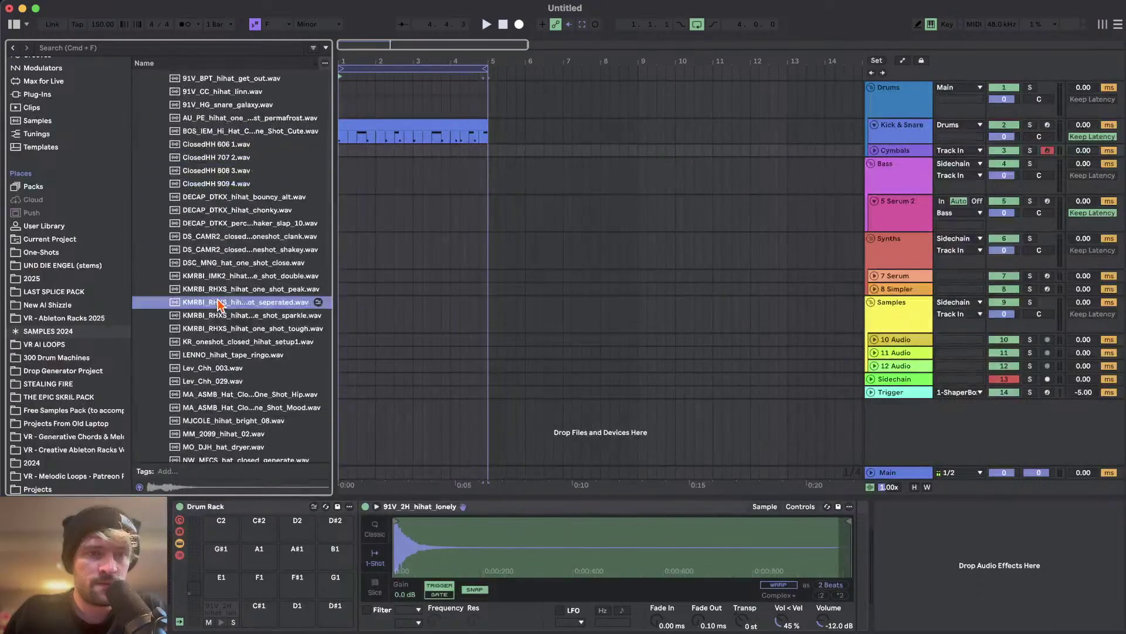
left_click(213, 241)
left_click_drag(271, 612, 295, 617)
- Audition further closed hats and add RC4_Hihat (9) to Drum Rack pad D#1
key("Down")
key("Down")
key("Down")
key("Down")
key("Down")
key("Down")
key("Down")
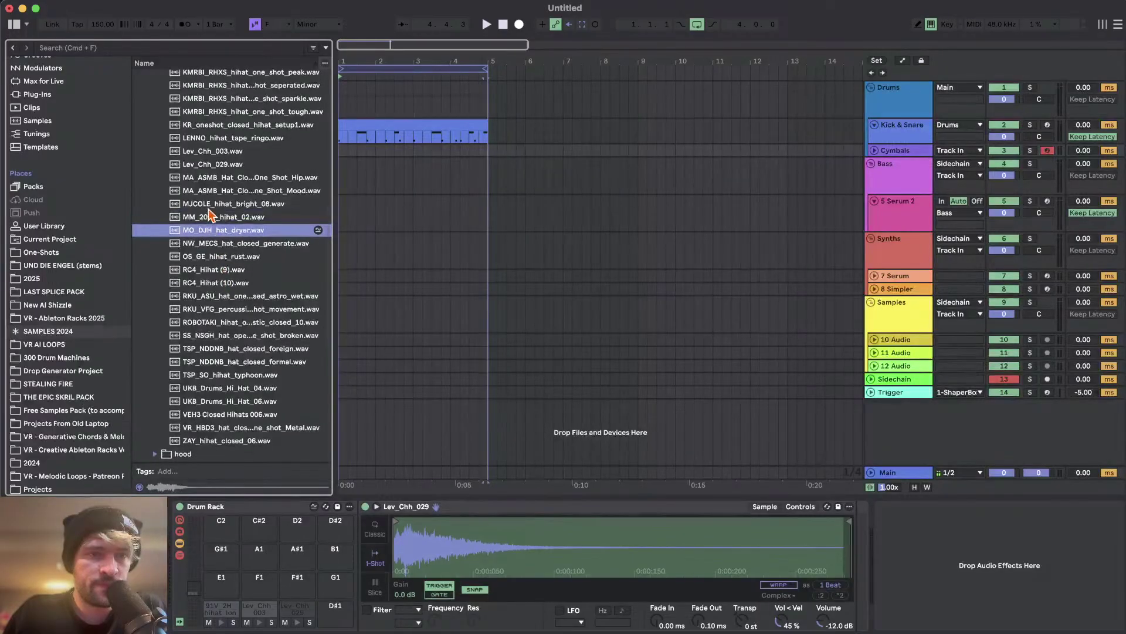
left_click(215, 220)
left_click(217, 230)
left_click(221, 242)
left_click(212, 232)
left_click_drag(205, 233, 334, 610)
- Add the closed hat UKB_Drums_Hi_Hat_06 to Drum Rack pad E1
left_click(211, 339)
left_click(212, 348)
scroll(212, 346, "down", 1)
left_click(210, 338)
left_click_drag(220, 588, 221, 587)
- Switch from the closed hats to the open hats folder, audition its samples and add SOLTAN_ride_01 to pad F1
scroll(227, 259, "up", 4)
left_click(228, 258)
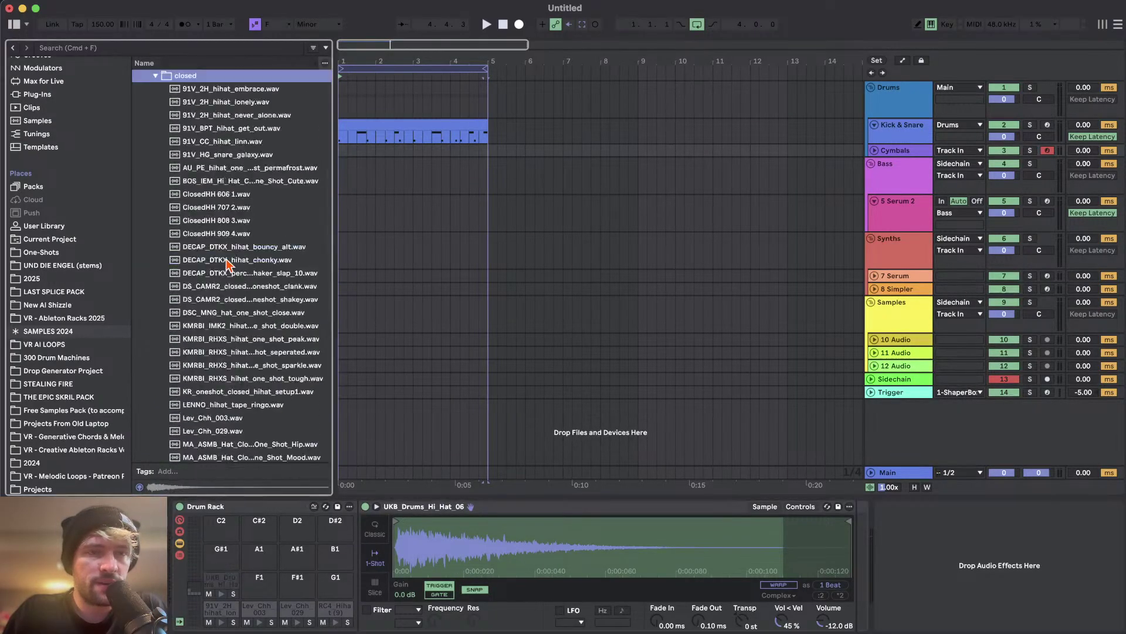
key("Left")
key("Left")
key("Down")
key("Down")
key("Right")
scroll(226, 256, "down", 6)
left_click(233, 368)
key("Down")
scroll(233, 367, "down", 8)
key("Down")
scroll(226, 232, "up", 1)
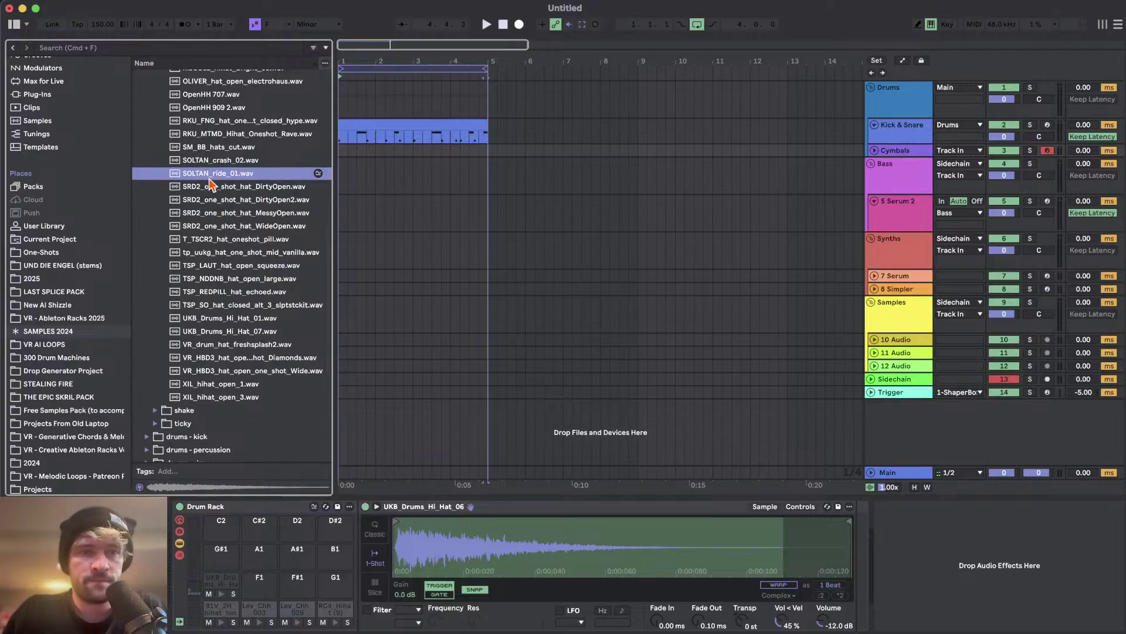
left_click(225, 229)
key("Up")
- Add VR_drum_hat_freshsplash2 and VR_HBD3_hat_open_one_shot_Wide to Drum Rack pads F#1 and G1
left_click(220, 332)
key("Down")
scroll(221, 333, "down", 1)
left_click(220, 328)
left_click_drag(221, 318, 296, 582)
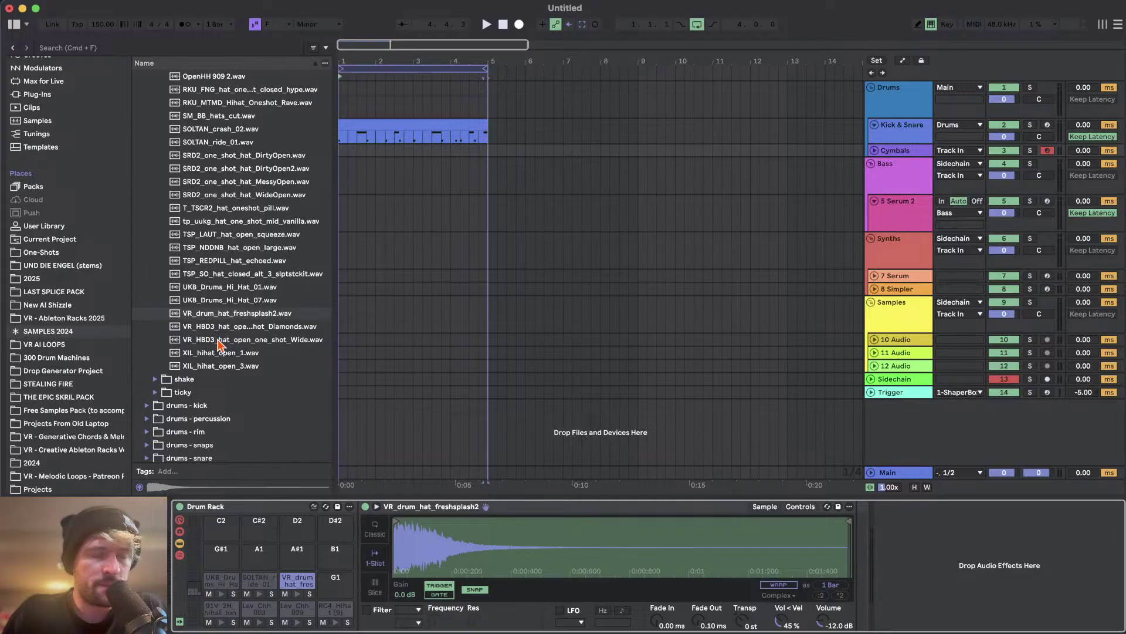
left_click(218, 341)
left_click_drag(219, 345, 329, 582)
- Audition the remaining open hats and add TSP_NDDNB_hat_open_large to Drum Rack pad B1
left_click(224, 367)
left_click(223, 296)
left_click(225, 288)
left_click(247, 274)
key("Up")
key("Up")
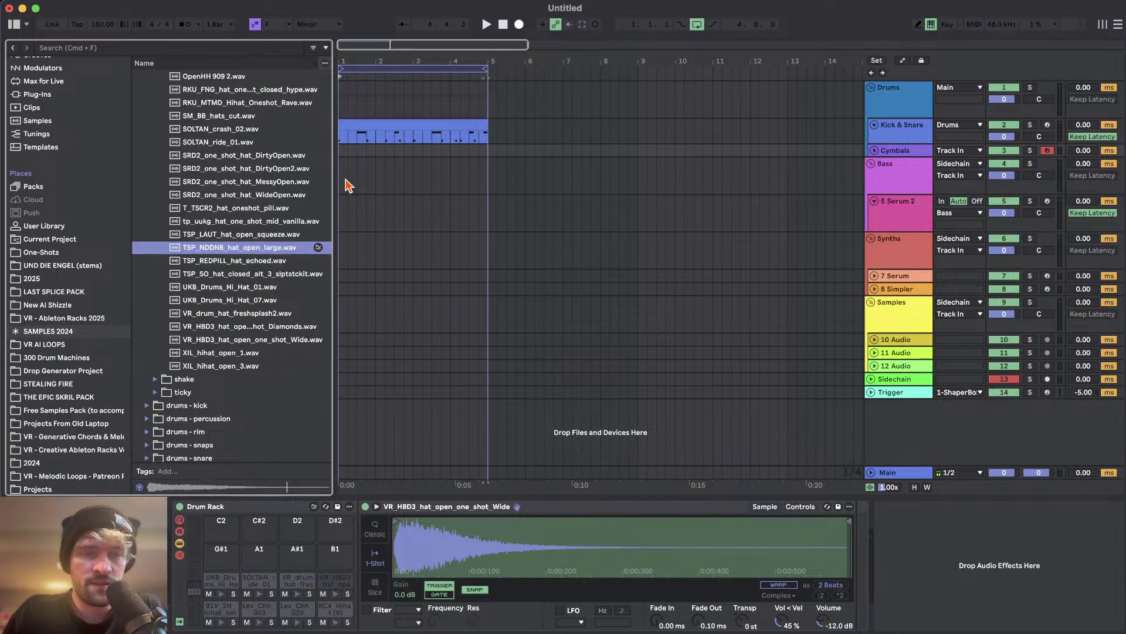
key("Down")
left_click(243, 248)
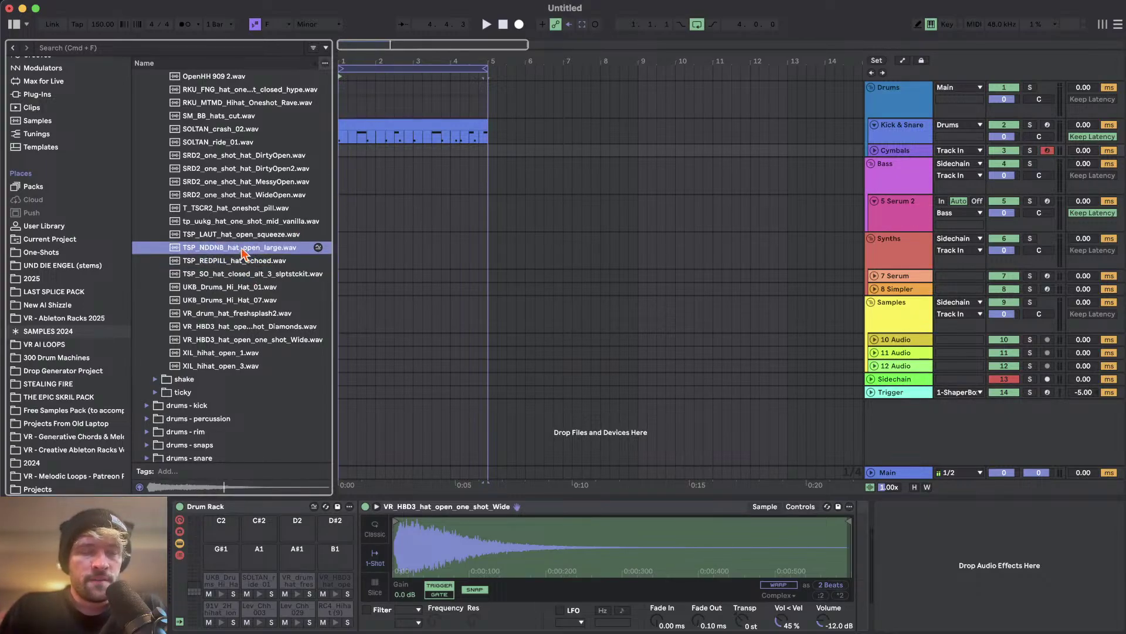
left_click_drag(351, 564, 337, 556)
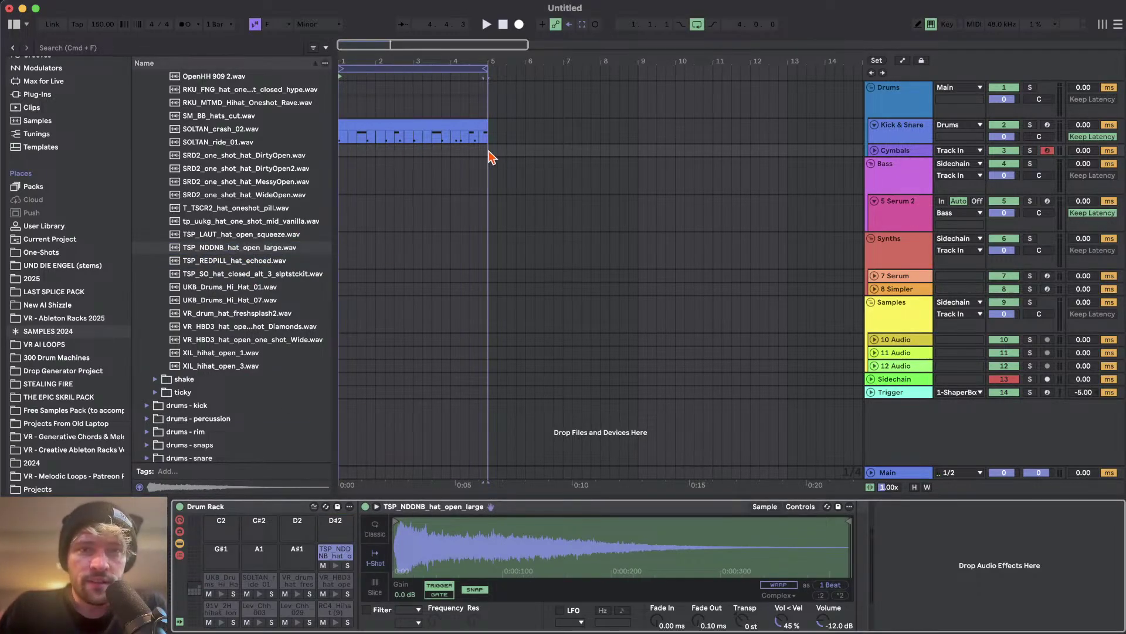
- Create a four-bar MIDI clip on the Cymbals track and place 91V_2H_hihat_lonely sixteenth notes on every beat
left_click_drag(488, 151, 293, 152)
key("super+shift+m")
double_click(530, 434)
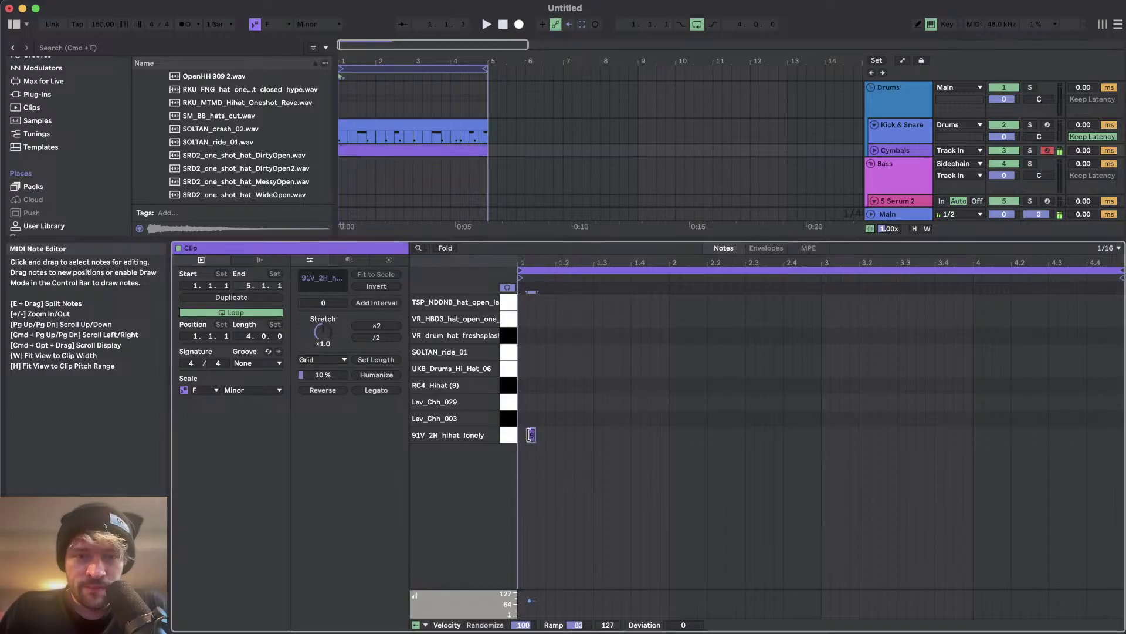
double_click(560, 441)
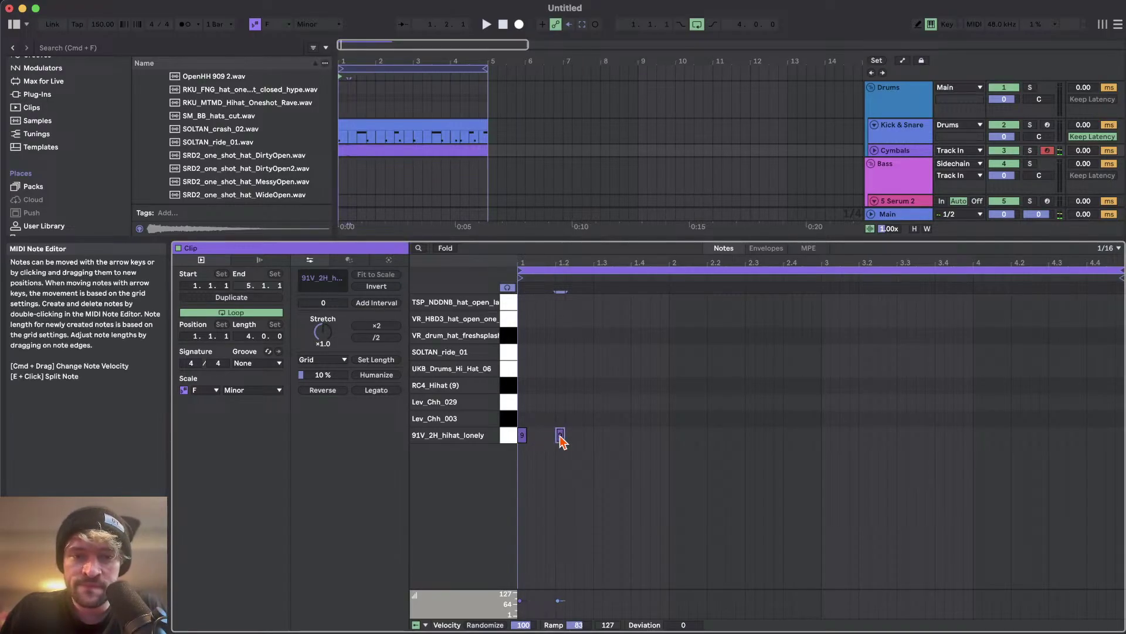
left_click(594, 419)
key("super+d")
key("super+d")
key("super+d")
key("super+d")
key("super+d")
key("super+d")
key("super+d")
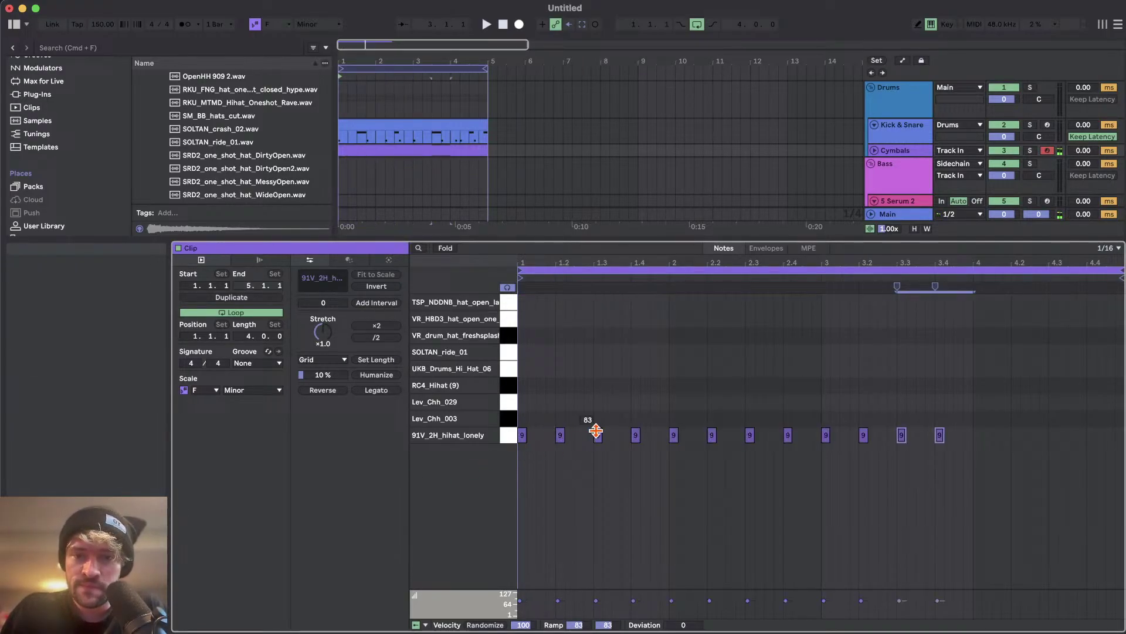
- Copy the hat notes to Lev_Chh_003 on every off-beat eighth and to Lev_Chh_029 on beats 2 and 4
key("super+a")
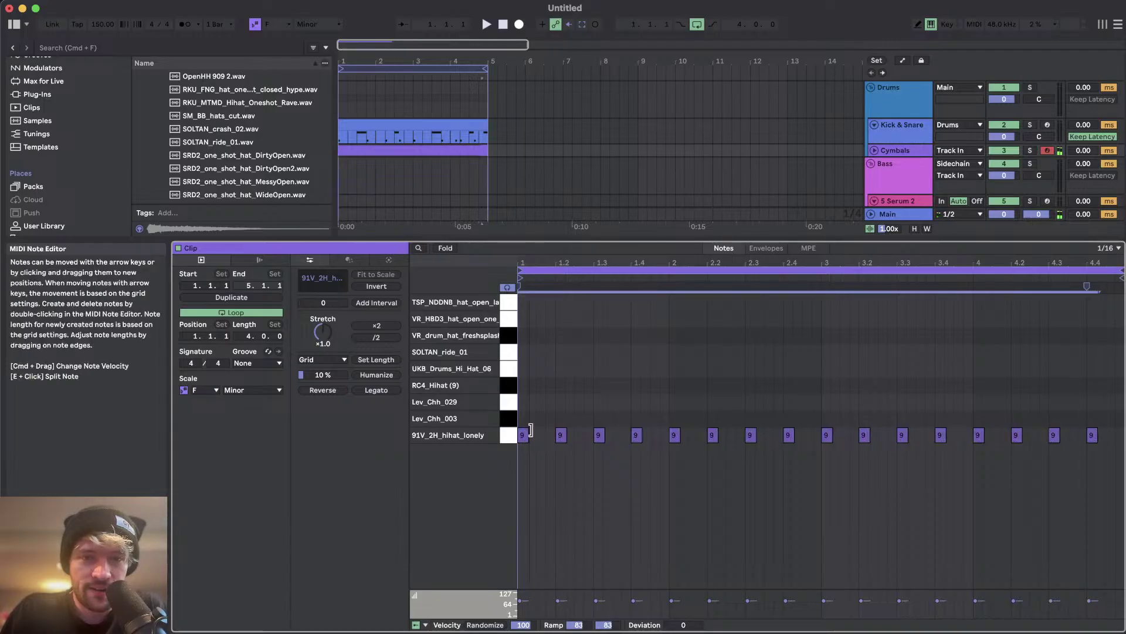
left_click_drag(524, 434, 562, 406)
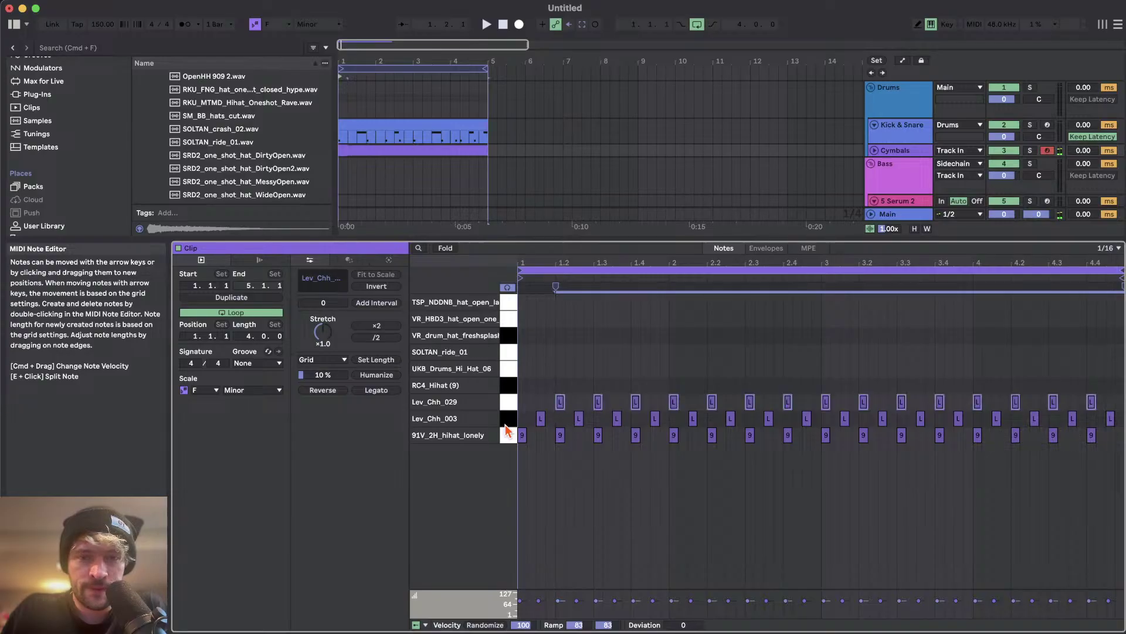
left_click(377, 325)
scroll(546, 378, "up", 5)
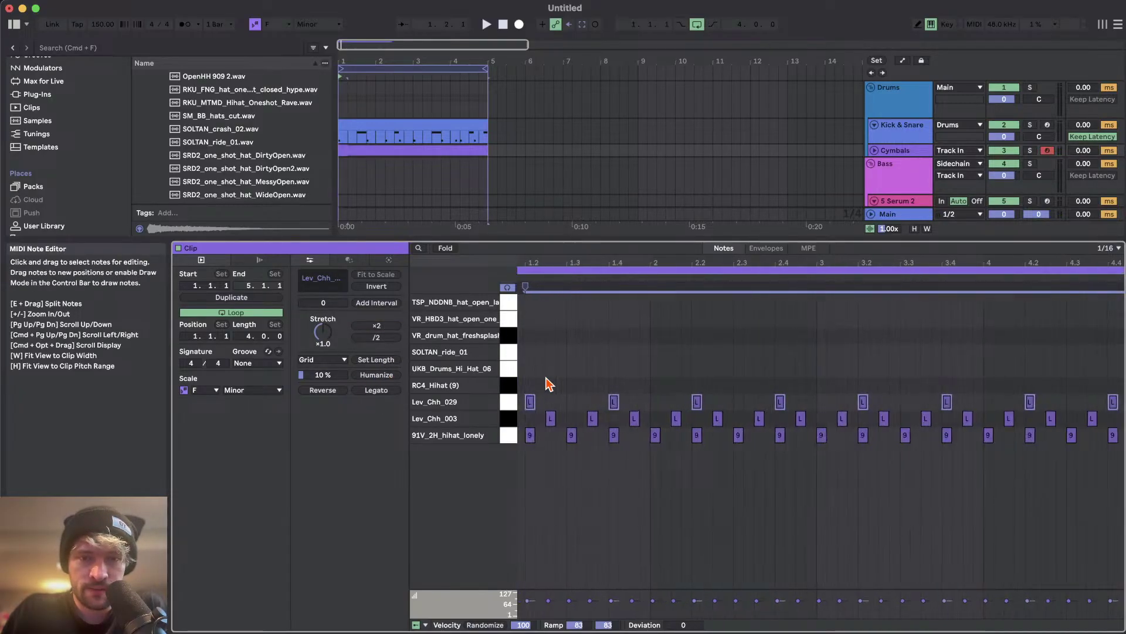
- Copy all 91V_2H_hihat_lonely notes to the SOLTAN_ride_01 row
left_click(547, 379)
left_click(510, 436)
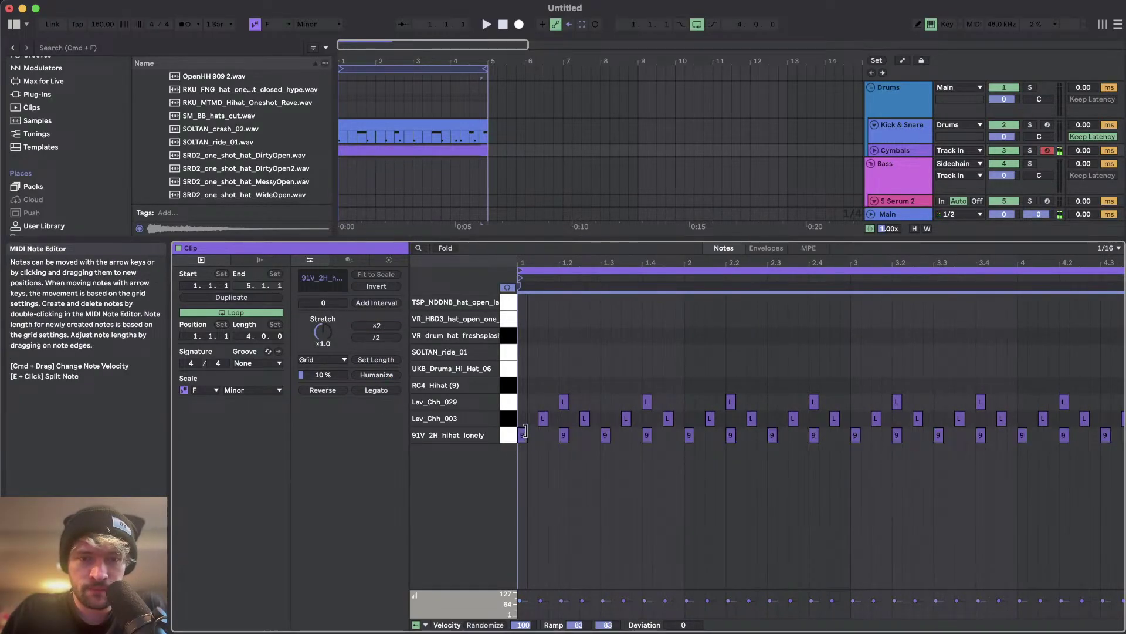
left_click_drag(523, 437, 526, 353)
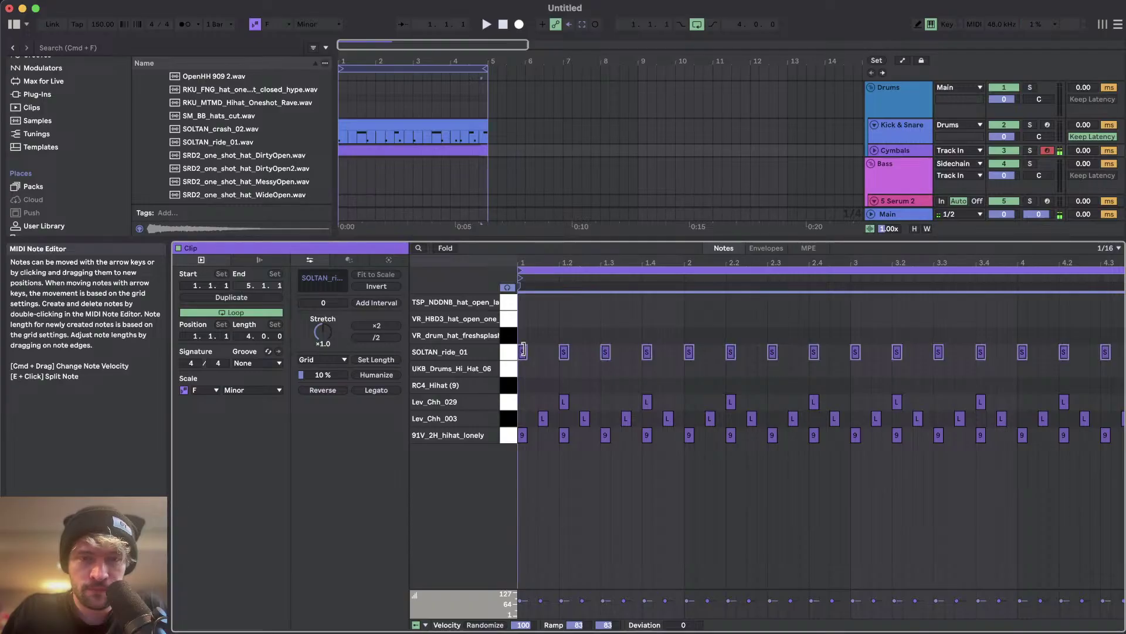
- Add TSP_NDDNB open hats at 1, 1.4 and 2.2 and freshsplash hits at 1.3 and 2.3, repeating them in bars 3–4
left_click(561, 338)
double_click(606, 335)
double_click(522, 302)
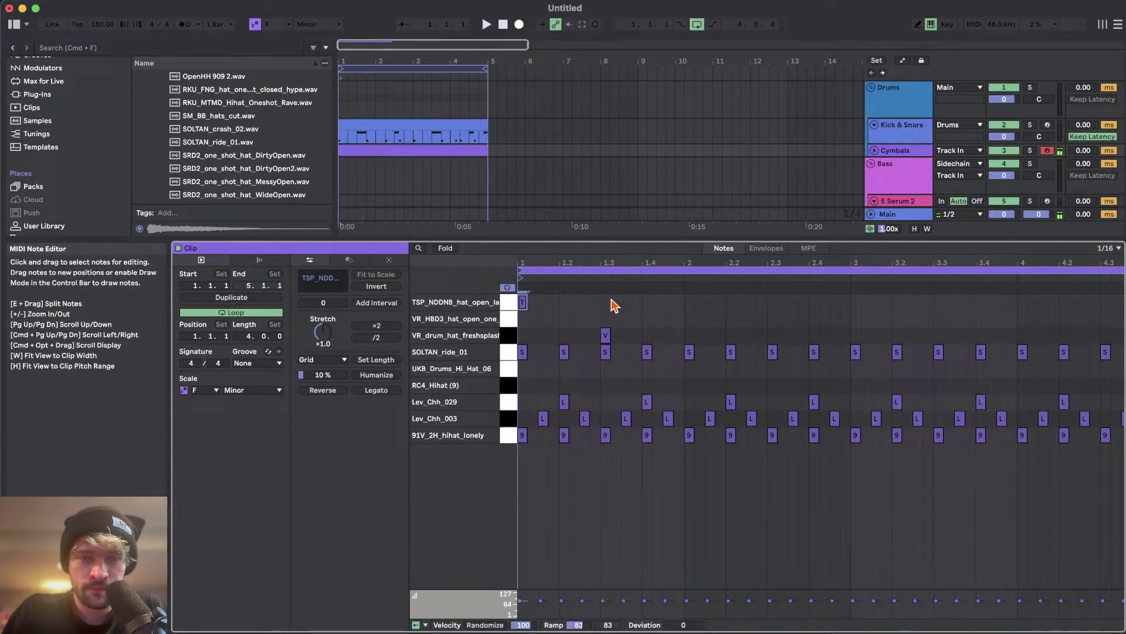
double_click(647, 302)
double_click(731, 302)
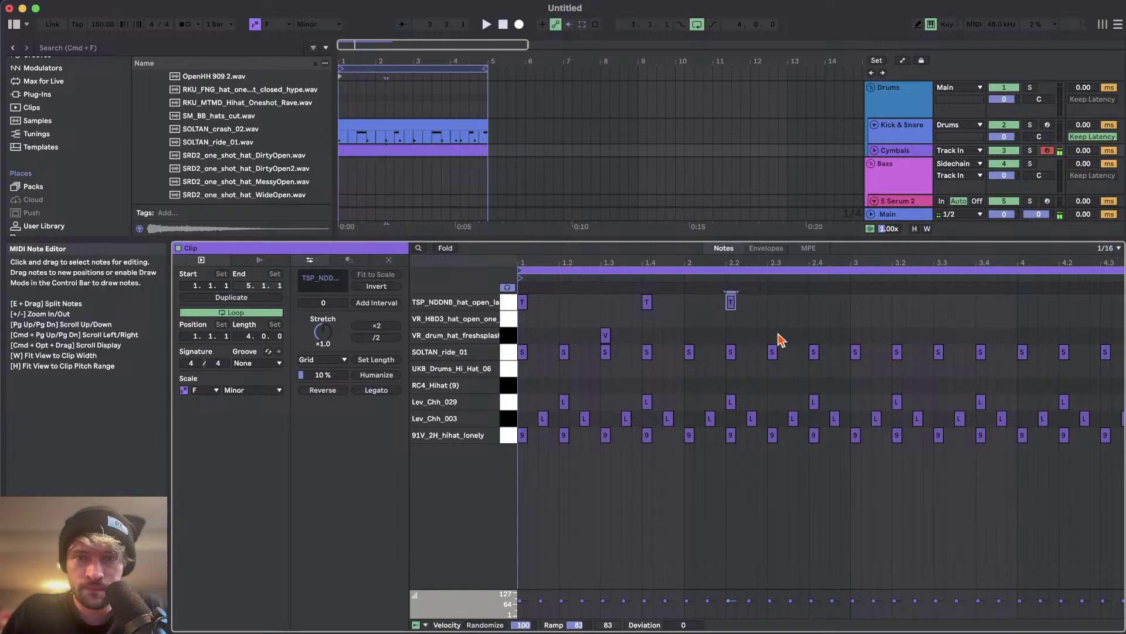
left_click_drag(848, 298, 516, 345)
key("super+d")
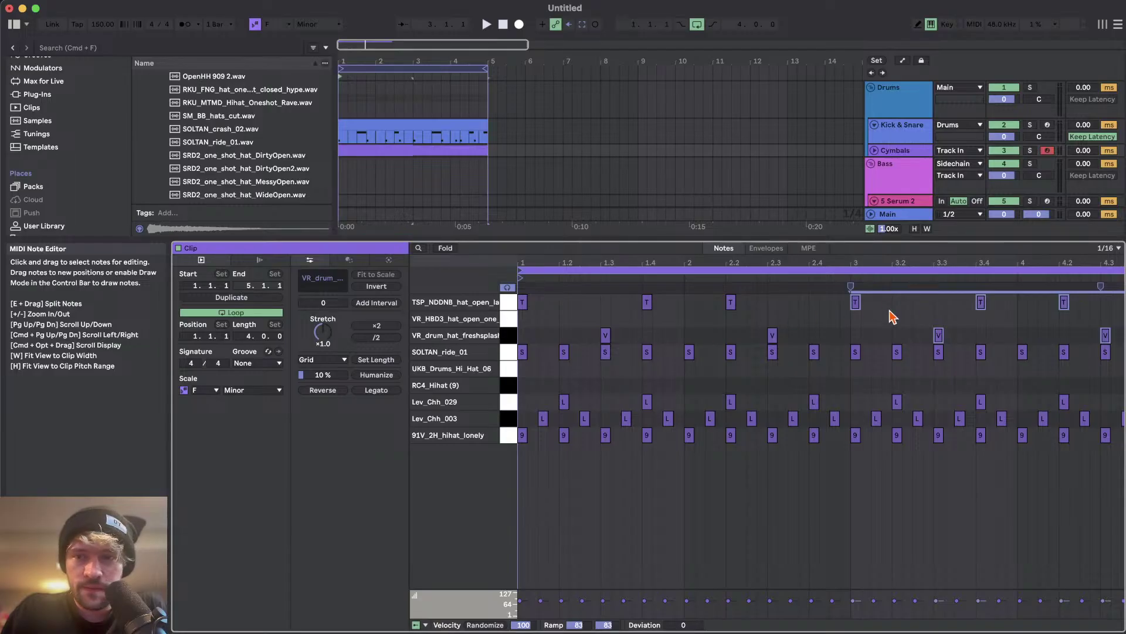
- Add a VR_HBD3 open hat note at 1.2, repeat it on beats 2 and 4 of all four bars, and play the beat
left_click(548, 334)
double_click(568, 318)
left_click_drag(600, 318, 519, 328)
key("super+d")
key("super+d")
key("super+d")
key("super+d")
key("super+d")
key("super+d")
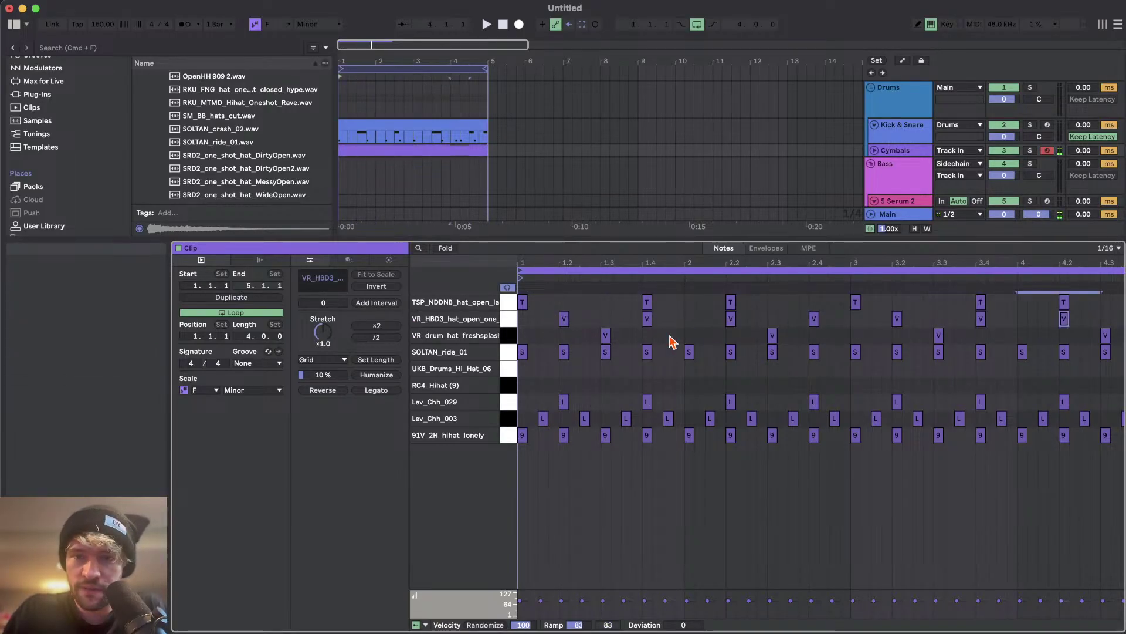
key("space")
key("super+d")
scroll(800, 375, "right", 4)
scroll(801, 375, "left", 3)
scroll(802, 375, "down", 3)
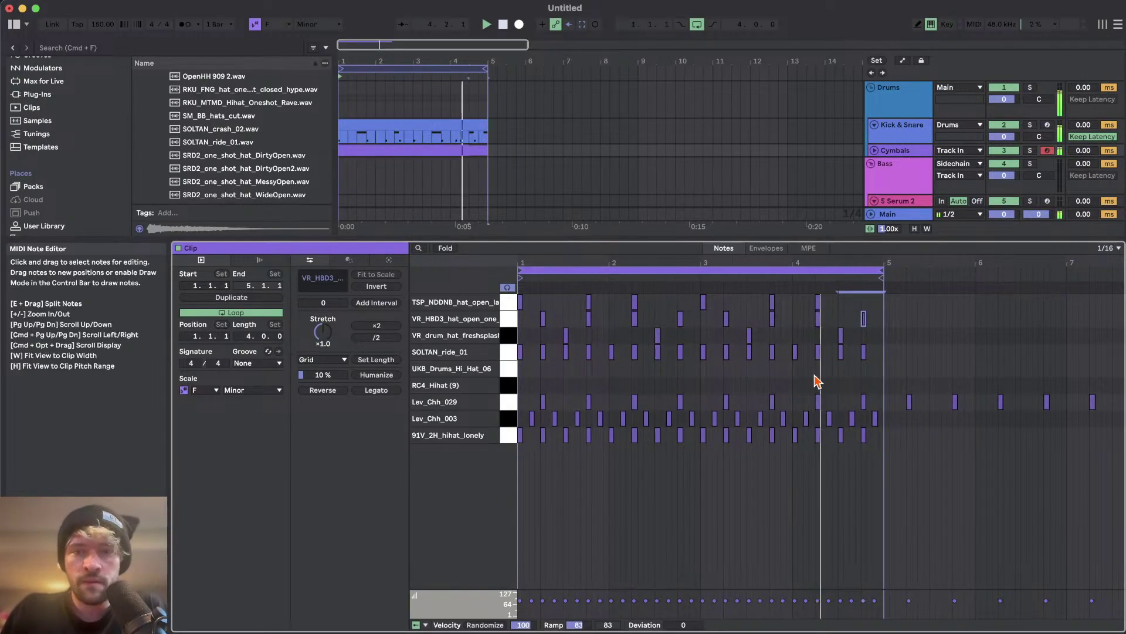
key("w")
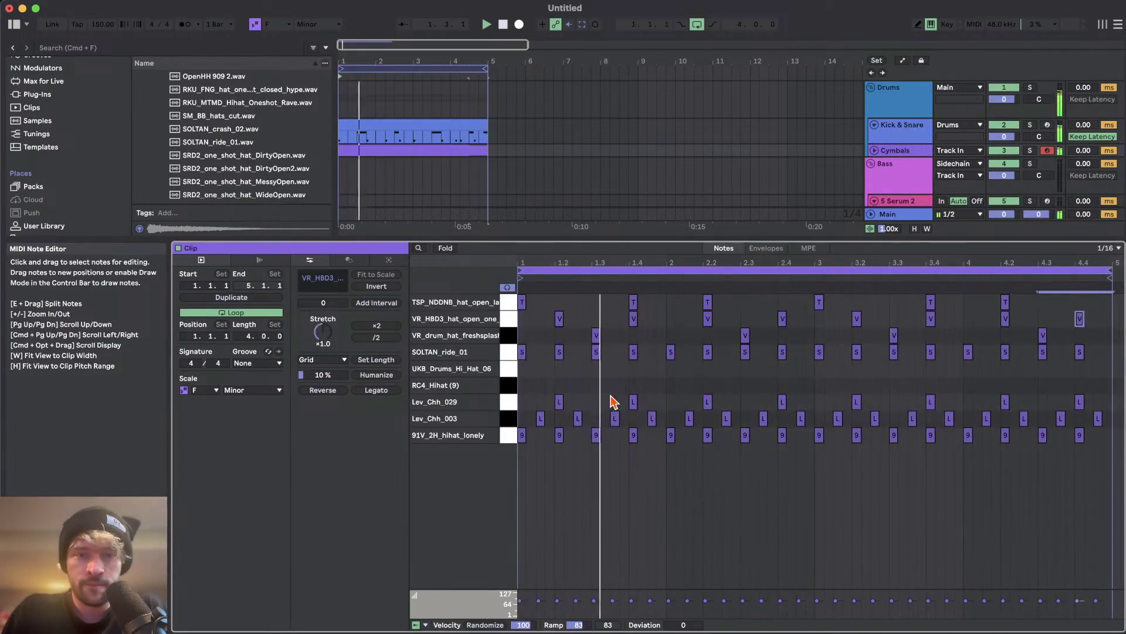
- Copy the off-beat Lev_Chh_003 notes to UKB_Drums_Hi_Hat_06, put RC4_Hihat (9) on every beat, and play the pattern
left_click(510, 423)
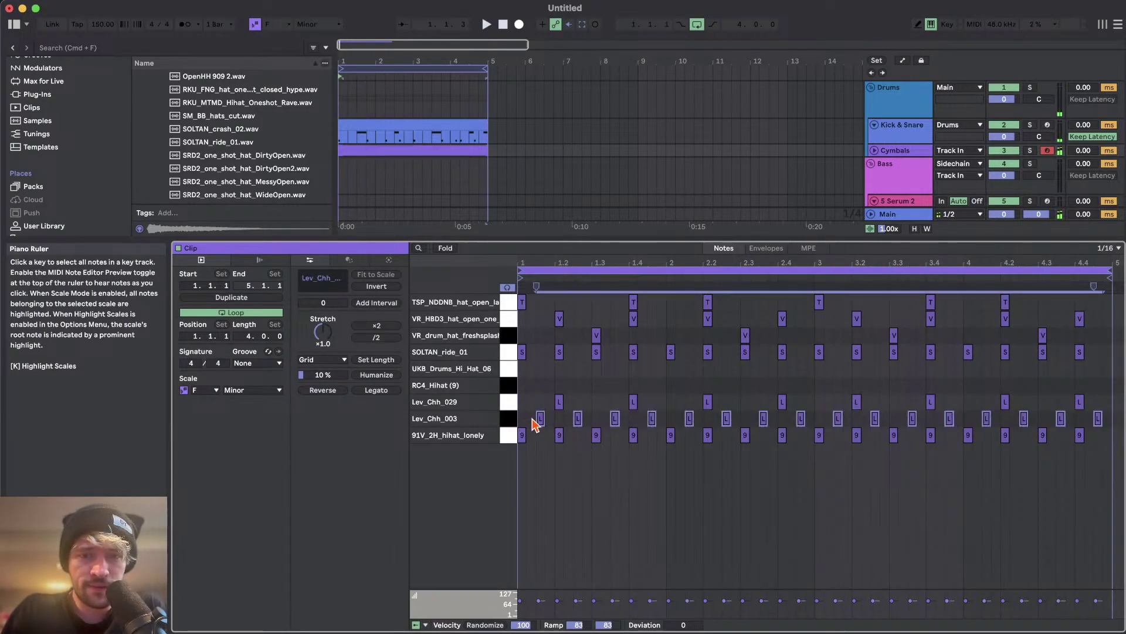
left_click_drag(539, 415, 540, 369, "alt")
key("space")
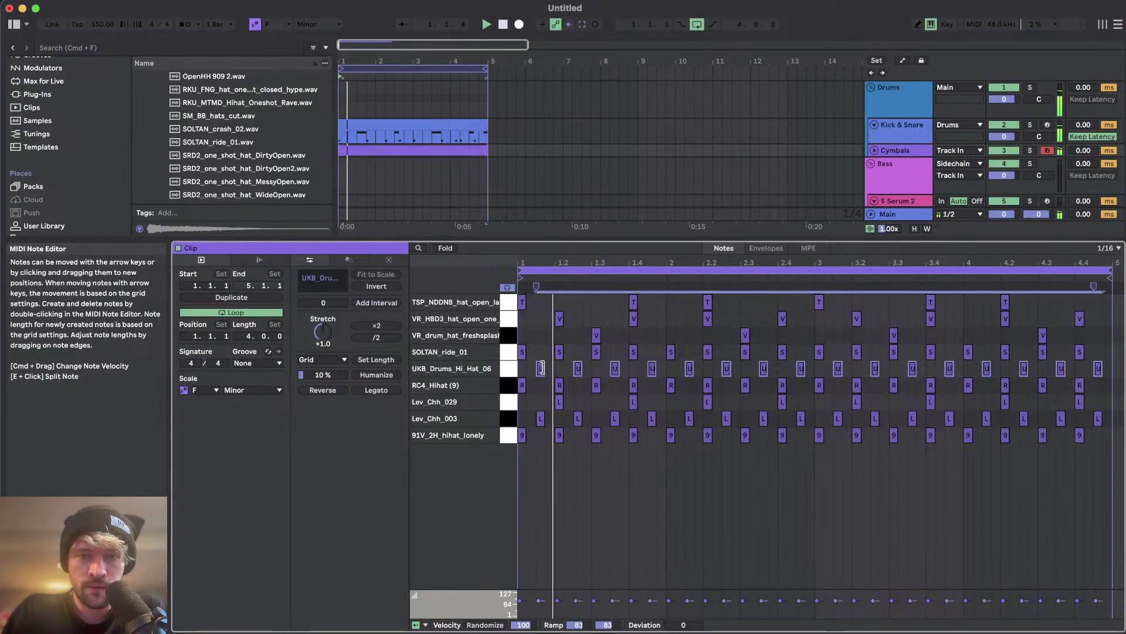
- Delete the on-beat RC4_Hihat (9) notes, move the UKB_Drums_Hi_Hat_06 notes down to that row, and play the pattern
left_click(510, 388)
key("space")
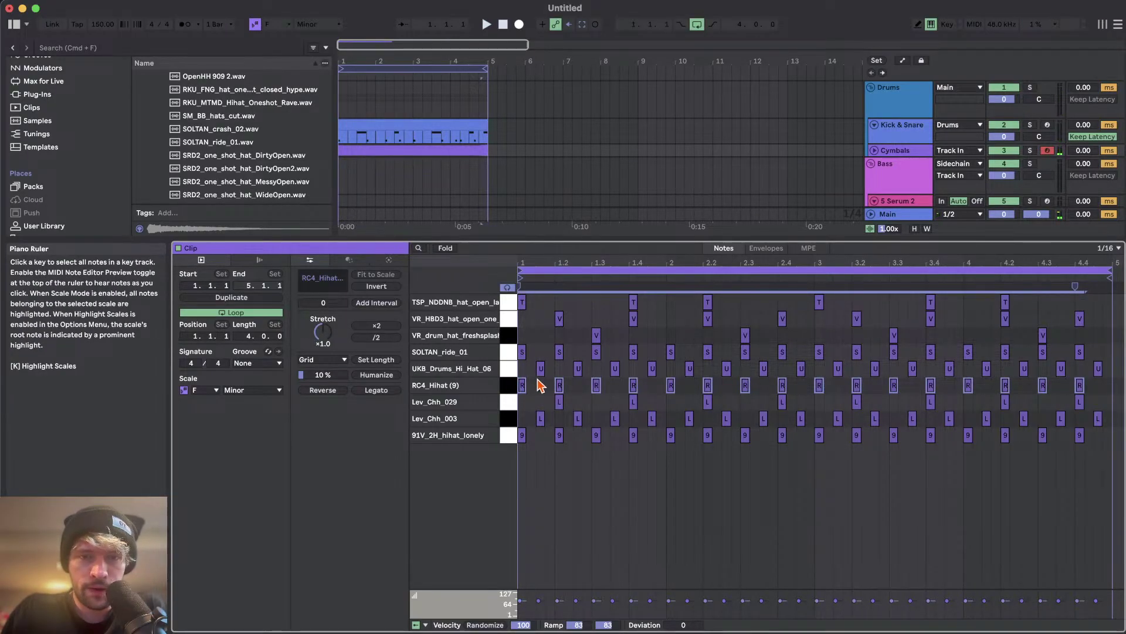
key("Delete")
left_click(509, 371)
key("Down")
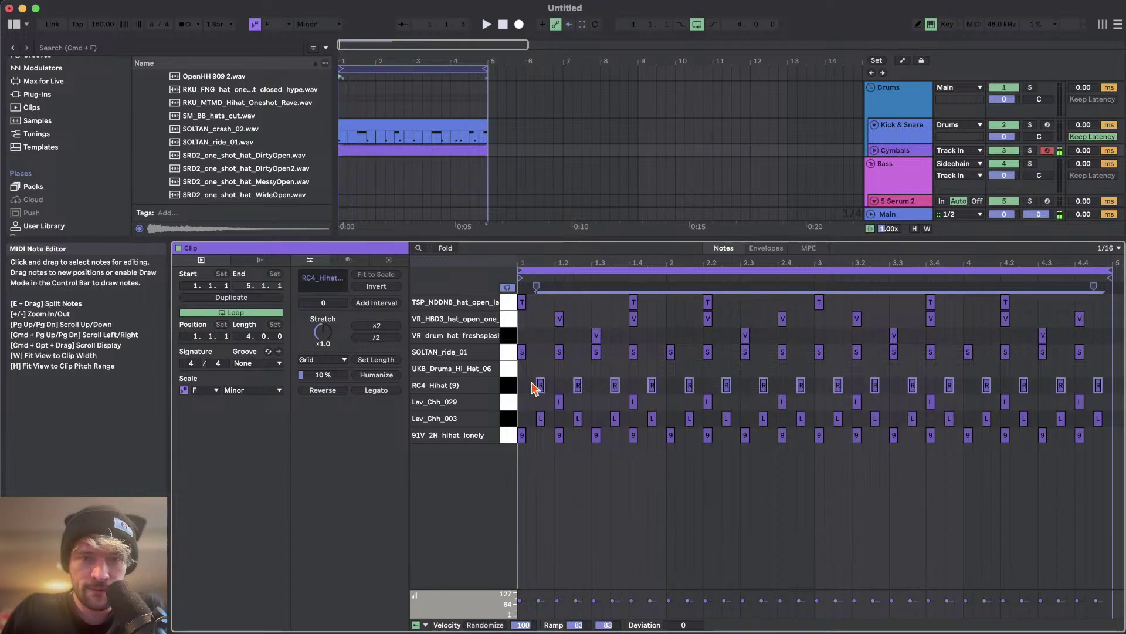
key("space")
- Add EQ Eight to the Cymbals track with a raised low cut and a -3.60 dB dip at 3.59 kHz
key("shift+Tab")
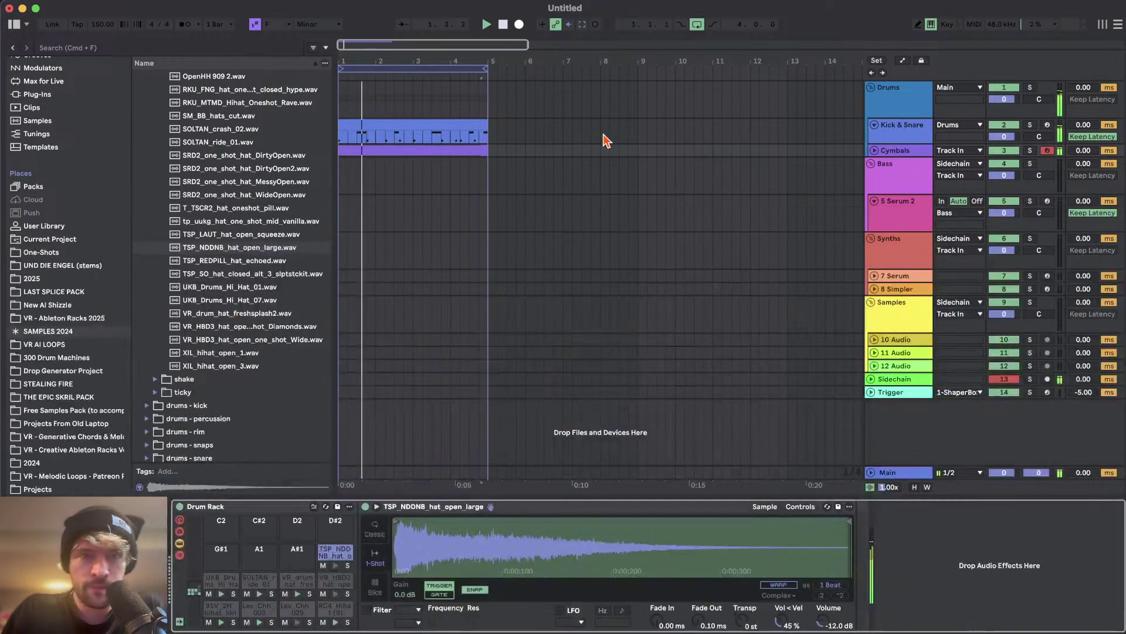
scroll(64, 249, "up", 5)
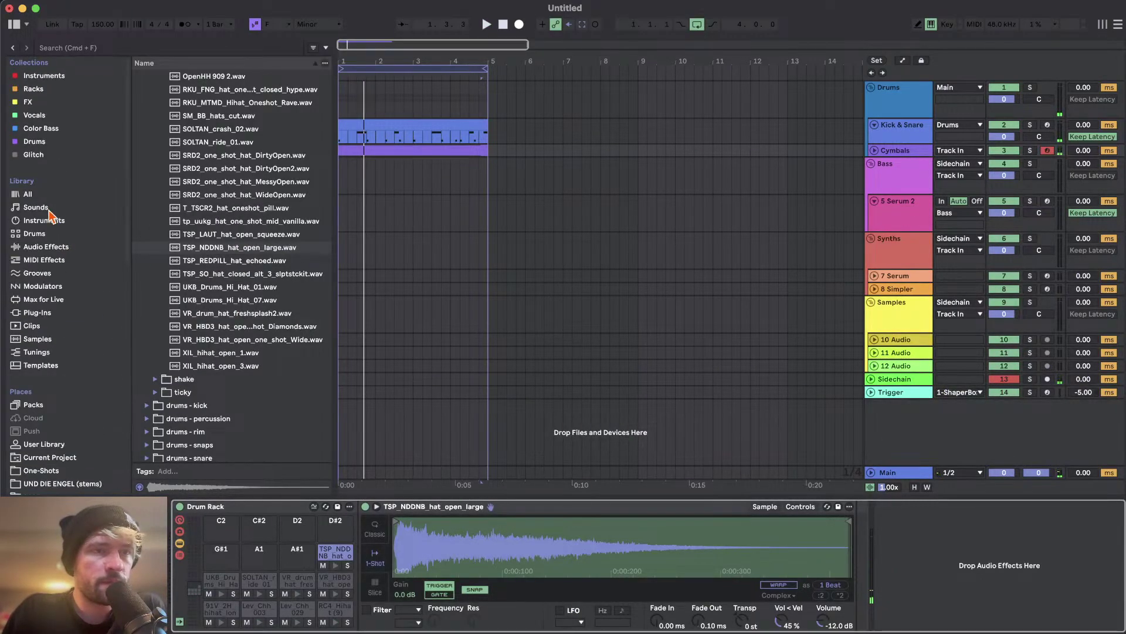
left_click(43, 246)
double_click(169, 313)
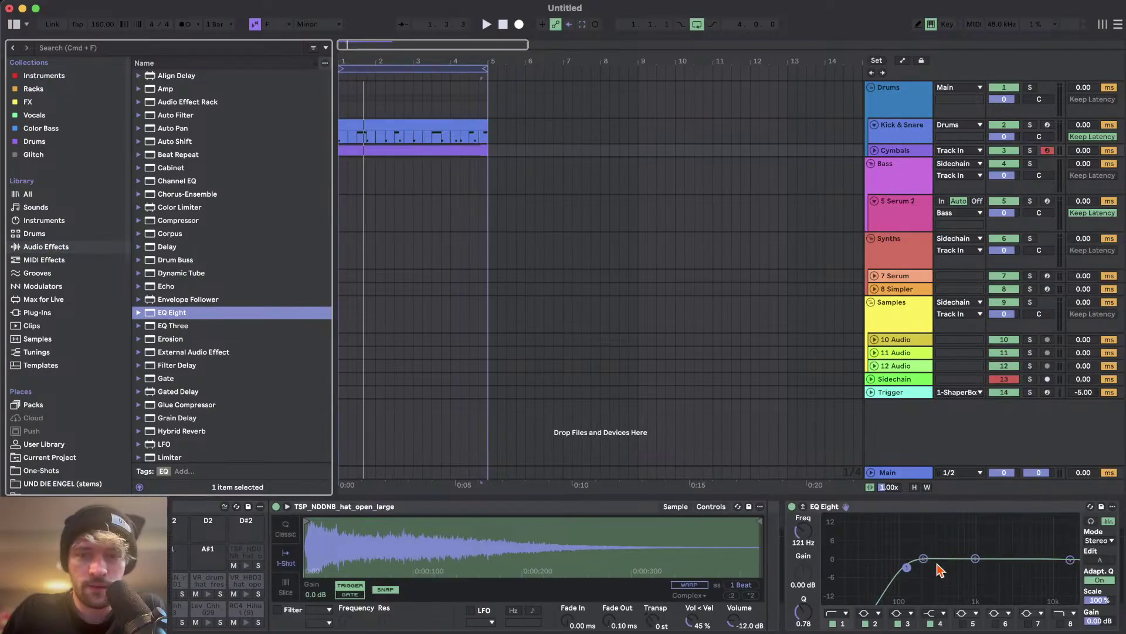
left_click_drag(976, 573, 1017, 569)
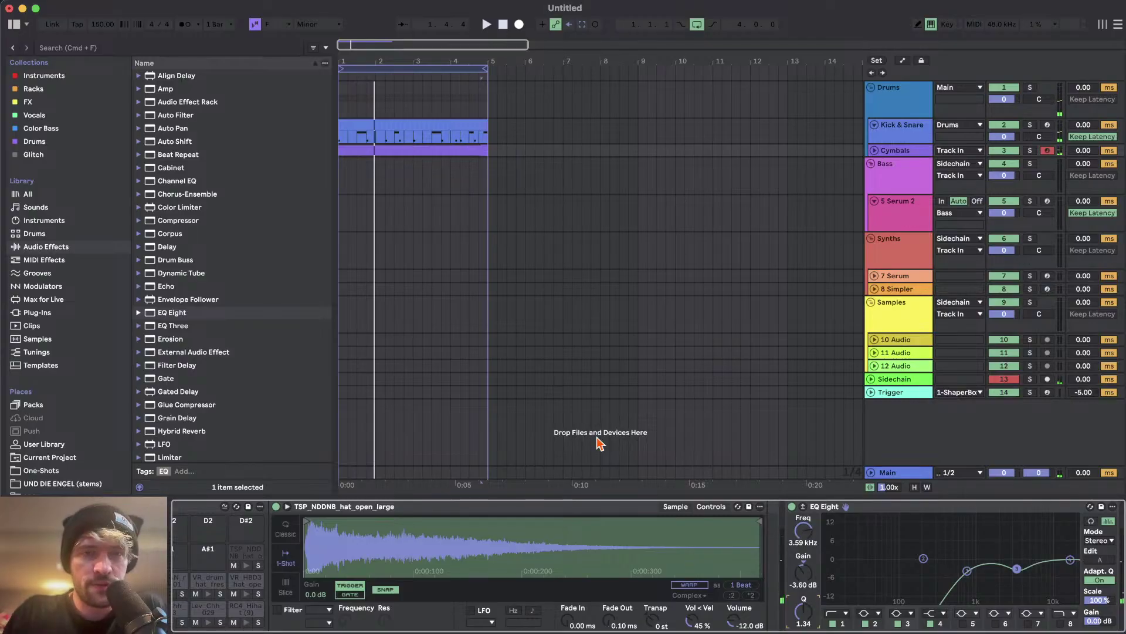
- Unfold the Cymbals track, copy the Kick & Snare clip to the start of the Trigger track and open the copy's notes
left_click(874, 151)
left_click(437, 124)
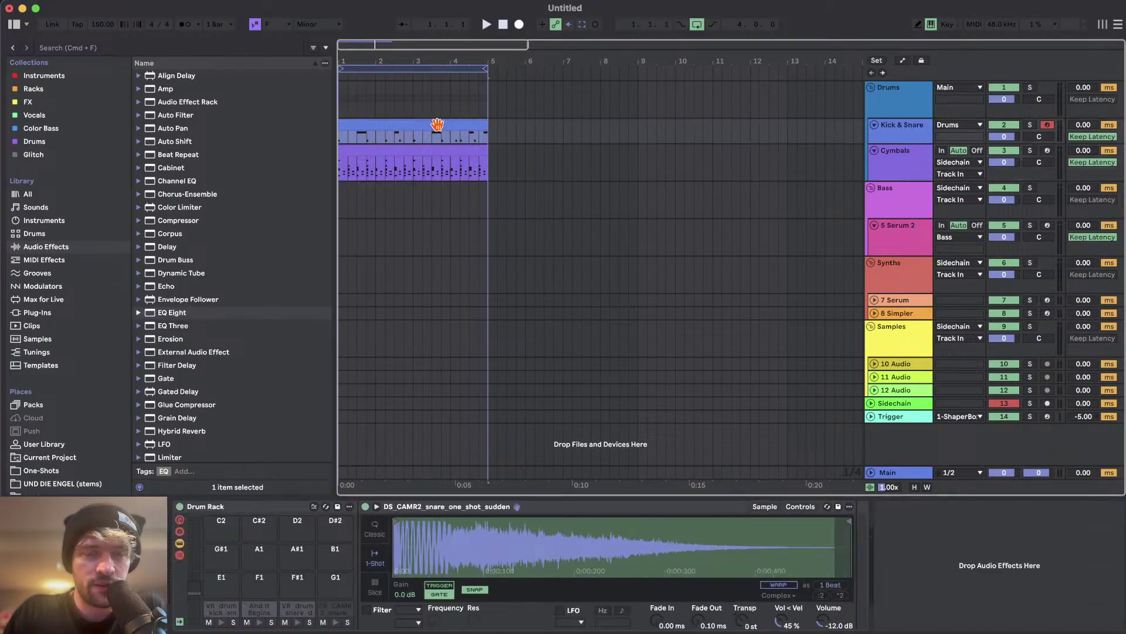
left_click(341, 416)
key("super+v")
double_click(394, 417)
left_click_drag(978, 433, 982, 466)
left_click(1097, 631)
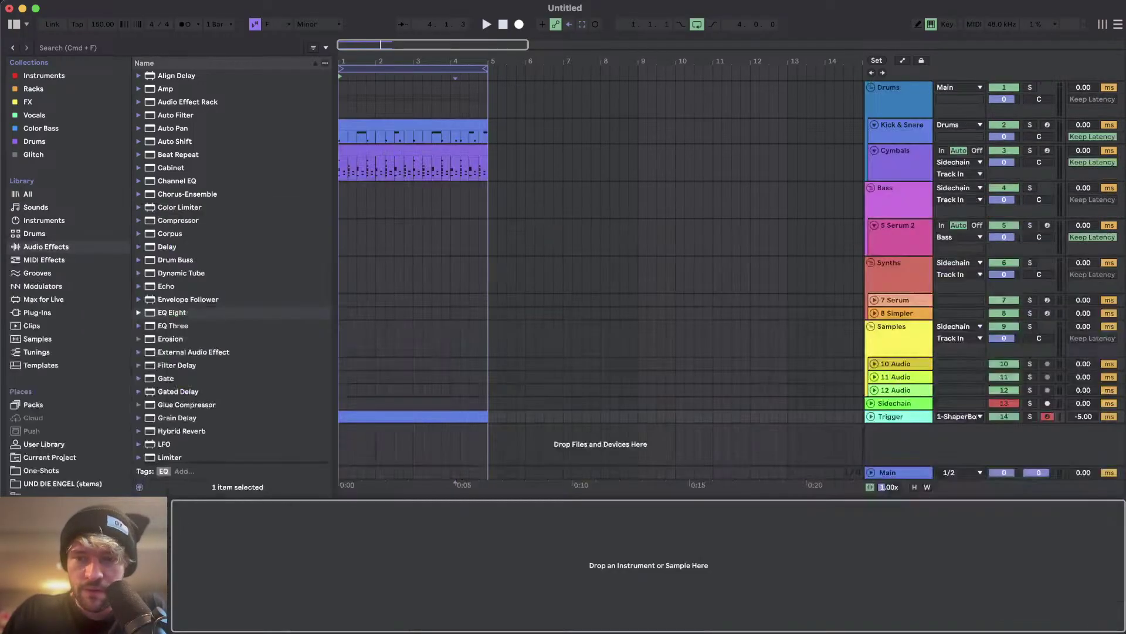
- Play the beat and set the DS_CAMR2 snare's volume to -11.0 dB in the Kick & Snare track's Drum Rack
left_click(257, 25)
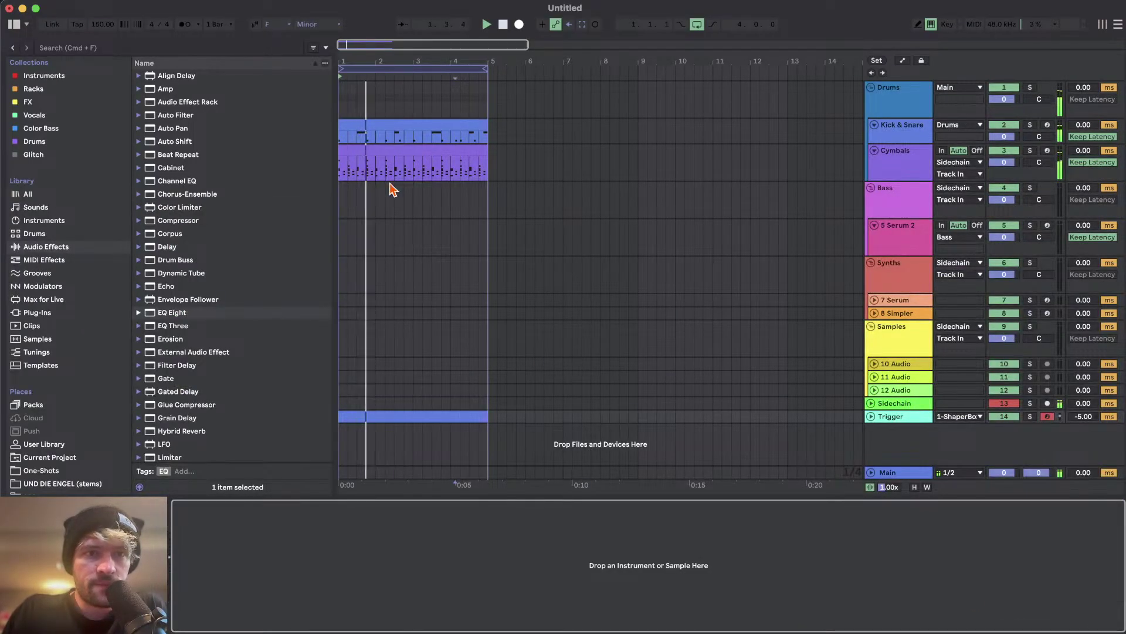
key("plus")
left_click(904, 132)
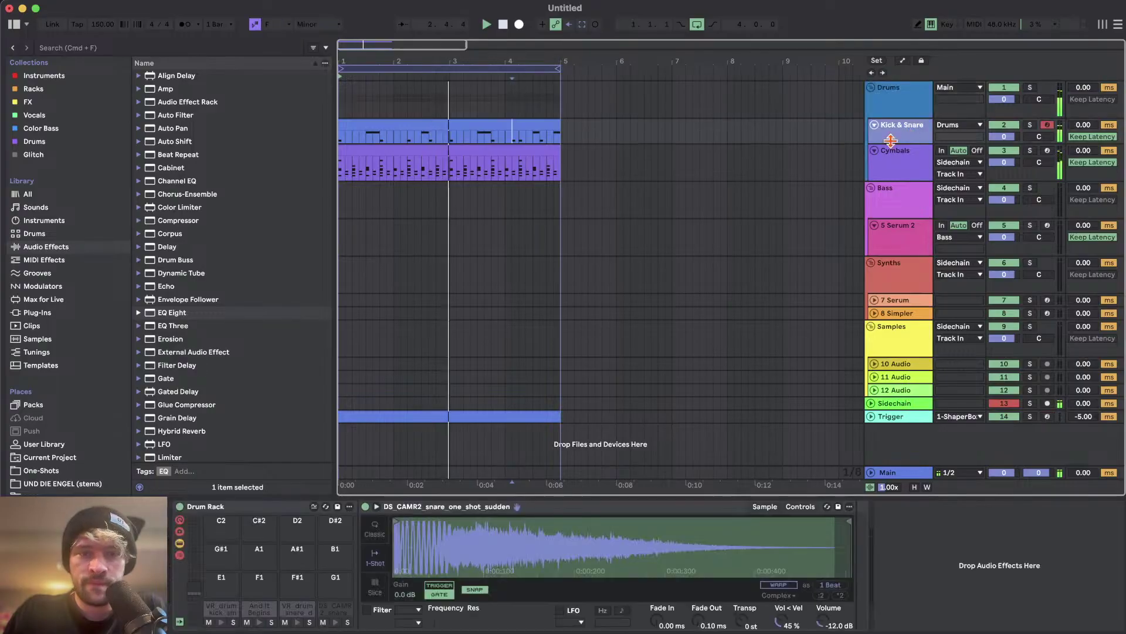
left_click(335, 609)
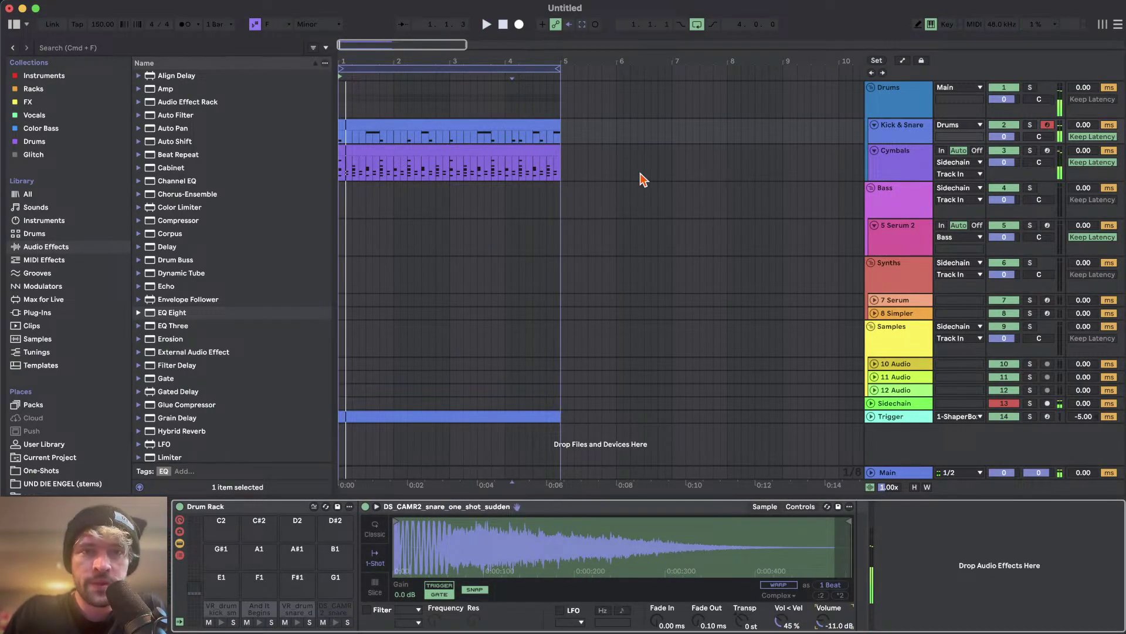
- Create an empty four-bar MIDI clip at the start of the 5 Serum 2 track and show the track's devices
left_click(898, 235)
left_click_drag(574, 247, 239, 234)
key("super+shift+m")
key("shift+Tab")
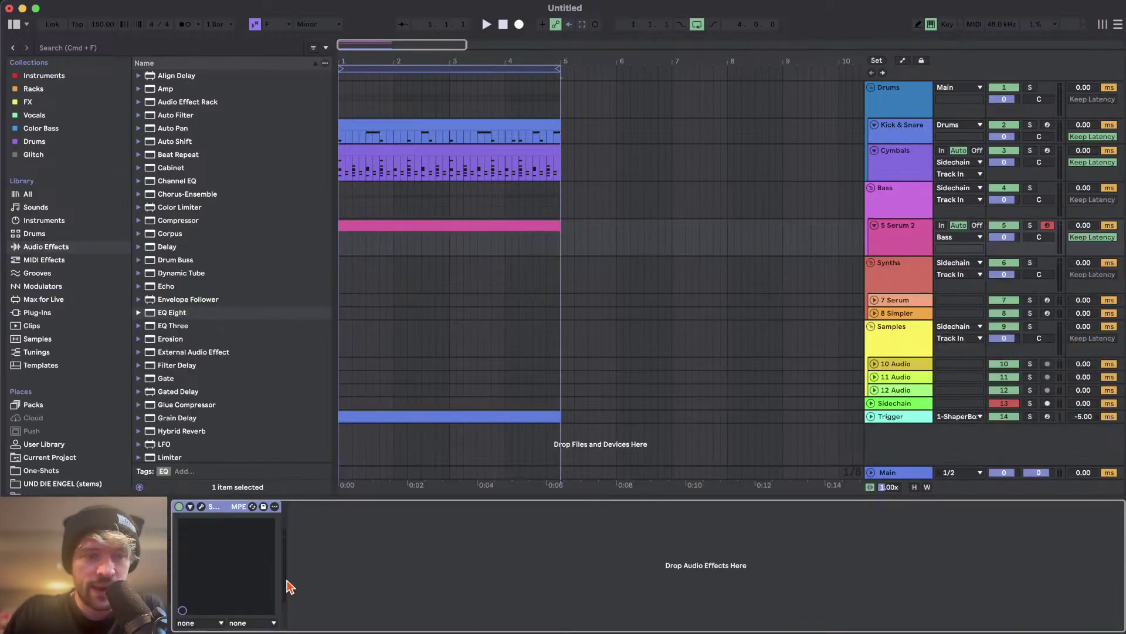
- Open the Serum 2 instrument, reset it to the Init preset and audition the sound
left_click(201, 507)
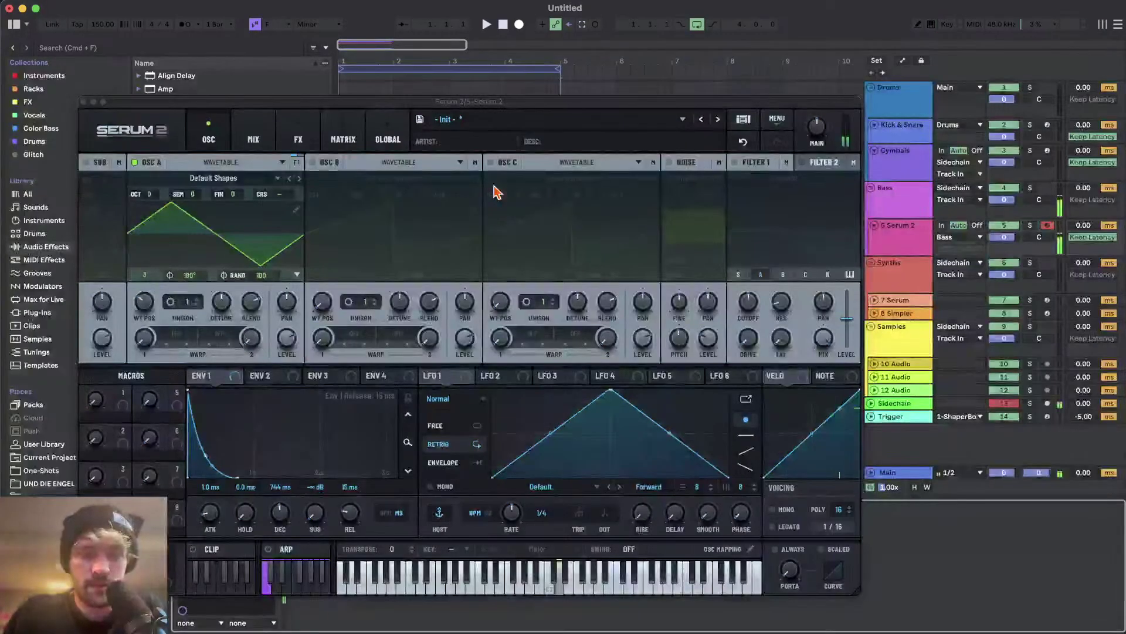
left_click(777, 120)
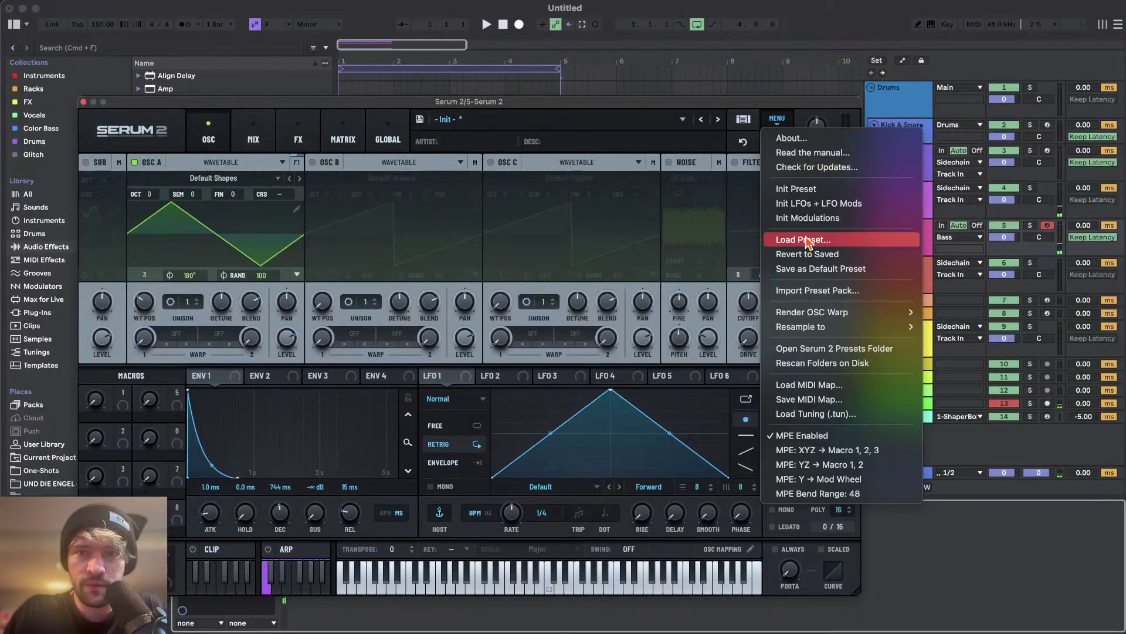
left_click(813, 190)
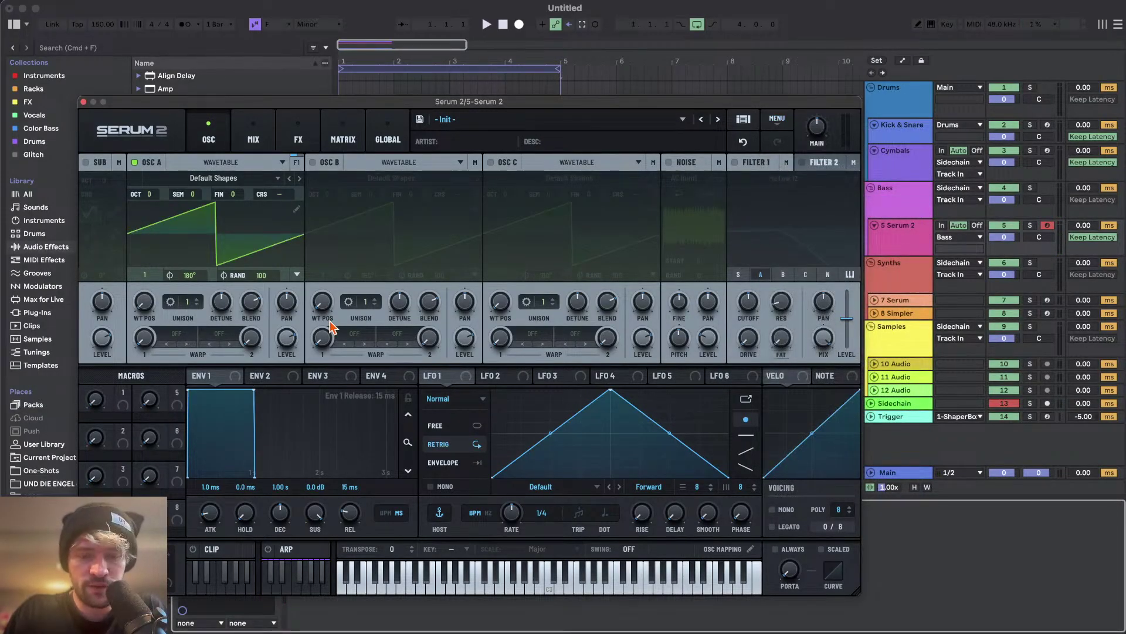
key("g")
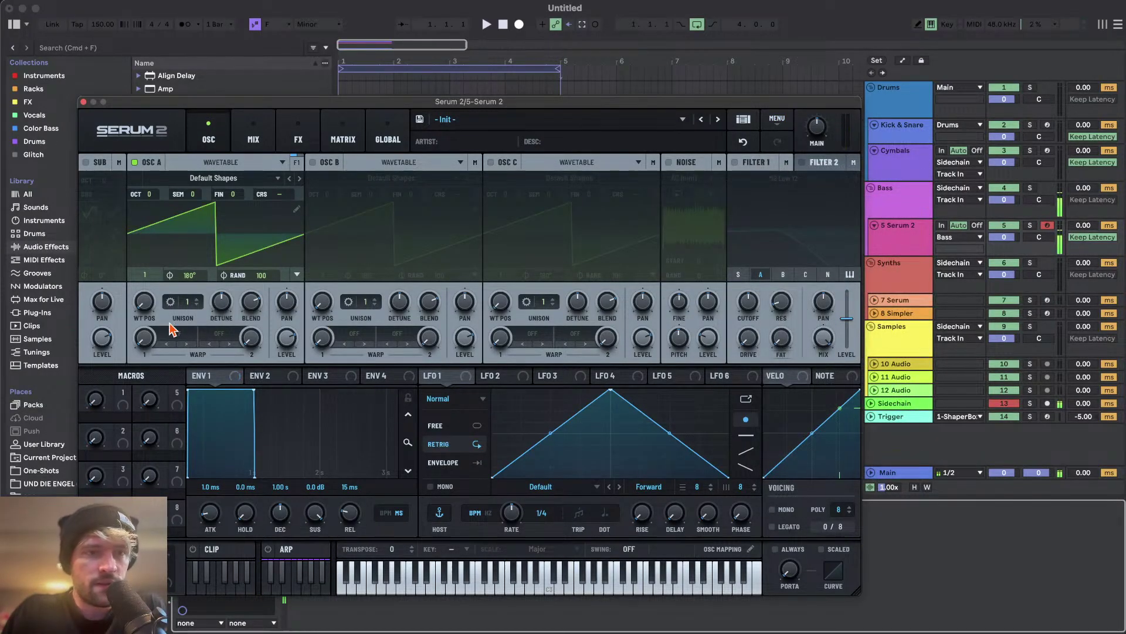
- Enable Serum's noise oscillator and load the White noise type
left_click(669, 163)
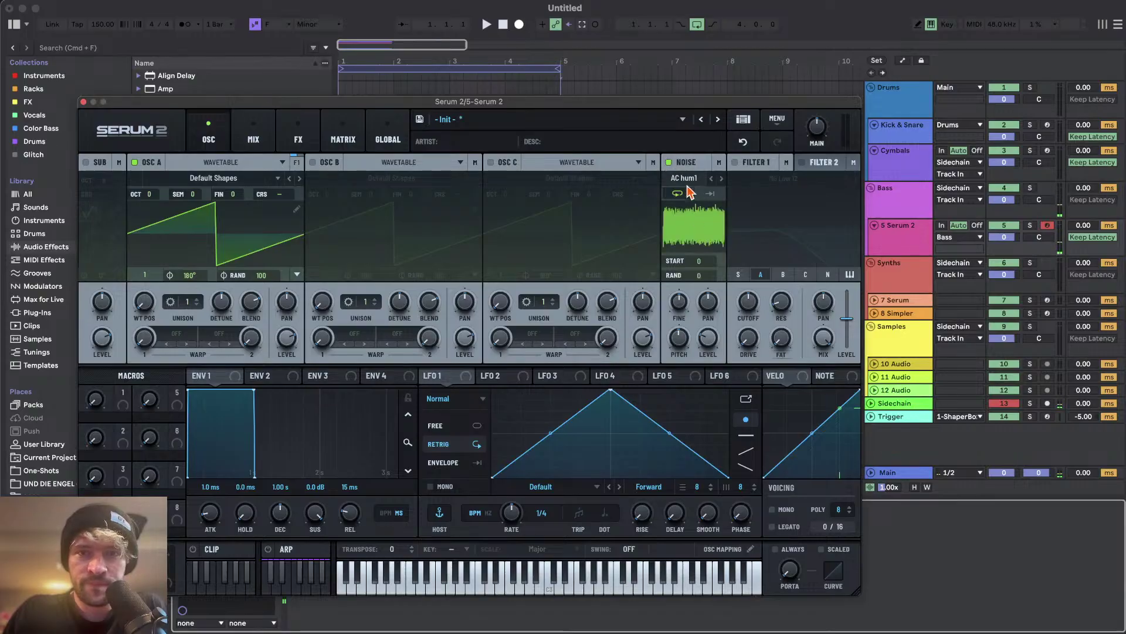
left_click(684, 177)
mouse_move(724, 301)
left_click(808, 302)
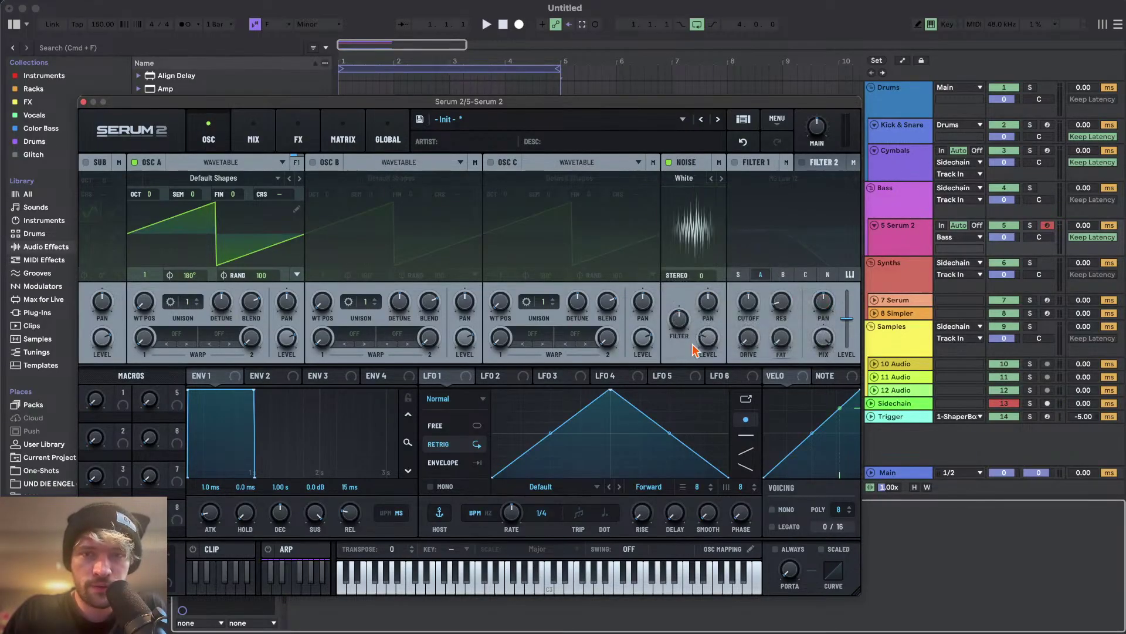
left_click(343, 137)
left_click(298, 134)
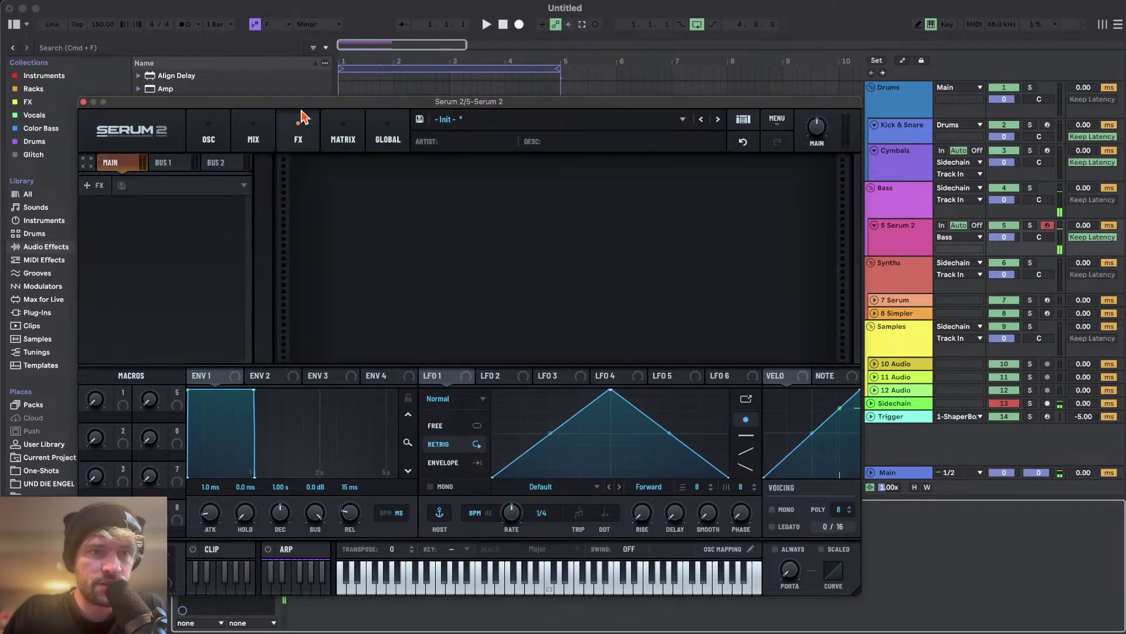
left_click(140, 189)
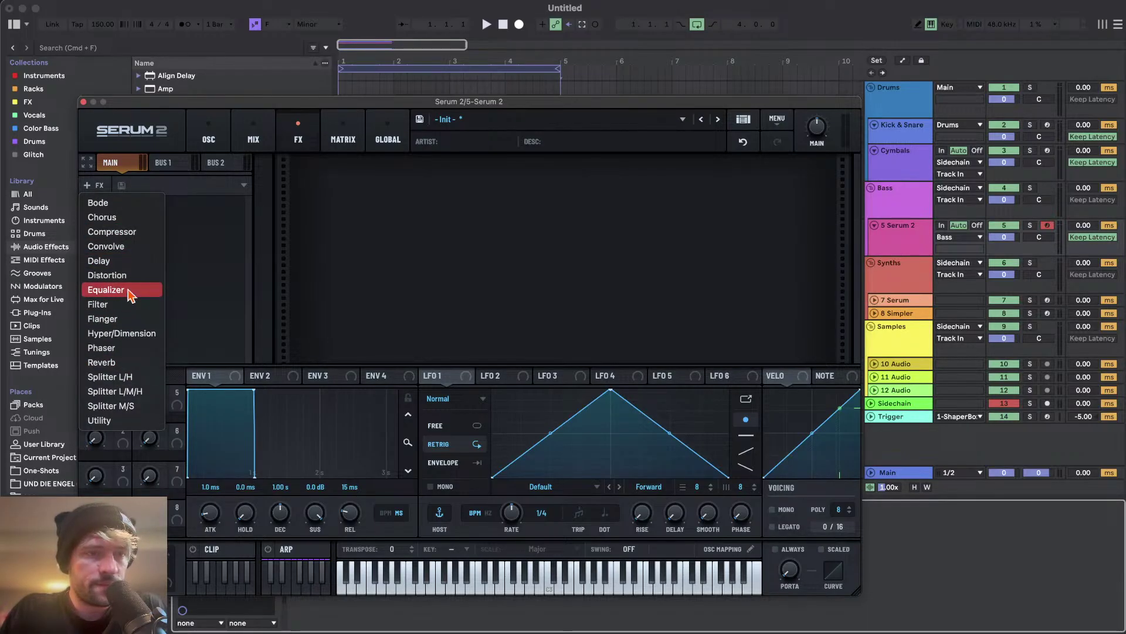
left_click(129, 290)
left_click(140, 189)
left_click(123, 274)
left_click(235, 206)
left_click(235, 205)
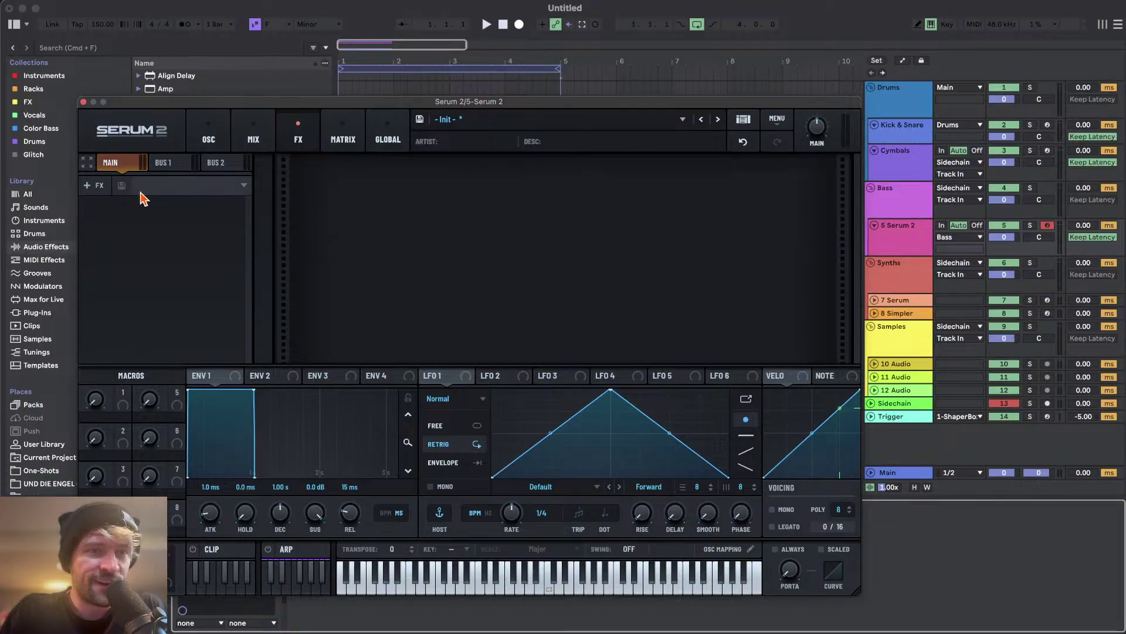
- Add a Distortion effect to Serum's main effects chain, try Tape Sat. and set its mode to Overdrive
left_click(154, 186)
left_click(132, 275)
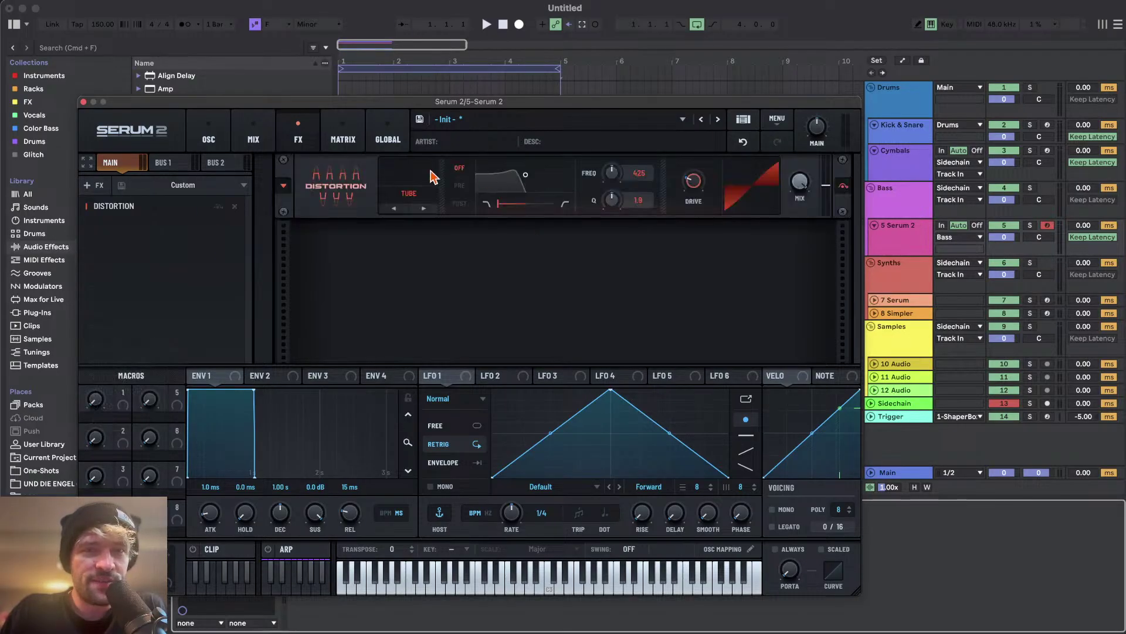
left_click(415, 201)
left_click(437, 418)
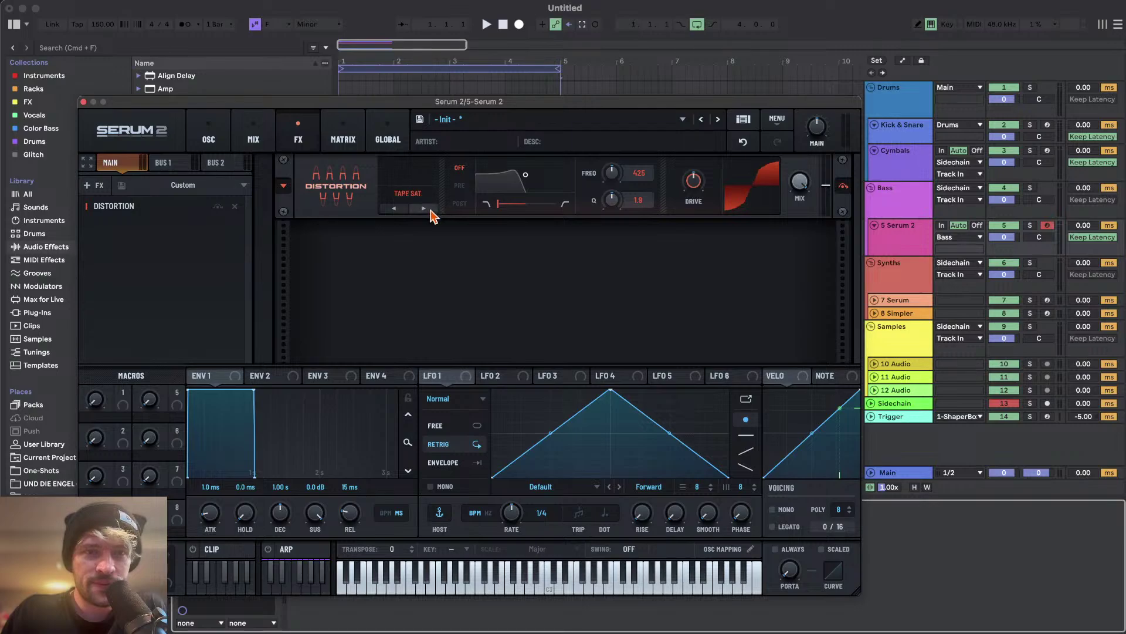
left_click(408, 193)
left_click(429, 440)
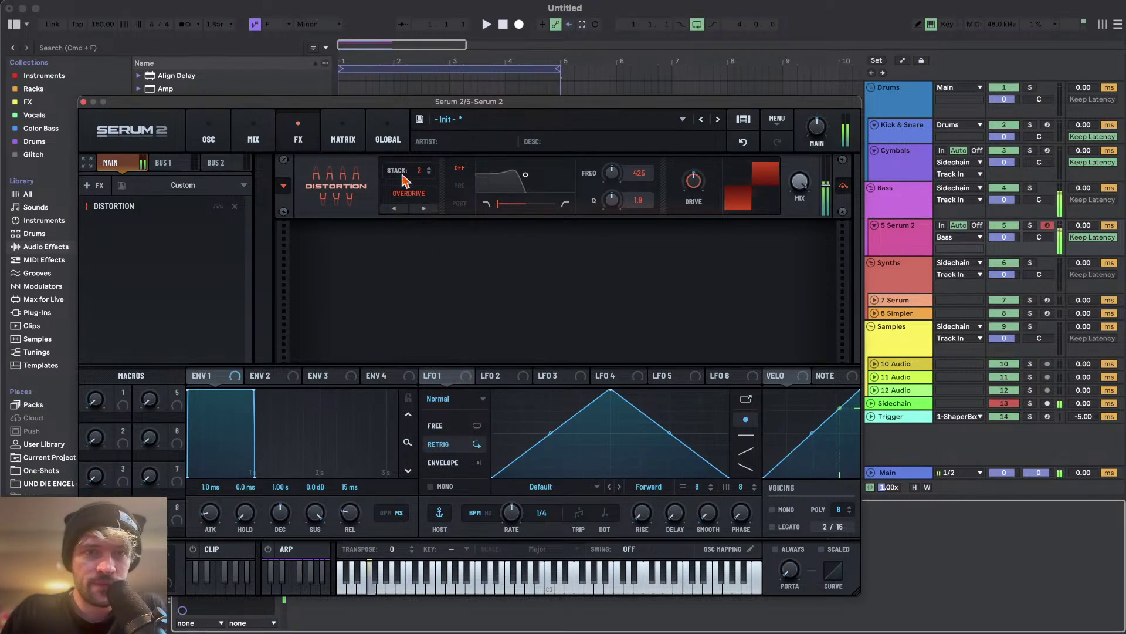
- Adjust the noise oscillator's filter to 78% and set OSC A's random phase to 0
left_click(208, 136)
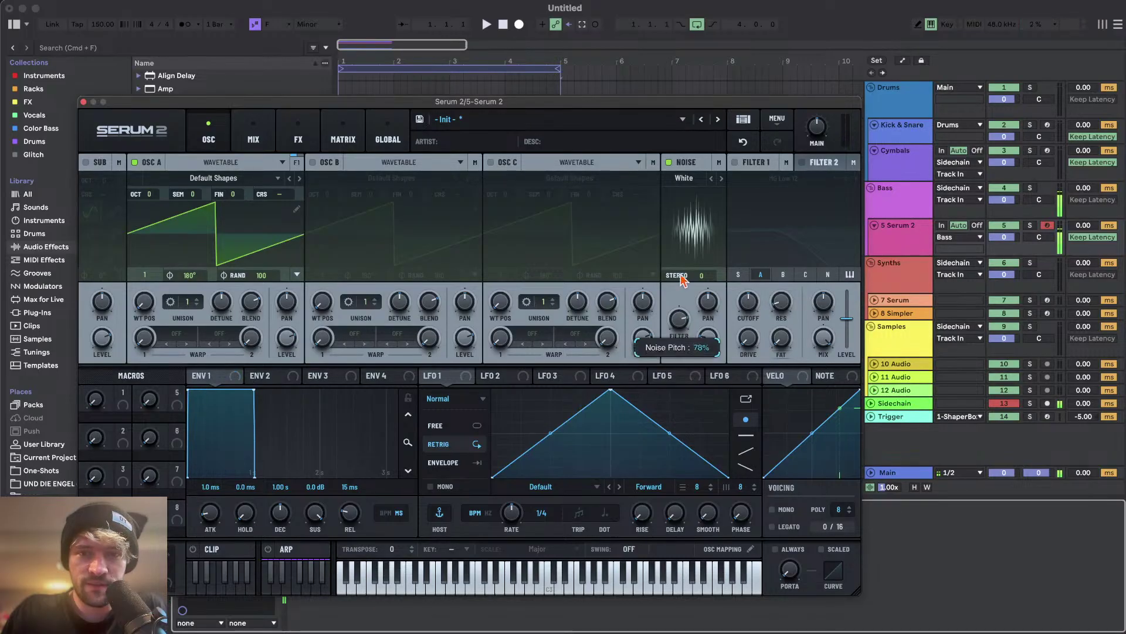
left_click(343, 137)
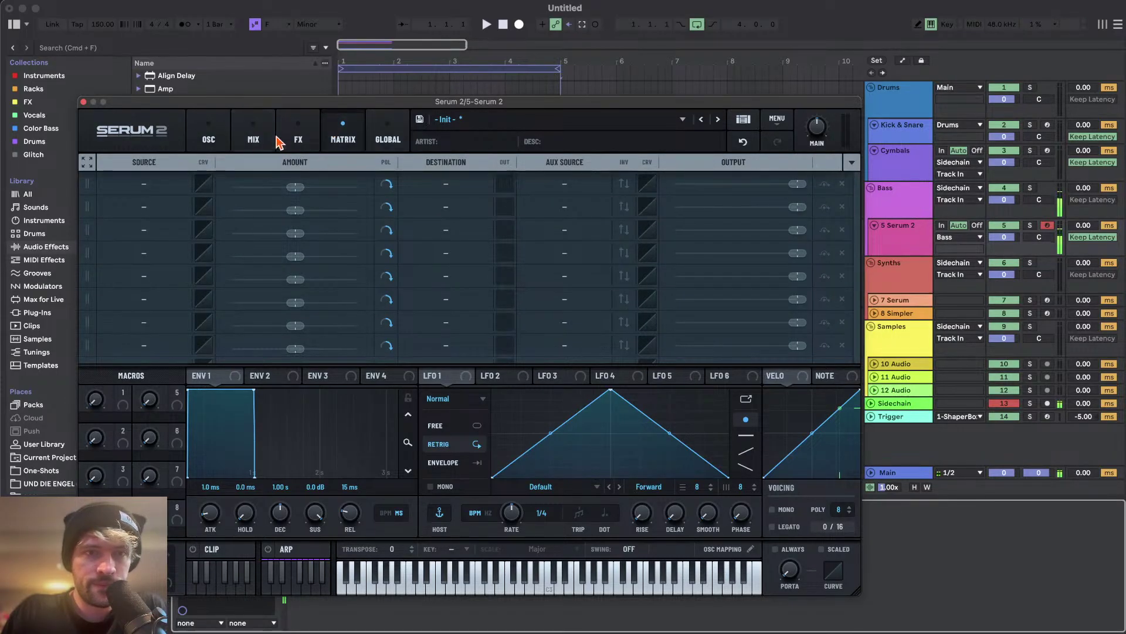
left_click(296, 141)
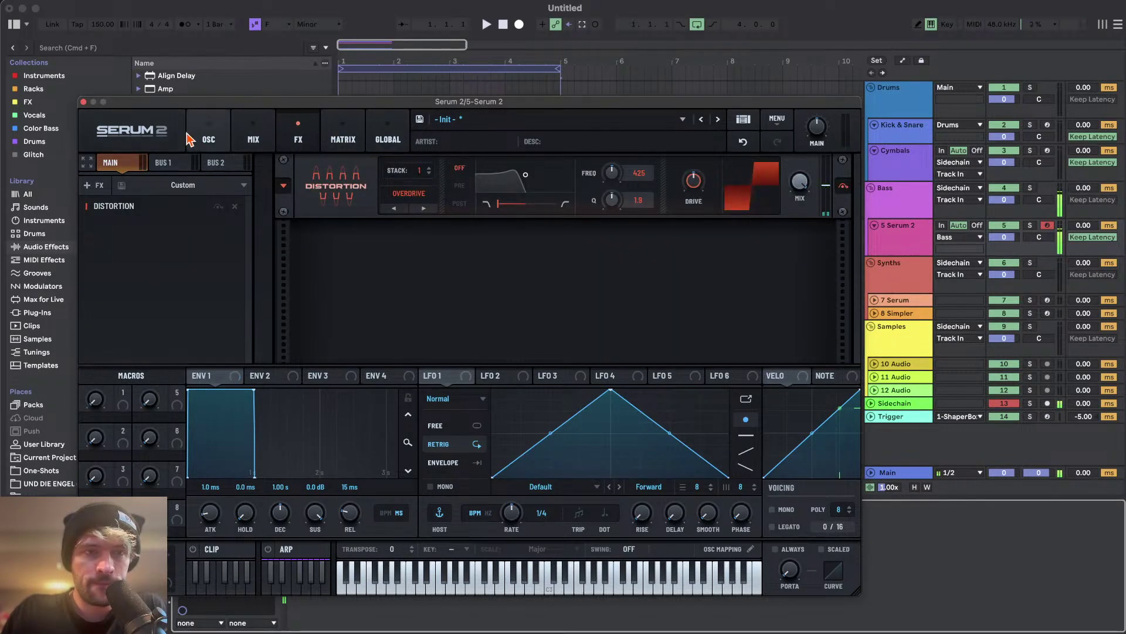
left_click(214, 138)
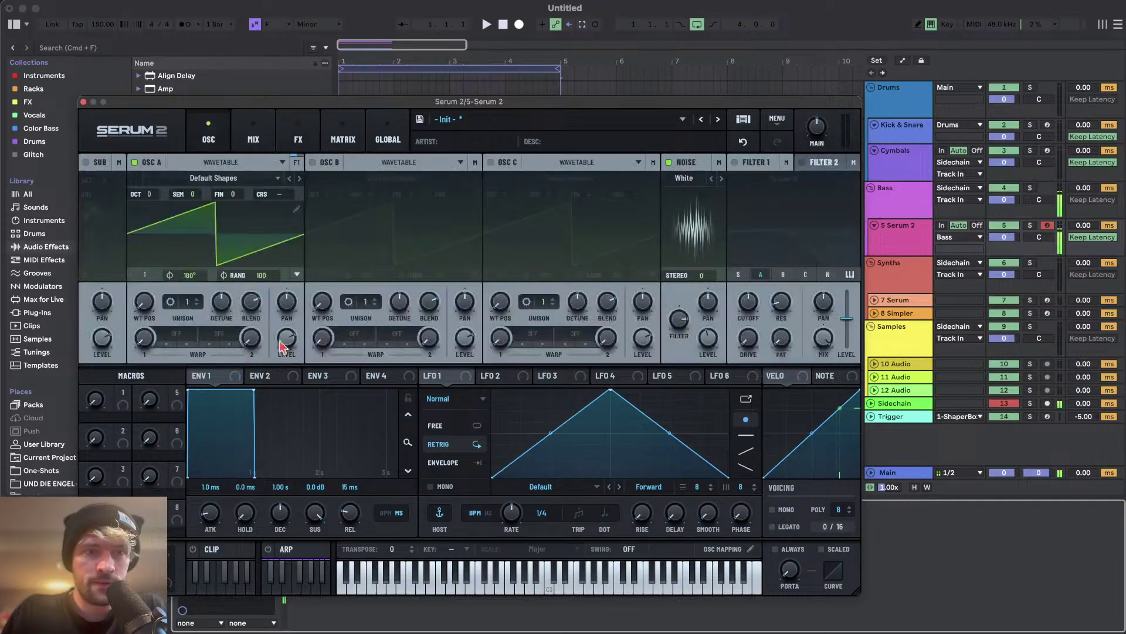
left_click_drag(260, 280, 253, 507)
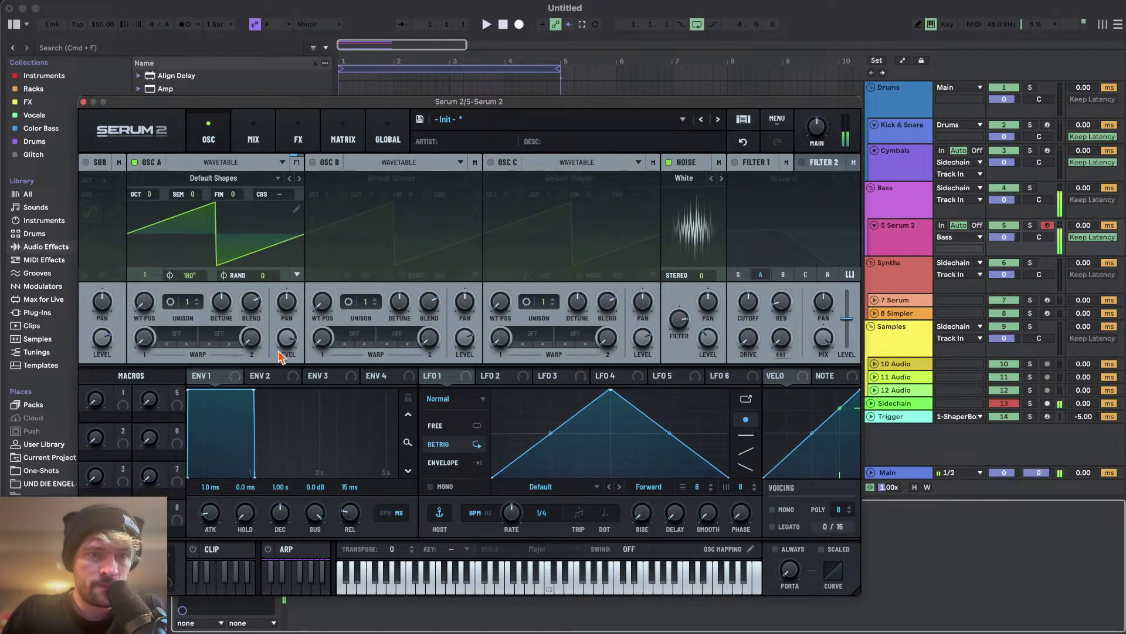
- Turn on the sub oscillator and mono voicing, set the noise level to about 67%, and close the Serum window
left_click(85, 162)
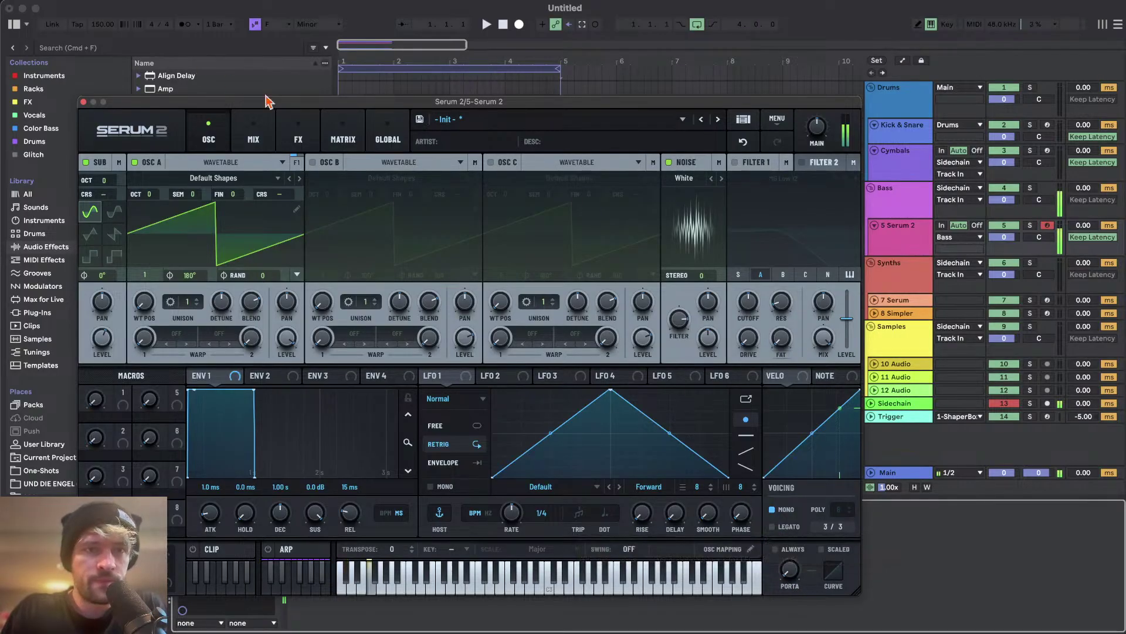
left_click(298, 138)
left_click(409, 198)
left_click(420, 205)
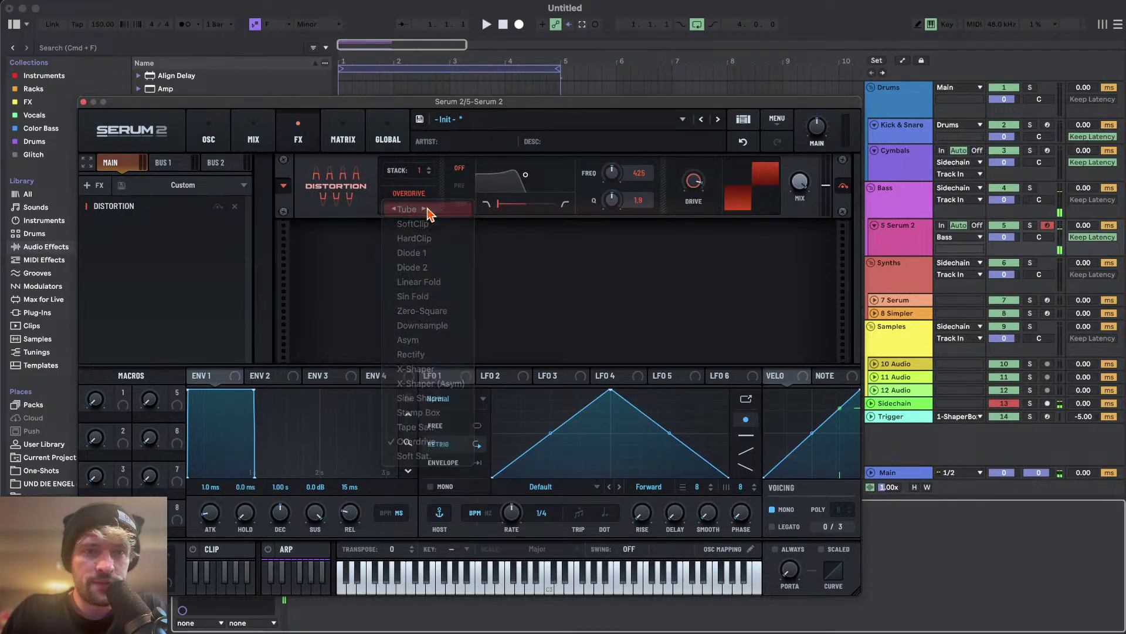
left_click(208, 137)
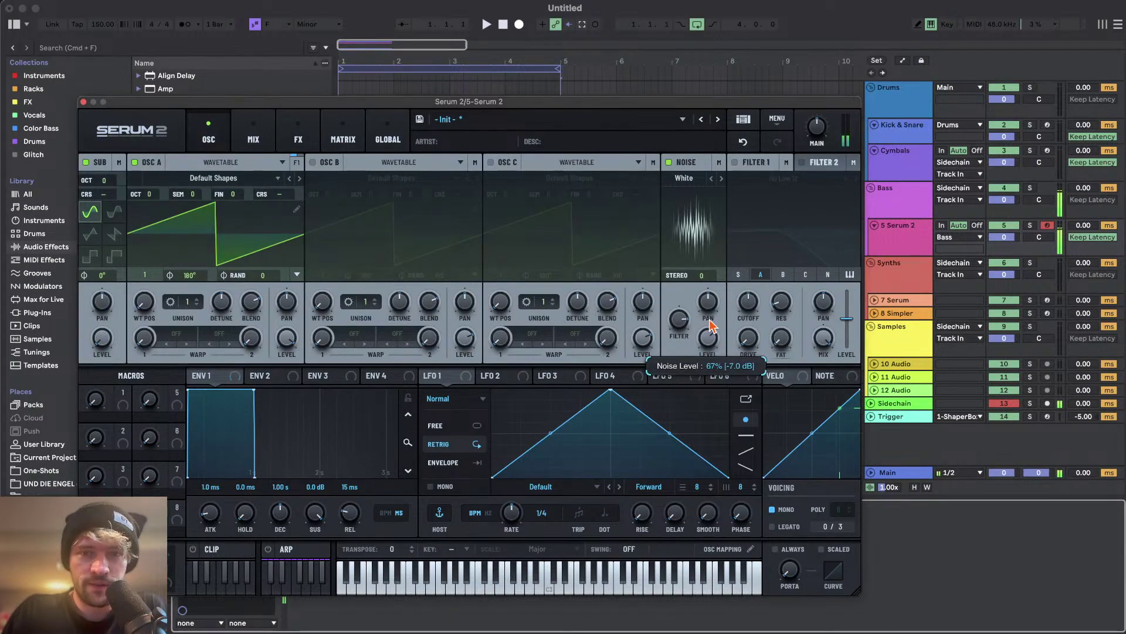
left_click(83, 101)
- Add EQ Eight to the Serum 2 track with band 1 off and cuts of -14.8 dB at 344 Hz and -6.07 dB at 639 Hz
left_click(46, 246)
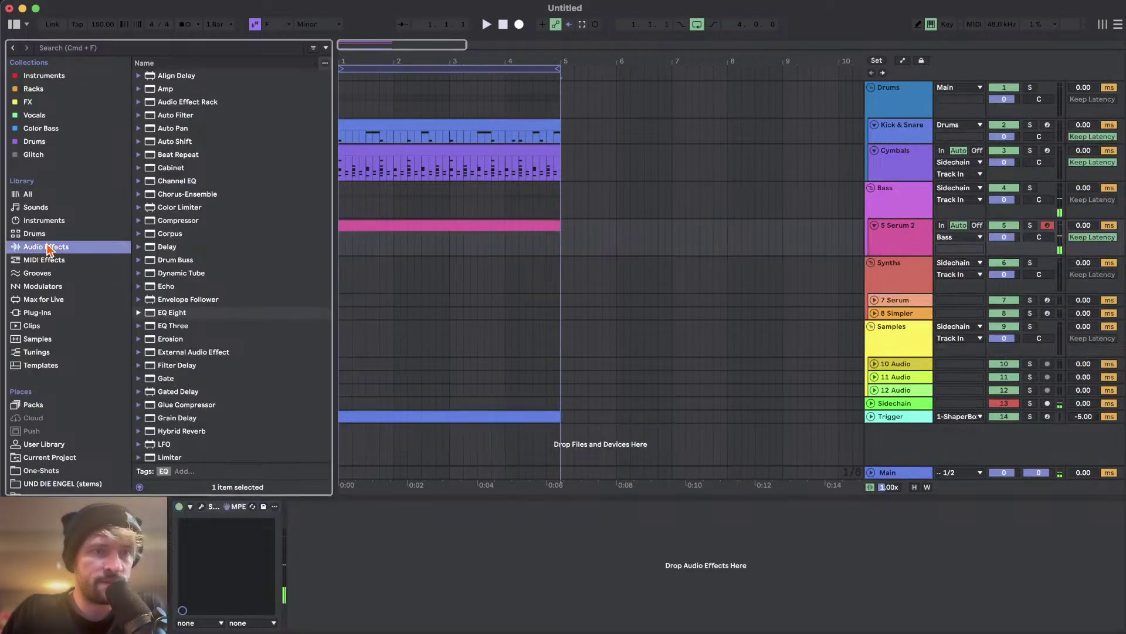
double_click(169, 317)
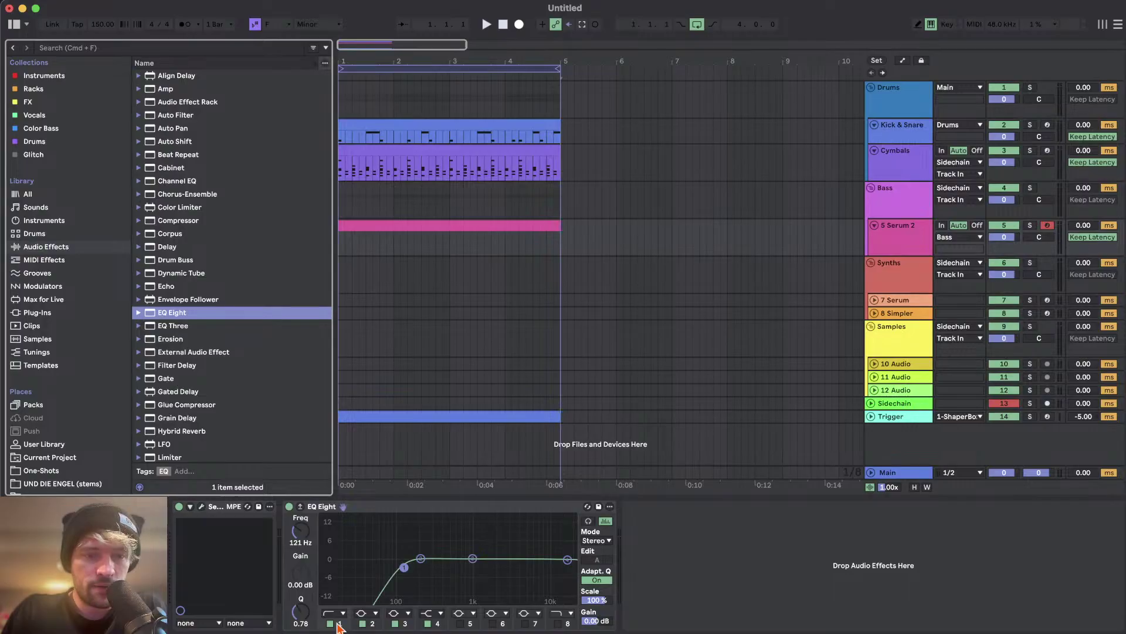
left_click(331, 627)
left_click_drag(420, 558, 438, 599)
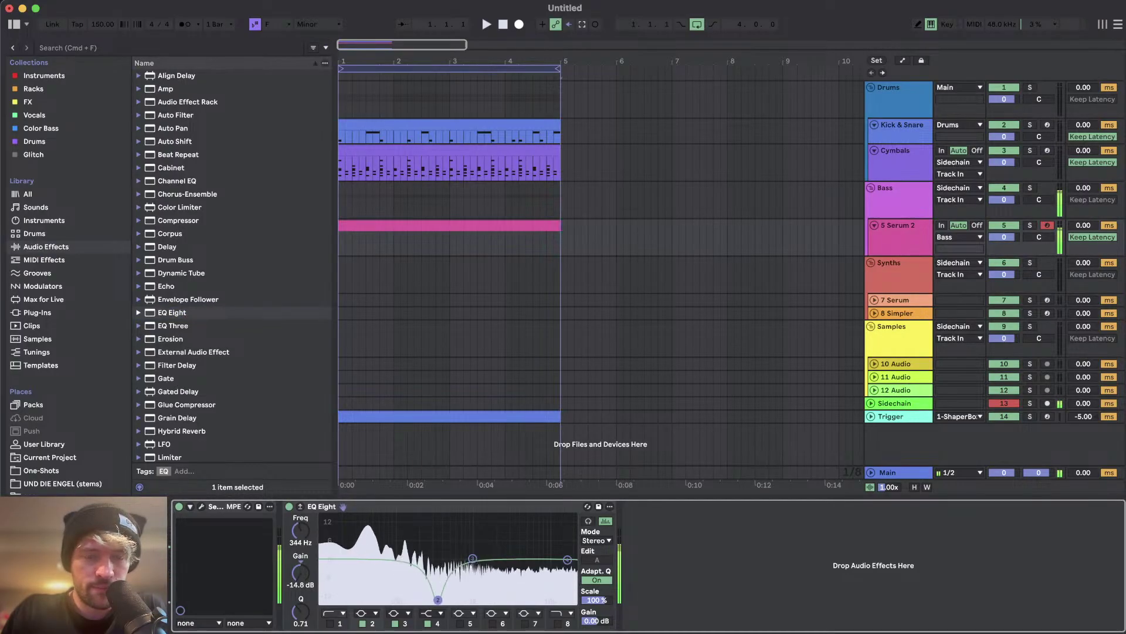
left_click_drag(473, 558, 468, 600)
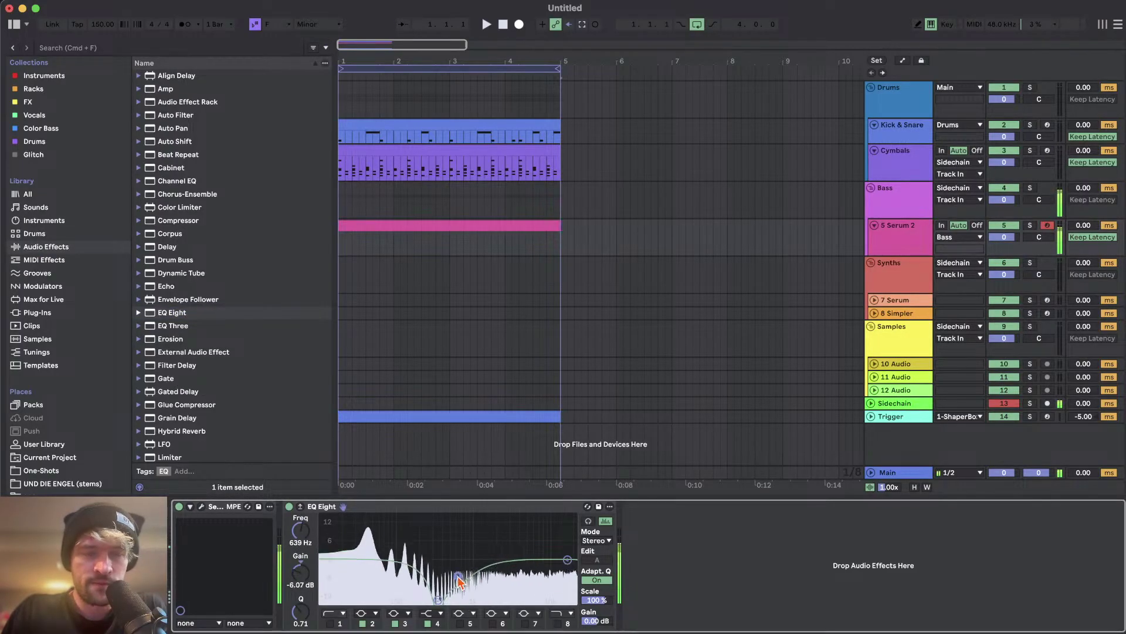
- Open the Serum 2 clip's notes and draw a two-beat D♭0 note at the start
double_click(516, 226)
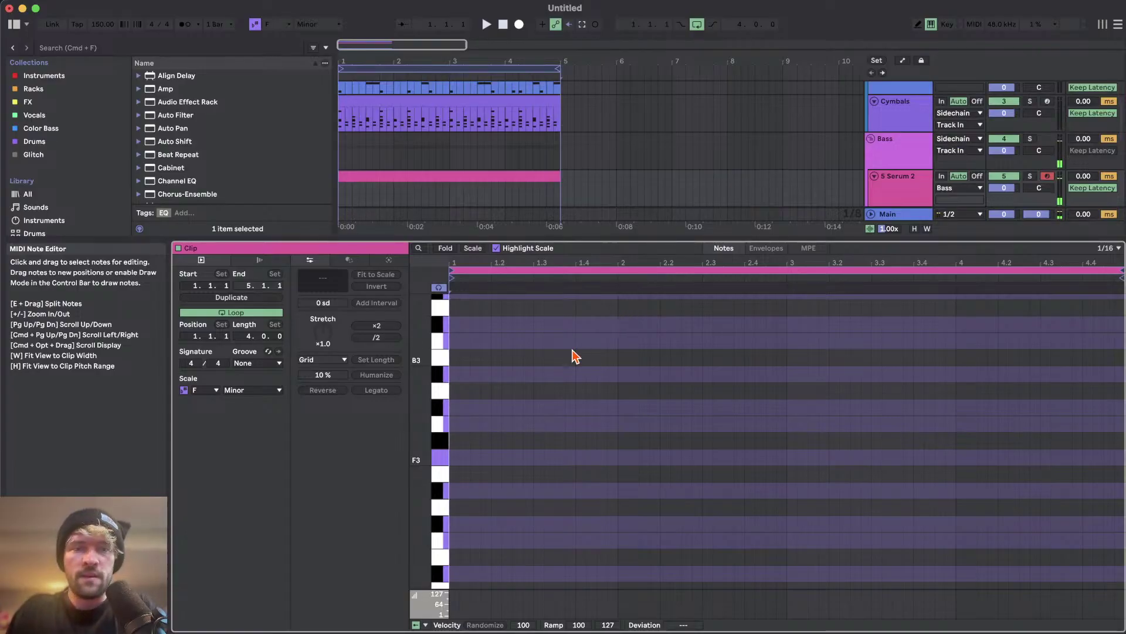
scroll(575, 355, "down", 2)
scroll(450, 364, "down", 2)
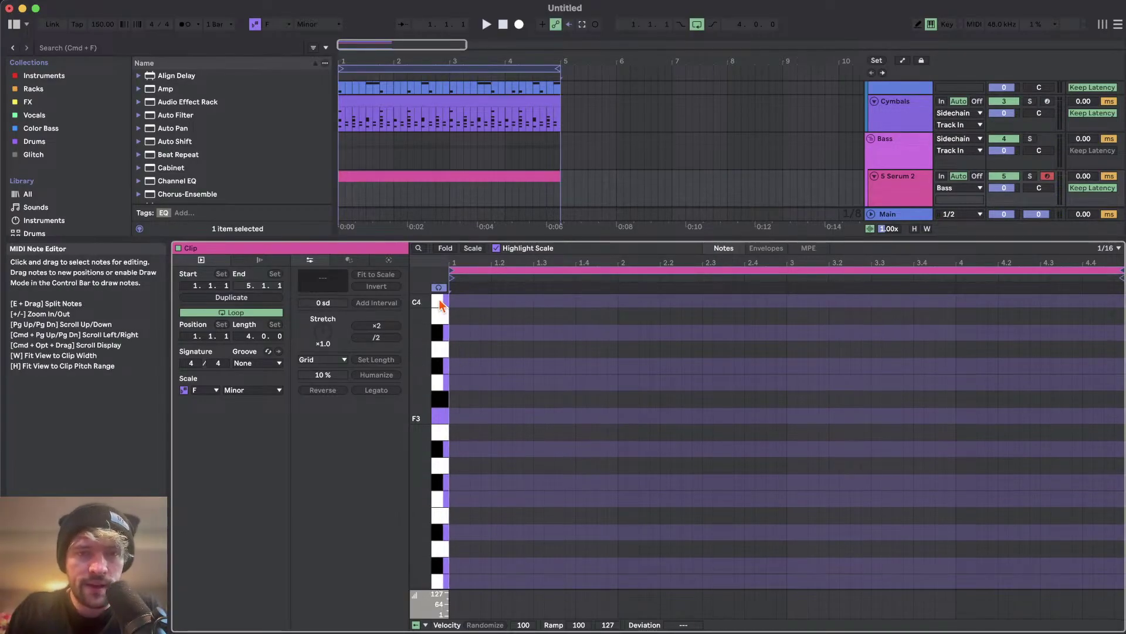
scroll(446, 329, "down", 3)
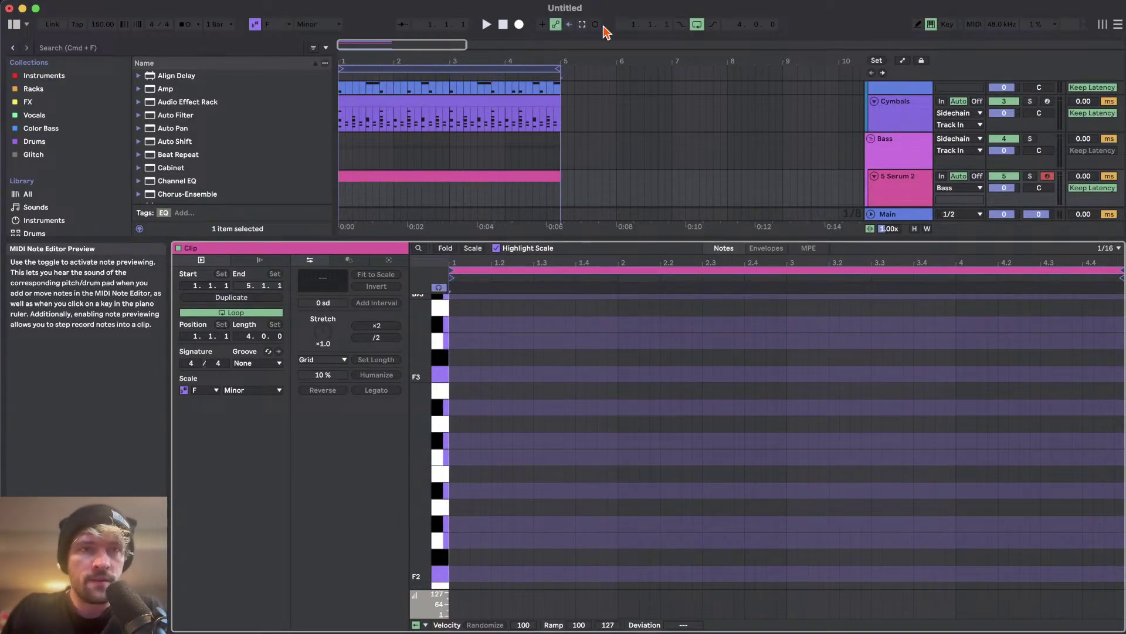
scroll(510, 452, "down", 3)
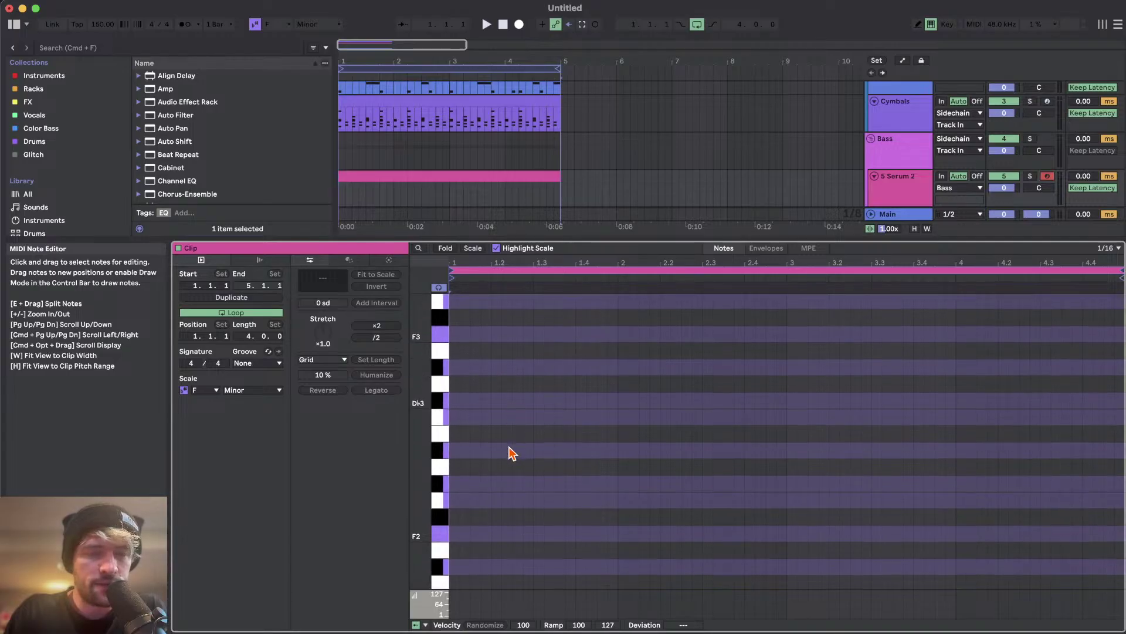
scroll(516, 507, "down", 4)
scroll(524, 403, "down", 20)
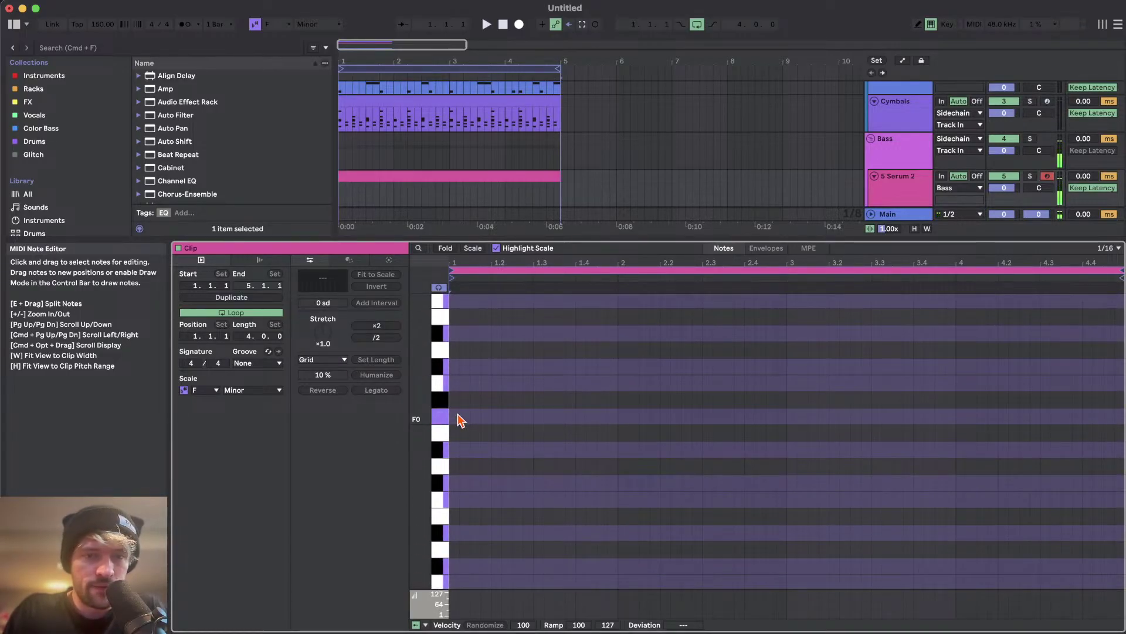
double_click(458, 488)
left_click_drag(459, 488, 531, 478)
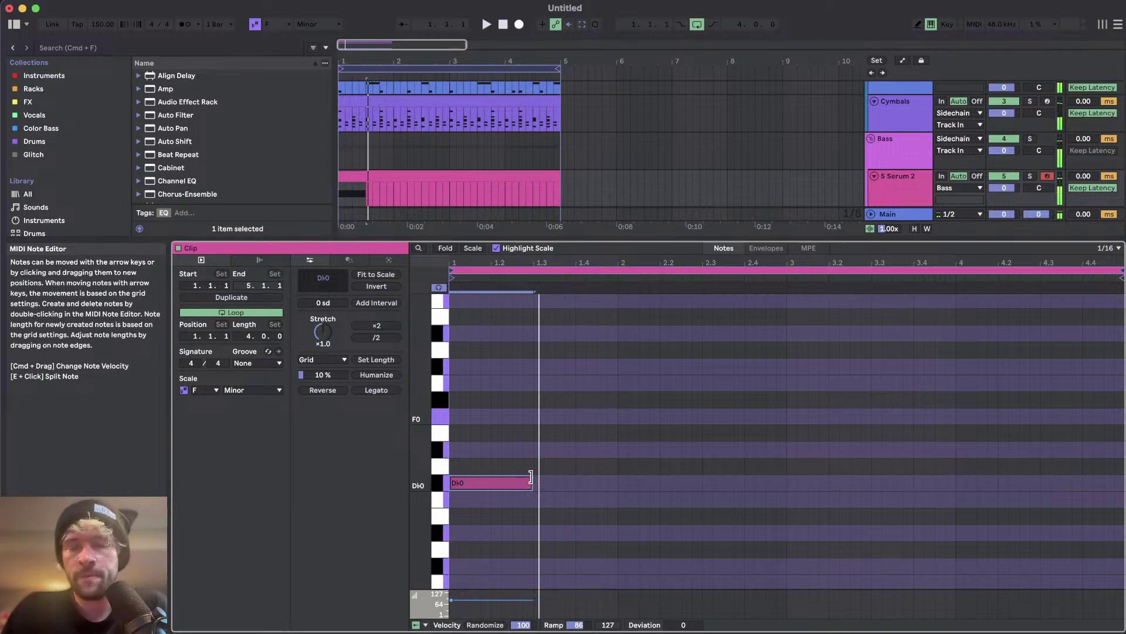
- Shorten the D♭0 note by two 1/16 steps and play the bass with the drums
key("shift+Left")
key("shift+Left")
key("space")
key("space")
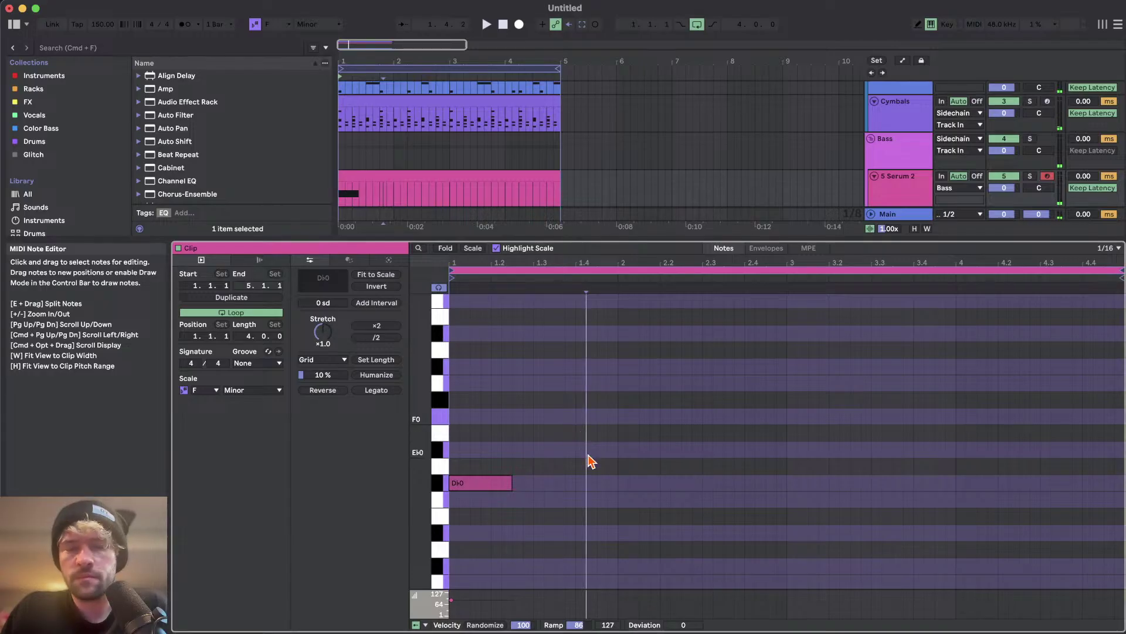
- Draw a two-beat F0 note at 1.4 in the Serum 2 clip and shorten it by two 1/16 steps
left_click_drag(578, 419, 659, 420)
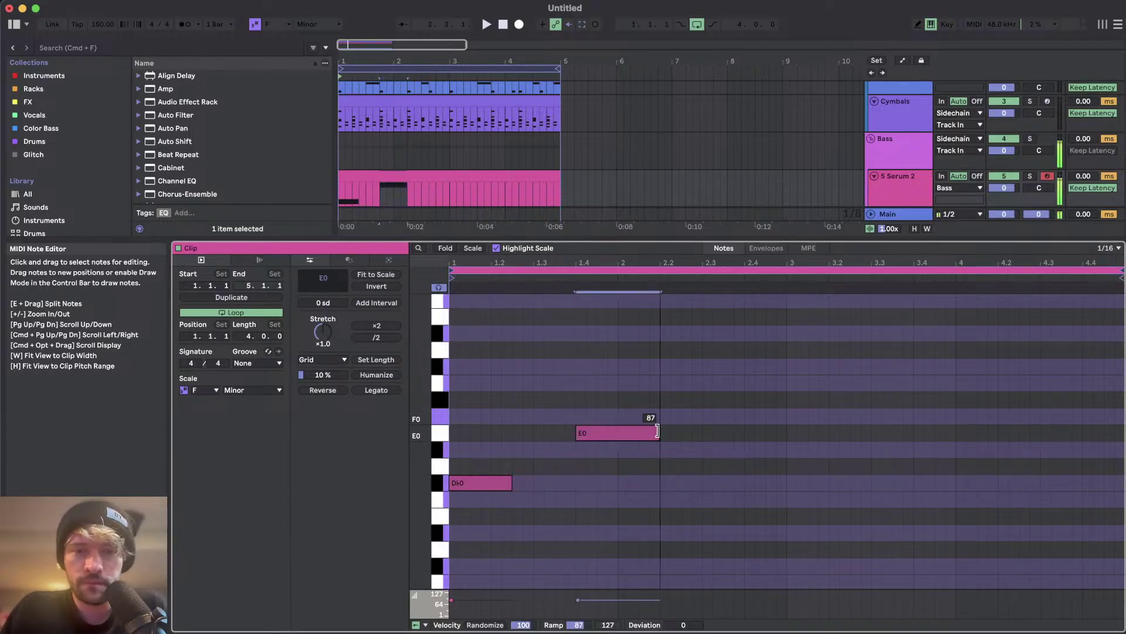
scroll(661, 440, "up", 1)
scroll(661, 433, "up", 1)
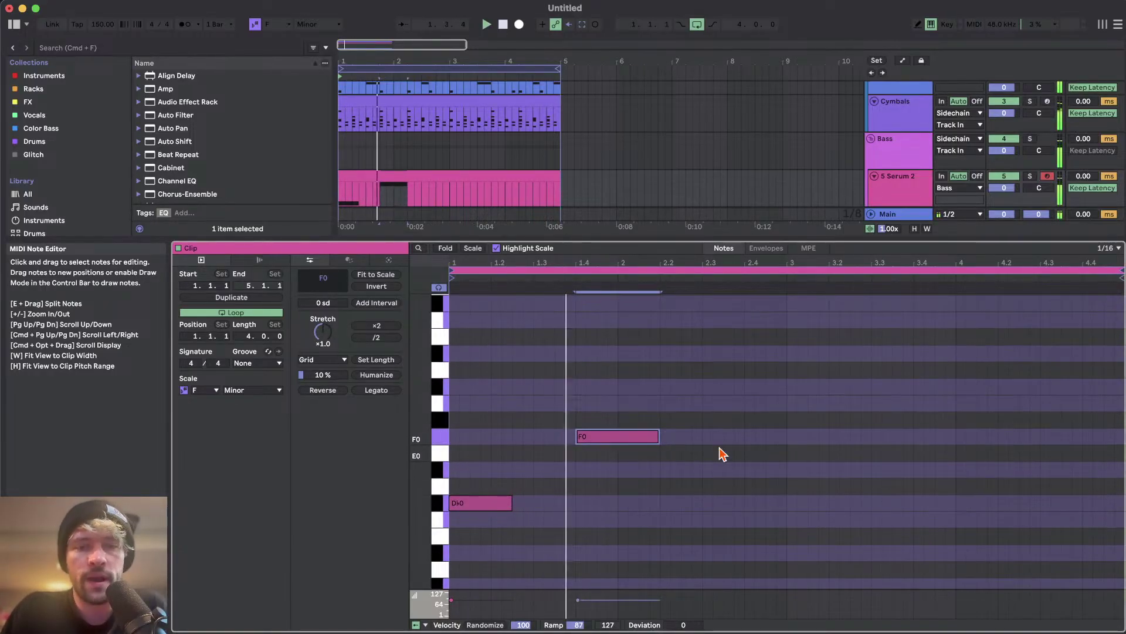
key("space")
key("shift+Left")
key("shift+Left")
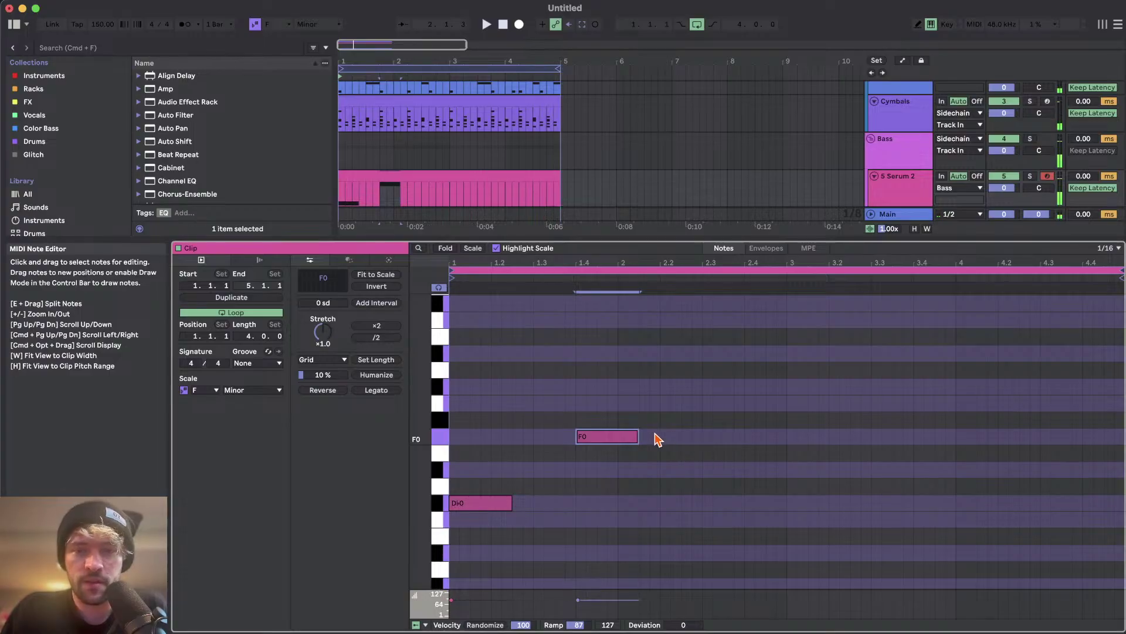
- Draw a one-beat F0 note at 2.2 and play the clip from 1.4
left_click_drag(661, 437, 701, 435)
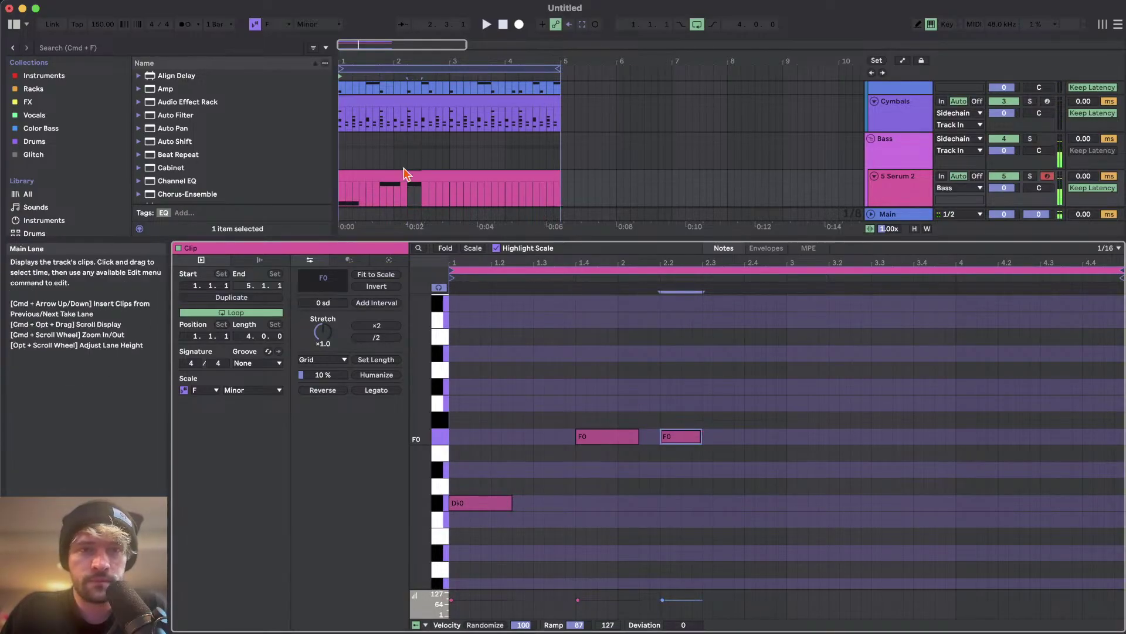
left_click(379, 189)
key("space")
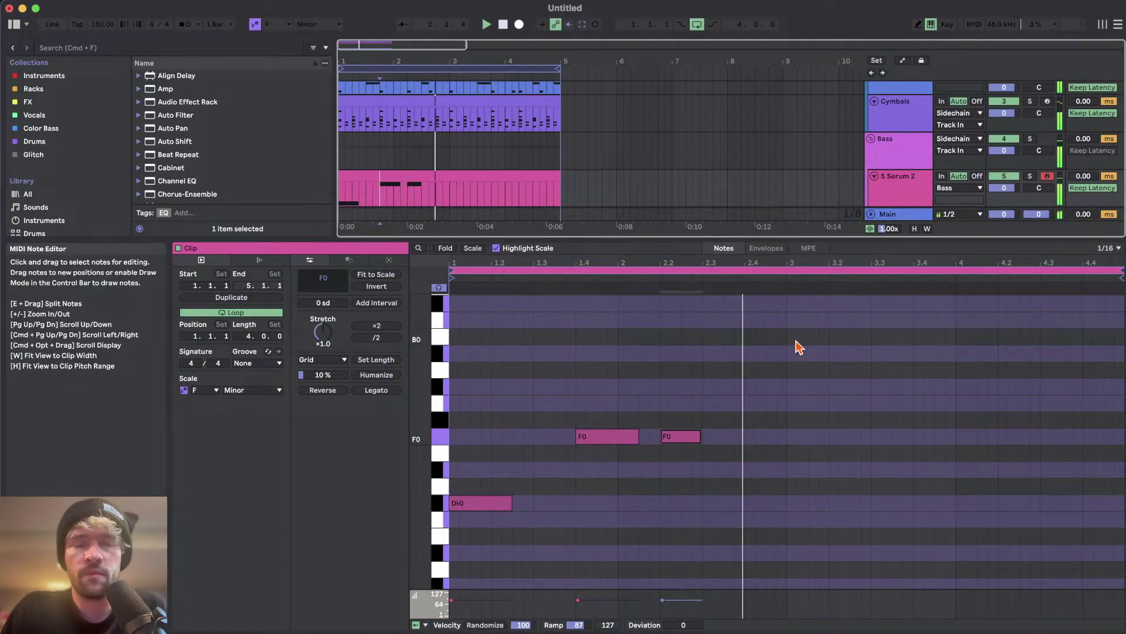
scroll(795, 390, "down", 3)
scroll(787, 435, "up", 2)
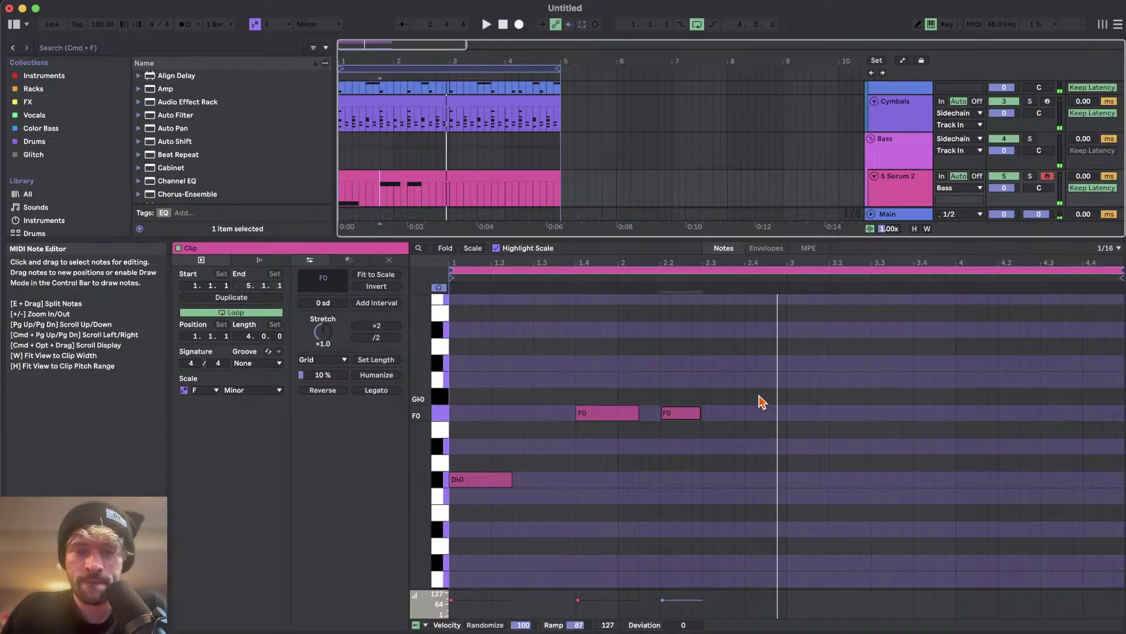
- Draw a one-beat F0 note at 2.4 and add a copy of it at bar 3, lowered to E♭0
left_click_drag(748, 413, 792, 414)
key("super+d")
key("Down")
key("Down")
key("shift+Right")
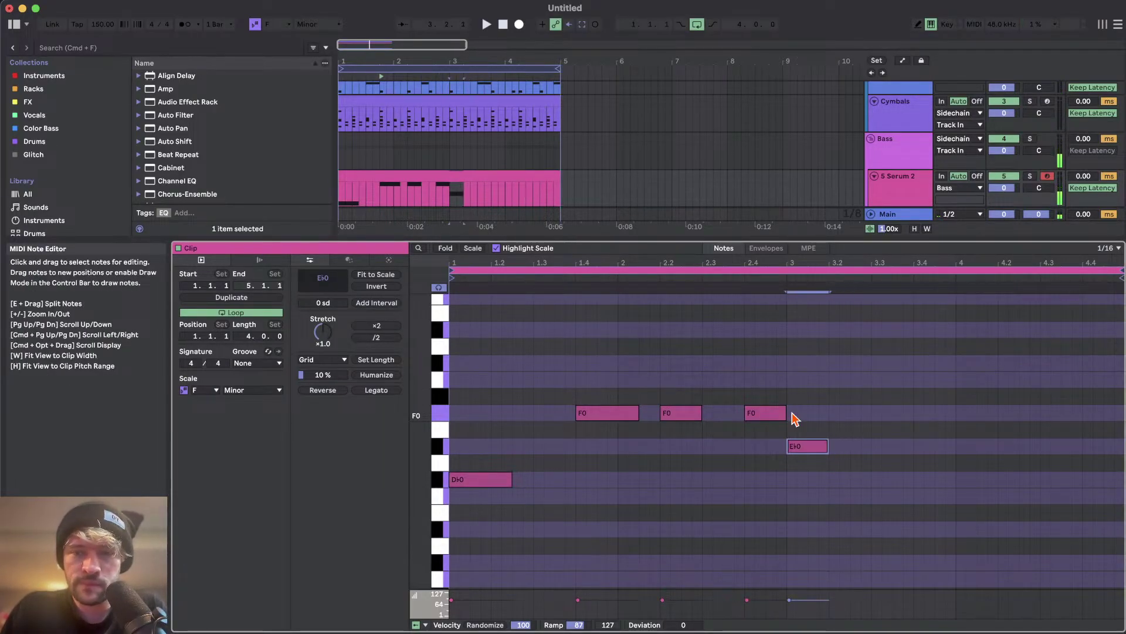
scroll(793, 417, "up", 2)
scroll(756, 460, "down", 2)
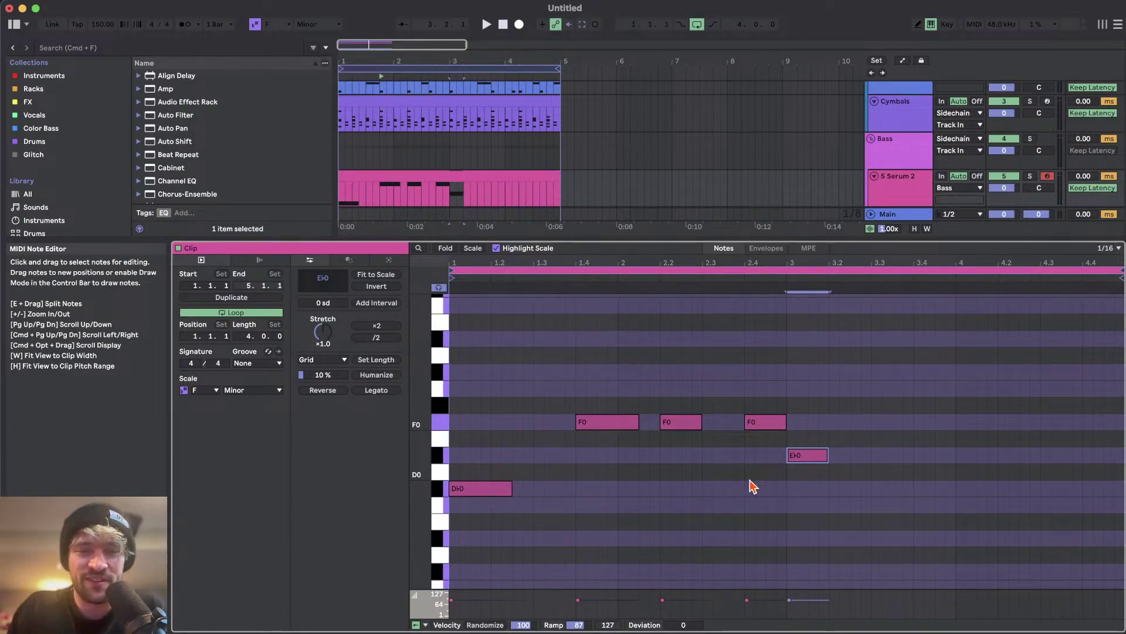
scroll(465, 455, "down", 1)
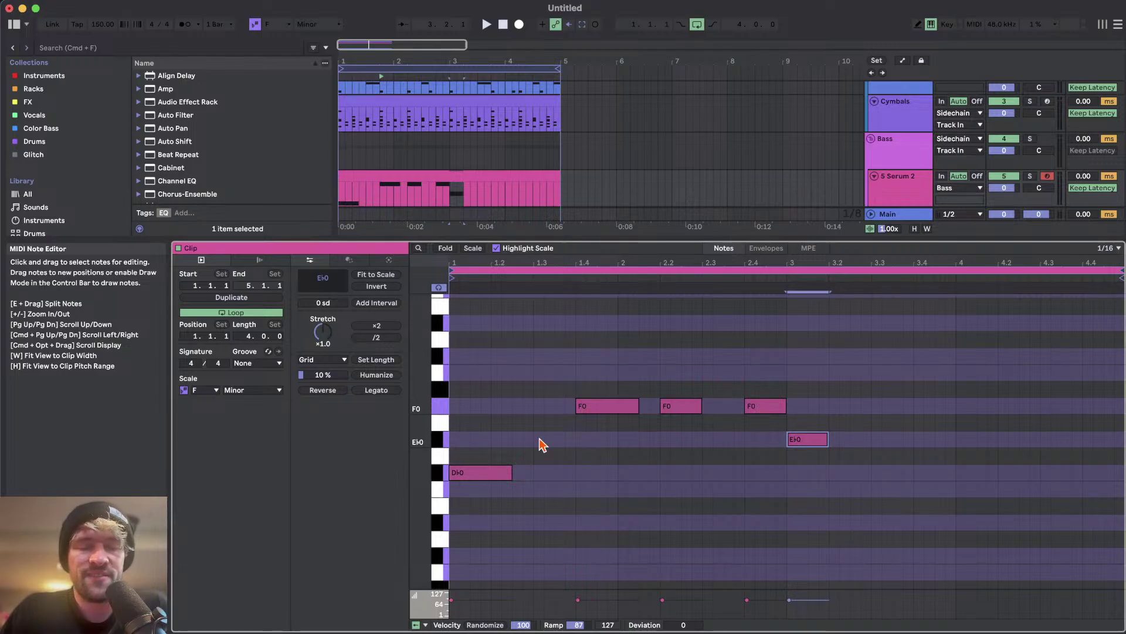
scroll(540, 444, "up", 1)
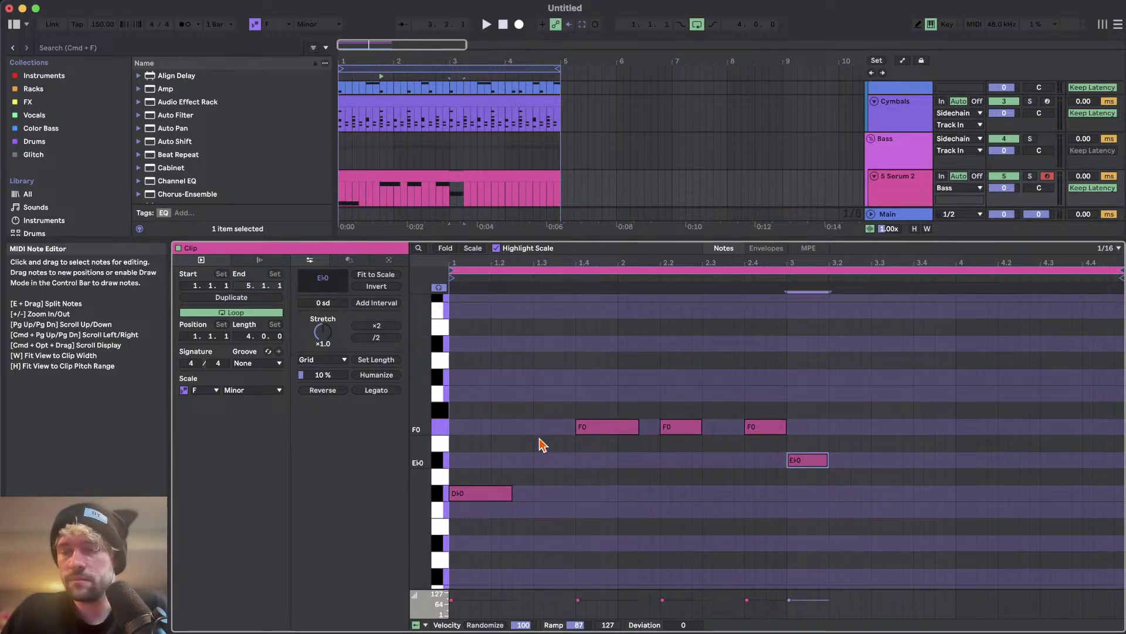
- Raise the clip's first note two semitones to E♭0 and play the bass line from the start
left_click(495, 493)
key("Up")
key("Up")
key("space")
left_click(346, 164)
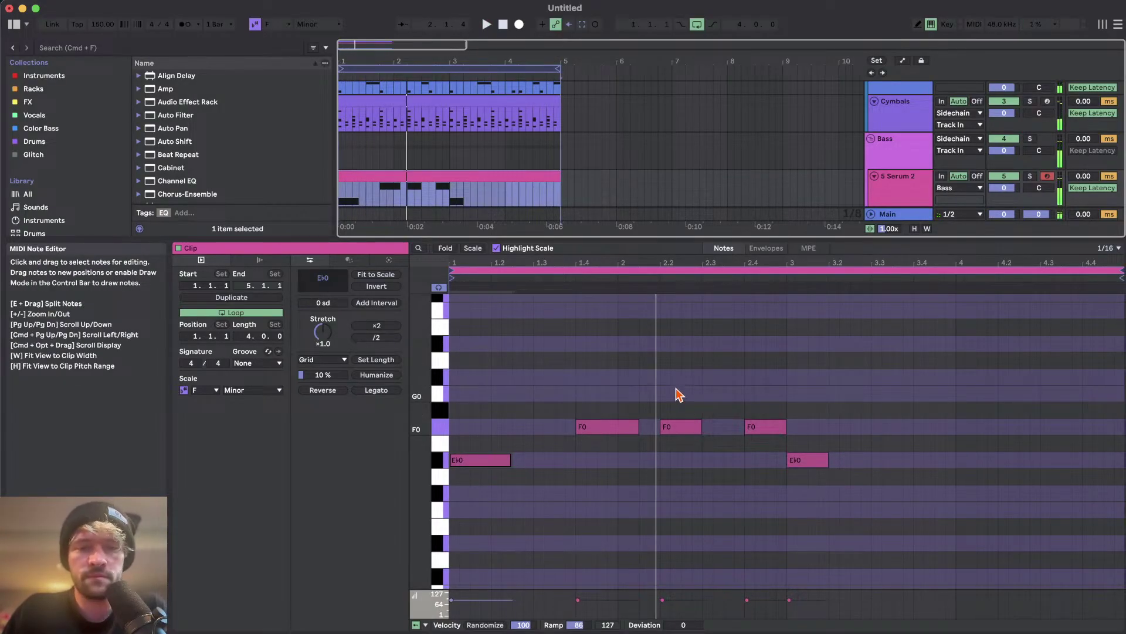
- Lower the F0 note at 1.4 to E♭0 and shift the F0 note at 2.4 two 1/16 steps earlier
left_click(608, 426)
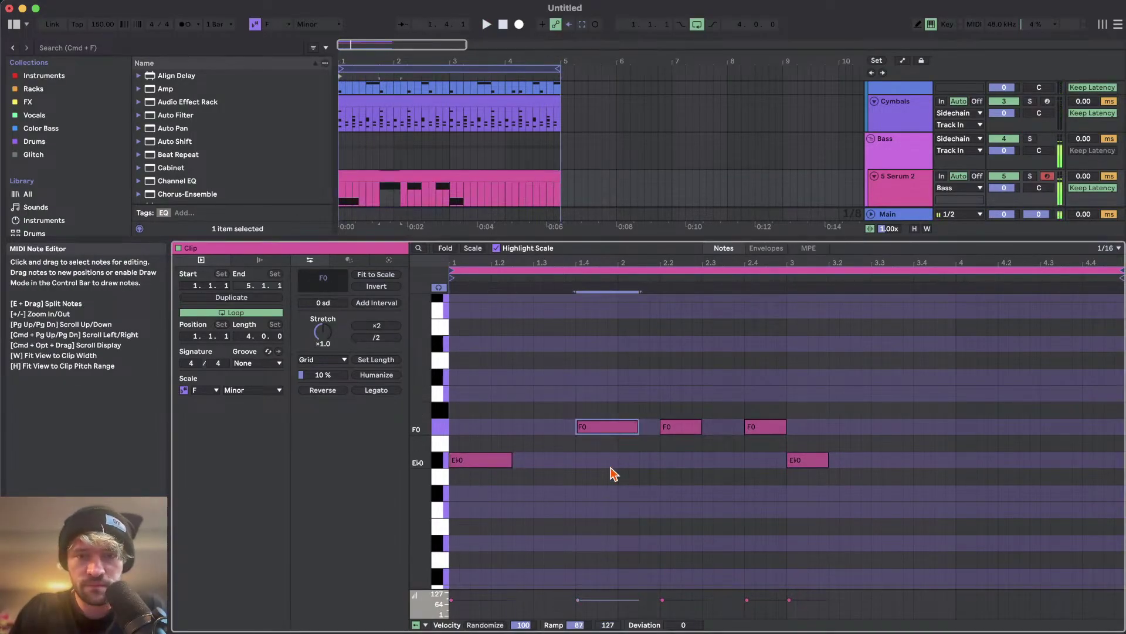
key("Down")
key("Down")
key("space")
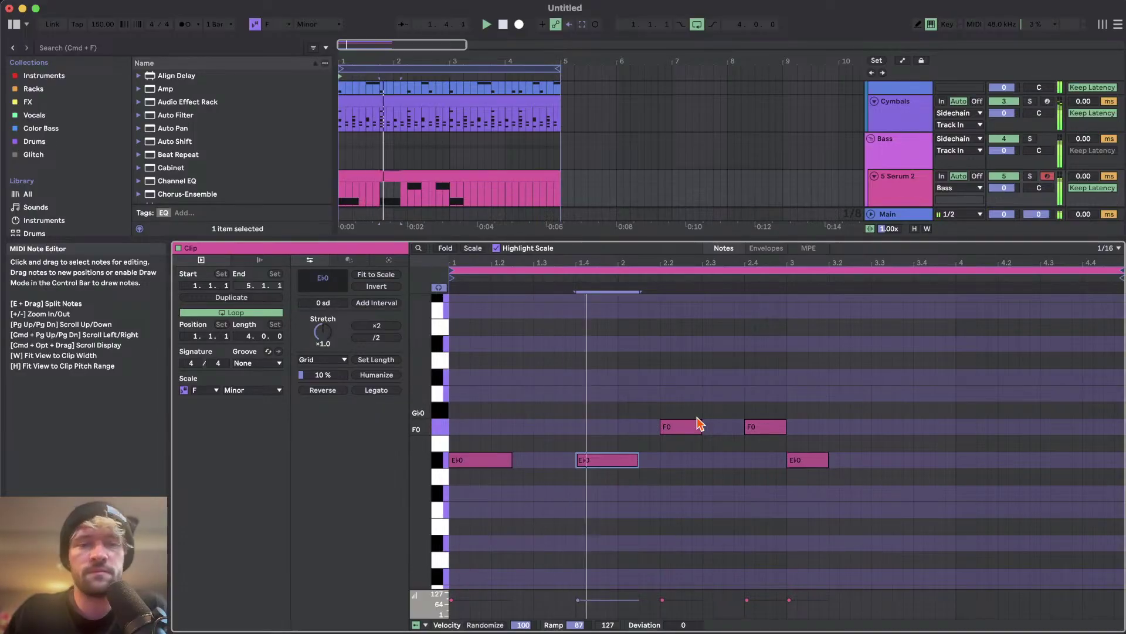
left_click_drag(760, 394, 767, 468)
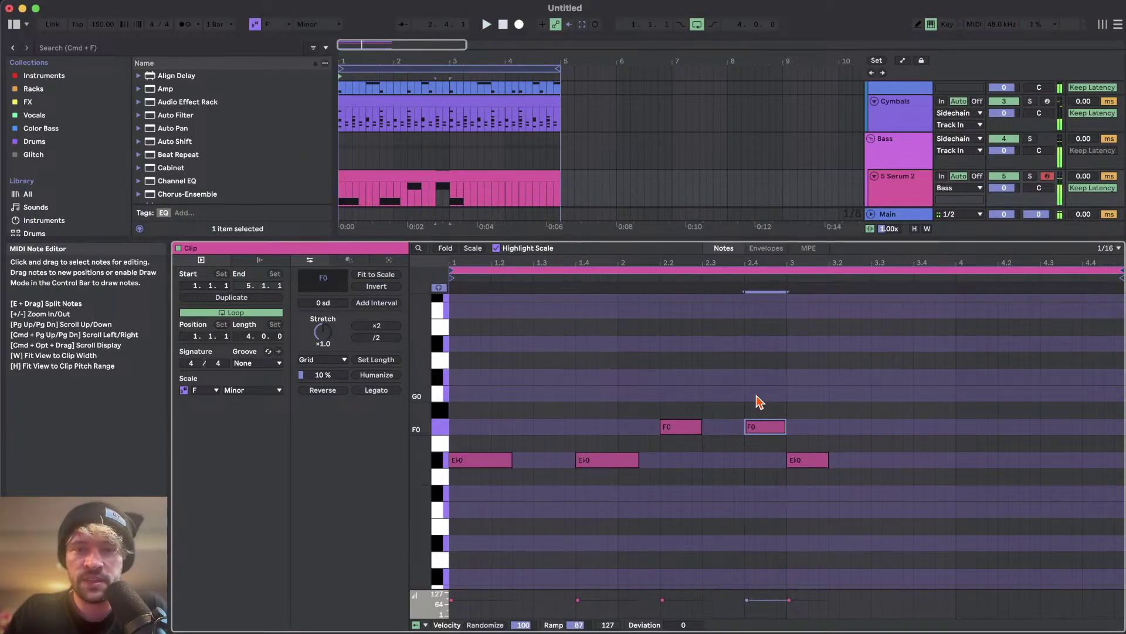
left_click_drag(785, 426, 767, 421)
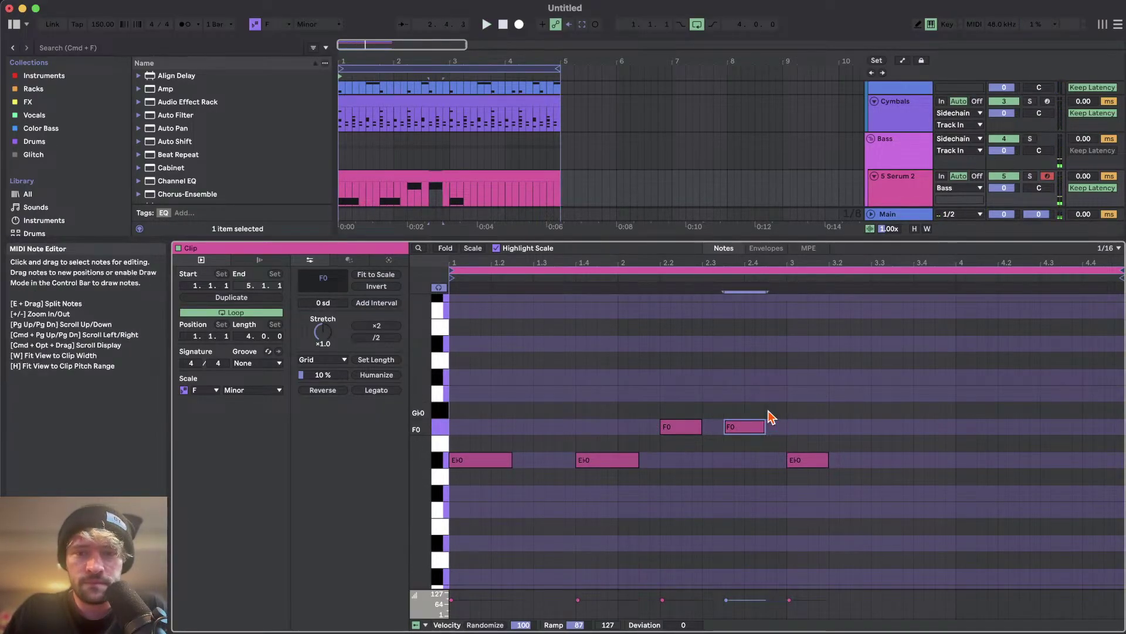
- Lower the bar 3 note to D♭0, lengthen it to one and a half beats, and place a duplicate at 3.4
left_click(807, 460)
key("Down")
key("Down")
key("shift+Right")
key("super+d")
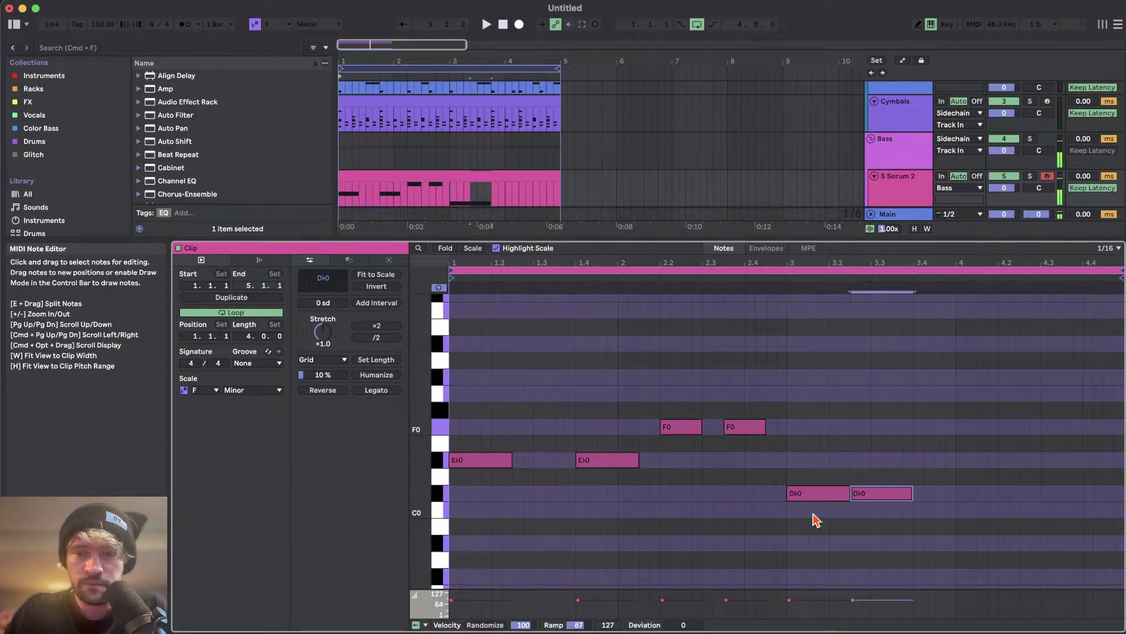
key("Right")
key("Right")
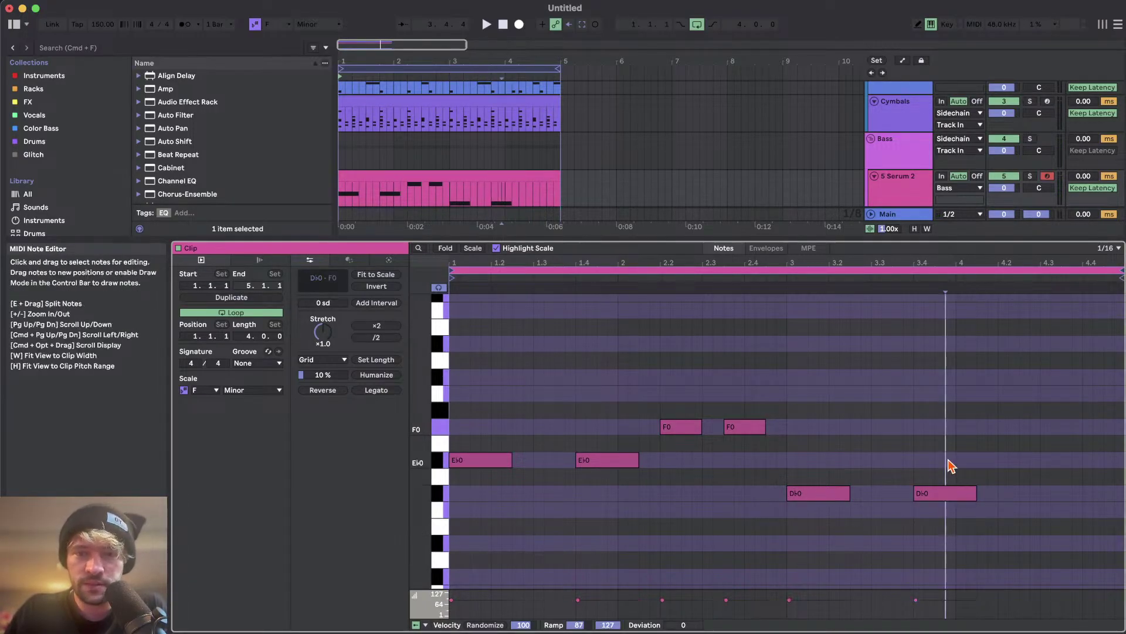
- Draw a one-beat A♭0 note at 4.2 and place a duplicate one and a half beats after its start
left_click(997, 410)
left_click_drag(997, 409, 1031, 409)
key("Up")
key("Up")
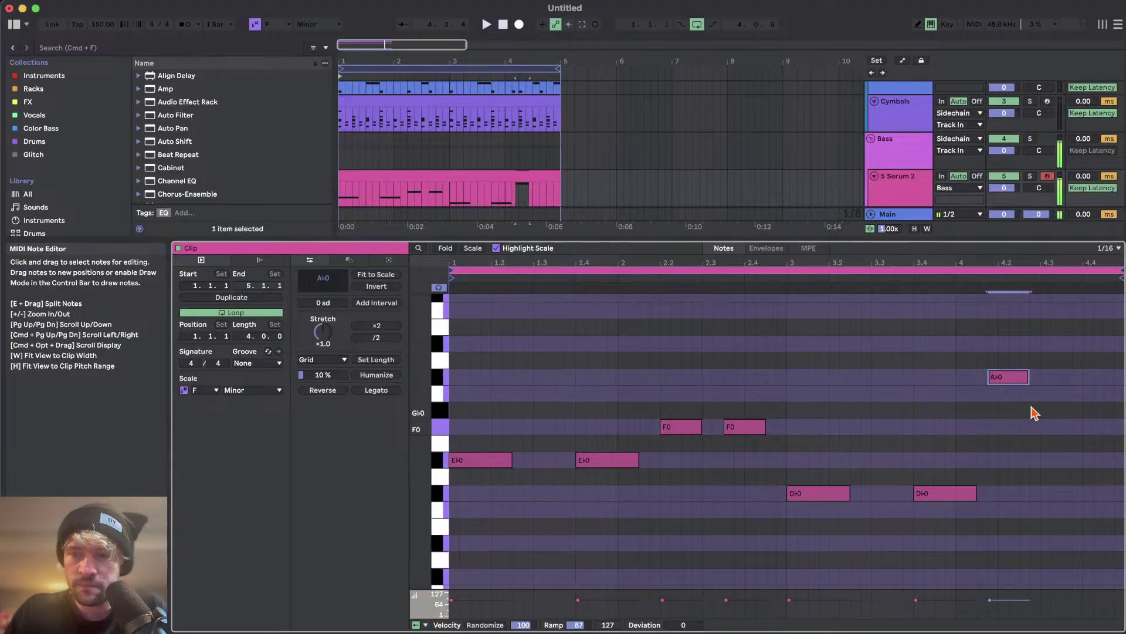
key("super+d")
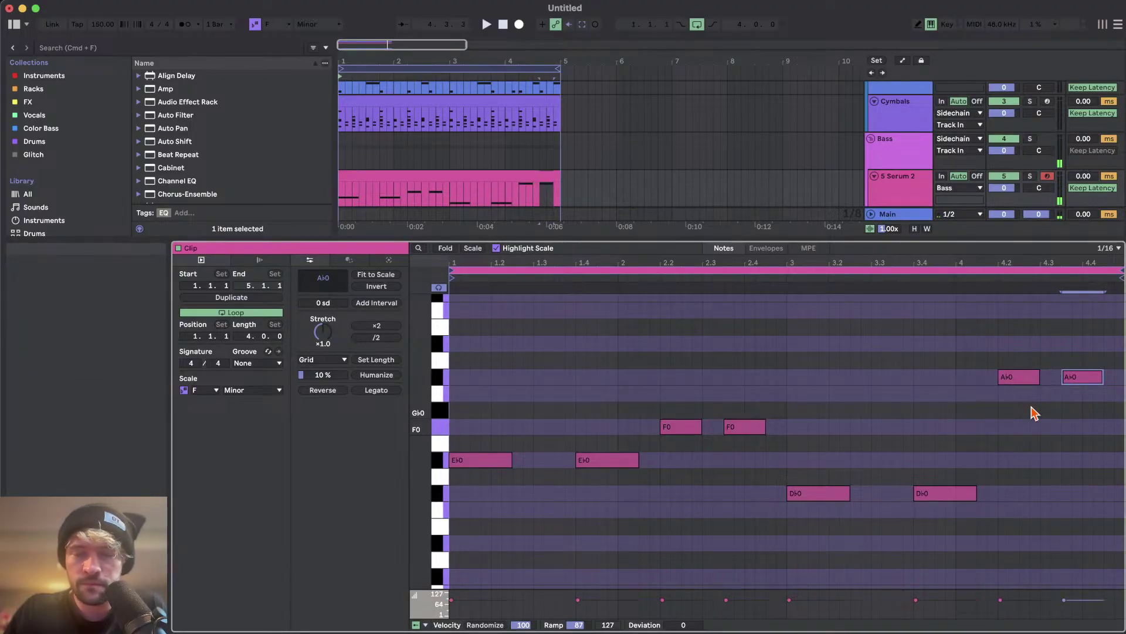
left_click(441, 180)
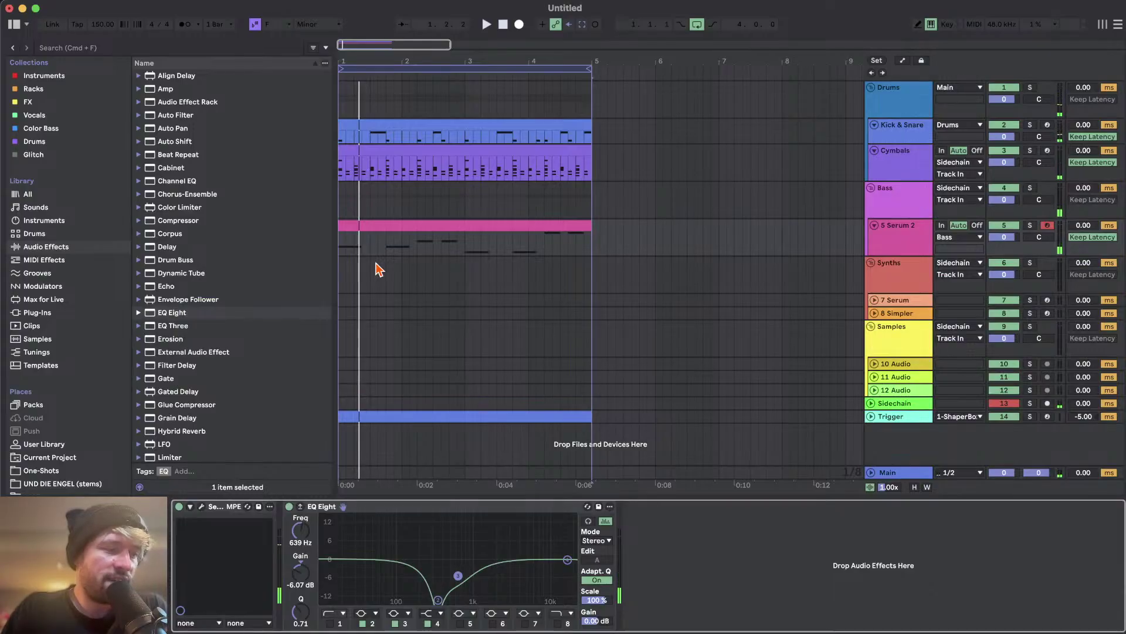
- Unfold the Serum track in the Synths group and insert an audio track below Serum 2 and another below Cymbals
left_click(898, 300)
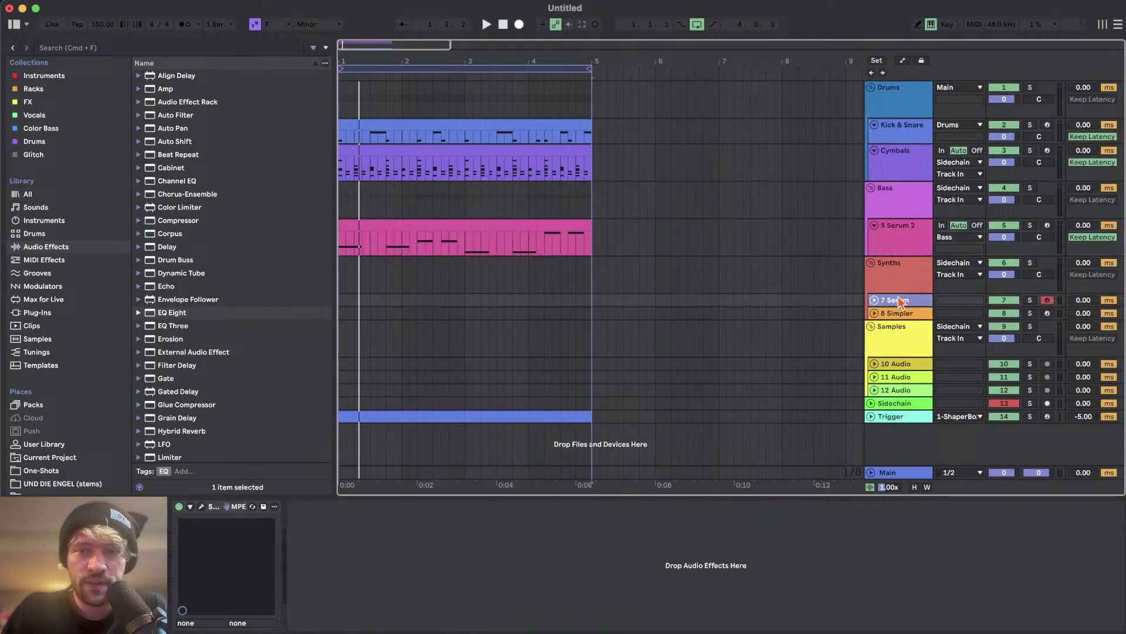
left_click(875, 300)
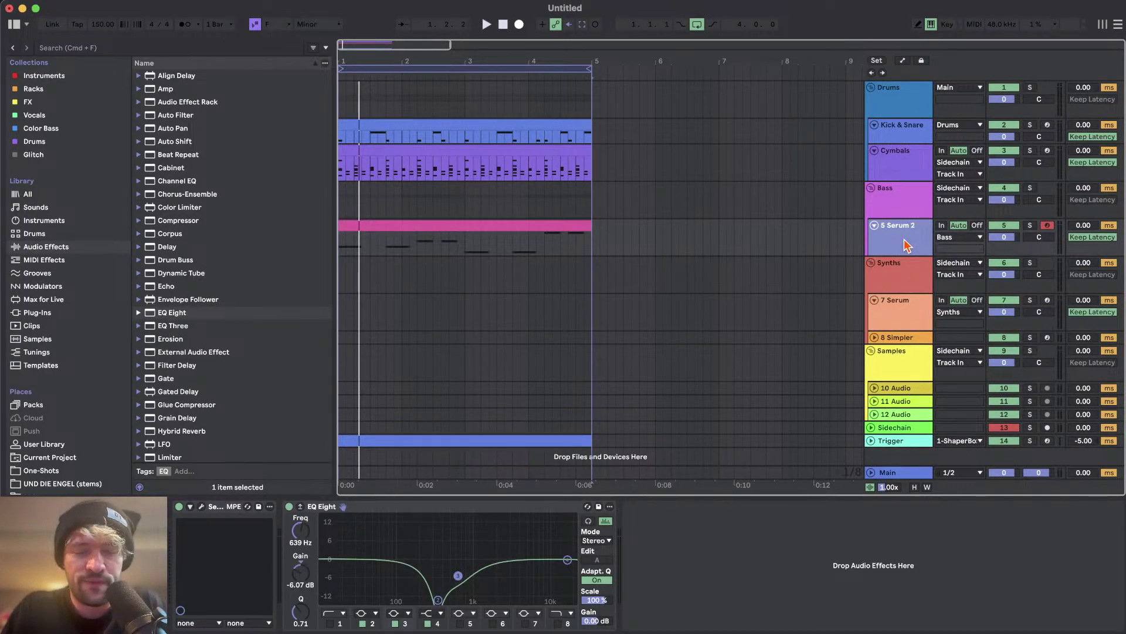
key("super+t")
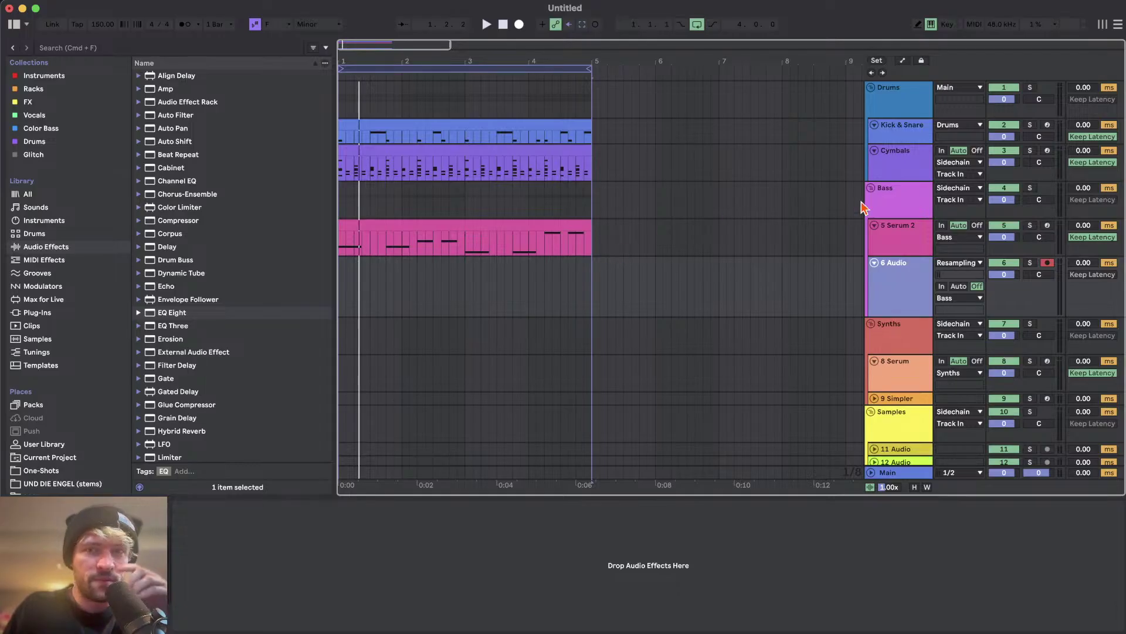
left_click(899, 171)
key("super+t")
- Open the LAST SPLICE PACK folder in the browser and expand its subfolder of loops
scroll(57, 355, "down", 10)
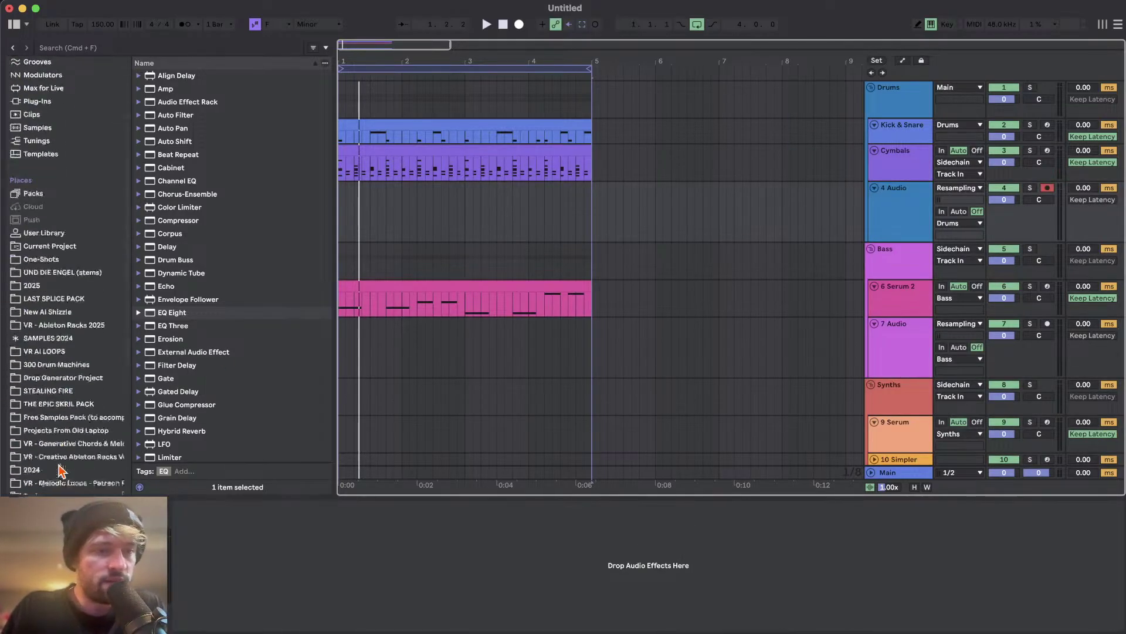
scroll(57, 354, "up", 3)
left_click(56, 182)
left_click(182, 183)
left_click(188, 235)
key("Up")
key("Up")
key("Up")
key("Up")
key("Up")
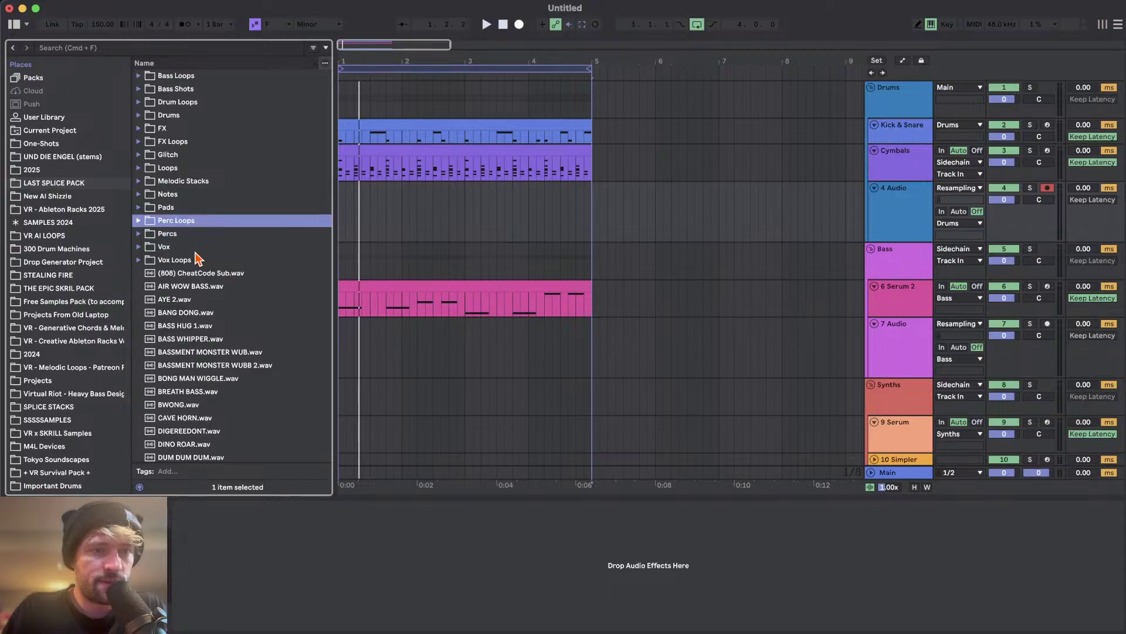
key("Right")
- Preview the VR_HYPE loop fx backgroundlayer X4 and place it at bar 1 of the audio track below Cymbals
scroll(197, 226, "down", 5)
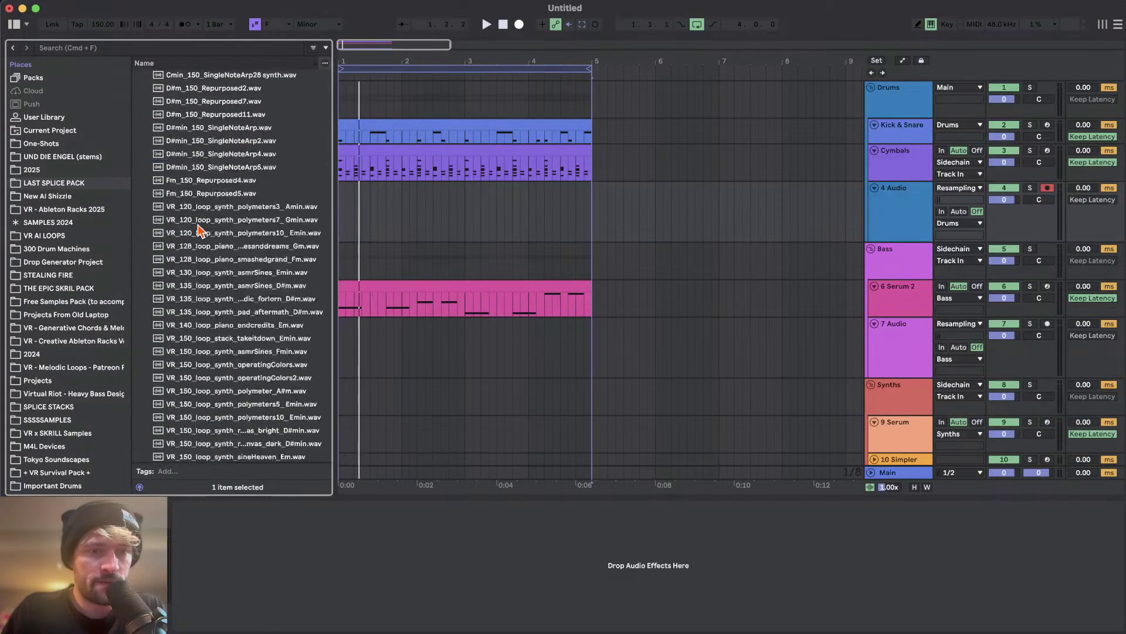
scroll(233, 362, "down", 10)
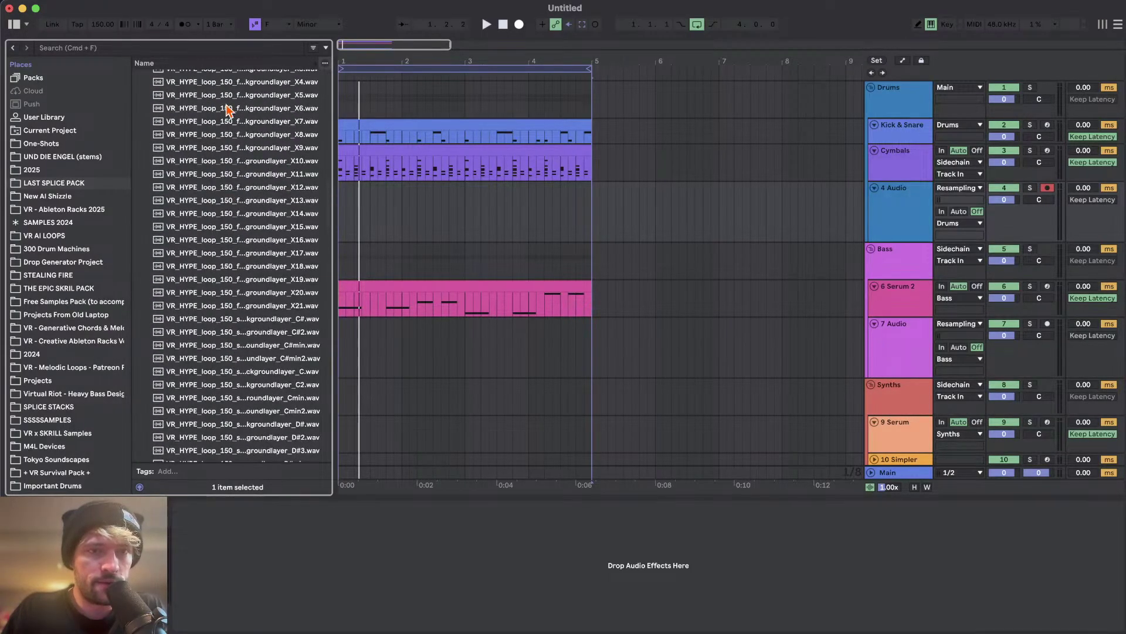
scroll(228, 110, "up", 3)
left_click(237, 145)
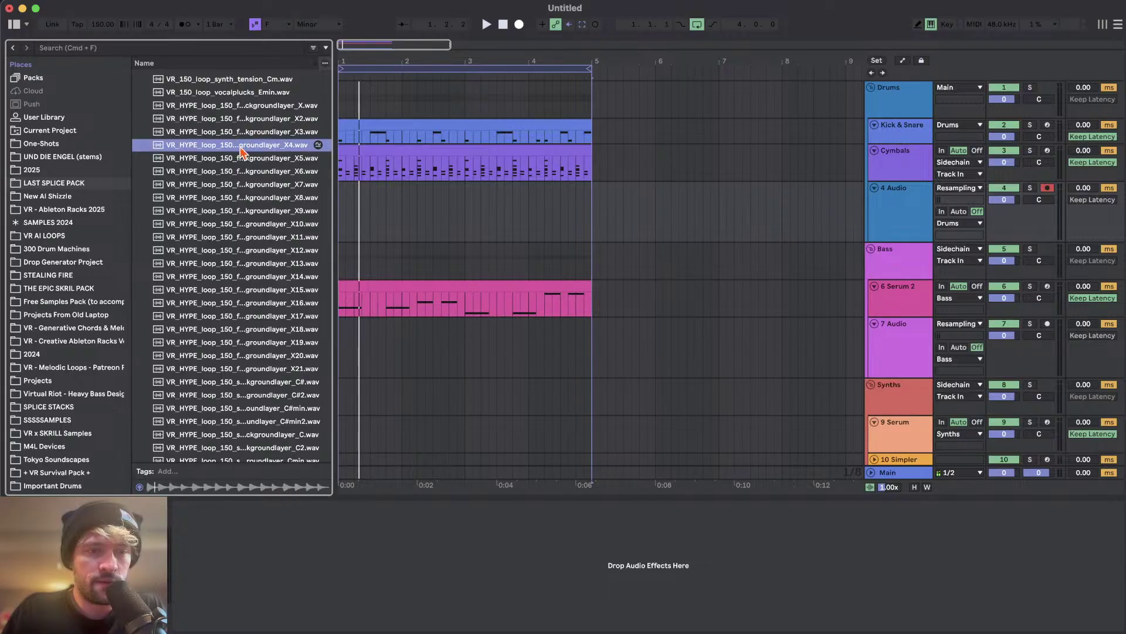
left_click_drag(234, 146, 367, 215)
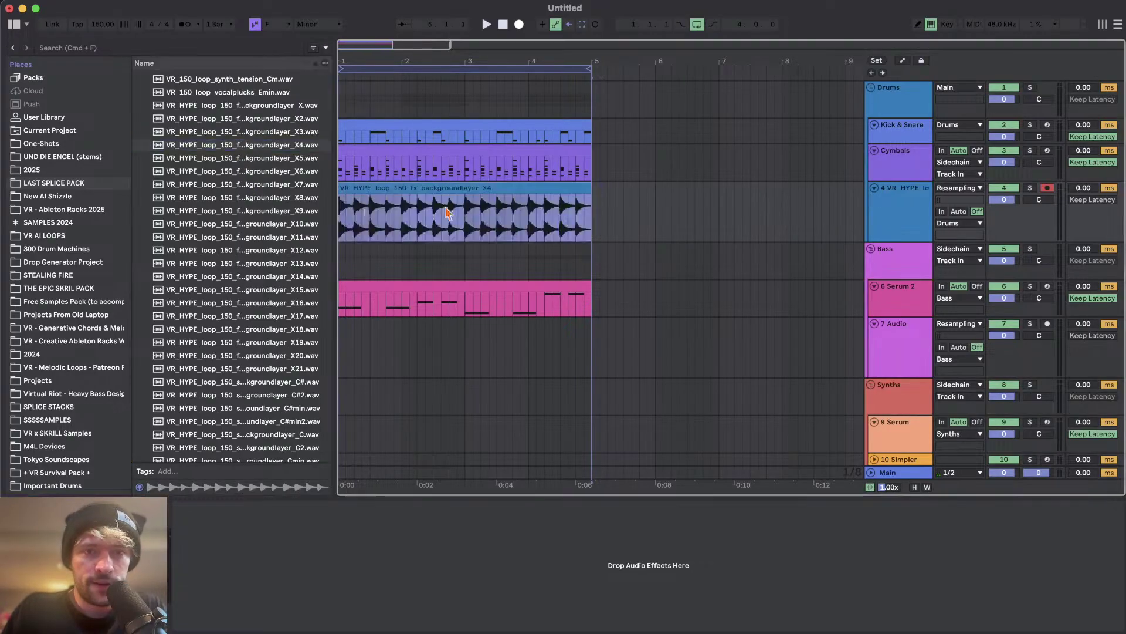
- Route the background loop track's output to Sidechain and set its volume to -7.6 dB during playback
left_click(965, 223)
left_click(954, 322)
key("space")
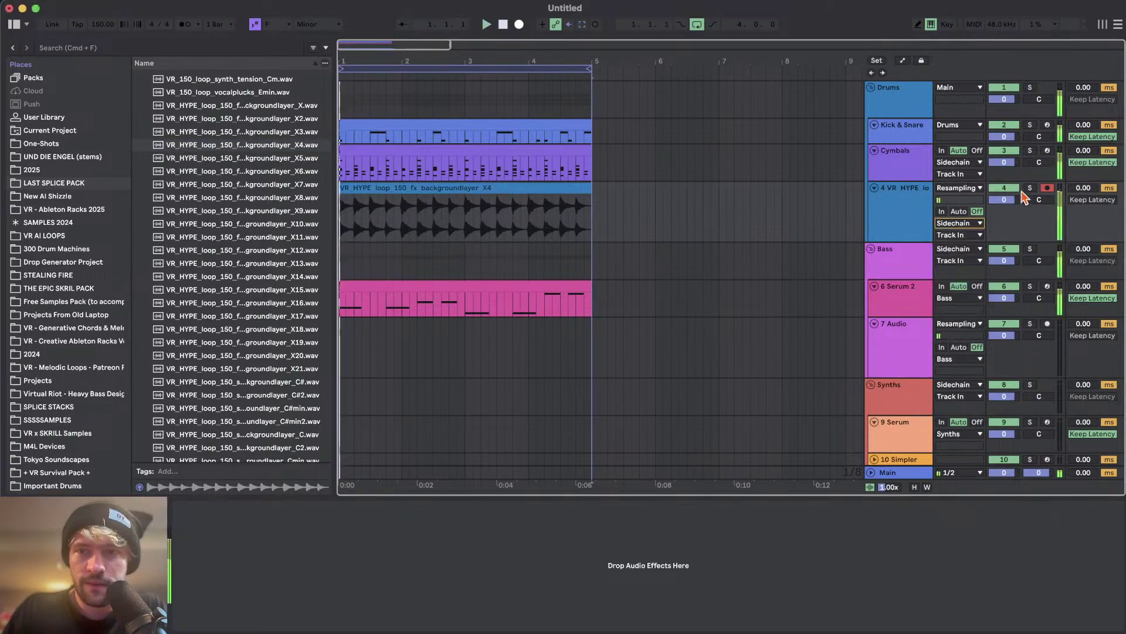
mouse_move(1003, 200)
left_mouse_down()
mouse_move(1003, 212)
mouse_move(1004, 191)
left_mouse_up()
- Compare the Cymbals and background loop tracks using solo and playback, and lower the Cymbals volume to -1.0 dB
left_click(1038, 154)
left_click(1031, 150)
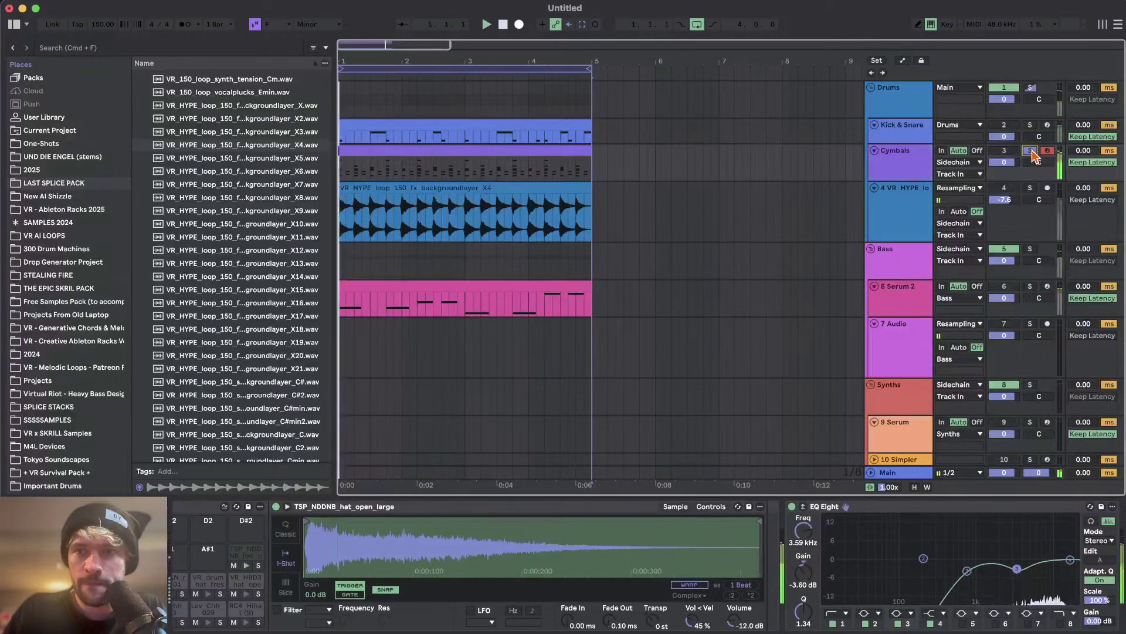
key("space")
left_click(1030, 151)
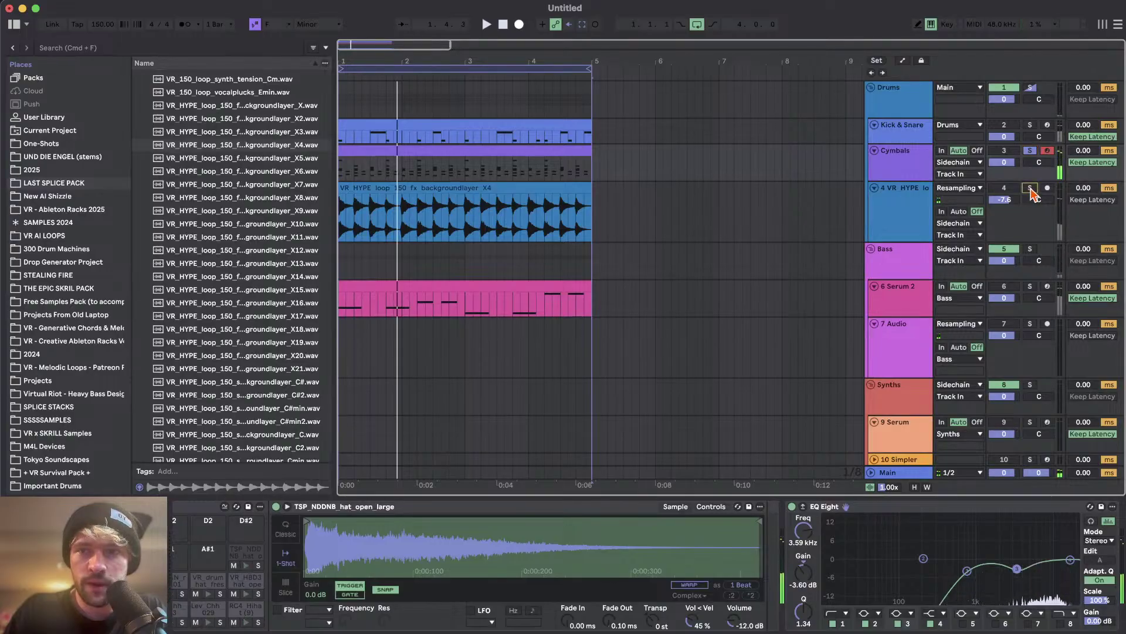
left_click(1031, 188)
key("space")
left_click(1031, 188)
key("space")
key("space")
left_click(881, 163)
left_click_drag(1005, 162, 1006, 170)
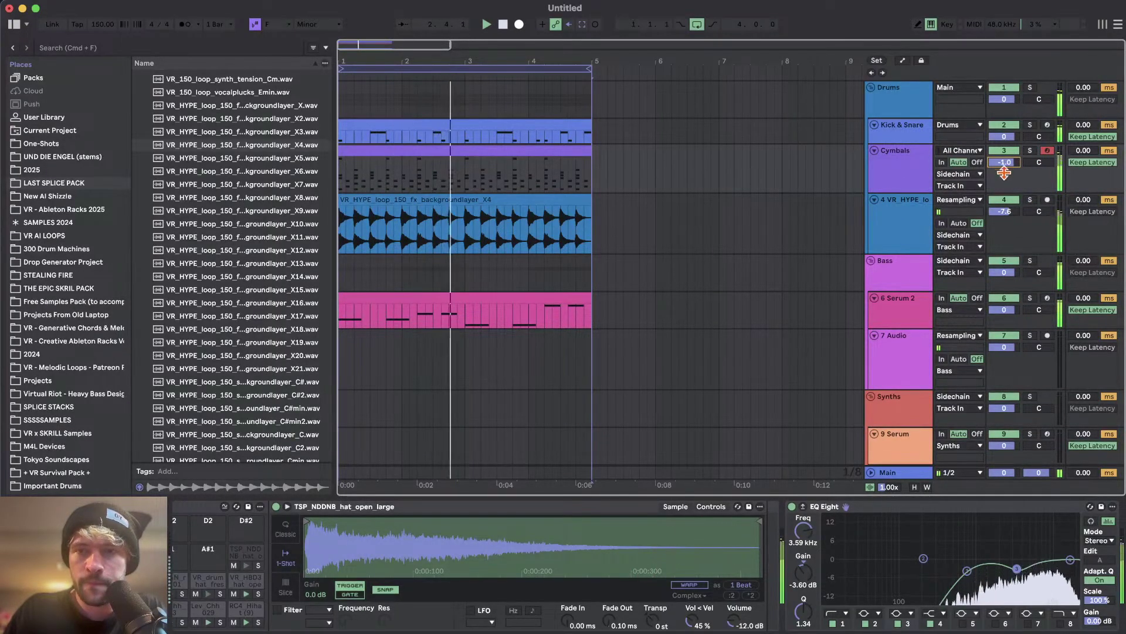
- Select the empty 7 Audio track in the Bass group and collapse the Loops folder in the browser
left_click(908, 219)
scroll(469, 341, "down", 4)
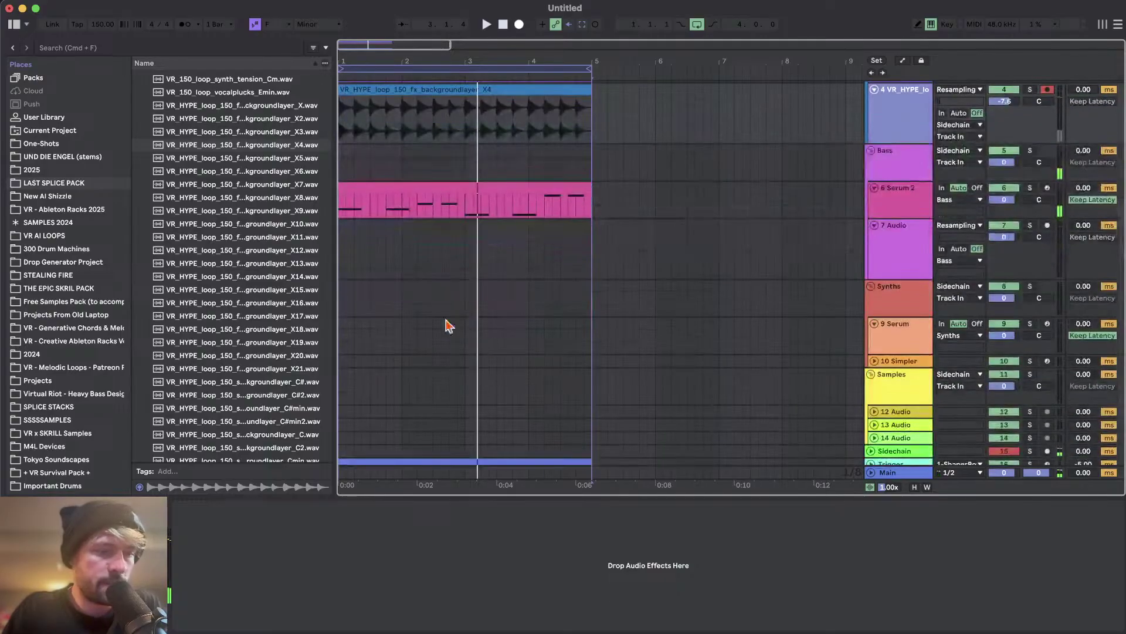
scroll(421, 255, "up", 1)
left_click(899, 278)
scroll(259, 213, "up", 10)
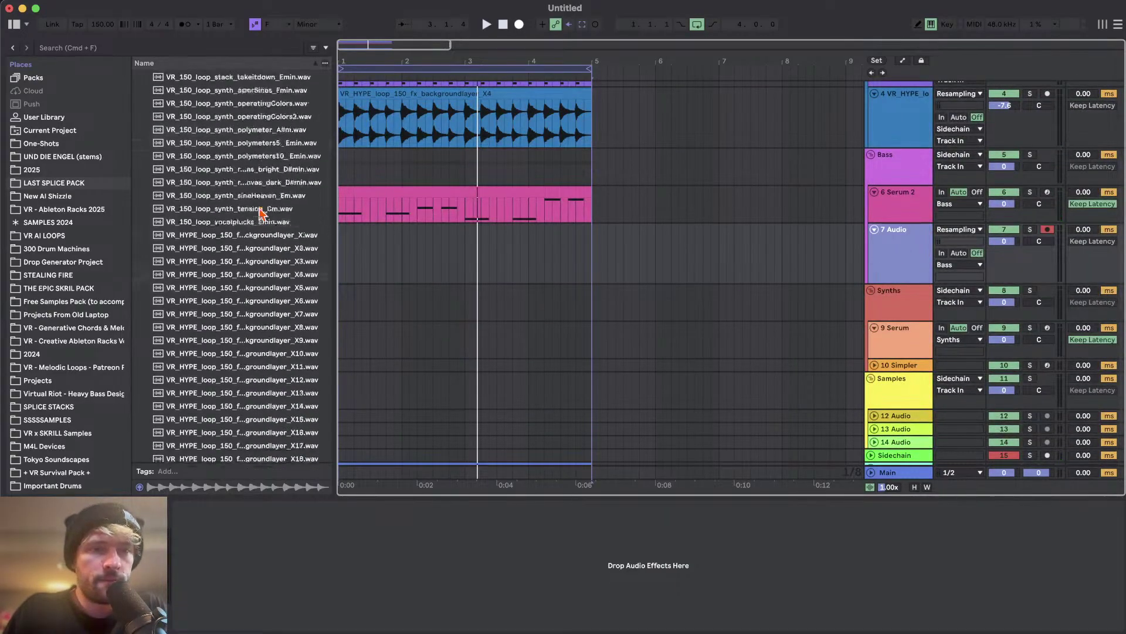
left_click(181, 169)
left_click(182, 169)
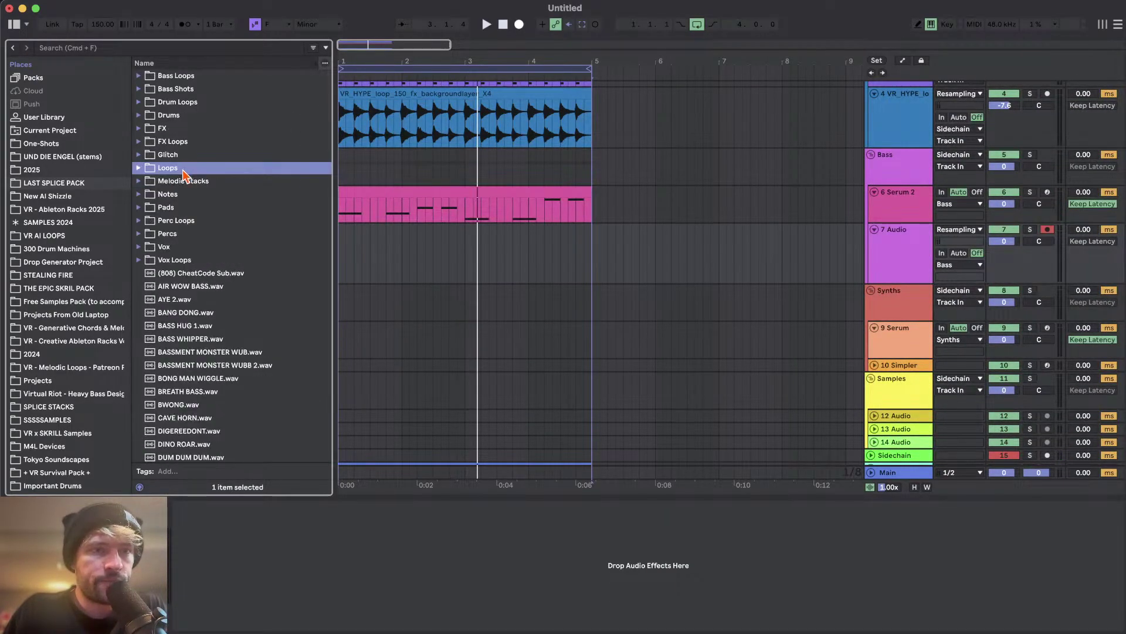
- Open the SAMPLE CORE place in the browser and expand its Virtual Riot Bass Hits 6 RawSkrill folder
scroll(106, 314, "down", 5)
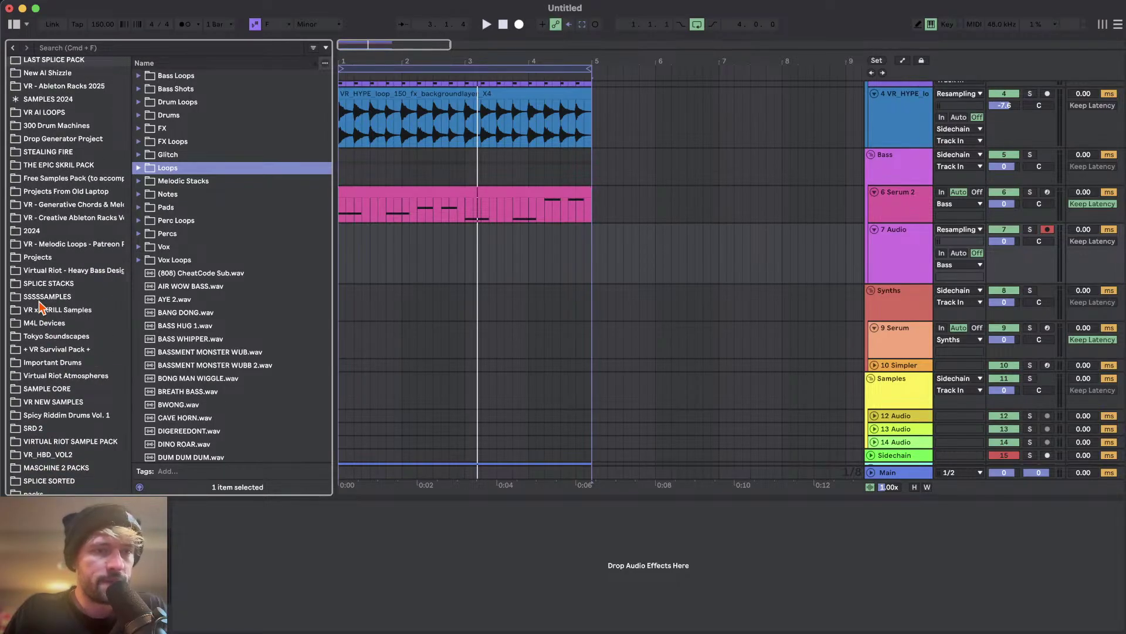
scroll(29, 337, "down", 2)
left_click(47, 355)
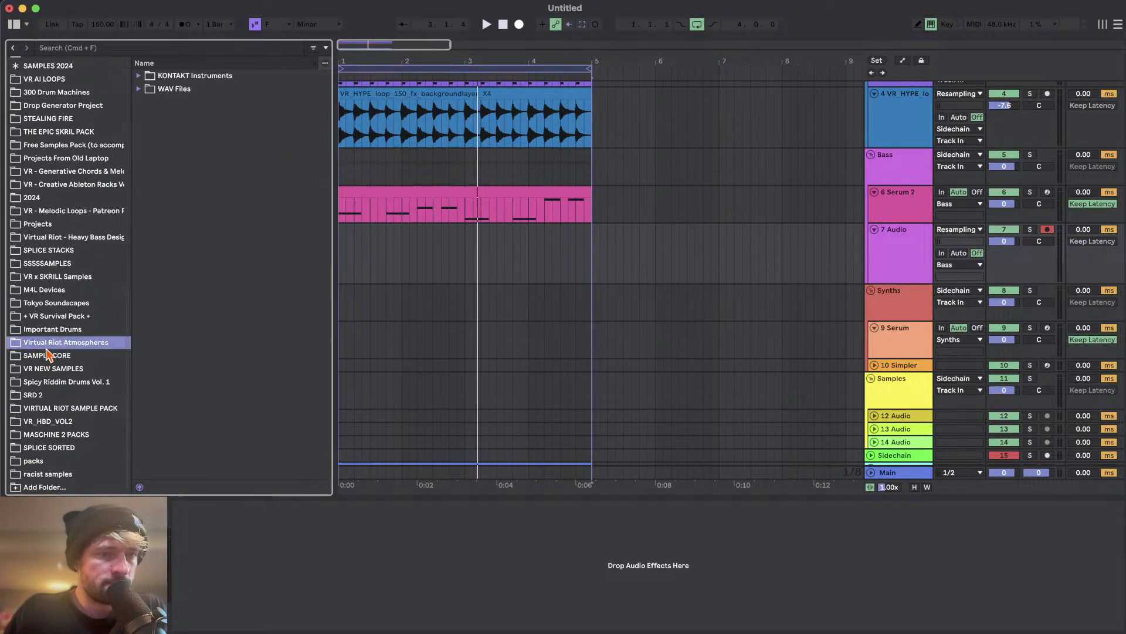
scroll(251, 403, "down", 20)
scroll(249, 405, "down", 15)
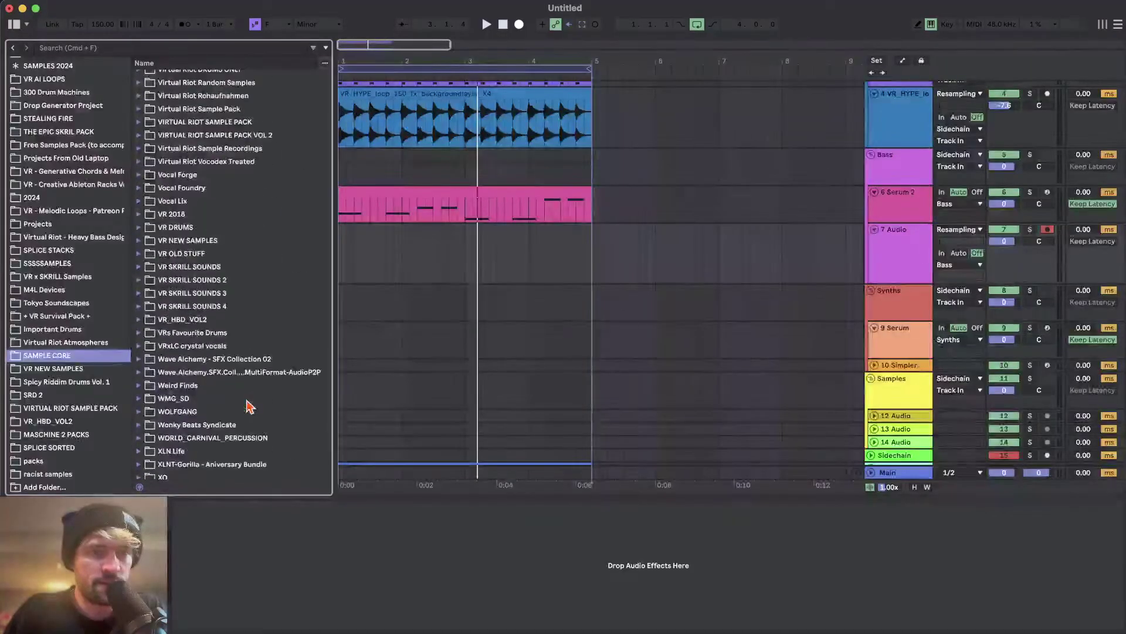
scroll(248, 405, "up", 10)
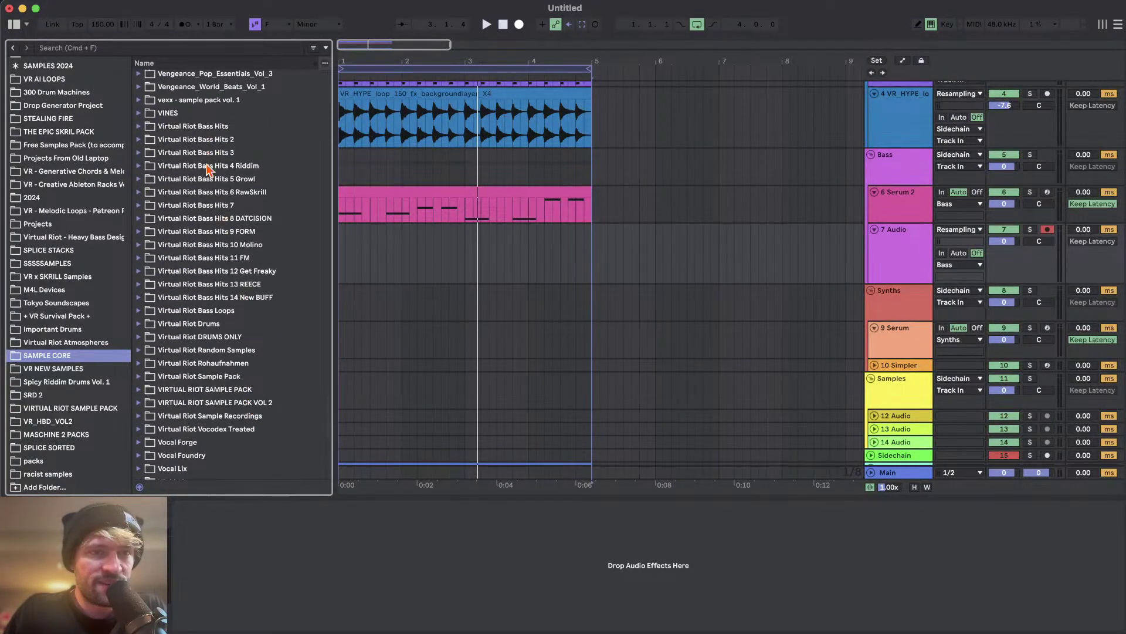
double_click(215, 195)
- Audition the A-key bass hits in the RawSkrill folder, from A_NewRawSkrill7 through A_Rawskrill6
scroll(216, 199, "up", 1)
left_click(208, 318)
scroll(208, 318, "down", 4)
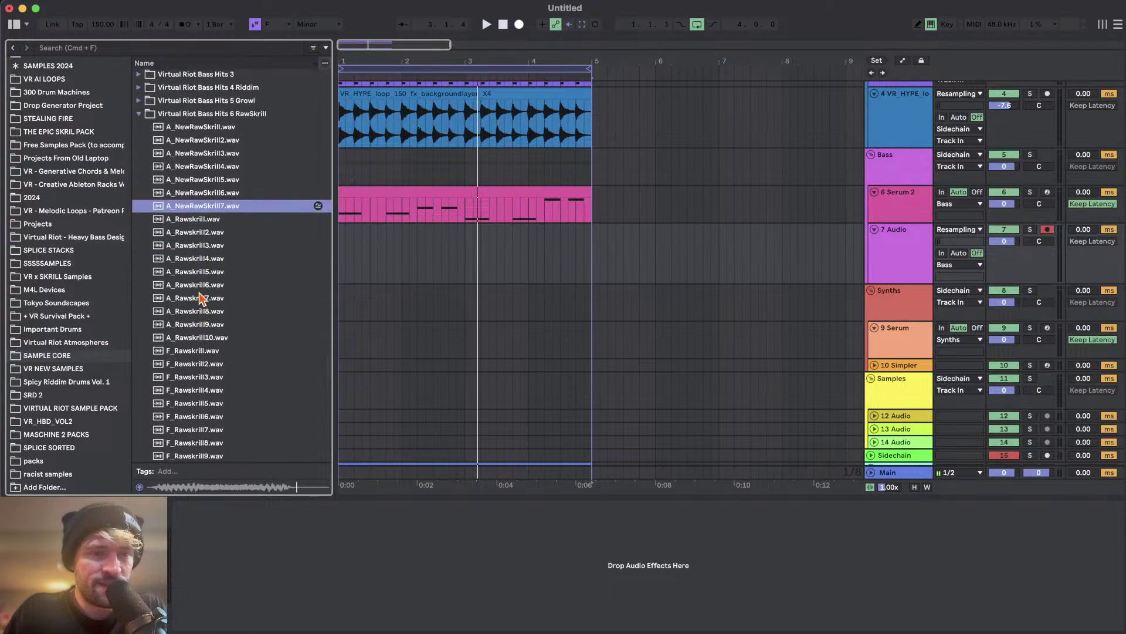
key("Down")
key("Down")
key("Down")
key("Down")
key("Down")
key("Down")
scroll(200, 299, "down", 2)
scroll(222, 388, "down", 2)
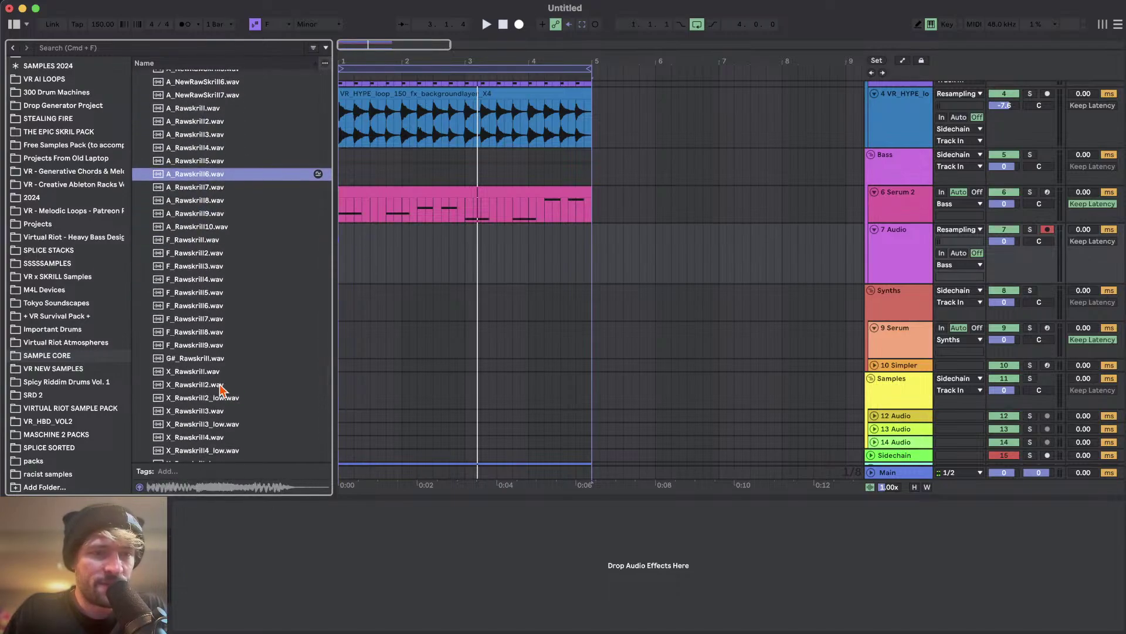
- Audition the F-key bass hits F_Rawskrill2 through F_Rawskrill5
left_click(186, 258)
scroll(420, 279, "up", 3)
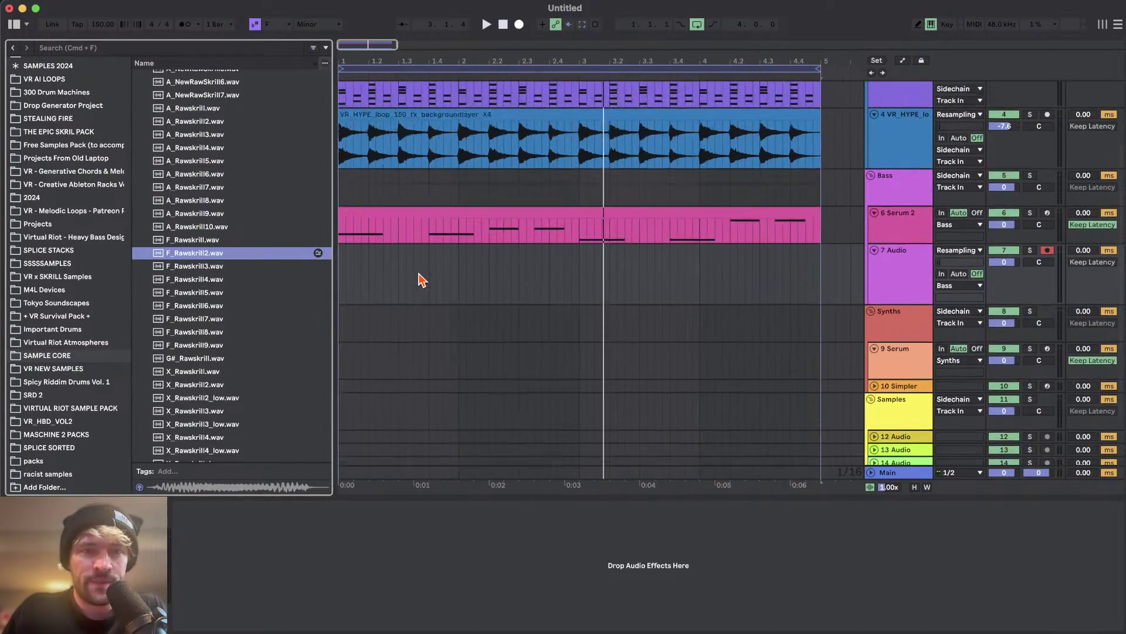
left_click(205, 269)
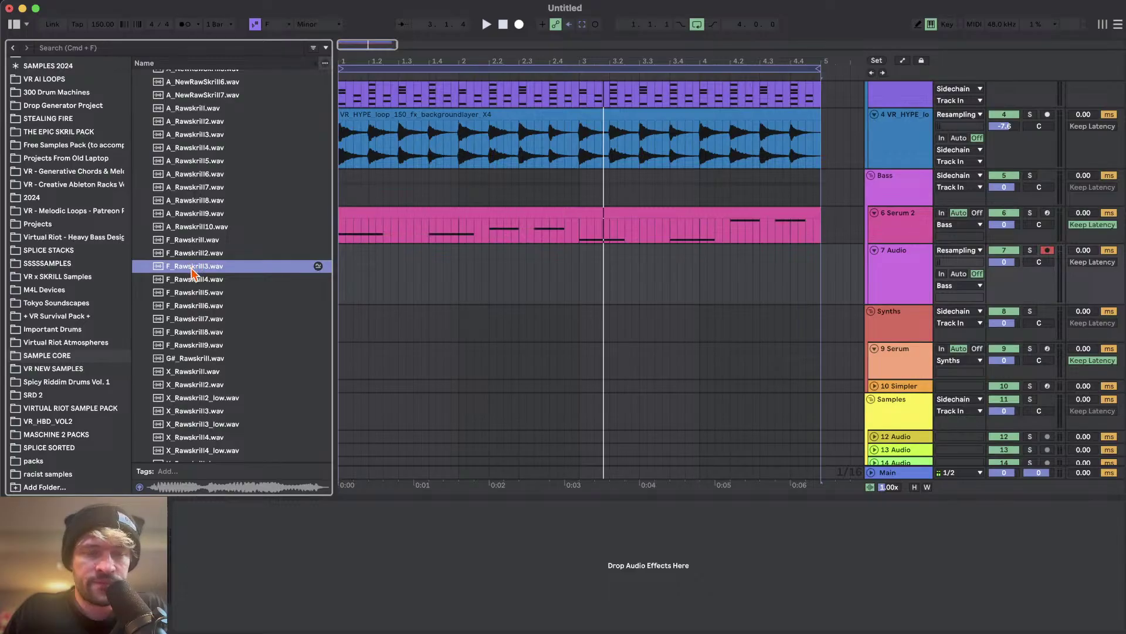
left_click(196, 278)
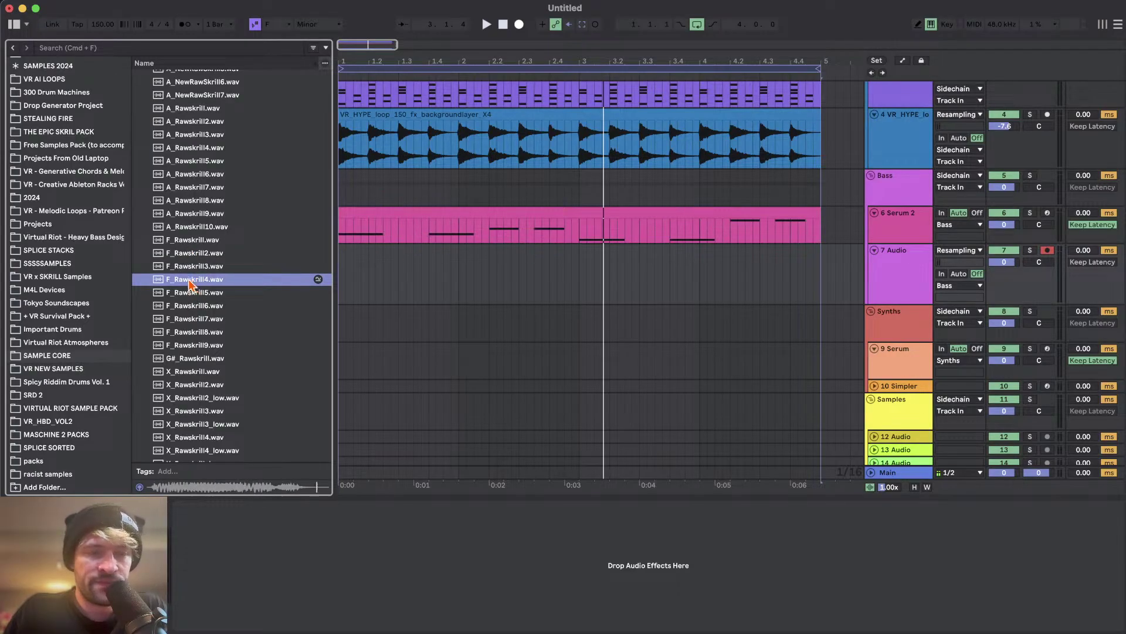
left_click(194, 292)
- Preview F_Rawskrill and place it on the 7 Audio track at beat 1.2.3
left_click(189, 239)
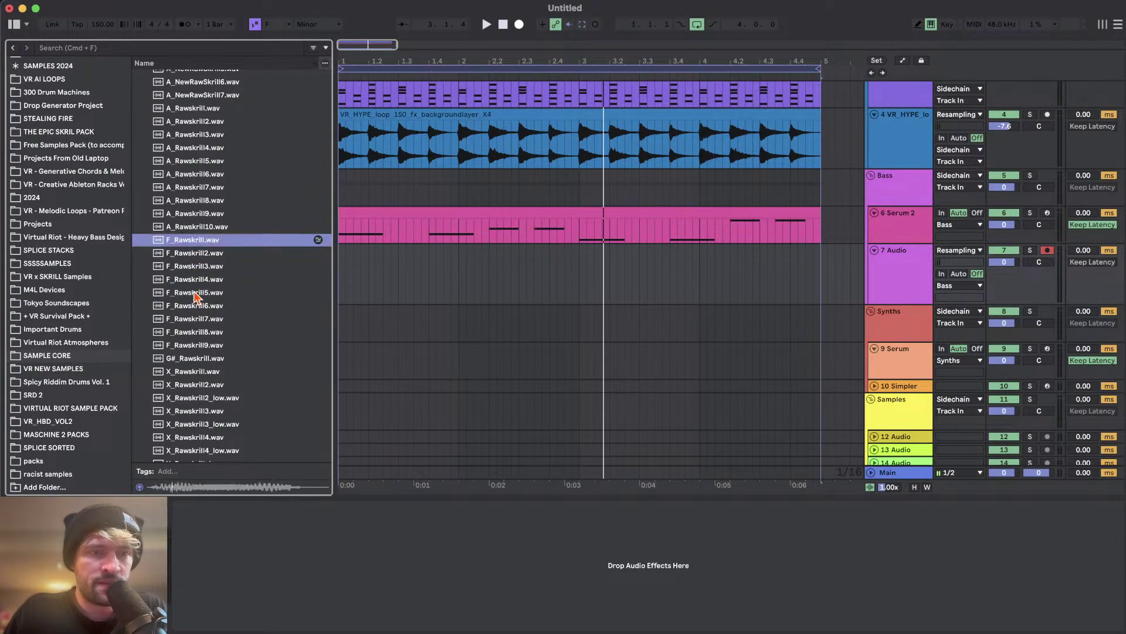
left_click_drag(191, 243, 387, 281)
key("plus")
- Add F_Rawskrill3 to the same track, trim it, and arrange the two clips back to back with the second starting at beat 1.3
left_click(197, 255)
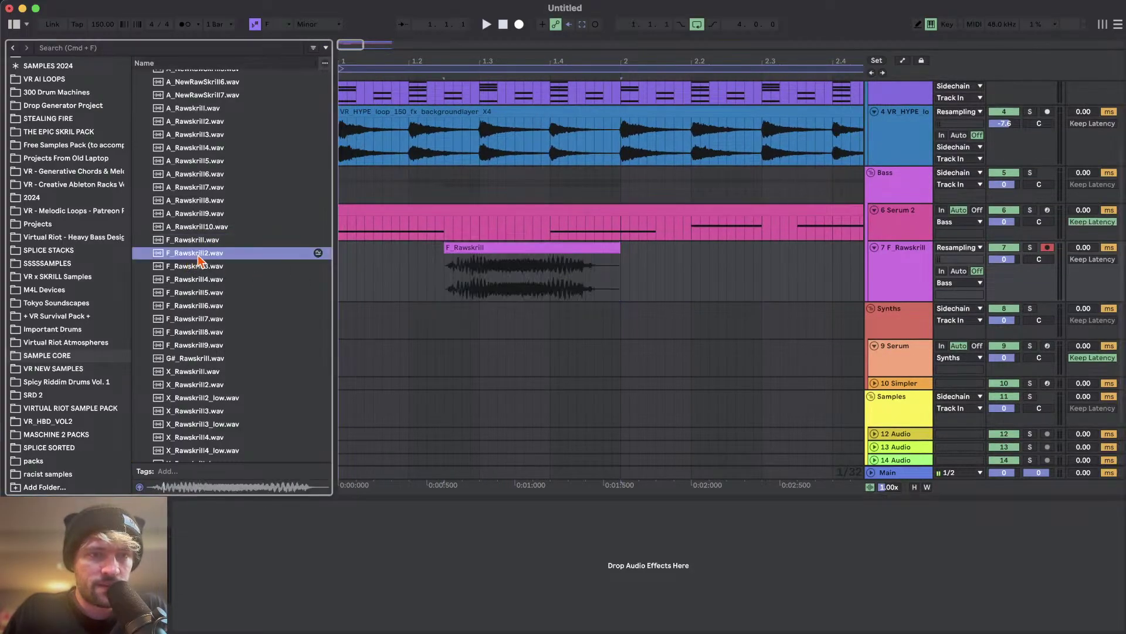
left_click(191, 268)
left_click_drag(189, 270, 653, 267)
left_click(665, 251)
key("Delete")
left_click_drag(727, 251, 359, 292)
left_click_drag(482, 246, 508, 249)
key("space")
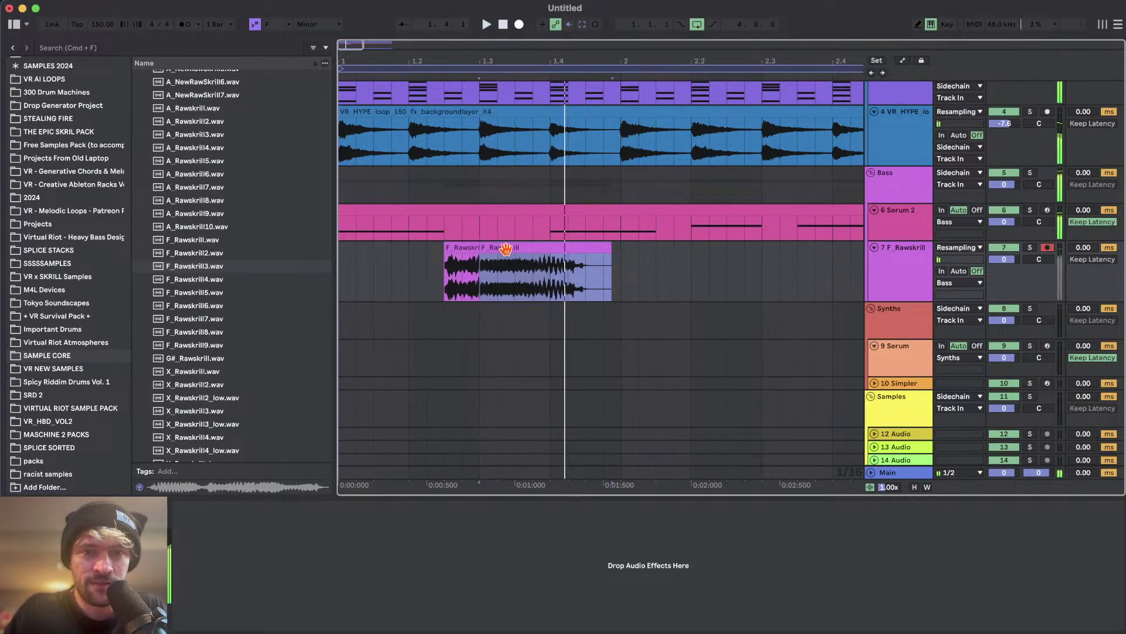
- Warp both Rawskrill clips in Complex Pro mode with formants at 0.00 and transpose them by -2 semitones
key("shift+Tab")
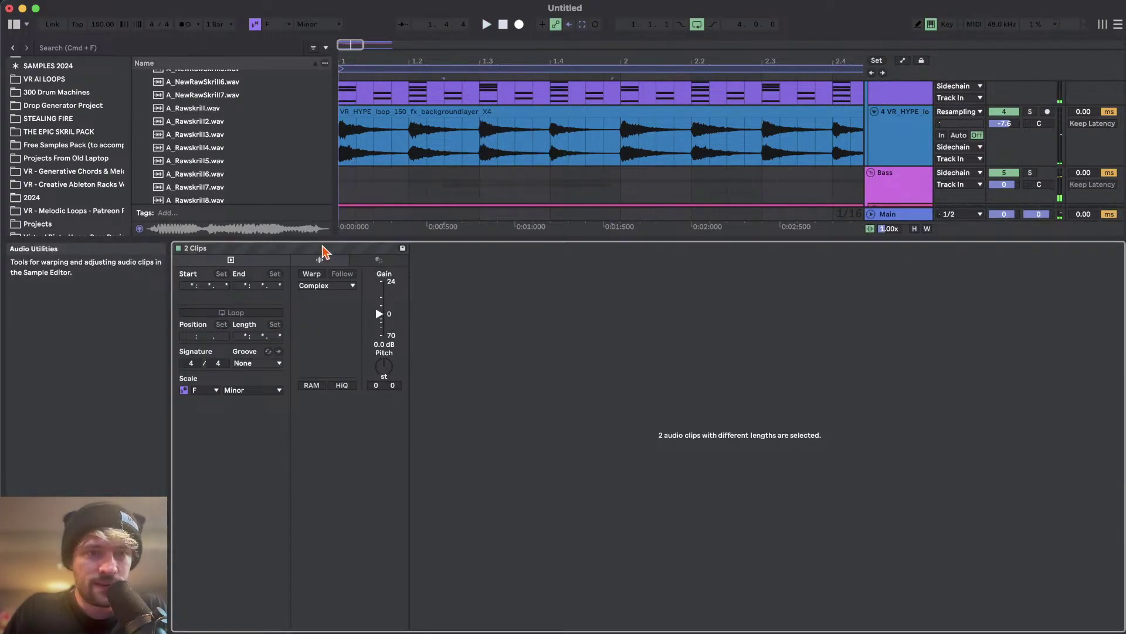
left_click(321, 287)
left_click(320, 349)
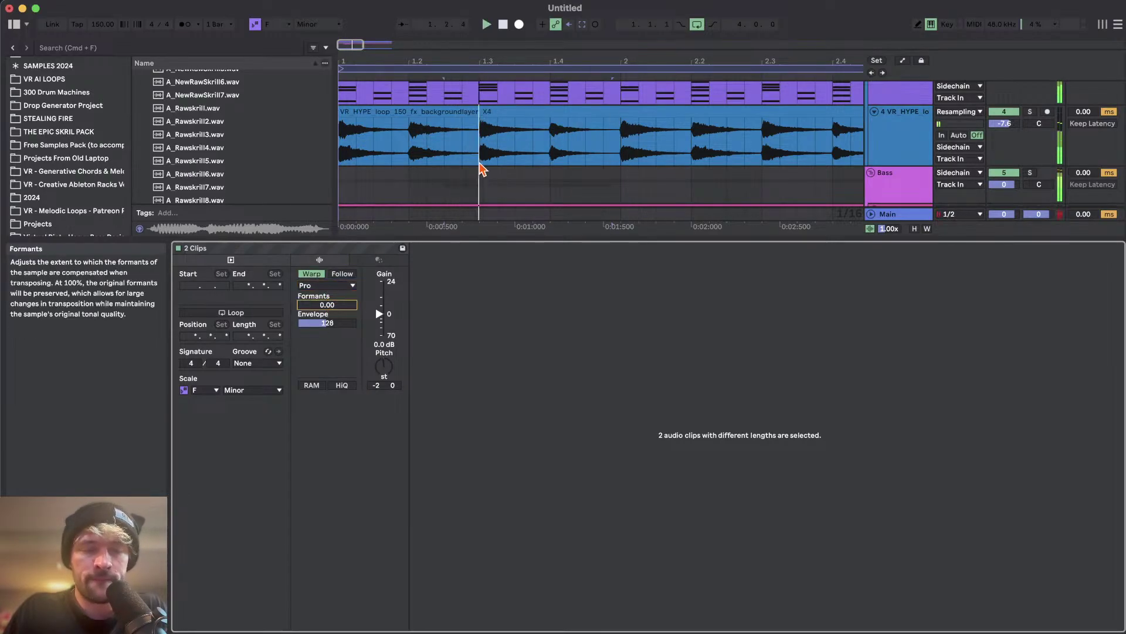
scroll(478, 172, "down", 3)
left_click(446, 153)
left_click_drag(311, 342, 311, 360)
- Play the transposed Rawskrill clips with the drums and bass several times from around their start
left_click(476, 179)
key("space")
key("space")
key("space")
left_click(418, 181)
key("space")
key("space")
key("space")
- Add an EQ Eight from the audio effects to the Rawskrill track
key("shift+Tab")
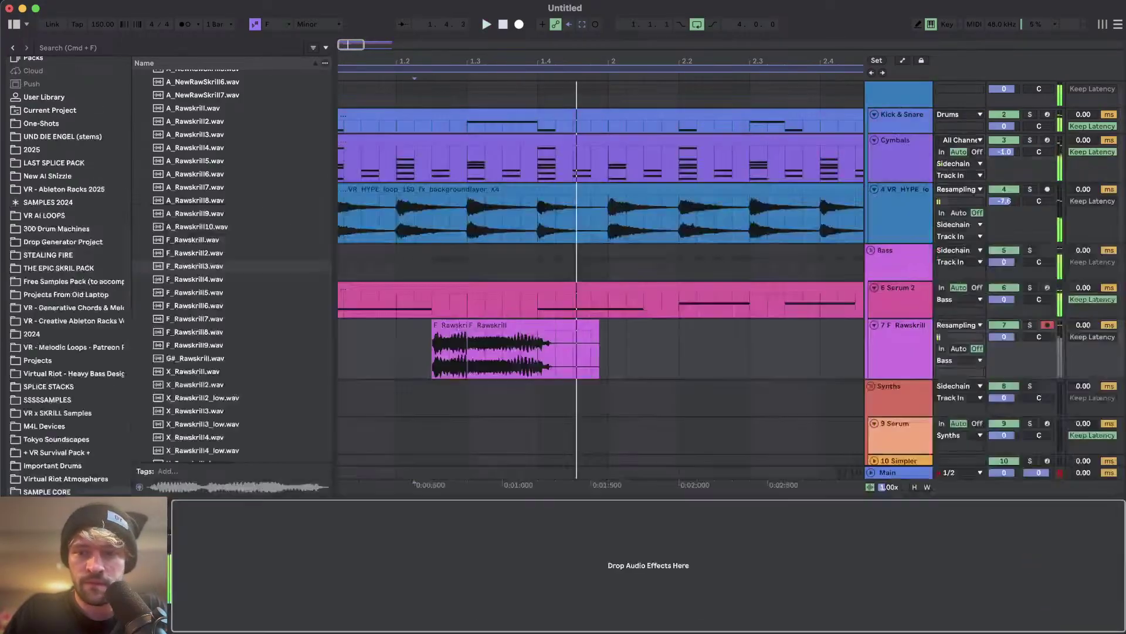
scroll(73, 192, "up", 10)
left_click(33, 248)
left_click(159, 314)
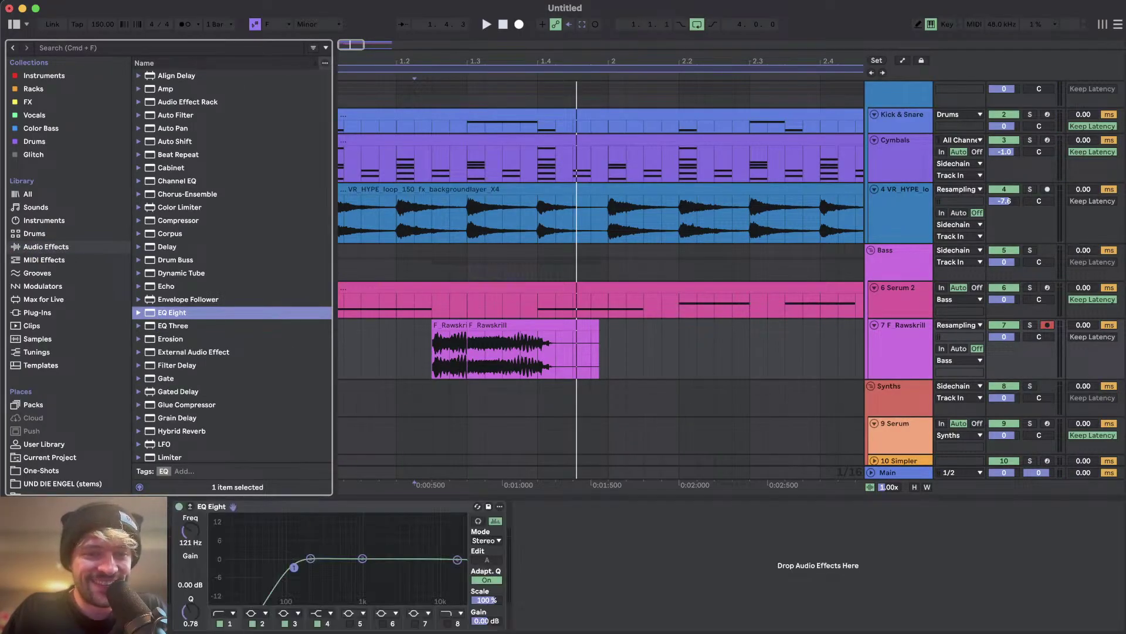
- Shape the Rawskrill track's EQ Eight during playback: turn off the low cut, dip the low mids and raise the high shelf
left_click(435, 360)
key("space")
left_click_drag(310, 559, 415, 544)
key("space")
key("space")
key("space")
key("space")
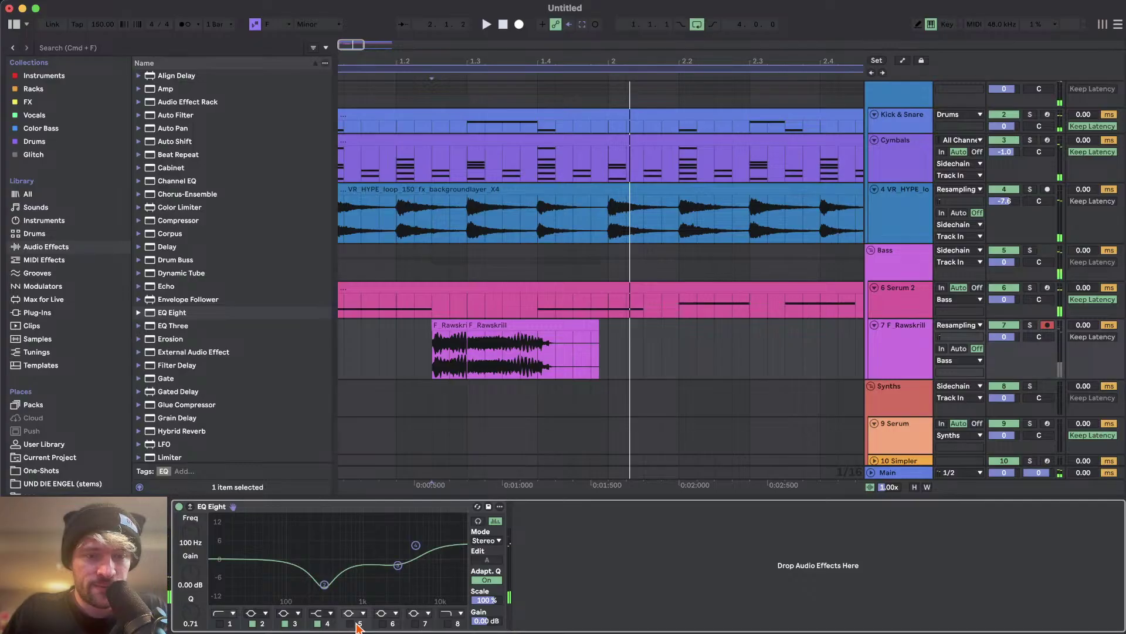
- Boost the lows by 6.82 dB at 32.3 Hz with Q 0.36, and set the 310 Hz cut to -9.55 dB with Q 0.96
left_click_drag(253, 536, 252, 537)
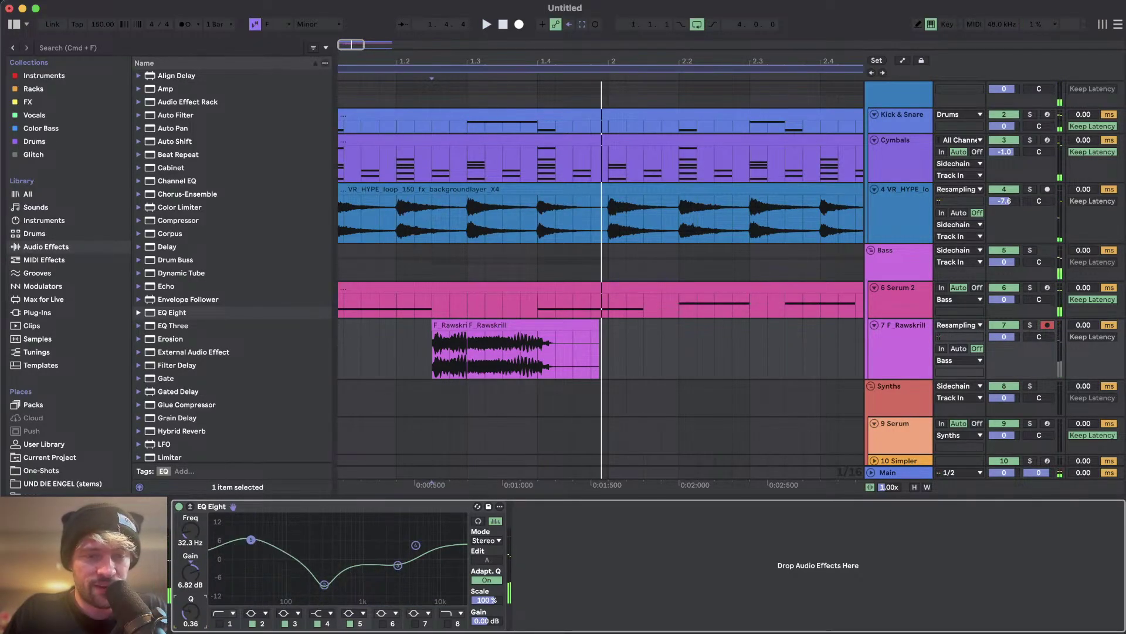
key("space")
left_click_drag(191, 611, 191, 600)
key("space")
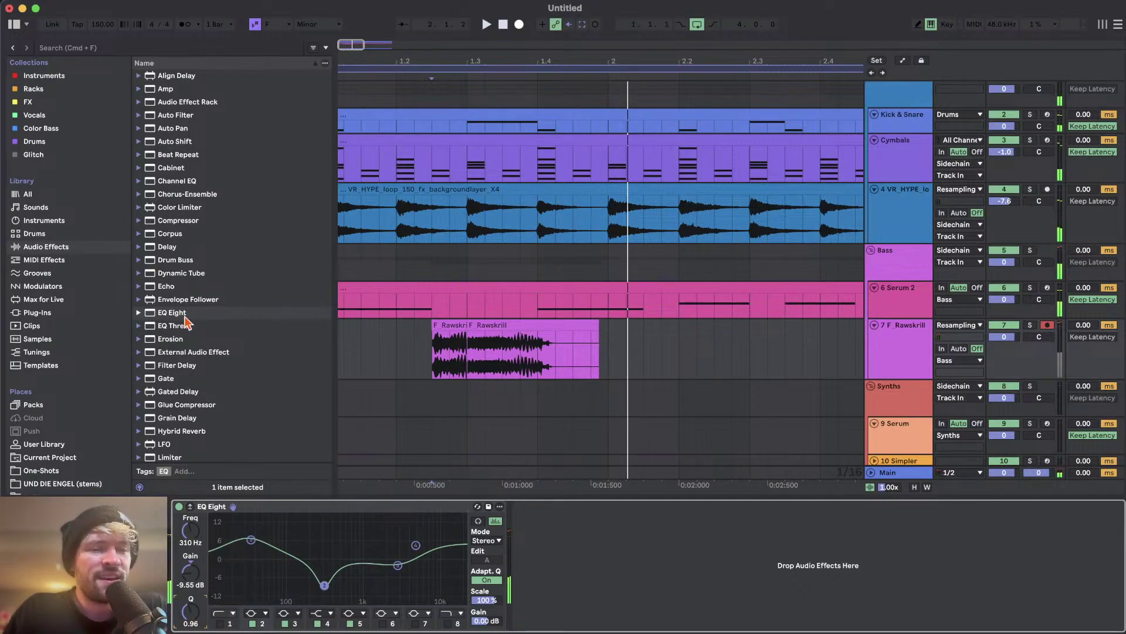
left_click(493, 343)
key("space")
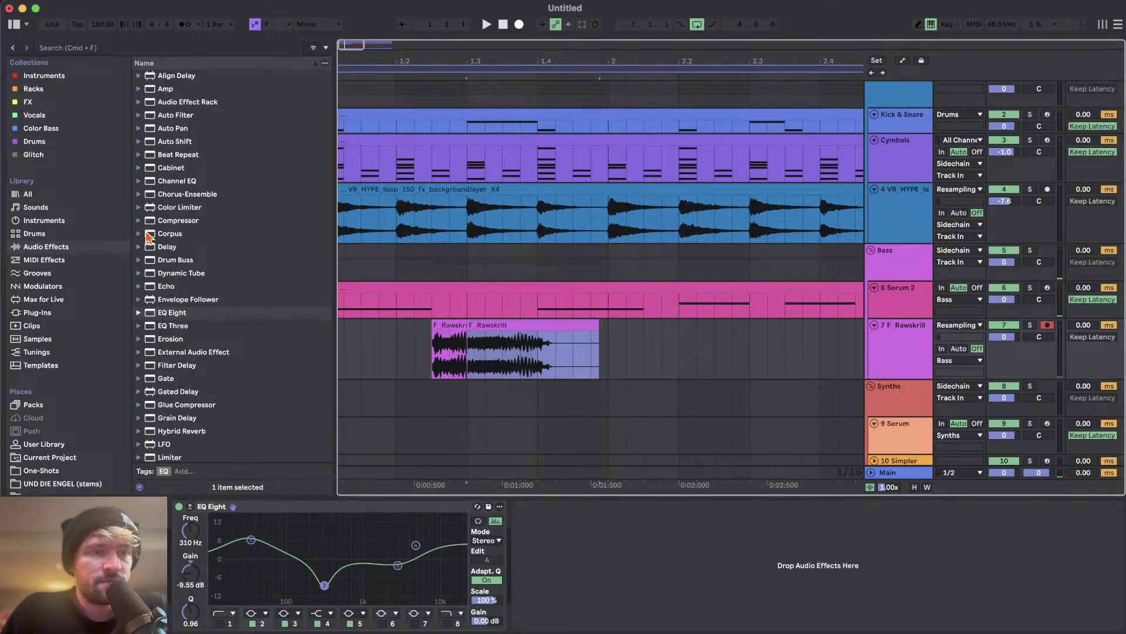
- Search the FX collection for "tape" and add kHs Tape Stop to the Rawskrill track
left_click(35, 105)
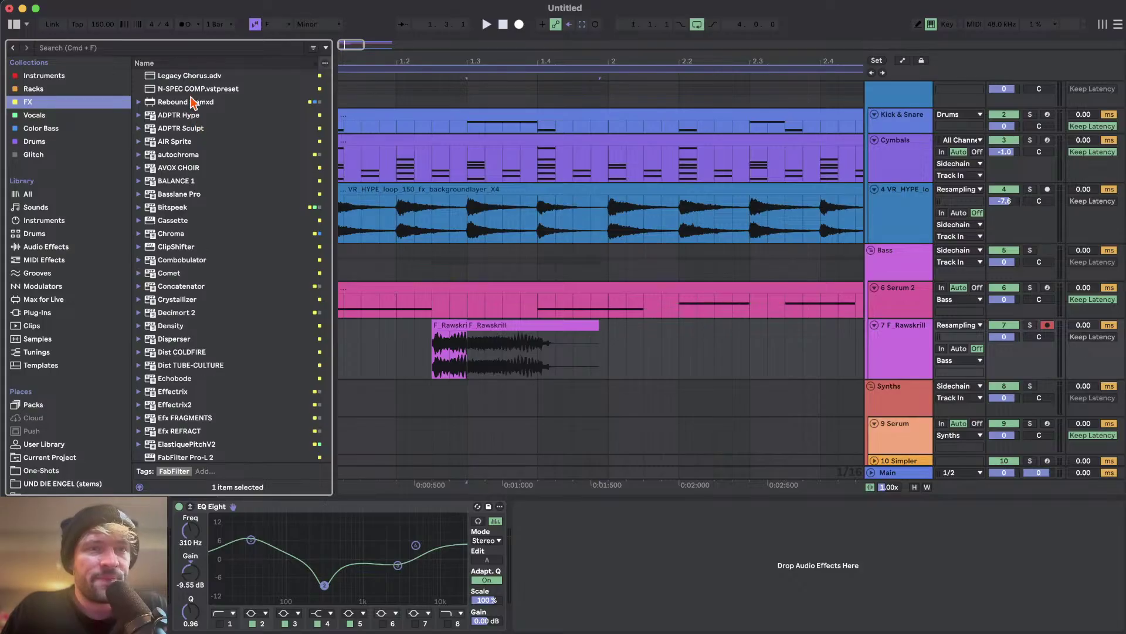
left_click(196, 52)
type("tap")
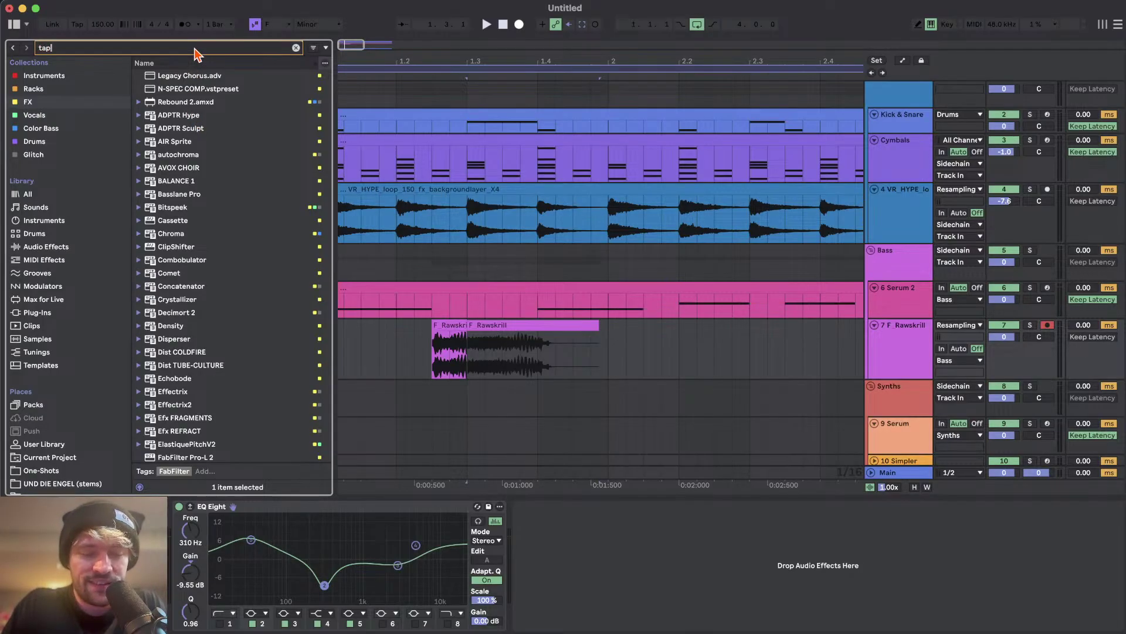
type("e")
double_click(189, 88)
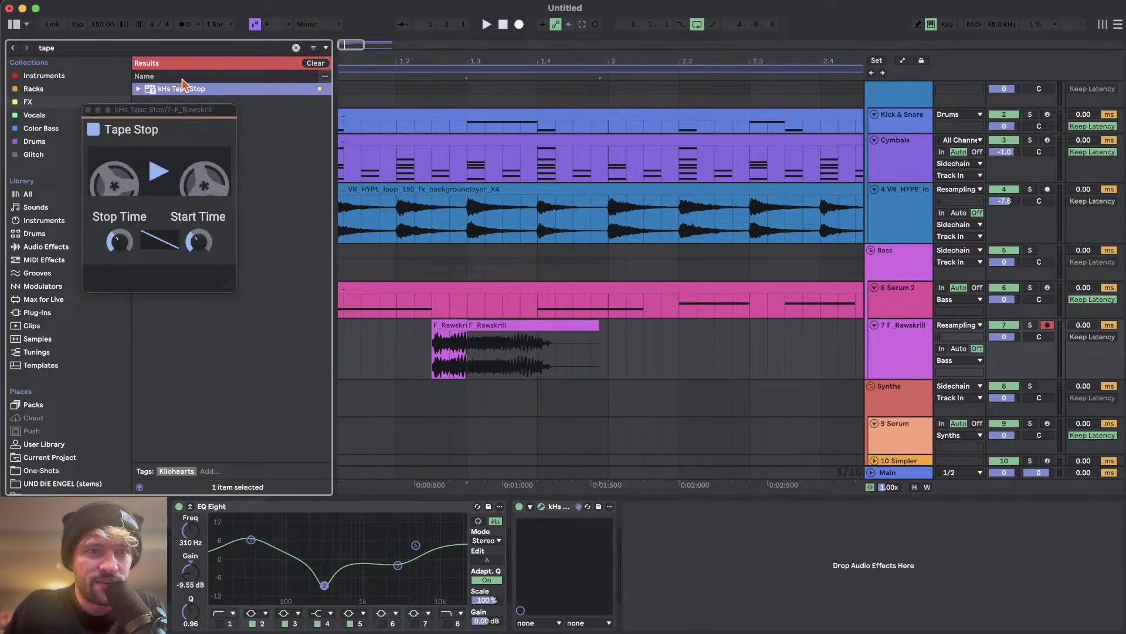
- Test the Tape Stop during playback, adjust its stop time, and show the automation lane for its Play state
key("space")
left_click(159, 175)
key("space")
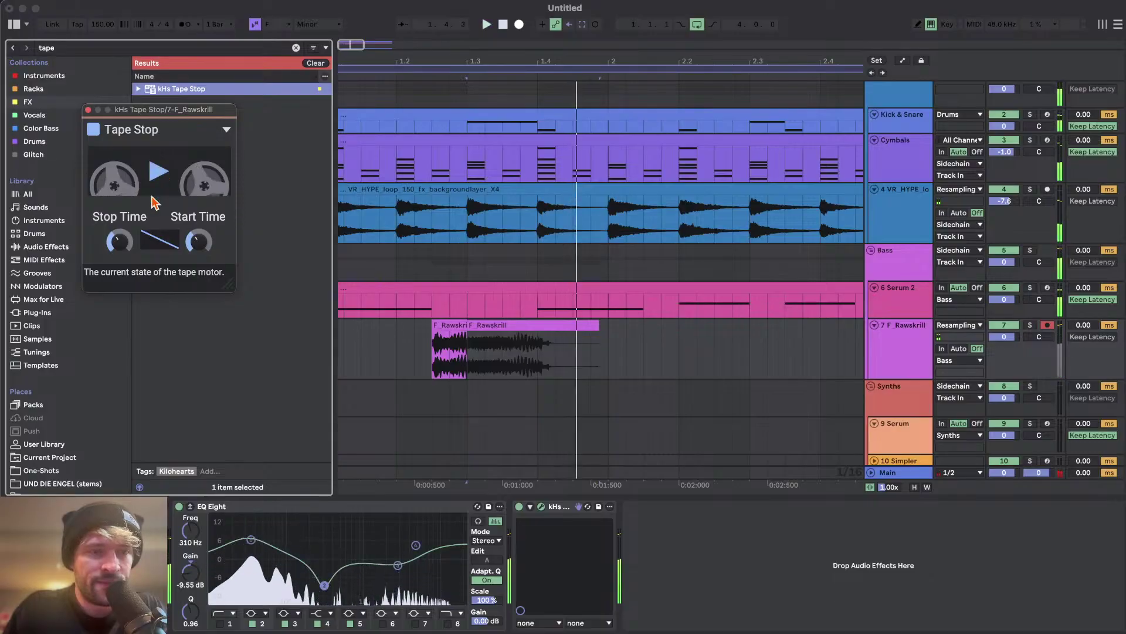
left_click_drag(119, 242, 119, 242)
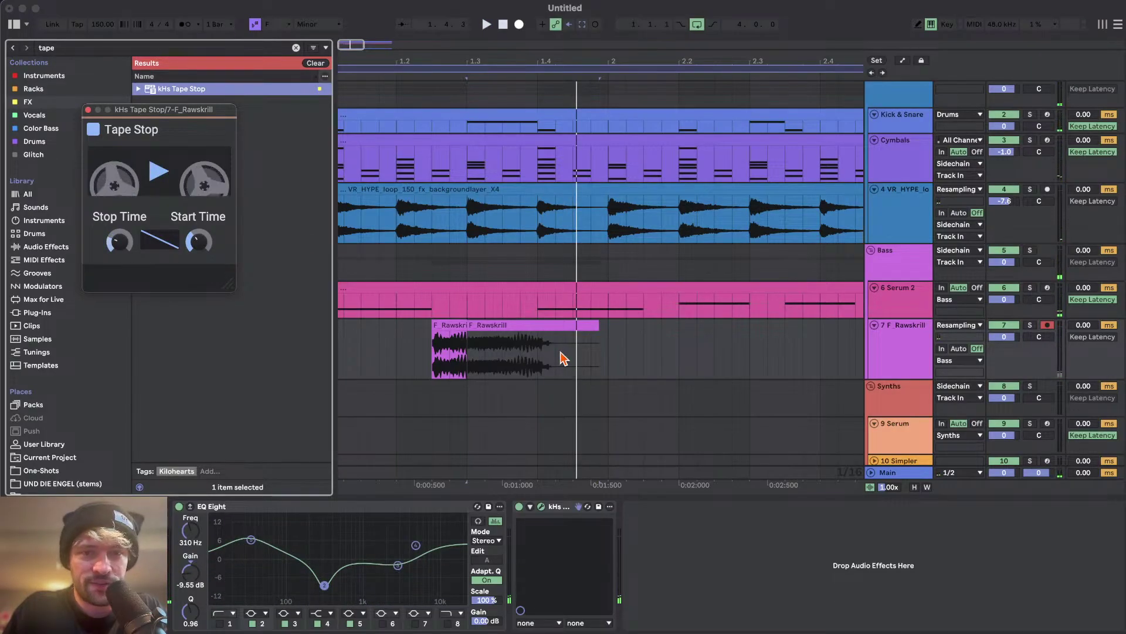
key("a")
left_click(153, 170)
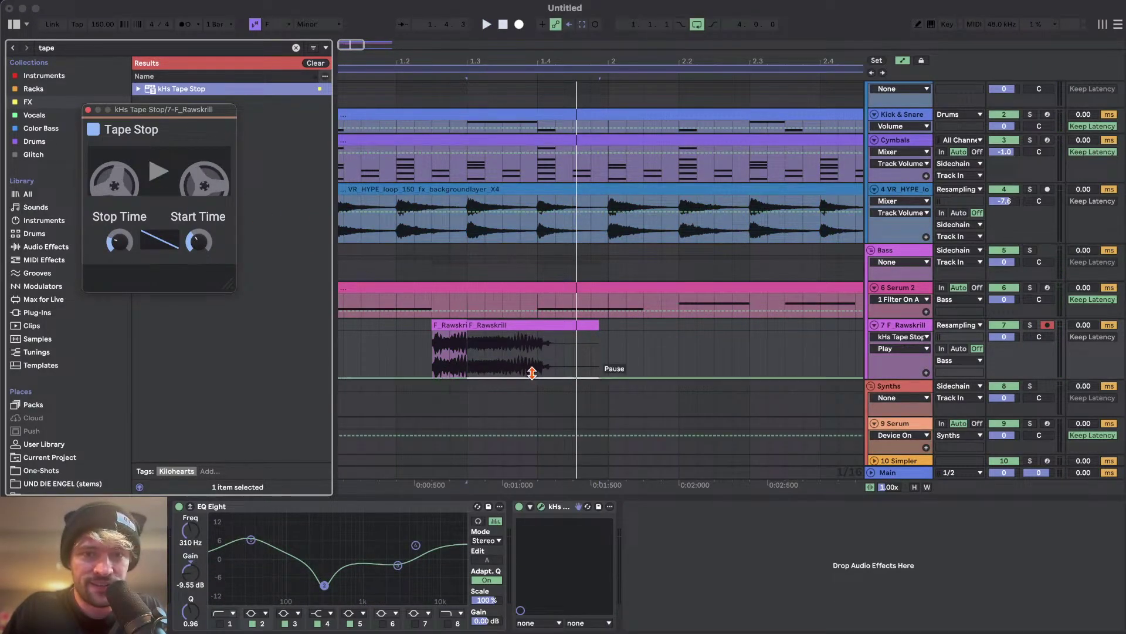
- Try automating Tape Stop's Play state to switch off partway through the second Rawskrill clip, moving the drop slightly later
left_click(506, 377)
left_click_drag(493, 378, 496, 332)
left_click(409, 356)
key("space")
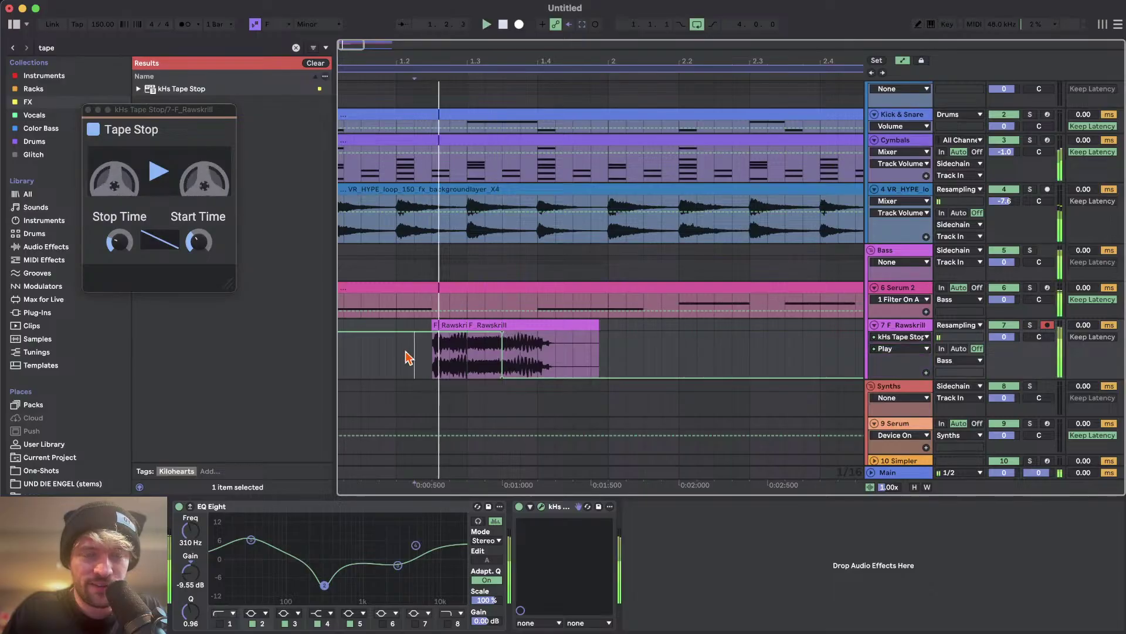
key("space")
left_click_drag(502, 377, 520, 377)
key("space")
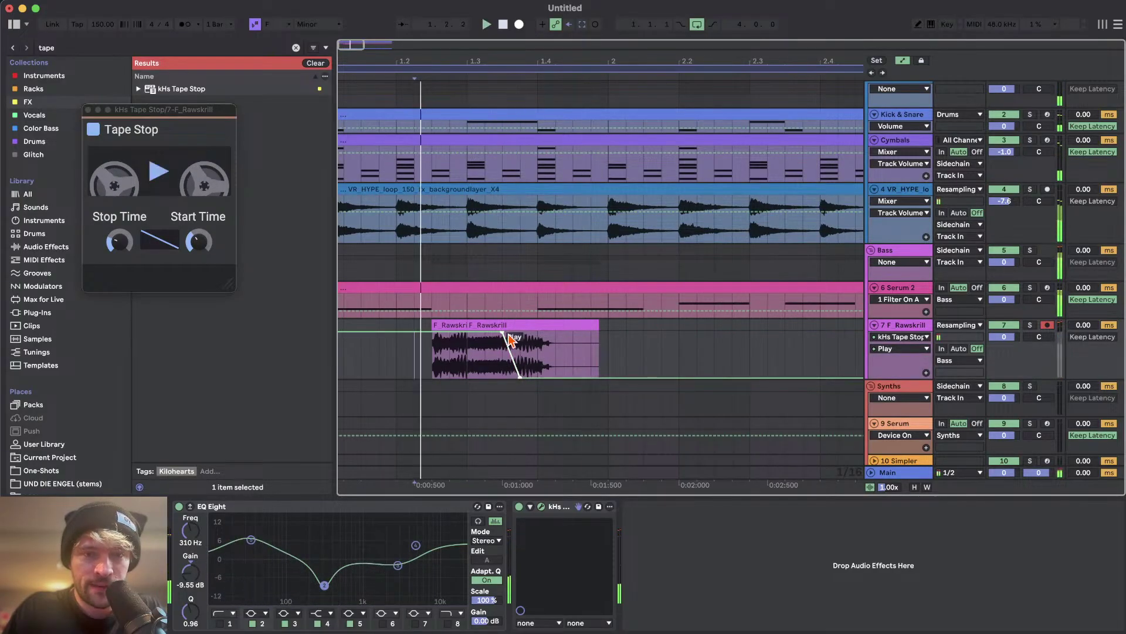
left_click_drag(502, 332, 520, 332)
- Try different stop and start times on Tape Stop during playback, and delete the device
left_click(119, 240)
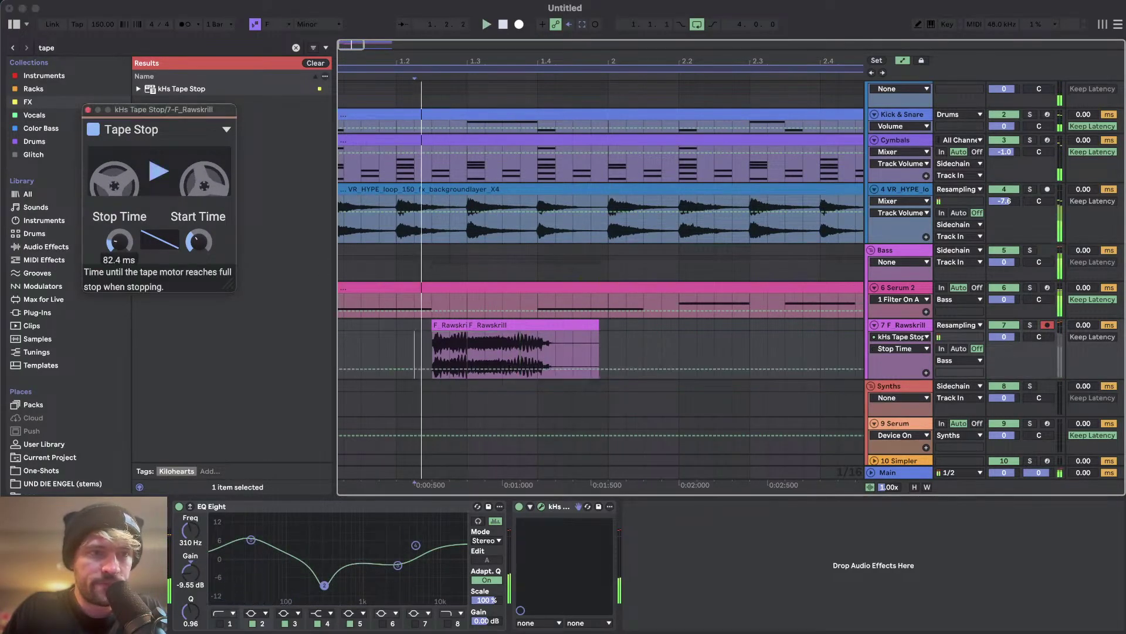
key("space")
key("space")
left_click_drag(119, 241, 119, 249)
left_click(198, 240)
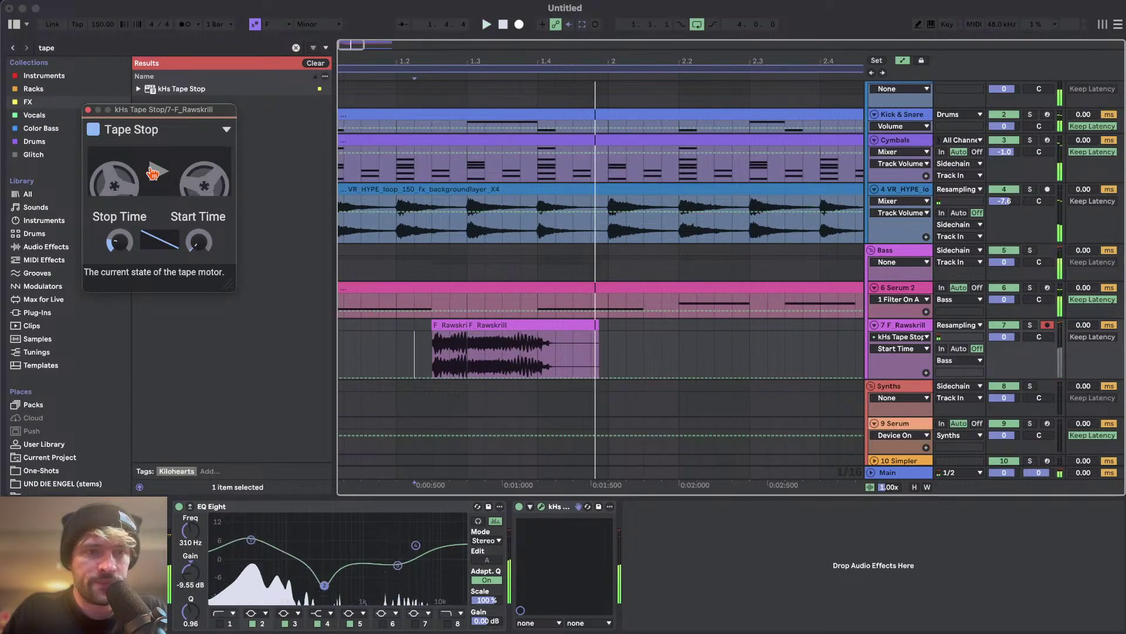
left_click(571, 508)
key("Delete")
- Delete the second Rawskrill clip's tail from beat 1.4 onward and hide the automation lanes
left_click_drag(541, 369, 603, 364)
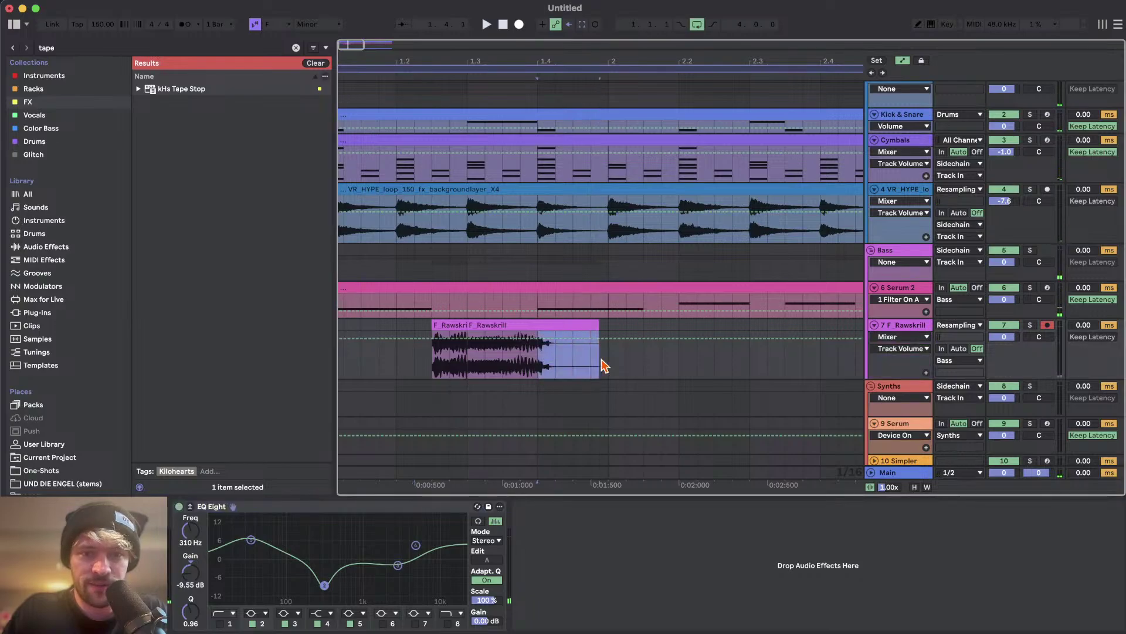
key("a")
key("Delete")
left_click(396, 352)
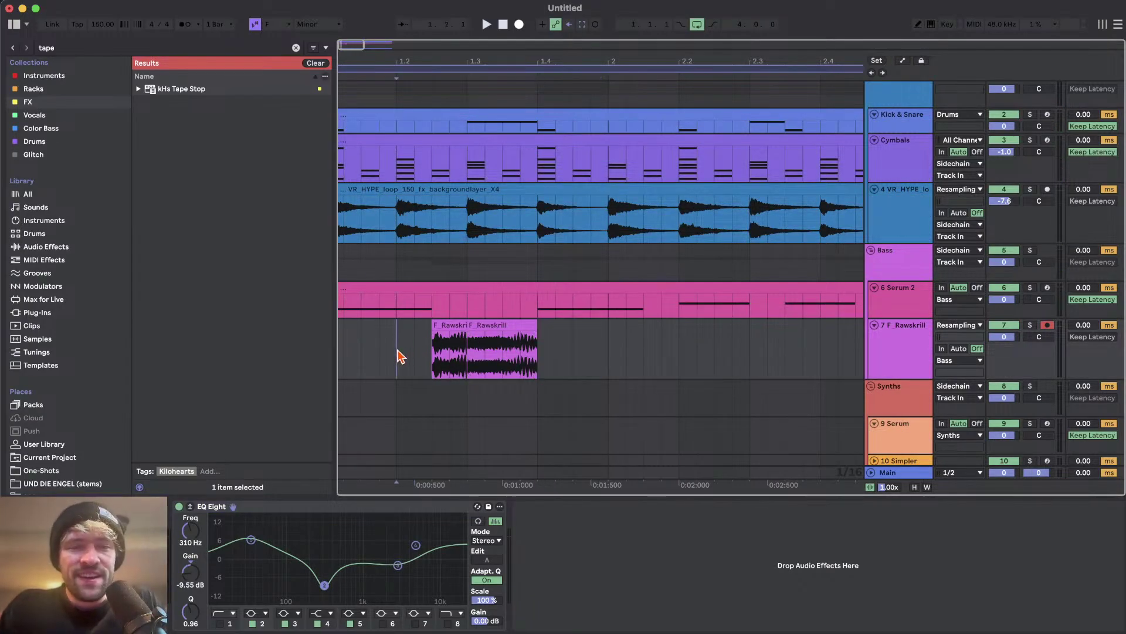
- Play the arrangement from beat 1.2 to check the shortened Rawskrill clips against the bass and drums
scroll(395, 354, "down", 5)
key("space")
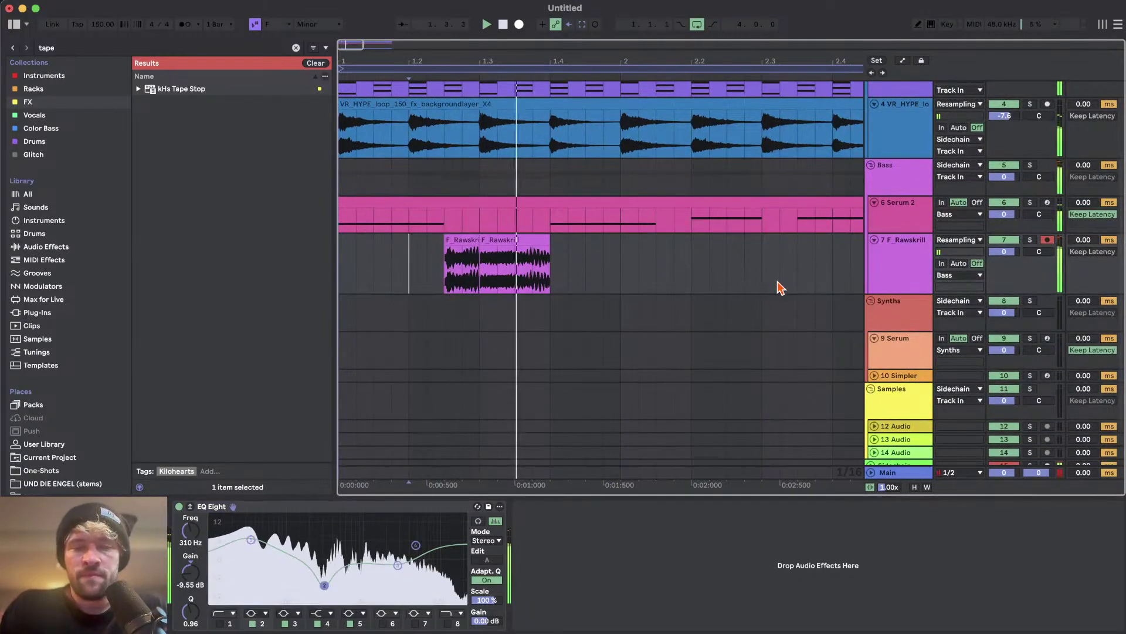
key("space")
scroll(632, 283, "down", 2)
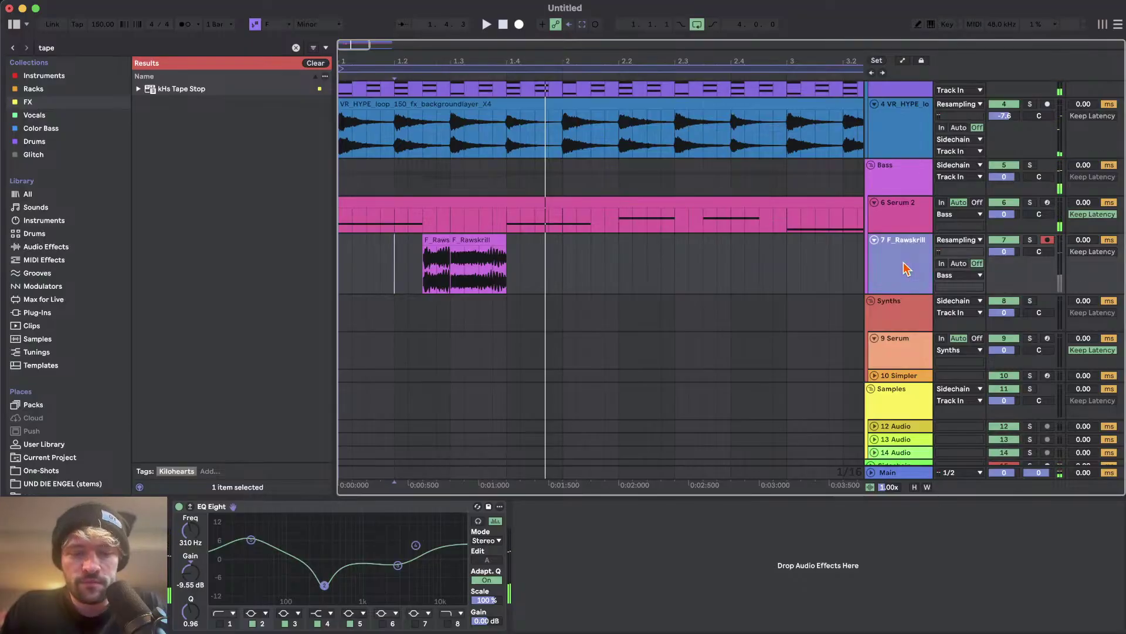
- Add an audio track below the Rawskrill track and audition F_GrowlDown2.wav from Virtual Riot Bass Hits 3 in the SAMPLE CORE folder
key("super+t")
left_click(296, 50)
scroll(77, 370, "down", 15)
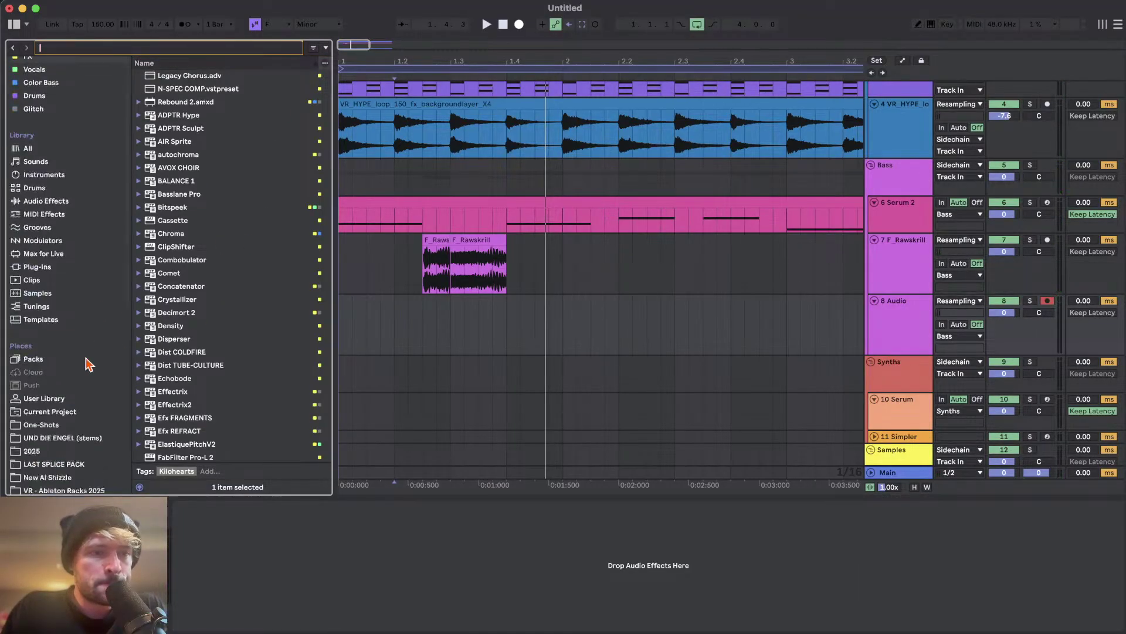
left_click(53, 357)
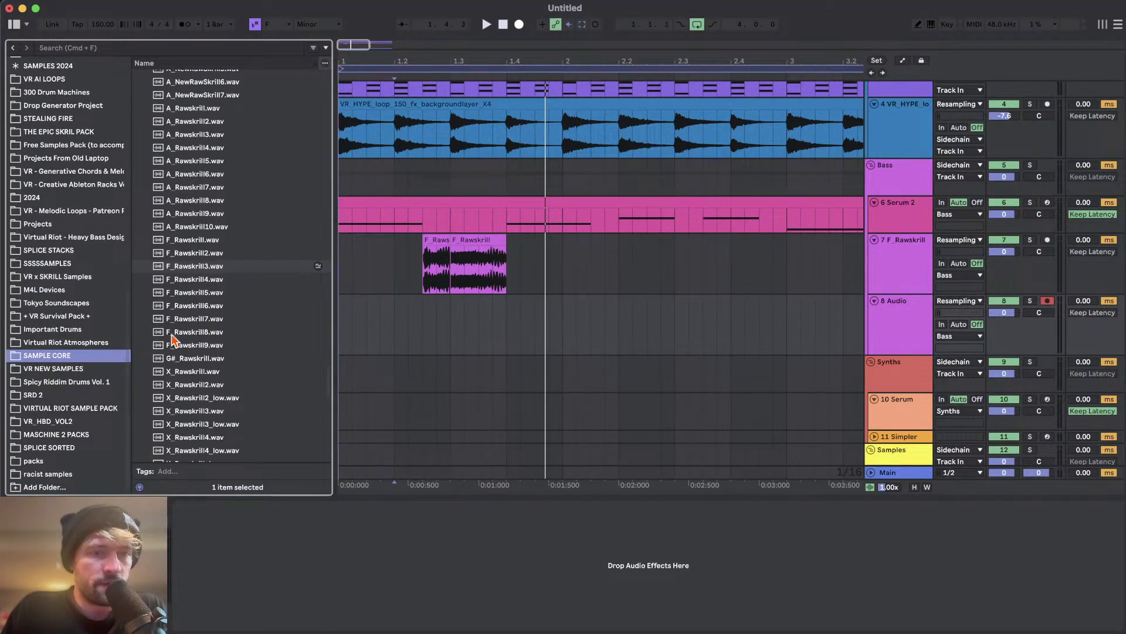
scroll(174, 340, "up", 6)
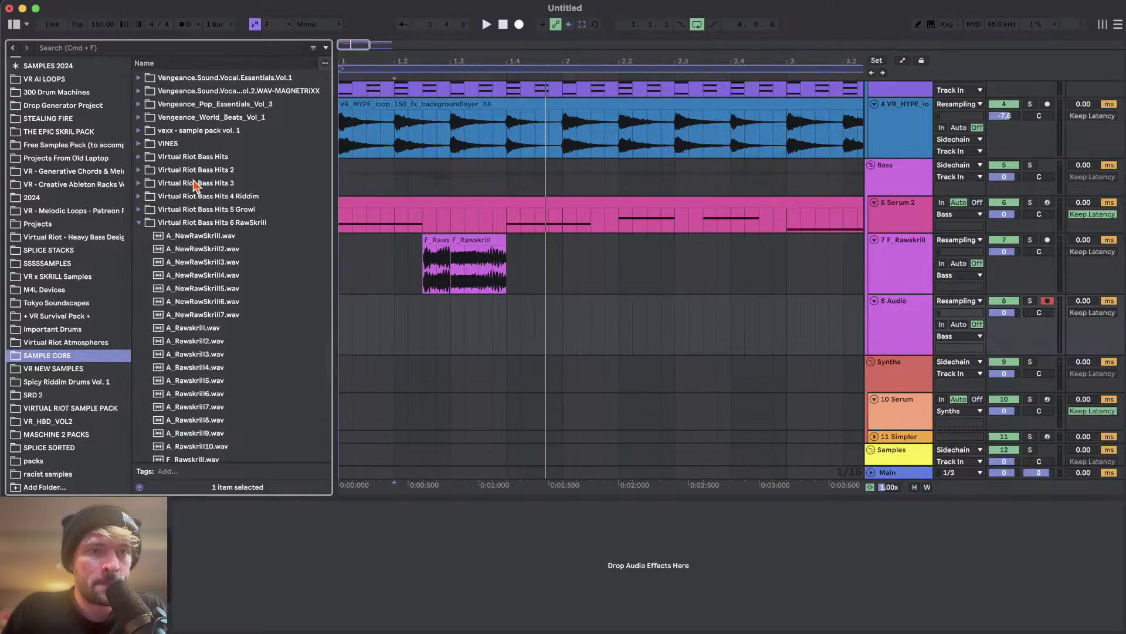
left_click(195, 185)
scroll(193, 176, "down", 2)
left_click(189, 169)
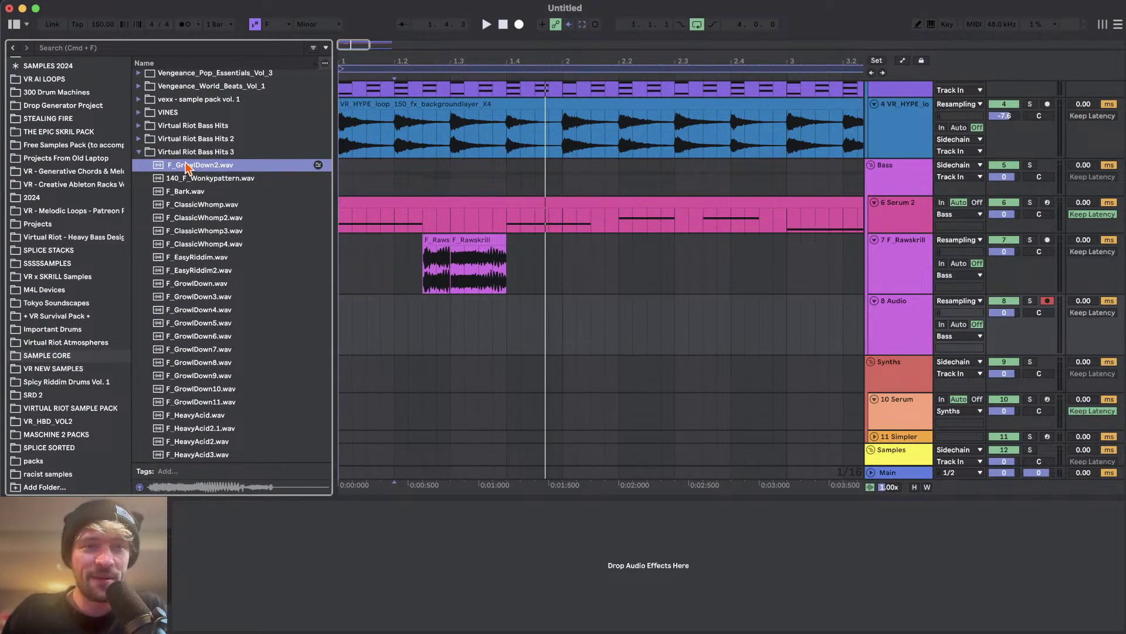
- Place F_GrowlDown2.wav on the new audio track, move it to start at beat 2.4.3, and check it in playback
left_click_drag(181, 169, 655, 329)
mouse_move(704, 303)
left_mouse_down()
mouse_move(633, 314)
mouse_move(689, 301)
mouse_move(793, 308)
left_mouse_up()
left_click(682, 323)
key("space")
key("space")
left_click(609, 314)
scroll(617, 320, "right", 3)
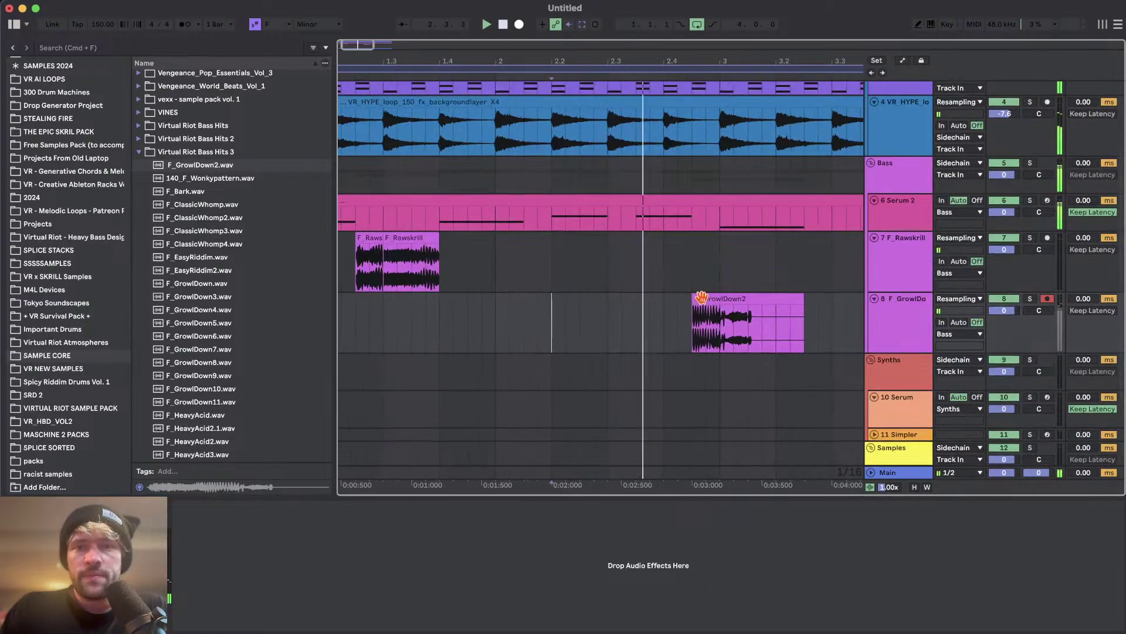
key("space")
key("space")
- Adjust which part of F_GrowlDown2 plays from beat 2.4.3, delete its tail from bar 3 onward, and play it back
mouse_move(692, 302)
left_mouse_down()
mouse_move(650, 298)
mouse_move(698, 306)
mouse_move(701, 298)
left_mouse_up()
key("space")
key("space")
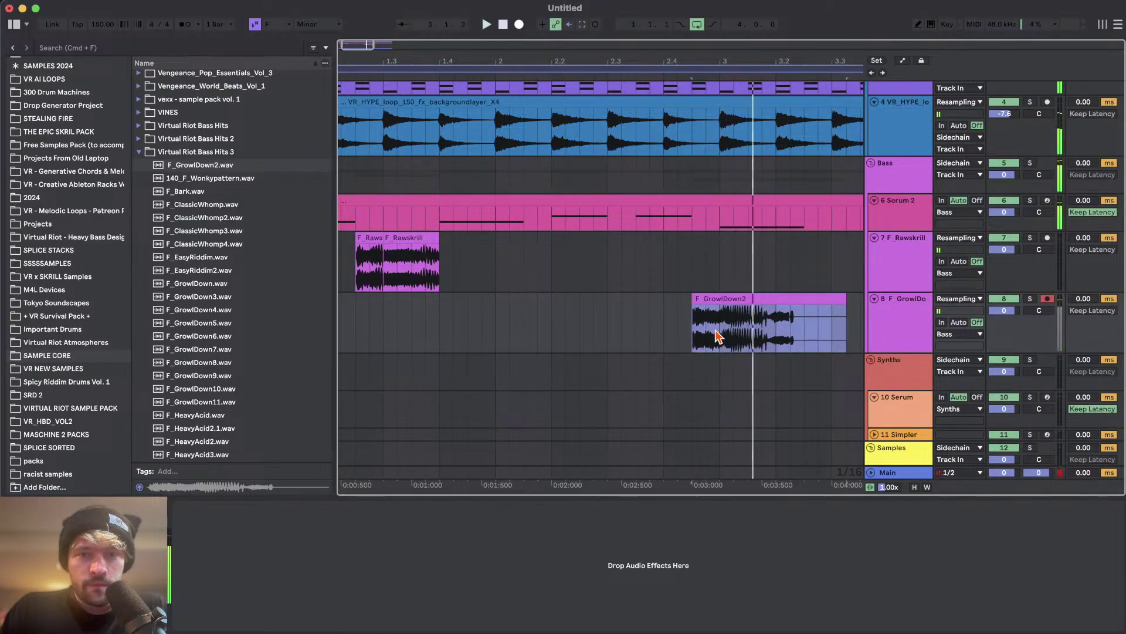
key("Delete")
left_click(657, 320)
key("space")
scroll(658, 320, "down", 3)
key("space")
scroll(657, 321, "up", 1)
scroll(533, 354, "up", 1)
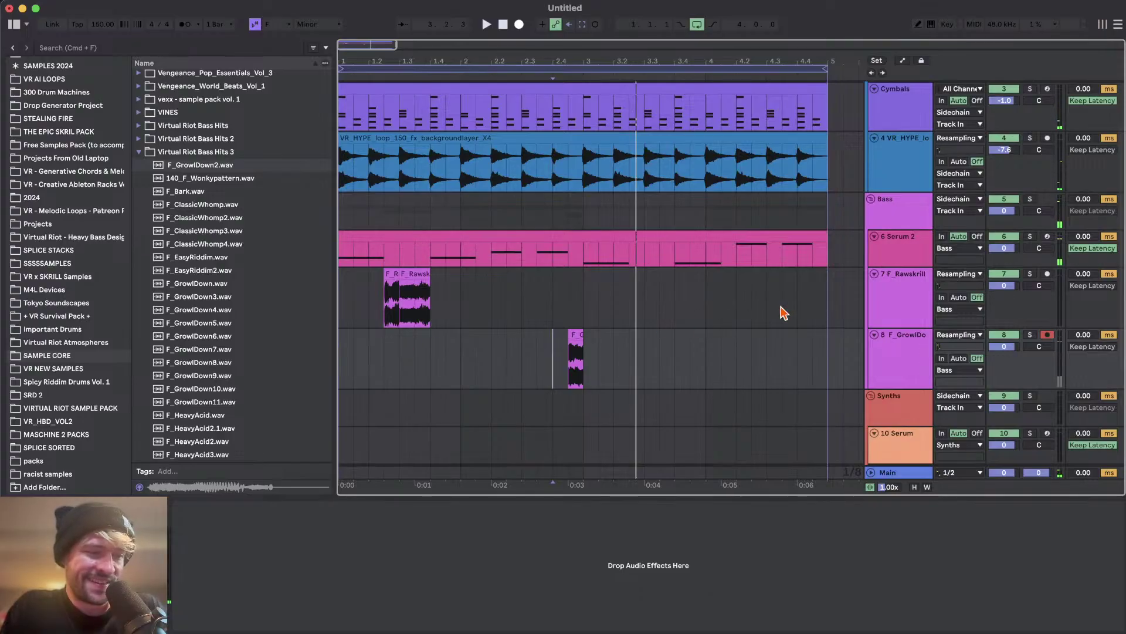
- Add another audio track below the GrowlDown track and audition F_GrowlDown7.wav and F_GrowlDown8.wav
key("super+t")
left_click(244, 351)
scroll(244, 354, "down", 4)
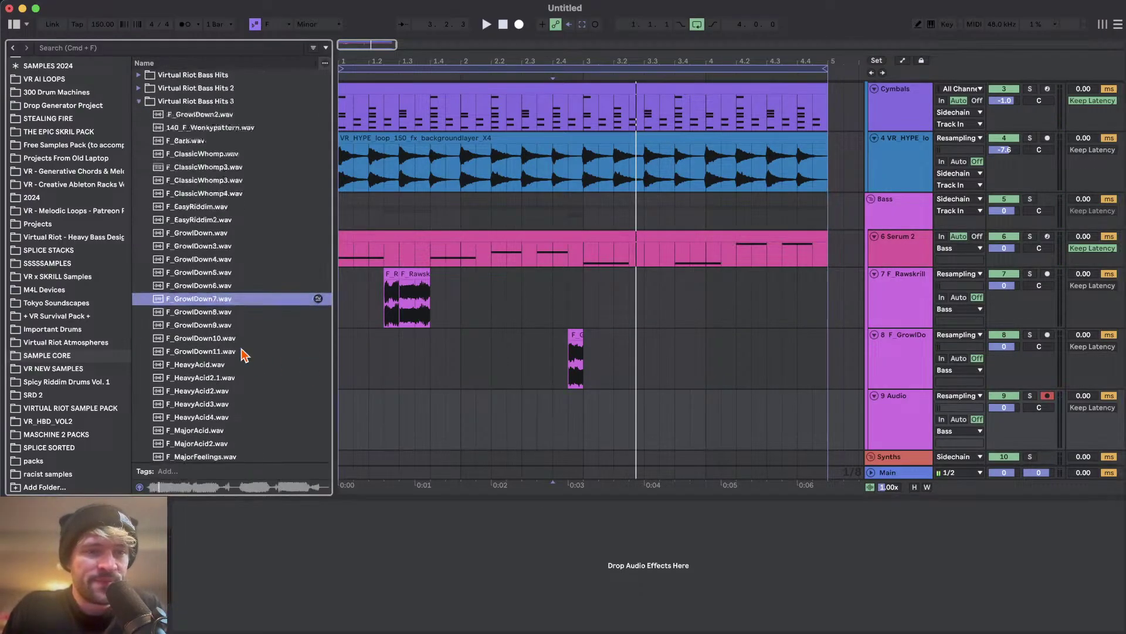
key("Down")
scroll(199, 290, "down", 2)
scroll(420, 360, "up", 2)
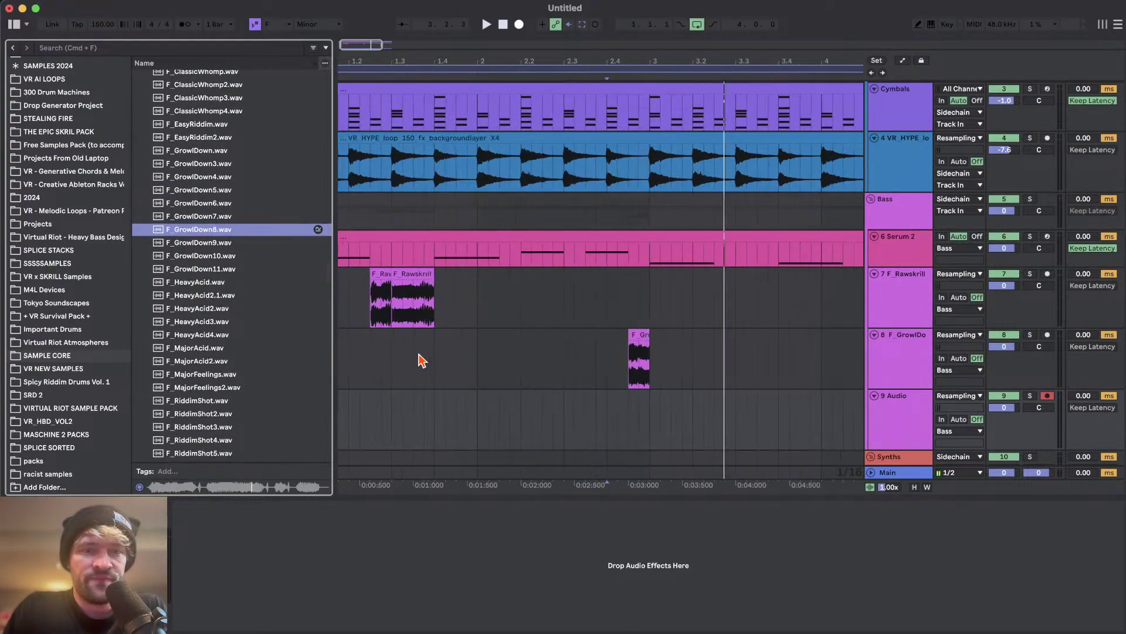
- Audition the HeavyAcid, MajorAcid, MajorFeelings and RiddimShot samples in Virtual Riot Bass Hits 3
scroll(420, 359, "down", 2)
left_click(198, 271)
scroll(199, 274, "down", 3)
key("Down")
key("Down")
scroll(196, 262, "up", 1)
key("Down")
key("Down")
key("Down")
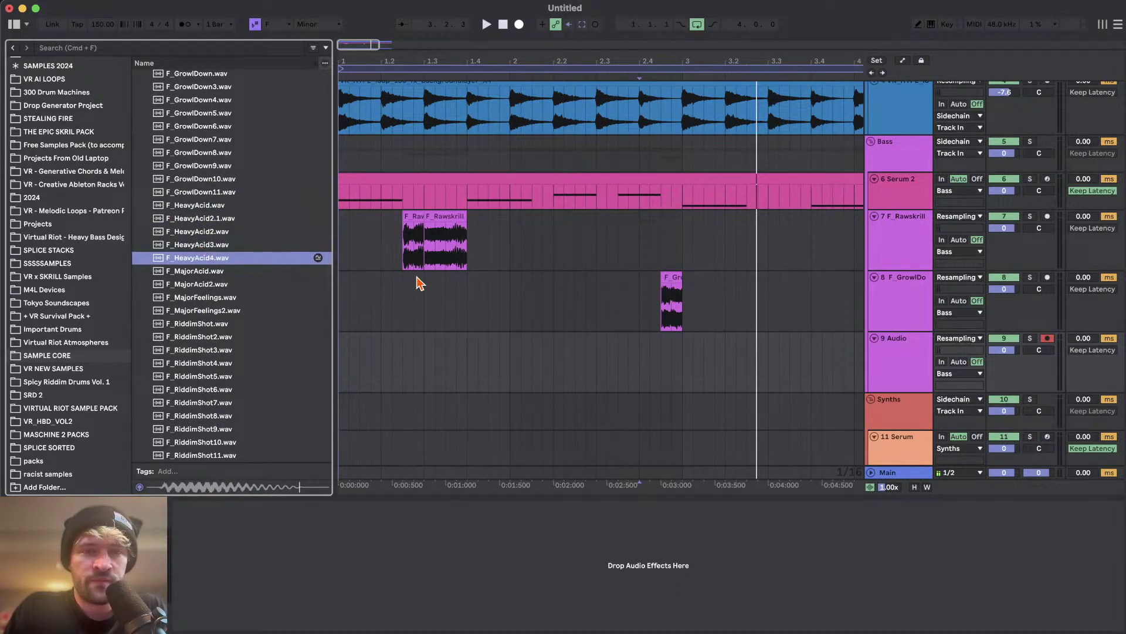
key("Down")
key("Down")
key("Down")
key("Down")
key("Down")
key("Down")
scroll(210, 274, "down", 7)
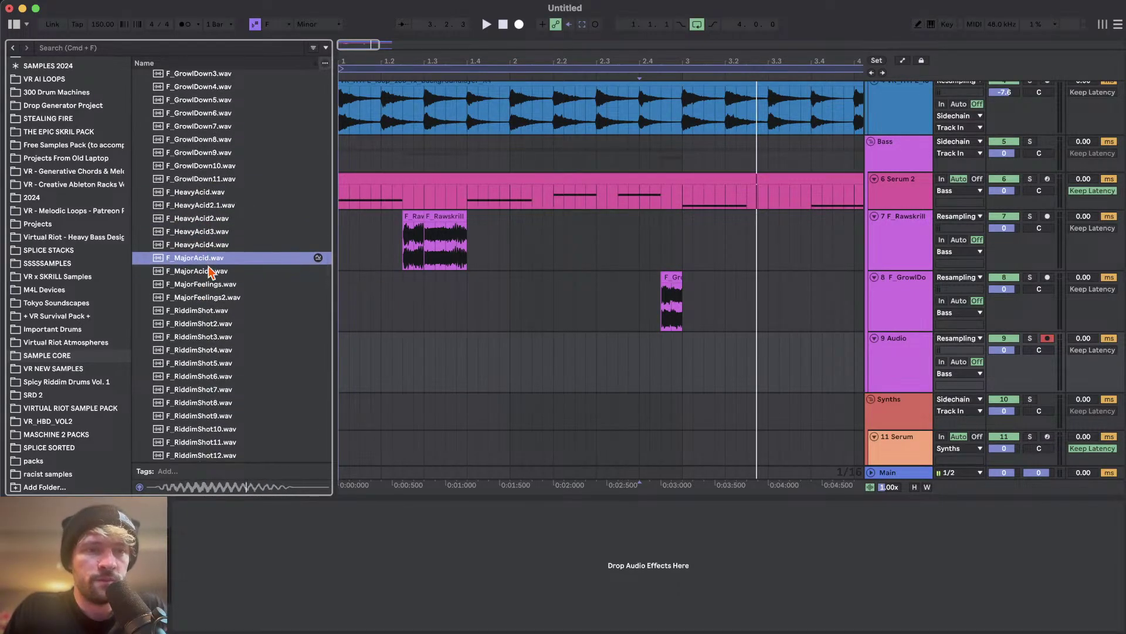
key("Down")
key("Down")
key("Down")
key("Down")
key("Down")
key("Down")
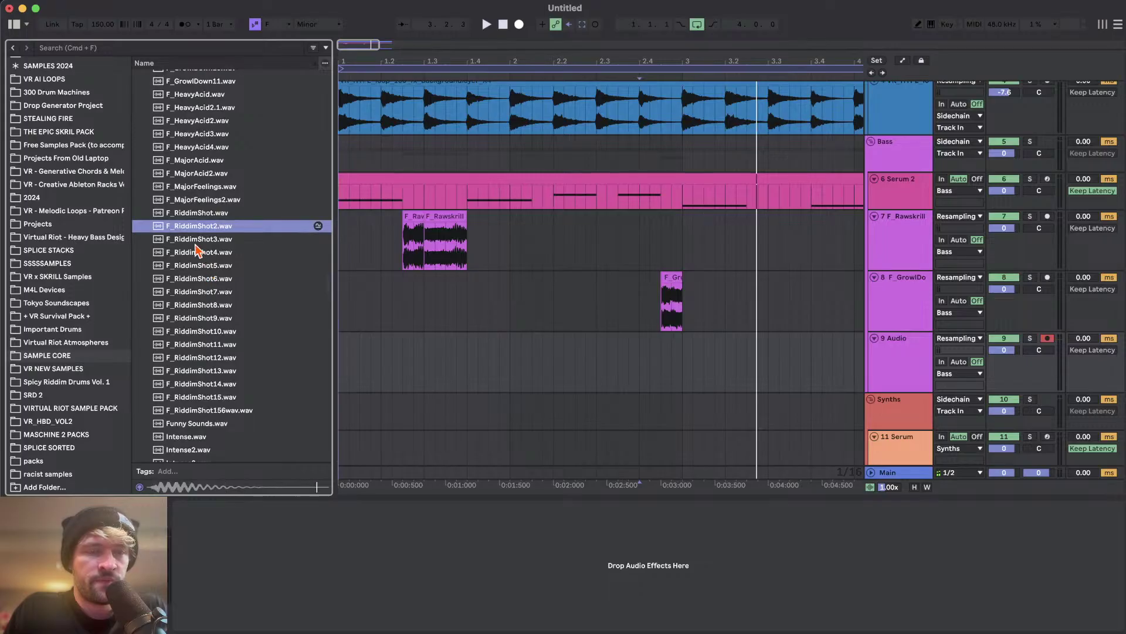
scroll(192, 306, "down", 3)
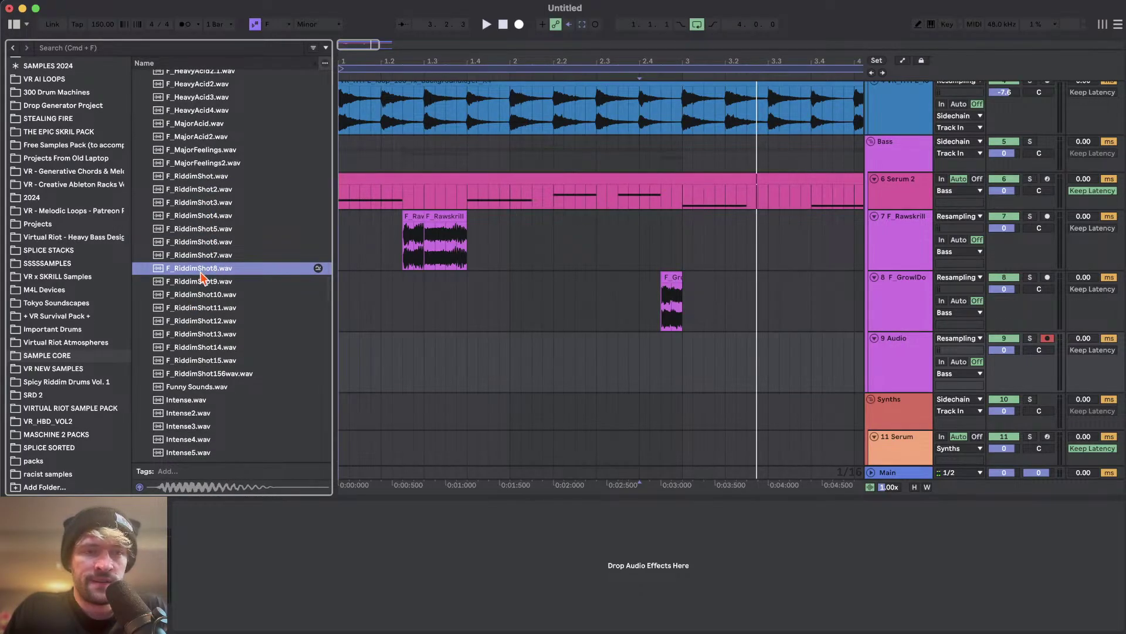
- Place F_RiddimShot8.wav on the empty audio track at beat 2.1.3, turn on Warp for the clip and lower its BPM
left_click_drag(200, 273, 533, 364)
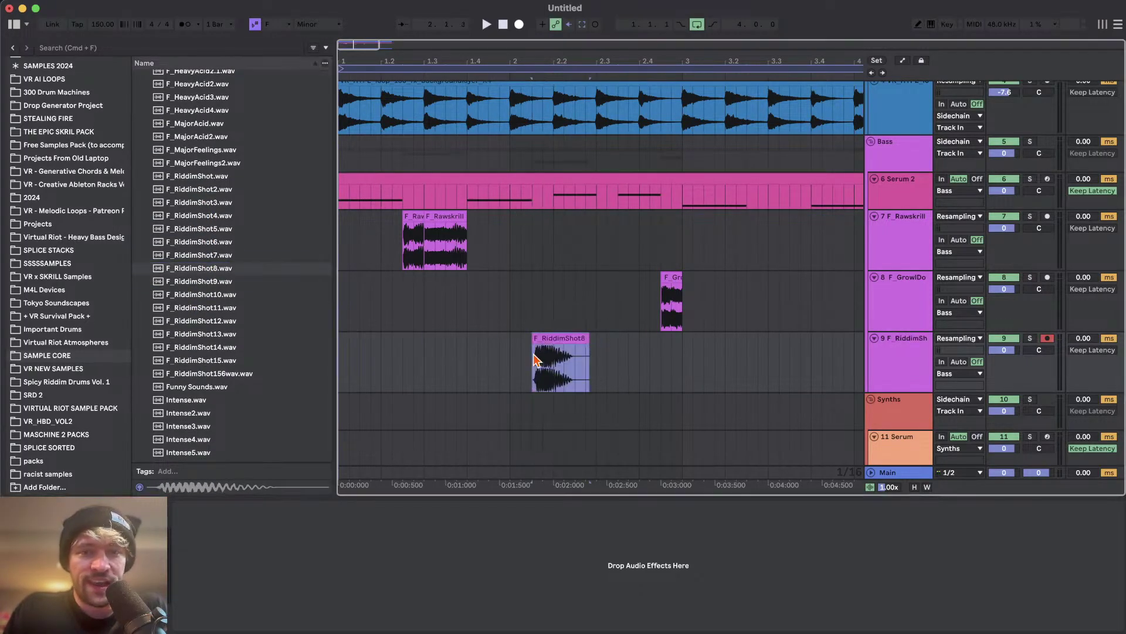
double_click(533, 364)
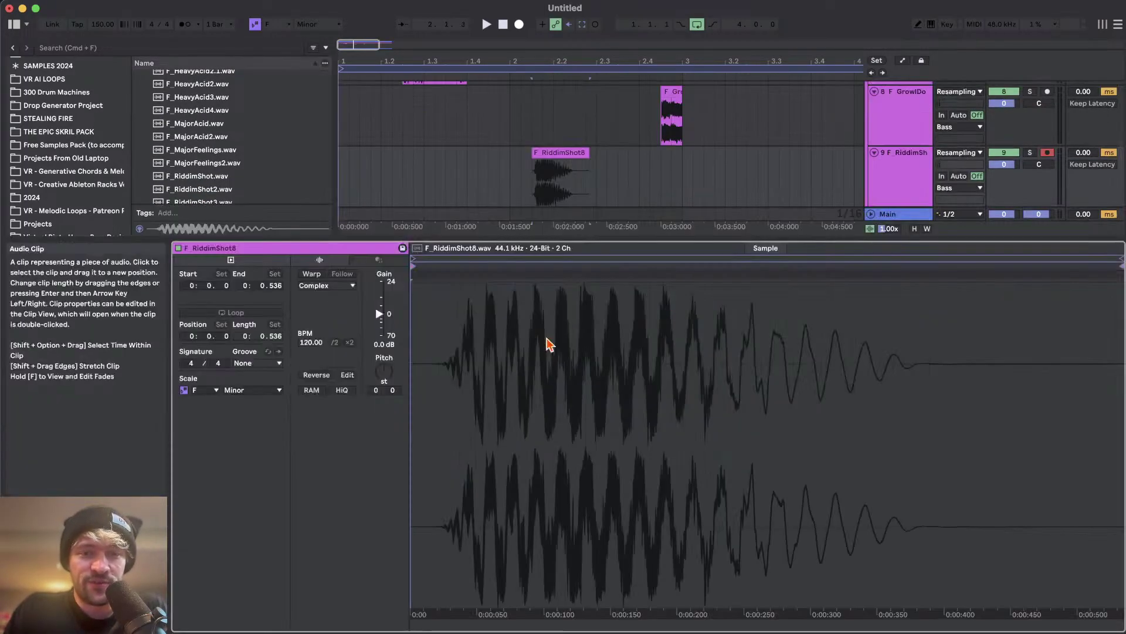
left_click(311, 274)
left_click_drag(316, 342, 316, 374)
- Check the RiddimShot clip in playback, set its track volume to -3.9 dB, and trim the clip's end to 2.2.3
left_click(425, 200)
key("space")
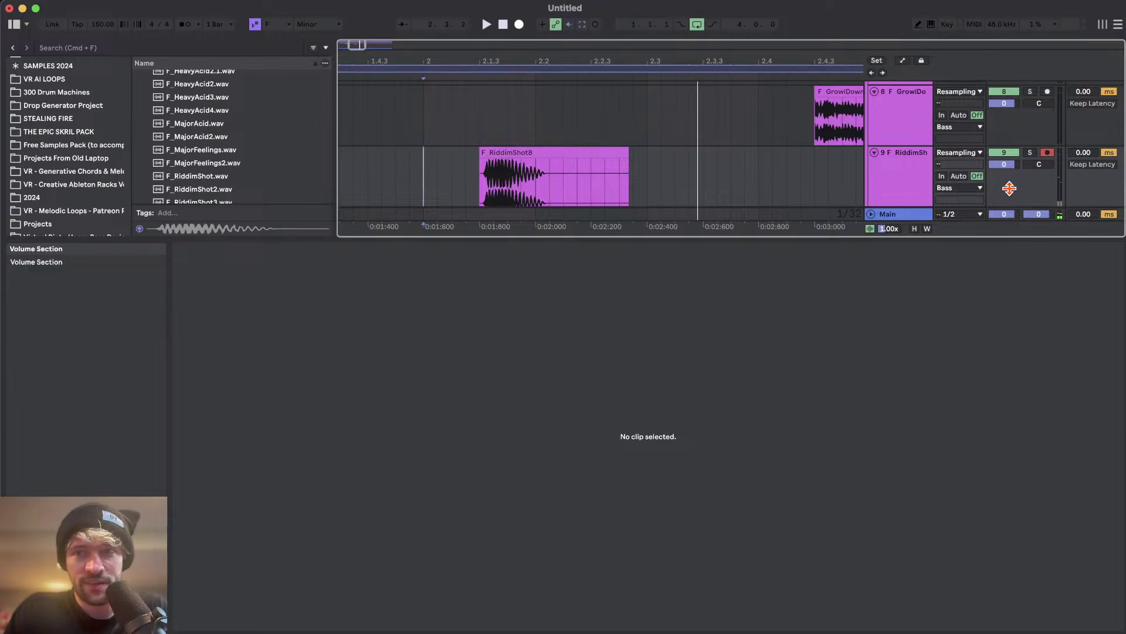
left_click_drag(999, 168, 999, 179)
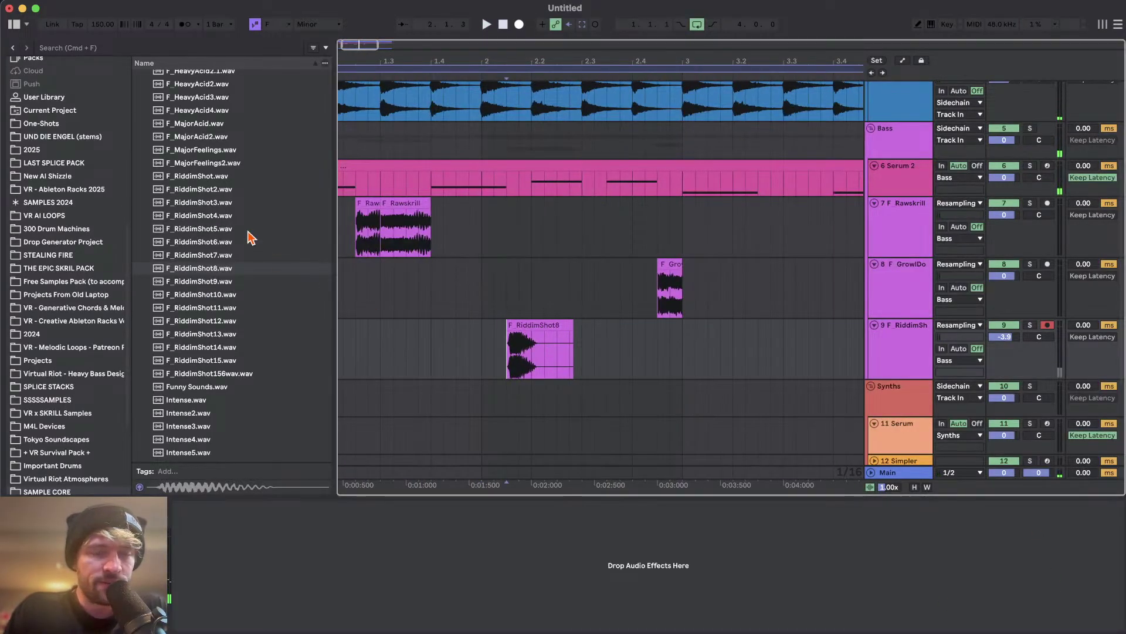
scroll(684, 318, "up", 2)
scroll(684, 318, "left", 2)
scroll(684, 318, "down", 3)
scroll(675, 316, "down", 1)
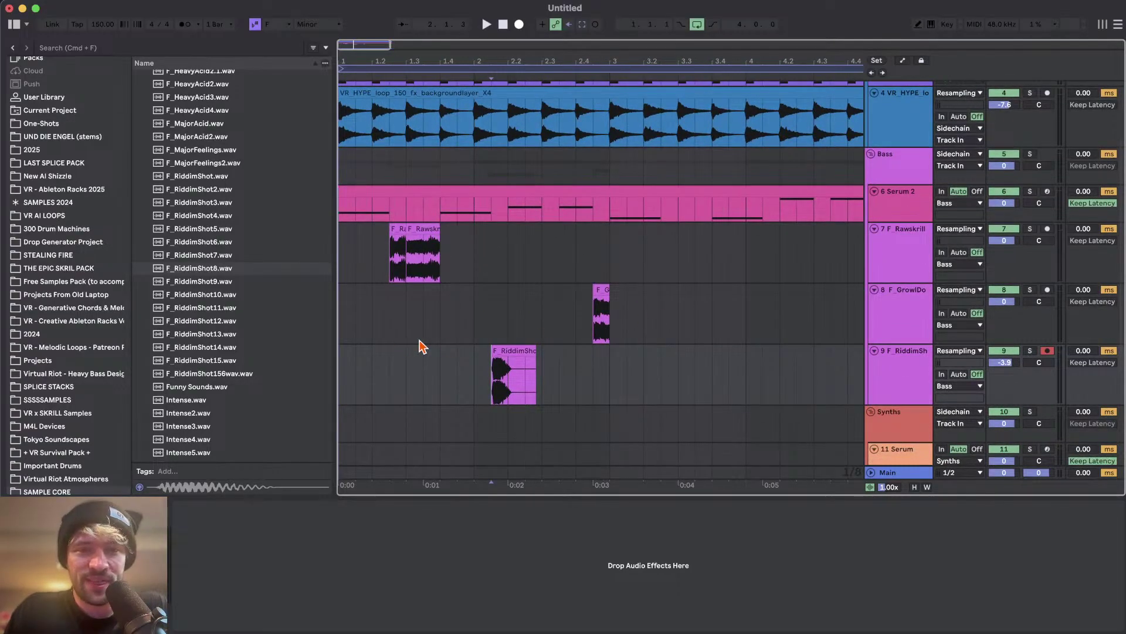
mouse_move(540, 381)
left_mouse_down()
mouse_move(552, 379)
mouse_move(528, 378)
left_mouse_up()
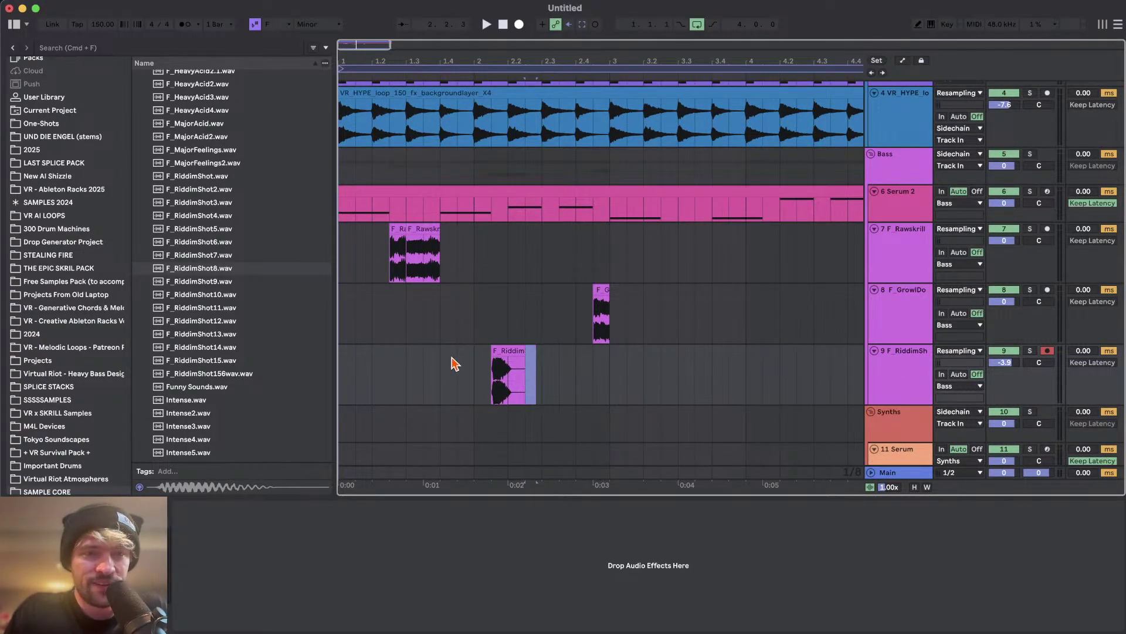
- Audition F_RiddimShot13.wav and play the arrangement from the start to check the bass fills
left_click(207, 335)
scroll(206, 339, "down", 3)
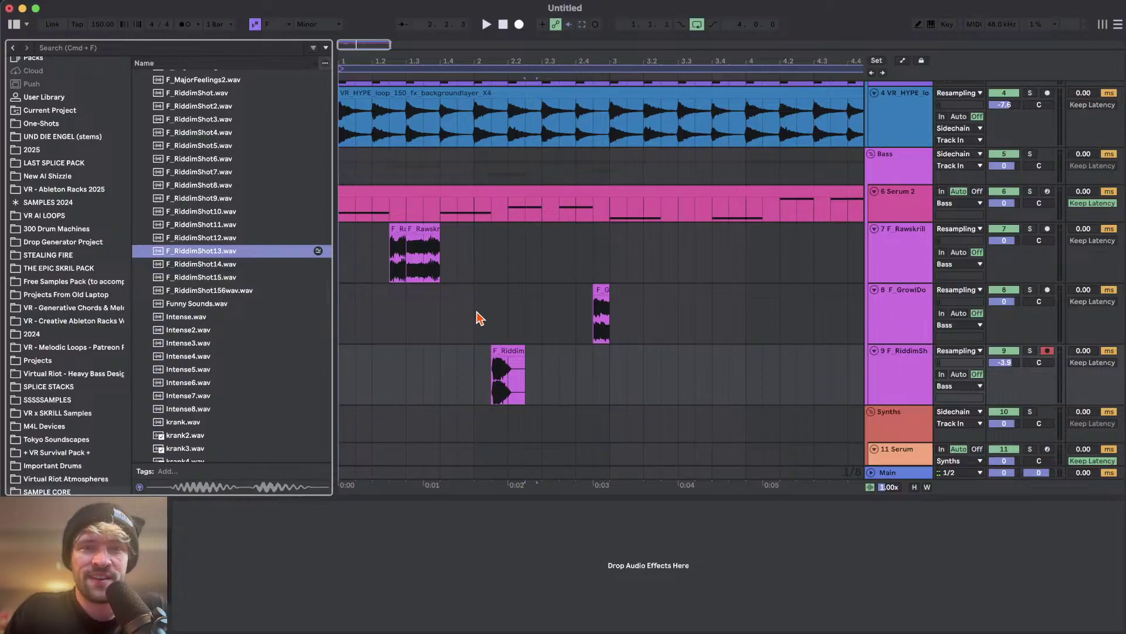
left_click(339, 363)
key("space")
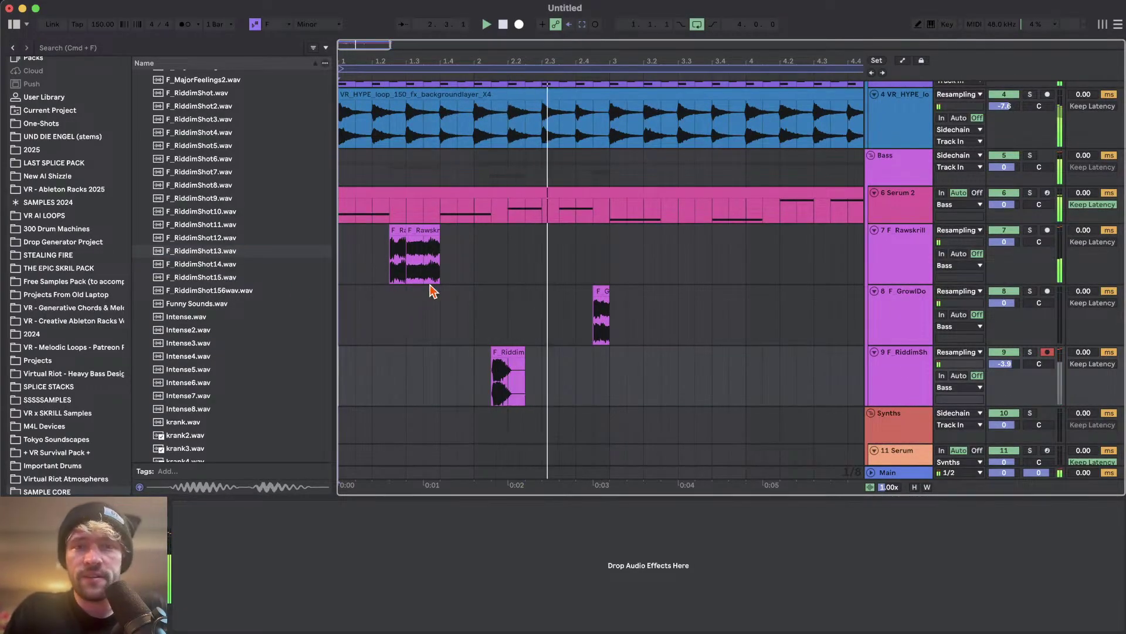
key("space")
left_click(476, 378)
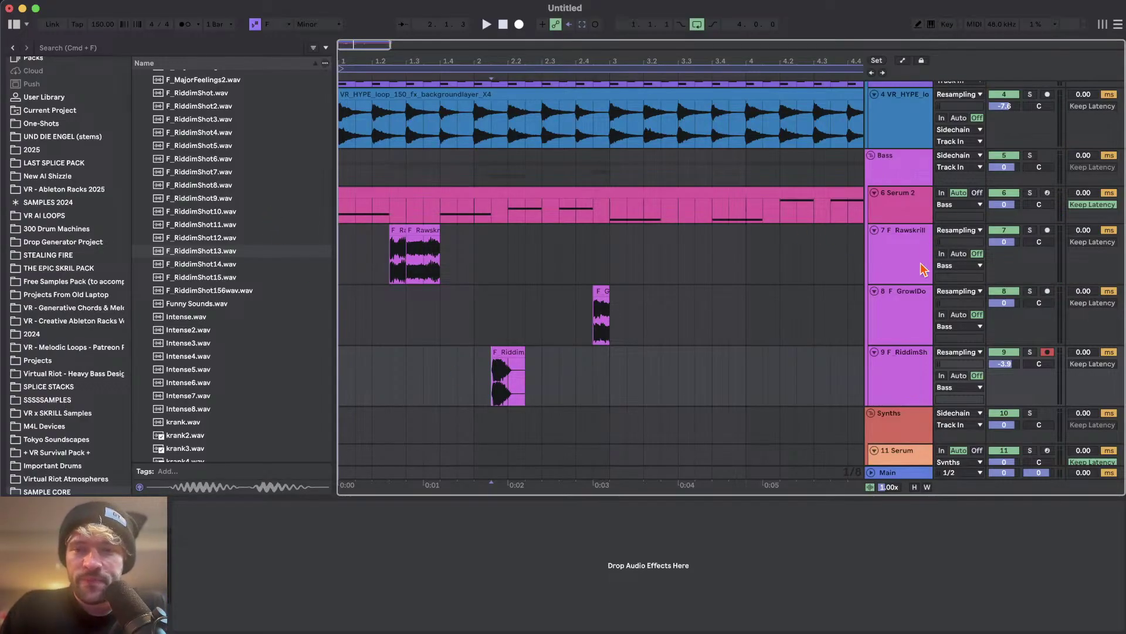
- Create a half-beat MIDI clip at beat 2.3 on the Serum track in the Synths group
left_click(899, 200)
scroll(917, 355, "down", 3)
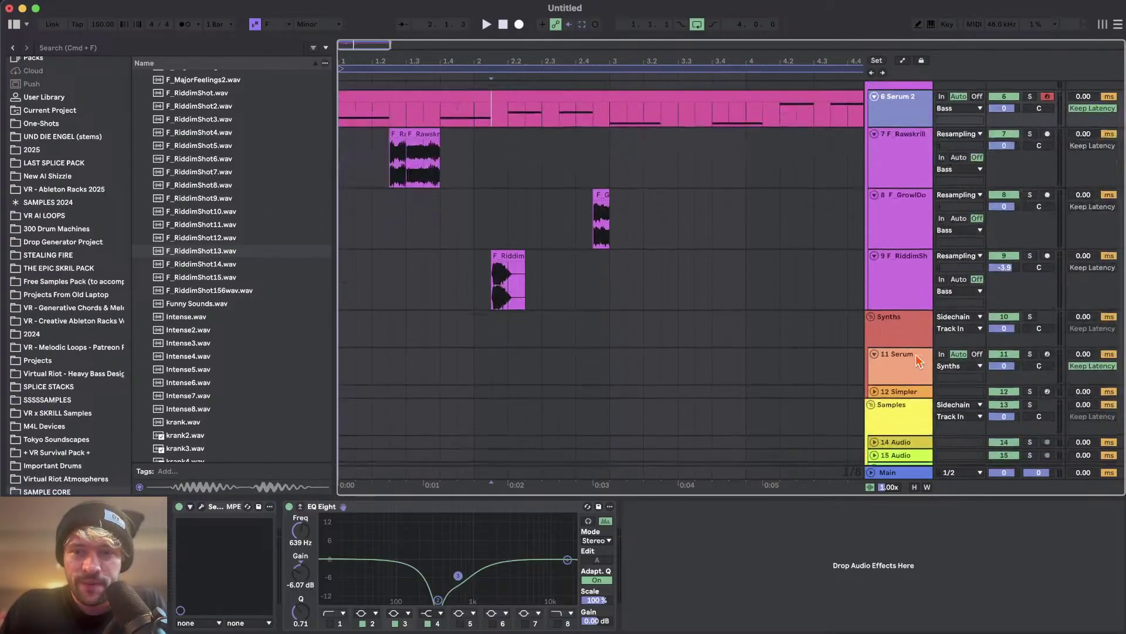
left_click(909, 352)
left_click_drag(547, 365, 568, 363)
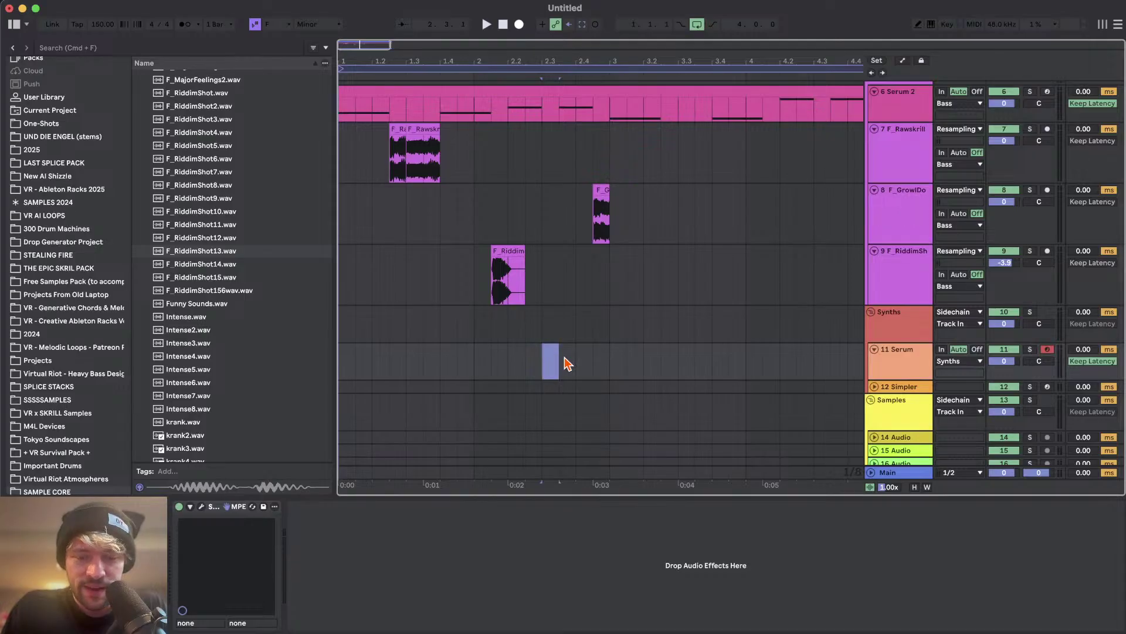
key("super+shift+m")
- Add an A♭3 note filling the whole length of the new Serum MIDI clip
double_click(474, 444)
left_click_drag(786, 442, 1035, 442)
key("Up")
key("Up")
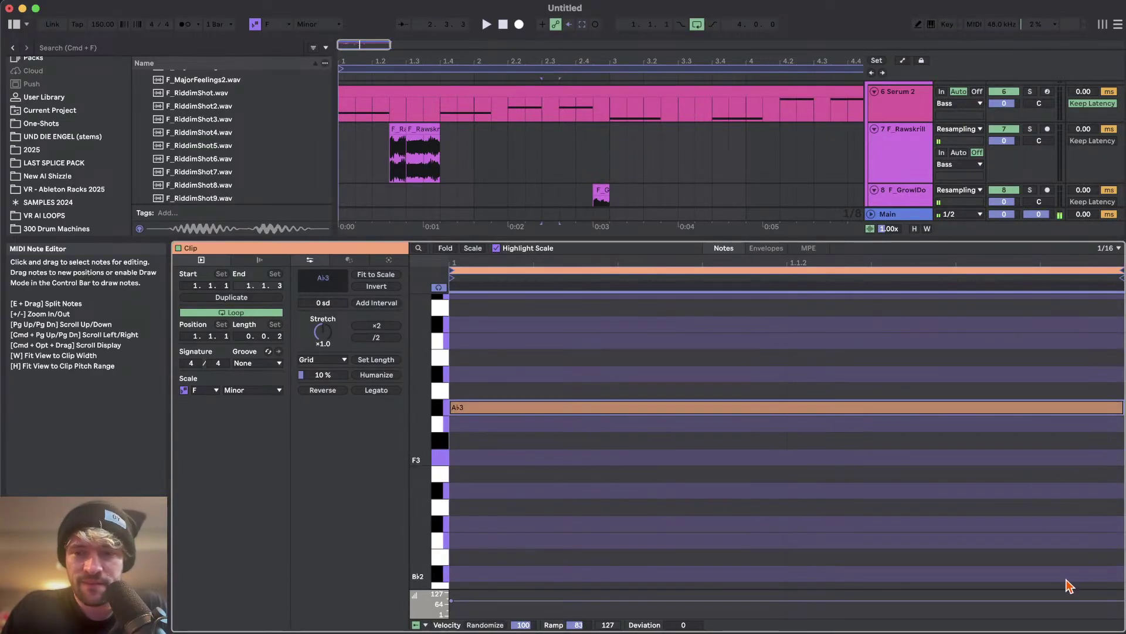
key("shift+Tab")
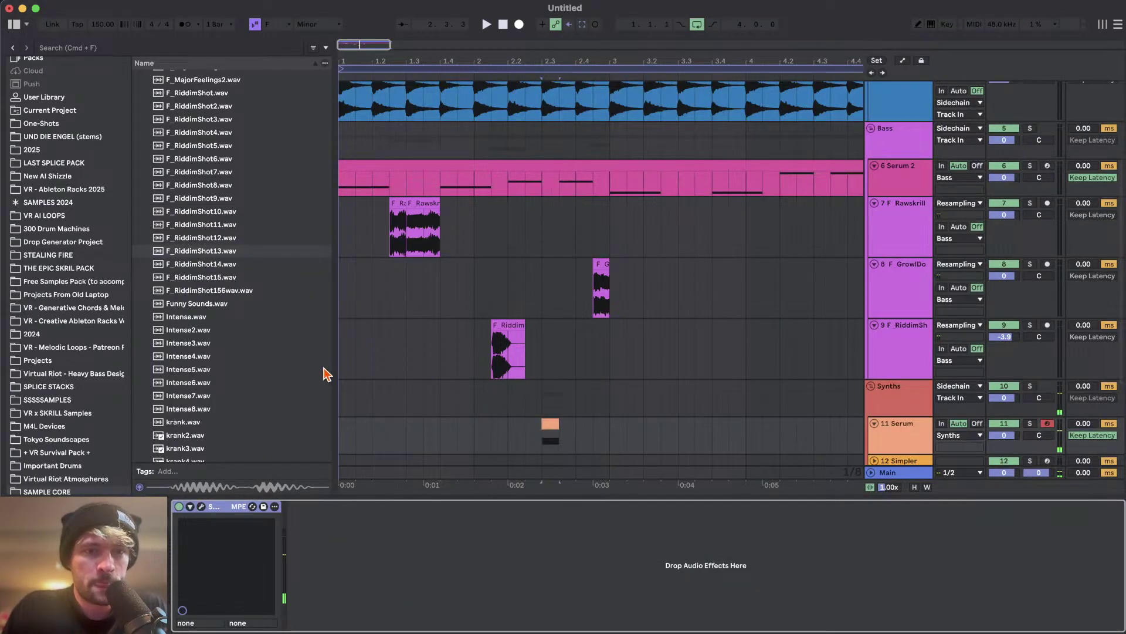
- Open the Serum plug-in window, listen to its default sound in the arrangement, and close the window
key("super+alt+p")
left_click_drag(446, 453, 439, 424)
key("space")
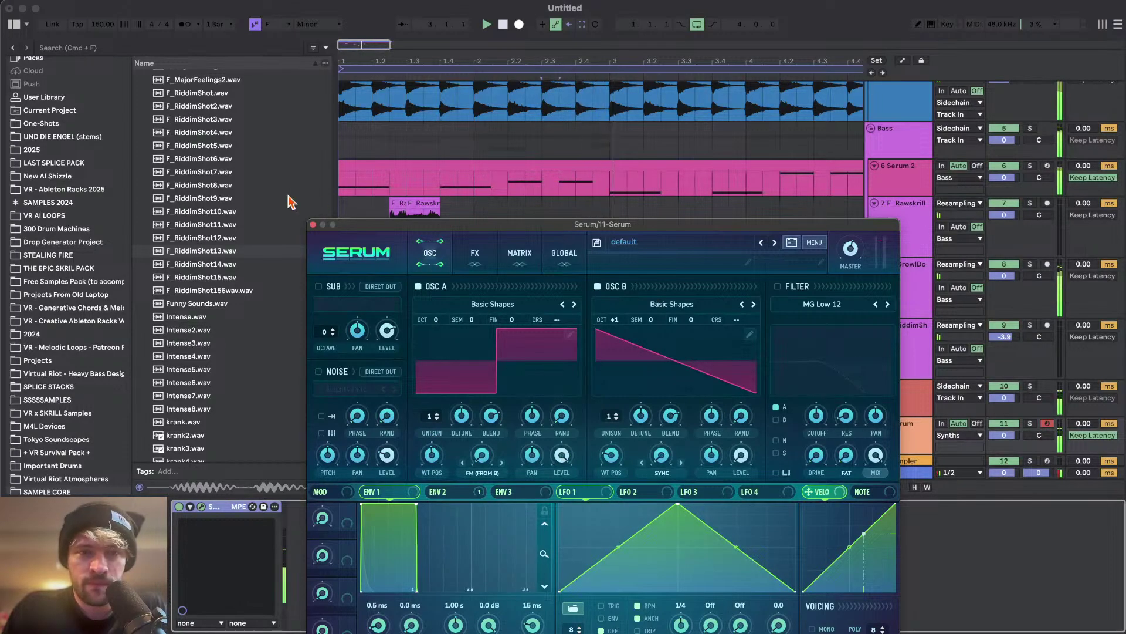
key("space")
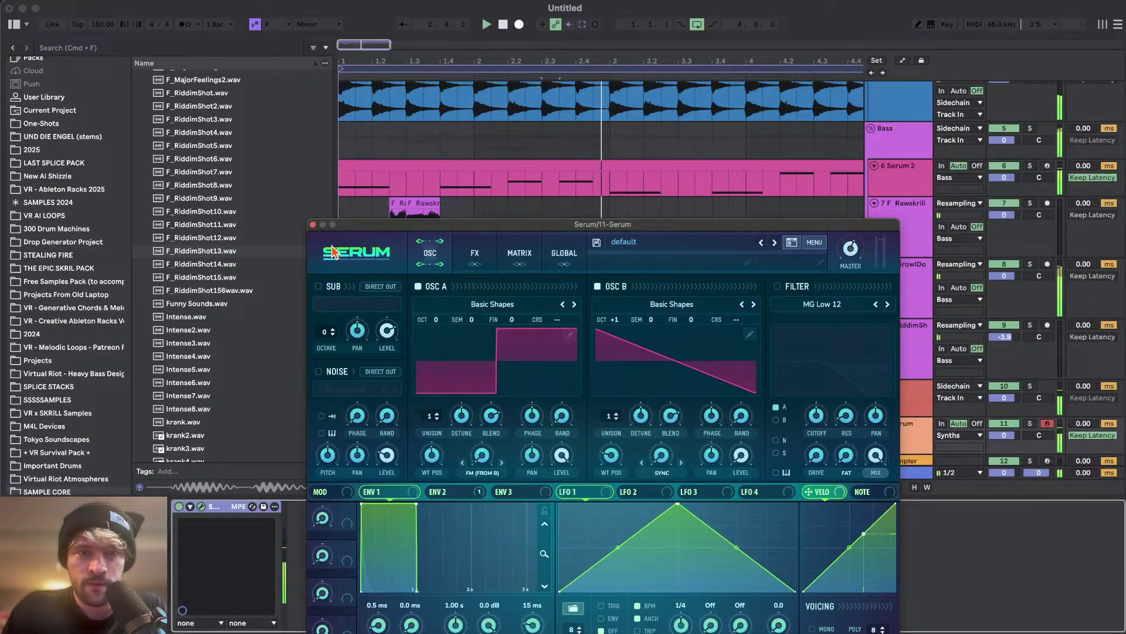
left_click(313, 224)
- Add an audio track below the RiddimShot track and audition the Intense and krank samples, including krank2.wav
left_click(610, 350)
scroll(611, 347, "down", 2)
scroll(611, 344, "down", 1)
key("super+t")
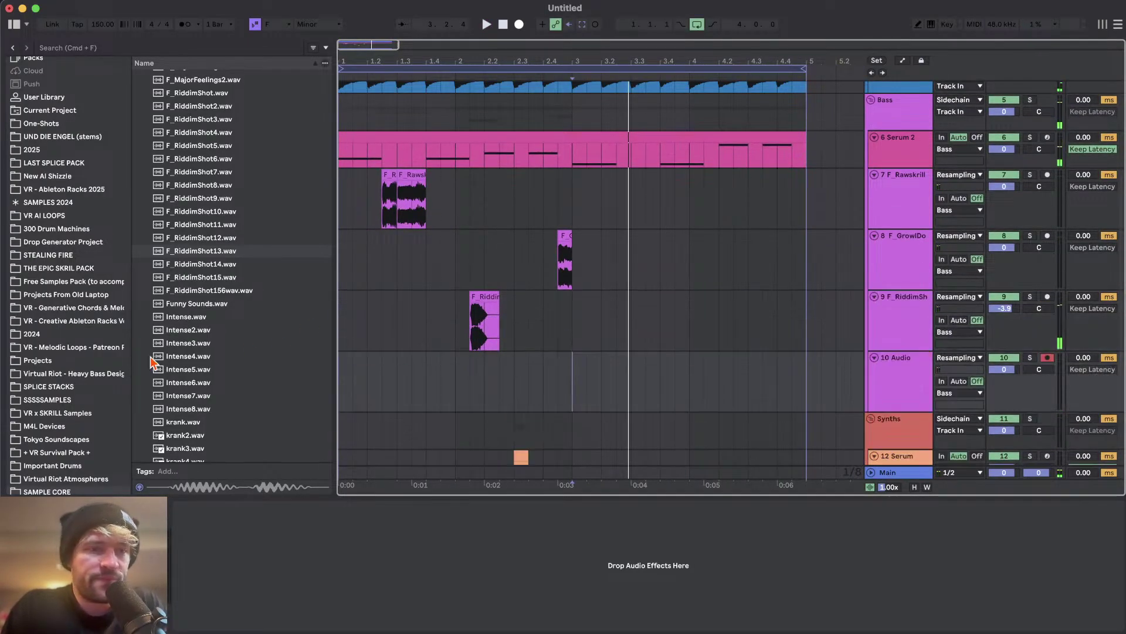
left_click(189, 330)
scroll(188, 316, "down", 2)
scroll(188, 305, "down", 8)
left_click(185, 232)
left_click(185, 194)
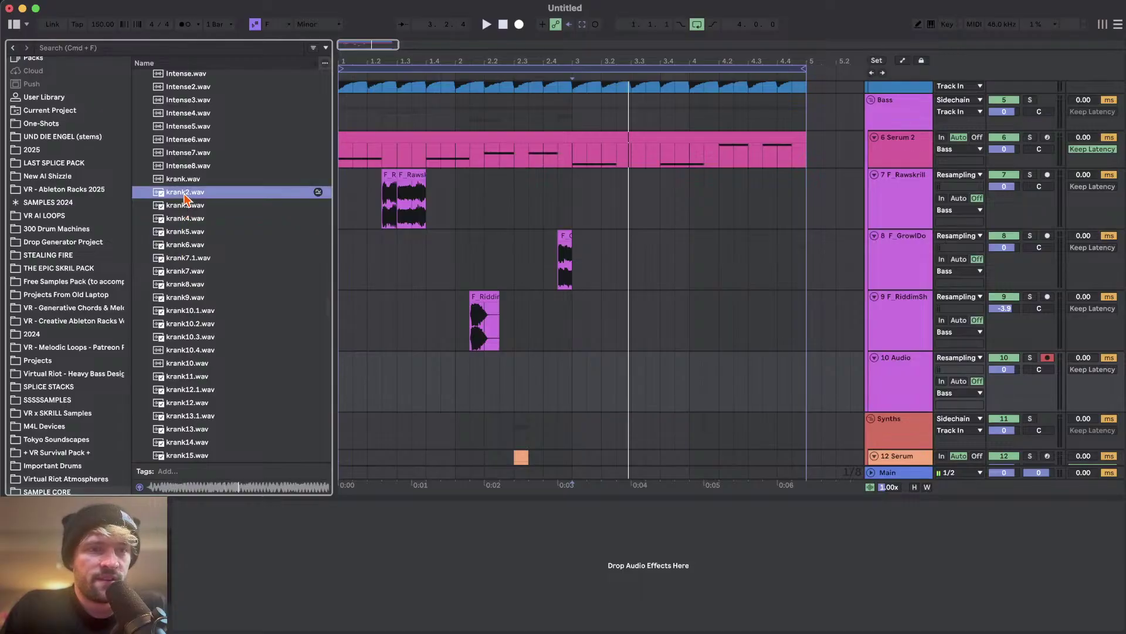
scroll(187, 200, "down", 1)
scroll(187, 201, "up", 1)
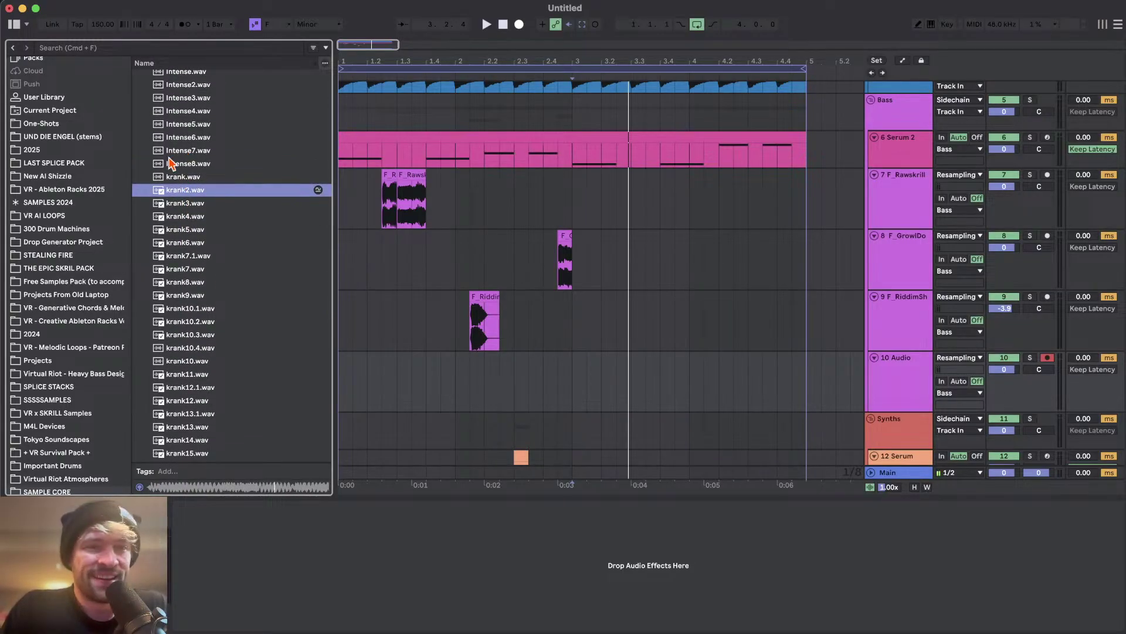
- Place krank2.wav on the new audio track at beat 3.2.3 and play the arrangement from bar 3
left_click_drag(185, 195, 622, 375)
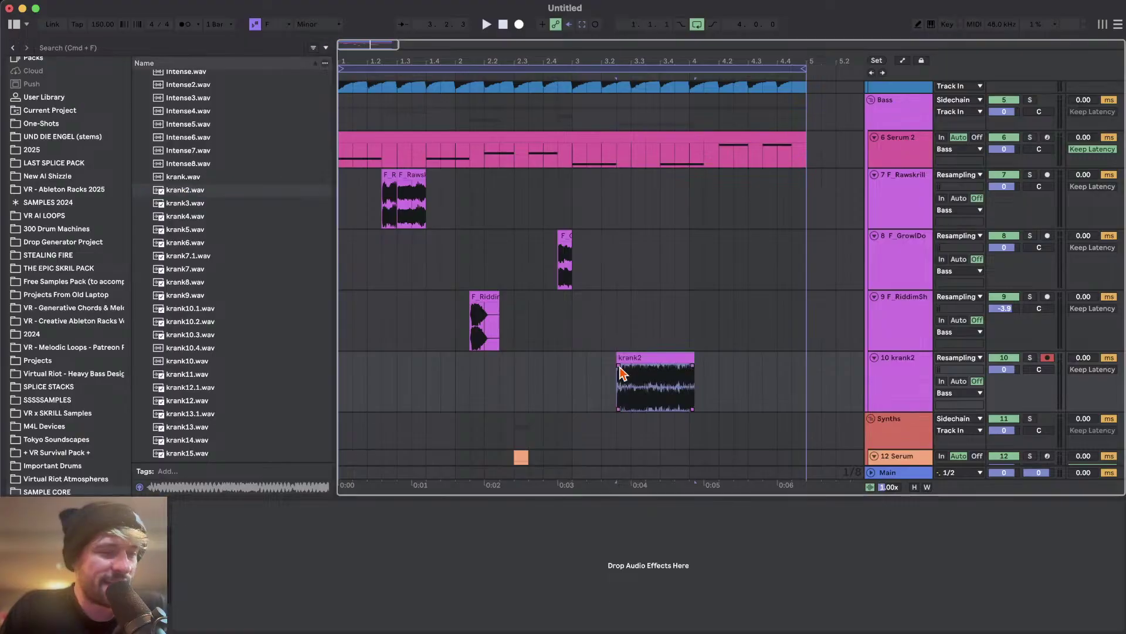
scroll(558, 368, "right", 1)
left_click(532, 372)
key("space")
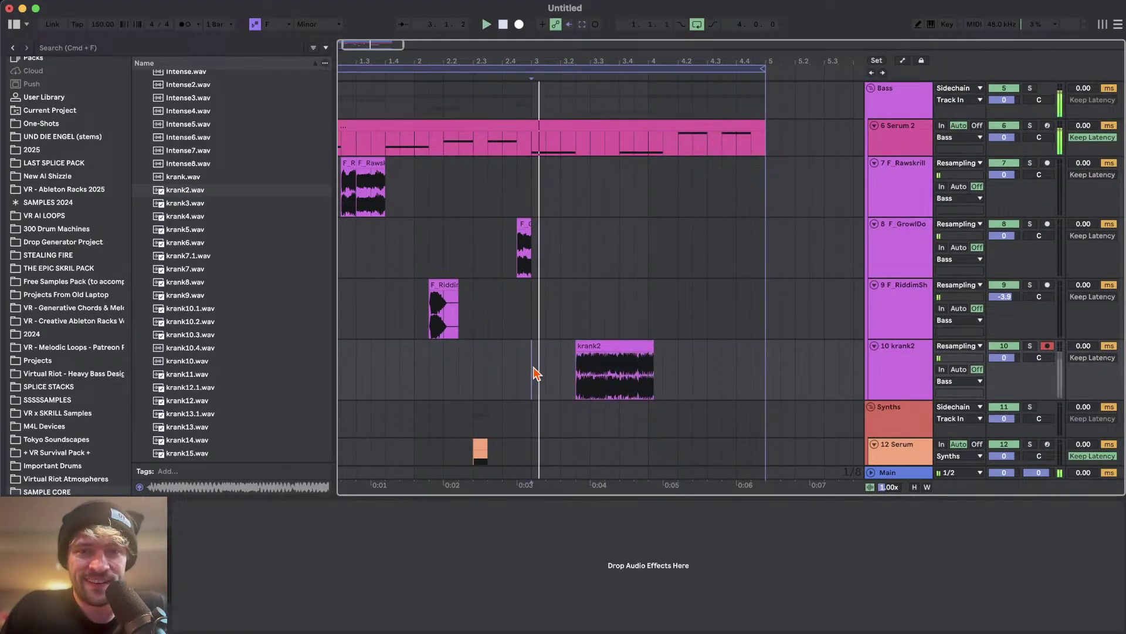
- Trim the krank2 clip on its track so it only spans beats 3.3 to 3.4
scroll(617, 365, "up", 3)
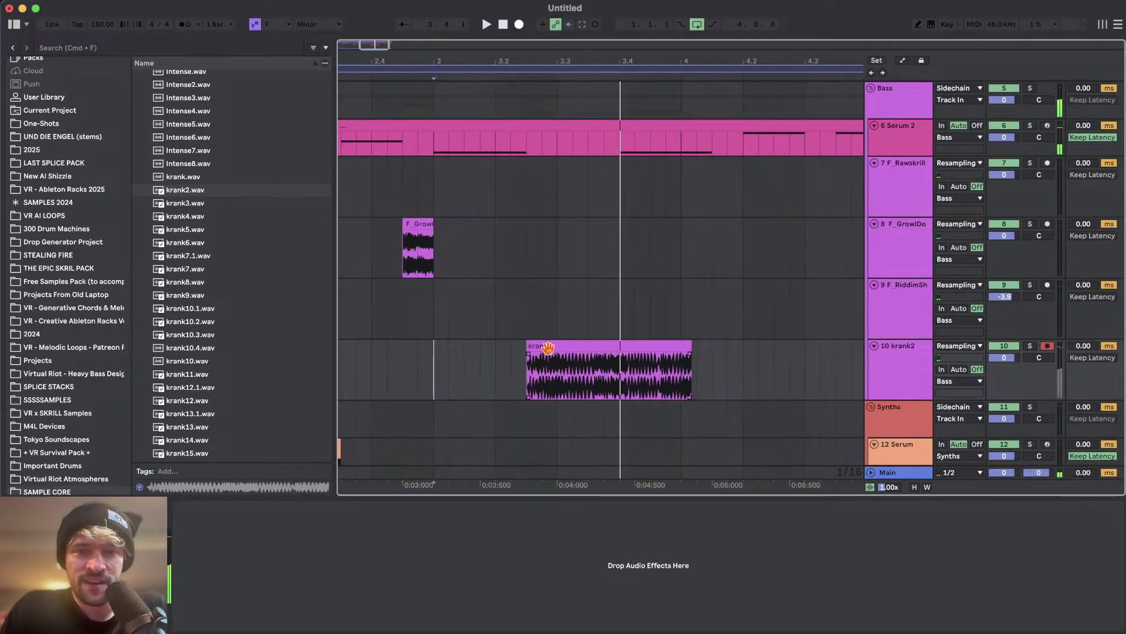
scroll(553, 347, "up", 2)
left_click_drag(560, 372, 512, 372)
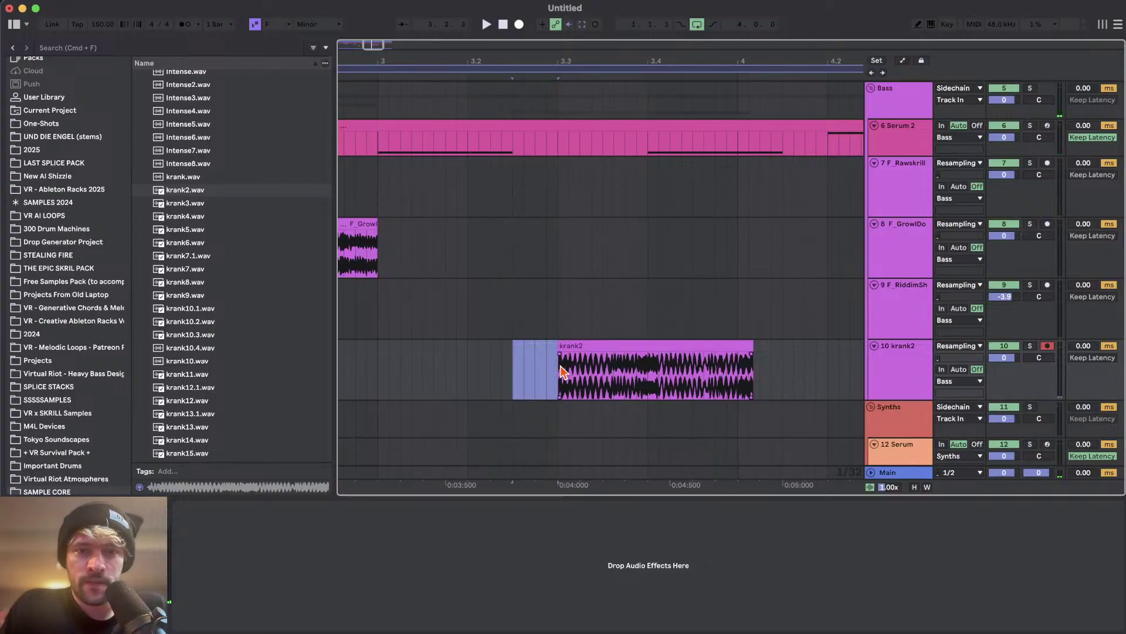
key("Delete")
left_click_drag(571, 345, 580, 344)
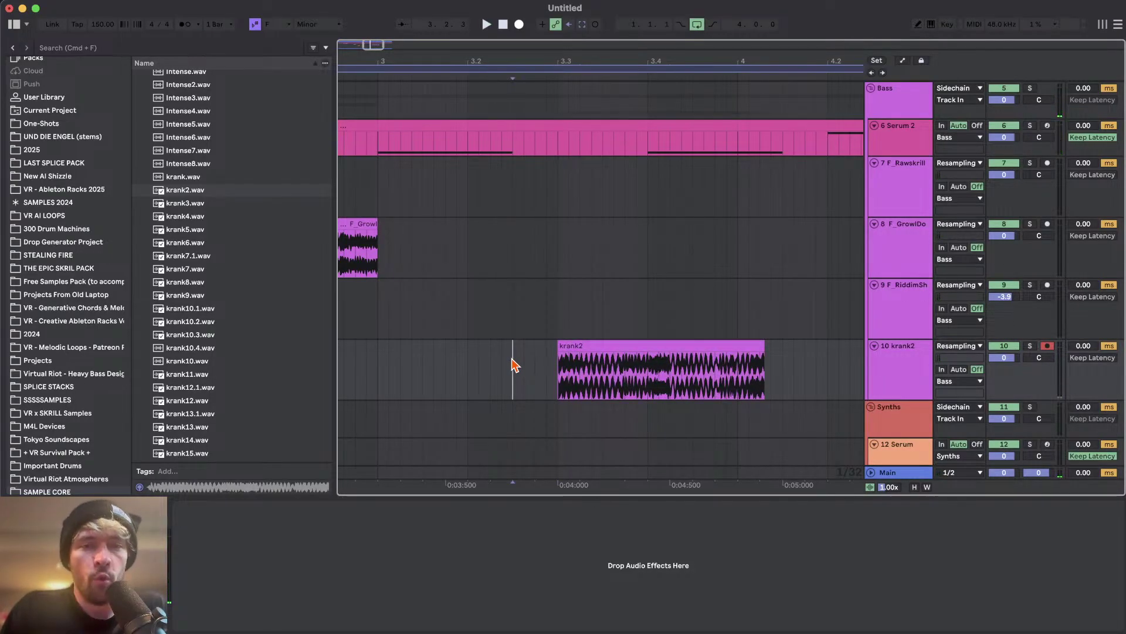
left_click_drag(560, 369, 864, 365)
key("Delete")
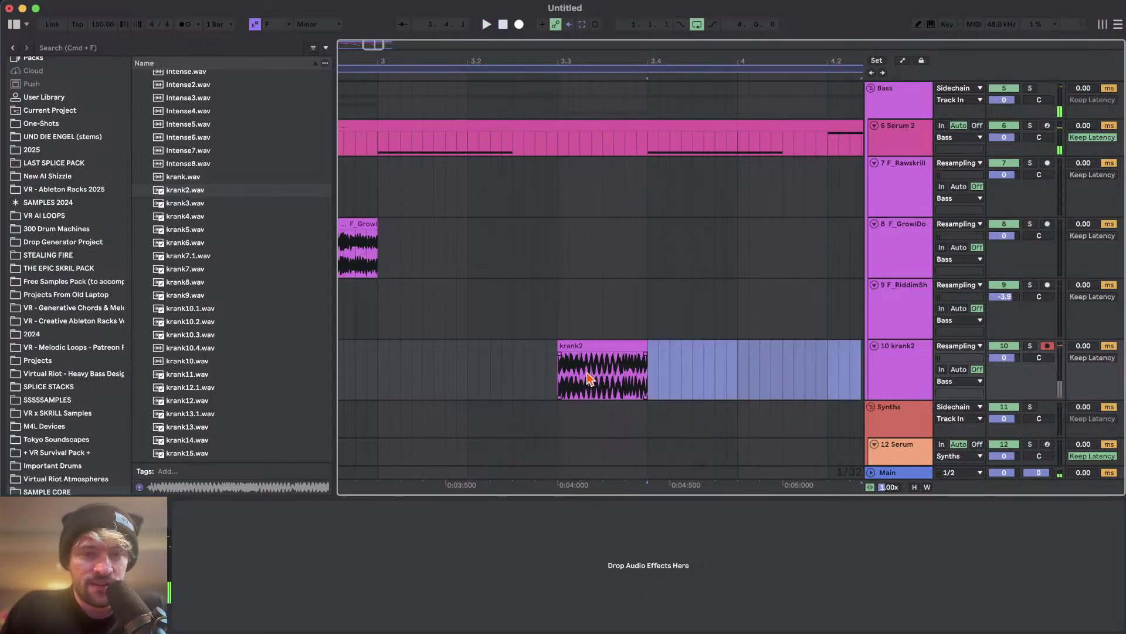
- Audition more samples for the gap, including Intense5.wav and krank12.wav
scroll(589, 378, "down", 2)
left_click(173, 232)
scroll(179, 245, "down", 1)
key("Down")
scroll(190, 180, "up", 2)
scroll(190, 181, "up", 1)
left_click(188, 183)
scroll(189, 185, "down", 2)
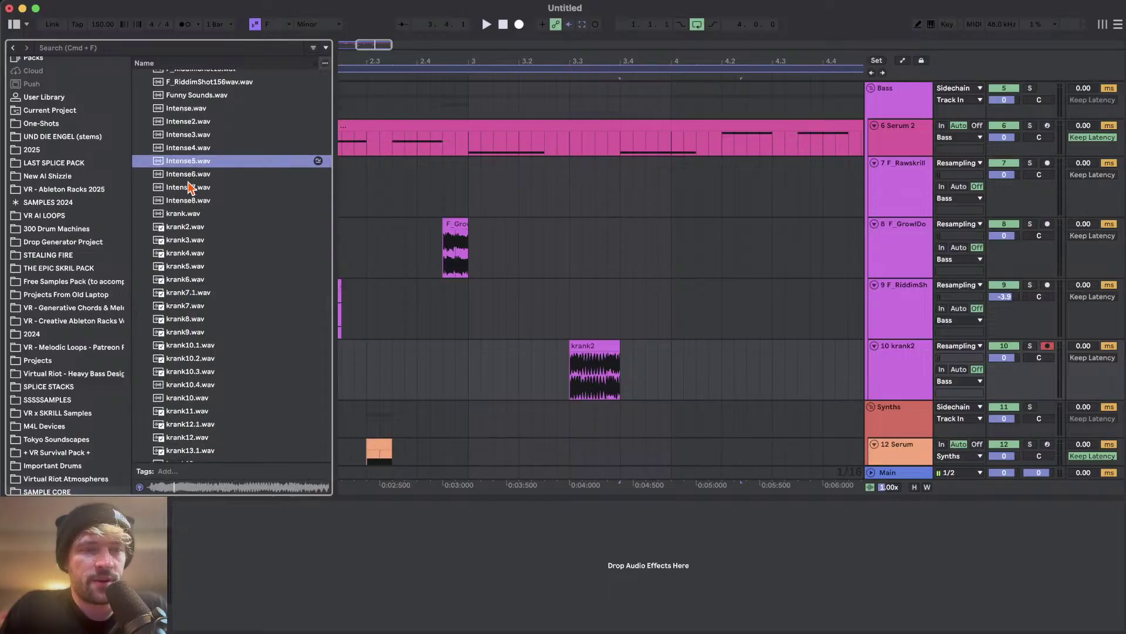
left_click(467, 317)
left_click(217, 383)
scroll(218, 386, "down", 7)
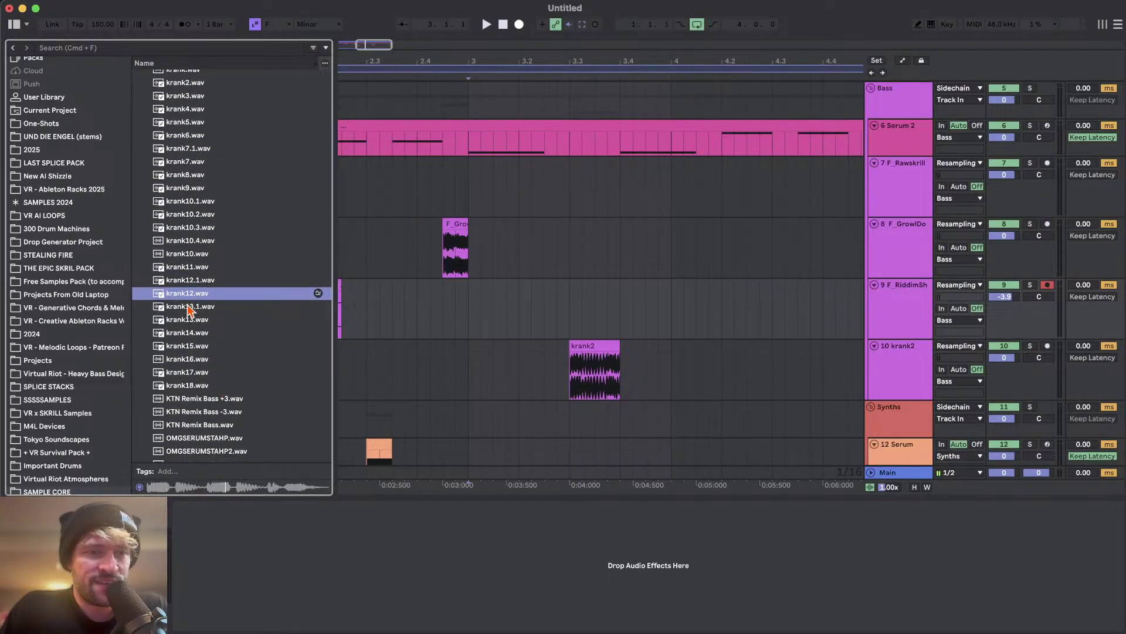
- Place krank12.wav on the krank2 track and put a short slice of it at beat 3.2.3, directly before the krank2 clip
left_click_drag(184, 293, 655, 376)
scroll(656, 375, "up", 2)
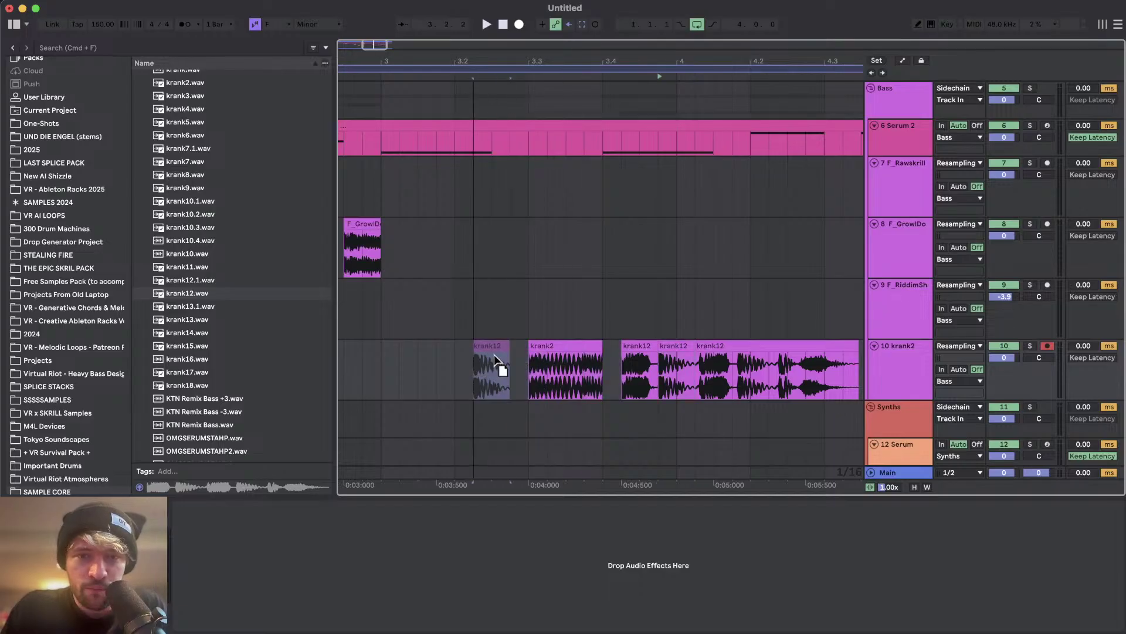
left_click_drag(494, 354, 512, 354)
key("space")
key("space")
- Delete the leftover krank12 pieces after the krank2 clip
left_click(647, 346)
key("Delete")
left_click(706, 347)
key("Delete")
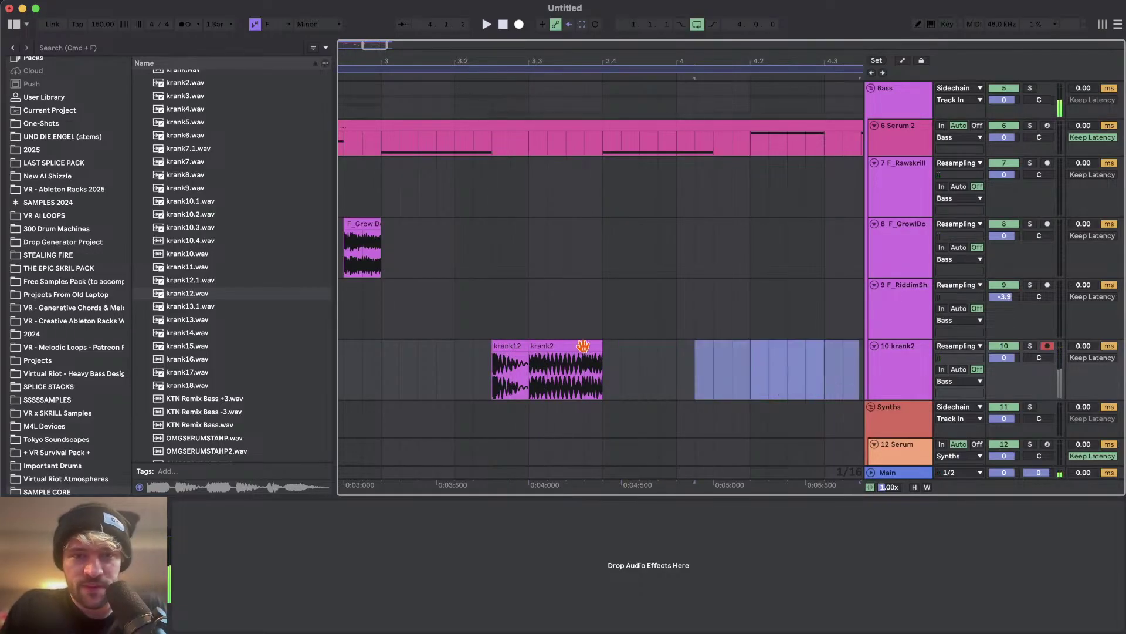
- Play the arrangement through bar 3 to check the krank12 and krank2 hits with the bass line
left_click(428, 370)
key("space")
scroll(564, 349, "down", 4)
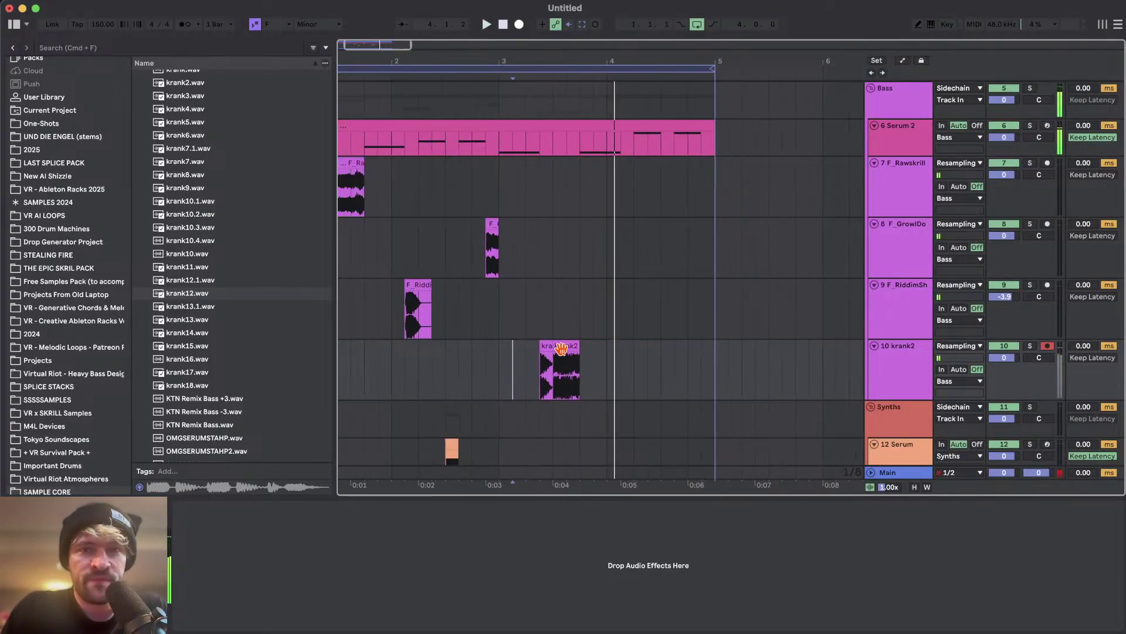
scroll(558, 364, "up", 2)
scroll(561, 369, "left", 2)
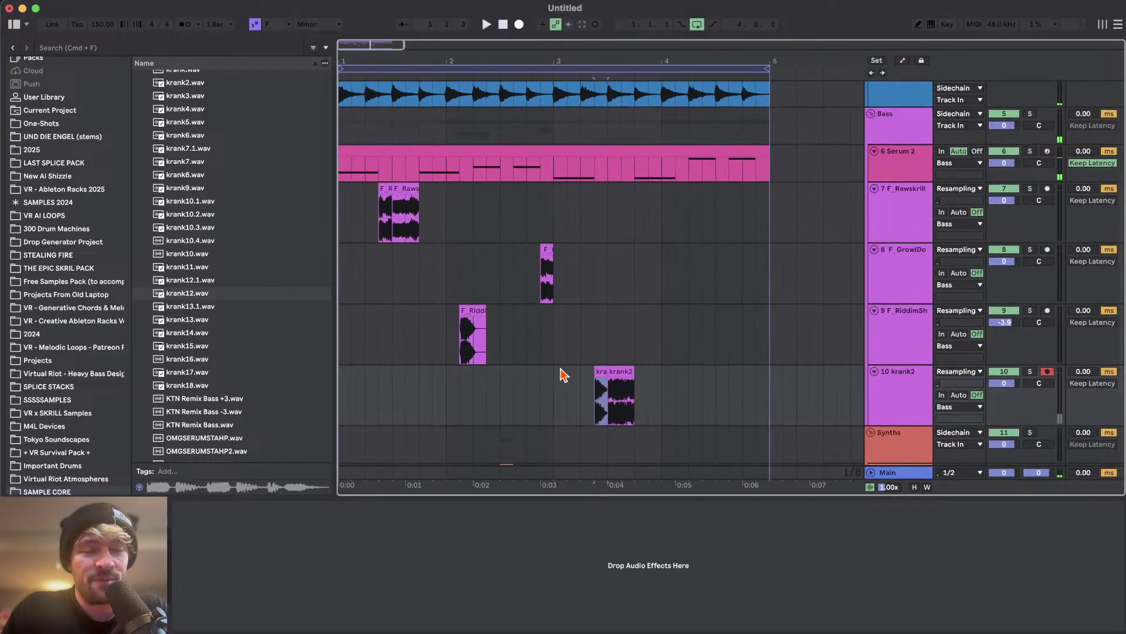
key("space")
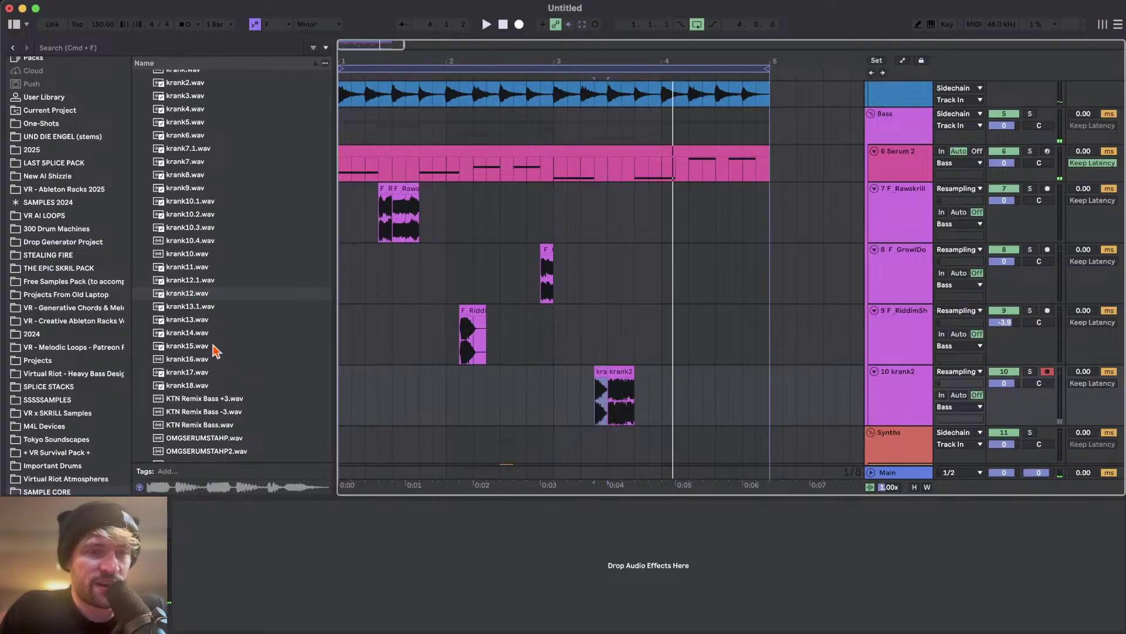
- Audition OMGSERUMSTAHP.wav, Phiso.wav and further Phiso samples, and listen to the arrangement from bar 2
scroll(214, 348, "down", 3)
left_click(215, 318)
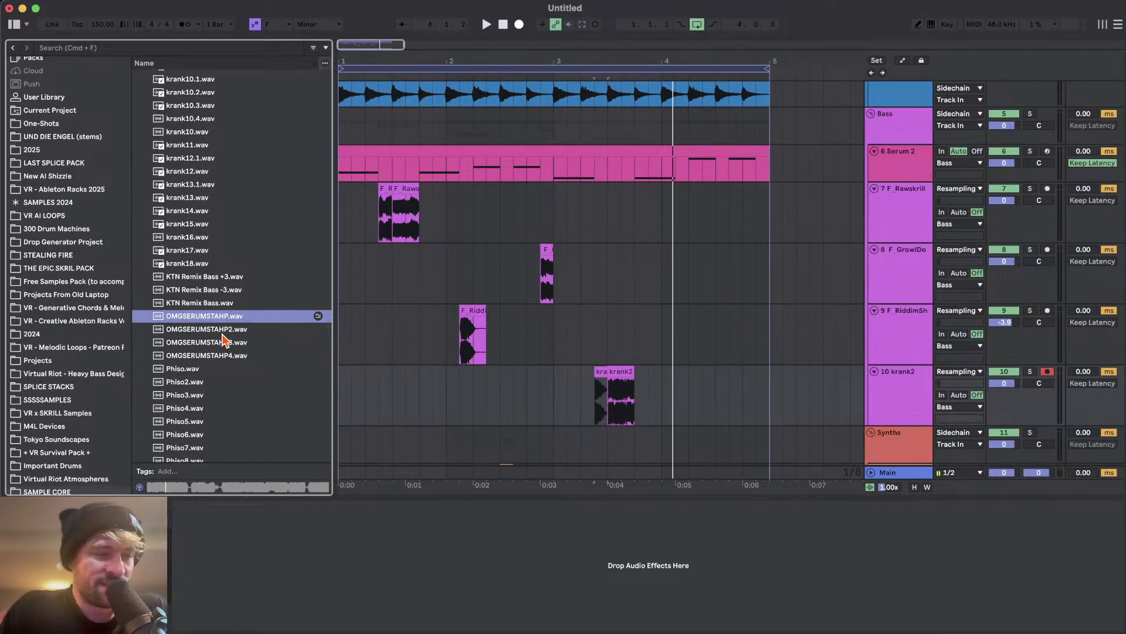
left_click(447, 393)
key("space")
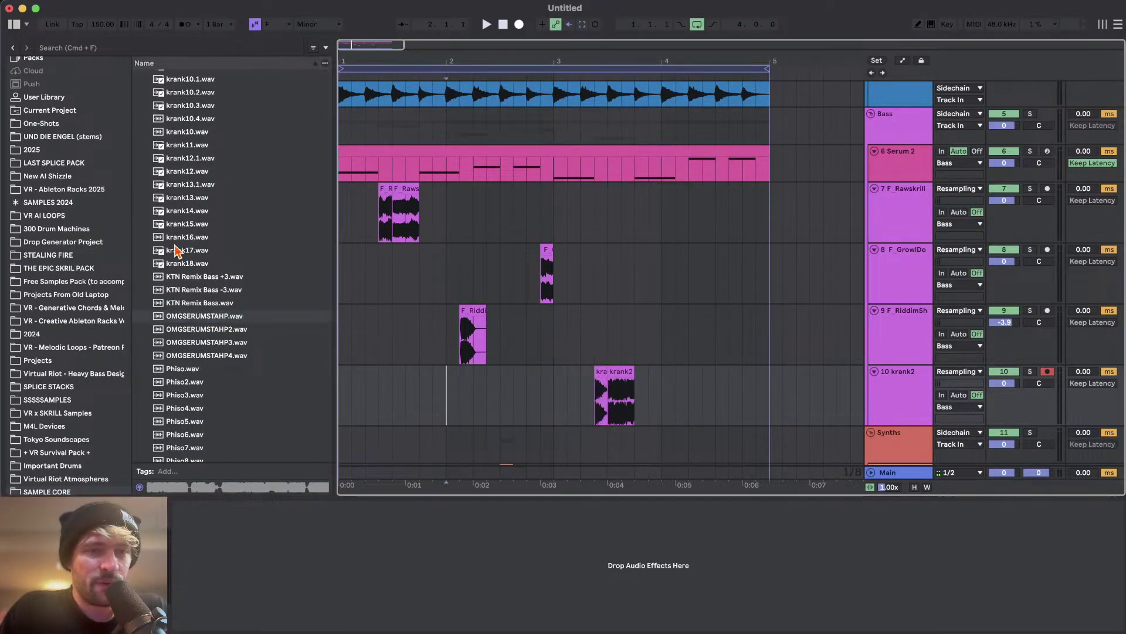
scroll(176, 251, "up", 2)
scroll(193, 208, "up", 3)
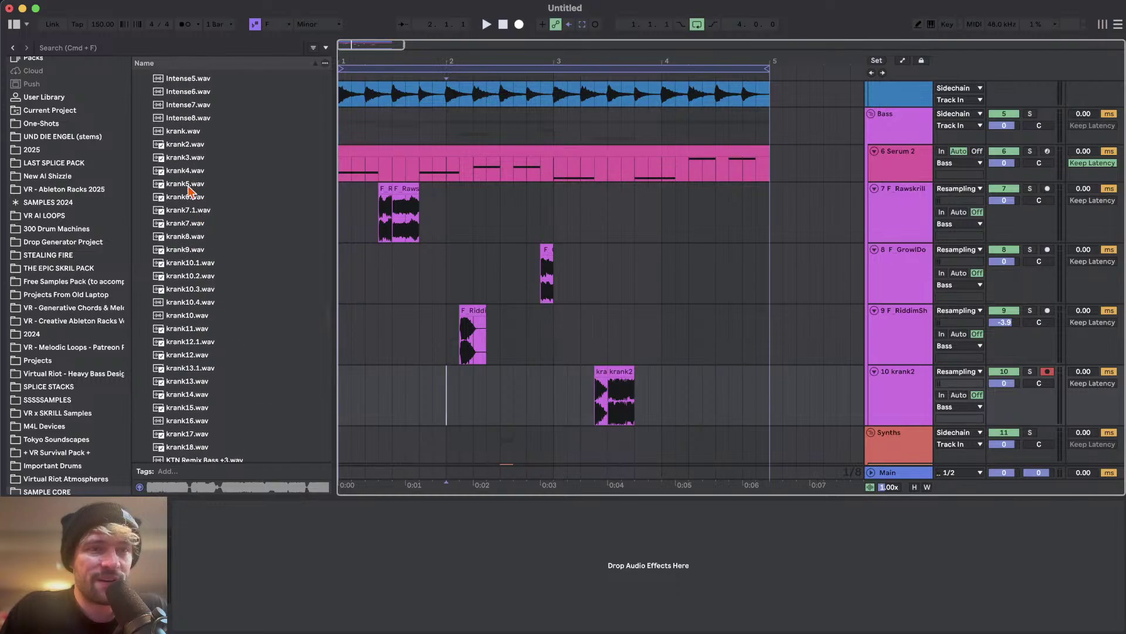
scroll(221, 314, "down", 7)
left_click(220, 291)
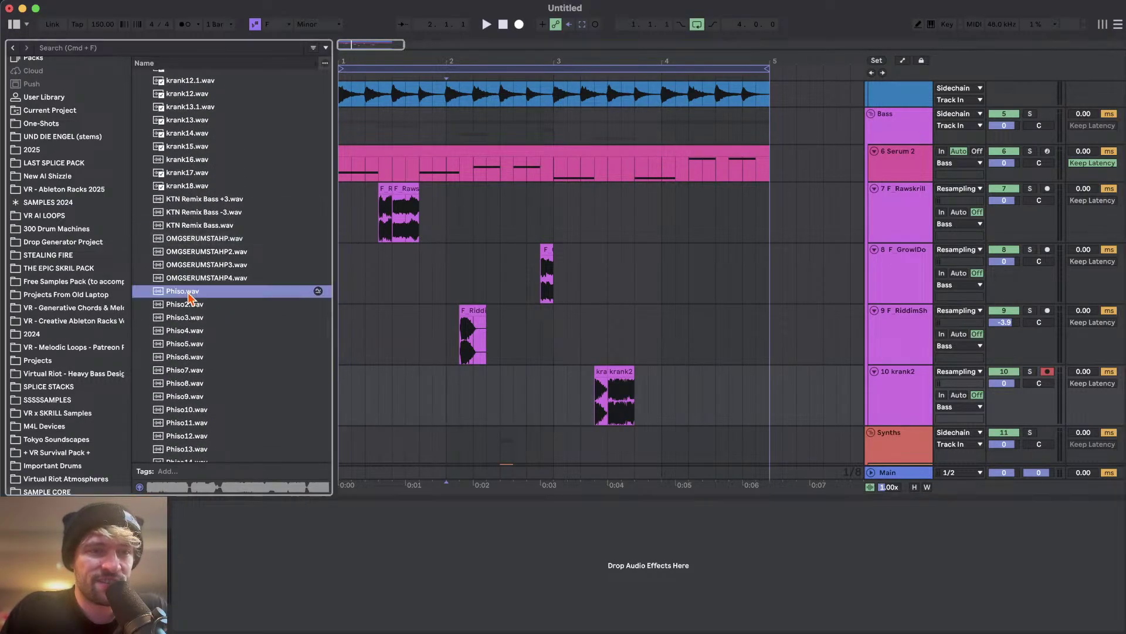
scroll(187, 296, "up", 1)
left_click(187, 305)
left_click(183, 400)
scroll(185, 411, "down", 3)
left_click(182, 390)
scroll(182, 386, "down", 2)
- Audition the following samples one by one through the PowerGrowl and TenTen series up to TenTen_18.1.wav
key("Down")
key("Down")
key("Down")
key("Down")
key("Down")
key("Down")
key("Down")
key("Down")
key("Down")
key("Down")
key("Down")
key("Down")
key("Down")
key("Down")
key("Down")
key("Down")
key("Down")
key("Down")
key("Down")
key("Down")
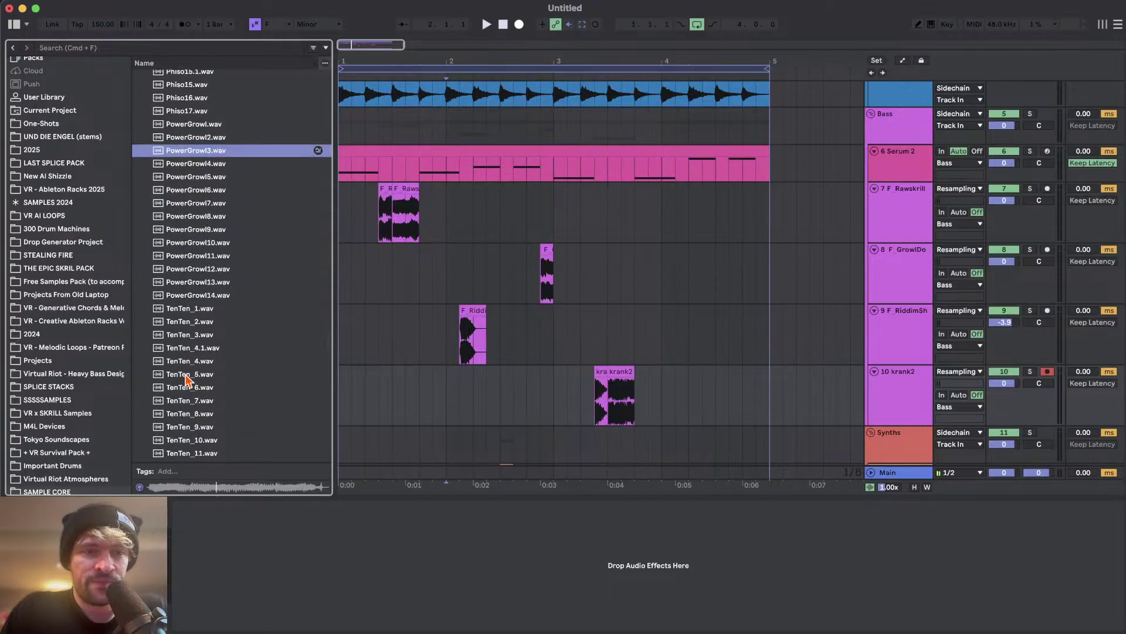
key("Down")
key("Down")
key("Down")
key("Down")
key("Down")
key("Down")
key("Down")
key("Down")
key("Down")
key("Down")
key("Down")
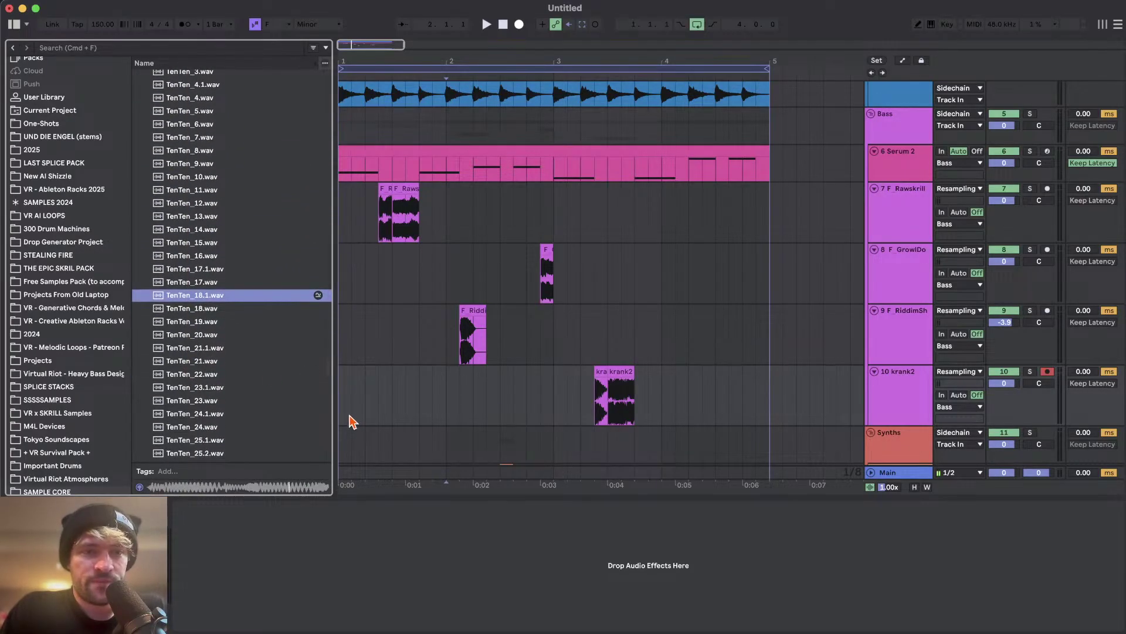
- Play the arrangement from bar 1 and review the F_Rawskrill clips on their track
left_click(345, 397)
scroll(341, 396, "up", 1)
key("space")
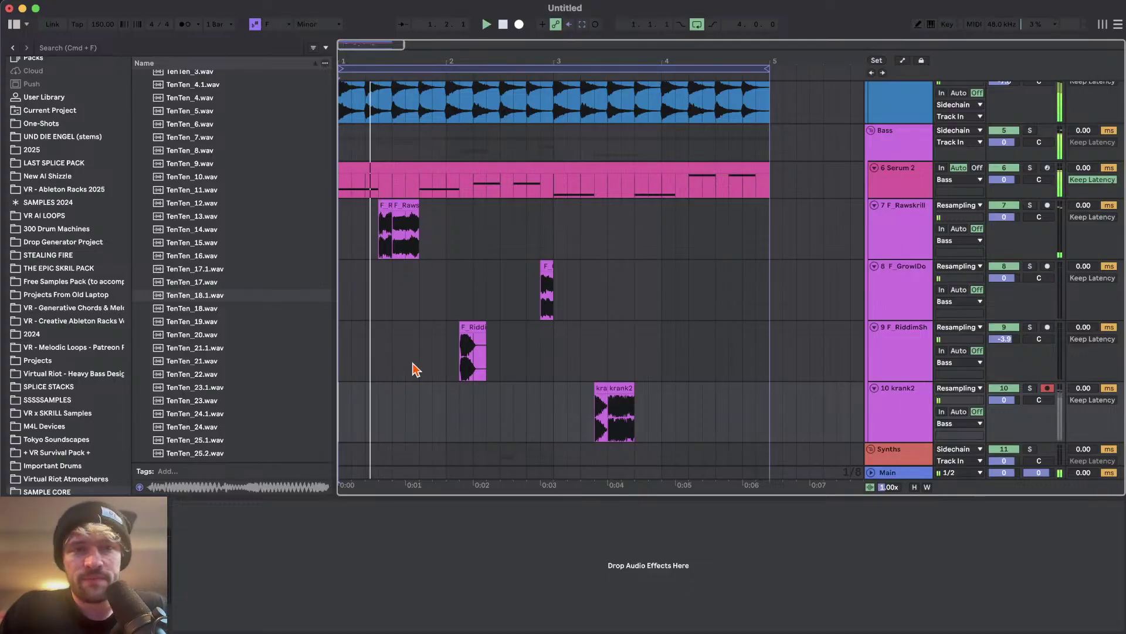
left_click(896, 239)
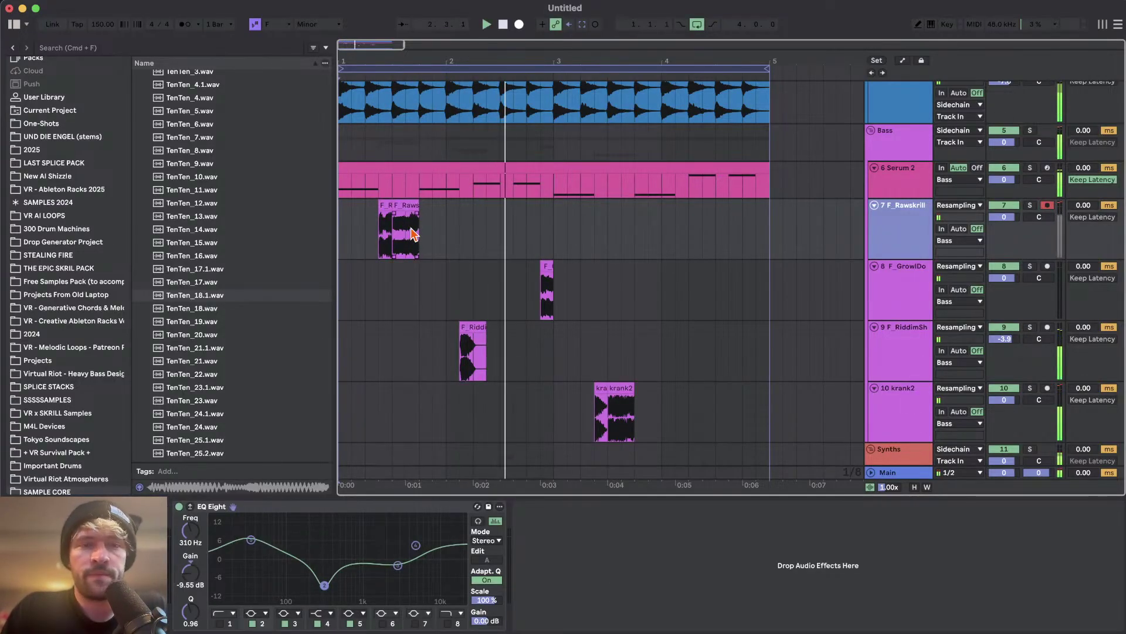
left_click(392, 257)
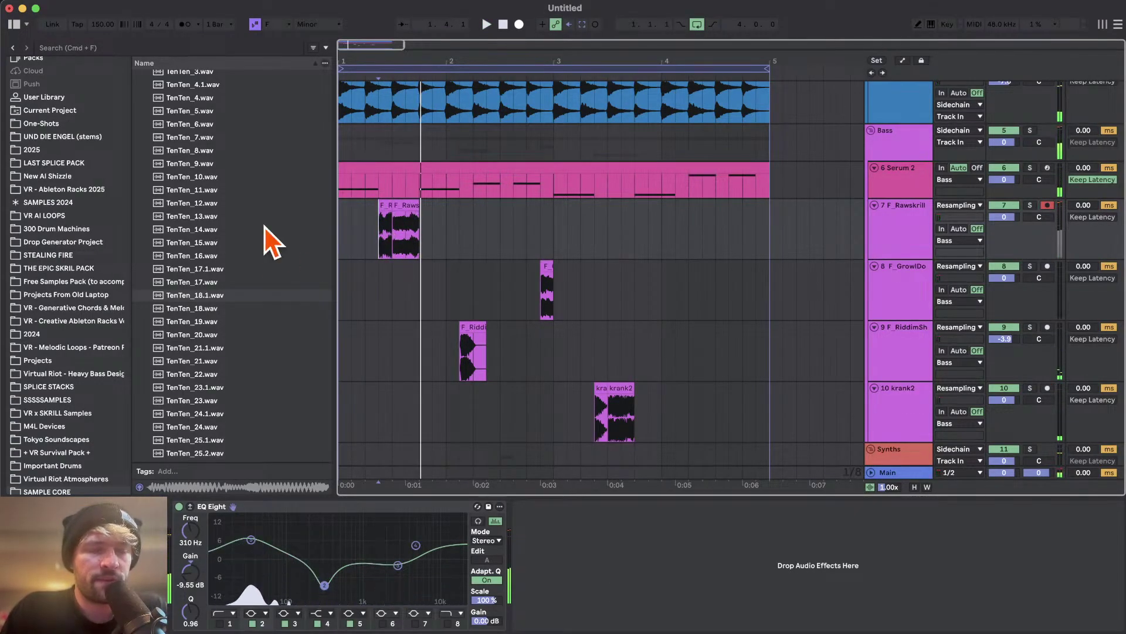
- Audition PowerGrowl4.wav, F_GrowlDown4.wav and F_GrowlDown6.wav as replacements for the F_Rawskrill clips
scroll(270, 235, "up", 10)
left_click(206, 279)
scroll(206, 278, "up", 20)
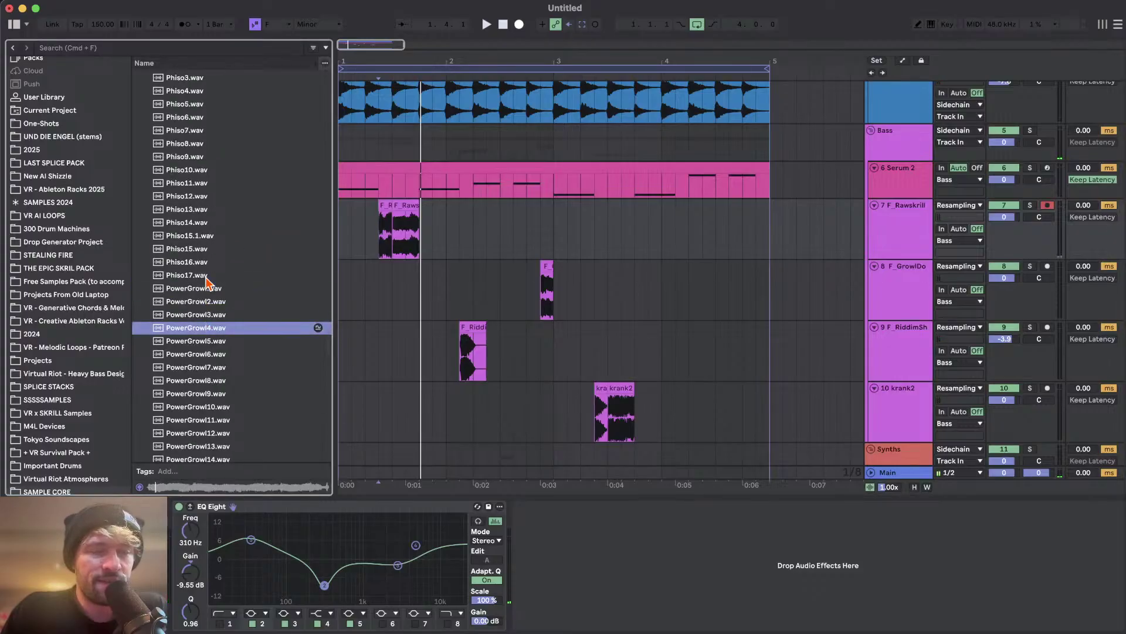
scroll(208, 252, "up", 9)
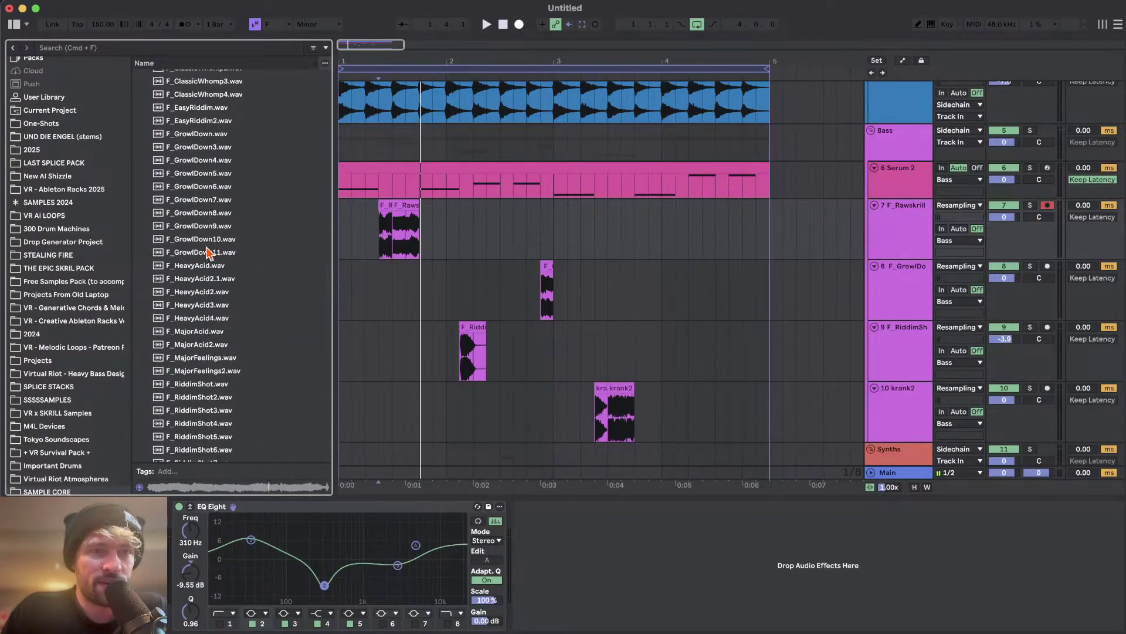
left_click(222, 261)
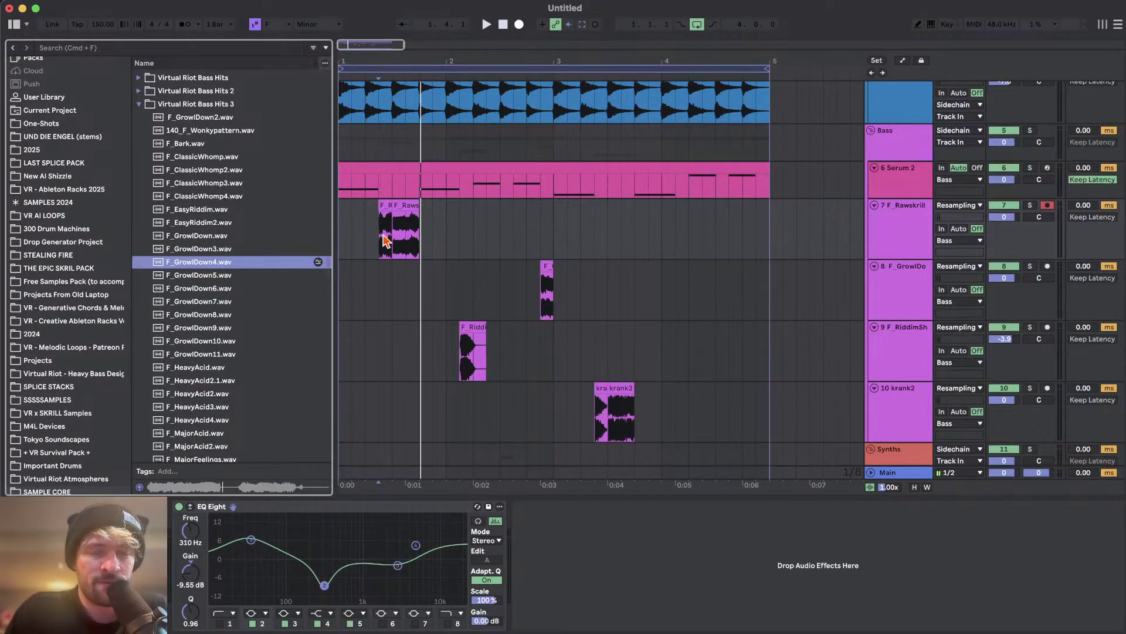
scroll(383, 240, "up", 5)
left_click(223, 290)
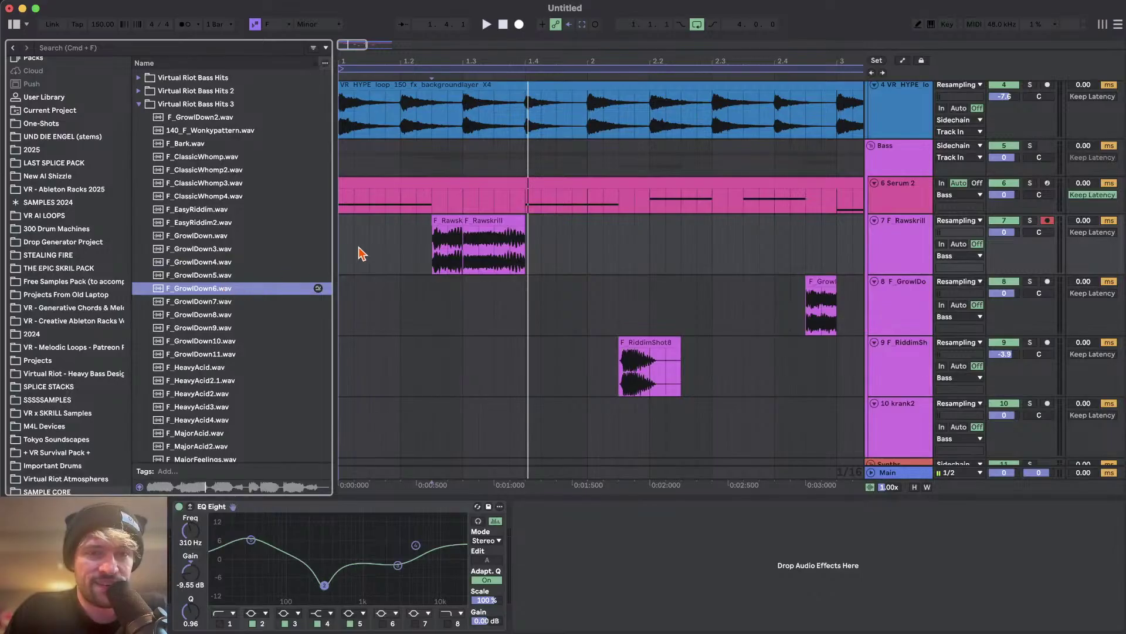
left_click(434, 250)
left_click(215, 291)
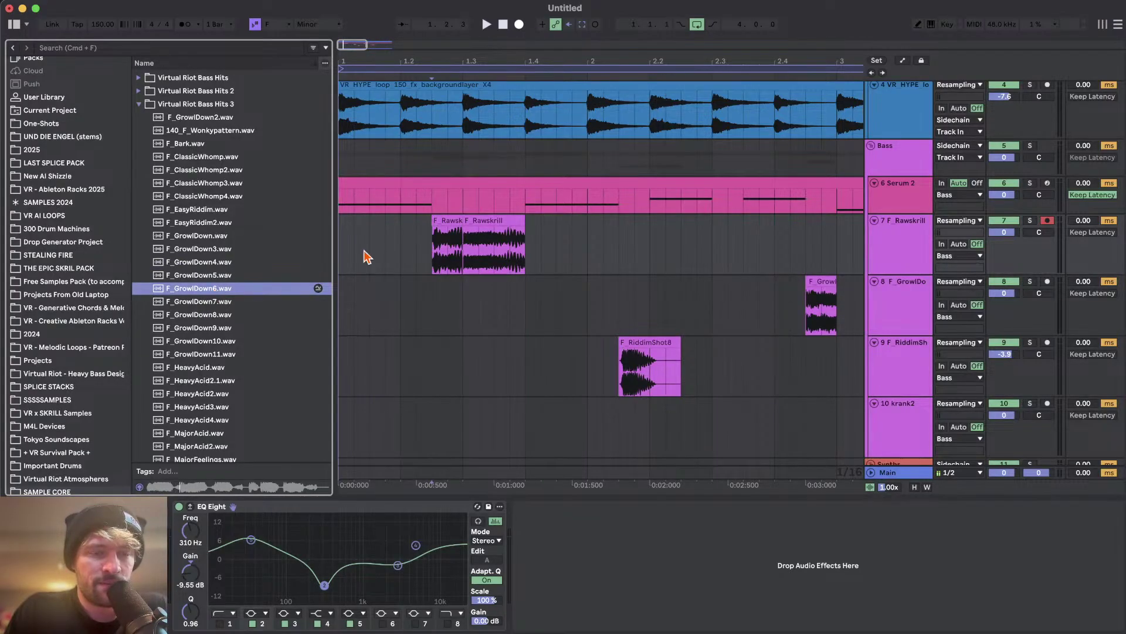
left_click(386, 264)
- Try F_GrowlDown6.wav over the F_Rawskrill clips at beat 1.2.3, transposed to +1 semitone, and listen to it
left_click_drag(201, 294, 433, 246)
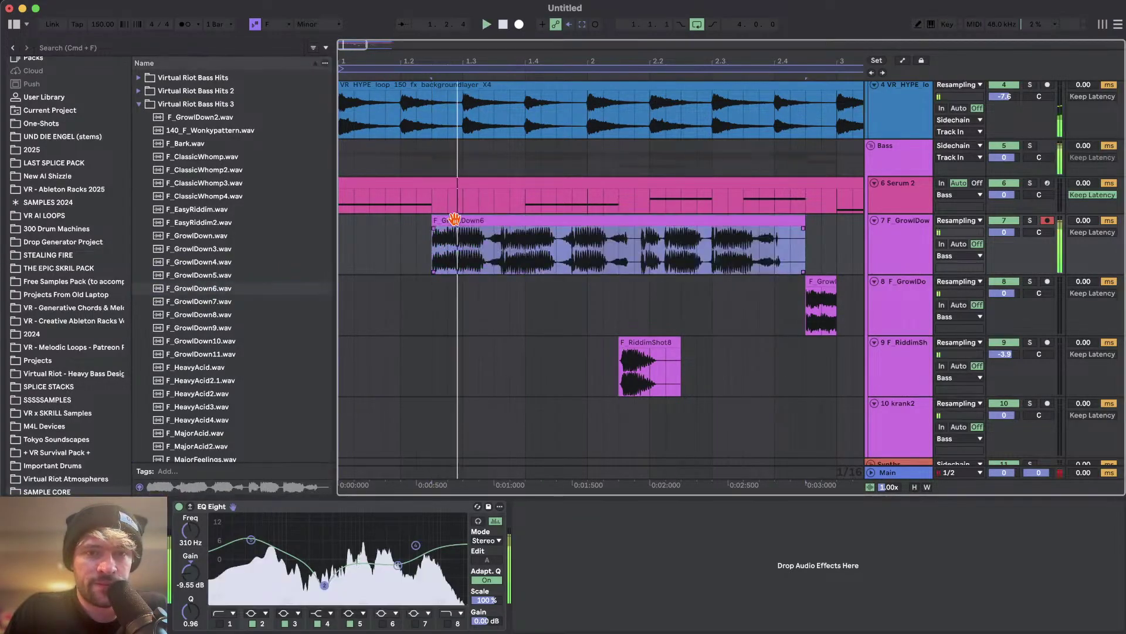
double_click(468, 246)
key("space")
mouse_move(379, 372)
left_mouse_down()
mouse_move(378, 359)
mouse_move(377, 379)
left_mouse_up()
key("space")
key("space")
key("space")
key("space")
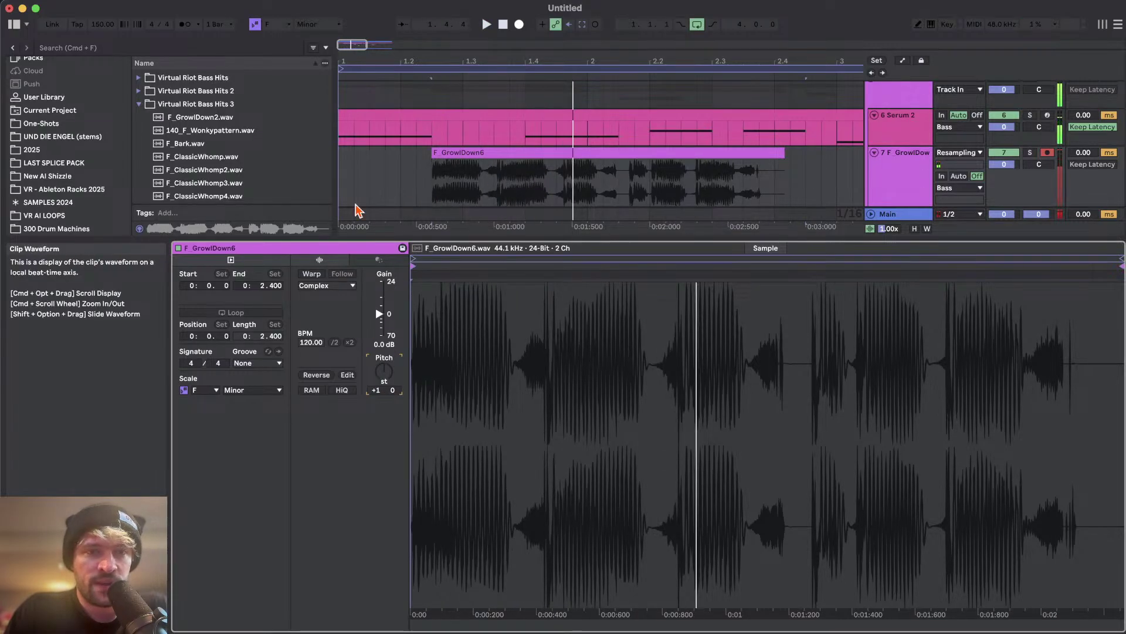
- Audition the EasyRiddim and GrowlDown samples, including F_EasyRiddim2.wav and F_GrowlDown8.wav
scroll(192, 167, "down", 3)
left_click(200, 148)
key("Down")
scroll(199, 144, "down", 2)
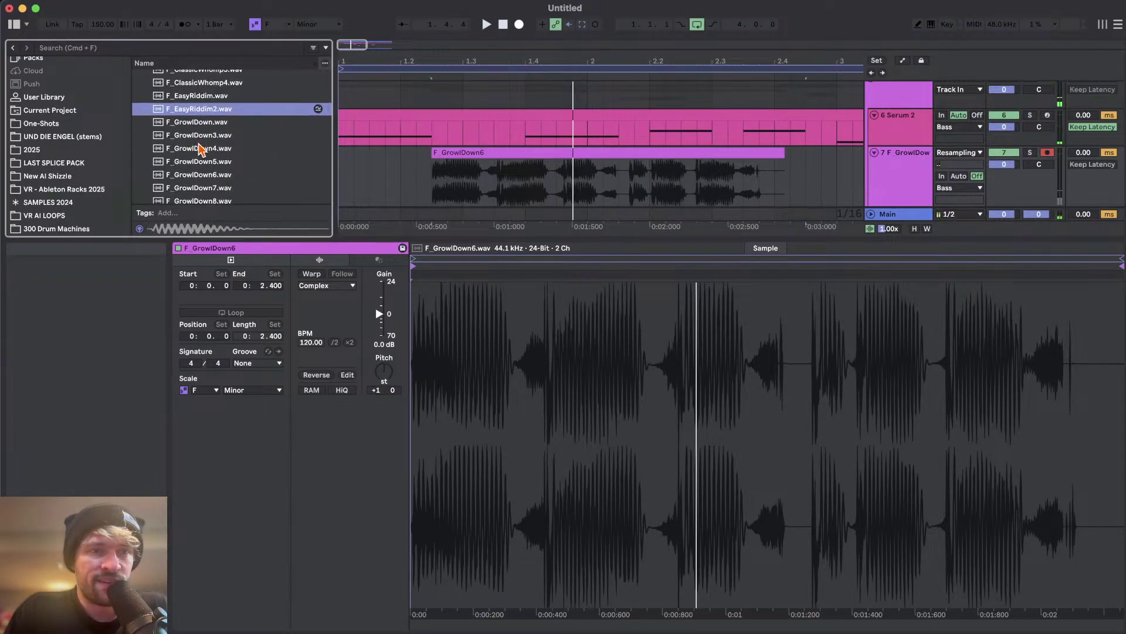
key("Down")
key("Down")
left_click(200, 172)
scroll(199, 172, "down", 3)
left_click(200, 143)
scroll(201, 150, "down", 1)
left_click(199, 136)
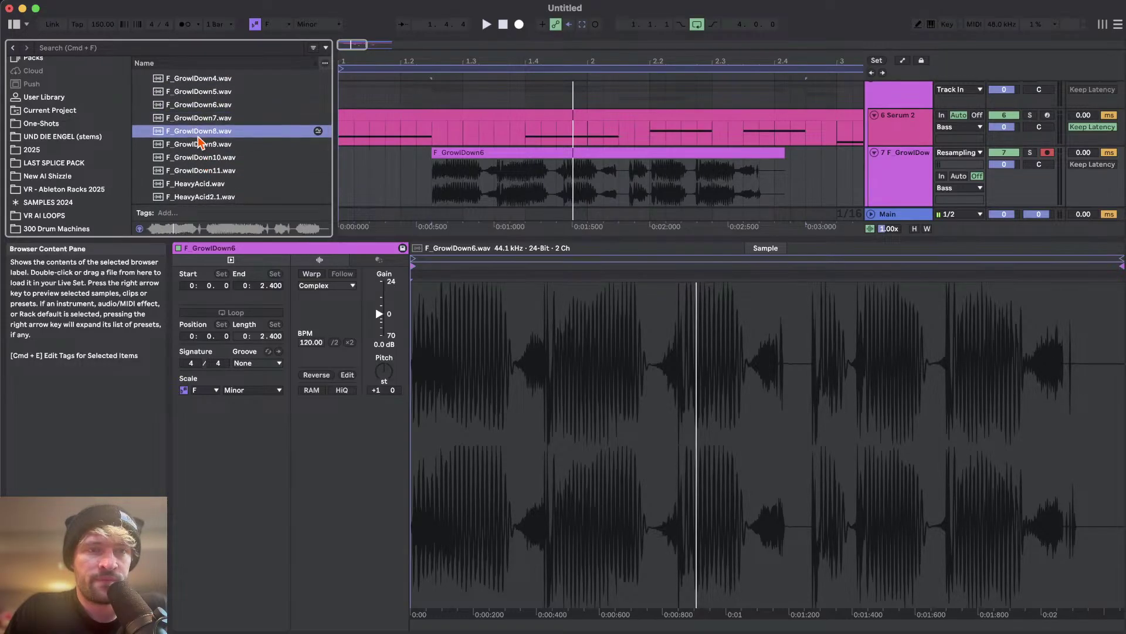
- Replace the F_GrowlDown6 clip with F_GrowlDown8.wav at beat 1.2.3, listen to it and solo its track
left_click_drag(194, 135, 434, 176)
left_click(370, 186)
key("space")
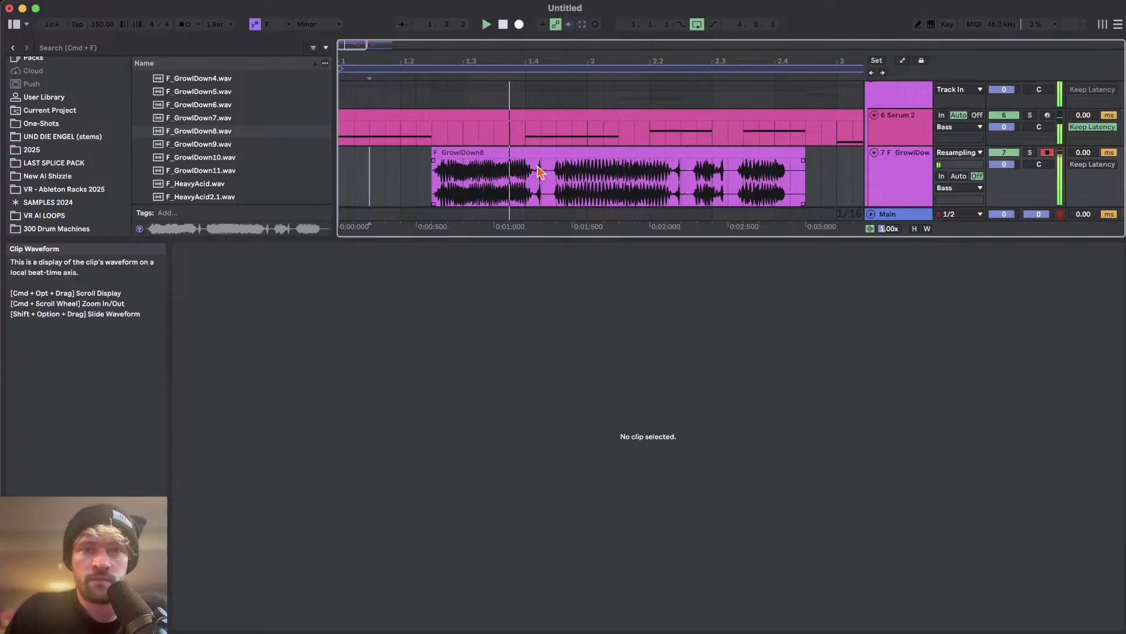
left_click(569, 179)
left_click(1030, 152)
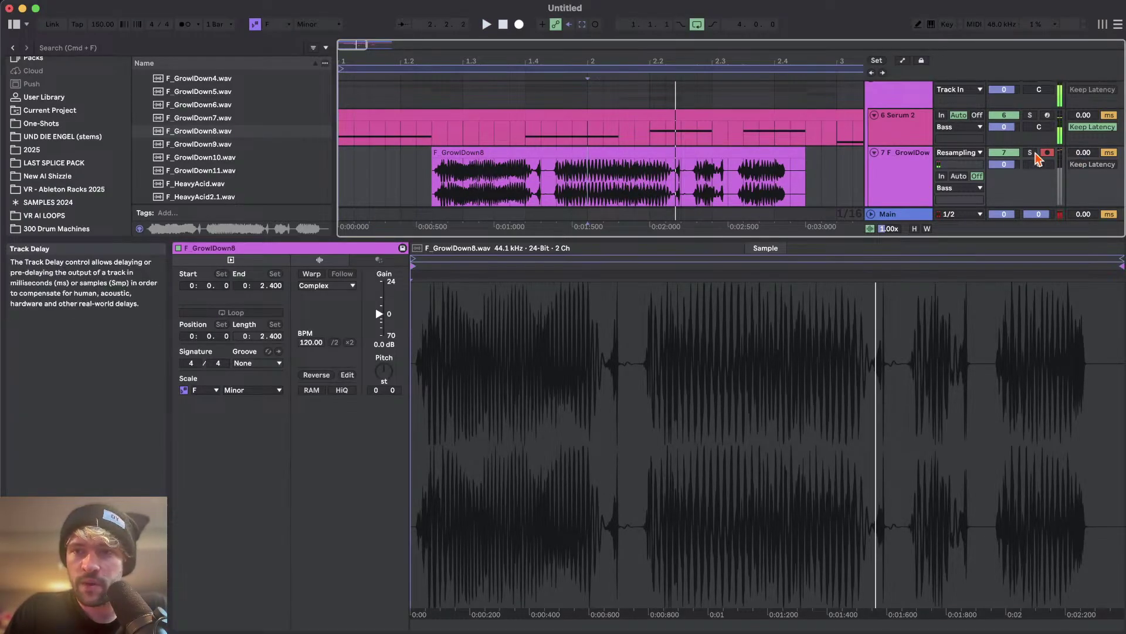
- Split the F_GrowlDown8 clip at beat 1.4.3 and move the second part to start at beat 1.2.3
left_click(554, 182)
key("cmd+e")
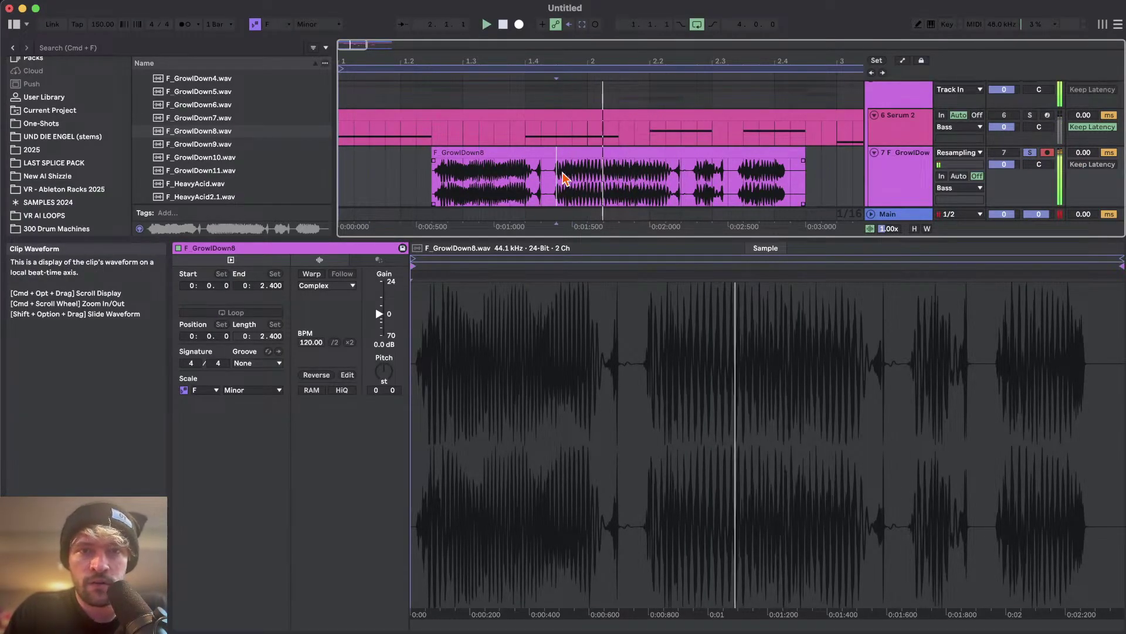
left_click_drag(572, 156, 450, 156)
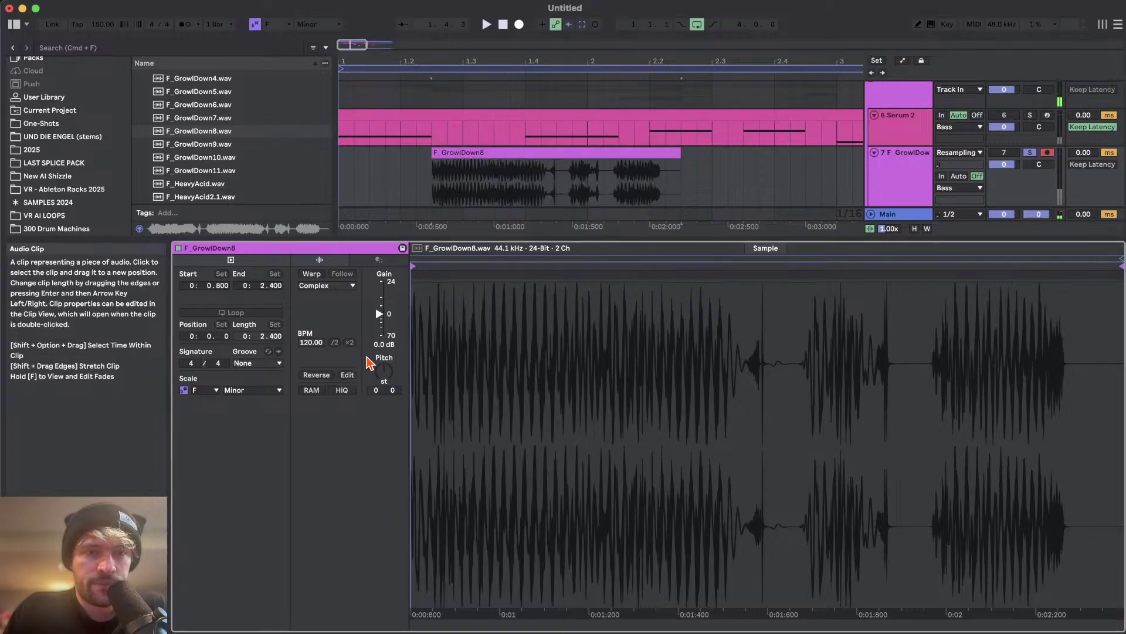
- Transpose the moved F_GrowlDown8 clip to -2 semitones and listen to it
left_click_drag(381, 376, 381, 388)
key("space")
key("space")
- Split the F_GrowlDown8 clip at beat 1.4, shift its first part one sixteenth later and play it
left_click(522, 178)
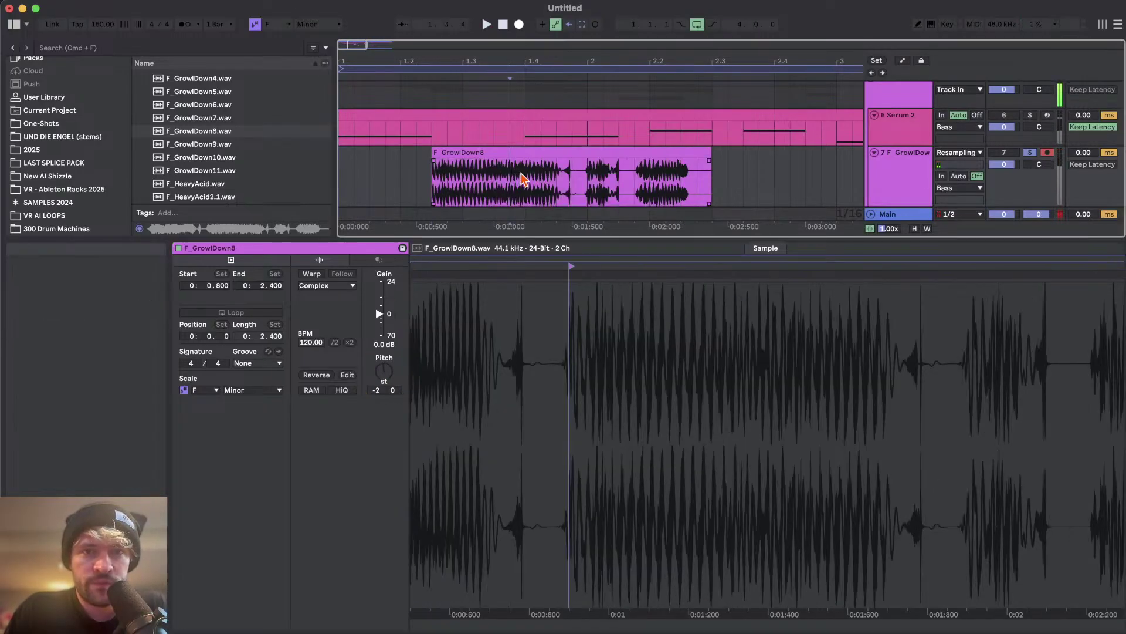
key("super+e")
left_click(462, 173)
left_click_drag(460, 151, 476, 151)
left_click(462, 169)
key("space")
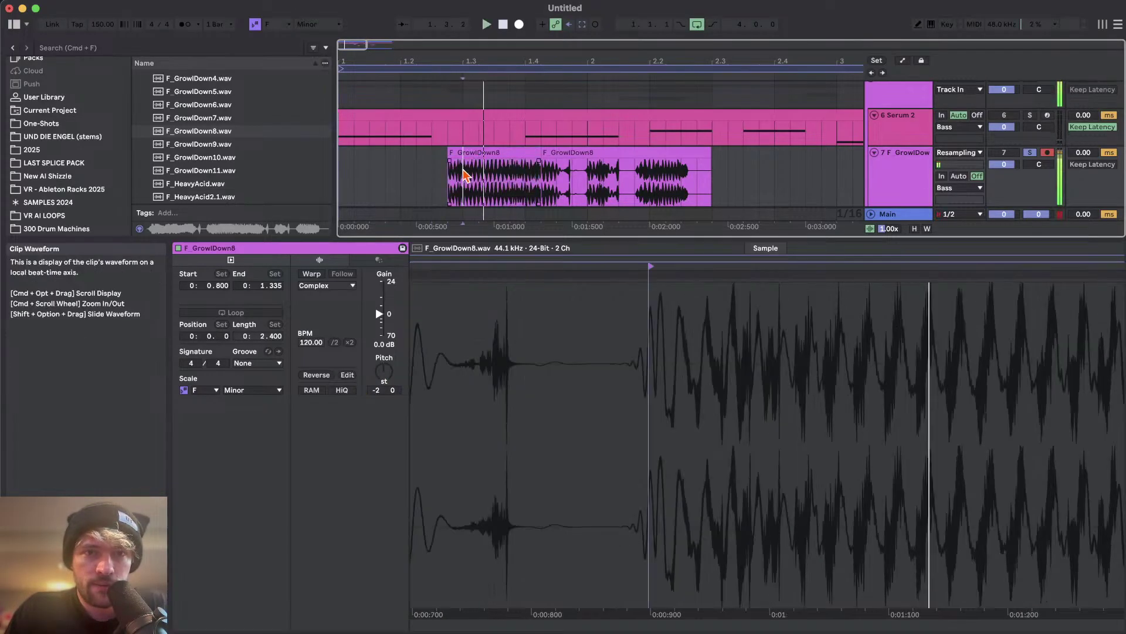
- Trim the F_GrowlDown8 audio on track 7 to the span from beat 1.3 to beat 1.4
left_click_drag(531, 175, 755, 188)
key("Delete")
left_click_drag(449, 181, 467, 176)
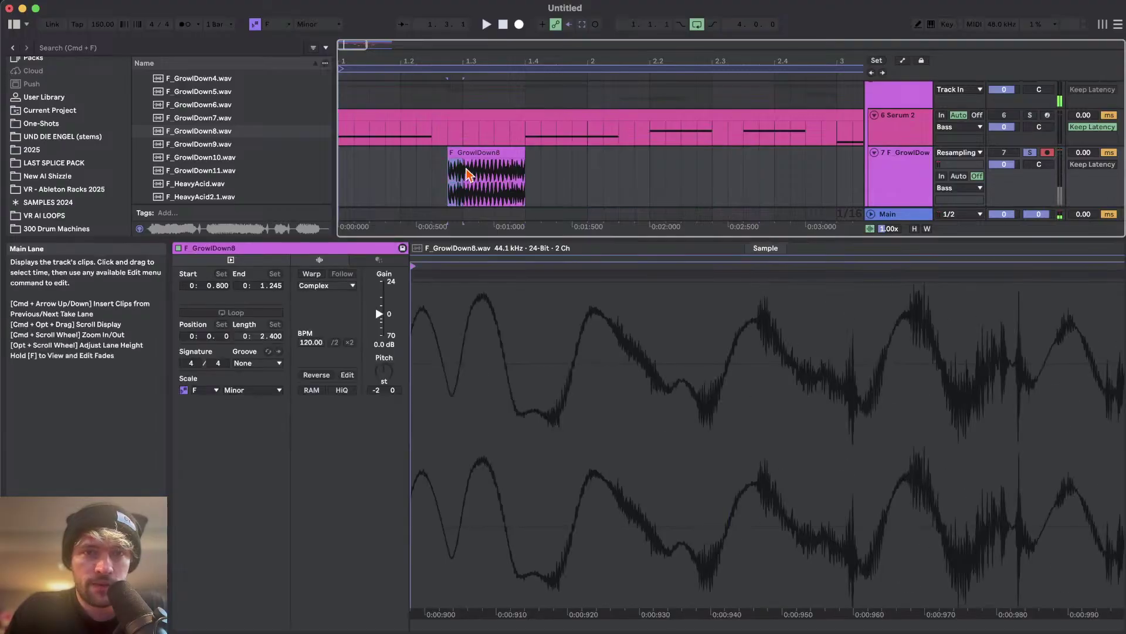
key("Delete")
key("shift+Tab")
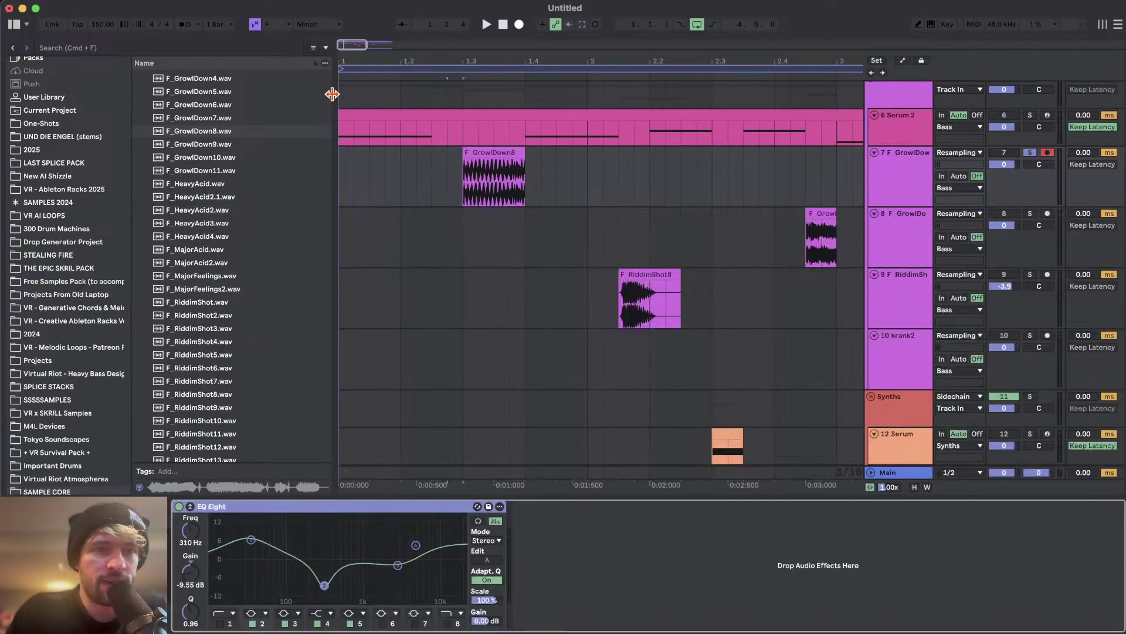
- Audition the next GrowlDown samples and place F_GrowlDown10.wav on track 7 at beat 4.2
left_click(212, 145)
key("Down")
key("Down")
key("Up")
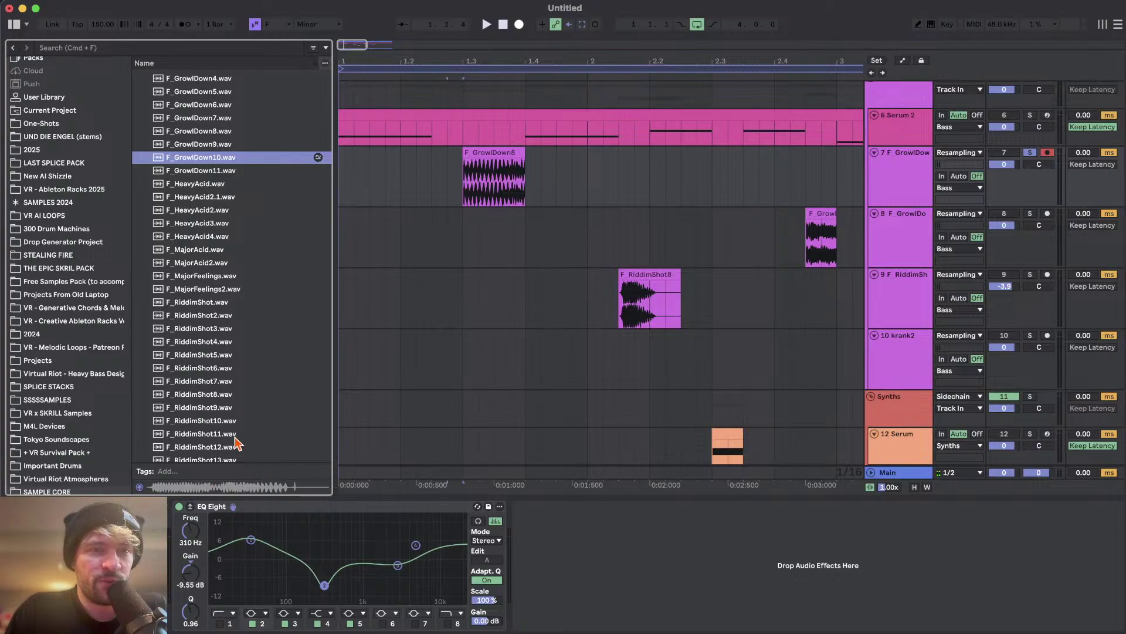
scroll(480, 298, "down", 6)
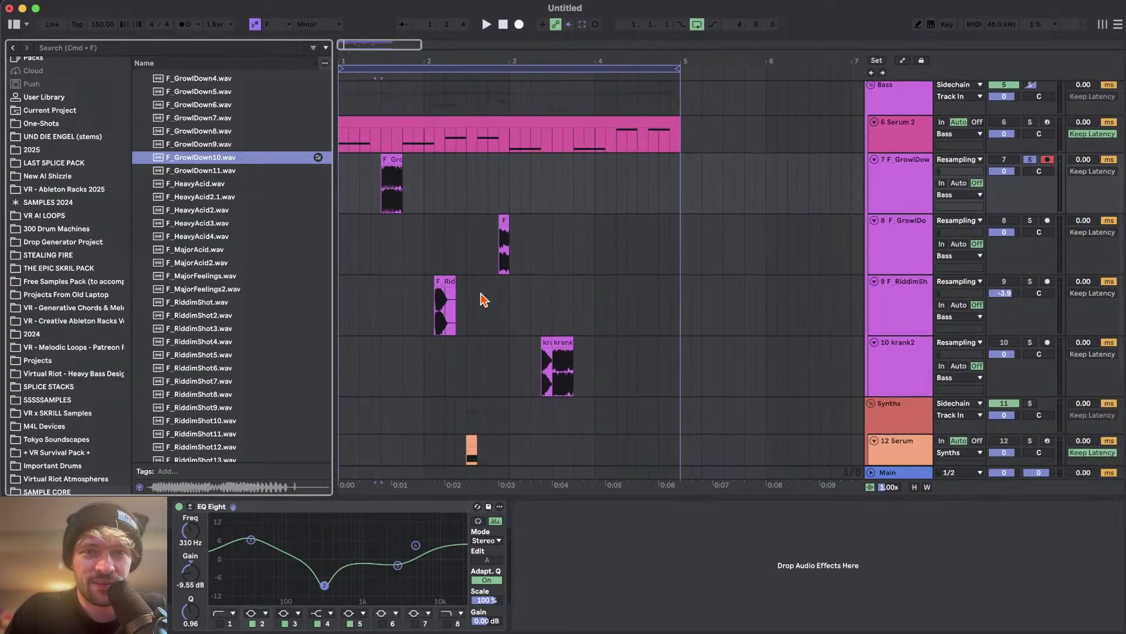
left_click_drag(199, 161, 613, 187)
scroll(675, 178, "up", 5)
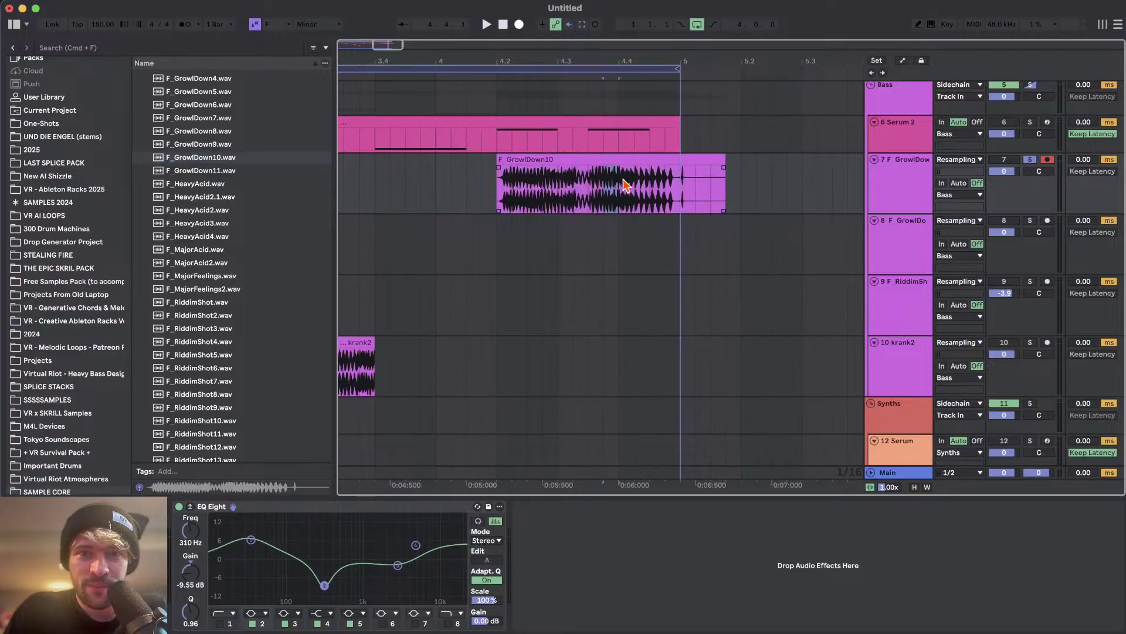
- Listen to the F_GrowlDown10 clip, unsolo its track and cut it to short pieces at beats 4.3 and 4.4.3, ending at bar 5
mouse_move(581, 162)
left_mouse_down()
mouse_move(631, 179)
mouse_move(666, 162)
left_mouse_up()
left_click(455, 196)
key("space")
key("space")
left_click(1030, 159)
key("space")
left_click(696, 160)
key("Delete")
scroll(608, 175, "down", 3)
scroll(593, 179, "left", 2)
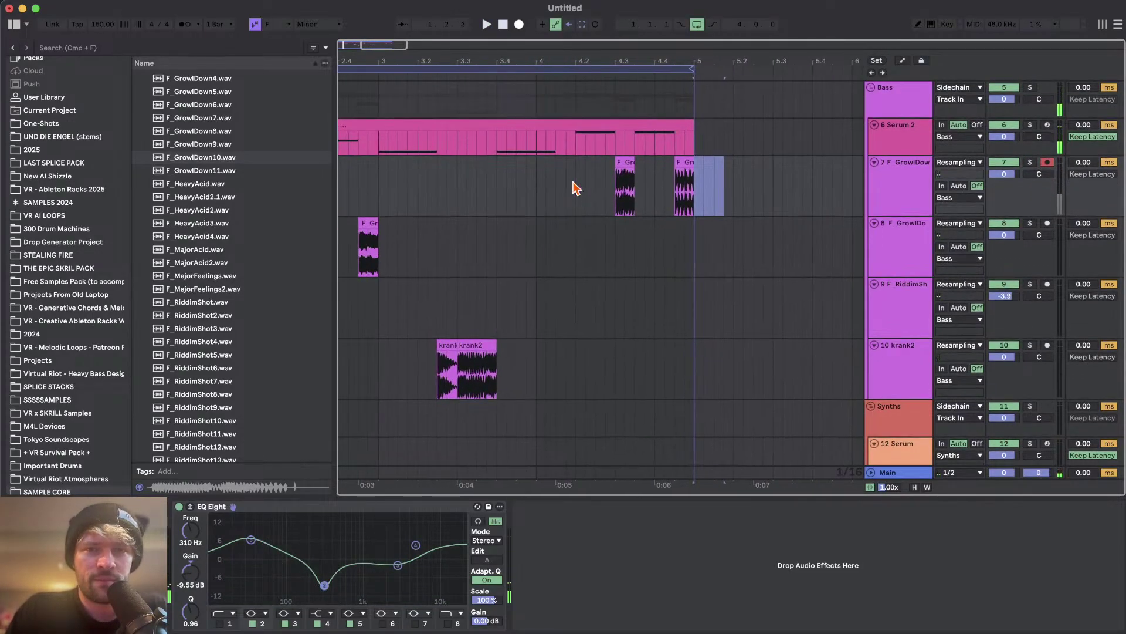
- Remove the F_GrowlDown10 piece at beat 4.3 and play the arrangement from bar 1
left_click_drag(574, 183, 753, 181)
left_click_drag(607, 179, 646, 175)
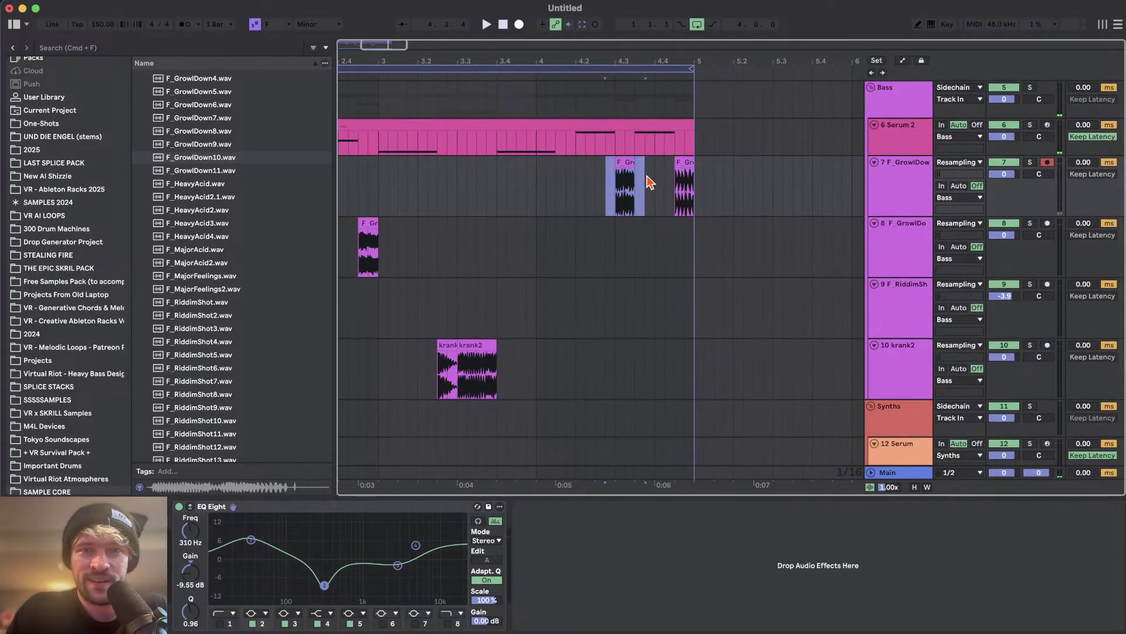
left_click(681, 167)
scroll(562, 211, "left", 5)
scroll(561, 211, "down", 1)
key("space")
left_click(359, 178)
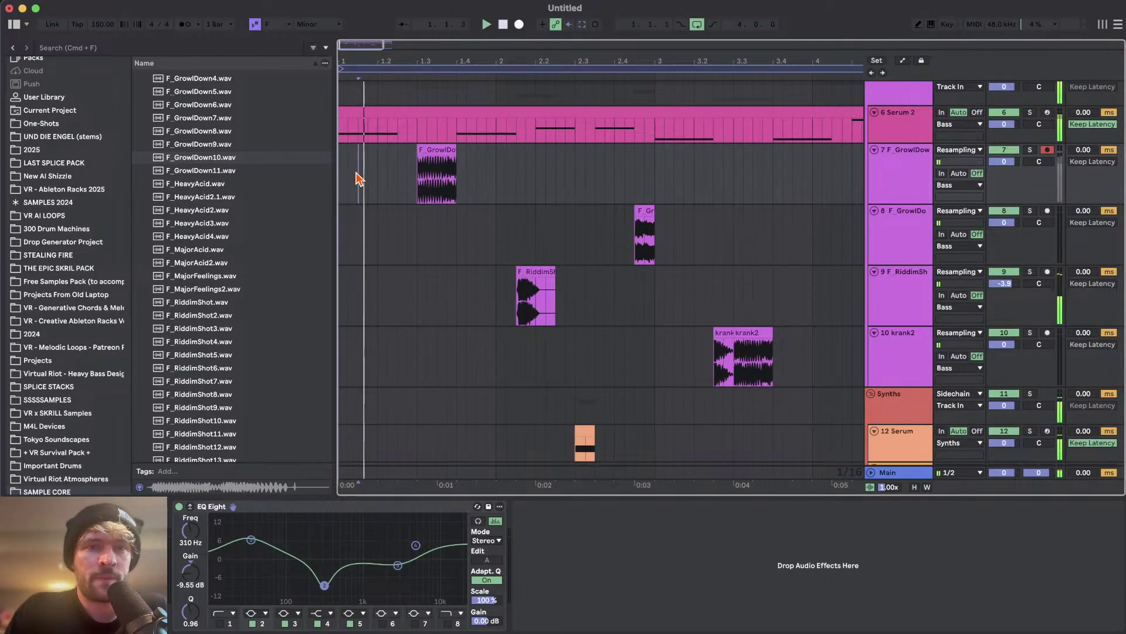
- Audition the HeavyAcid and GrowlDown samples and place F_GrowlDown11.wav on track 7 at beat 1.4
left_click(206, 211)
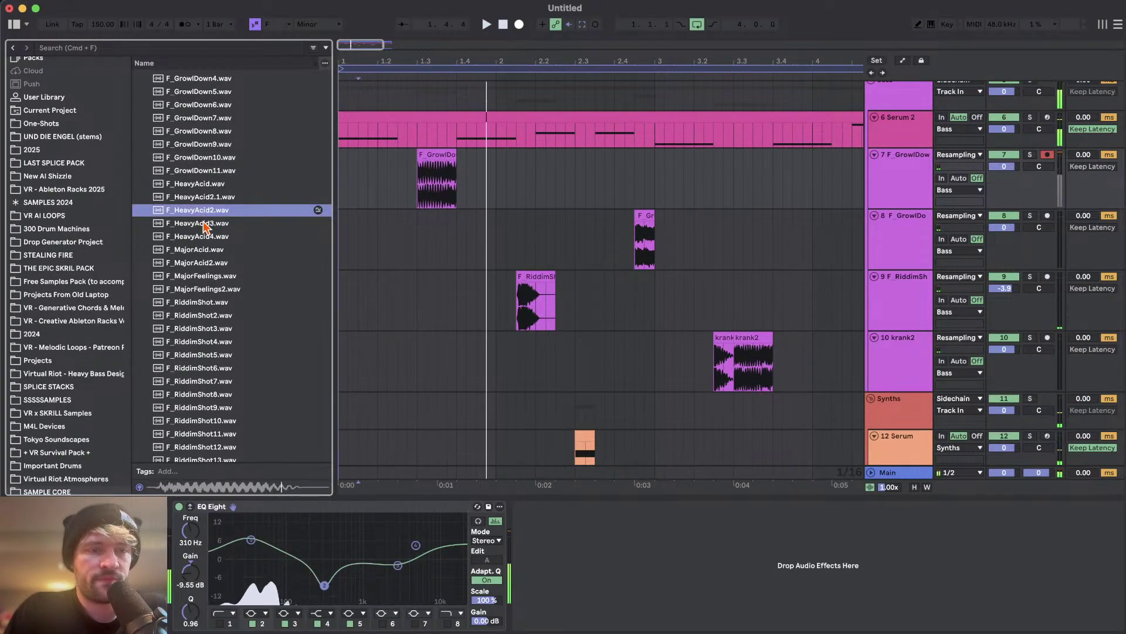
key("Up")
key("Up")
scroll(205, 176, "up", 1)
key("Up")
scroll(201, 212, "up", 5)
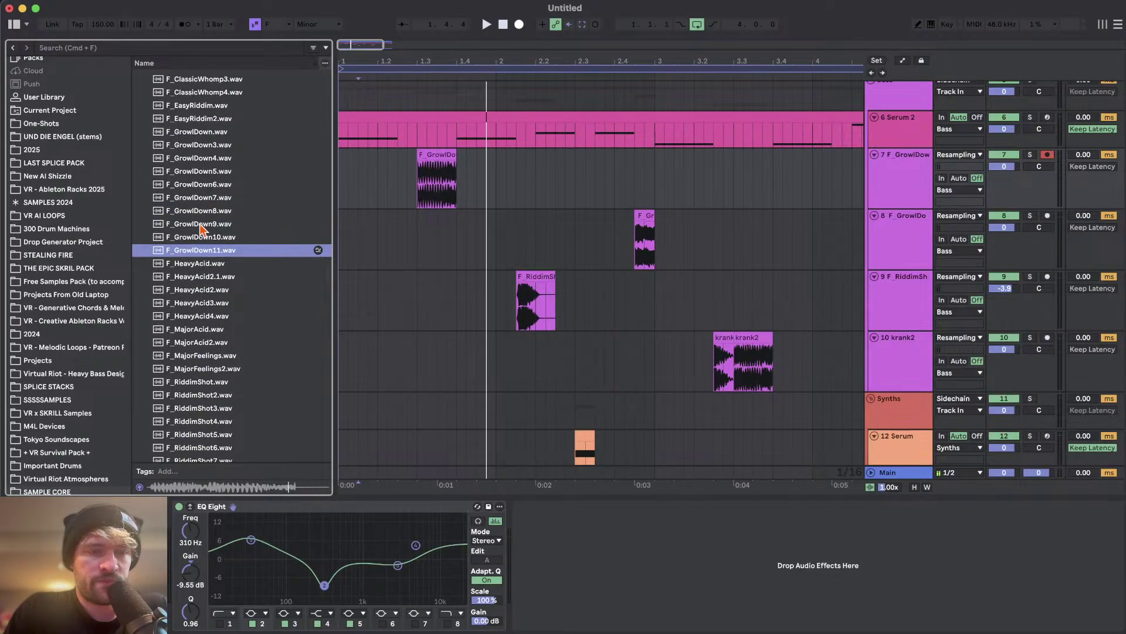
left_click_drag(201, 252, 457, 188)
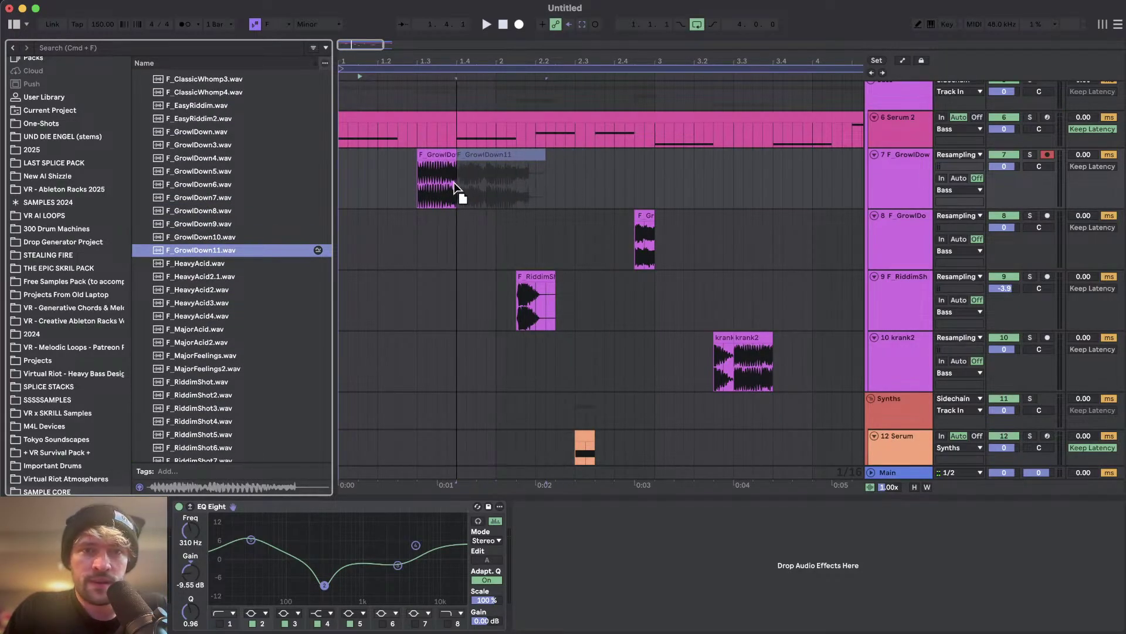
- Split the F_GrowlDown11 clip, delete the unused part, move the short piece to beat 1.2.3 and listen to it
key("z")
left_click(534, 187)
scroll(535, 185, "left", 2)
key("super+e")
left_click(679, 152)
key("Delete")
left_click_drag(619, 150, 420, 154)
key("space")
key("space")
- Transpose the F_GrowlDown11 clip to -2 semitones and play it with the surrounding parts
double_click(427, 153)
left_click_drag(386, 371, 386, 381)
key("space")
left_click(442, 151)
scroll(442, 152, "down", 2)
scroll(442, 151, "down", 1)
key("space")
key("space")
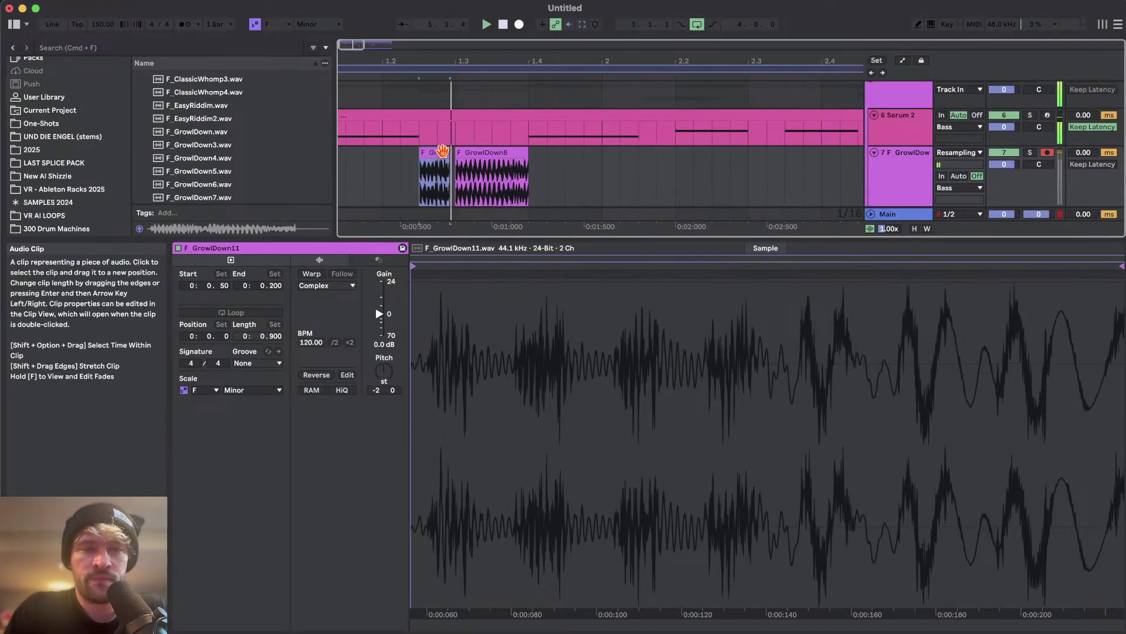
- Extend the F_GrowlDown11 clip to end at beat 1.3 and slide its waveform inside the clip
scroll(442, 150, "up", 2)
left_click_drag(446, 151, 512, 184)
left_click_drag(499, 184, 503, 187)
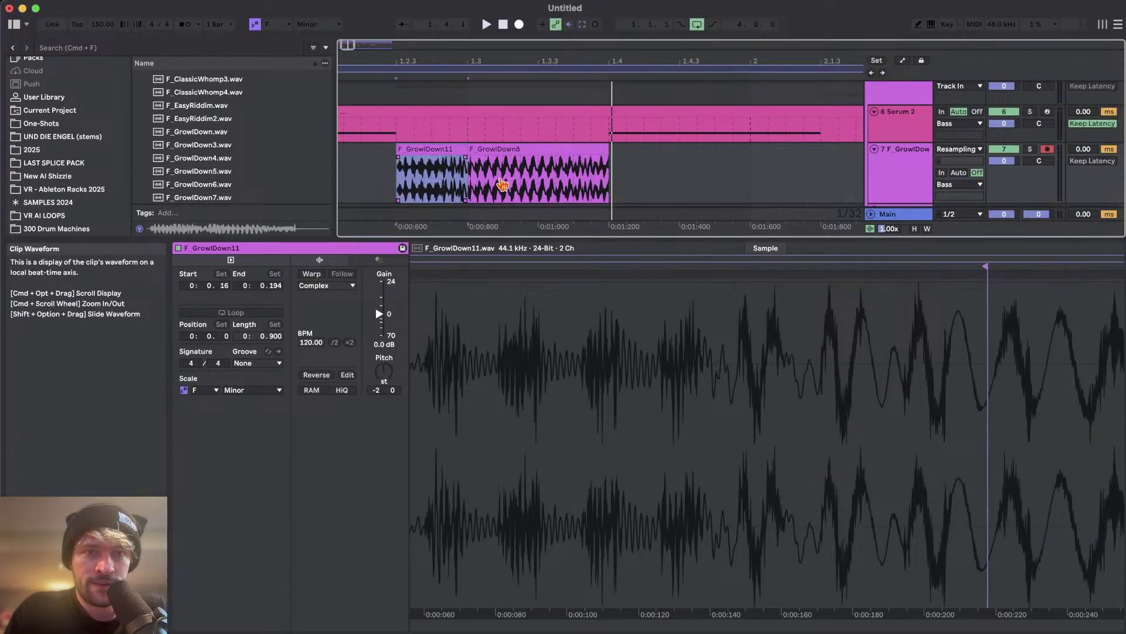
- Warp the F_GrowlDown11 clip in Tones mode with its original tempo halved to 84.18 BPM, filling the gap up to beat 1.3
left_click(312, 273)
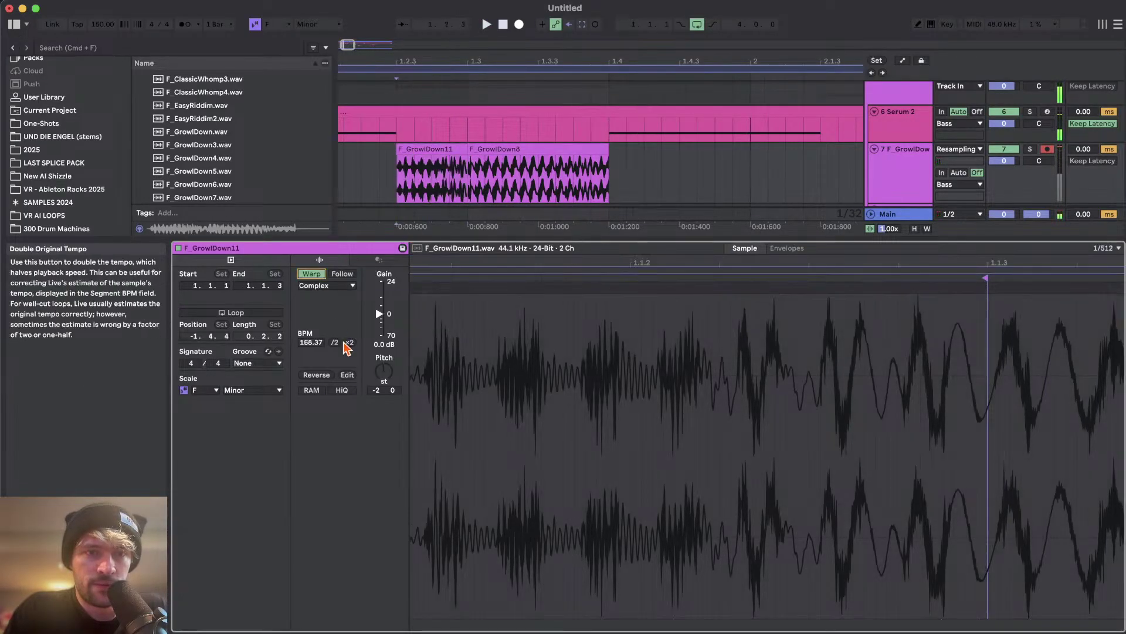
left_click(335, 342)
left_click_drag(432, 149, 460, 148)
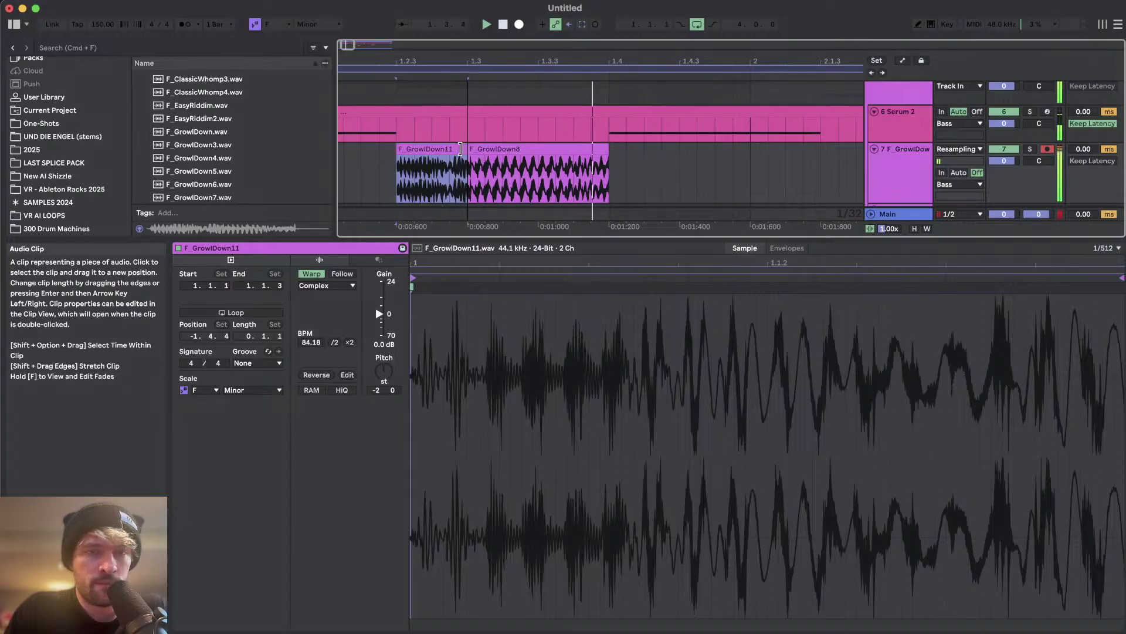
left_click(327, 285)
left_click(327, 343)
left_click(327, 286)
left_click(327, 292)
key("space")
- Add a fade-out to the F_GrowlDown11 clip, slide its waveform to a different start point and shape the fade curve
left_click_drag(464, 159, 398, 189)
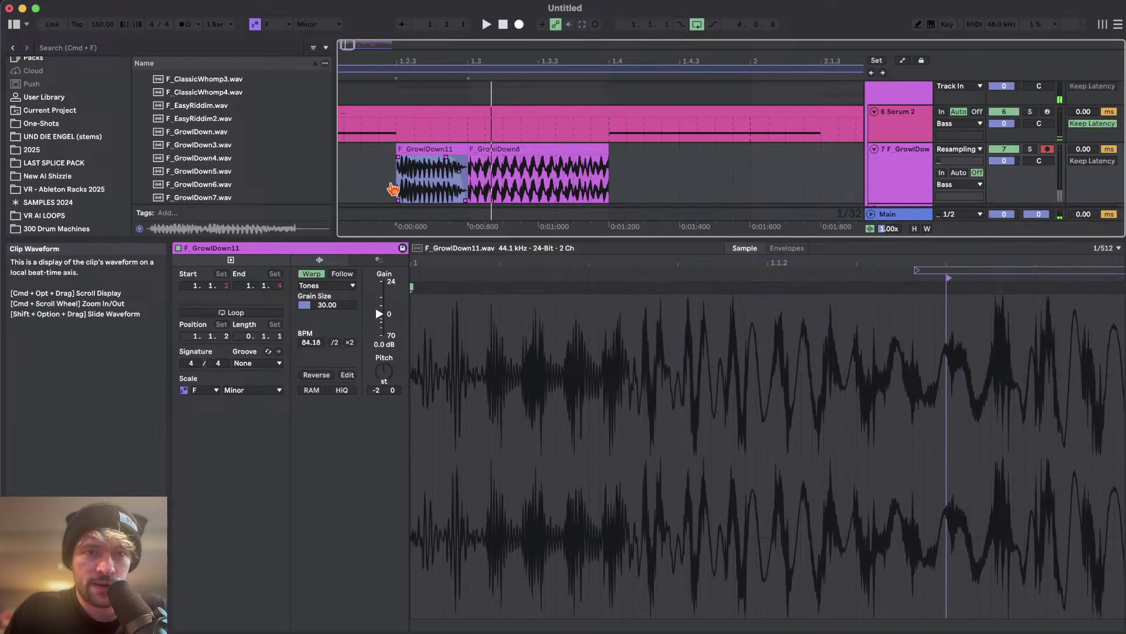
left_click(345, 184)
left_click(416, 177)
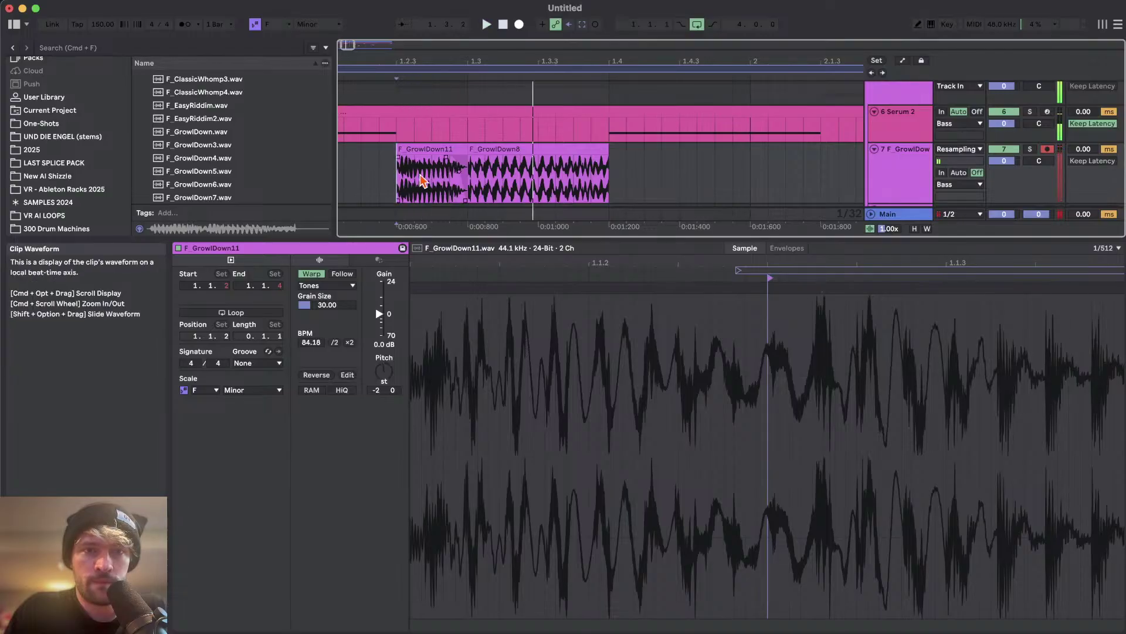
left_click_drag(421, 179, 481, 179)
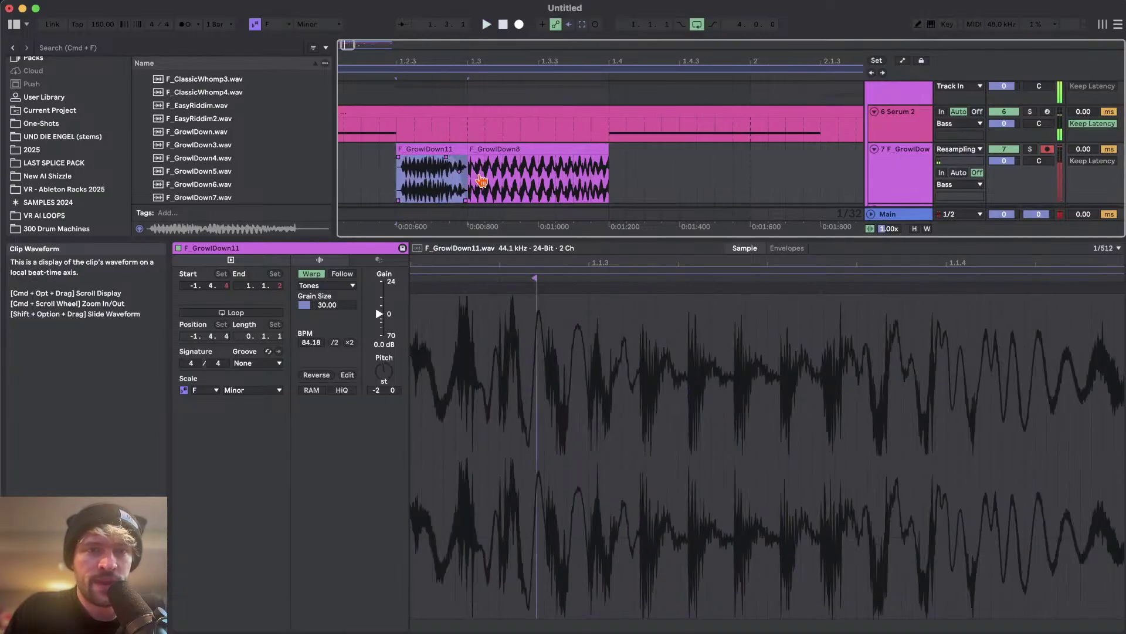
left_click(450, 165)
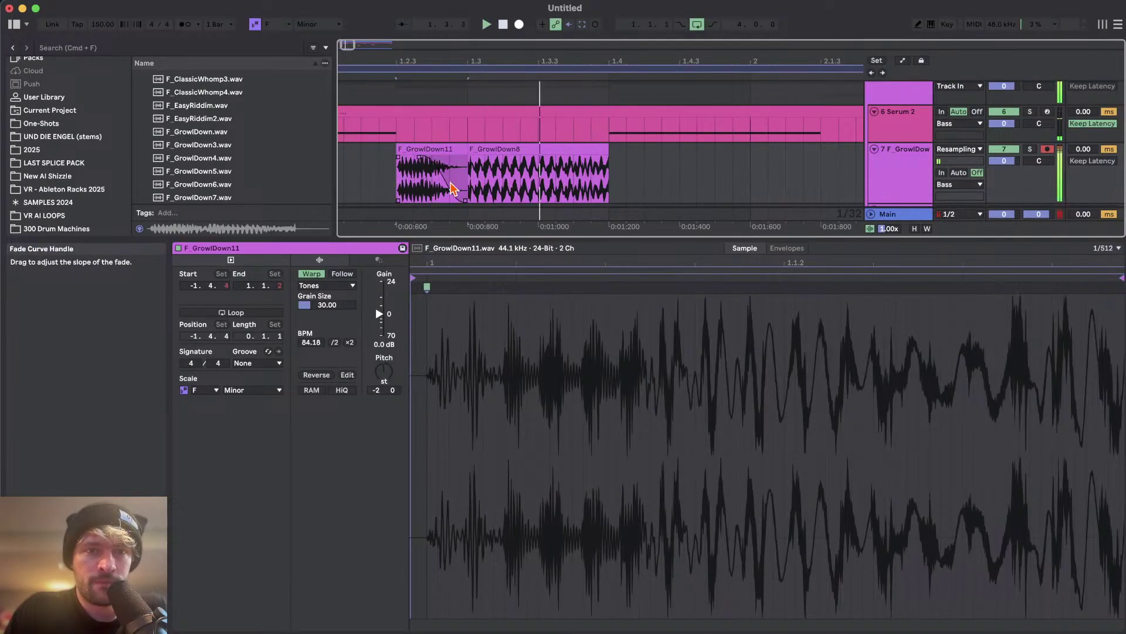
- Expand the Samples group and unfold audio tracks 15, 16 and 17
scroll(361, 180, "down", 3)
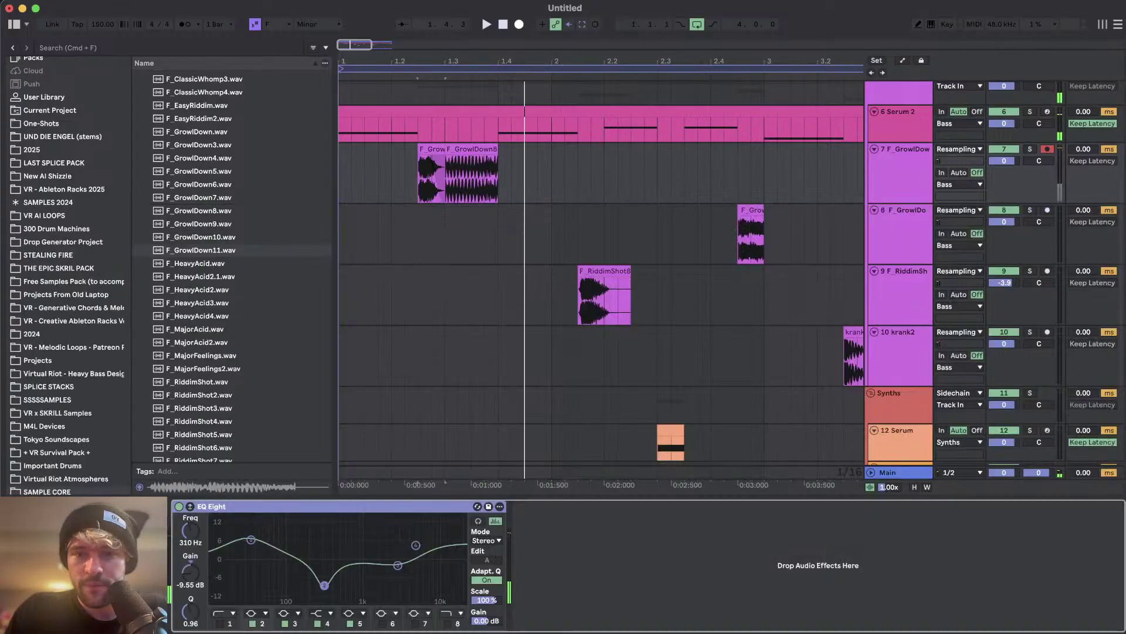
scroll(593, 253, "down", 2)
scroll(593, 254, "down", 5)
left_click(871, 404)
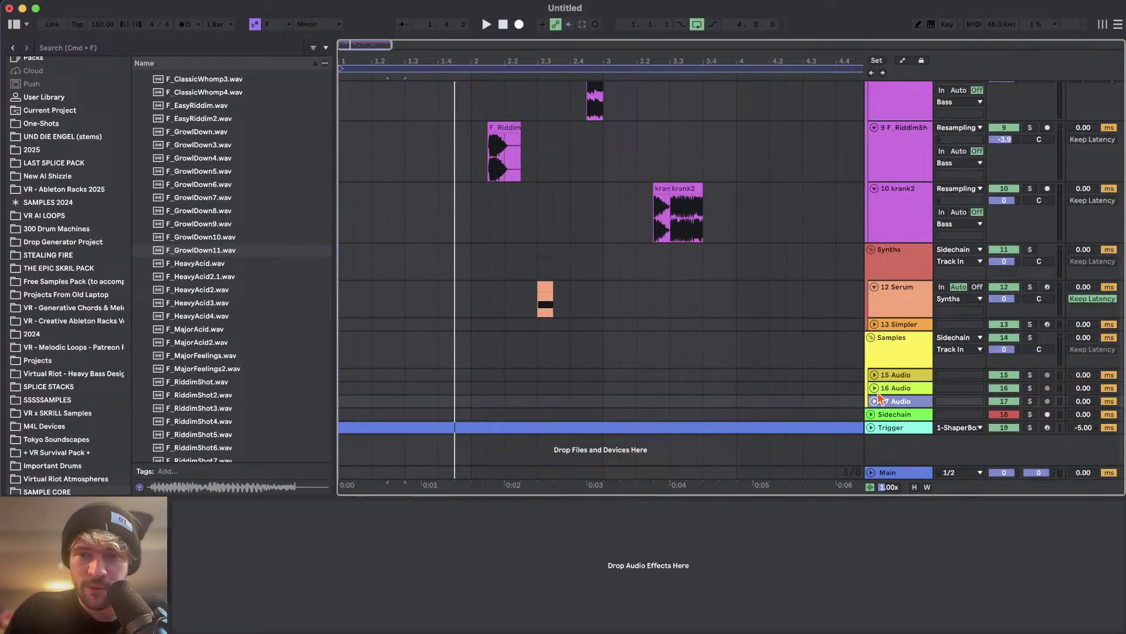
left_click(874, 388)
left_click(874, 414)
left_click(874, 375)
scroll(675, 362, "down", 2)
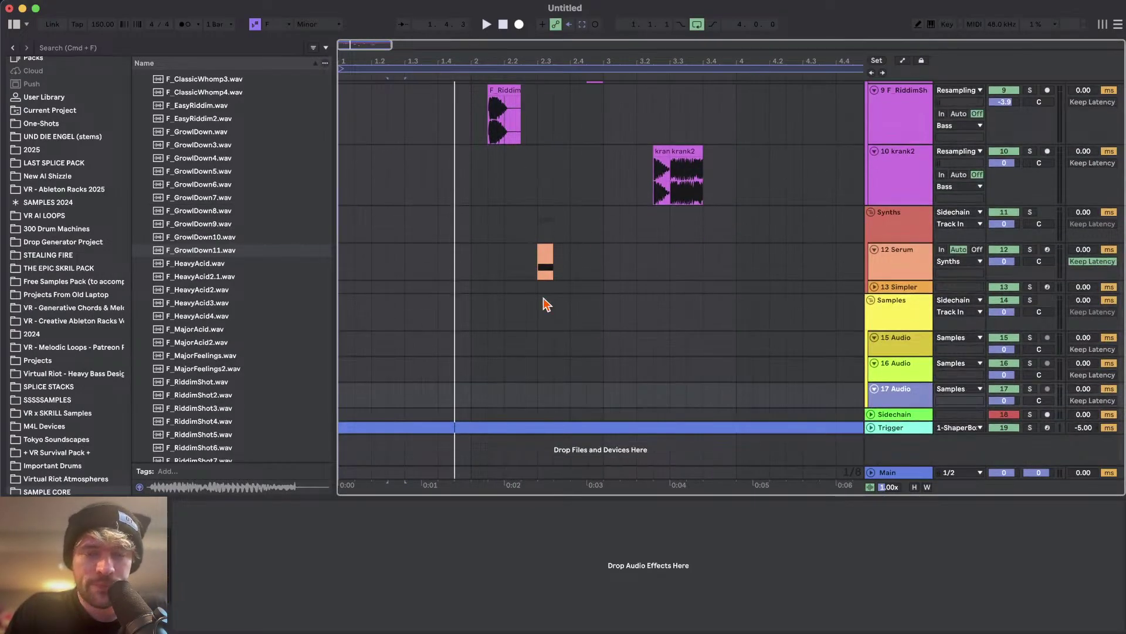
- Play the arrangement from bar 3 to check the remaining gaps in the bass line
scroll(543, 298, "down", 2)
scroll(543, 303, "up", 5)
scroll(583, 274, "down", 2)
left_click(512, 196)
key("space")
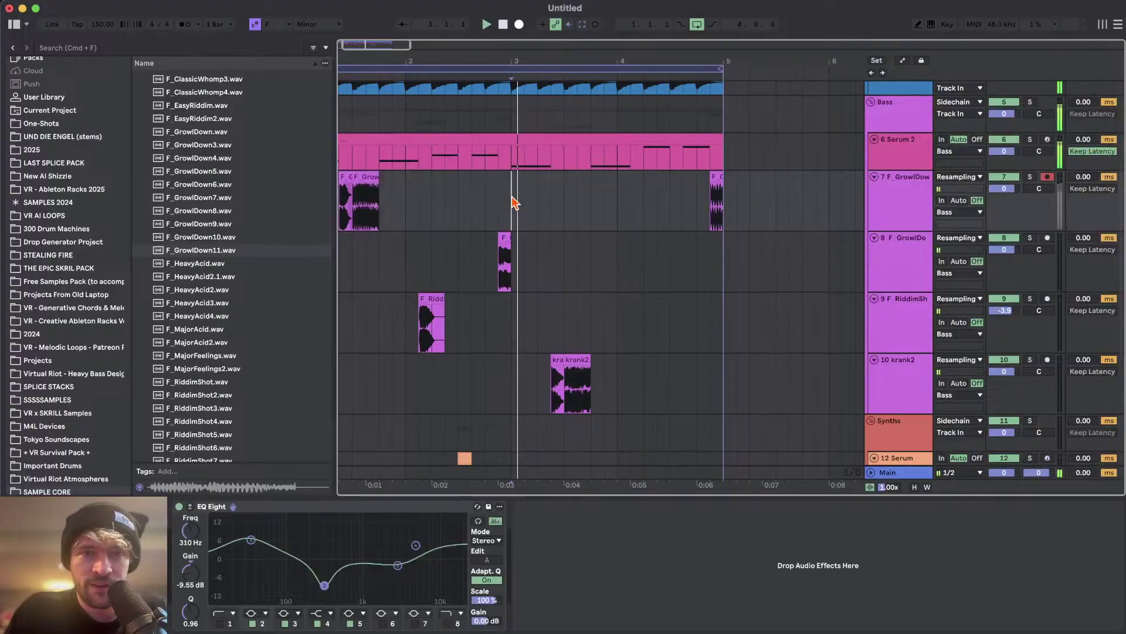
scroll(639, 231, "down", 1)
scroll(616, 258, "right", 2)
scroll(578, 201, "up", 1)
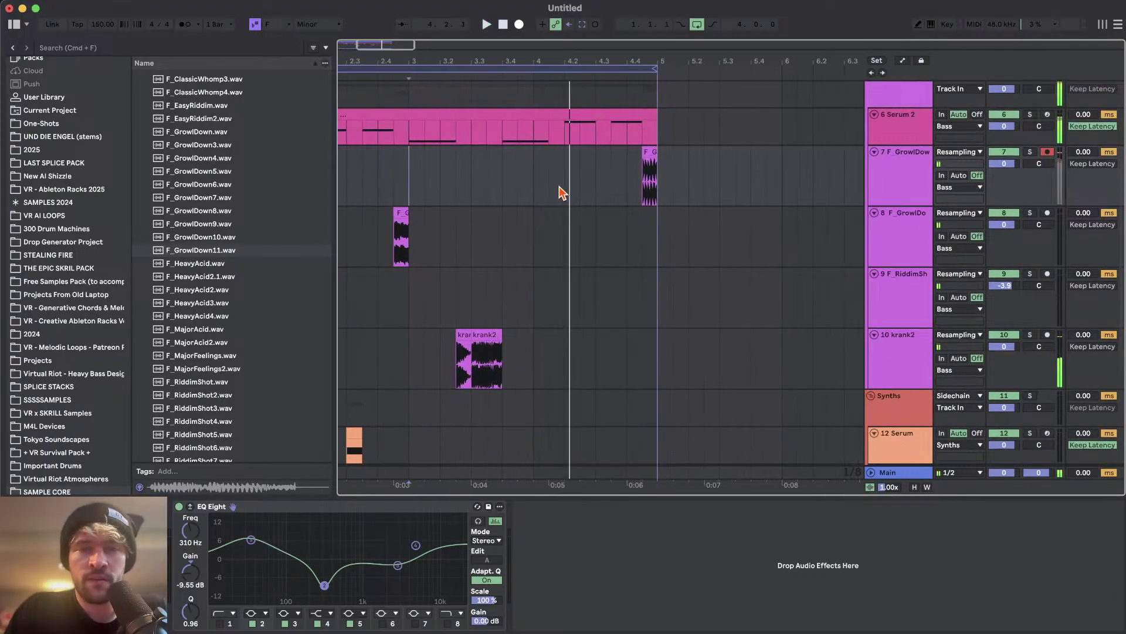
left_click(502, 179)
- Copy the Serum clip at beat 2.3 on track 12 to beat 4.3 and raise its note to A3
scroll(502, 180, "down", 3)
scroll(502, 179, "left", 2)
scroll(502, 180, "up", 2)
scroll(502, 179, "down", 1)
left_click(423, 365)
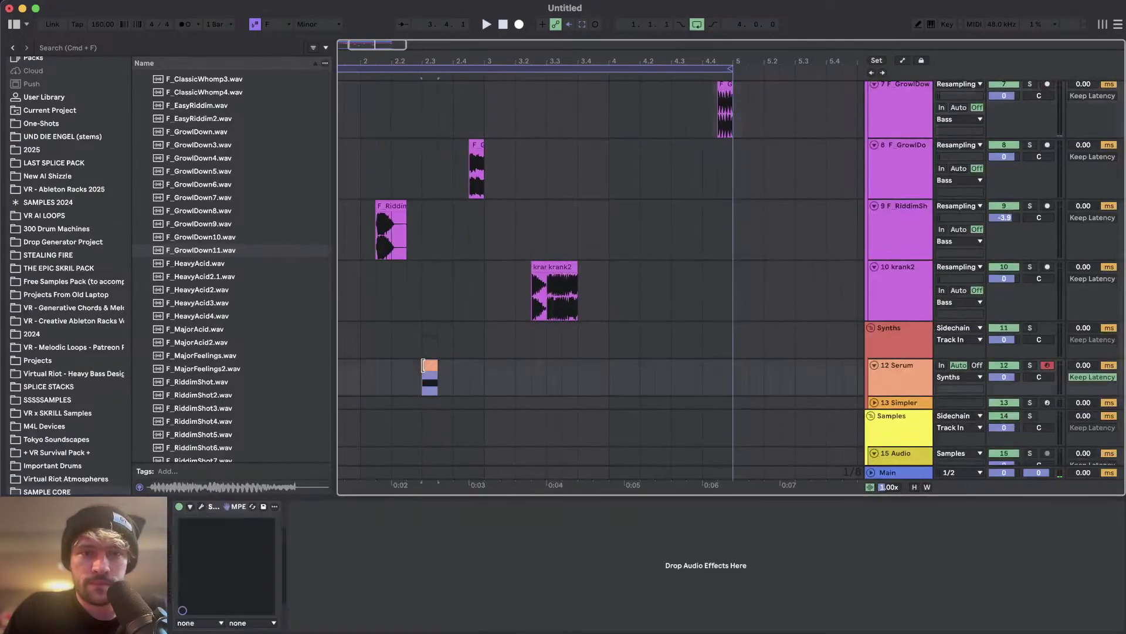
double_click(677, 365)
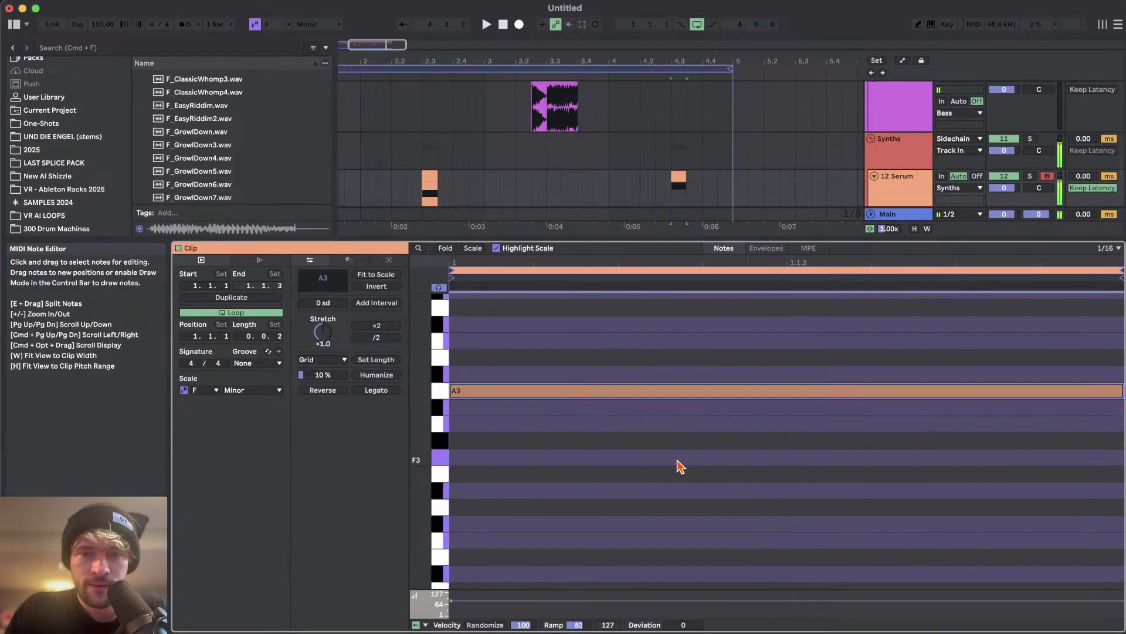
key("shift+Tab")
- Disarm the Serum track 12 and lower its volume to -2.0 dB
scroll(634, 277, "left", 3)
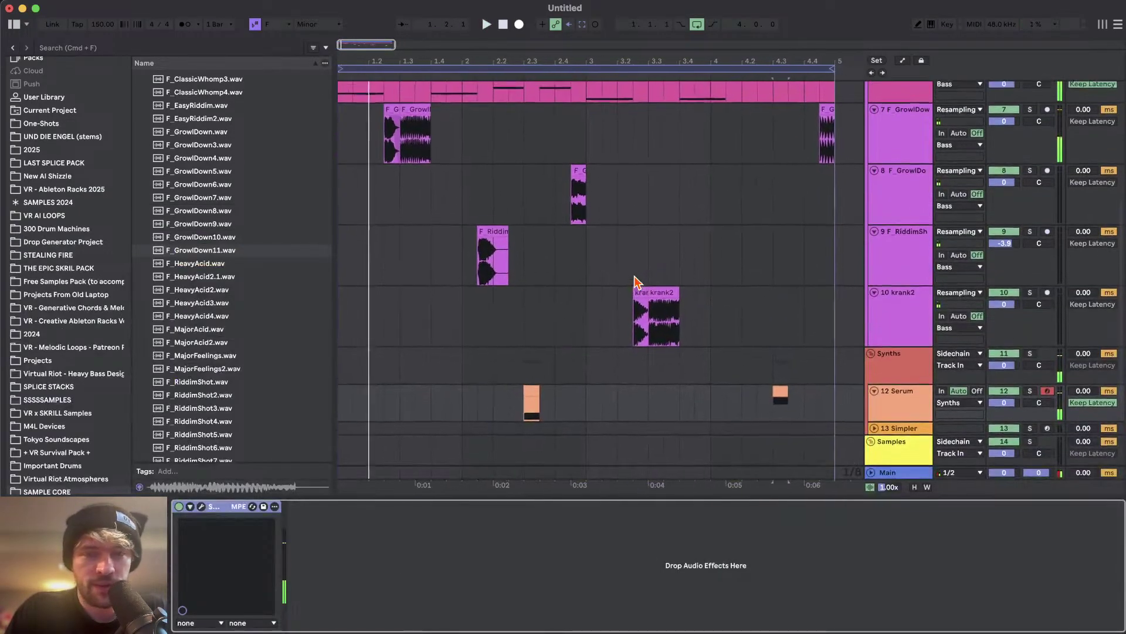
scroll(634, 277, "right", 2)
scroll(634, 277, "up", 1)
scroll(598, 275, "down", 2)
scroll(597, 275, "left", 3)
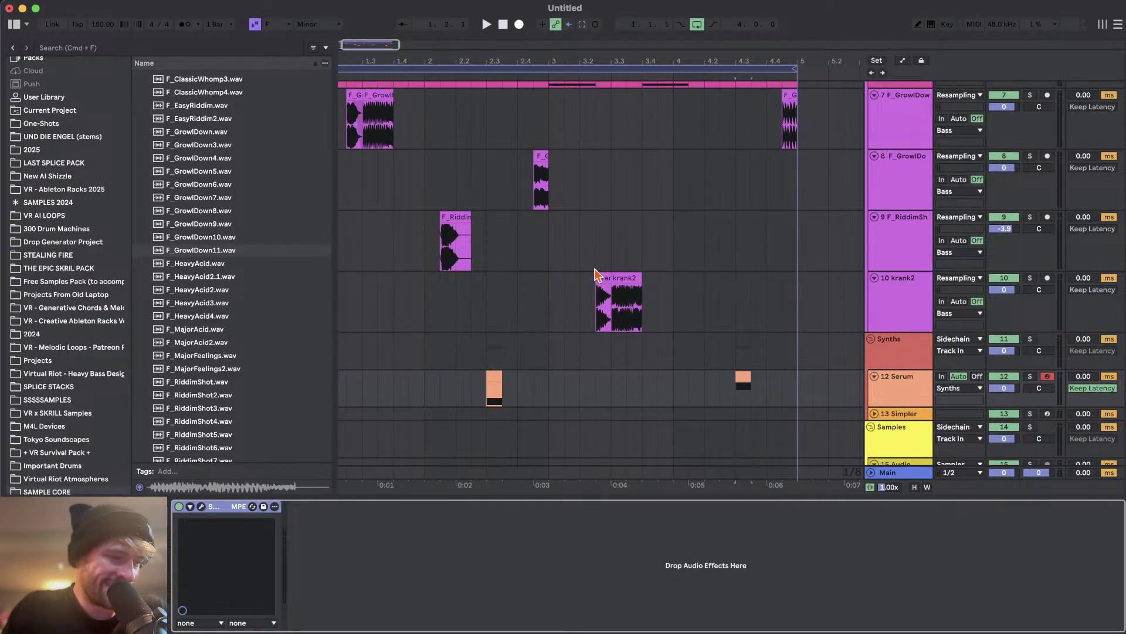
scroll(595, 273, "up", 2)
scroll(595, 273, "right", 1)
left_click(1047, 419)
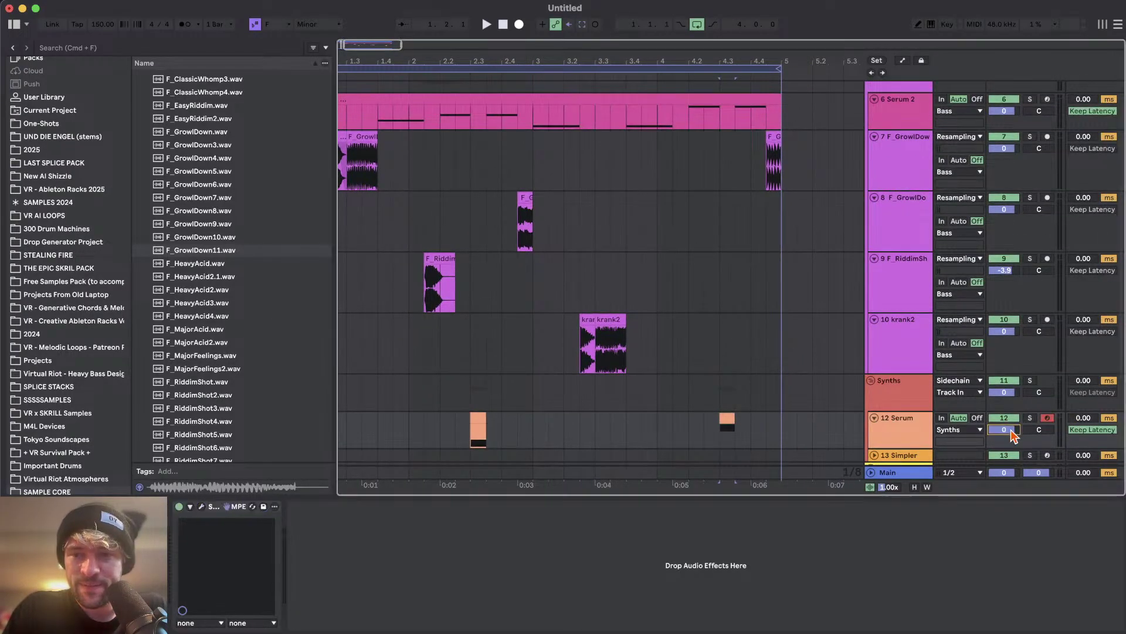
- Play from bar 3 and listen to the krank2 and Serum hits in the second half
left_click(527, 182)
key("space")
scroll(593, 188, "down", 1)
scroll(592, 188, "right", 1)
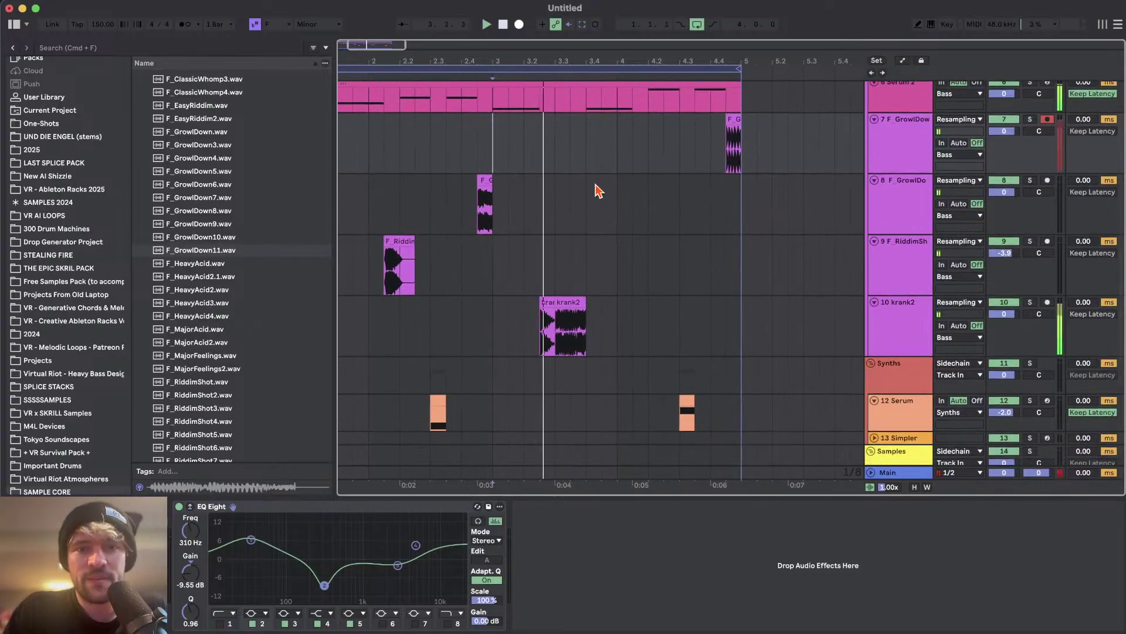
scroll(598, 193, "left", 3)
scroll(604, 211, "up", 1)
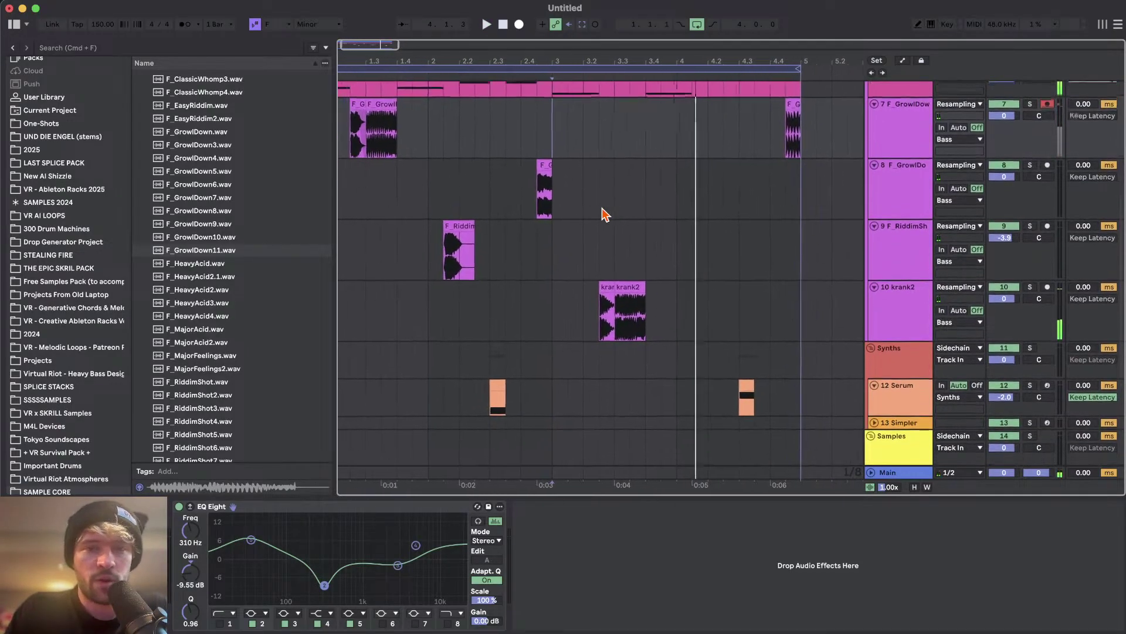
scroll(586, 213, "right", 1)
scroll(563, 212, "down", 1)
scroll(557, 203, "up", 2)
scroll(557, 203, "left", 1)
key("space")
scroll(483, 231, "down", 2)
scroll(484, 231, "right", 2)
key("space")
- Play repeatedly from the F_RiddimShot8 clip on track 9
left_click(432, 268)
key("space")
key("space")
key("space")
key("space")
- Audition the RiddimShot samples and place F_RiddimShot10.wav on track 9 in bar 4
scroll(252, 293, "down", 5)
scroll(249, 297, "down", 1)
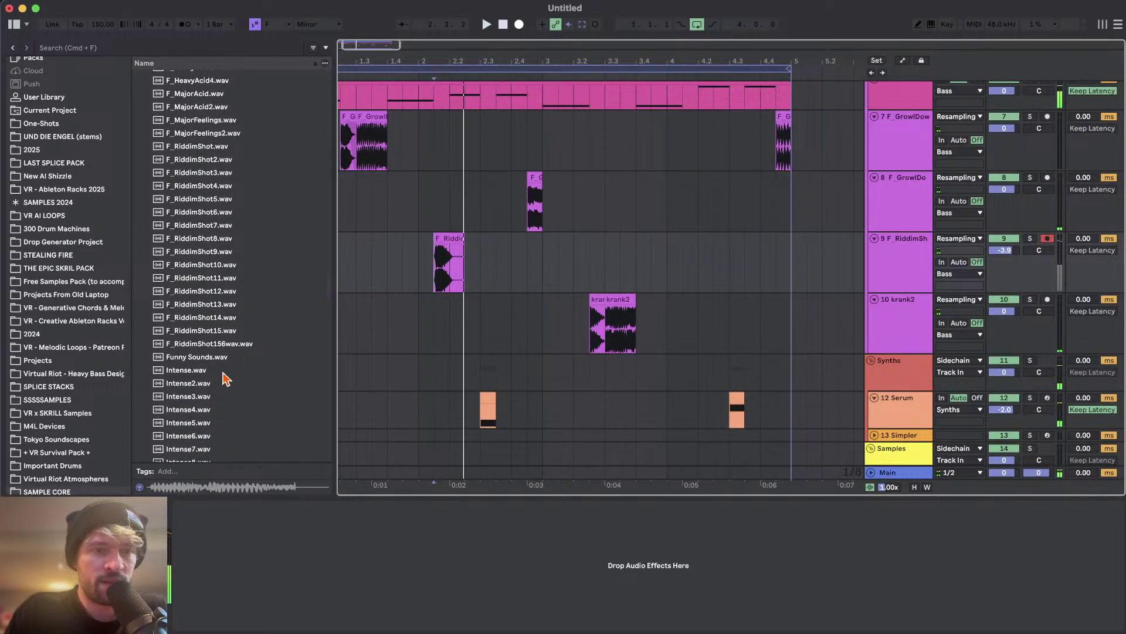
scroll(438, 253, "up", 5)
scroll(503, 254, "down", 3)
scroll(252, 256, "up", 1)
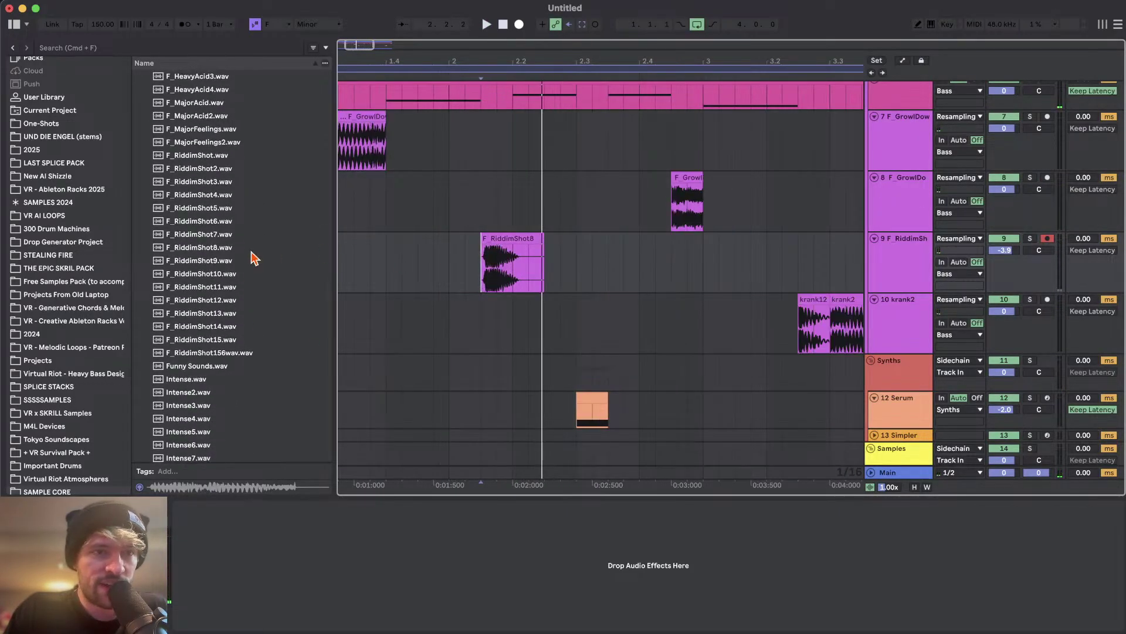
left_click(219, 256)
key("shift+Down")
key("Up")
key("Down")
key("Down")
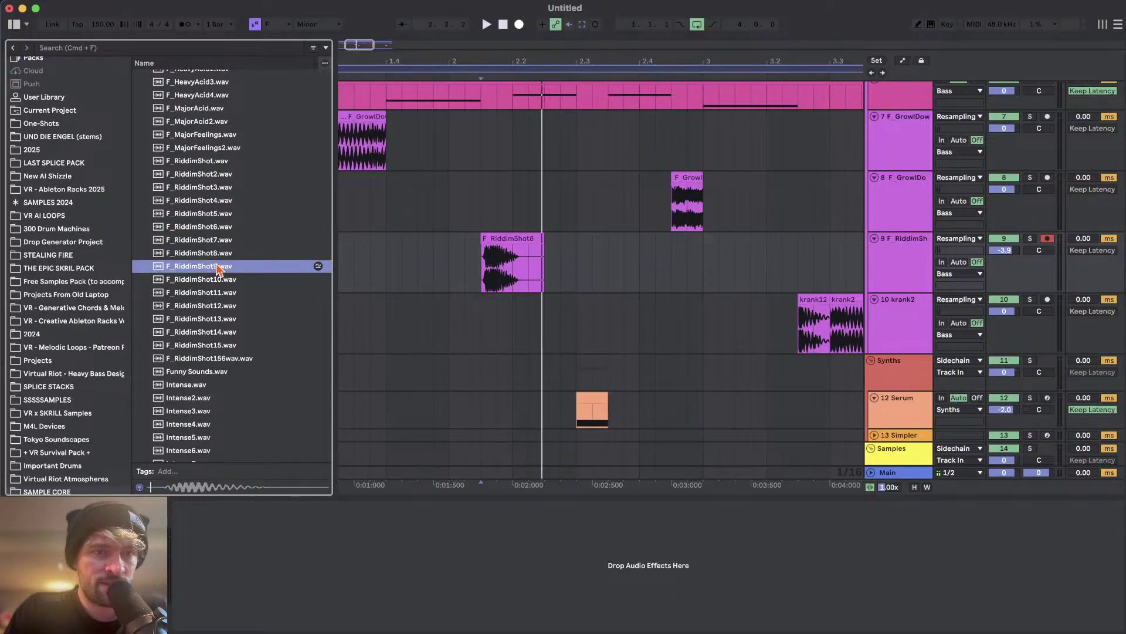
scroll(219, 272, "down", 1)
key("Down")
key("Down")
key("Up")
left_click_drag(201, 245, 729, 253)
- Position the F_RiddimShot10 clip to start at beat 4.1.3 and listen to it in the arrangement
scroll(750, 245, "up", 4)
key("space")
left_click_drag(612, 247, 710, 251)
left_click(624, 271)
key("space")
key("space")
scroll(624, 272, "down", 5)
left_click(647, 268)
scroll(657, 264, "up", 5)
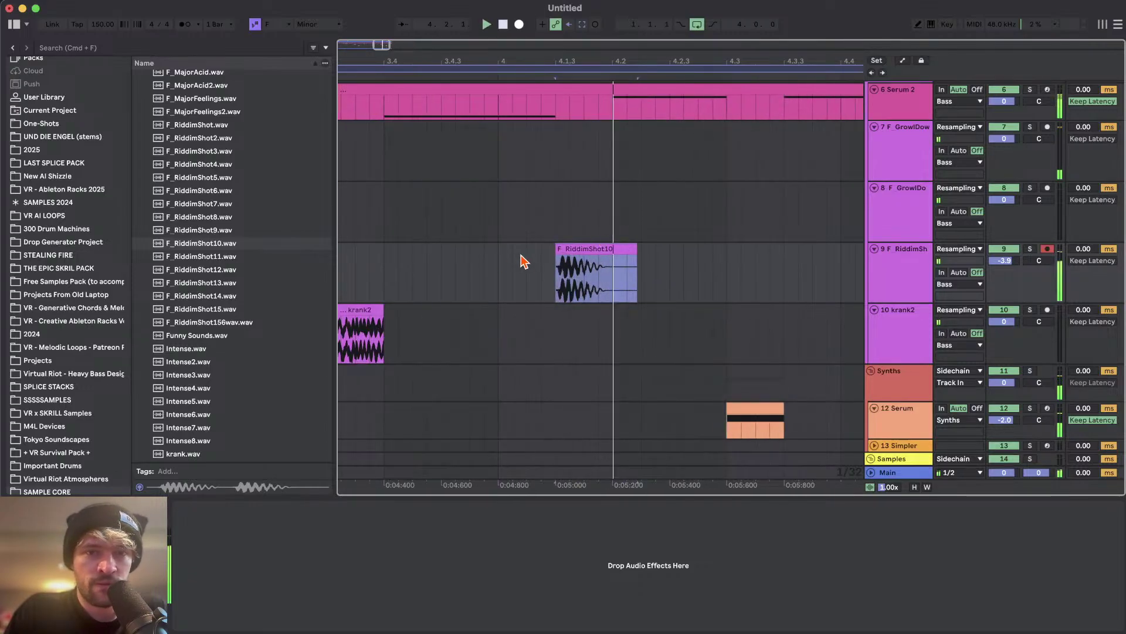
- Audition the remaining RiddimShot samples, place F_RiddimShot15.wav over the bar 4 clip on track 9 and listen to it in context
left_click(218, 269)
key("Down")
key("Down")
key("Down")
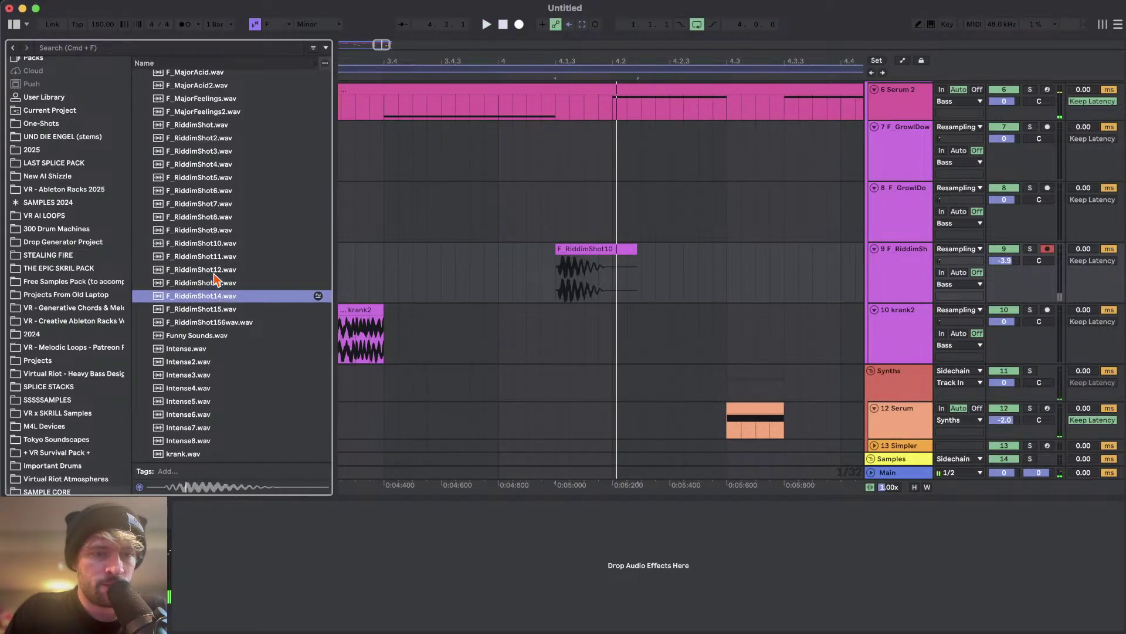
key("Down")
left_click_drag(205, 310, 544, 266)
left_click_drag(616, 246, 593, 245)
left_click(498, 266)
key("space")
key("space")
scroll(493, 264, "down", 4)
key("space")
- Audition the Intense, krank and Phiso samples as replacements for the bar 4 riddim shot
left_click(199, 360)
scroll(198, 362, "down", 5)
scroll(198, 362, "down", 4)
left_click(197, 363)
scroll(196, 364, "down", 2)
key("Down")
scroll(196, 387, "down", 1)
key("Down")
scroll(196, 392, "down", 4)
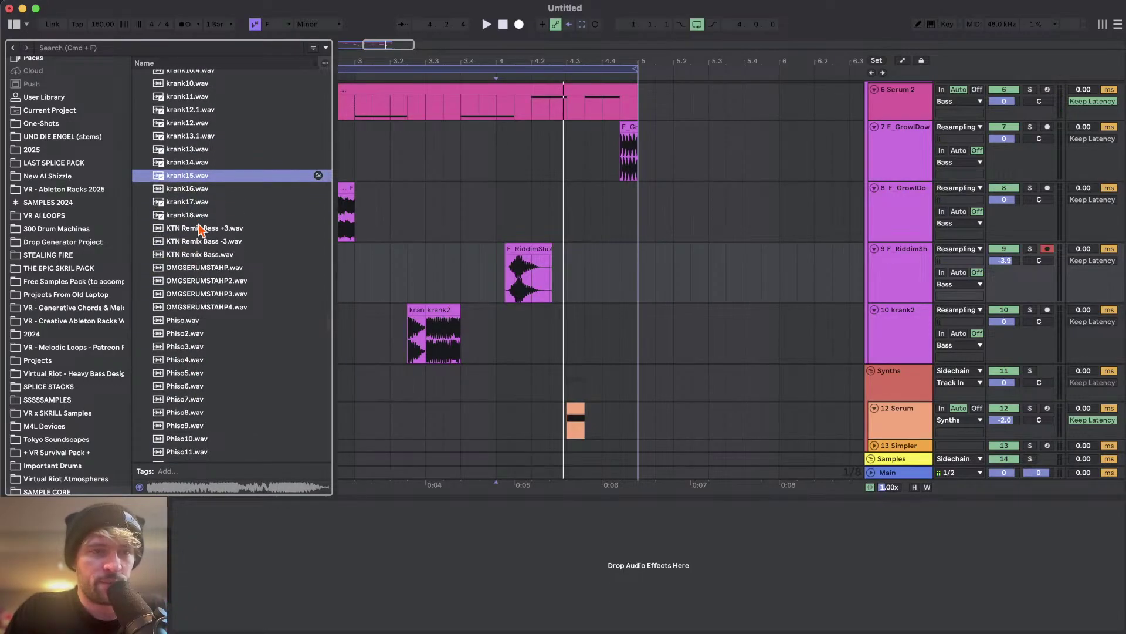
left_click(193, 361)
scroll(192, 328, "down", 5)
left_click(182, 208)
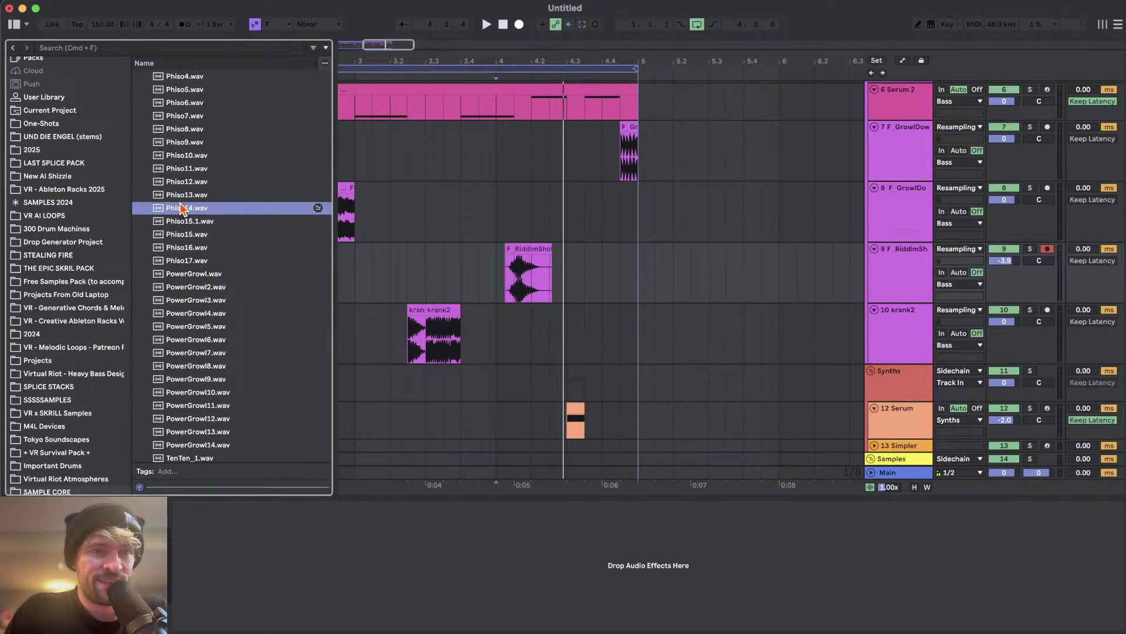
- Audition the PowerGrowl and TenTen samples and place TenTen_5.wav on track 9 at beat 4.1.3, replacing the riddim shot
left_click(186, 194)
left_click(197, 340)
scroll(202, 334, "down", 4)
left_click(201, 335)
scroll(201, 334, "down", 4)
left_click(201, 334)
key("Up")
key("Up")
key("Up")
key("Up")
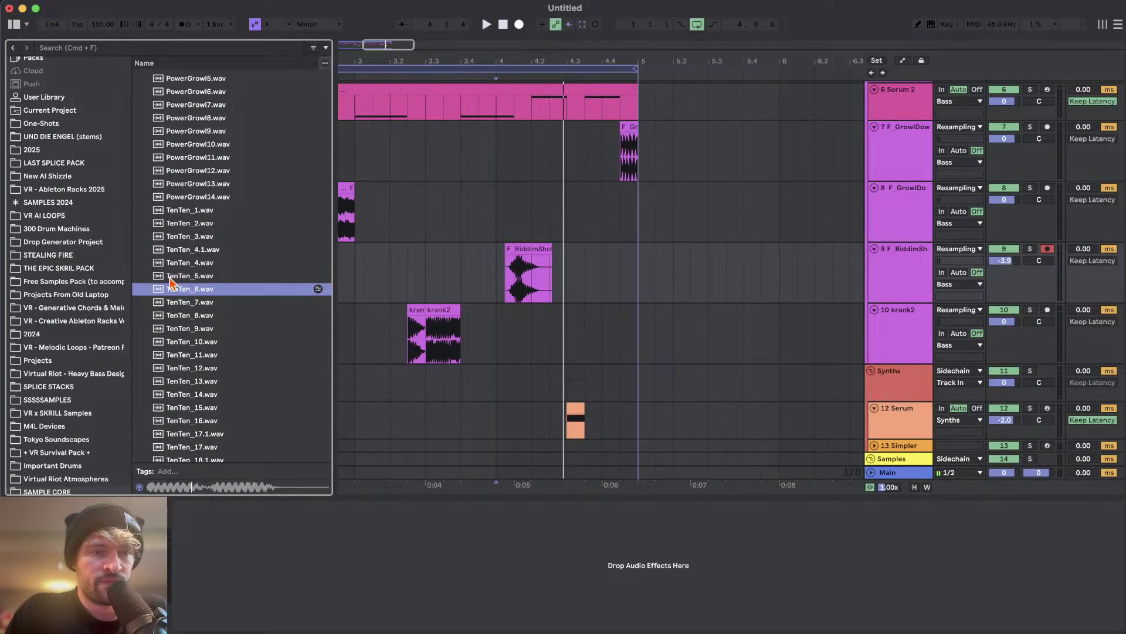
mouse_move(180, 280)
left_mouse_down()
mouse_move(540, 245)
mouse_move(606, 284)
left_mouse_up()
scroll(498, 256, "up", 4)
- Listen to the TenTen_5 clip in the arrangement and shorten it to end at beat 4.2
left_click(487, 281)
key("space")
key("space")
left_click(508, 267)
key("space")
key("space")
key("space")
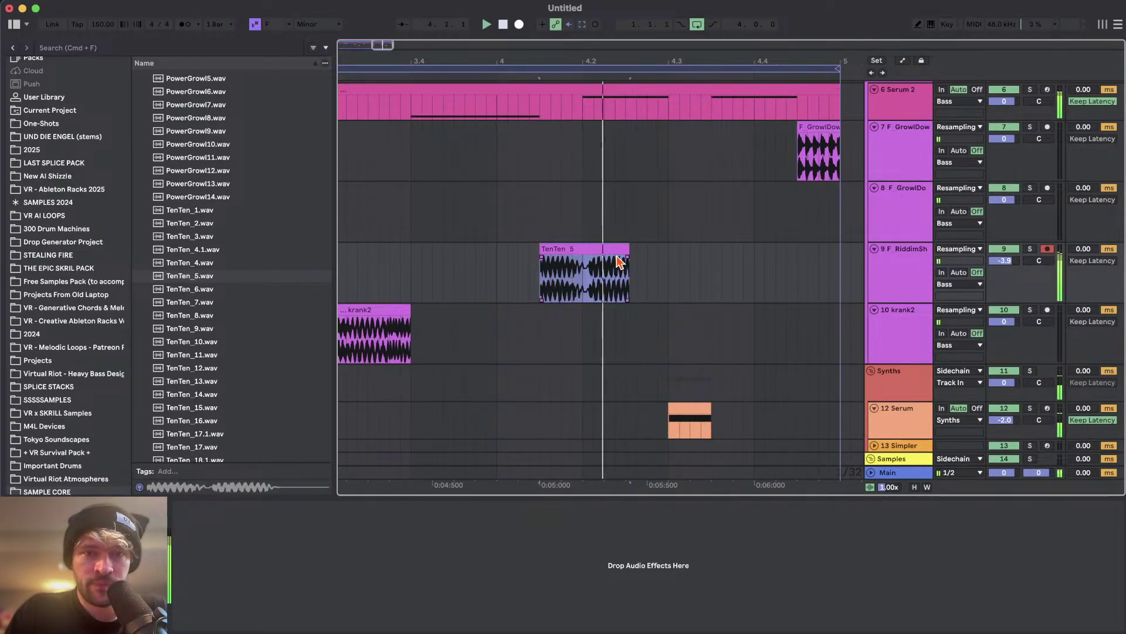
left_click_drag(623, 246, 581, 248)
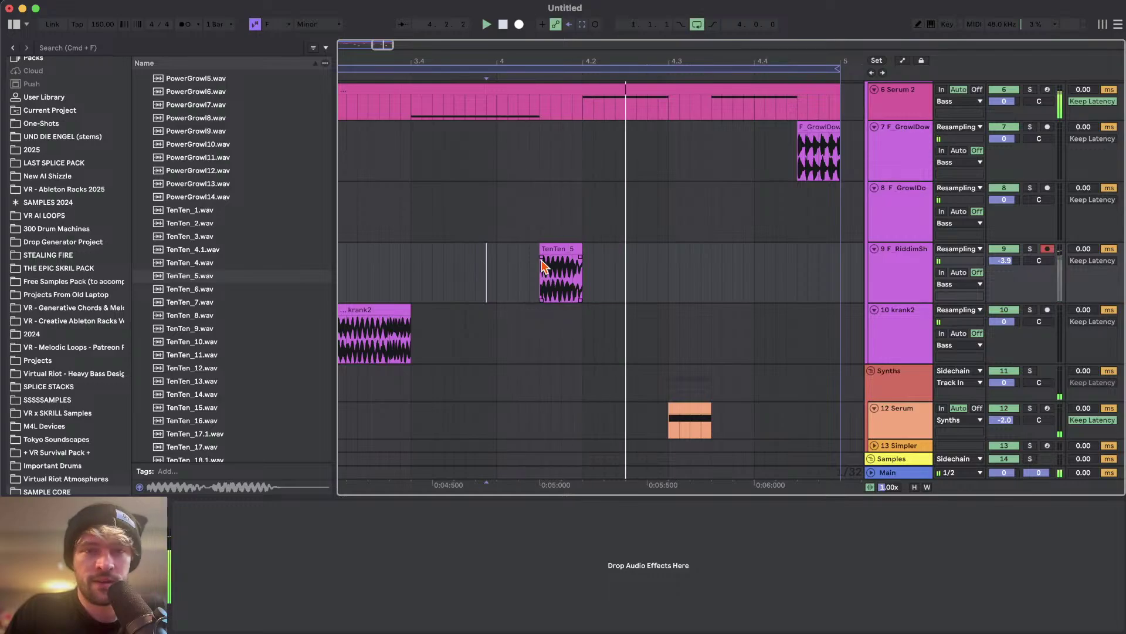
- Set track 9's volume to -2.9 dB and the F_RiddimShot8 clip's gain to -2.0 dB
scroll(541, 266, "down", 6)
left_click(1003, 271)
double_click(424, 285)
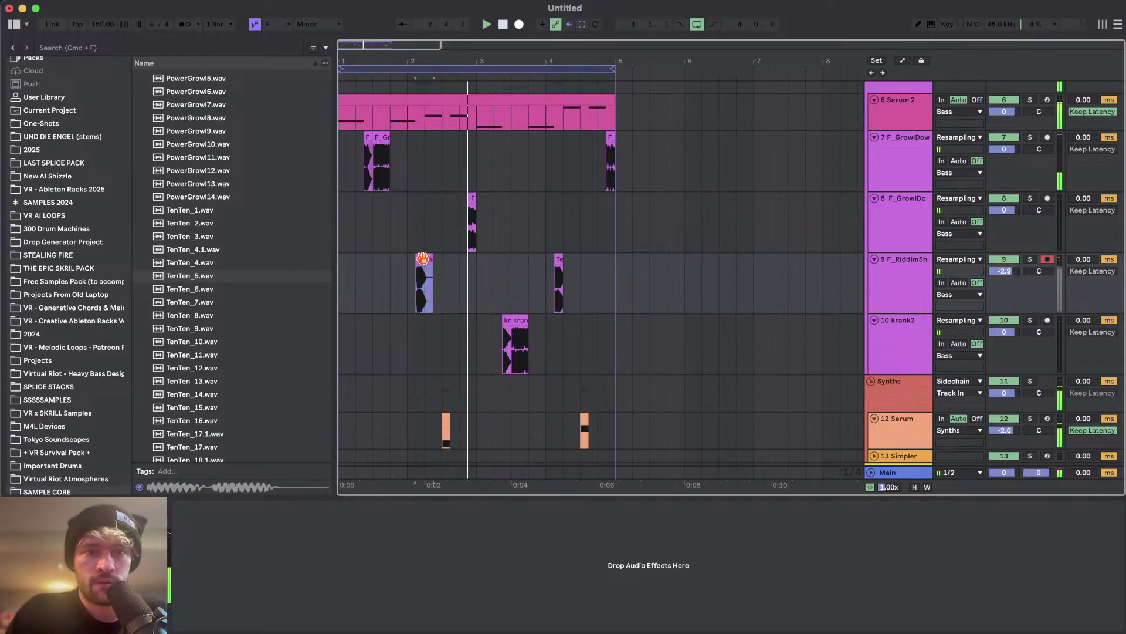
left_click_drag(379, 316, 378, 320)
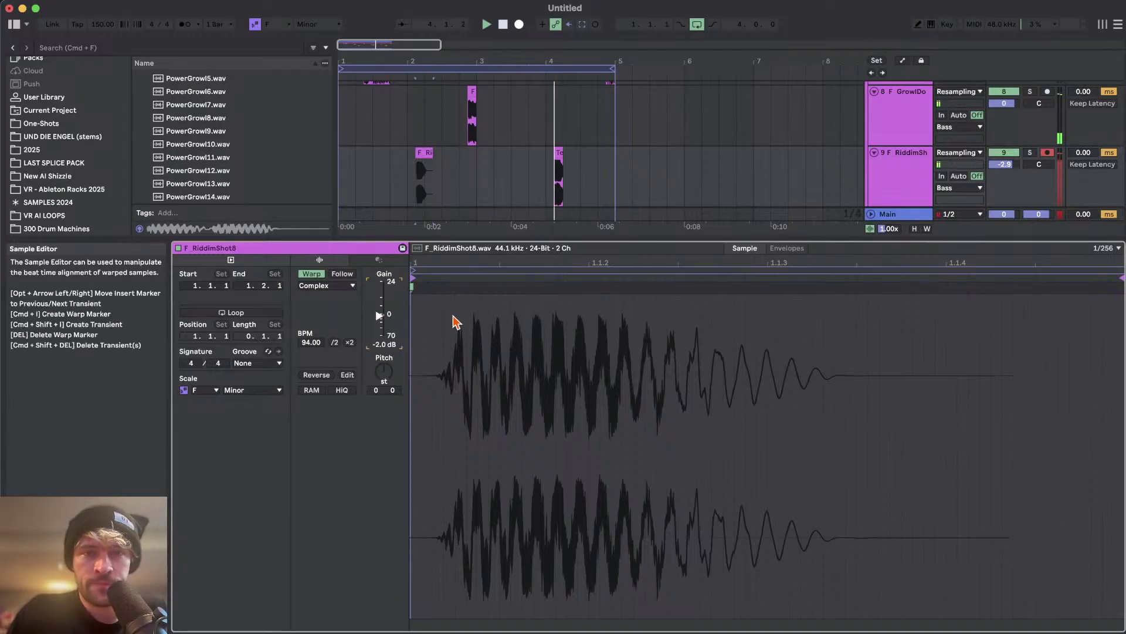
left_click(999, 630)
- Add an Auto Pan to the VR_HYPE loop on track 4 and set its Shape to 40.5% while listening
scroll(510, 284, "up", 3)
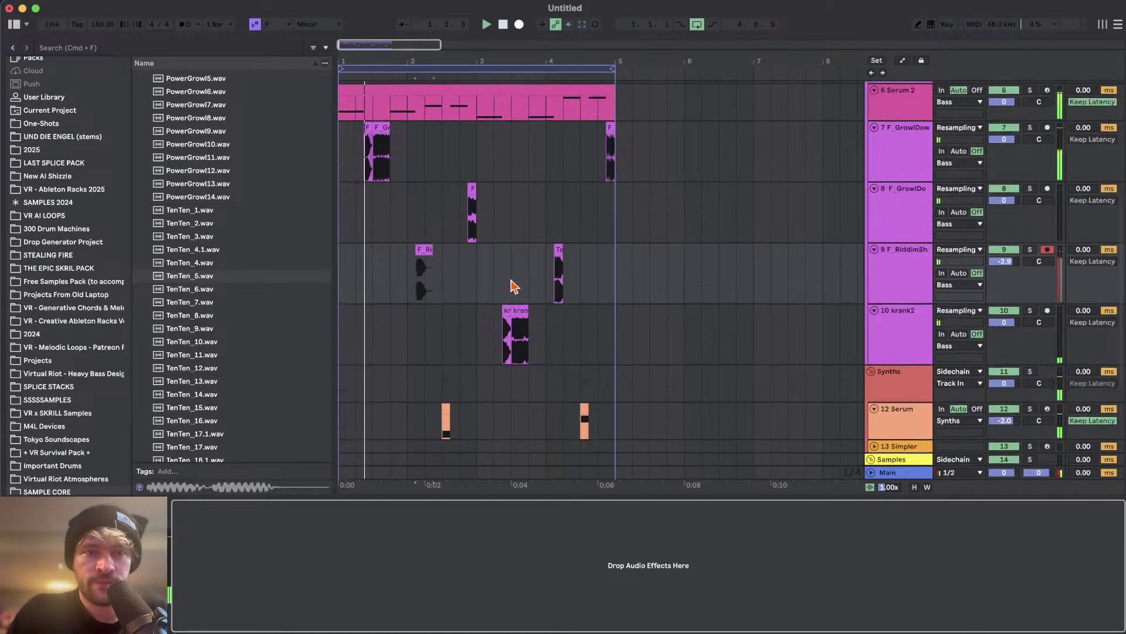
scroll(351, 225, "up", 2)
scroll(423, 244, "up", 8)
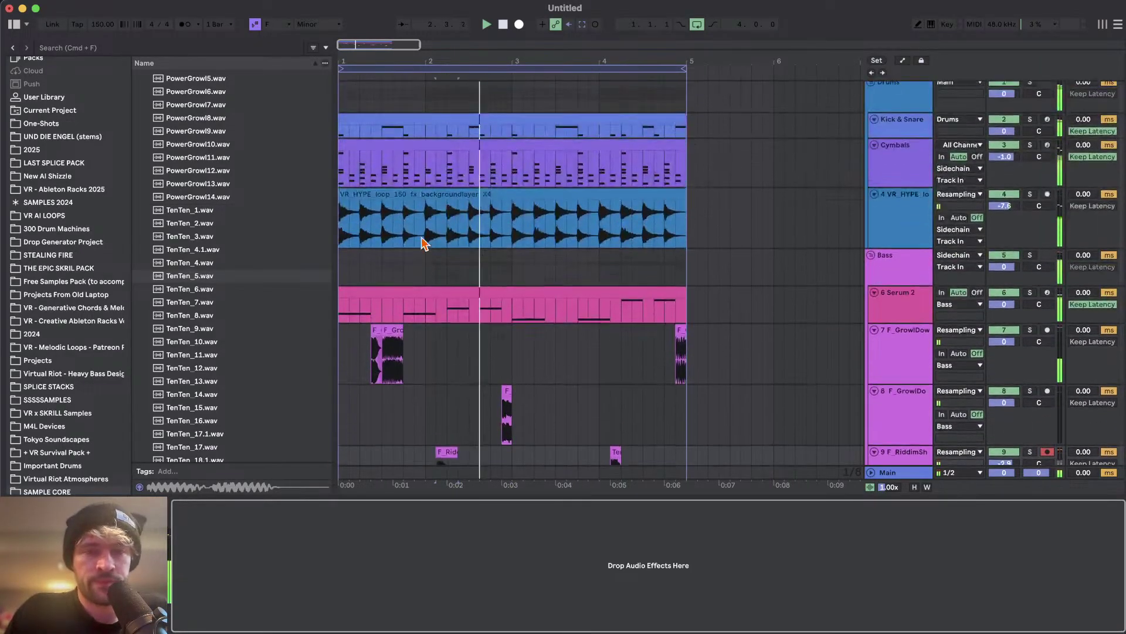
left_click(895, 218)
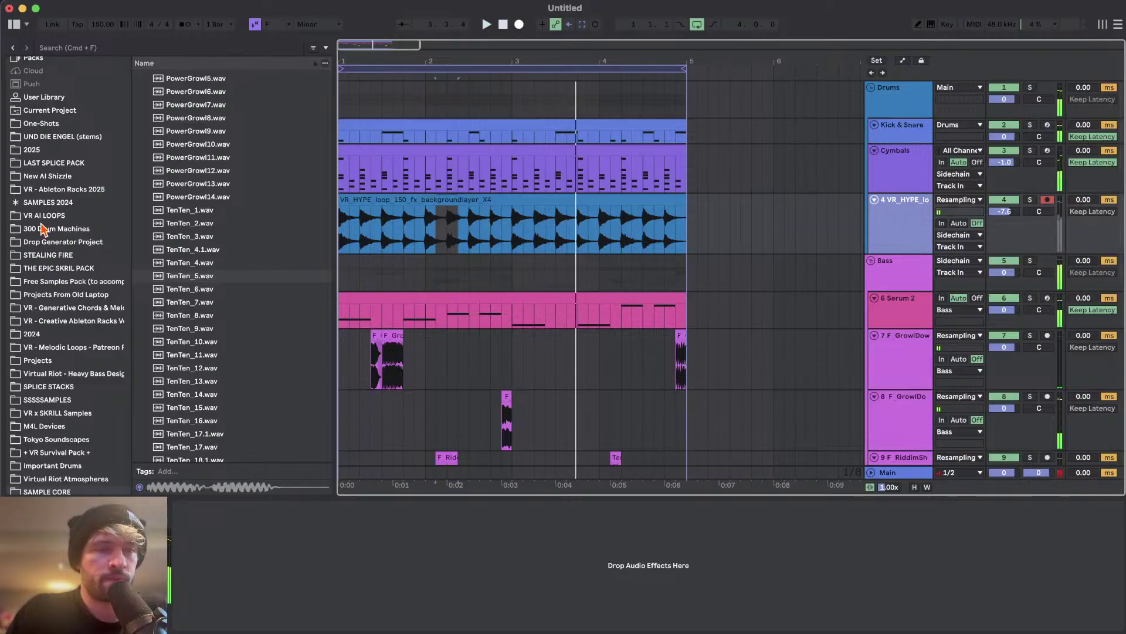
scroll(66, 200, "up", 10)
left_click(44, 246)
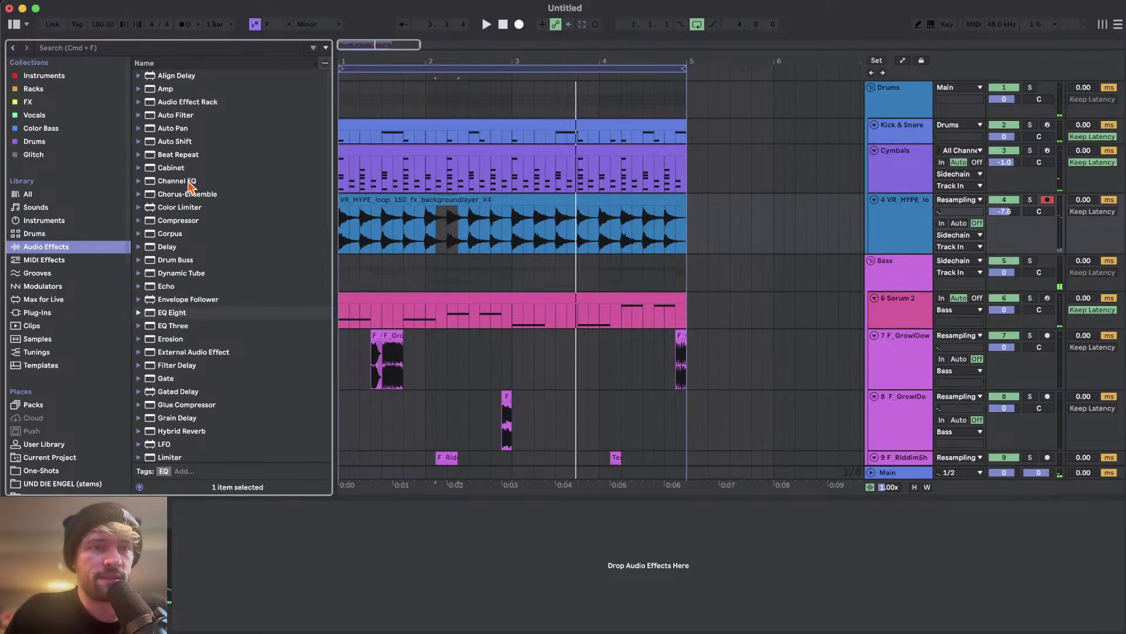
left_click_drag(176, 129, 234, 140)
left_click_drag(441, 222, 441, 223)
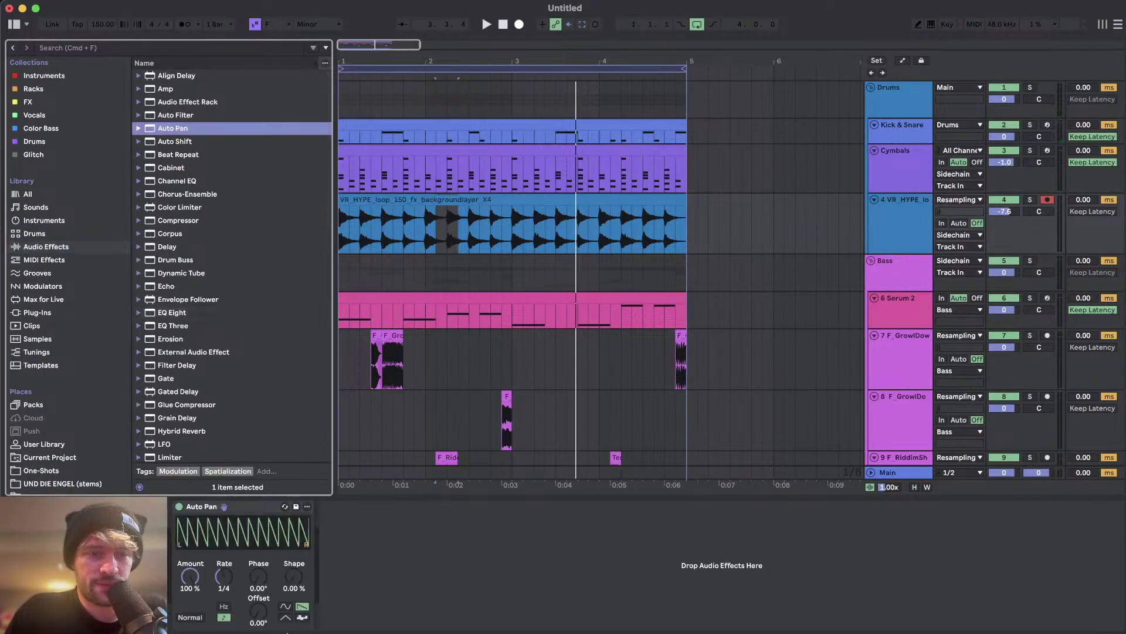
left_click(298, 583)
key("space")
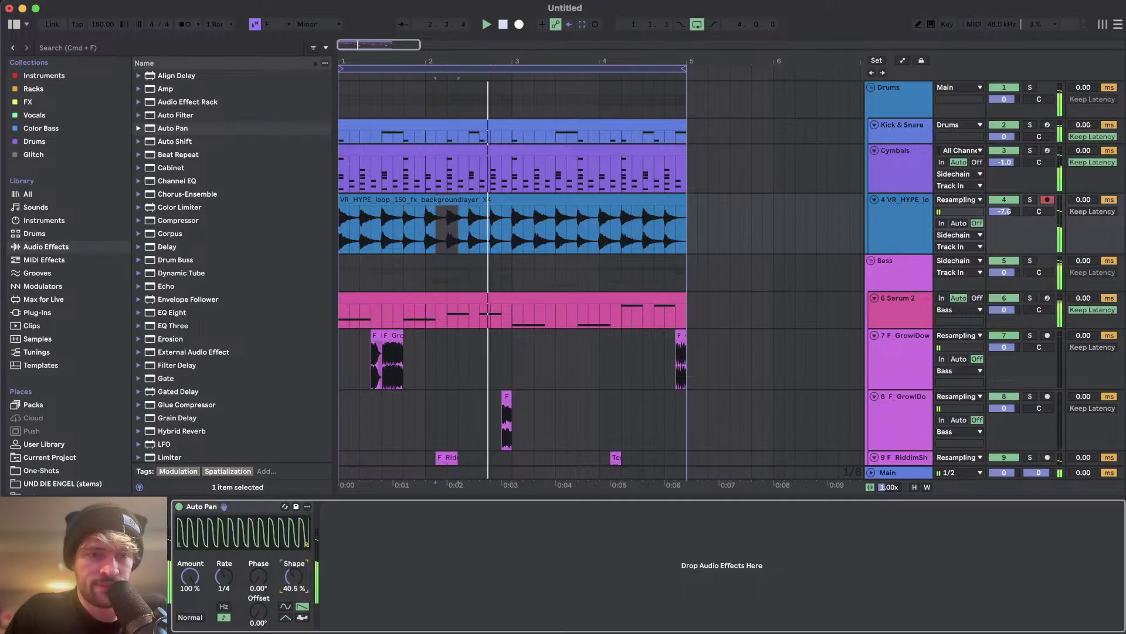
- Add the Newfangled Saturate effect from the FX collection to the Kick & Snare track
scroll(443, 307, "down", 1)
left_click(895, 117)
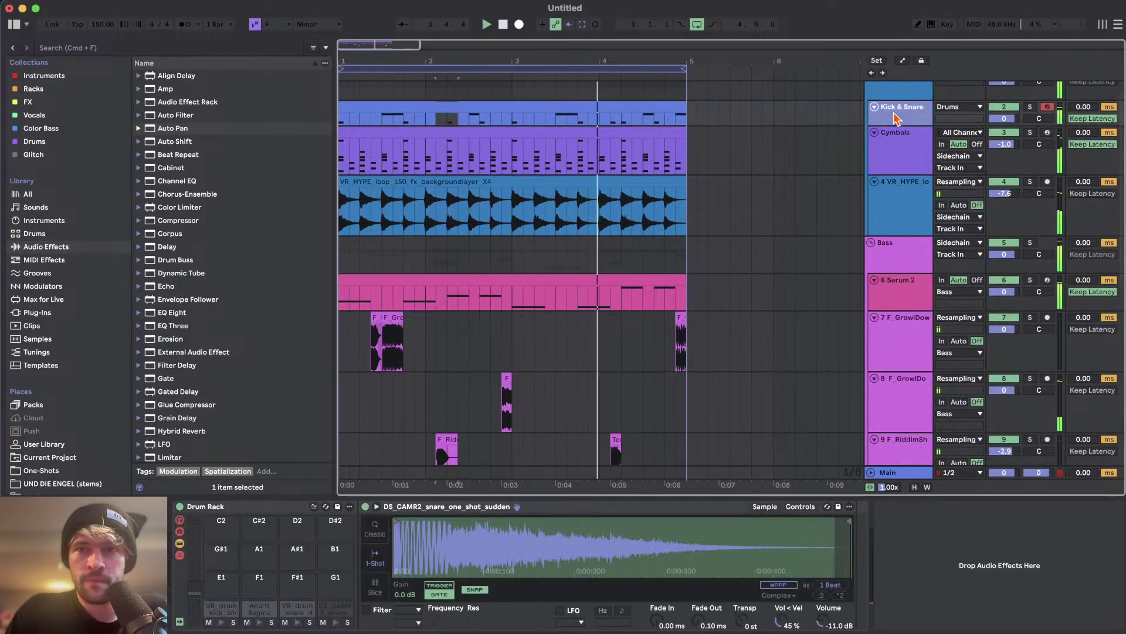
left_click(37, 105)
scroll(226, 321, "down", 10)
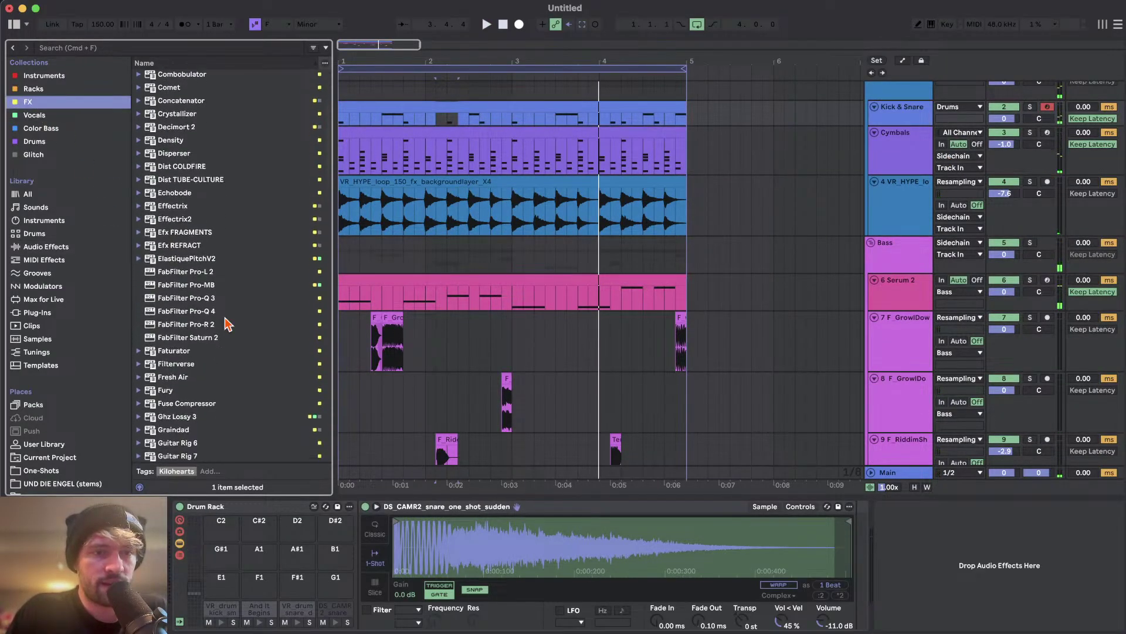
scroll(190, 270, "down", 10)
left_click(203, 205)
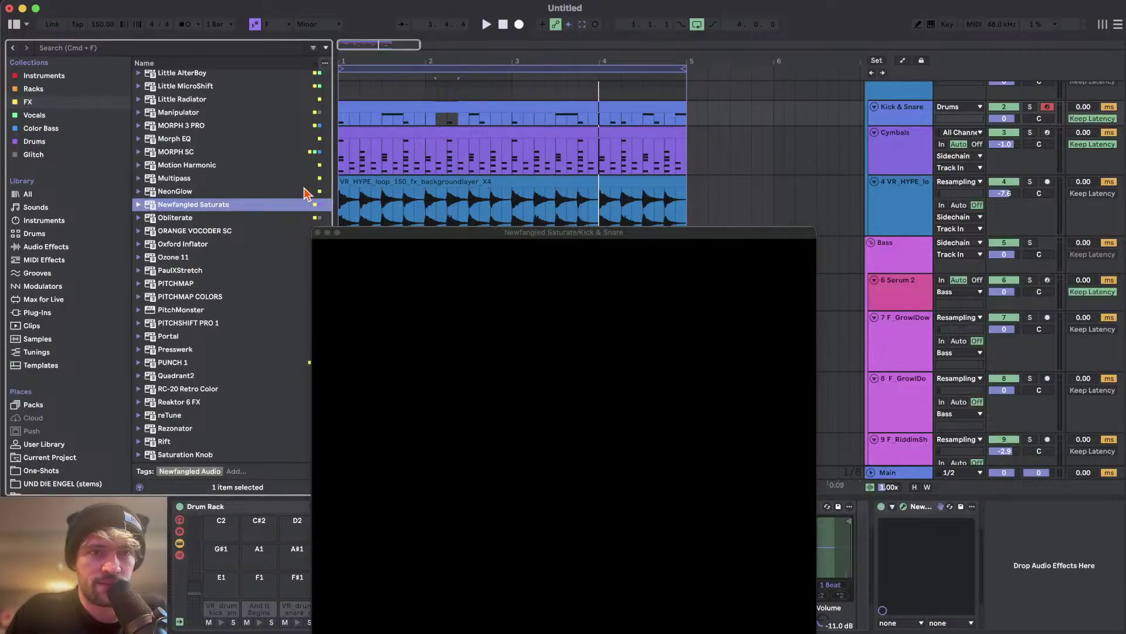
- Set Saturate's input to 3.7 dB during playback, show its waveform meter and close the plug-in window
key("space")
left_click_drag(341, 312, 343, 301)
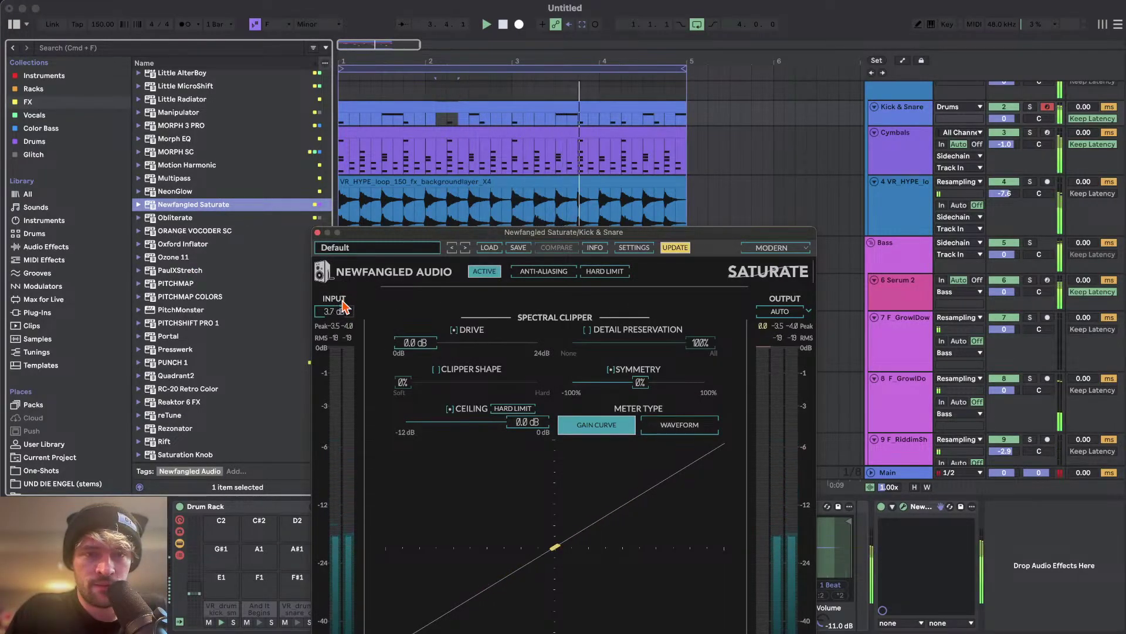
left_click(671, 427)
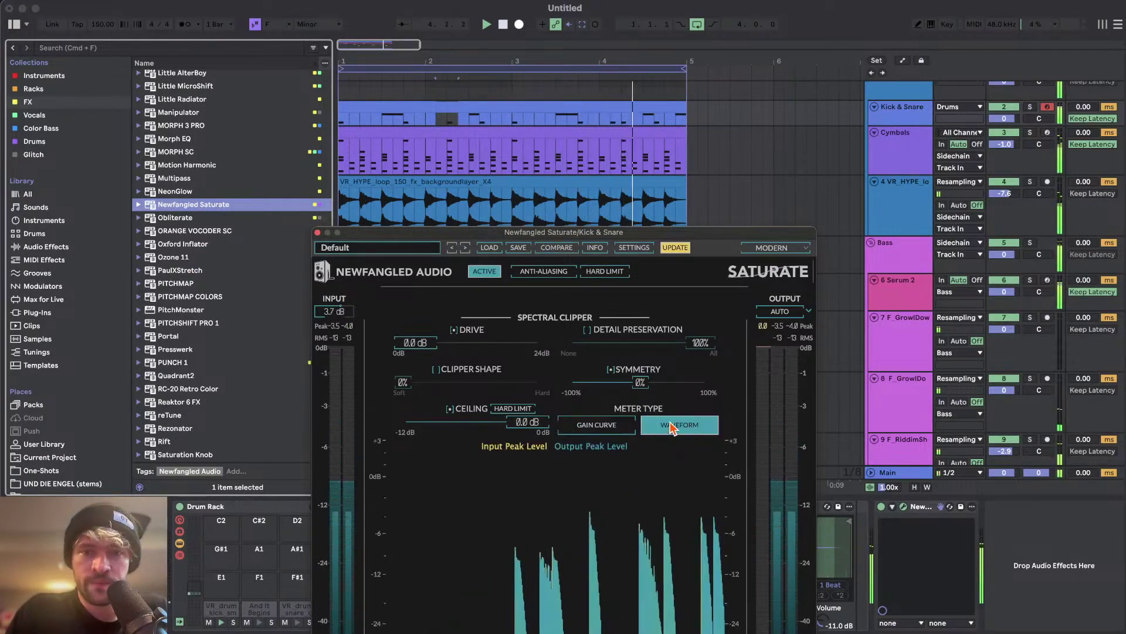
left_click(317, 232)
left_click(579, 120)
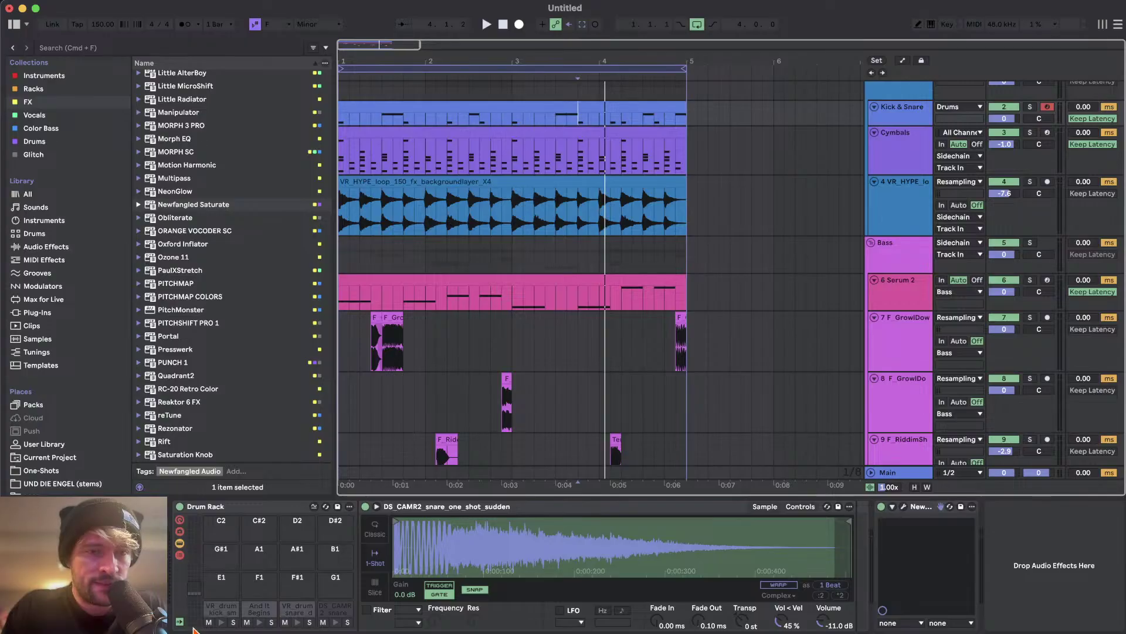
- Switch to Streamlabs Desktop and activate the scene named New Scene
key("super+Tab")
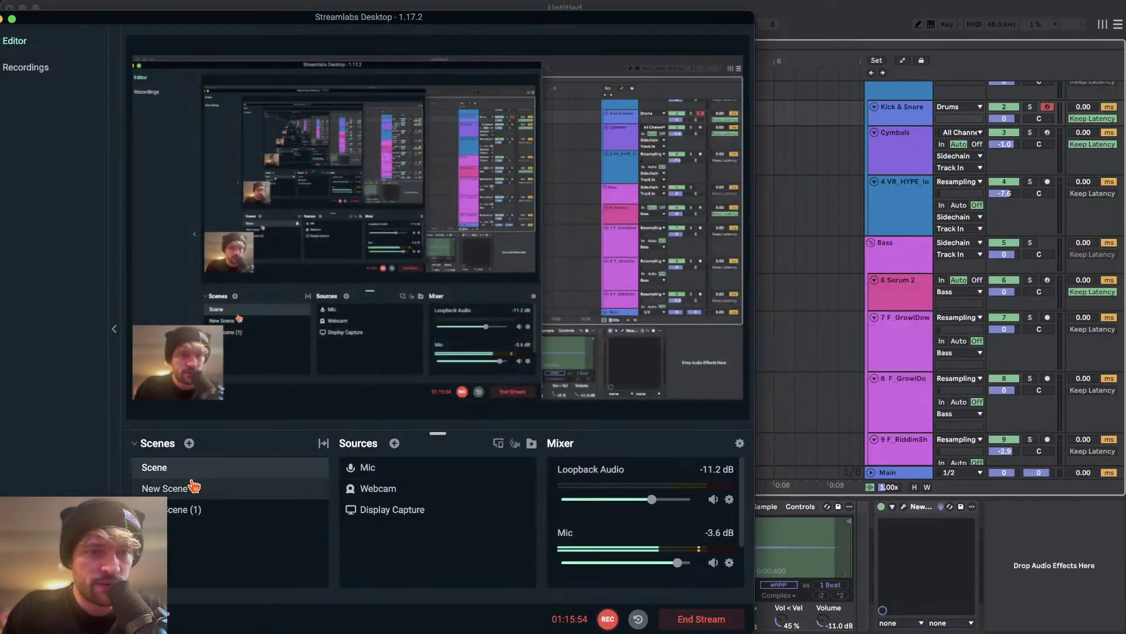
left_click(209, 485)
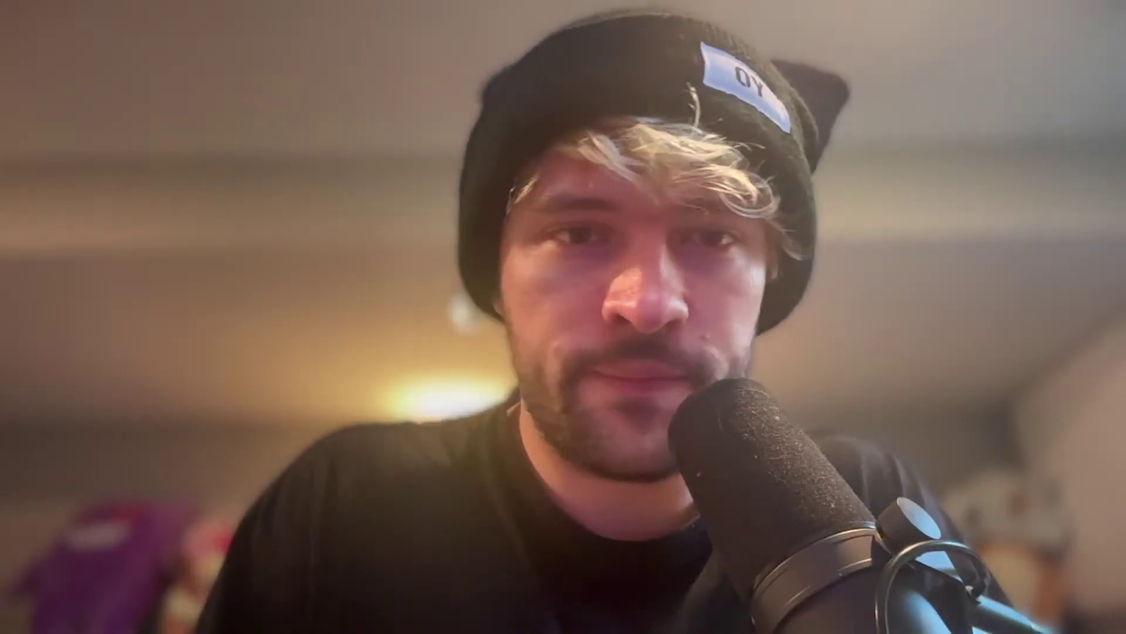
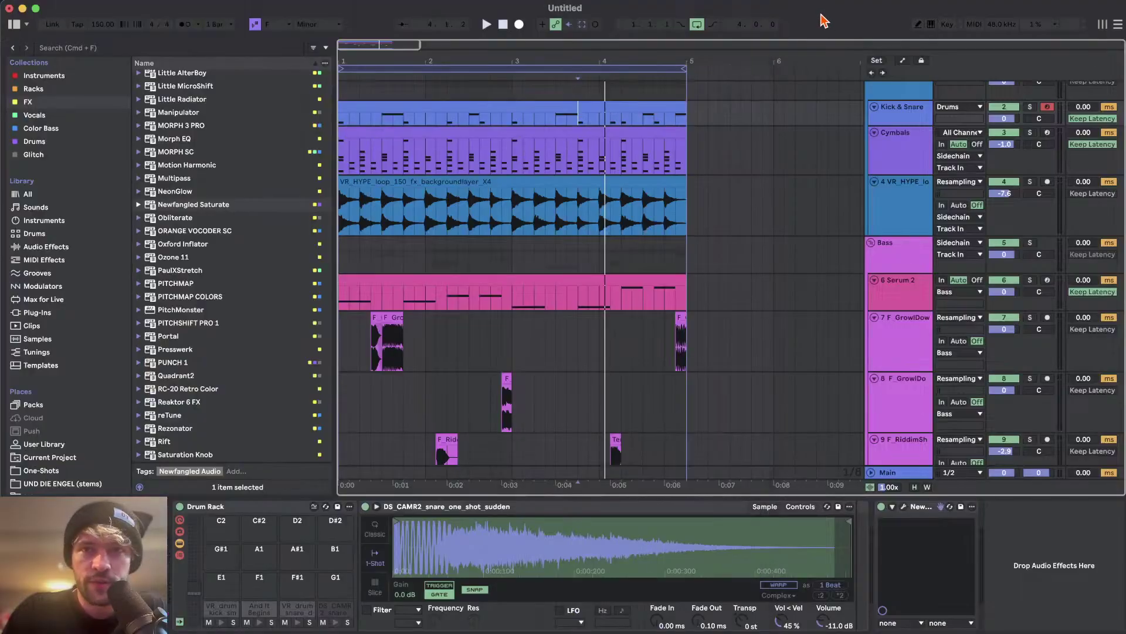
scroll(483, 327, "down", 10)
scroll(484, 328, "up", 4)
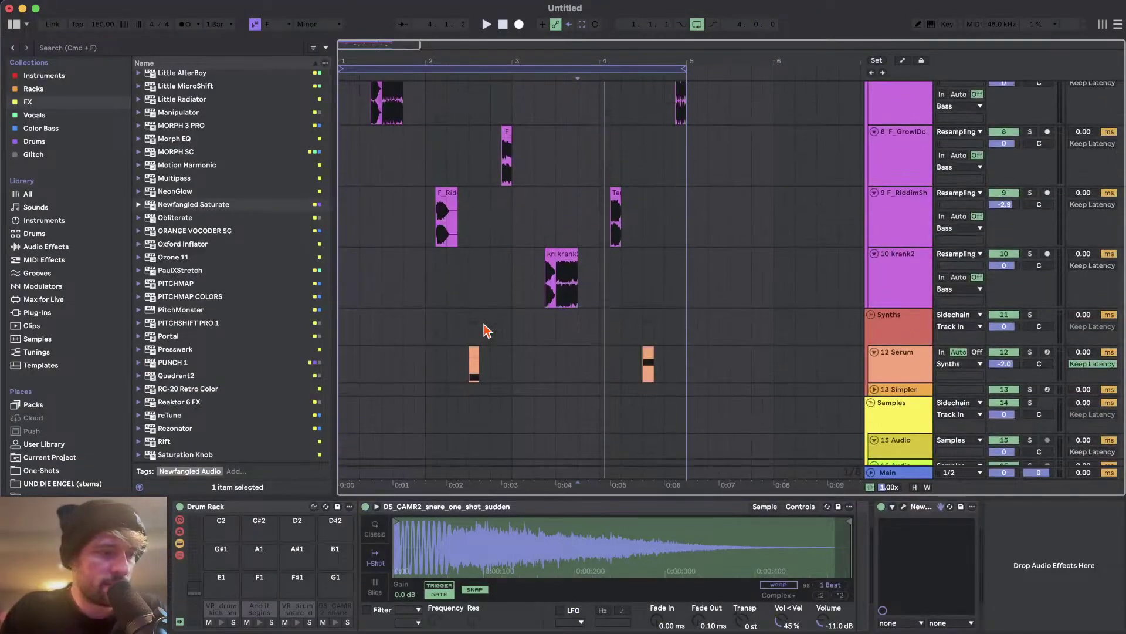
scroll(484, 329, "down", 1)
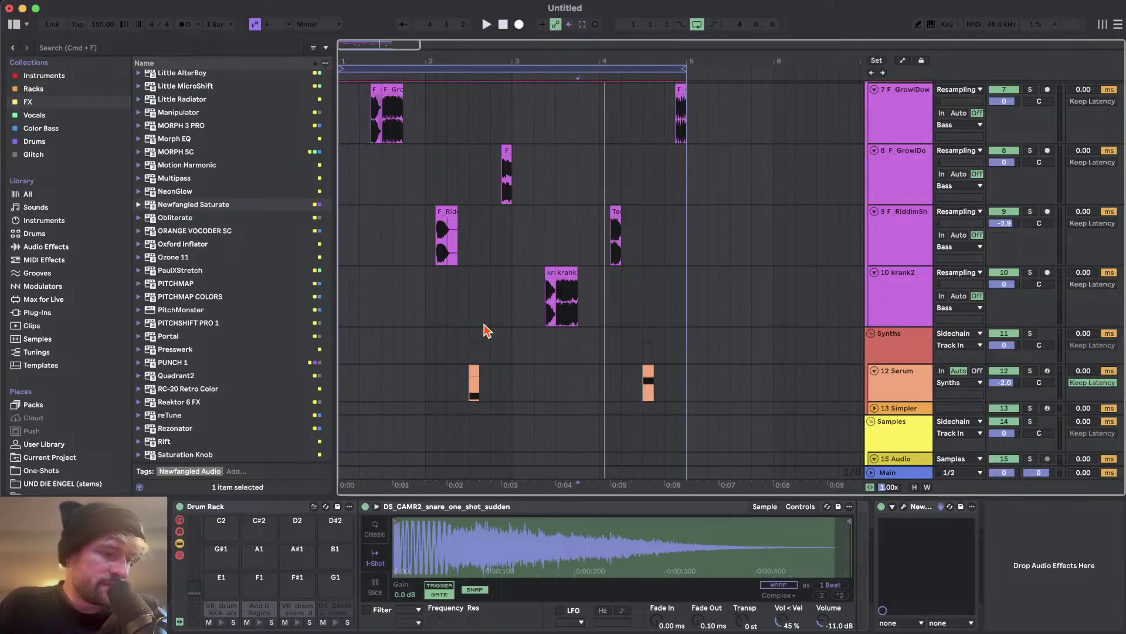
scroll(484, 330, "up", 6)
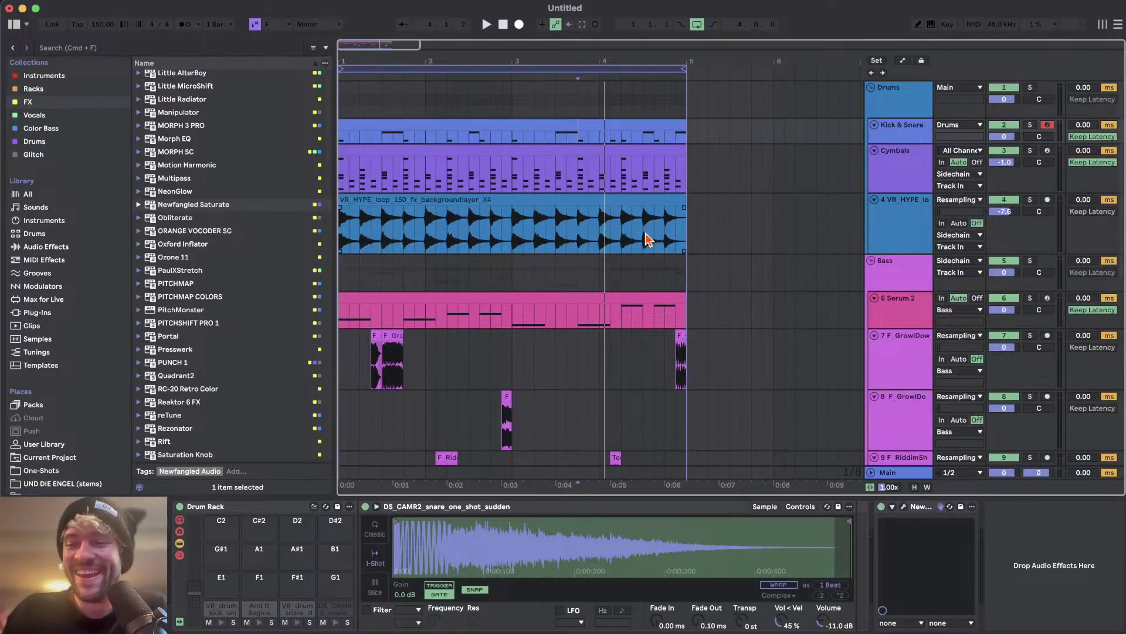
scroll(647, 239, "down", 6)
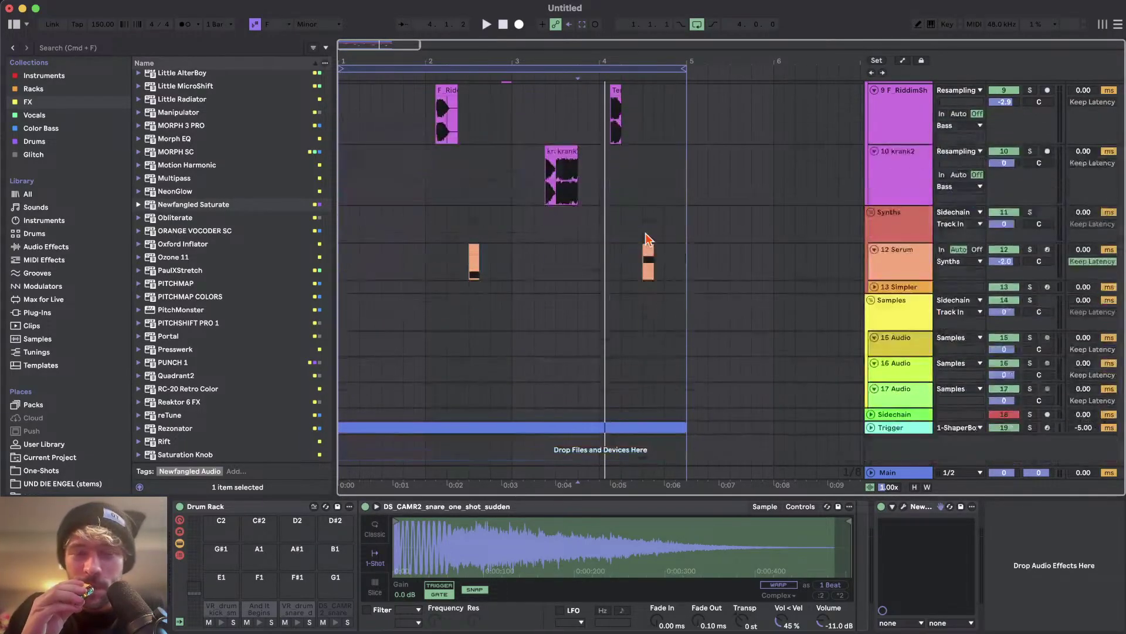
- Select track 15 Audio and browse the Loops folder of LAST SPLICE PACK
left_click(896, 345)
scroll(88, 432, "down", 5)
left_click(61, 391)
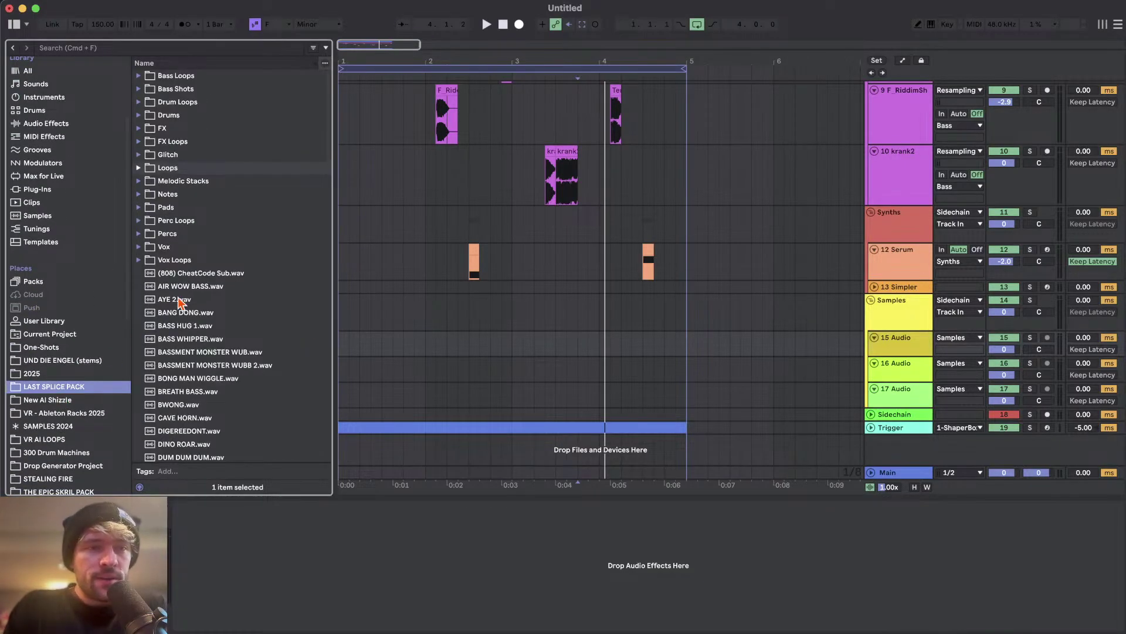
double_click(177, 168)
scroll(183, 194, "down", 4)
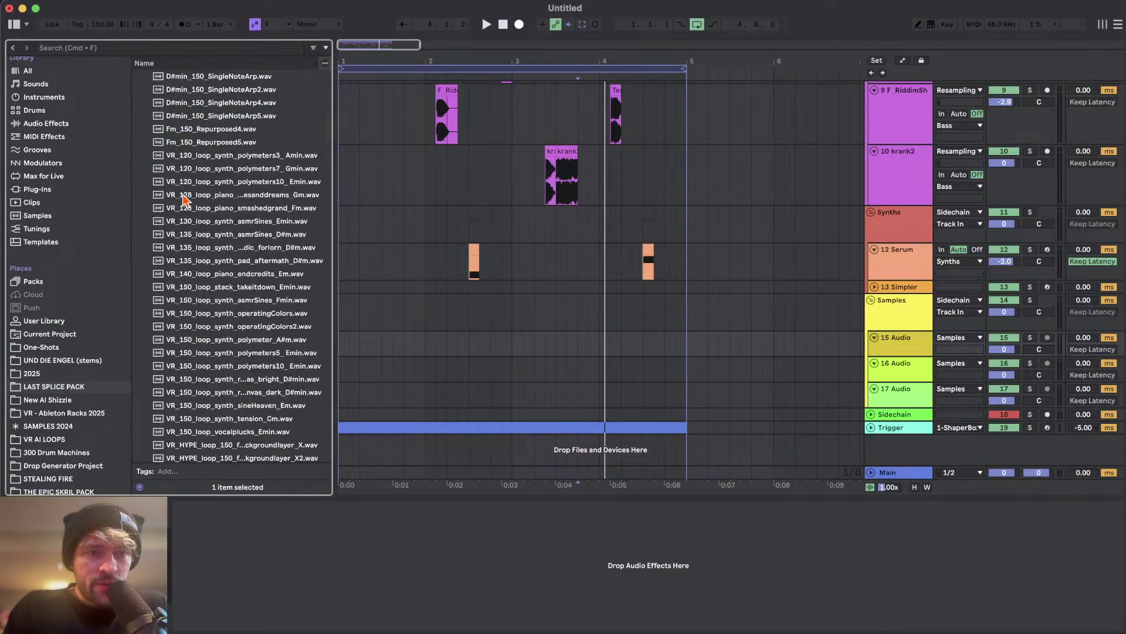
- Place VR_HYPE_loop_150_synth_backgroundlayer_Fmin2 at bar 1 on audio track 15 and lower the track volume to -8.4 dB
scroll(276, 343, "down", 10)
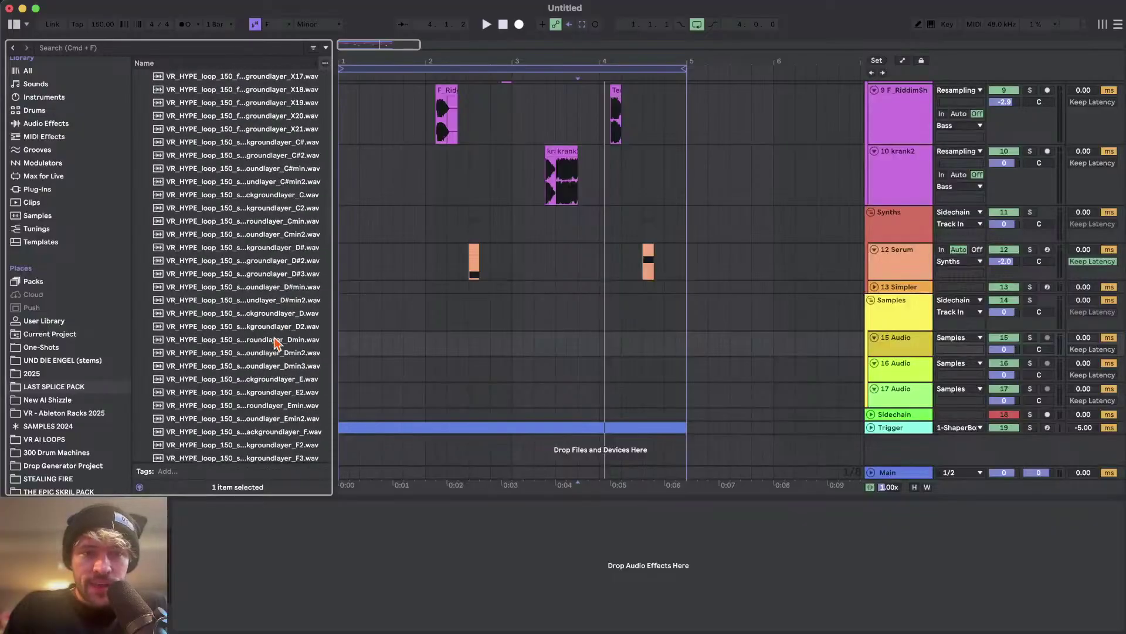
scroll(277, 345, "down", 3)
left_click(264, 405)
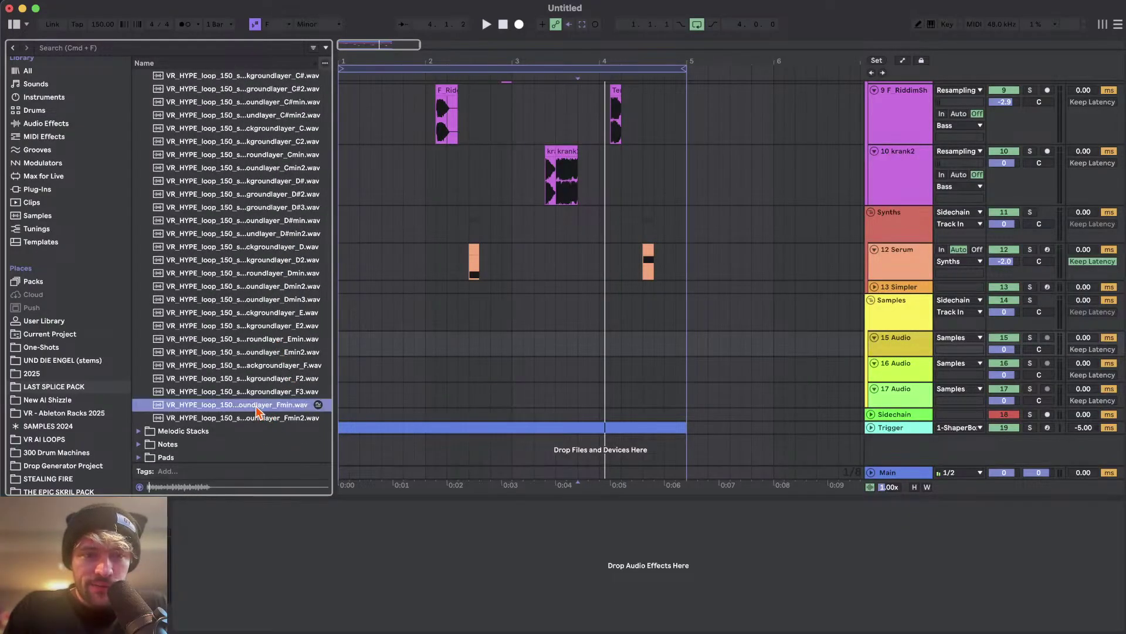
left_click(248, 418)
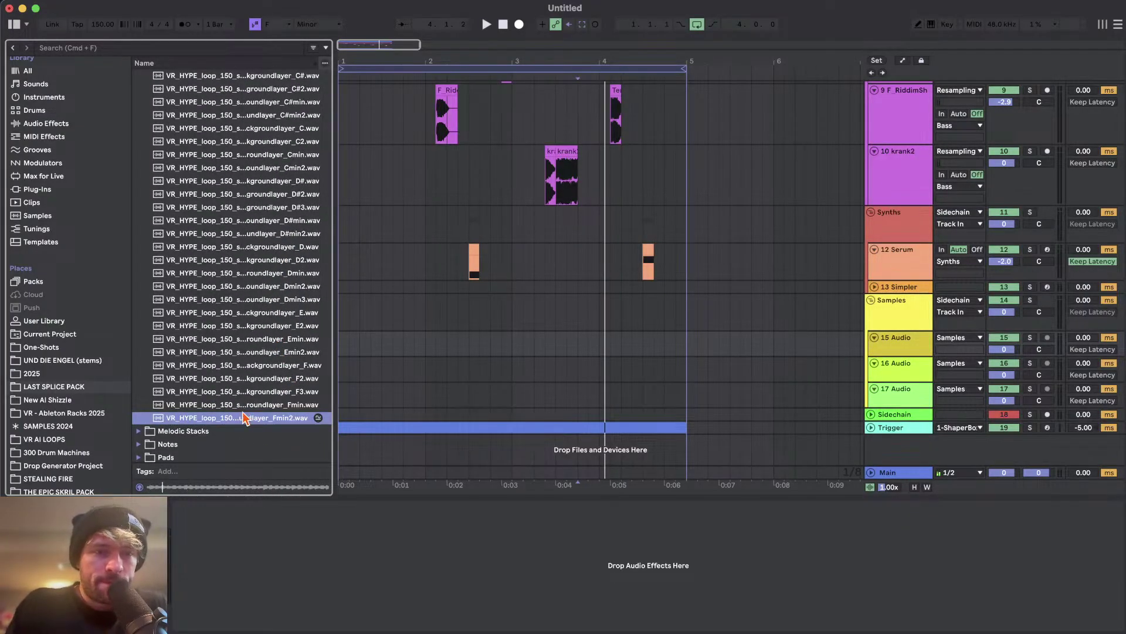
left_click_drag(245, 423, 346, 349)
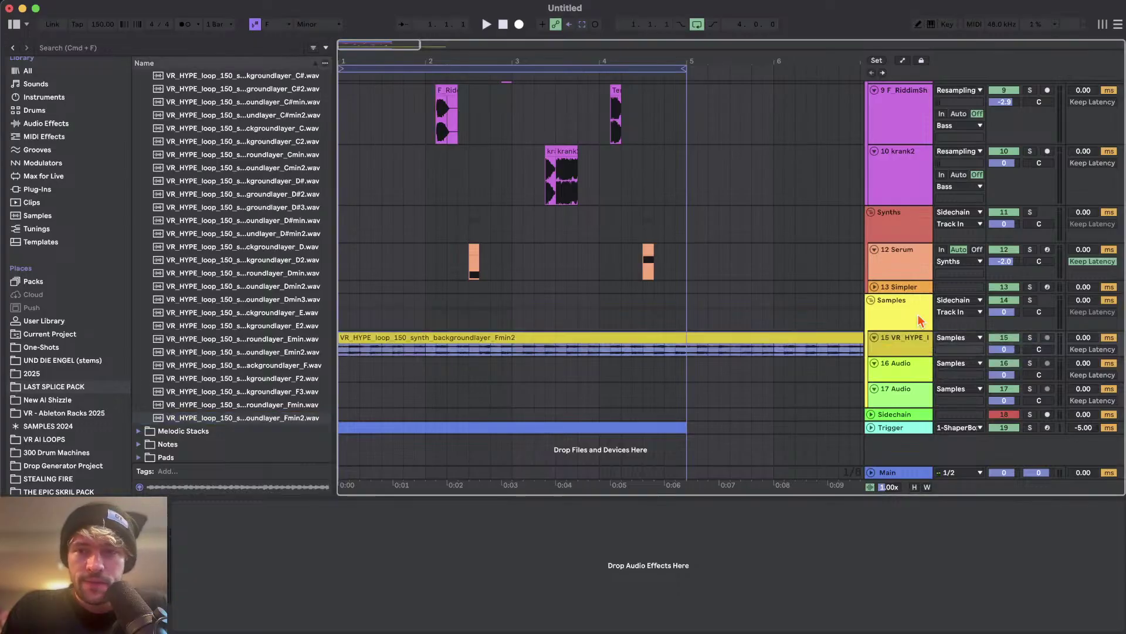
key("space")
left_click_drag(1005, 350, 1005, 368)
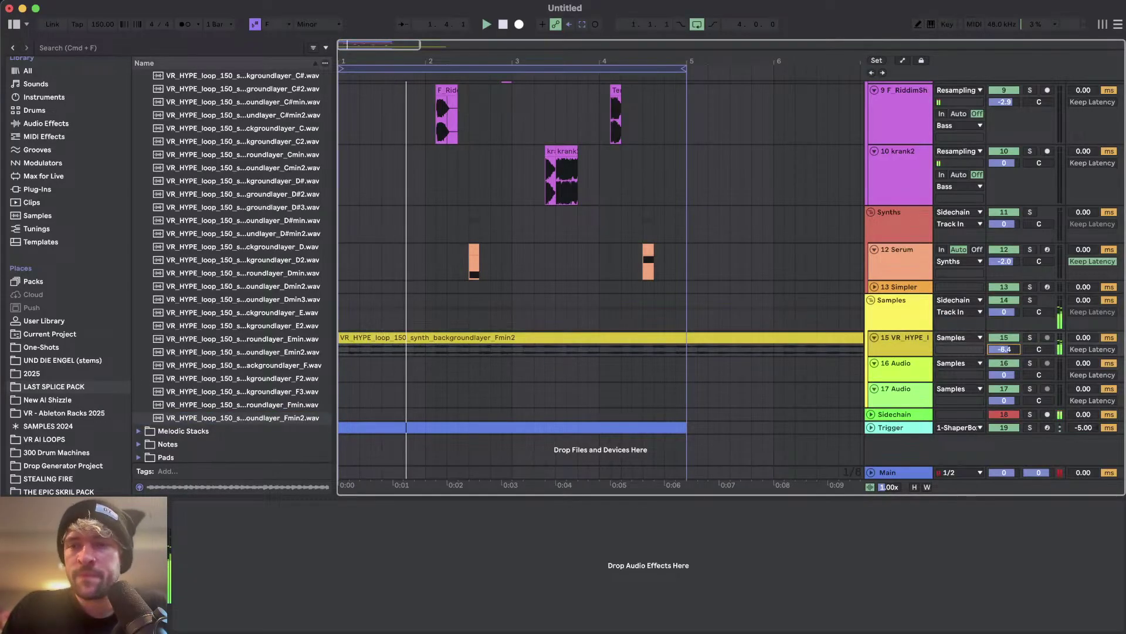
- Warp the Fmin2 background loop at 150 BPM and transpose it up 12 semitones
left_click(45, 123)
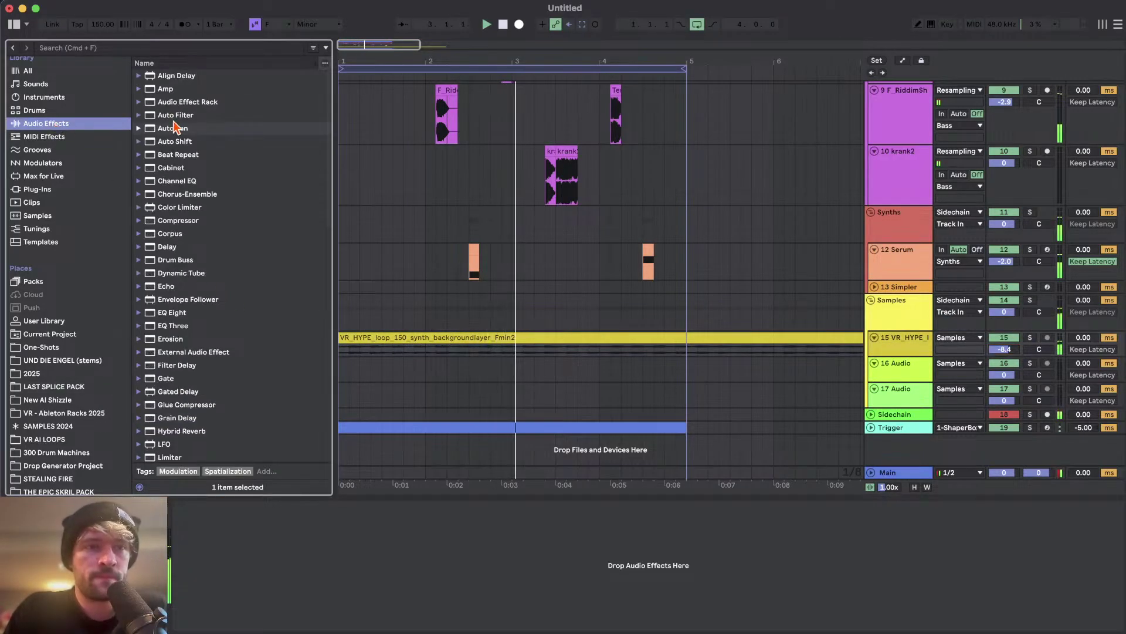
double_click(373, 351)
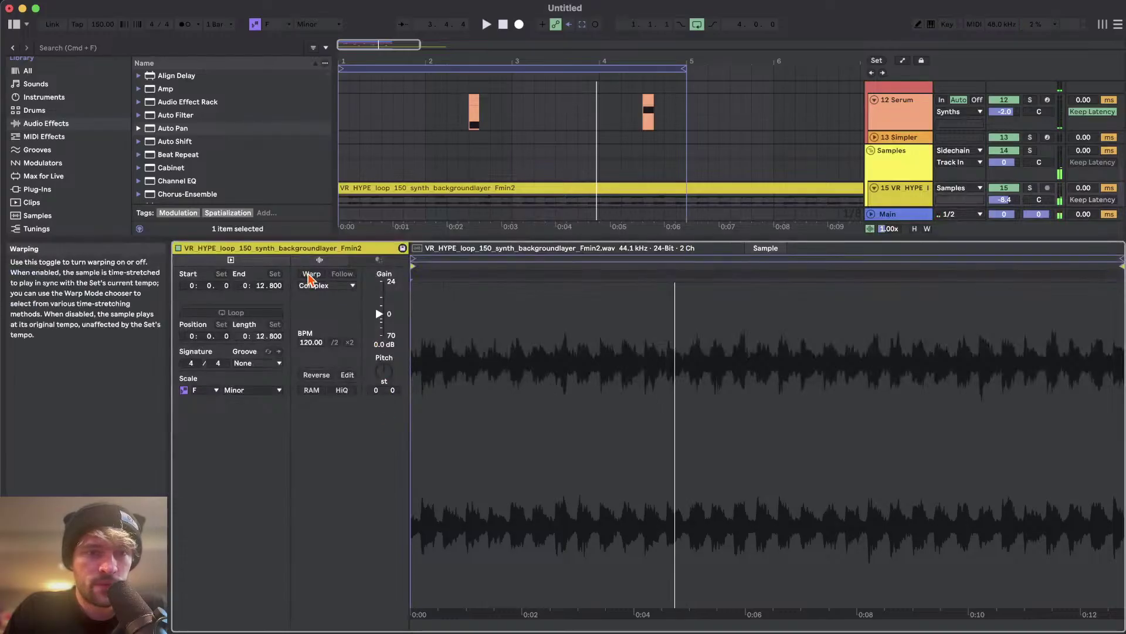
left_click_drag(376, 390, 376, 364)
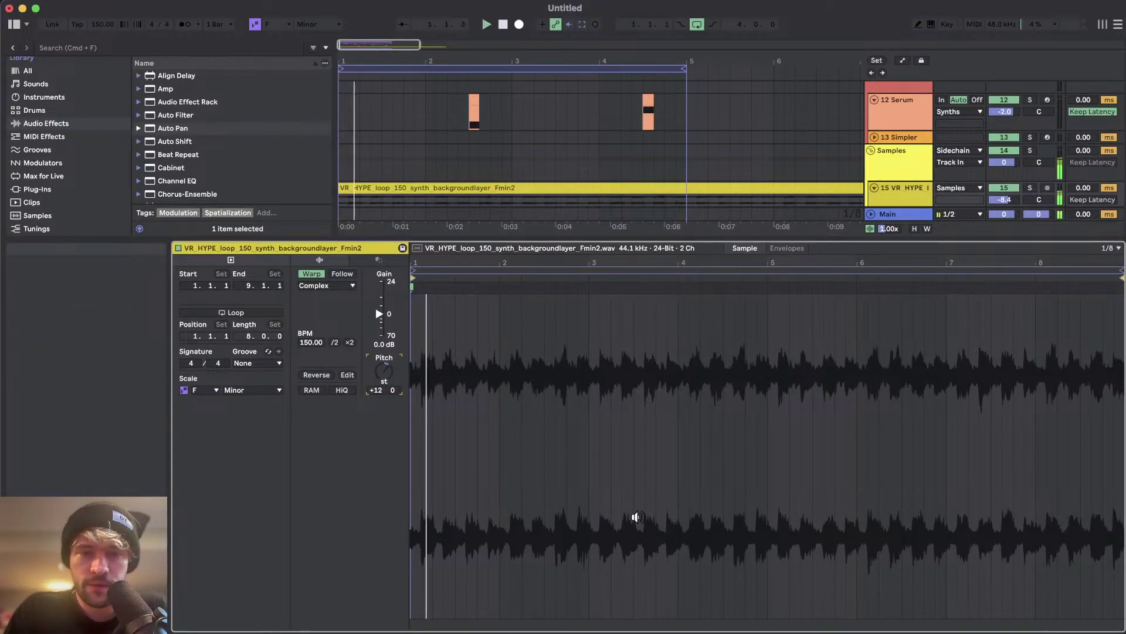
key("shift+Tab")
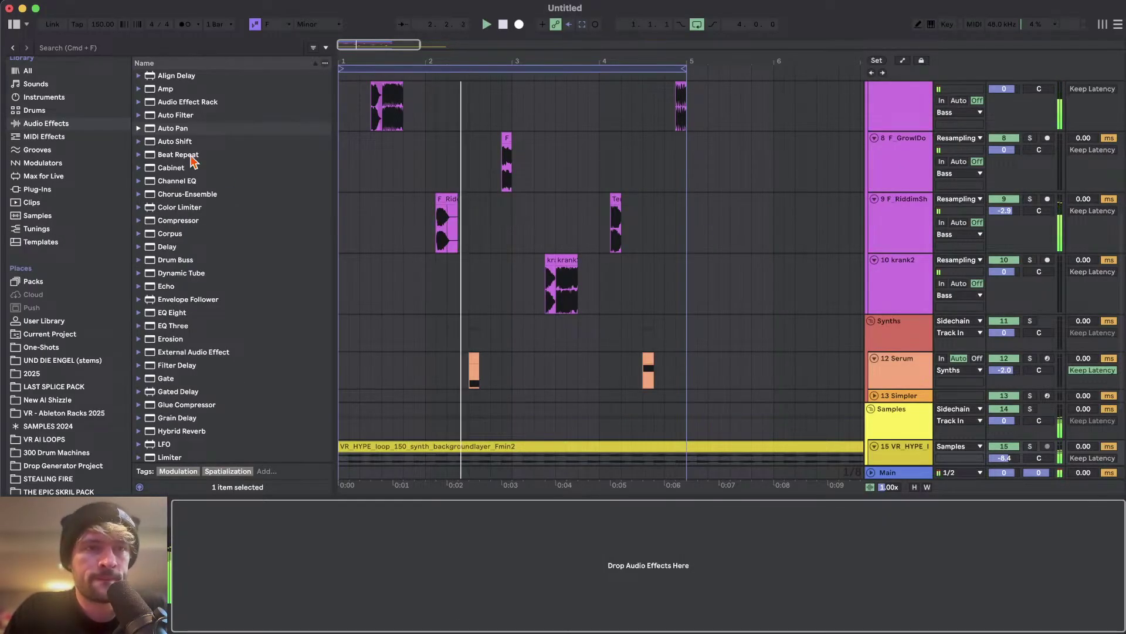
- Add an Auto Pan to track 15 with a sawtooth wave, 100% amount, 0° phase and a synced 1/8 rate
left_click_drag(179, 130, 378, 467)
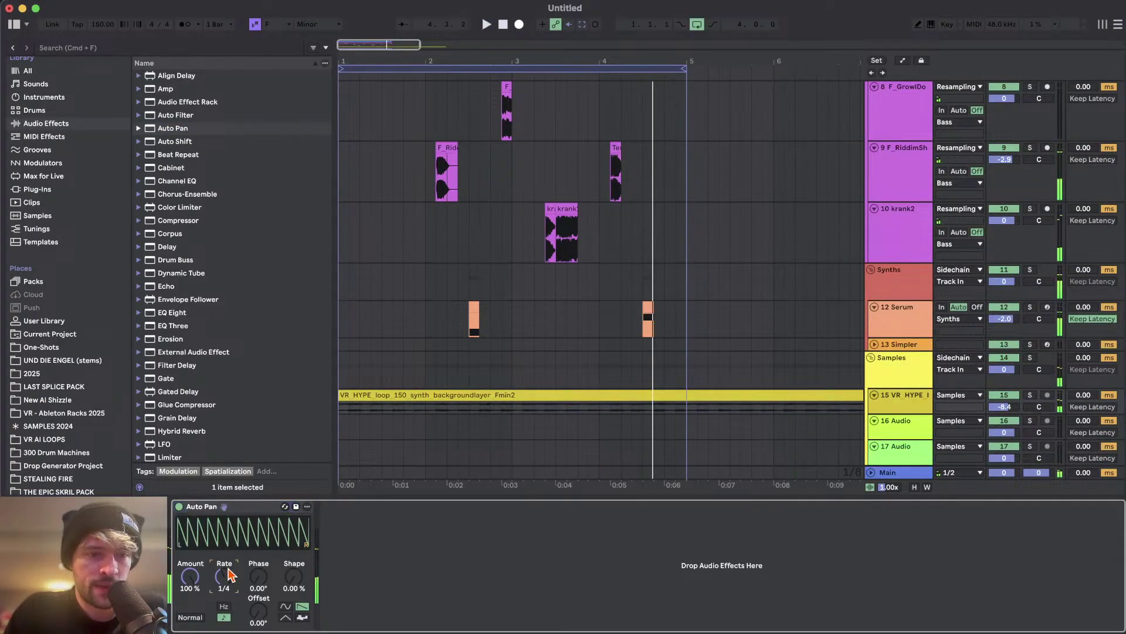
scroll(573, 424, "down", 2)
key("space")
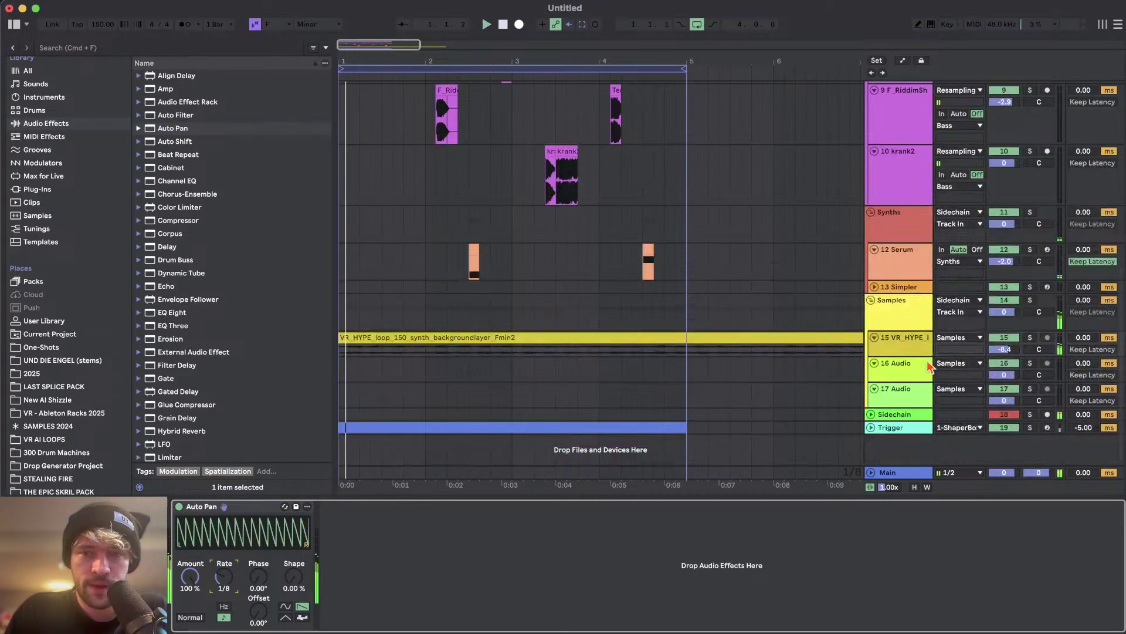
- Split the Fmin2 loop on track 15 at bar 5 and delete the part after it
left_click(686, 353)
key("super+e")
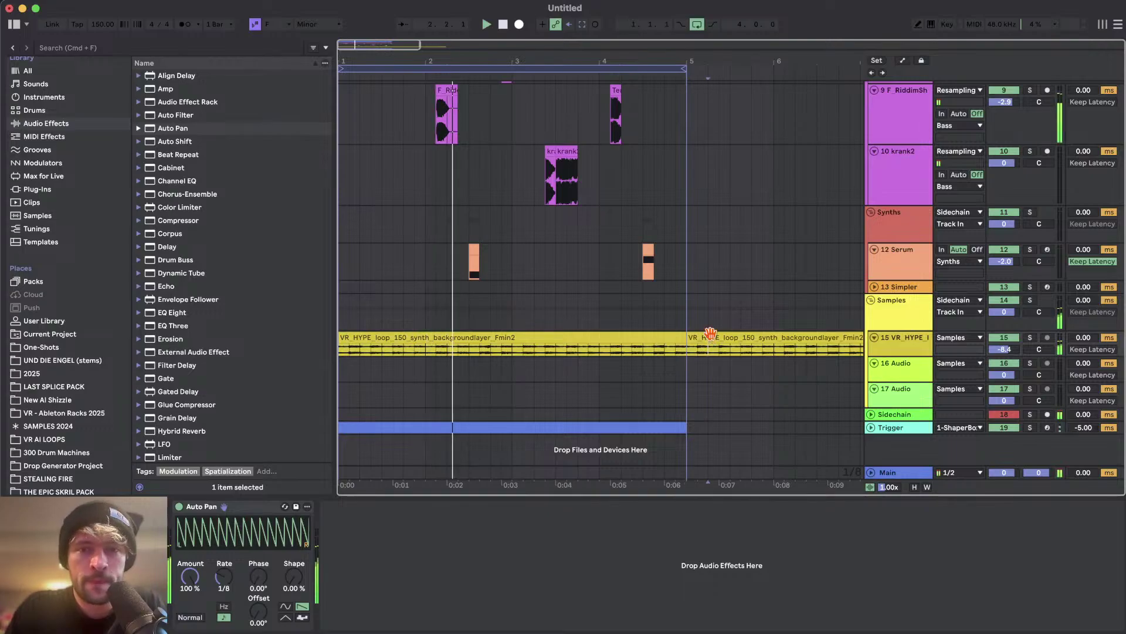
left_click(713, 340)
key("Delete")
- Look through the audio effects, effect racks, 2025, One-Shots and New AI Shizzle folders for another layer
scroll(235, 357, "down", 5)
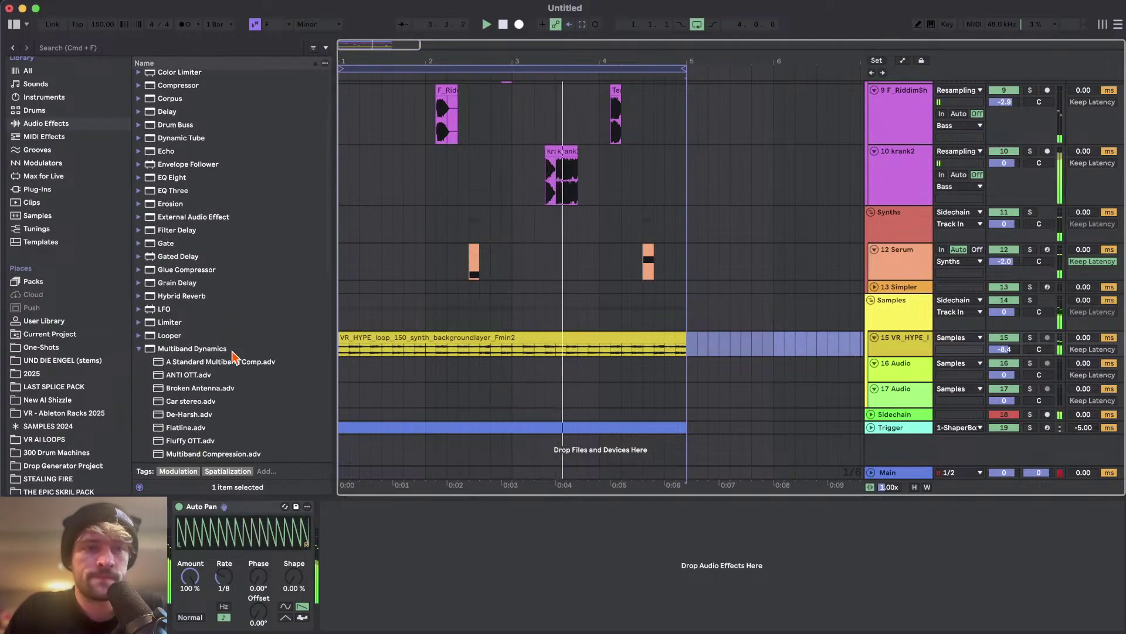
left_click(65, 413)
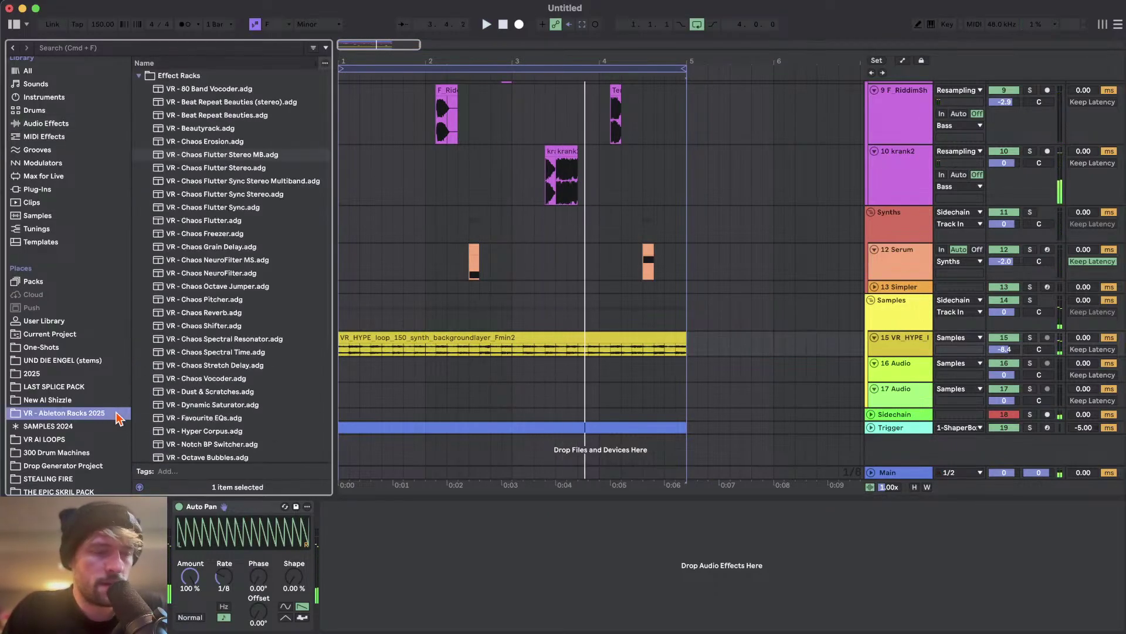
left_click(91, 387)
left_click(39, 373)
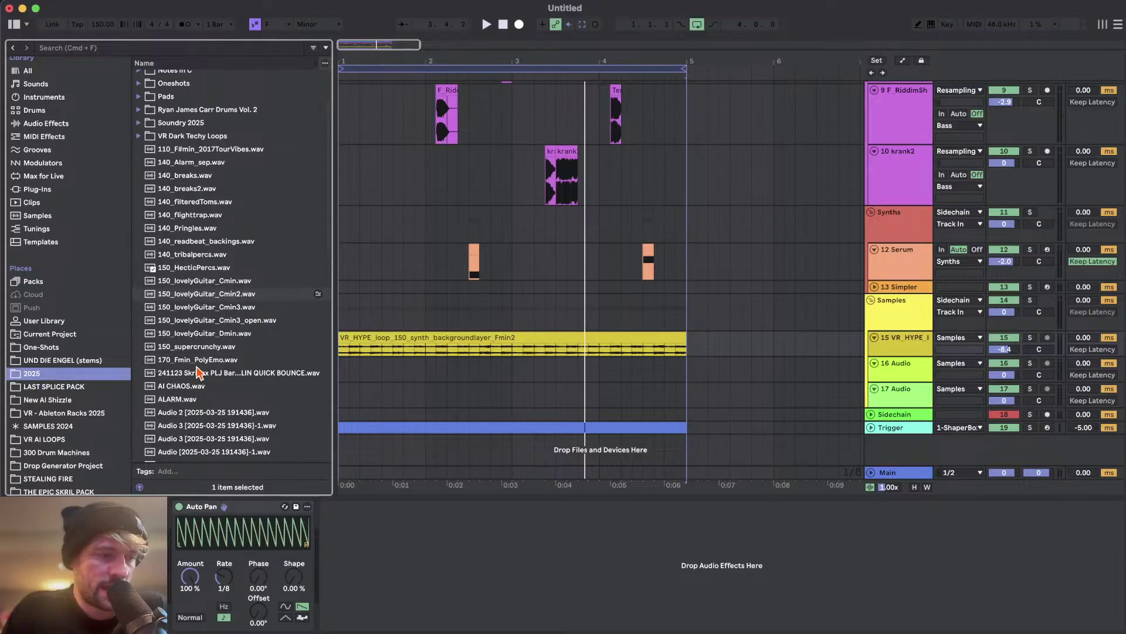
left_click(41, 348)
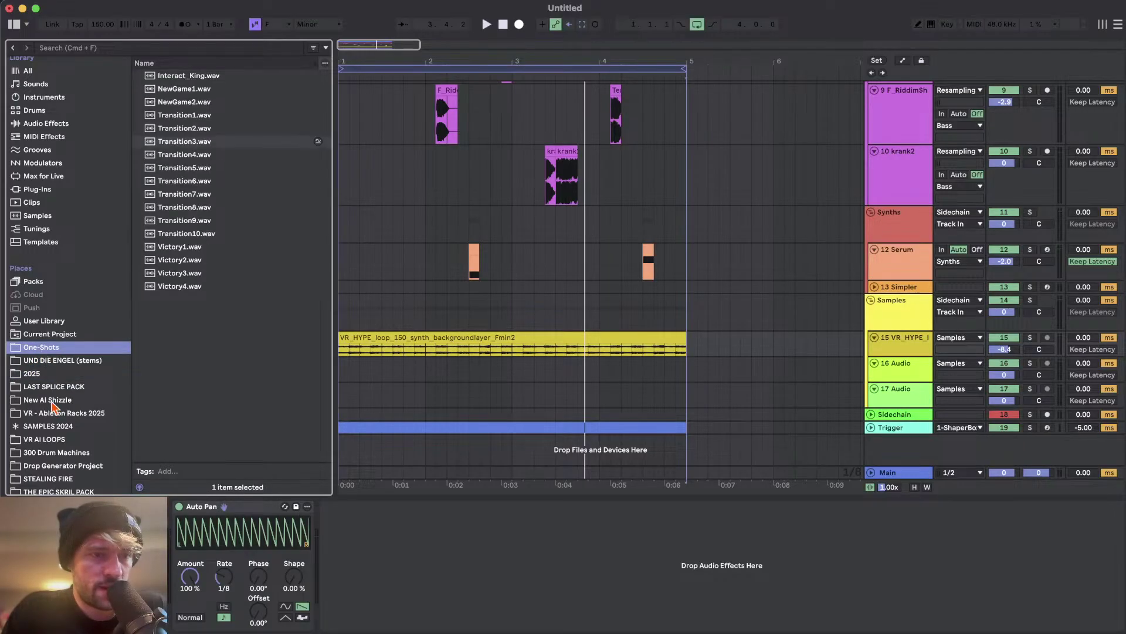
left_click(52, 401)
left_click(92, 414)
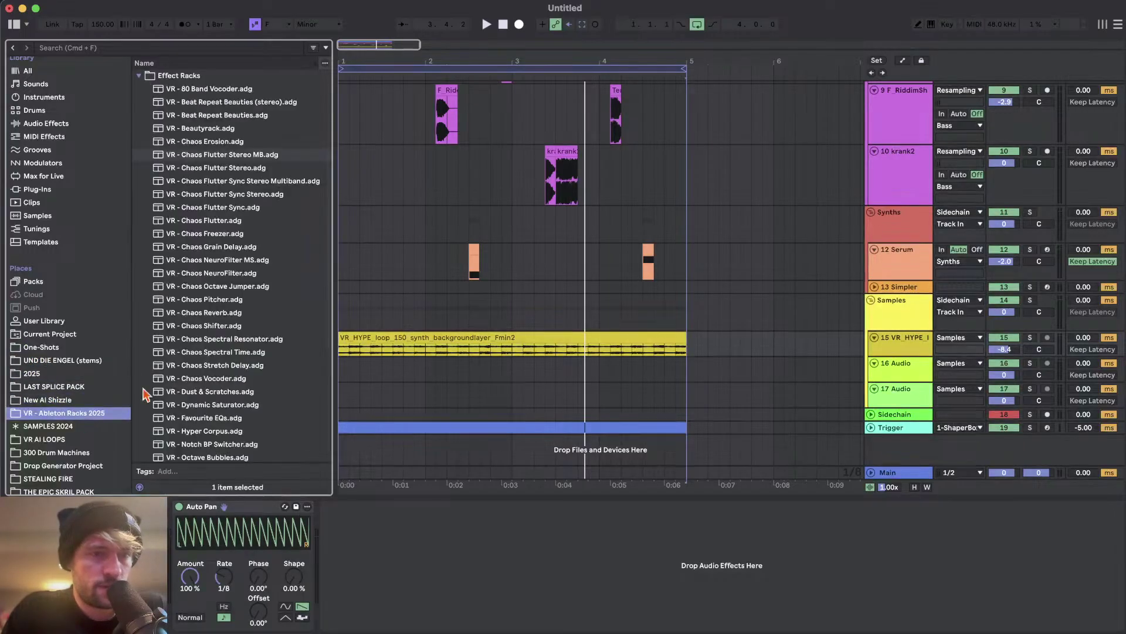
- Audition VR_HYPE_loop_150_synth_backgroundlayer_Fmin from LAST SPLICE PACK and place it at bar 1 on audio track 16
left_click(61, 386)
left_click(234, 405)
scroll(249, 401, "down", 3)
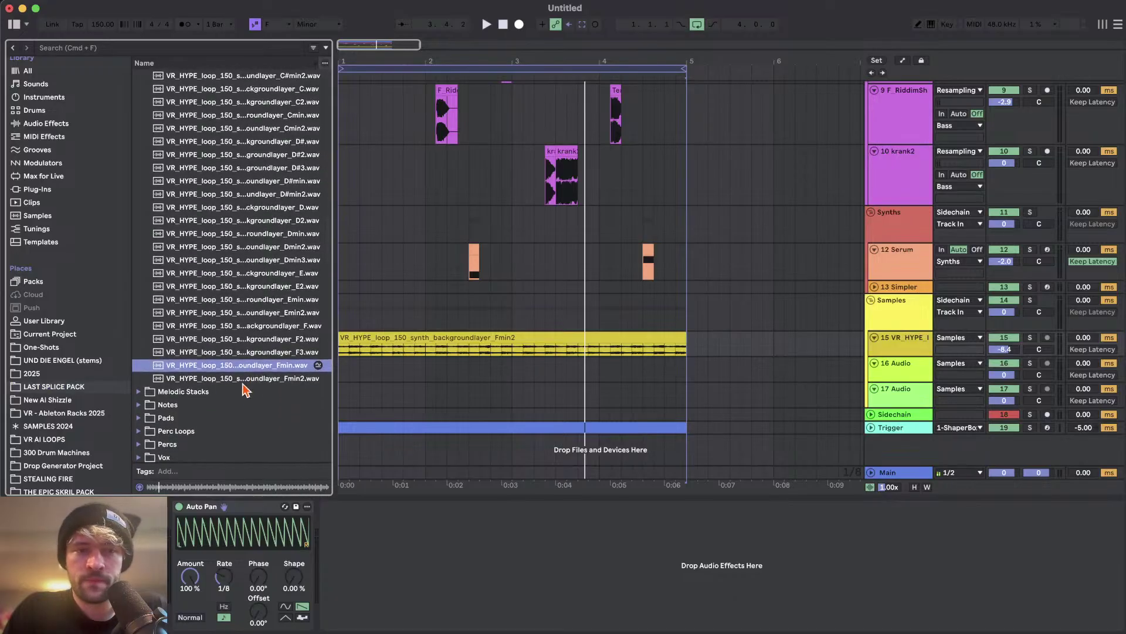
left_click_drag(237, 370, 365, 362)
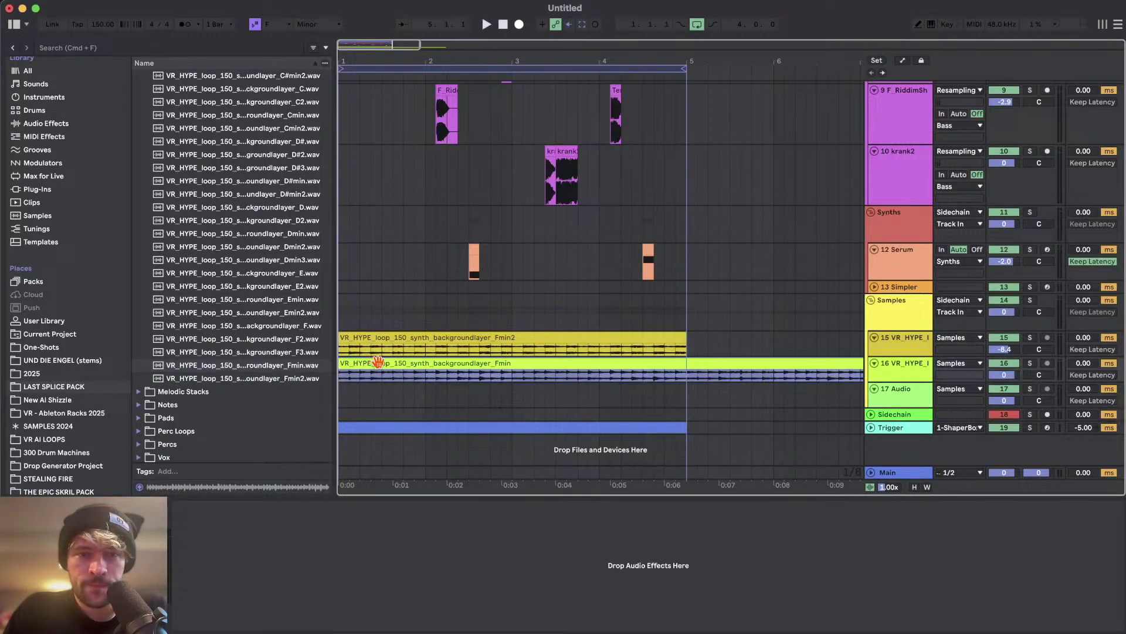
- Copy the Auto Pan from track 15 to track 16 and set the copy's rate to 1/16
left_click(386, 342)
left_click_drag(264, 506, 393, 365)
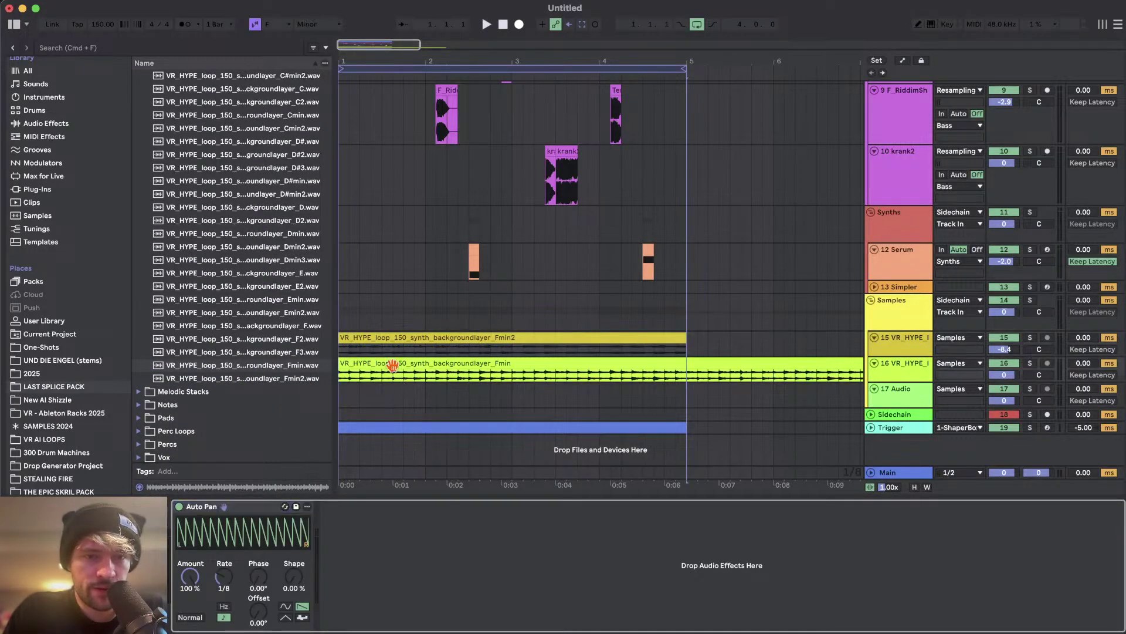
left_click_drag(225, 578, 223, 580)
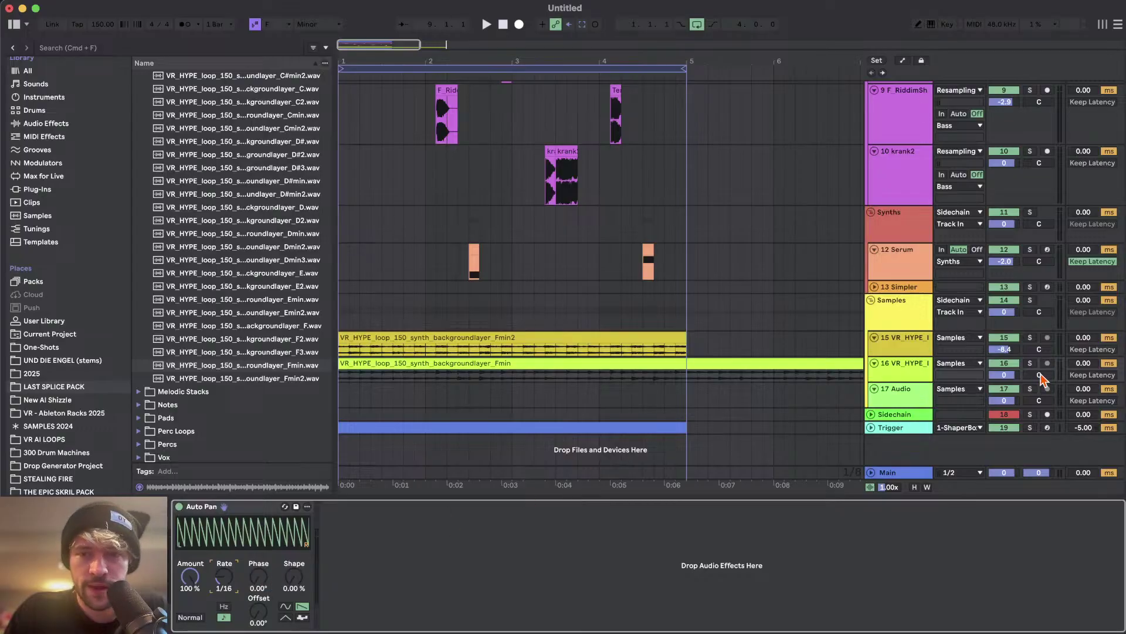
- Lower track 16's volume to -7.6 dB and cut off its Fmin loop after bar 5
key("space")
left_click_drag(1012, 376, 1011, 405)
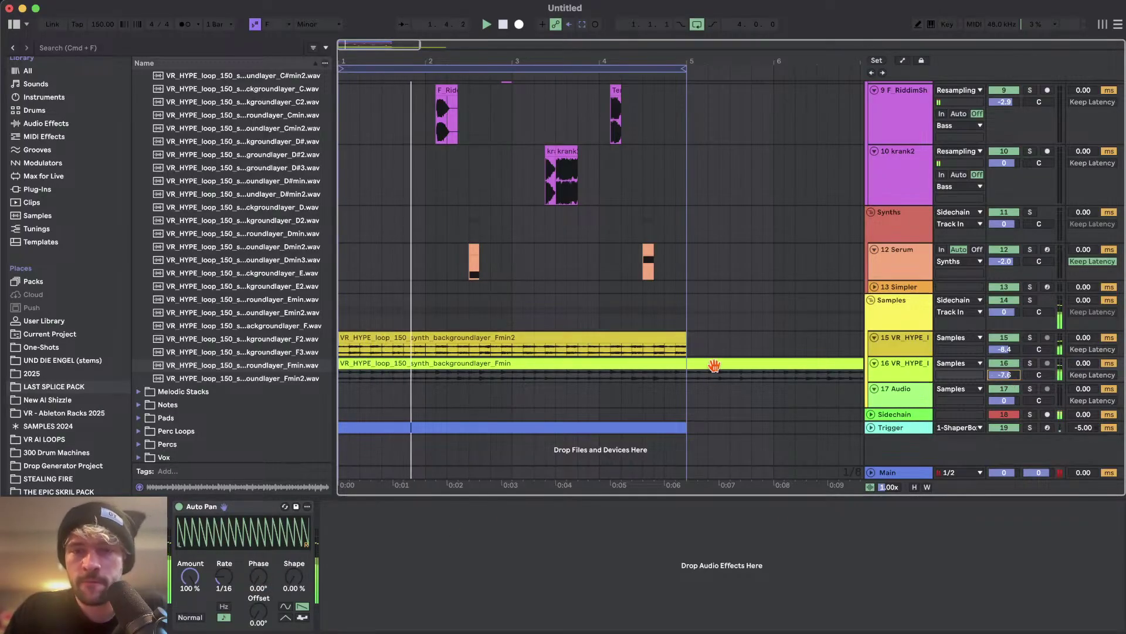
left_click(693, 374)
key("super+e")
left_click(696, 364)
key("Delete")
- Fit the track heights to the arrangement view so the whole track stack is compact
key("minus")
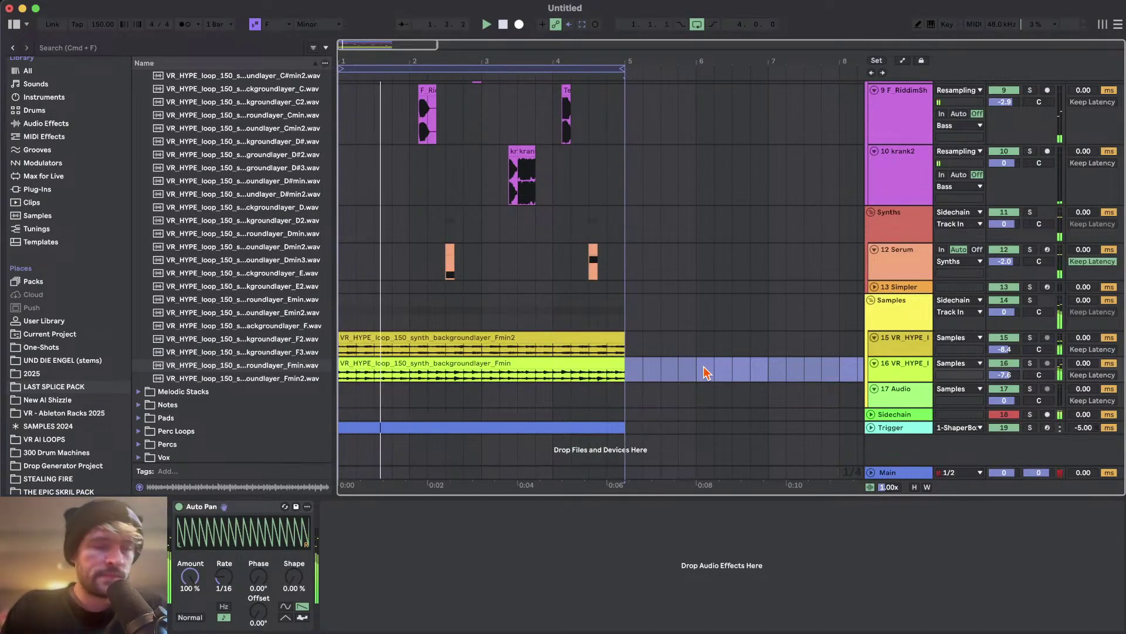
scroll(702, 366, "up", 5)
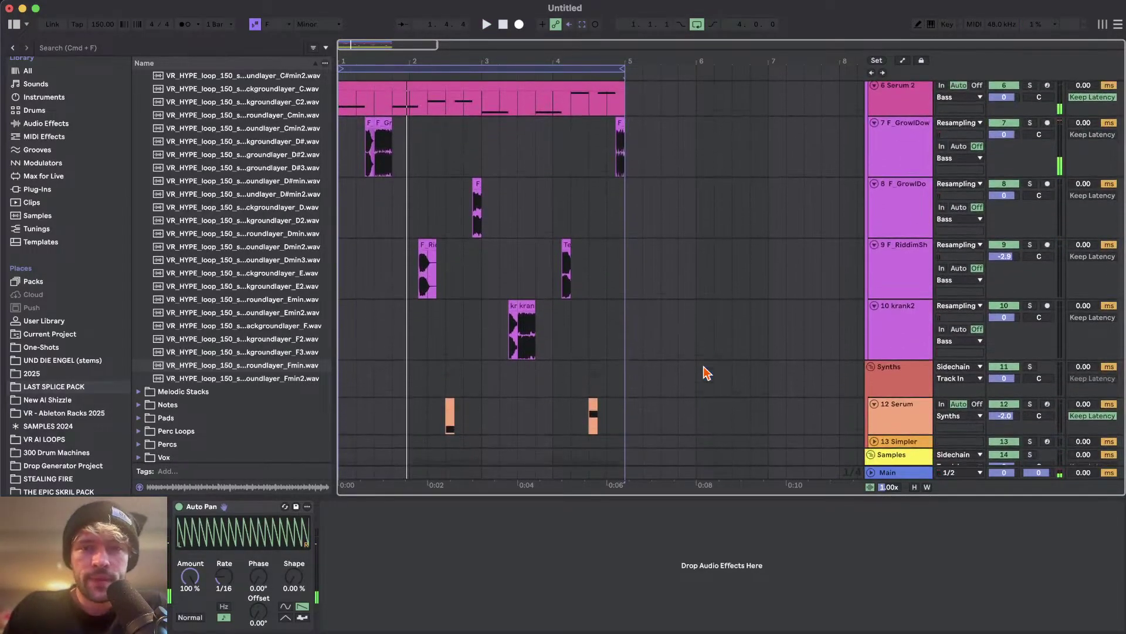
left_click(886, 262)
key("h")
scroll(537, 247, "up", 3)
scroll(538, 252, "down", 1)
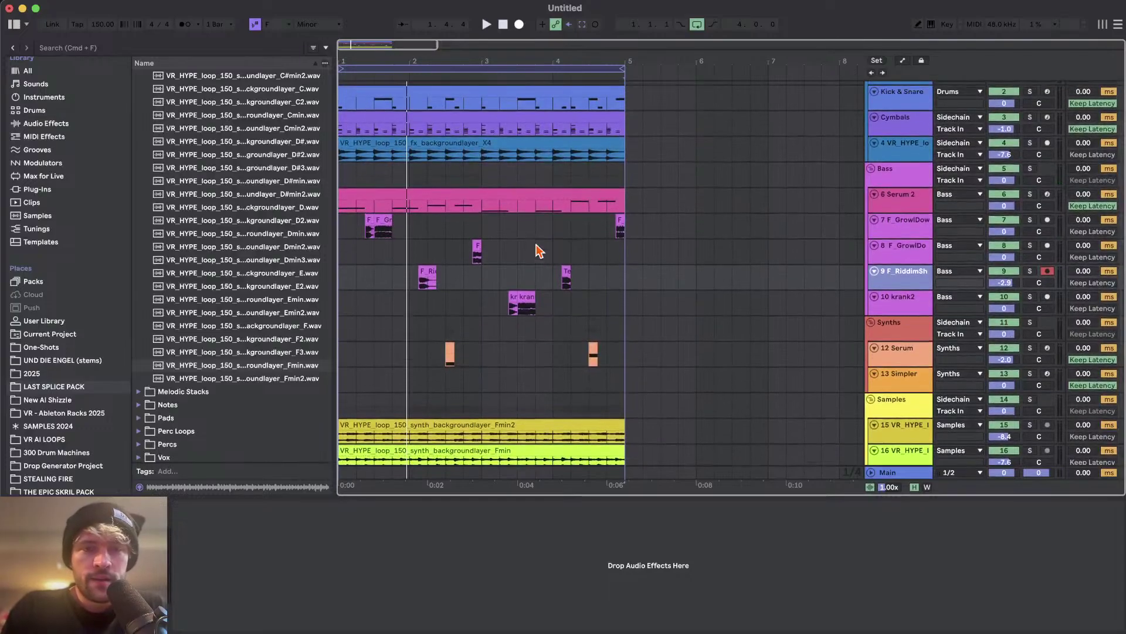
key("super+Tab")
left_click(409, 343)
key("super+Tab")
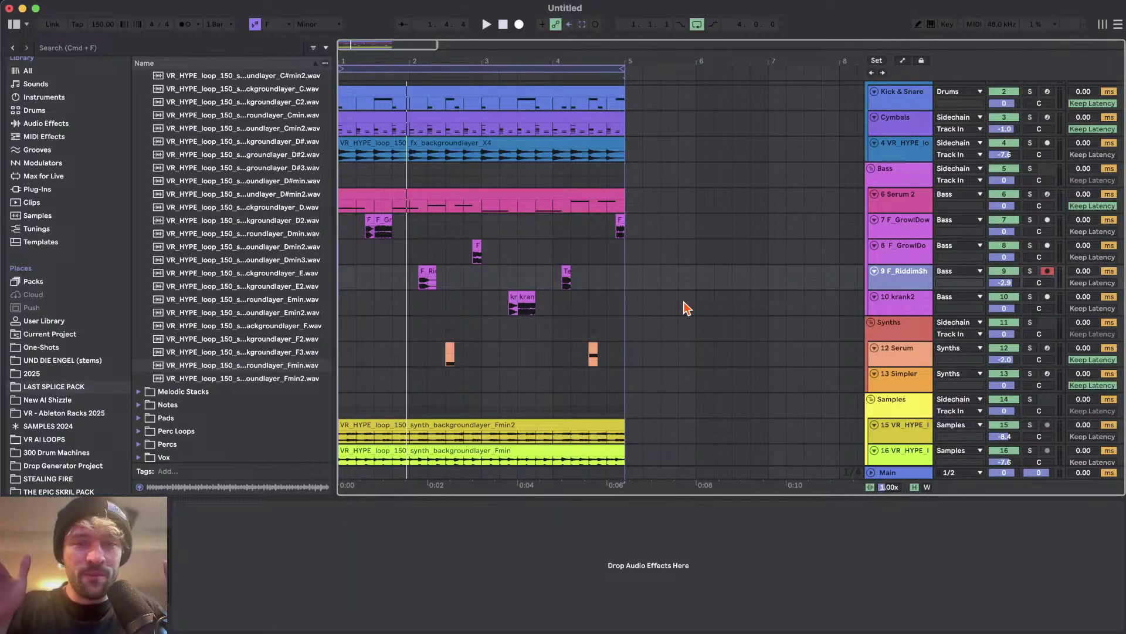
scroll(686, 306, "down", 2)
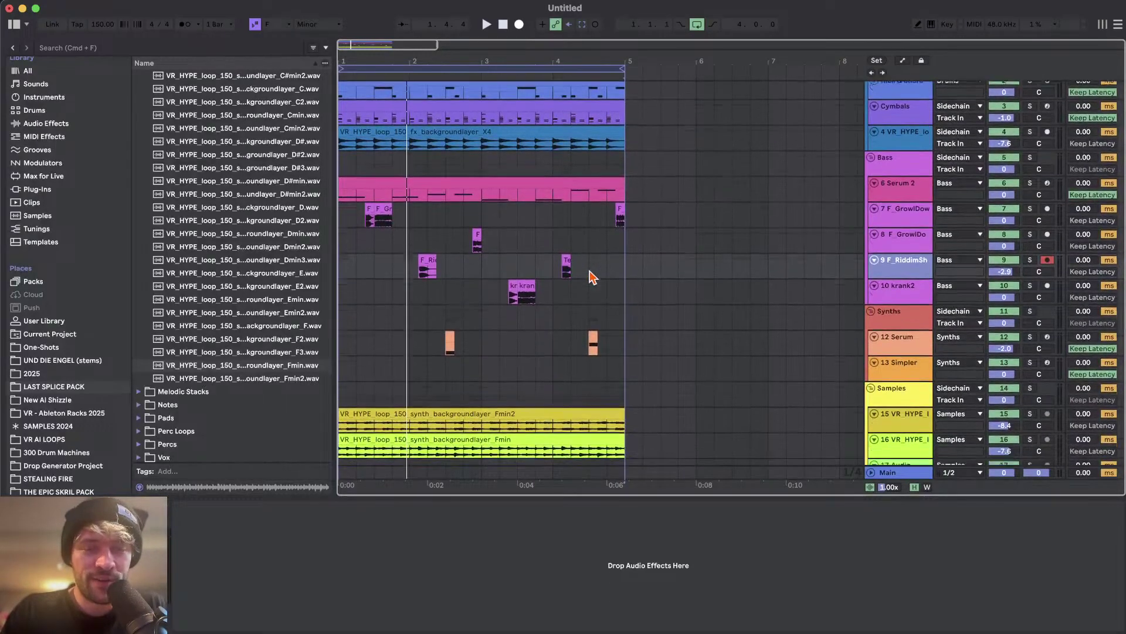
scroll(427, 110, "up", 2)
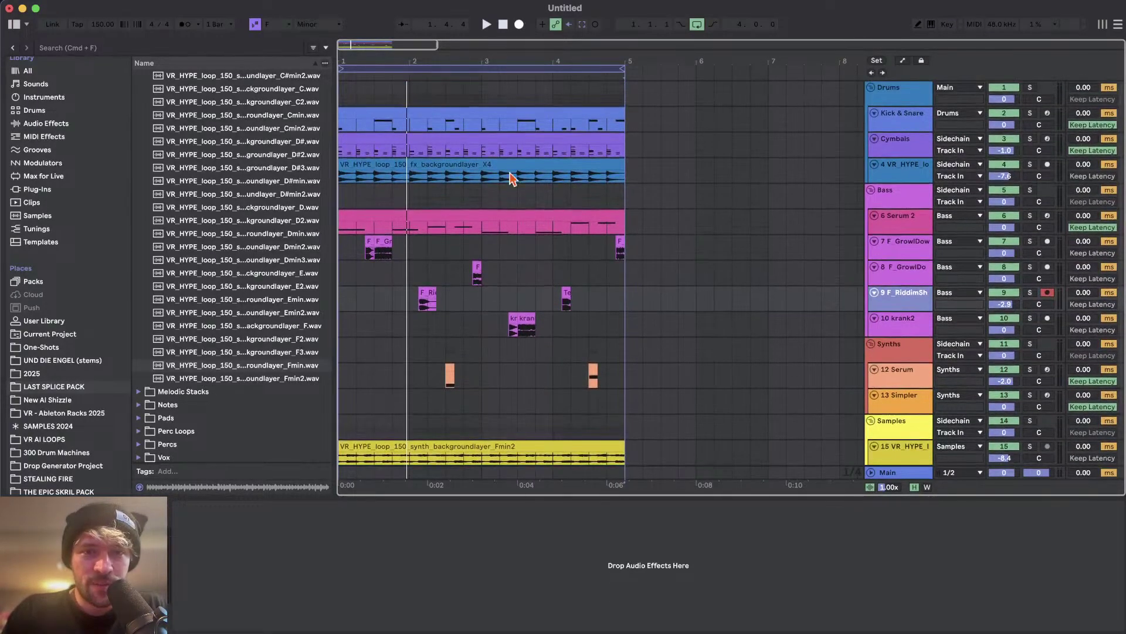
scroll(557, 395, "down", 1)
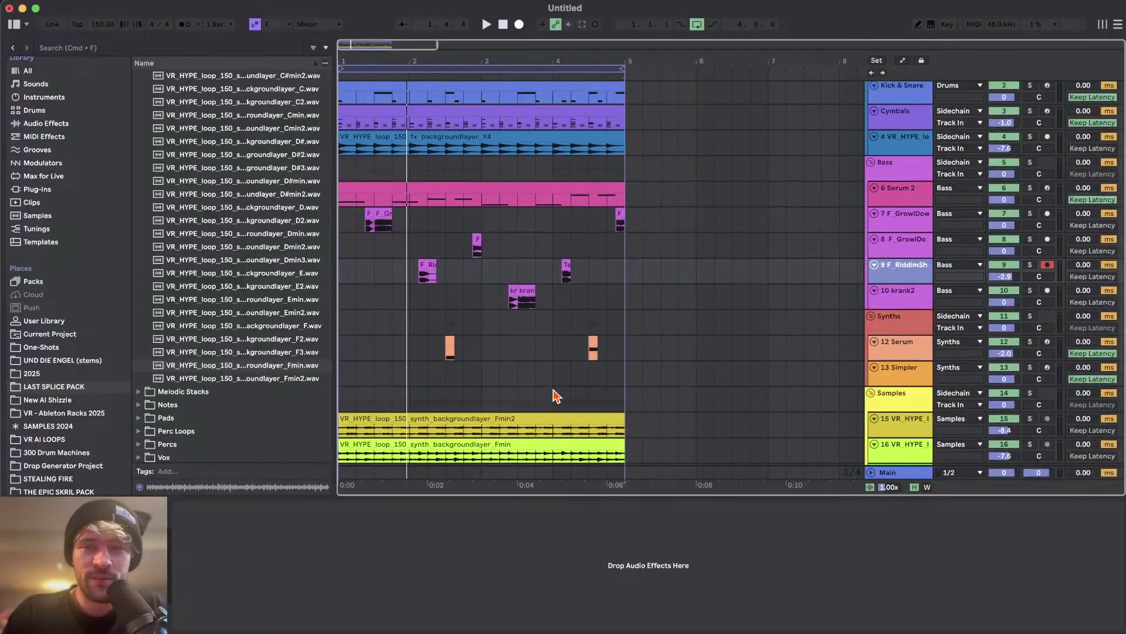
scroll(556, 396, "down", 2)
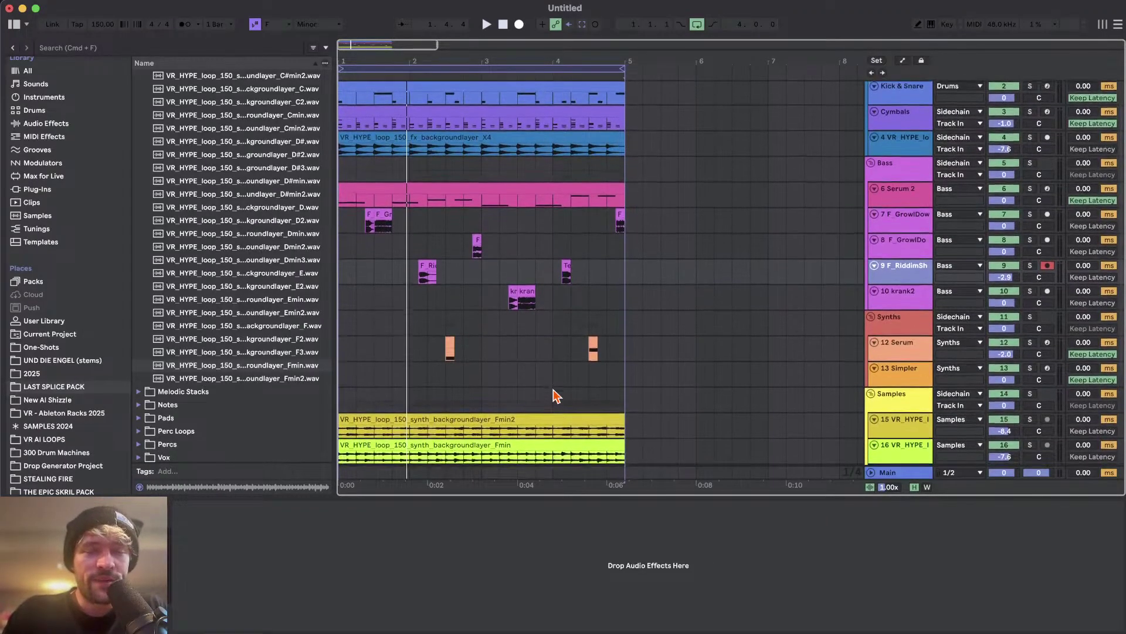
- Examine the notes of the Serum 2 bass clip in the MIDI editor and return to the arrangement
scroll(495, 329, "up", 3)
double_click(459, 192)
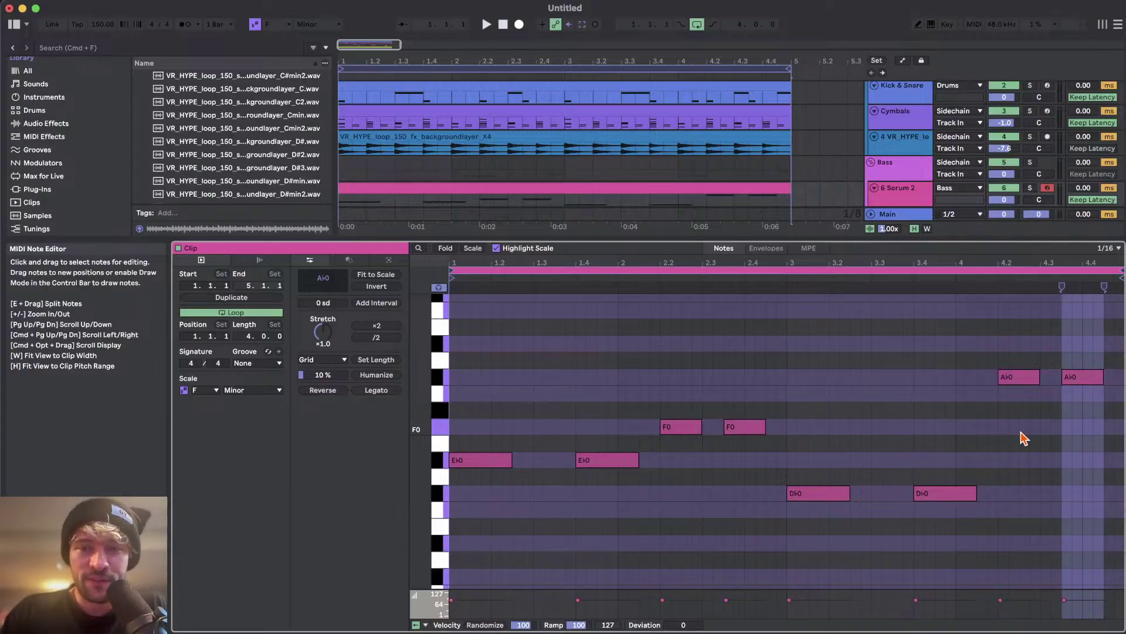
key("shift+Tab")
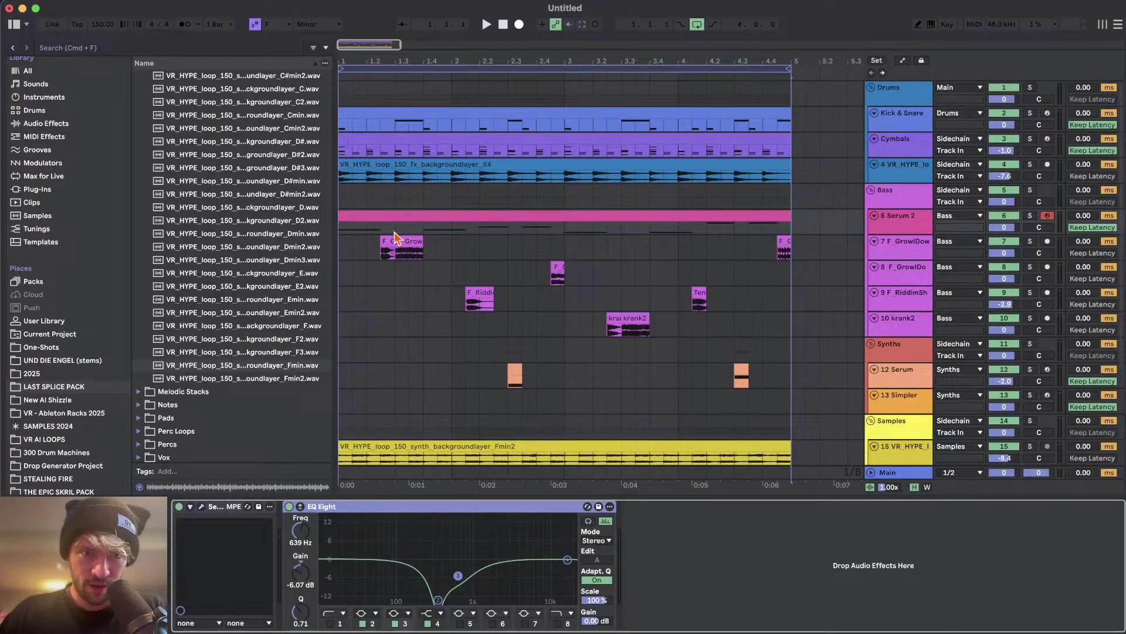
- Review the drum, bass, synth and sample tracks and play the loop from bar 1 with the Serum 2 clip selected
scroll(394, 231, "down", 1)
scroll(394, 230, "down", 1)
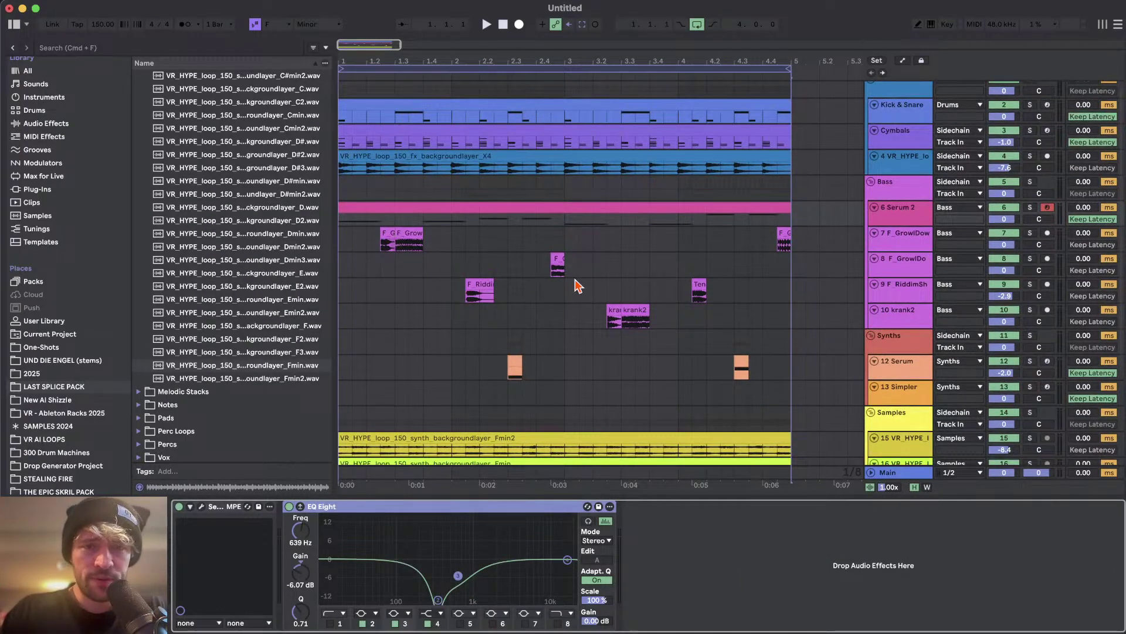
scroll(578, 285, "down", 2)
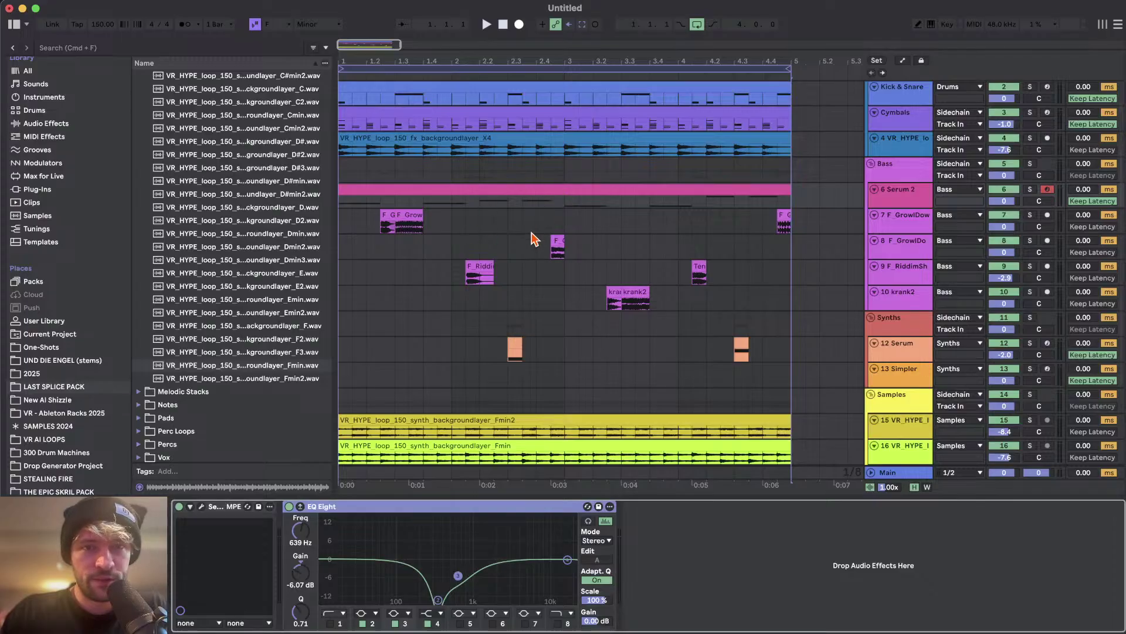
scroll(532, 233, "down", 2)
scroll(531, 233, "up", 2)
scroll(531, 233, "down", 1)
left_click(412, 173)
scroll(413, 175, "up", 1)
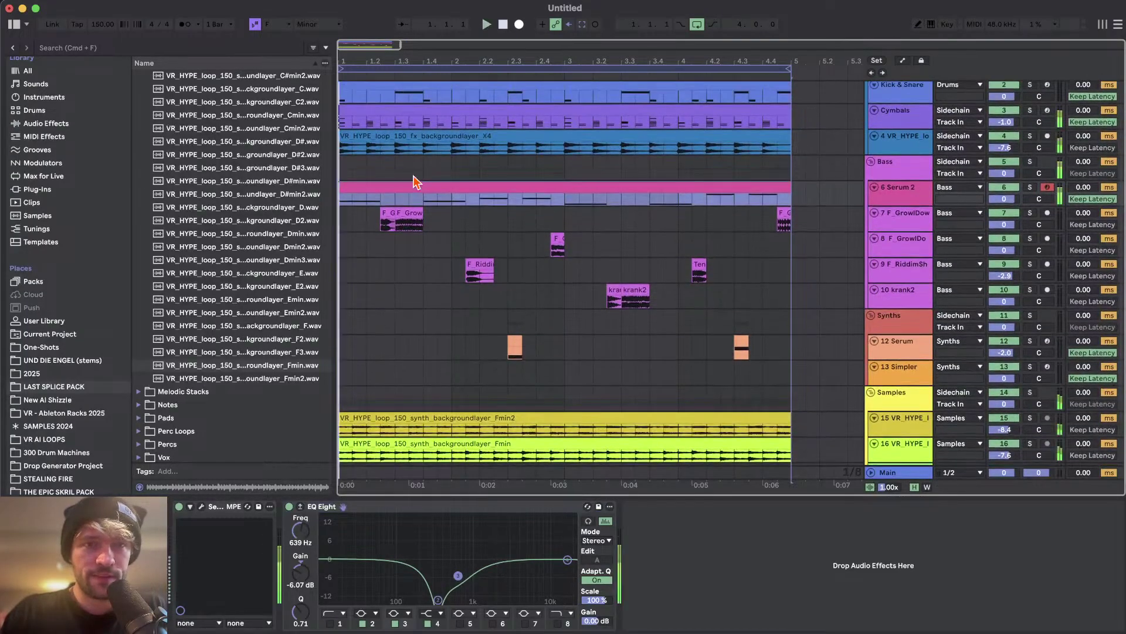
- Play the loop and check the Serum 2 bass clip's root notes in the MIDI editor before returning to the arrangement
key("space")
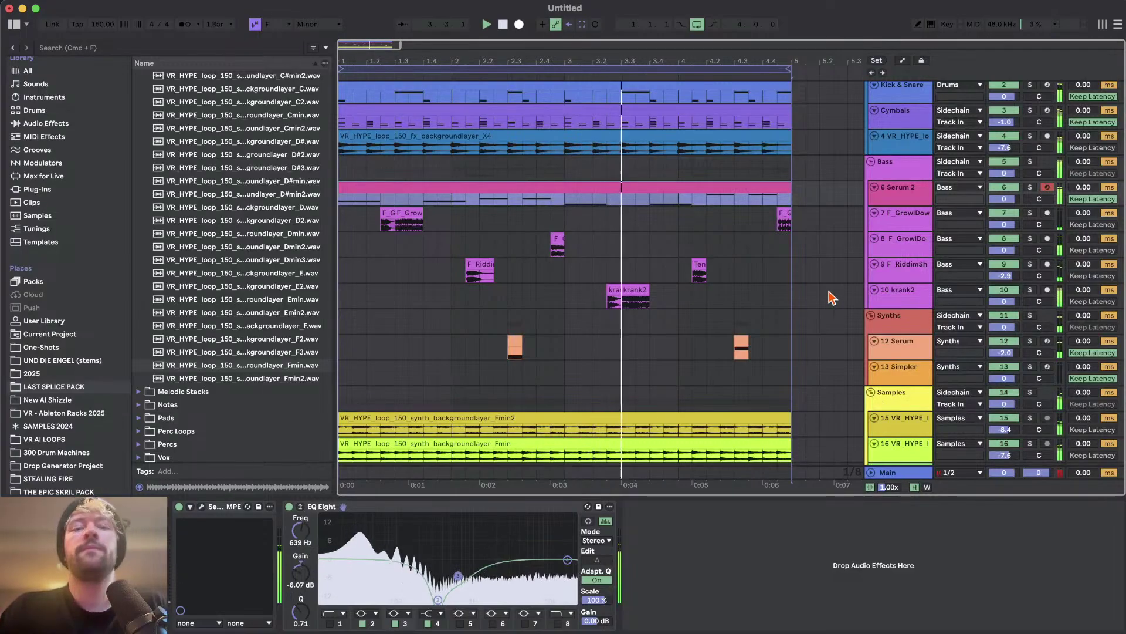
key("space")
double_click(379, 187)
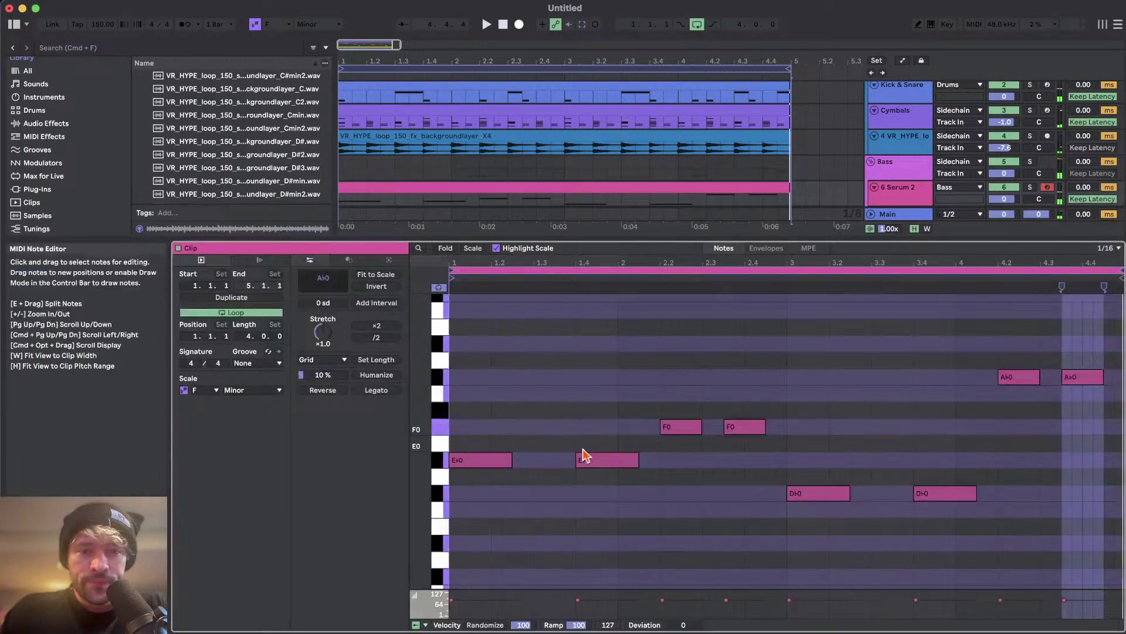
scroll(584, 455, "down", 1)
left_click(563, 389)
scroll(572, 434, "up", 1)
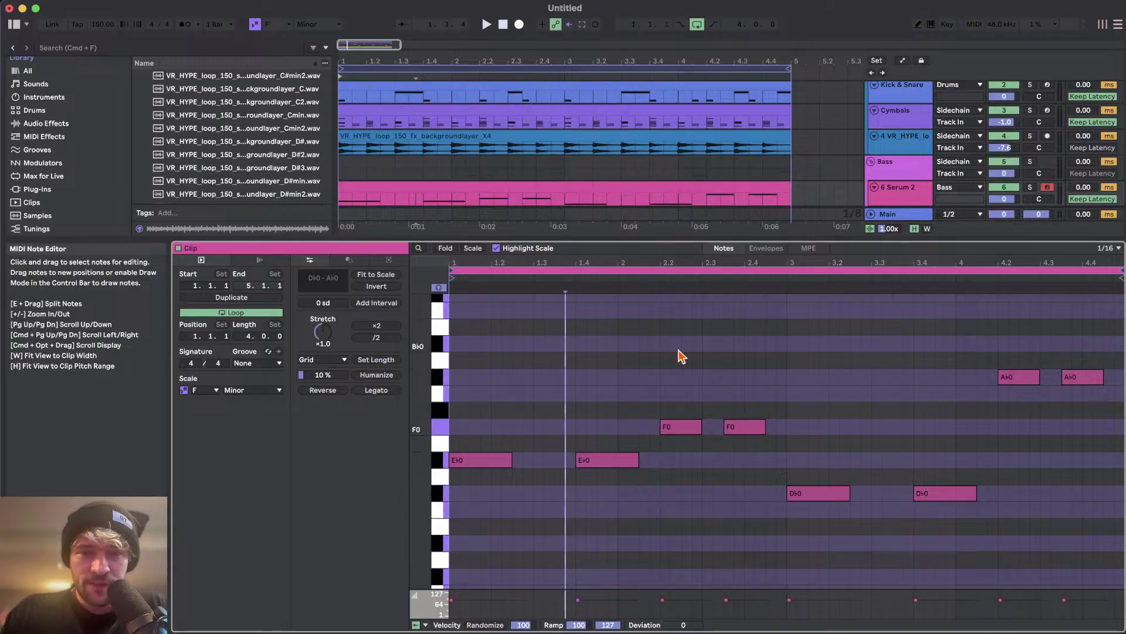
left_click(1073, 631)
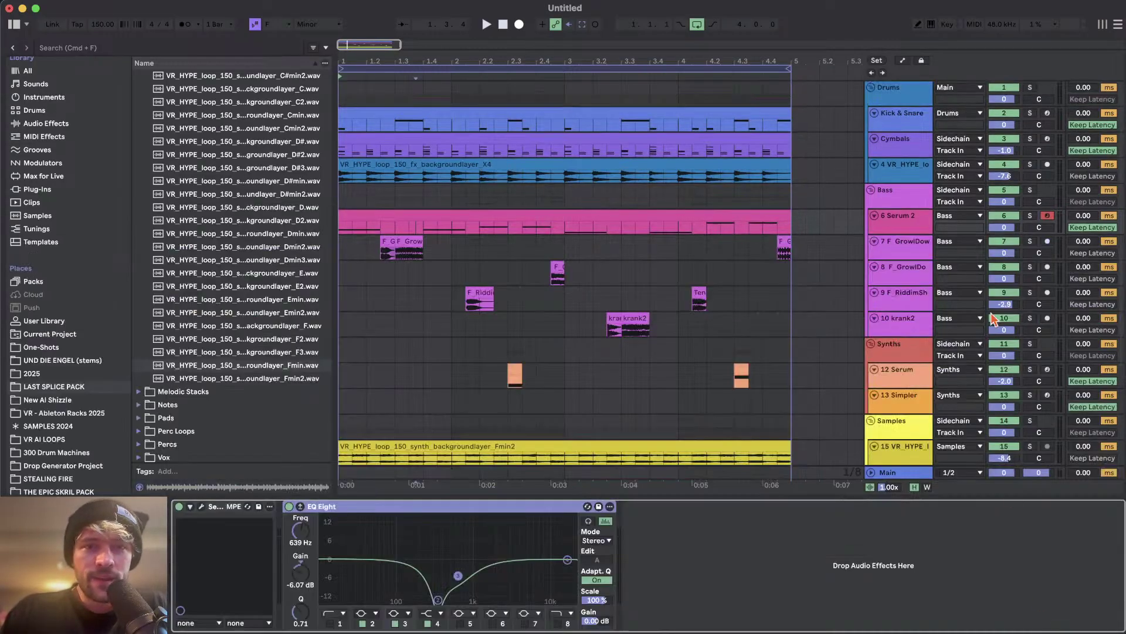
- Insert a MIDI track below the existing Serum 2 track in the Bass group and load a Serum 2 instrument on it
left_click(912, 242)
key("super+shift+t")
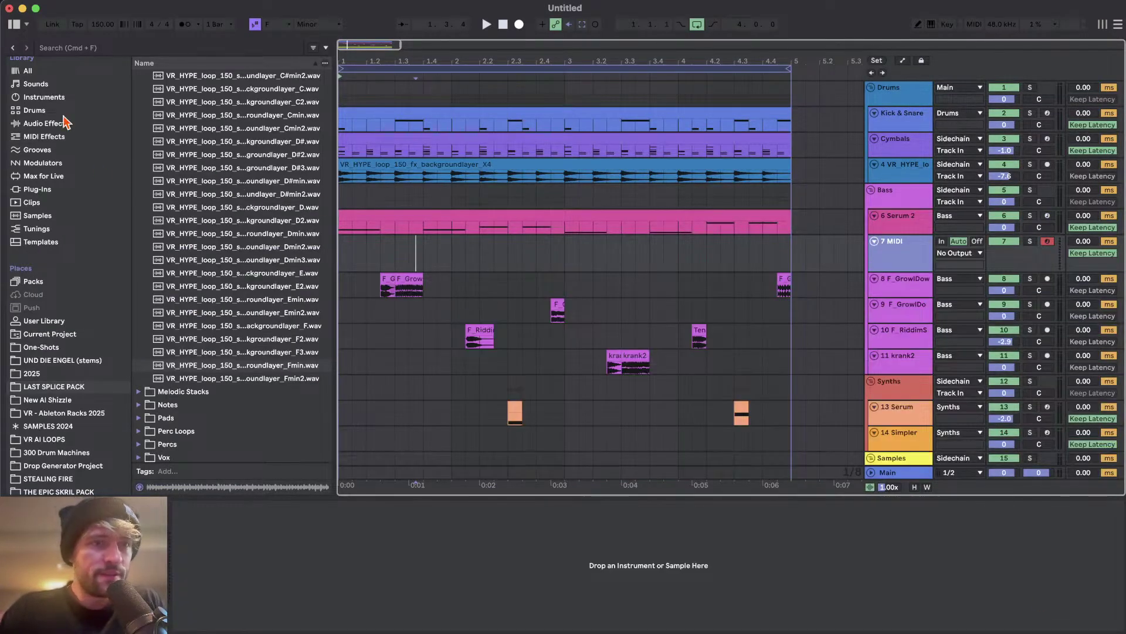
scroll(65, 122, "up", 5)
left_click(47, 76)
scroll(237, 403, "down", 5)
left_click_drag(176, 327, 903, 287)
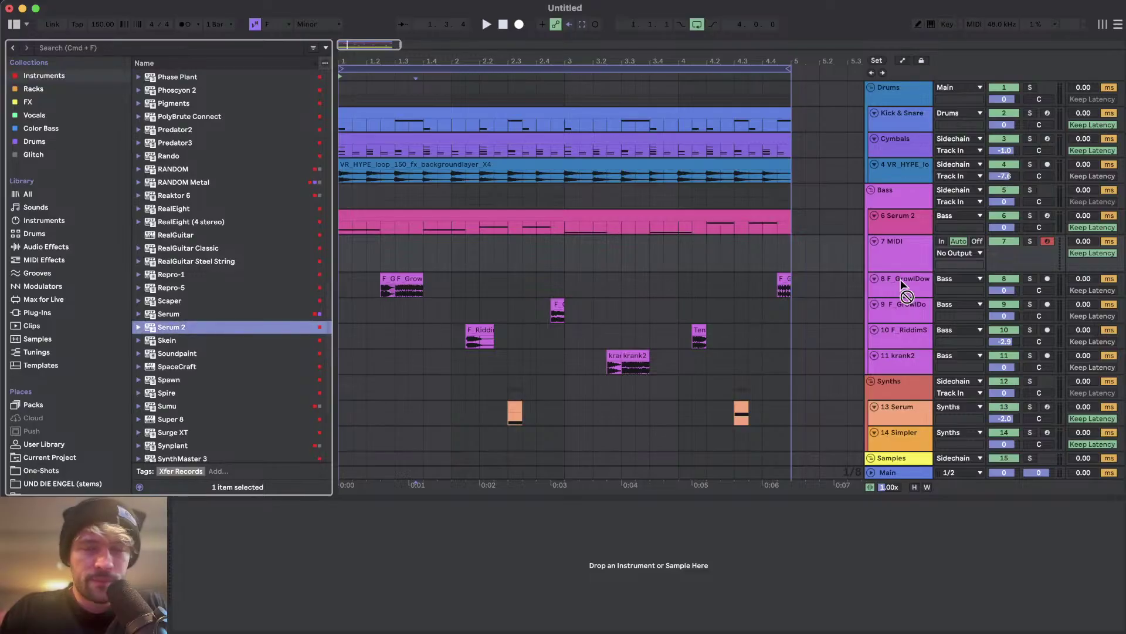
left_click_drag(908, 241, 908, 242)
left_click_drag(569, 223, 475, 78)
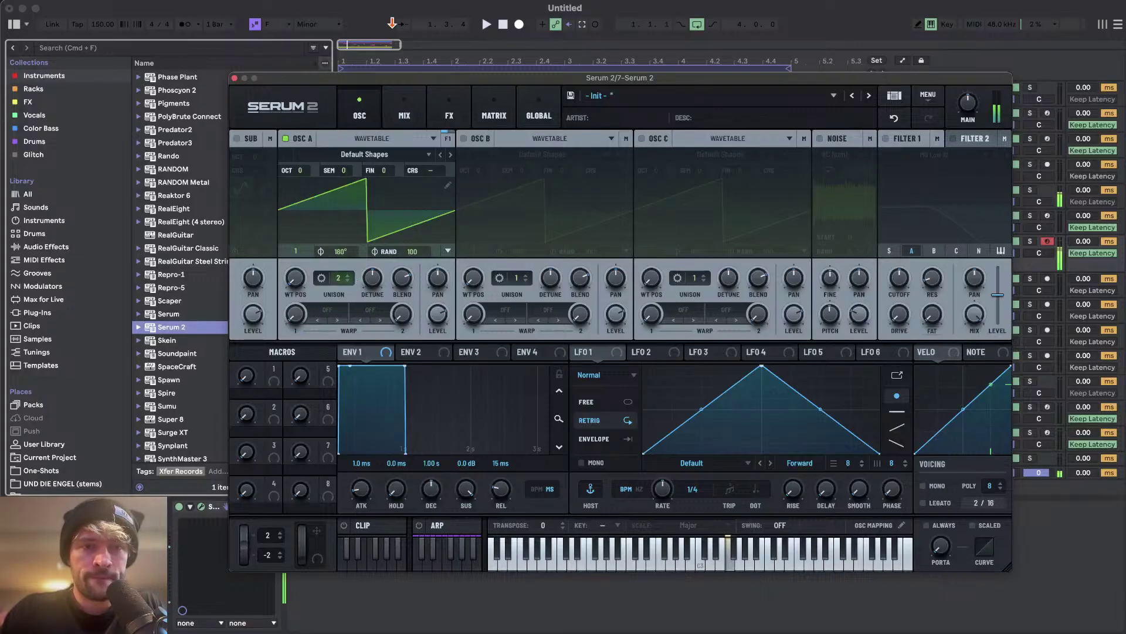
- Set oscillator A's unison to 16 voices and enable oscillator B with an adjusted level
left_click_drag(339, 285, 364, 3)
left_click(478, 140)
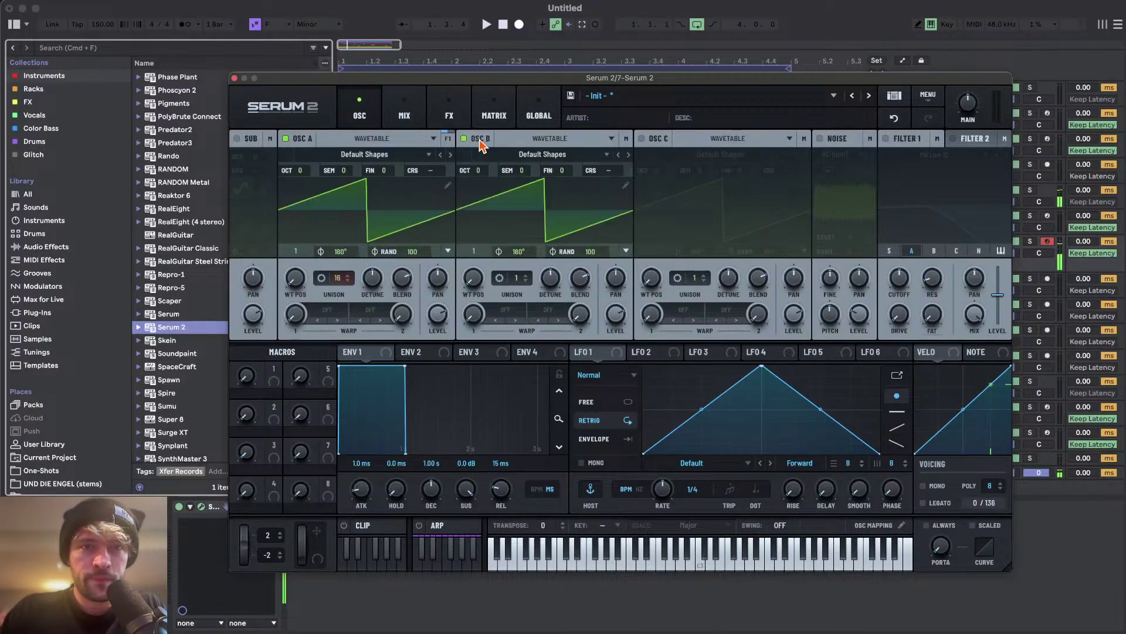
mouse_move(613, 311)
left_mouse_down()
mouse_move(620, 329)
mouse_move(622, 311)
left_mouse_up()
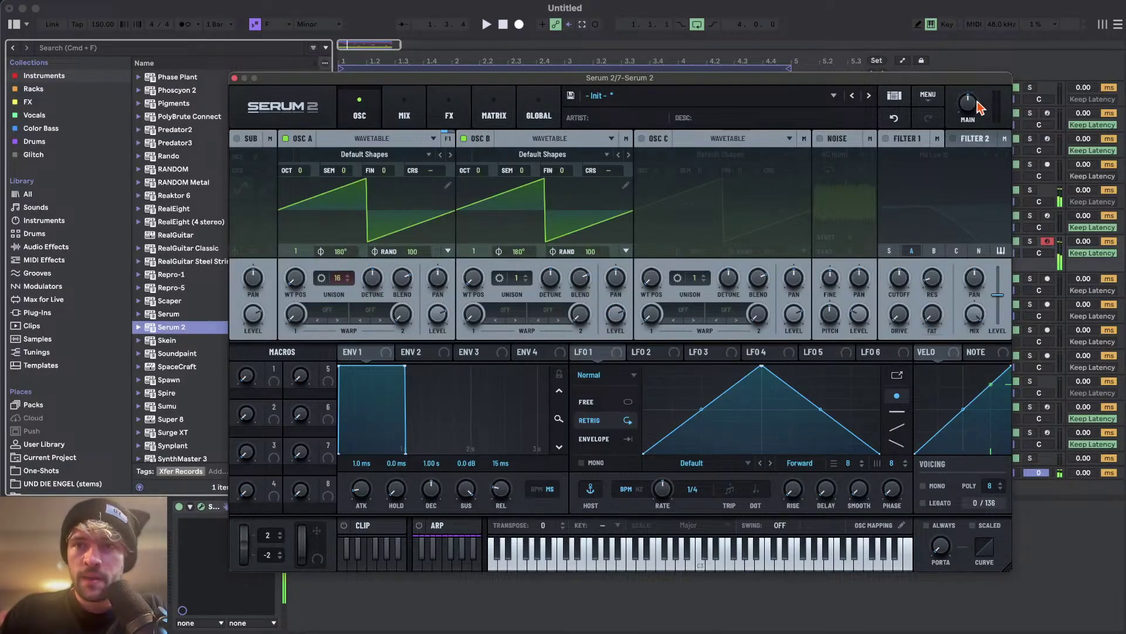
- Add a multiband Compressor to the synth's main effects chain, raise its gain to 8.5 and close the plug-in window
left_click(449, 113)
left_click(246, 163)
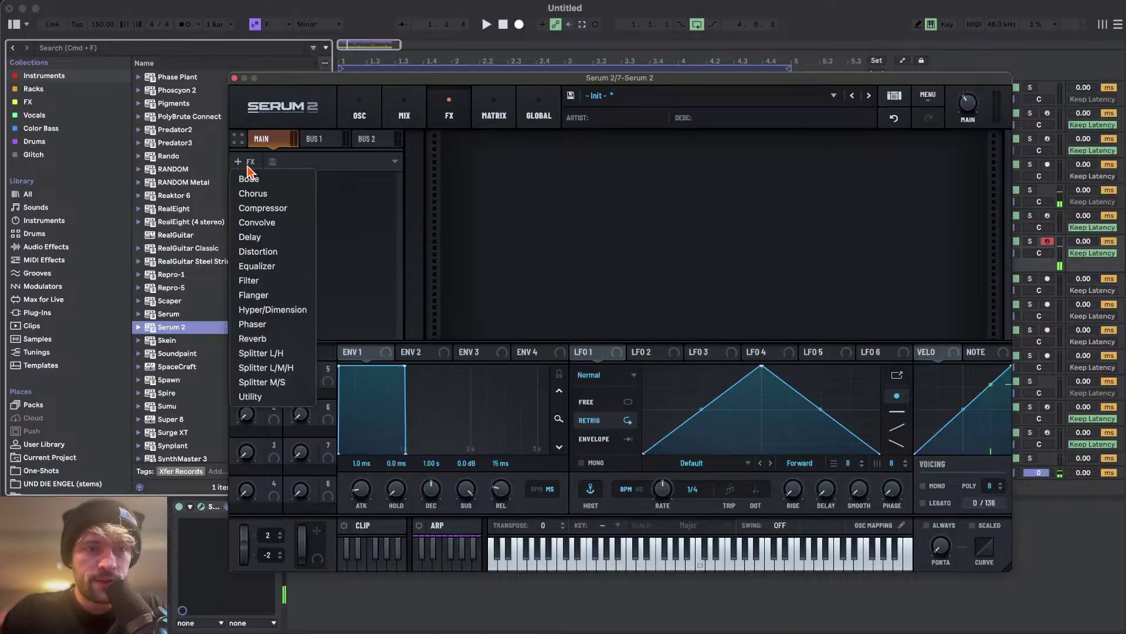
left_click(280, 210)
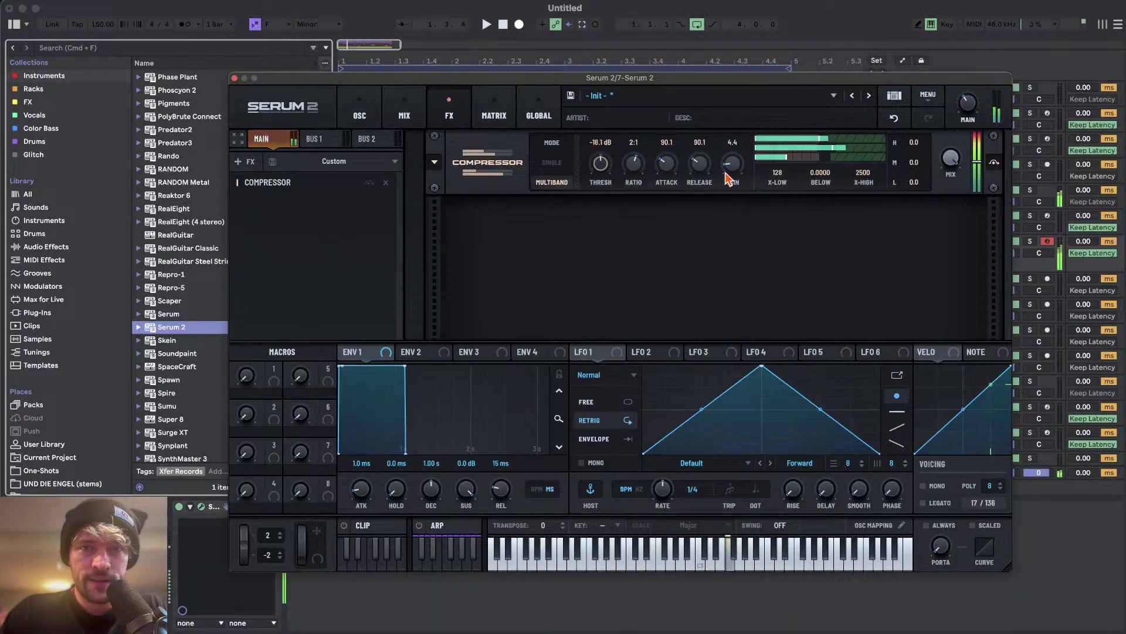
left_click_drag(616, 161, 618, 161)
left_click_drag(725, 167, 725, 160)
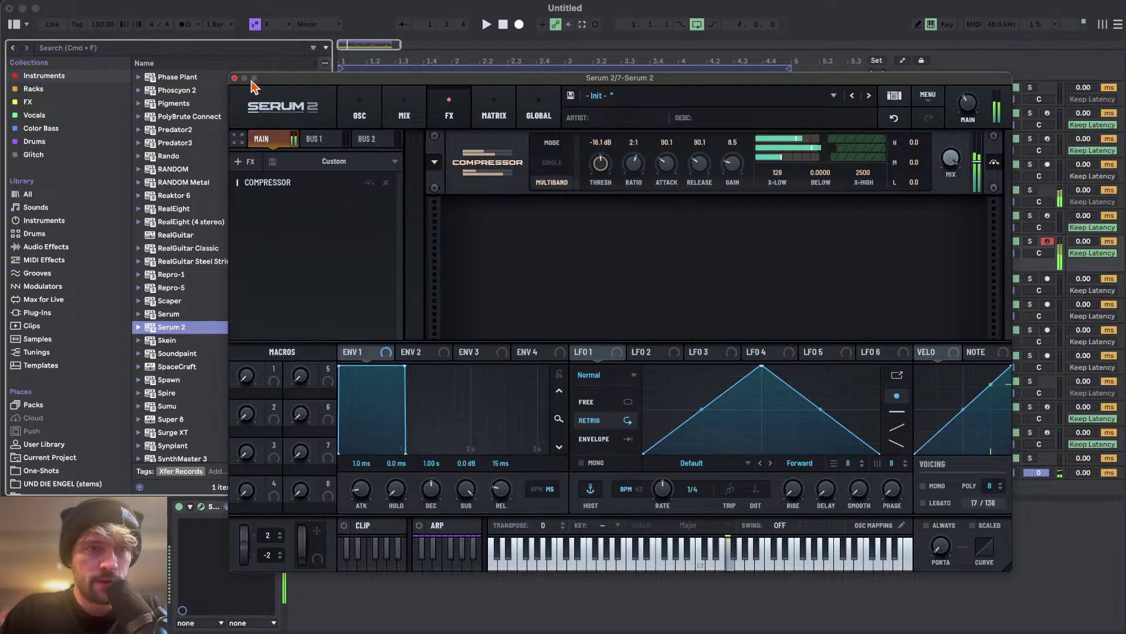
left_click(234, 79)
- Create an empty four-bar MIDI clip on the new Serum 2 track and limit its note editor to the F minor scale
left_click_drag(793, 252, 300, 251)
key("super+shift+m")
scroll(559, 503, "down", 3)
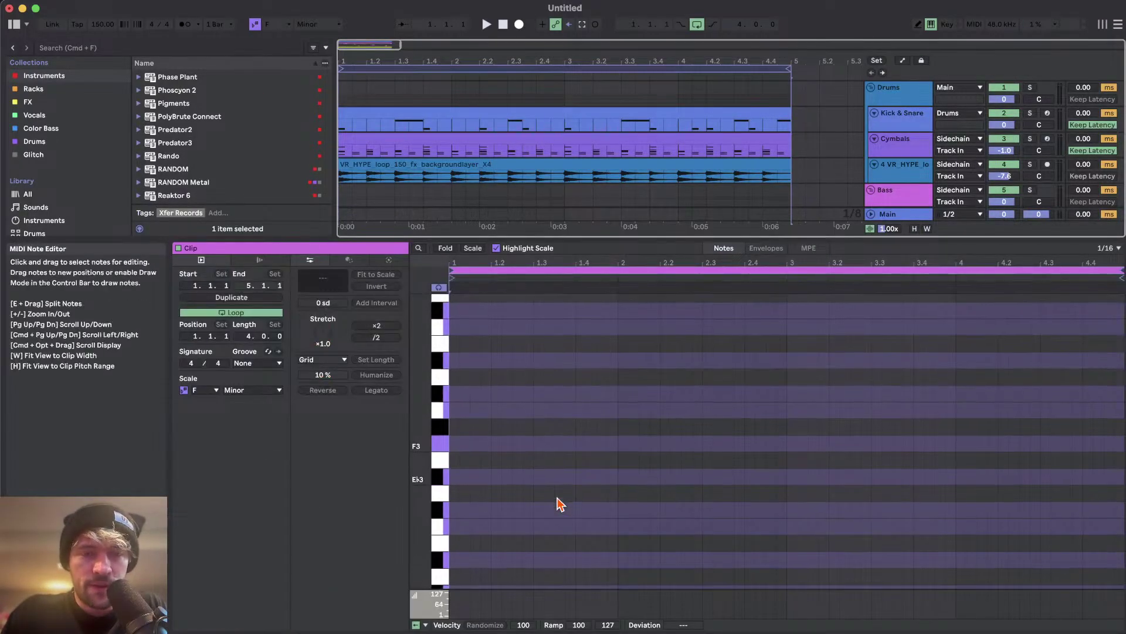
scroll(587, 409, "up", 1)
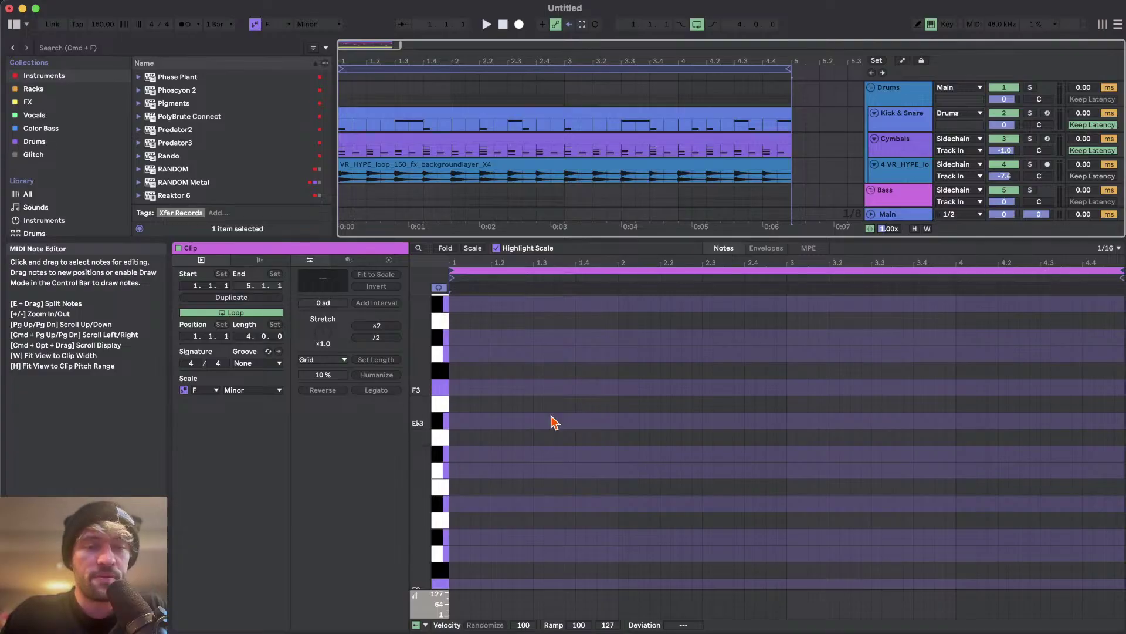
left_click(496, 471)
scroll(496, 470, "up", 1)
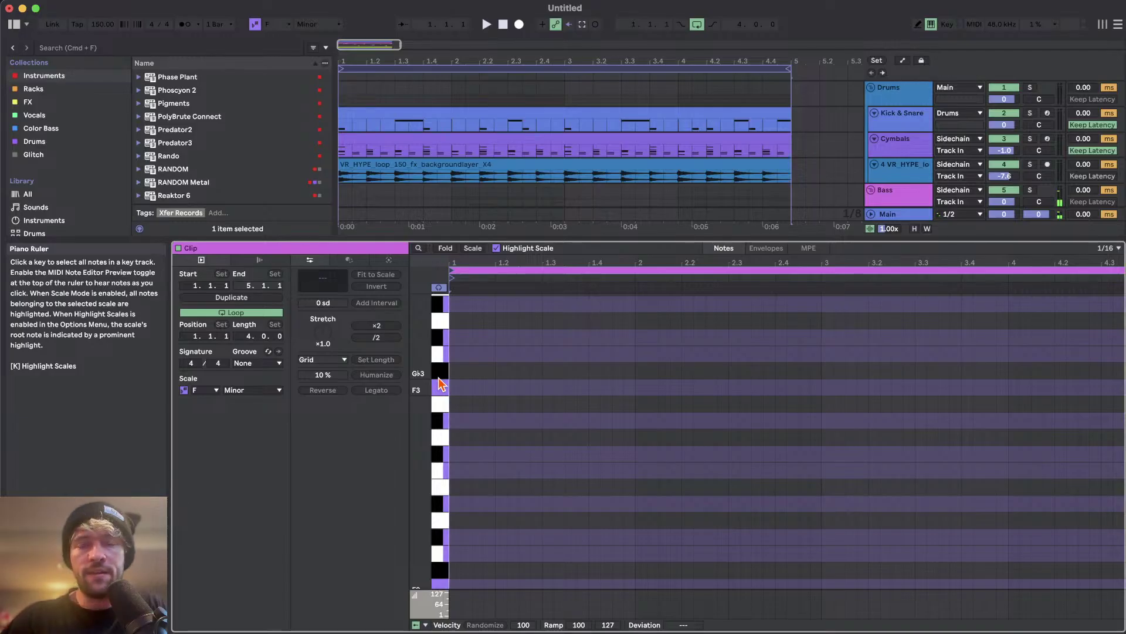
scroll(508, 137, "down", 5)
scroll(508, 141, "up", 3)
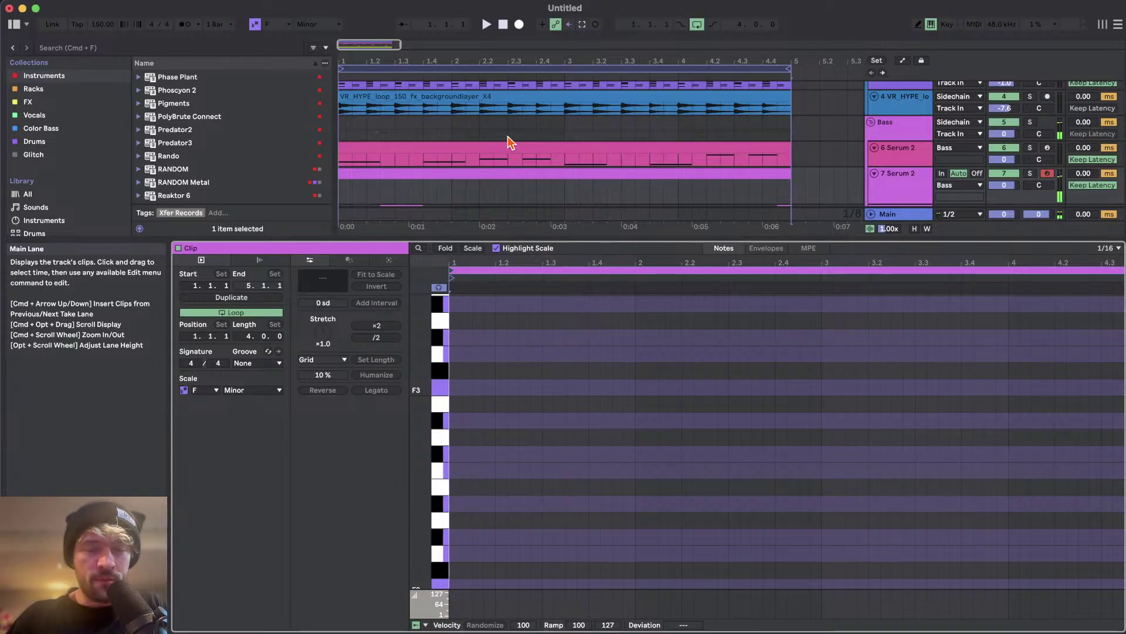
scroll(495, 379, "up", 5)
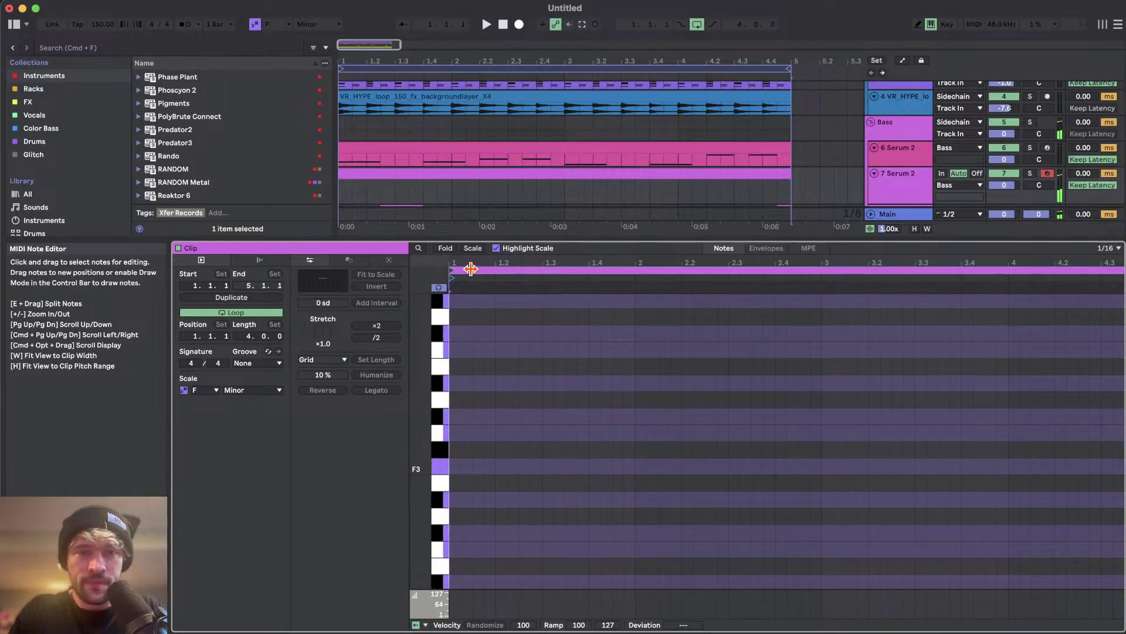
left_click(473, 247)
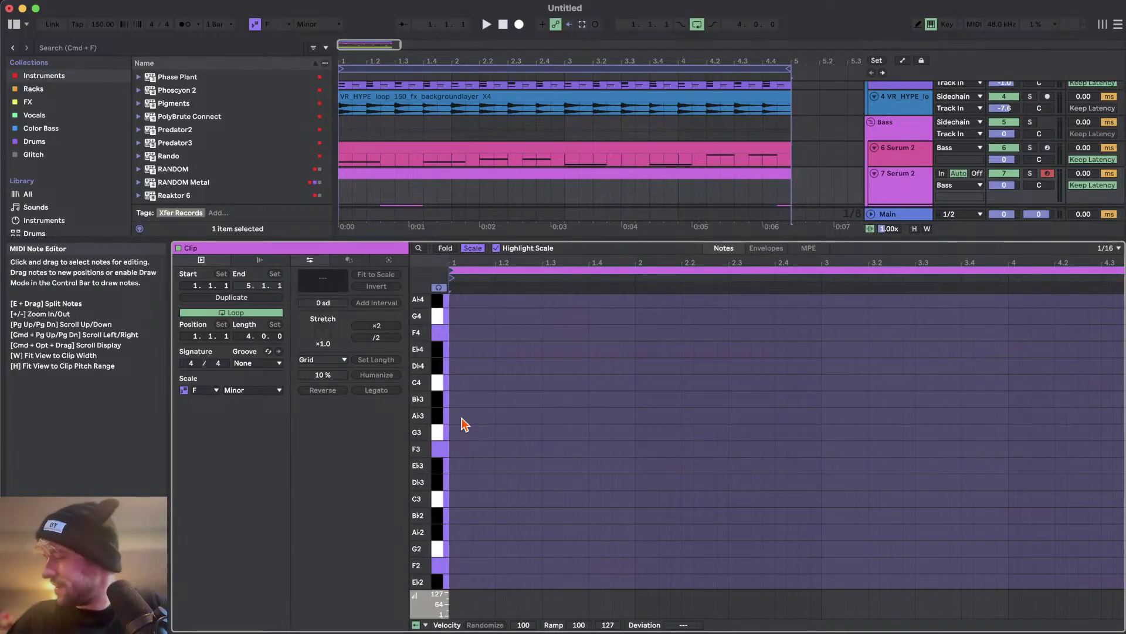
- Place an E♭3–G3–B♭3 chord at the start of bar 1 and duplicate it to beat 1.4
mouse_move(455, 466)
left_mouse_down()
mouse_move(524, 468)
mouse_move(494, 444)
mouse_move(494, 397)
mouse_move(495, 508)
left_mouse_up()
key("super+d")
key("Right")
key("Right")
key("Right")
key("Right")
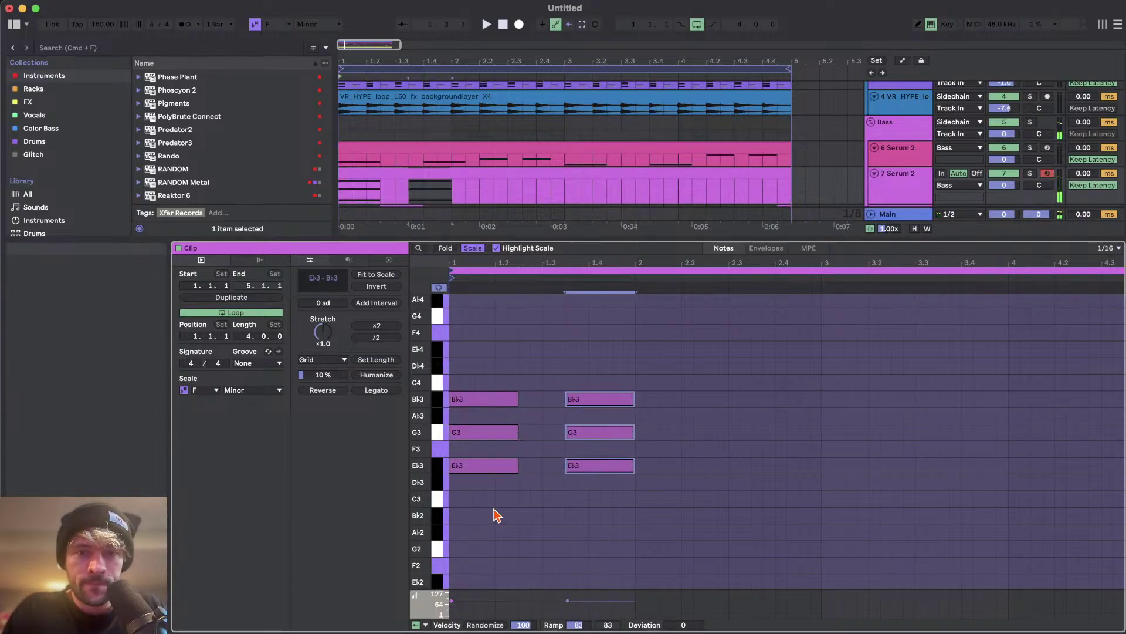
key("Right")
key("Right")
- Duplicate the chord to beat 2.2, raise it to F3–A♭3–C4, shorten it and repeat it at 2.3.3
key("super+d")
key("Right")
key("Up")
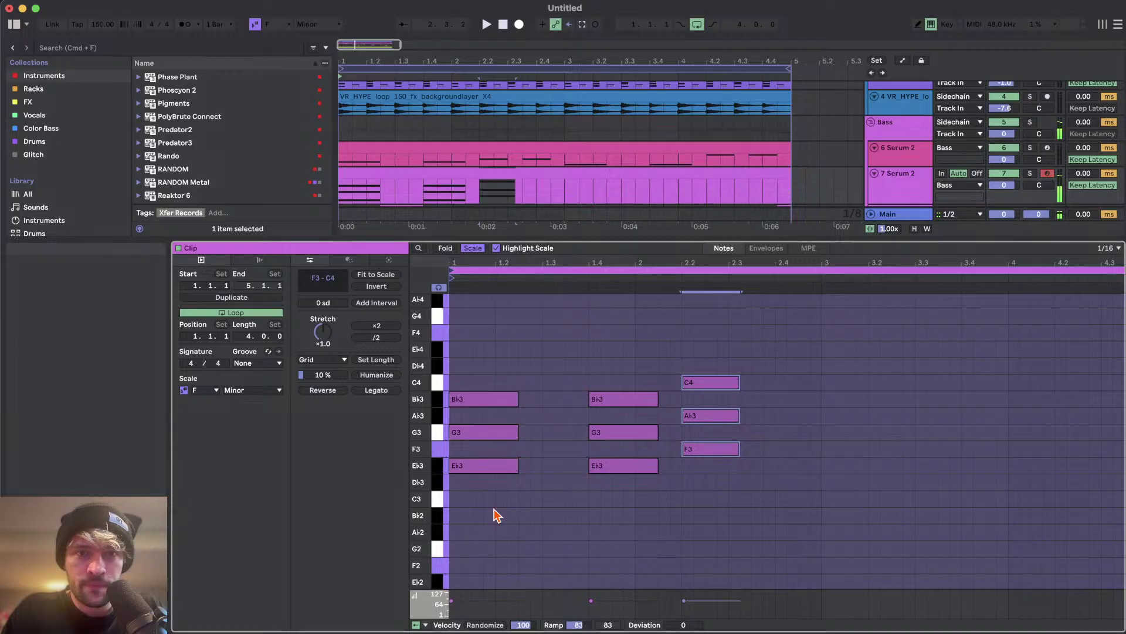
key("shift+Left")
key("super+d")
key("Right")
- Duplicate the chord to bar 3, lower it to D♭3–F3–A♭3, lengthen it and repeat it at beat 3.4
key("super+d")
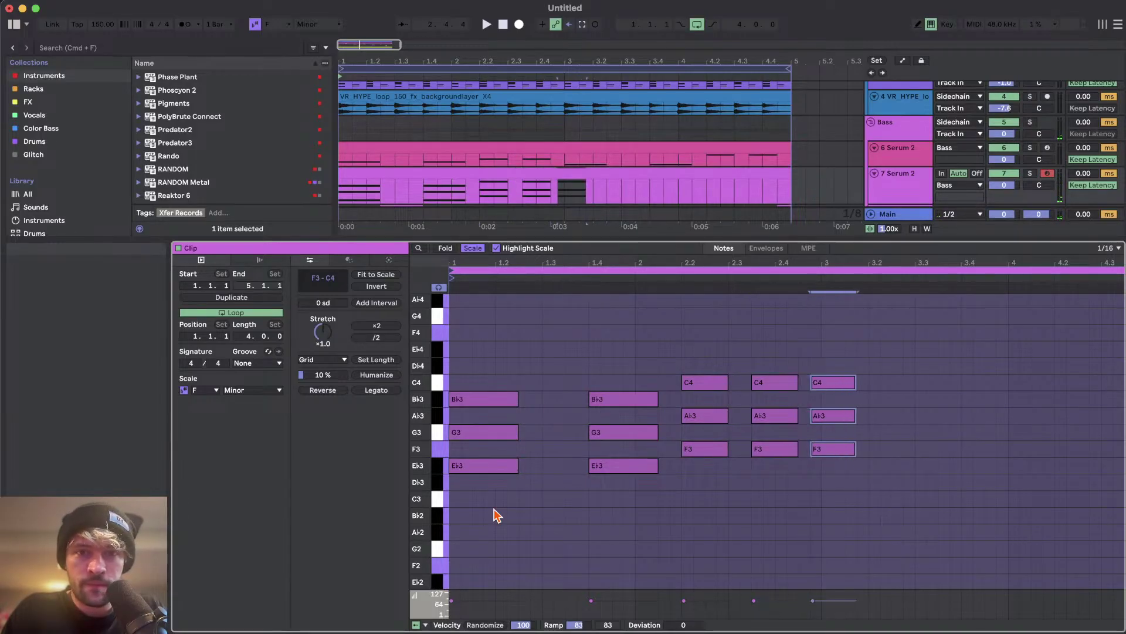
key("Down")
key("Down")
key("shift+Right")
key("super+d")
key("Right")
key("Right")
key("Right")
key("Right")
key("Right")
key("Right")
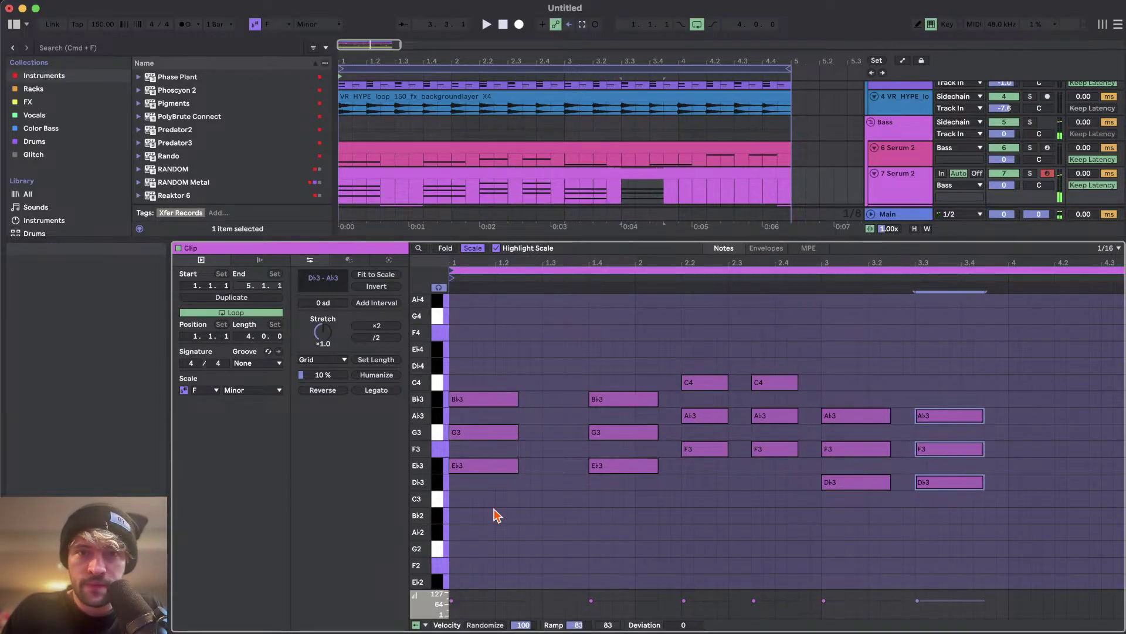
- Duplicate the chord to beat 4.2, raise it to A♭3–C4–E♭4 with a shorter length and repeat it at 4.3.3
key("super+d")
key("Right")
key("Right")
key("Up")
key("Up")
key("Up")
key("Up")
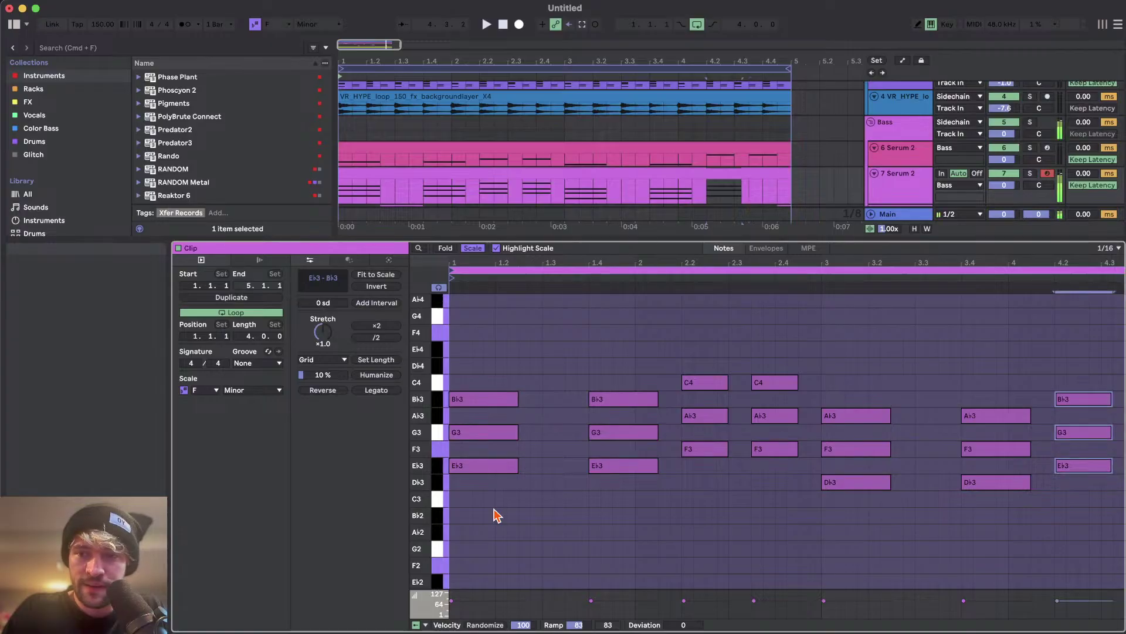
key("super+d")
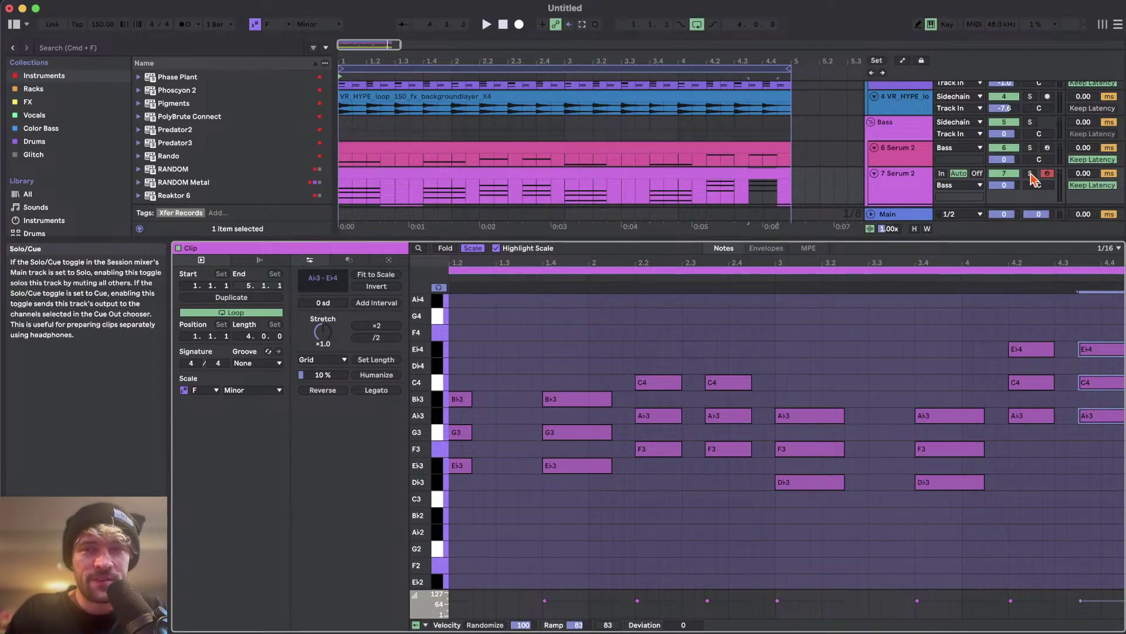
- Play the loop from bar 1 and lower the chord track's volume to -0.6 dB
left_click(356, 174)
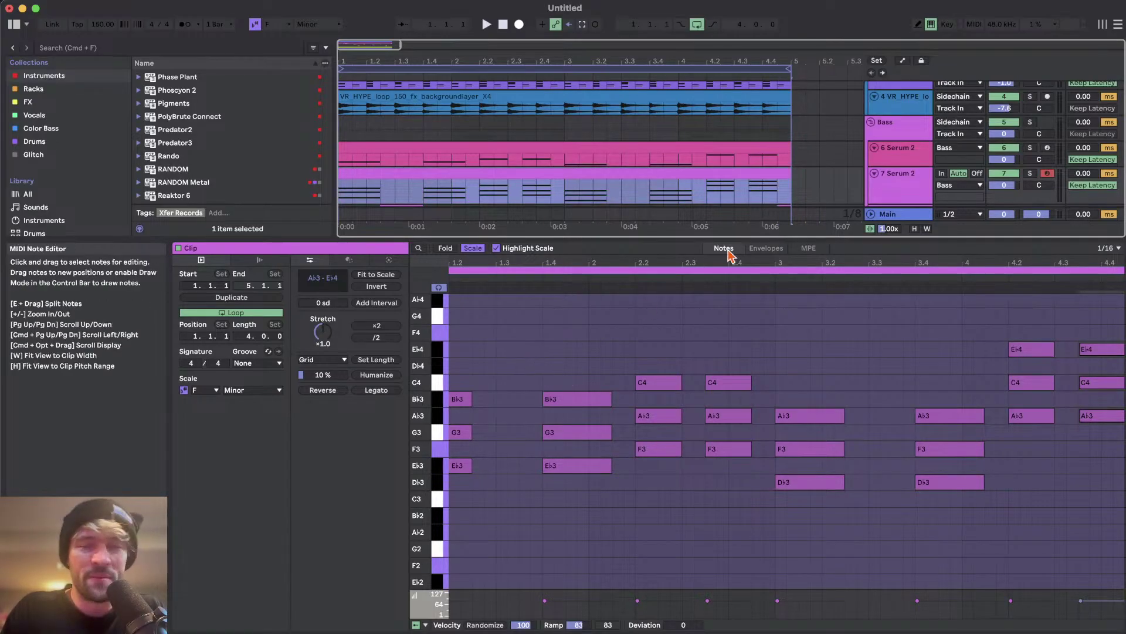
key("space")
left_click_drag(997, 185, 993, 184)
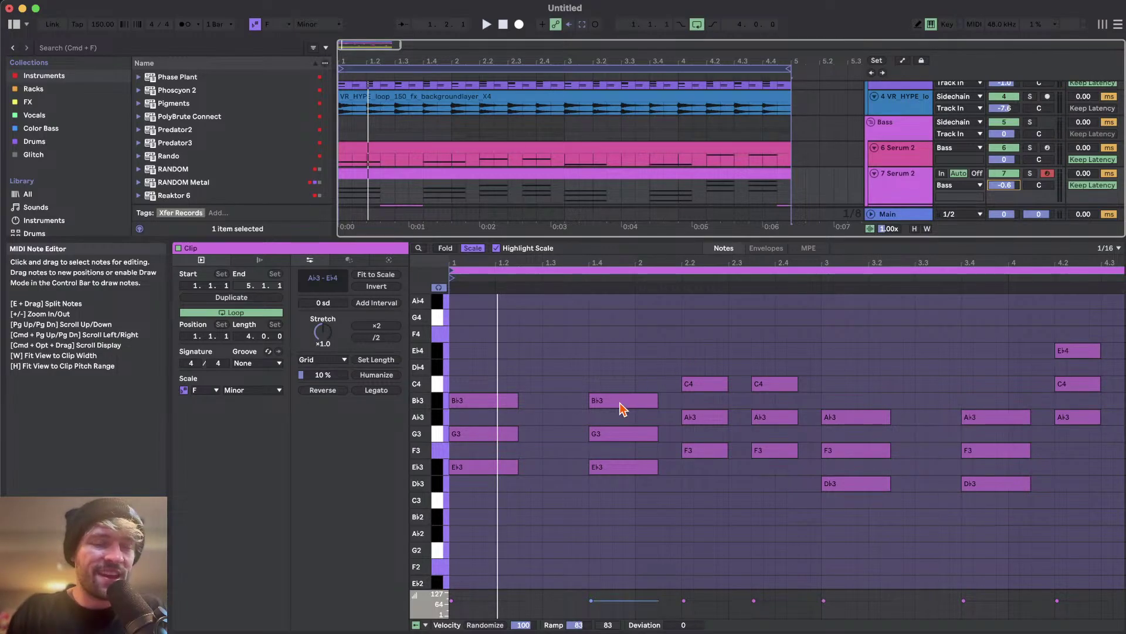
- Solo the Serum 2 bass and chord tracks and play them together from bar 1
scroll(554, 429, "down", 2)
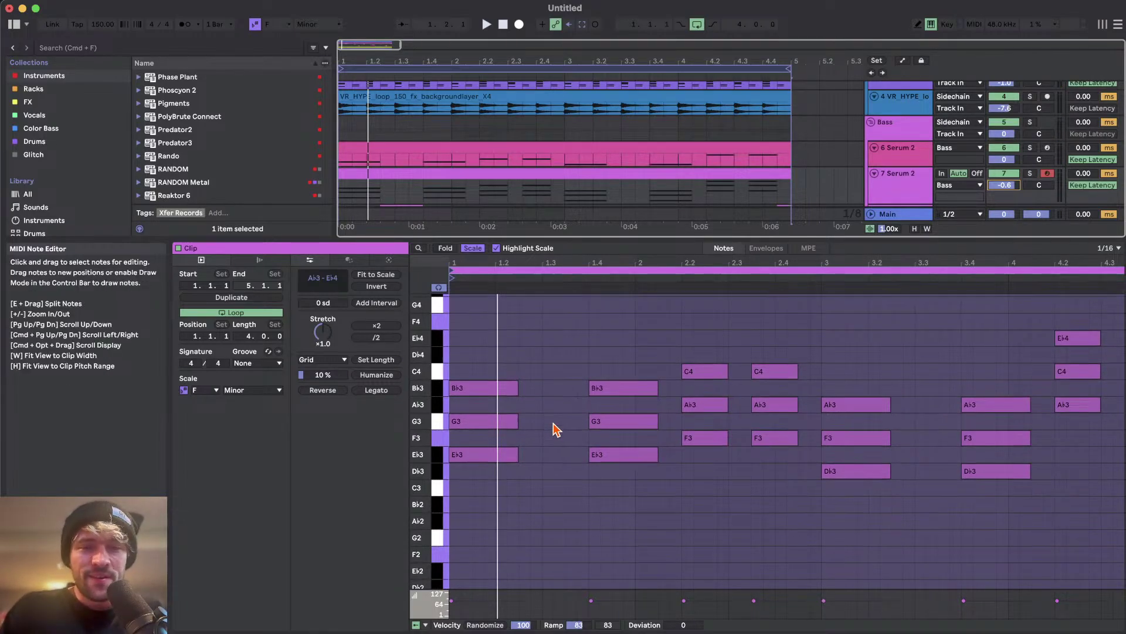
left_click(515, 424)
scroll(537, 443, "up", 1)
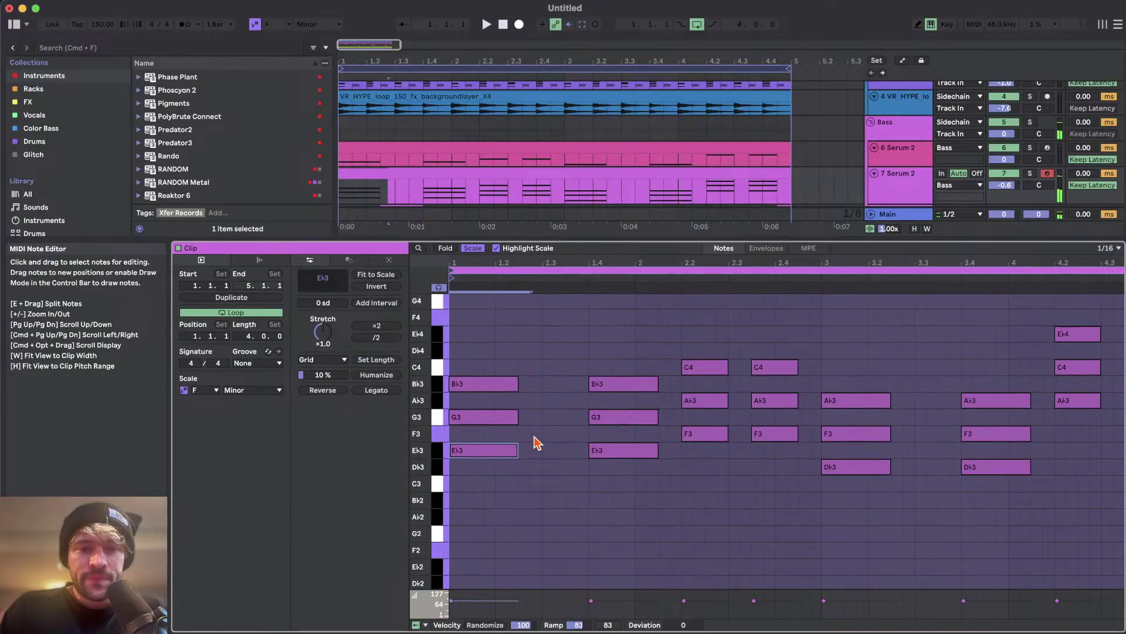
left_click(907, 181)
left_click(912, 159)
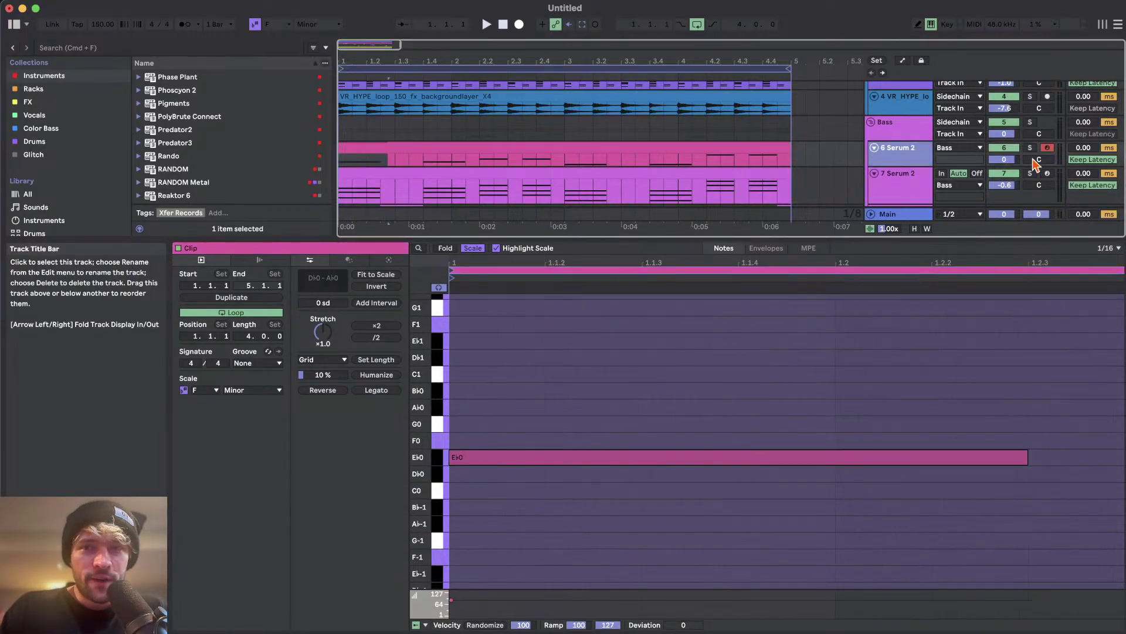
left_click(1030, 148)
left_click(1031, 173)
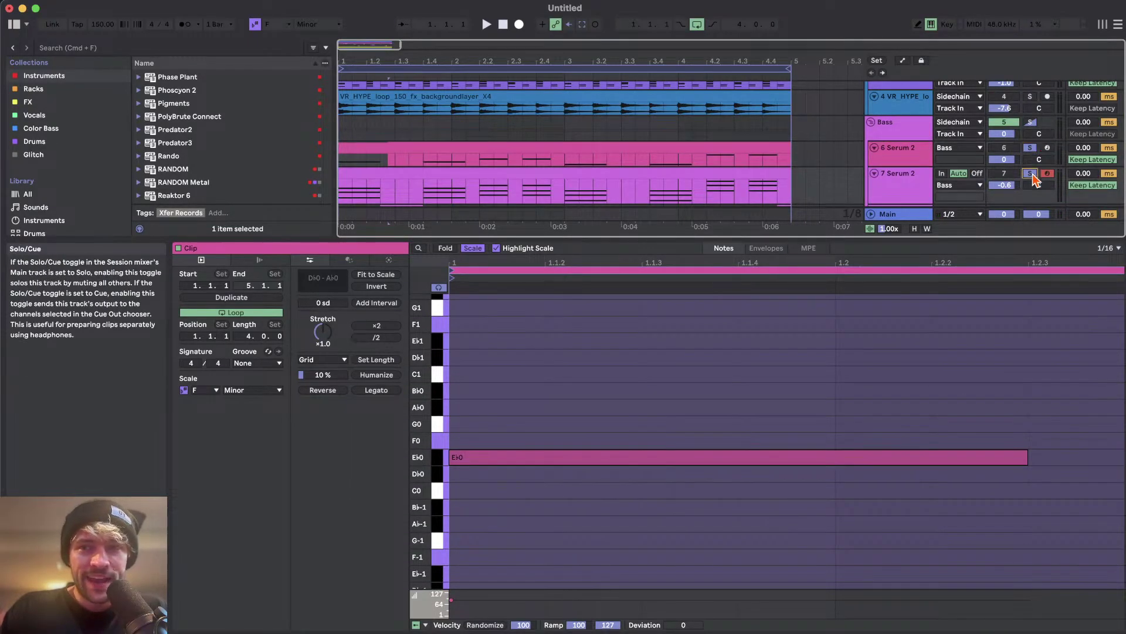
key("space")
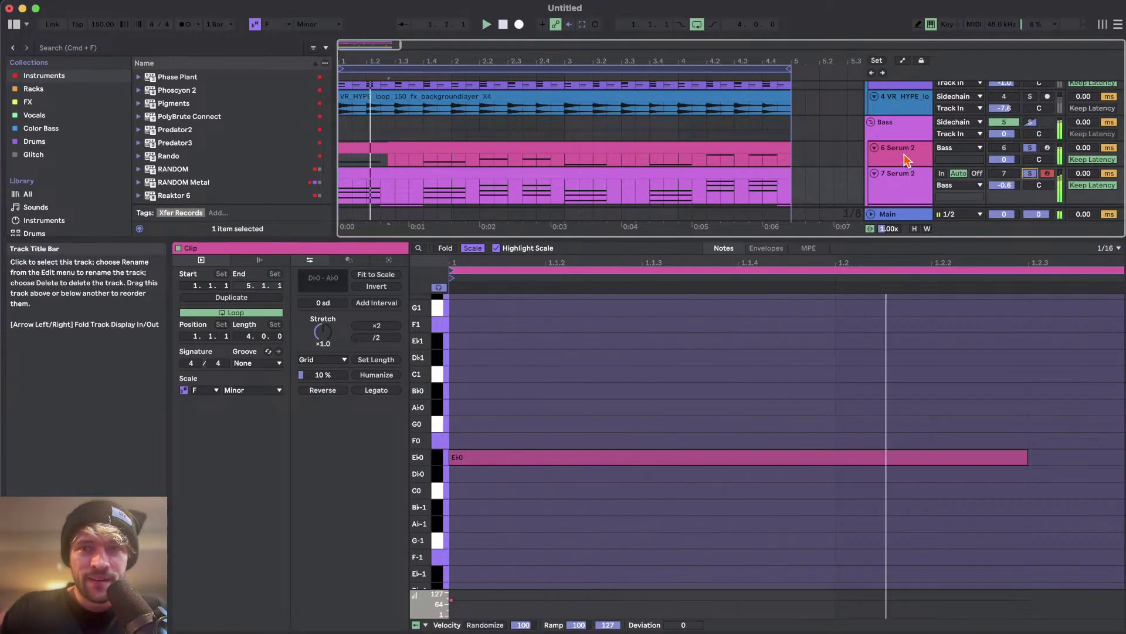
- Delete the lowest note (E♭3, F3, D♭3 or A♭3) of every chord in the chord clip and play the result
left_click(369, 175)
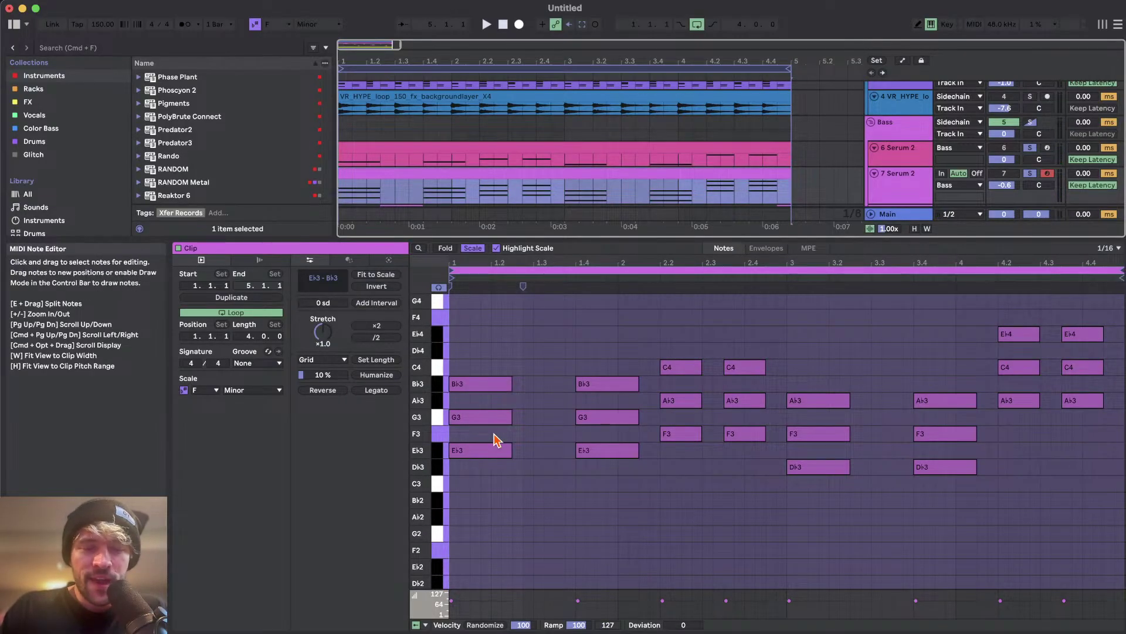
left_click_drag(478, 436, 645, 474)
key("Delete")
left_click_drag(666, 423, 962, 492)
key("Delete")
key("Delete")
left_click_drag(1005, 388, 1090, 414)
key("Delete")
key("space")
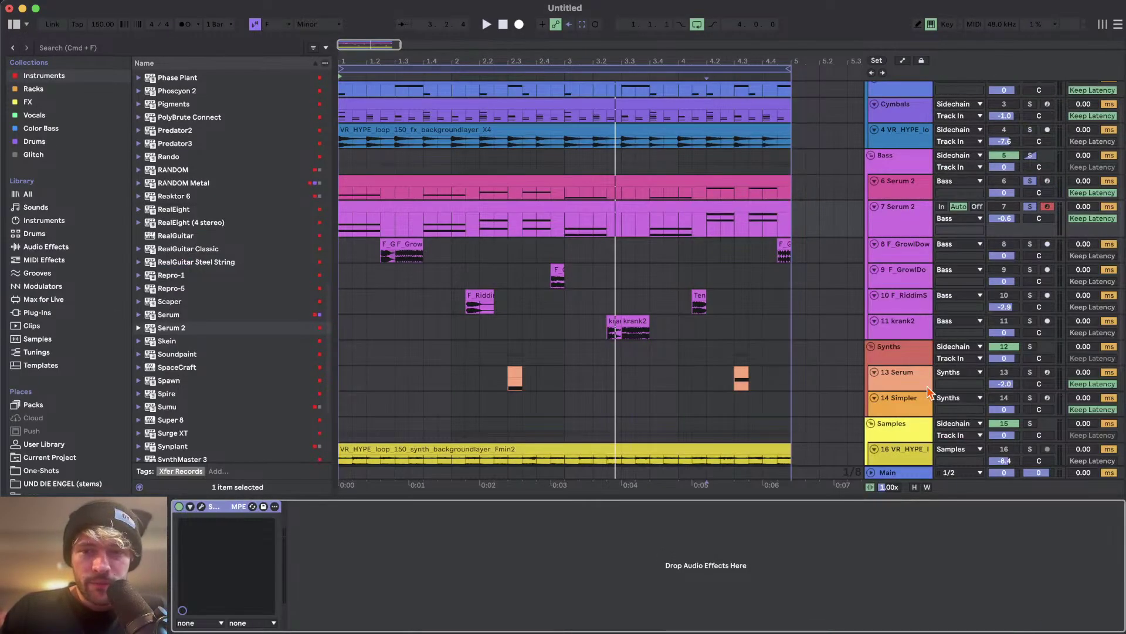
- Inspect the RingMod Sidechain devices on the Sidechain track and reopen the chord clip's notes
scroll(927, 386, "down", 5)
left_click(927, 386)
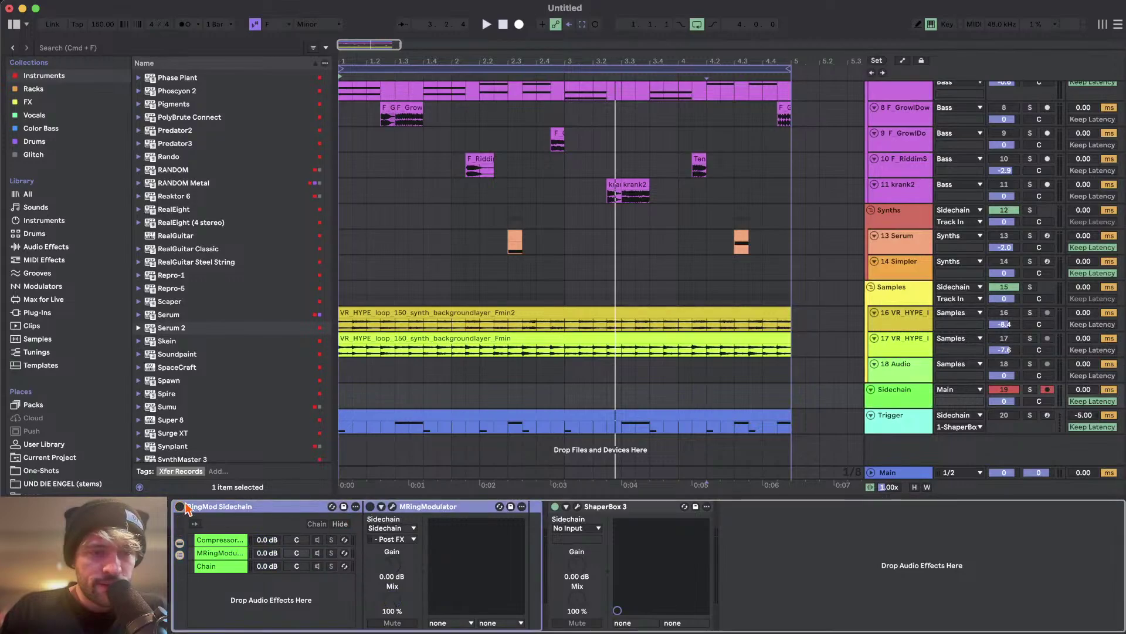
scroll(565, 281, "up", 5)
left_click(639, 243)
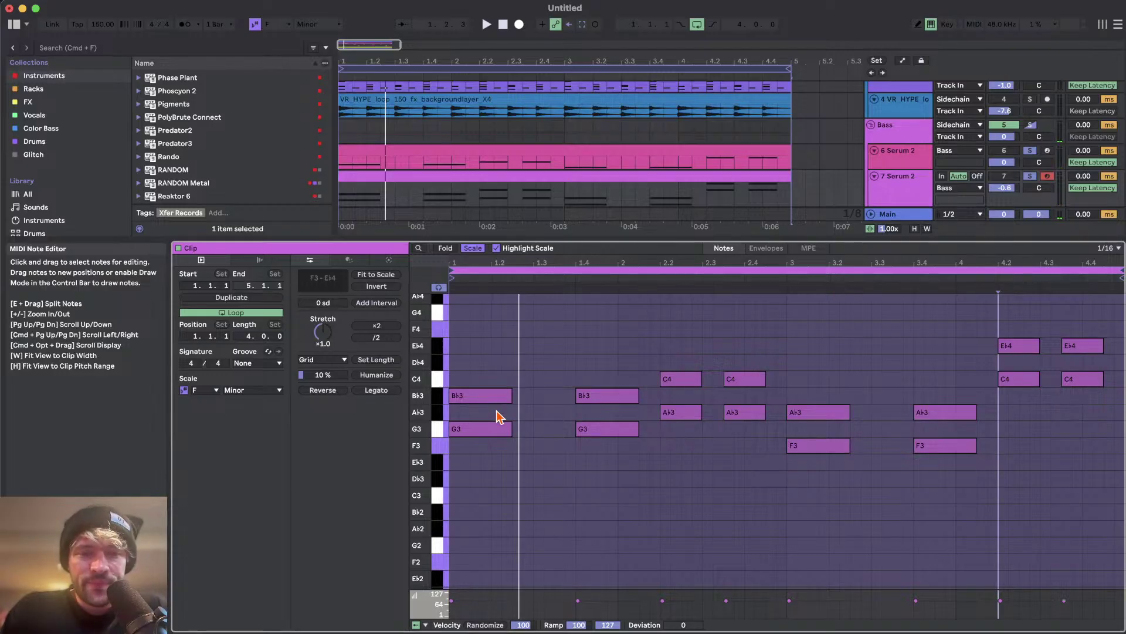
- Move the lower note of every chord in the chord clip (G3, A♭3, F3 and C4) up one octave
scroll(482, 419, "up", 1)
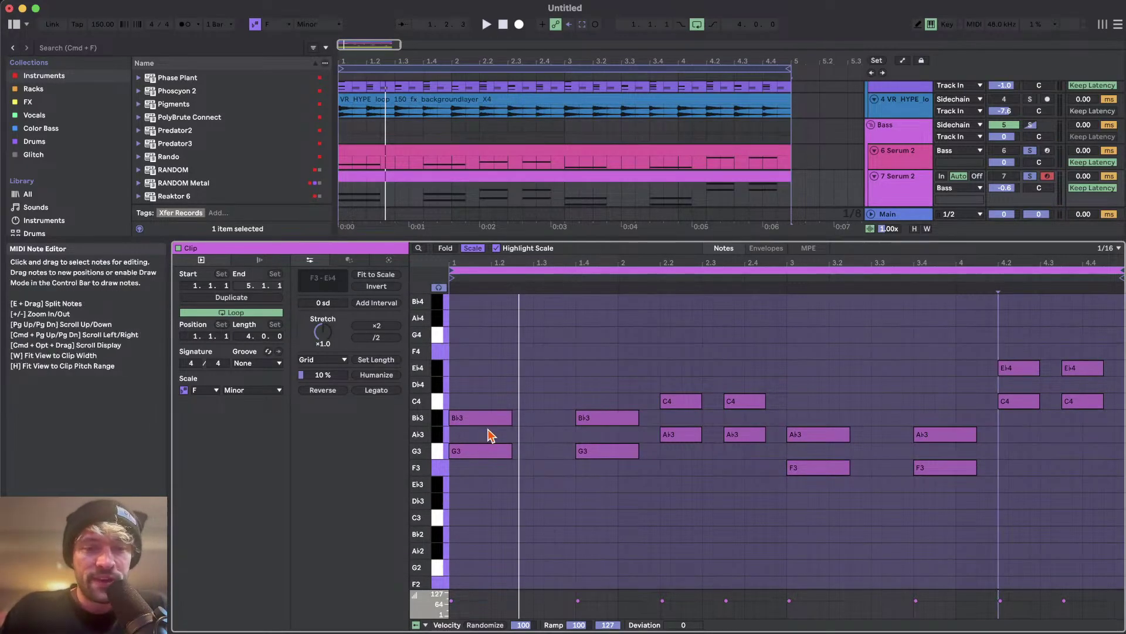
left_click_drag(467, 434, 789, 470)
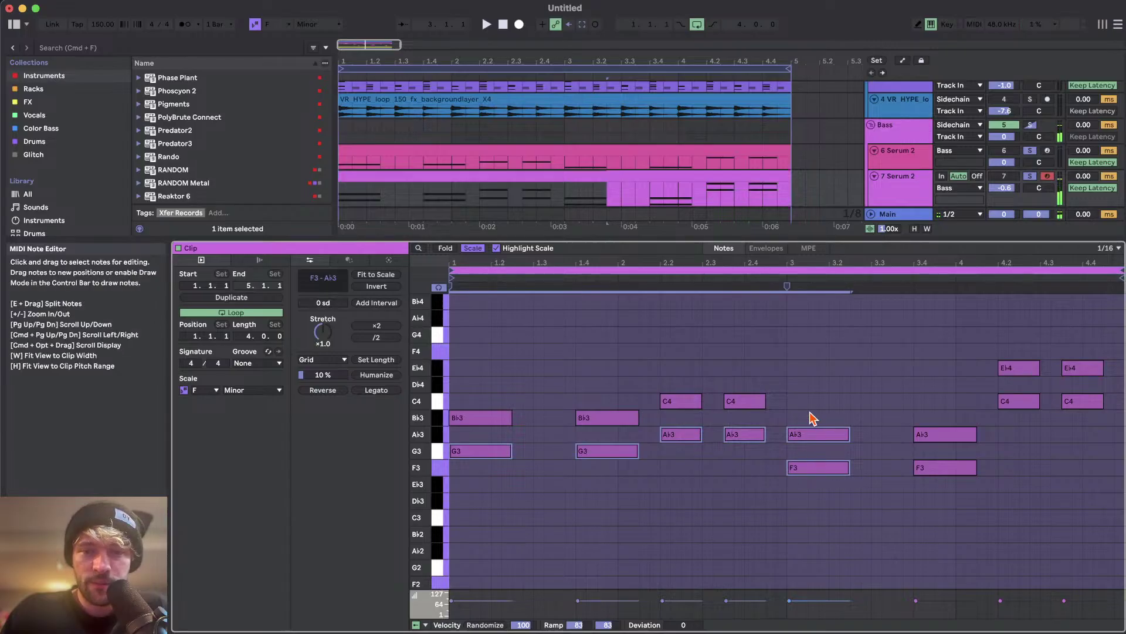
key("shift+Up")
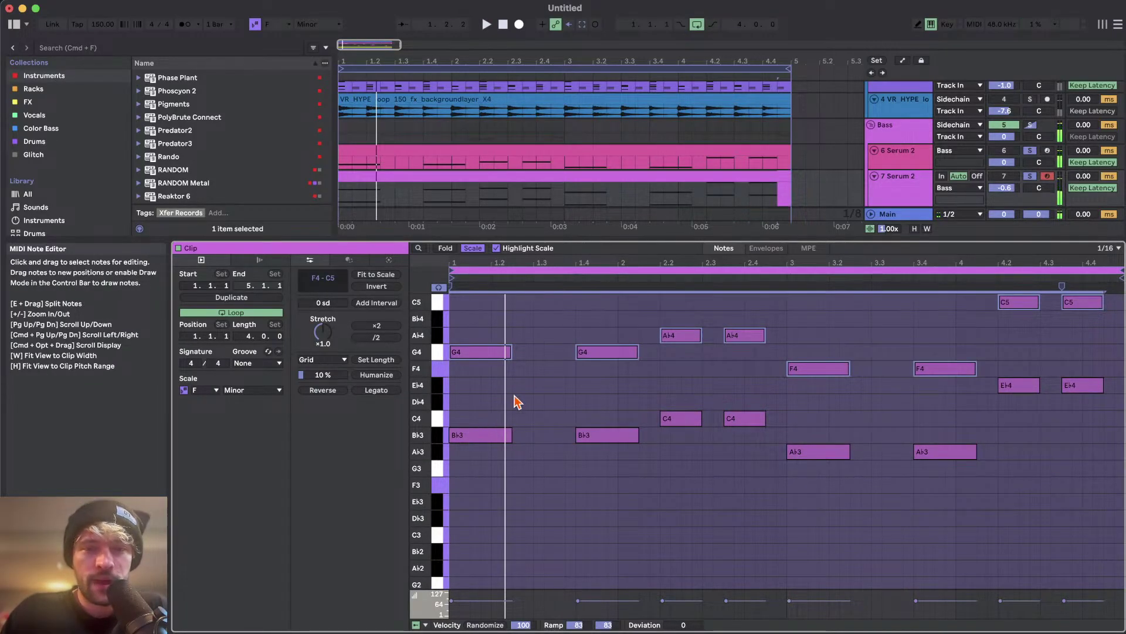
left_click(502, 411)
scroll(880, 358, "up", 1)
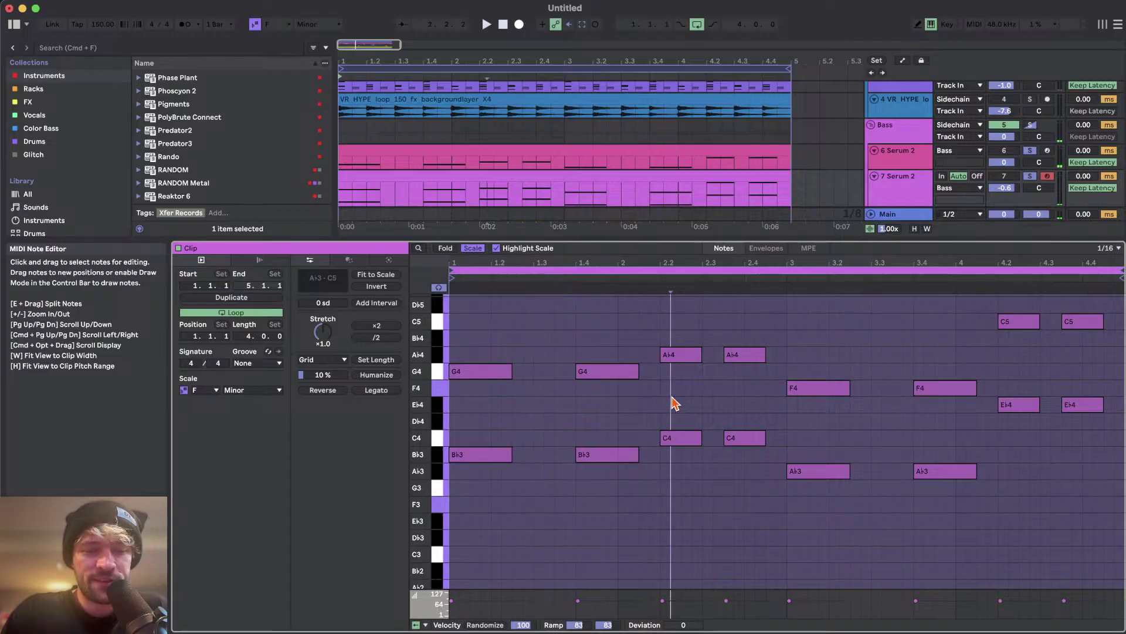
- Transpose all notes of the chord clip down one octave
key("super+a")
key("shift+Down")
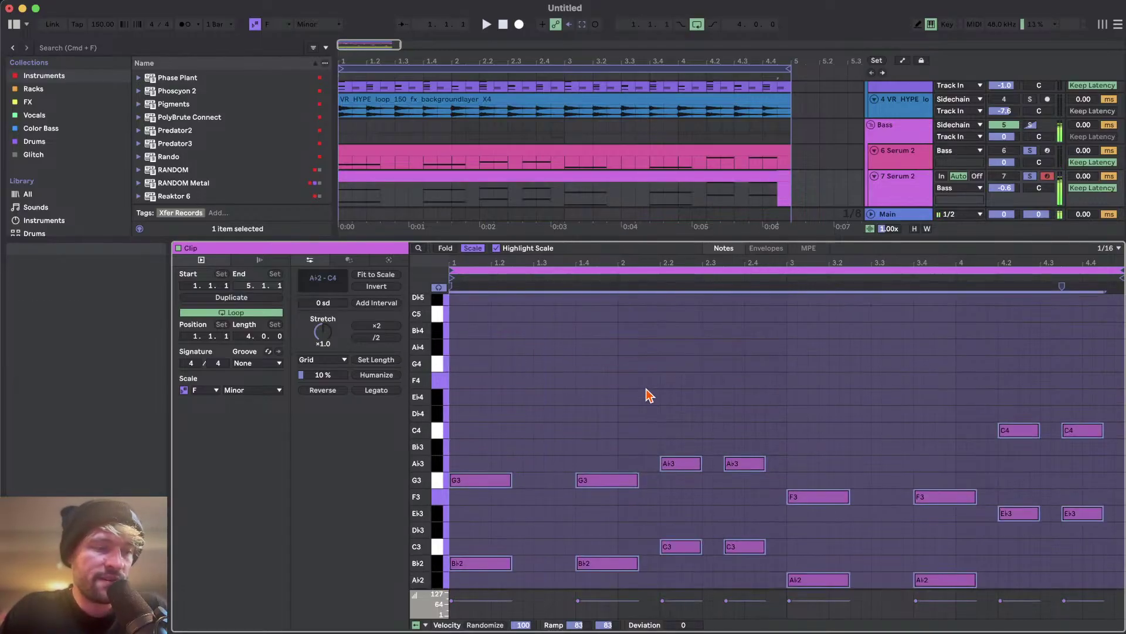
left_click(638, 356)
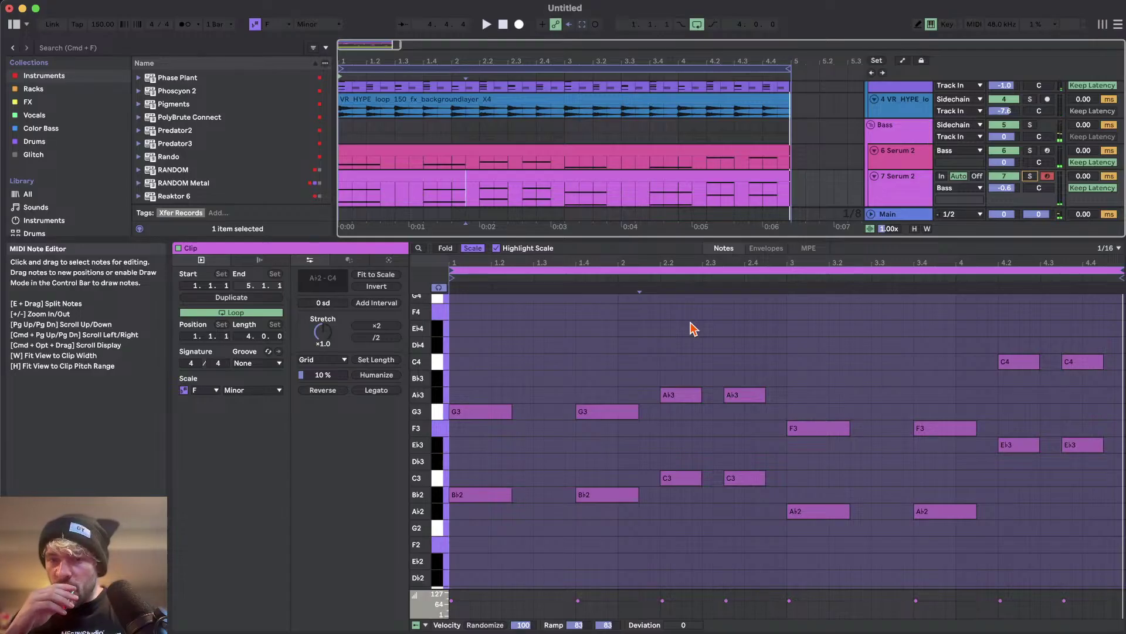
scroll(661, 403, "up", 1)
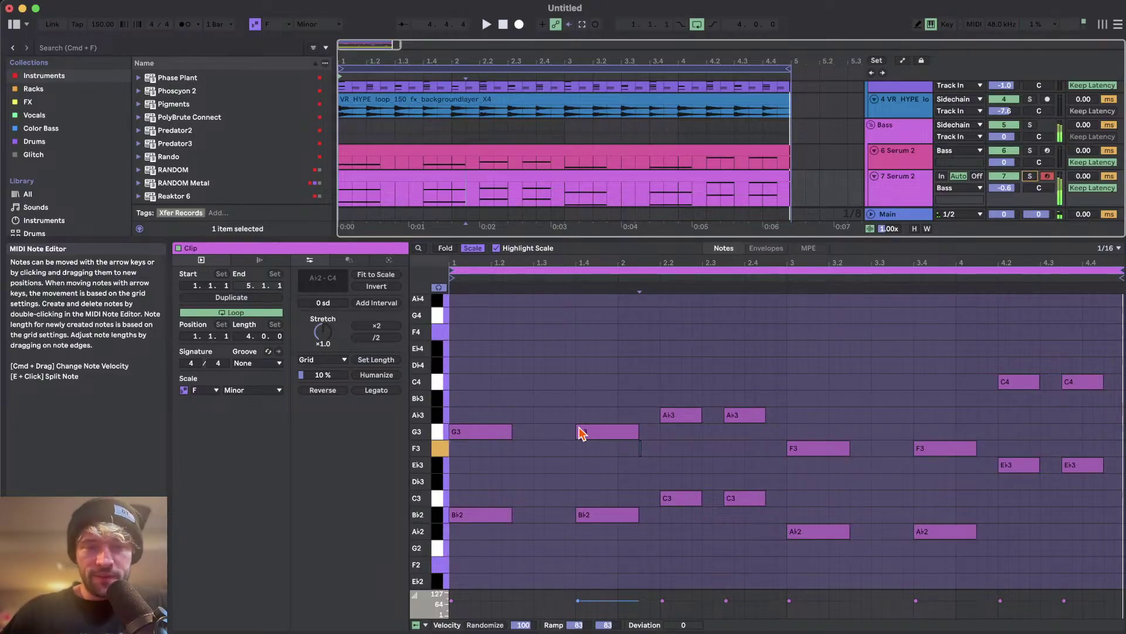
- Copy the G3 notes of both bar 1 chords down to F3 and play the result
left_click_drag(493, 409, 606, 464)
left_click_drag(479, 432, 475, 444, "alt")
key("space")
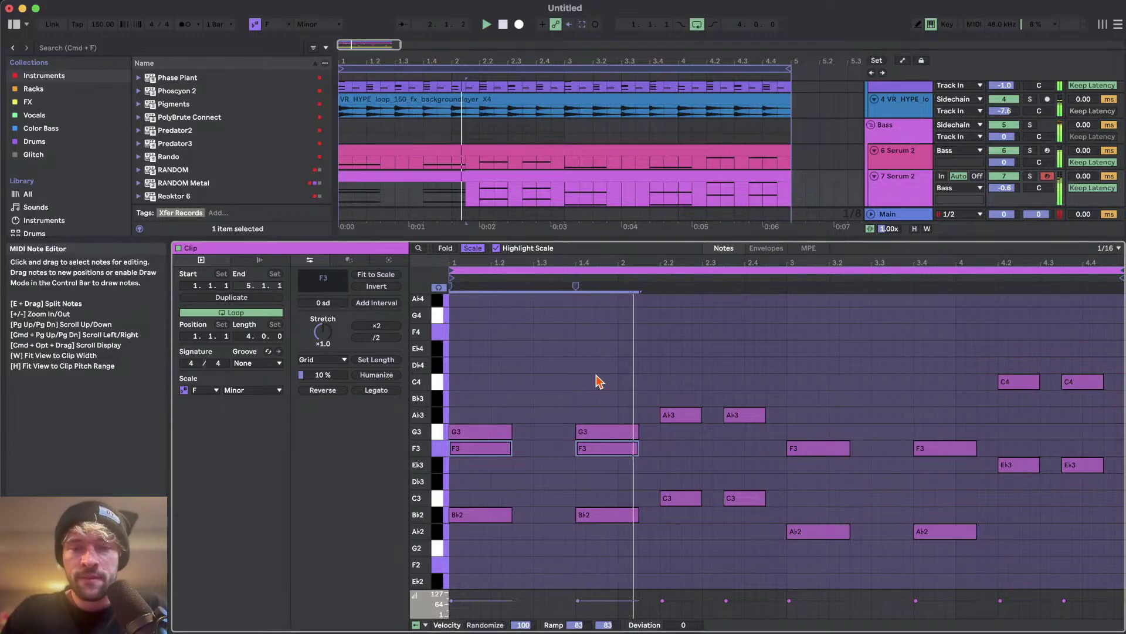
- Add an E♭3 note to both chords in bar 2 and play them from beat 2.2
left_click(663, 451)
mouse_move(664, 451)
left_mouse_down()
mouse_move(689, 434)
mouse_move(698, 448)
mouse_move(765, 449)
mouse_move(655, 449)
mouse_move(678, 466)
left_mouse_up()
left_click(727, 449)
double_click(727, 449)
left_click(482, 194)
key("space")
key("space")
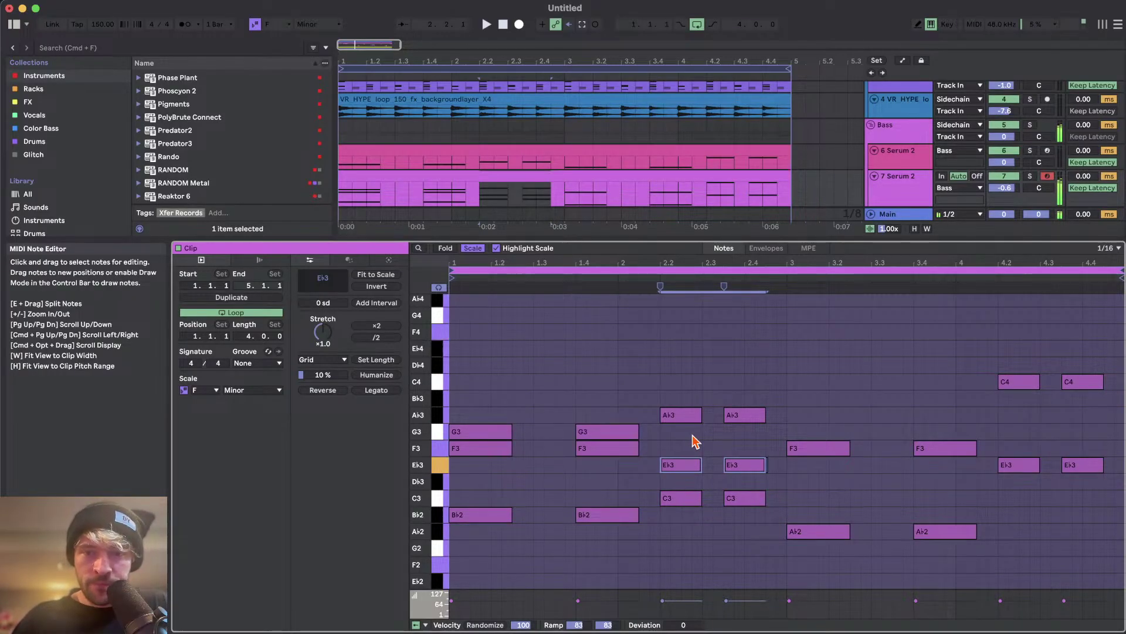
key("space")
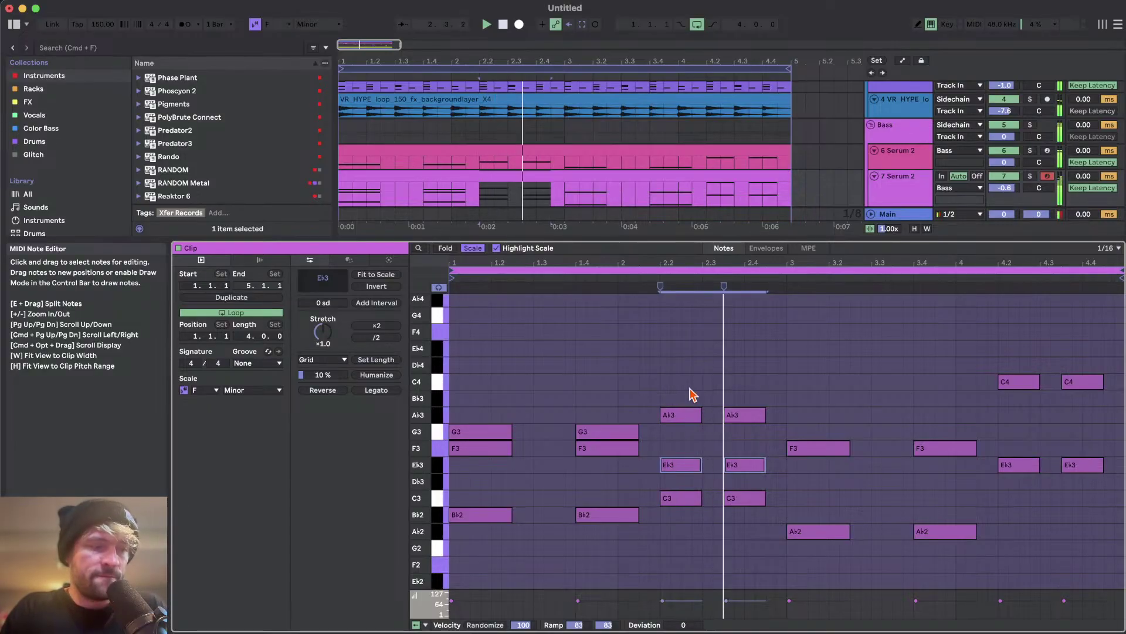
key("space")
- Copy the F3 notes of both bar 3 chords down to E♭3 and play the result
left_click_drag(810, 415, 965, 627)
left_click(808, 397)
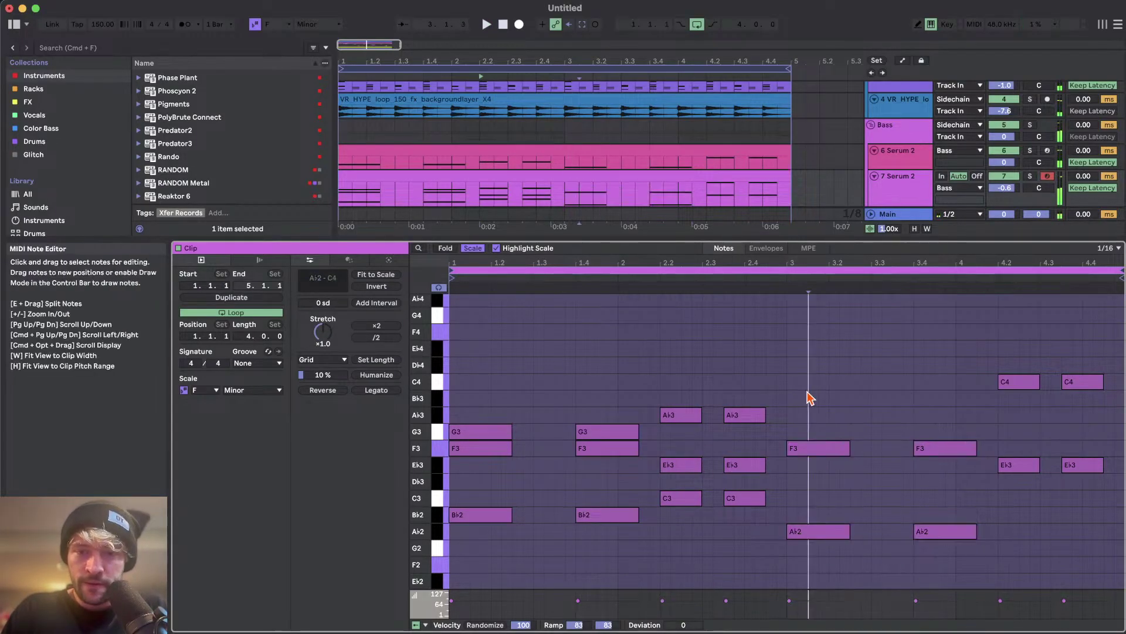
left_click_drag(747, 443, 693, 464)
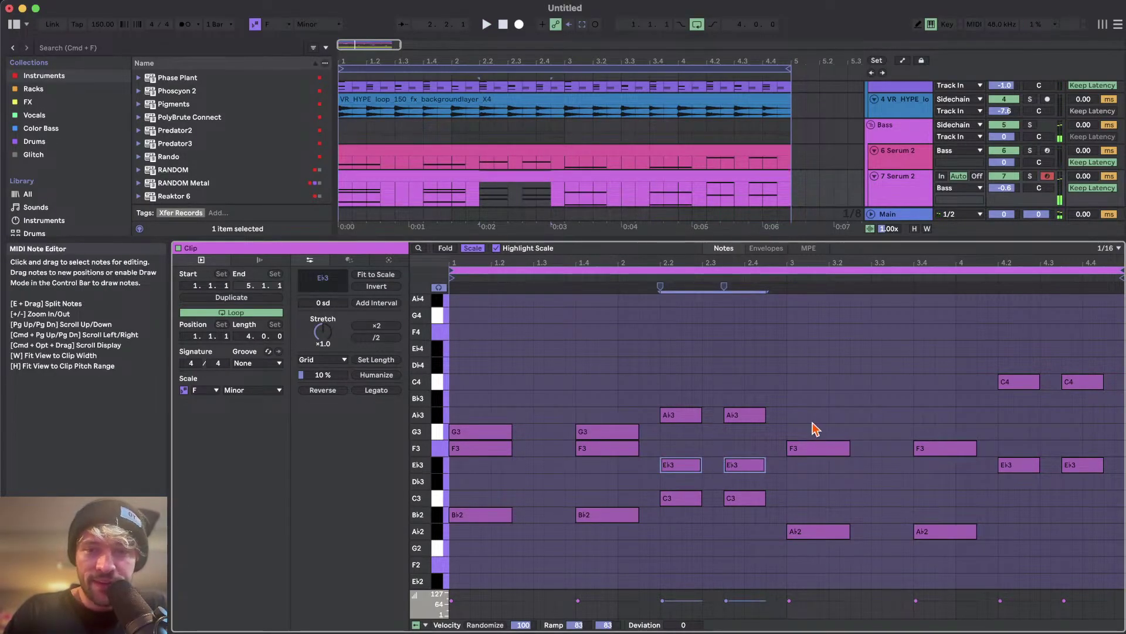
left_click_drag(816, 430, 960, 461)
left_click_drag(830, 452, 829, 476, "alt")
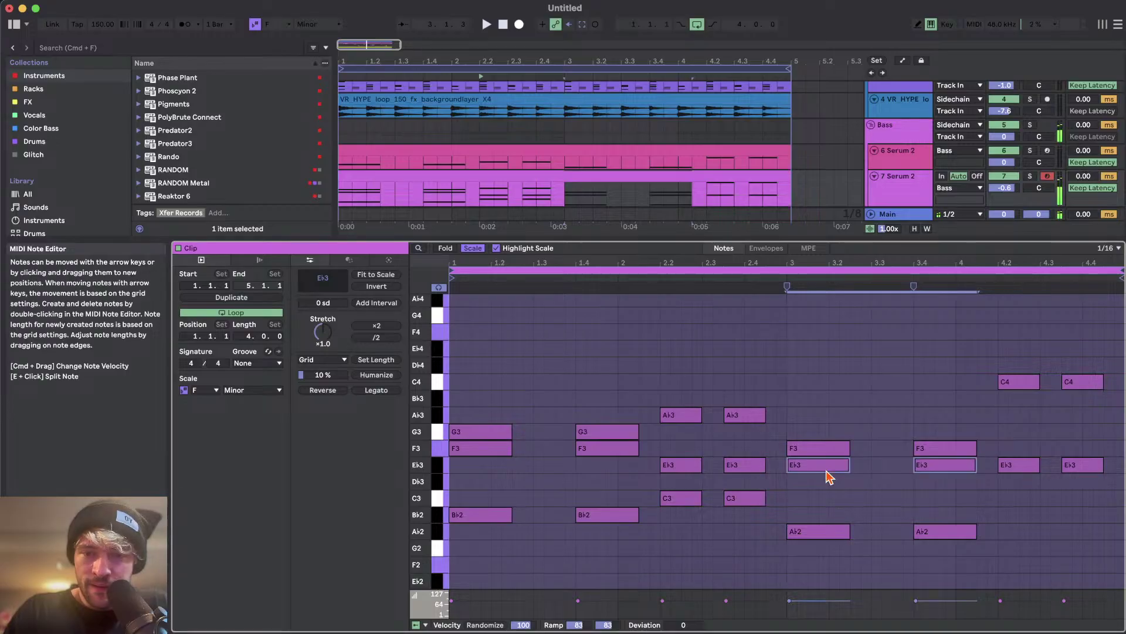
key("space")
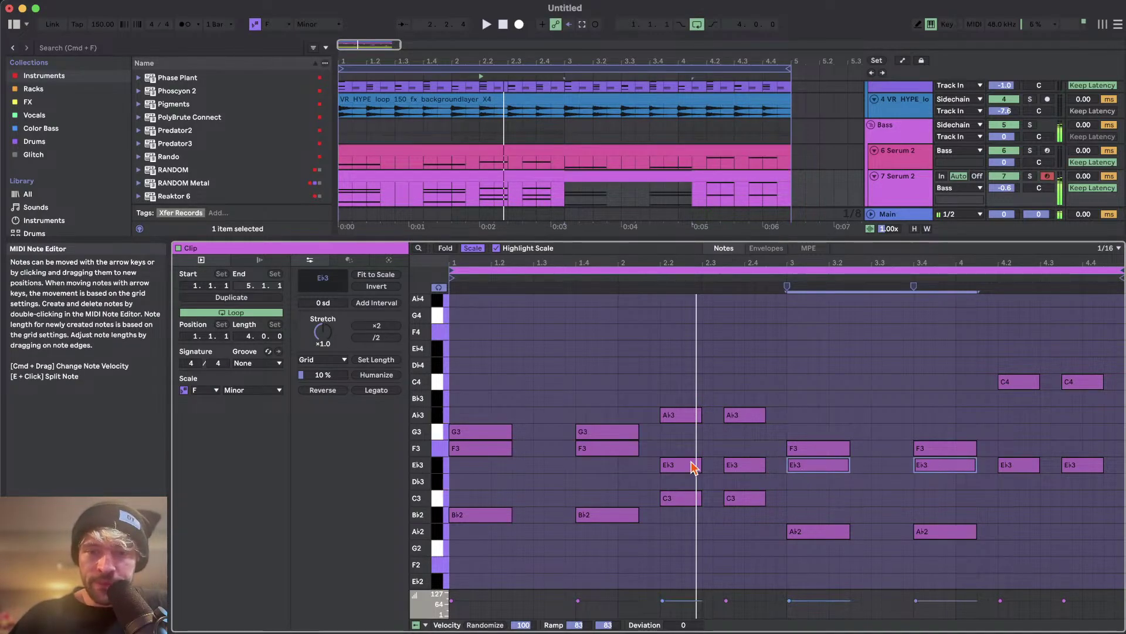
- Review the added E♭3 notes of the bar 2 chords and play the loop from beat 2.2
mouse_move(668, 379)
left_mouse_down()
mouse_move(672, 419)
mouse_move(792, 538)
left_mouse_up()
left_click(665, 446)
left_click_drag(668, 452, 774, 474)
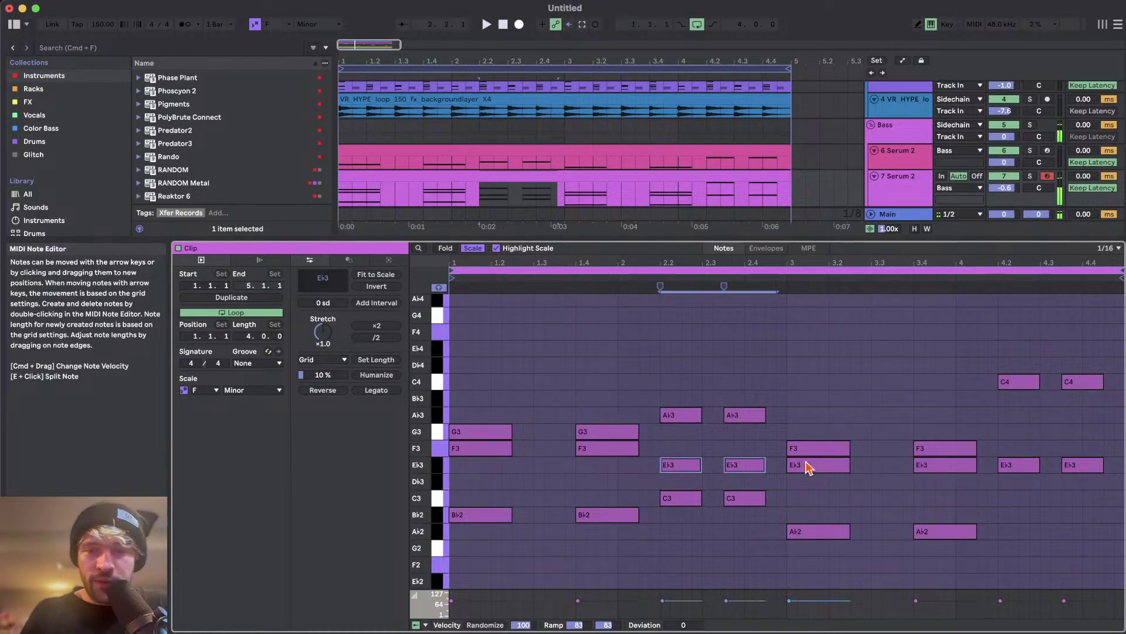
left_click(483, 197)
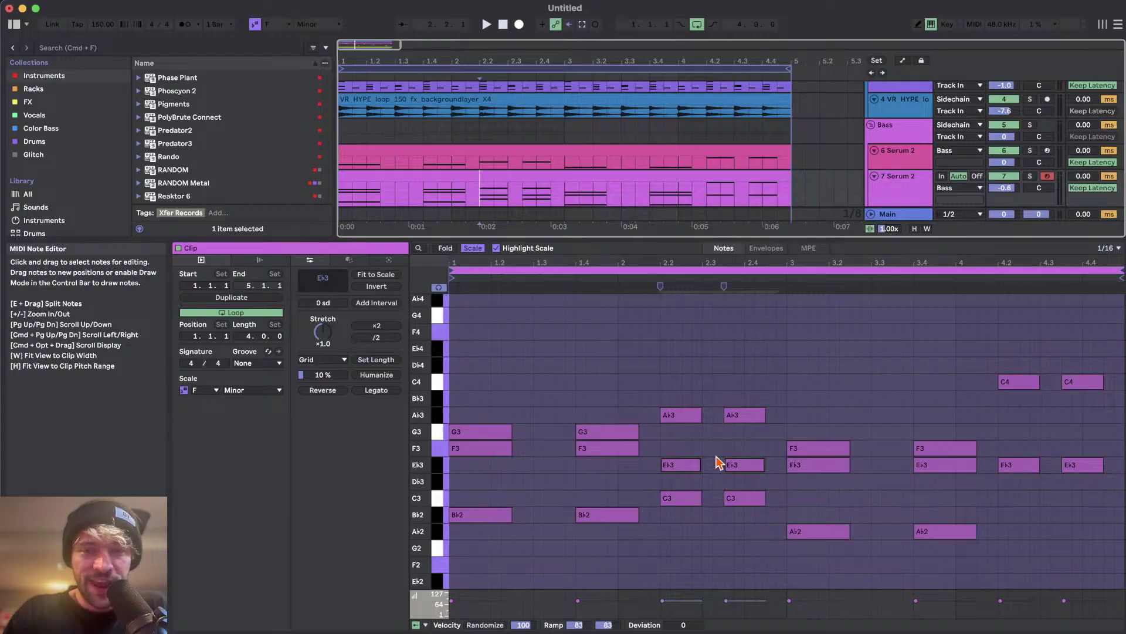
key("space")
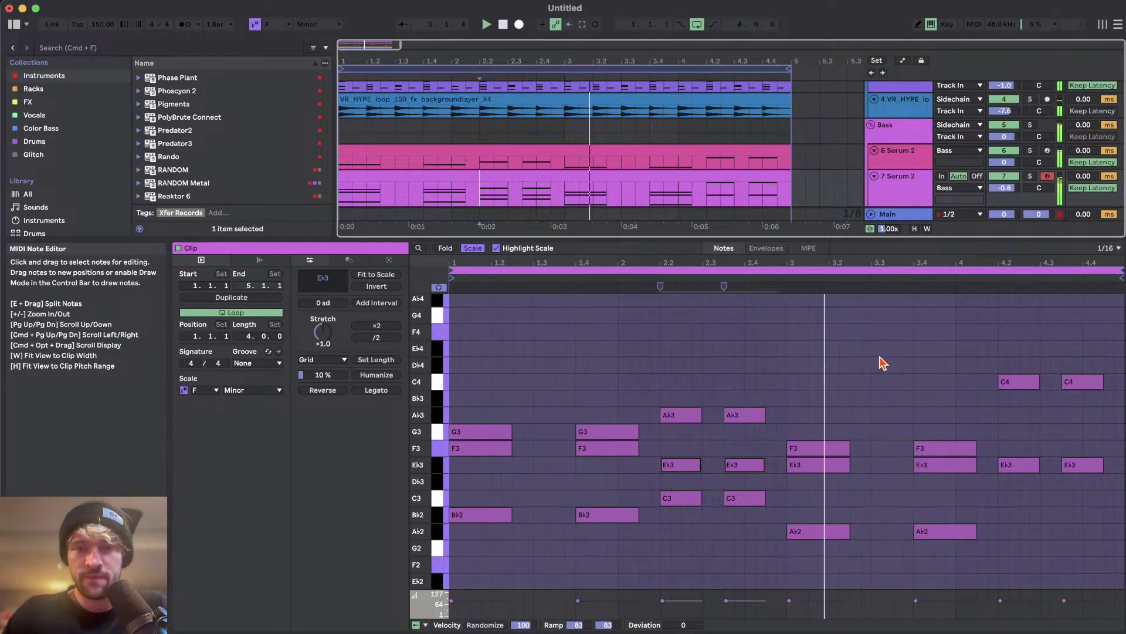
- Copy the C4 notes of both bar 4 chords down to B♭3 and play the chord progression
scroll(889, 361, "up", 1)
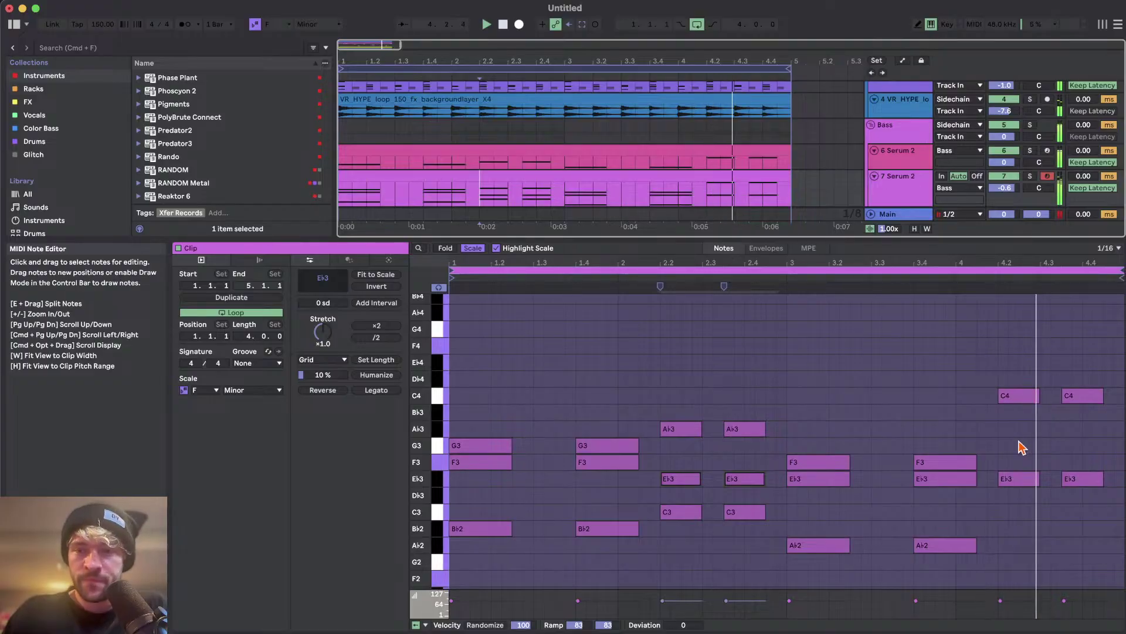
key("space")
left_click_drag(991, 382, 1122, 414)
mouse_move(1015, 401)
left_mouse_down("alt")
mouse_move(1019, 417)
mouse_move(1005, 417)
left_mouse_up("alt")
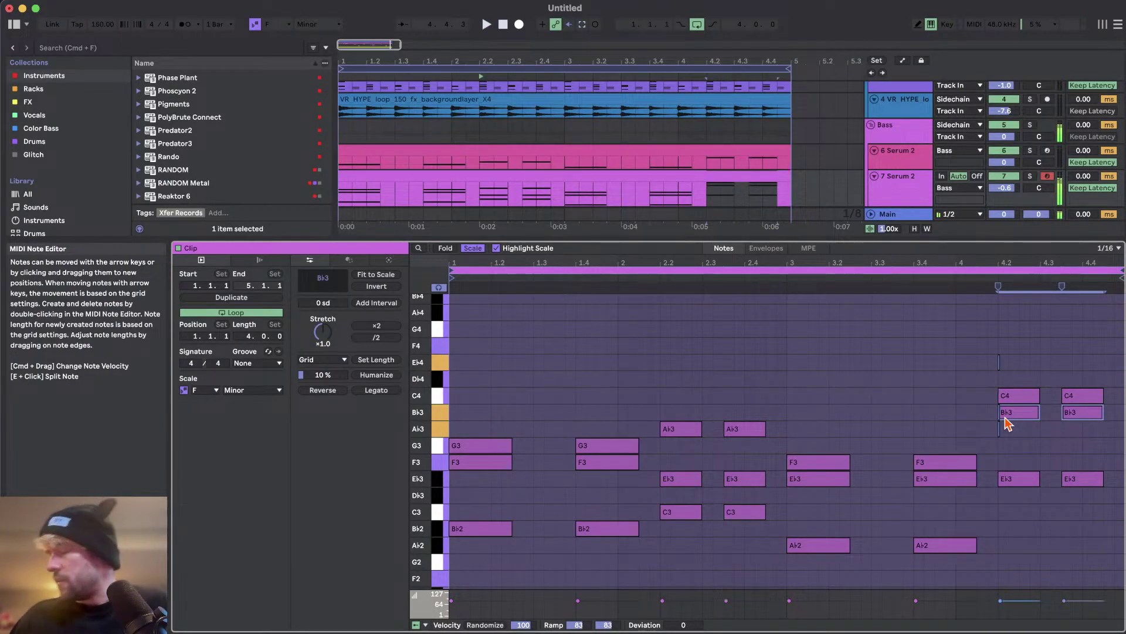
key("space")
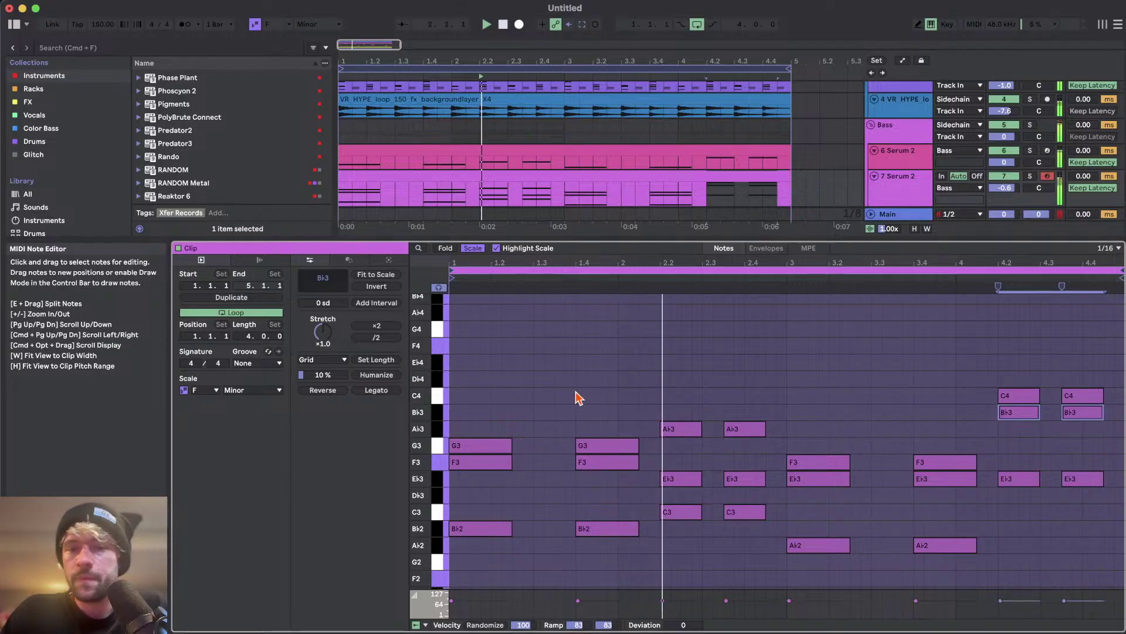
scroll(586, 388, "down", 2)
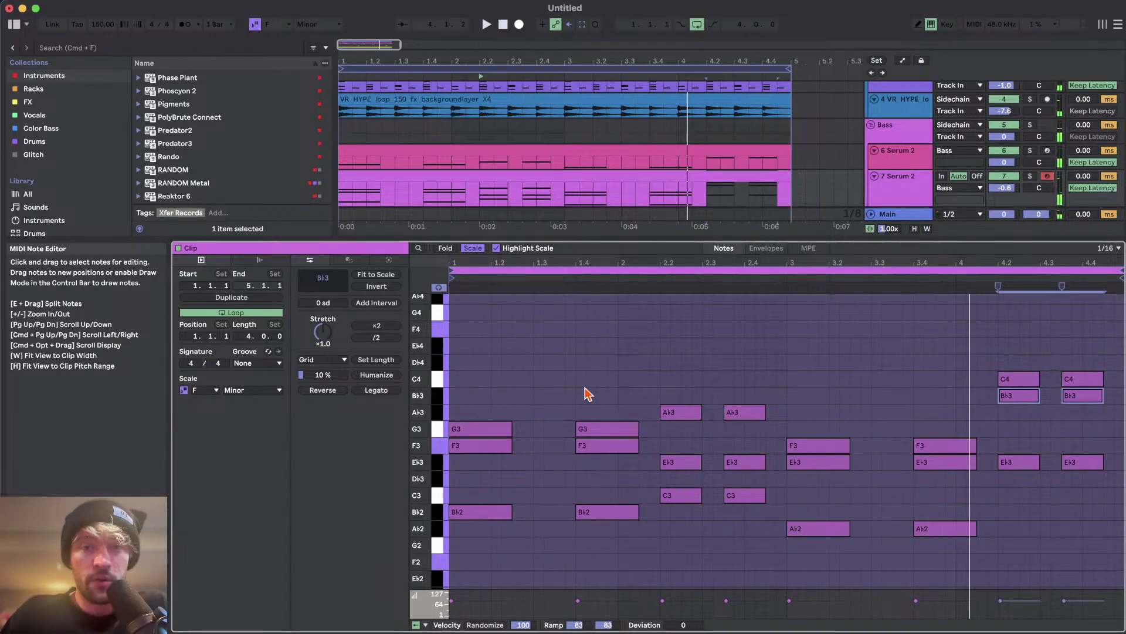
- Examine the voicing of the bar 1 chords, from the low B♭2 up to the F3 and G3 notes
scroll(587, 393, "up", 1)
left_click_drag(492, 414, 483, 621)
scroll(520, 398, "up", 1)
left_click(527, 391)
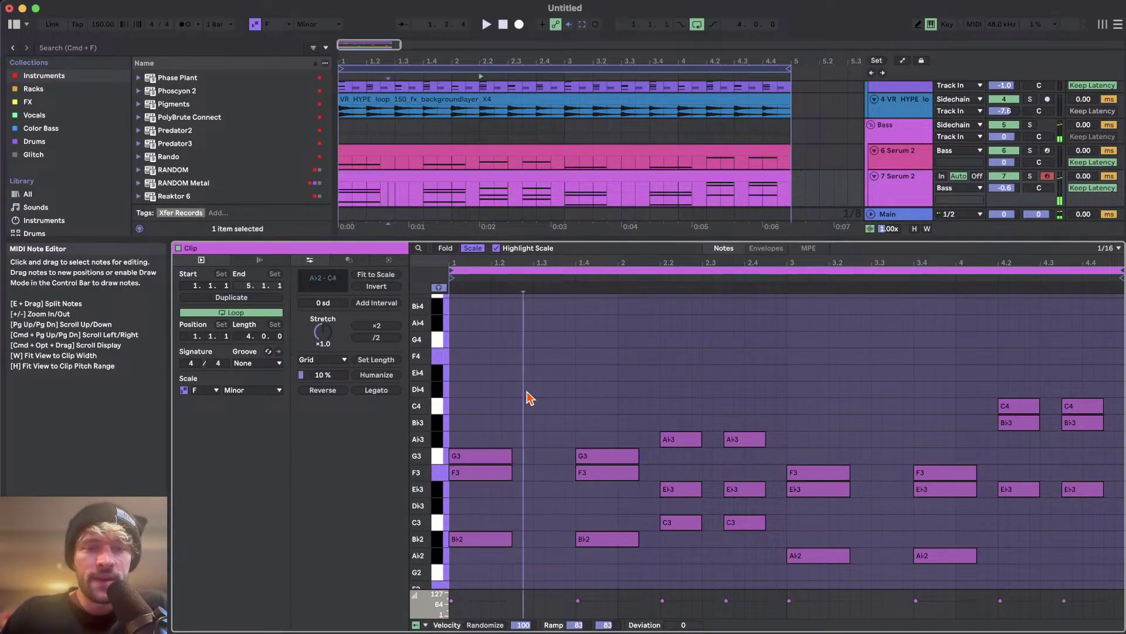
scroll(866, 433, "down", 1)
scroll(864, 432, "up", 1)
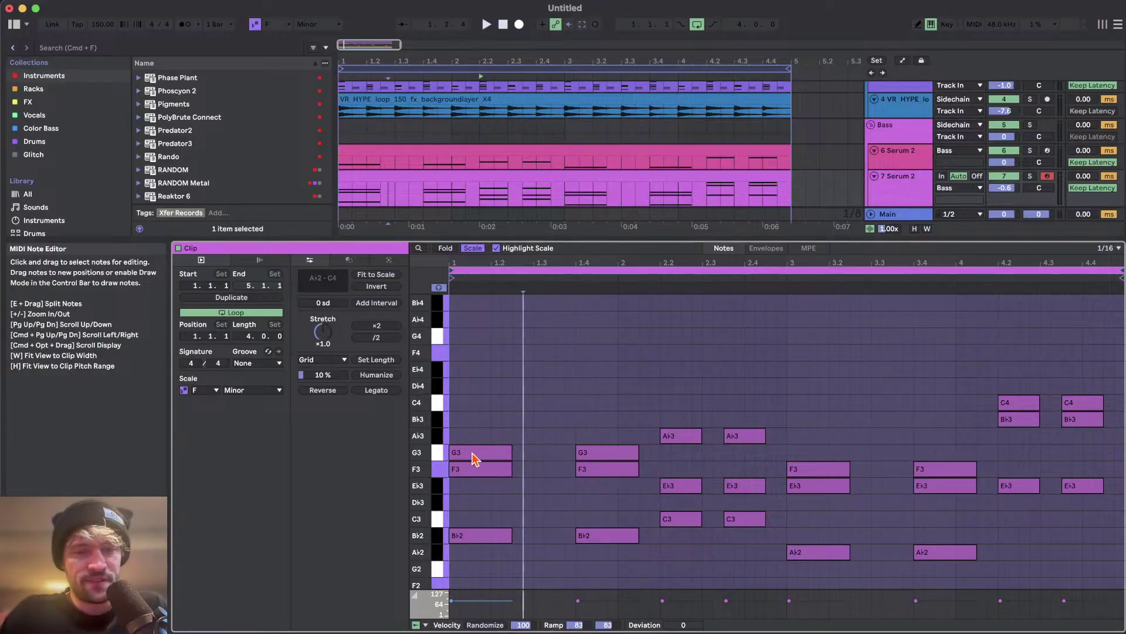
left_click(503, 433)
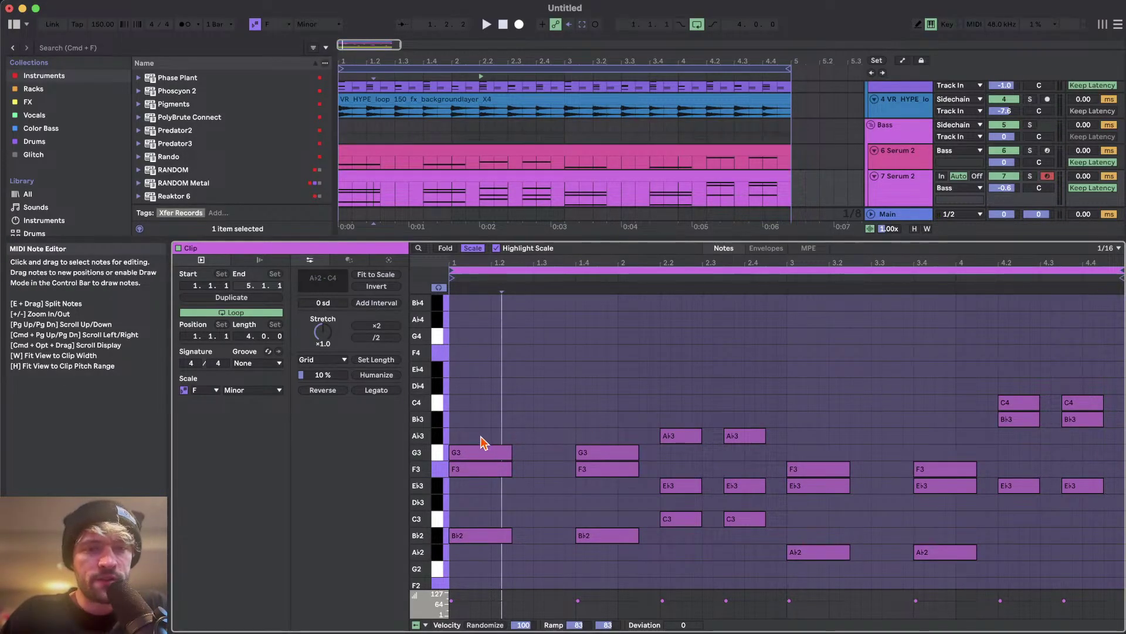
left_click_drag(485, 517, 638, 558)
left_click(485, 470)
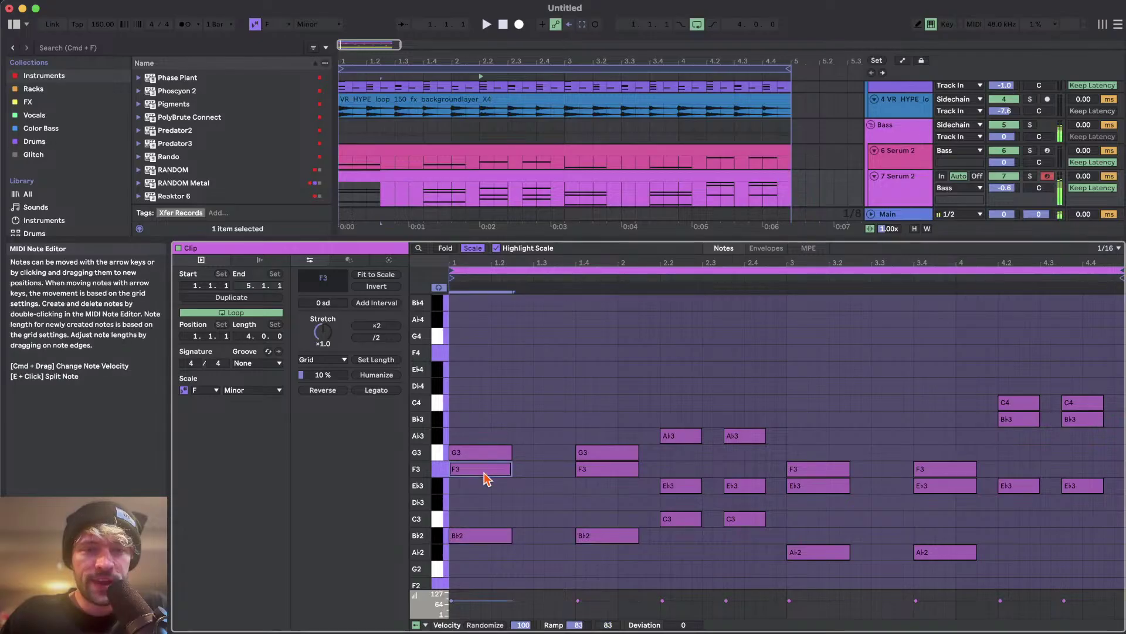
- Add an E♭4 top note spanning the full length of the first chord and play it
mouse_move(485, 556)
left_mouse_down()
mouse_move(487, 384)
mouse_move(513, 390)
left_mouse_up()
double_click(455, 387)
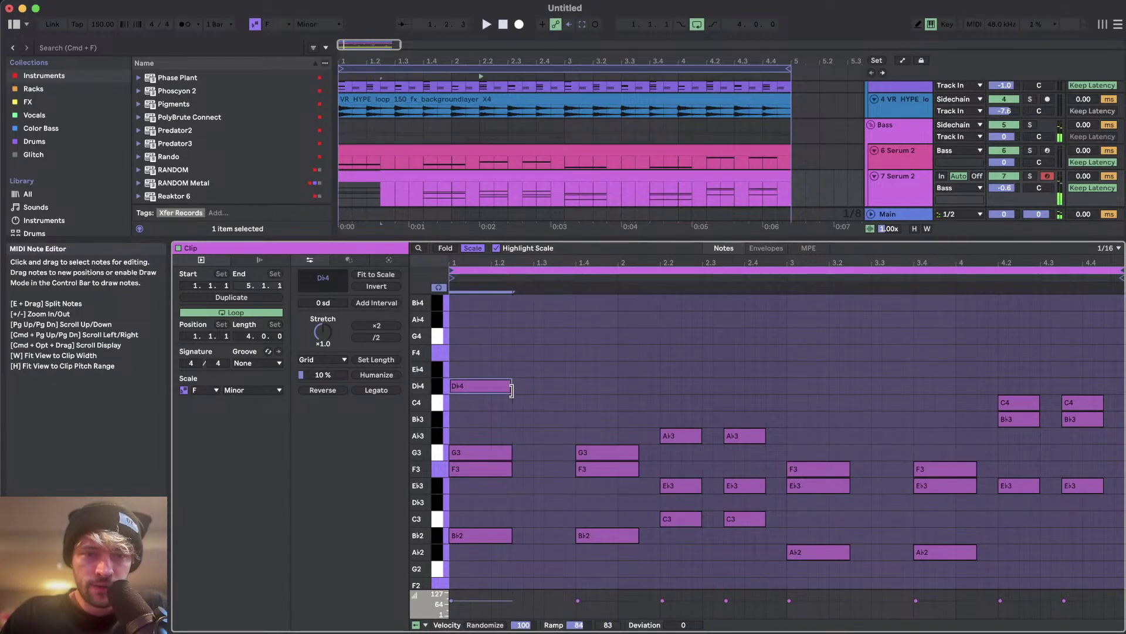
key("Up")
key("space")
key("space")
left_click(415, 177)
key("space")
key("space")
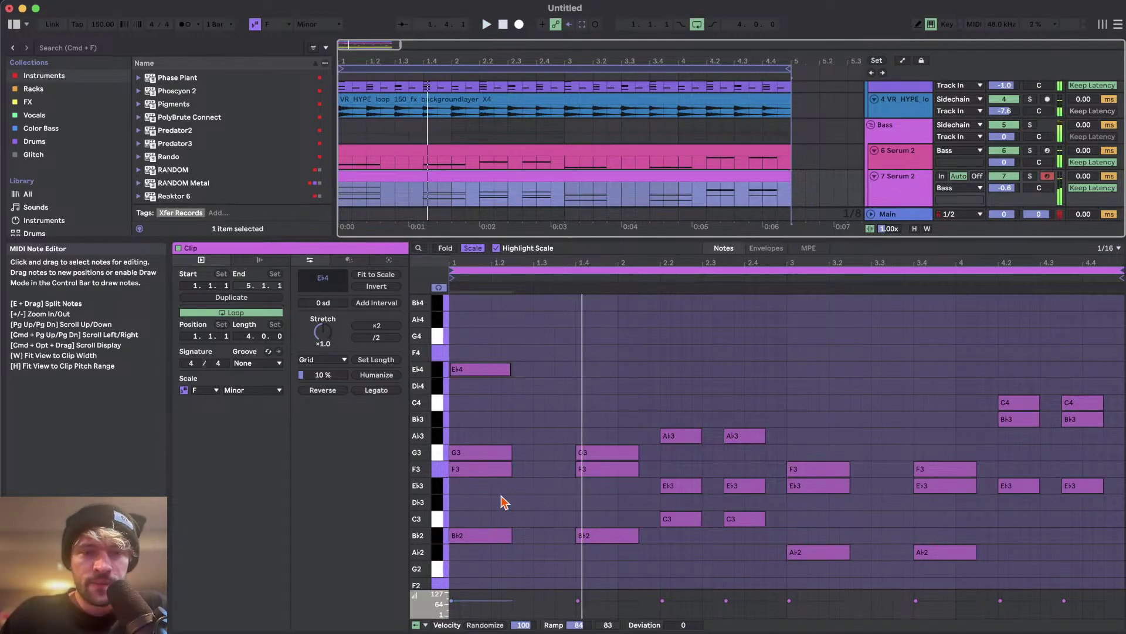
- Compare the first chord with the first note of the bass clip and play the chord clip from bar 1
key("space")
left_click_drag(473, 558, 465, 503)
left_click(489, 375)
left_click(372, 151)
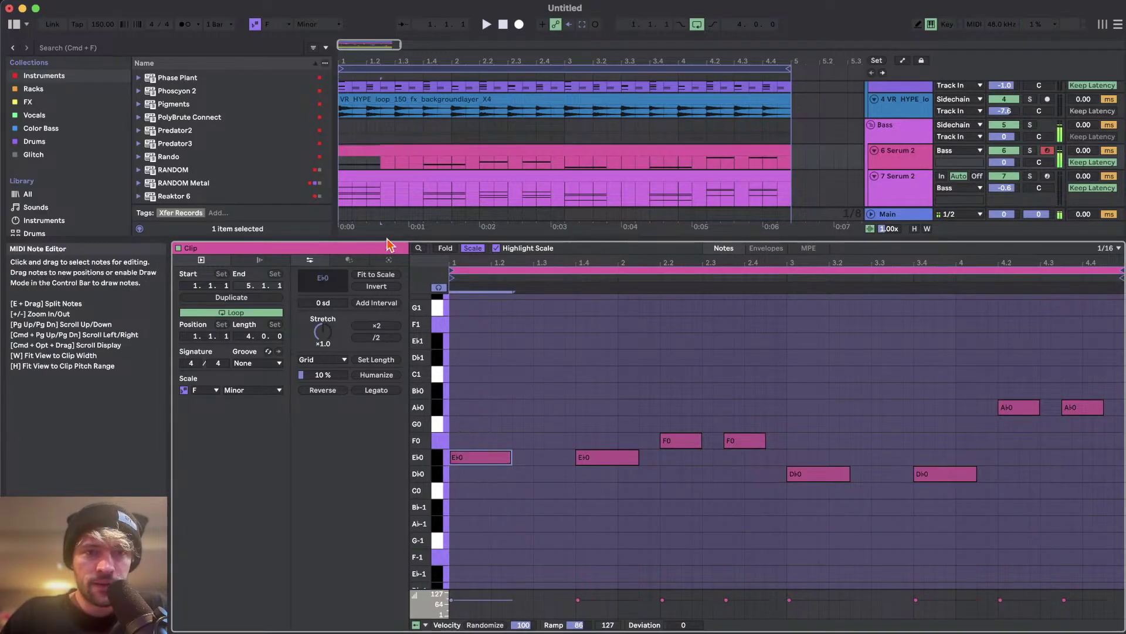
left_click(383, 176)
key("space")
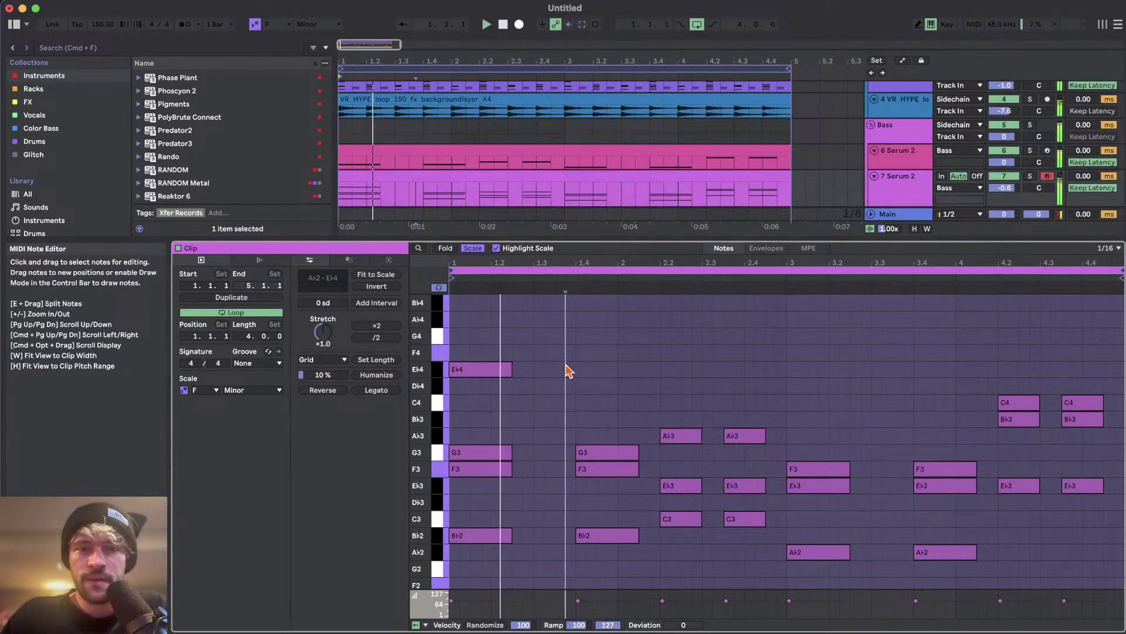
- Duplicate the first chord's E♭4 top note onto the chord at beat 1.4
key("space")
left_click_drag(574, 356, 312, 432)
key("super+d")
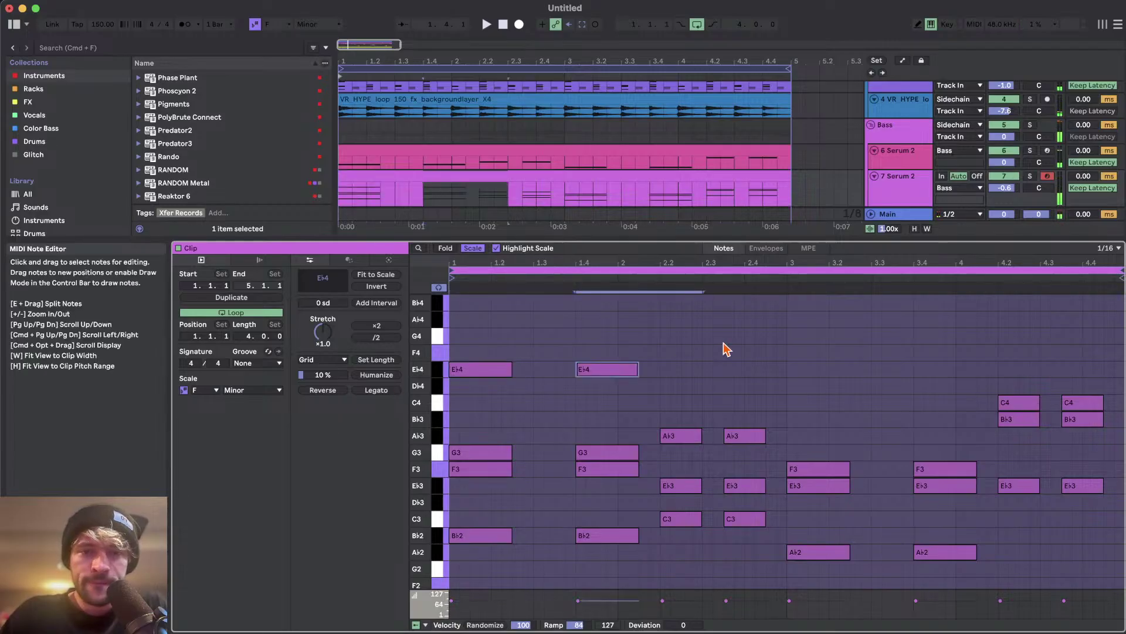
- Add a C4 top note to bar 2's first chord and a B♭3 to its second chord, playing them back
double_click(667, 406)
key("space")
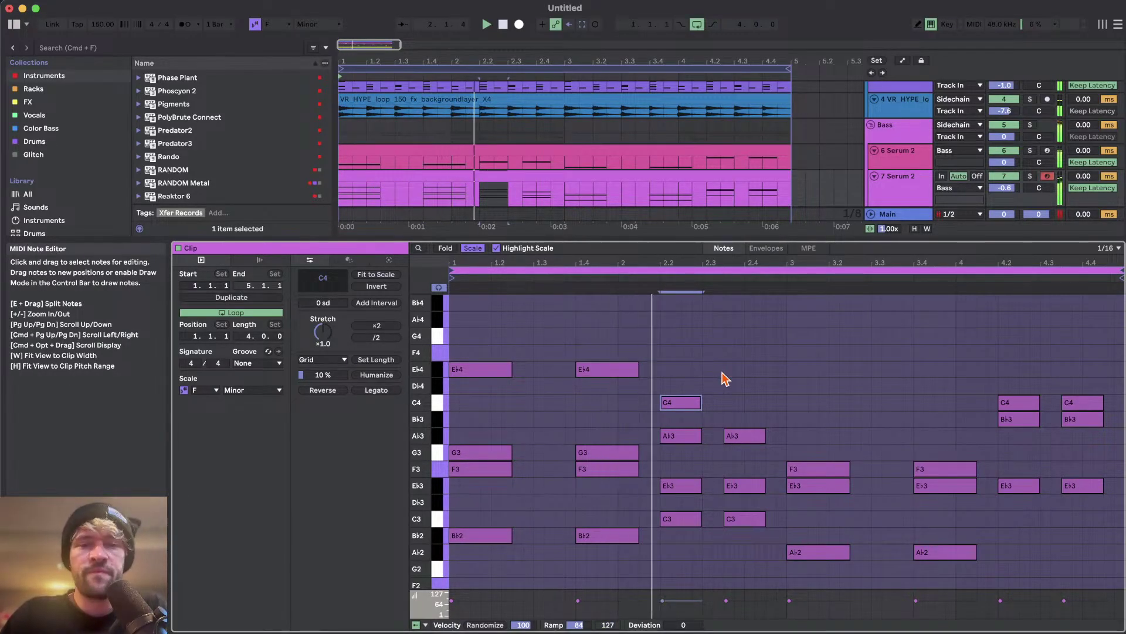
double_click(730, 419)
key("space")
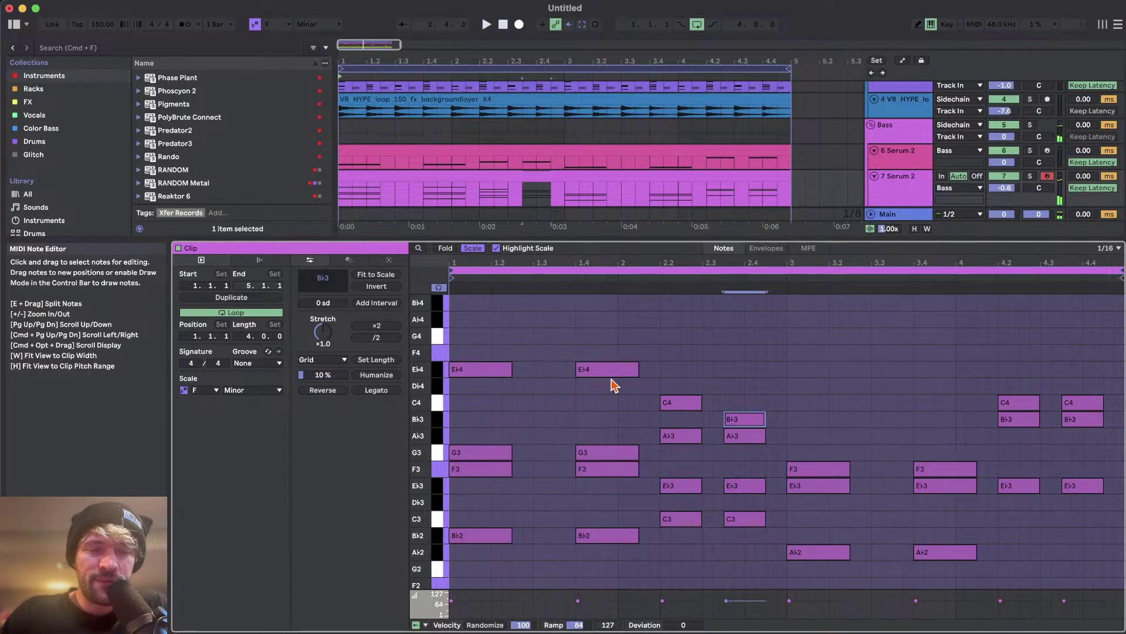
- Add full-length C4 top notes to both bar 3 chords and play the loop from just before beat 3.4
left_click(792, 403)
left_click_drag(792, 404, 846, 399)
key("space")
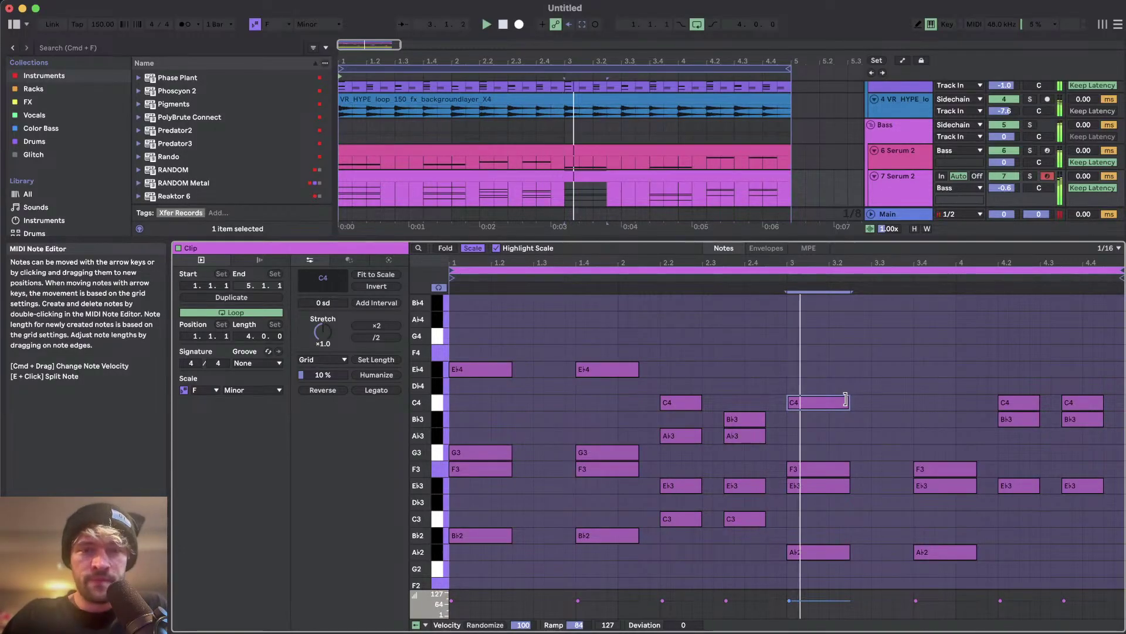
double_click(924, 402)
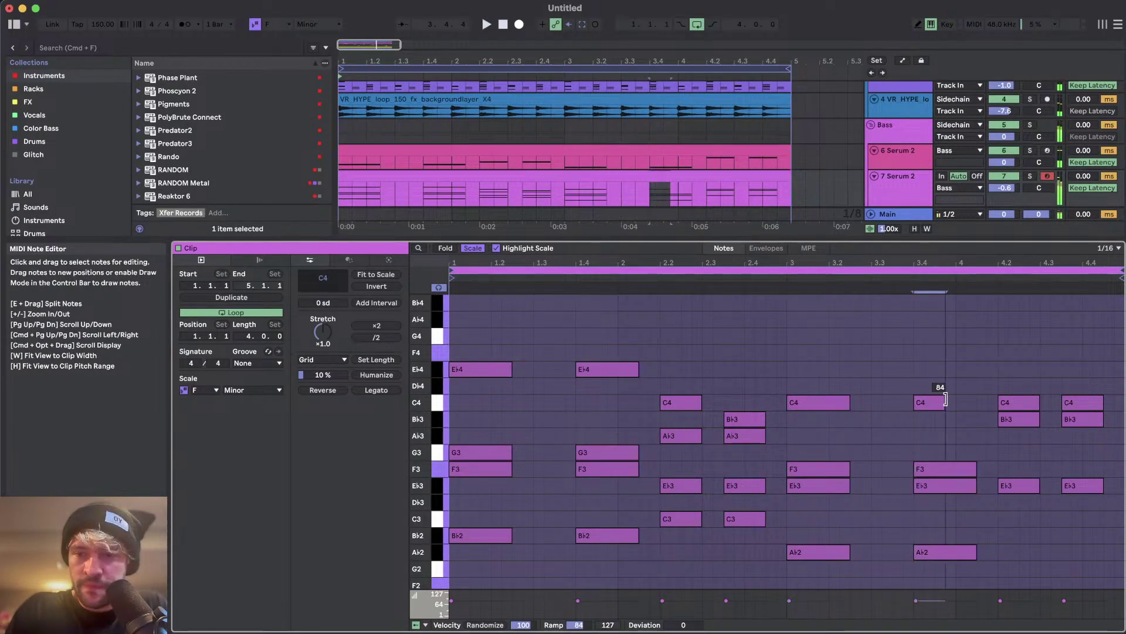
left_click(640, 197)
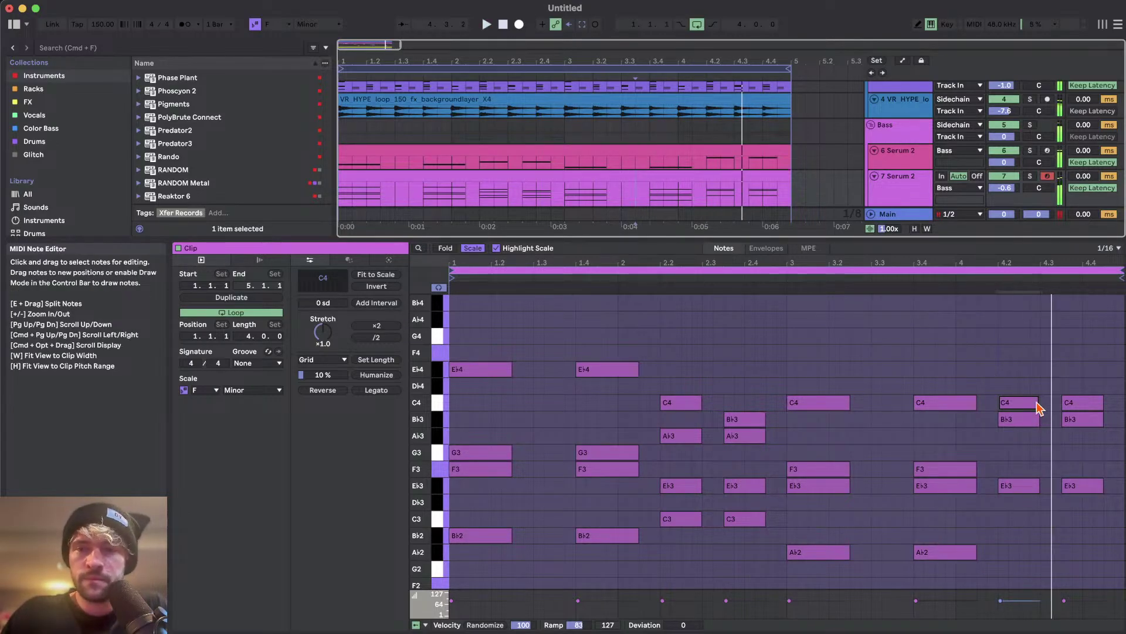
- Check the final chord and both bar 3 chords, playing the loop from bar 3
left_click(1076, 404)
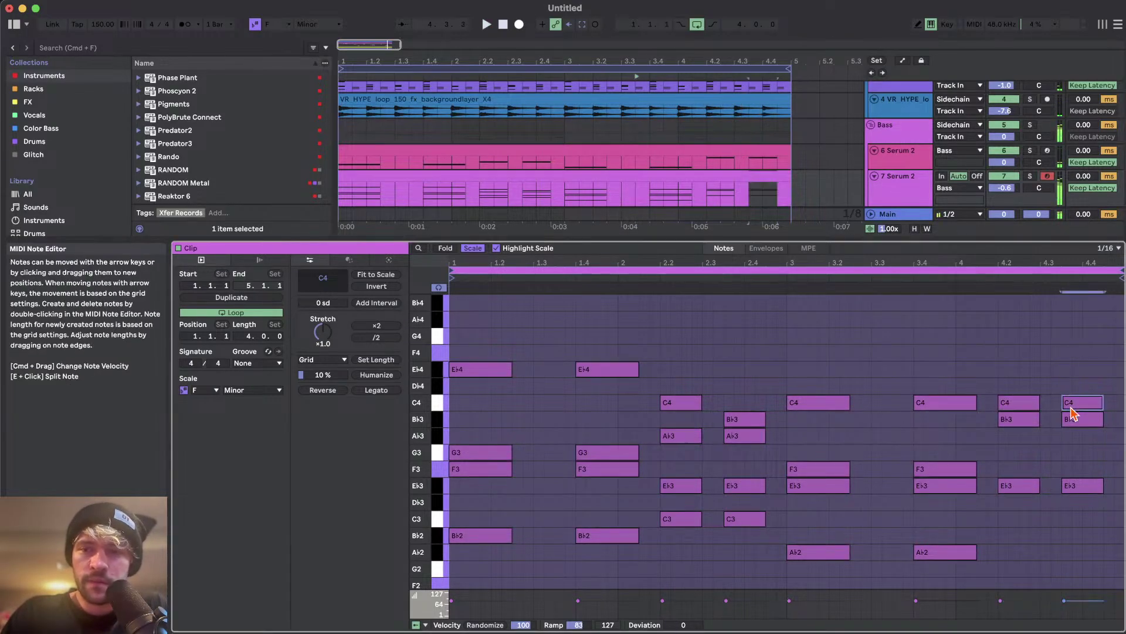
left_click_drag(945, 366, 948, 589)
left_click_drag(820, 387, 834, 584)
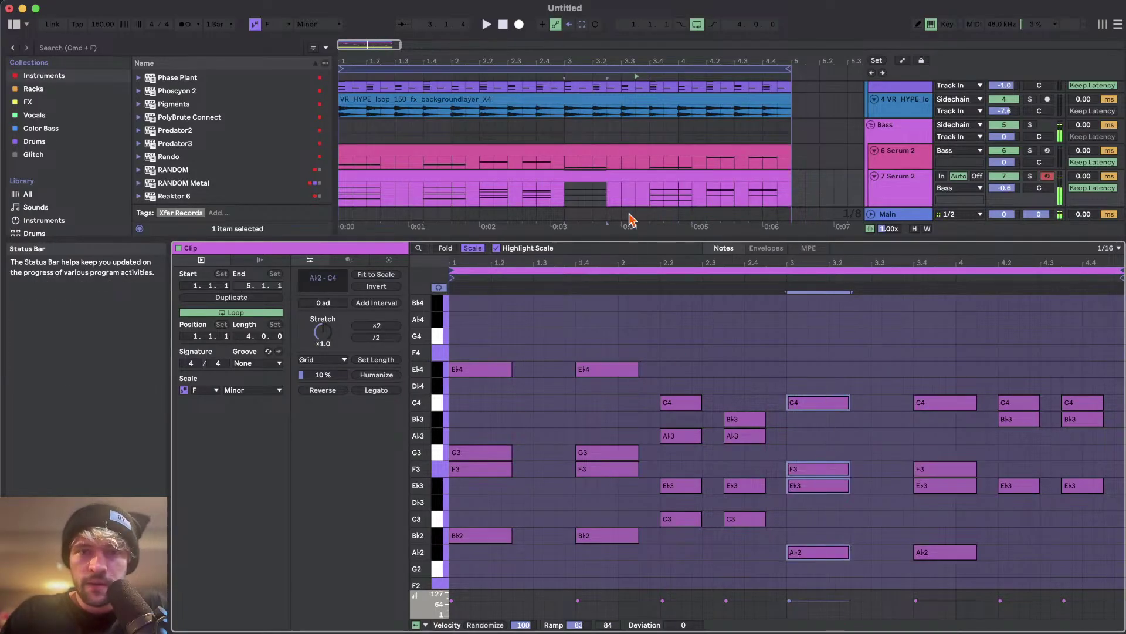
left_click(566, 190)
key("space")
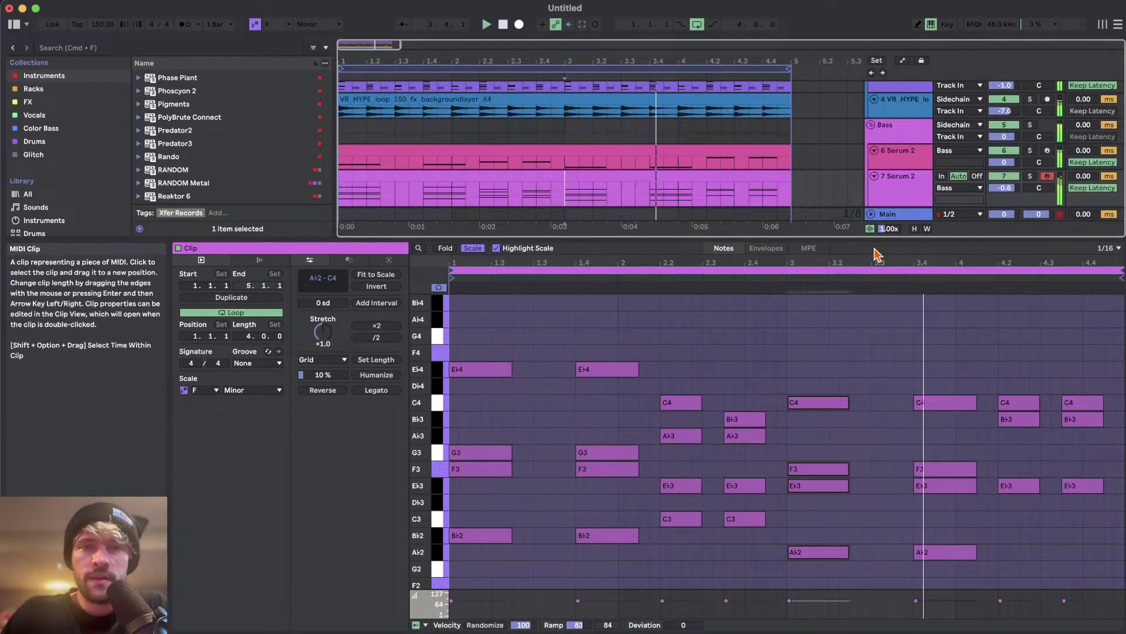
key("space")
- Compare the B♭3 and C4 notes of bar 4's chords with the voicings of the earlier chords
left_click_drag(993, 416, 1115, 421)
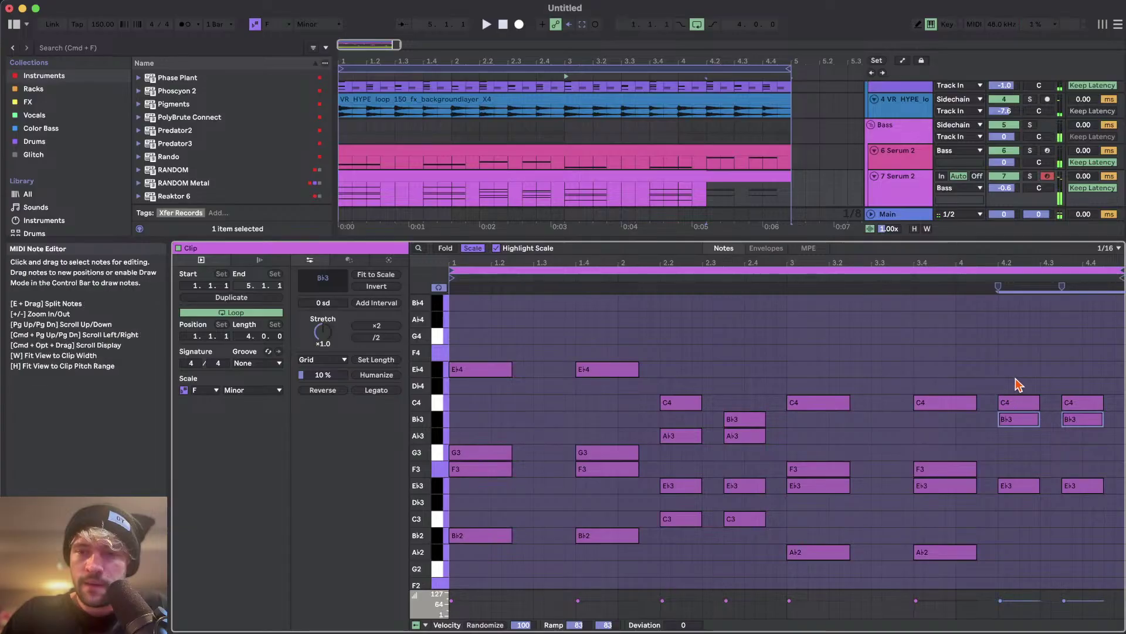
left_click(1084, 389)
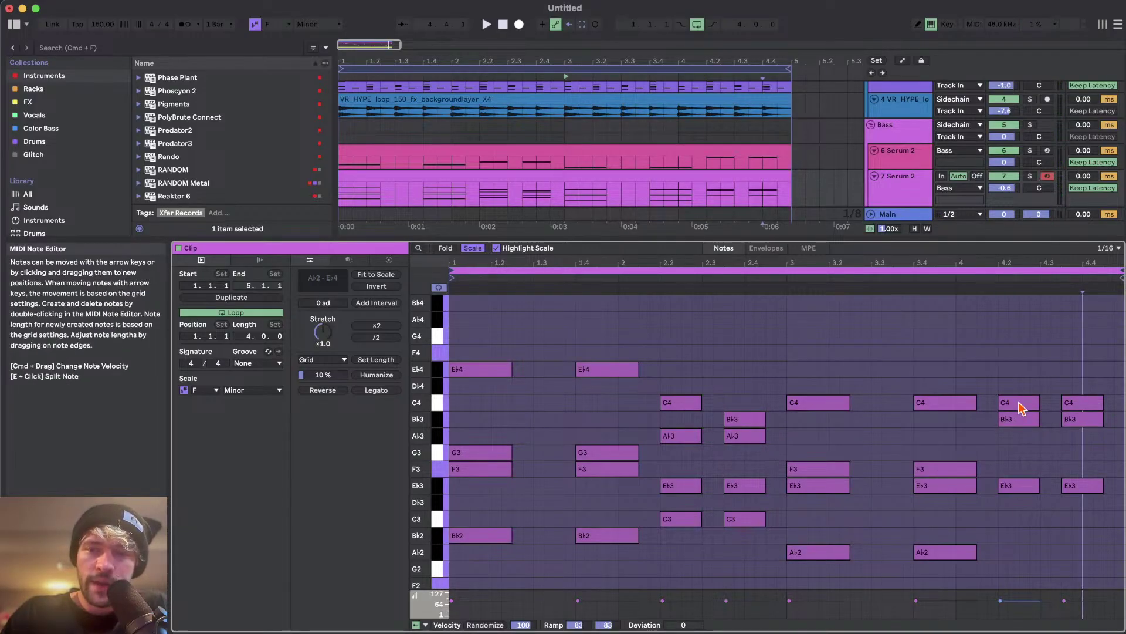
left_click_drag(478, 340, 478, 536)
left_click_drag(620, 336, 622, 537)
left_click_drag(691, 384, 686, 406)
left_click_drag(756, 383, 750, 420)
key("alt+Right")
key("alt+Right")
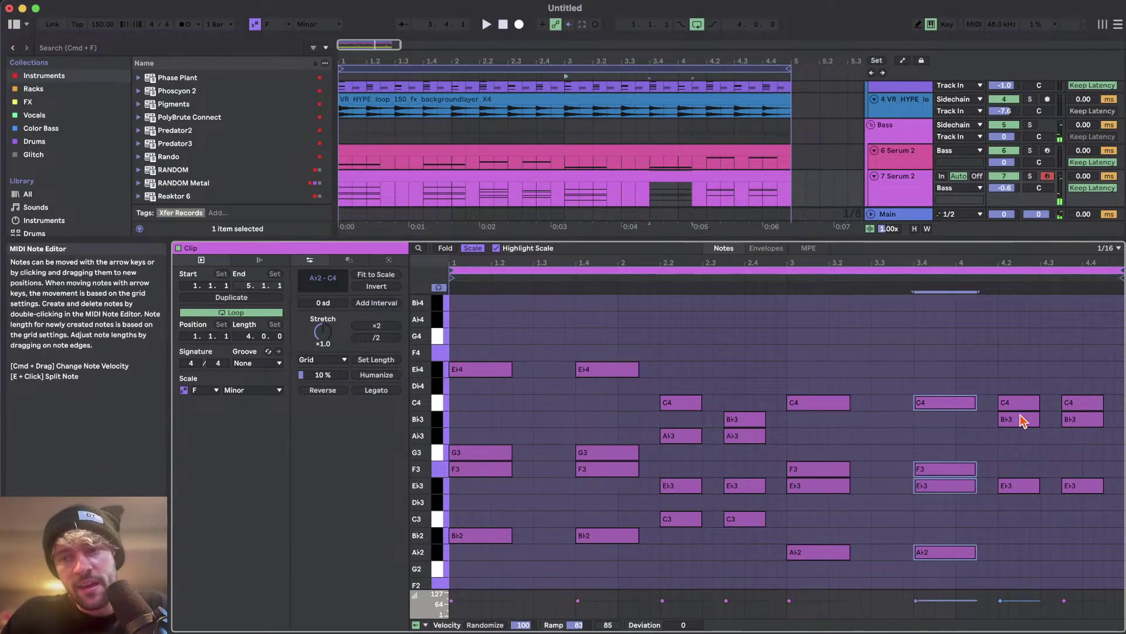
- Remove the C4 top notes from both bar 4 chords and add an A♭3 to the chord at beat 4.2, playing it back
double_click(1014, 403)
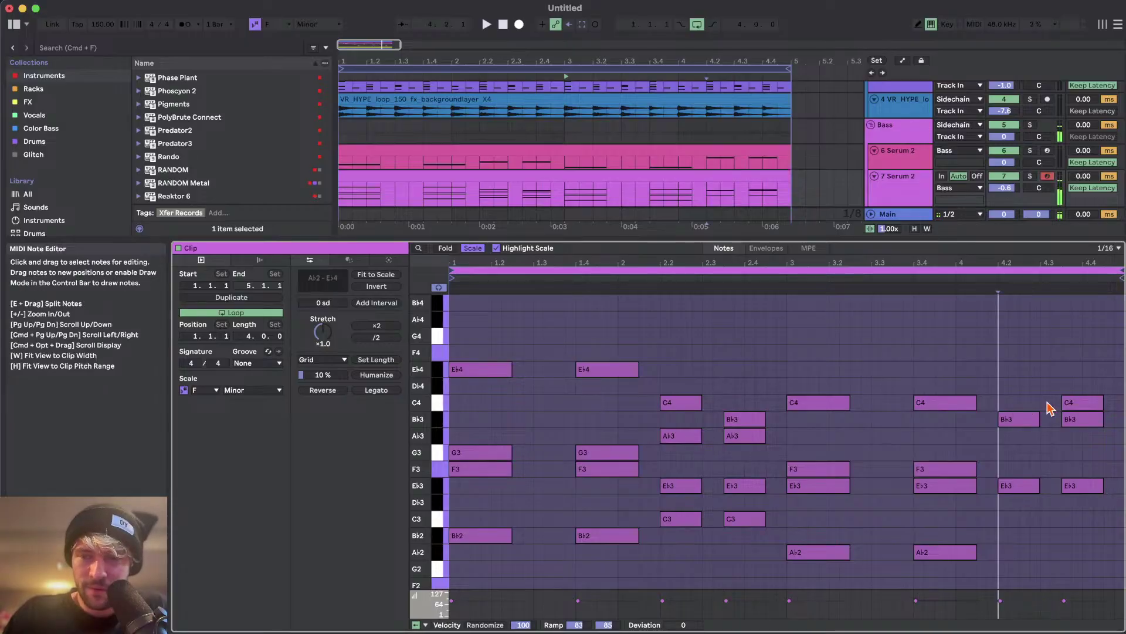
double_click(1076, 403)
left_click(1021, 487)
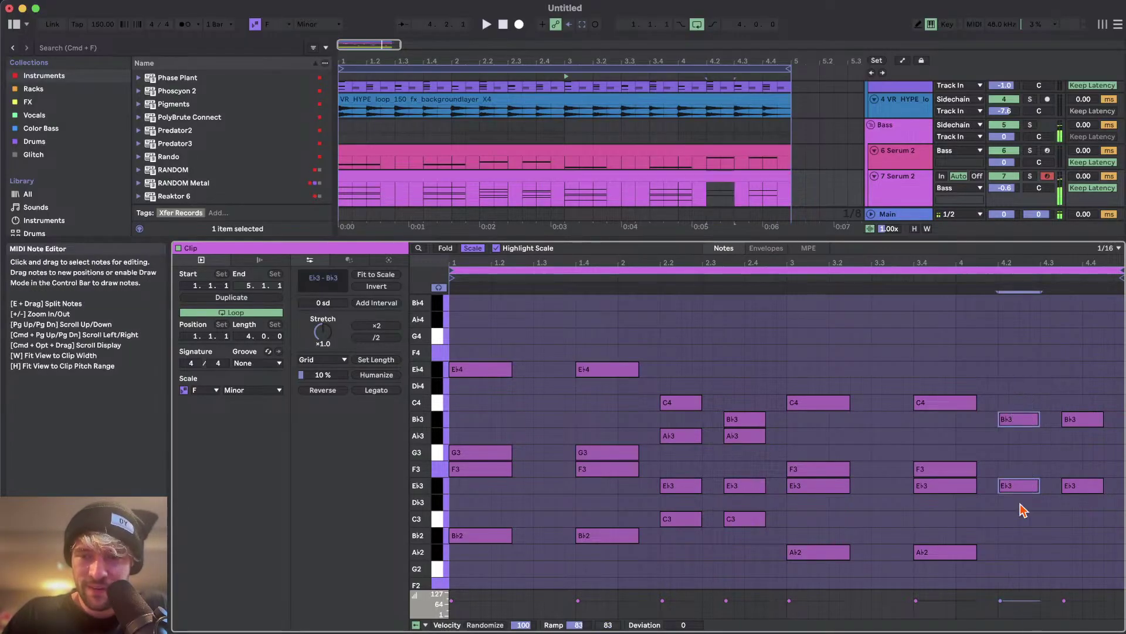
double_click(1015, 435)
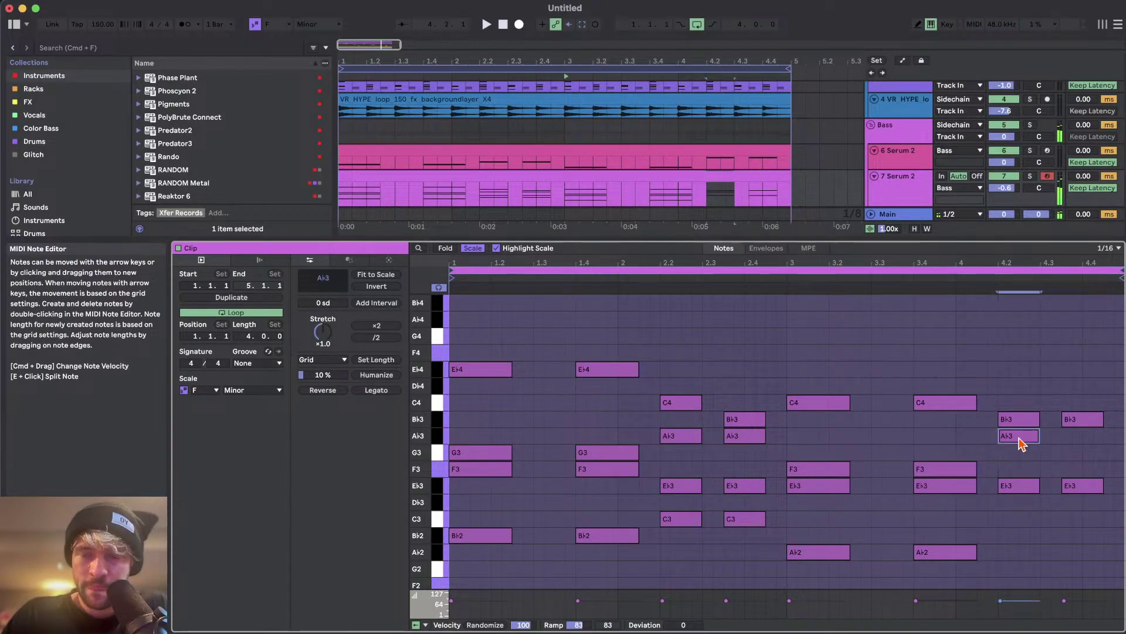
key("space")
left_click(797, 201)
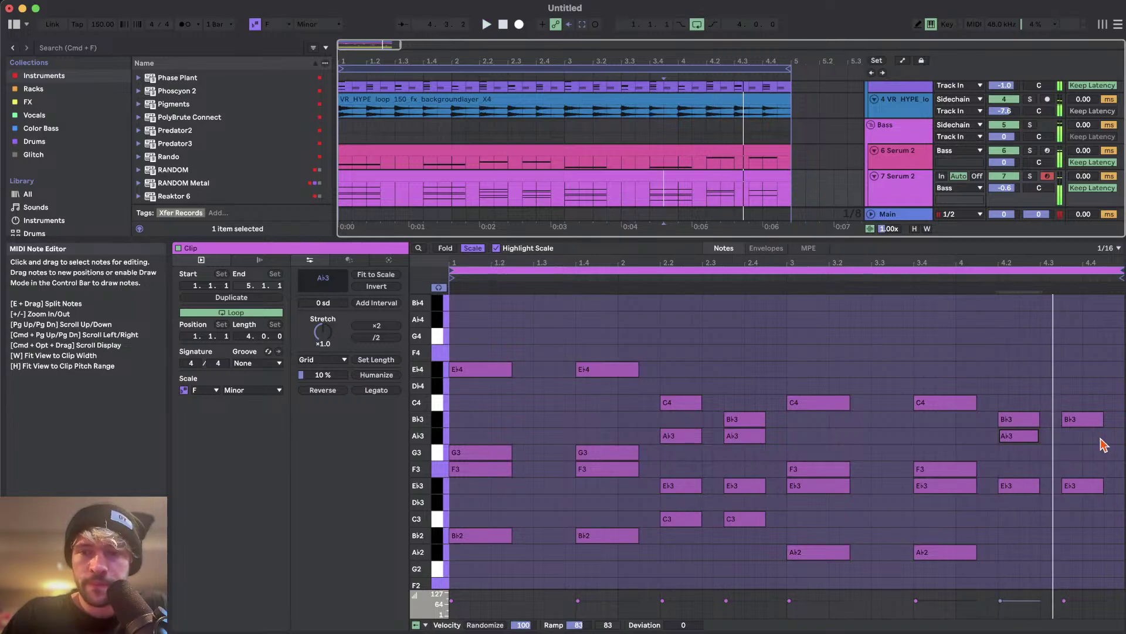
- Add A♭3 and G3 to the final chord and play the loop from beat 4.2
double_click(1079, 435)
double_click(1080, 452)
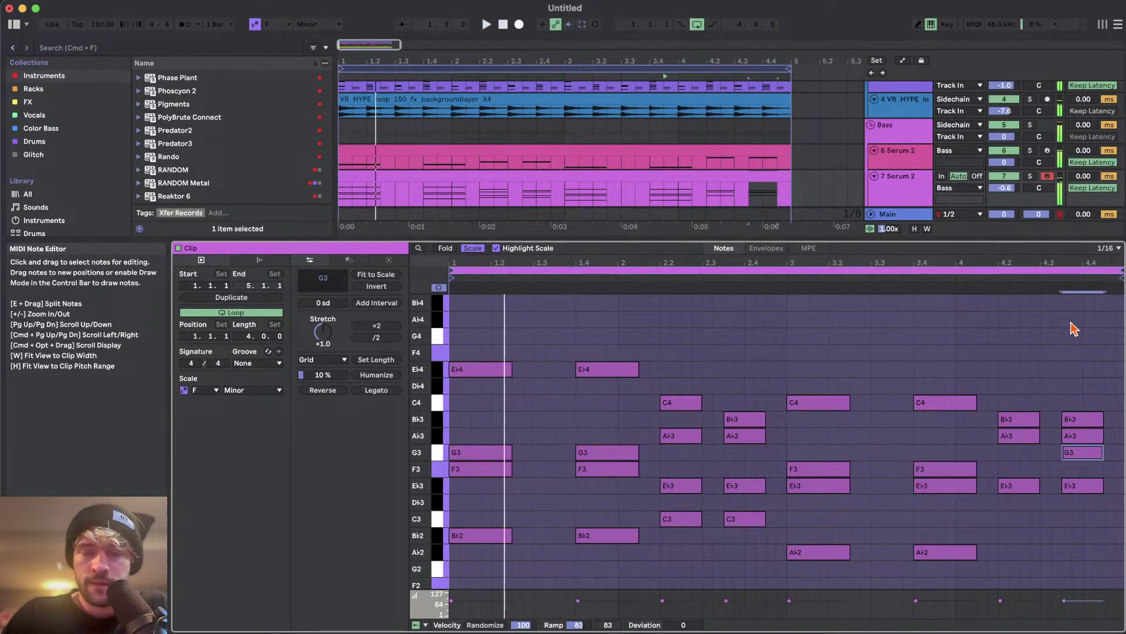
left_click(706, 186)
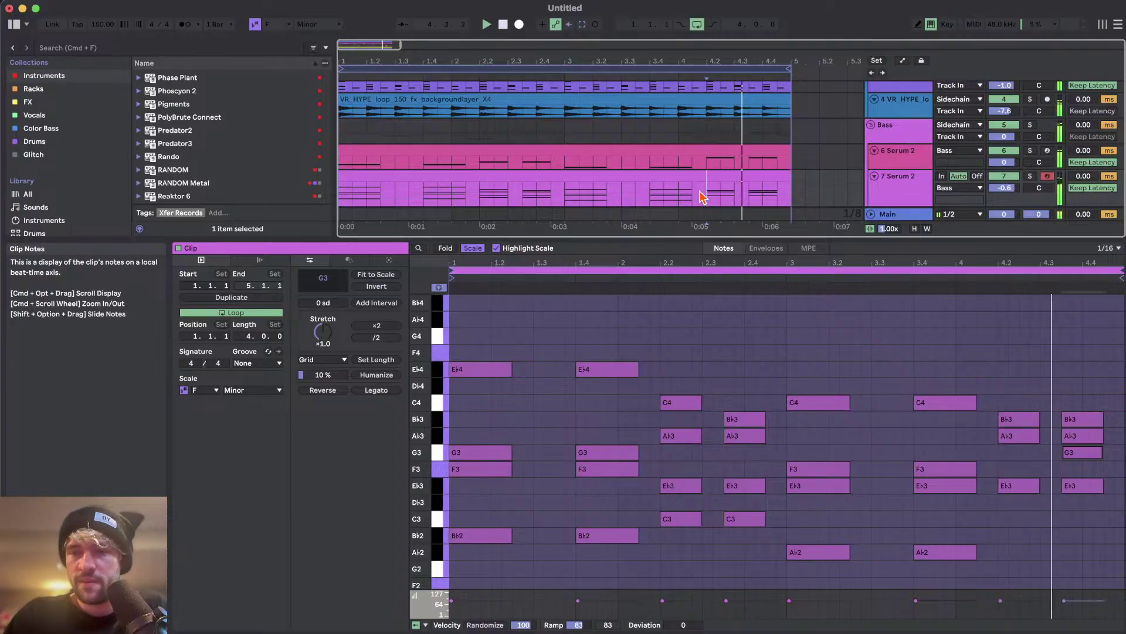
- Examine the final chord's notes against the chord at beat 4.2 and the first chord of bar 1
left_click_drag(1074, 382, 1101, 591)
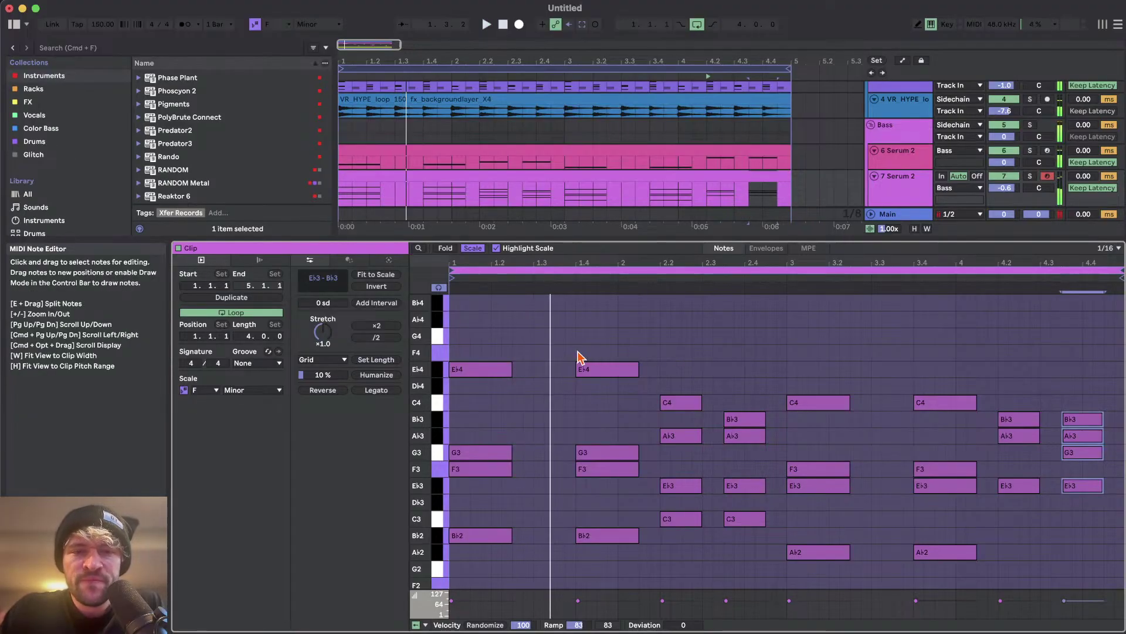
left_click(1077, 377)
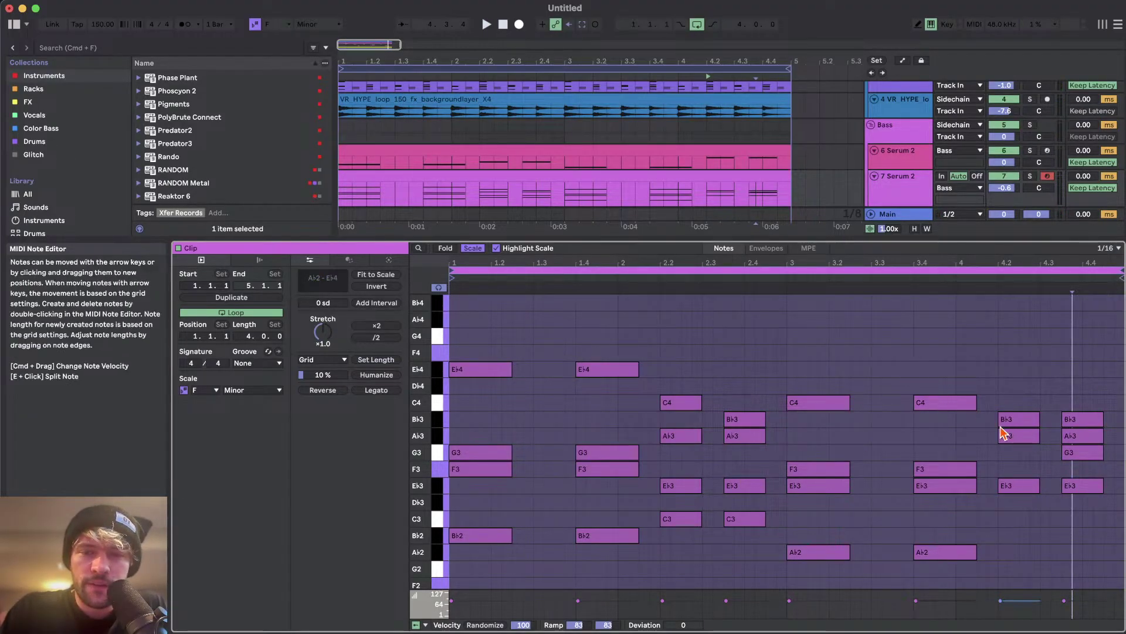
left_click(1089, 424)
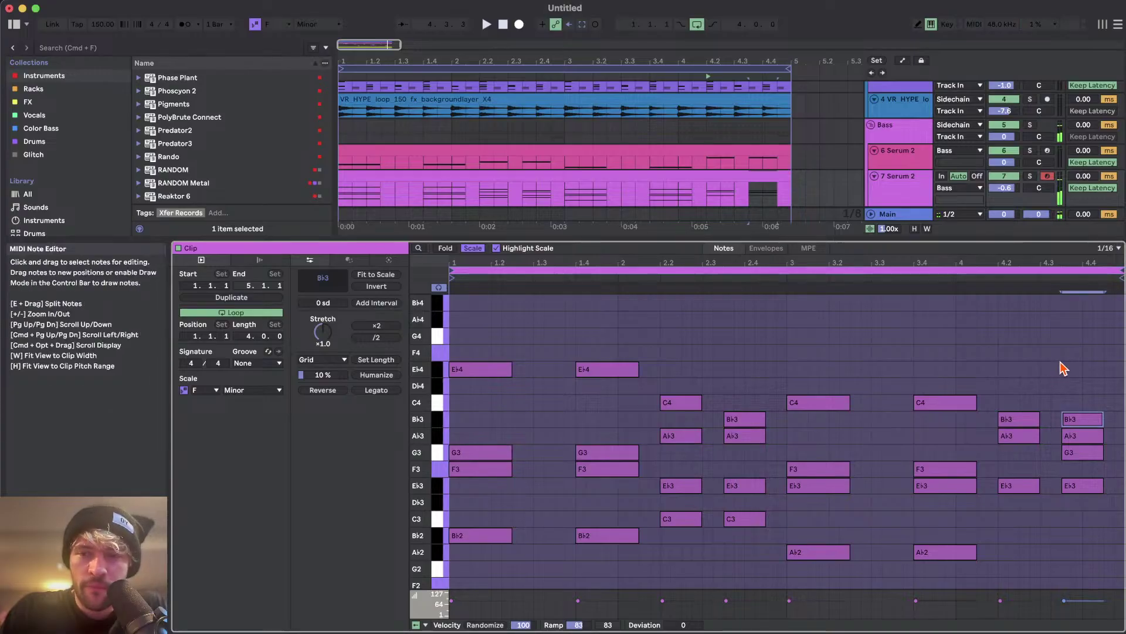
scroll(1069, 364, "down", 2)
left_click_drag(1069, 364, 1117, 544)
left_click_drag(508, 320, 460, 563)
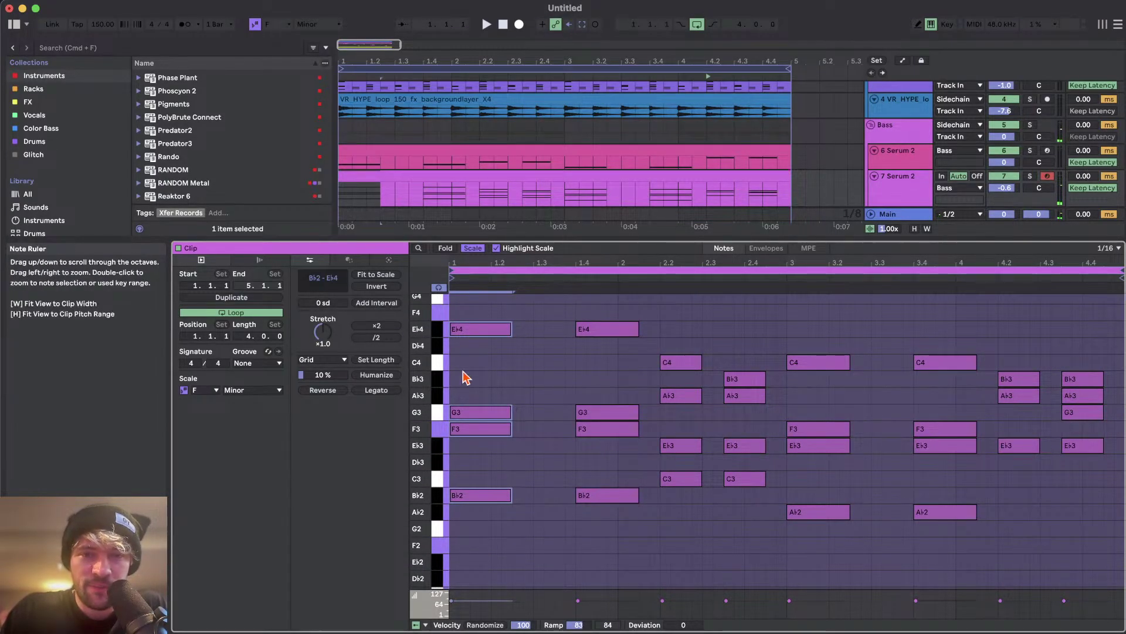
scroll(974, 358, "up", 2)
key("space")
- Lower the A♭3 in both bar 4 chords by an octave to A♭2 and play from about beat 3.4
left_click_drag(1017, 457, 1121, 528)
left_click(1020, 424)
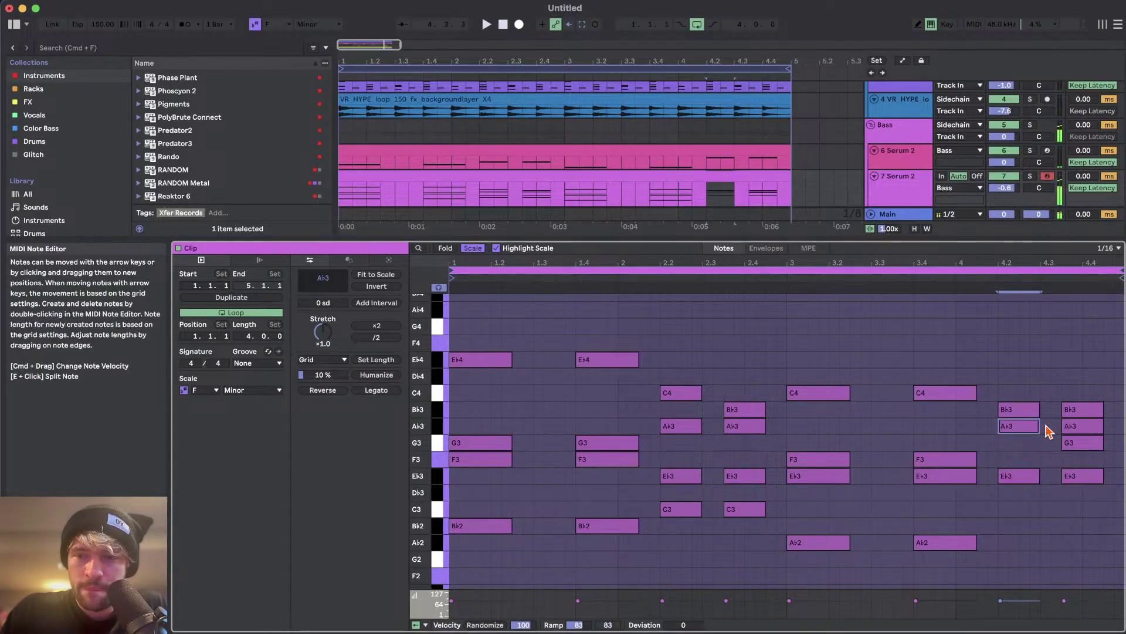
left_click(1073, 427, "shift")
key("shift+Down")
key("space")
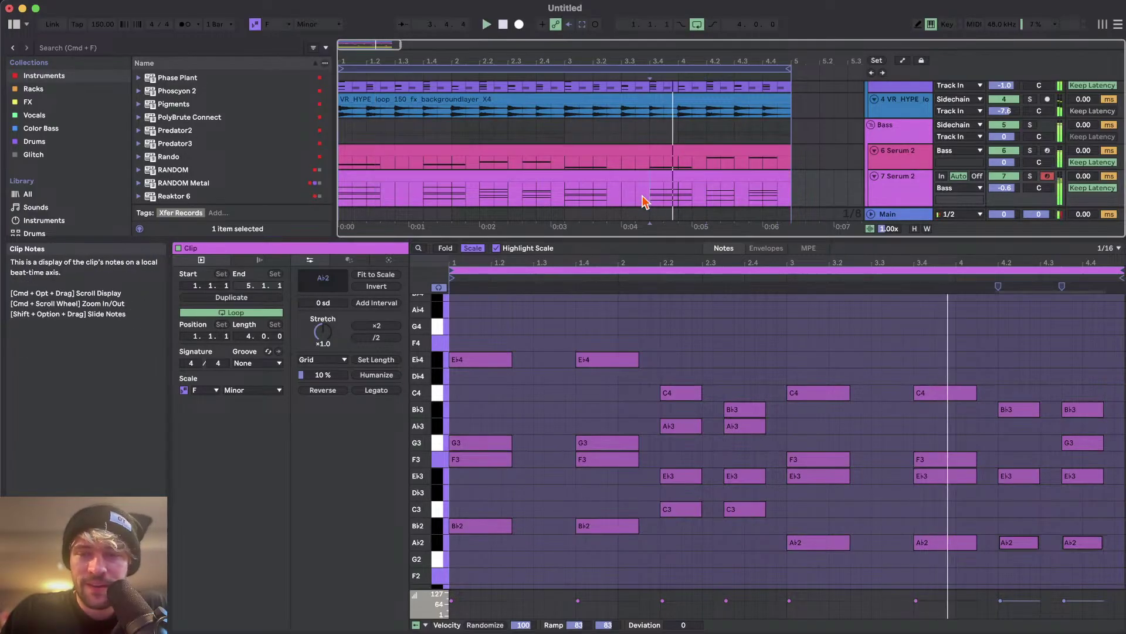
- Review the full chord progression and play the chord clip from bar 1
left_click(1031, 428)
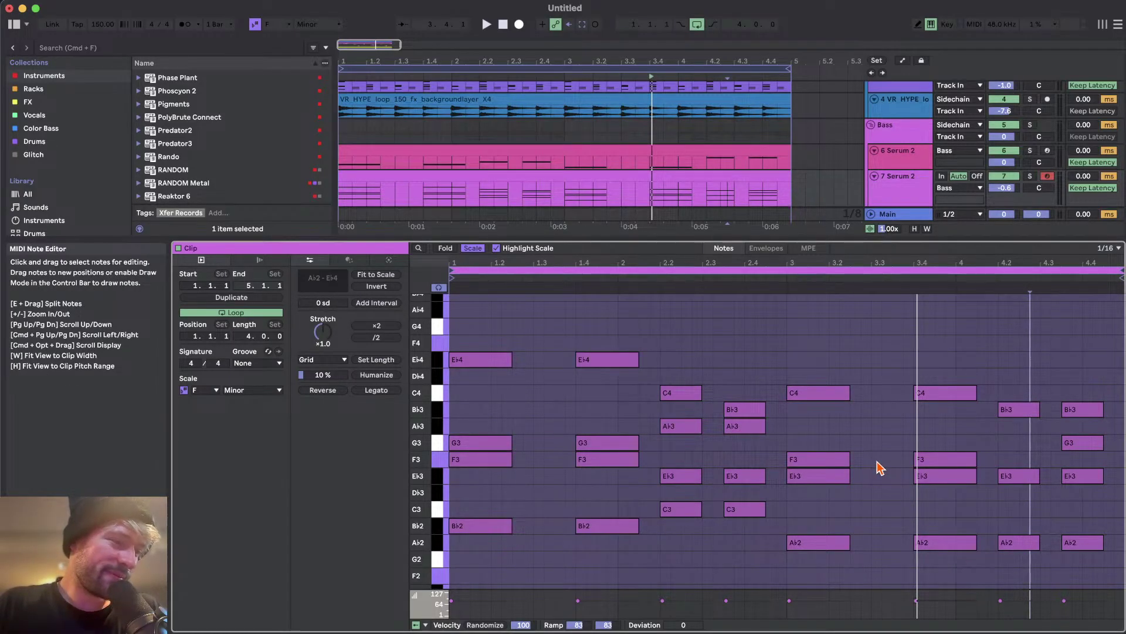
scroll(880, 468, "down", 2)
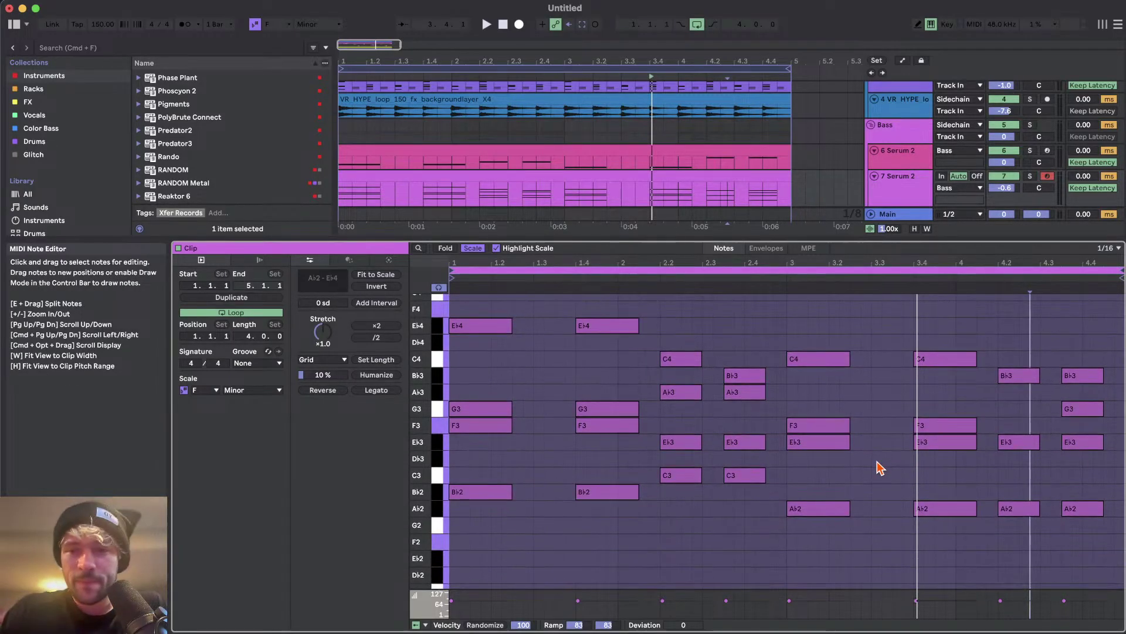
left_click(477, 176)
scroll(608, 385, "up", 1)
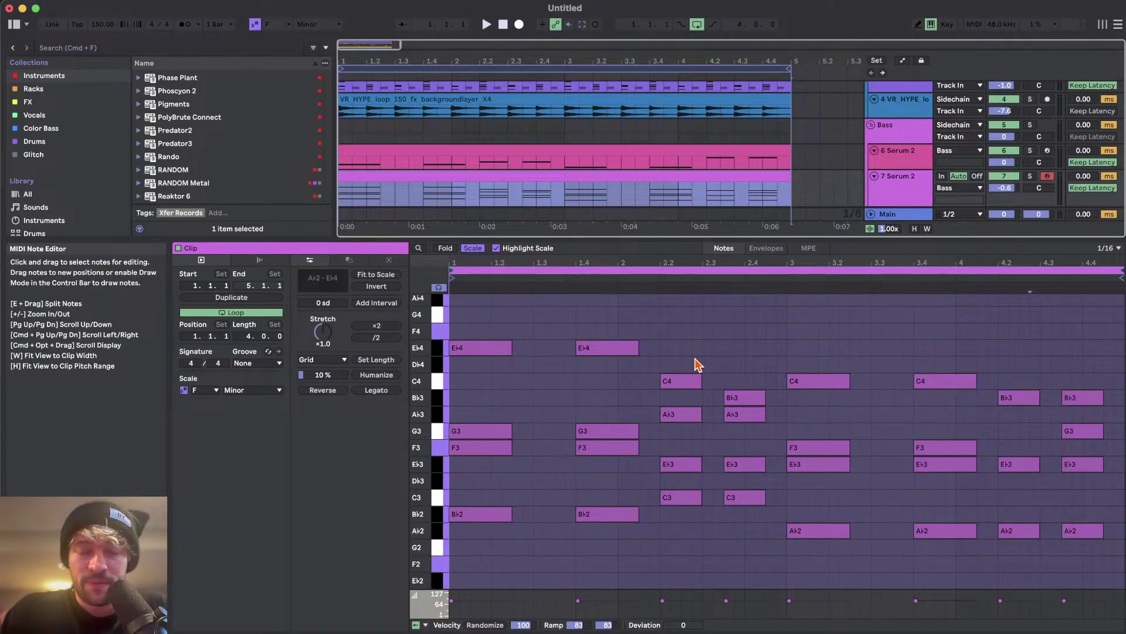
scroll(680, 368, "up", 2)
key("space")
key("space")
scroll(508, 365, "up", 1)
scroll(487, 397, "down", 1)
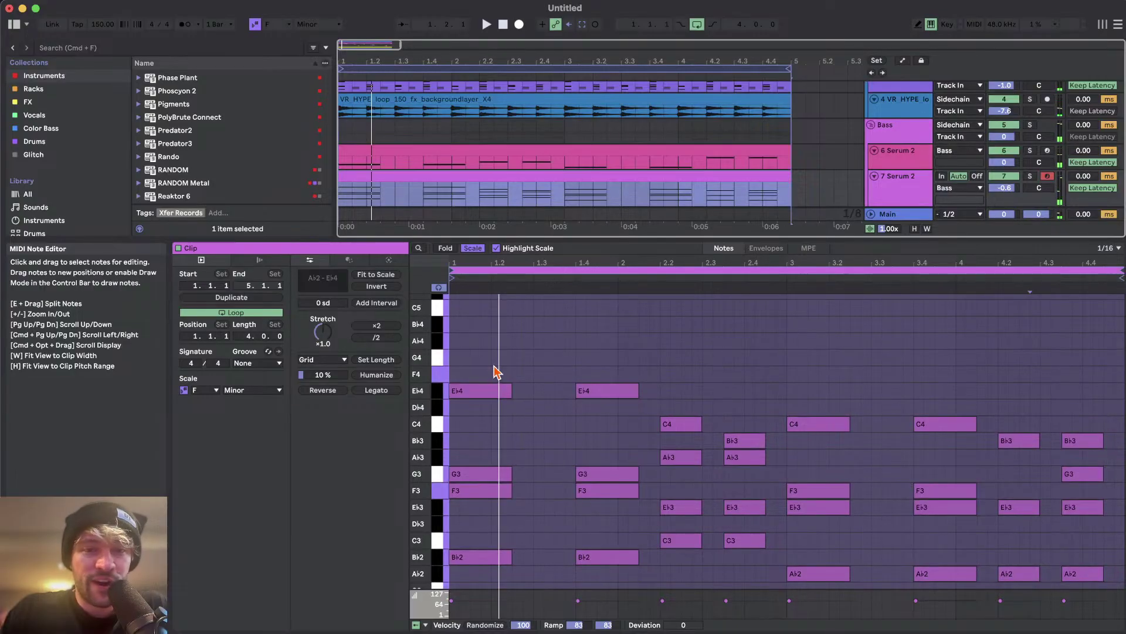
- Add G4 top notes to both bar 1 chords and E♭4 top notes to both bar 2 chords
left_click(480, 393)
left_click_drag(471, 398, 786, 367)
key("space")
key("shift+Left")
key("shift+Left")
key("space")
key("super+d")
key("Right")
key("Right")
key("Down")
key("Down")
key("Down")
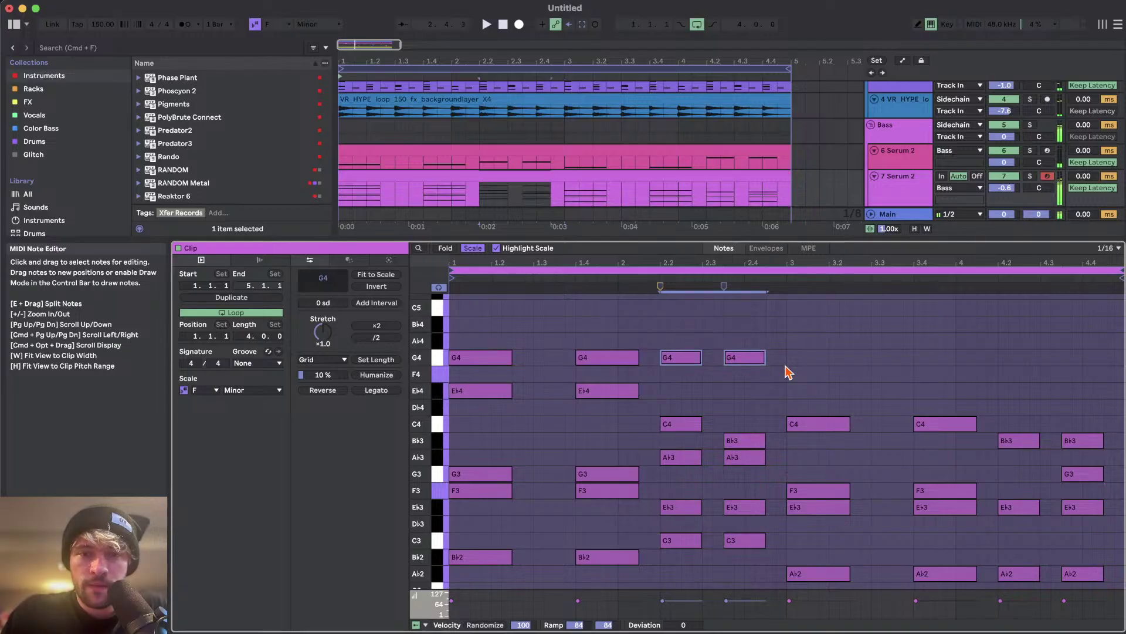
- Try the two added bar 1 top notes at lower pitches, including F4, B♭3, A♭3 and C4
left_click_drag(603, 332, 490, 355)
key("Down")
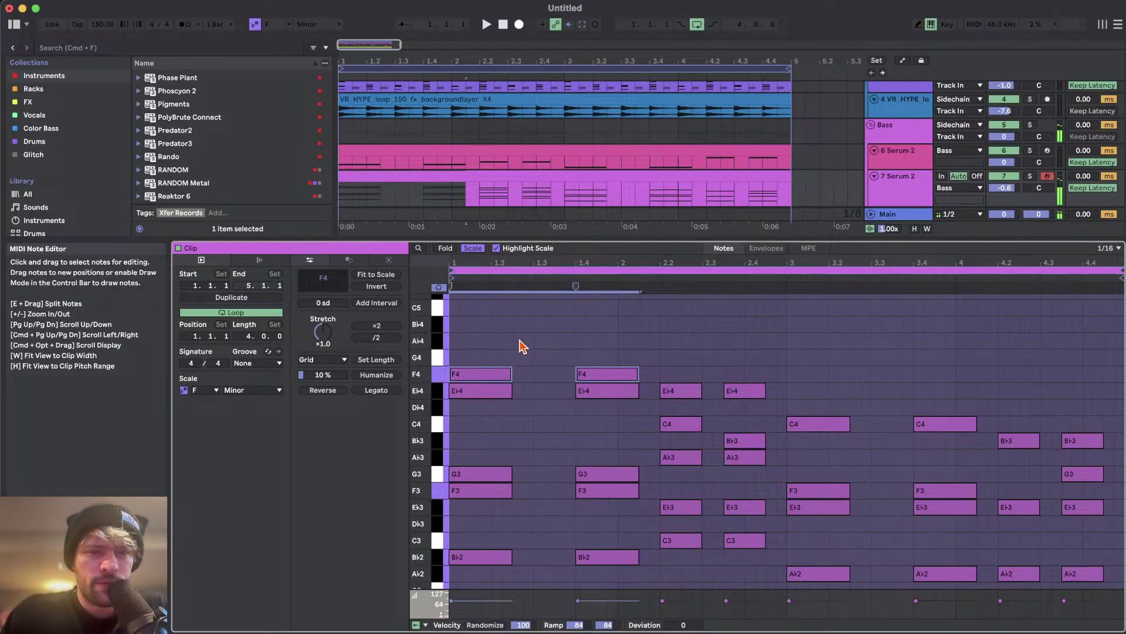
key("Down")
key("Down")
key("Down")
key("Down")
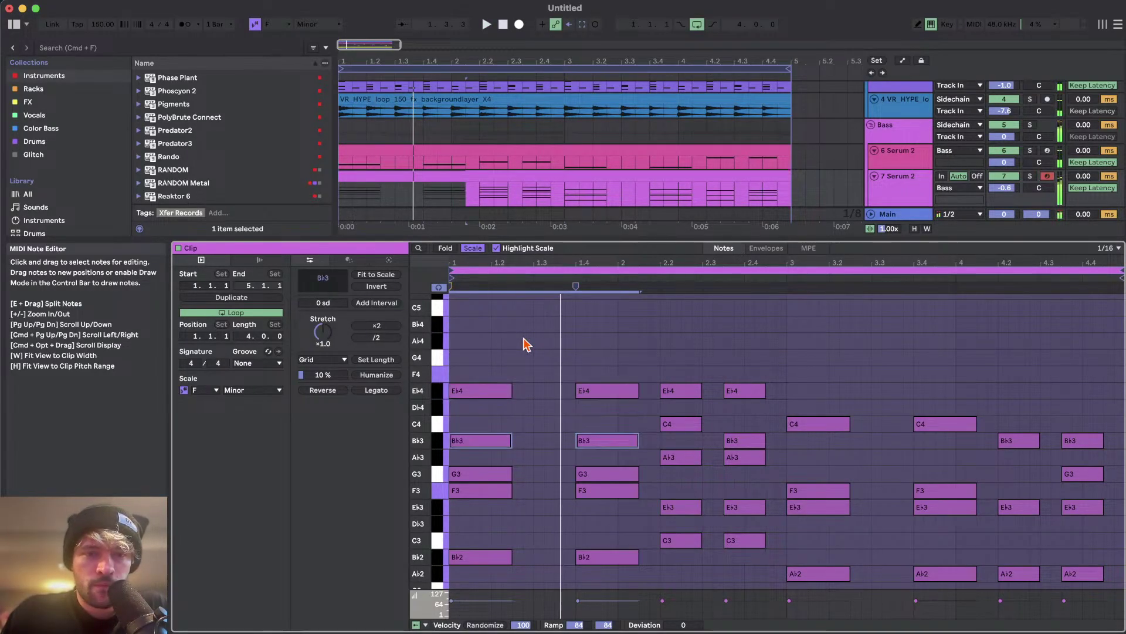
key("Down")
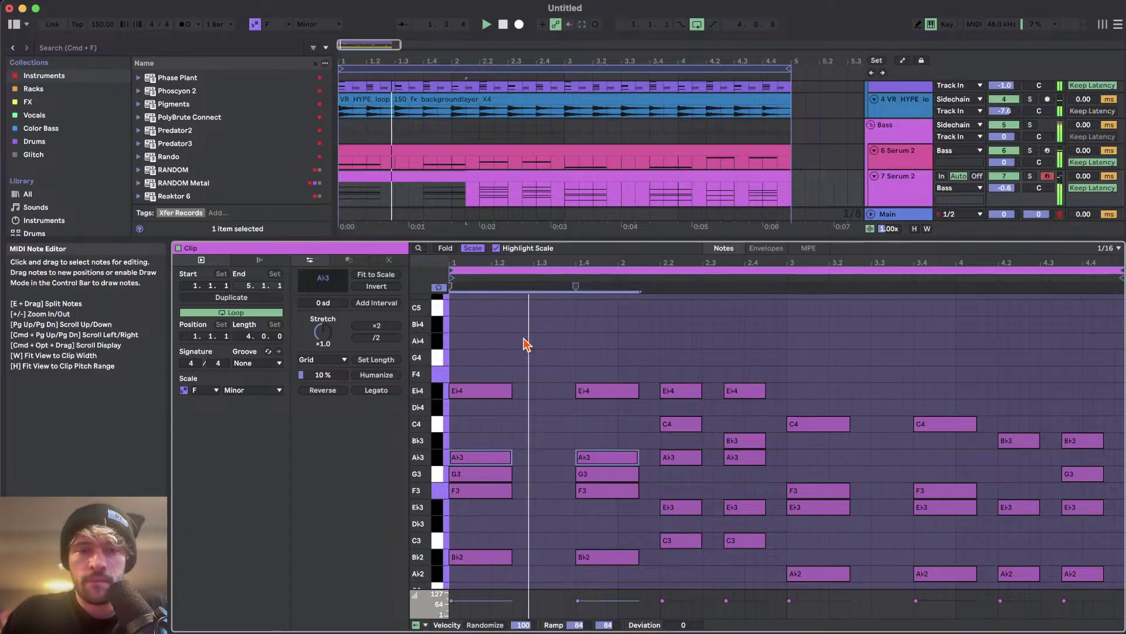
key("Up")
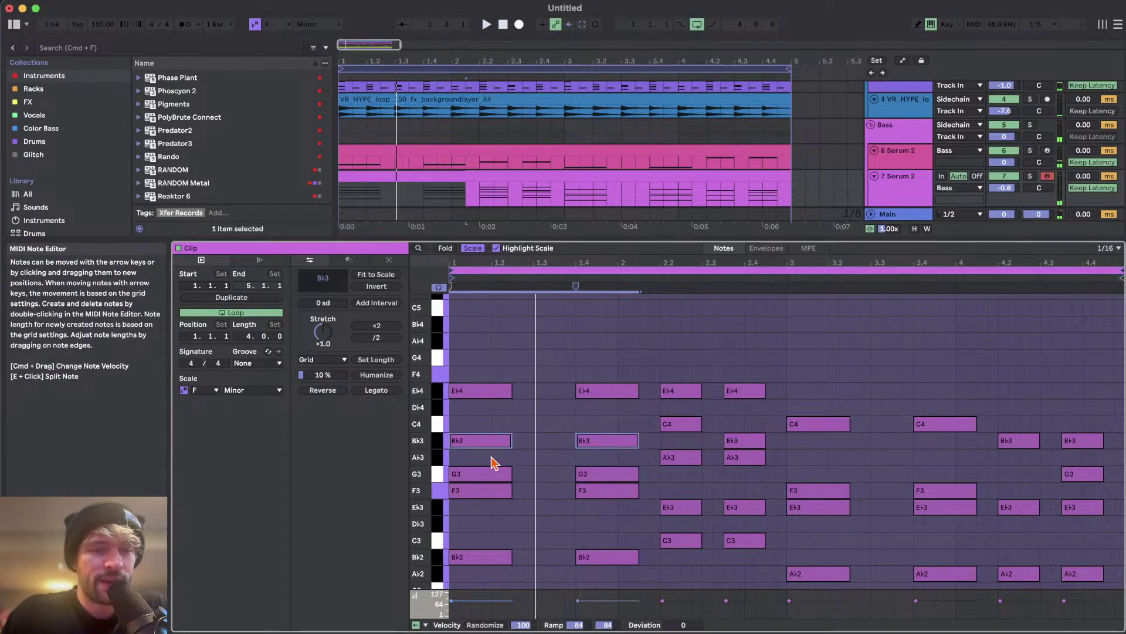
key("Up")
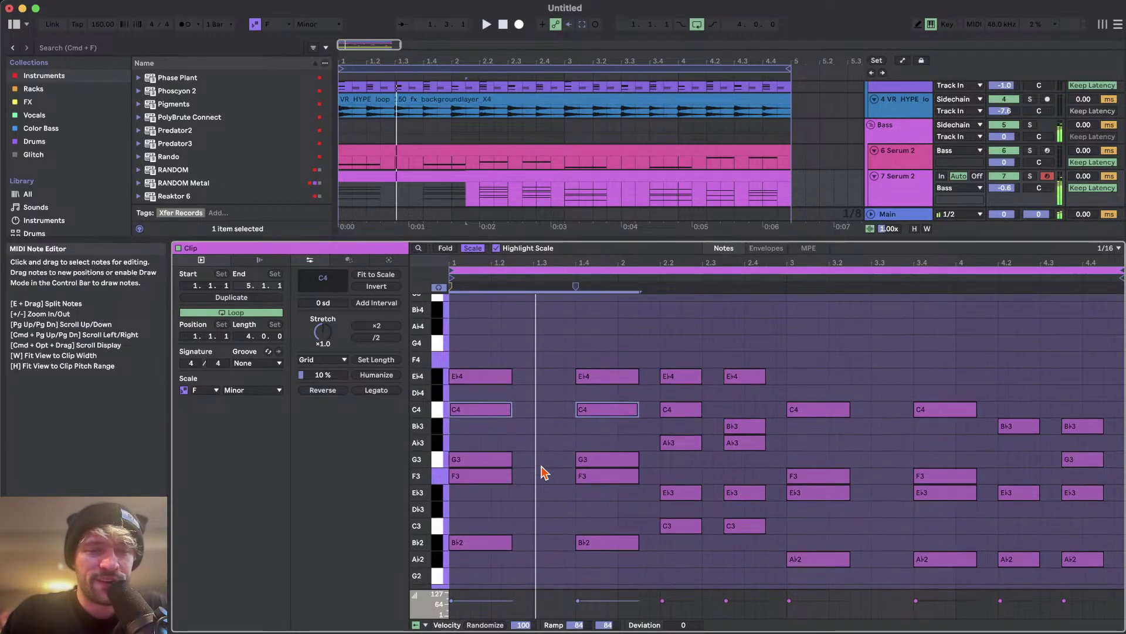
- Try the added bar 1 notes at B♭3, C3 and E♭2, playing the loop to judge them
key("Down")
key("Down")
key("Down")
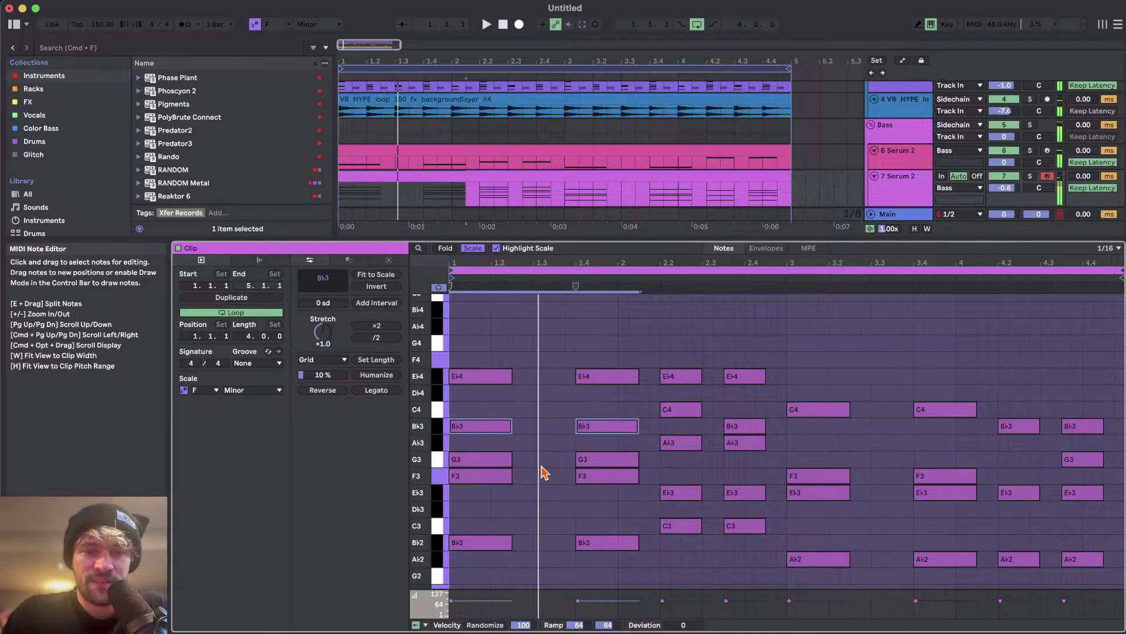
key("Down")
key("Down")
key("Down")
key("Down")
key("Down")
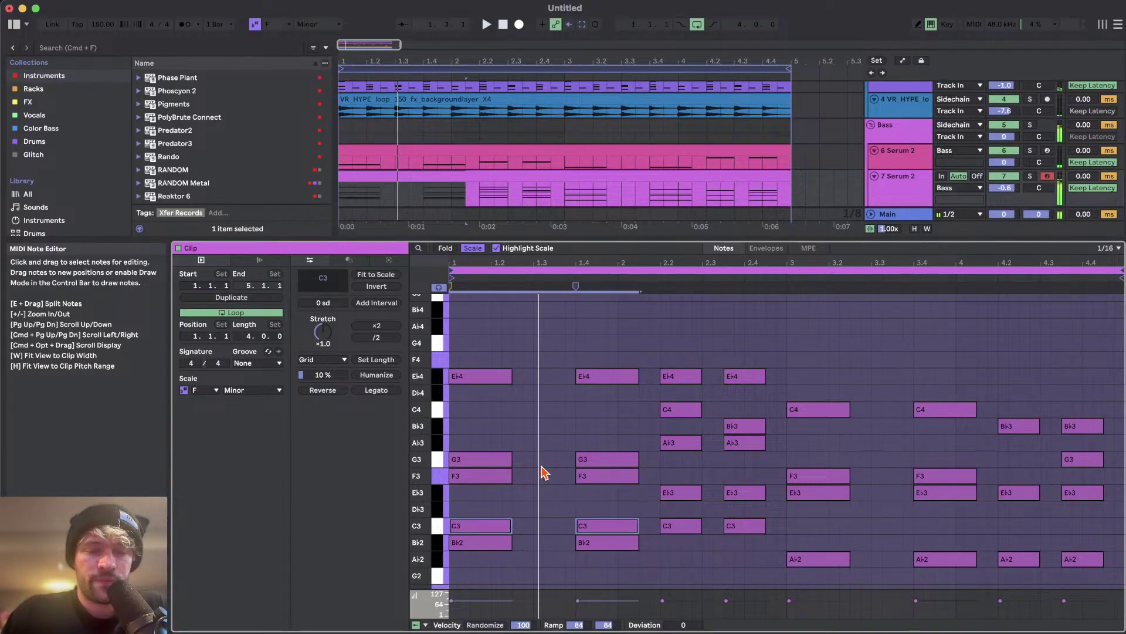
key("Down")
key("Down")
key("Down")
key("Down")
key("space")
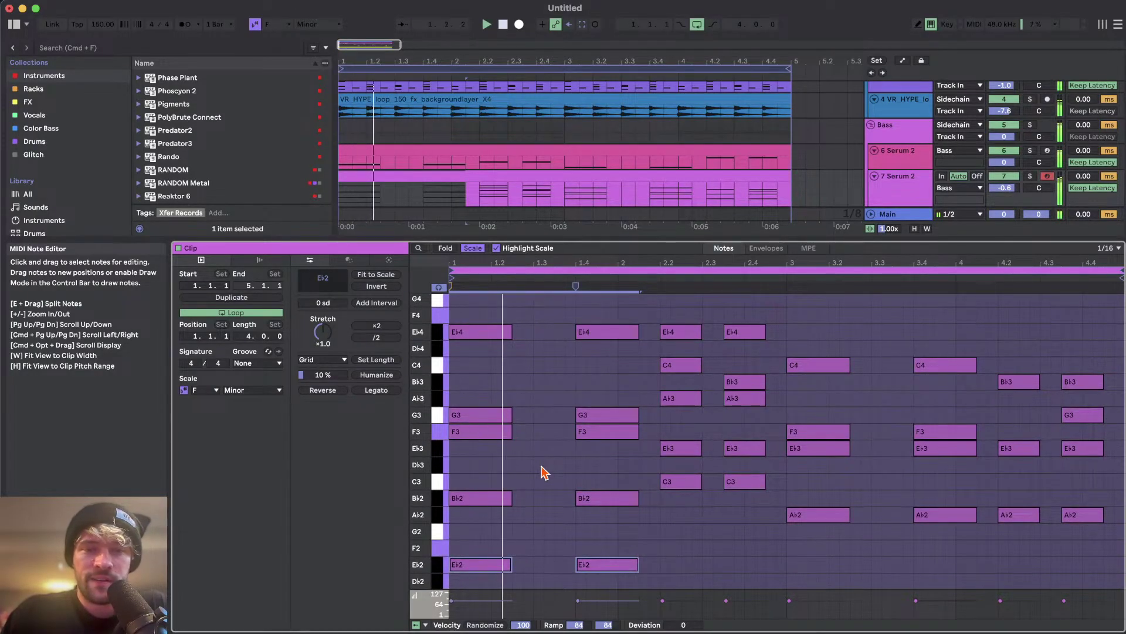
- Delete the added notes from both bar 1 chords and play the progression through to bar 4
key("space")
key("Delete")
key("space")
scroll(540, 468, "up", 2)
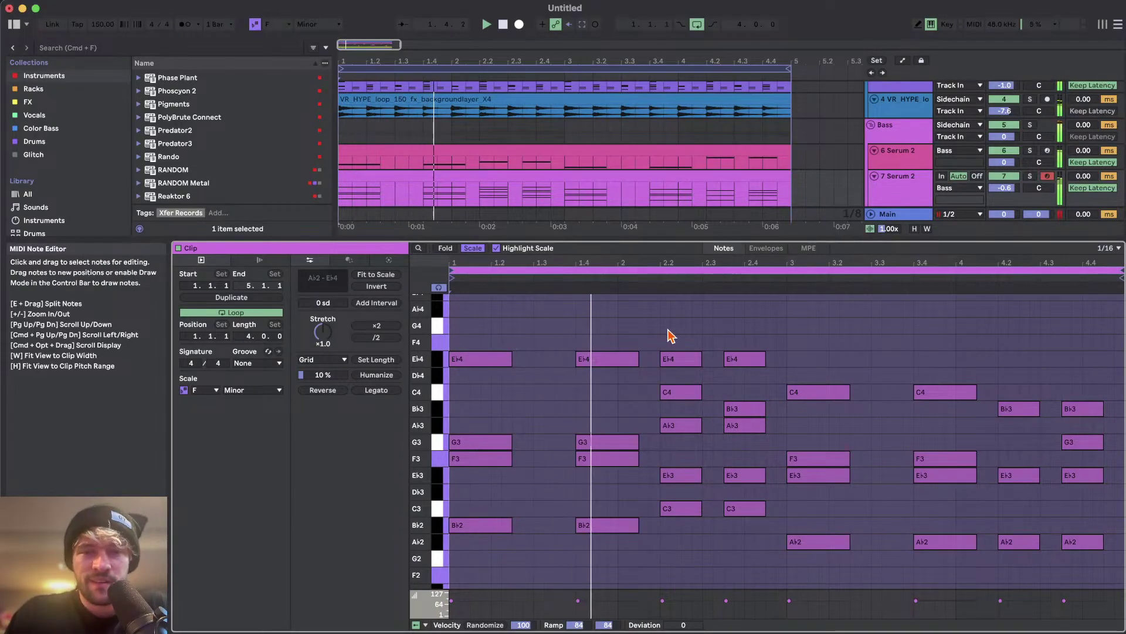
scroll(773, 358, "down", 1)
scroll(773, 358, "up", 1)
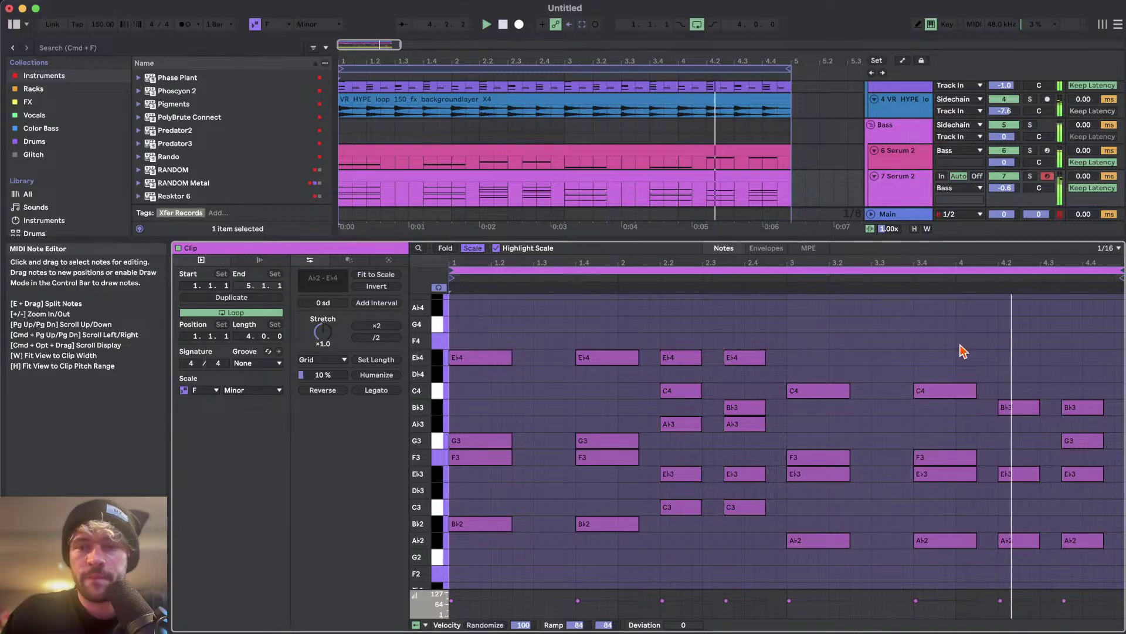
key("space")
- Add an A♭3 to the chord at beat 4.2 and play the loop from there
double_click(1004, 424)
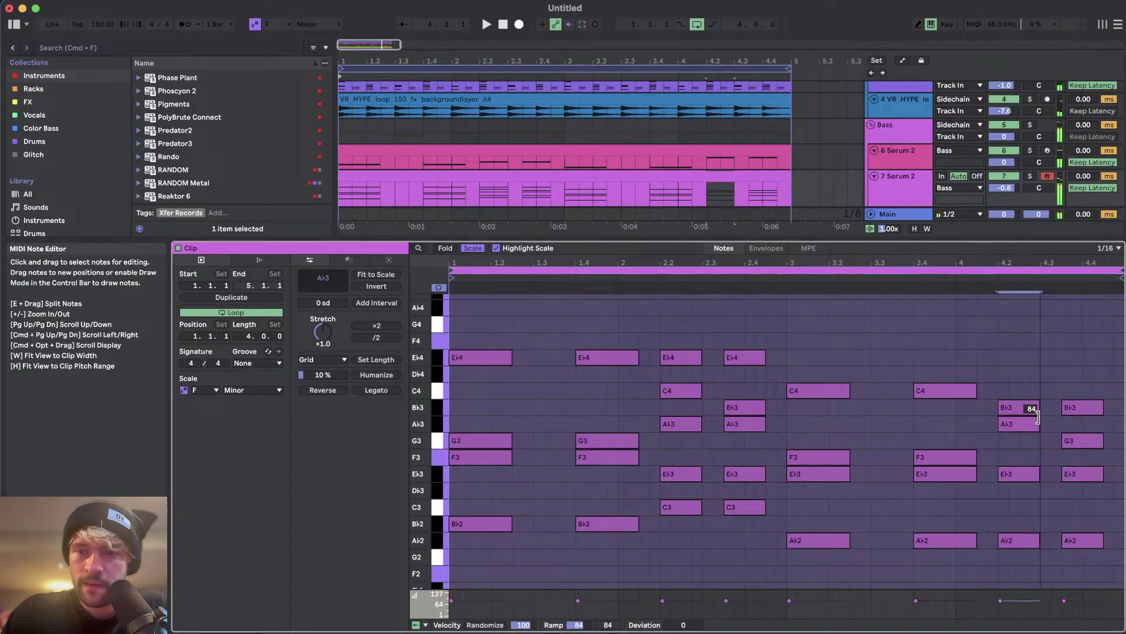
left_click(713, 194)
key("space")
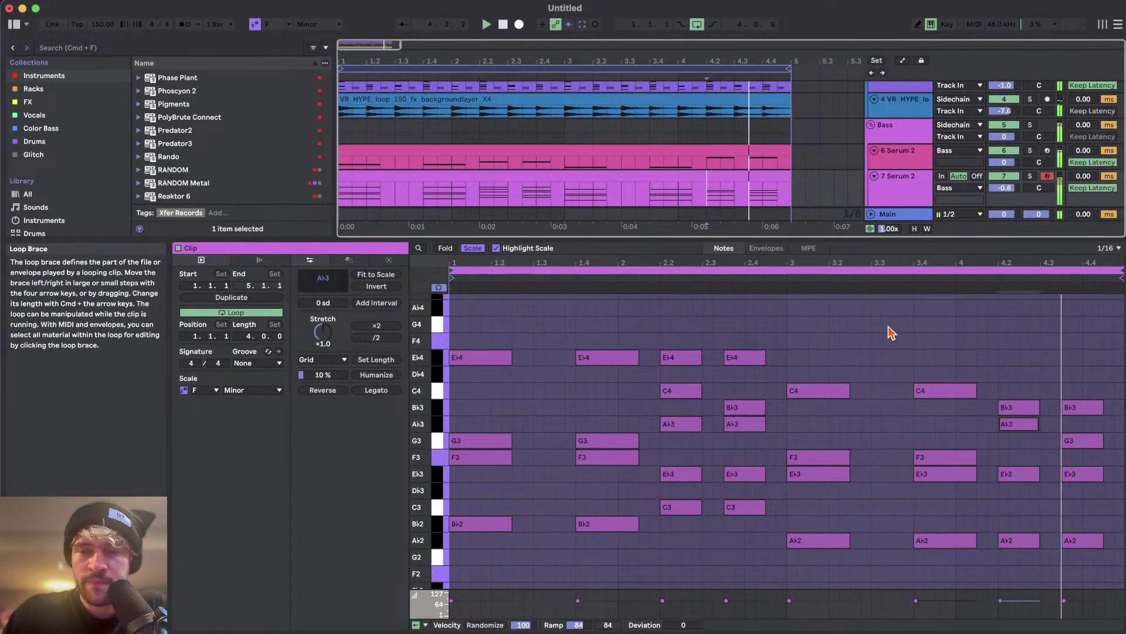
- Delete the E♭4 top notes from both bar 2 chords and play the progression from beat 2.2
left_click_drag(659, 382, 763, 356)
key("Delete")
key("super+z")
key("space")
left_click_drag(667, 329, 767, 366)
key("Delete")
left_click(485, 196)
key("space")
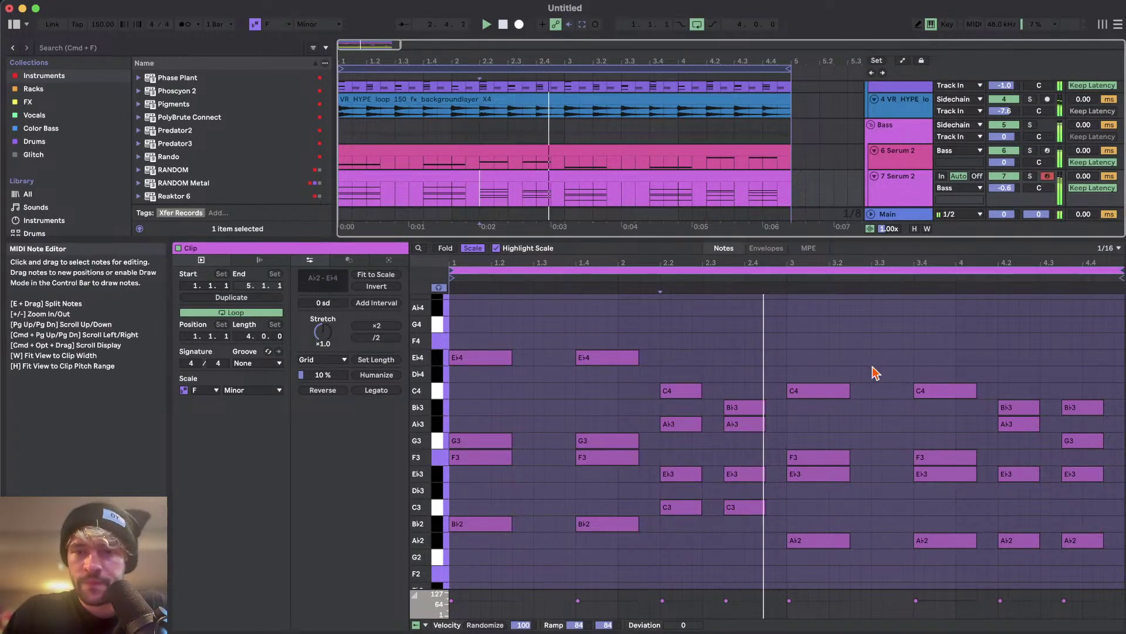
- Solo the track 7 Serum 2 chords and play them with the synth's oscillator page open
key("shift+Tab")
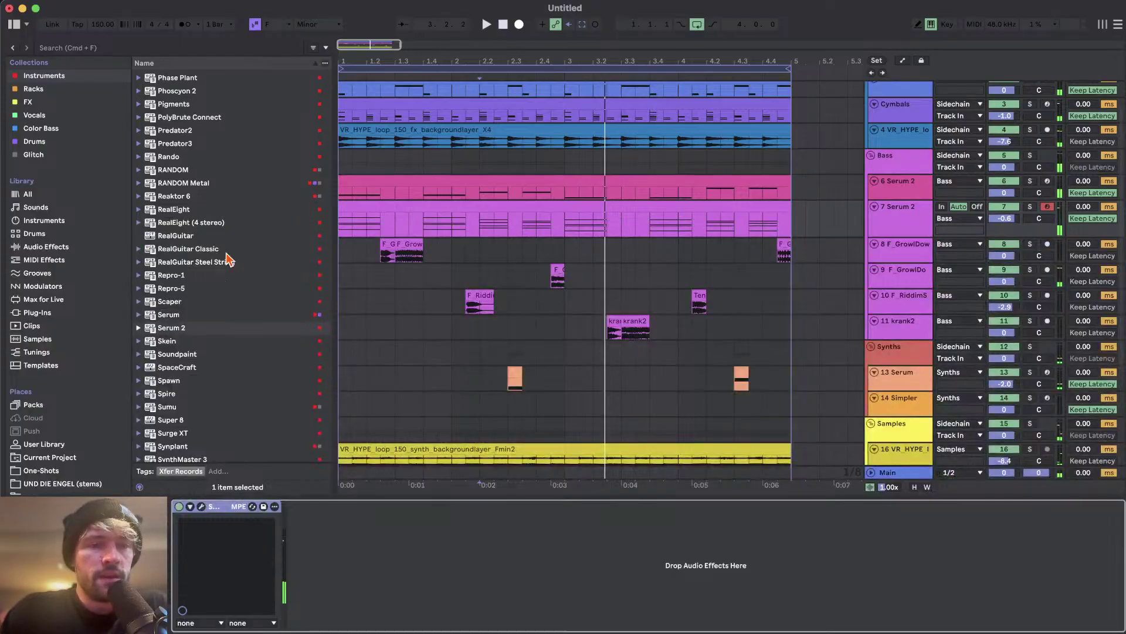
left_click(920, 220)
left_click(1030, 207)
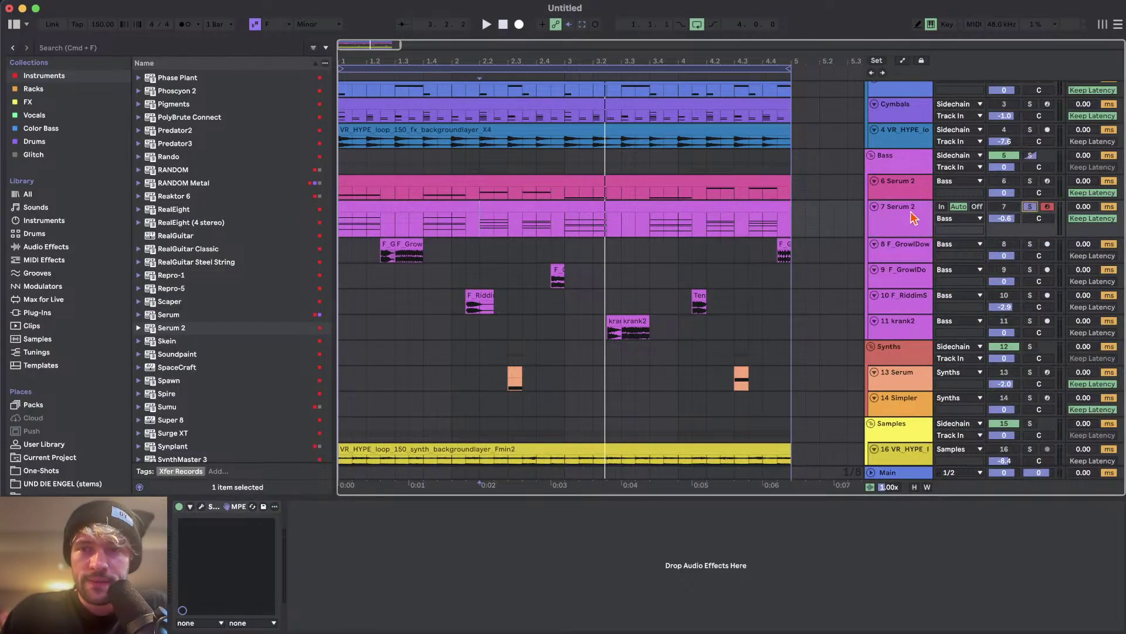
left_click(202, 508)
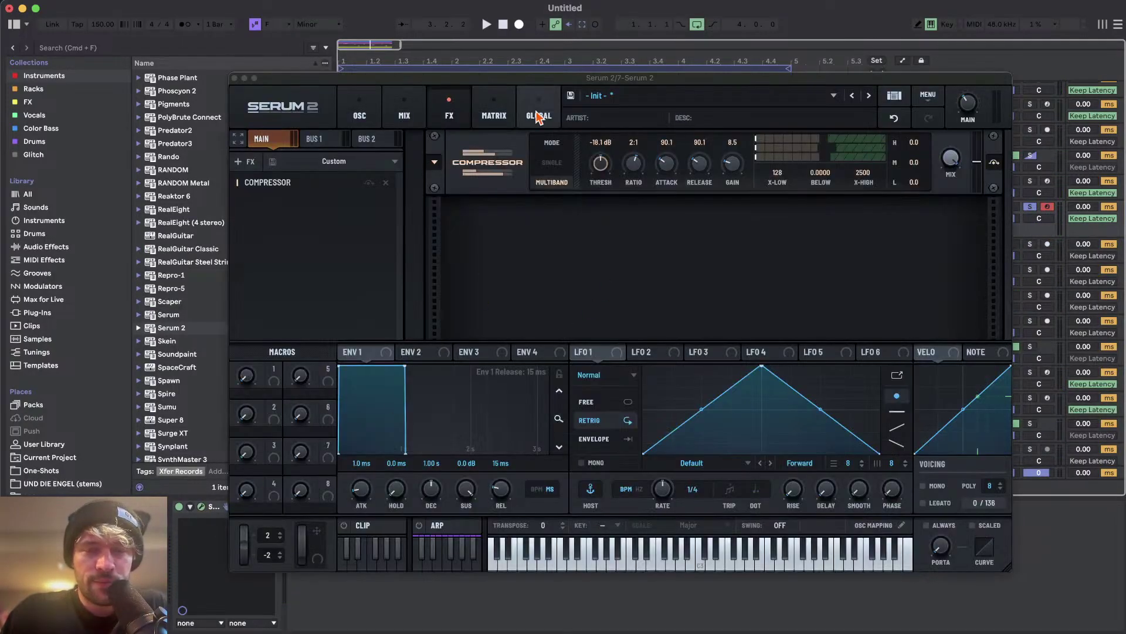
left_click(364, 102)
key("space")
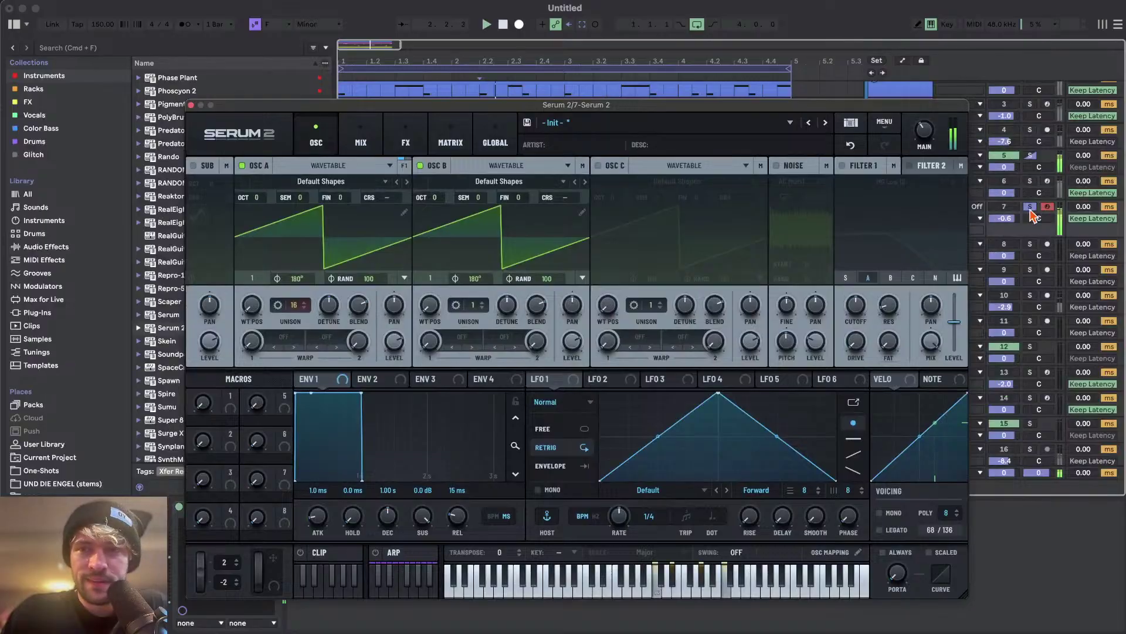
- Add EQ Eight after the track 7 Serum 2 and set its low cut to 211 Hz with a Q of 0.43
left_click_drag(404, 106, 537, 86)
left_click(58, 247)
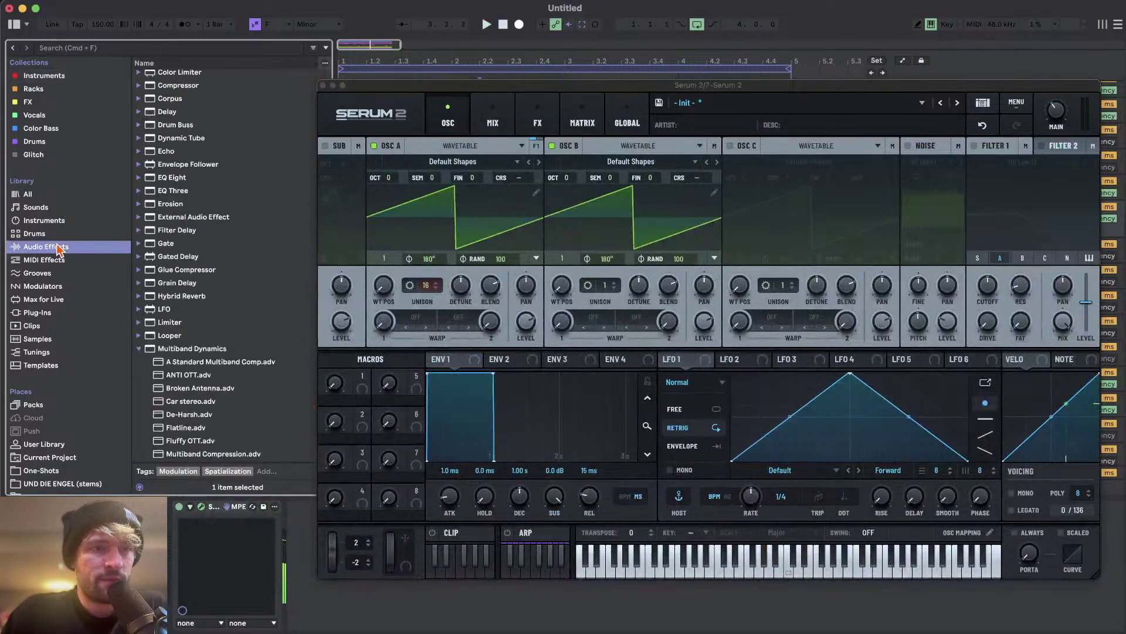
double_click(175, 179)
left_click_drag(382, 83, 382, 3)
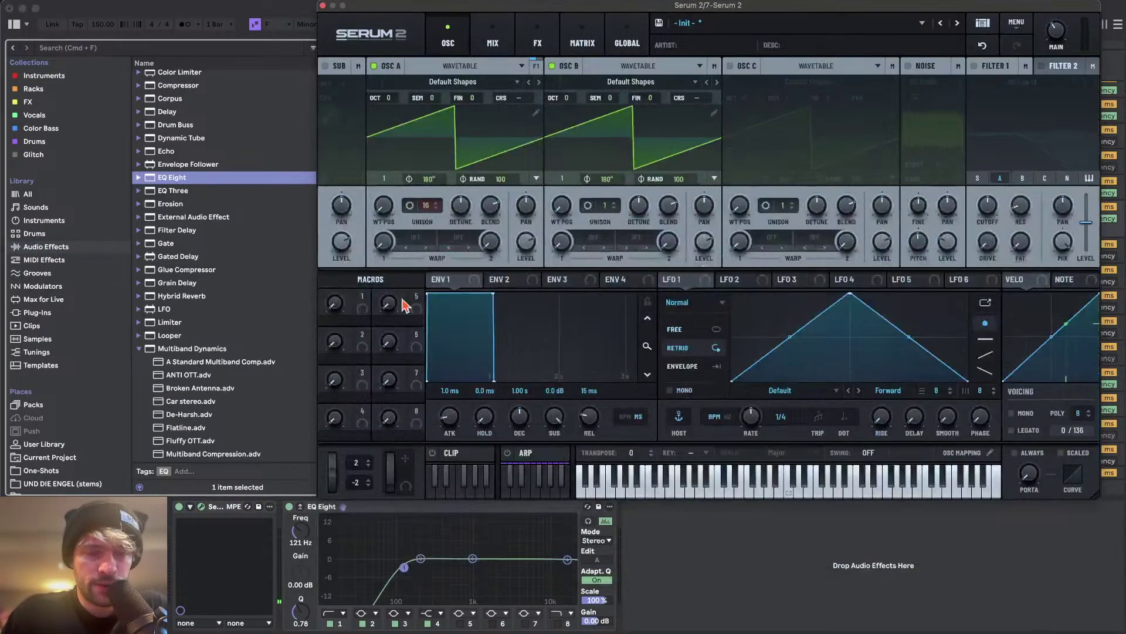
left_click_drag(405, 568, 422, 577)
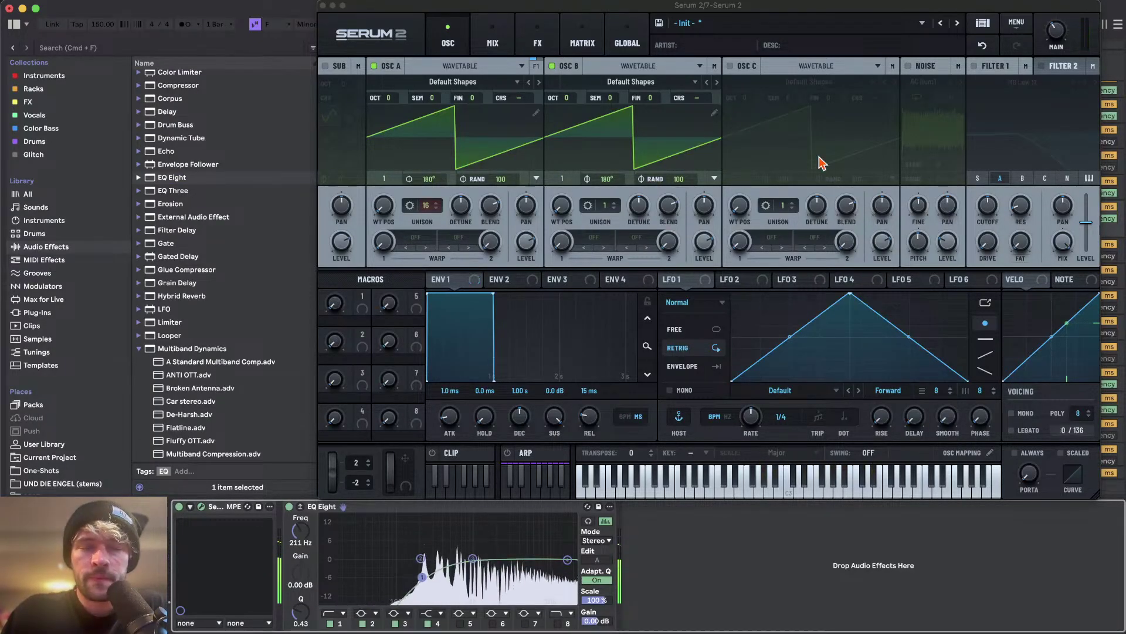
left_click(322, 6)
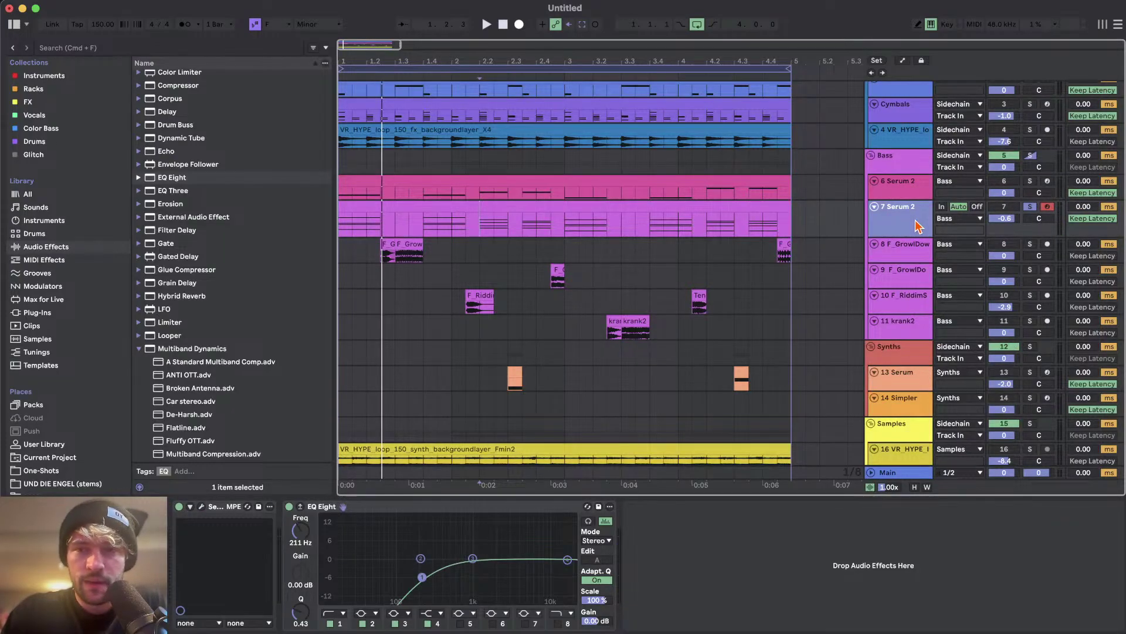
- Duplicate the Serum 2 chord track and, on the copy, turn oscillator B off, raise oscillator A to +1 octave and adjust its detune
key("super+d")
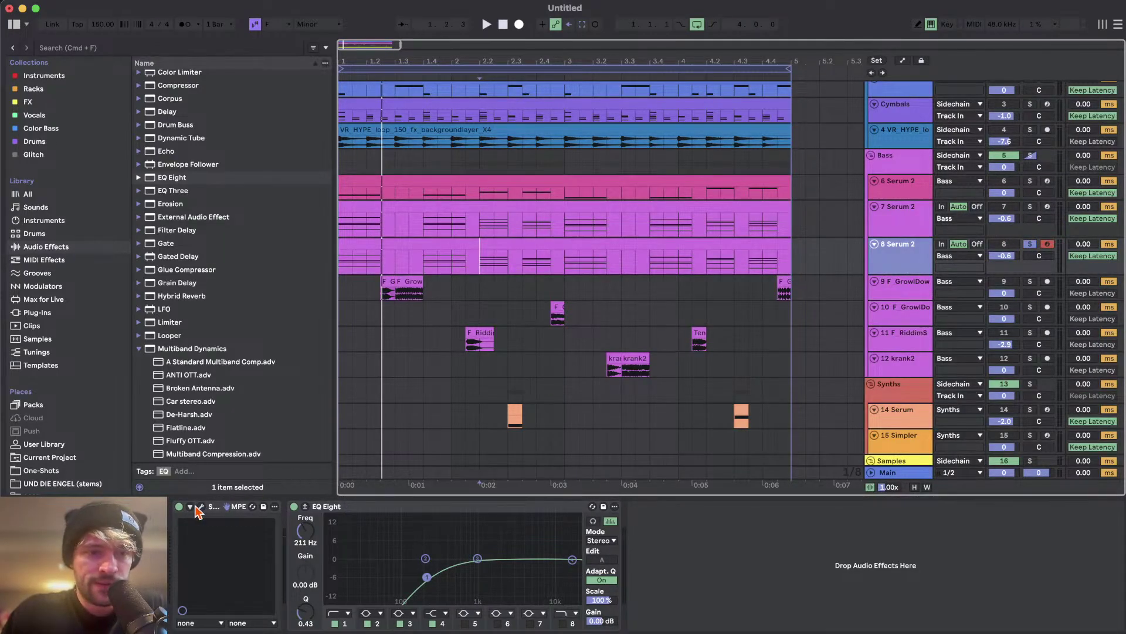
left_click(202, 506)
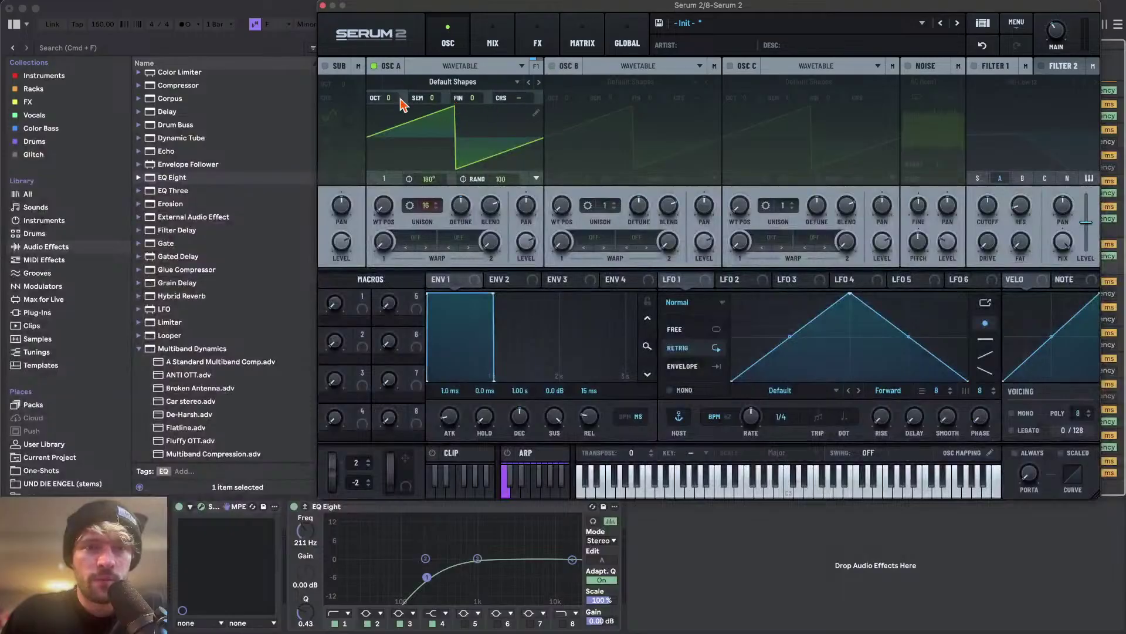
left_click_drag(392, 102, 394, 88)
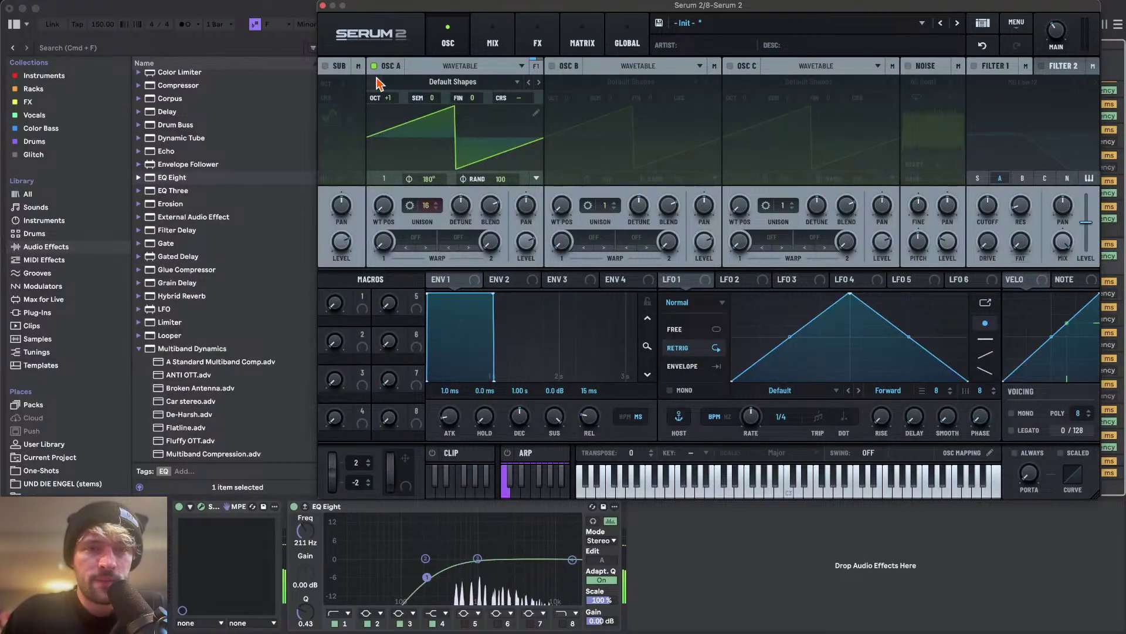
mouse_move(461, 205)
left_mouse_down()
mouse_move(464, 181)
mouse_move(460, 204)
left_mouse_up()
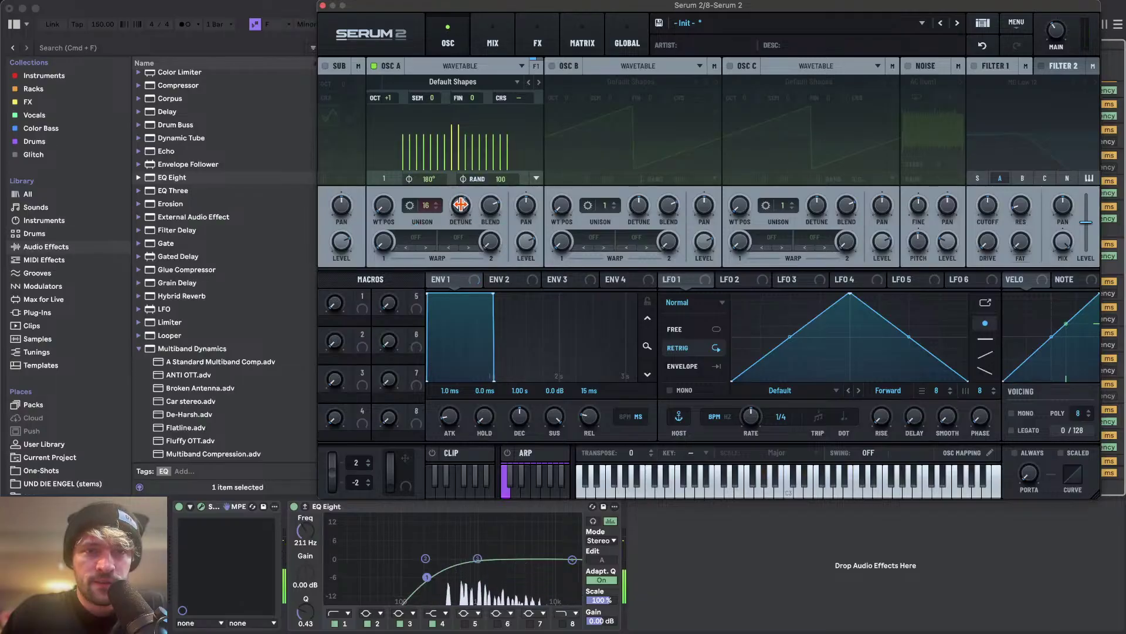
left_click(323, 6)
- Play both chord layers soloed and in the full mix, and set the duplicate's EQ Eight low cut to 323 Hz with a Q of 0.36
left_click(1031, 207)
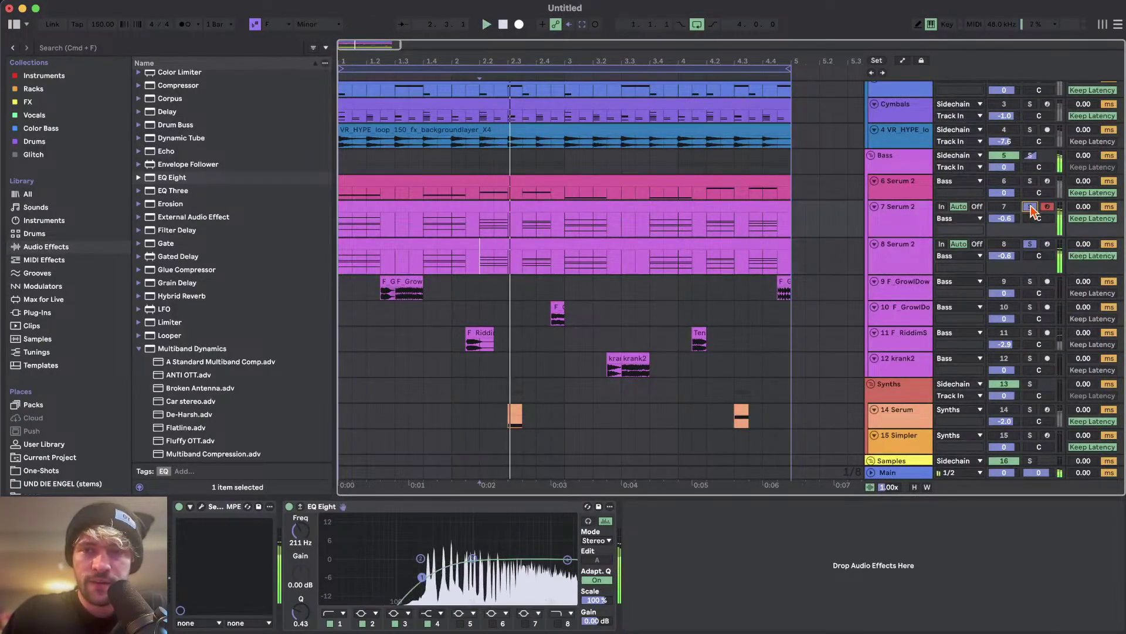
left_click(734, 261)
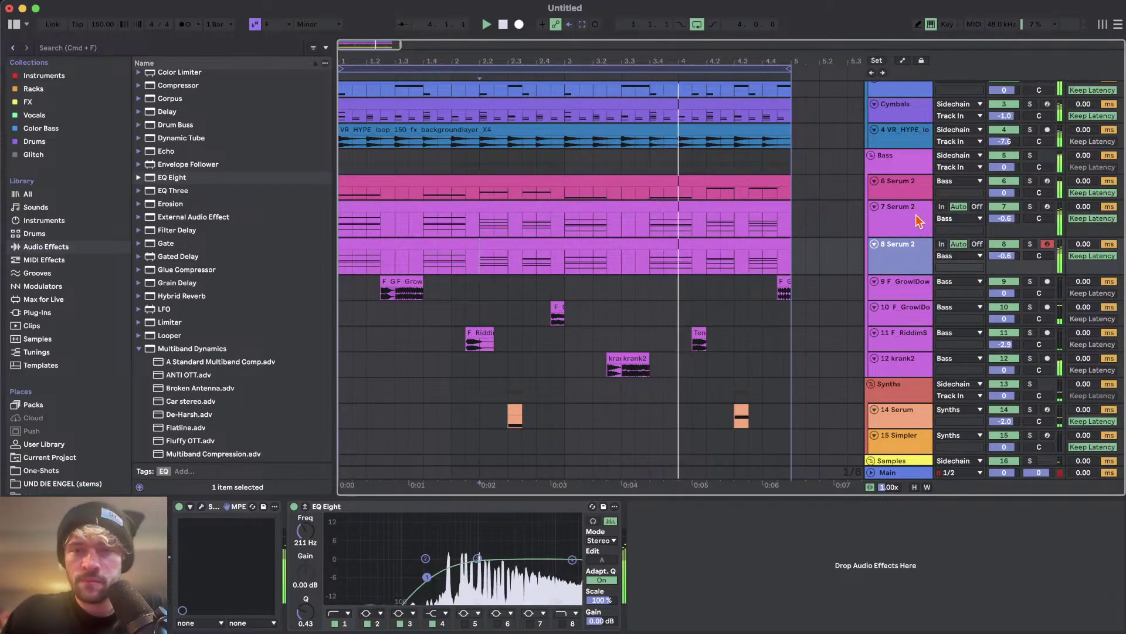
left_click_drag(427, 577, 440, 579)
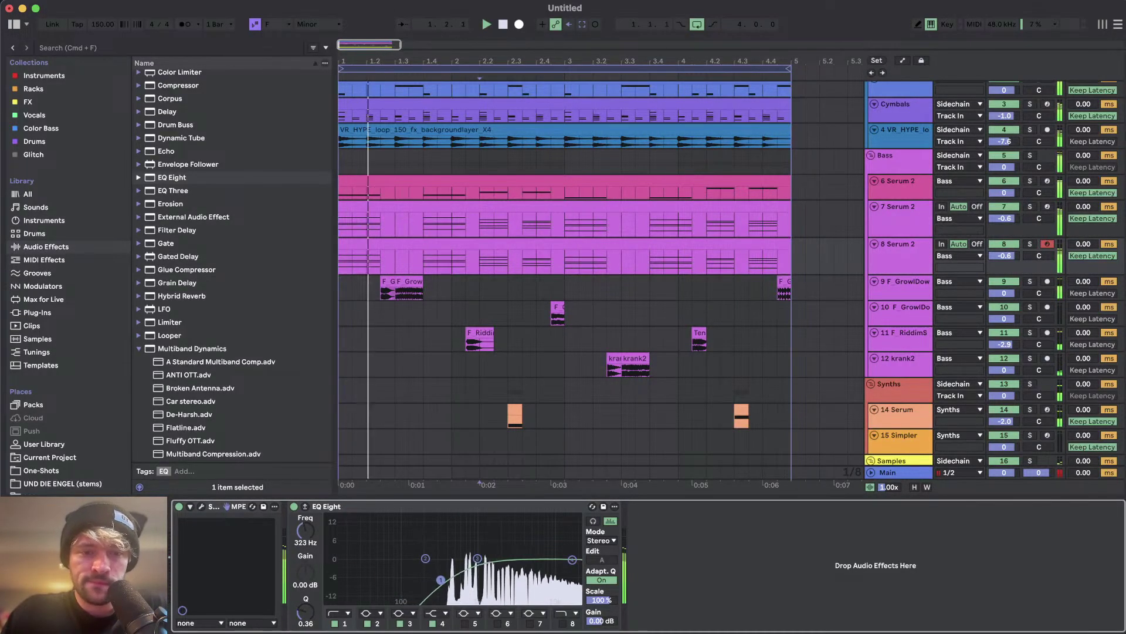
- Solo track 7 to review its Serum 2 oscillator settings, closing the synth and unsoloing the track when done
left_click(886, 215)
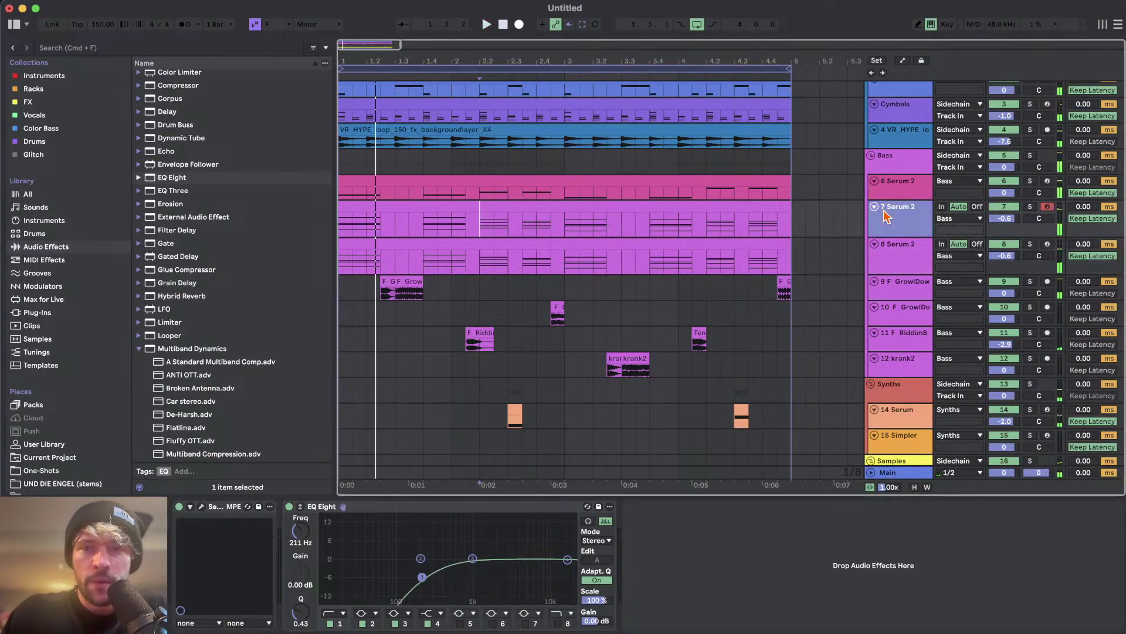
left_click(1030, 206)
left_click(201, 506)
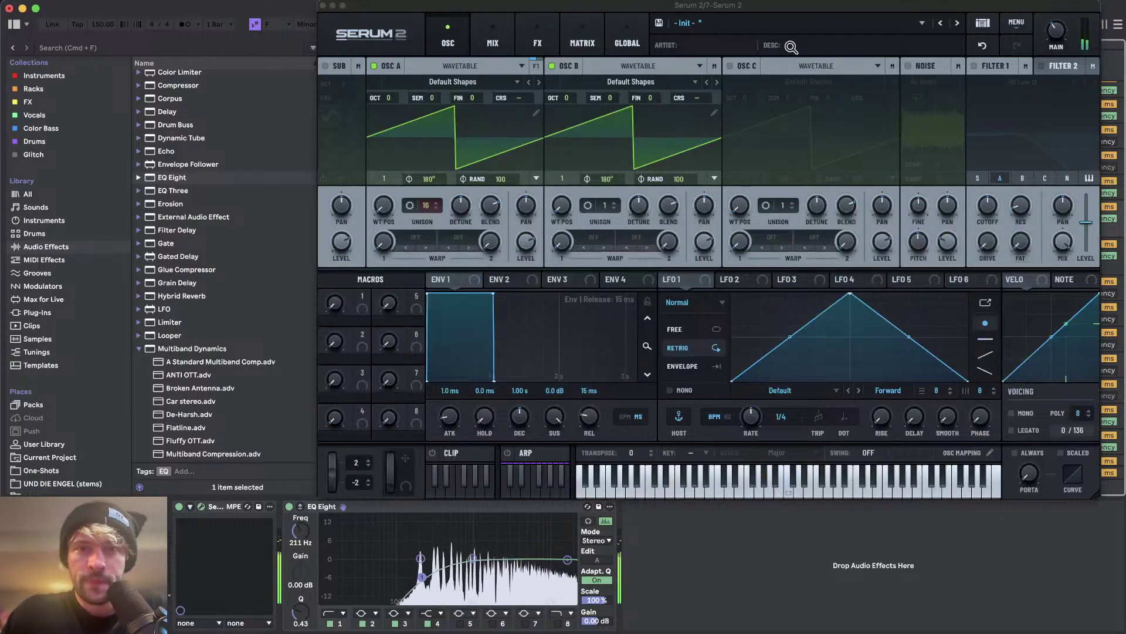
left_click_drag(737, 8, 494, 122)
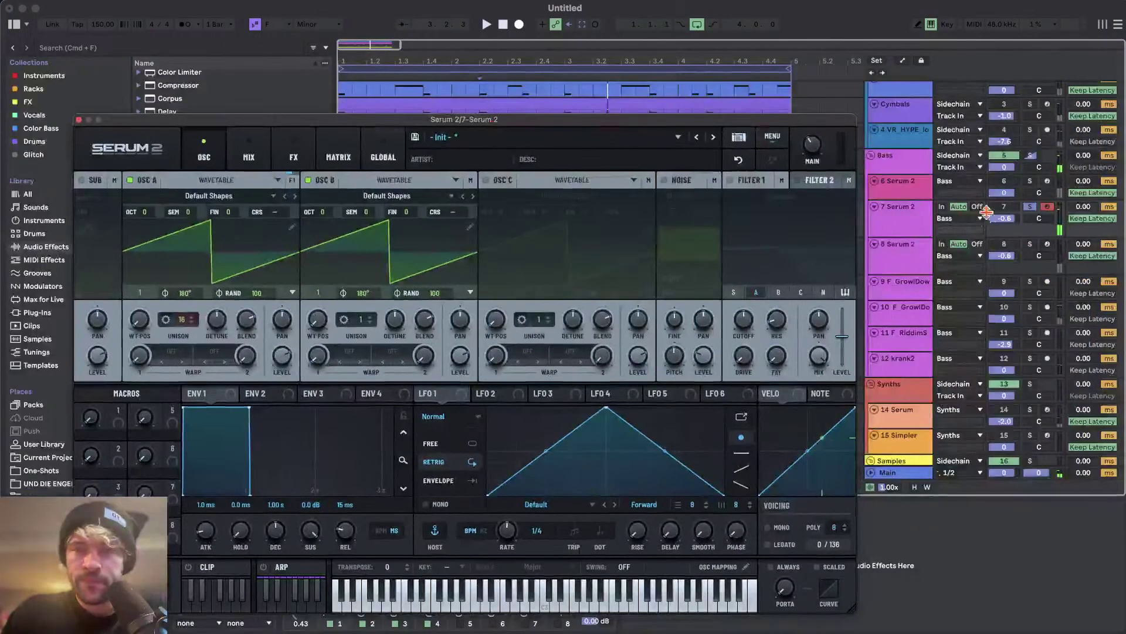
left_click(79, 119)
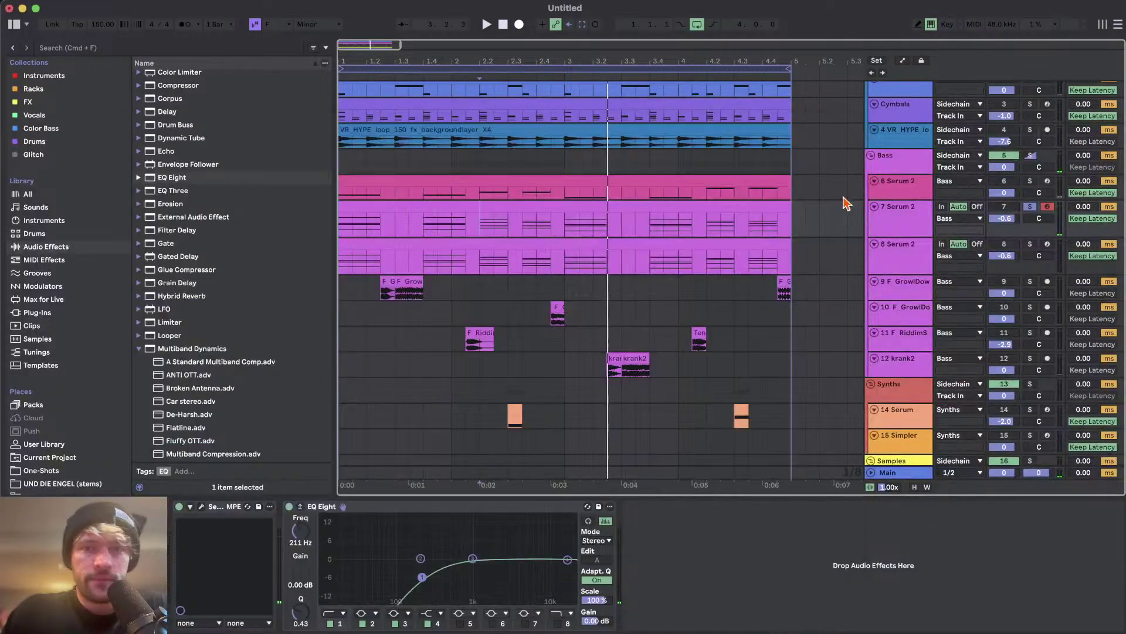
left_click(1031, 206)
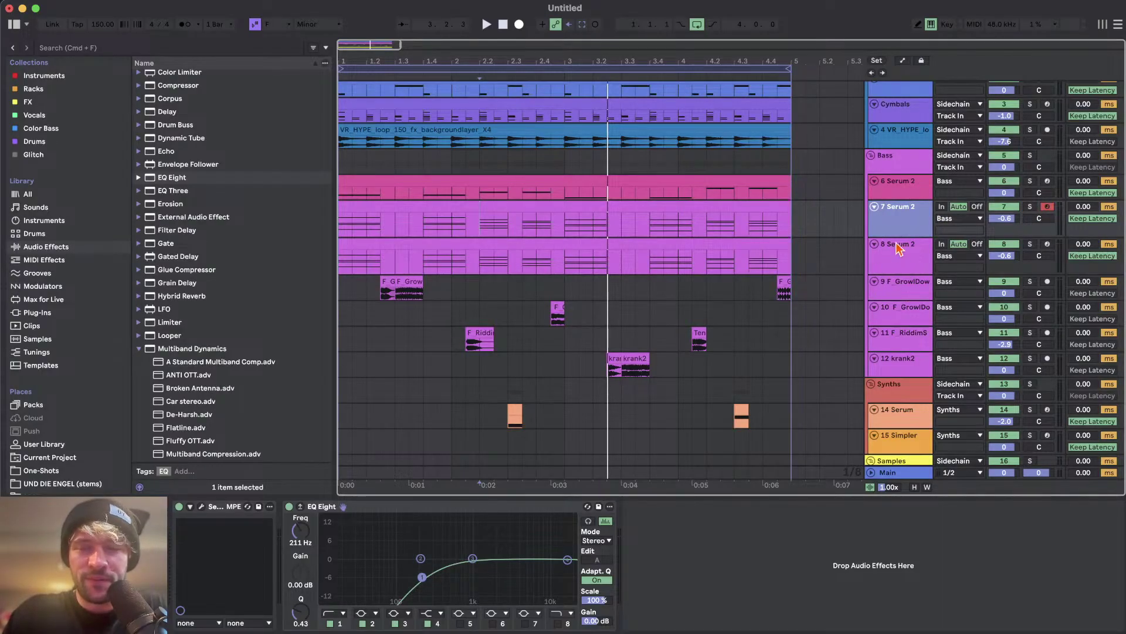
- Insert a new MIDI track below the two Serum 2 chord layers and load Nexus onto it
key("super+shift+t")
left_click(34, 78)
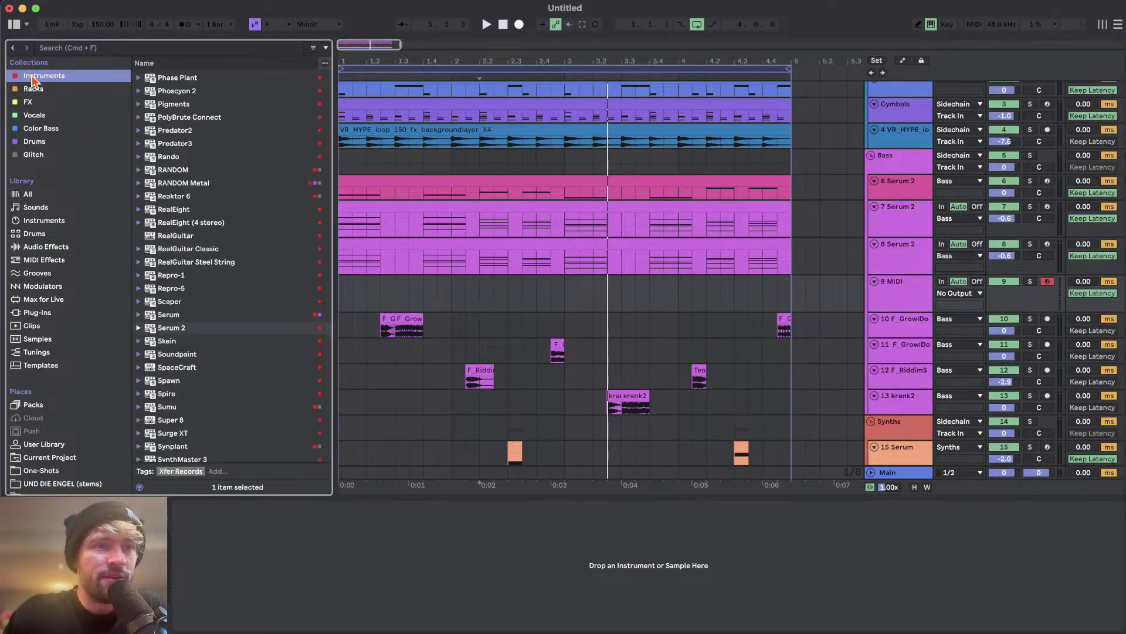
scroll(214, 247, "down", 2)
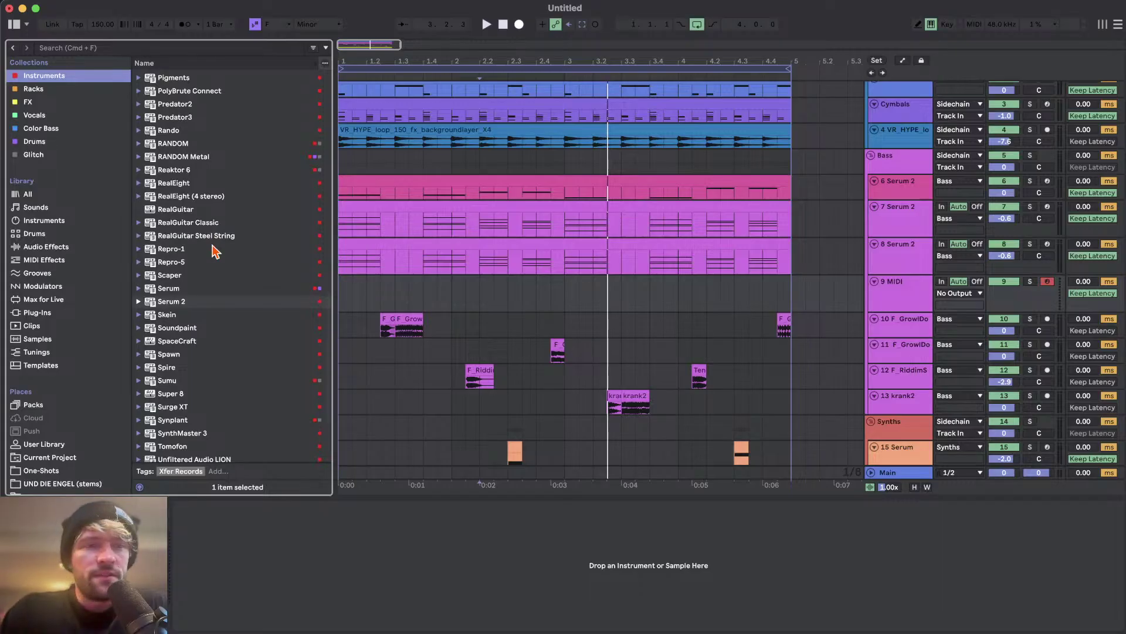
scroll(214, 246, "down", 8)
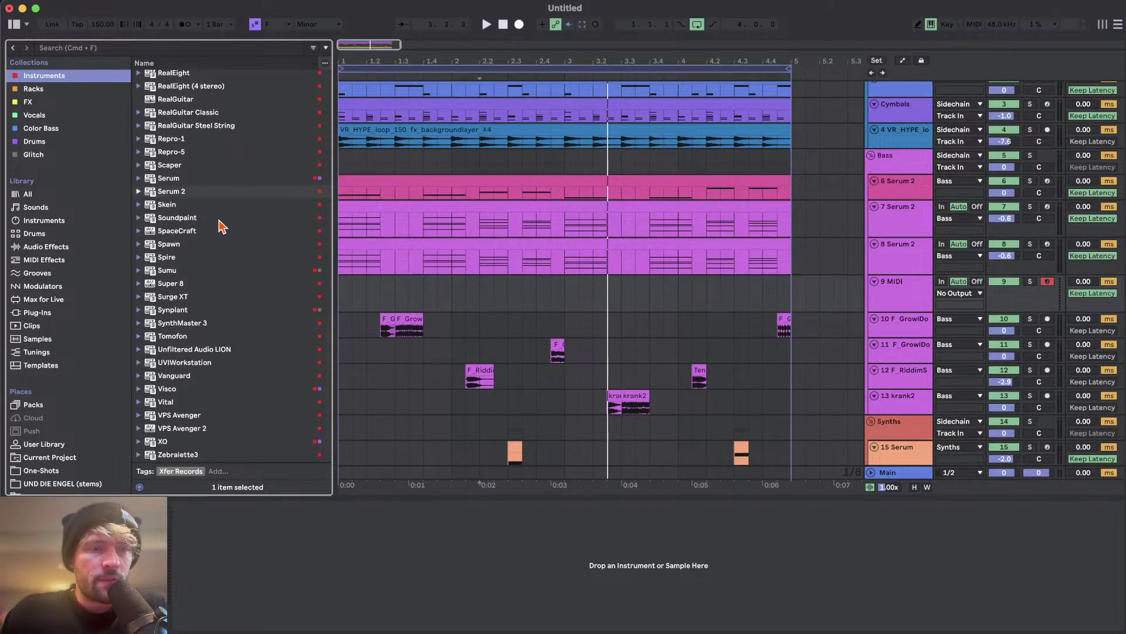
scroll(214, 193, "up", 19)
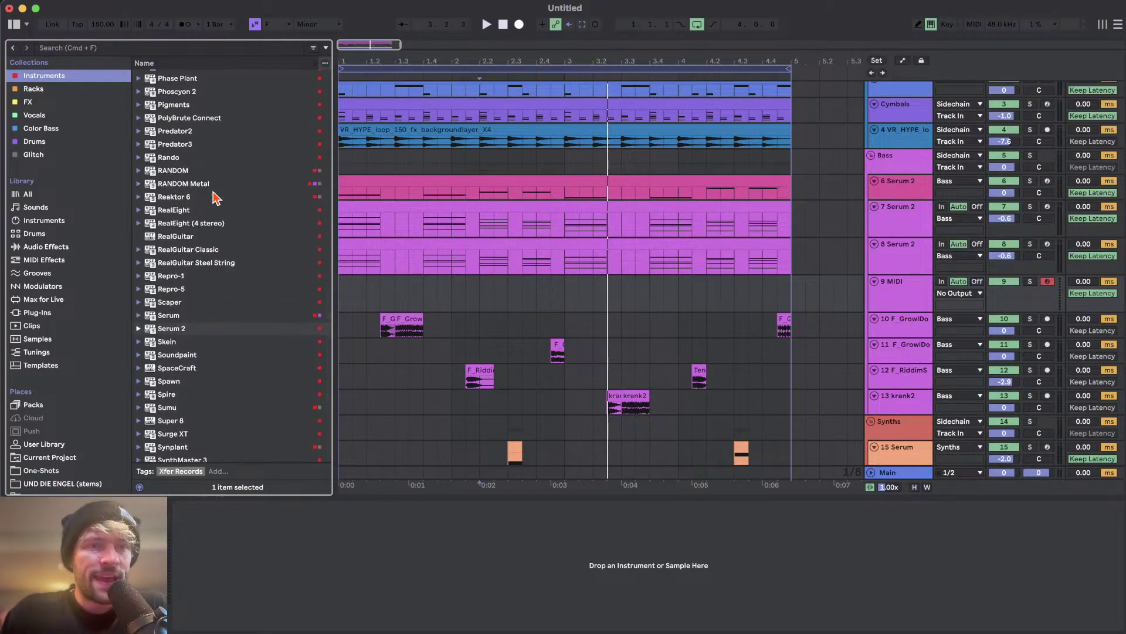
scroll(204, 139, "down", 19)
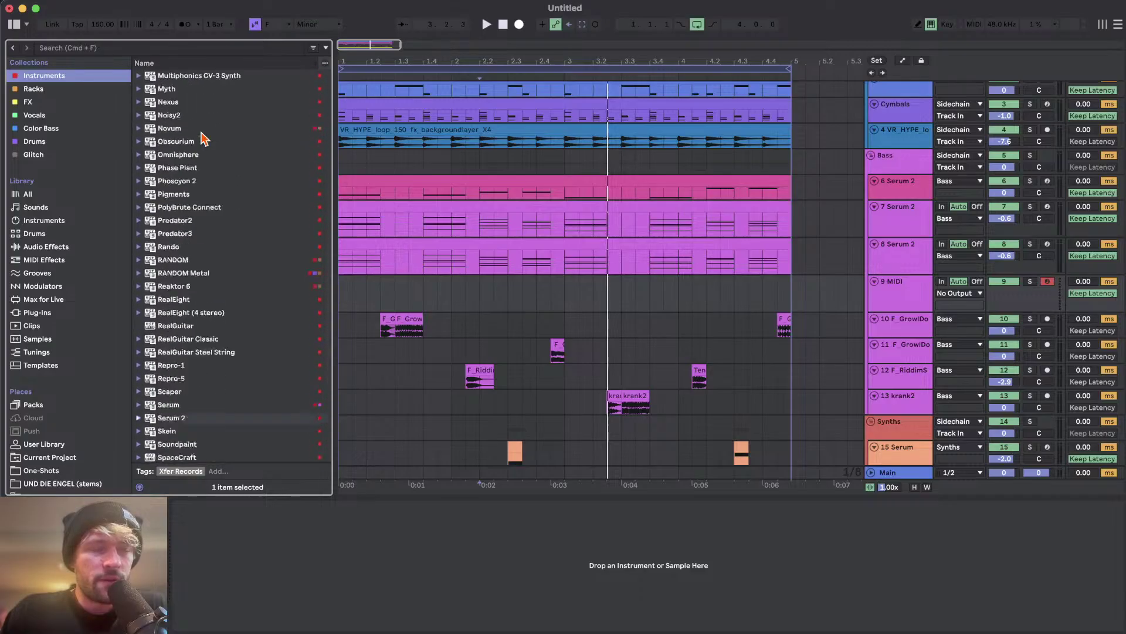
scroll(204, 293, "up", 20)
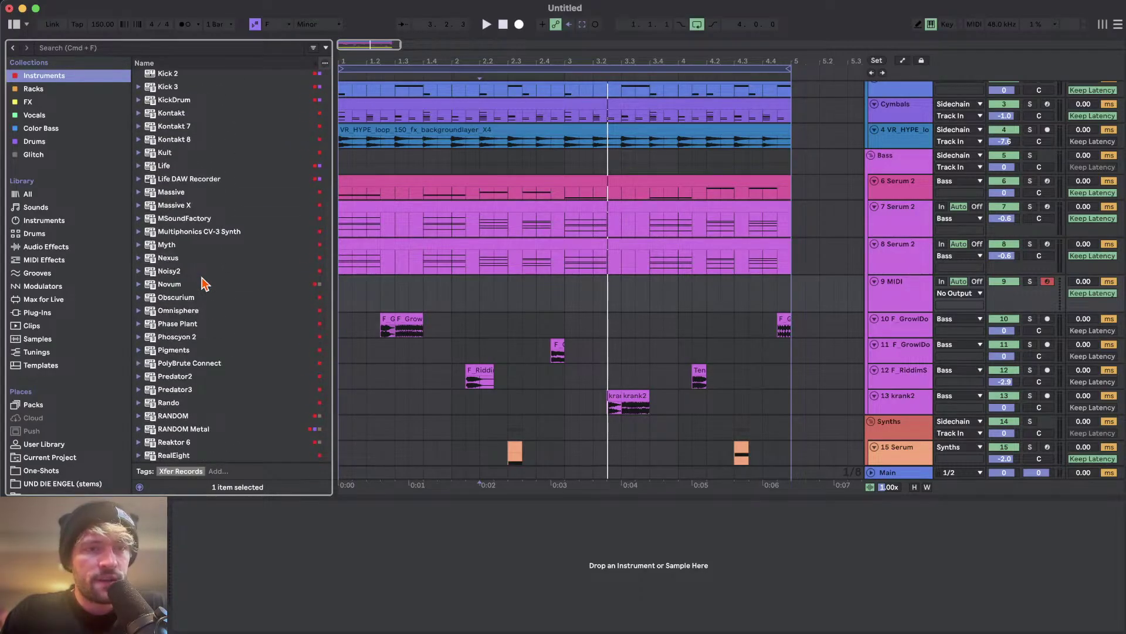
left_click_drag(174, 262, 801, 293)
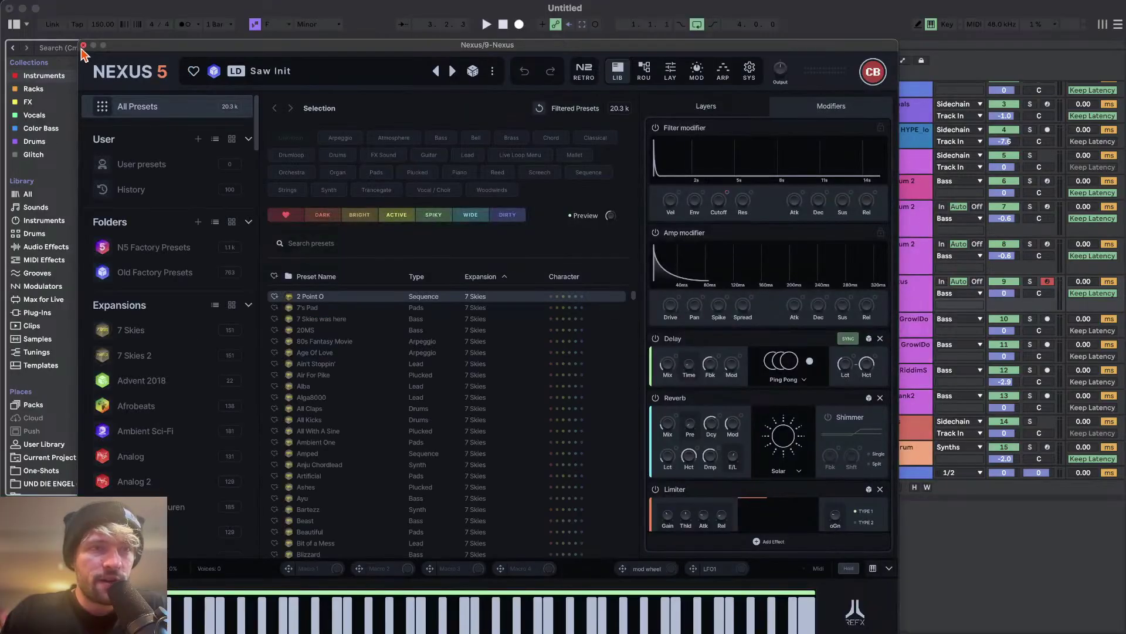
left_click(84, 47)
- Copy the track 8 chord clip onto the Nexus track, solo that track and reopen the Nexus window
left_click(481, 243)
left_click(480, 284)
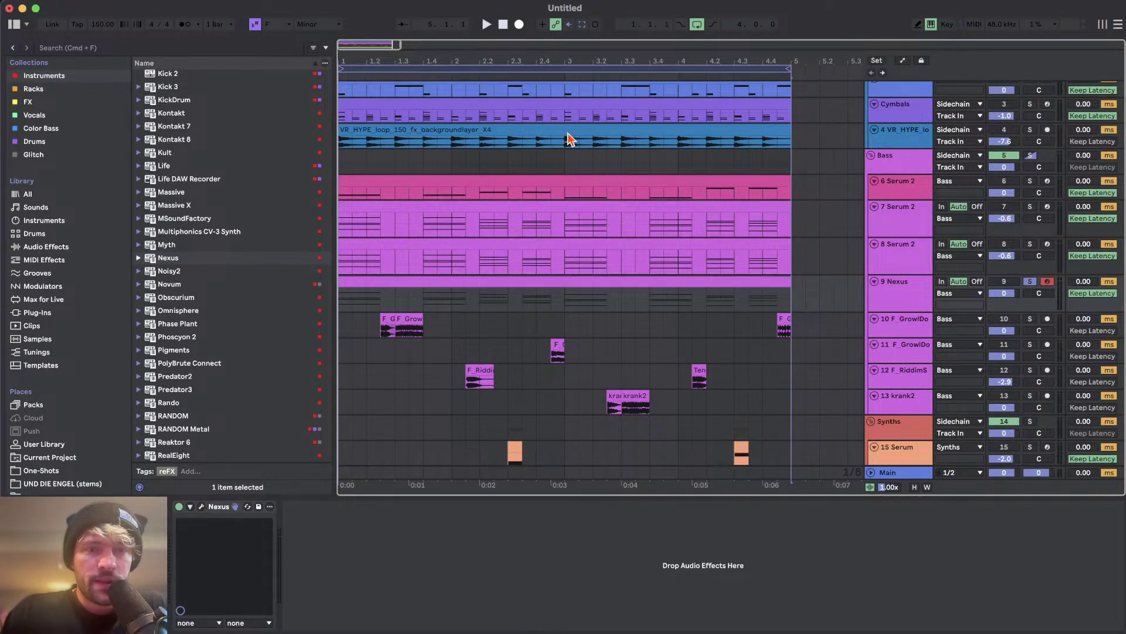
key("super+alt+p")
left_click_drag(488, 44, 522, 6)
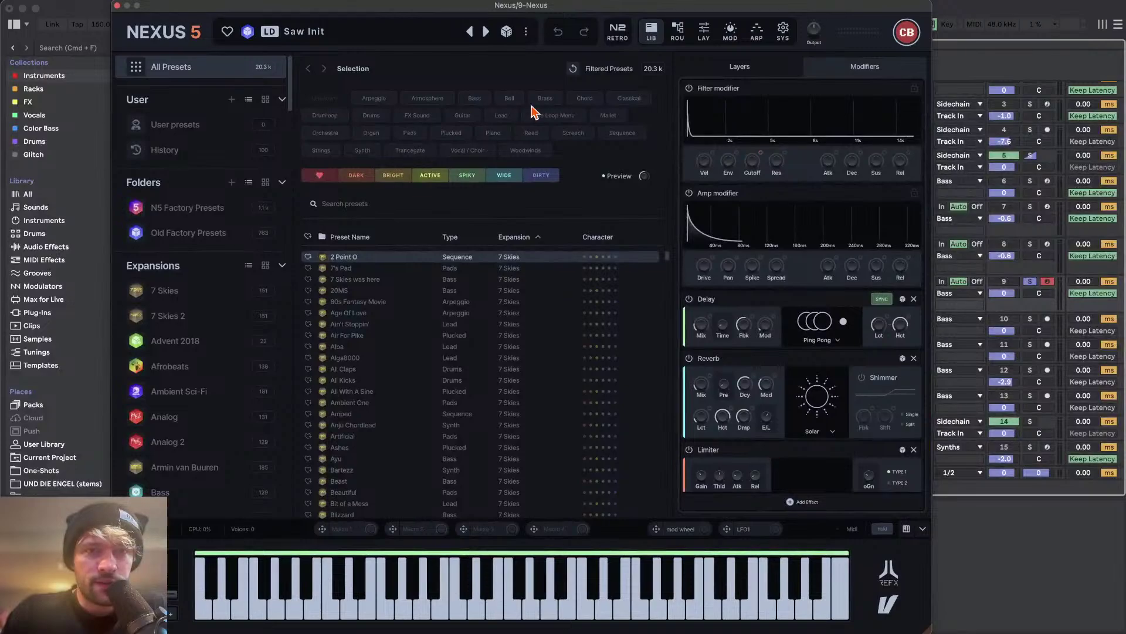
- Filter the Nexus library to Lead presets with the Bright character and audition Addicting Love 2
left_click(502, 115)
left_click(390, 175)
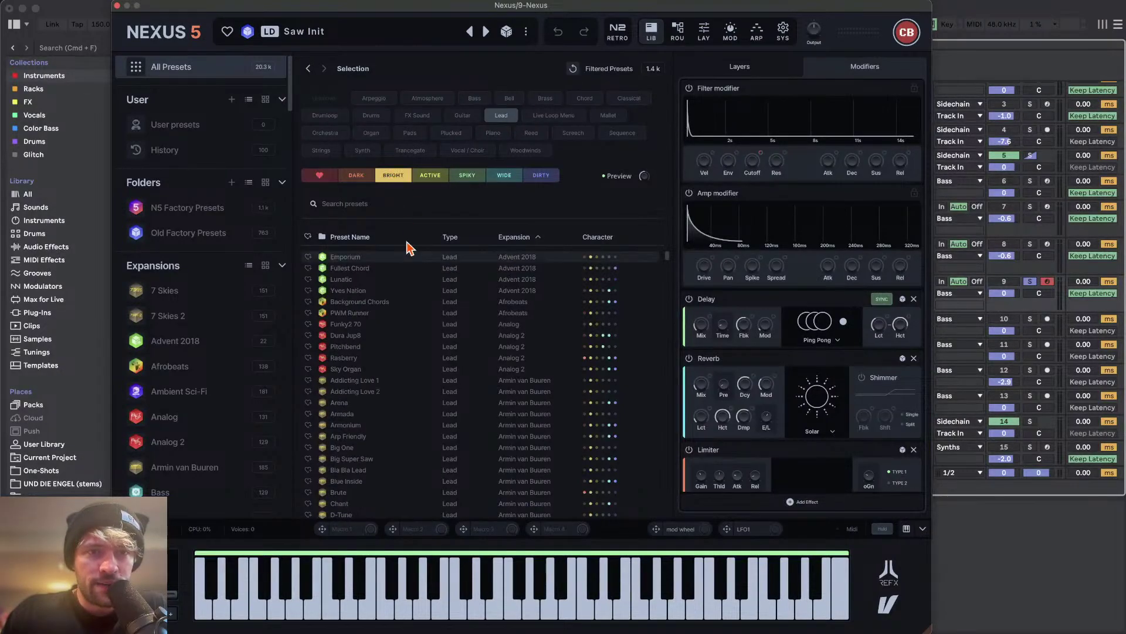
left_click(354, 391)
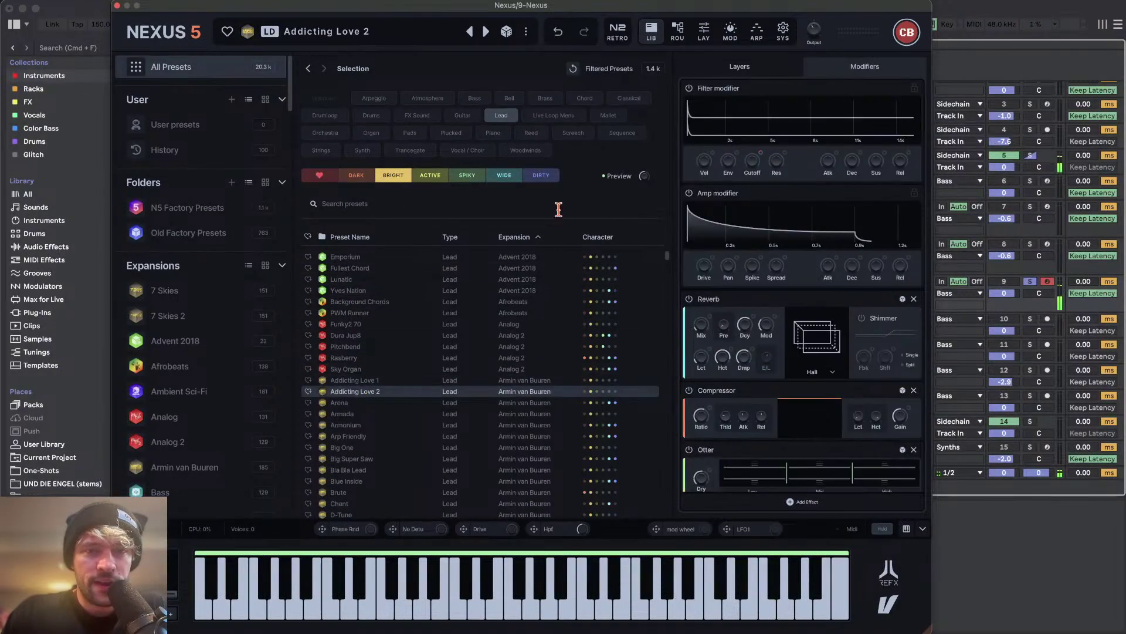
- Audition randomly chosen presets from the filtered leads and go back to Lose this feeling
left_click(504, 34)
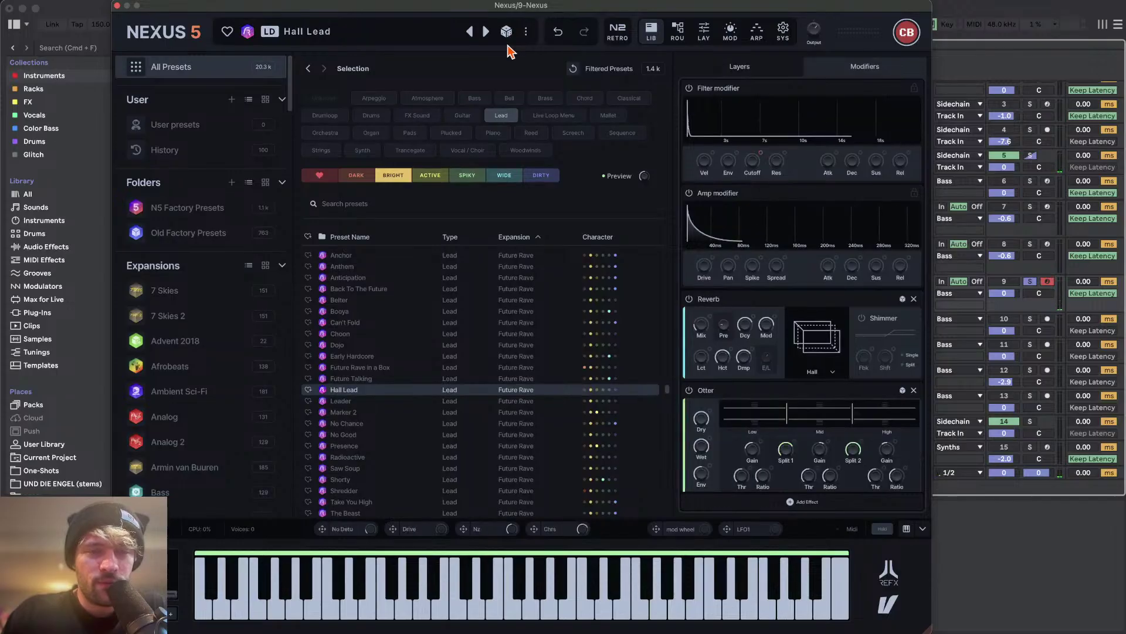
left_click(505, 34)
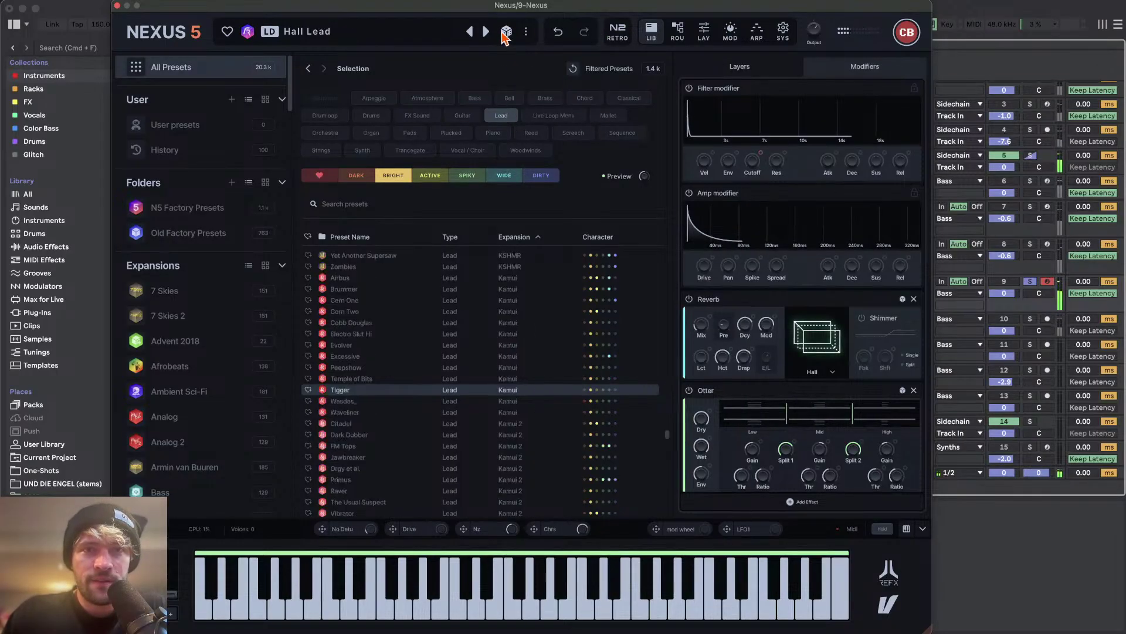
left_click(505, 32)
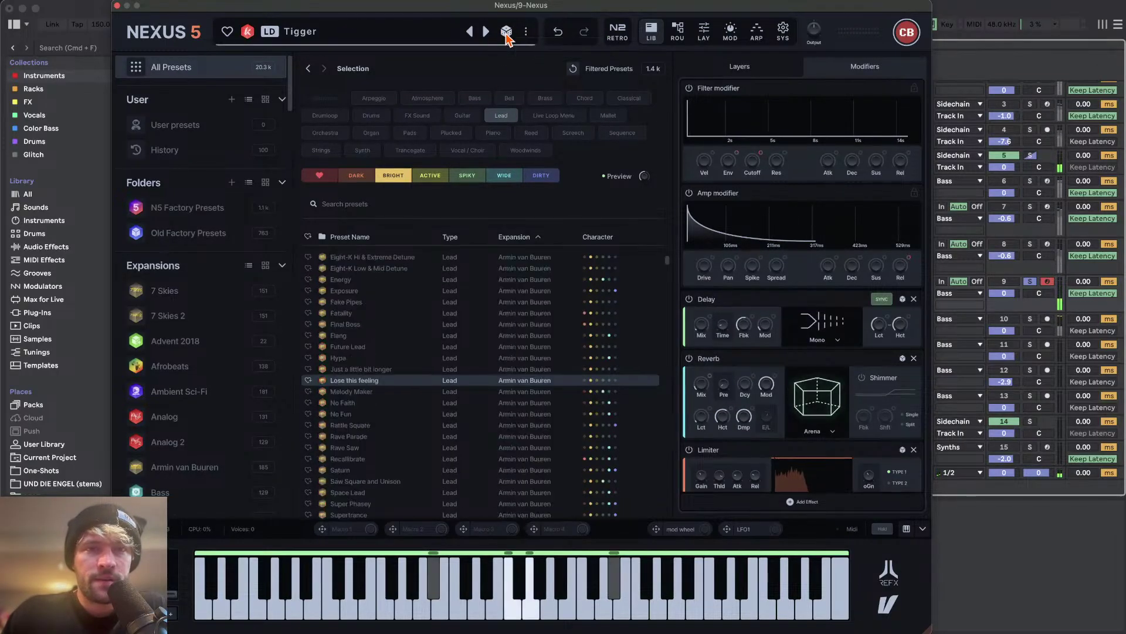
left_click(506, 32)
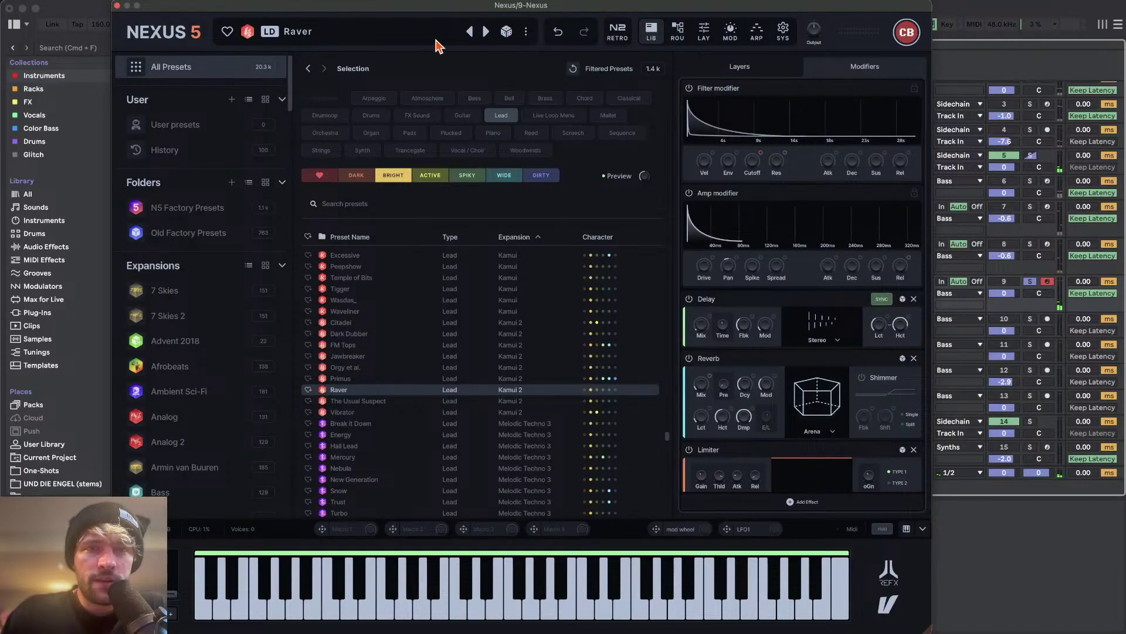
left_click(565, 35)
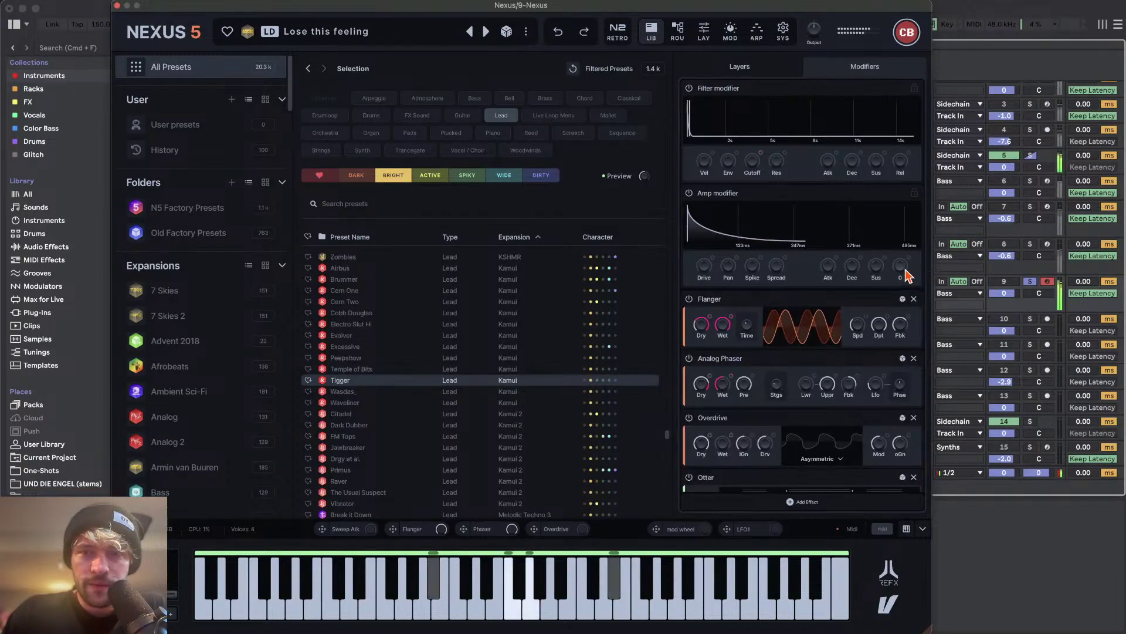
- Lower the Nexus track volume to -5.9 dB and bypass the preset's delay and reverb
left_click_drag(1009, 294, 1003, 309)
scroll(732, 373, "down", 5)
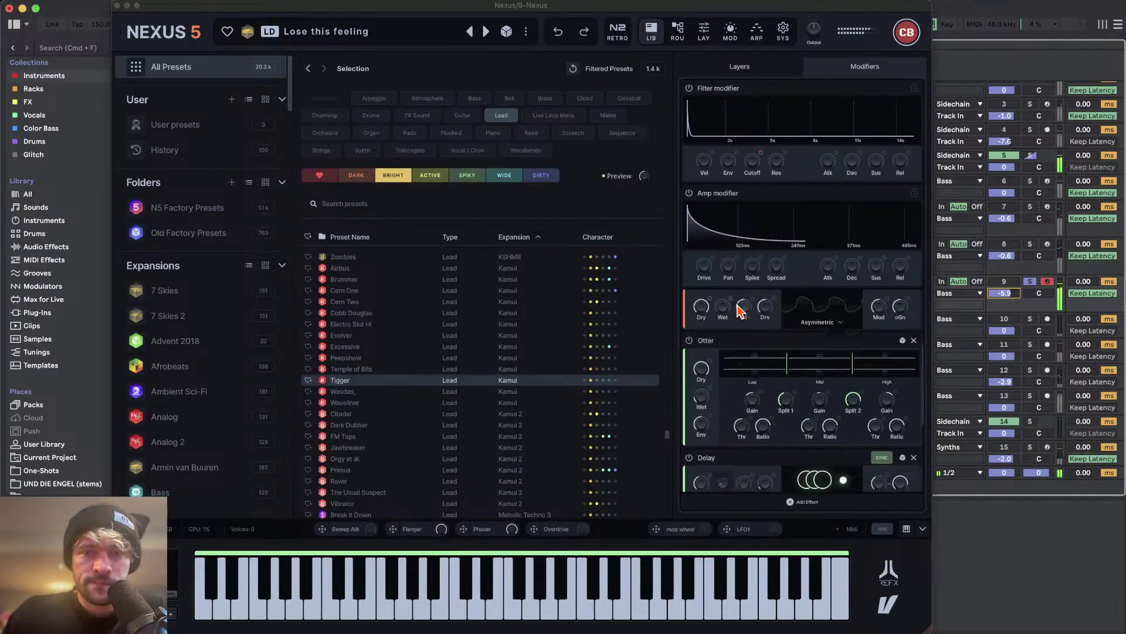
scroll(731, 370, "down", 2)
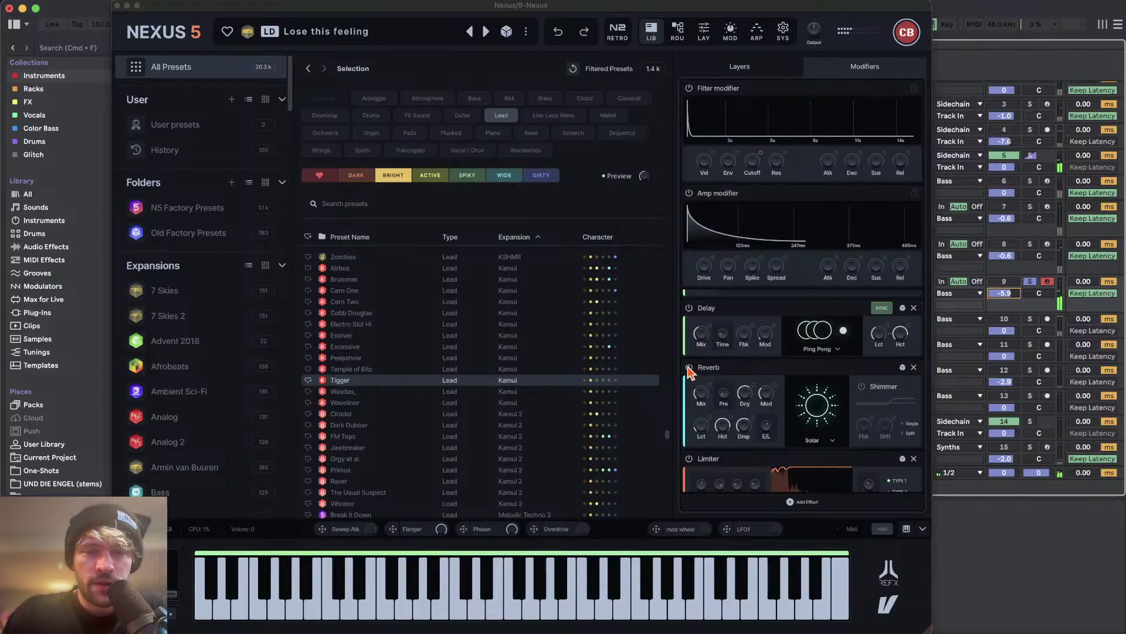
left_click(689, 368)
left_click(689, 309)
scroll(780, 338, "up", 2)
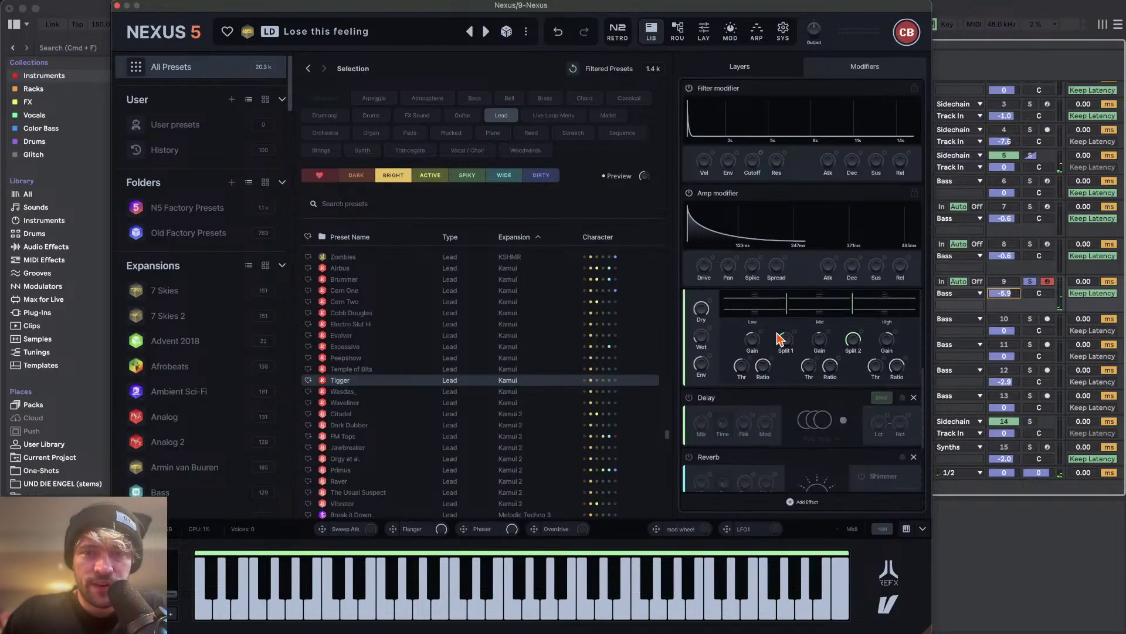
- Shorten the Nexus amp envelope, then close the synth and play the track unsoloed at -13.3 dB
left_click_drag(893, 269, 865, 282)
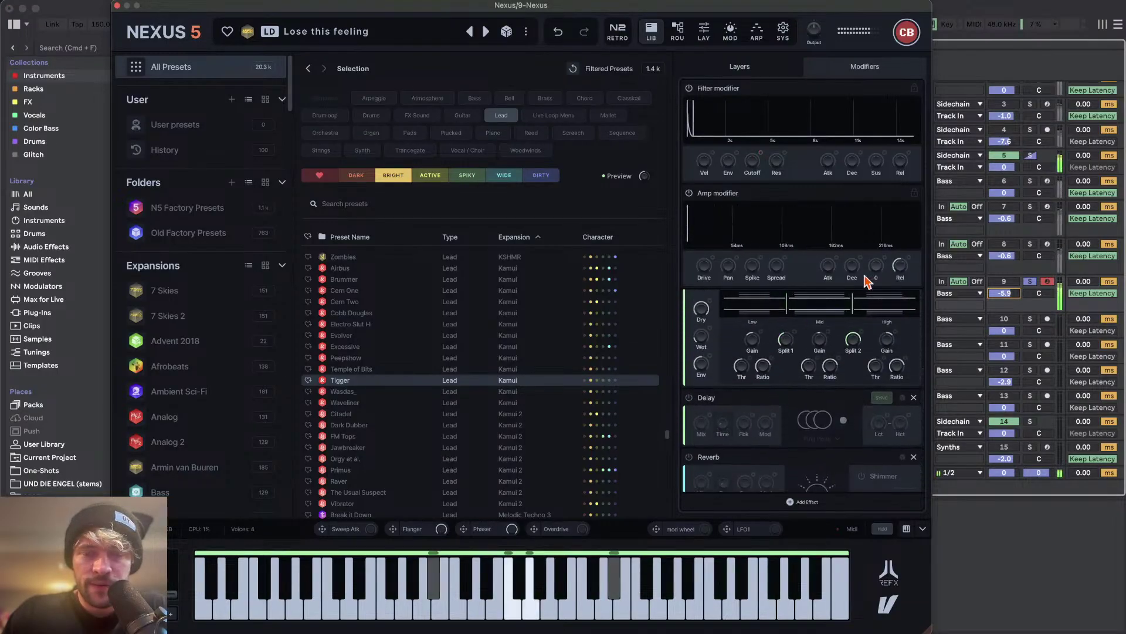
left_click(118, 6)
left_click(1030, 282)
key("space")
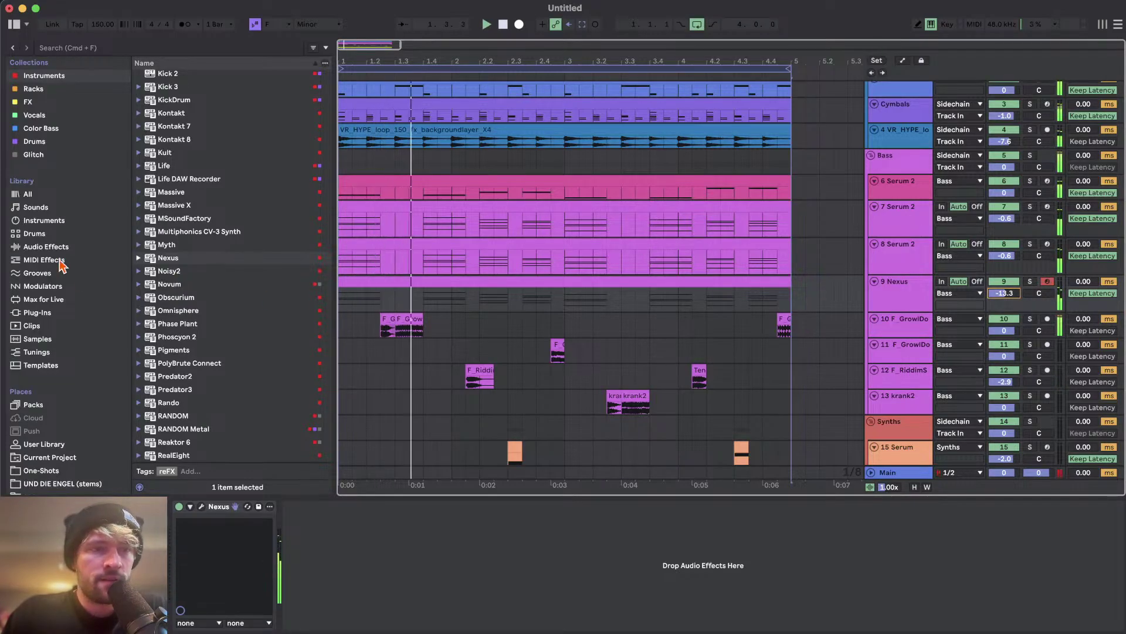
- Add EQ Eight after Nexus with a 426 Hz low cut at Q 0.43 and a 5.33 dB high shelf at 2.50 kHz
left_click(47, 246)
double_click(183, 177)
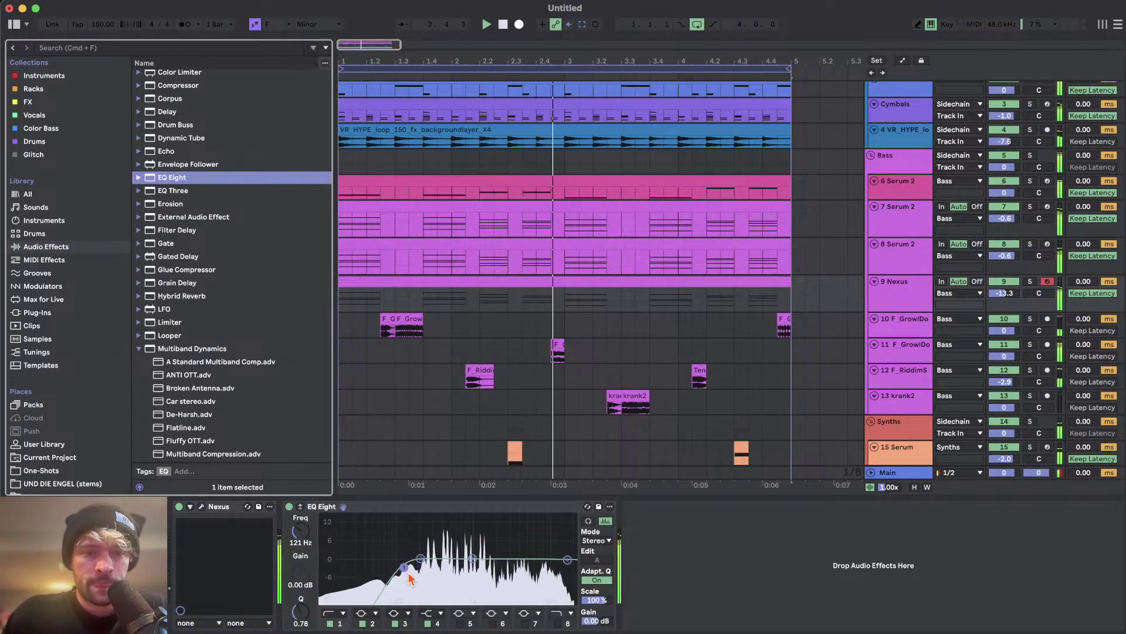
left_click_drag(451, 574, 445, 577)
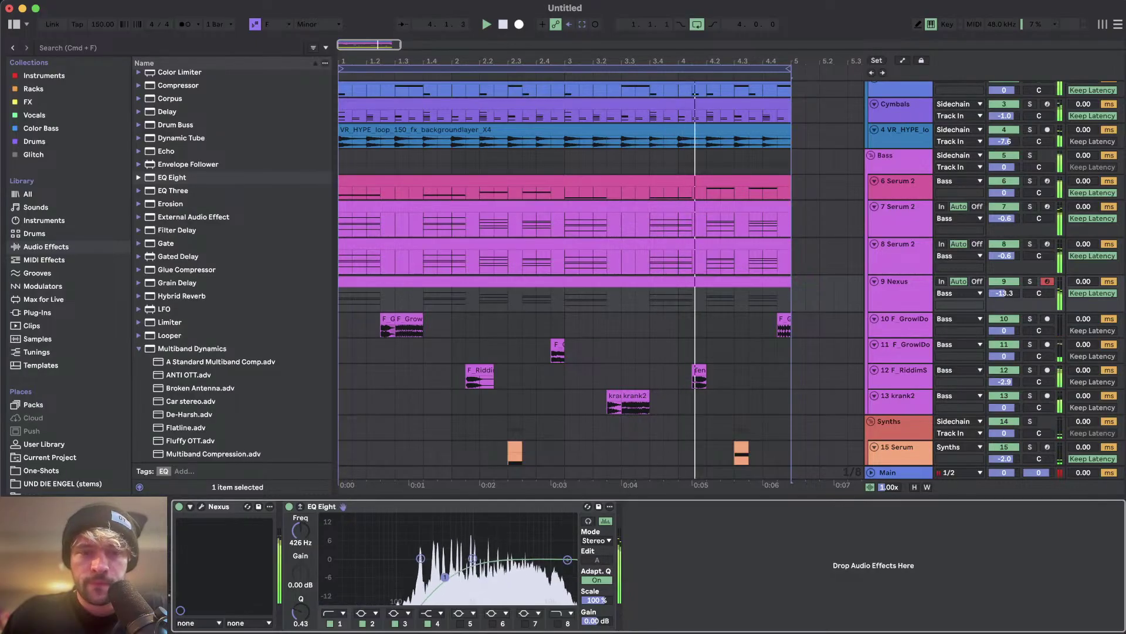
left_click_drag(567, 559, 502, 544)
- Open the track 7, 8 and 9 chord clips together and raise the first two chords' lowest note an octave to B♭3
left_click(369, 204)
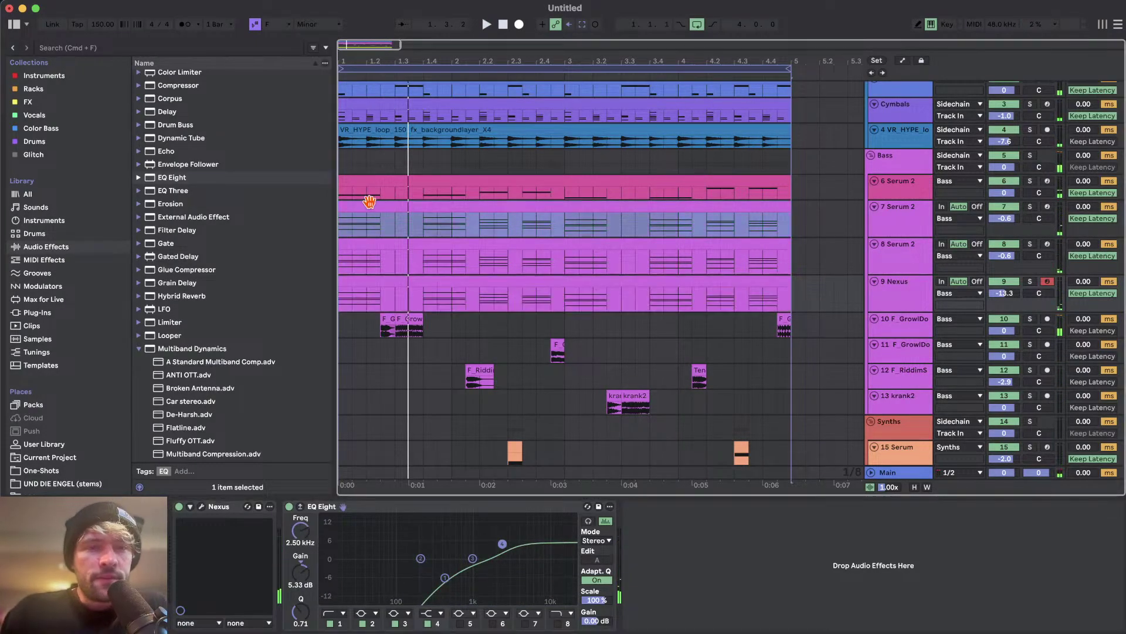
left_click(476, 277, "shift")
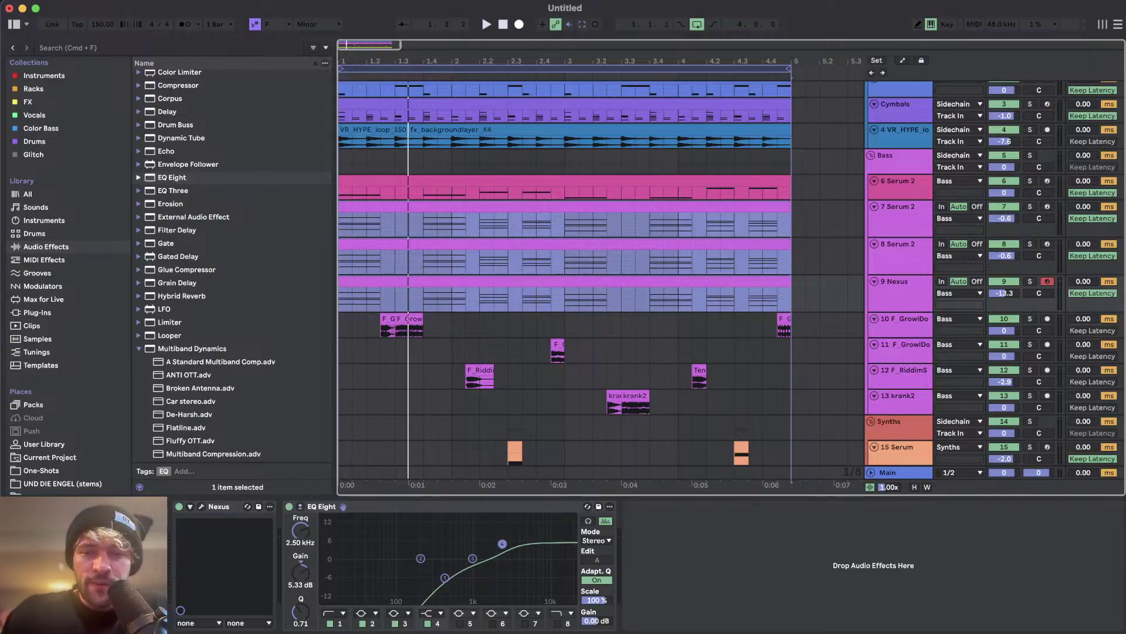
key("shift+Tab")
left_click_drag(482, 496, 611, 559)
key("space")
key("shift+Up")
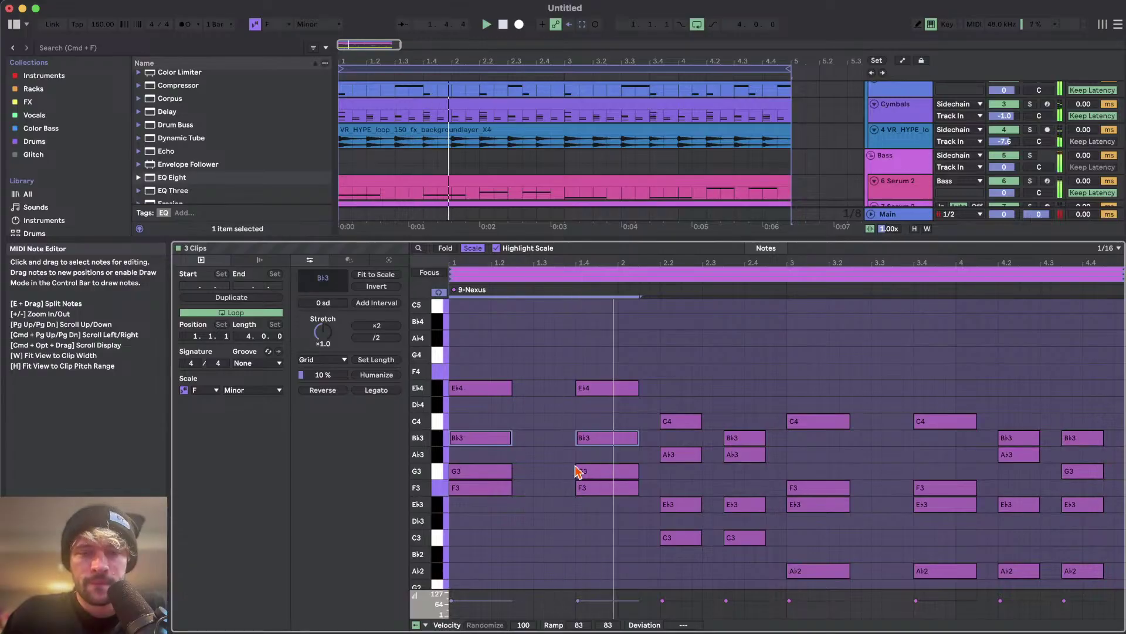
- Raise the B♭3 notes of the first two chords to G4
scroll(587, 463, "up", 2)
left_click_drag(486, 449, 616, 474)
key("Up")
key("Up")
key("Up")
key("Up")
key("Up")
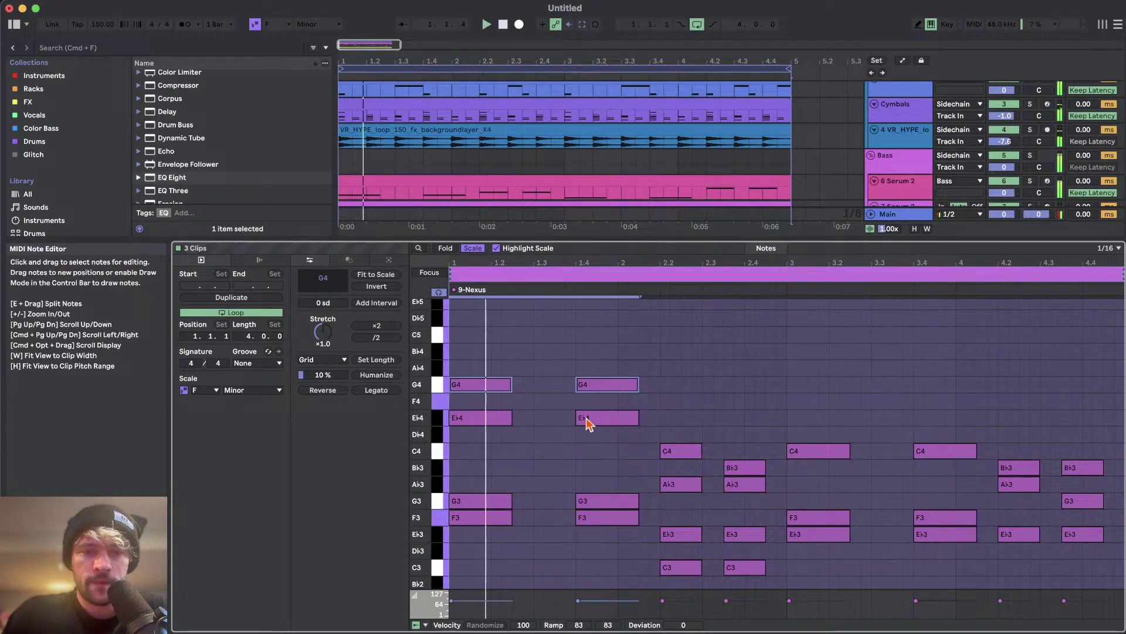
- Raise the two lowest notes of the first two chords from G3 and F3 to B♭3 and A♭3
left_click_drag(446, 492, 625, 509)
key("Up")
key("Up")
left_click(507, 508)
left_click_drag(555, 522, 620, 532)
key("Up")
key("Up")
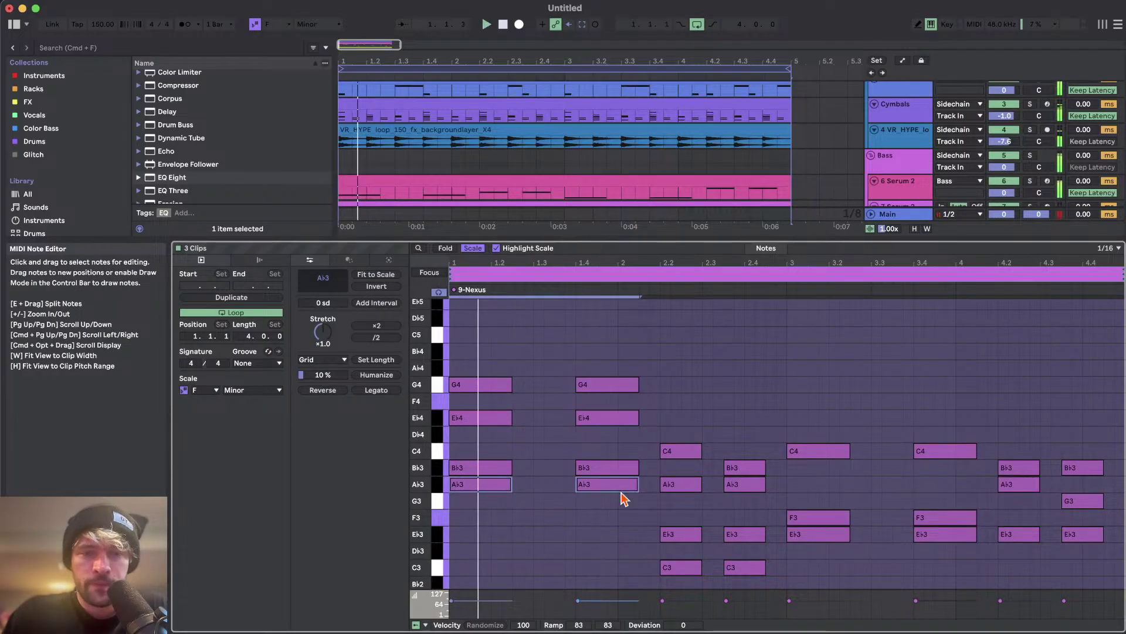
- Transpose all notes of the first two chords down one octave
scroll(667, 395, "down", 2)
left_click_drag(453, 330, 629, 534)
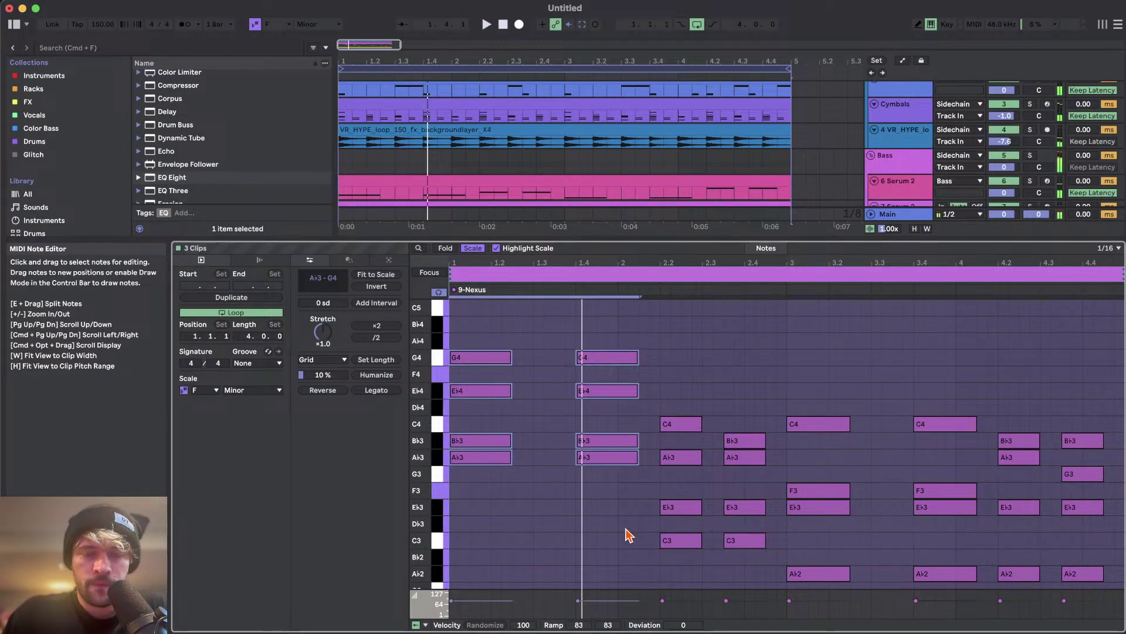
key("shift+Down")
- Lower the top two notes of the third chord, at 2.2, to A♭3 and F3
scroll(596, 395, "down", 3)
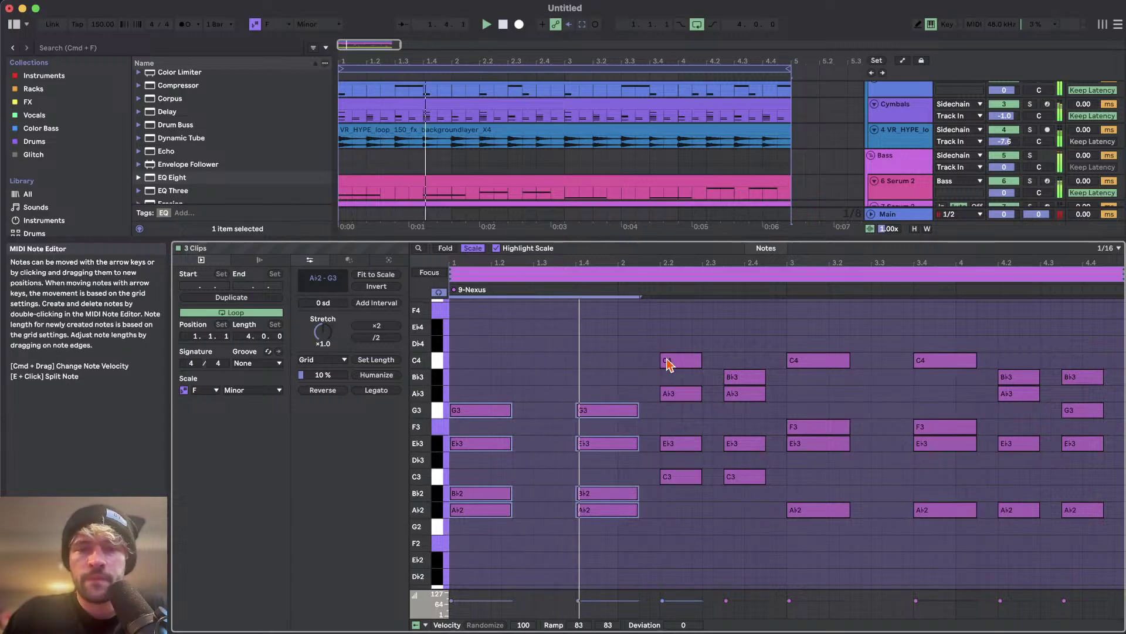
left_click(672, 361)
left_click(692, 392, "shift")
key("Down")
key("Down")
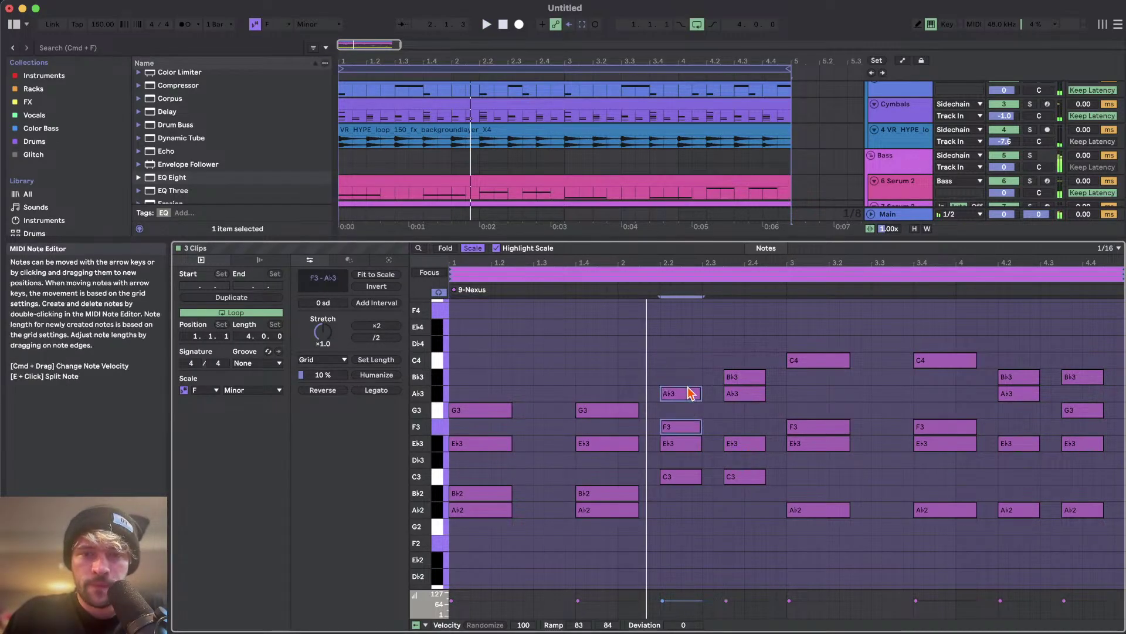
left_click(669, 444)
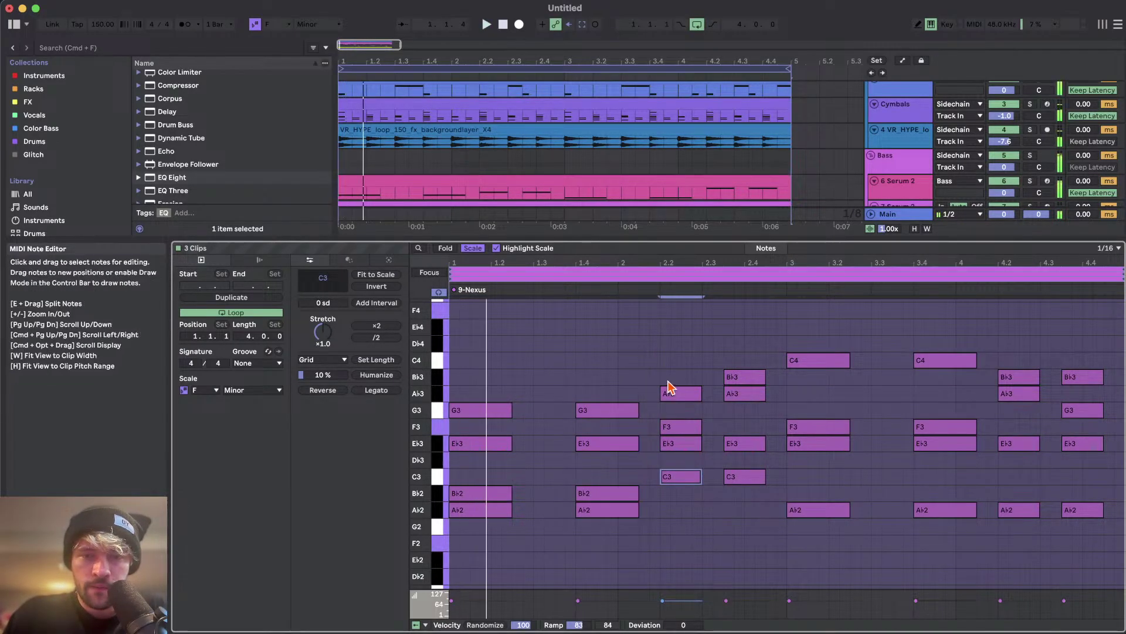
- Open only the track 7 clip and move the third chord's F3 down to B♭2
key("shift+Tab")
left_click(772, 293)
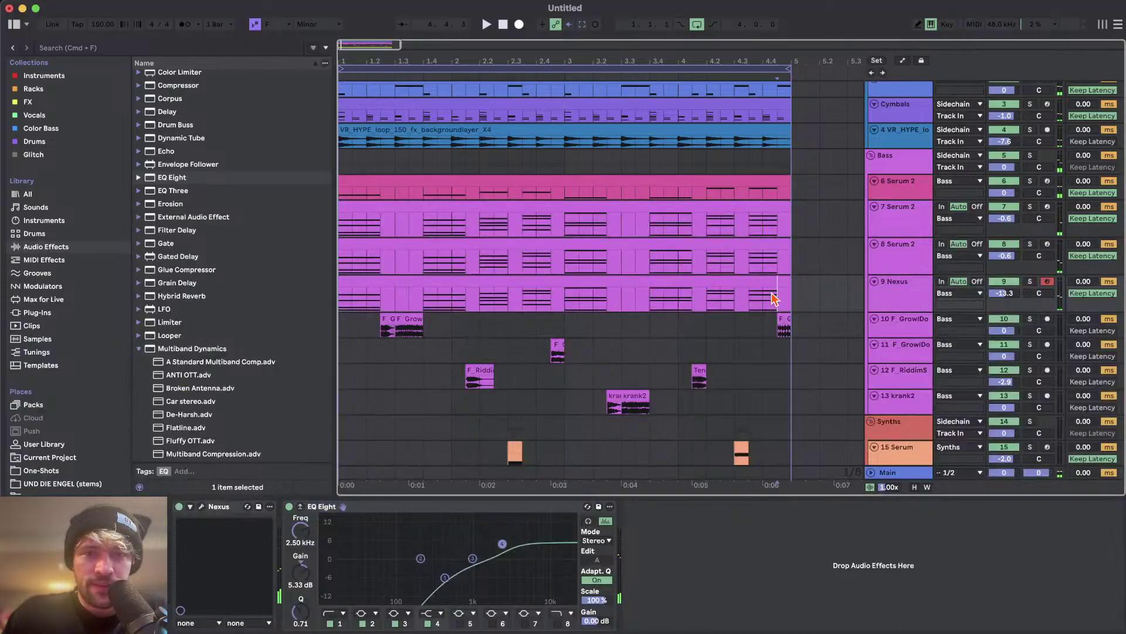
left_click(719, 244)
double_click(707, 210)
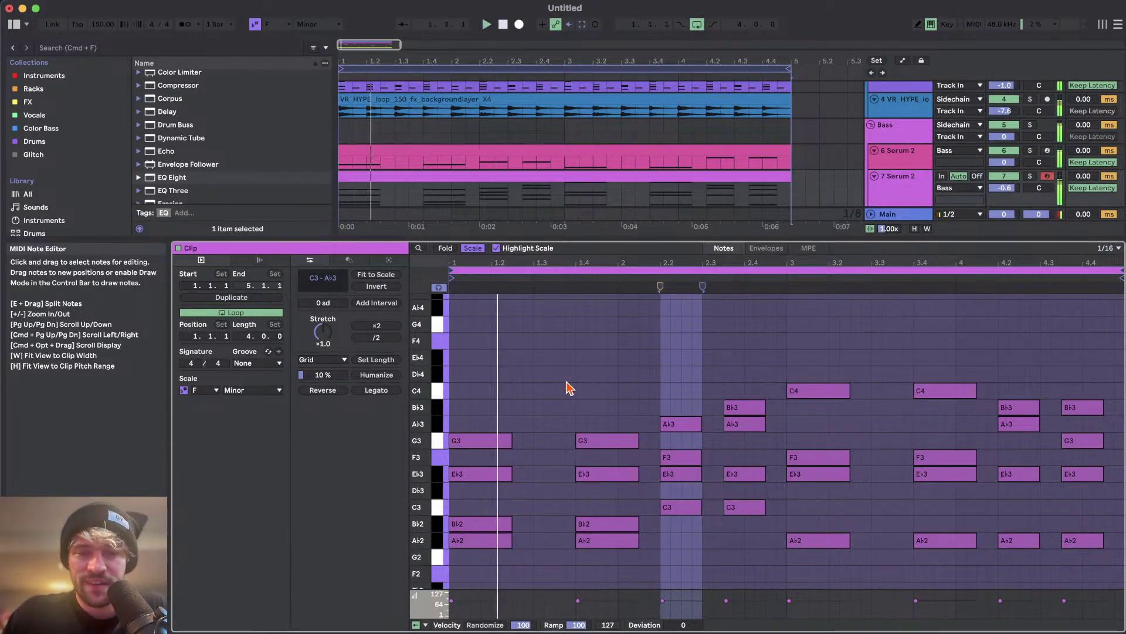
scroll(572, 388, "down", 2)
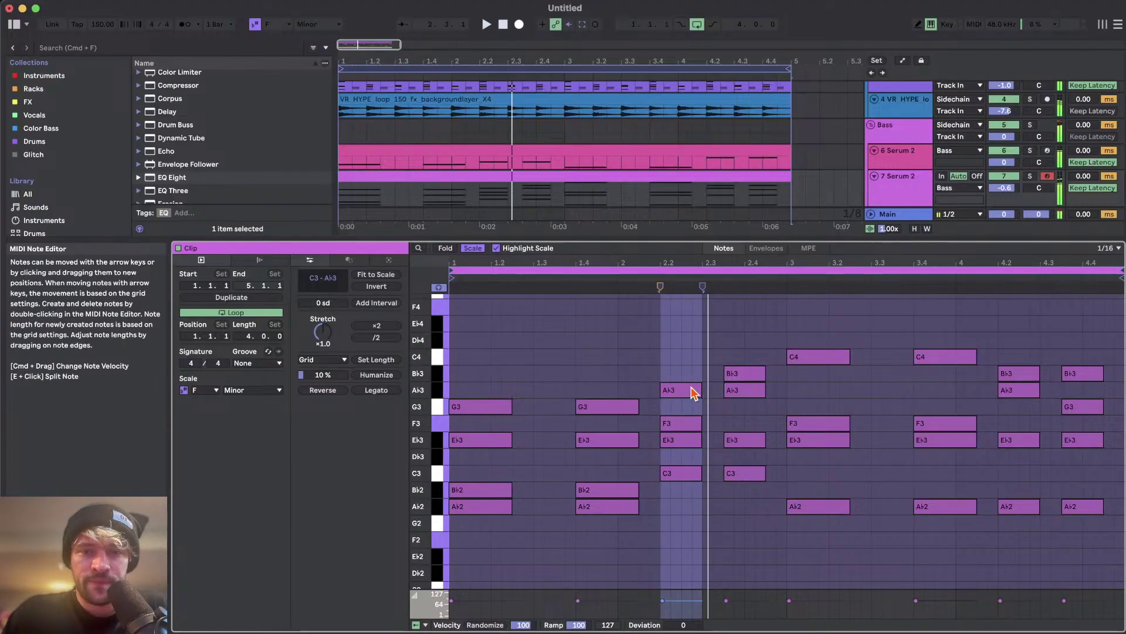
left_click(681, 440)
left_click(680, 461)
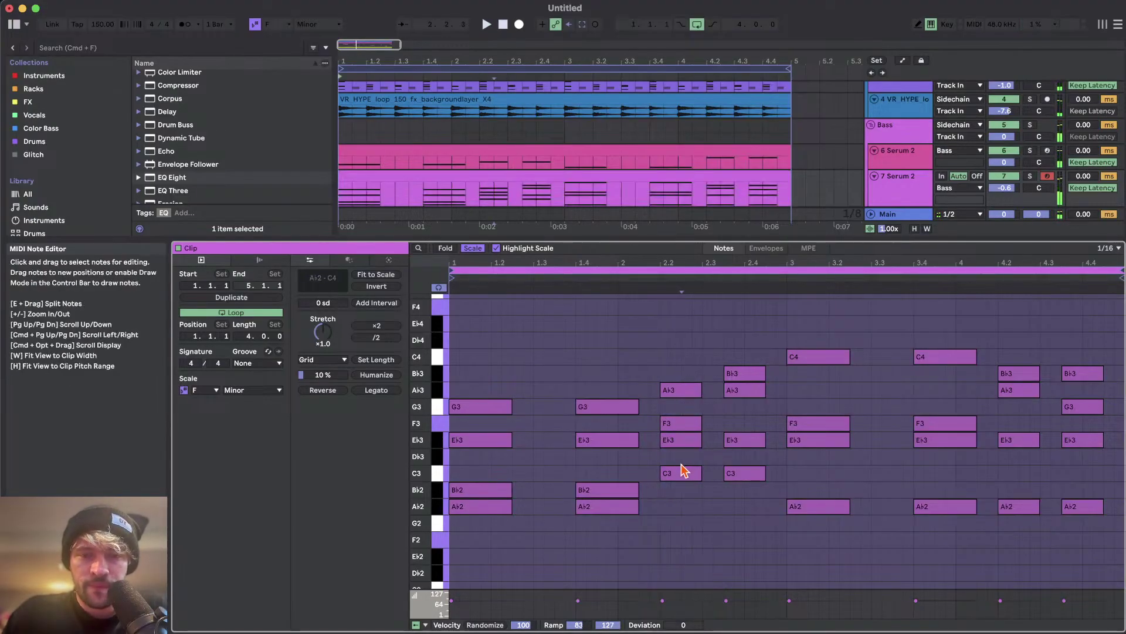
left_click(682, 428)
left_click_drag(670, 343, 717, 599)
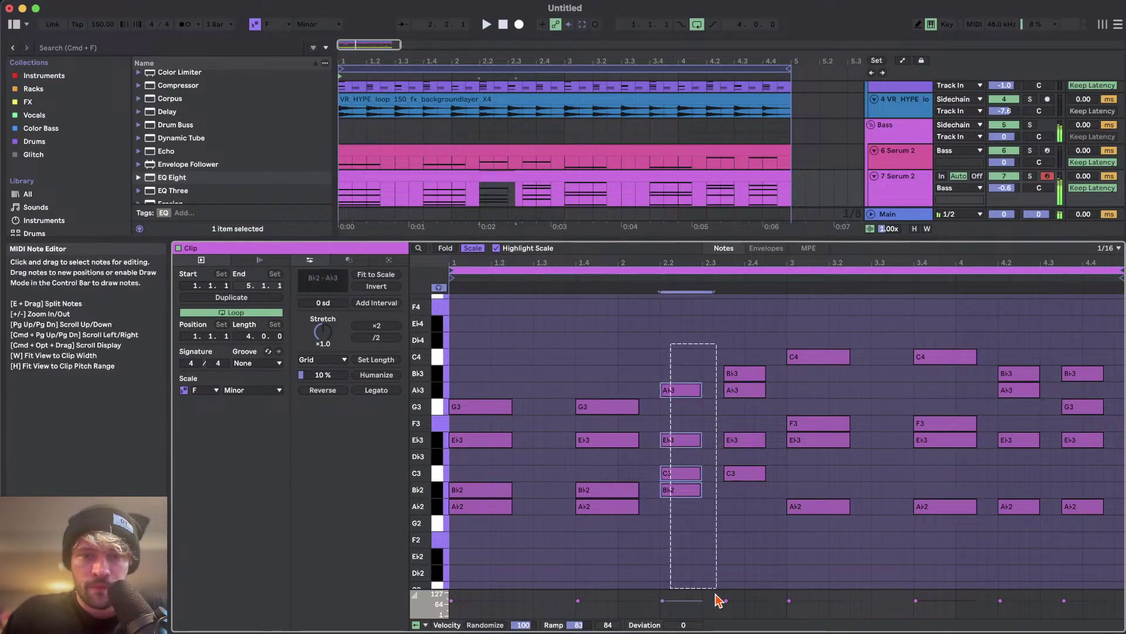
- Revoice the fourth chord in the track 7 clip to G3, E♭3, C3 and B♭2
left_click_drag(737, 343, 767, 500)
key("Down")
left_click(745, 469)
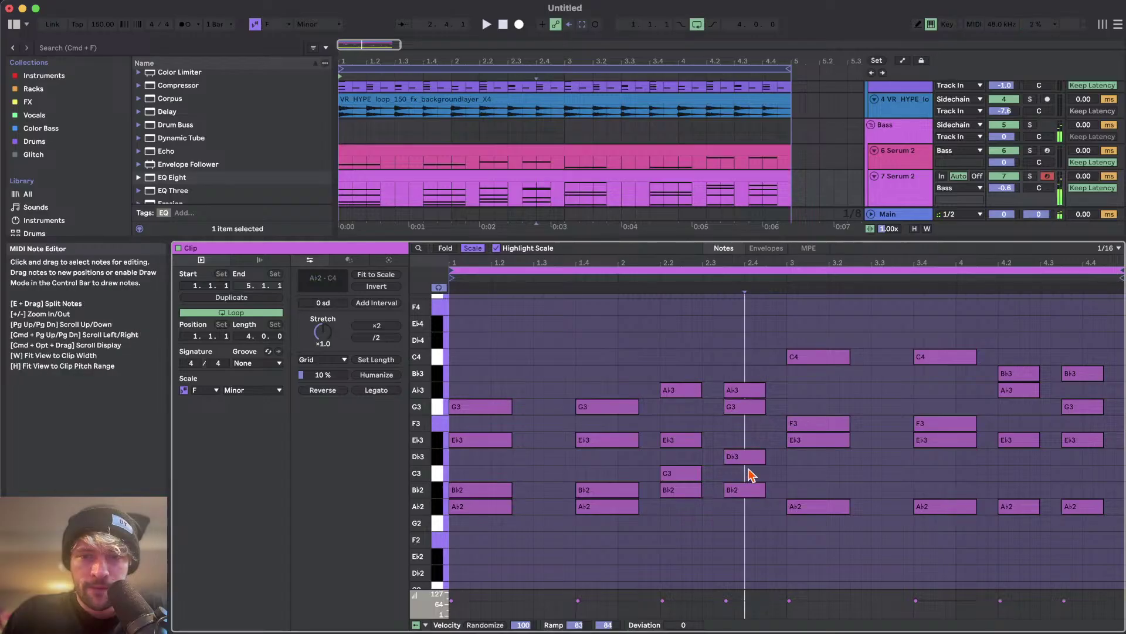
left_click(743, 457)
key("Down")
left_click(740, 409)
key("Down")
key("Down")
key("Down")
- Play the loop to check the revoiced third and fourth chords in context
left_click_drag(658, 344, 722, 577)
left_click_drag(731, 373, 754, 610)
left_click(429, 161)
left_click(435, 176)
key("space")
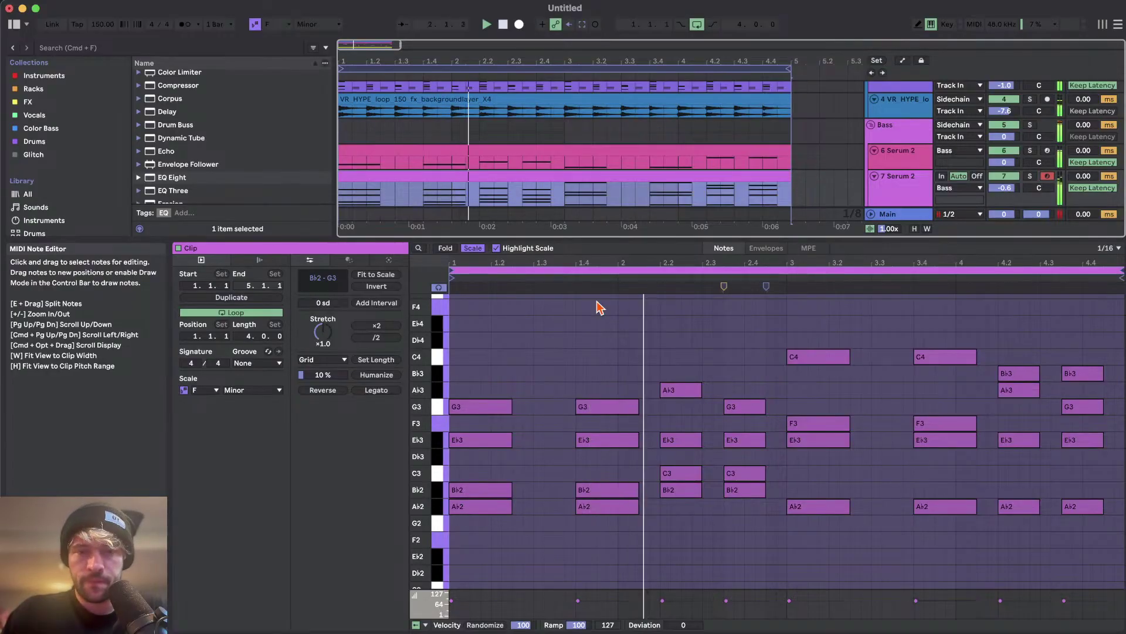
scroll(657, 307, "down", 1)
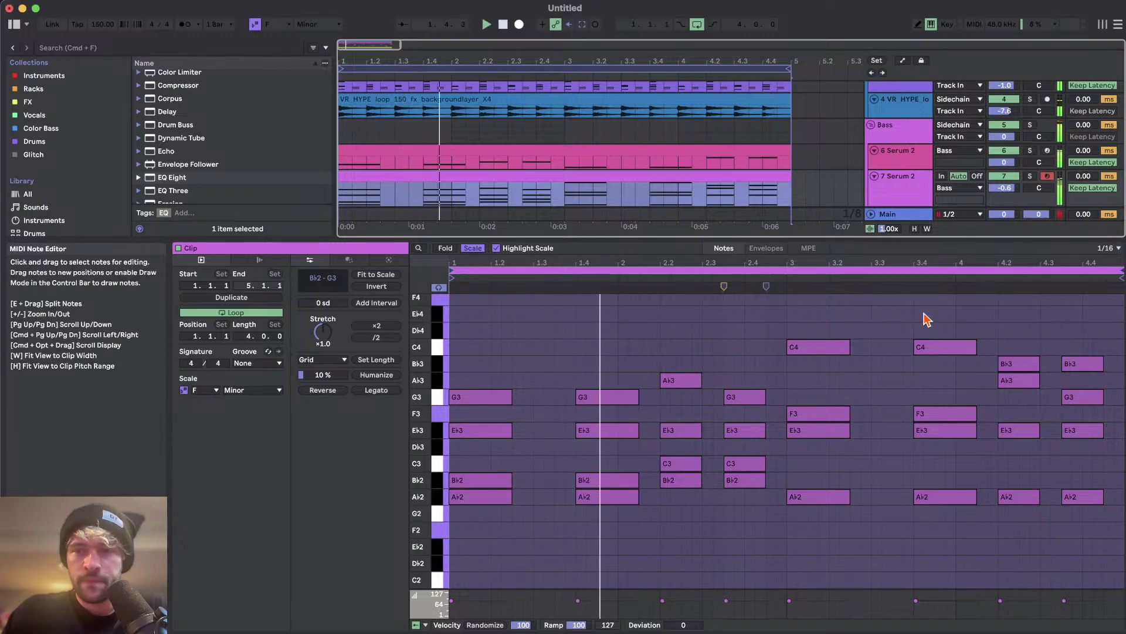
scroll(551, 176, "down", 3)
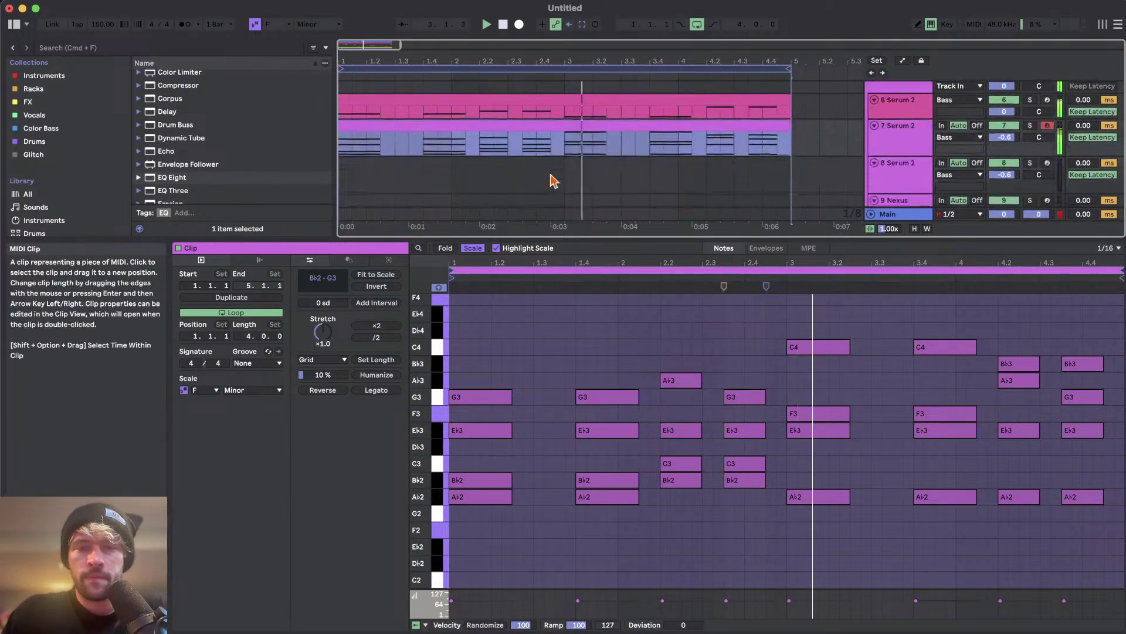
- Lower the C4 top notes of the fifth and sixth chords to A♭3
left_click_drag(788, 285, 935, 364)
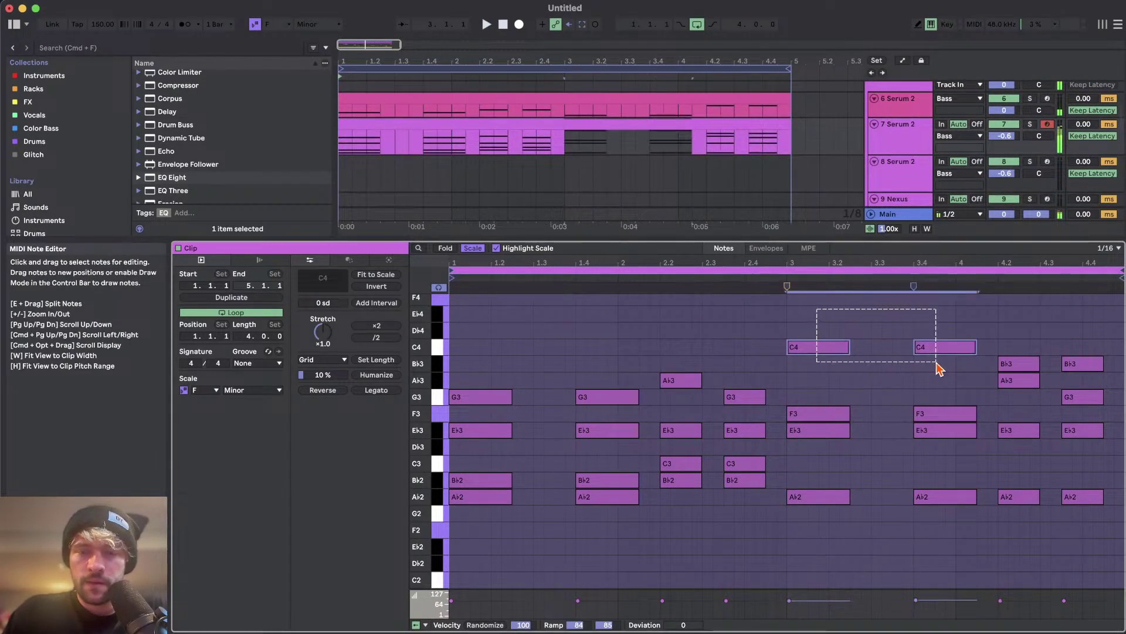
key("Down")
key("Down")
key("Down")
key("Down")
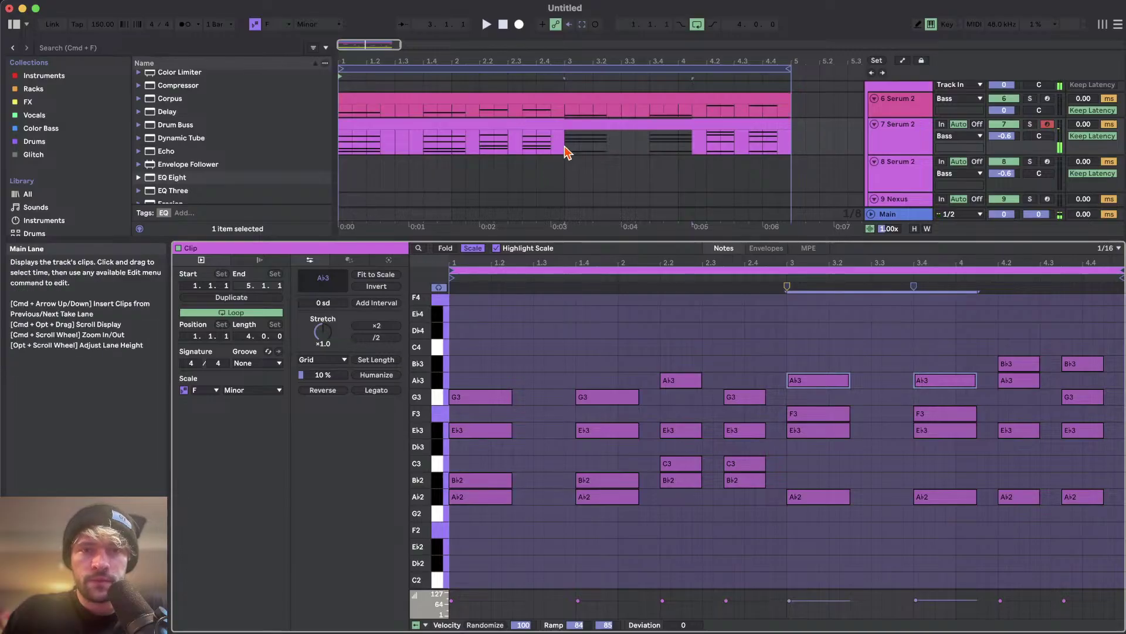
- Raise the A♭2 notes of the fifth and sixth chords to C3 and play the result
left_click(813, 415)
left_click_drag(819, 484, 956, 540)
key("Up")
key("Up")
key("space")
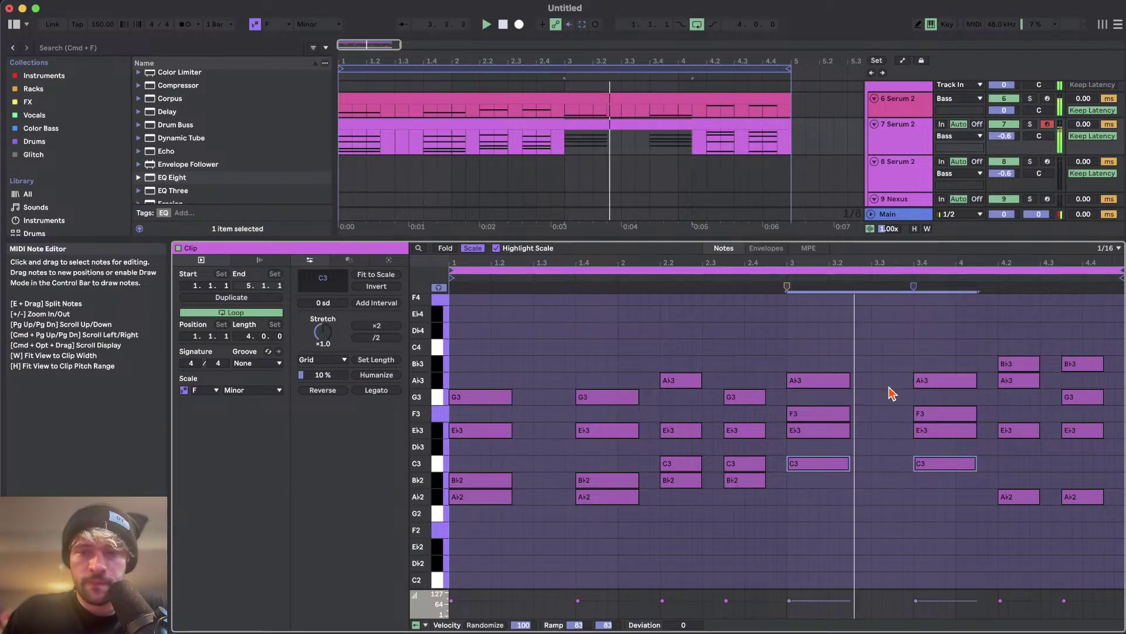
- Lower the C3 notes of the fifth and sixth chords to A♭2 and raise their A♭3 notes to C4
key("Down")
key("Down")
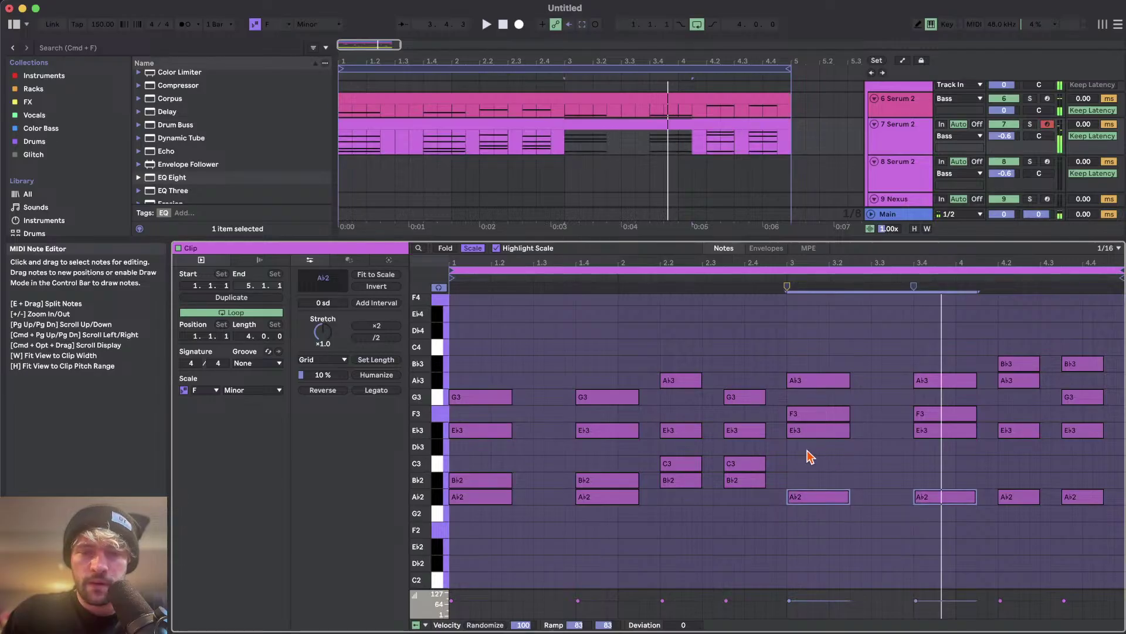
key("space")
left_click_drag(807, 341, 925, 390)
key("Up")
key("Up")
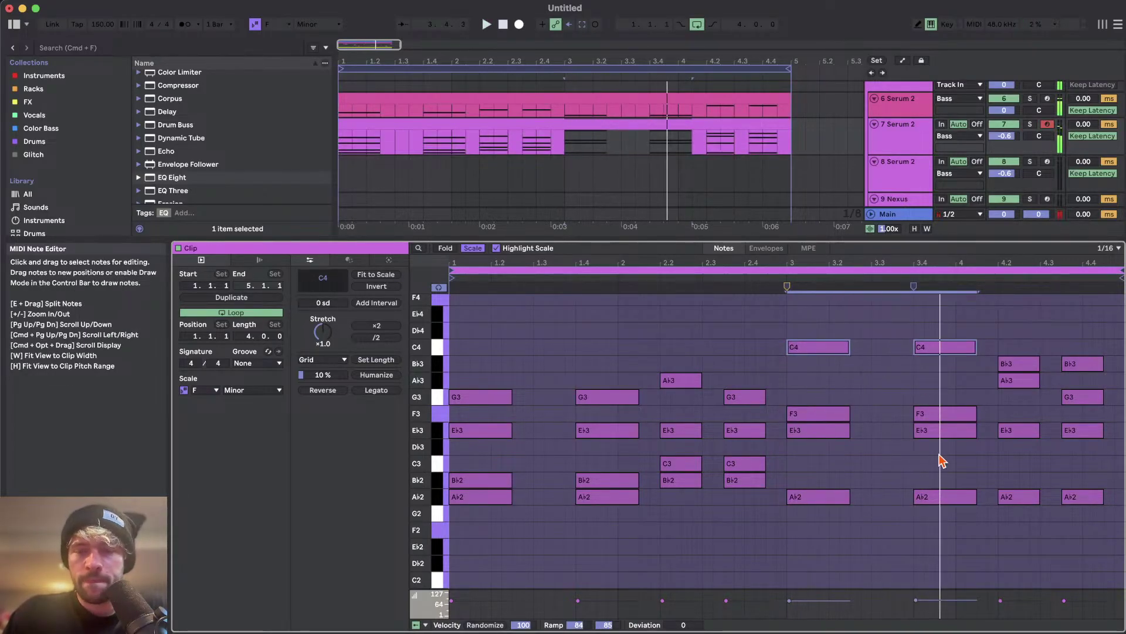
key("space")
- Raise the A♭2 notes of the last two chords to E♭3 and play the result
left_click_drag(1008, 335, 1018, 411)
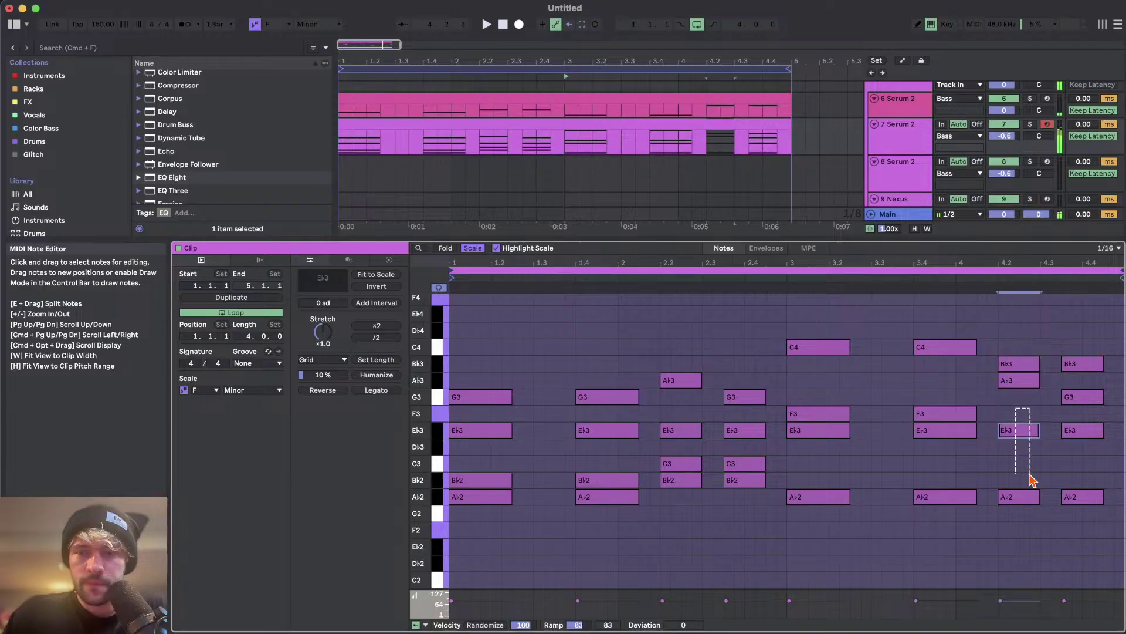
left_click_drag(1006, 485, 1117, 530)
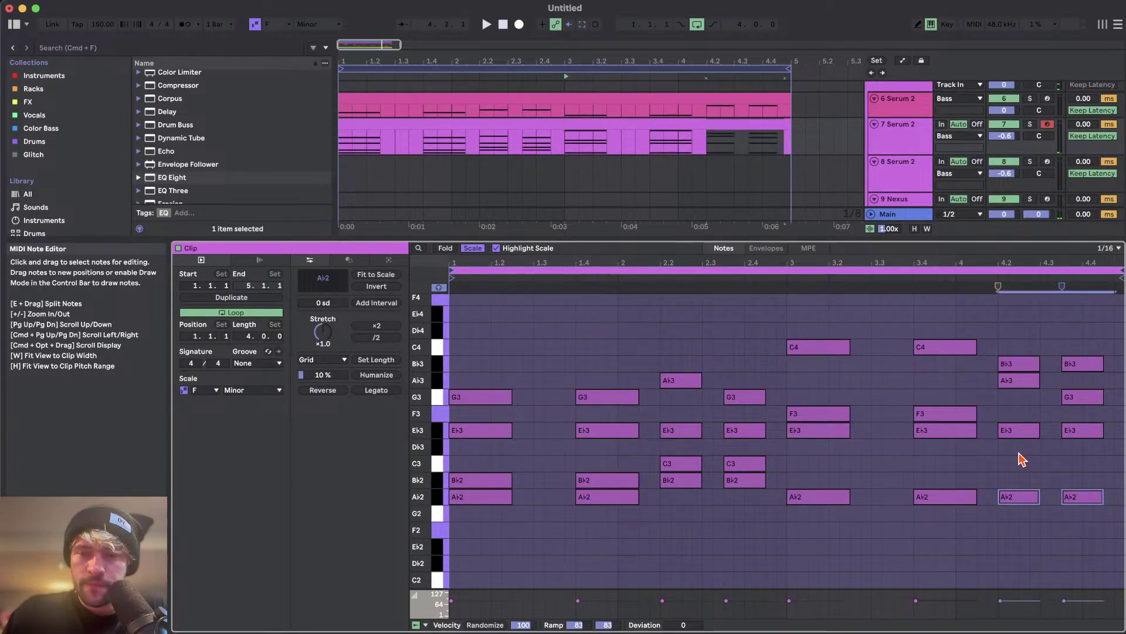
key("Down")
key("Down")
key("Down")
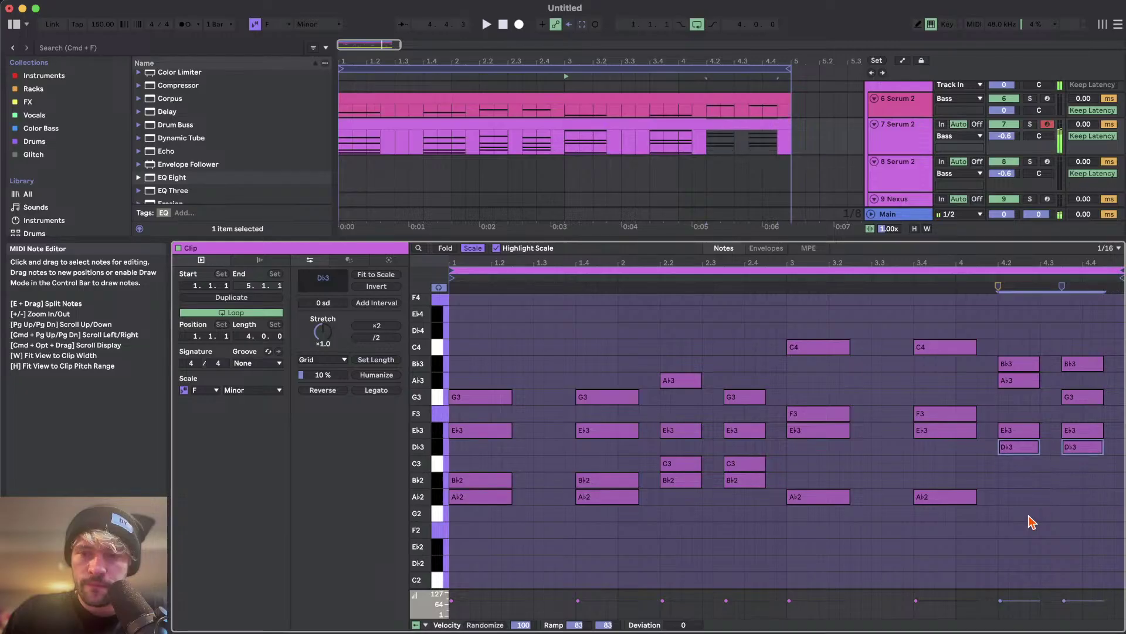
key("shift+Up")
key("space")
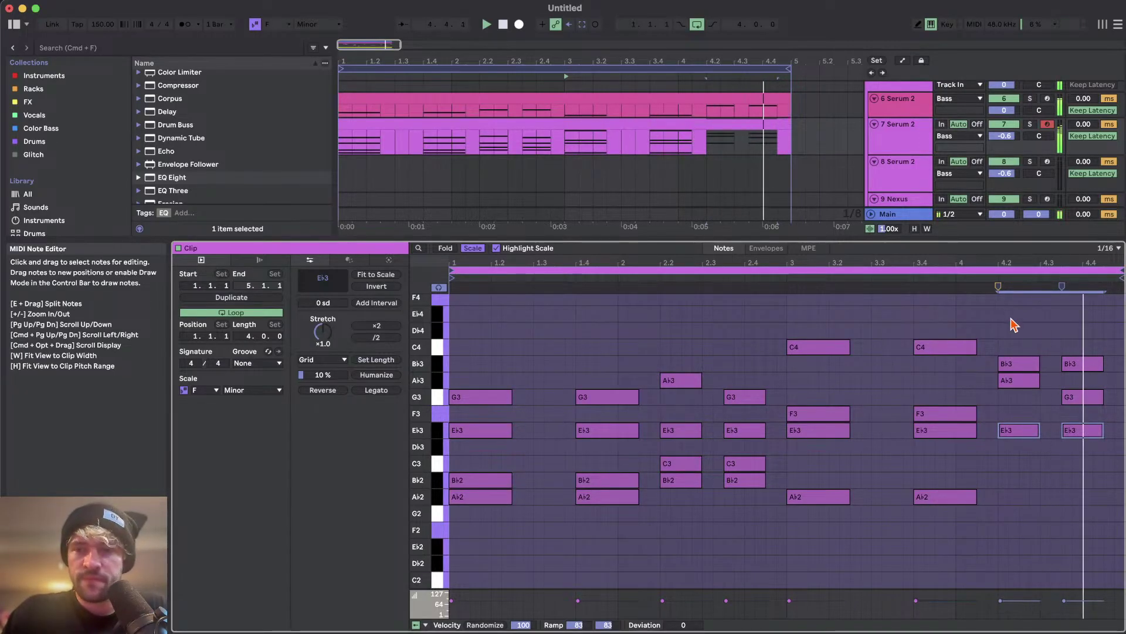
- Raise the last chord's G3 to A♭3 and add an E♭4 top note to both of the last two chords
left_click(1077, 398)
key("Up")
scroll(1023, 369, "up", 3)
left_click(1083, 427)
left_click_drag(1083, 428, 1081, 387)
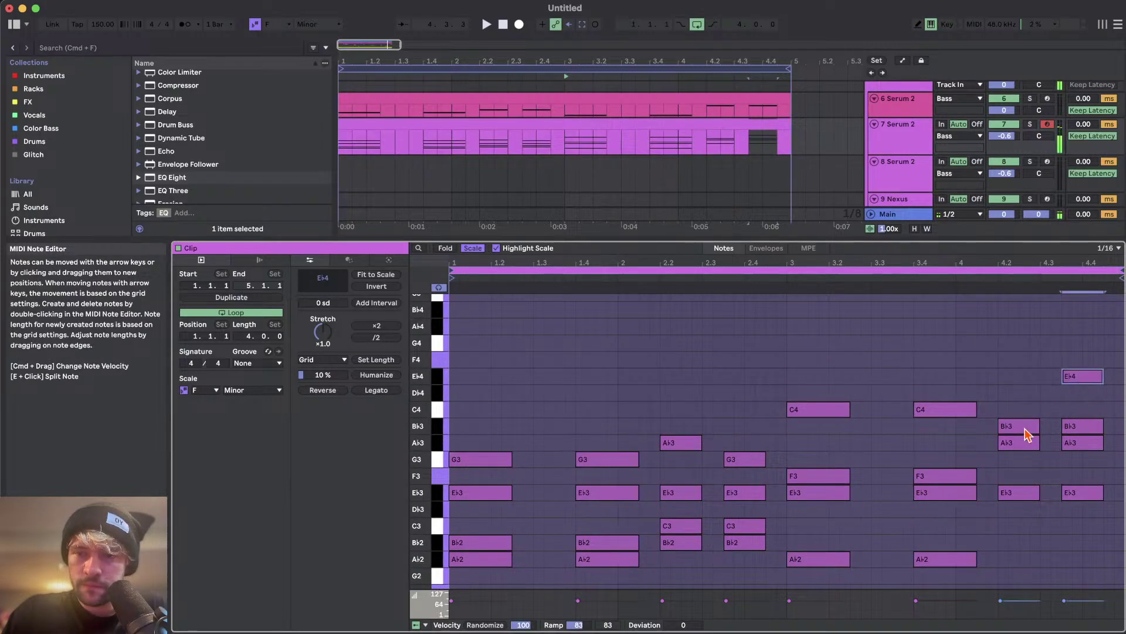
left_click_drag(1031, 432, 1021, 383)
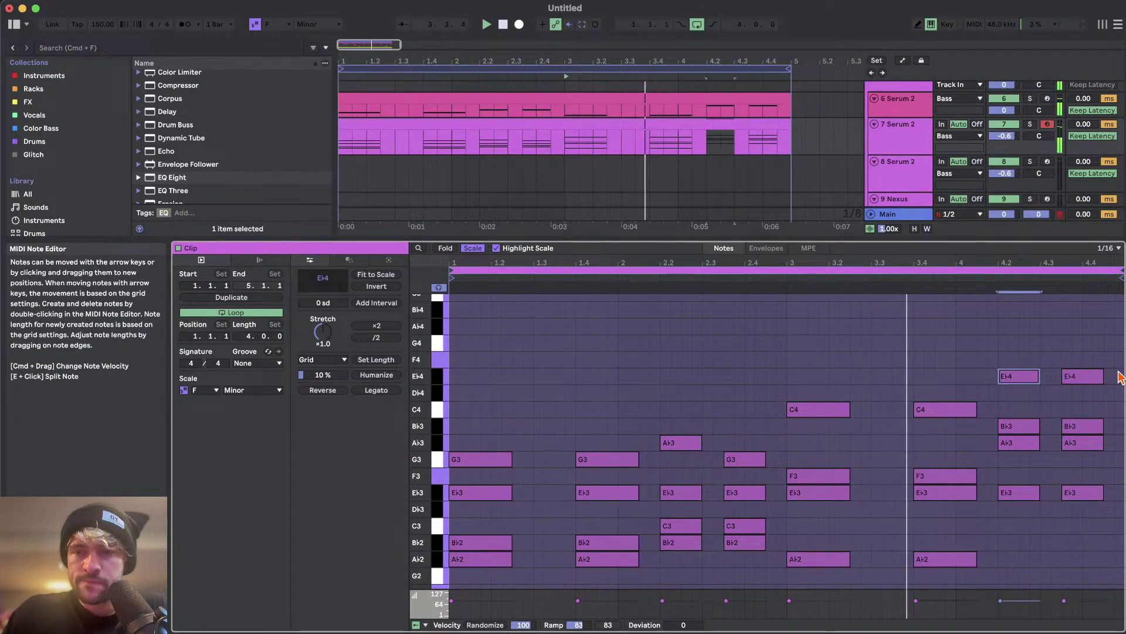
left_click(1070, 360)
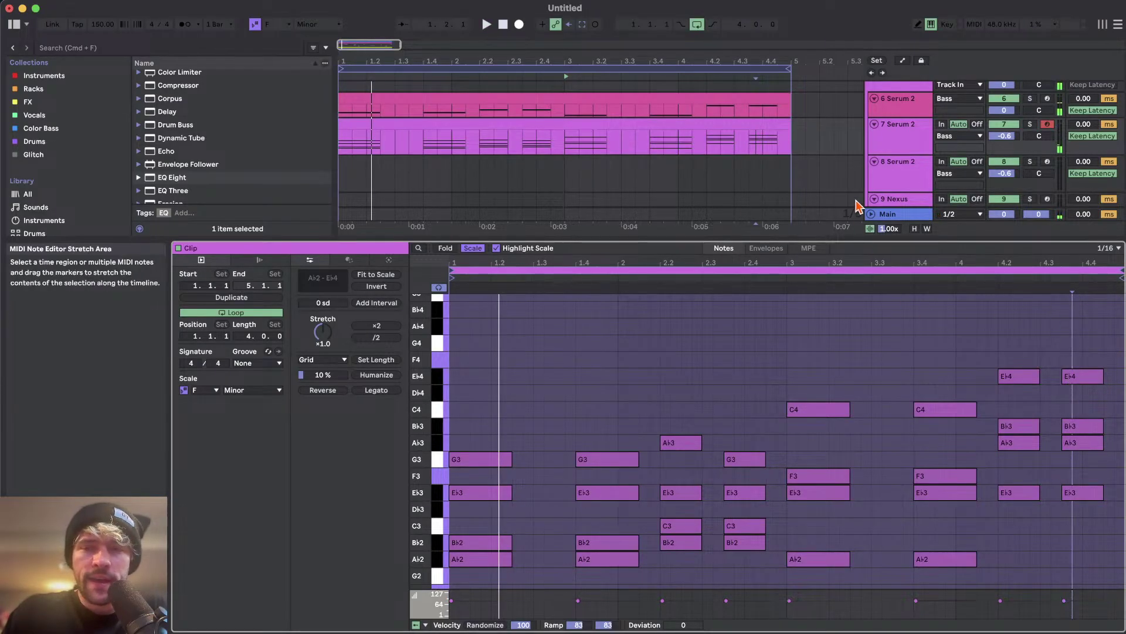
- Copy the revoiced chord clip from track 7 onto the 8 Serum 2 and 9 Nexus tracks
left_click(968, 631)
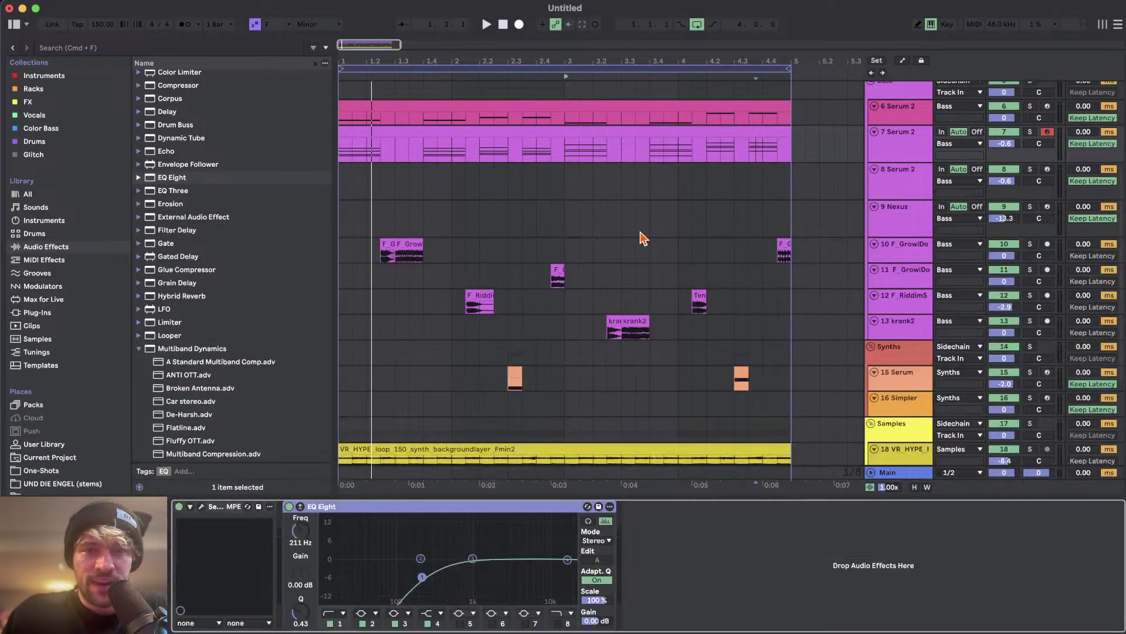
scroll(644, 237, "up", 3)
left_click(564, 202)
left_click_drag(564, 203, 566, 296)
key("space")
- Fold the 9 Nexus and 8 Serum 2 tracks and play the loop with the layered chords
left_click(905, 287)
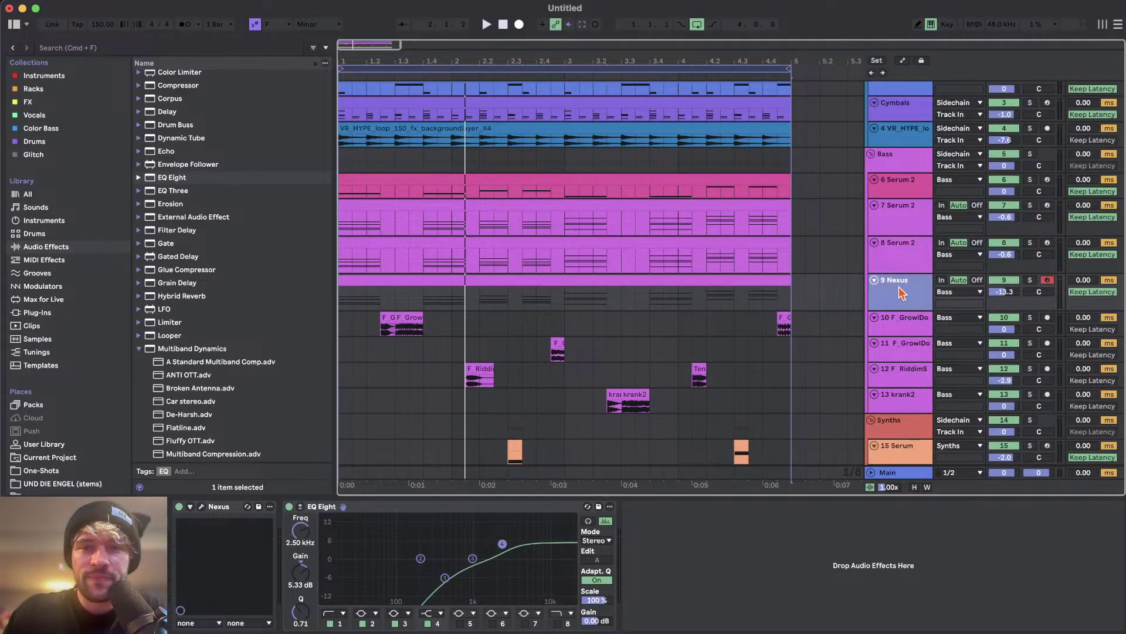
key("u")
left_click(893, 246)
key("u")
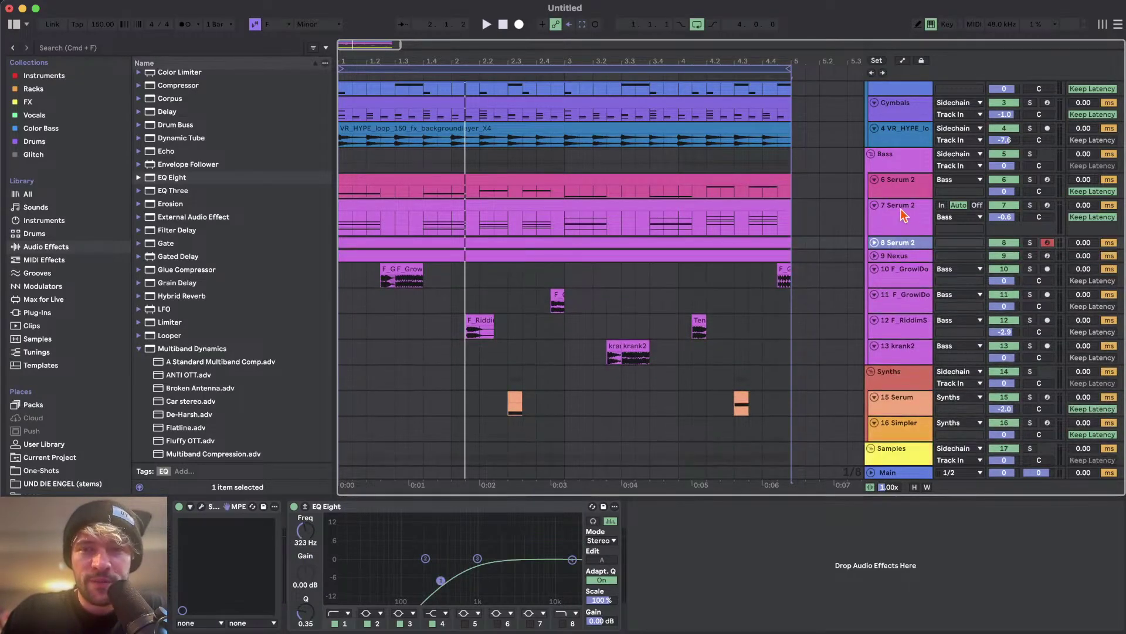
left_click(901, 211)
key("space")
- Add a MIDI track below 9 Nexus and load the Serum 2 instrument onto it
left_click(909, 256)
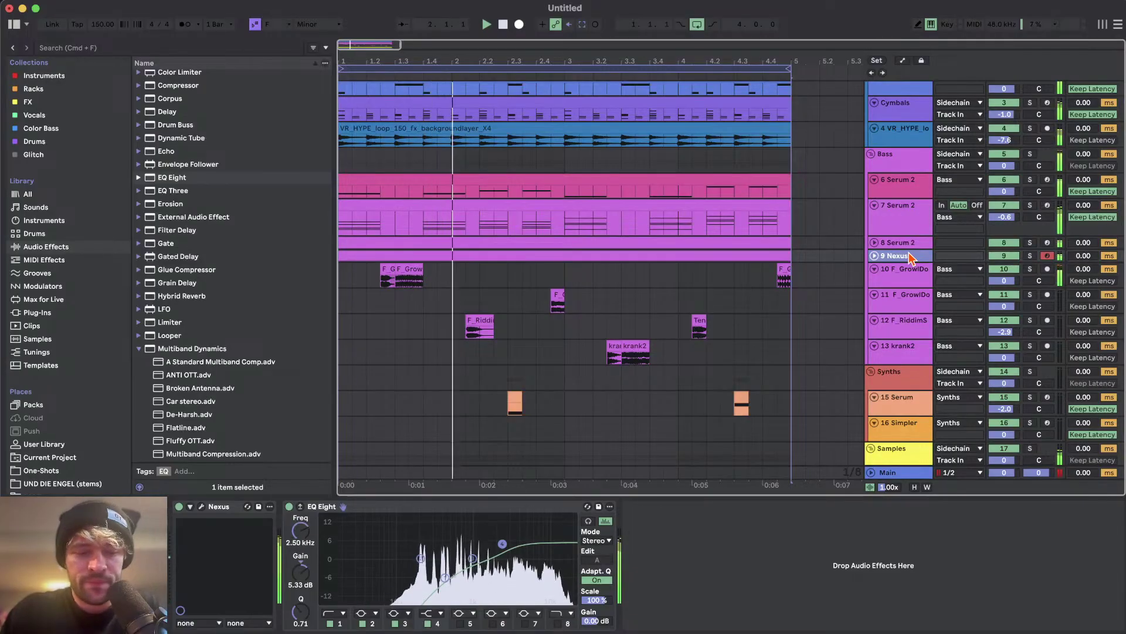
key("shift+super+t")
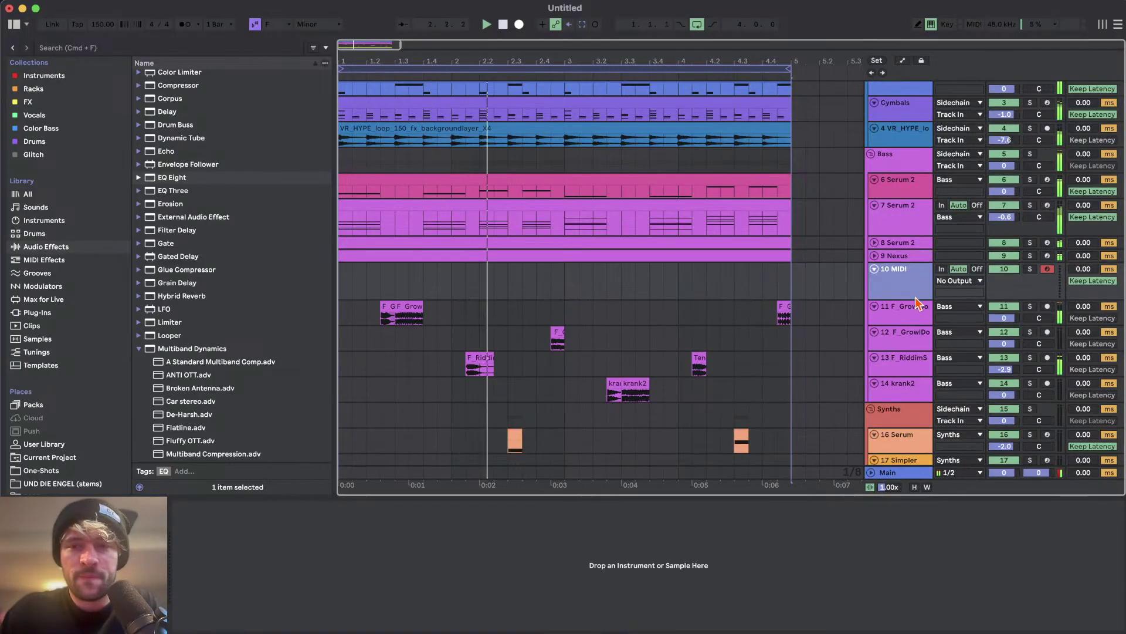
left_click(43, 78)
scroll(172, 277, "down", 5)
scroll(178, 299, "down", 3)
left_click_drag(174, 382, 905, 282)
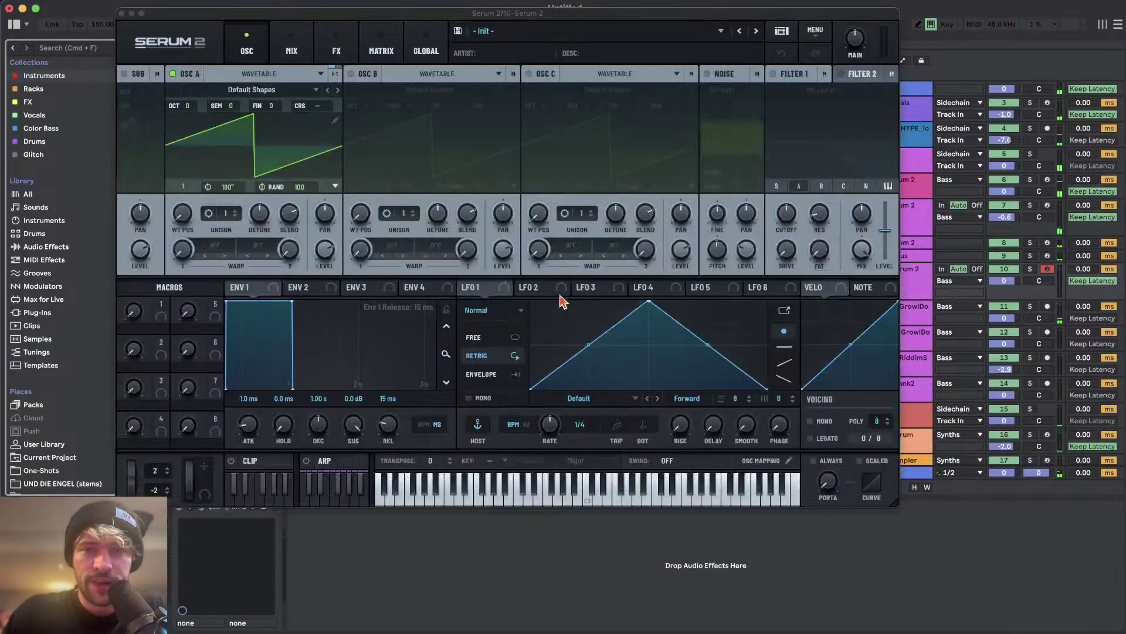
- Load the LD Burning Lead preset from the +++ VIP folder of S1 Presets and turn down Serum 2's main volume
left_click(572, 35)
mouse_move(545, 97)
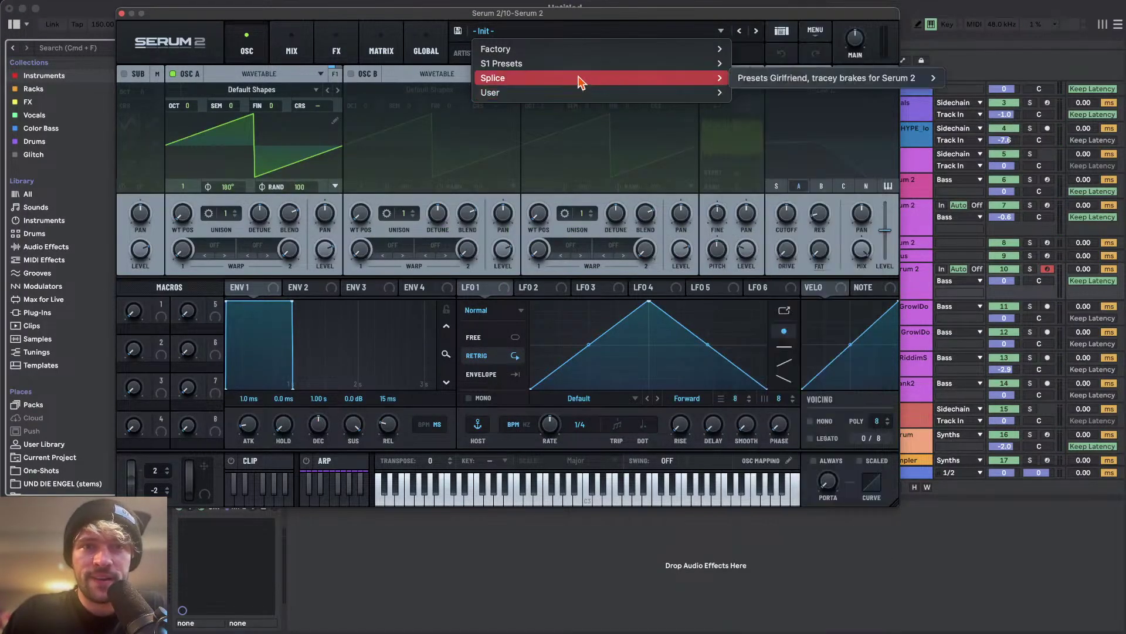
mouse_move(581, 63)
mouse_move(812, 26)
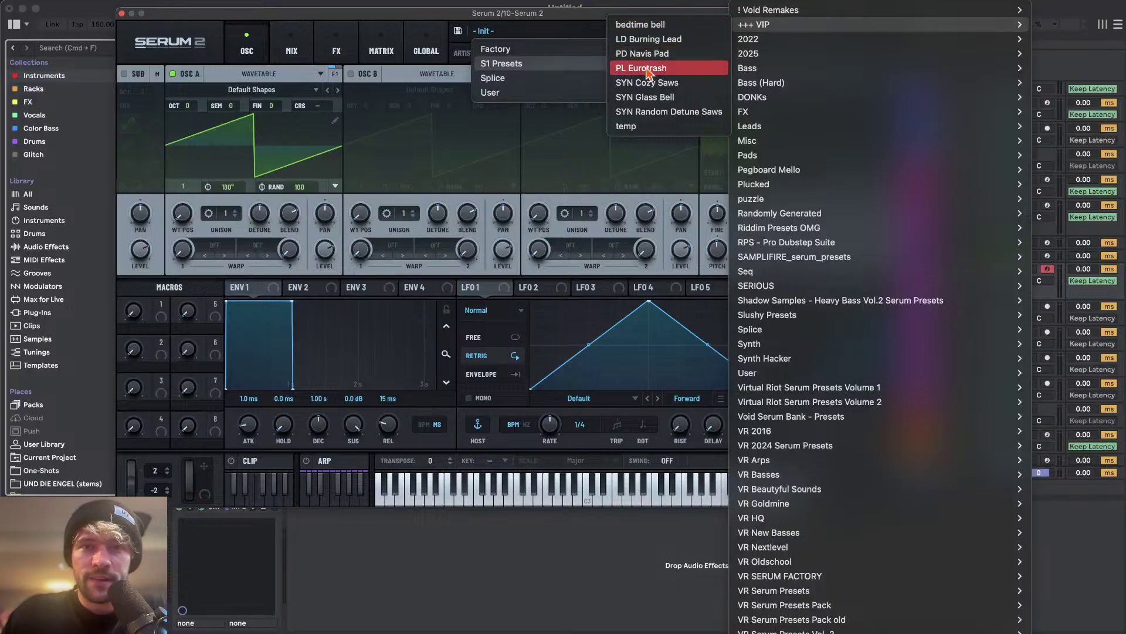
left_click(648, 39)
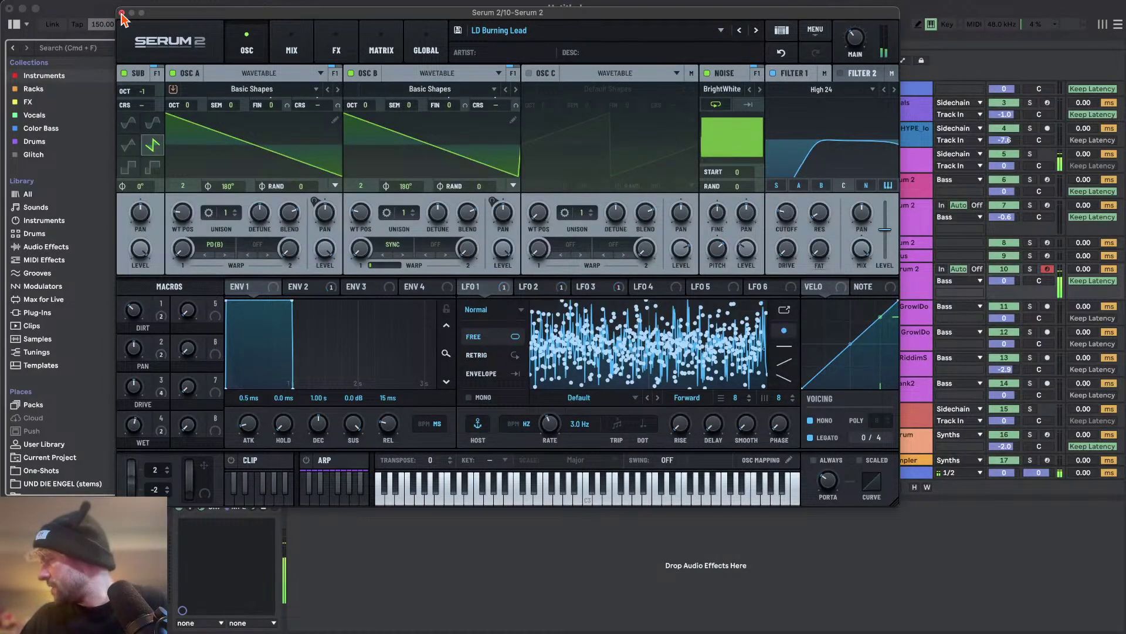
left_click_drag(850, 30, 848, 58)
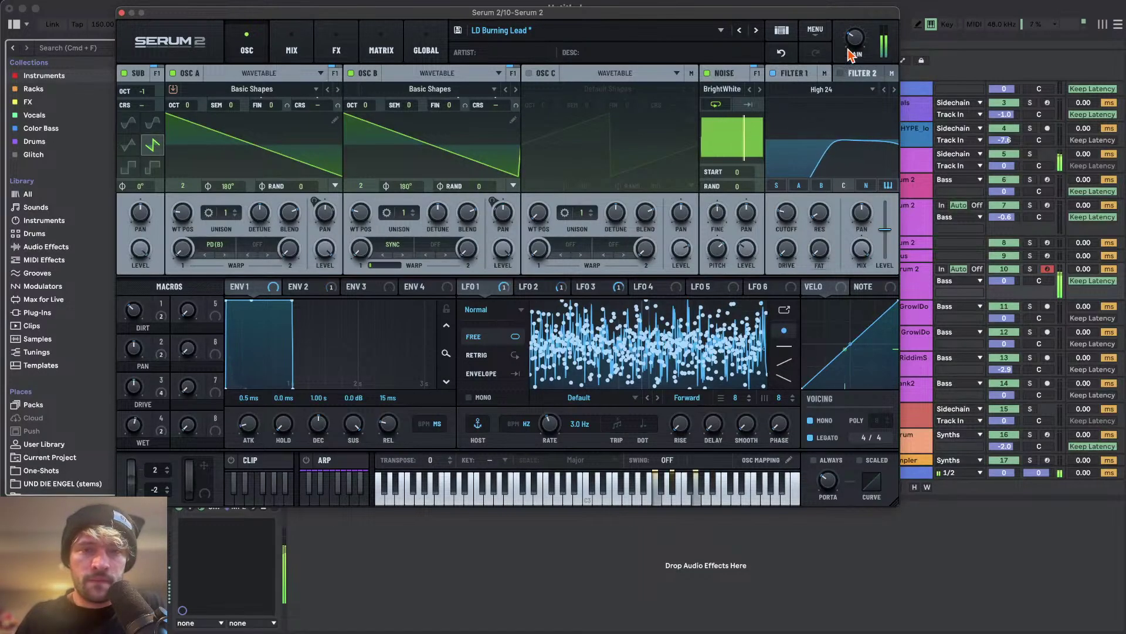
- Inspect LFO 1, LFO 2 and LFO 3 of the lead preset, close the synth and play the loop
left_click(544, 290)
left_click(583, 290)
left_click(475, 288)
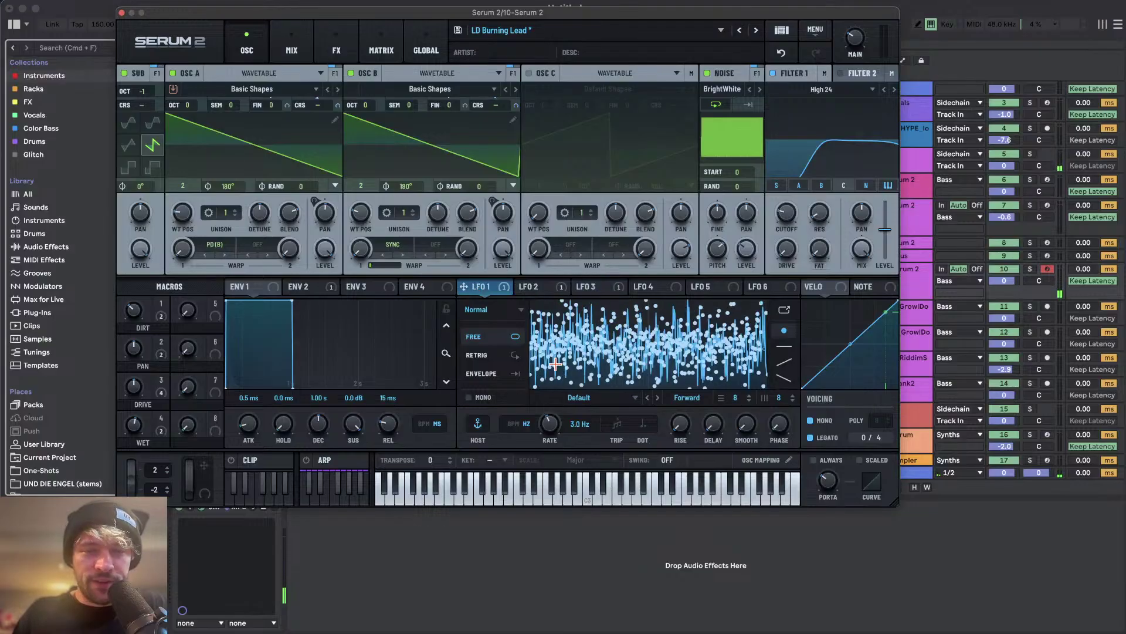
left_click(593, 290)
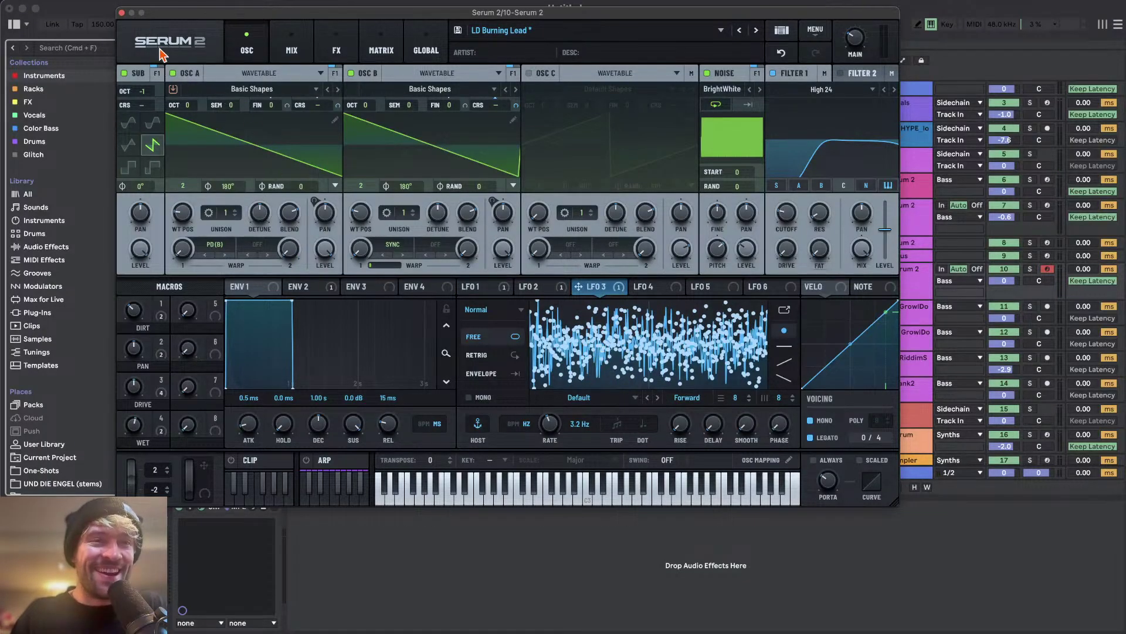
left_click(122, 12)
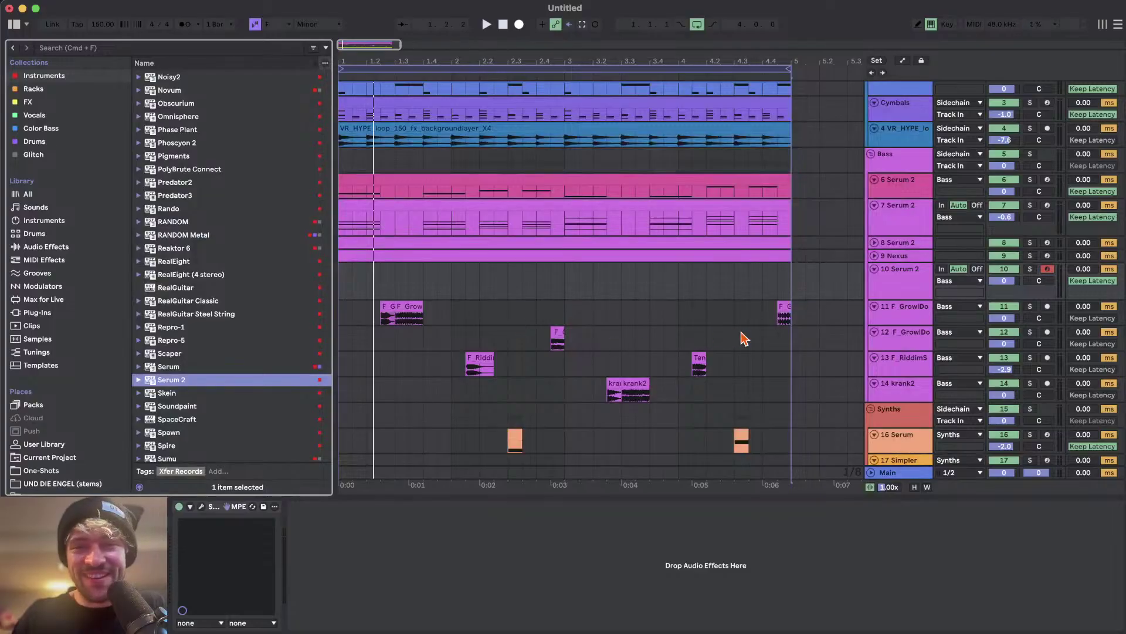
key("space")
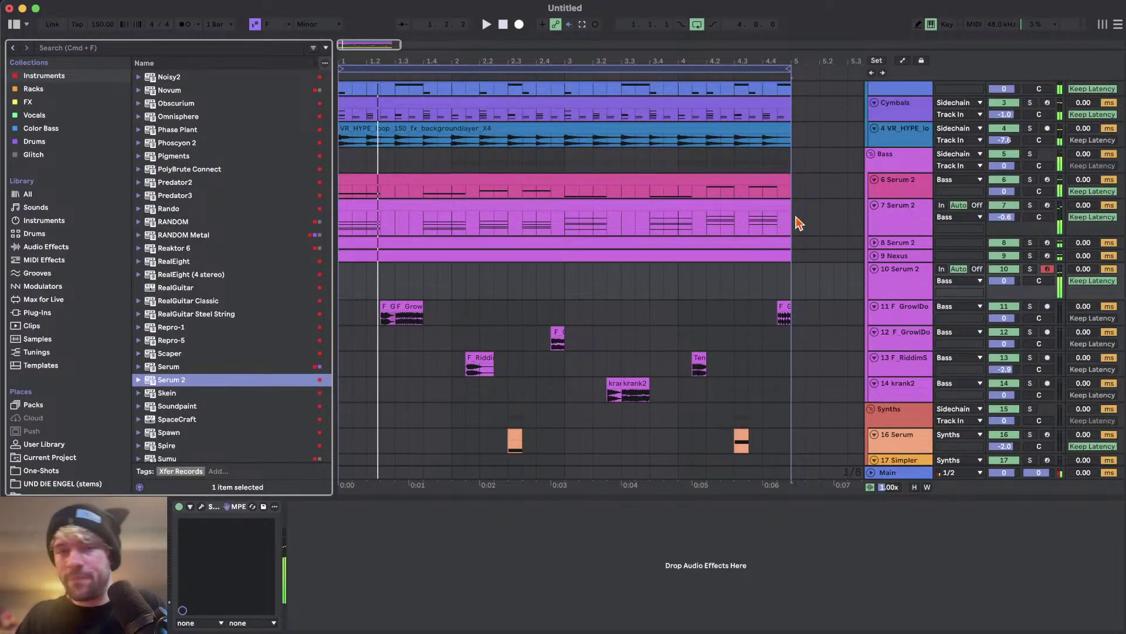
- Copy the track 7 chord clip onto the 10 Serum 2 track and open the copy for editing
left_click(502, 200)
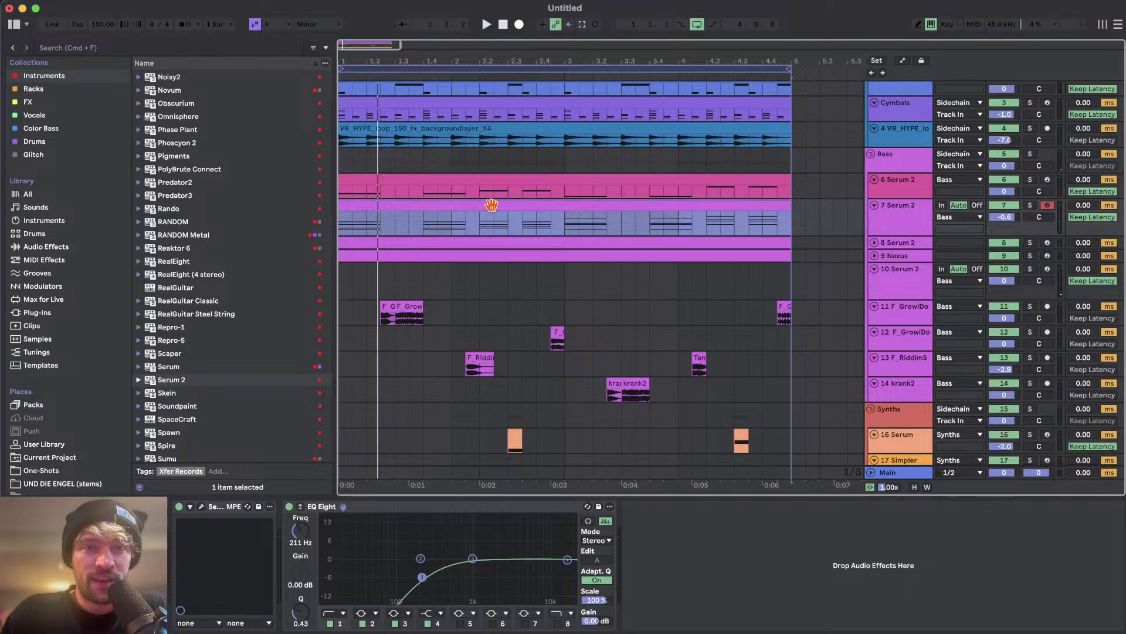
left_click_drag(491, 253, 483, 281)
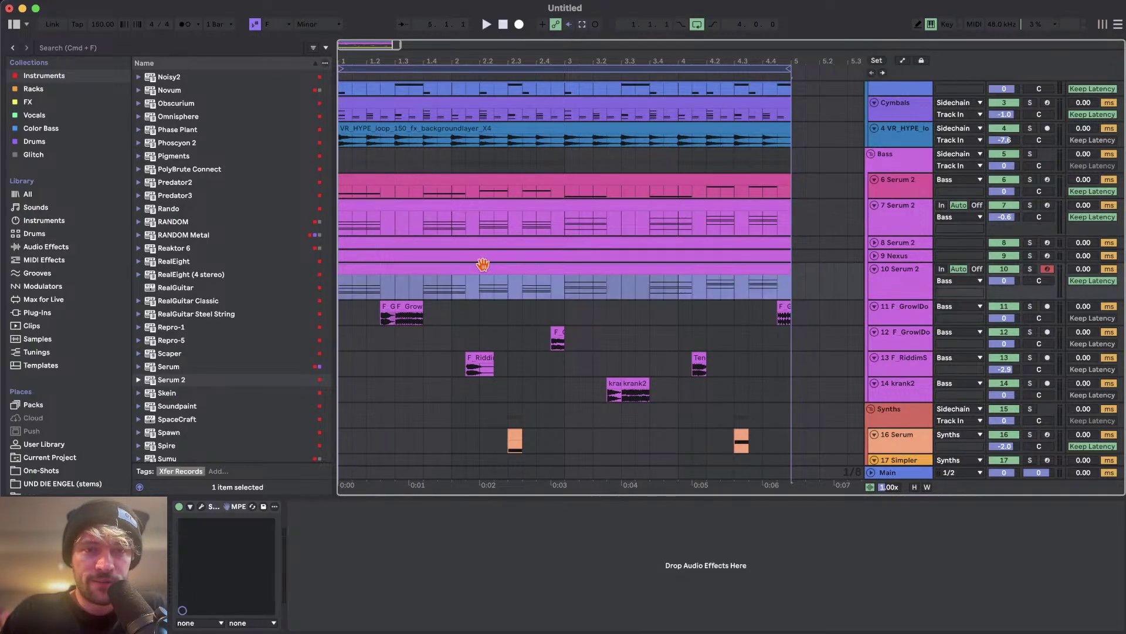
double_click(483, 265)
- Delete all lower chord notes in the track 10 clip, keeping only the top-note melody, and play it
scroll(534, 381, "down", 3)
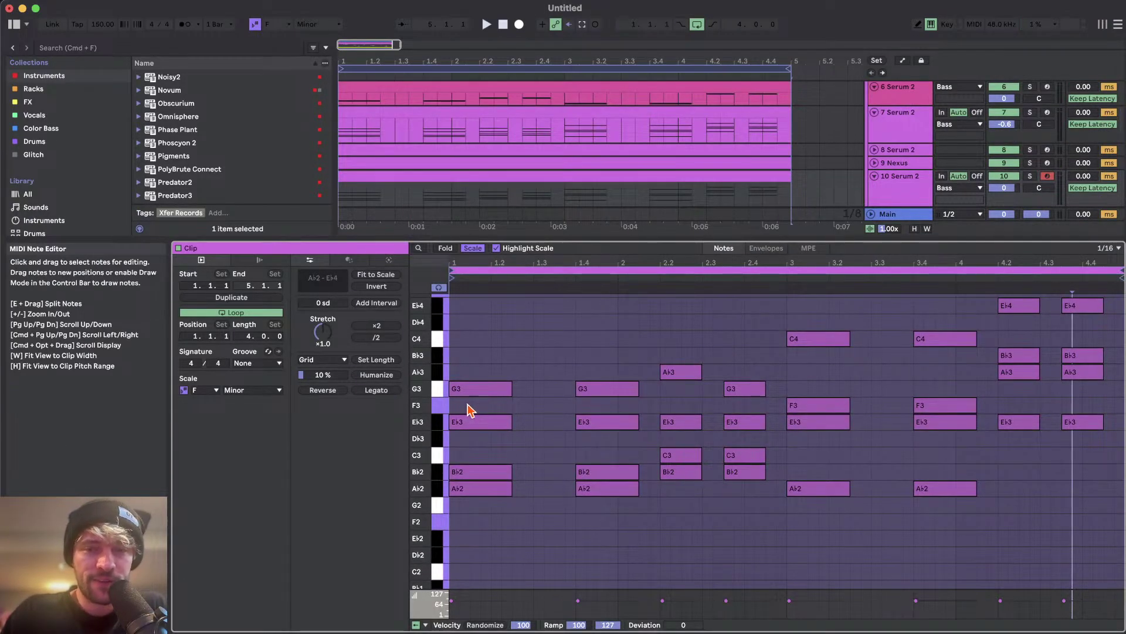
left_click_drag(469, 408, 1031, 583)
key("BackSpace")
scroll(996, 510, "up", 3)
left_click_drag(1006, 389, 1124, 517)
key("BackSpace")
key("space")
key("space")
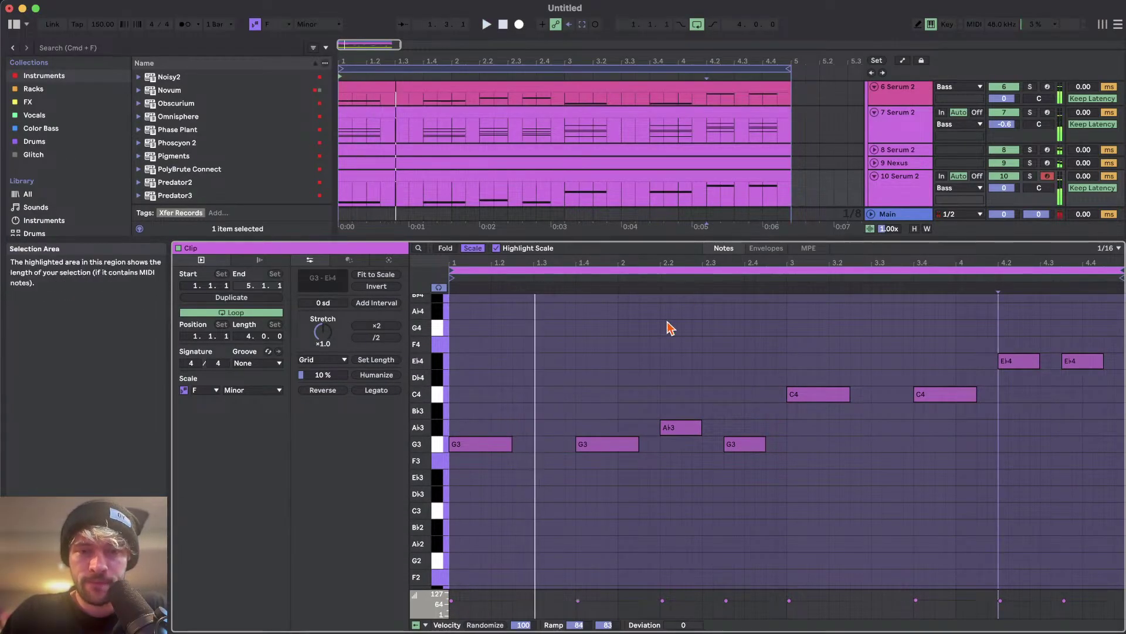
- Raise the first six notes of the track 10 melody by one octave and play the result
key("super+a")
left_click_drag(487, 368, 927, 535)
key("shift+Up")
scroll(702, 513, "up", 2)
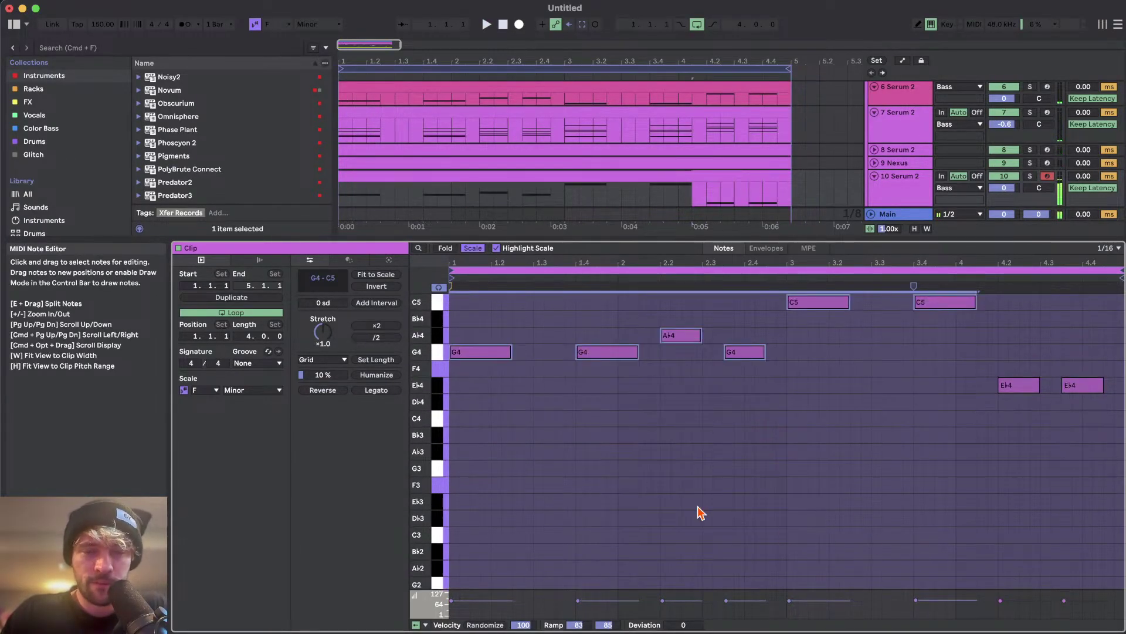
left_click(703, 453)
scroll(740, 437, "up", 1)
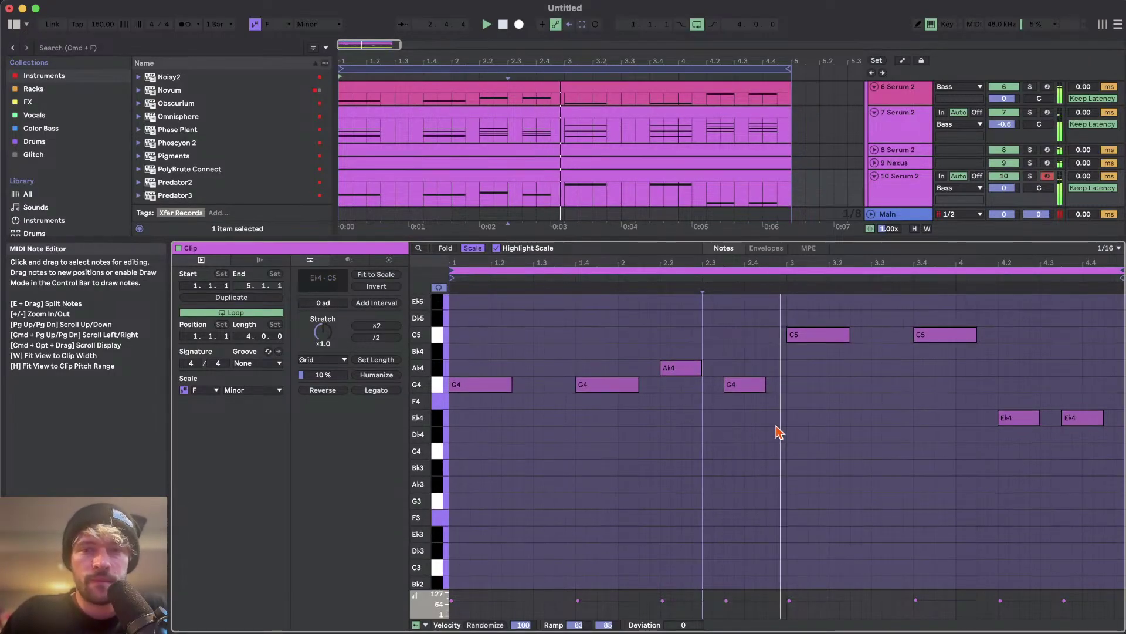
scroll(862, 180, "down", 1)
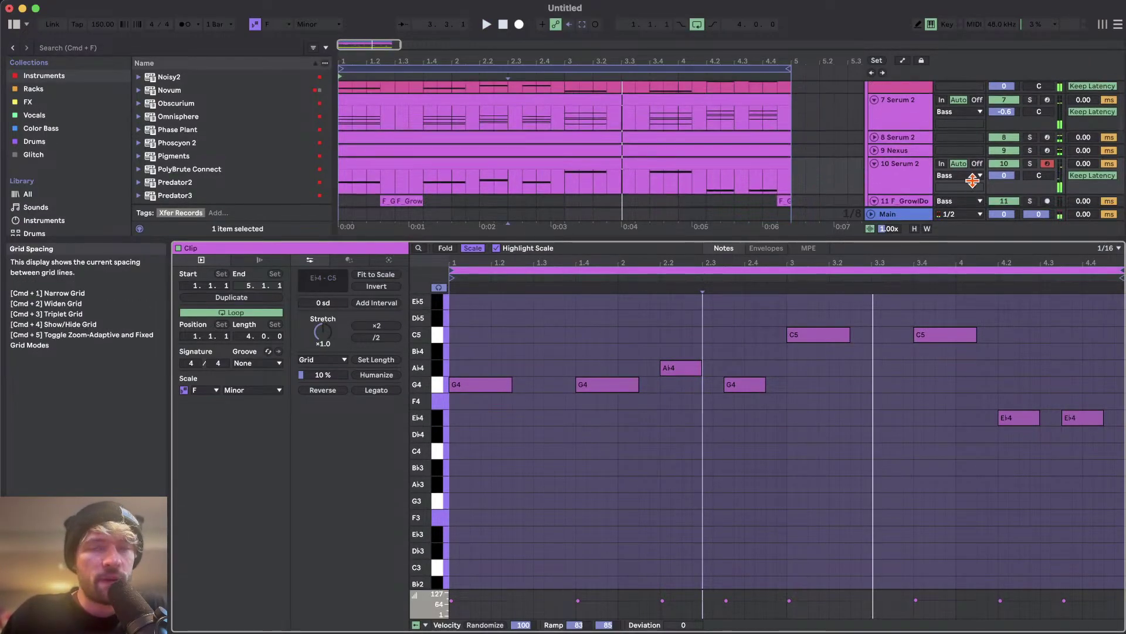
- Set the 10 Serum 2 track's volume to -3.7 dB and check it in playback
left_click_drag(1002, 175, 1001, 196)
key("space")
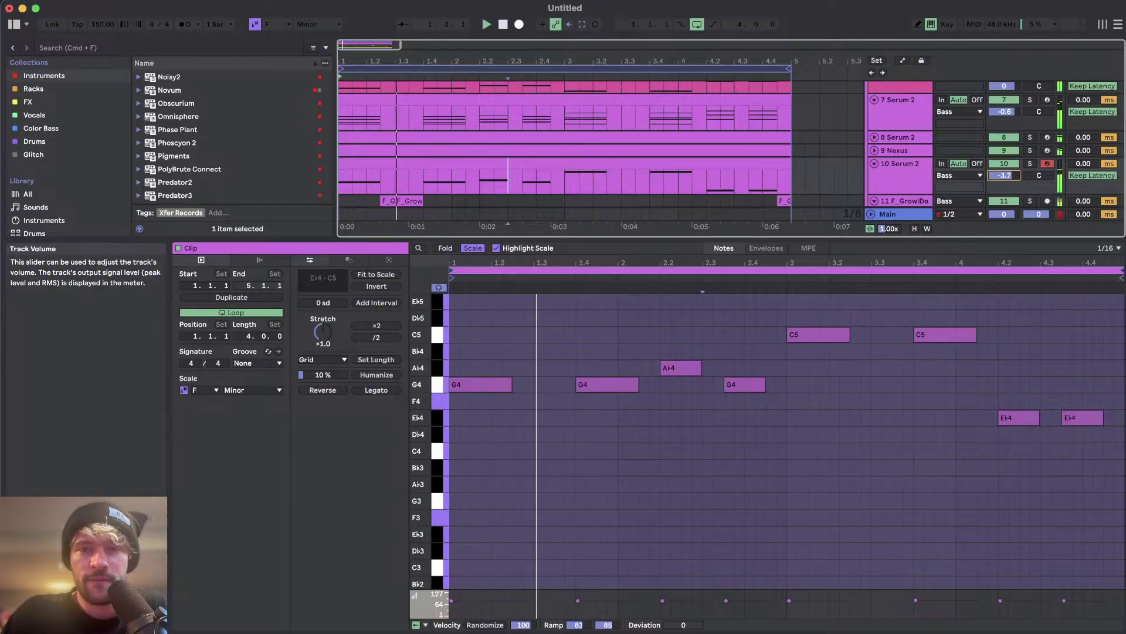
key("space")
- Lower the third note of the track 10 melody to F4 and the fifth and sixth notes to A♭4
left_click(684, 368)
key("Down")
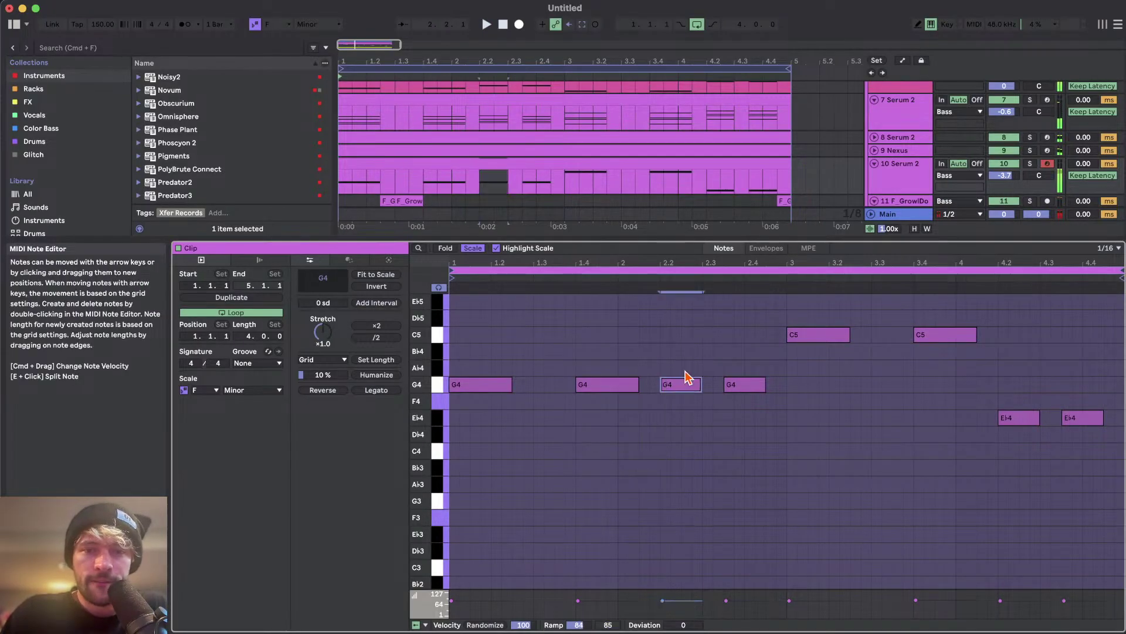
key("Down")
left_click(815, 333)
key("Down")
key("Down")
left_click(918, 333)
key("Down")
key("Down")
- Raise the seventh note of the track 10 melody to B♭4 while listening to the loop
left_click(437, 183)
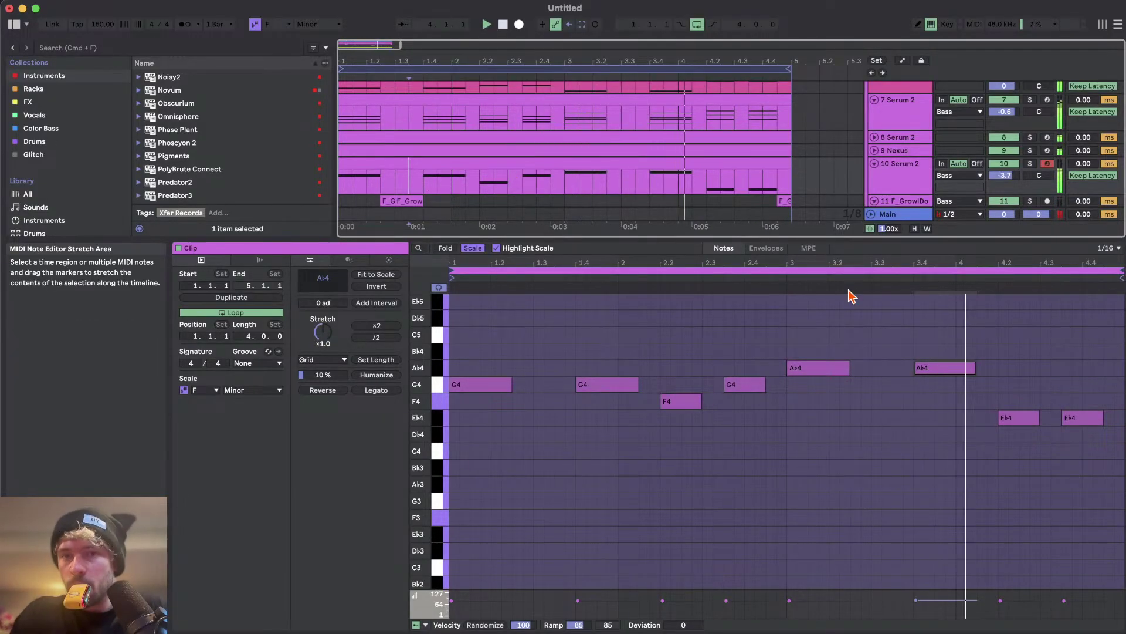
left_click_drag(1020, 418, 1018, 349)
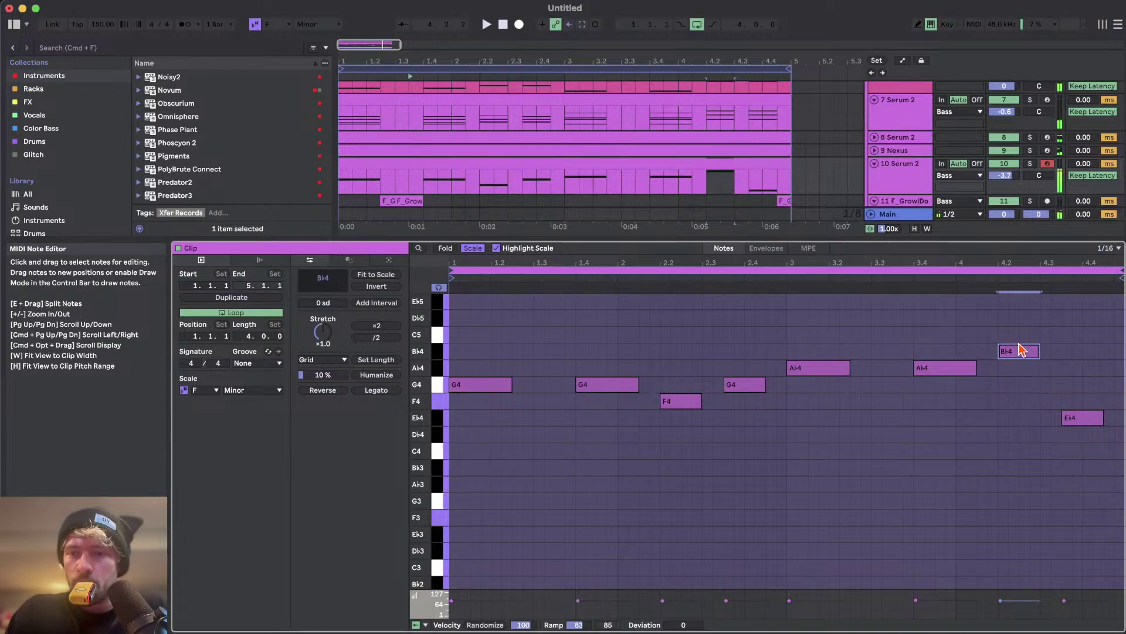
left_click(711, 188)
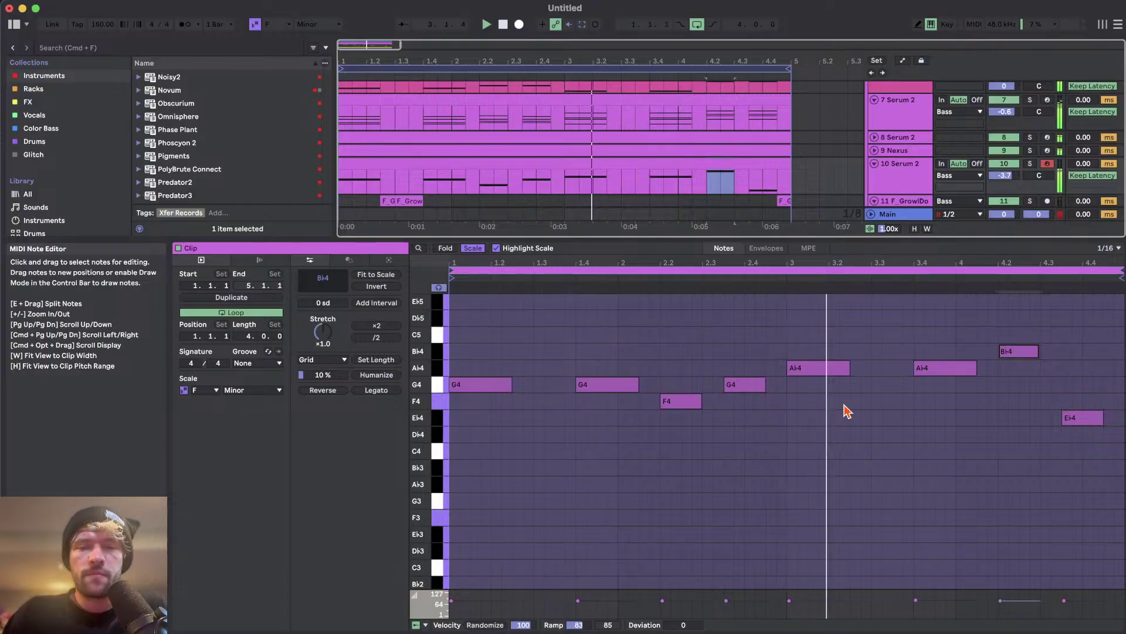
- Unfold the 8 Serum 2 and 9 Nexus tracks, solo the 7 Serum 2 track and open its synth
left_click(943, 334)
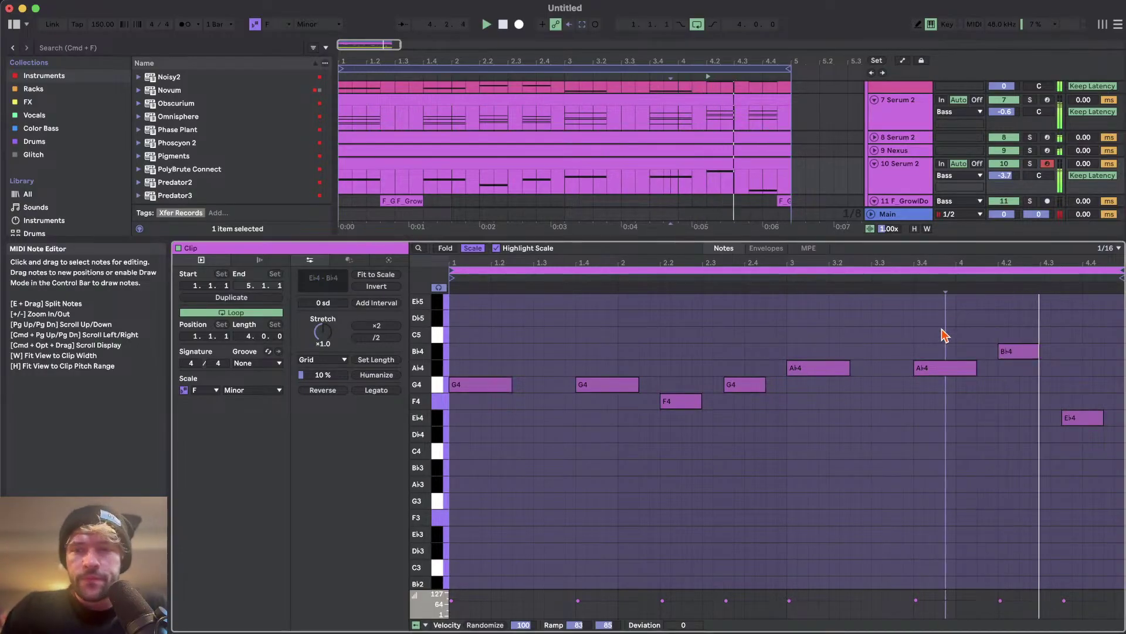
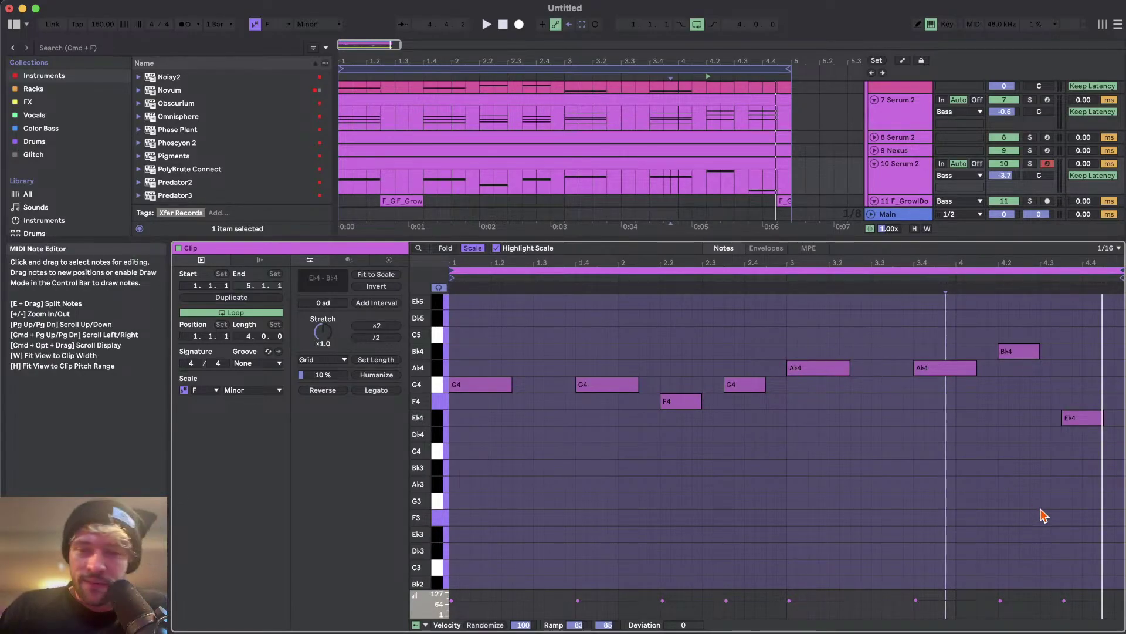
key("shift+Tab")
scroll(950, 252, "up", 3)
double_click(891, 292)
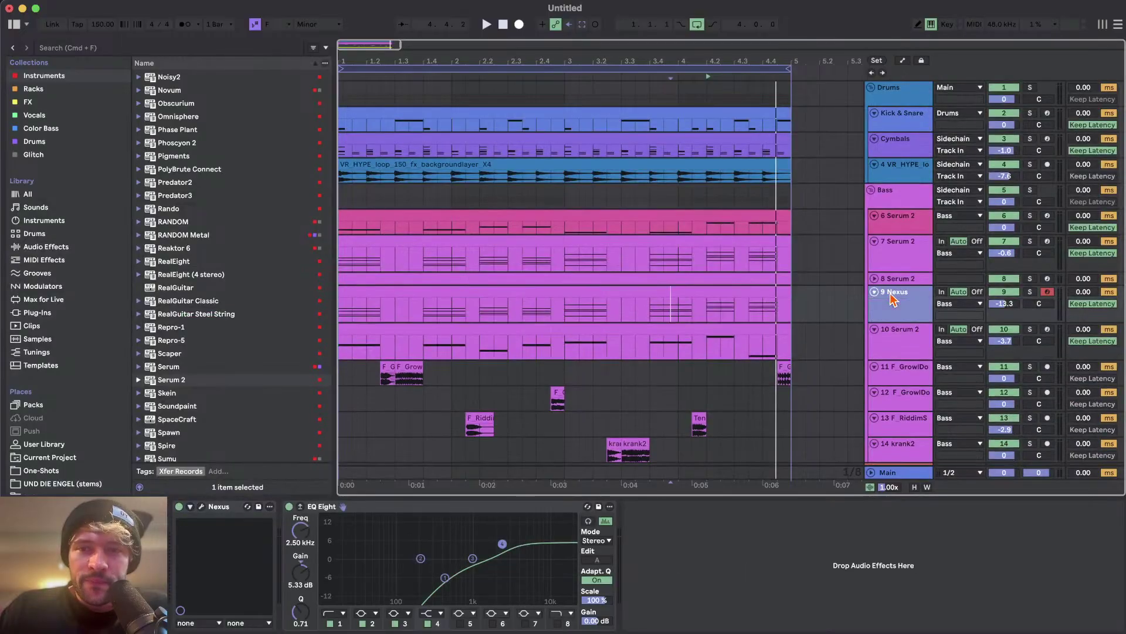
double_click(897, 279)
left_click(909, 244)
left_click(1029, 241)
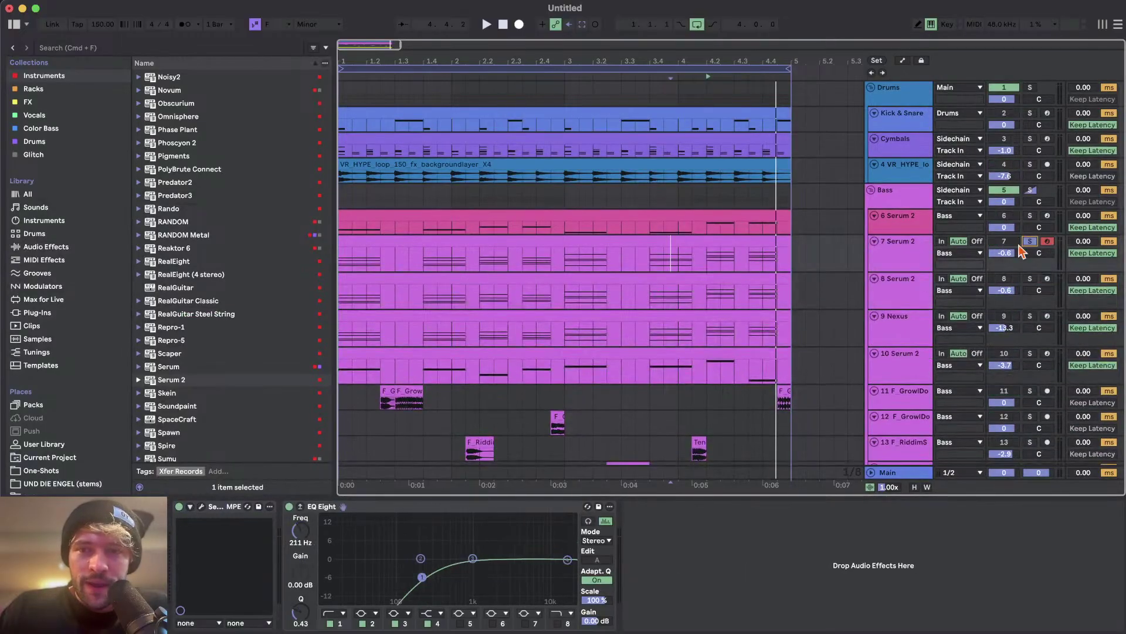
left_click(202, 506)
- Audition oscillator A of track 7's Serum 2 on its own, switch oscillator B back on and close the synth
left_click(131, 180)
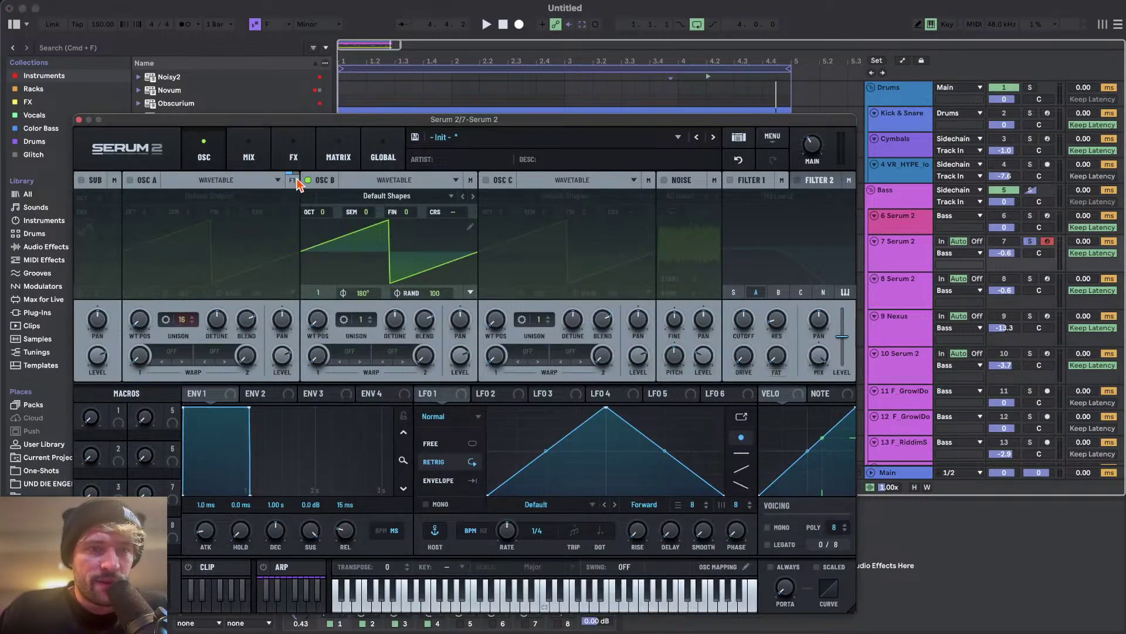
left_click(309, 180)
left_click(130, 180)
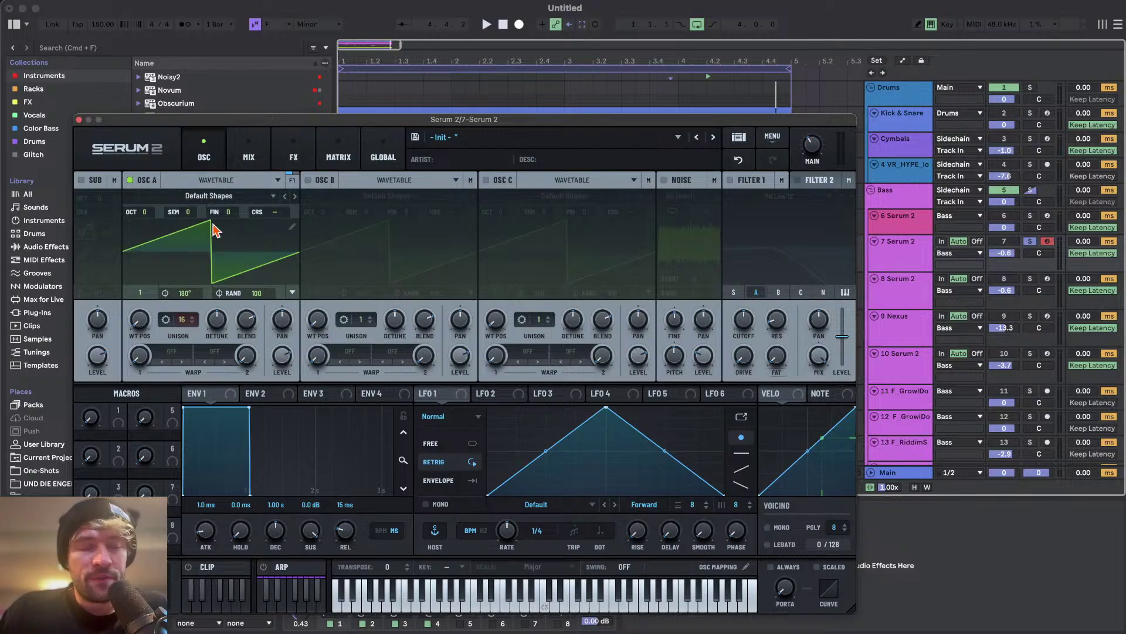
mouse_move(214, 319)
left_mouse_down()
mouse_move(211, 384)
mouse_move(211, 319)
left_mouse_up()
key("space")
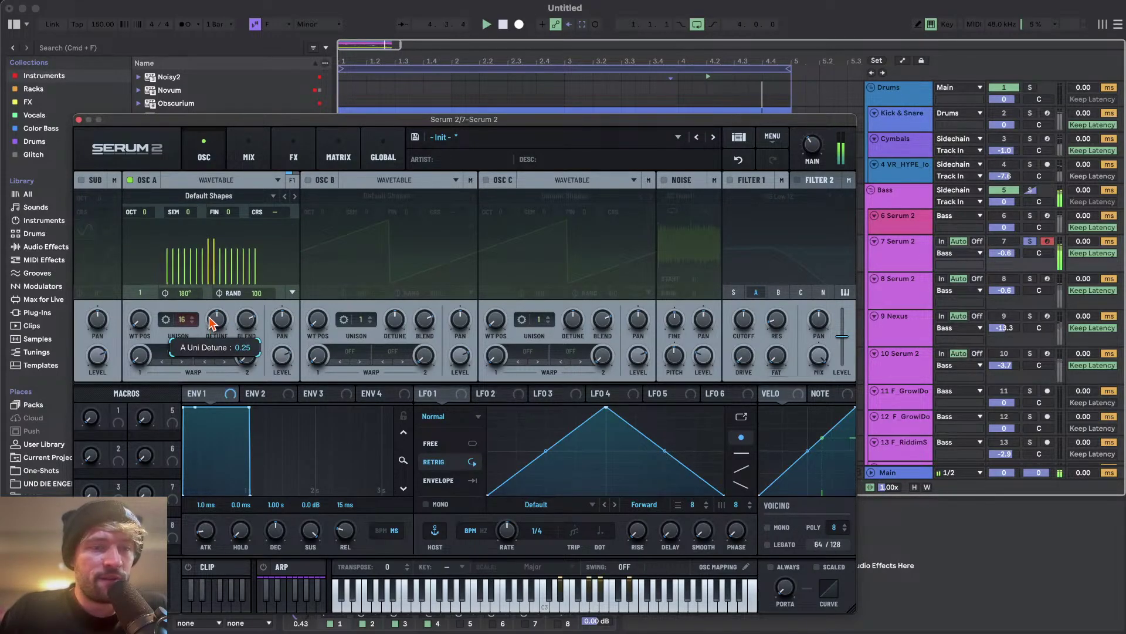
left_click(309, 180)
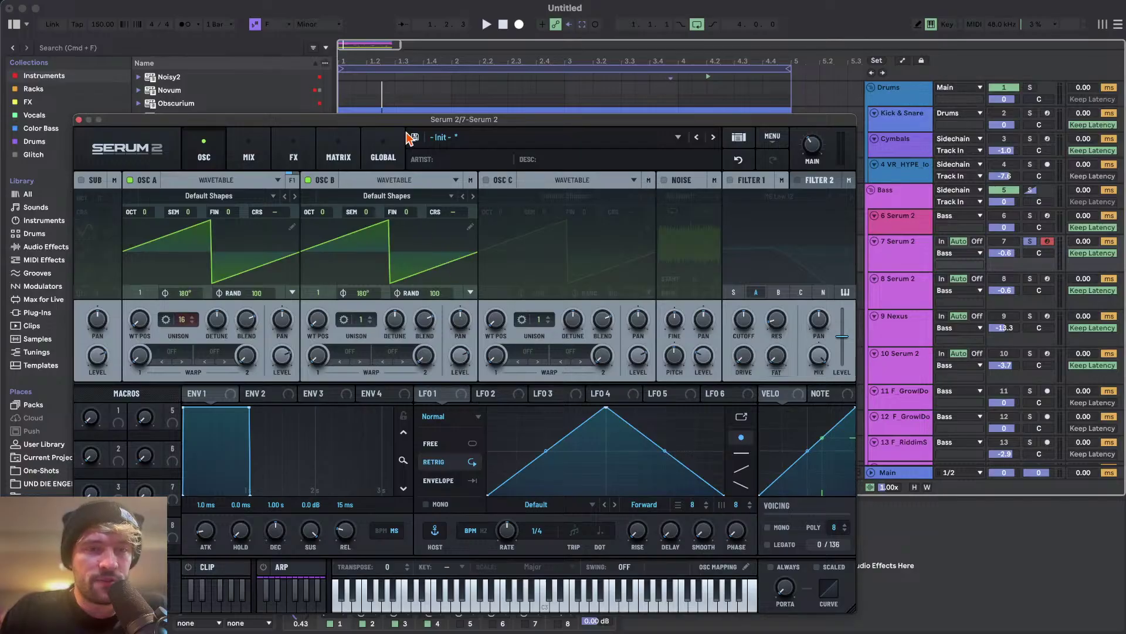
left_click(79, 120)
- Solo the 8 Serum 2 track and inspect the octave and unison settings of its oscillator A
left_click(902, 284)
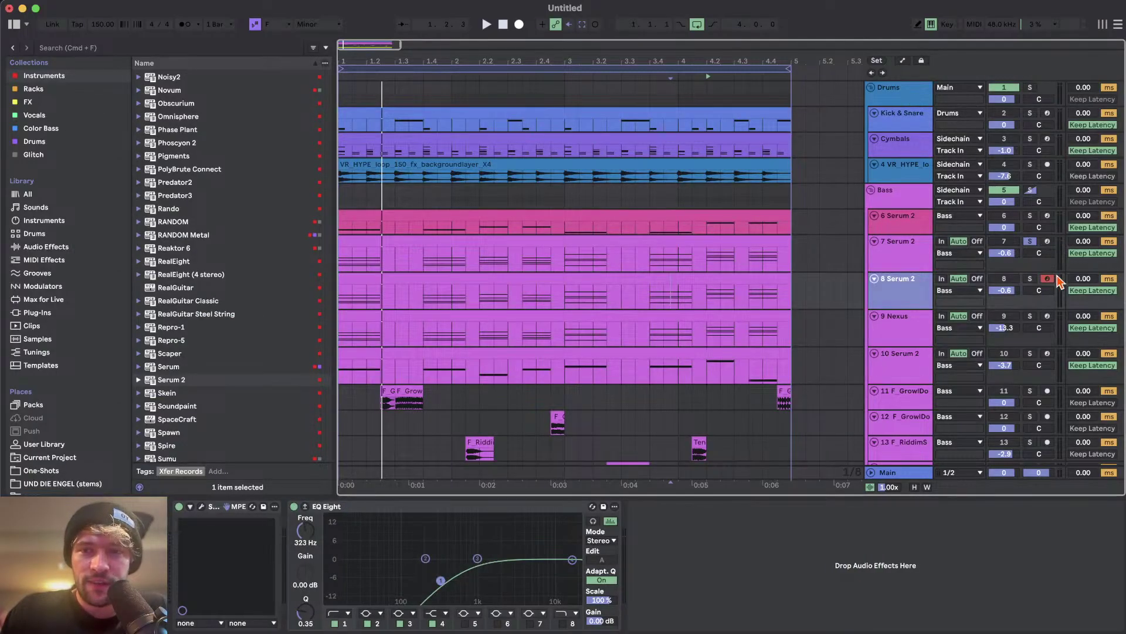
left_click(202, 506)
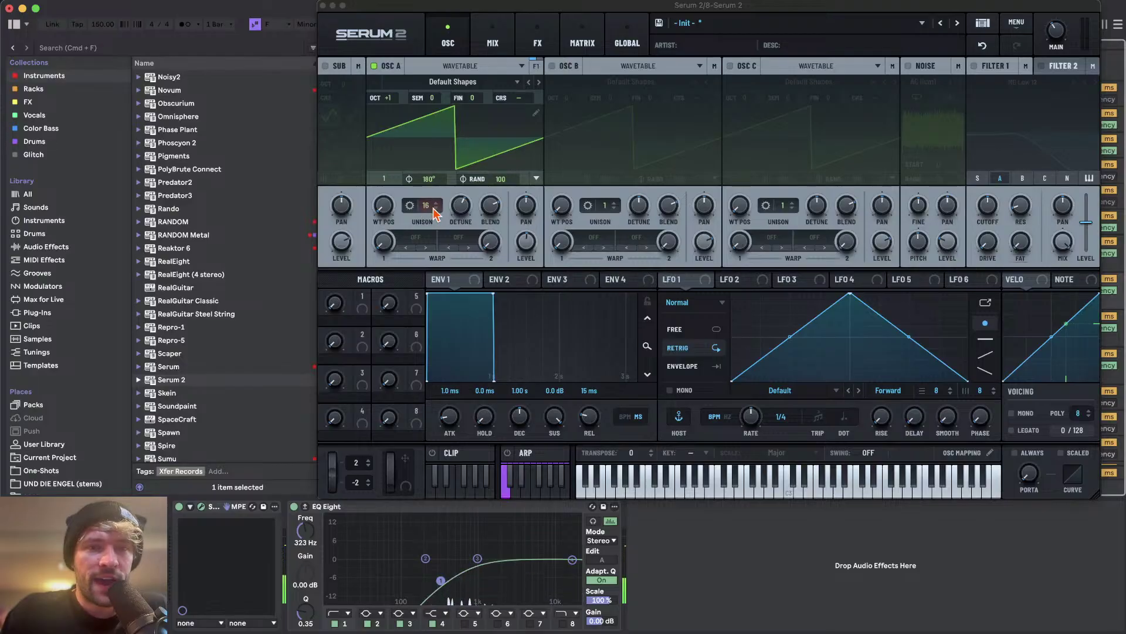
left_click(396, 99)
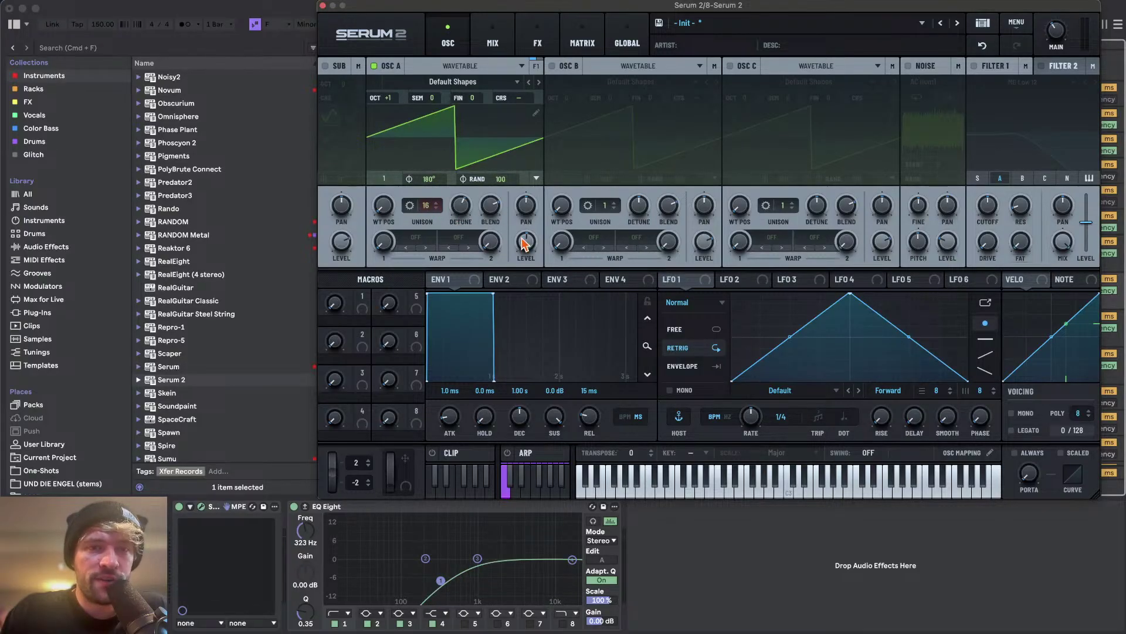
left_click(322, 6)
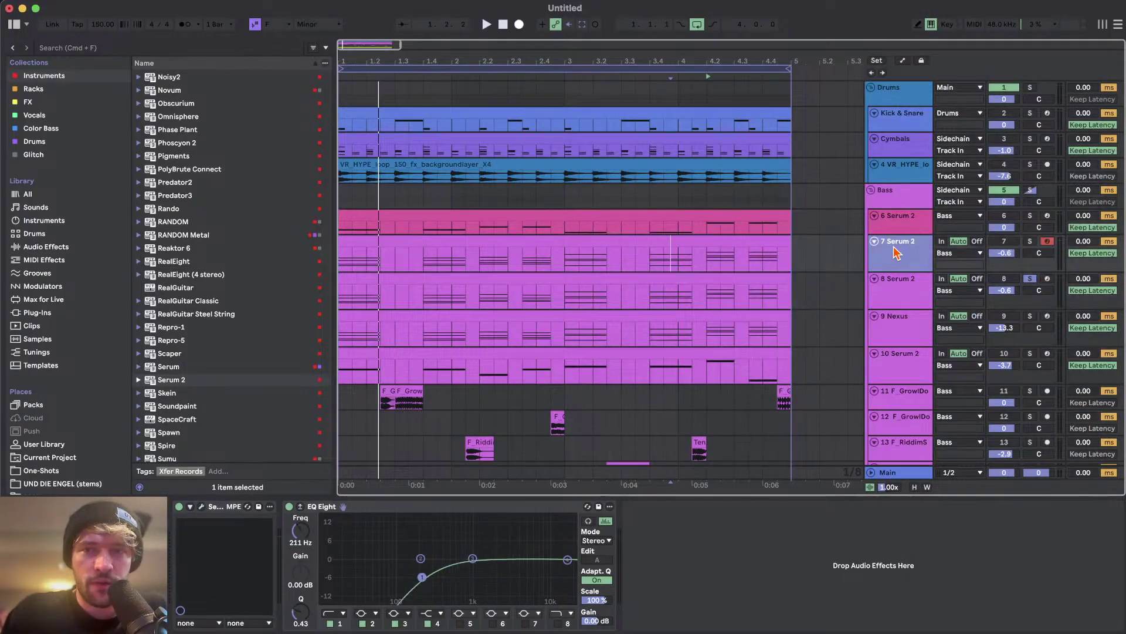
- Solo the 9 Nexus track, play it and load random bright lead presets up to Timelapse
left_click(903, 325)
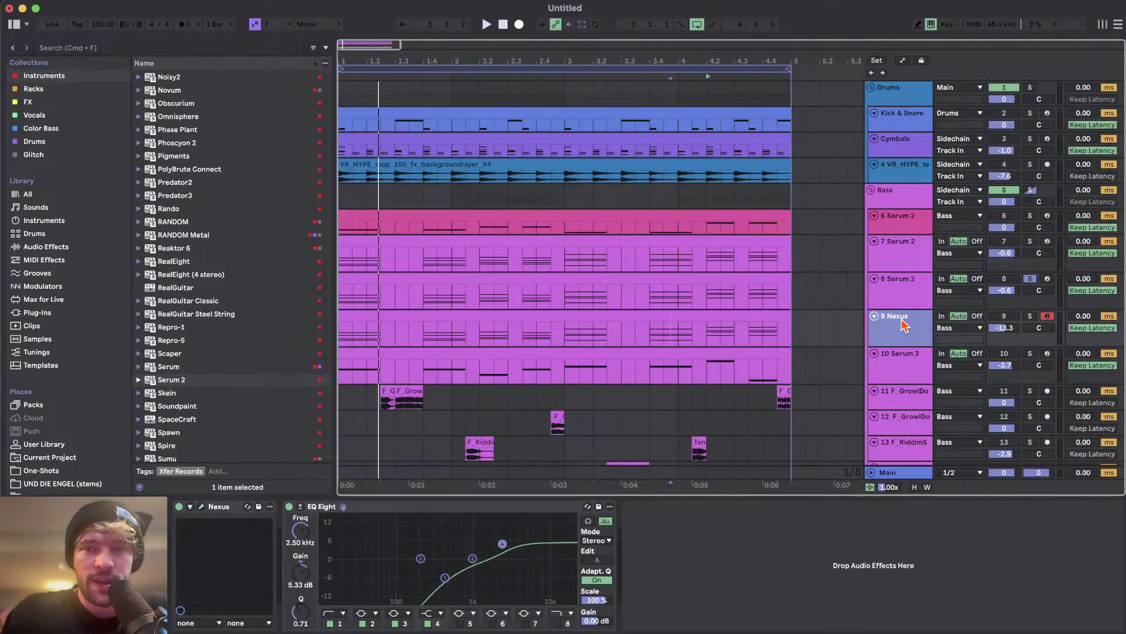
left_click(1030, 316)
key("space")
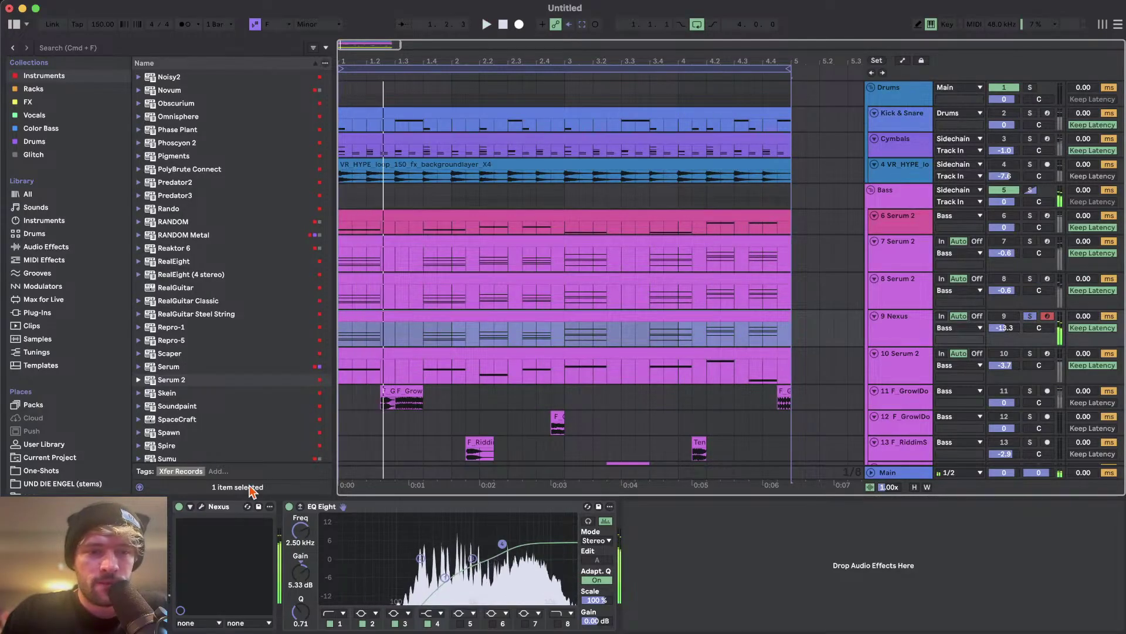
left_click(191, 507)
left_click(201, 509)
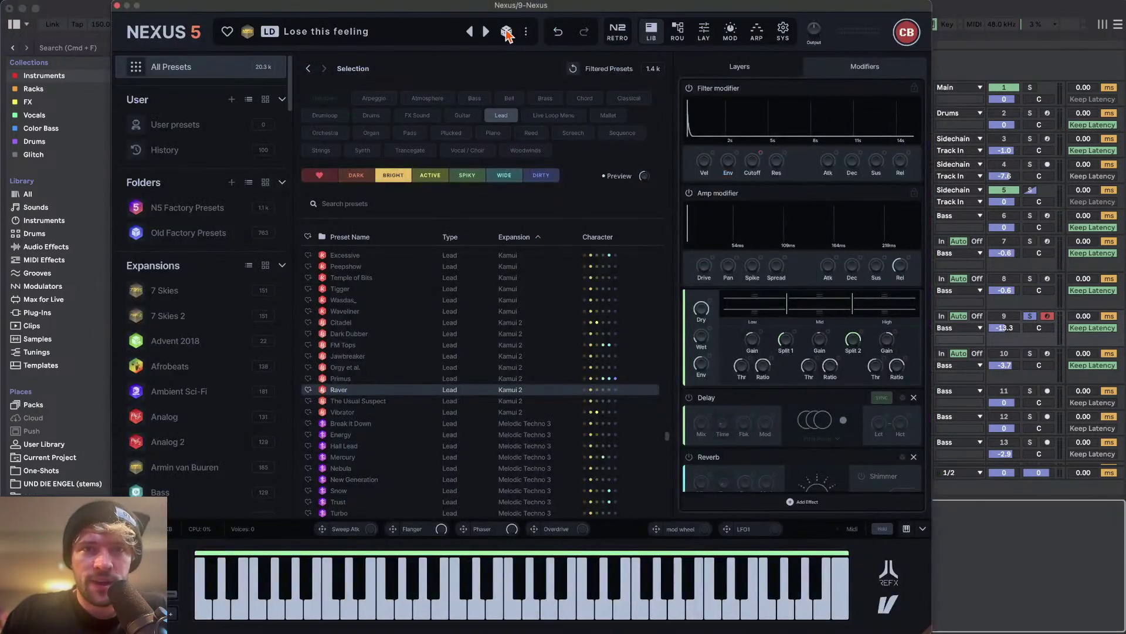
left_click(506, 32)
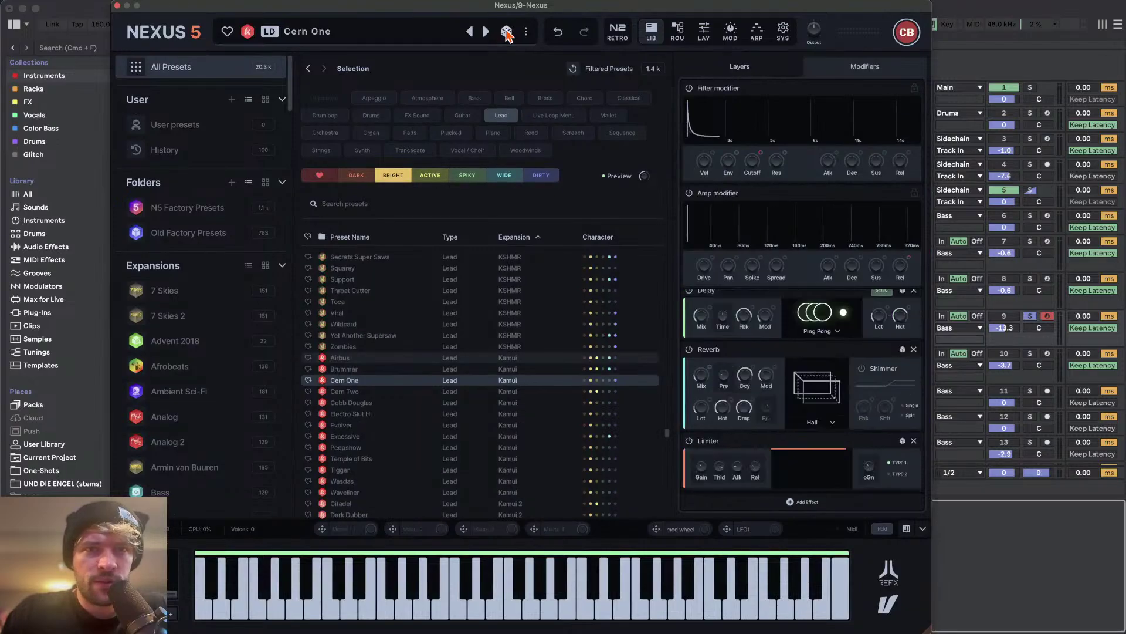
left_click(506, 33)
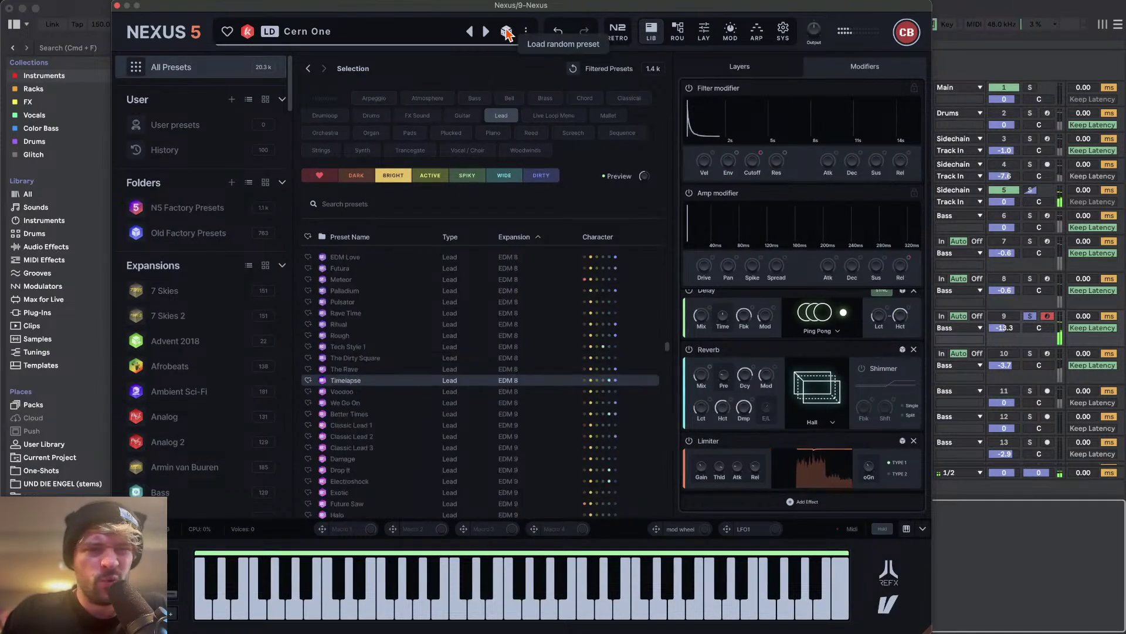
- Set the low cut in the Nexus track's EQ Eight to 174 Hz and the track's volume to -10.1 dB against the full mix
left_click_drag(464, 3, 836, 38)
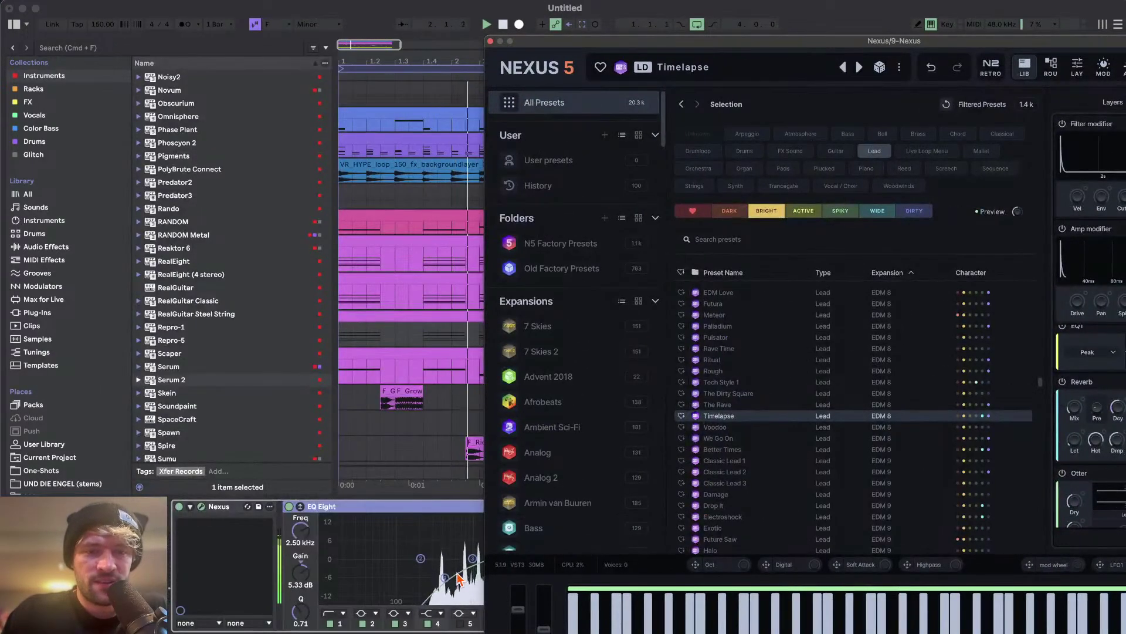
left_click_drag(969, 41, 623, 459)
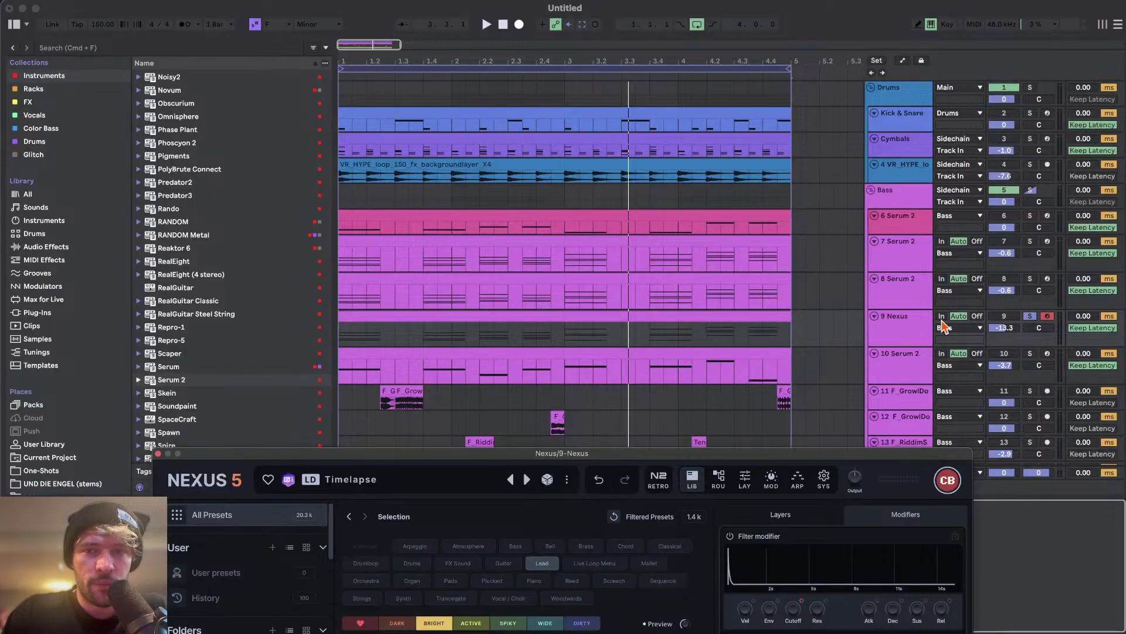
left_click(1032, 321)
left_click_drag(732, 456, 1125, 14)
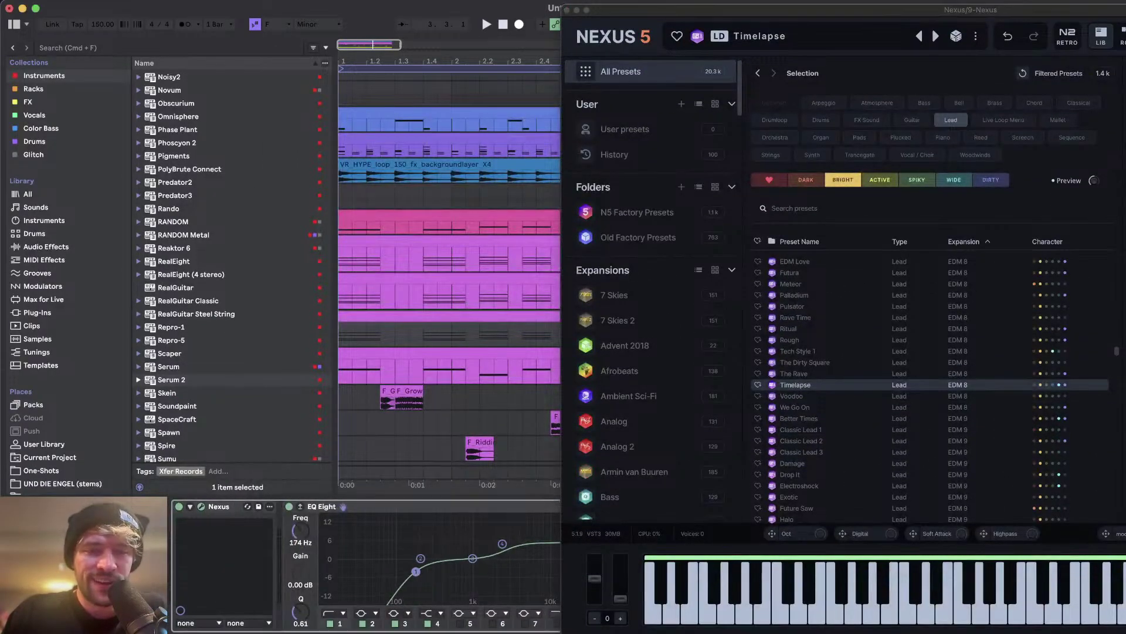
left_click_drag(689, 13, 327, 375)
left_click(1004, 328)
key("space")
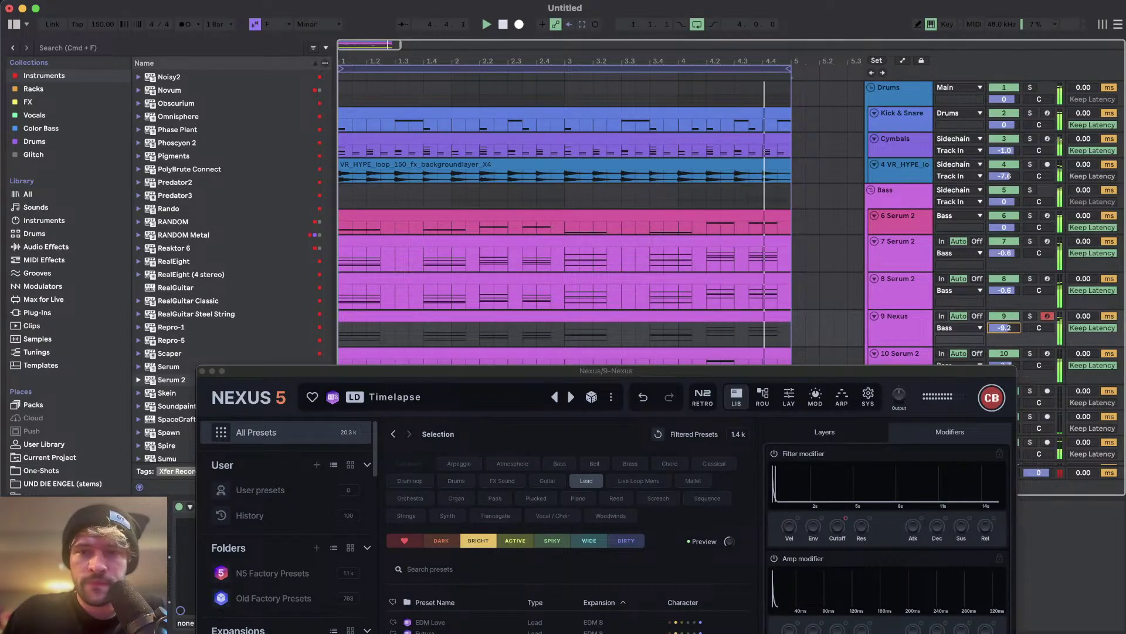
- Solo the 9 Nexus track, load the random lead preset King of Buzz 4 and close the synth
left_click_drag(856, 373, 805, 7)
left_click(1030, 316)
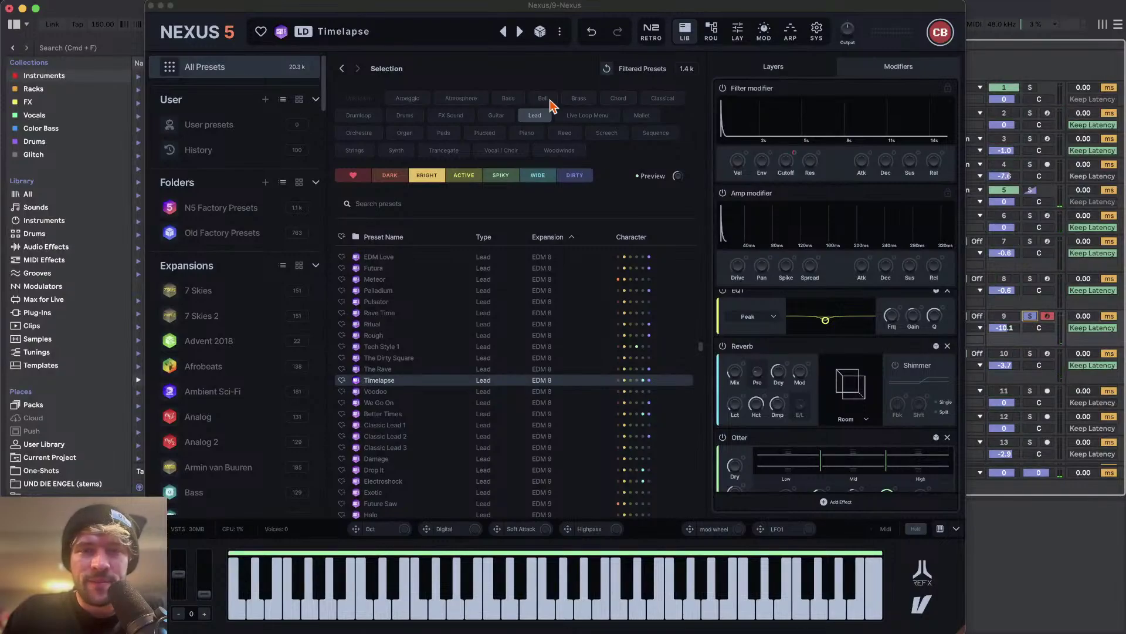
left_click(540, 32)
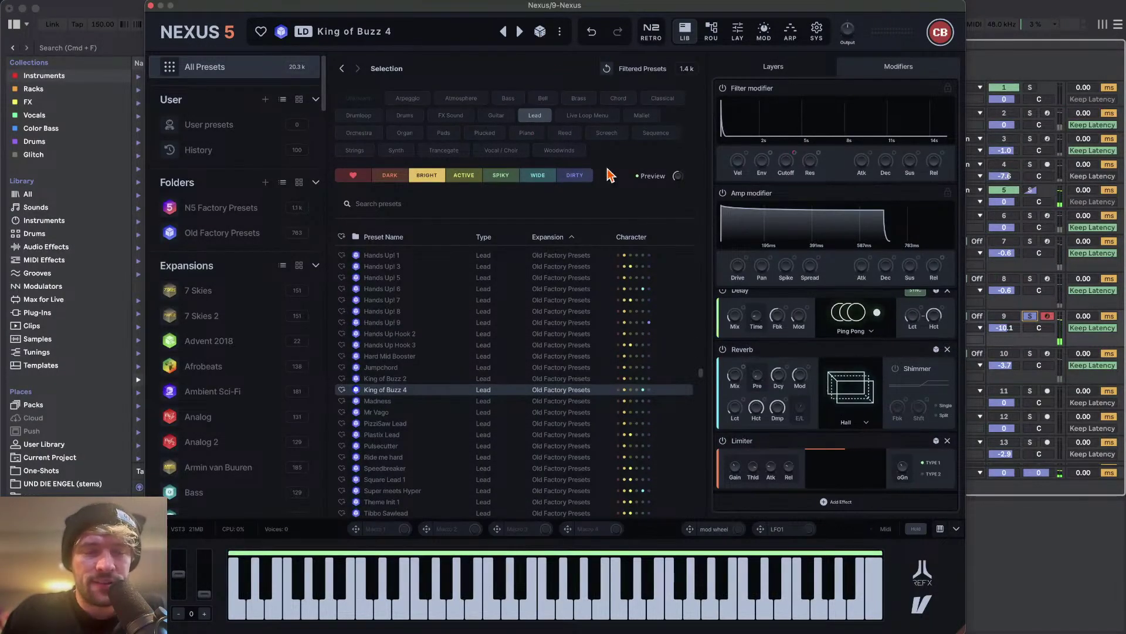
left_click(151, 8)
- In Nexus's EQ Eight, set the 2.50 kHz gain to 1.61 dB and the low cut to 310 Hz with Q 0.35, comparing in the full mix
key("shift+Tab")
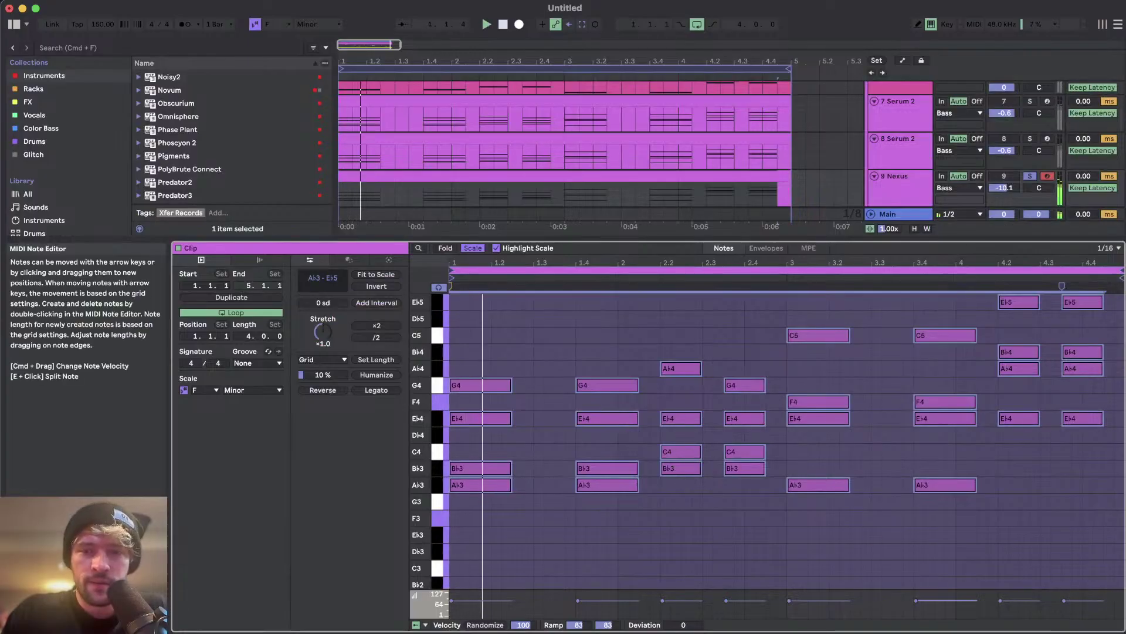
key("shift+Tab")
scroll(717, 297, "up", 3)
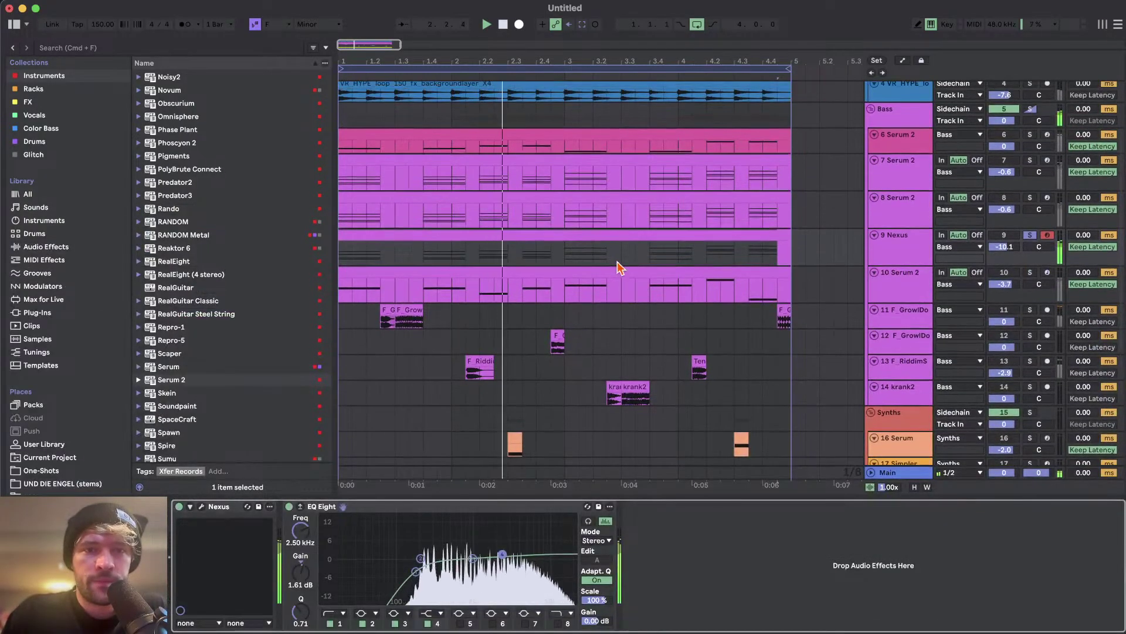
left_click(1029, 199, "super")
left_click(1029, 234)
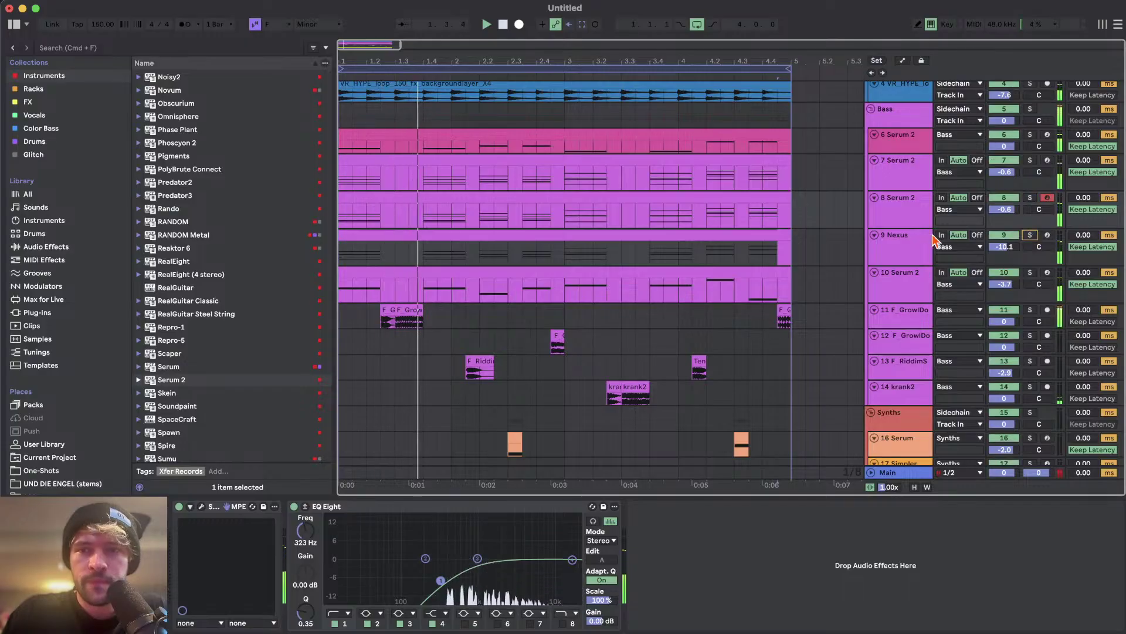
left_click(902, 250)
left_click_drag(416, 571, 435, 581)
- Add a short A♭3 note at 1.3.3 in the track 10 melody, just before the second G4, and play it
scroll(747, 394, "up", 3)
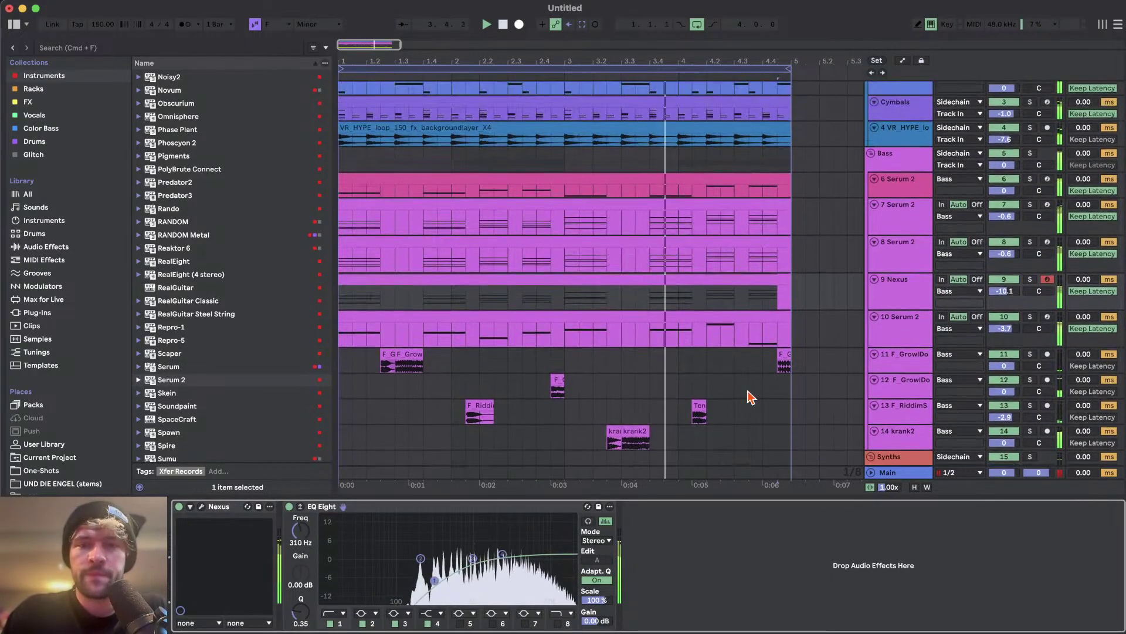
double_click(776, 311)
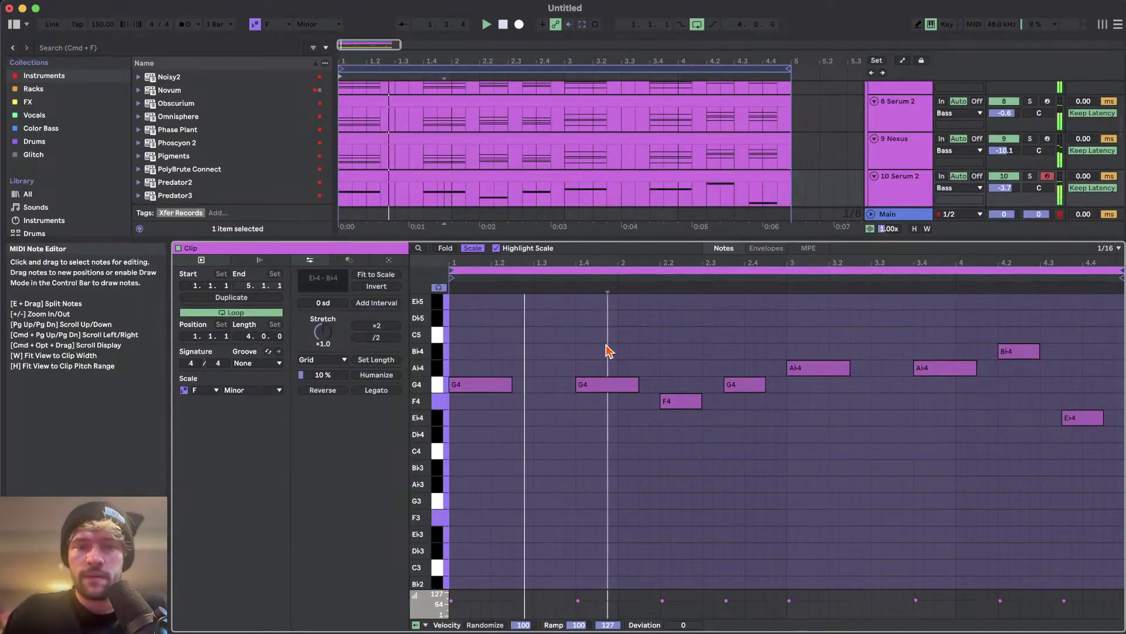
key("space")
left_click(560, 352)
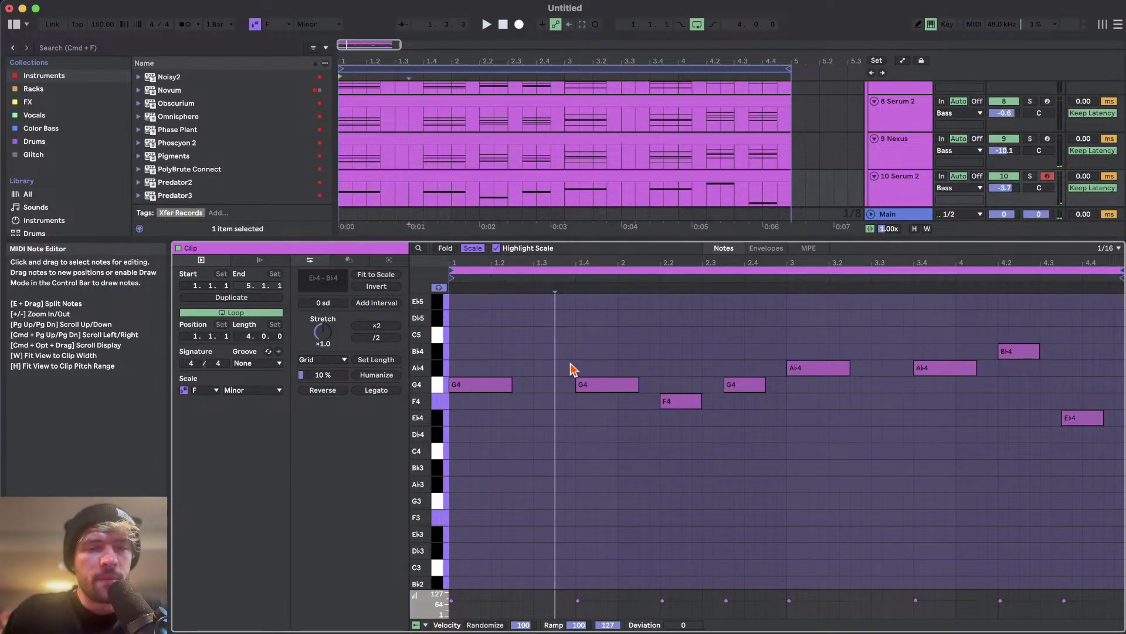
double_click(558, 467)
left_click_drag(558, 468, 576, 478)
left_click(558, 412)
left_click(573, 484)
key("space")
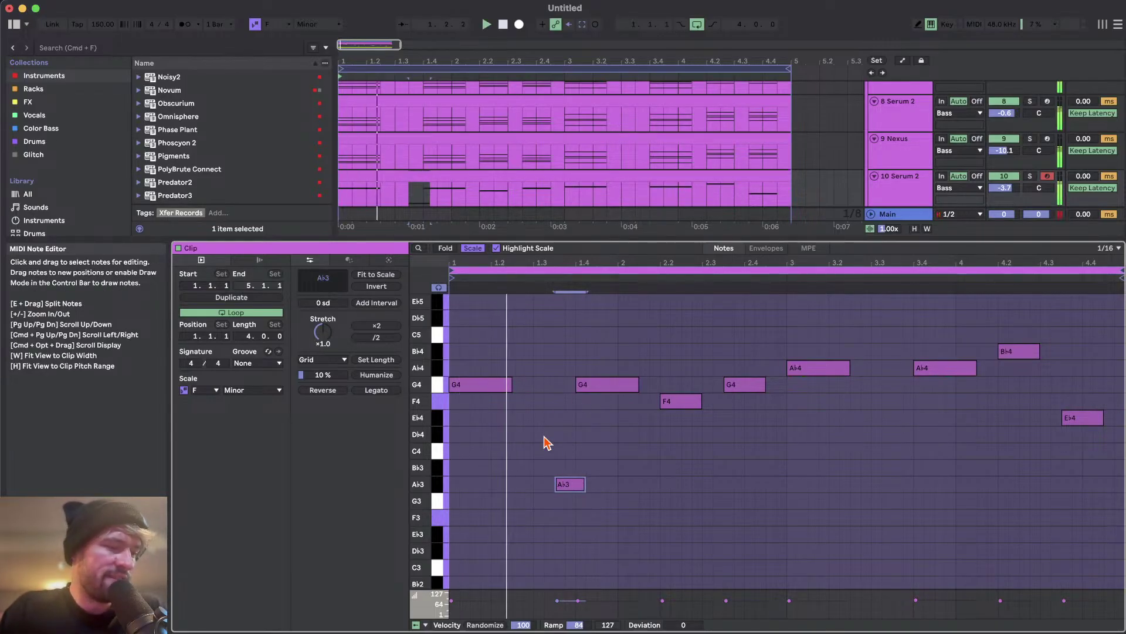
- Add pickup notes to the track 10 melody, A♭3 at 2.1.3 and E♭4 at 2.4.3 and 4.1.3, checking them in playback
double_click(644, 484)
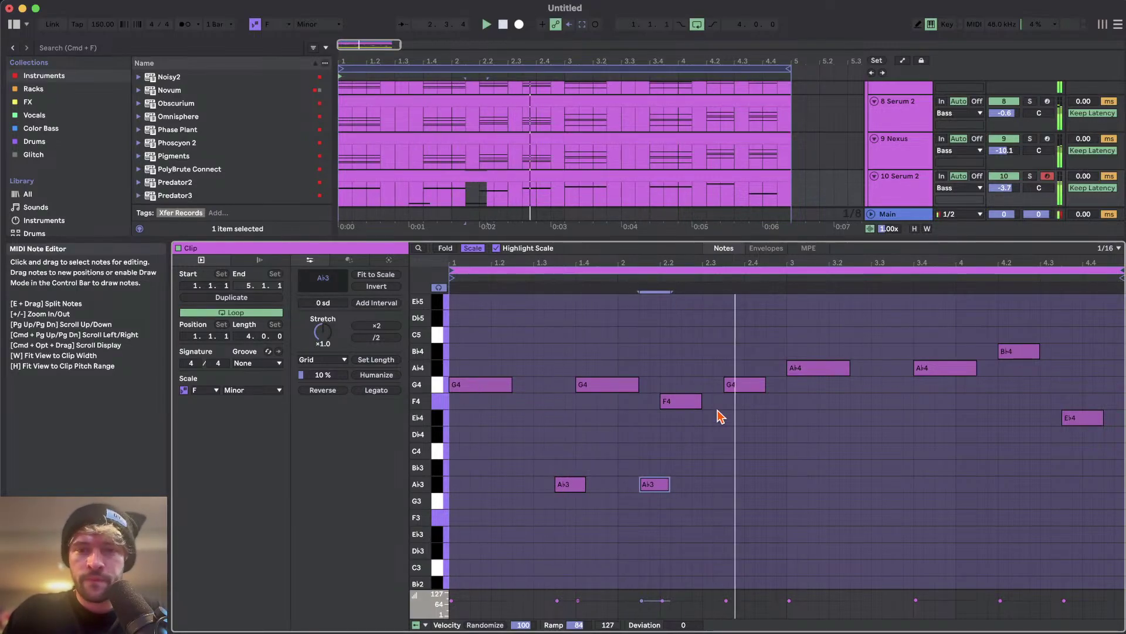
double_click(770, 435)
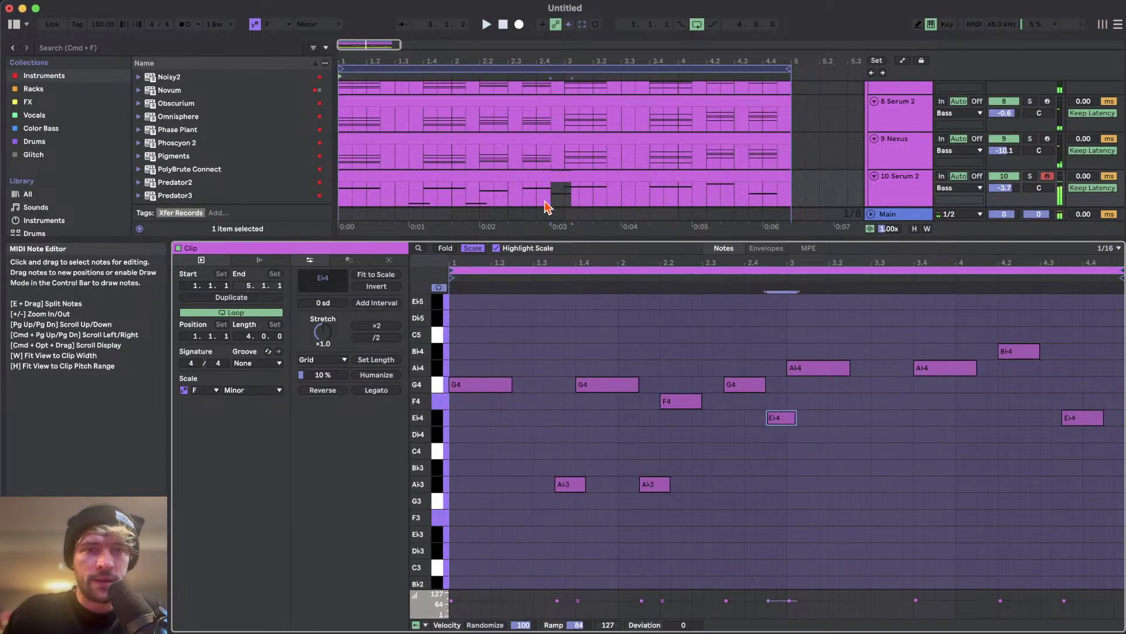
left_click(523, 199)
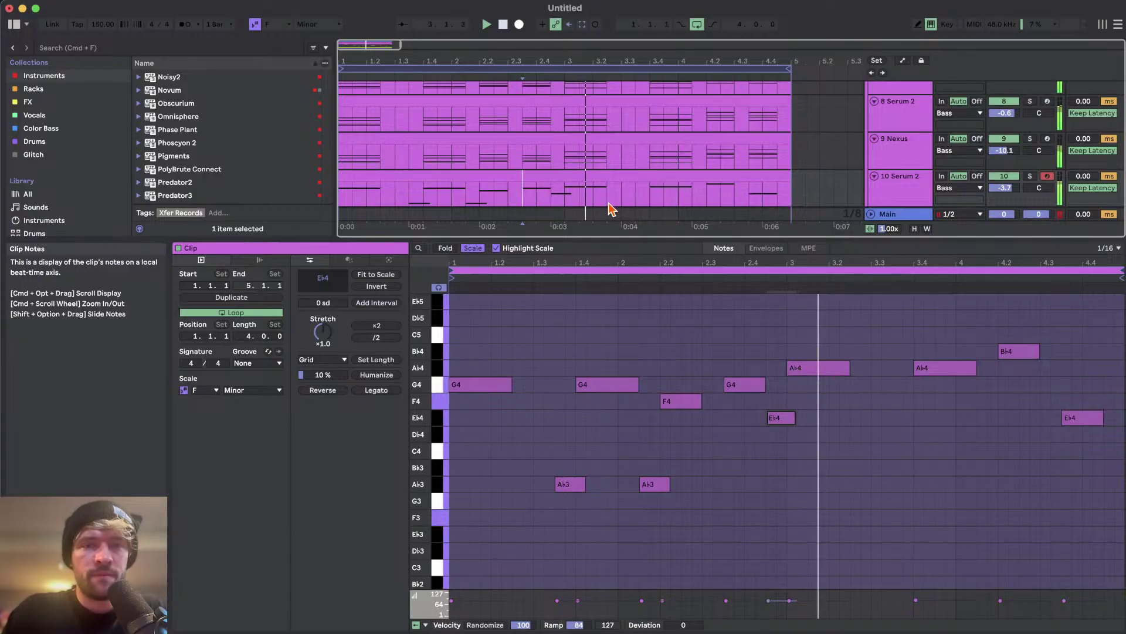
double_click(986, 417)
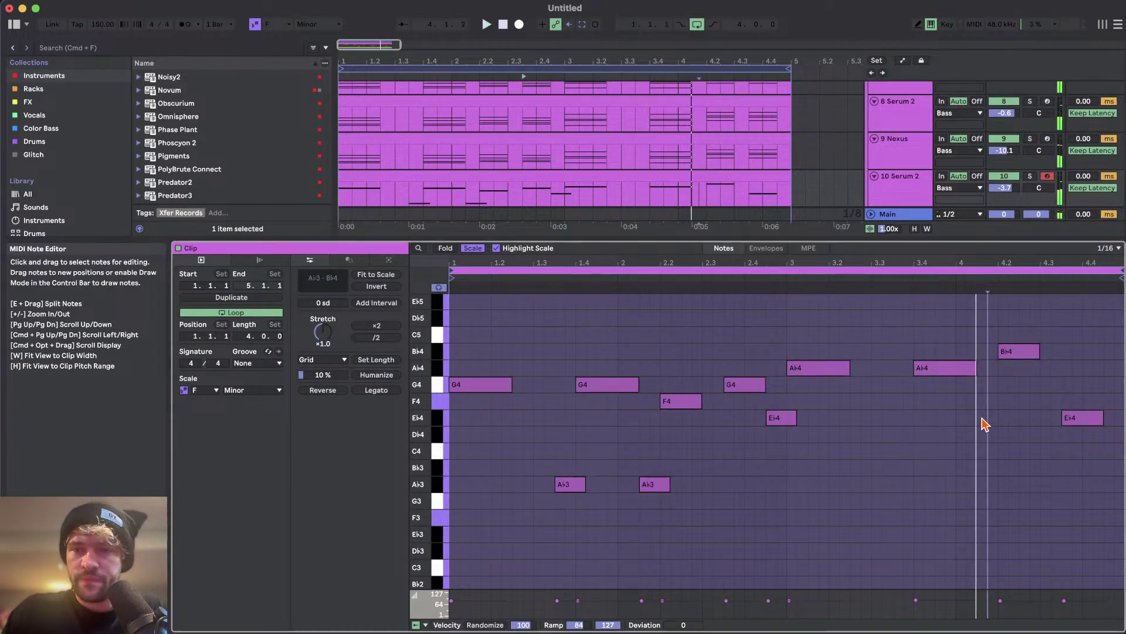
left_click(694, 198)
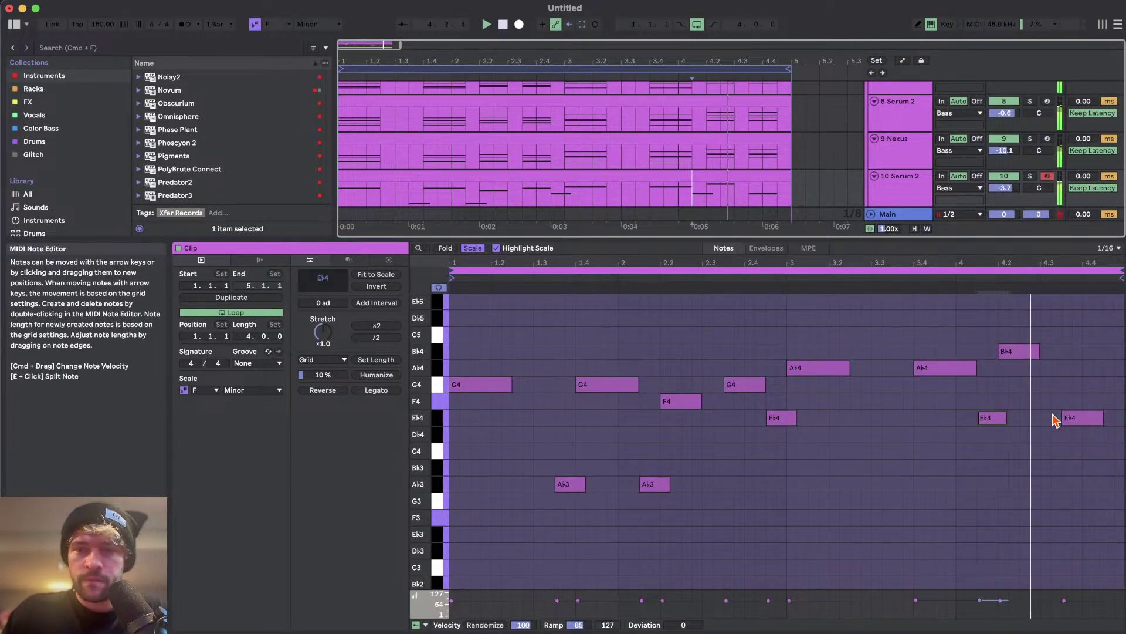
- Raise the last note of the track 10 melody, at 4.3.3, to C5 and play the result
key("space")
left_click(1077, 418)
key("Up")
key("Up")
key("Up")
key("Up")
key("Up")
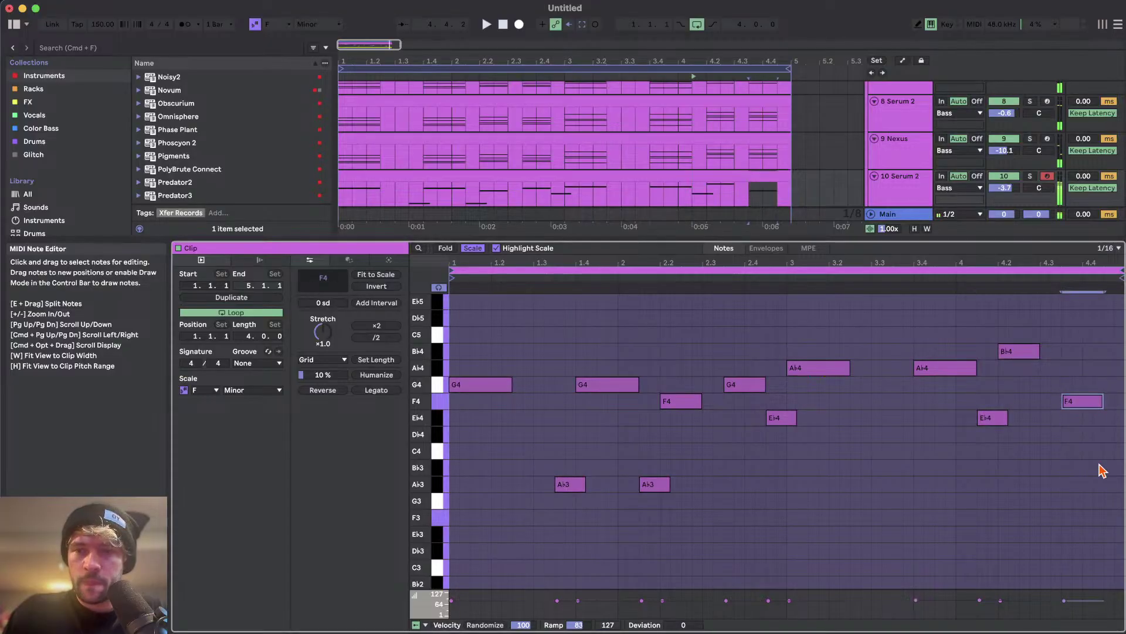
left_click(695, 196)
key("space")
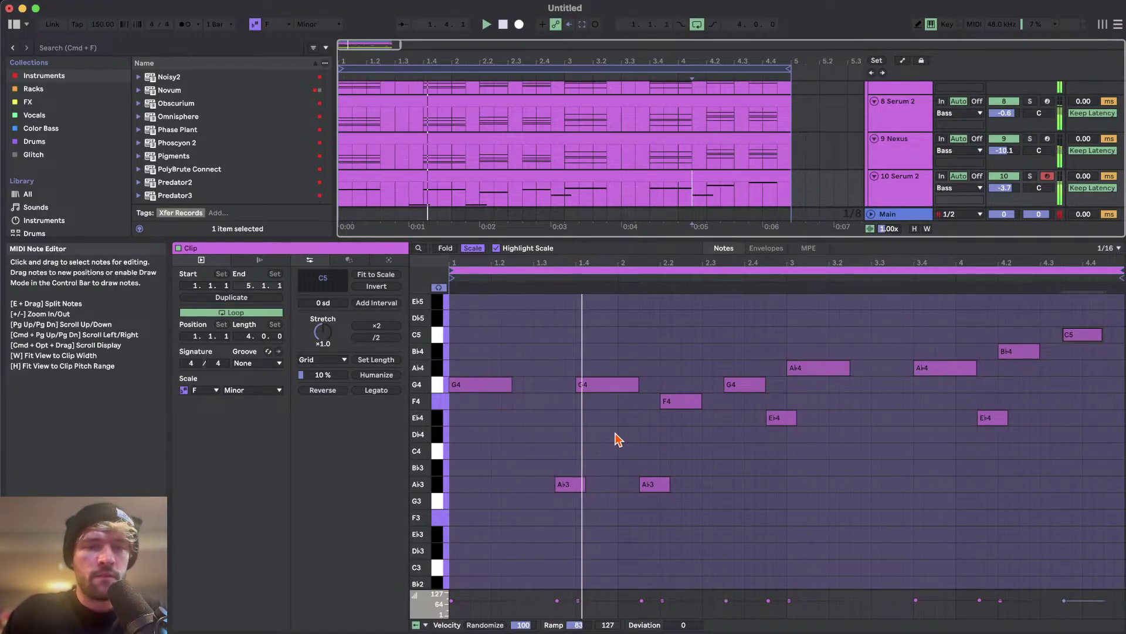
- Replace the E♭4 pickup at 2.4.3 with an MPE pitch slide into the bar 3 A♭4, starting 12 semitones below, and play it
double_click(781, 417)
key("space")
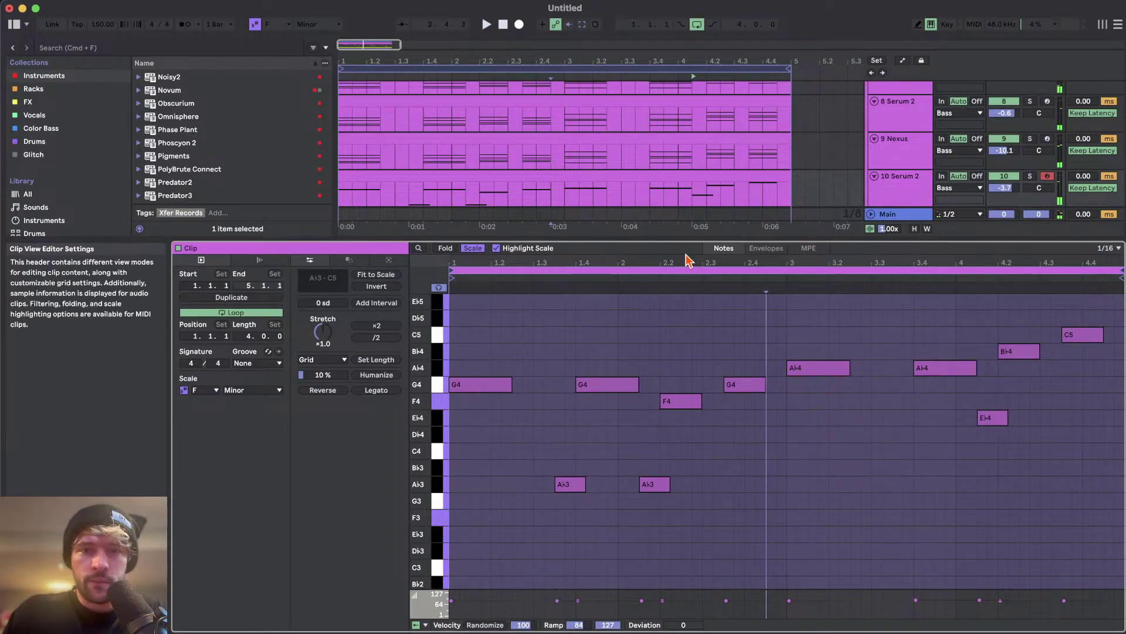
left_click(809, 248)
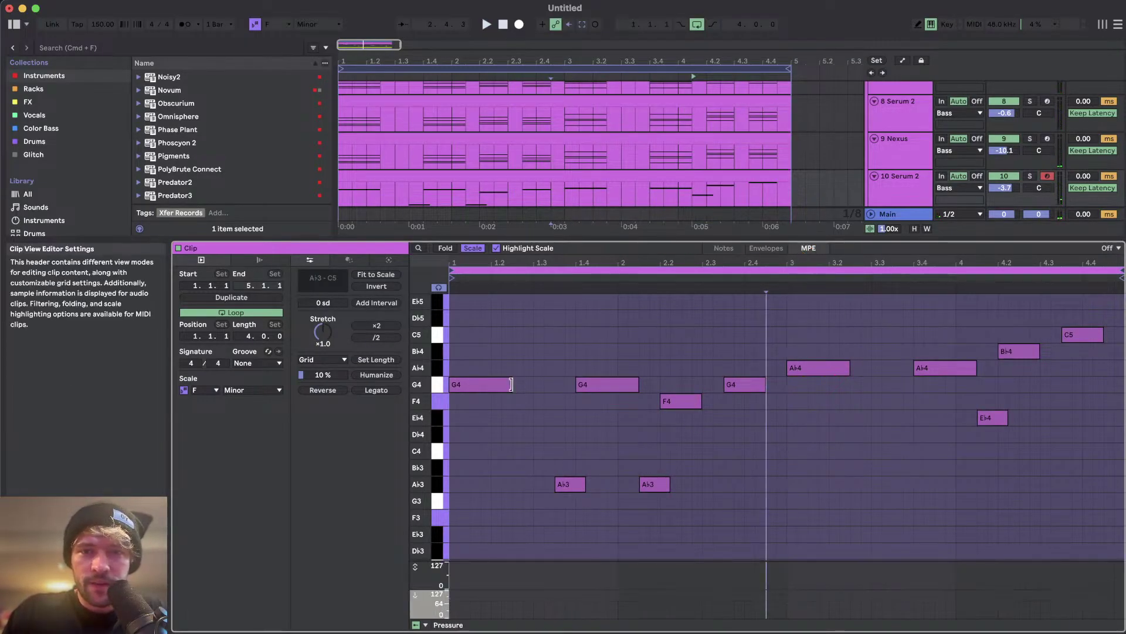
left_click(473, 248)
left_click(698, 382)
scroll(701, 385, "down", 3)
scroll(701, 385, "up", 5)
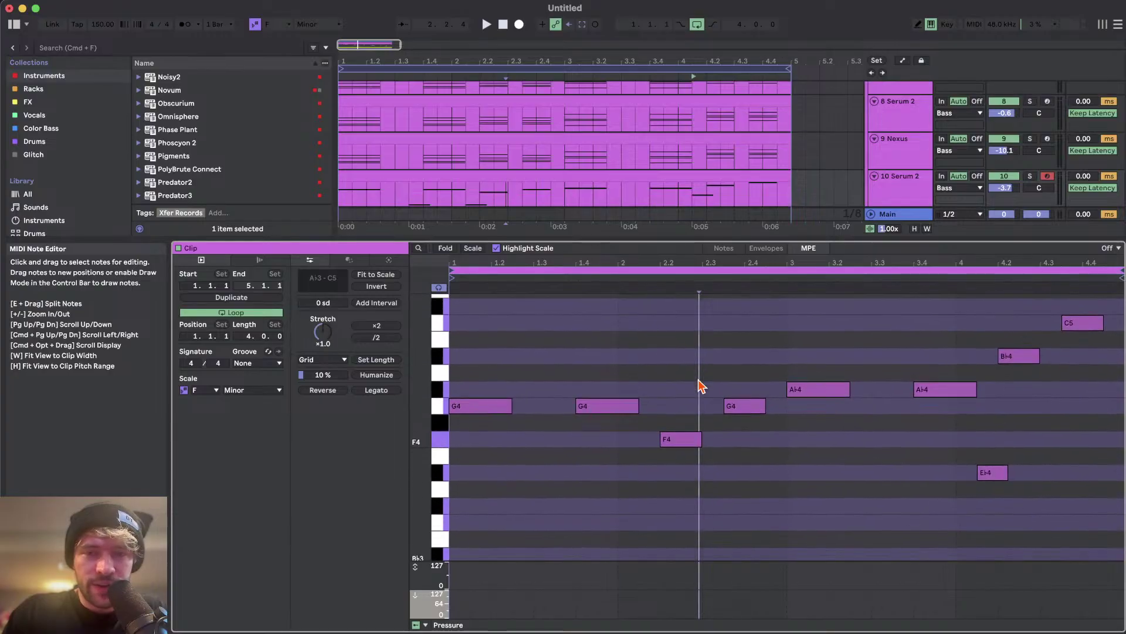
left_click(799, 382)
mouse_move(786, 382)
left_mouse_down()
mouse_move(787, 558)
mouse_move(787, 502)
mouse_move(786, 519)
left_mouse_up()
left_click(550, 201)
key("space")
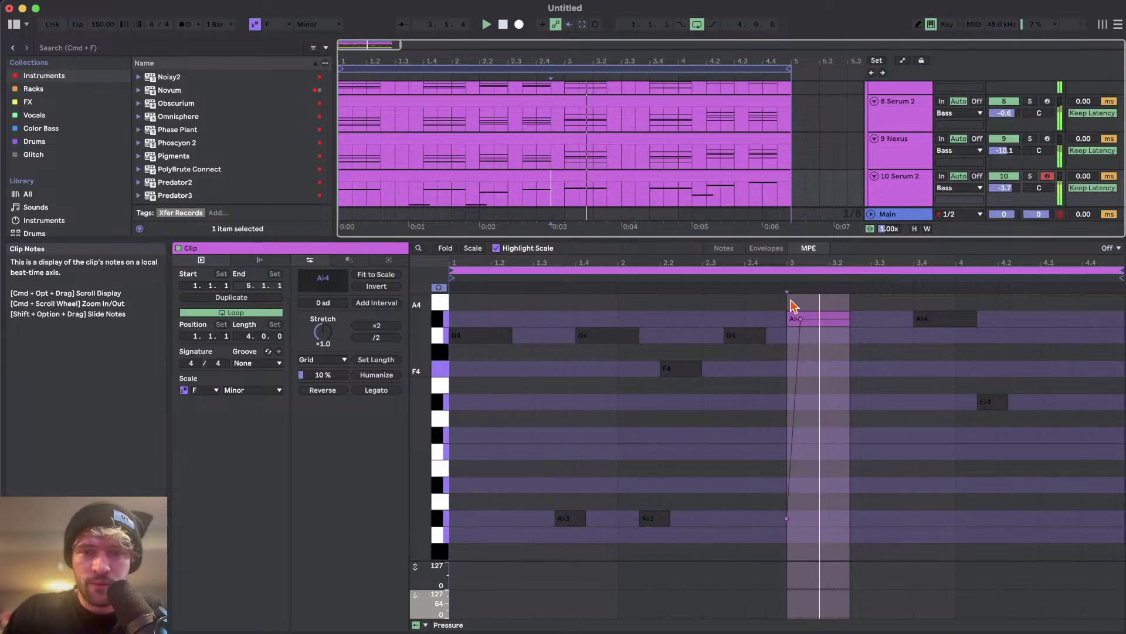
- Add an MPE pitch slide to the first G4, starting at −12 semitones, and play it
key("space")
left_click(456, 335)
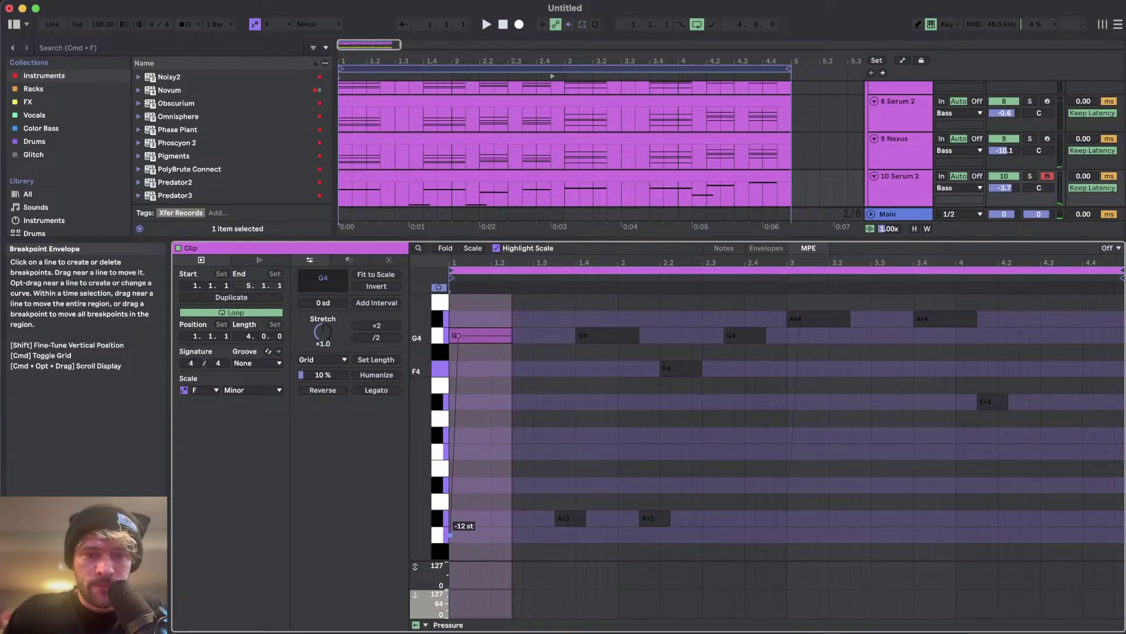
key("space")
left_click(414, 172)
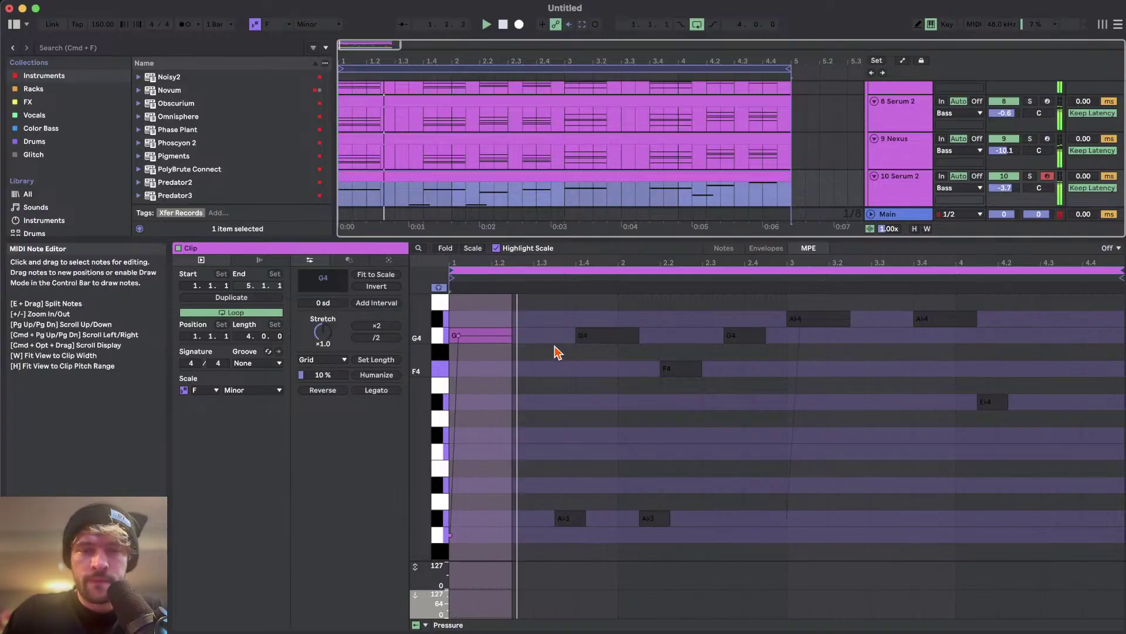
- Add a short MPE pitch slide down from G4 into the F4 at 2.2 and play it
scroll(606, 395, "up", 2)
left_click(672, 400)
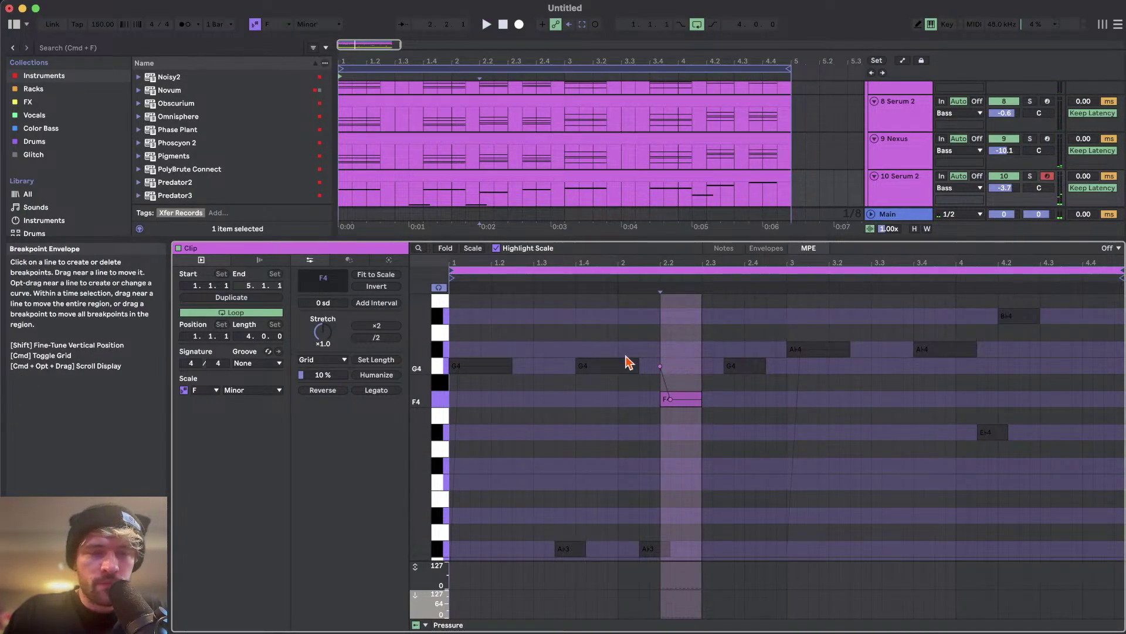
left_click(437, 187)
key("space")
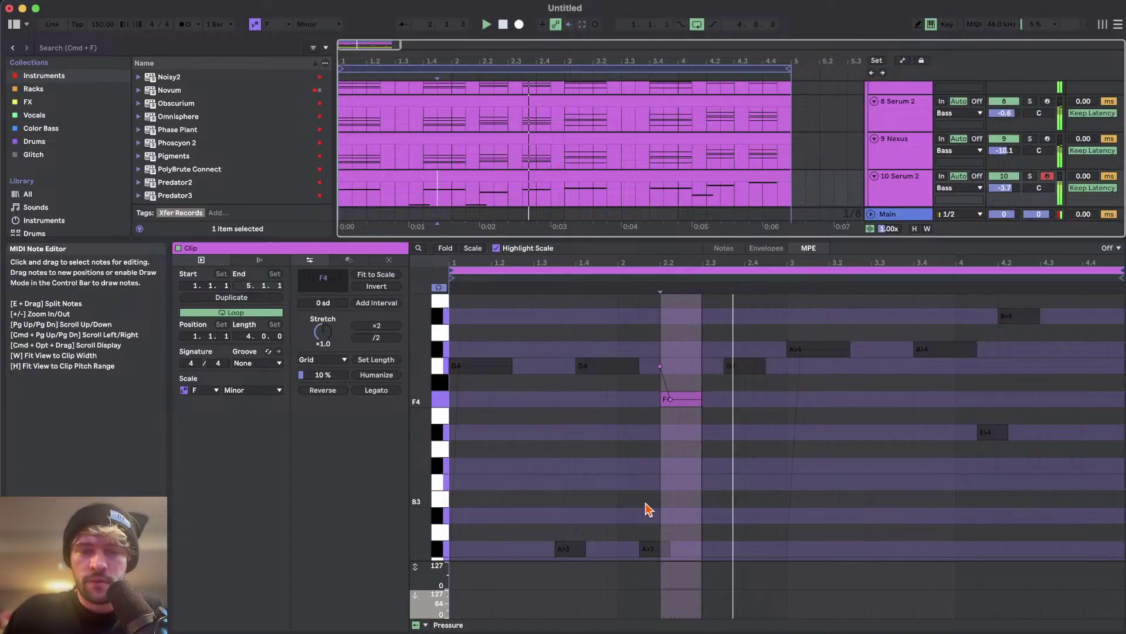
- Delete the A♭3 pickup note at 2.1.3 and play the passage without it
key("space")
left_click(649, 548)
key("Delete")
left_click(452, 198)
key("space")
key("space")
- Add an MPE pitch slide to the G4 at 2.3.3, starting at −2 semitones, and play it
left_click(733, 366)
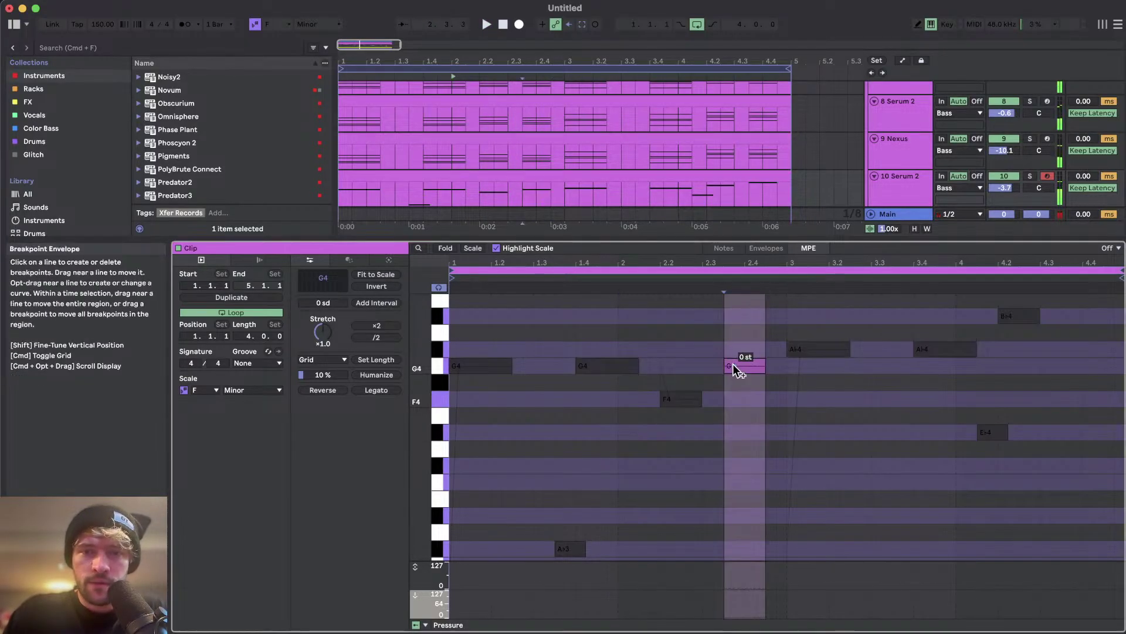
left_click_drag(733, 370, 725, 399)
key("space")
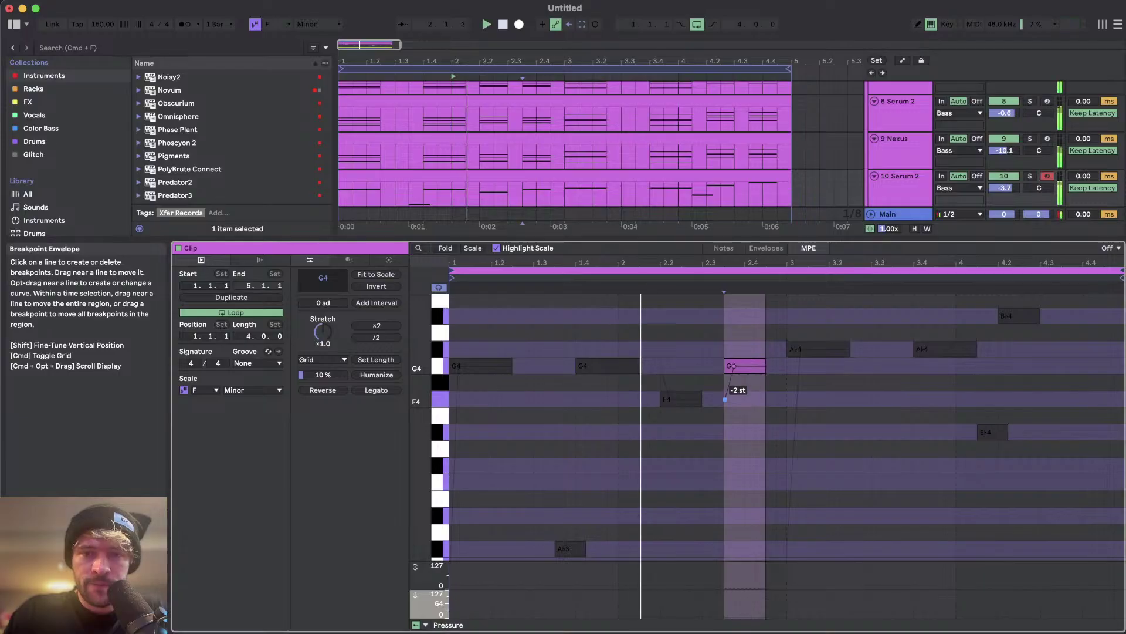
left_click(704, 361)
scroll(715, 355, "down", 1)
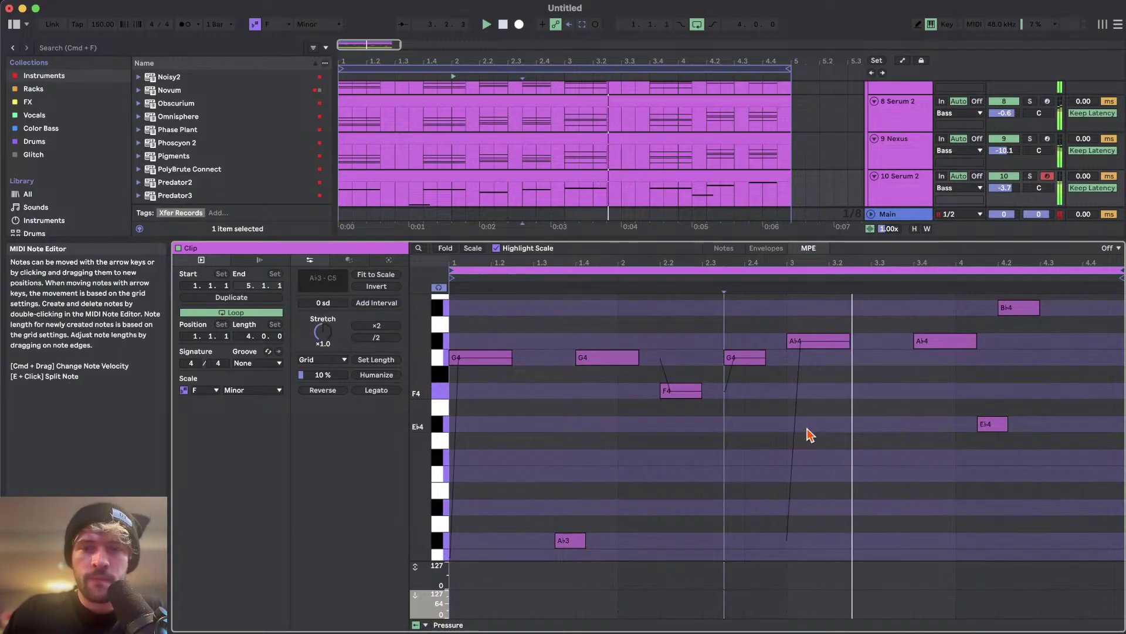
- Raise the start of the bar 3 A♭4 pitch slide to G4 and play it
left_click(787, 539)
key("space")
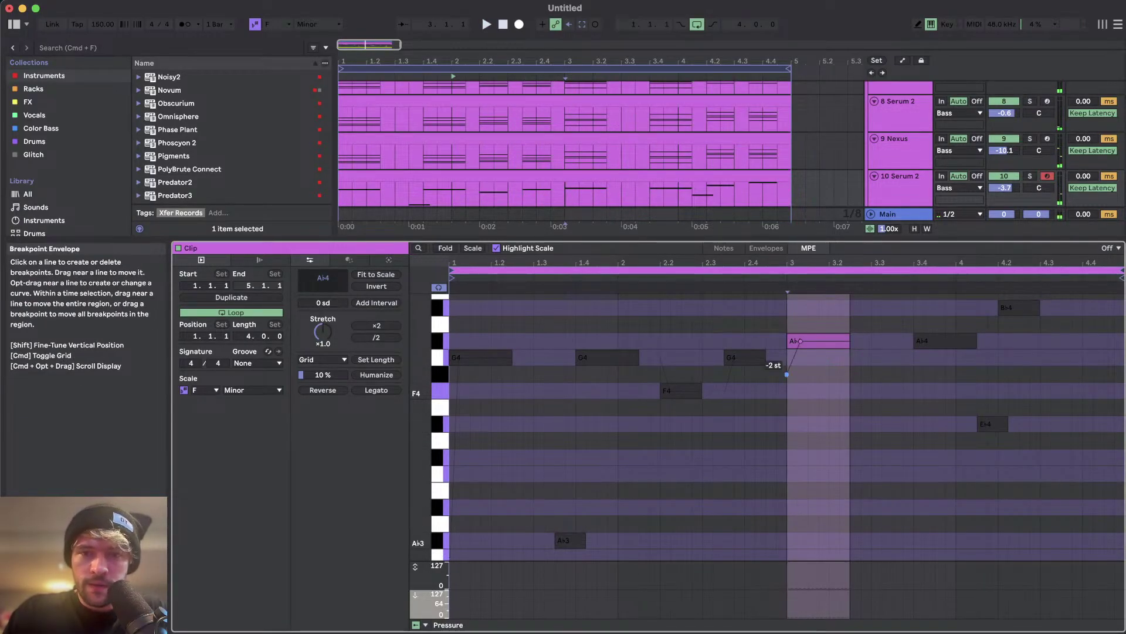
left_click(551, 185)
key("space")
scroll(880, 410, "up", 1)
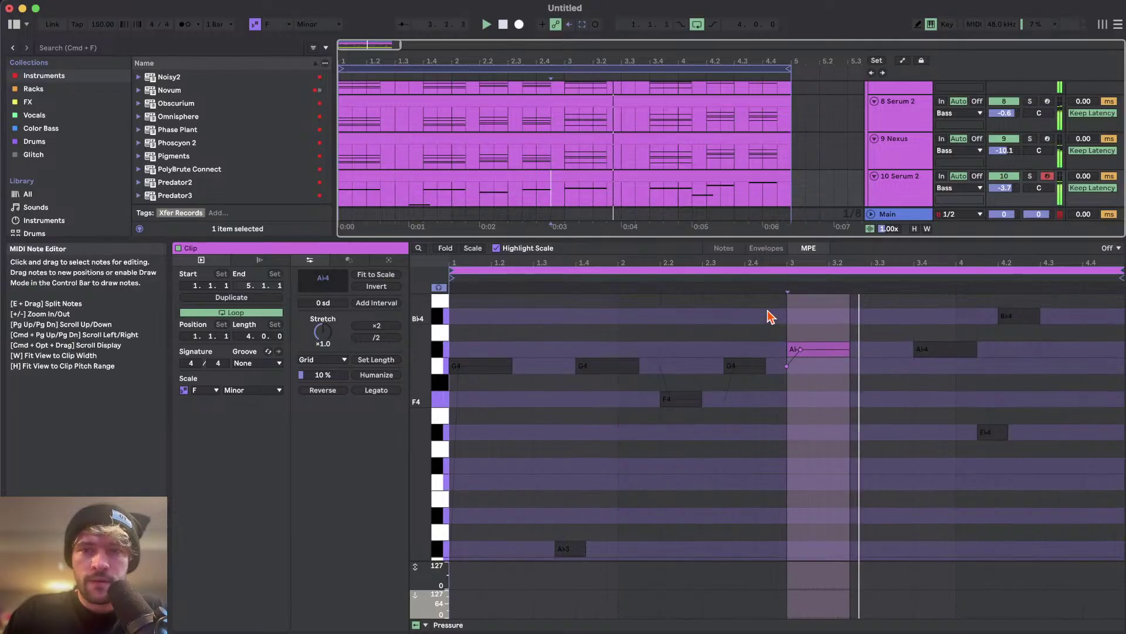
- Delete the E♭4 pickup at 4.1.3, extend the preceding A♭4 to 4.2 and add a pitch drop to E♭4 at its end
left_click(992, 434)
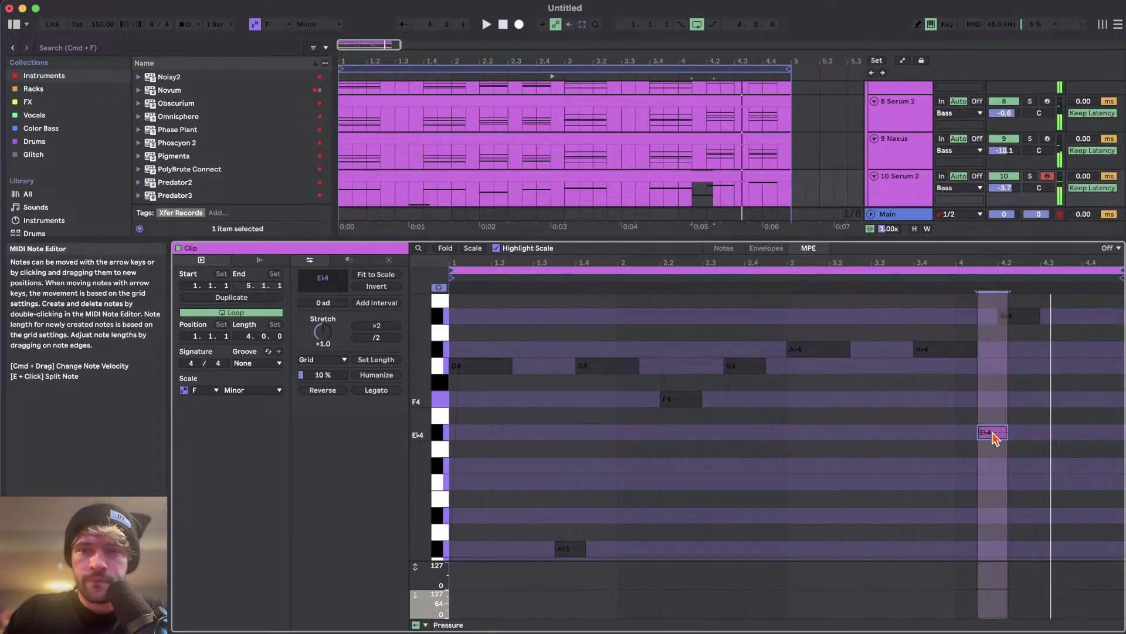
key("Delete")
left_click(967, 348)
mouse_move(976, 348)
left_mouse_down()
mouse_move(1006, 348)
mouse_move(996, 348)
left_mouse_up()
left_click(969, 347)
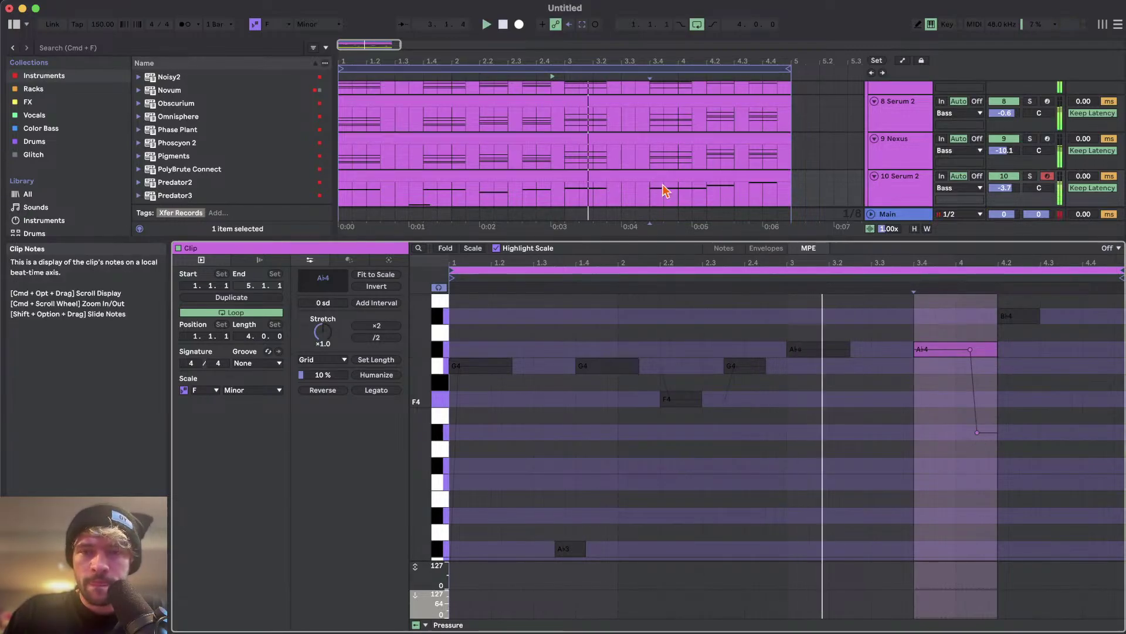
- Move the low breakpoint of the long A♭4's pitch drop slightly later and check the slide in playback
scroll(962, 390, "up", 1)
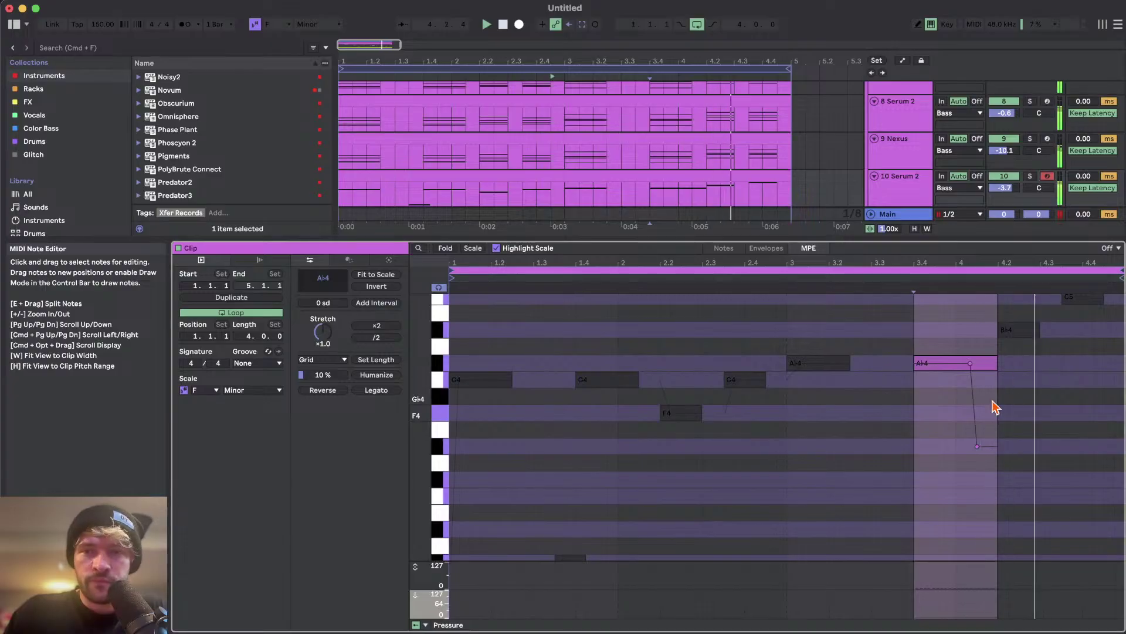
scroll(1013, 410, "up", 3)
left_click_drag(931, 447, 942, 447)
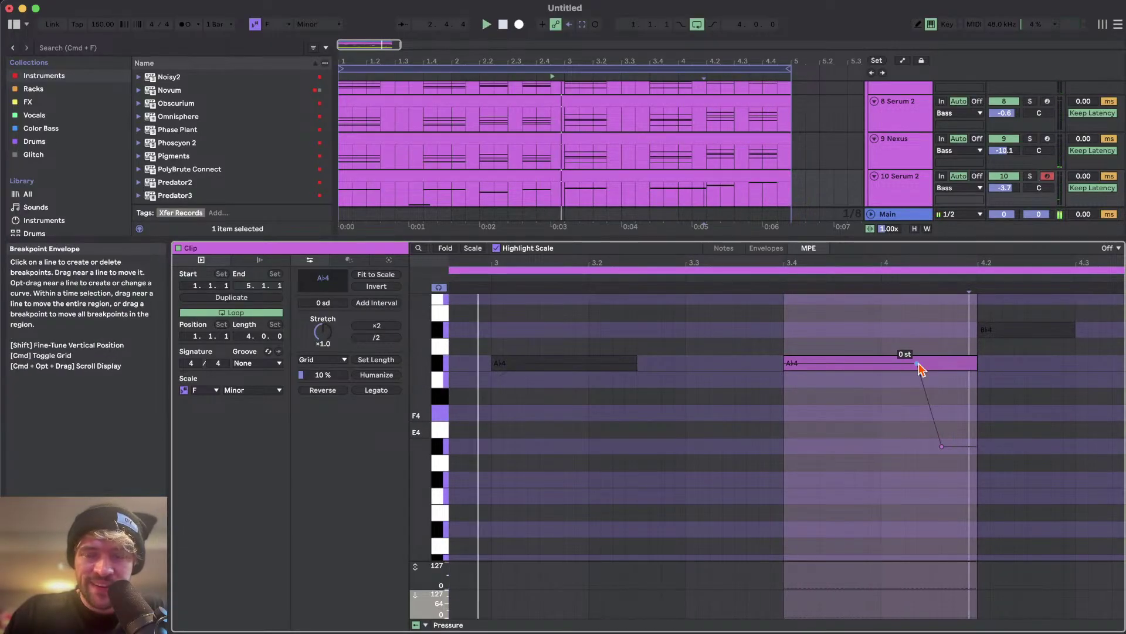
scroll(914, 366, "right", 4)
scroll(912, 375, "up", 2)
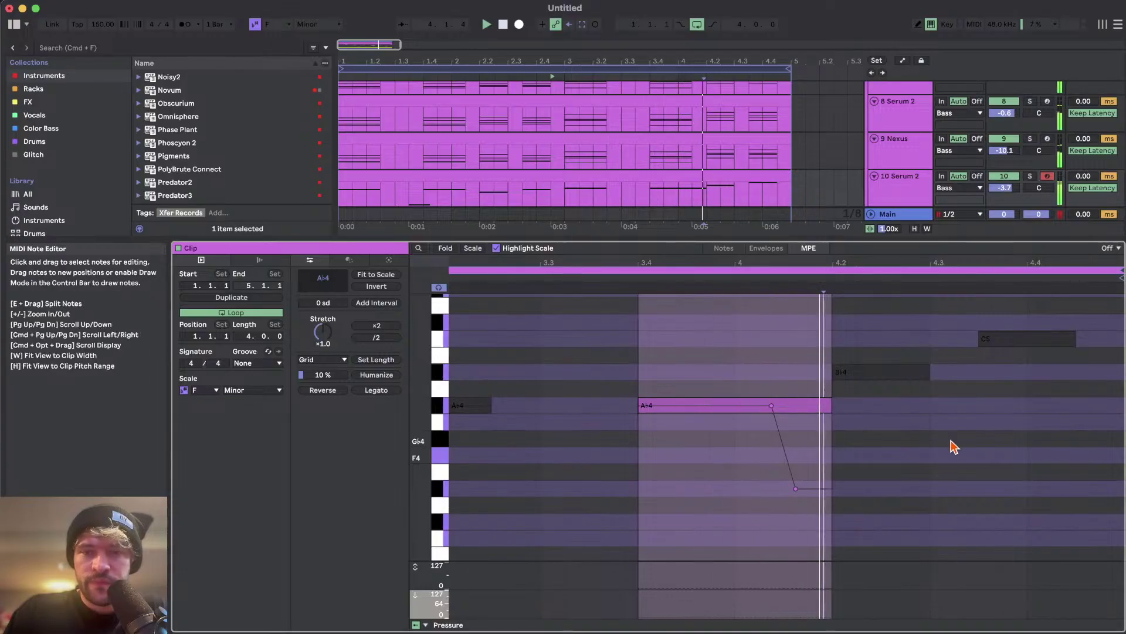
- Extend the final C5 to the clip end, add a pitch drop to −16 semitones near its end, and play it
left_click(991, 340)
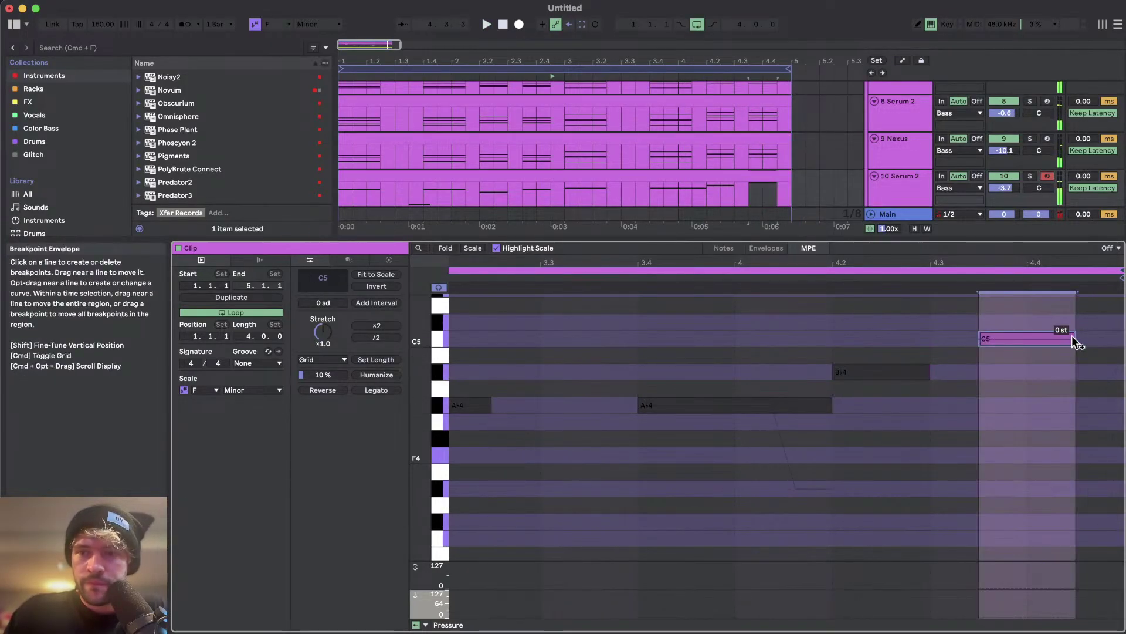
mouse_move(1075, 339)
left_mouse_down()
mouse_move(1123, 339)
mouse_move(1063, 339)
left_mouse_up()
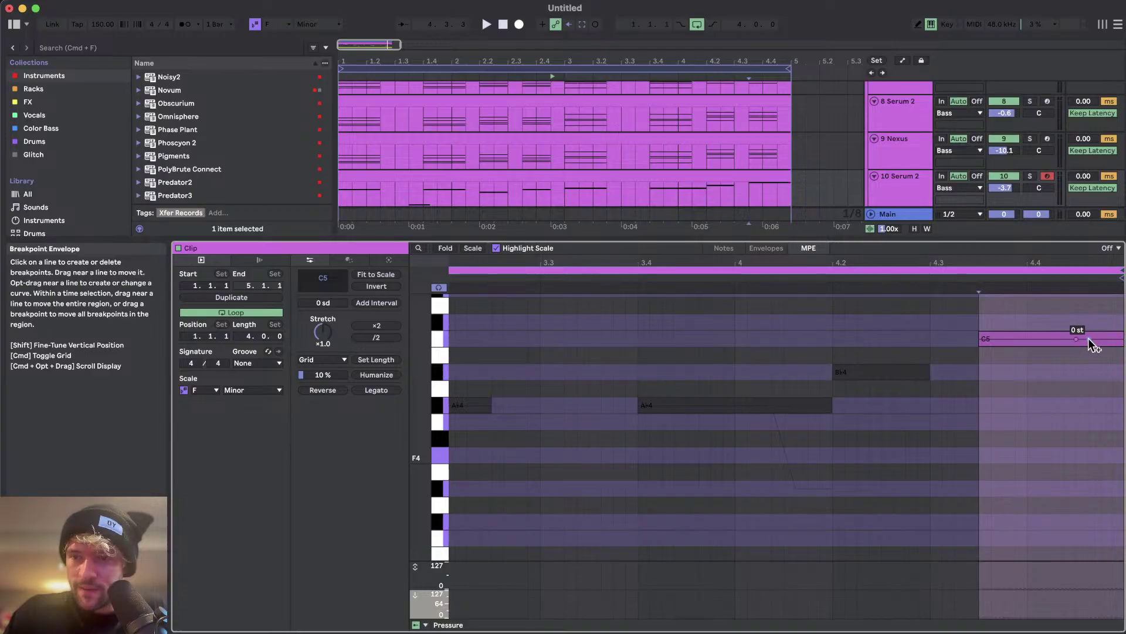
scroll(1076, 543, "down", 3)
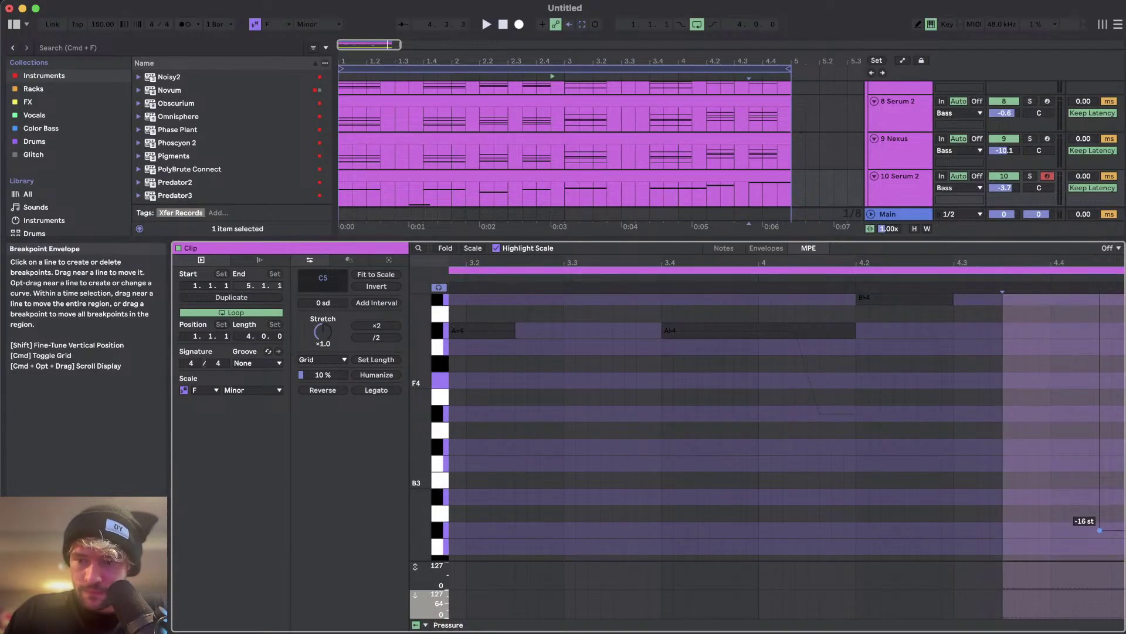
left_click(738, 203)
key("space")
scroll(897, 340, "up", 1)
- Lower the chord layers together, setting tracks 7 and 8 Serum 2 to −2.6 dB and 9 Nexus to −12.1 dB
key("shift+Tab")
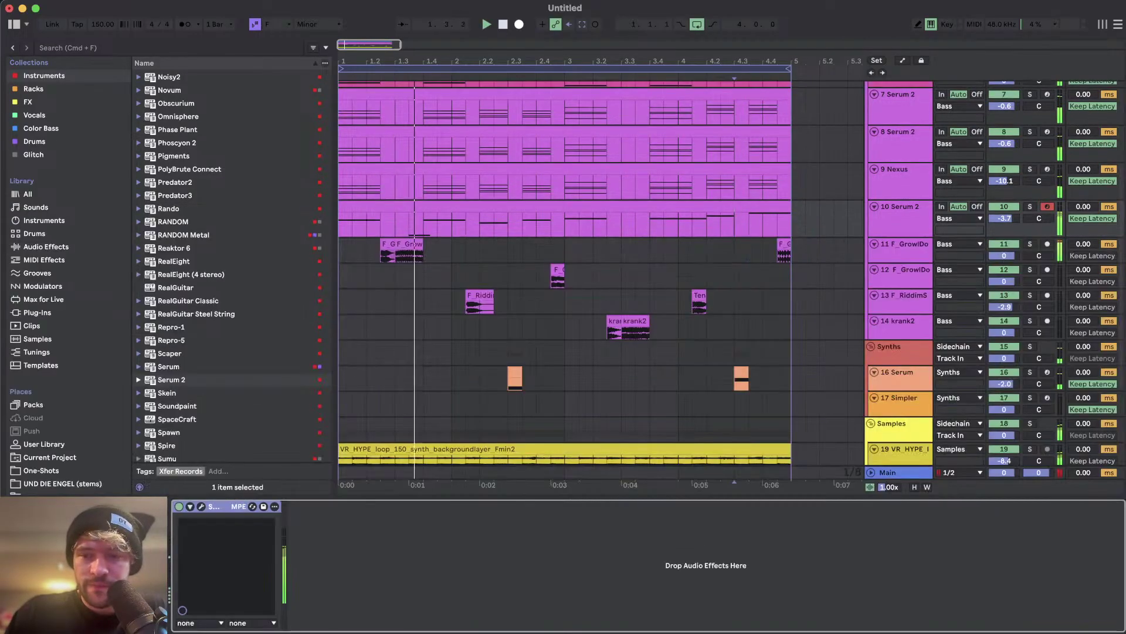
scroll(552, 239, "down", 3)
scroll(546, 243, "up", 3)
scroll(420, 302, "up", 3)
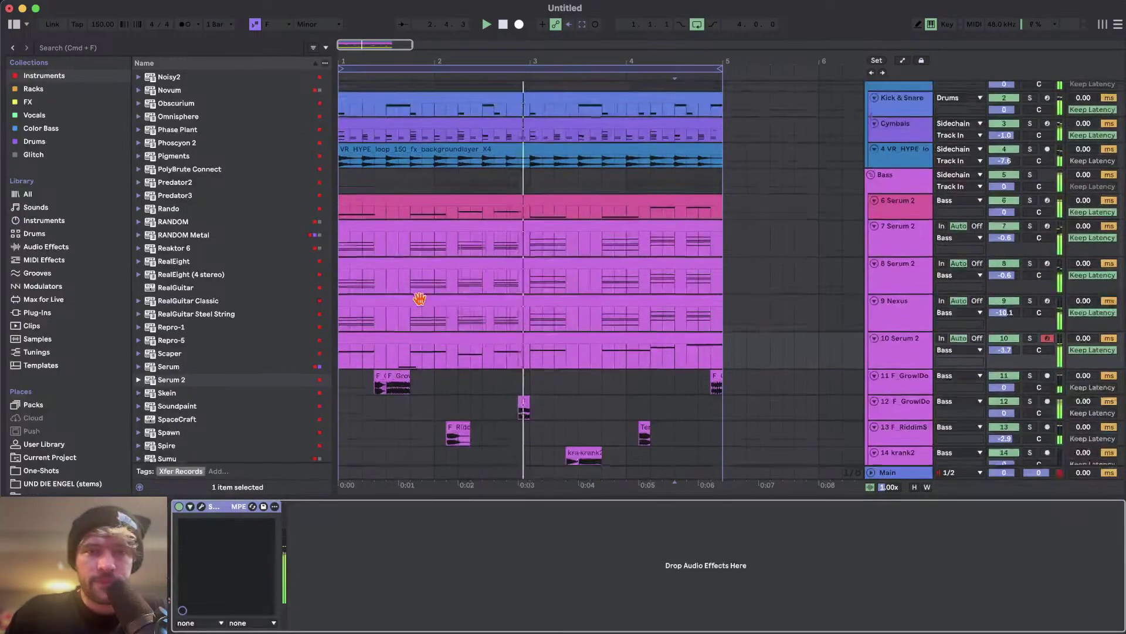
left_click(917, 317)
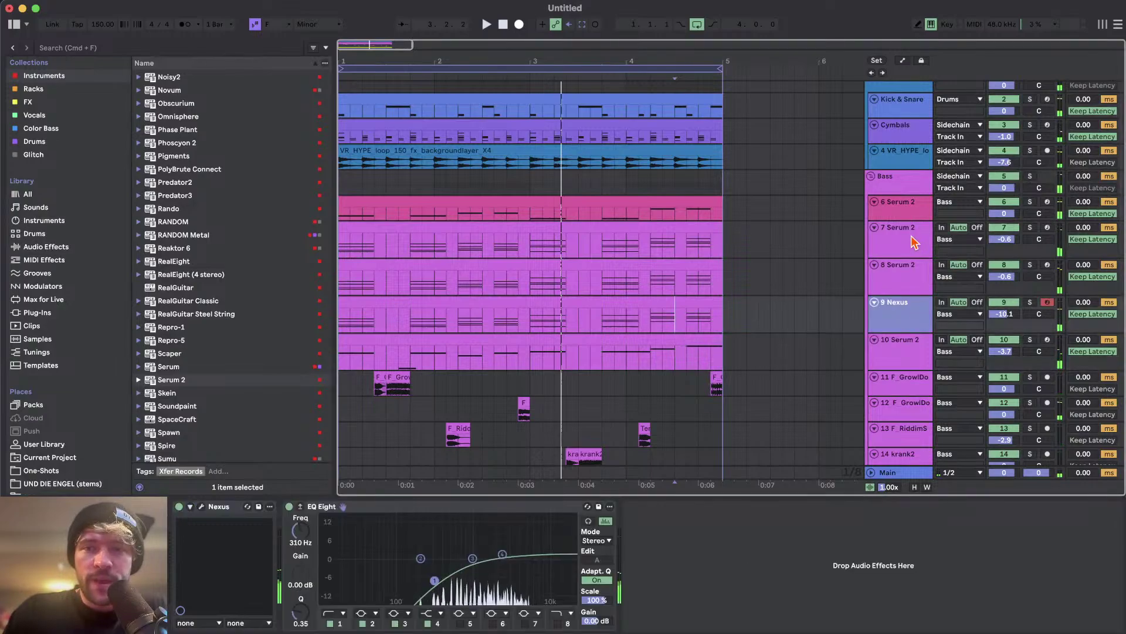
left_click(1003, 241)
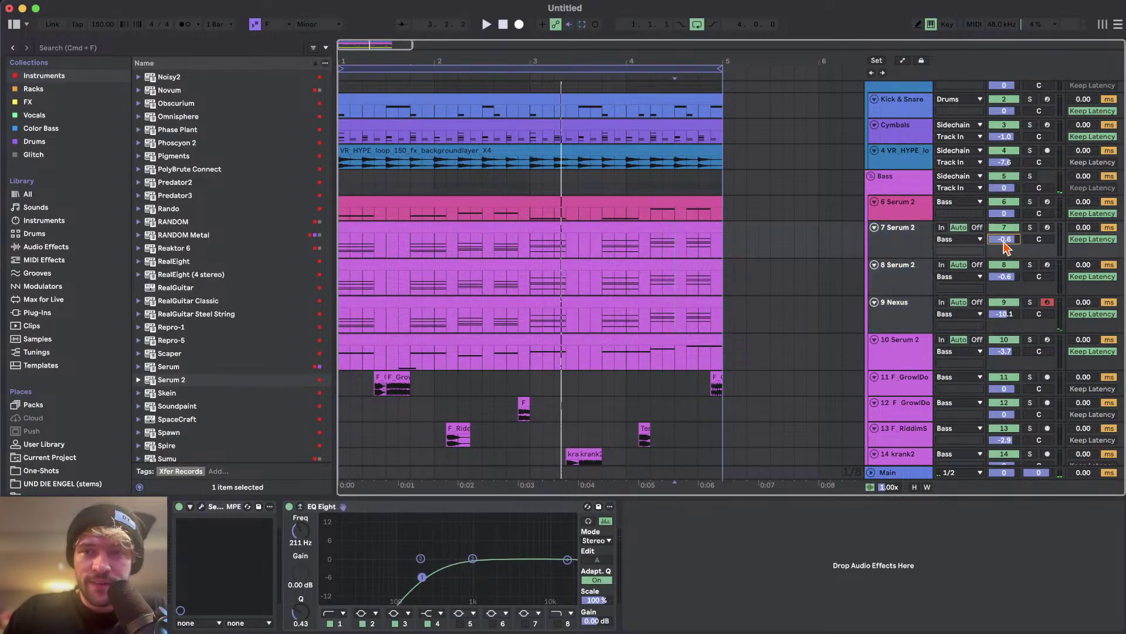
key("Down")
scroll(855, 300, "down", 4)
scroll(503, 165, "up", 3)
- Play the drop from the start and review the arrangement, the Main track's Utility and the track 7 device chain
left_click(399, 321)
left_click(398, 328)
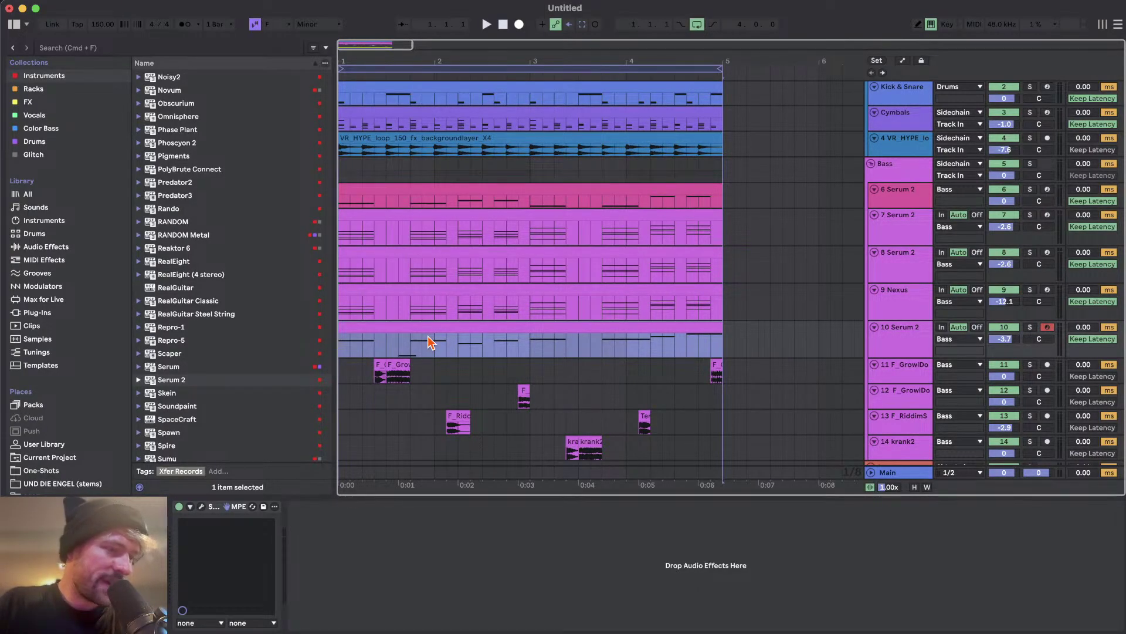
scroll(428, 336, "down", 1)
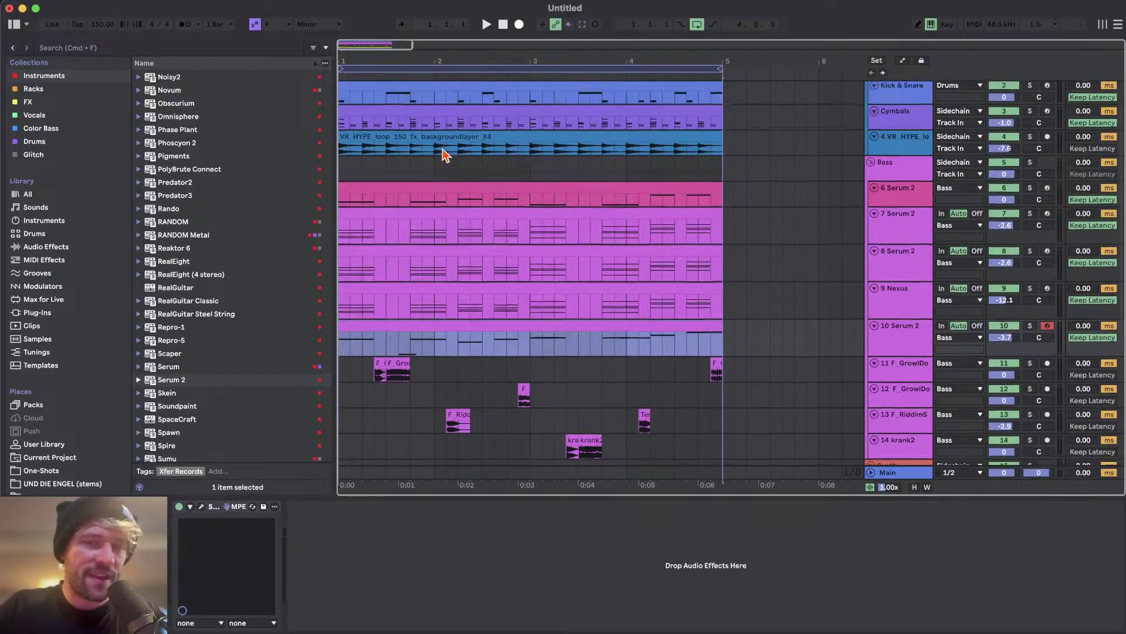
scroll(443, 153, "down", 10)
scroll(444, 155, "up", 12)
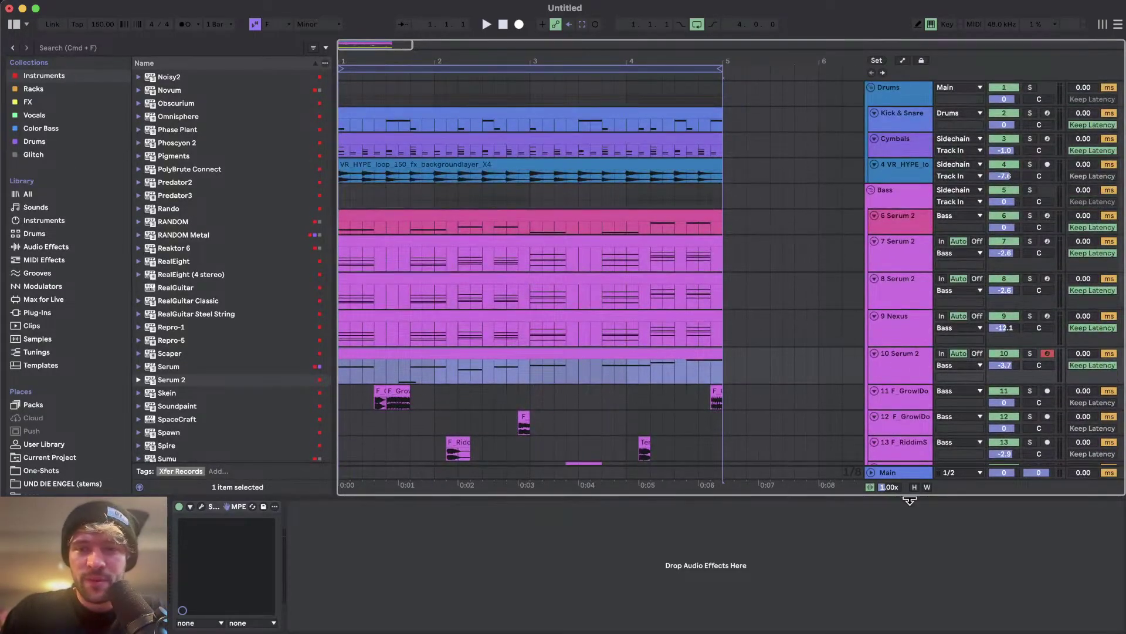
left_click(900, 473)
scroll(738, 353, "down", 2)
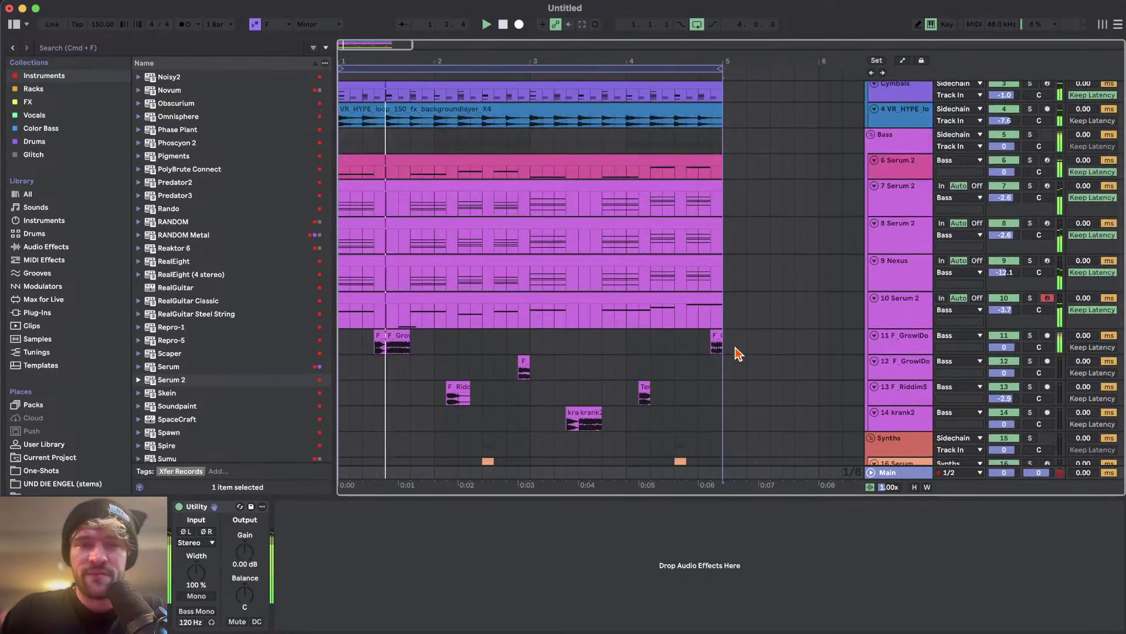
left_click(904, 213)
scroll(904, 212, "down", 2)
scroll(904, 211, "up", 2)
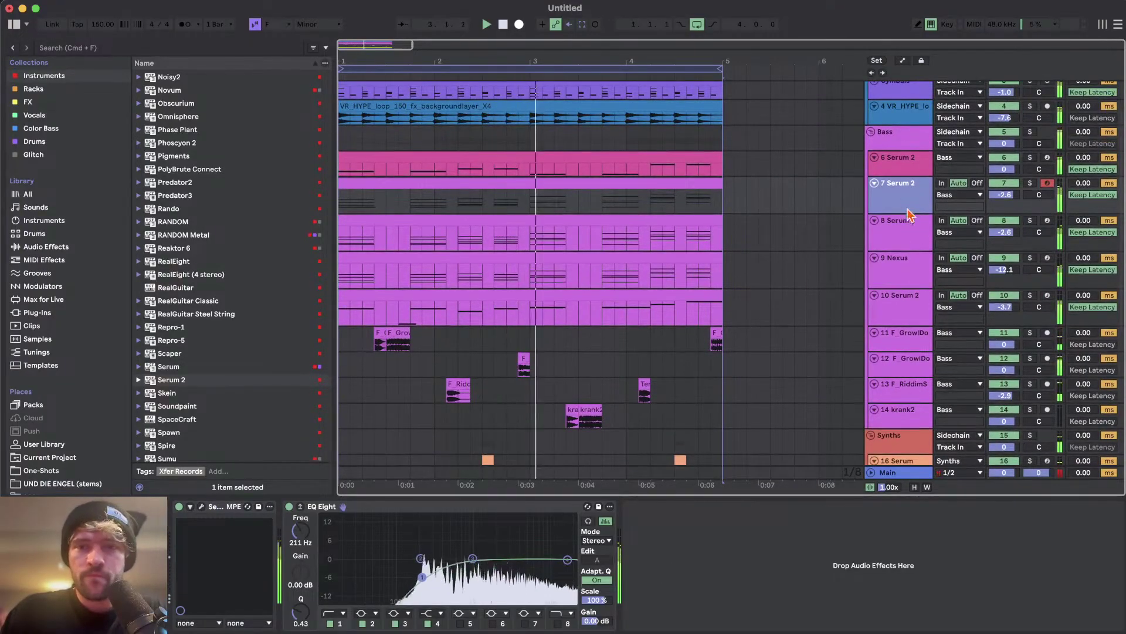
- Add an EQ Eight to the 10 Serum 2 lead and set its low cut to 417 Hz with Q 0.72
left_click(904, 299)
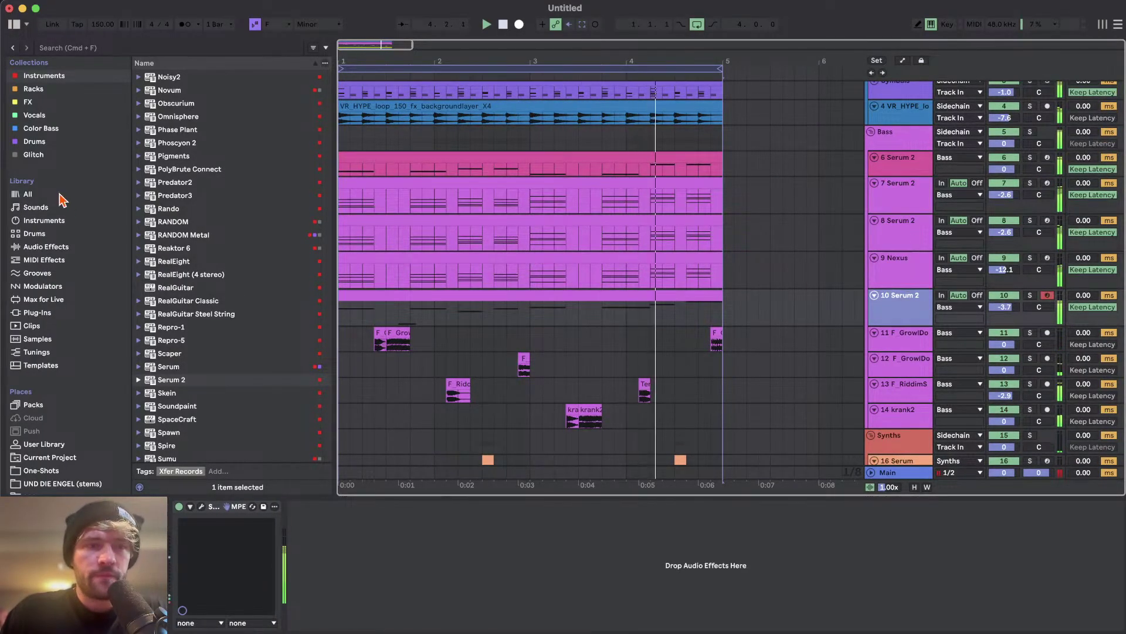
left_click(47, 247)
double_click(189, 181)
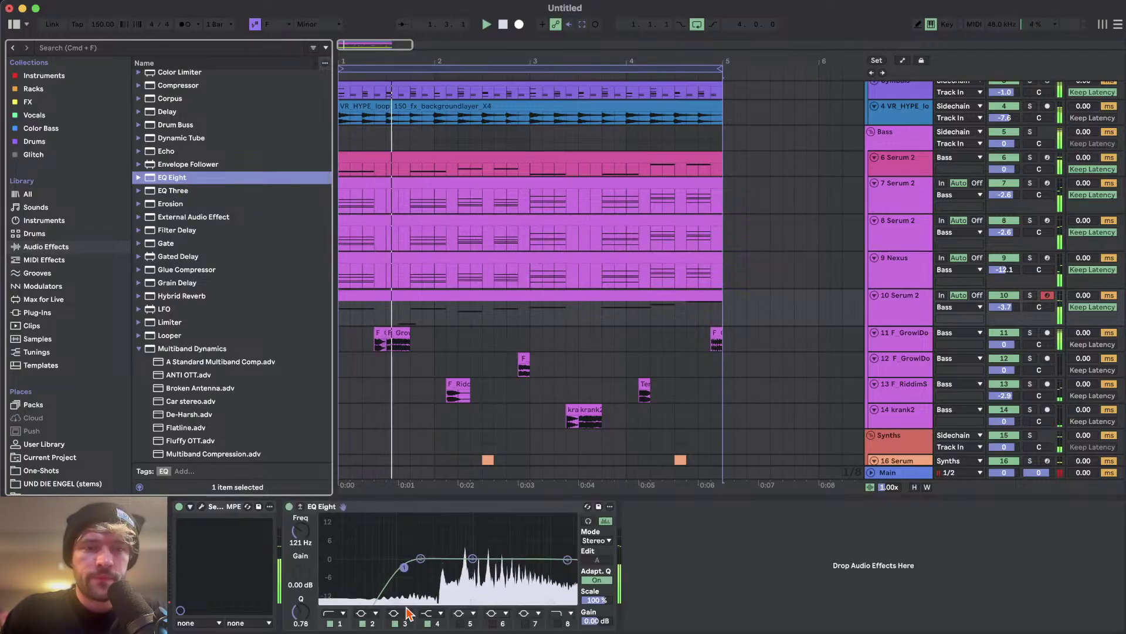
left_click_drag(404, 569, 443, 568)
scroll(478, 387, "down", 3)
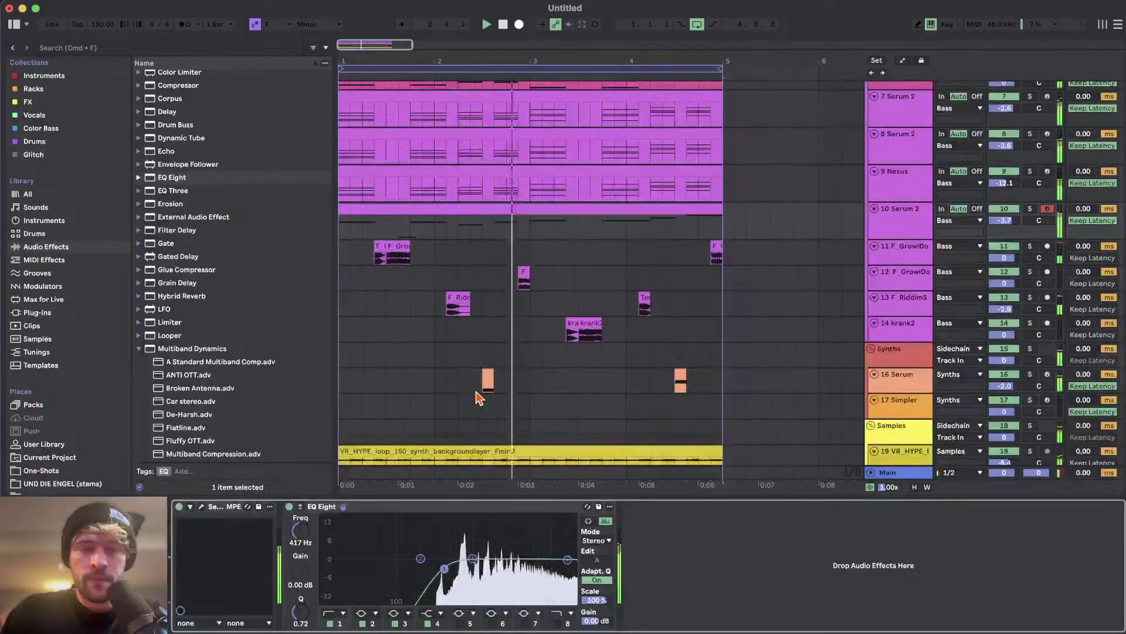
- Load Ozone 11 from the FX collection onto the Main track and open its Dynamics module
left_click(907, 475)
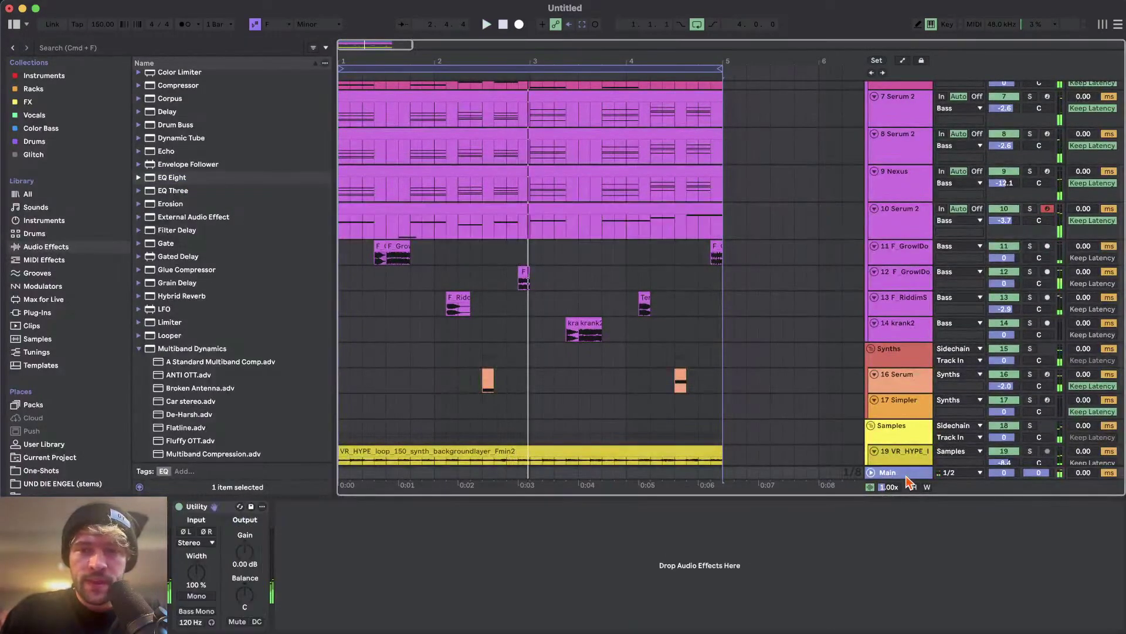
left_click(28, 101)
scroll(229, 399, "down", 10)
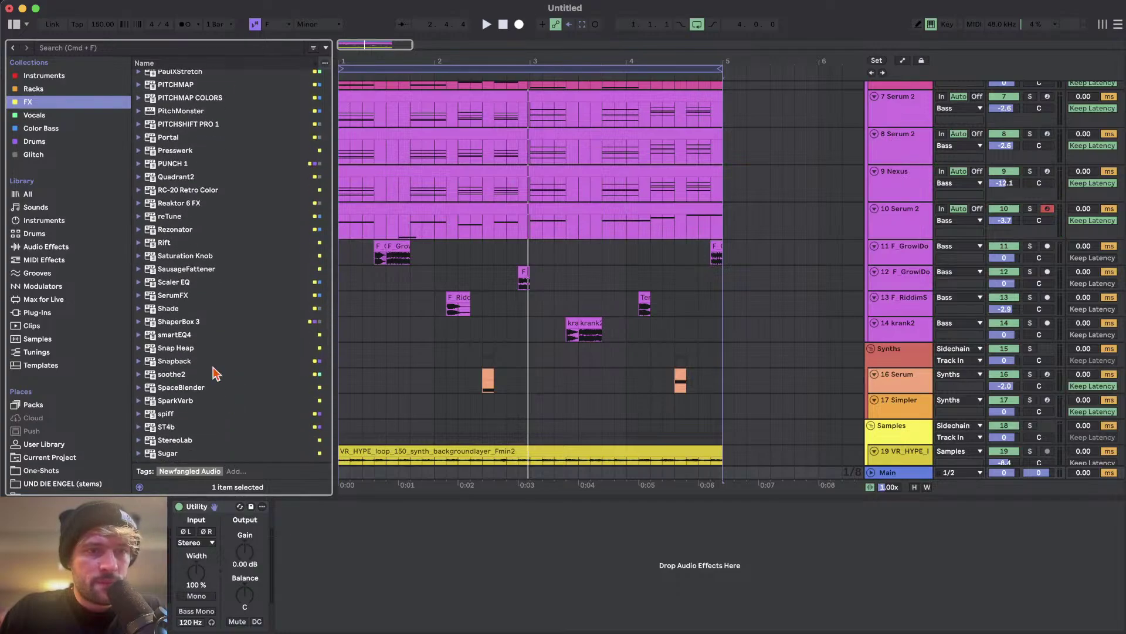
scroll(196, 359, "down", 1)
scroll(200, 359, "up", 8)
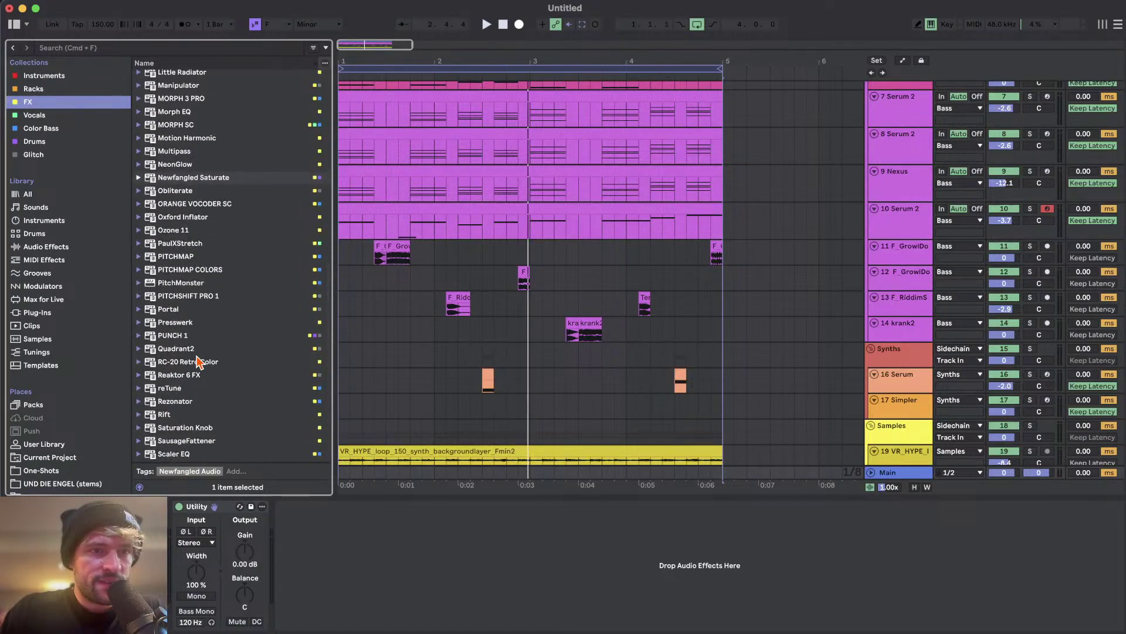
left_click(175, 293)
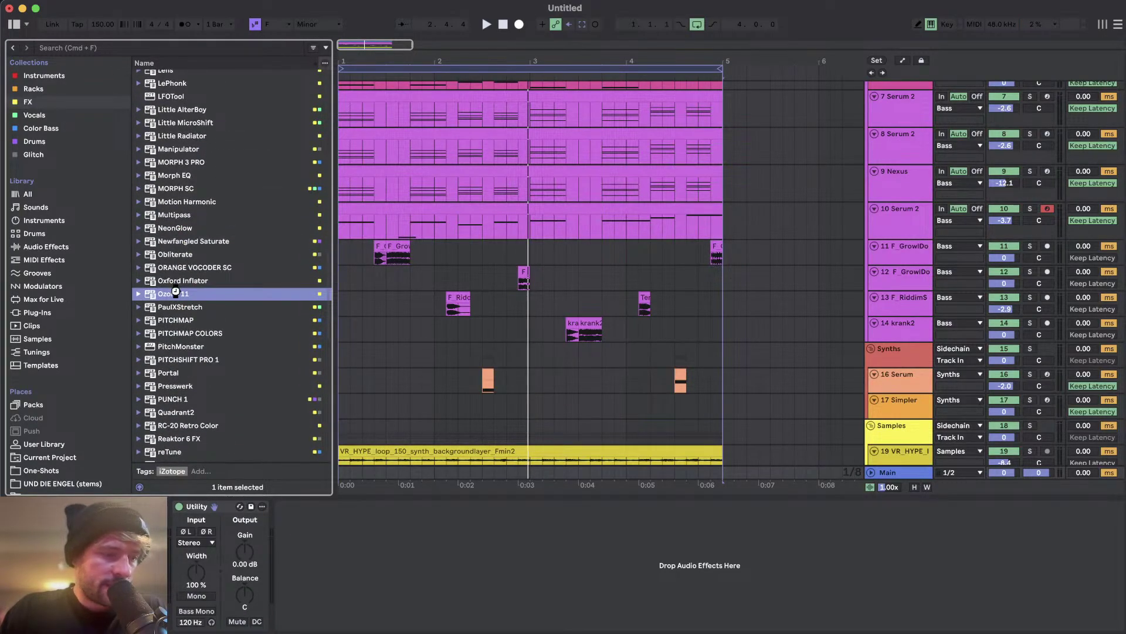
double_click(197, 291)
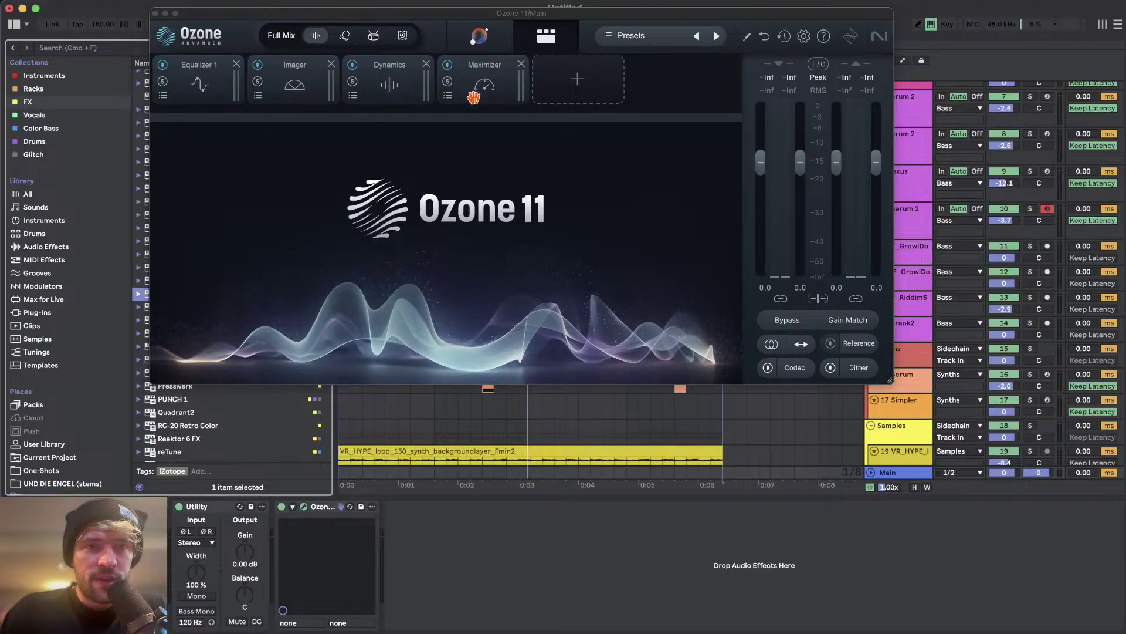
left_click(481, 212)
left_click(362, 72)
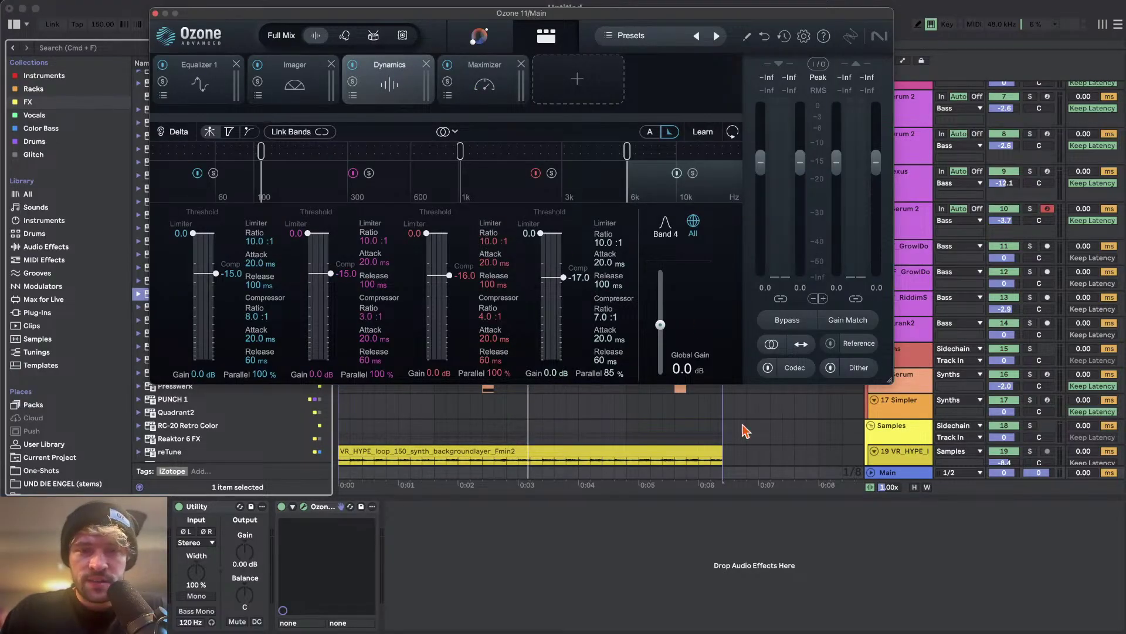
- Raise Ozone's Maximizer gain to +8.1 dB during playback and lower Loopback Audio to 0.49 in Streamlabs Desktop
key("super+Tab")
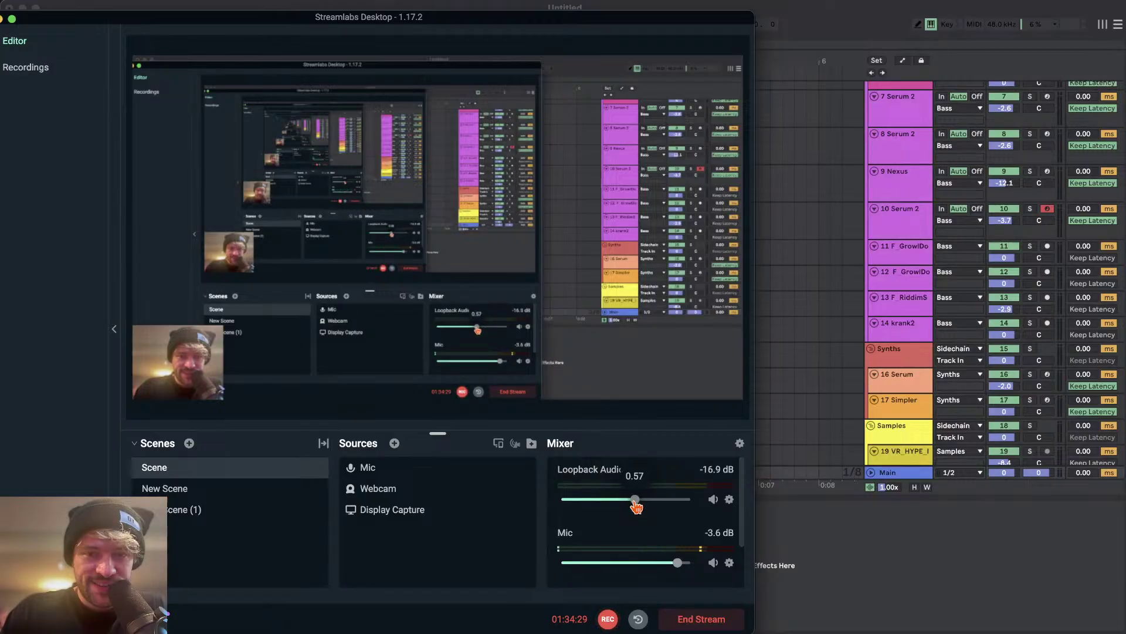
left_click(867, 535)
left_click(466, 101)
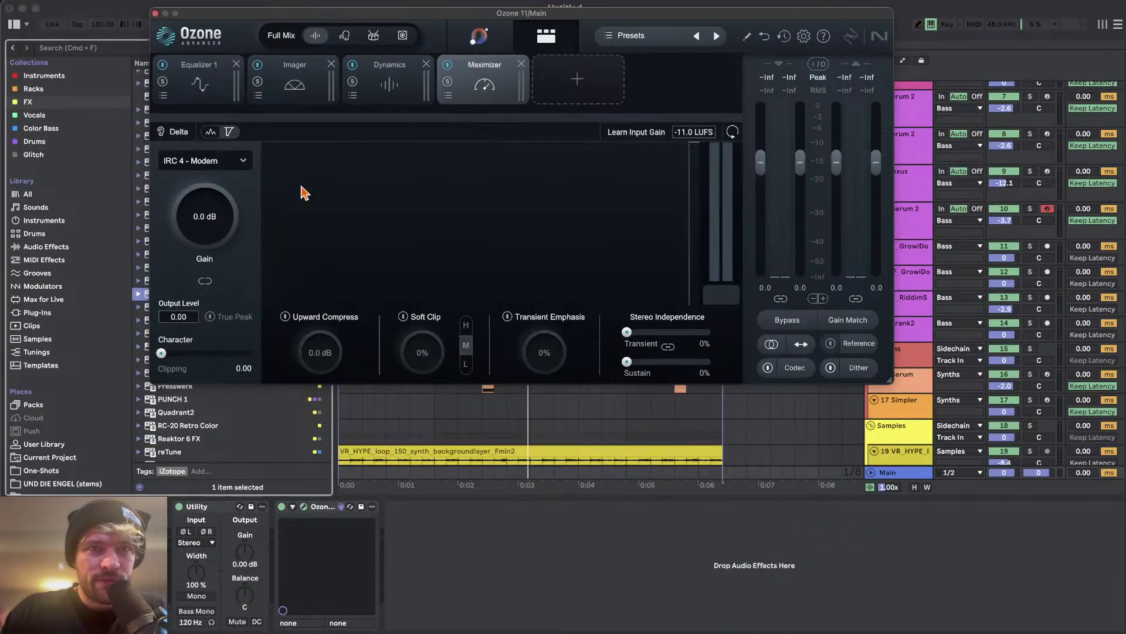
key("space")
left_click_drag(213, 230, 212, 138)
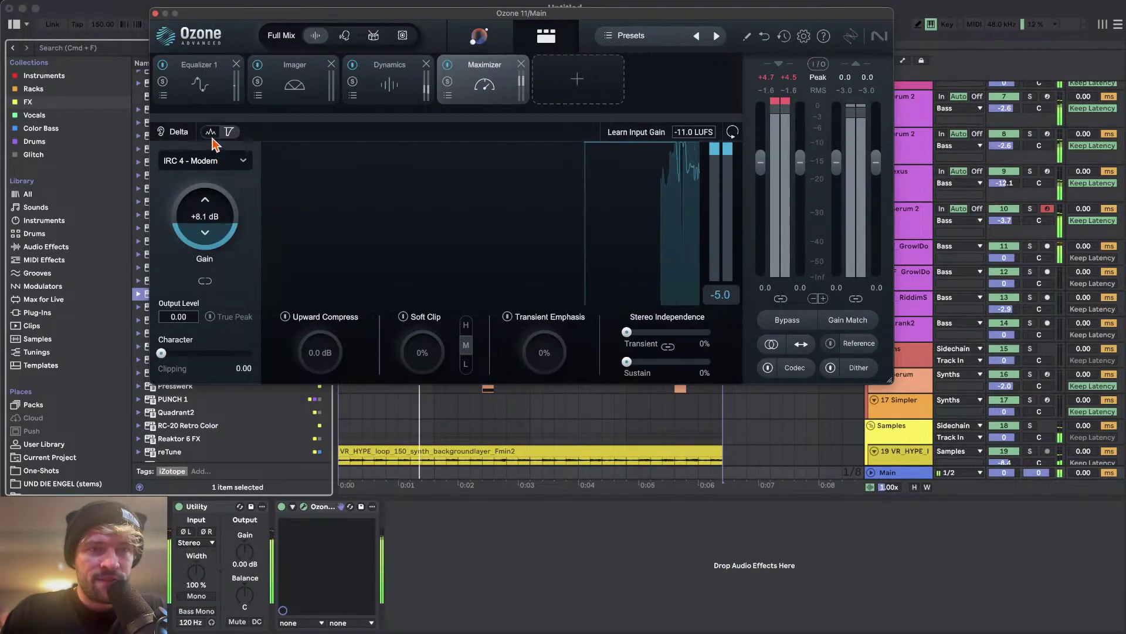
key("super+Tab")
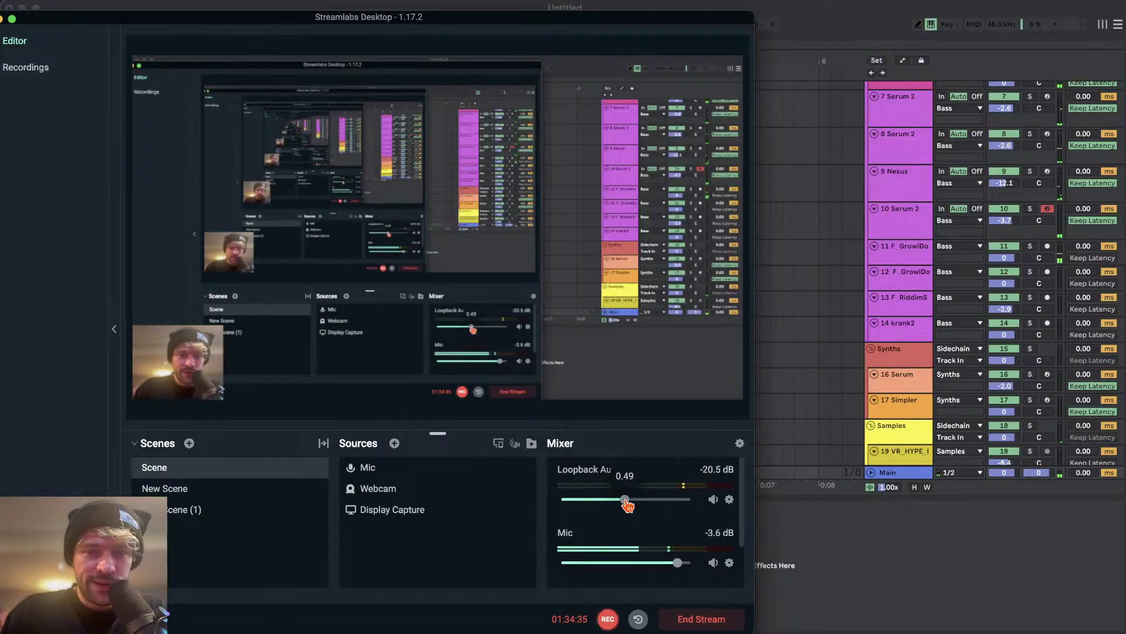
key("super+Tab")
- Set the Maximizer gain to +8.7 dB, then bypass the Maximizer with Gain Match enabled
left_click(414, 86)
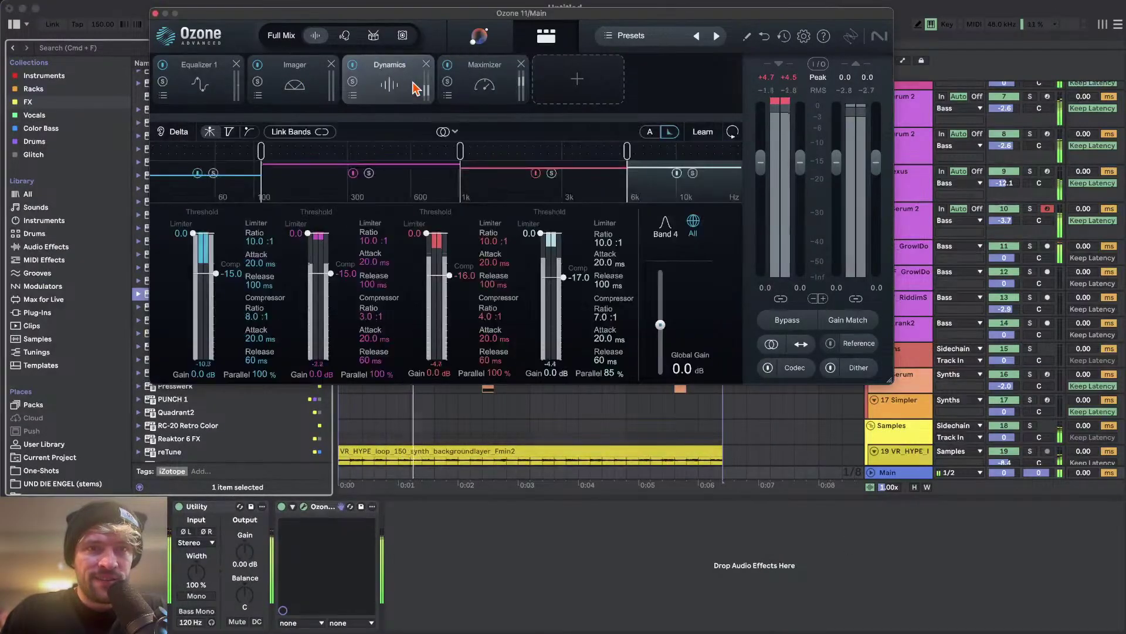
left_click(293, 82)
left_click(486, 85)
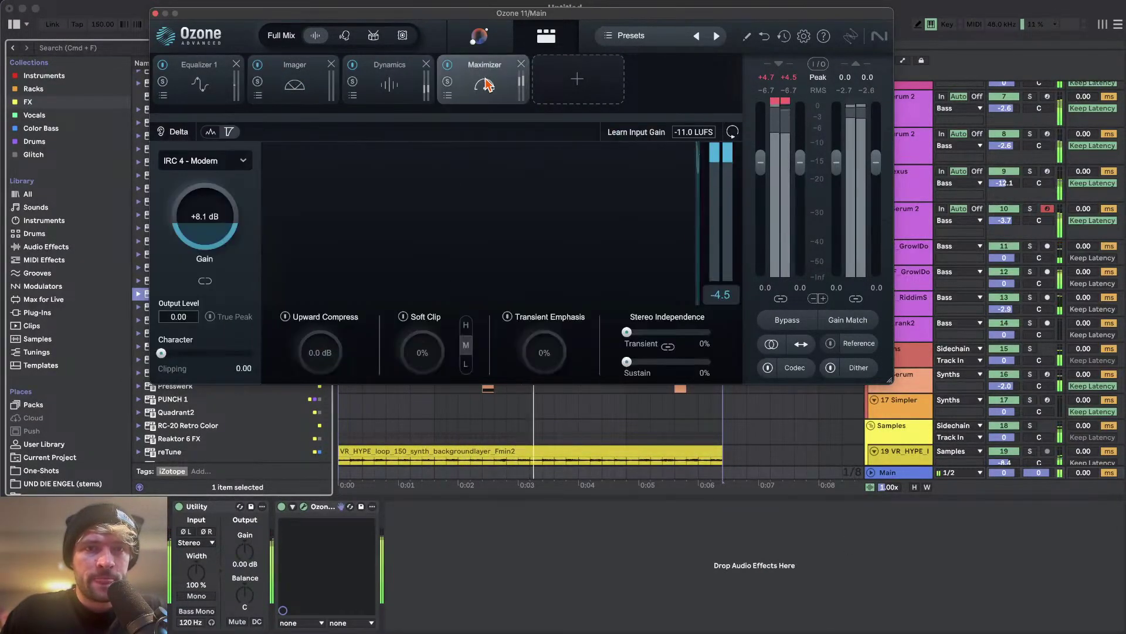
left_click_drag(212, 219, 211, 214)
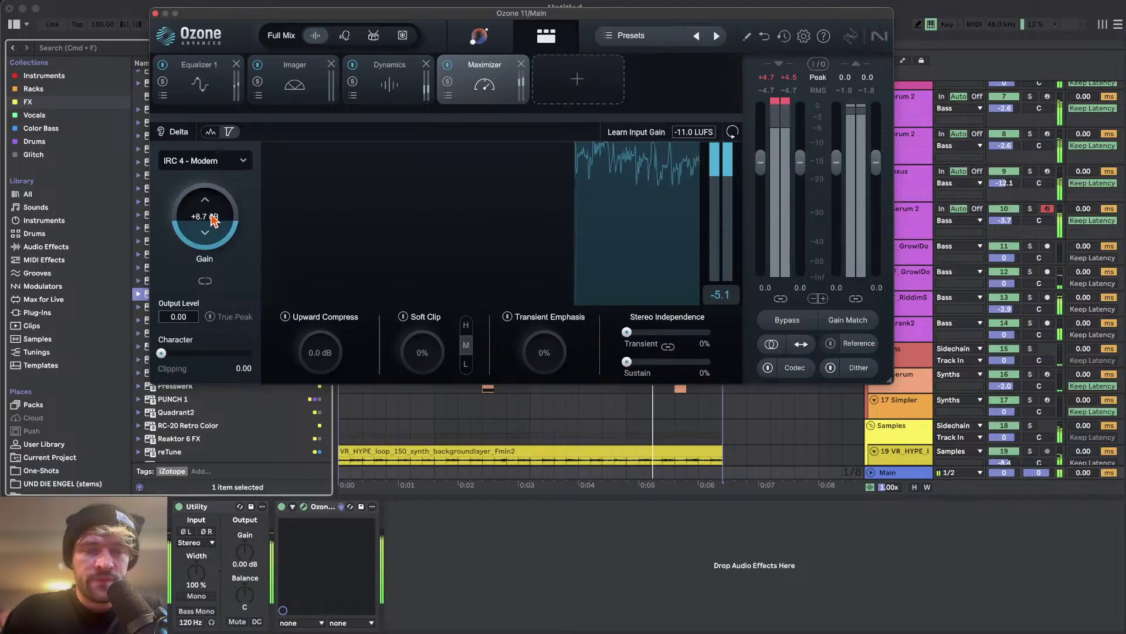
left_click(846, 320)
left_click(448, 64)
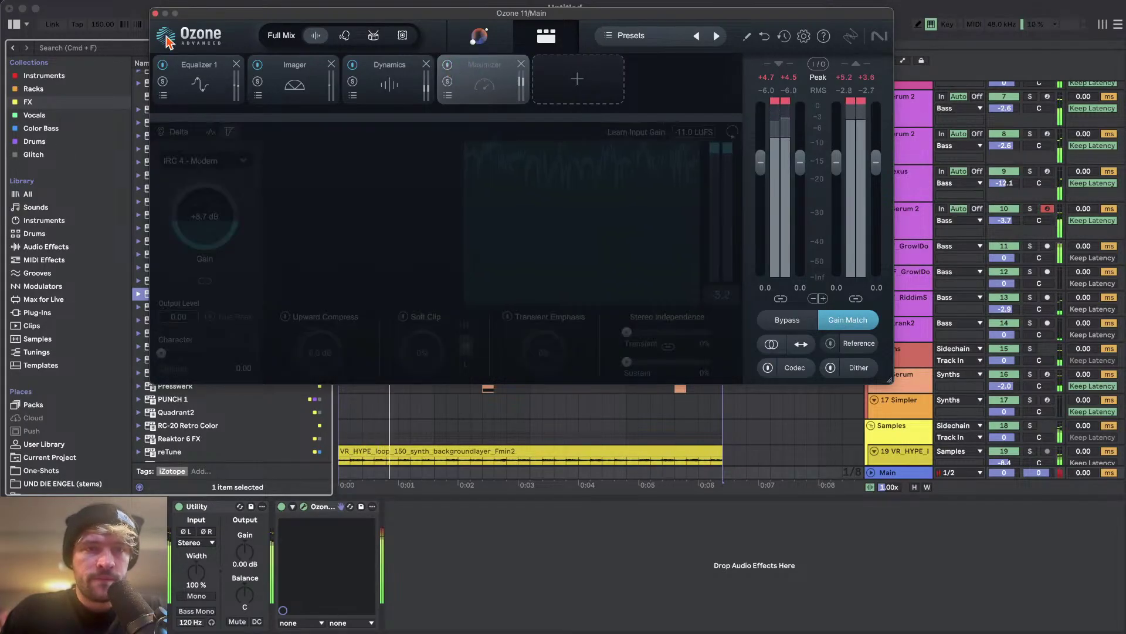
- High-pass the Side channel in Ozone's Equalizer 1 at about 242 Hz with a 12 dB/oct slope
left_click(206, 93)
left_click_drag(321, 232, 364, 234)
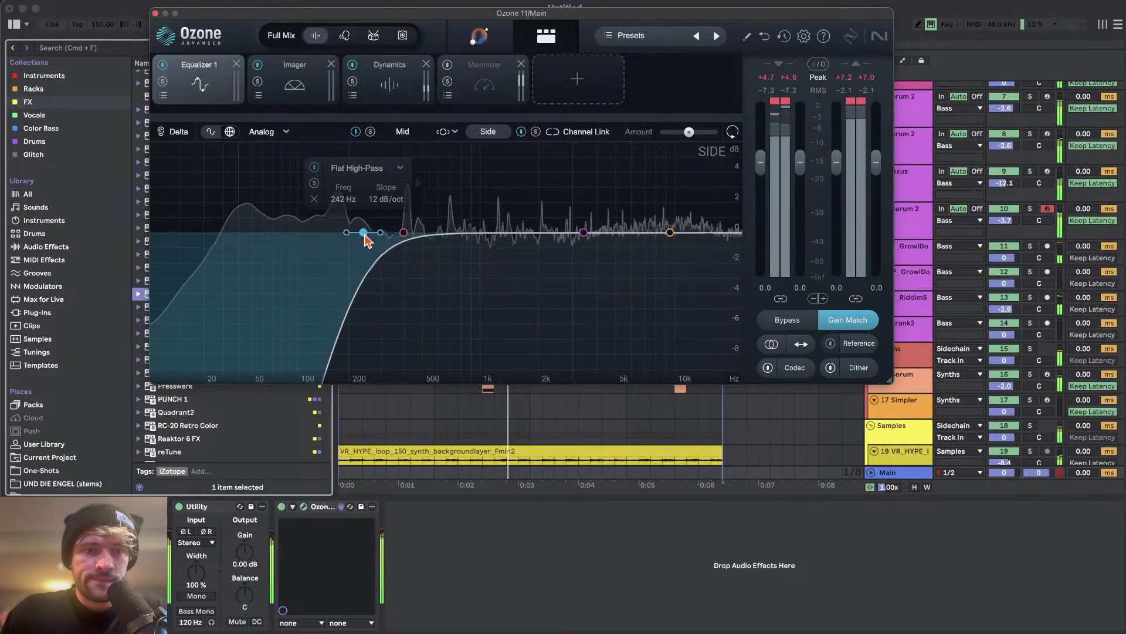
left_click(293, 87)
left_click(187, 87)
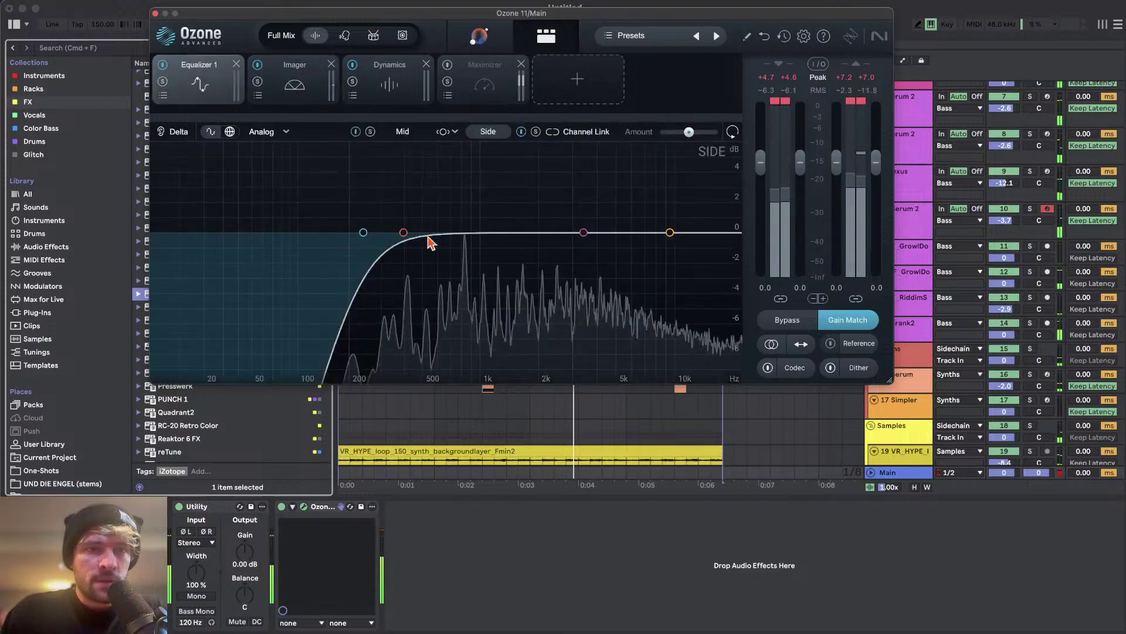
key("space")
- Solo the Side channel and cut about 3.1 dB at 482 Hz and 2.2 dB at 3724 Hz, with a slight high-shelf boost
left_click(535, 132)
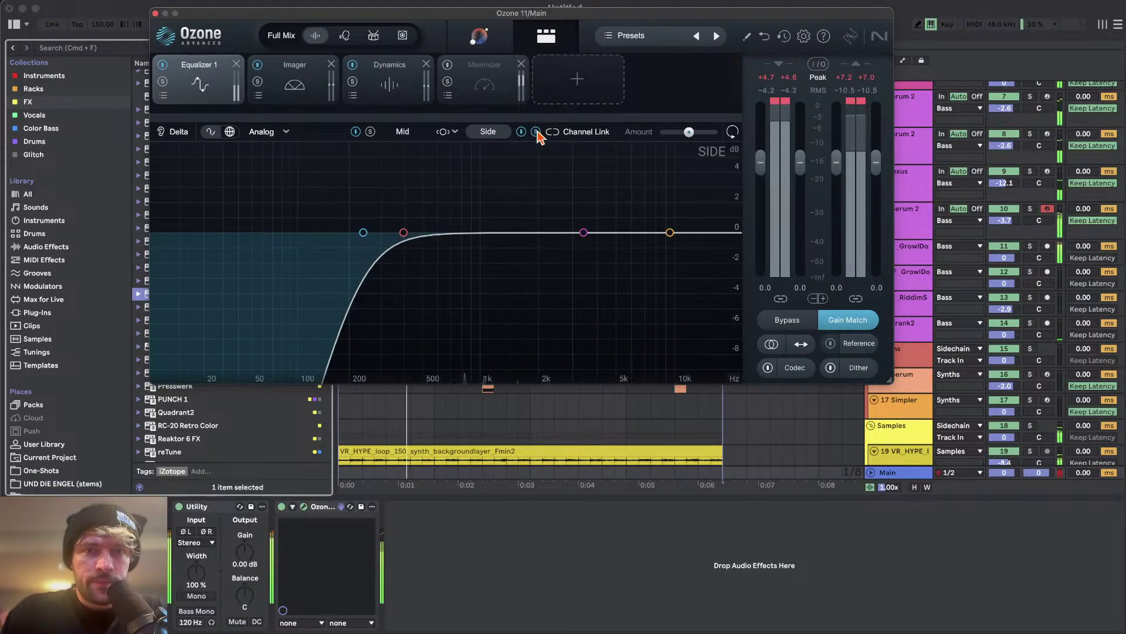
left_click_drag(404, 232, 434, 280)
key("space")
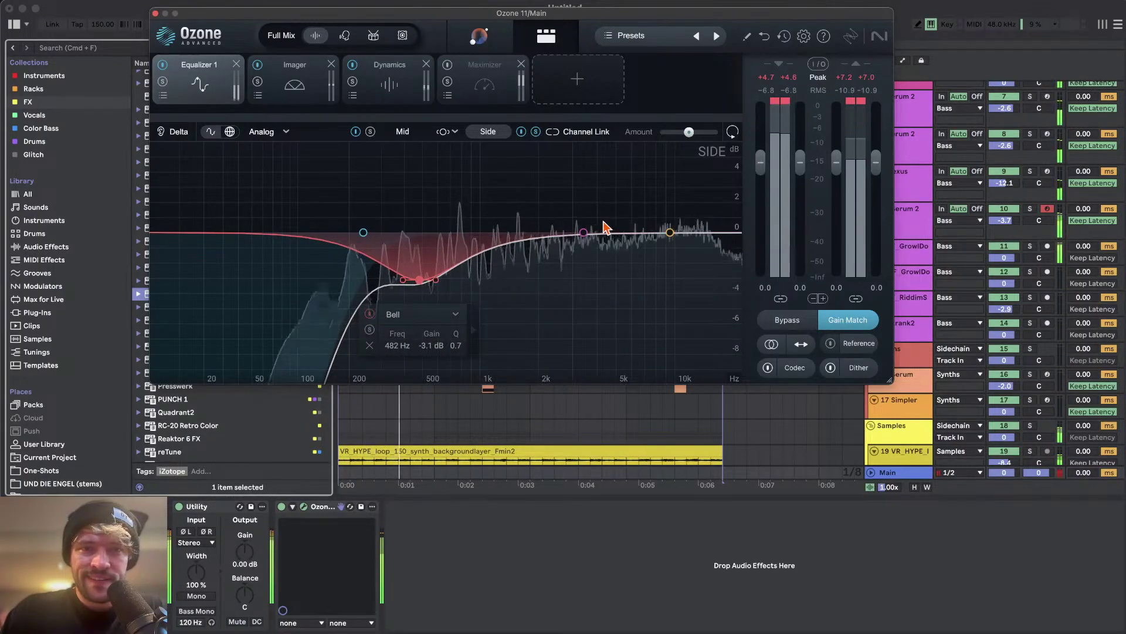
left_click_drag(669, 232, 665, 219)
left_click_drag(579, 231, 606, 267)
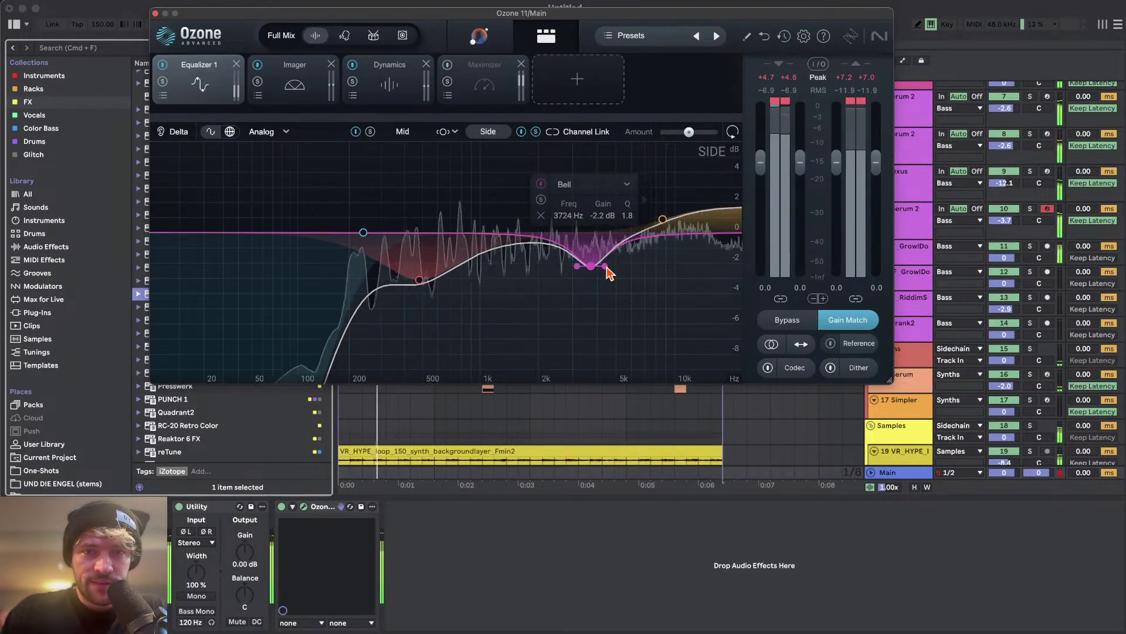
- Shape the Mid channel with a 2.7 dB cut at about 493 Hz, a narrower upper-mid cut and a slight high-shelf boost
left_click(403, 132)
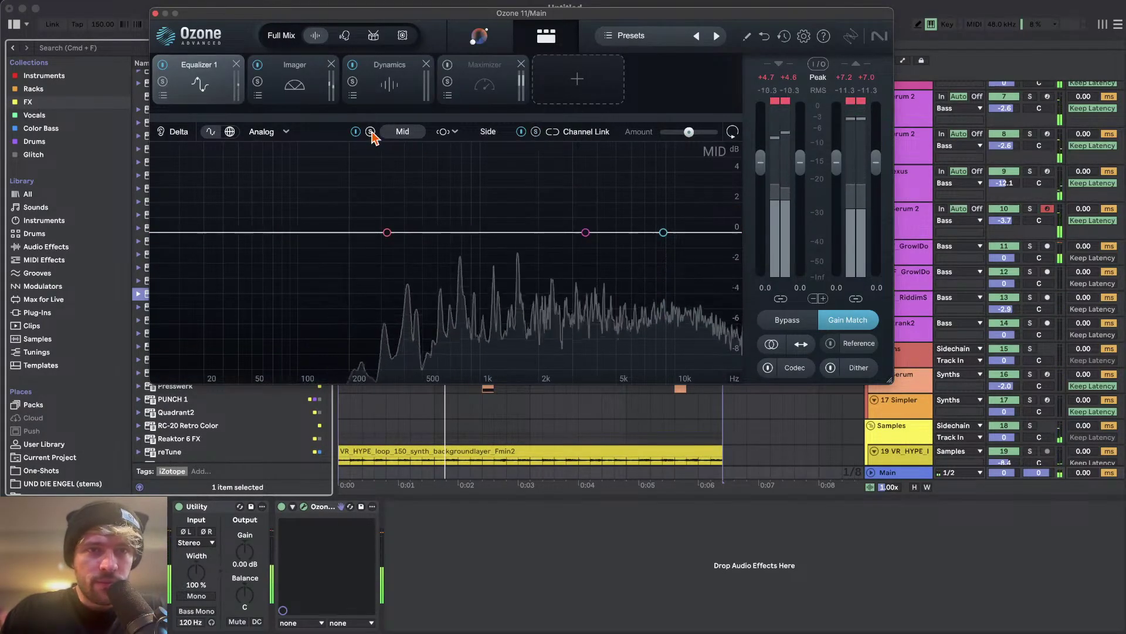
left_click_drag(388, 233, 457, 273)
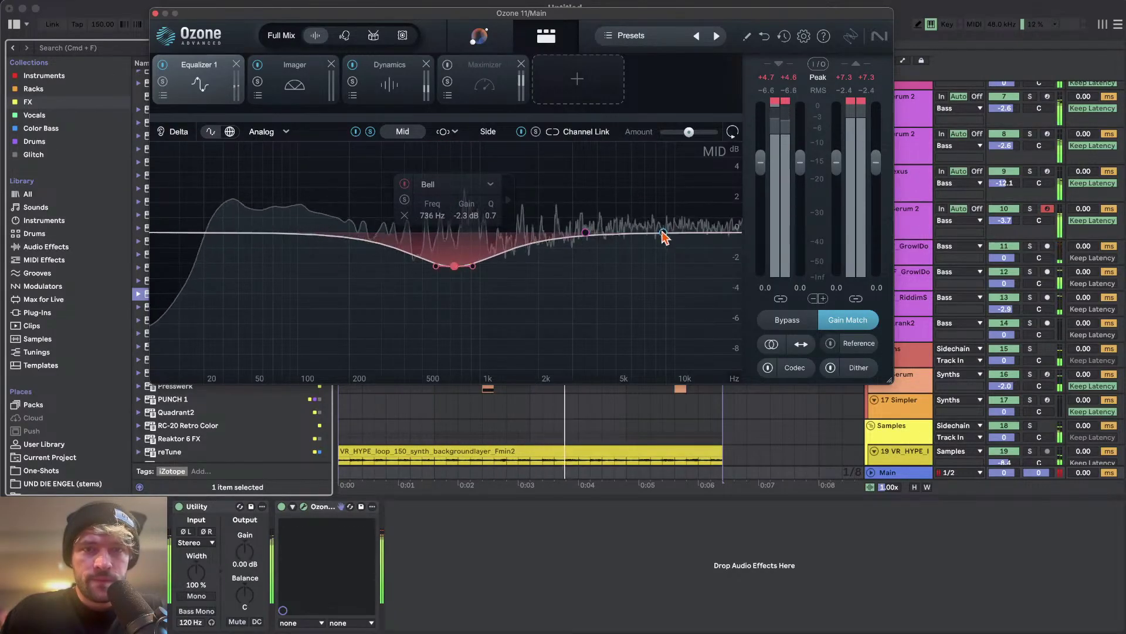
left_click_drag(662, 234, 668, 229)
left_click_drag(583, 234, 617, 260)
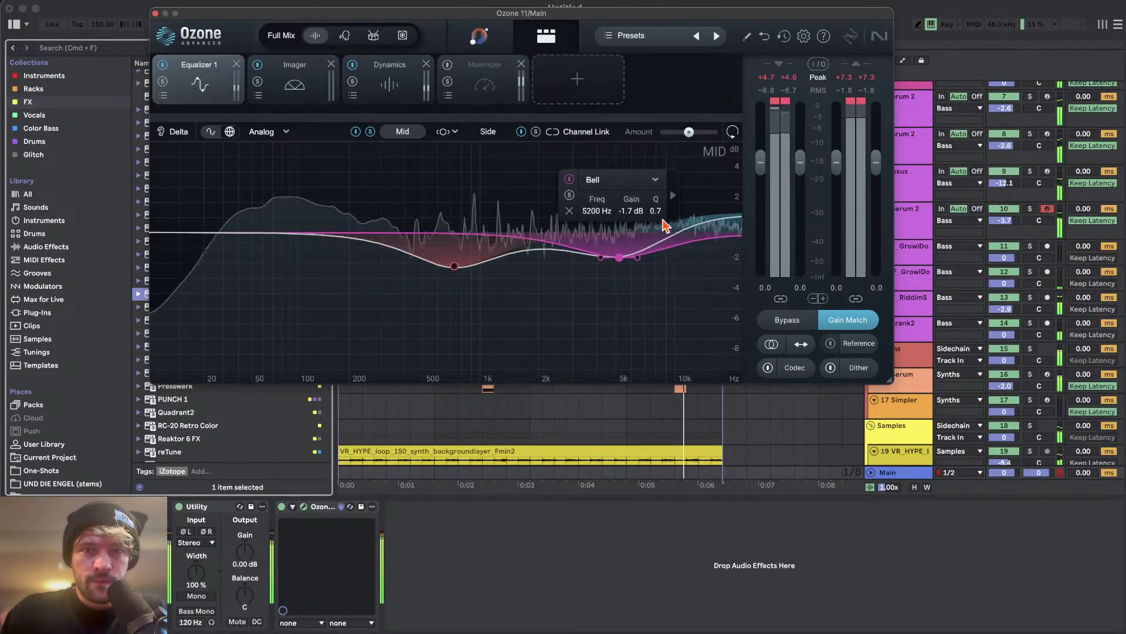
left_click_drag(667, 226, 598, 258)
left_click_drag(453, 272, 421, 271)
key("space")
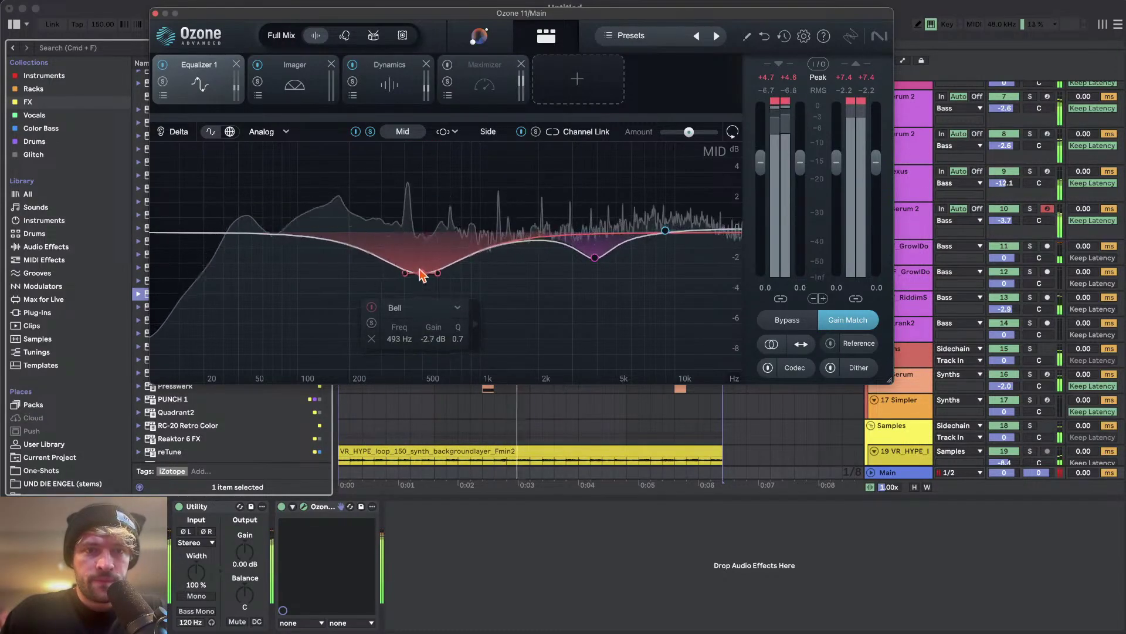
- Set the Dynamics module's band 4 Parallel amount to about 73% and the lowest band's gain to 1 dB
left_click(385, 88)
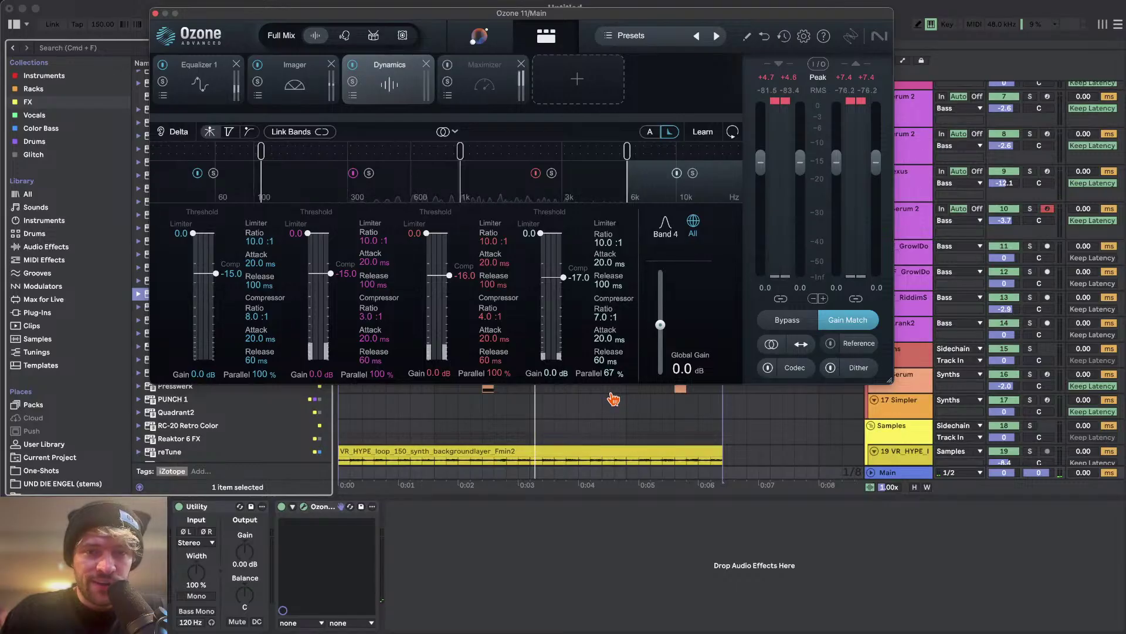
key("space")
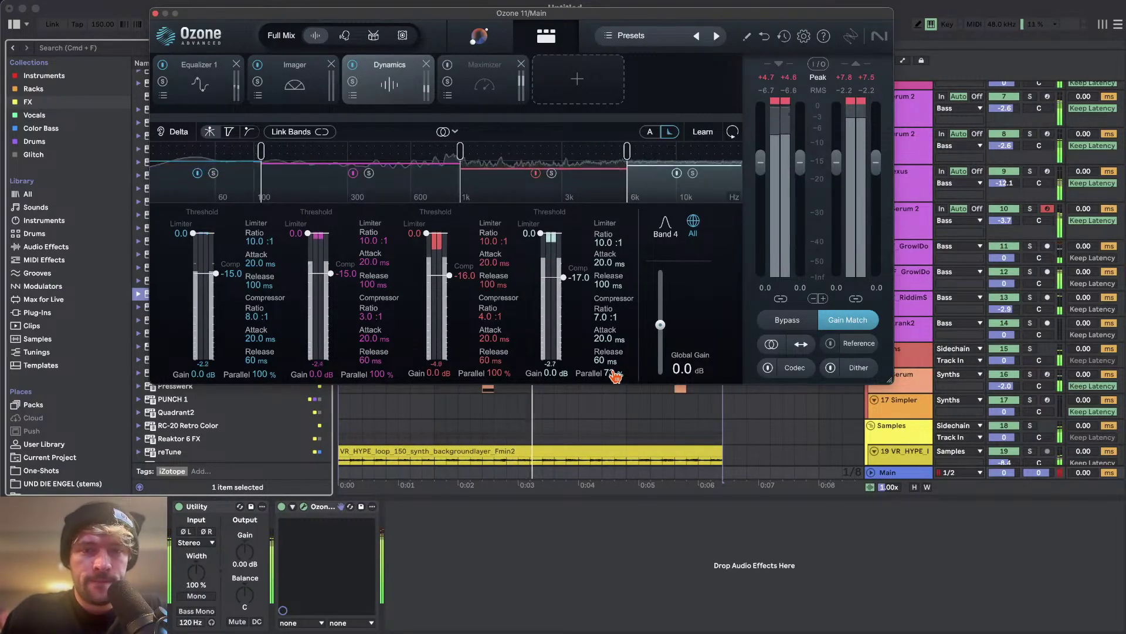
double_click(198, 374)
type("1")
key("Return")
- Close Ozone 11 and open the Serum 2 instrument of the track 10 lead
left_click(495, 88)
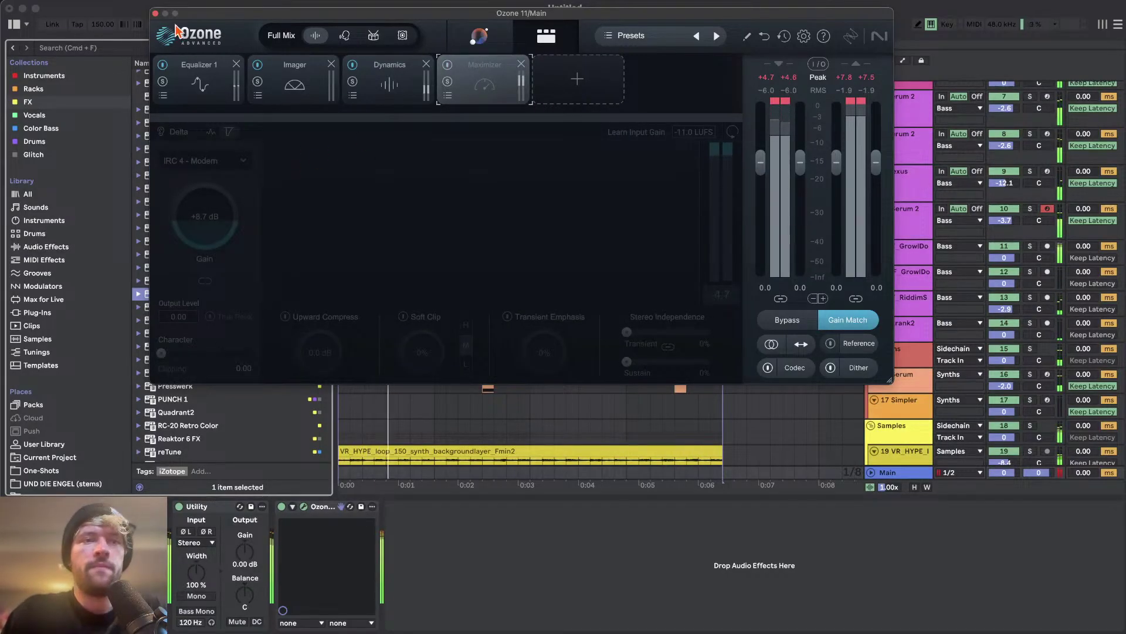
left_click(156, 14)
scroll(561, 280, "down", 4)
scroll(559, 270, "up", 3)
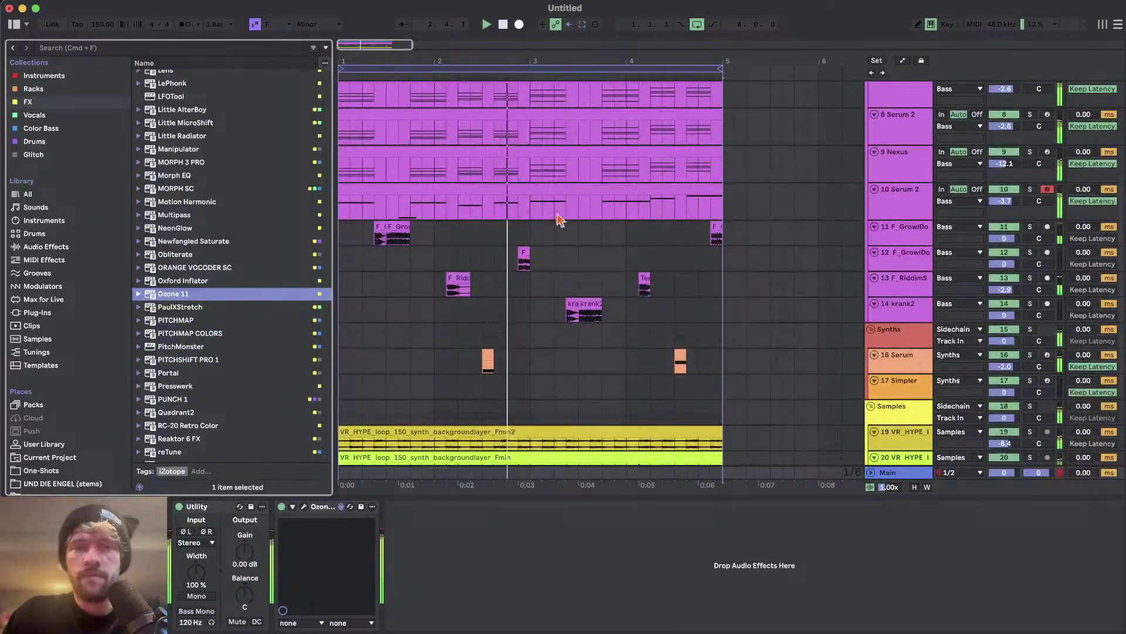
left_click(557, 186)
left_click(202, 507)
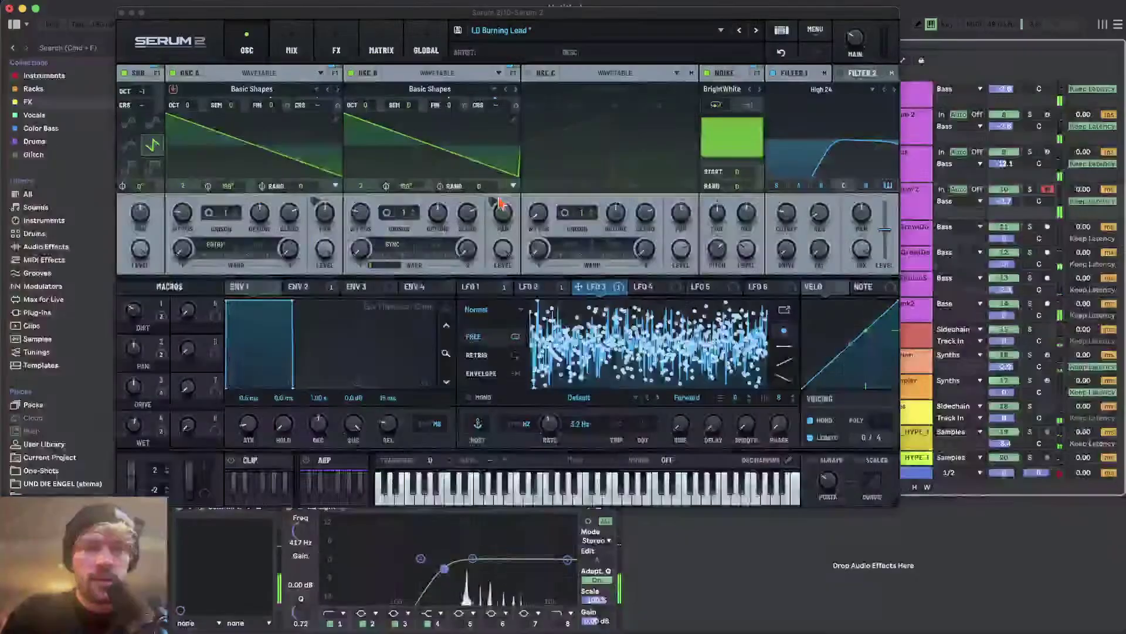
- Examine the LD Burning Lead patch's effects chain, oscillators, macro controls and main volume
left_click(827, 486)
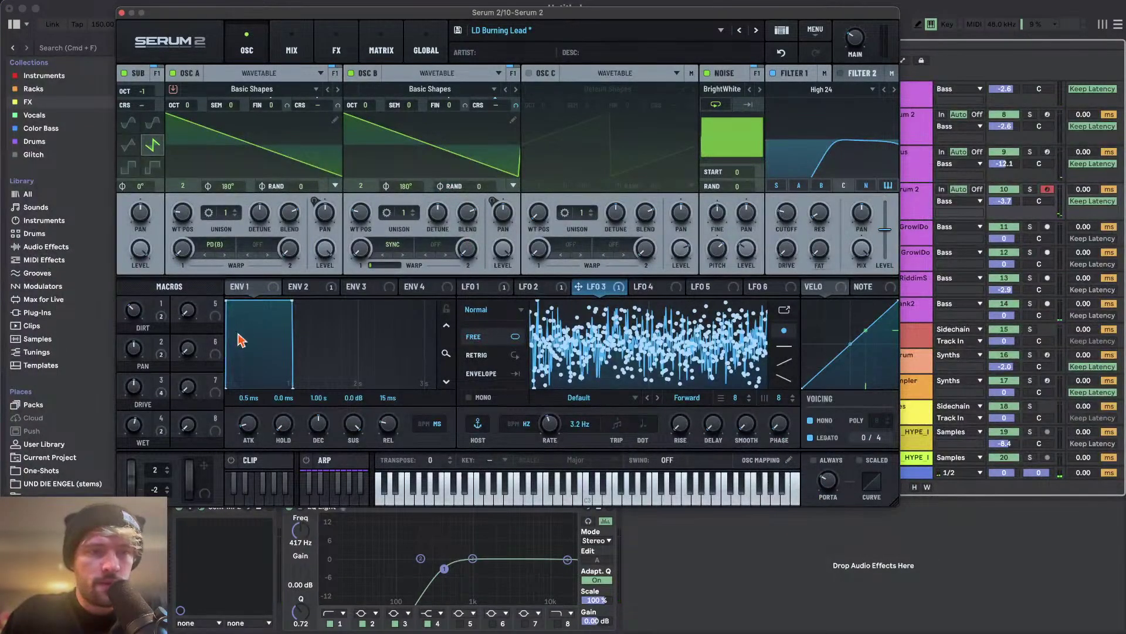
left_click(335, 51)
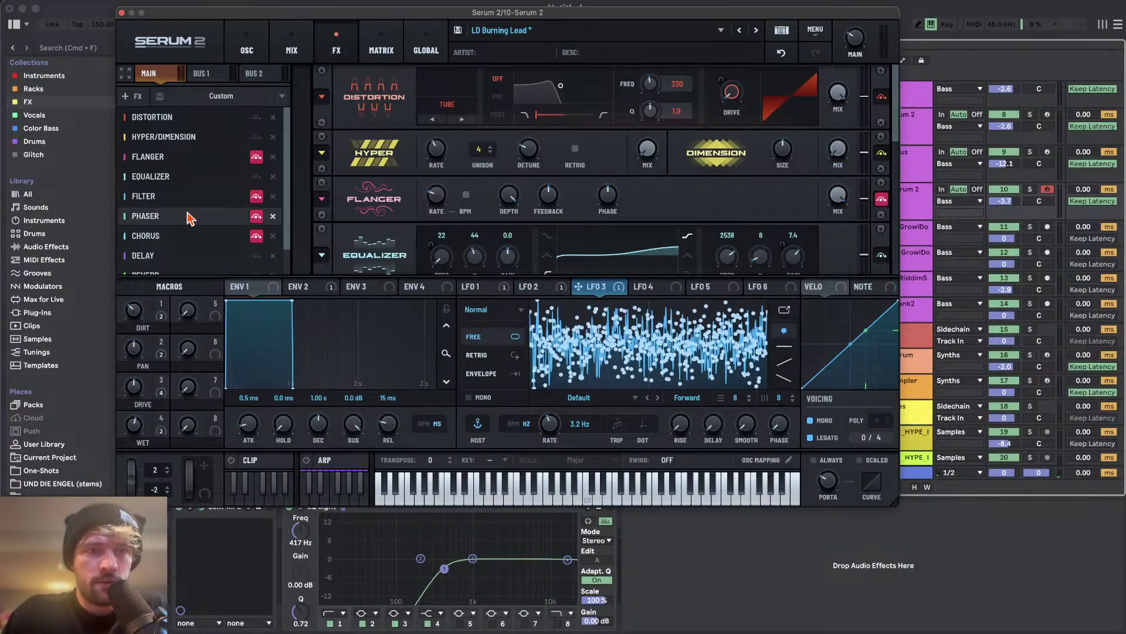
scroll(202, 231, "down", 2)
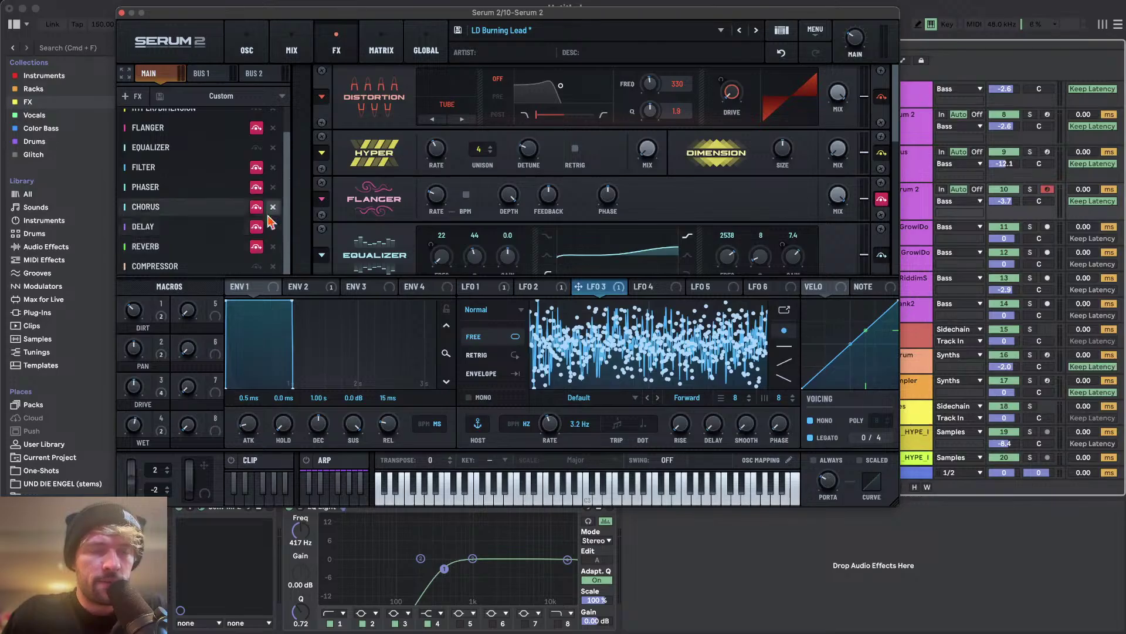
left_click(237, 55)
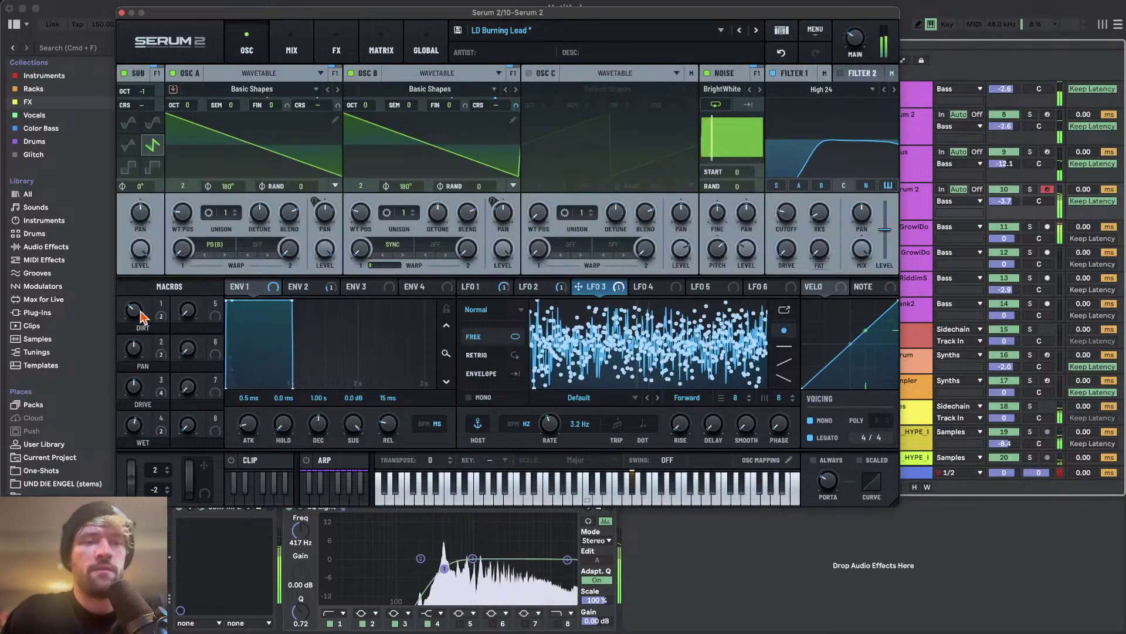
mouse_move(134, 391)
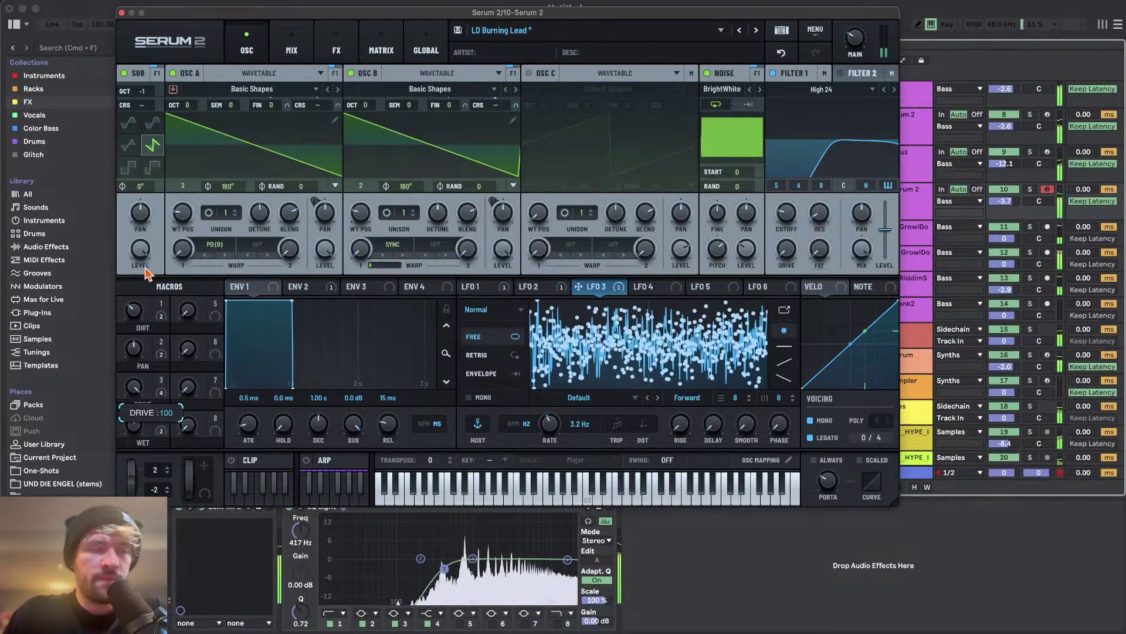
mouse_move(136, 320)
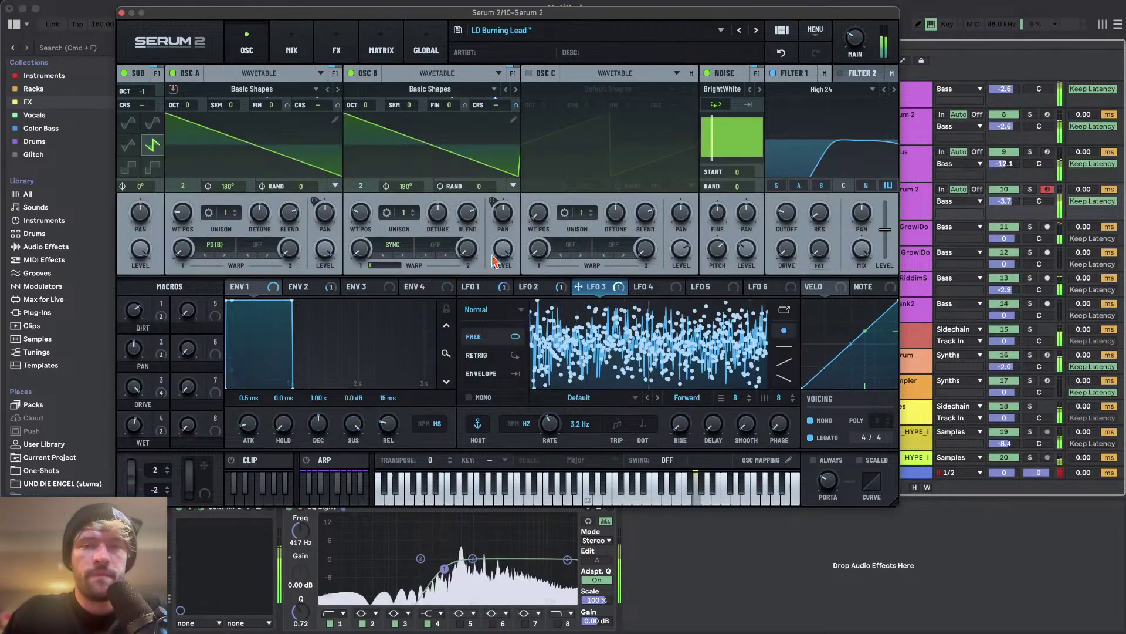
mouse_move(856, 40)
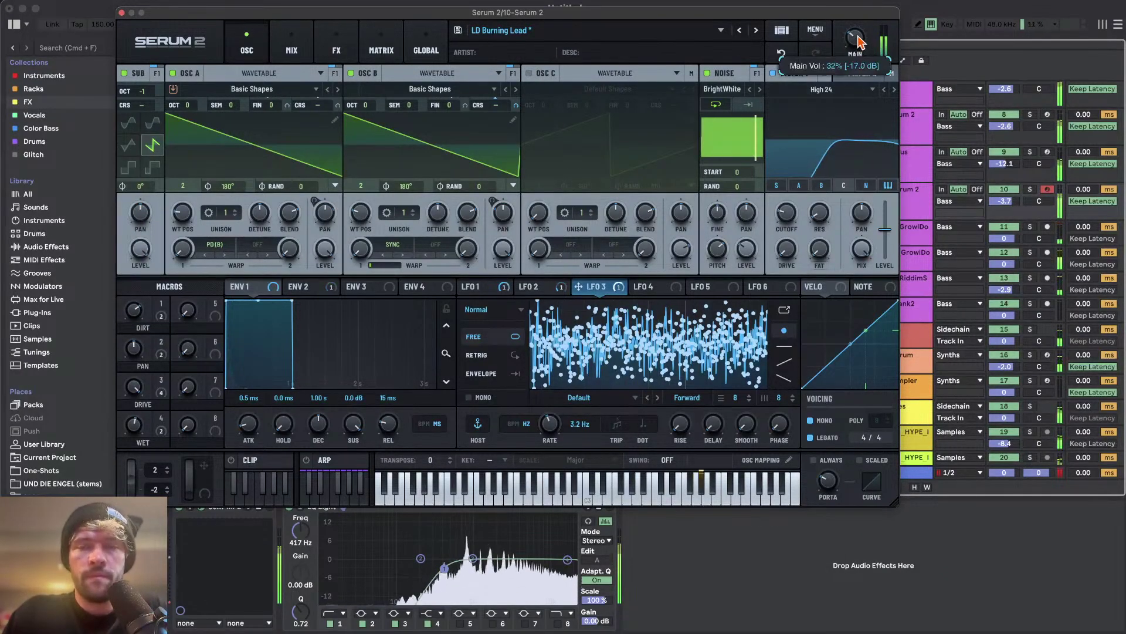
- Close the synth window and duplicate the looped first four bars of all tracks into bars 5 to 8
left_click(122, 12)
left_click_drag(653, 148, 654, 160)
left_click(596, 68)
key("super+d")
- In the duplicated MIDI clip on track 10 Serum 2, raise the B♭4 note at beat 4.2 to E♭5
left_click(707, 218)
double_click(707, 218)
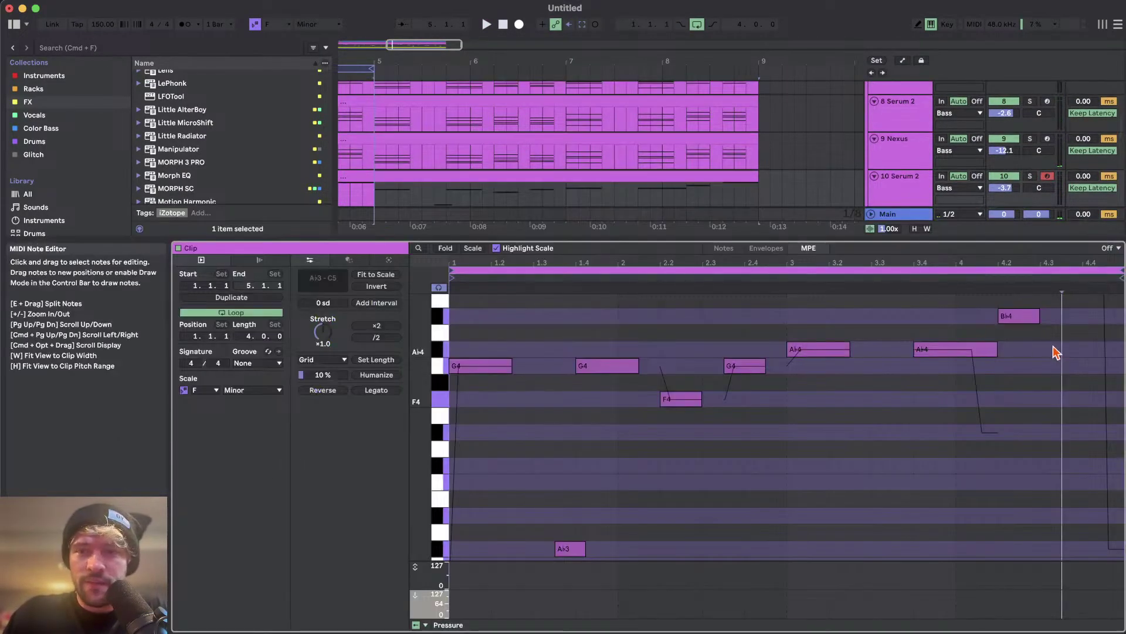
left_click_drag(1018, 362, 1029, 402)
key("Up")
key("Up")
key("Up")
key("Up")
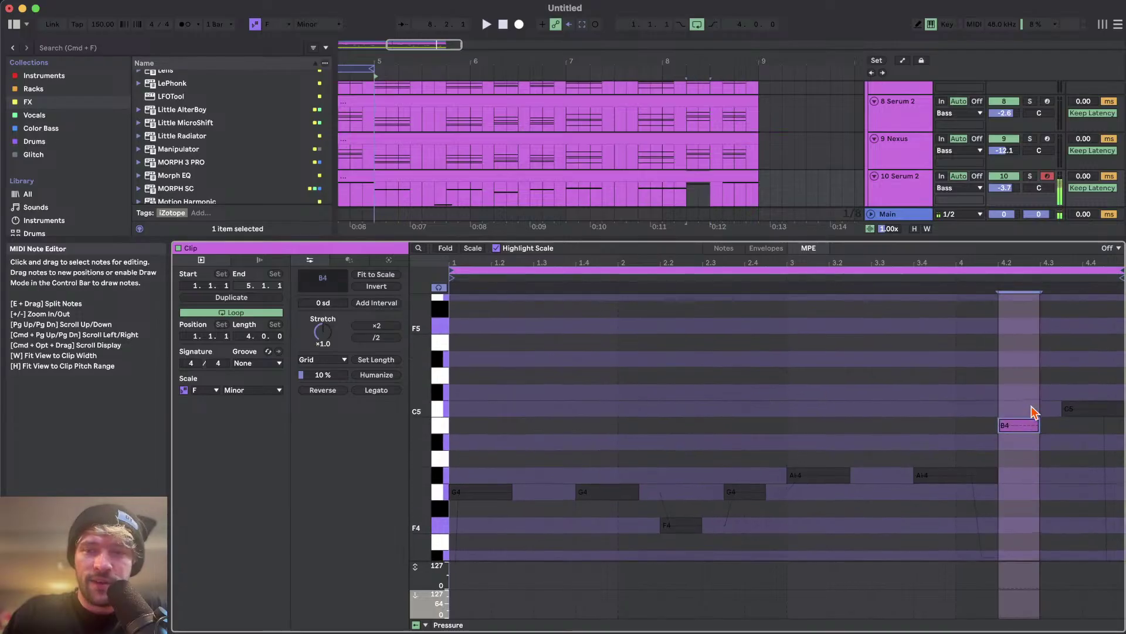
left_click(650, 200)
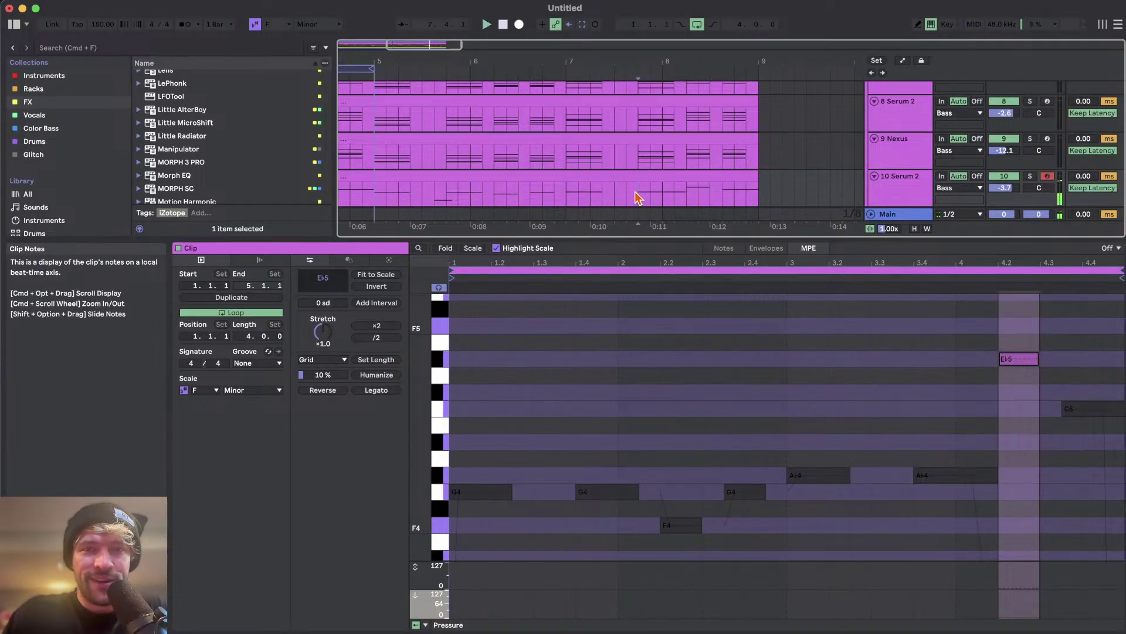
- In the same duplicated clip, lower the final C5 note to B♭4 and adjust the end point of its pitch slide
left_click(1021, 630)
scroll(707, 267, "left", 2)
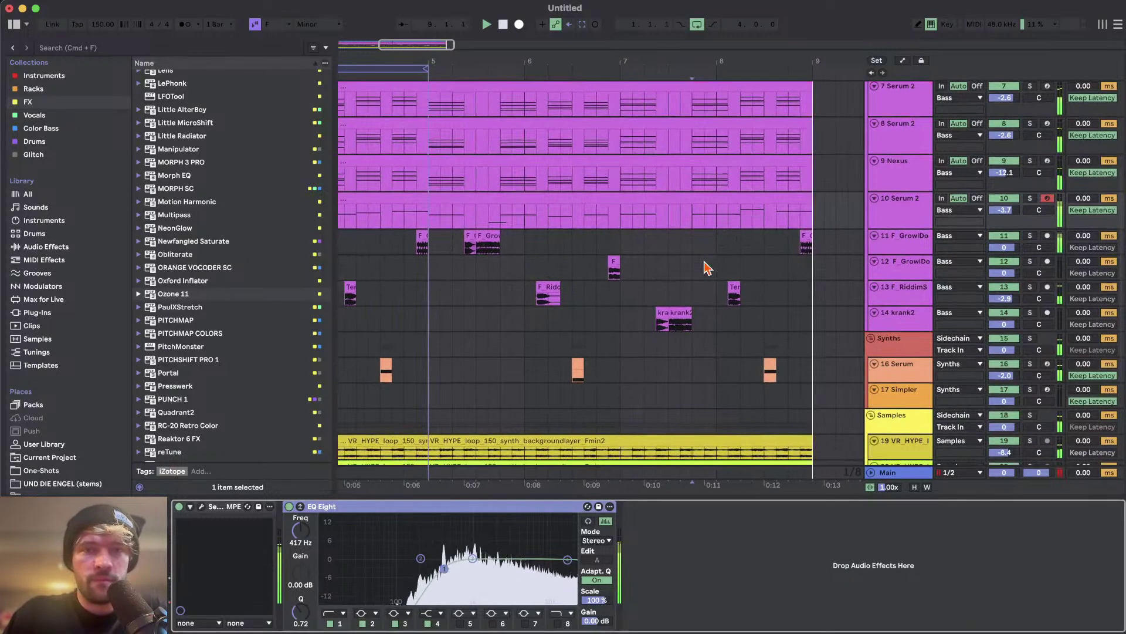
scroll(674, 226, "right", 3)
double_click(674, 226)
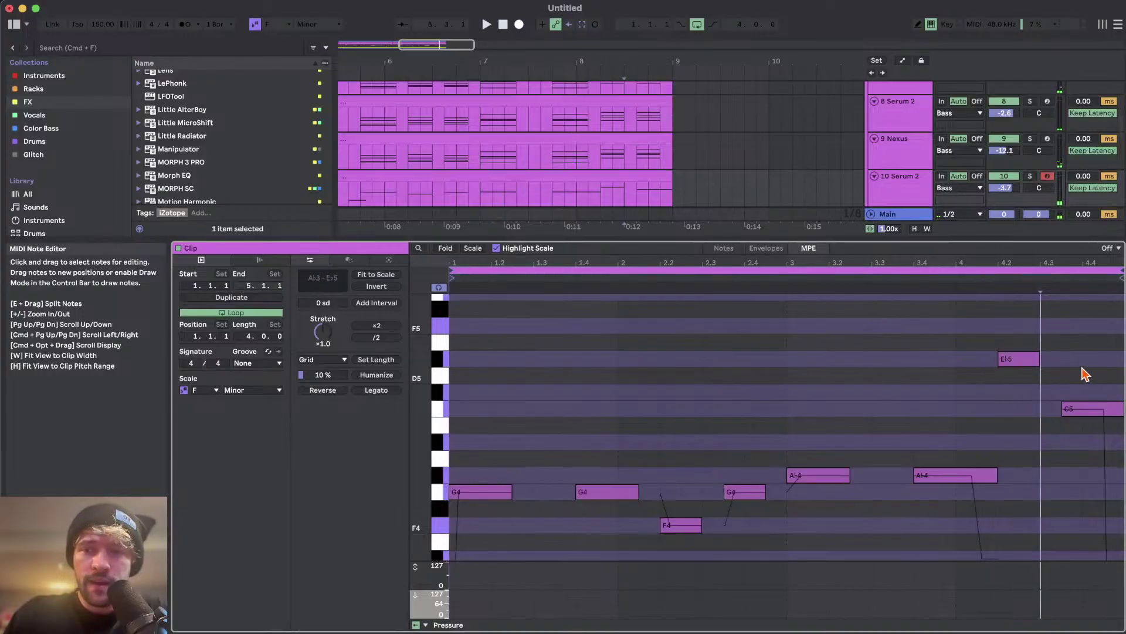
left_click(1079, 409)
key("Down")
key("Down")
scroll(1078, 449, "down", 5)
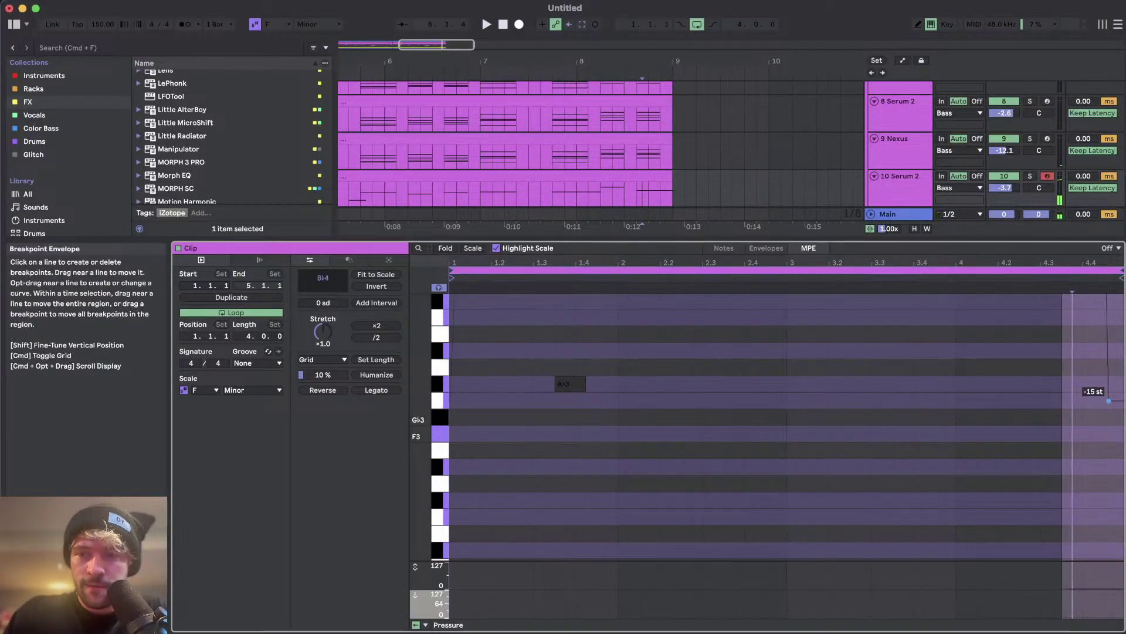
key("shift+Tab")
- Set the EQ Eight low-cut band on track 10 to 426 Hz with Q 0.53, and lower the track volume to -4.8 dB
scroll(517, 234, "left", 5)
scroll(517, 235, "up", 3)
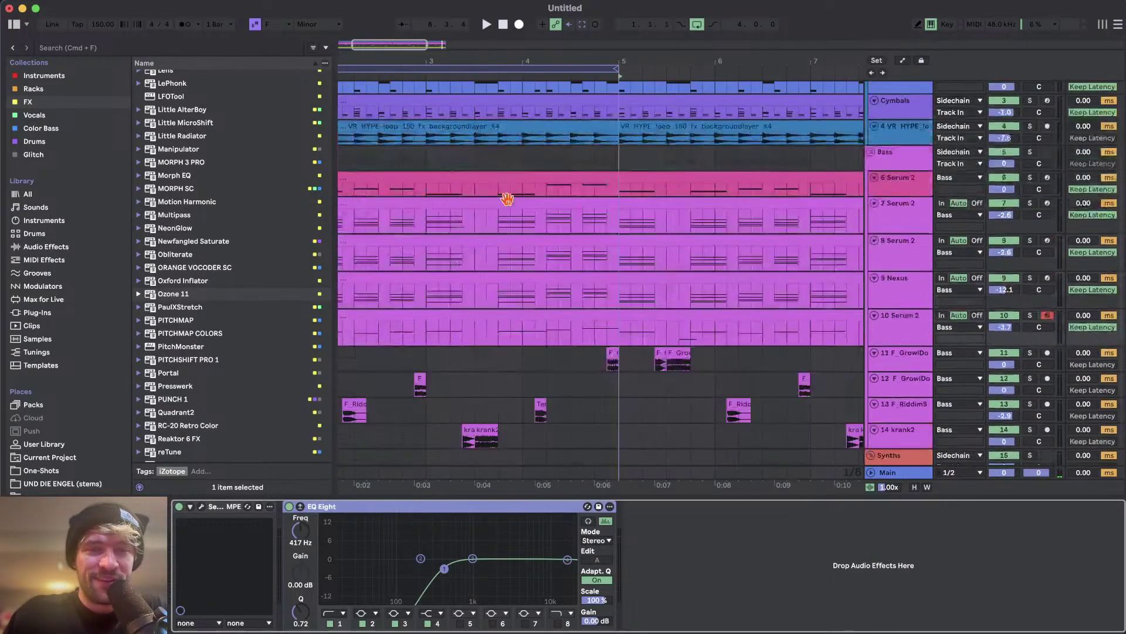
scroll(389, 223, "left", 3)
left_click(381, 301)
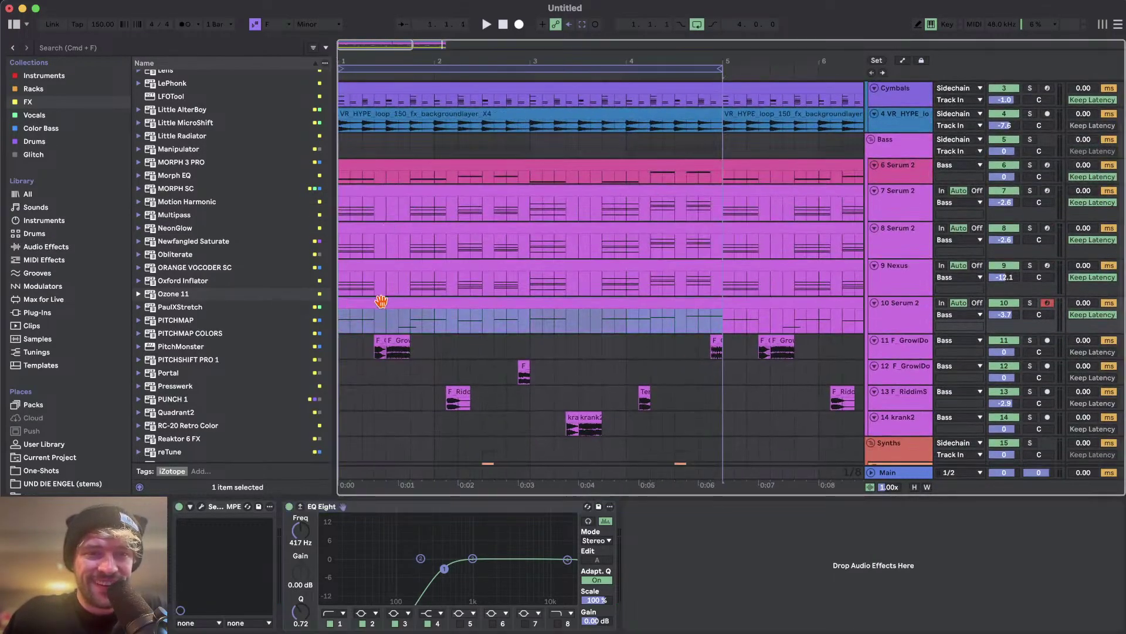
left_click(459, 553)
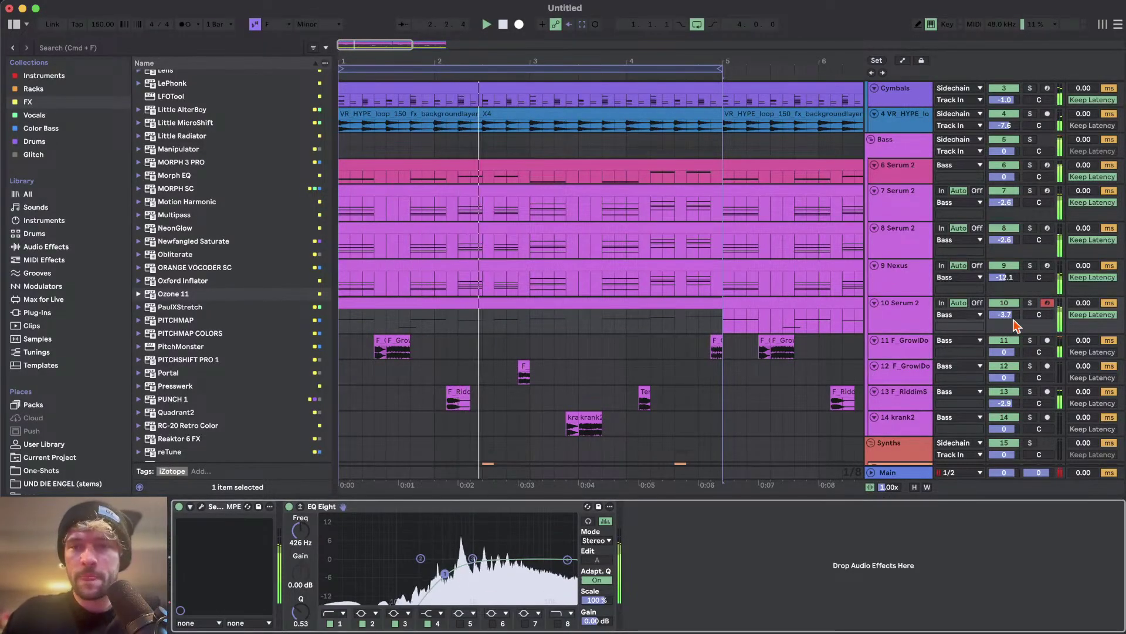
left_click_drag(1007, 315, 1006, 320)
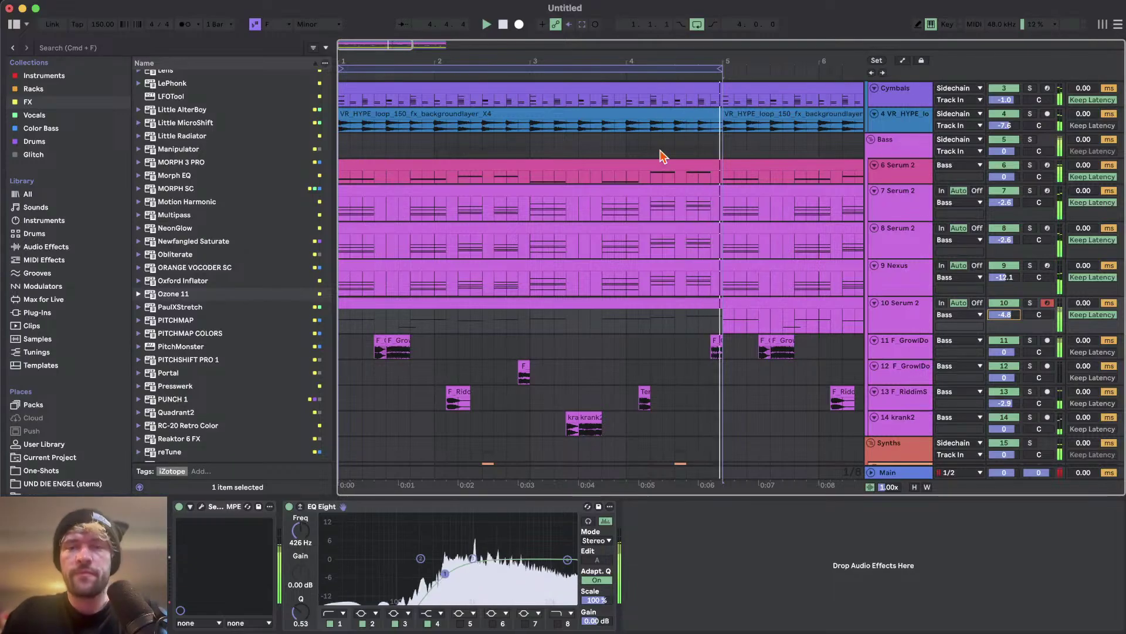
- Extend the arrangement loop so it covers all eight bars, ending at bar 9
scroll(651, 194, "right", 5)
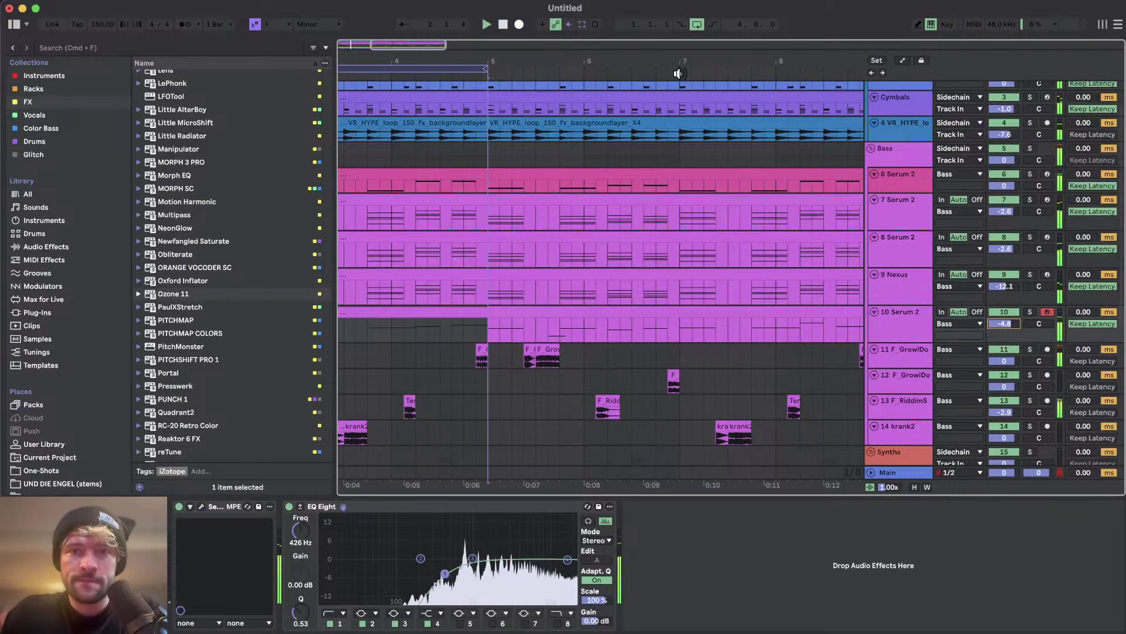
scroll(706, 191, "down", 5)
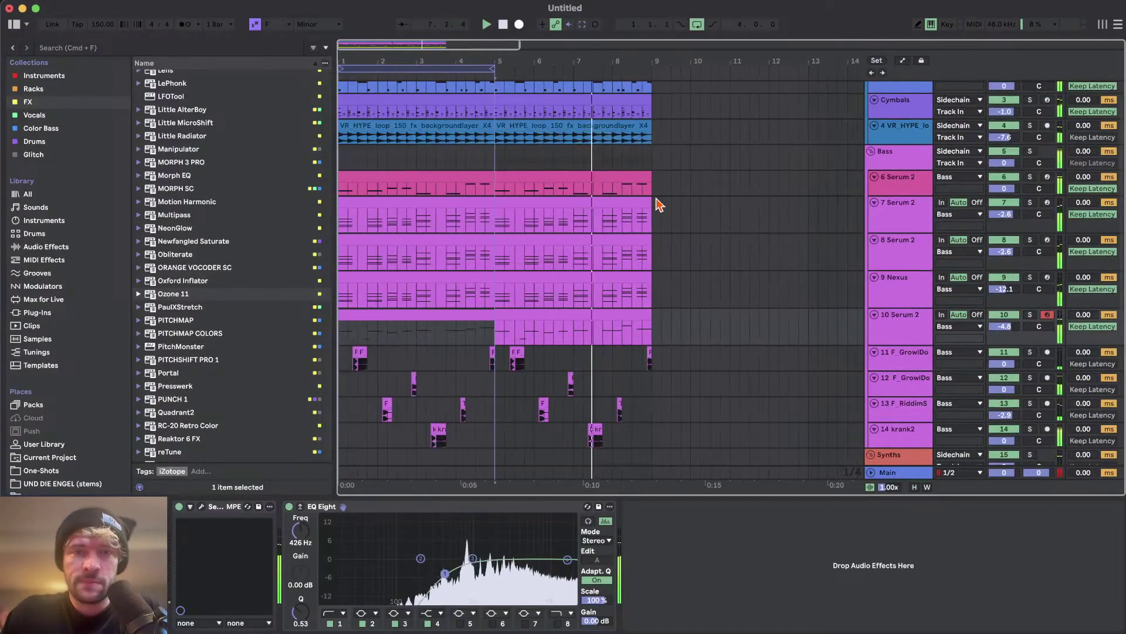
left_click_drag(494, 69, 654, 75)
- Enable the RingMod Sidechain rack on the Sidechain group and play the arrangement to hear it
scroll(605, 146, "down", 8)
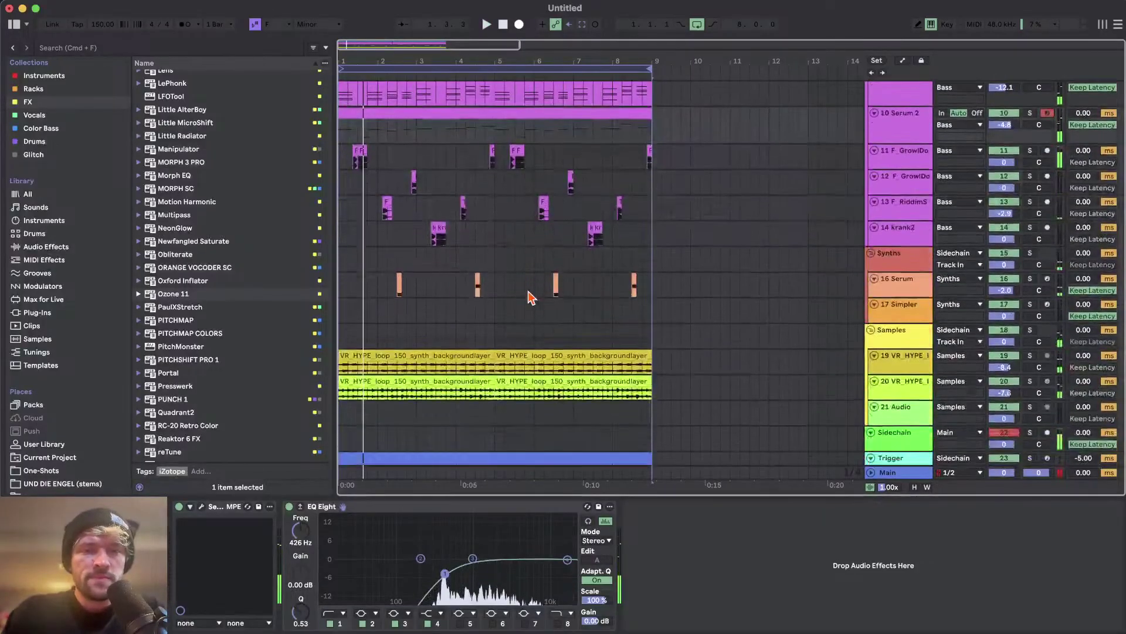
scroll(472, 320, "up", 2)
left_click(909, 373)
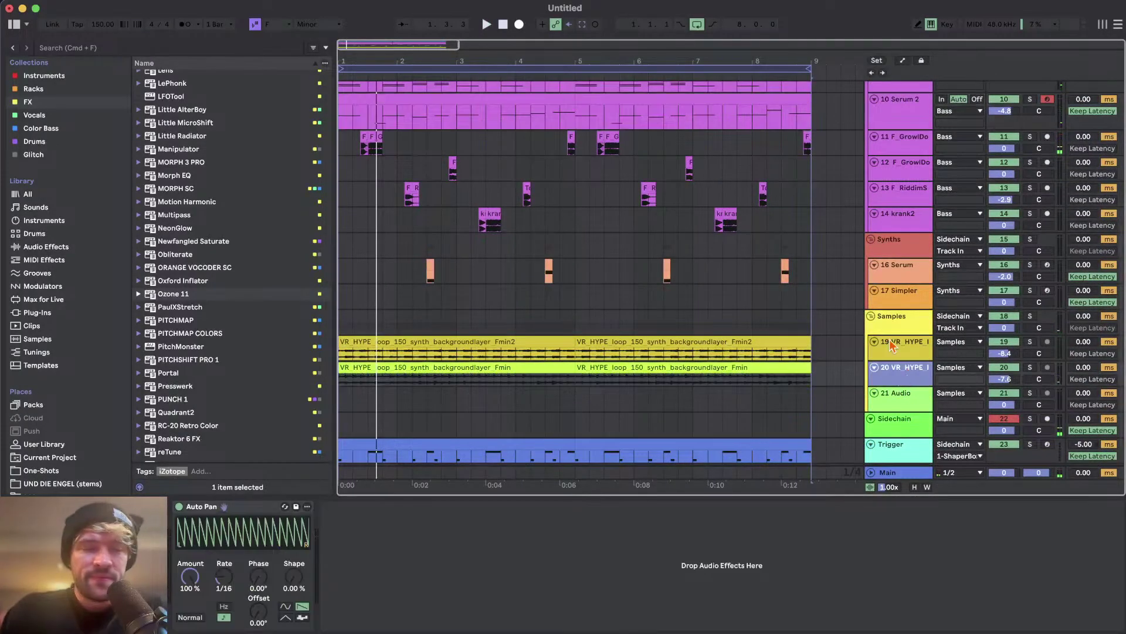
scroll(896, 364, "up", 1)
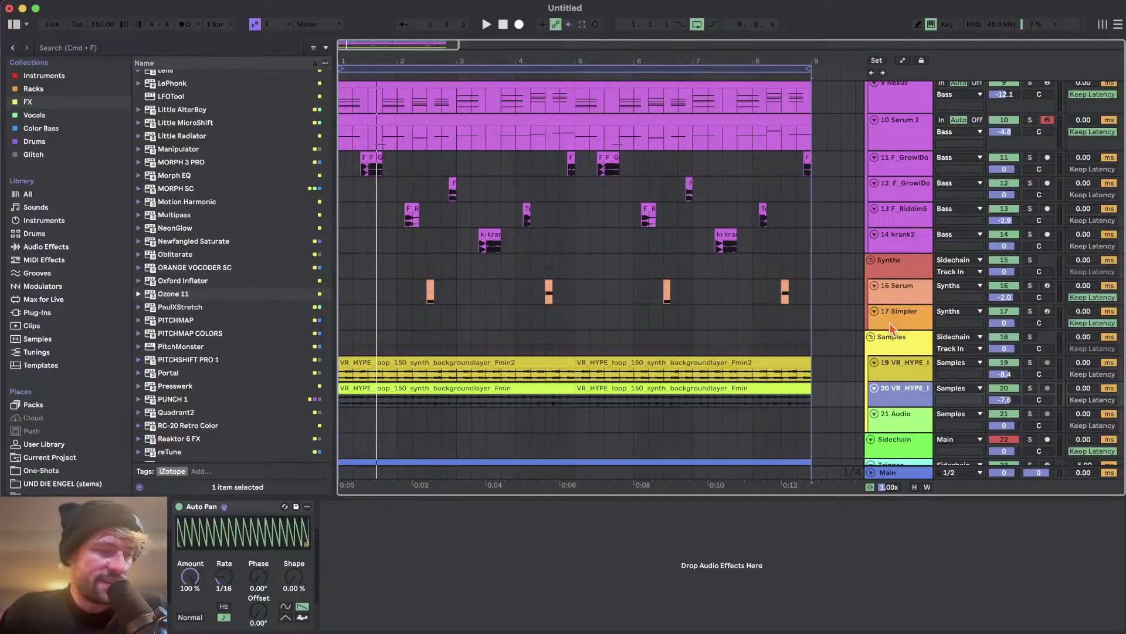
scroll(771, 308, "down", 2)
left_click(893, 397)
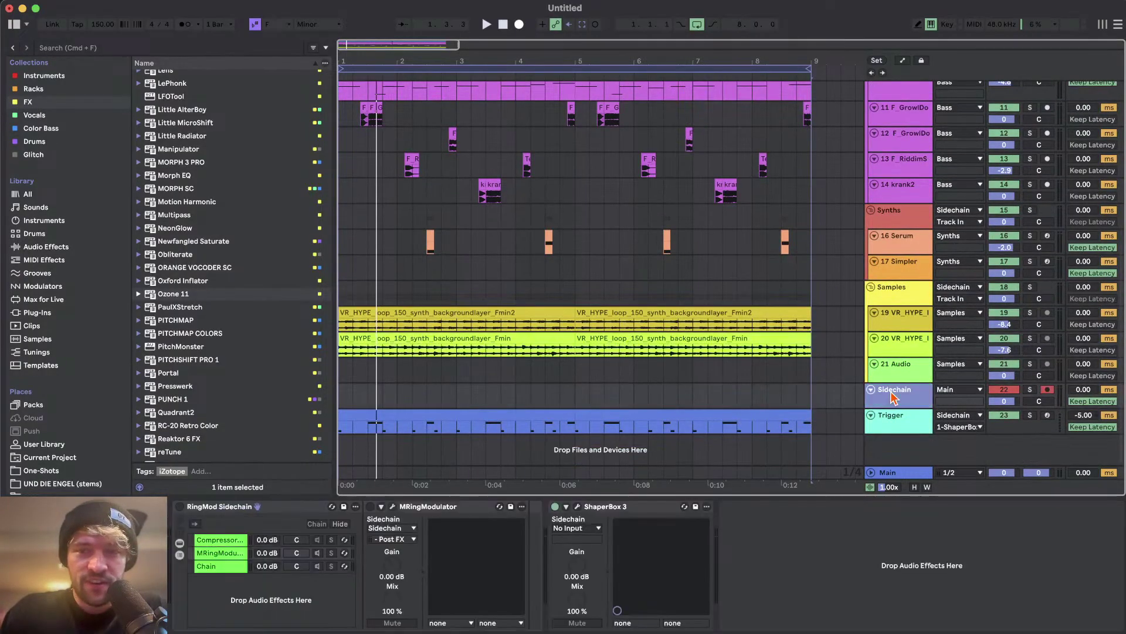
left_click(180, 506)
scroll(433, 246, "up", 7)
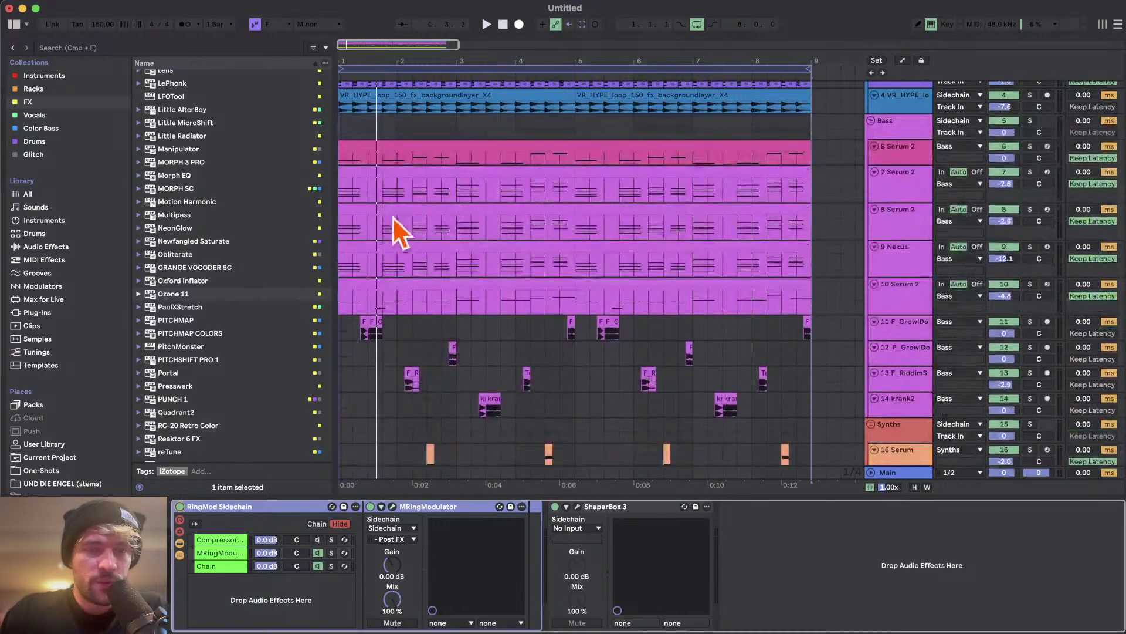
scroll(473, 273, "down", 7)
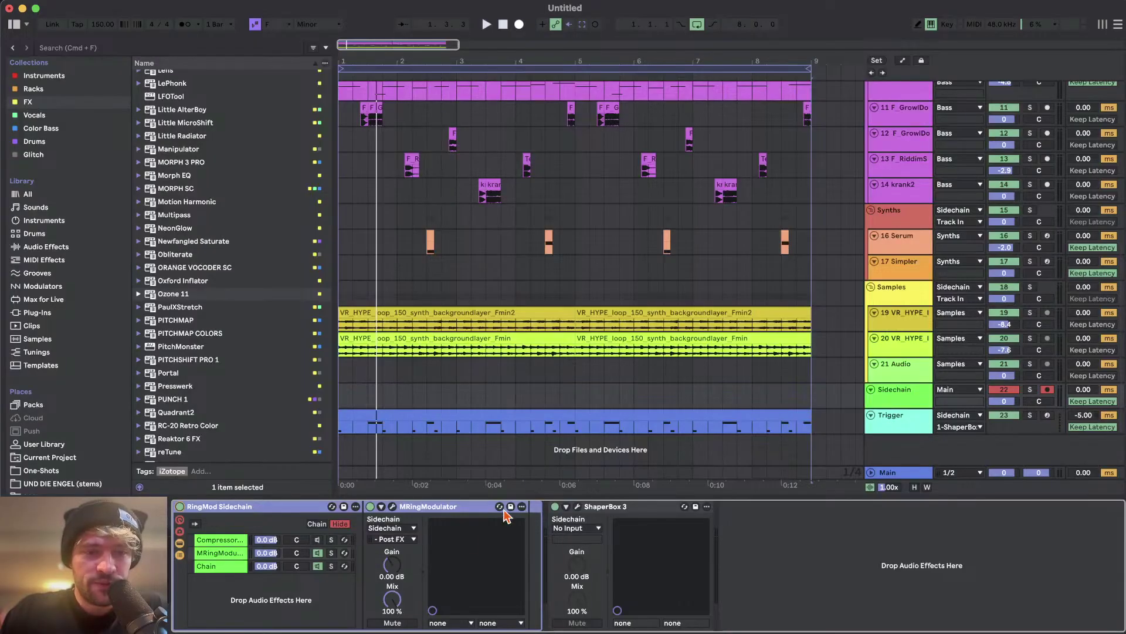
key("space")
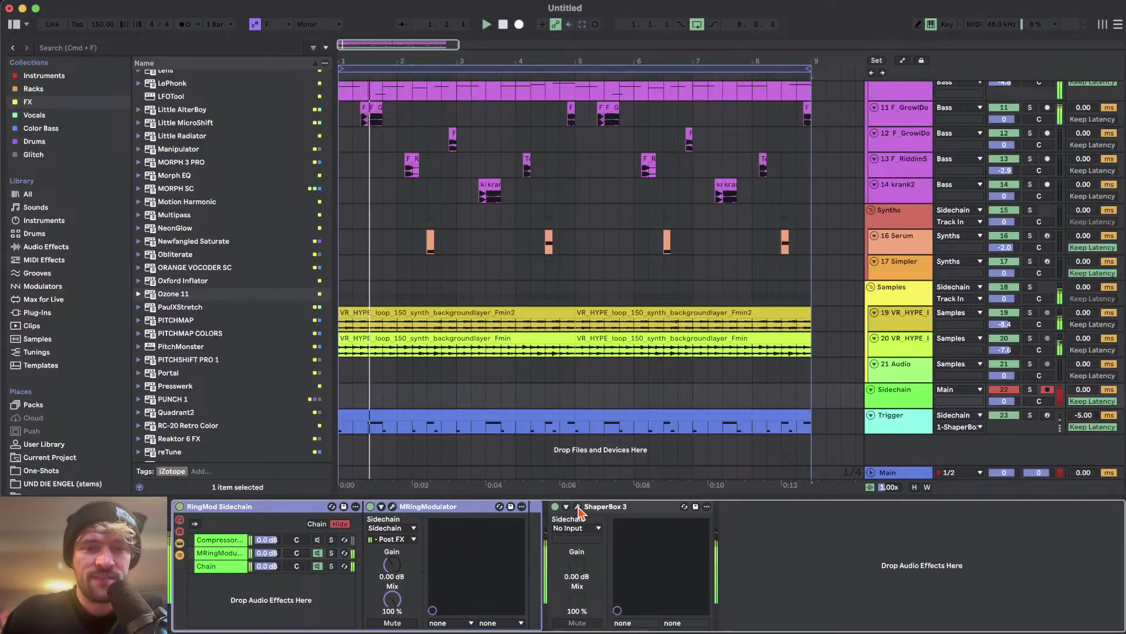
- Add a High band split at about 8.09 kHz in the Sidechain group's ShaperBox 3, with a 12 dB crossover slope
left_click(578, 508)
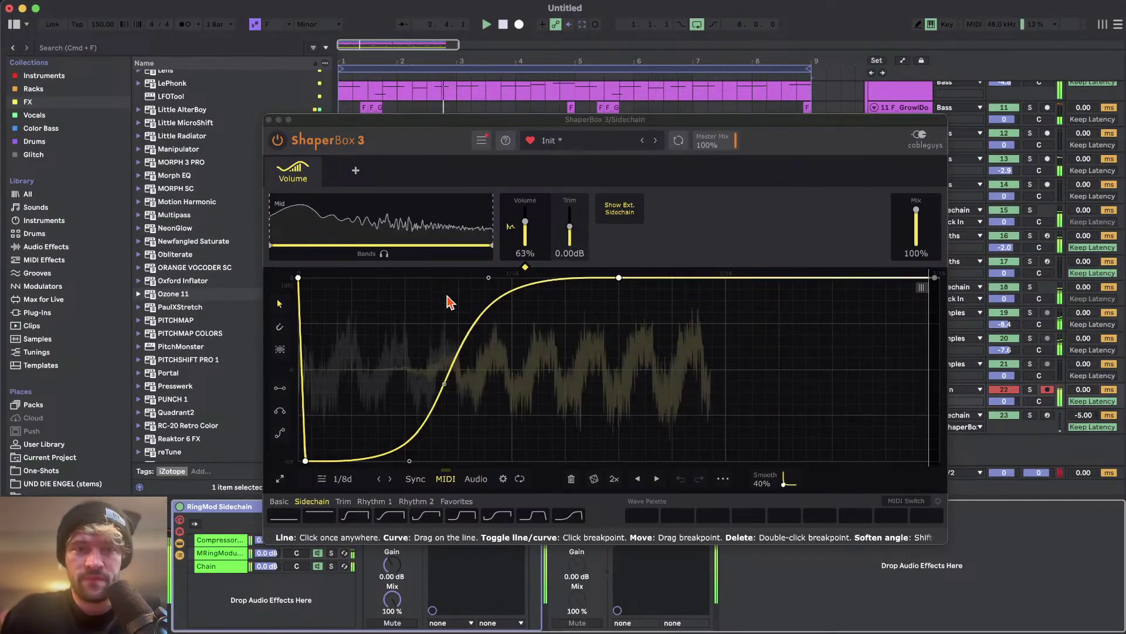
key("space")
left_click(268, 120)
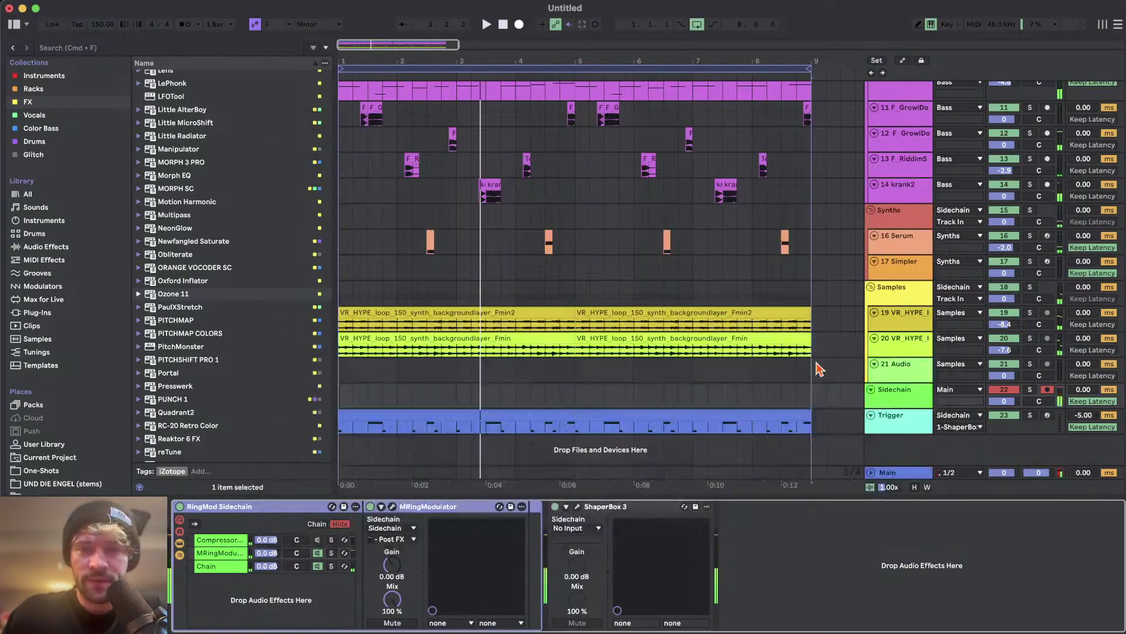
left_click(905, 397)
left_click(579, 508)
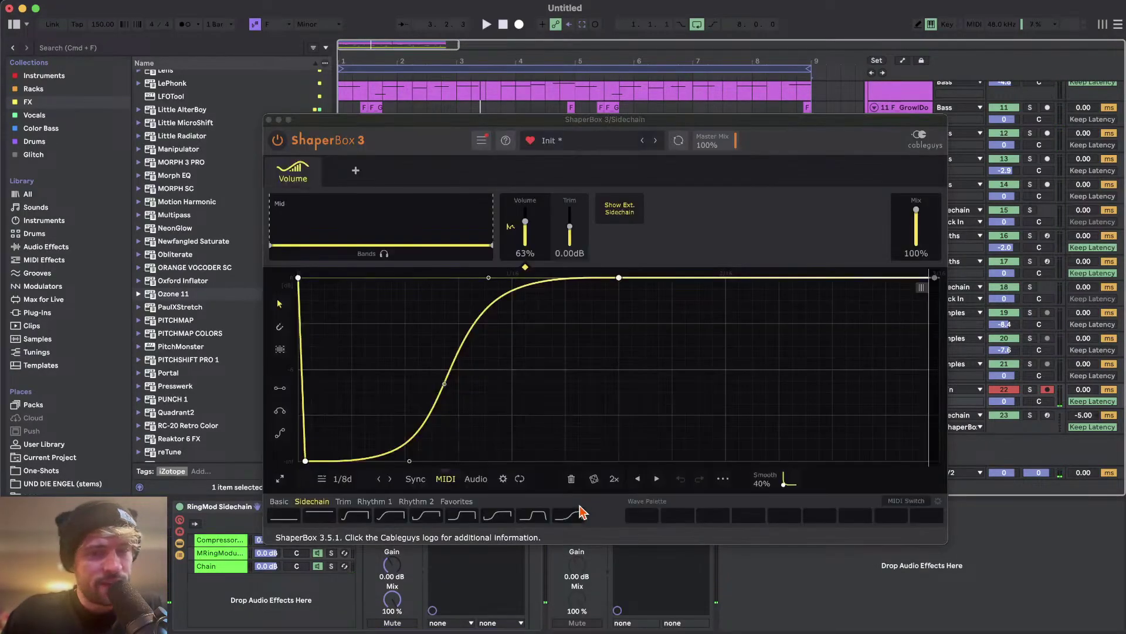
left_click_drag(493, 221, 459, 227)
left_click(459, 225)
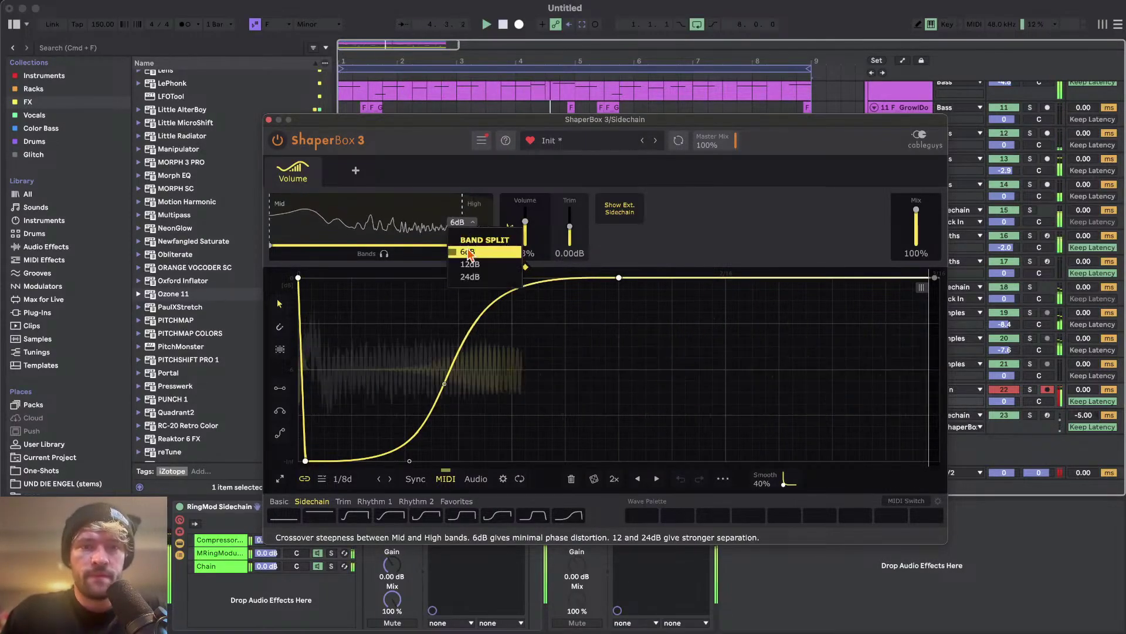
left_click(466, 262)
- Store the High band's curve in the first Wave Palette slot, set that band's mix to about 49%, and close the plug-in
left_click(480, 207)
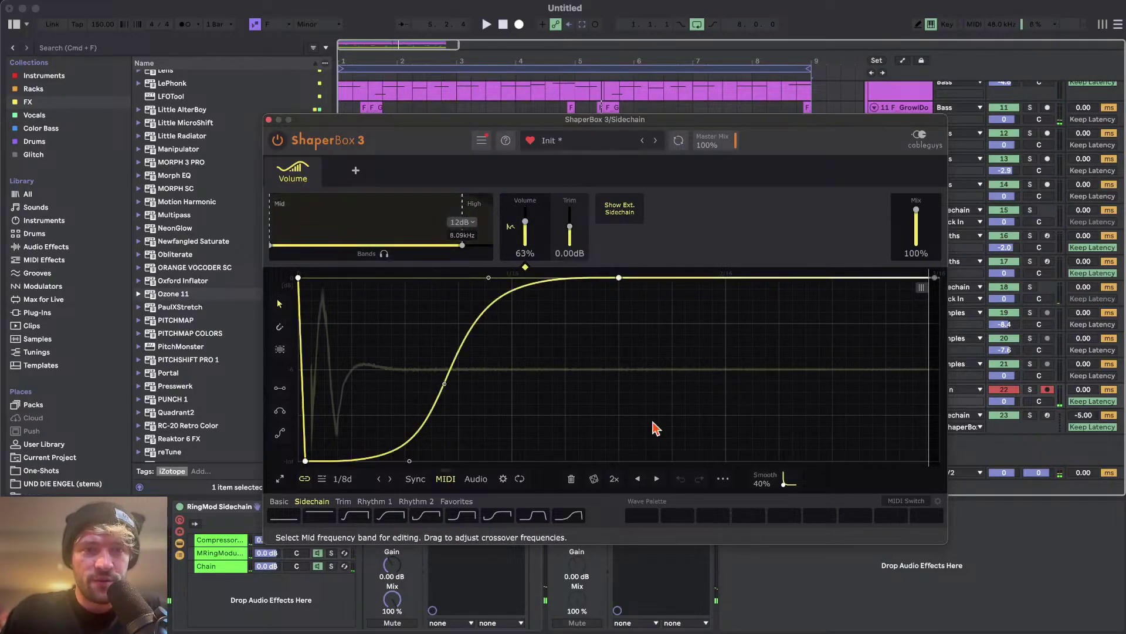
left_click(476, 207)
left_click(643, 514)
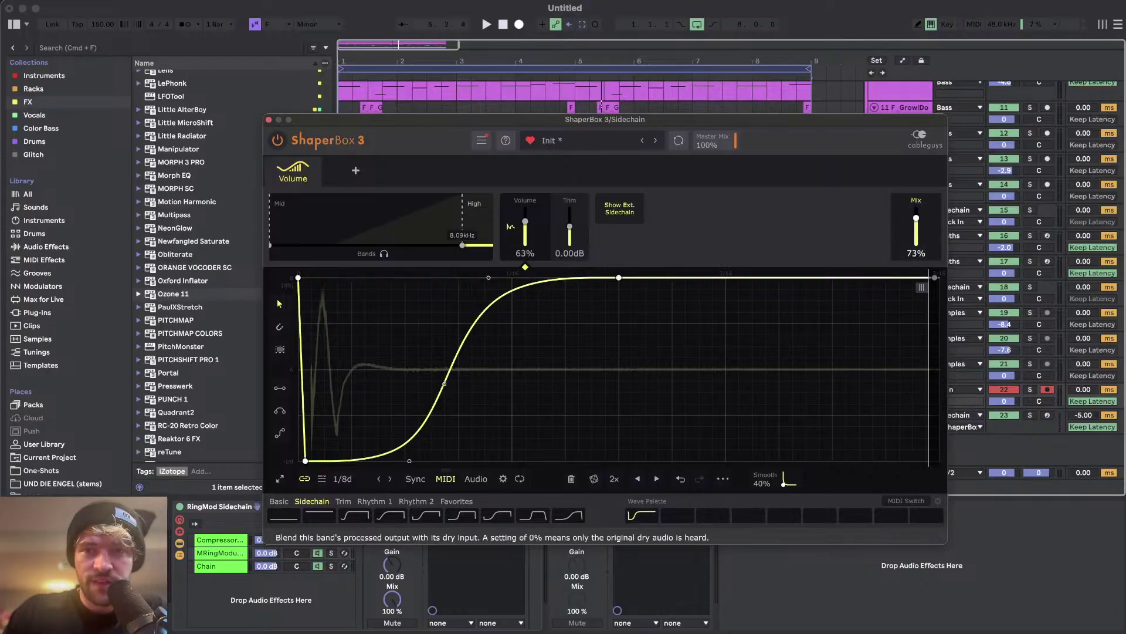
key("space")
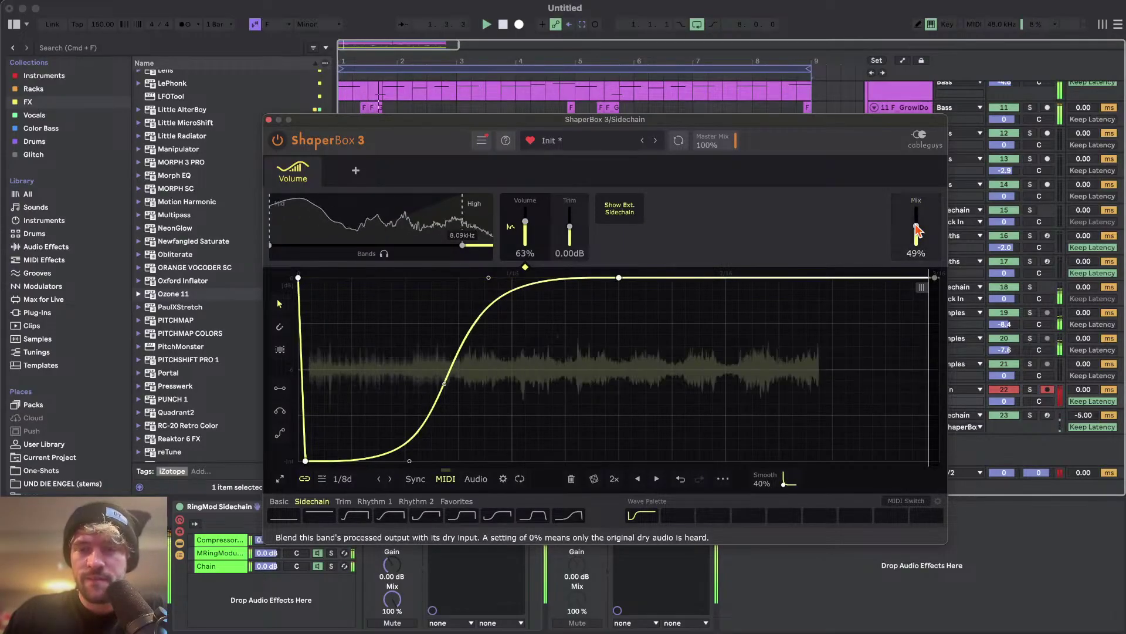
left_click(268, 120)
scroll(551, 293, "up", 5)
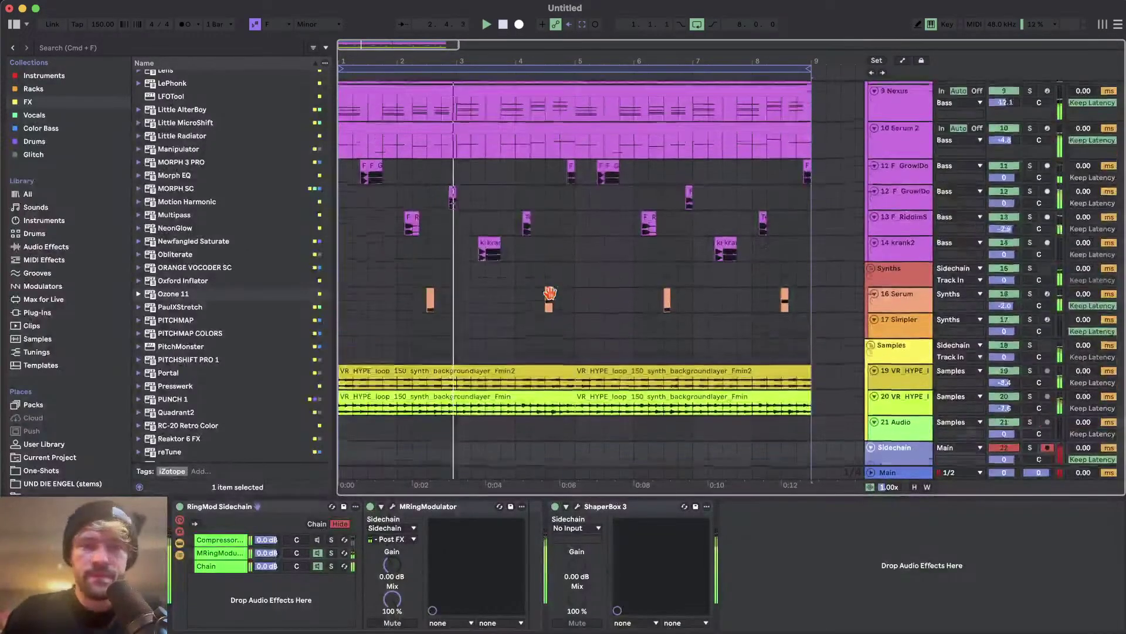
scroll(551, 294, "up", 2)
scroll(550, 296, "down", 5)
scroll(586, 297, "up", 6)
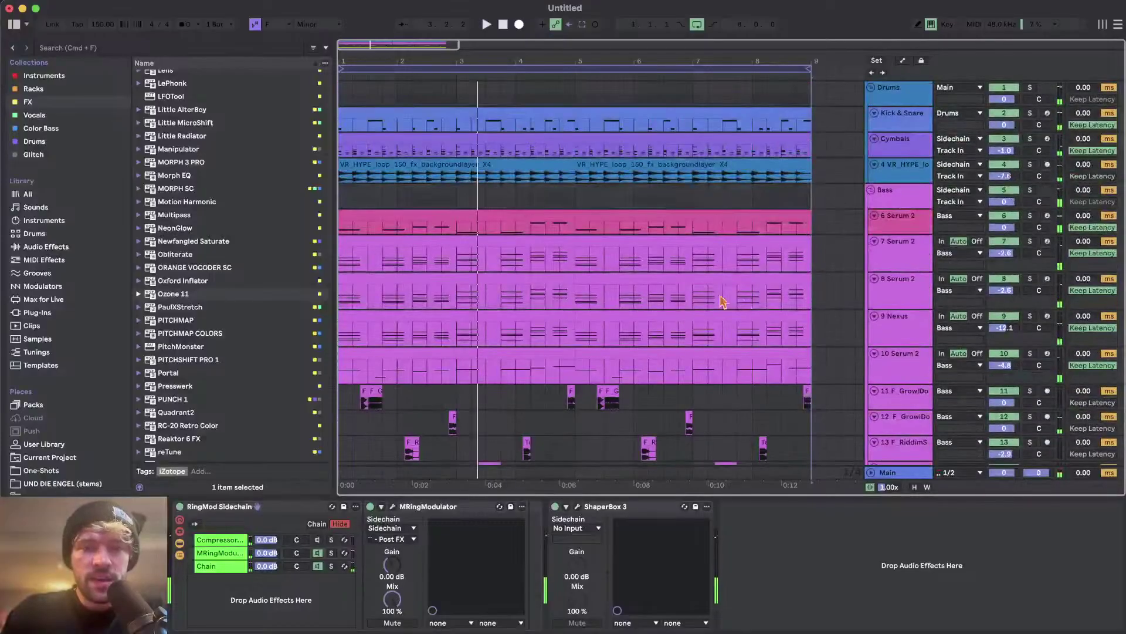
- Solo the 10 Serum 2 lead track, listen to it, and duplicate the track
left_click(894, 375)
scroll(516, 334, "down", 2)
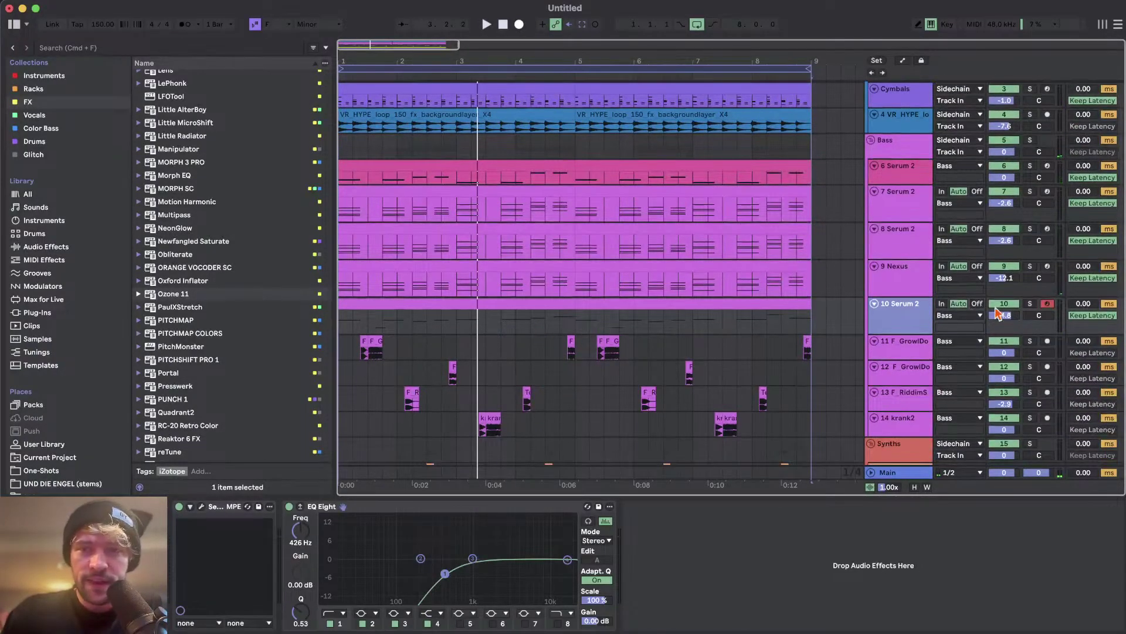
left_click(1030, 303)
key("space")
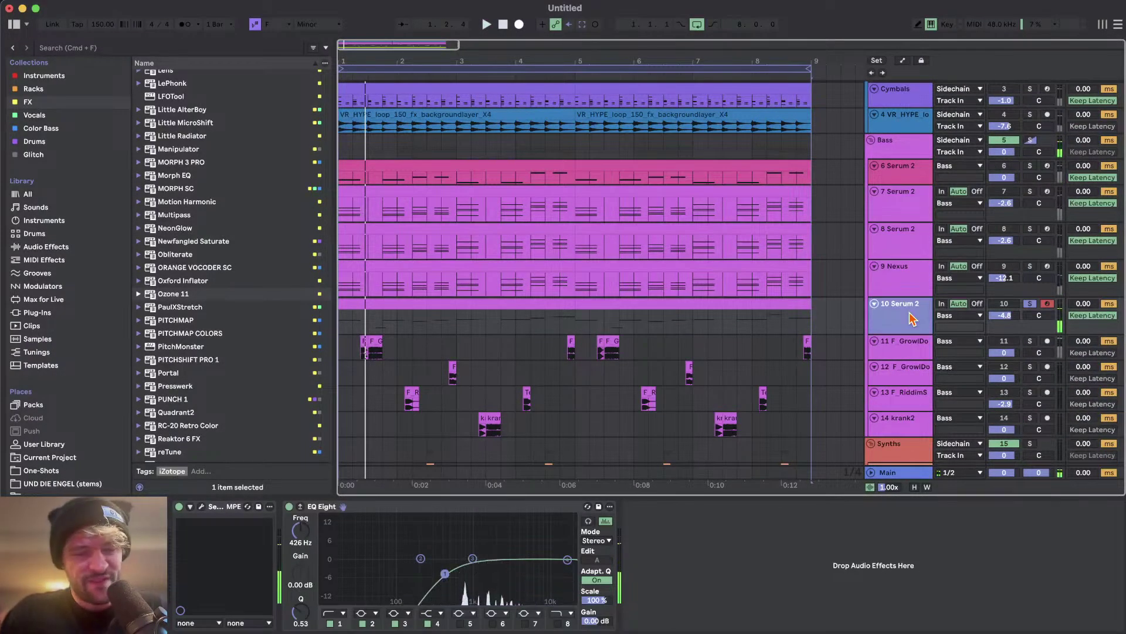
key("super+d")
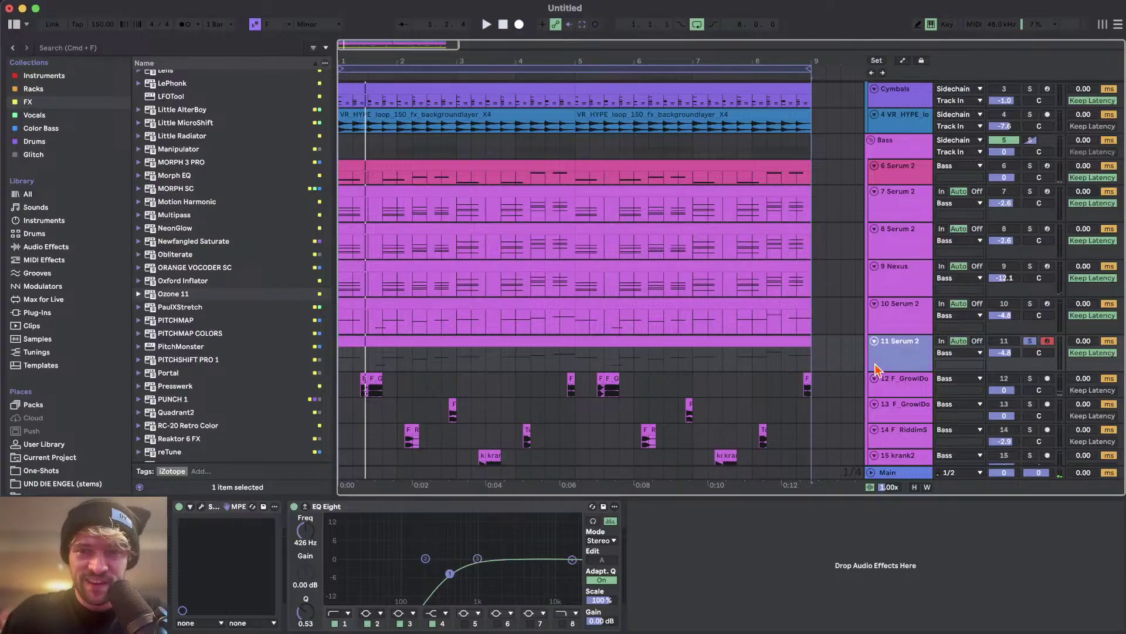
- Reset Serum 2 on the duplicated lead track to the init preset and set that track's volume to -4.9 dB, unsoloed
left_click(200, 508)
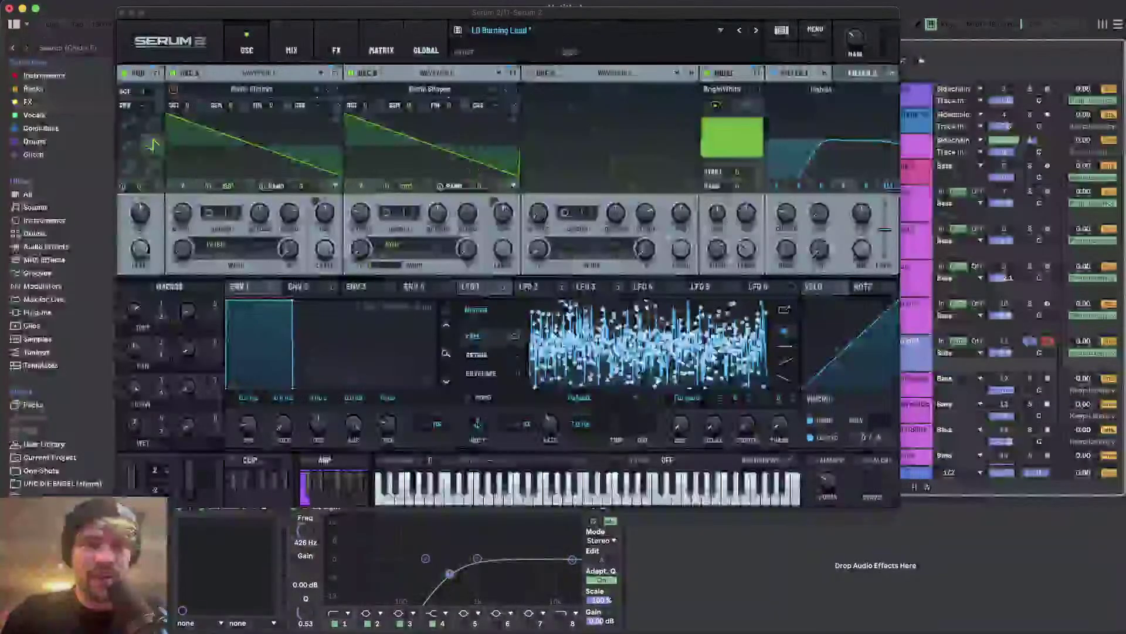
left_click(815, 29)
left_click(839, 101)
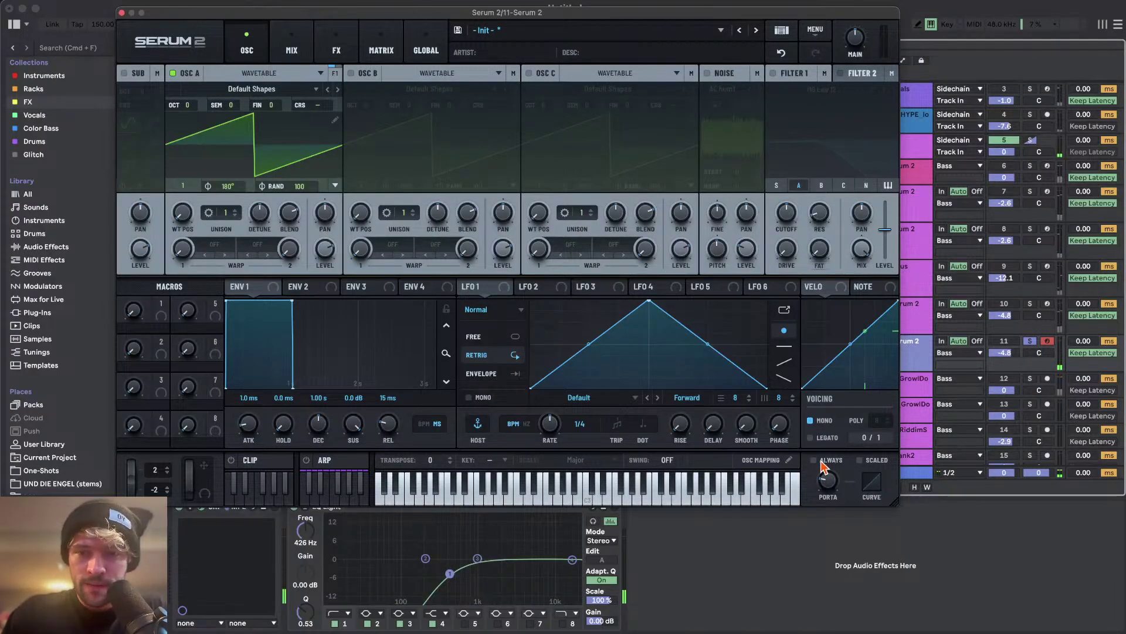
left_click(1009, 354)
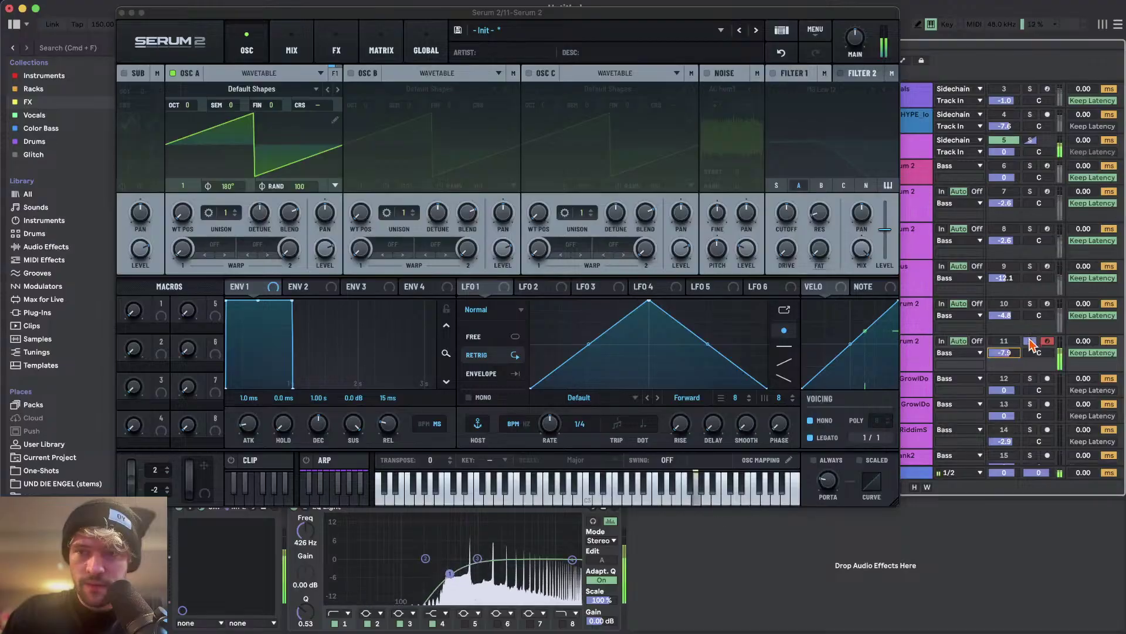
left_click(1030, 341)
left_click_drag(1005, 354, 1010, 358)
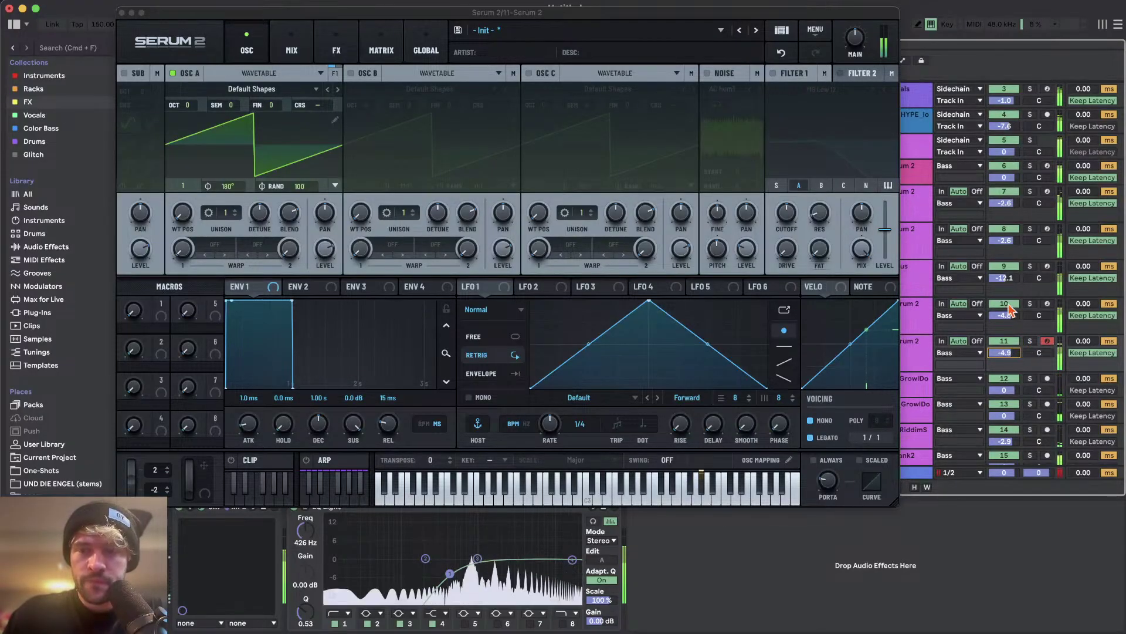
- Lower oscillator A by one octave, enable oscillator B, give both oscillators 16 unison voices, and reduce their unison detune
left_click_drag(194, 115, 195, 121)
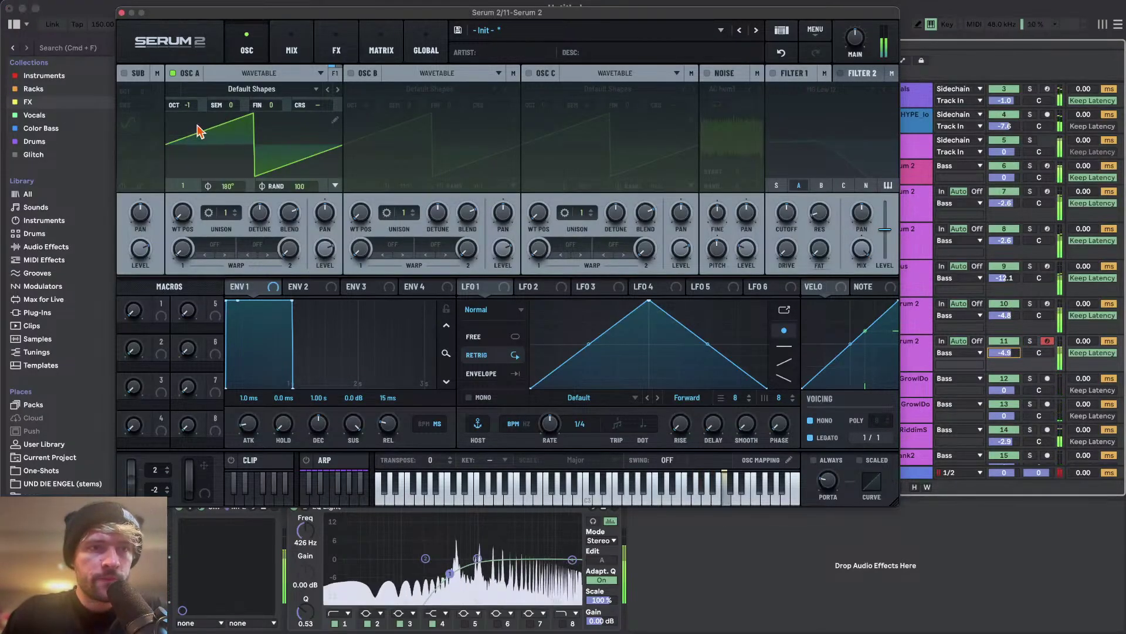
left_click(351, 73)
left_click_drag(225, 212, 224, 176)
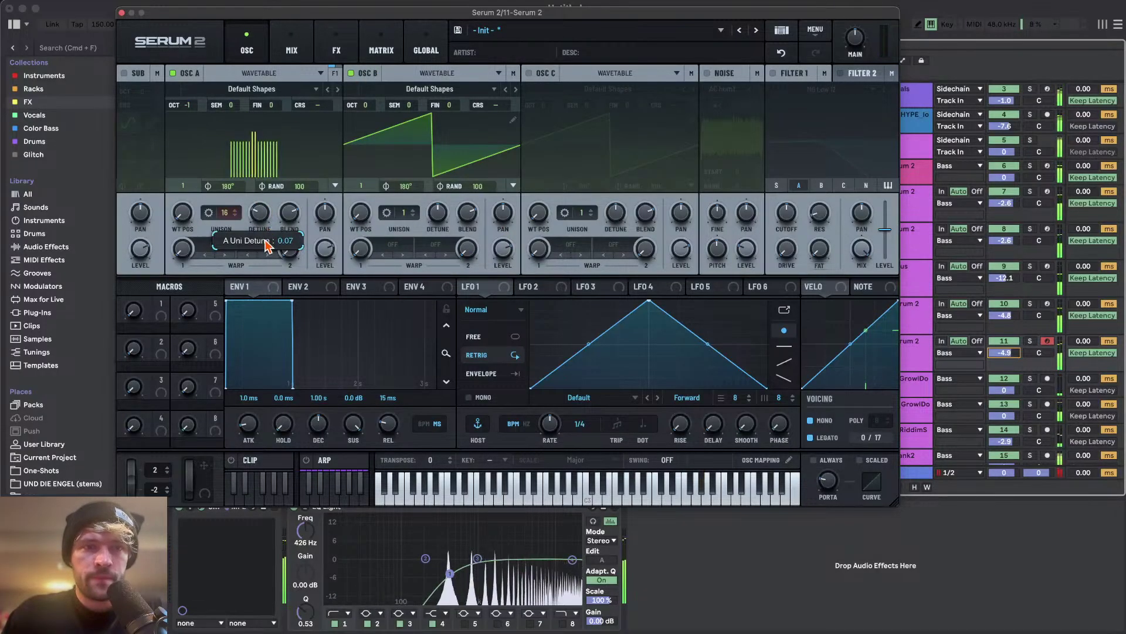
left_click_drag(403, 215, 404, 178)
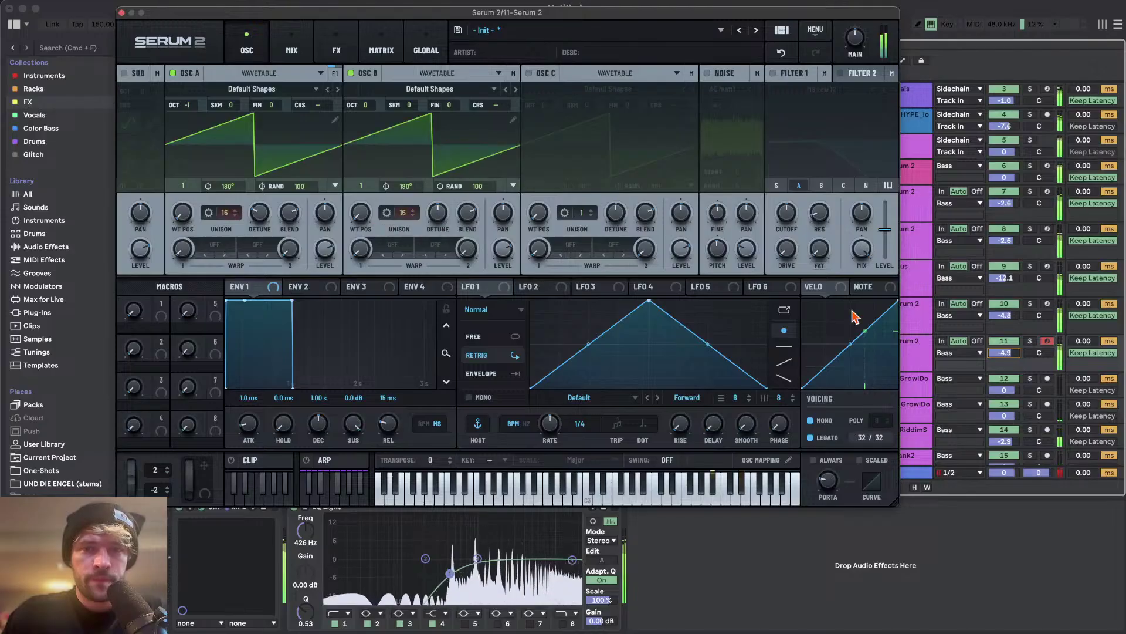
left_click_drag(437, 214, 435, 244)
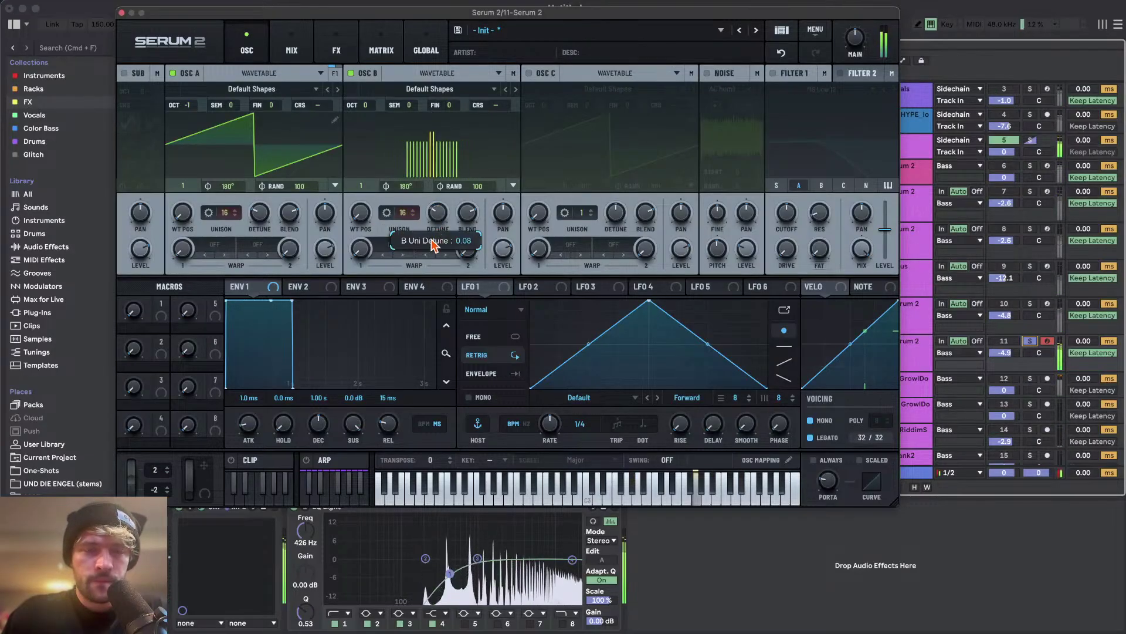
left_click_drag(259, 210, 259, 220)
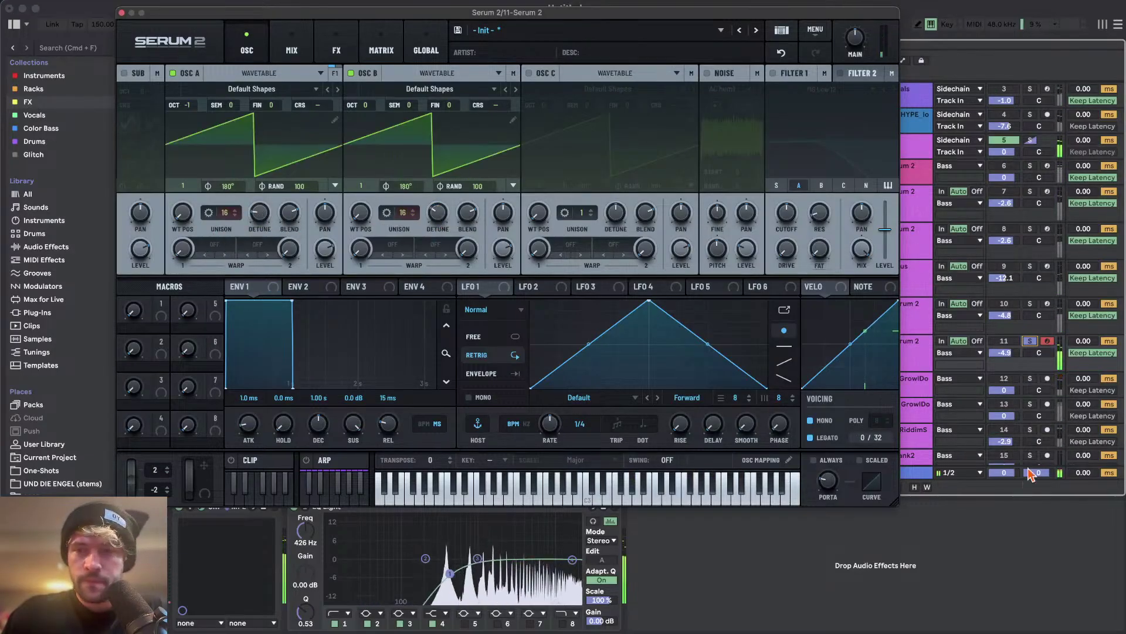
- Balance the two lead layers by setting track 11 to -9.0 dB and track 10 to -5.2 dB, and close the synth window
left_click(1030, 304, "super")
left_click_drag(1004, 352, 1004, 374)
mouse_move(1005, 315)
left_mouse_down()
mouse_move(1004, 351)
mouse_move(1005, 309)
left_mouse_up()
left_click(1030, 341)
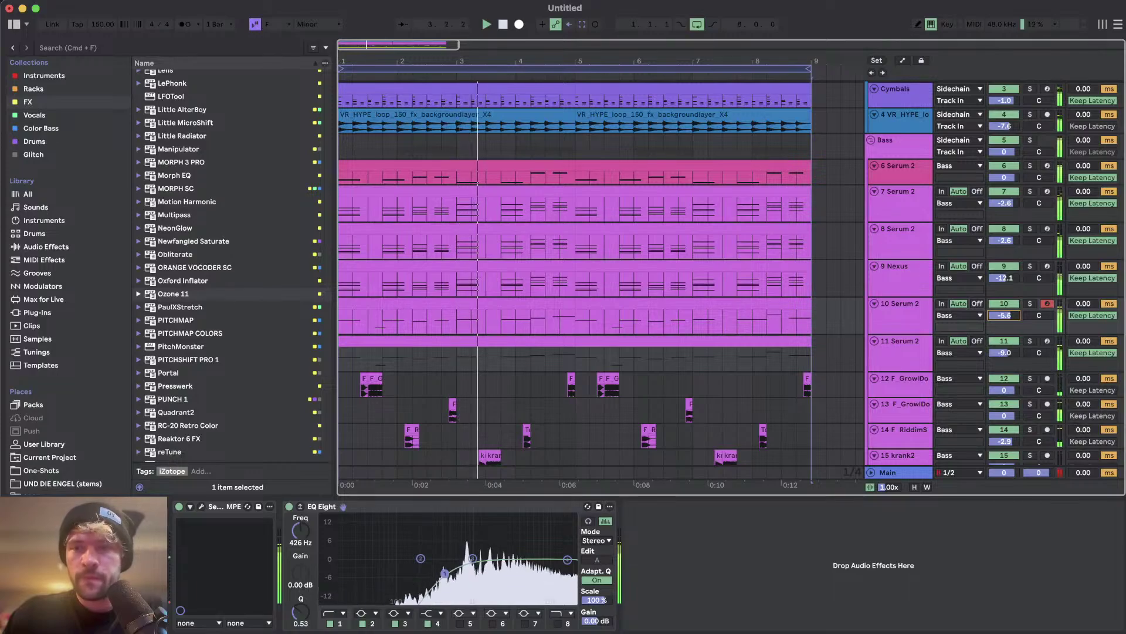
left_click(896, 351)
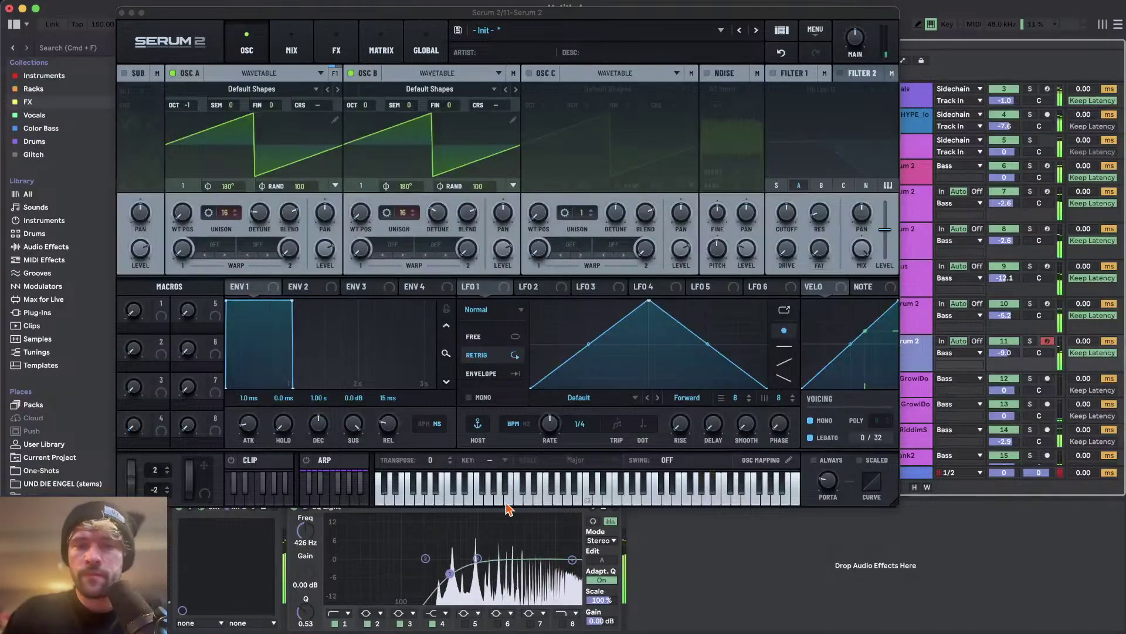
left_click(124, 17)
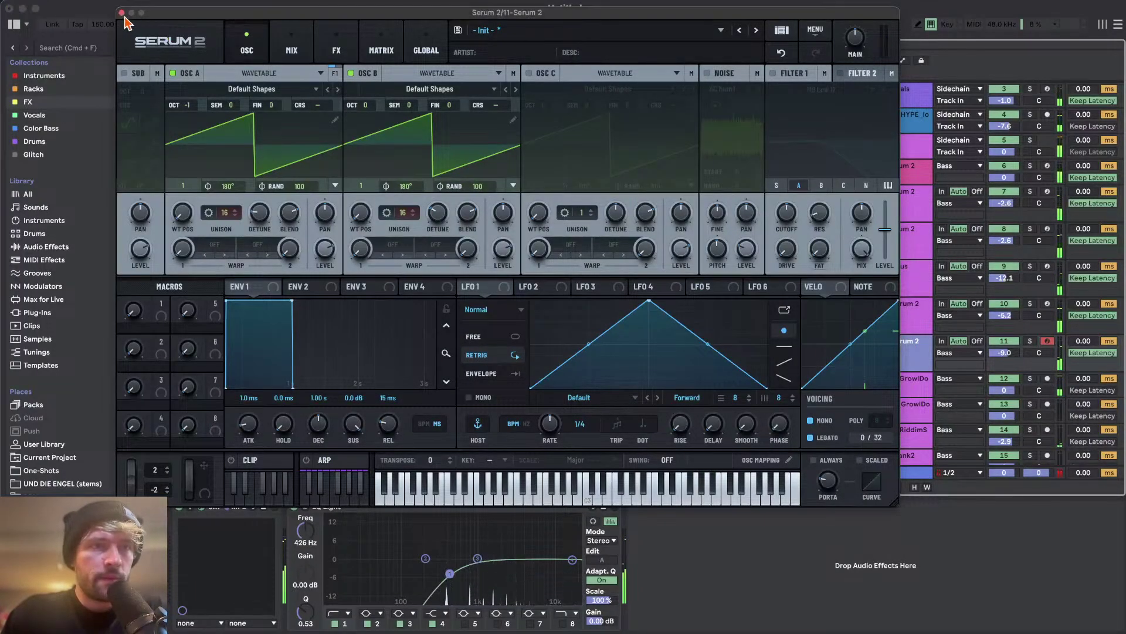
left_click(122, 13)
- Open Ozone 11 on the Main track, review its Dynamics, Imager, Equalizer and Maximizer modules, and close the plug-in
scroll(598, 358, "down", 5)
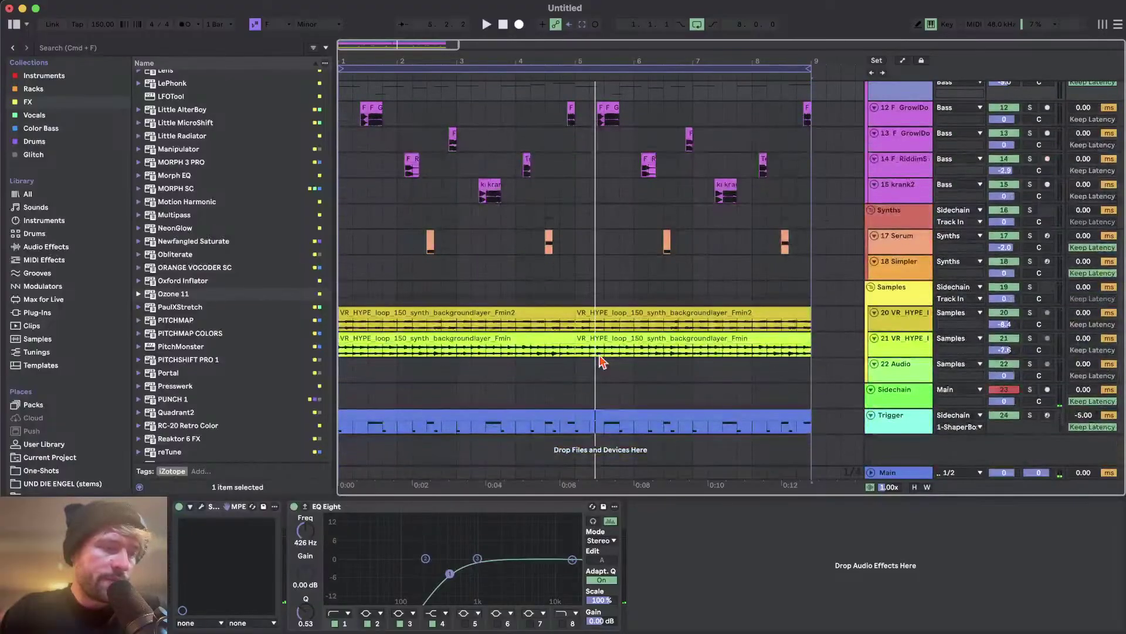
scroll(598, 354, "up", 10)
scroll(599, 354, "down", 10)
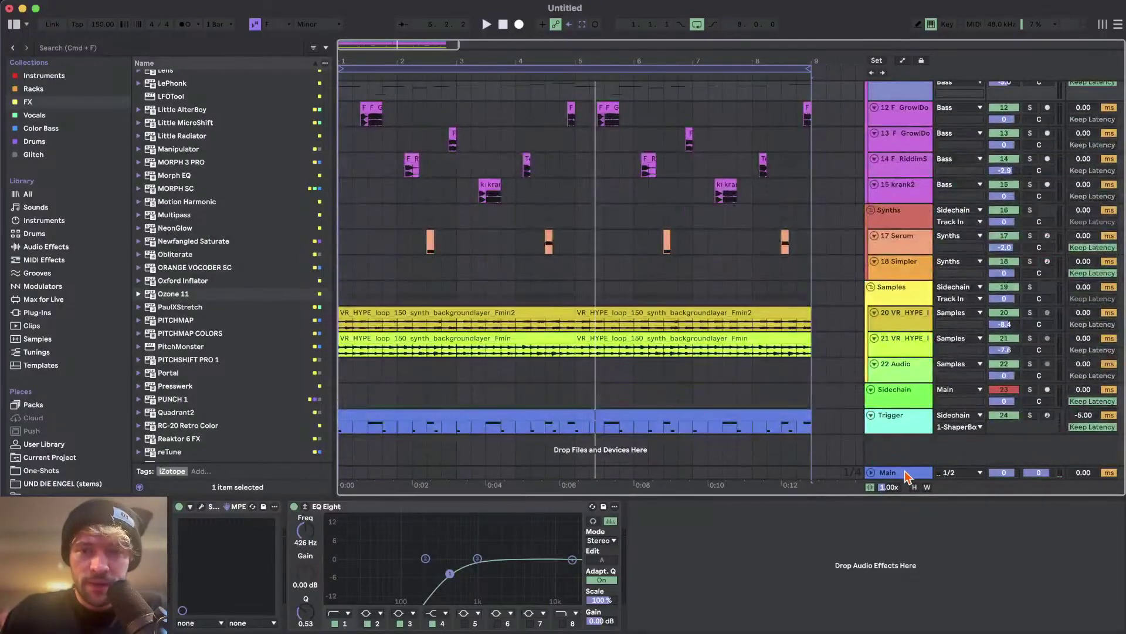
left_click(909, 474)
left_click(304, 508)
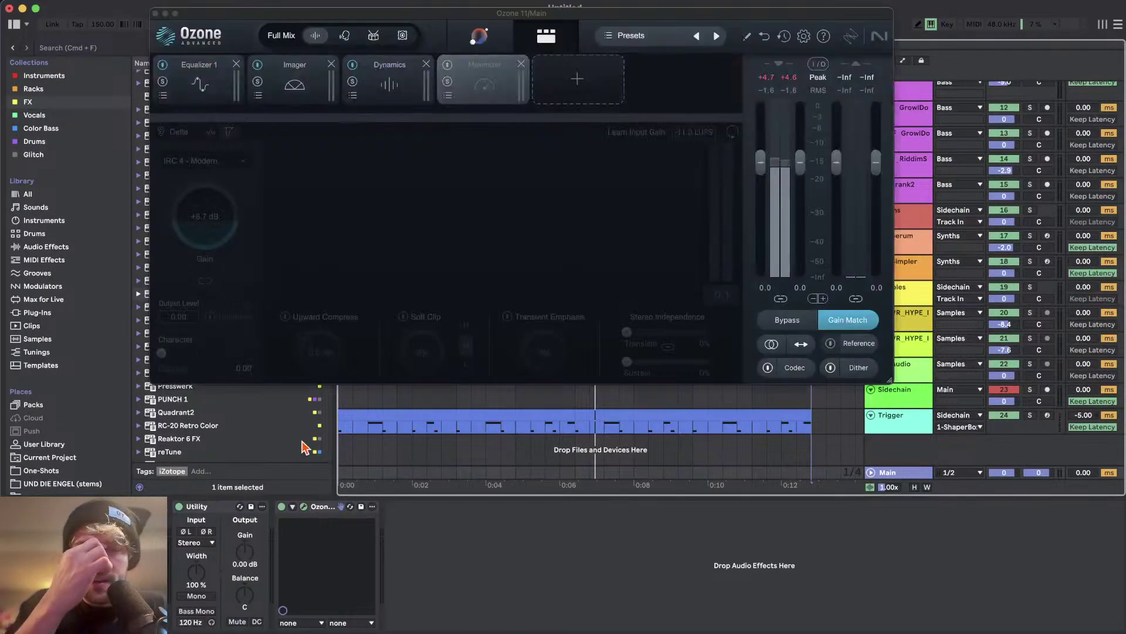
left_click_drag(447, 18, 501, 188)
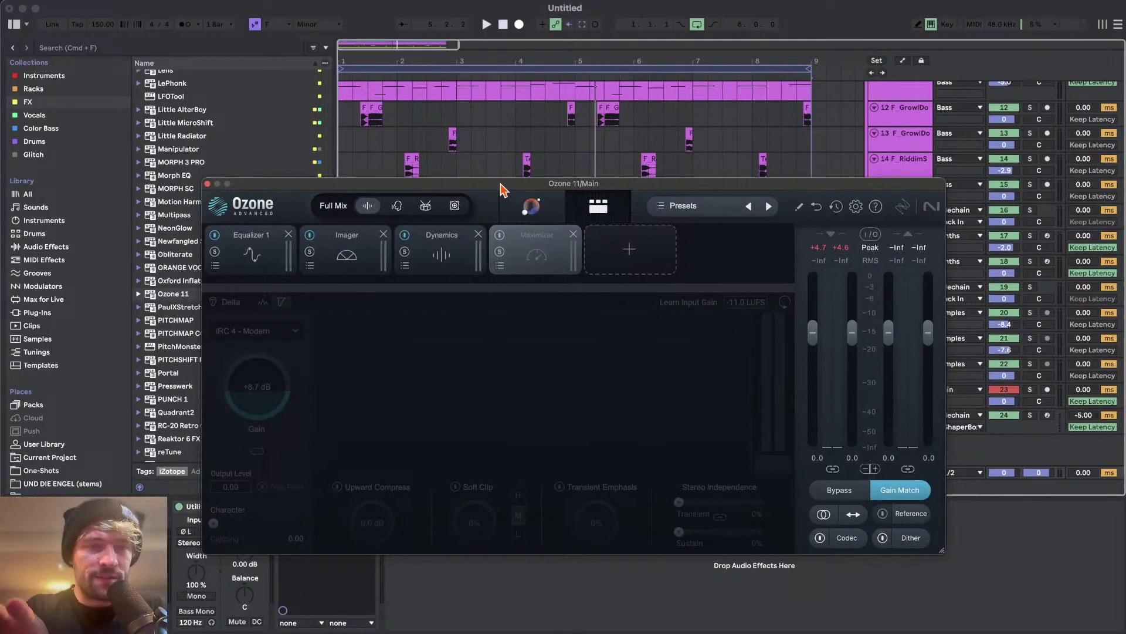
left_click(459, 258)
left_click(343, 252)
left_click(269, 243)
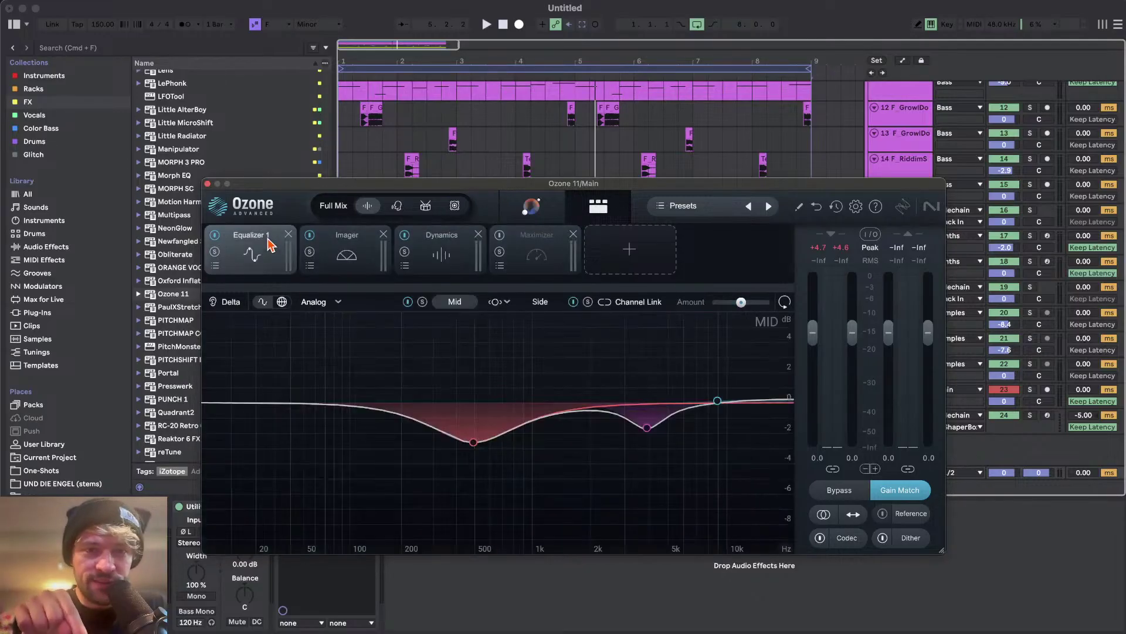
left_click(541, 269)
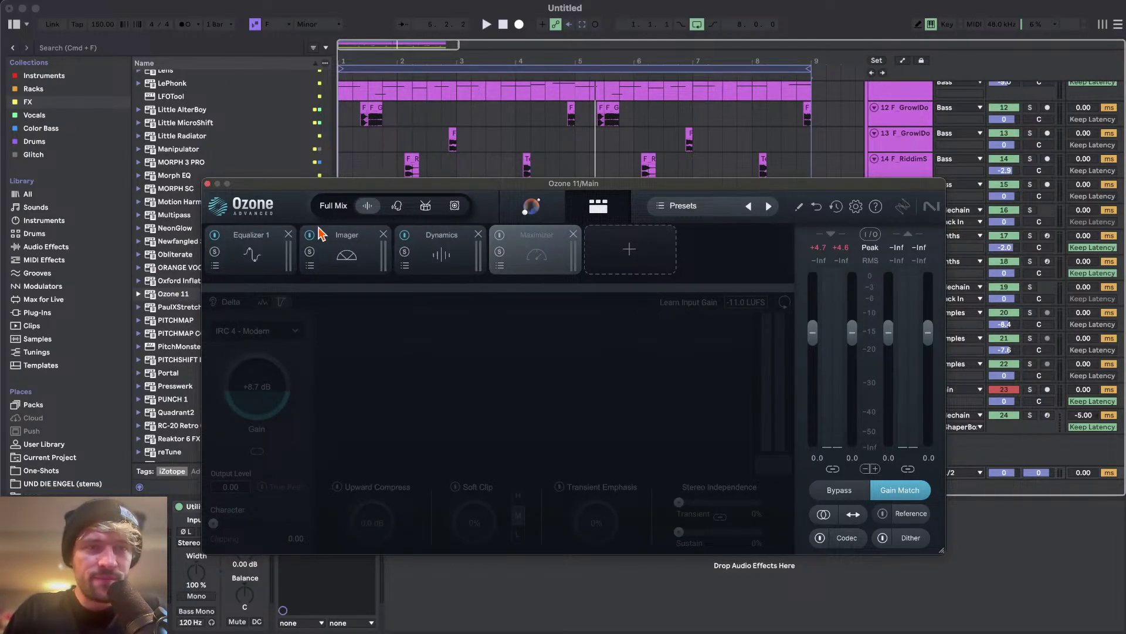
left_click(208, 184)
- Save the Live Set as "Chord Progression Demo"
scroll(581, 163, "up", 10)
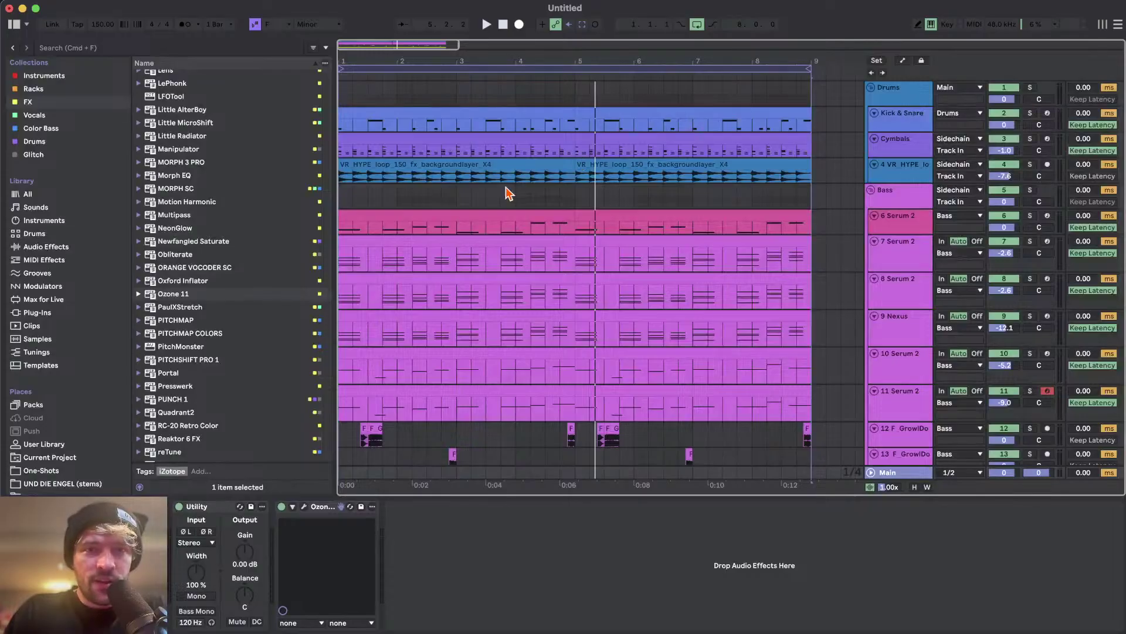
key("super+s")
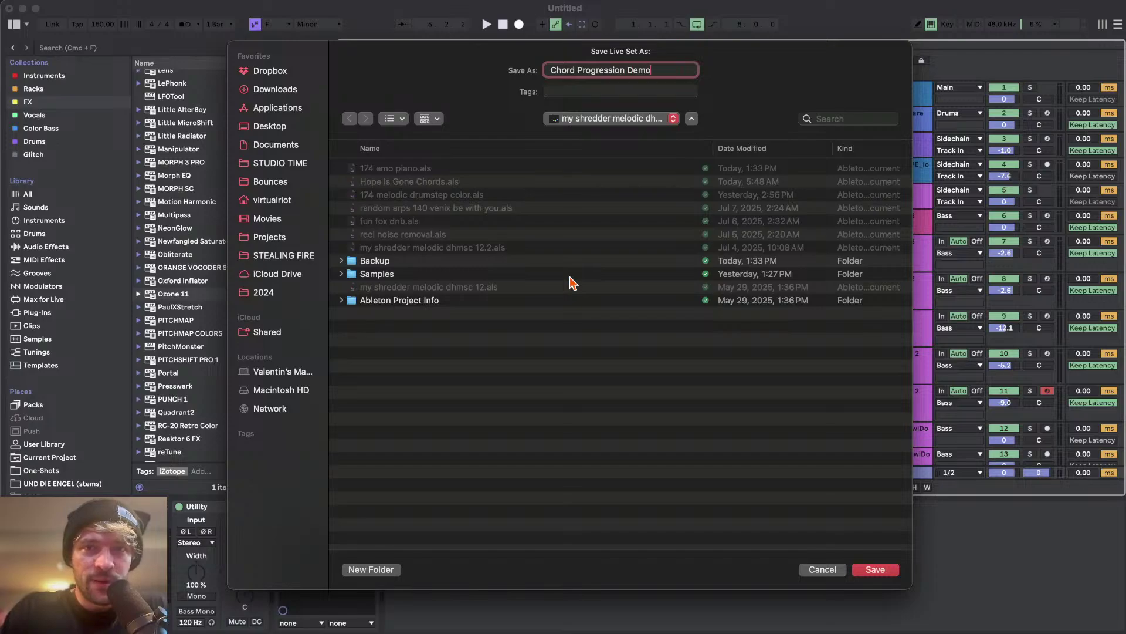
key("Return")
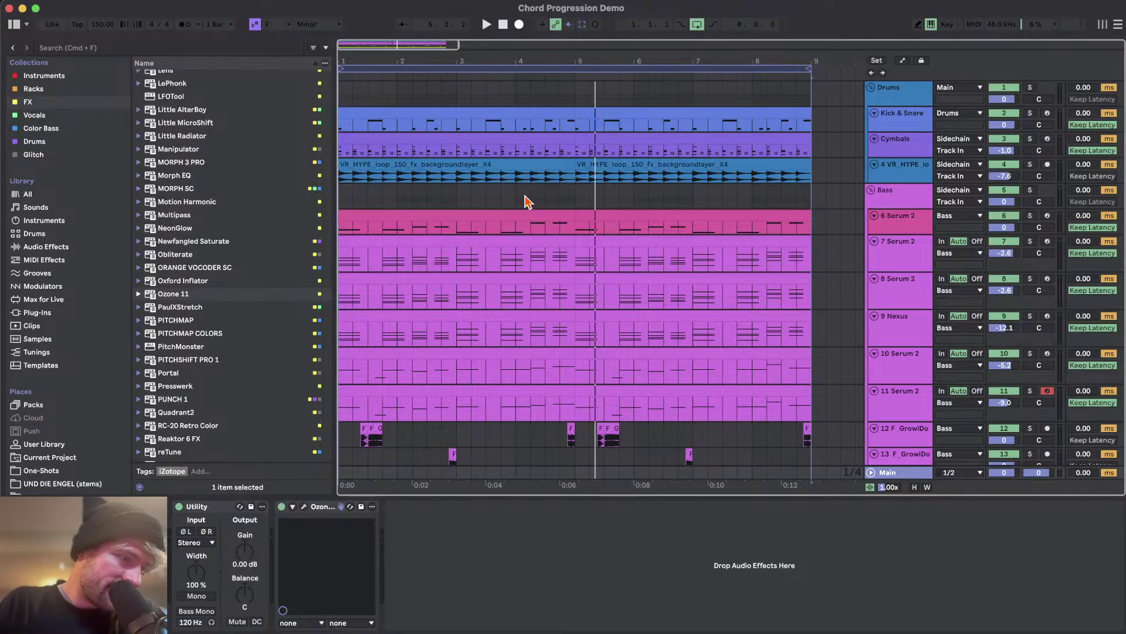
- Open the first MIDI clip on the 6 Serum 2 bass track, inspect its notes, and close the clip view
double_click(378, 225)
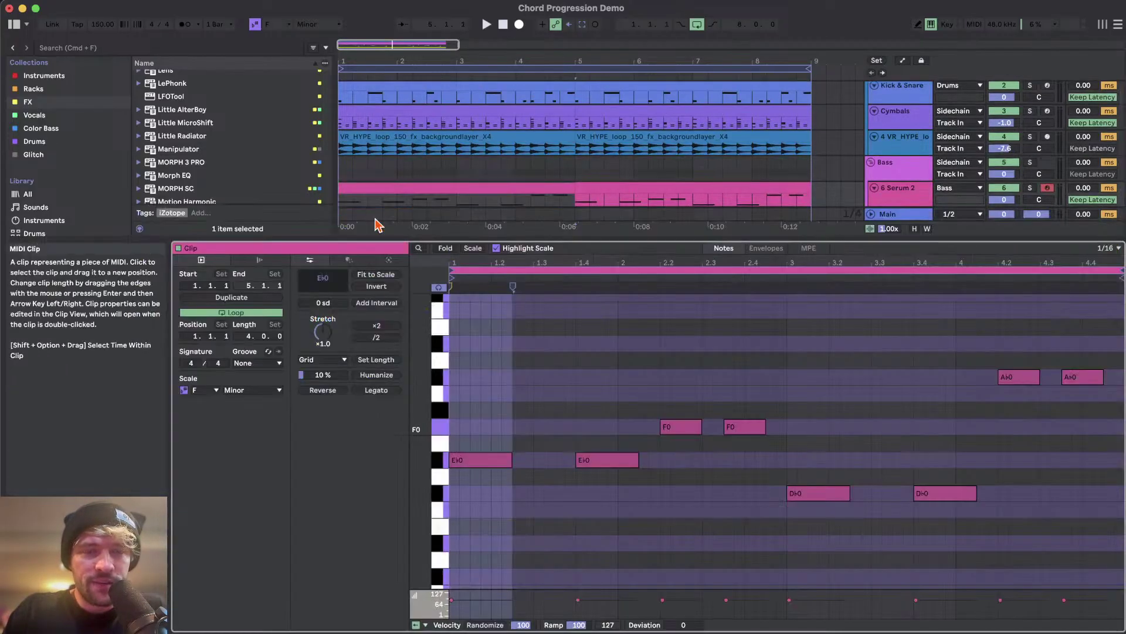
left_click(492, 402)
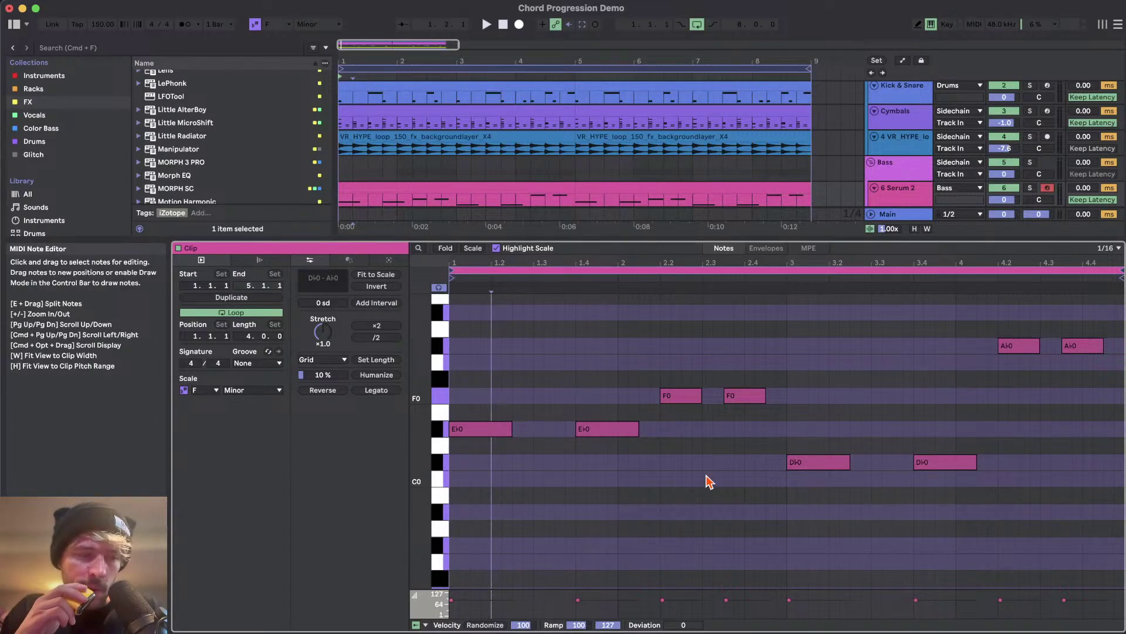
left_click(1045, 631)
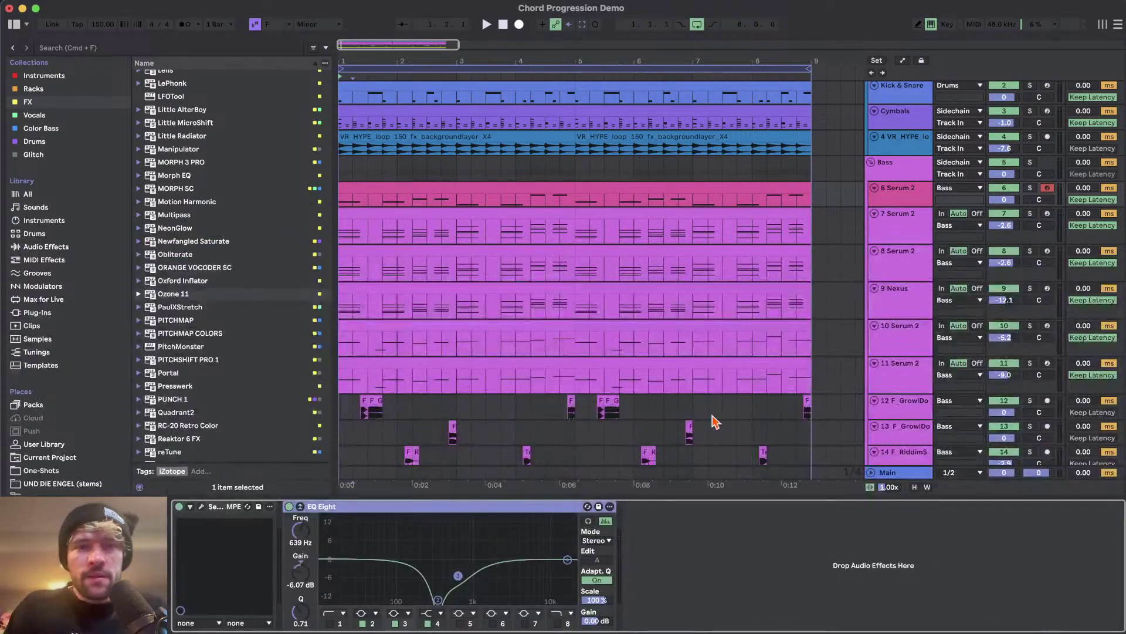
scroll(702, 402, "up", 1)
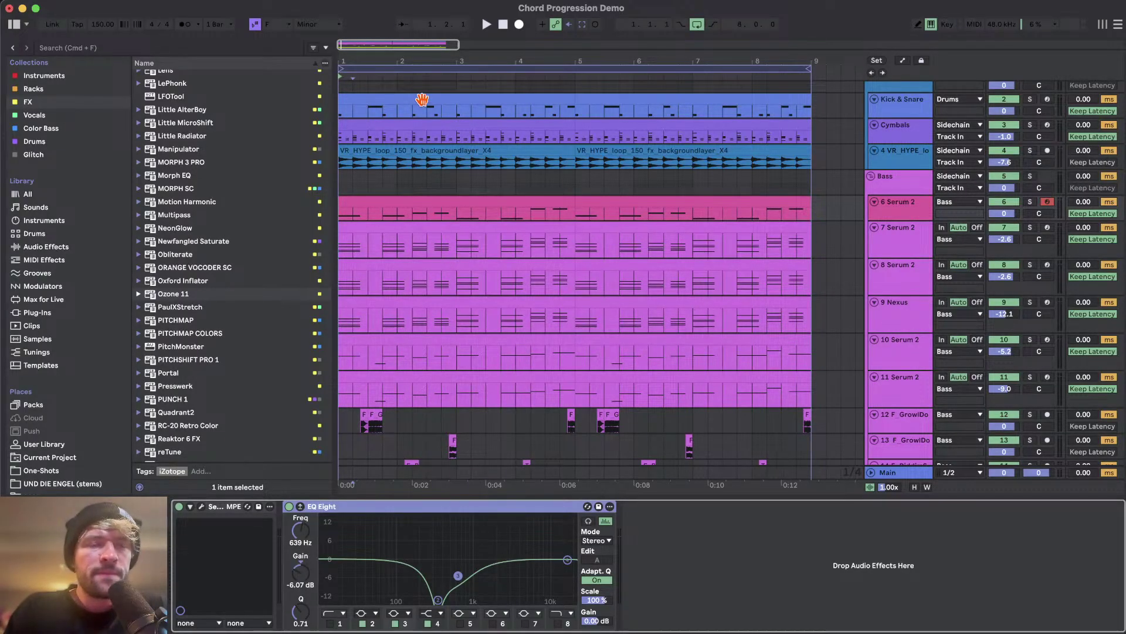
scroll(443, 173, "down", 5)
scroll(443, 174, "up", 5)
scroll(441, 170, "down", 5)
scroll(441, 170, "up", 5)
scroll(587, 153, "down", 5)
scroll(478, 218, "up", 5)
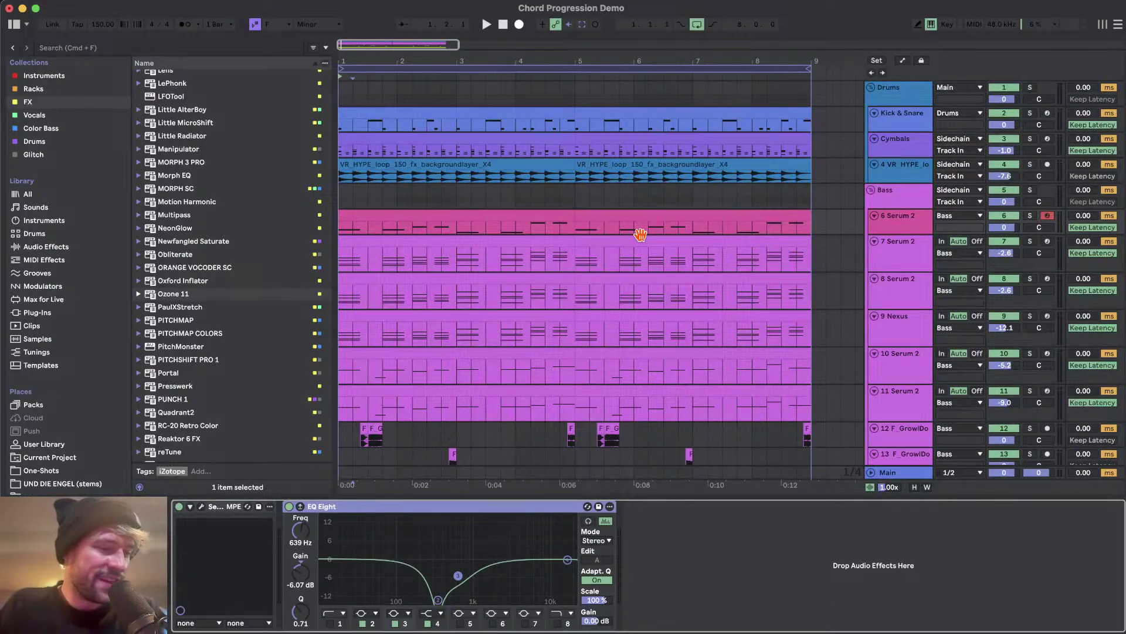
key("super+Tab")
key("super+shift+Tab")
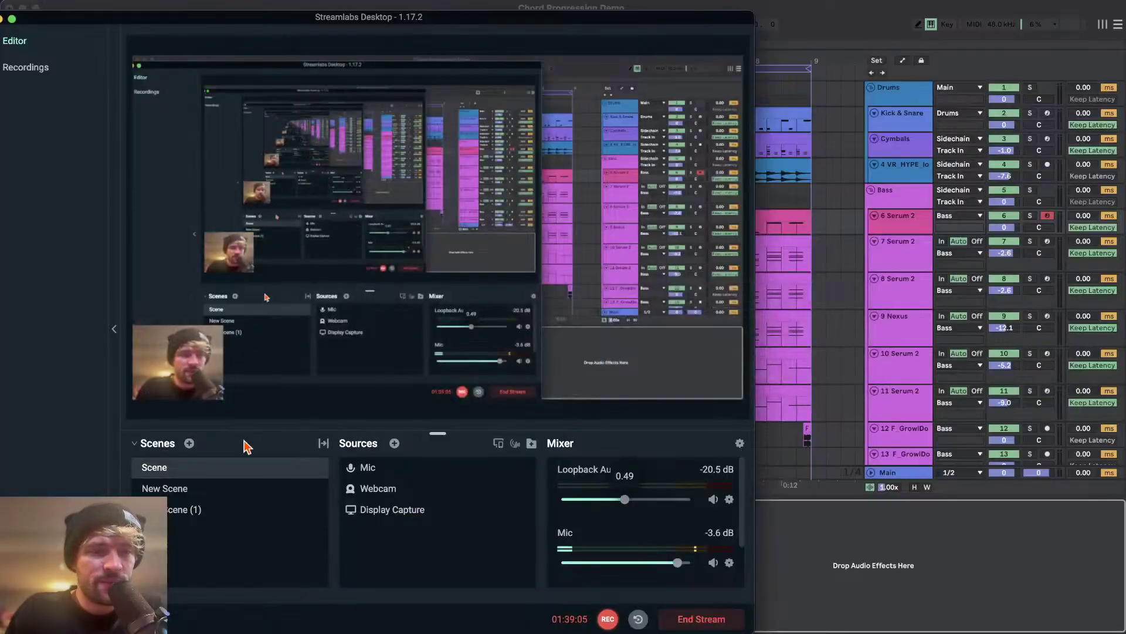
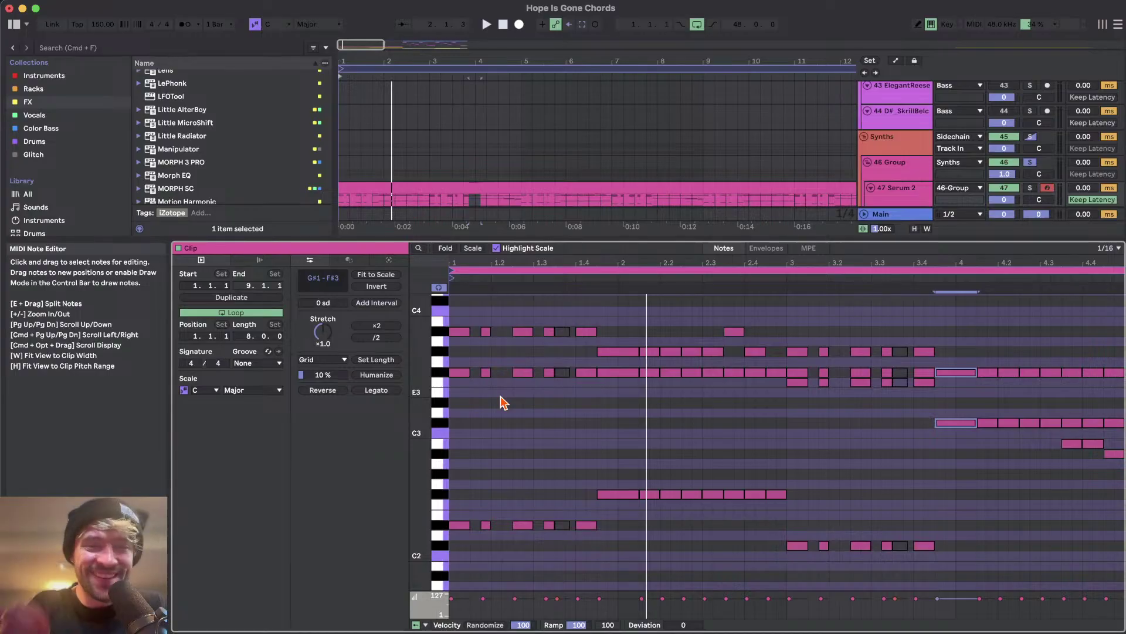
- Play the chord clip on the 47 Serum 2 track of the Hope Is Gone Chords set and examine its notes
left_click(502, 439)
scroll(480, 407, "down", 2)
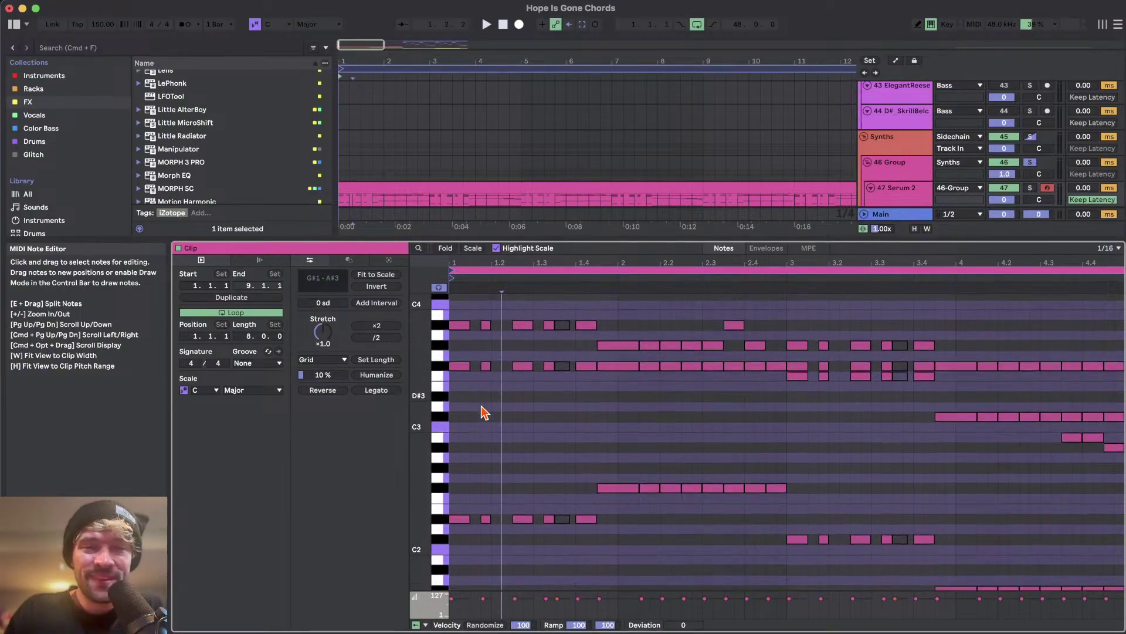
scroll(578, 126, "down", 5)
scroll(580, 124, "up", 2)
key("space")
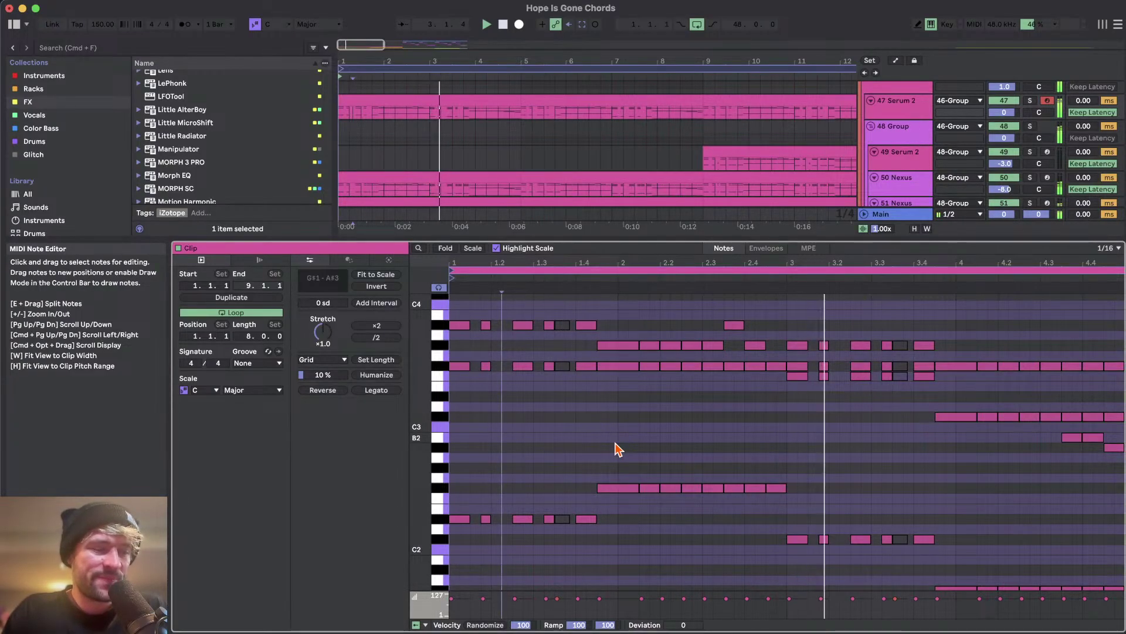
scroll(618, 449, "down", 2)
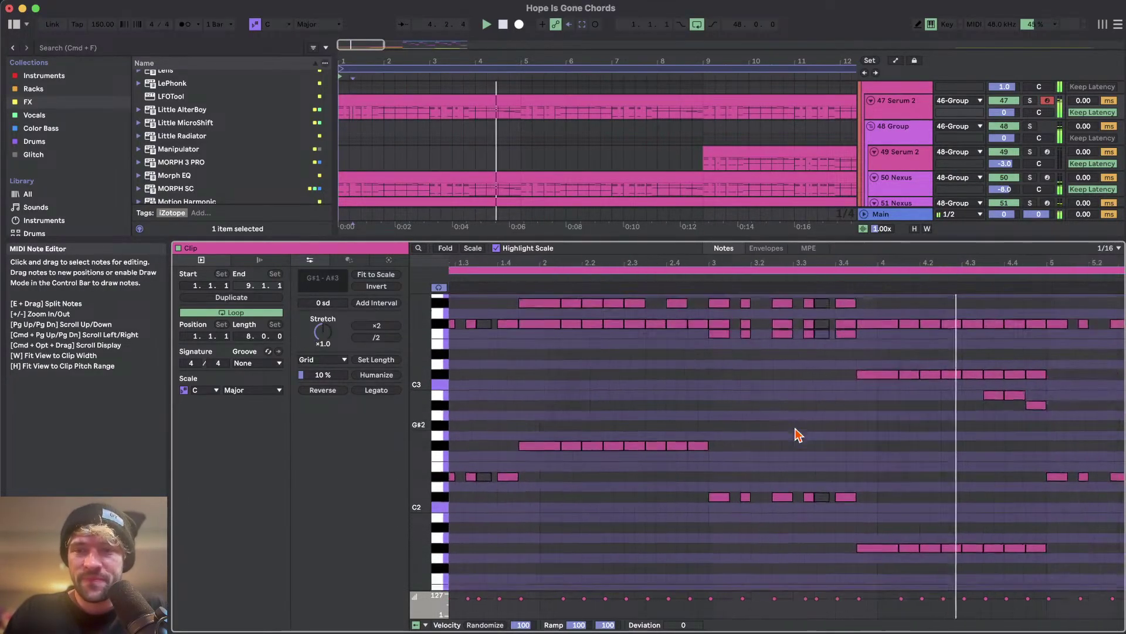
key("space")
scroll(795, 428, "left", 3)
scroll(795, 428, "up", 3)
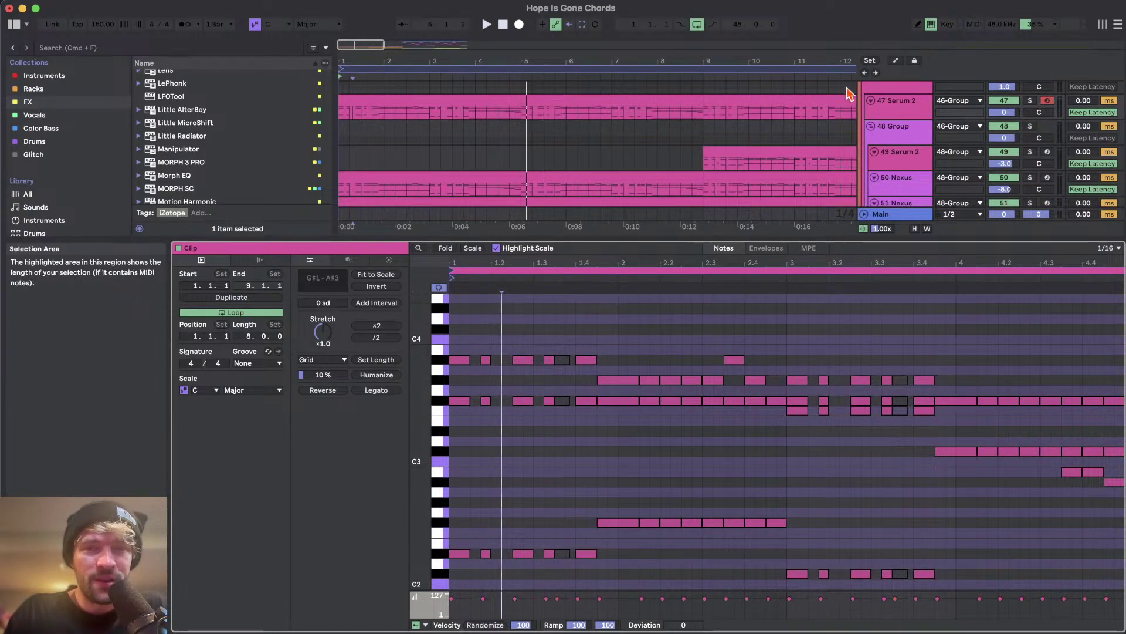
- Select the first chord clip on the 50 Nexus track, display its devices, and play the arrangement from bar 1
scroll(880, 117, "up", 3)
left_click(884, 163)
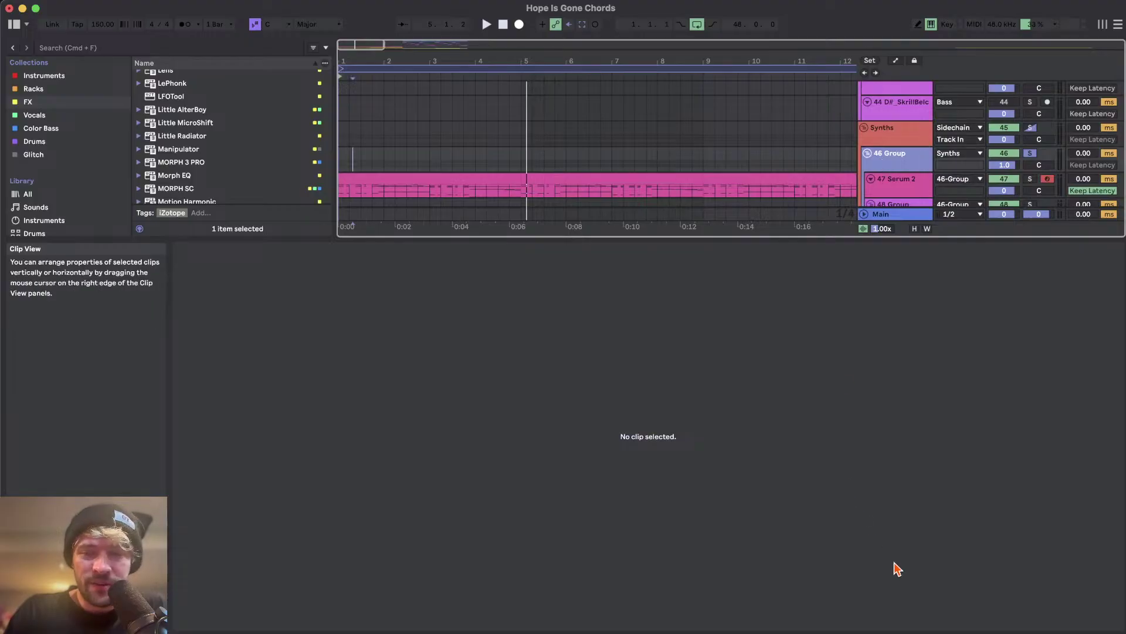
left_click(902, 205)
left_click(897, 165)
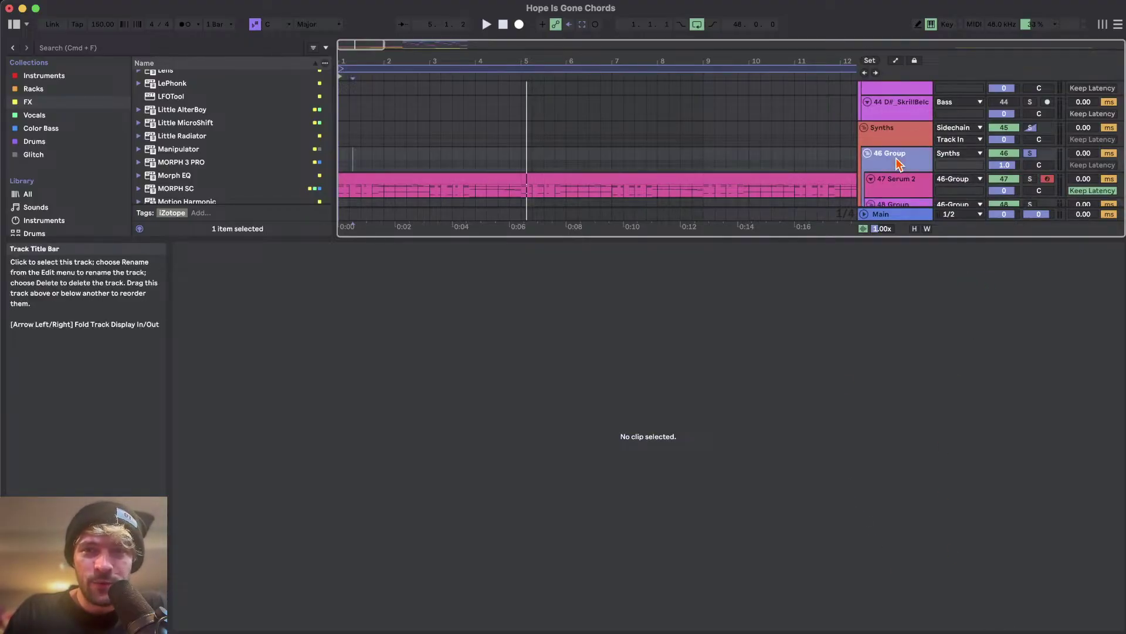
scroll(897, 164, "down", 4)
left_click(1001, 630)
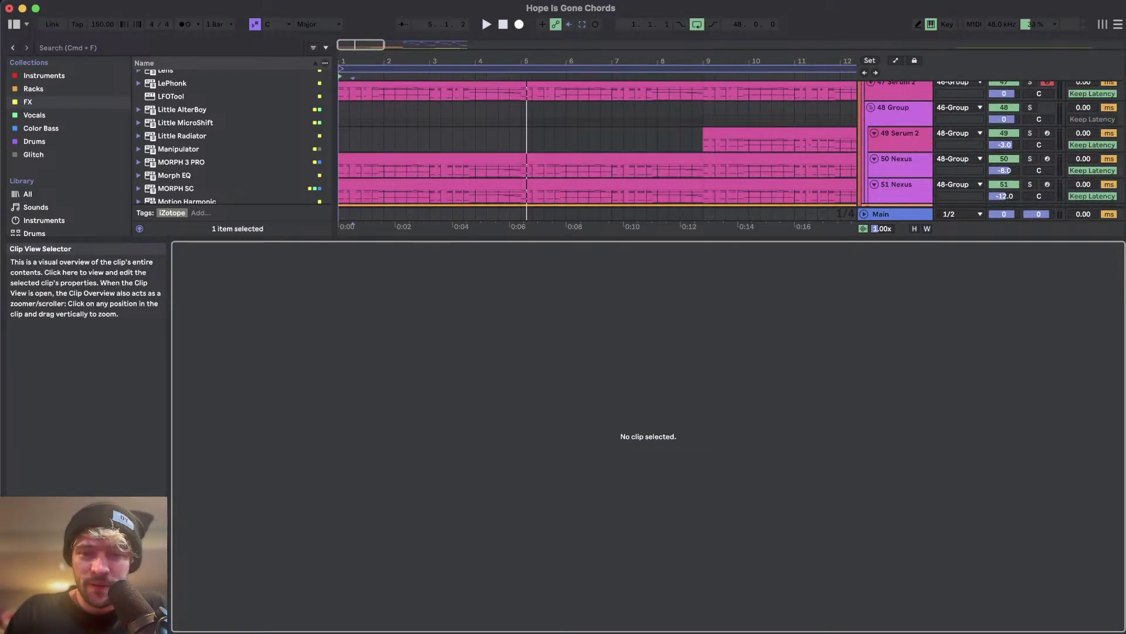
key("shift+Tab")
left_click(351, 160)
key("space")
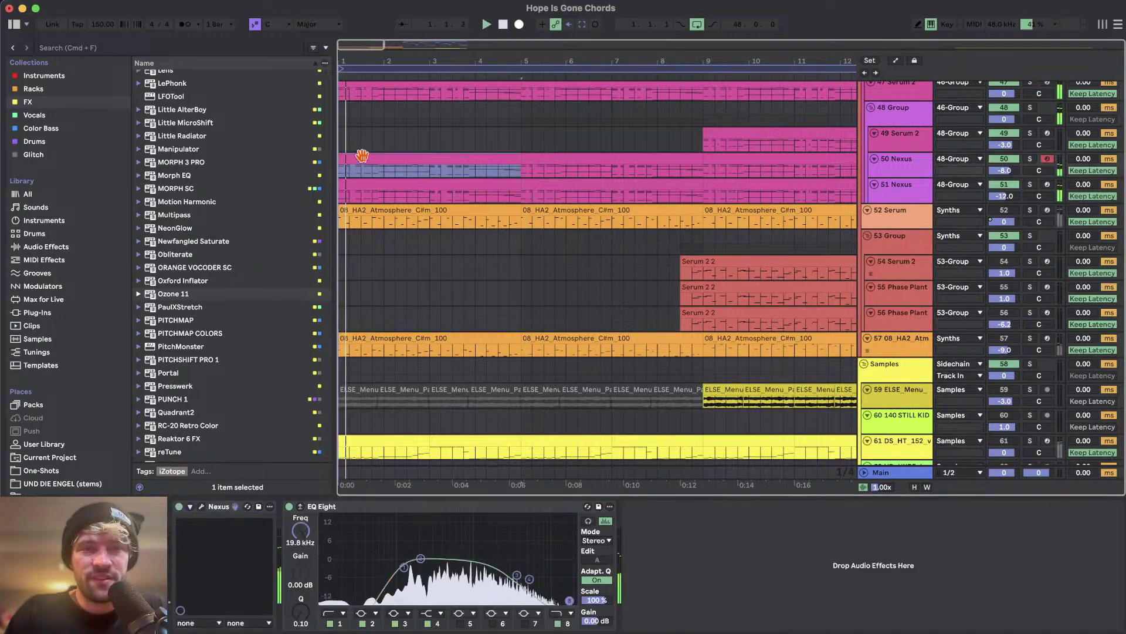
- Open the chord clip on the 47 Serum 2 track and highlight its bass root notes chord by chord through bar 4
scroll(384, 169, "up", 2)
double_click(369, 136)
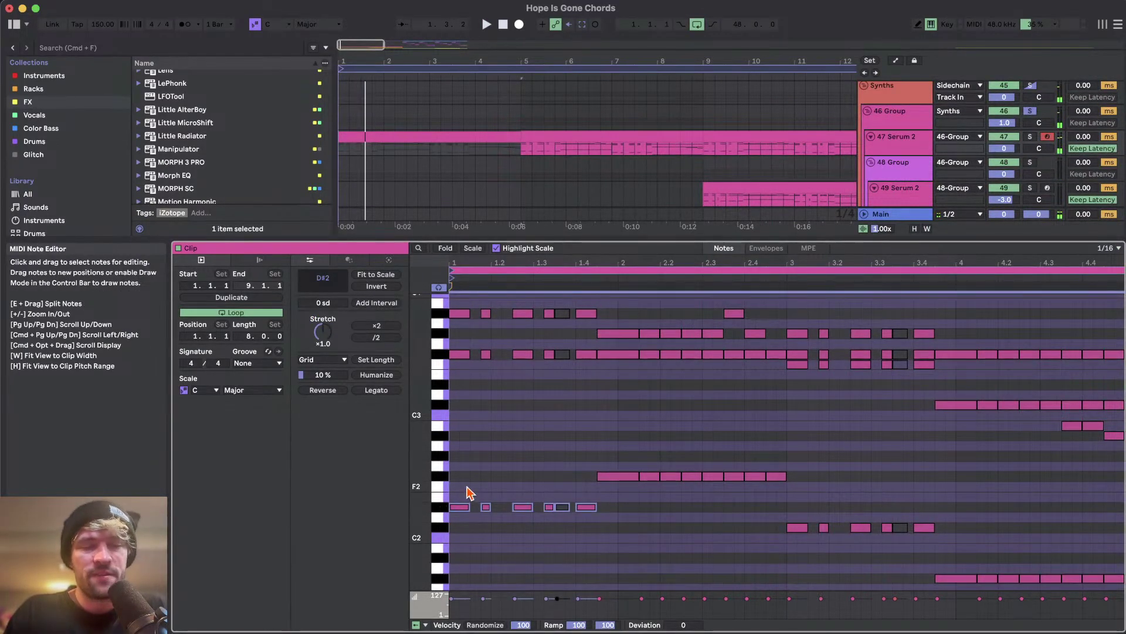
left_click_drag(597, 468, 978, 551)
scroll(988, 560, "down", 3)
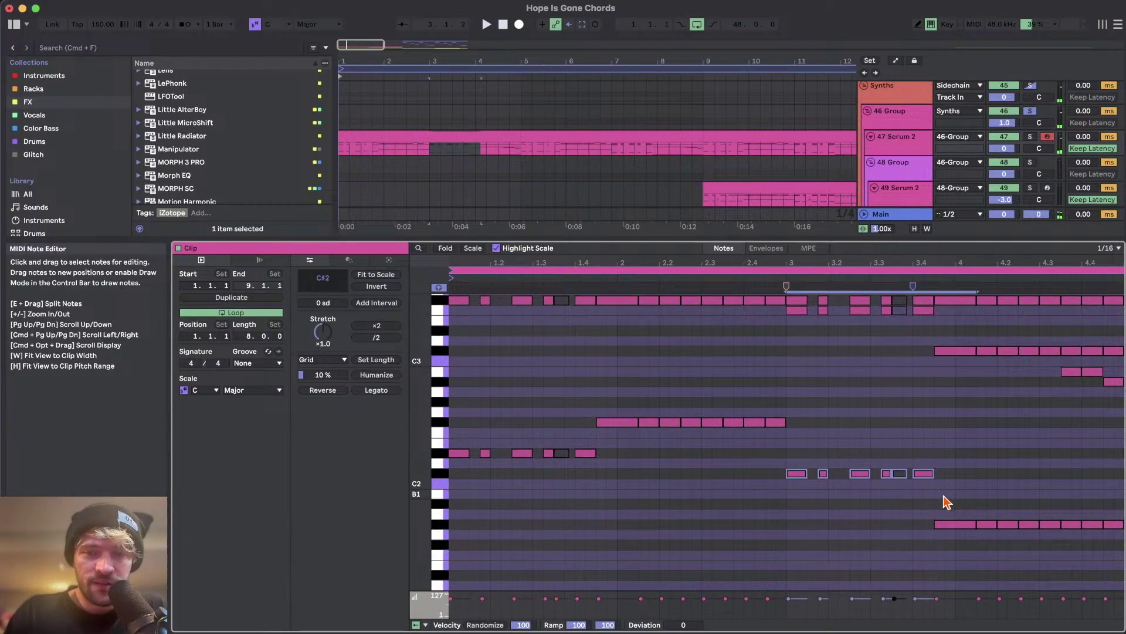
left_click_drag(946, 501, 1112, 530)
scroll(793, 443, "up", 5)
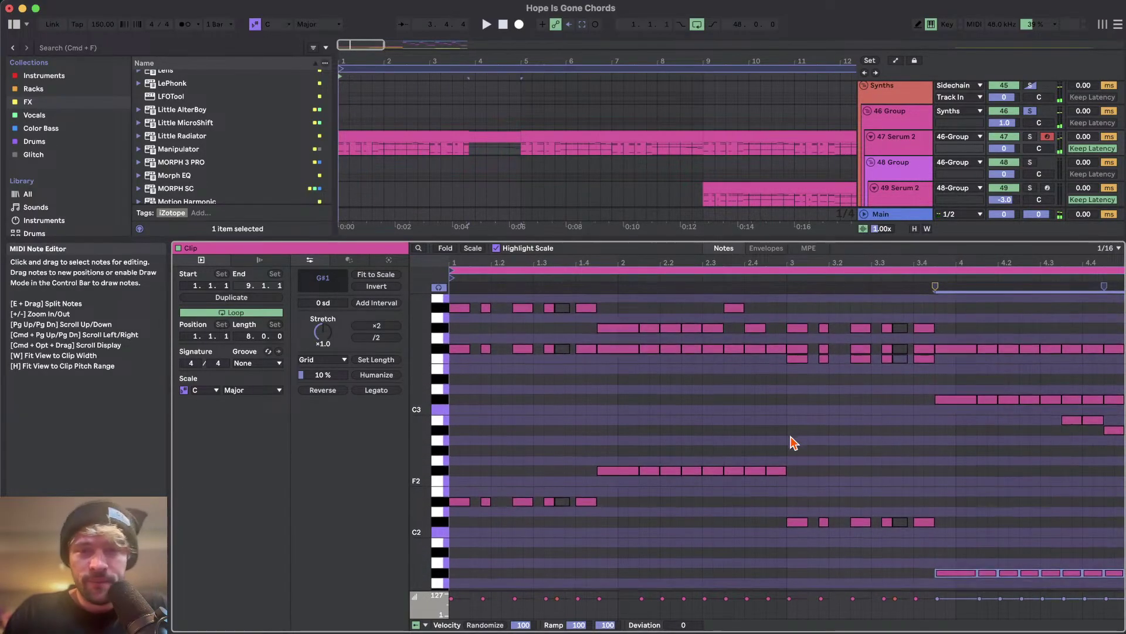
- Highlight the stacked notes of the individual chords in bars 1 and 2 to examine their voicings
left_click_drag(458, 321, 480, 607)
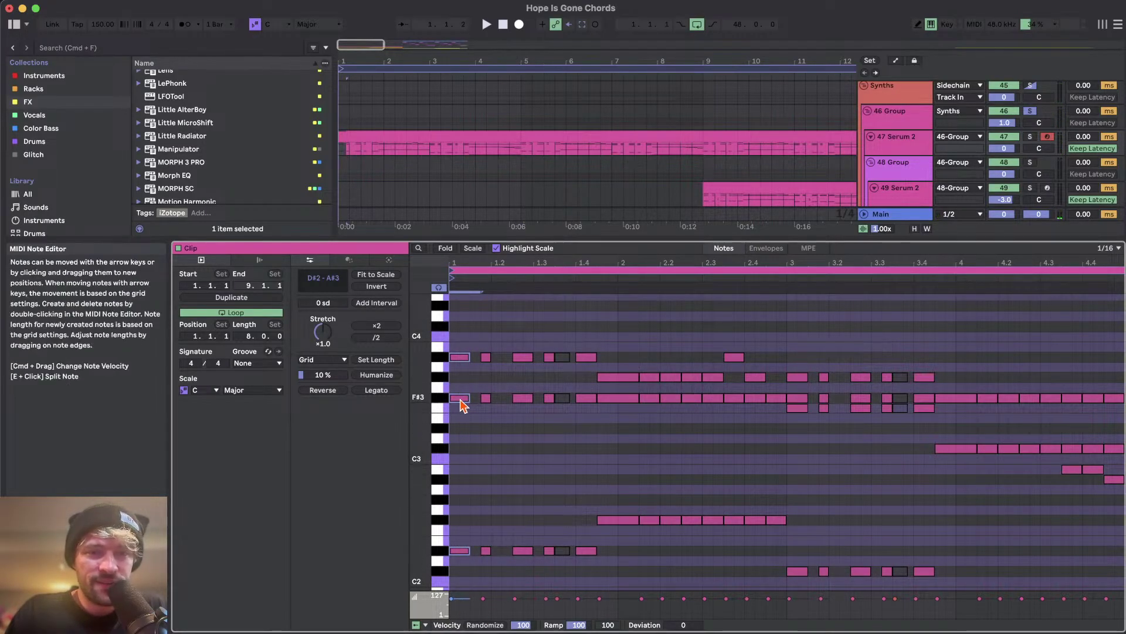
left_click_drag(626, 491, 621, 538)
left_click_drag(613, 433, 616, 377)
left_click_drag(731, 327, 737, 476)
left_click_drag(755, 363, 764, 583)
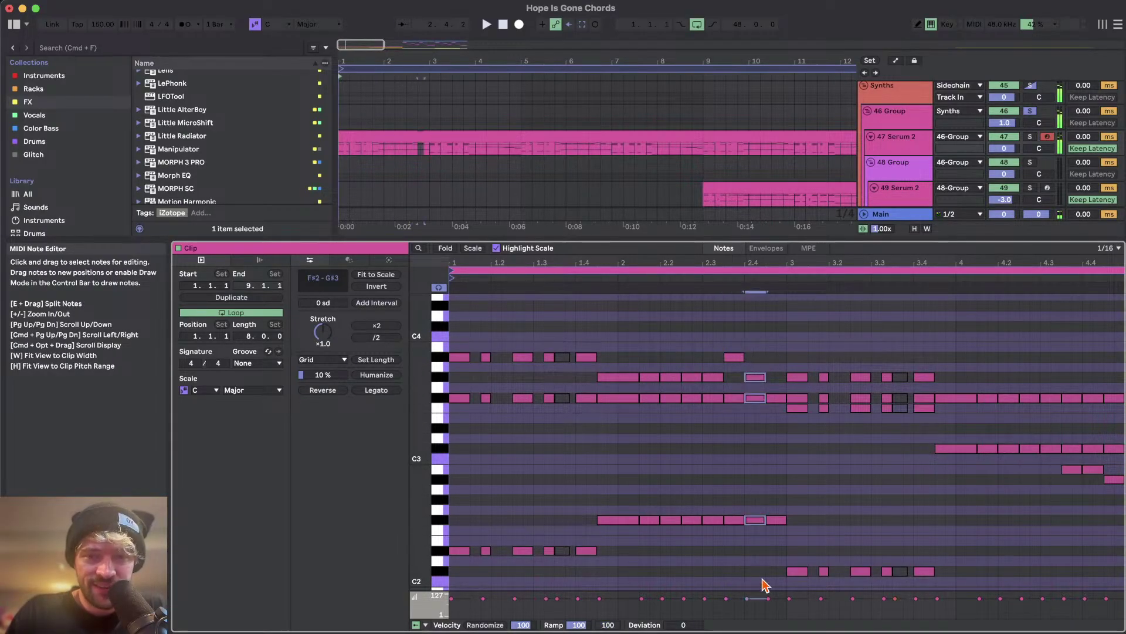
- Highlight the chord tones at bar 3 and at the change into bar 4, including the G#3 and C#2 notes
left_click_drag(799, 357, 805, 603)
left_click(801, 380)
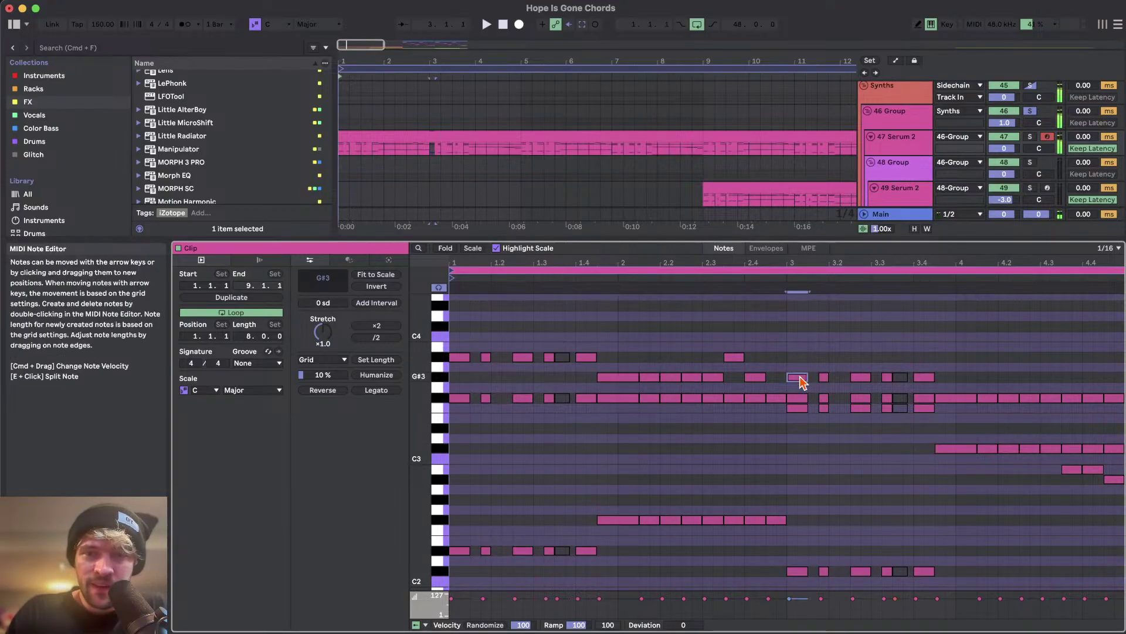
left_click(800, 571)
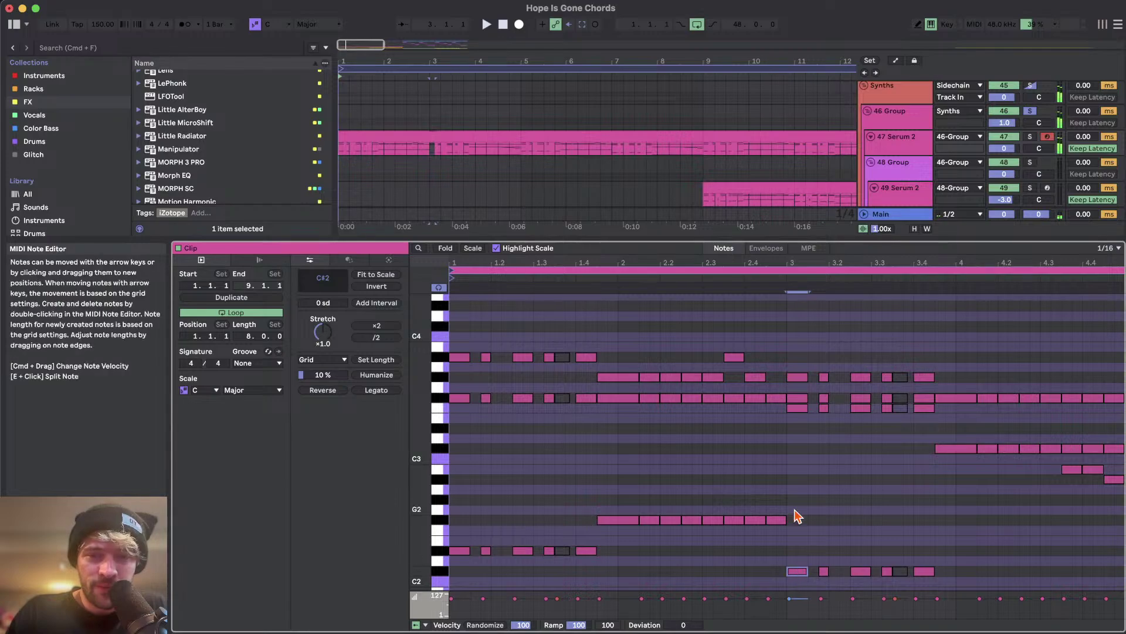
left_click(799, 380)
scroll(867, 445, "right", 3)
scroll(867, 445, "down", 2)
left_click_drag(835, 311, 833, 586)
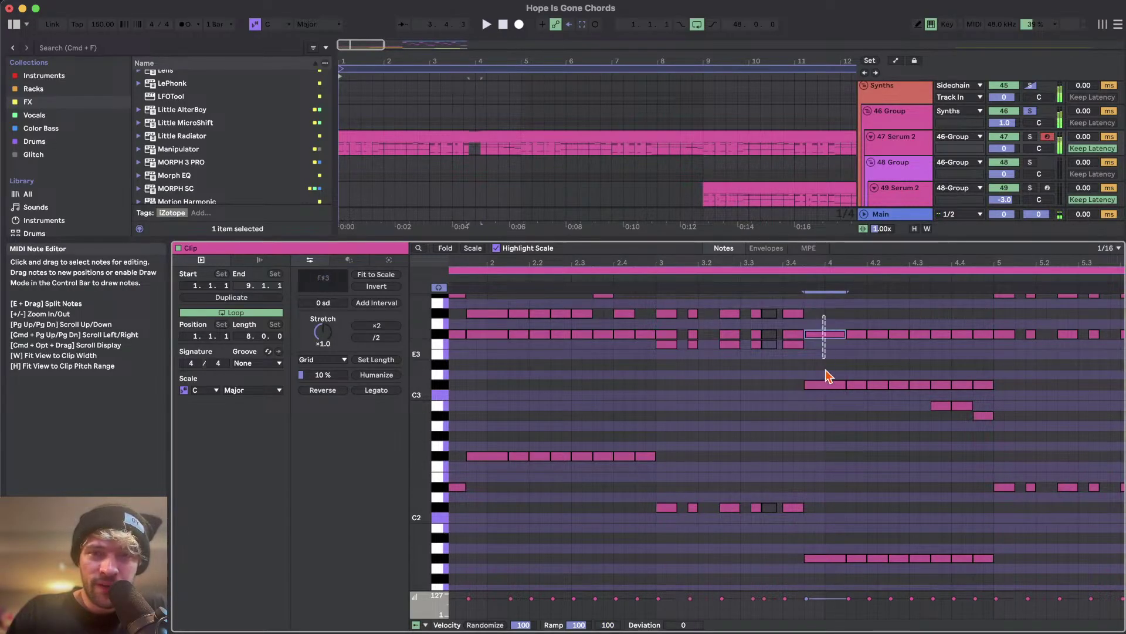
- Play the chord clip while following its notes, and return to the track's device view
scroll(830, 475, "left", 3)
scroll(829, 474, "up", 1)
key("space")
scroll(830, 474, "right", 4)
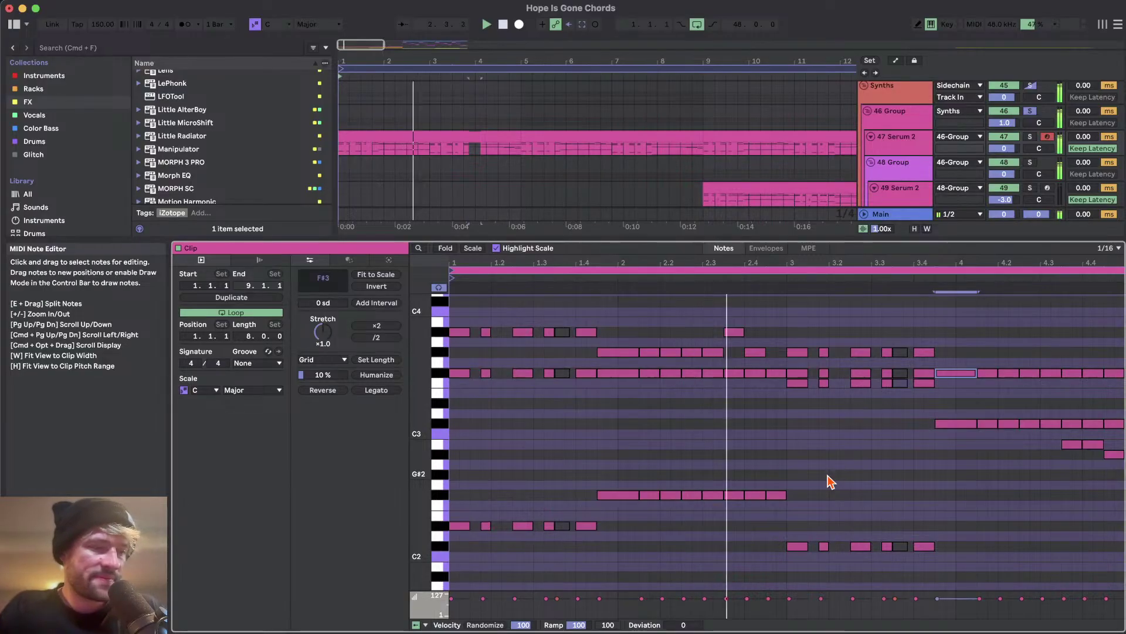
key("shift+Tab")
- Turn off solo on the 46 Group track while the arrangement plays
scroll(694, 308, "down", 2)
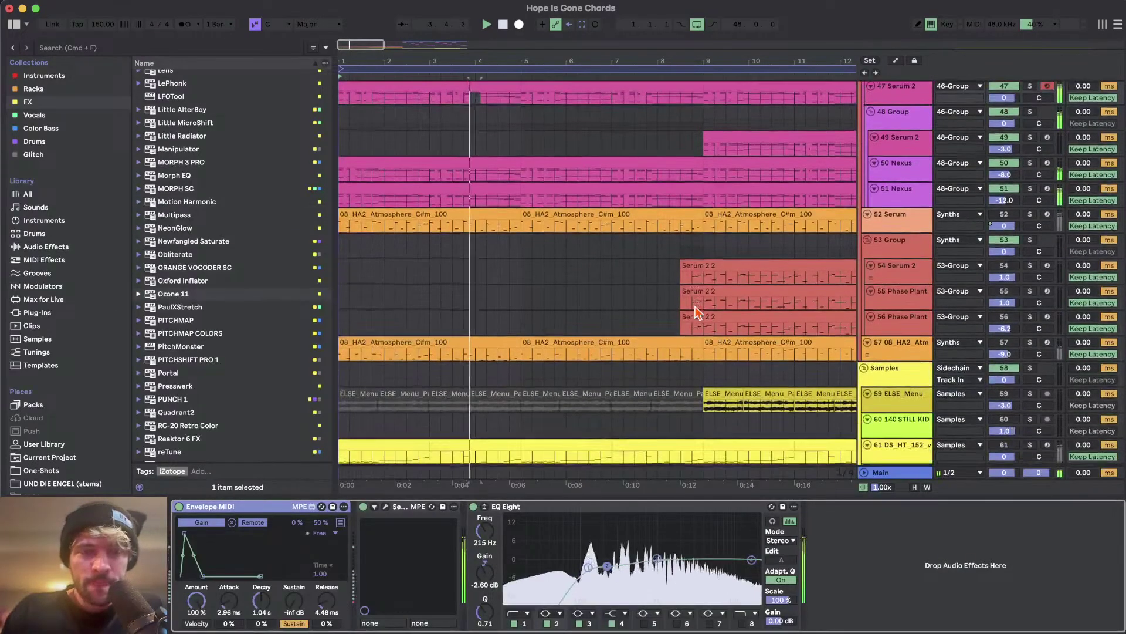
scroll(622, 216, "down", 1)
scroll(1040, 134, "up", 4)
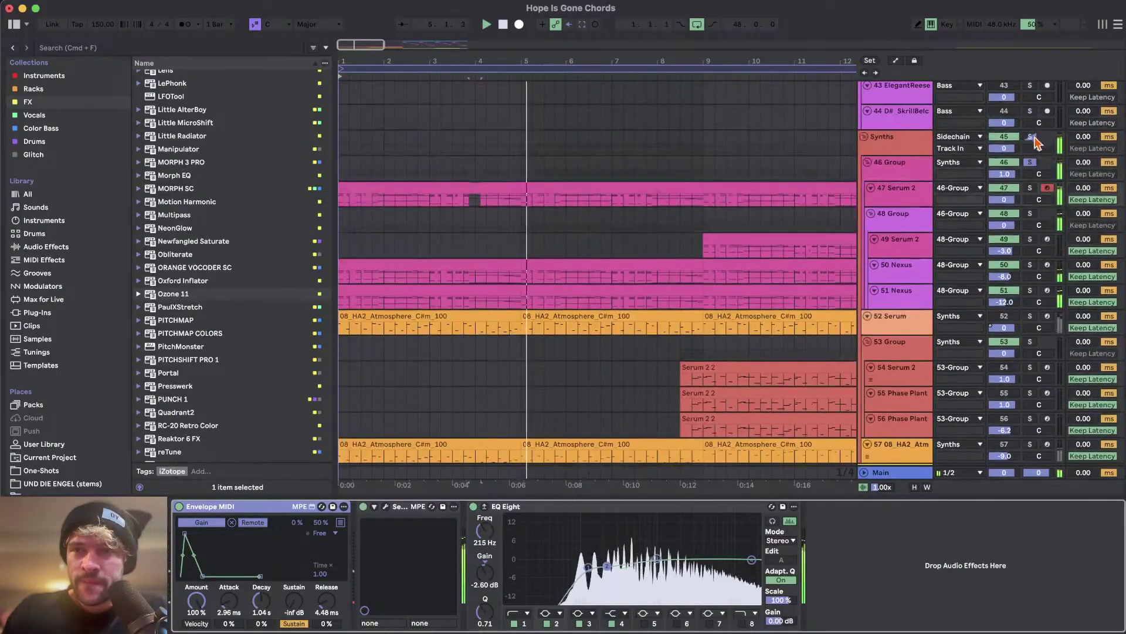
left_click(1031, 162)
left_click(1031, 163)
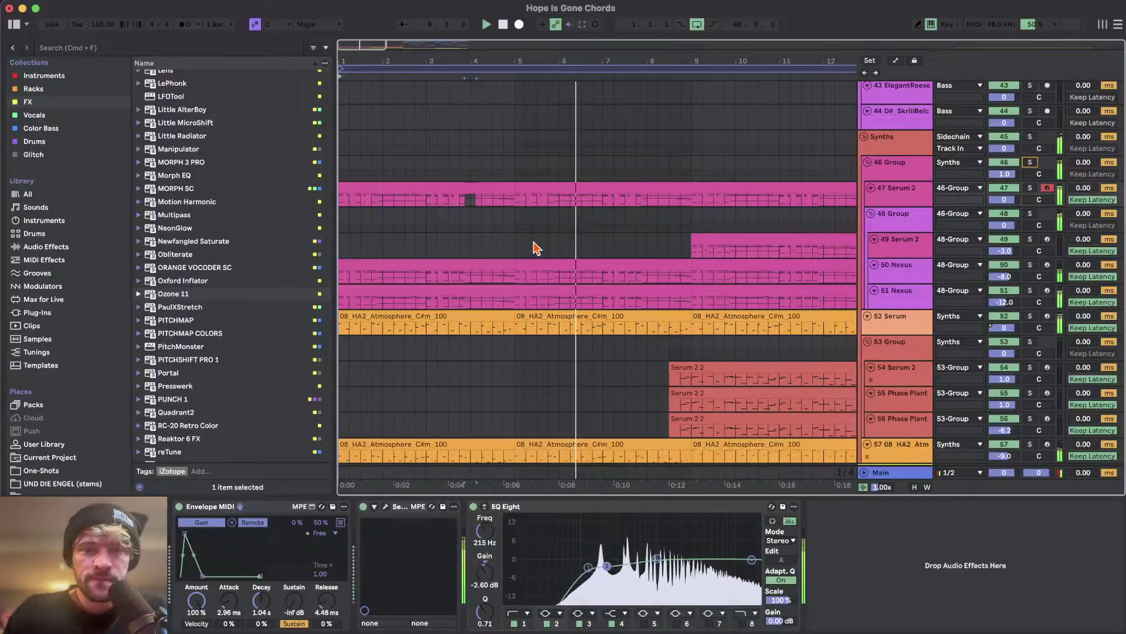
scroll(606, 304, "right", 3)
scroll(606, 304, "down", 2)
scroll(606, 305, "down", 3)
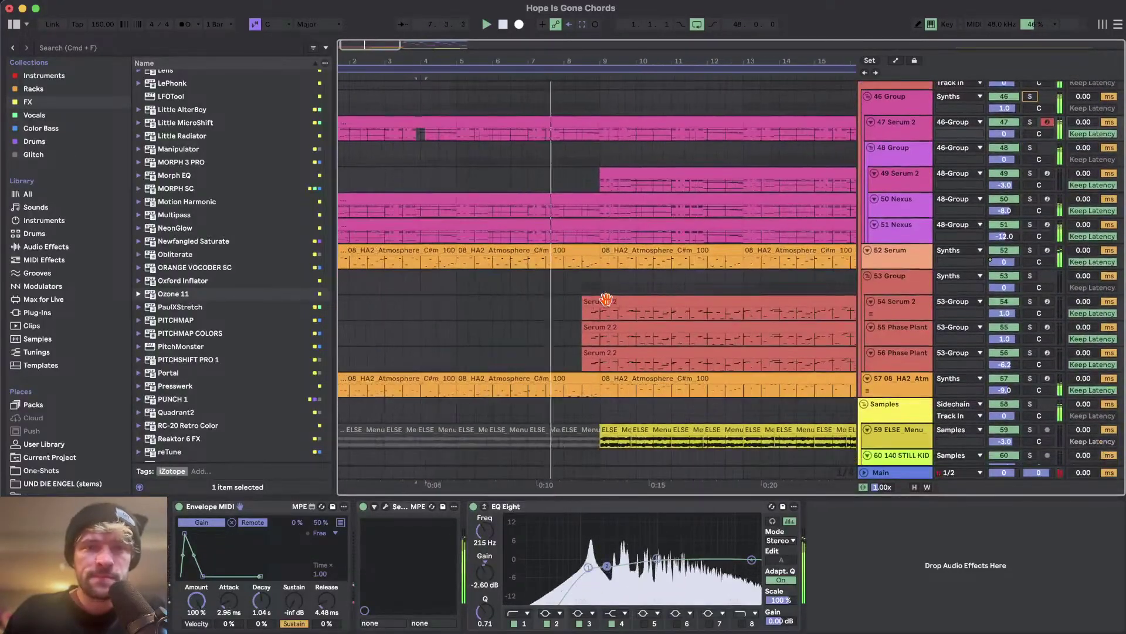
- Switch to Streamlabs Desktop, lower the Loopback Audio level to 0.57, and return to Ableton Live
key("super+Tab")
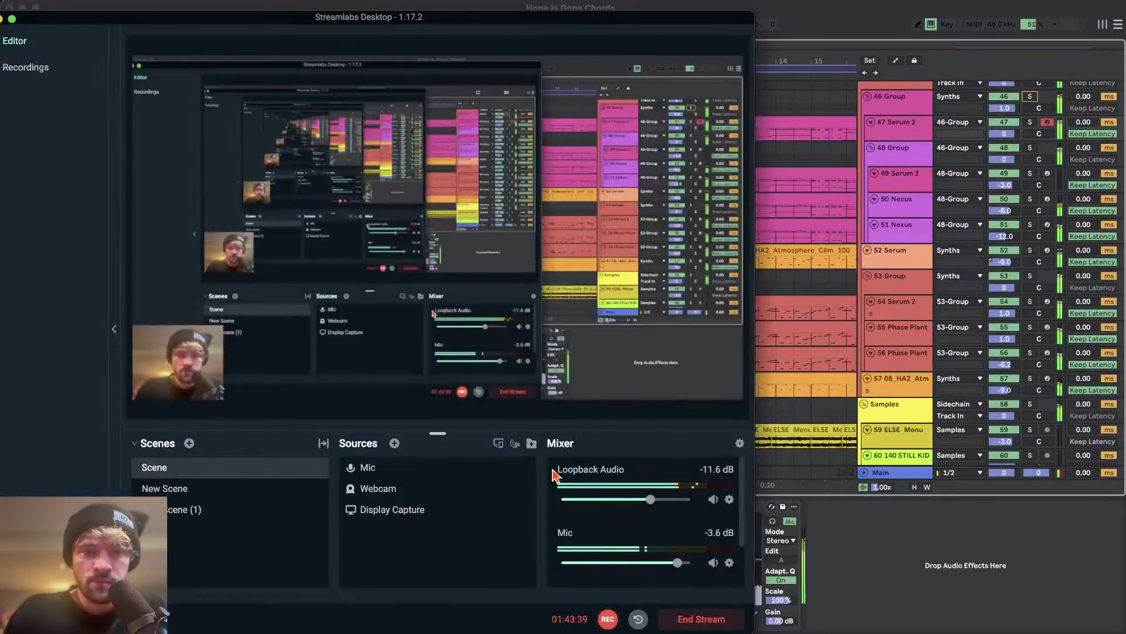
left_click_drag(644, 503, 636, 505)
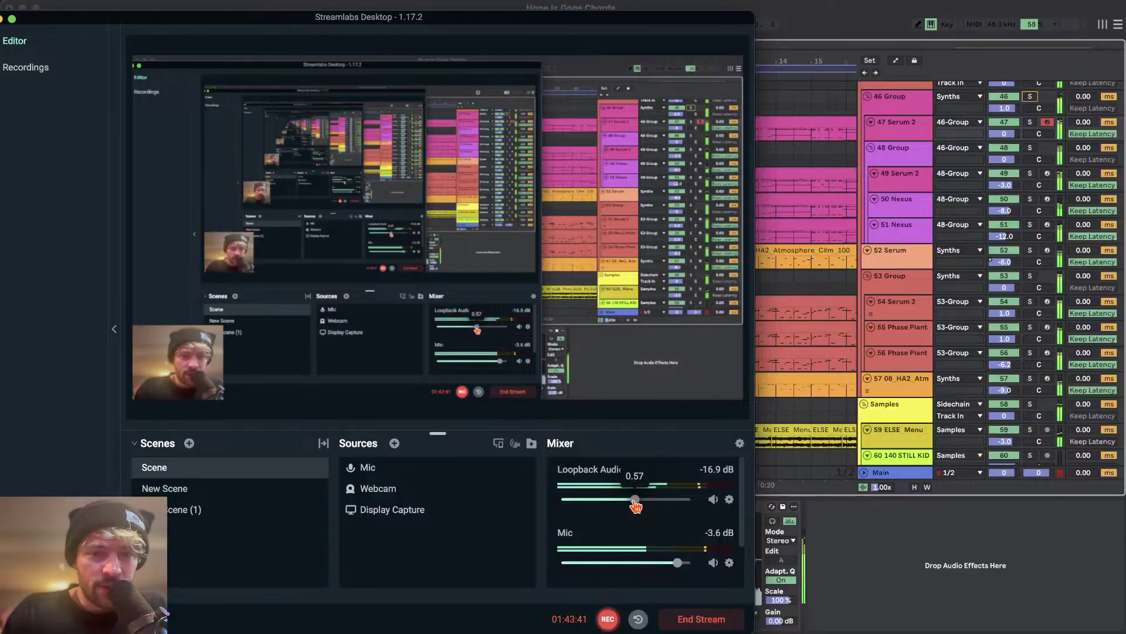
key("super+Tab")
- Follow playback through the synth and sample tracks of the intro up to bar 17
scroll(692, 295, "down", 4)
scroll(618, 296, "up", 3)
scroll(553, 275, "down", 2)
scroll(555, 279, "up", 2)
scroll(626, 269, "right", 2)
scroll(626, 269, "up", 2)
scroll(590, 299, "right", 1)
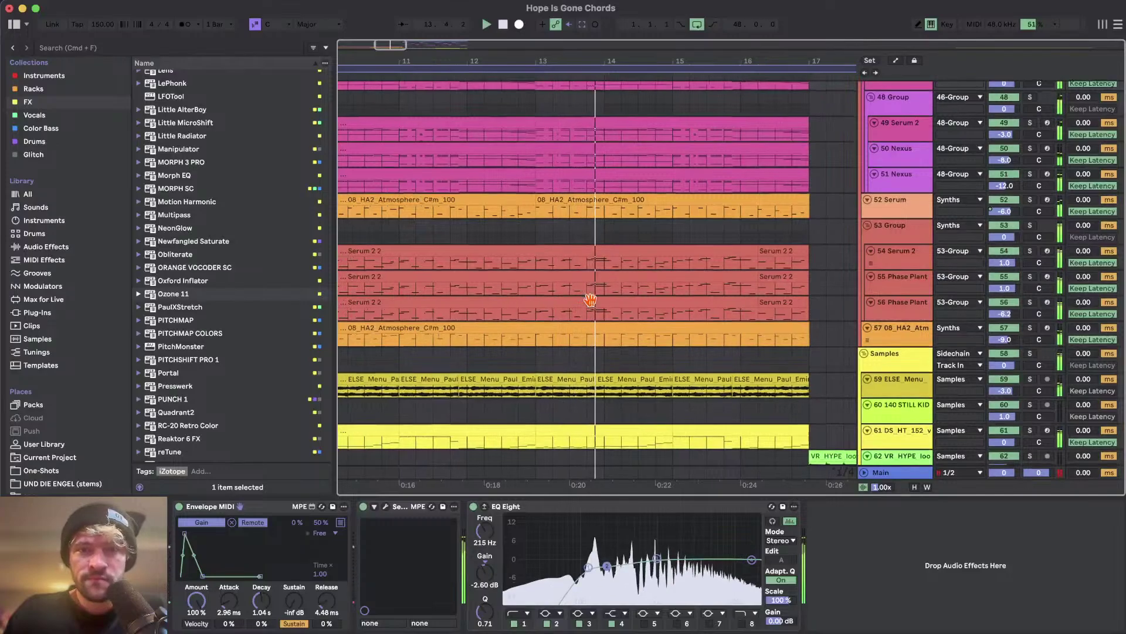
scroll(597, 270, "down", 3)
scroll(598, 269, "down", 2)
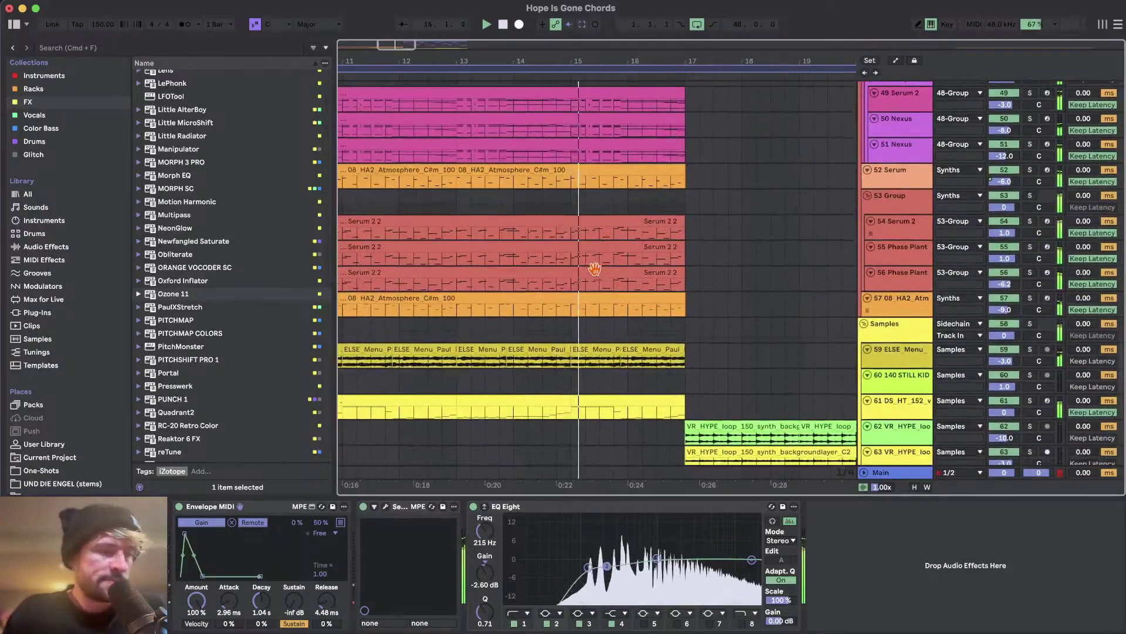
scroll(589, 271, "down", 2)
scroll(589, 270, "right", 3)
- Follow playback through the layered bass tracks in the first half of the drop, bars 17 to 24
scroll(588, 272, "up", 10)
scroll(591, 276, "up", 8)
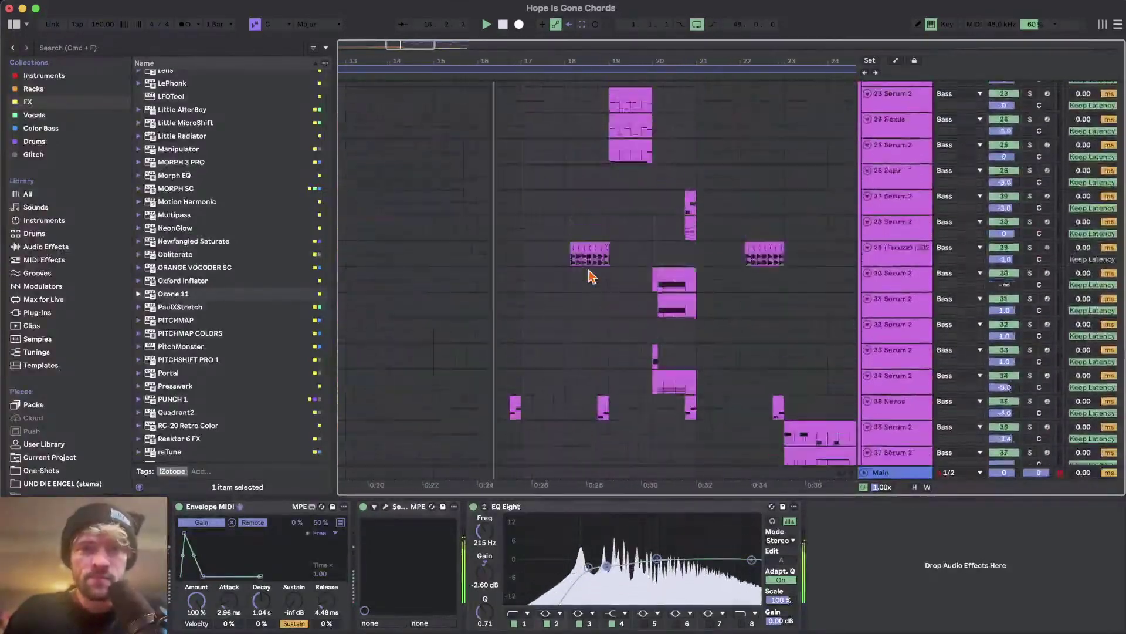
scroll(589, 277, "down", 3)
scroll(529, 295, "up", 3)
scroll(534, 287, "down", 5)
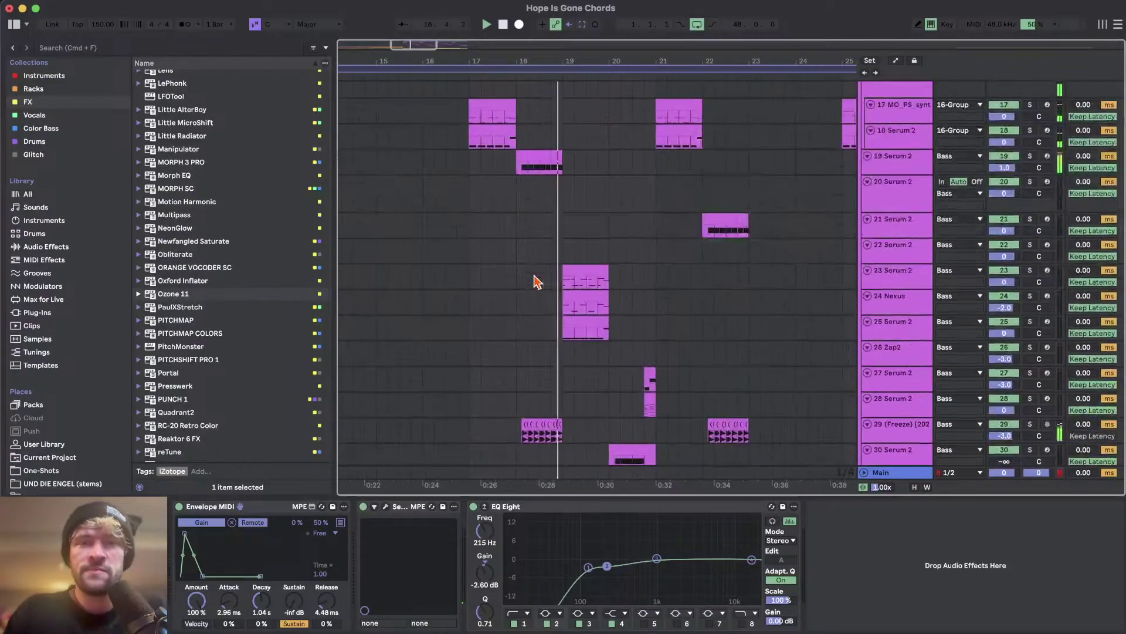
scroll(537, 282, "down", 5)
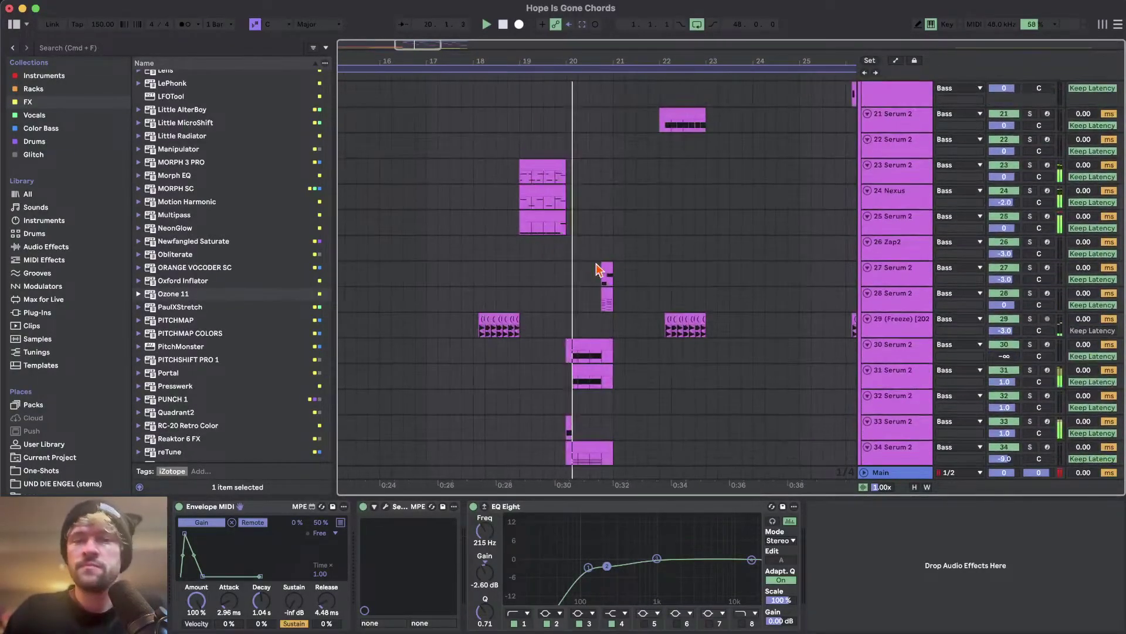
scroll(597, 267, "down", 4)
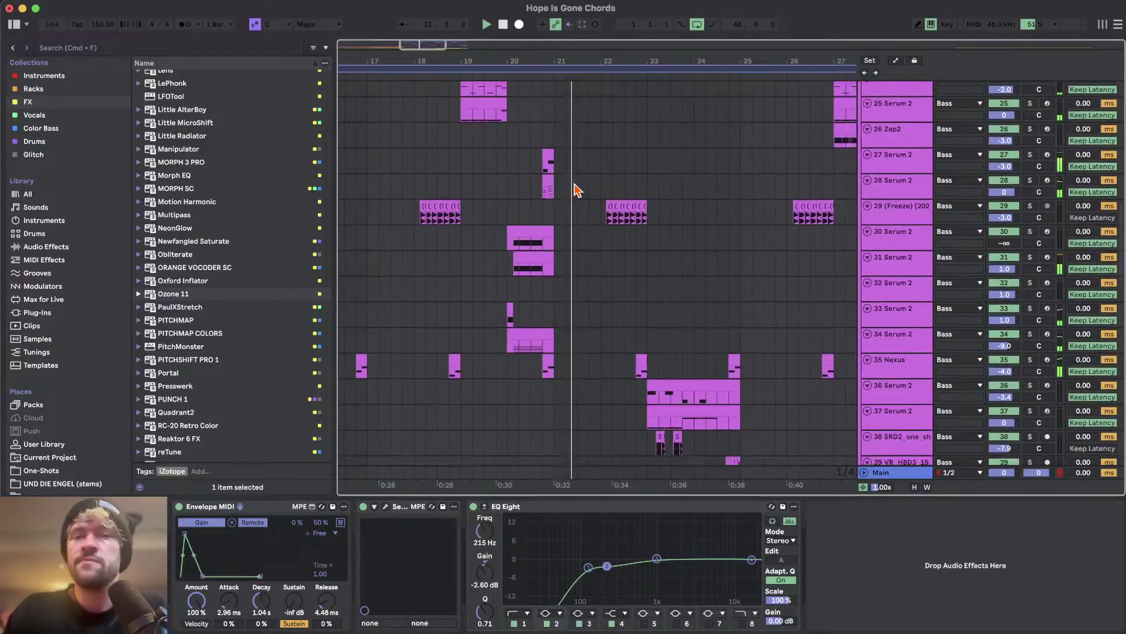
scroll(576, 191, "up", 10)
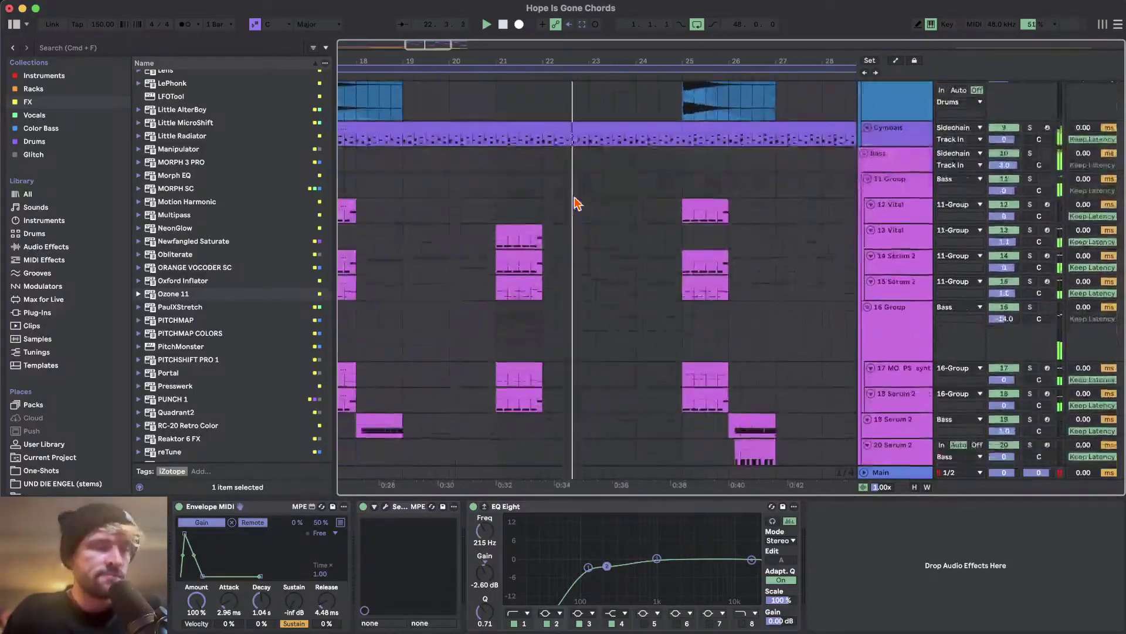
scroll(576, 203, "down", 10)
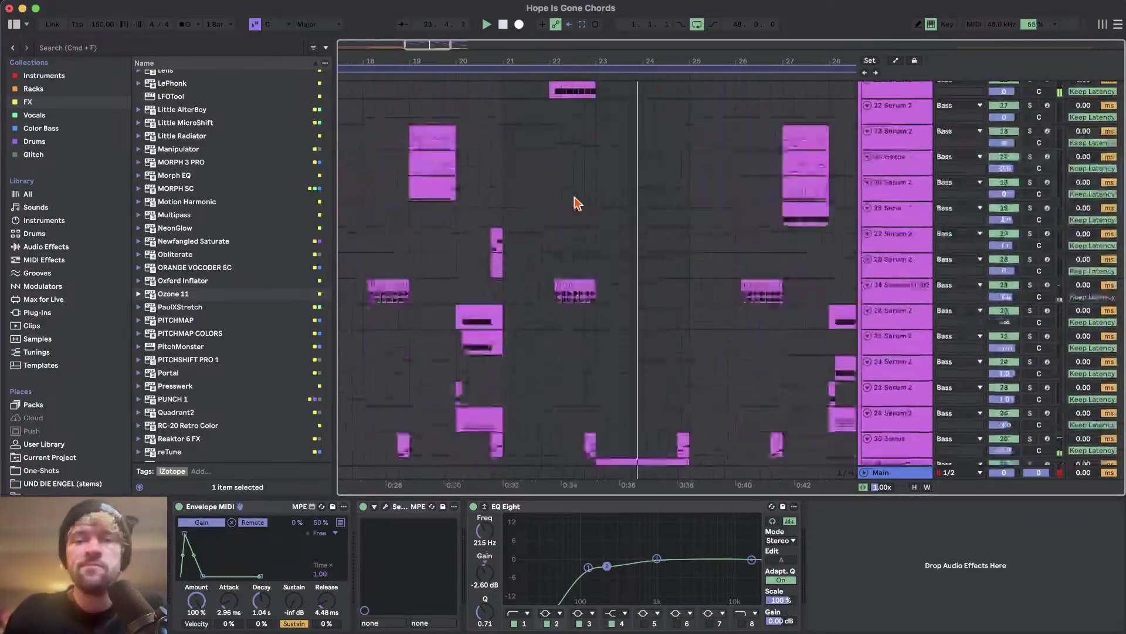
scroll(574, 199, "down", 6)
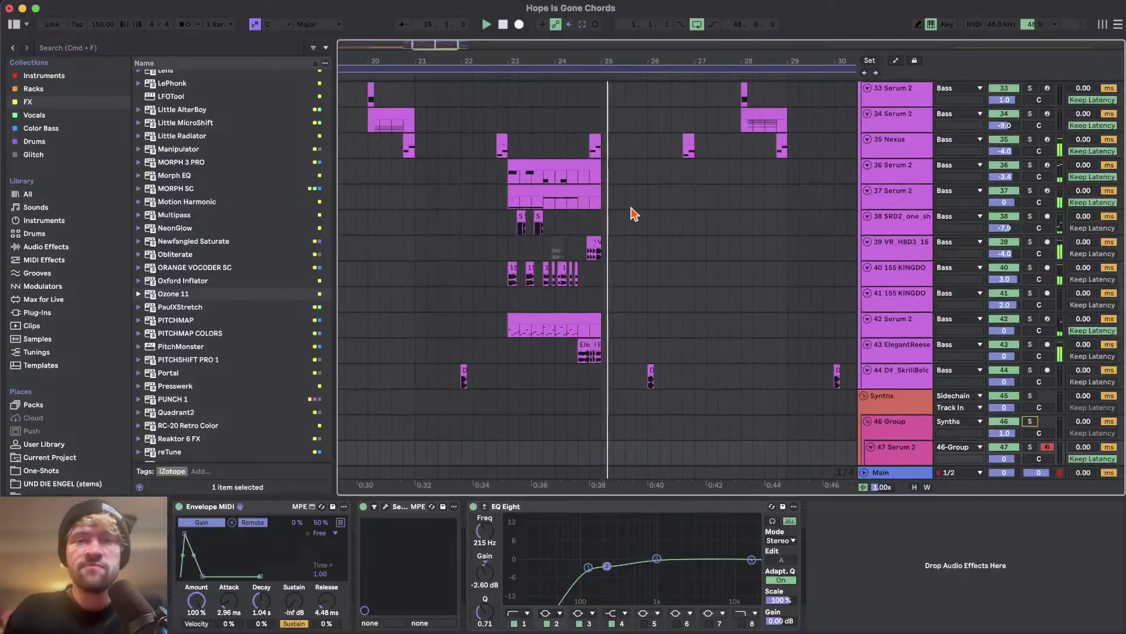
- Examine the bass layers in the second half of the drop, bars 25 to 32, and stop playback at its end
scroll(634, 214, "up", 12)
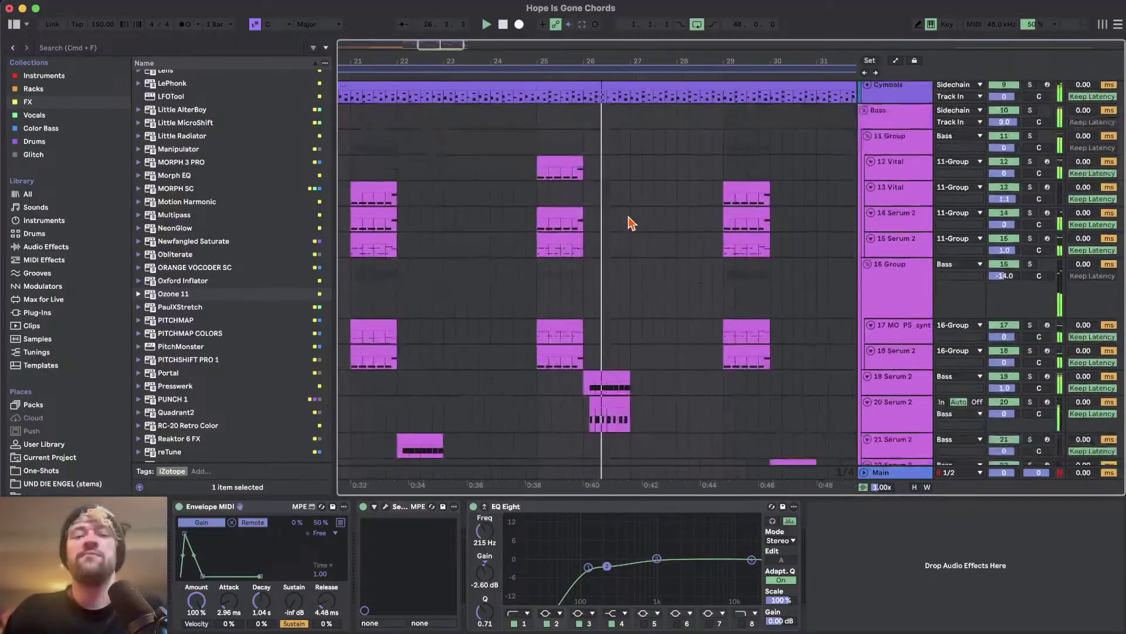
scroll(630, 222, "down", 10)
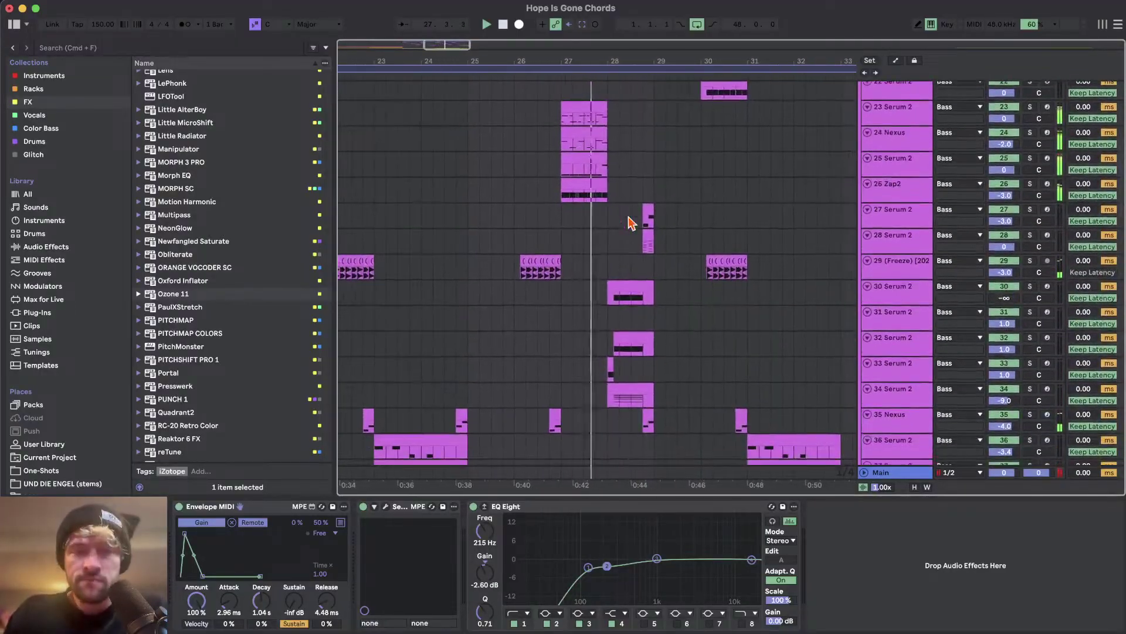
scroll(631, 205, "down", 3)
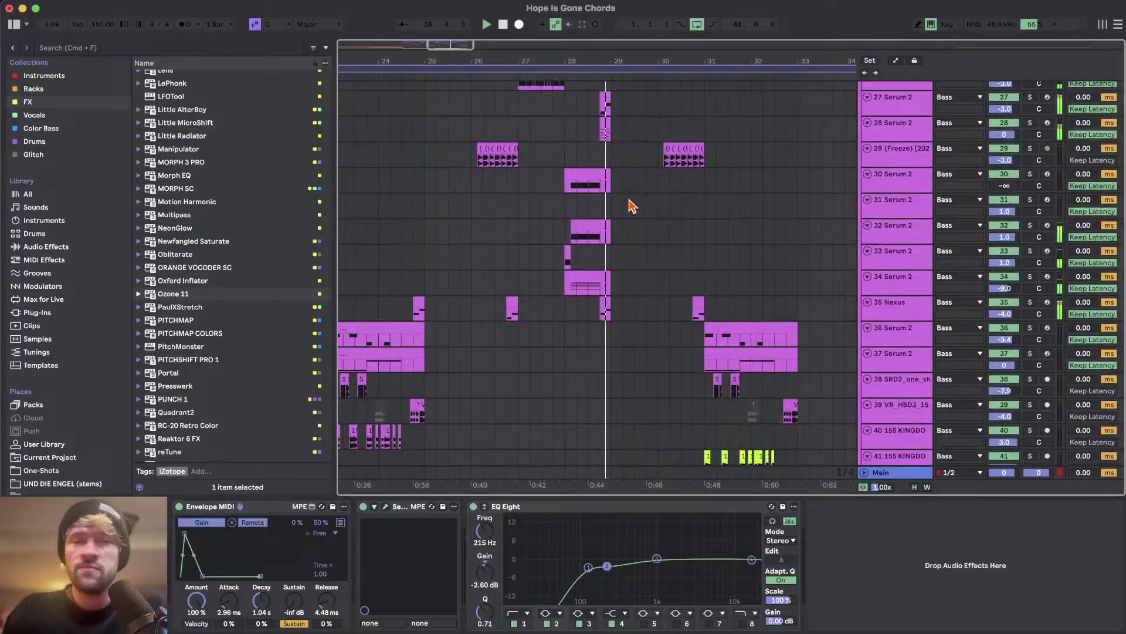
scroll(630, 205, "down", 5)
scroll(631, 205, "up", 15)
scroll(630, 205, "down", 10)
scroll(628, 200, "down", 1)
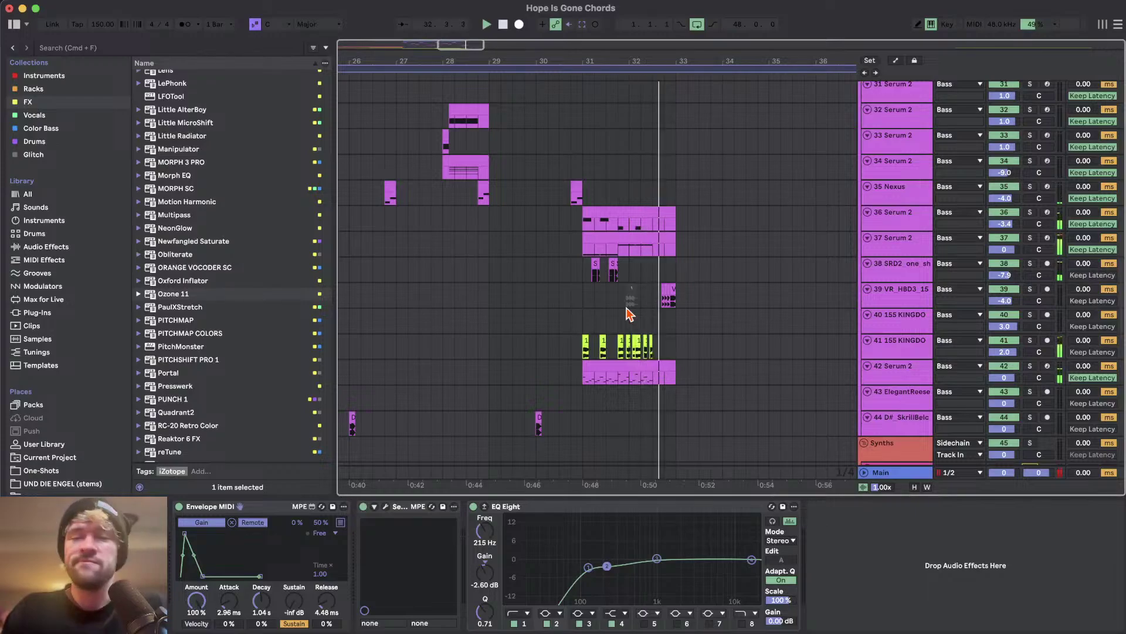
scroll(627, 307, "down", 2)
key("space")
- Look over the sample and drum tracks, and place the insert marker at bar 9 on the 6 VR_HYPE loop track
scroll(628, 305, "down", 15)
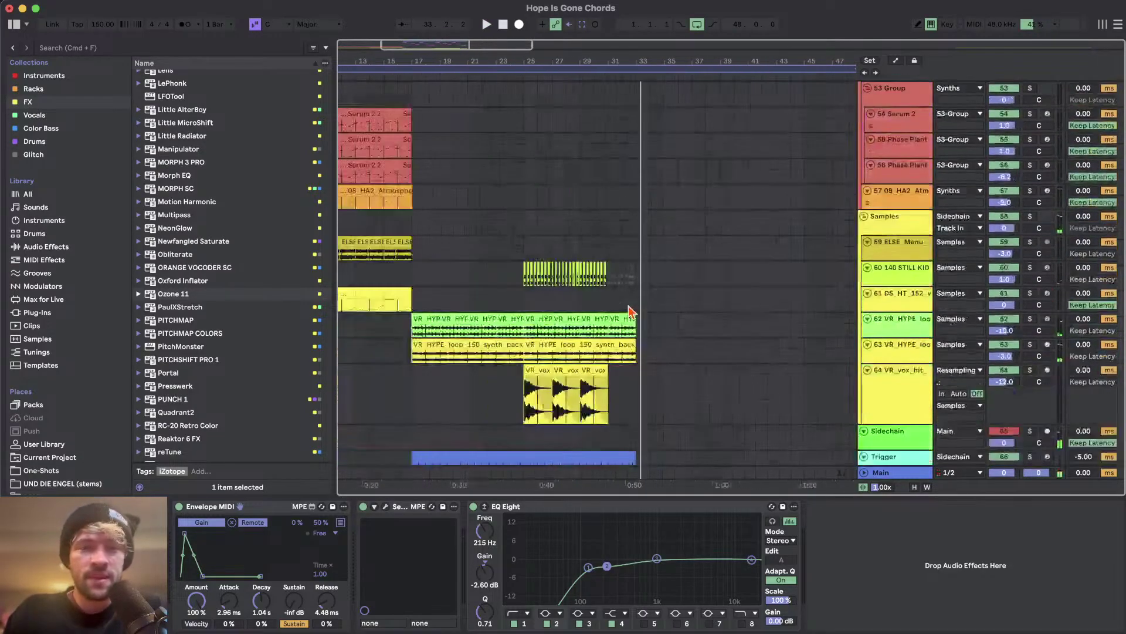
scroll(629, 305, "up", 20)
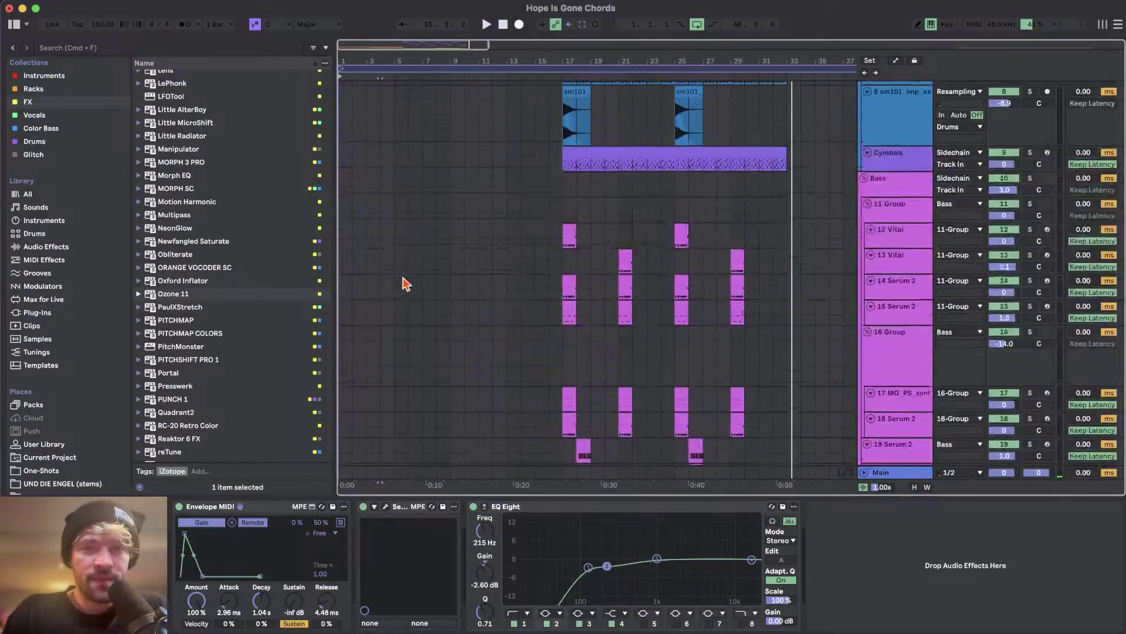
scroll(405, 283, "up", 7)
left_click(455, 221)
scroll(478, 223, "up", 4)
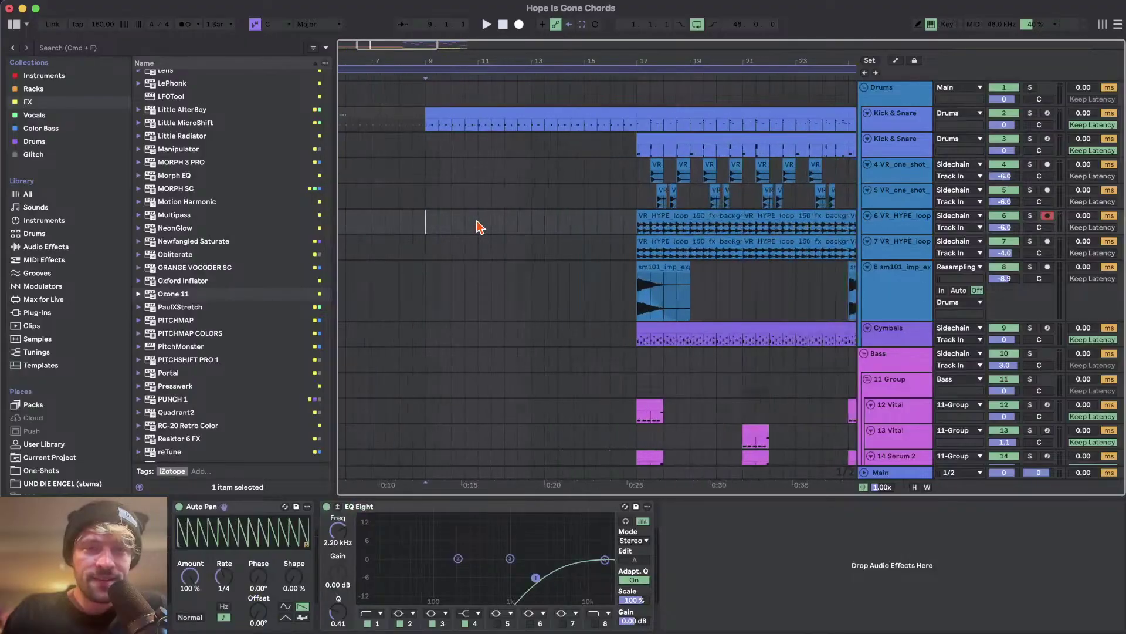
- Look over the bass, synth and sample tracks of the drop, and place the insert marker at bar 17
scroll(478, 222, "right", 4)
scroll(477, 221, "down", 10)
scroll(478, 226, "down", 15)
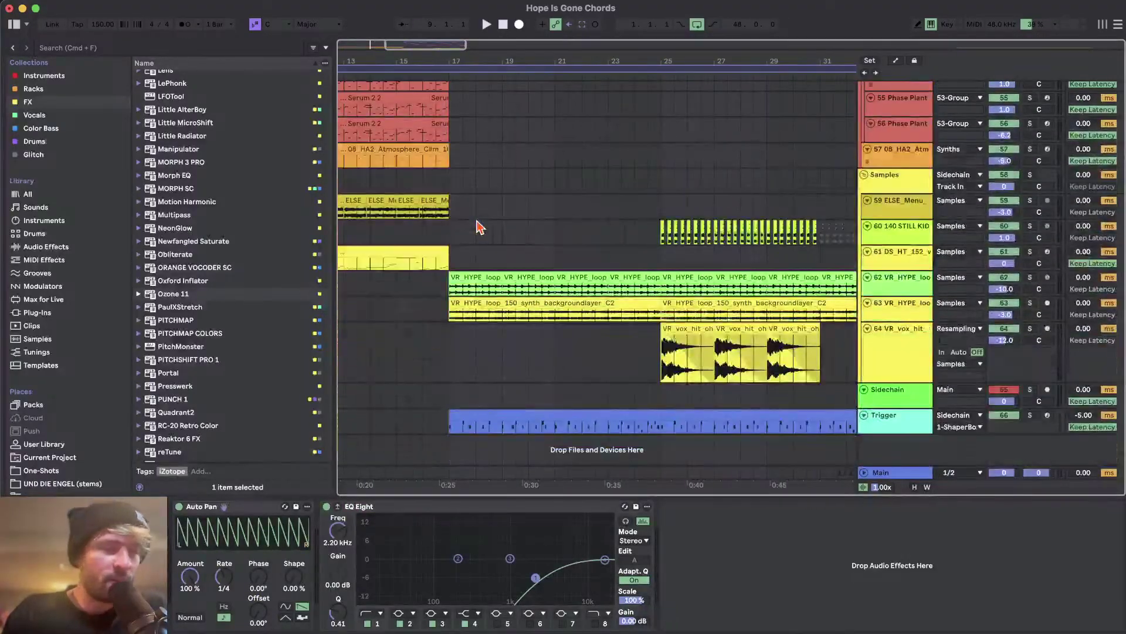
scroll(478, 226, "up", 15)
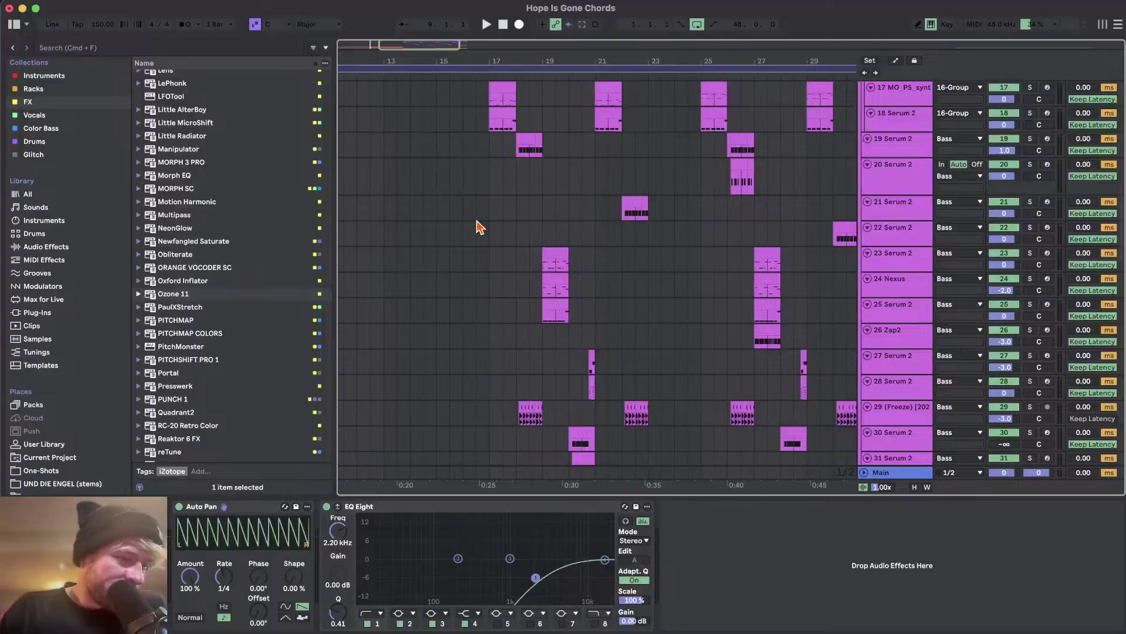
scroll(478, 227, "down", 15)
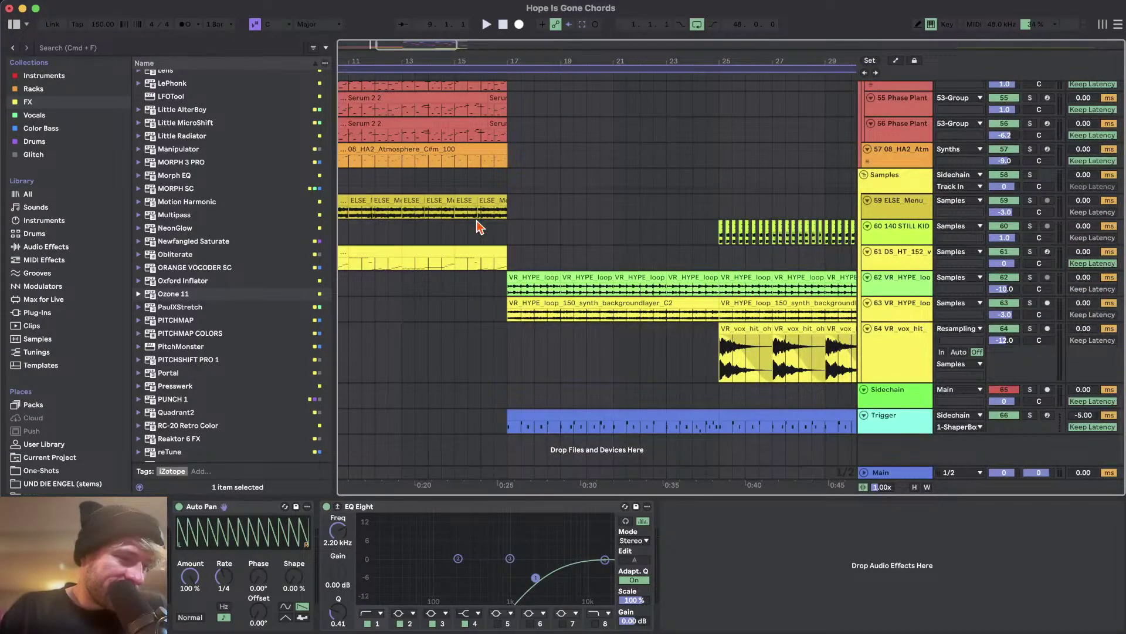
left_click(508, 370)
scroll(508, 369, "up", 12)
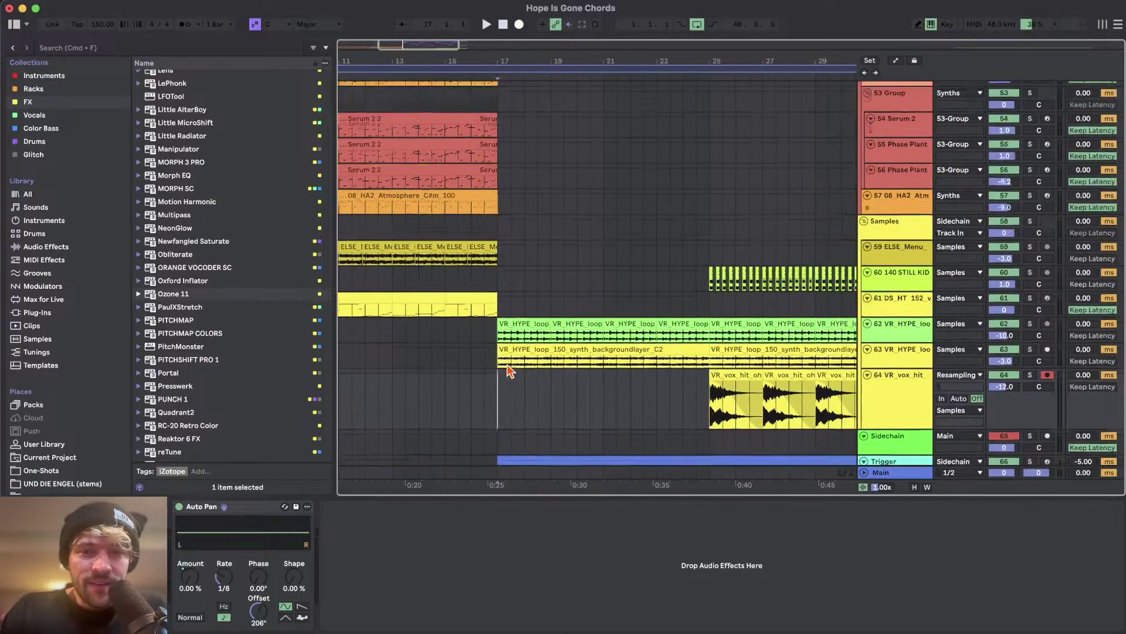
scroll(508, 369, "up", 10)
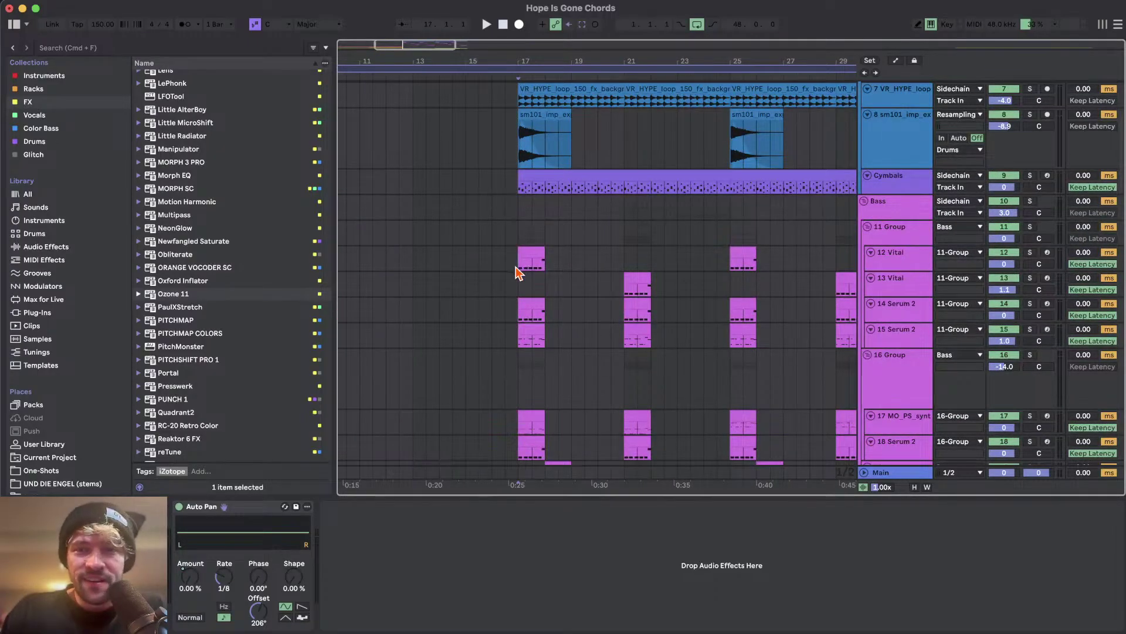
- Inspect the device chains of the 12 Vital and 13 Vital bass tracks
left_click(516, 267)
scroll(669, 594, "right", 10)
scroll(669, 593, "left", 10)
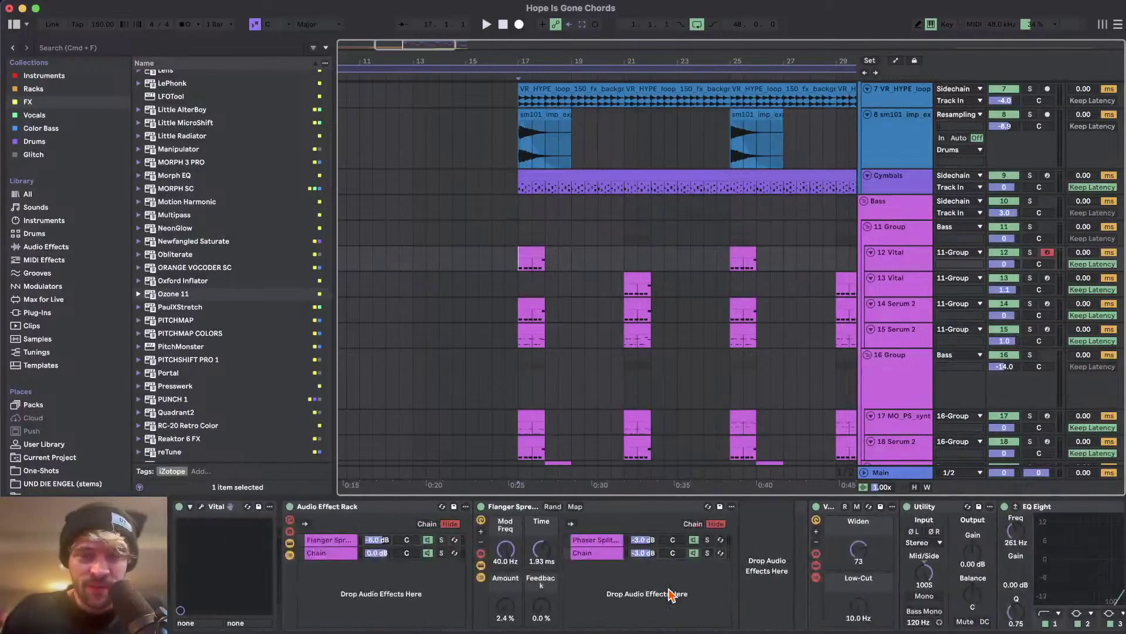
left_click(624, 280)
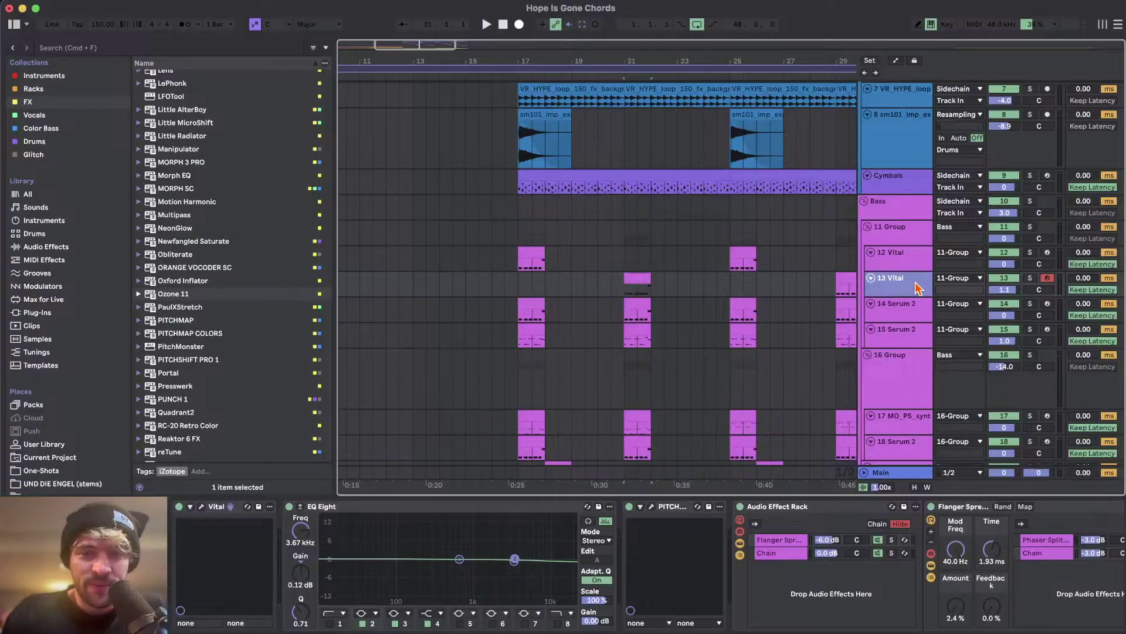
- Listen to the drop from bar 21 into bar 22 while looking over the bass layers down to track 27 Serum 2
key("space")
scroll(661, 304, "down", 1)
scroll(661, 304, "right", 3)
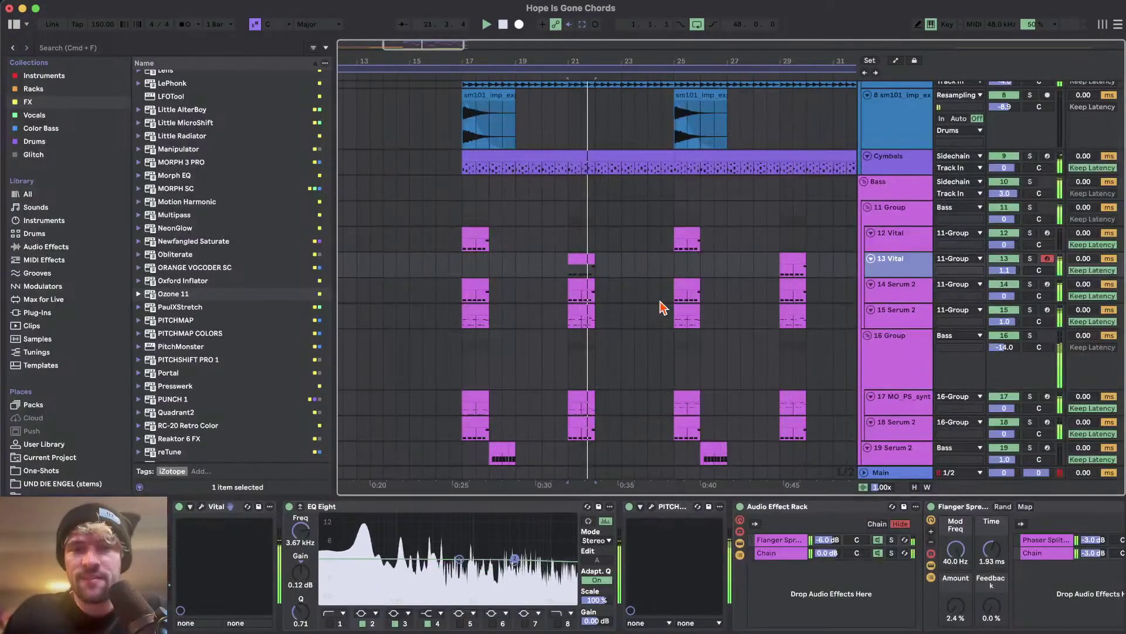
key("space")
scroll(689, 338, "down", 1)
scroll(689, 337, "right", 1)
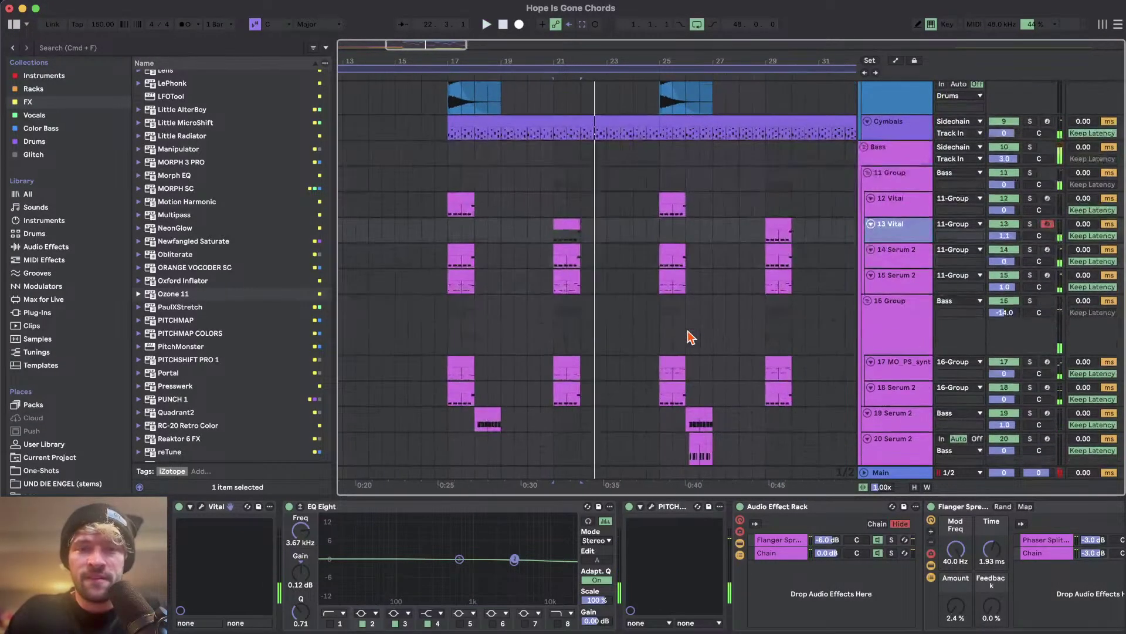
scroll(652, 301, "down", 5)
scroll(652, 302, "right", 1)
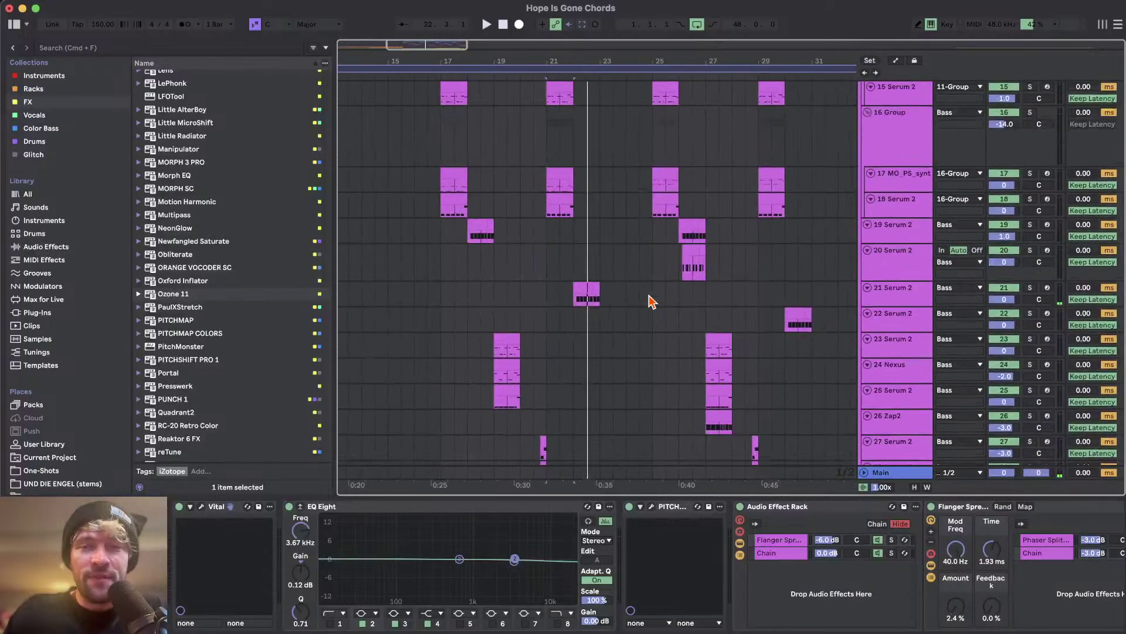
- Fold tracks 17 and 18, fold all remaining tracks, and frame the bass clips from bar 17 onward
left_click(887, 187)
left_click(893, 196, "shift")
key("u")
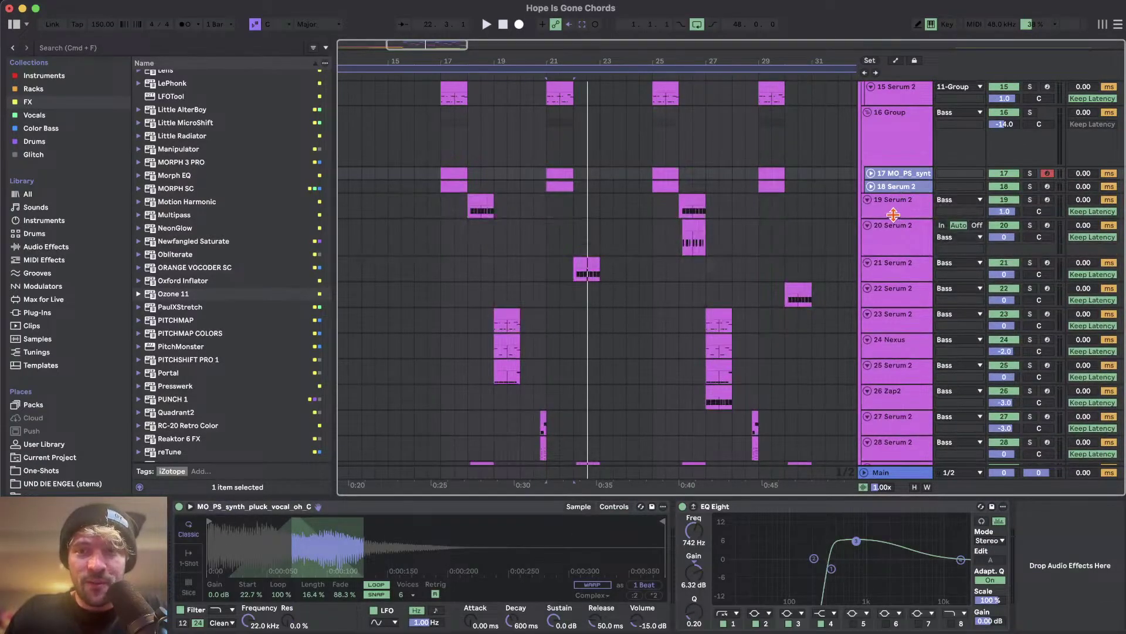
left_click(893, 217)
key("super+a")
key("u")
scroll(666, 258, "up", 5)
scroll(667, 258, "left", 1)
left_click(500, 268)
scroll(479, 235, "up", 3)
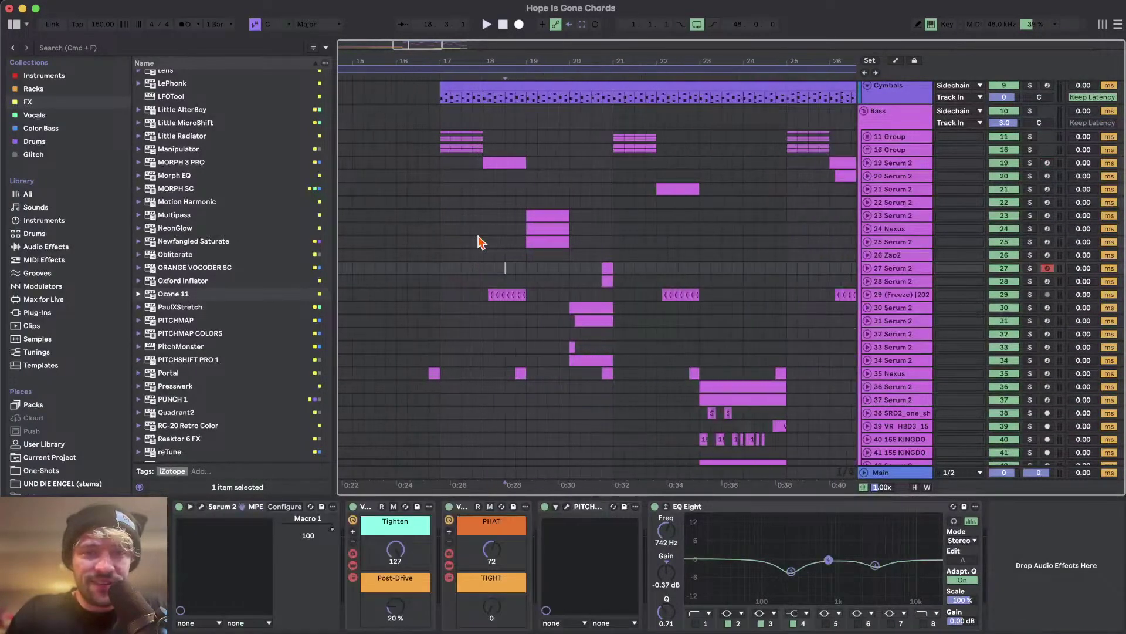
scroll(478, 242, "up", 3)
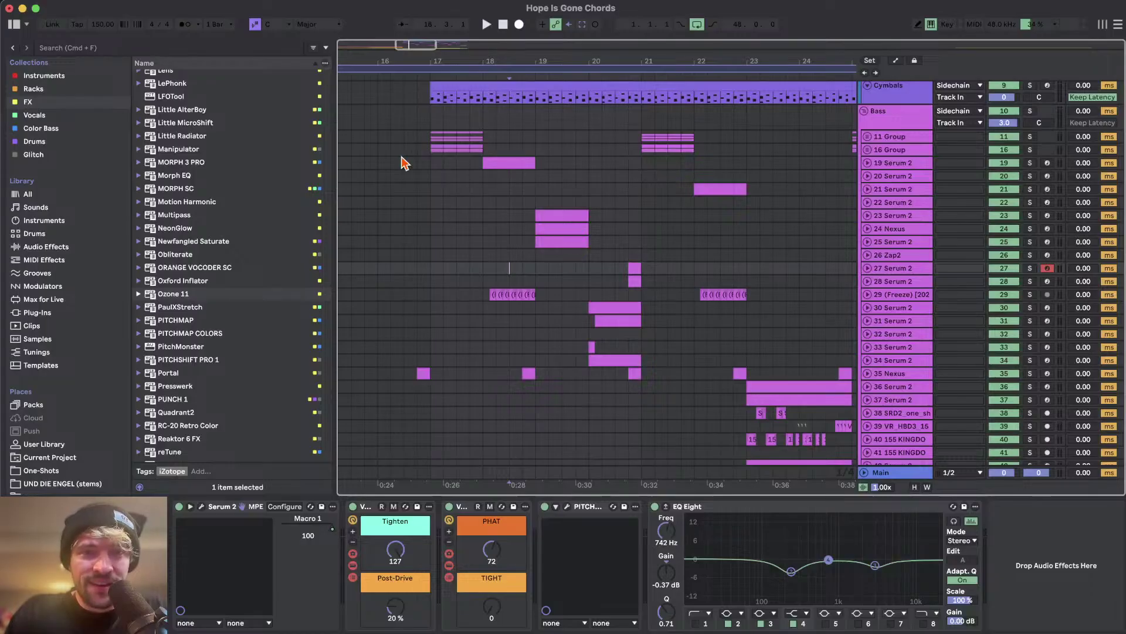
- Play the drop from bar 17, and unfold 16 Group and 11 Group with the latter's Vital and Serum 2 layers
left_click(434, 144)
left_click(895, 163)
key("space")
key("Up")
key("u")
key("Up")
key("u")
scroll(725, 278, "down", 2)
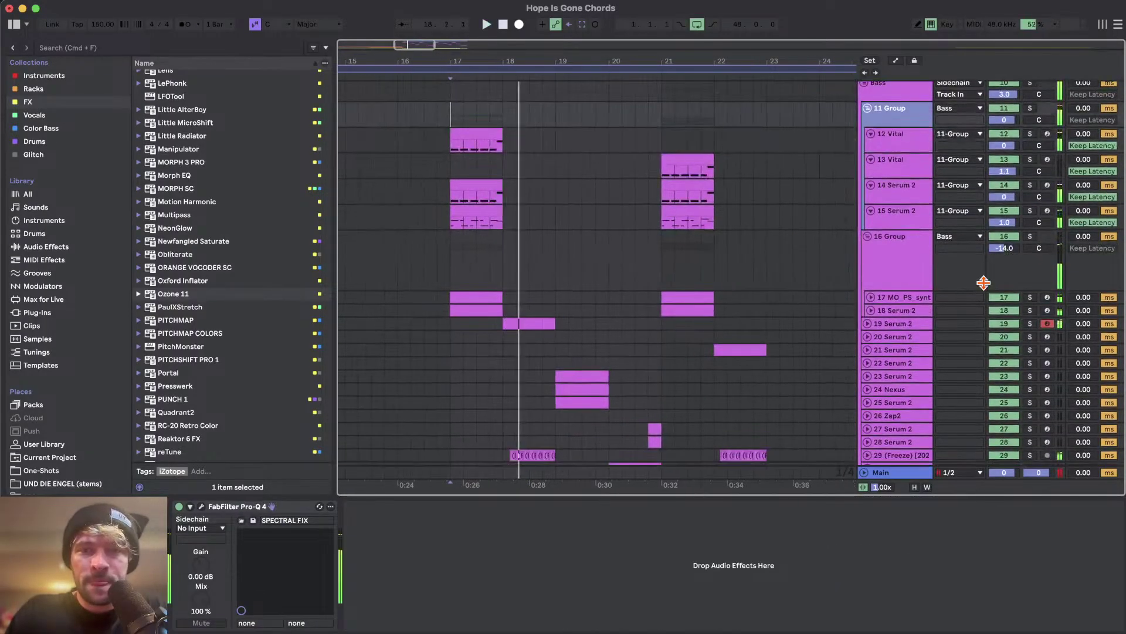
- Unfold the 17 MO_PS_synth and 18 Serum 2 tracks inside 16 Group
left_click(908, 308)
key("Up")
key("u")
key("Down")
key("u")
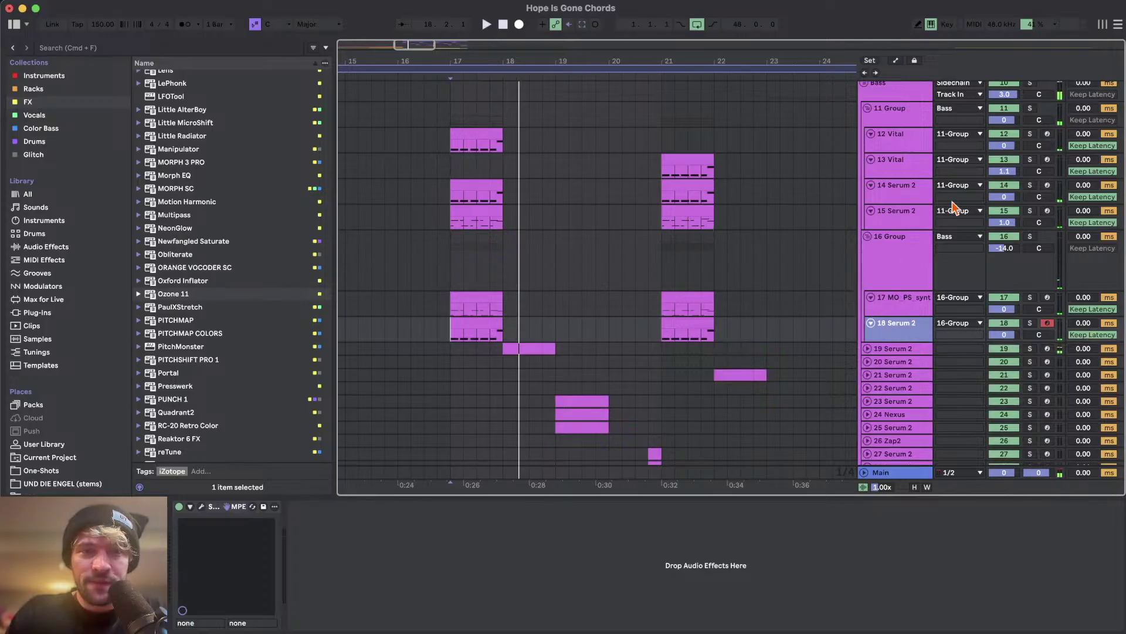
- Audition 15 Serum 2, 14 Serum 2 and 12 Vital one at a time in solo from bar 17, and select 11 Group
left_click(1032, 213)
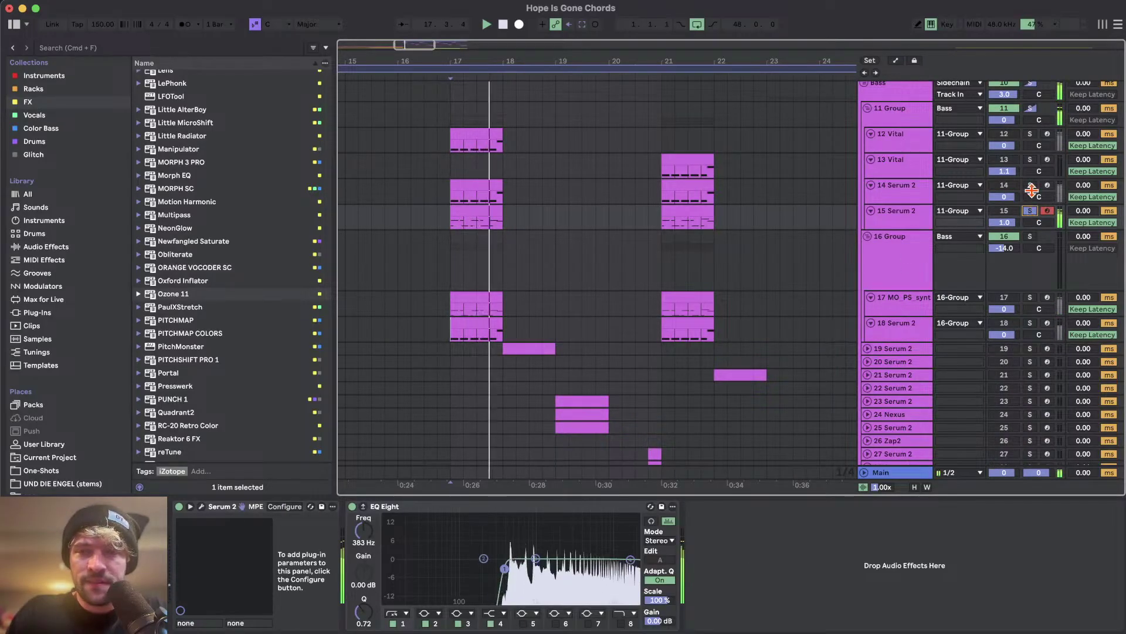
left_click(1030, 186)
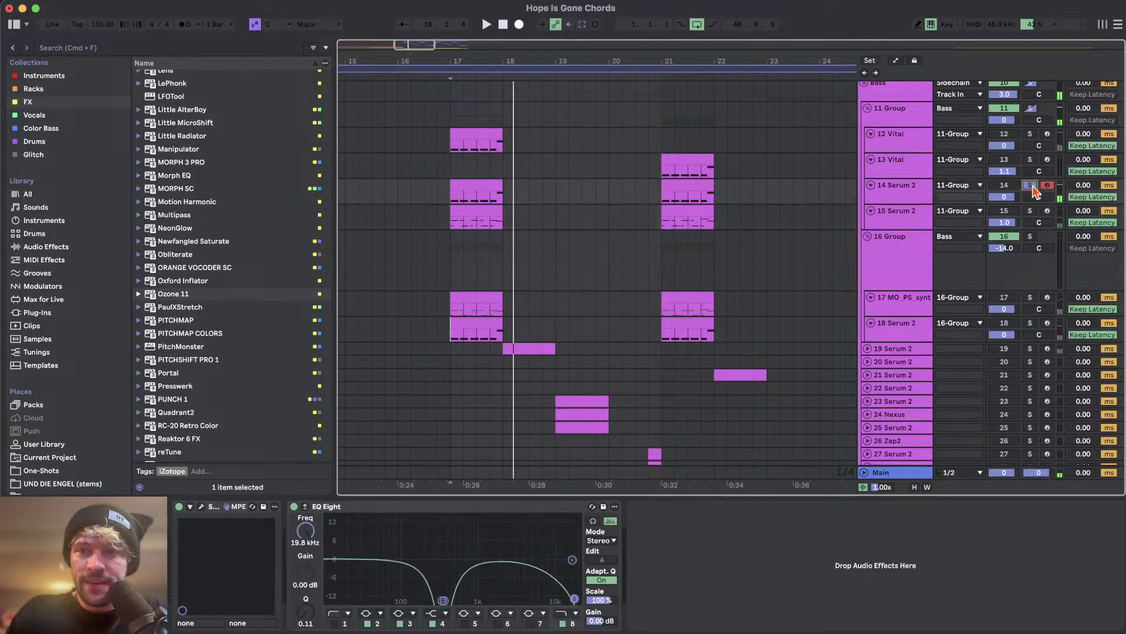
left_click(1030, 135)
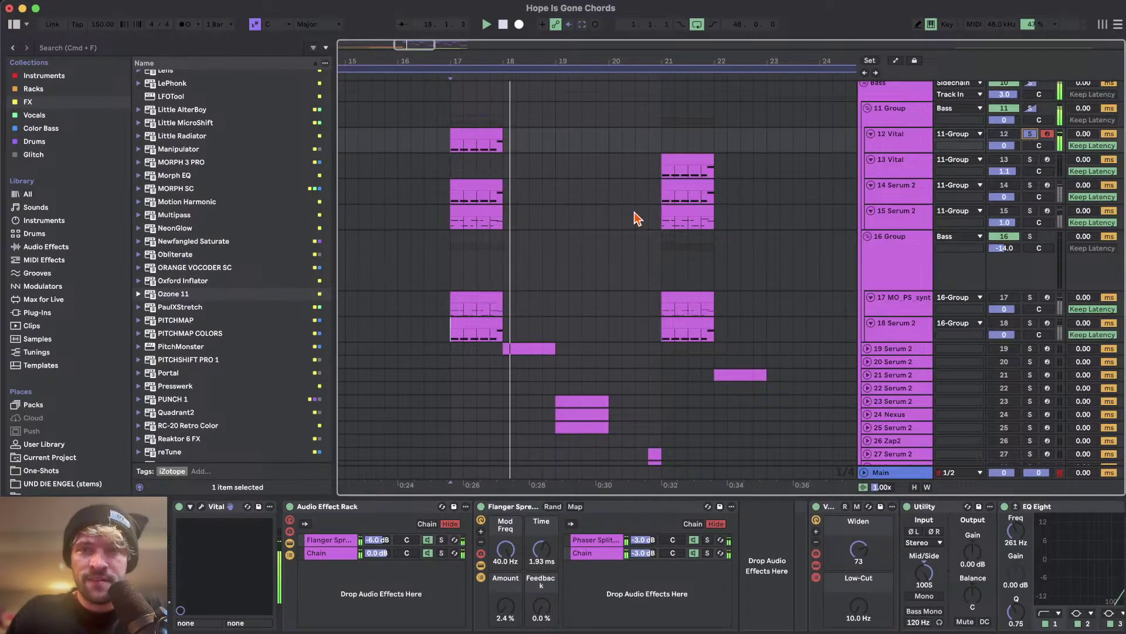
left_click(904, 110)
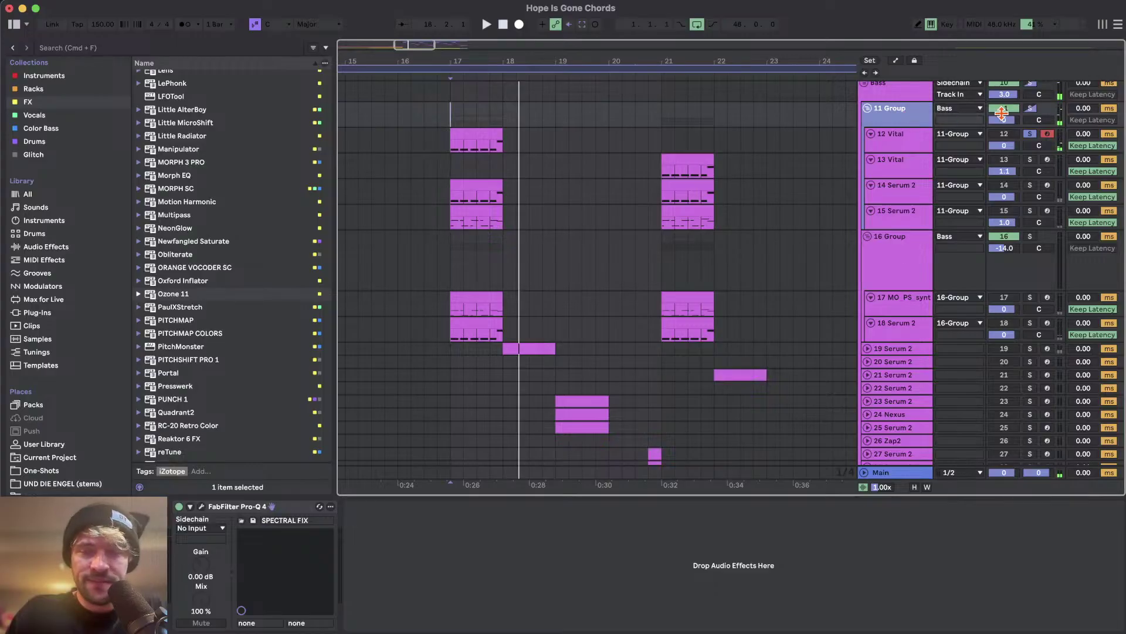
scroll(869, 274, "down", 4)
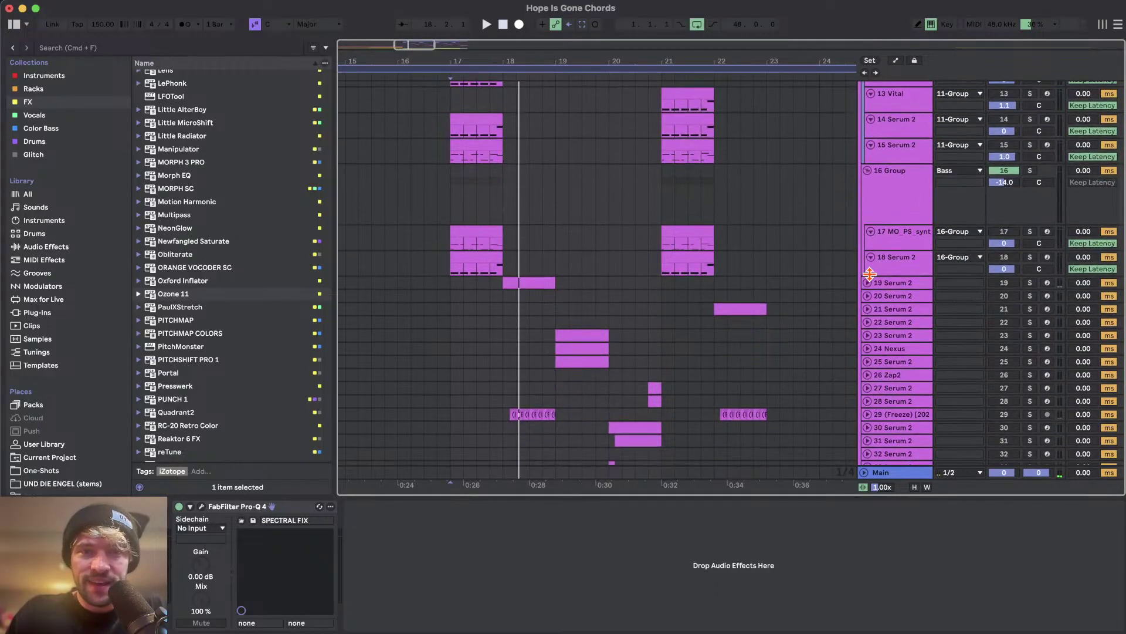
- Audition the 17 MO_PS_synth layer in solo and examine its sampler and EQ settings
left_click(1031, 233)
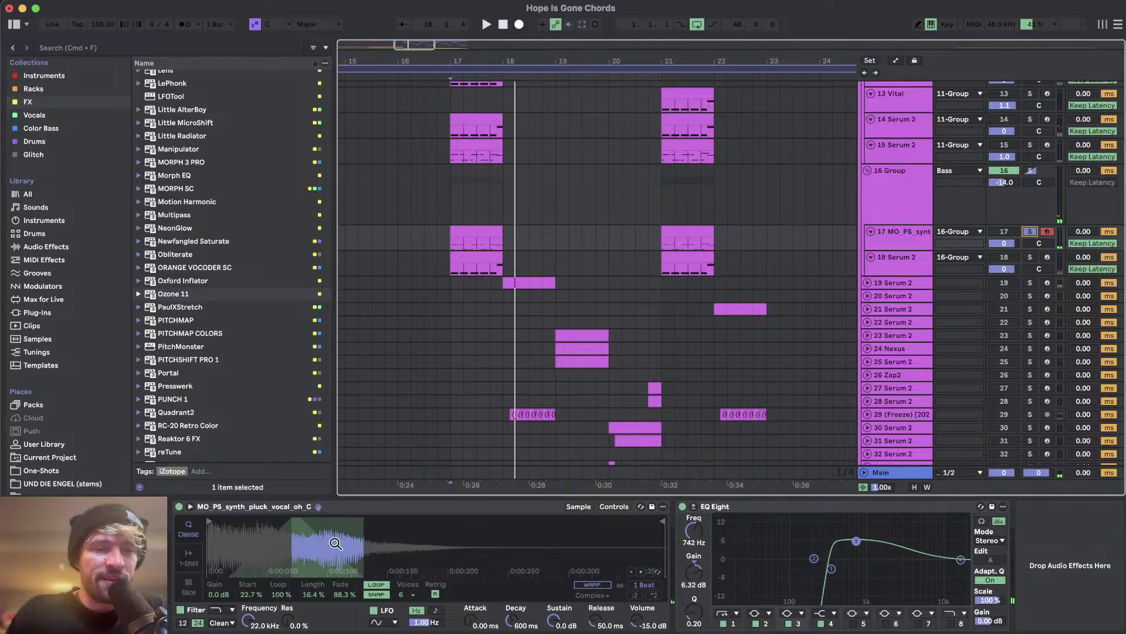
scroll(489, 210, "up", 2)
scroll(489, 210, "left", 1)
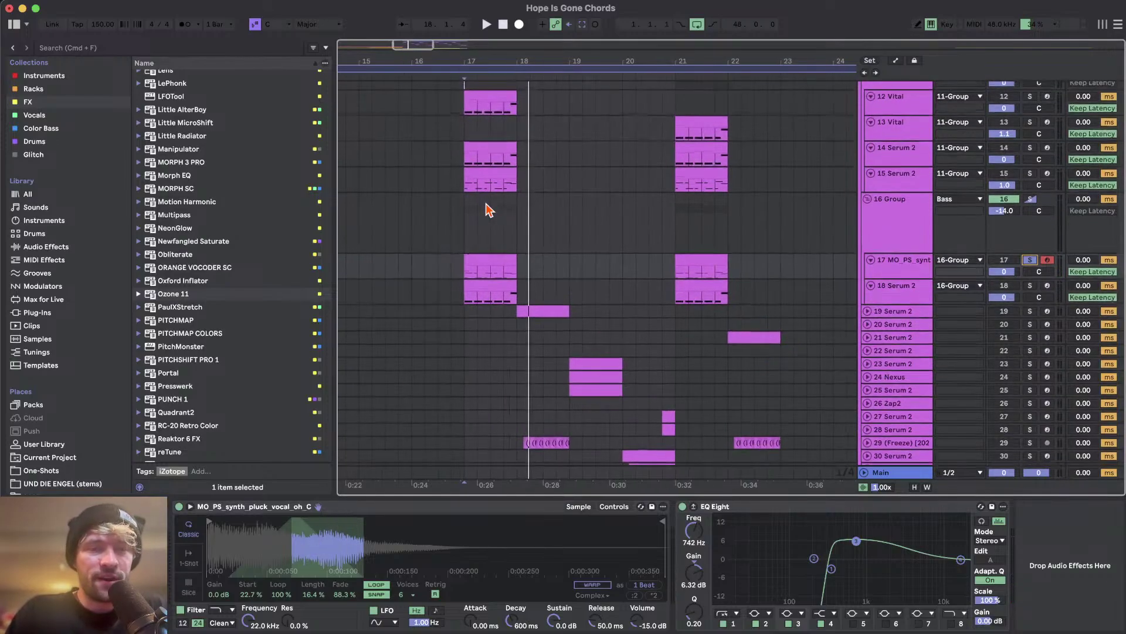
- Compare the bar 17 clips by playing 15 Serum 2 and 12 Vital each in solo
left_click(476, 159)
left_click(475, 169)
left_click(477, 149)
left_click(480, 186)
key("space")
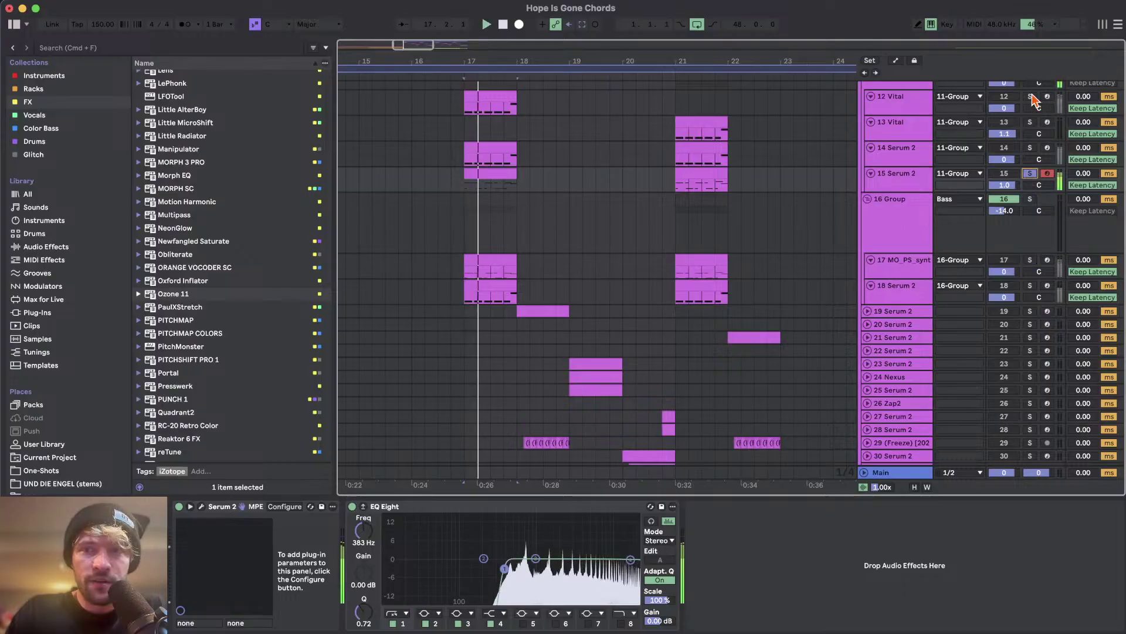
left_click(1030, 97)
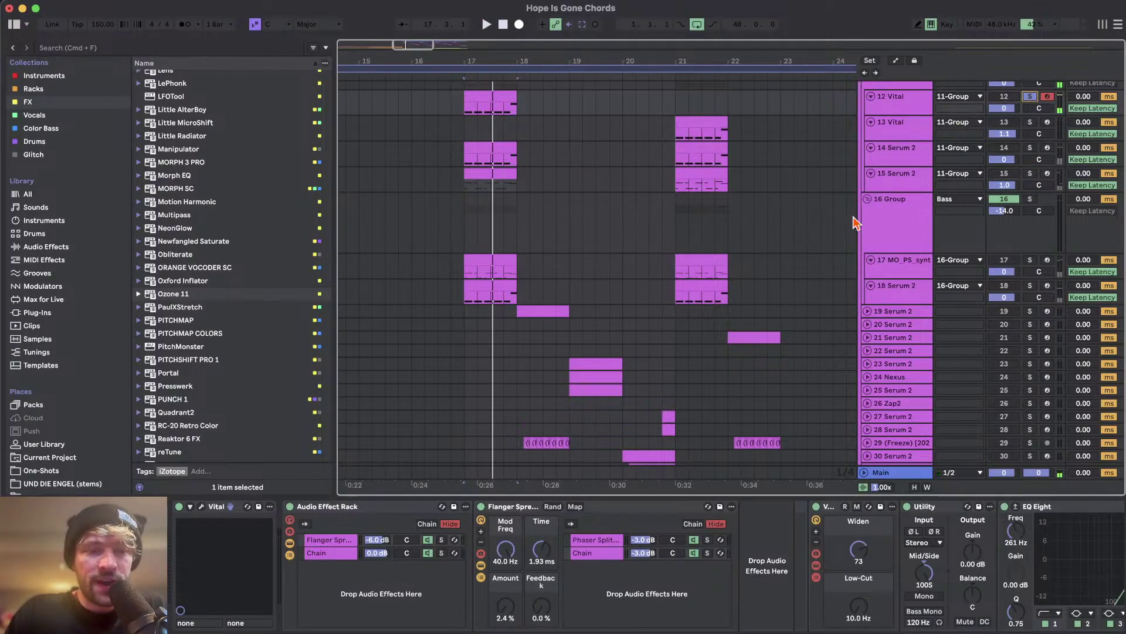
key("space")
key("space")
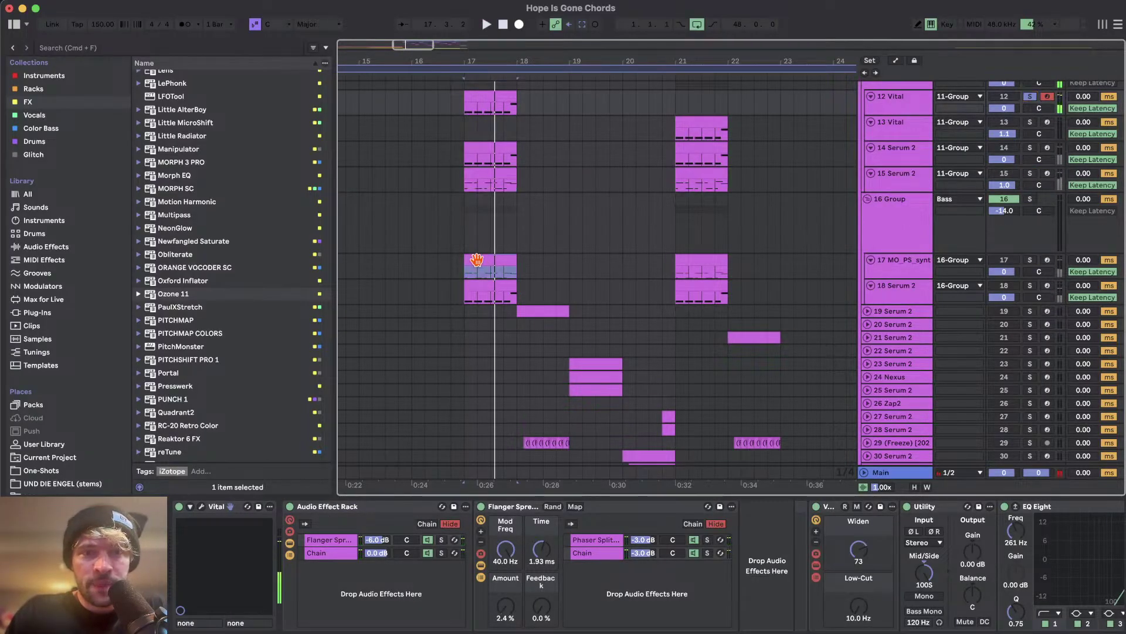
- Audition 18 Serum 2 in solo, and check the Newfangled Saturate settings on 16 Group before closing the plug-in window
left_click(476, 259)
left_click(920, 298)
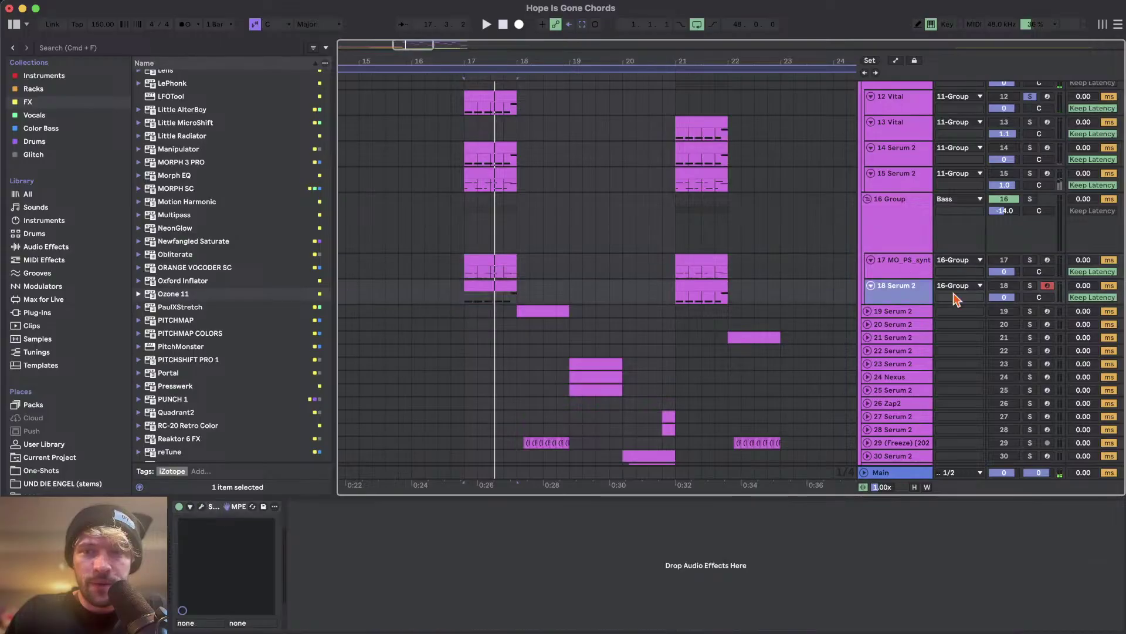
left_click(888, 235)
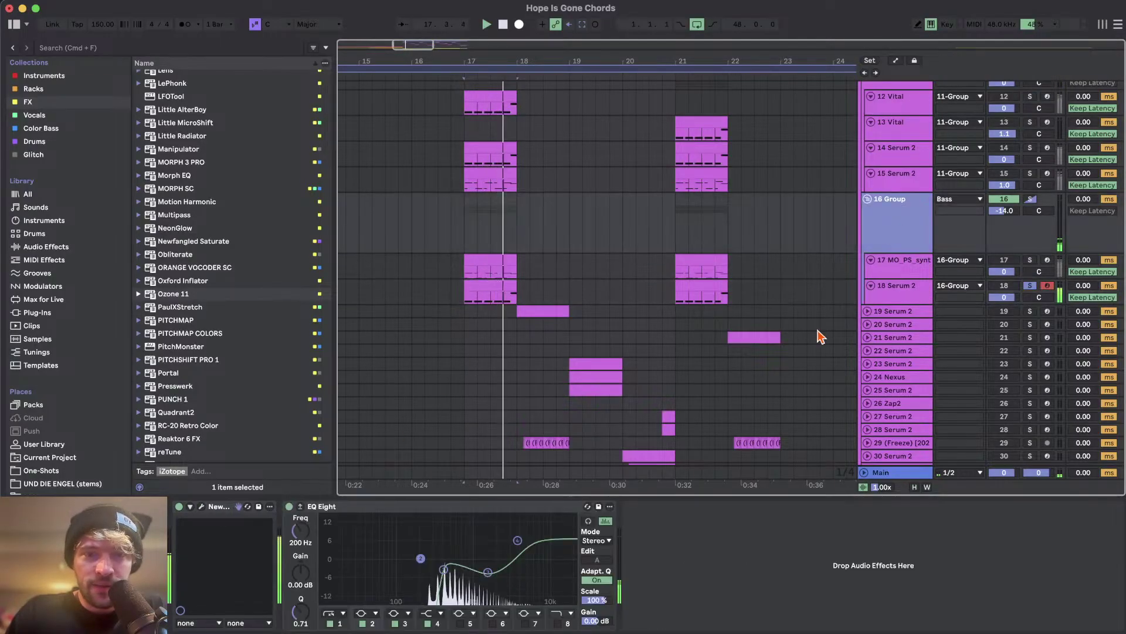
left_click(202, 508)
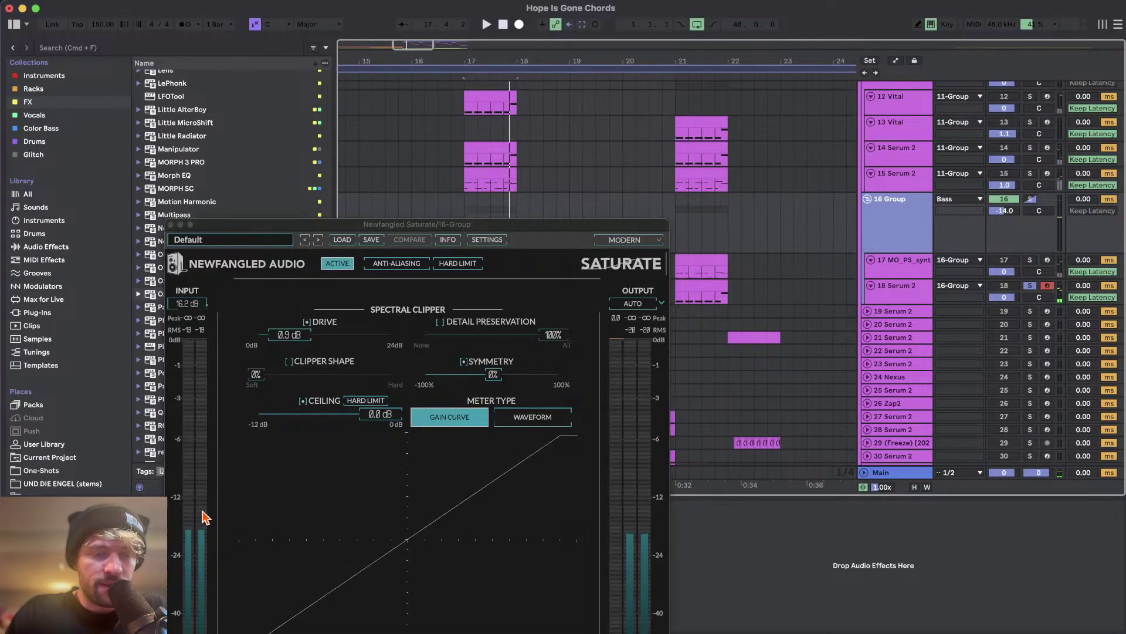
left_click(170, 225)
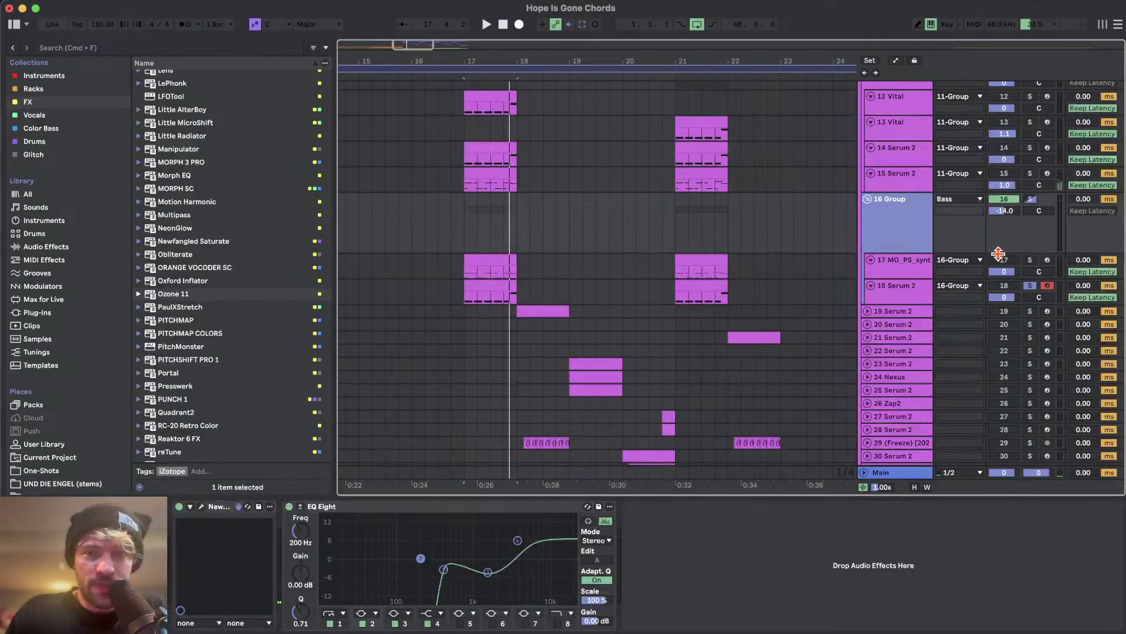
- Audition 17 MO_PS_synth and the whole 16 Group in solo, and clear the group's solo
left_click(1029, 260)
left_click(1031, 199)
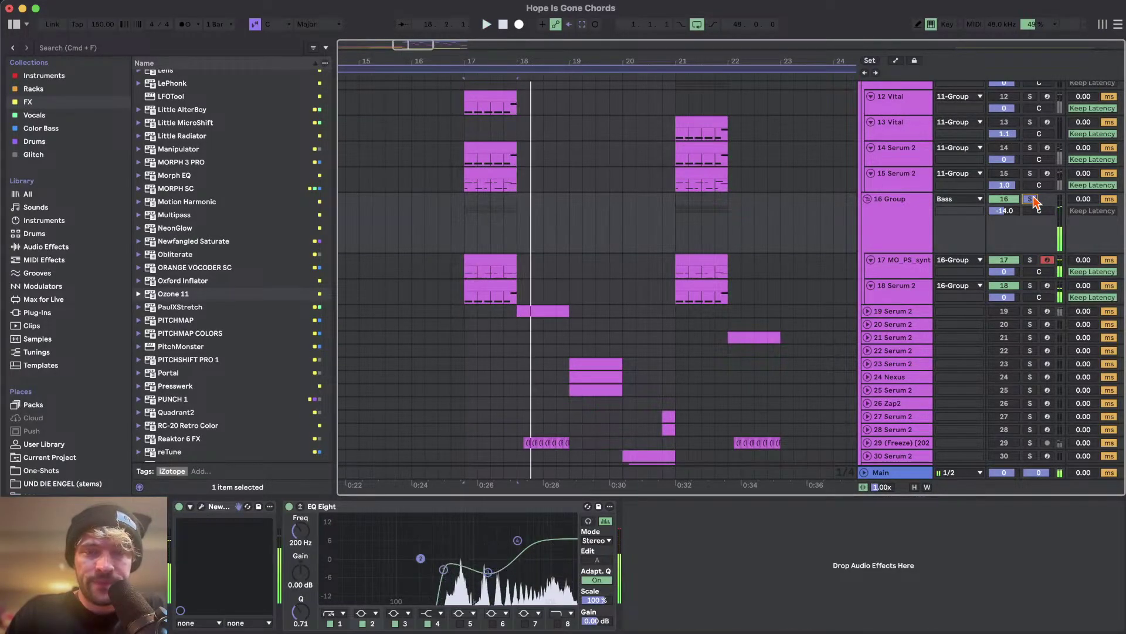
left_click(1032, 200)
- Play the whole Bass group in solo from bar 17, and place the insert marker at bar 18 on the 19 Serum 2 track
scroll(487, 249, "up", 2)
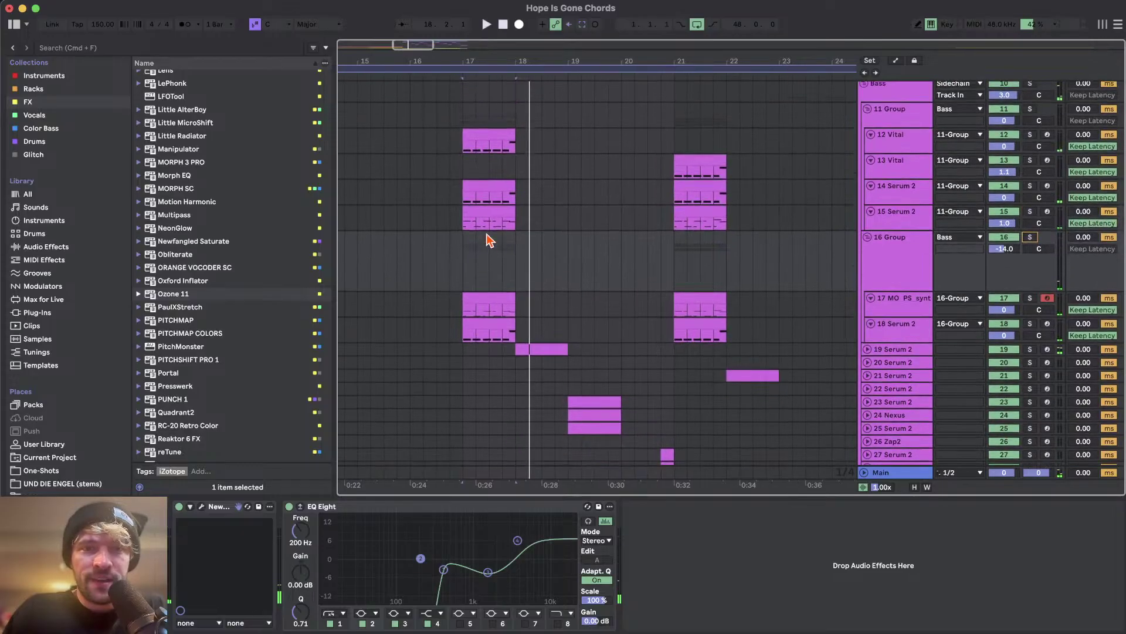
scroll(811, 290, "up", 2)
scroll(812, 293, "left", 1)
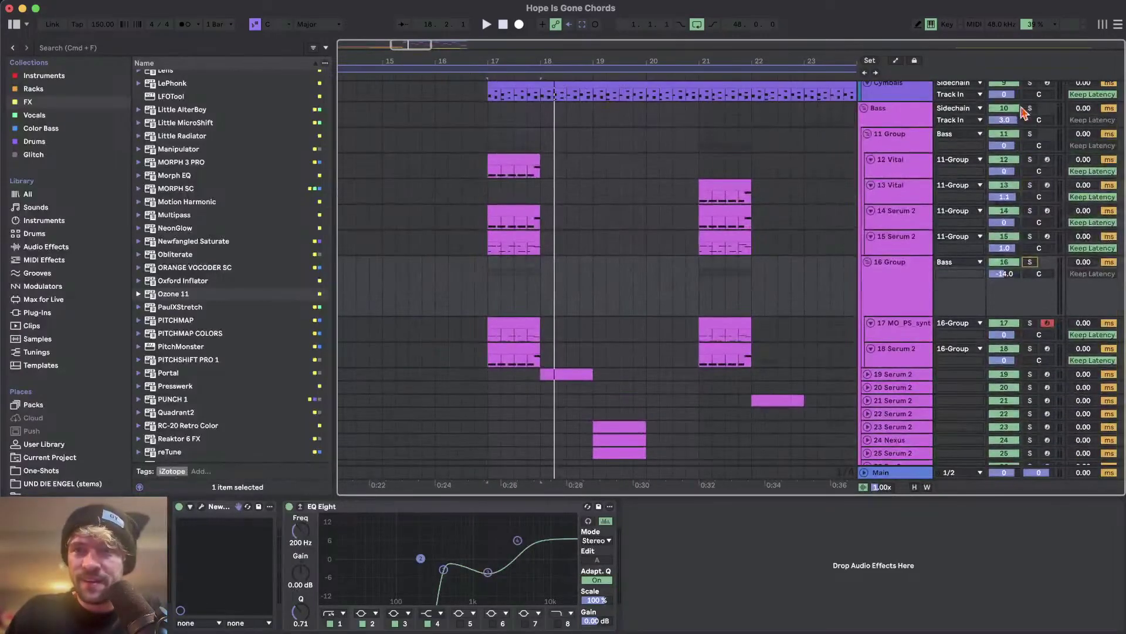
left_click(1030, 109)
scroll(711, 233, "down", 6)
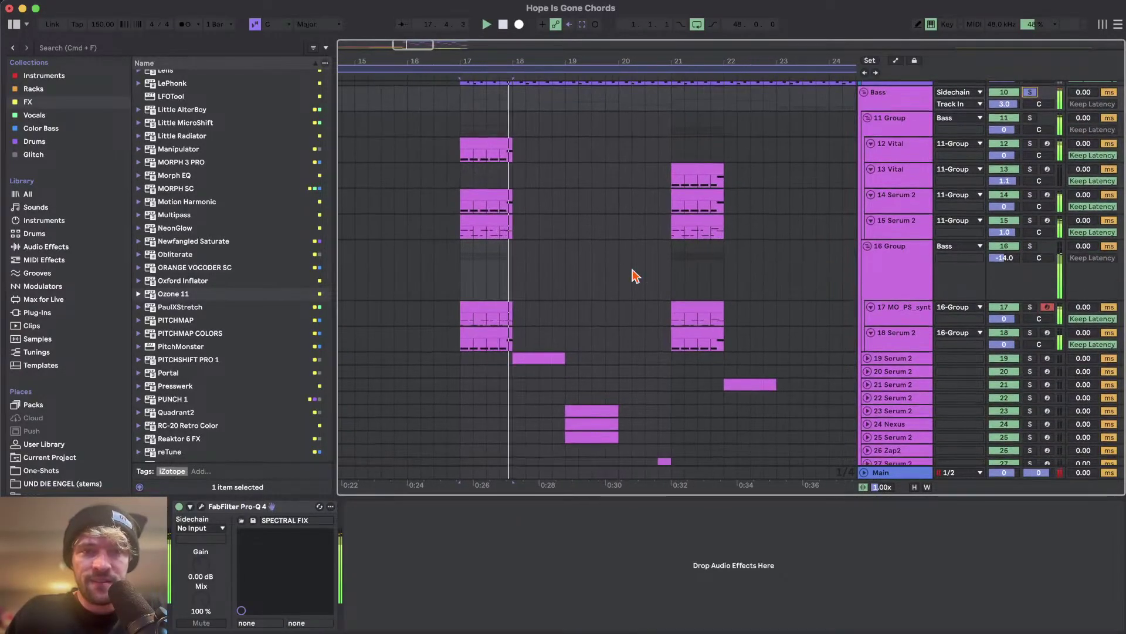
key("space")
scroll(530, 235, "right", 1)
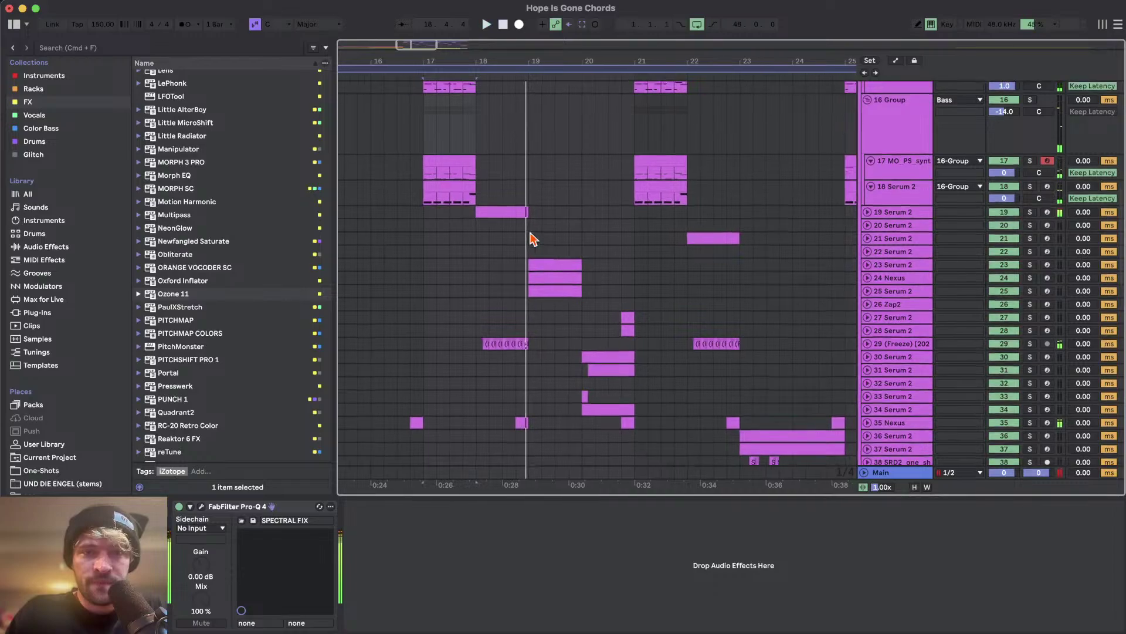
scroll(530, 235, "up", 1)
left_click(451, 223)
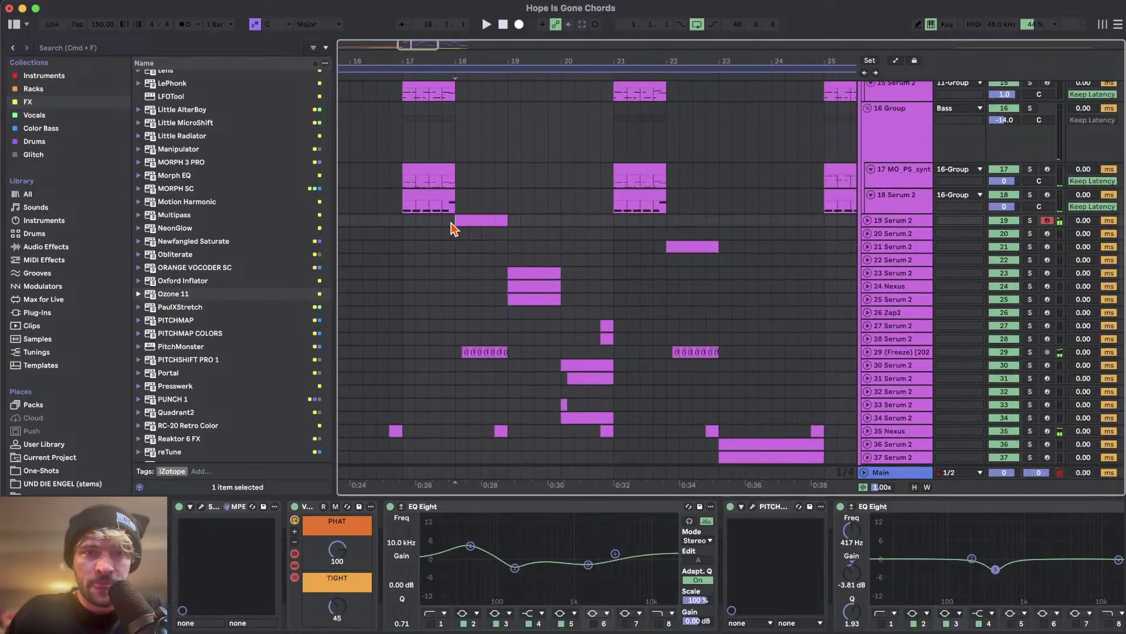
- Unfold 19 Serum 2 and the frozen track 29, and audition each in solo from bar 18
left_click(867, 221)
left_click(878, 366)
left_click(1030, 364)
key("space")
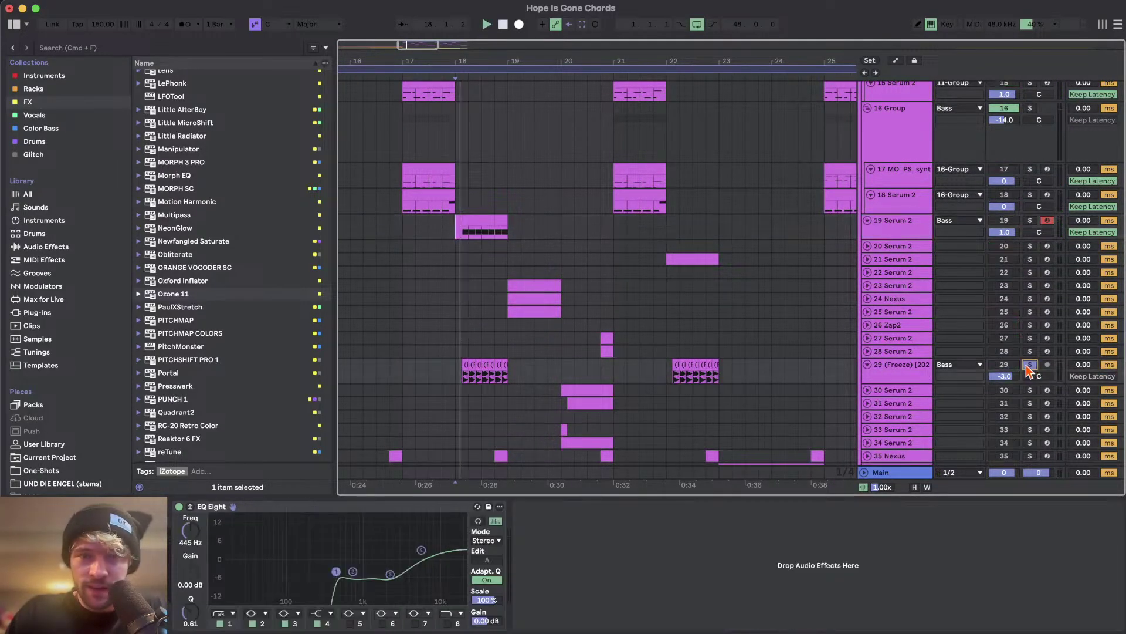
left_click(1028, 221)
key("space")
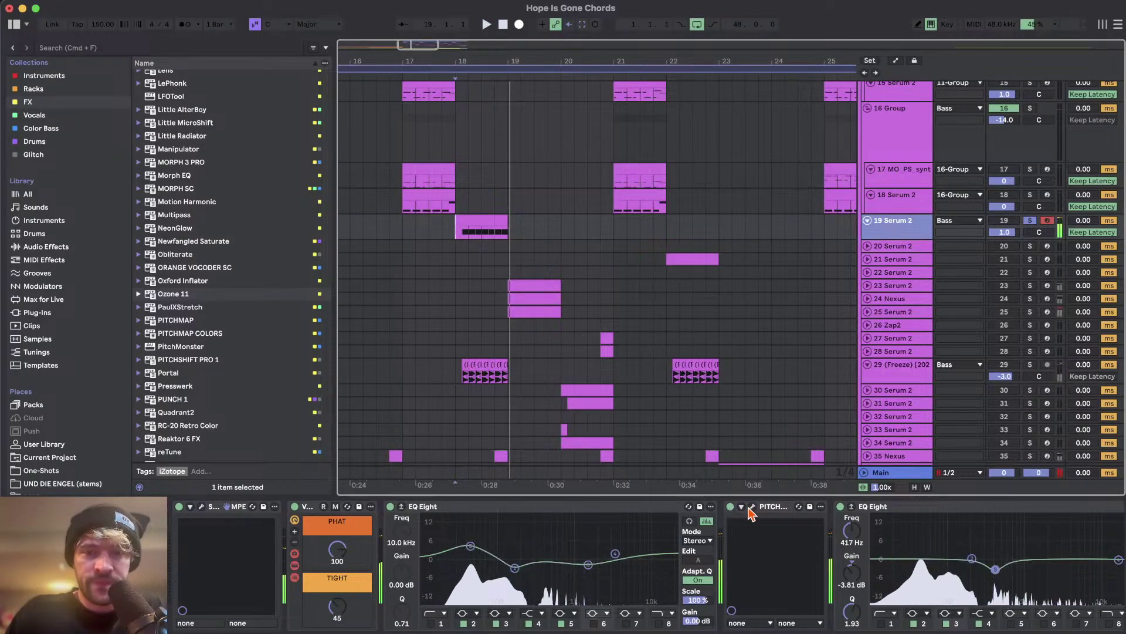
- Inspect PITCHMAP on 19 Serum 2, compare the soloed sound with it bypassed, and close the plug-in window
left_click(752, 507)
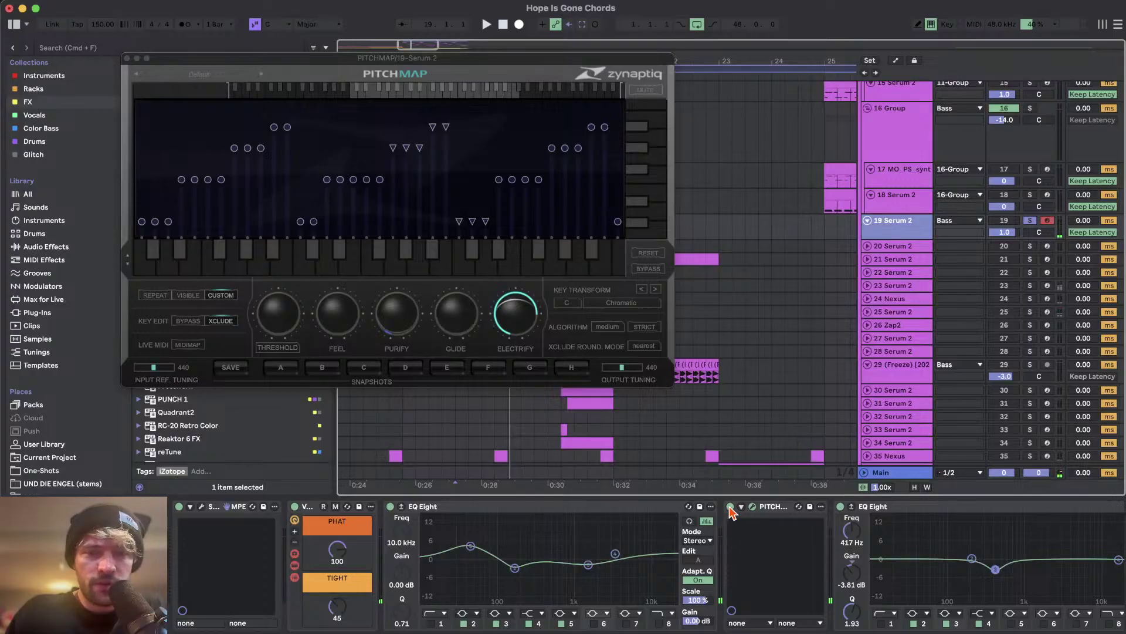
left_click(730, 507)
key("space")
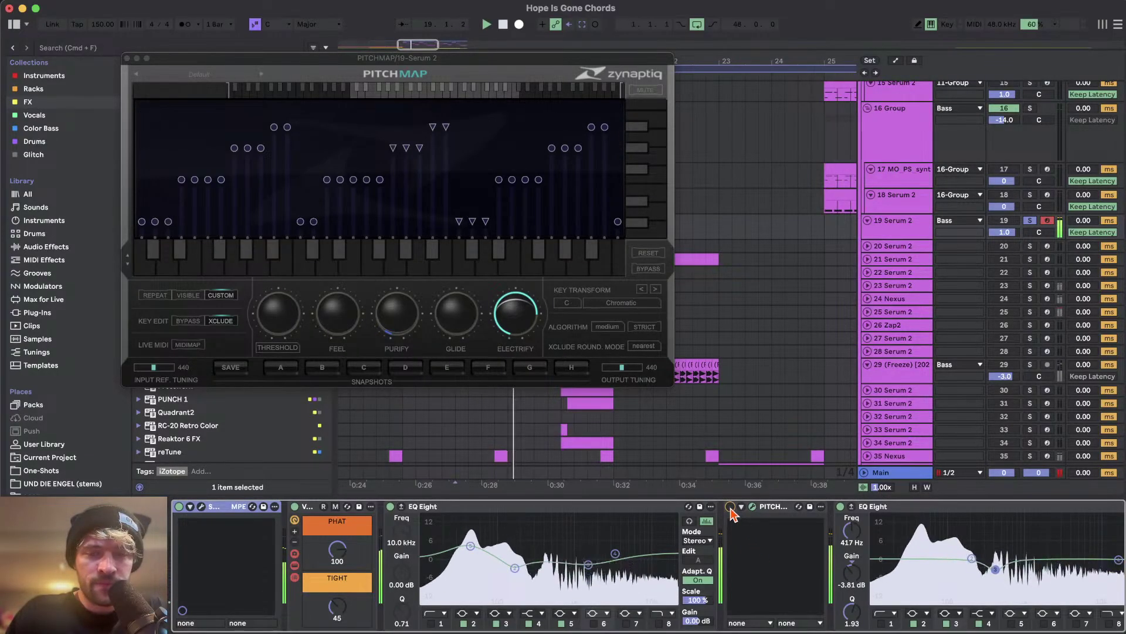
left_click(127, 58)
scroll(434, 326, "up", 2)
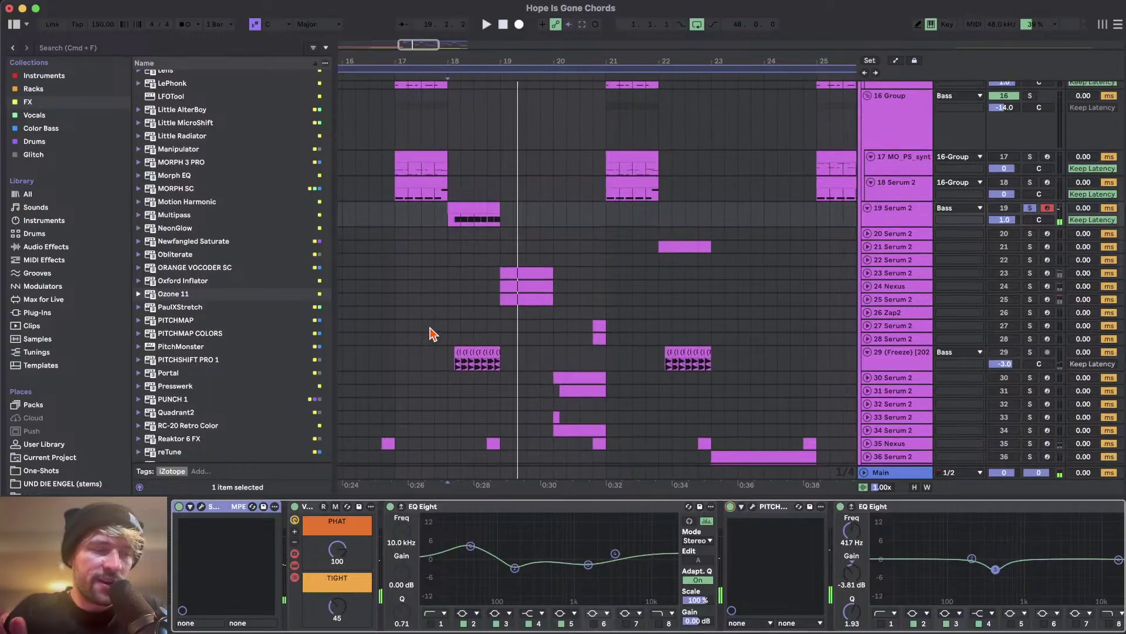
- Play the mix without solo from bar 19, and unfold 23 Serum 2, 24 Nexus and 25 Serum 2
left_click(503, 282)
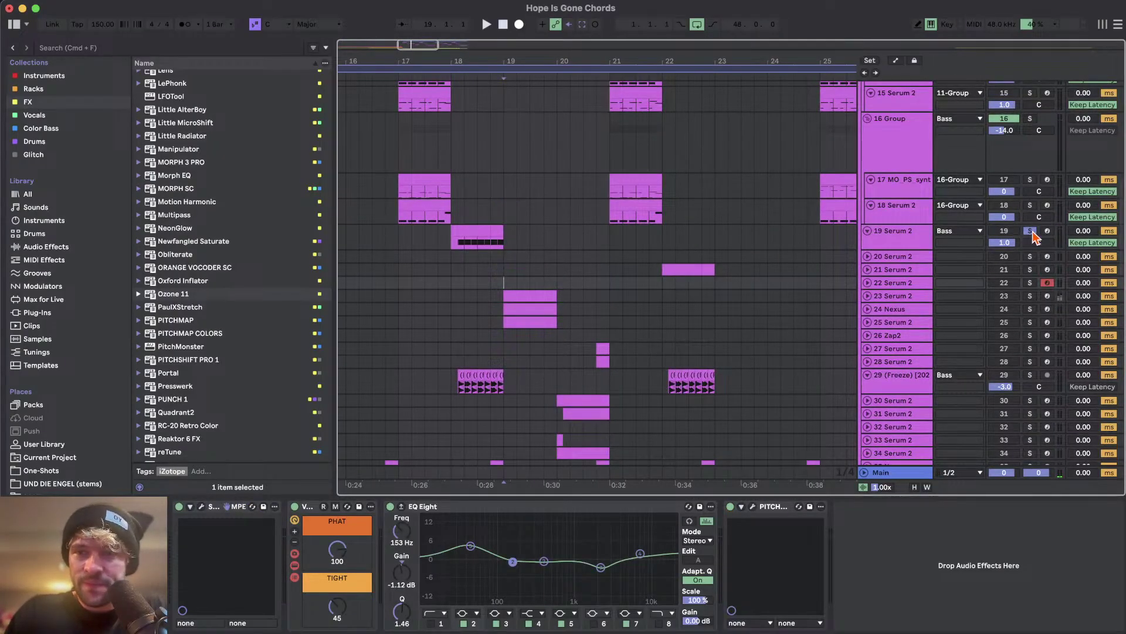
key("space")
scroll(557, 307, "down", 3)
left_click(895, 243)
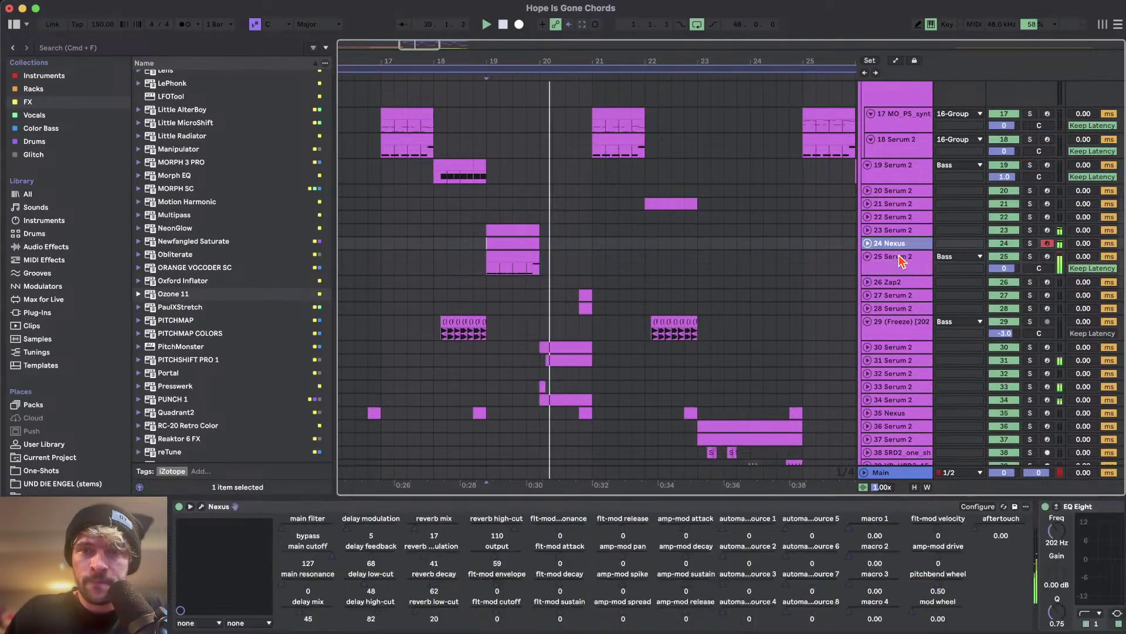
left_click(894, 230)
scroll(855, 259, "up", 5)
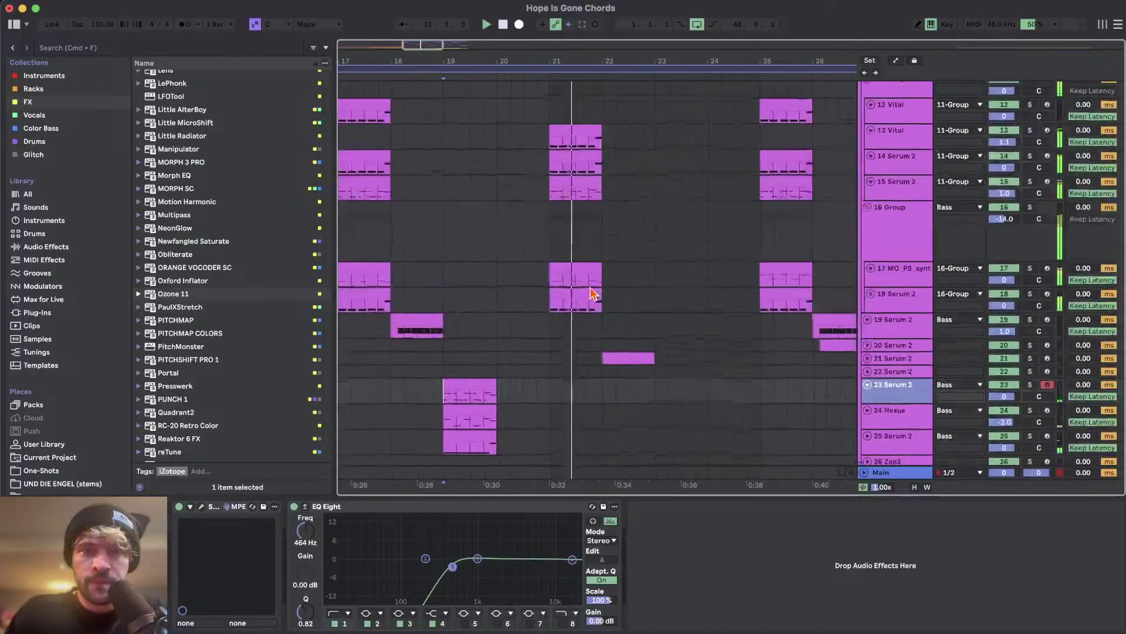
- Audition 13 Vital in solo from bar 21, checking its Vital patch and the sound with PITCHMAP bypassed
scroll(555, 237, "up", 2)
left_click(533, 199)
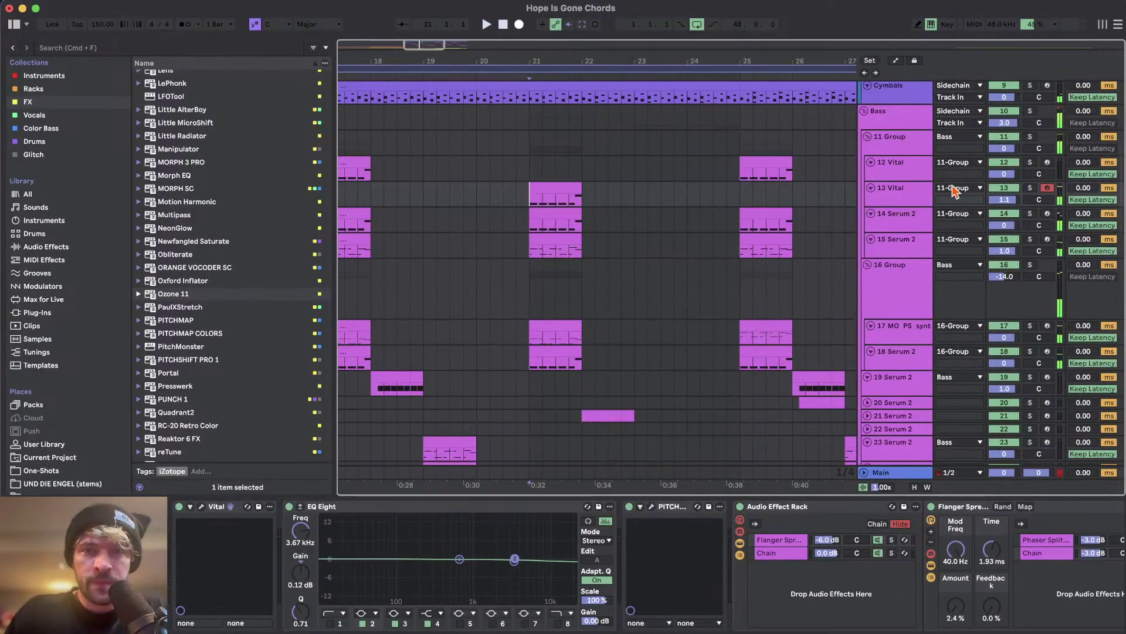
left_click(1031, 188)
left_click(202, 508)
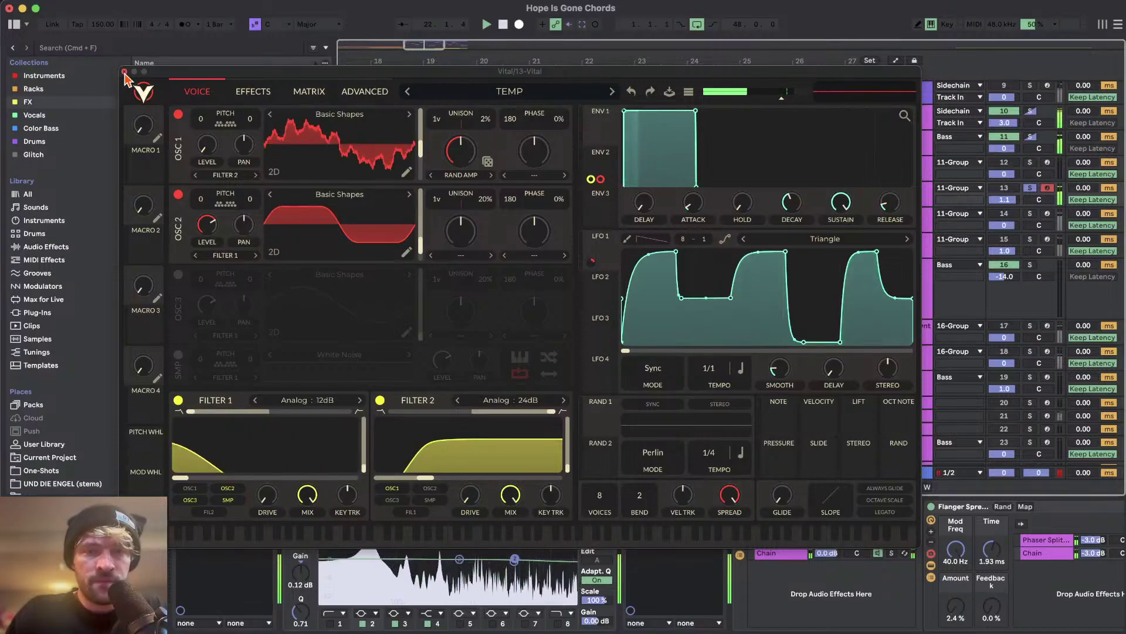
left_click(124, 71)
left_click(629, 506)
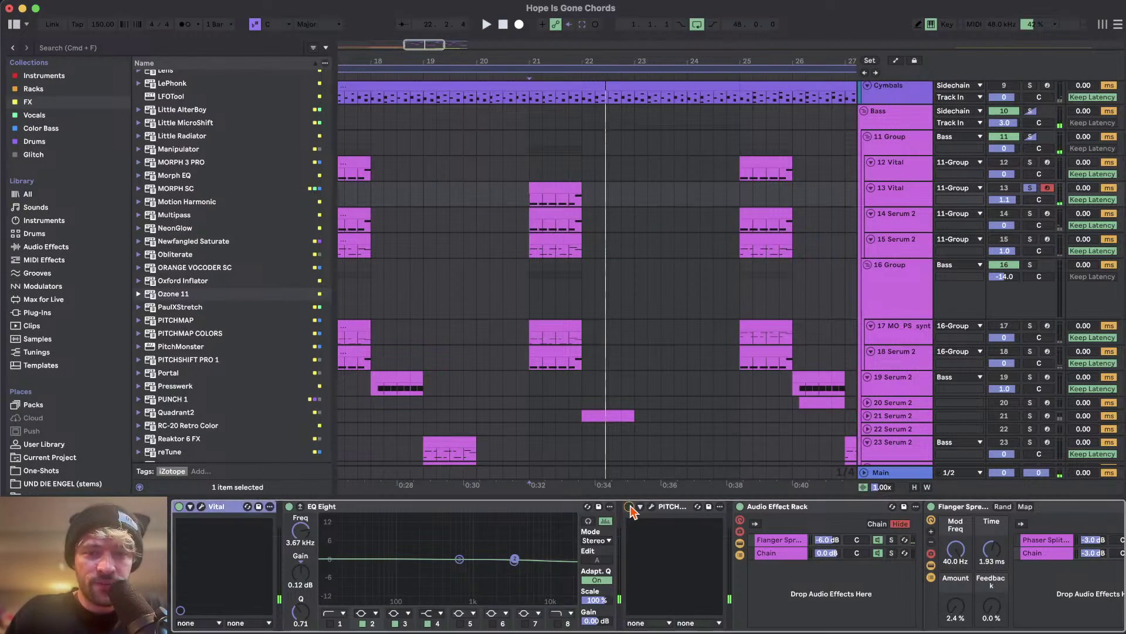
key("space")
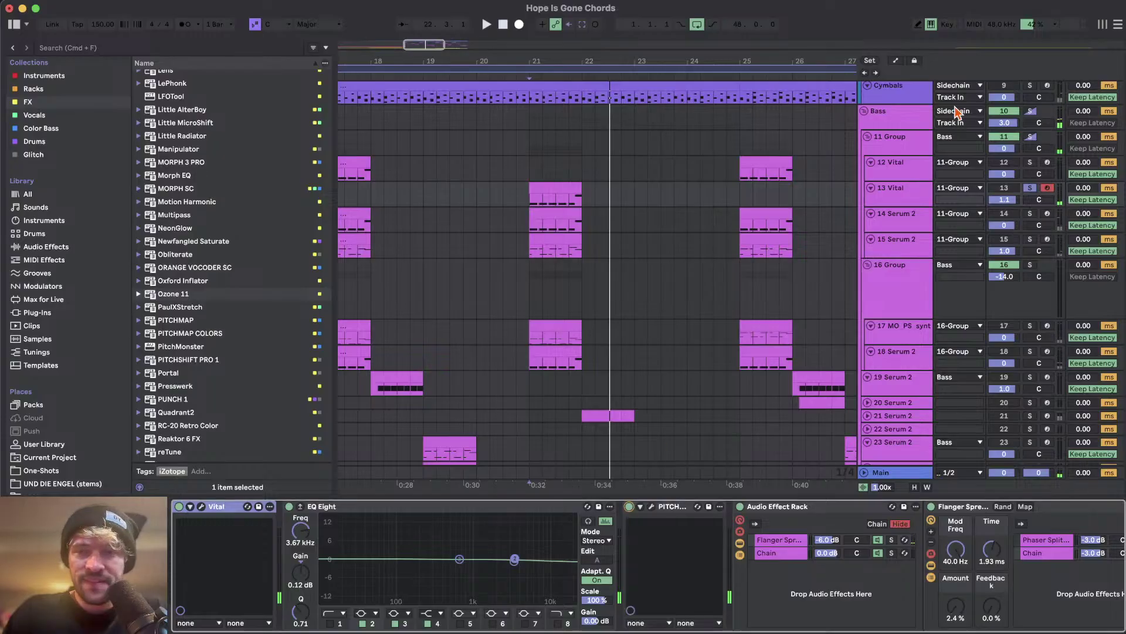
- Clear the solo on 13 Vital and play the full mix from bar 22
scroll(698, 349, "down", 6)
left_click(569, 253)
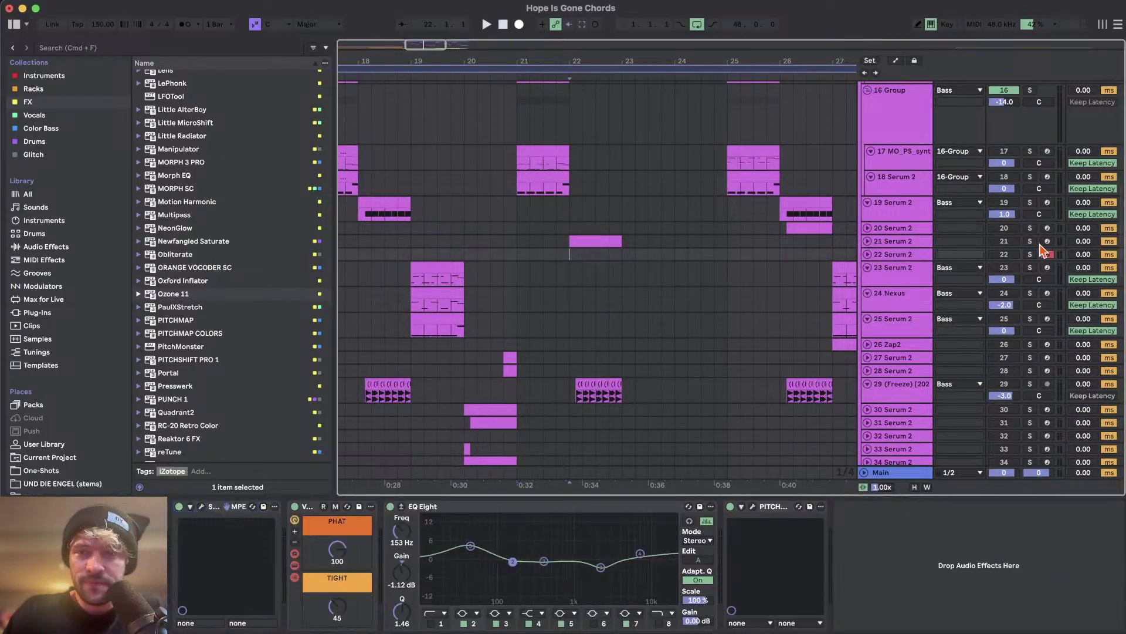
key("space")
scroll(692, 283, "down", 6)
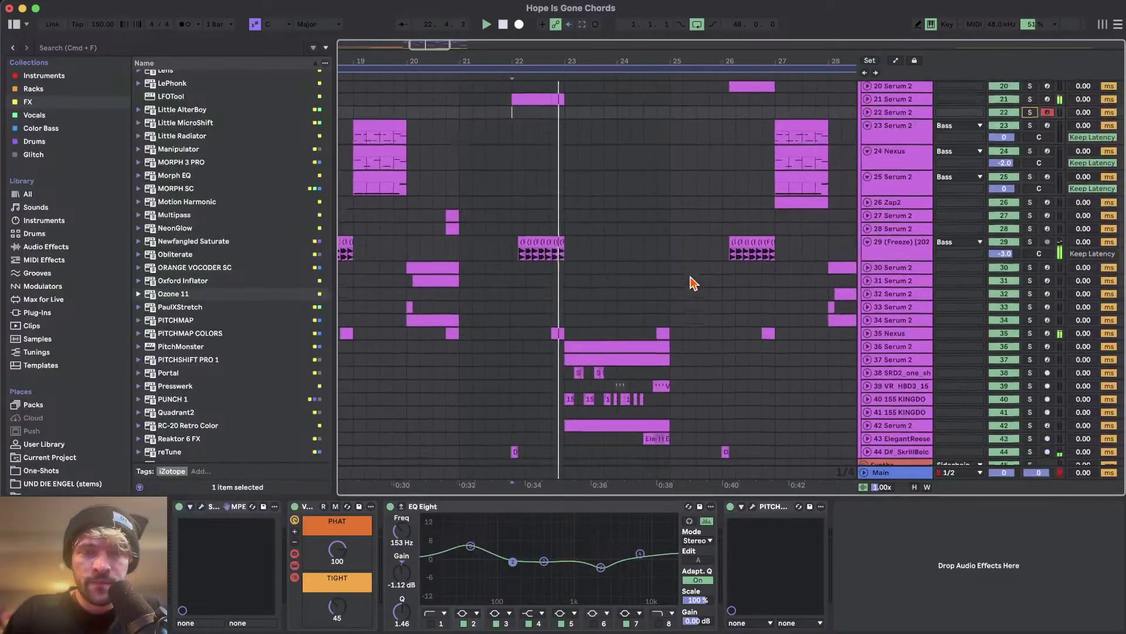
- Unfold the lower bass tracks from 43 ElegantReese up to 36 Serum 2, leaving 39 folded
scroll(693, 283, "down", 1)
left_click(896, 375)
key("u")
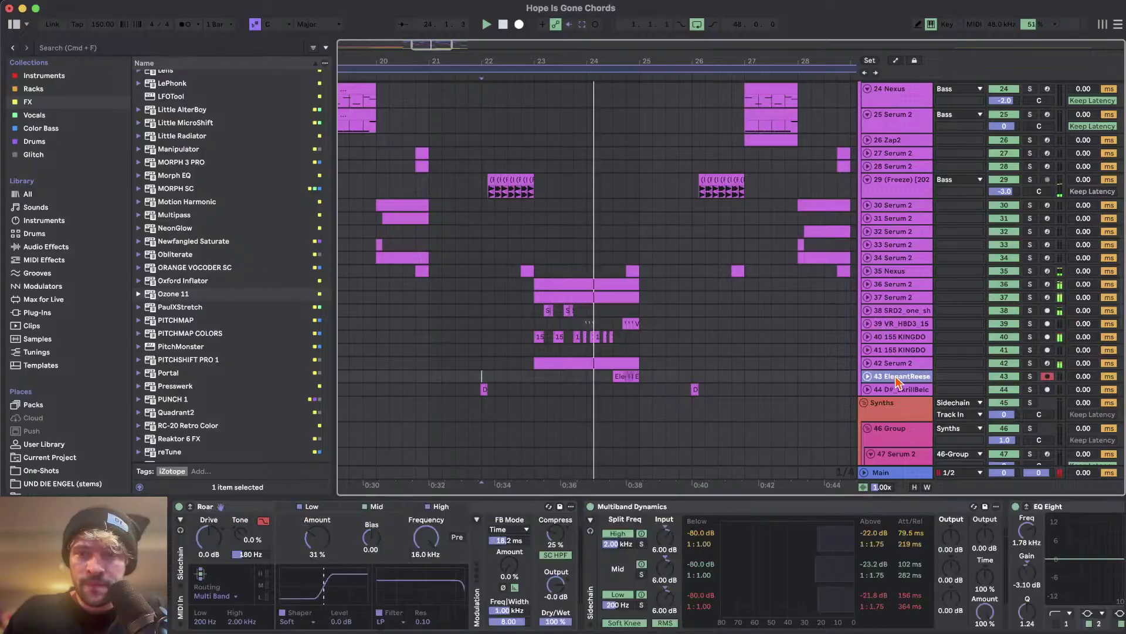
key("Up")
key("u")
key("Up")
key("u")
key("Up")
key("u")
key("Up")
key("Up")
key("u")
key("Up")
key("Up")
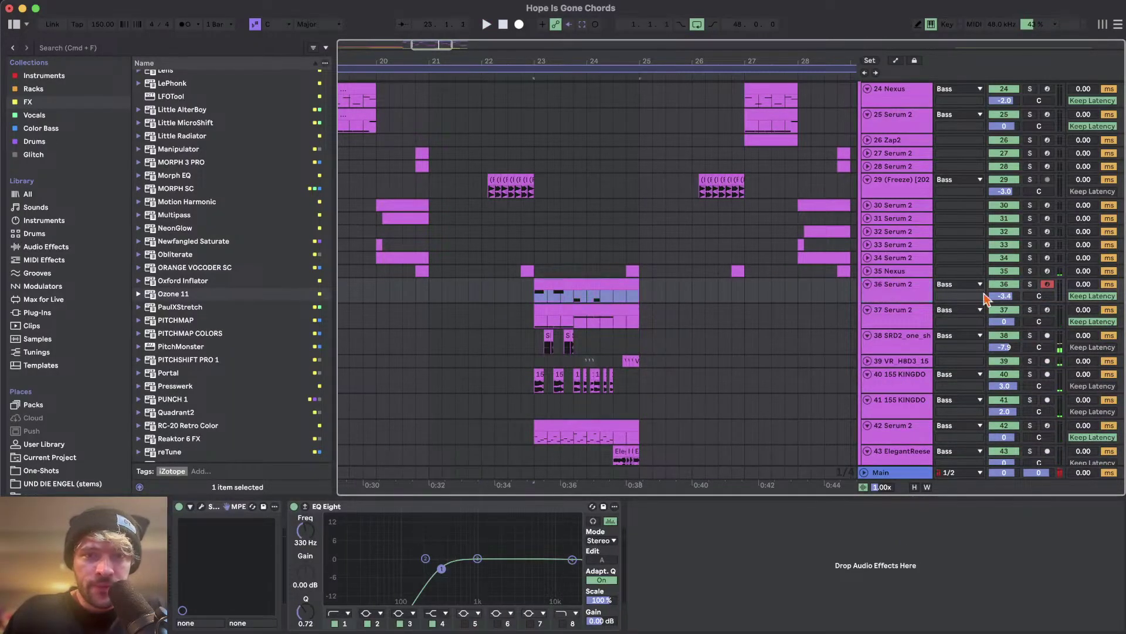
- Audition 36 Serum 2 and 37 Serum 2 one after the other in solo from bar 23
left_click(1031, 285)
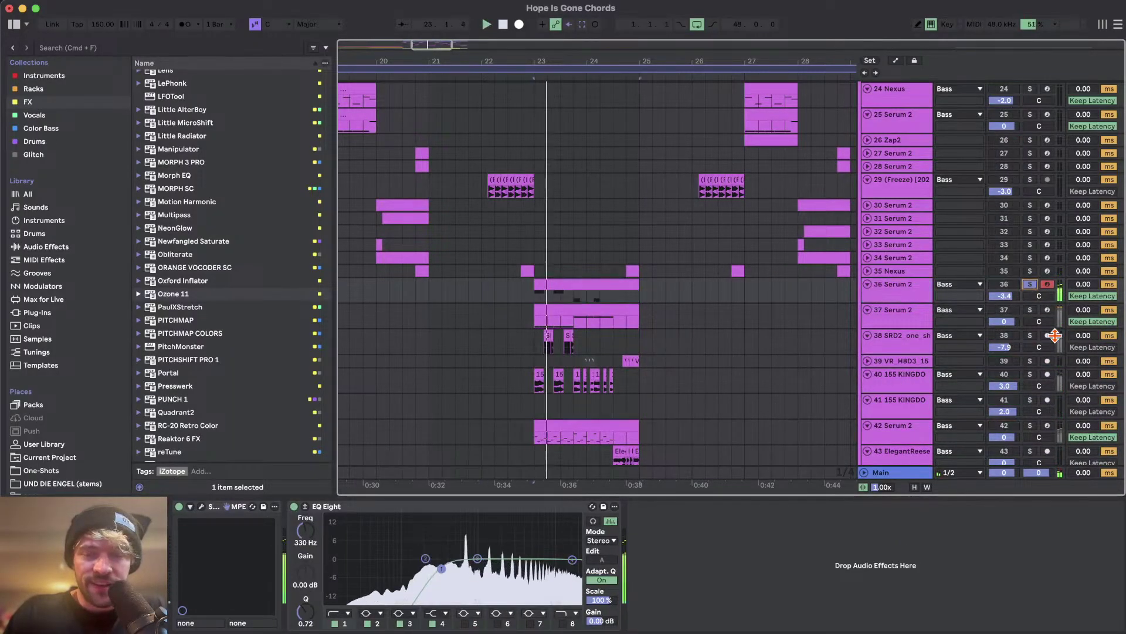
left_click(1031, 311)
scroll(939, 305, "down", 1)
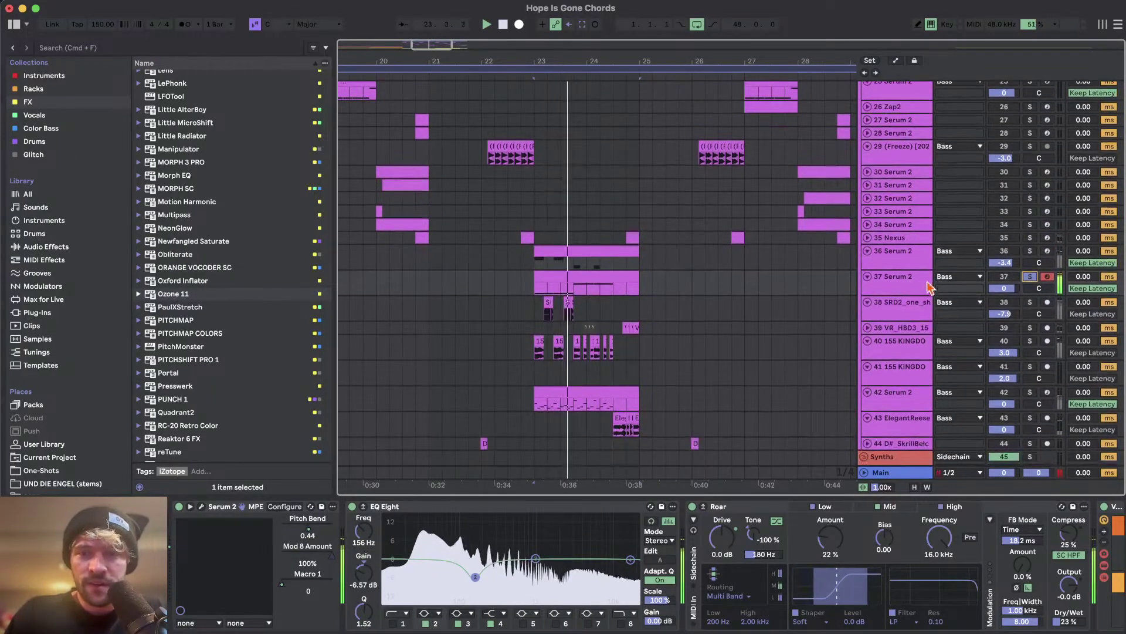
scroll(951, 305, "down", 1)
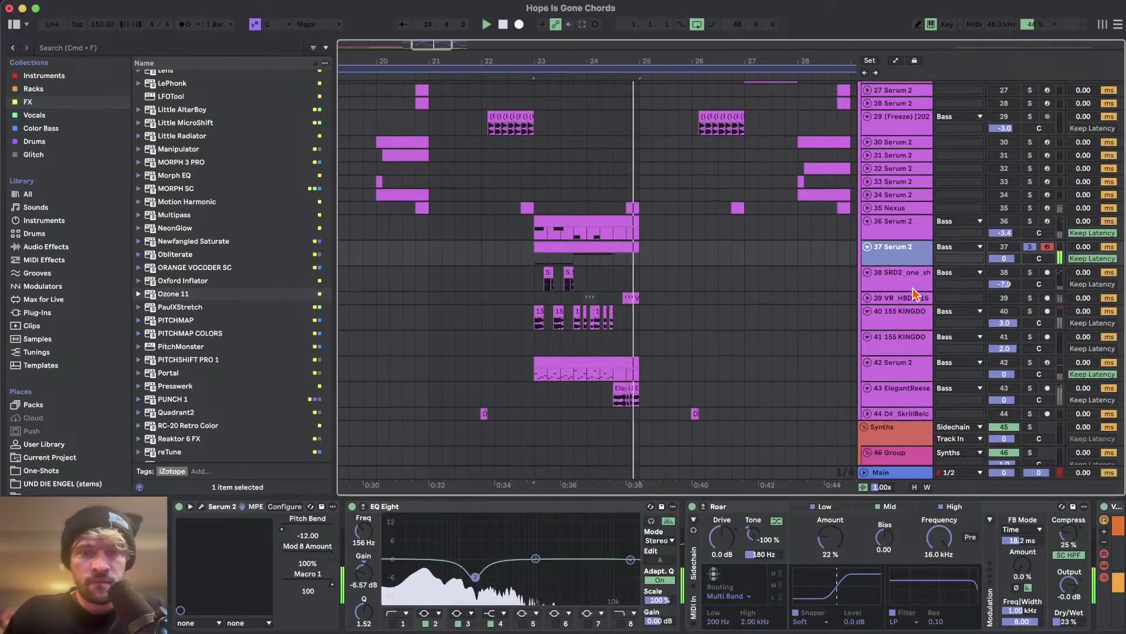
- Solo 40 155 KINGDO together with 36 and 37 Serum 2, and play them from bar 23
left_click(1031, 311)
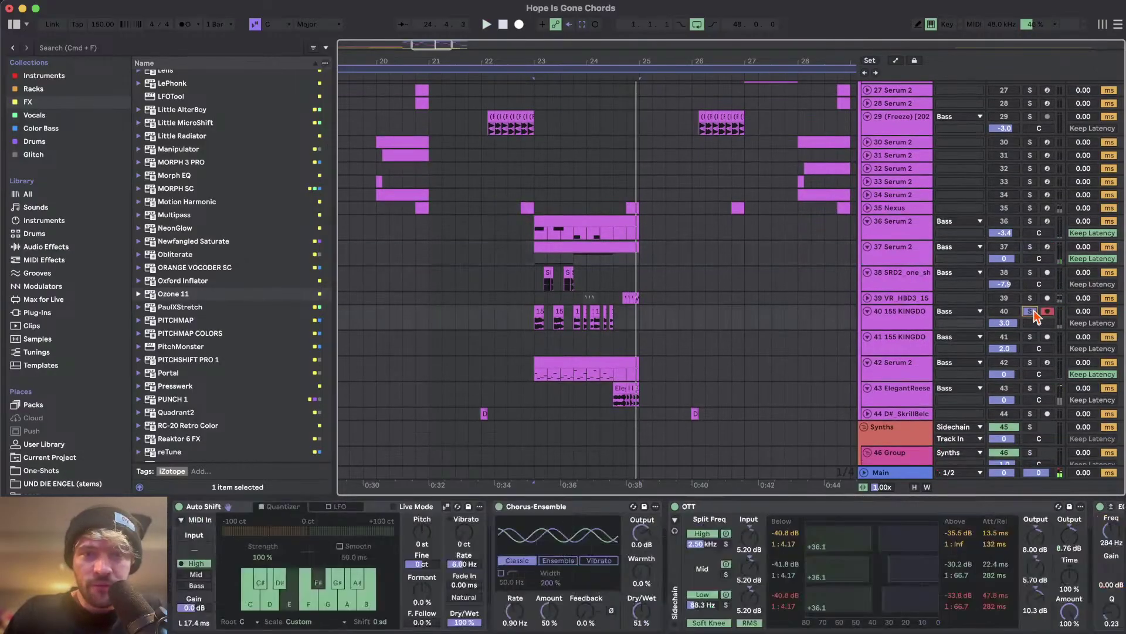
left_click(1030, 246, "super")
left_click(1030, 221, "super")
key("space")
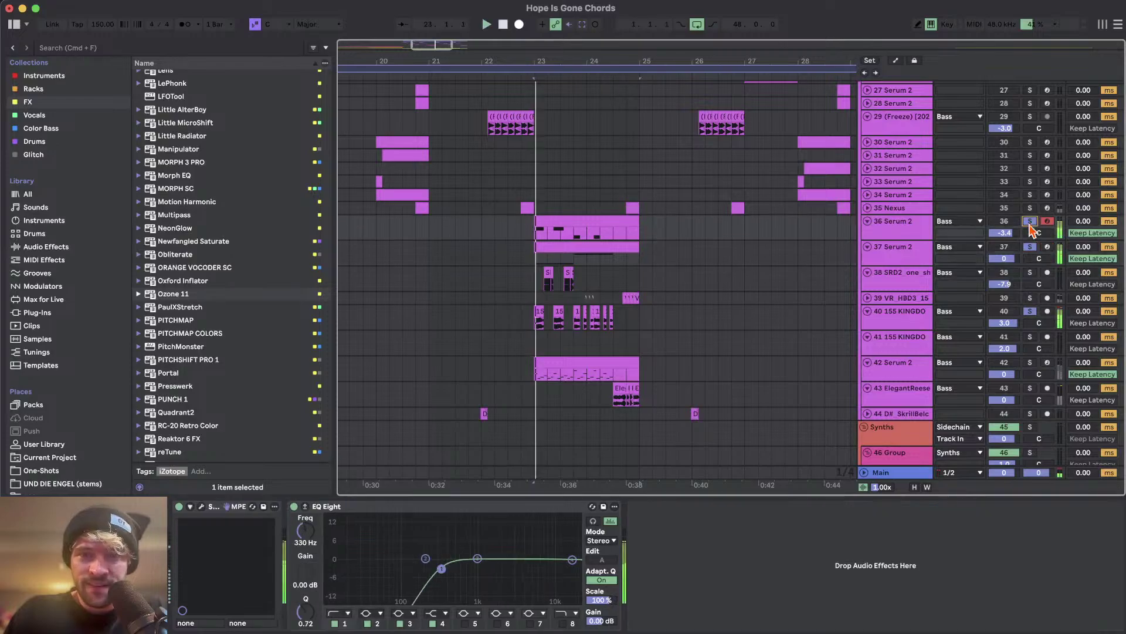
scroll(1033, 300, "down", 1)
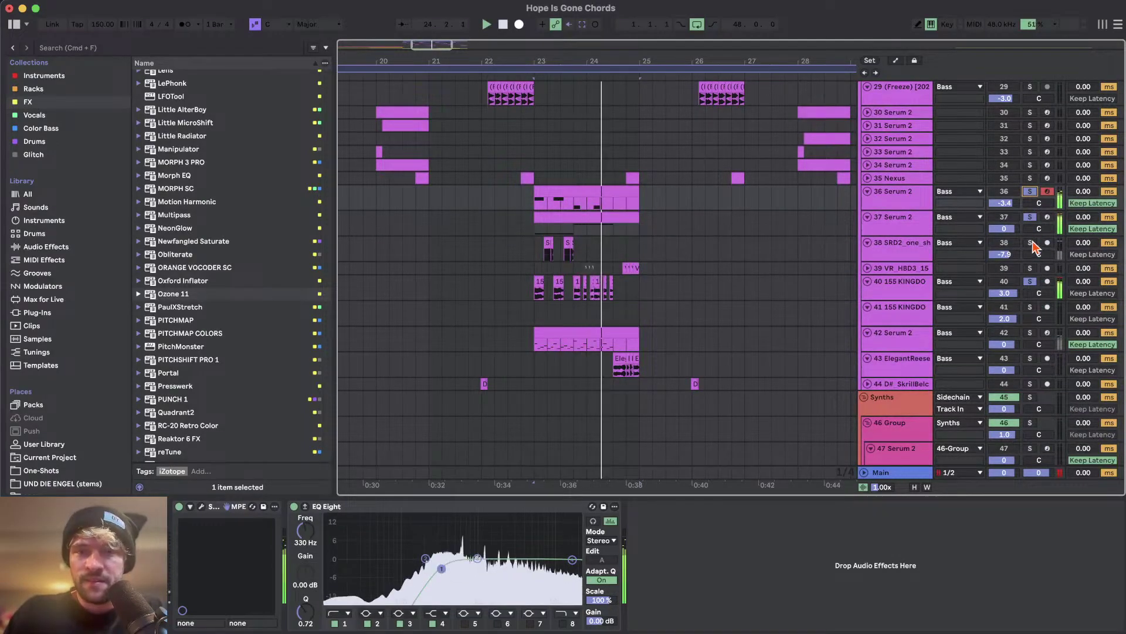
- Add 38 SRD2_one_sh to the soloed bass layers, and audition 42 Serum 2 alone from bar 23
scroll(531, 253, "up", 3)
left_click(531, 254)
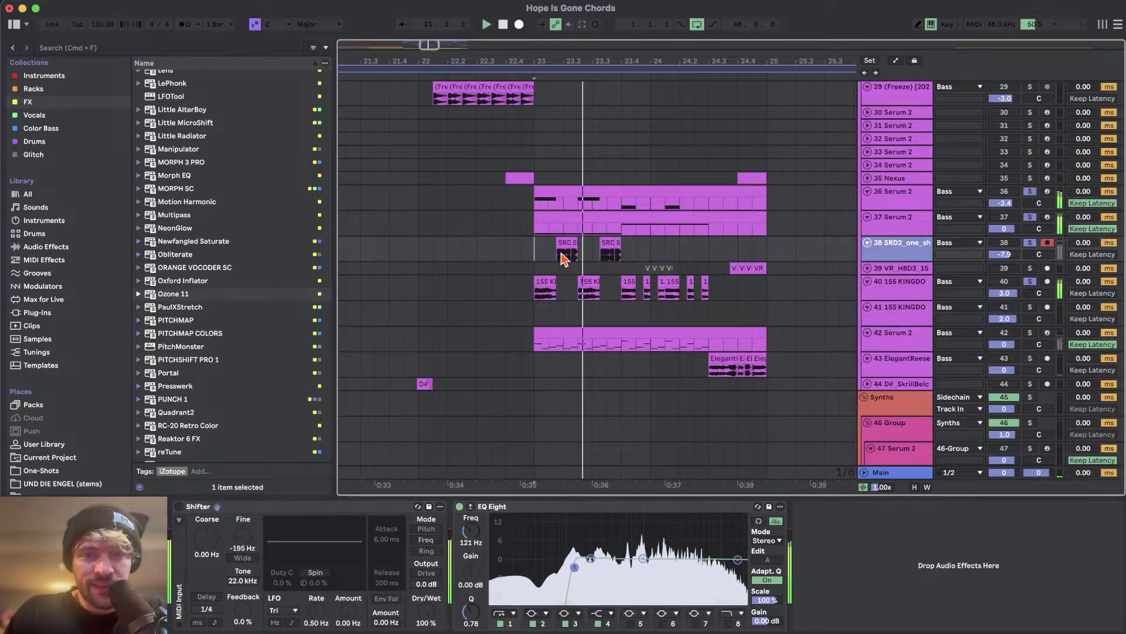
left_click(595, 346)
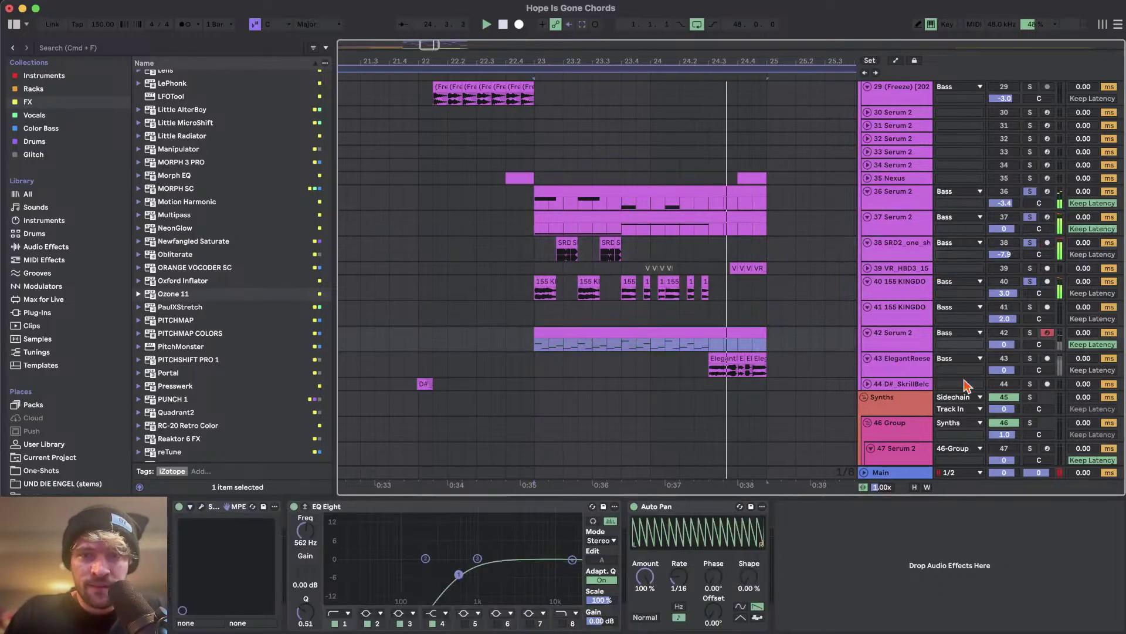
left_click(1031, 333)
key("space")
left_click_drag(618, 332, 602, 321)
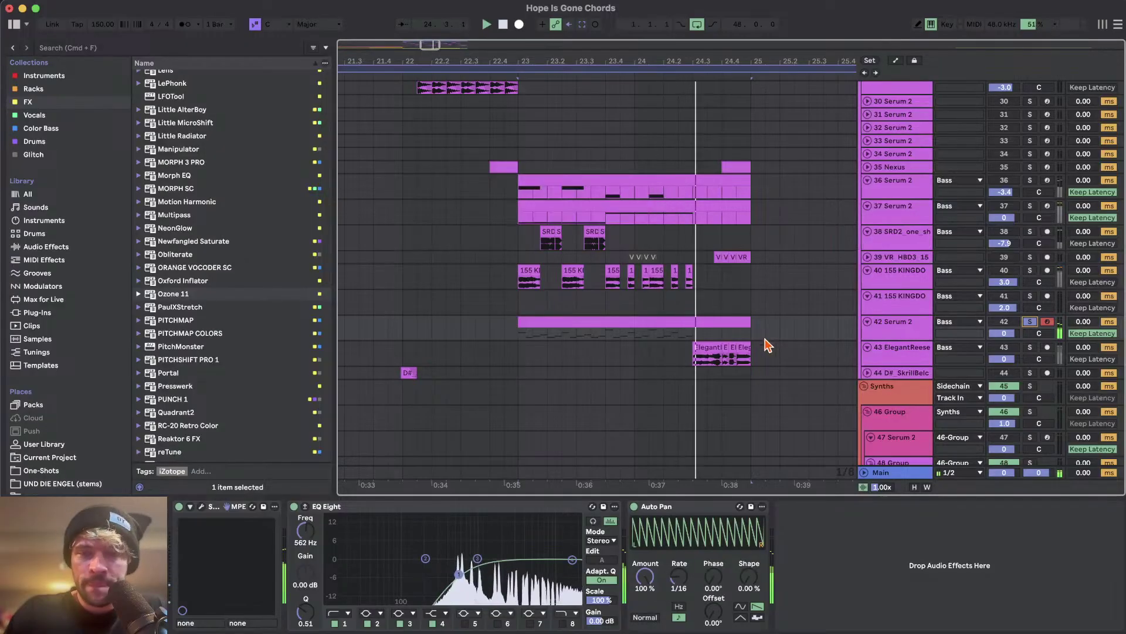
- Audition the sample loops 62 and 63 VR_HYPE together in solo from bar 21
scroll(763, 319, "down", 10)
scroll(763, 316, "up", 8)
scroll(763, 317, "down", 5)
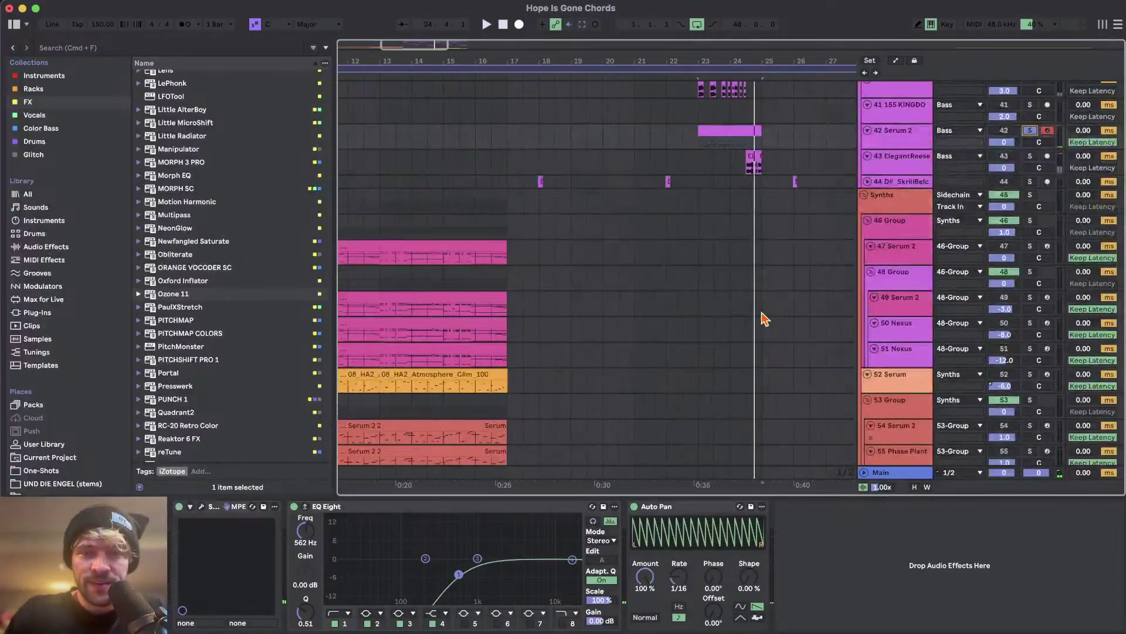
scroll(763, 317, "down", 12)
left_click(629, 286)
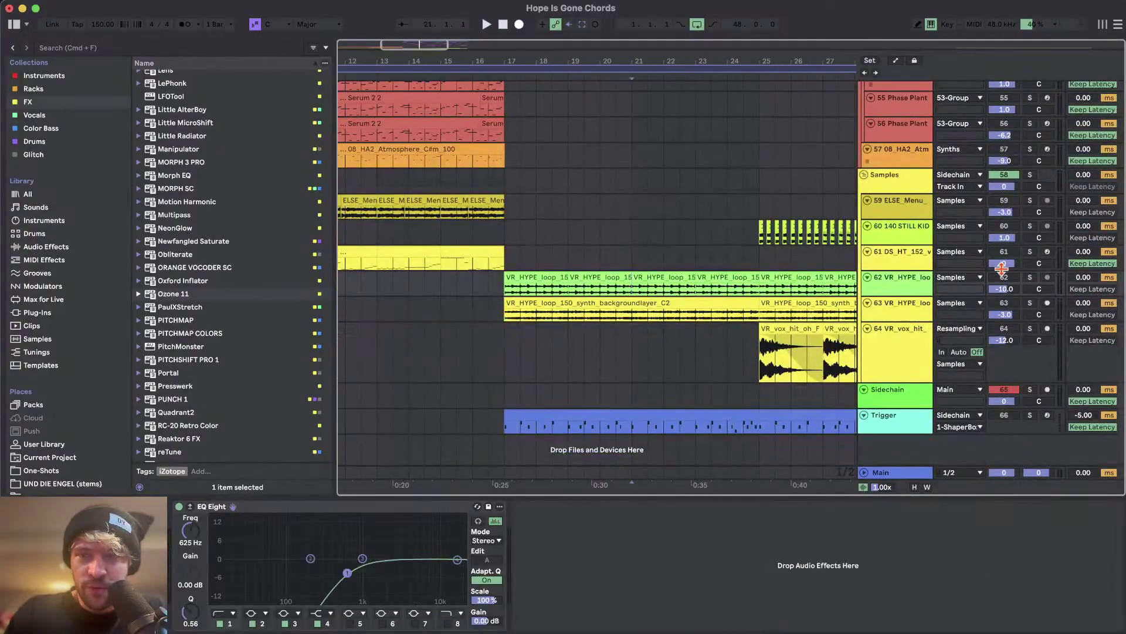
left_click(1030, 302)
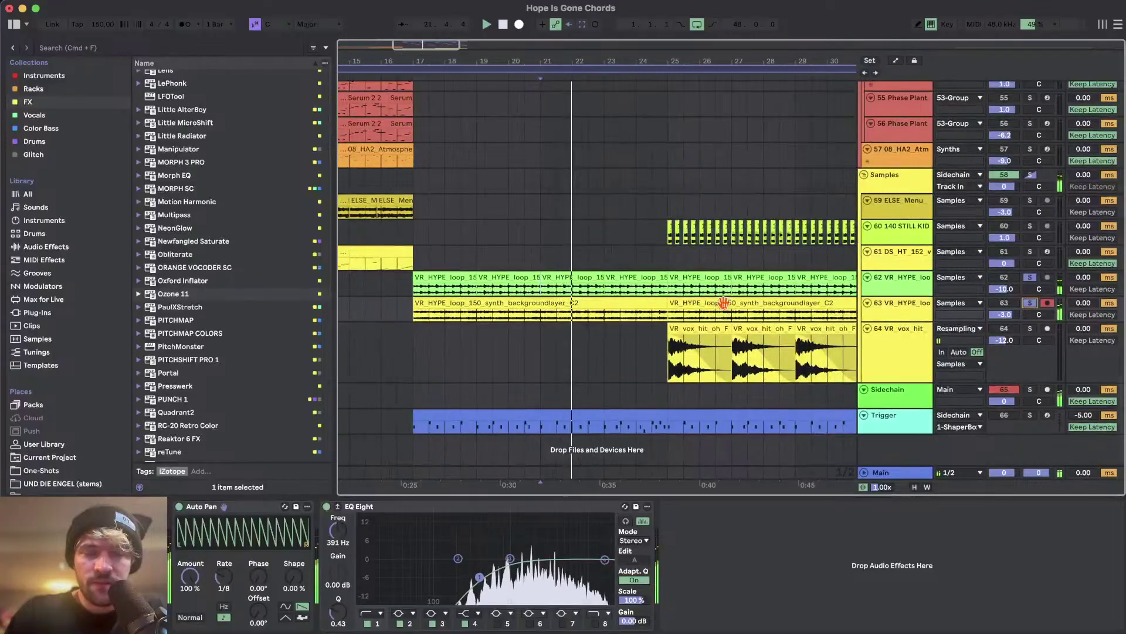
scroll(725, 303, "down", 5)
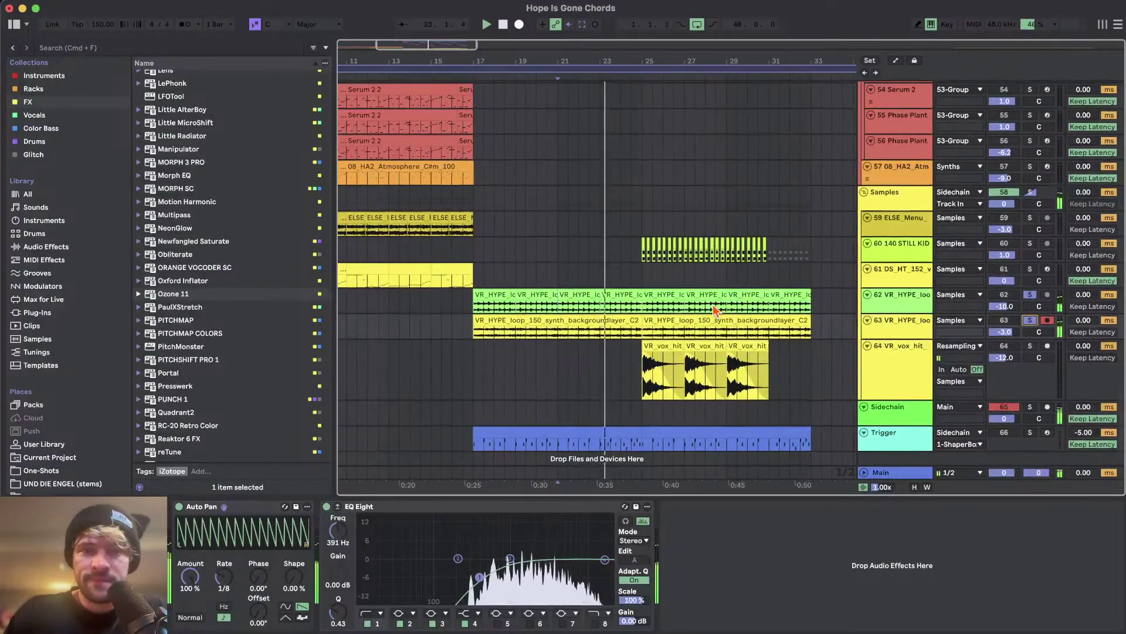
- Play the two soloed VR_HYPE loops from the start of the drop at bar 17
left_click(508, 295)
scroll(519, 294, "left", 1)
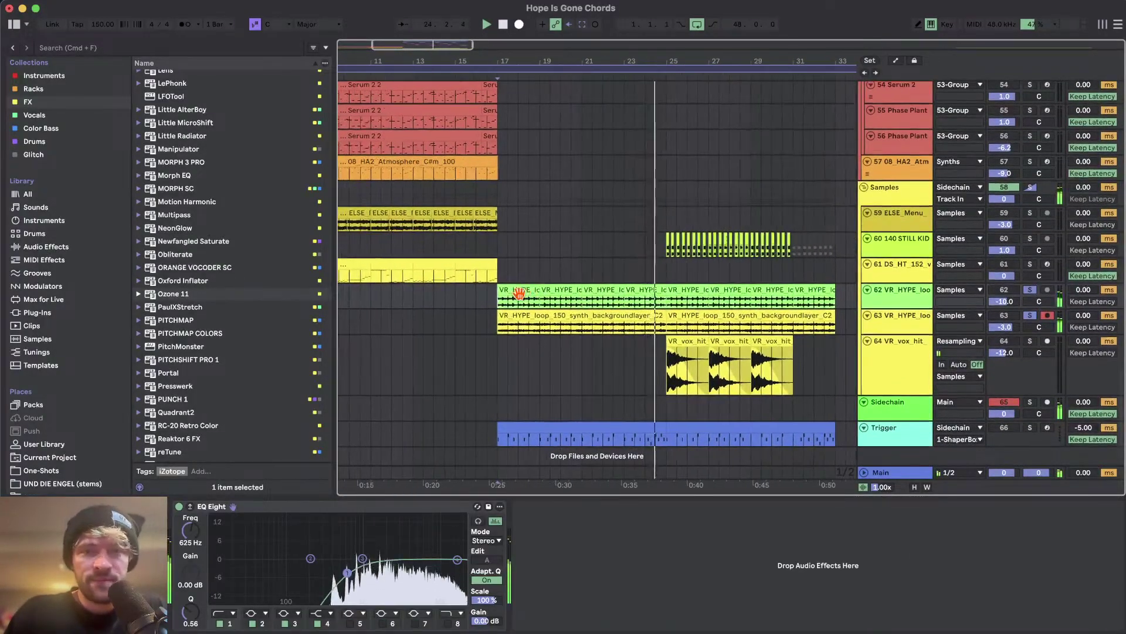
scroll(519, 293, "up", 1)
scroll(520, 293, "left", 5)
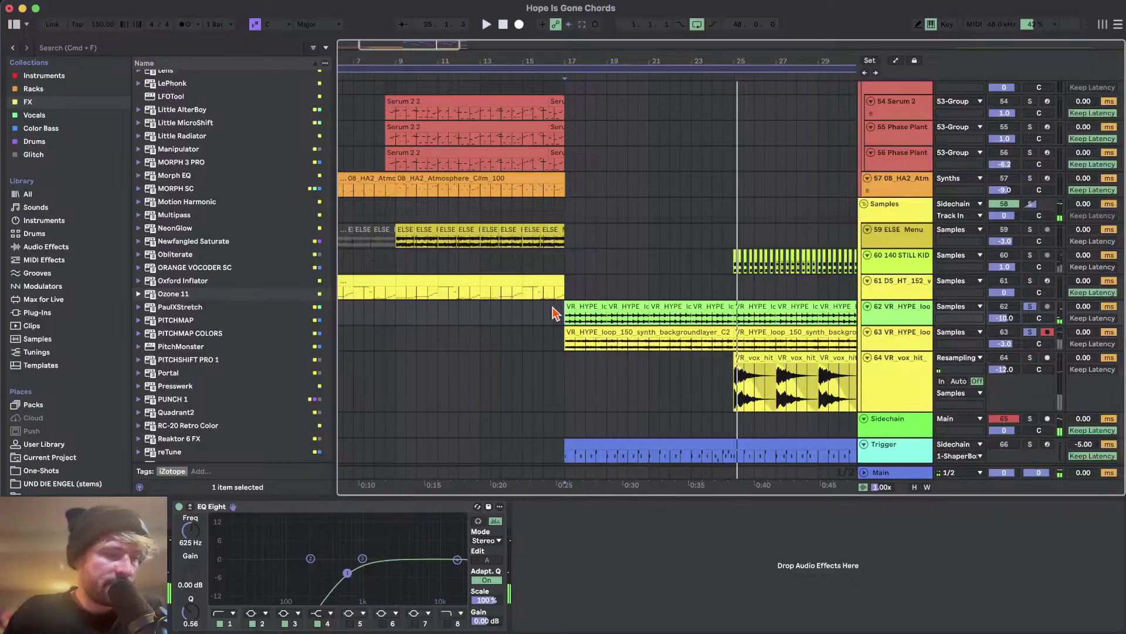
- Open the recent Live Set "174 melodic drumstep color" and look through its tracks
scroll(522, 272, "up", 10)
scroll(521, 273, "left", 5)
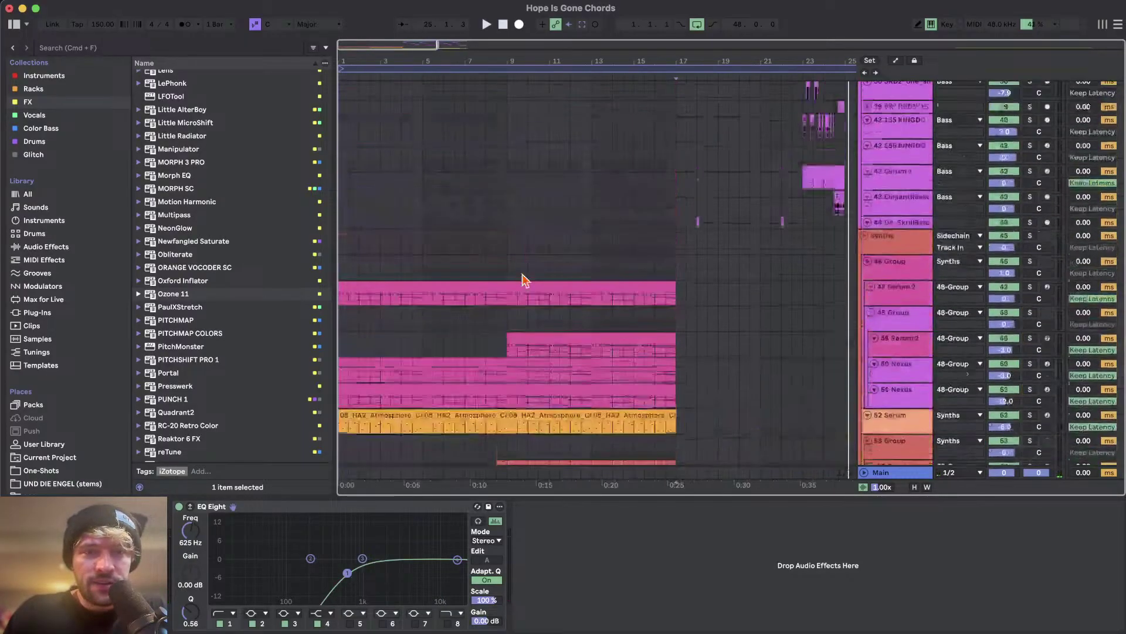
left_click(83, 5)
mouse_move(147, 39)
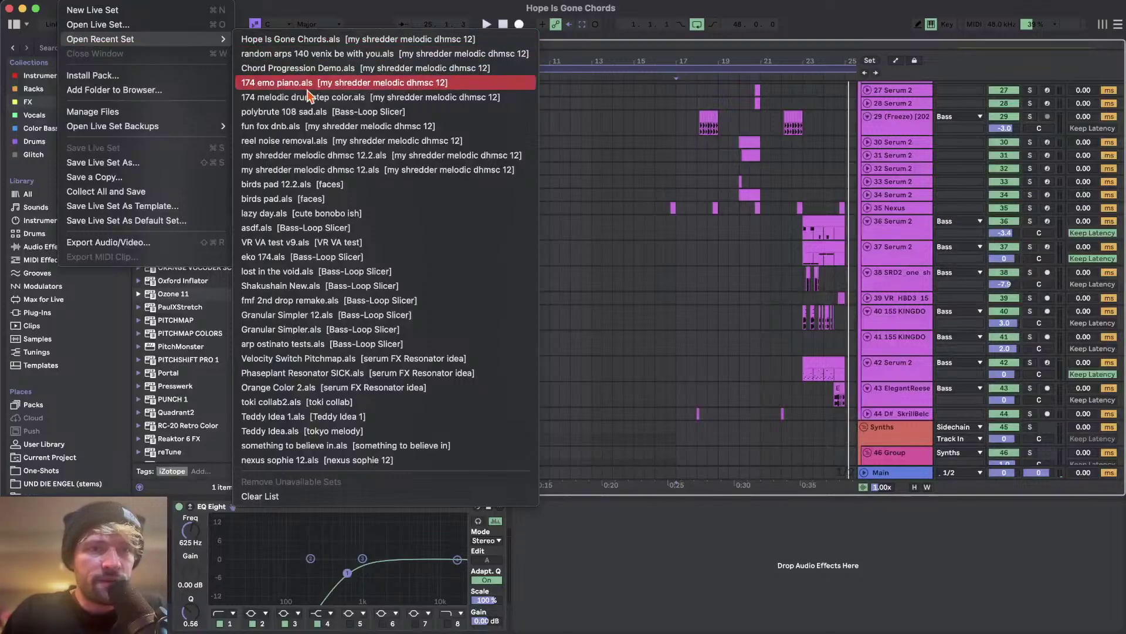
left_click(330, 100)
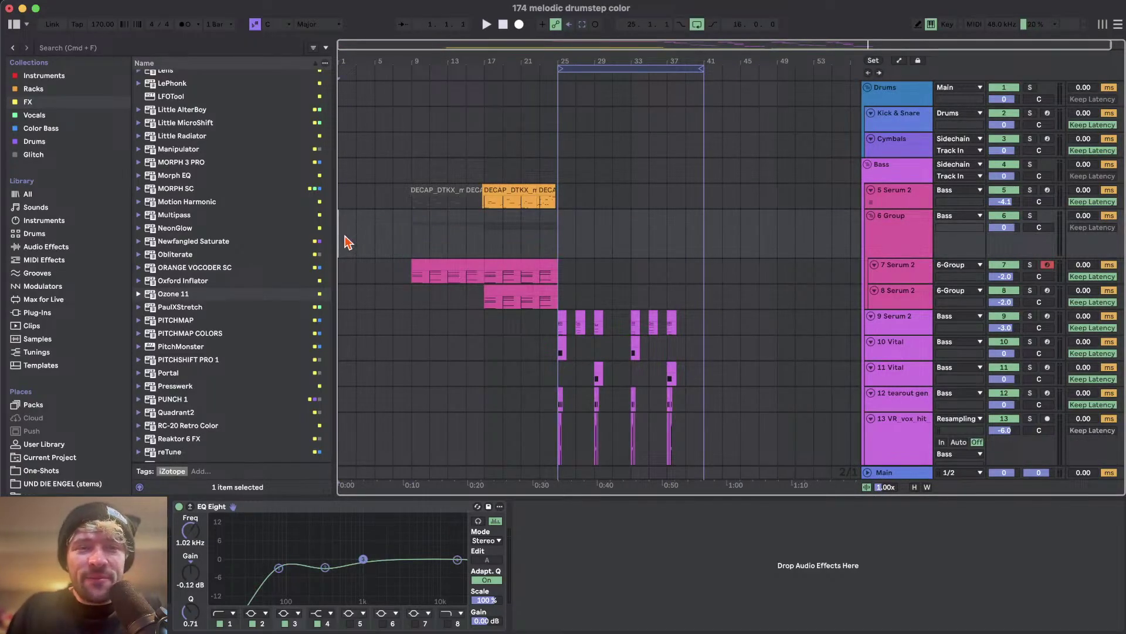
scroll(348, 242, "down", 20)
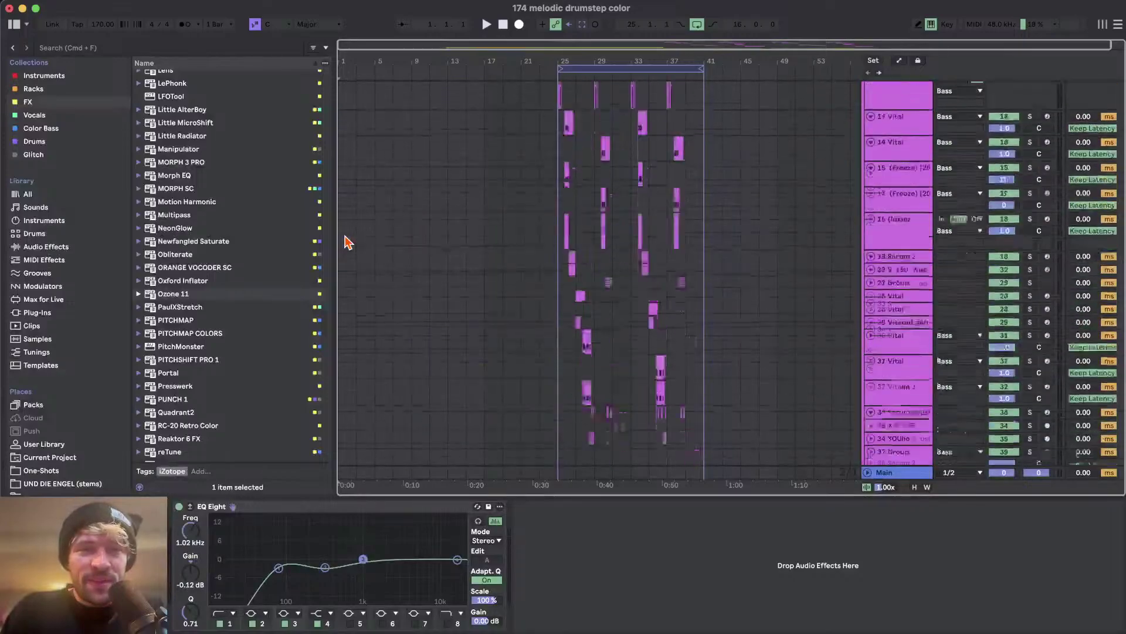
- Play the intro from bar 9, where the 7 Serum 2 clip starts
scroll(358, 242, "up", 20)
key("space")
scroll(415, 238, "up", 5)
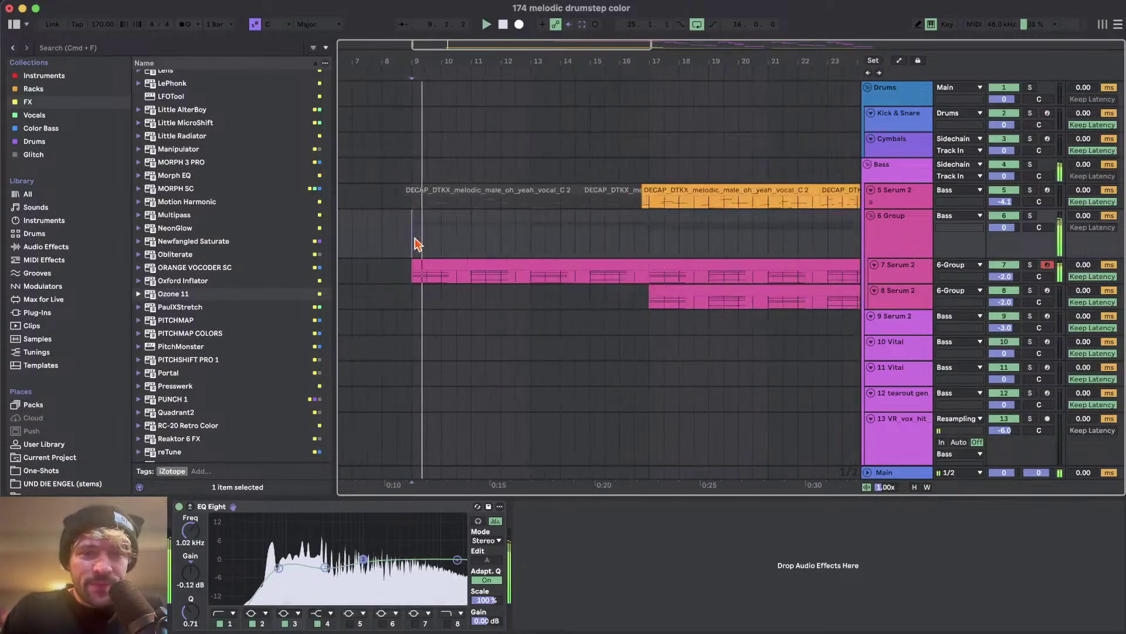
scroll(415, 238, "down", 2)
scroll(415, 239, "down", 2)
scroll(415, 238, "up", 3)
key("space")
- Open the 7 Serum 2 MIDI clip at bar 9, show its MPE curves, toggle the scale mode, and play it
double_click(533, 222)
left_click(768, 247)
left_click(807, 248)
scroll(709, 389, "down", 4)
left_click(708, 404)
left_click(255, 25)
key("space")
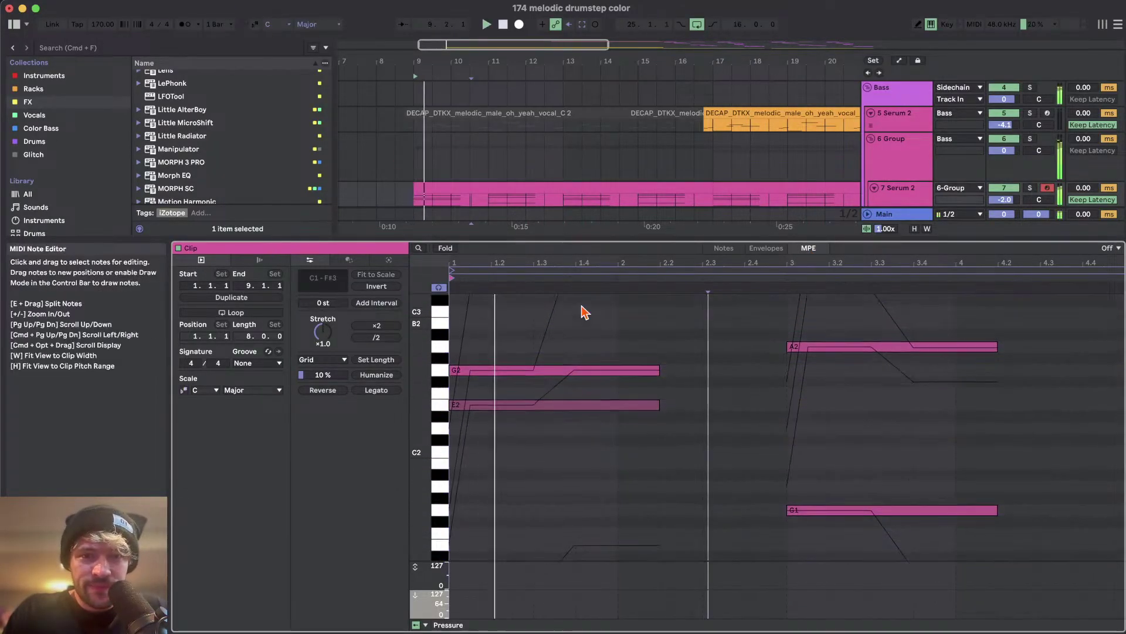
- Examine the pitch slides on the chords through bar 8 of the clip during playback, and return to the arrangement and device view
scroll(628, 366, "up", 2)
scroll(692, 454, "down", 5)
scroll(692, 453, "up", 3)
scroll(692, 454, "down", 1)
scroll(696, 457, "up", 2)
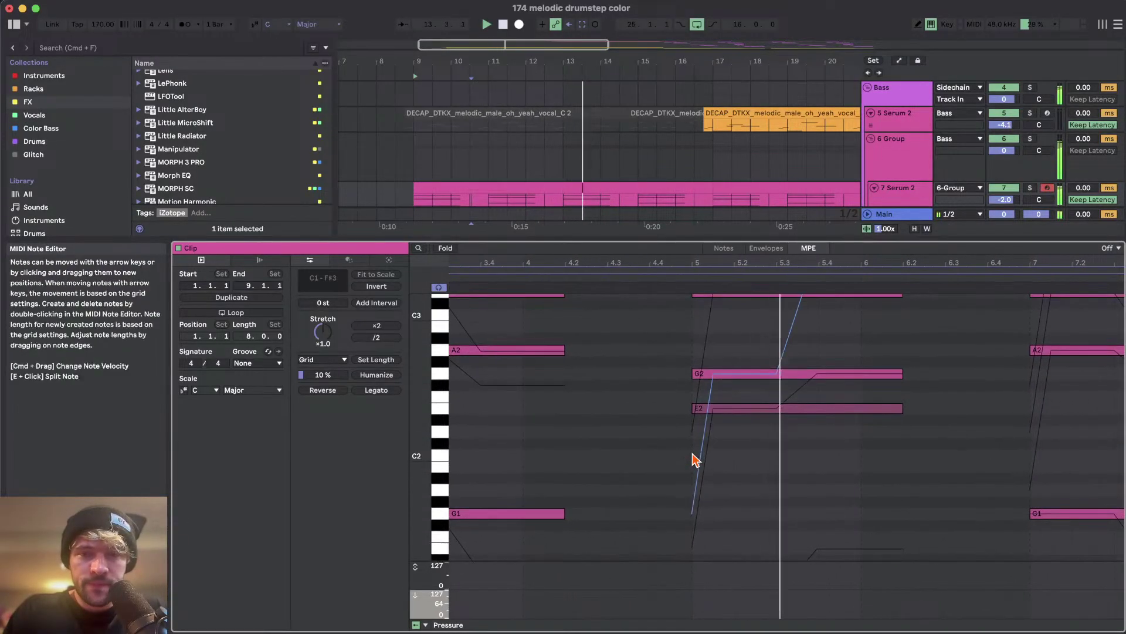
key("super+Tab")
key("super+Tab")
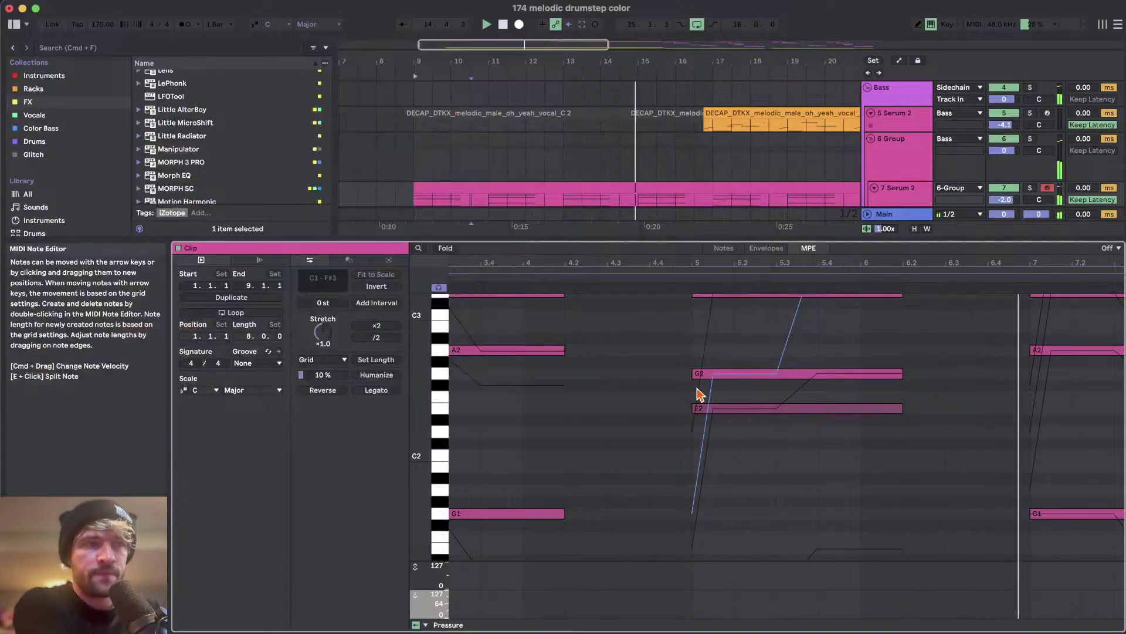
scroll(702, 423, "up", 2)
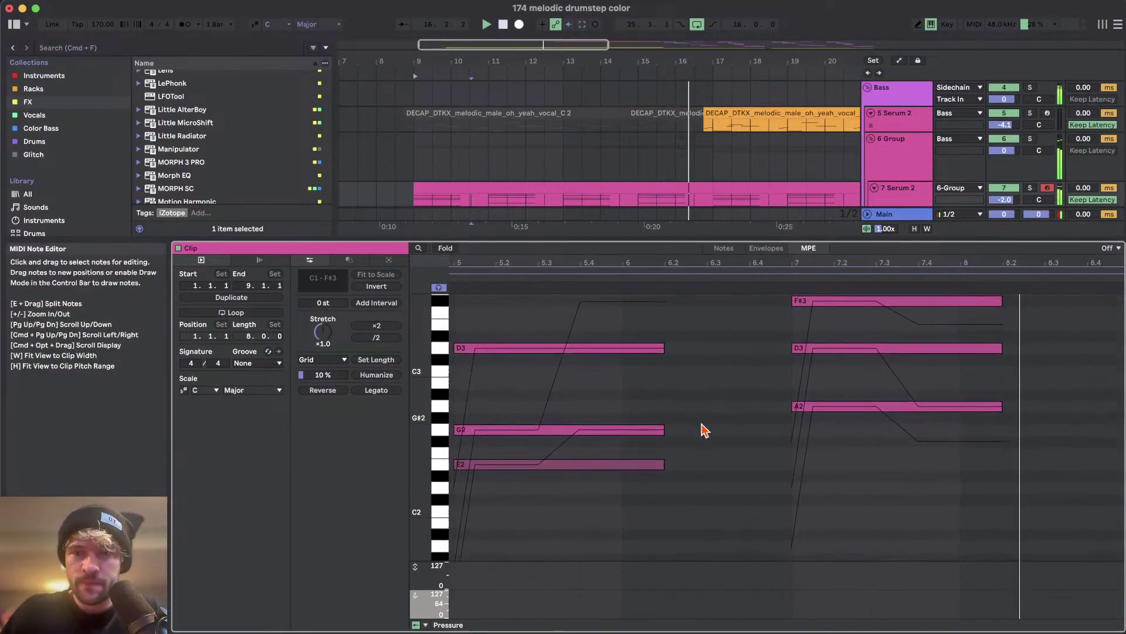
scroll(655, 158, "down", 3)
left_click(655, 158)
key("shift+Tab")
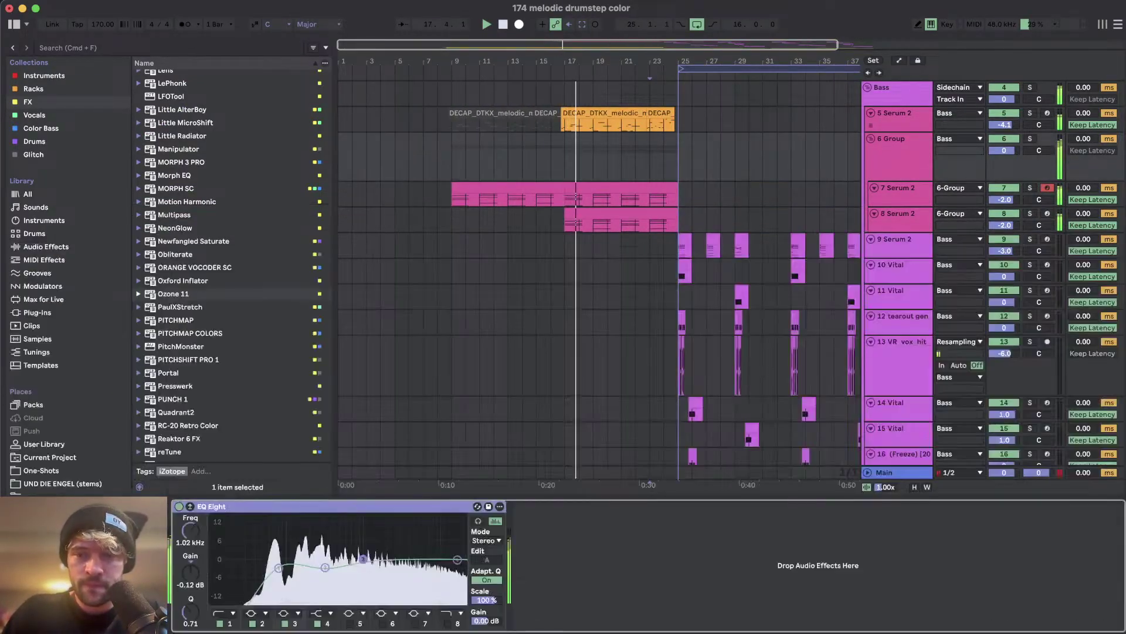
- Look over the bass, synth and sample tracks while the buildup plays from bar 17 to bar 24
scroll(521, 334, "down", 2)
scroll(516, 335, "down", 2)
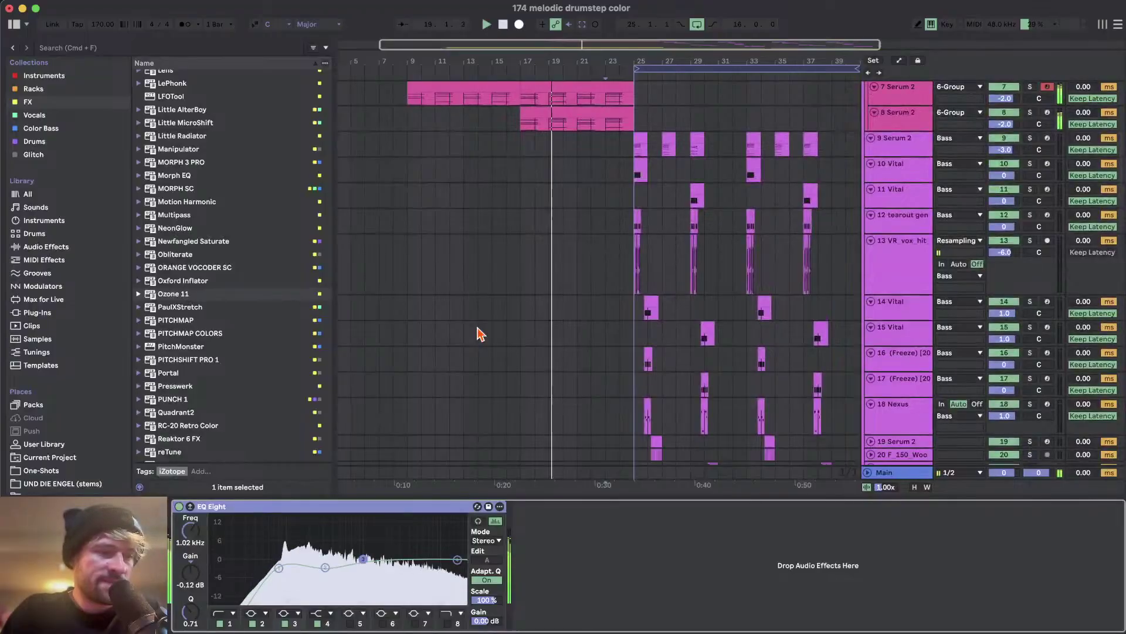
scroll(480, 334, "down", 15)
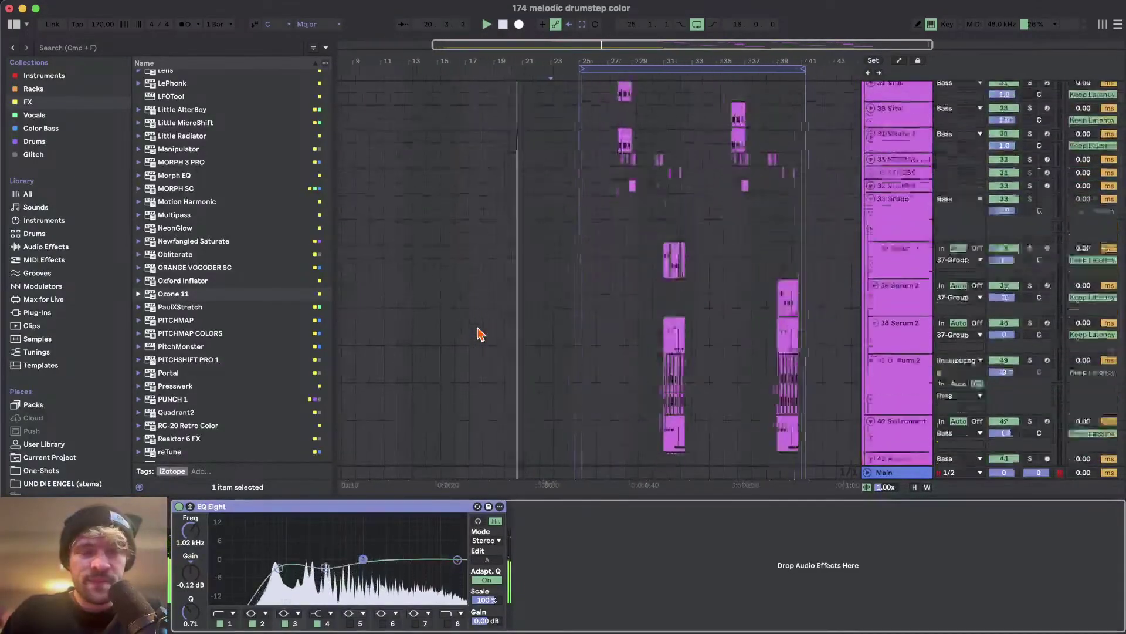
scroll(611, 169, "up", 5)
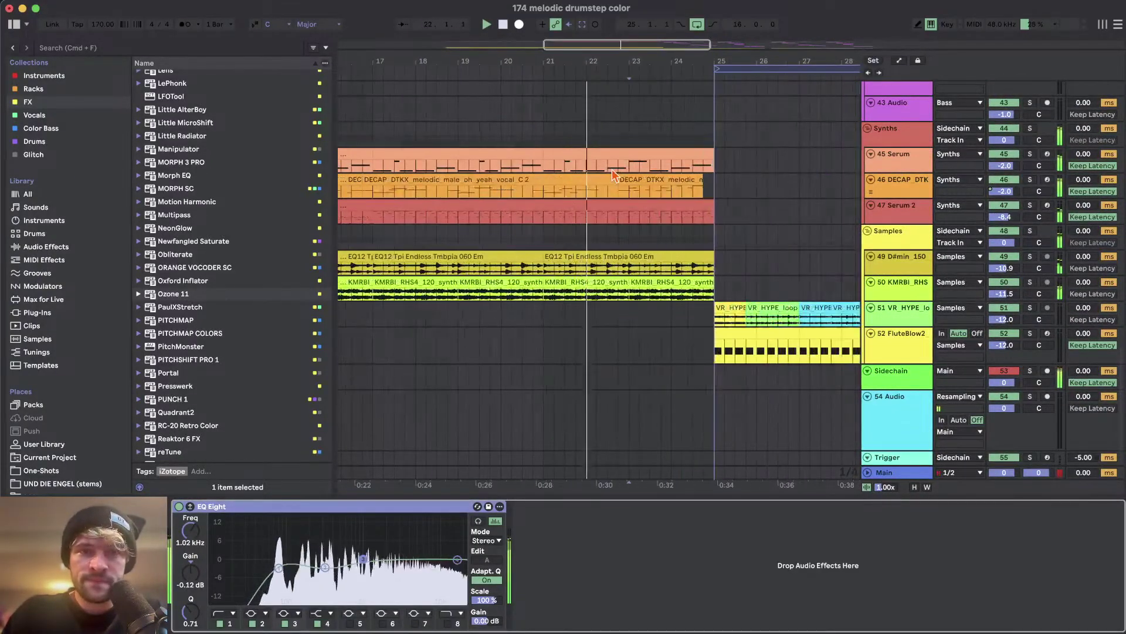
scroll(631, 164, "up", 15)
scroll(630, 170, "up", 8)
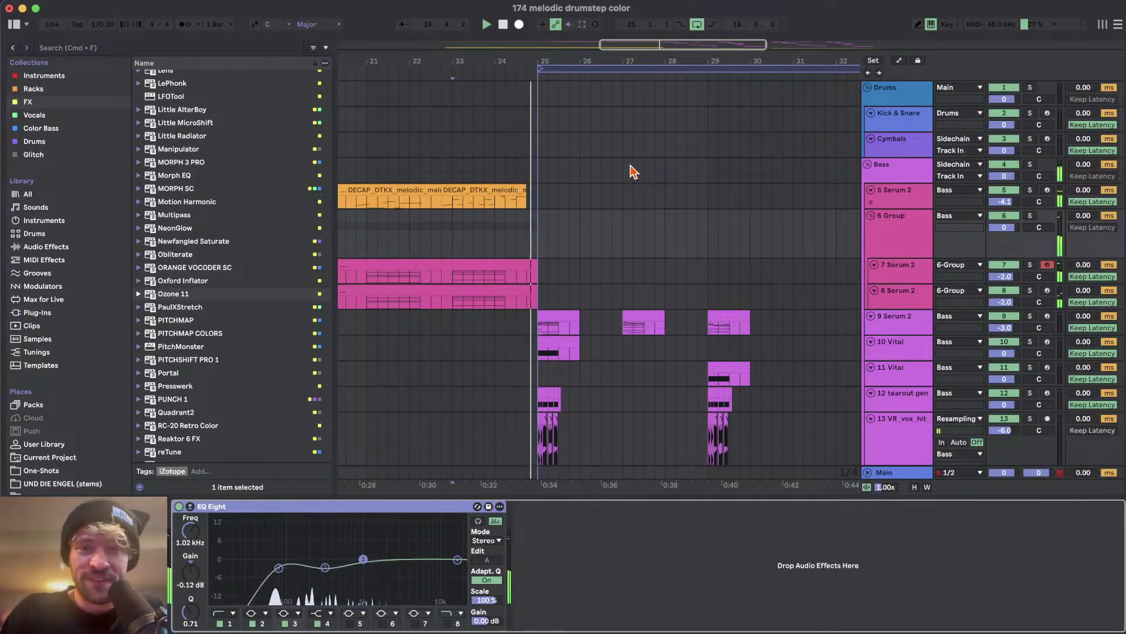
- Follow the bass layers down the tracks while the first half of the drop plays from bar 25
scroll(632, 170, "down", 5)
scroll(633, 171, "down", 3)
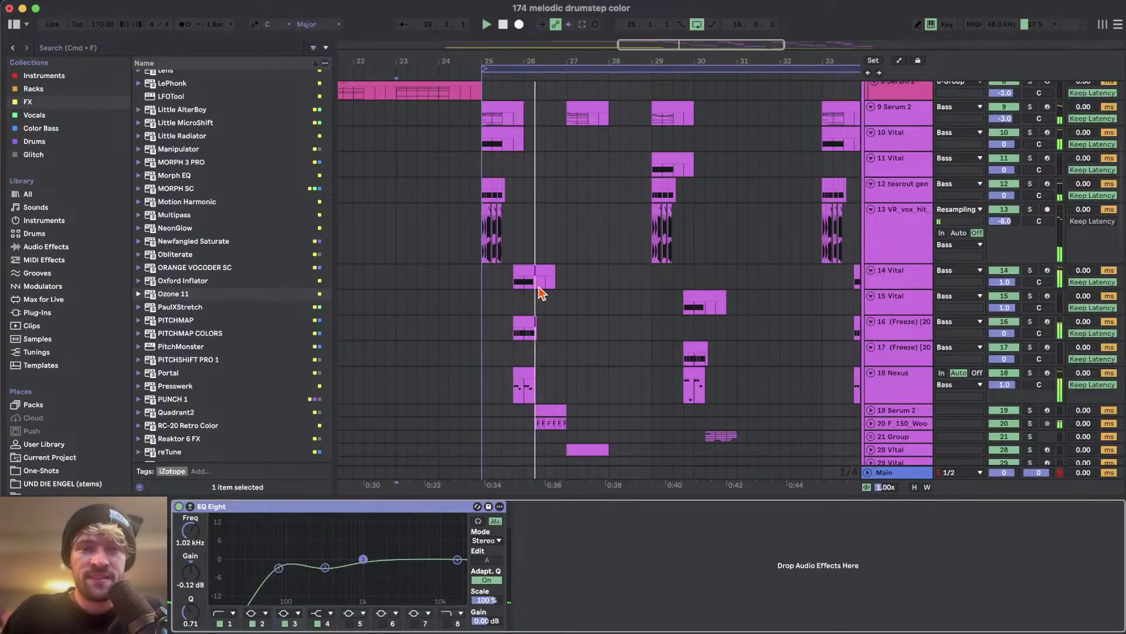
scroll(540, 292, "down", 5)
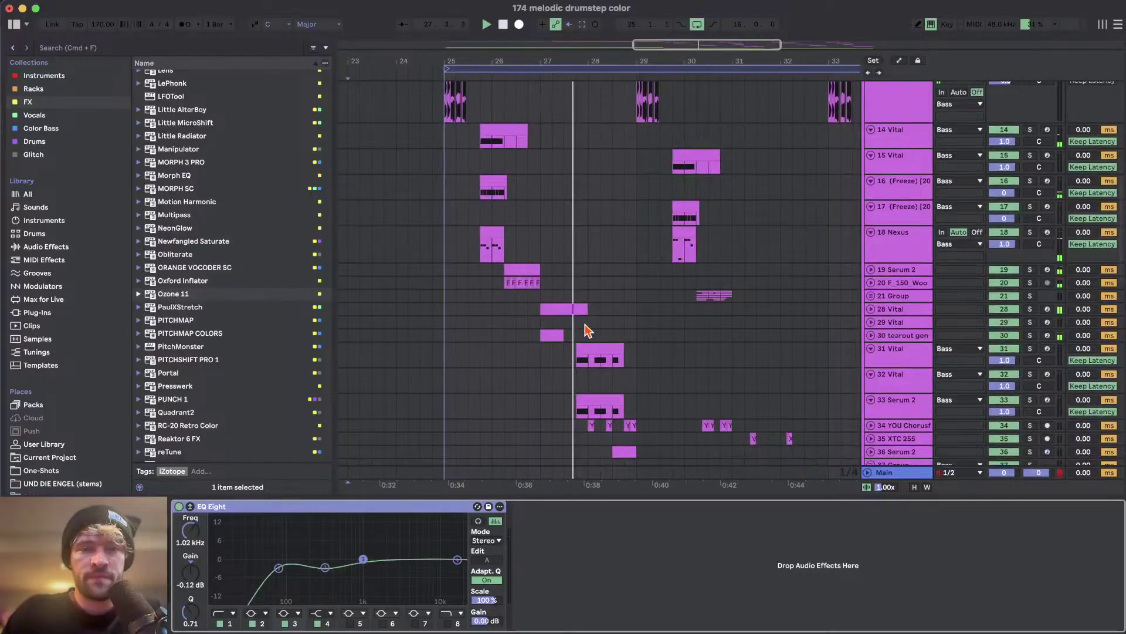
scroll(589, 329, "down", 2)
scroll(597, 334, "down", 1)
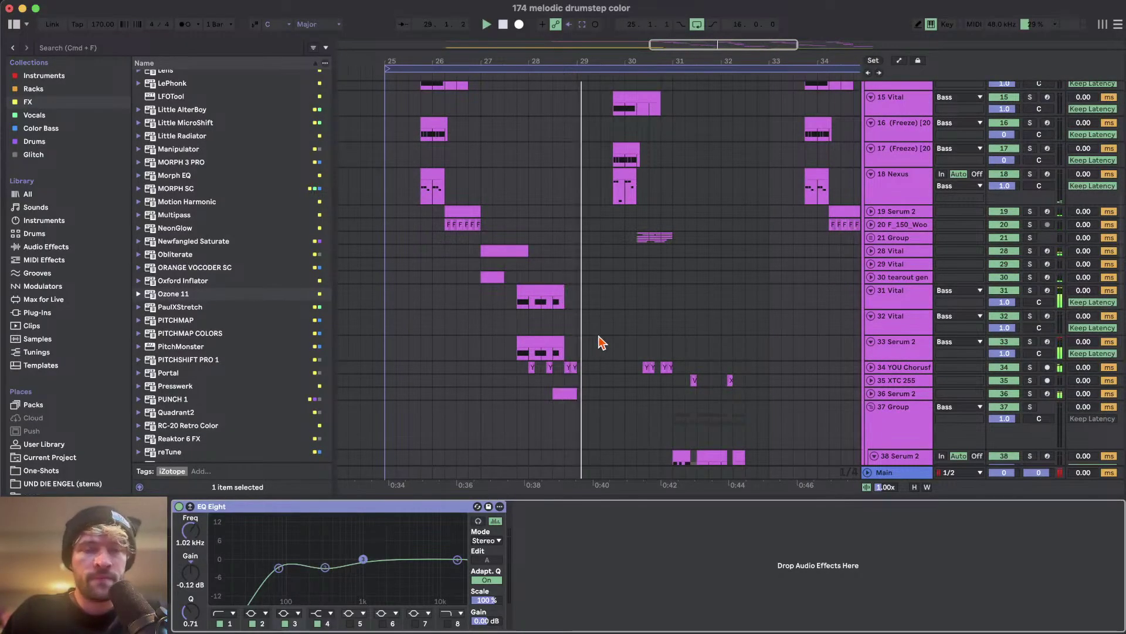
scroll(598, 336, "up", 4)
scroll(599, 336, "down", 4)
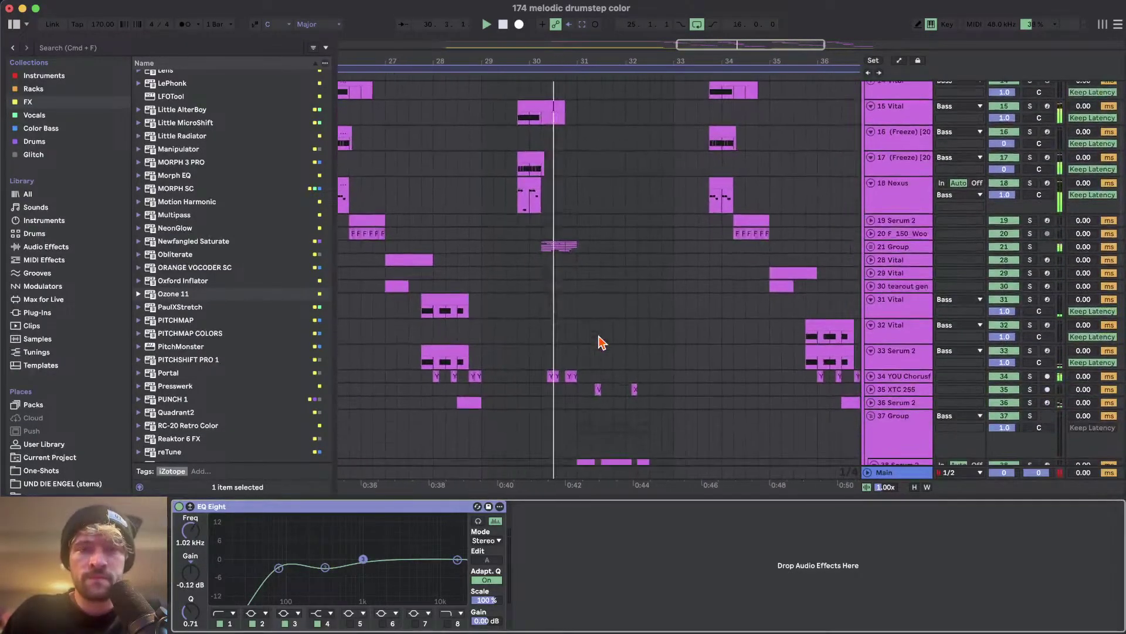
scroll(610, 322, "down", 10)
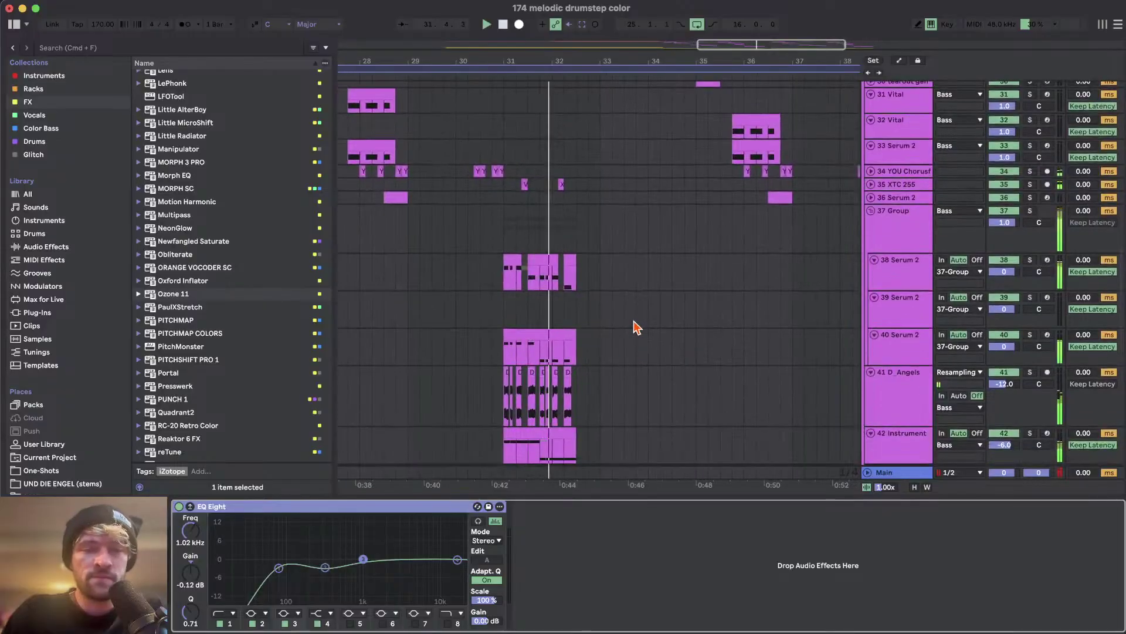
scroll(586, 203, "down", 3)
scroll(631, 196, "up", 10)
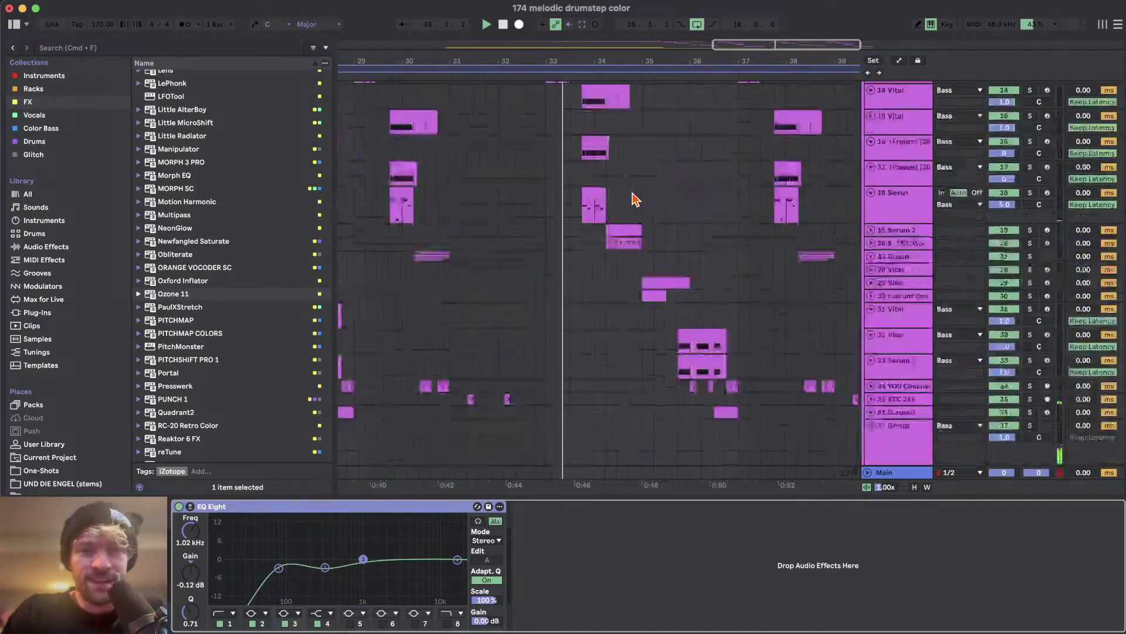
- Follow the bass layers through the second half of the drop, from bar 33 to bar 40
scroll(631, 196, "down", 3)
scroll(631, 195, "down", 6)
scroll(633, 199, "up", 3)
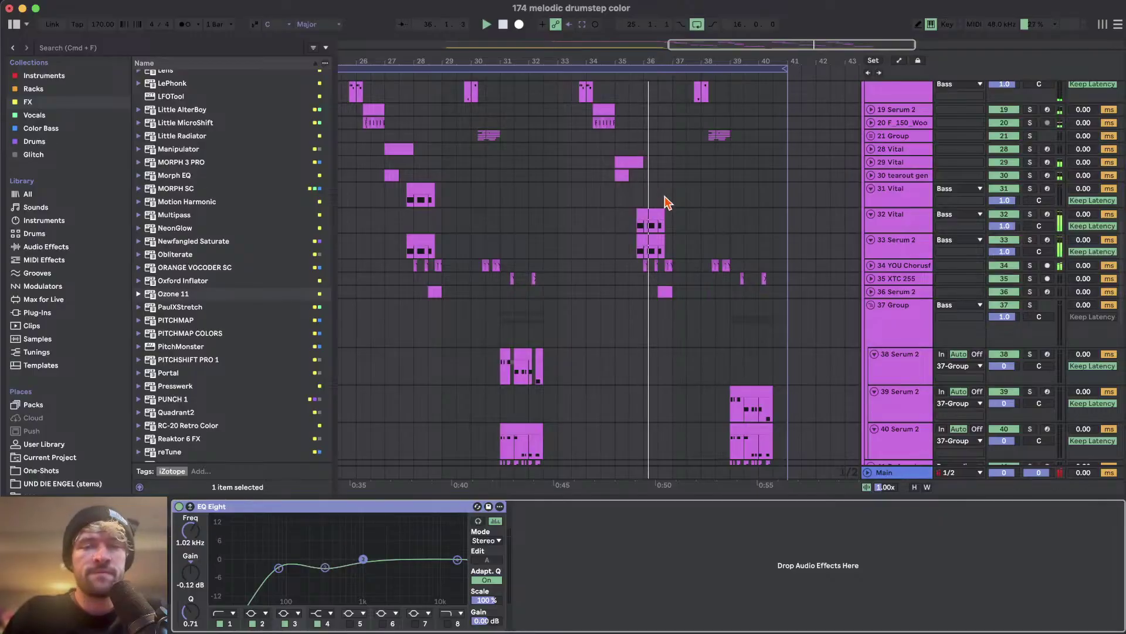
scroll(665, 203, "up", 2)
scroll(666, 203, "up", 3)
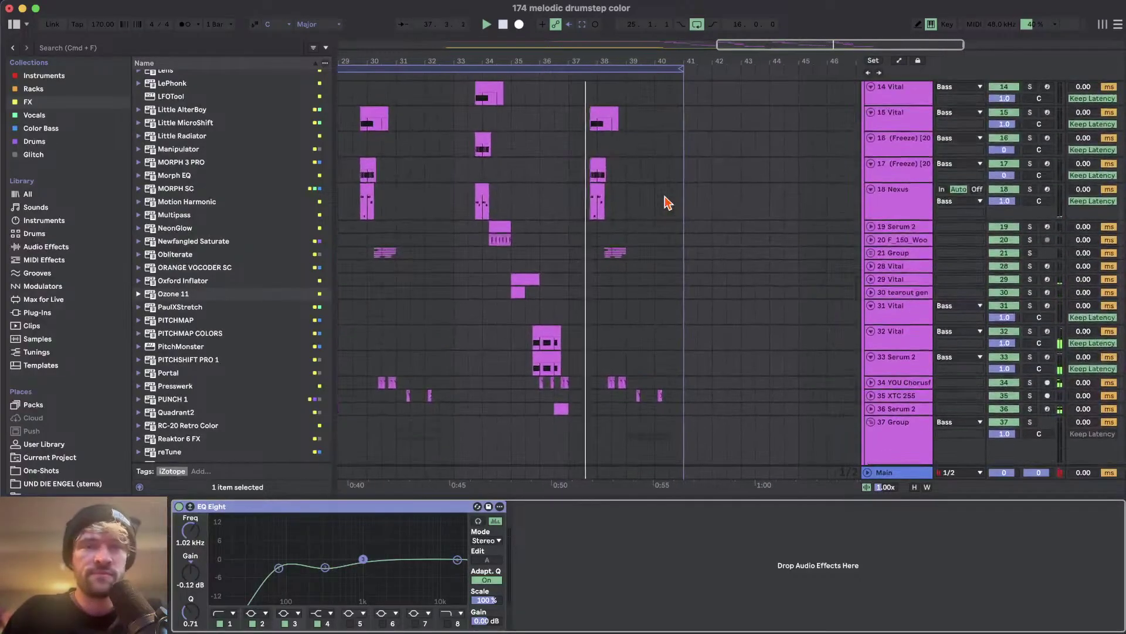
scroll(667, 203, "down", 10)
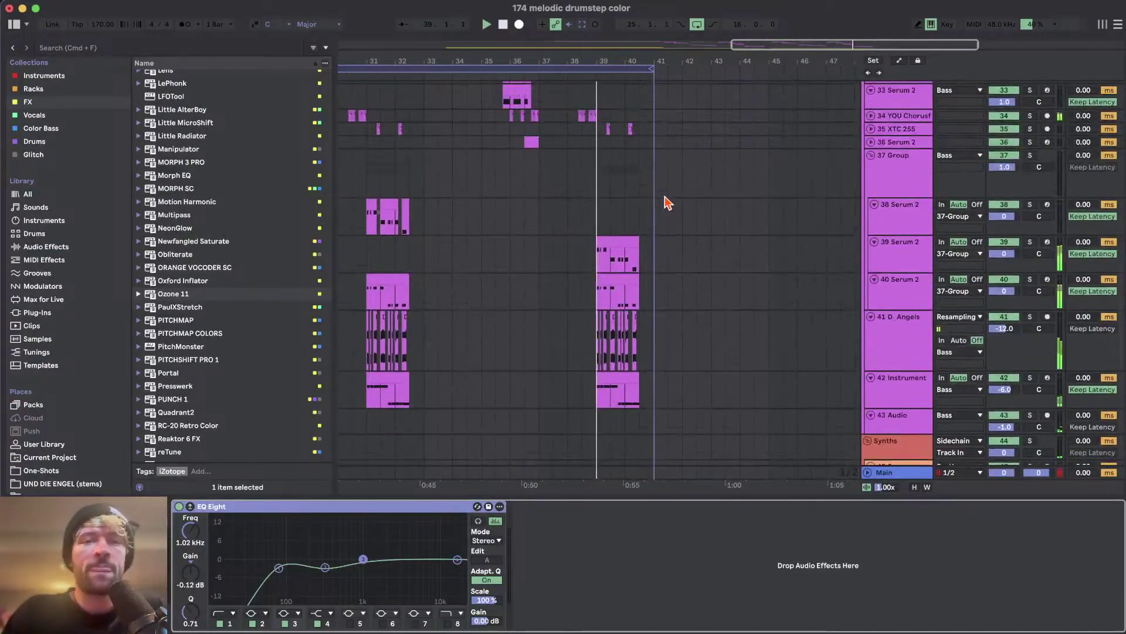
scroll(667, 202, "down", 1)
scroll(667, 203, "left", 5)
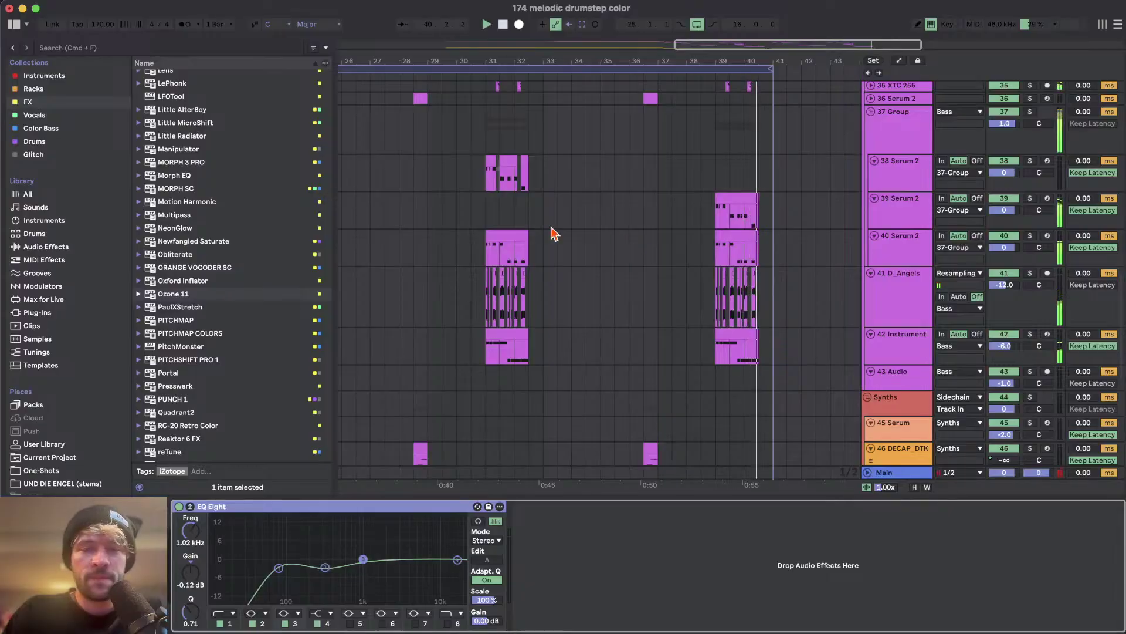
- Replay the 37 Group, D_Angels and Instrument bass layers from bar 31
left_click(494, 223)
scroll(493, 221, "up", 3)
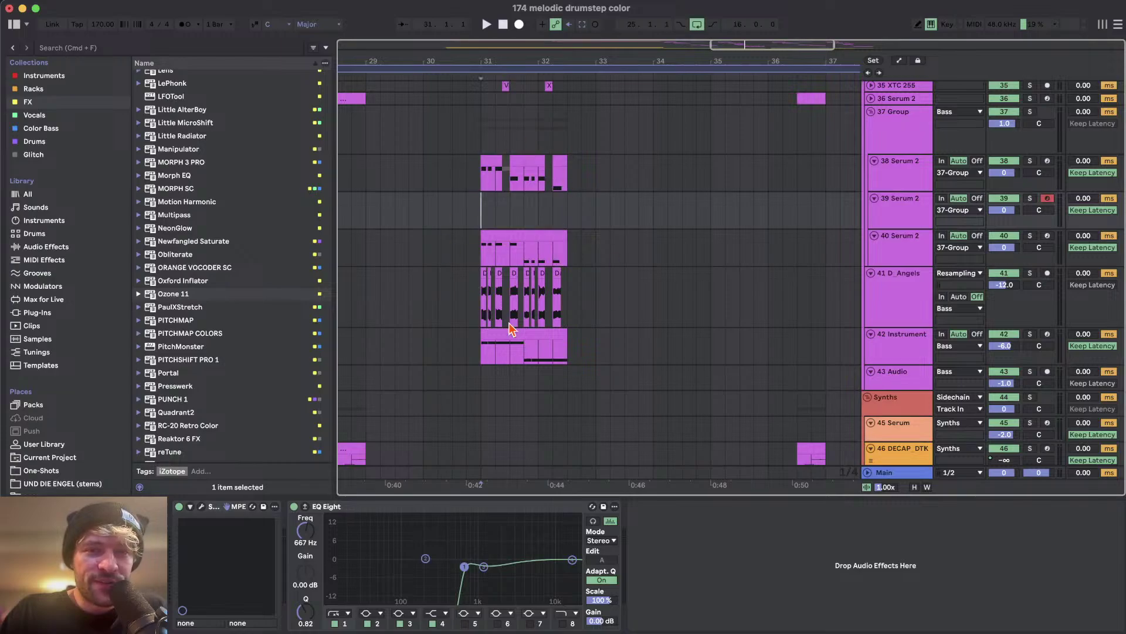
scroll(548, 209, "up", 3)
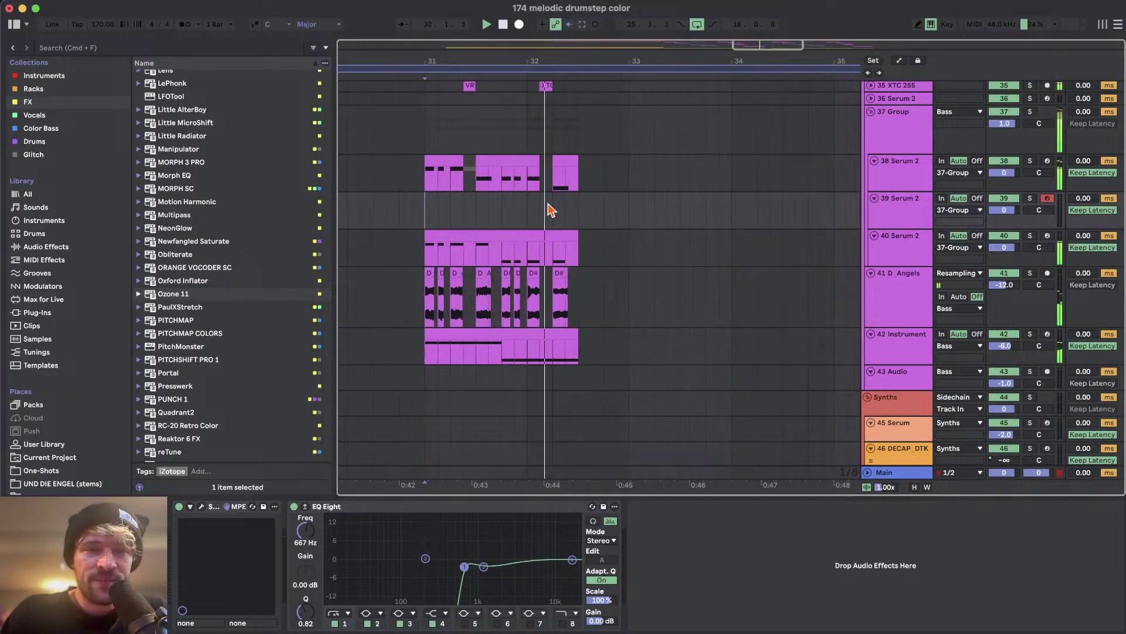
- Solo 38 Serum 2 from bar 31 and inspect the spectral oscillator in its synth during playback
left_click(913, 180)
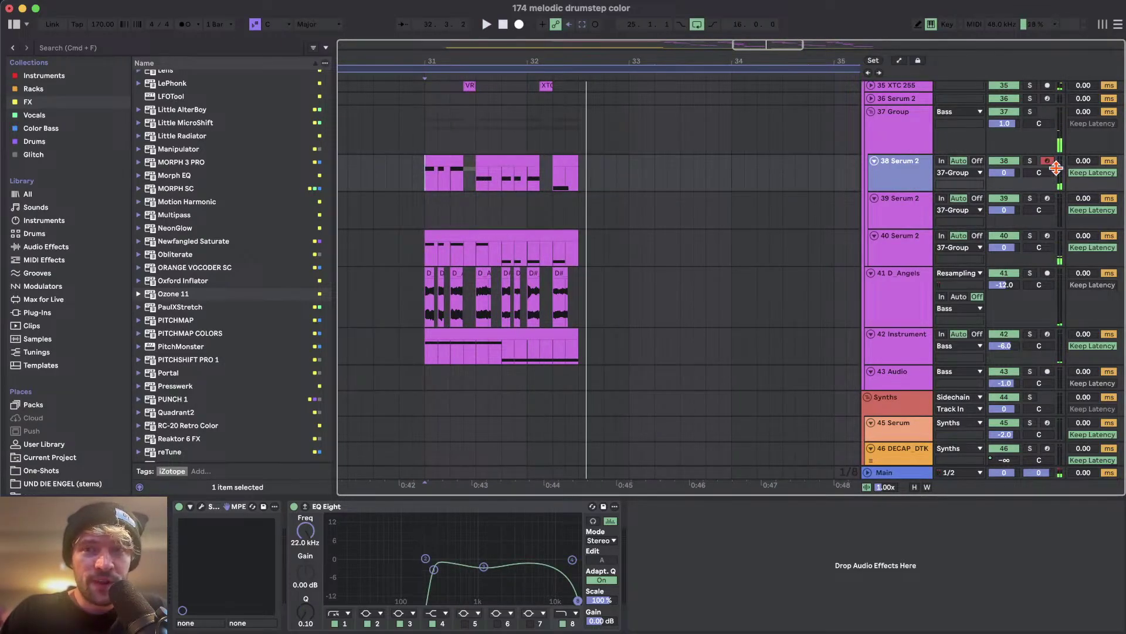
left_click(1030, 162)
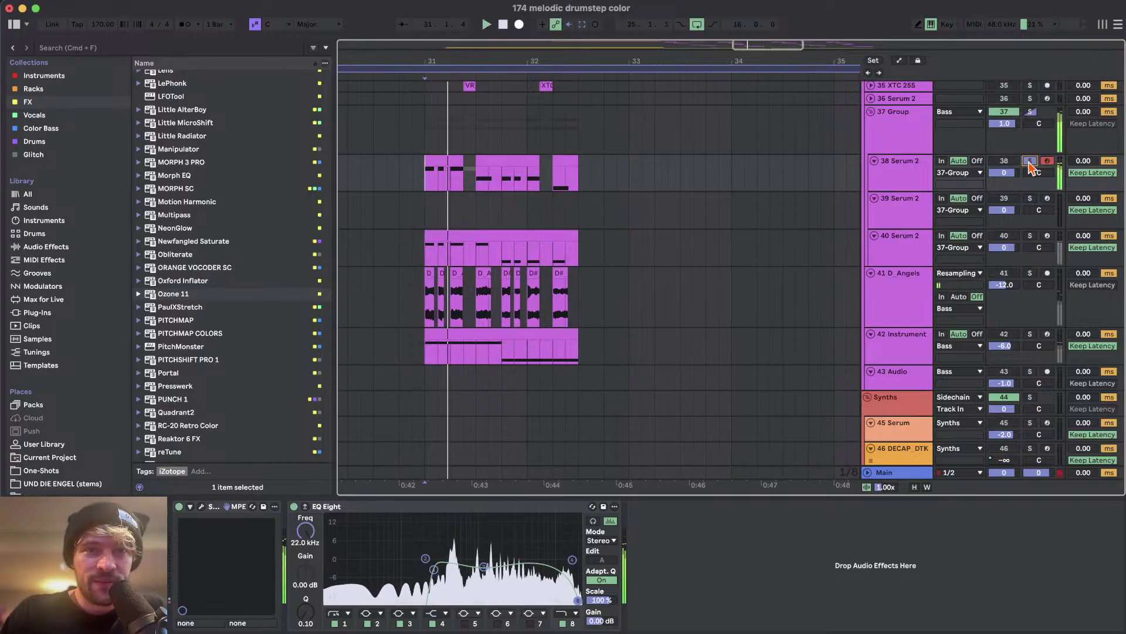
left_click(200, 508)
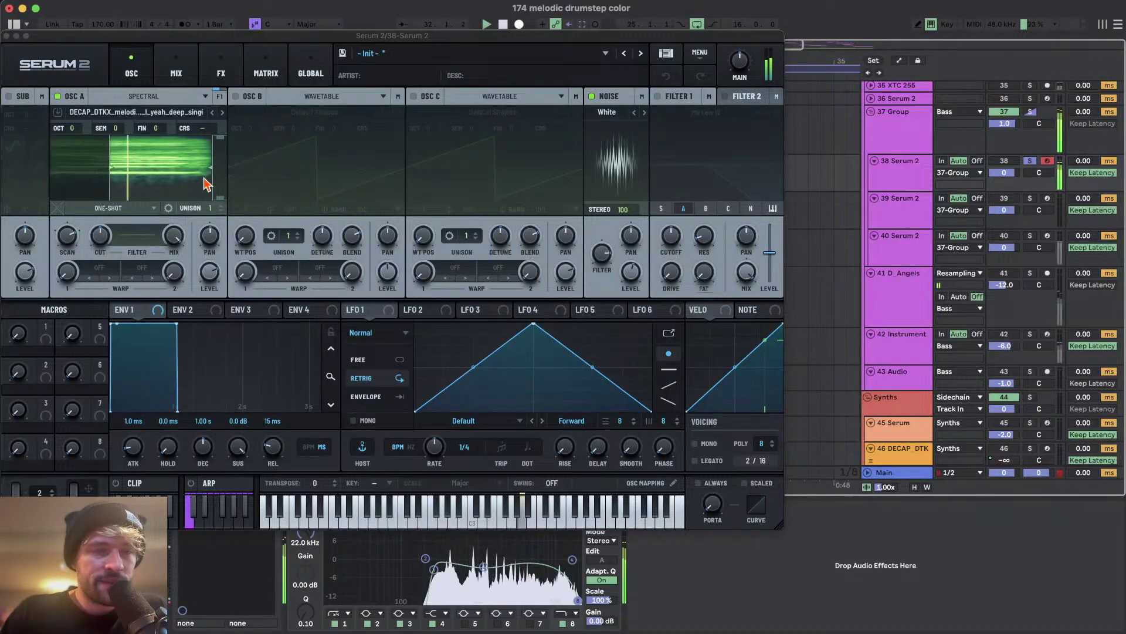
key("space")
left_click(7, 36)
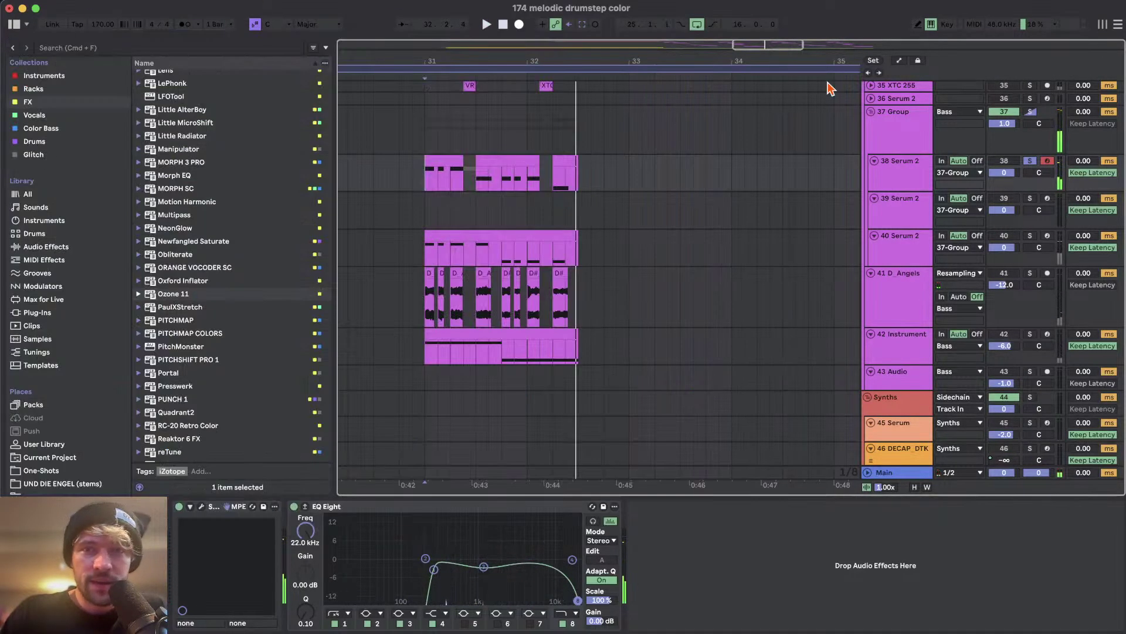
- Audition 40 Serum 2 alone from bar 31, and clear its solo
left_click(922, 249)
left_click(1030, 236)
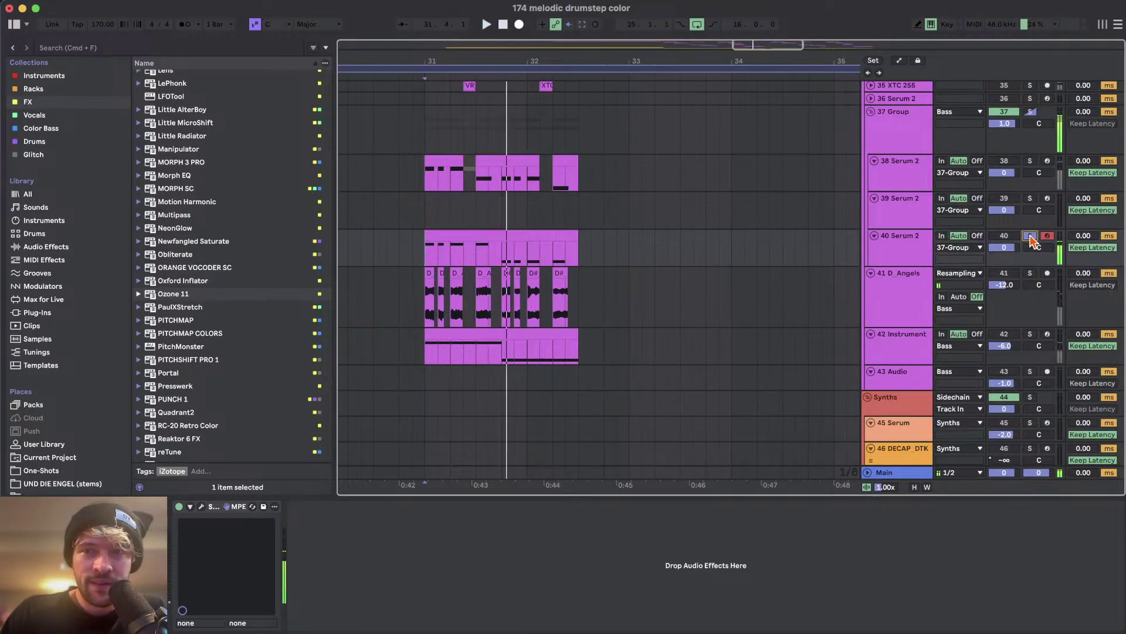
left_click(1030, 235)
- Open Newfangled Saturate on 37 Group, play the group in solo, and move the plugin window clear of the device chain
left_click(904, 135)
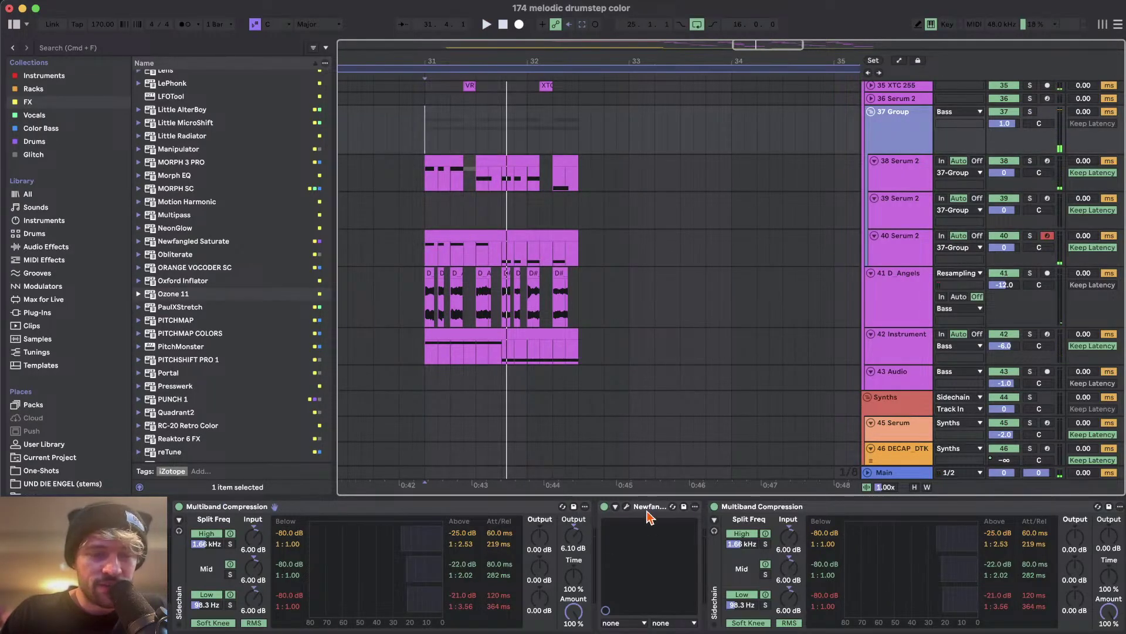
left_click(627, 507)
key("space")
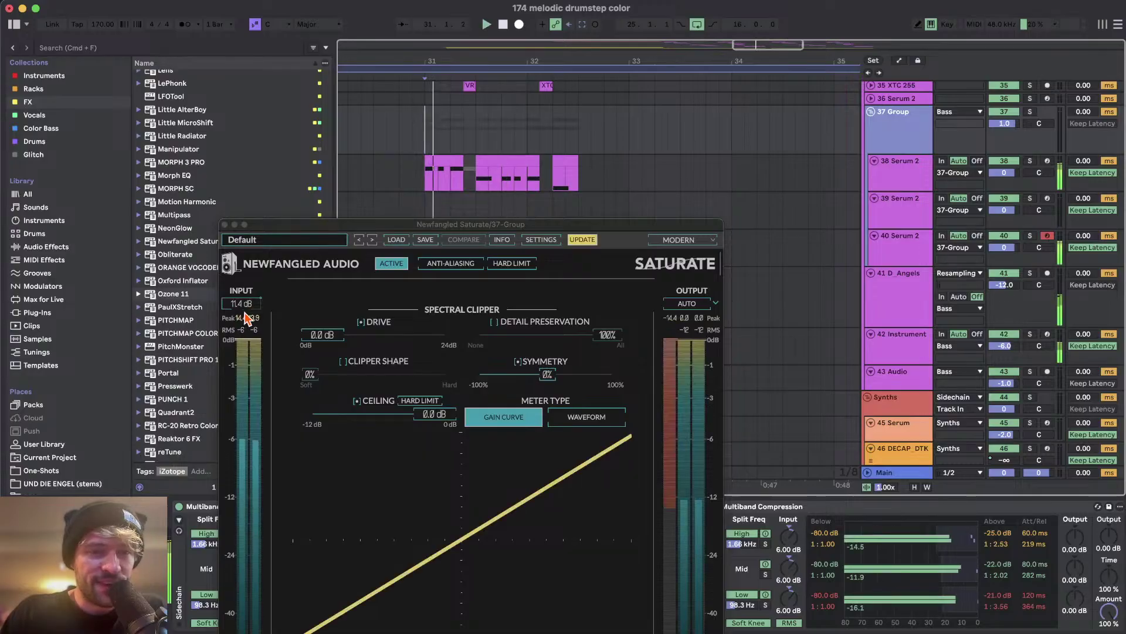
left_click(1030, 112)
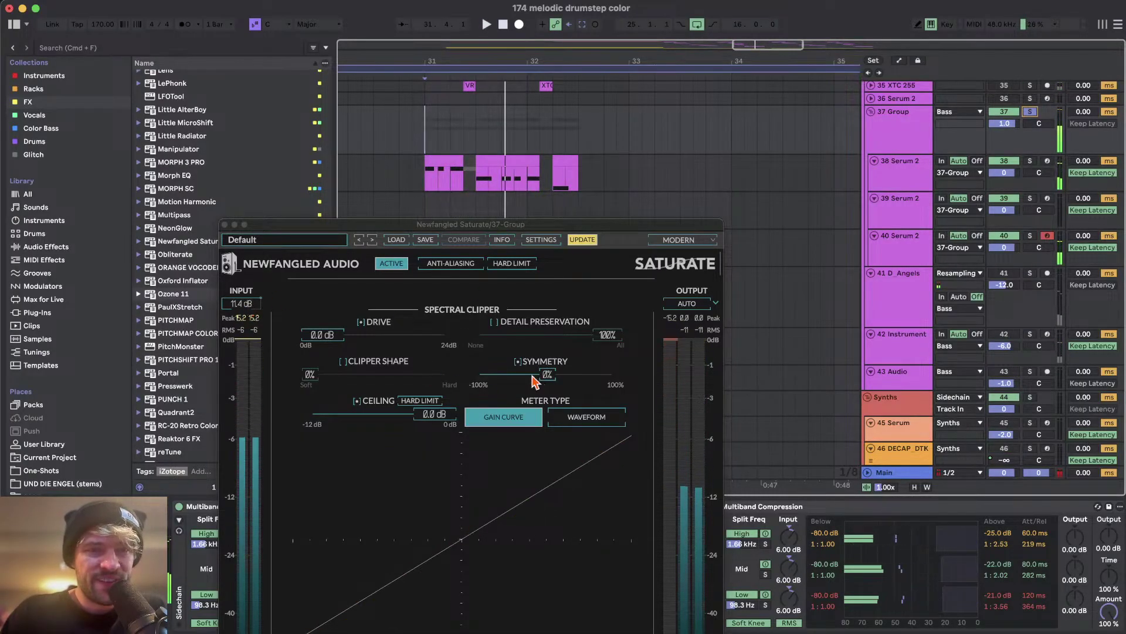
left_click_drag(485, 232, 334, 57)
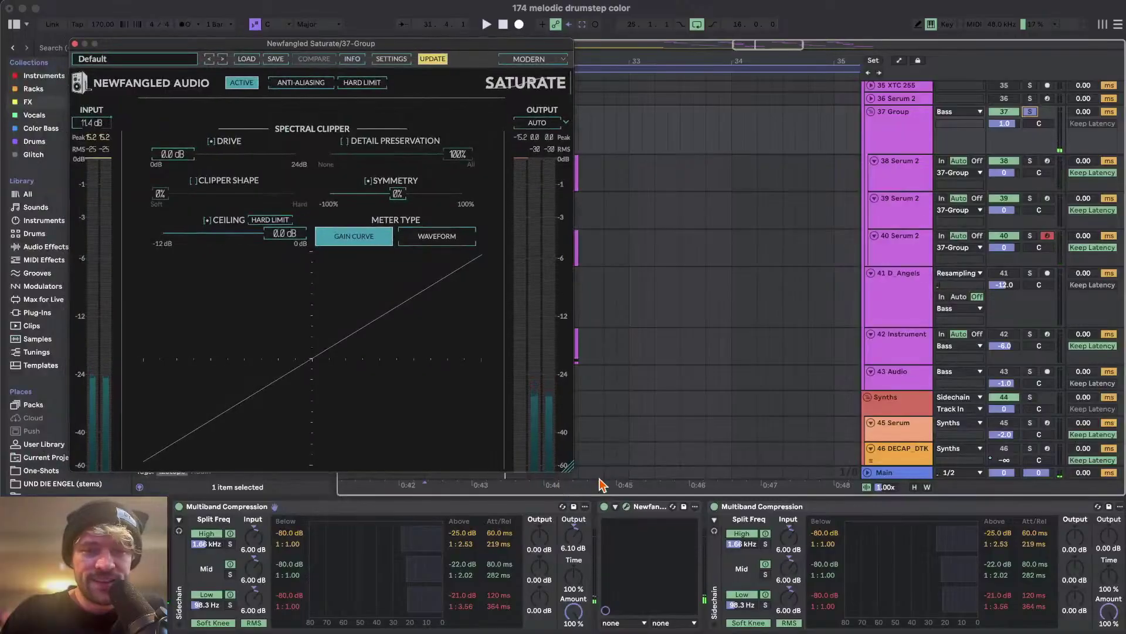
- Compare 37 Group with Newfangled Saturate bypassed and active, and view the EQ Eight and FabFilter Pro-Q 4 after it
left_click(604, 507)
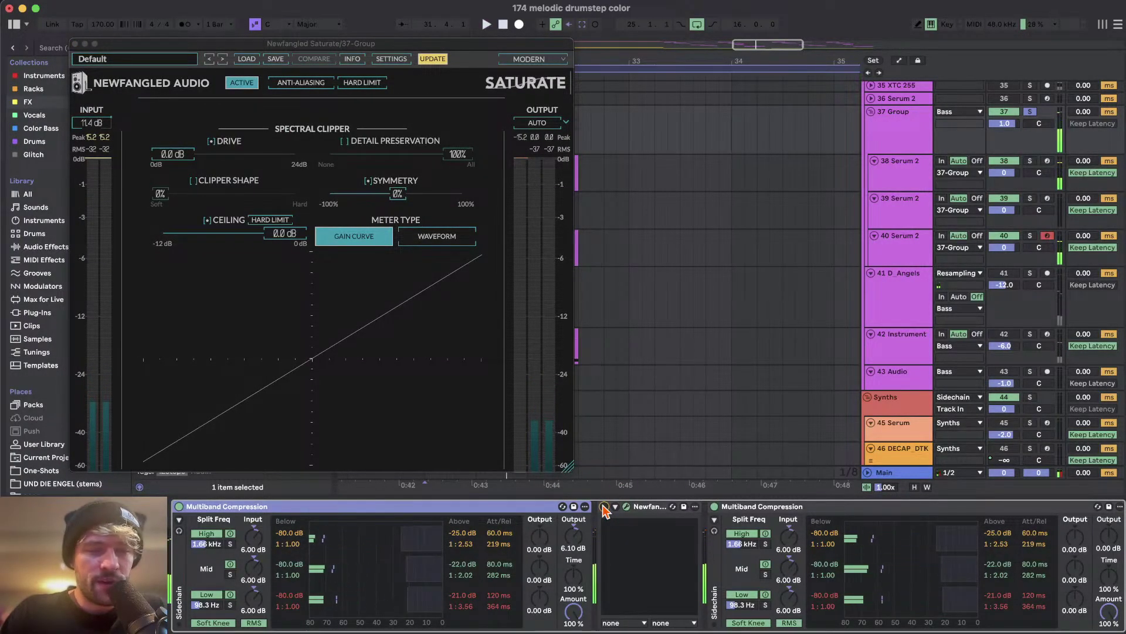
key("space")
left_click(605, 506)
scroll(649, 573, "right", 6)
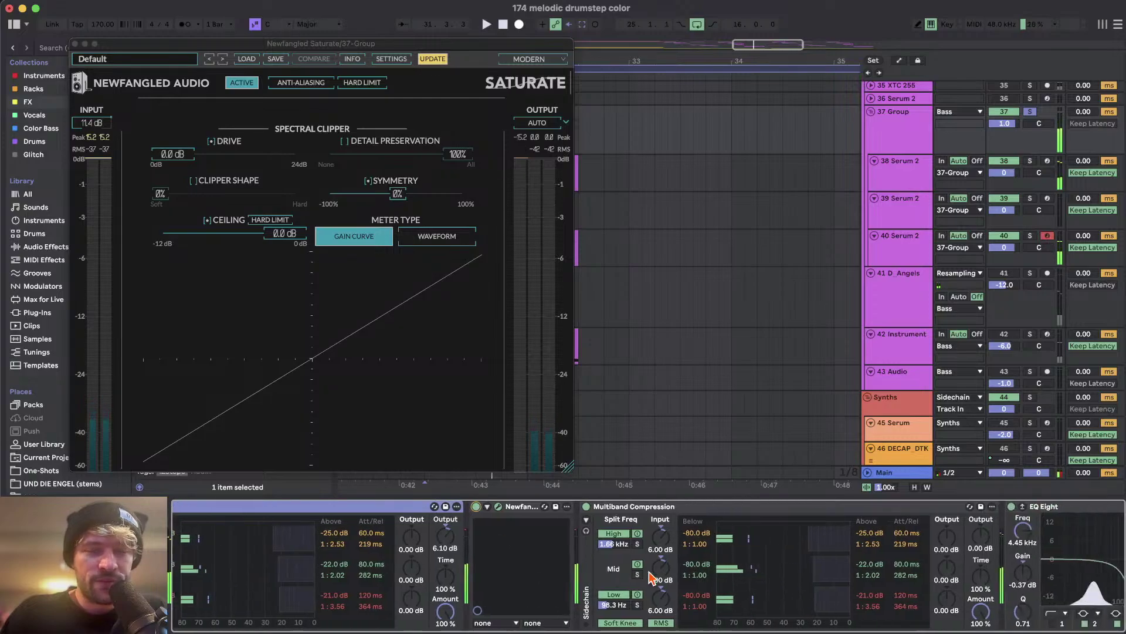
key("space")
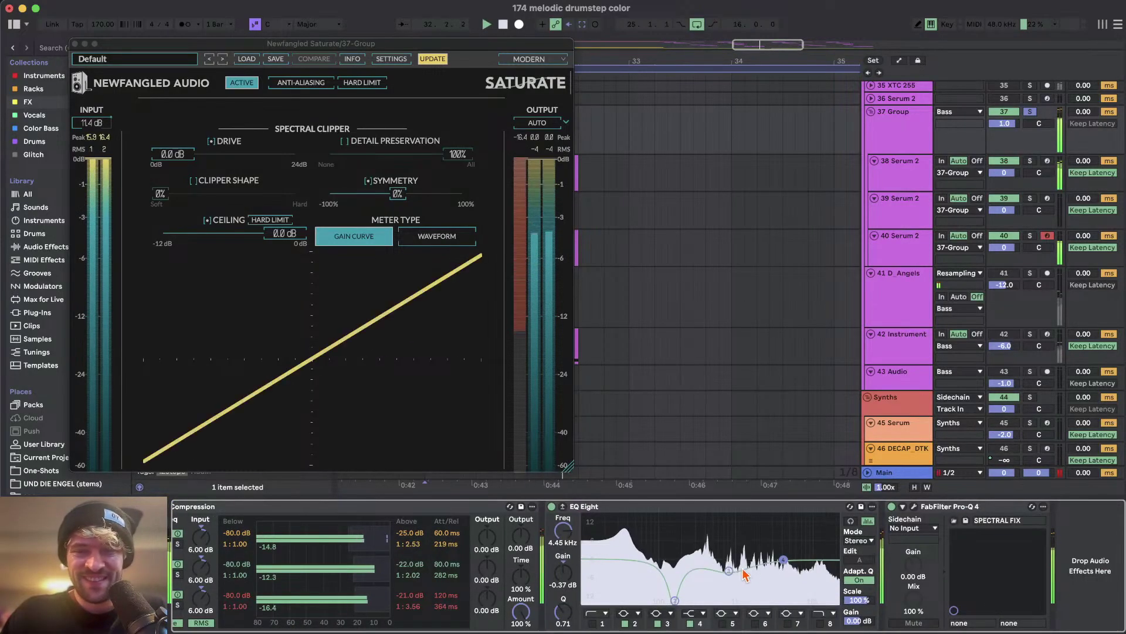
- View the devices on 41 D_Angels, clear the Bass group's solo, and fit the whole arrangement in view
left_click(902, 295)
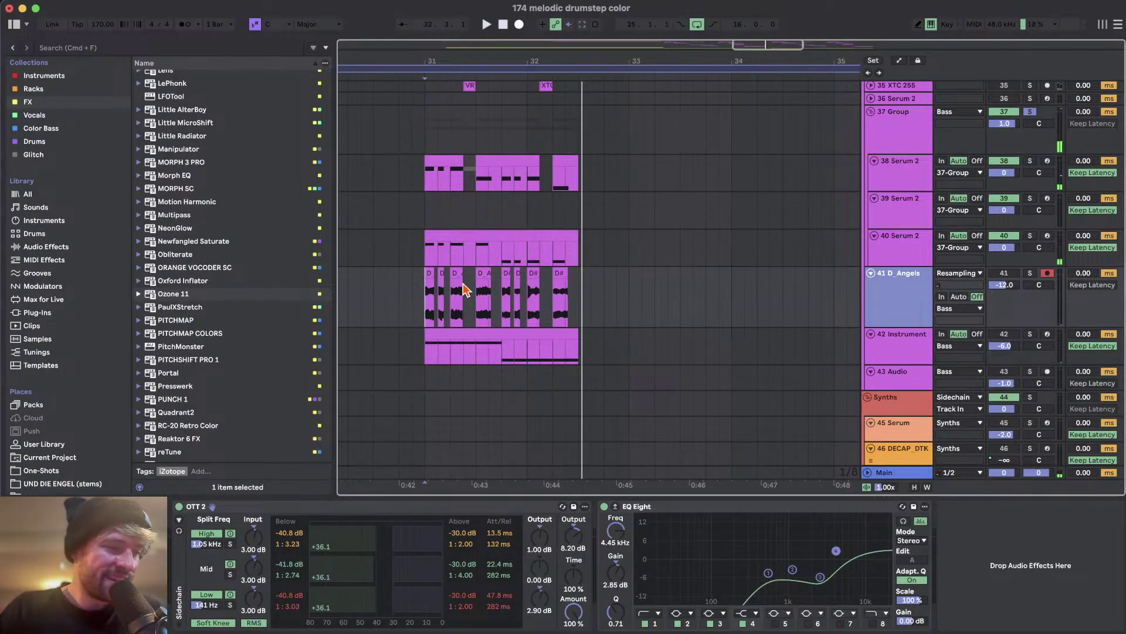
scroll(463, 289, "up", 15)
scroll(468, 272, "left", 15)
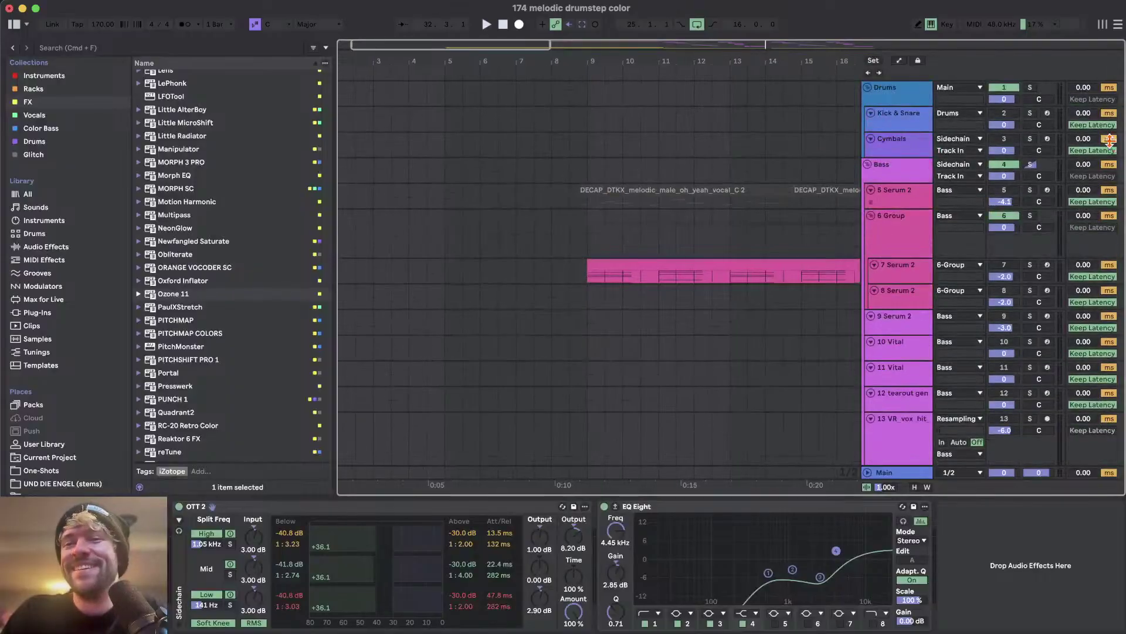
left_click(1033, 167)
key("w")
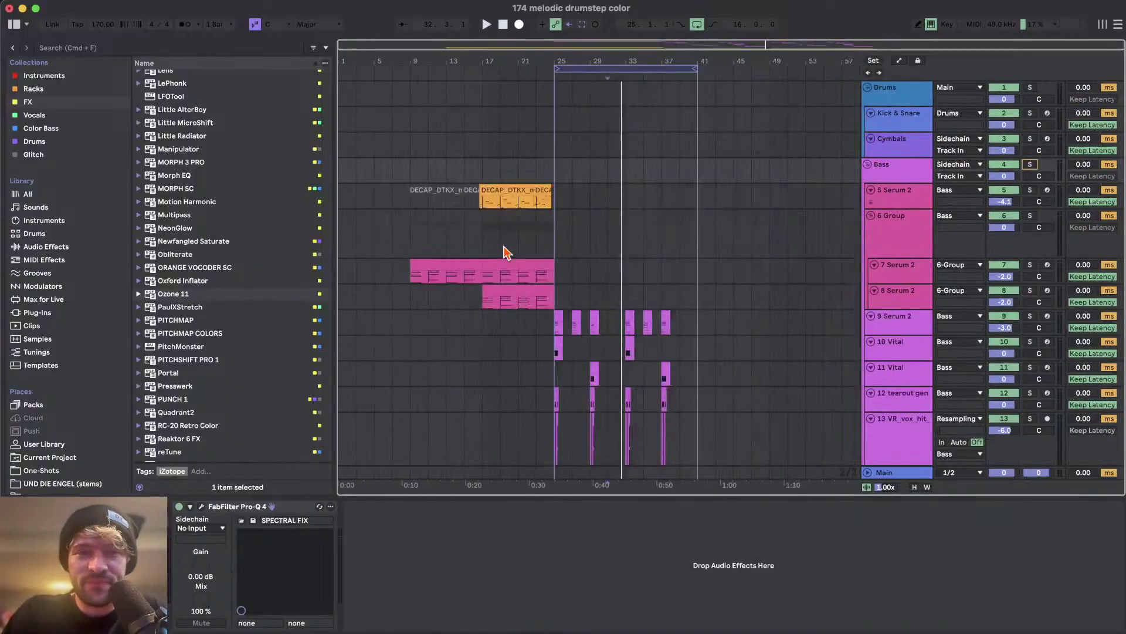
- Open the recent set my shredder melodic dhmsc 12.2 without saving changes to the current set
left_click(74, 2)
mouse_move(194, 38)
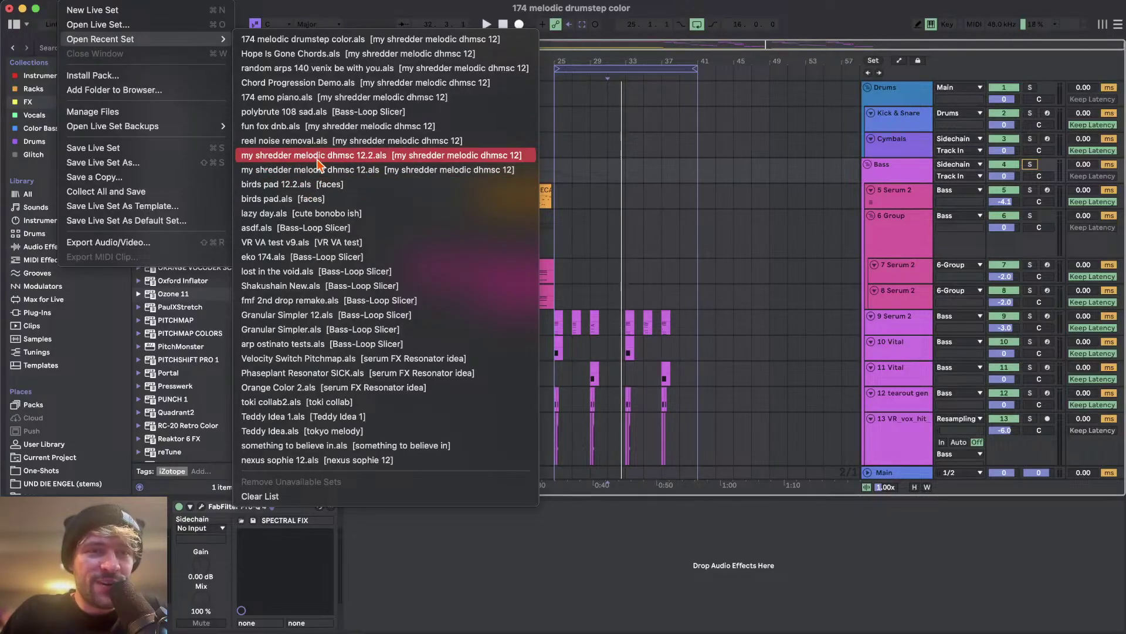
left_click(355, 159)
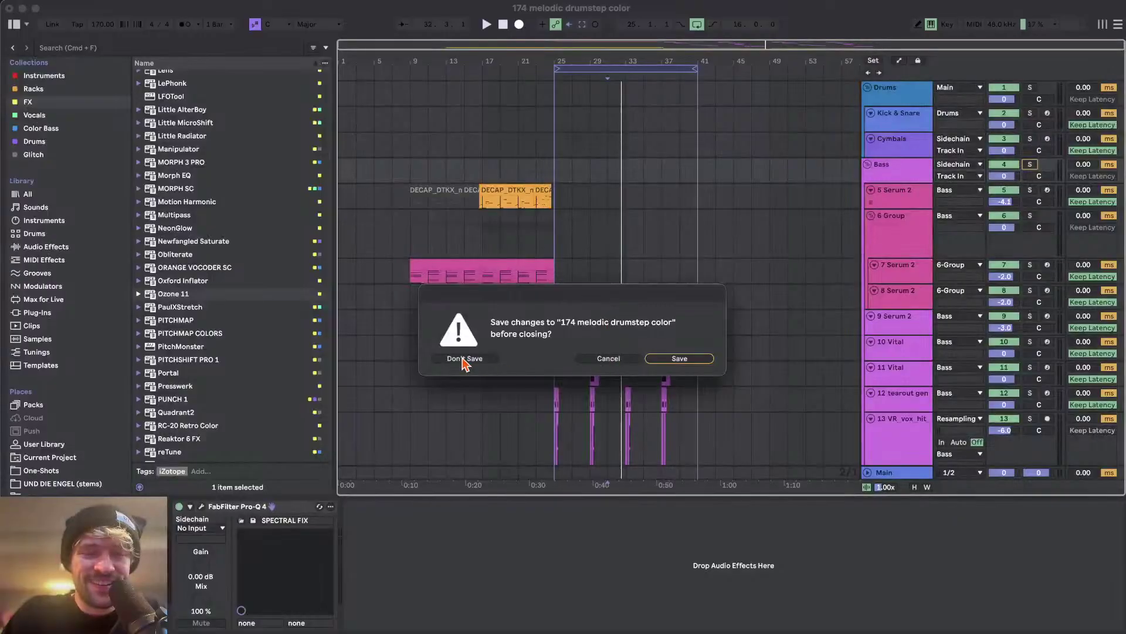
left_click(464, 358)
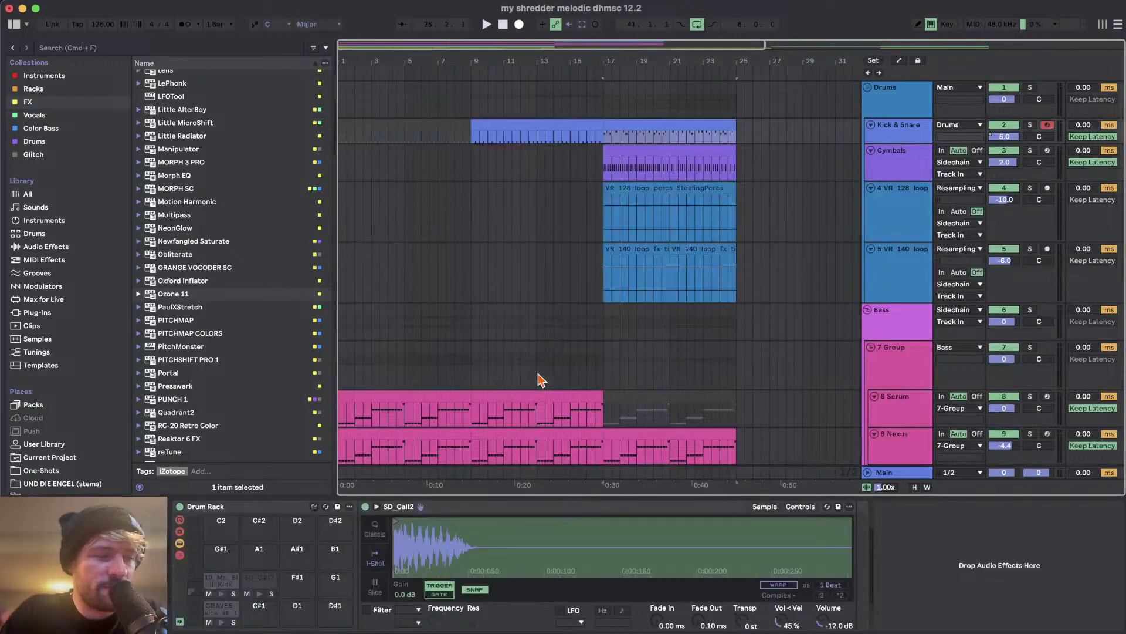
- Play the set from bar 1 and look through its bass, Nexus, synth and sample tracks
left_click(356, 276)
key("space")
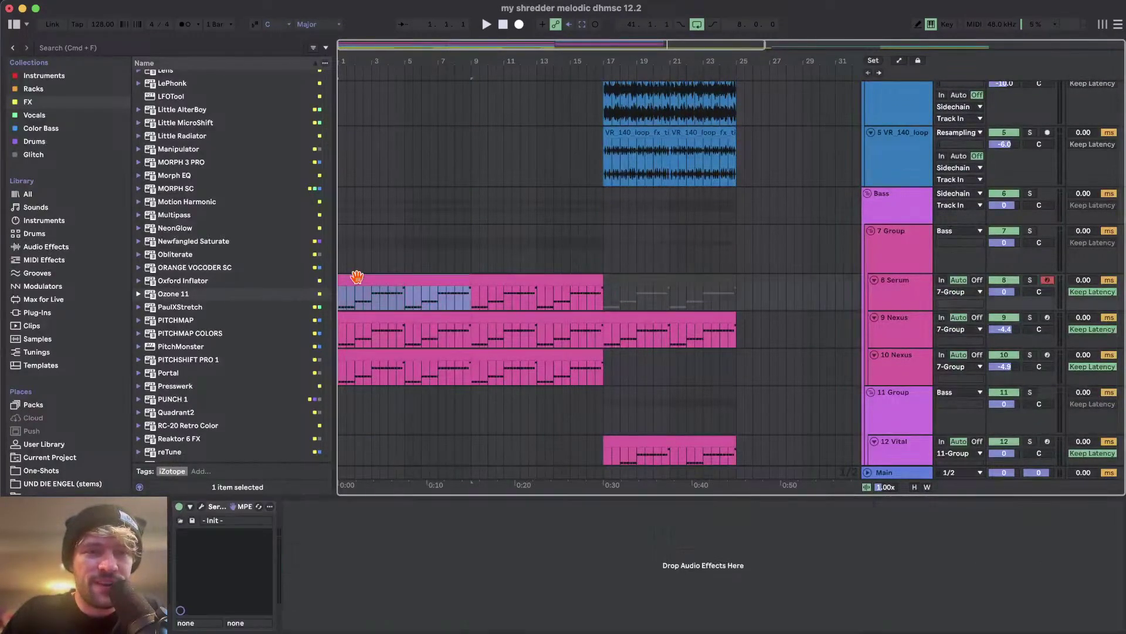
scroll(358, 284, "down", 3)
scroll(356, 279, "up", 1)
scroll(357, 282, "down", 10)
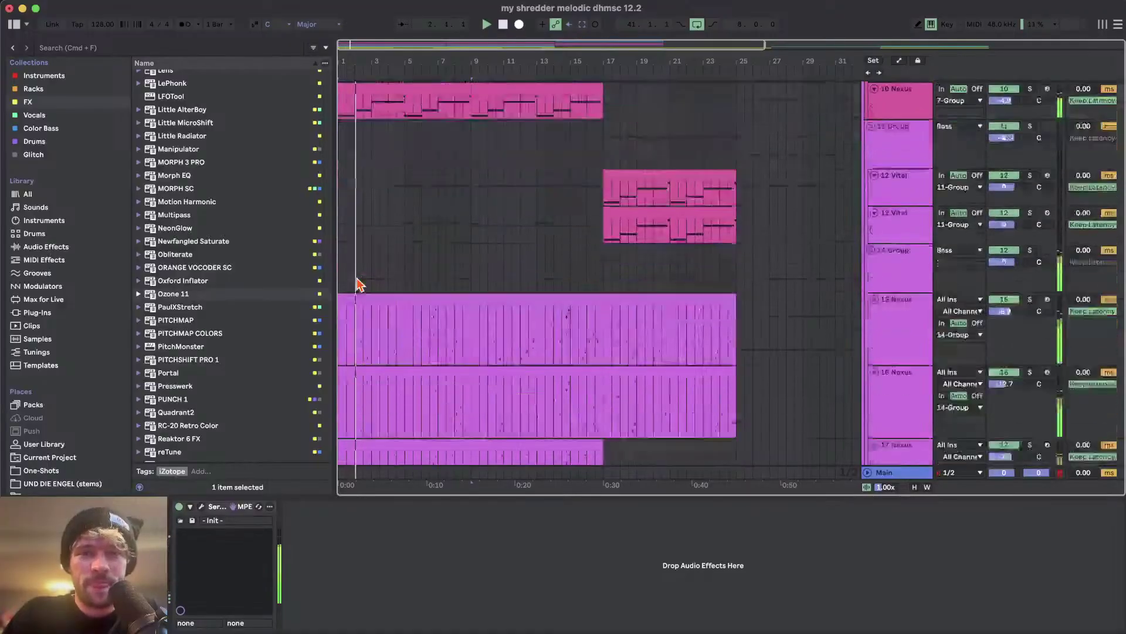
scroll(357, 277, "up", 3)
scroll(375, 273, "up", 10)
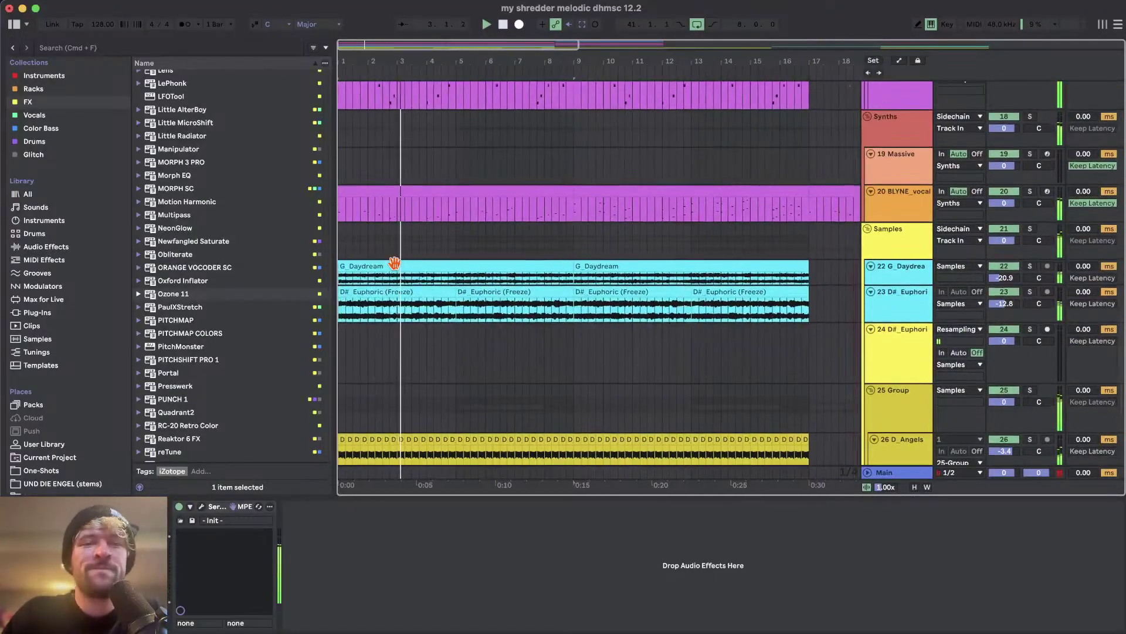
scroll(397, 270, "up", 8)
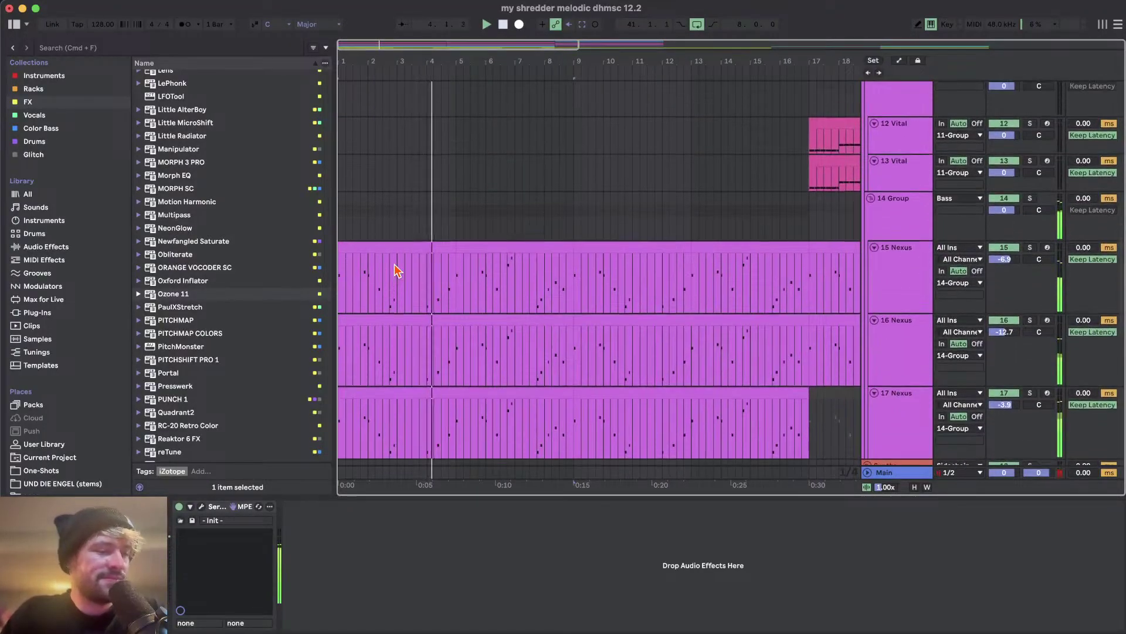
scroll(397, 270, "down", 8)
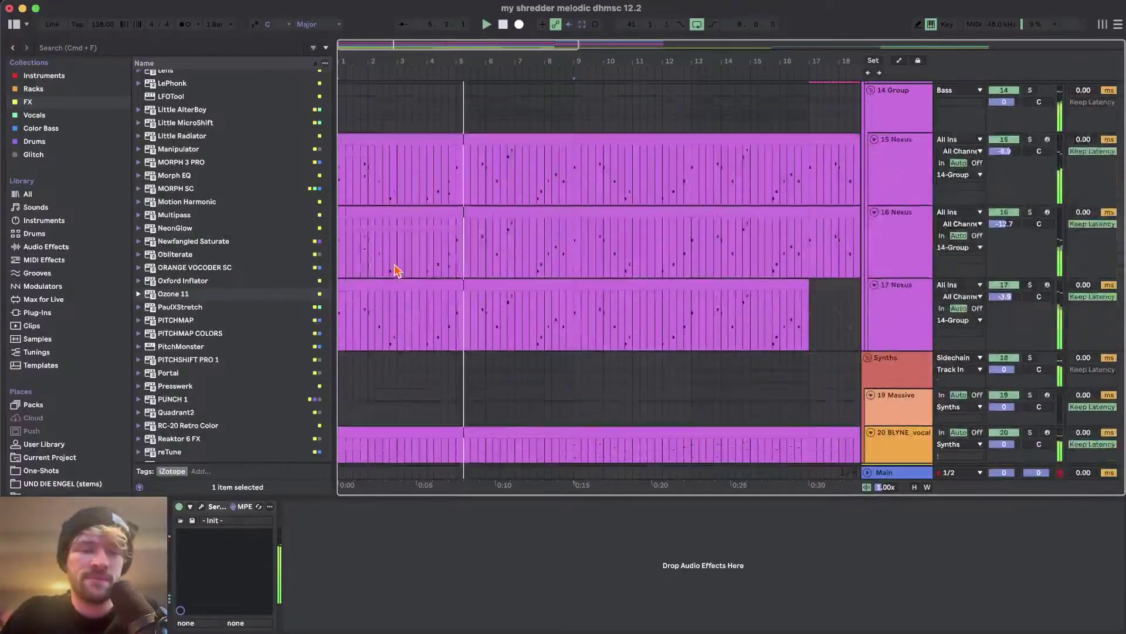
scroll(394, 271, "up", 8)
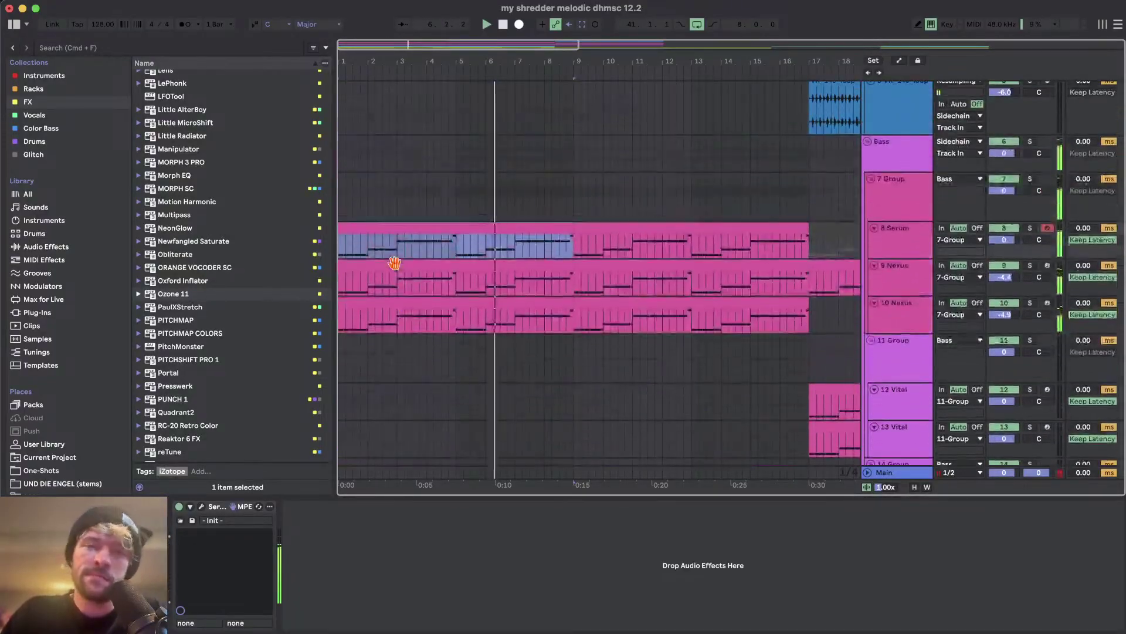
scroll(394, 264, "down", 15)
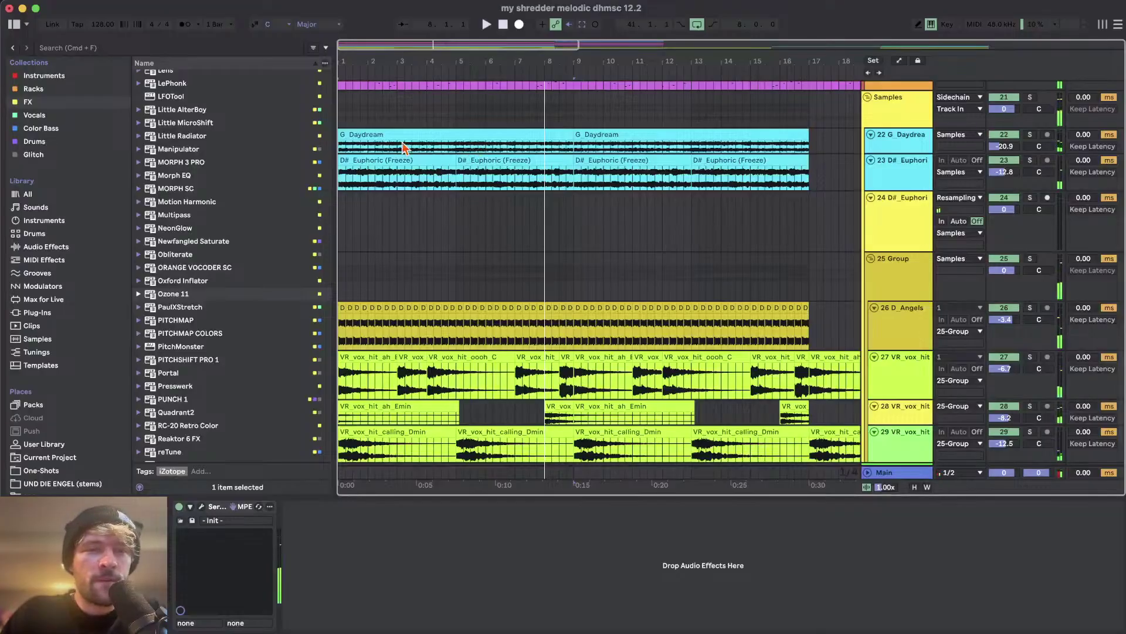
- Audition the 22 G_Daydream and 23 D#_Euphoric sample layers in solo from bar 1
scroll(403, 144, "up", 2)
left_click(361, 189)
left_click(359, 213)
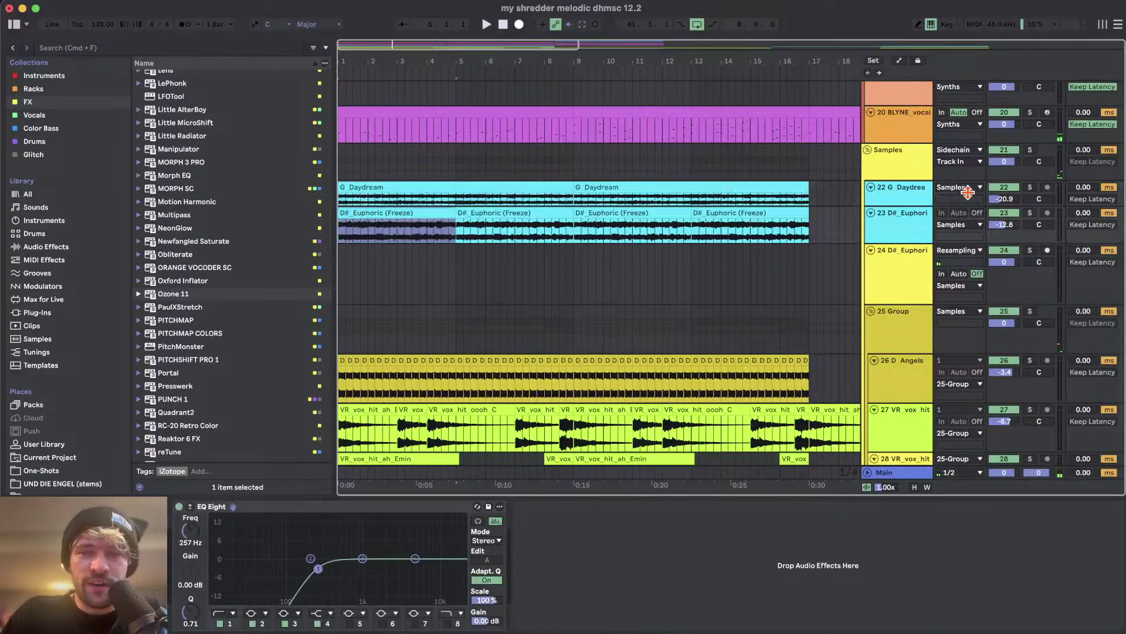
left_click(1030, 187)
key("space")
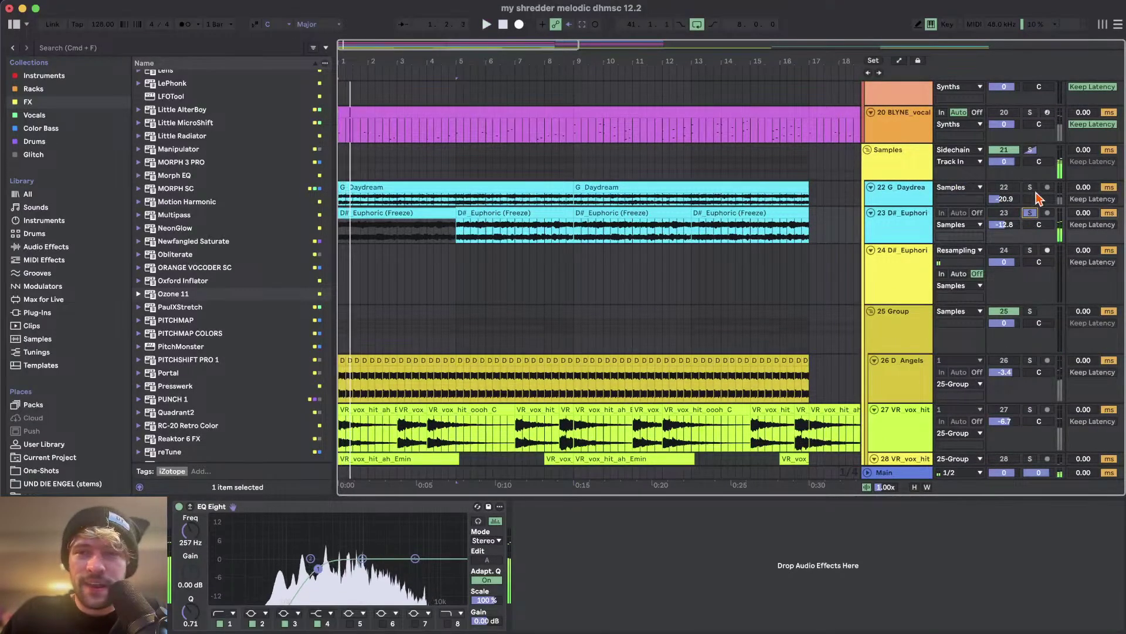
- Audition 26 D_Angels in solo with its OTT and Auto Pan chain, and clear its solo
left_click(1030, 360)
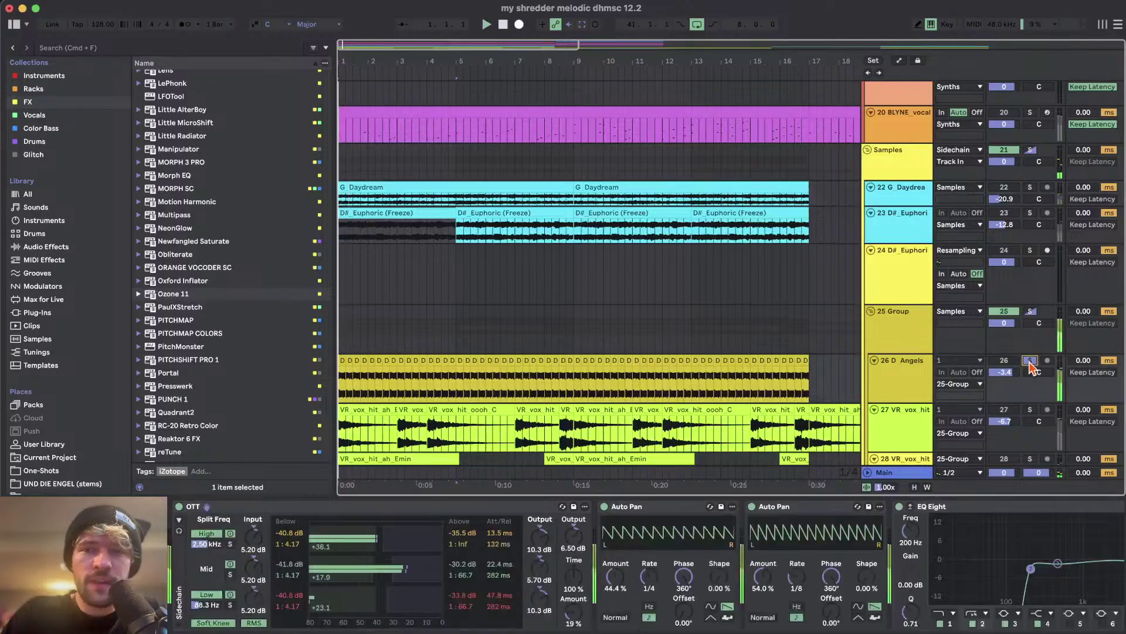
scroll(1030, 341, "down", 2)
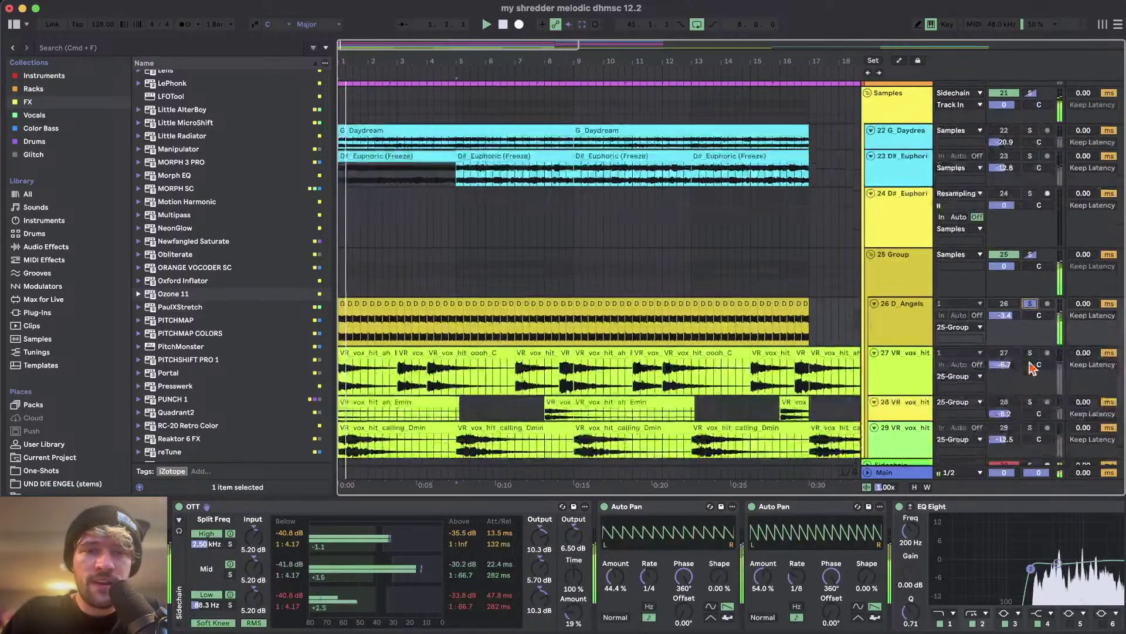
left_click(1030, 304)
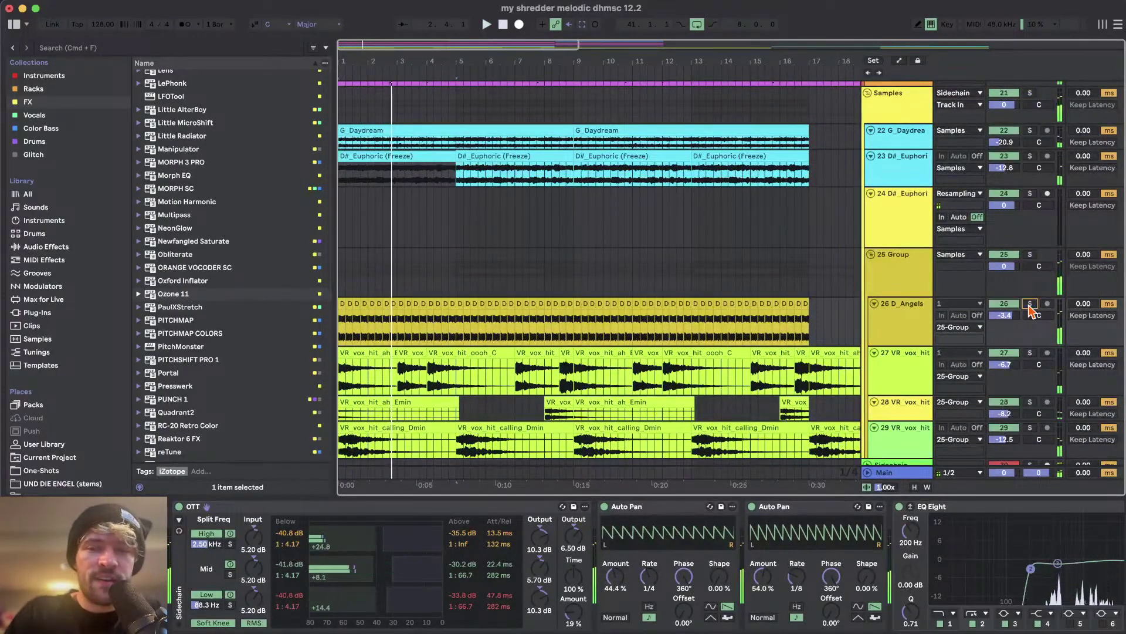
- Play 7 Group with its Serum and Nexus layers in solo from bar 1, and clear its solo
scroll(900, 294, "up", 3)
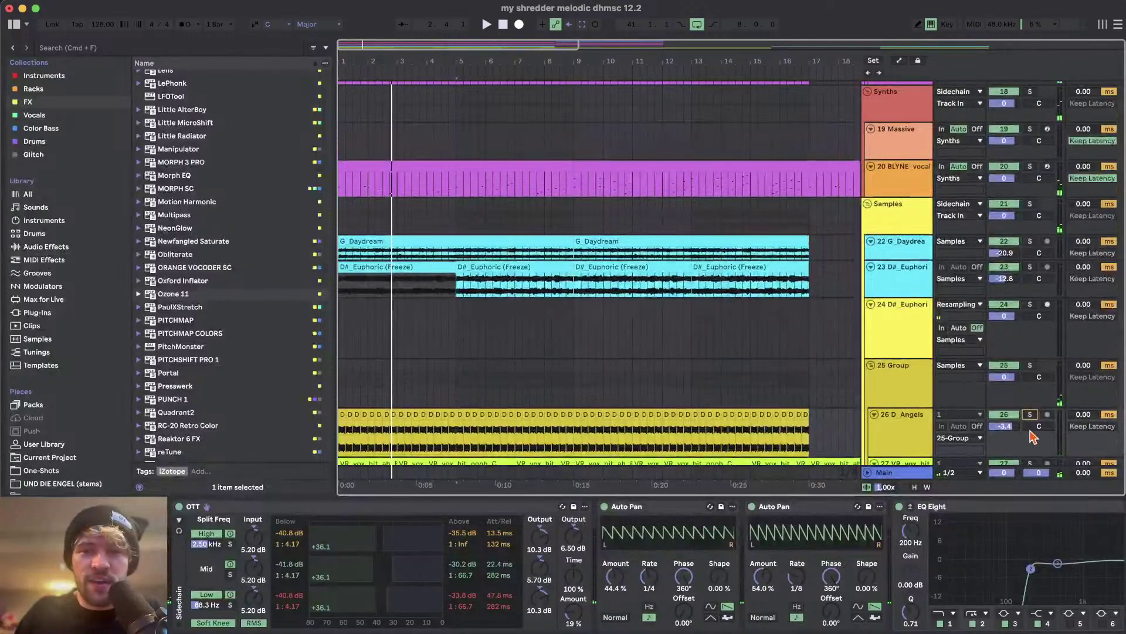
scroll(1031, 410, "up", 10)
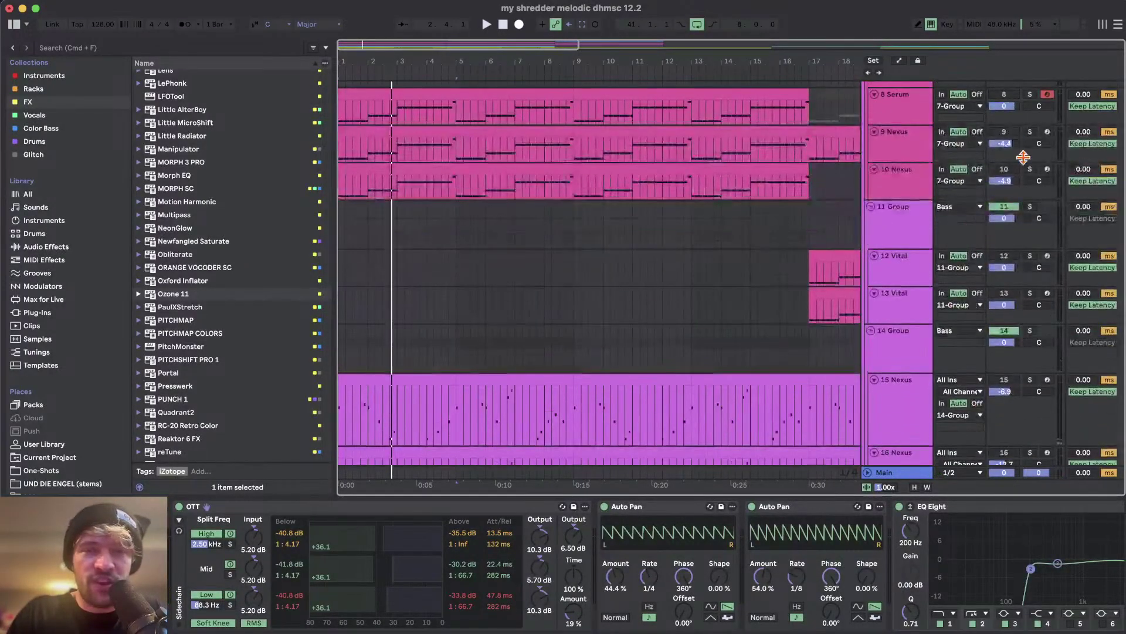
scroll(1023, 157, "up", 3)
left_click(1031, 125)
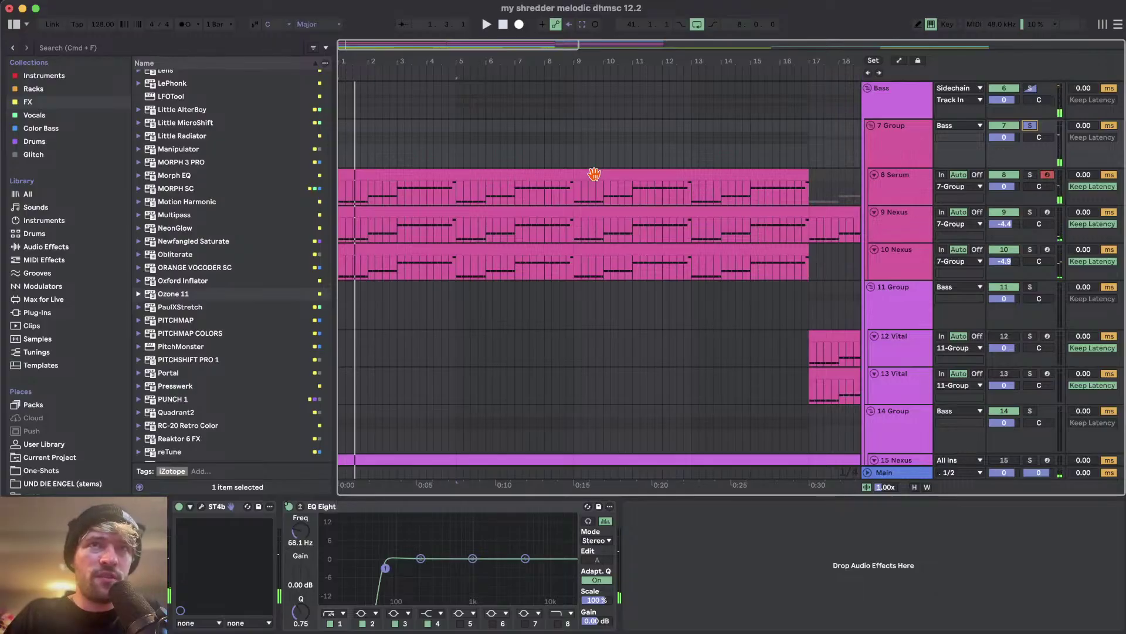
key("space")
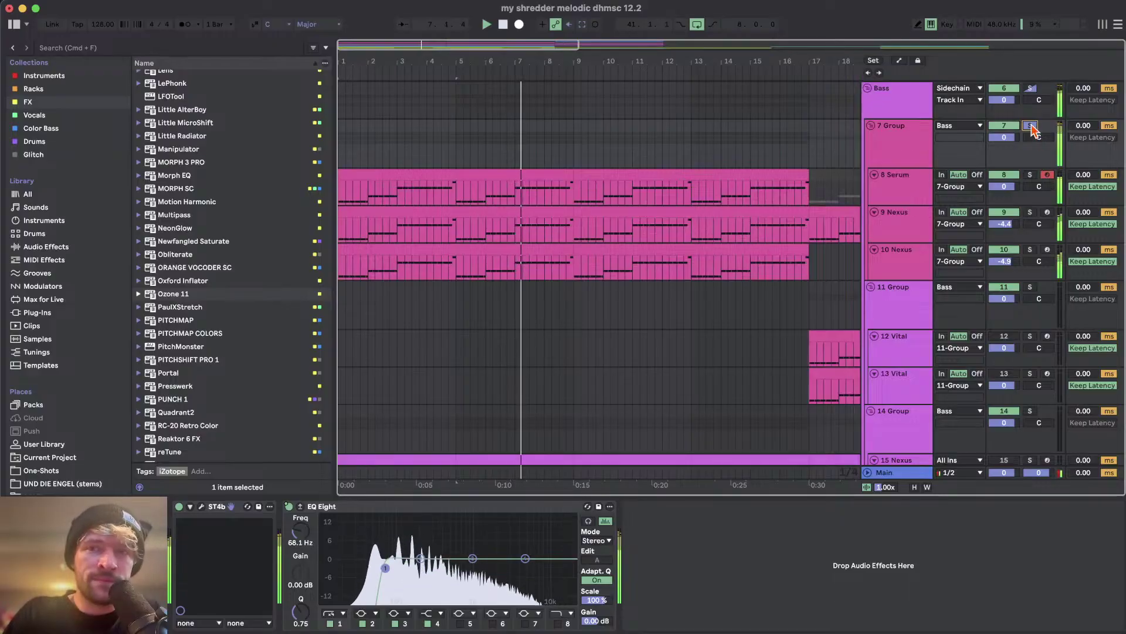
- Examine the drum, bass, Nexus, synth and sample tracks while the full arrangement plays into bar 17
scroll(635, 211, "down", 5)
scroll(635, 211, "down", 3)
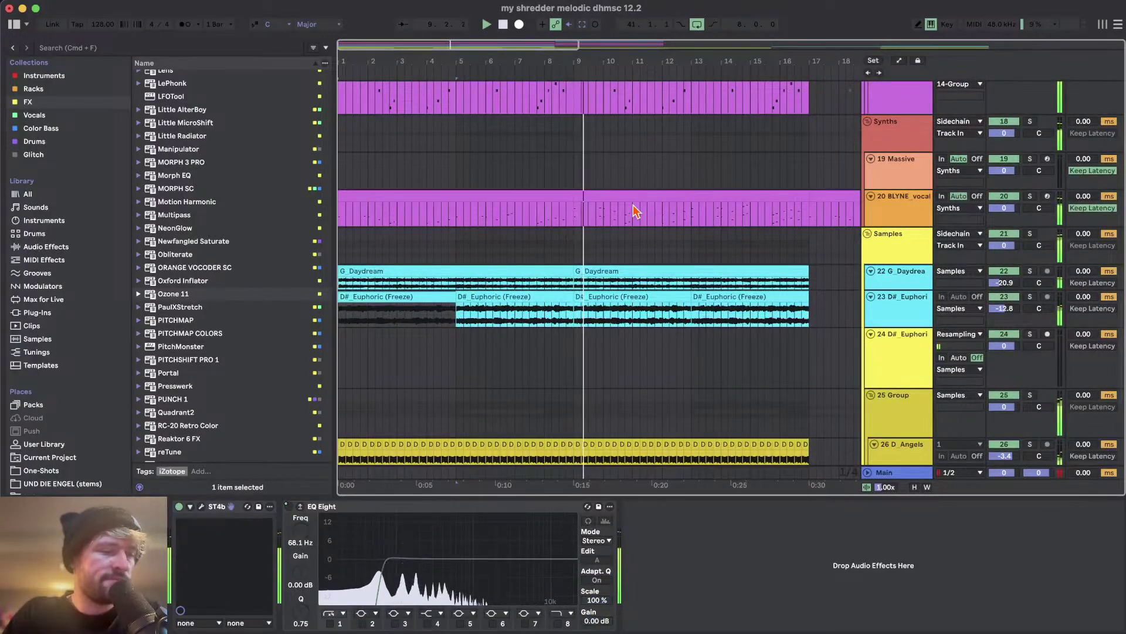
scroll(635, 211, "up", 2)
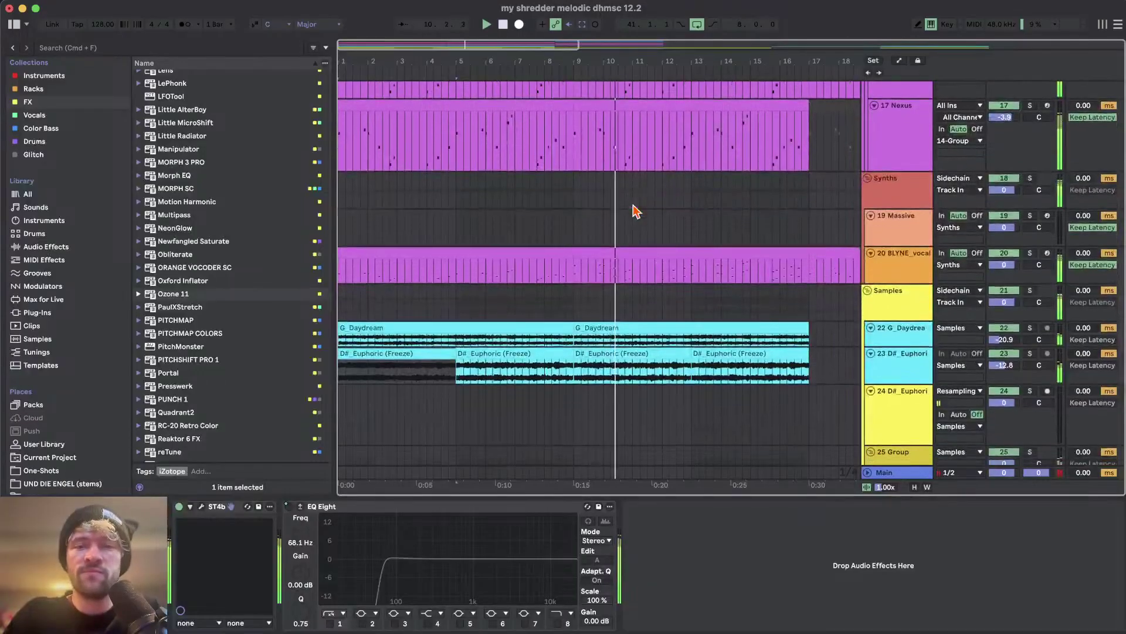
scroll(635, 211, "down", 6)
scroll(635, 211, "up", 20)
scroll(633, 211, "up", 1)
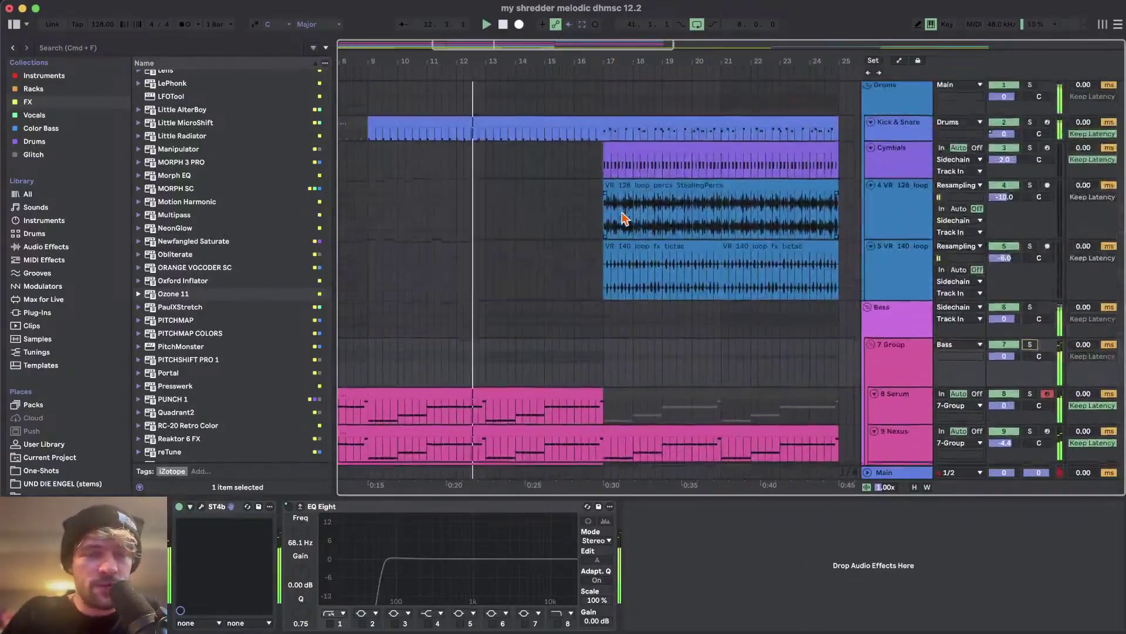
scroll(629, 215, "down", 4)
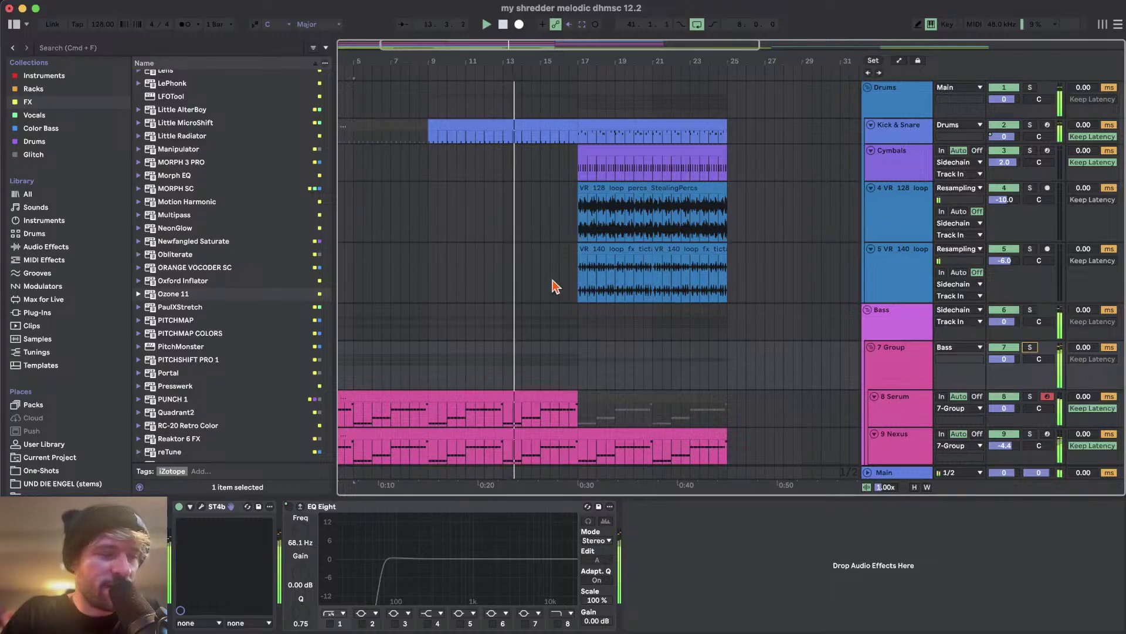
scroll(549, 315, "down", 8)
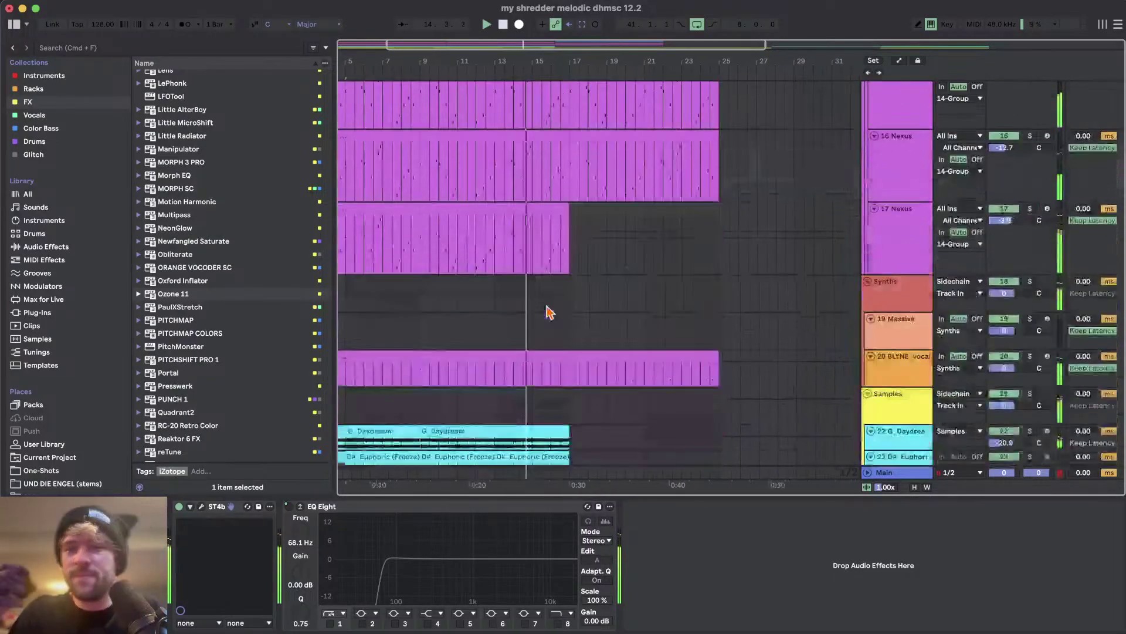
scroll(549, 311, "up", 8)
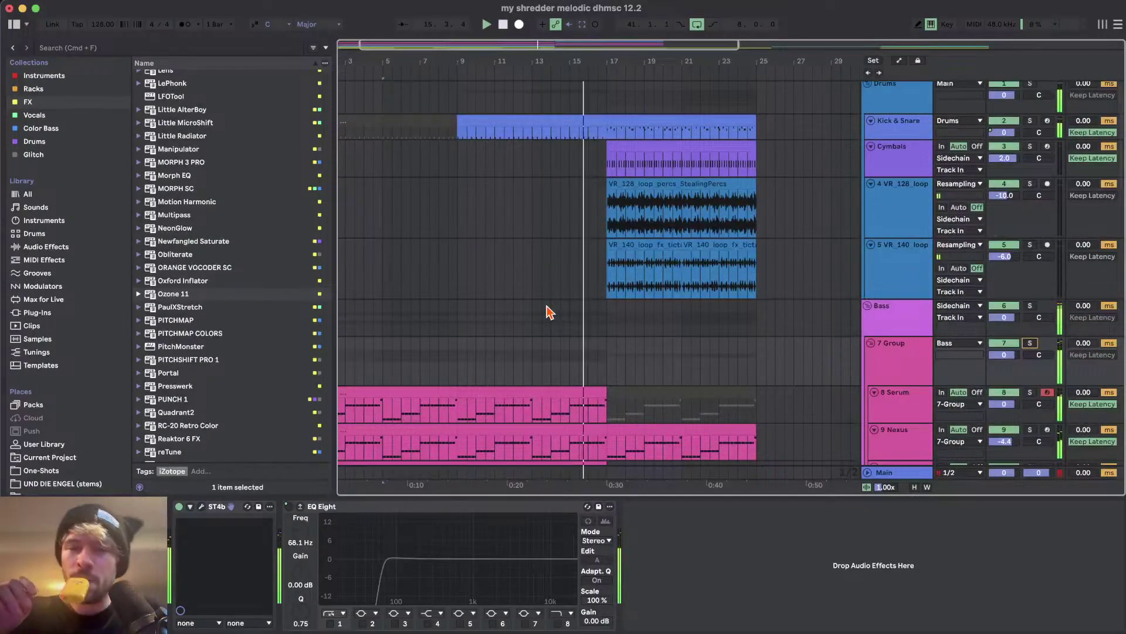
scroll(547, 306, "down", 15)
scroll(547, 306, "up", 11)
scroll(547, 306, "right", 2)
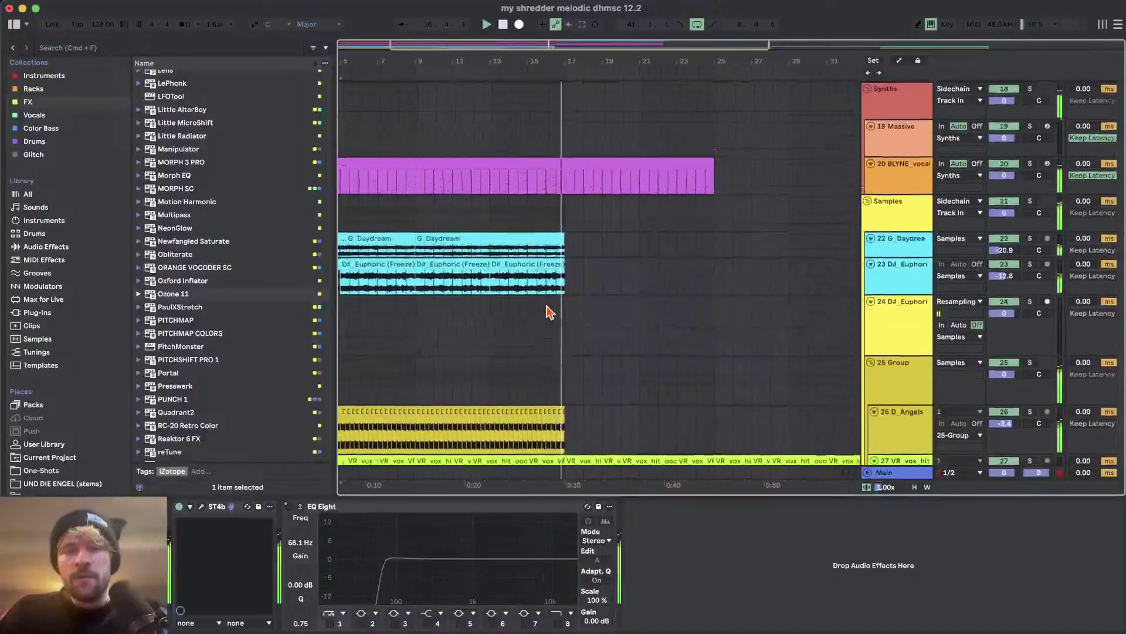
scroll(549, 311, "up", 4)
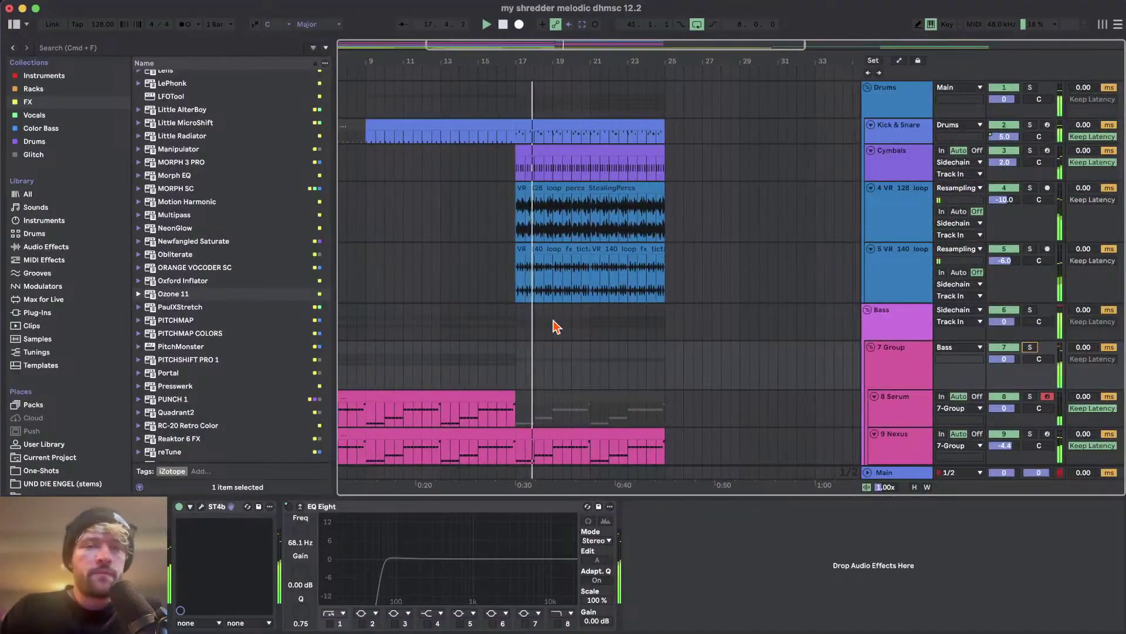
- Loop the section from bar 17 to bar 25 using the 9 Nexus clip
scroll(540, 262, "down", 3)
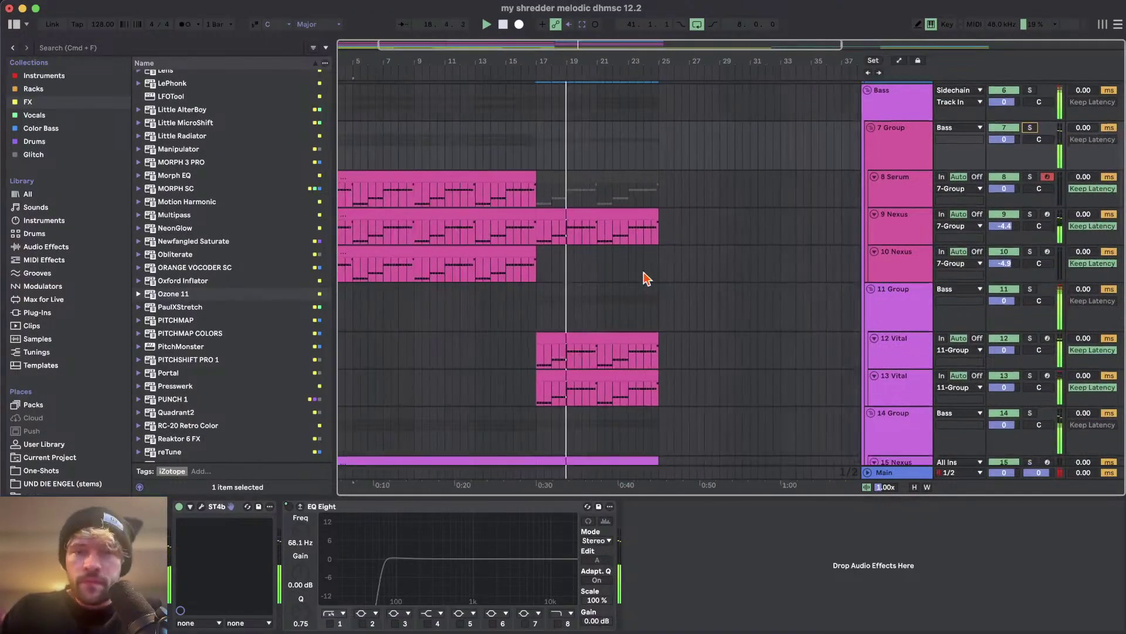
left_click(617, 218)
key("super+l")
scroll(617, 217, "up", 4)
scroll(644, 267, "down", 12)
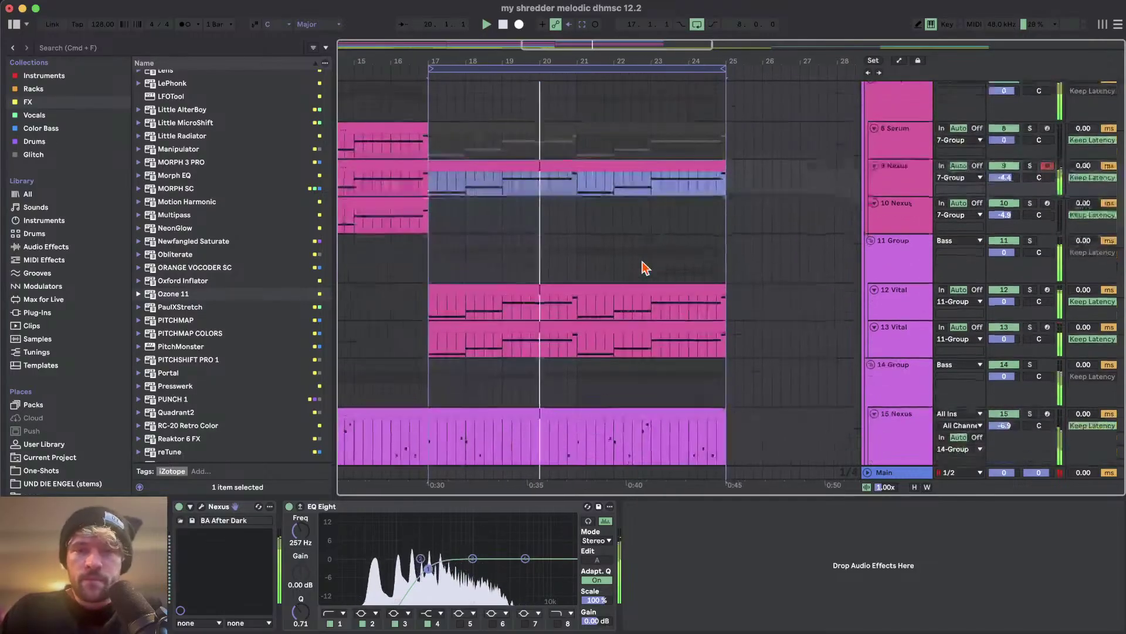
- Open ShaperBox 3 on the Sidechain track and inspect its volume curve during playback
scroll(643, 264, "up", 3)
scroll(643, 264, "down", 3)
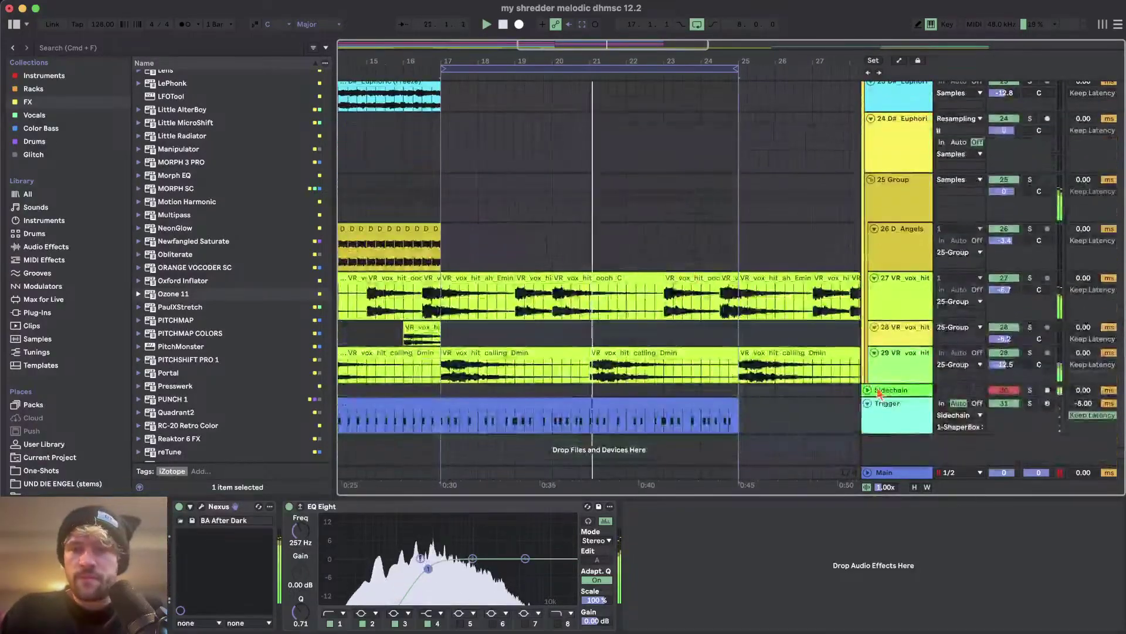
left_click(896, 391)
left_click(222, 506)
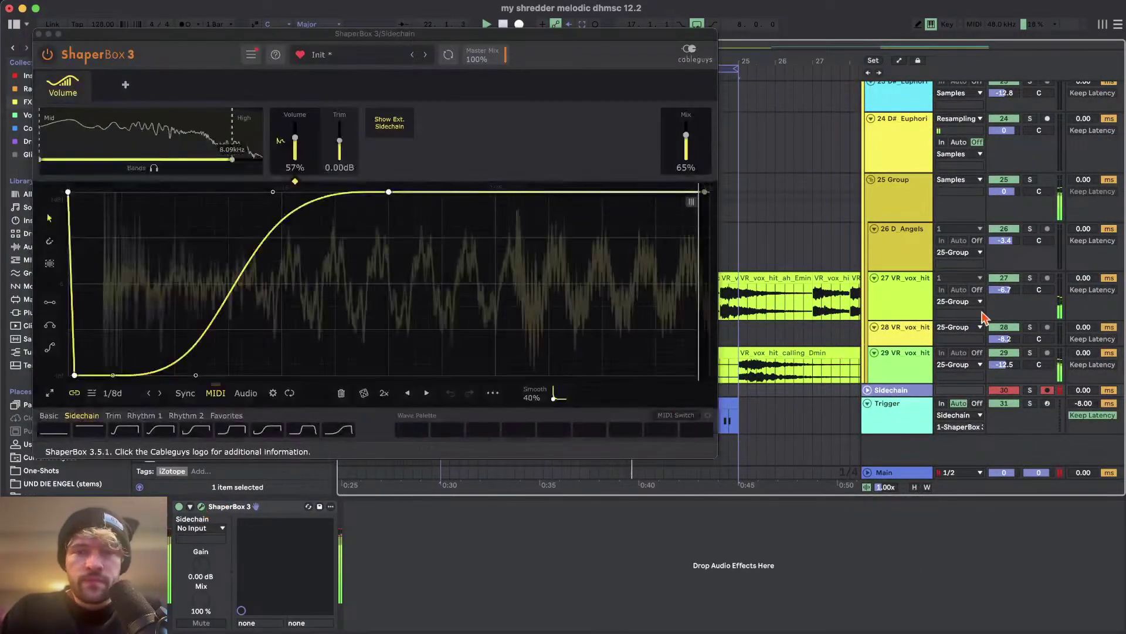
- Lower the volume of the 25 Group vocal layers
left_click(902, 210)
left_click_drag(1004, 192, 1004, 206)
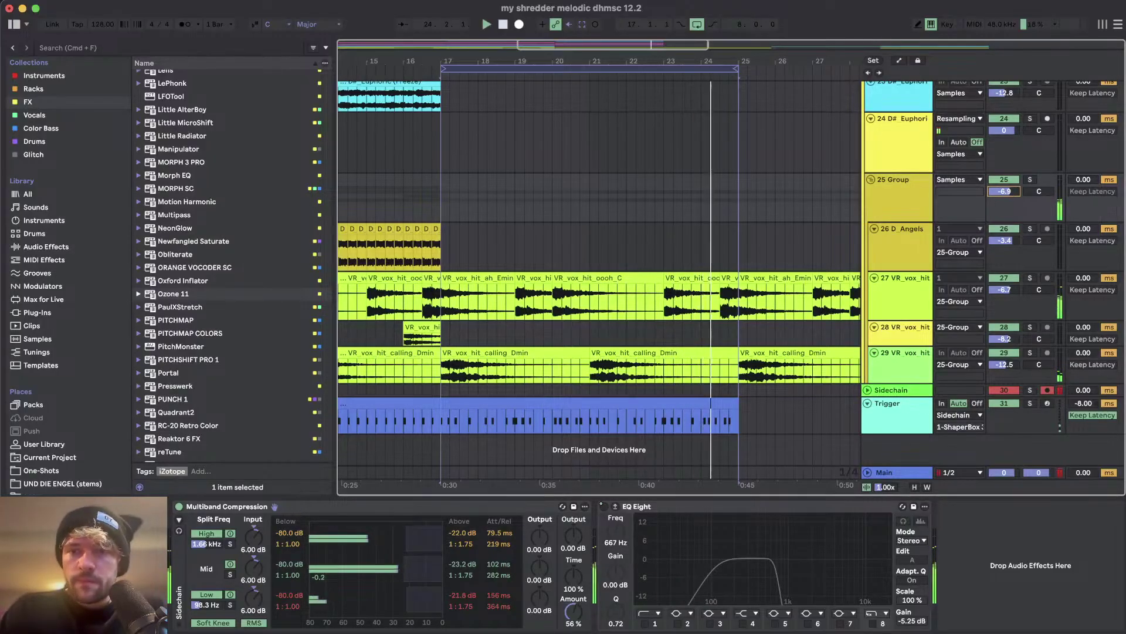
- Automate the 25 Group's track volume with a step at bar 17, raising the section before it to 1.0 dB
key("a")
left_click(440, 197)
left_click_drag(422, 197, 440, 190)
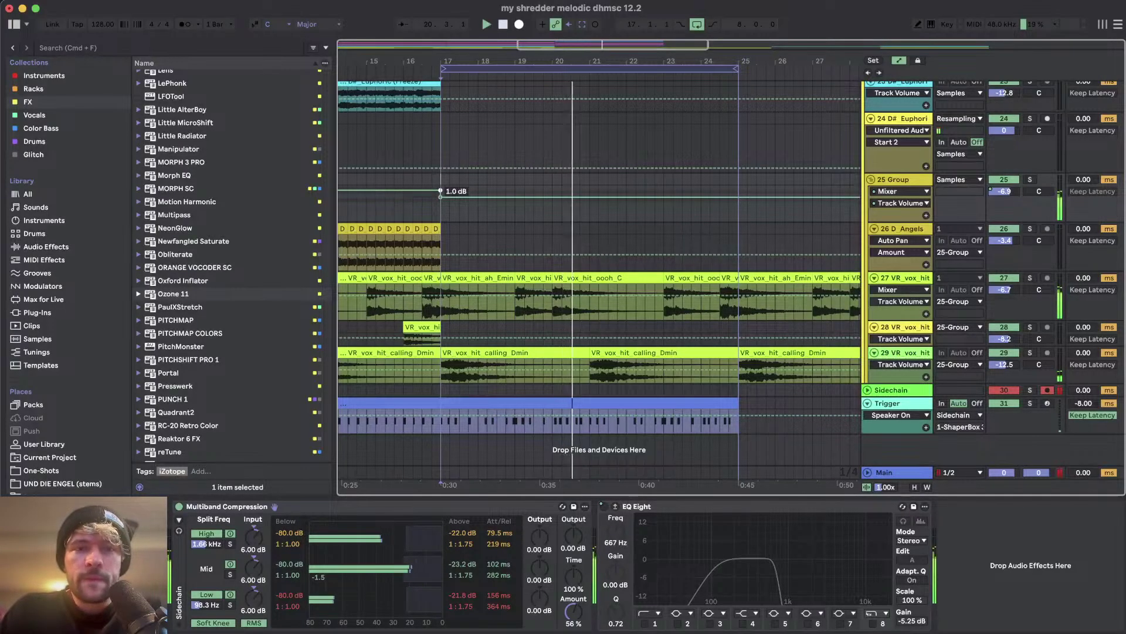
- Solo the 9 Nexus, 12 Vital and 13 Vital layers one after another to compare them in the drop
scroll(563, 218, "up", 10)
scroll(572, 221, "up", 10)
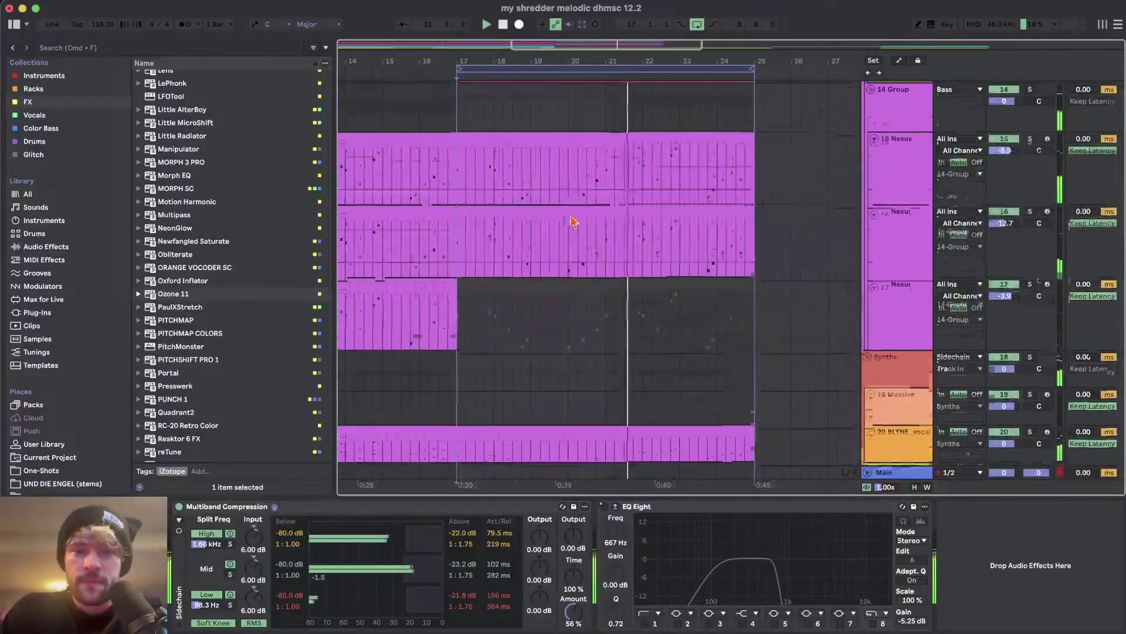
left_click(525, 242)
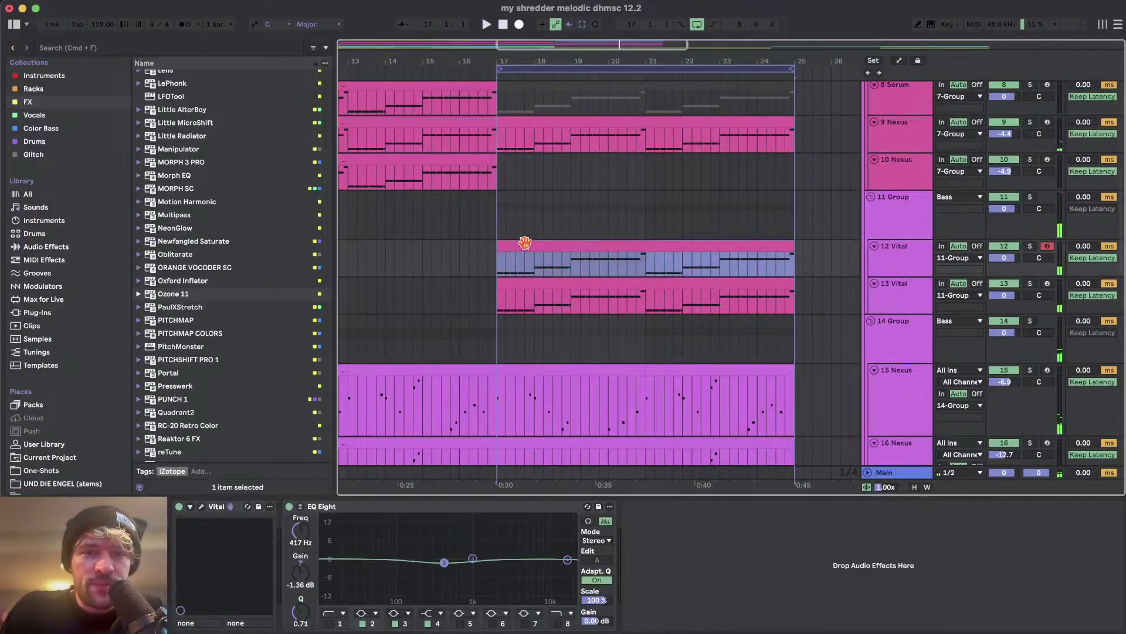
left_click(543, 139)
key("0")
left_click(1030, 246)
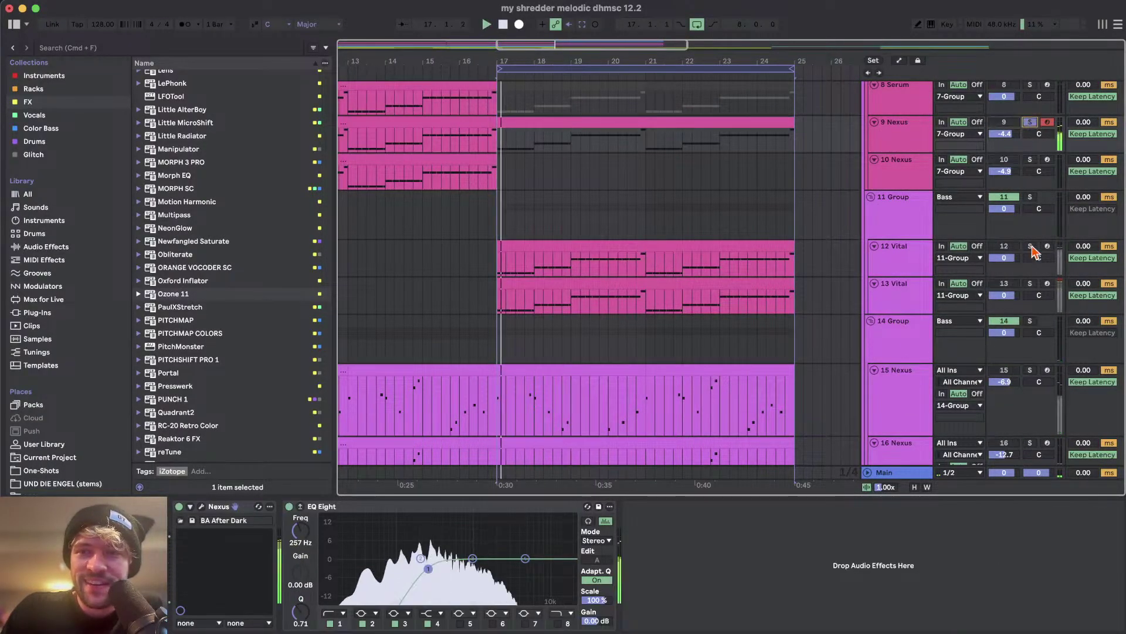
left_click(1030, 283)
- Review the 13 Vital track's device chain, open its PITCHMAP plug-in and move the window clear of the devices
left_click(919, 300)
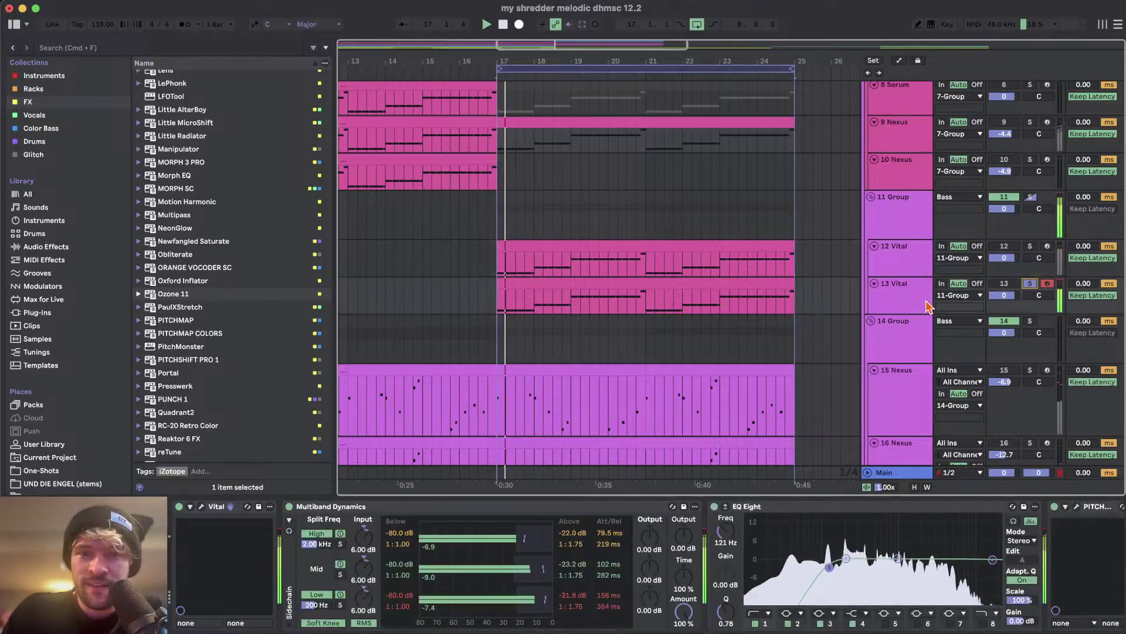
scroll(675, 515, "right", 10)
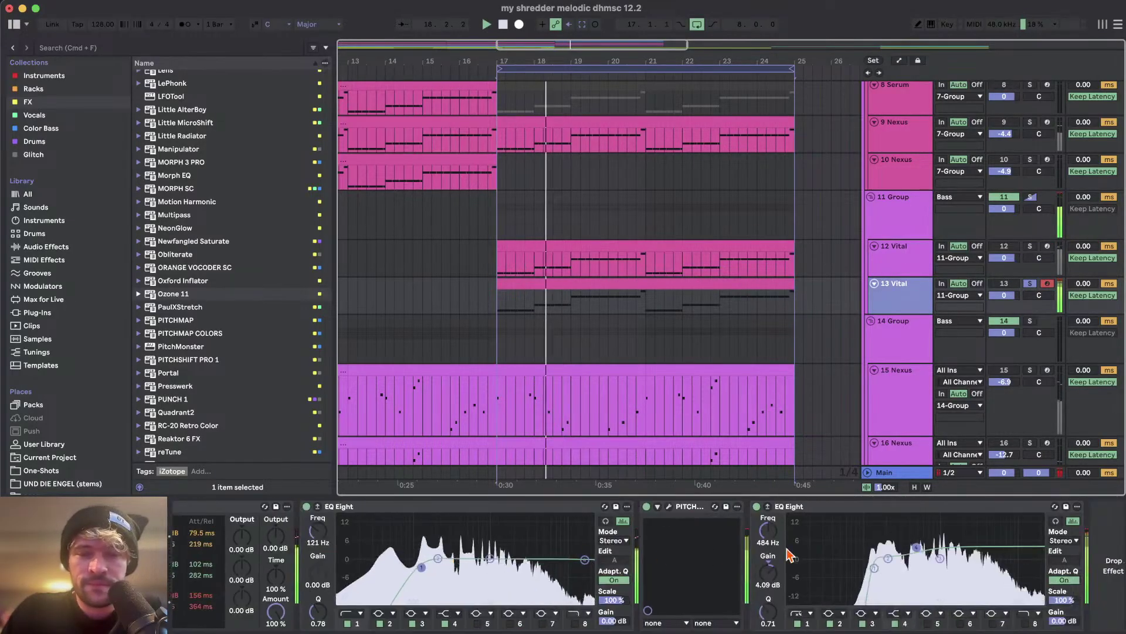
left_click(669, 506)
scroll(704, 558, "left", 8)
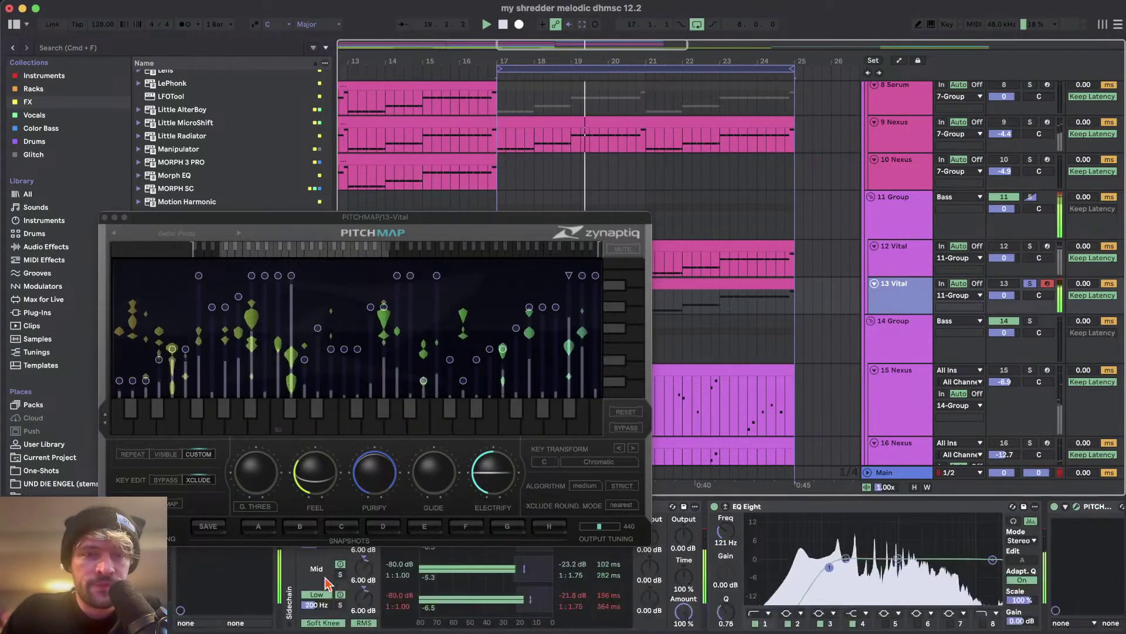
key("space")
left_click_drag(352, 216, 422, 89)
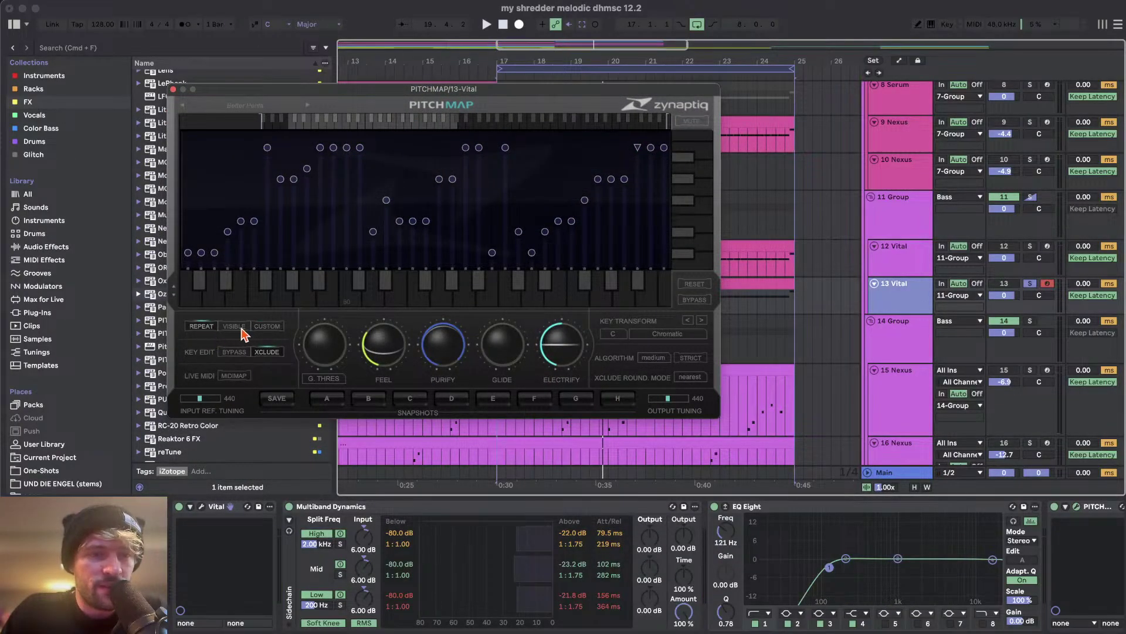
- Audition the soloed 13 Vital layer in short bursts while watching the detected notes in PITCHMAP
key("space")
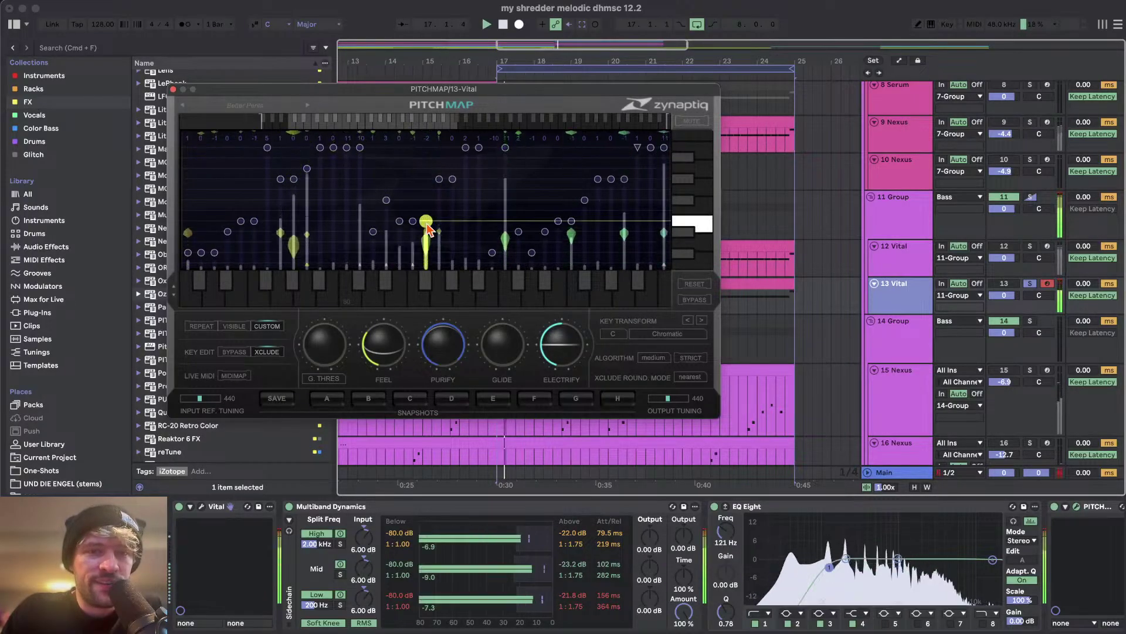
key("space")
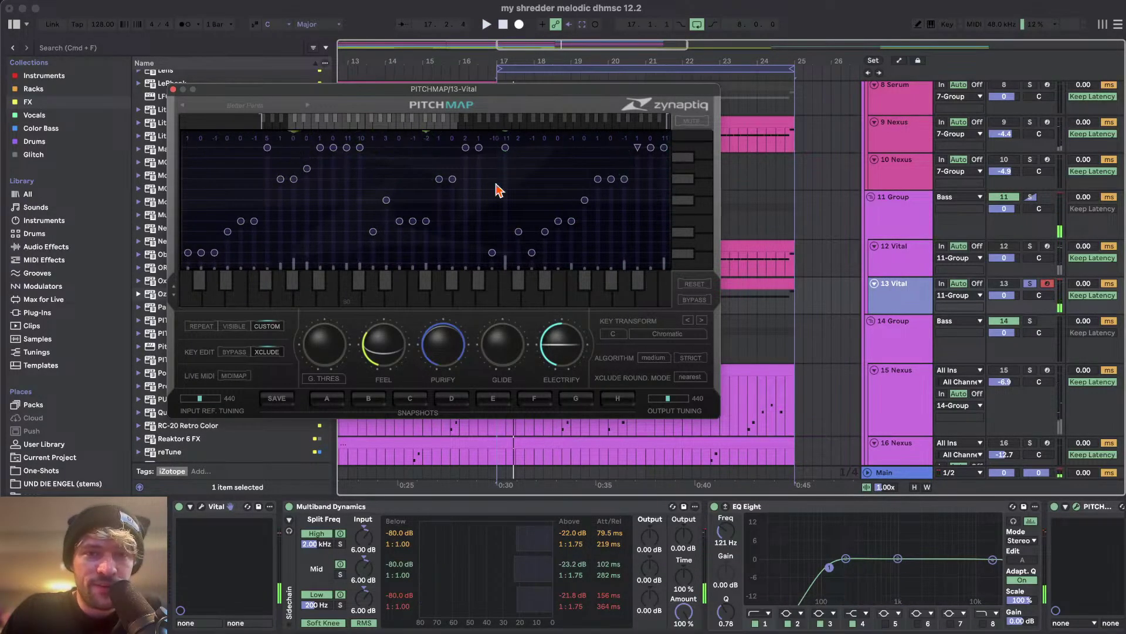
key("space")
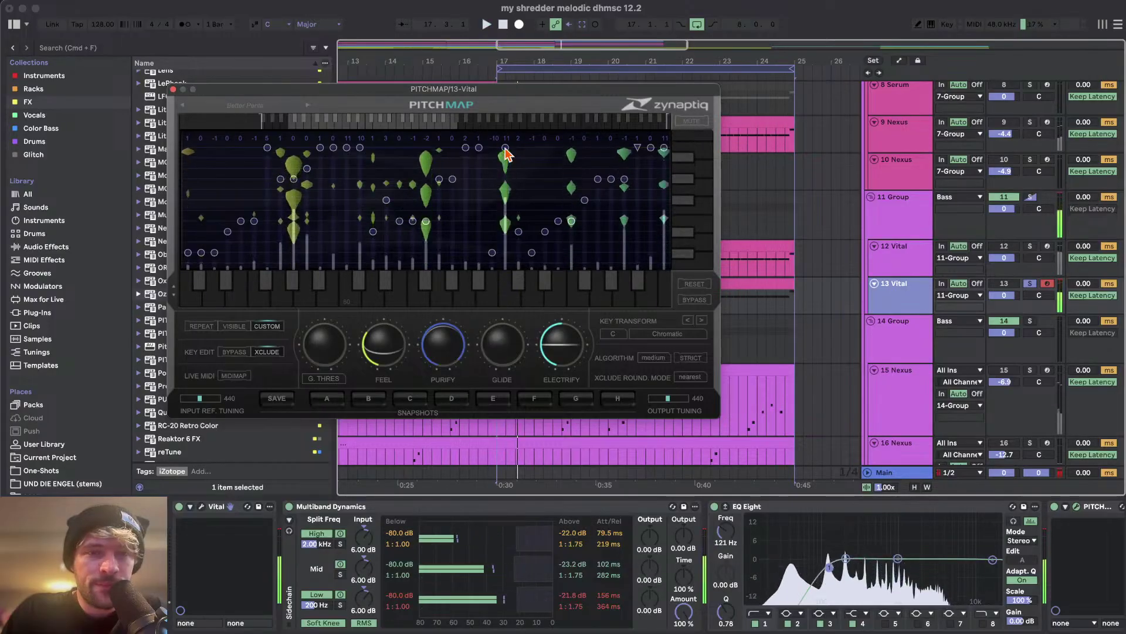
key("space")
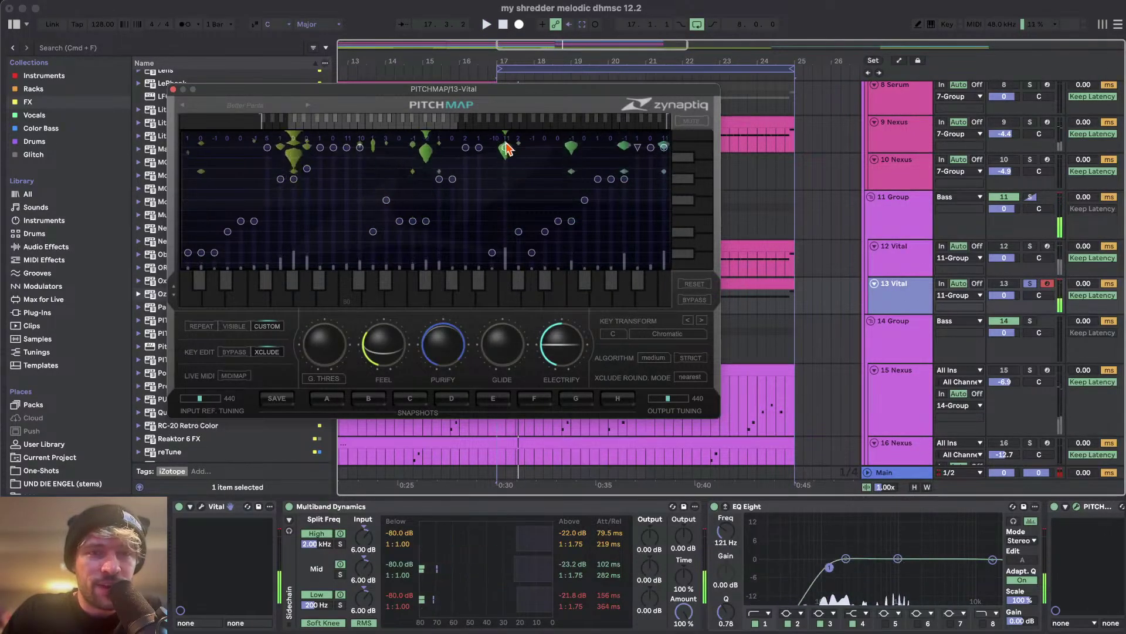
key("space")
key("space")
- Try remapping two of the sounding notes in 13 Vital's PITCHMAP to other pitches and audition the change
left_click_drag(505, 148, 504, 179)
key("space")
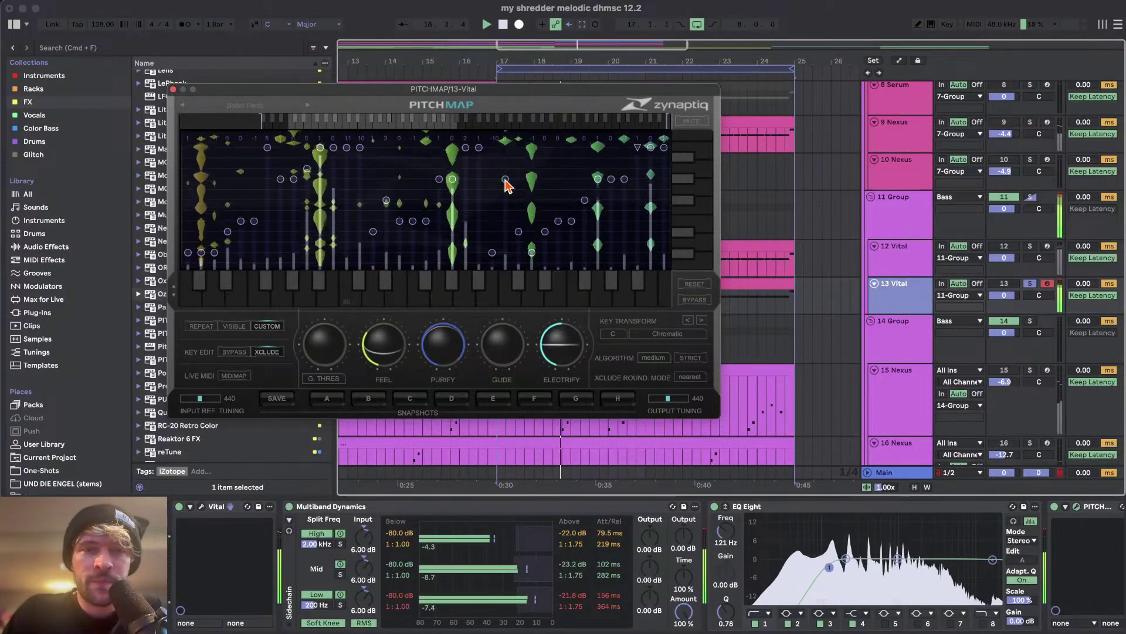
left_click_drag(572, 222, 571, 147)
key("space")
key("space")
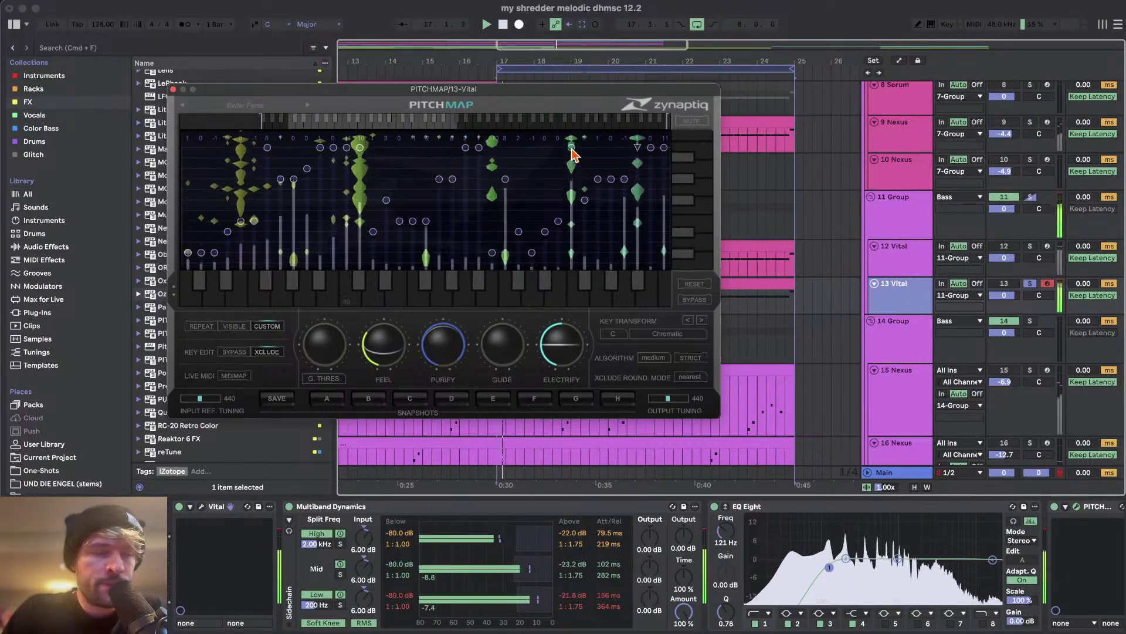
key("space")
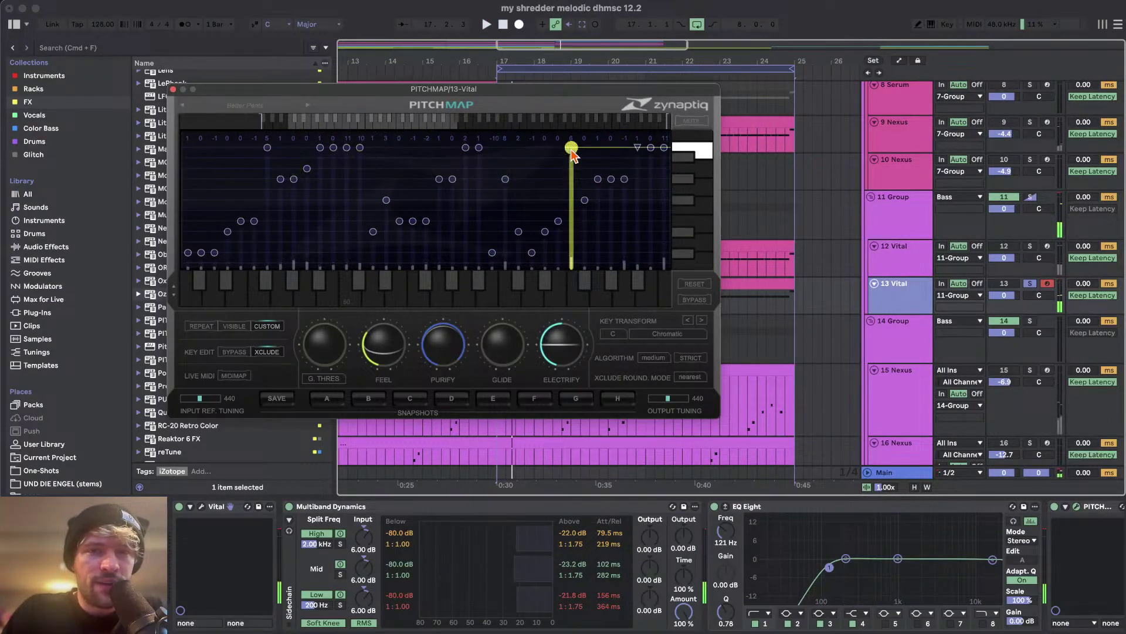
key("space")
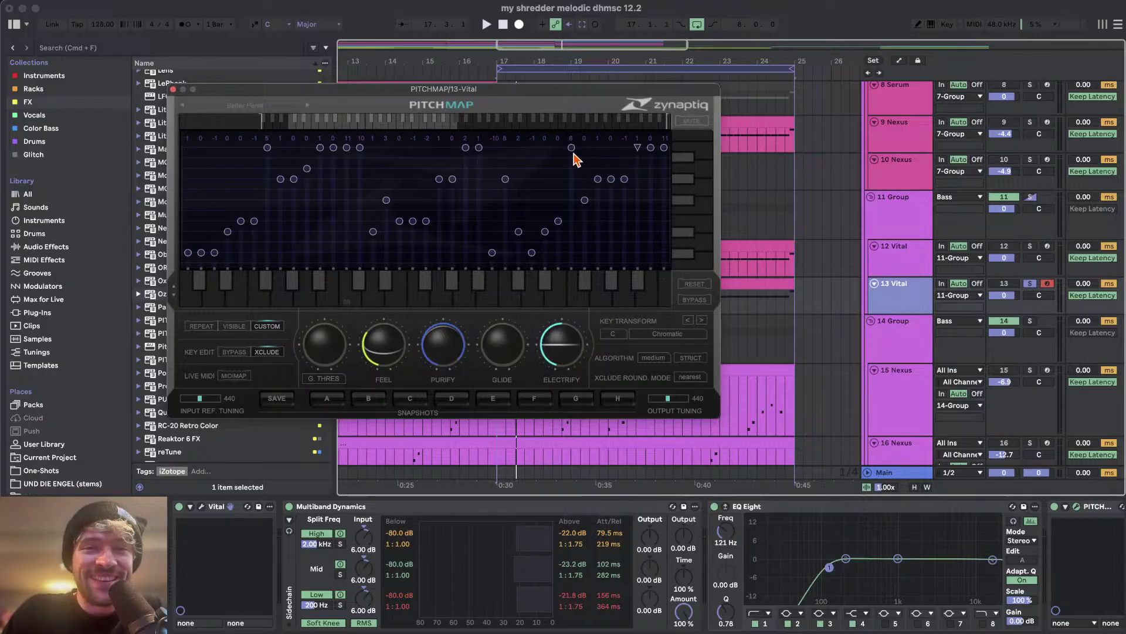
key("space")
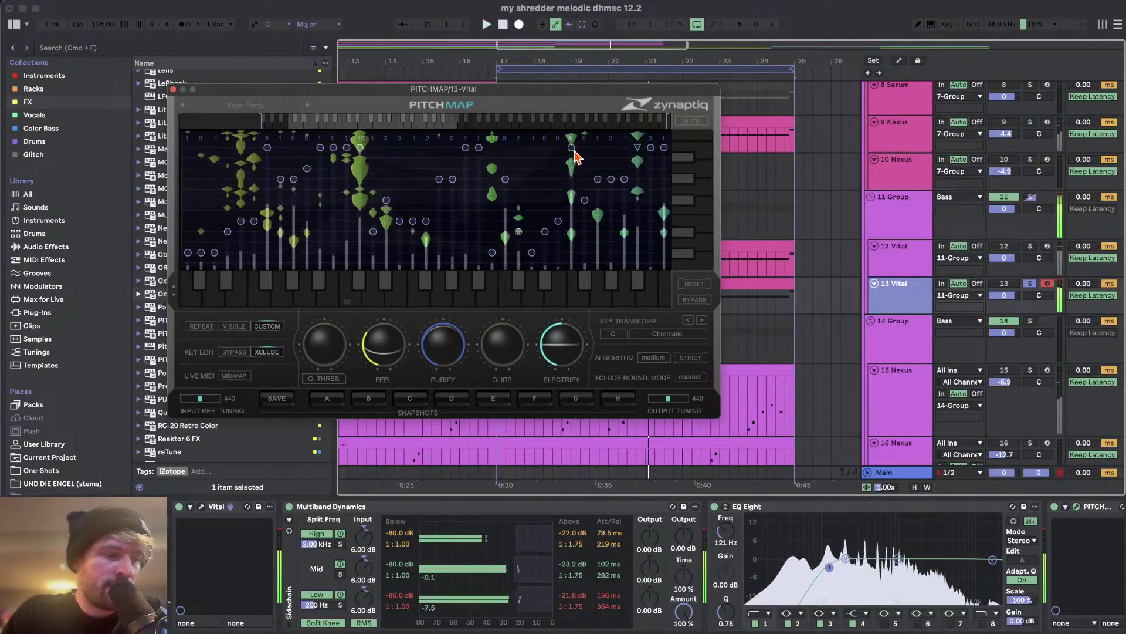
- Play the drop with 13 Vital's solo released and close its PITCHMAP window
key("space")
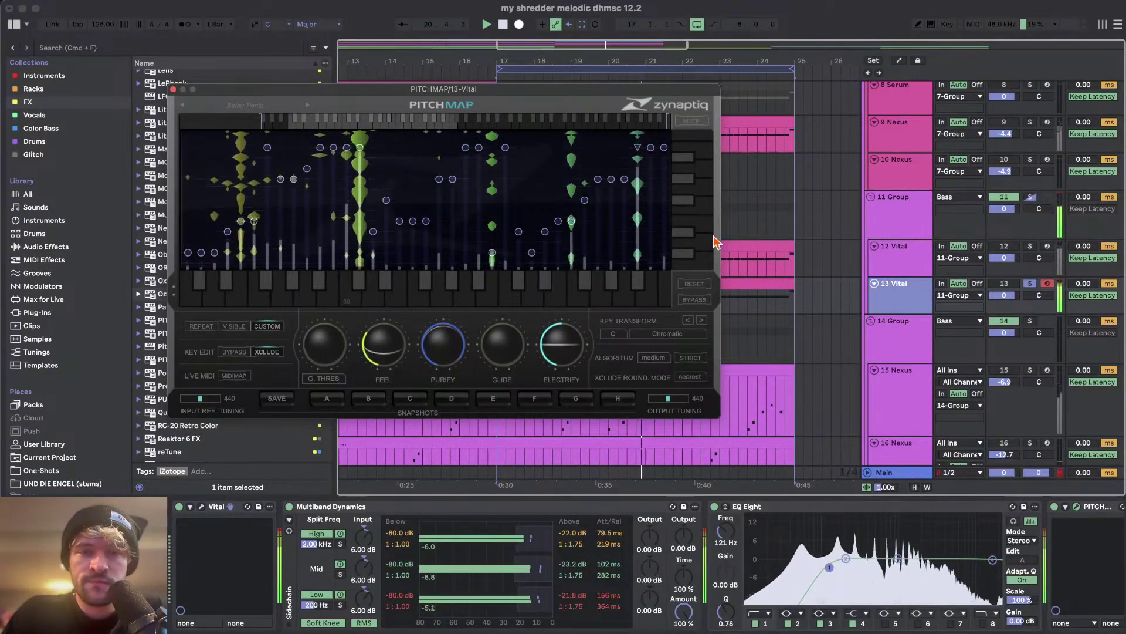
left_click(1031, 284)
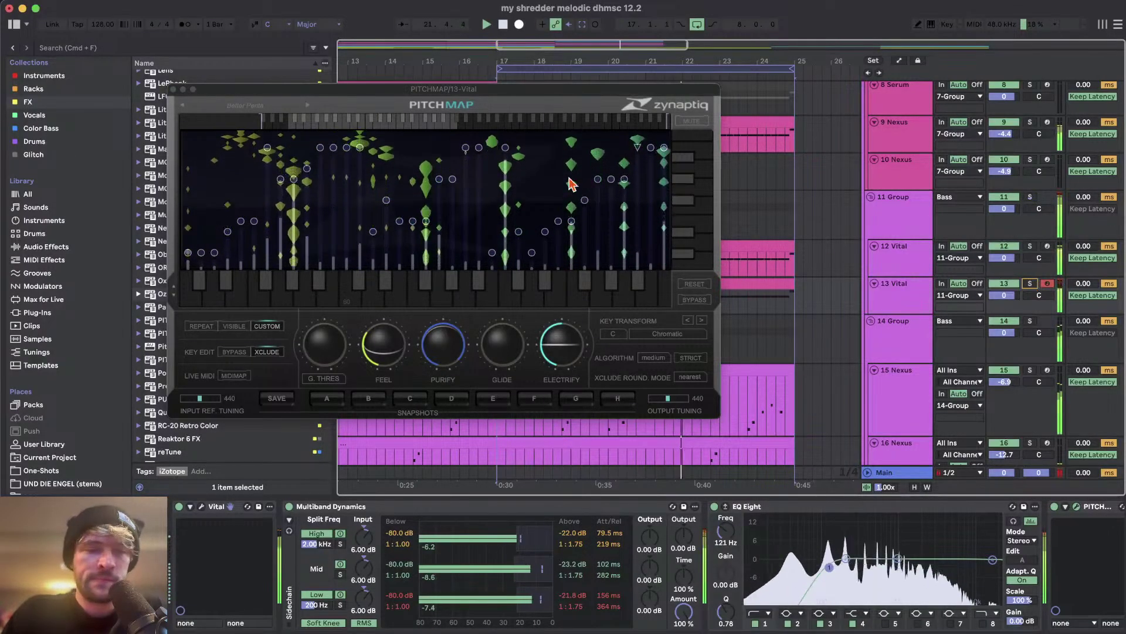
left_click(173, 89)
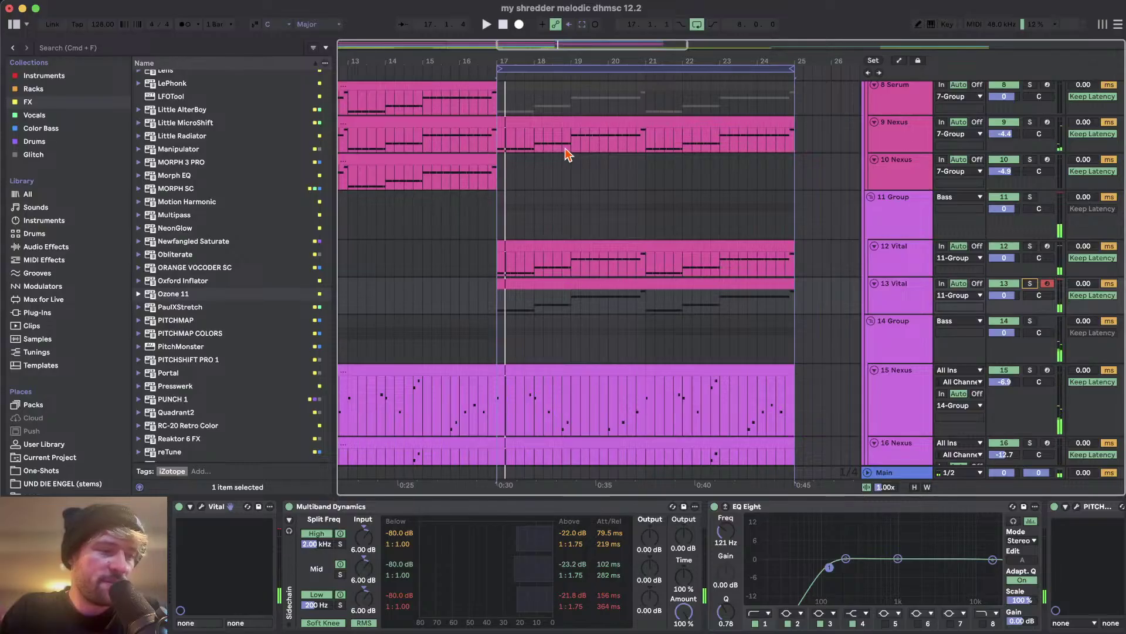
- Examine the clips and device chains of the 9 Nexus and 12 Vital lead layers
scroll(630, 161, "up", 2)
scroll(629, 154, "left", 1)
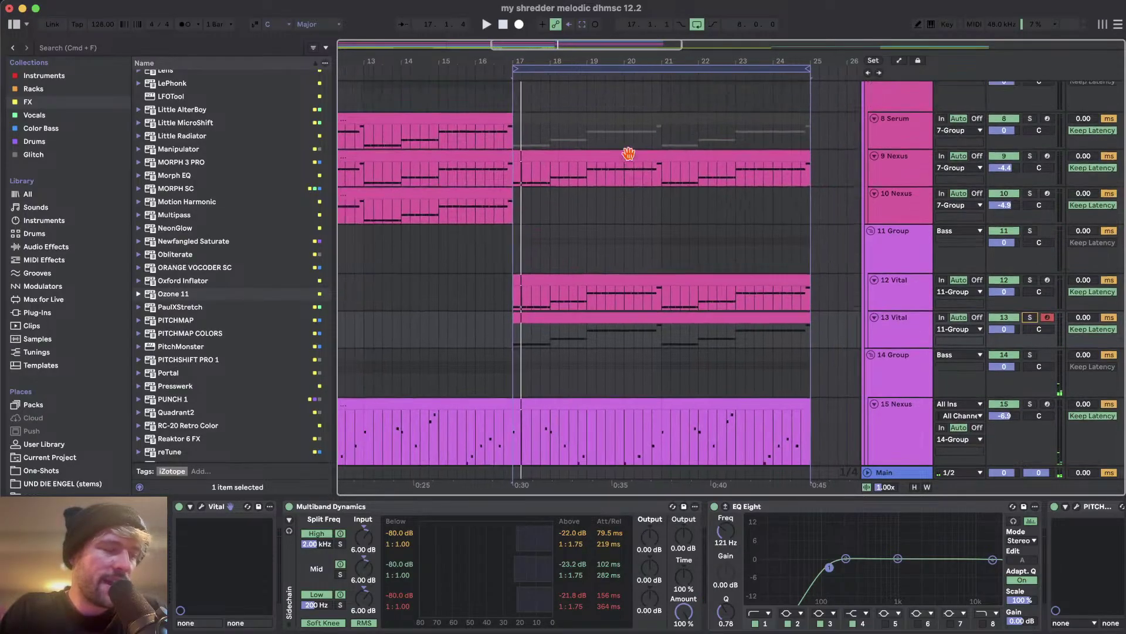
scroll(628, 154, "up", 2)
scroll(629, 160, "right", 1)
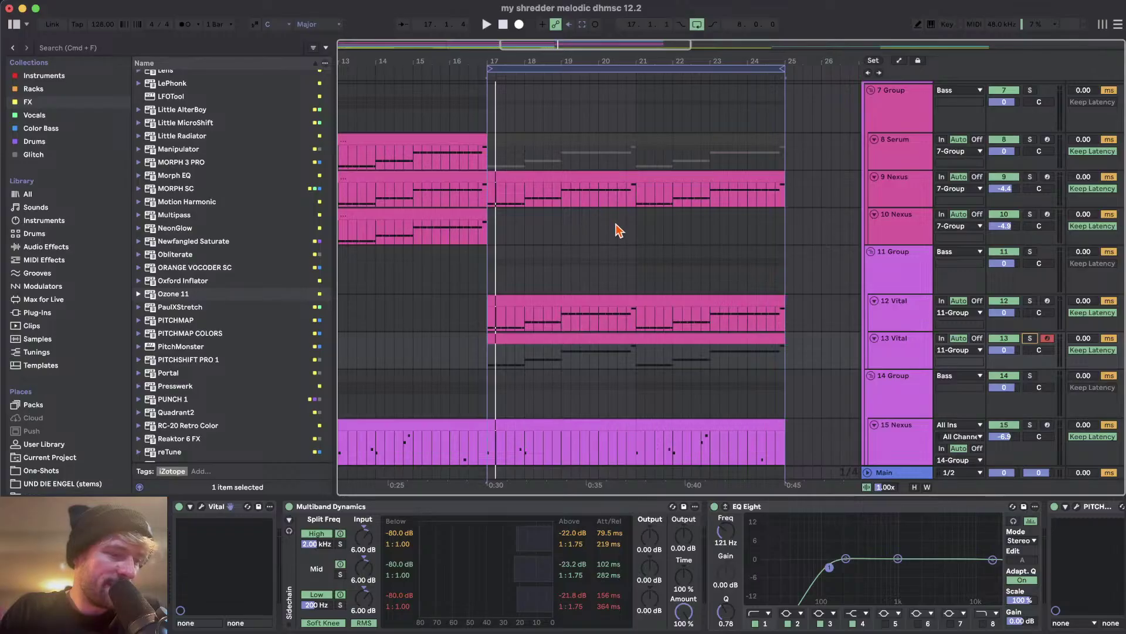
left_click(564, 175)
left_click(904, 317)
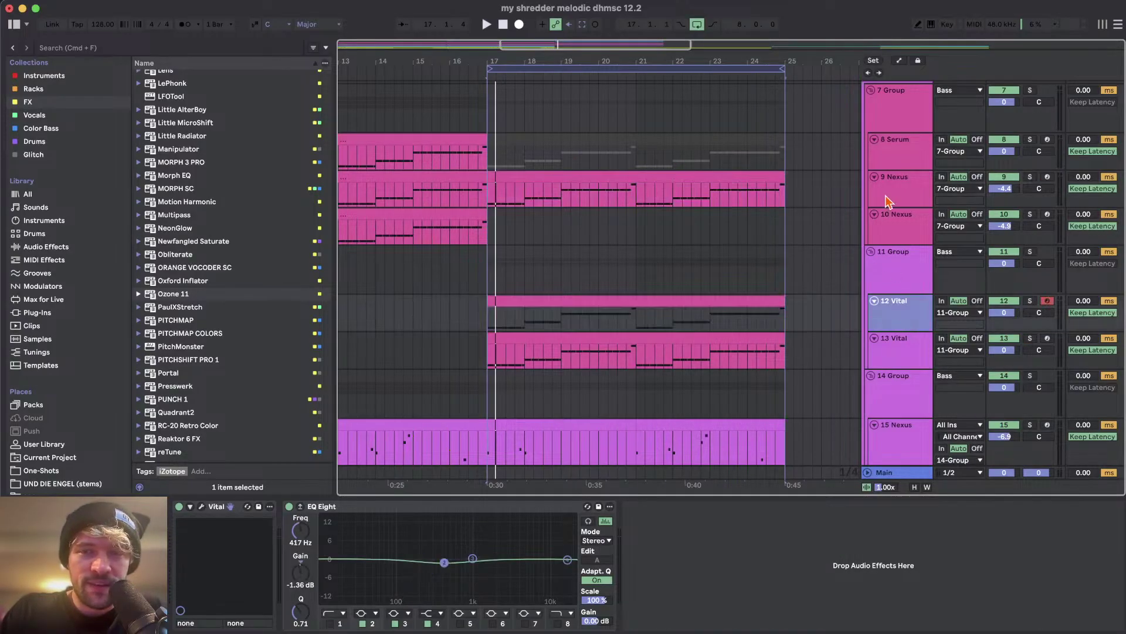
left_click(887, 193)
scroll(613, 270, "down", 1)
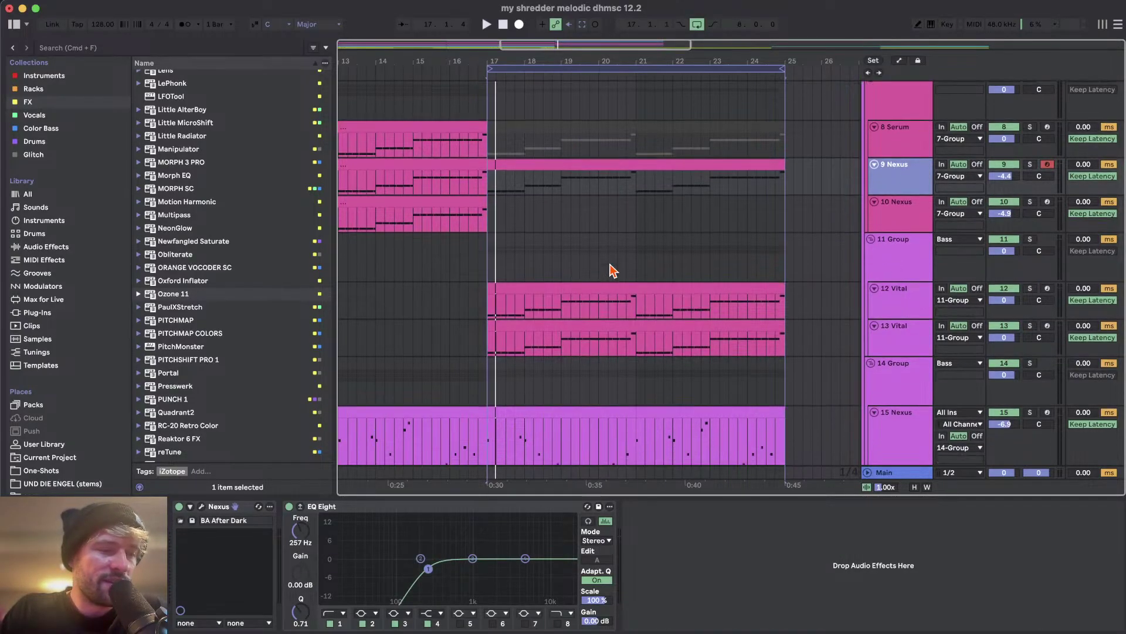
scroll(613, 270, "down", 1)
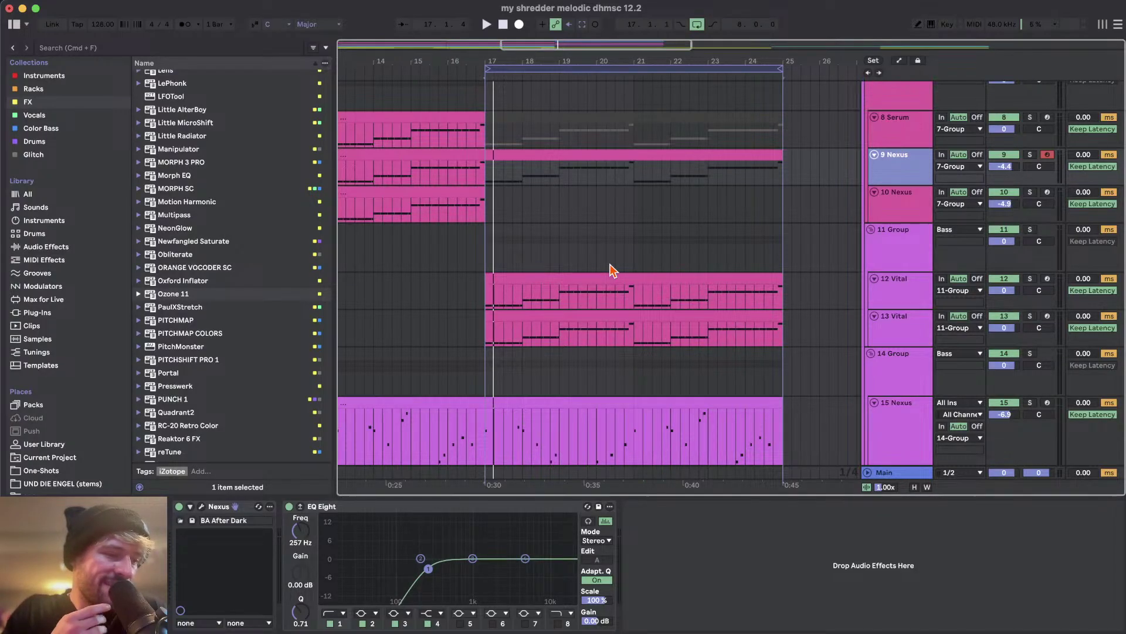
scroll(613, 270, "down", 1)
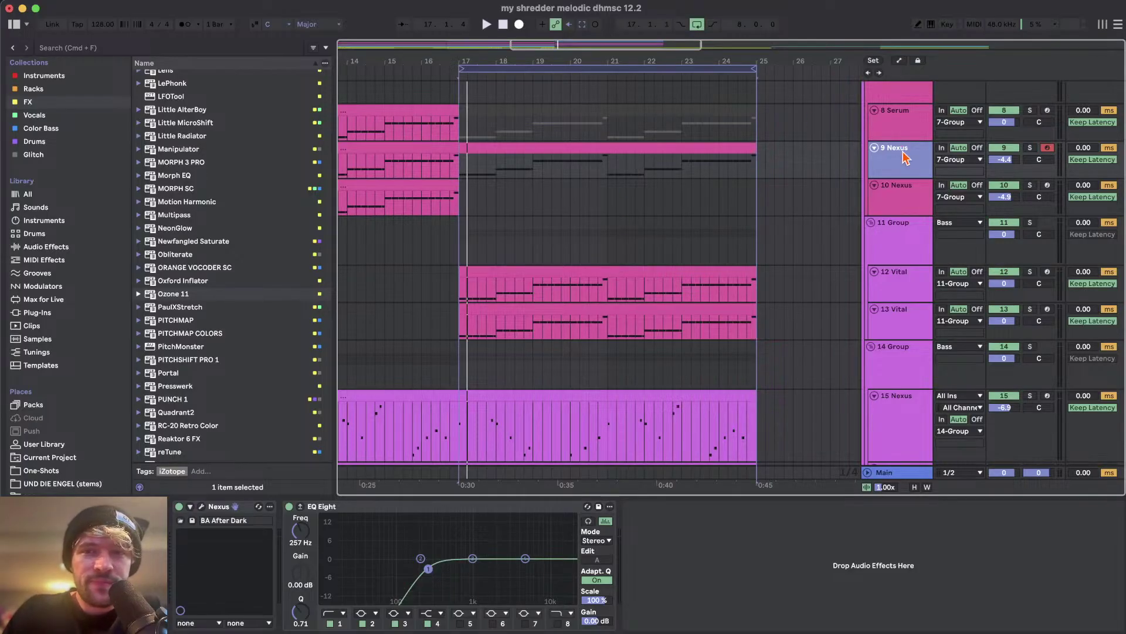
left_click(201, 508)
left_click(201, 508)
left_click(906, 288)
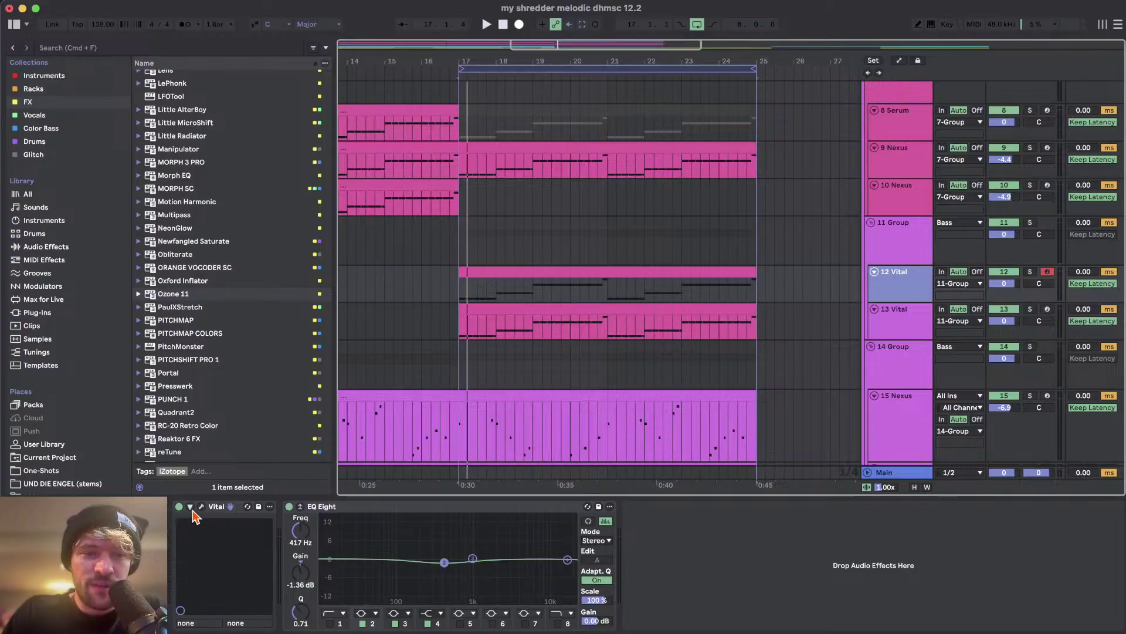
- Reopen PITCHMAP on the 13 Vital track to review its note mapping, then return to the arrangement
left_click(899, 323)
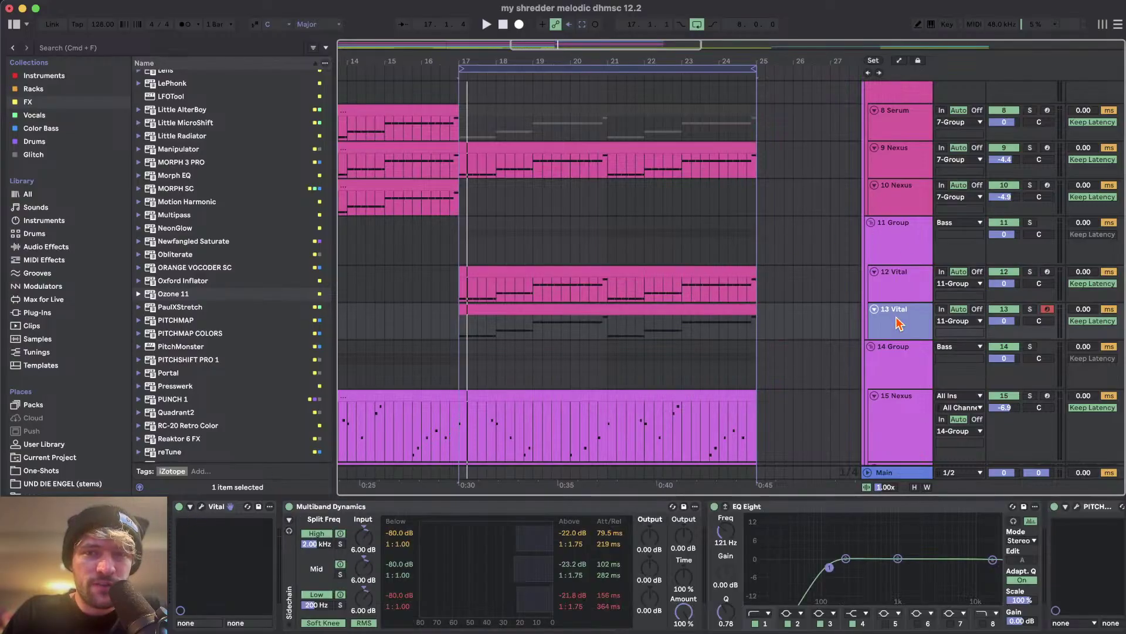
left_click(1073, 507)
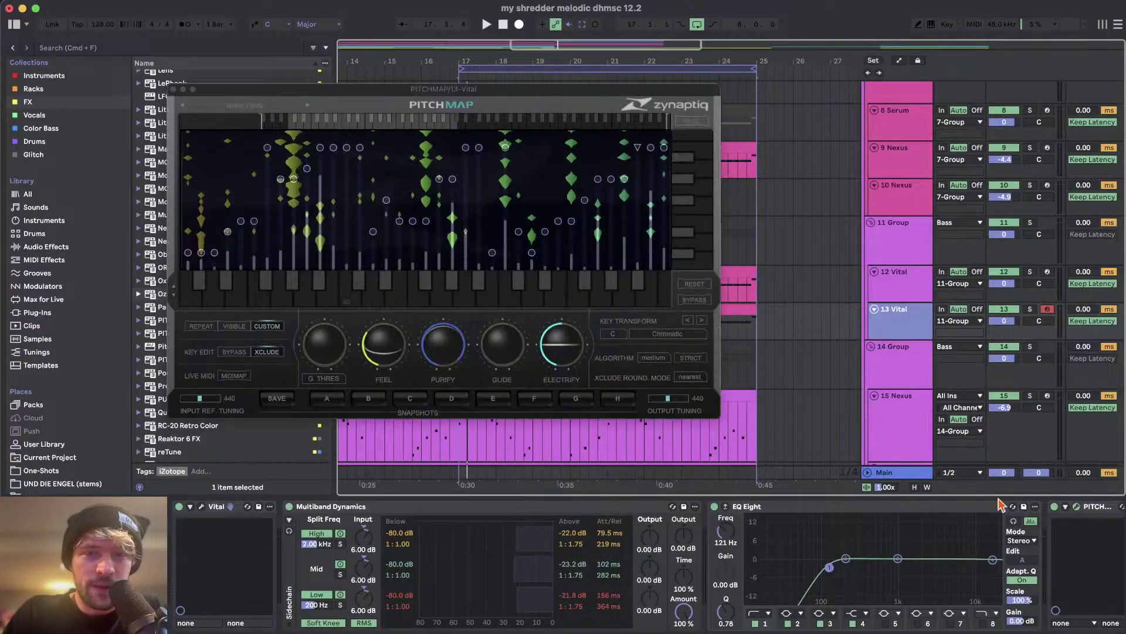
left_click(506, 148)
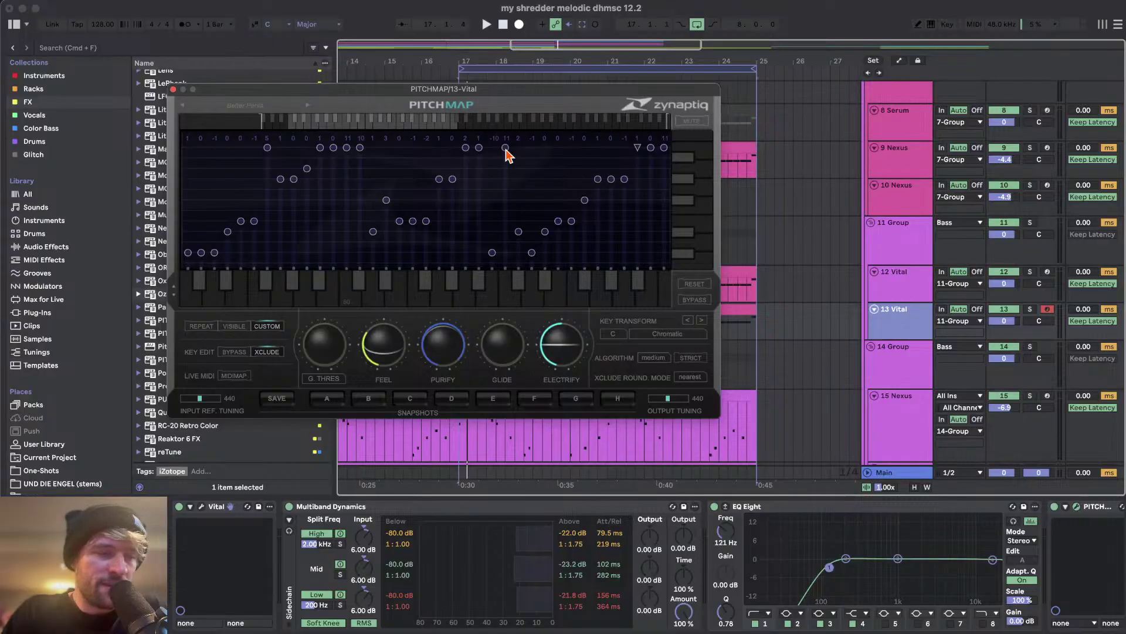
left_click(173, 89)
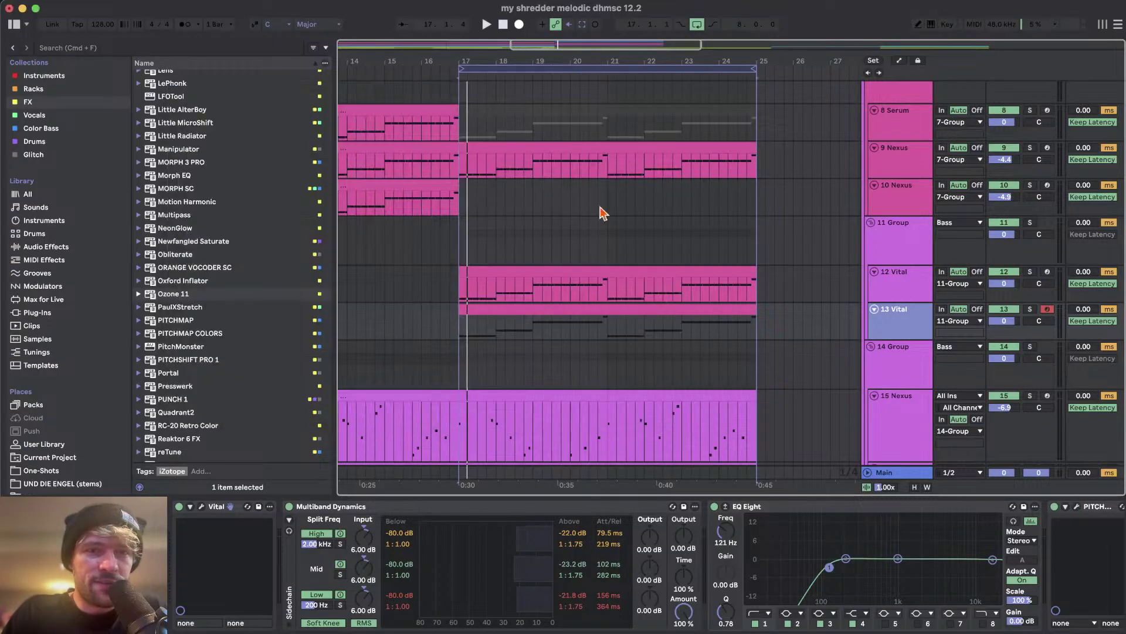
scroll(656, 223, "up", 2)
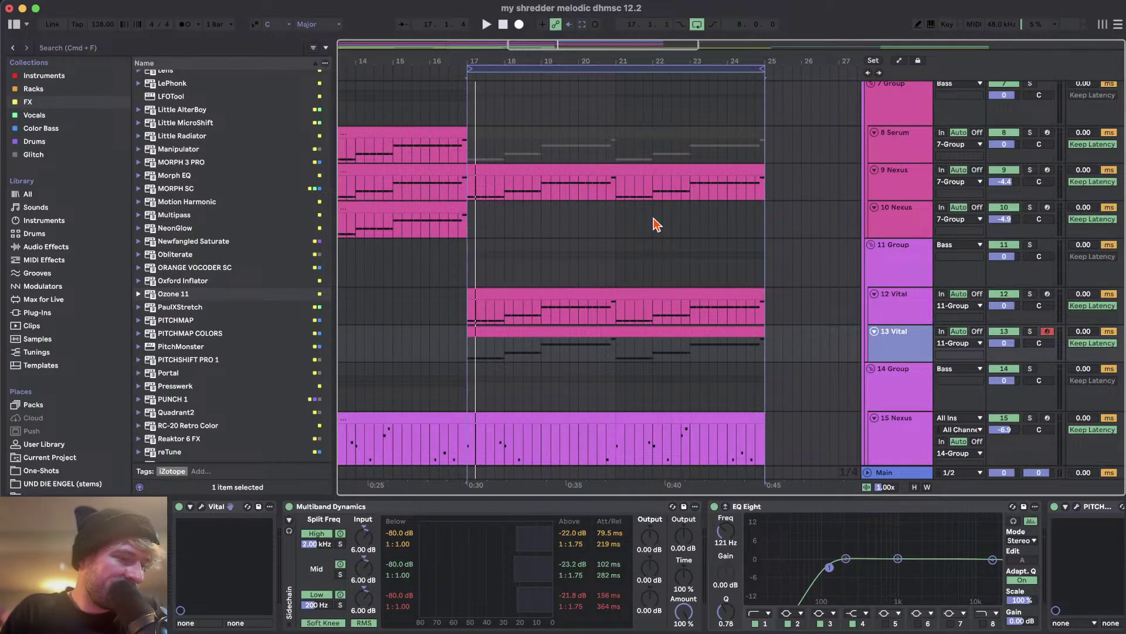
scroll(648, 249, "down", 3)
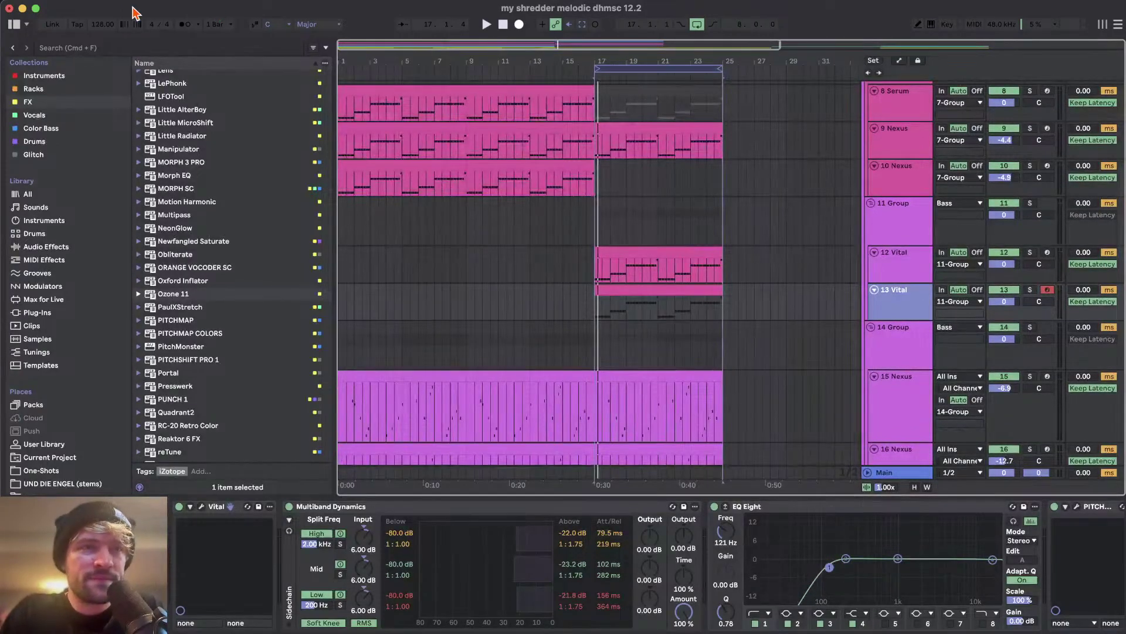
- Open the recent set lazy day.als from the cute bonobo ish project
left_click(83, 4)
mouse_move(117, 39)
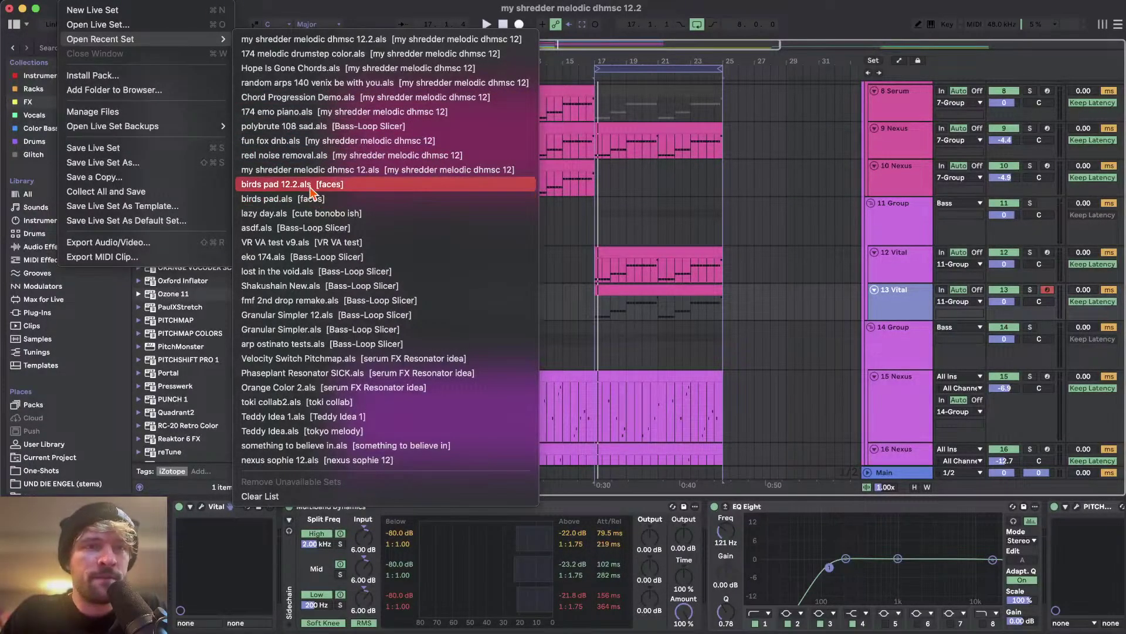
left_click(306, 214)
left_click(479, 354)
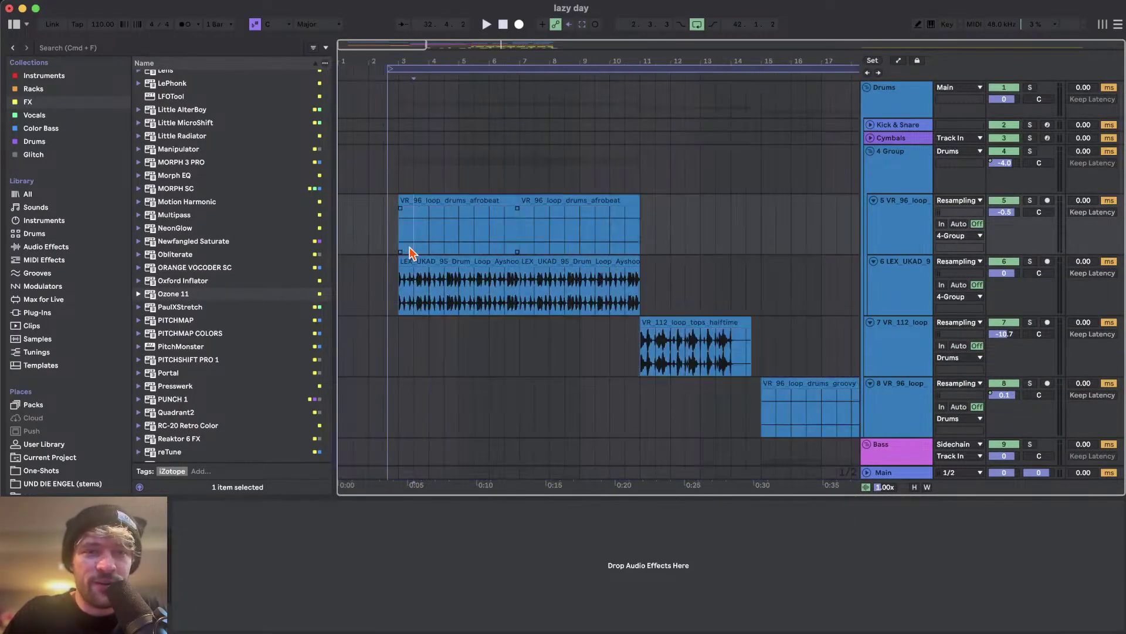
- Play the set from its start and look over its drum, bass, synth and sample tracks
scroll(400, 230, "down", 14)
scroll(401, 231, "up", 8)
scroll(403, 236, "down", 15)
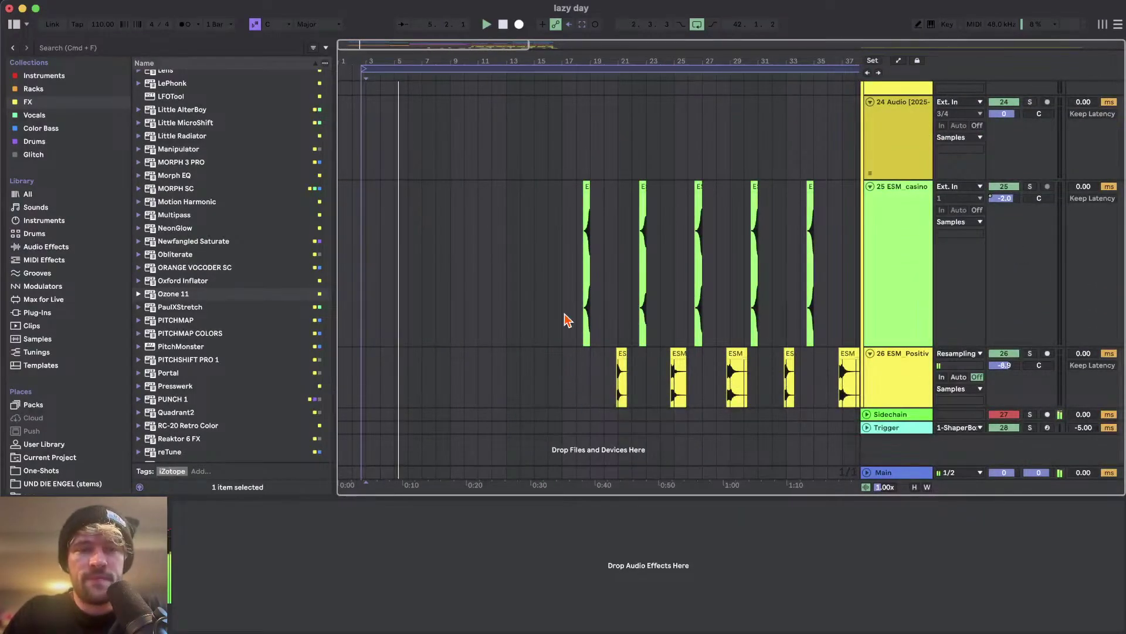
- Switch to Streamlabs Desktop, set the Loopback Audio volume to 0.6, and return to the Live set
key("super+Tab")
key("super+Tab")
key("super+Tab")
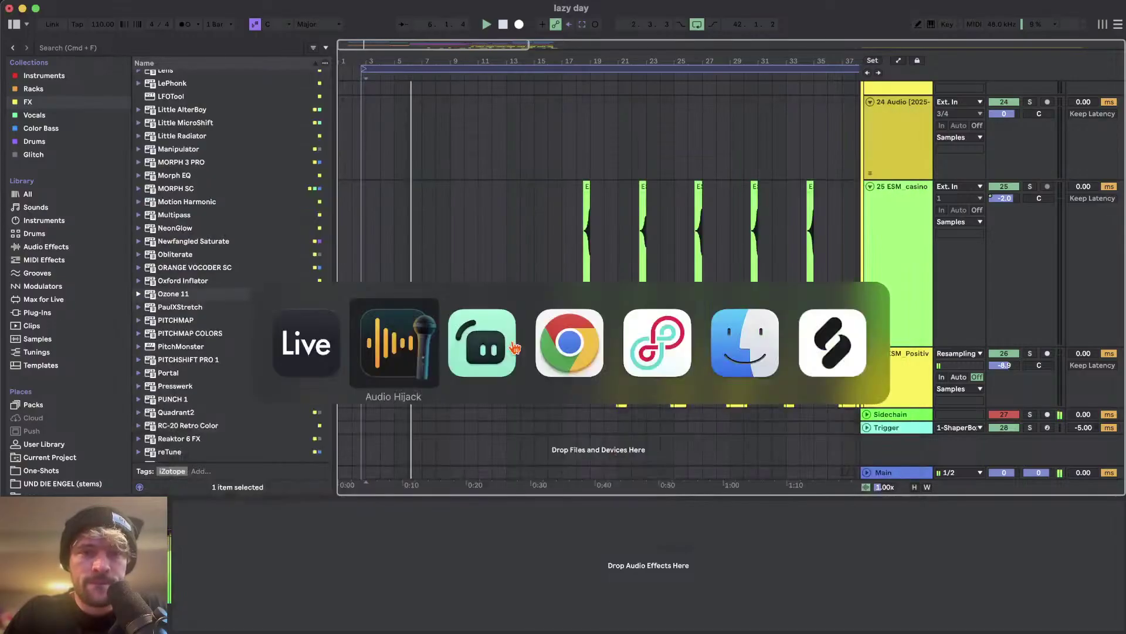
left_click(482, 346)
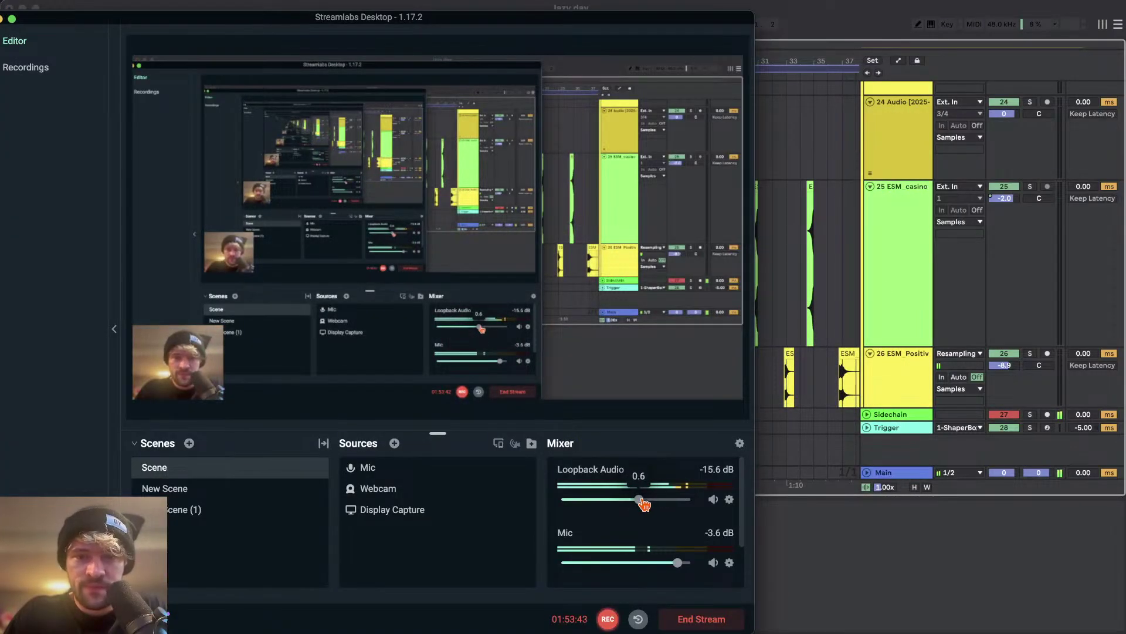
key("super+Tab")
- Look through the drum, bass and synth tracks and select the first Perfume vocal clip on track 18
scroll(538, 263, "up", 10)
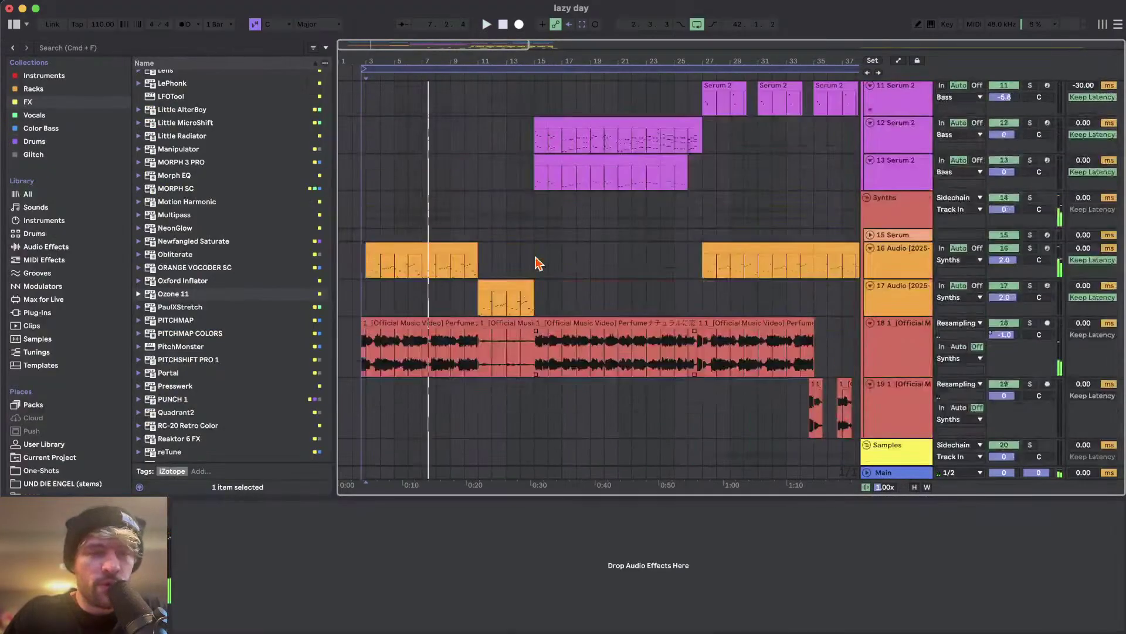
left_click(447, 321)
scroll(434, 323, "up", 4)
scroll(434, 325, "up", 12)
scroll(397, 294, "down", 3)
scroll(402, 294, "up", 3)
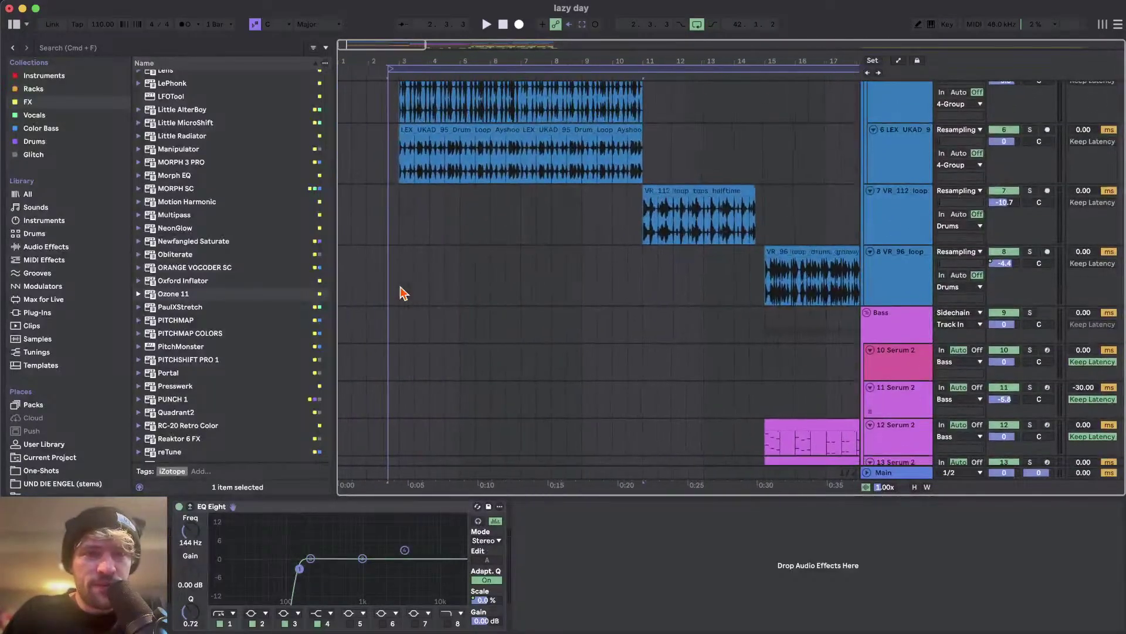
scroll(399, 291, "down", 20)
scroll(411, 291, "up", 12)
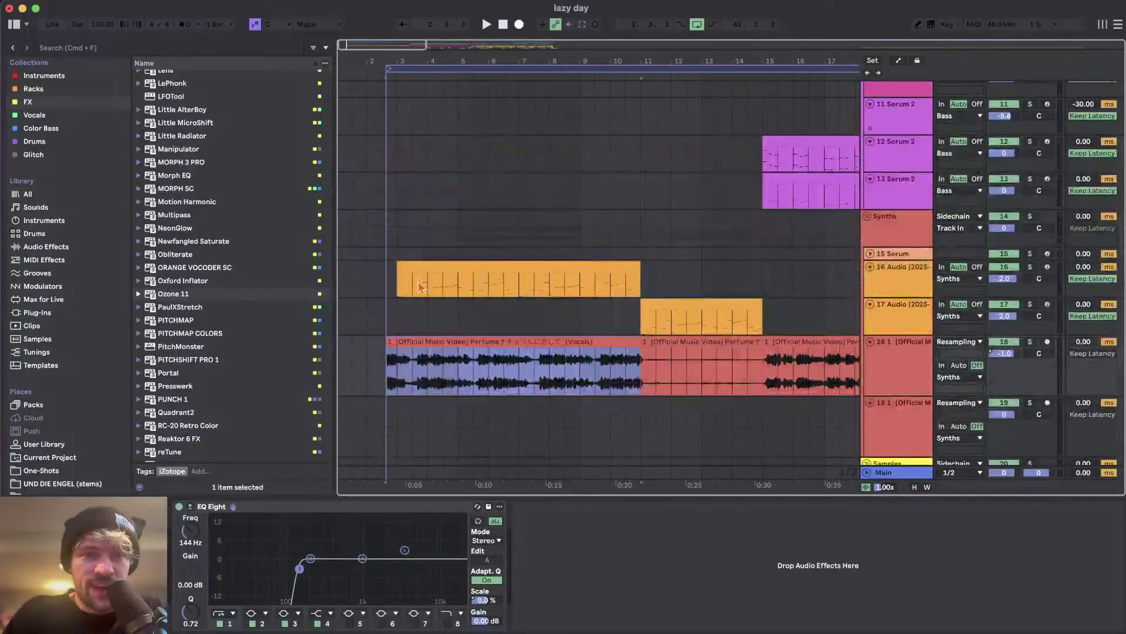
- Select the opening clip on the 16 Audio track and locate its sliced sample in the browser
left_click(420, 289)
right_click(379, 550)
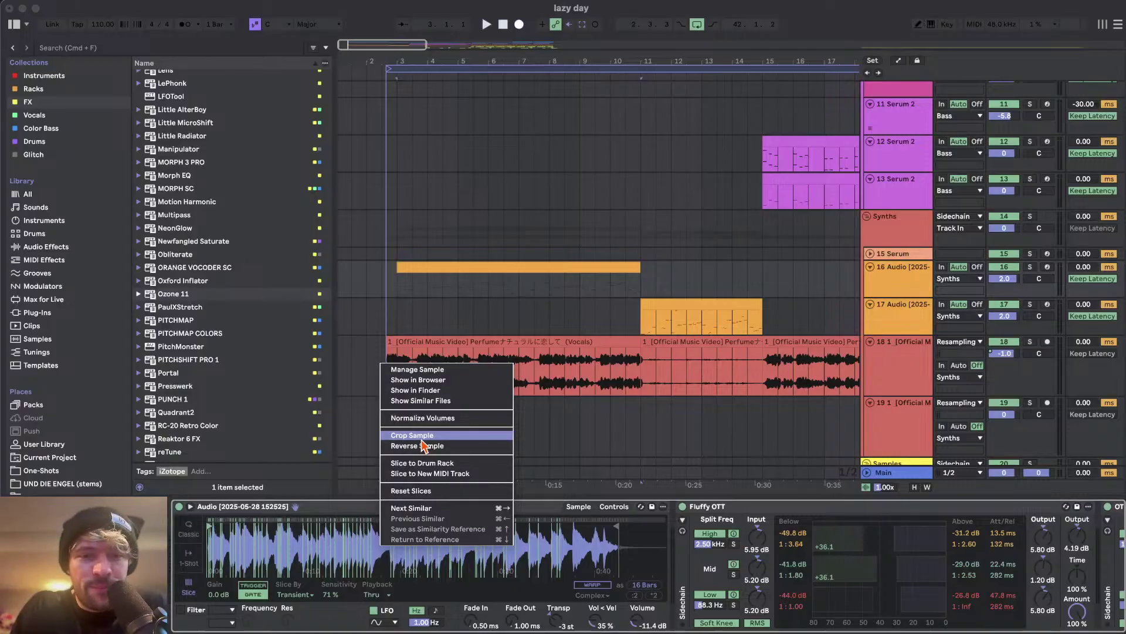
left_click(433, 380)
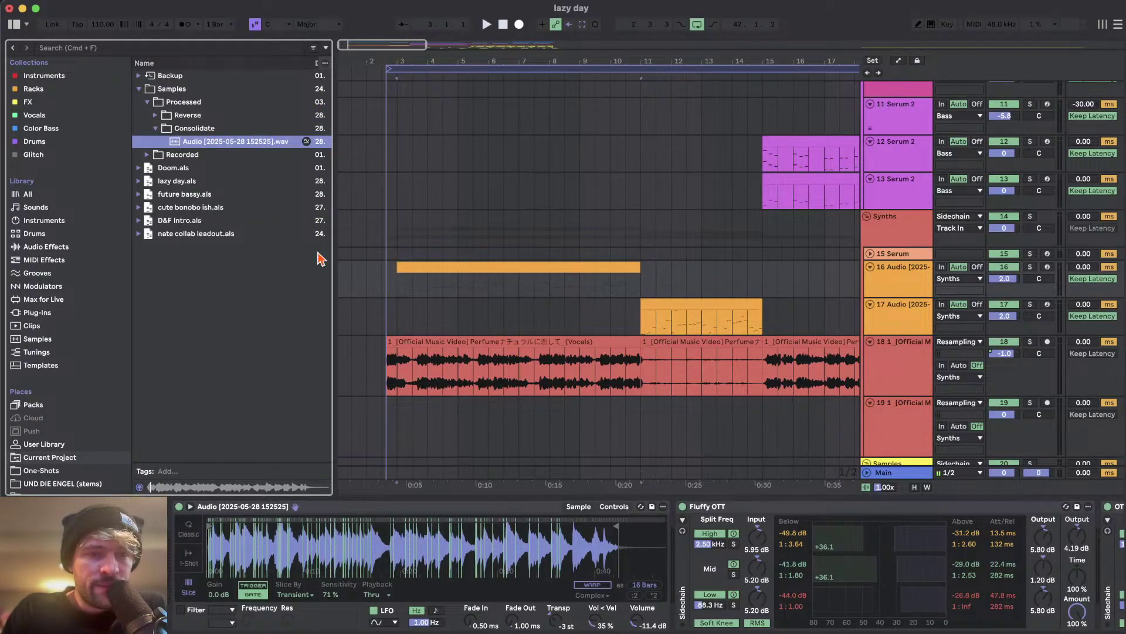
- Find the yellow recording clips far along the 24 Audio track and play them briefly
scroll(447, 377, "down", 5)
scroll(380, 311, "down", 10)
scroll(369, 299, "right", 3)
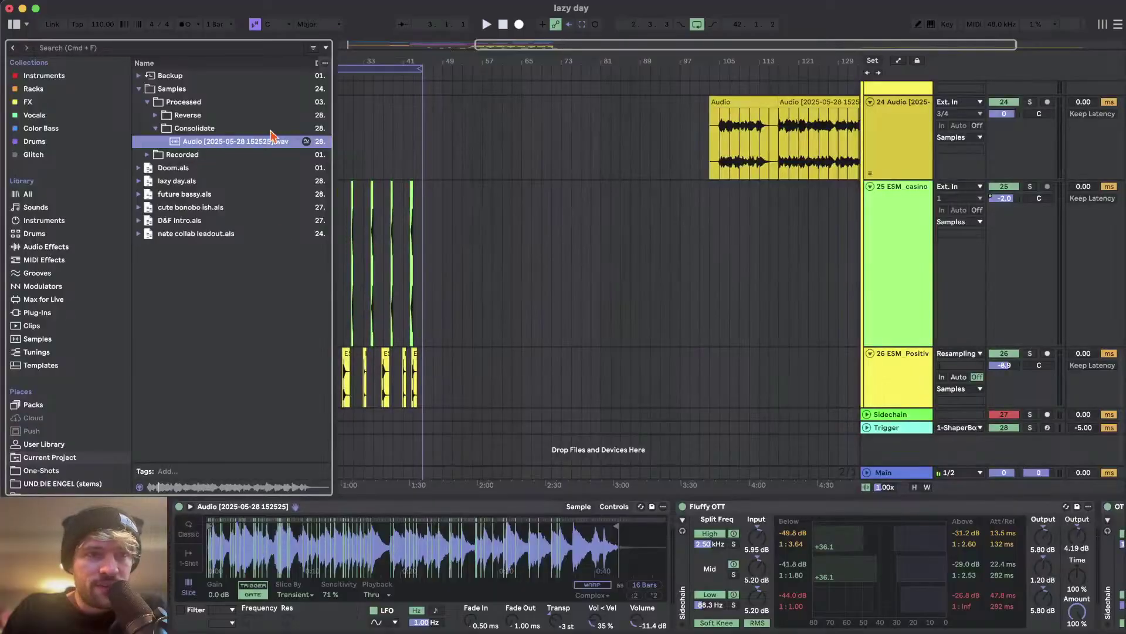
left_click(743, 121)
key("space")
left_click(721, 121)
key("space")
key("space")
scroll(718, 120, "right", 3)
scroll(718, 121, "up", 1)
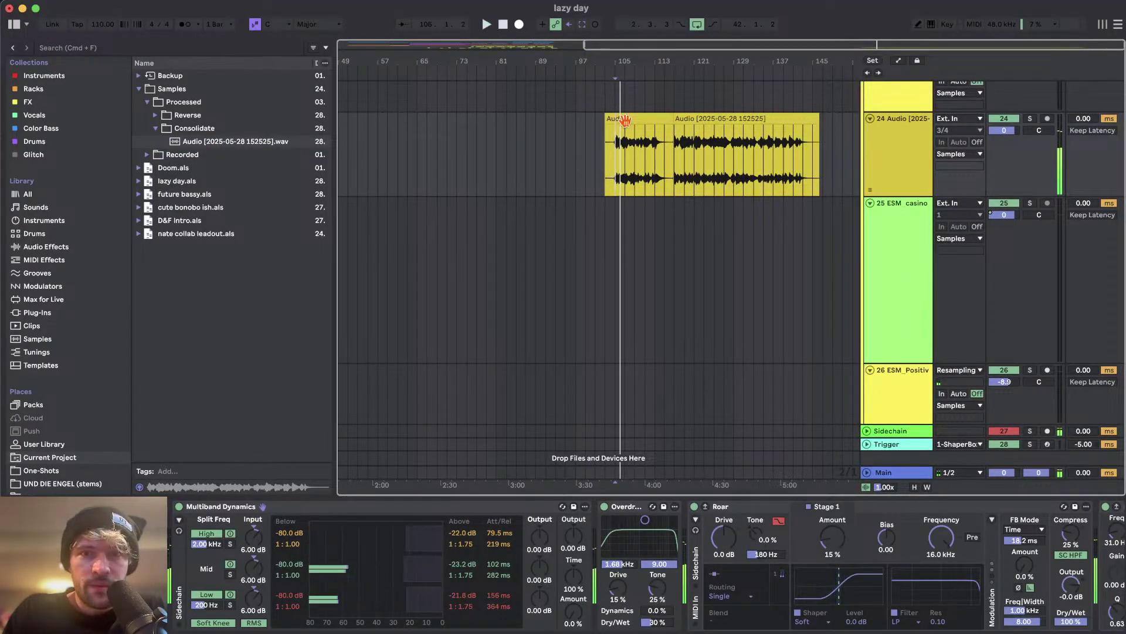
left_click_drag(202, 143, 833, 454)
double_click(718, 399)
key("space")
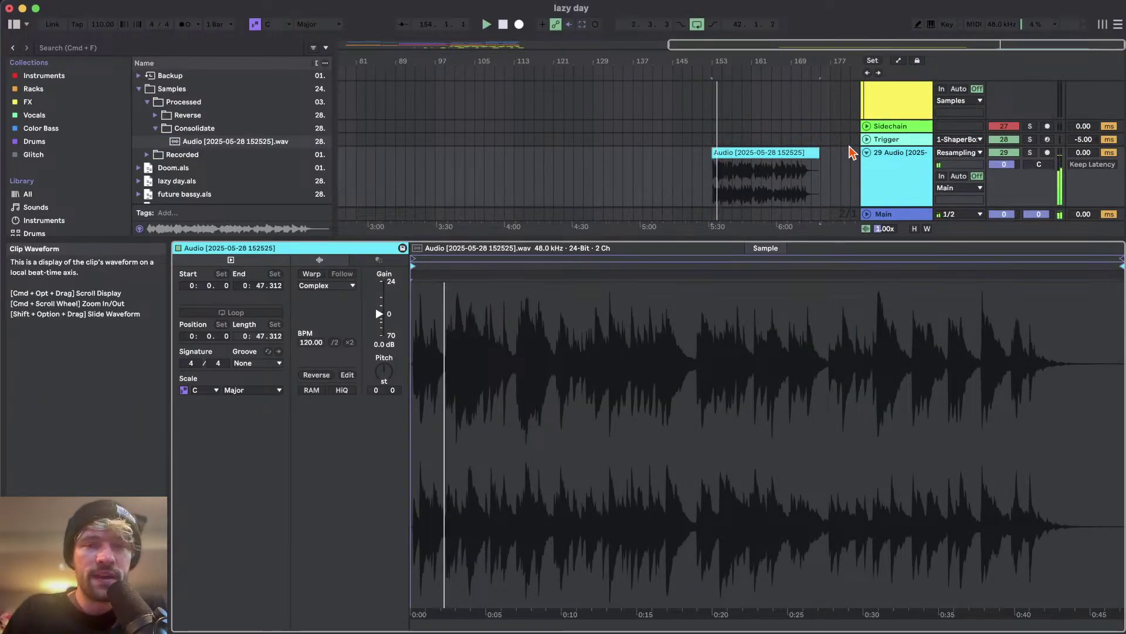
left_click(1041, 631)
scroll(778, 378, "down", 2)
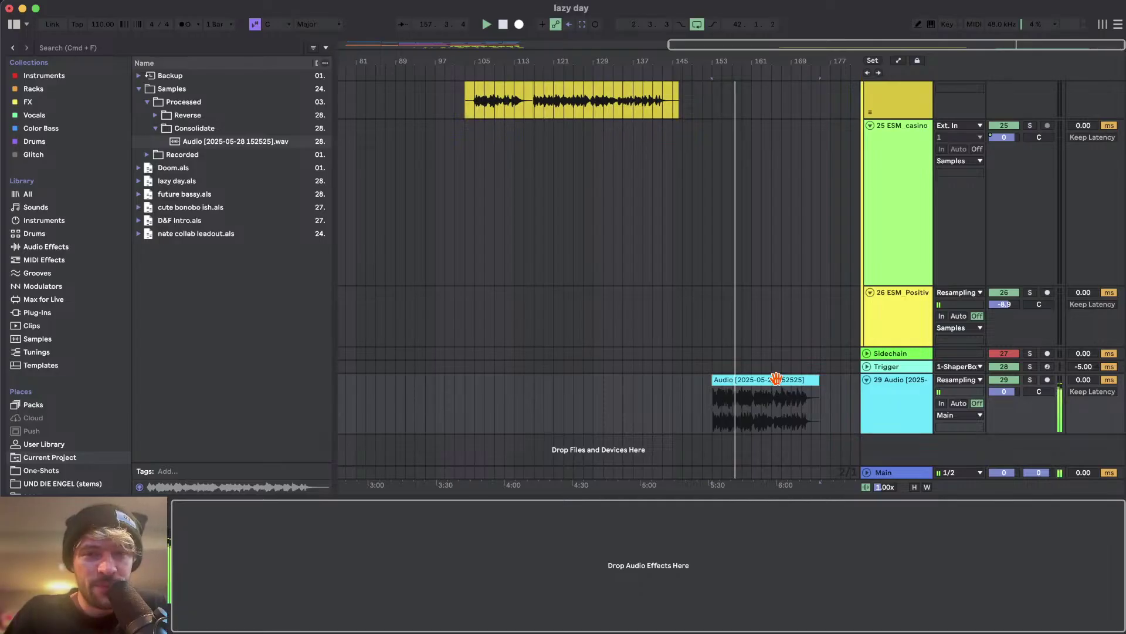
scroll(777, 434, "up", 1)
scroll(746, 388, "up", 2)
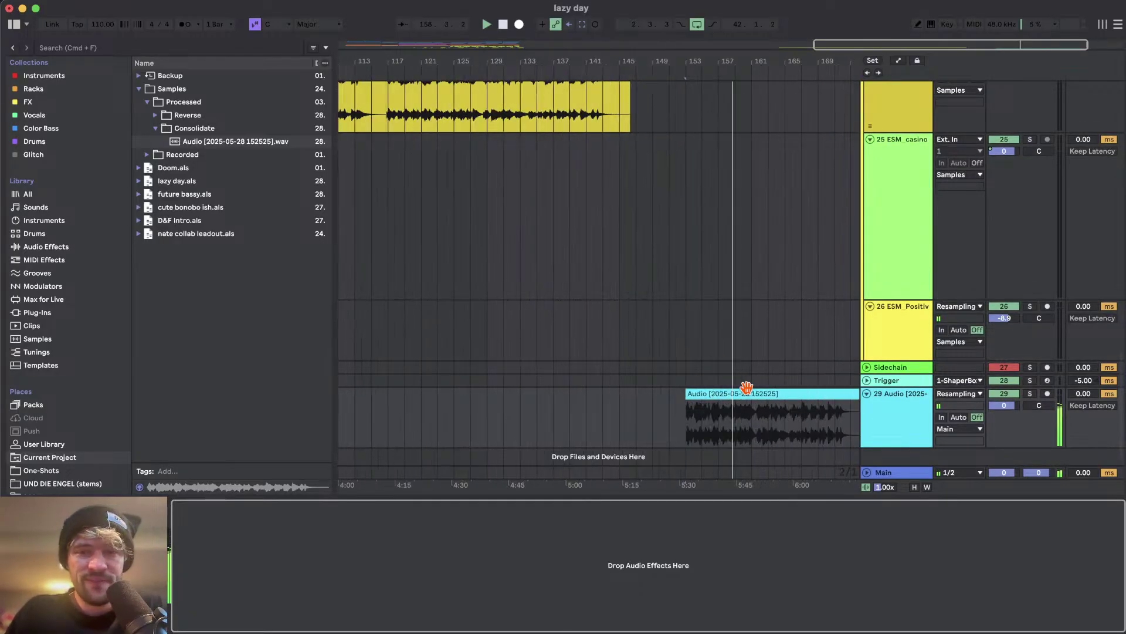
scroll(724, 437, "right", 2)
scroll(724, 438, "down", 1)
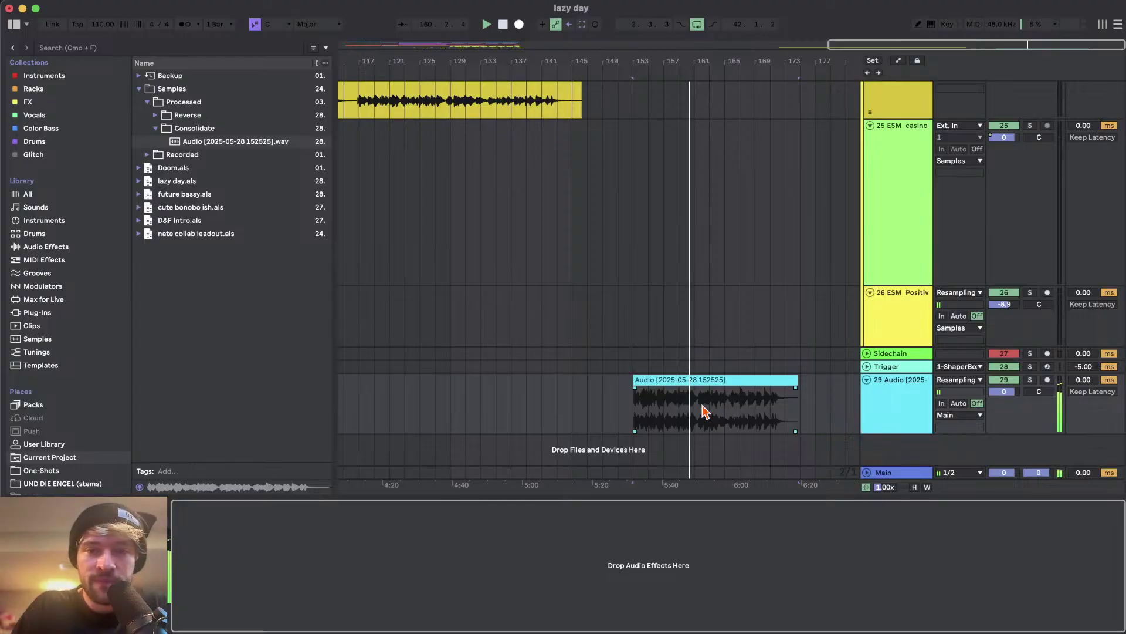
scroll(706, 411, "down", 1)
left_click(707, 411)
- Solo the 16 Audio track and play it from its first clip at bar 3
scroll(709, 410, "left", 15)
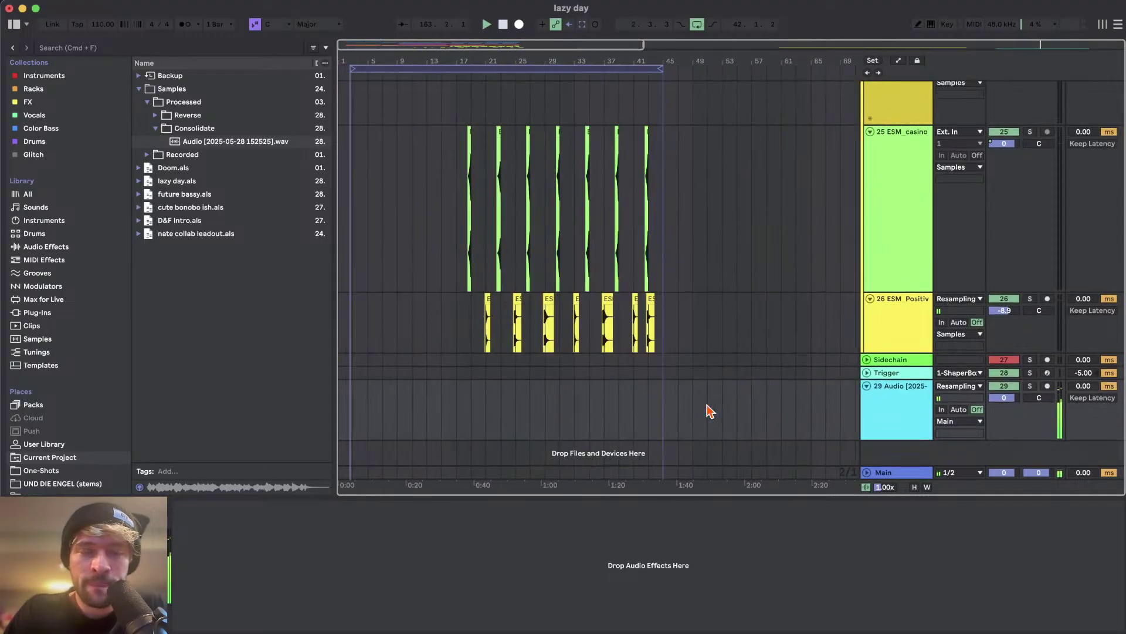
scroll(709, 410, "up", 10)
scroll(443, 231, "up", 7)
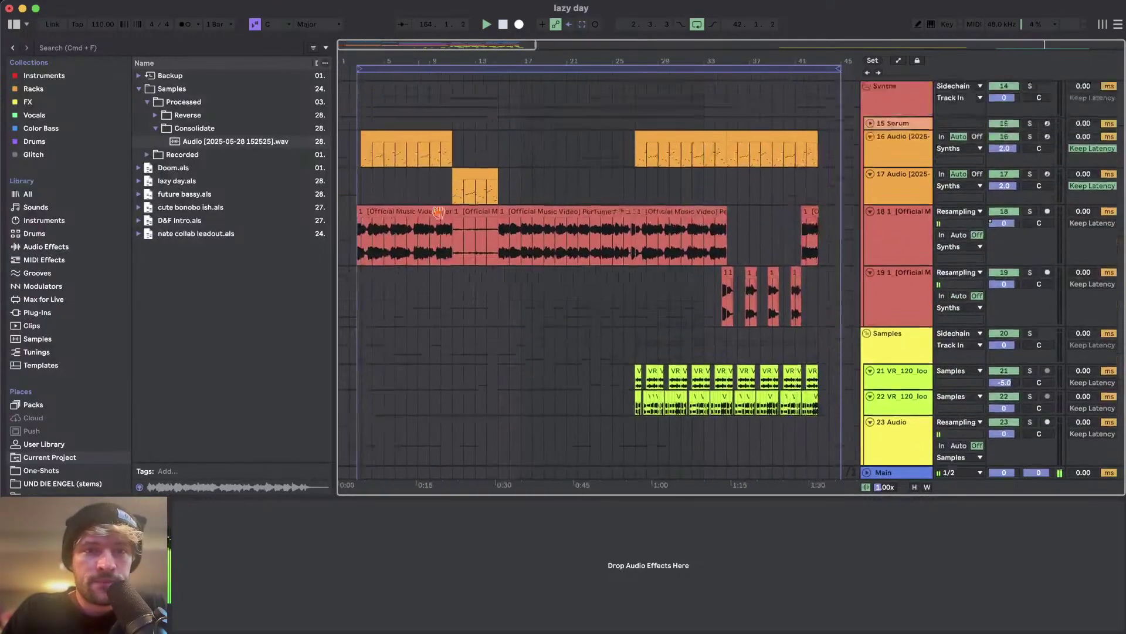
left_click(363, 200)
scroll(364, 203, "up", 5)
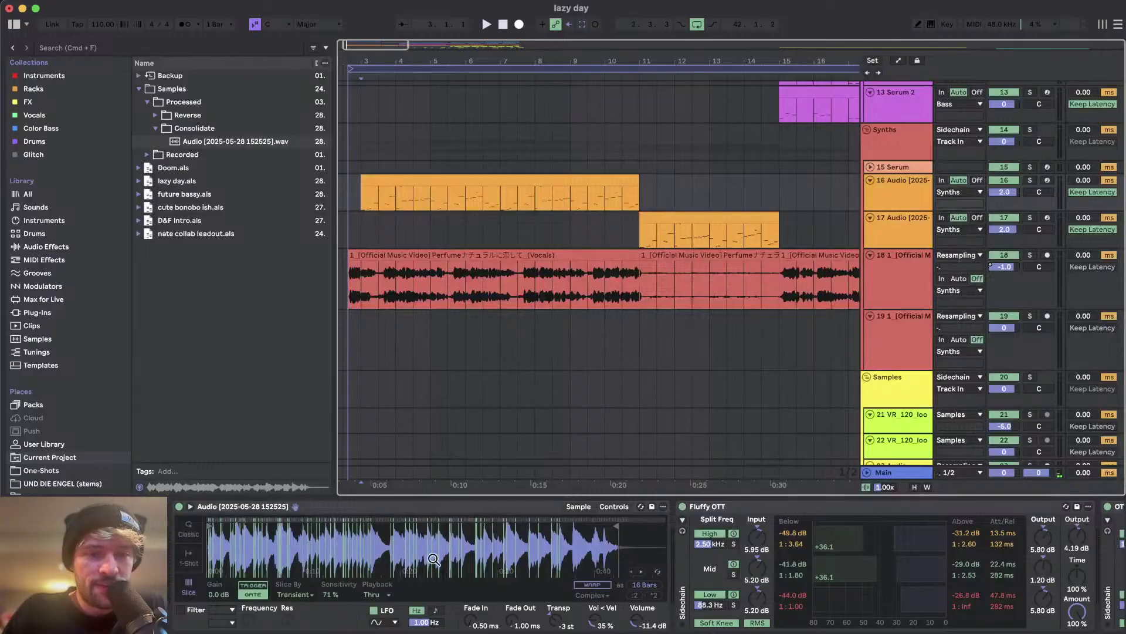
left_click(1030, 181)
key("space")
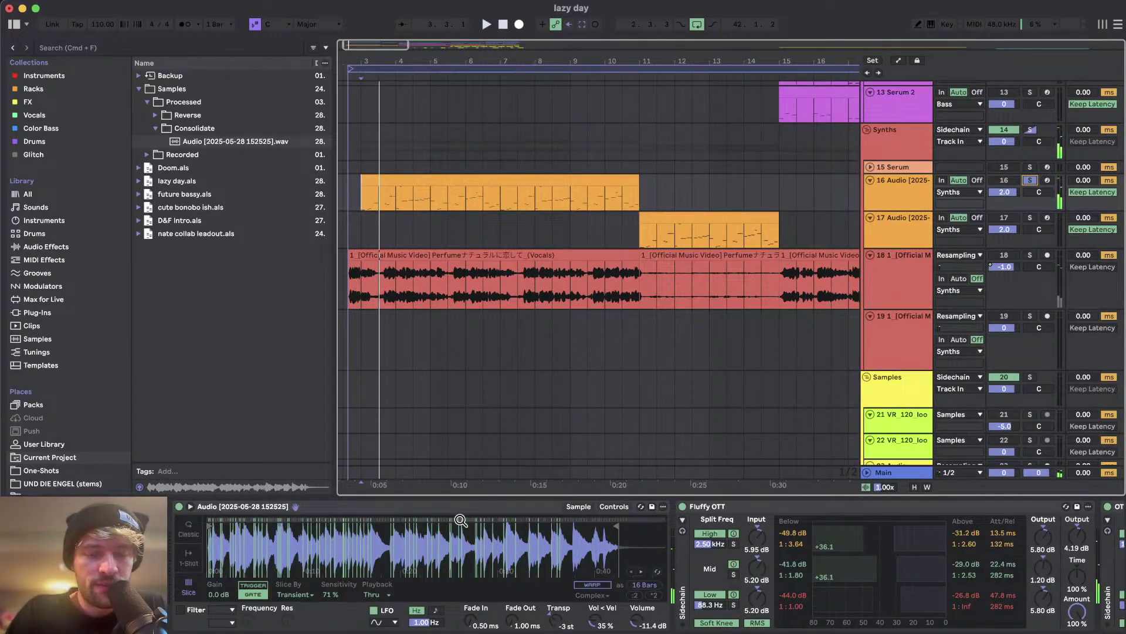
- Review the MIDI notes in the 16 Audio track's opening clip and return to its device chain
double_click(405, 202)
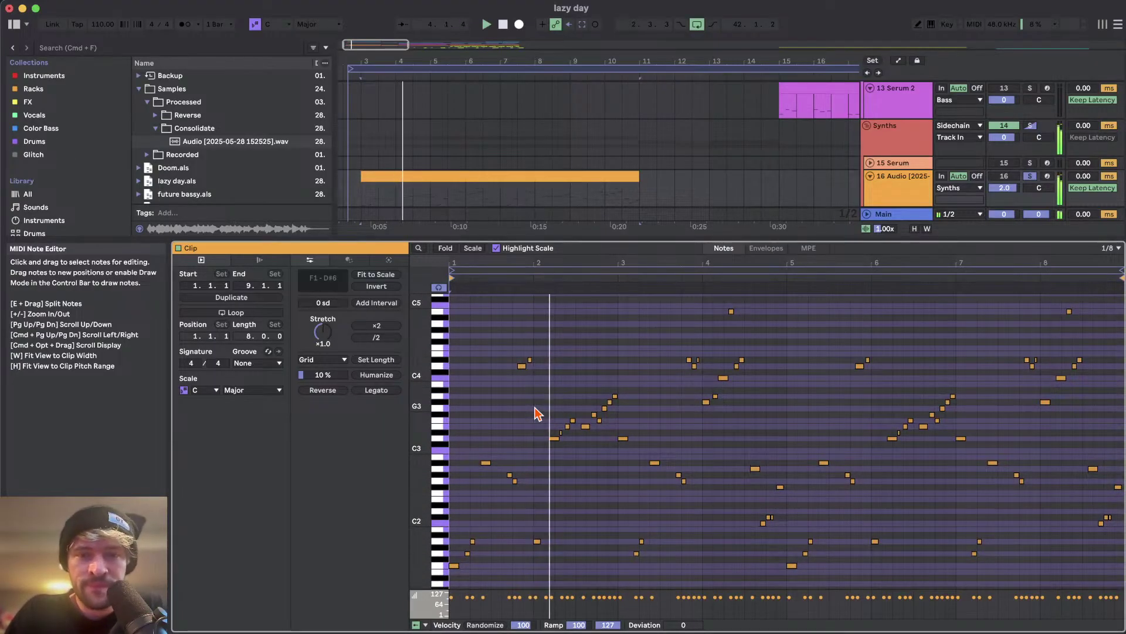
scroll(631, 434, "up", 2)
key("shift+Tab")
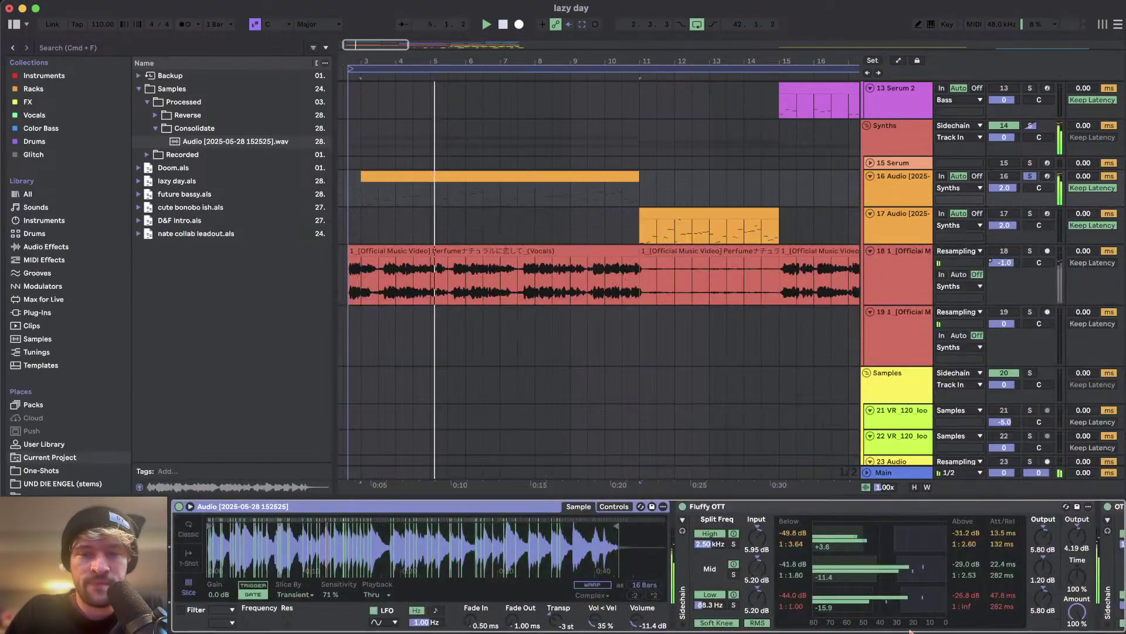
scroll(478, 358, "up", 2)
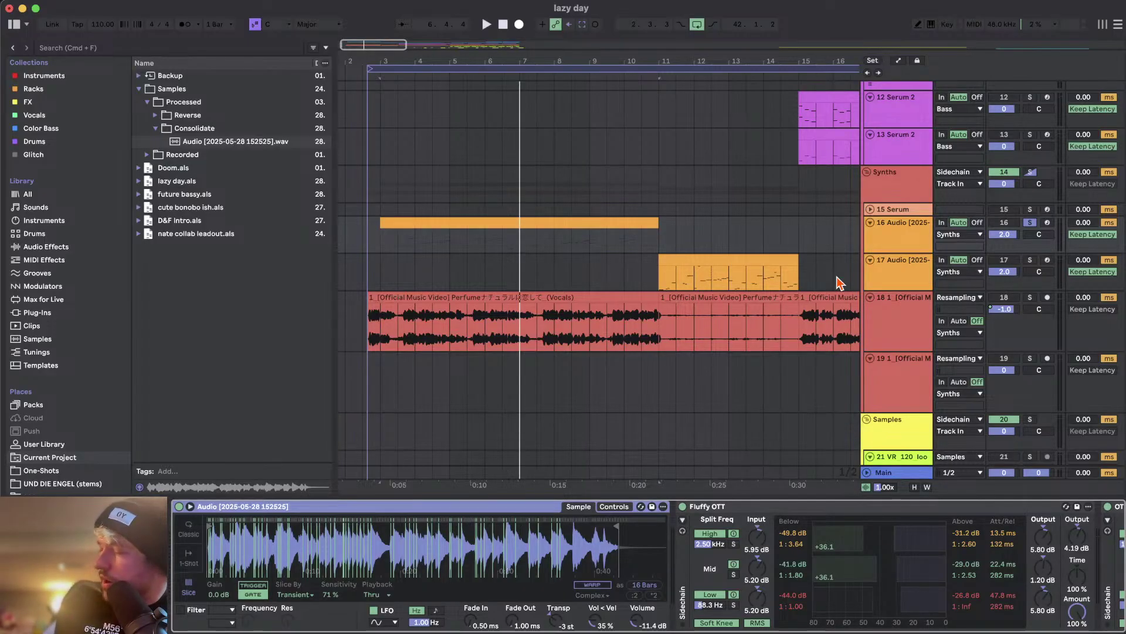
- Release the 16 Audio track's solo and play the full mix from its opening clip
left_click(413, 221)
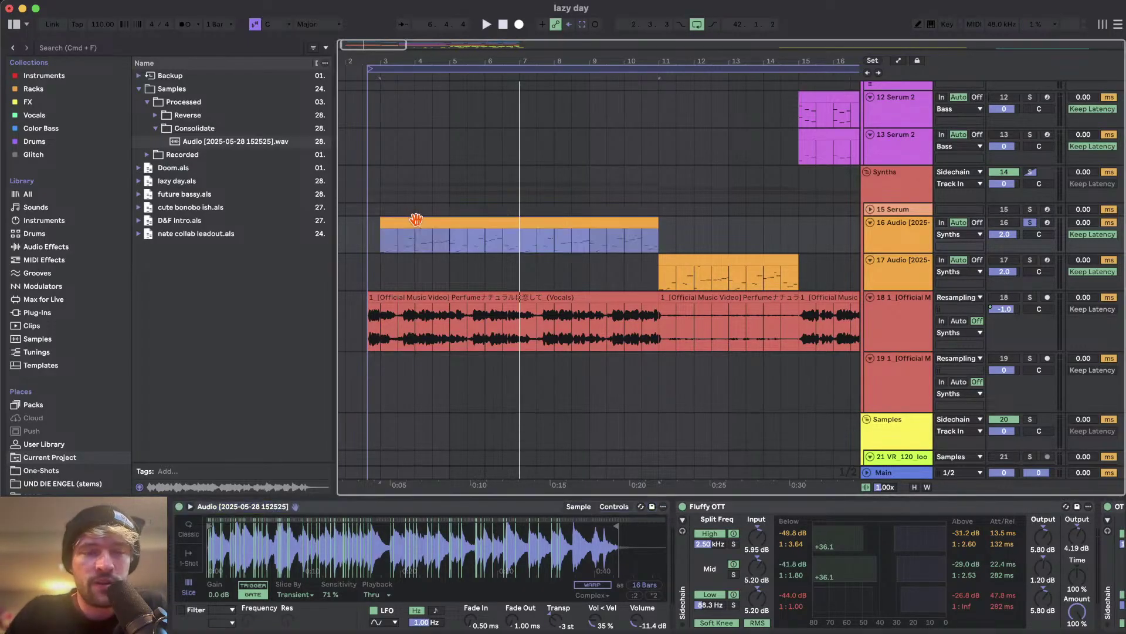
left_click(1027, 223)
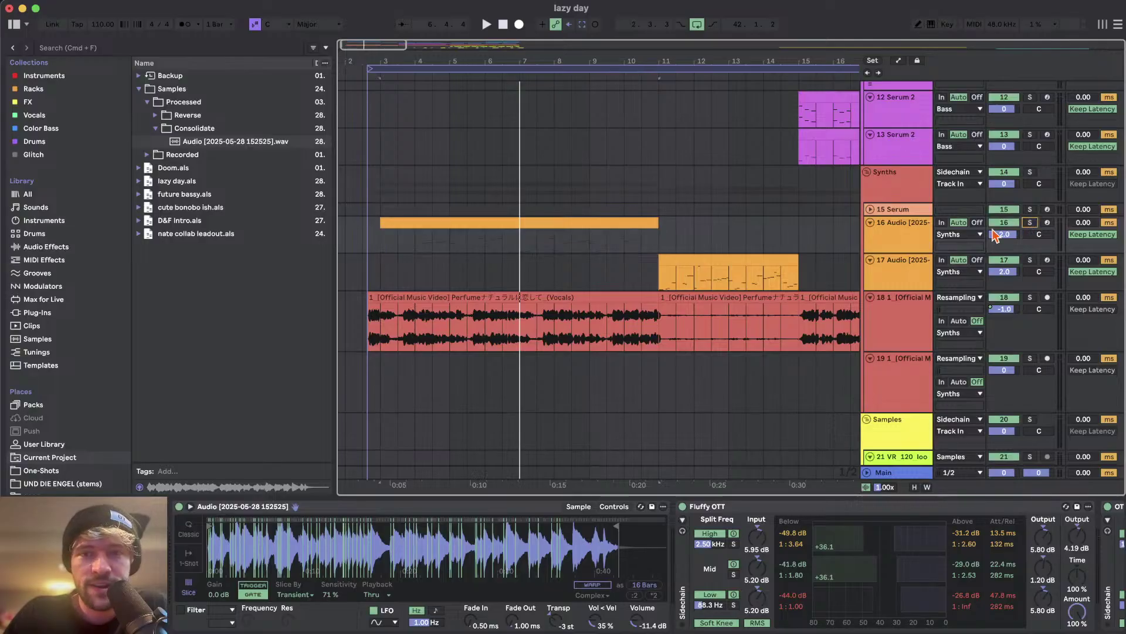
key("space")
scroll(499, 267, "down", 3)
scroll(499, 264, "up", 2)
scroll(499, 263, "up", 6)
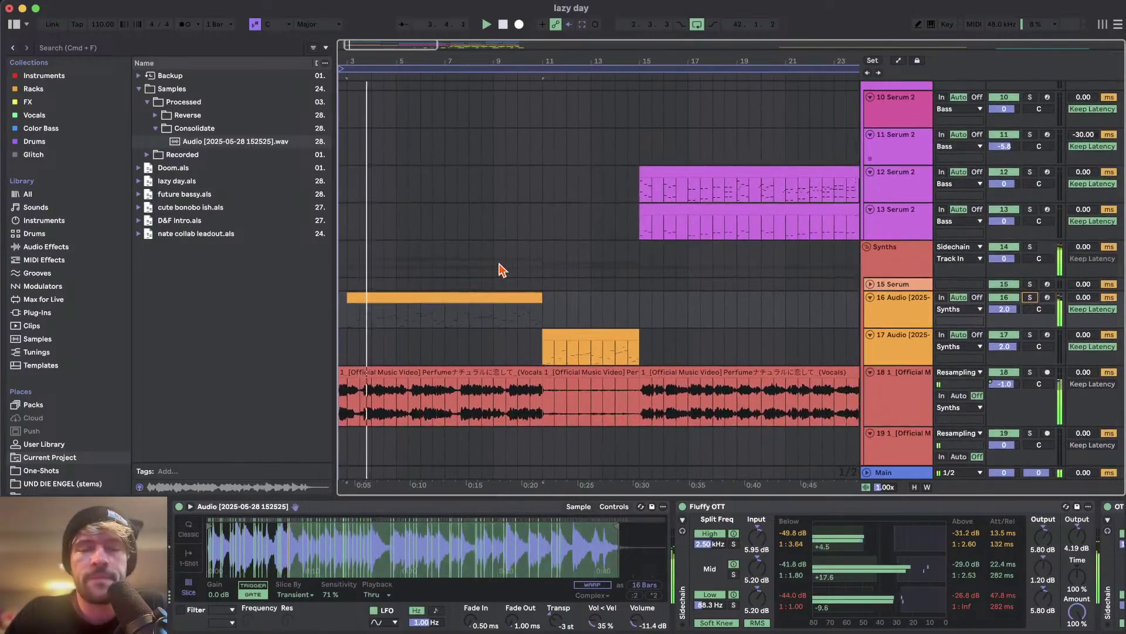
- Play the section starting at bar 27, where the 11 Serum 2 clips begin
scroll(499, 263, "down", 3)
scroll(499, 263, "down", 4)
left_click(514, 261)
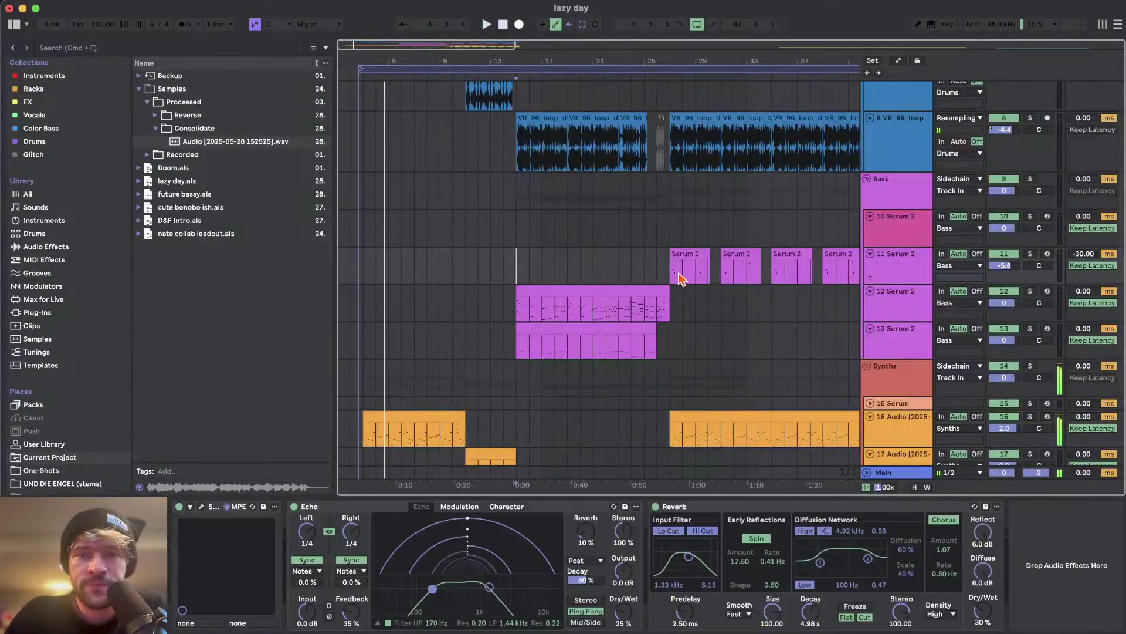
scroll(671, 272, "down", 4)
scroll(681, 255, "up", 5)
- Insert EQ Eight after Utility on the Main track, disable band 1, boost 5.33 dB at 599 Hz and dip the band above
left_click(900, 474)
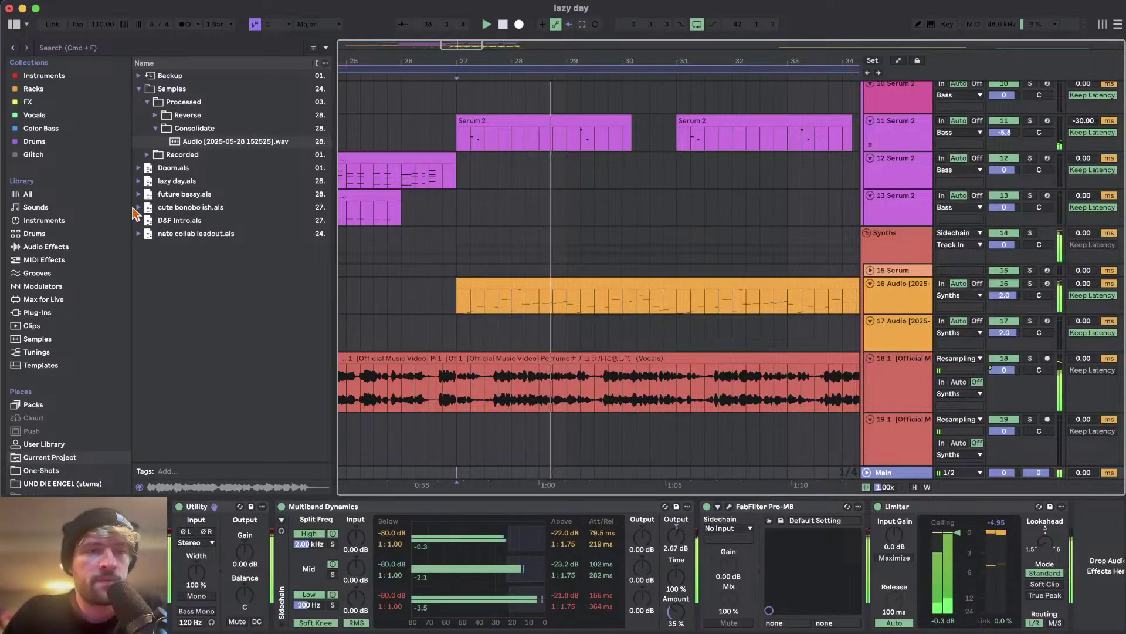
left_click(46, 249)
left_click_drag(171, 178, 313, 578)
left_click(322, 623)
key("space")
left_click_drag(559, 559, 550, 560)
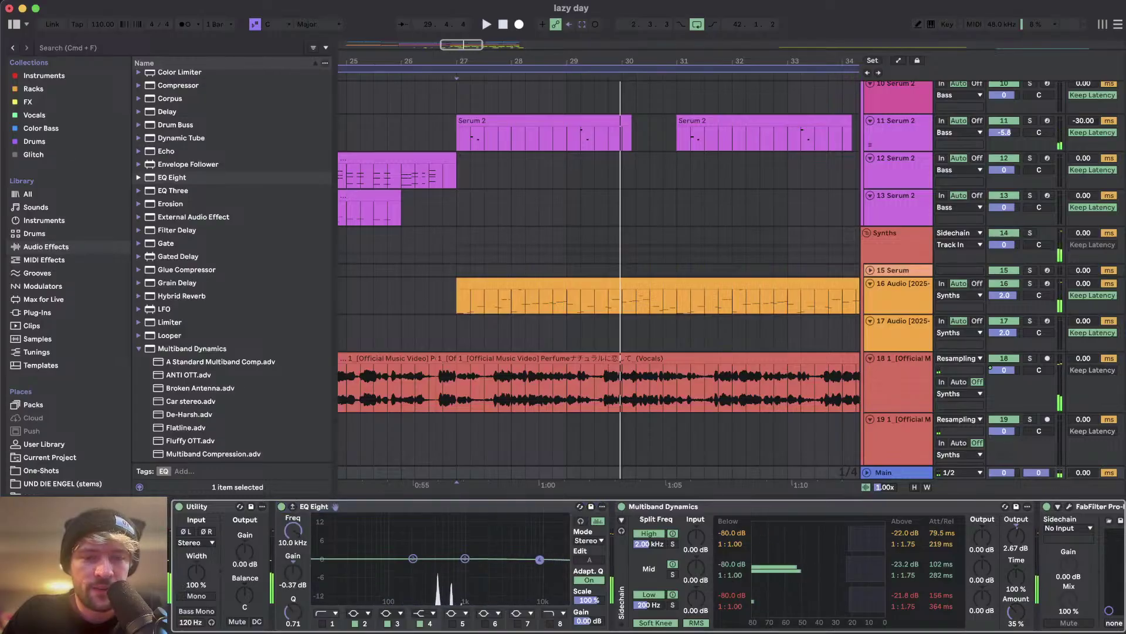
key("space")
left_click_drag(462, 547, 497, 570)
left_click(448, 543)
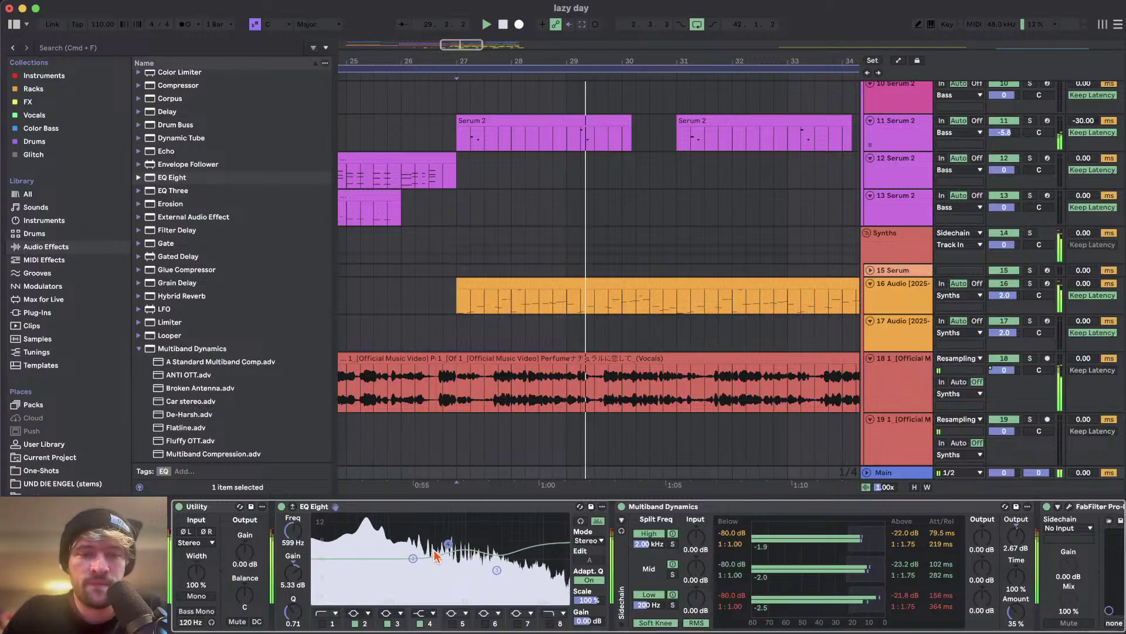
- Examine the chopped loop clips on tracks 21 and 22 from bar 27 and track 22's Gate and EQ Eight
scroll(646, 581, "right", 5)
scroll(647, 309, "down", 5)
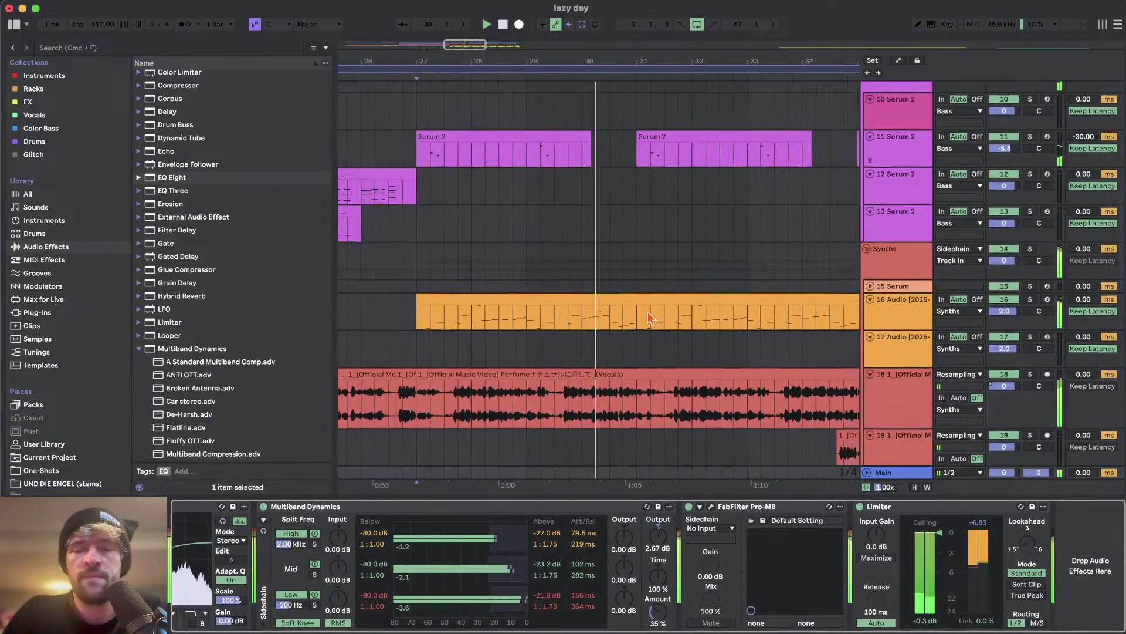
scroll(648, 312, "down", 4)
scroll(586, 287, "up", 1)
scroll(476, 239, "up", 2)
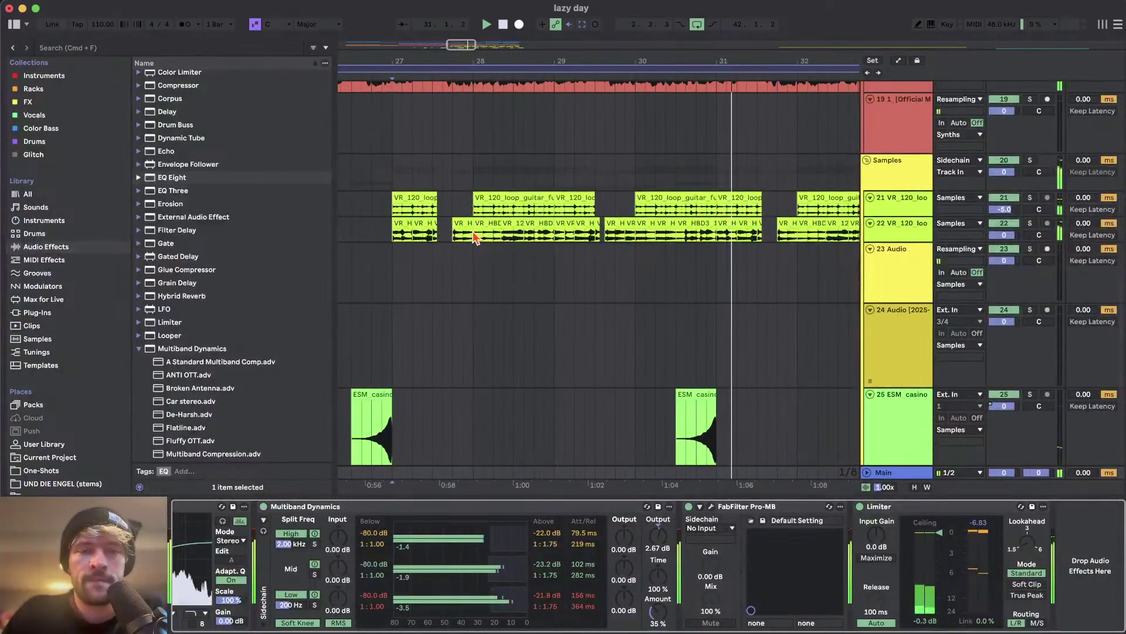
scroll(473, 237, "down", 3)
left_click(471, 237)
scroll(478, 243, "up", 5)
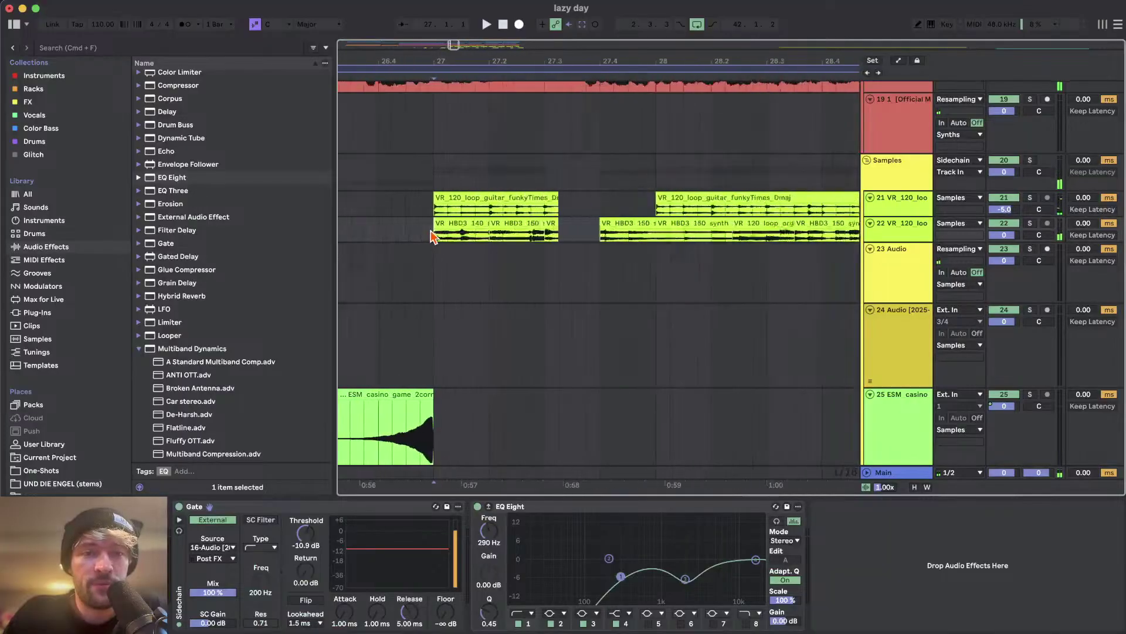
scroll(478, 245, "down", 4)
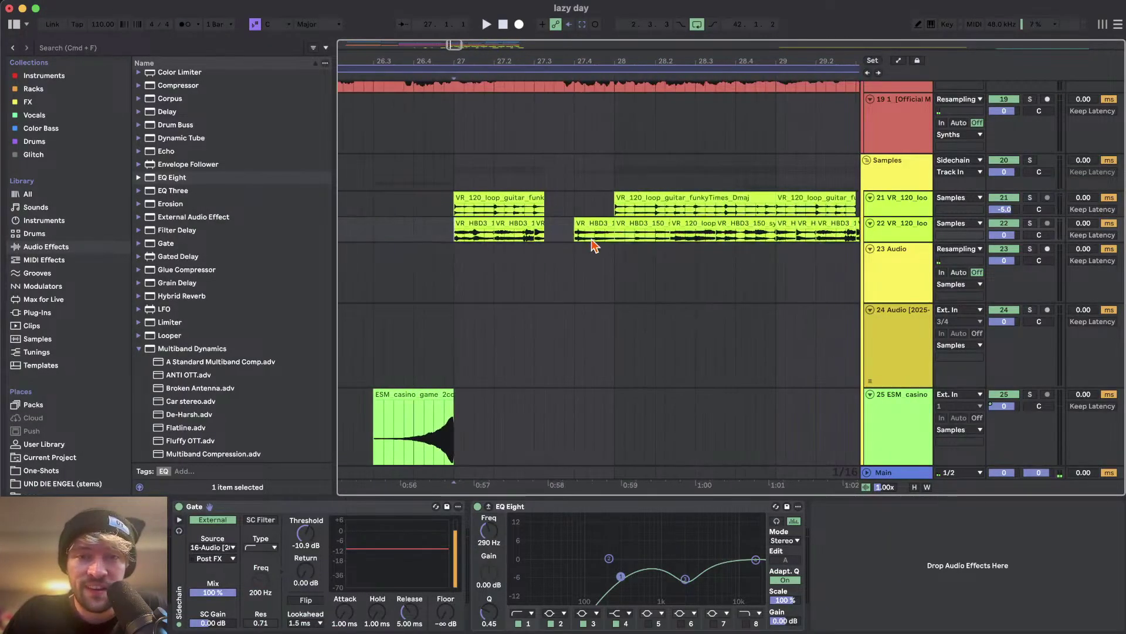
- Solo track 22 and play its gated loop chops from bar 27
left_click(1030, 224)
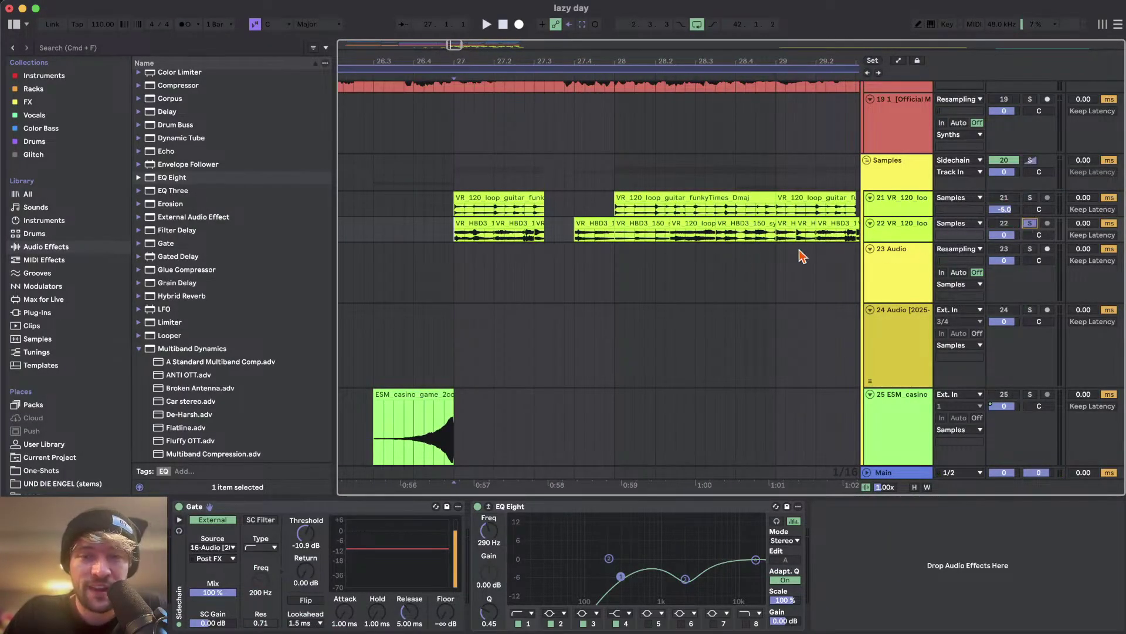
key("space")
scroll(663, 277, "up", 1)
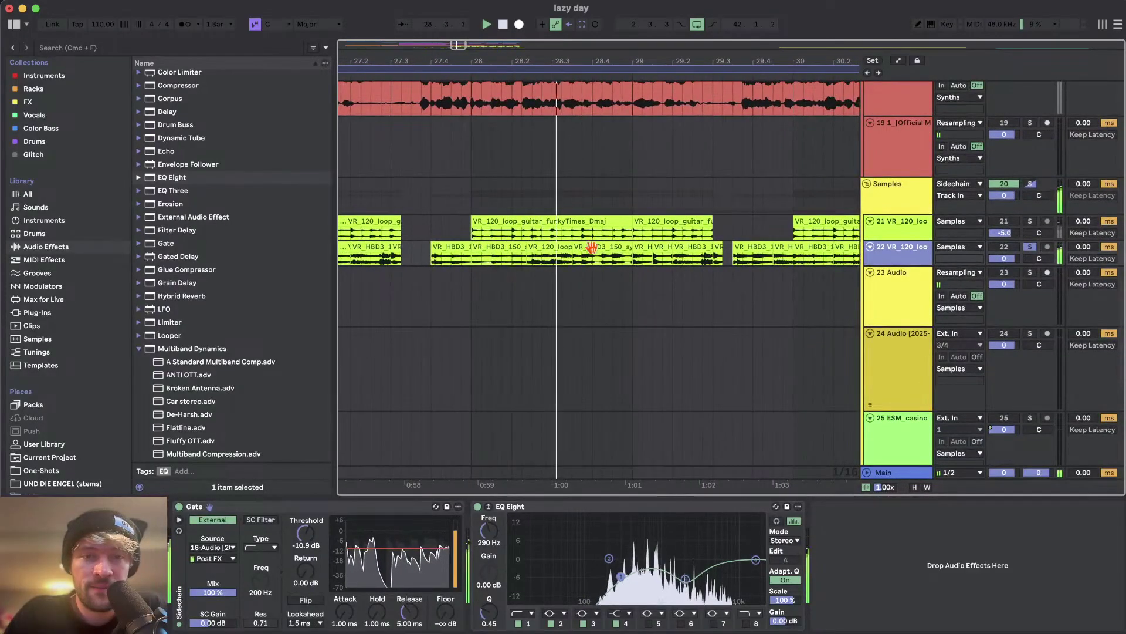
scroll(673, 294, "up", 1)
scroll(666, 282, "right", 2)
scroll(665, 282, "up", 1)
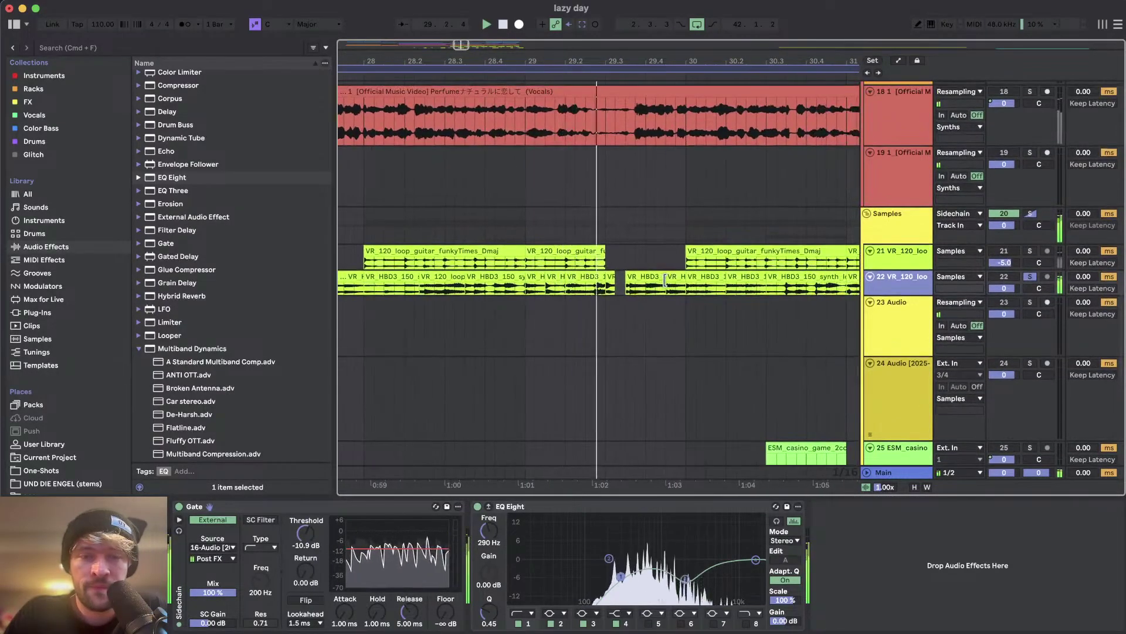
- Play the soloed loop chops on track 22 through bar 31 and stop playback
scroll(524, 346, "down", 3)
scroll(611, 344, "right", 1)
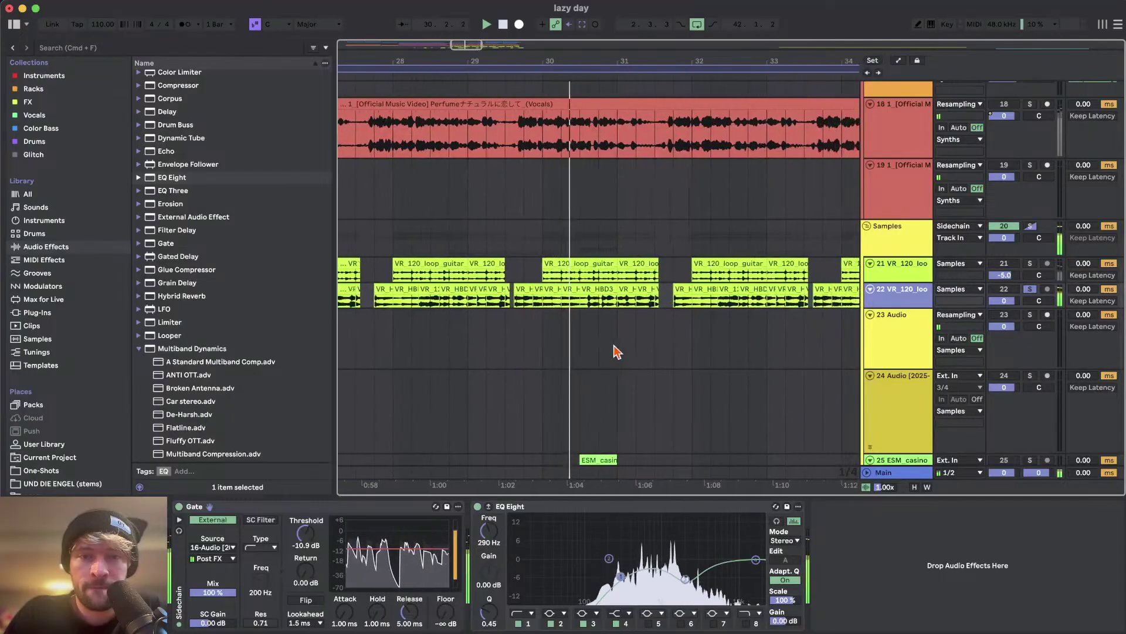
scroll(612, 344, "left", 2)
scroll(612, 345, "down", 1)
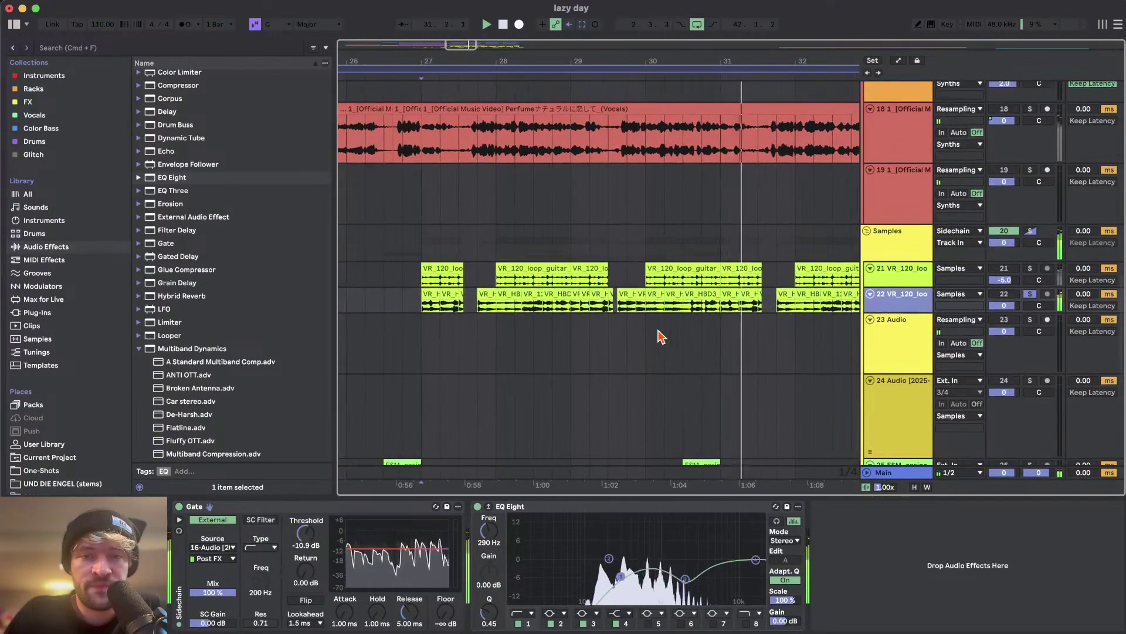
scroll(490, 152, "up", 5)
scroll(473, 231, "down", 3)
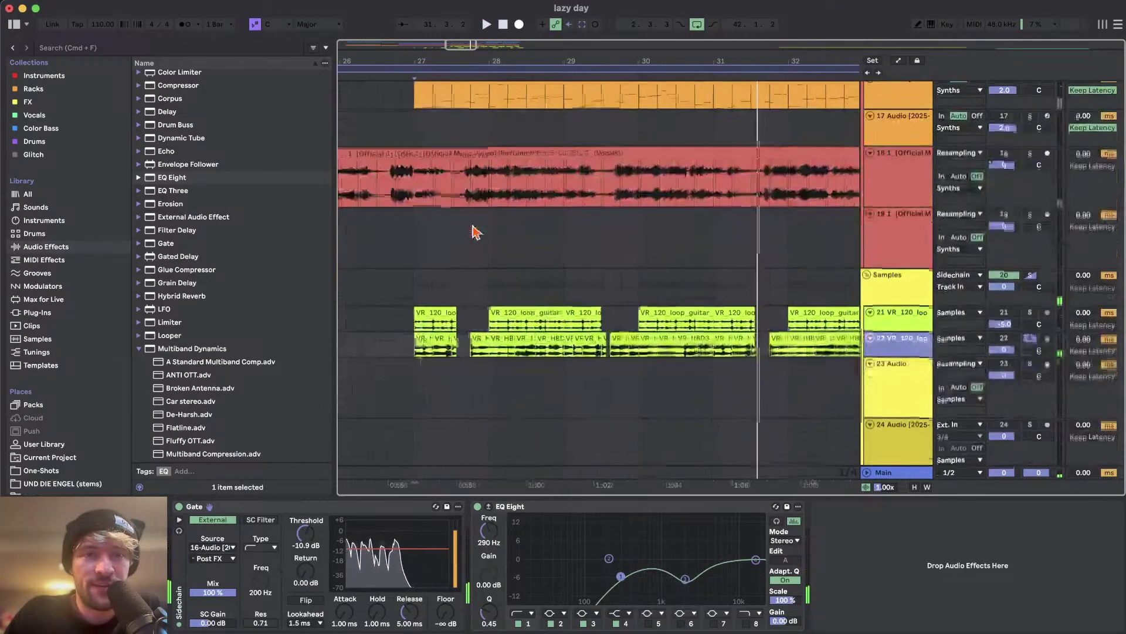
key("space")
- Examine track 22's Gate and its sidechain source on track 16, and play the section from bar 27
left_click(262, 513)
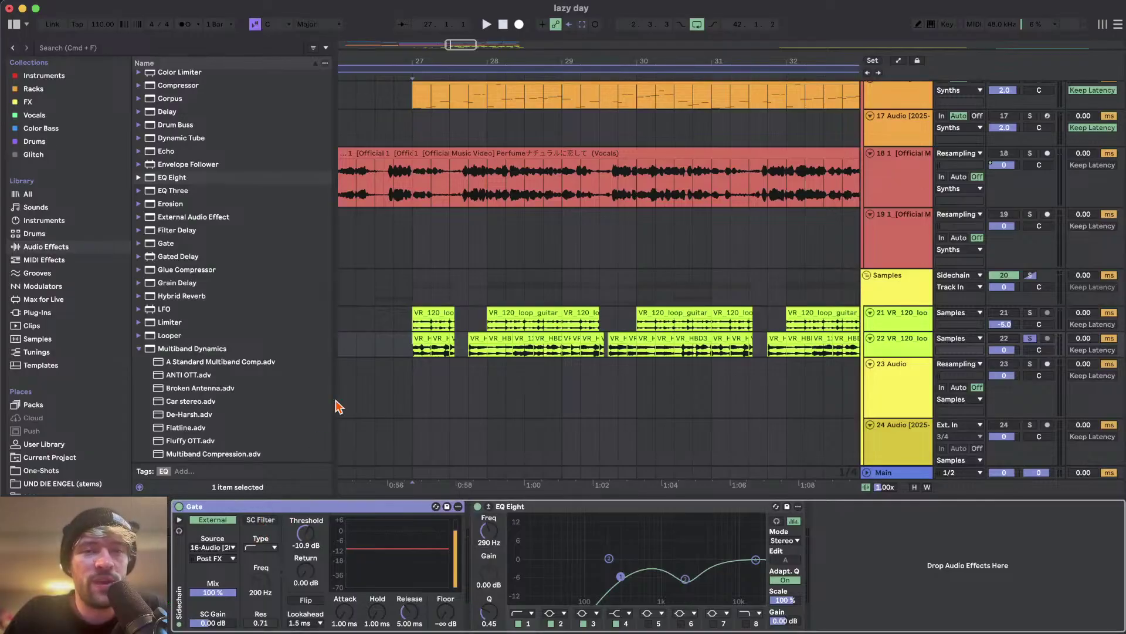
scroll(452, 258, "up", 3)
left_click(467, 154)
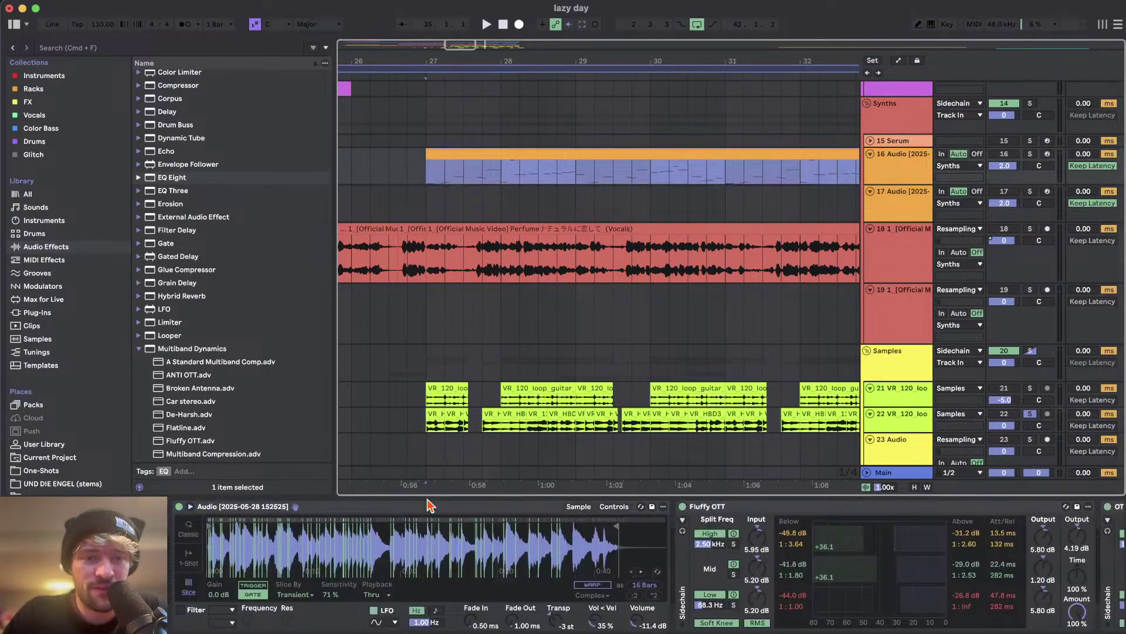
key("space")
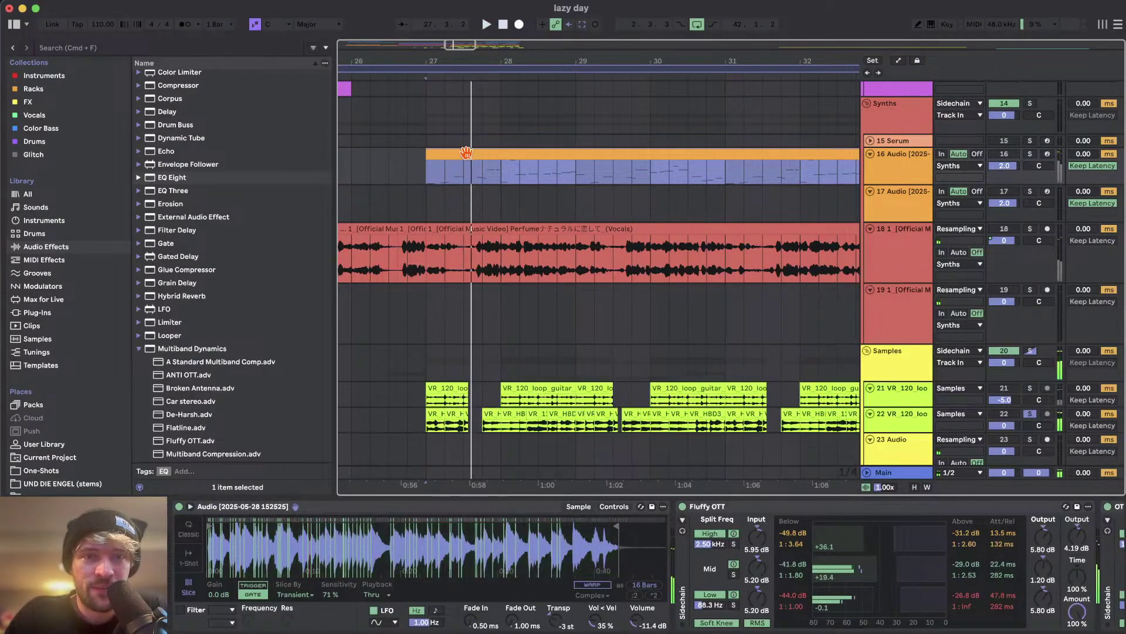
- Select the chopped loop clips on track 22 between bars 27 and 29 to examine how they are cut together
scroll(528, 352, "up", 5)
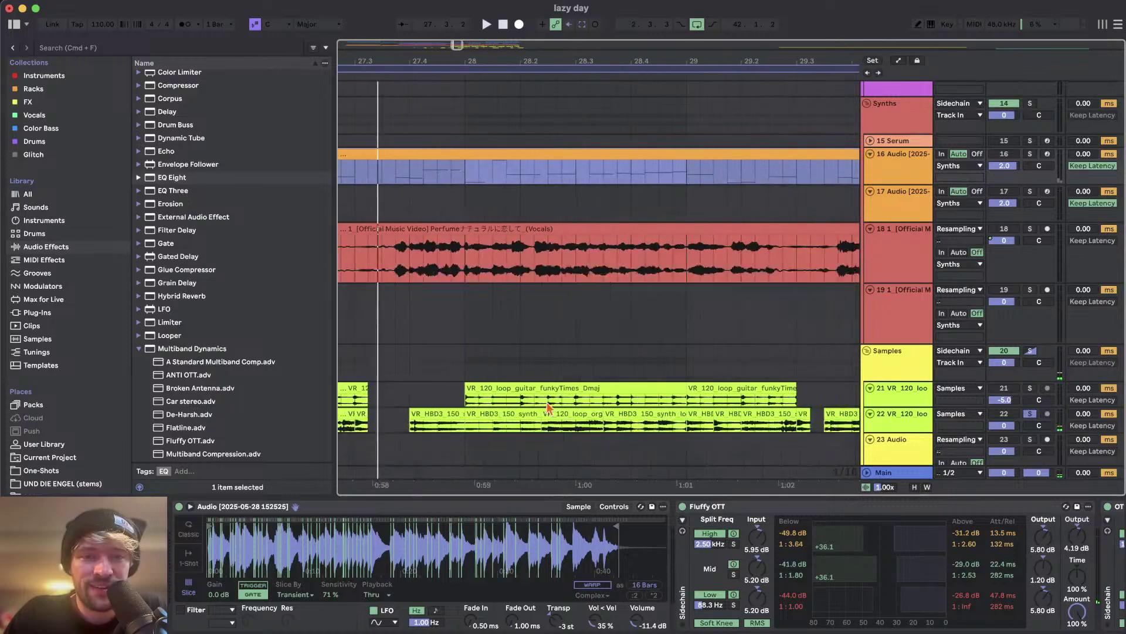
left_click_drag(422, 432, 655, 431)
left_click_drag(791, 423, 806, 423)
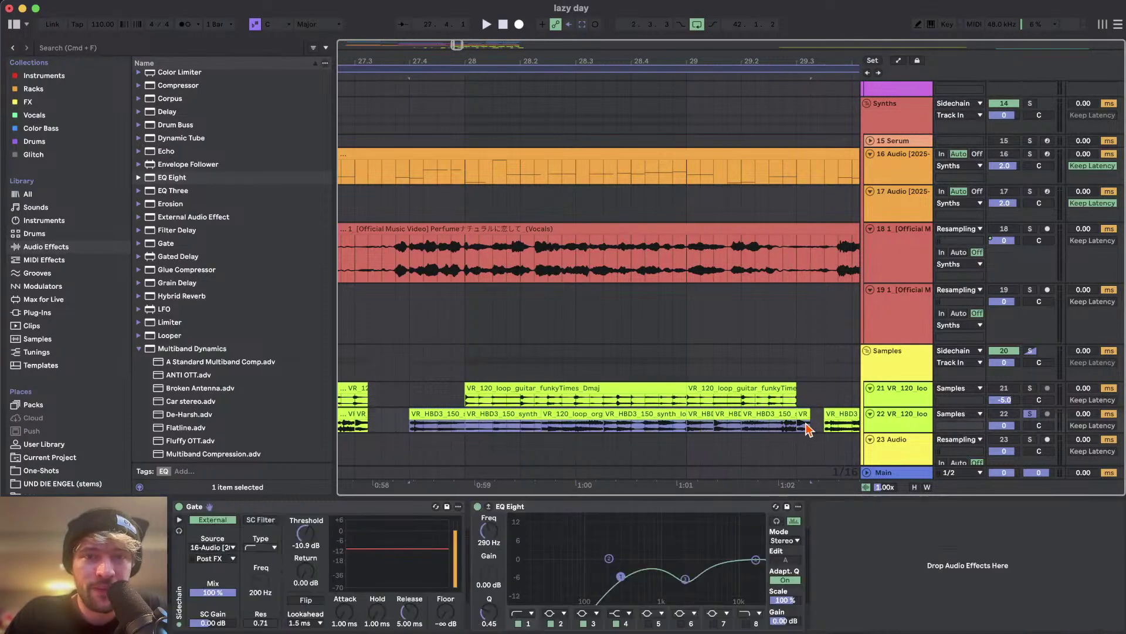
scroll(668, 412, "left", 3)
left_click(364, 413)
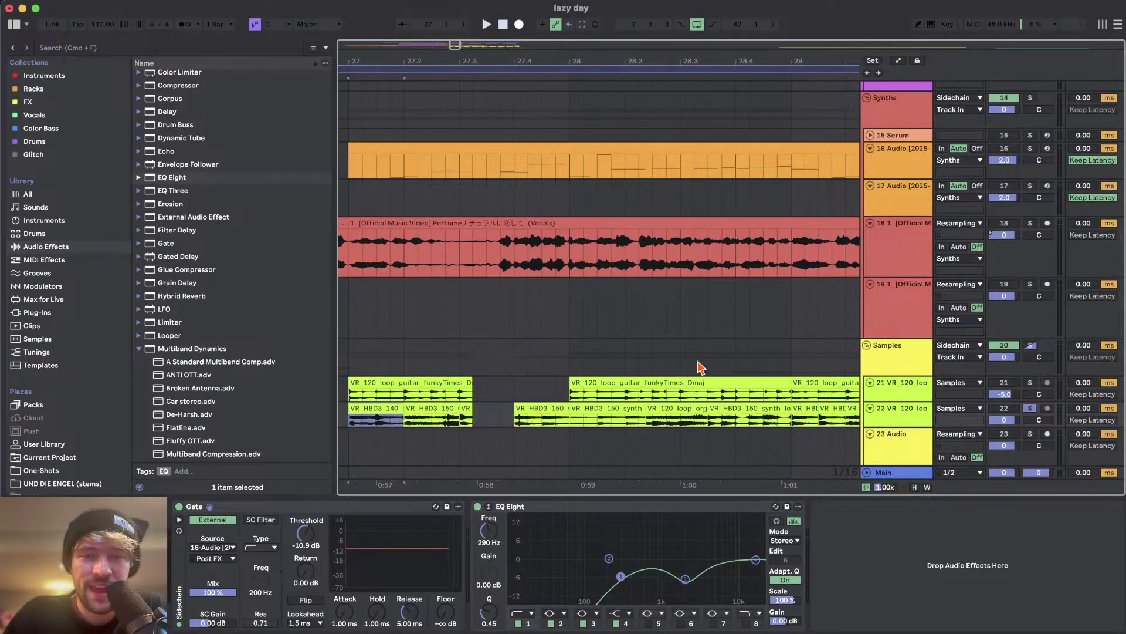
- Bypass the Gate on track 22 and play its ungated loop chops from bar 27
left_click(893, 423)
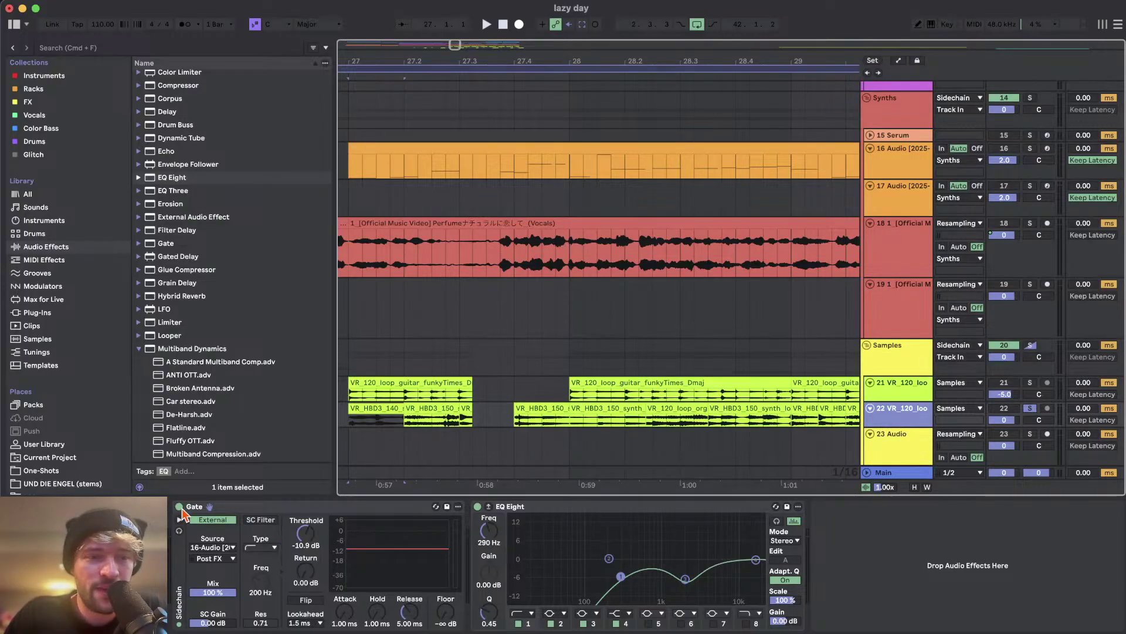
left_click(181, 508)
key("space")
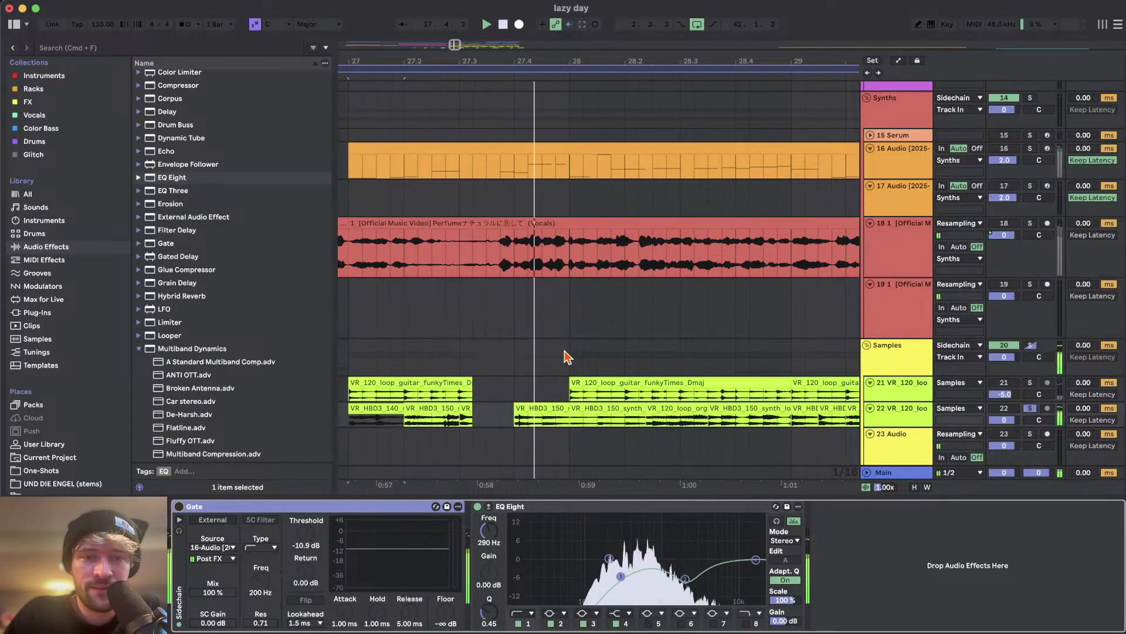
scroll(565, 351, "down", 2)
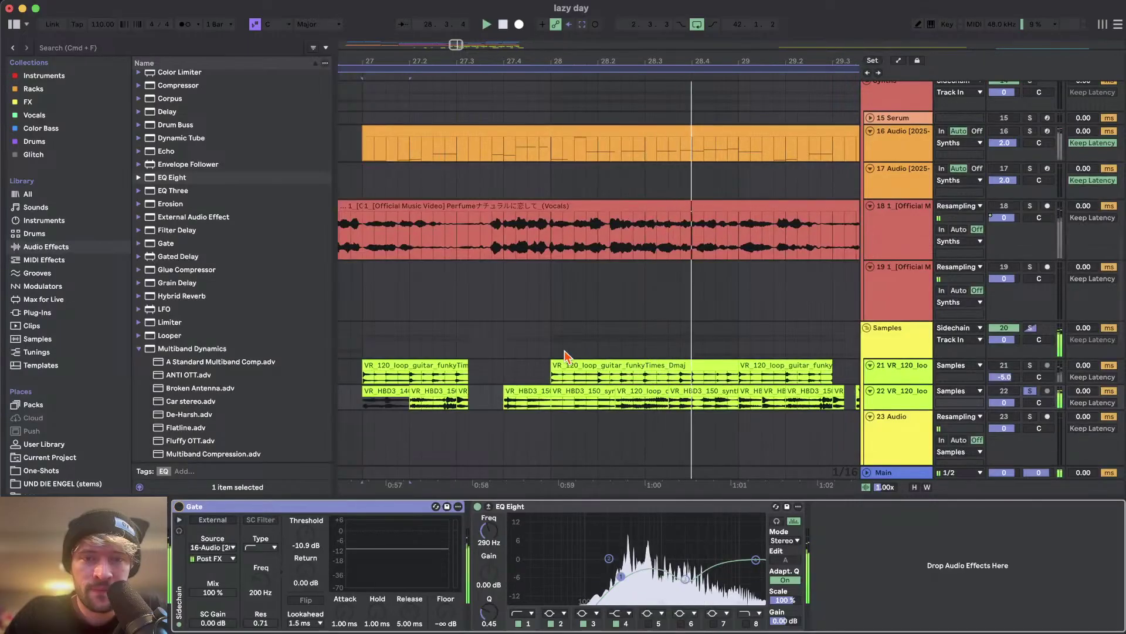
- Unsolo track 22 and raise its volume to 6.0 dB while the section plays
left_click_drag(1011, 403, 1011, 376)
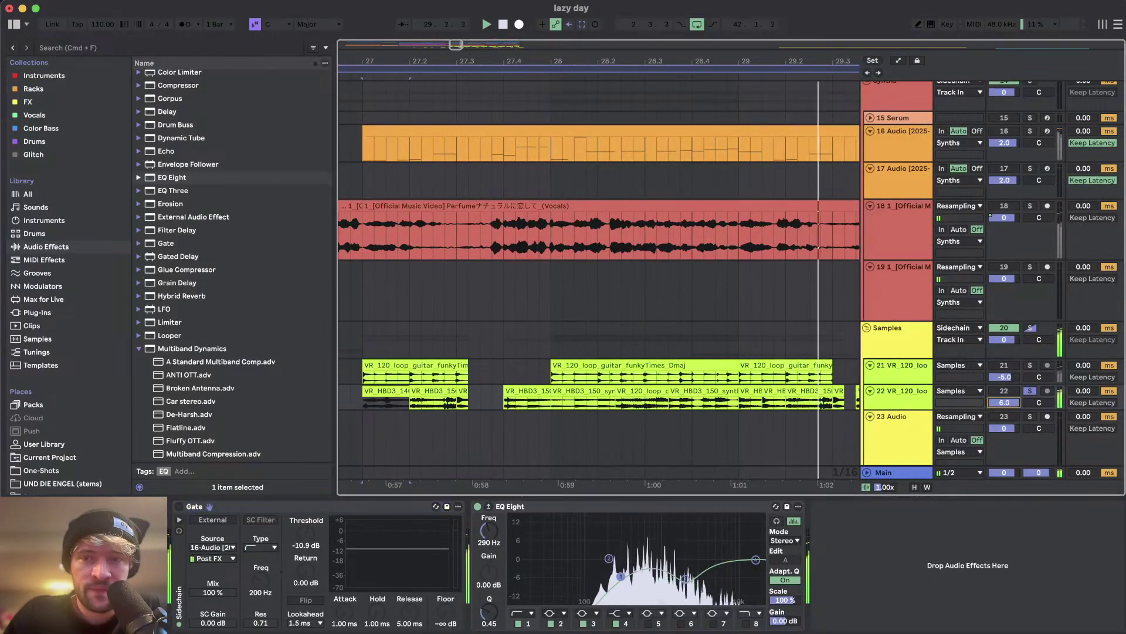
left_click(1028, 391)
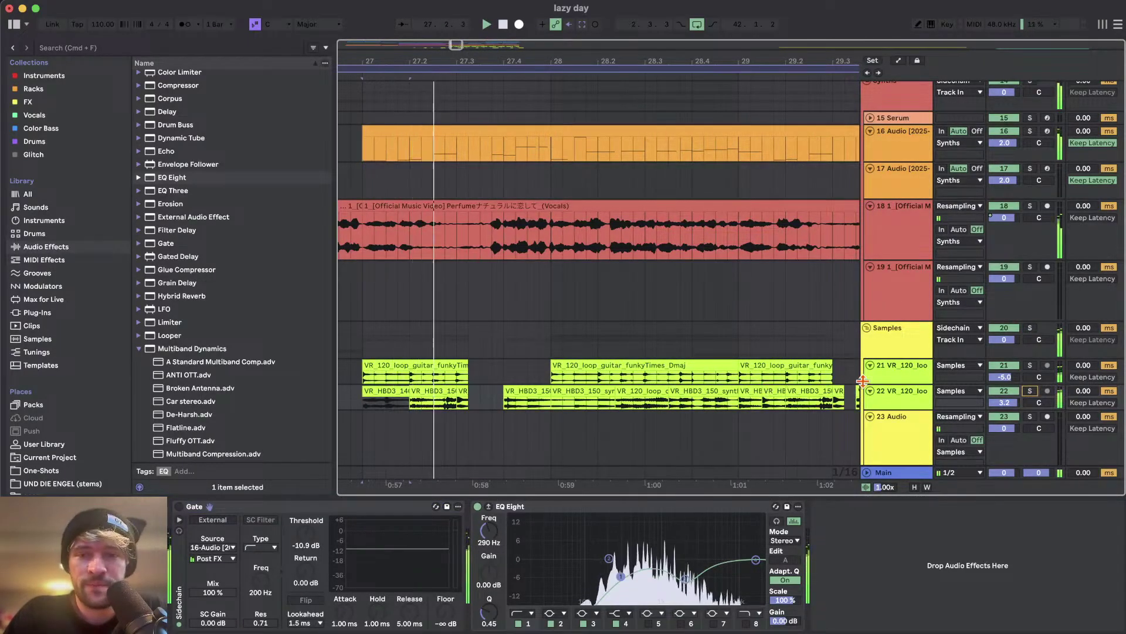
left_click(883, 400)
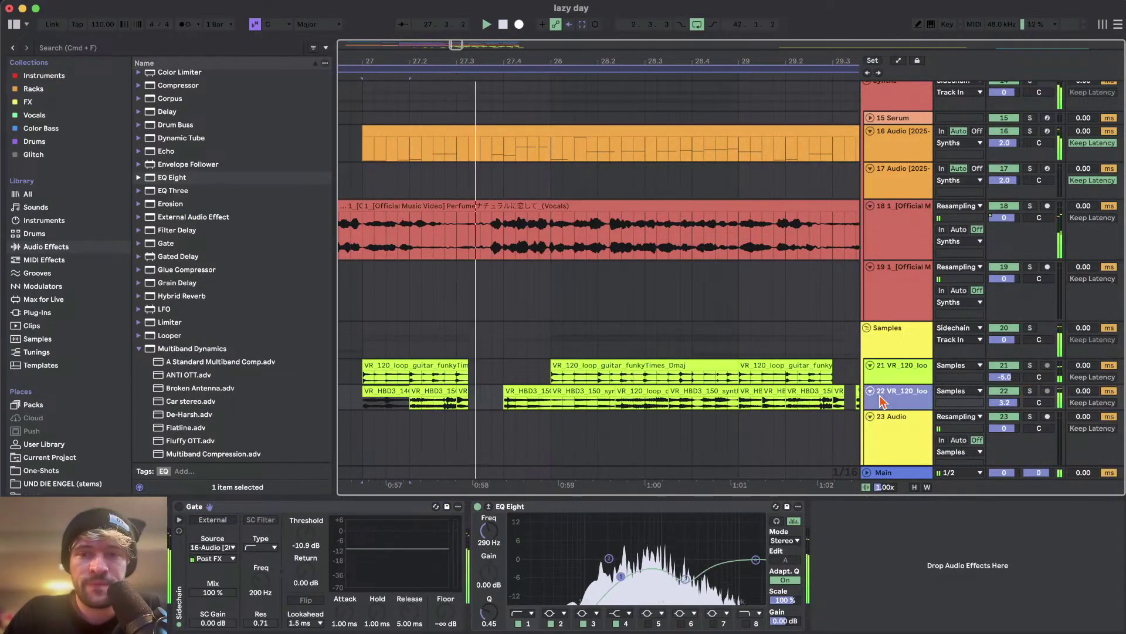
left_click(1005, 400)
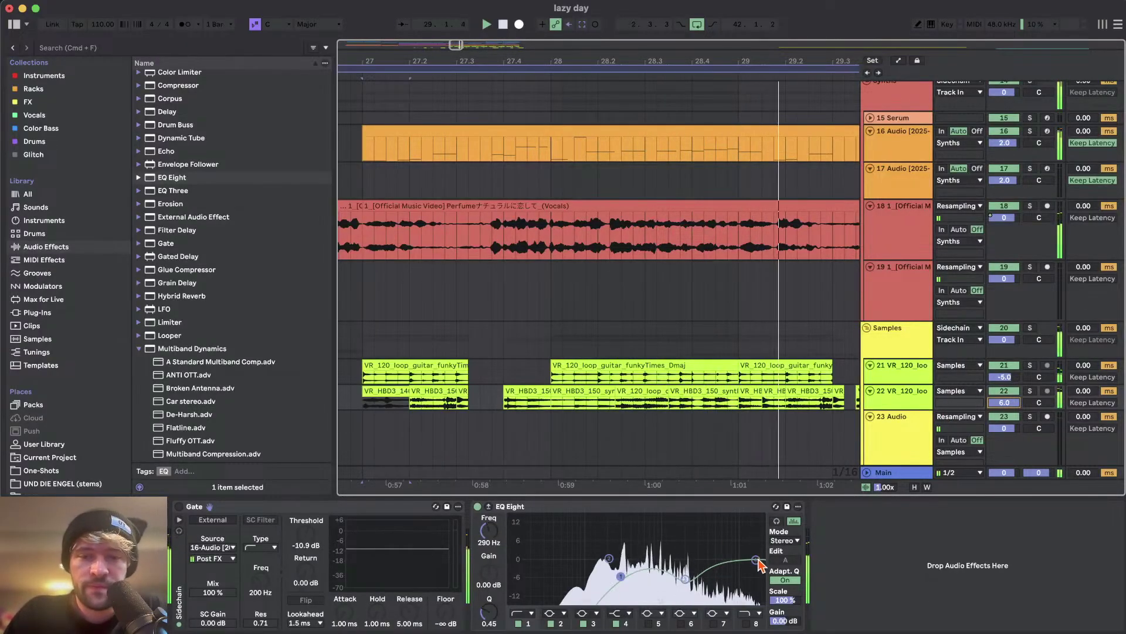
- Set band 4 of track 22's EQ Eight to 3.03 kHz and 2.11 dB, re-enable the Gate and reset the track volume to 0
left_click_drag(757, 561, 701, 546)
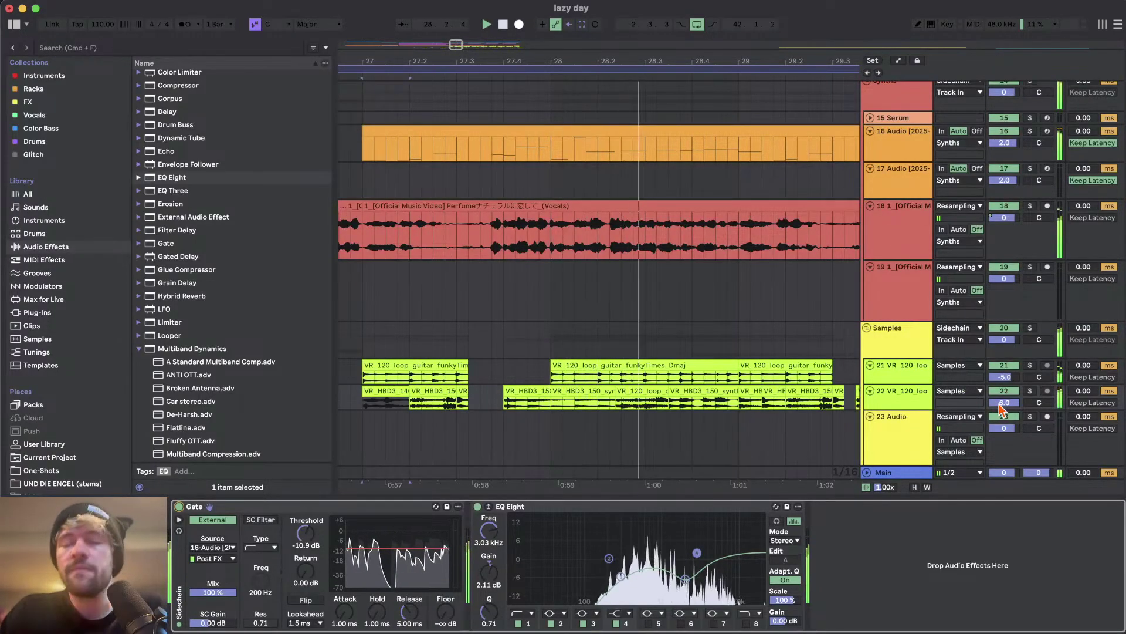
key("Delete")
scroll(543, 359, "down", 5)
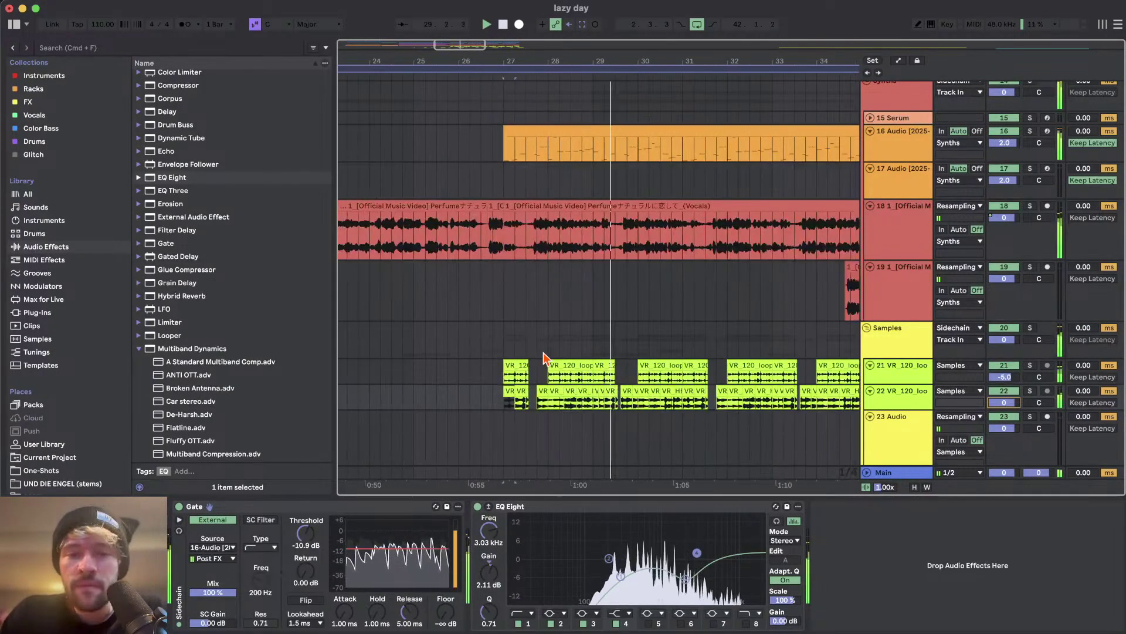
scroll(543, 359, "down", 1)
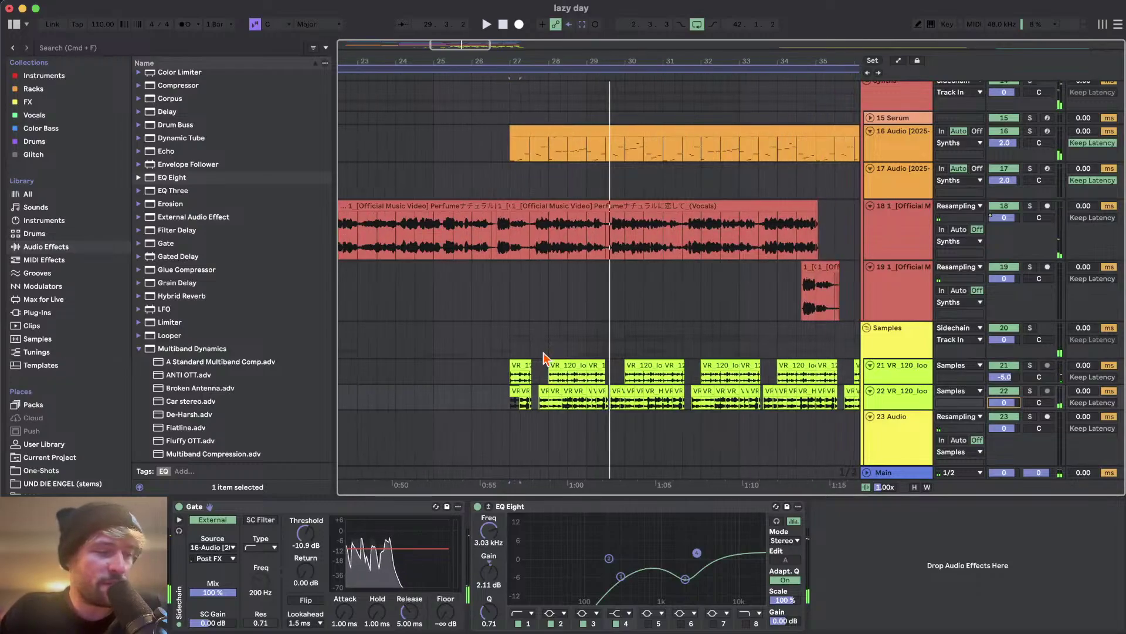
- Examine the full arrangement of the synth, vocal and sample tracks, along with track 22's Gate
scroll(544, 359, "down", 6)
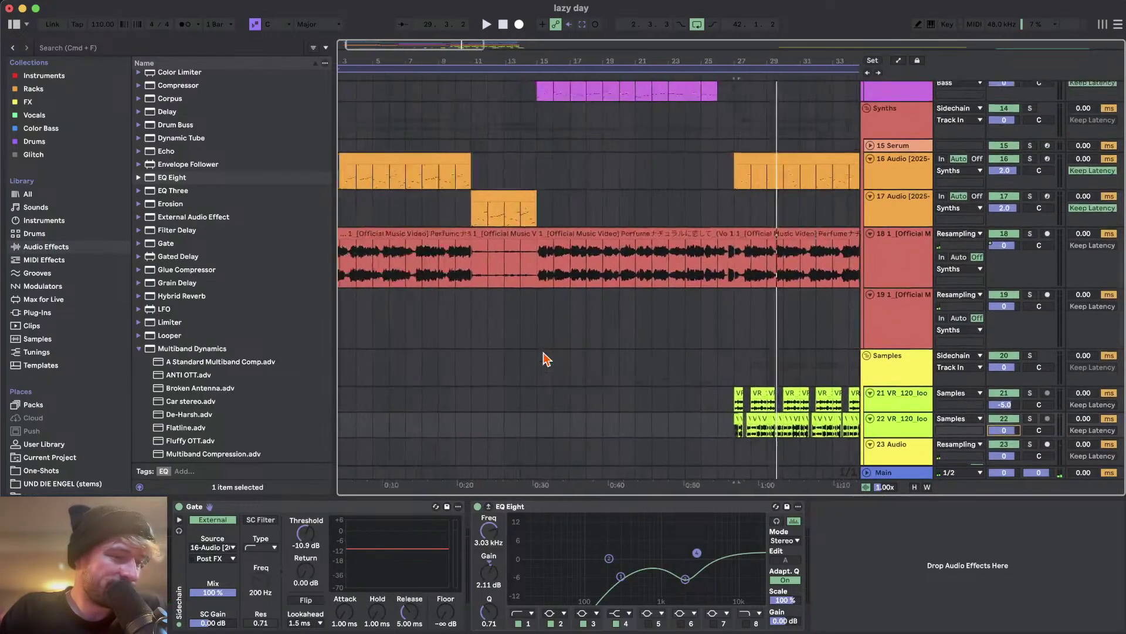
scroll(543, 359, "up", 5)
scroll(518, 415, "up", 1)
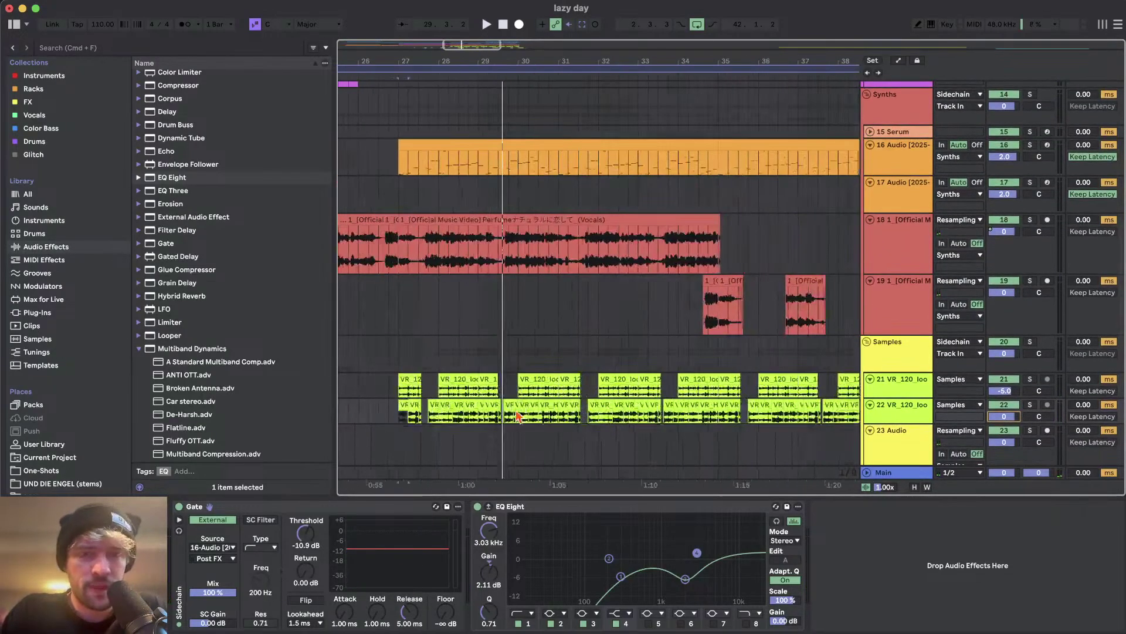
left_click(229, 514)
scroll(411, 411, "left", 3)
scroll(411, 410, "down", 1)
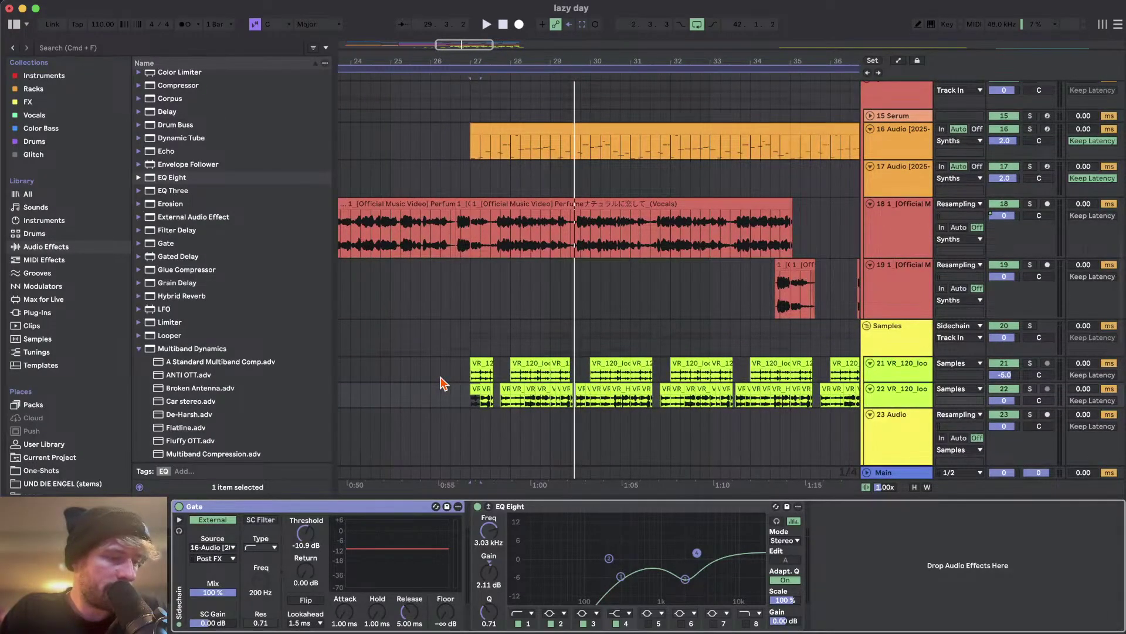
scroll(440, 383, "left", 4)
scroll(440, 383, "down", 3)
scroll(440, 383, "left", 4)
scroll(439, 383, "down", 5)
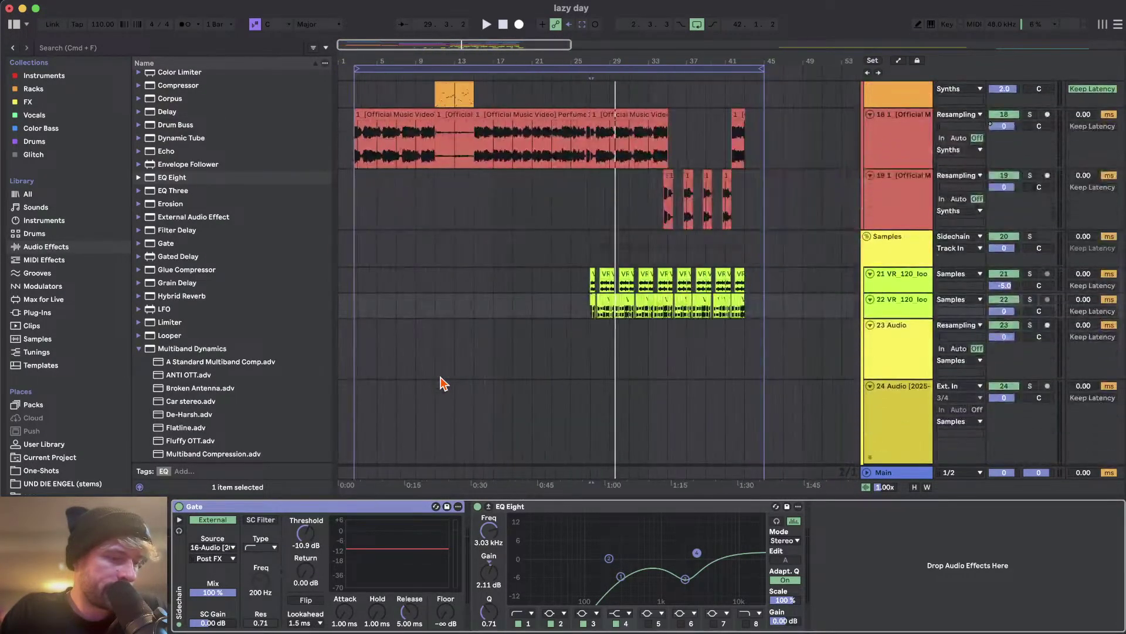
scroll(443, 383, "up", 10)
scroll(618, 167, "down", 4)
scroll(648, 152, "up", 4)
scroll(538, 256, "down", 10)
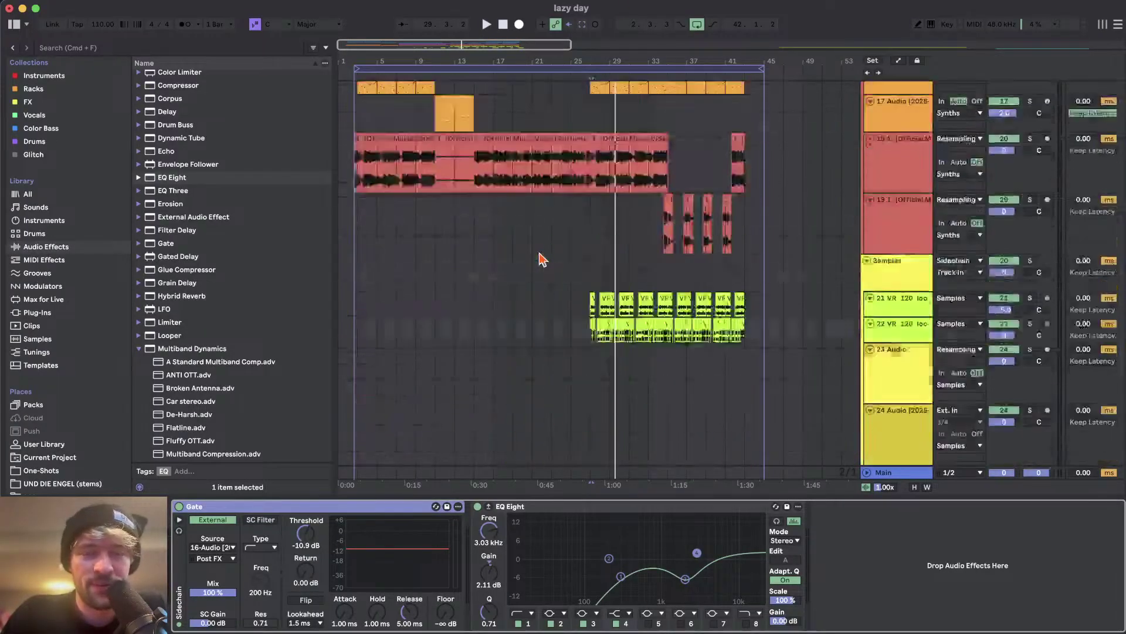
scroll(540, 260, "up", 5)
- Switch to Streamlabs Desktop to reach its list of scenes
key("super+Tab")
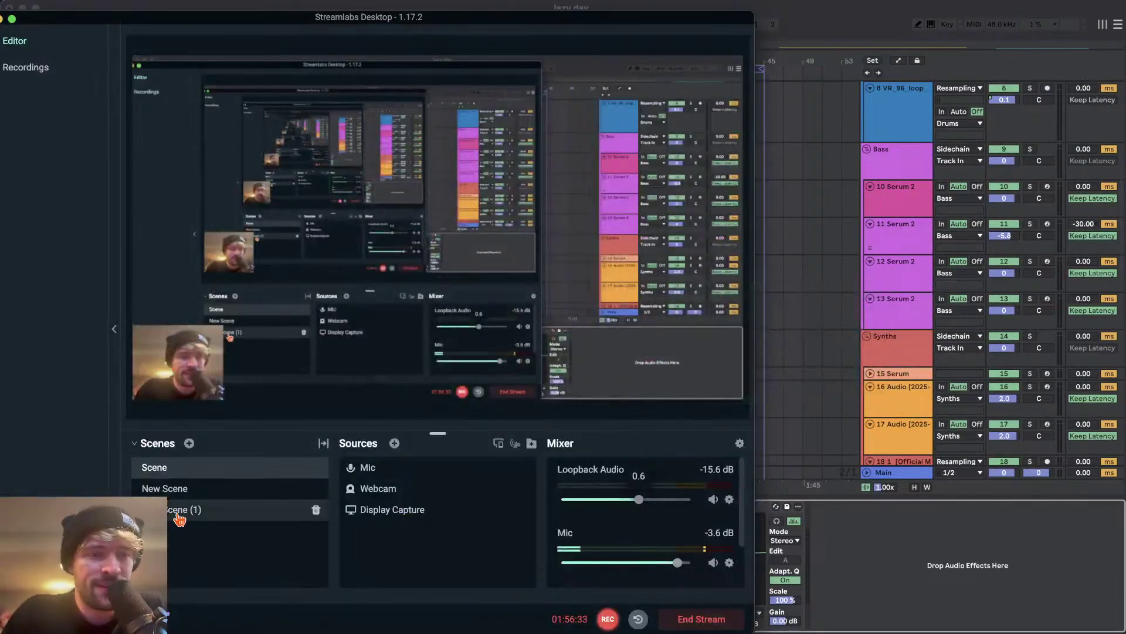